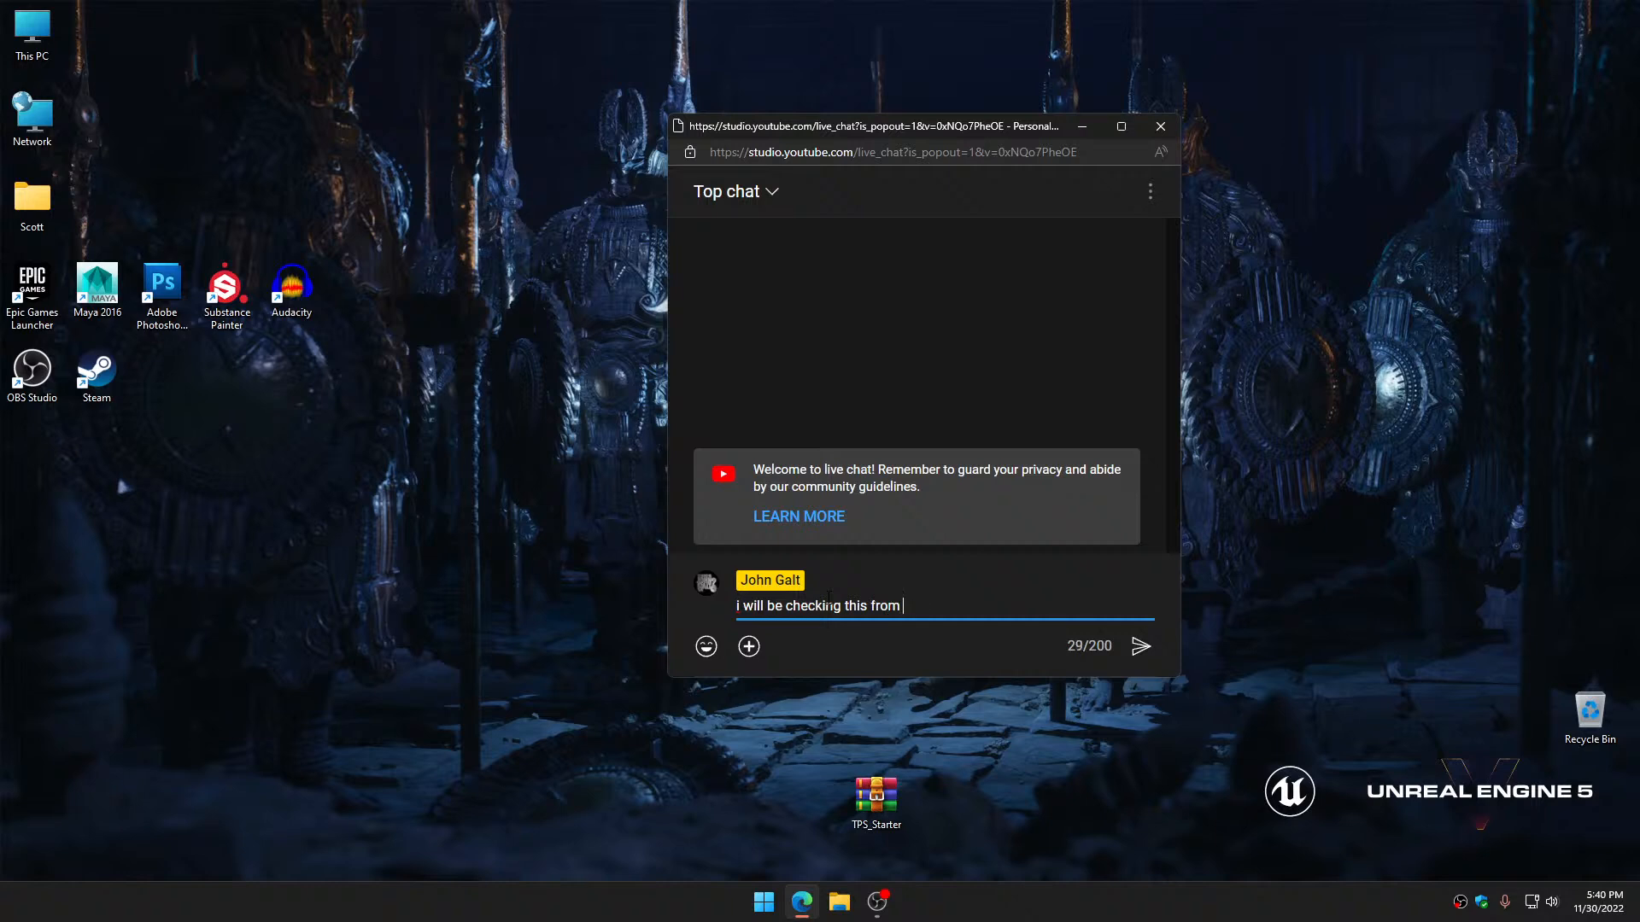
Post the chat message "i will be checking this from time to time so feel free to leave comments or ask questions o/" and move its window off-screen
{"action": "type", "text": "time so feel free to "}
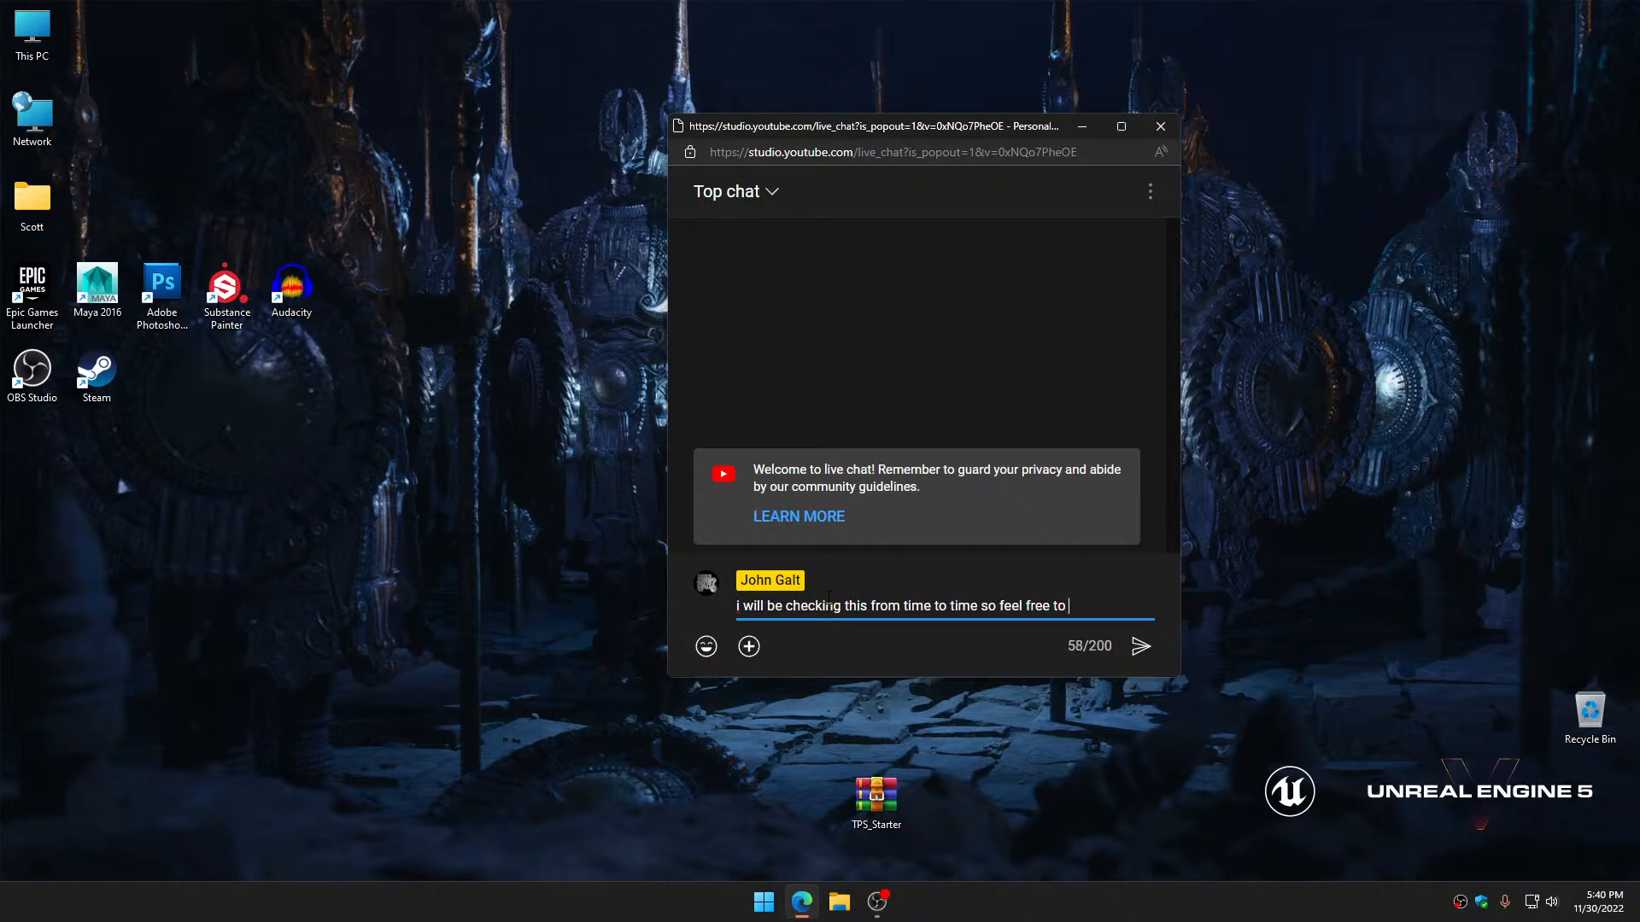
{"action": "type", "text": "leave comm"}
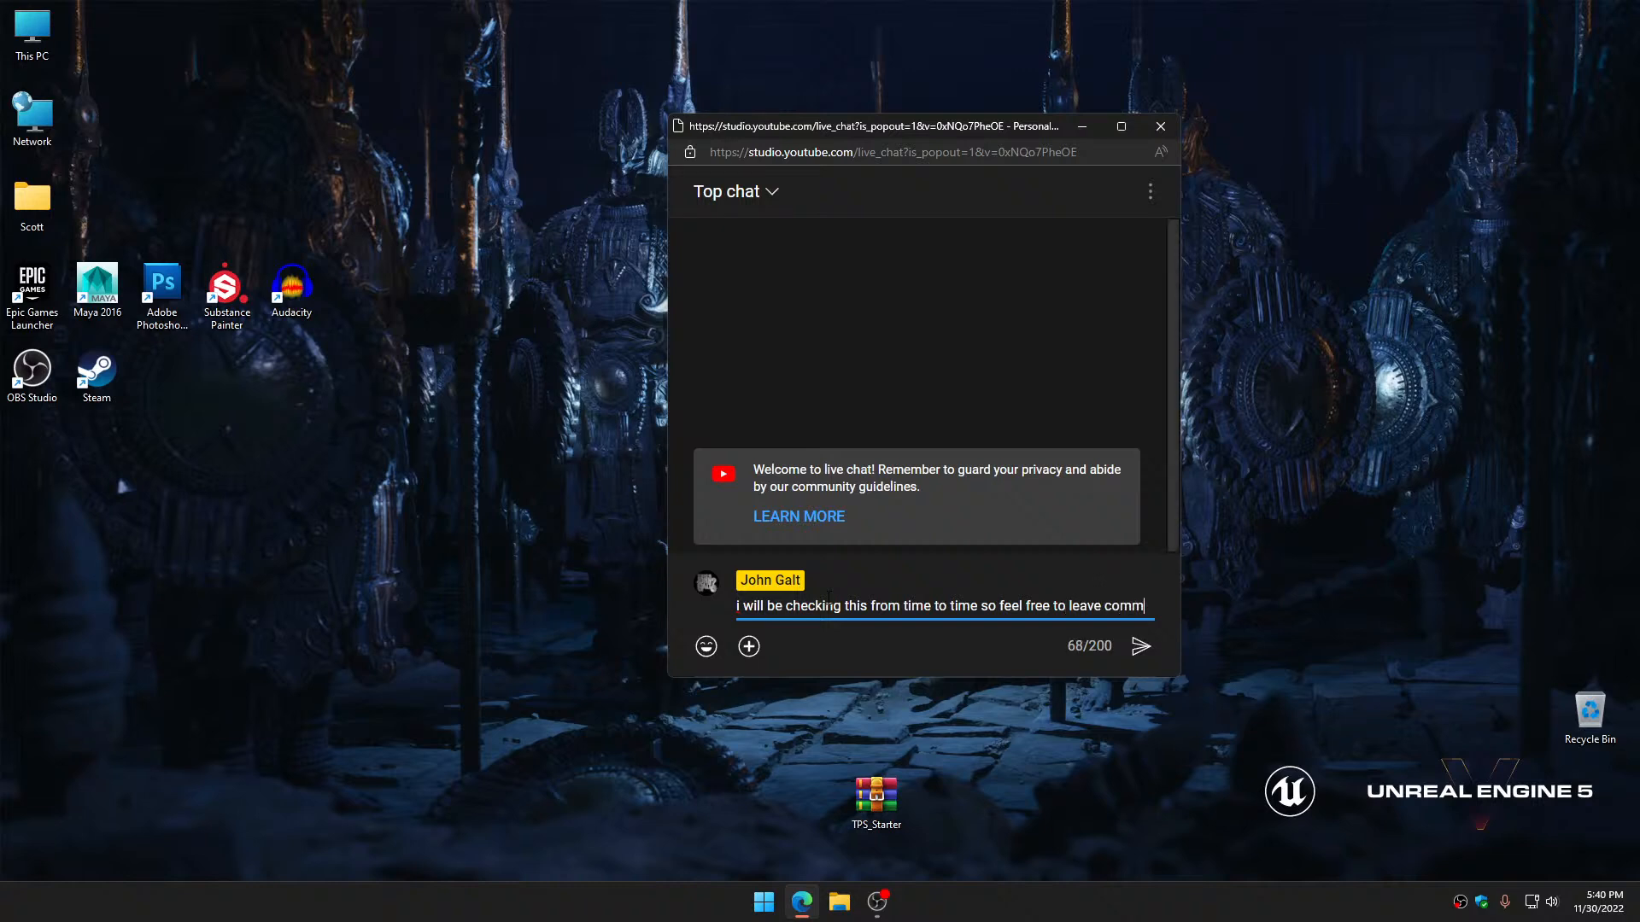
{"action": "type", "text": "ents or as"}
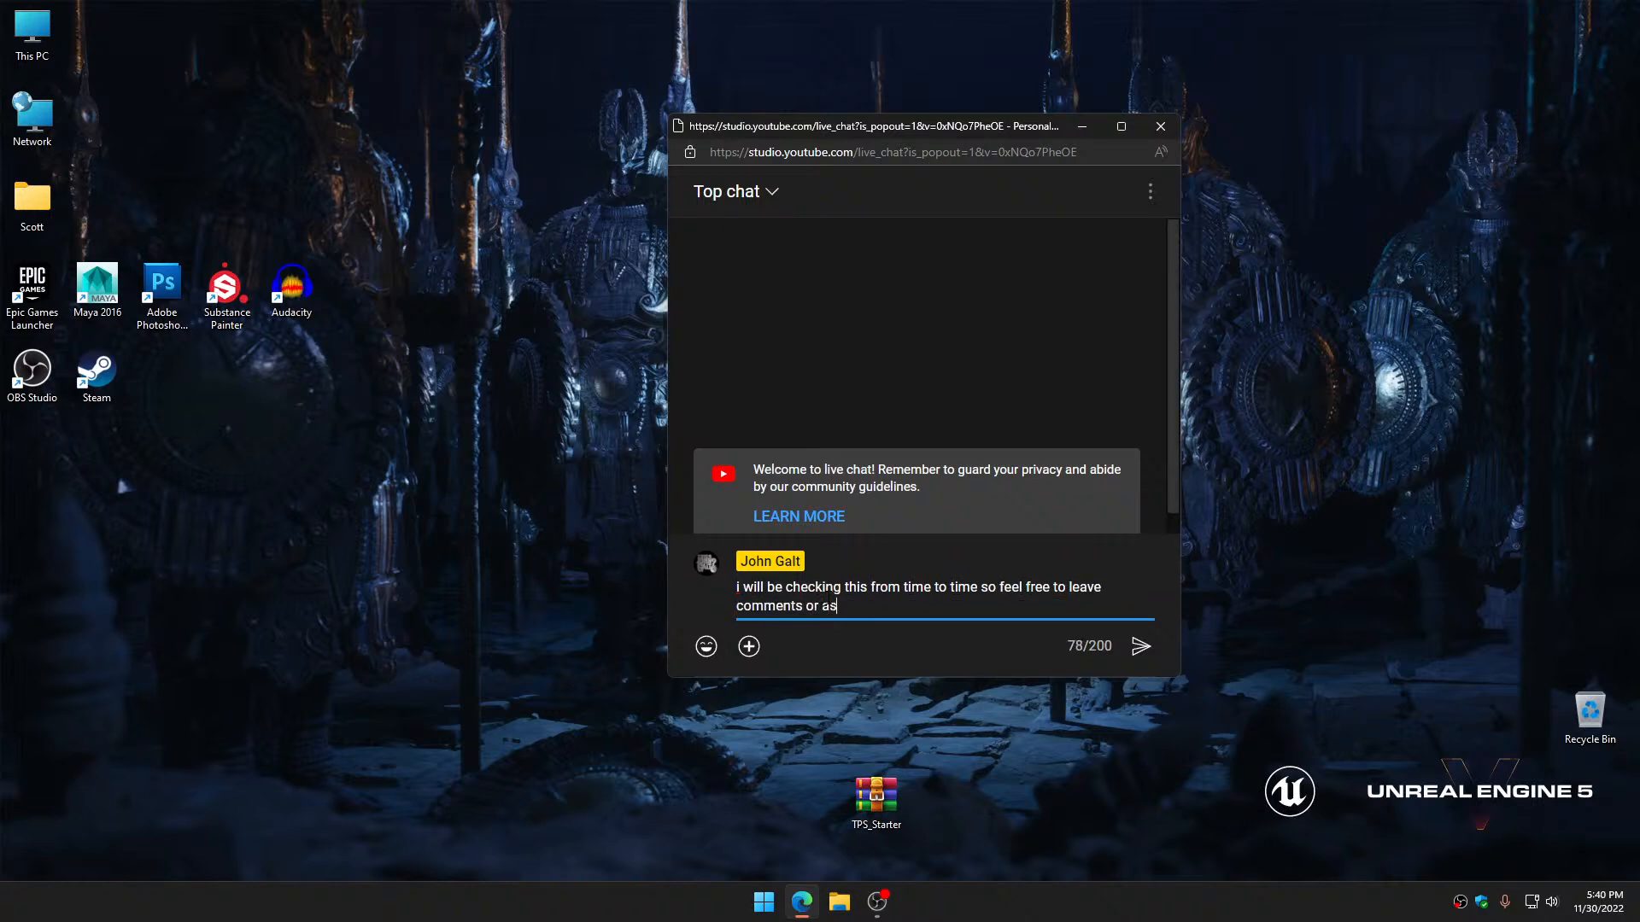
{"action": "type", "text": "k questions o/"}
{"action": "key", "text": "Return"}
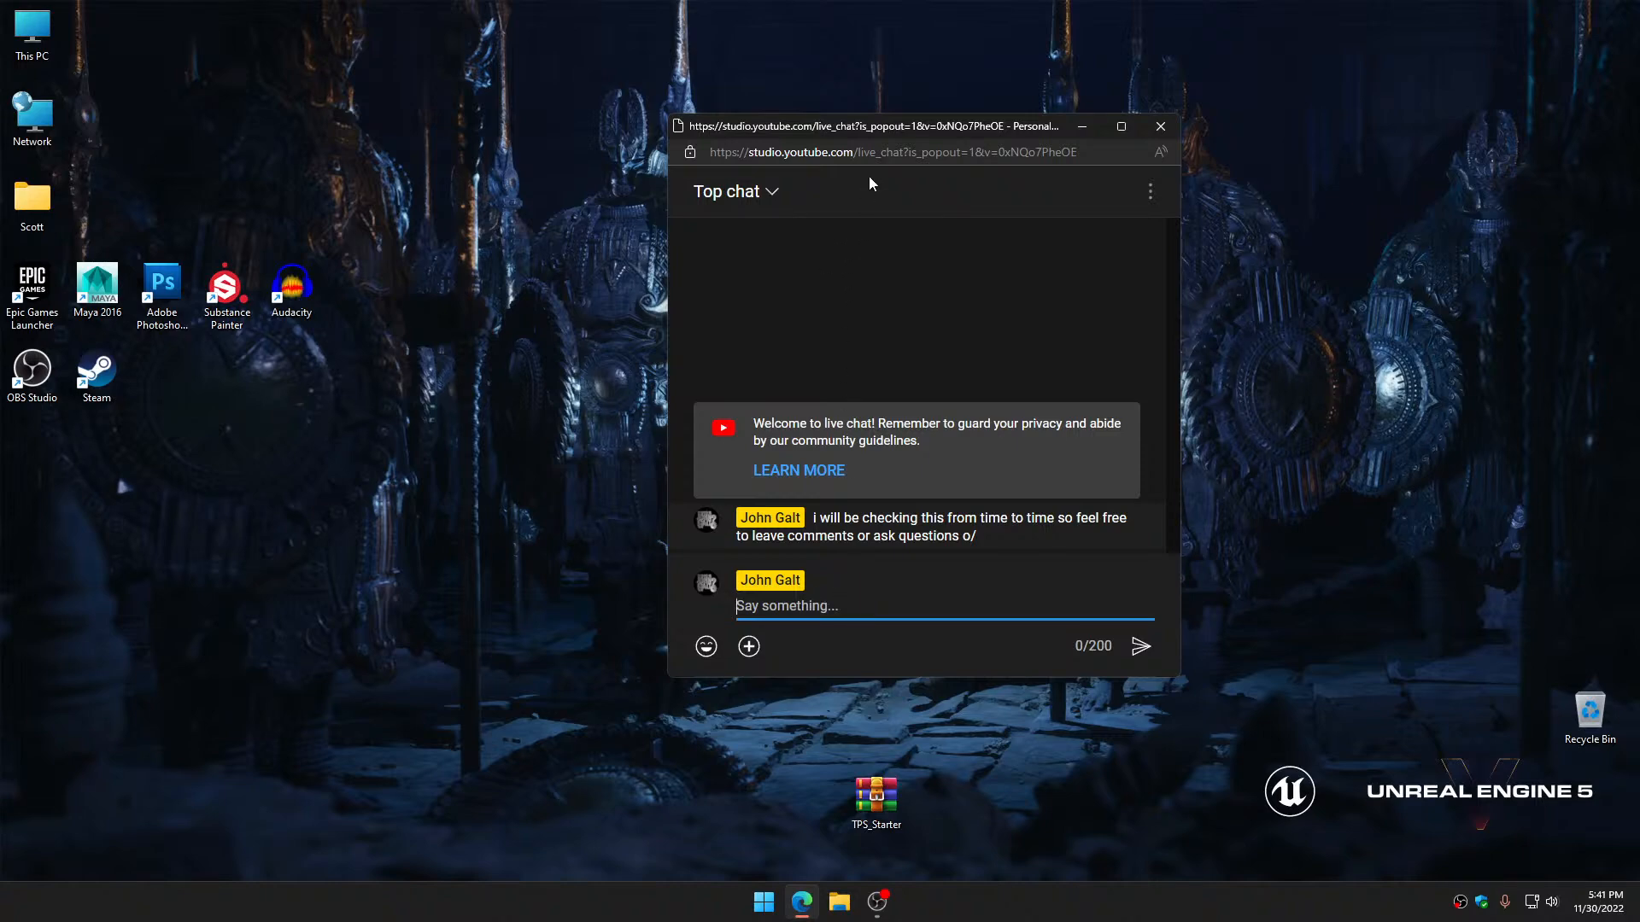
{"action": "left_click_drag", "start_coordinate": [875, 130], "coordinate": [1639, 145]}
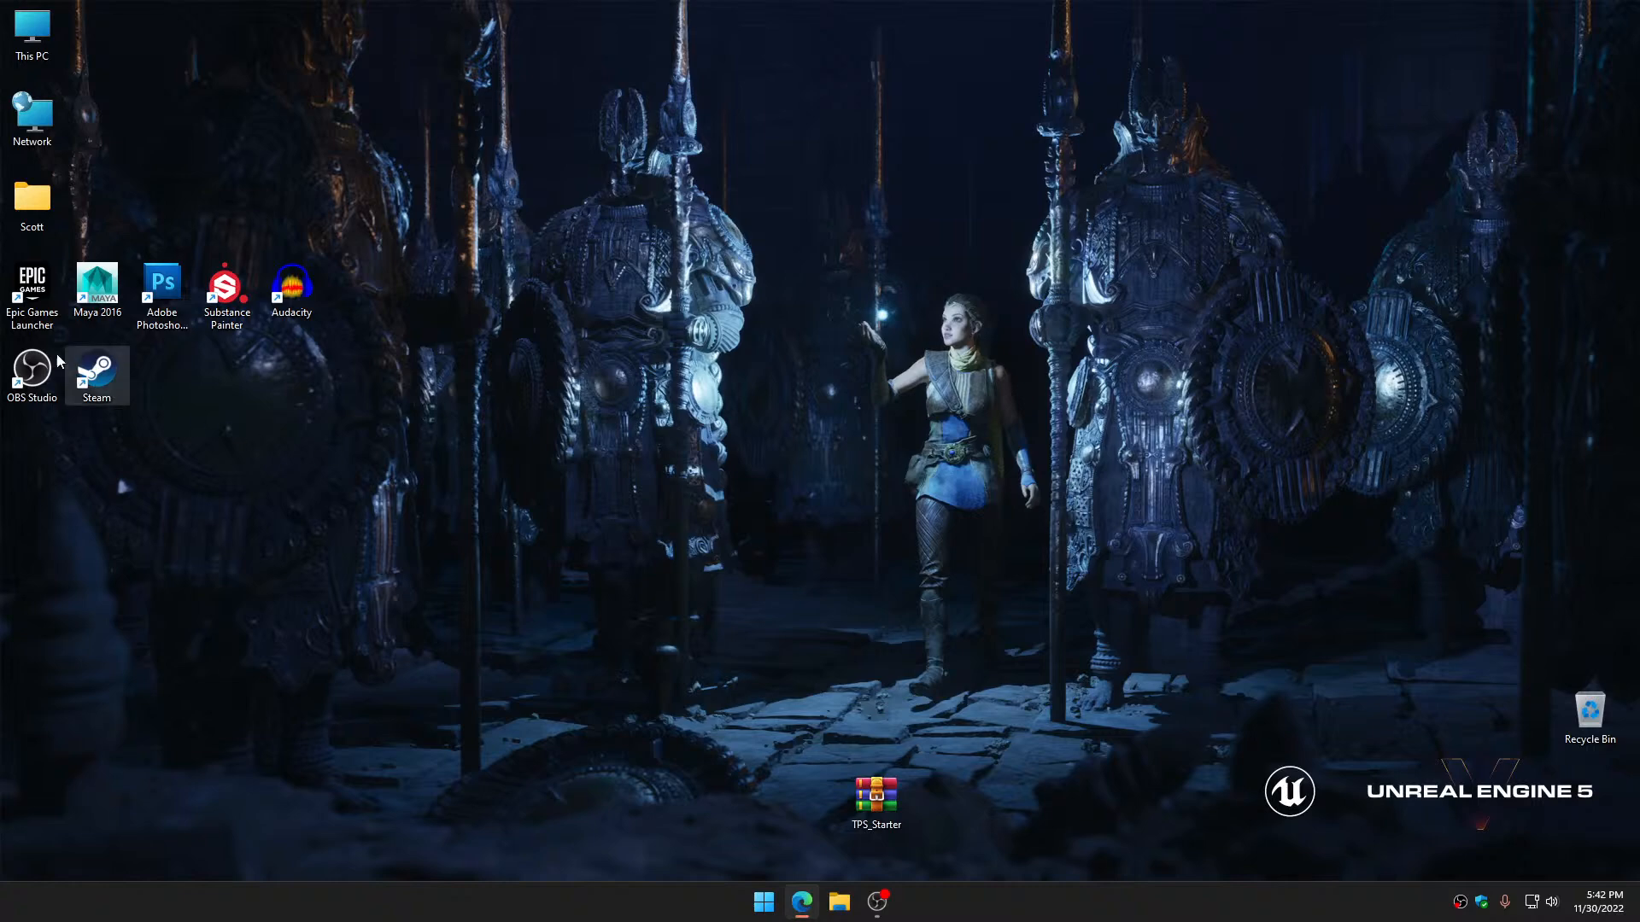
Open the Epic Games Launcher and restart it to install the version 14.3.3 software update
{"action": "double_click", "coordinate": [32, 296]}
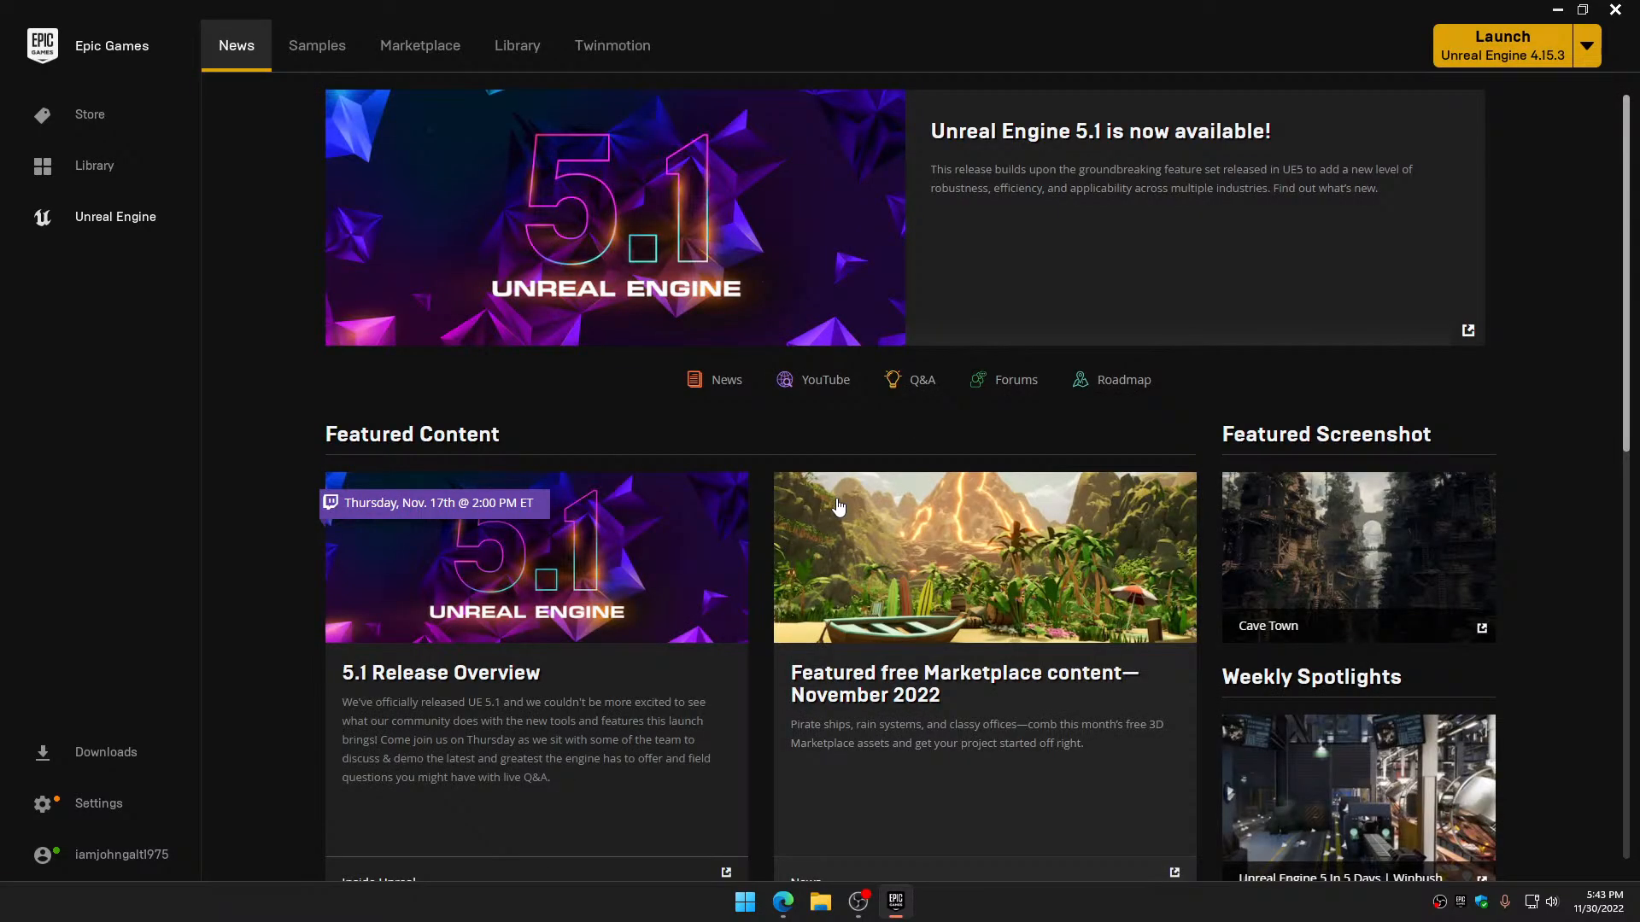
{"action": "left_click", "coordinate": [99, 802]}
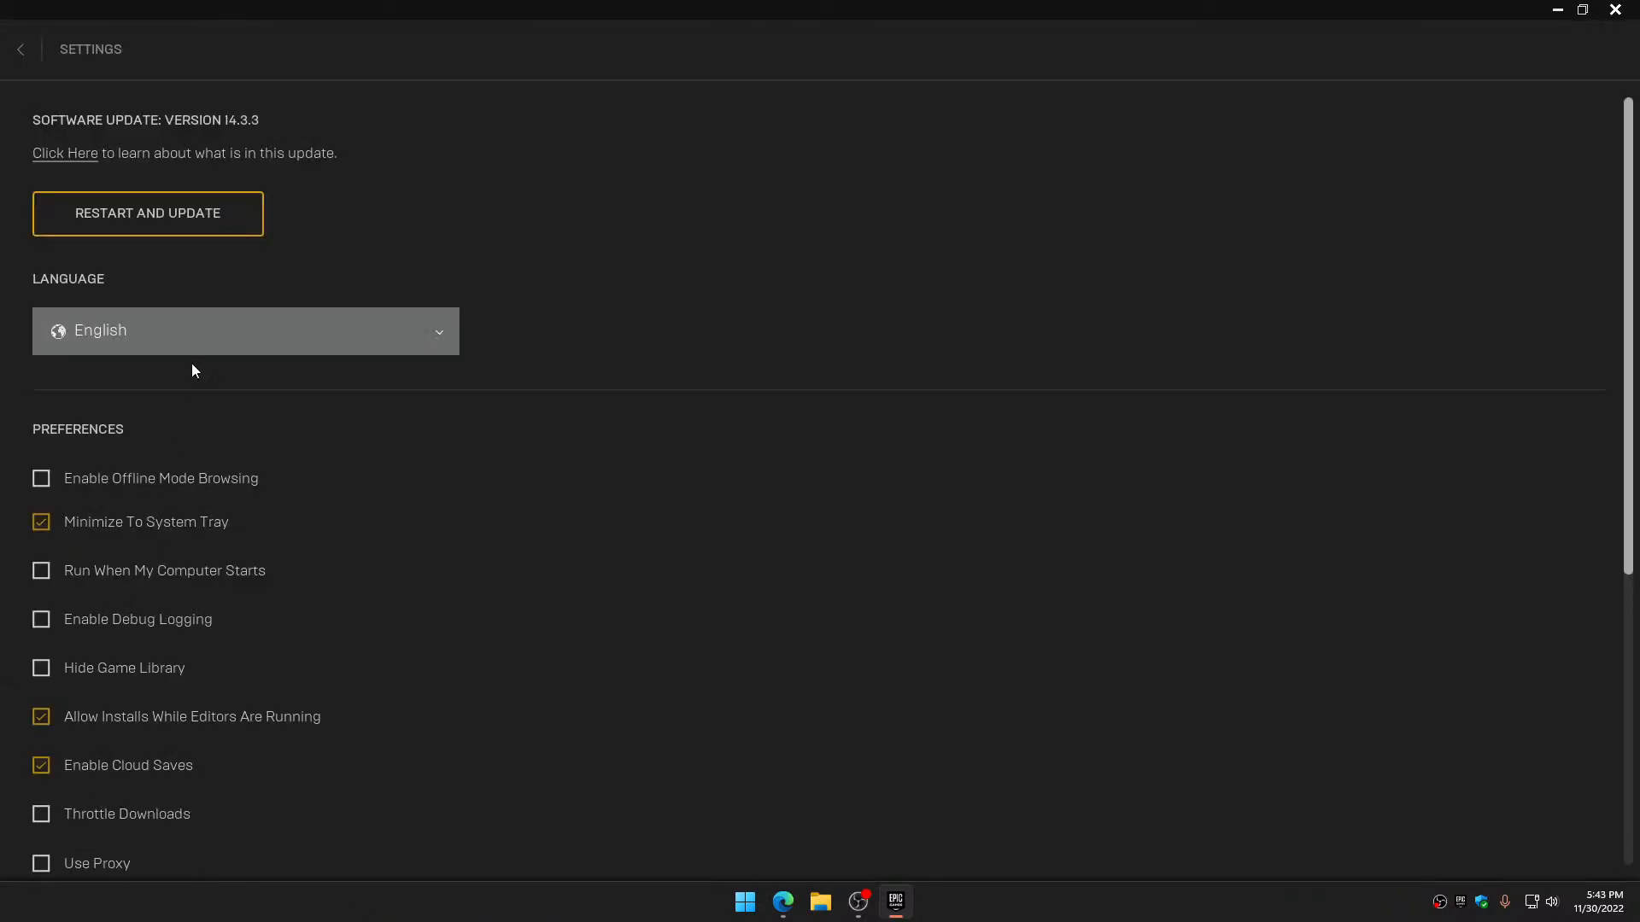
{"action": "left_click", "coordinate": [189, 223]}
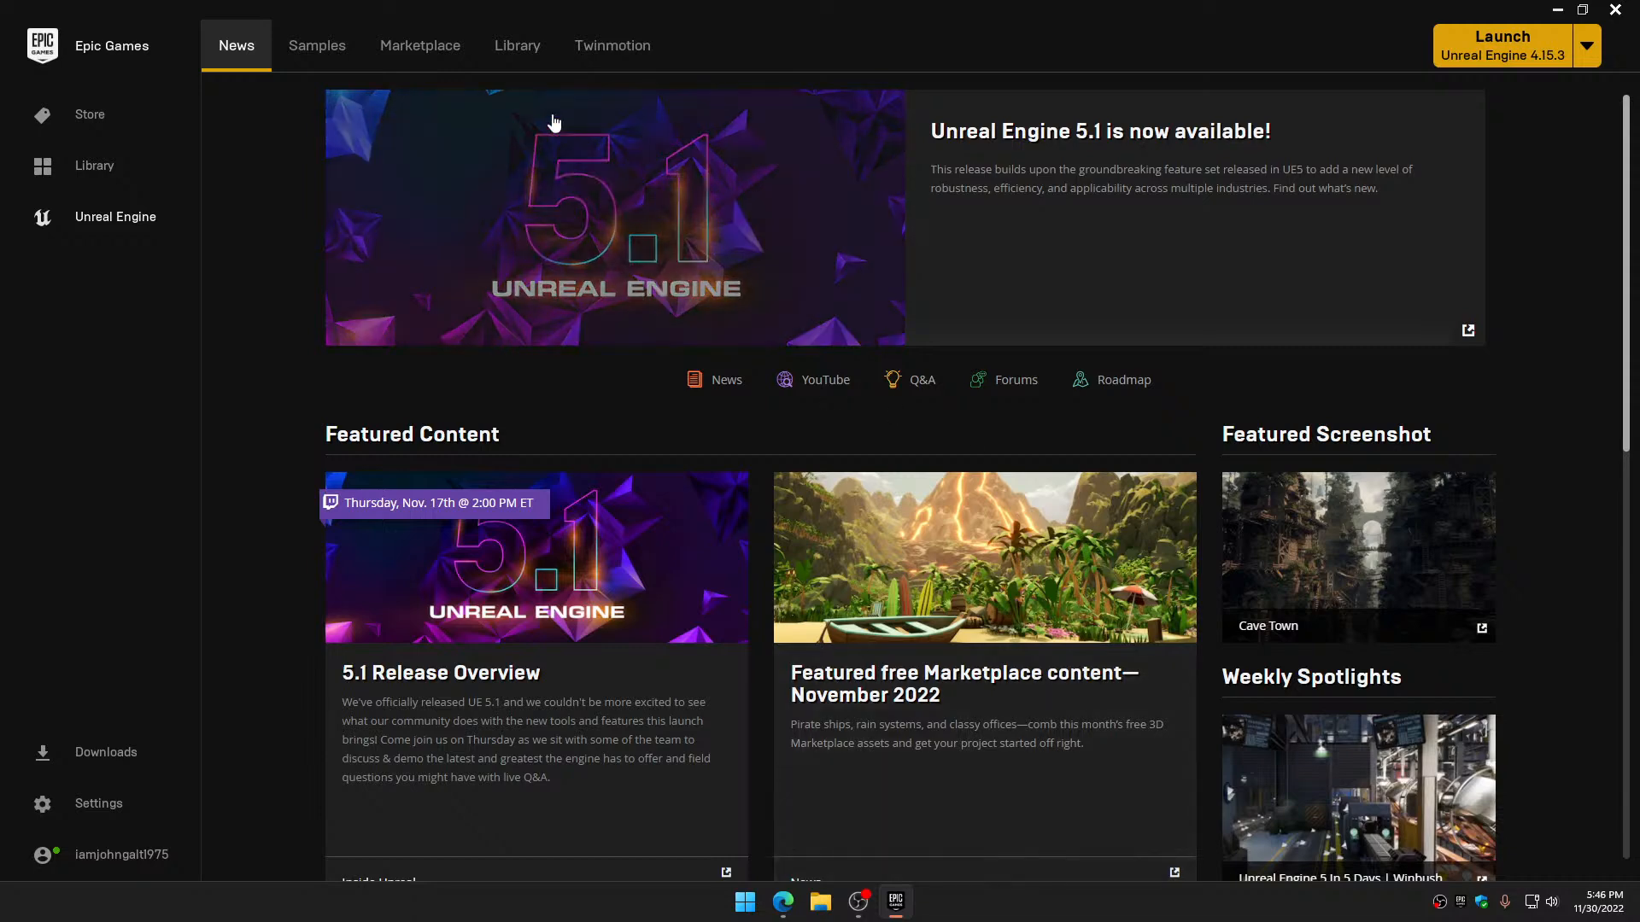
Launch Unreal Engine 4.25.4 and create a Games project named UE4AnimTest from the Third Person template
{"action": "left_click", "coordinate": [536, 67]}
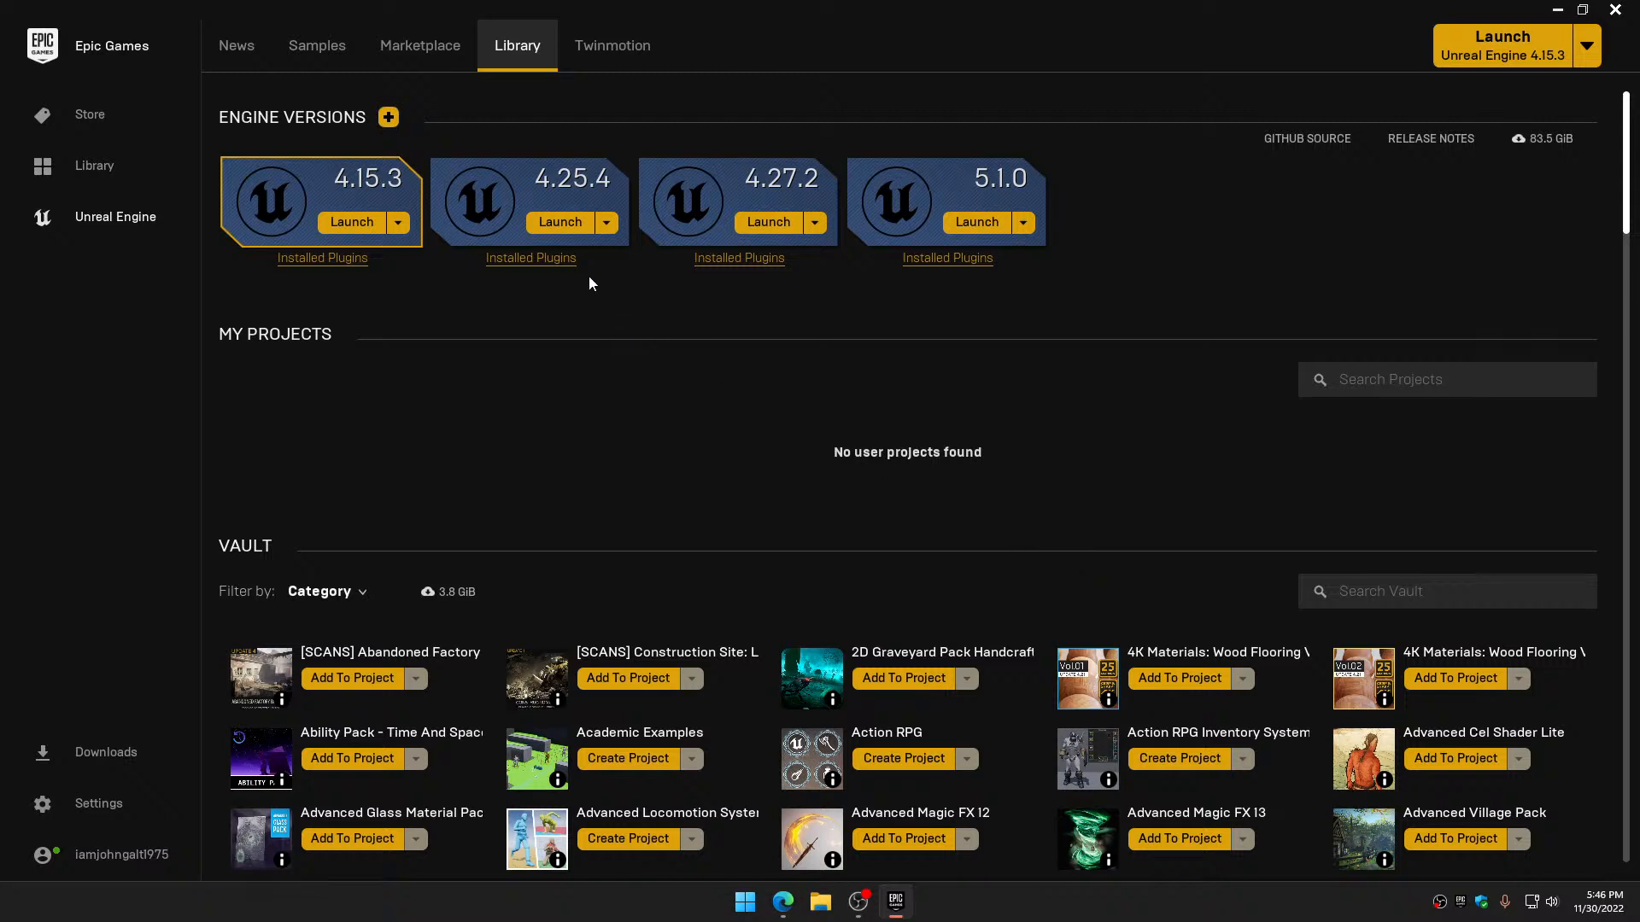
{"action": "left_click", "coordinate": [559, 222]}
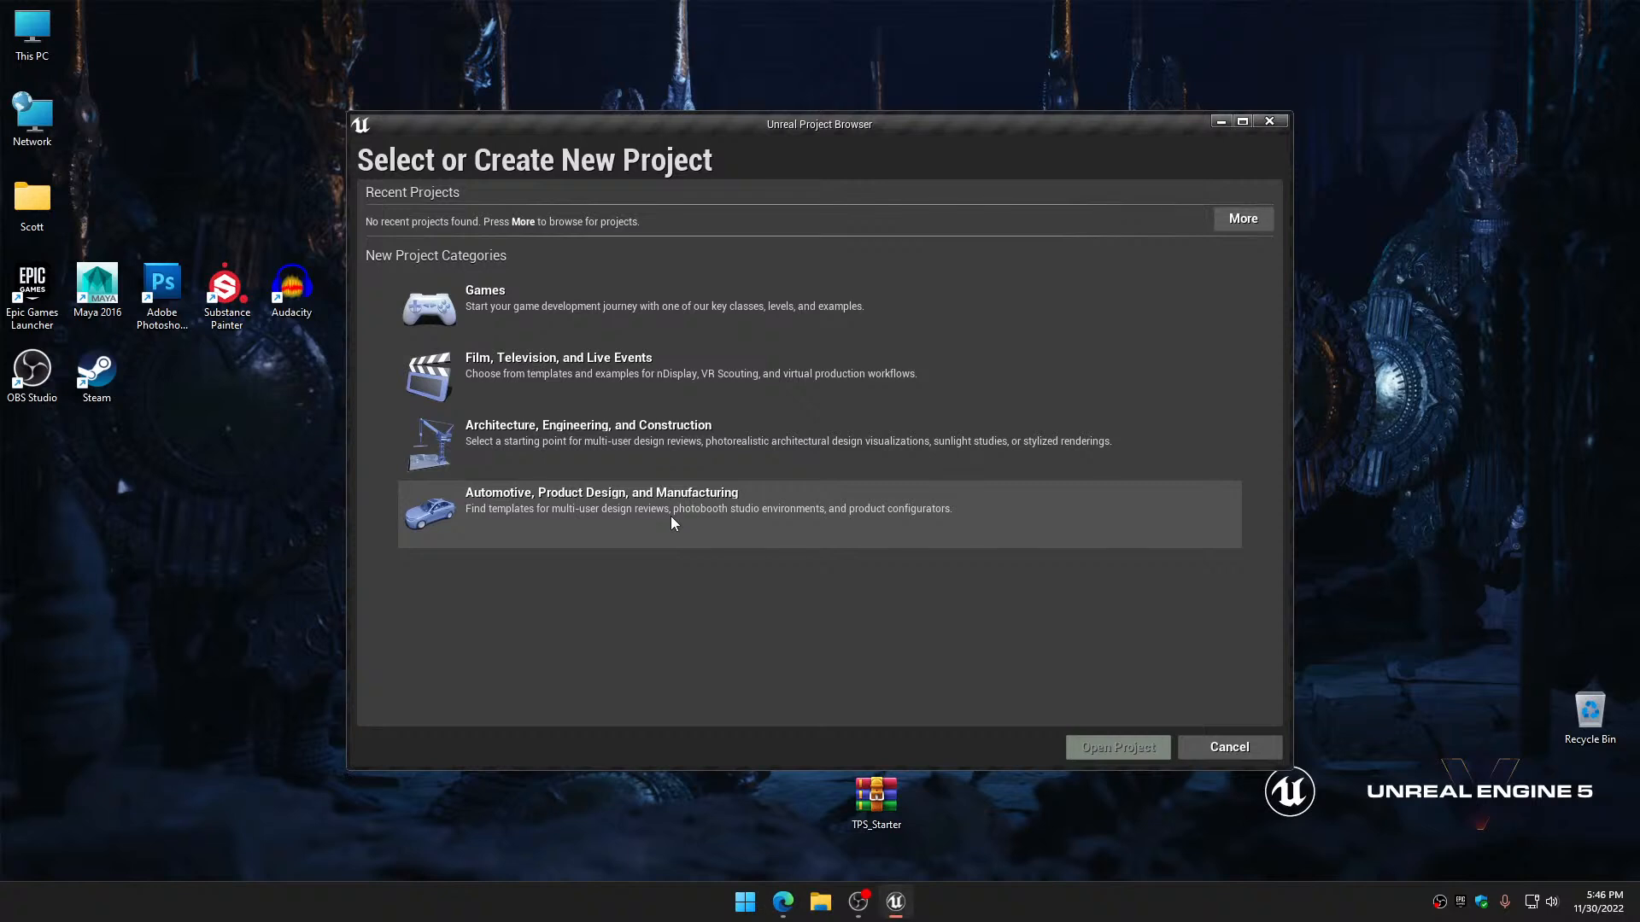
{"action": "left_click", "coordinate": [509, 305]}
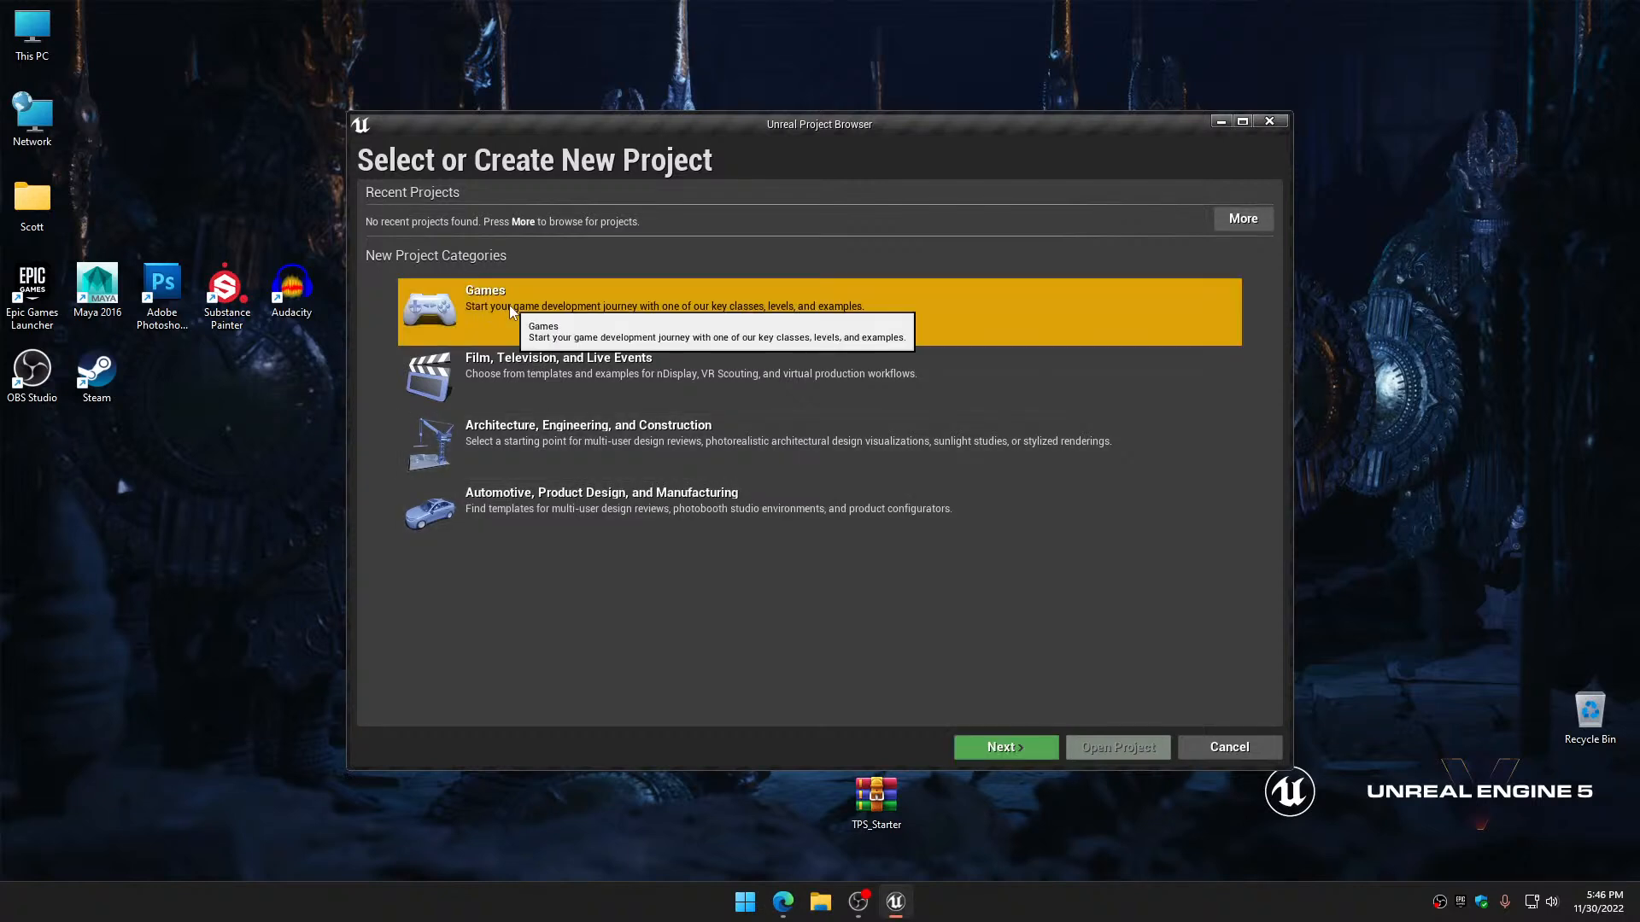
{"action": "left_click", "coordinate": [1006, 748]}
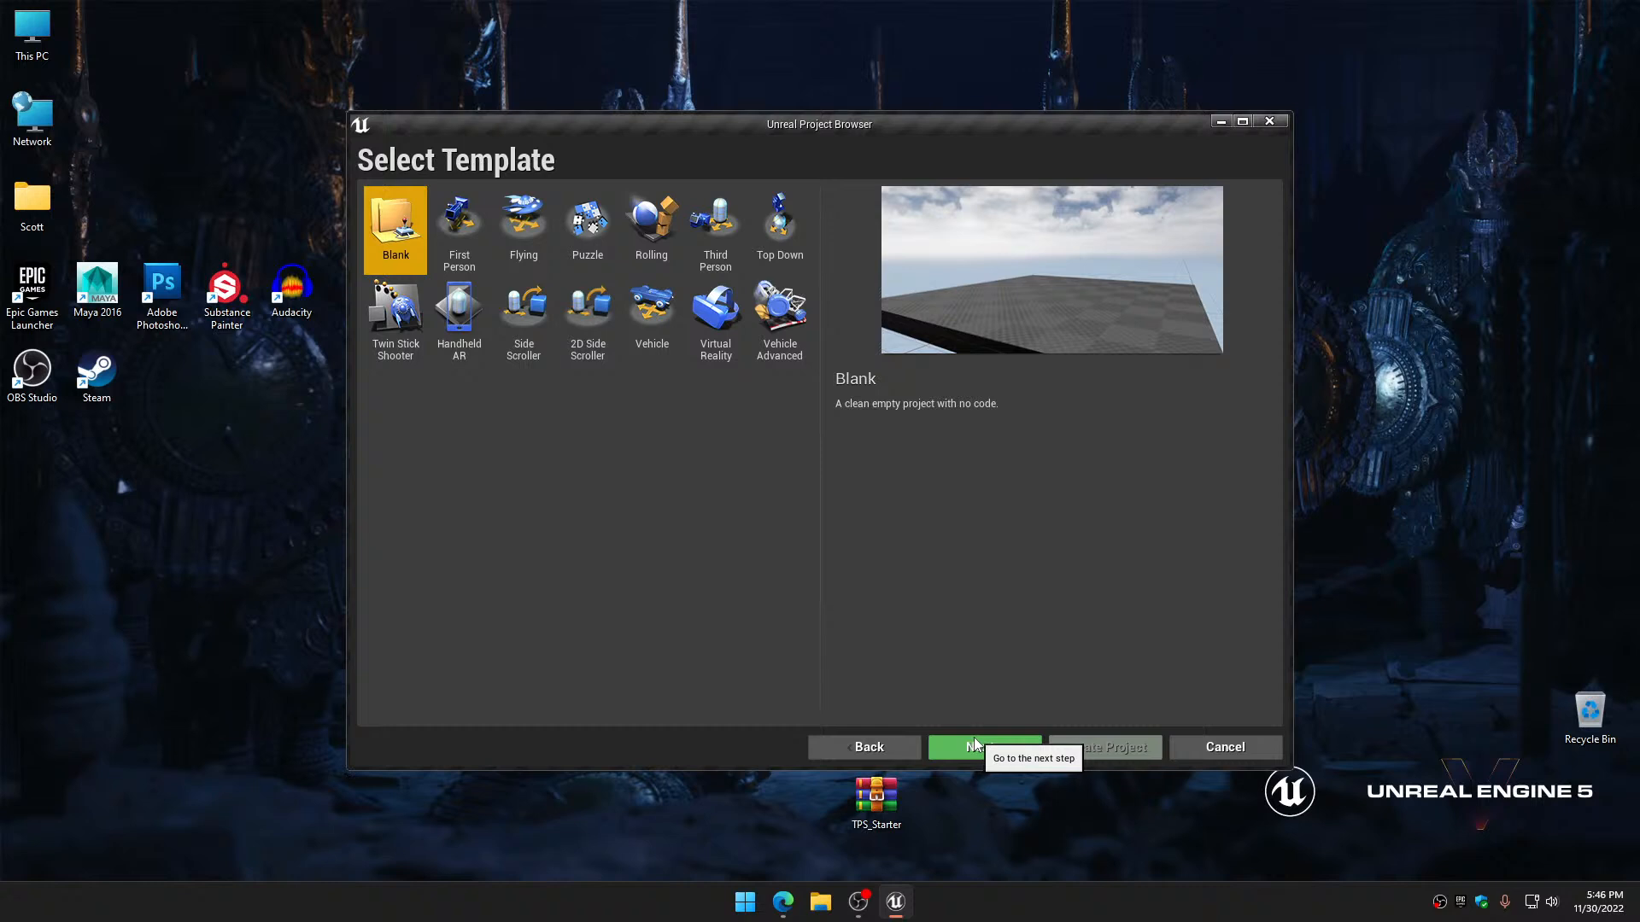
{"action": "left_click", "coordinate": [722, 242]}
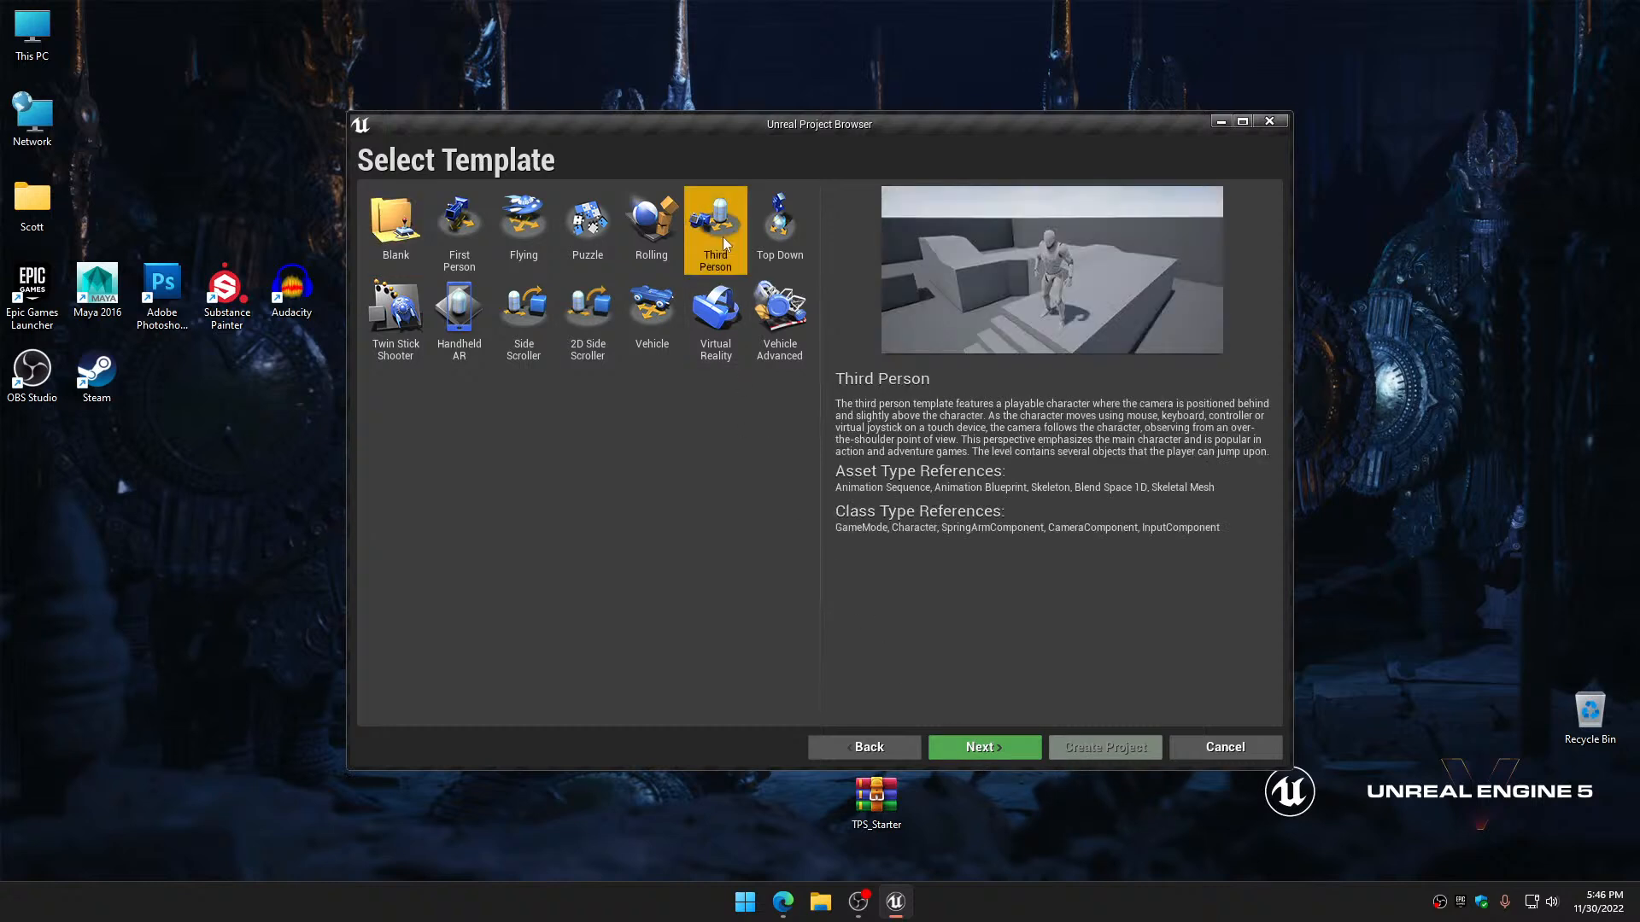
{"action": "left_click", "coordinate": [1001, 752]}
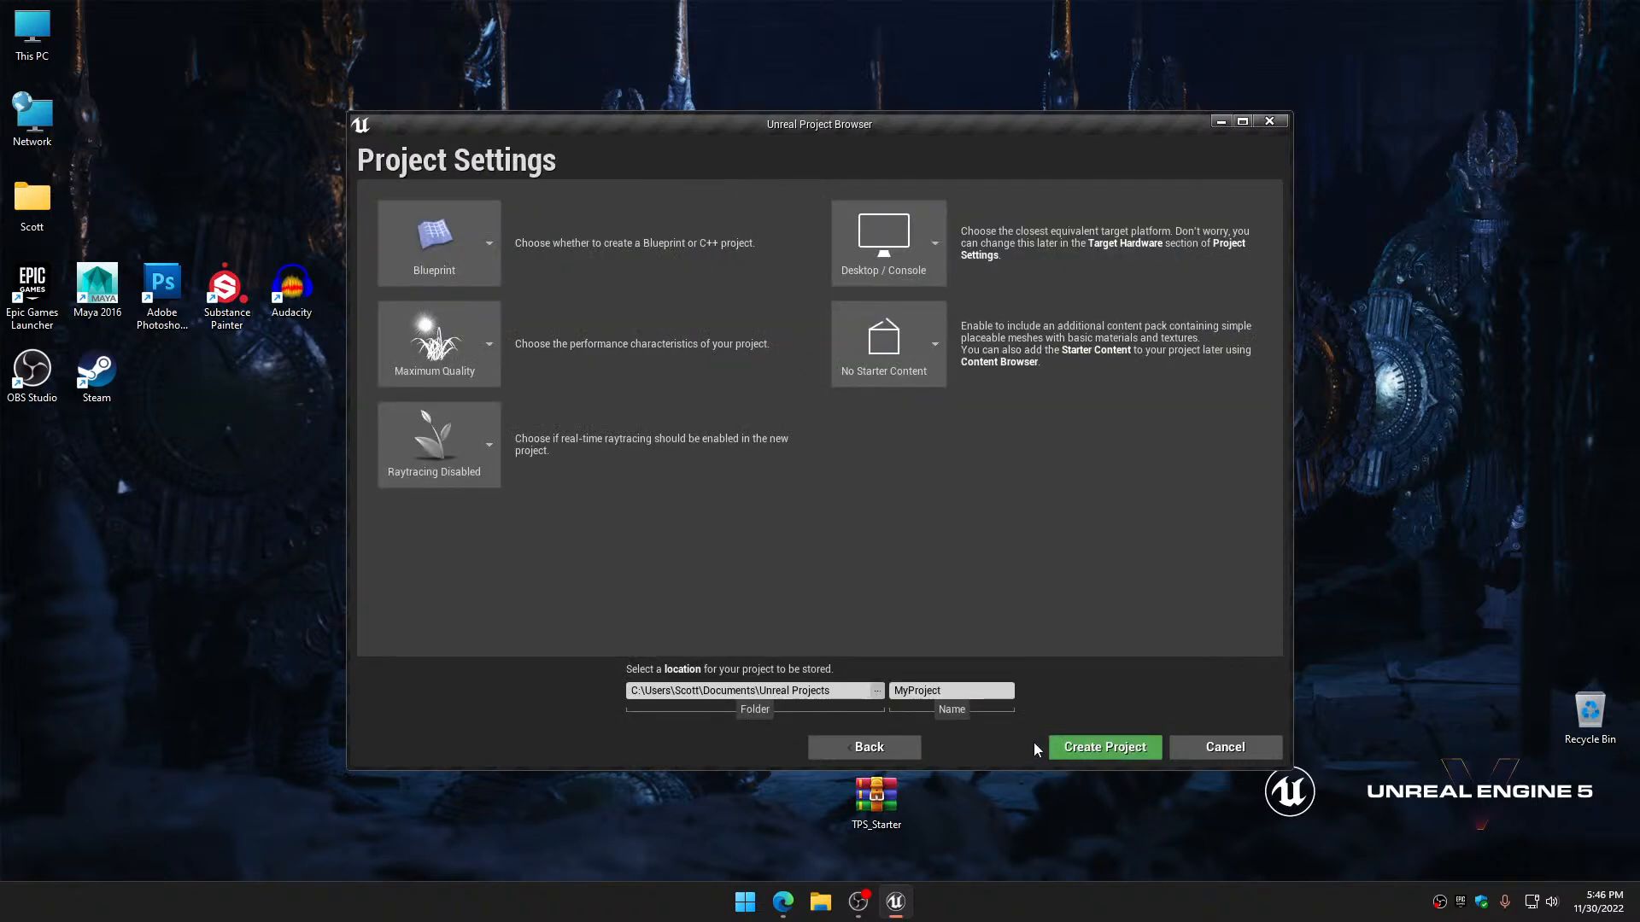
{"action": "double_click", "coordinate": [966, 690]}
{"action": "type", "text": "UE4AnimTest"}
{"action": "left_click", "coordinate": [1104, 747]}
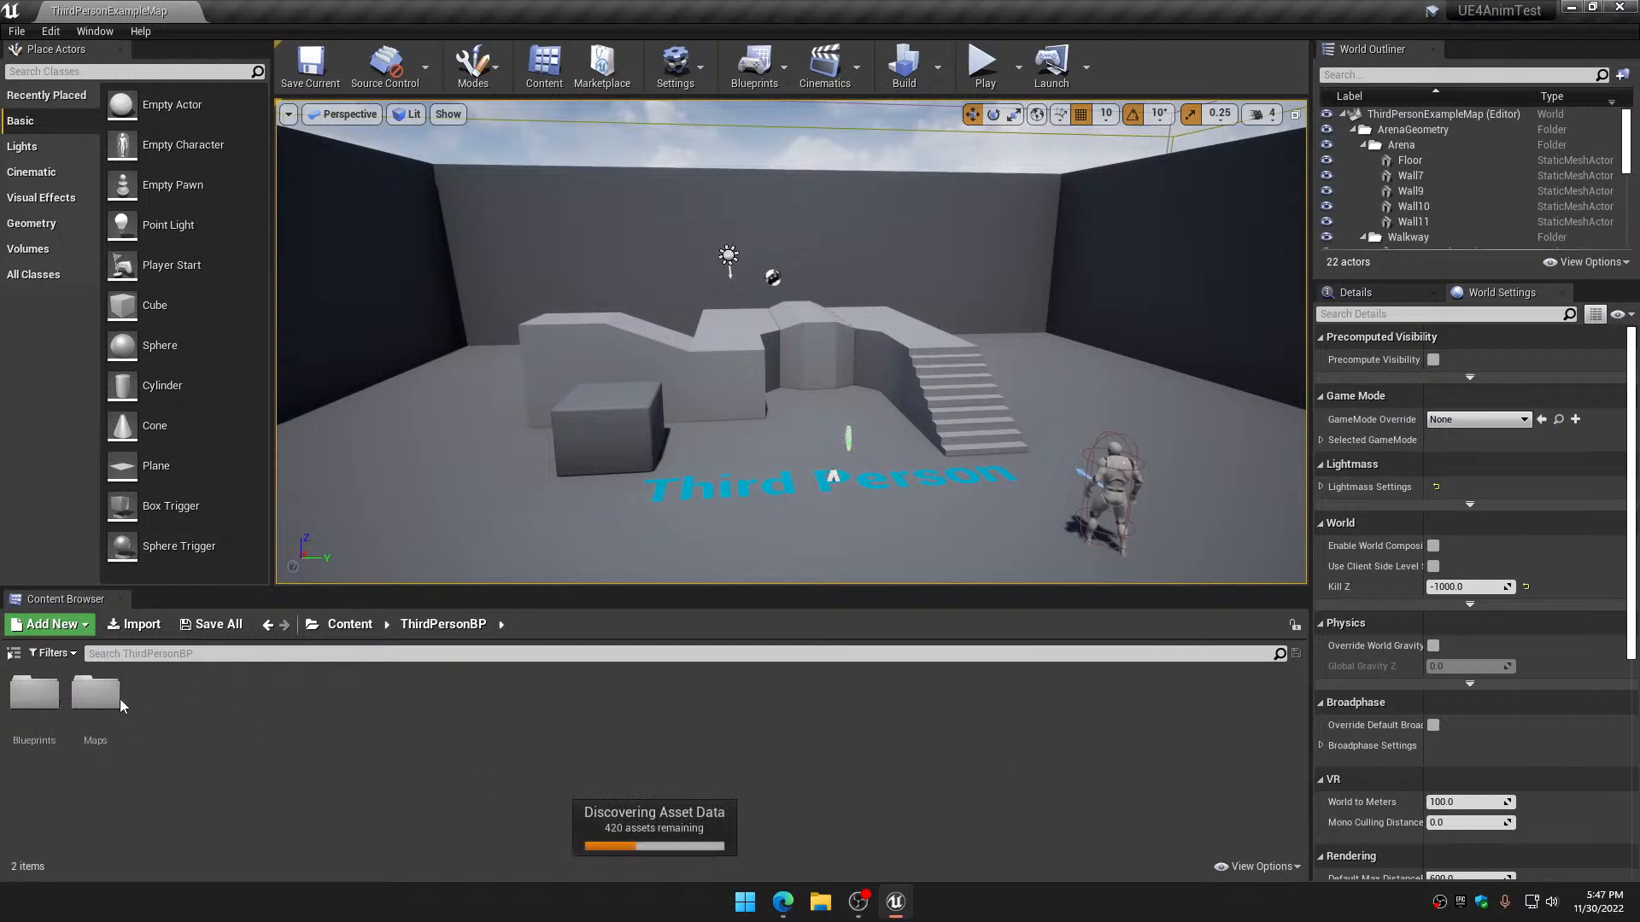
Show the folder tree in the Content Browser, narrow it slightly, and minimize the editor
{"action": "left_click", "coordinate": [13, 653]}
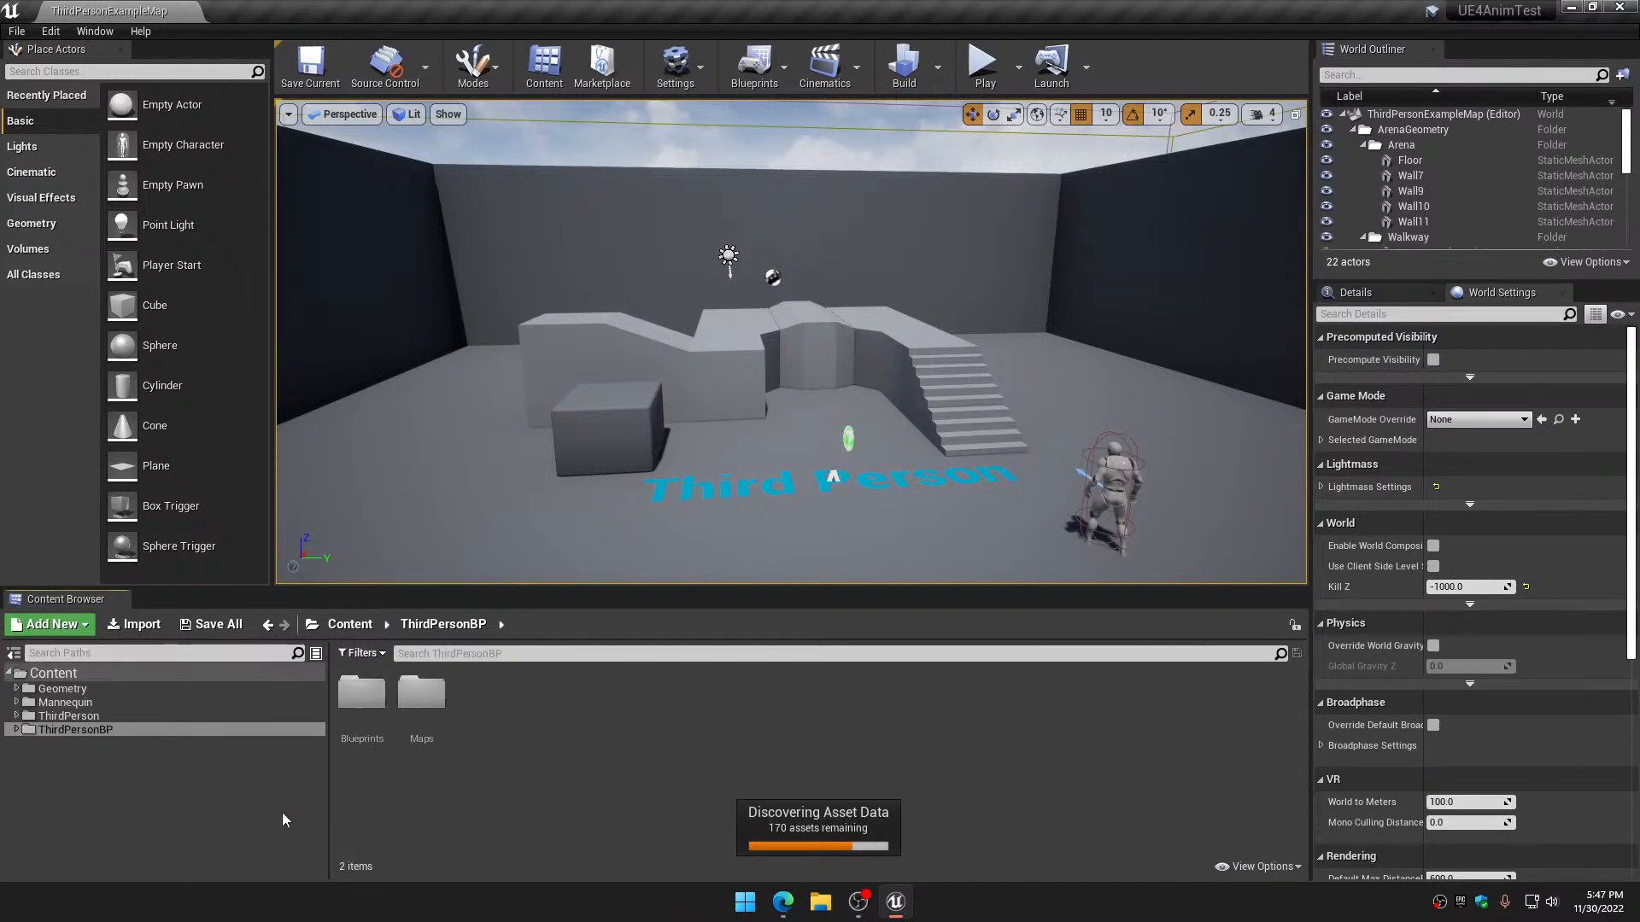
{"action": "left_click_drag", "start_coordinate": [328, 813], "coordinate": [297, 808]}
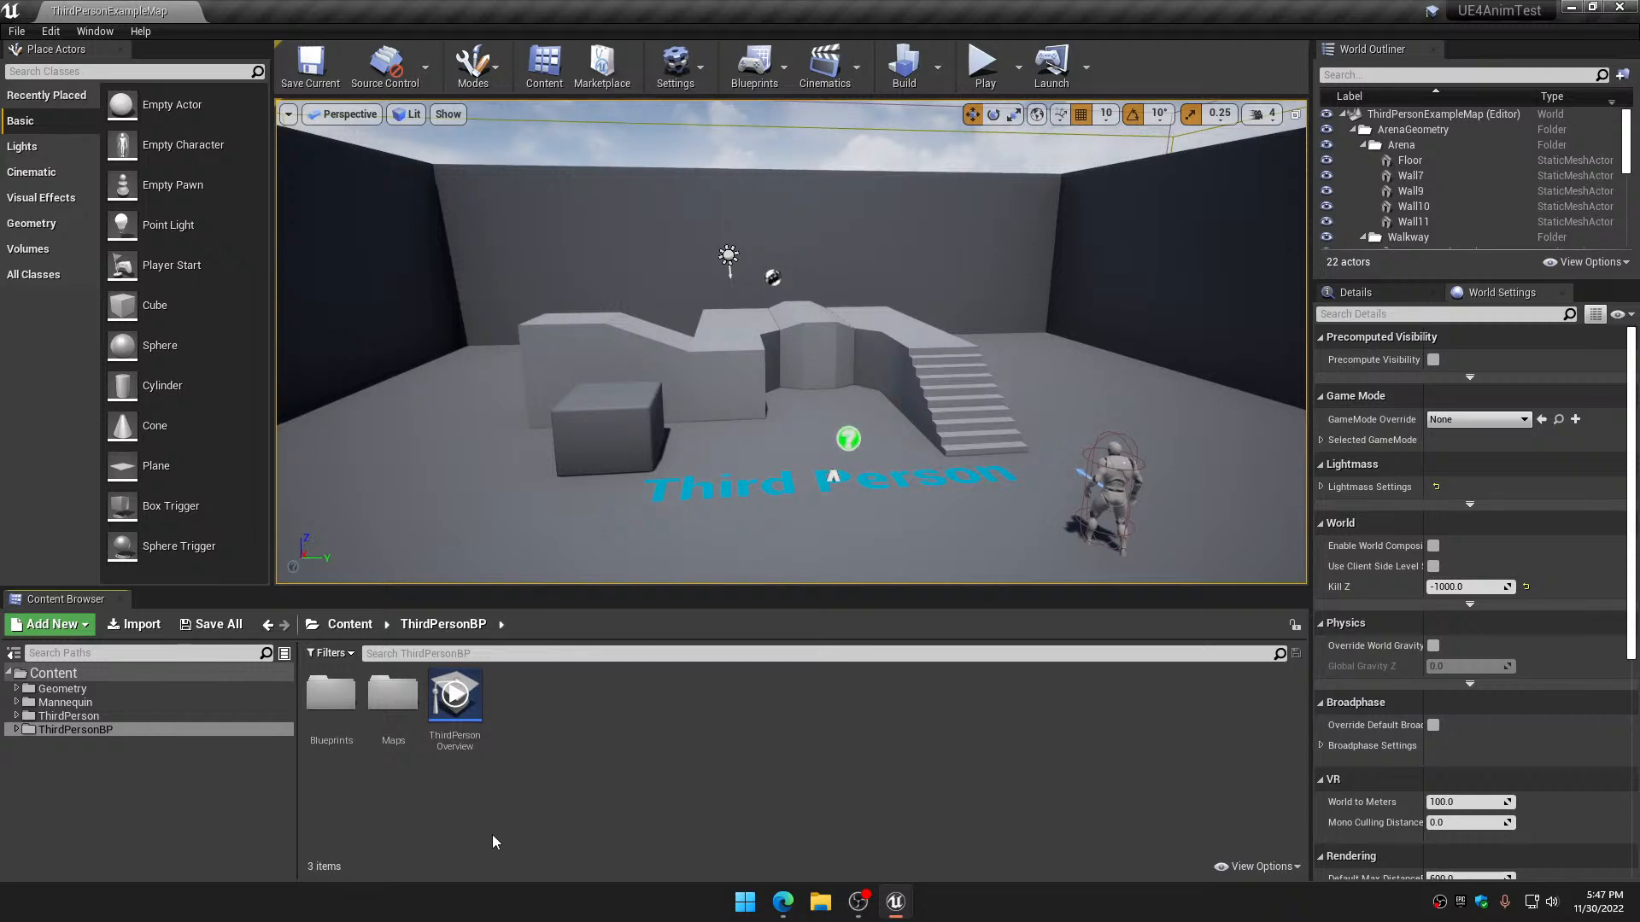
{"action": "left_click", "coordinate": [1572, 7]}
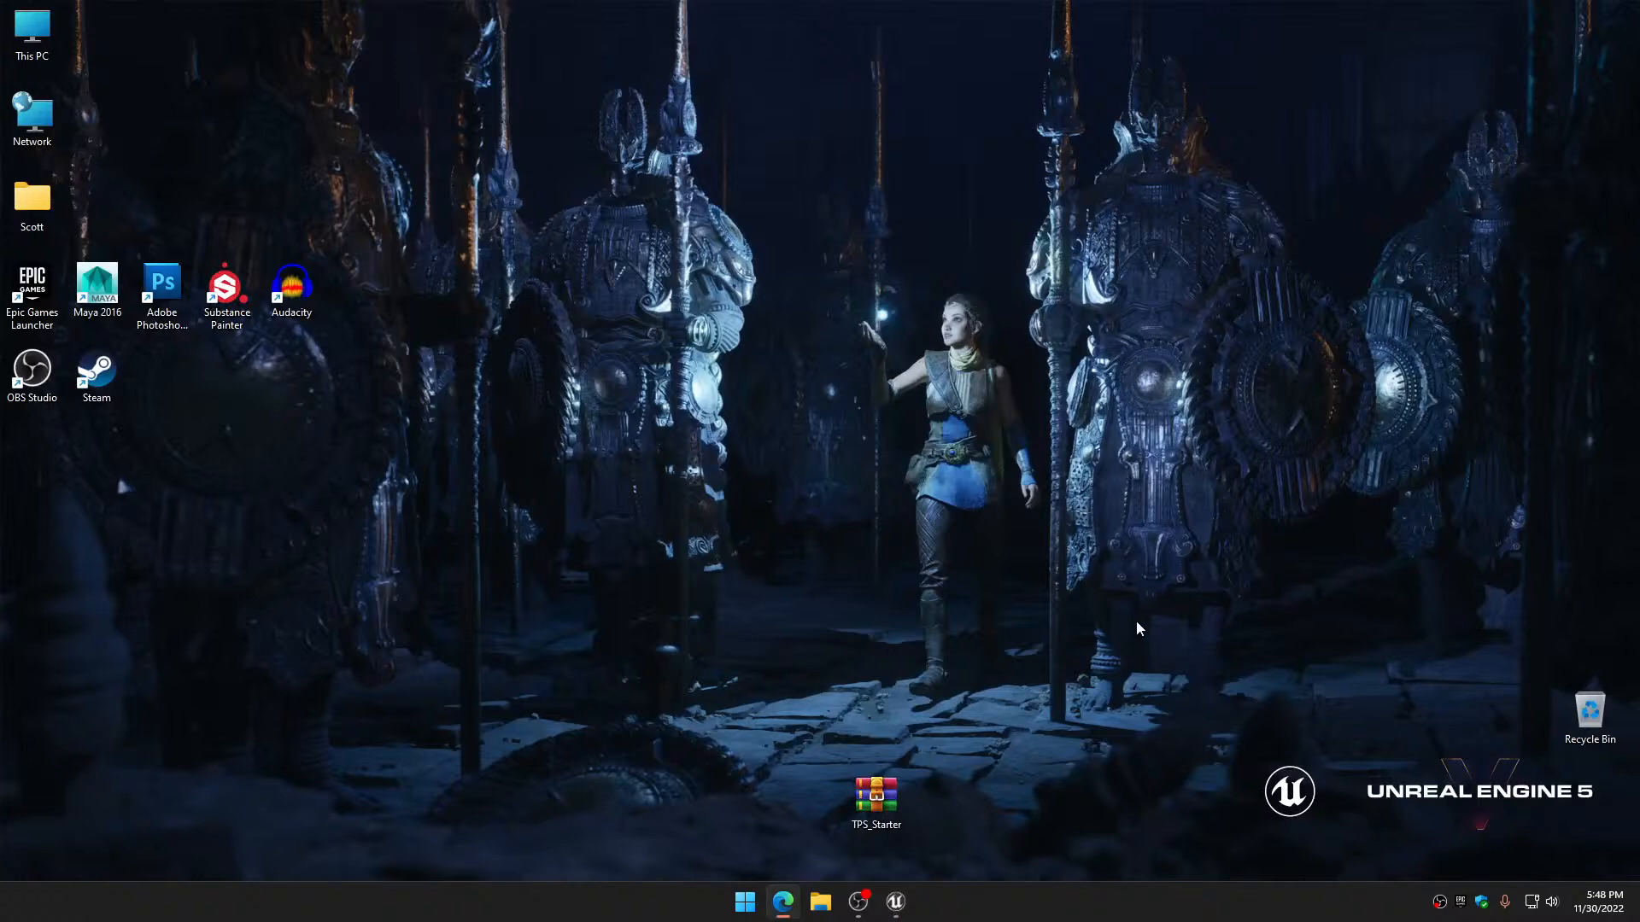
Switch to the Epic Games Launcher and search the library's vault for "paragon" to review the available asset packs
{"action": "double_click", "coordinate": [1461, 907]}
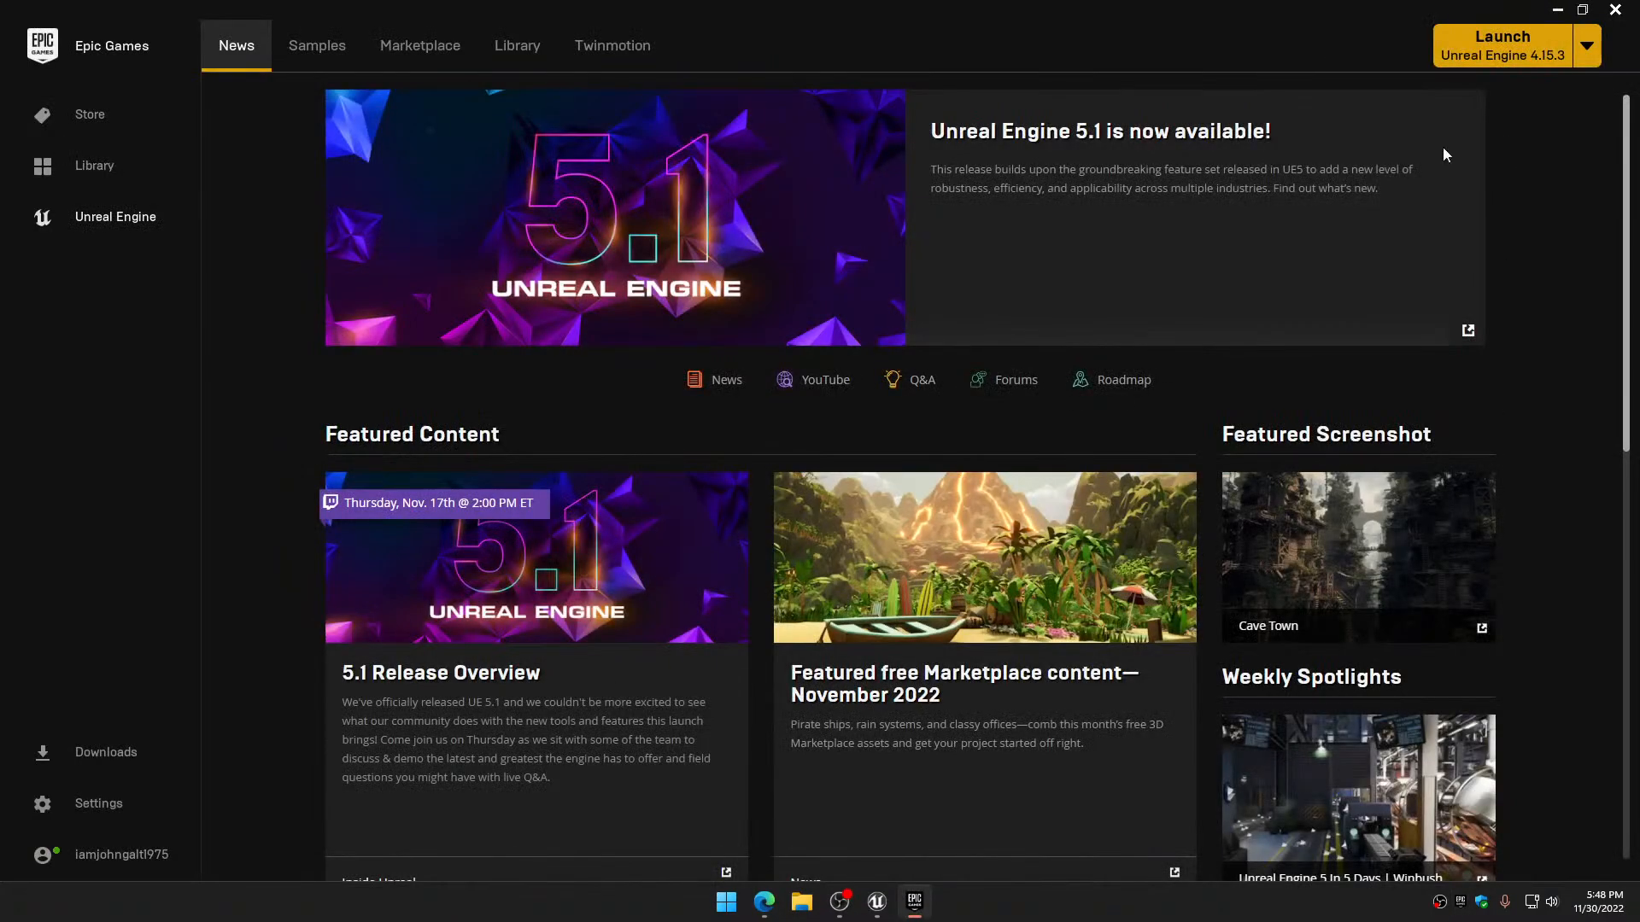
{"action": "left_click", "coordinate": [504, 53]}
{"action": "left_click", "coordinate": [1414, 706]}
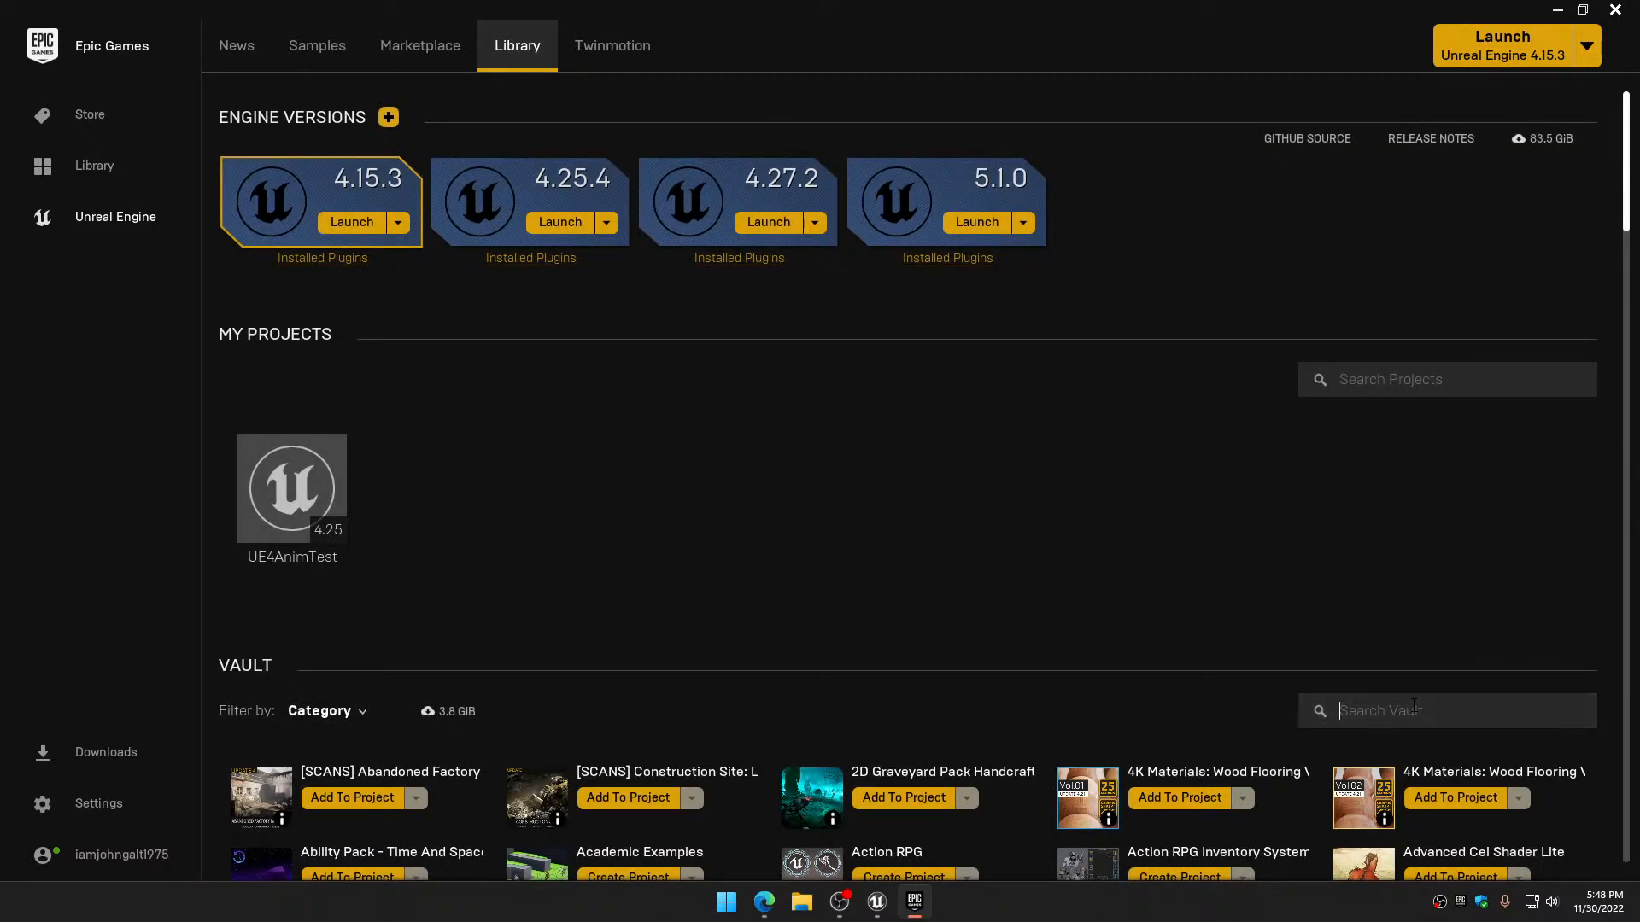
{"action": "type", "text": "paragon"}
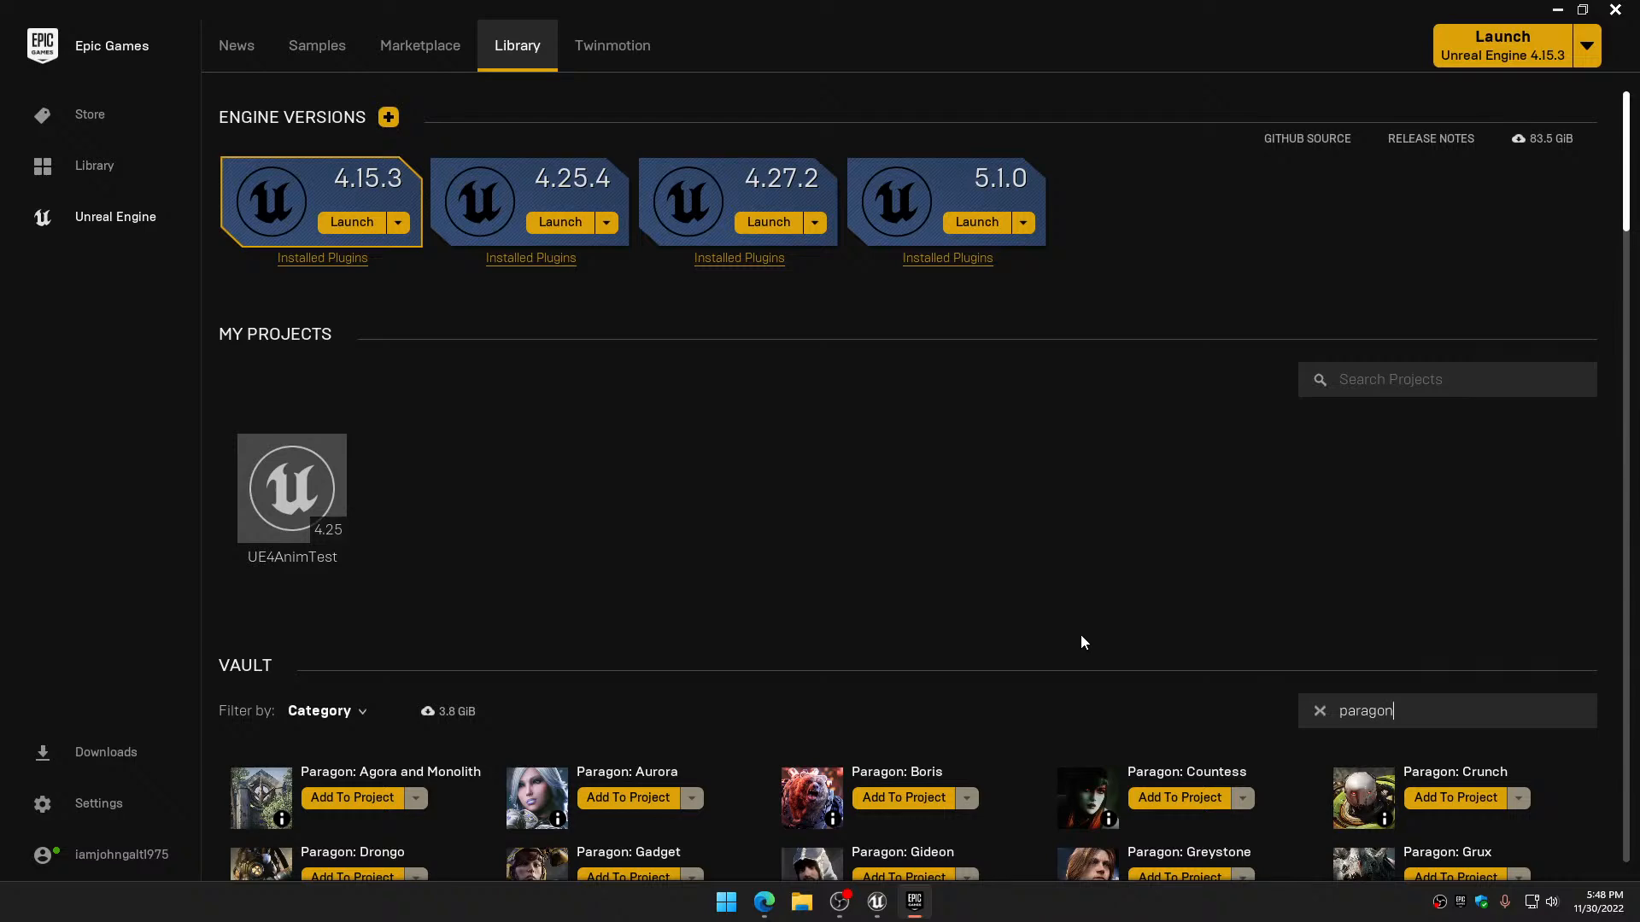
{"action": "scroll", "coordinate": [1080, 634], "scroll_direction": "down", "scroll_amount": 3}
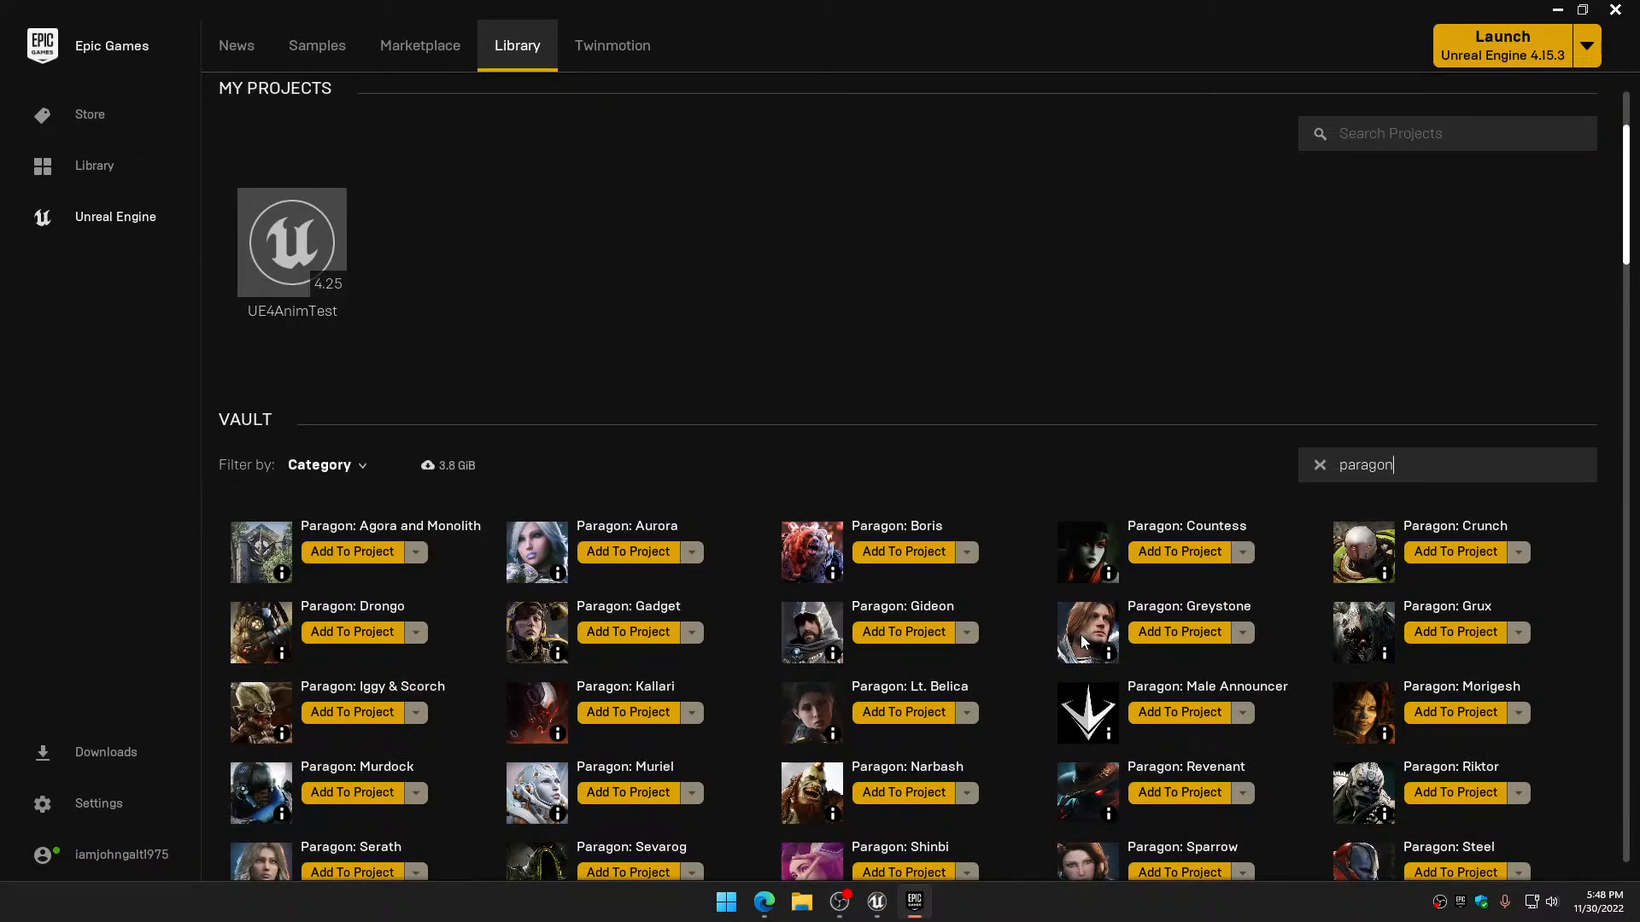
{"action": "scroll", "coordinate": [1079, 634], "scroll_direction": "down", "scroll_amount": 3}
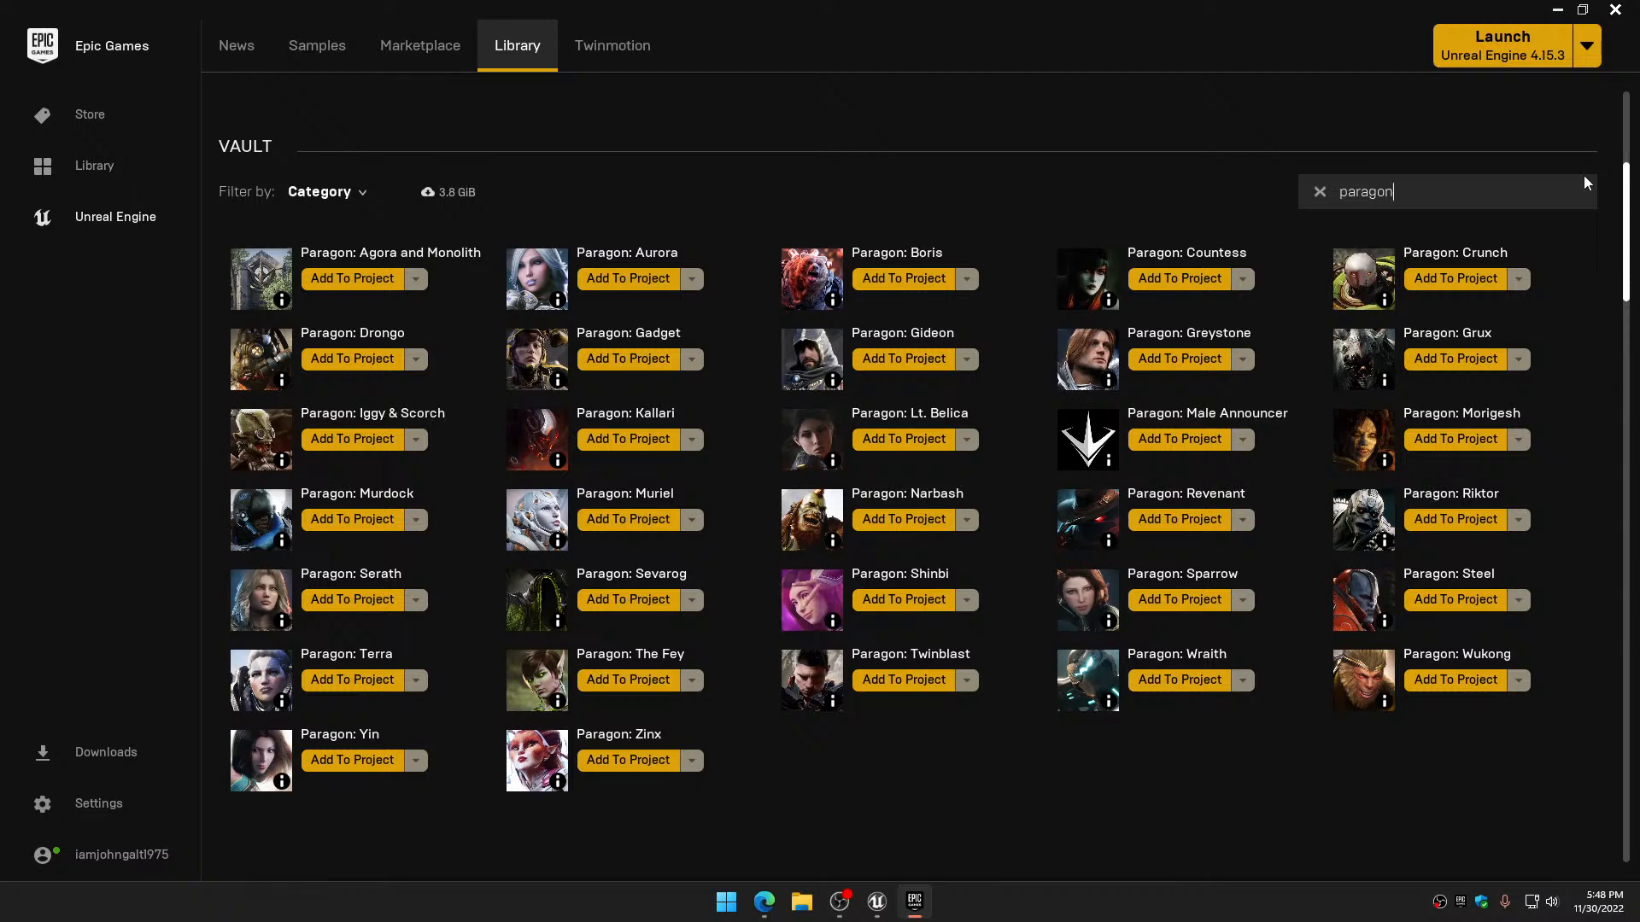
Quit the Epic Games Launcher completely and start it again
{"action": "left_click", "coordinate": [1615, 9]}
{"action": "right_click", "coordinate": [1440, 902]}
{"action": "left_click", "coordinate": [1491, 862]}
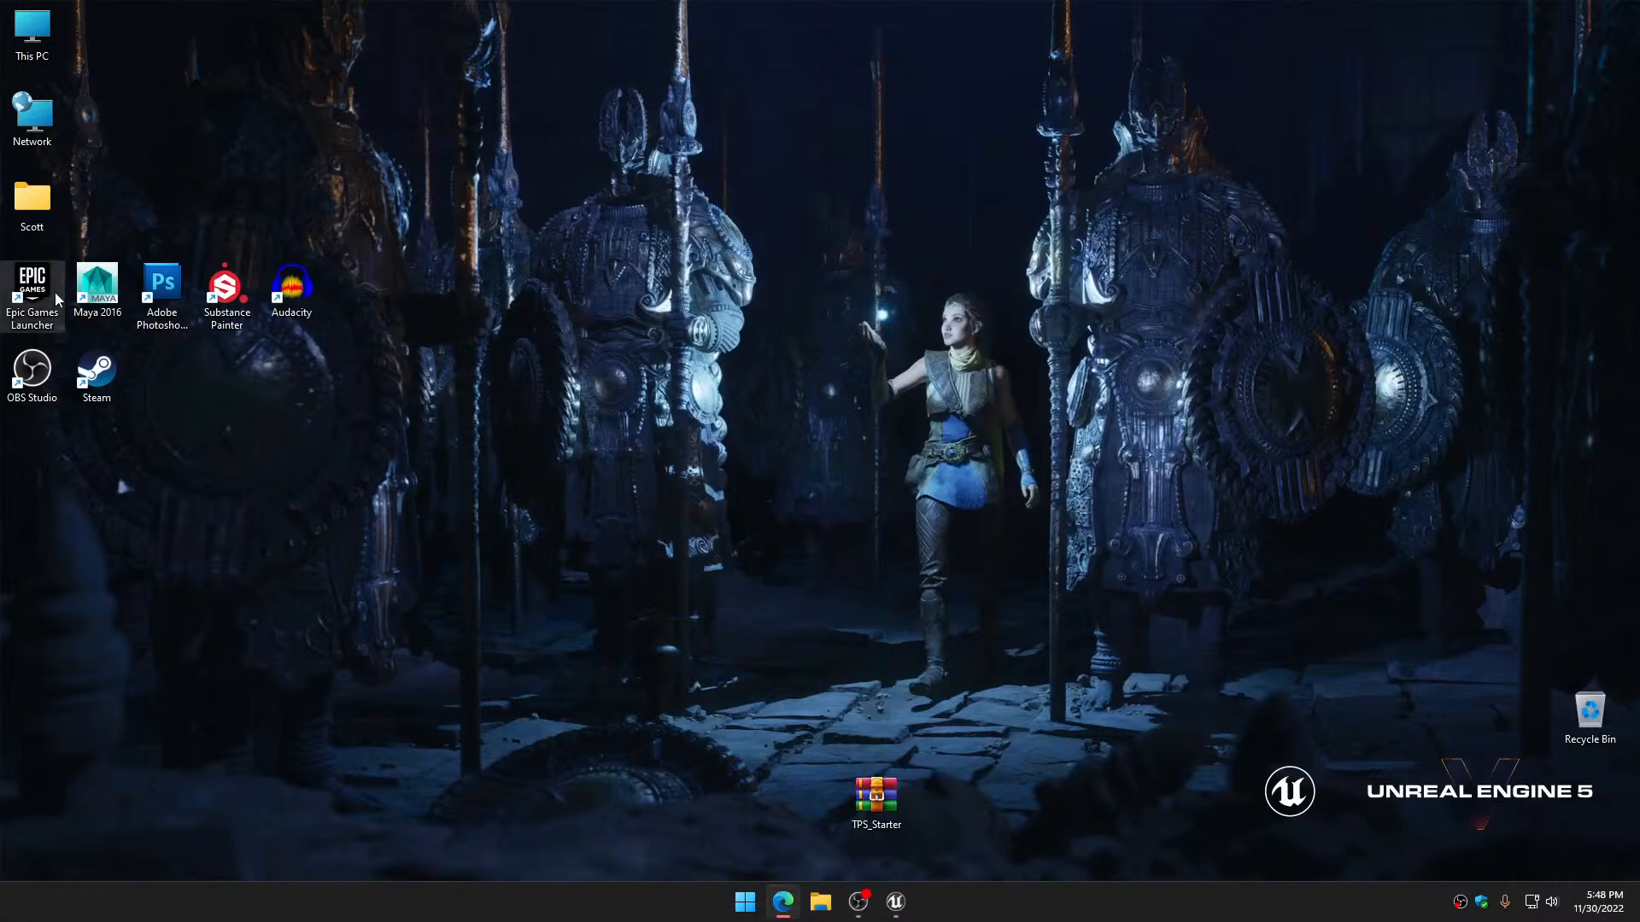
{"action": "double_click", "coordinate": [52, 286]}
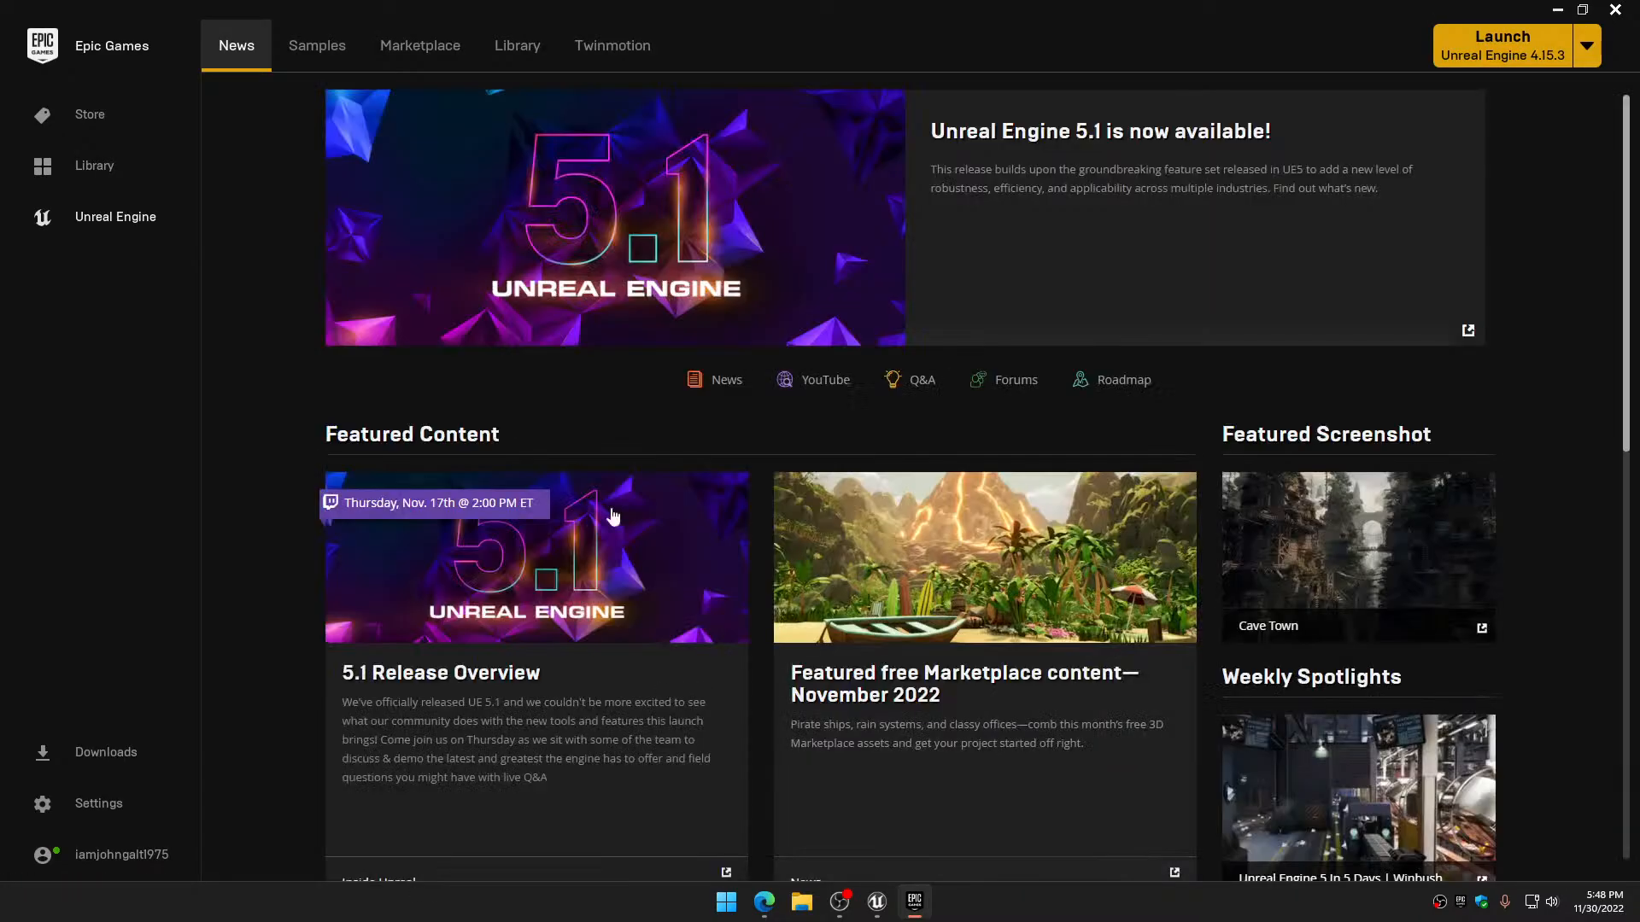
Search the vault for "para" and add the Paragon: The Fey asset pack to the UE4AnimTest project
{"action": "left_click", "coordinate": [514, 60]}
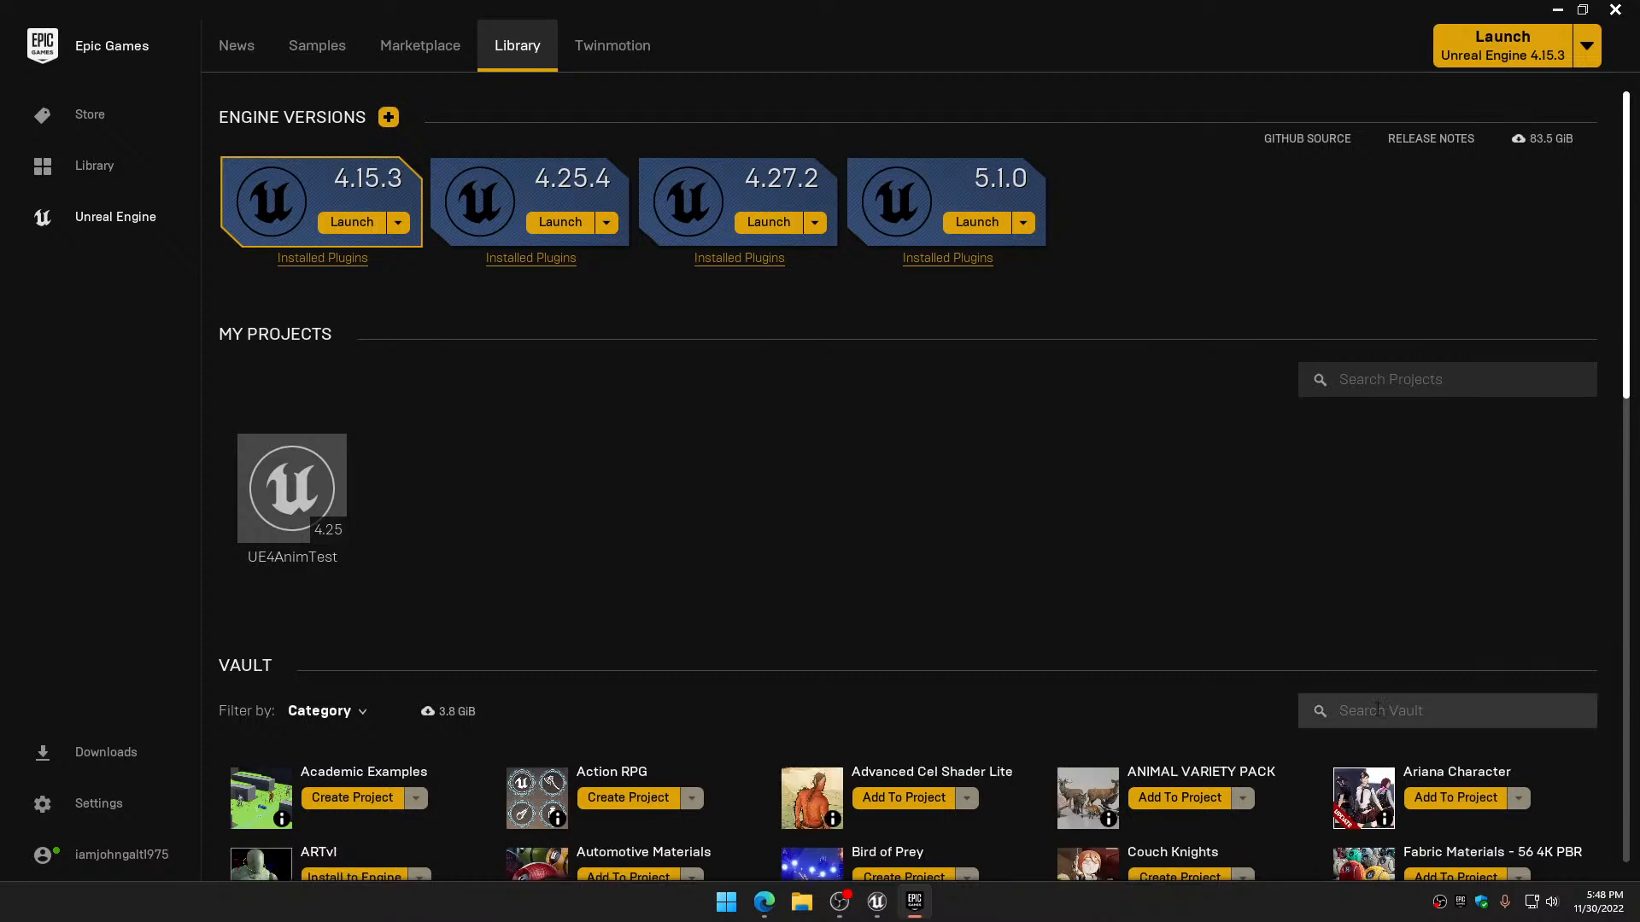
{"action": "left_click", "coordinate": [1404, 699]}
{"action": "type", "text": "para"}
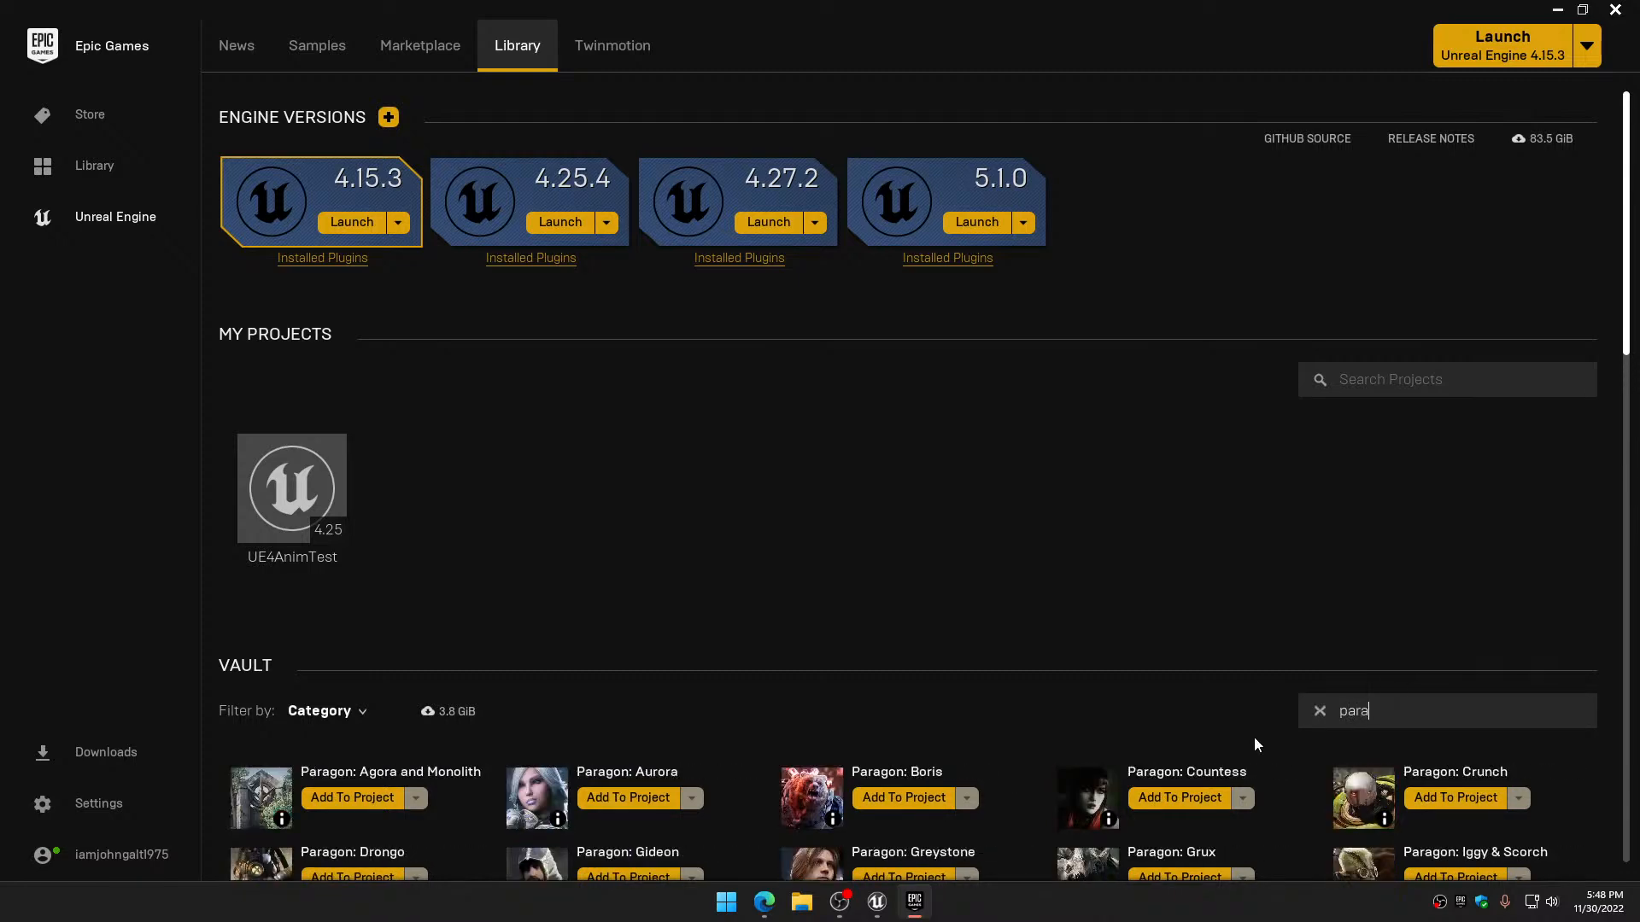
{"action": "scroll", "coordinate": [1062, 744], "scroll_direction": "down", "scroll_amount": 6}
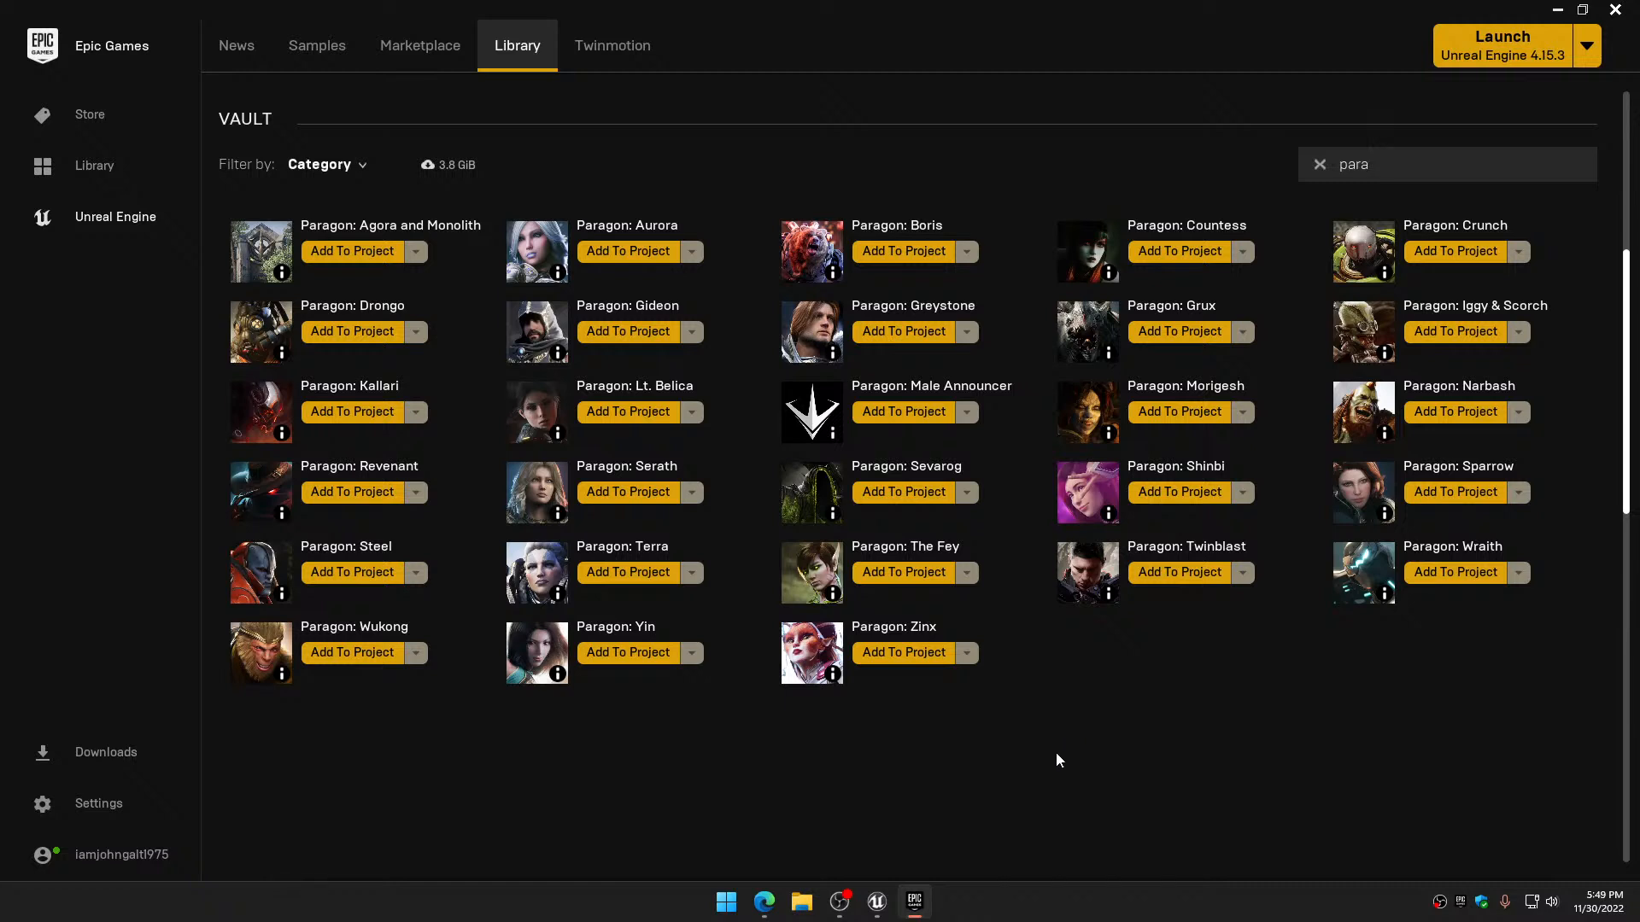
{"action": "left_click", "coordinate": [891, 573]}
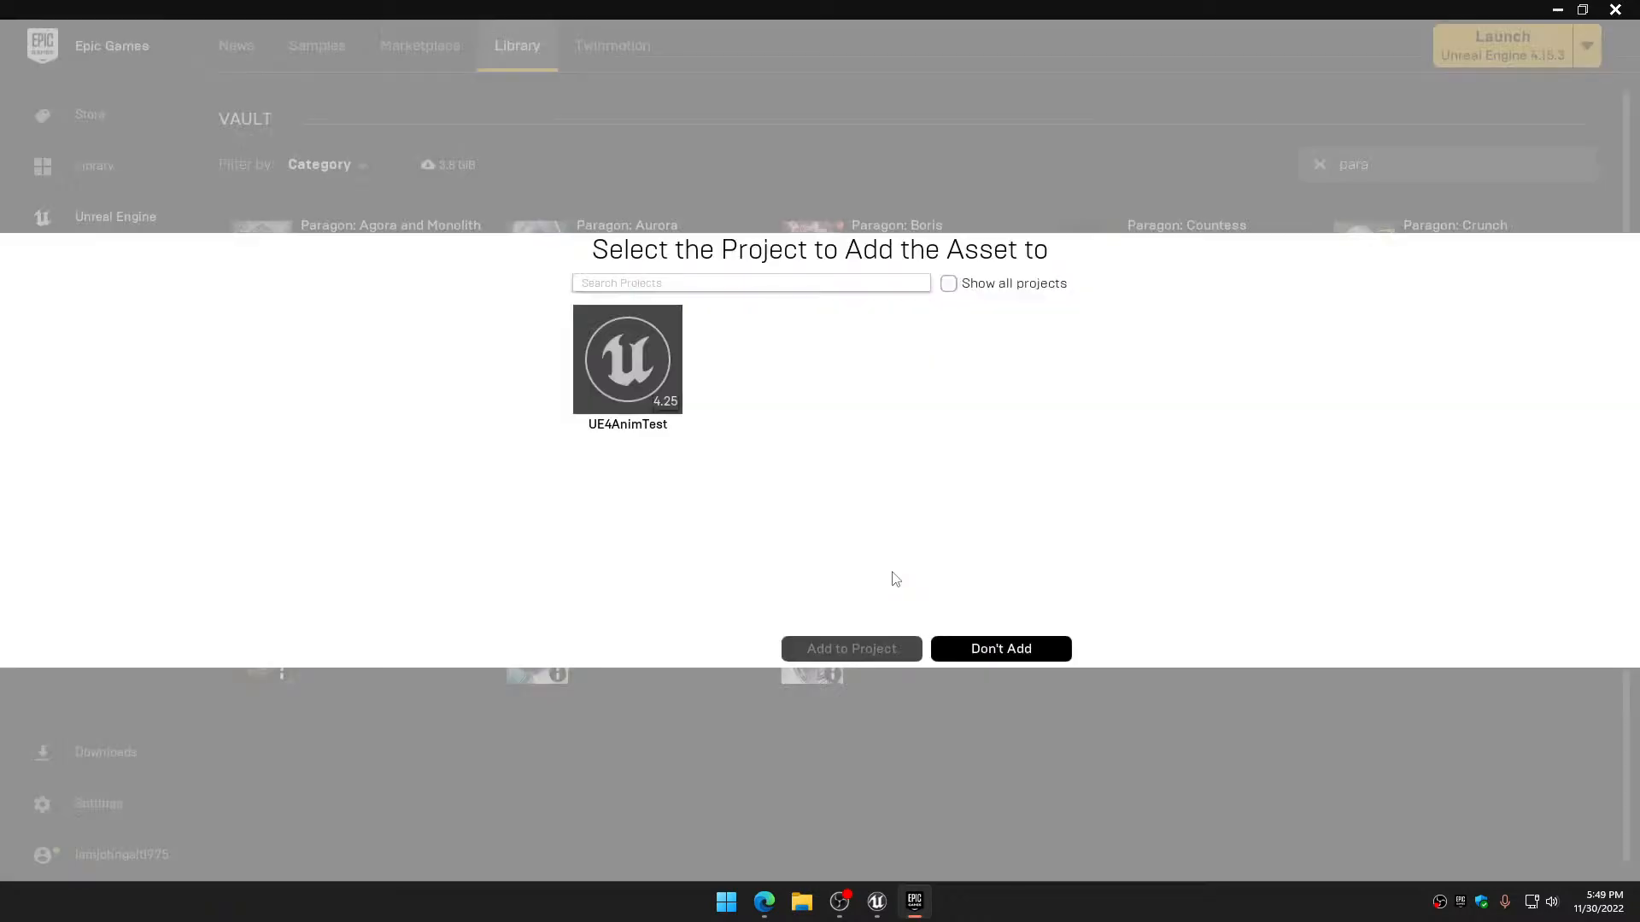
{"action": "left_click", "coordinate": [644, 361]}
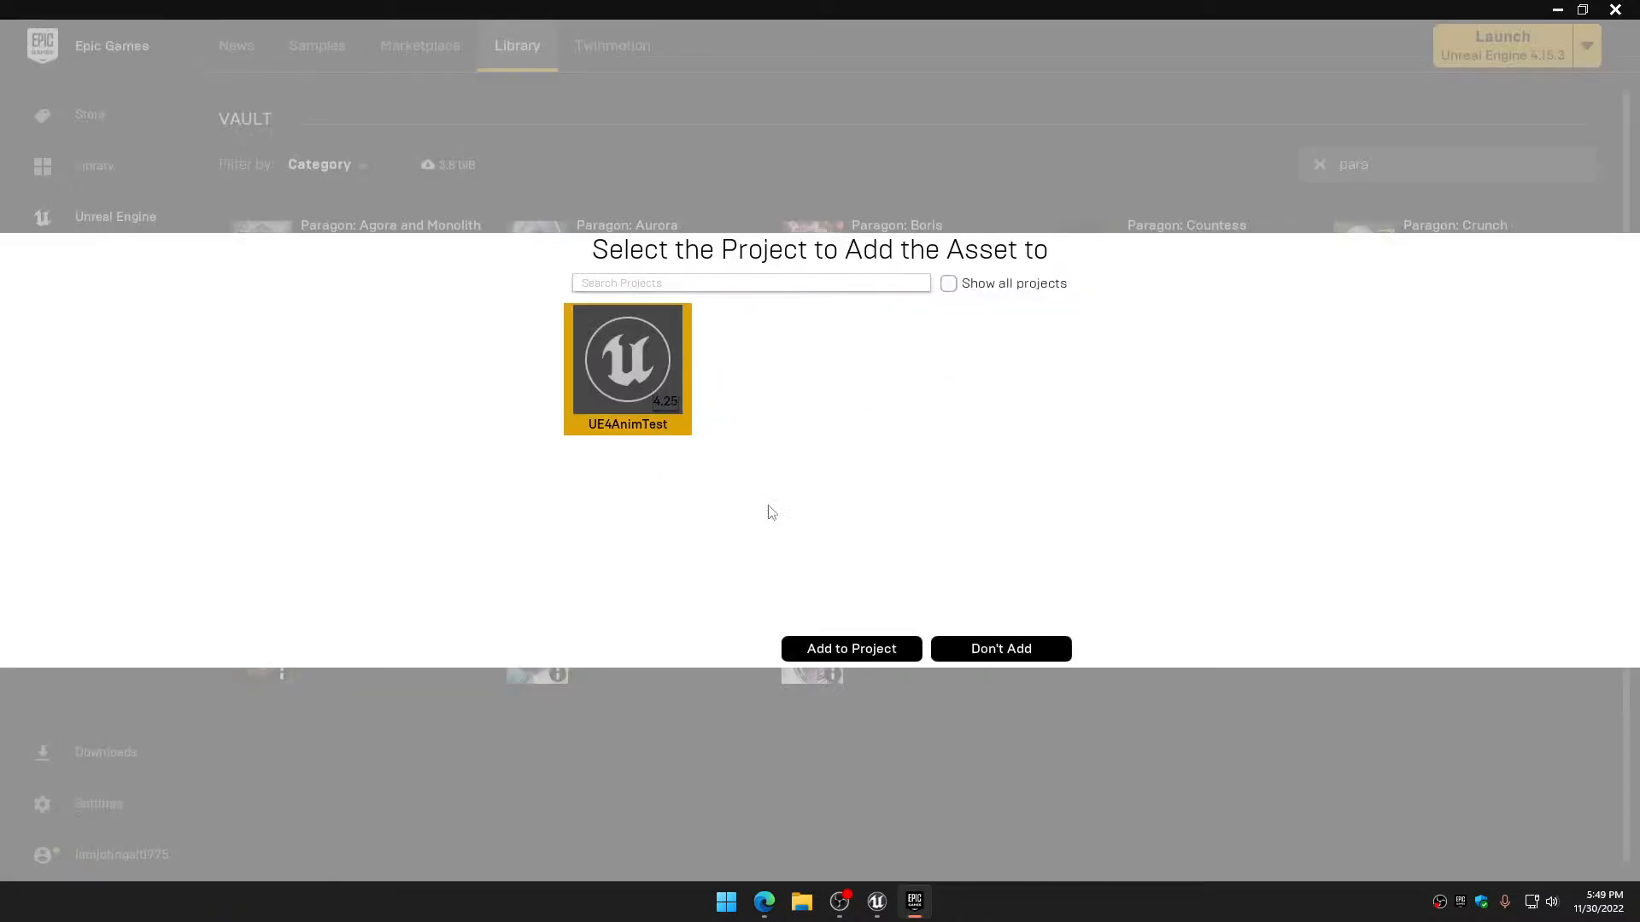
{"action": "left_click", "coordinate": [850, 647]}
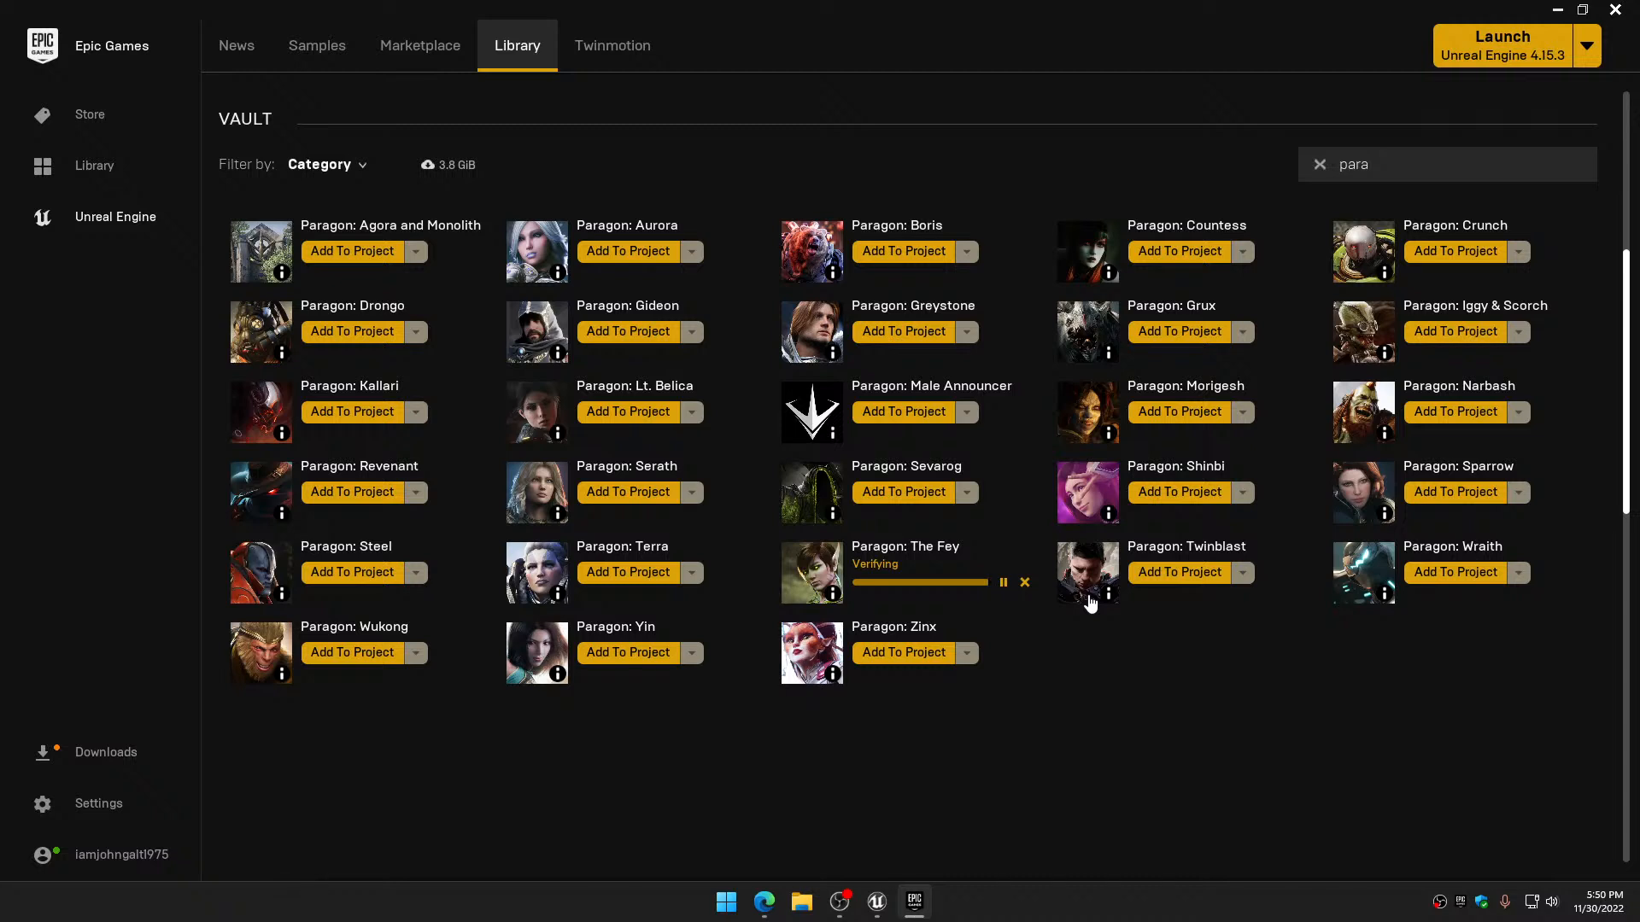
Add the Paragon: Twinblast asset pack to the UE4AnimTest project and clear the vault search
{"action": "left_click", "coordinate": [1186, 575]}
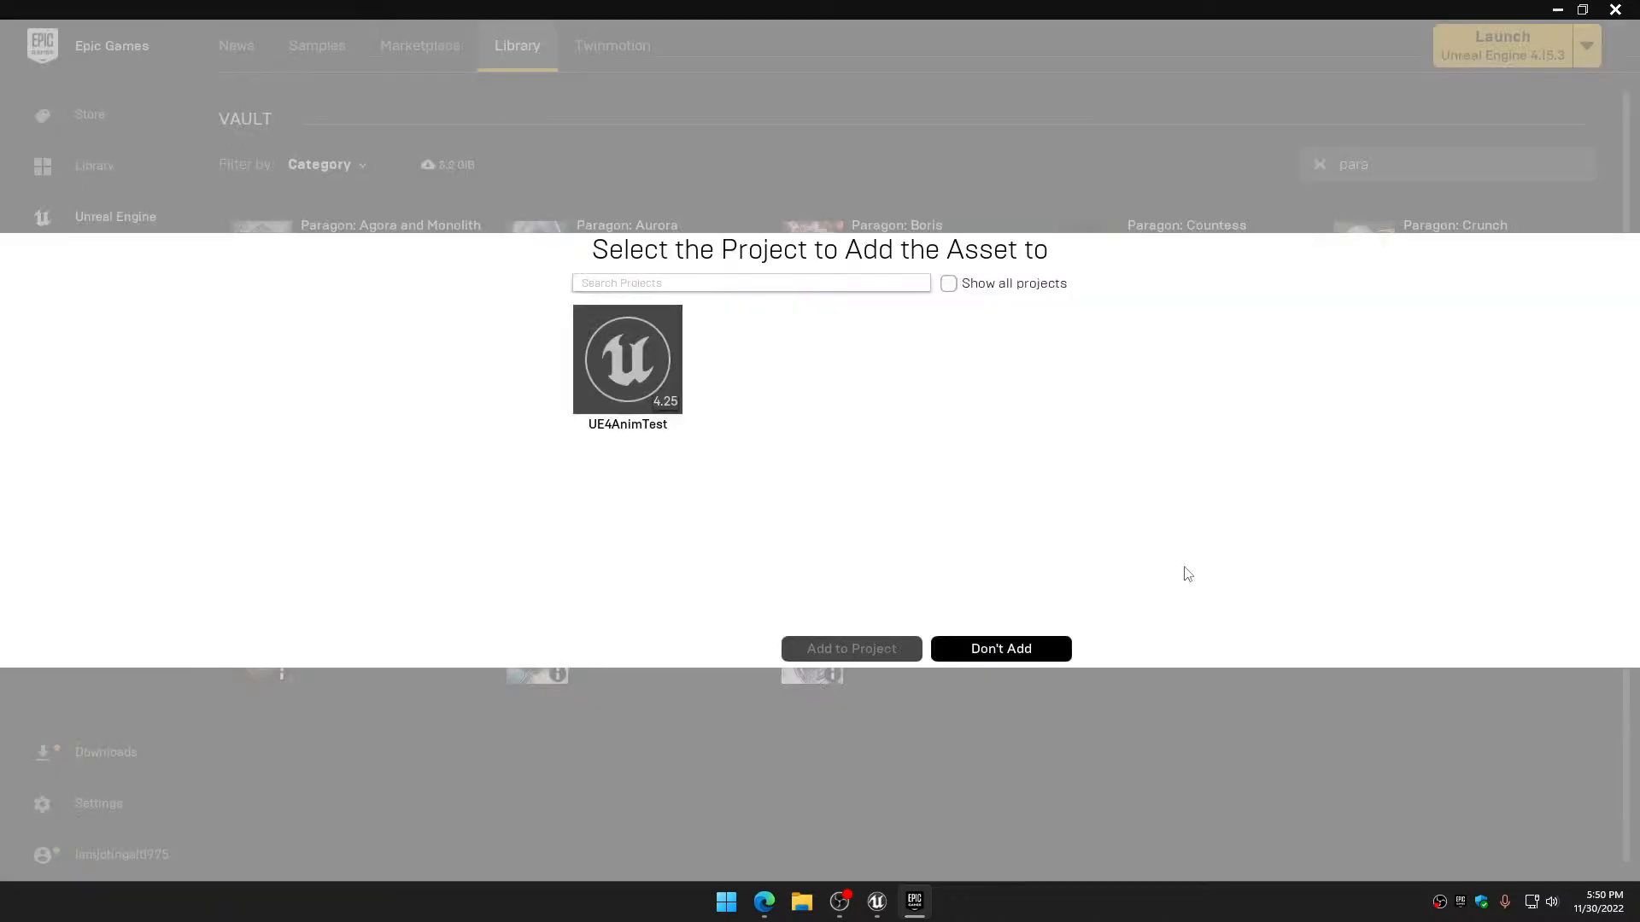
{"action": "left_click", "coordinate": [641, 350]}
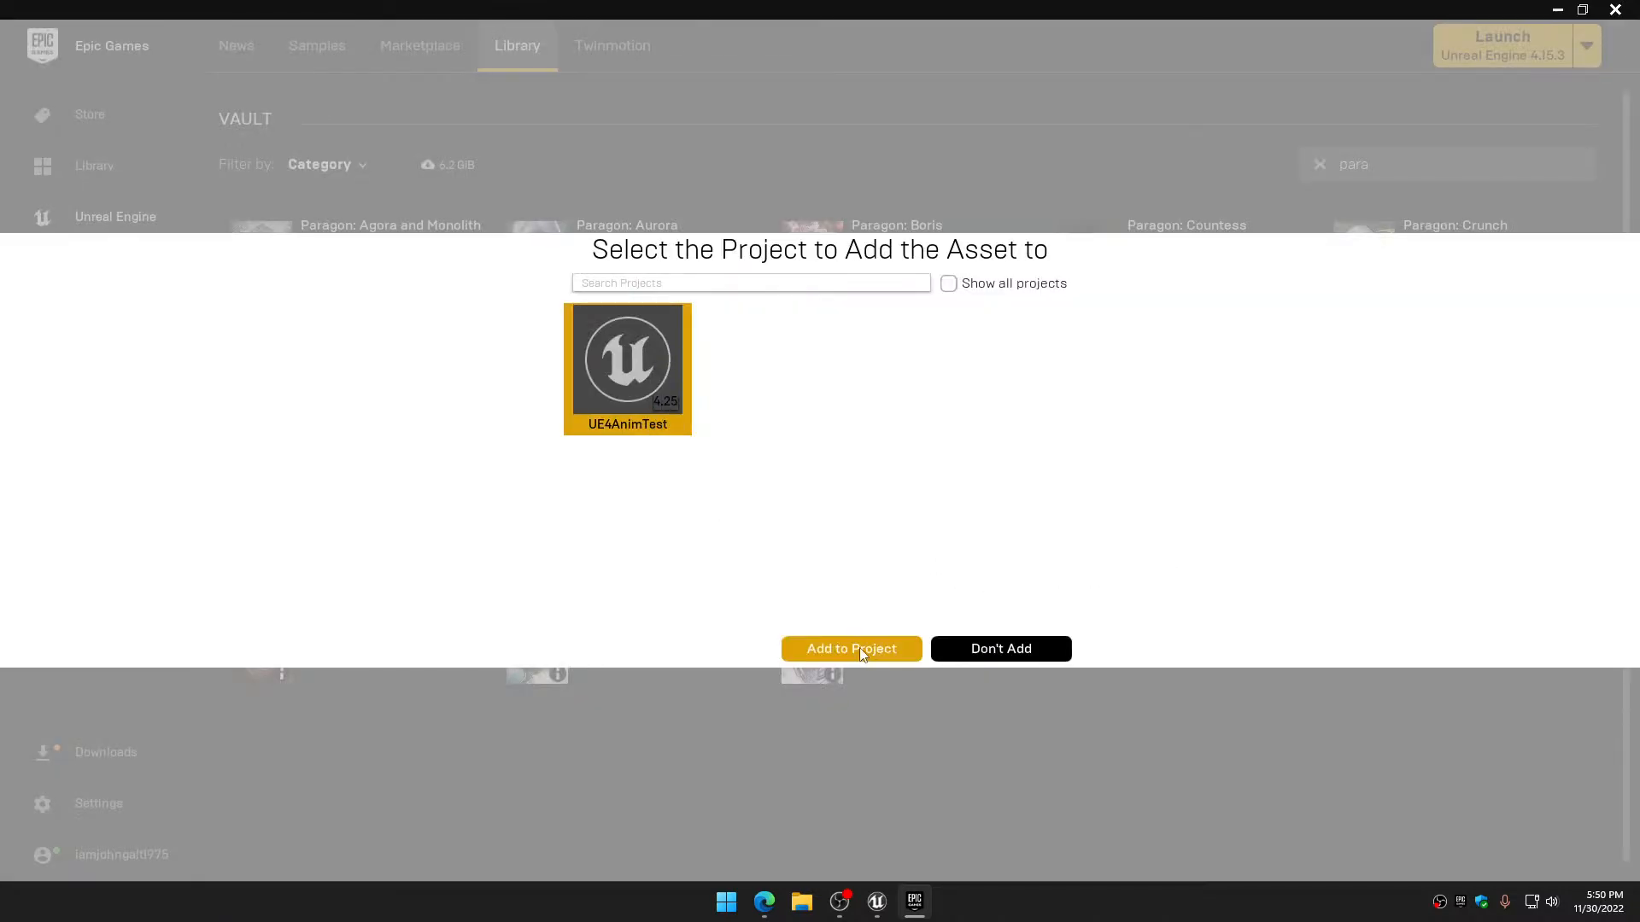
{"action": "left_click", "coordinate": [858, 648]}
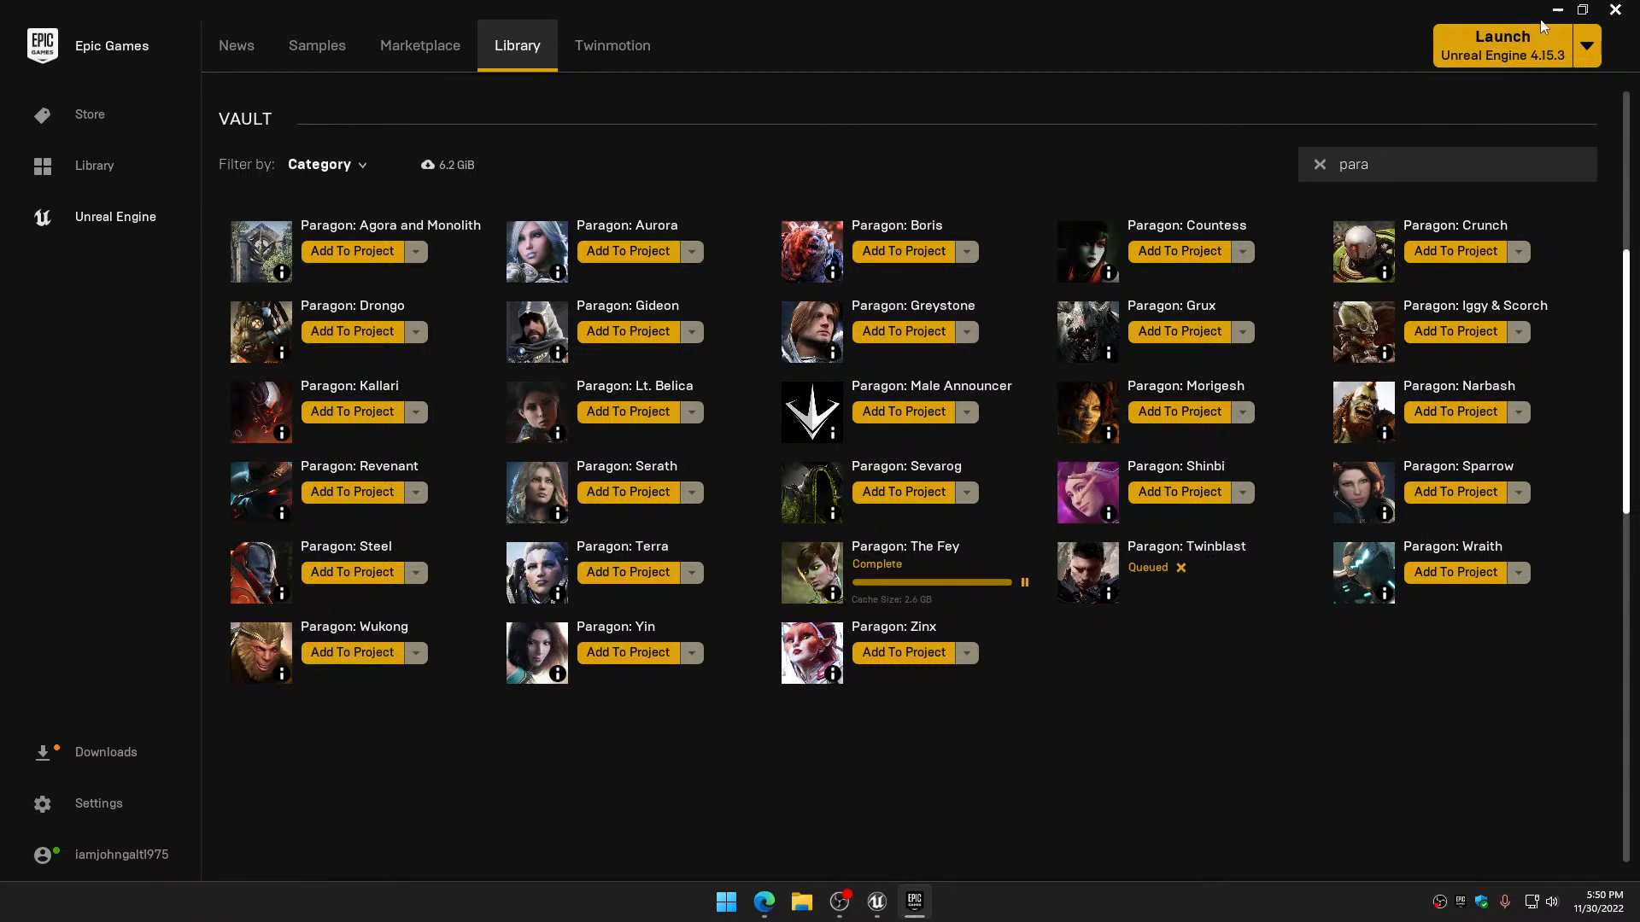
{"action": "left_click", "coordinate": [1318, 165]}
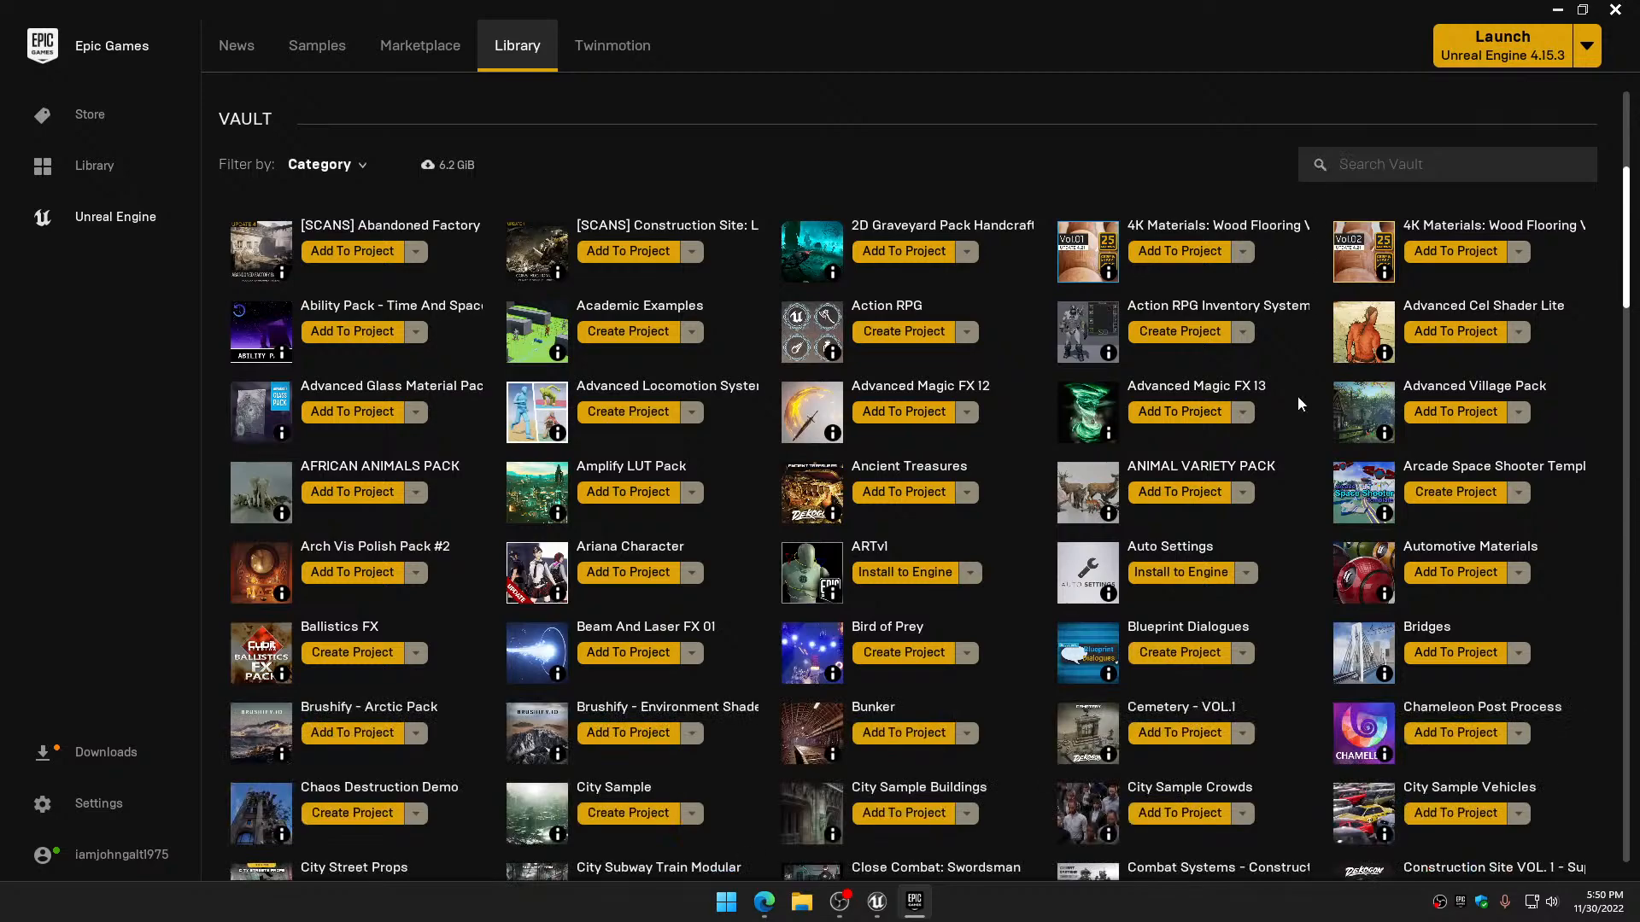
Browse the vault's asset packs and search the vault for "ani" to review the animation packs
{"action": "scroll", "coordinate": [1150, 642], "scroll_direction": "down", "scroll_amount": 7}
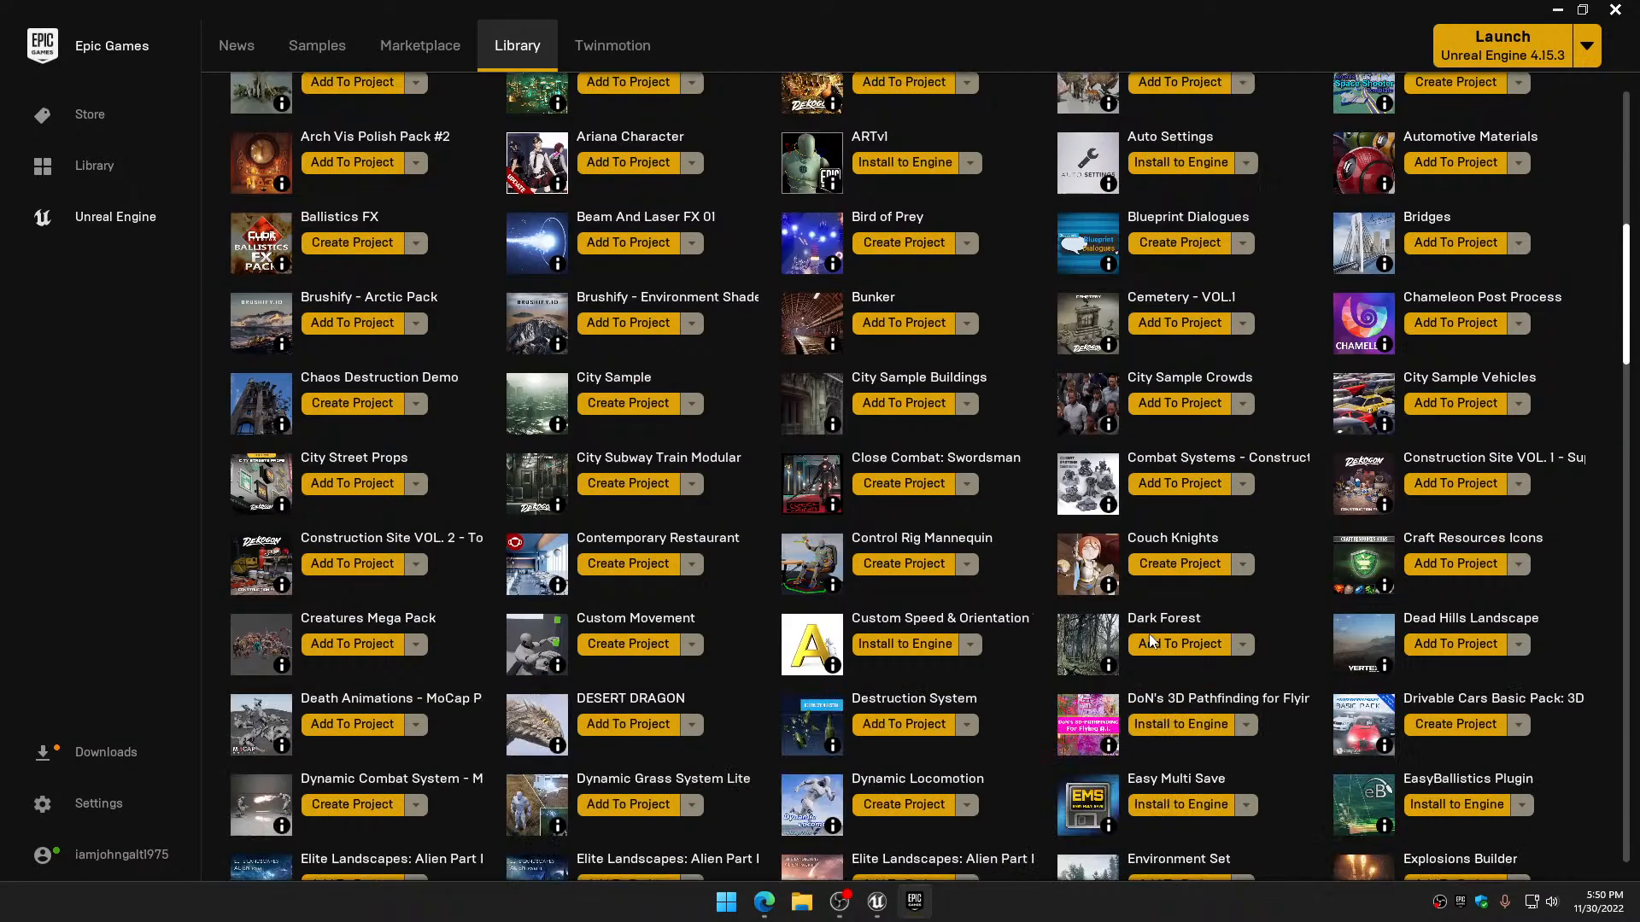
{"action": "scroll", "coordinate": [1151, 642], "scroll_direction": "down", "scroll_amount": 7}
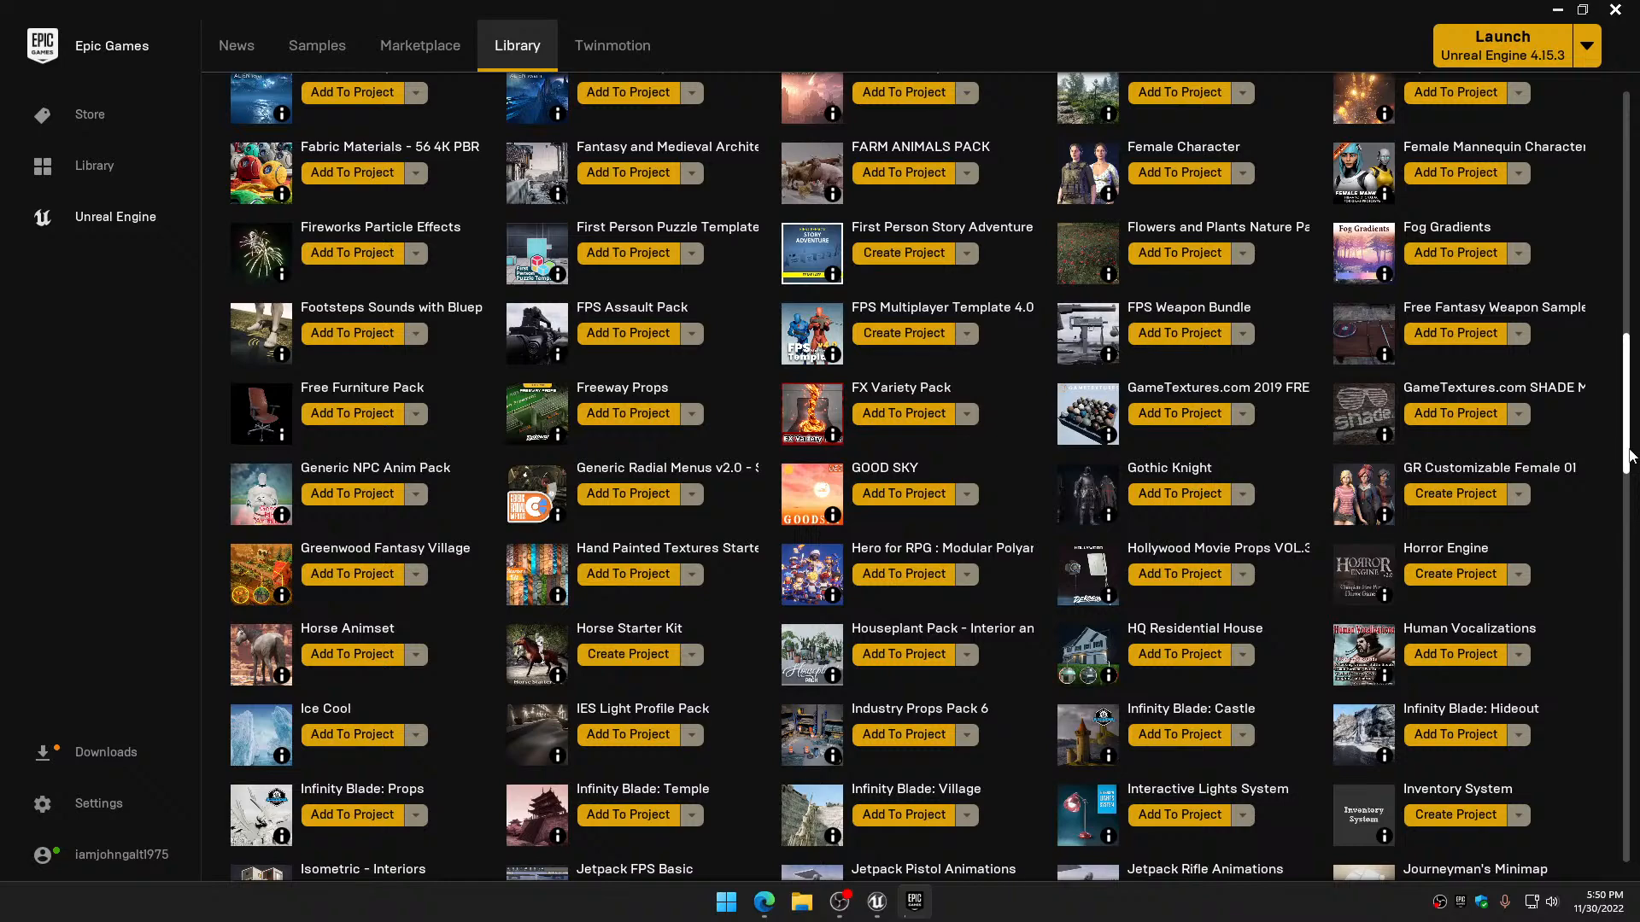
{"action": "left_click_drag", "start_coordinate": [1626, 460], "coordinate": [1628, 140]}
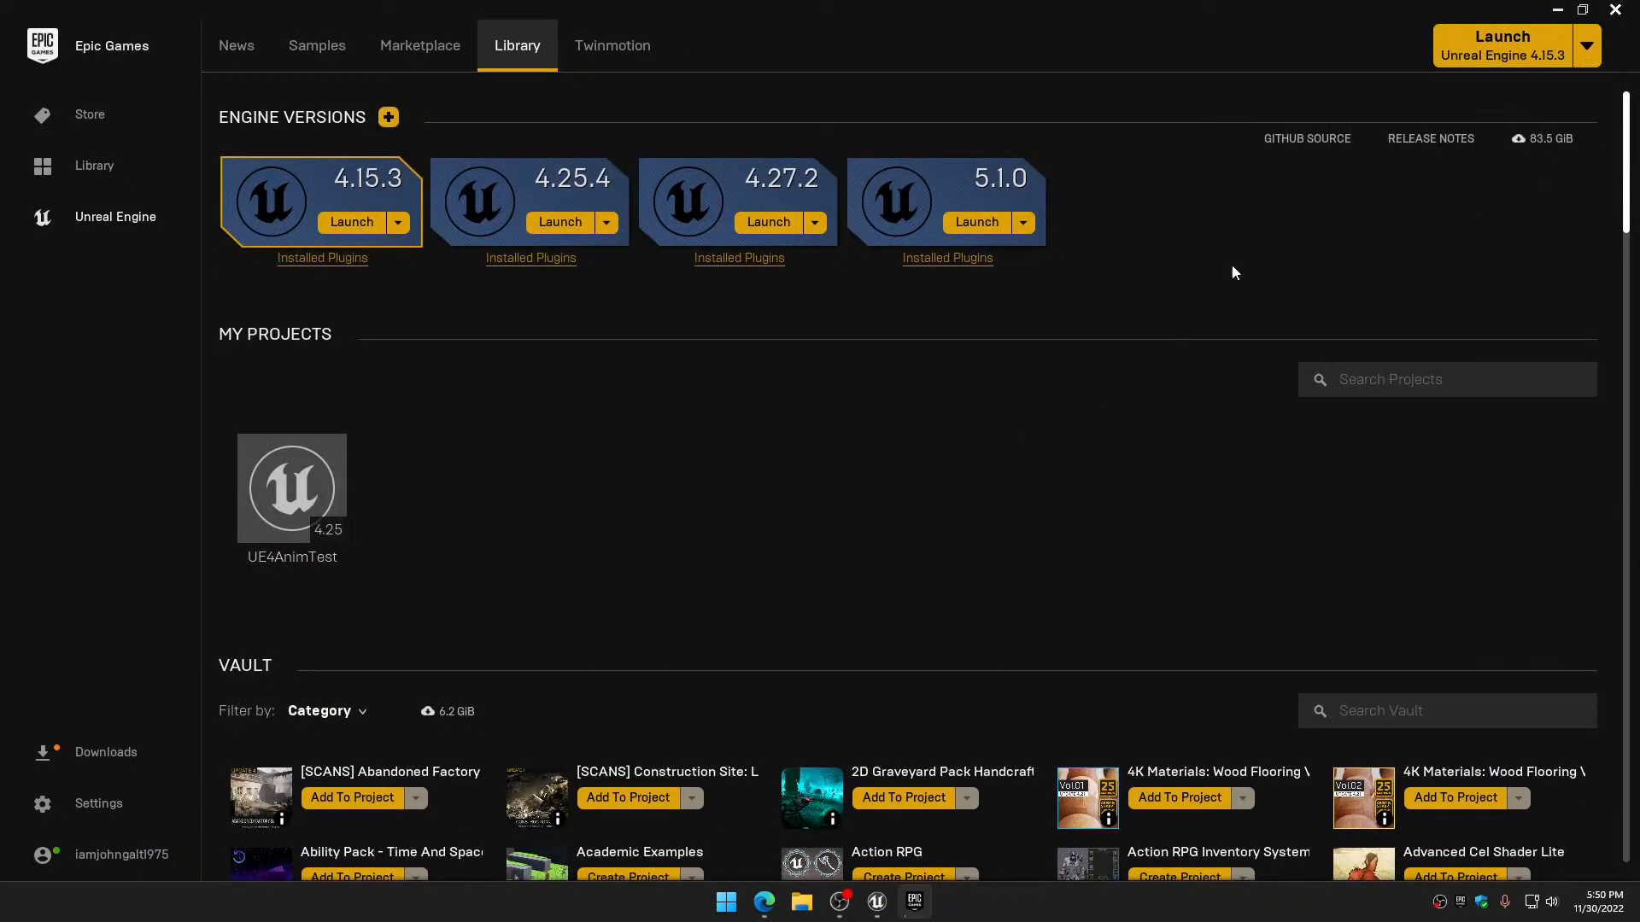
{"action": "left_click", "coordinate": [1558, 11]}
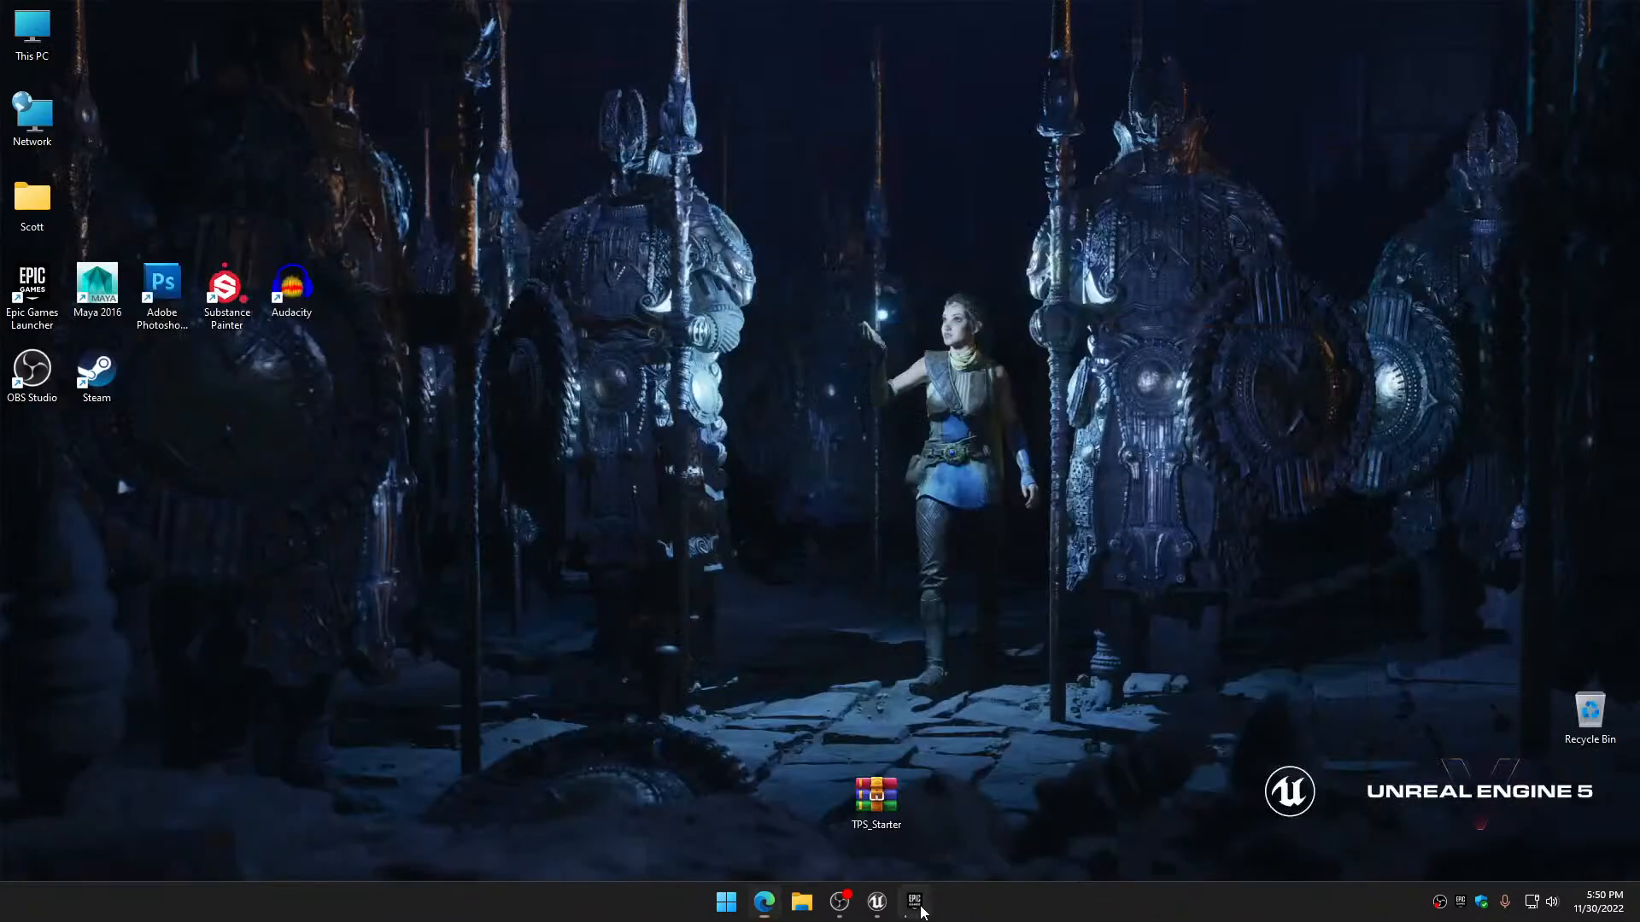
{"action": "left_click", "coordinate": [915, 902]}
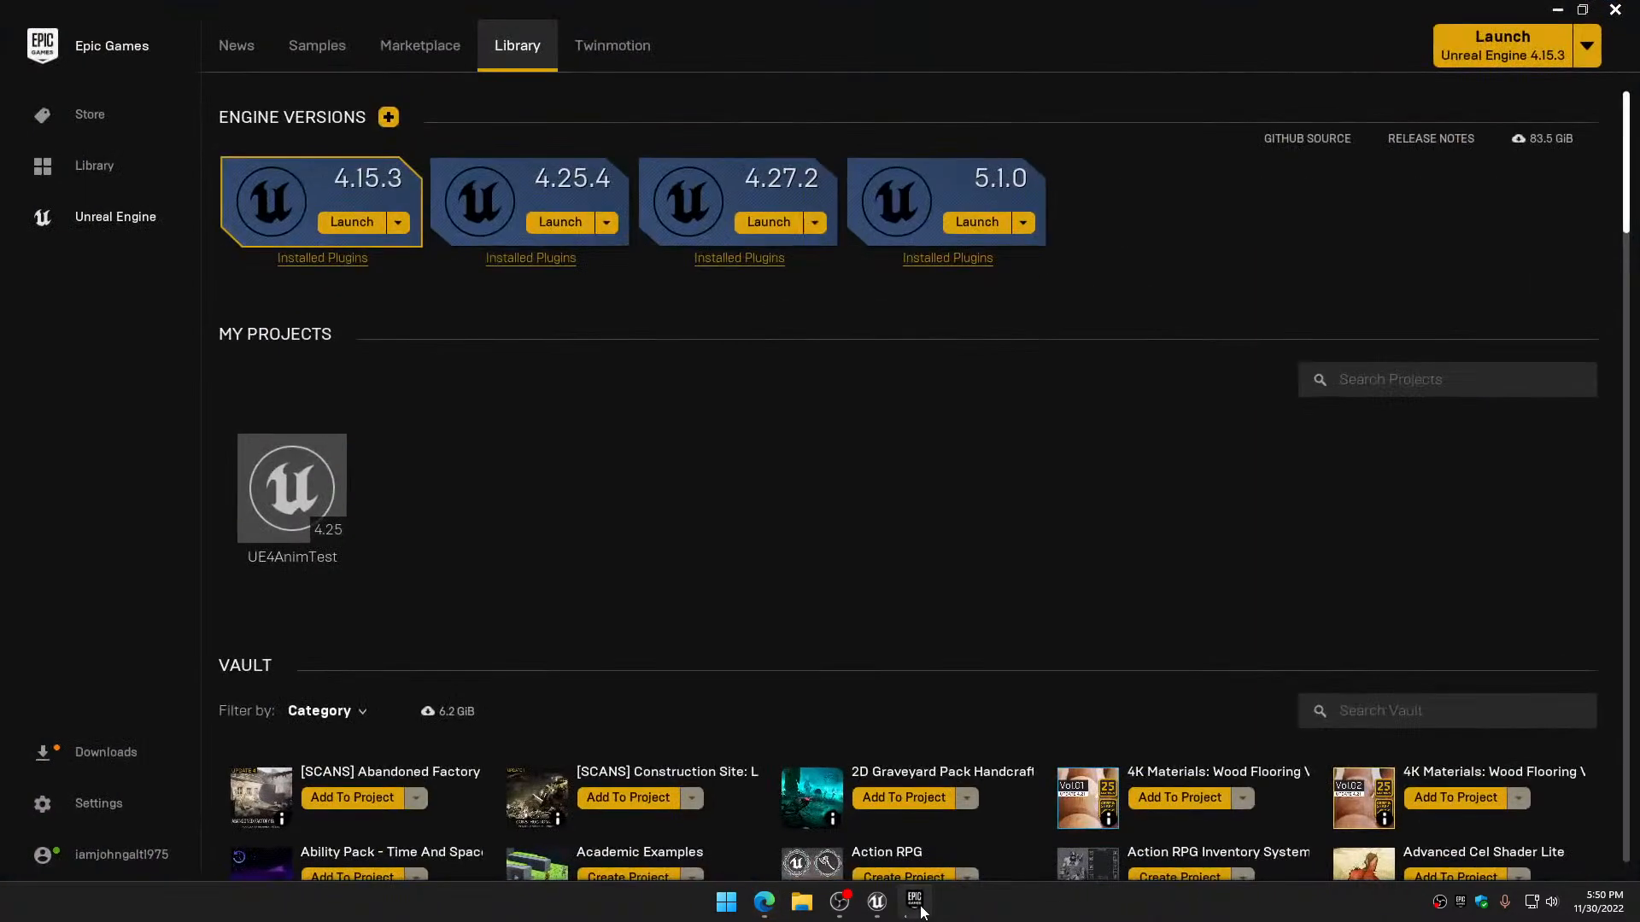
{"action": "left_click", "coordinate": [1382, 707]}
{"action": "type", "text": "ani"}
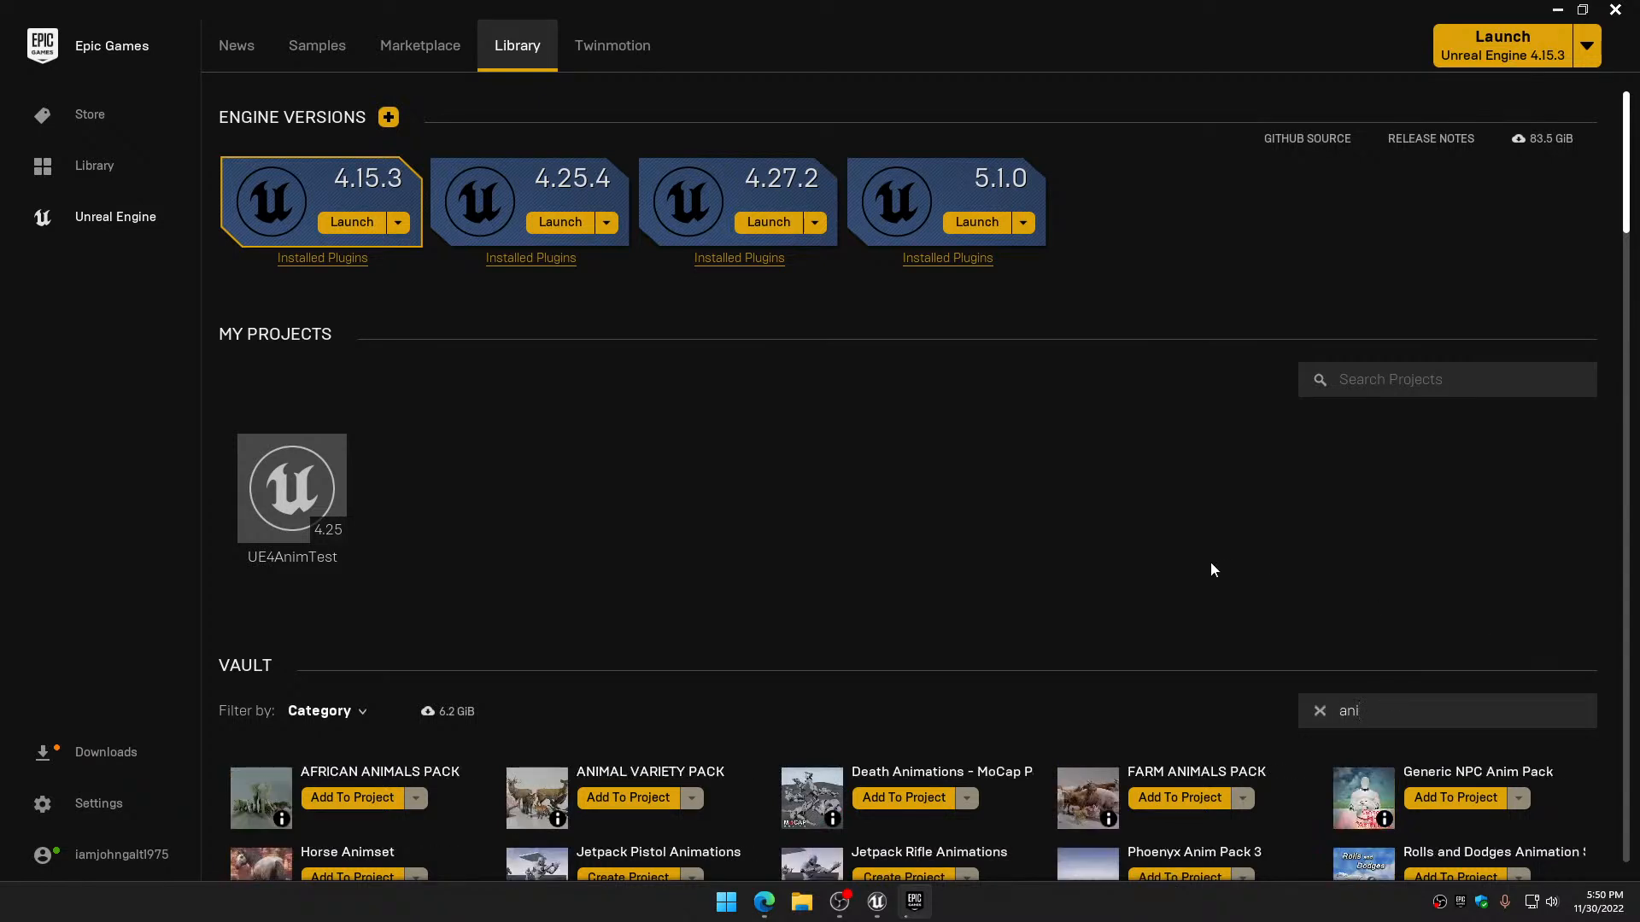
{"action": "scroll", "coordinate": [1149, 576], "scroll_direction": "down", "scroll_amount": 2}
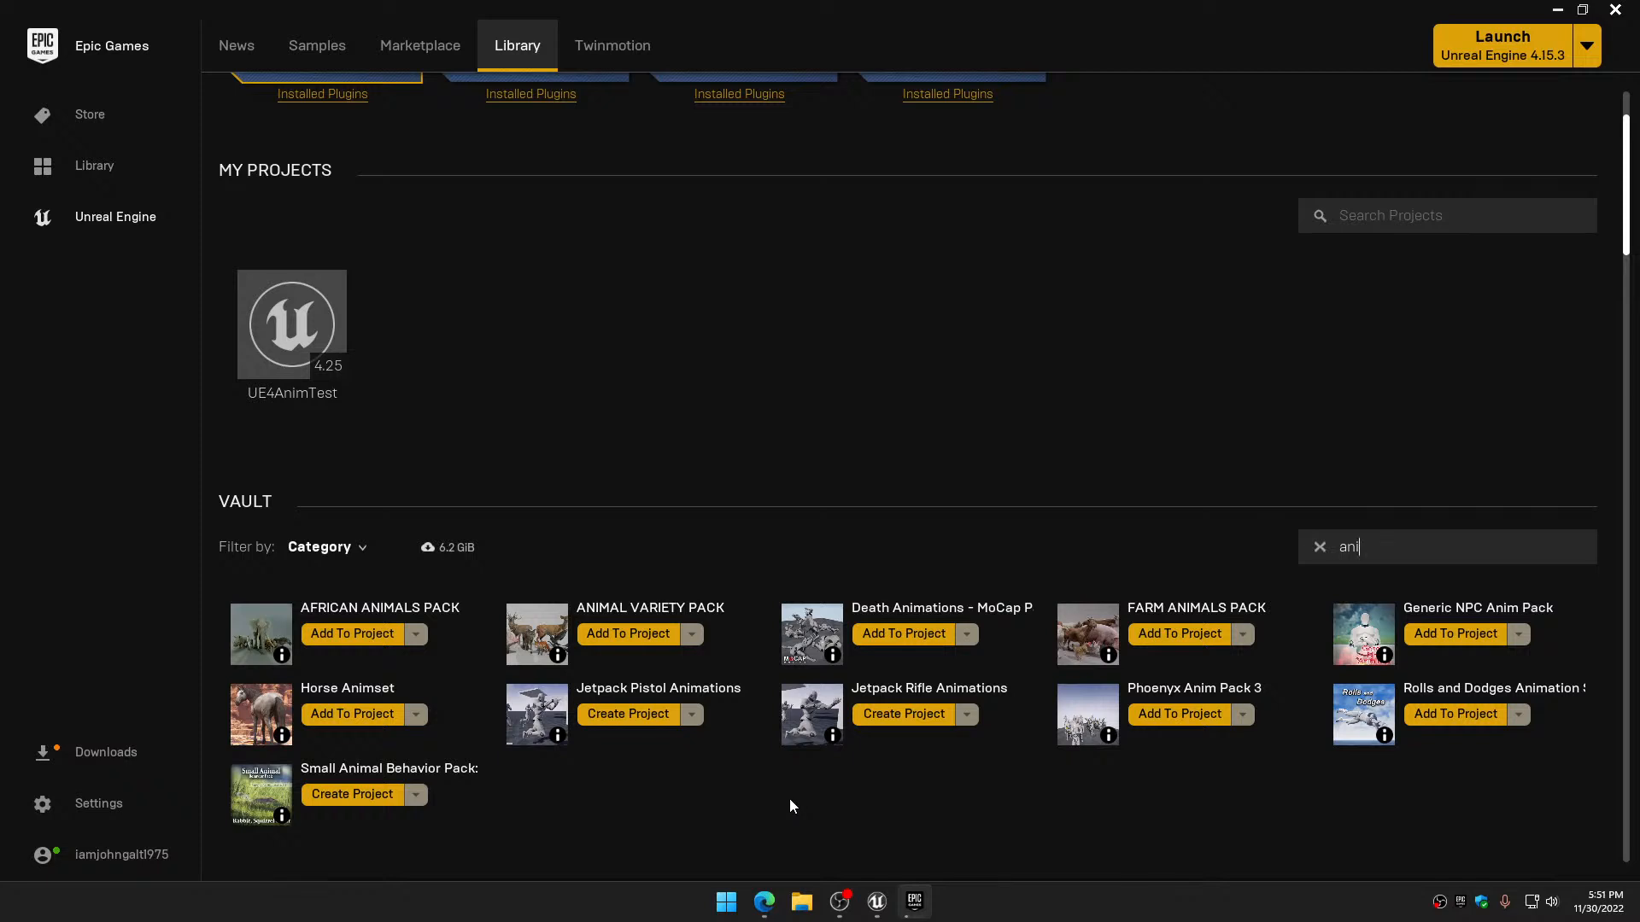
Search the vault for "star", create the LyraStarterGame project from Lyra Starter Game with engine version 5.1, and clear the search
{"action": "key", "text": "BackSpace"}
{"action": "key", "text": "BackSpace"}
{"action": "key", "text": "BackSpace"}
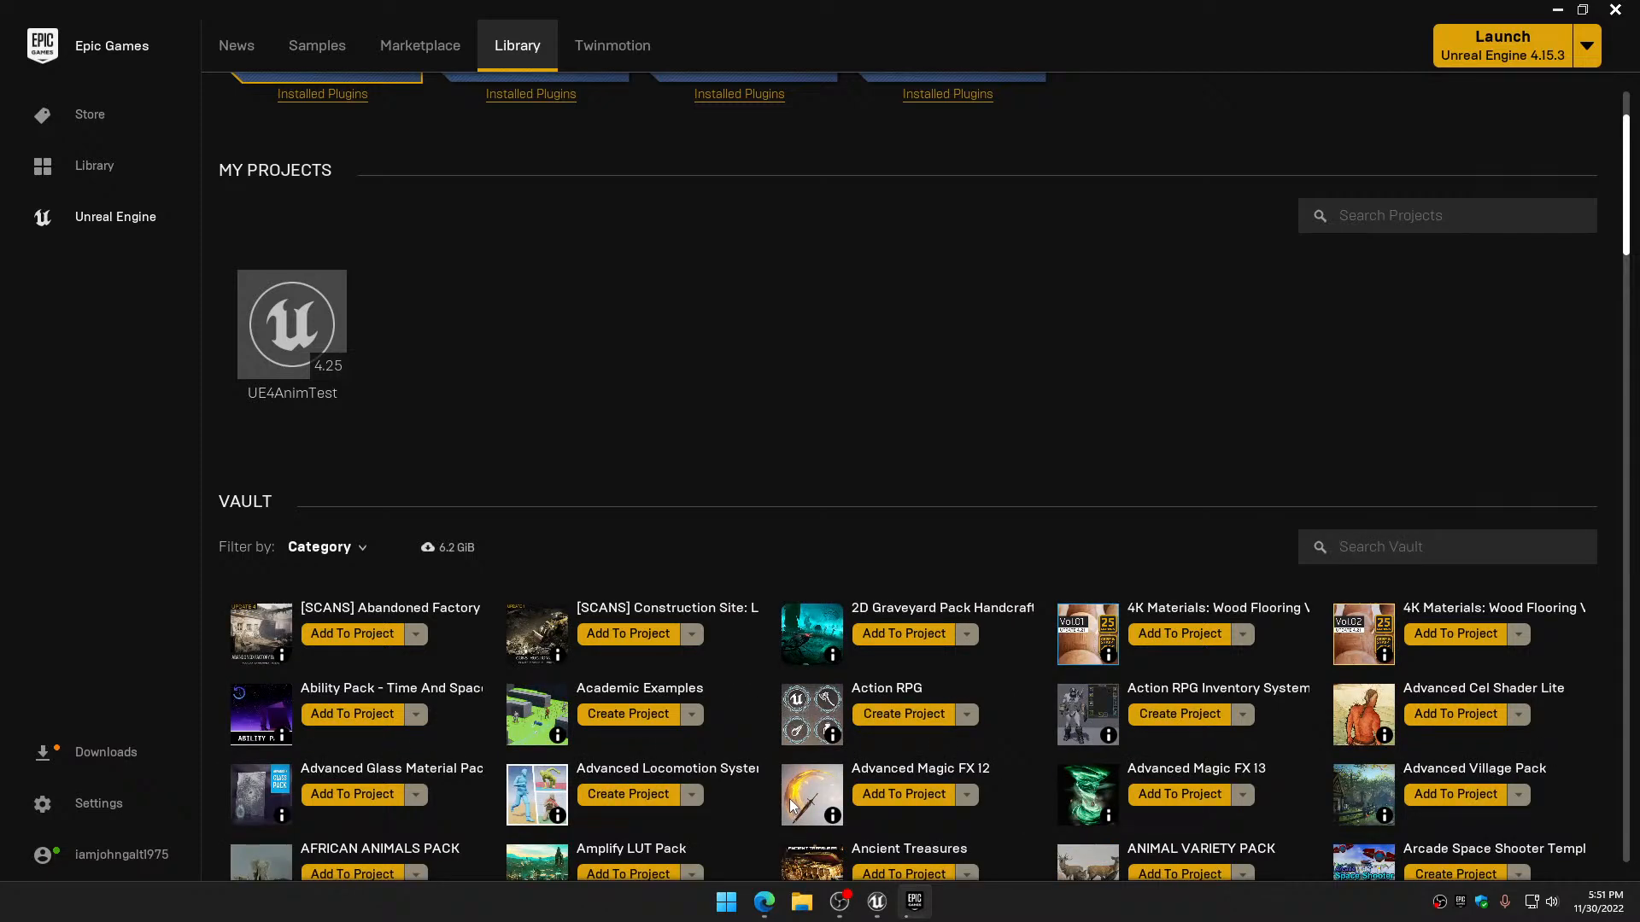
{"action": "type", "text": "star"}
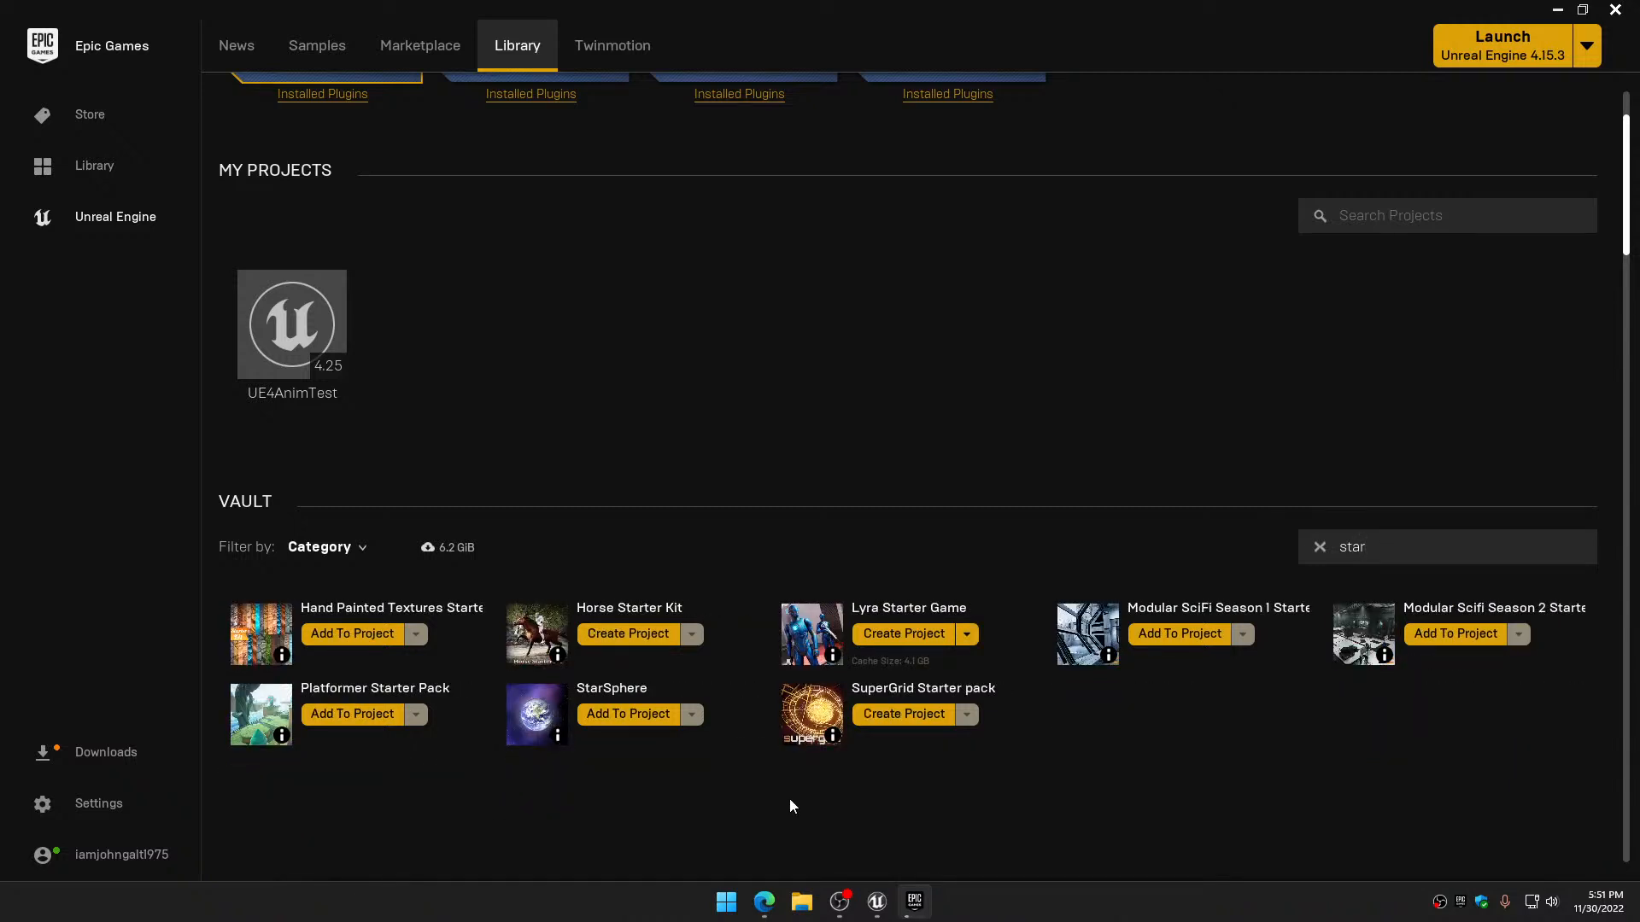
{"action": "left_click", "coordinate": [911, 636]}
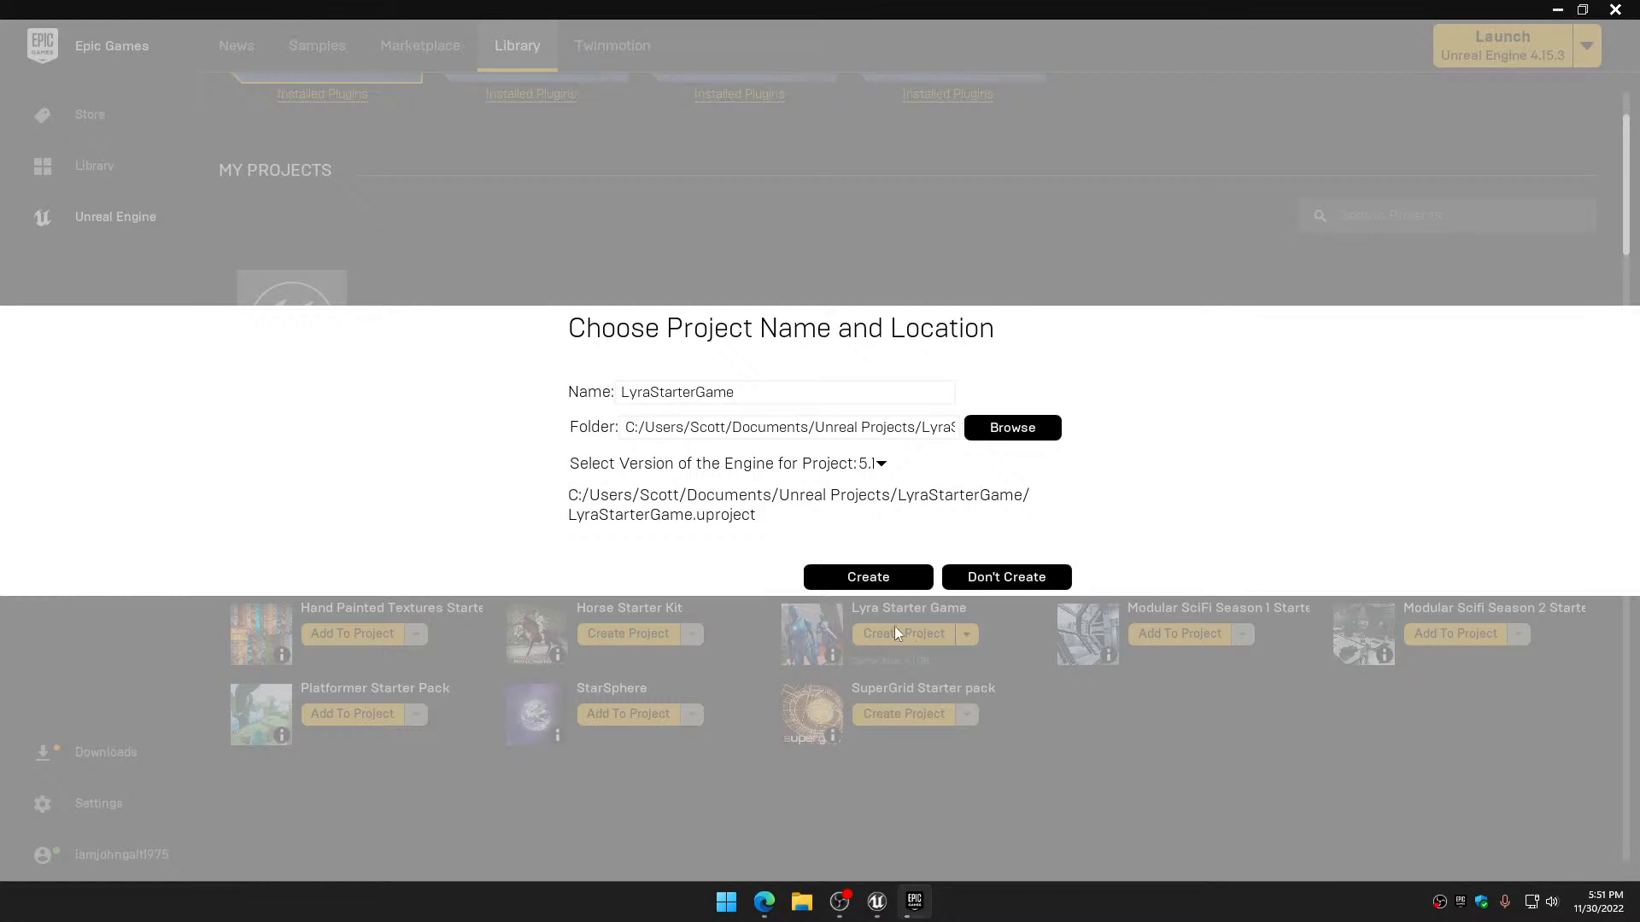
{"action": "left_click", "coordinate": [883, 583]}
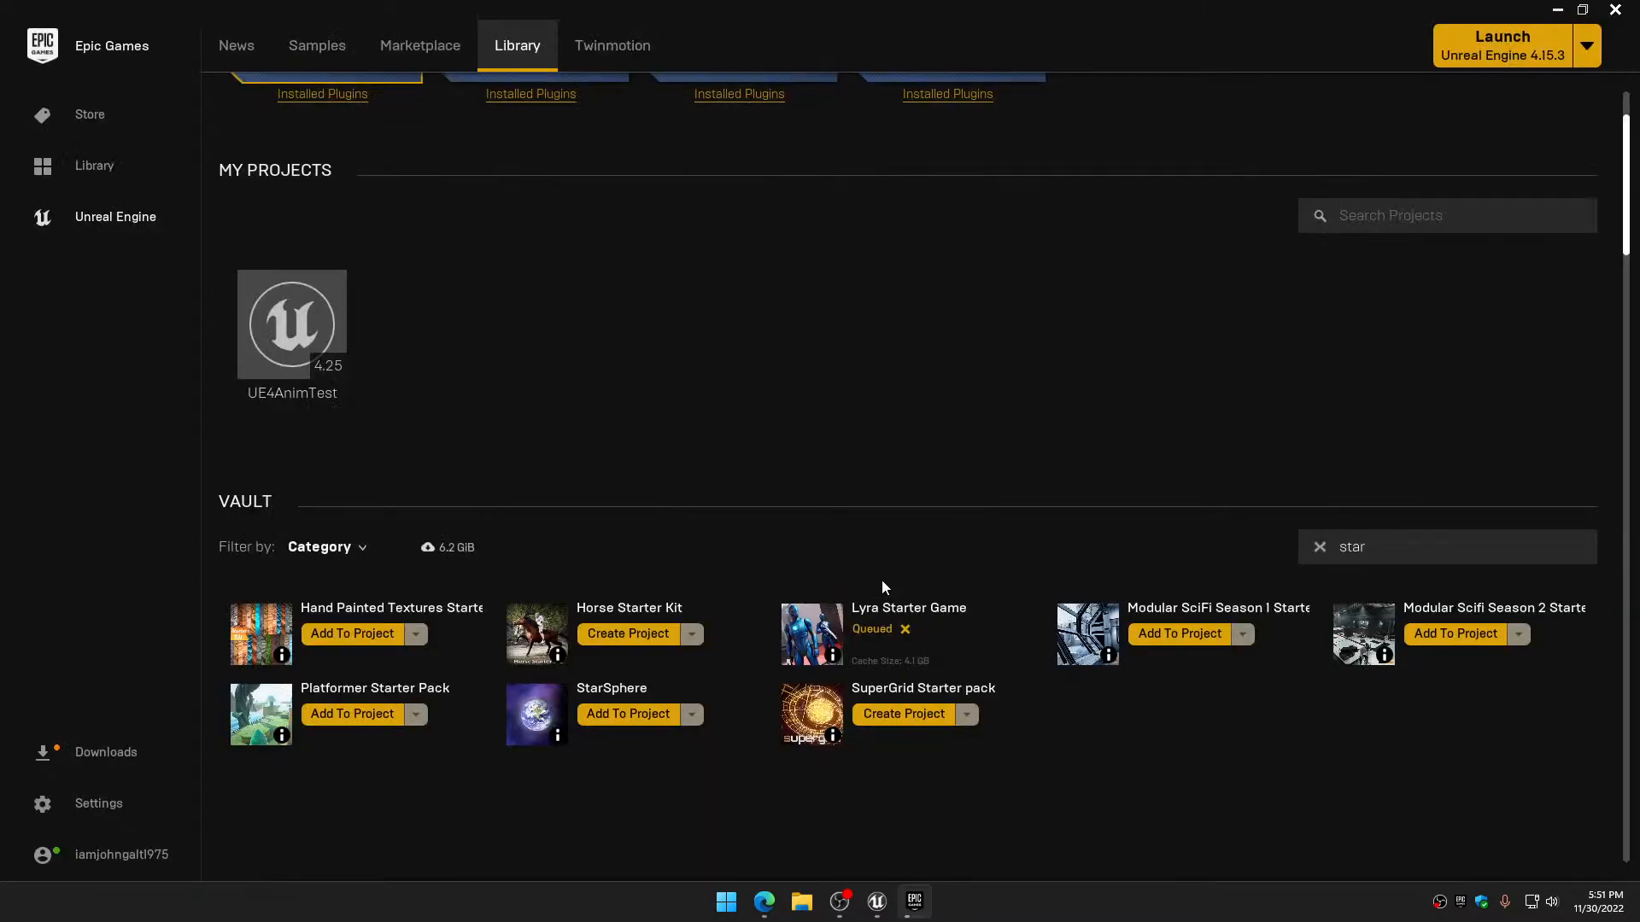
{"action": "left_click", "coordinate": [1320, 547]}
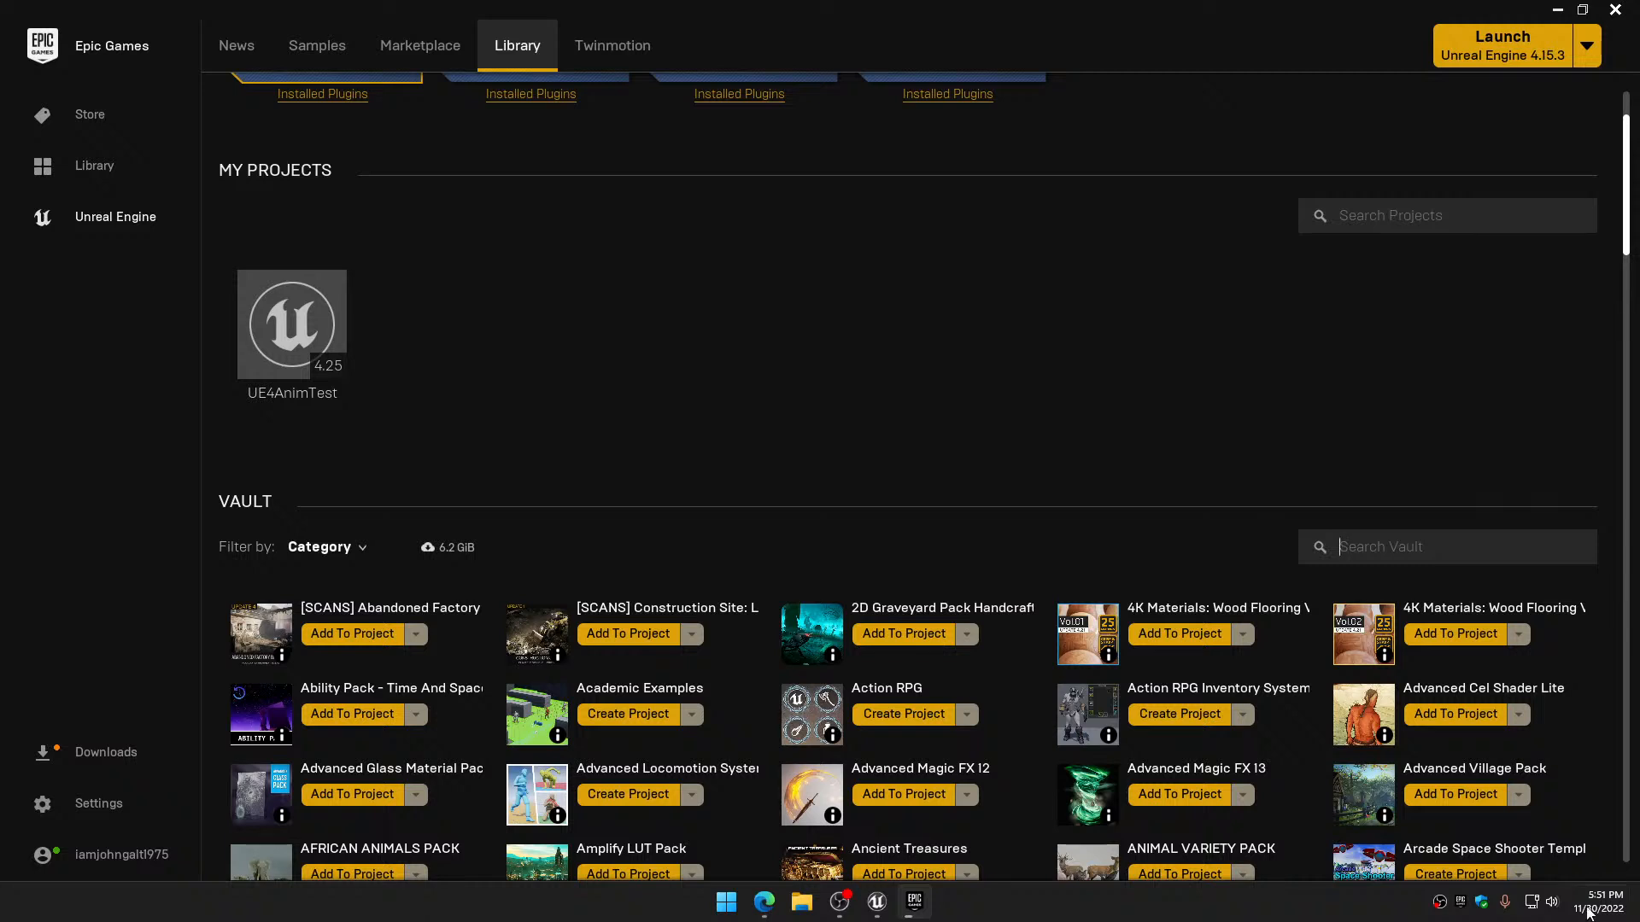
Switch to the Unreal Editor and create a folder named Testing directly under Content
{"action": "left_click", "coordinate": [885, 912]}
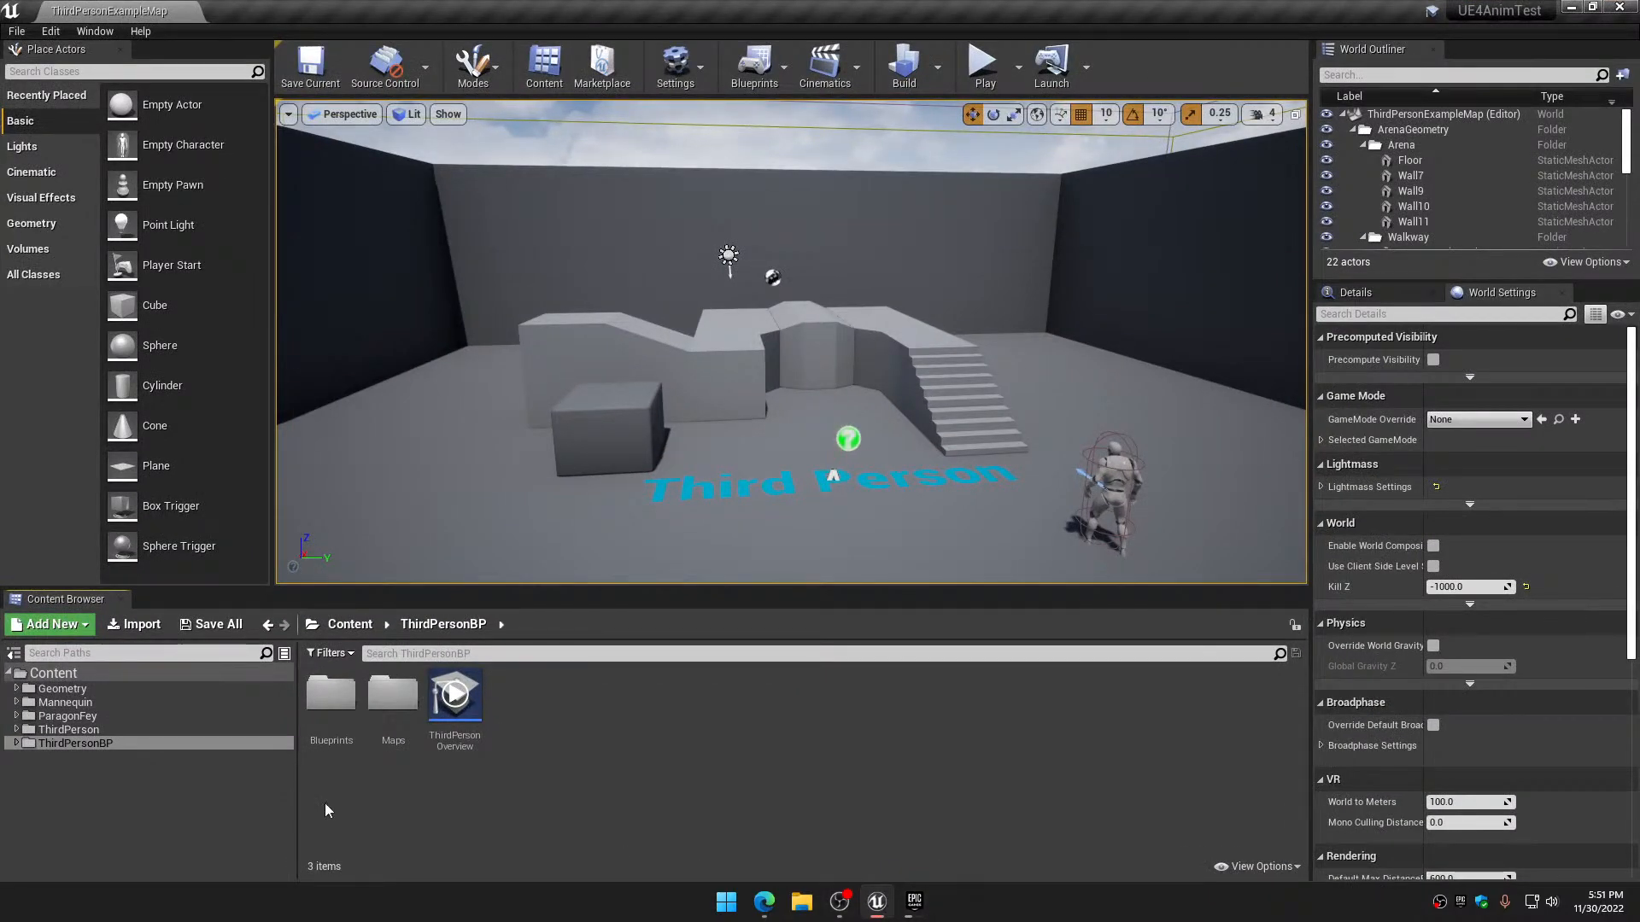
{"action": "left_click", "coordinate": [53, 674]}
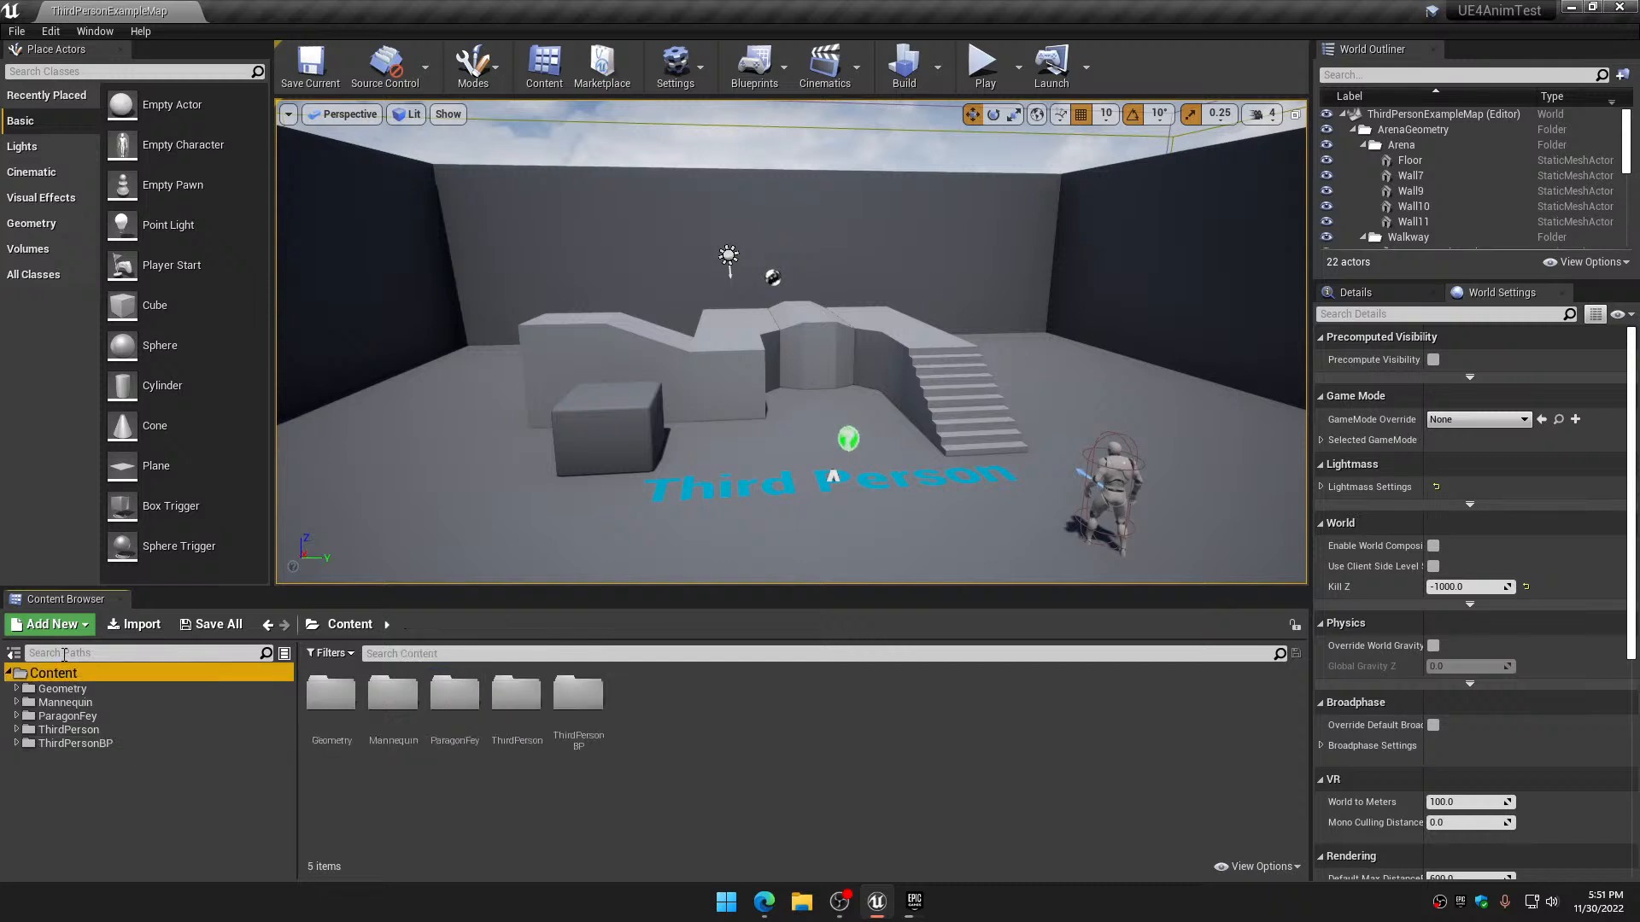
{"action": "left_click", "coordinate": [50, 624]}
{"action": "left_click", "coordinate": [84, 79]}
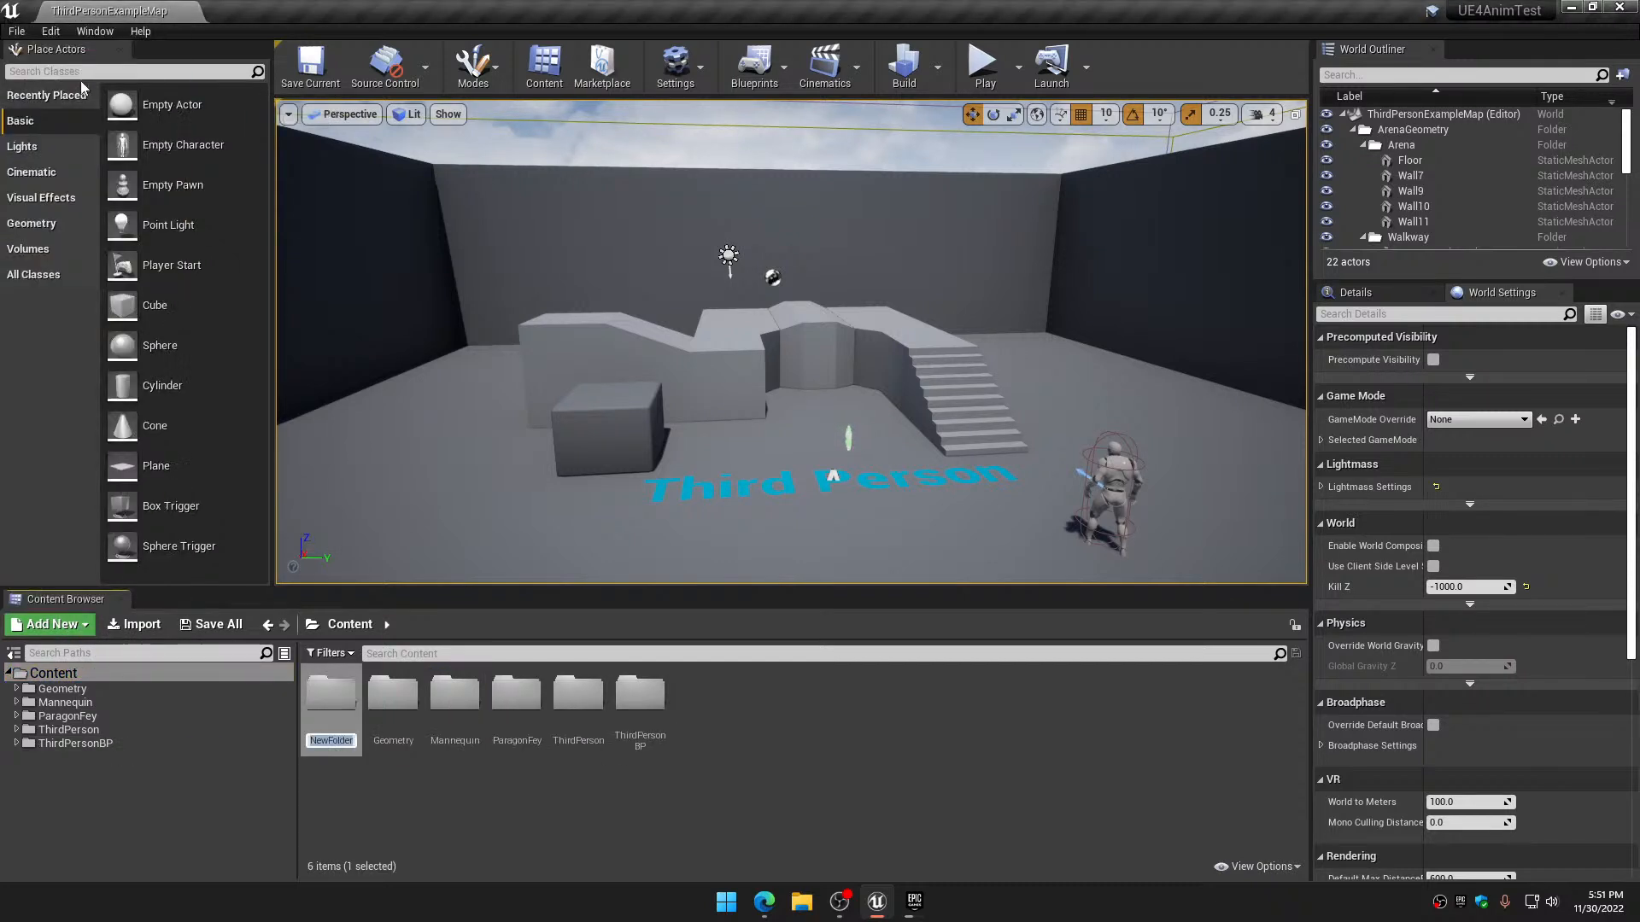
{"action": "type", "text": "Testing"}
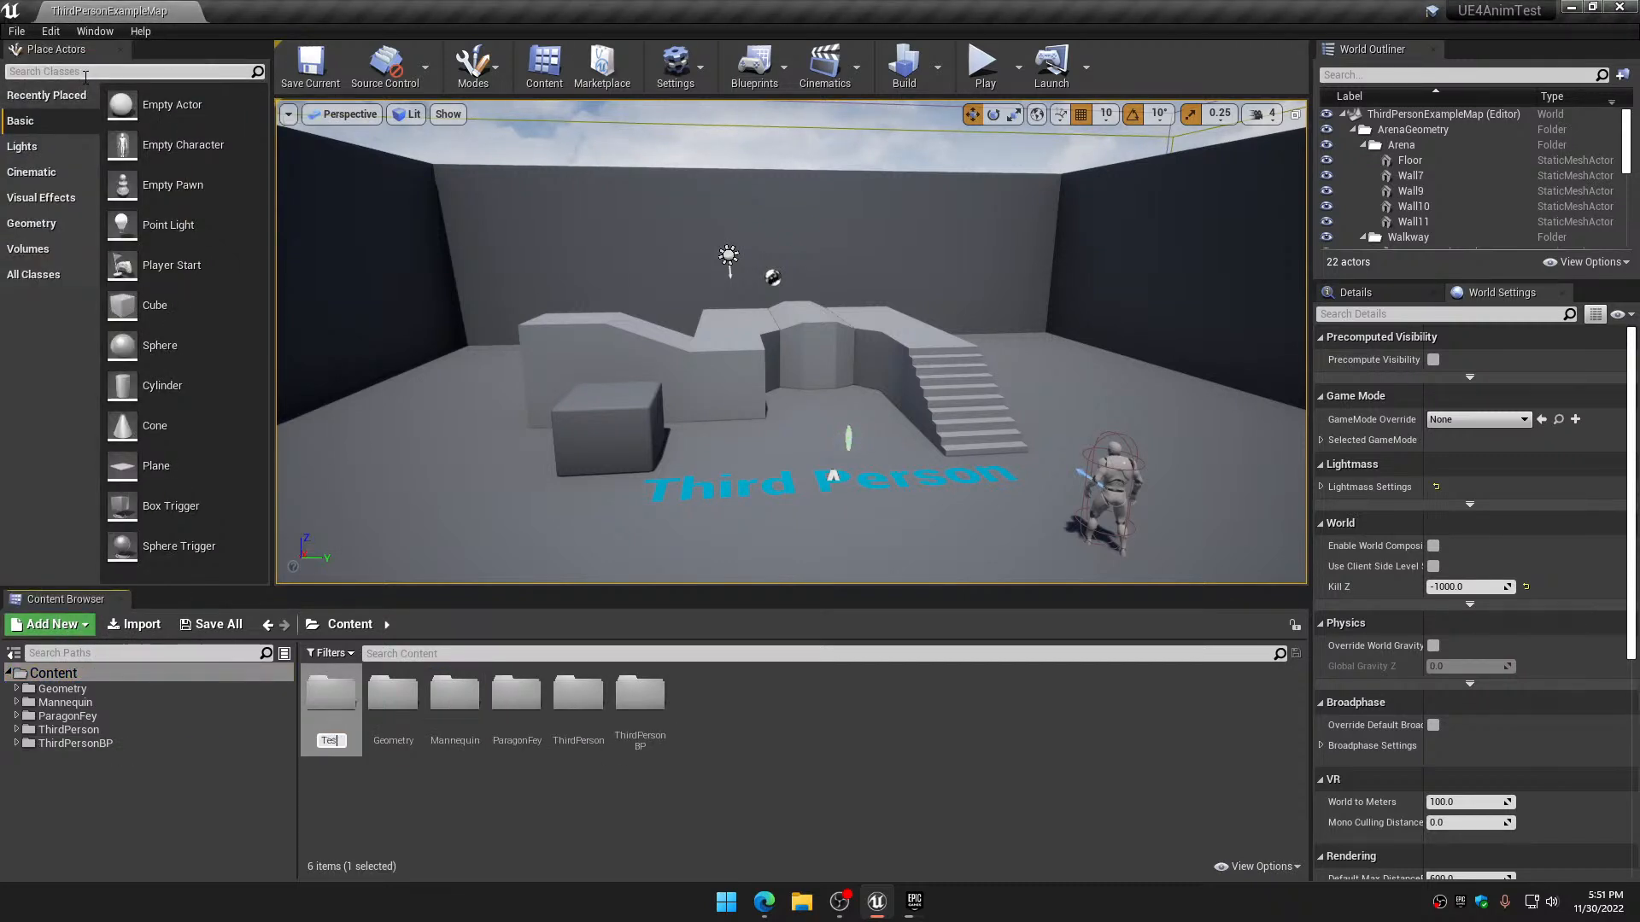
{"action": "key", "text": "Return"}
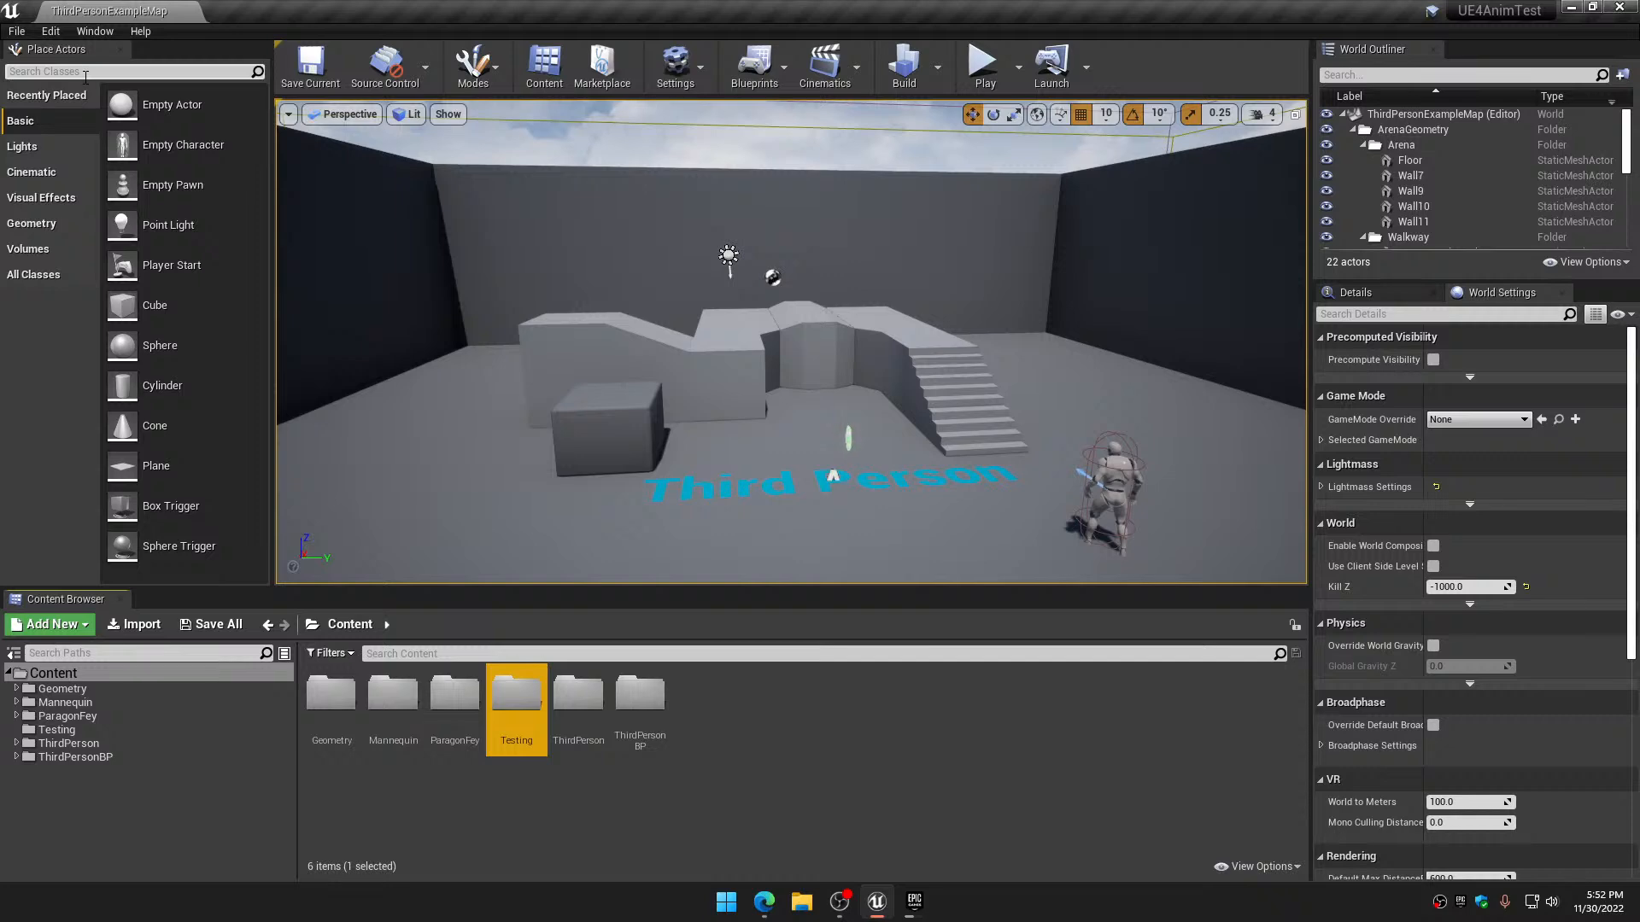
Switch to the Epic Games Launcher and check the progress of the Paragon: Twinblast and Lyra Starter Game downloads
{"action": "left_click", "coordinate": [915, 907]}
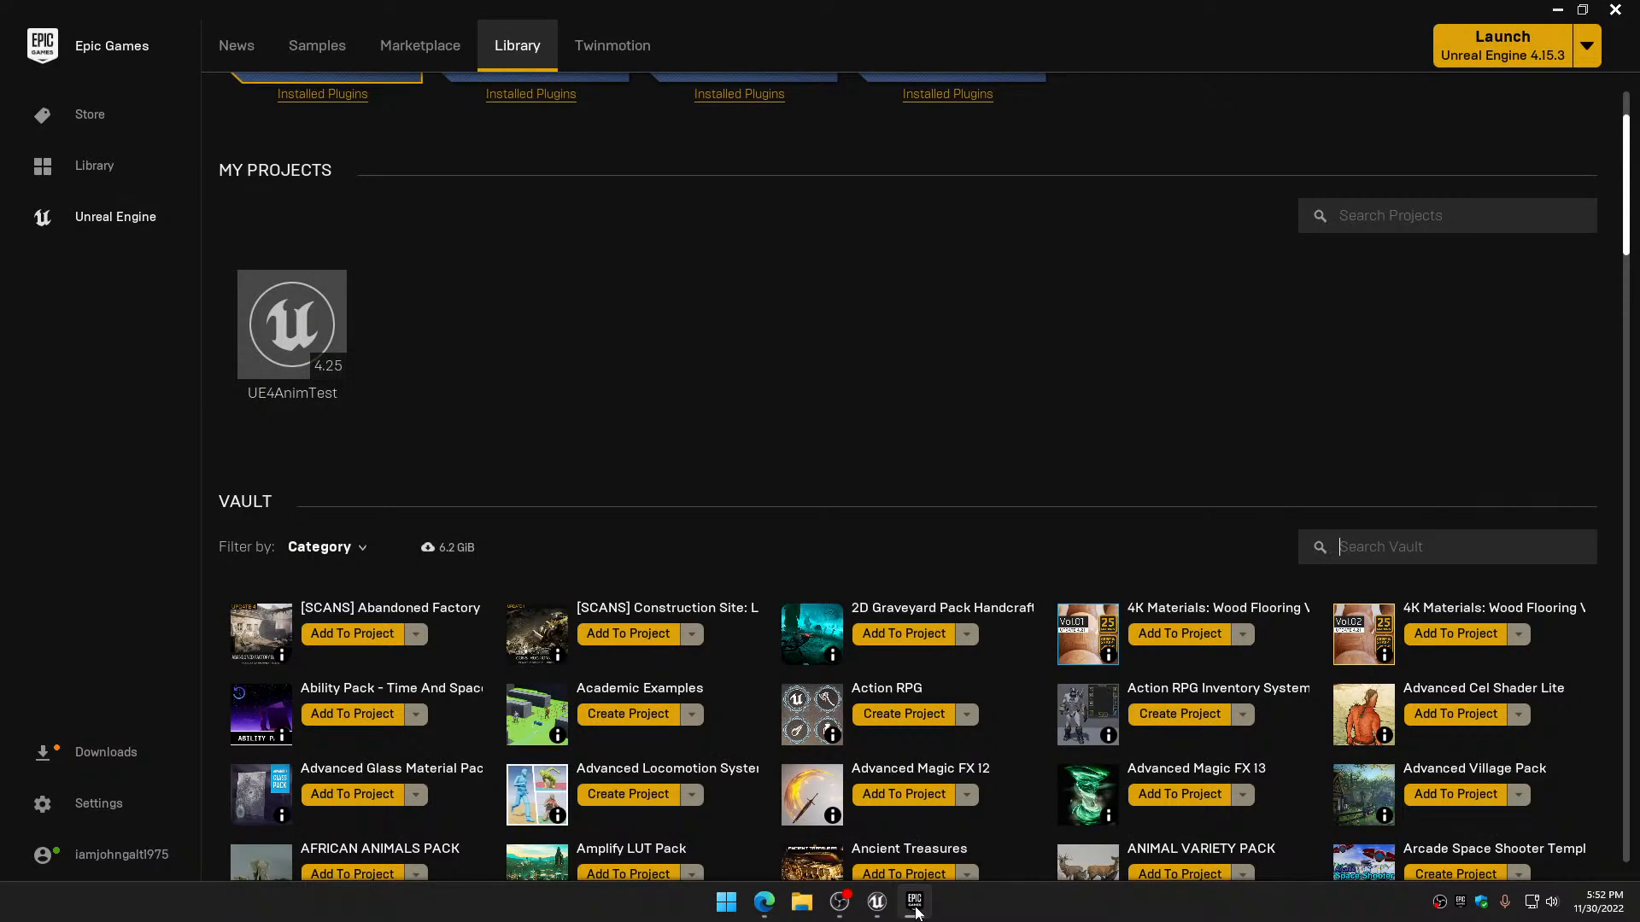
{"action": "left_click", "coordinate": [106, 757]}
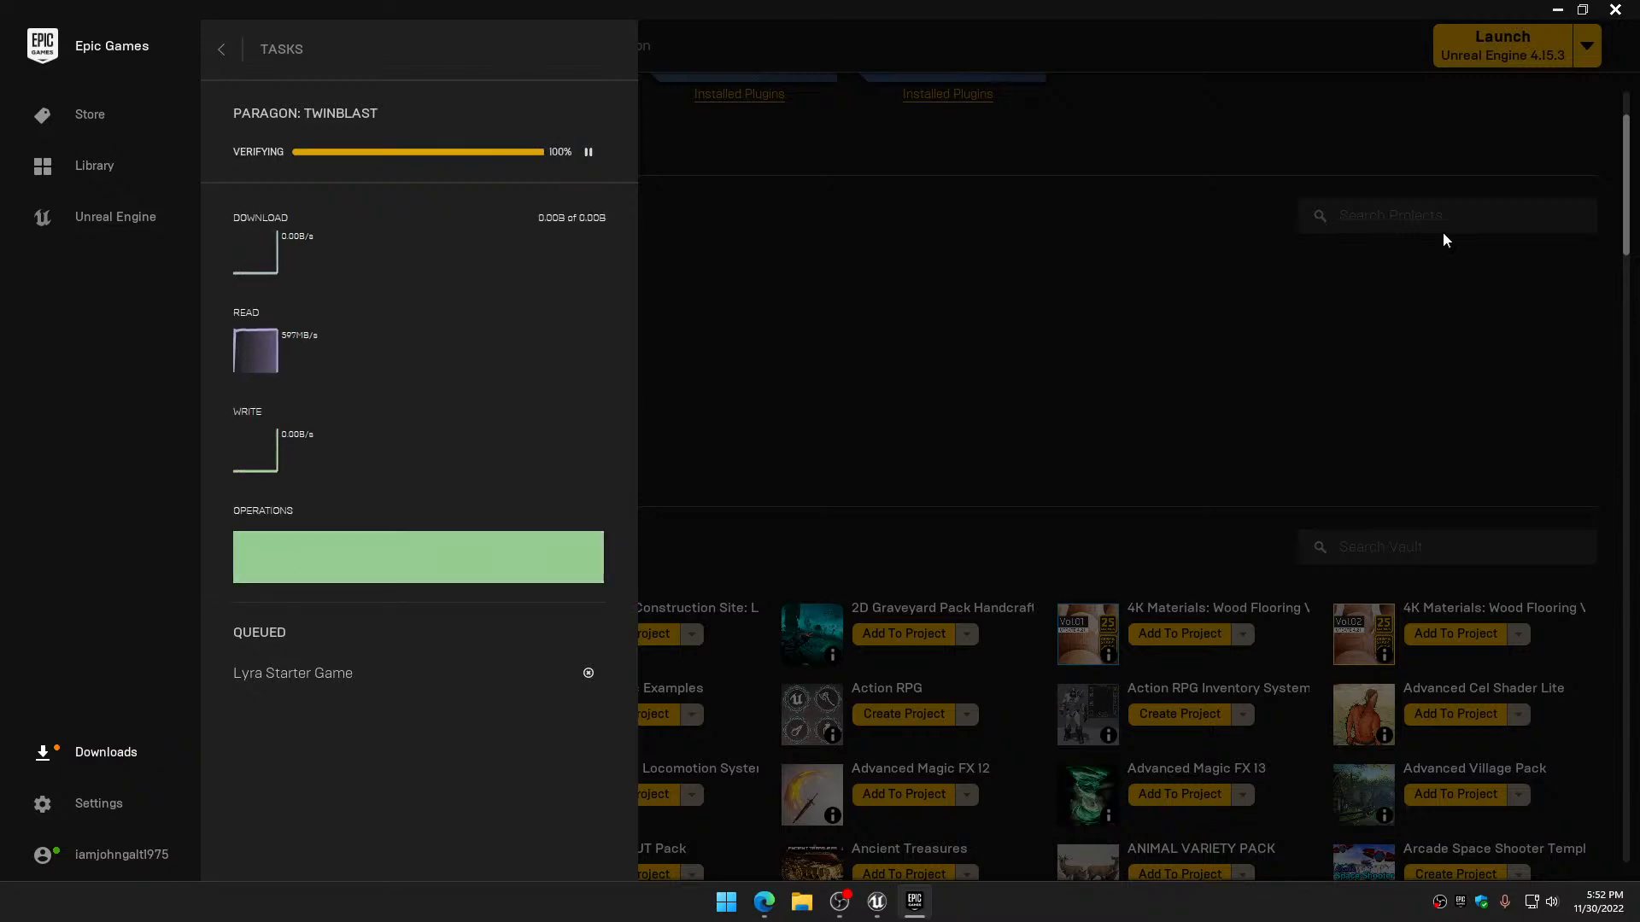
{"action": "mouse_move", "coordinate": [1639, 162]}
{"action": "left_mouse_down"}
{"action": "mouse_move", "coordinate": [1041, 150]}
{"action": "mouse_move", "coordinate": [1639, 156]}
{"action": "left_mouse_up"}
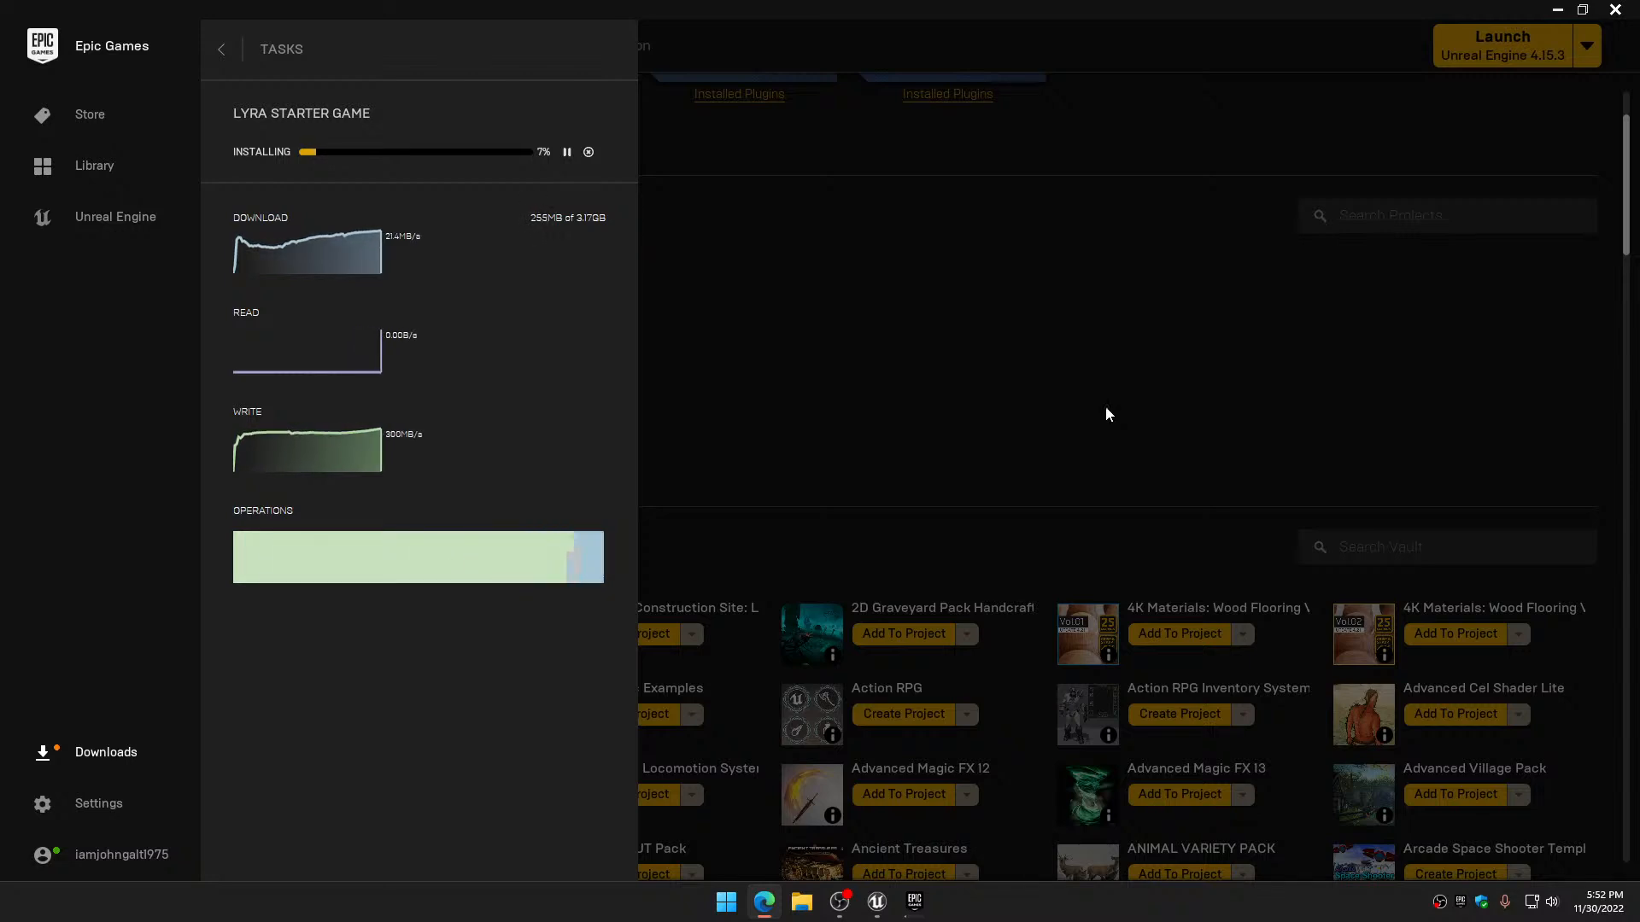
{"action": "left_click", "coordinate": [916, 342]}
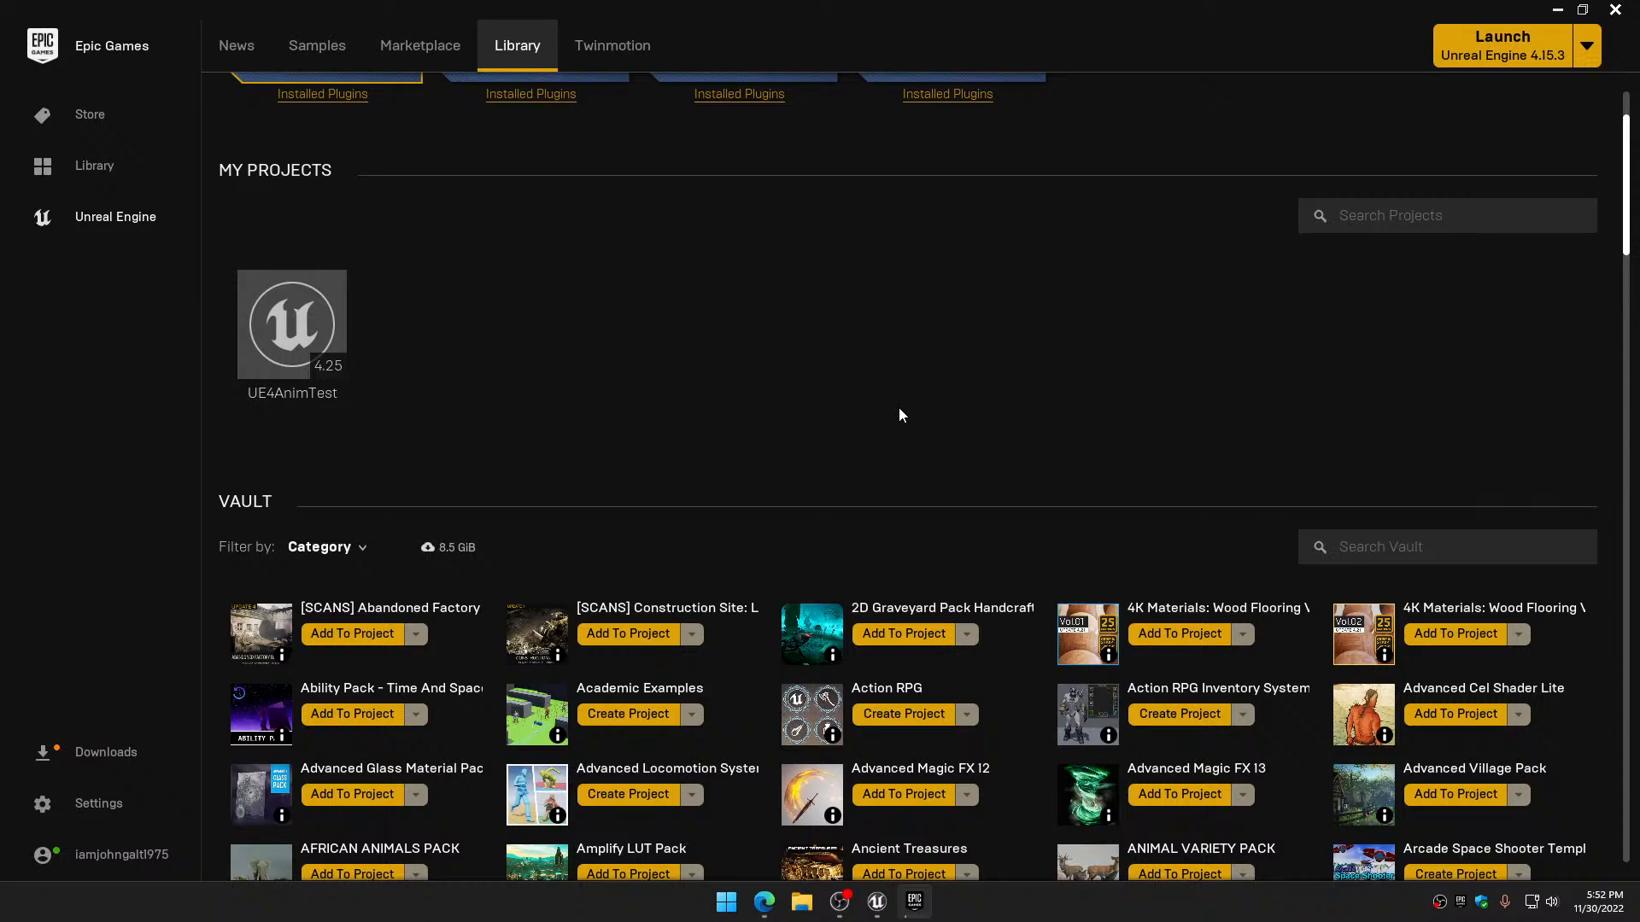
Switch to the Unreal Editor and open the Animations folder of the Fey hero under ParagonFey, Characters, Heroes
{"action": "left_click", "coordinate": [878, 907]}
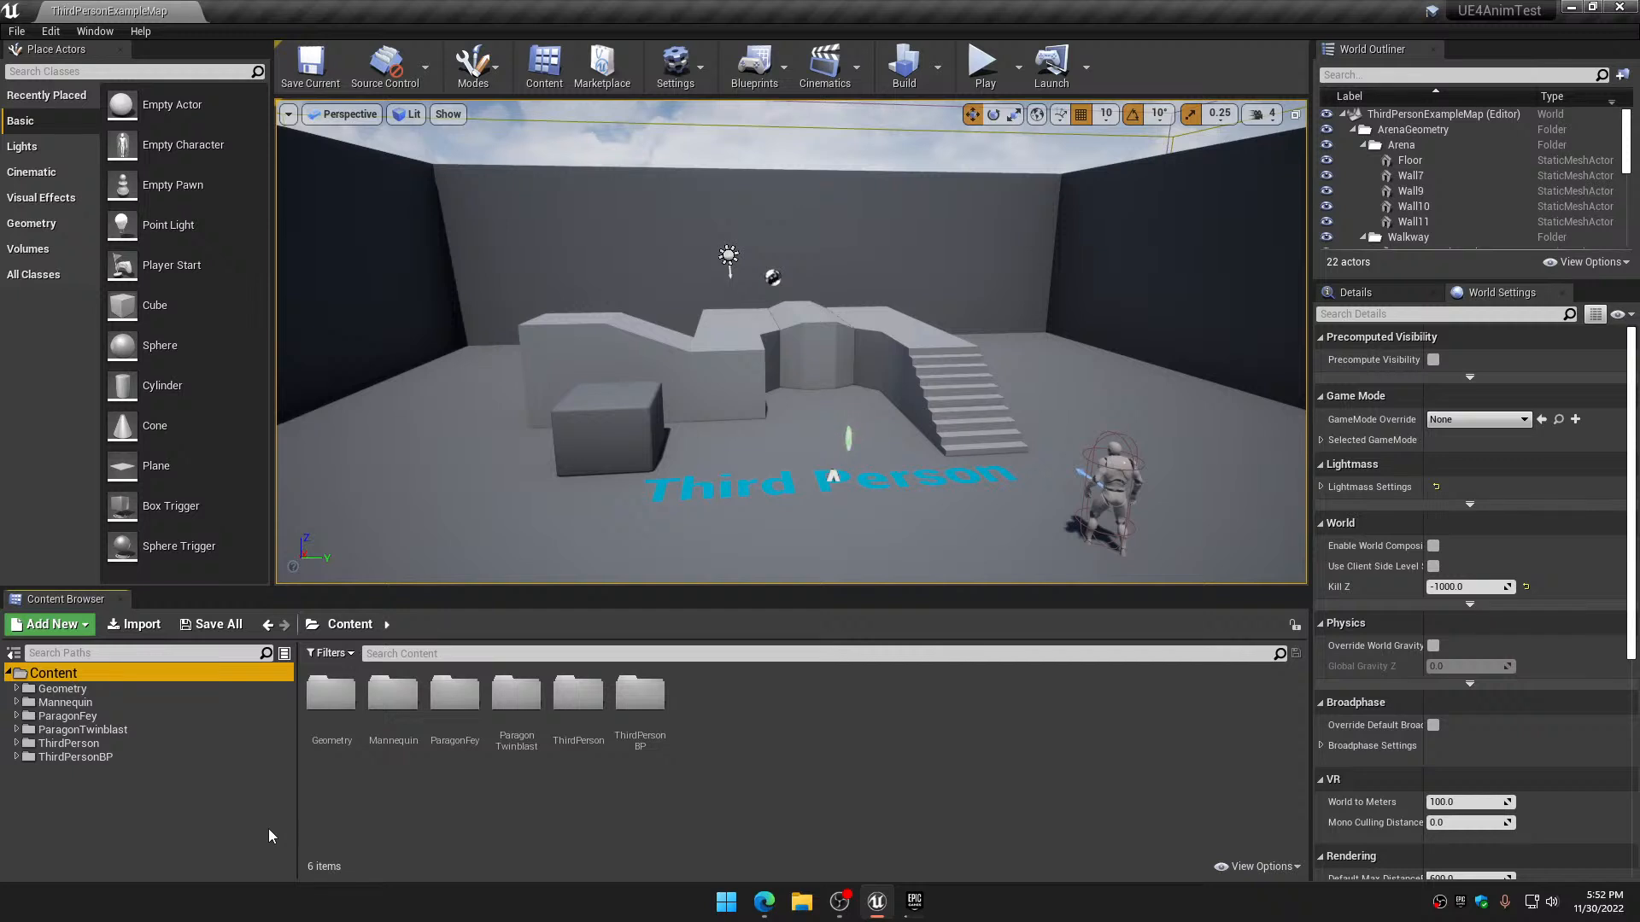
{"action": "left_click", "coordinate": [16, 715]}
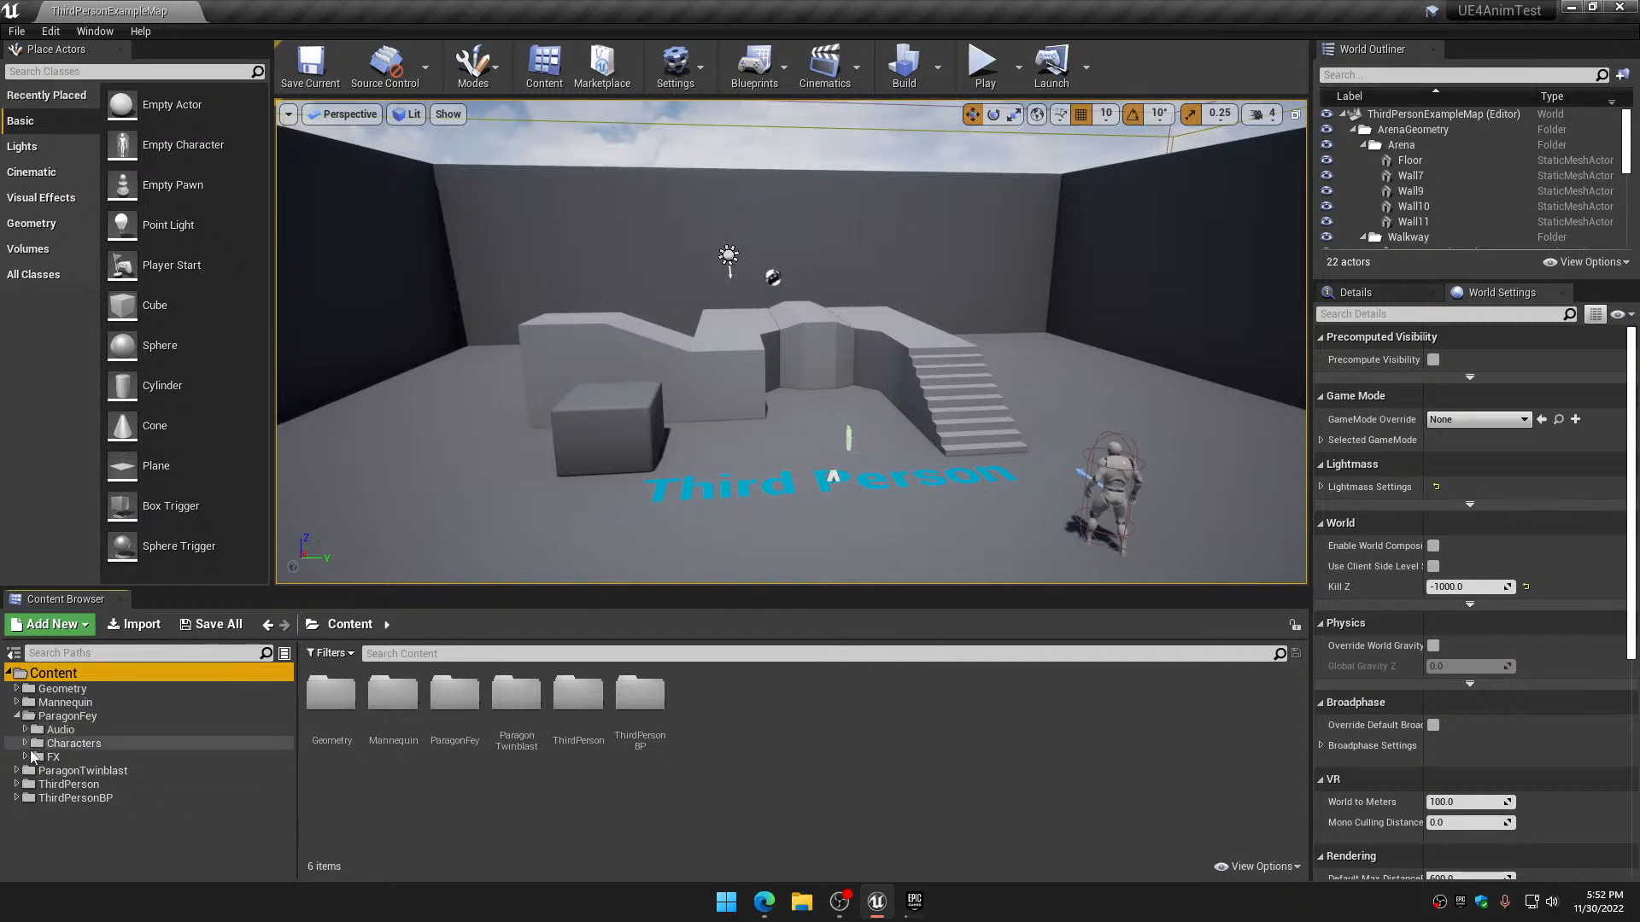
{"action": "left_click", "coordinate": [25, 744]}
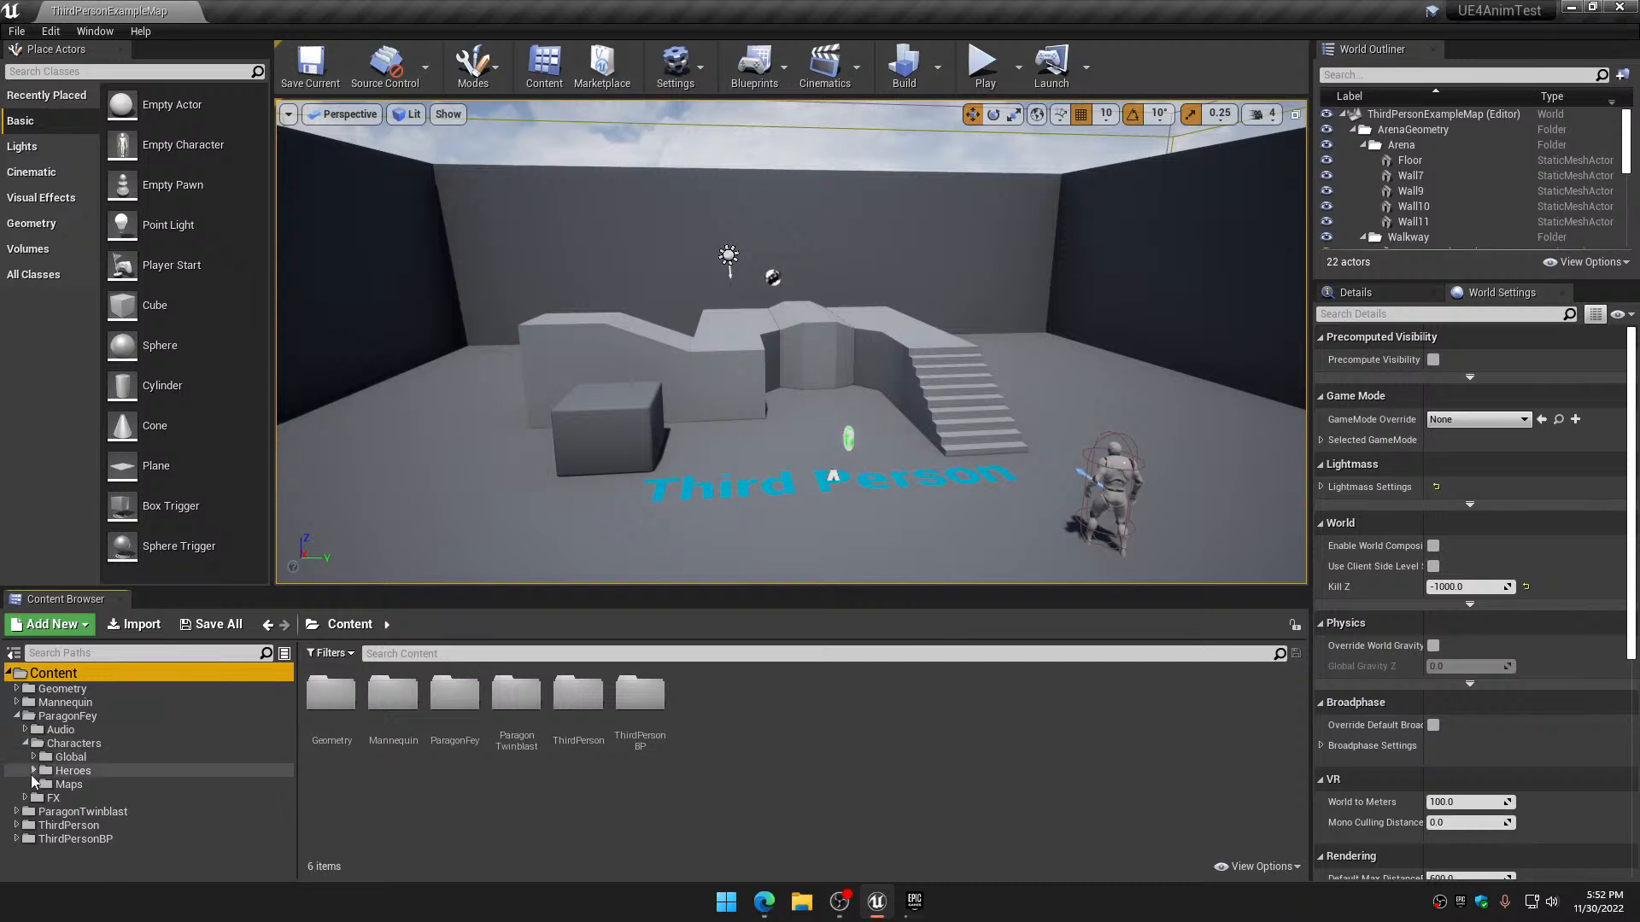
{"action": "left_click", "coordinate": [33, 770]}
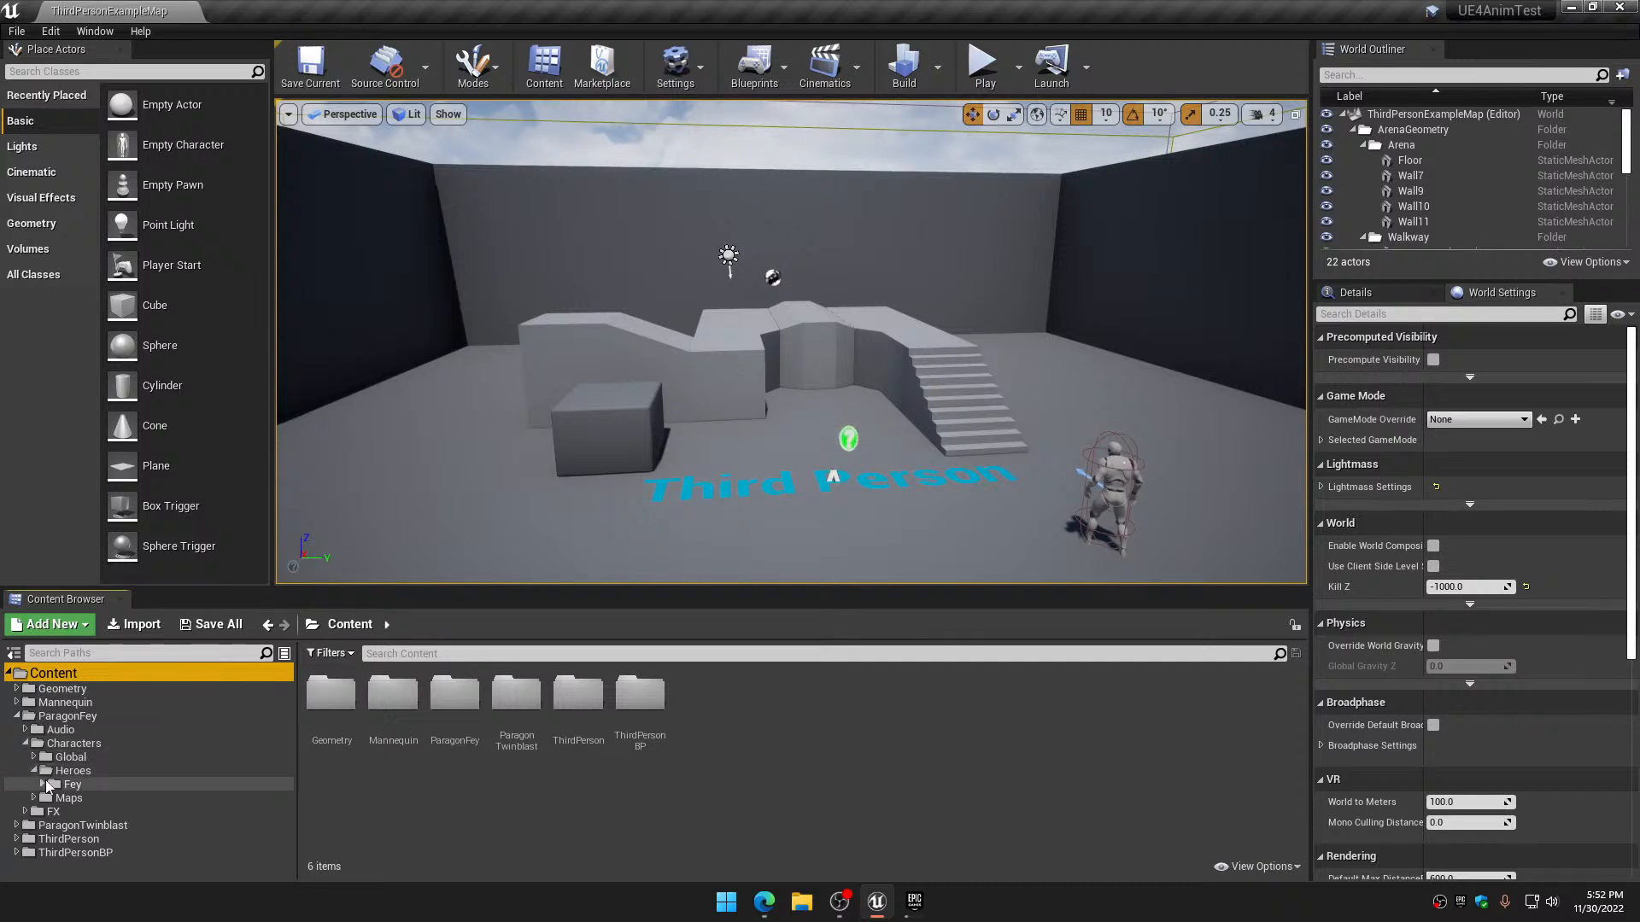
{"action": "left_click", "coordinate": [42, 784]}
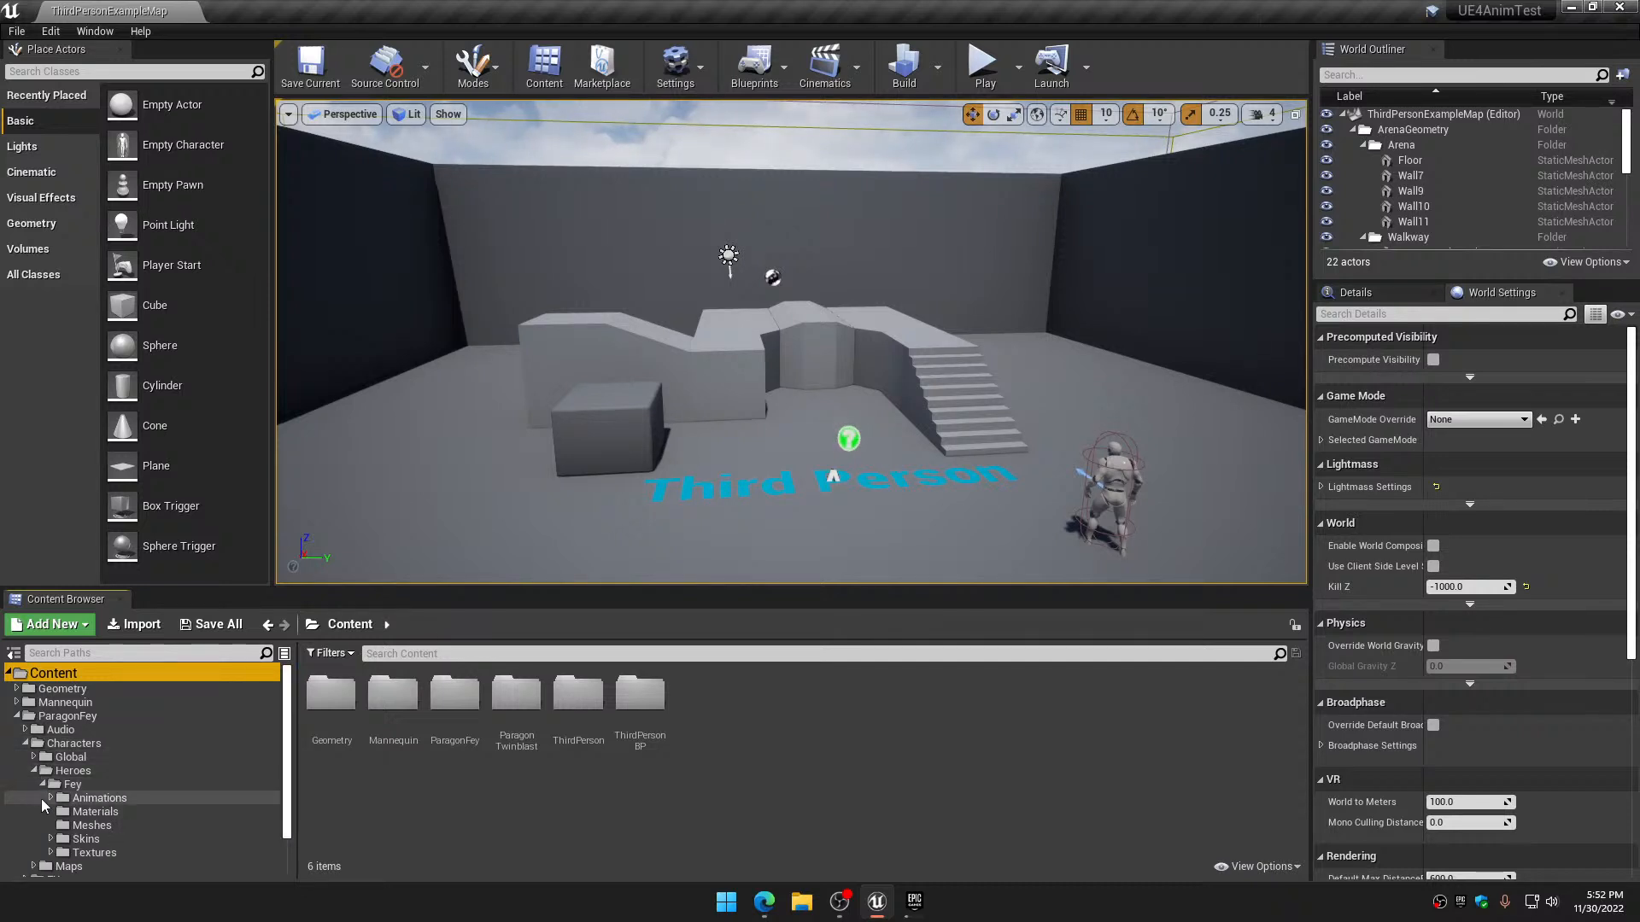
{"action": "left_click", "coordinate": [51, 798]}
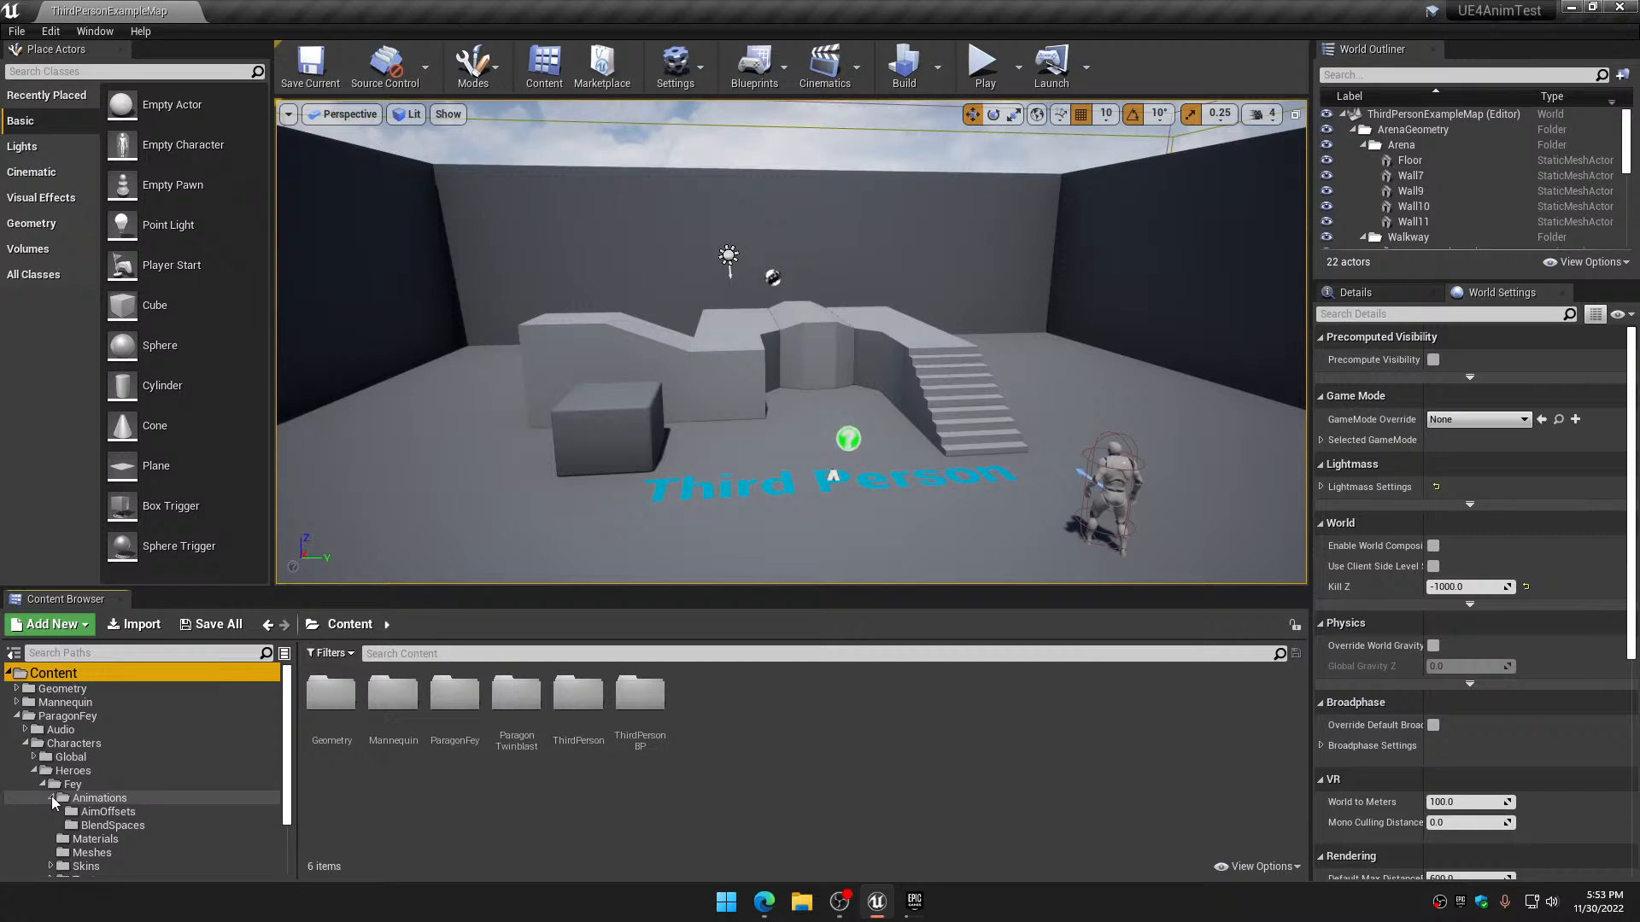
{"action": "left_click", "coordinate": [129, 799]}
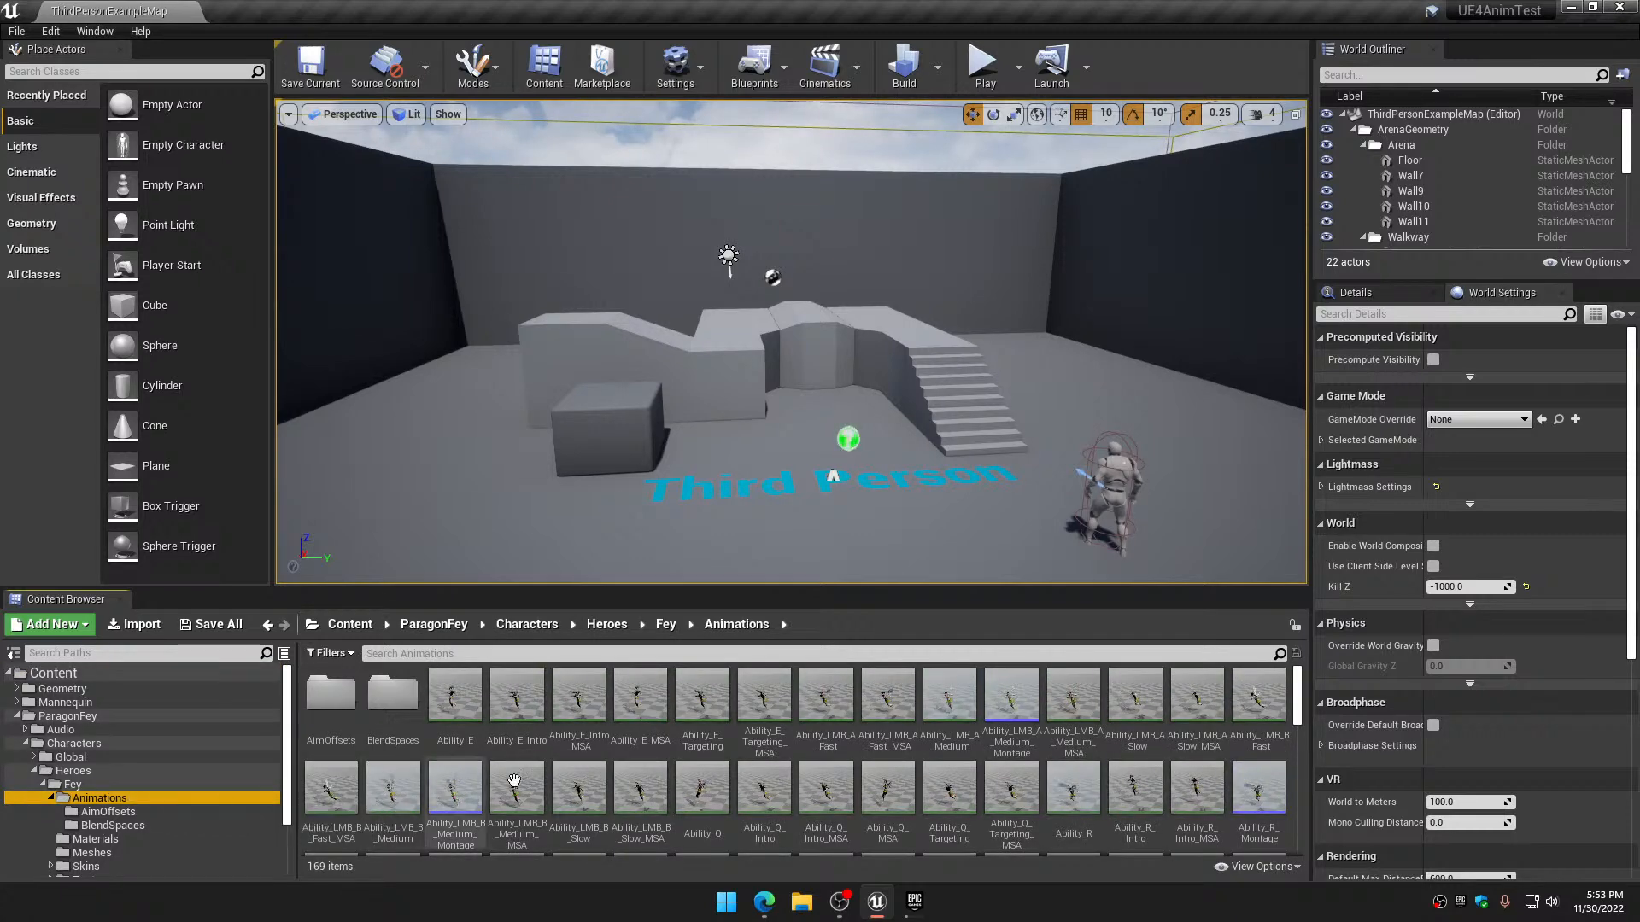
Filter the Fey animation assets by "jog" and look through the matching animations
{"action": "left_click", "coordinate": [537, 653]}
{"action": "type", "text": "j"}
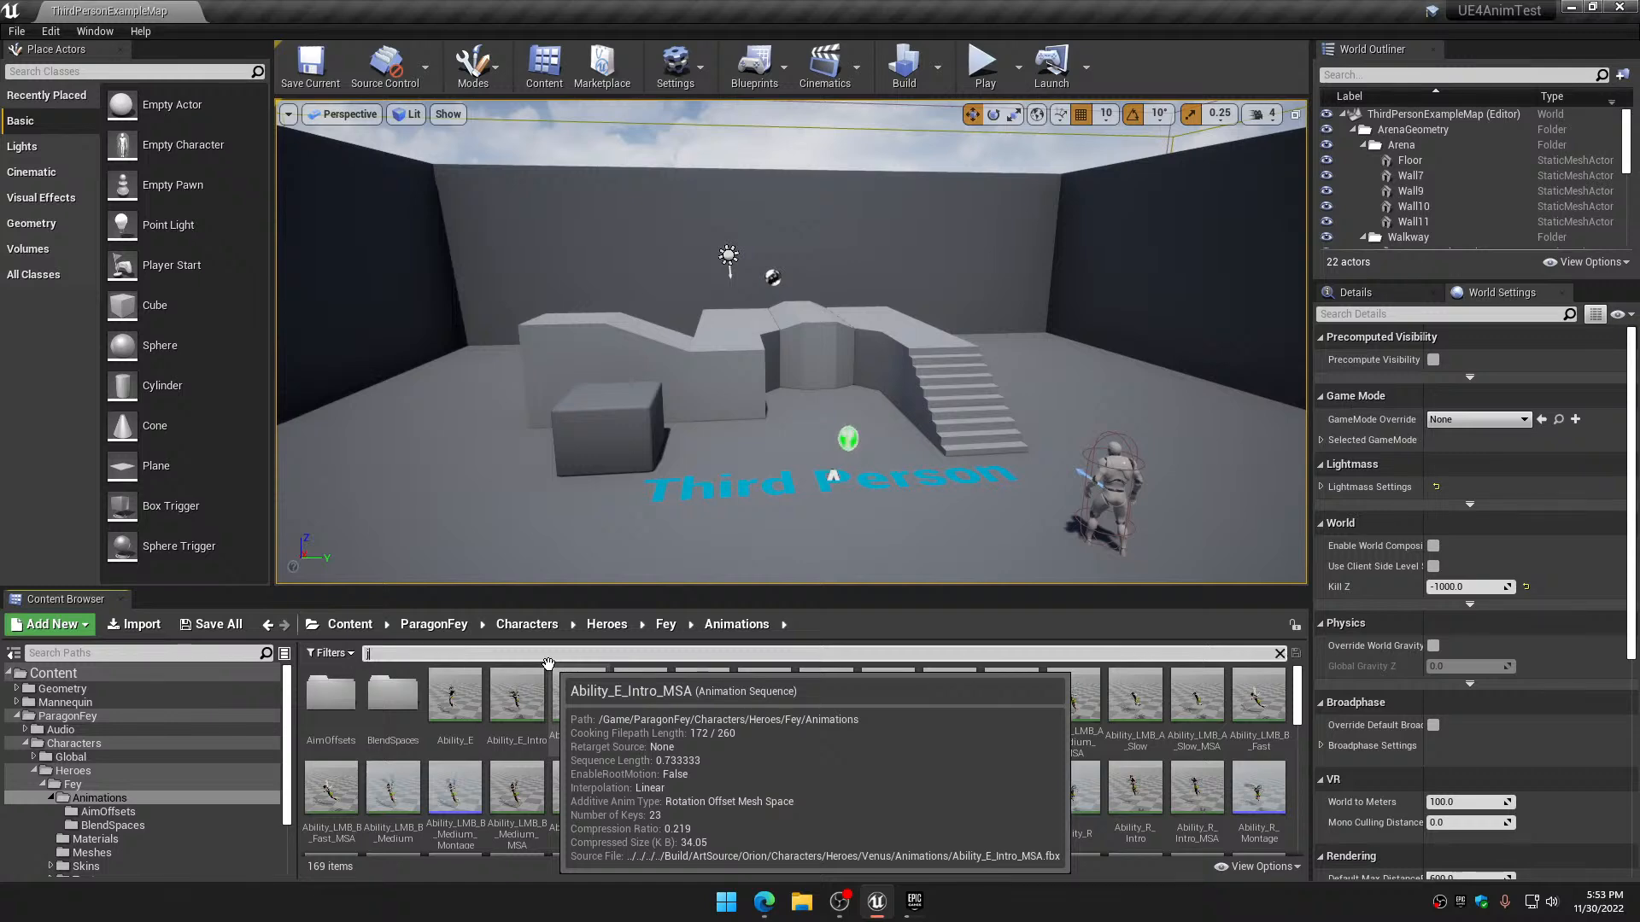
{"action": "type", "text": "og"}
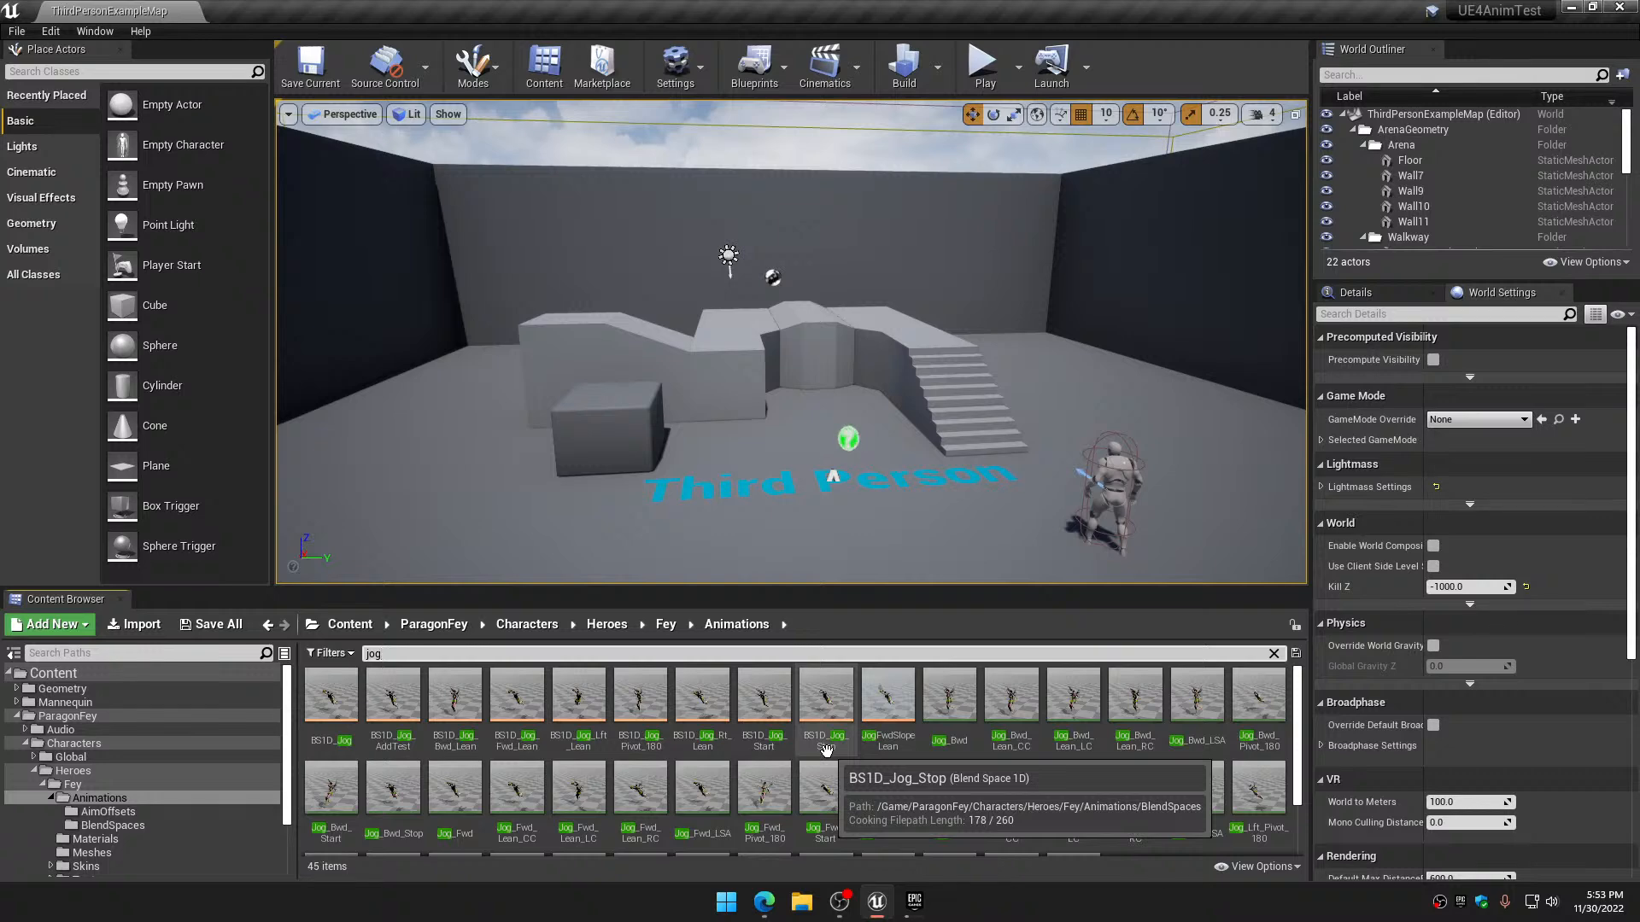
{"action": "scroll", "coordinate": [845, 749], "scroll_direction": "down", "scroll_amount": 2}
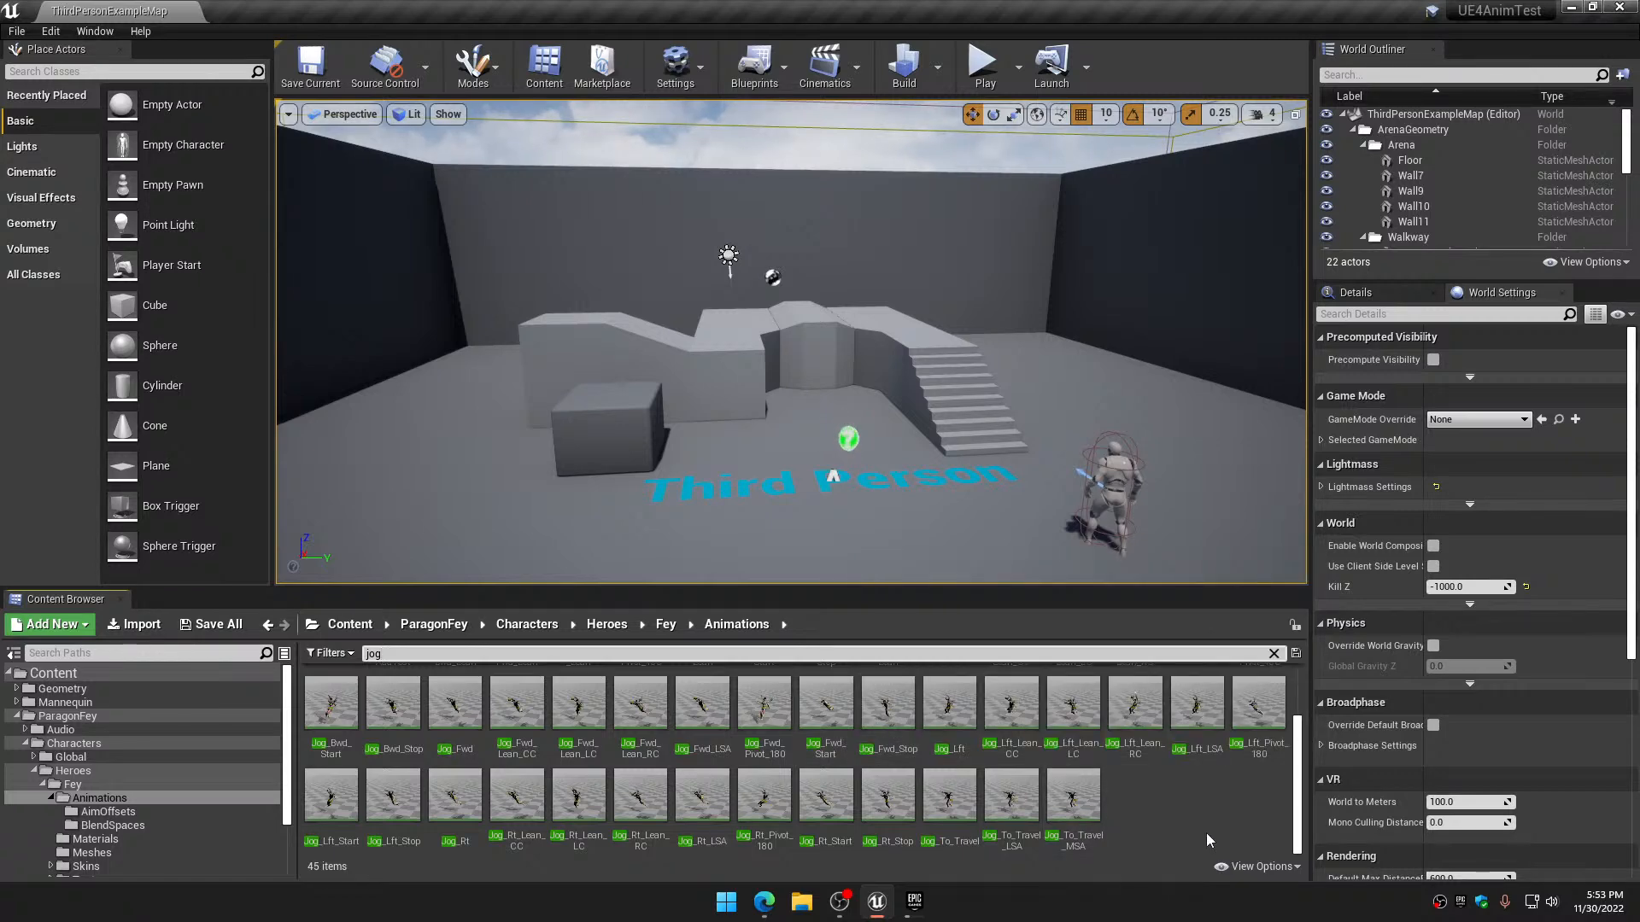
Preview the Jog_Fwd animation from a lower angle, close its editor, and collapse the Fey Animations folder
{"action": "double_click", "coordinate": [458, 716]}
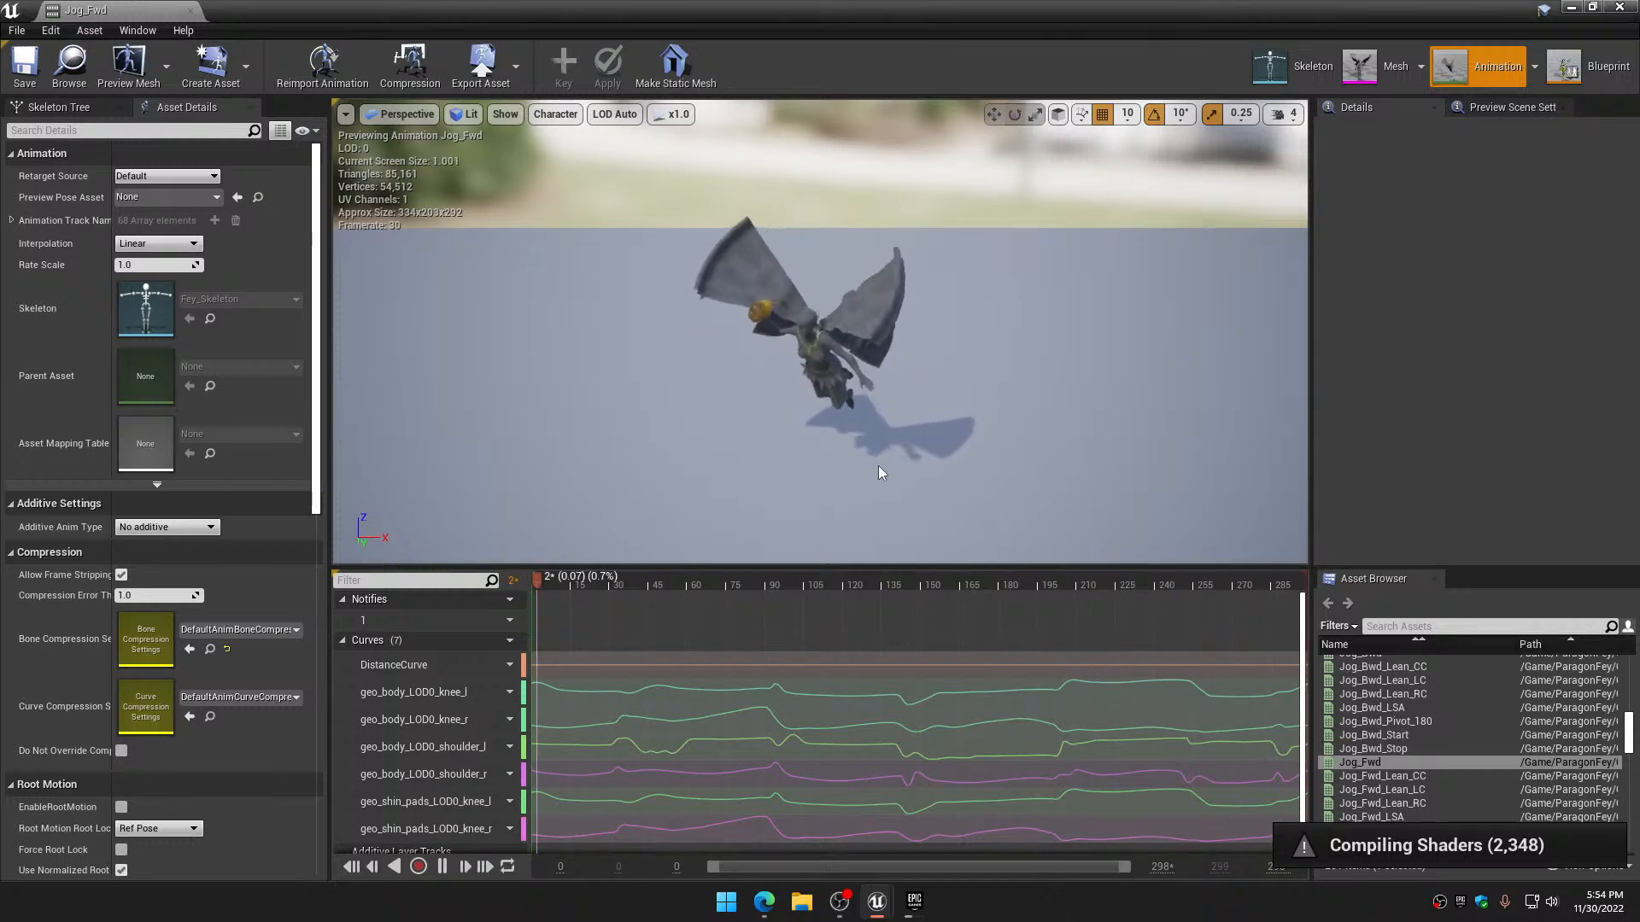
{"action": "mouse_move", "coordinate": [823, 412]}
{"action": "left_mouse_down", "text": "alt"}
{"action": "mouse_move", "coordinate": [863, 368]}
{"action": "mouse_move", "coordinate": [957, 341]}
{"action": "mouse_move", "coordinate": [922, 376]}
{"action": "mouse_move", "coordinate": [837, 350]}
{"action": "mouse_move", "coordinate": [824, 419]}
{"action": "left_mouse_up", "text": "alt"}
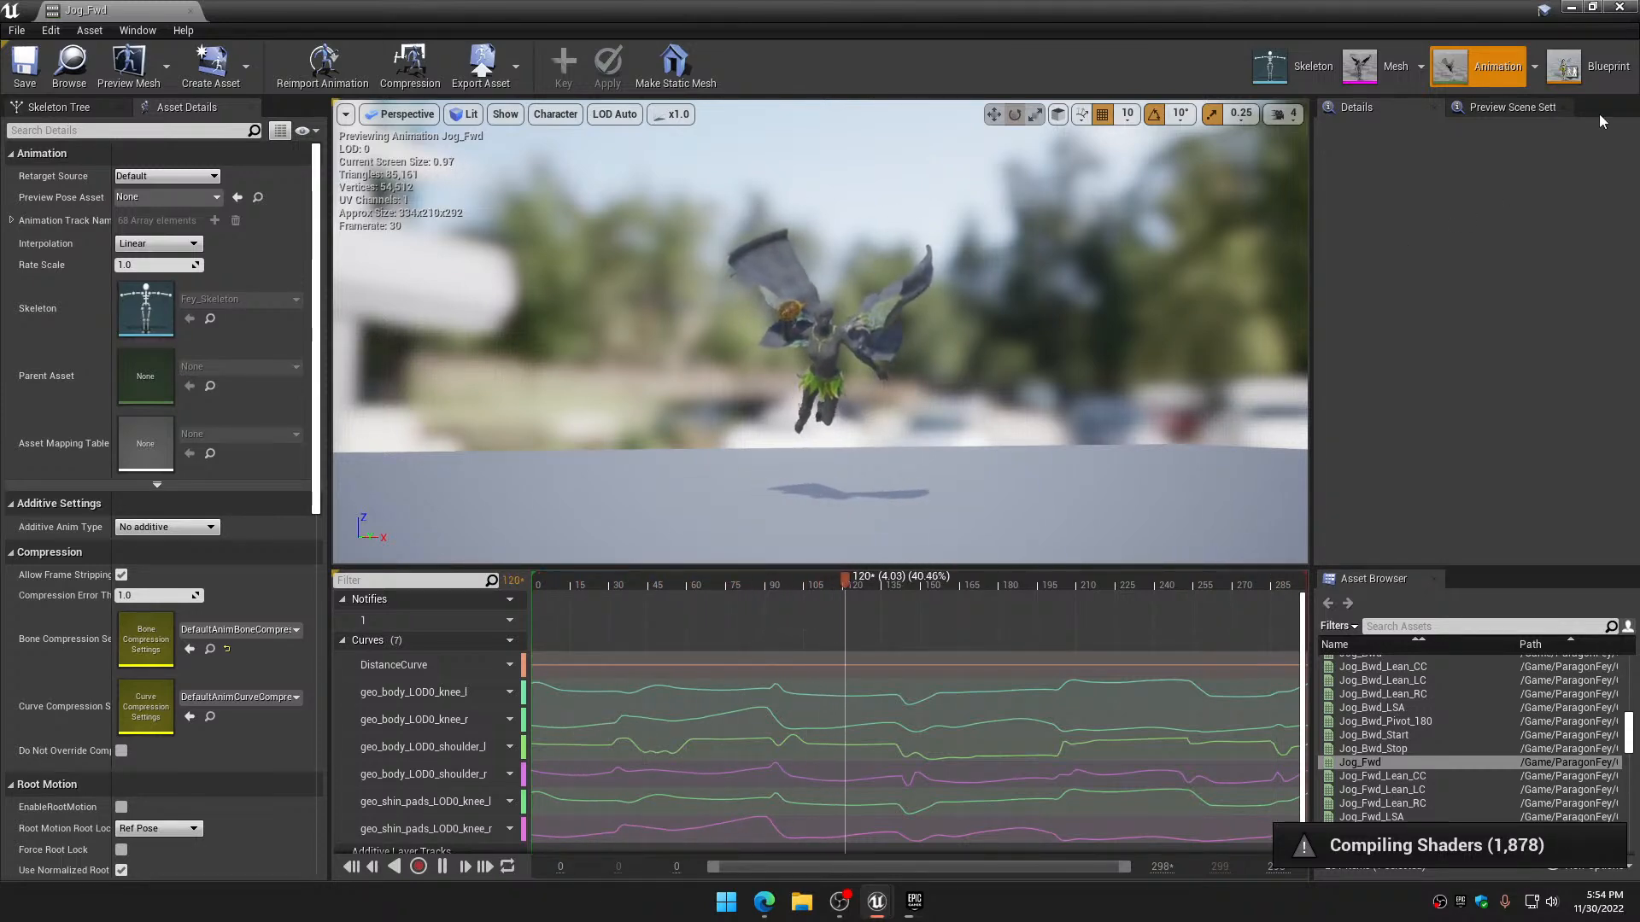
{"action": "left_click", "coordinate": [1619, 7]}
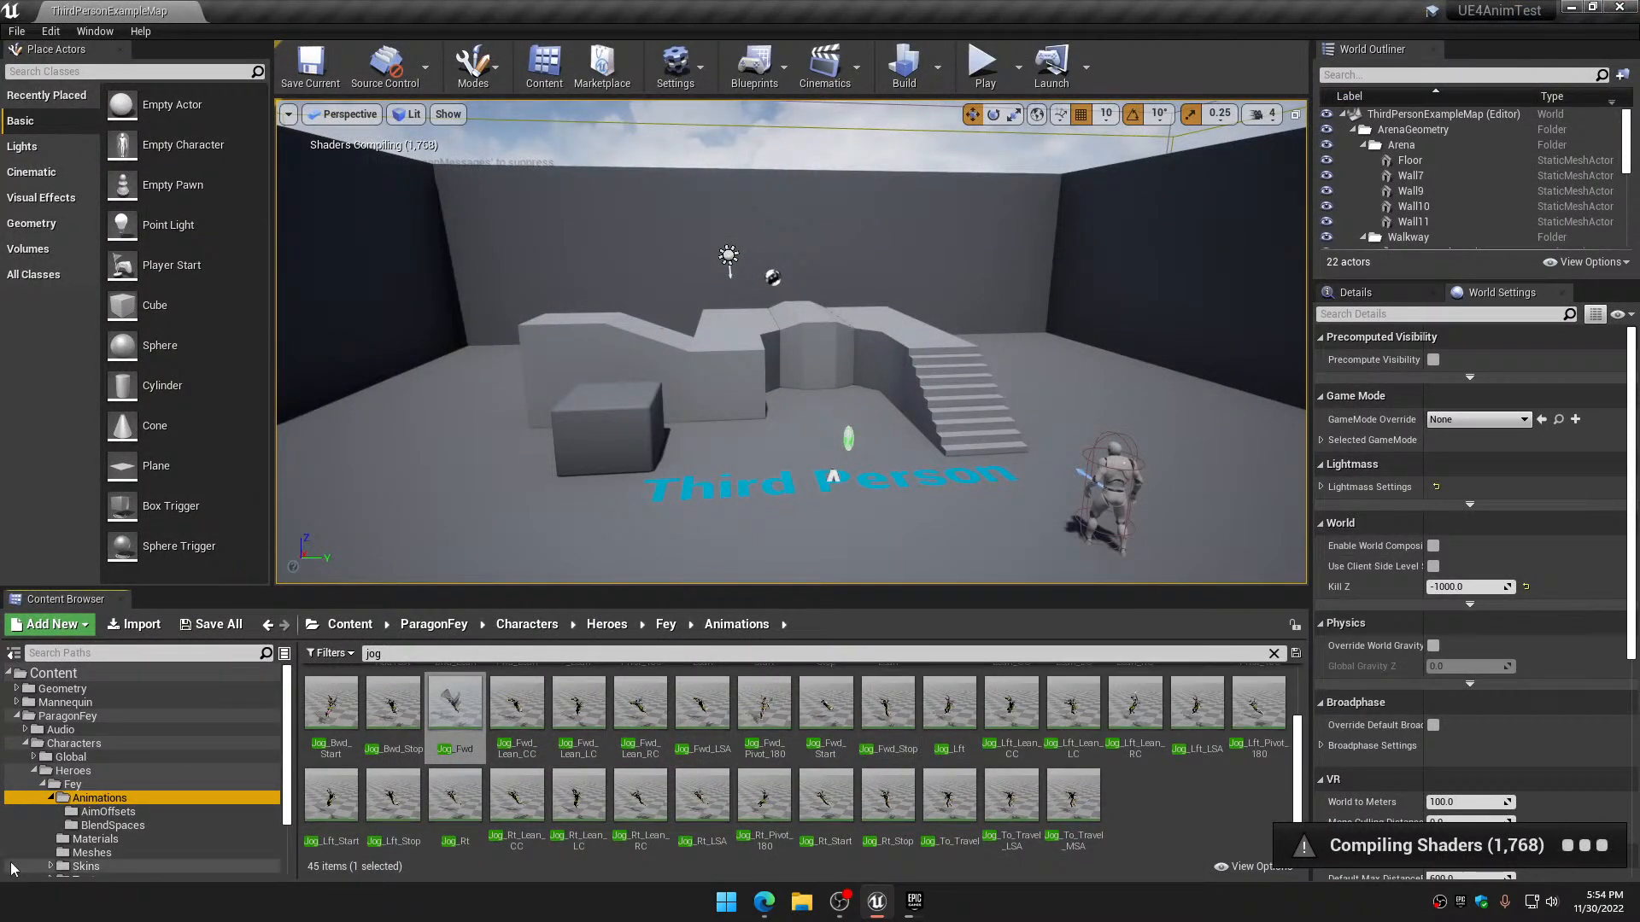
{"action": "left_click", "coordinate": [52, 798]}
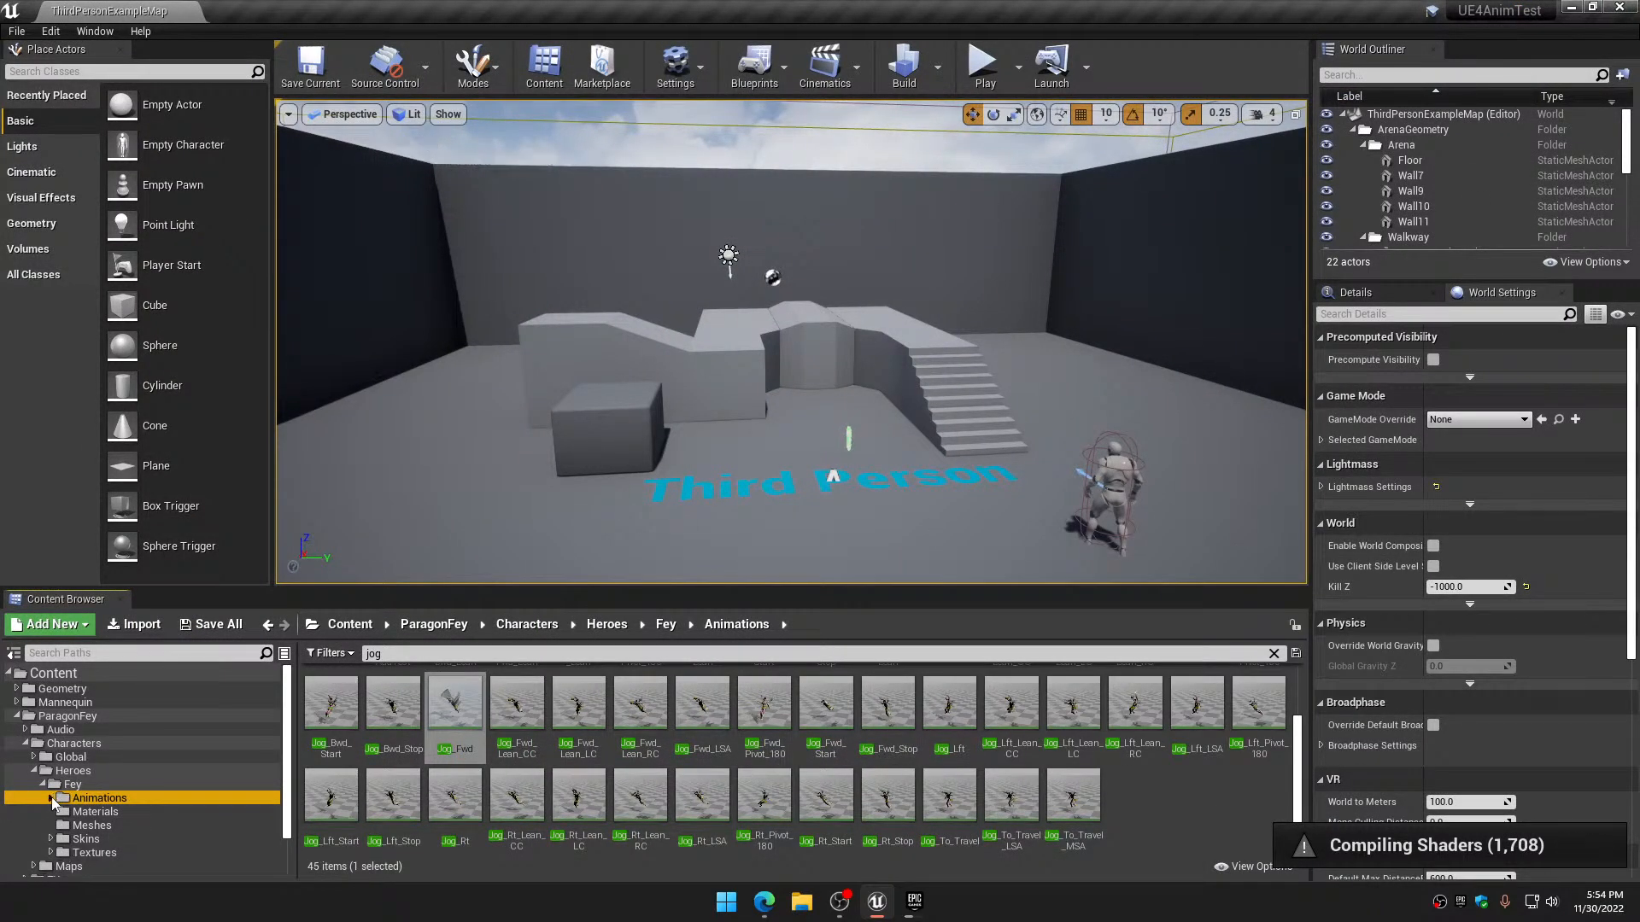
Collapse the ParagonFey folder tree and open the Animations folder of the TwinBlast hero under ParagonTwinblast, Characters, Heroes
{"action": "left_click", "coordinate": [42, 784]}
{"action": "left_click", "coordinate": [34, 770]}
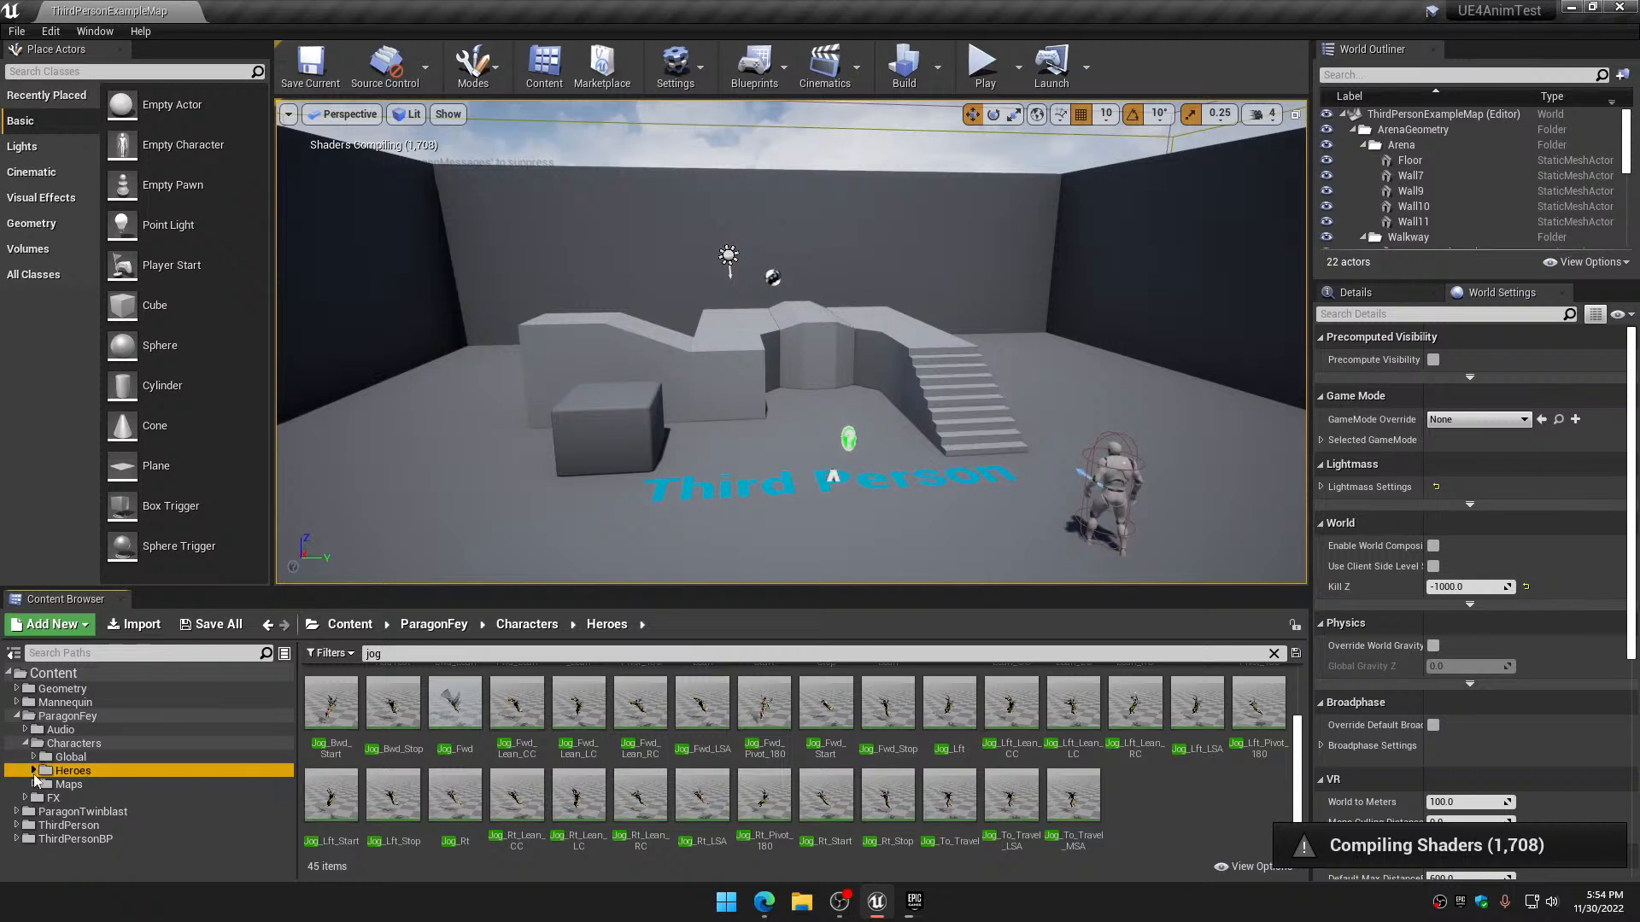
{"action": "left_click", "coordinate": [24, 744]}
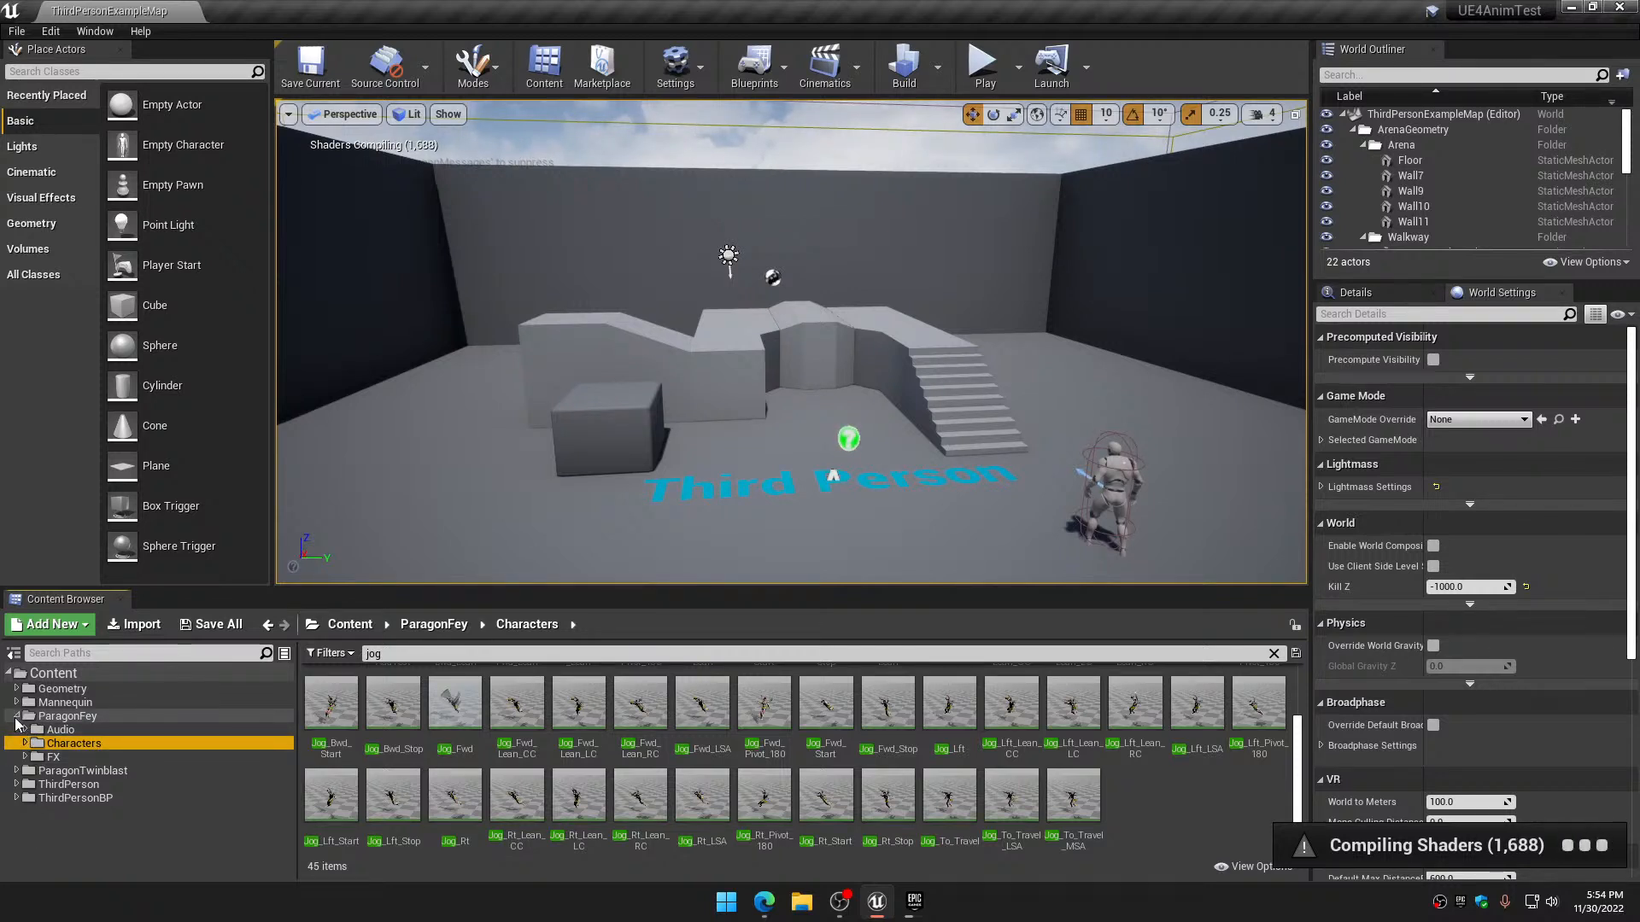
{"action": "left_click", "coordinate": [17, 717]}
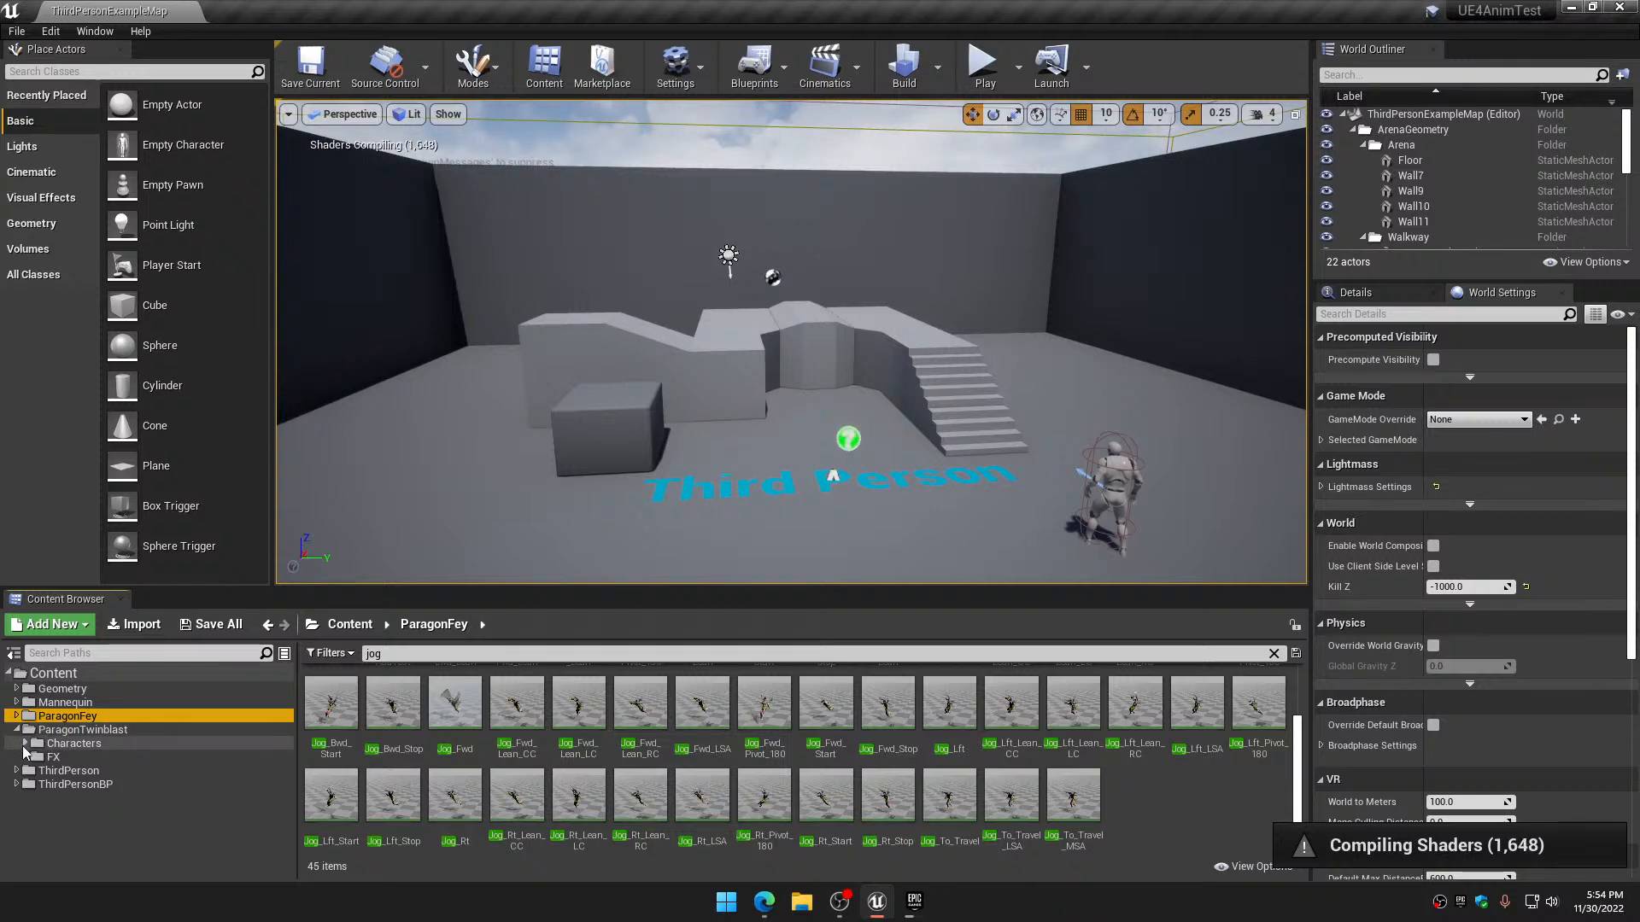
{"action": "left_click", "coordinate": [25, 744]}
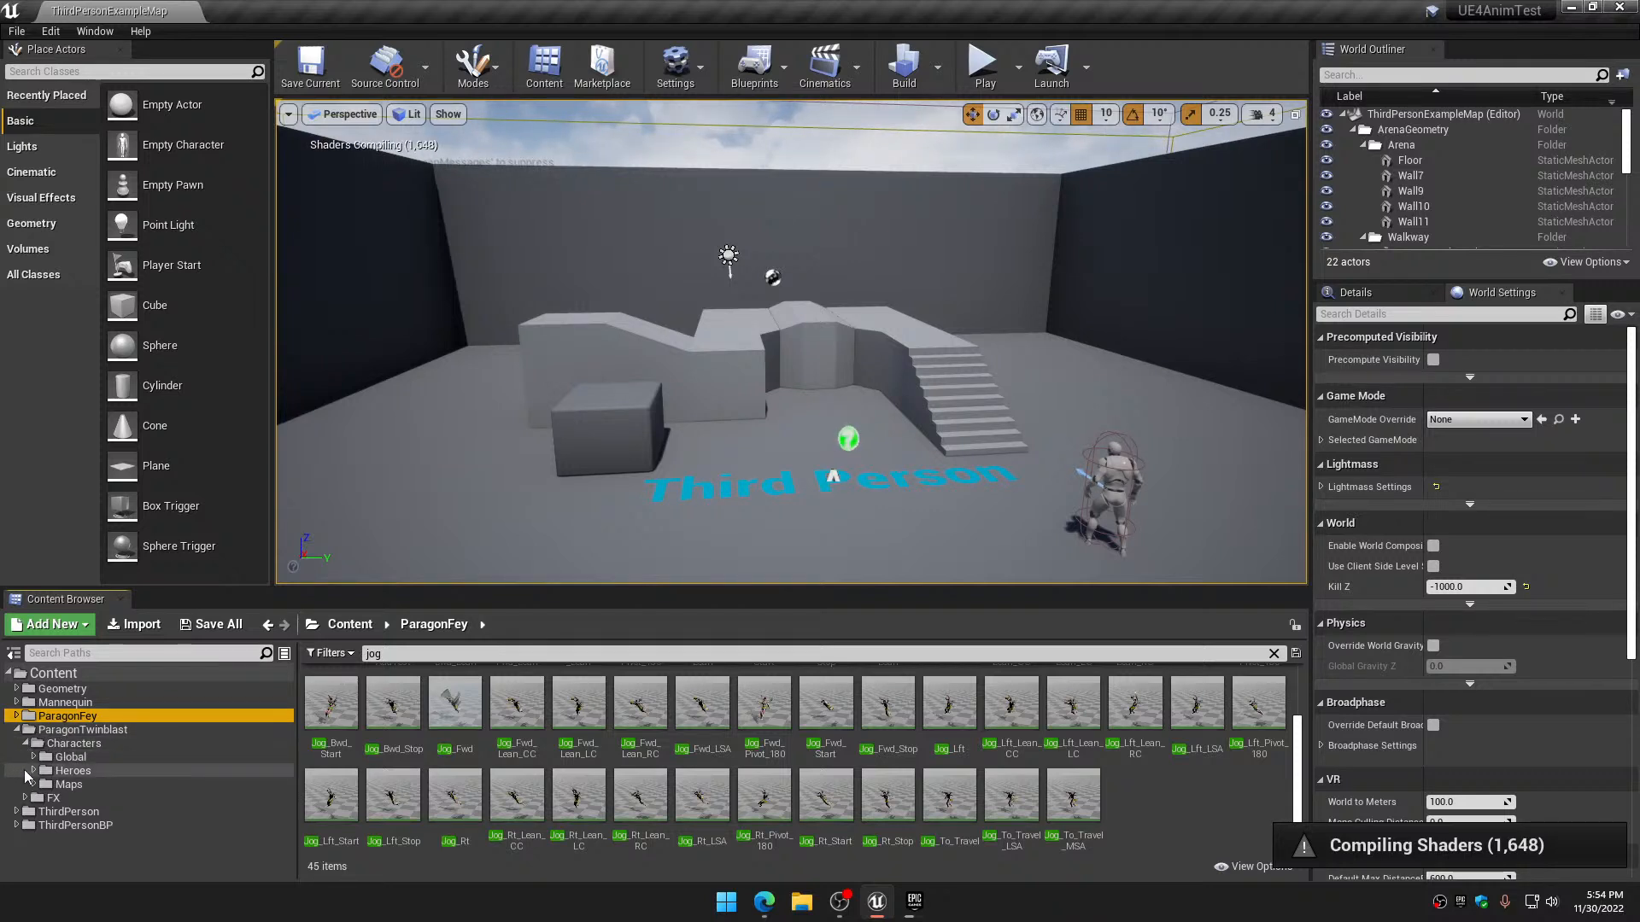
{"action": "left_click", "coordinate": [33, 771]}
{"action": "left_click", "coordinate": [42, 784]}
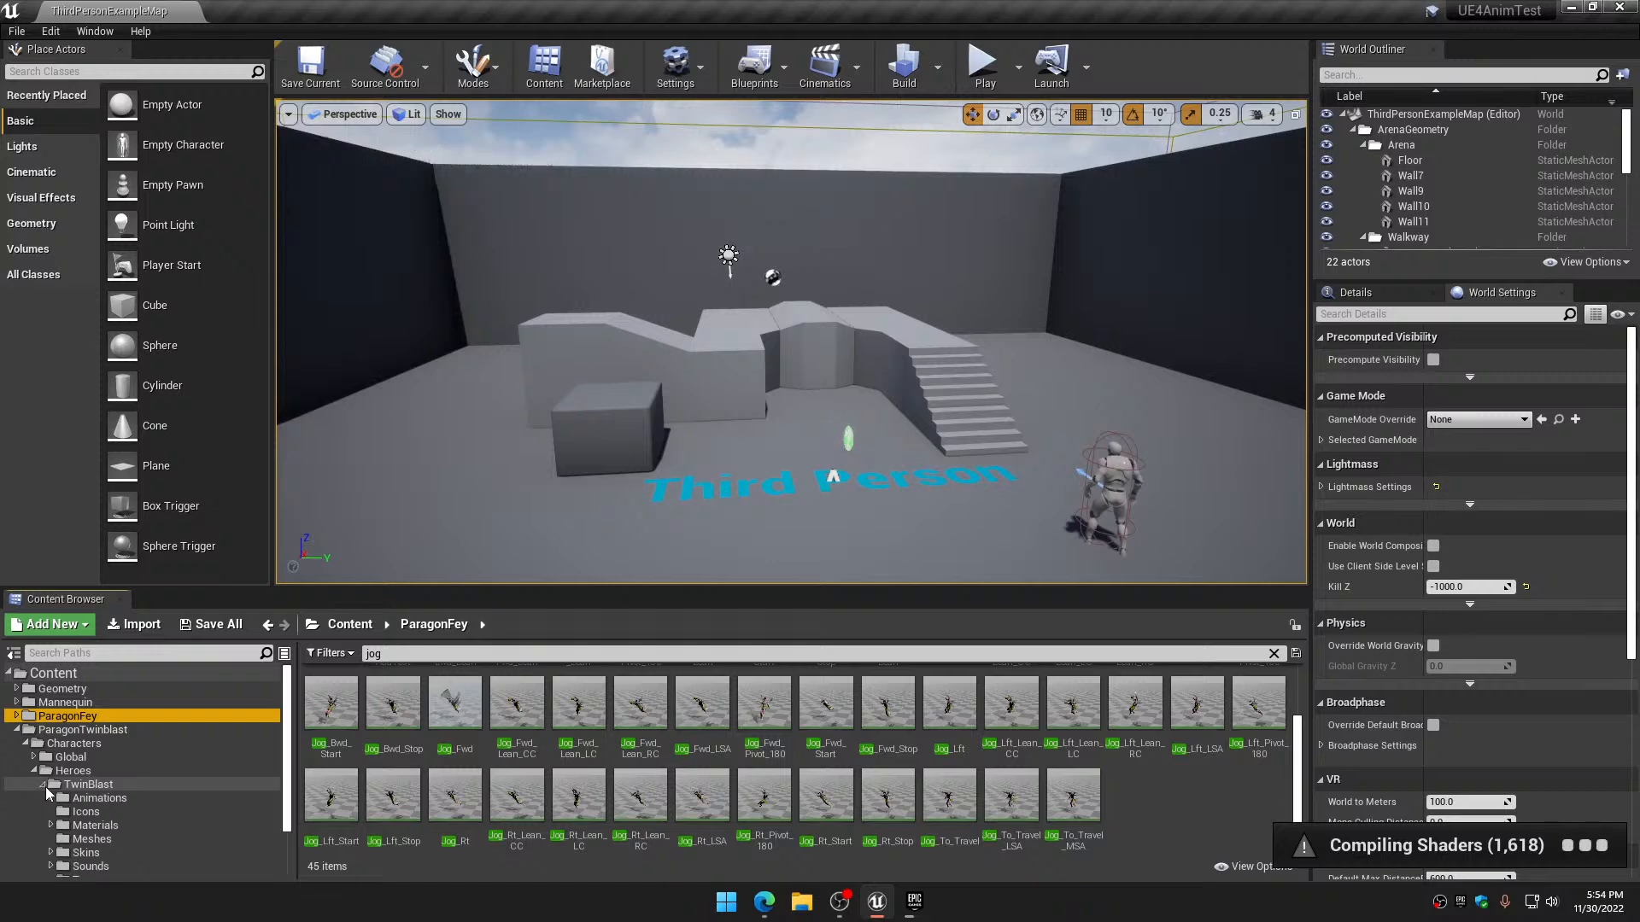
{"action": "left_click", "coordinate": [85, 800]}
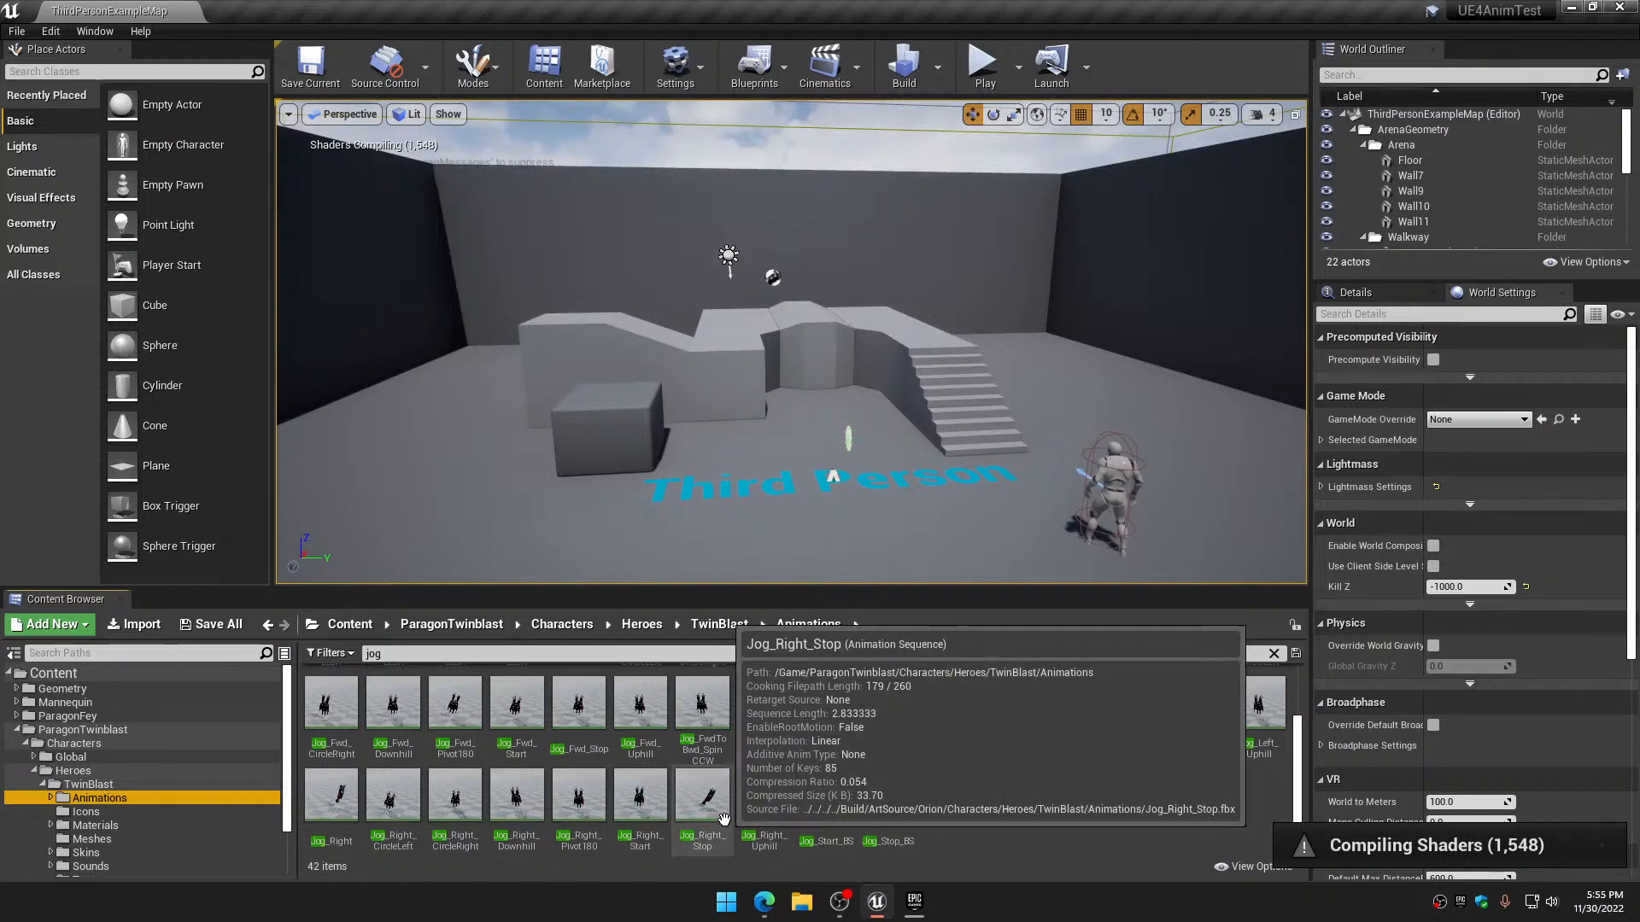
Preview TwinBlast's Jog_Fwd_Stop animation from close up, and close its editor
{"action": "double_click", "coordinate": [588, 703]}
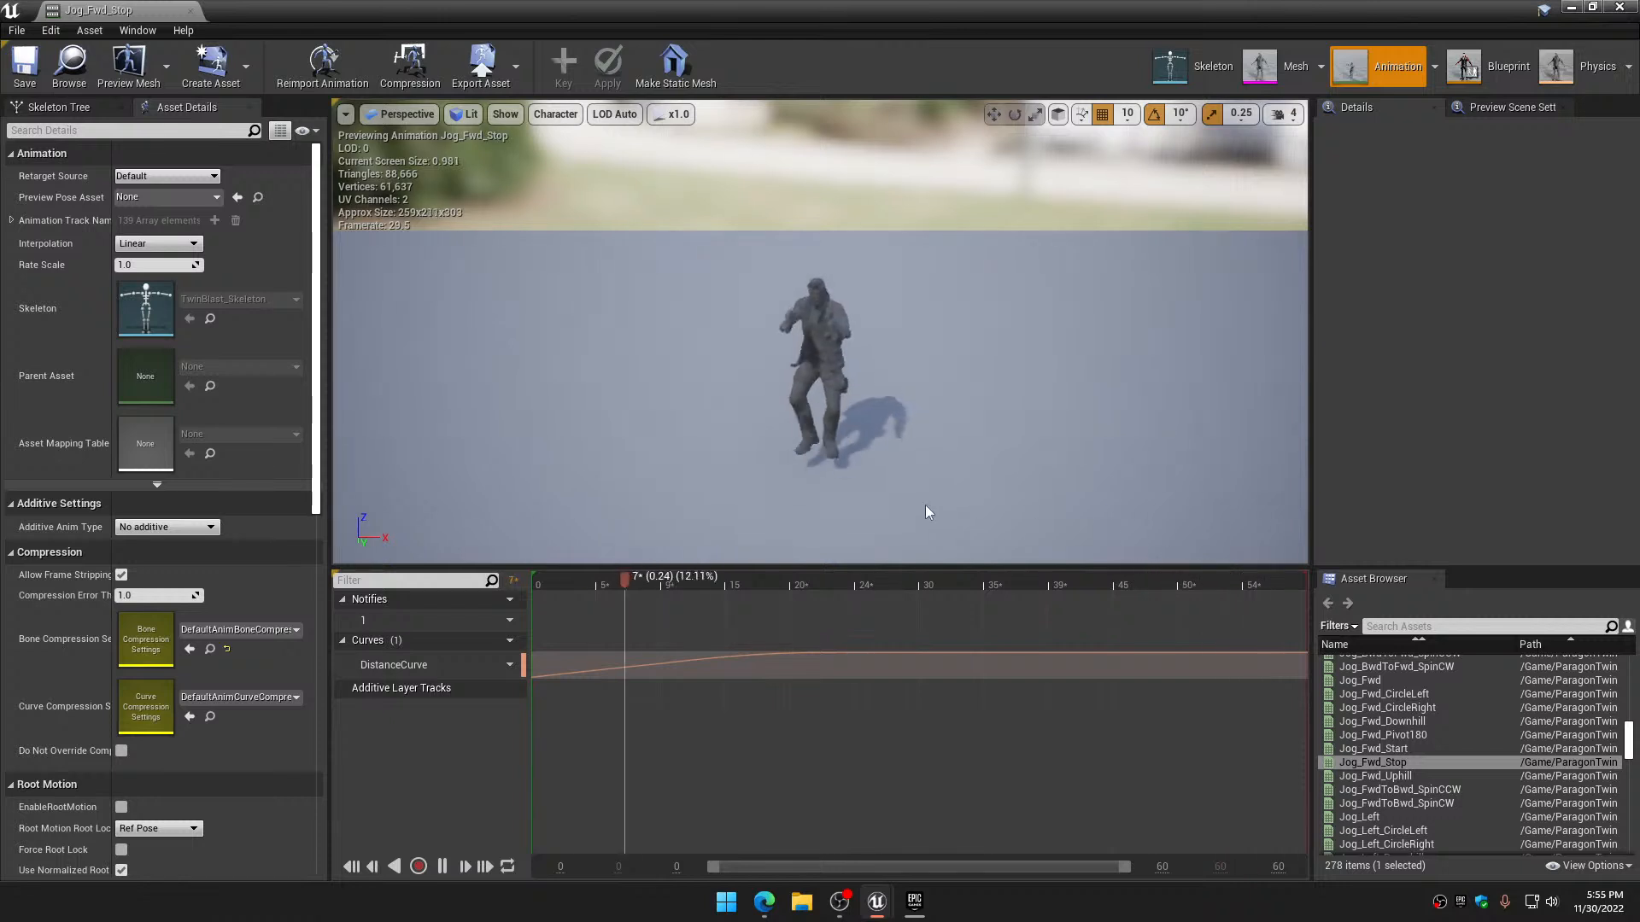
{"action": "right_click_drag", "start_coordinate": [929, 513], "coordinate": [872, 598]}
{"action": "key", "text": "w"}
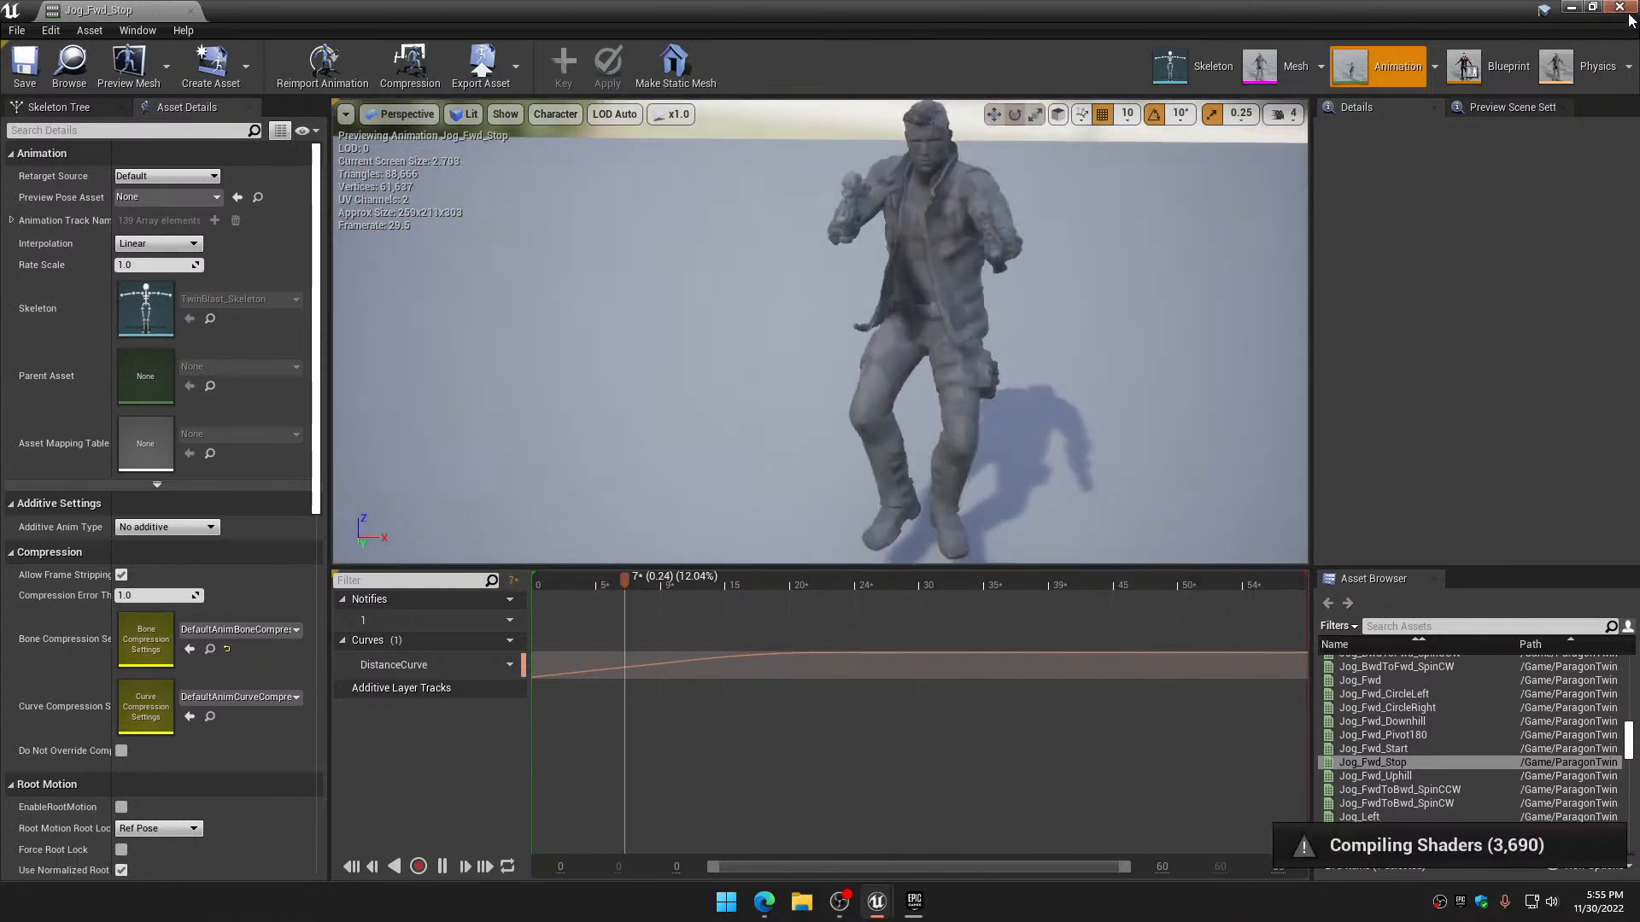
{"action": "left_click", "coordinate": [1626, 9]}
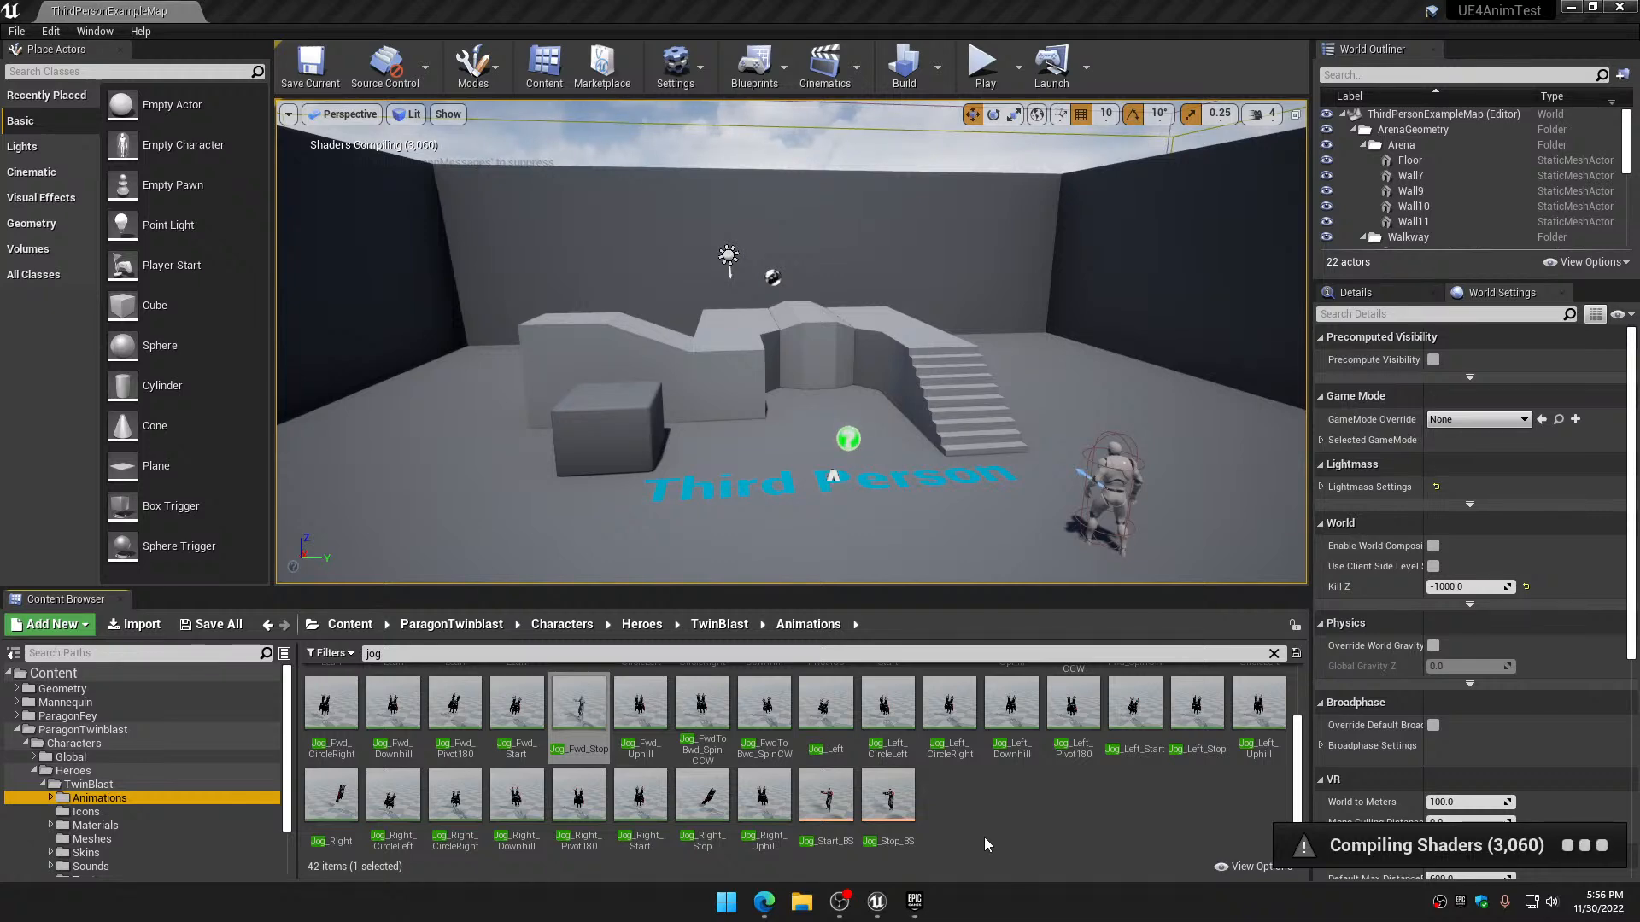
Look over the TwinBlast jog animations, and filter the folder's assets by "fwd" instead
{"action": "mouse_move", "coordinate": [381, 752]}
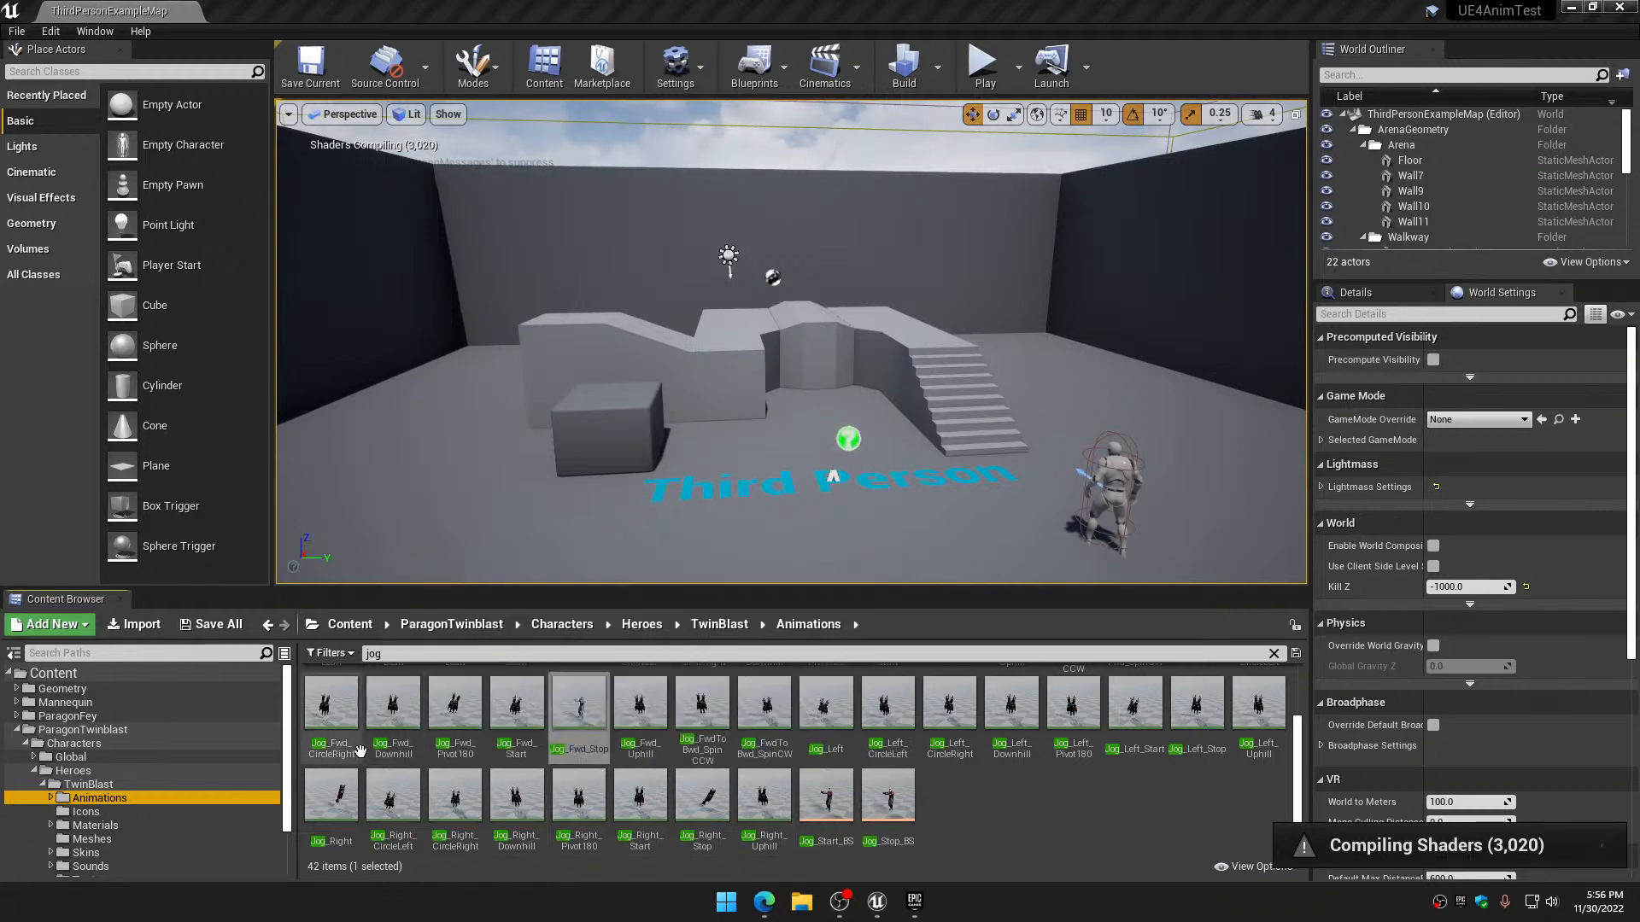
{"action": "mouse_move", "coordinate": [442, 784]}
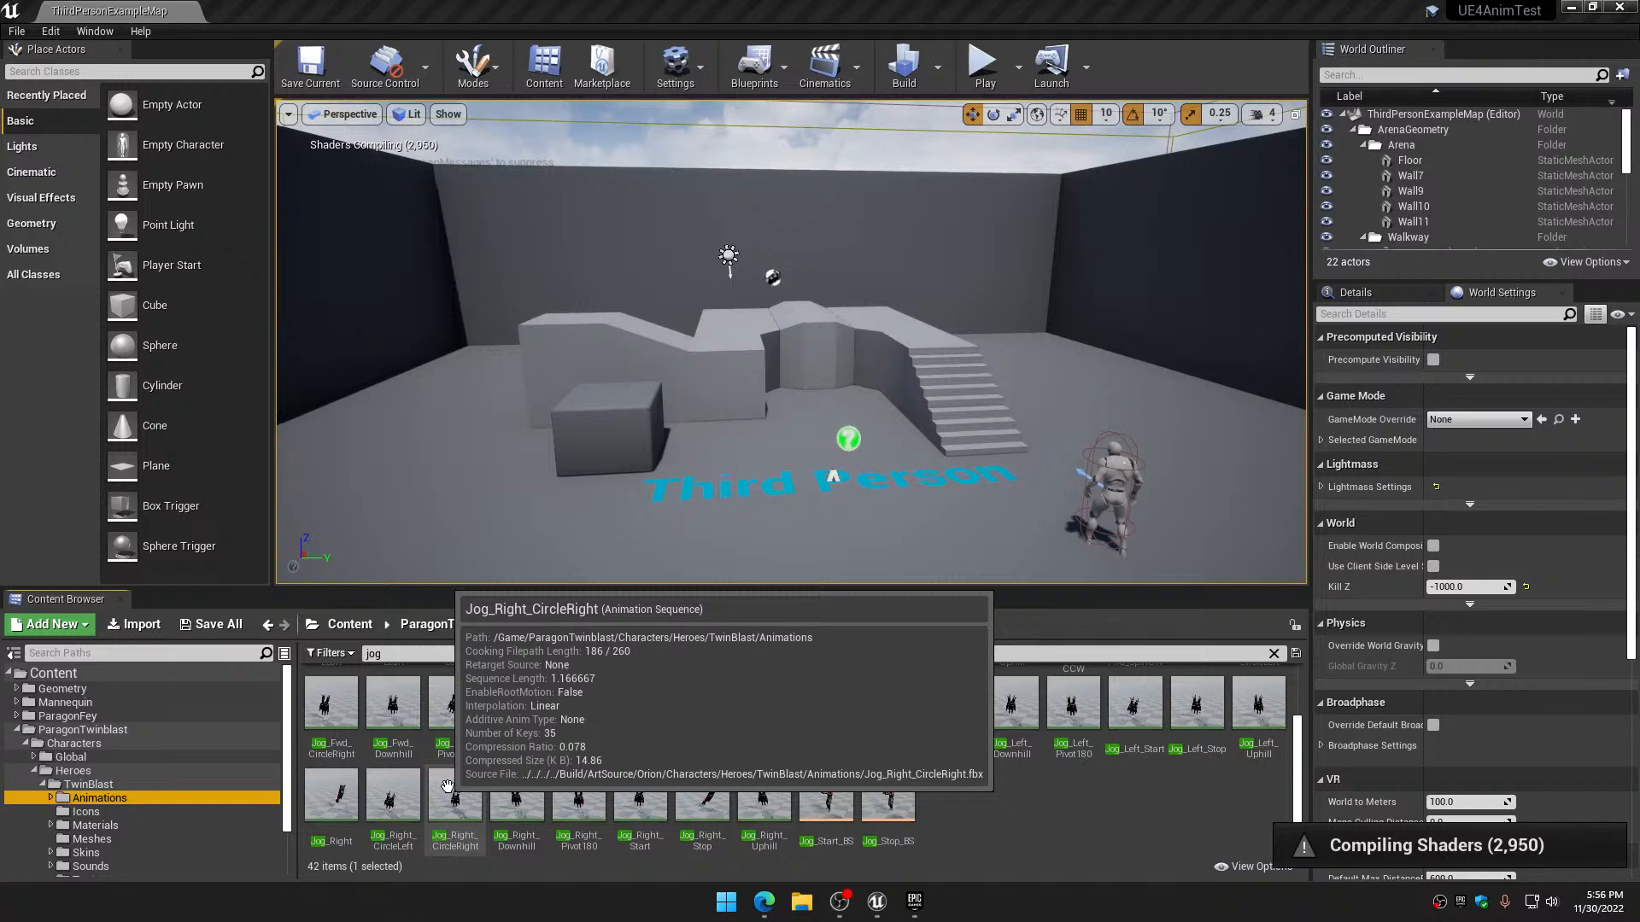
{"action": "mouse_move", "coordinate": [662, 795]}
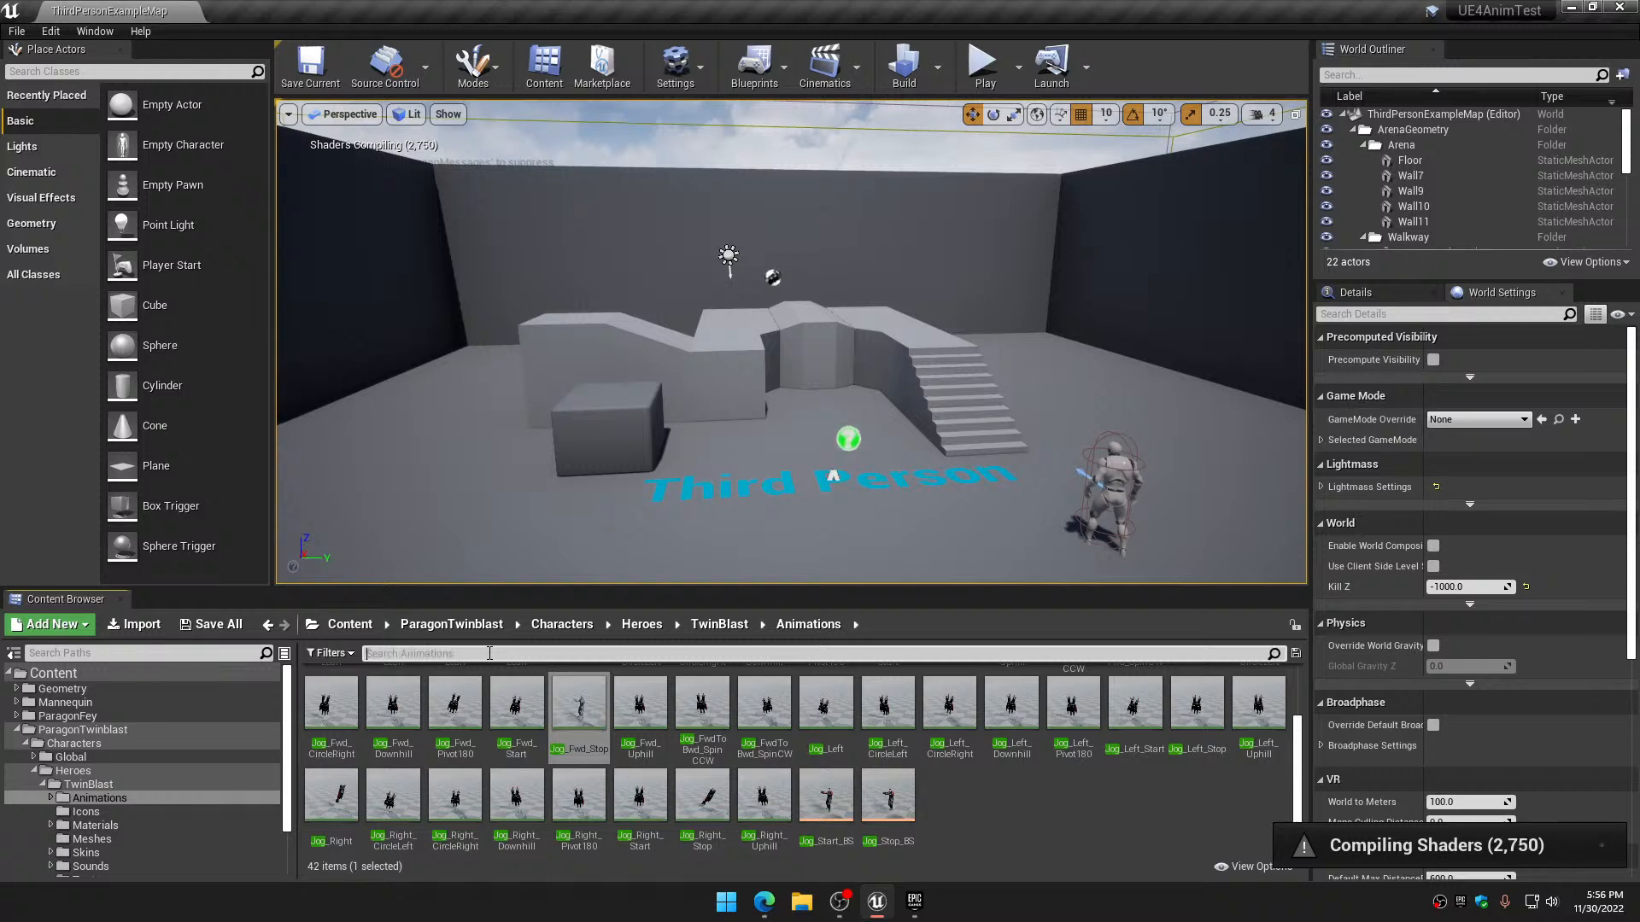
{"action": "type", "text": "fwd"}
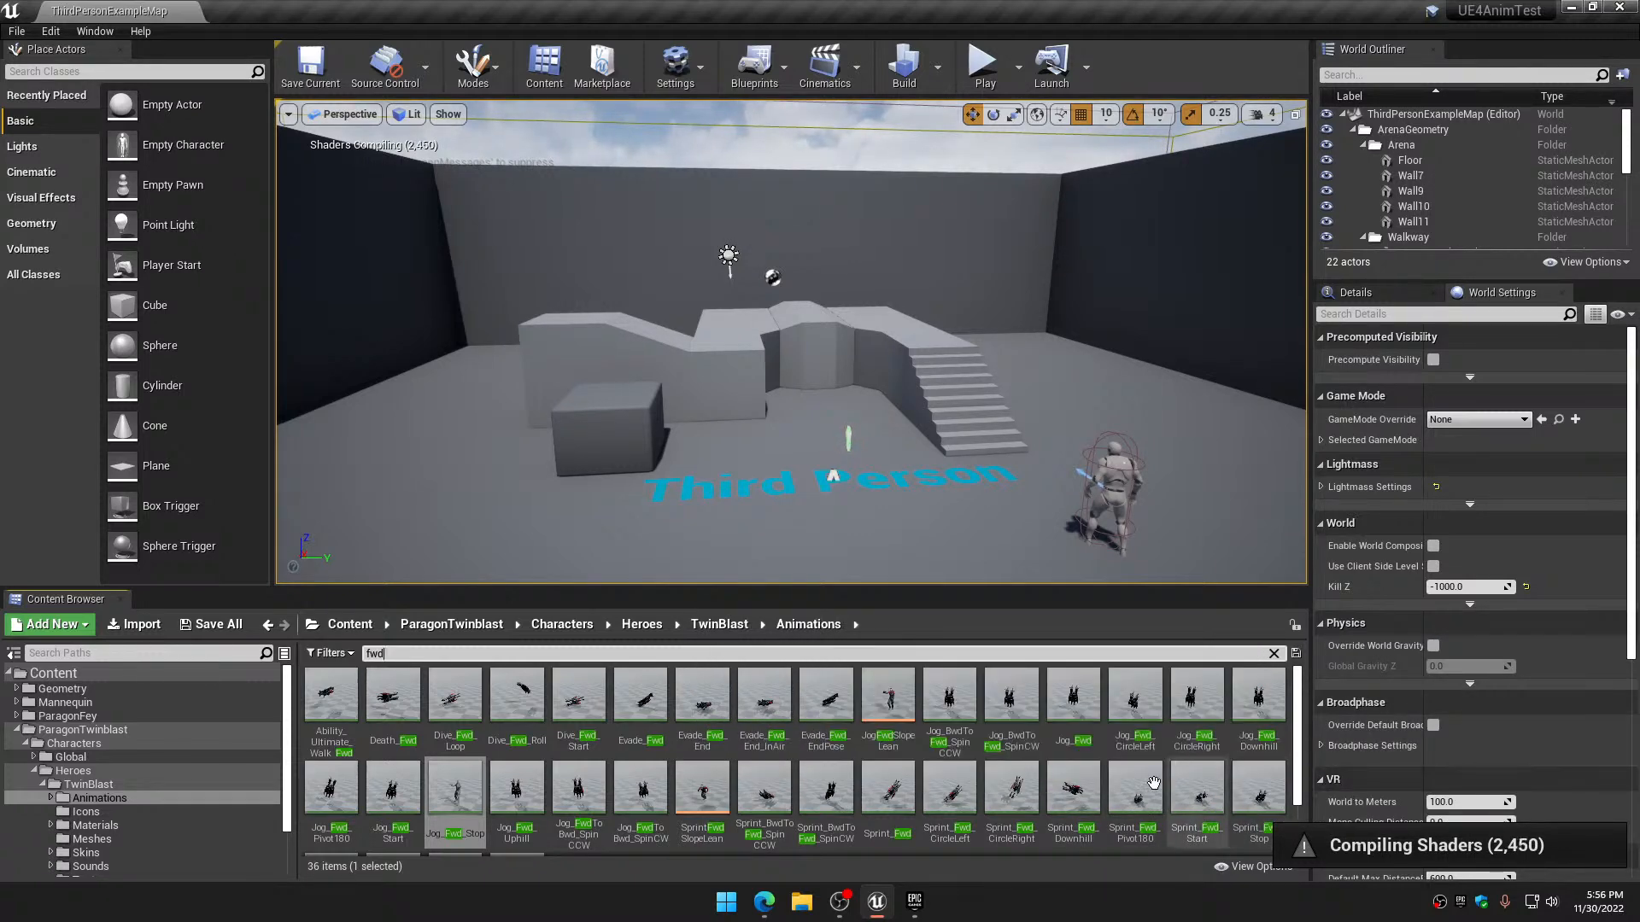
Preview TwinBlast's Jog_Fwd animation from the side and close up, and close its editor
{"action": "double_click", "coordinate": [1077, 693]}
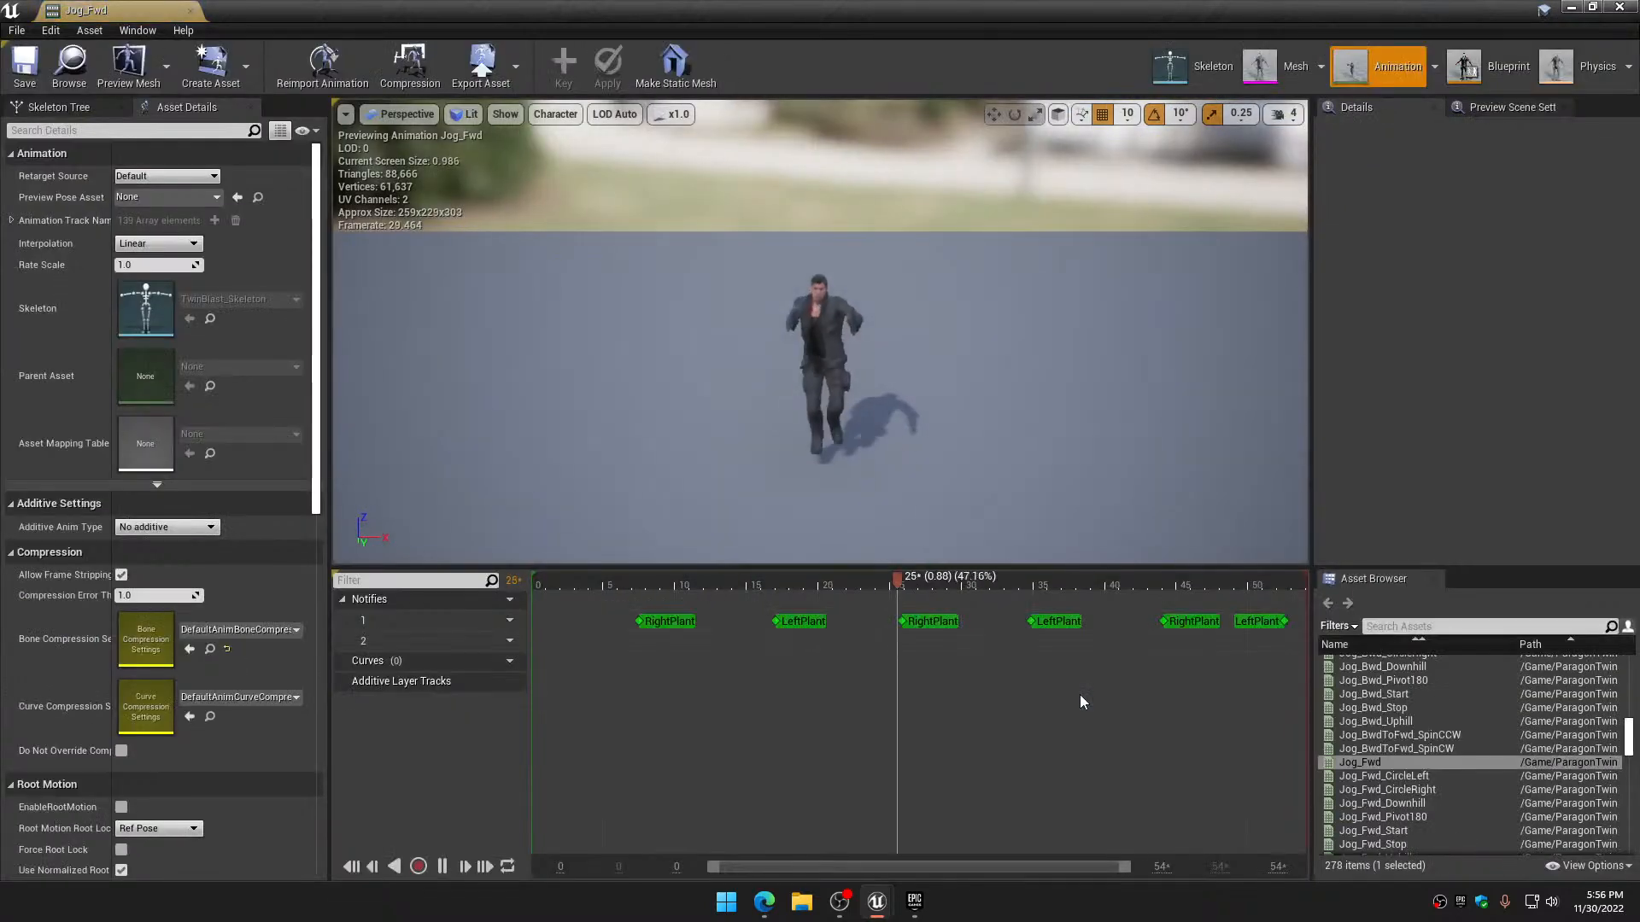
{"action": "key", "text": "w"}
{"action": "right_click_drag", "start_coordinate": [844, 504], "coordinate": [1029, 576]}
{"action": "key", "text": "w"}
{"action": "key", "text": "a"}
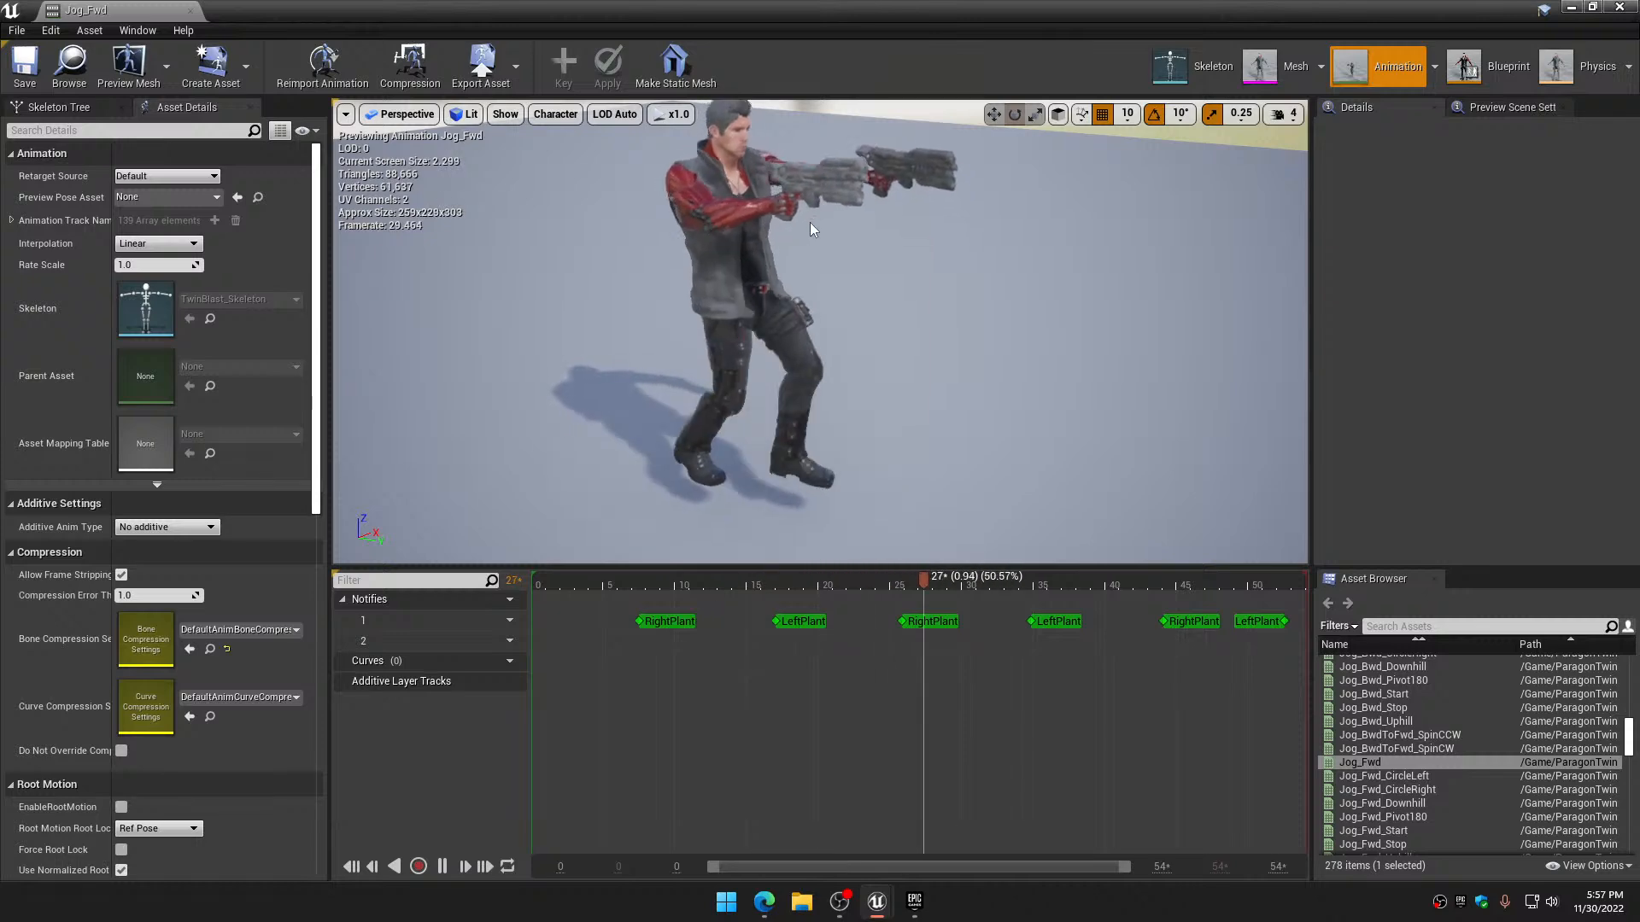
{"action": "right_click_drag", "start_coordinate": [903, 261], "coordinate": [1059, 308]}
{"action": "key", "text": "w"}
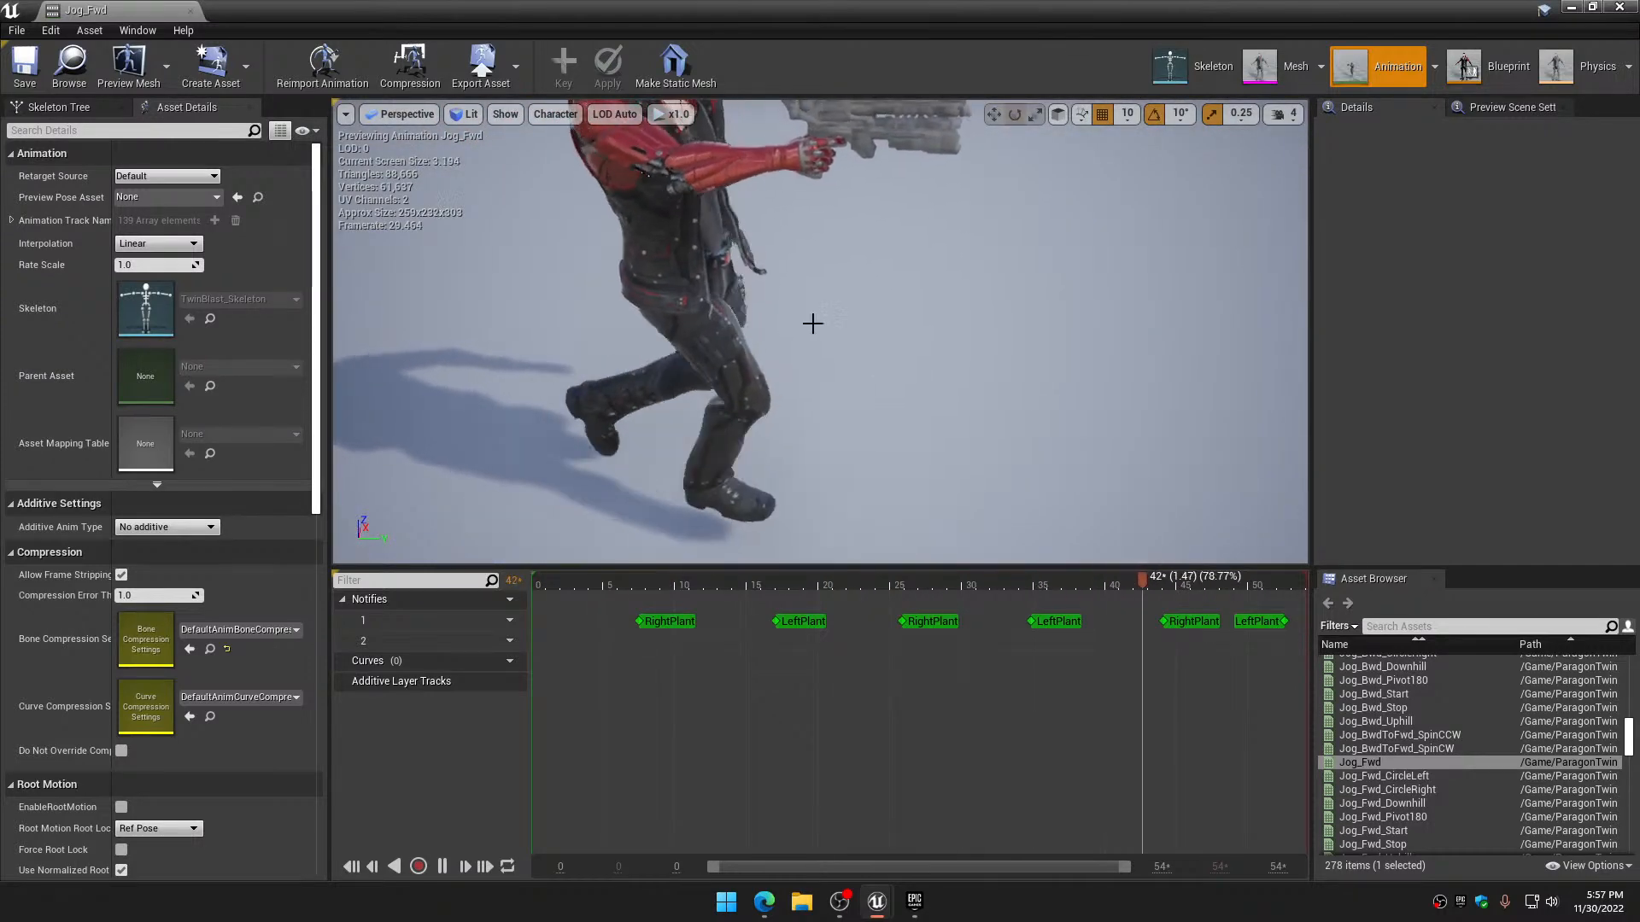
{"action": "left_click", "coordinate": [1619, 7]}
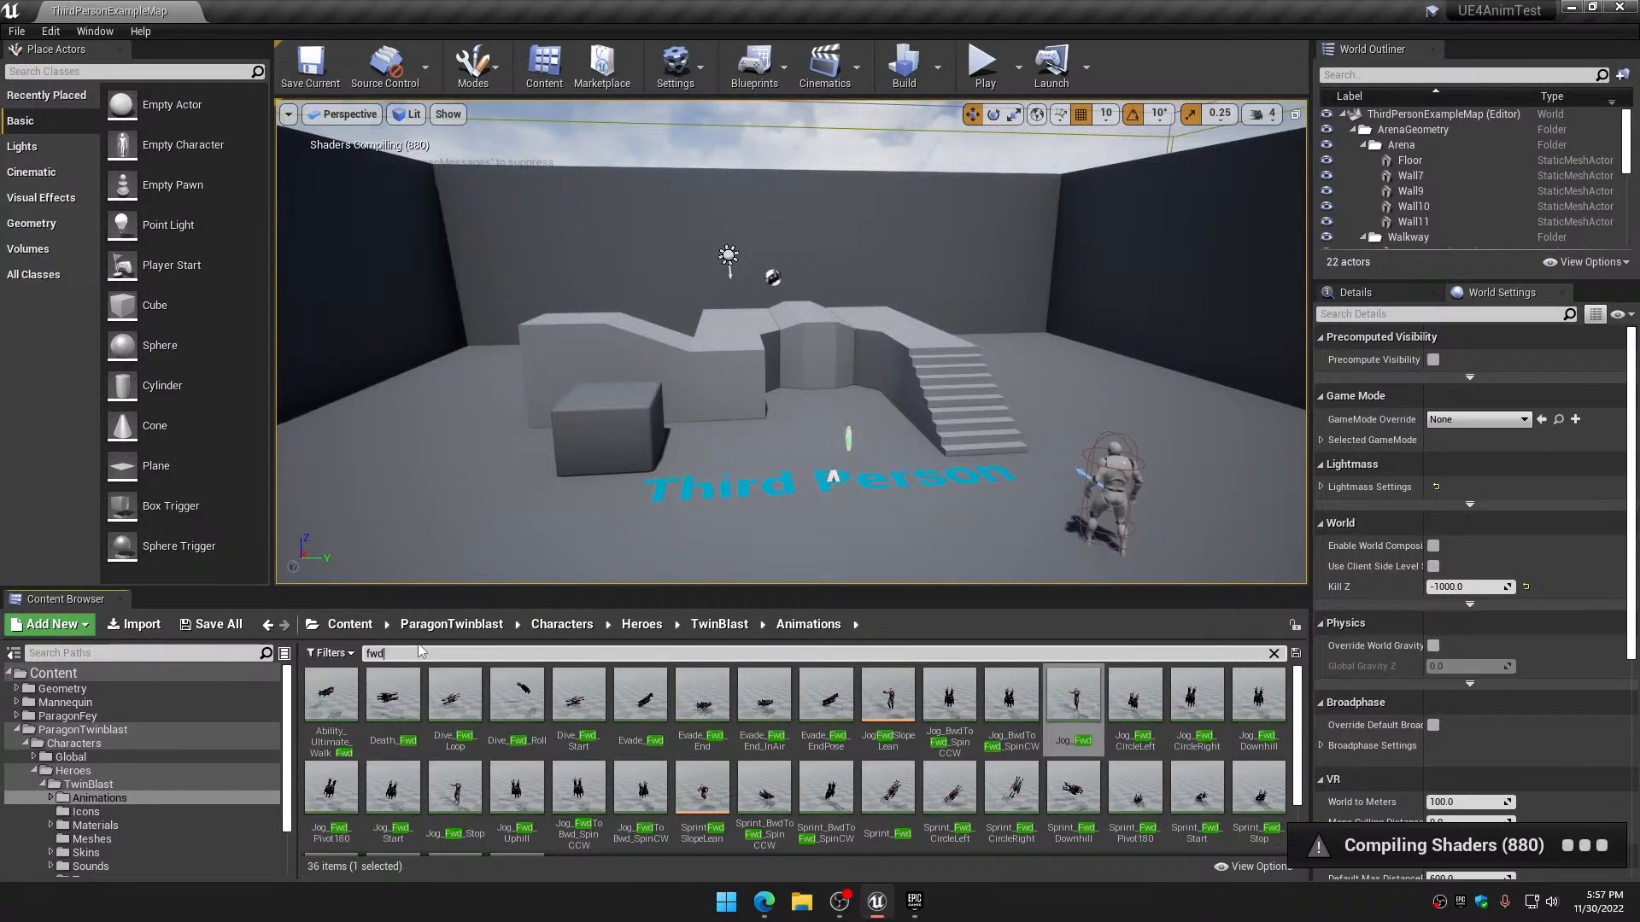
Filter the TwinBlast animations by "fall", preview Jump_Fall_Loop from the side, and close its editor
{"action": "type", "text": "all"}
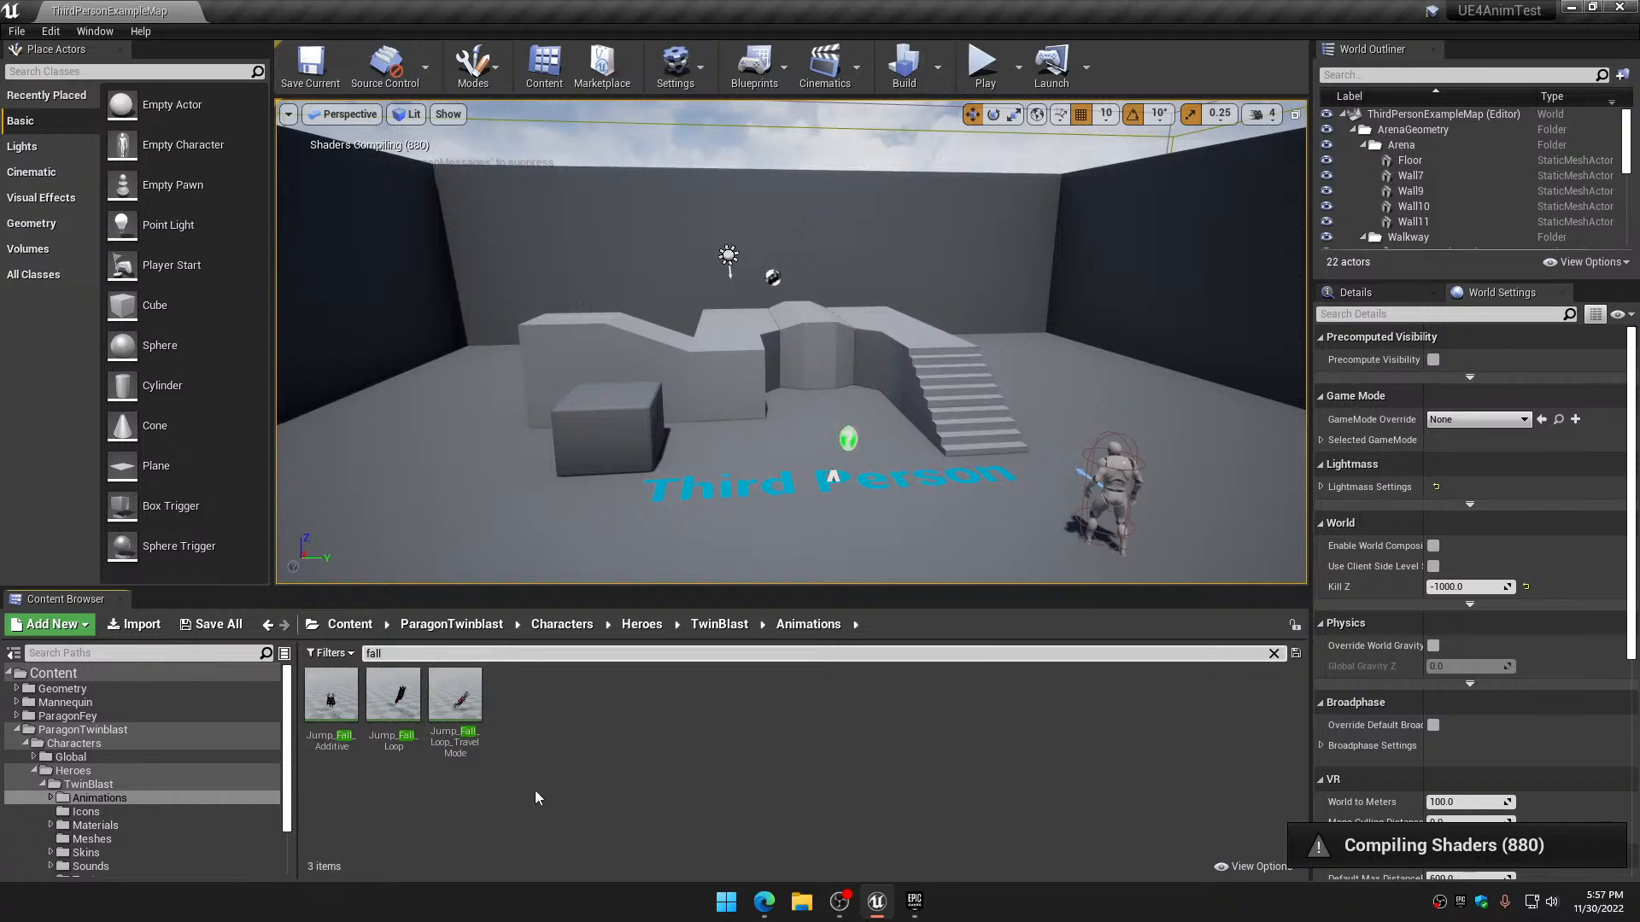
{"action": "double_click", "coordinate": [393, 696]}
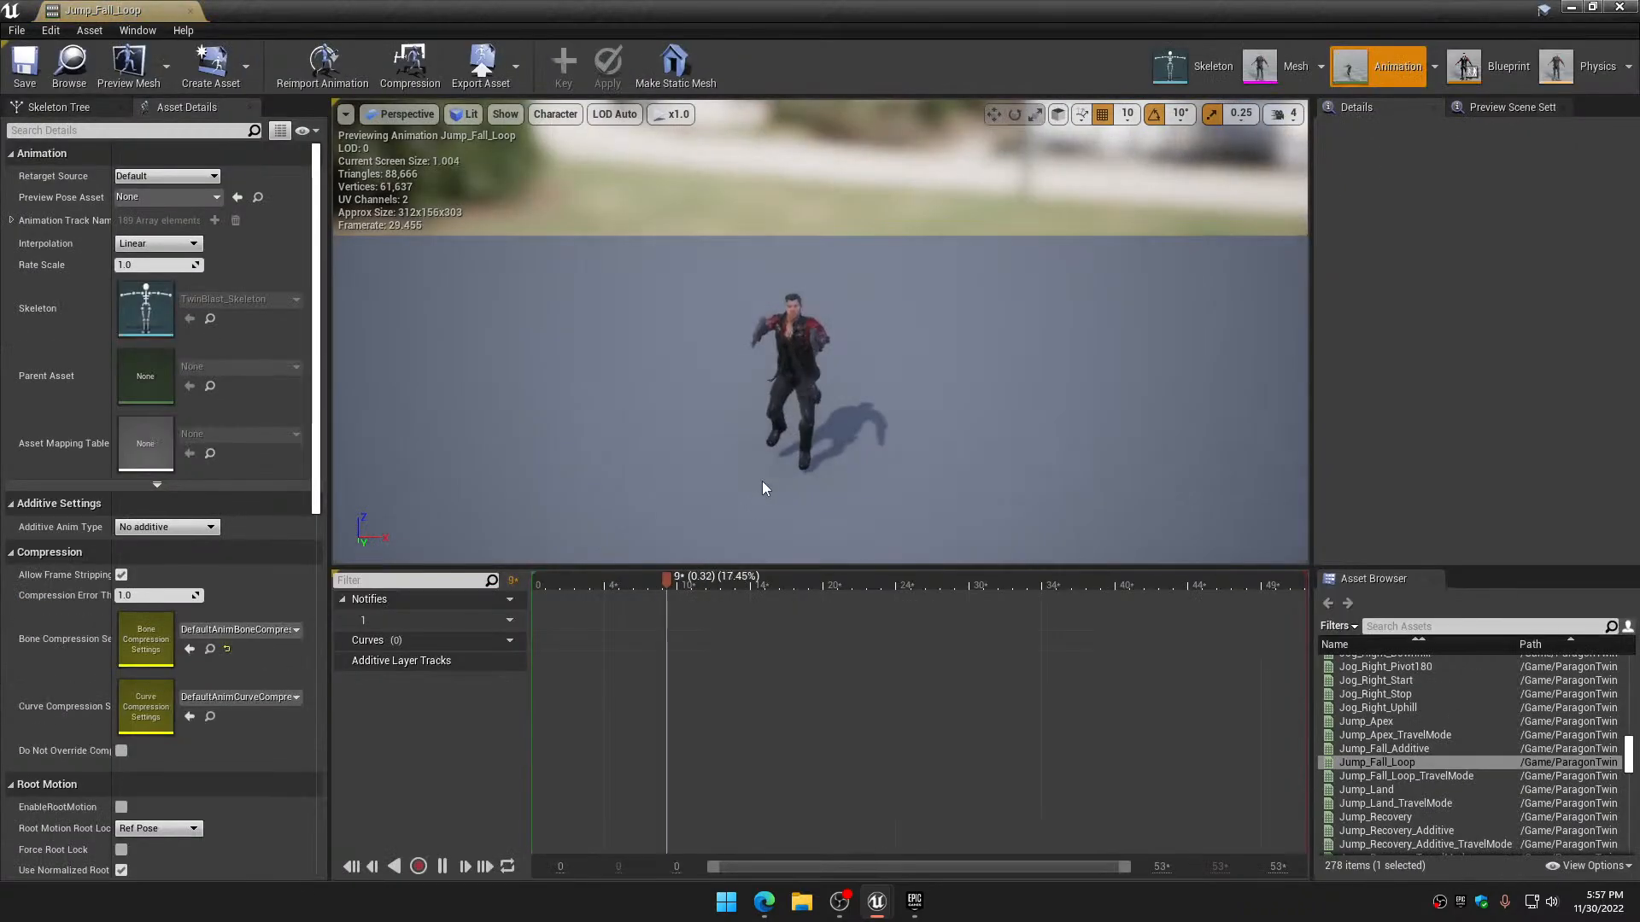
{"action": "right_click_drag", "start_coordinate": [767, 455], "coordinate": [704, 406]}
{"action": "key", "text": "w"}
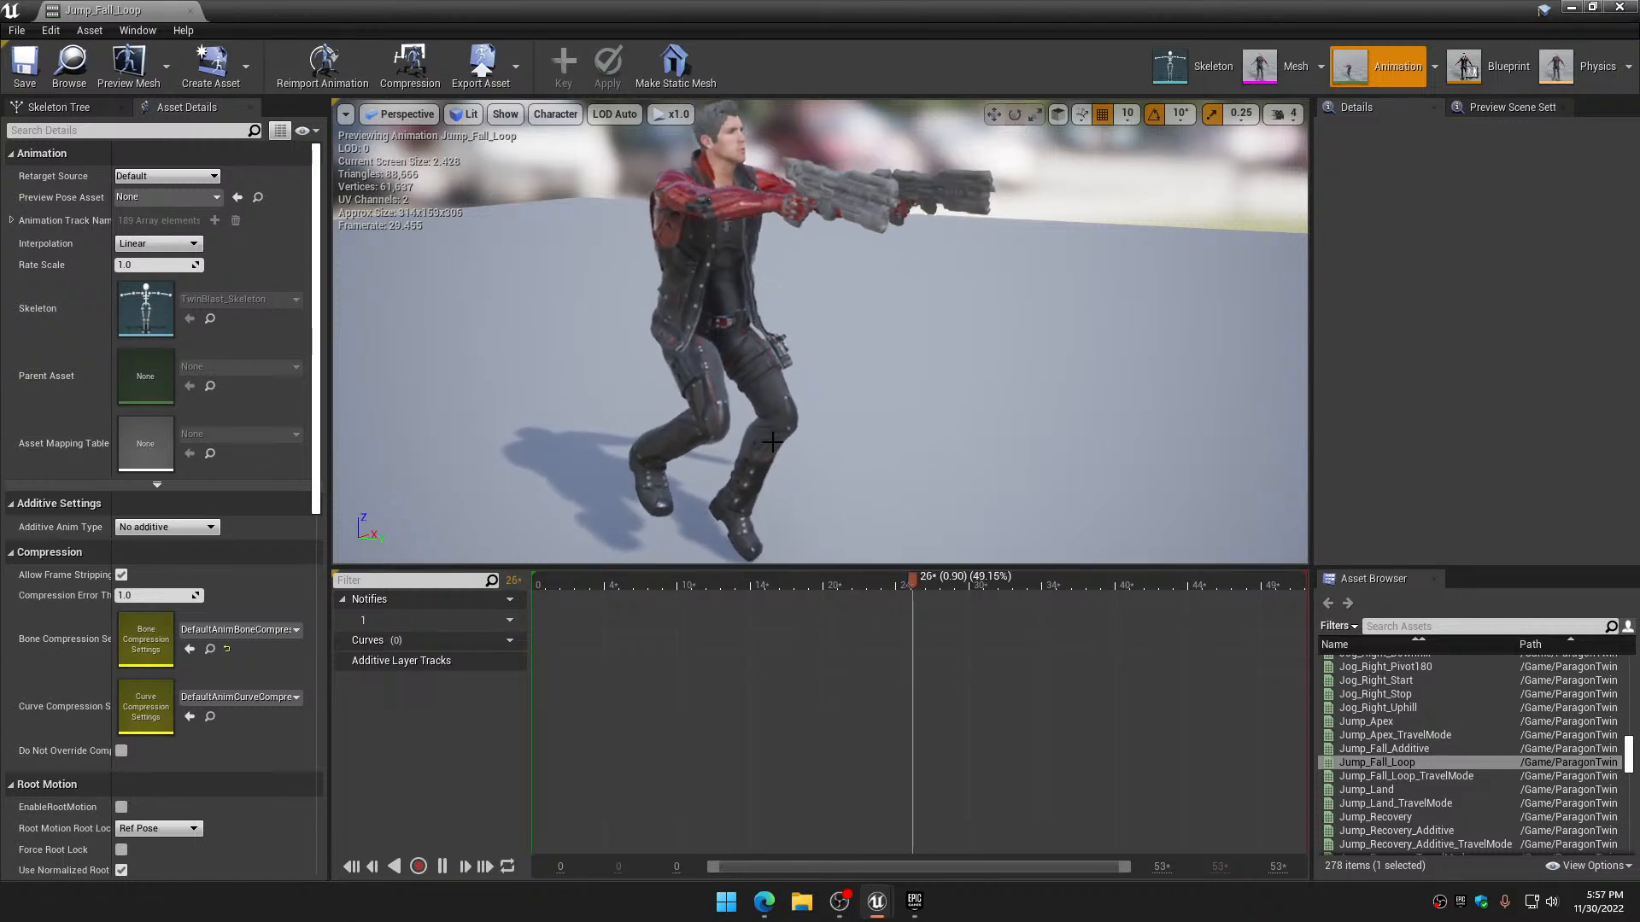
{"action": "left_click", "coordinate": [1625, 9]}
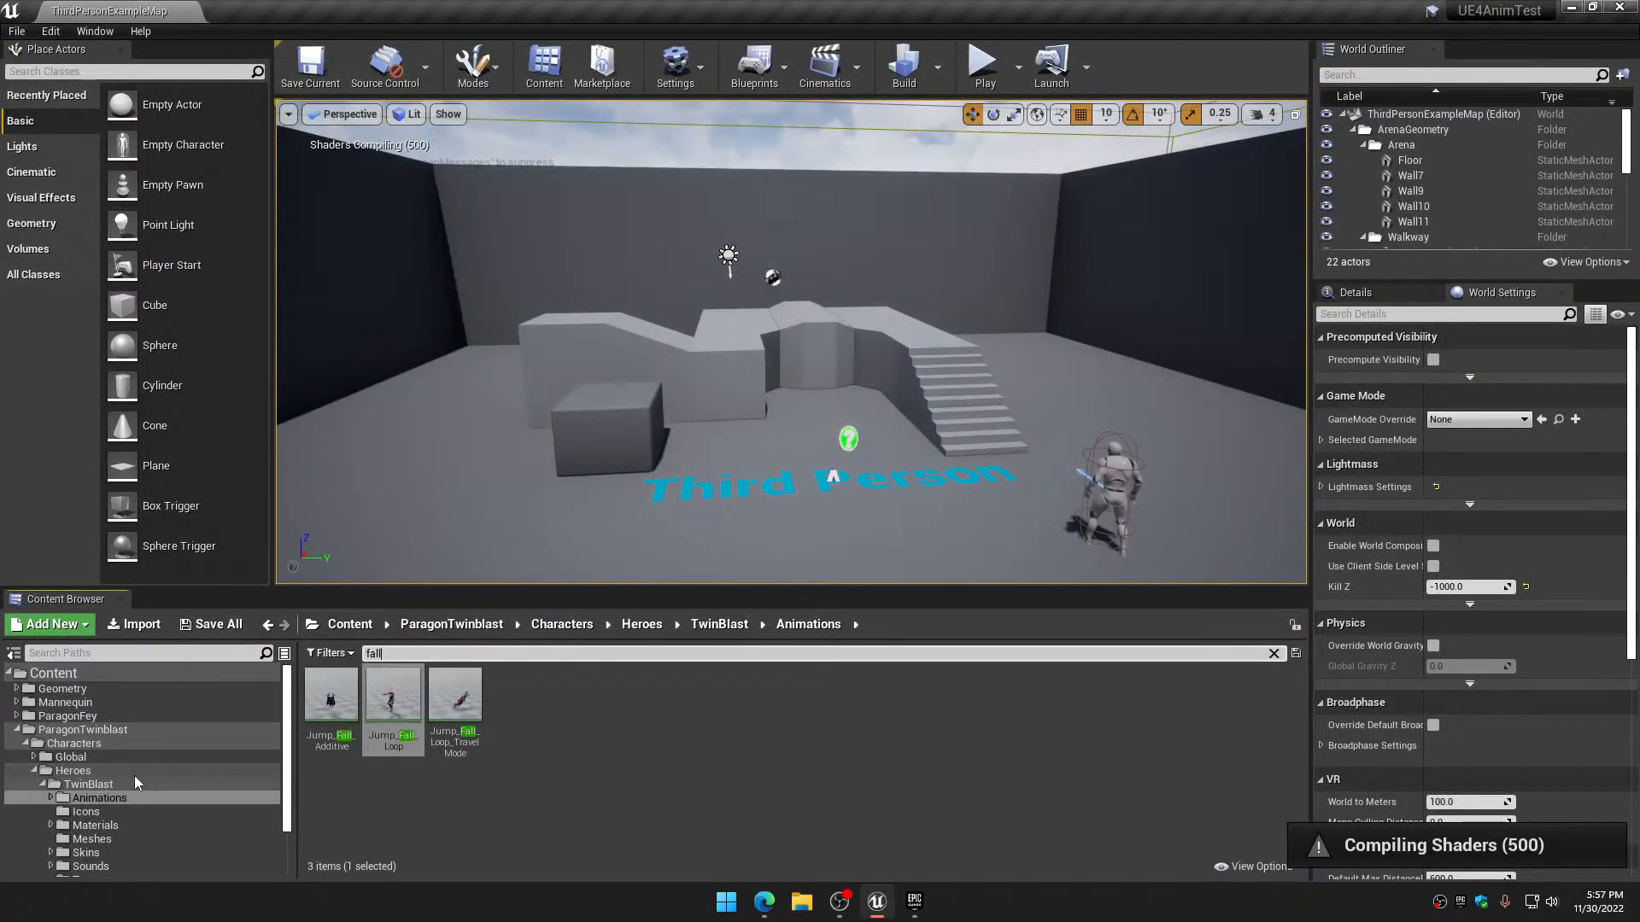
Look through the TwinBlast subfolders and collapse the whole ParagonTwinblast folder tree
{"action": "scroll", "coordinate": [136, 784], "scroll_direction": "down", "scroll_amount": 2}
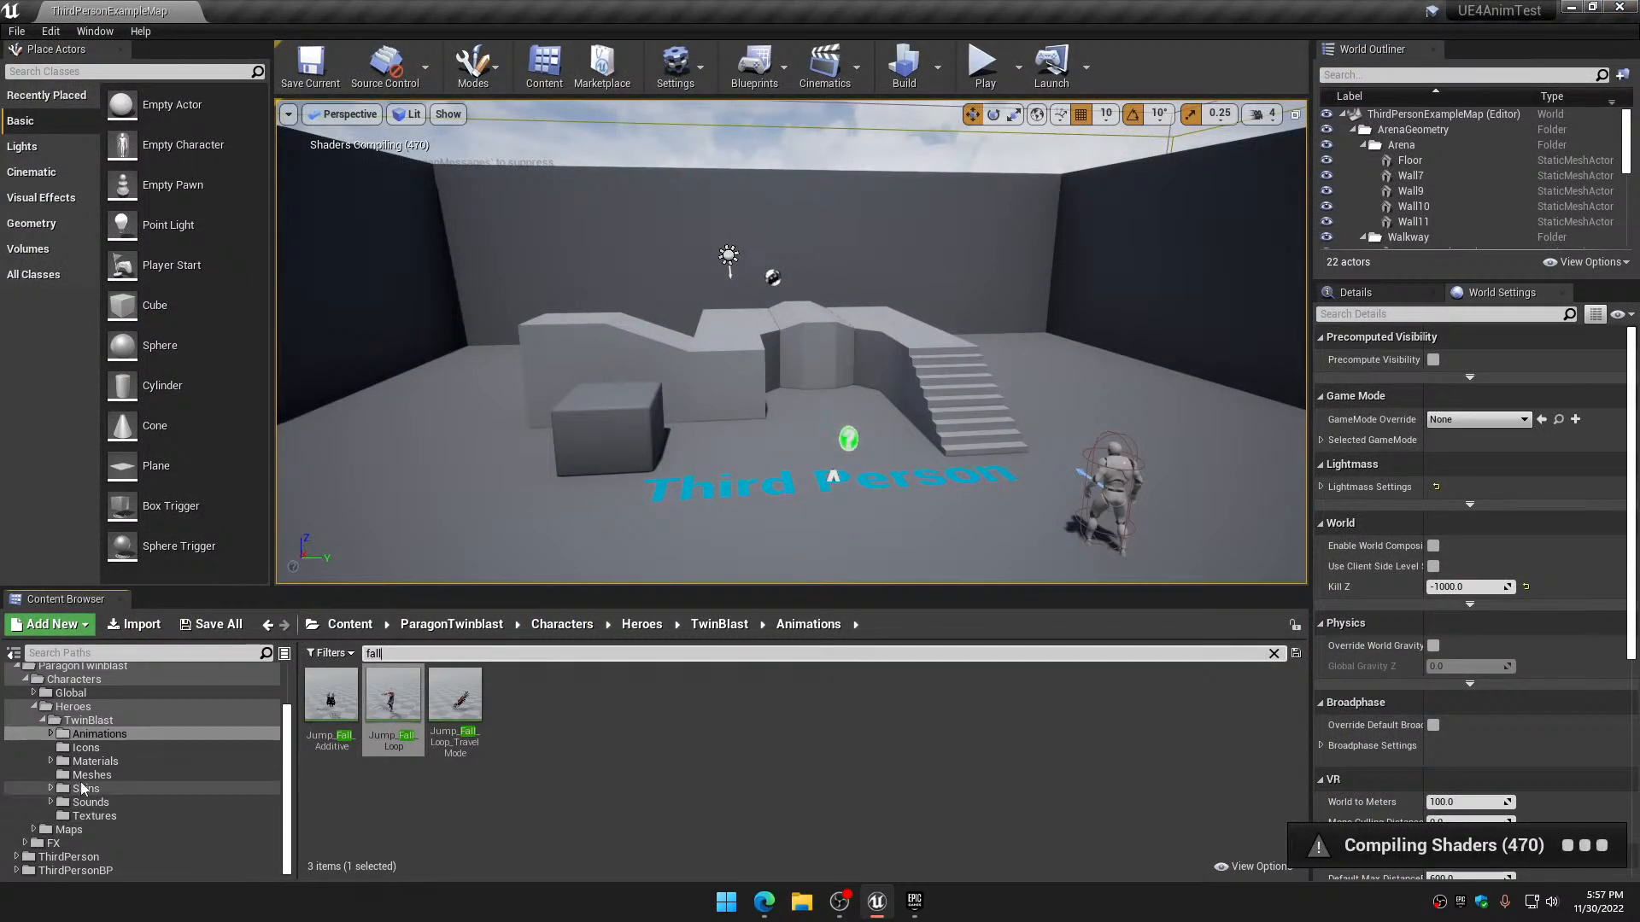
{"action": "scroll", "coordinate": [77, 777], "scroll_direction": "up", "scroll_amount": 2}
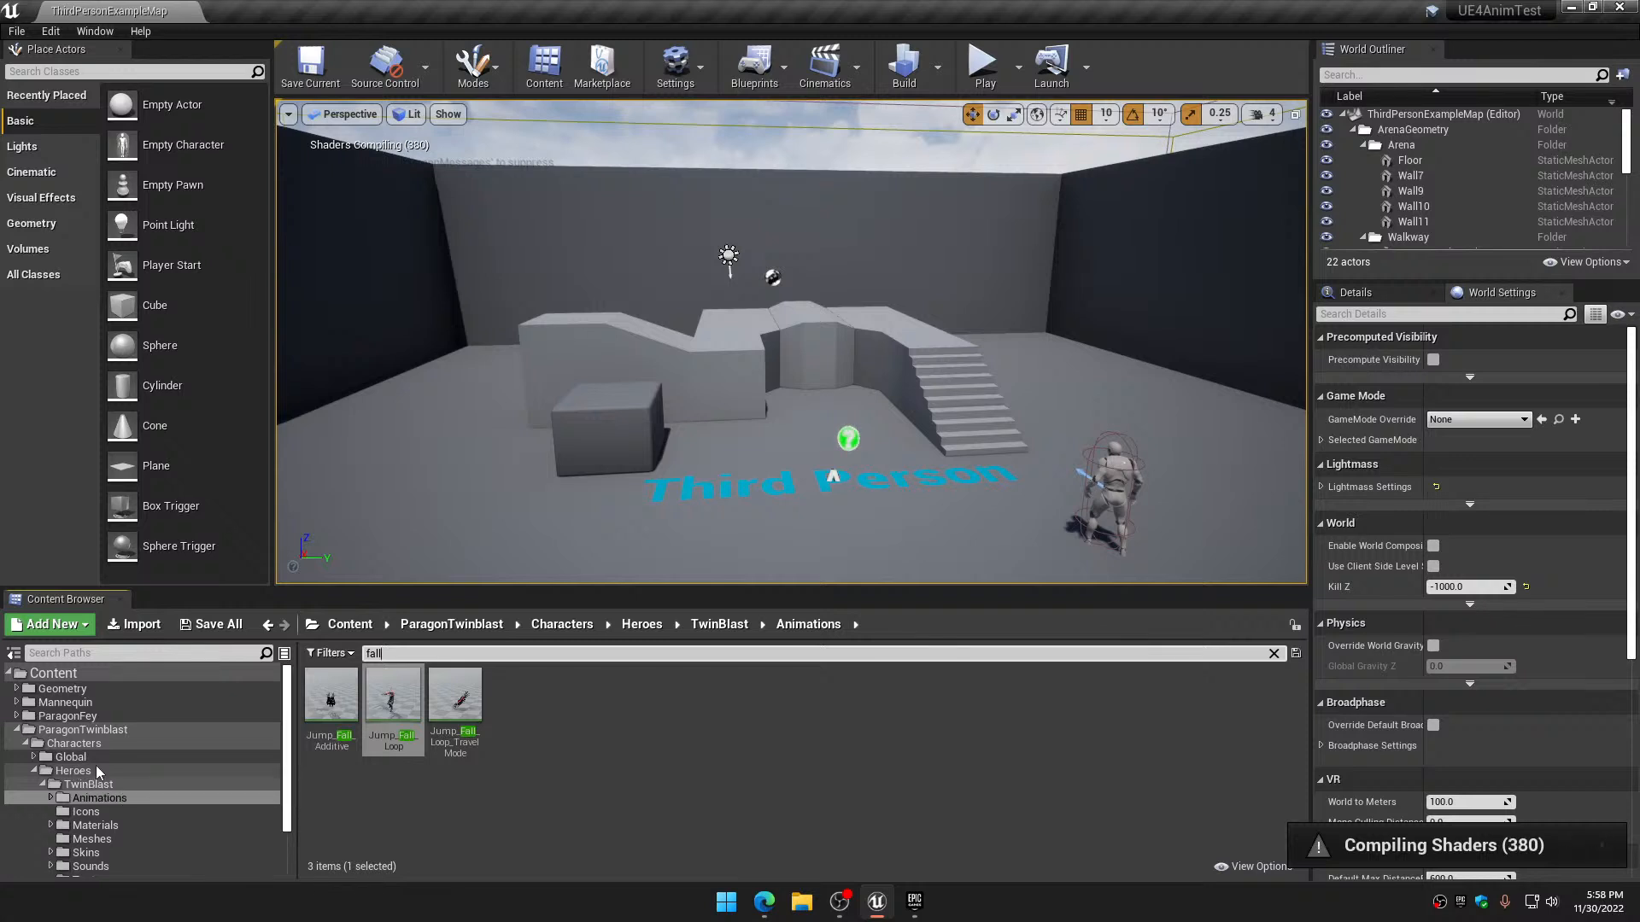
{"action": "scroll", "coordinate": [166, 777], "scroll_direction": "down", "scroll_amount": 2}
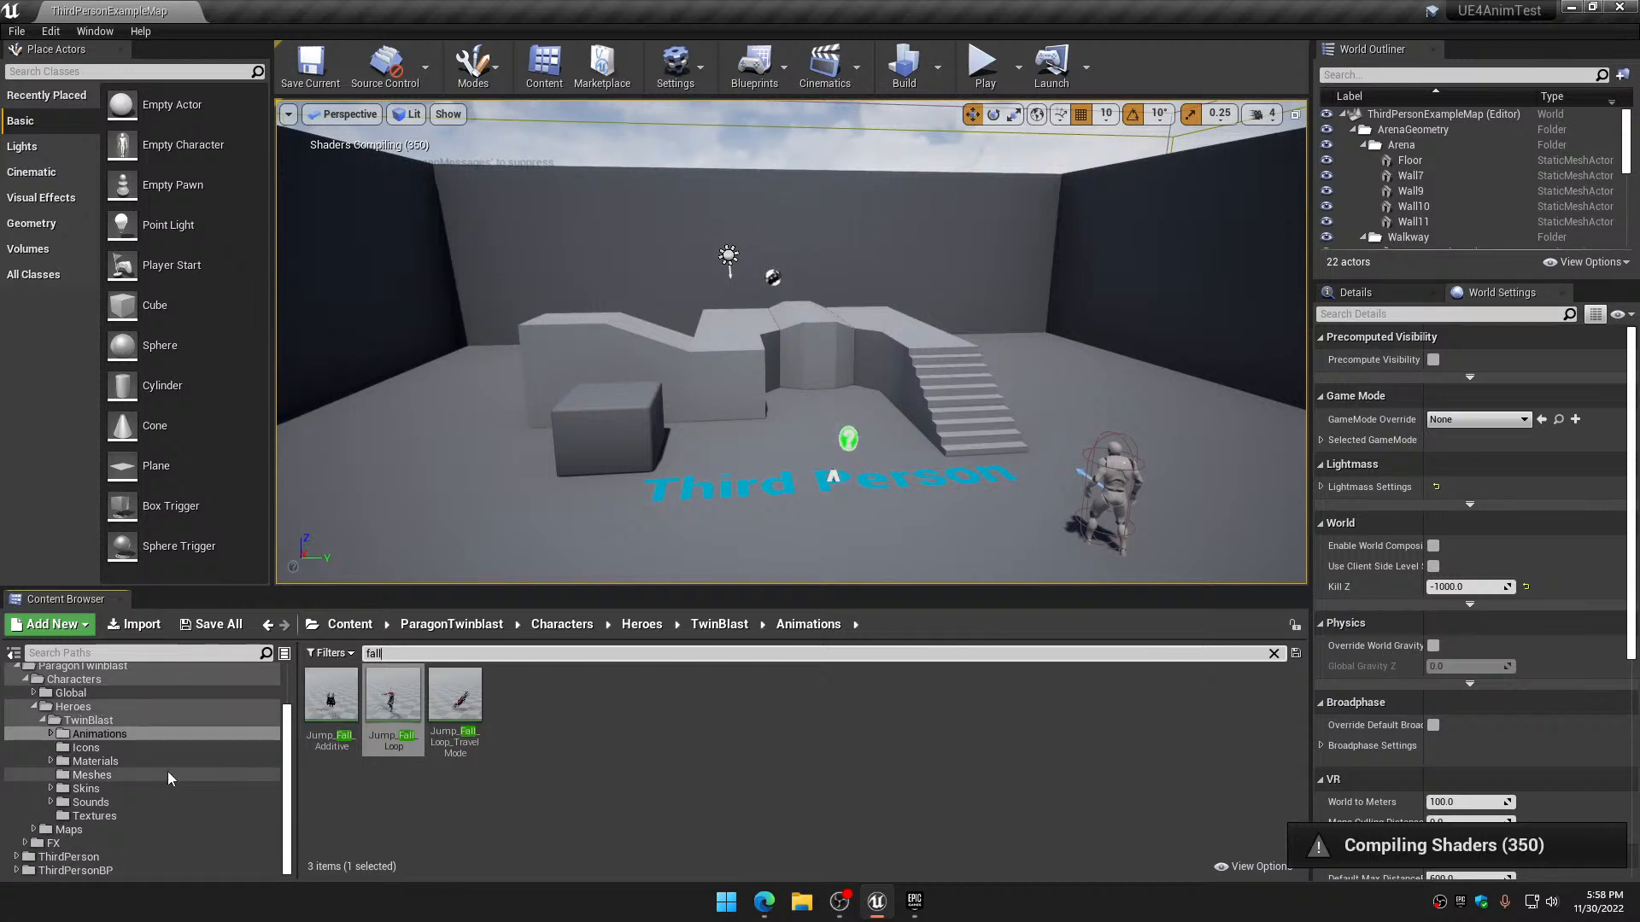
{"action": "scroll", "coordinate": [122, 803], "scroll_direction": "up", "scroll_amount": 2}
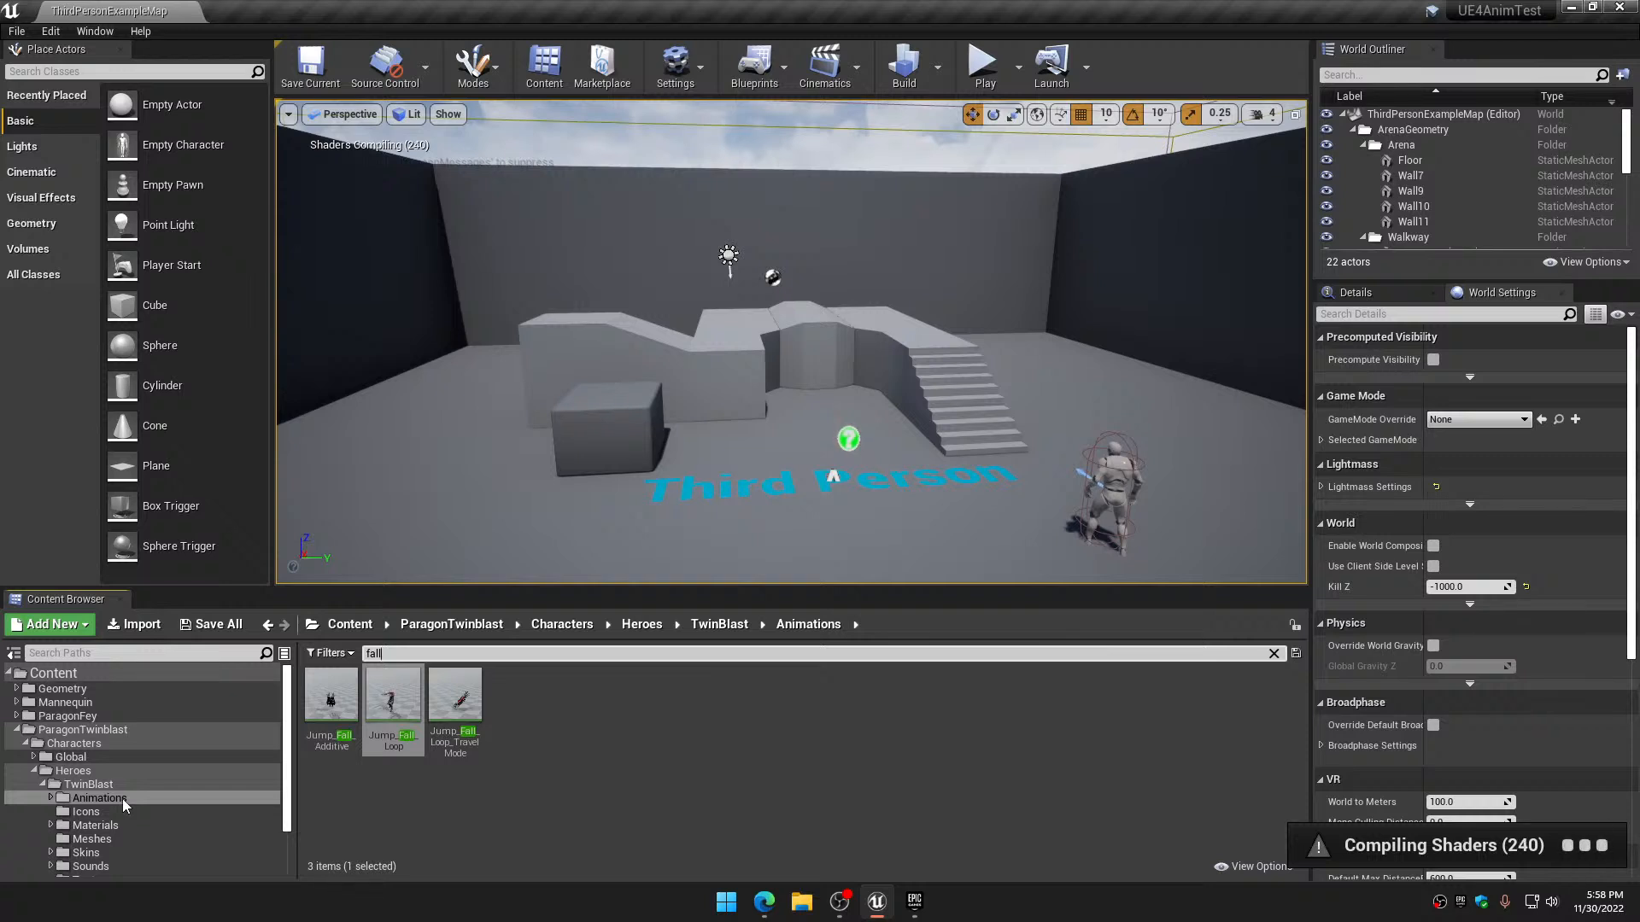
{"action": "left_click", "coordinate": [44, 785]}
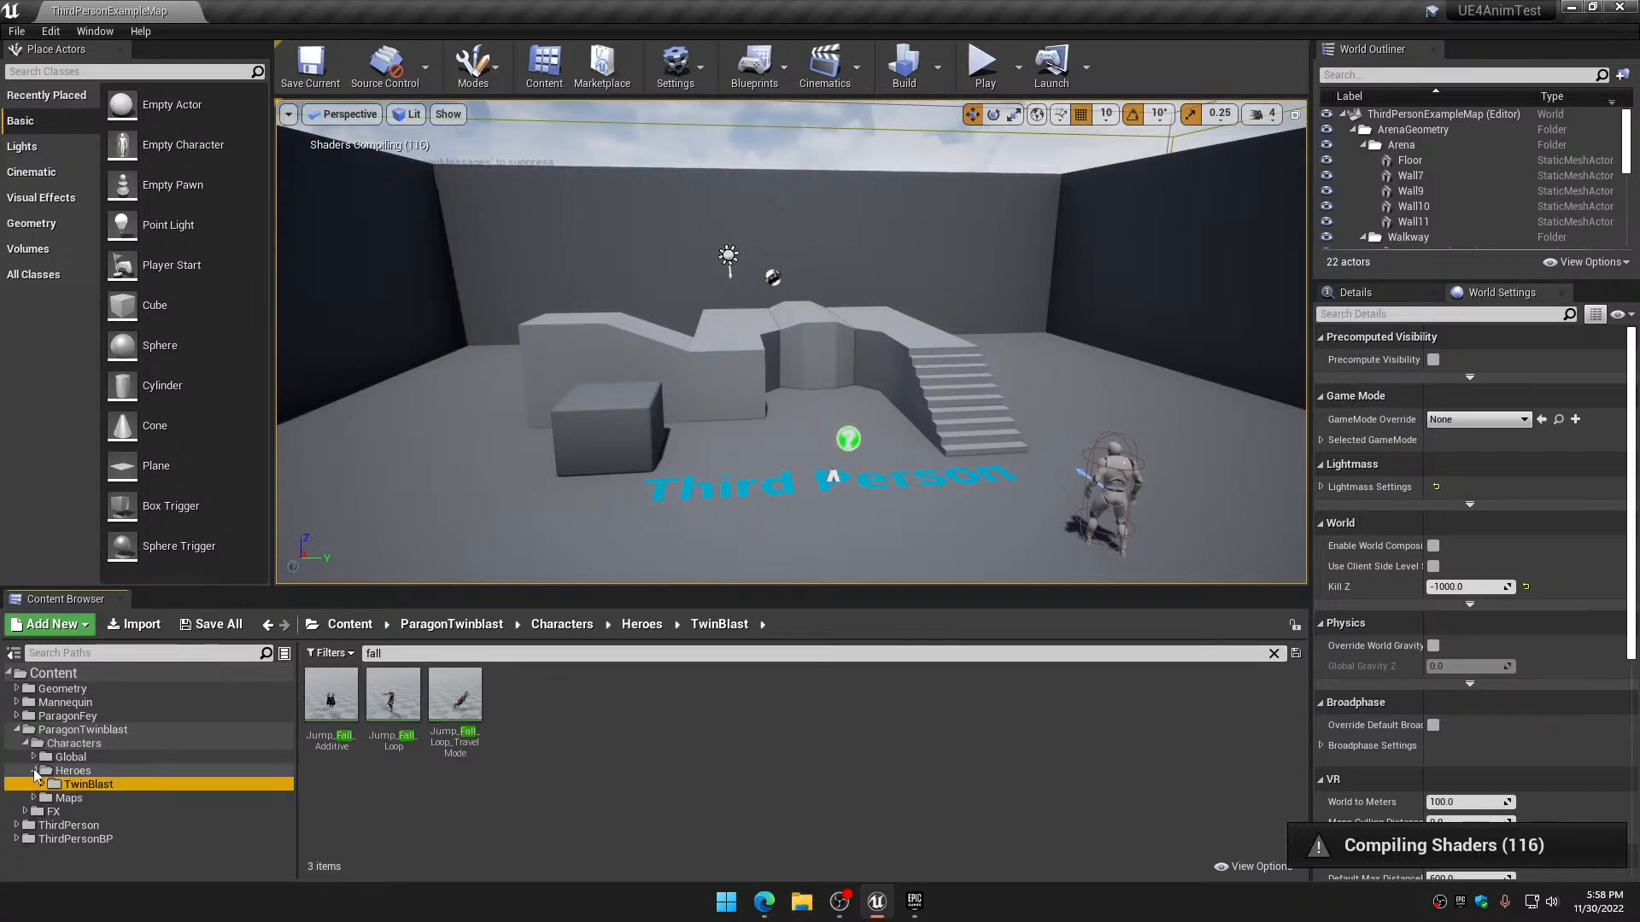
{"action": "left_click", "coordinate": [34, 771]}
{"action": "left_click", "coordinate": [26, 743]}
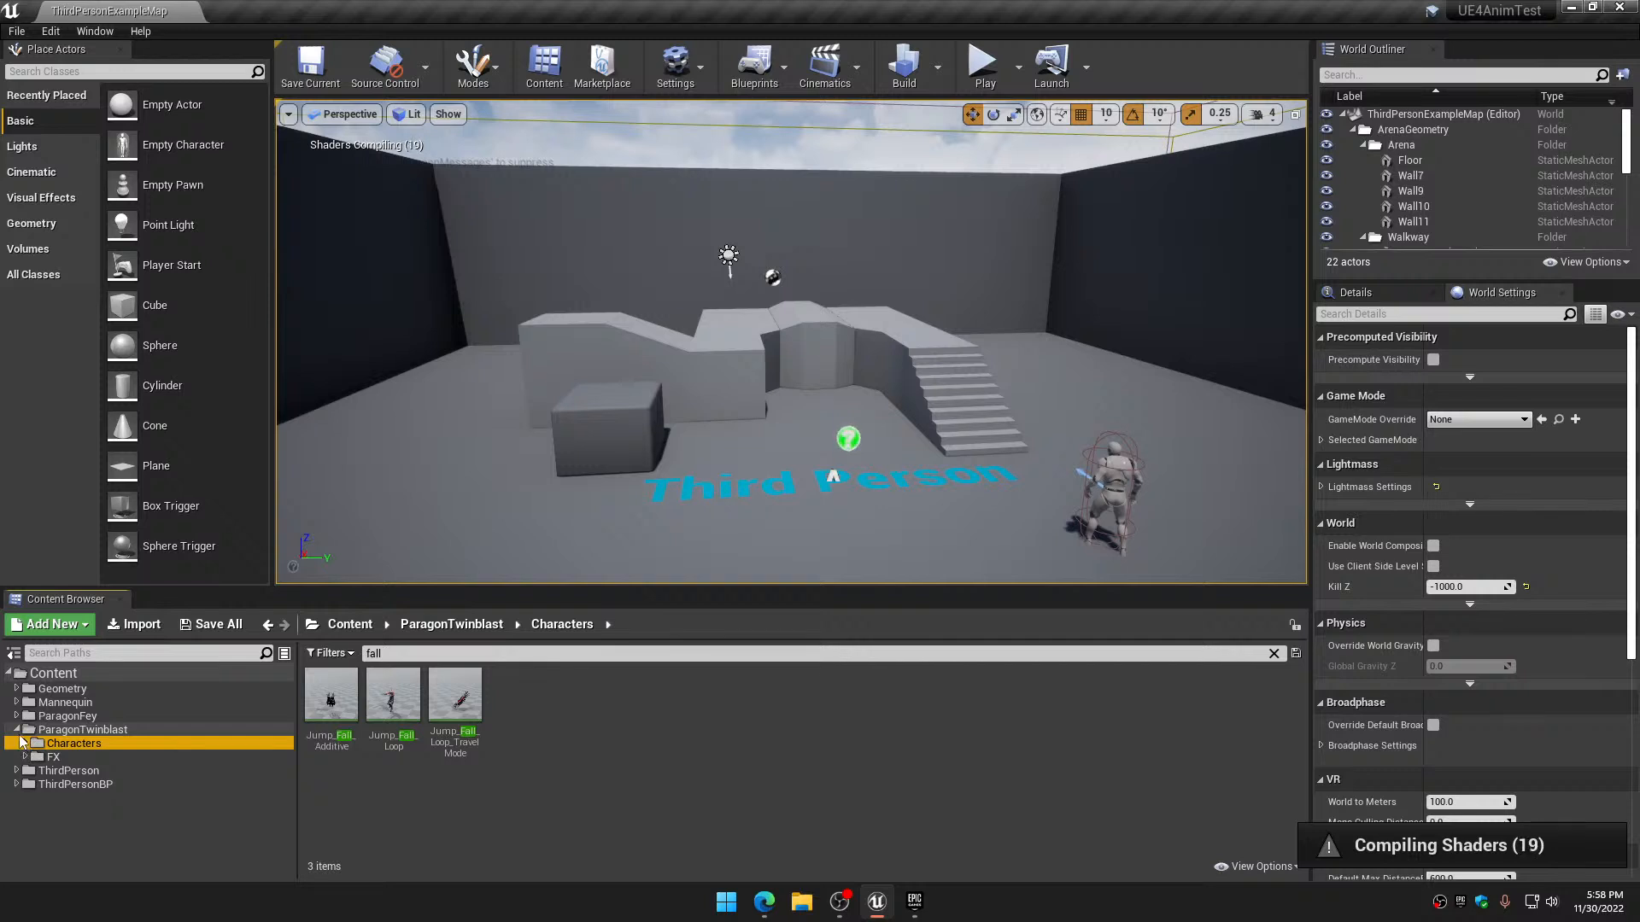
{"action": "left_click", "coordinate": [16, 729]}
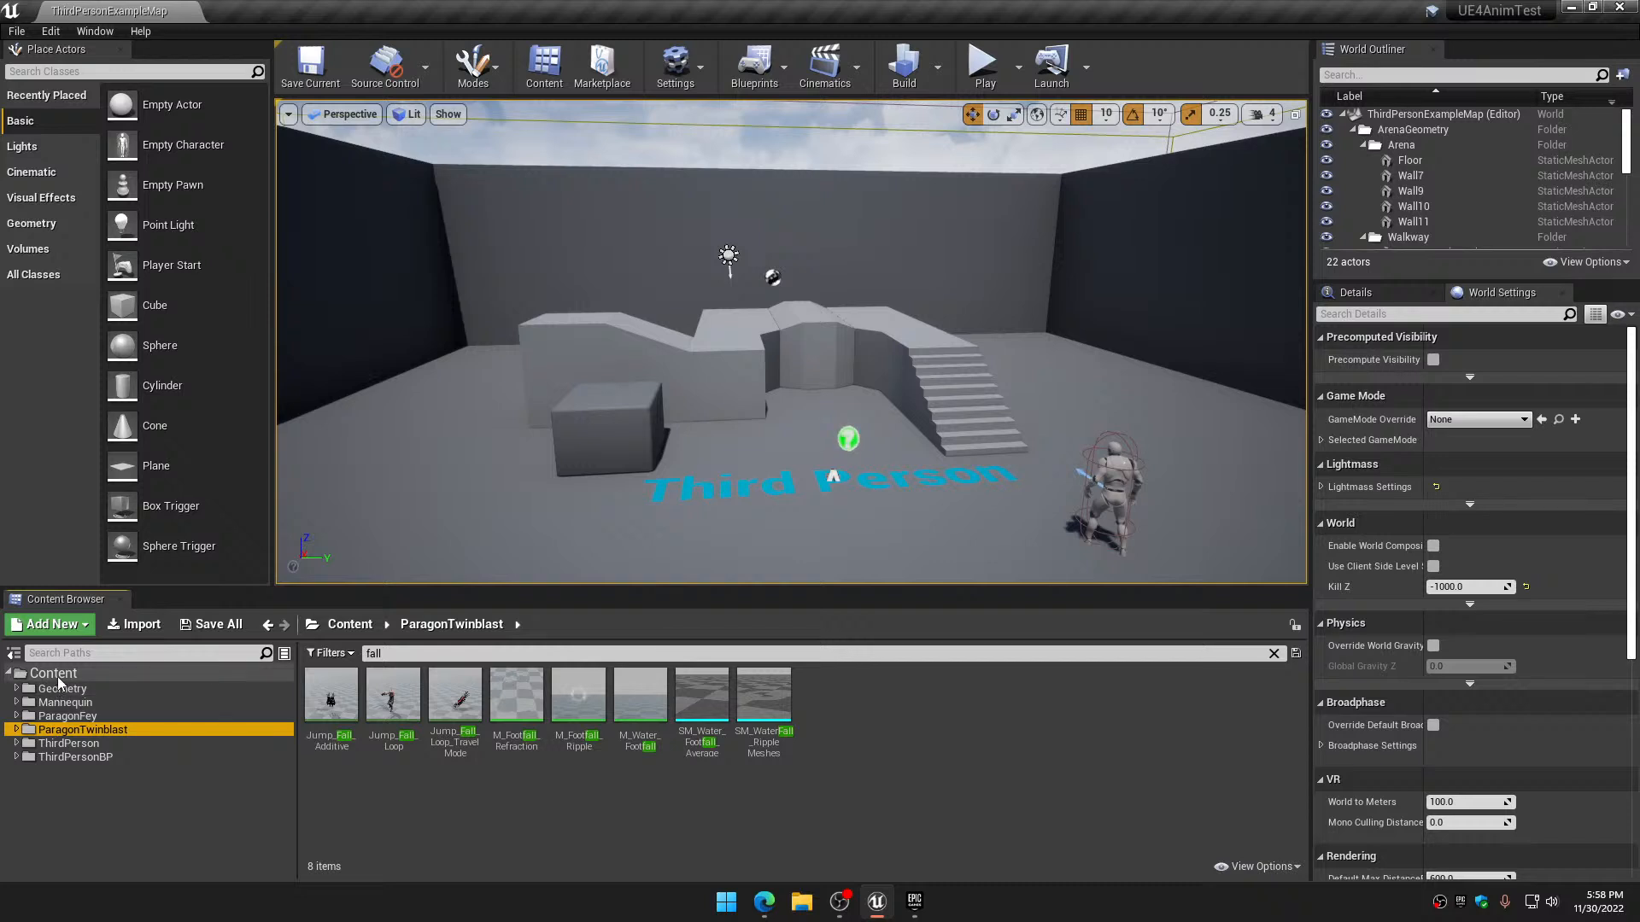
Create a new folder named testing in the root Content folder
{"action": "left_click", "coordinate": [57, 676]}
{"action": "left_click", "coordinate": [49, 624]}
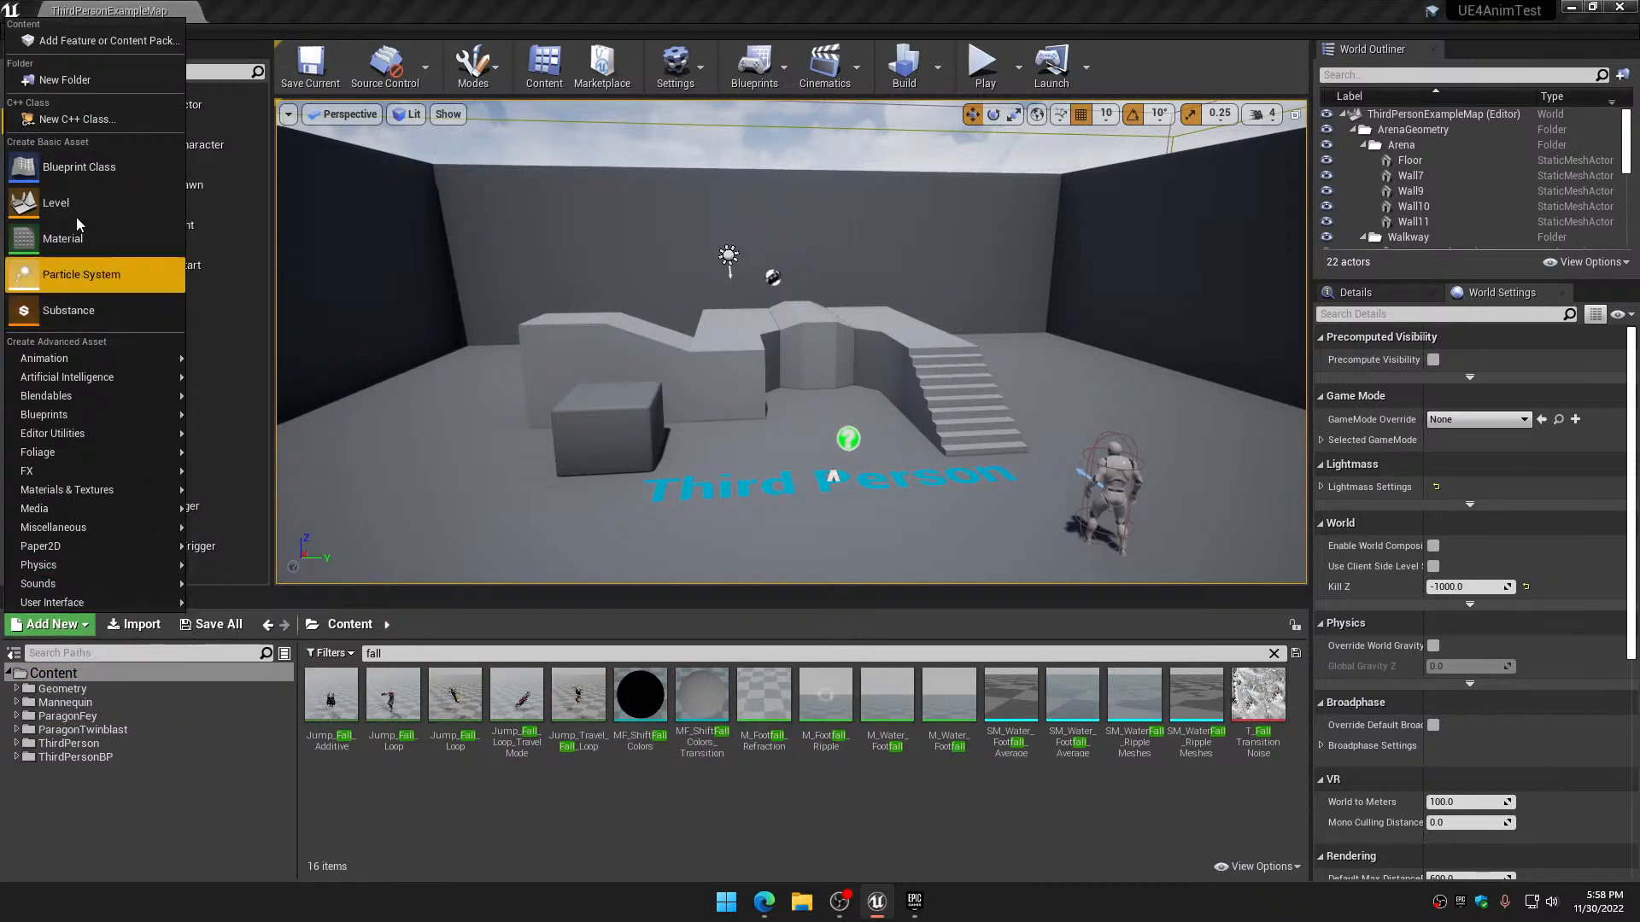
{"action": "left_click", "coordinate": [65, 79]}
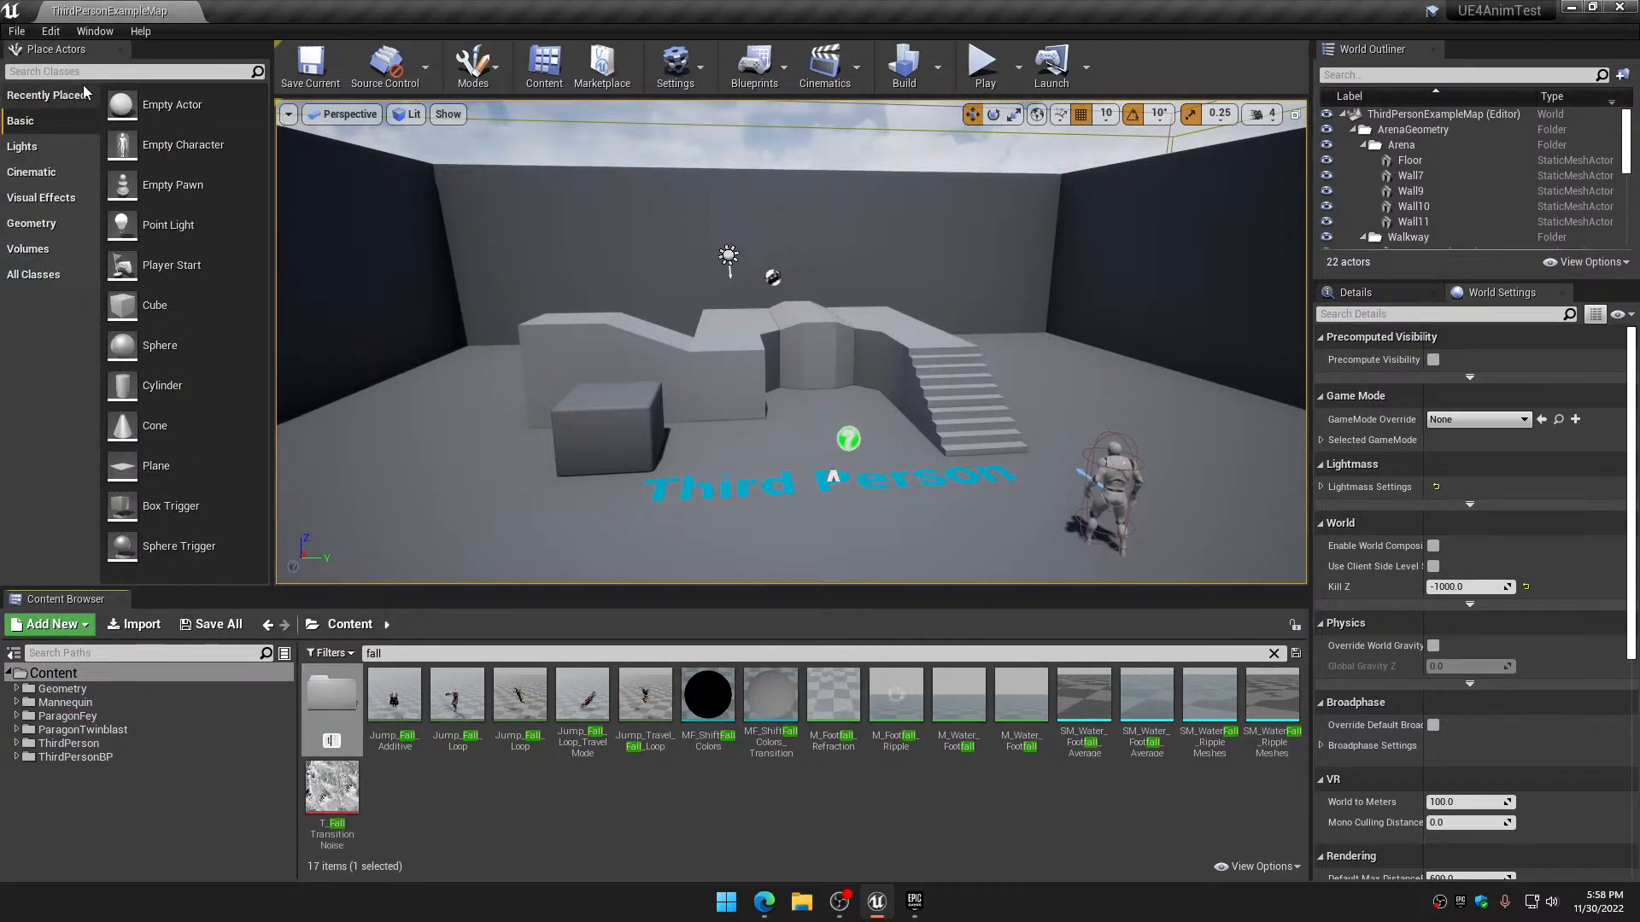
{"action": "key", "text": "Return"}
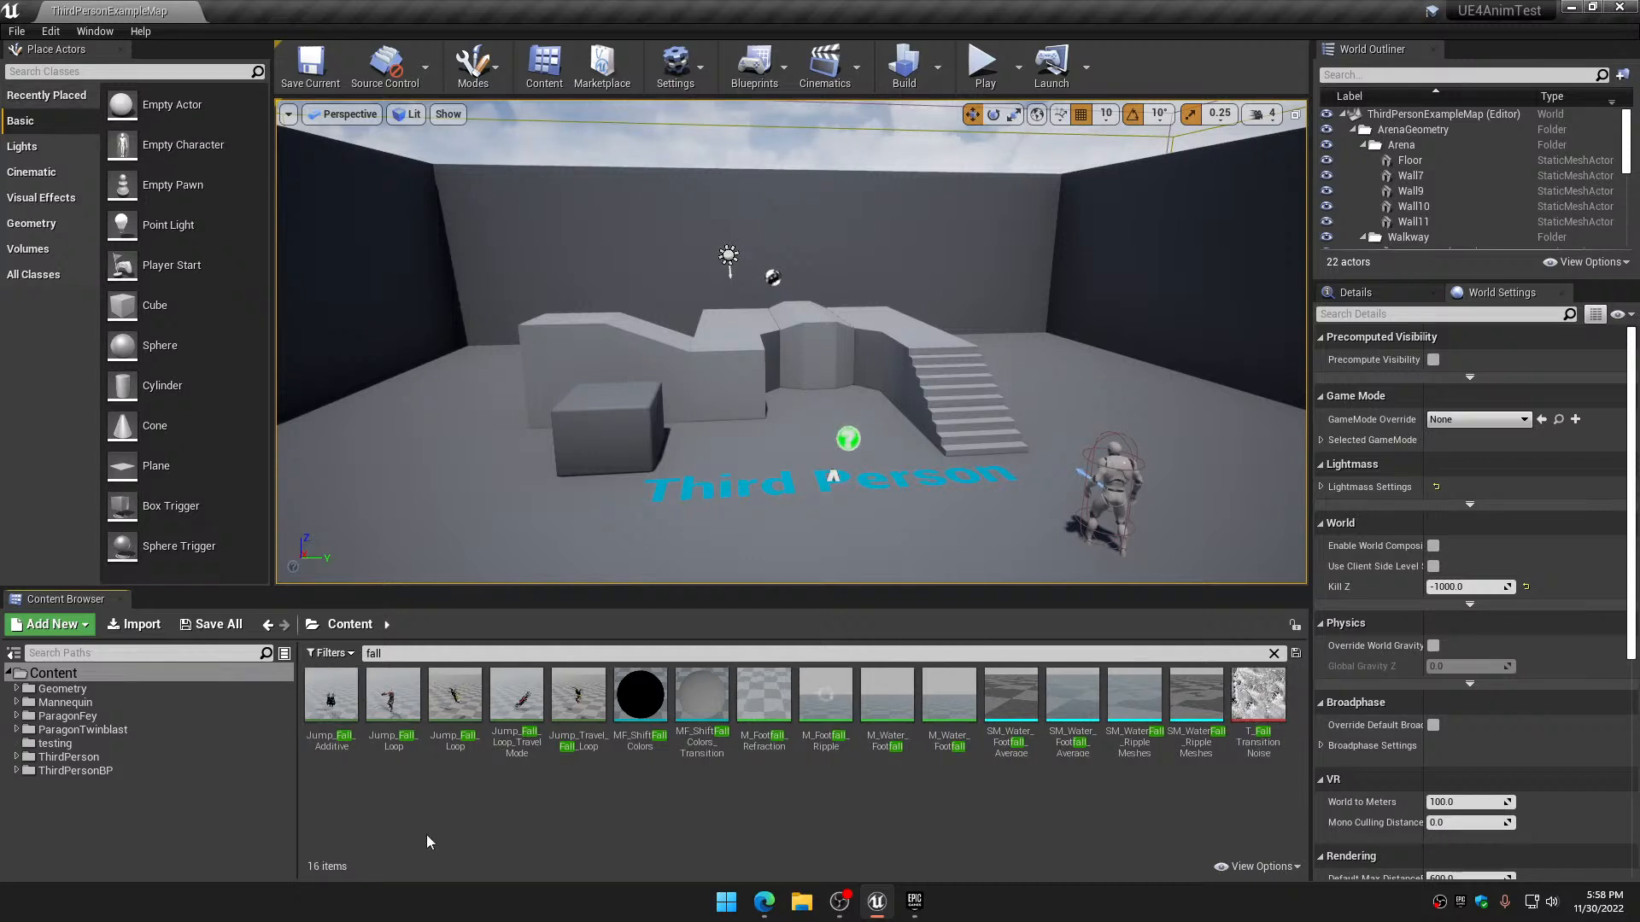
Copy TwinBlast's Jump_Fall_Loop animation into the testing folder, and open that folder
{"action": "left_click_drag", "start_coordinate": [399, 730], "coordinate": [65, 743]}
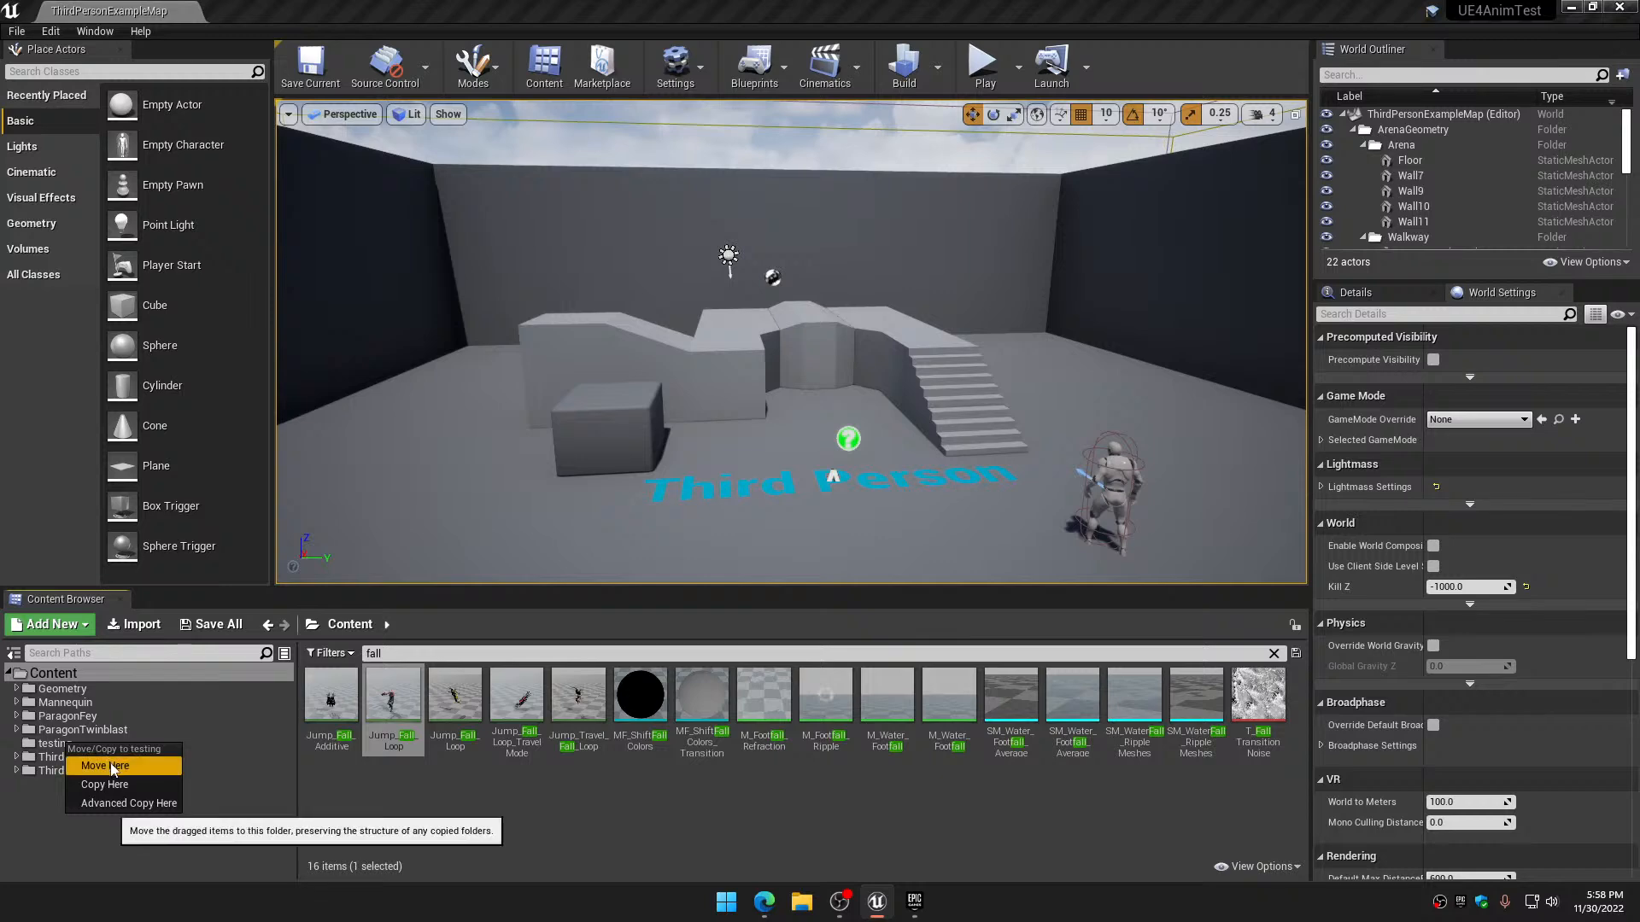
{"action": "left_click", "coordinate": [105, 785]}
{"action": "left_click", "coordinate": [55, 744]}
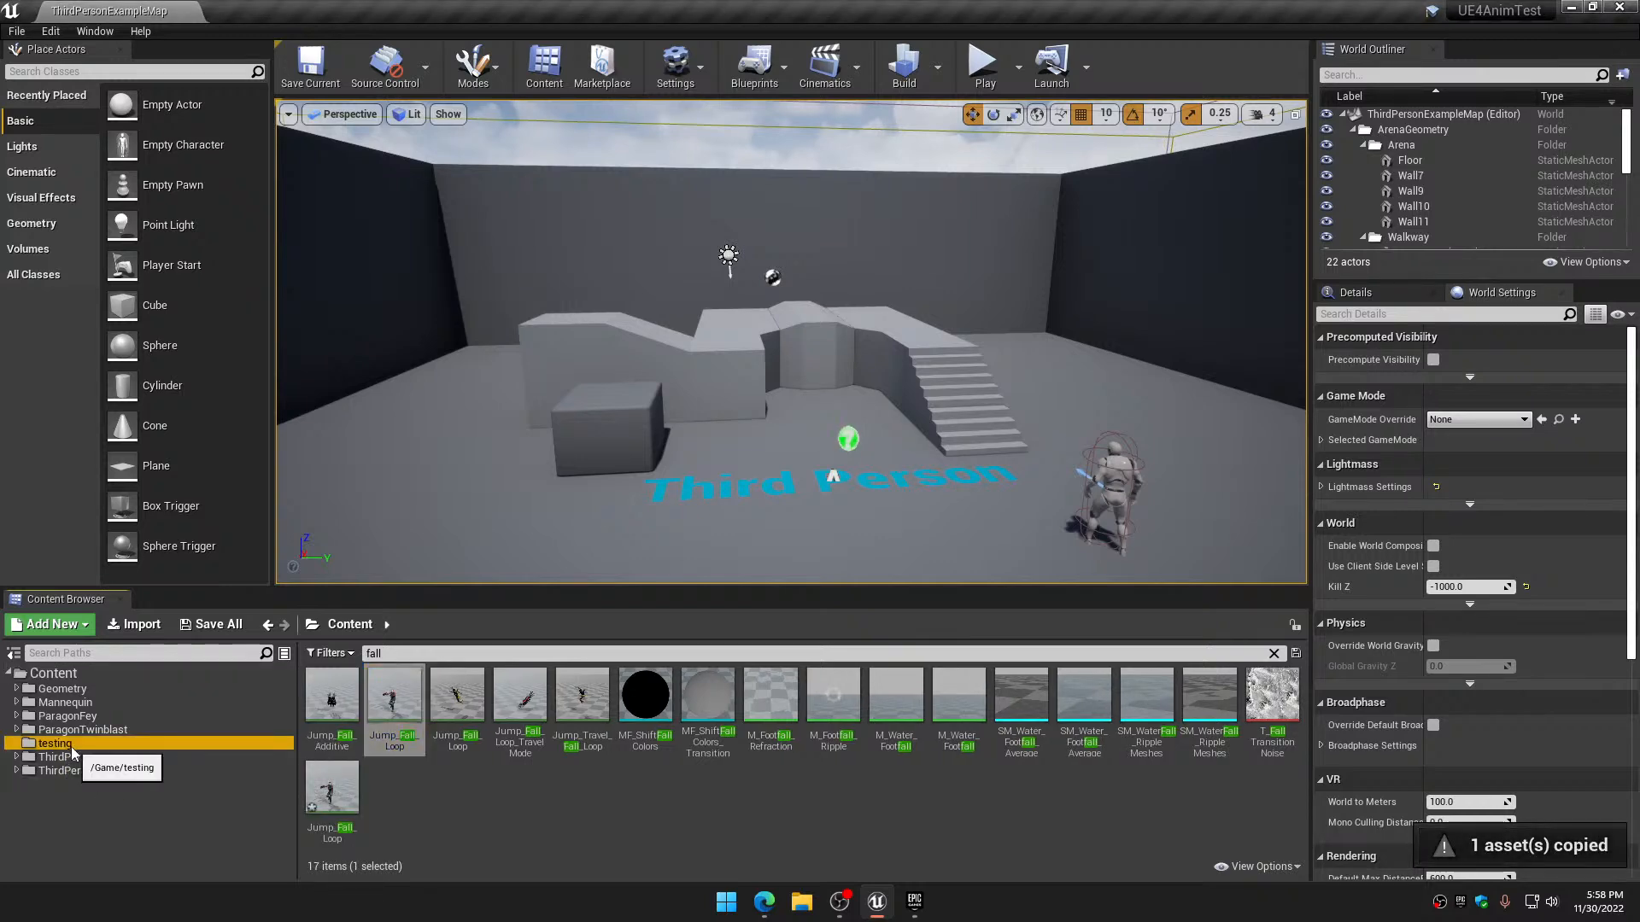
{"action": "left_click", "coordinate": [543, 815]}
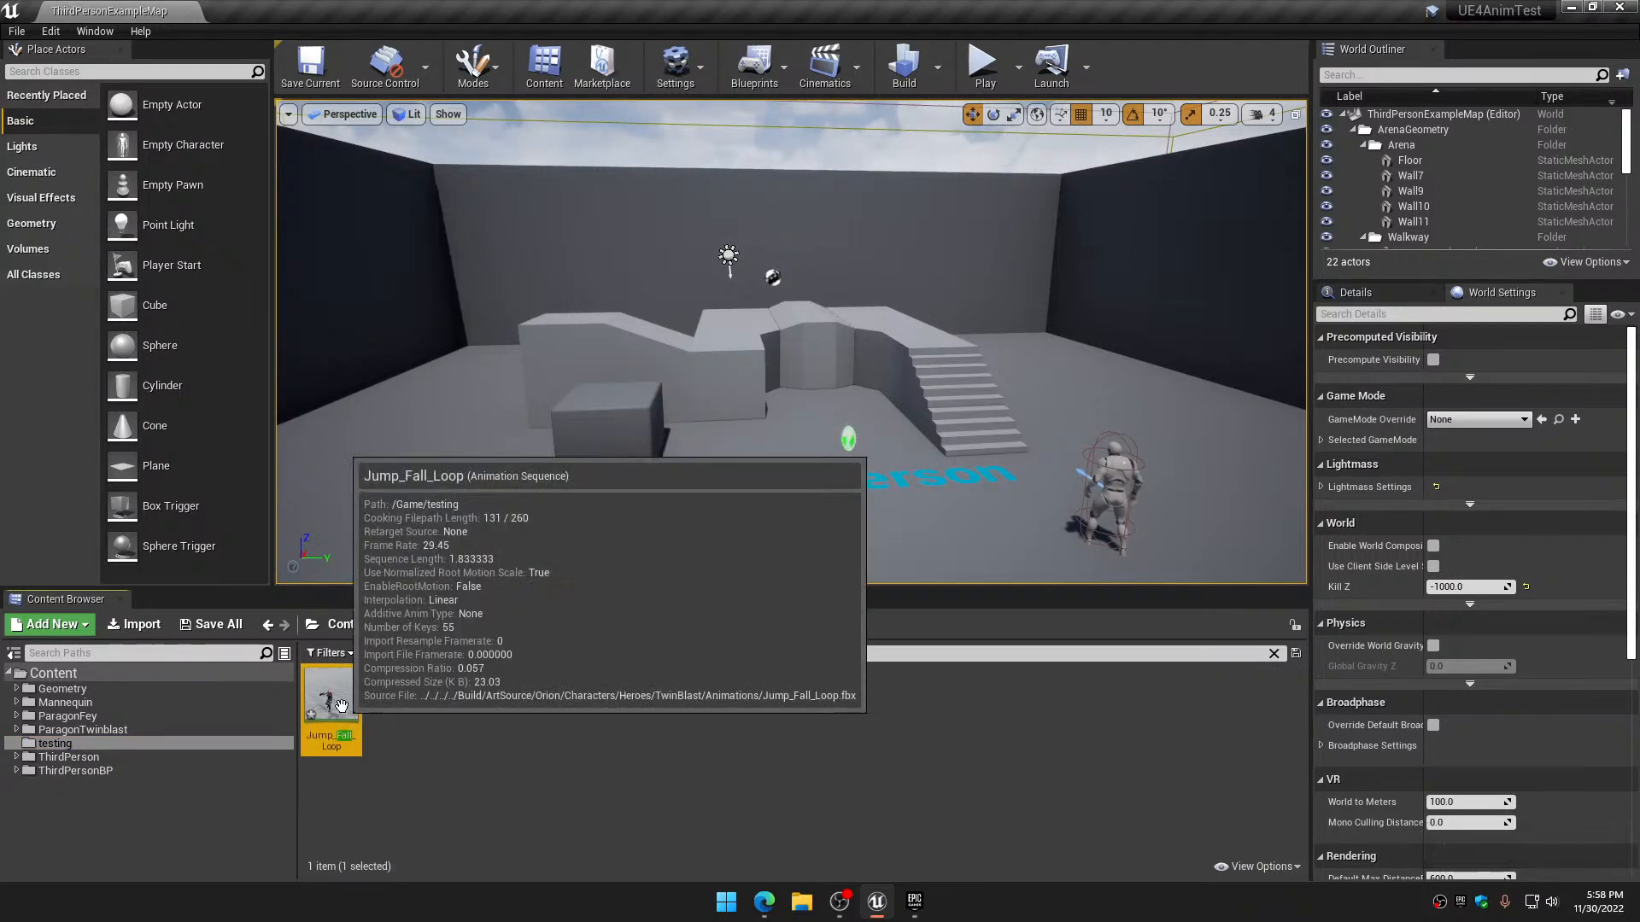
Open the copied Jump_Fall_Loop animation from the testing folder and view the character from the front, slightly above
{"action": "double_click", "coordinate": [342, 731]}
{"action": "key", "text": "w"}
{"action": "right_click_drag", "start_coordinate": [931, 461], "coordinate": [879, 504]}
{"action": "key", "text": "s"}
{"action": "key", "text": "a"}
{"action": "key", "text": "s"}
{"action": "key", "text": "d"}
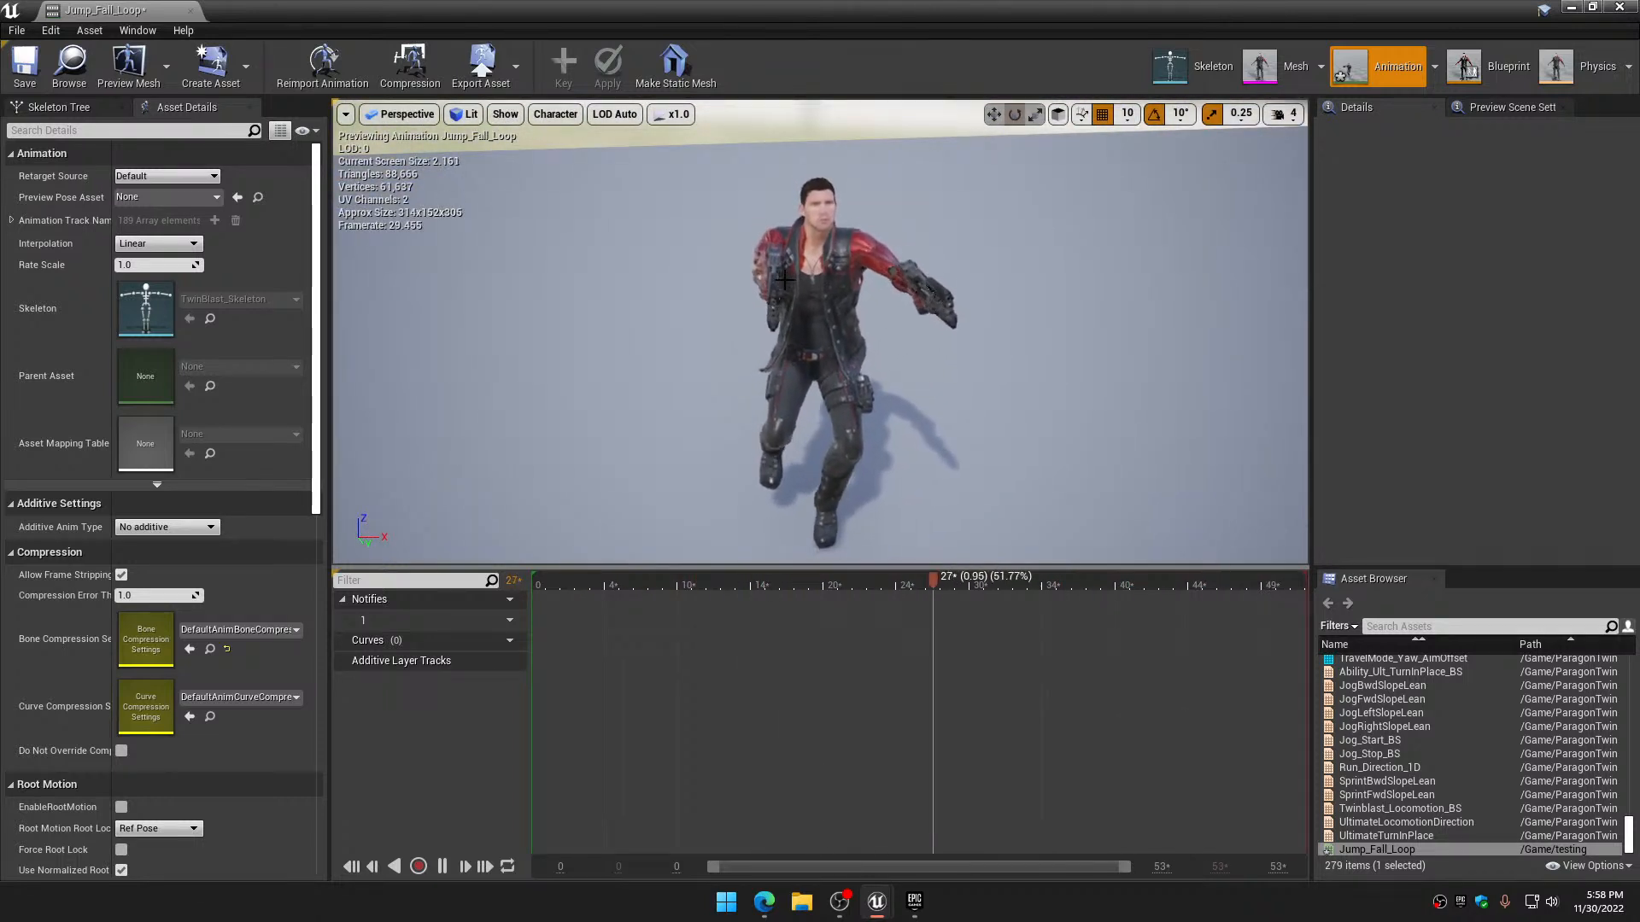
View the Jump_Fall_Loop character from the side, and close the animation editor
{"action": "key", "text": "a"}
{"action": "right_click_drag", "start_coordinate": [796, 295], "coordinate": [1076, 295]}
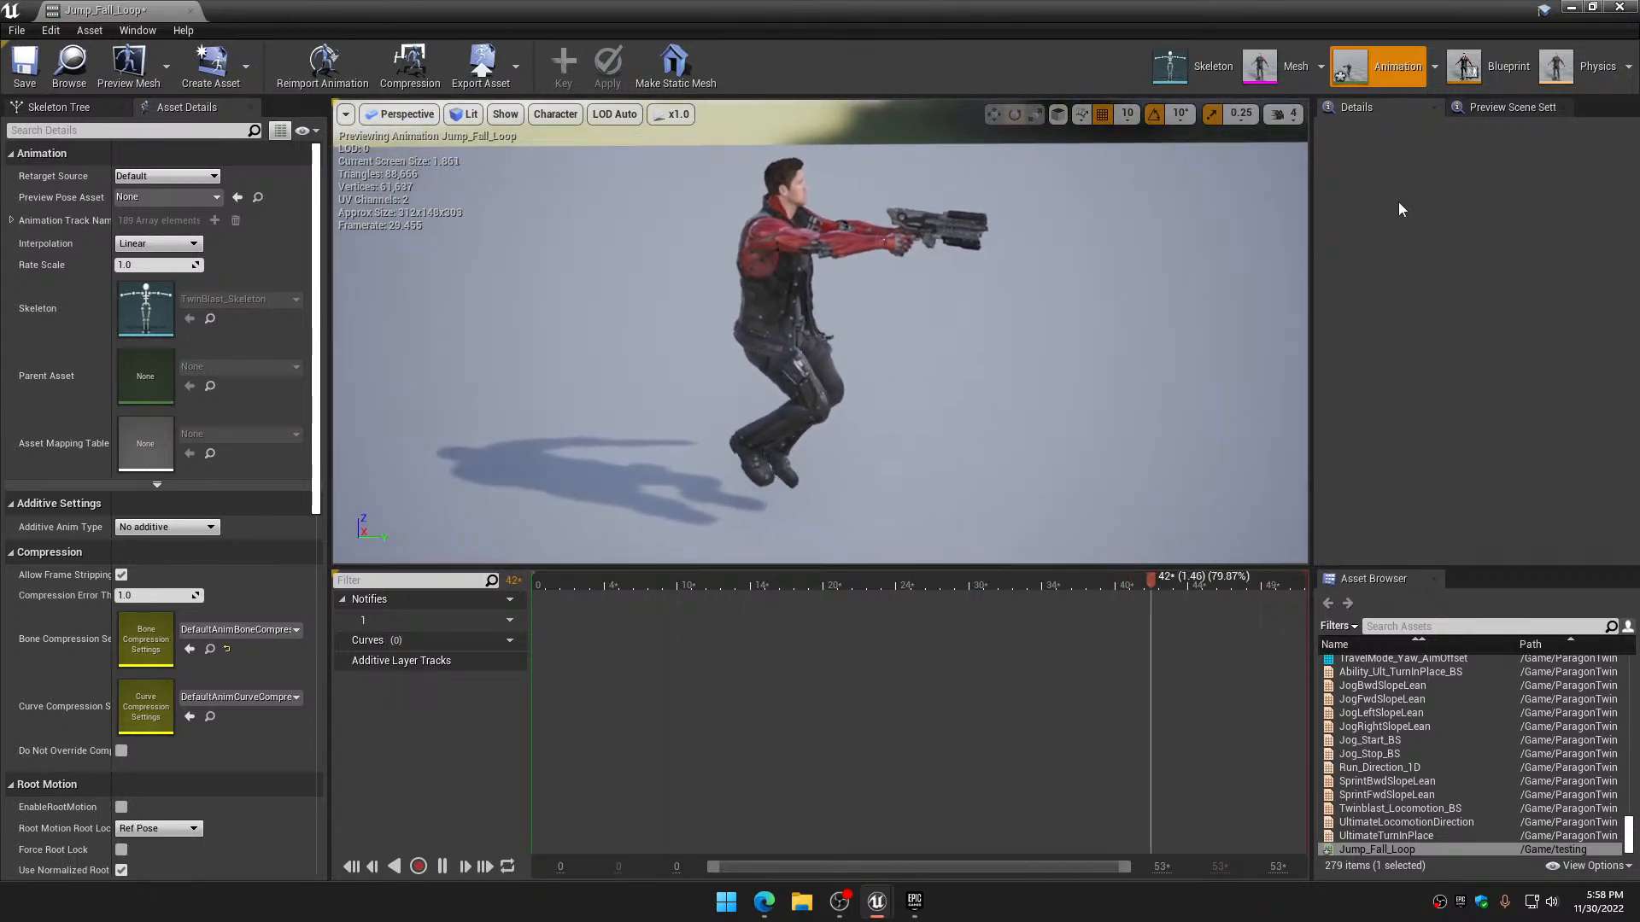
{"action": "left_click", "coordinate": [1633, 10]}
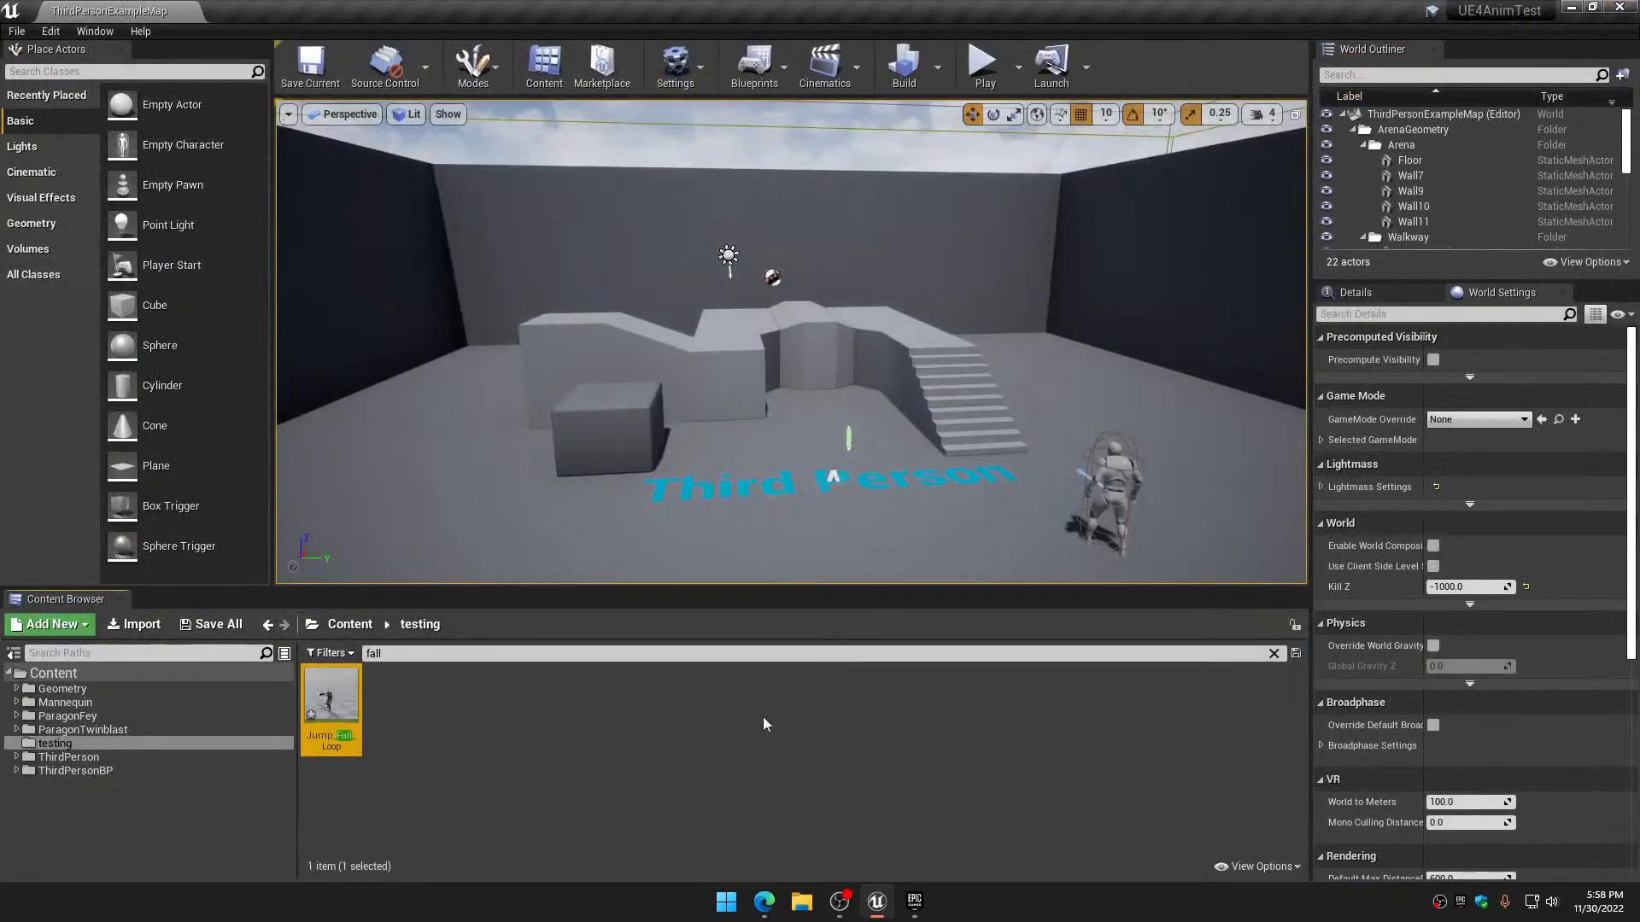
Duplicate the Jump_Fall_Loop animation in the testing folder and name the copy Fly_Fwd
{"action": "right_click", "coordinate": [332, 702]}
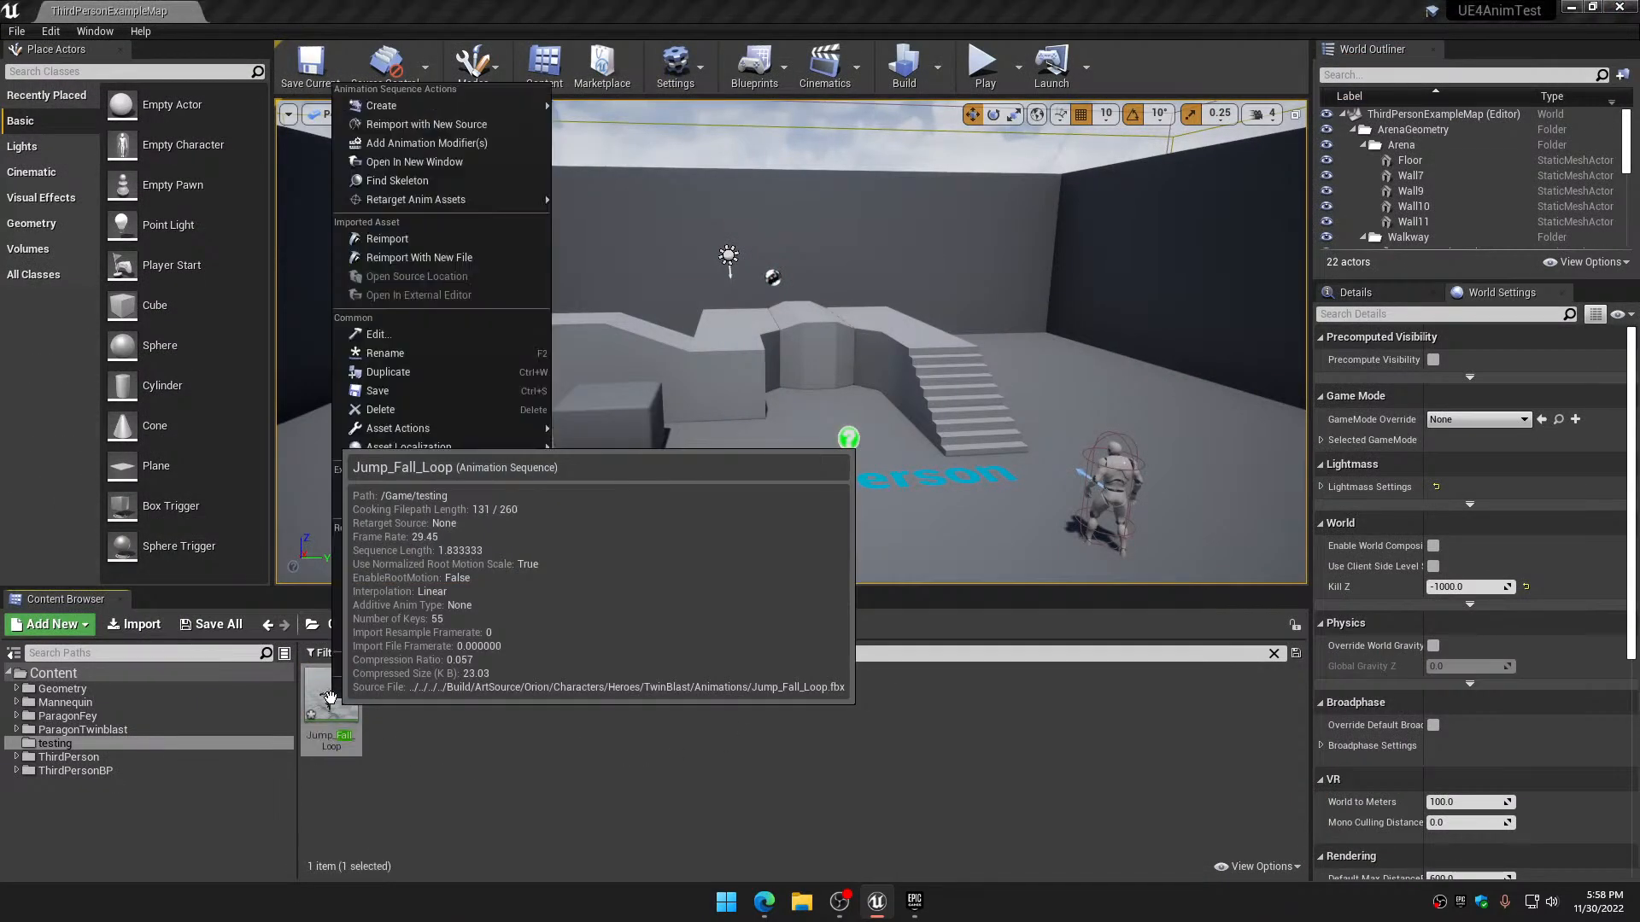
{"action": "mouse_move", "coordinate": [392, 445]}
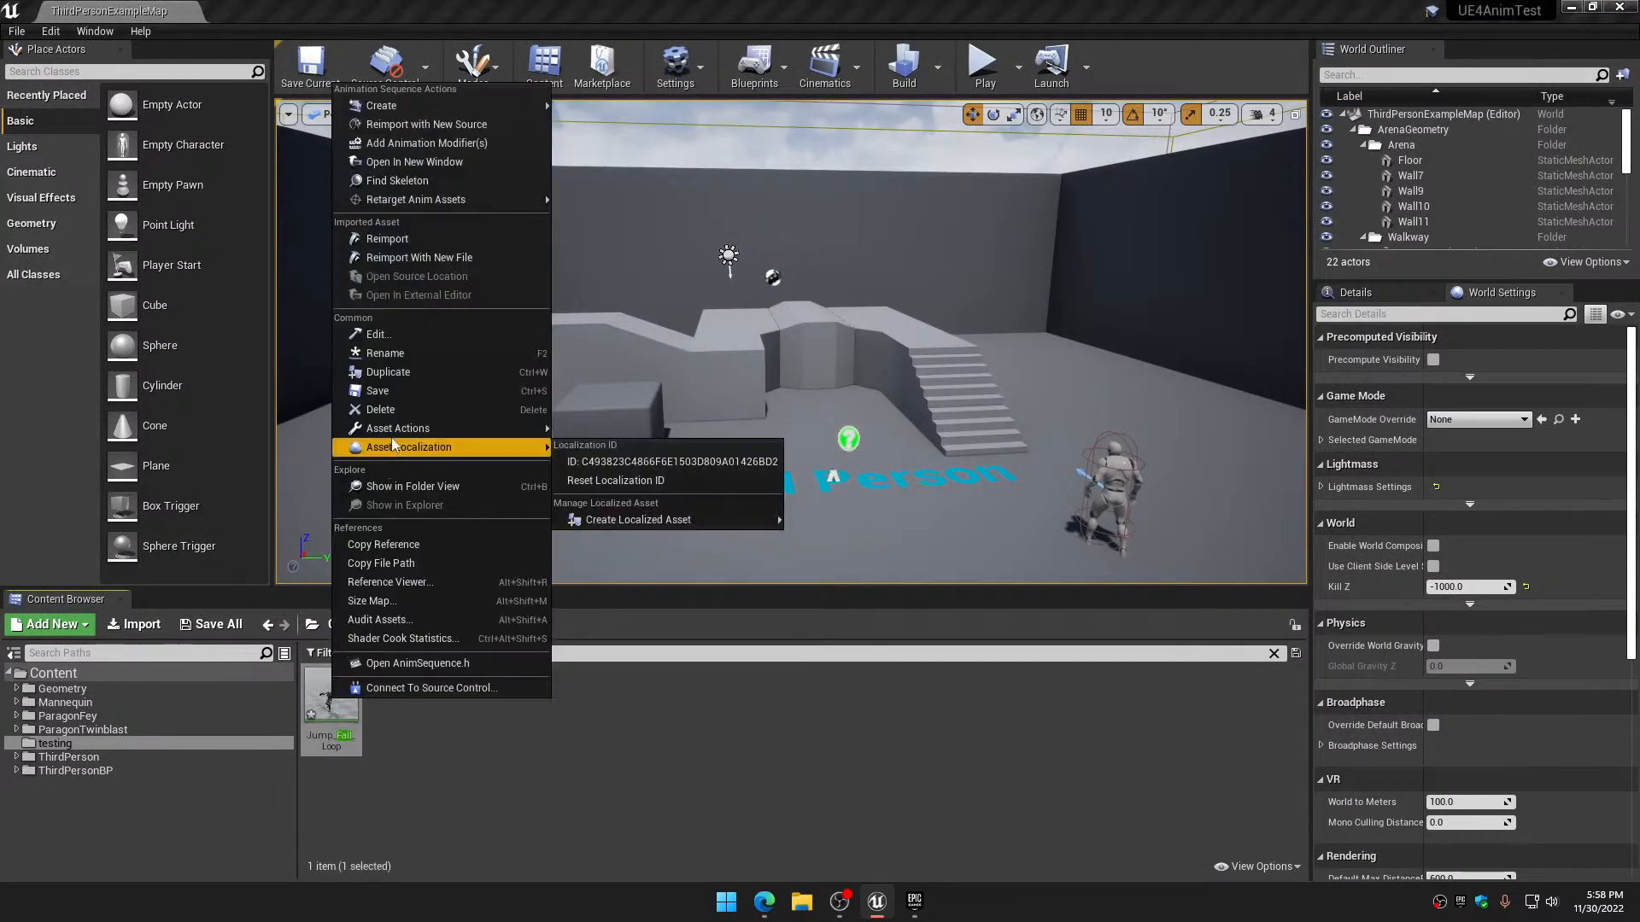
{"action": "left_click", "coordinate": [398, 375]}
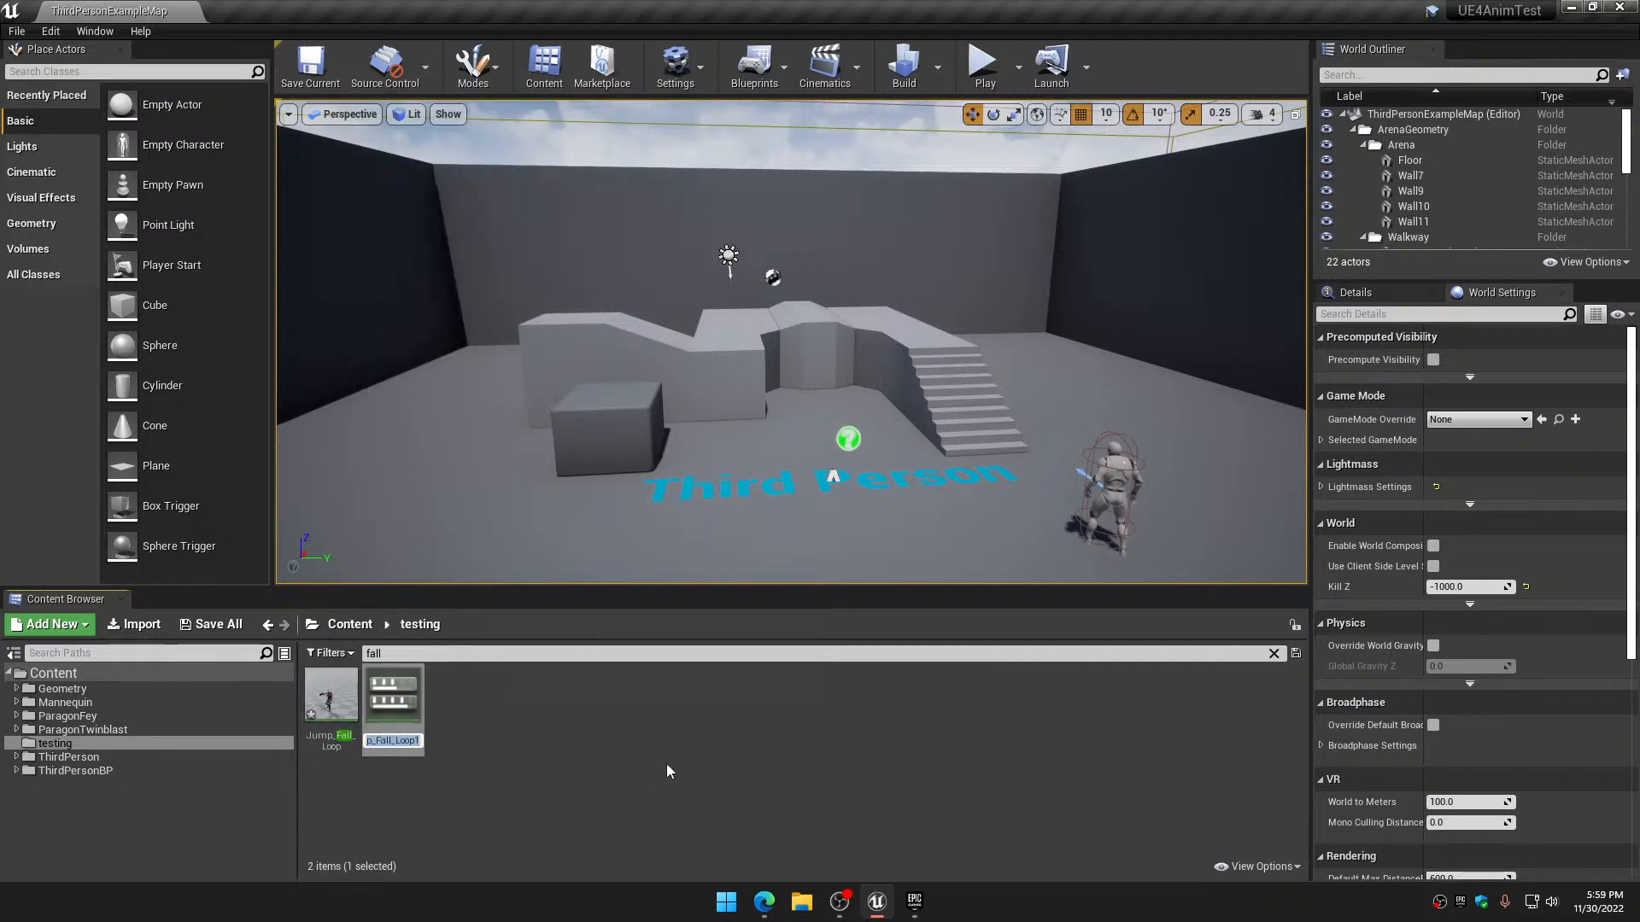
{"action": "type", "text": "Fly_"}
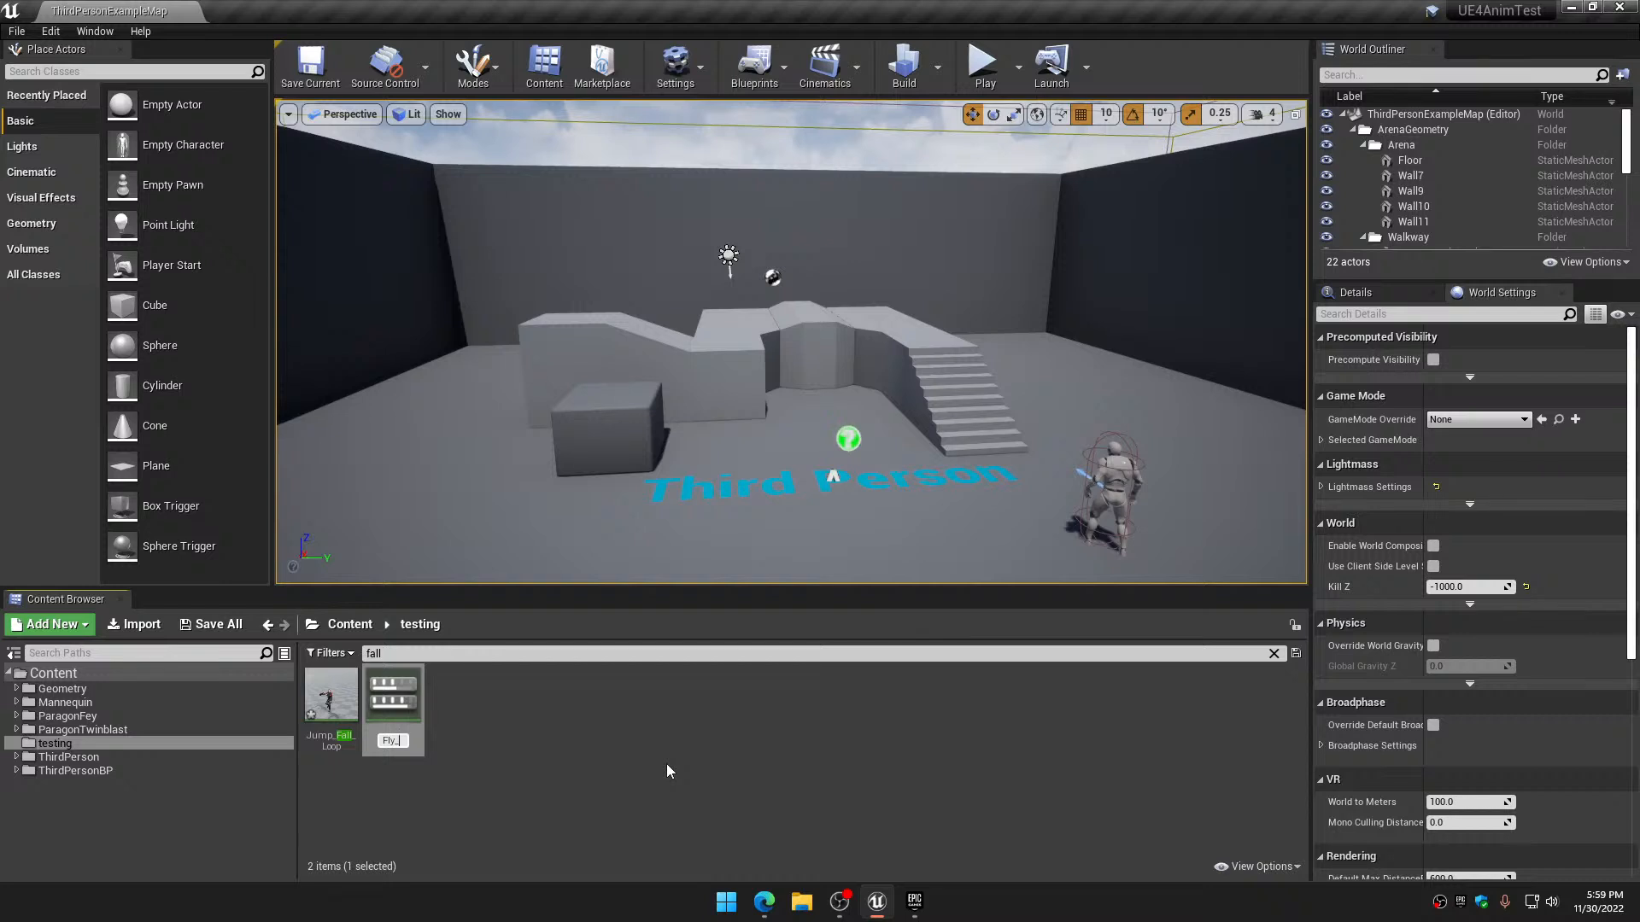
{"action": "type", "text": "Fwd"}
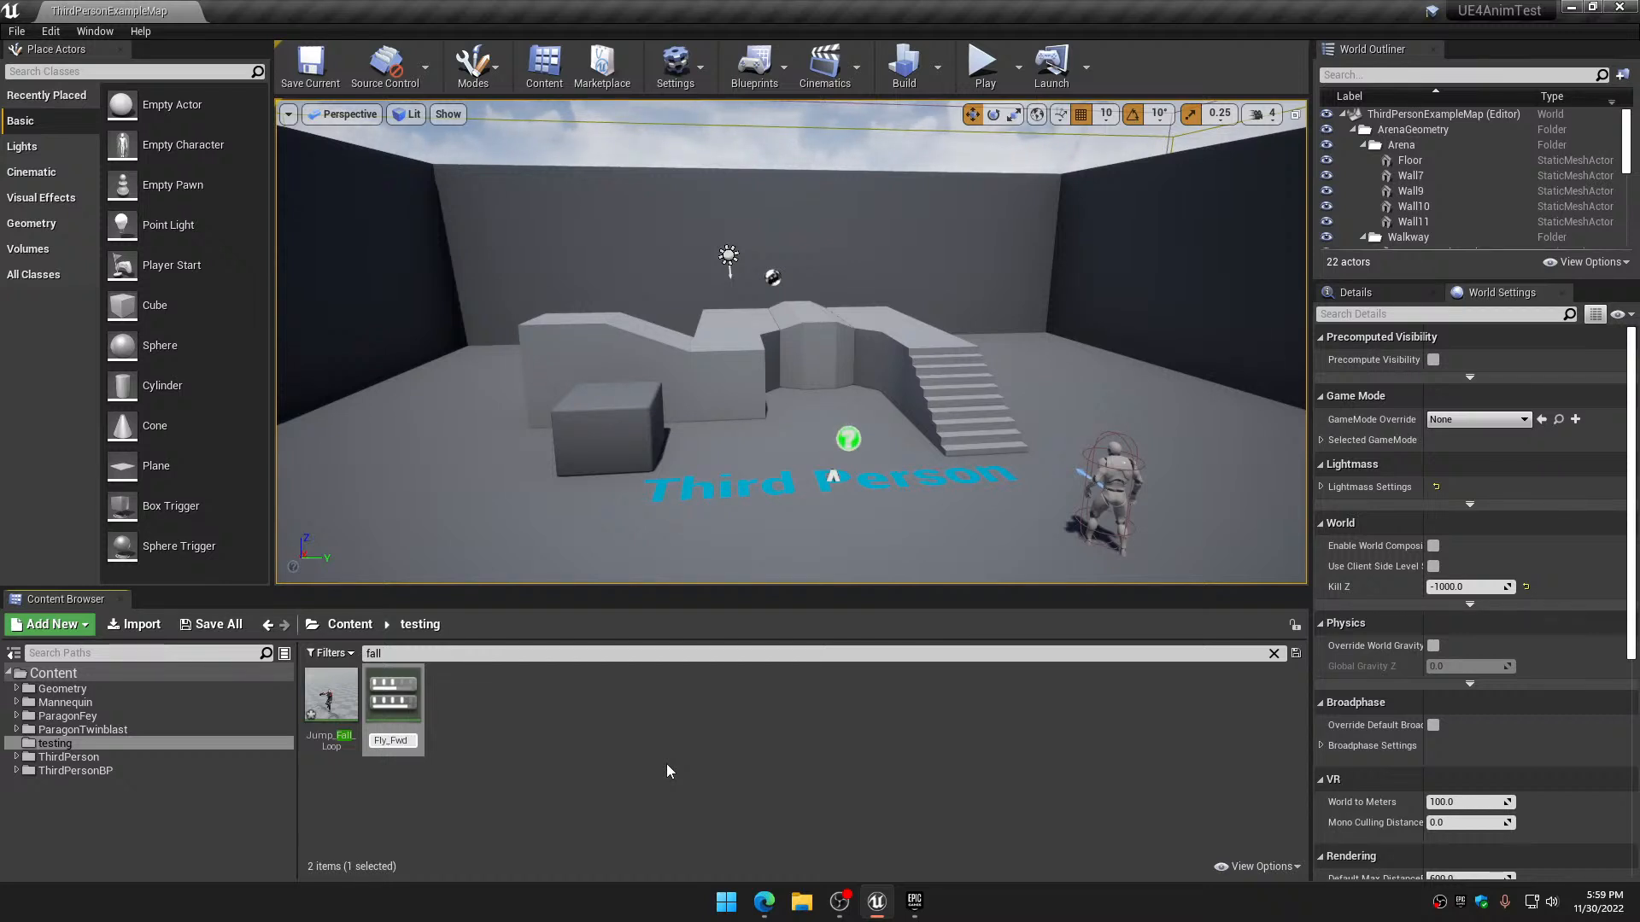
{"action": "key", "text": "Return"}
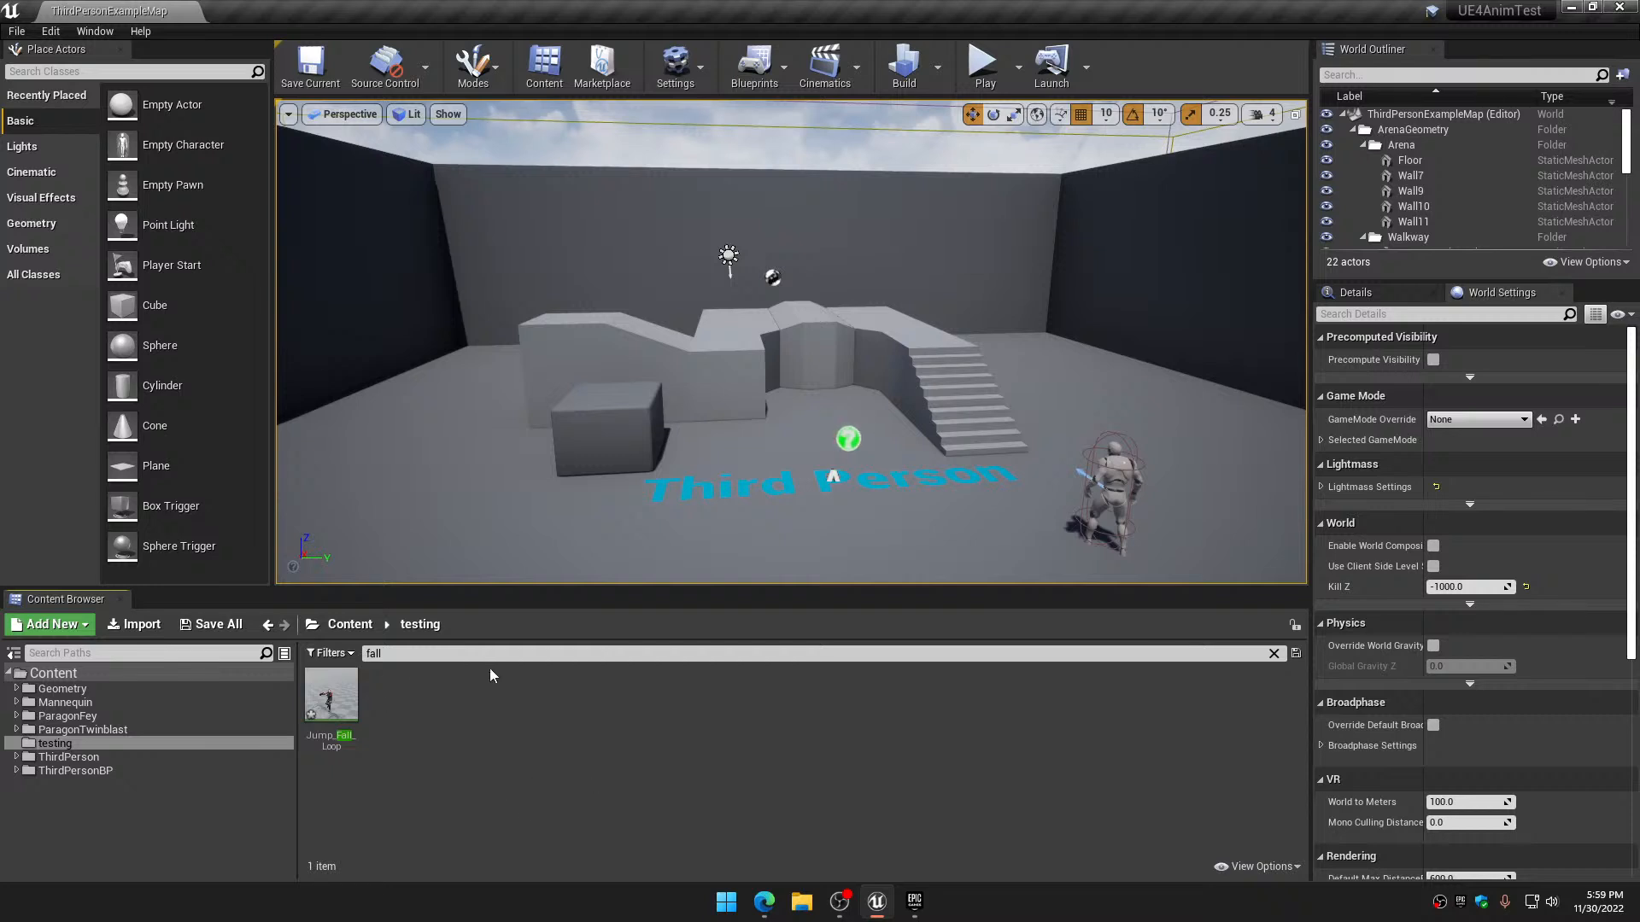
Clear the asset search filter and save the Fly_Fwd and Jump_Fall_Loop animations
{"action": "left_click", "coordinate": [1275, 654]}
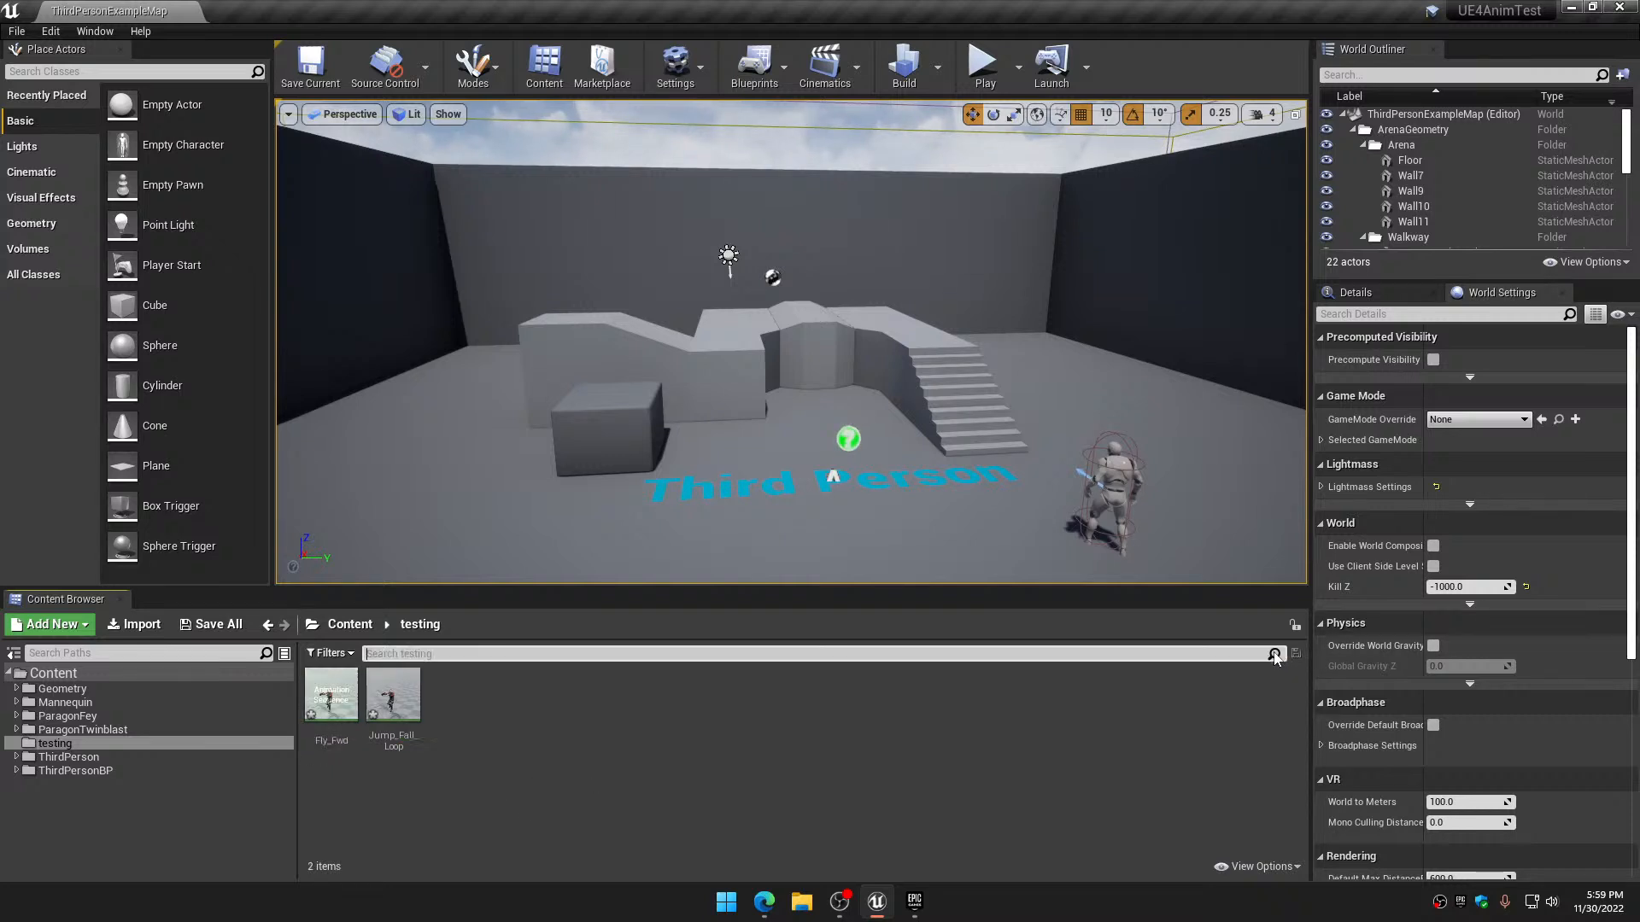
{"action": "left_click", "coordinate": [215, 626]}
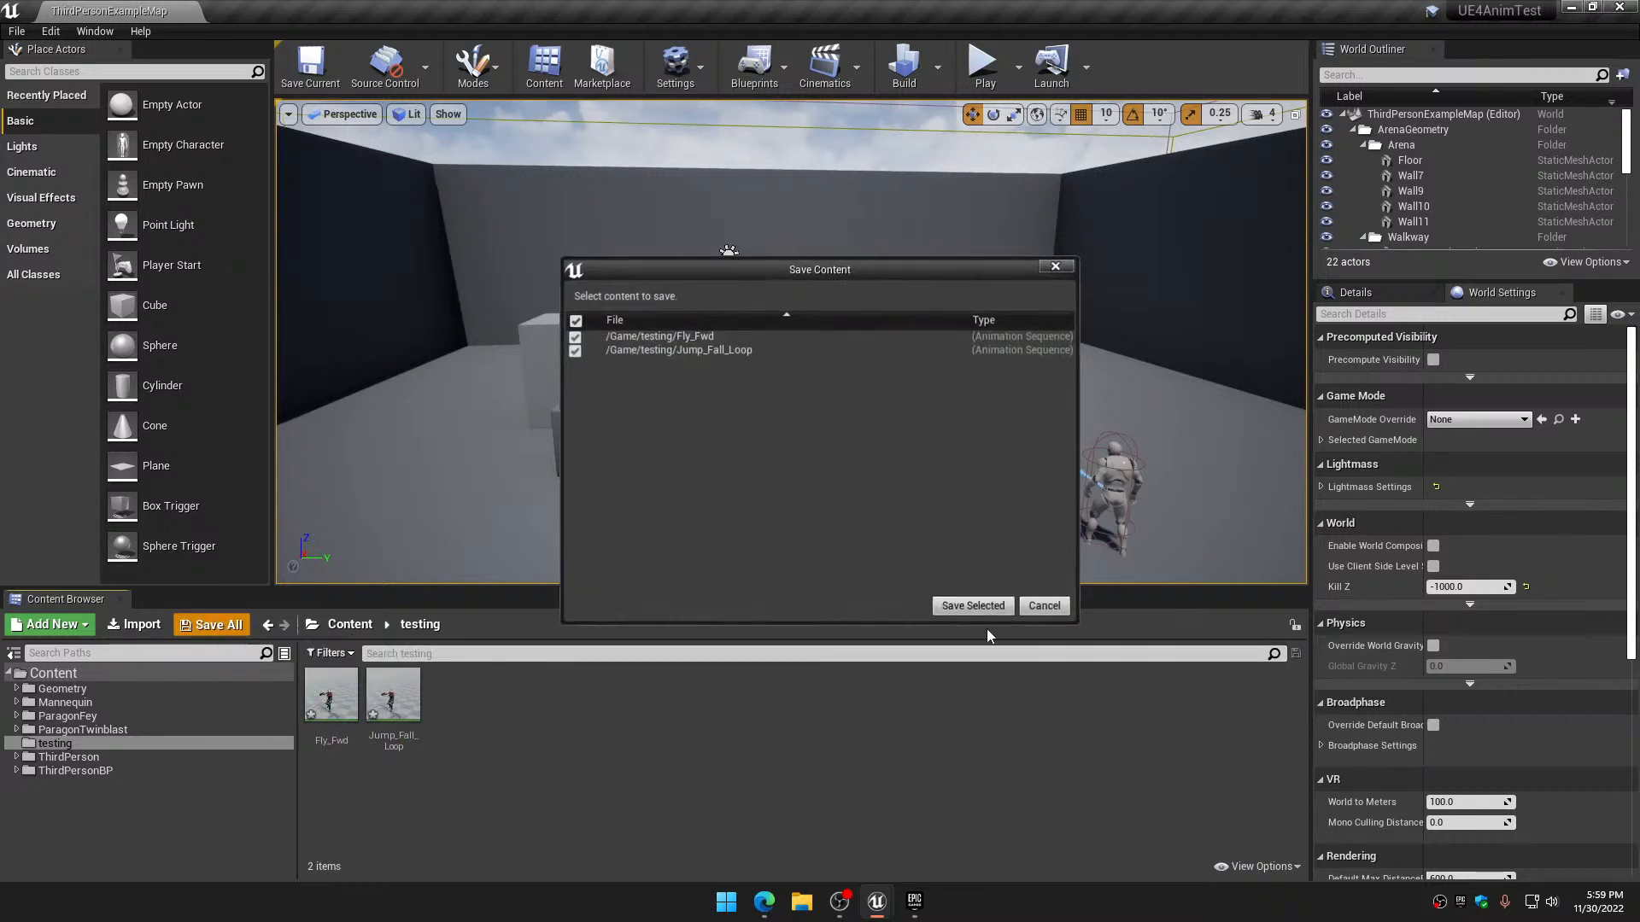
{"action": "left_click", "coordinate": [974, 607]}
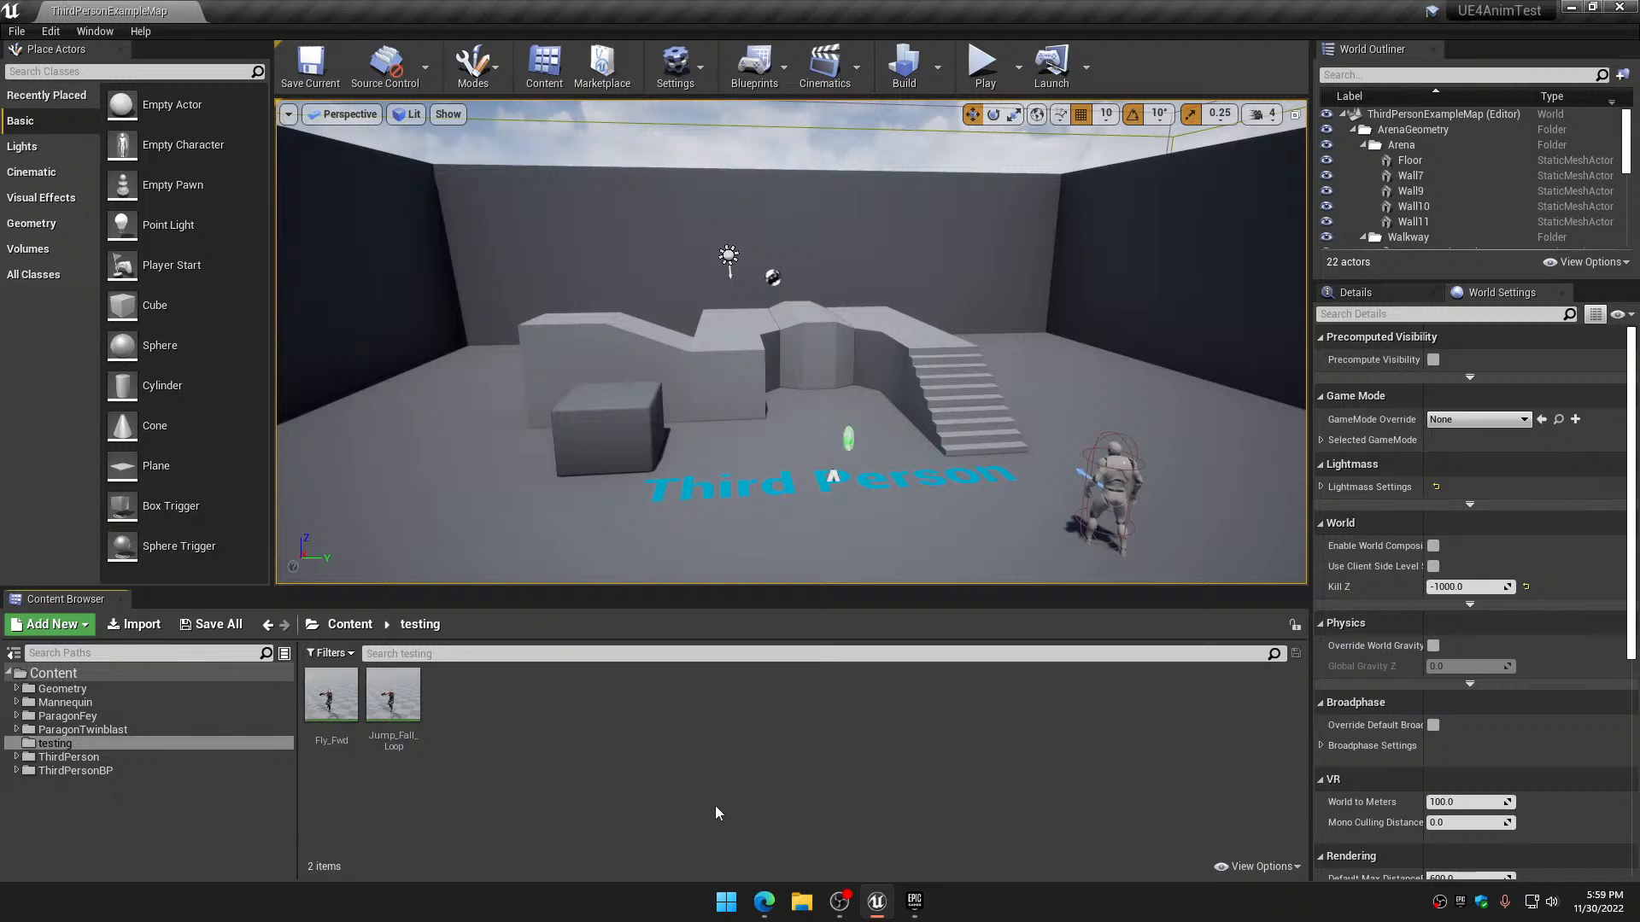
Open the Fly_Fwd animation paused at frame 0, with its skeleton tree shown
{"action": "double_click", "coordinate": [331, 696]}
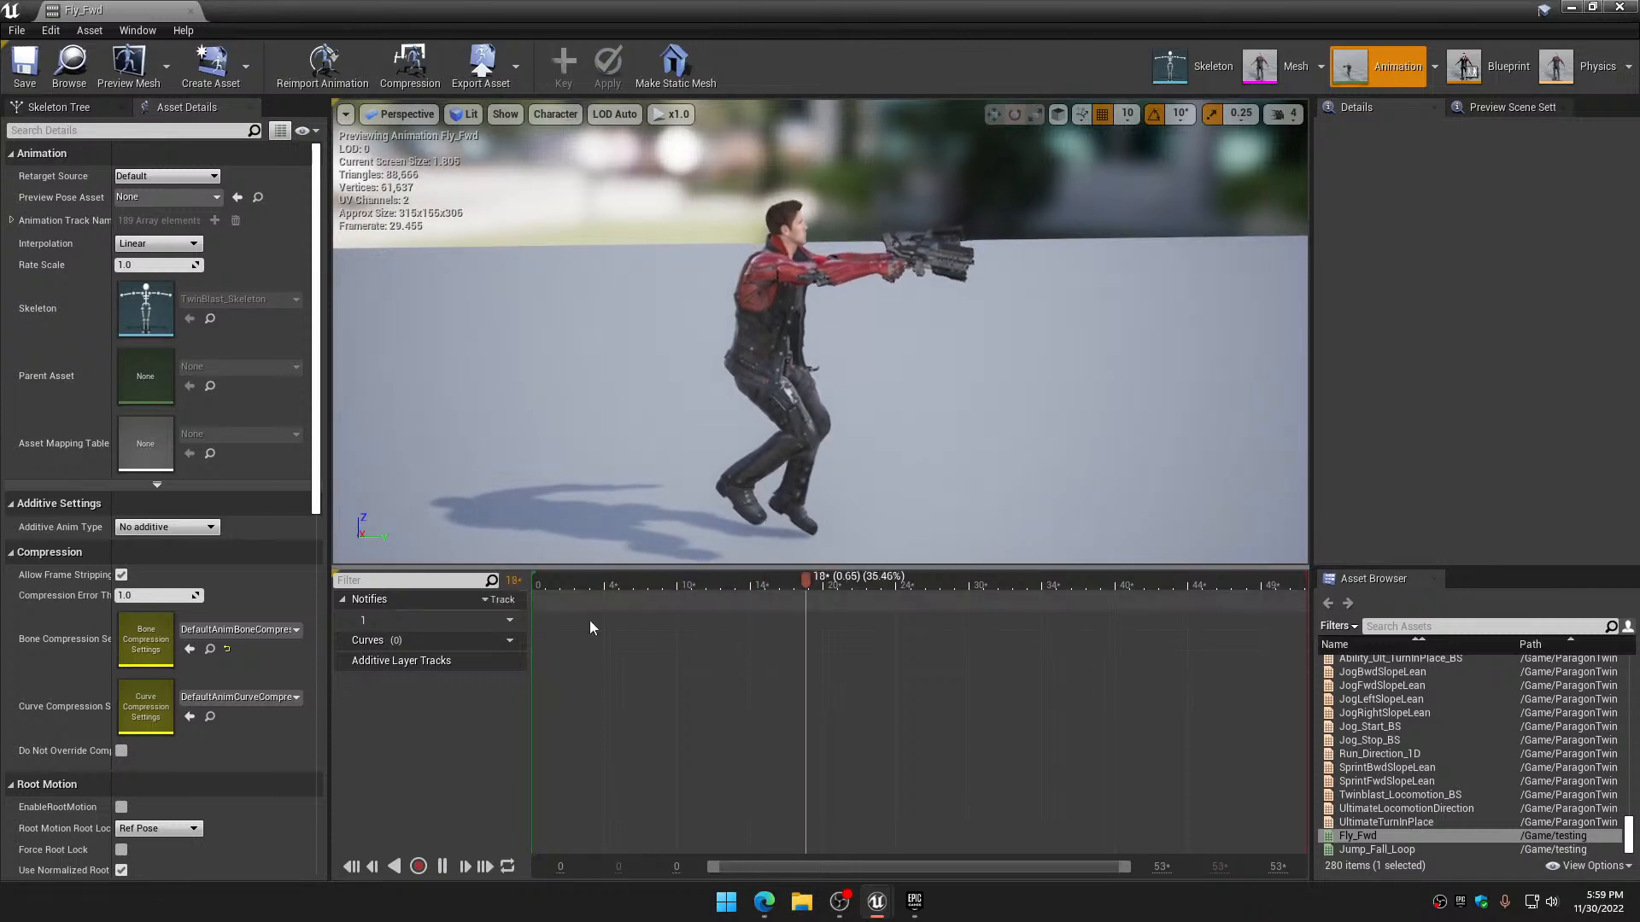
{"action": "left_click", "coordinate": [442, 867]}
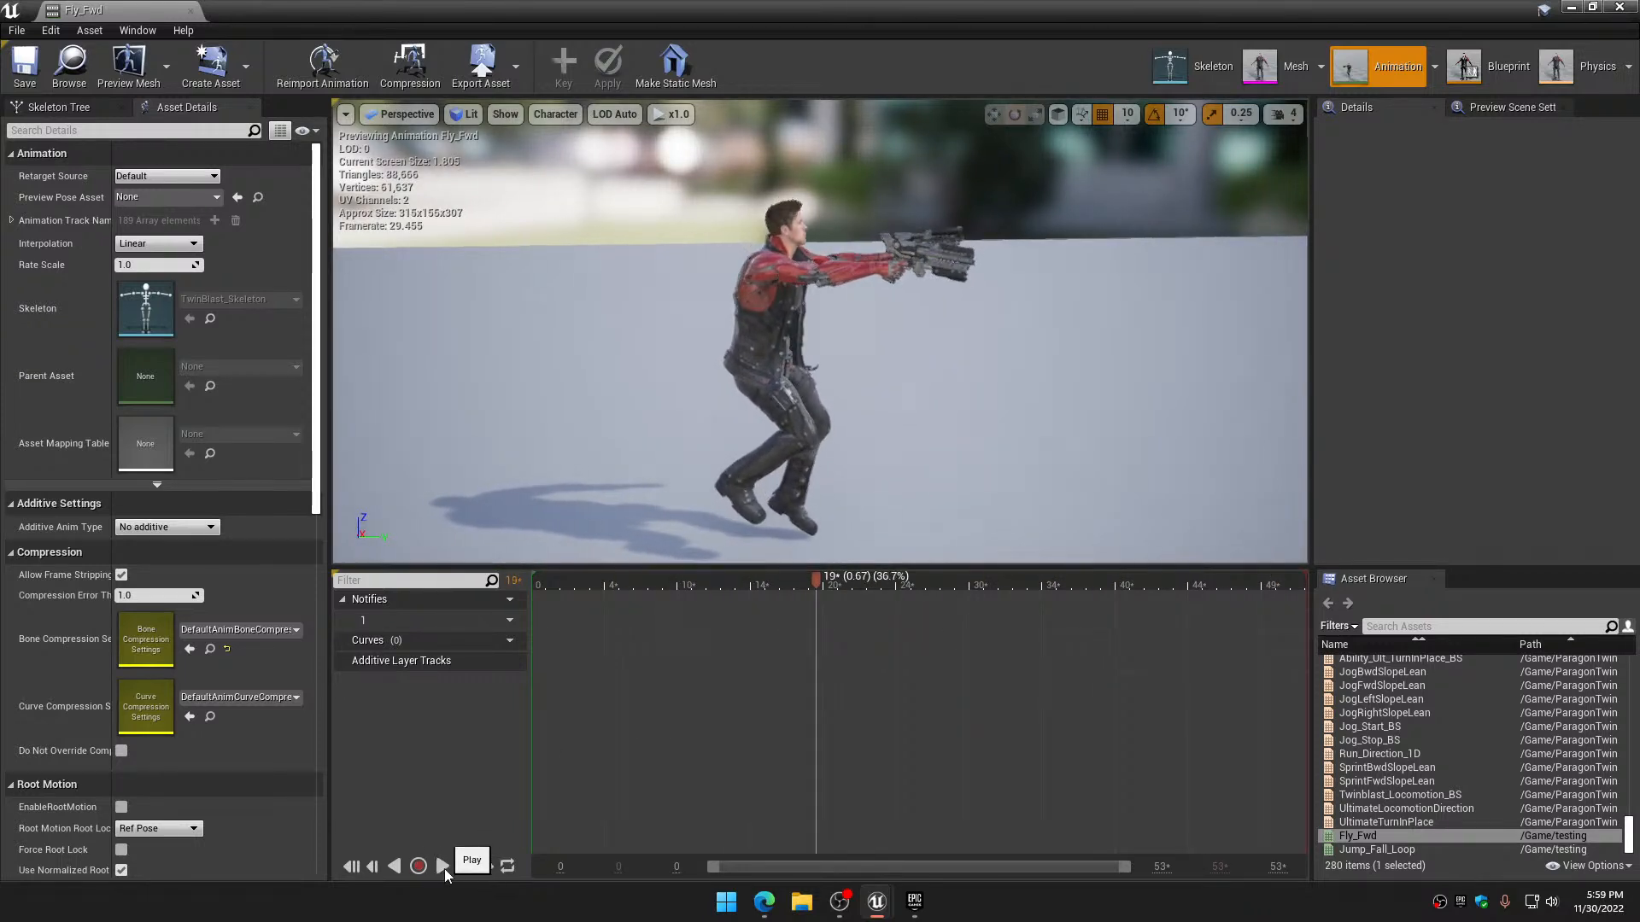
{"action": "left_click_drag", "start_coordinate": [817, 584], "coordinate": [516, 566]}
{"action": "left_click", "coordinate": [58, 106]}
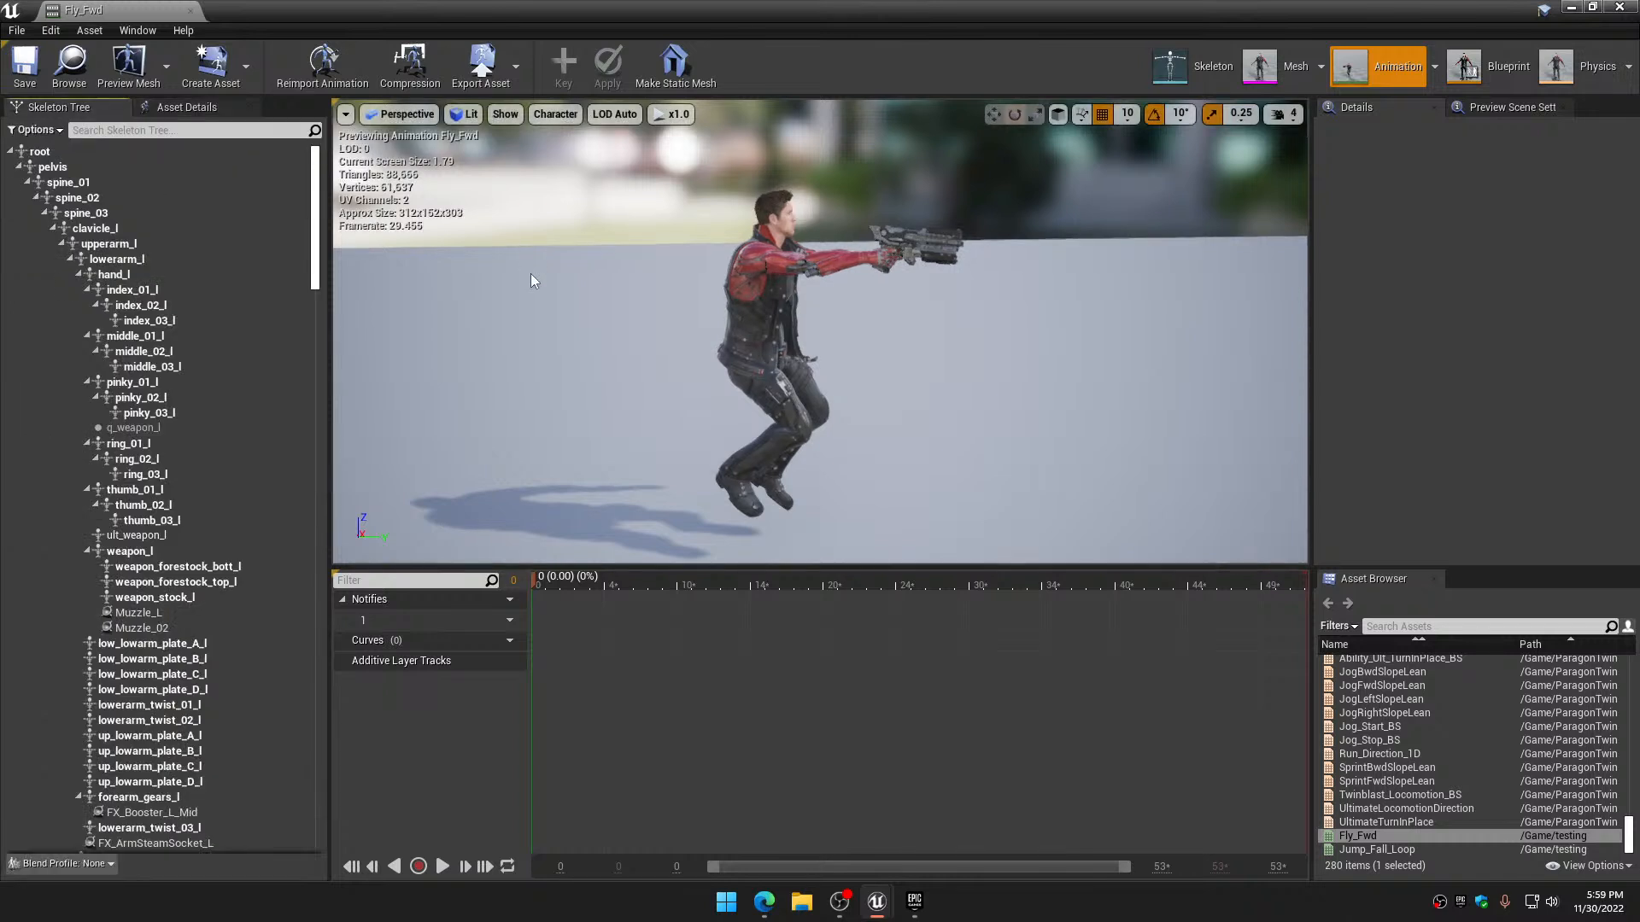
Rotate the pelvis bone 10 degrees so the body leans forward, and apply it as a key at frame 0
{"action": "scroll", "coordinate": [820, 333], "scroll_direction": "up", "scroll_amount": 3}
{"action": "mouse_move", "coordinate": [820, 334]}
{"action": "left_mouse_down", "text": "alt"}
{"action": "mouse_move", "coordinate": [649, 333]}
{"action": "mouse_move", "coordinate": [833, 337]}
{"action": "left_mouse_up", "text": "alt"}
{"action": "scroll", "coordinate": [820, 333], "scroll_direction": "down", "scroll_amount": 2}
{"action": "right_click_drag", "start_coordinate": [598, 346], "coordinate": [588, 339], "text": "alt"}
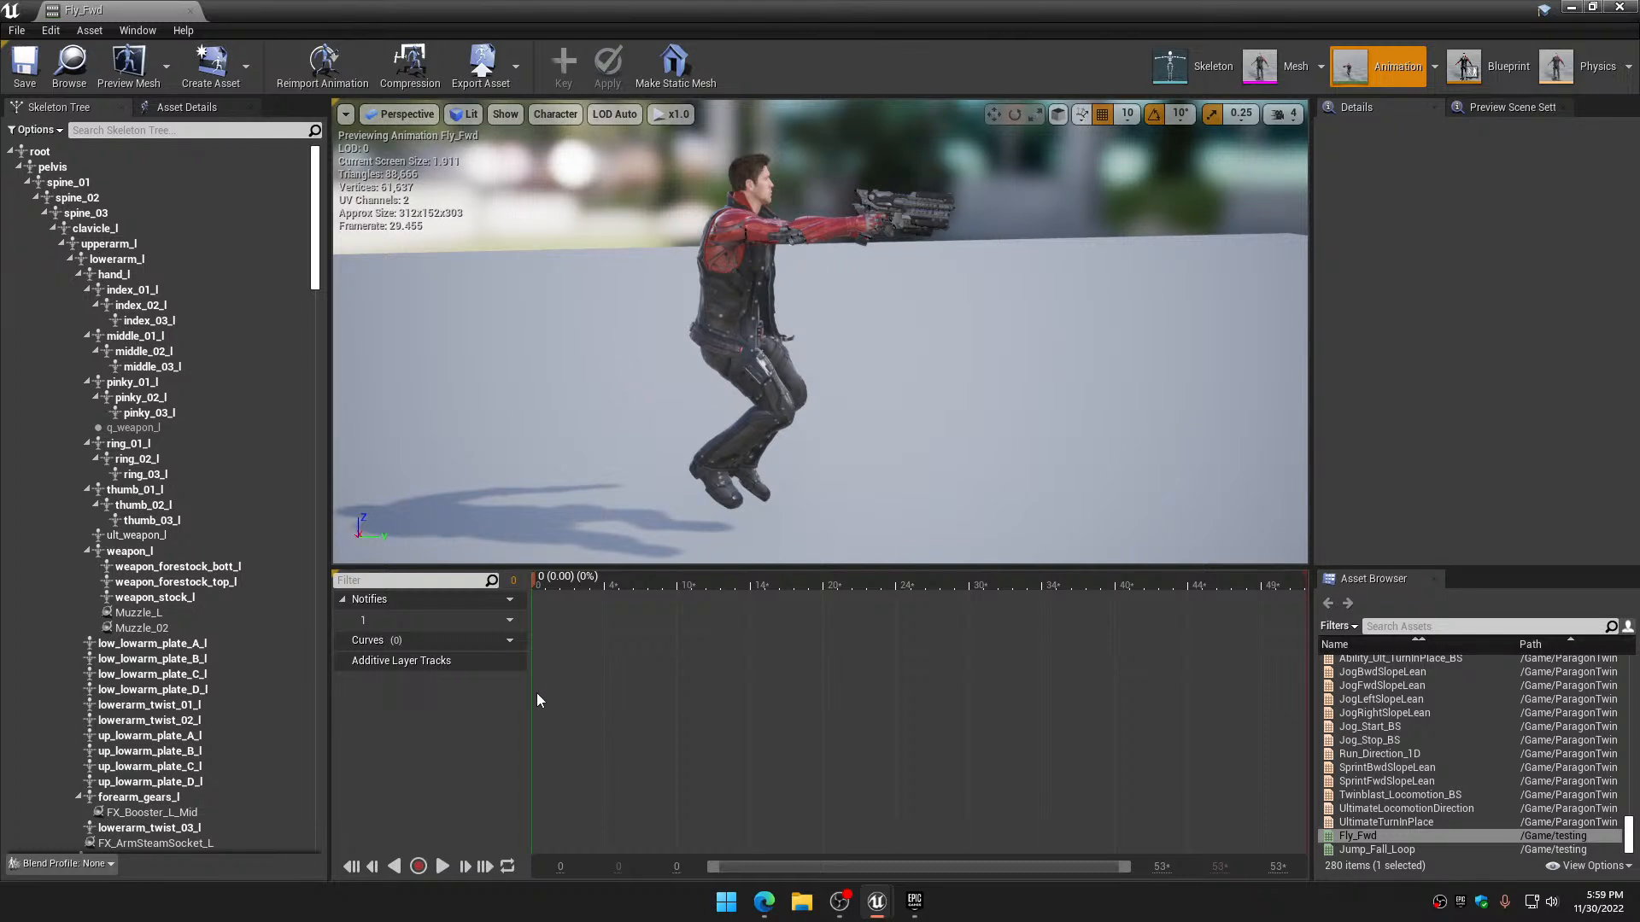
{"action": "left_click", "coordinate": [53, 166]}
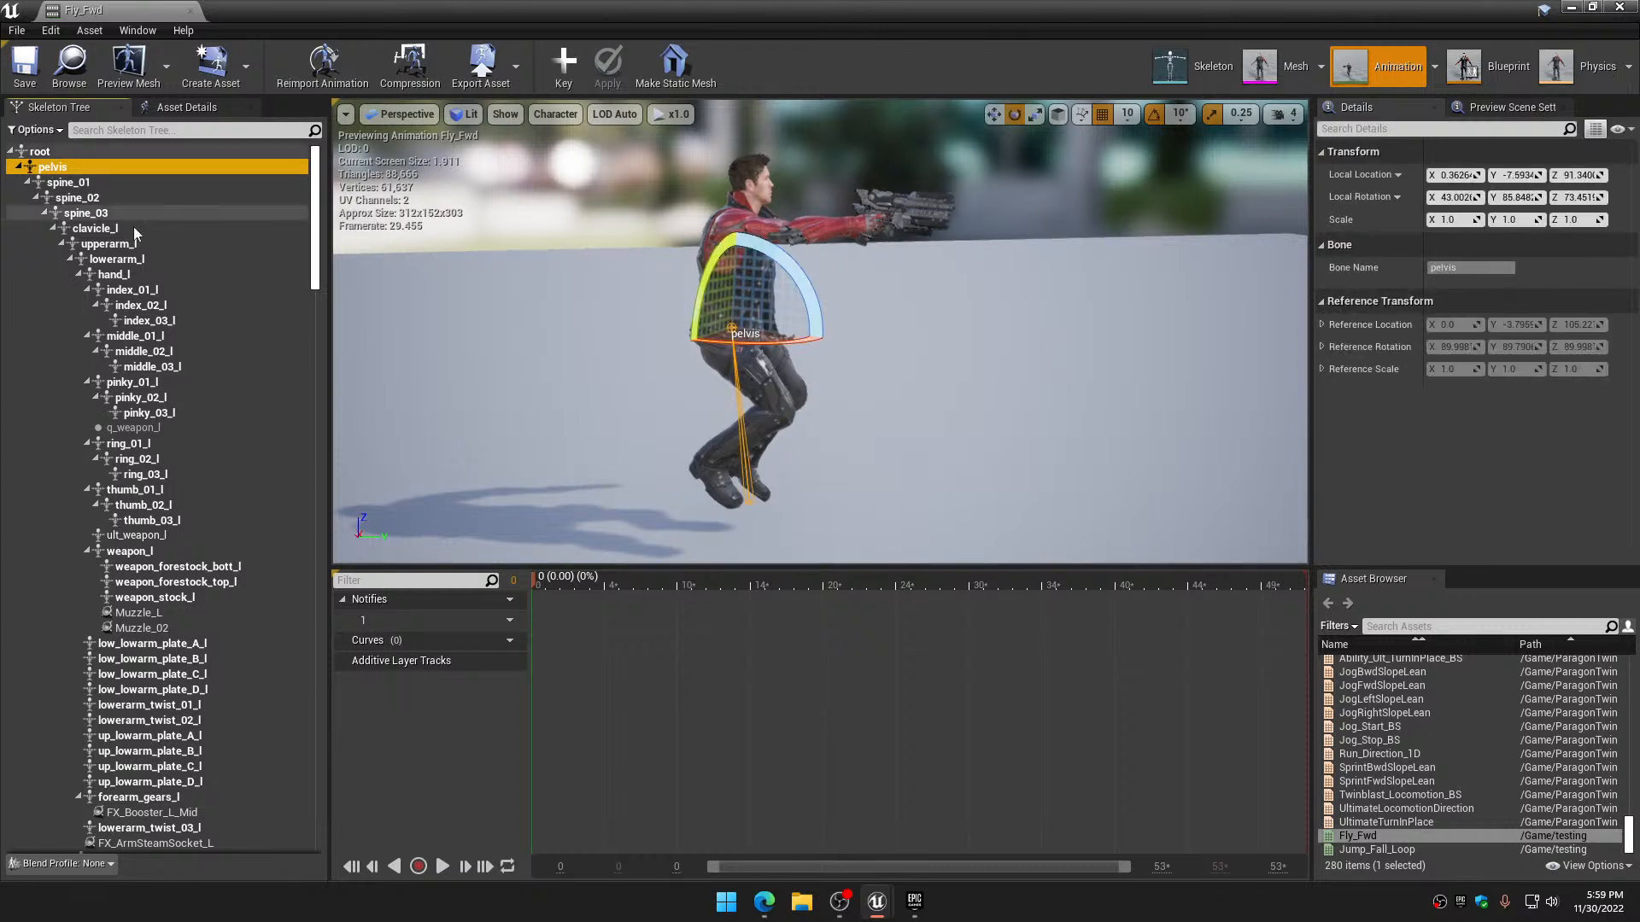
{"action": "left_click_drag", "start_coordinate": [799, 280], "coordinate": [773, 286]}
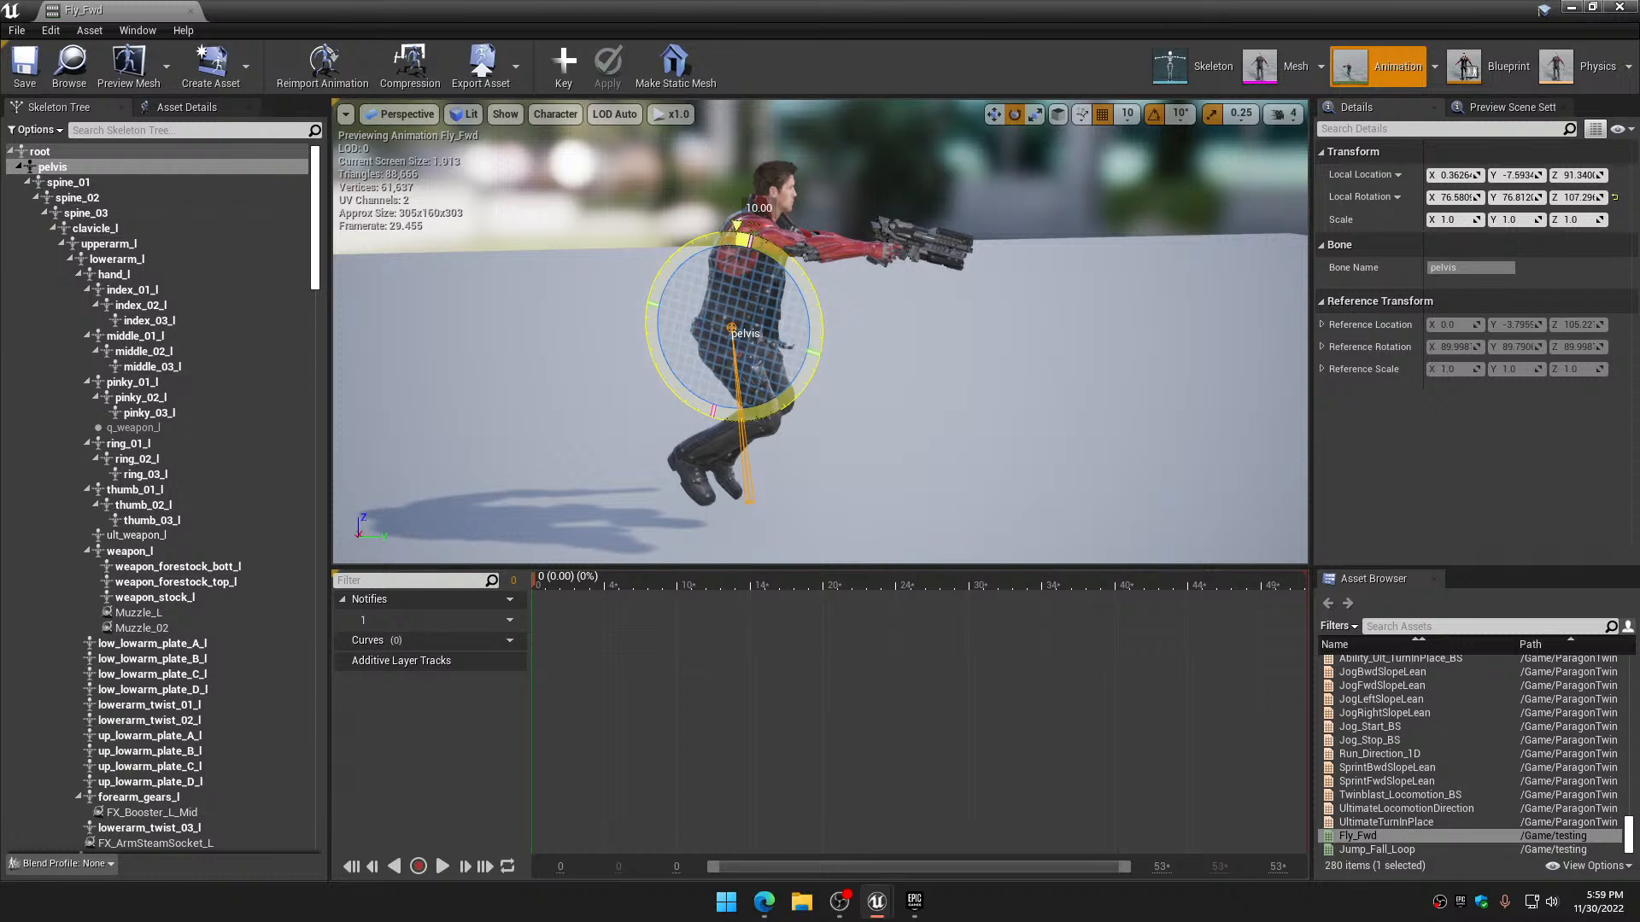
{"action": "left_click_drag", "start_coordinate": [773, 286], "coordinate": [802, 280]}
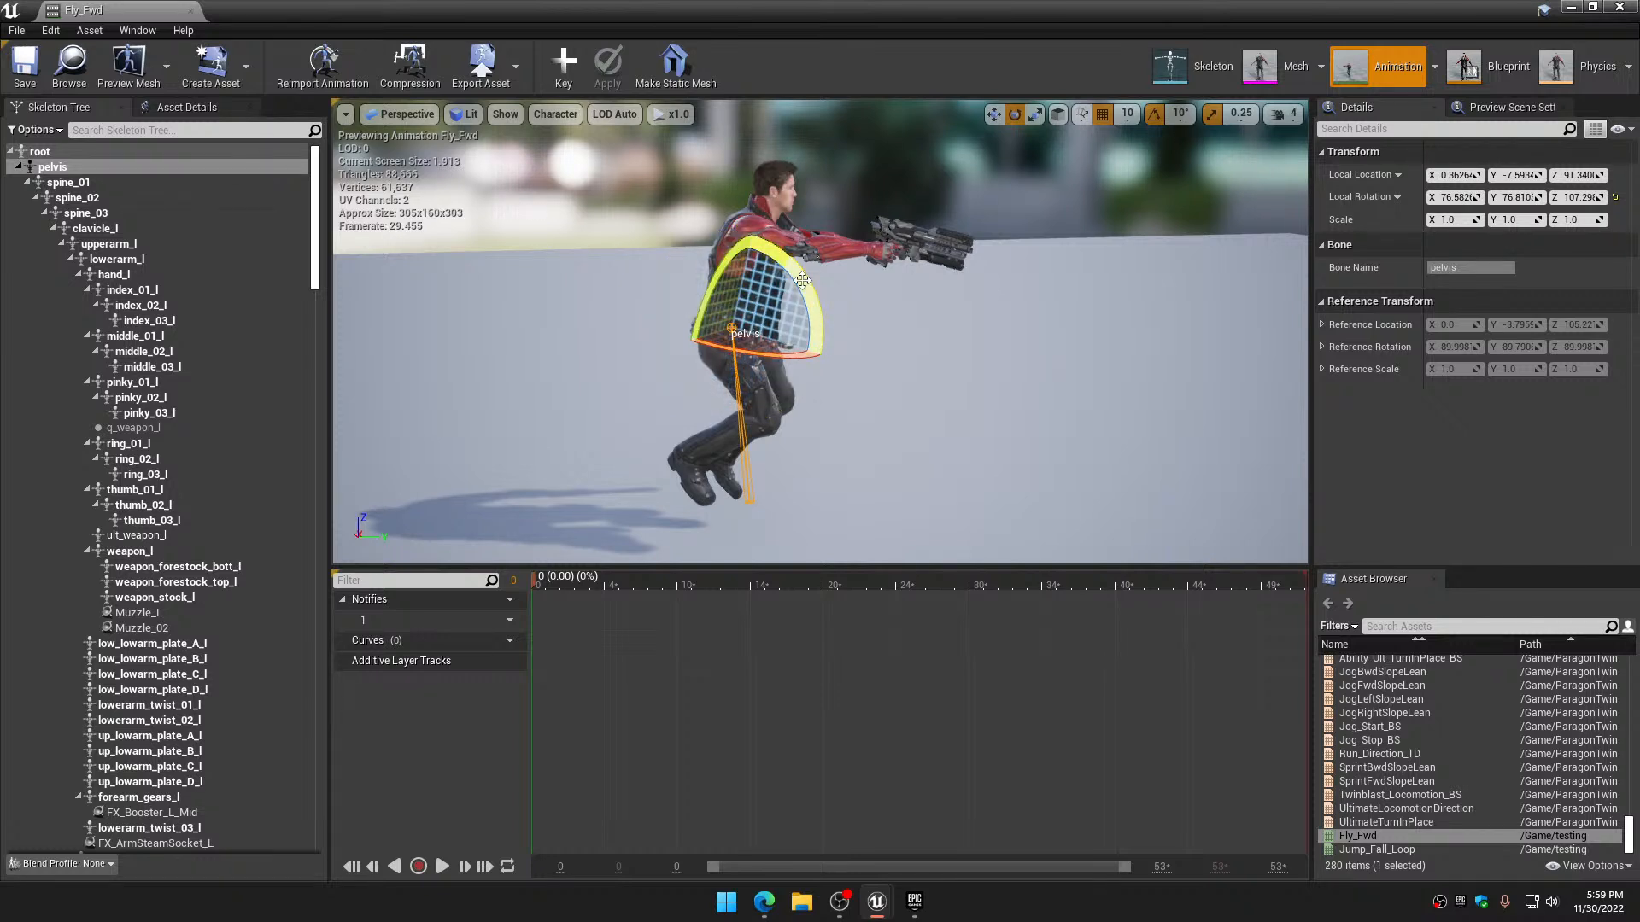
{"action": "left_click", "coordinate": [564, 64]}
{"action": "left_click", "coordinate": [610, 72]}
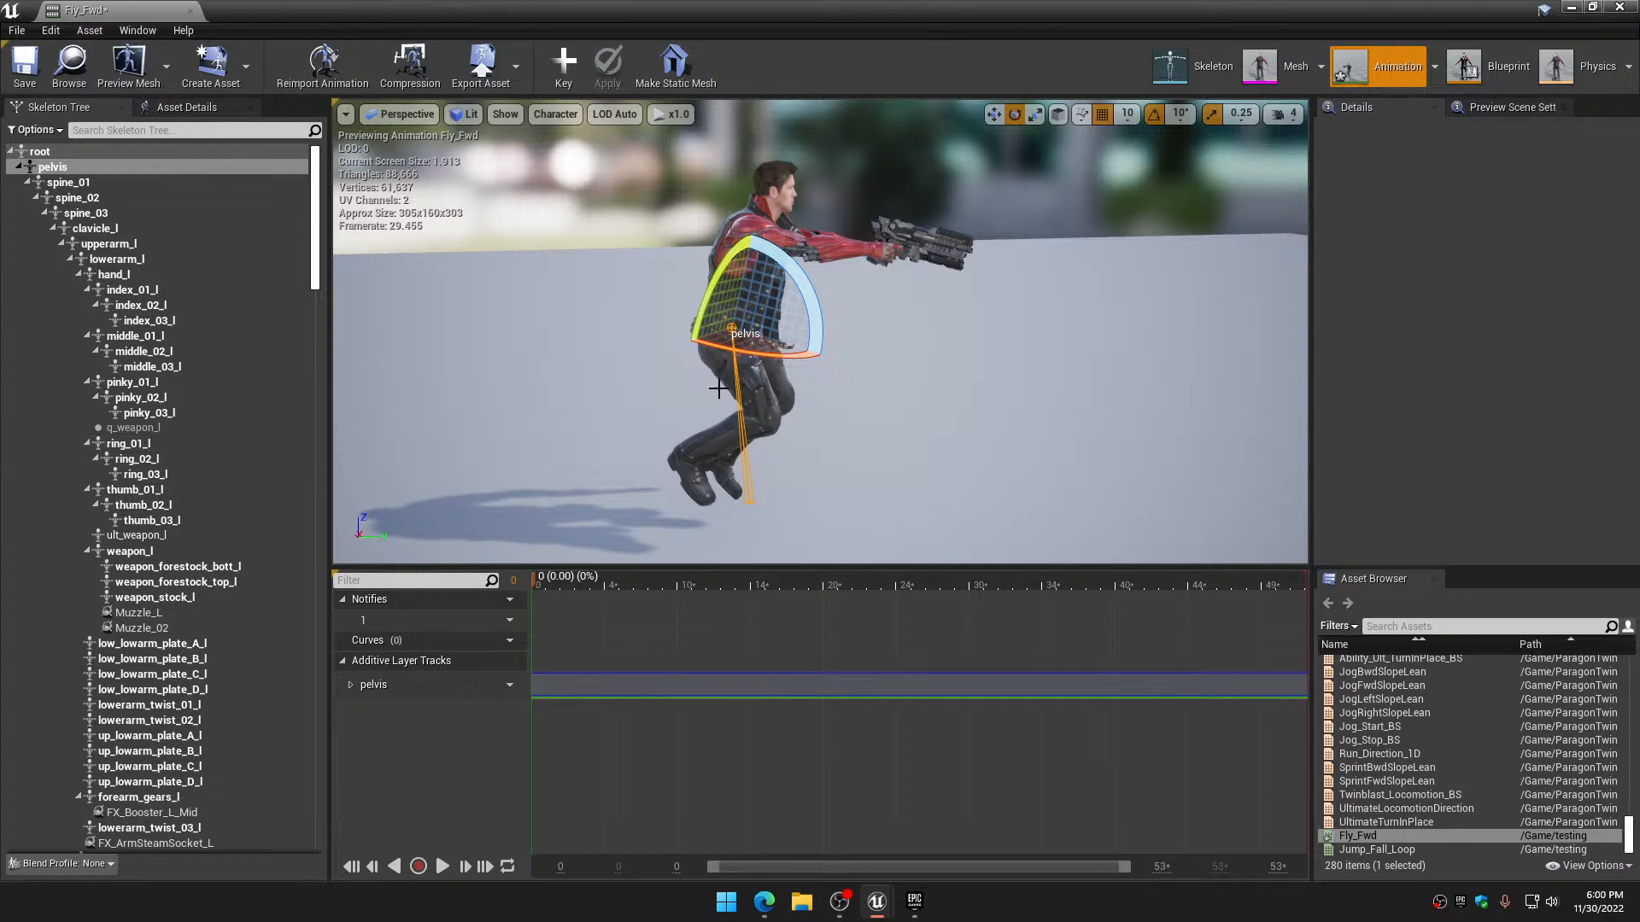
Select the thigh_l bone in the skeleton tree and switch the rotation gizmo to world space
{"action": "scroll", "coordinate": [718, 388], "scroll_direction": "up", "scroll_amount": 2}
{"action": "mouse_move", "coordinate": [719, 388]}
{"action": "right_mouse_down"}
{"action": "mouse_move", "coordinate": [768, 376]}
{"action": "mouse_move", "coordinate": [649, 427]}
{"action": "mouse_move", "coordinate": [743, 406]}
{"action": "right_mouse_up"}
{"action": "scroll", "coordinate": [172, 694], "scroll_direction": "down", "scroll_amount": 10}
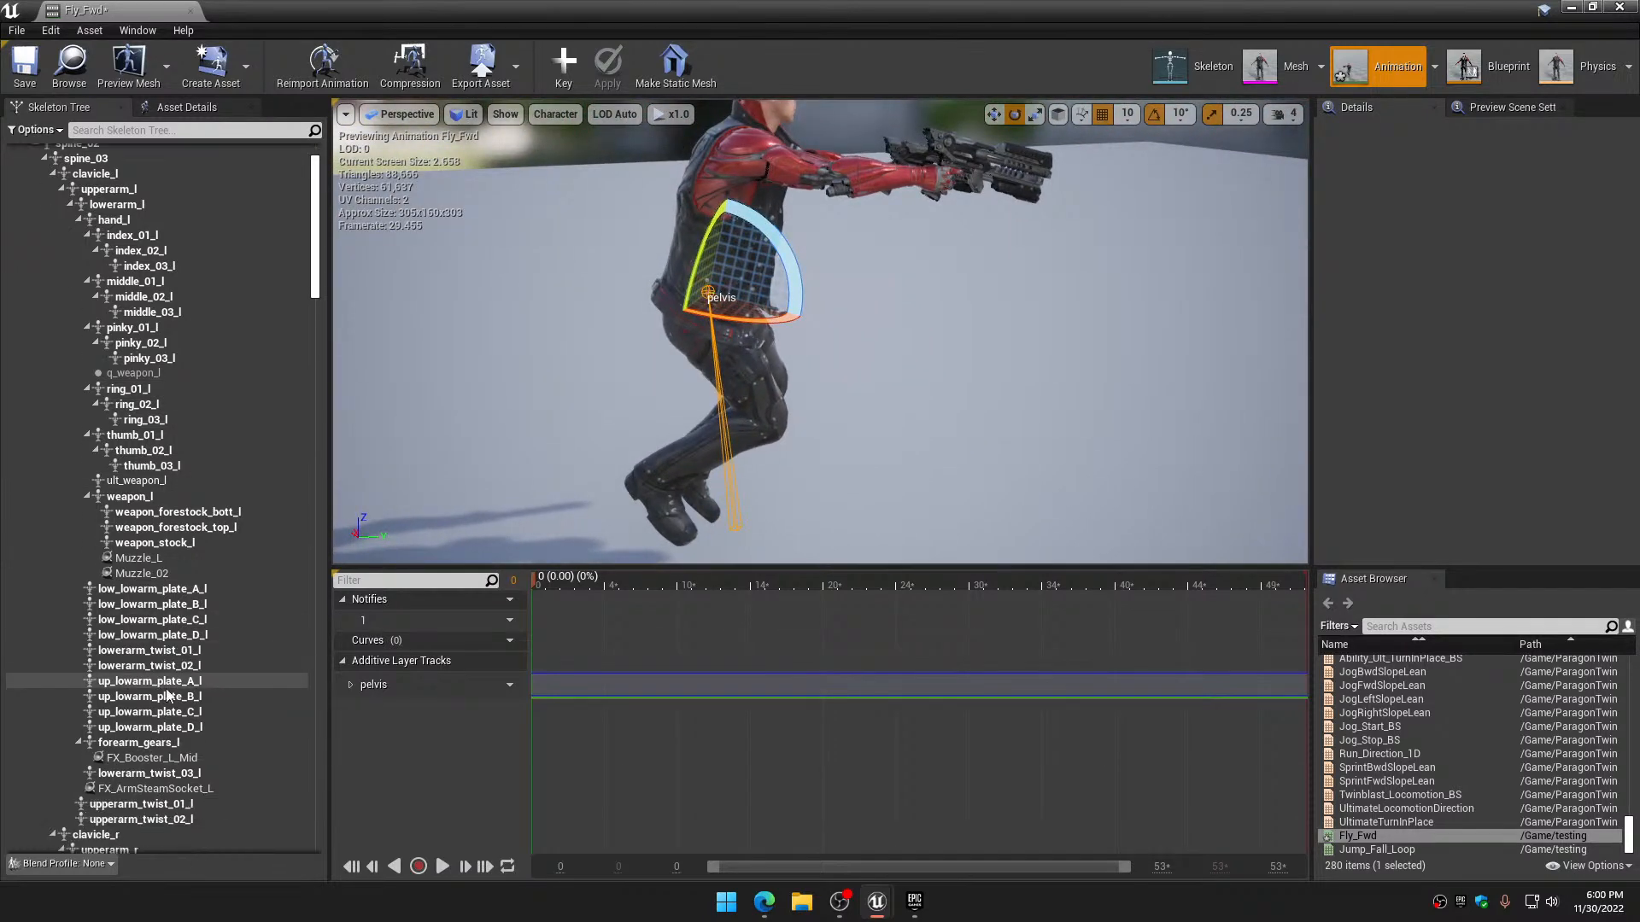
{"action": "scroll", "coordinate": [175, 694], "scroll_direction": "down", "scroll_amount": 11}
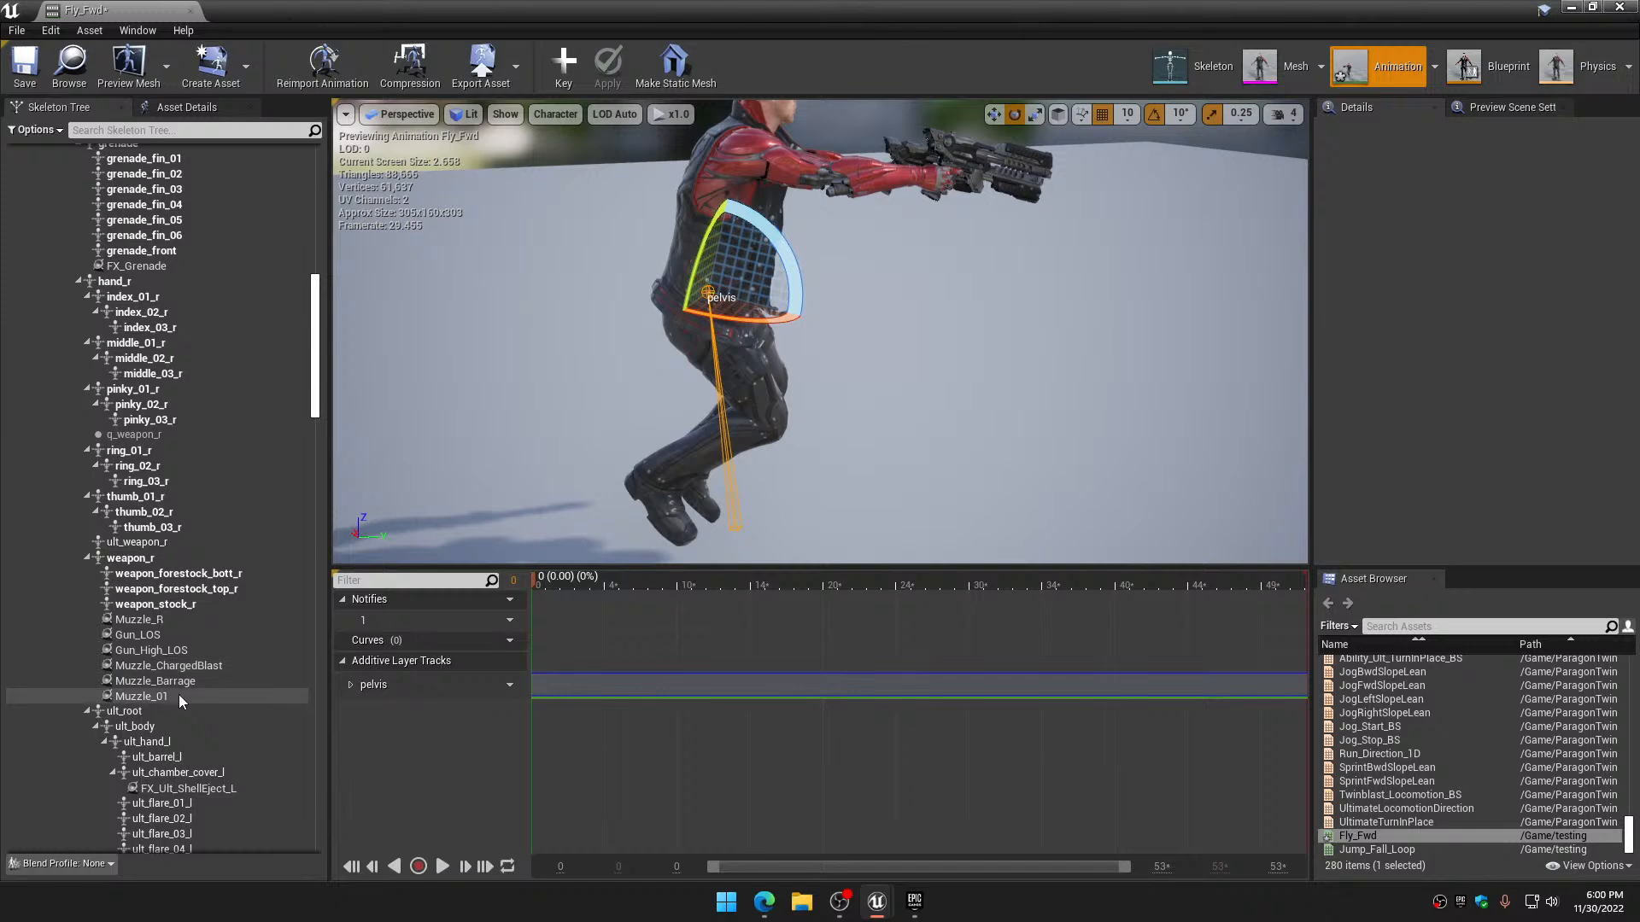
{"action": "scroll", "coordinate": [179, 694], "scroll_direction": "down", "scroll_amount": 18}
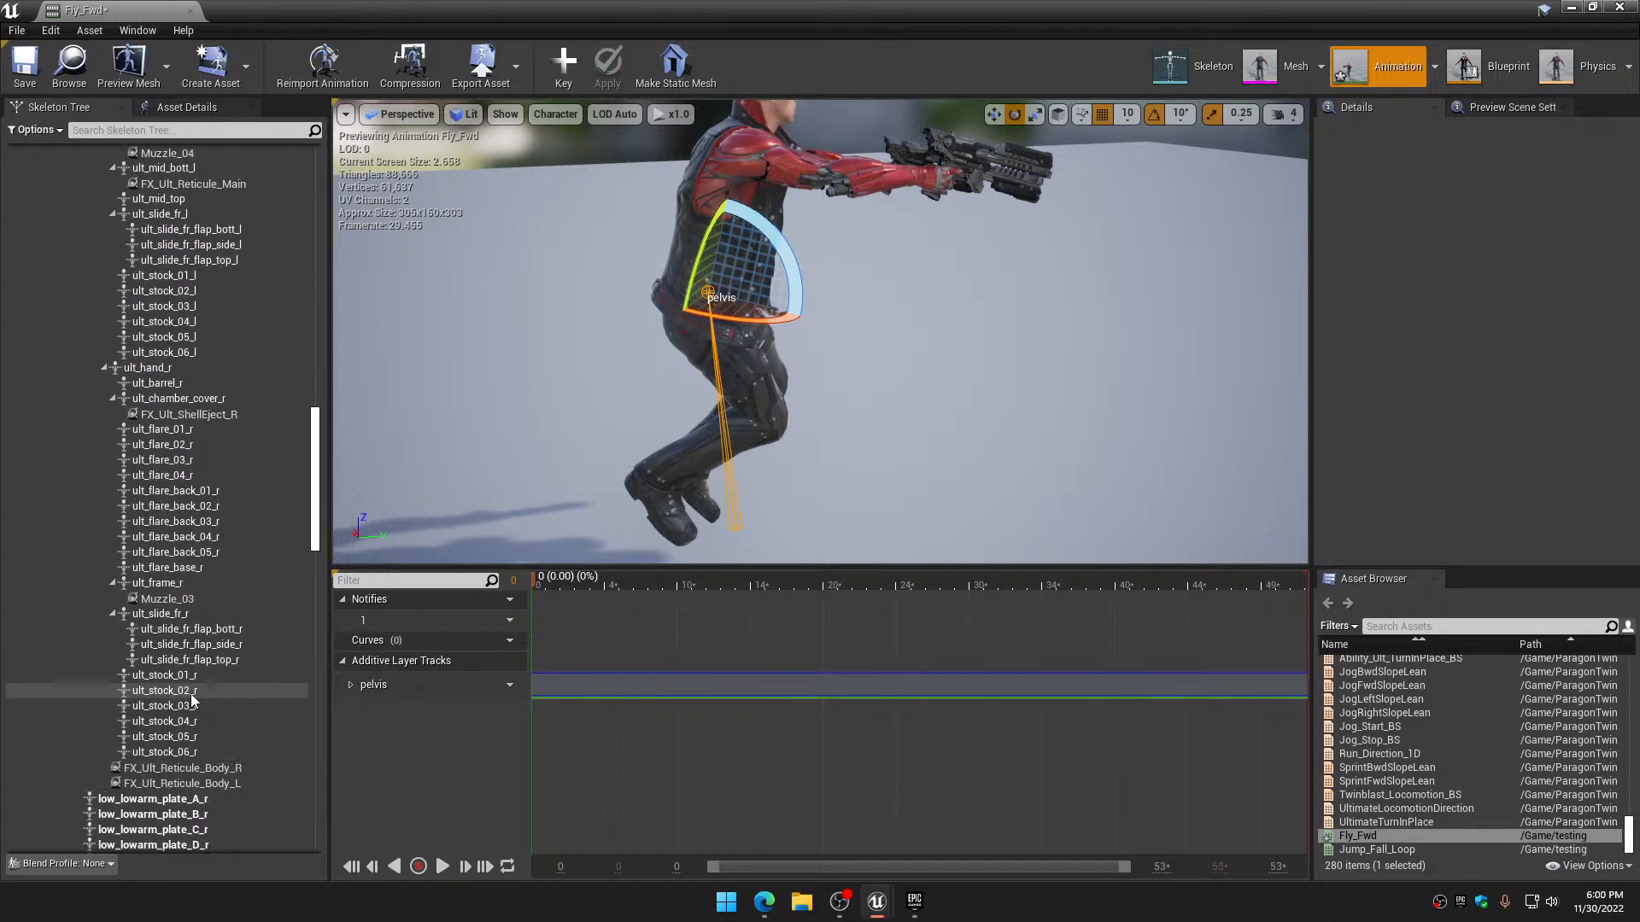
{"action": "scroll", "coordinate": [196, 699], "scroll_direction": "down", "scroll_amount": 15}
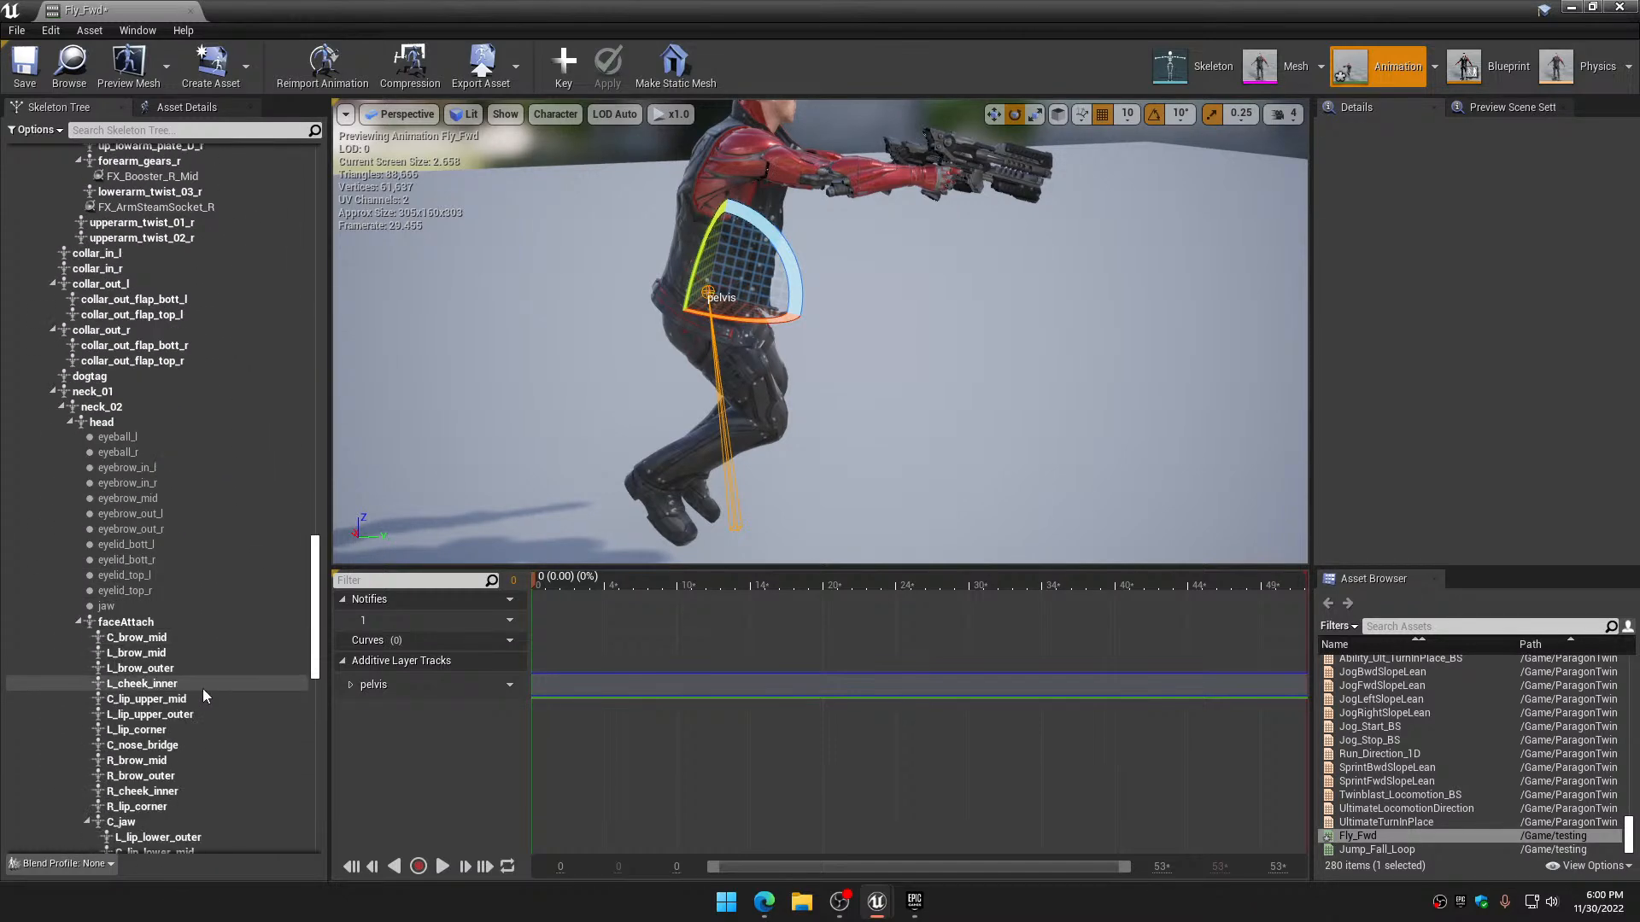
{"action": "scroll", "coordinate": [205, 689], "scroll_direction": "down", "scroll_amount": 15}
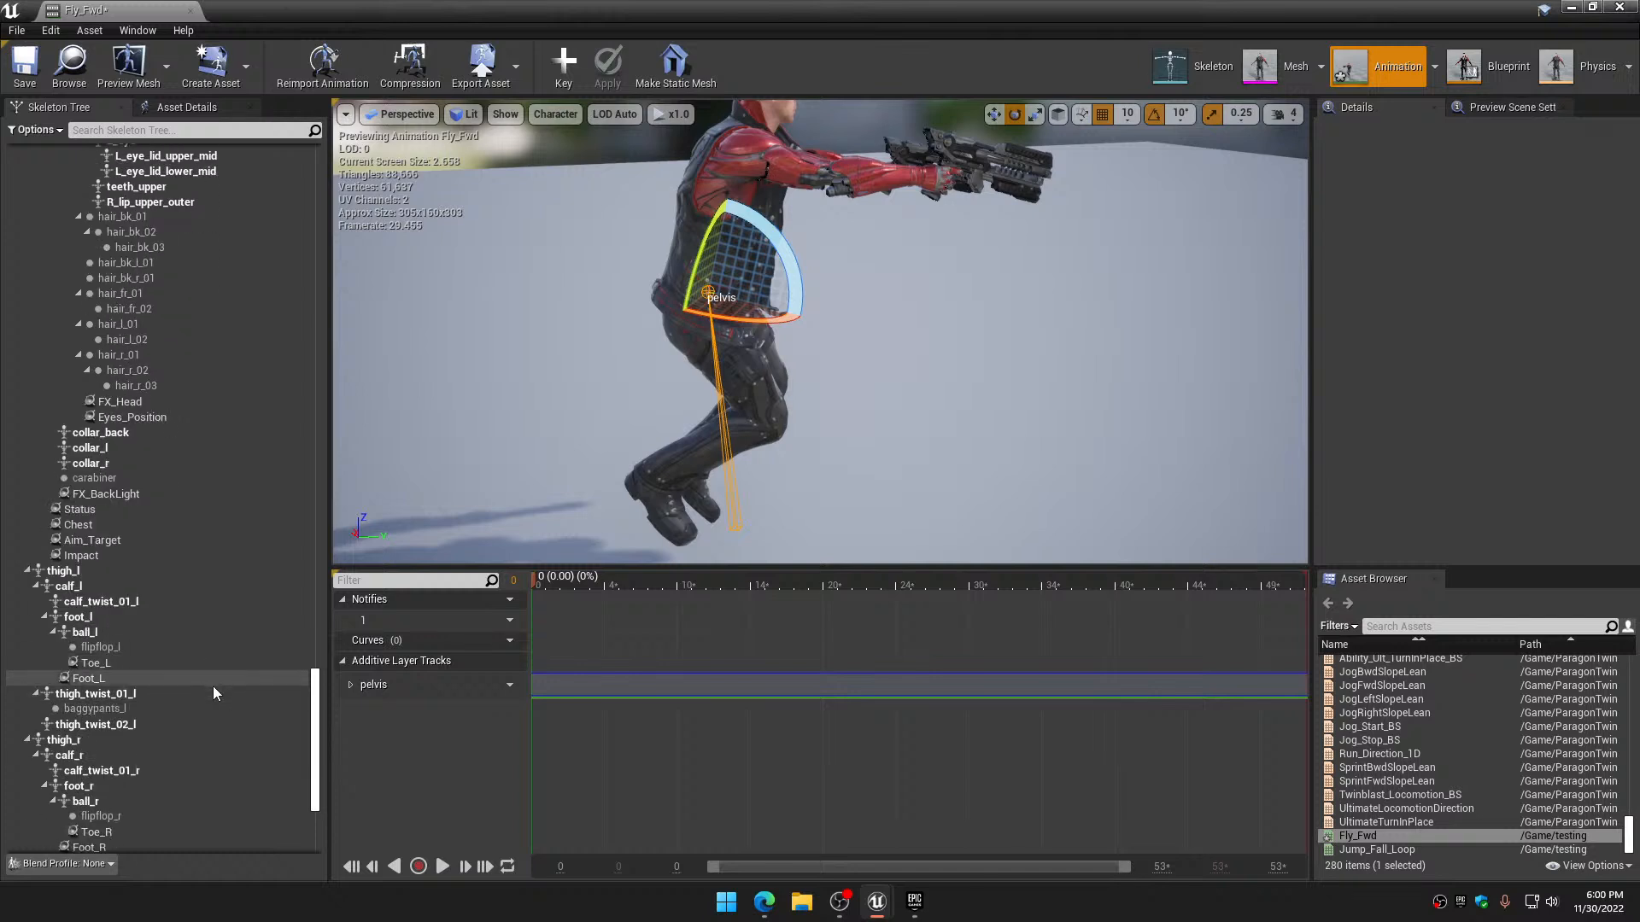
{"action": "scroll", "coordinate": [212, 685], "scroll_direction": "down", "scroll_amount": 2}
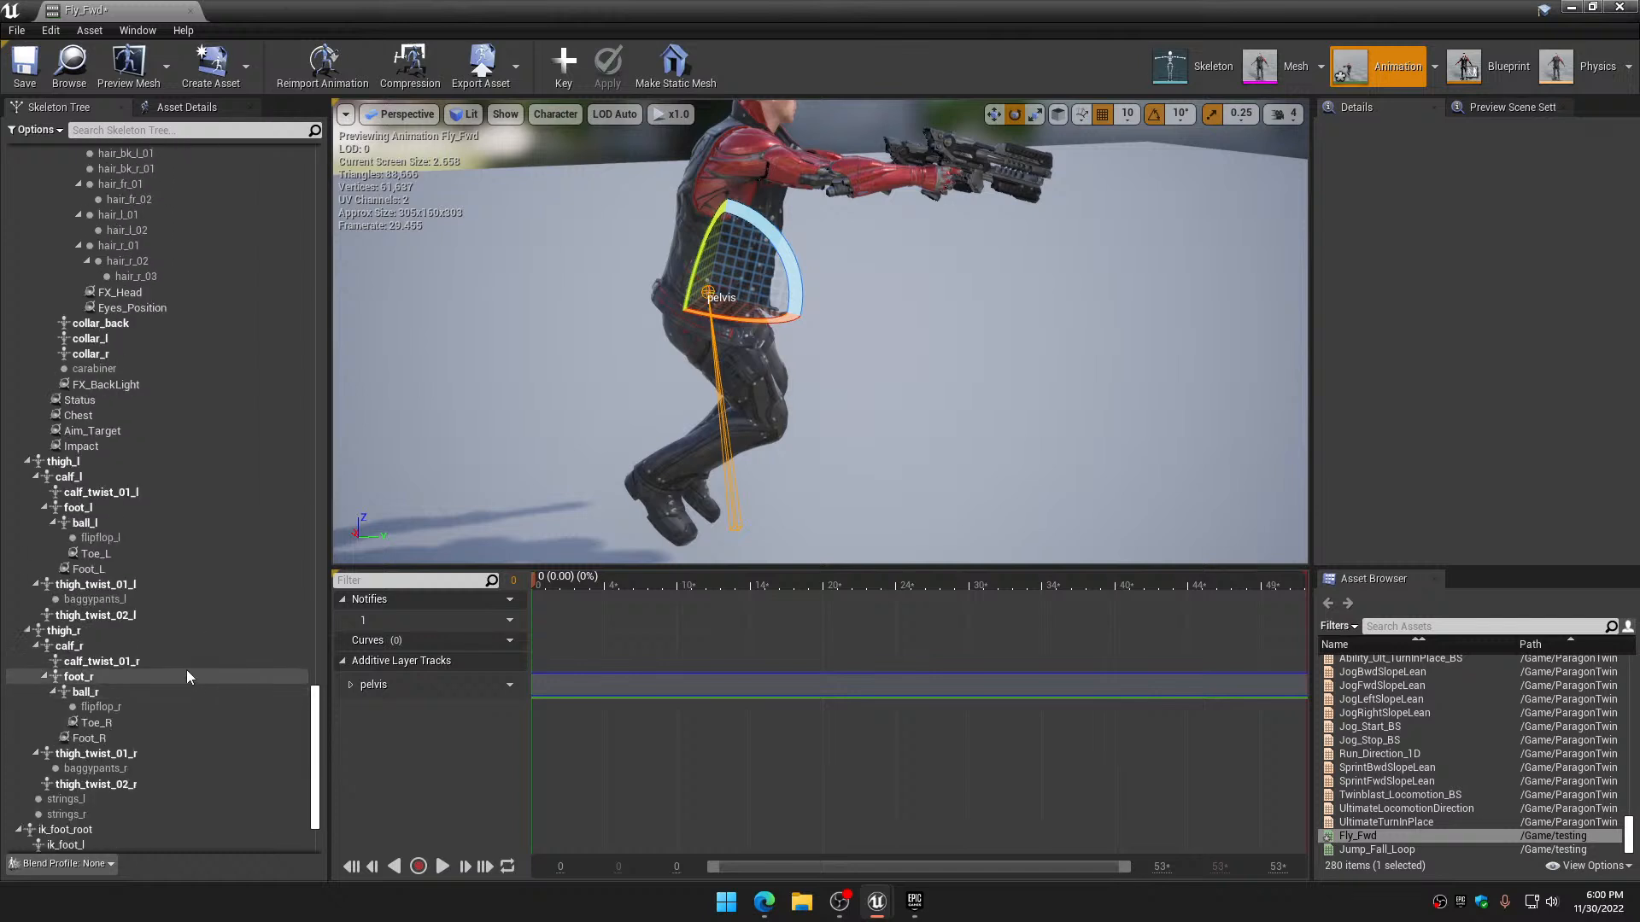
{"action": "left_click", "coordinate": [88, 468]}
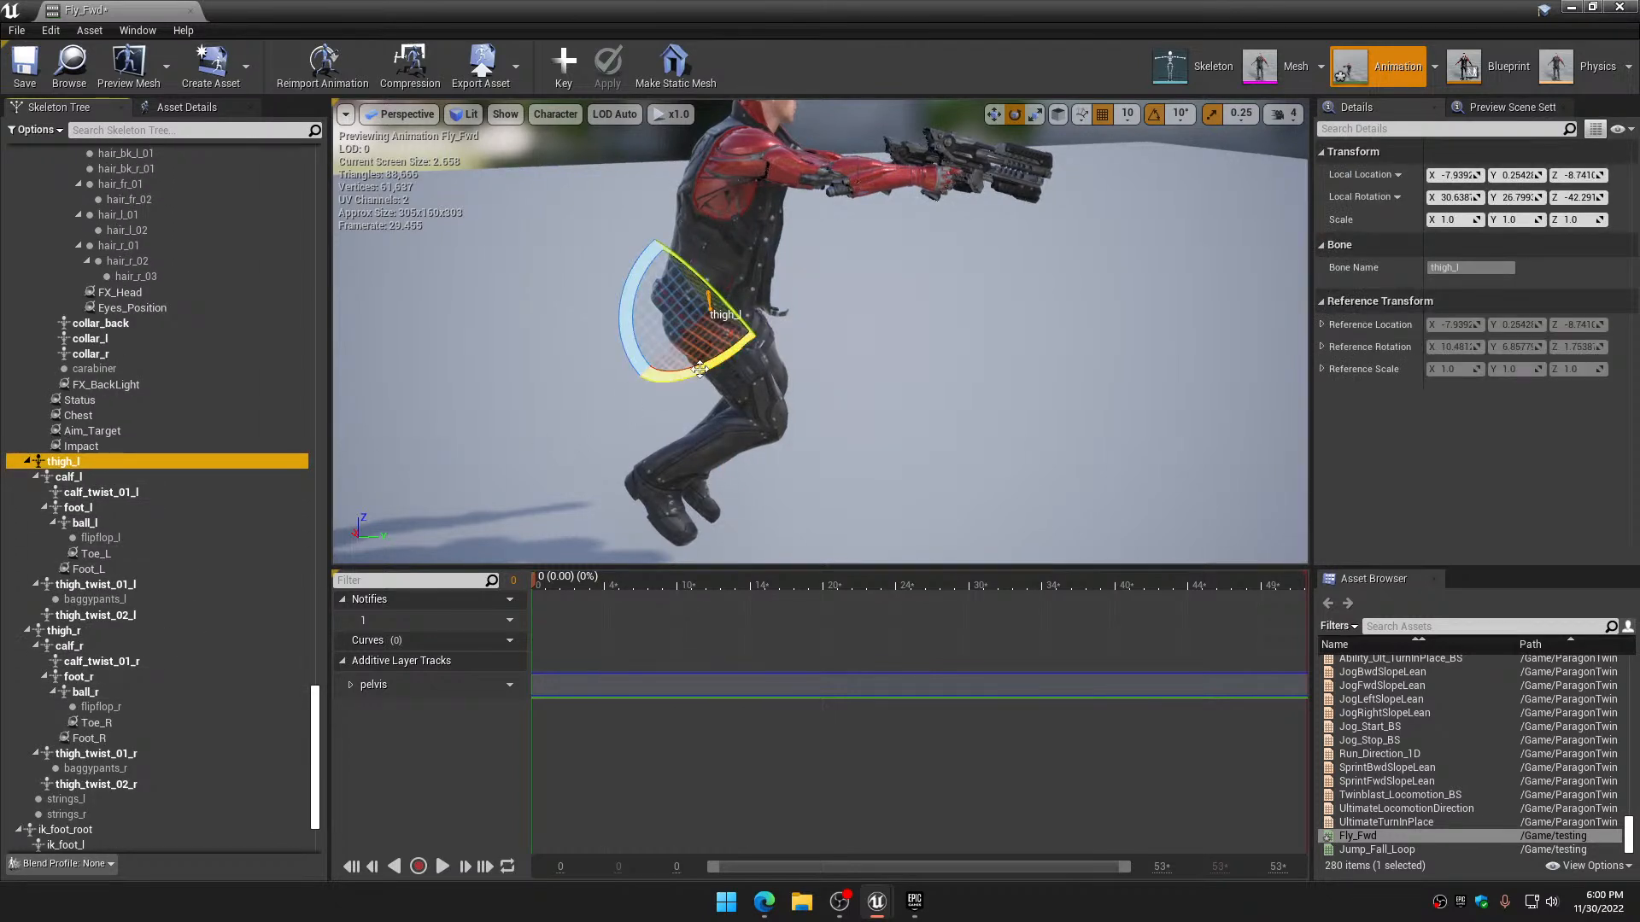
{"action": "key", "text": "f"}
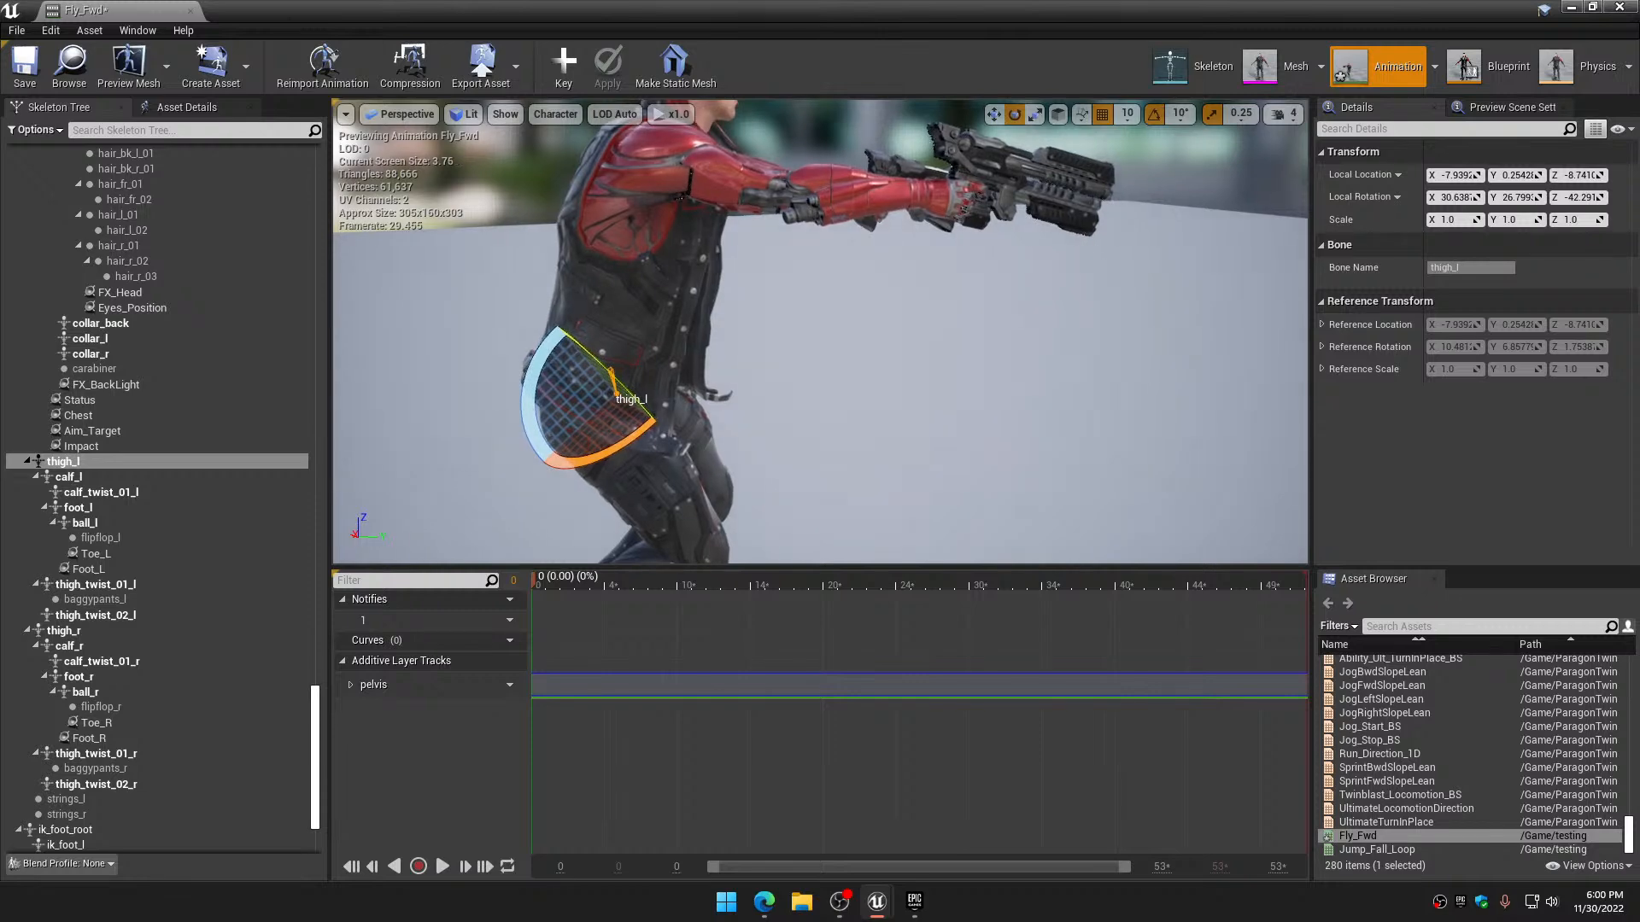
{"action": "scroll", "coordinate": [820, 332], "scroll_direction": "down", "scroll_amount": 2}
{"action": "middle_click_drag", "start_coordinate": [963, 373], "coordinate": [611, 366]}
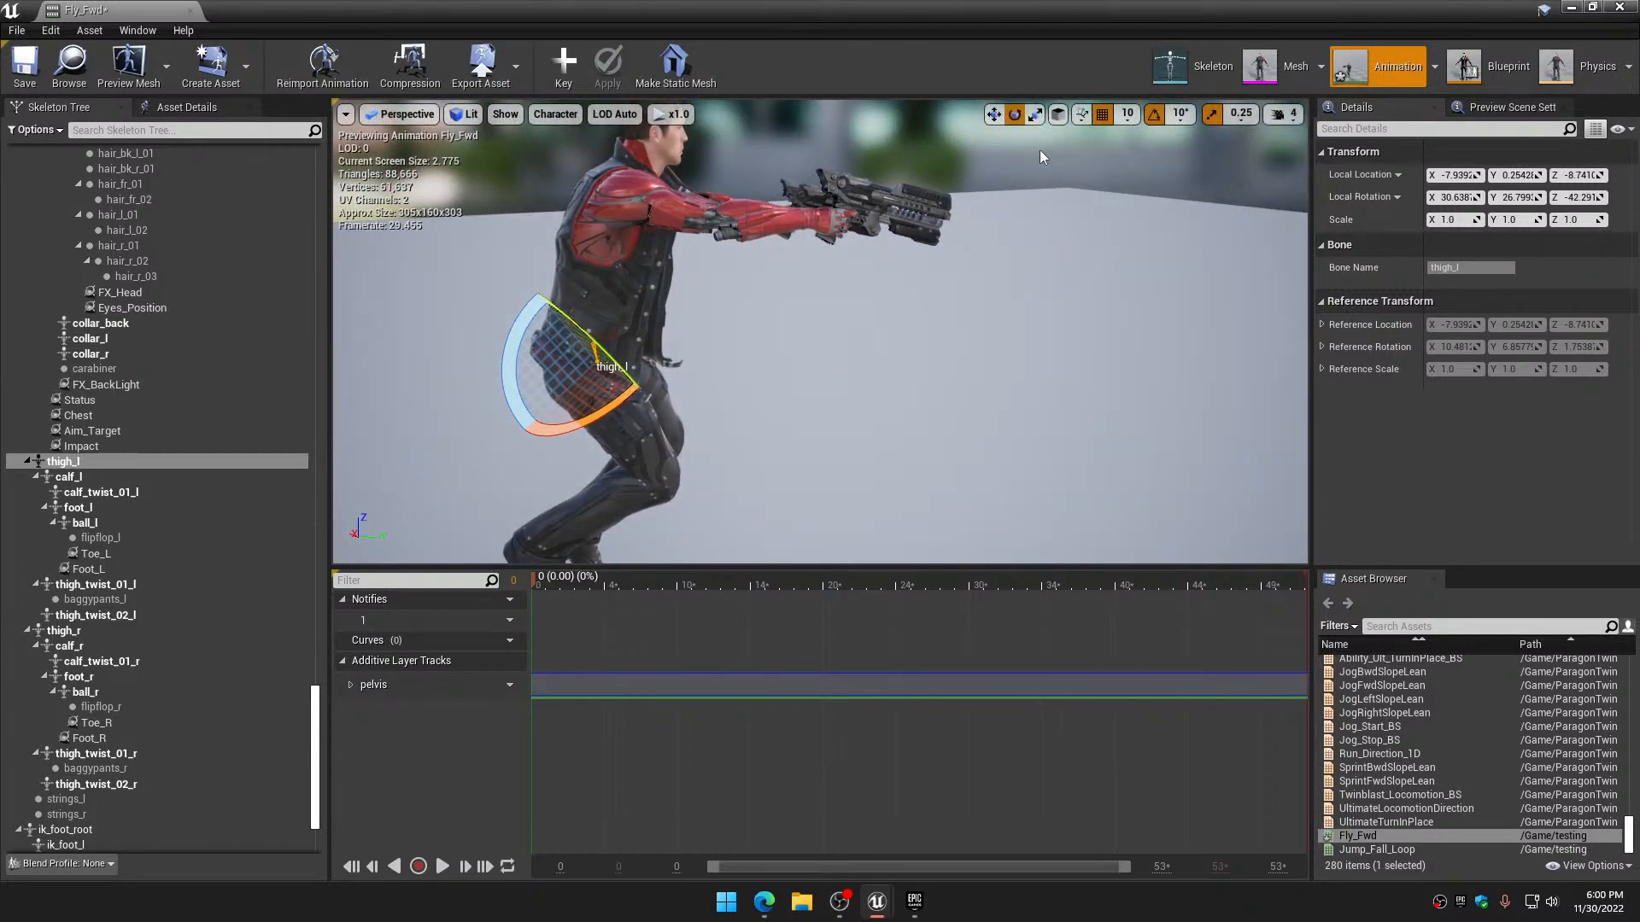
{"action": "left_click", "coordinate": [1059, 115]}
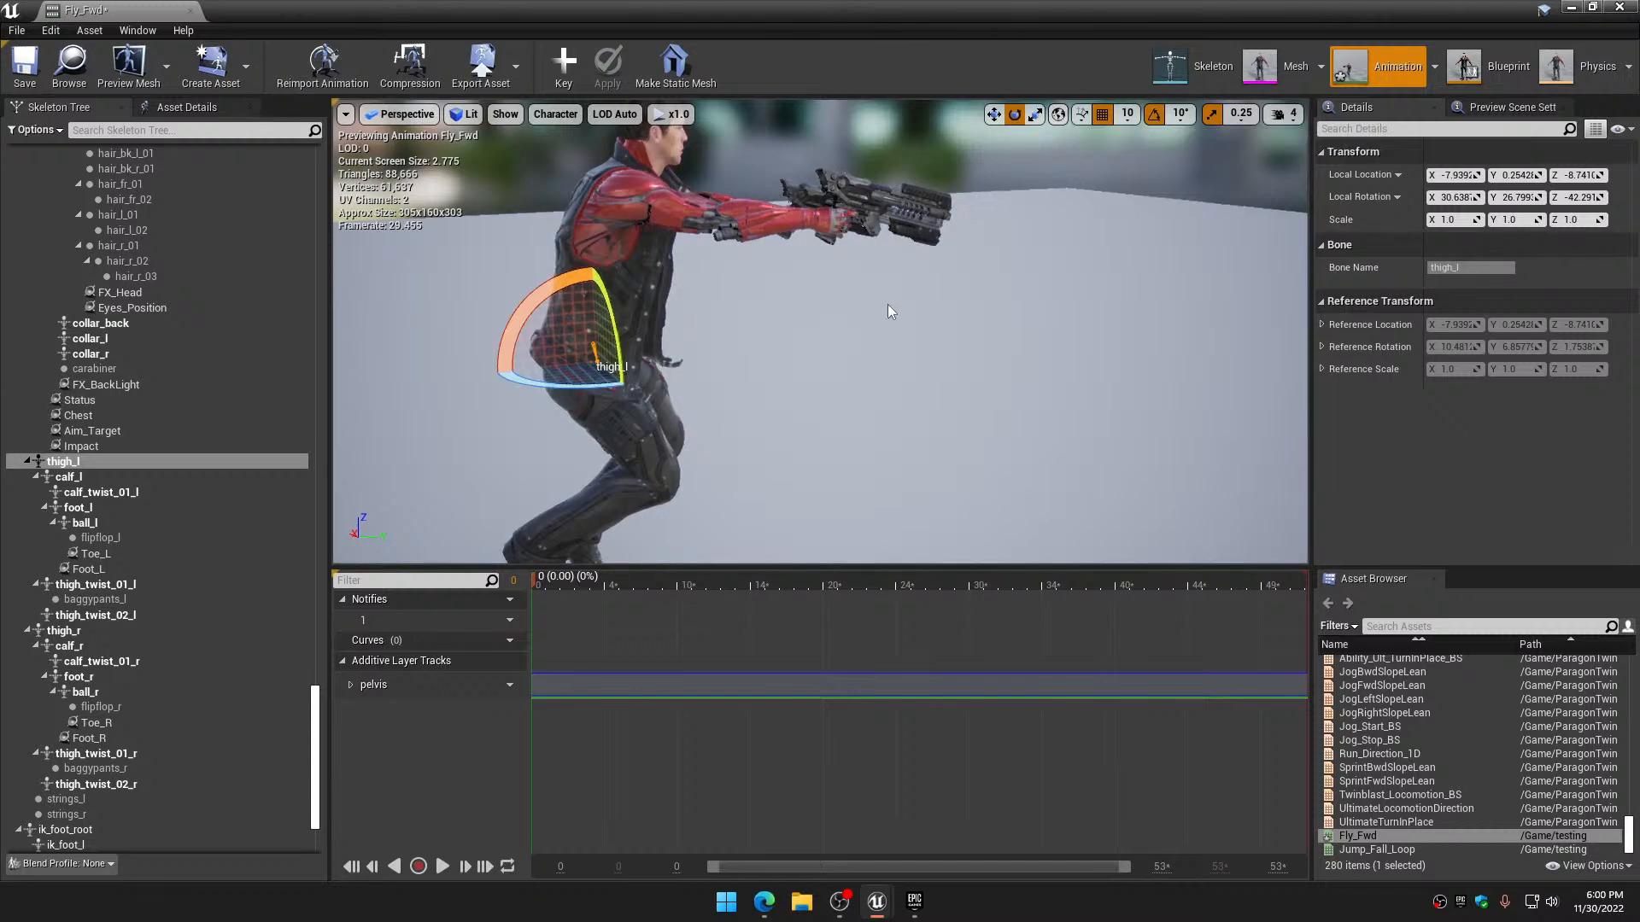
Rotate the thigh_l bone so the left leg swings backward, and key it at frame 0
{"action": "right_click_drag", "start_coordinate": [820, 341], "coordinate": [867, 345]}
{"action": "left_click_drag", "start_coordinate": [618, 278], "coordinate": [645, 299]}
{"action": "left_click", "coordinate": [566, 75]}
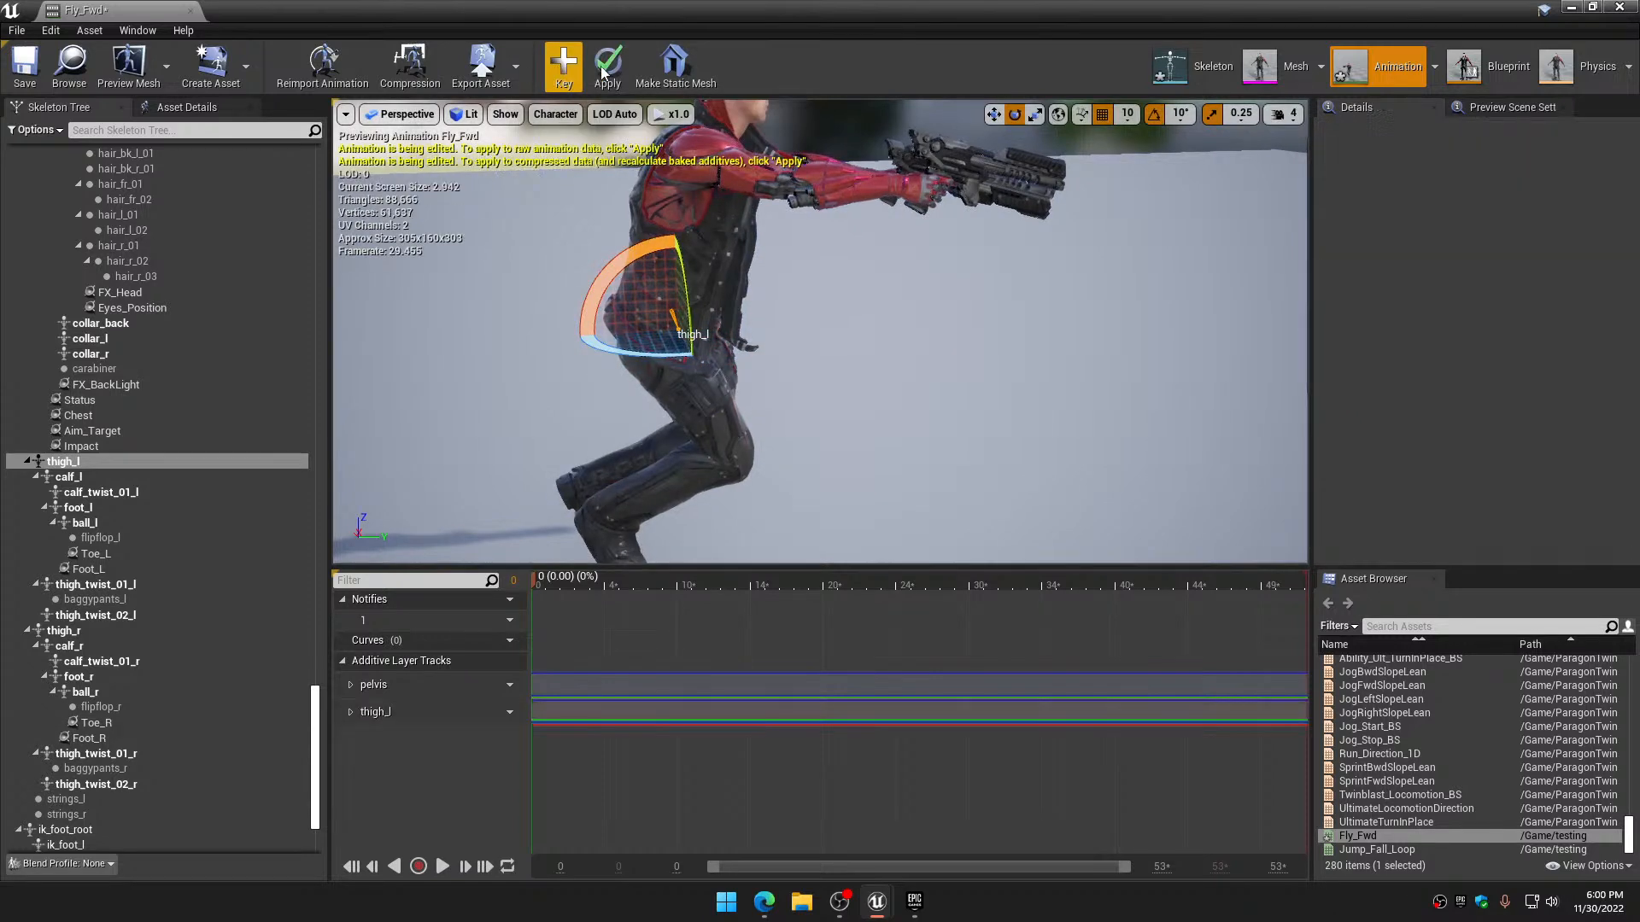
Rotate the thigh_r bone 20 degrees so the right leg swings backward, and apply it as a key at frame 0
{"action": "left_click", "coordinate": [125, 635]}
{"action": "left_click_drag", "start_coordinate": [603, 272], "coordinate": [630, 265]}
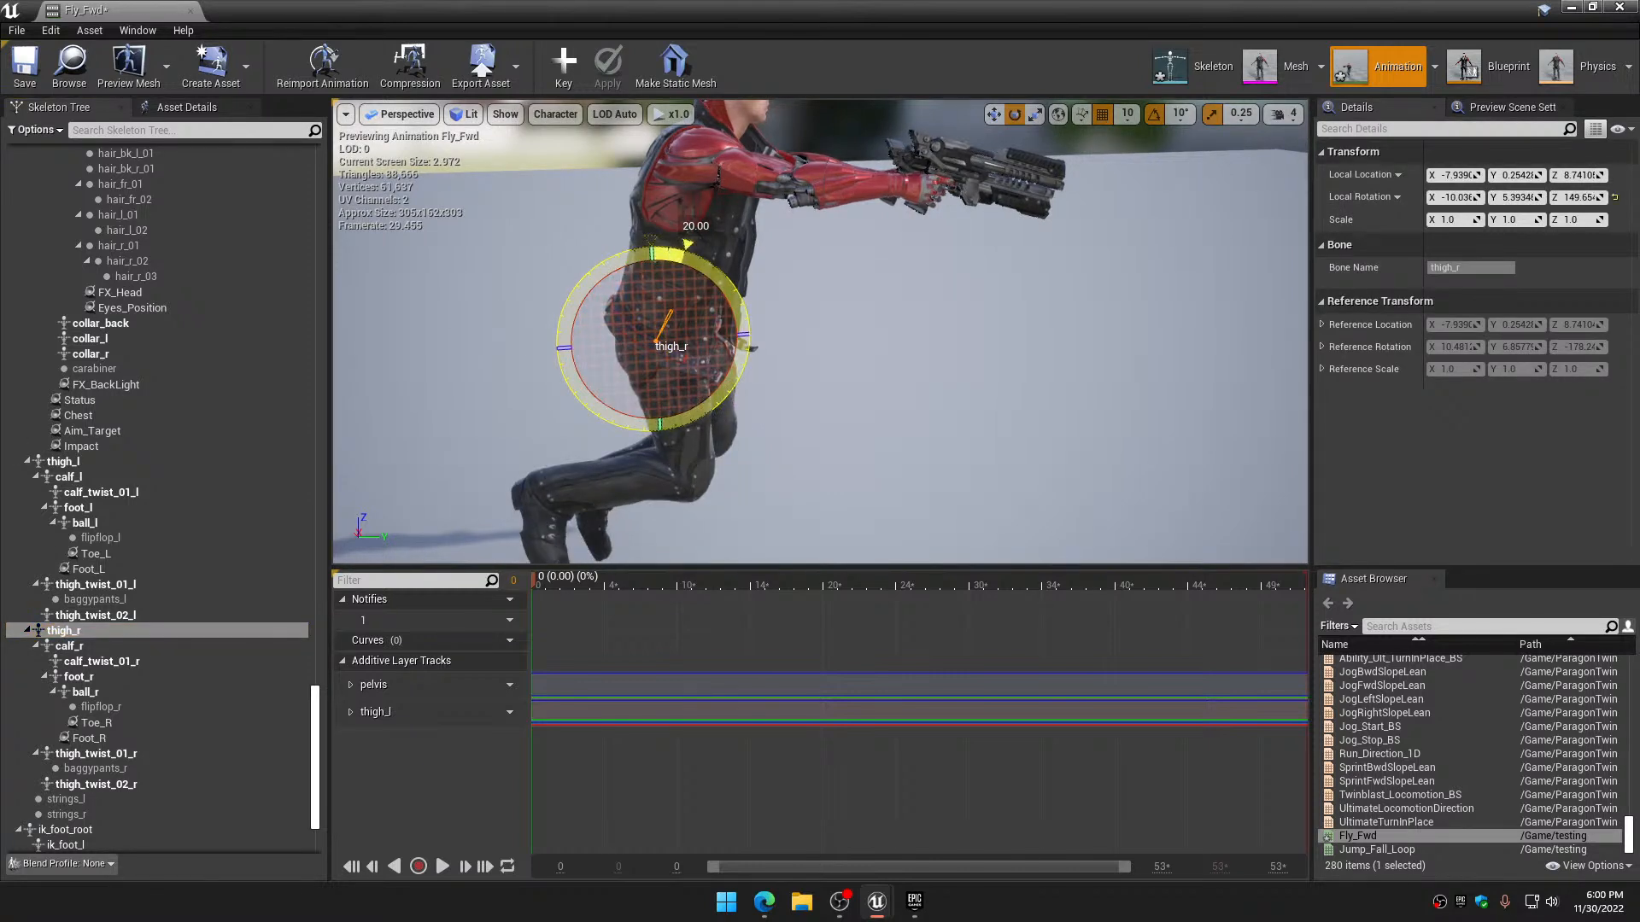
{"action": "left_click", "coordinate": [565, 63]}
{"action": "left_click", "coordinate": [608, 65]}
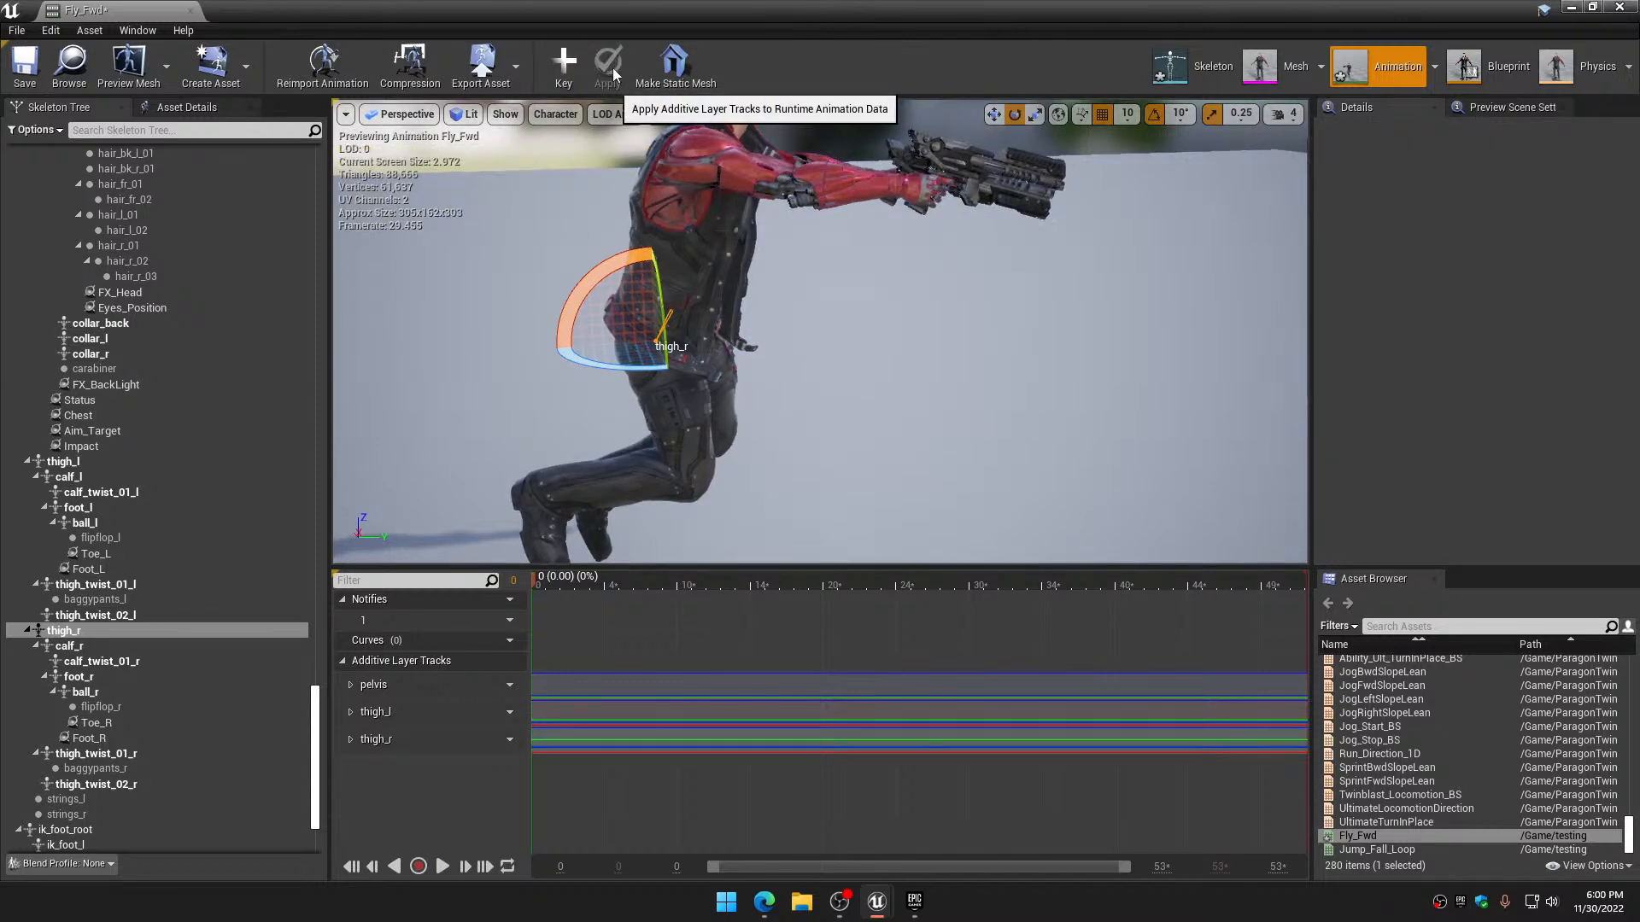
Rotate the upperarm_l bone by -10 degrees to raise the left arm, and apply it as a key at frame 0
{"action": "right_click_drag", "start_coordinate": [796, 369], "coordinate": [795, 361]}
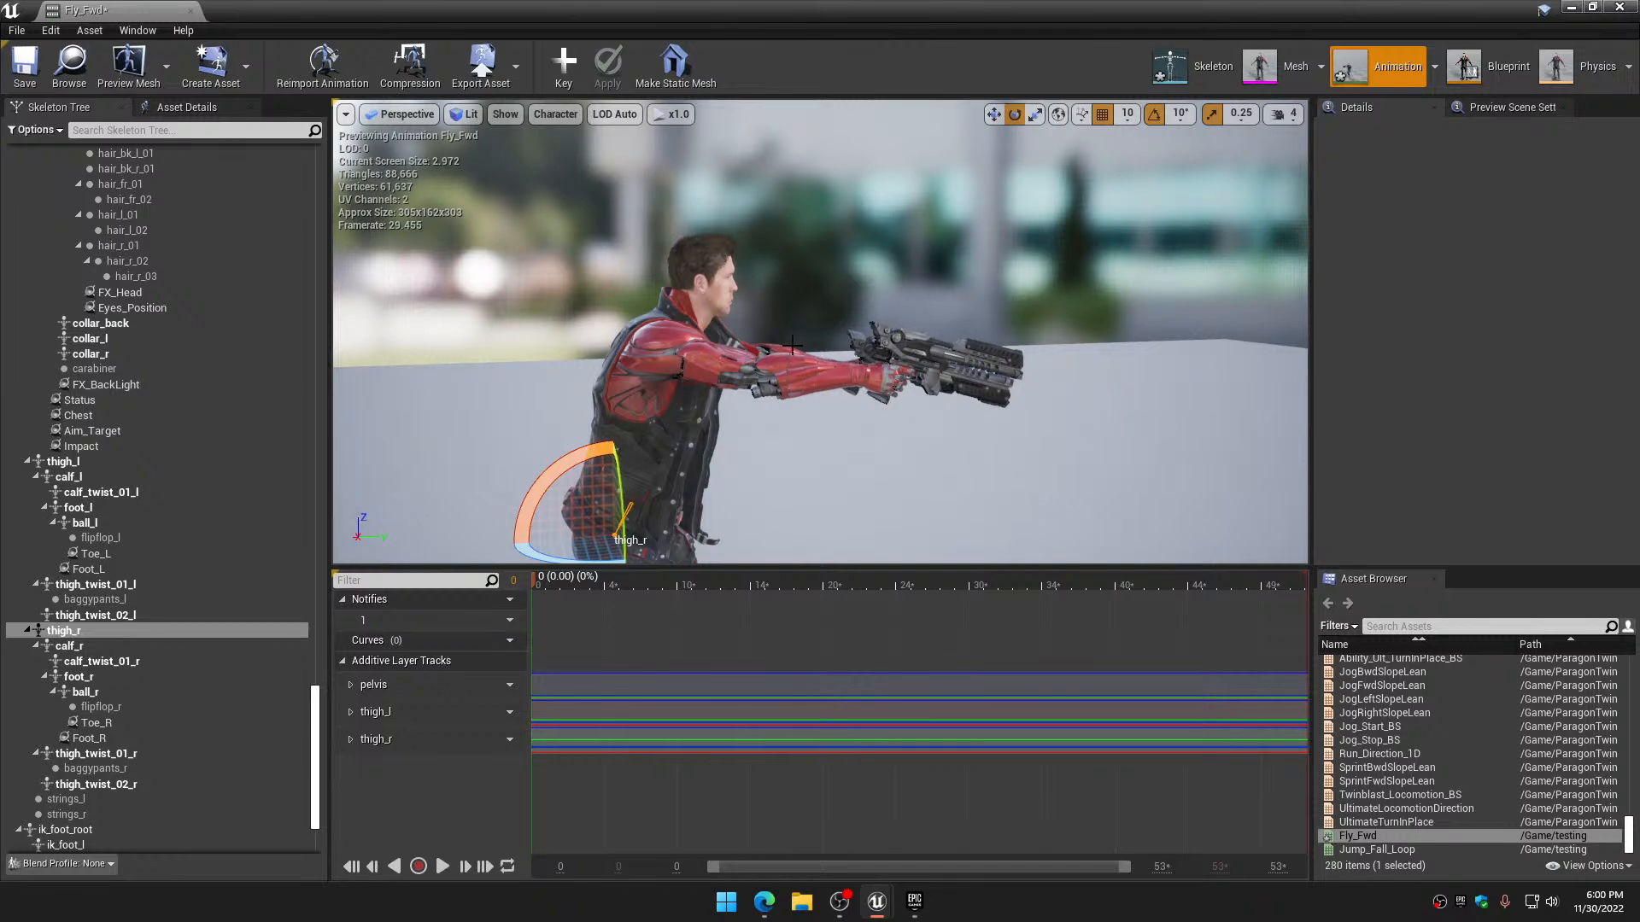
{"action": "scroll", "coordinate": [146, 373], "scroll_direction": "up", "scroll_amount": 15}
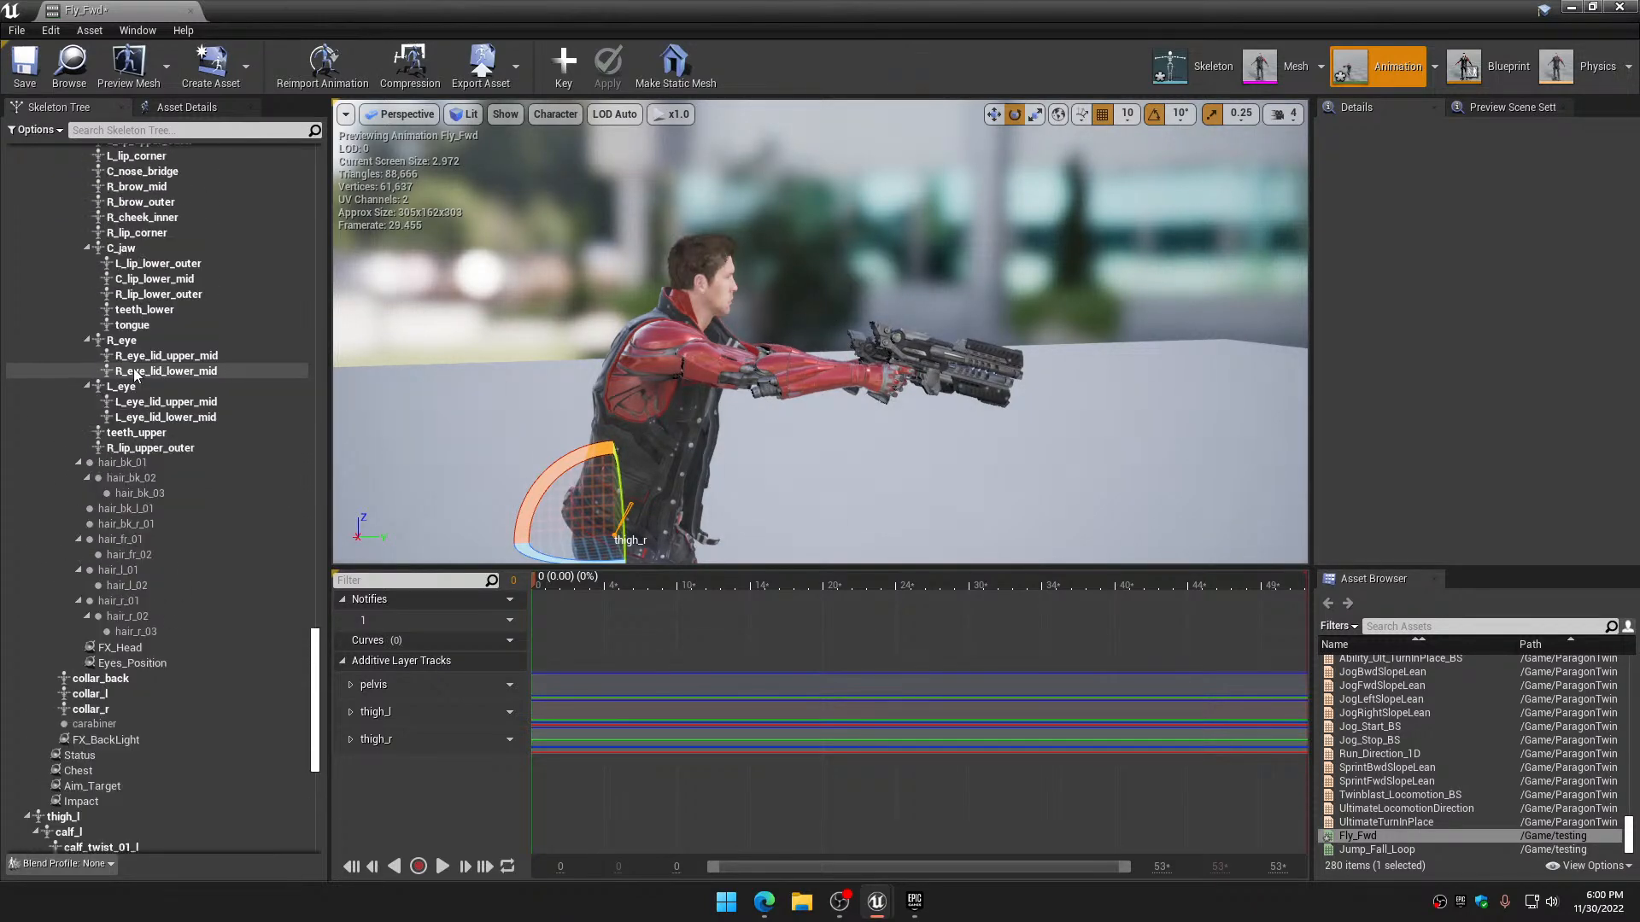
{"action": "scroll", "coordinate": [137, 371], "scroll_direction": "up", "scroll_amount": 10}
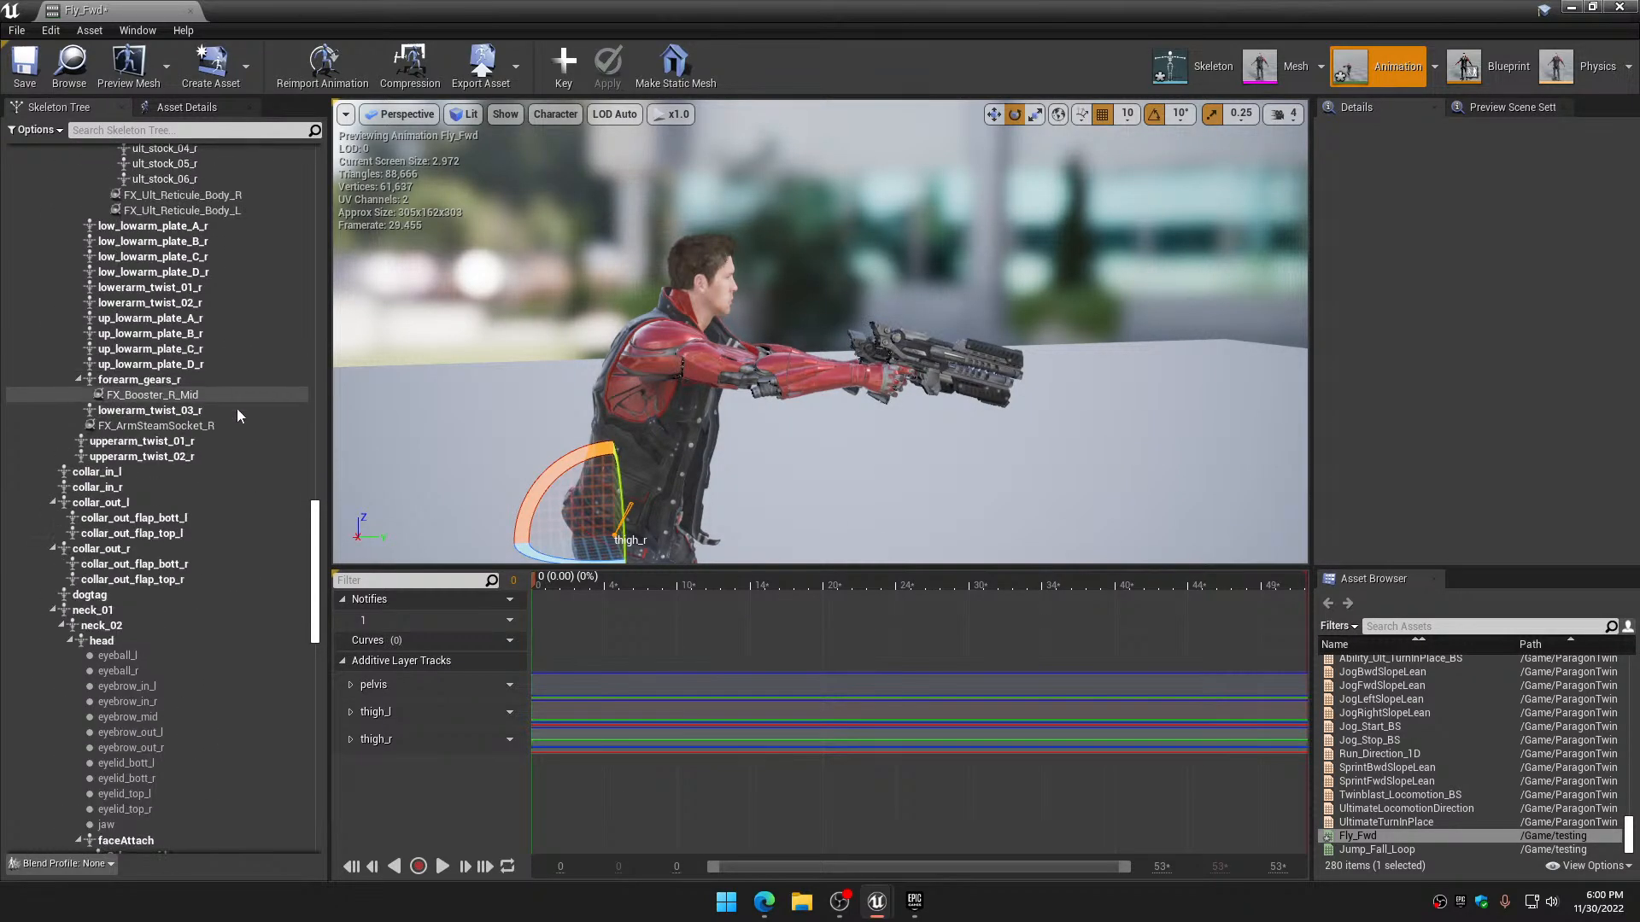
{"action": "left_click_drag", "start_coordinate": [317, 554], "coordinate": [327, 177]}
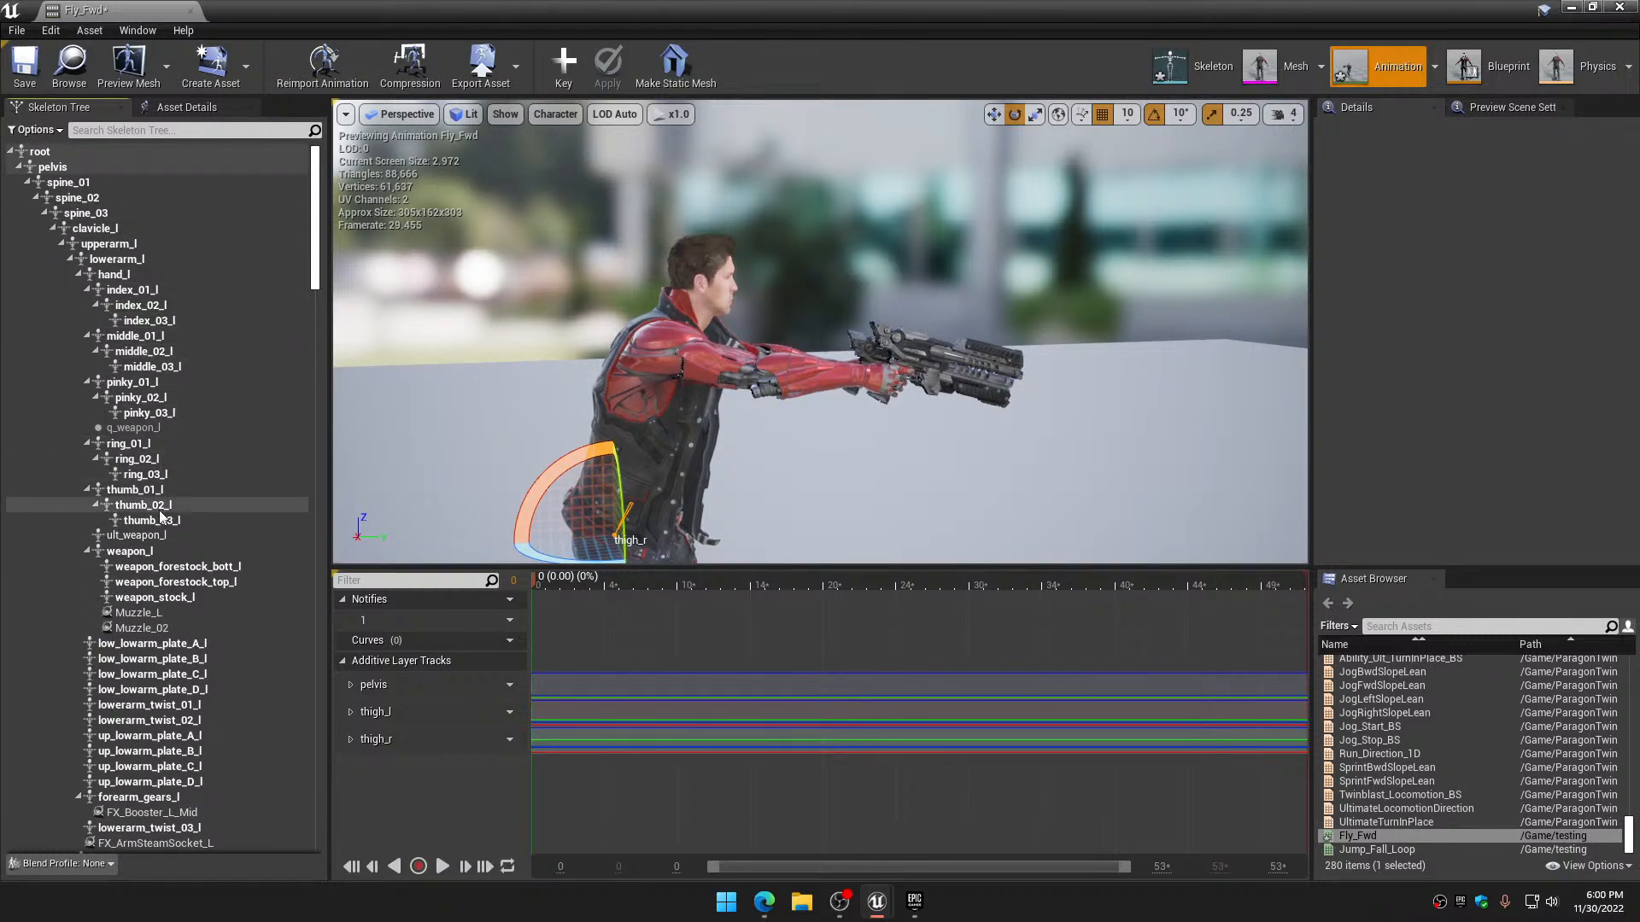
{"action": "scroll", "coordinate": [167, 535], "scroll_direction": "down", "scroll_amount": 4}
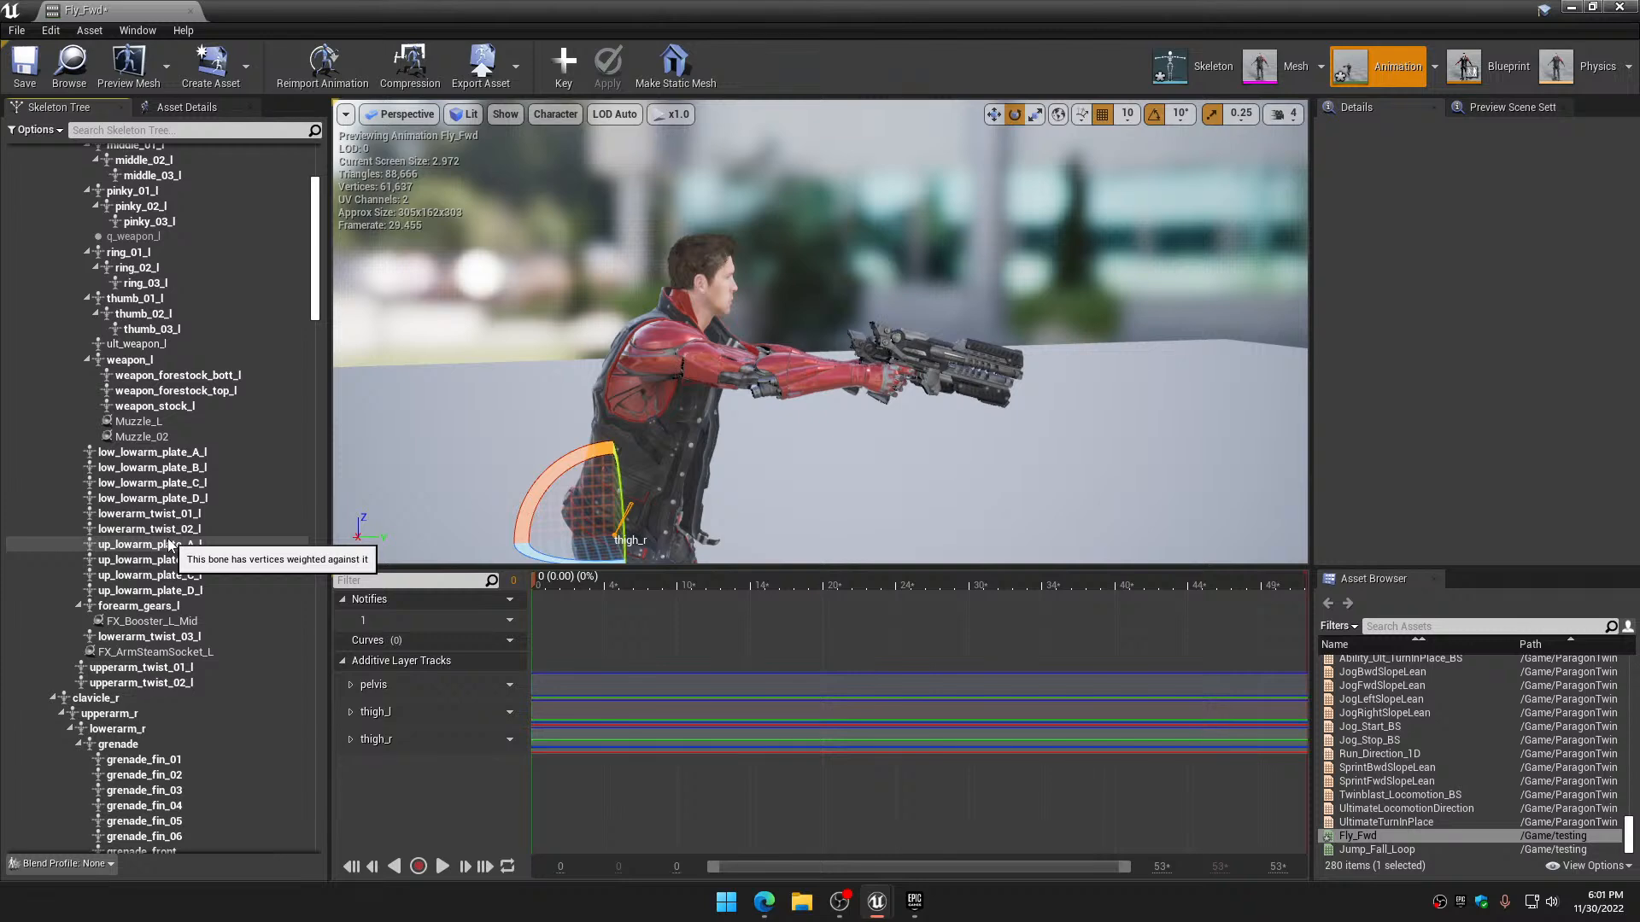
{"action": "scroll", "coordinate": [170, 545], "scroll_direction": "up", "scroll_amount": 3}
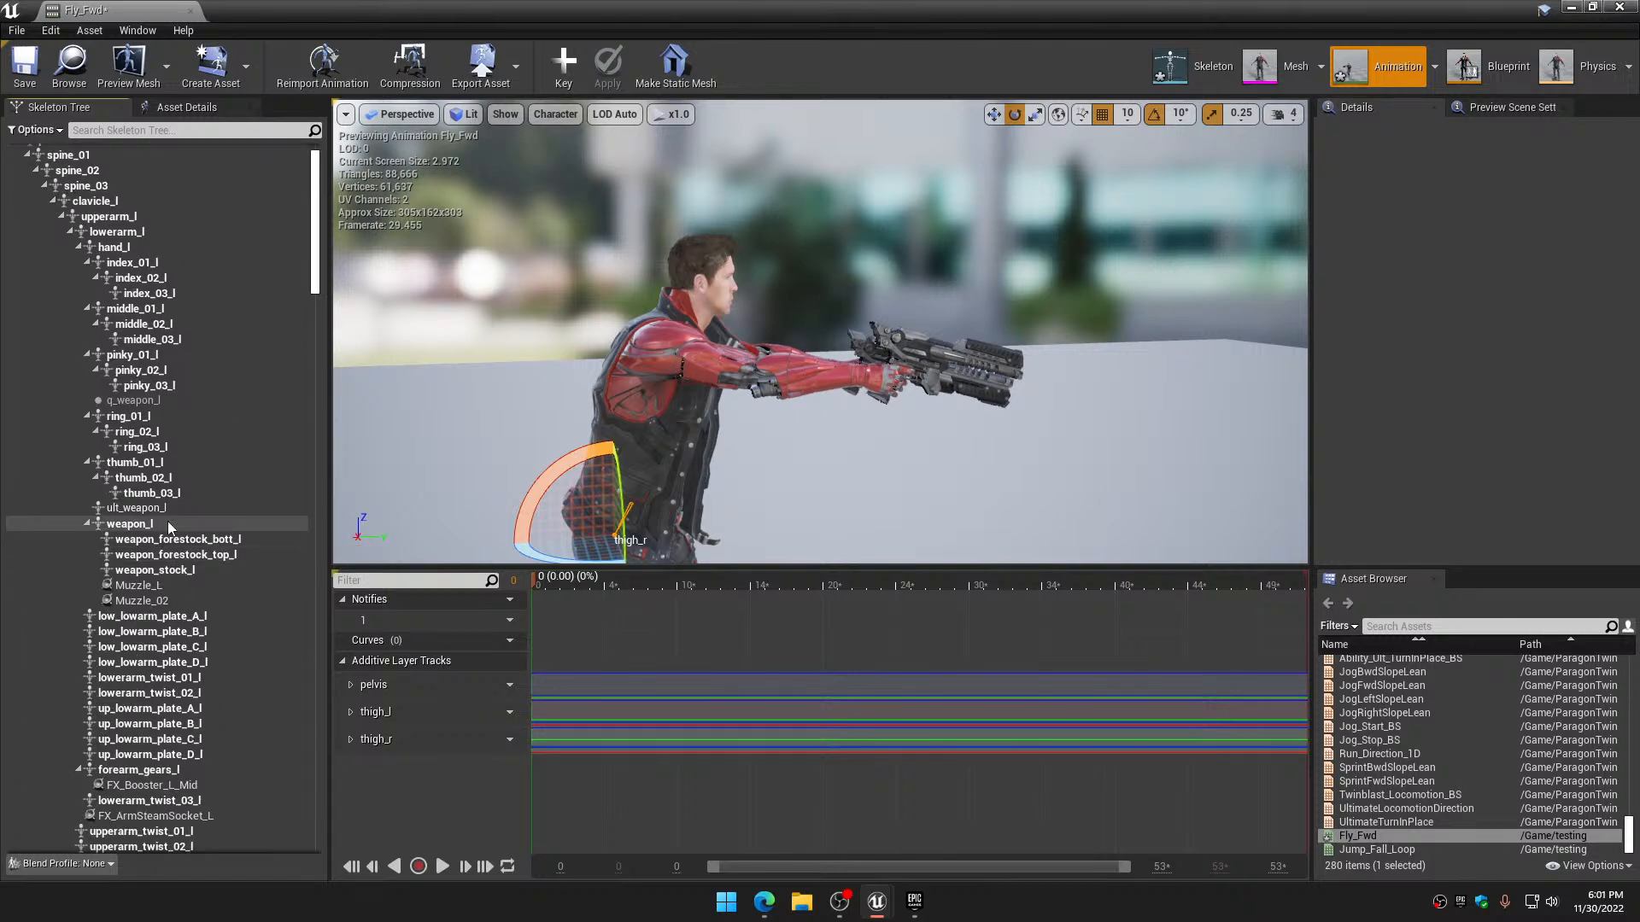
{"action": "left_click", "coordinate": [117, 219]}
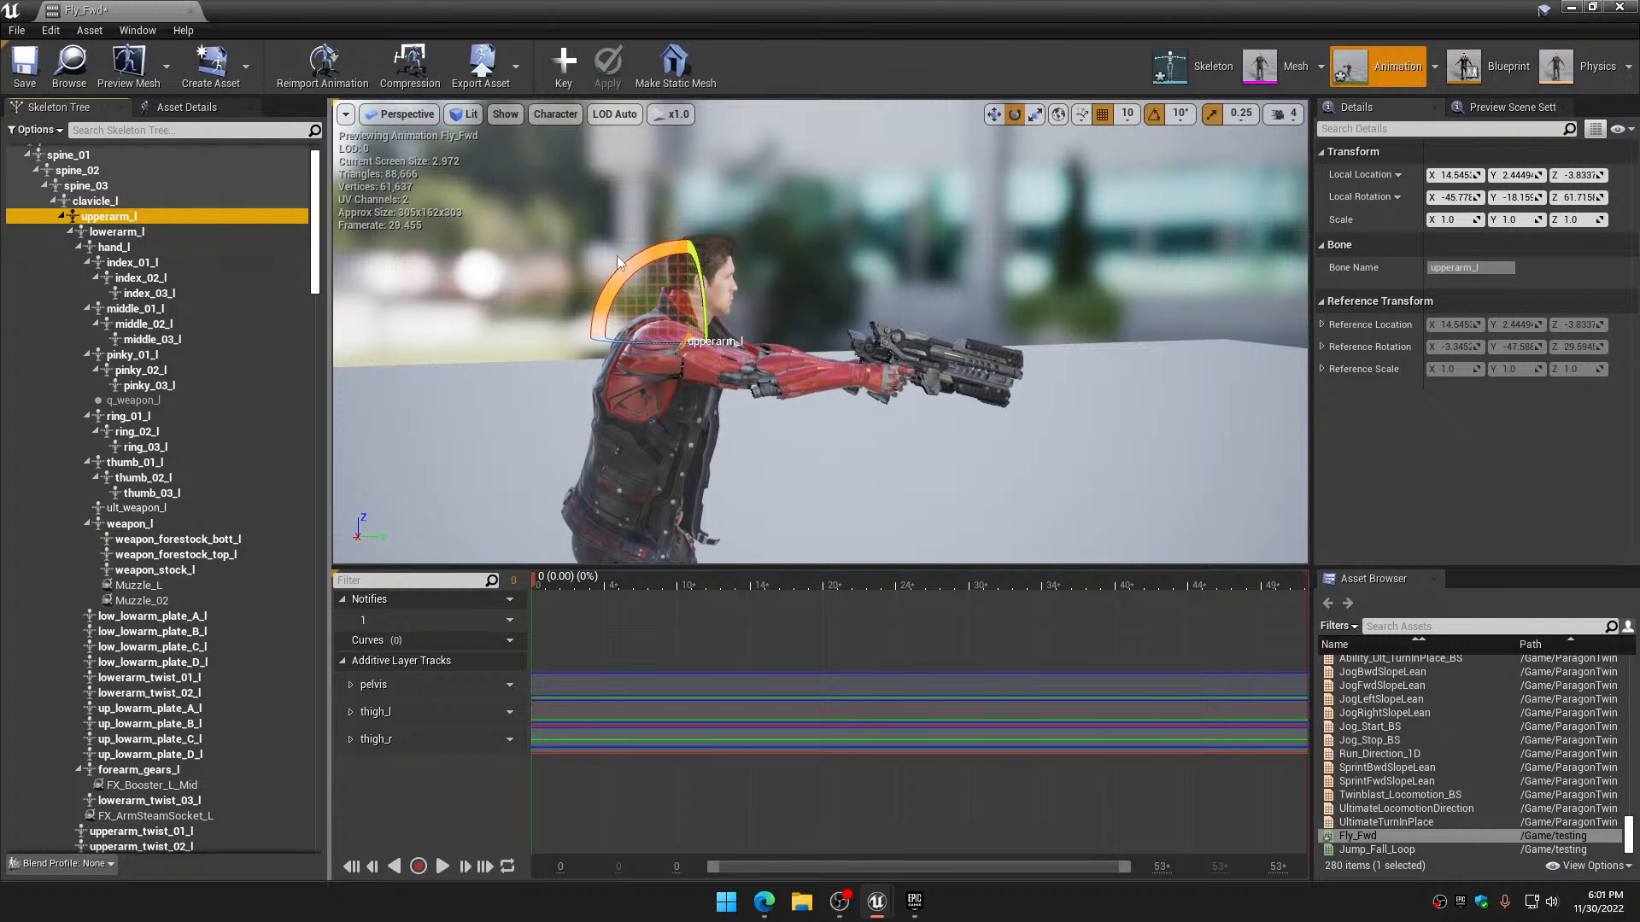
{"action": "left_click_drag", "start_coordinate": [629, 255], "coordinate": [657, 258]}
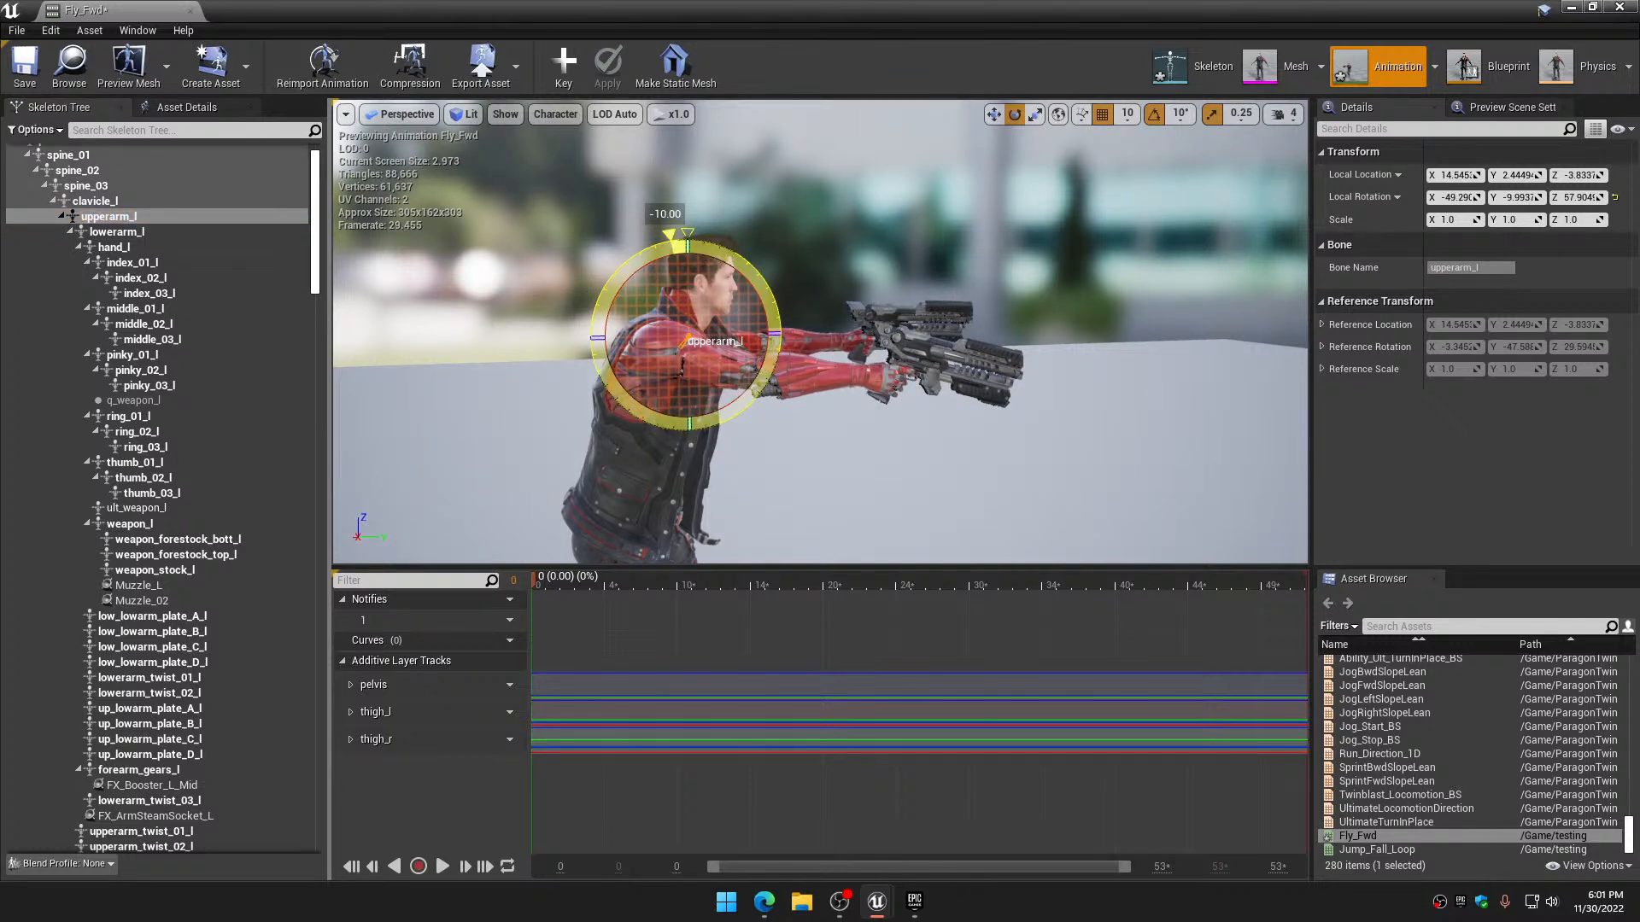
{"action": "left_click", "coordinate": [564, 64]}
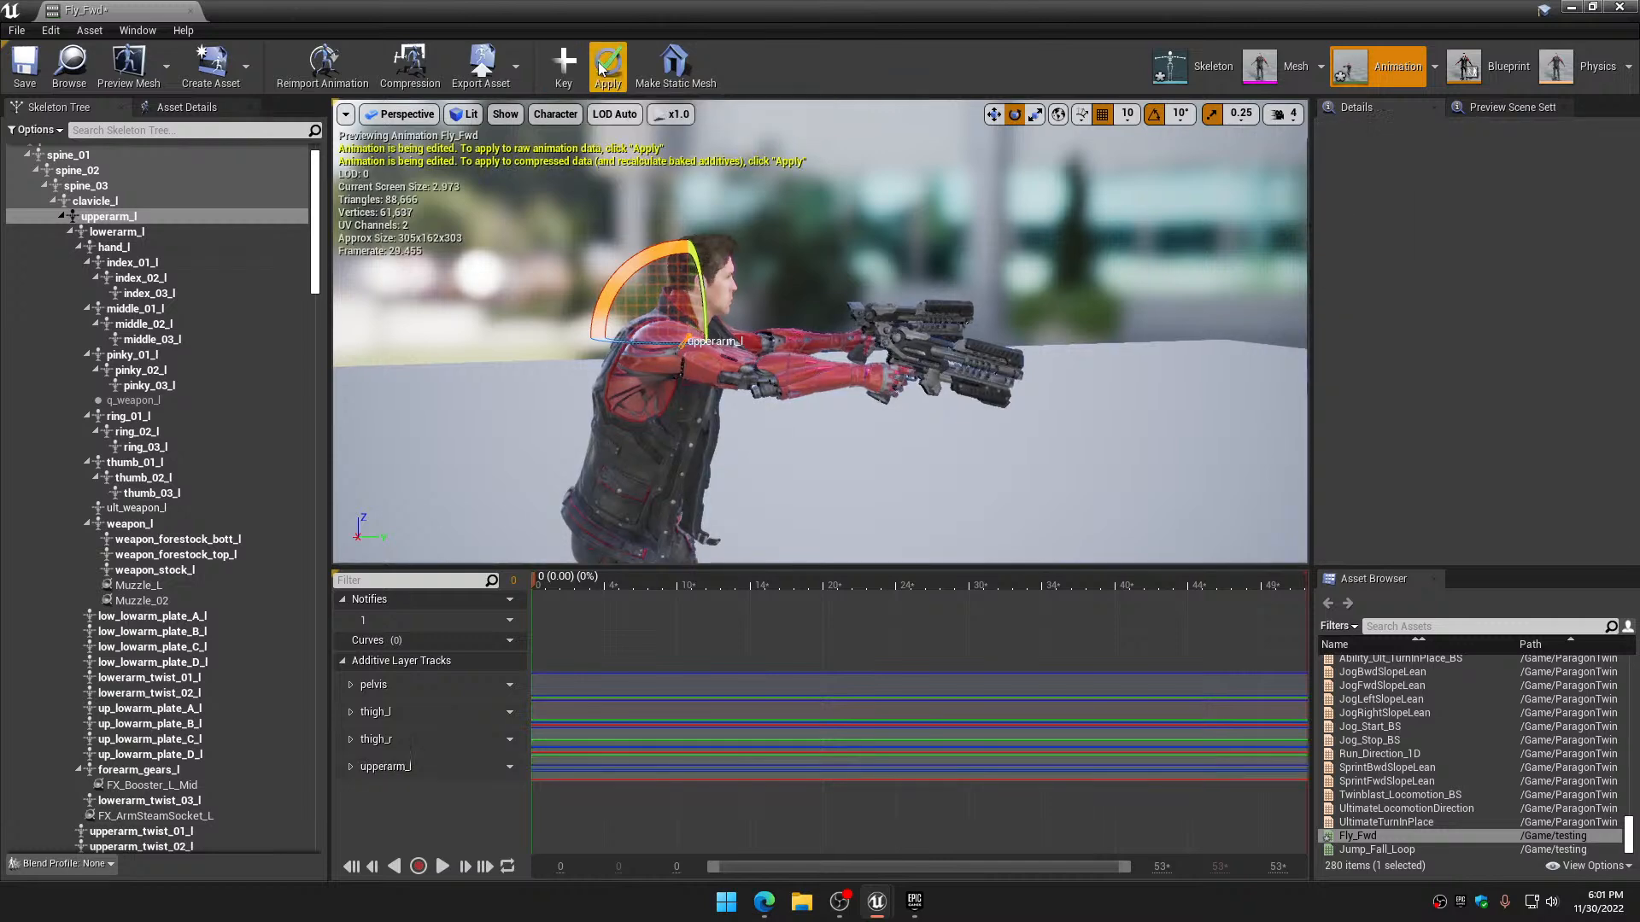
{"action": "left_click", "coordinate": [606, 67]}
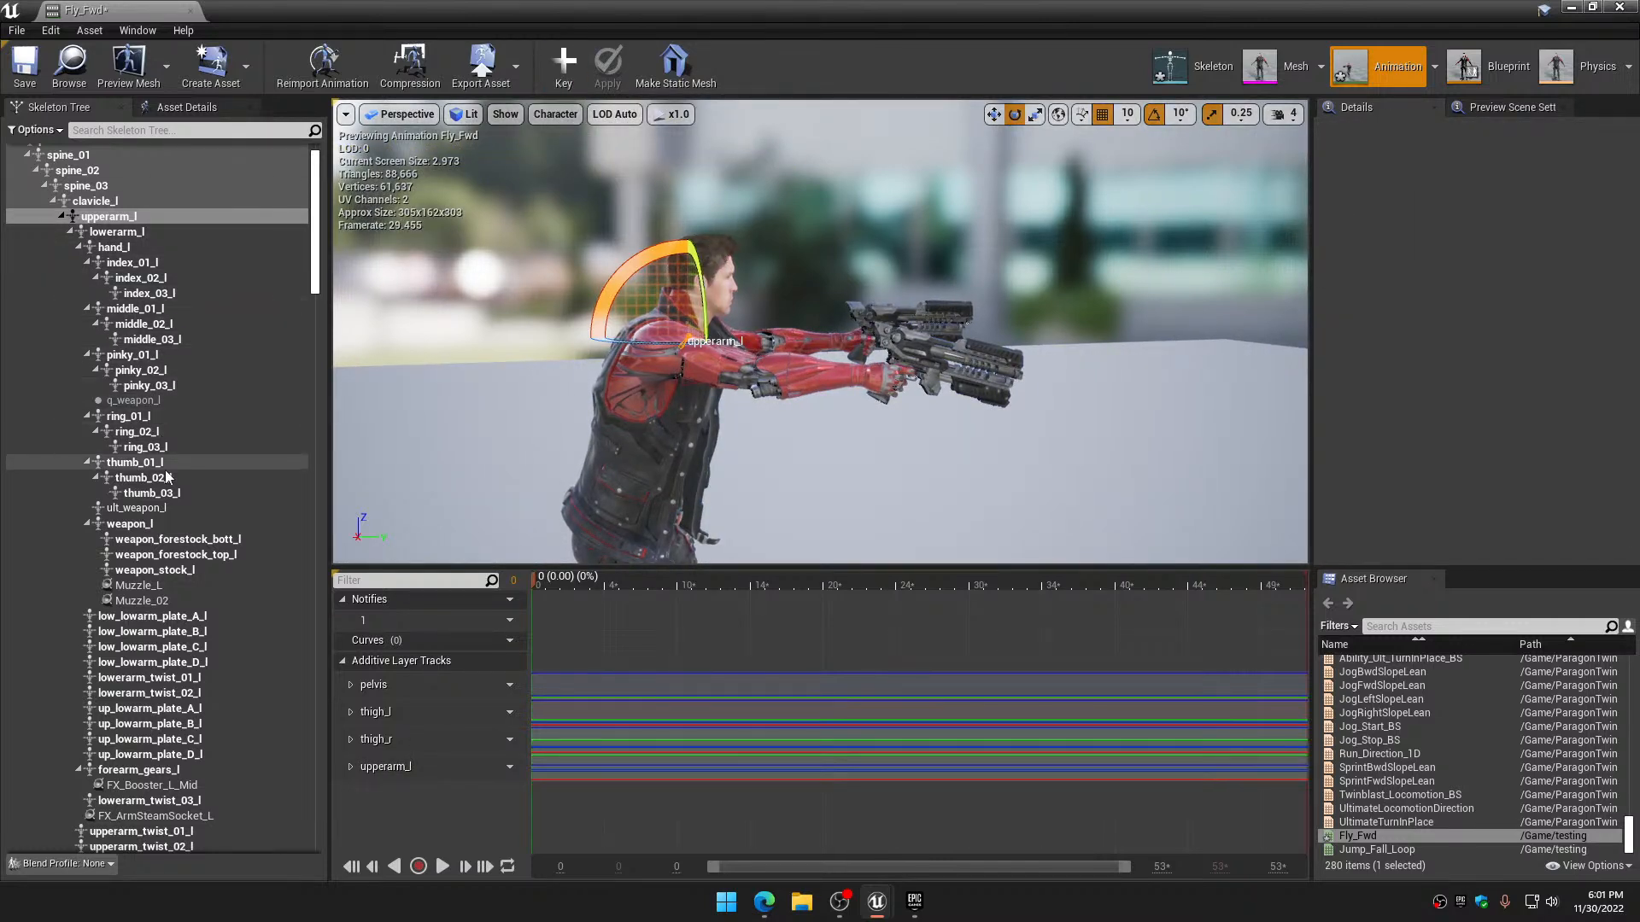
Rotate the upperarm_r bone to raise the right arm level with the left, and apply it as a key at frame 0
{"action": "scroll", "coordinate": [150, 580], "scroll_direction": "down", "scroll_amount": 6}
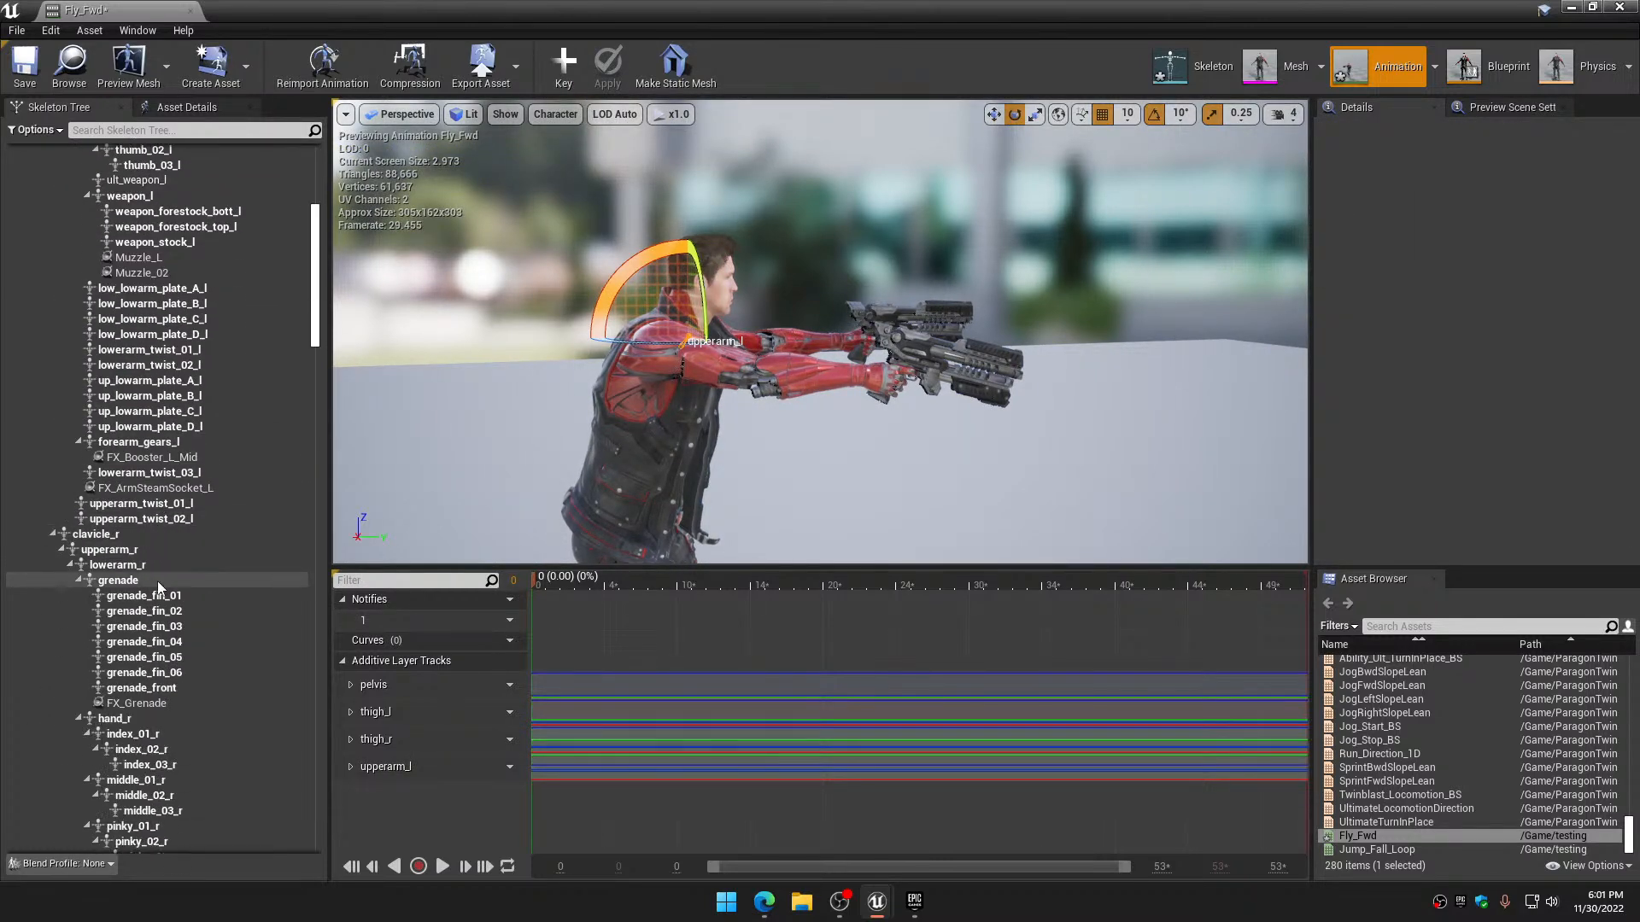
{"action": "left_click", "coordinate": [238, 549]}
{"action": "left_click_drag", "start_coordinate": [589, 285], "coordinate": [589, 309]}
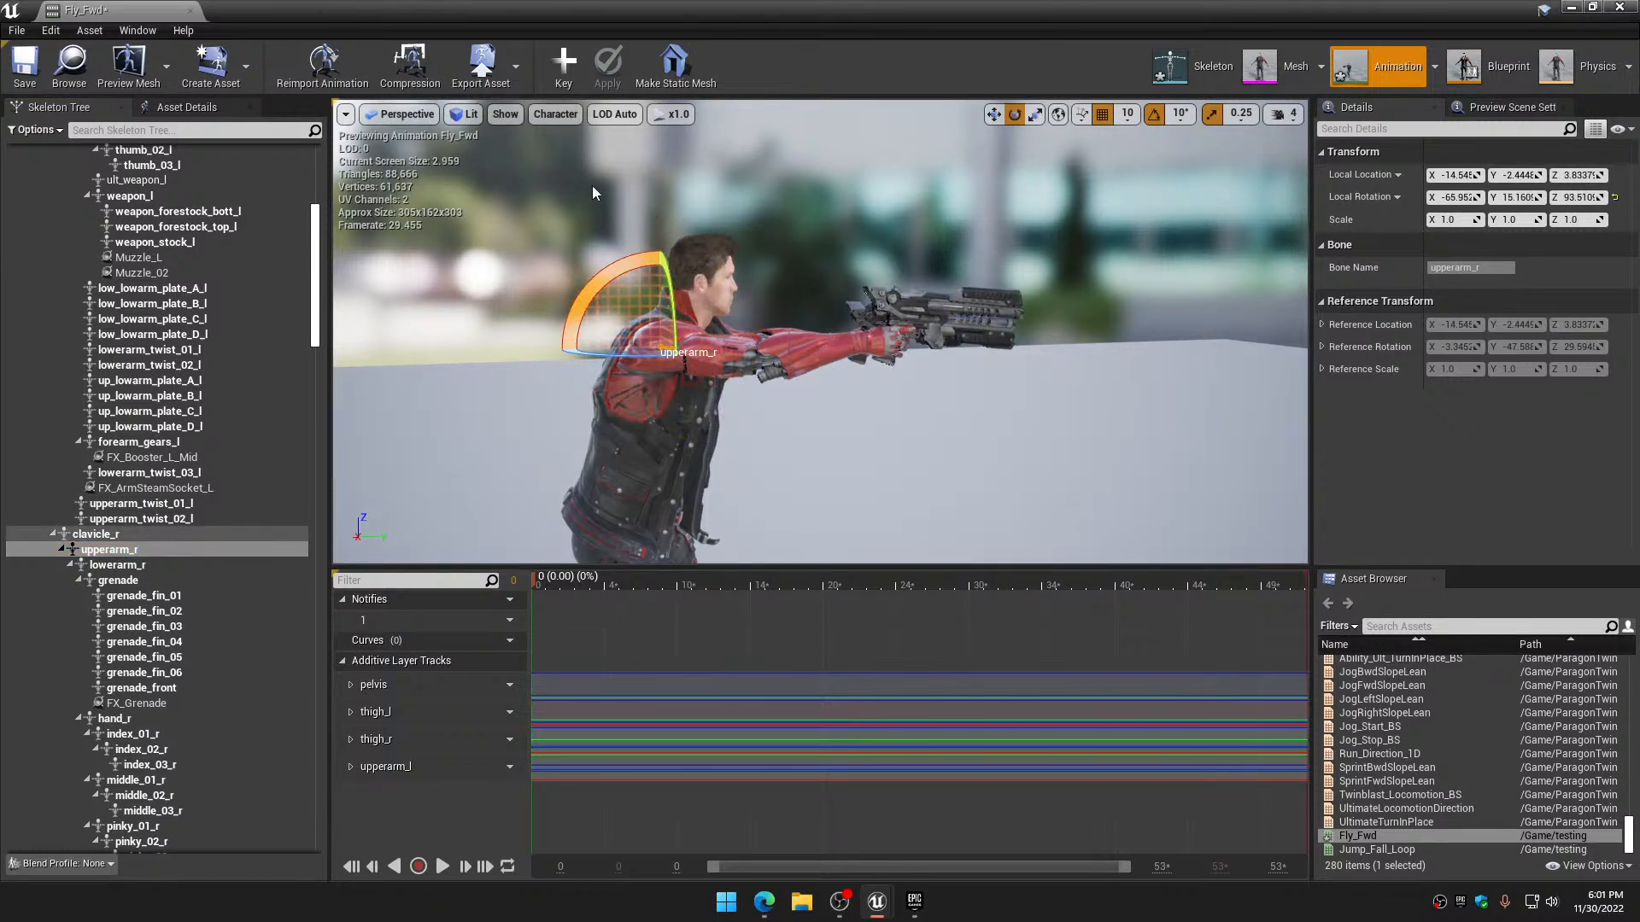
{"action": "left_click", "coordinate": [564, 64]}
{"action": "left_click", "coordinate": [615, 65]}
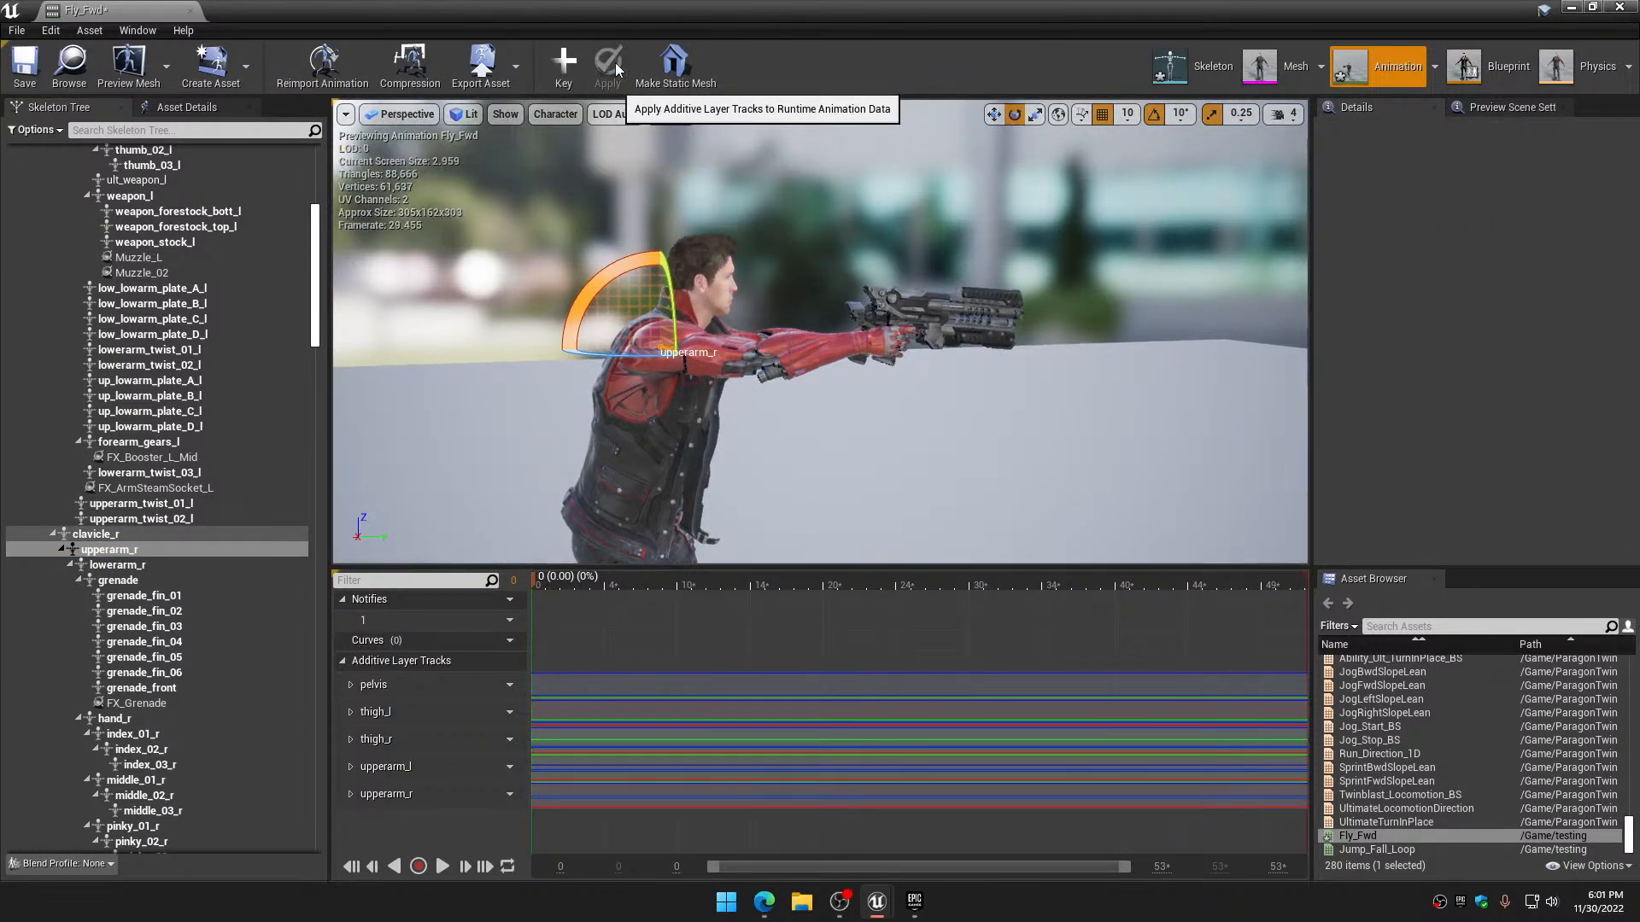
Play the Fly_Fwd animation and examine the keyed forward-flying pose from the side
{"action": "right_click_drag", "start_coordinate": [806, 321], "coordinate": [806, 393]}
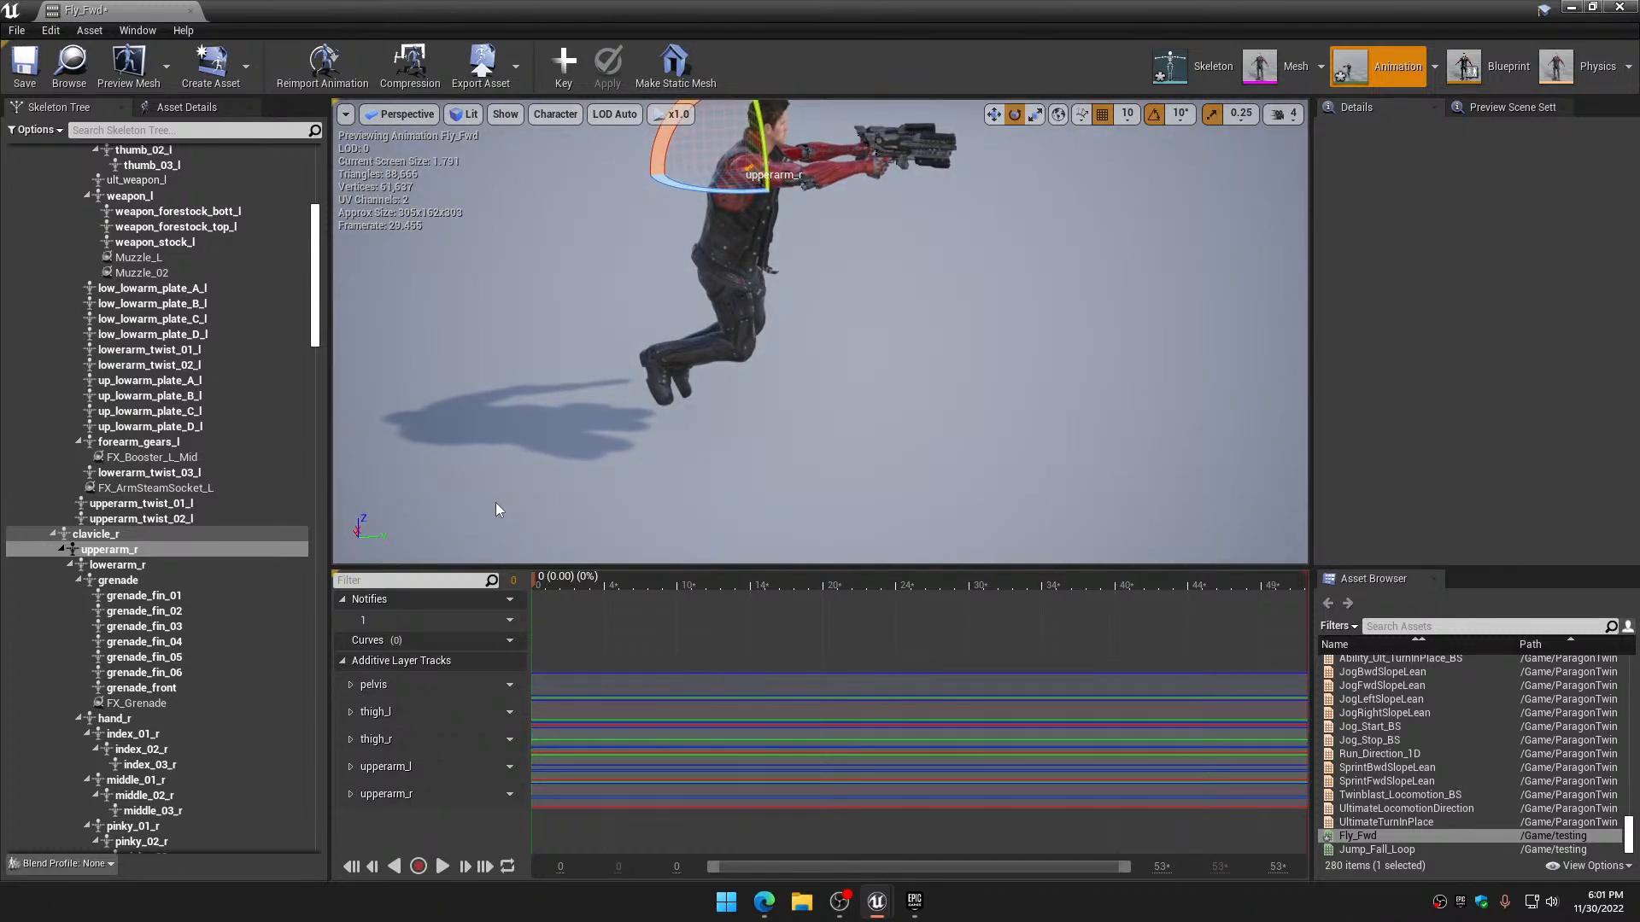
{"action": "right_click_drag", "start_coordinate": [536, 478], "coordinate": [535, 484]}
{"action": "left_click", "coordinate": [440, 867]}
{"action": "right_click_drag", "start_coordinate": [980, 391], "coordinate": [991, 366]}
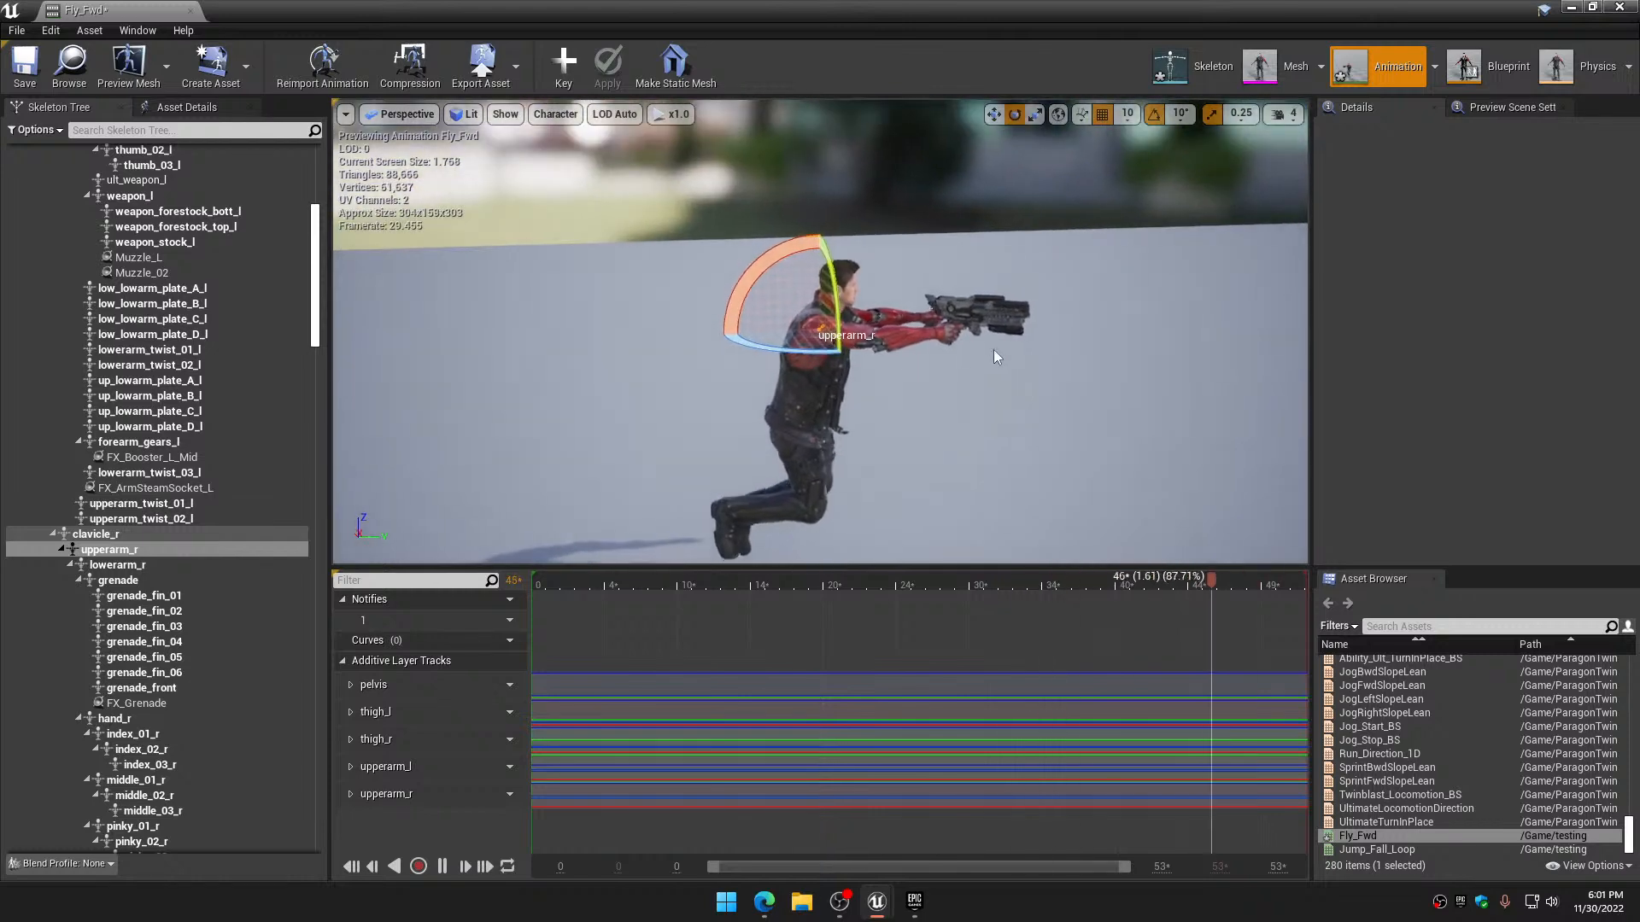
{"action": "left_click", "coordinate": [1098, 387]}
{"action": "key", "text": "w"}
{"action": "mouse_move", "coordinate": [1098, 388]}
{"action": "right_mouse_down"}
{"action": "mouse_move", "coordinate": [1119, 405]}
{"action": "mouse_move", "coordinate": [1136, 350]}
{"action": "mouse_move", "coordinate": [1099, 408]}
{"action": "mouse_move", "coordinate": [1097, 392]}
{"action": "right_mouse_up"}
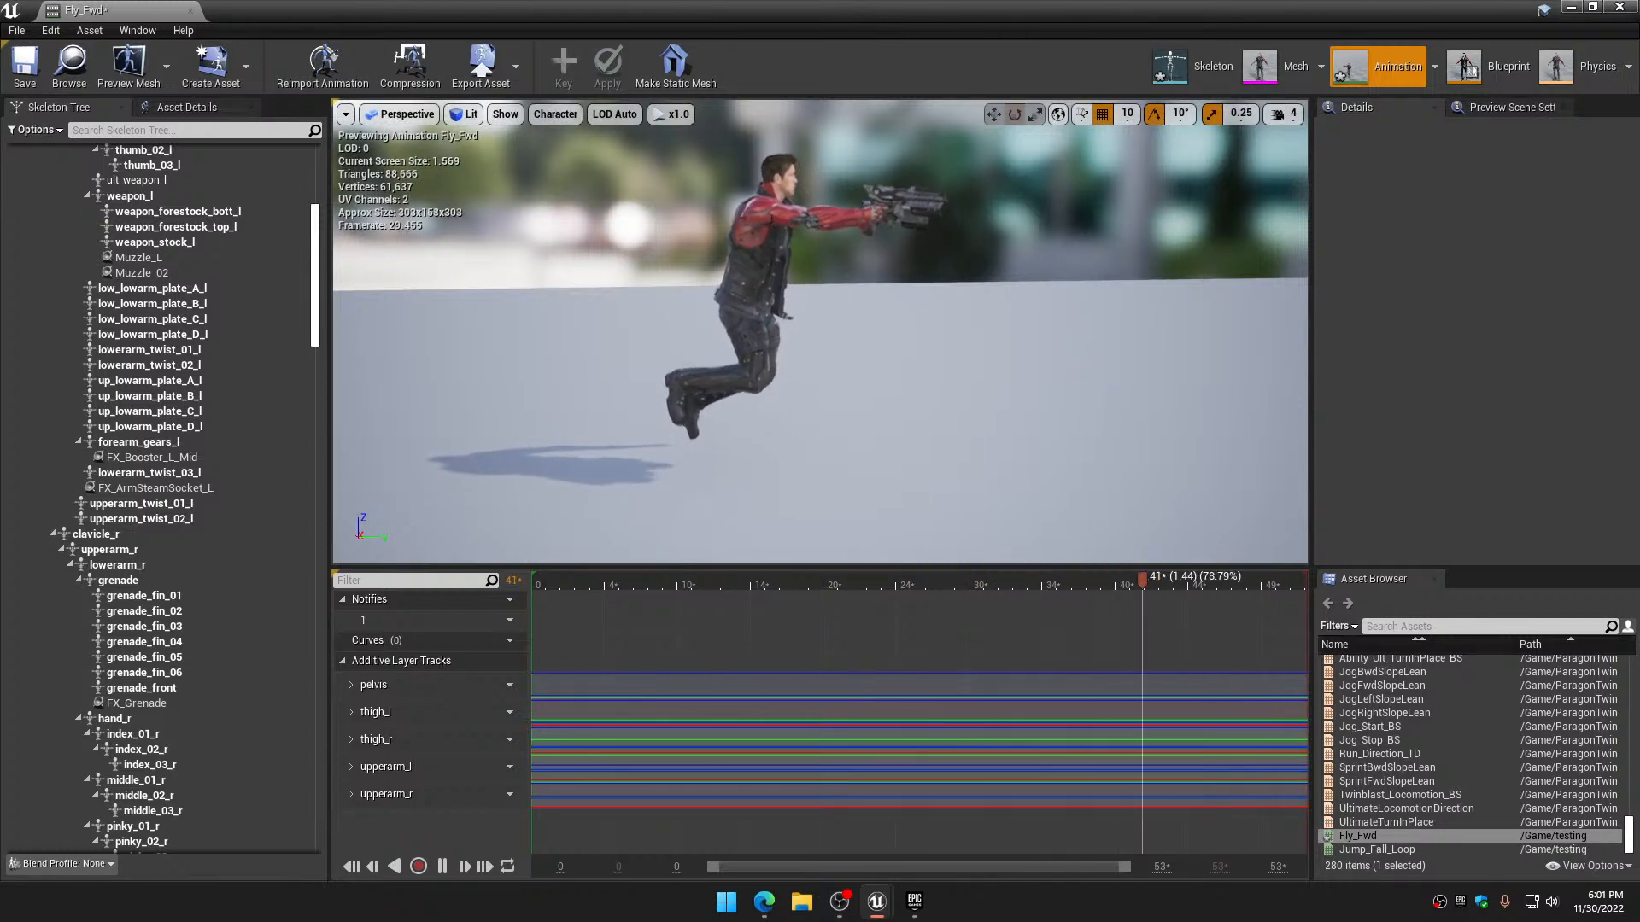
Close the animation editor and save all modified content, including Fly_Fwd and the TwinBlast skeleton
{"action": "left_click", "coordinate": [1626, 7]}
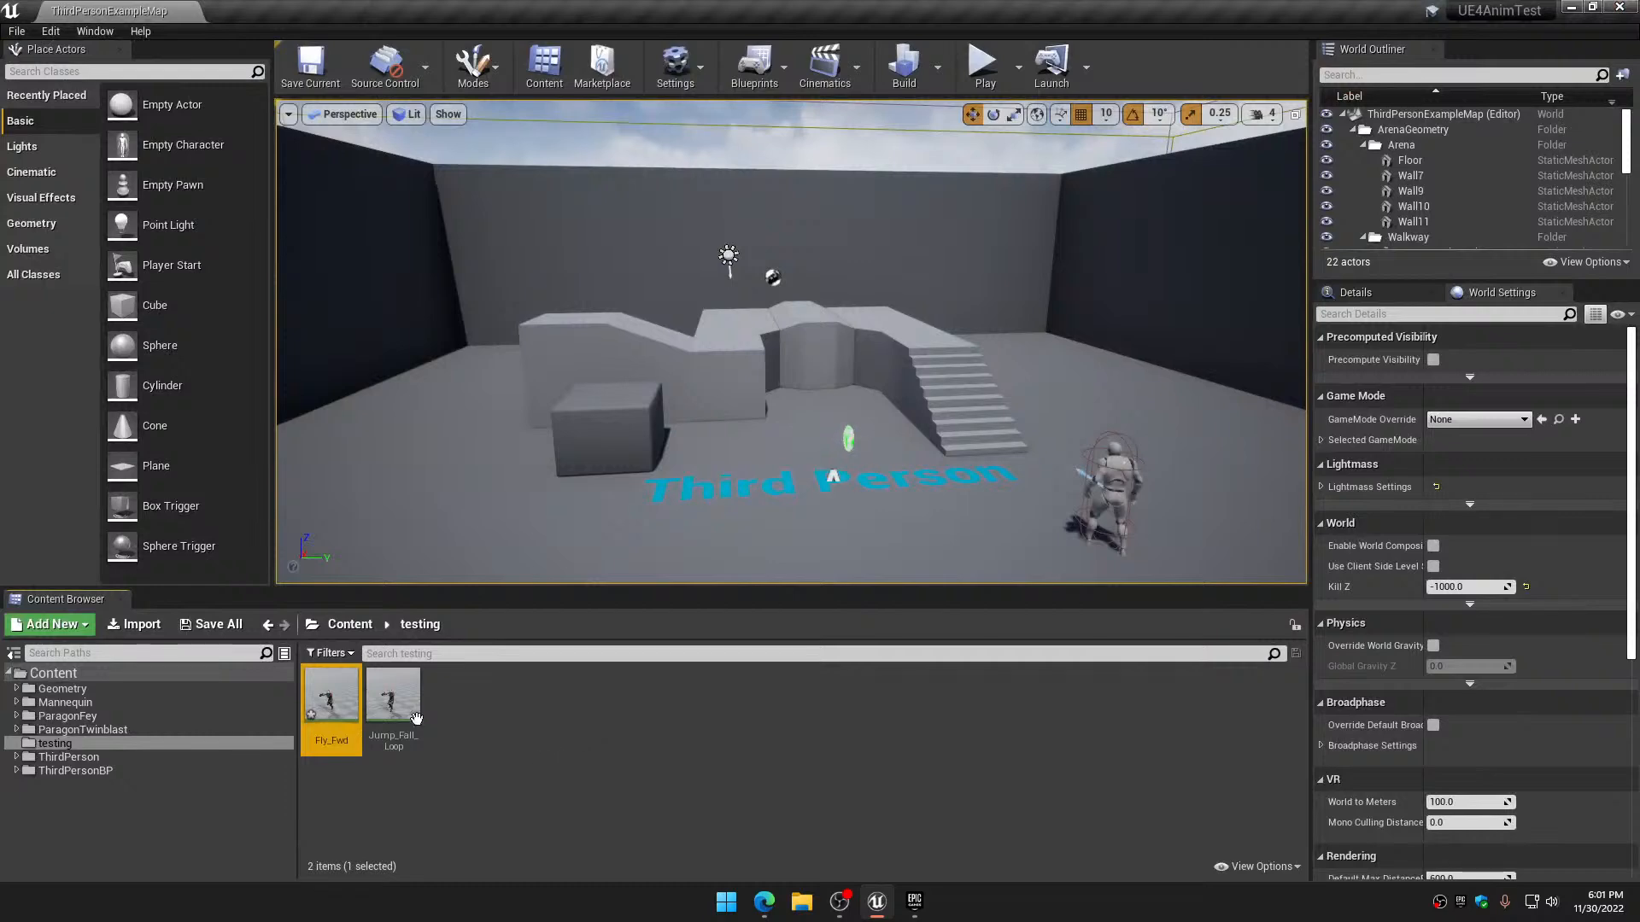
{"action": "left_click", "coordinate": [214, 625]}
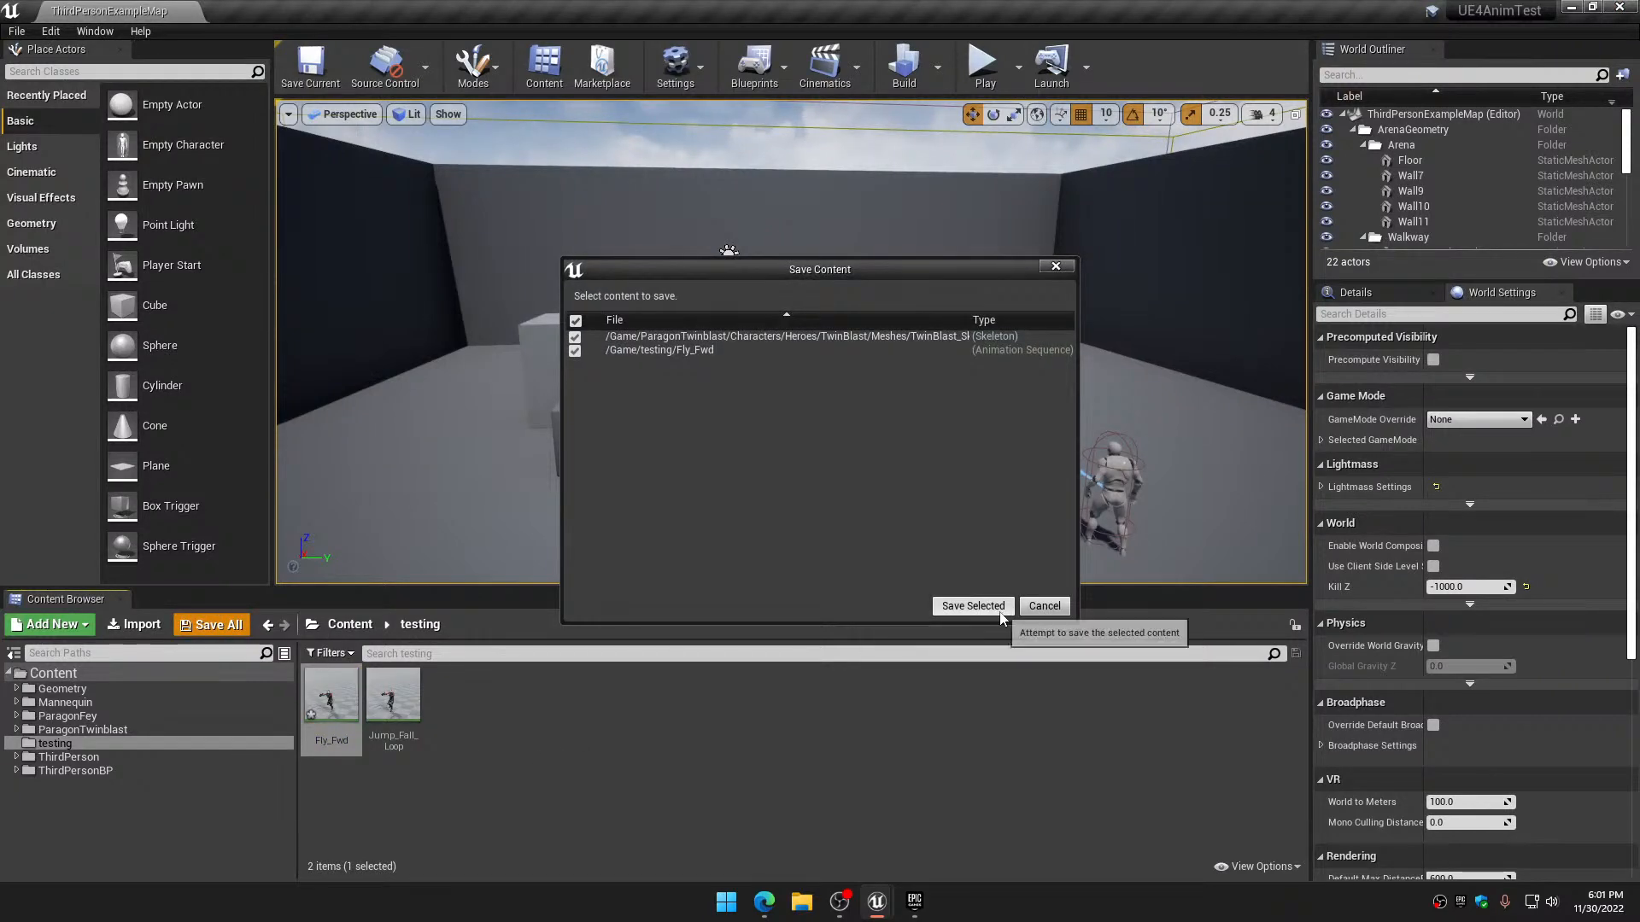
{"action": "left_click", "coordinate": [968, 602]}
{"action": "left_click", "coordinate": [568, 772]}
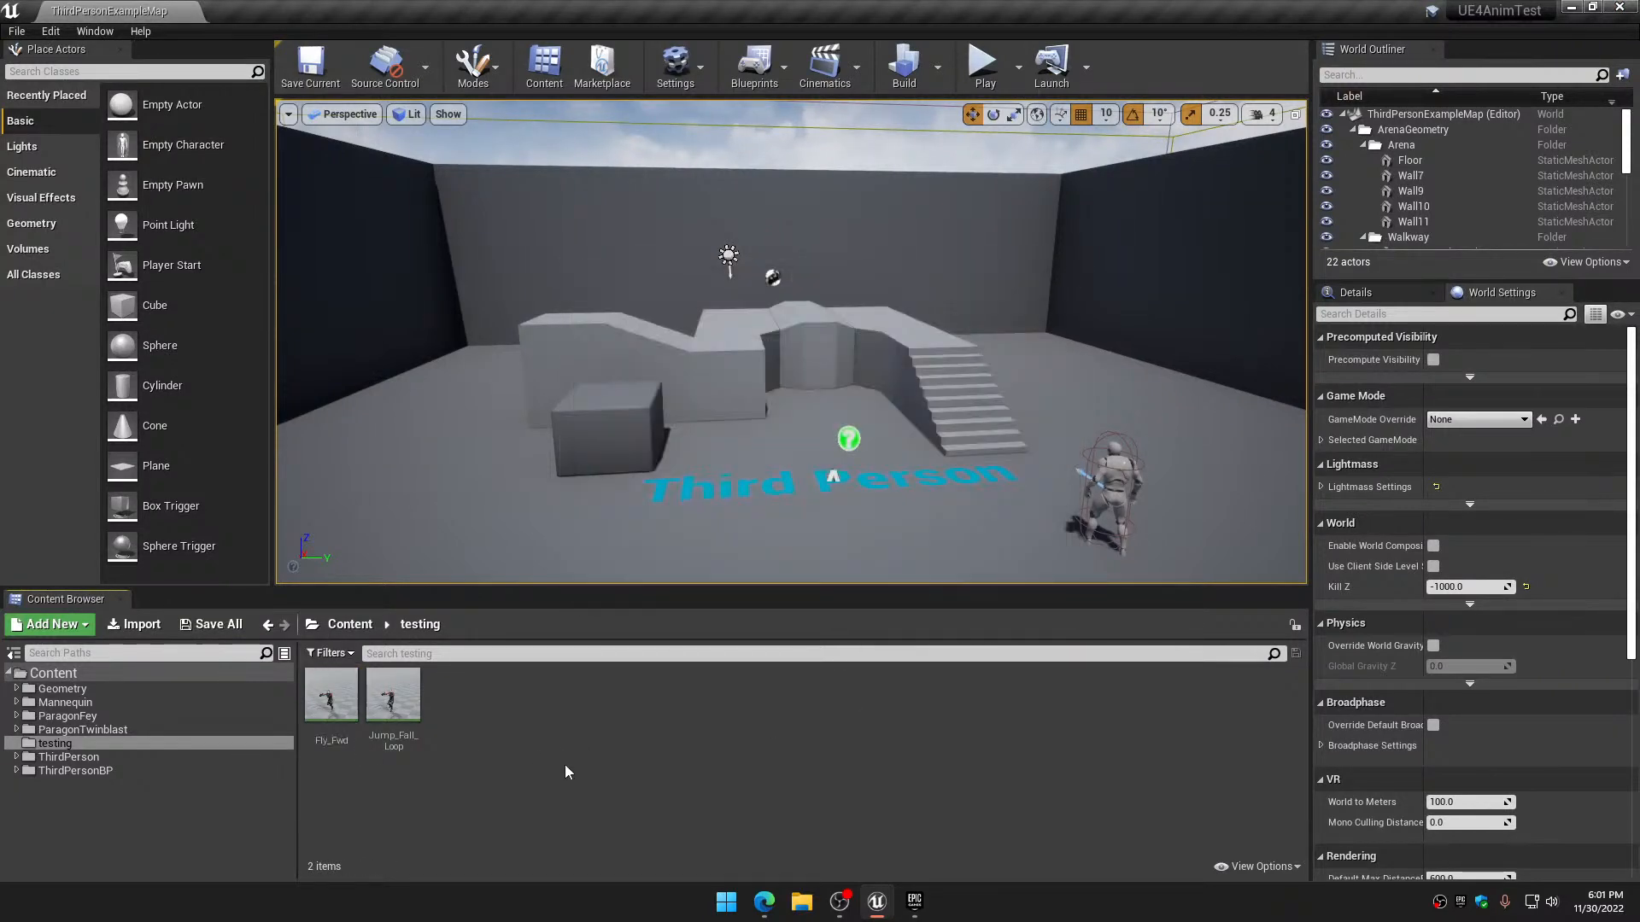
Duplicate the Jump_Fall_Loop animation in the testing folder and name the copy Fly_Bwd
{"action": "right_click", "coordinate": [396, 680]}
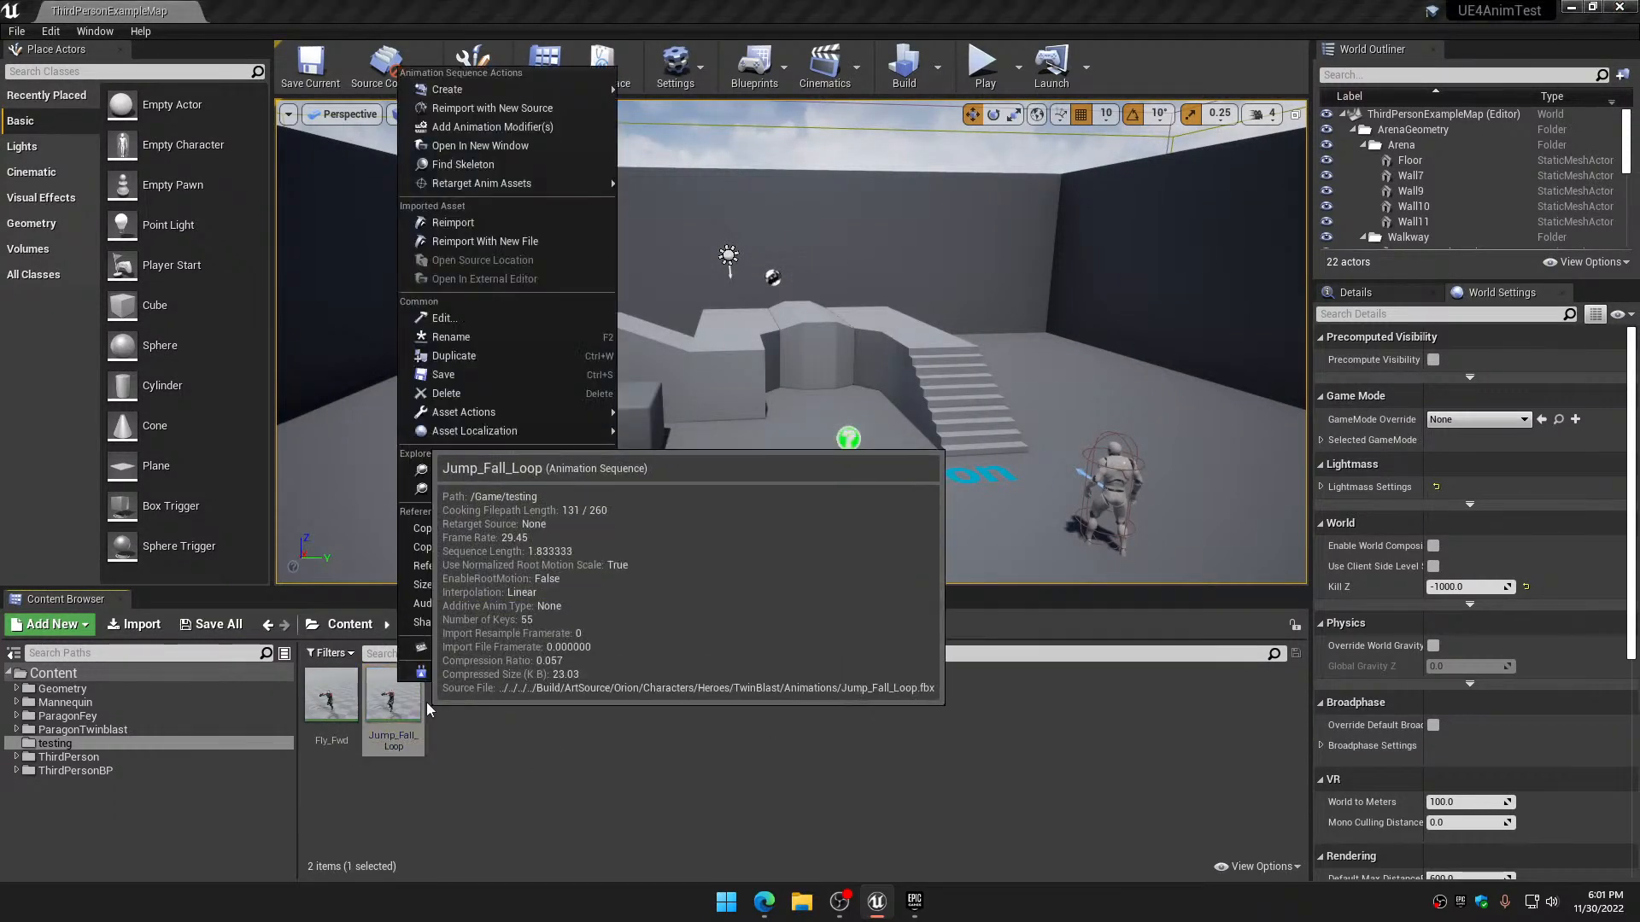
{"action": "left_click", "coordinate": [484, 358]}
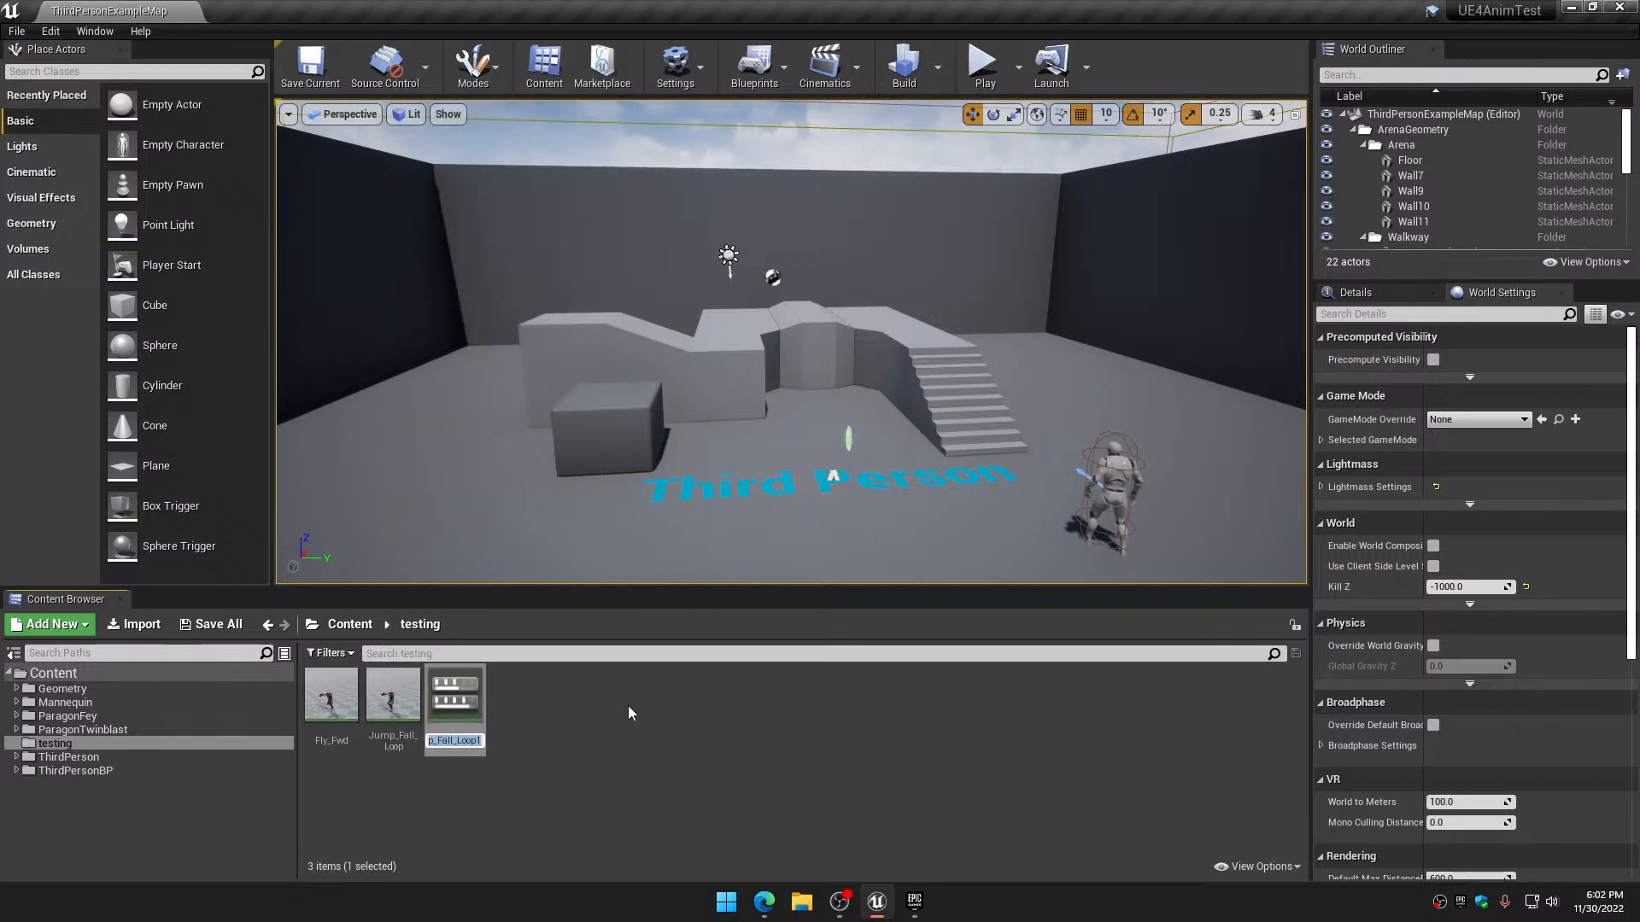
{"action": "type", "text": "Fly_Bwd"}
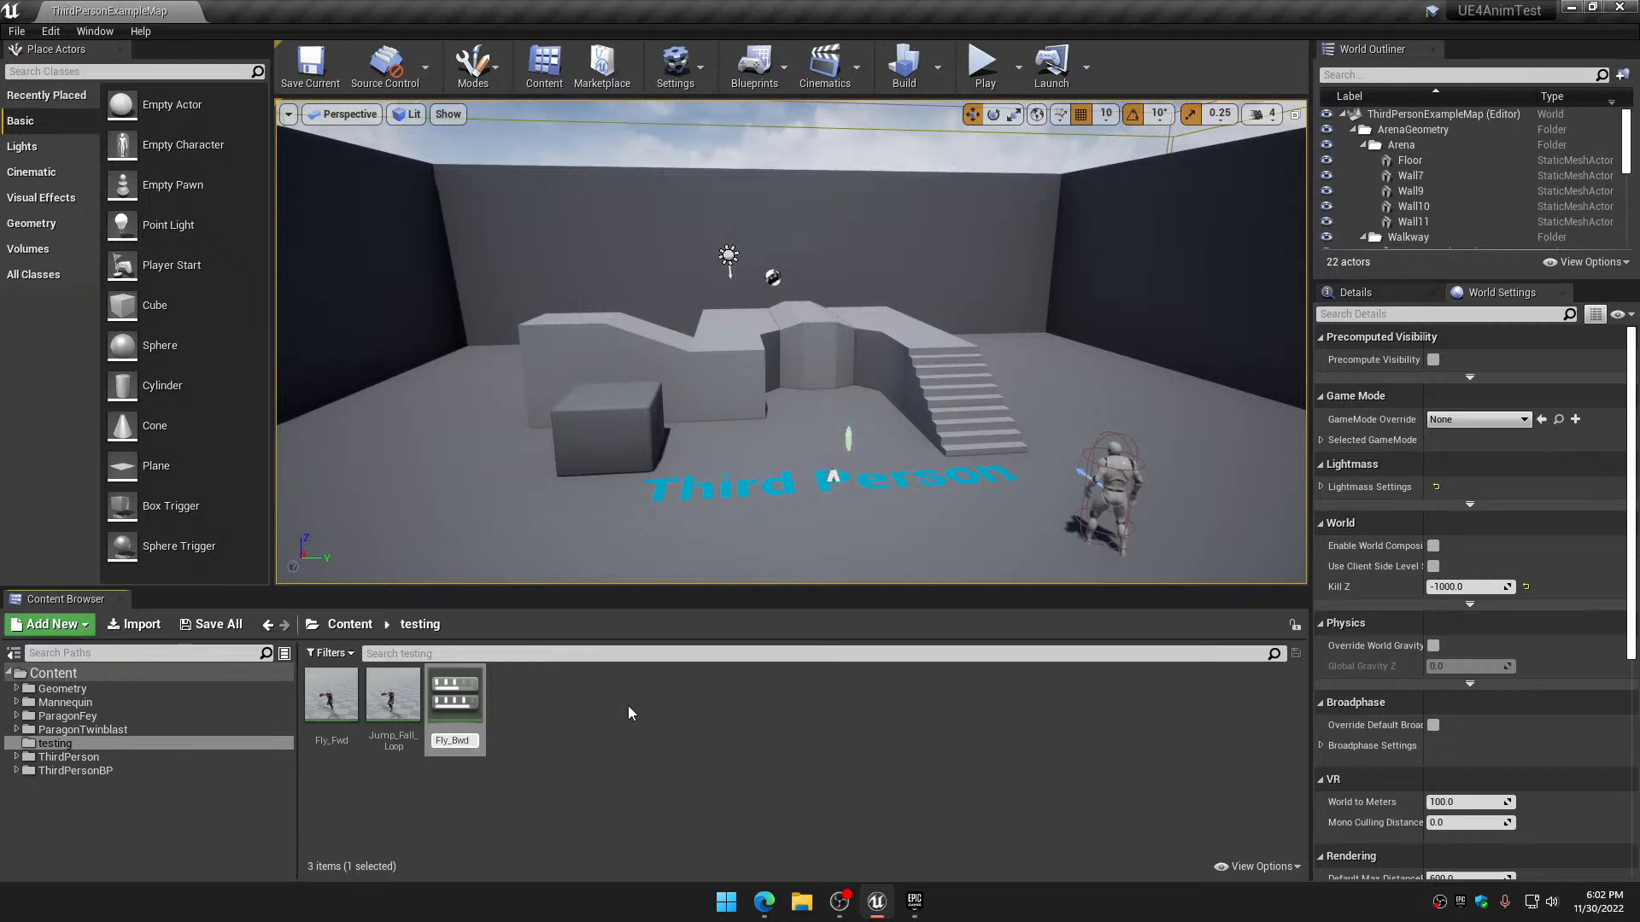
{"action": "key", "text": "Return"}
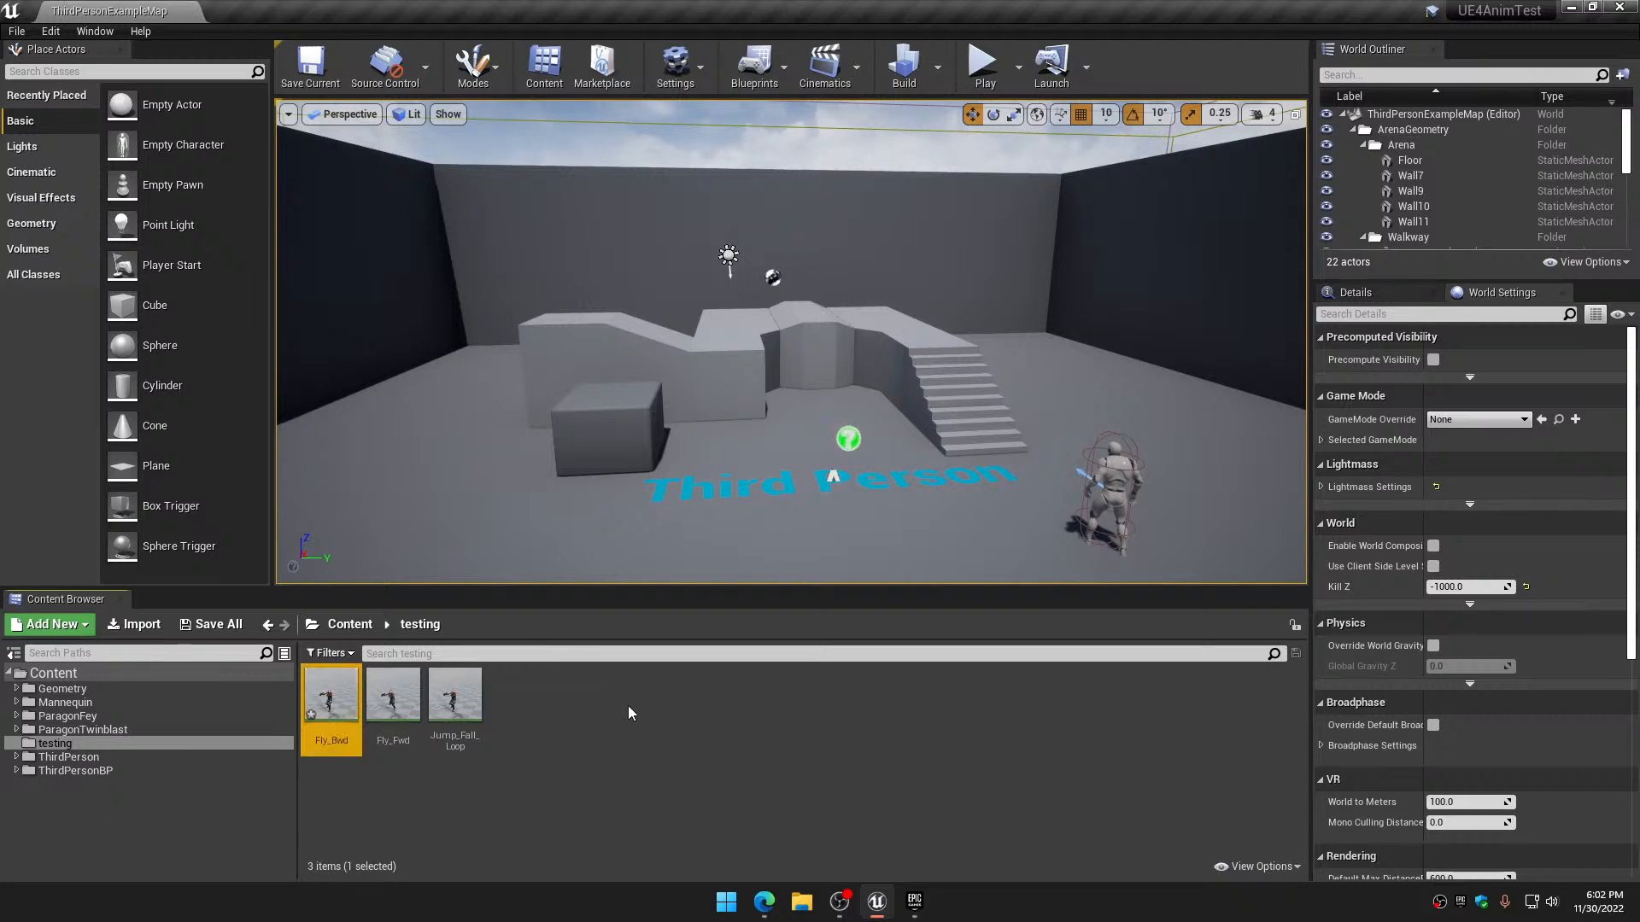
Open the Fly_Bwd animation, view the character from the side, and pause playback at frame 0
{"action": "double_click", "coordinate": [331, 694]}
{"action": "right_click_drag", "start_coordinate": [598, 385], "coordinate": [905, 453]}
{"action": "key", "text": "a"}
{"action": "key", "text": "w"}
{"action": "right_click_drag", "start_coordinate": [820, 333], "coordinate": [795, 257]}
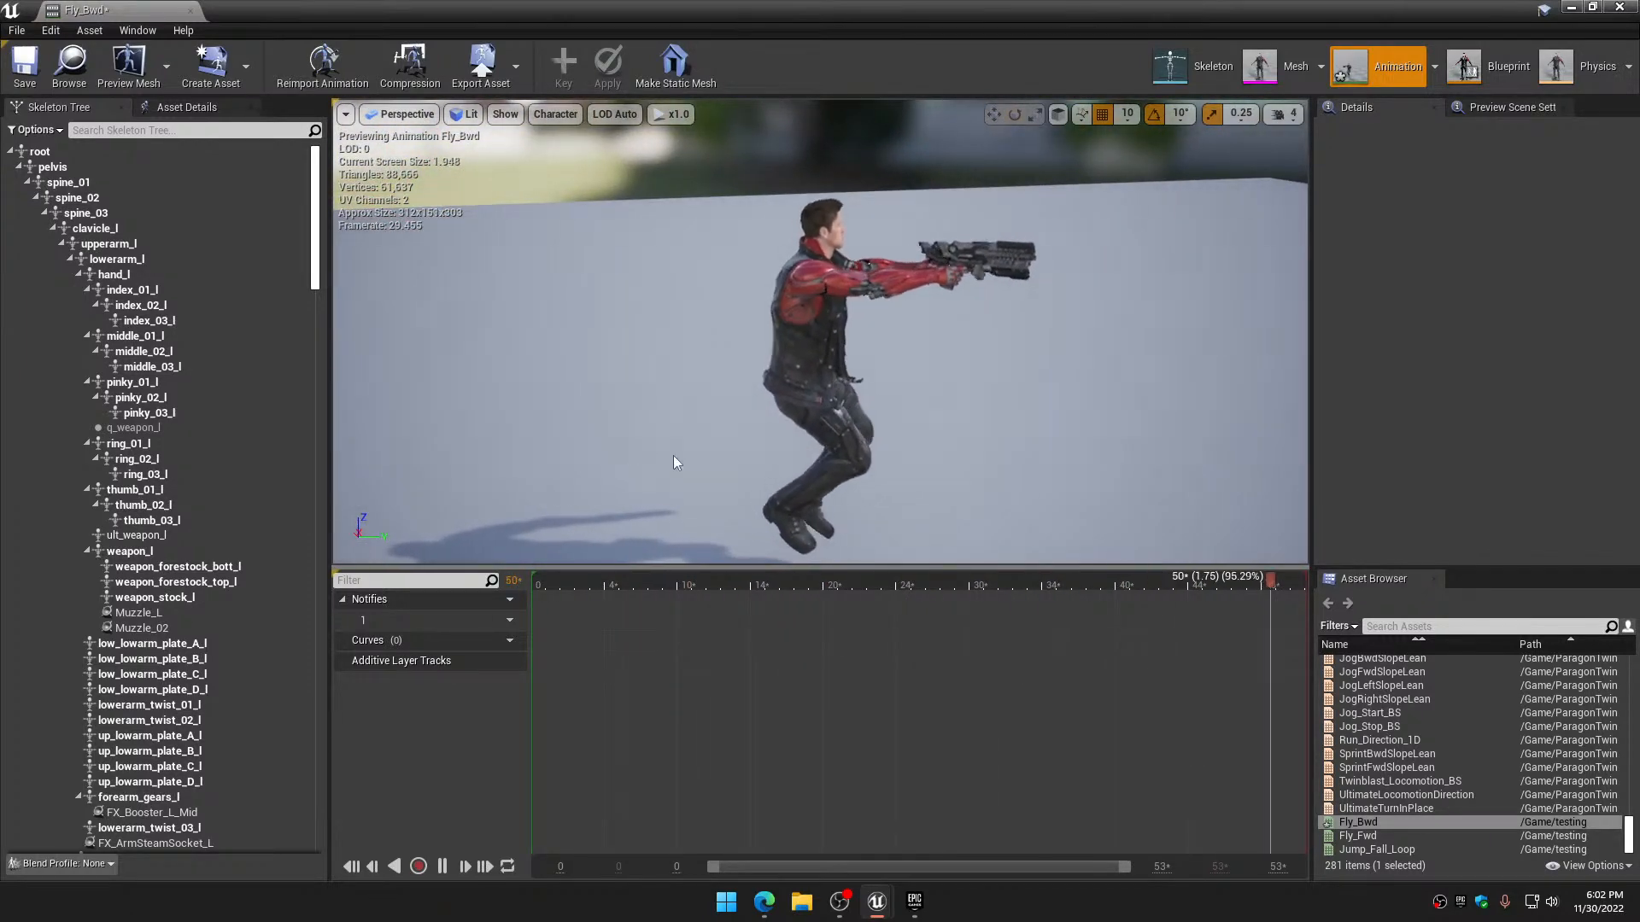
{"action": "left_click", "coordinate": [442, 867]}
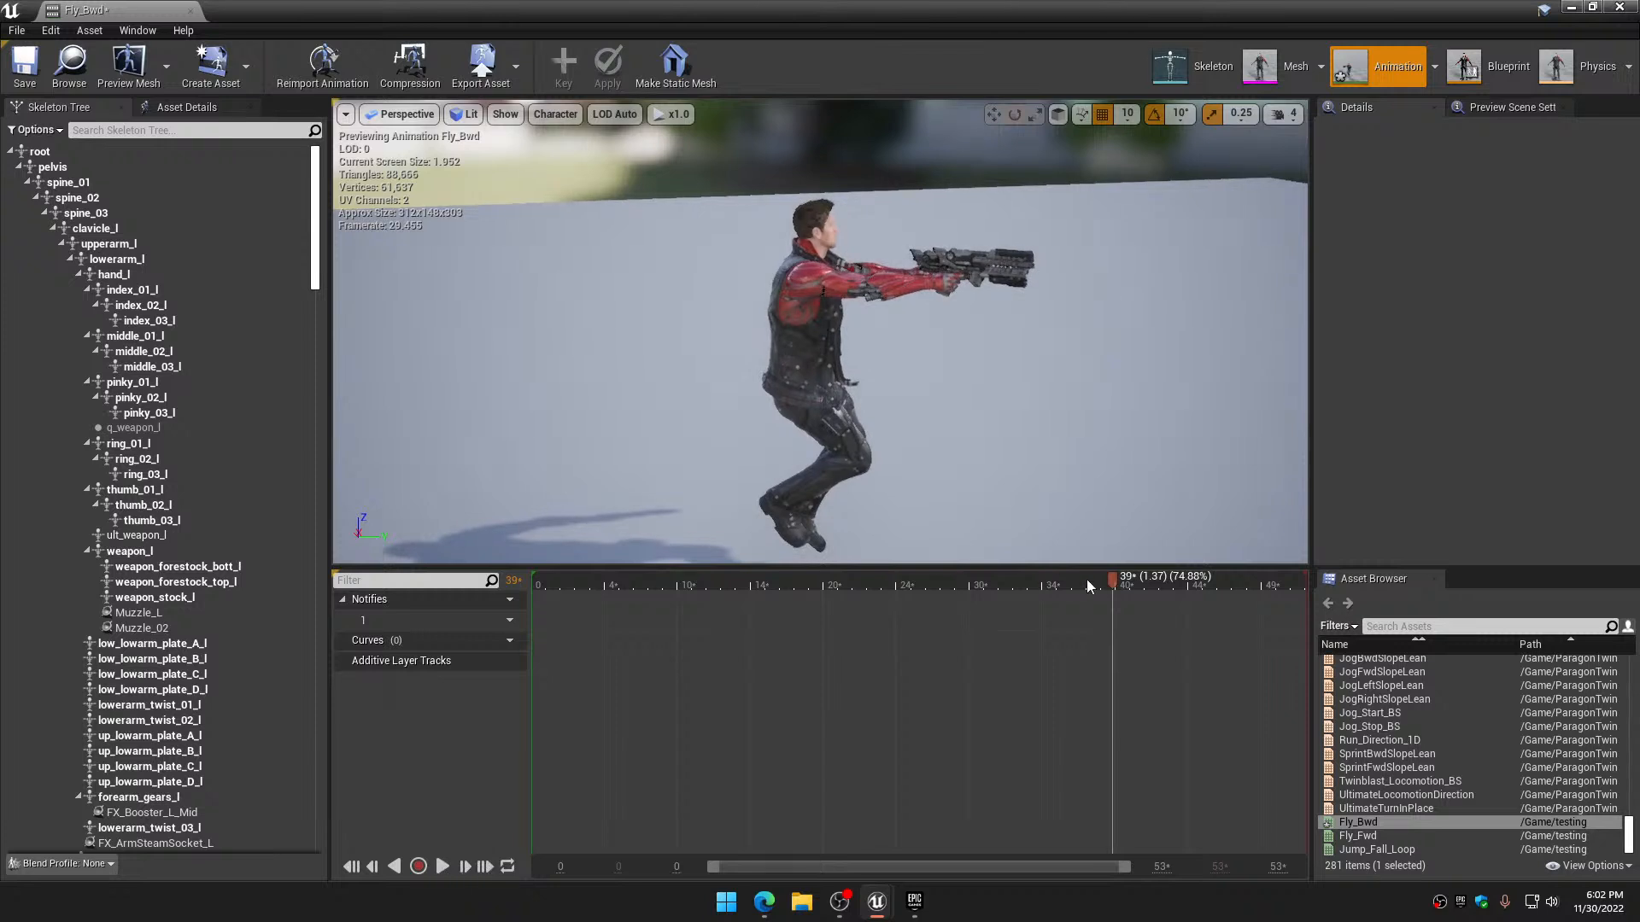
{"action": "left_click_drag", "start_coordinate": [1114, 584], "coordinate": [504, 589]}
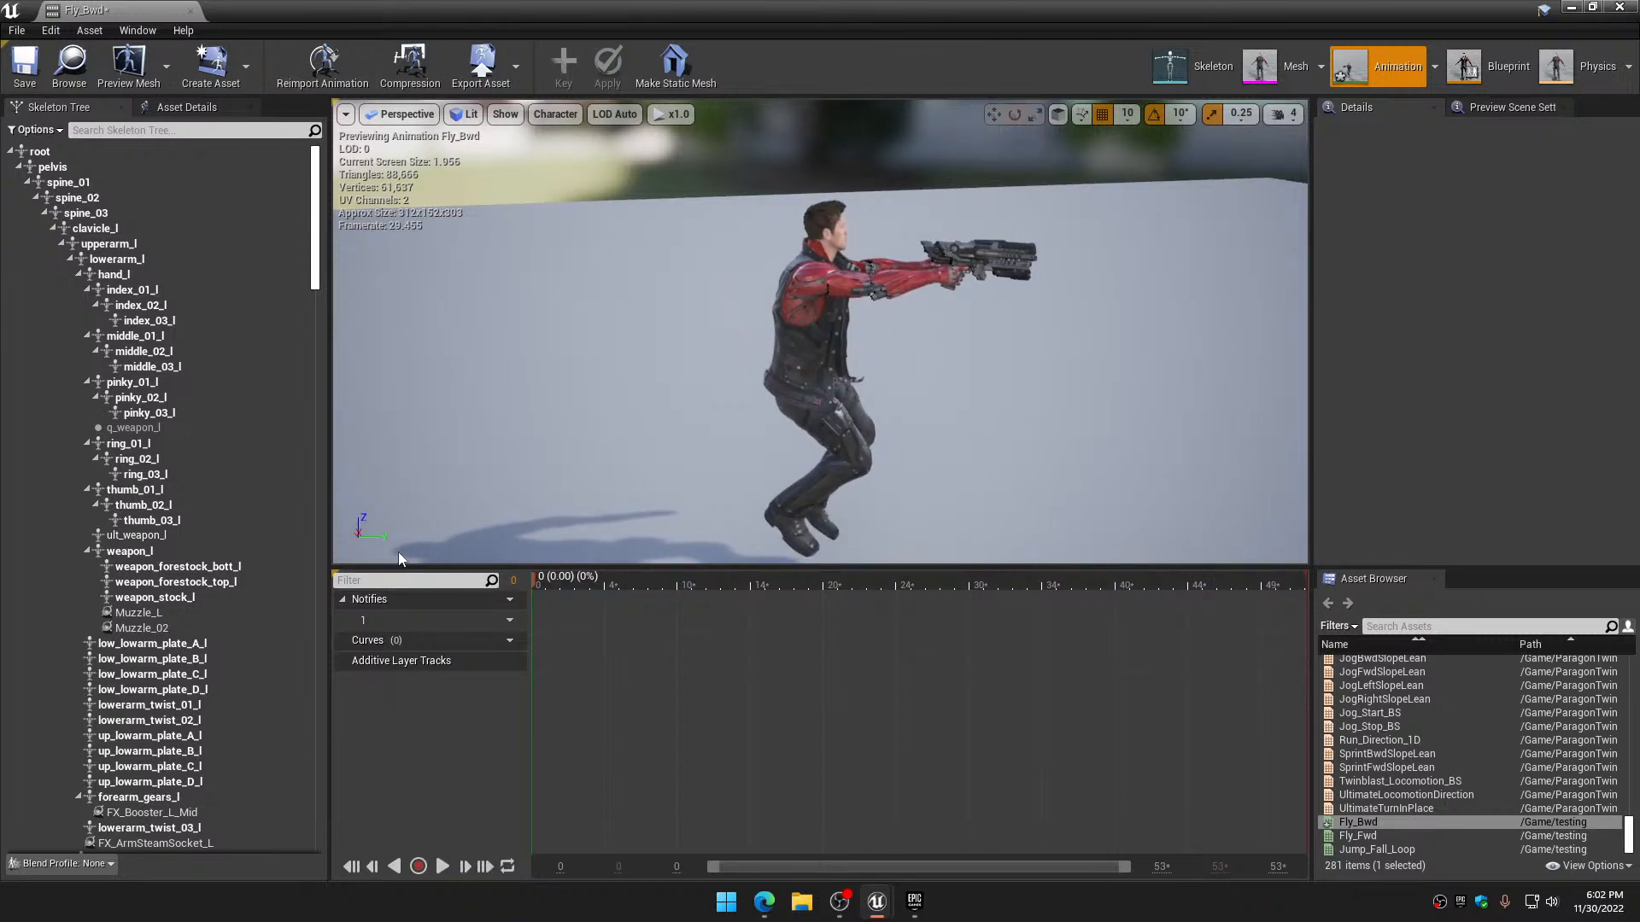
Rotate the pelvis bone so the body leans backward, and apply it as a key at frame 0
{"action": "left_click", "coordinate": [111, 169]}
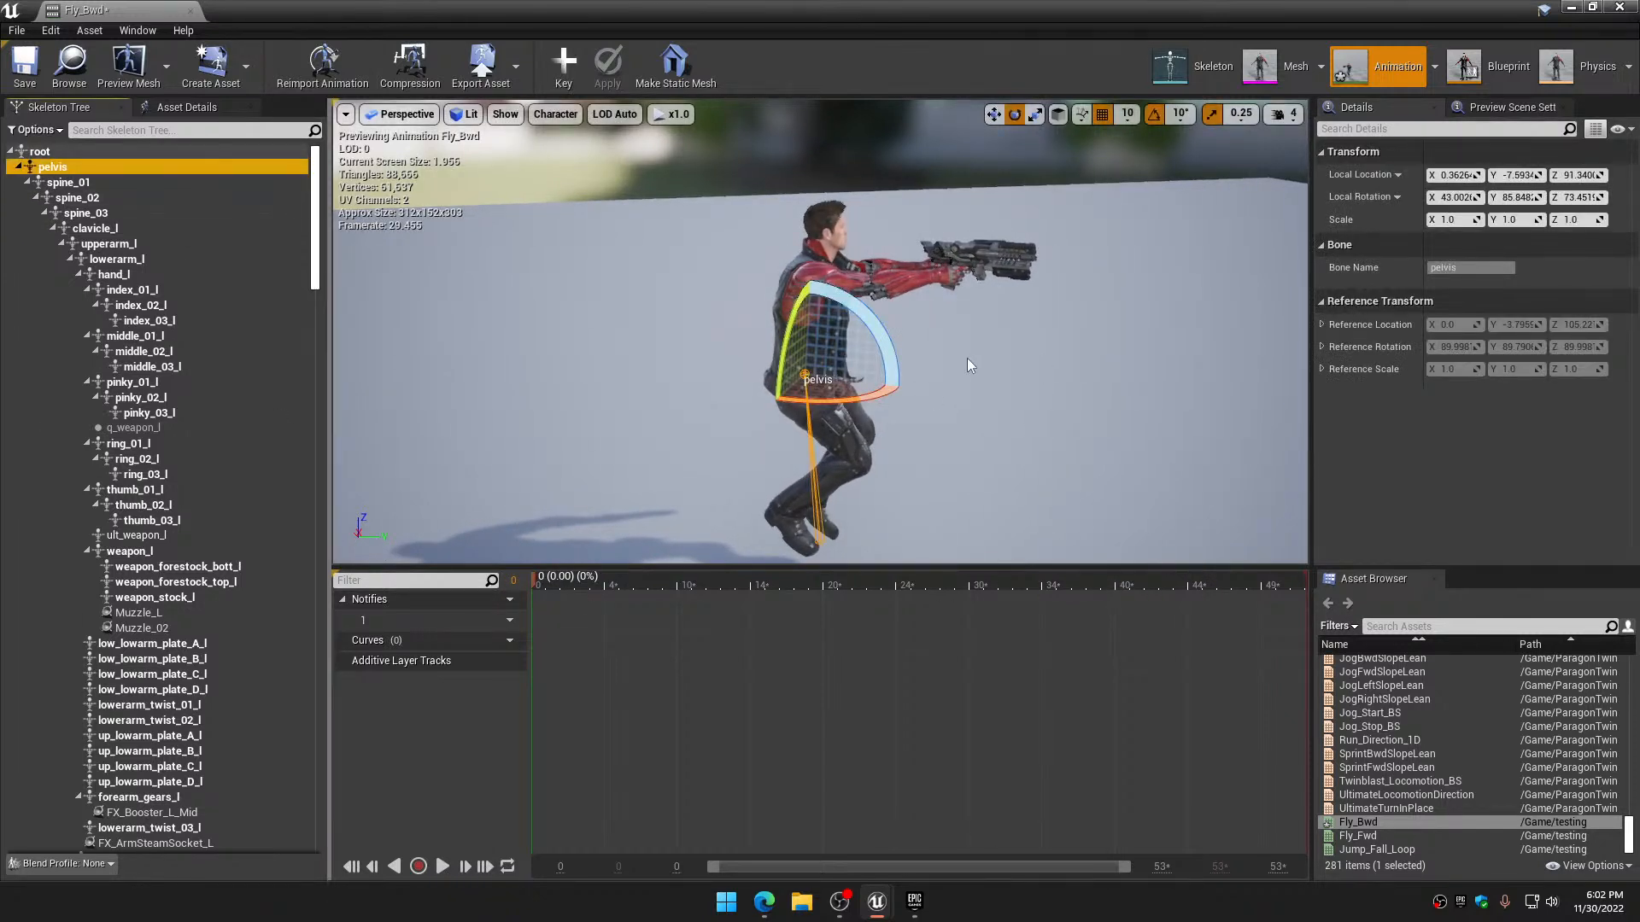
{"action": "key", "text": "a"}
{"action": "mouse_move", "coordinate": [913, 299]}
{"action": "right_mouse_down"}
{"action": "mouse_move", "coordinate": [897, 299]}
{"action": "mouse_move", "coordinate": [913, 299]}
{"action": "right_mouse_up"}
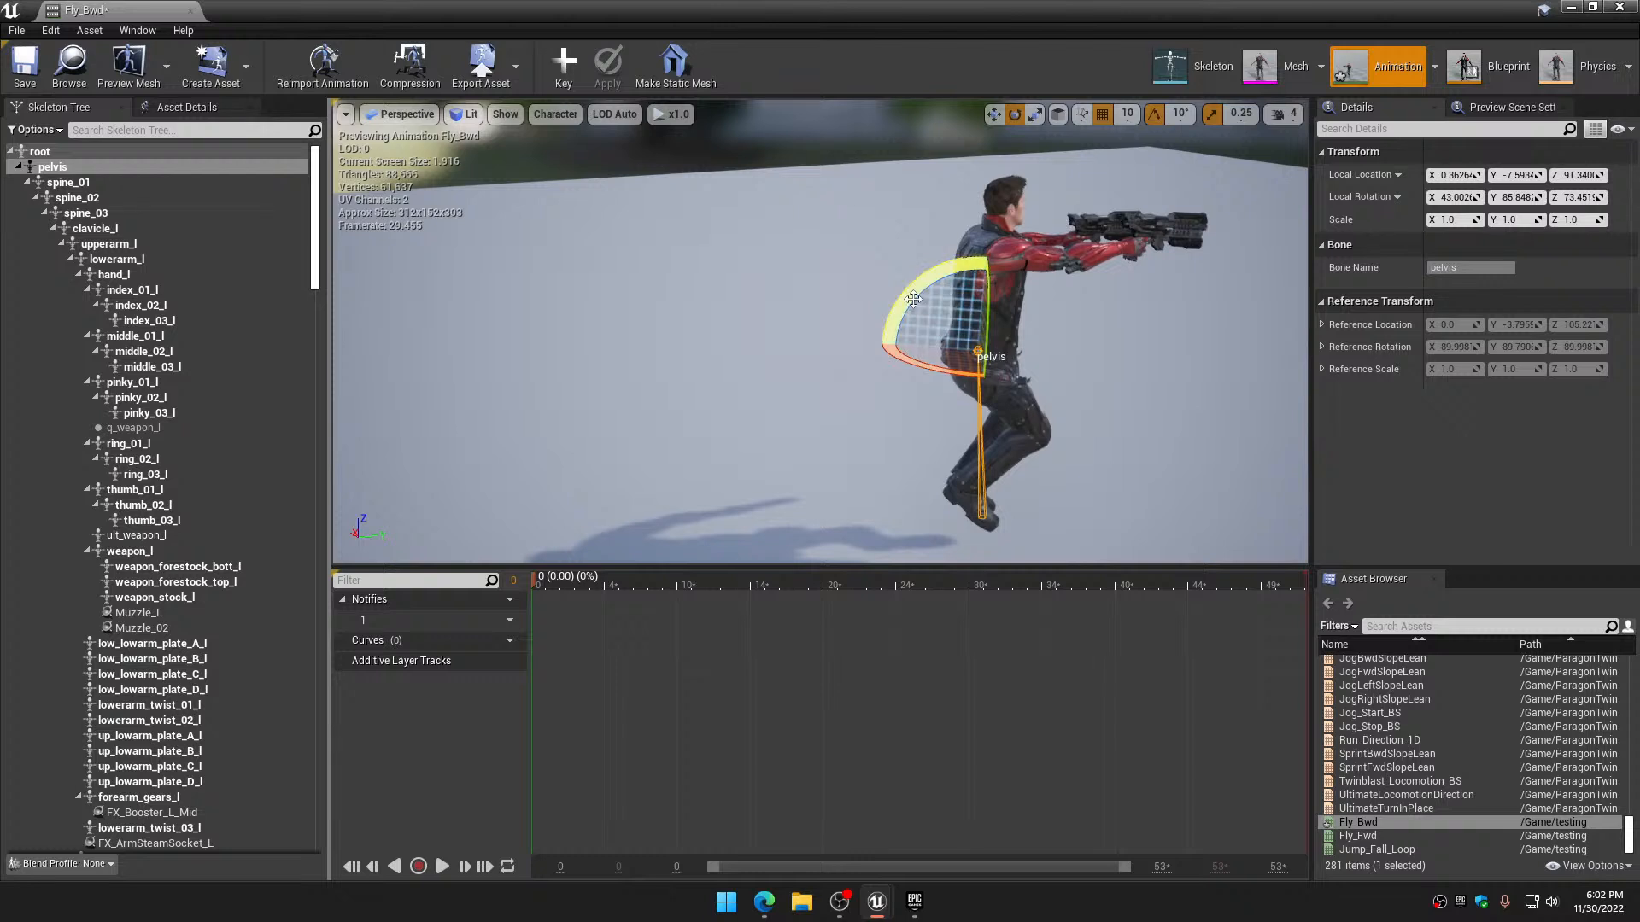
{"action": "left_click_drag", "start_coordinate": [929, 282], "coordinate": [953, 260]}
{"action": "right_click_drag", "start_coordinate": [852, 403], "coordinate": [887, 372]}
{"action": "key", "text": "d"}
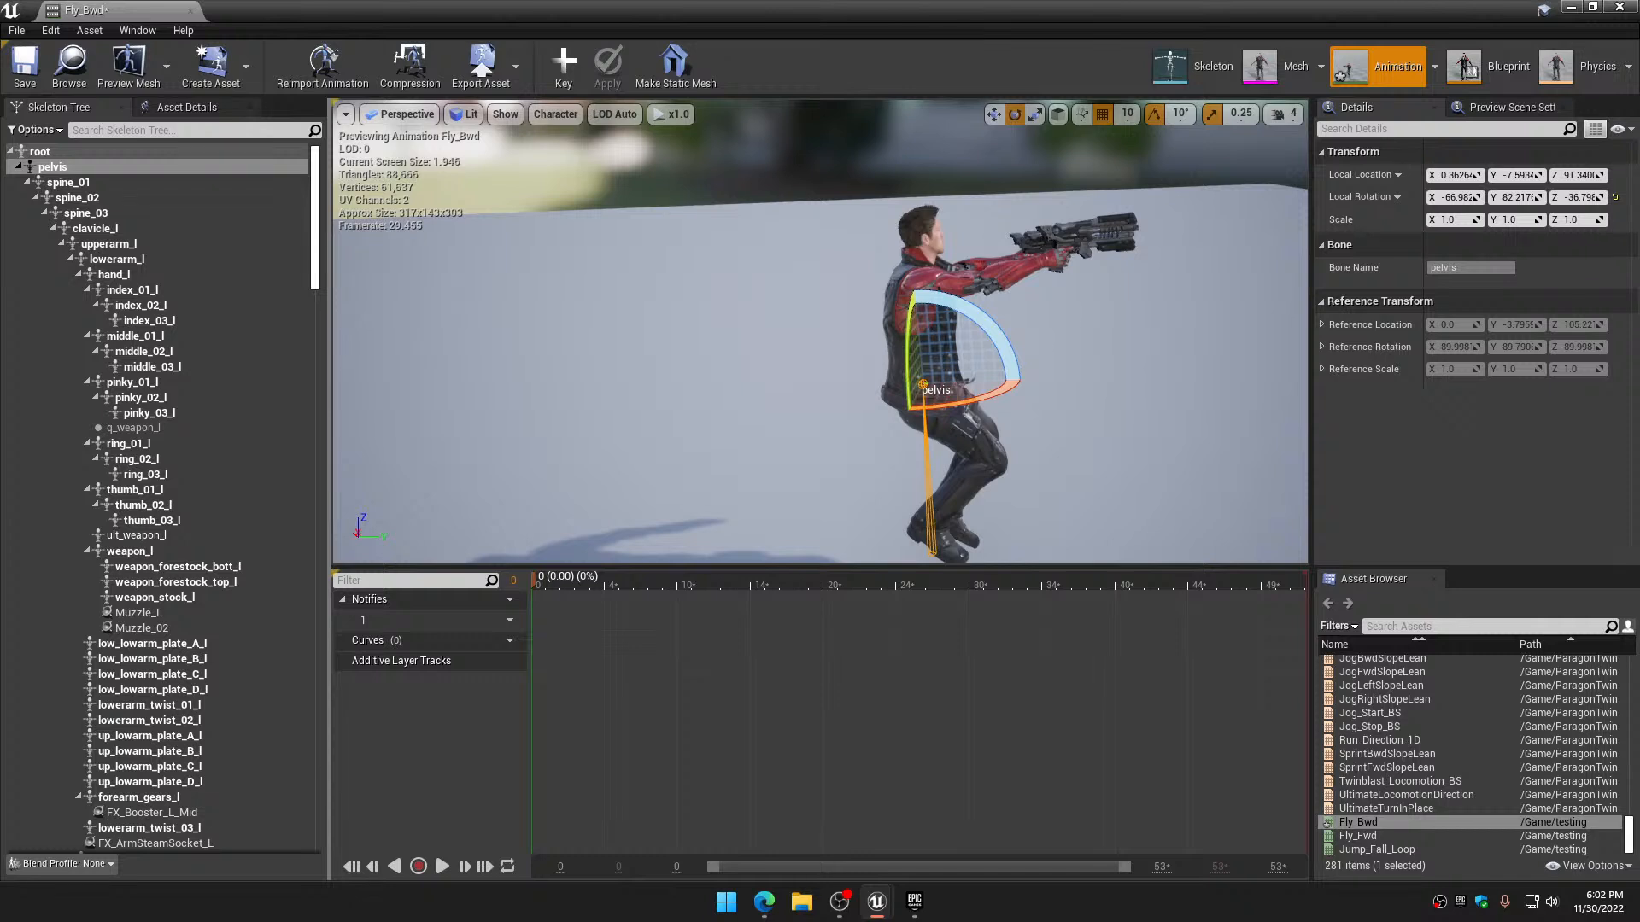
{"action": "left_click", "coordinate": [562, 70]}
{"action": "left_click", "coordinate": [615, 68]}
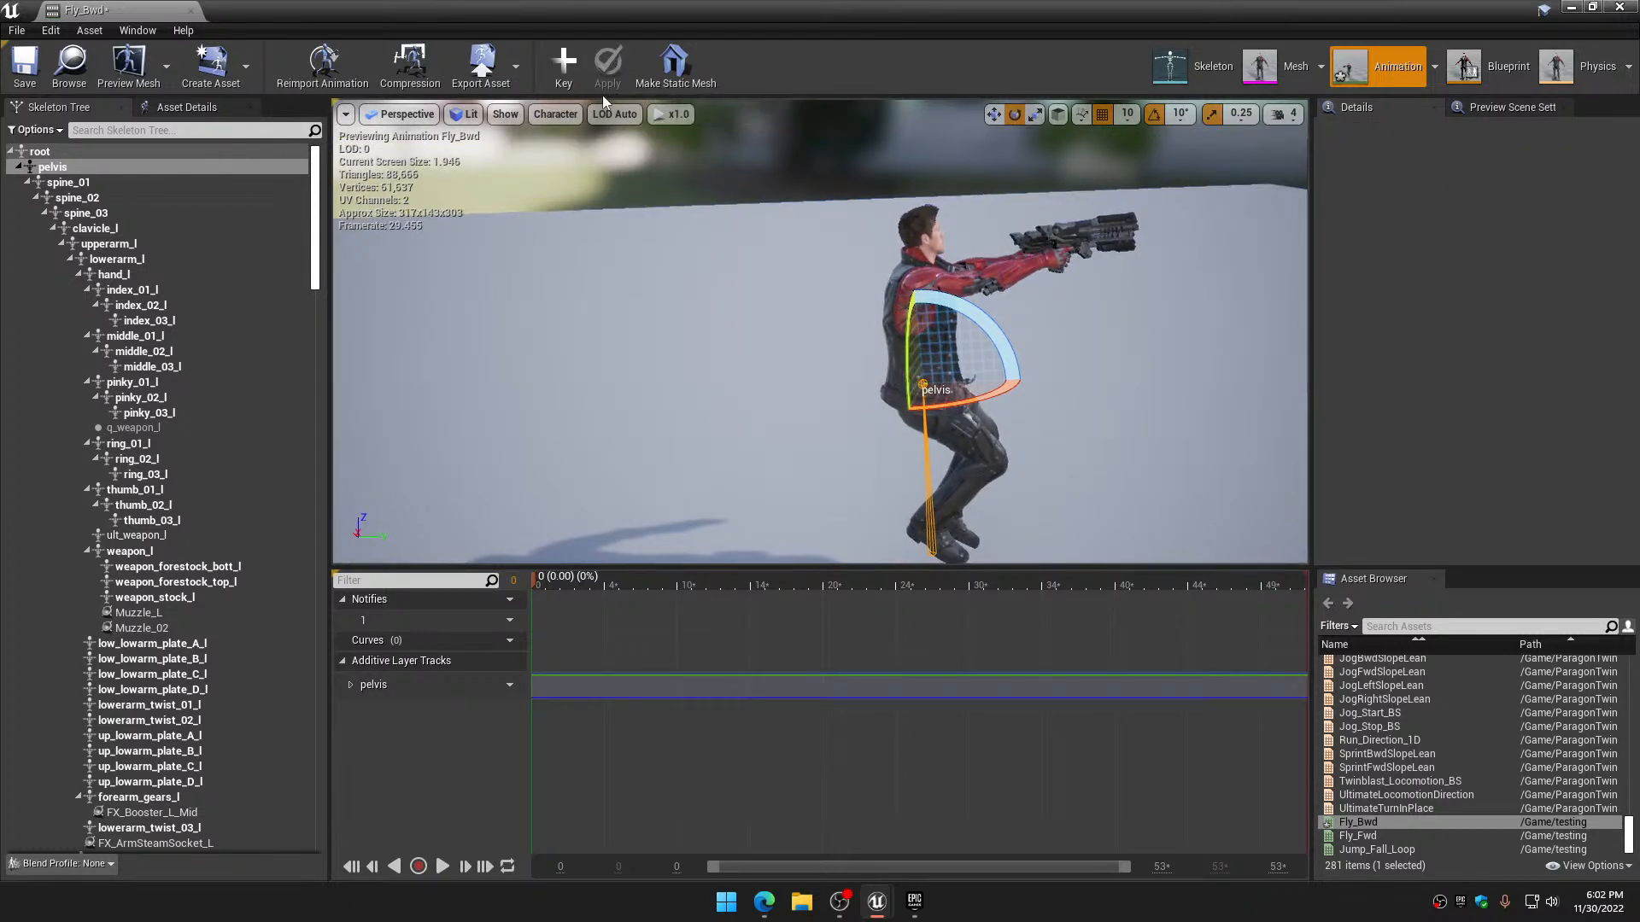
Switch the rotation gizmo to world space, rotate the thigh_l bone so the left leg swings forward, and key it at frame 0
{"action": "scroll", "coordinate": [171, 646], "scroll_direction": "down", "scroll_amount": 3}
{"action": "scroll", "coordinate": [170, 646], "scroll_direction": "down", "scroll_amount": 5}
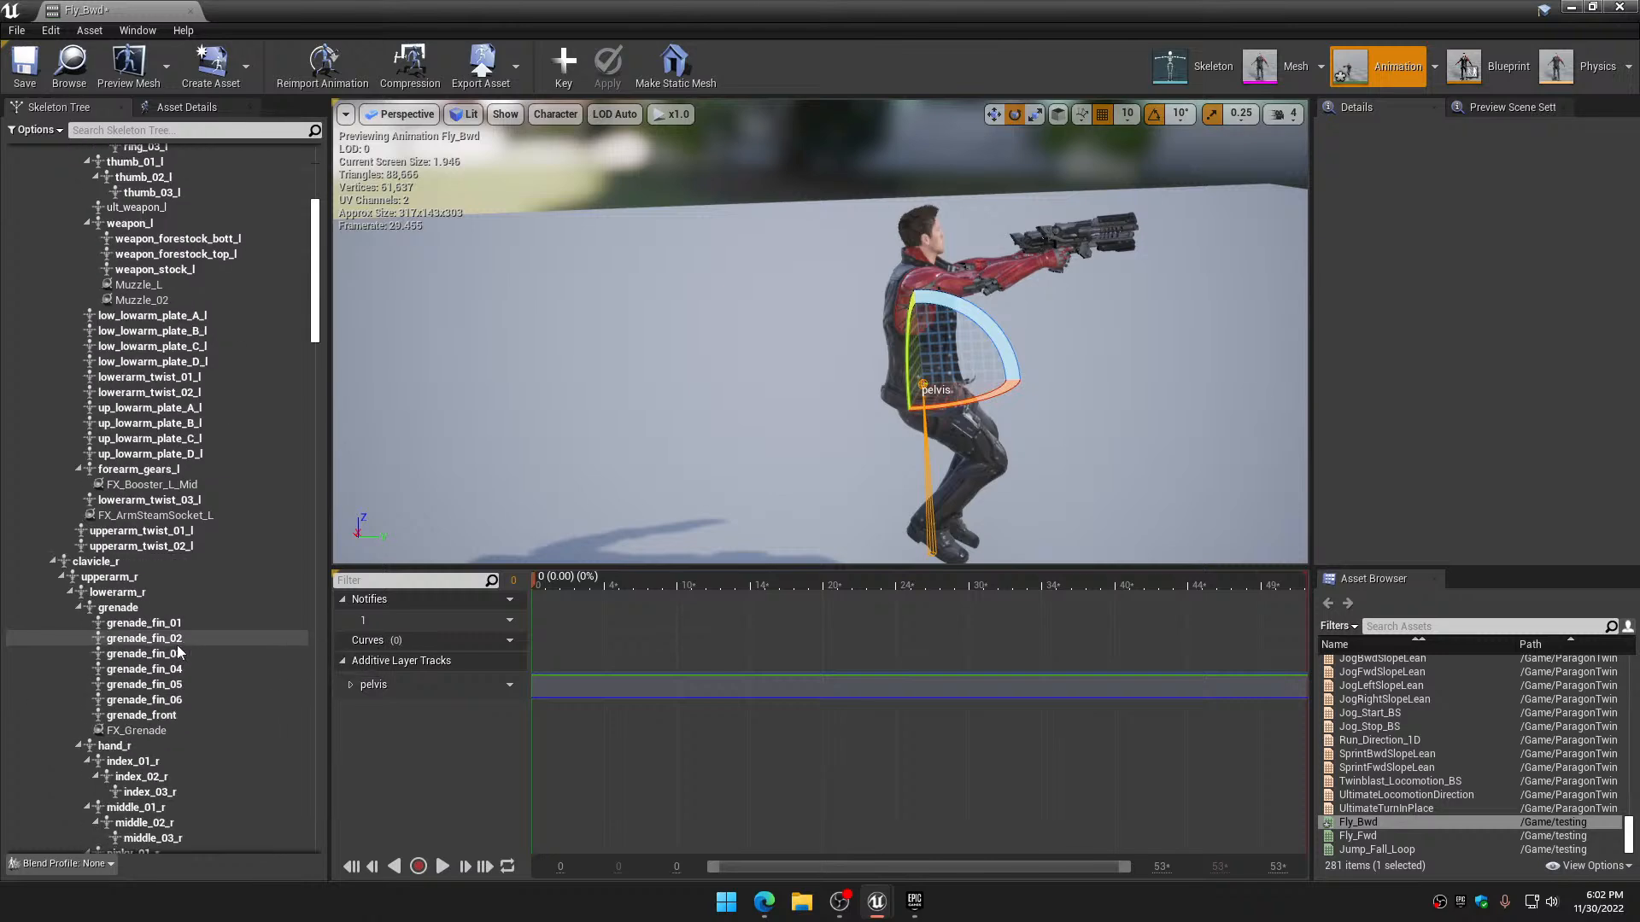
{"action": "left_click_drag", "start_coordinate": [316, 279], "coordinate": [321, 797]}
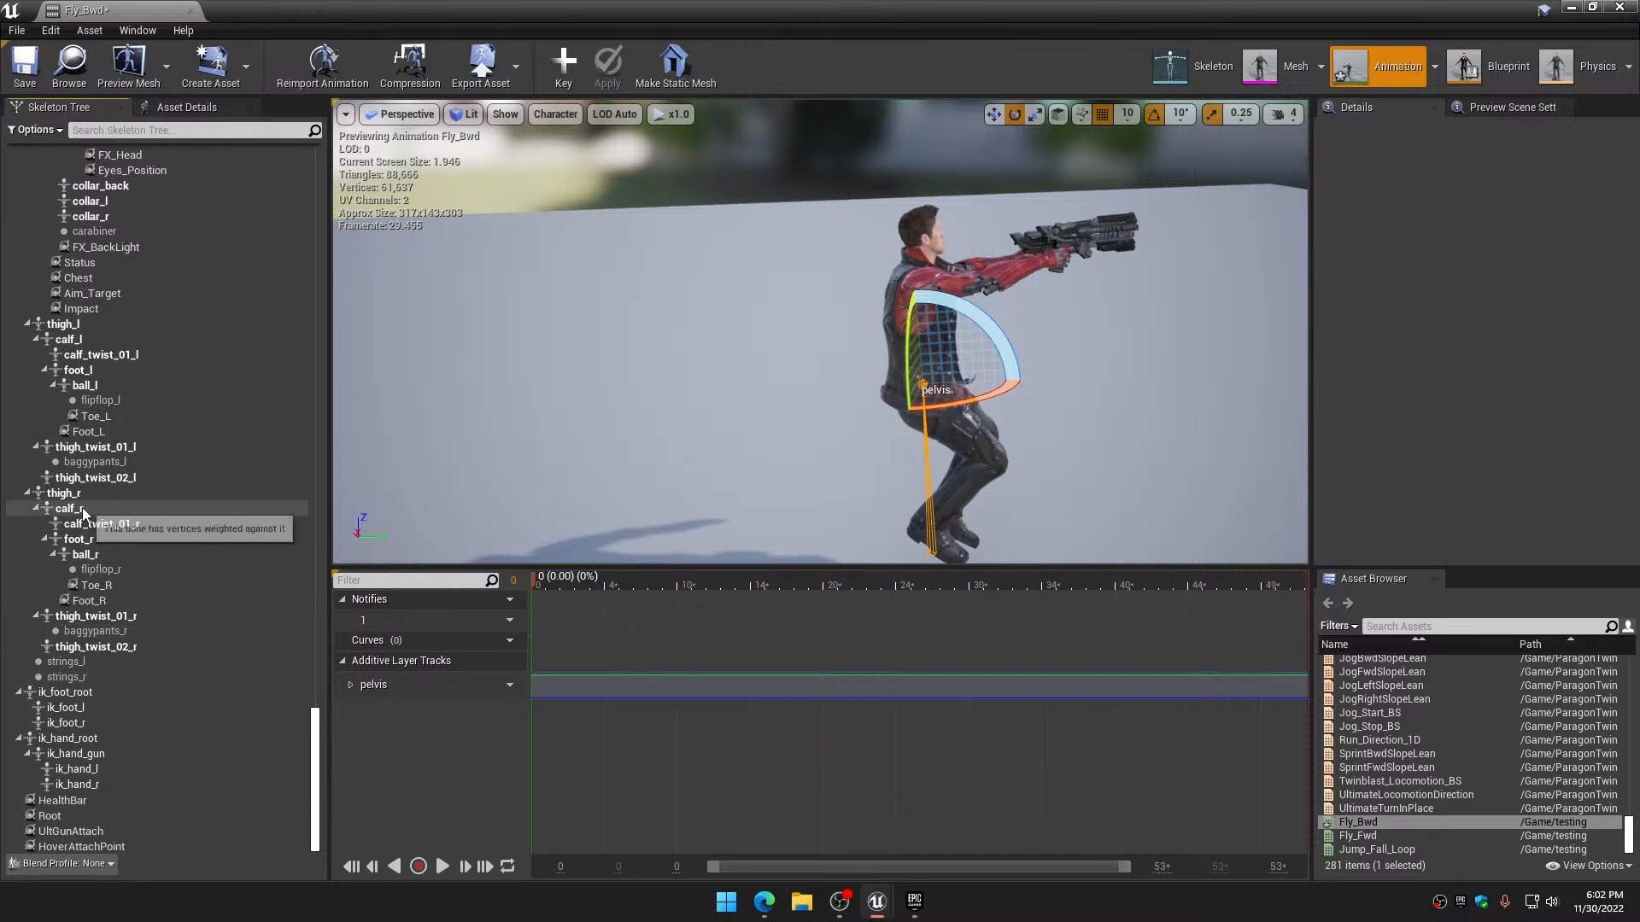
{"action": "left_click", "coordinate": [77, 325]}
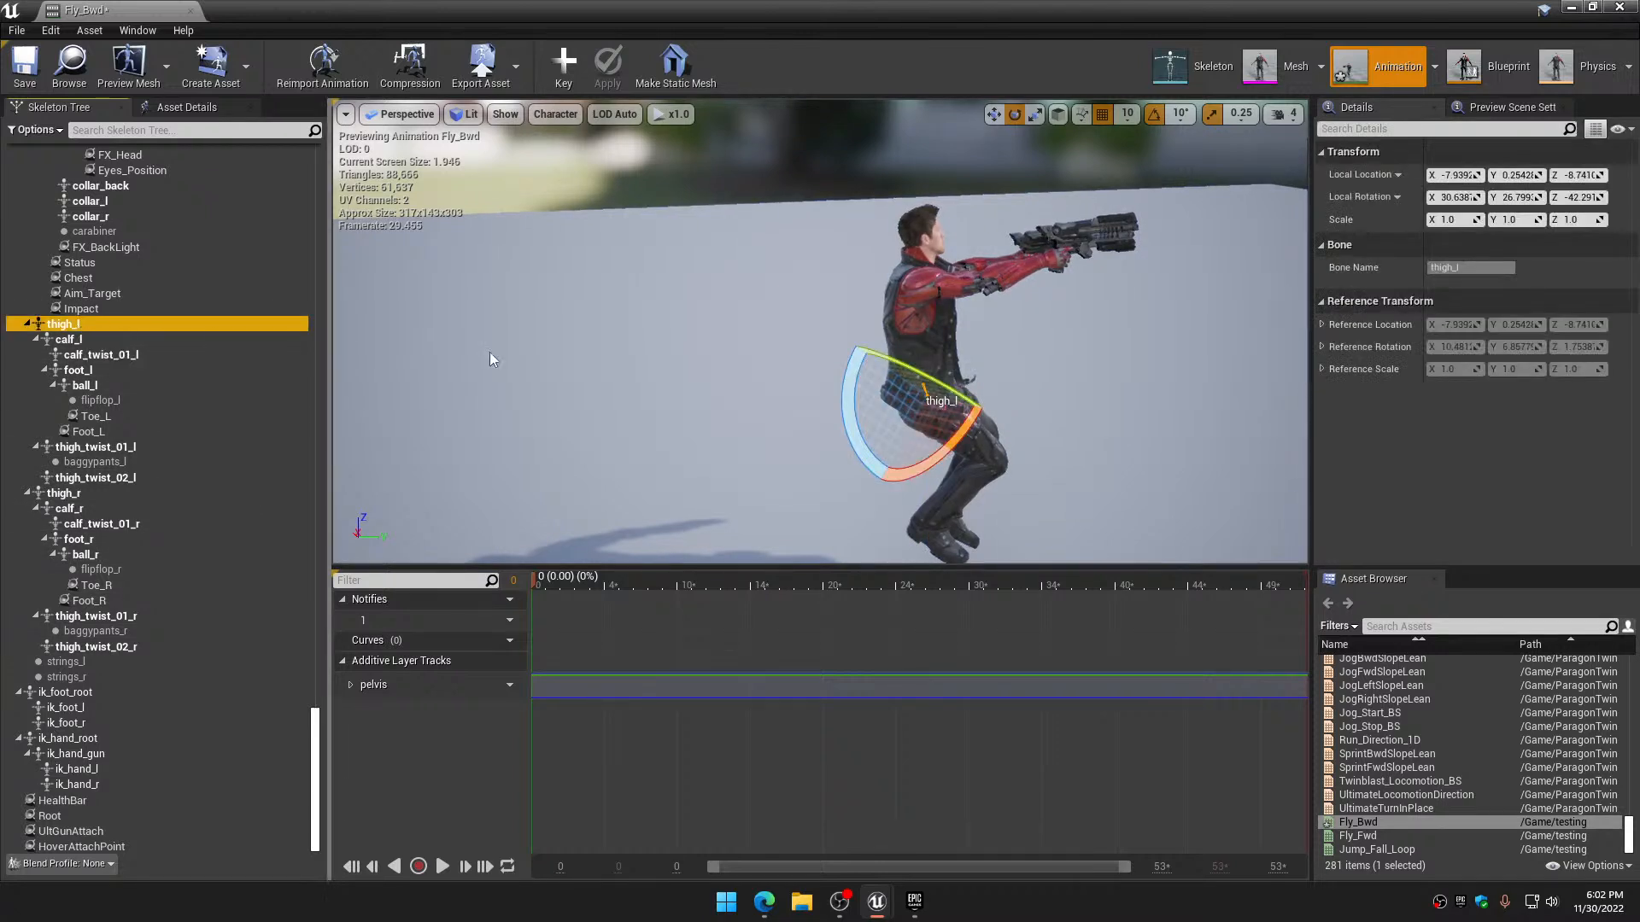
{"action": "left_click", "coordinate": [1058, 117]}
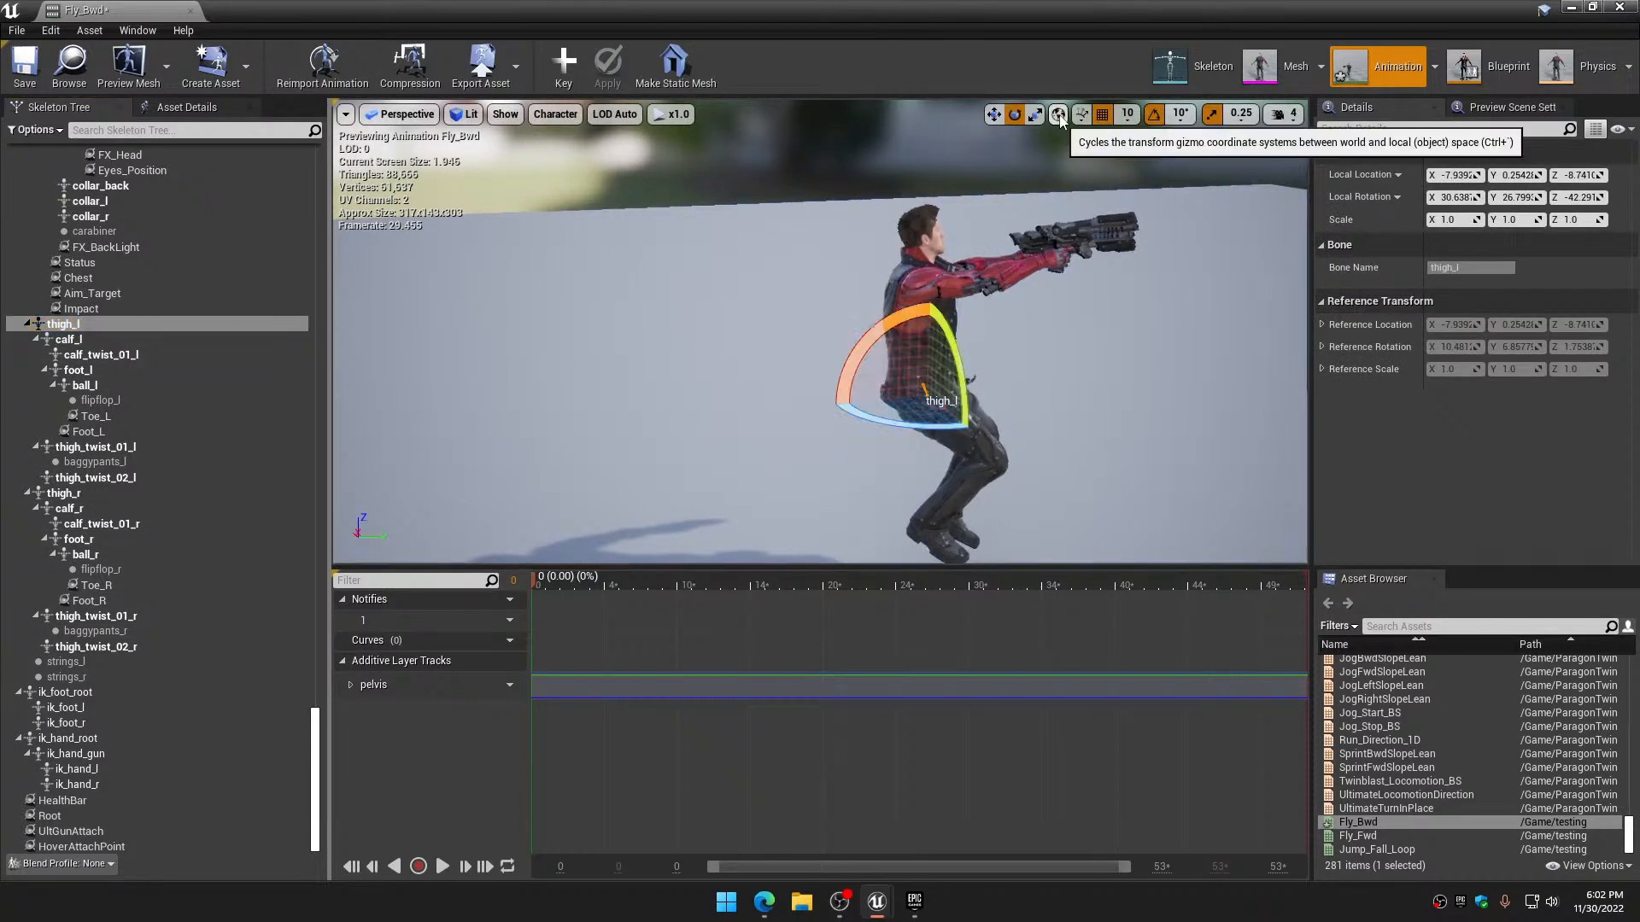
{"action": "left_click_drag", "start_coordinate": [881, 339], "coordinate": [901, 364]}
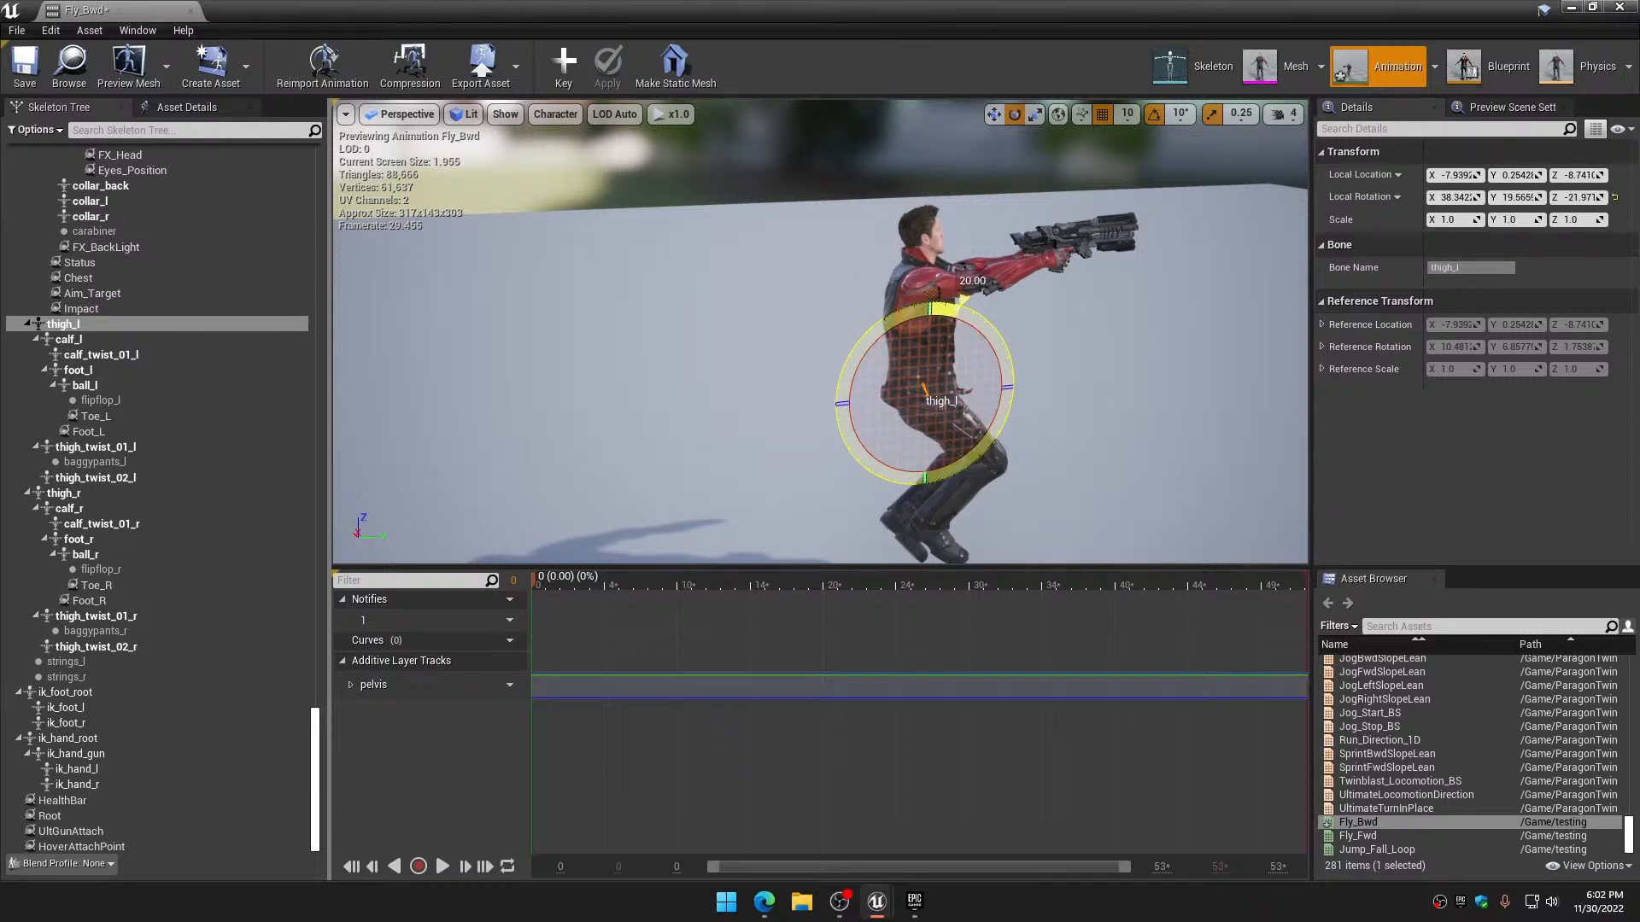
{"action": "left_click_drag", "start_coordinate": [902, 364], "coordinate": [892, 354]}
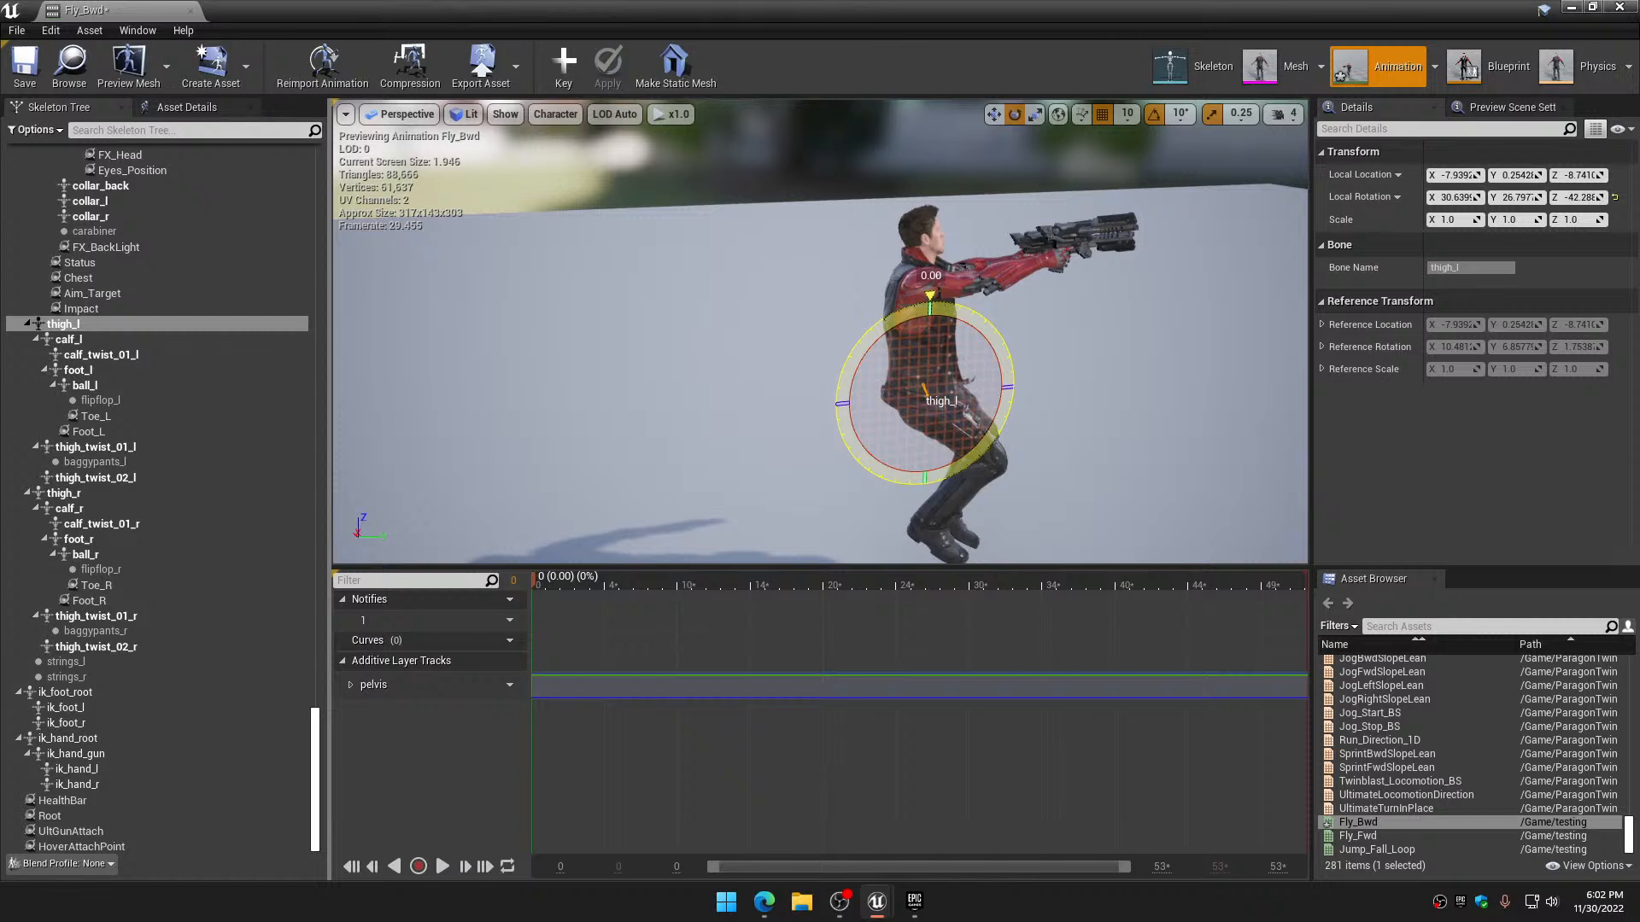
{"action": "left_click_drag", "start_coordinate": [883, 343], "coordinate": [864, 323]}
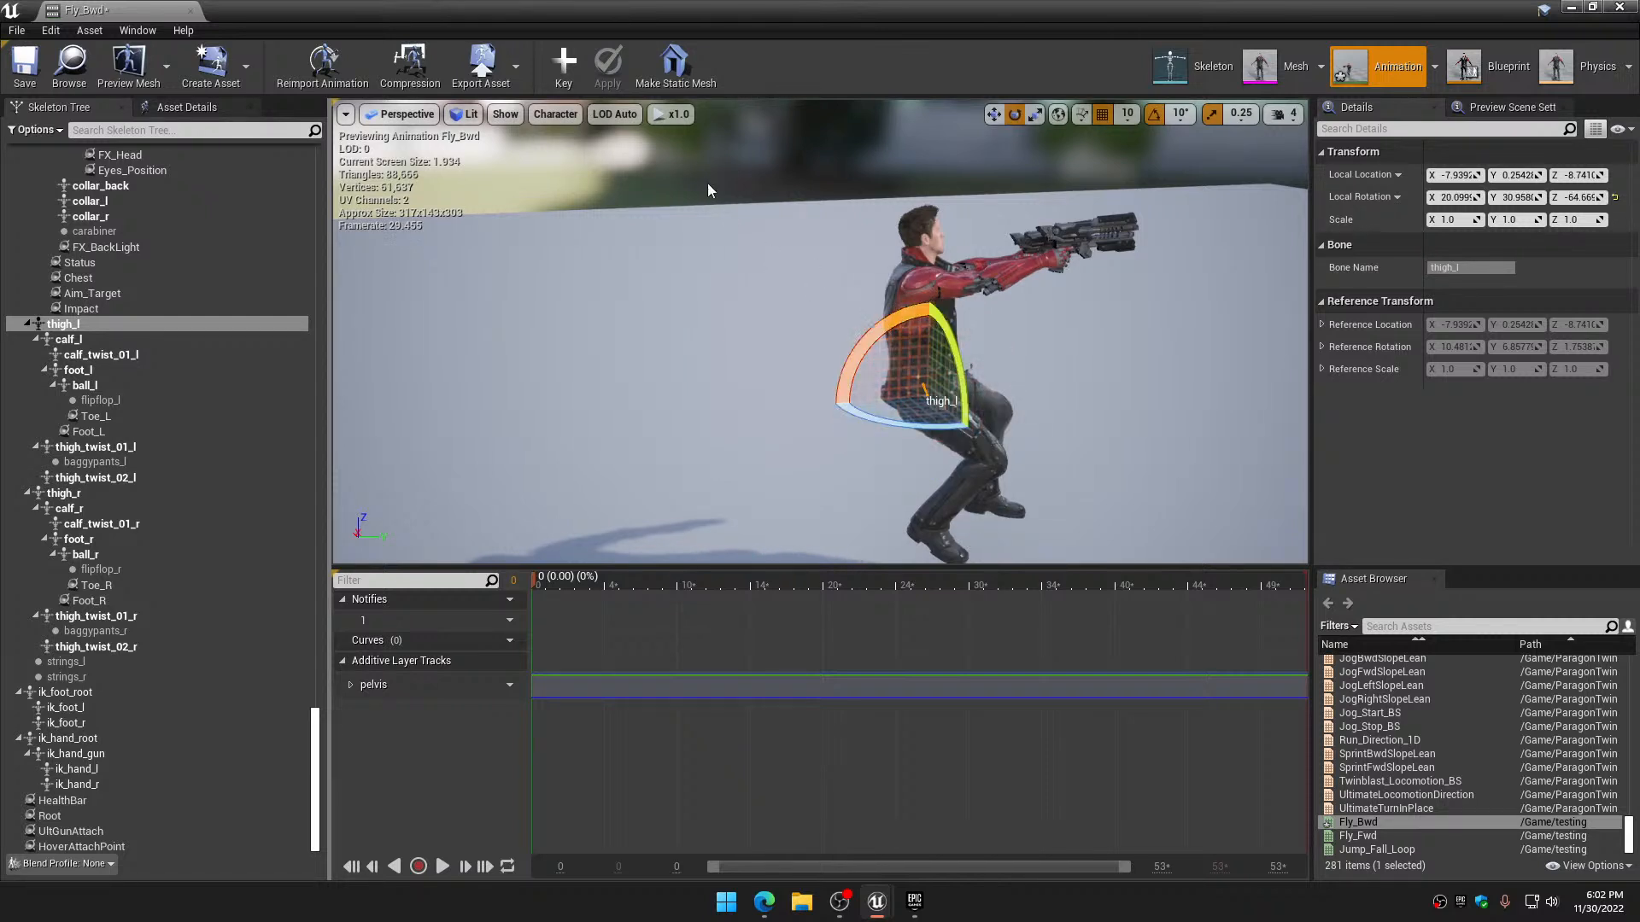
{"action": "left_click", "coordinate": [564, 61]}
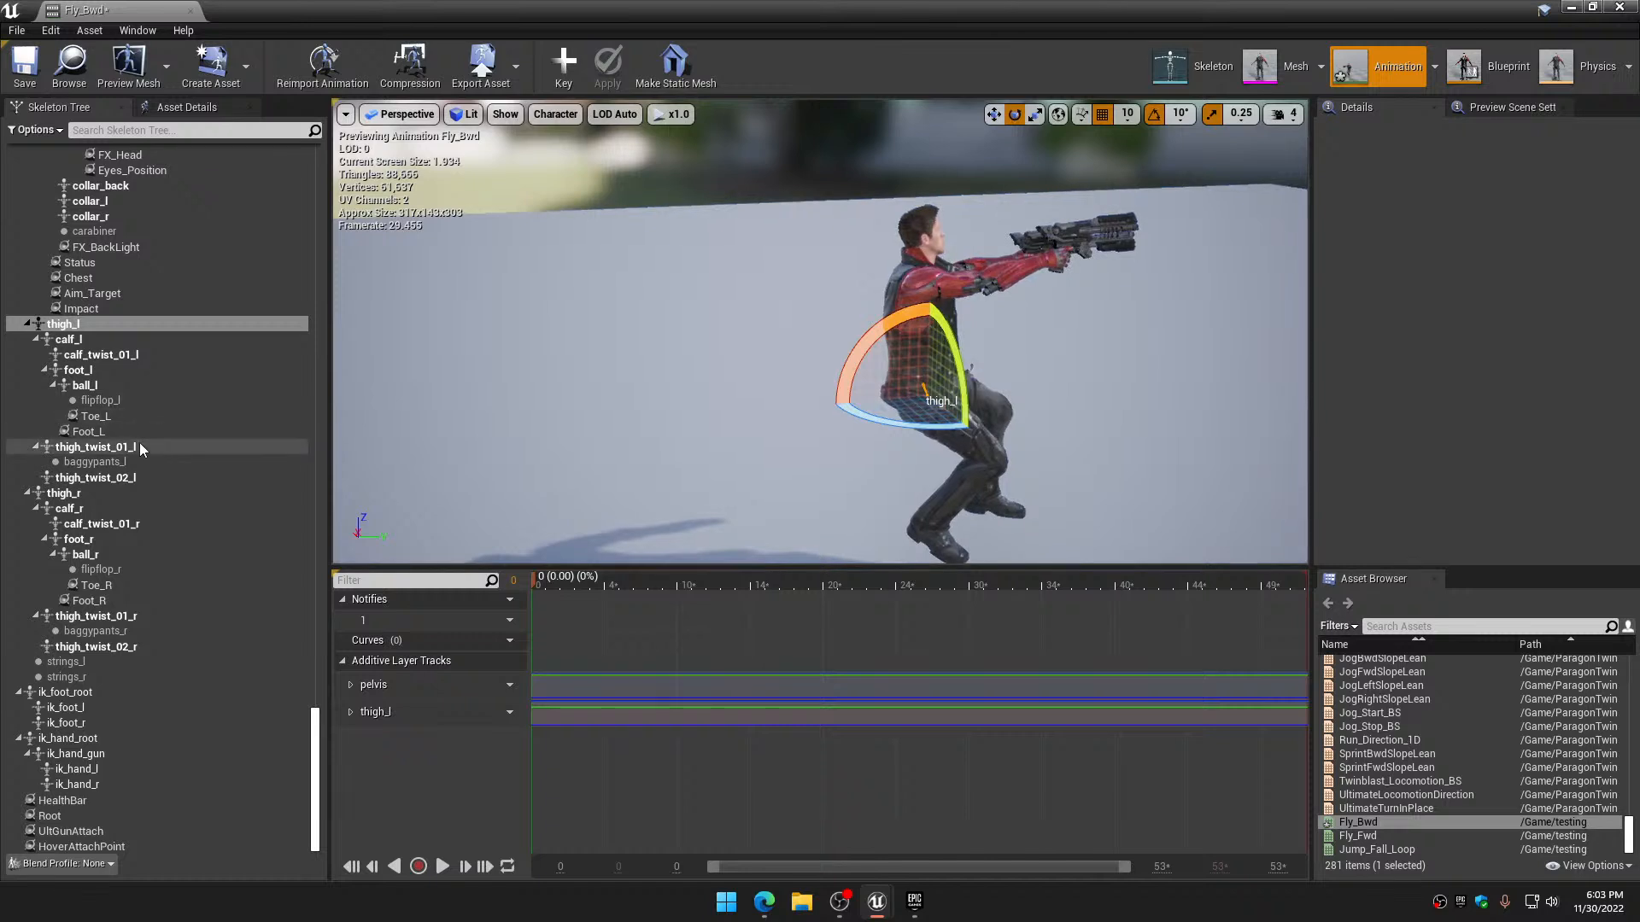
Rotate the thigh_r bone so the right leg swings forward too, and apply it as a key at frame 0
{"action": "left_click", "coordinate": [79, 493]}
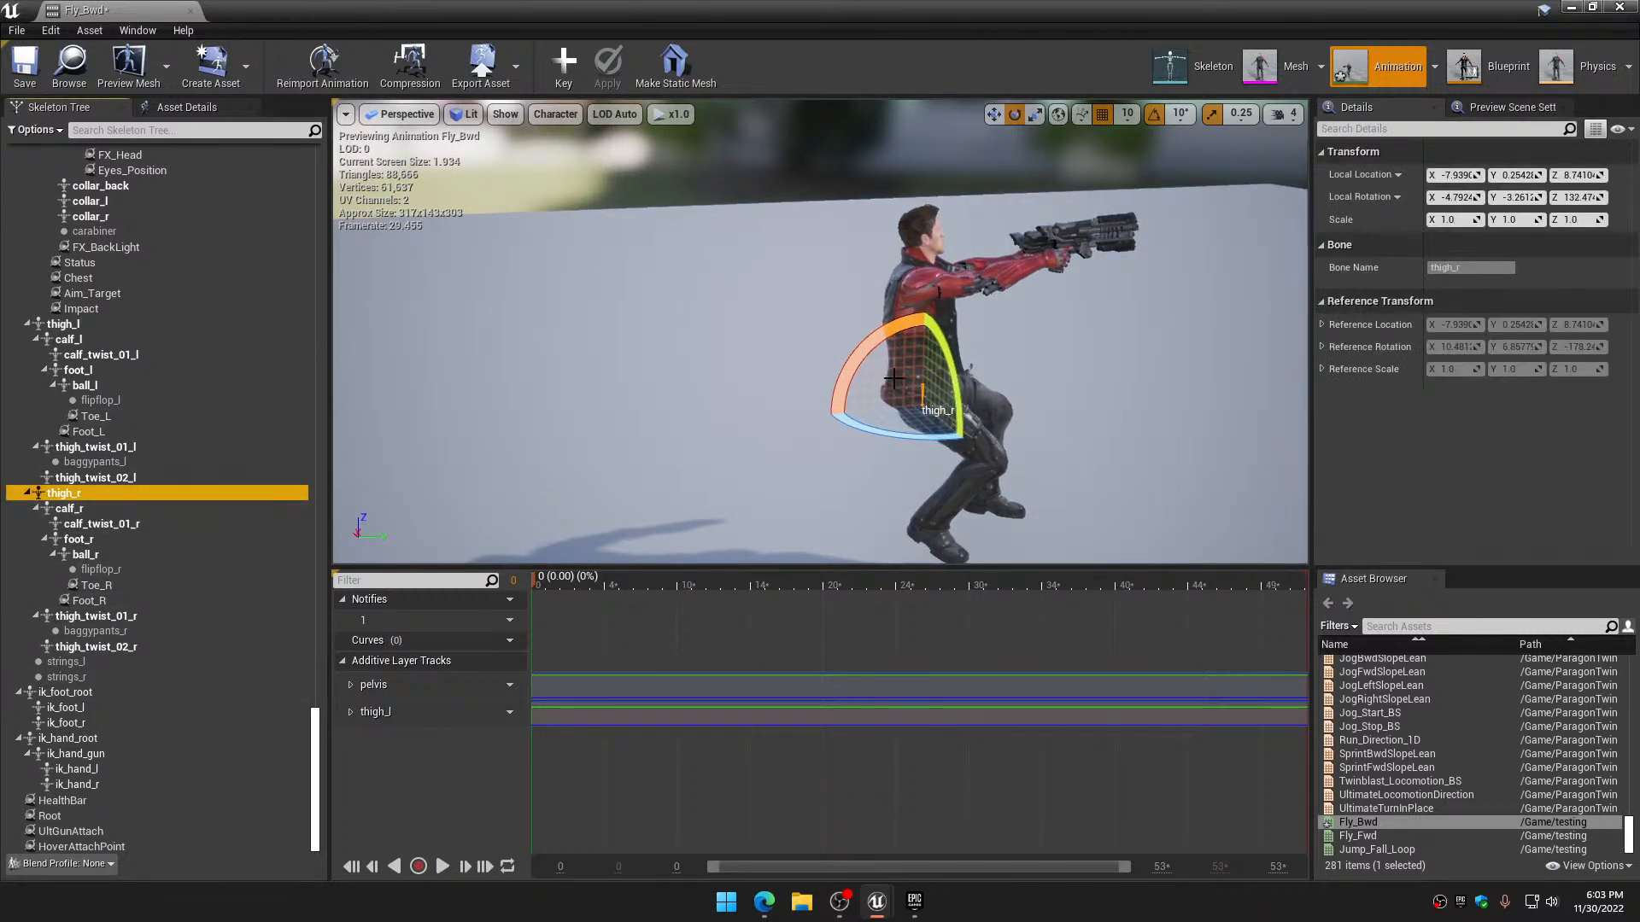
{"action": "left_click_drag", "start_coordinate": [886, 344], "coordinate": [864, 391]}
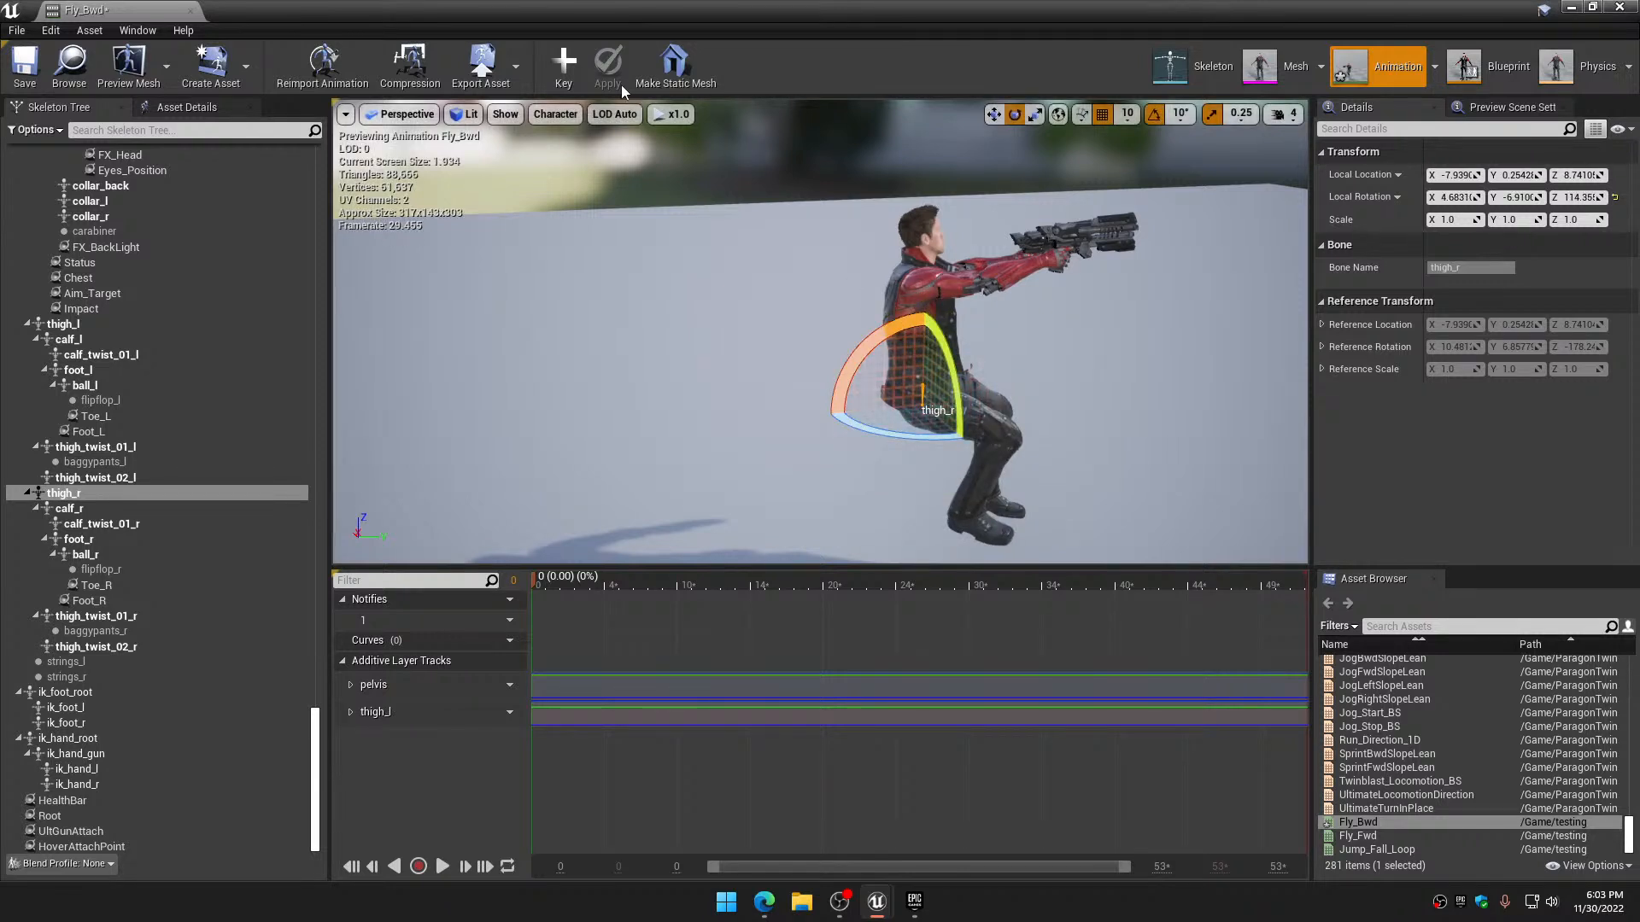
{"action": "left_click", "coordinate": [567, 63]}
{"action": "left_click", "coordinate": [609, 70]}
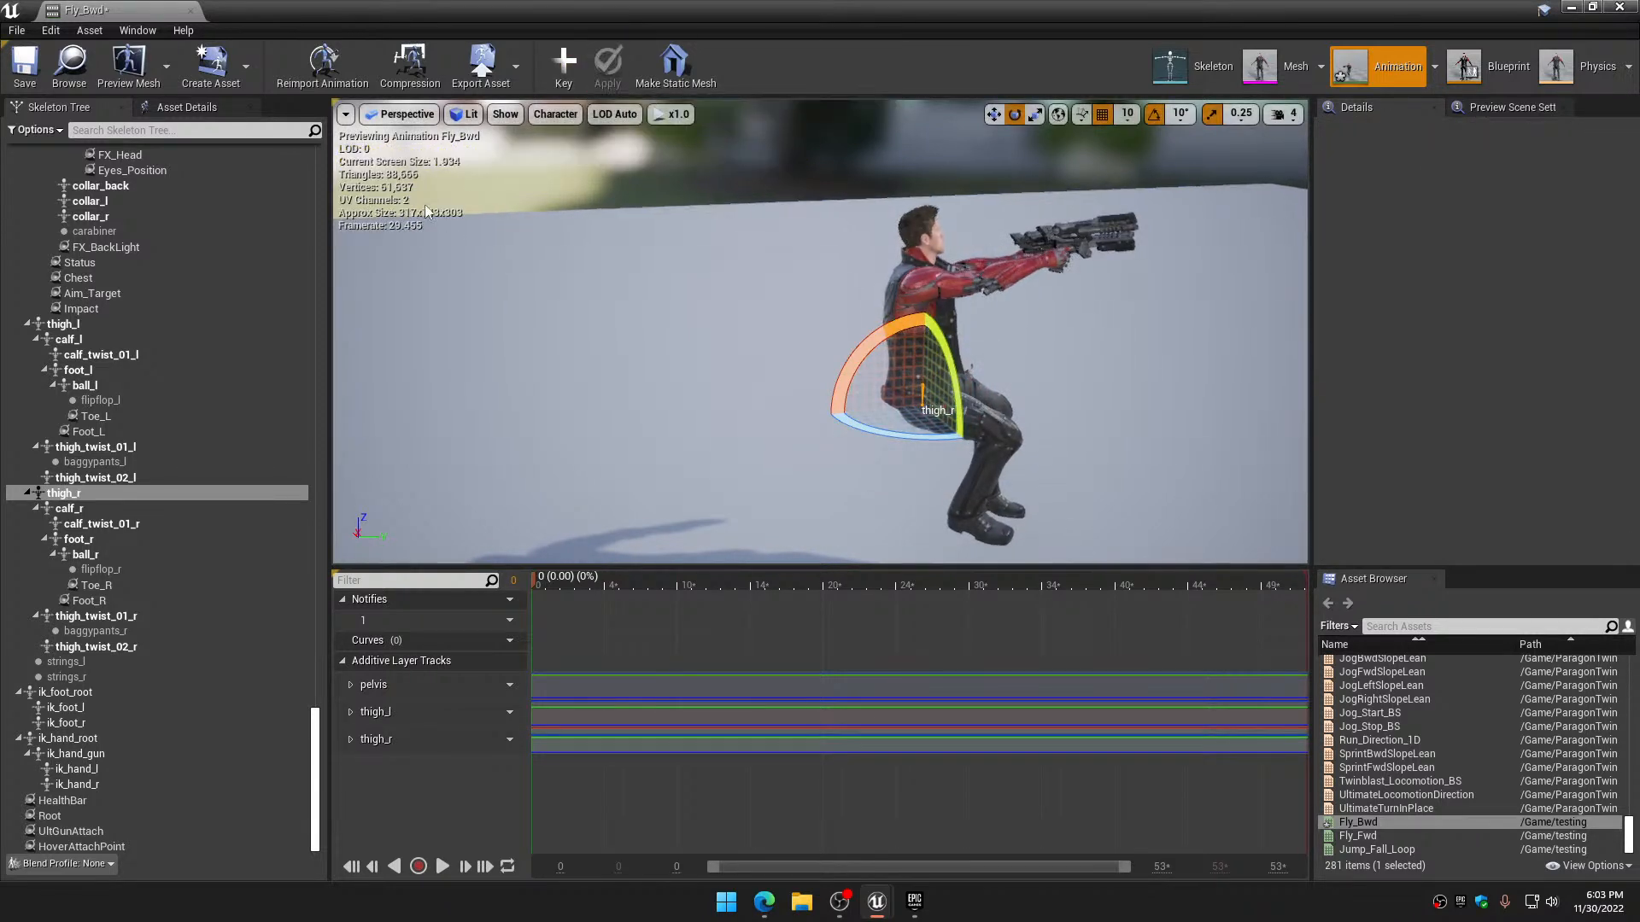
Rotate the upperarm_l bone so the left arm lowers slightly, and key it at frame 0
{"action": "scroll", "coordinate": [265, 203], "scroll_direction": "up", "scroll_amount": 20}
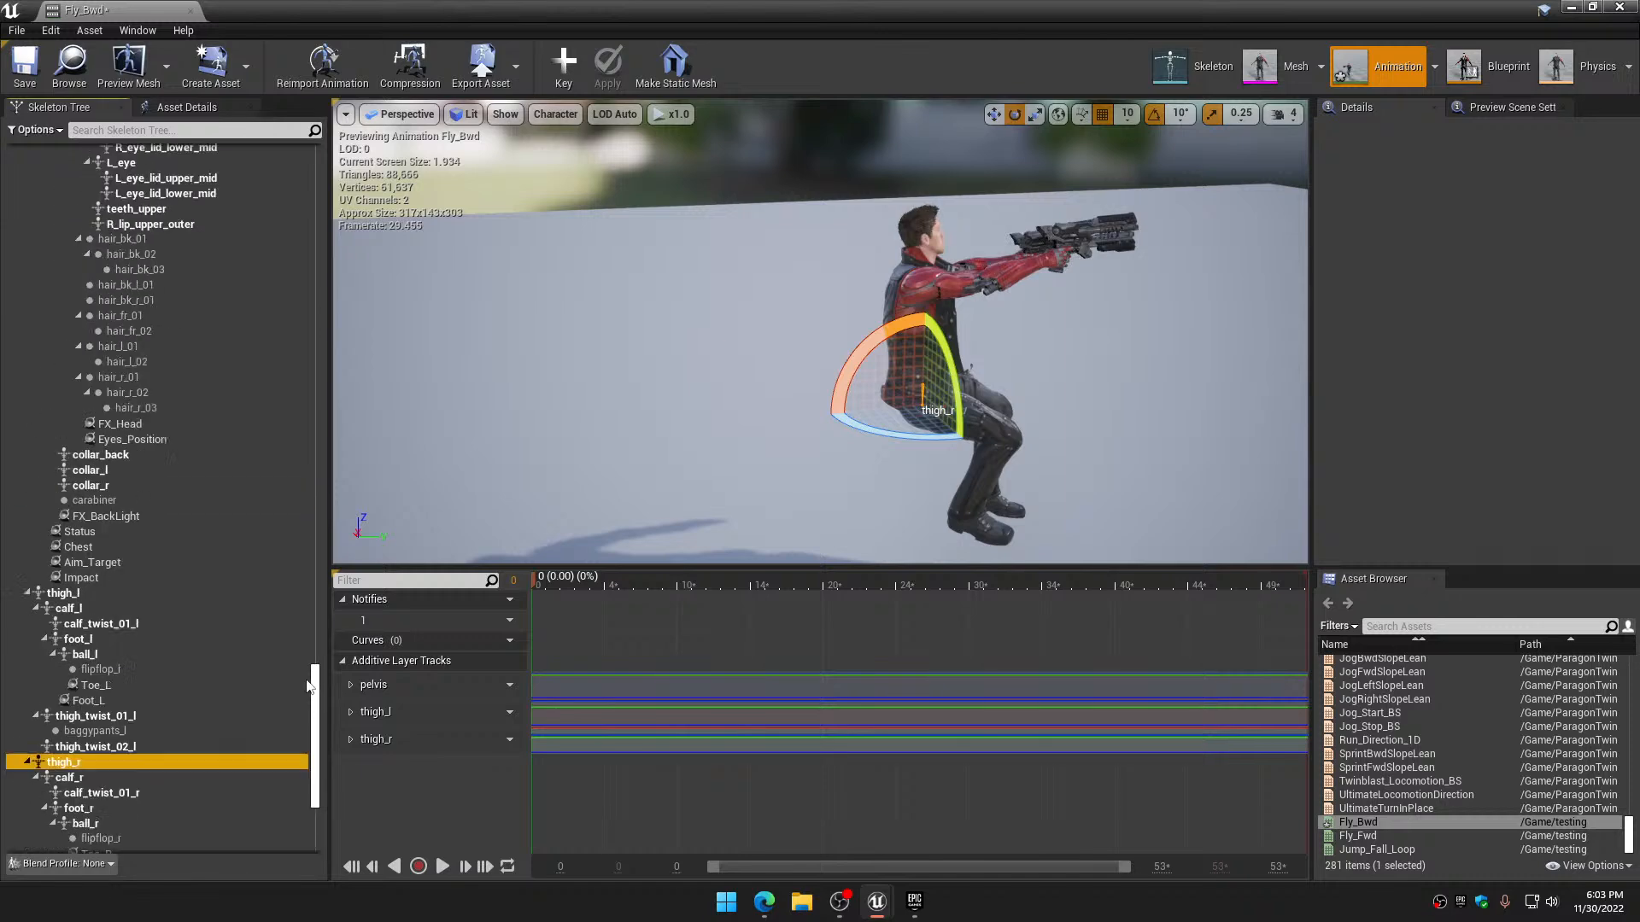
{"action": "scroll", "coordinate": [265, 203], "scroll_direction": "up", "scroll_amount": 4}
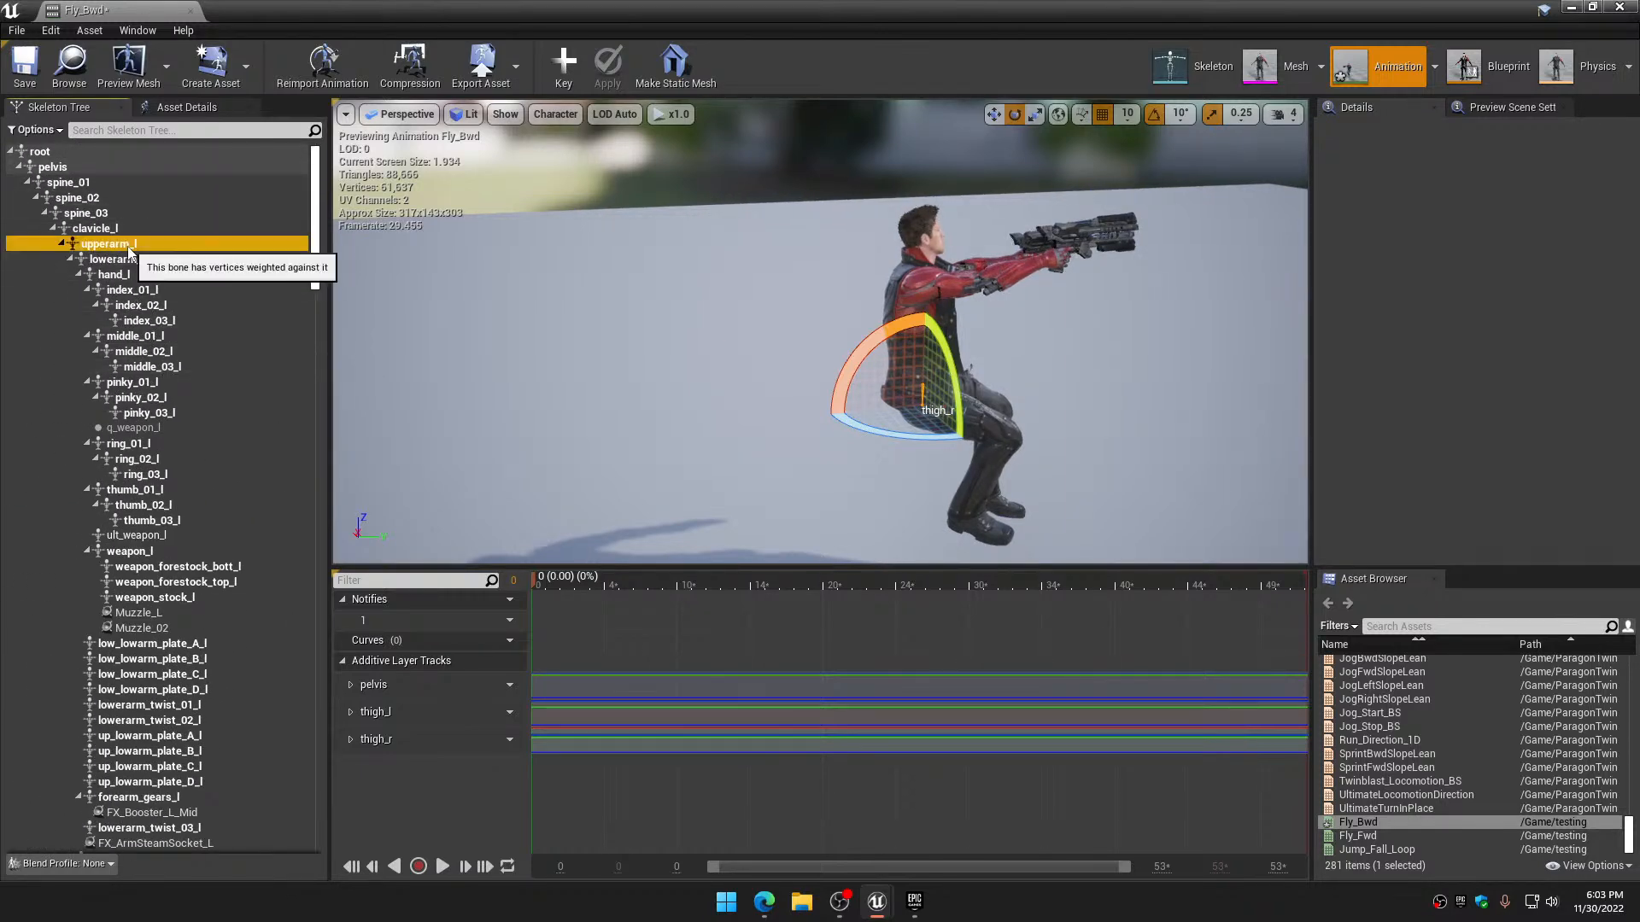
{"action": "left_click", "coordinate": [275, 244]}
{"action": "mouse_move", "coordinate": [864, 208]}
{"action": "left_mouse_down"}
{"action": "mouse_move", "coordinate": [877, 197]}
{"action": "mouse_move", "coordinate": [866, 208]}
{"action": "left_mouse_up"}
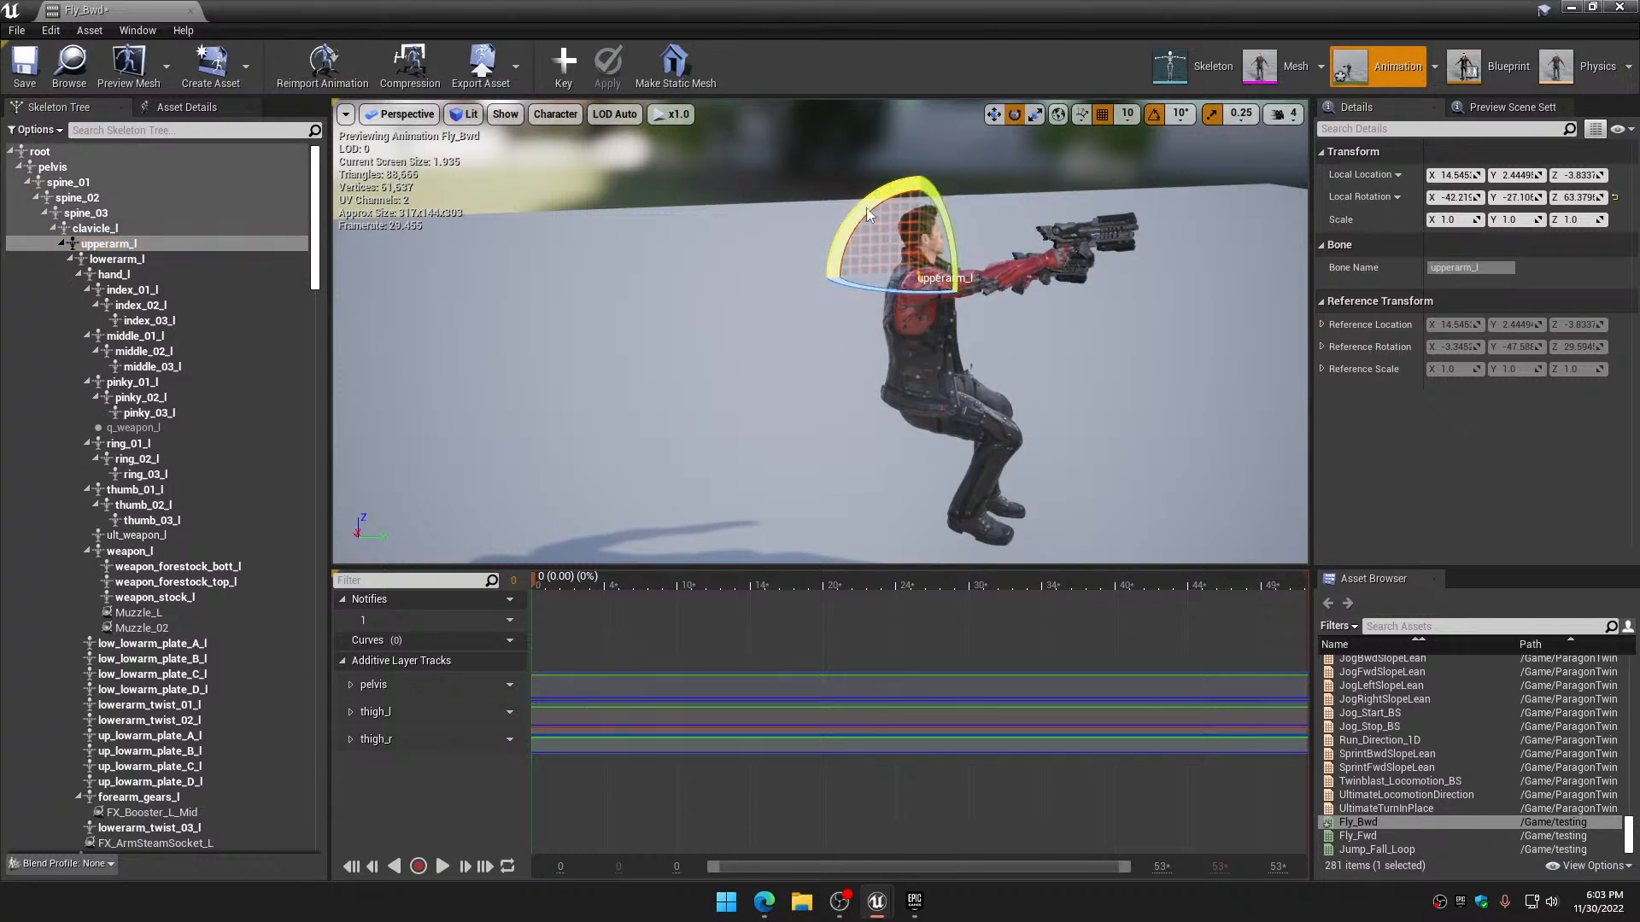
{"action": "left_click", "coordinate": [573, 64]}
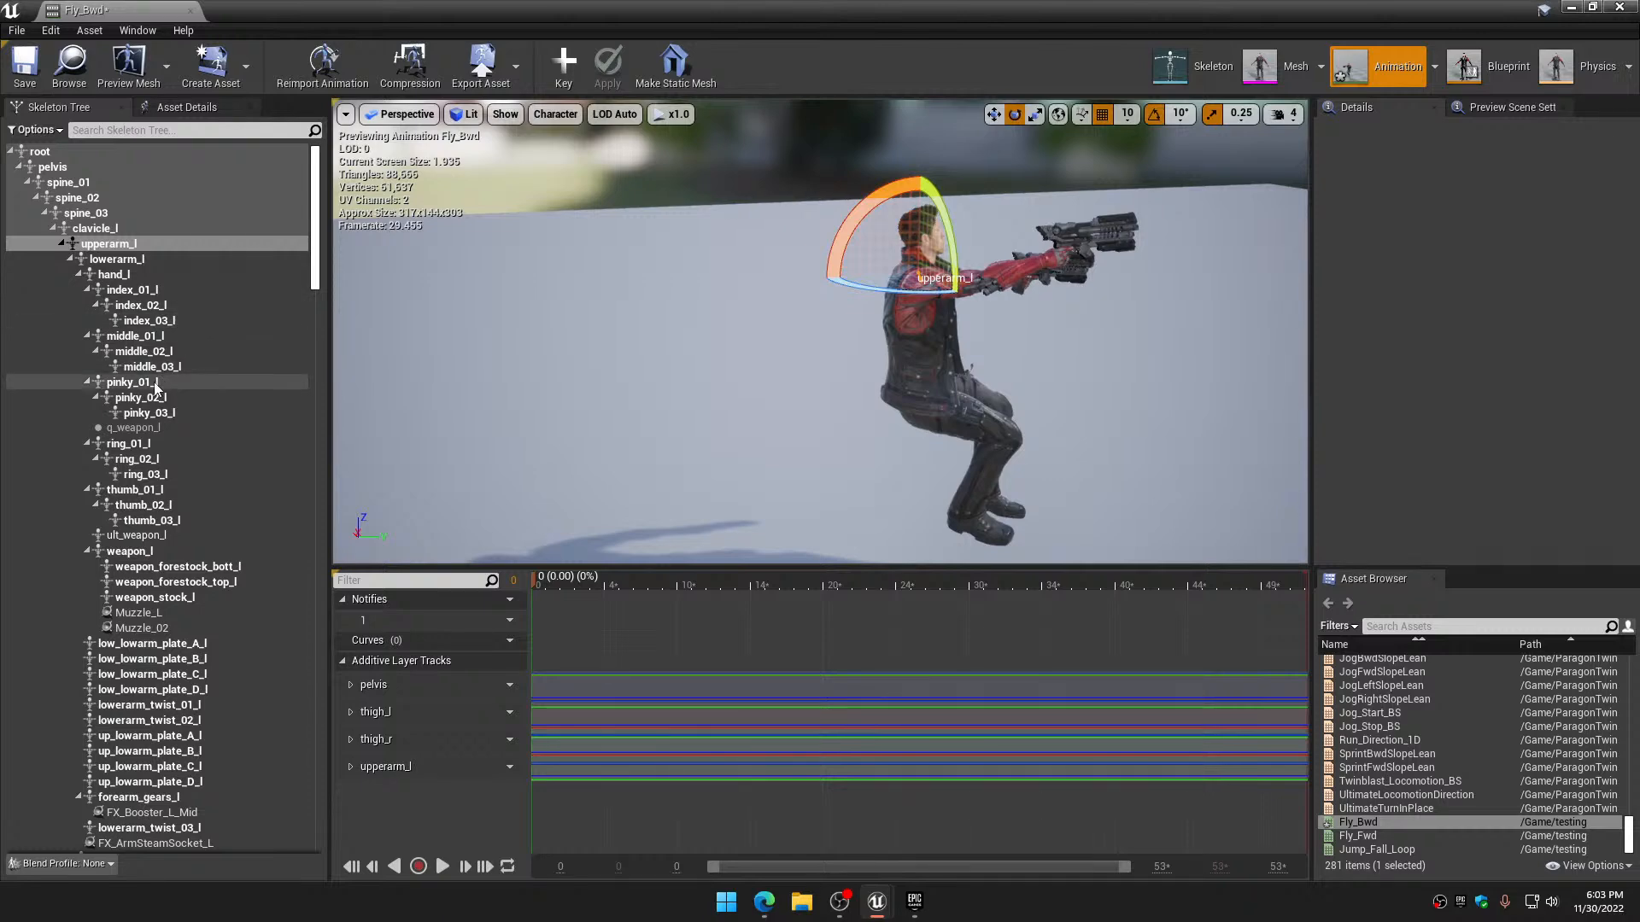
Rotate the upperarm_r bone to lower the right arm and its gun, and apply it as a key at frame 0
{"action": "scroll", "coordinate": [151, 659], "scroll_direction": "down", "scroll_amount": 4}
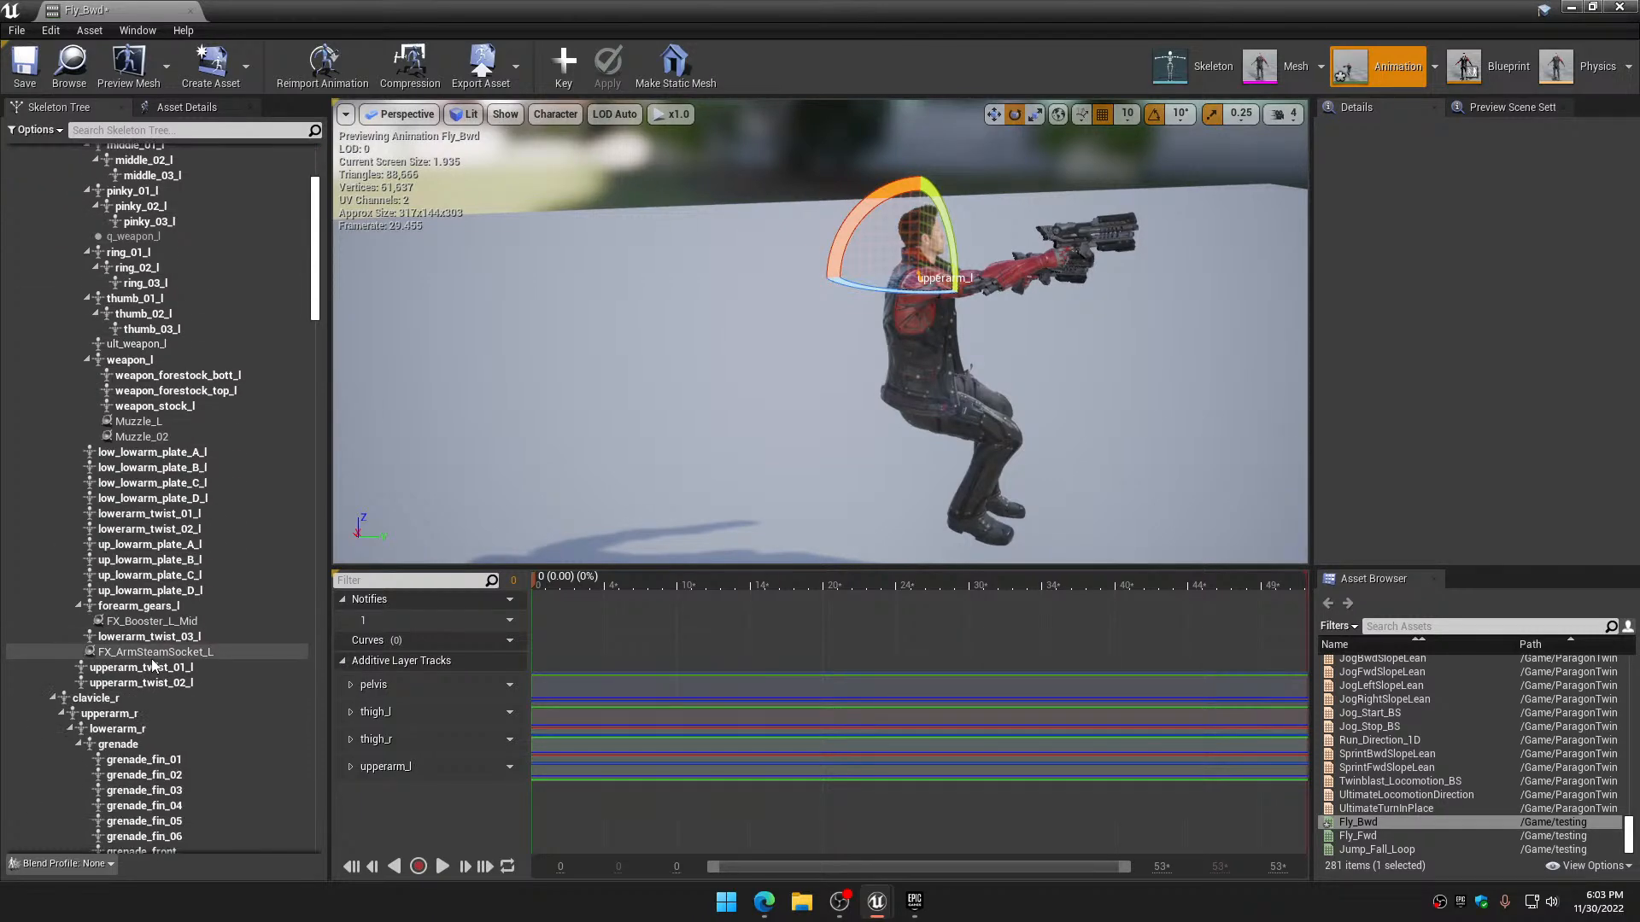
{"action": "left_click", "coordinate": [135, 714]}
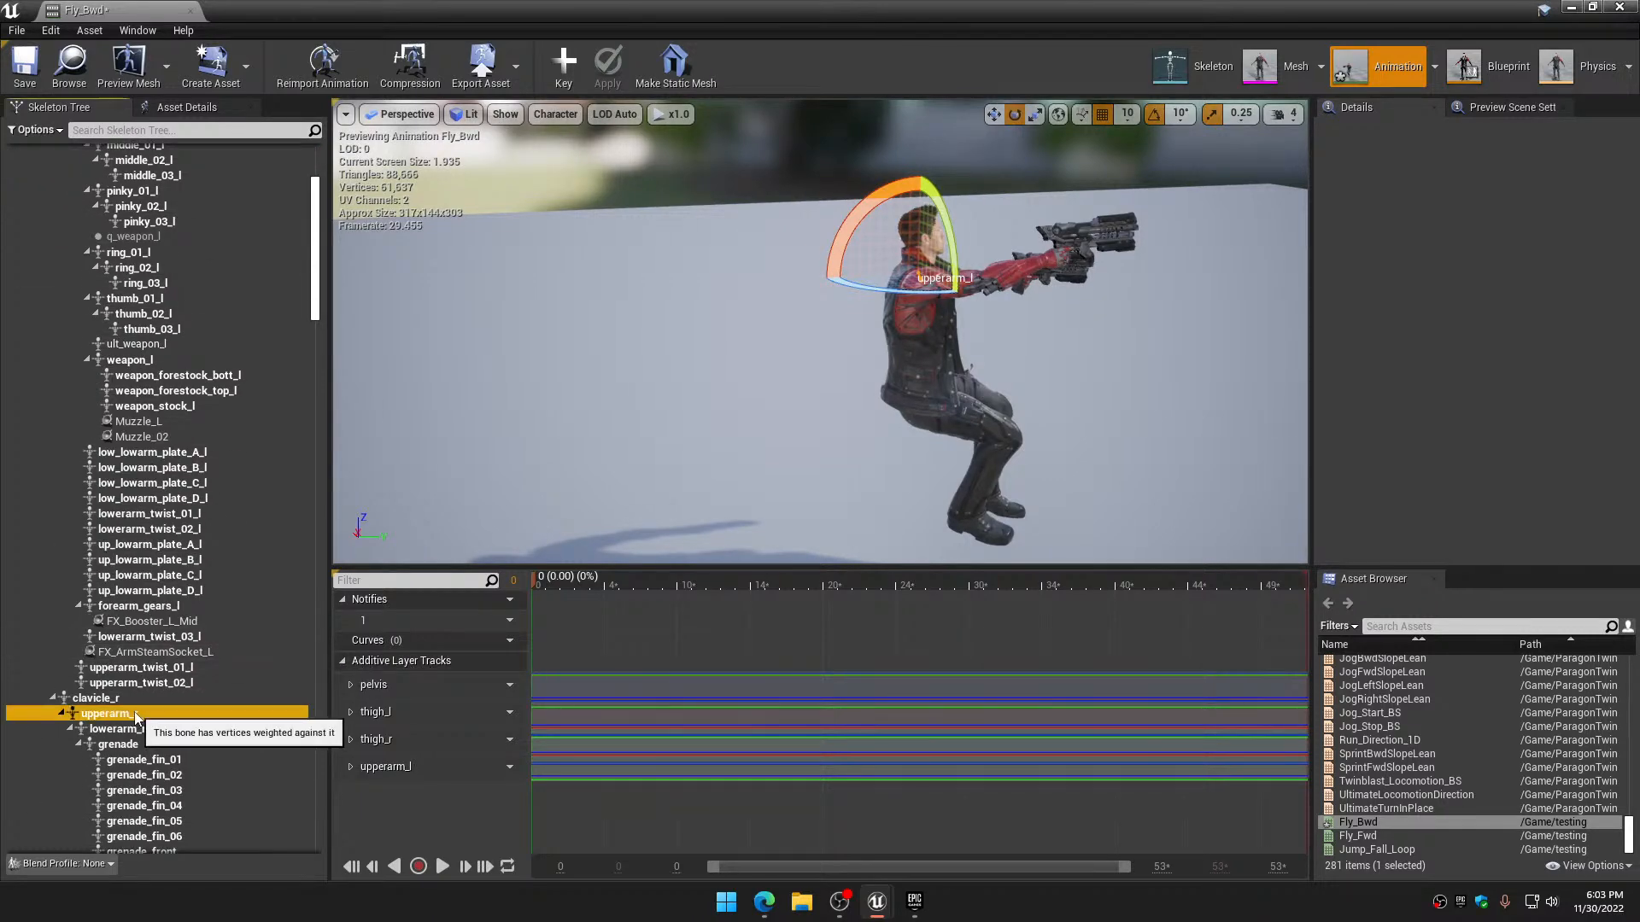
{"action": "left_click_drag", "start_coordinate": [846, 244], "coordinate": [970, 193]}
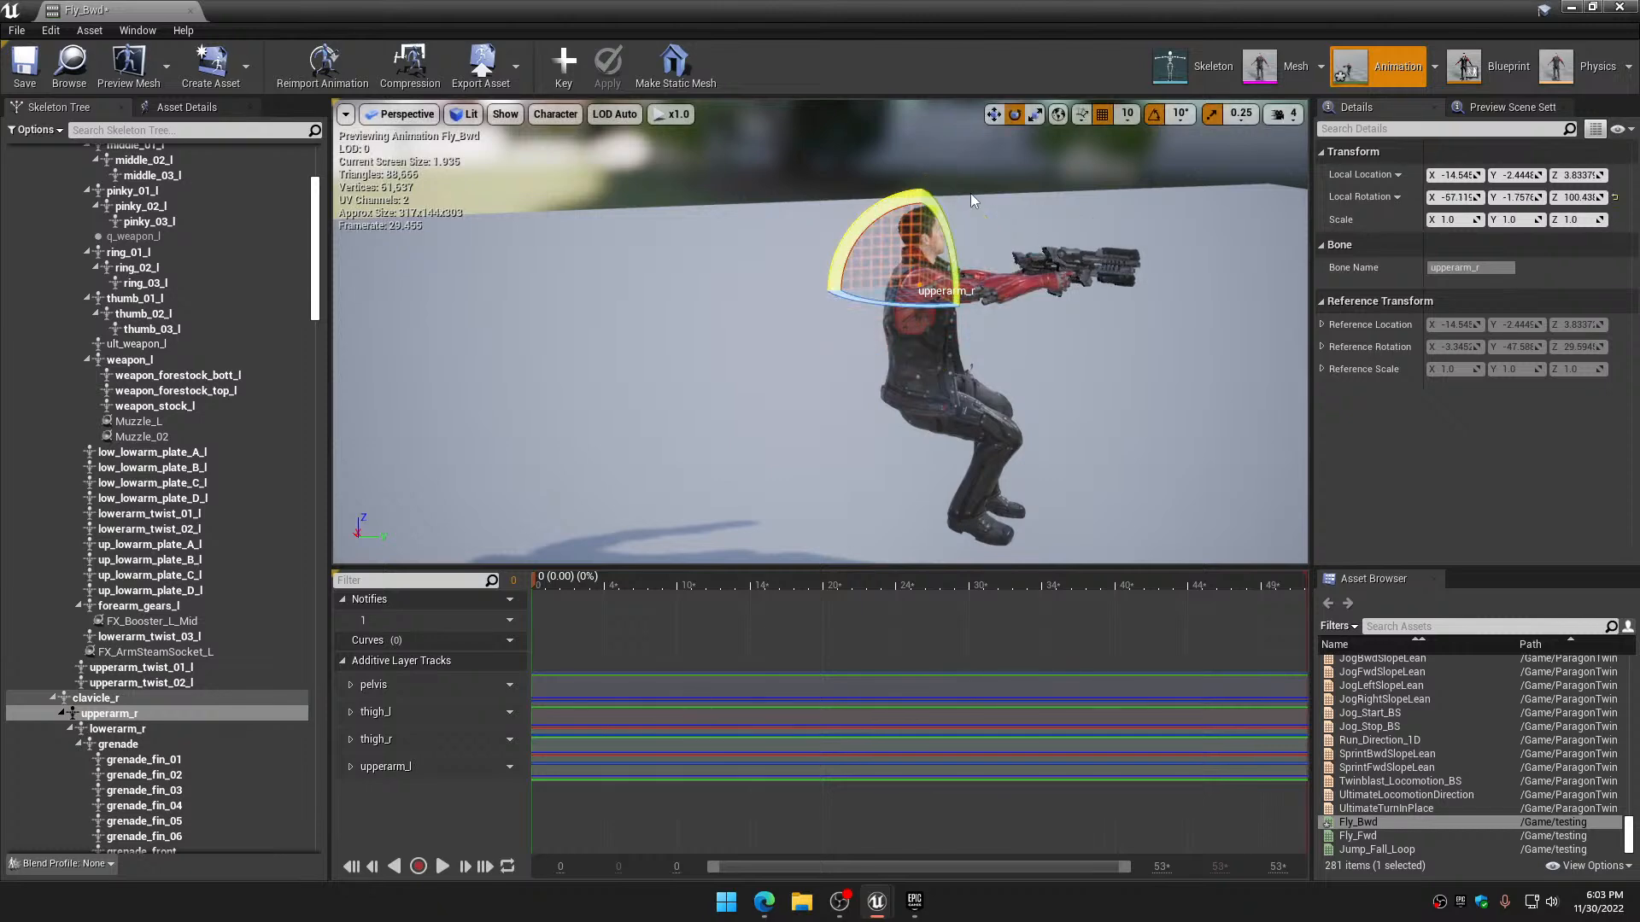
{"action": "left_click", "coordinate": [563, 62]}
{"action": "left_click", "coordinate": [611, 69]}
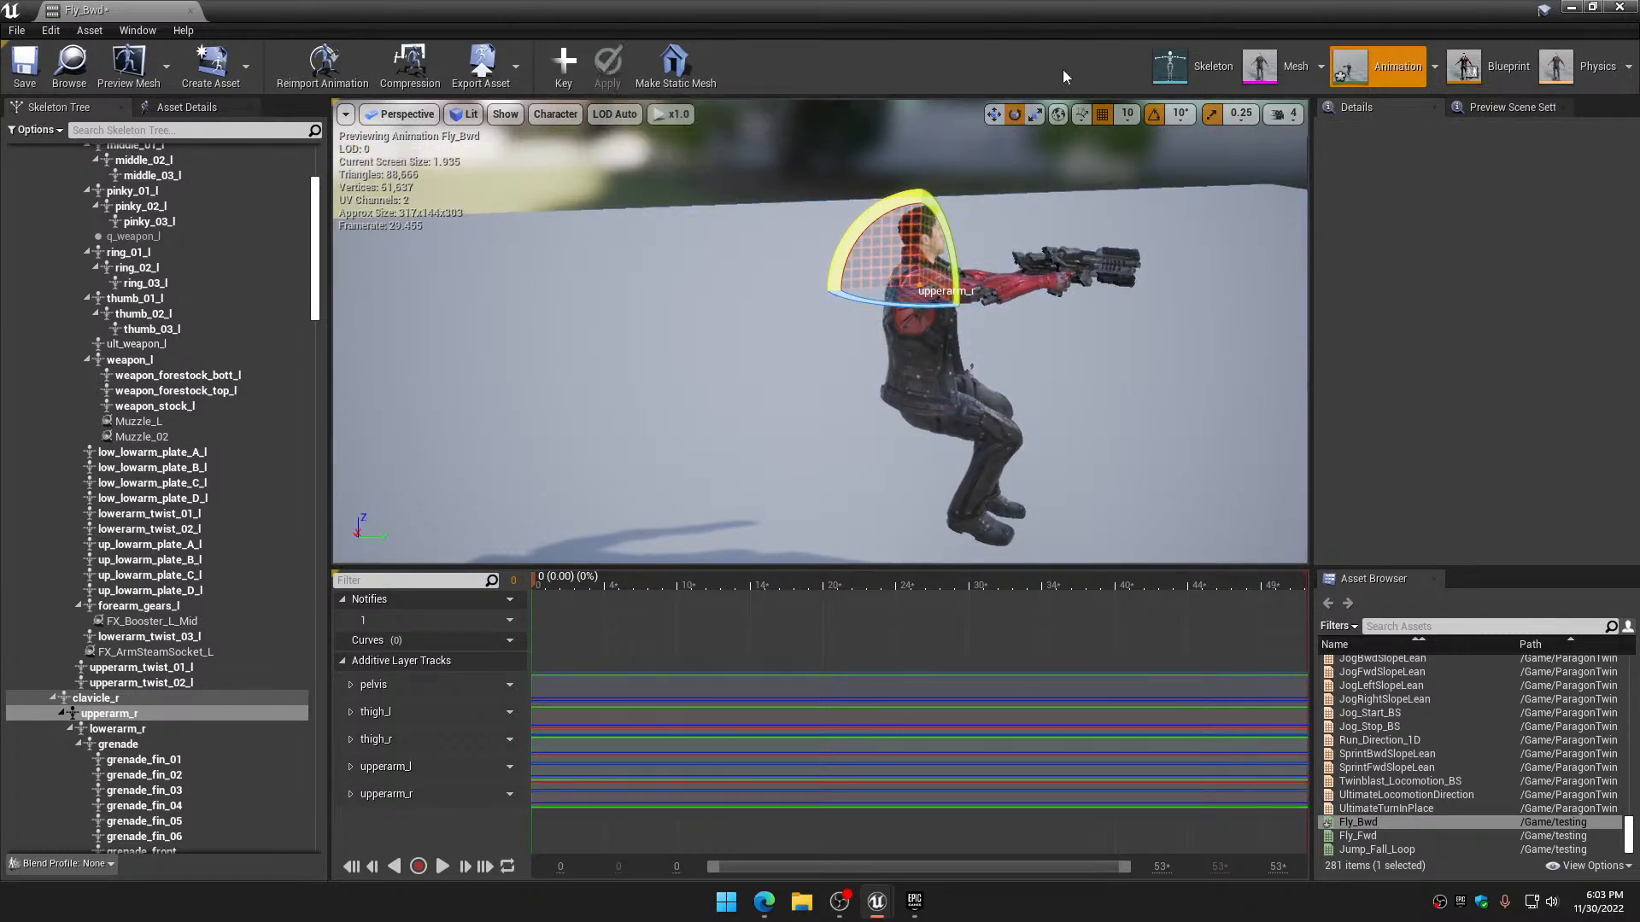
Close the animation editor and save the modified Fly_Bwd animation sequence
{"action": "left_click", "coordinate": [1632, 8]}
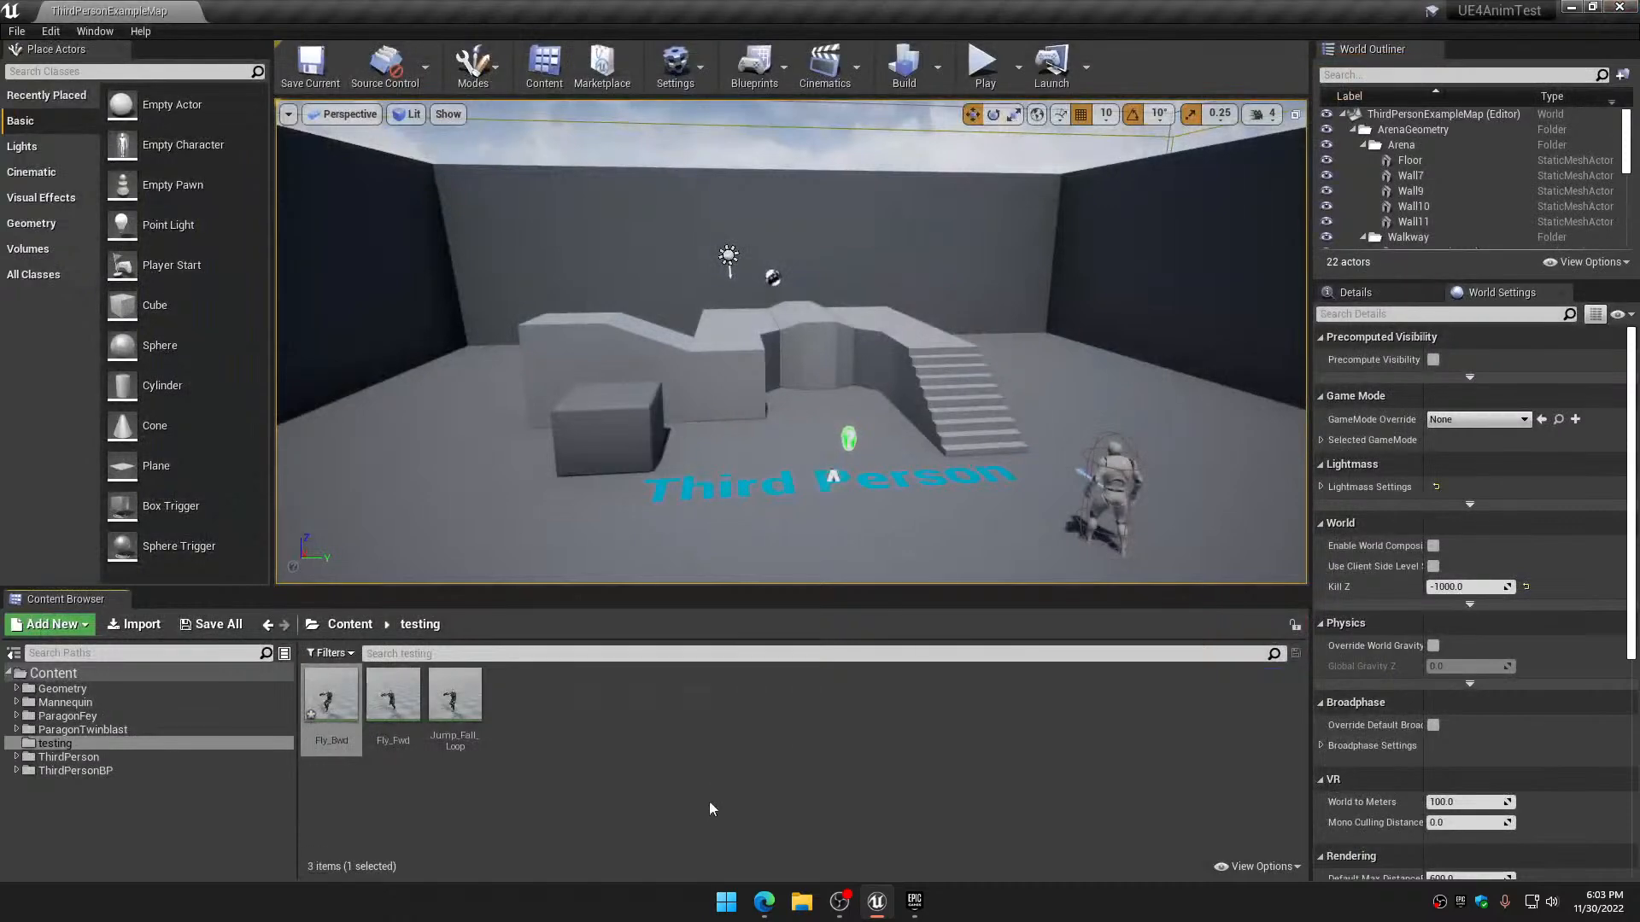
{"action": "left_click", "coordinate": [211, 628]}
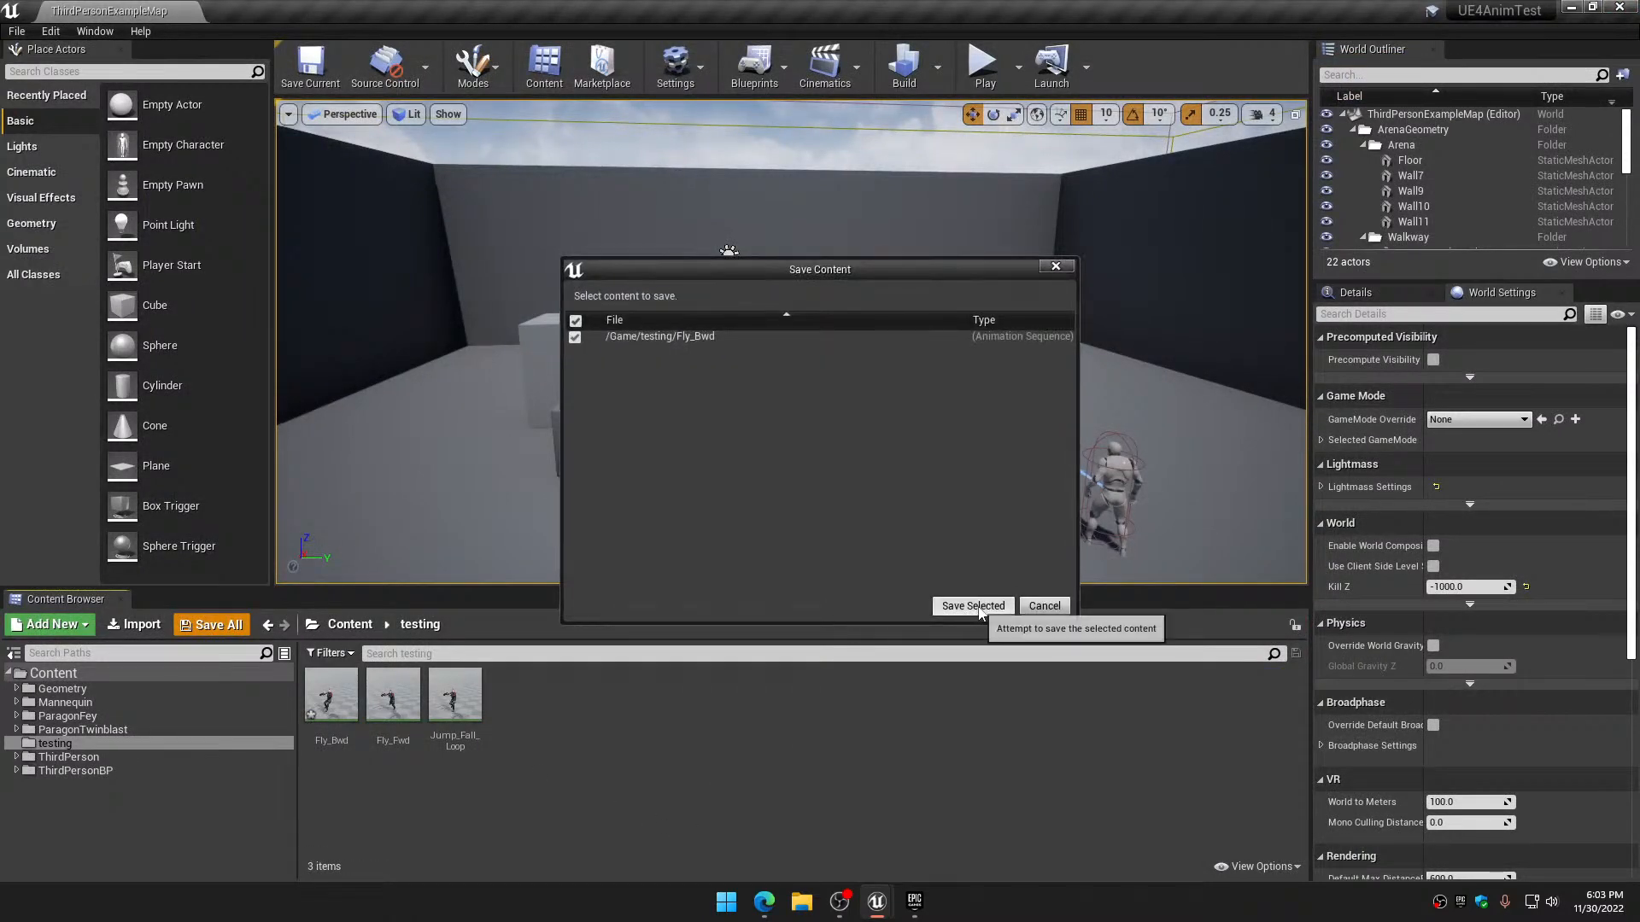
{"action": "left_click", "coordinate": [968, 598]}
Reopen Fly_Bwd, examine the playing backward-flying pose from the side, close up and from the front, and close the editor
{"action": "double_click", "coordinate": [331, 696]}
{"action": "left_click_drag", "start_coordinate": [957, 402], "coordinate": [919, 413]}
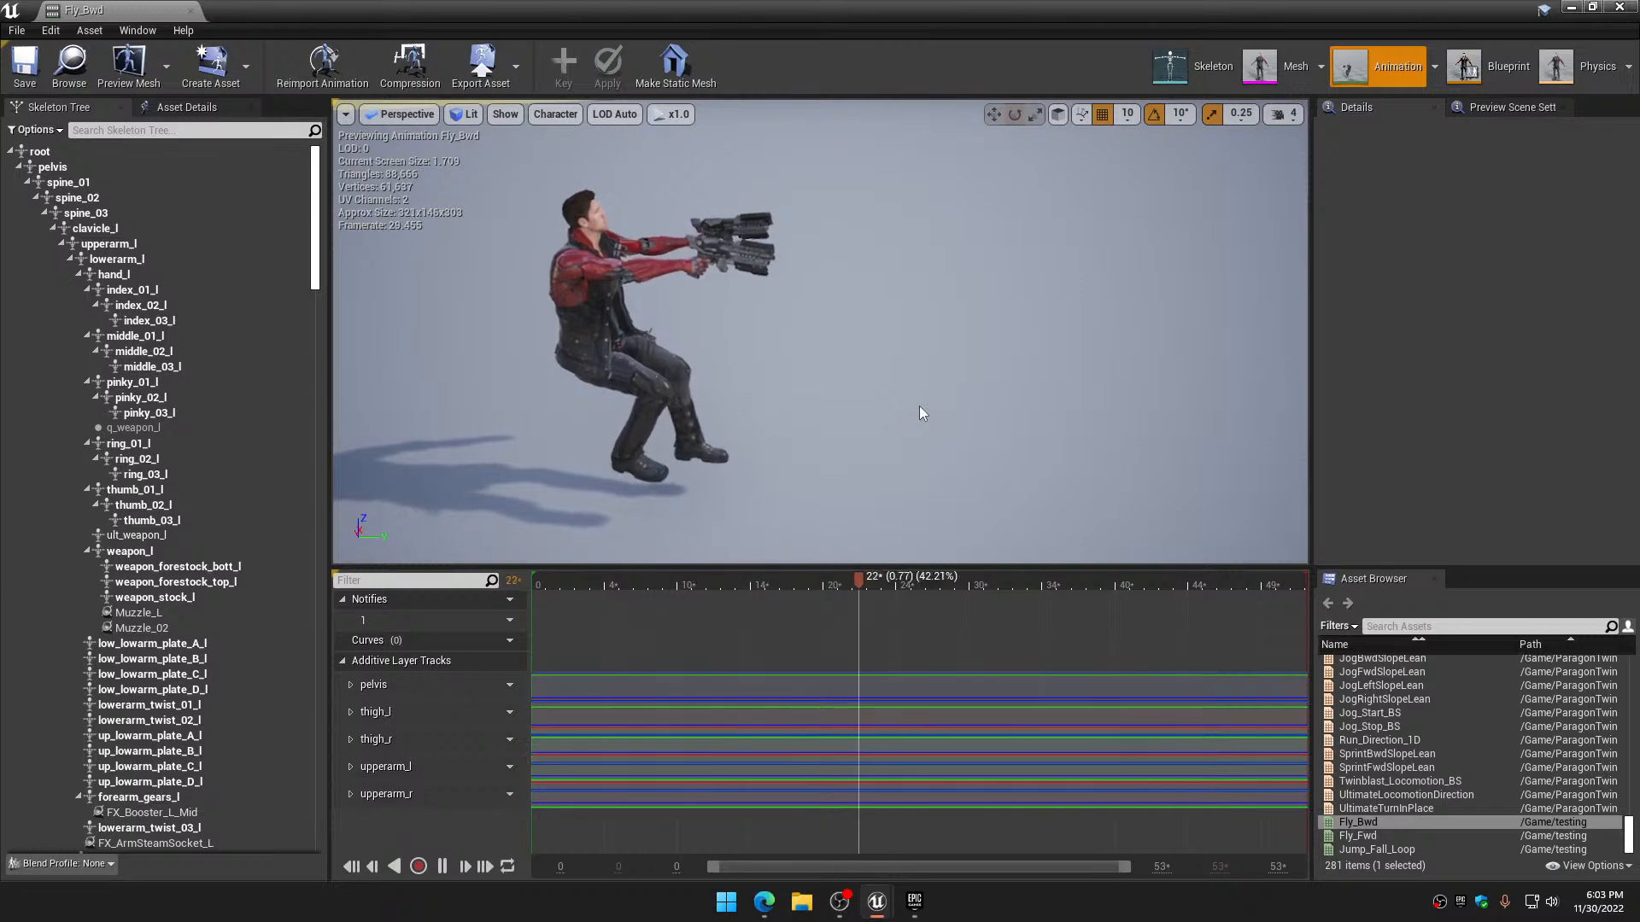
{"action": "left_click_drag", "start_coordinate": [828, 447], "coordinate": [726, 405]}
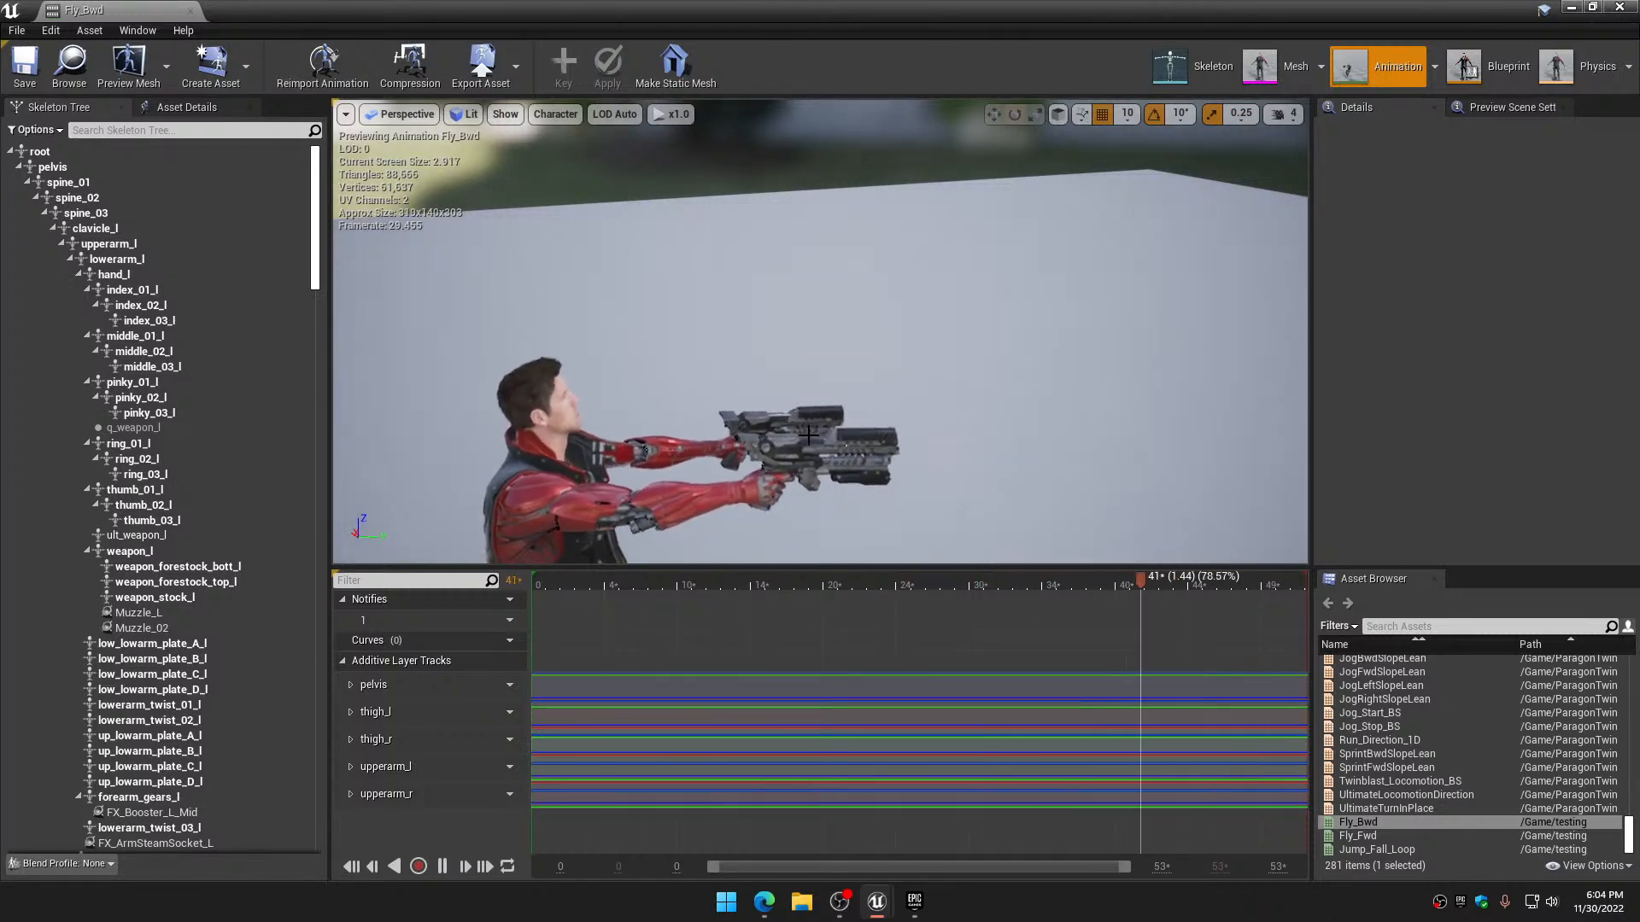
{"action": "left_click_drag", "start_coordinate": [842, 410], "coordinate": [649, 363]}
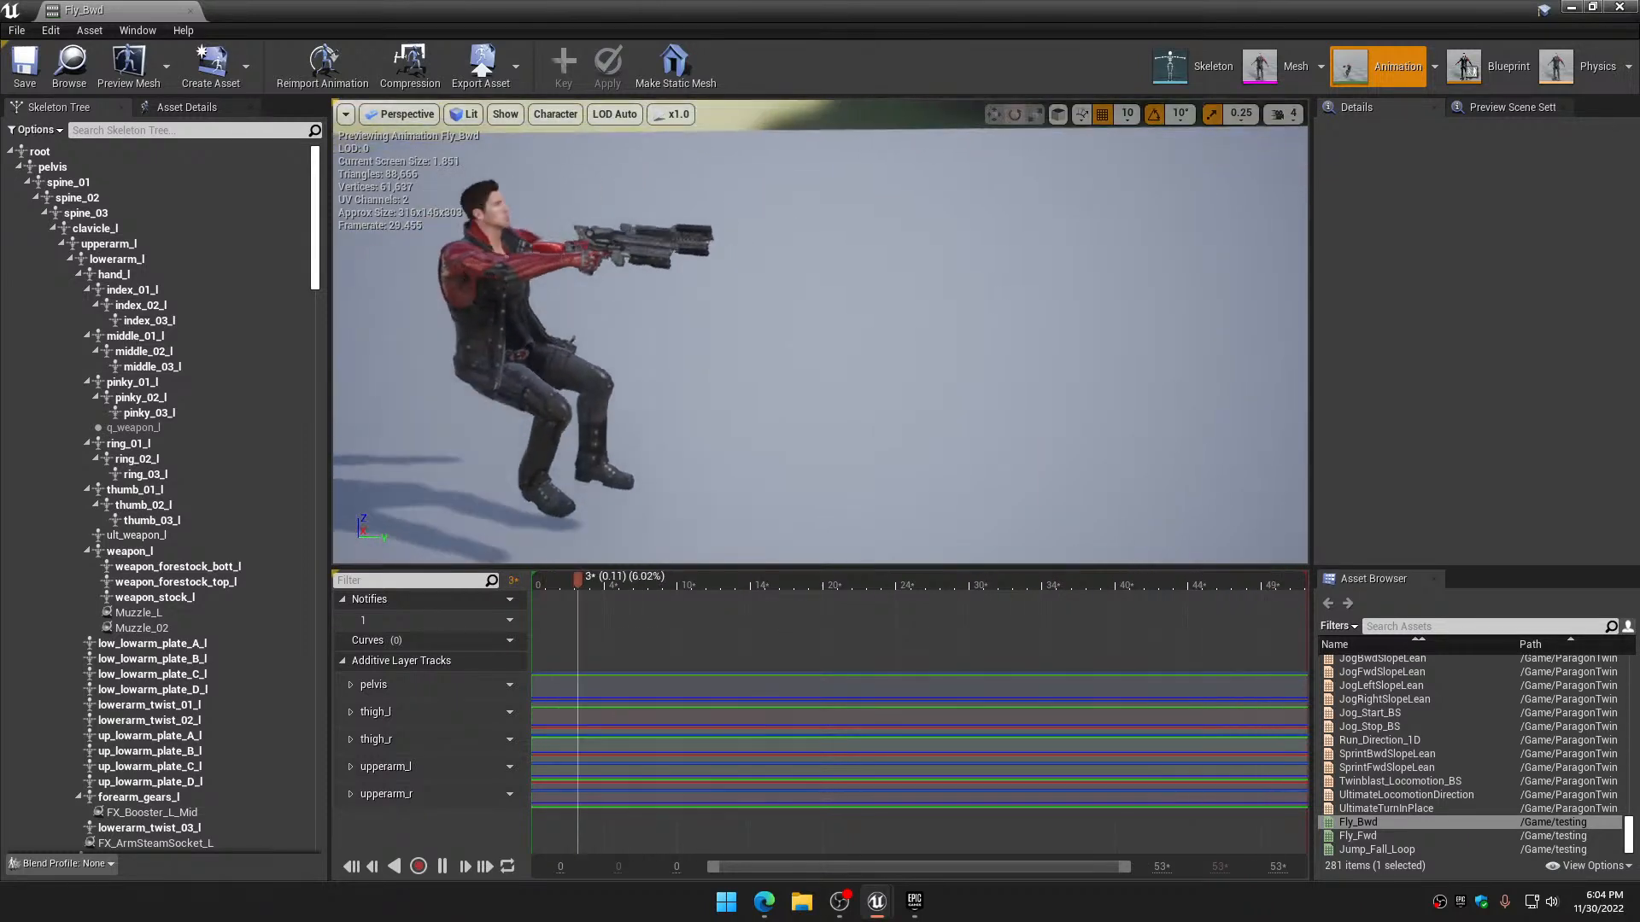
{"action": "right_click_drag", "start_coordinate": [956, 453], "coordinate": [956, 452]}
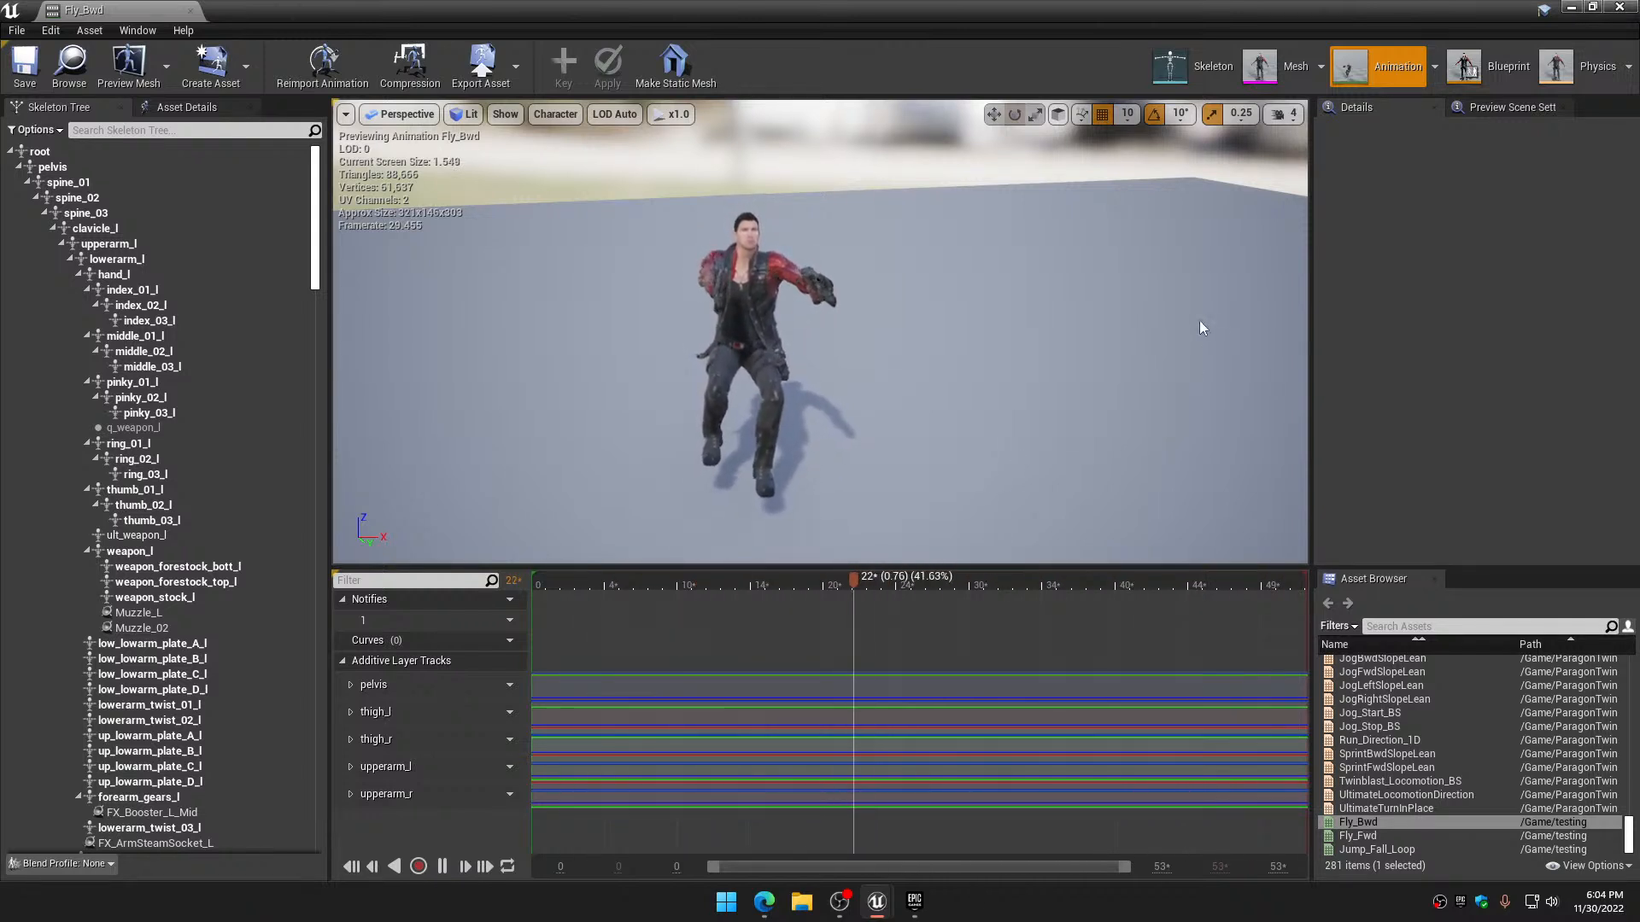
{"action": "left_click", "coordinate": [1625, 7]}
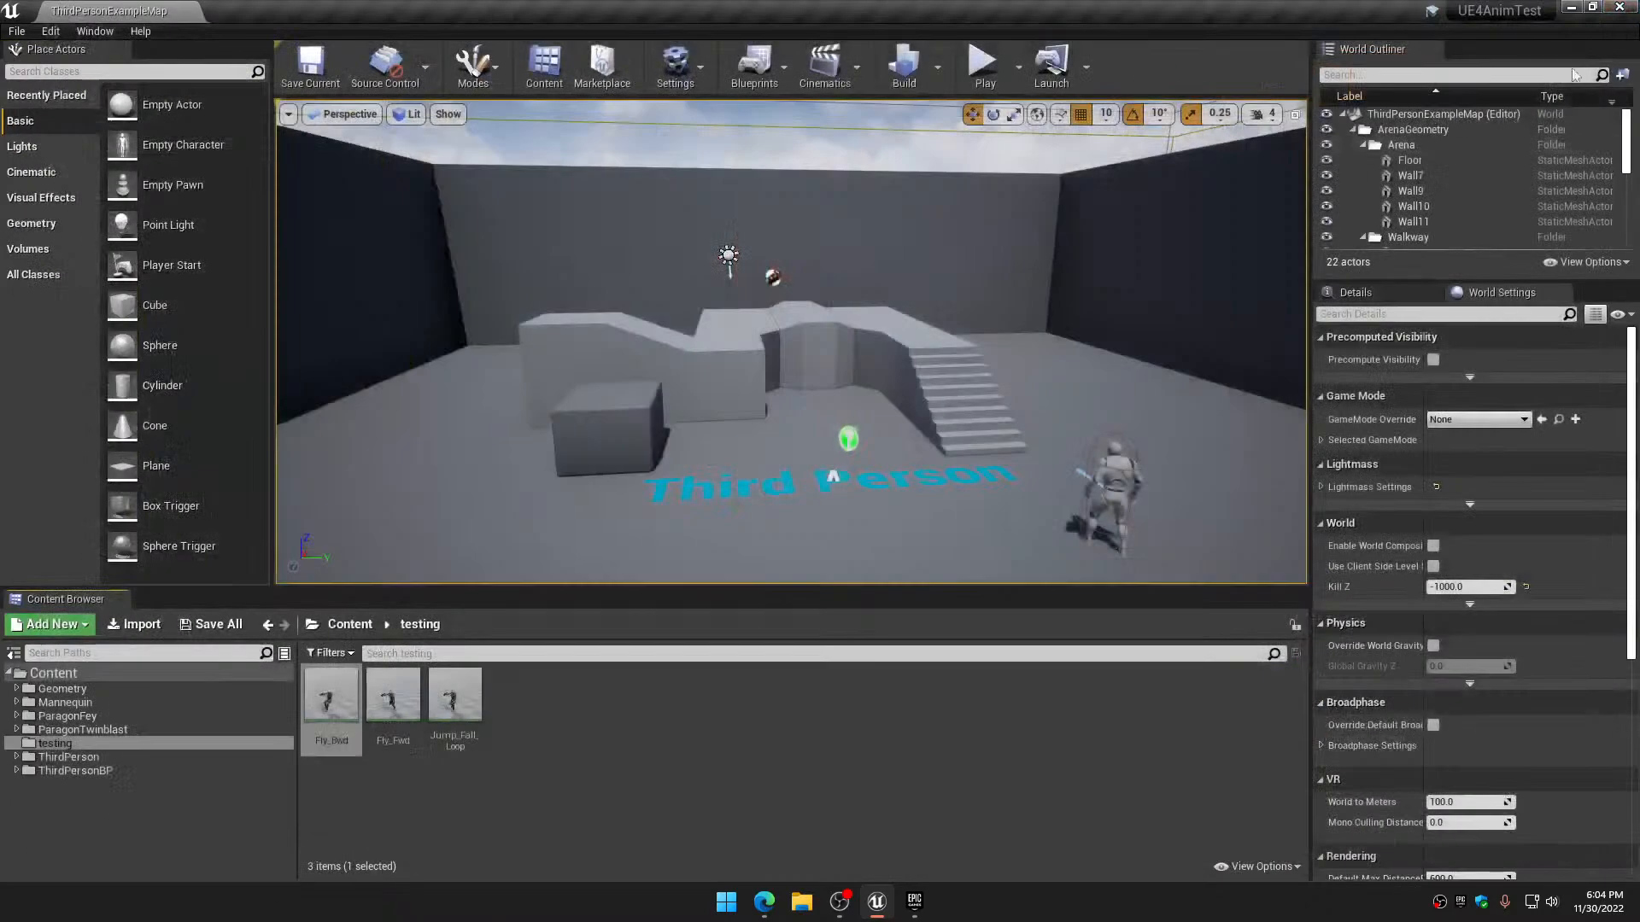
Create a Blend Space for TwinBlast_Skeleton in the testing folder, name it BS_Test_Fly, and open it
{"action": "left_click", "coordinate": [714, 758]}
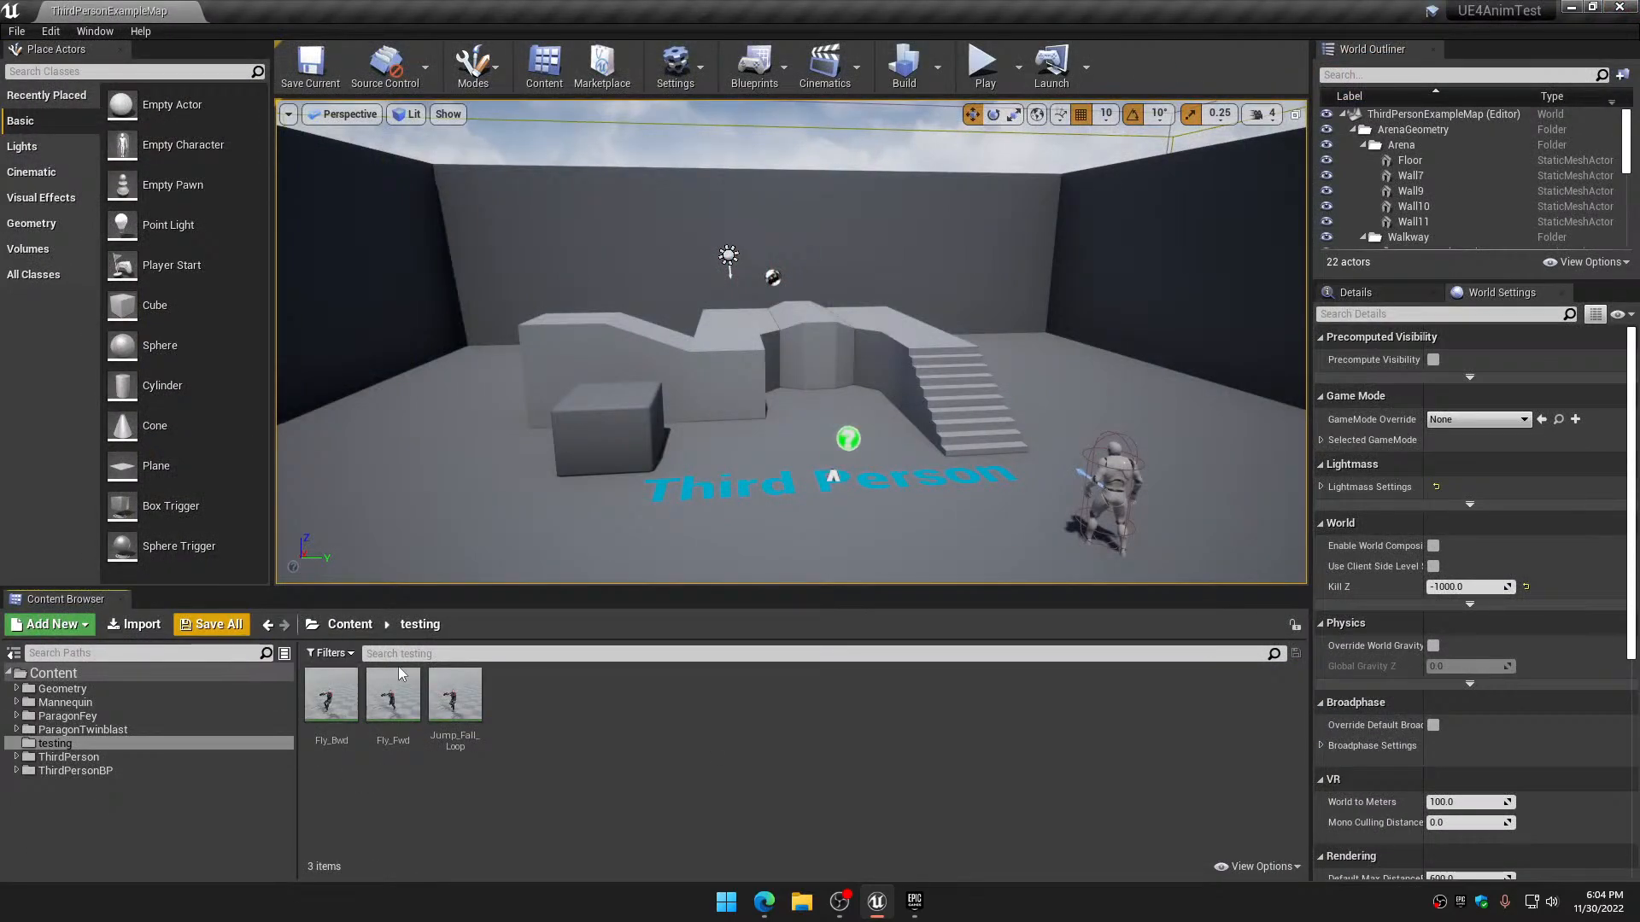
{"action": "right_click", "coordinate": [640, 752]}
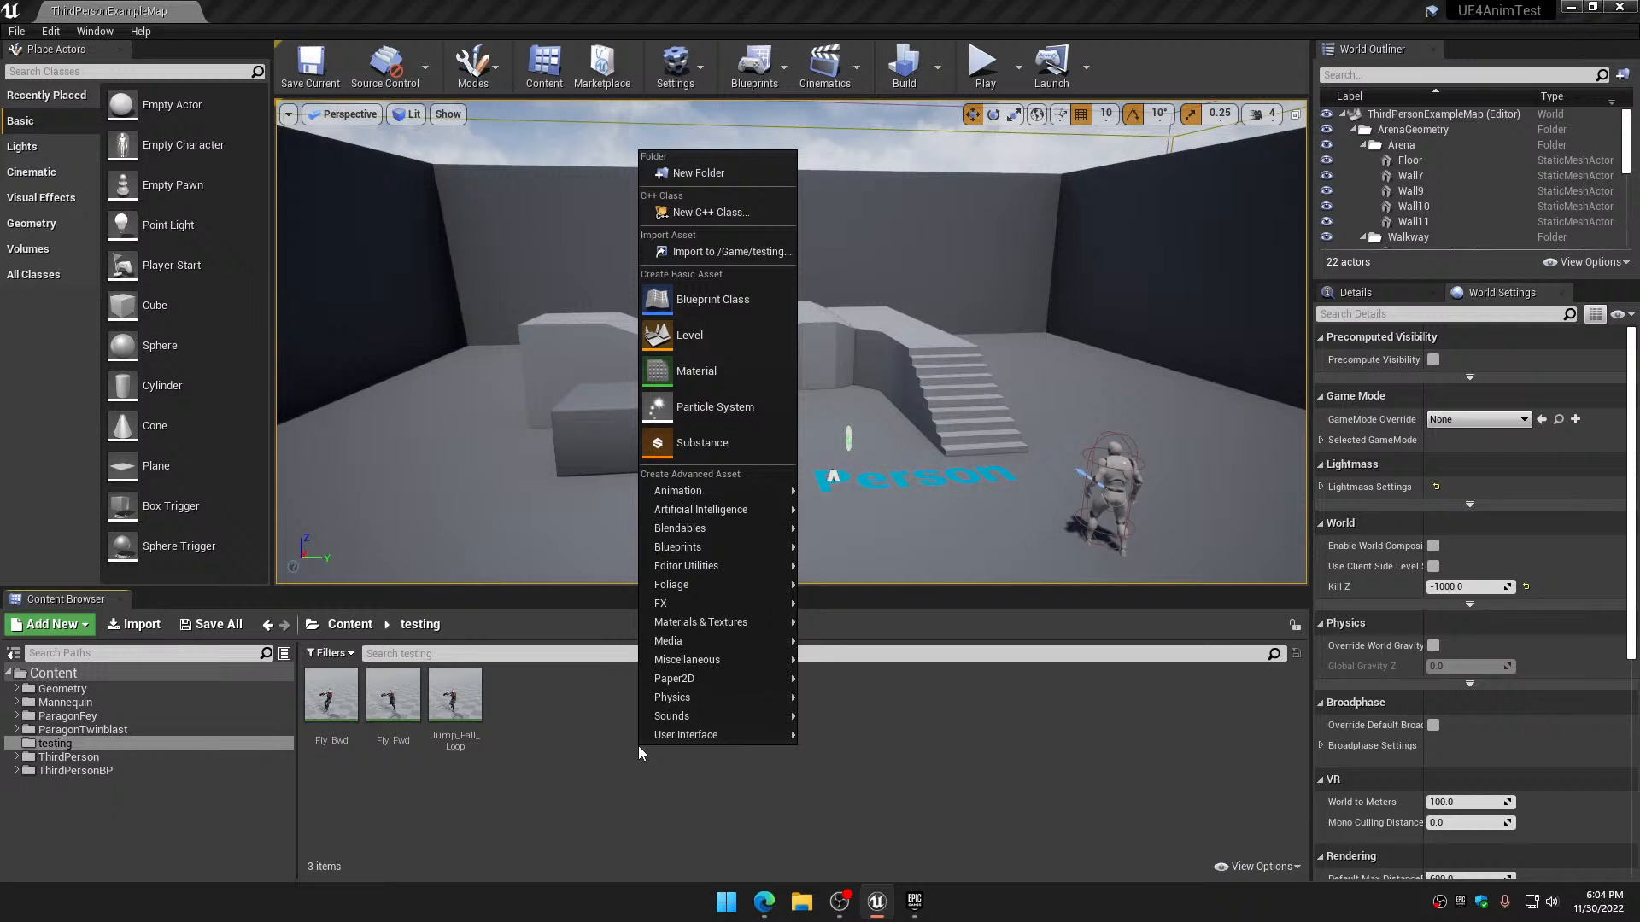
{"action": "mouse_move", "coordinate": [760, 499]}
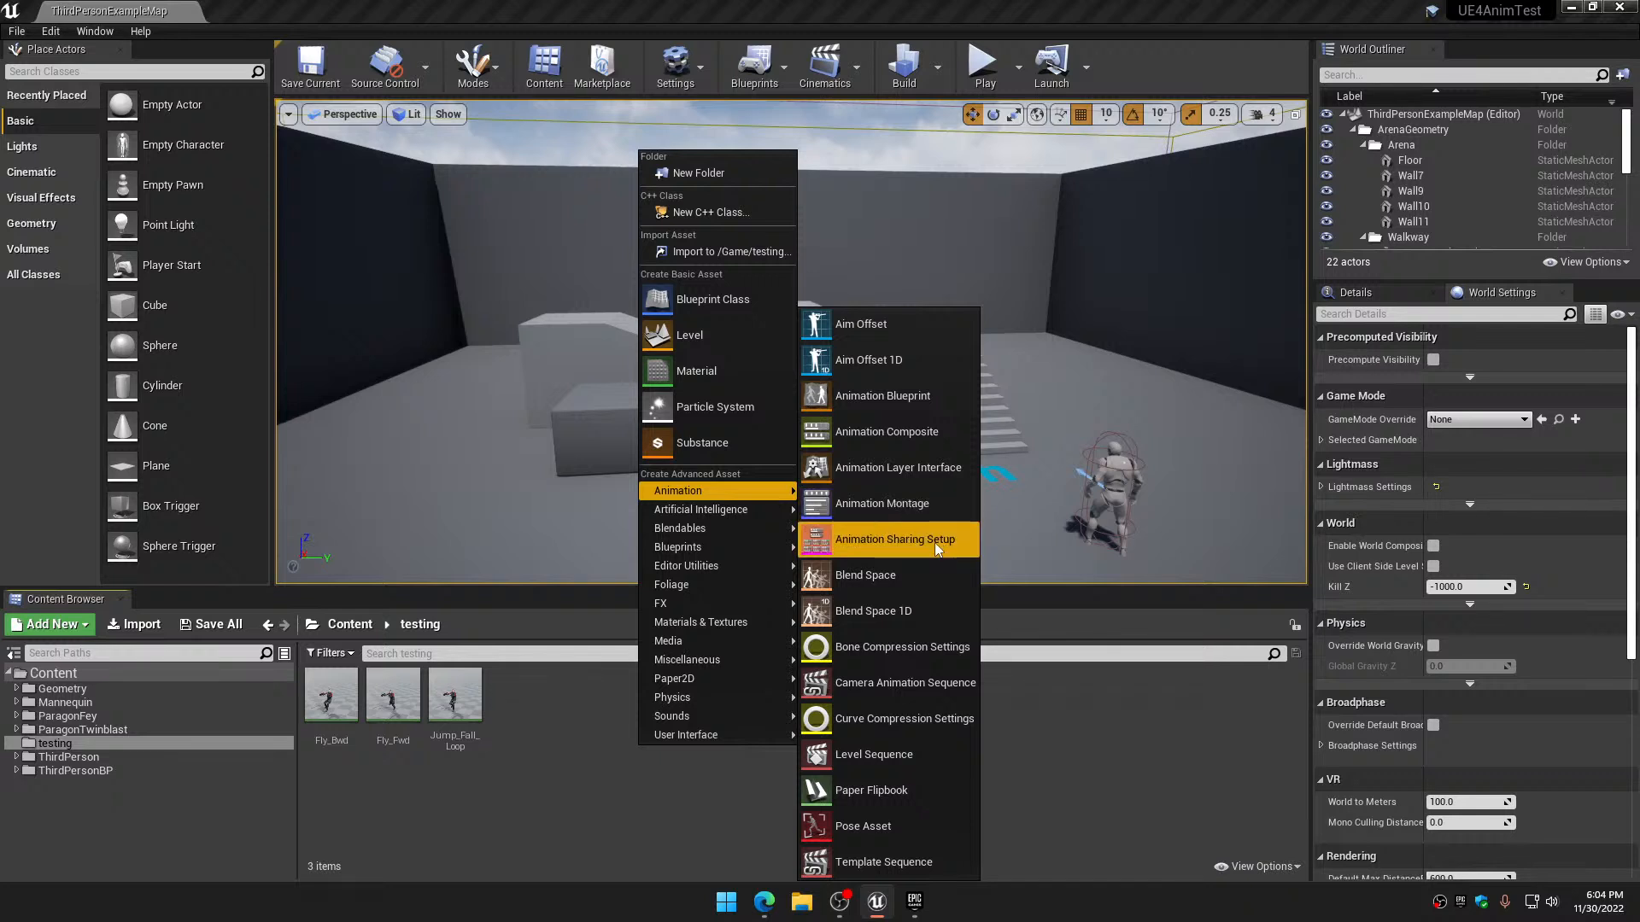
{"action": "left_click", "coordinate": [881, 578]}
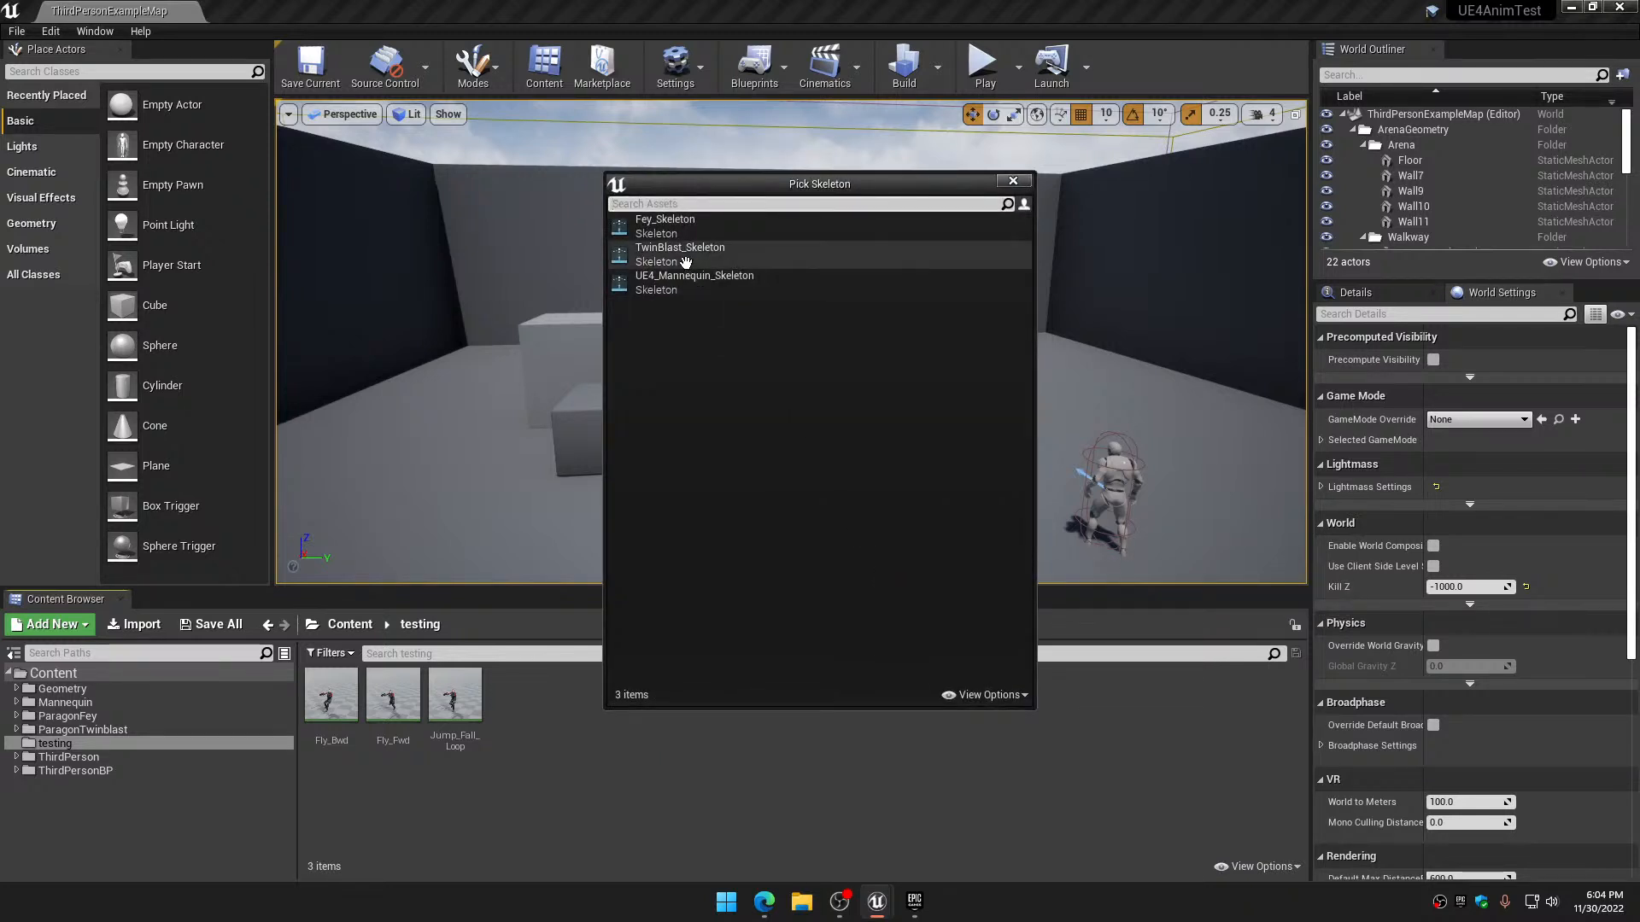
{"action": "left_click", "coordinate": [686, 257]}
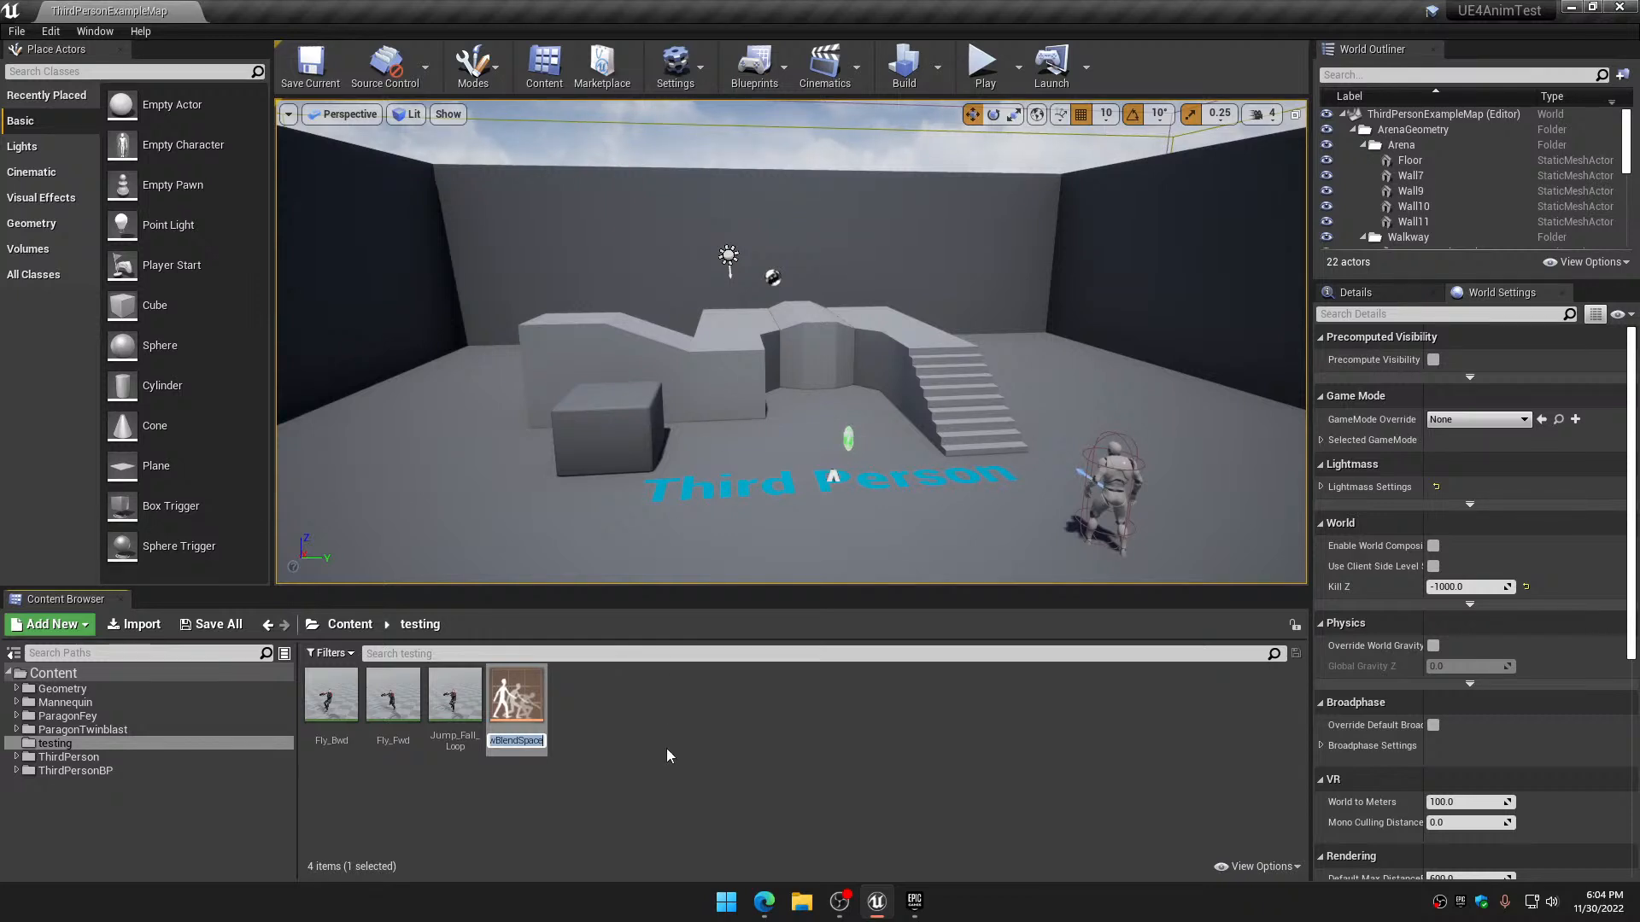
{"action": "type", "text": "BS_"}
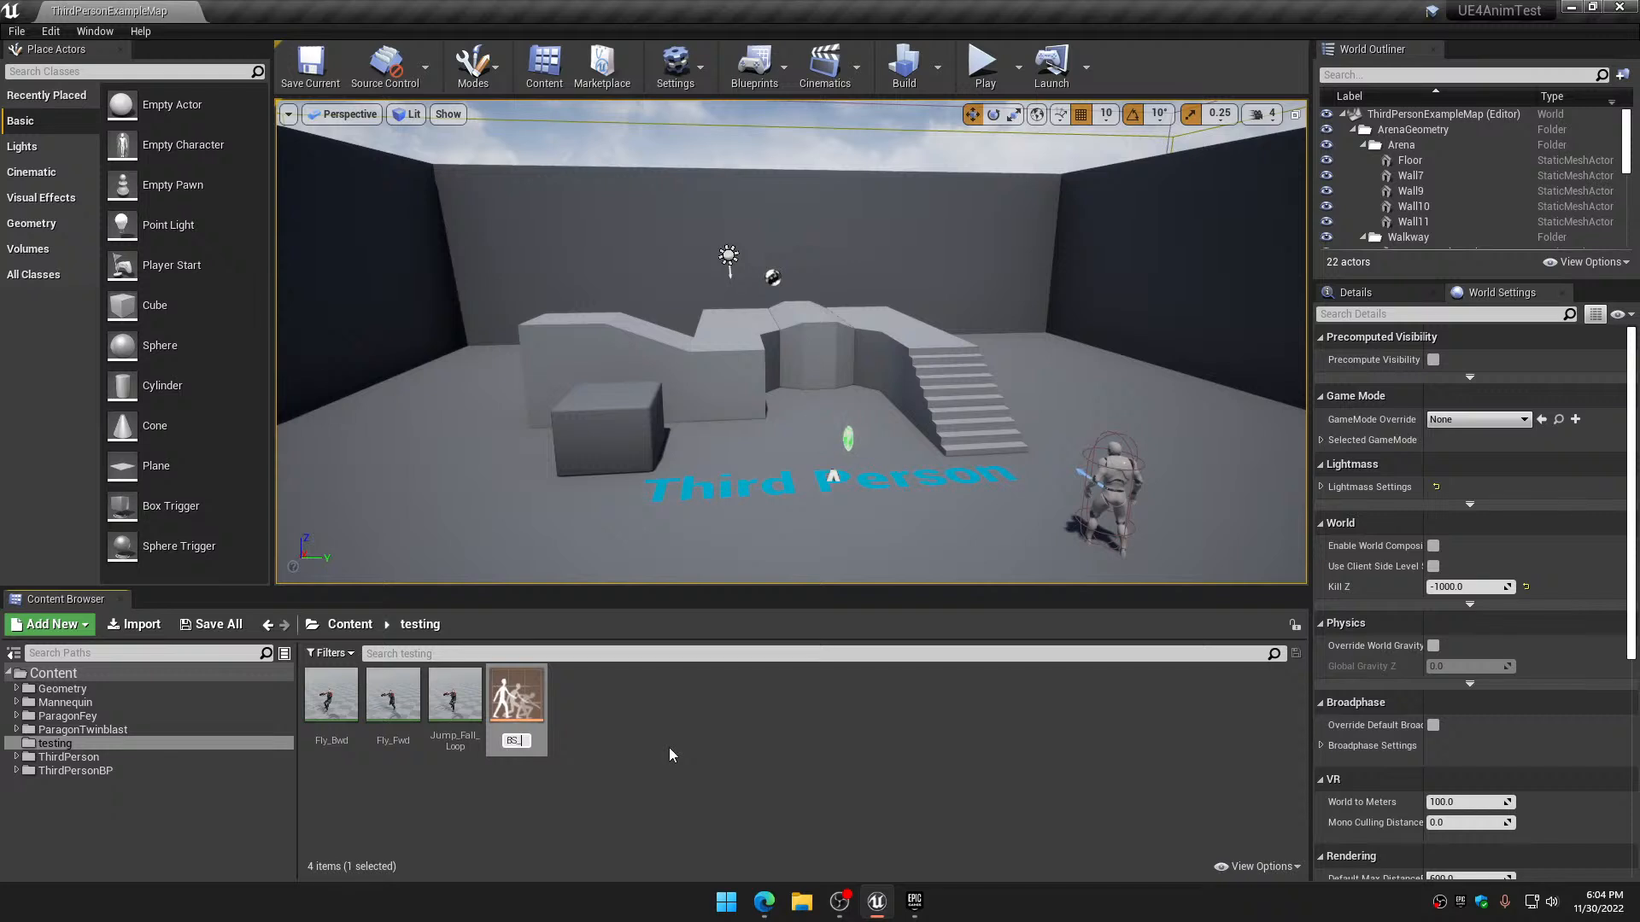
{"action": "type", "text": "Test_Fly"}
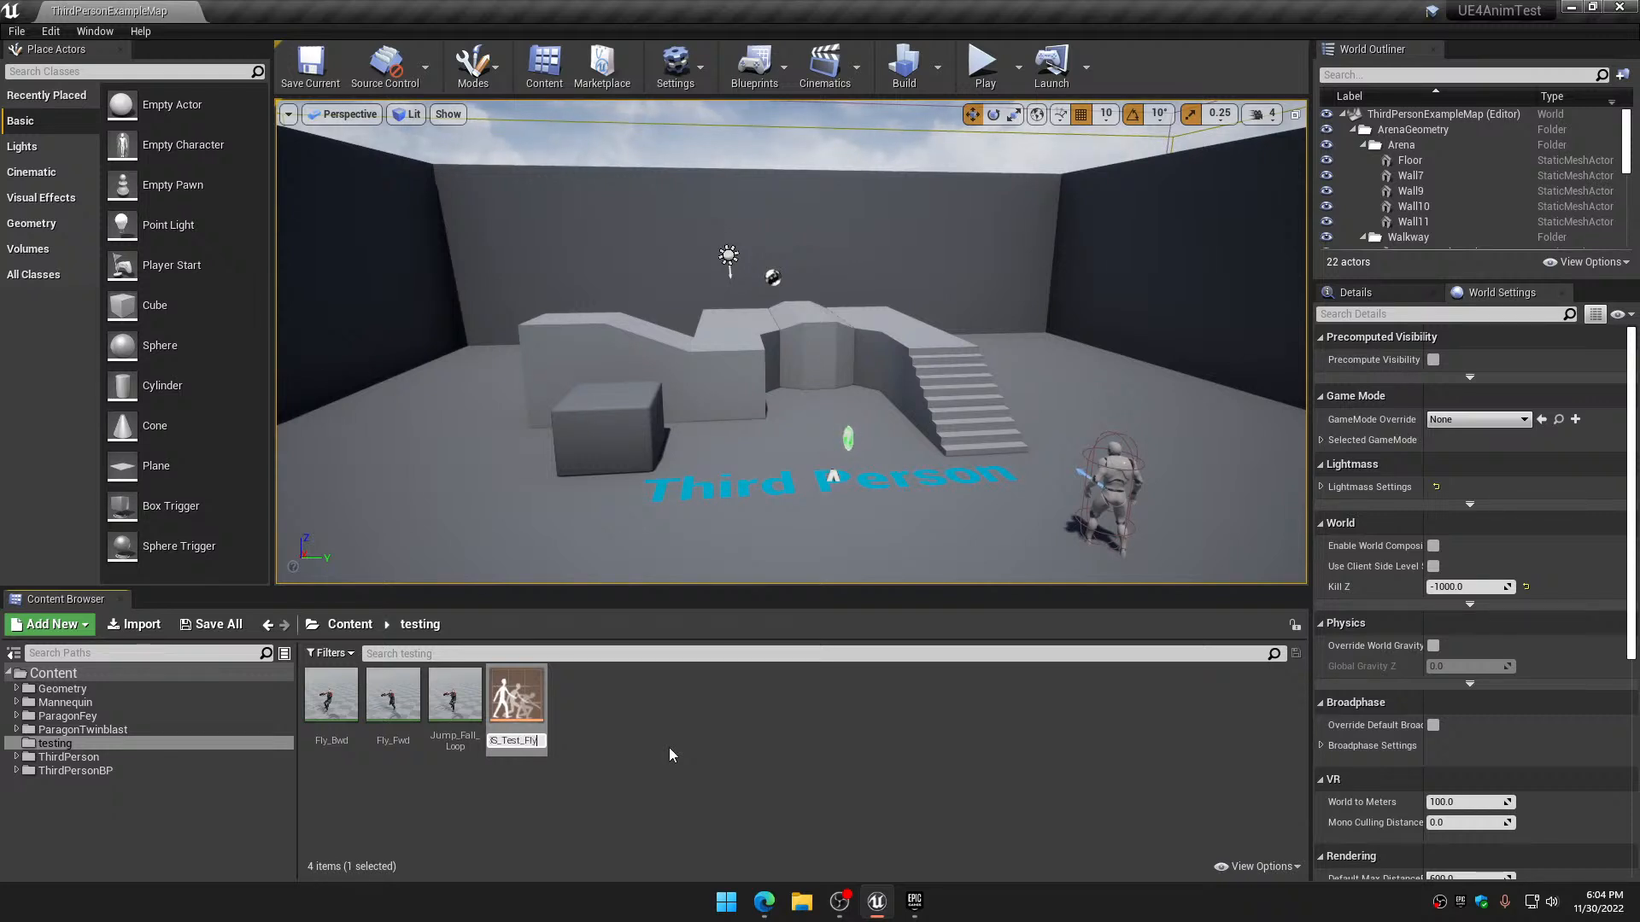
{"action": "key", "text": "Return"}
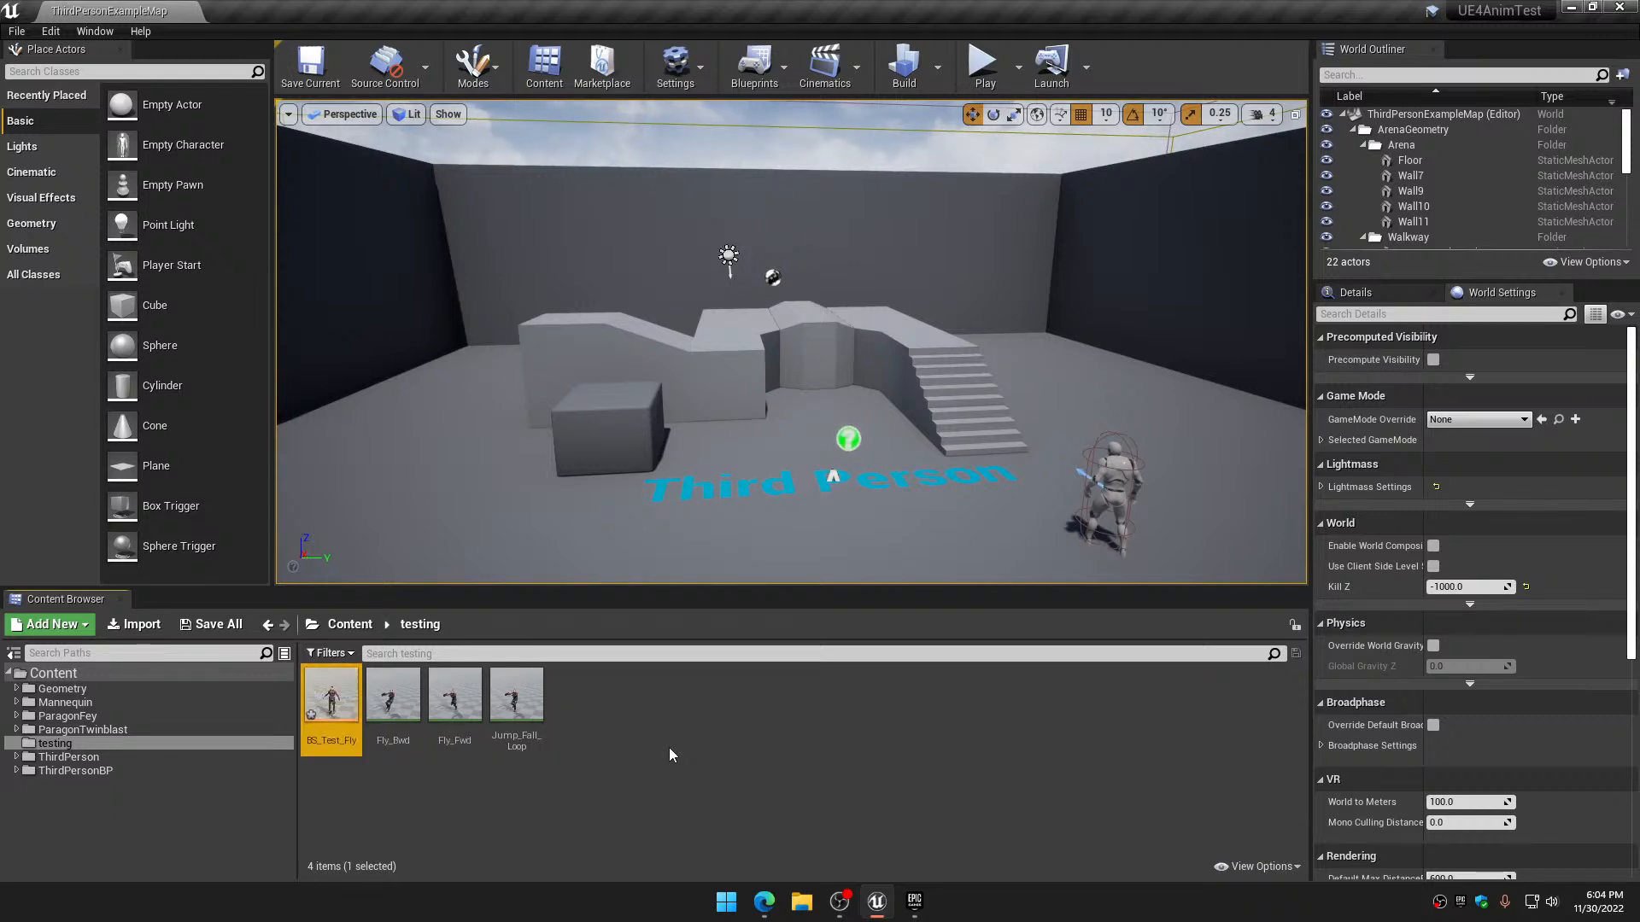
{"action": "double_click", "coordinate": [335, 693]}
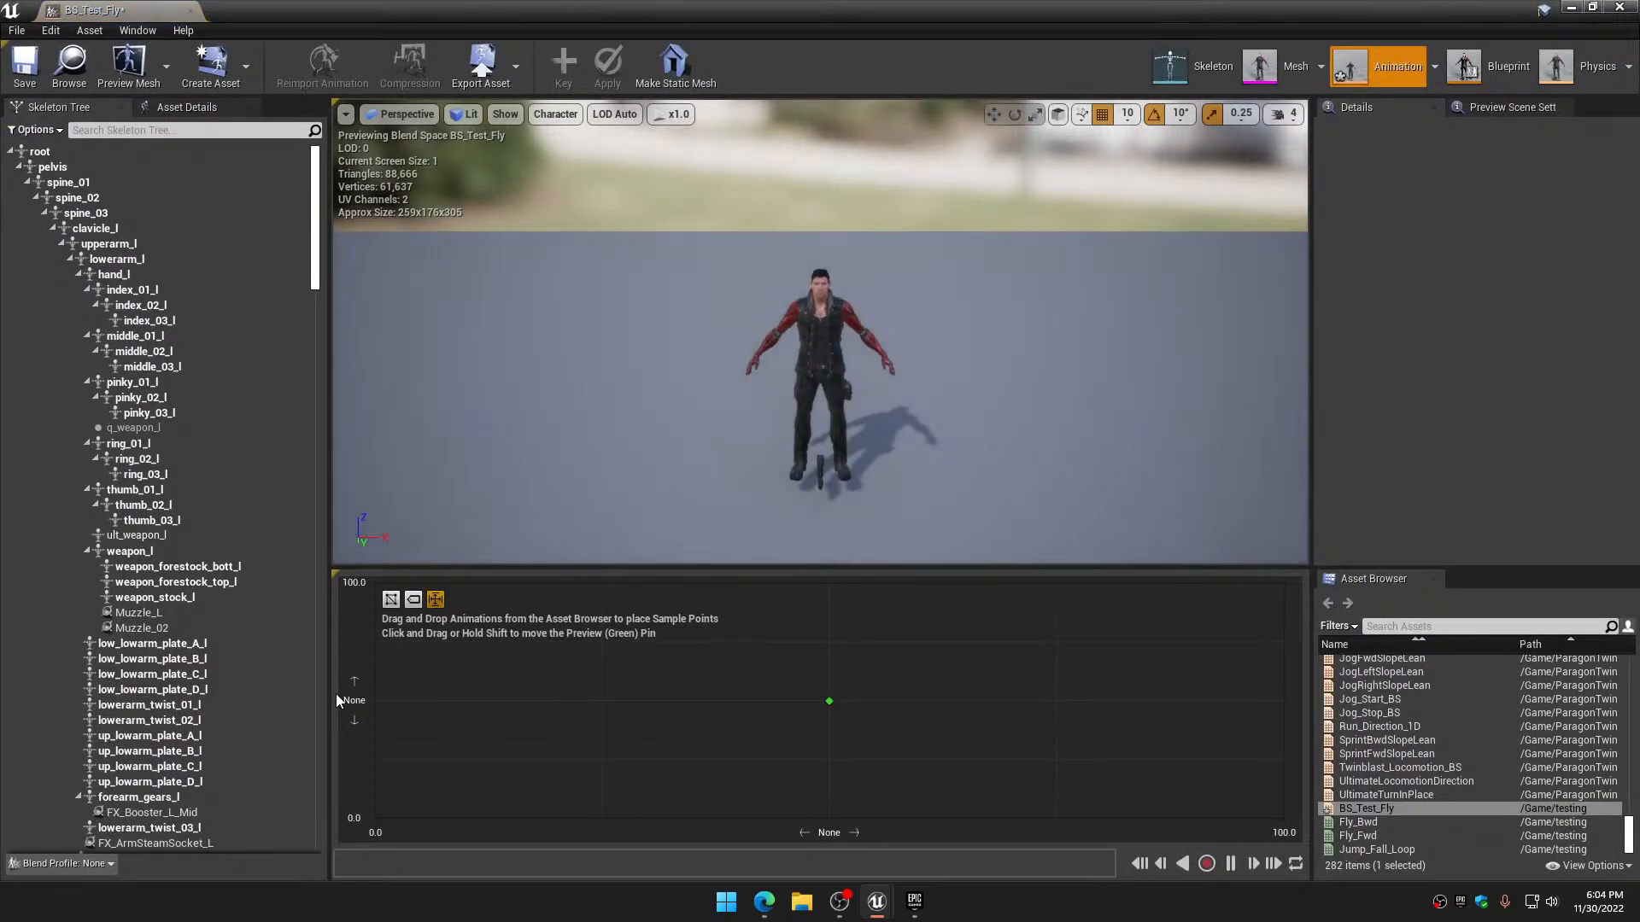
Name the blend space's horizontal axis Direction and set its range from -180 to 180
{"action": "left_click", "coordinate": [180, 116]}
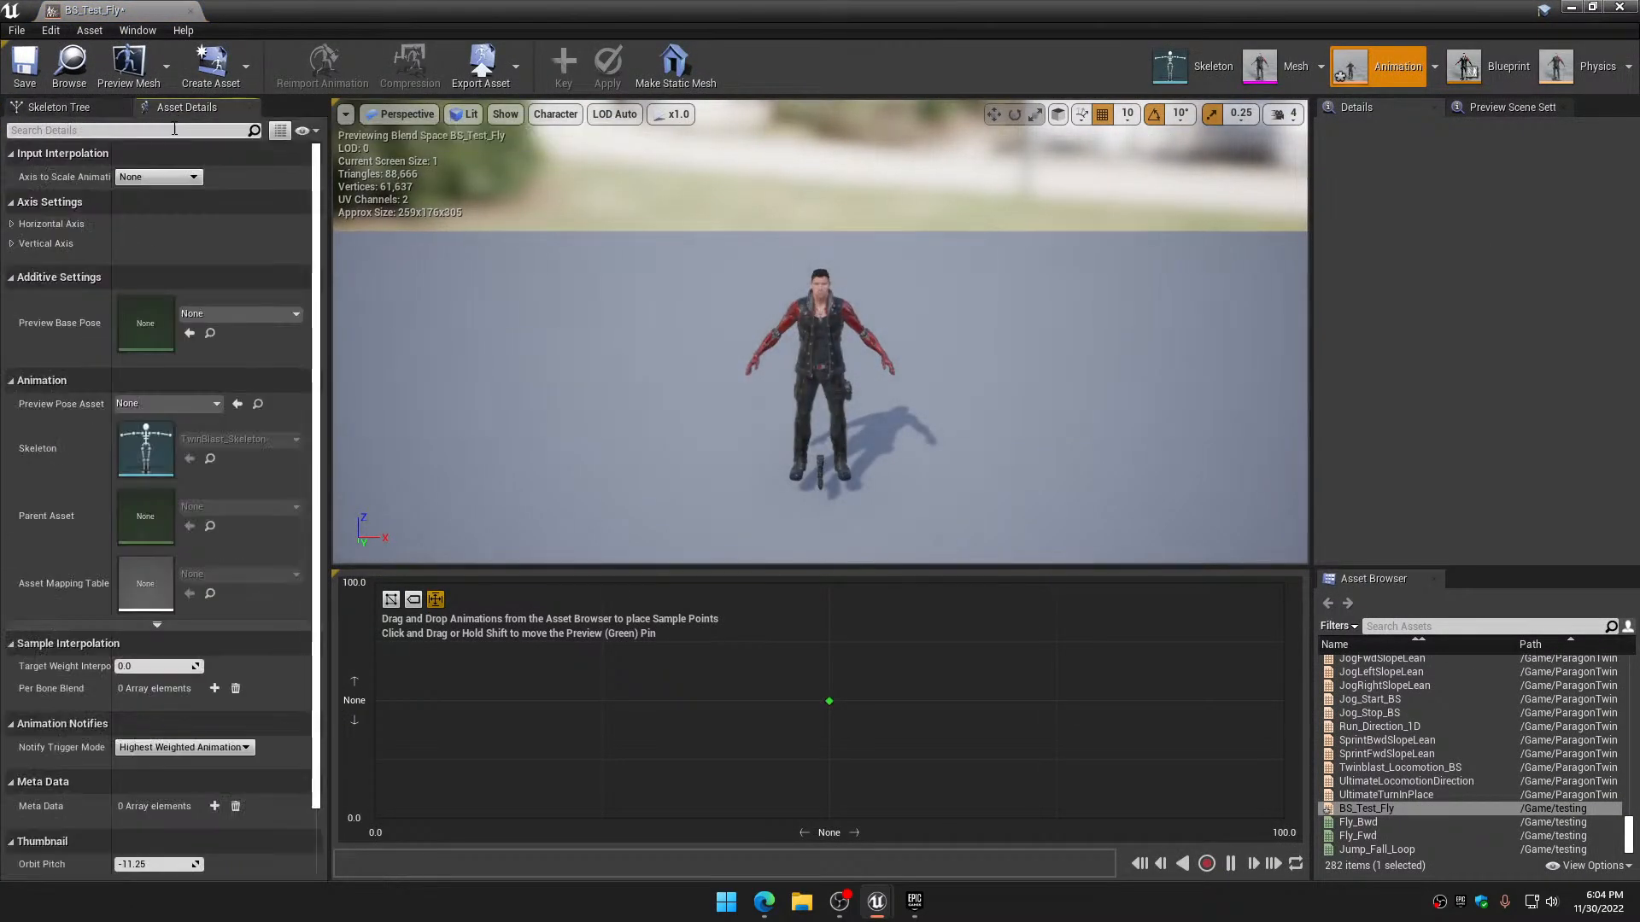
{"action": "left_click", "coordinate": [12, 224]}
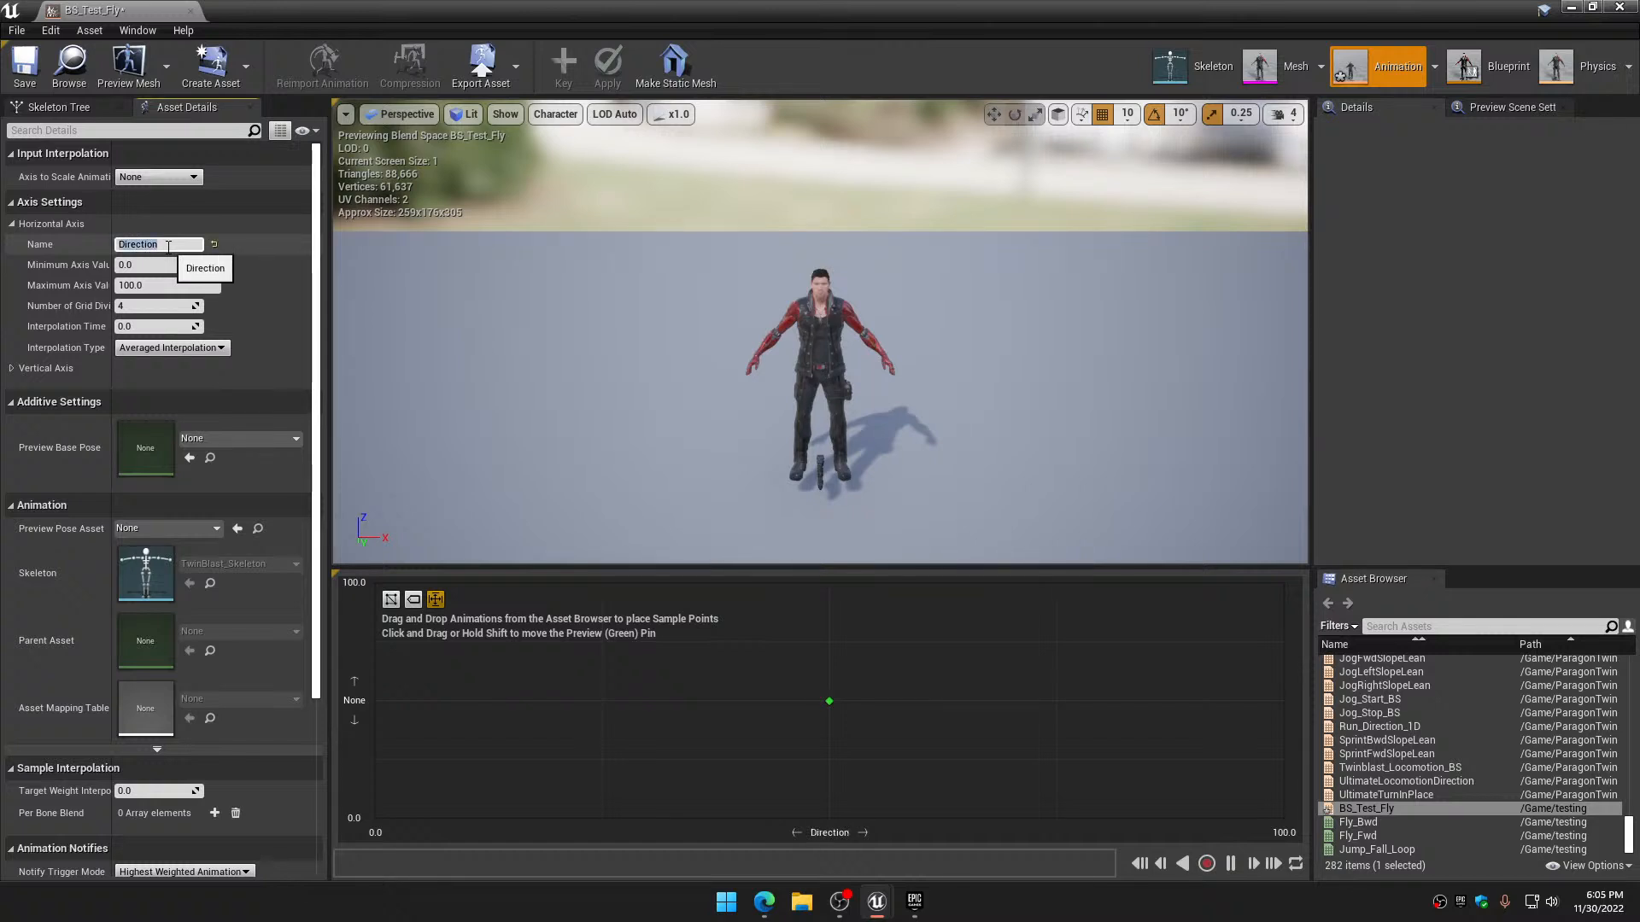
{"action": "left_click", "coordinate": [160, 266]}
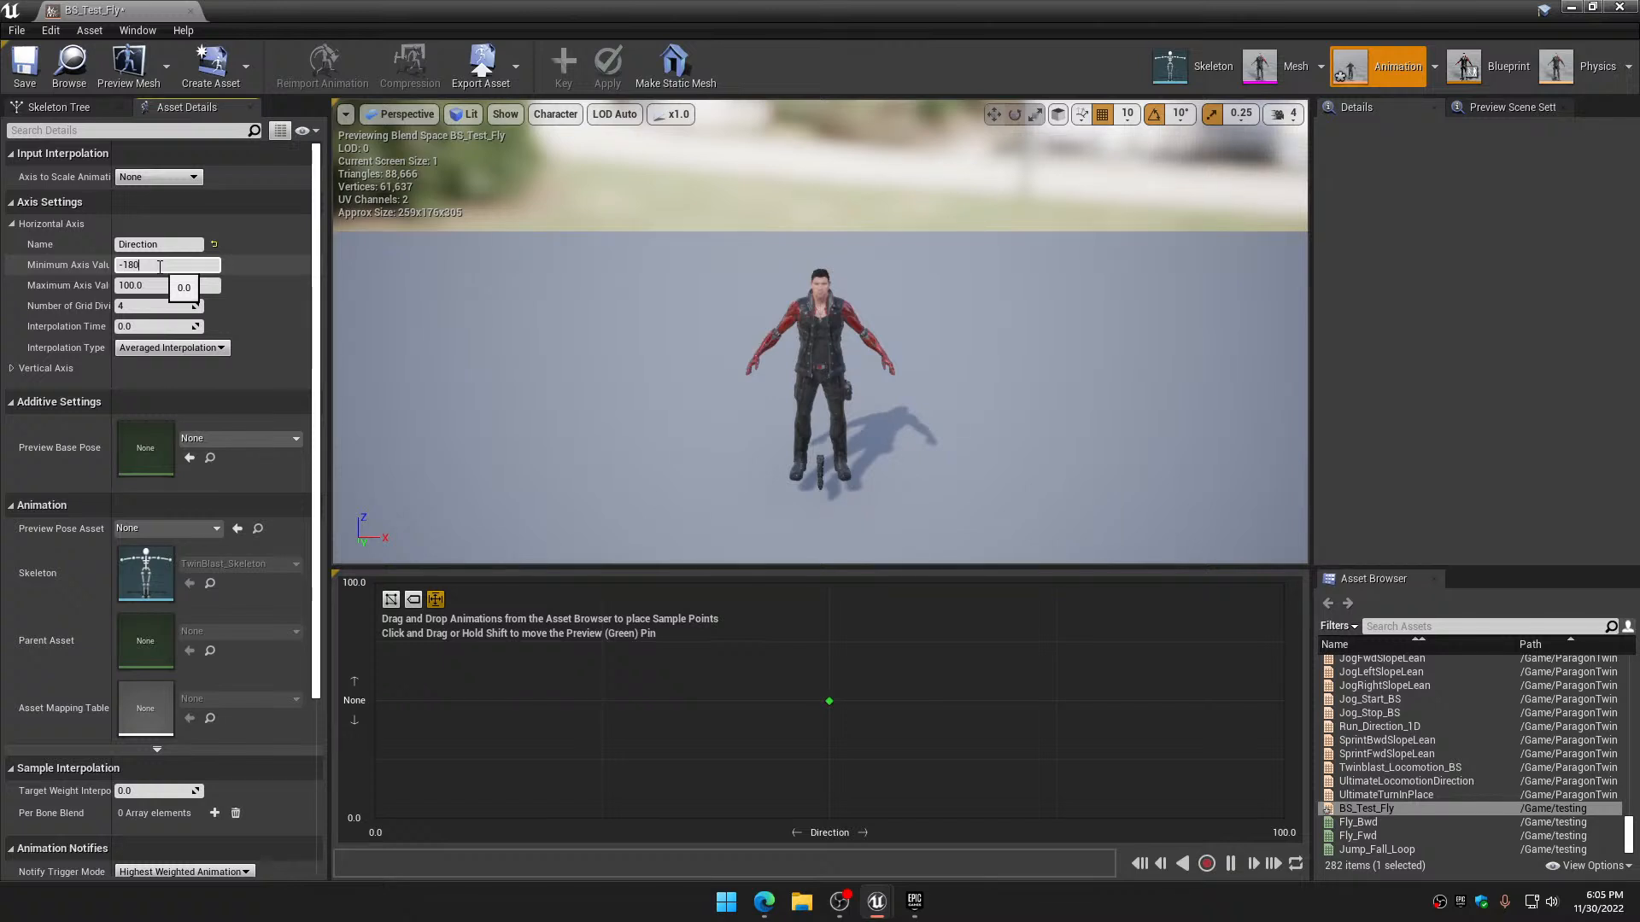
{"action": "left_click", "coordinate": [155, 285]}
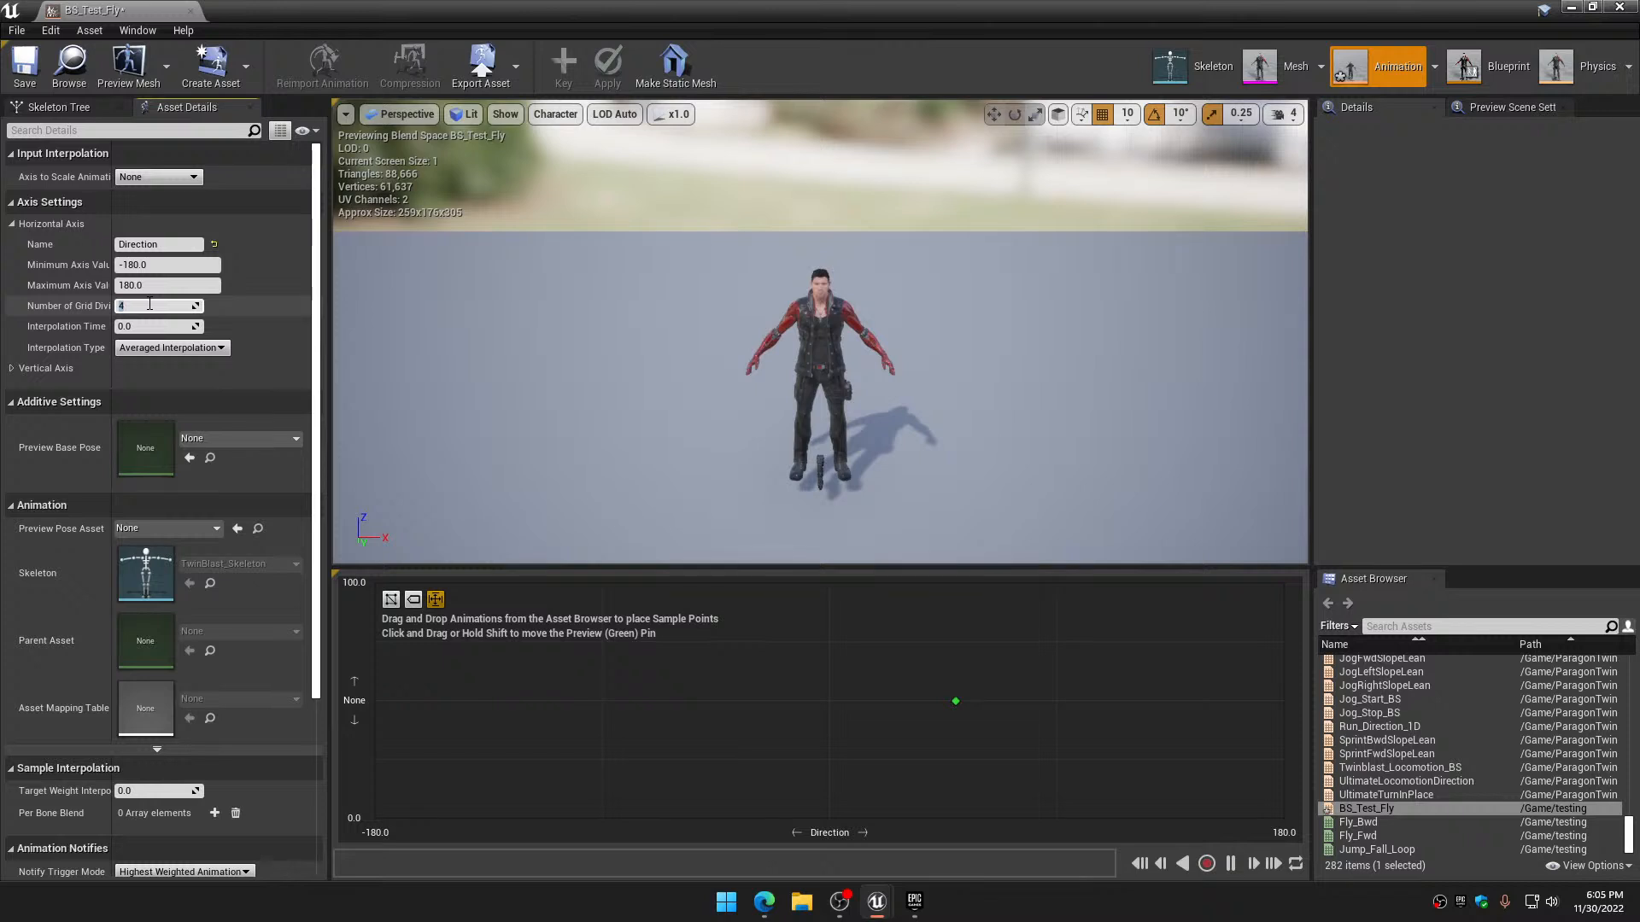
Name the vertical axis Speed with a maximum value of 600, and save the blend space
{"action": "left_click", "coordinate": [12, 373]}
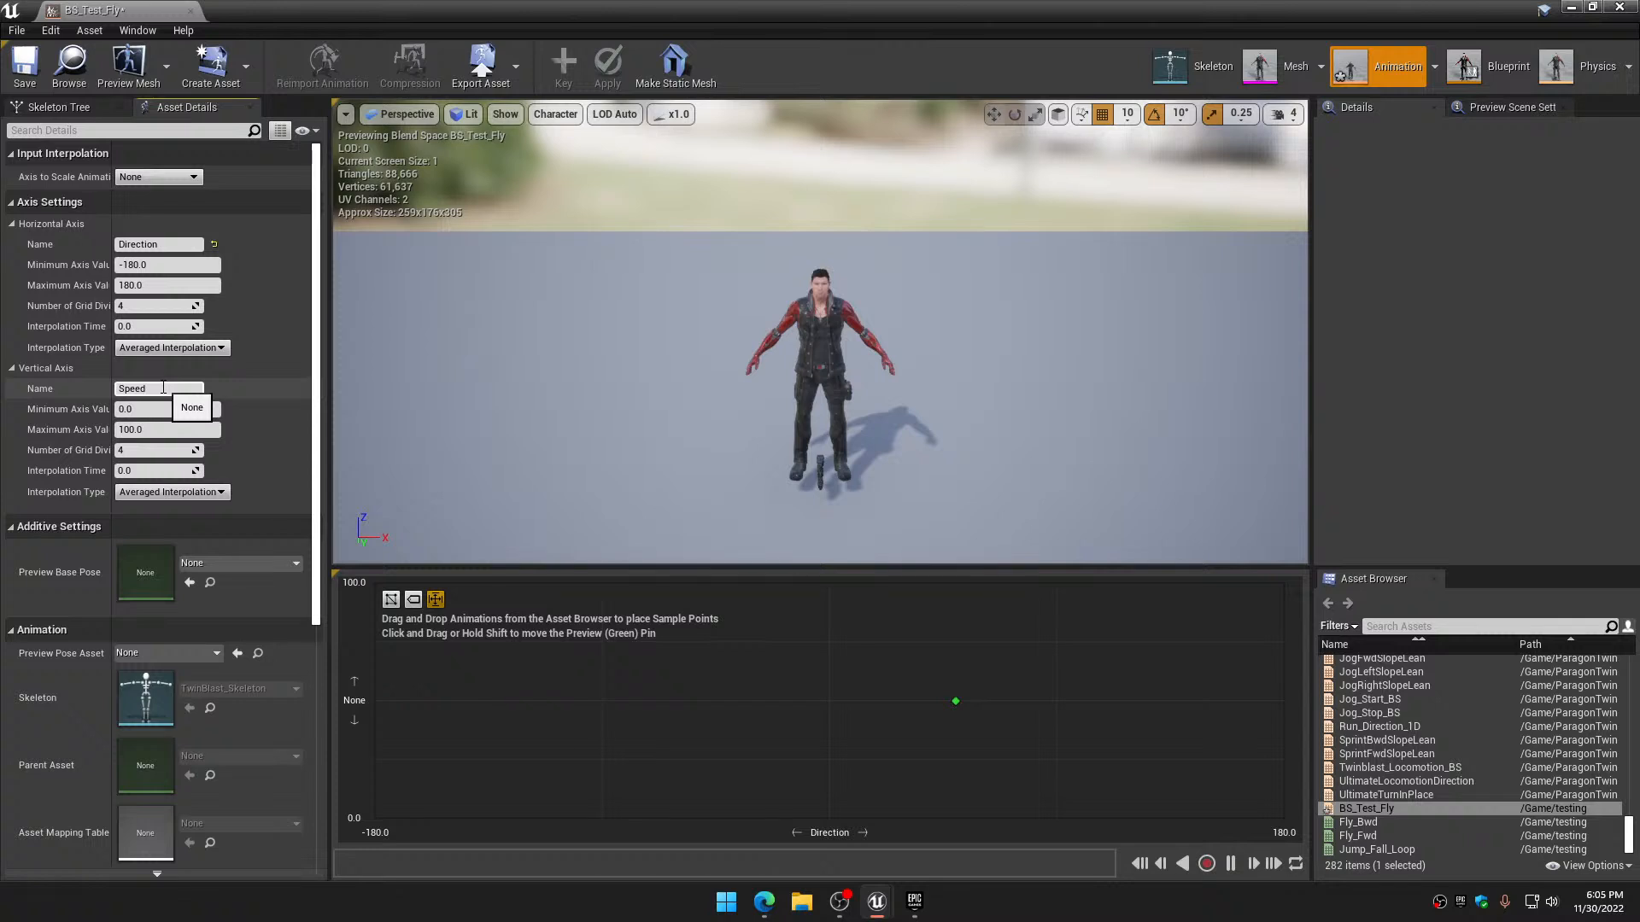
{"action": "left_click", "coordinate": [162, 431]}
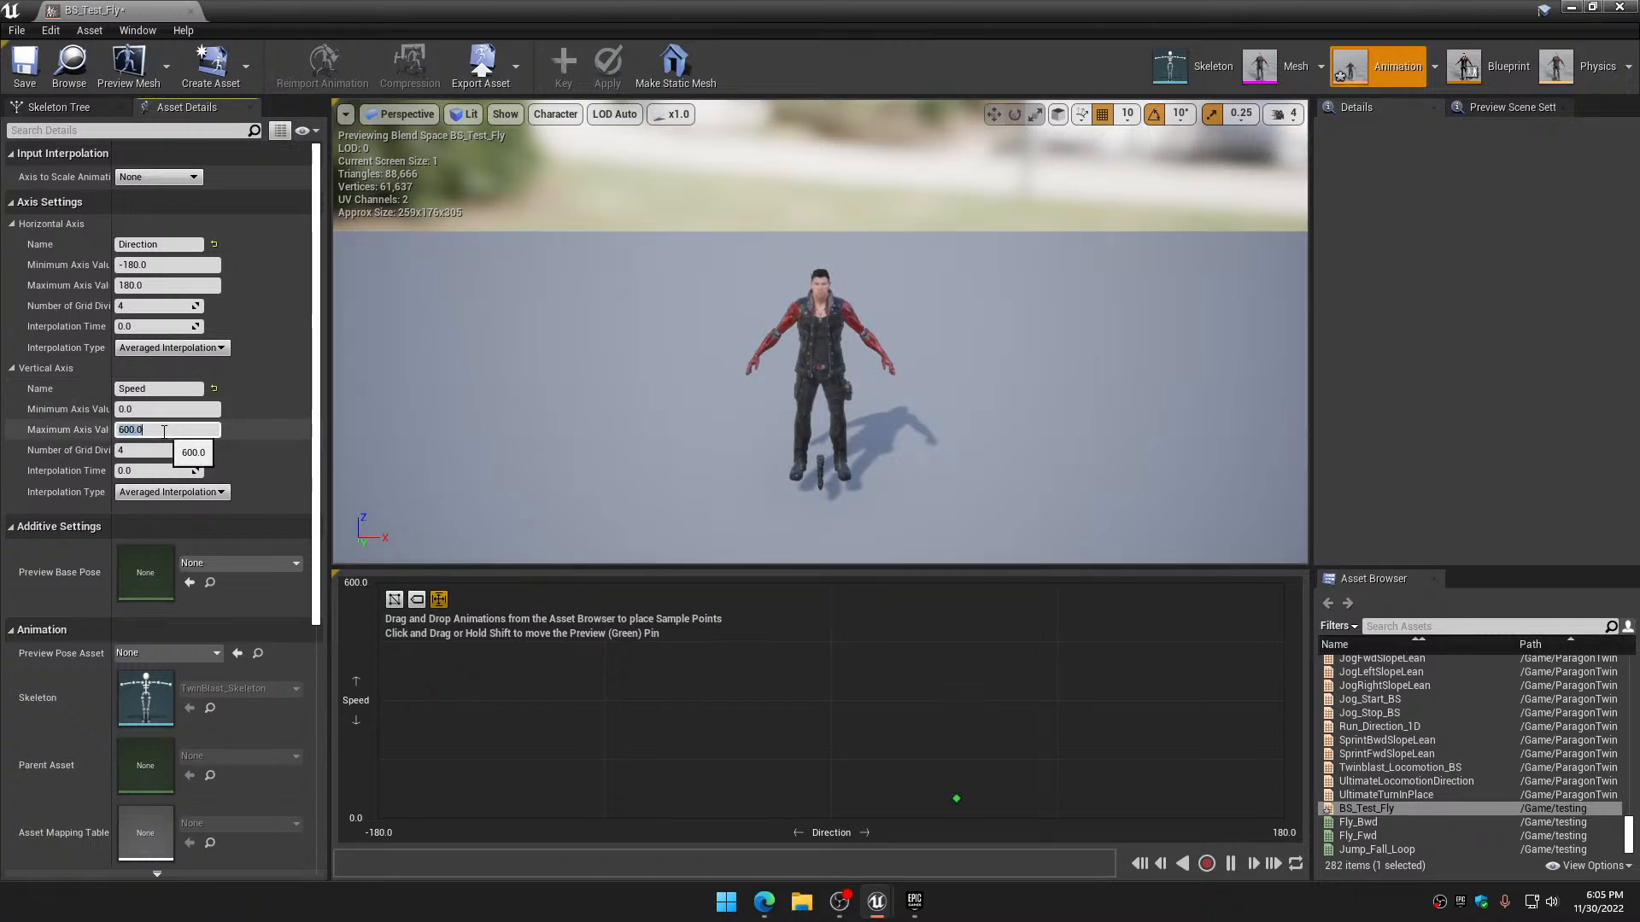
{"action": "left_click", "coordinate": [25, 65]}
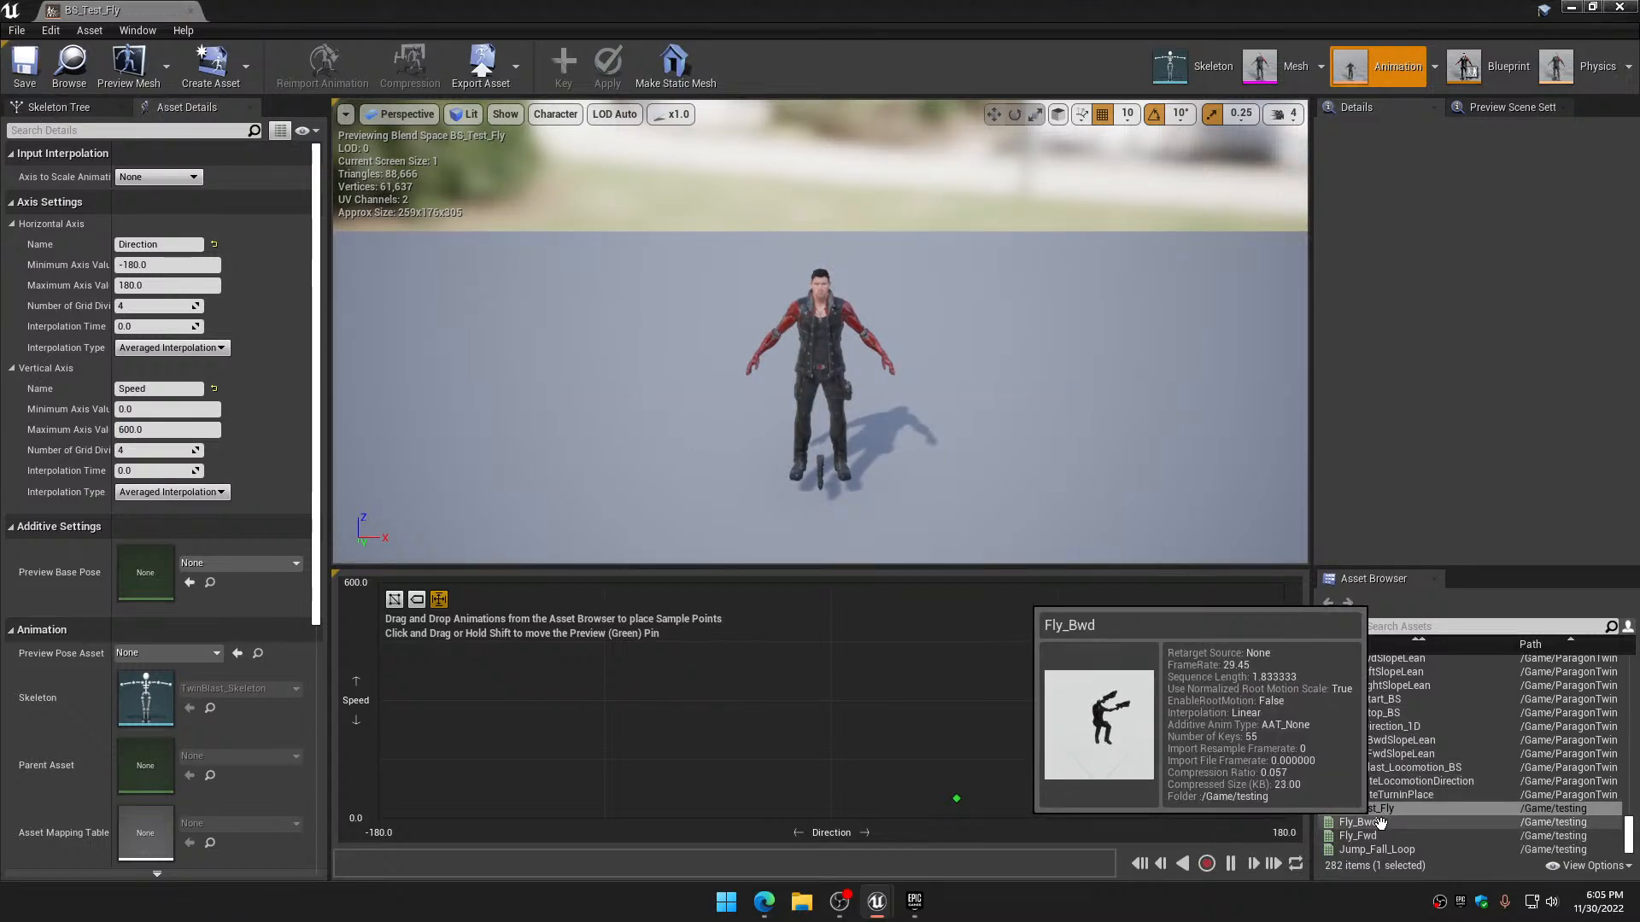
Place Fly_Bwd samples at directions -180 and 180 and a Fly_Fwd sample at direction 0, all at speed 600
{"action": "left_click_drag", "start_coordinate": [1380, 823], "coordinate": [409, 593]}
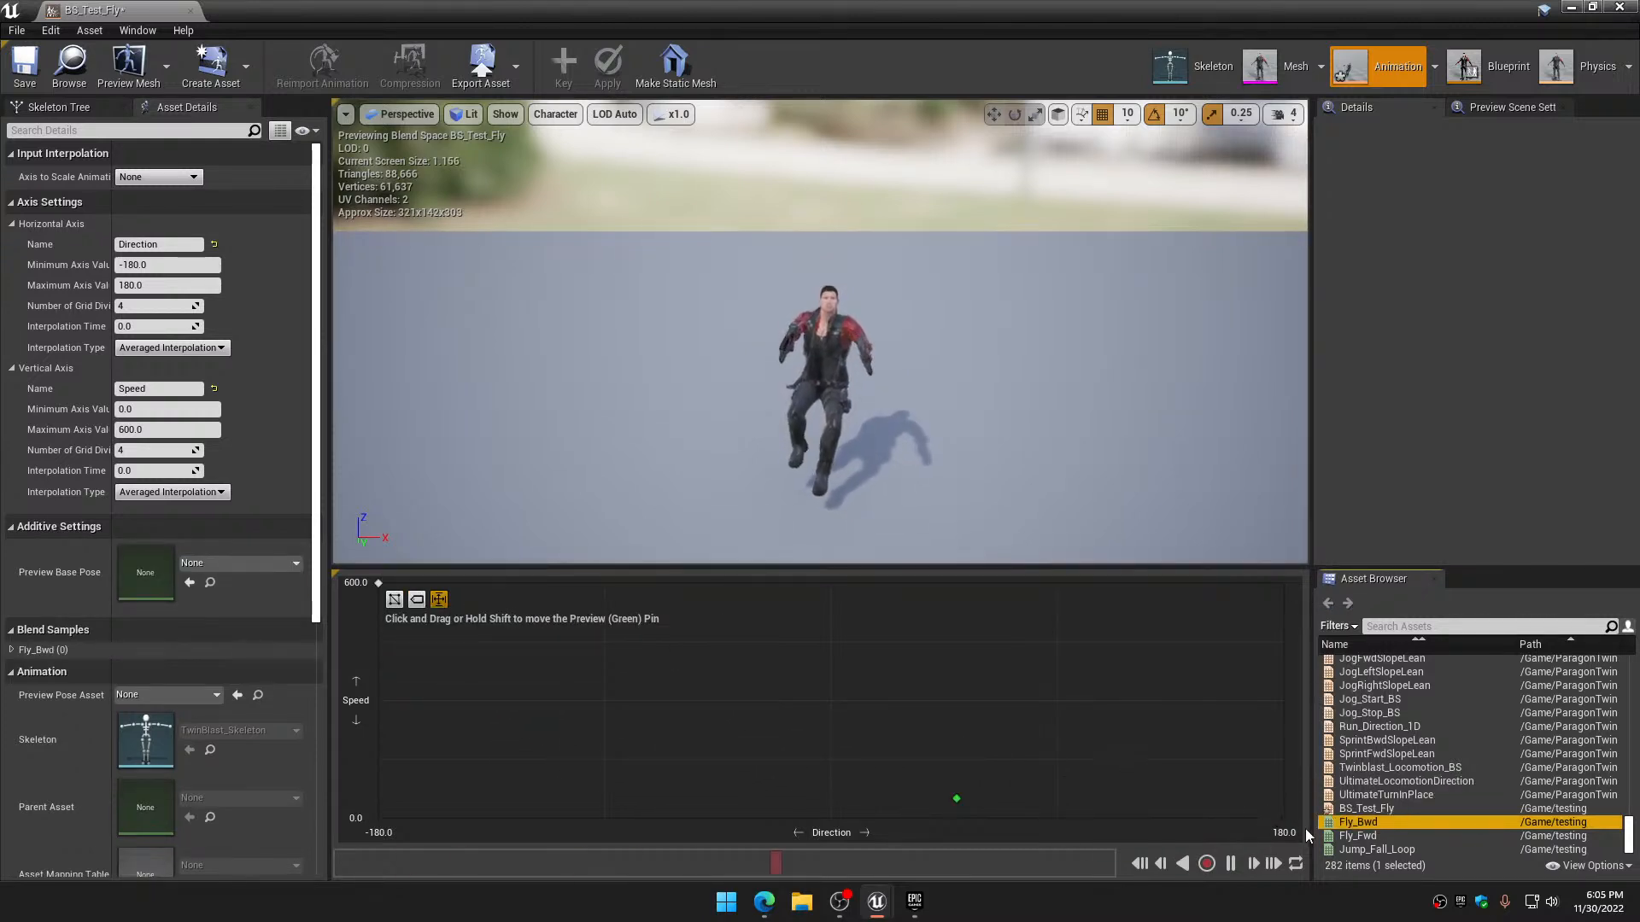
{"action": "left_click_drag", "start_coordinate": [1354, 822], "coordinate": [1288, 588]}
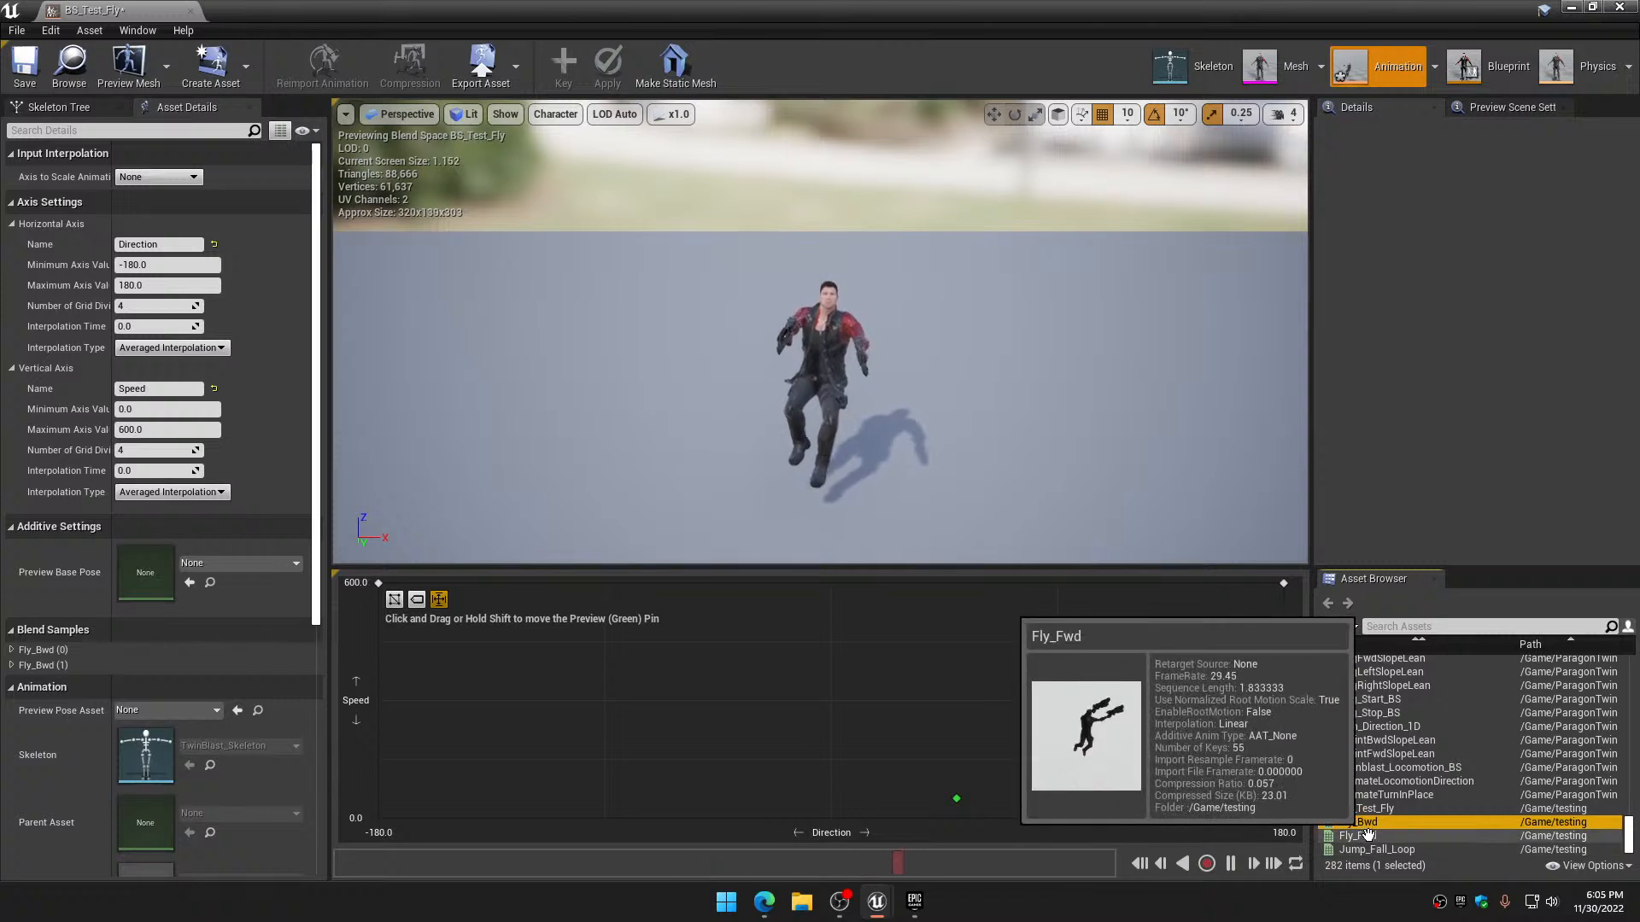
{"action": "left_click_drag", "start_coordinate": [1368, 834], "coordinate": [868, 586]}
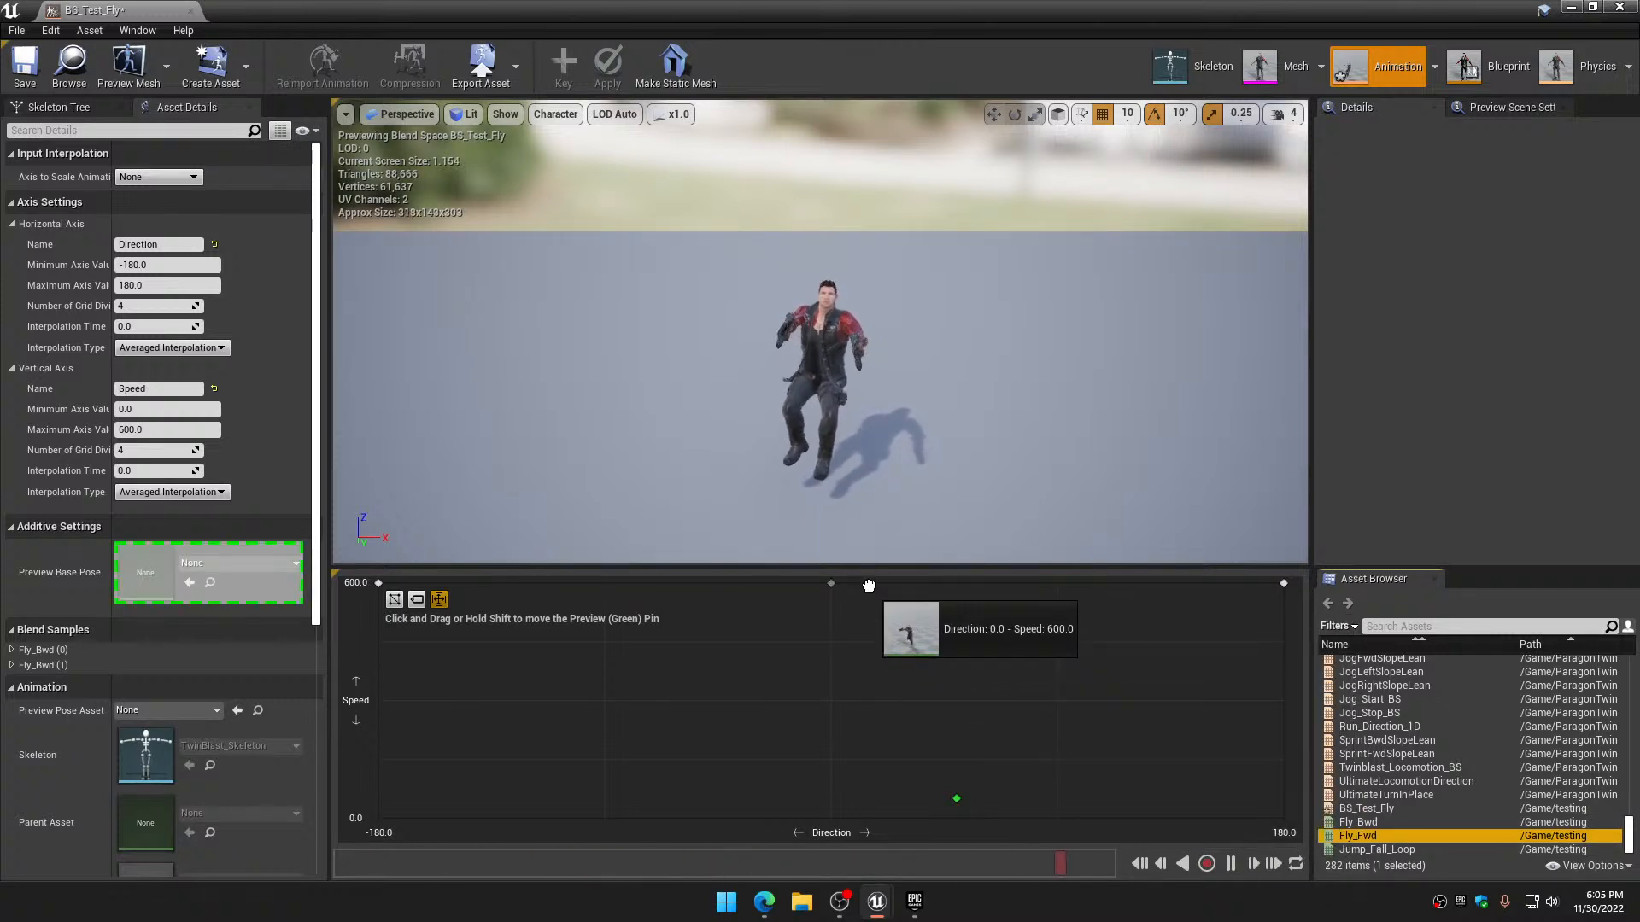
{"action": "left_click_drag", "start_coordinate": [869, 586], "coordinate": [869, 586]}
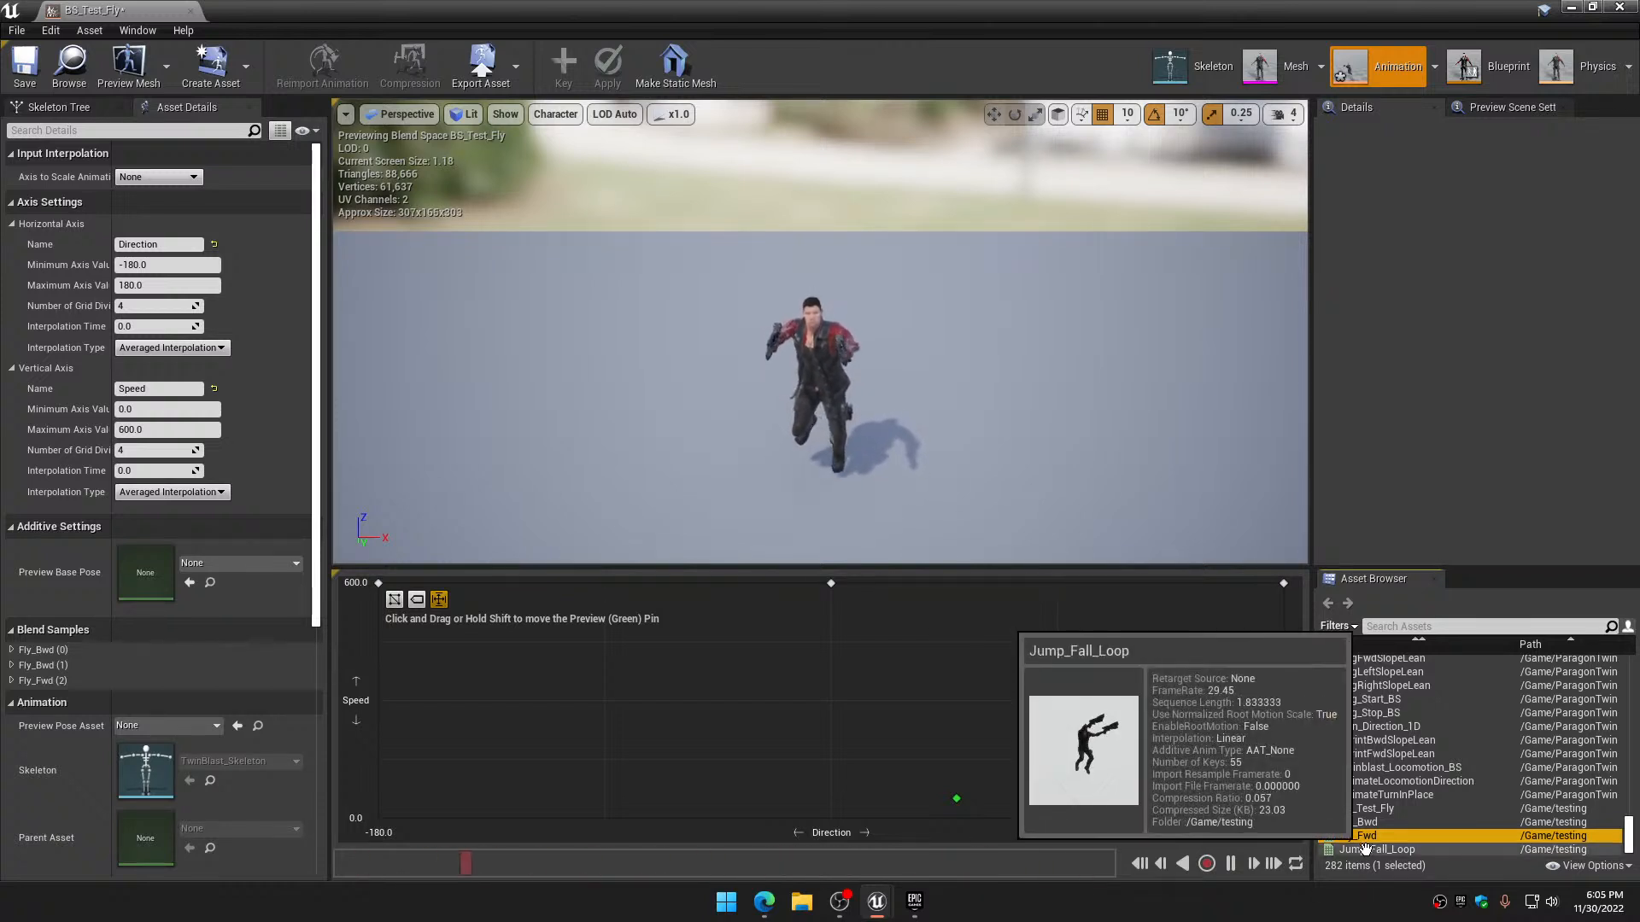
Place Jump_Fall_Loop samples at speed 0 for directions -180, -90, 0, 90 and 180
{"action": "left_click_drag", "start_coordinate": [1371, 848], "coordinate": [867, 816]}
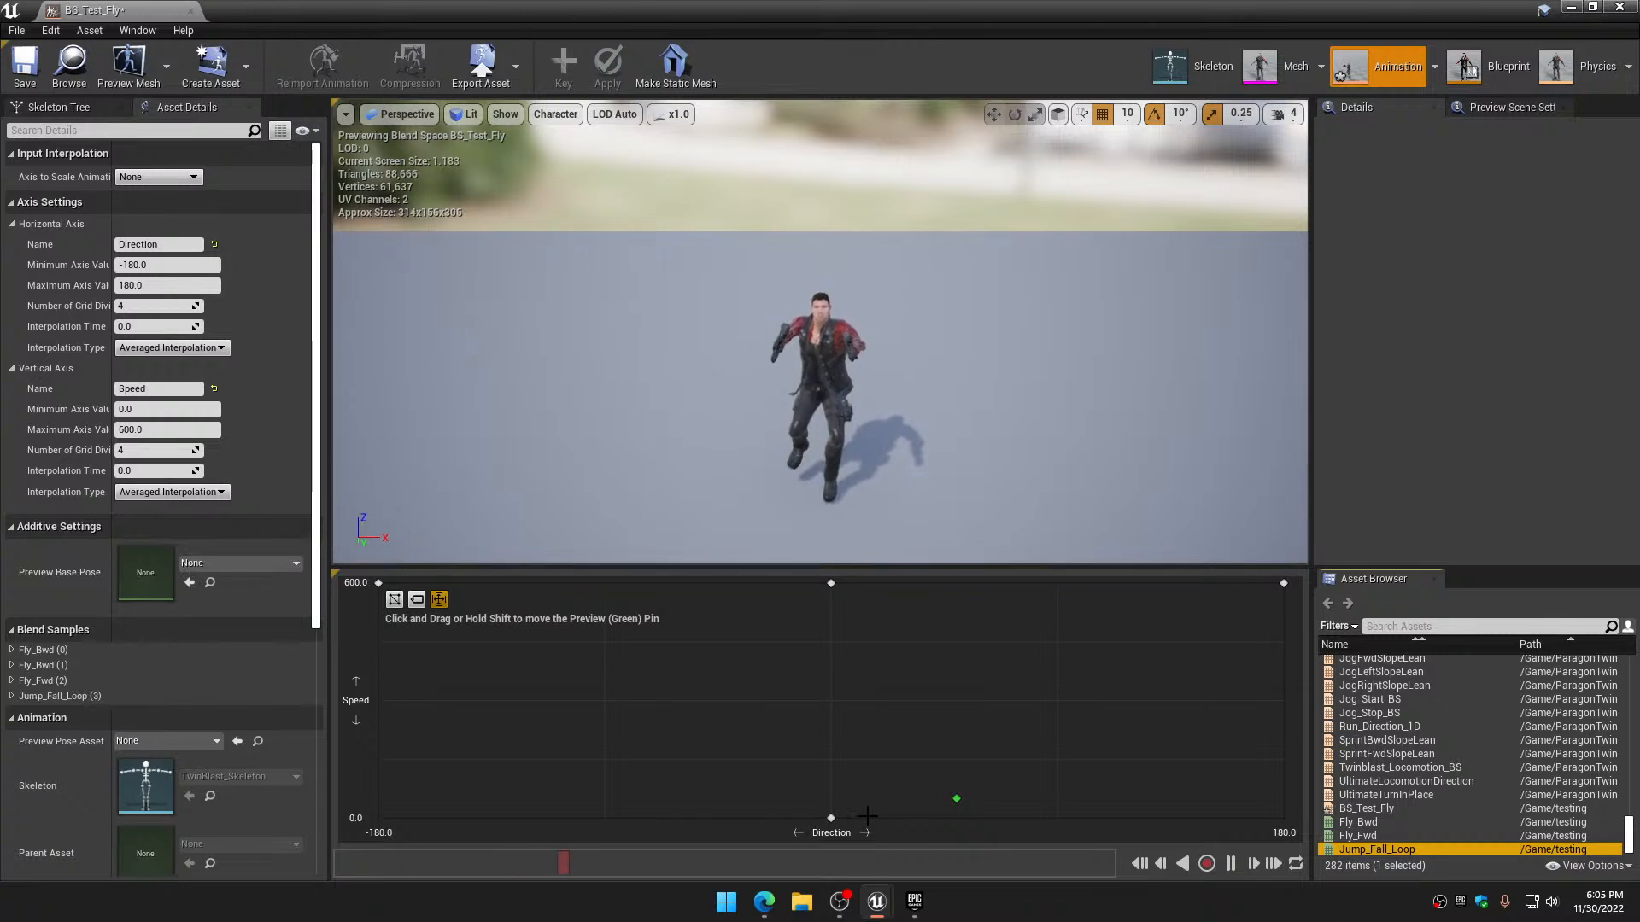
{"action": "left_click_drag", "start_coordinate": [1377, 849], "coordinate": [396, 814]}
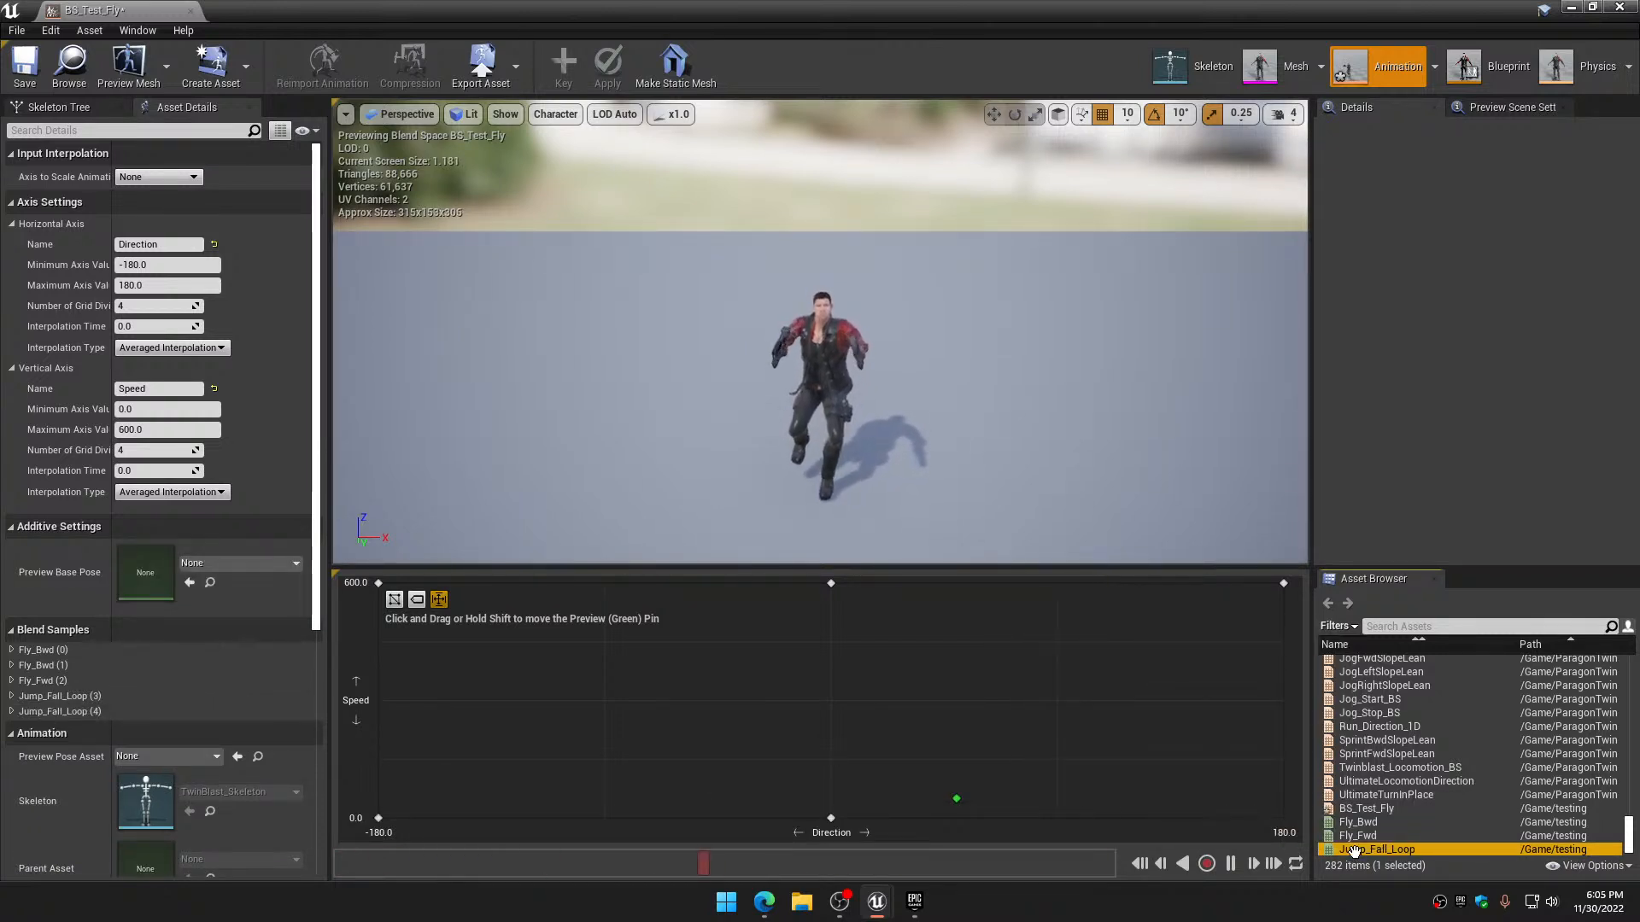
{"action": "left_click_drag", "start_coordinate": [1354, 849], "coordinate": [1281, 818]}
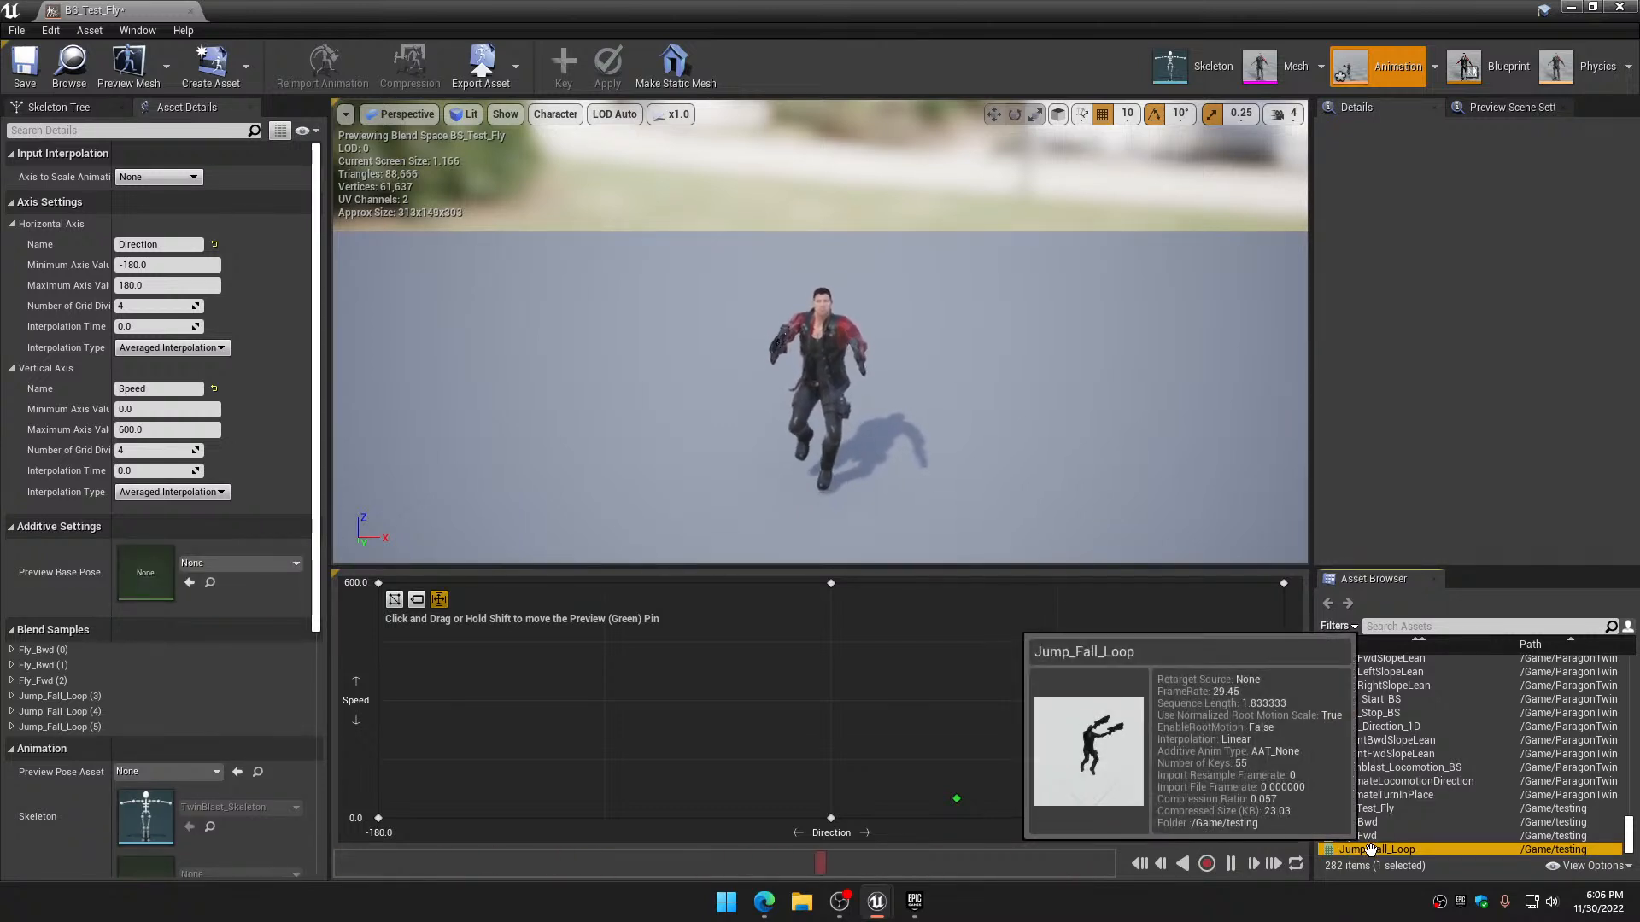
{"action": "left_click_drag", "start_coordinate": [1370, 851], "coordinate": [1110, 818]}
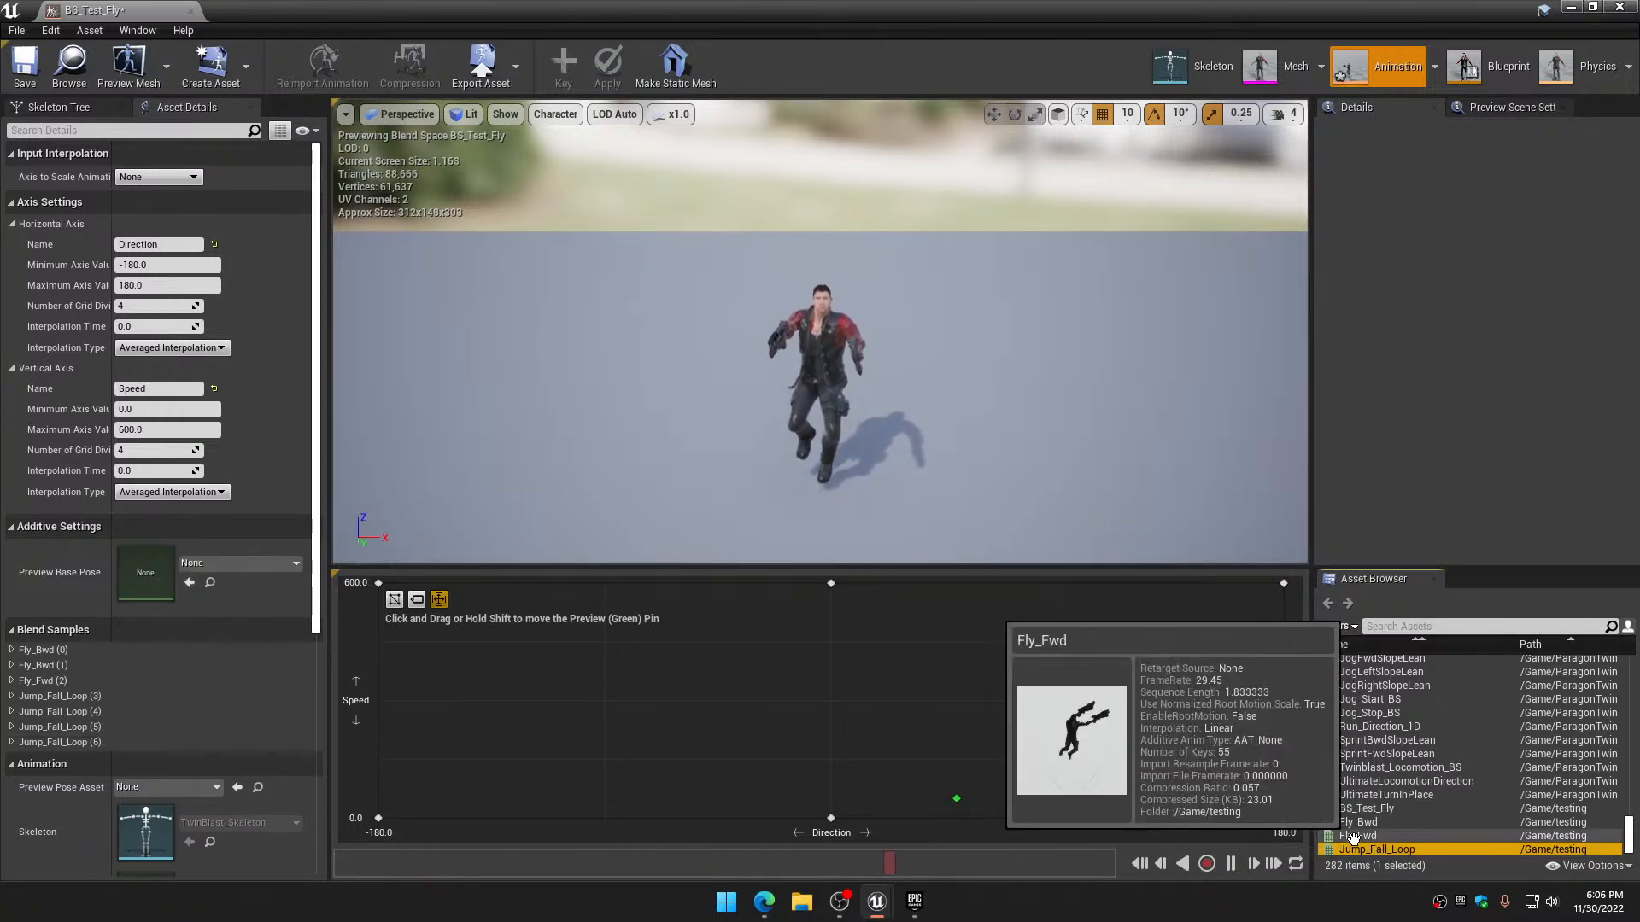
{"action": "left_click_drag", "start_coordinate": [1367, 850], "coordinate": [687, 806]}
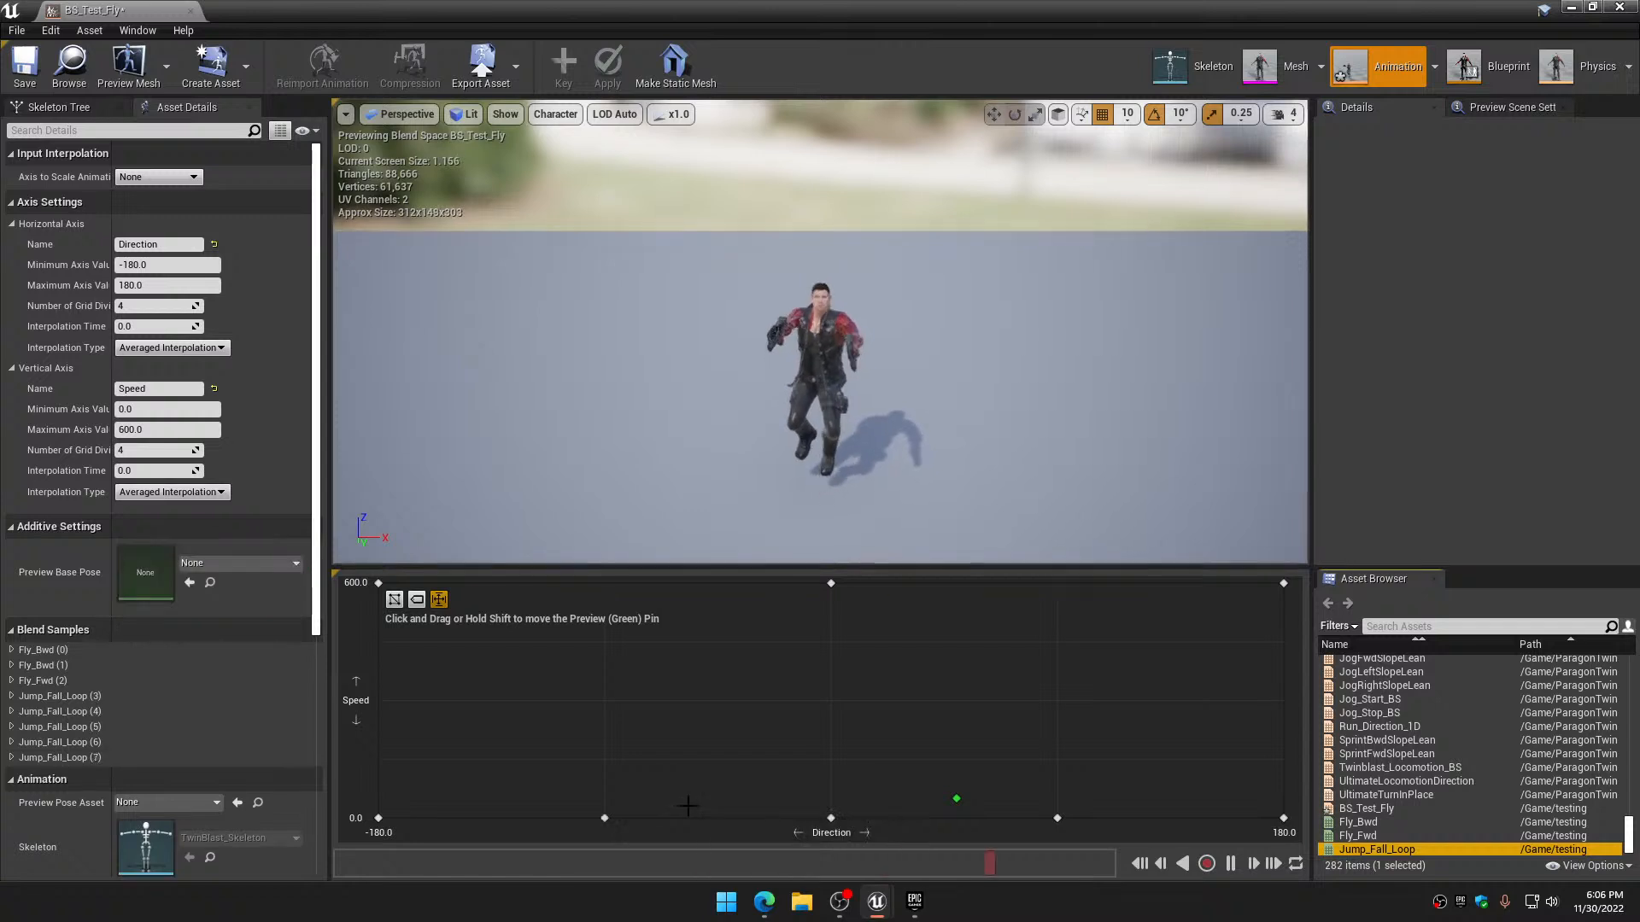
Preview the forward and backward flight blend near speed 600 from the side, and save and close BS_Test_Fly
{"action": "right_click_drag", "start_coordinate": [736, 487], "coordinate": [811, 487]}
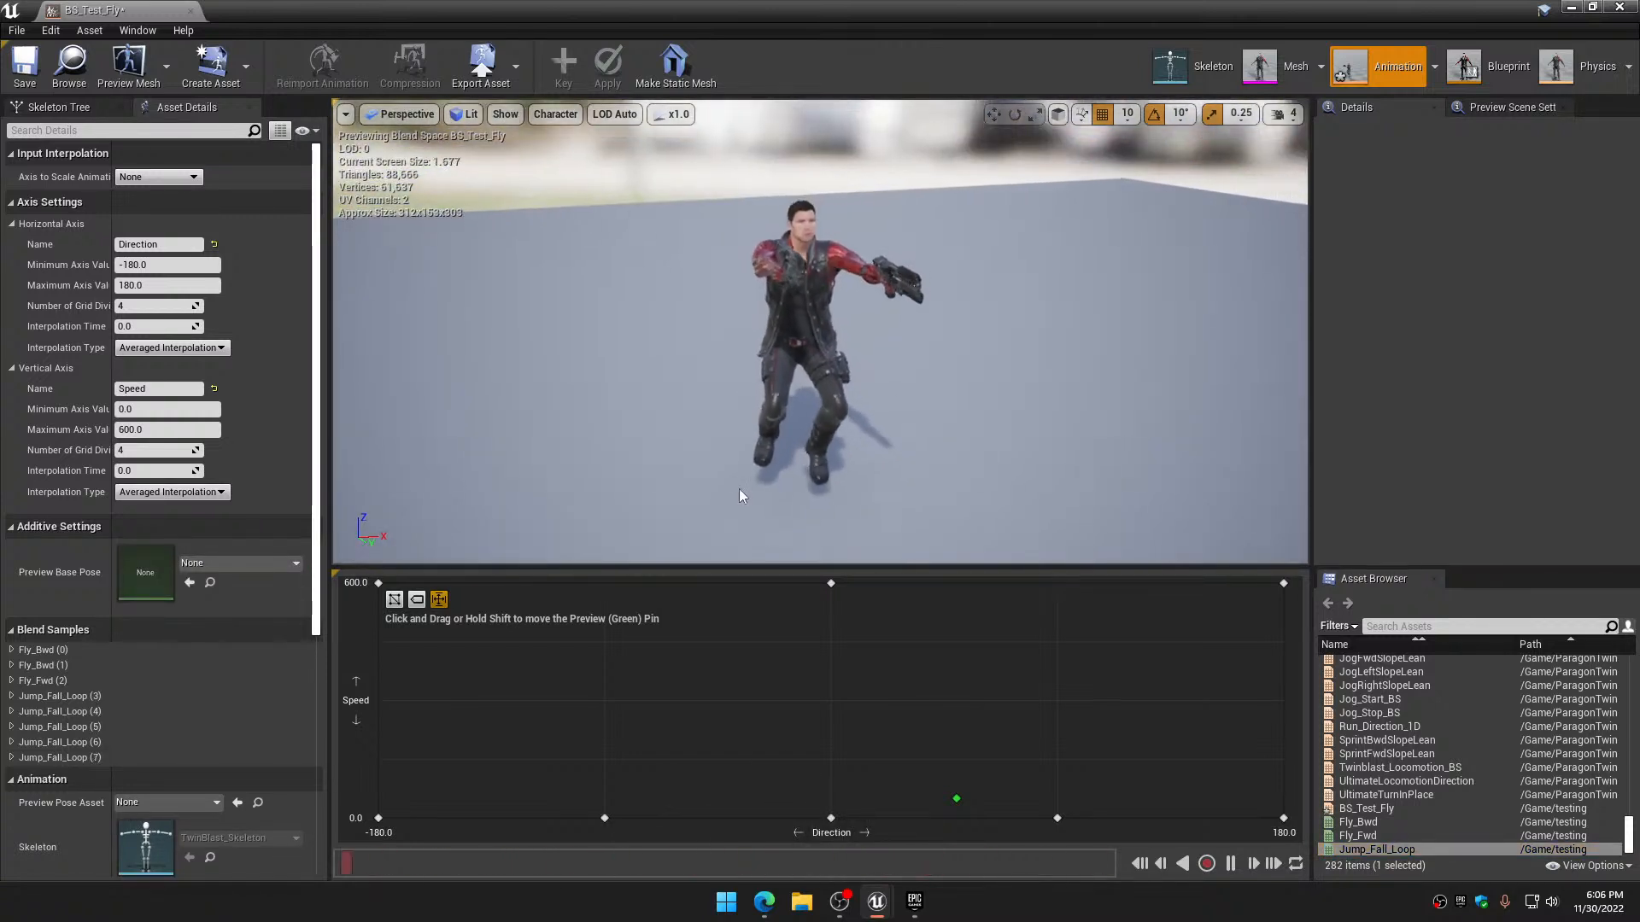
{"action": "key", "text": "shift"}
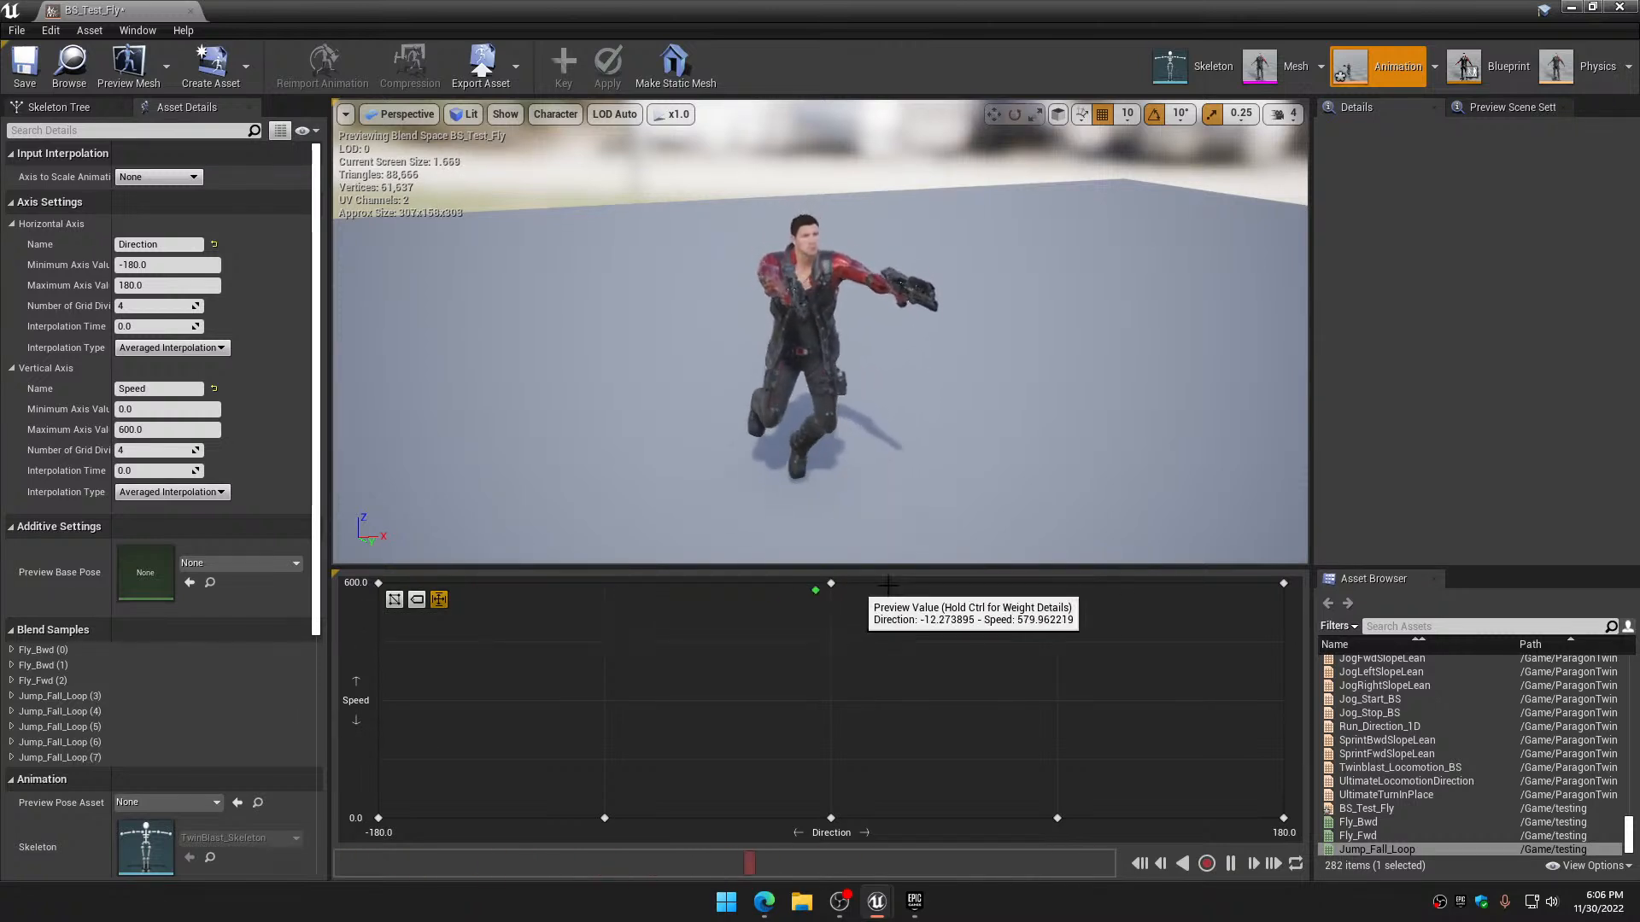
{"action": "right_click_drag", "start_coordinate": [977, 451], "coordinate": [946, 496]}
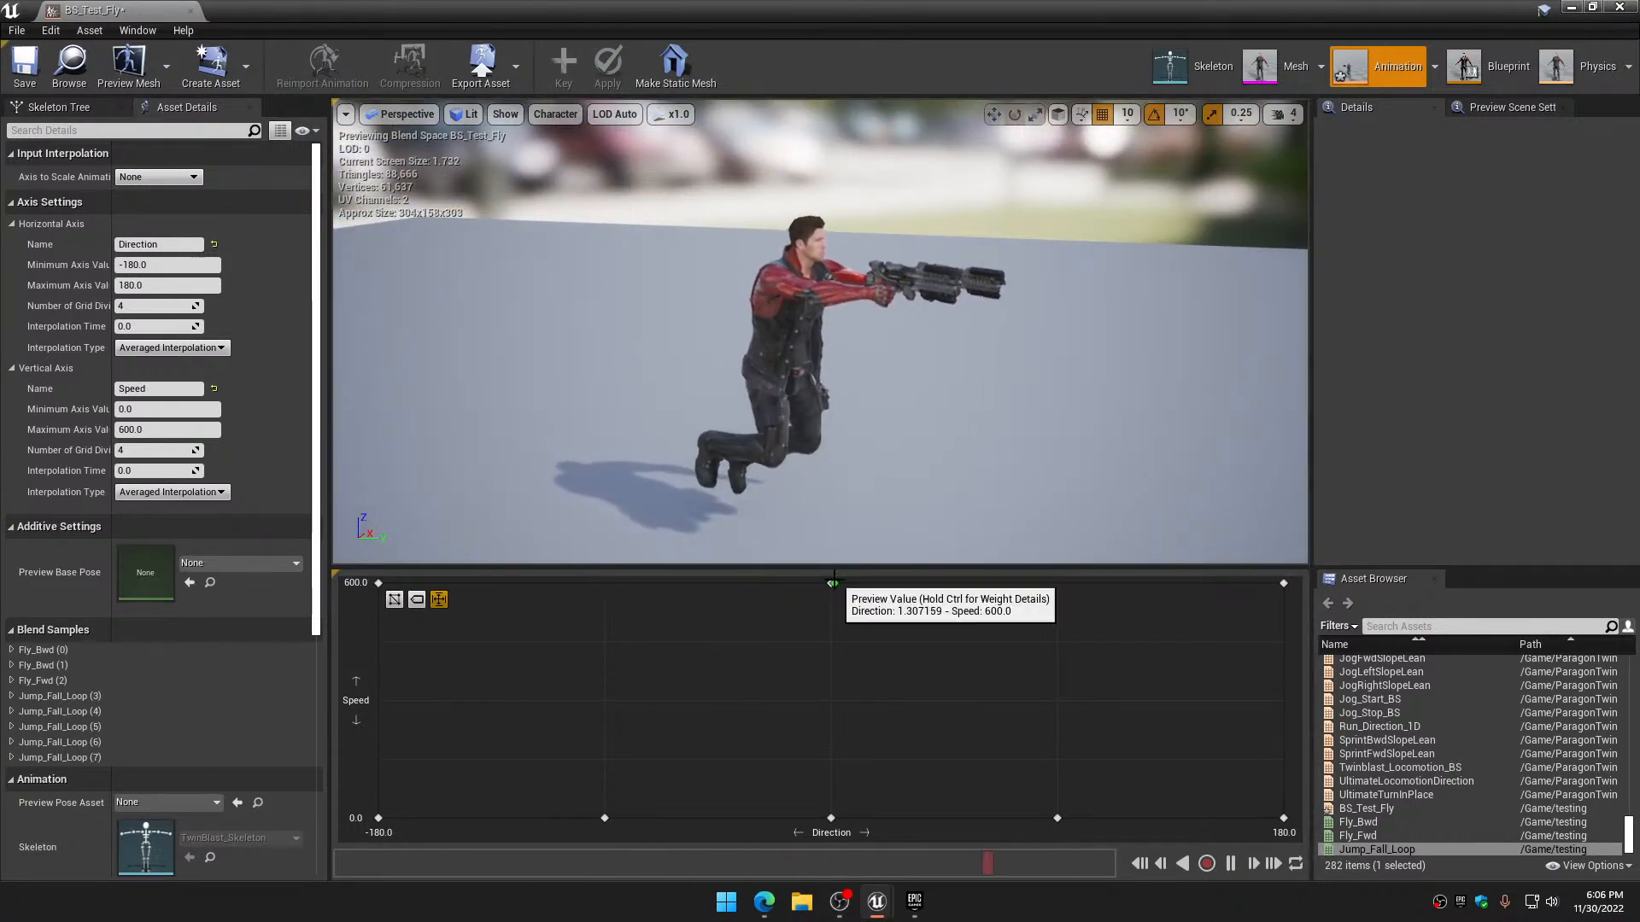
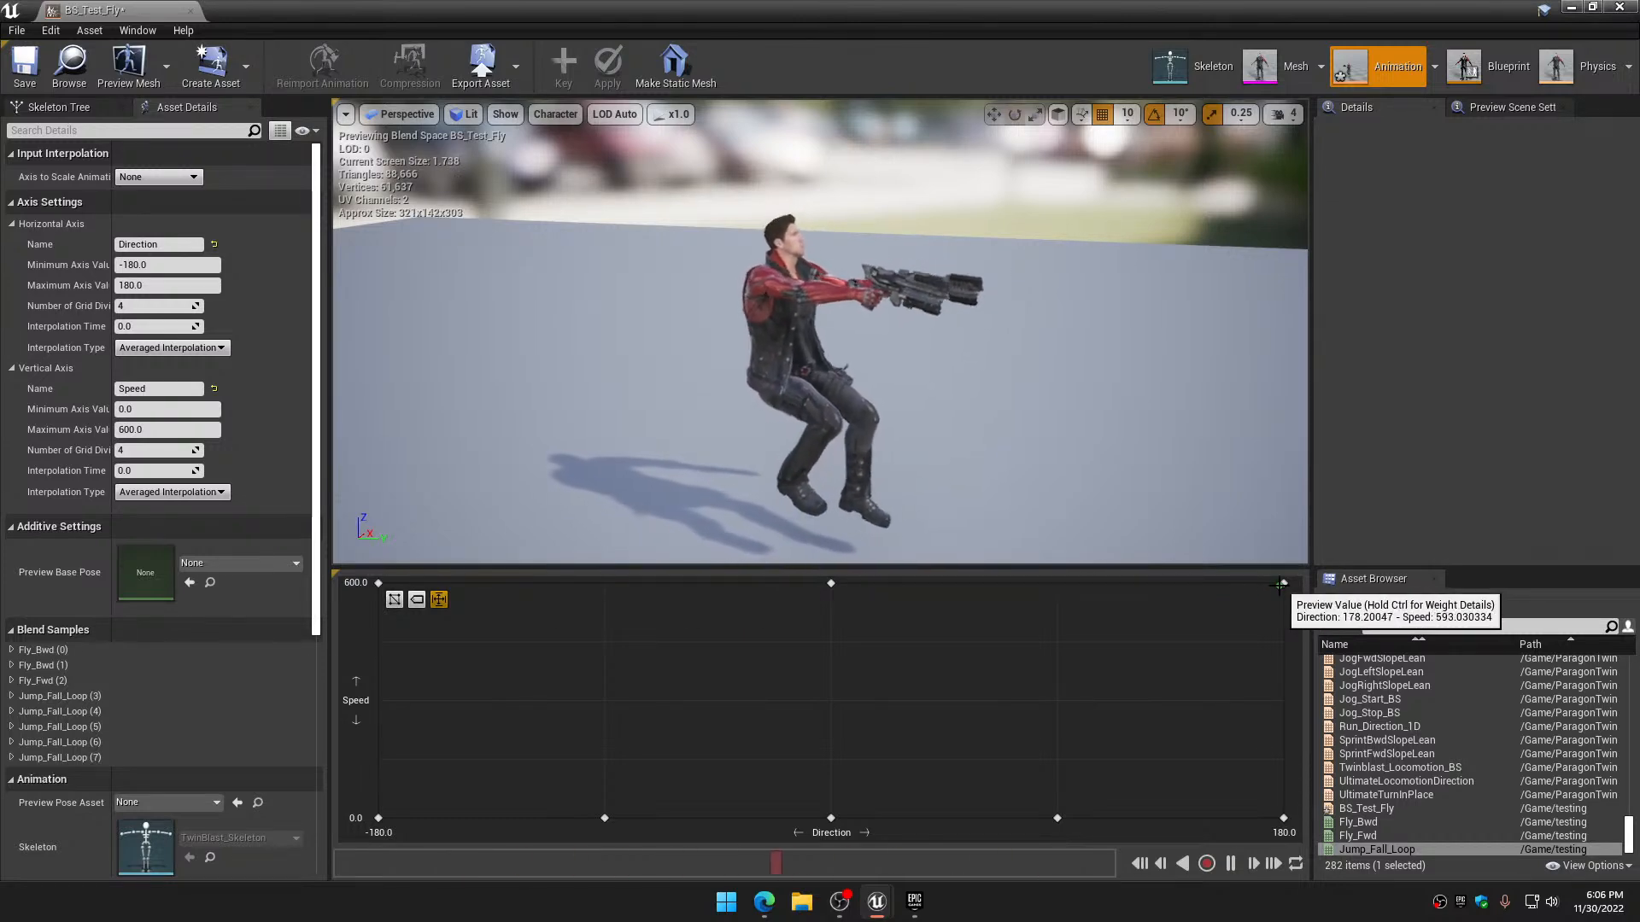
{"action": "left_click", "coordinate": [25, 65]}
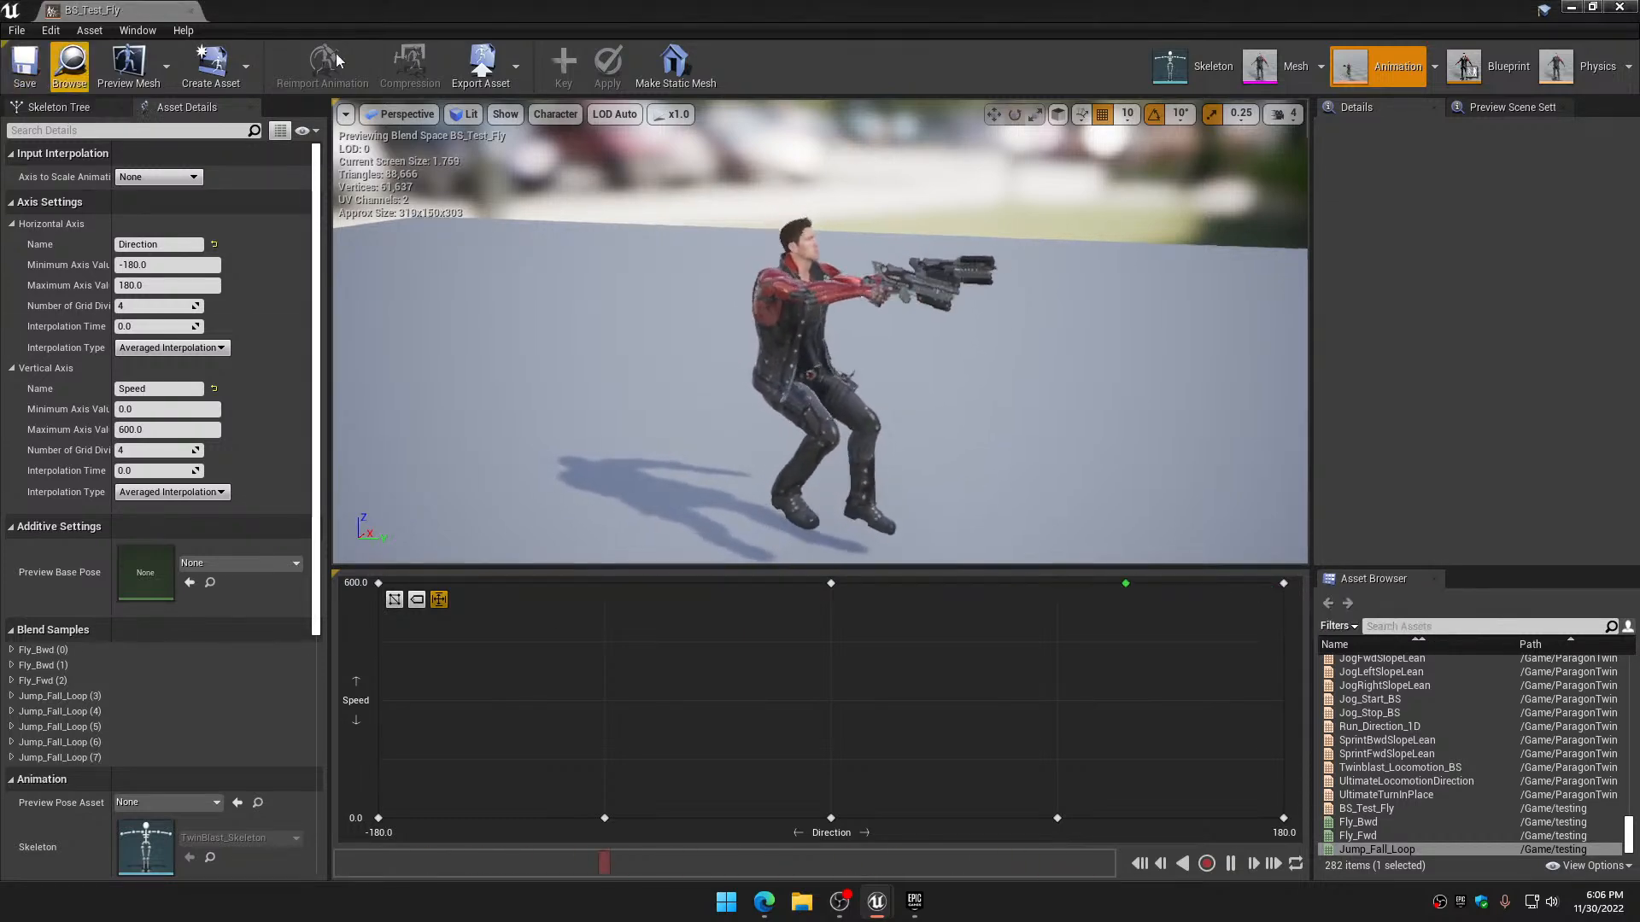
{"action": "left_click", "coordinate": [1624, 7]}
Duplicate the Jump_Fall_Loop animation in the testing folder and name the copy Fly_L
{"action": "left_click", "coordinate": [598, 837]}
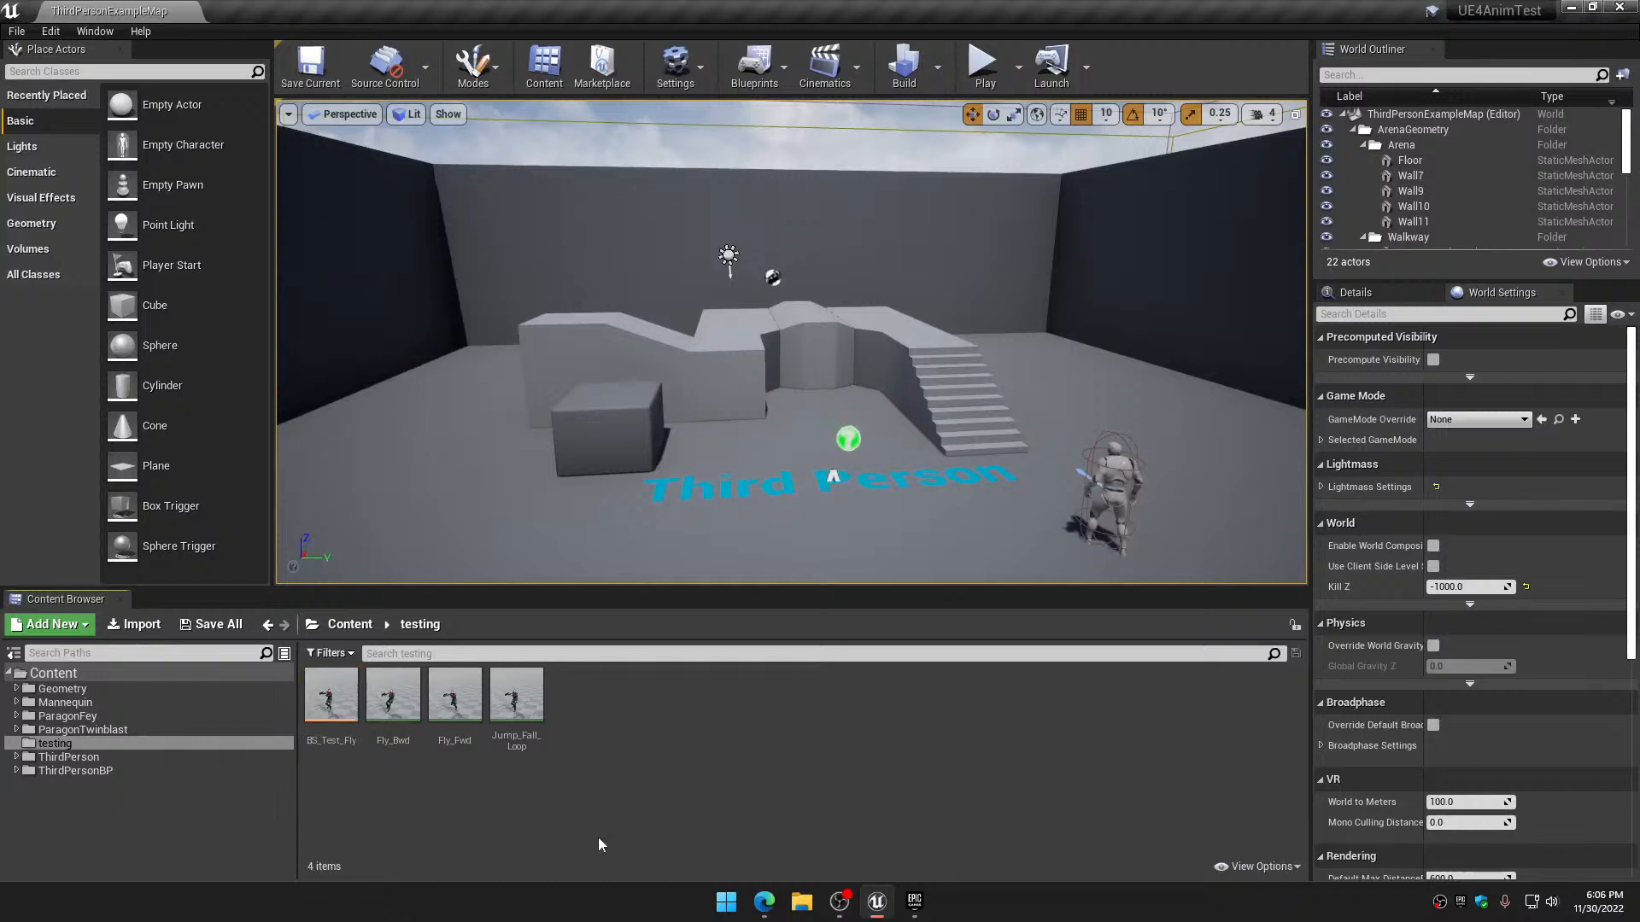
{"action": "right_click", "coordinate": [531, 698]}
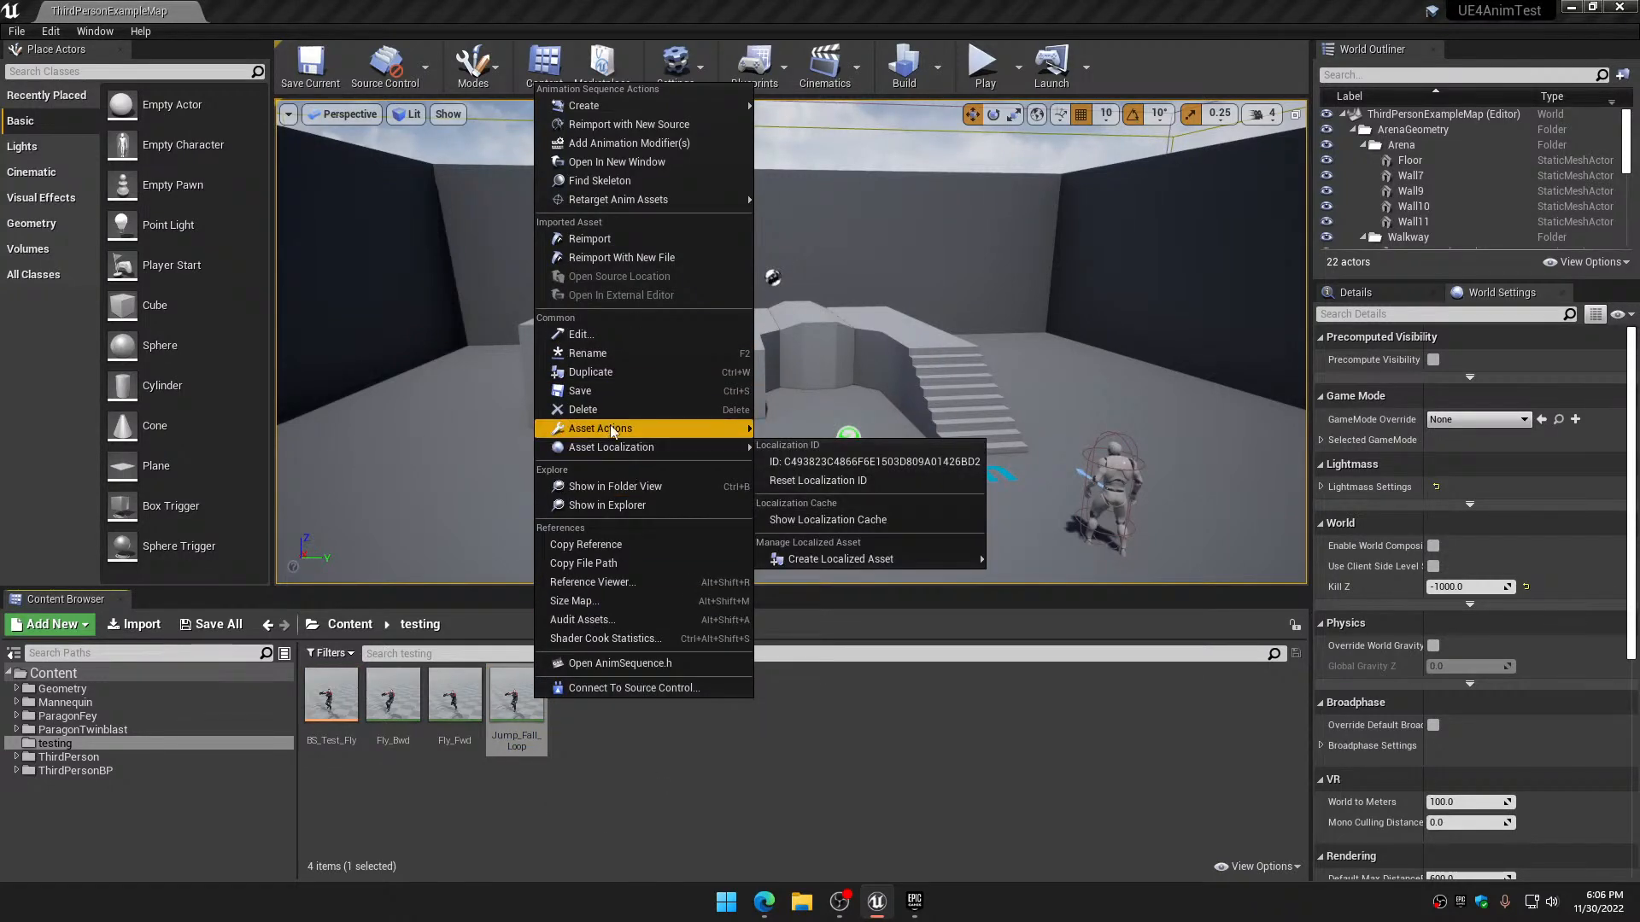
{"action": "left_click", "coordinate": [598, 372]}
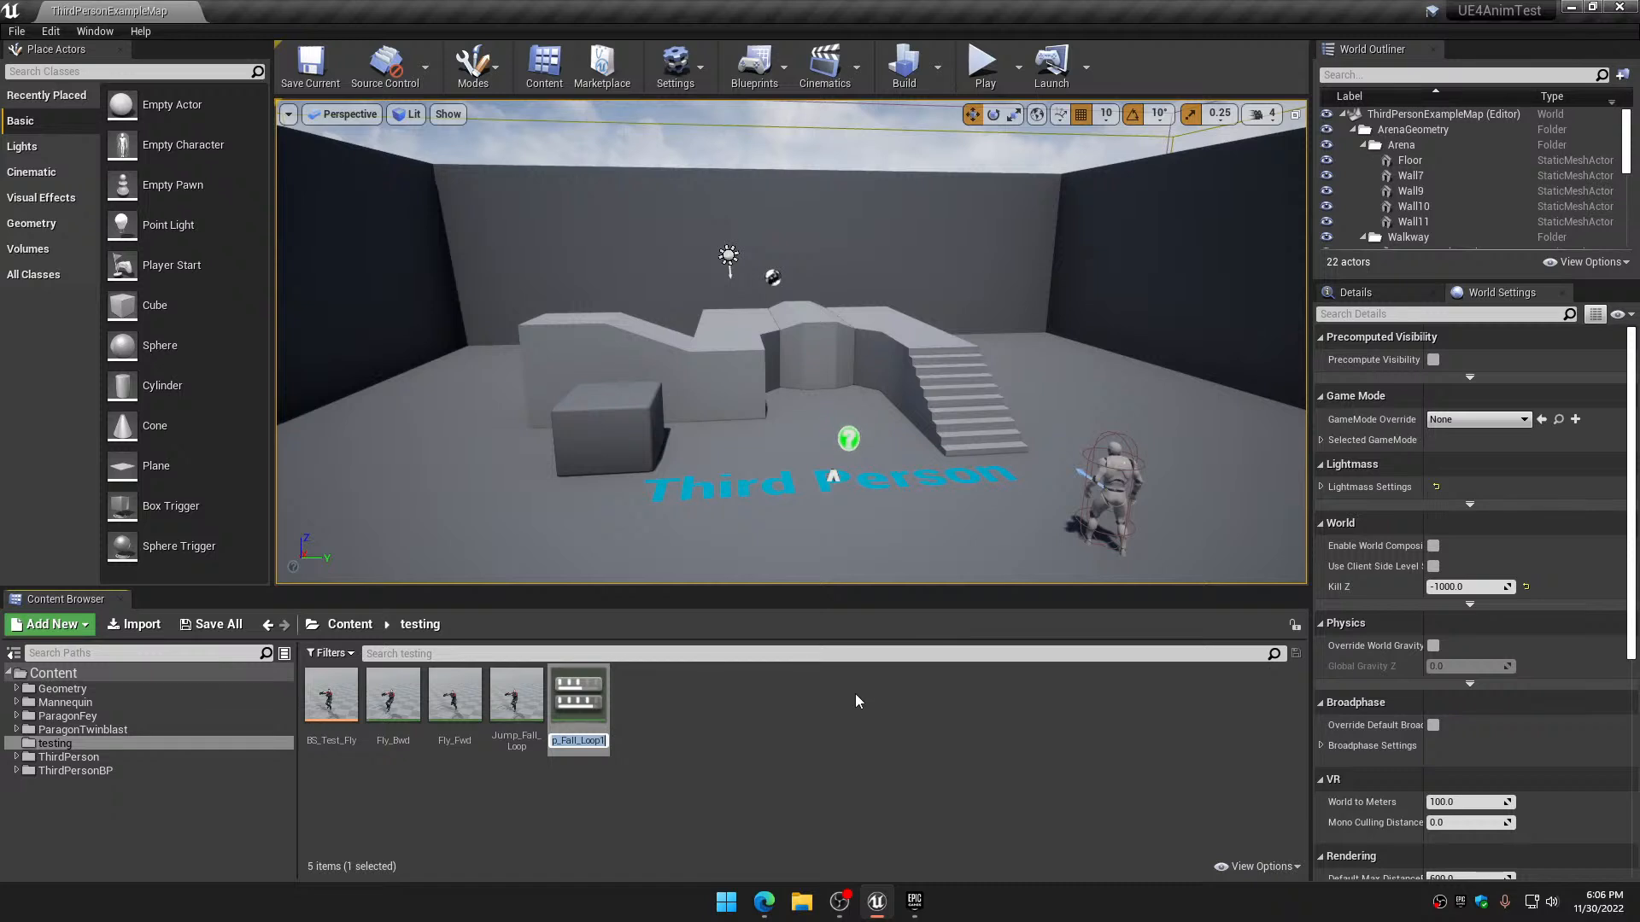
{"action": "type", "text": "Fly_L"}
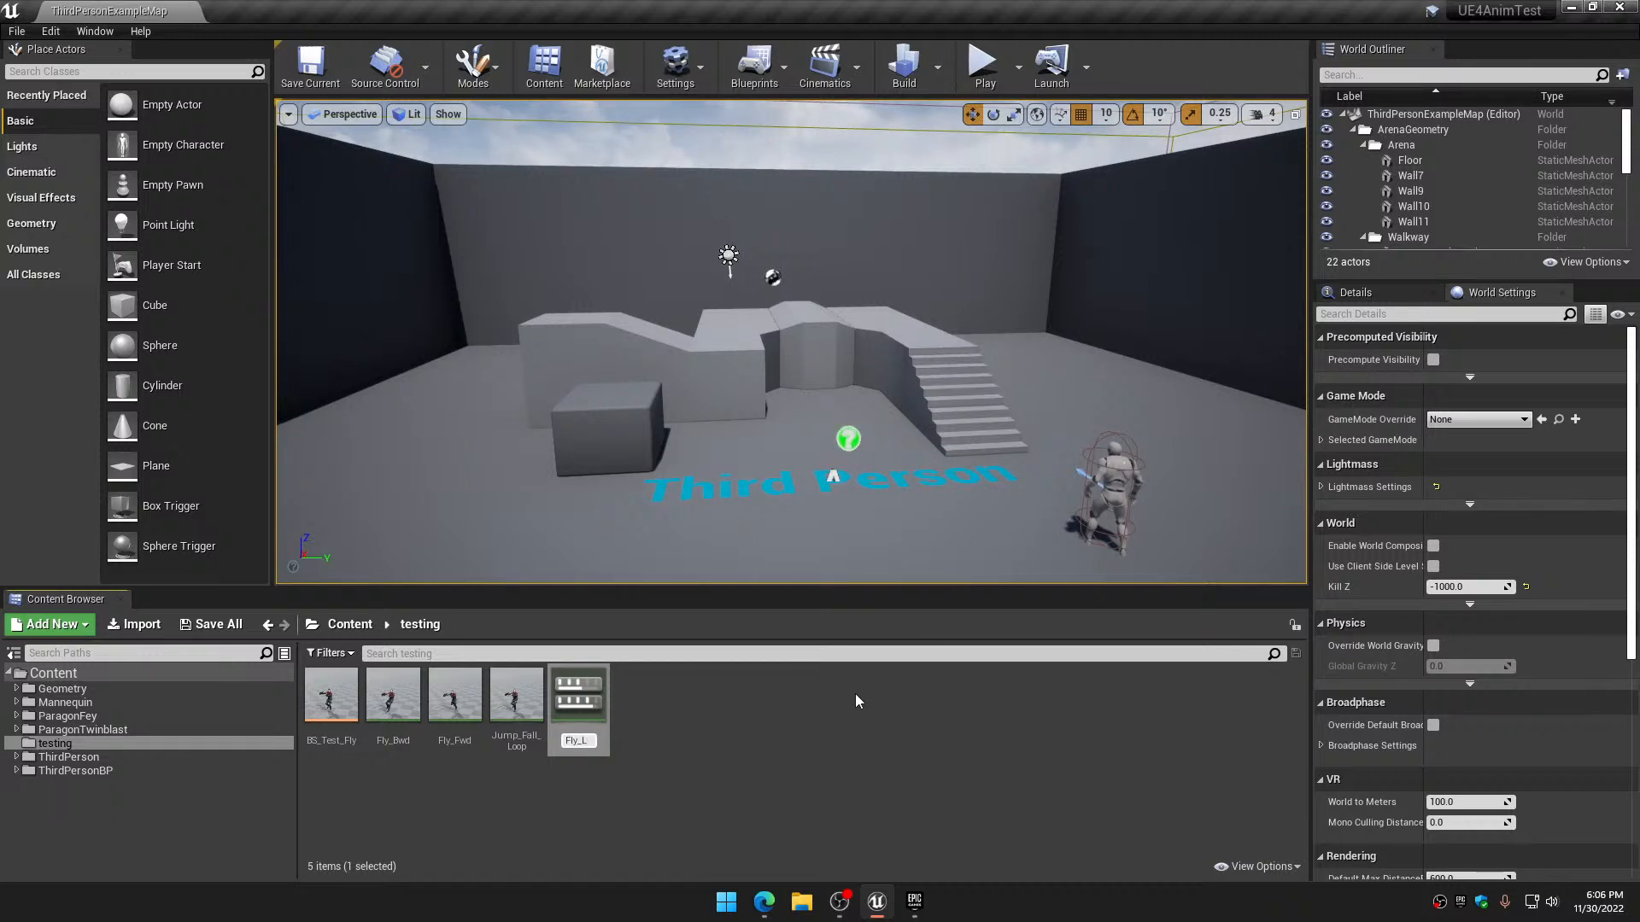
{"action": "key", "text": "Return"}
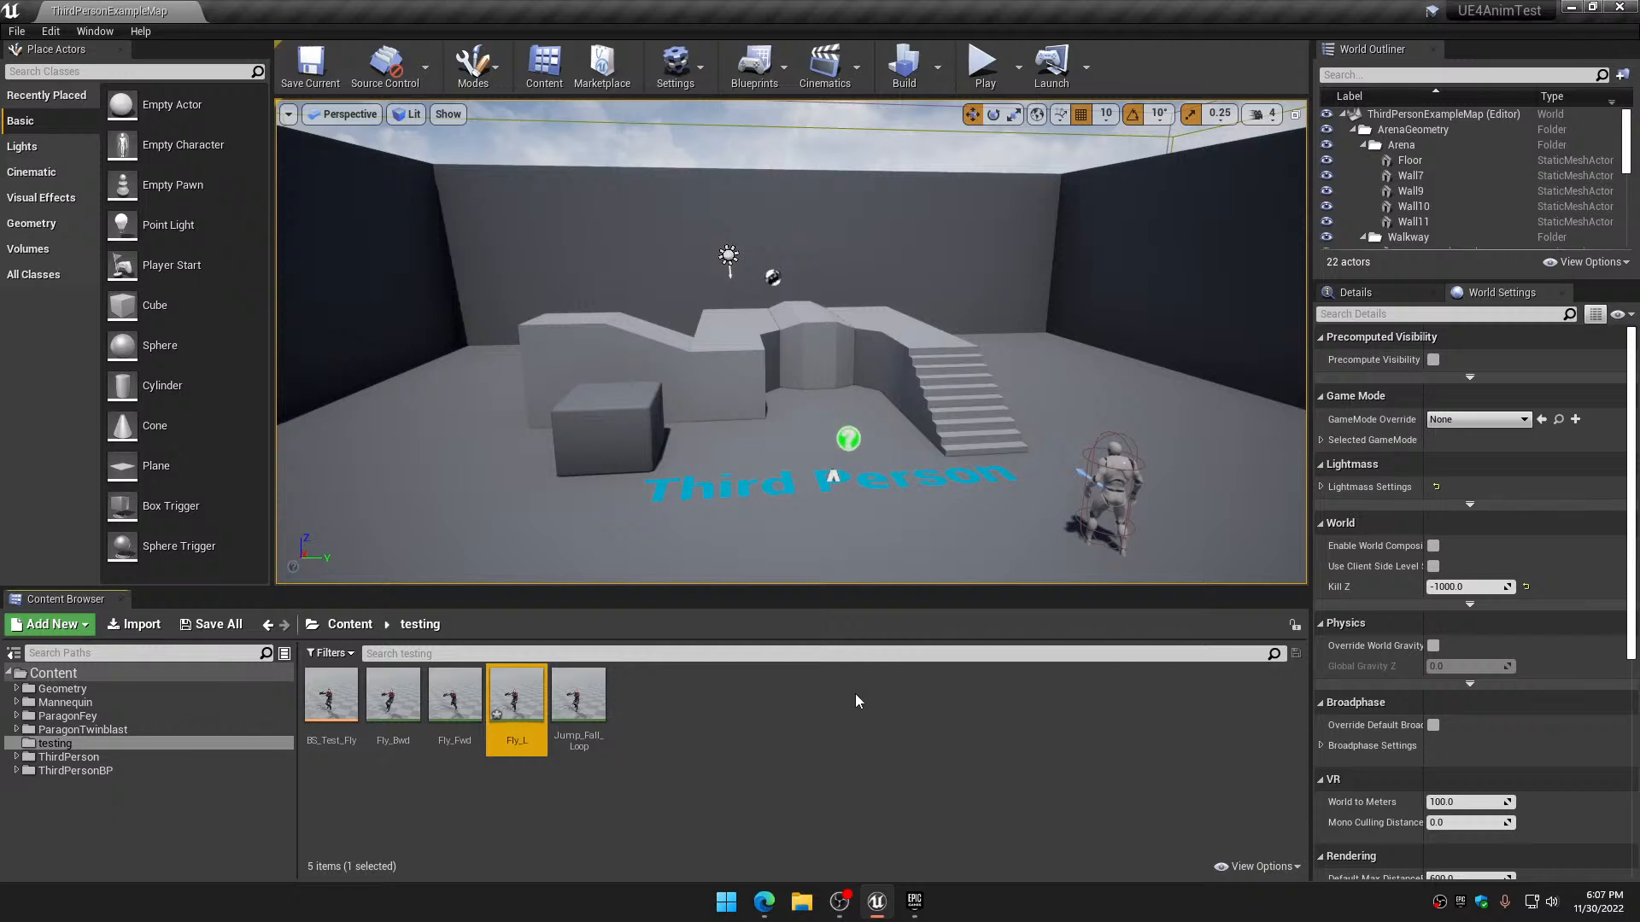
Open the Fly_L animation, pause its playback and return to frame 0
{"action": "double_click", "coordinate": [515, 688]}
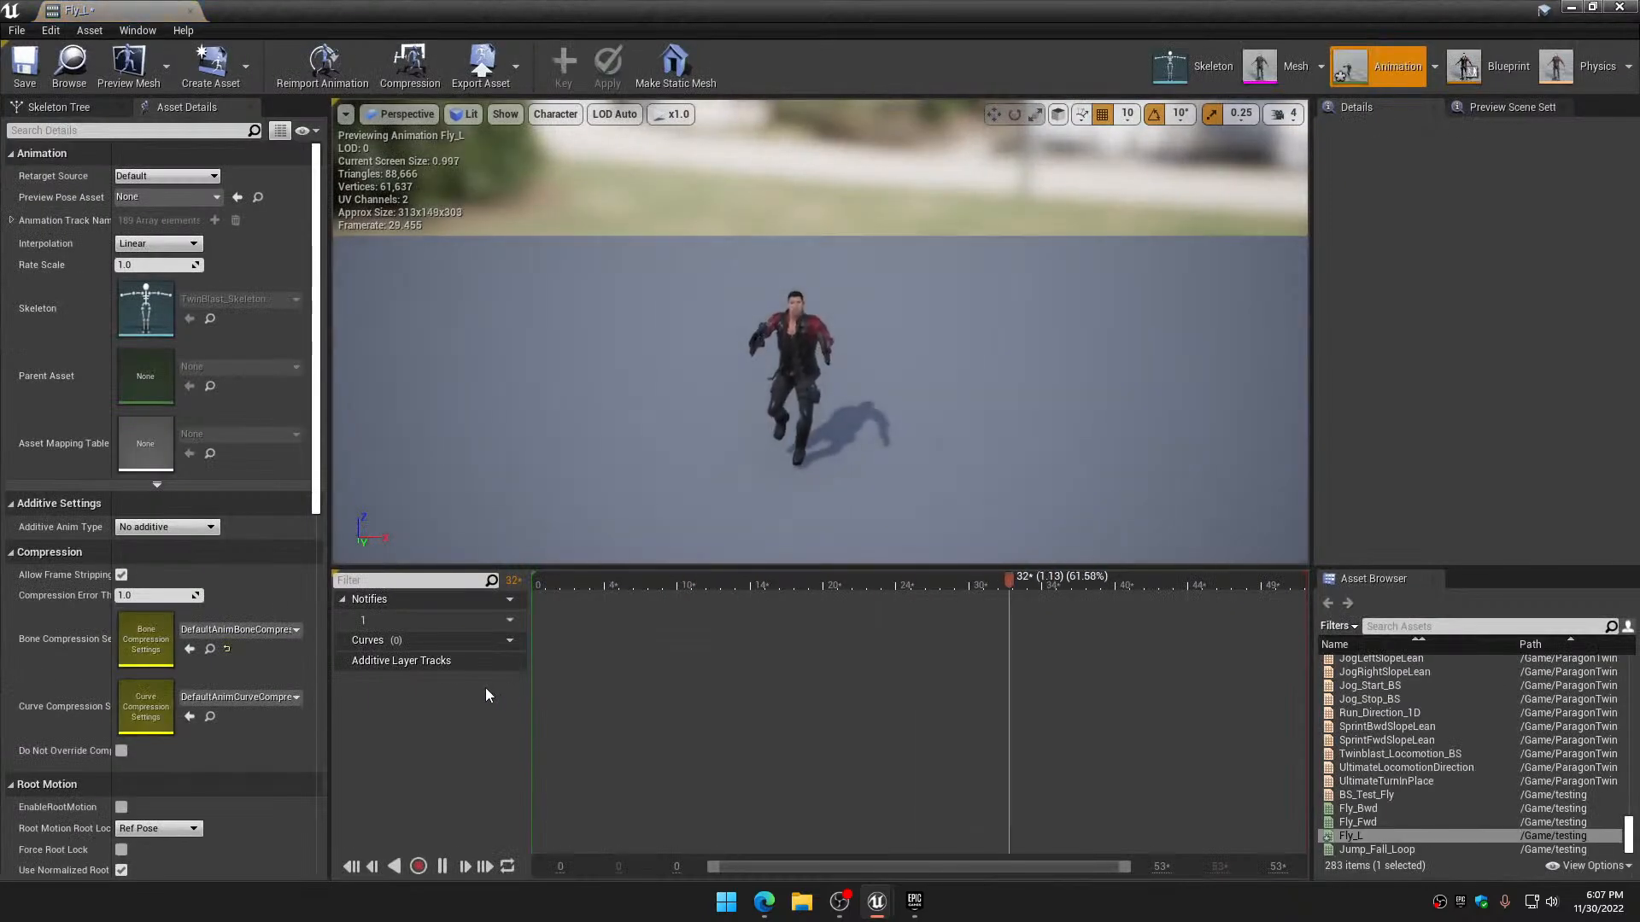
{"action": "left_click", "coordinate": [441, 866]}
{"action": "left_click_drag", "start_coordinate": [877, 583], "coordinate": [539, 583]}
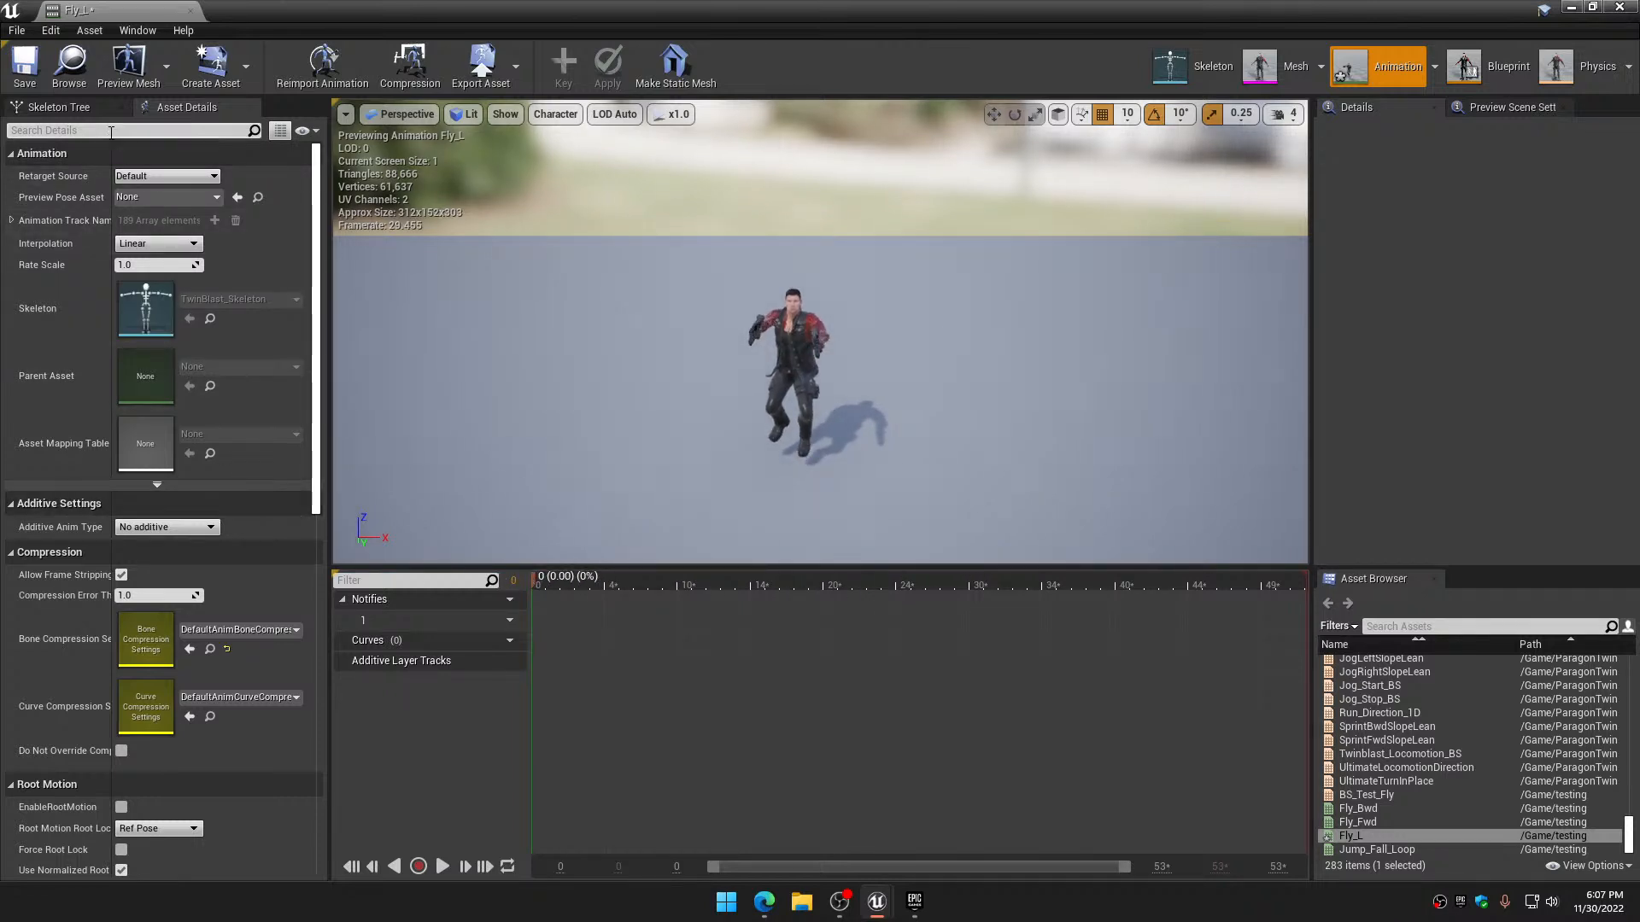
Rotate the pelvis bone in world space to tilt the whole body toward the character's left, and key it at frame 0
{"action": "left_click", "coordinate": [59, 107]}
{"action": "left_click_drag", "start_coordinate": [596, 334], "coordinate": [595, 287]}
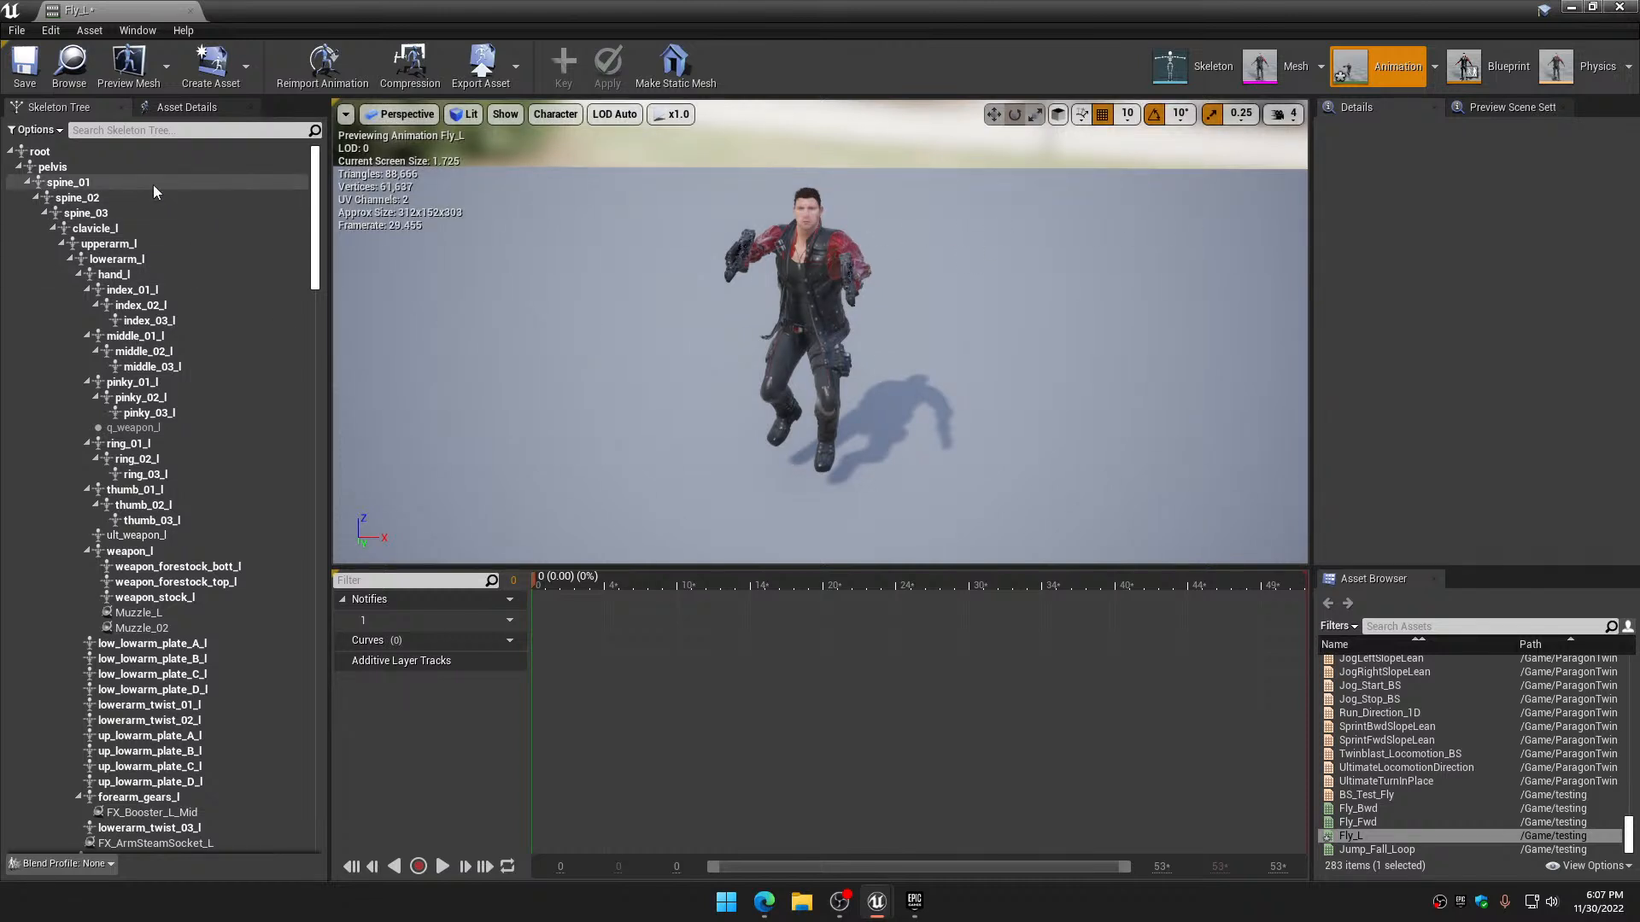
{"action": "left_click", "coordinate": [116, 171]}
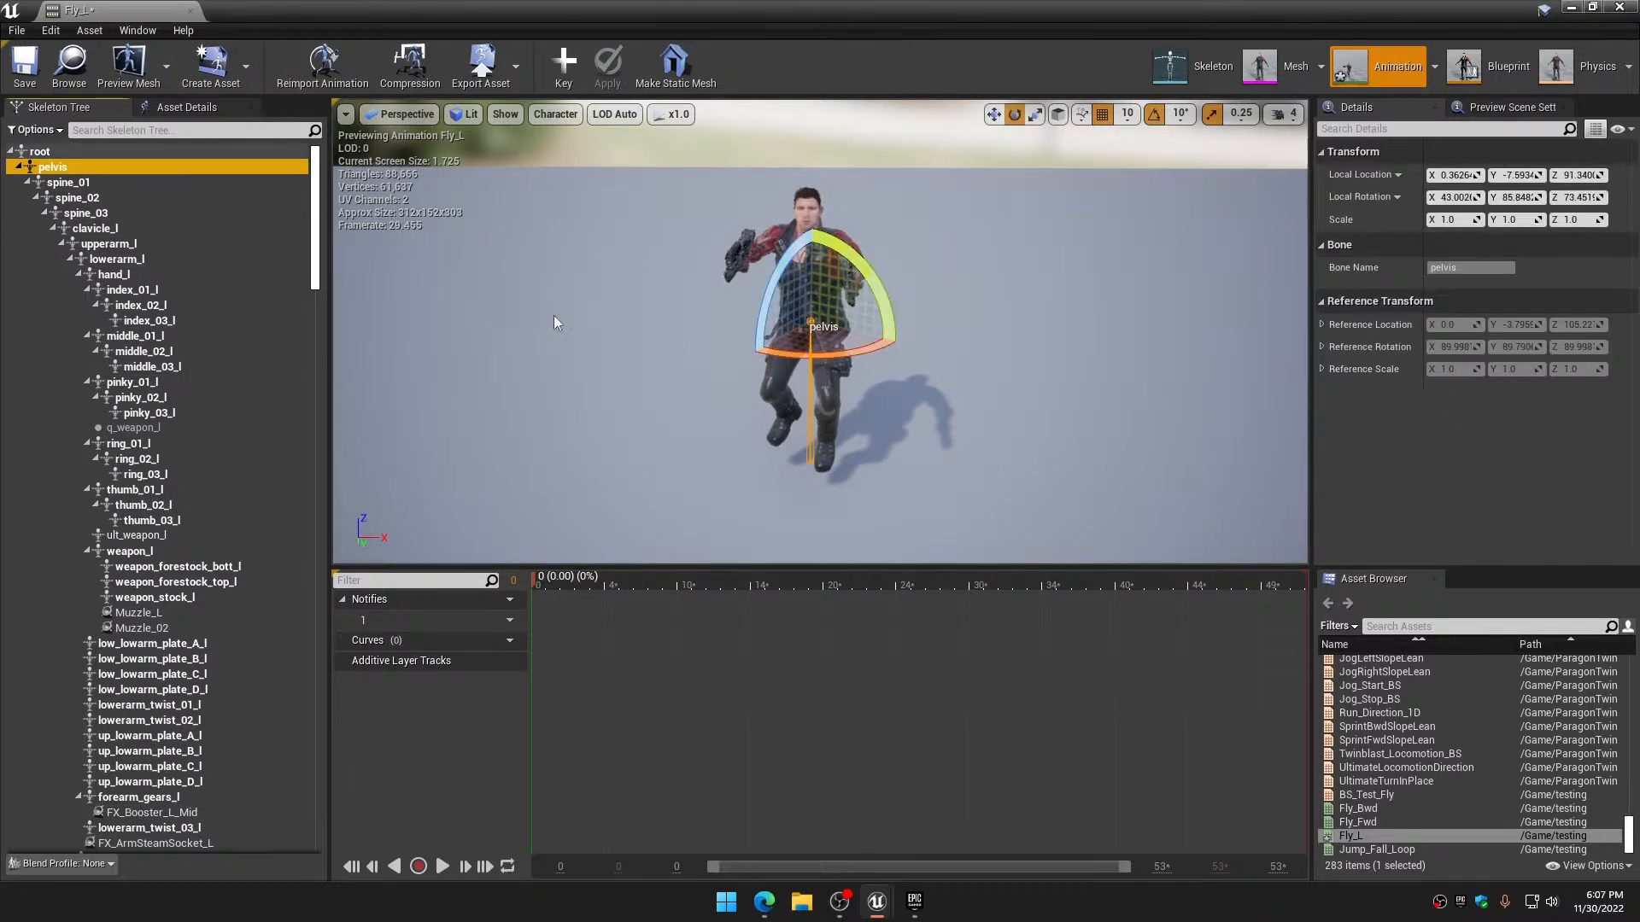
{"action": "left_click", "coordinate": [1057, 113]}
{"action": "mouse_move", "coordinate": [868, 247]}
{"action": "left_mouse_down"}
{"action": "mouse_move", "coordinate": [883, 260]}
{"action": "mouse_move", "coordinate": [865, 250]}
{"action": "left_mouse_up"}
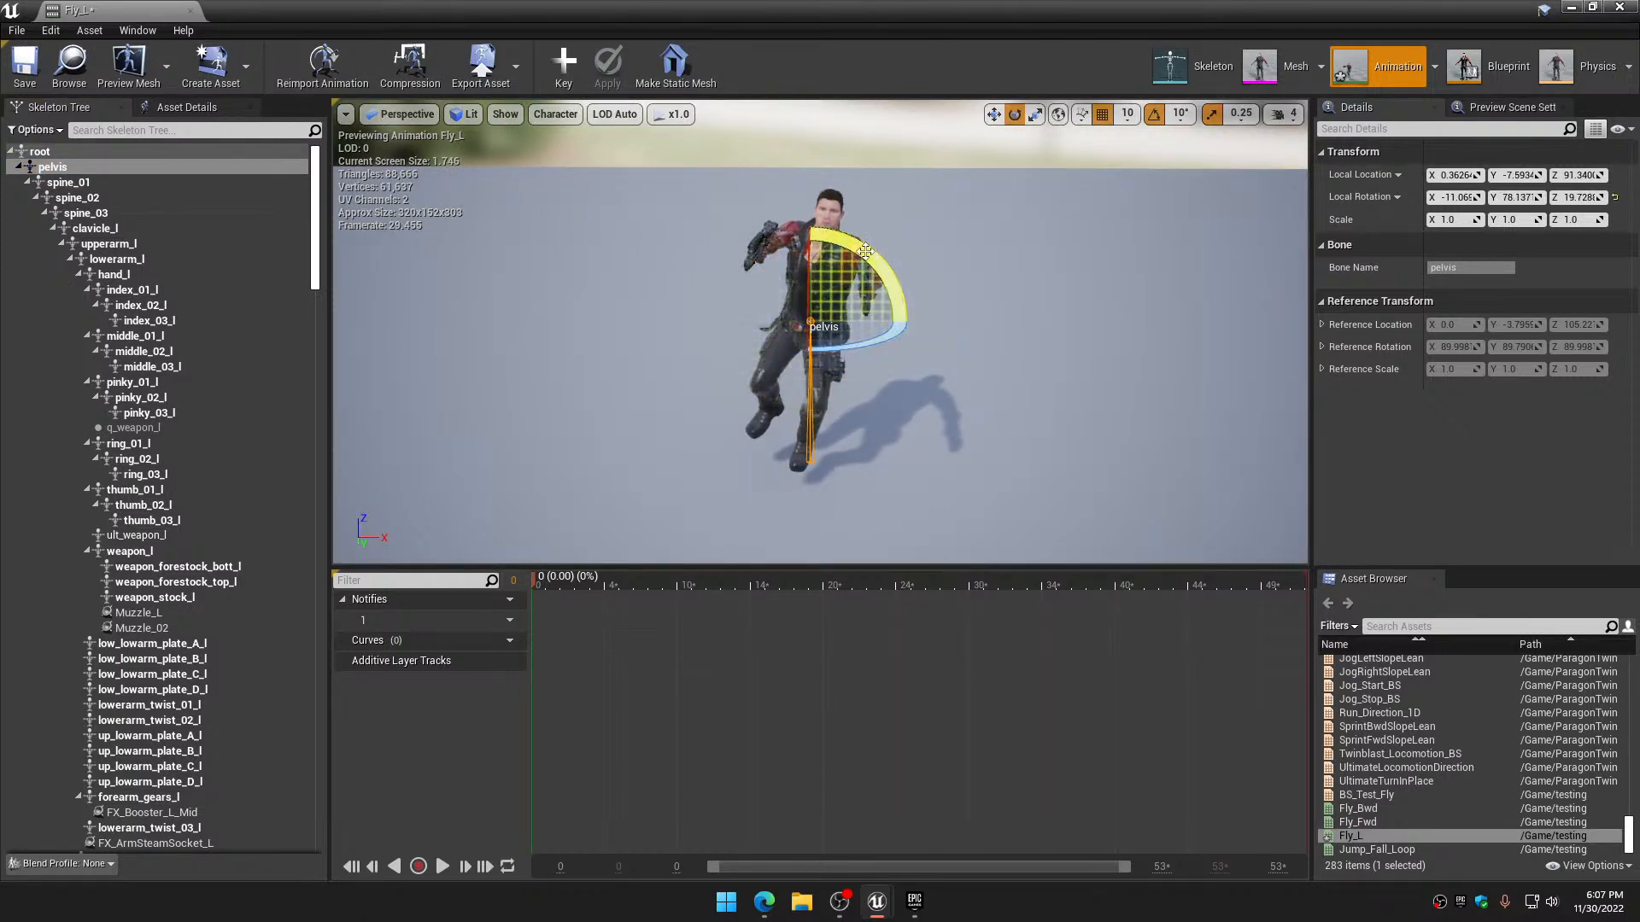
{"action": "left_click", "coordinate": [564, 61]}
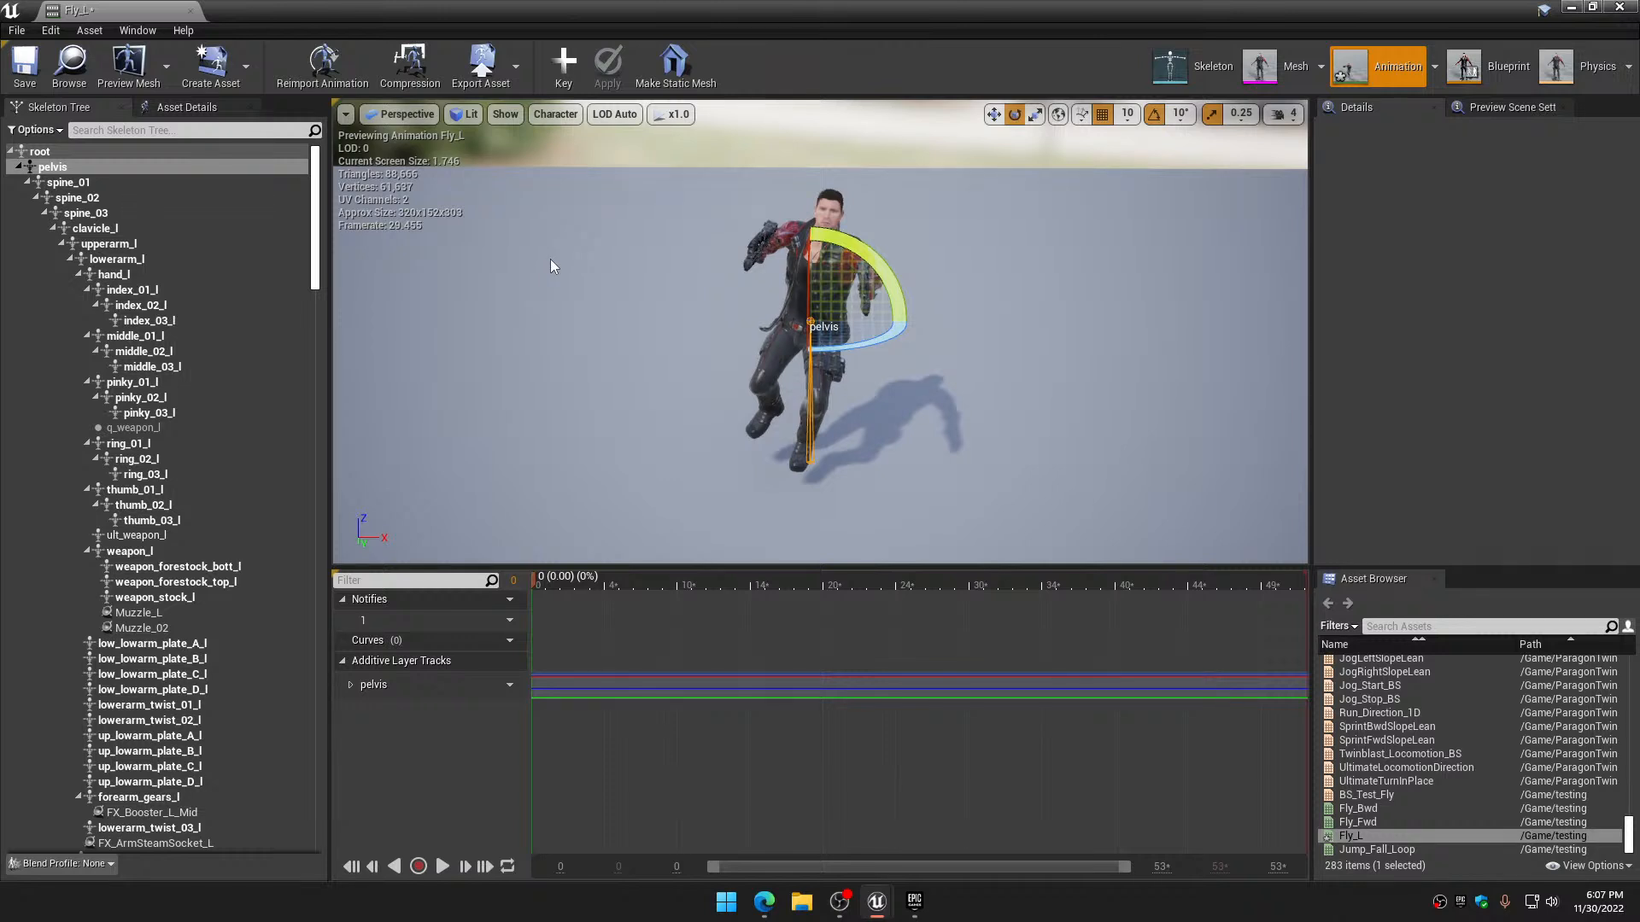
Rotate the spine_01 bone 10 degrees to straighten the upper body, key and apply it at frame 0, and check the pose from behind
{"action": "left_click", "coordinate": [116, 183]}
{"action": "left_click_drag", "start_coordinate": [887, 253], "coordinate": [897, 295]}
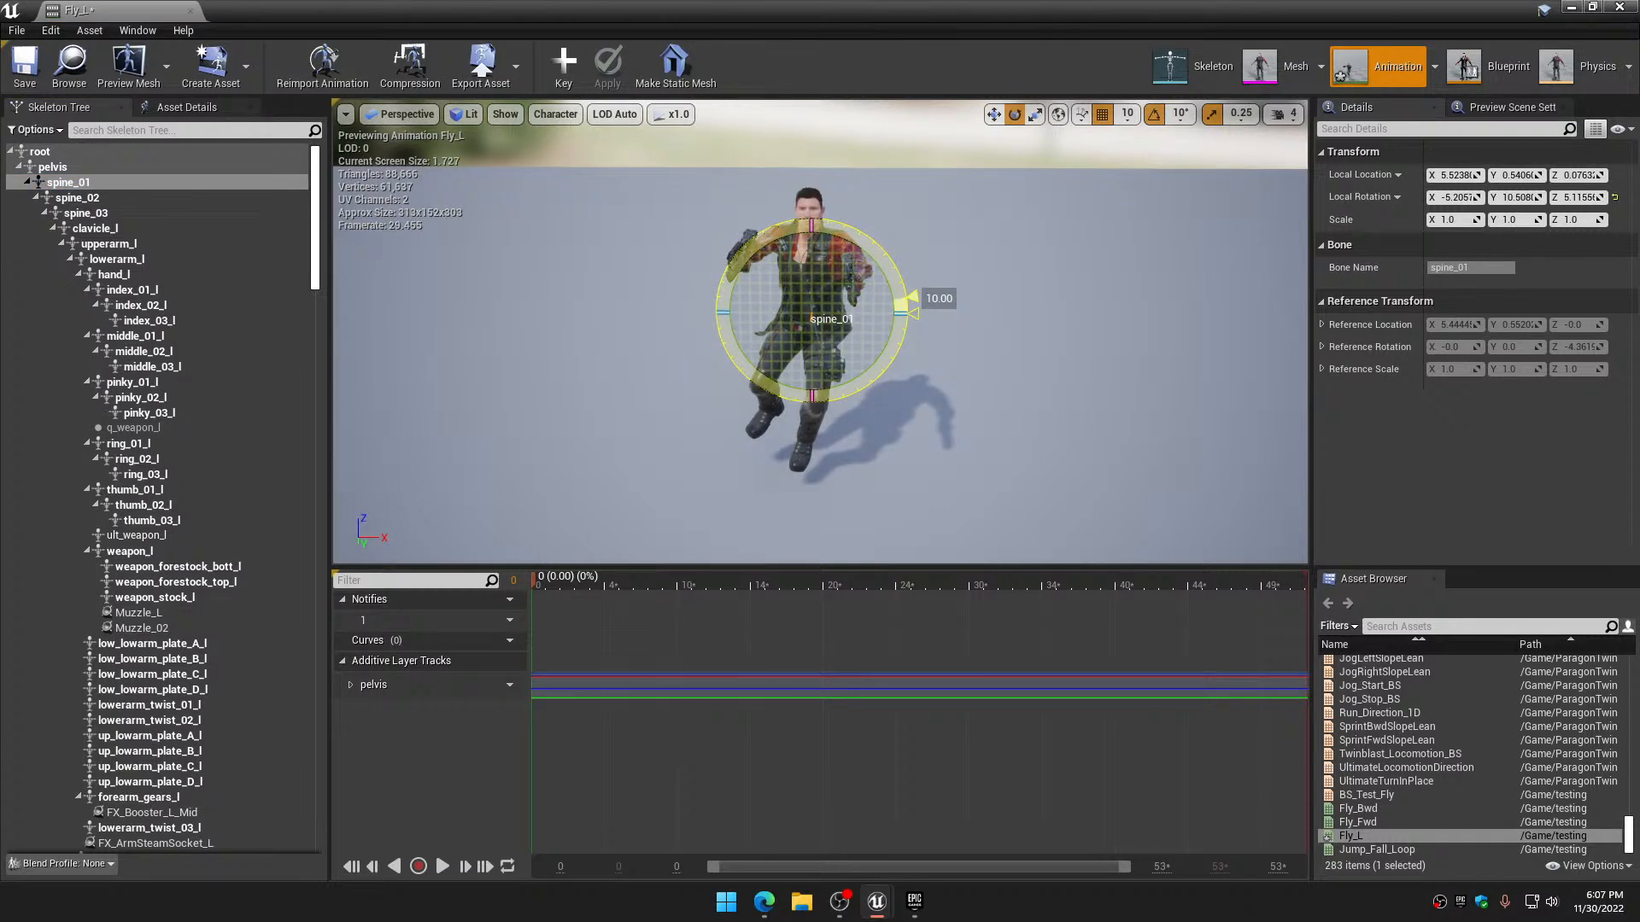
{"action": "left_click", "coordinate": [563, 64]}
{"action": "left_click", "coordinate": [603, 72]}
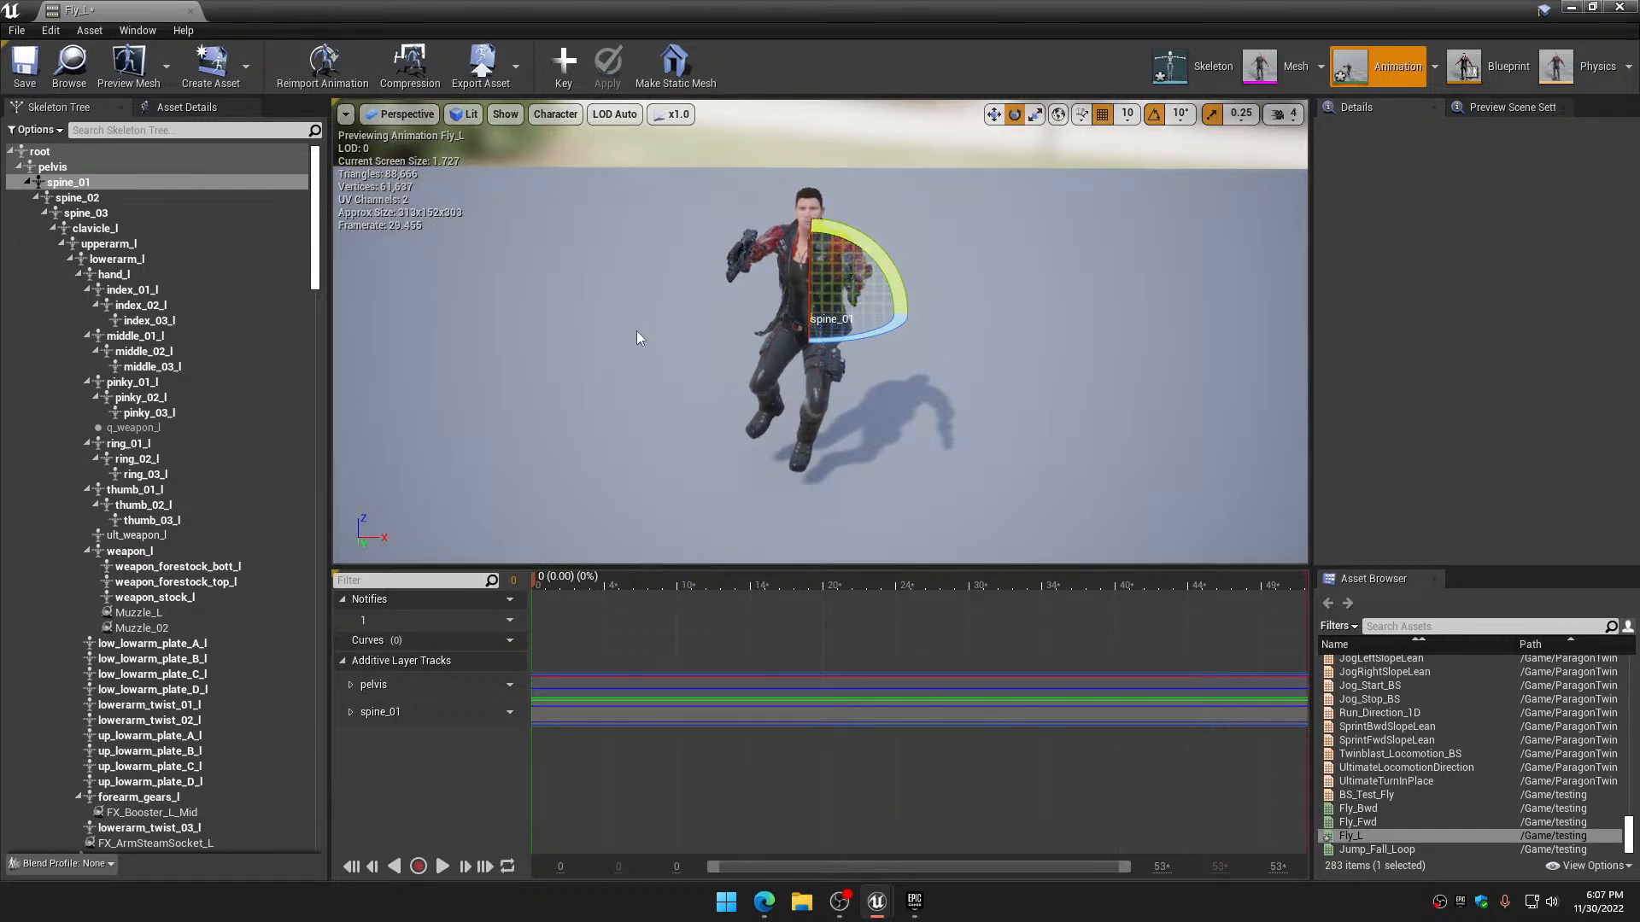
{"action": "left_click_drag", "start_coordinate": [680, 361], "coordinate": [837, 342]}
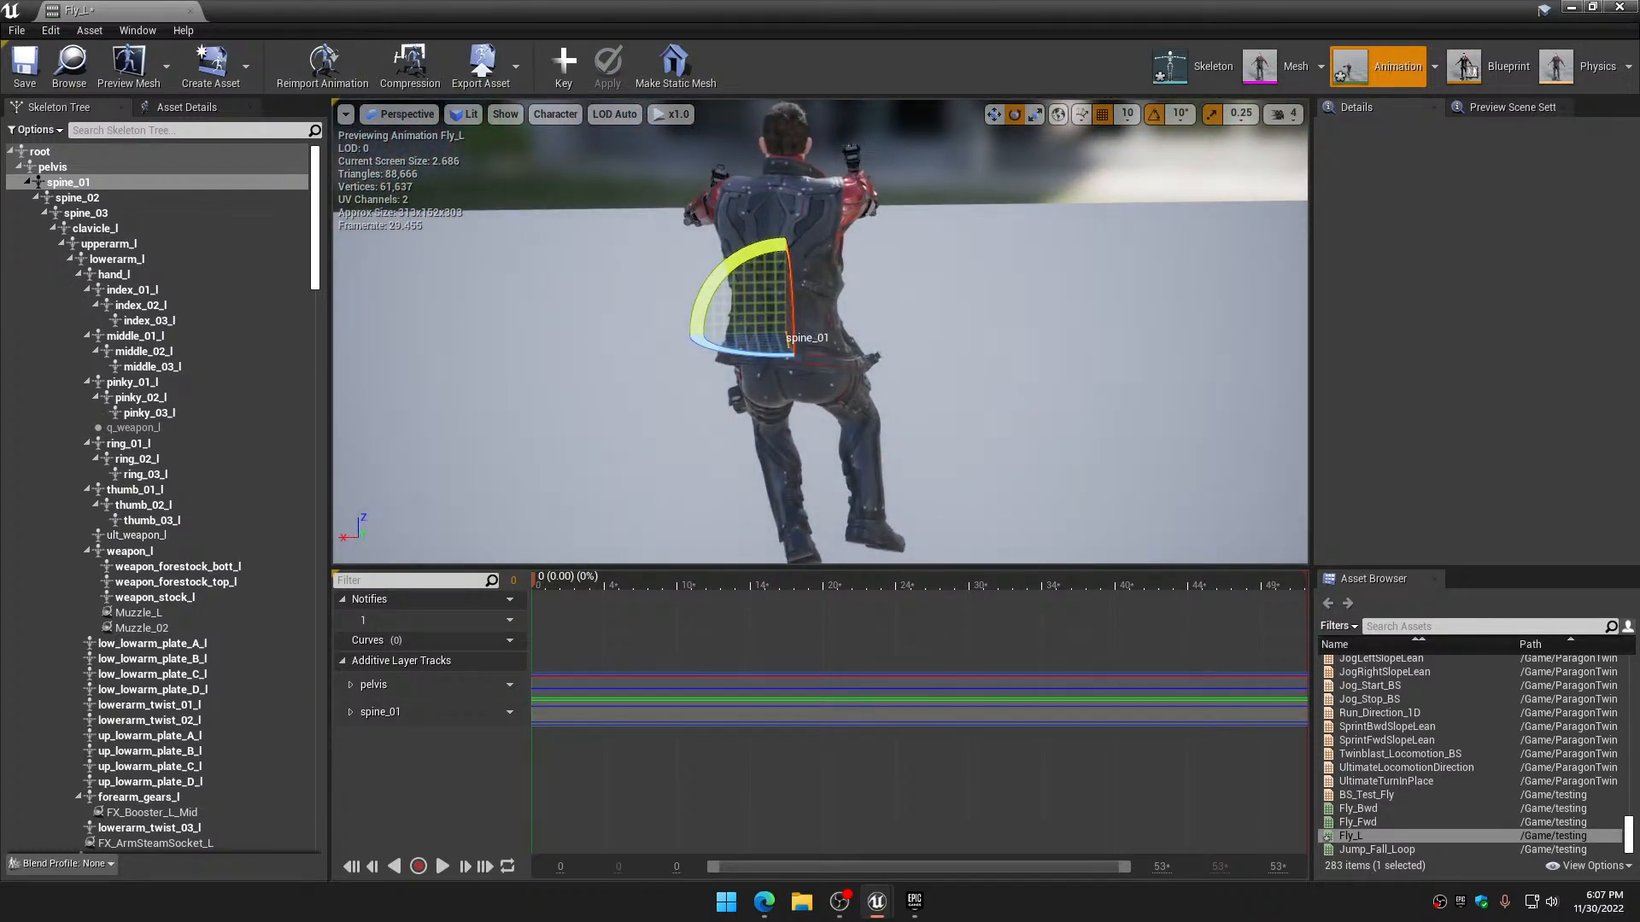
Rotate the thigh_r bone to swing the right leg toward the character's right, then key and apply it at frame 0
{"action": "left_click_drag", "start_coordinate": [837, 342], "coordinate": [840, 342]}
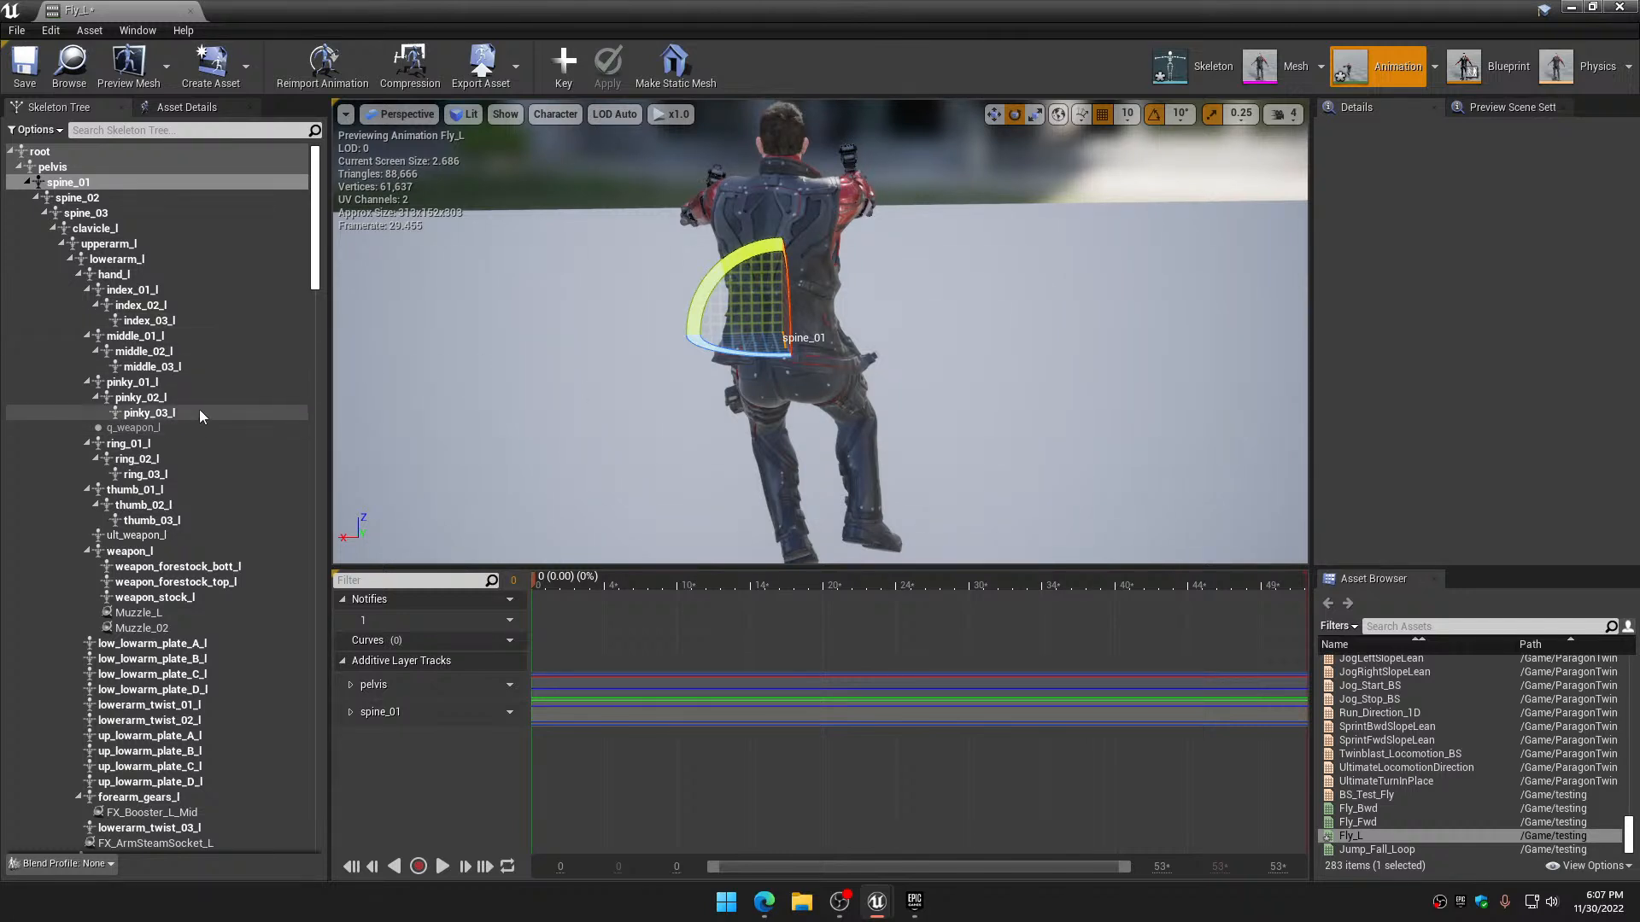
{"action": "left_click_drag", "start_coordinate": [316, 219], "coordinate": [319, 793]}
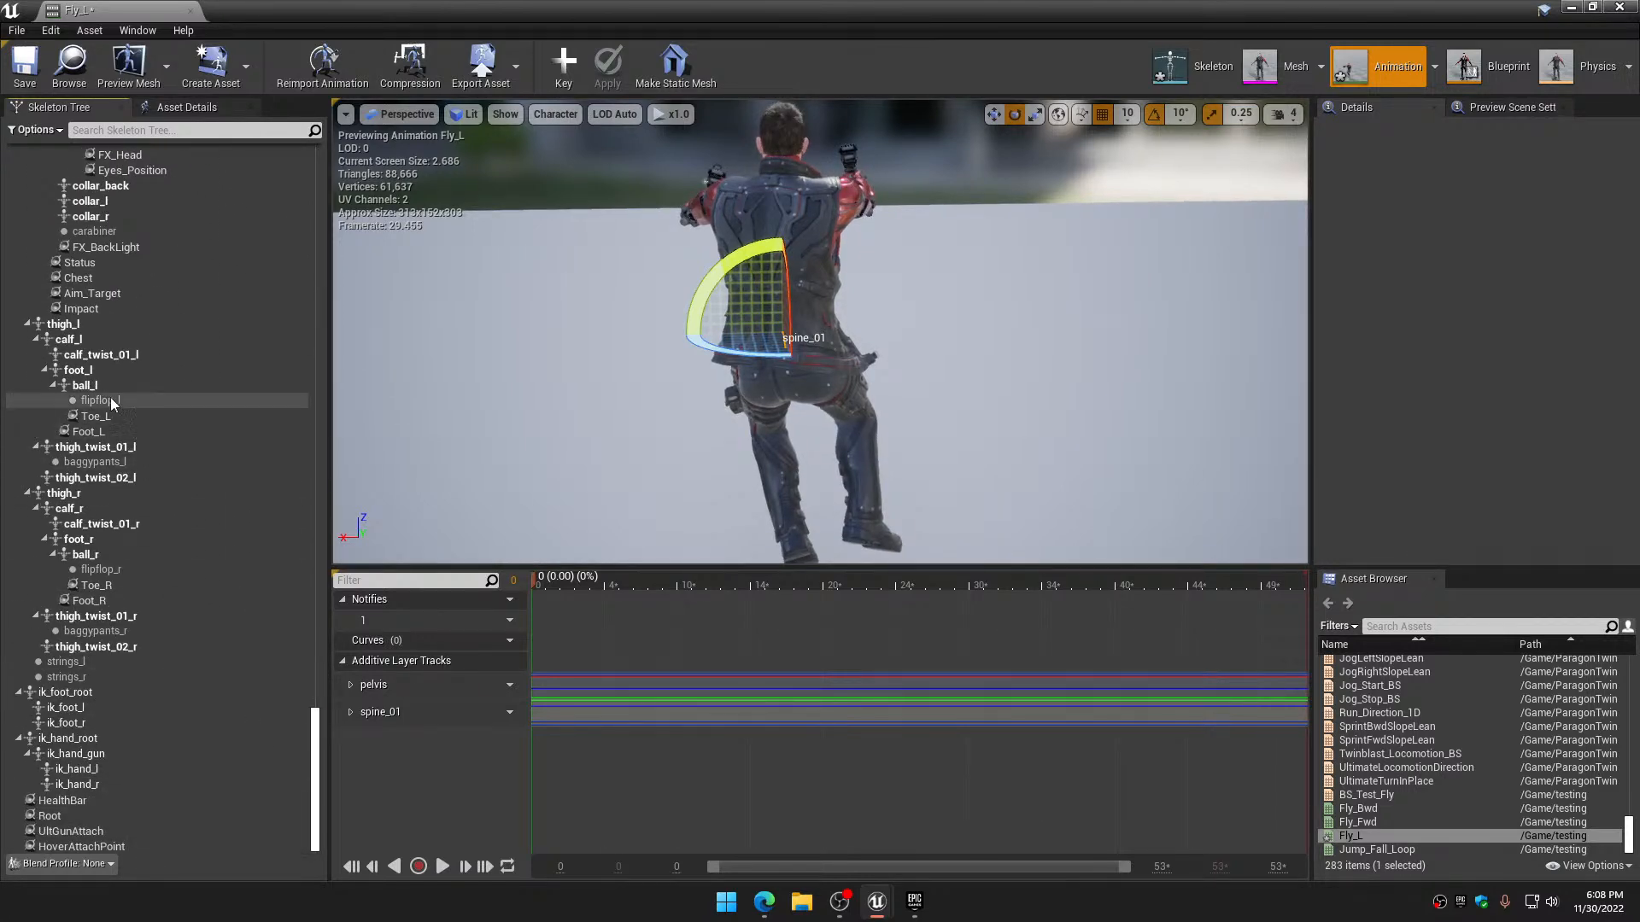
{"action": "left_click", "coordinate": [82, 326]}
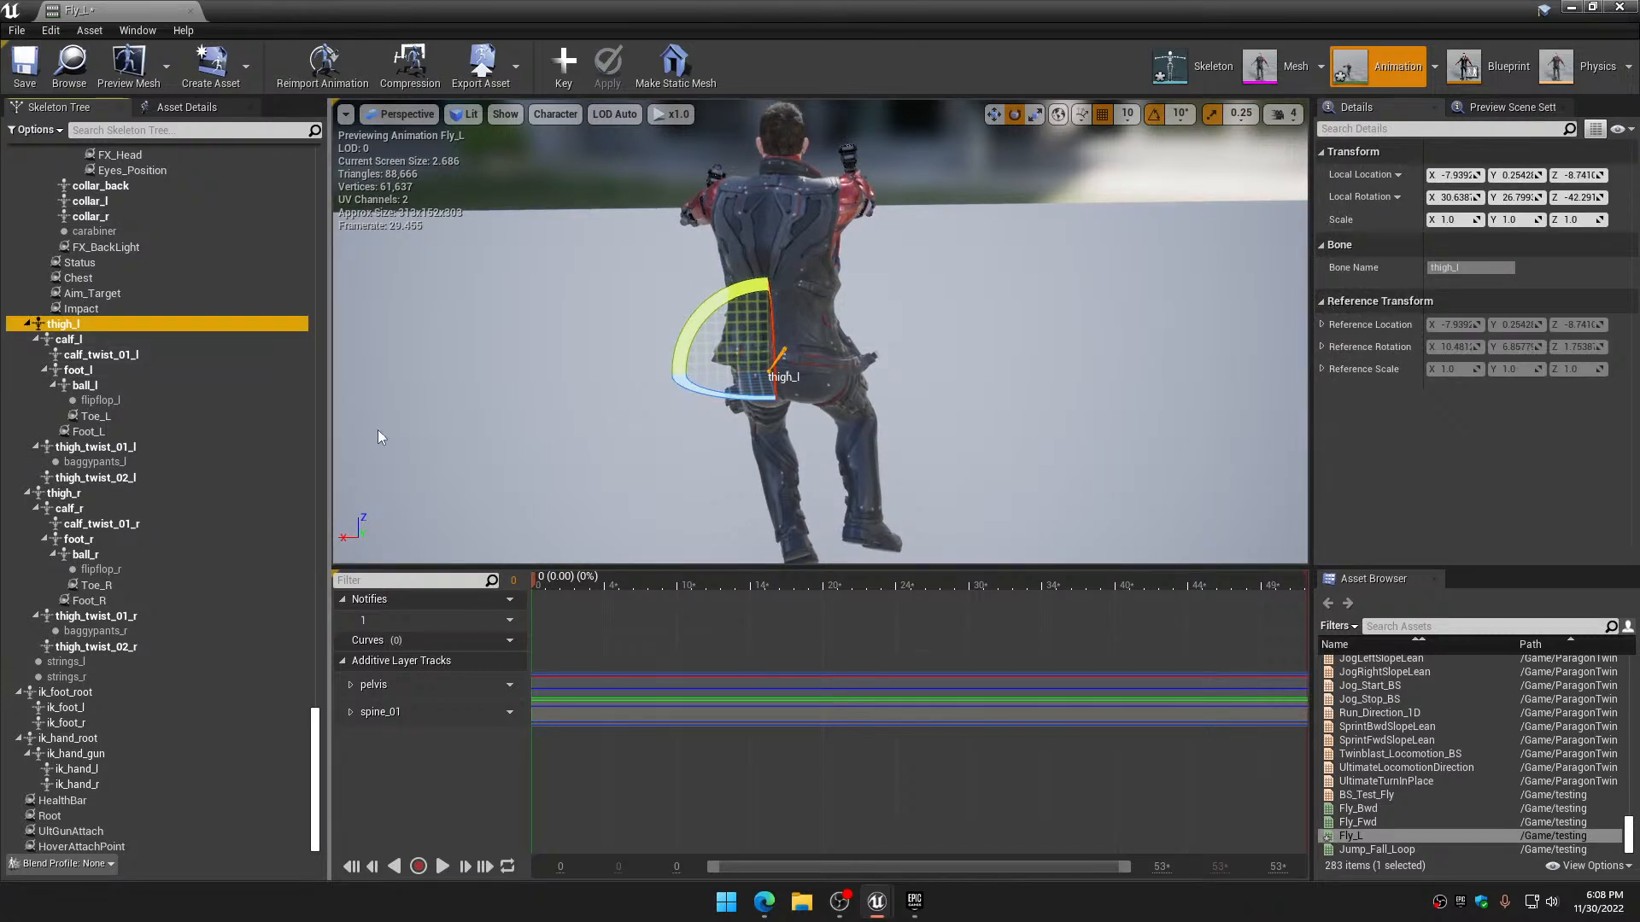
{"action": "left_click", "coordinate": [106, 499]}
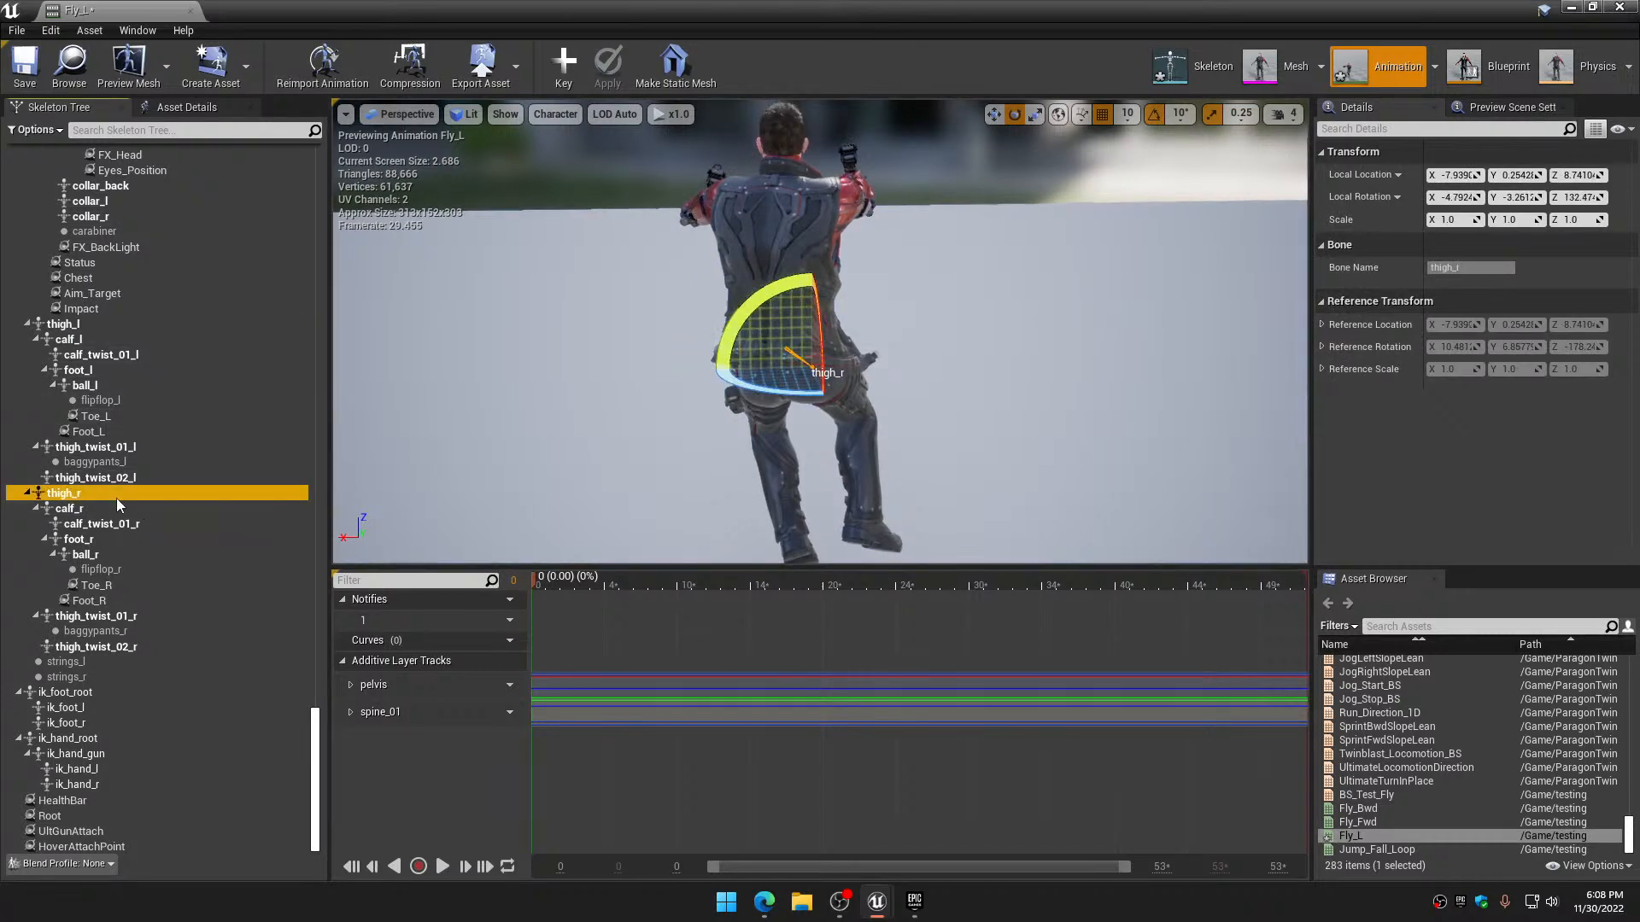
{"action": "left_click_drag", "start_coordinate": [750, 314], "coordinate": [739, 359]}
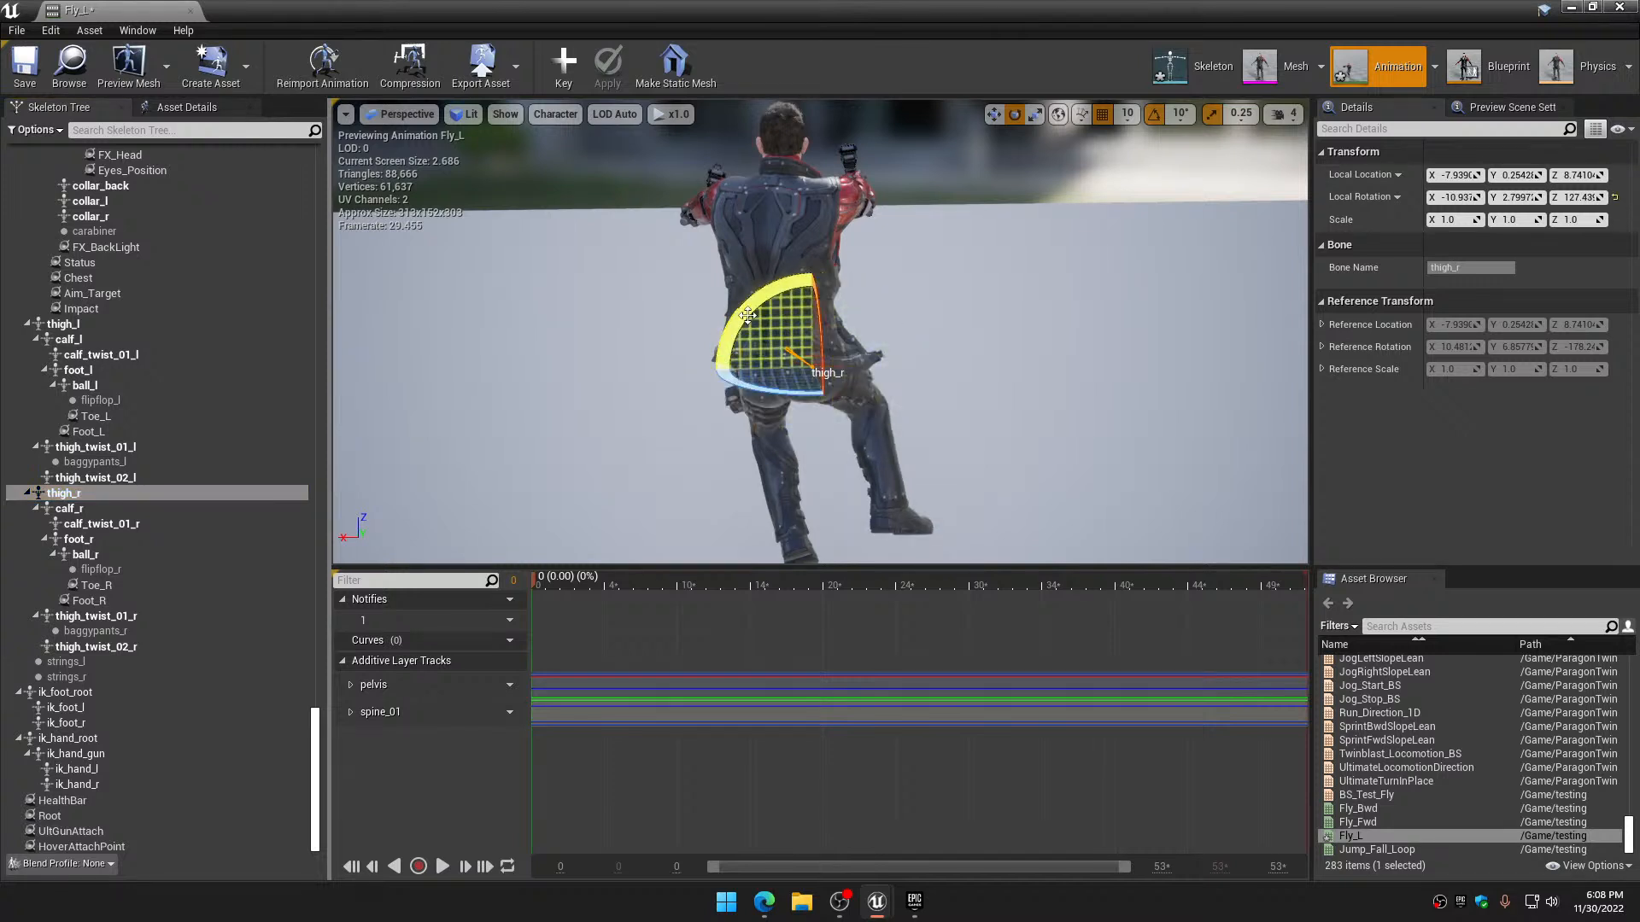
{"action": "left_click", "coordinate": [565, 70]}
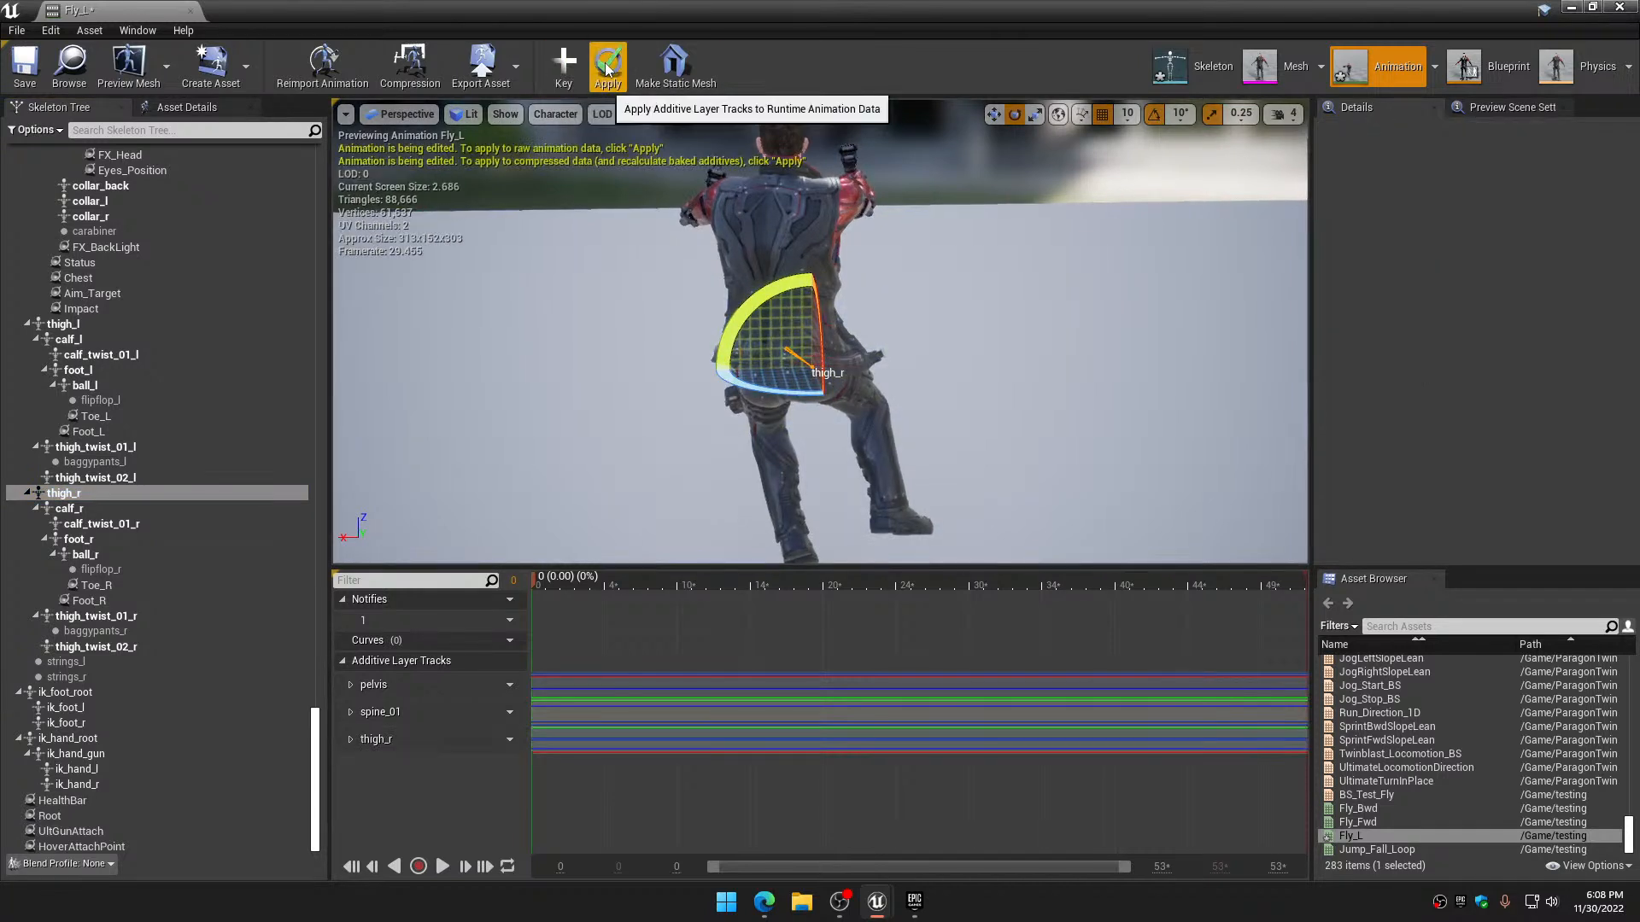
Rotate the thigh_l bone to match the right leg, key and apply it at frame 0, and close the Fly_L animation
{"action": "left_click", "coordinate": [64, 325]}
{"action": "left_click_drag", "start_coordinate": [714, 312], "coordinate": [704, 338]}
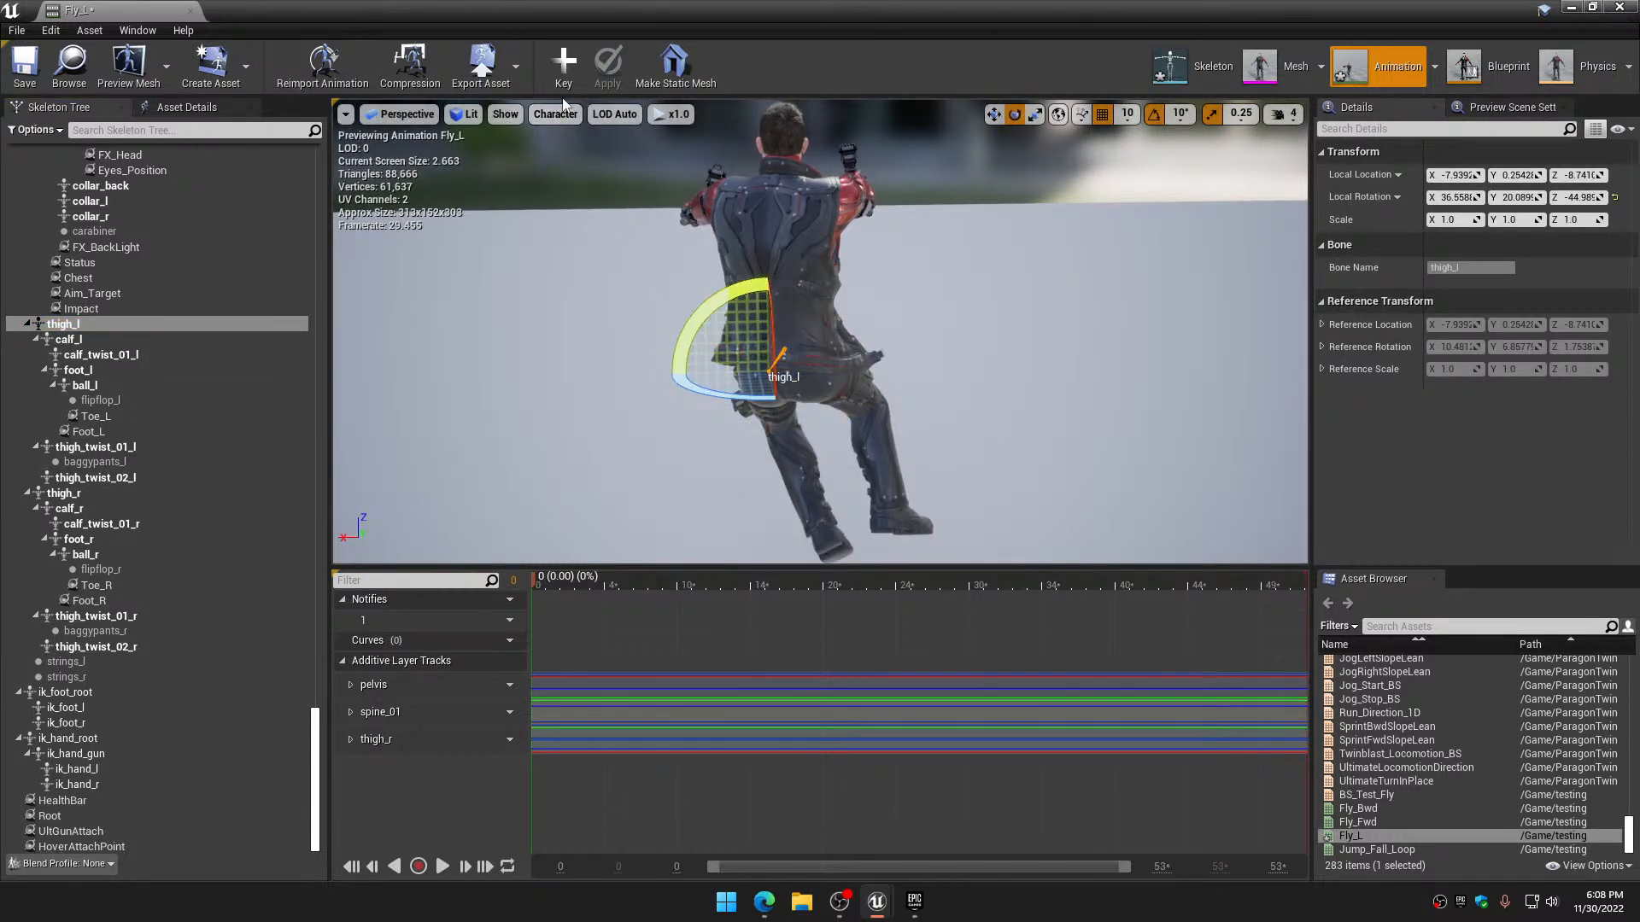
{"action": "left_click", "coordinate": [563, 64]}
{"action": "left_click", "coordinate": [604, 69]}
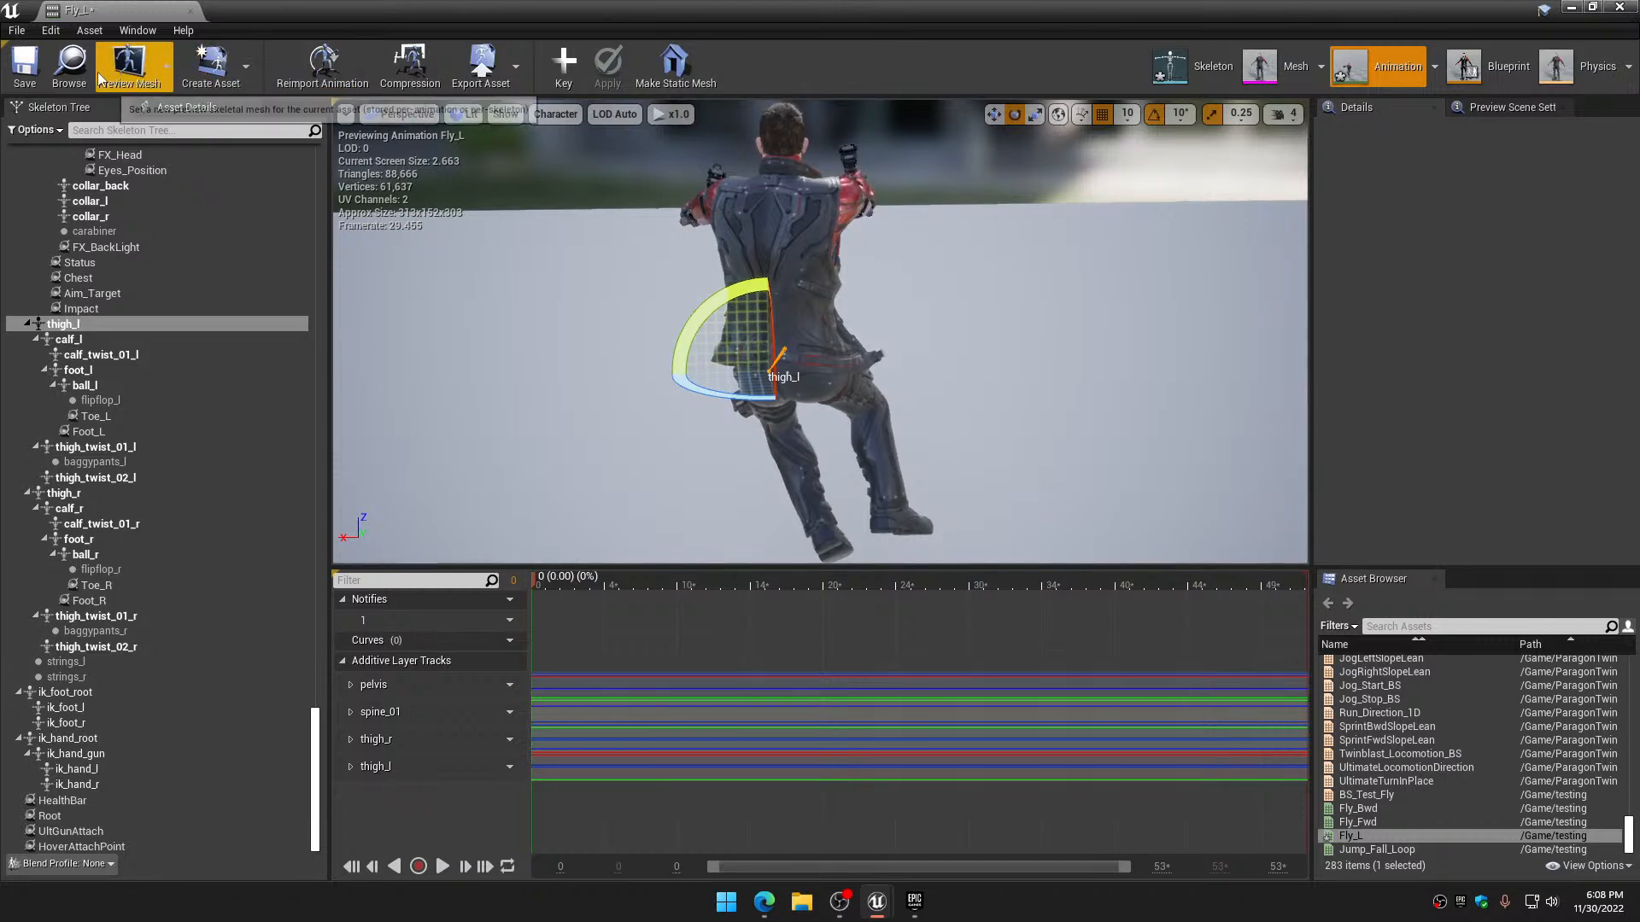
{"action": "left_click", "coordinate": [1618, 8]}
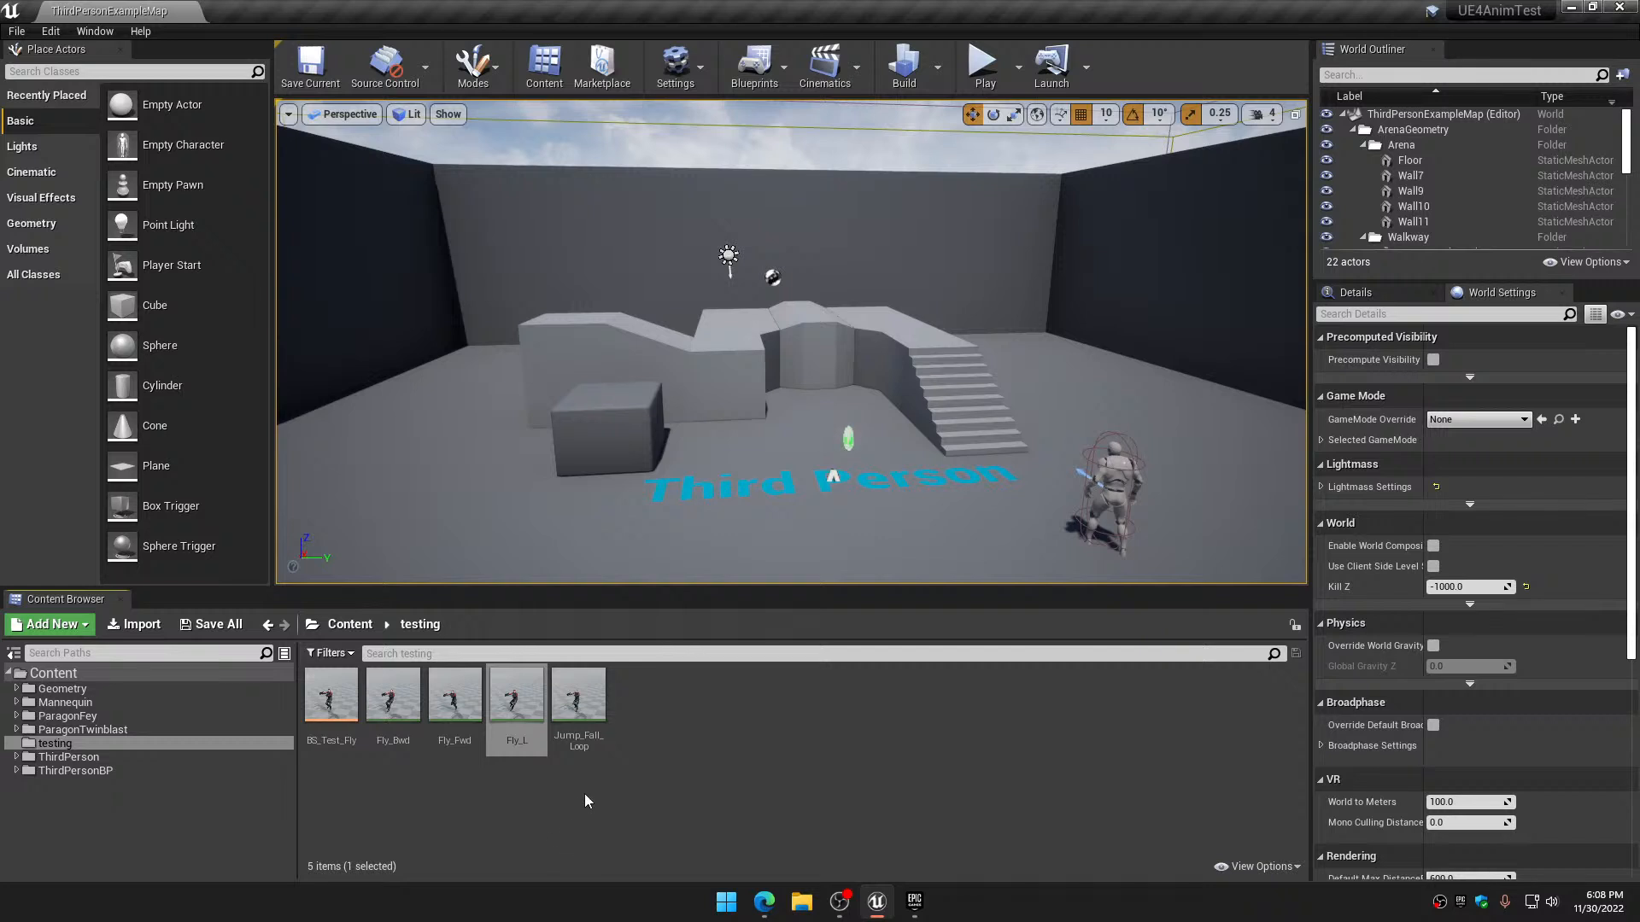
Duplicate the Jump_Fall_Loop animation in the testing folder and name the copy Fly_R
{"action": "right_click", "coordinate": [579, 699]}
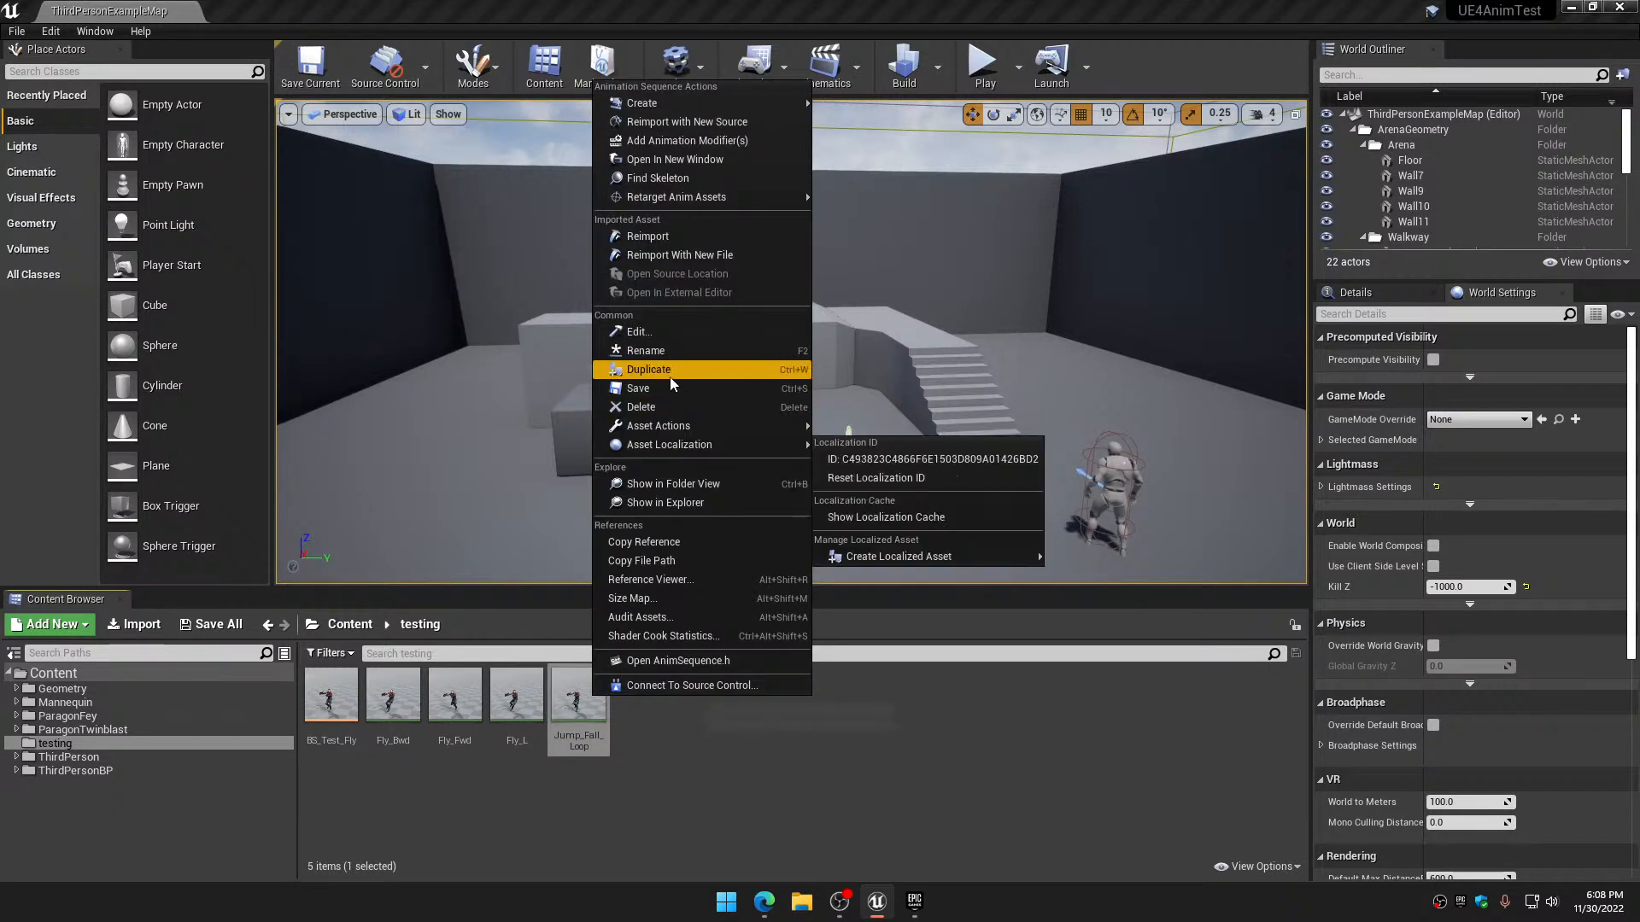
{"action": "left_click", "coordinate": [669, 368]}
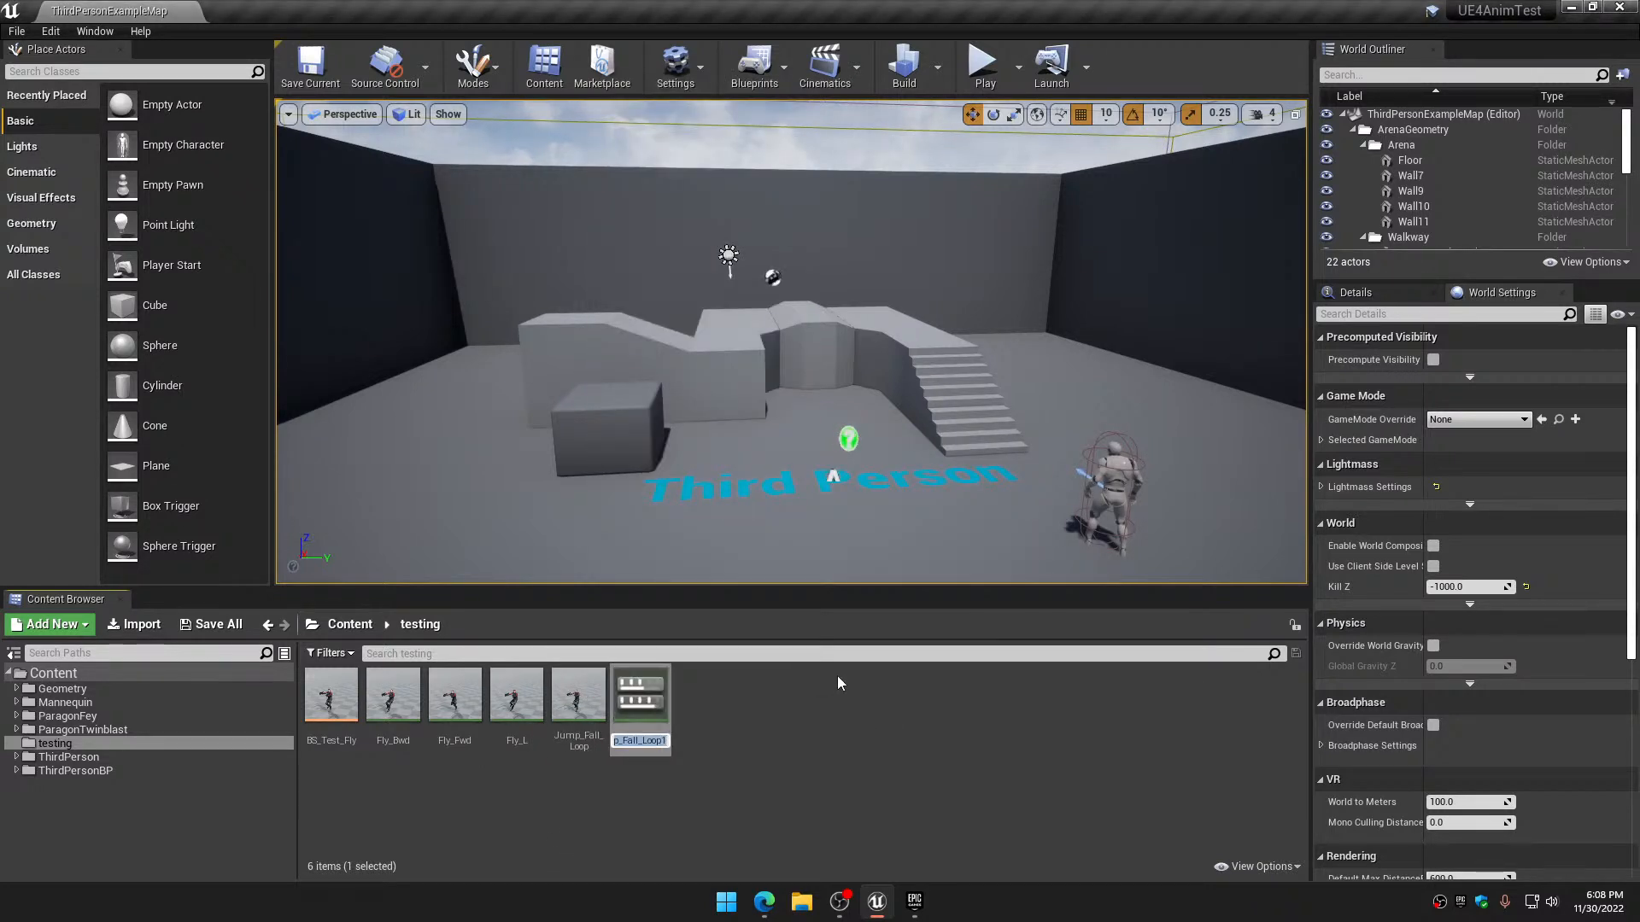
{"action": "type", "text": "Fly_R"}
{"action": "key", "text": "Return"}
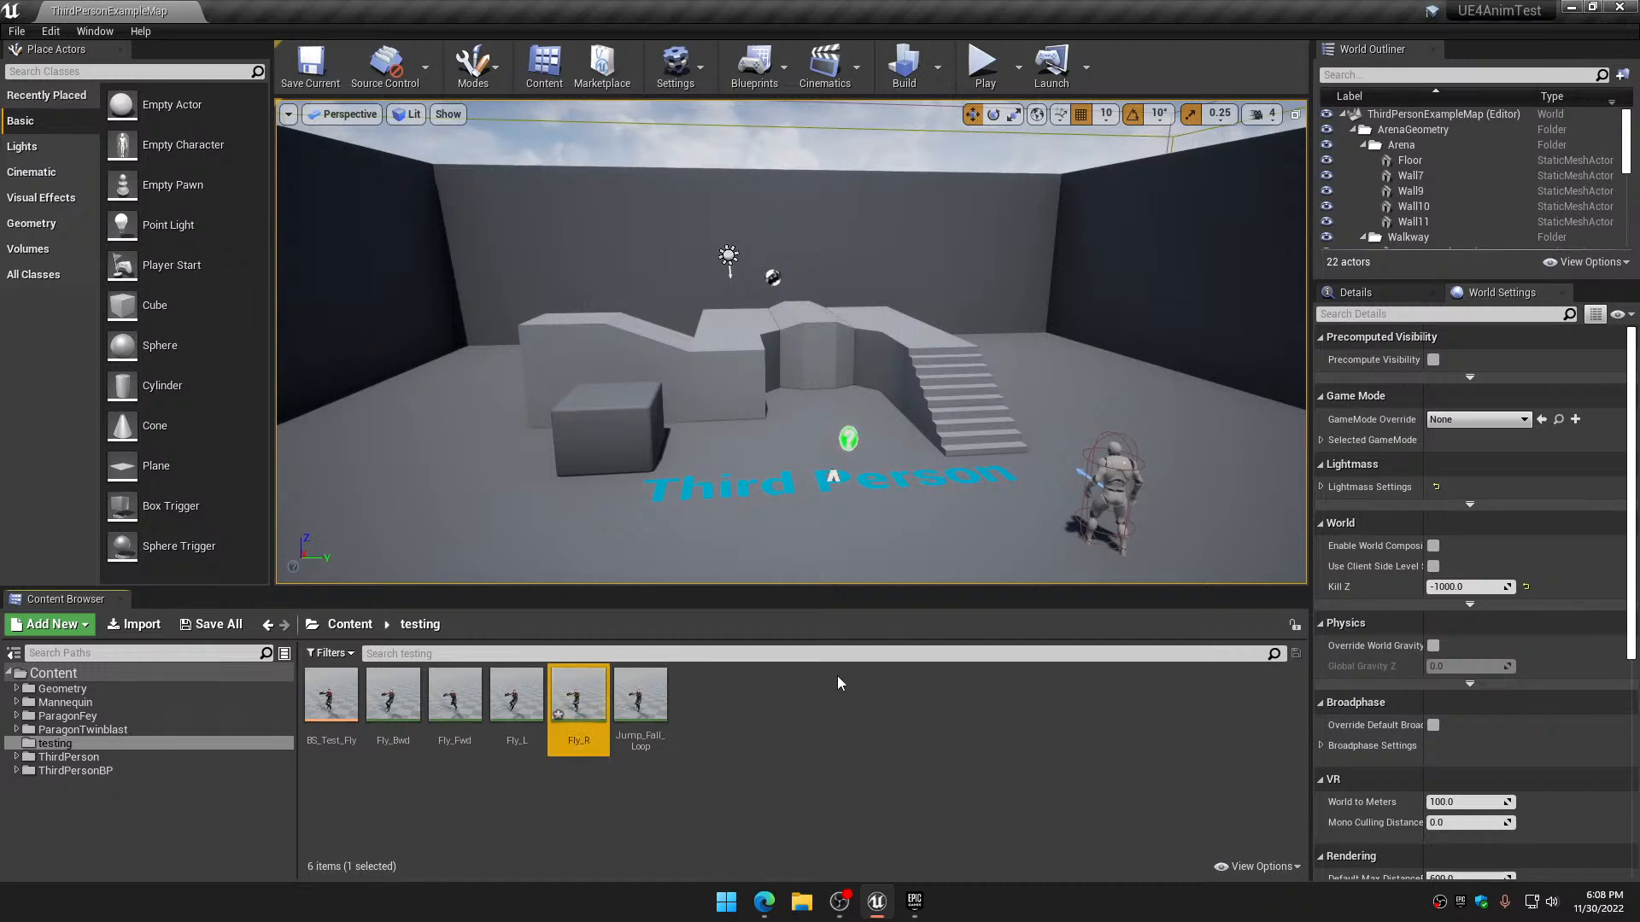
Open the Fly_R animation, pause its playback and return to frame 0
{"action": "double_click", "coordinate": [578, 696]}
{"action": "left_click", "coordinate": [443, 865]}
{"action": "left_click_drag", "start_coordinate": [811, 583], "coordinate": [491, 583]}
{"action": "scroll", "coordinate": [602, 511], "scroll_direction": "up", "scroll_amount": 5}
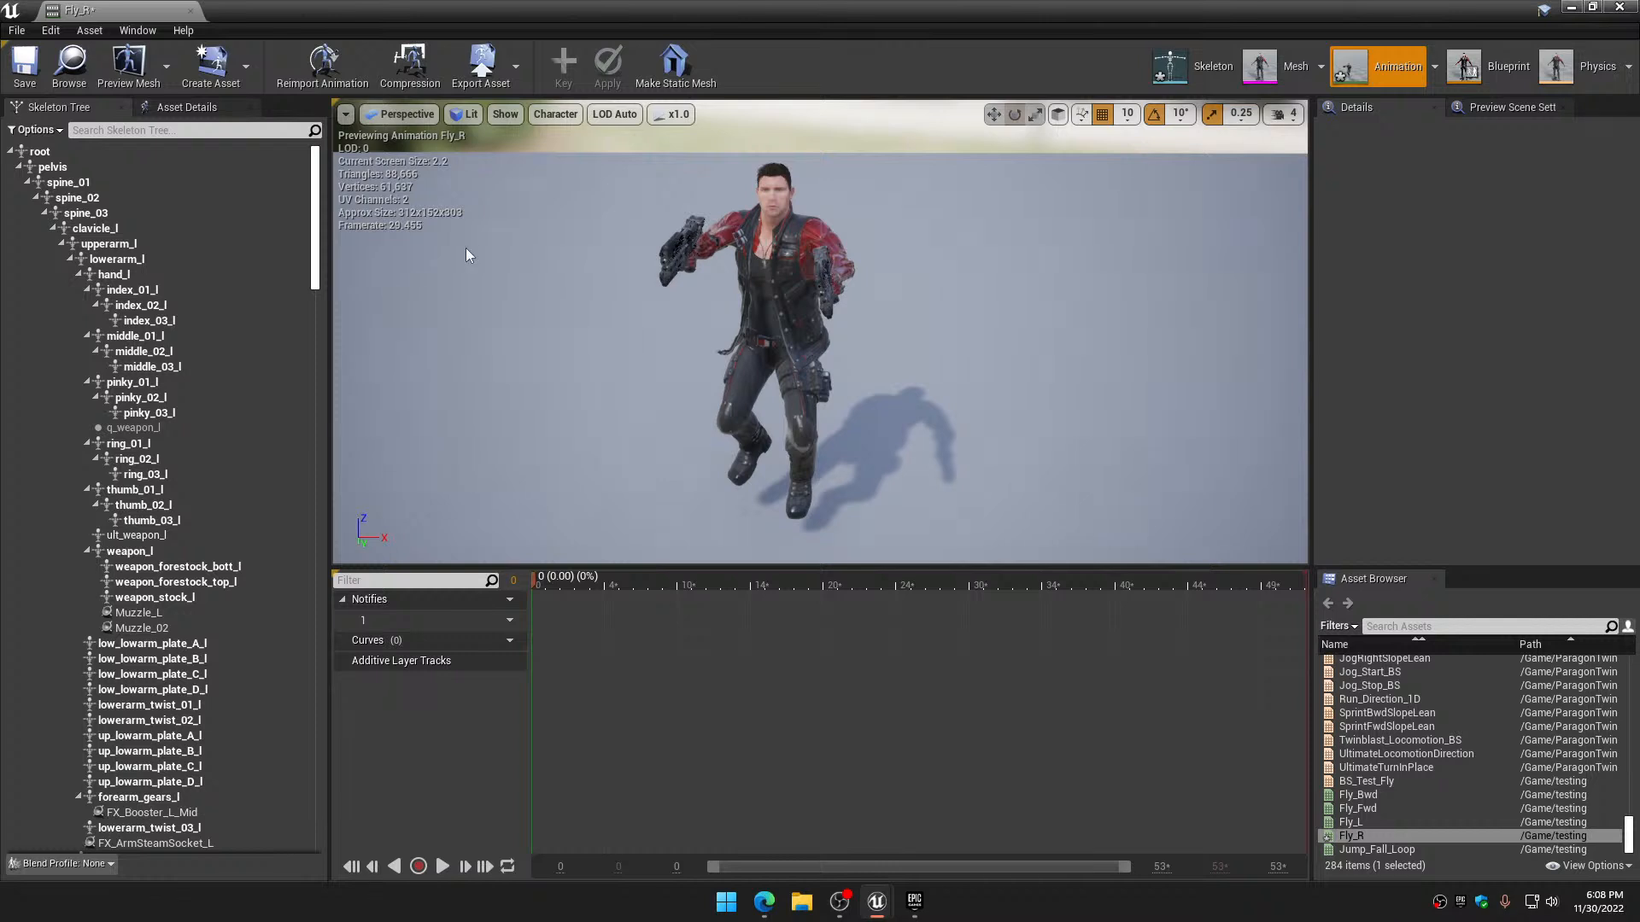
Rotate the pelvis bone in world space to tilt the whole body toward the character's right, and key it at frame 0
{"action": "left_click", "coordinate": [51, 167]}
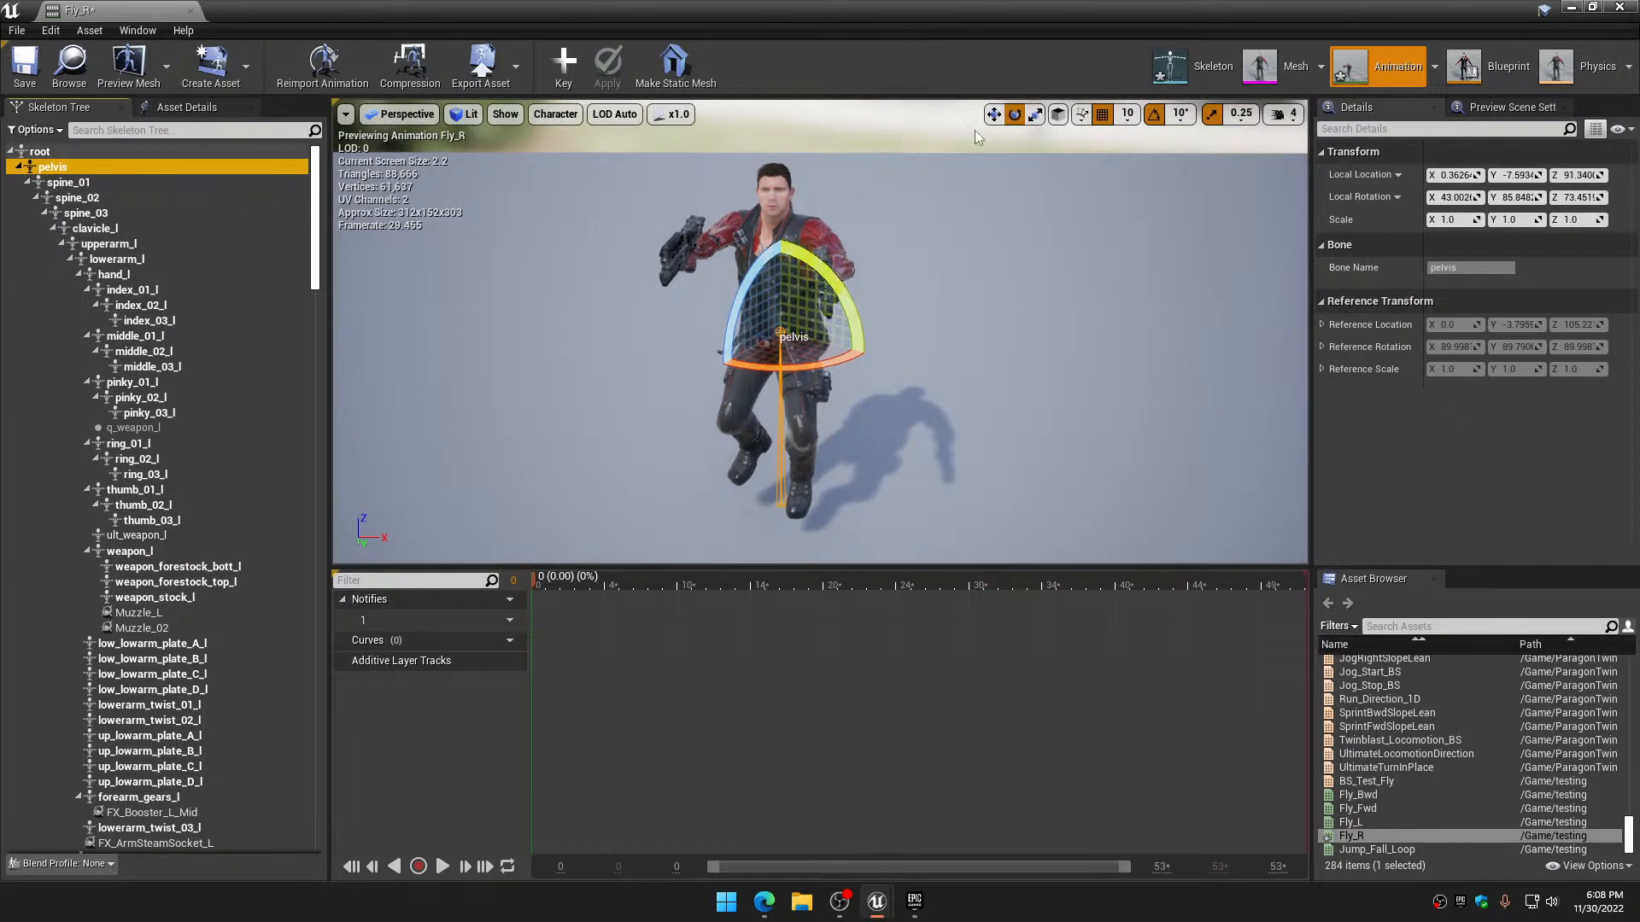
{"action": "left_click", "coordinate": [1057, 114]}
{"action": "left_click_drag", "start_coordinate": [849, 281], "coordinate": [848, 278]}
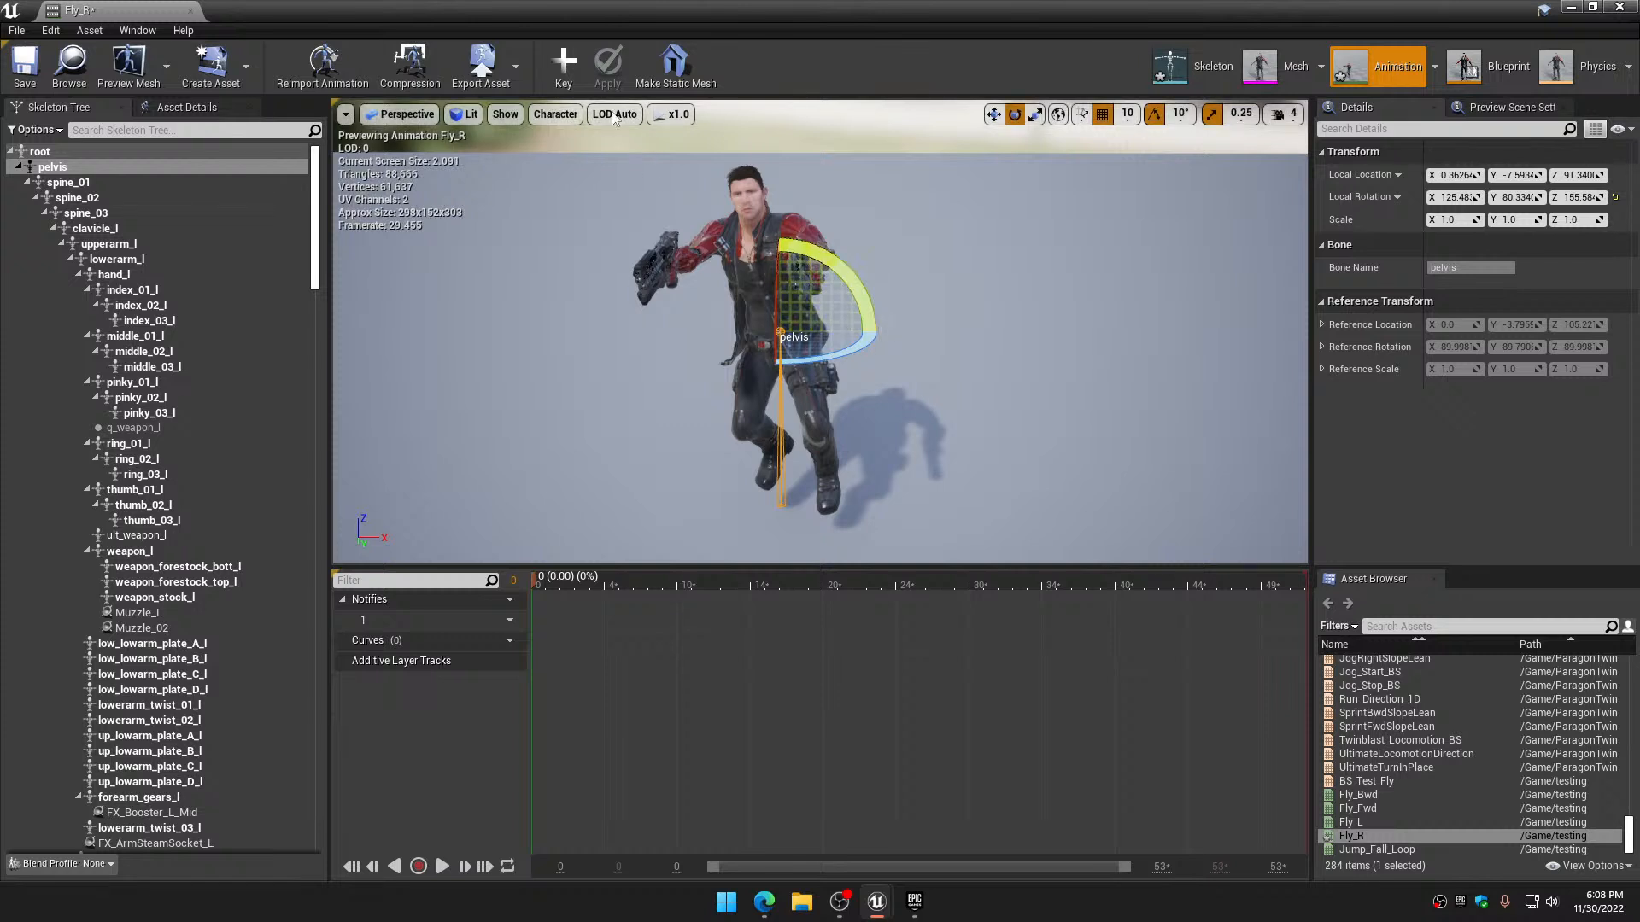
{"action": "left_click", "coordinate": [563, 61]}
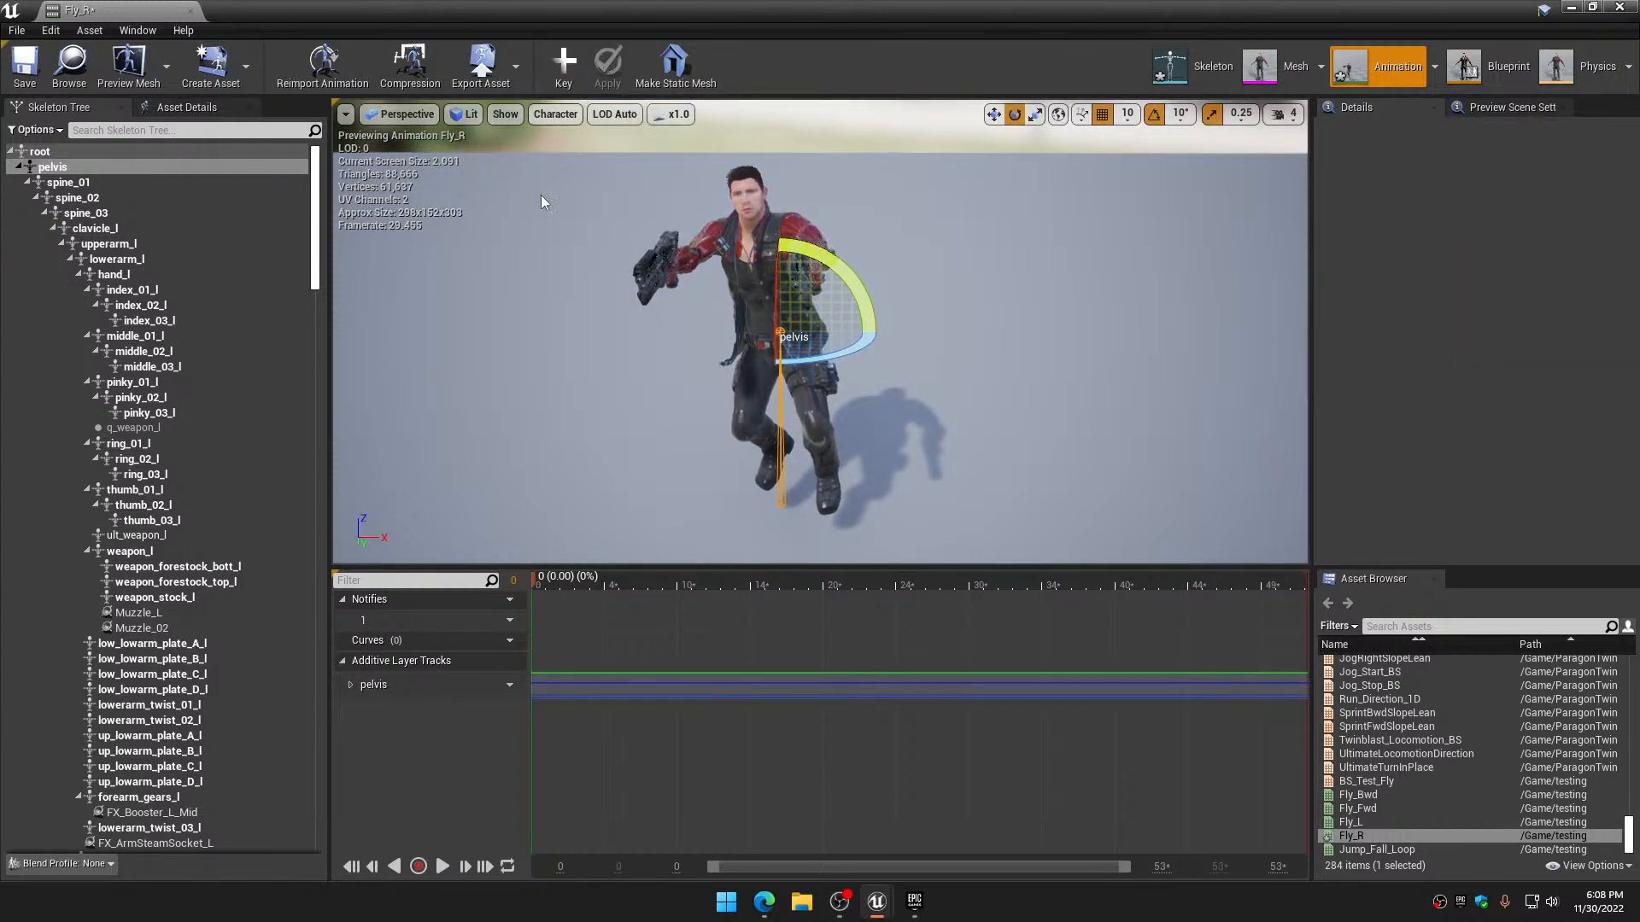
Rotate the spine_01 bone to straighten the upper body, then key and apply it at frame 0
{"action": "left_click", "coordinate": [290, 182]}
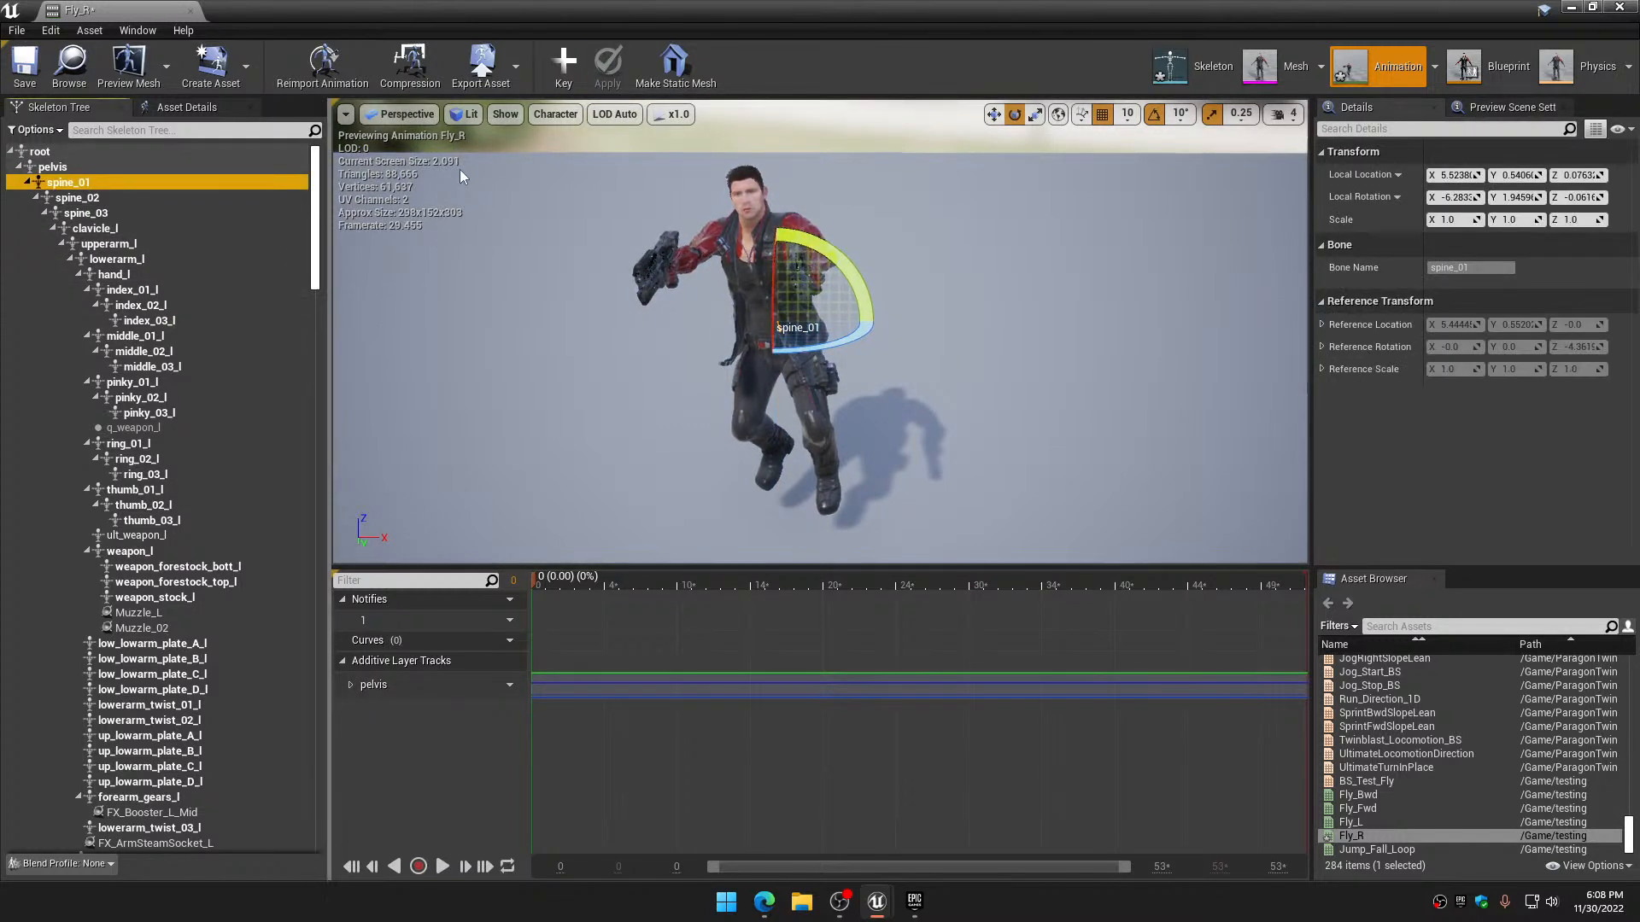
{"action": "left_click_drag", "start_coordinate": [843, 258], "coordinate": [853, 271]}
{"action": "left_click", "coordinate": [564, 68]}
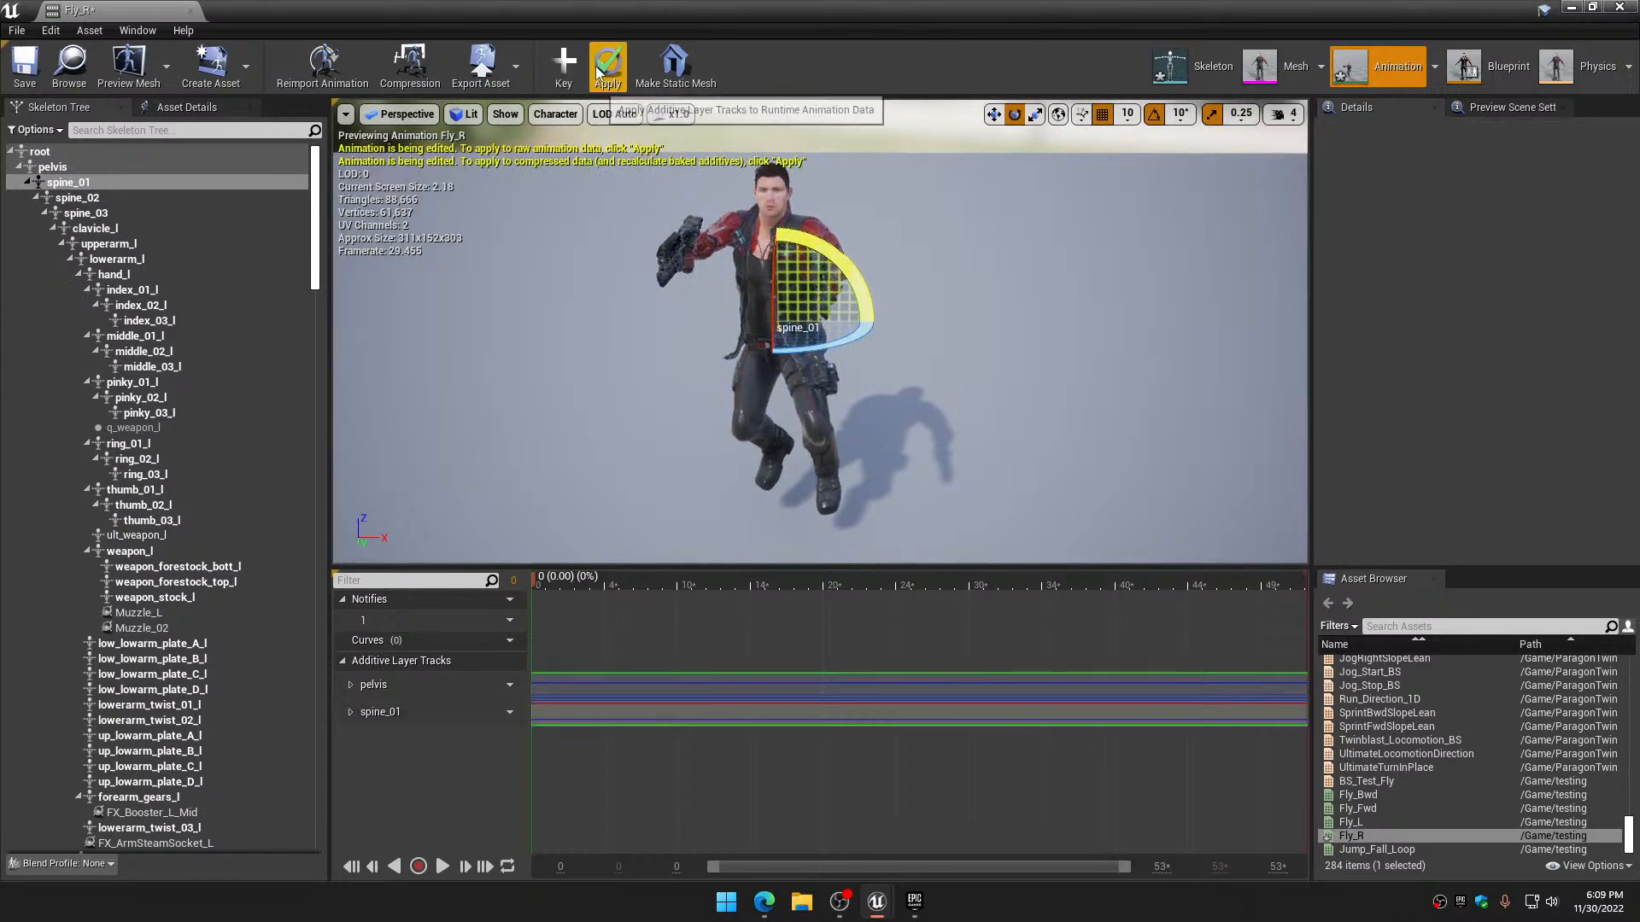
{"action": "left_click", "coordinate": [607, 70]}
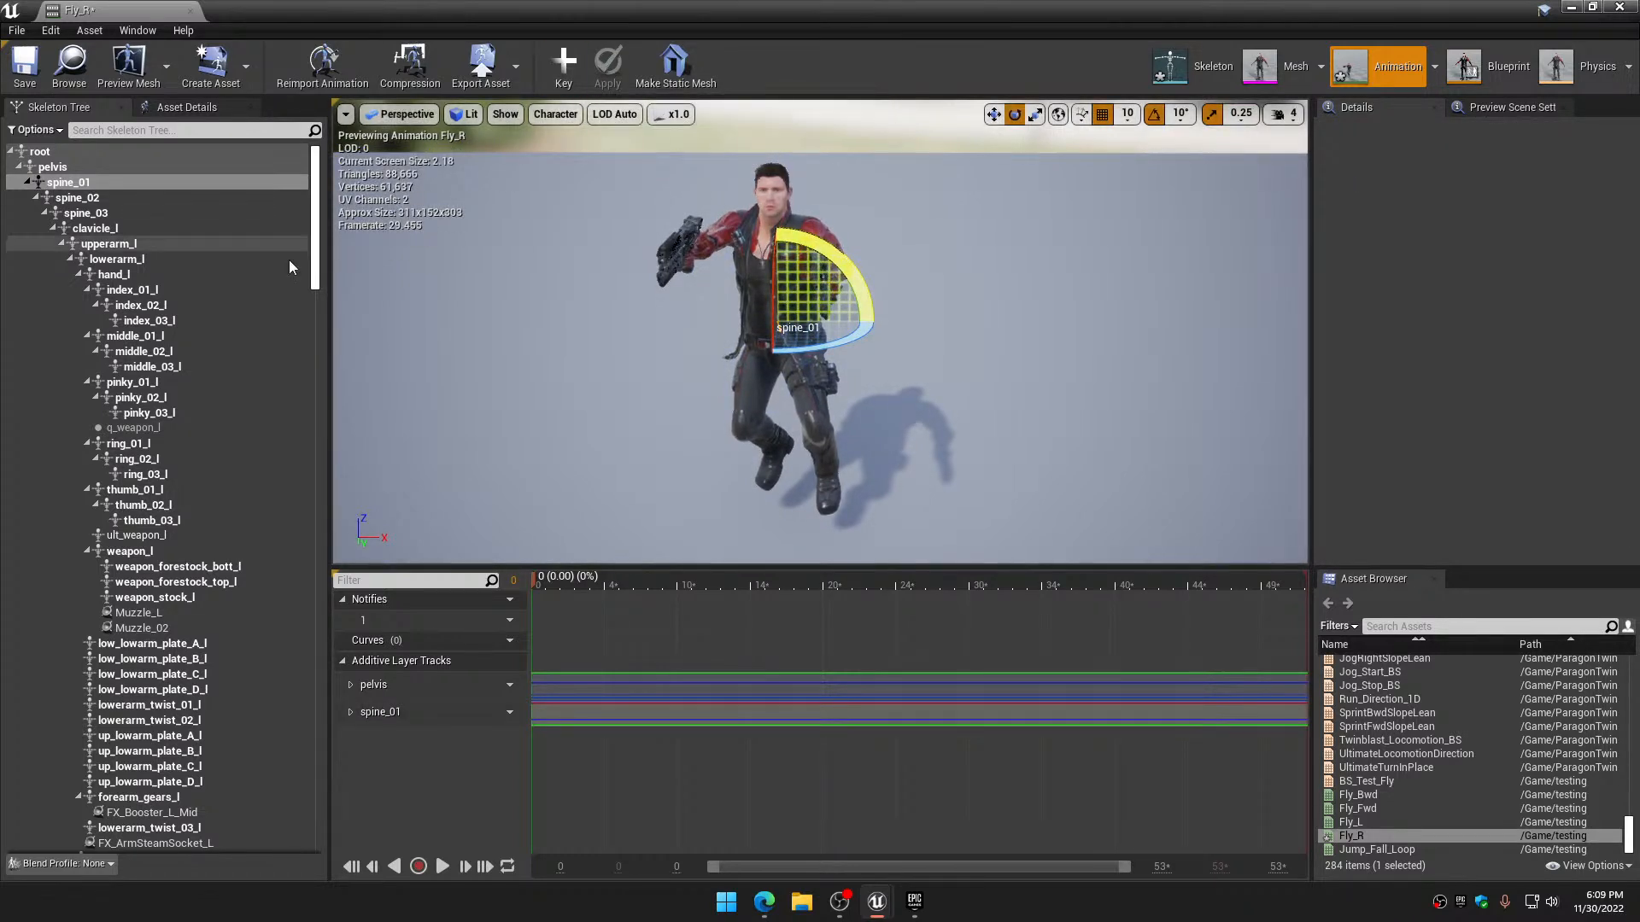
Rotate the thigh_r bone to swing the right leg toward the character's left, and key it at frame 0
{"action": "left_click_drag", "start_coordinate": [313, 244], "coordinate": [358, 822]}
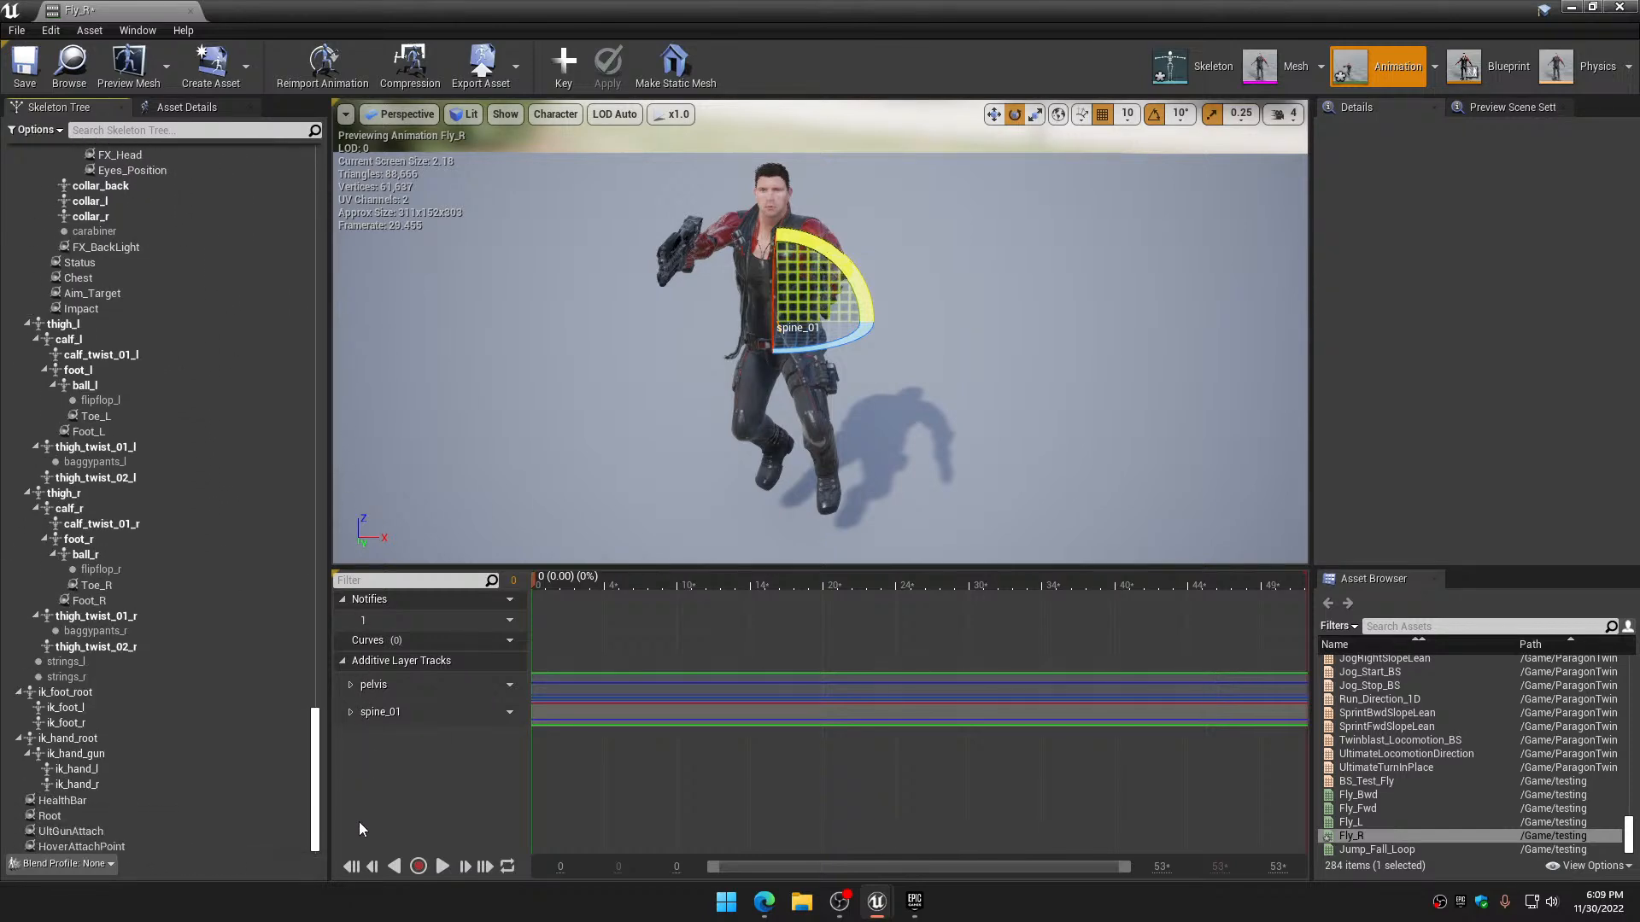
{"action": "left_click", "coordinate": [89, 497]}
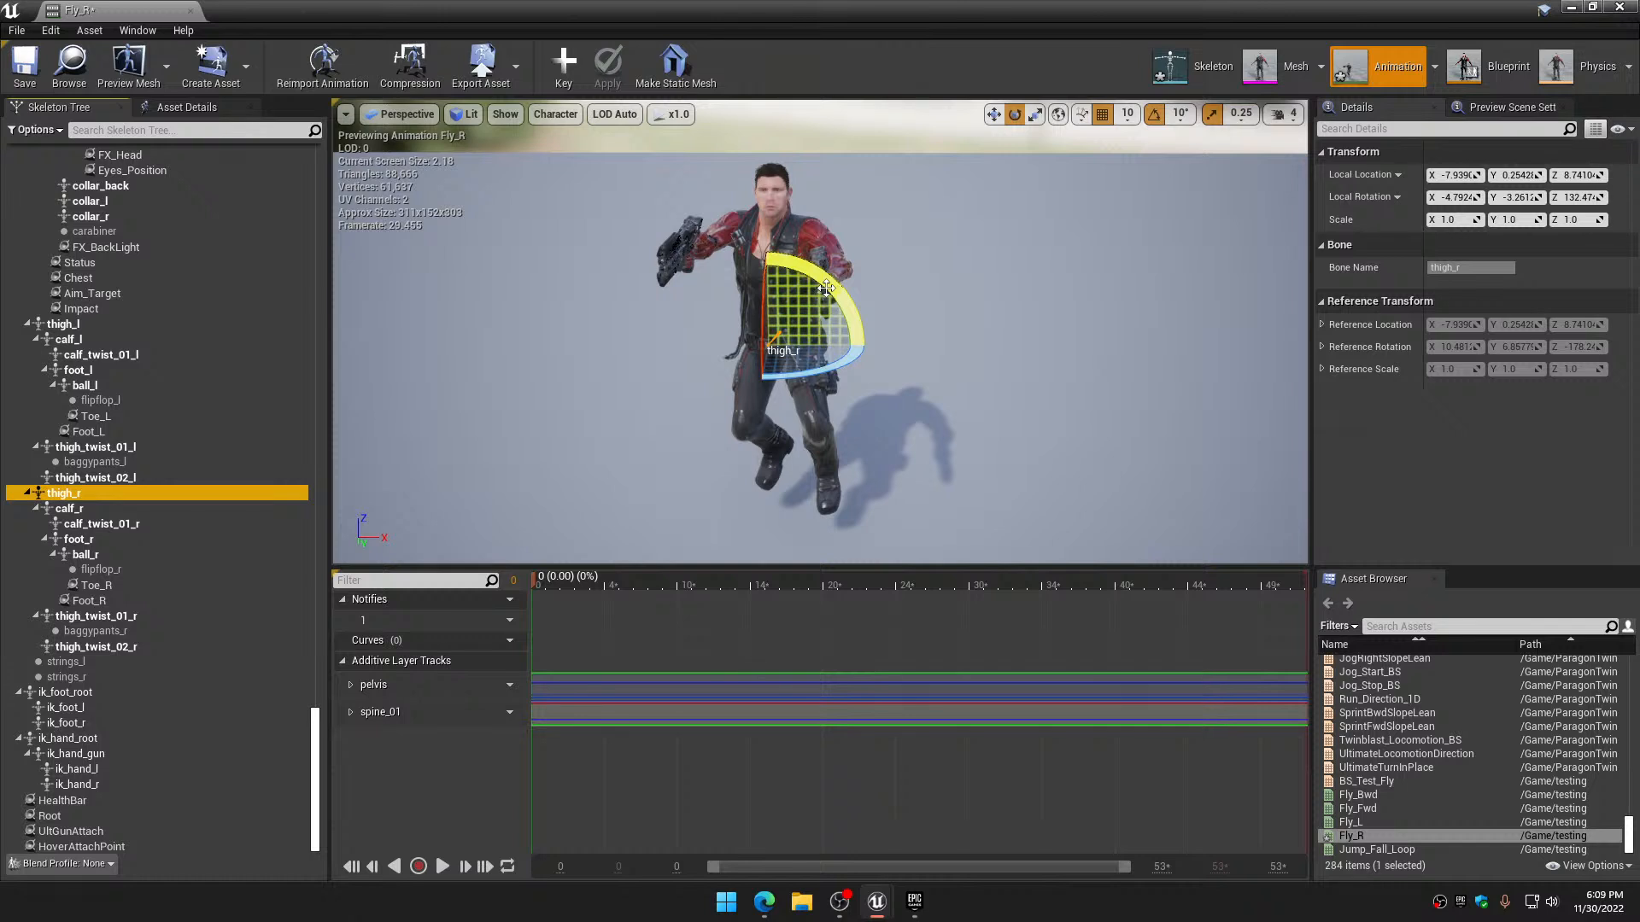
{"action": "left_click_drag", "start_coordinate": [825, 288], "coordinate": [828, 295]}
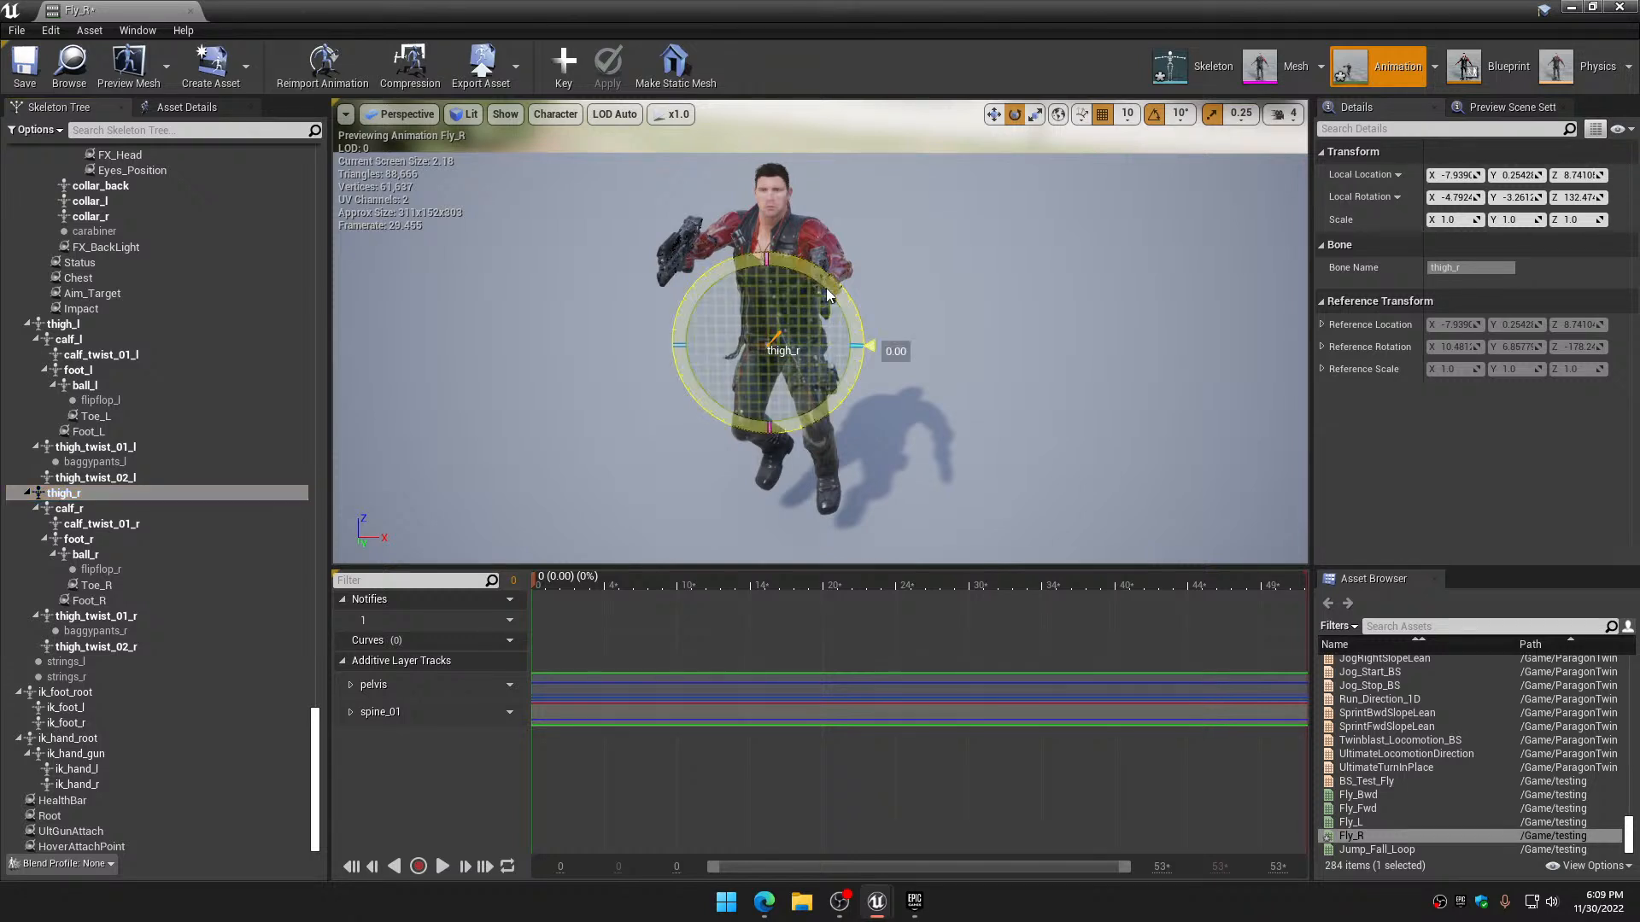
{"action": "left_click_drag", "start_coordinate": [869, 345], "coordinate": [870, 331]}
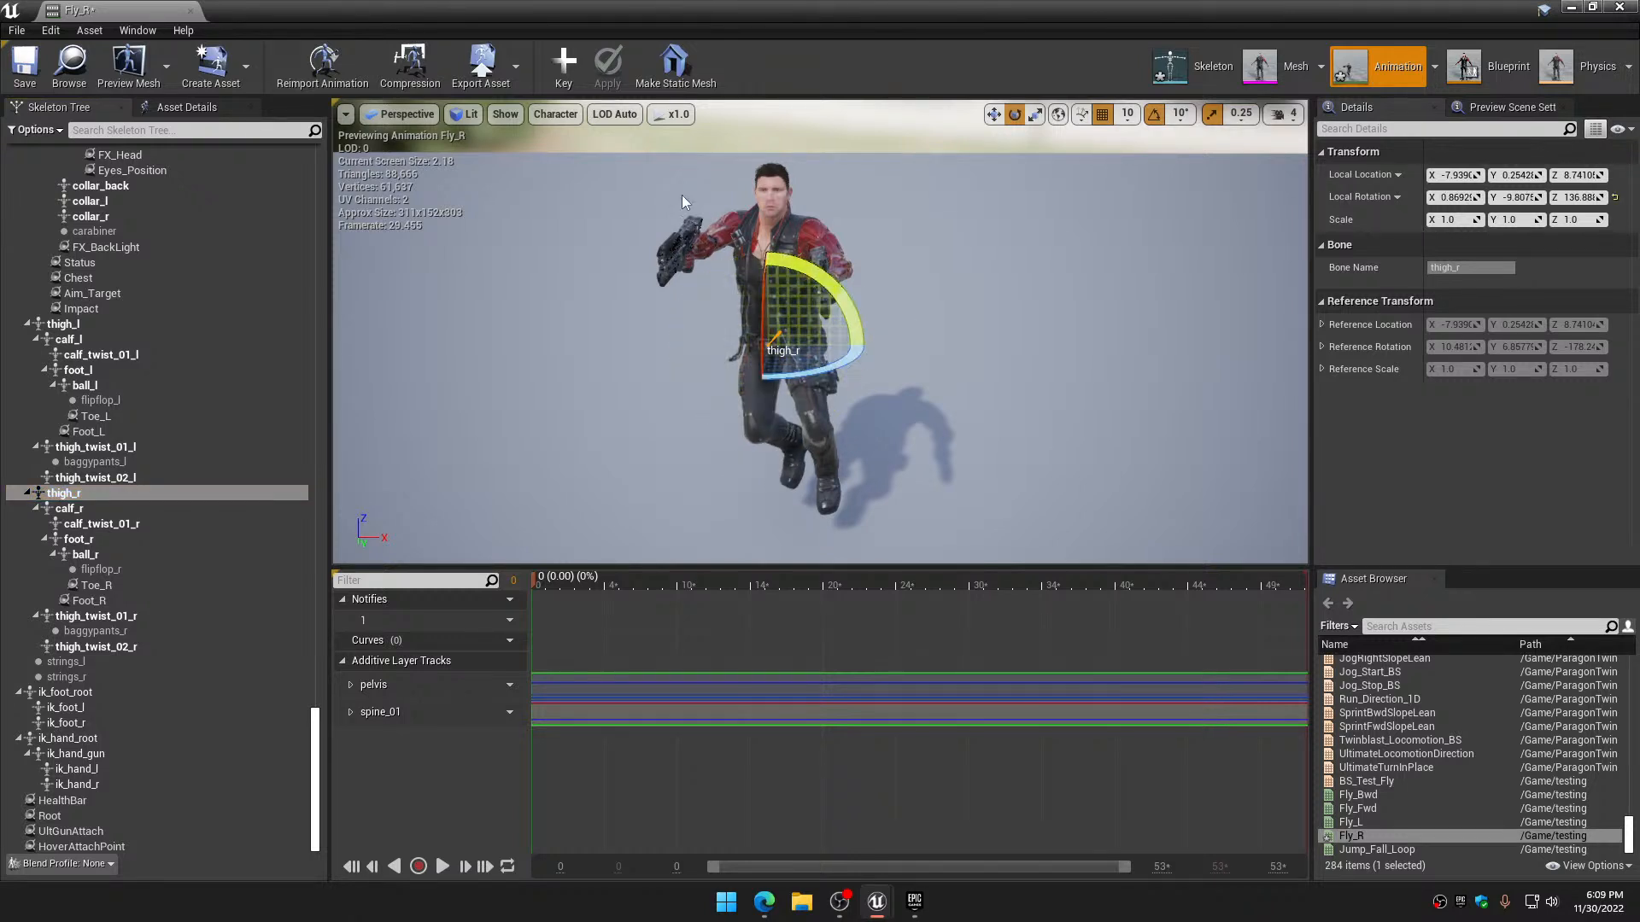
{"action": "left_click", "coordinate": [563, 64]}
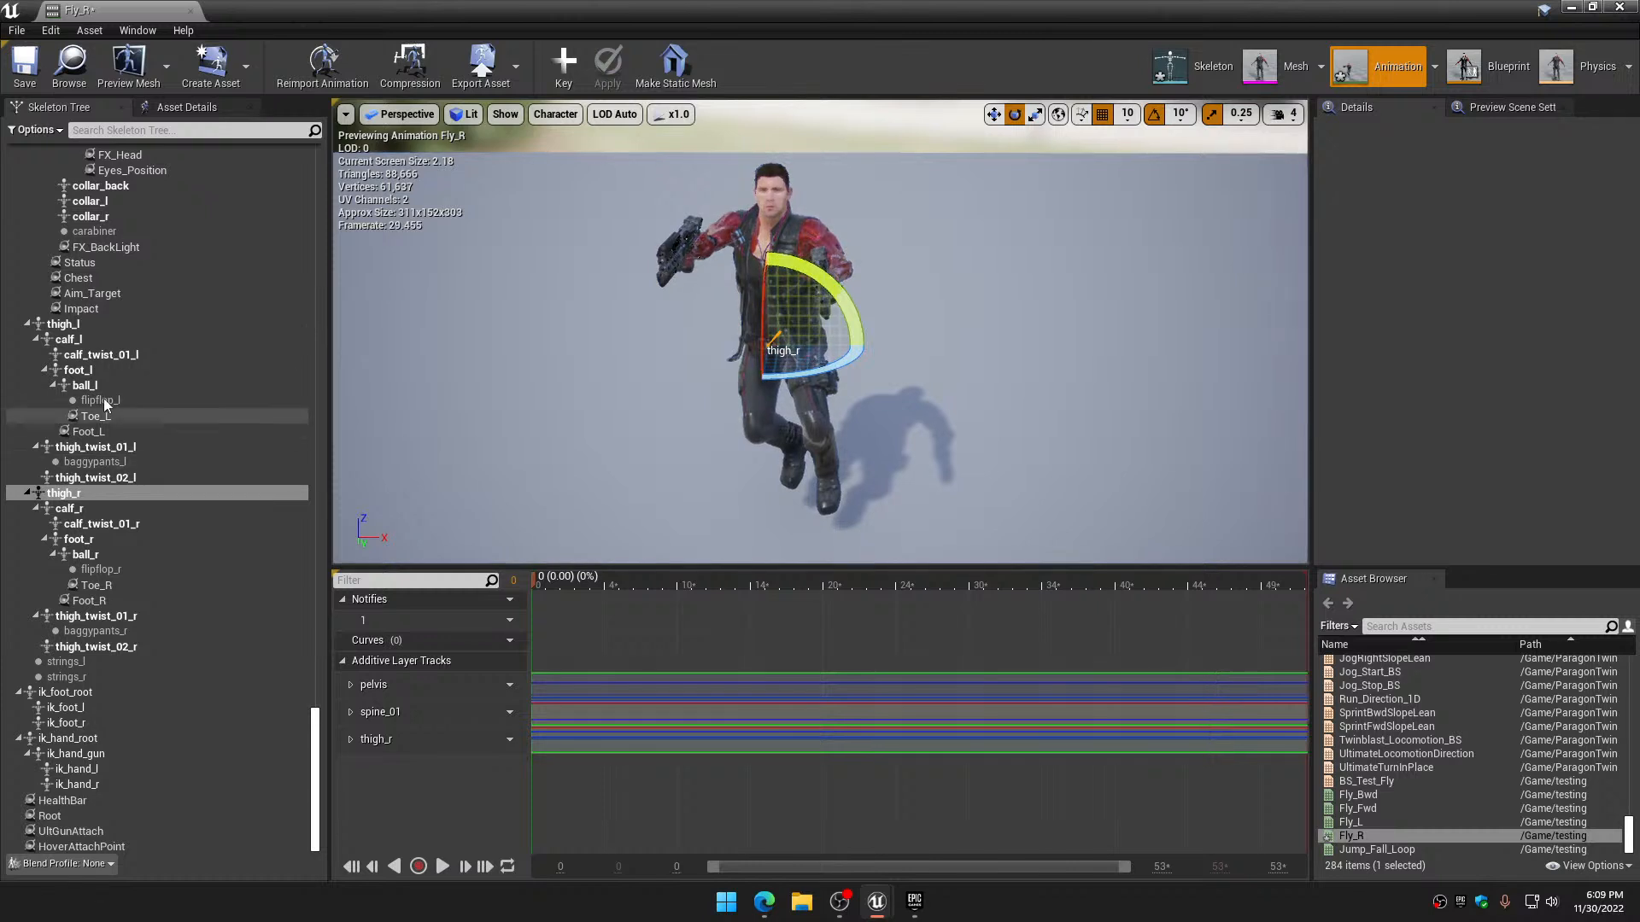
Rotate the thigh_l bone toward the character's left, key it at frame 0, then save and close the Fly_R animation
{"action": "left_click", "coordinate": [85, 325]}
{"action": "left_click_drag", "start_coordinate": [870, 286], "coordinate": [877, 295]}
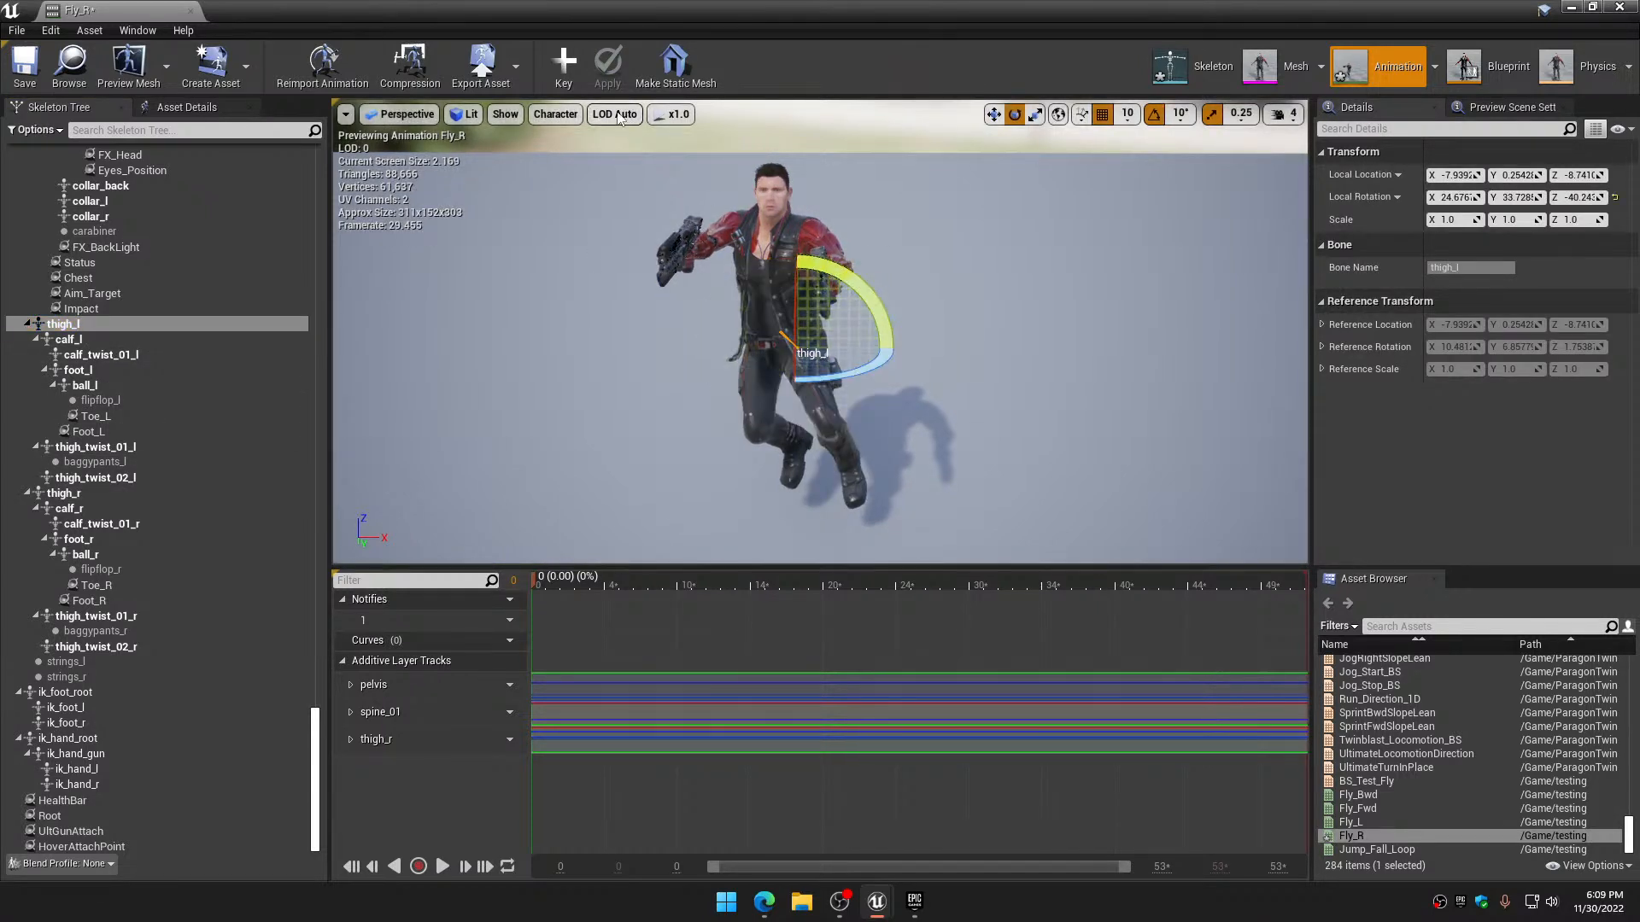
{"action": "left_click", "coordinate": [563, 61]}
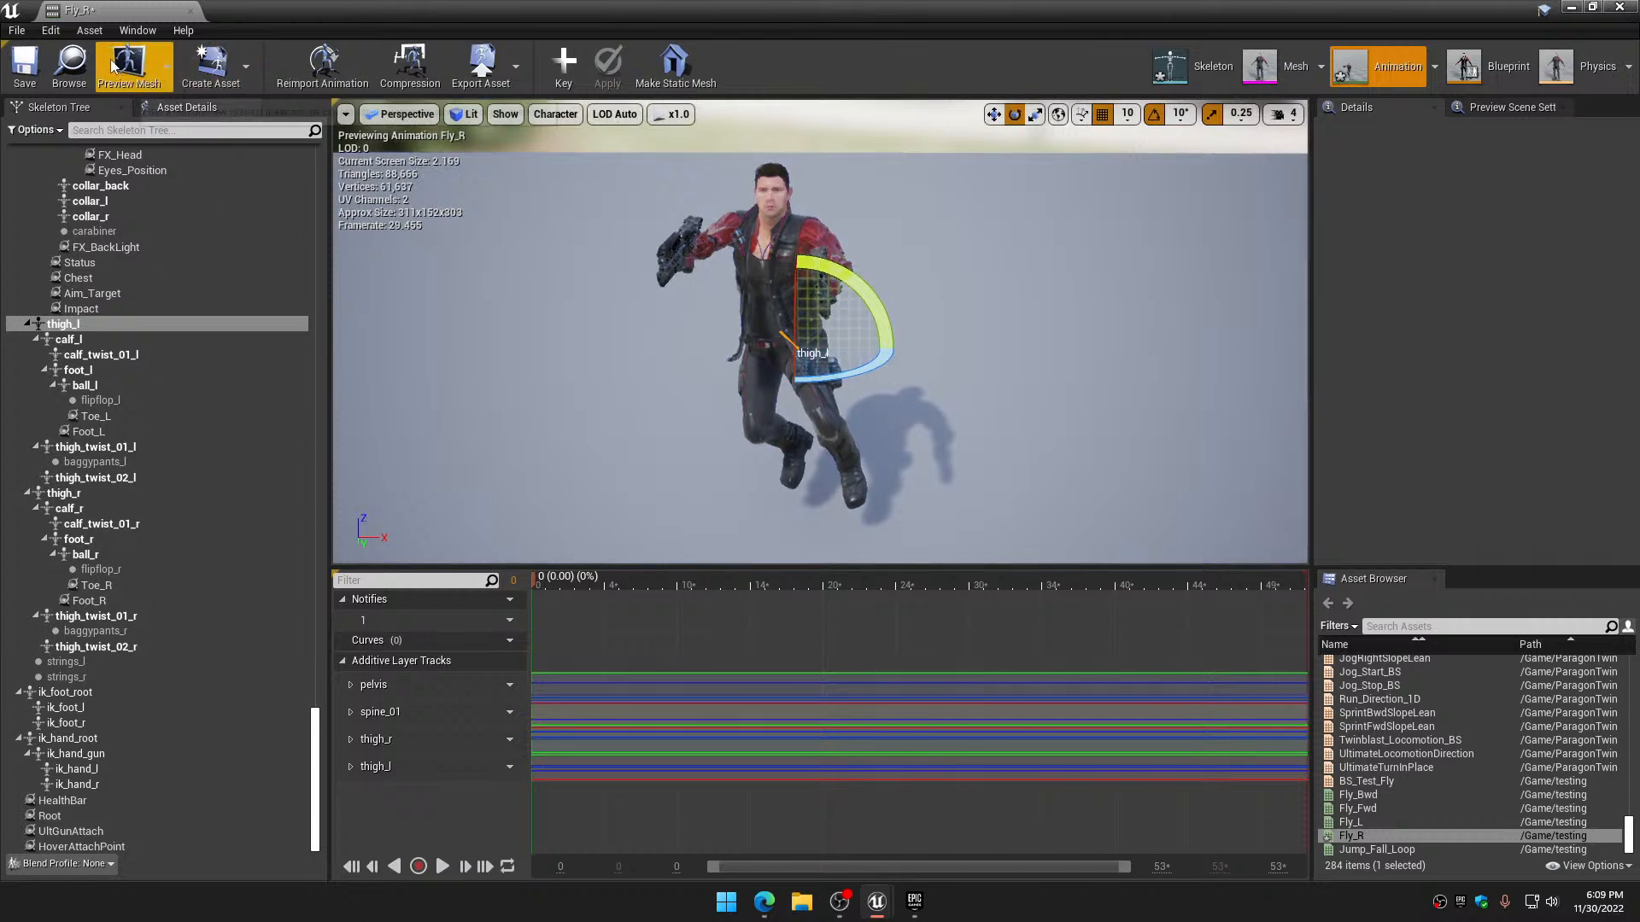
{"action": "left_click", "coordinate": [25, 64]}
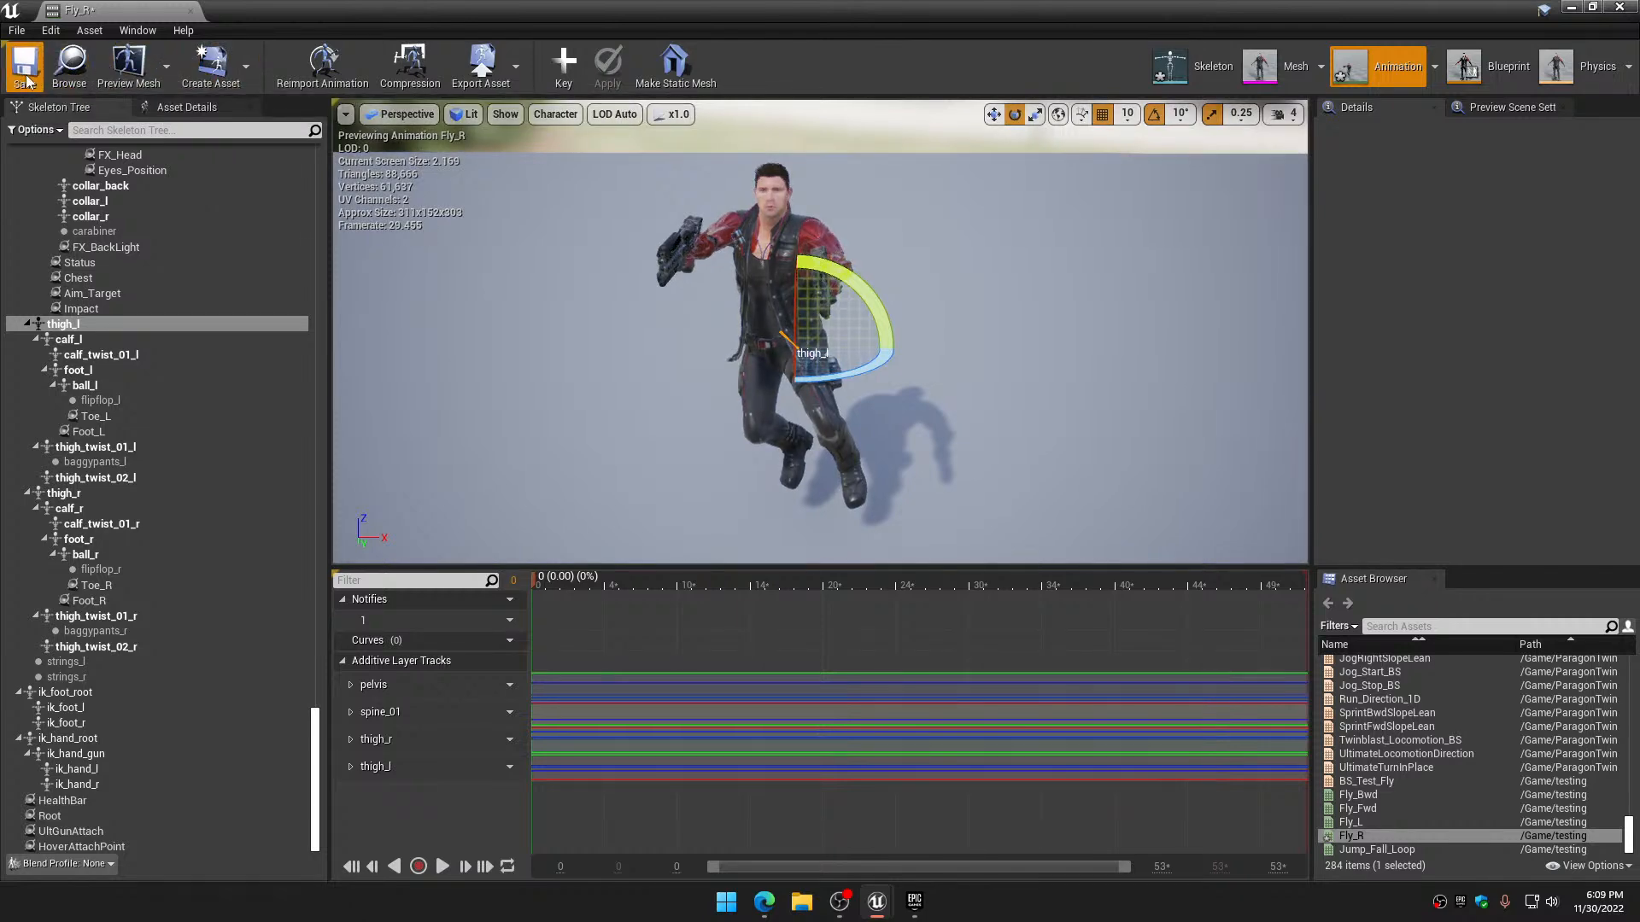
{"action": "left_click", "coordinate": [1632, 11]}
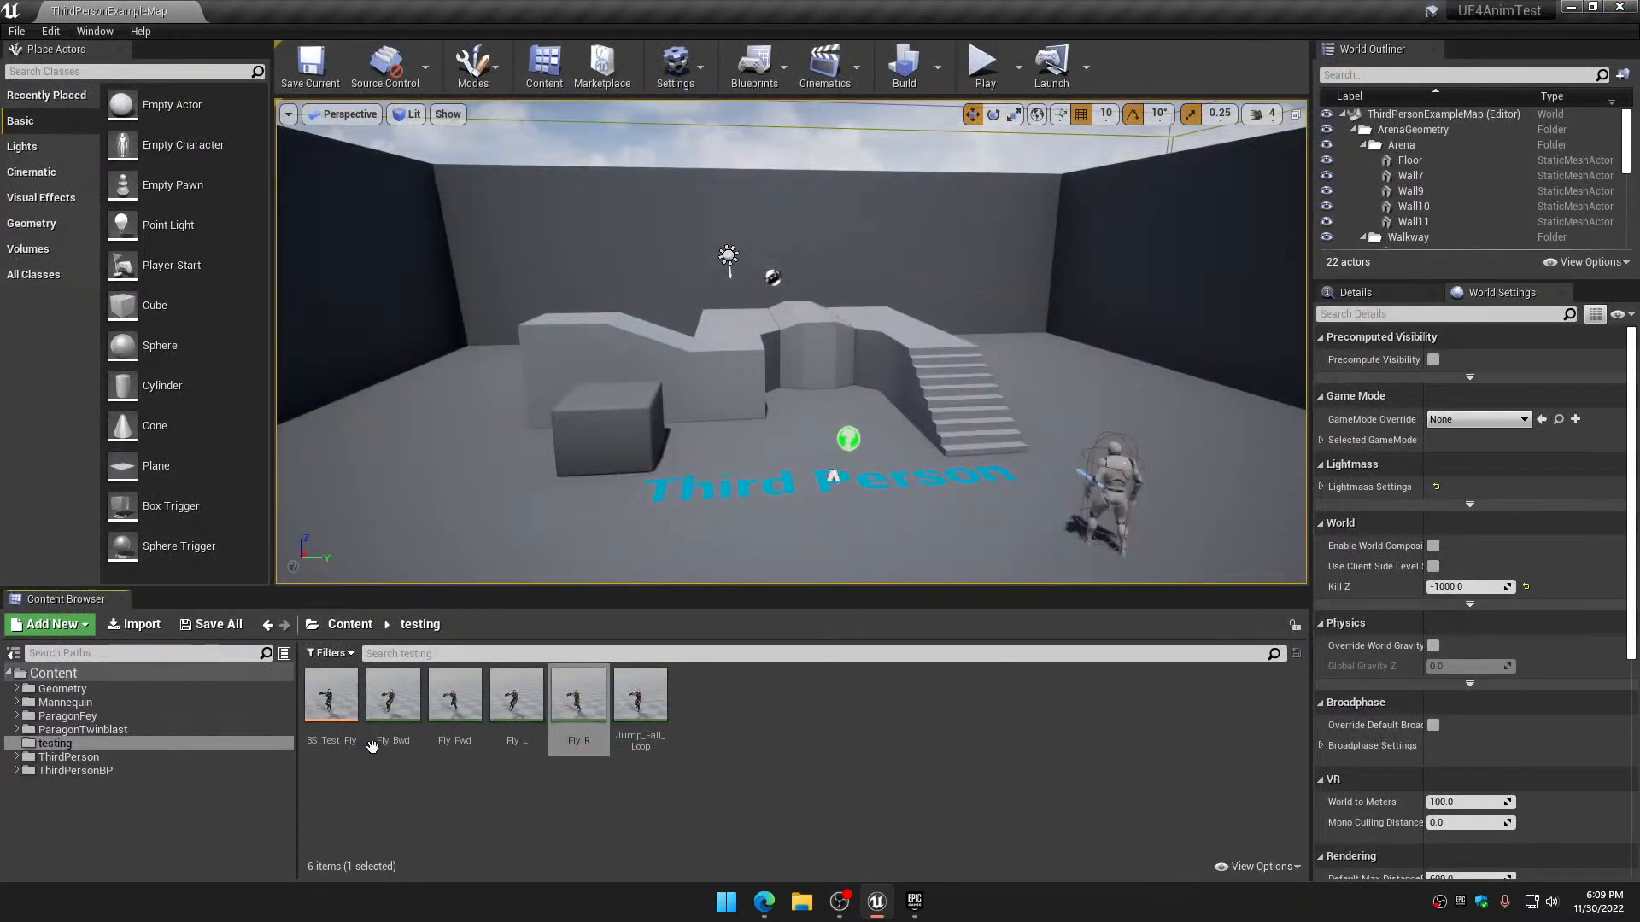
In the BS_Test_Fly blend space, place Fly_L at Direction -90 and Fly_R at Direction 90, both at Speed 600
{"action": "double_click", "coordinate": [331, 697]}
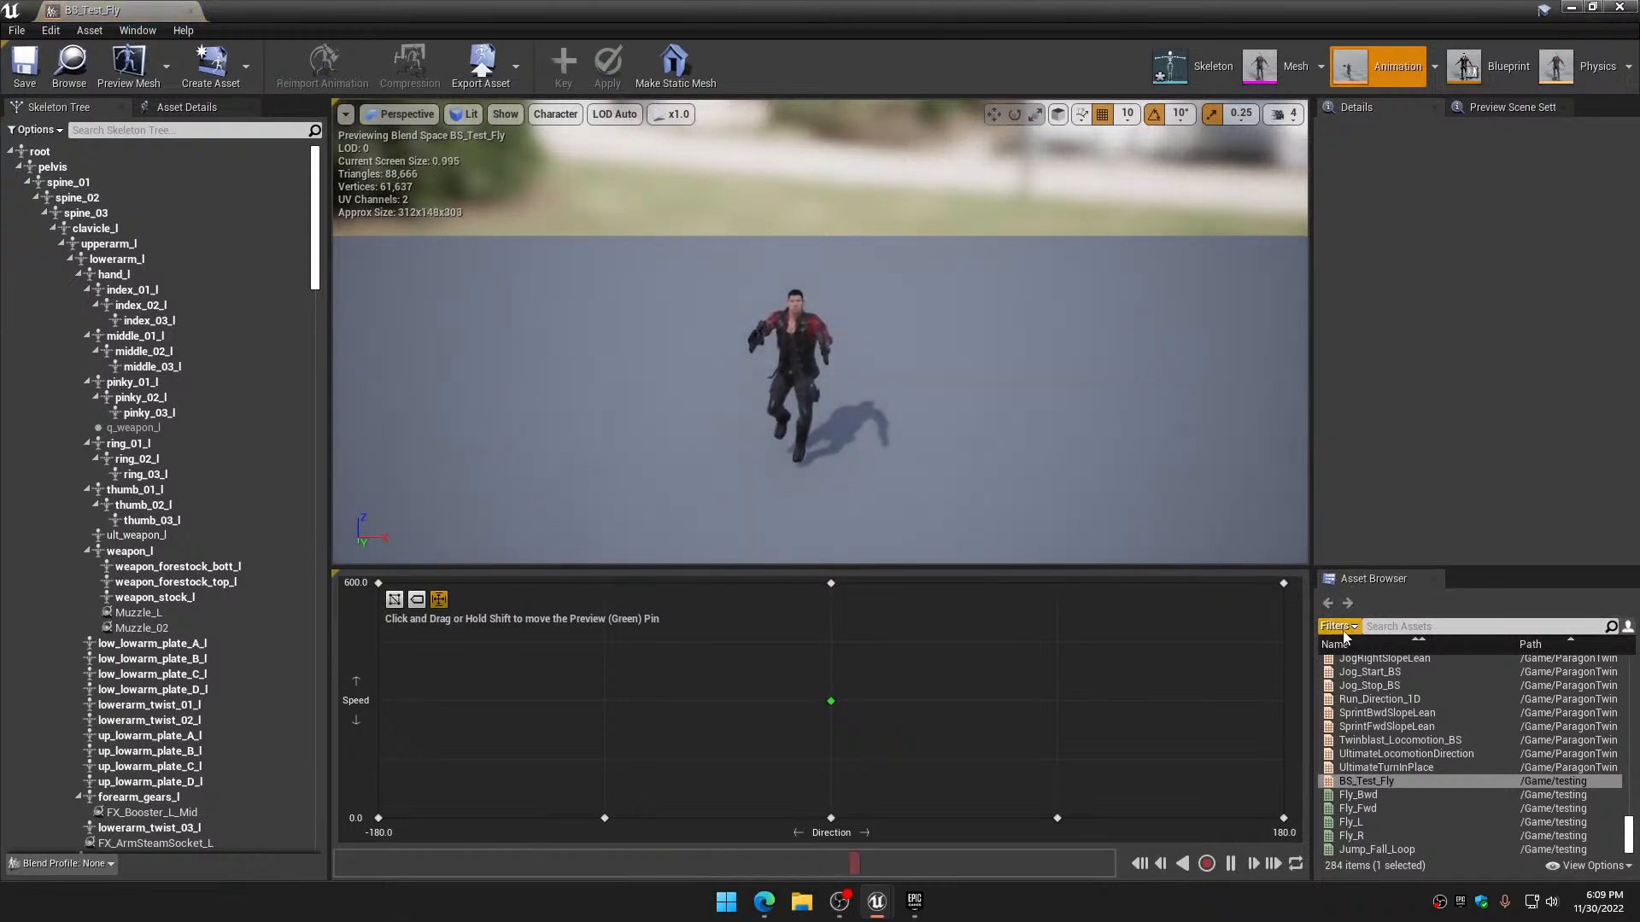
{"action": "left_click_drag", "start_coordinate": [1350, 821], "coordinate": [670, 583]}
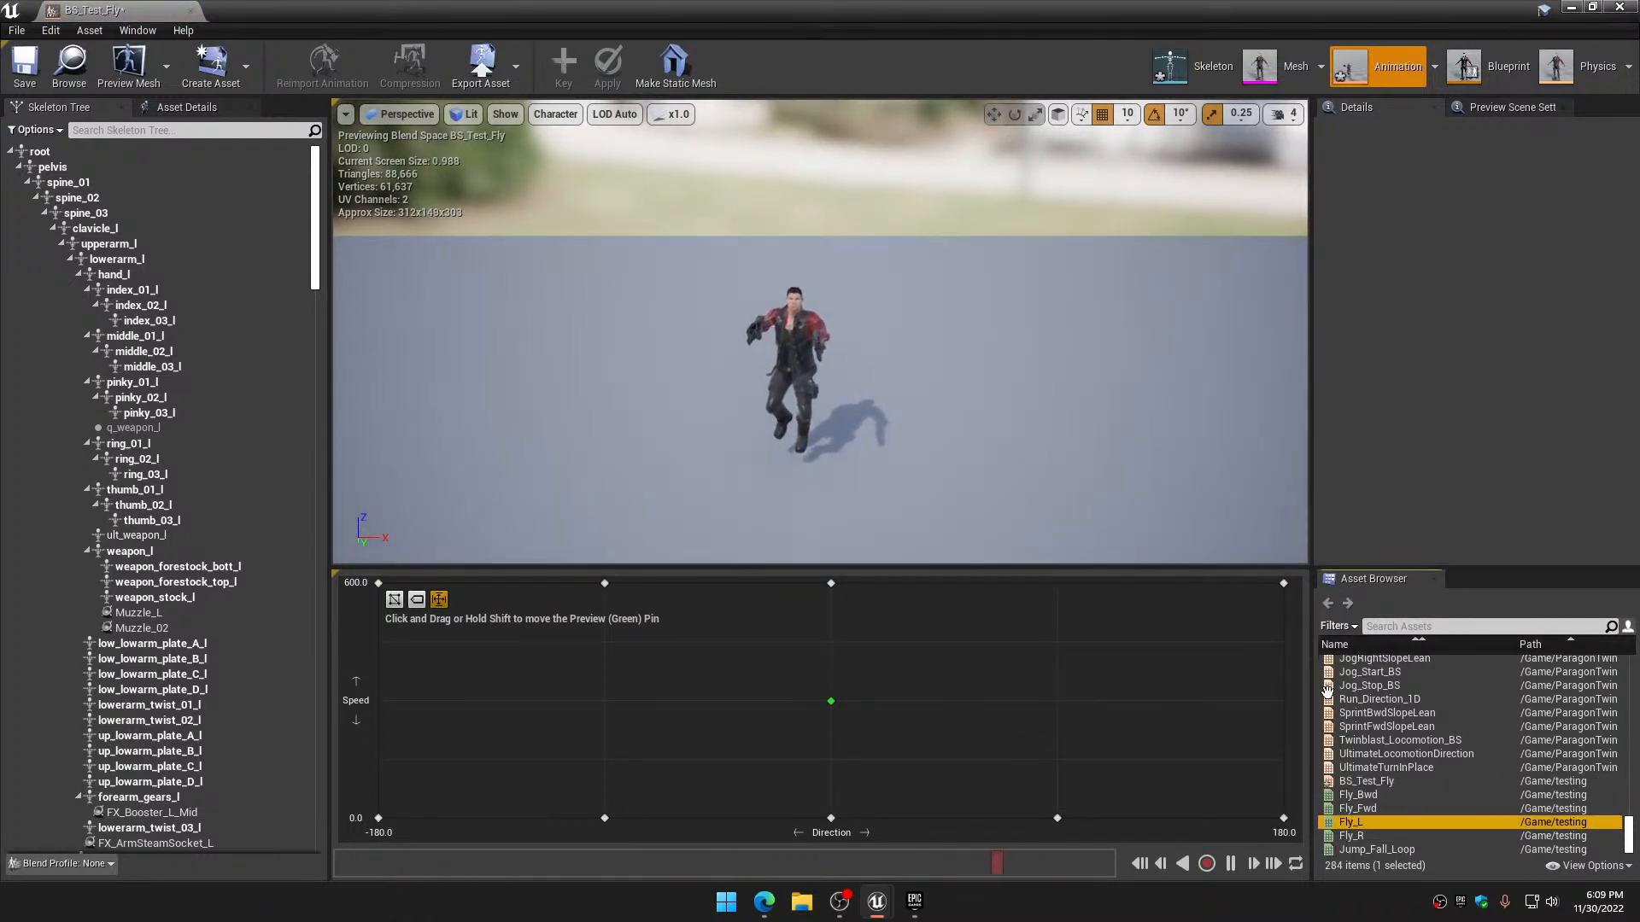
{"action": "left_click_drag", "start_coordinate": [1352, 835], "coordinate": [1059, 583]}
Preview the blended flying poses across the Direction range near Speed 600, checking the character from the front and side
{"action": "right_click_drag", "start_coordinate": [827, 231], "coordinate": [726, 329]}
{"action": "key", "text": "w"}
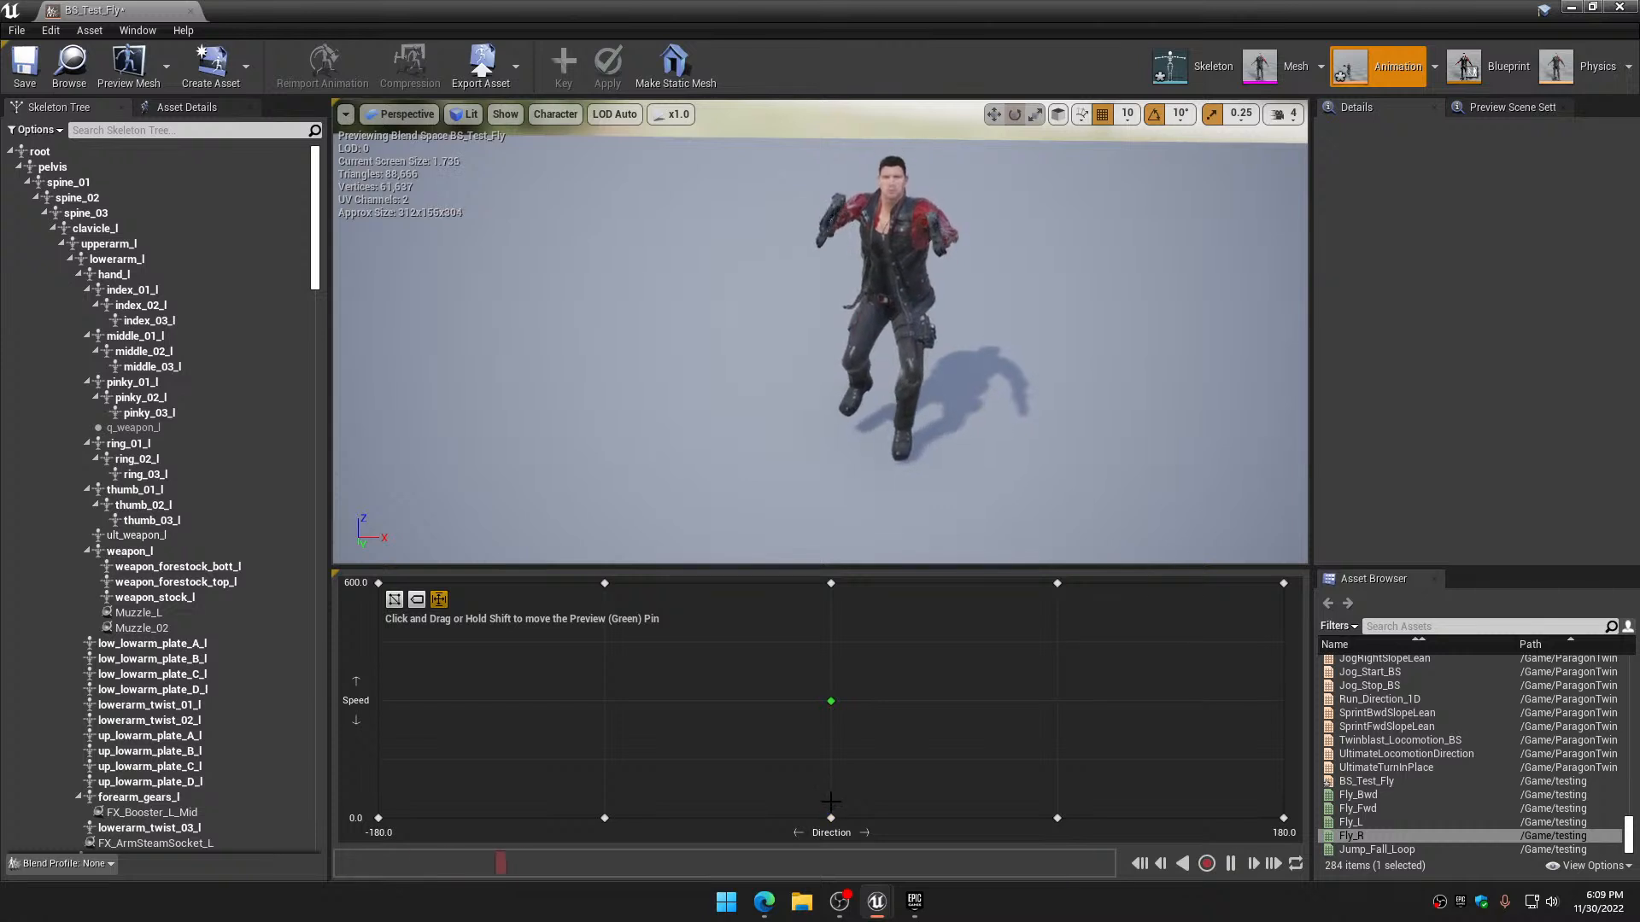
{"action": "left_click_drag", "start_coordinate": [836, 690], "coordinate": [1180, 575]}
{"action": "left_click_drag", "start_coordinate": [912, 581], "coordinate": [419, 585]}
{"action": "left_click_drag", "start_coordinate": [1025, 397], "coordinate": [779, 429]}
{"action": "left_click_drag", "start_coordinate": [847, 589], "coordinate": [952, 583]}
{"action": "left_click_drag", "start_coordinate": [1066, 579], "coordinate": [418, 596]}
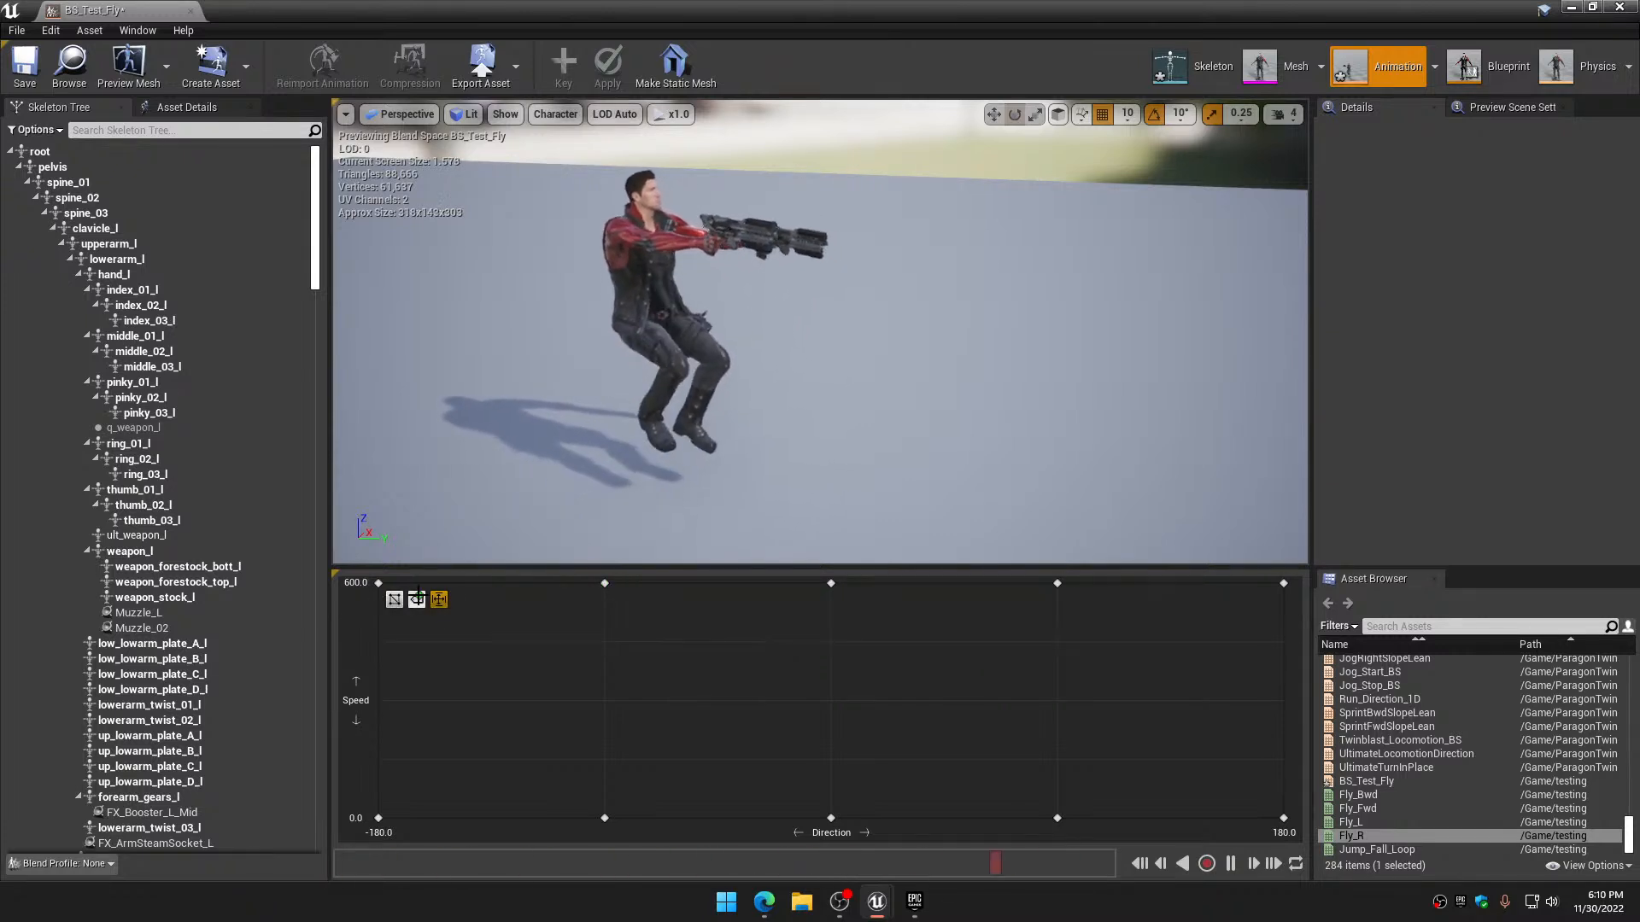
{"action": "left_click_drag", "start_coordinate": [526, 598], "coordinate": [981, 583]}
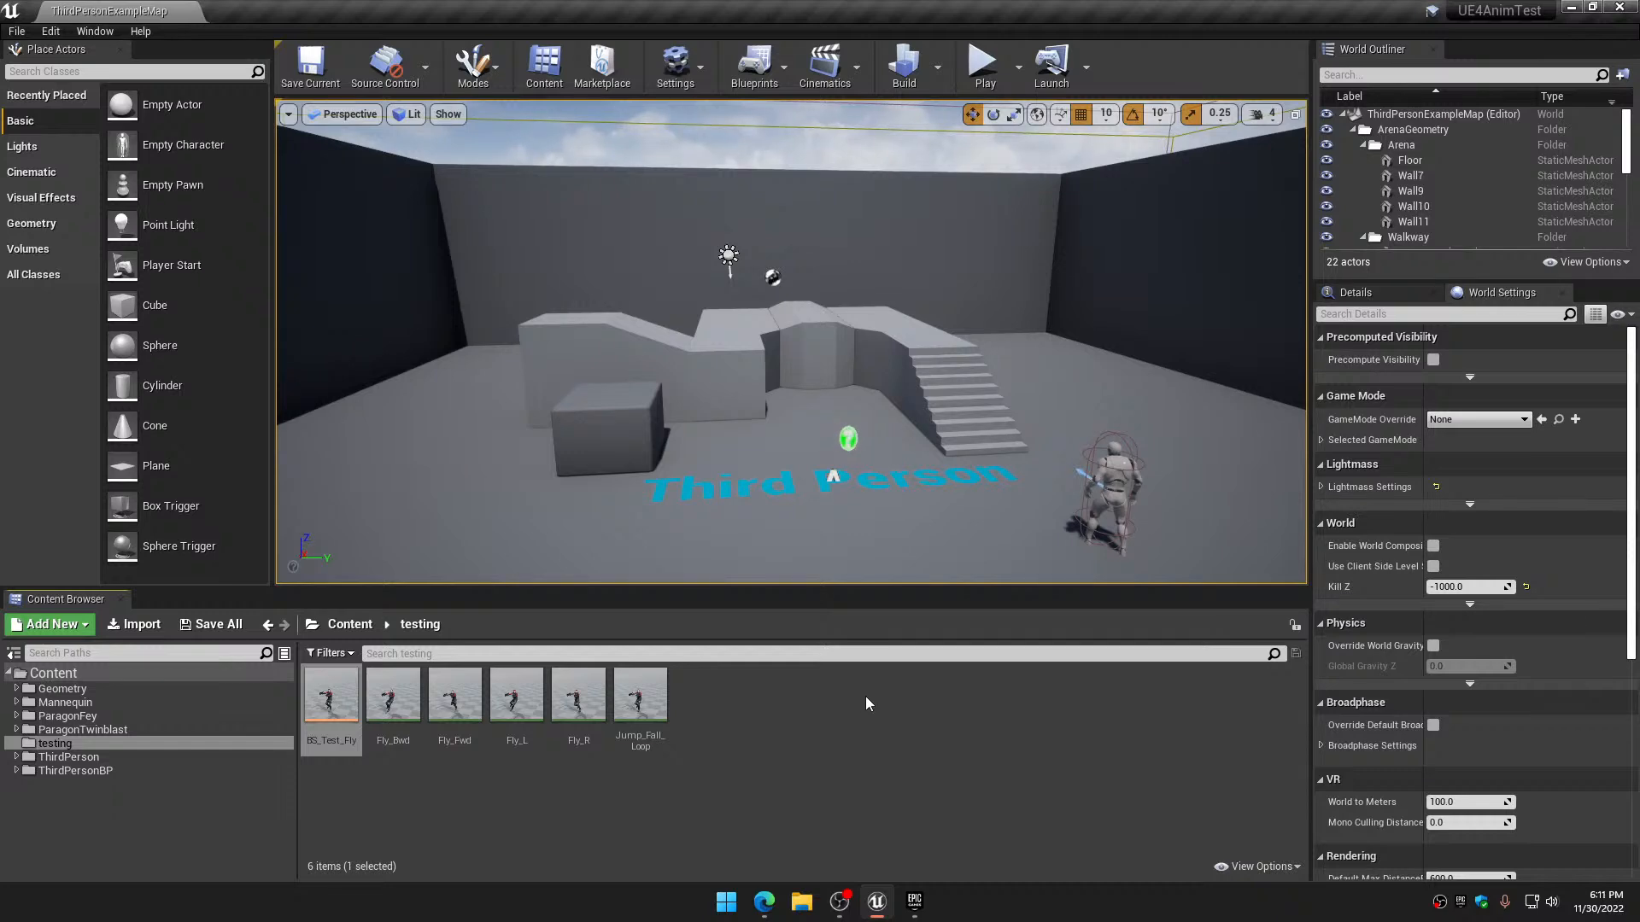
Reopen the BS_Test_Fly blend space, preview the blended flying poses at Speed 600 from the side and front, and close it
{"action": "double_click", "coordinate": [329, 697]}
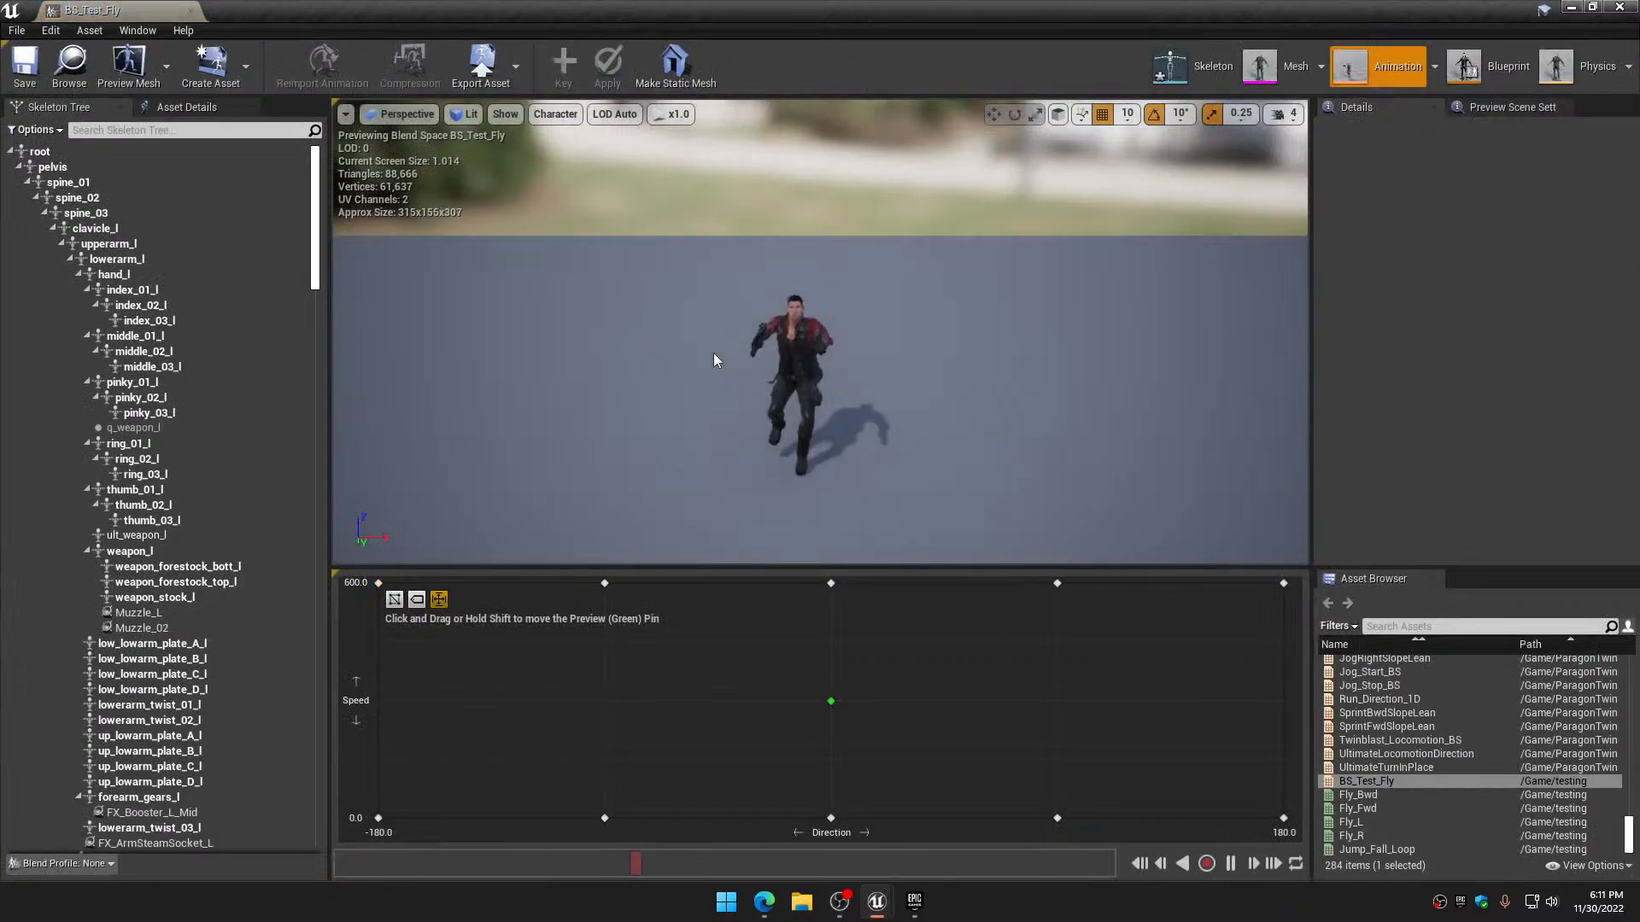
{"action": "right_click_drag", "start_coordinate": [714, 352], "coordinate": [1021, 352]}
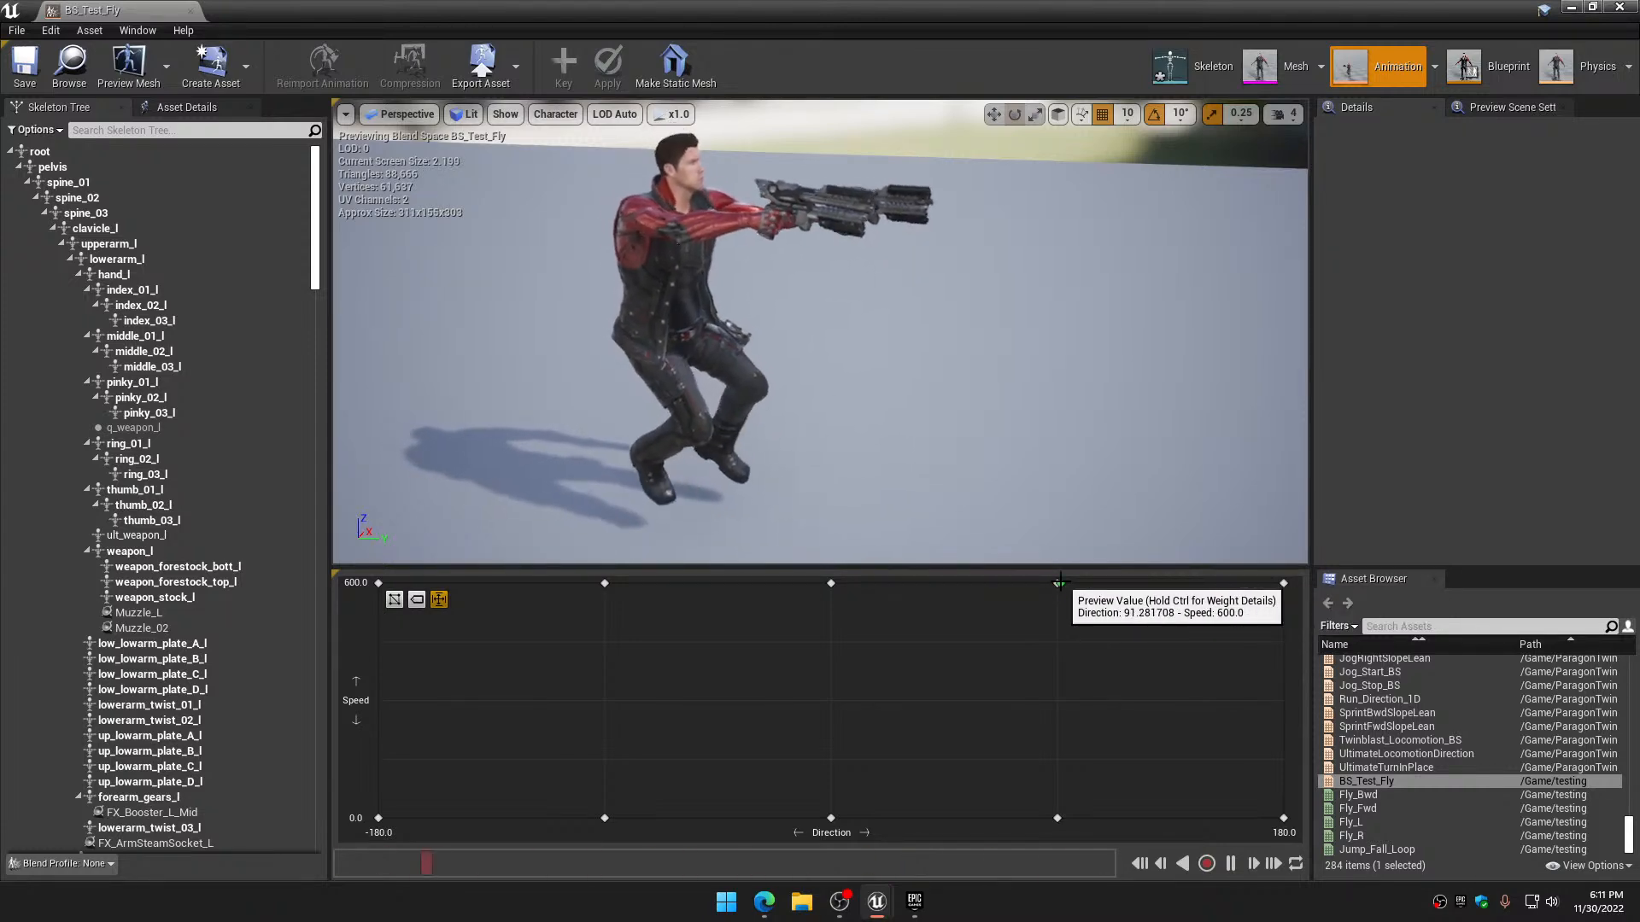
{"action": "right_click_drag", "start_coordinate": [1003, 461], "coordinate": [863, 448]}
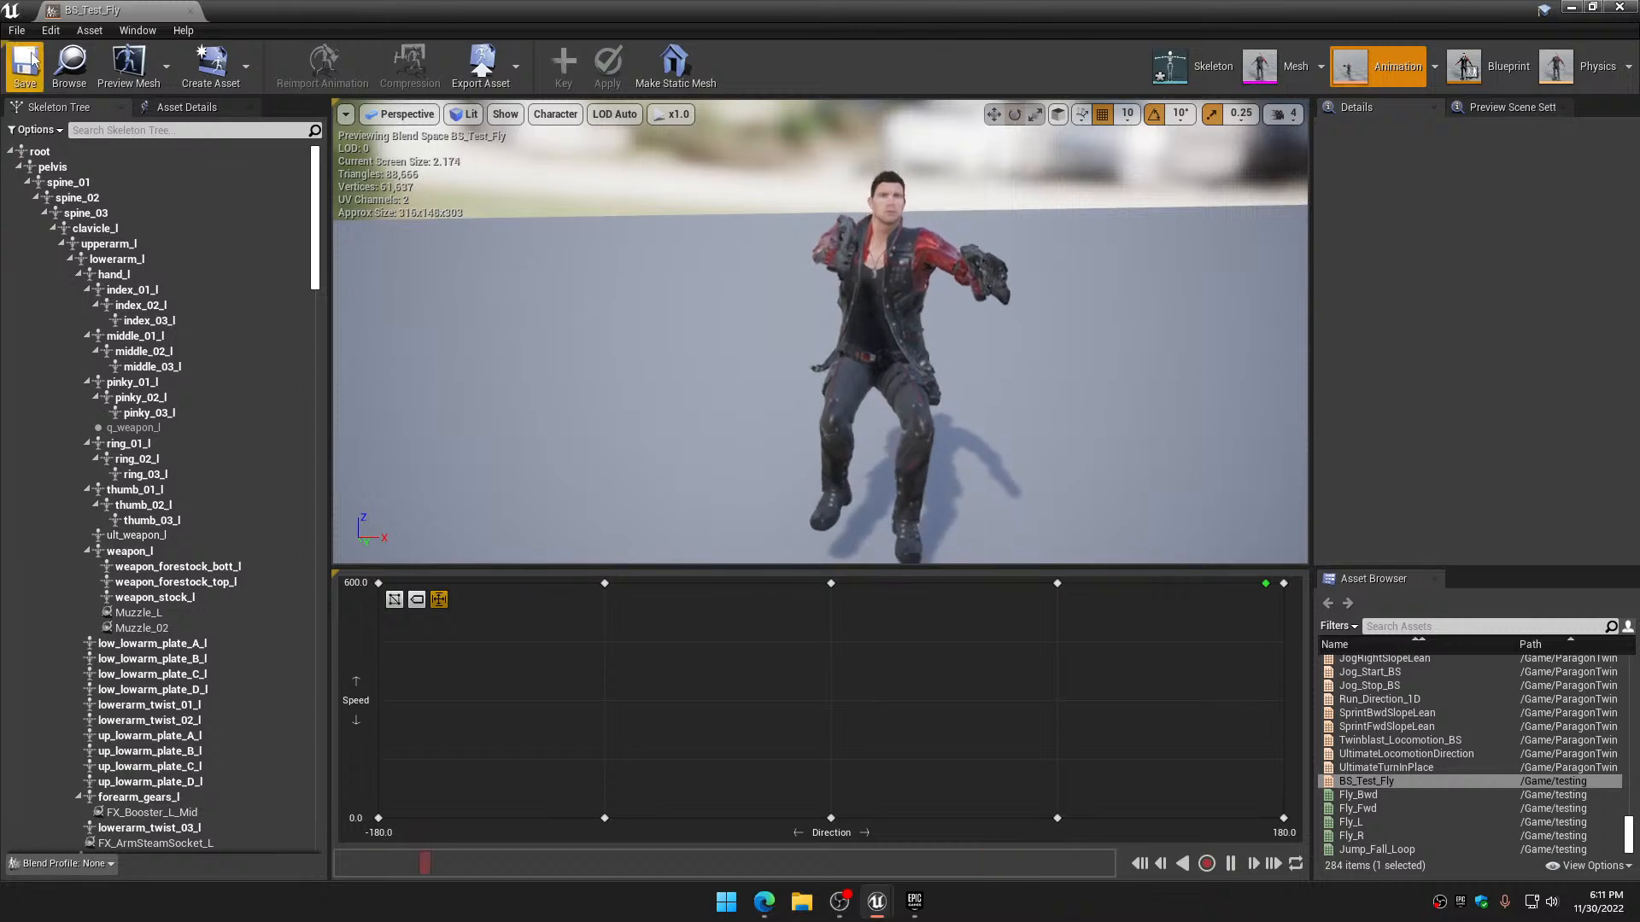
{"action": "left_click", "coordinate": [1618, 7]}
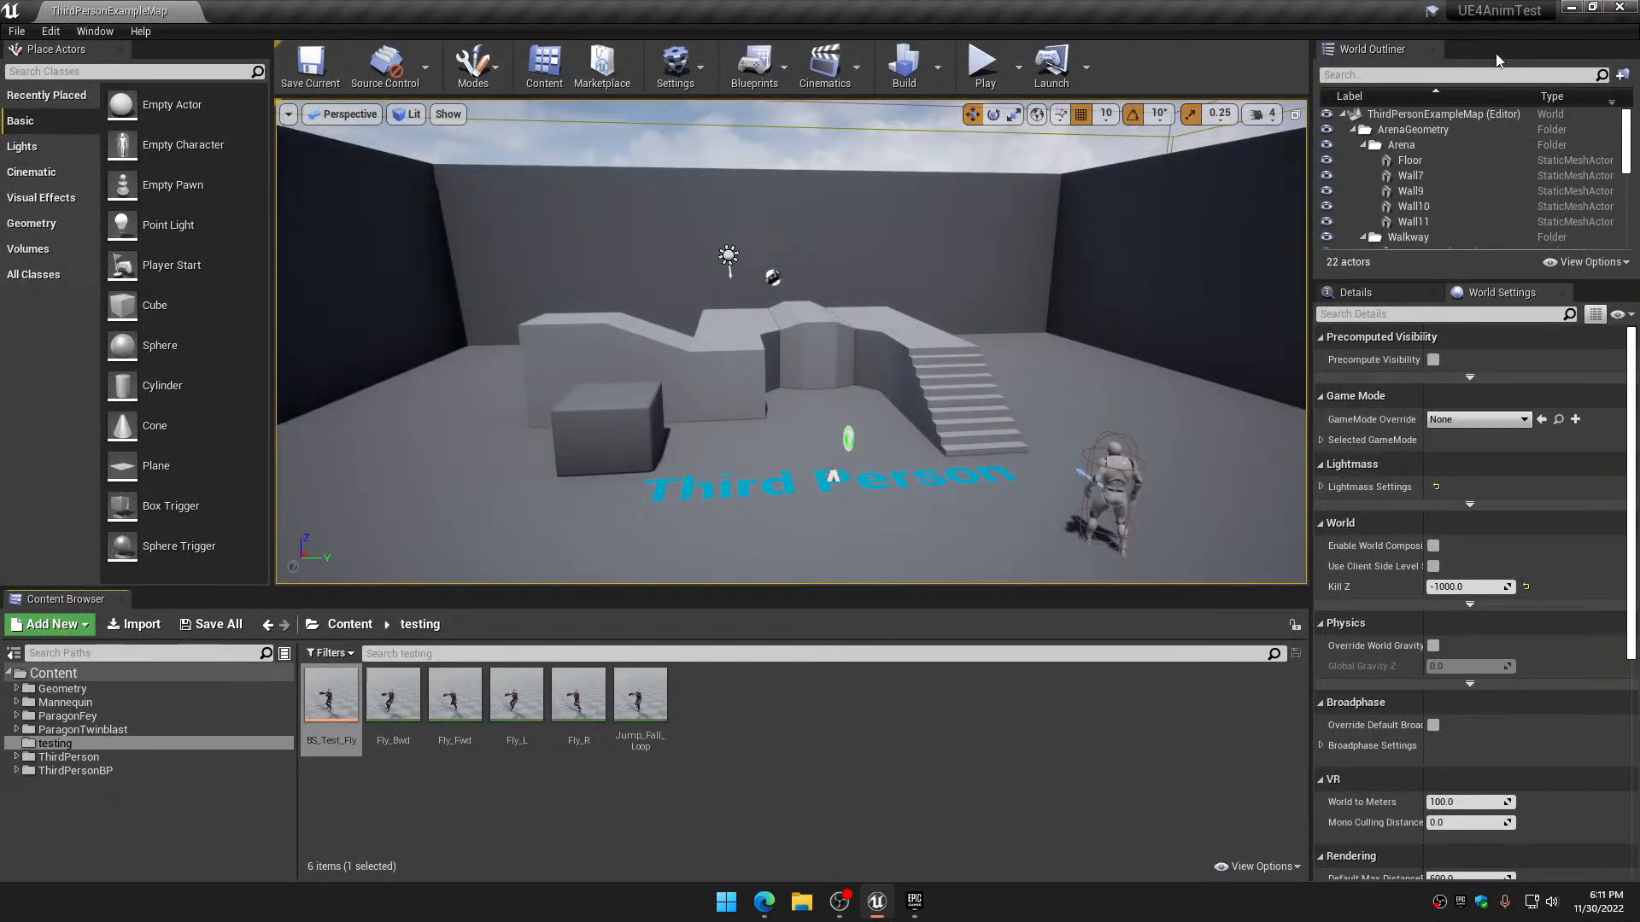
In the Epic Games Launcher, find Jetpack Rifle Animations in the vault and create the JetpackRifleAnimations project for engine version 4.15
{"action": "left_click", "coordinate": [1572, 10]}
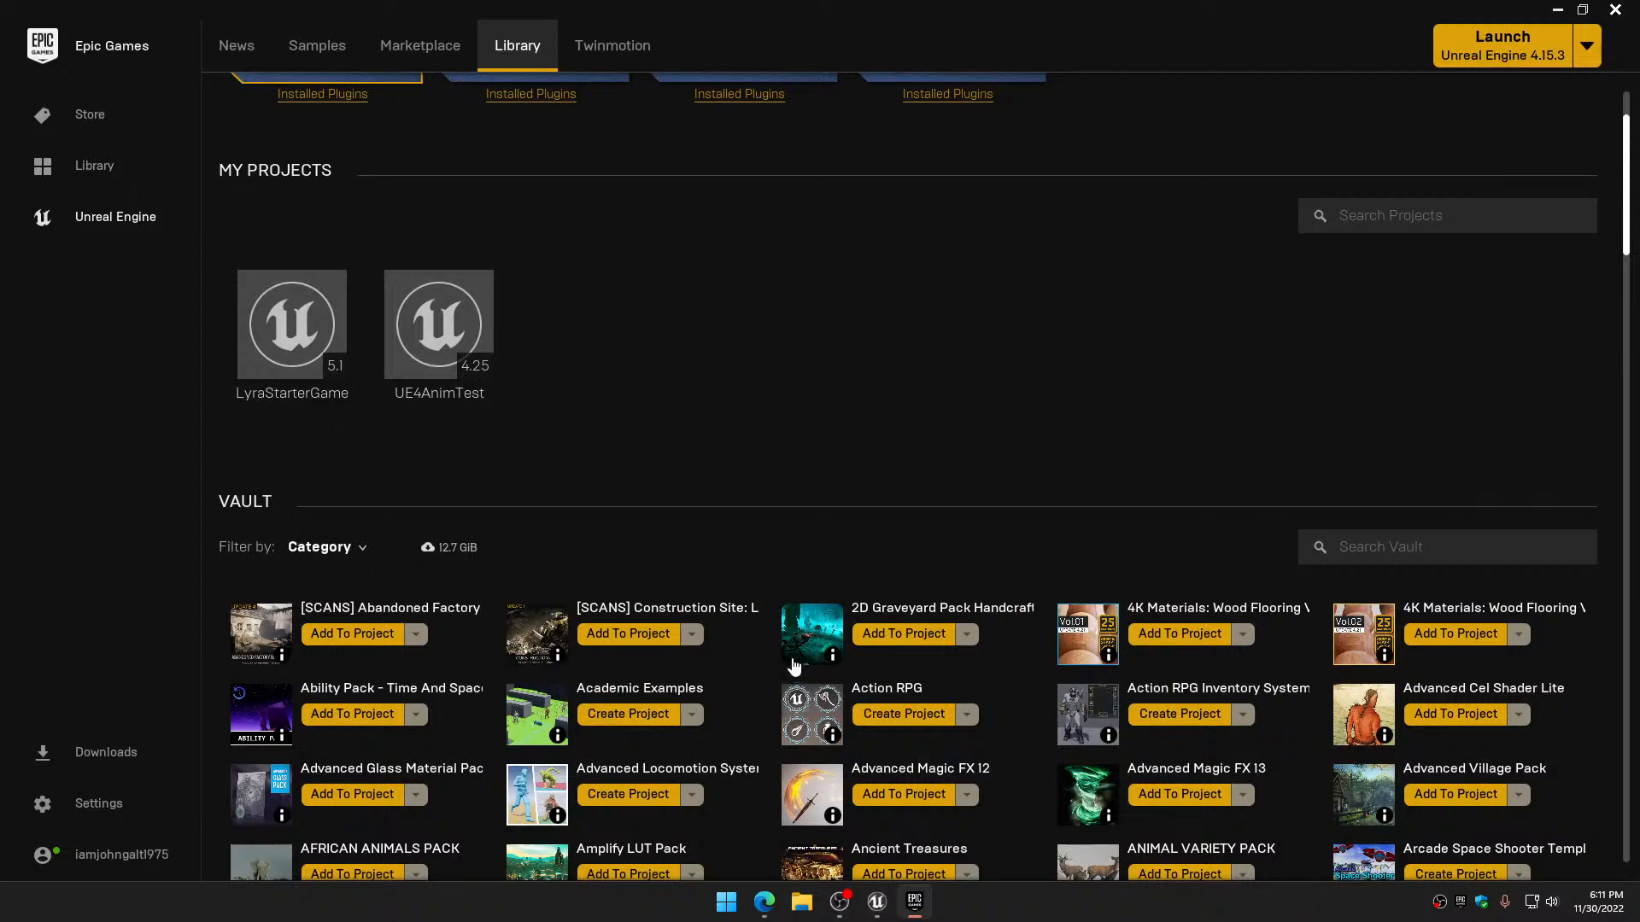
{"action": "left_click", "coordinate": [1391, 551]}
{"action": "type", "text": "jetp"}
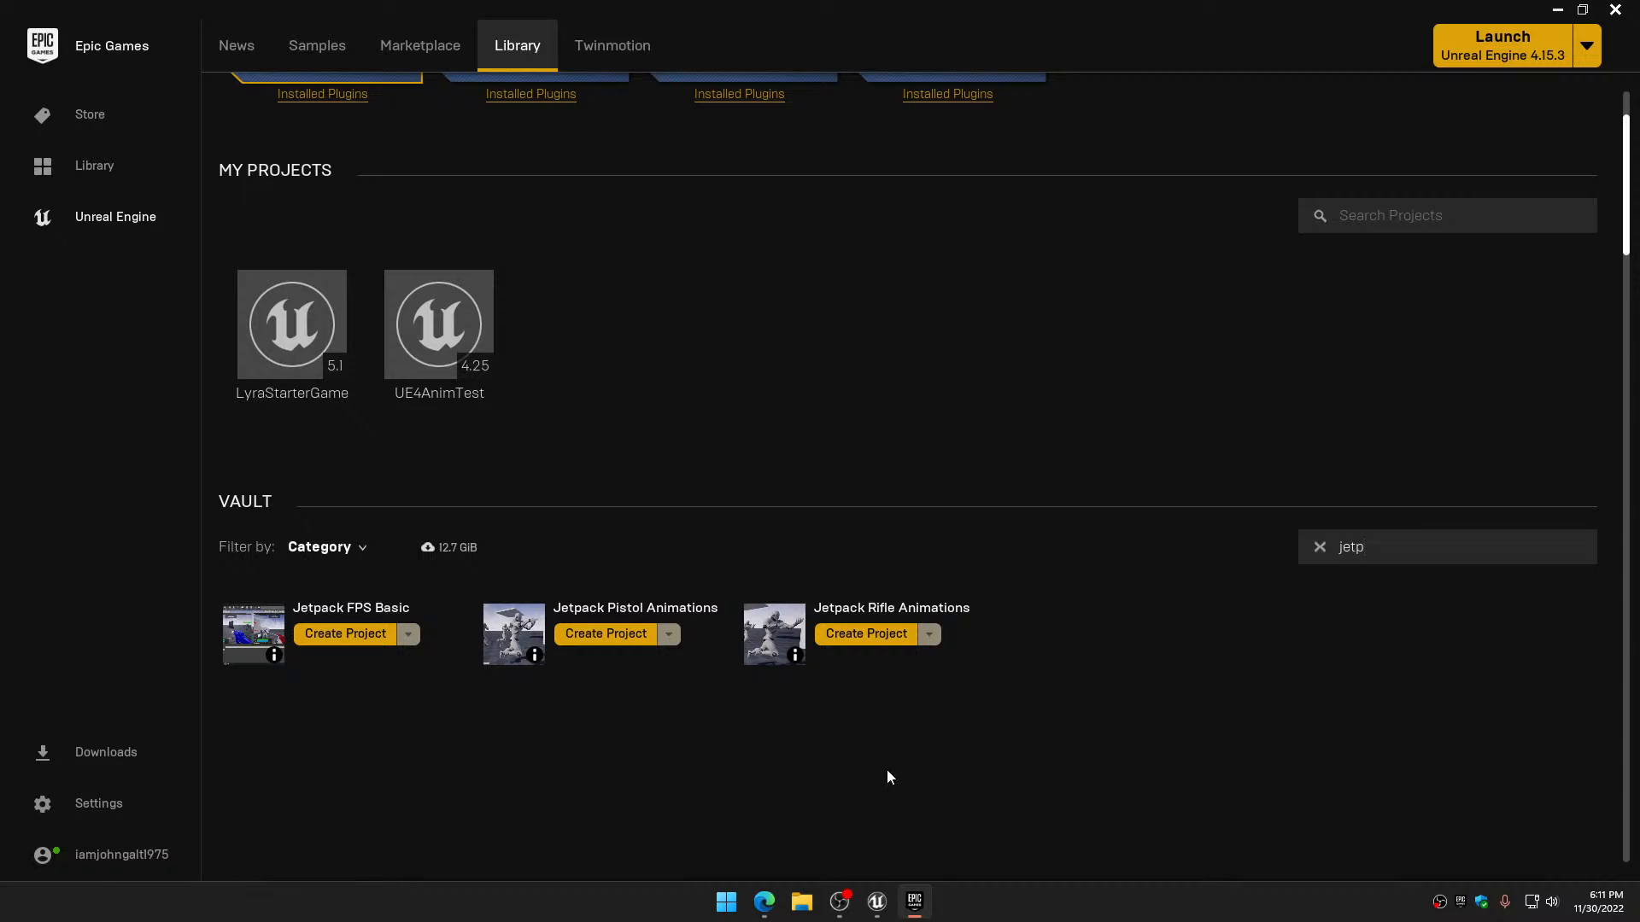
{"action": "left_click", "coordinate": [866, 637]}
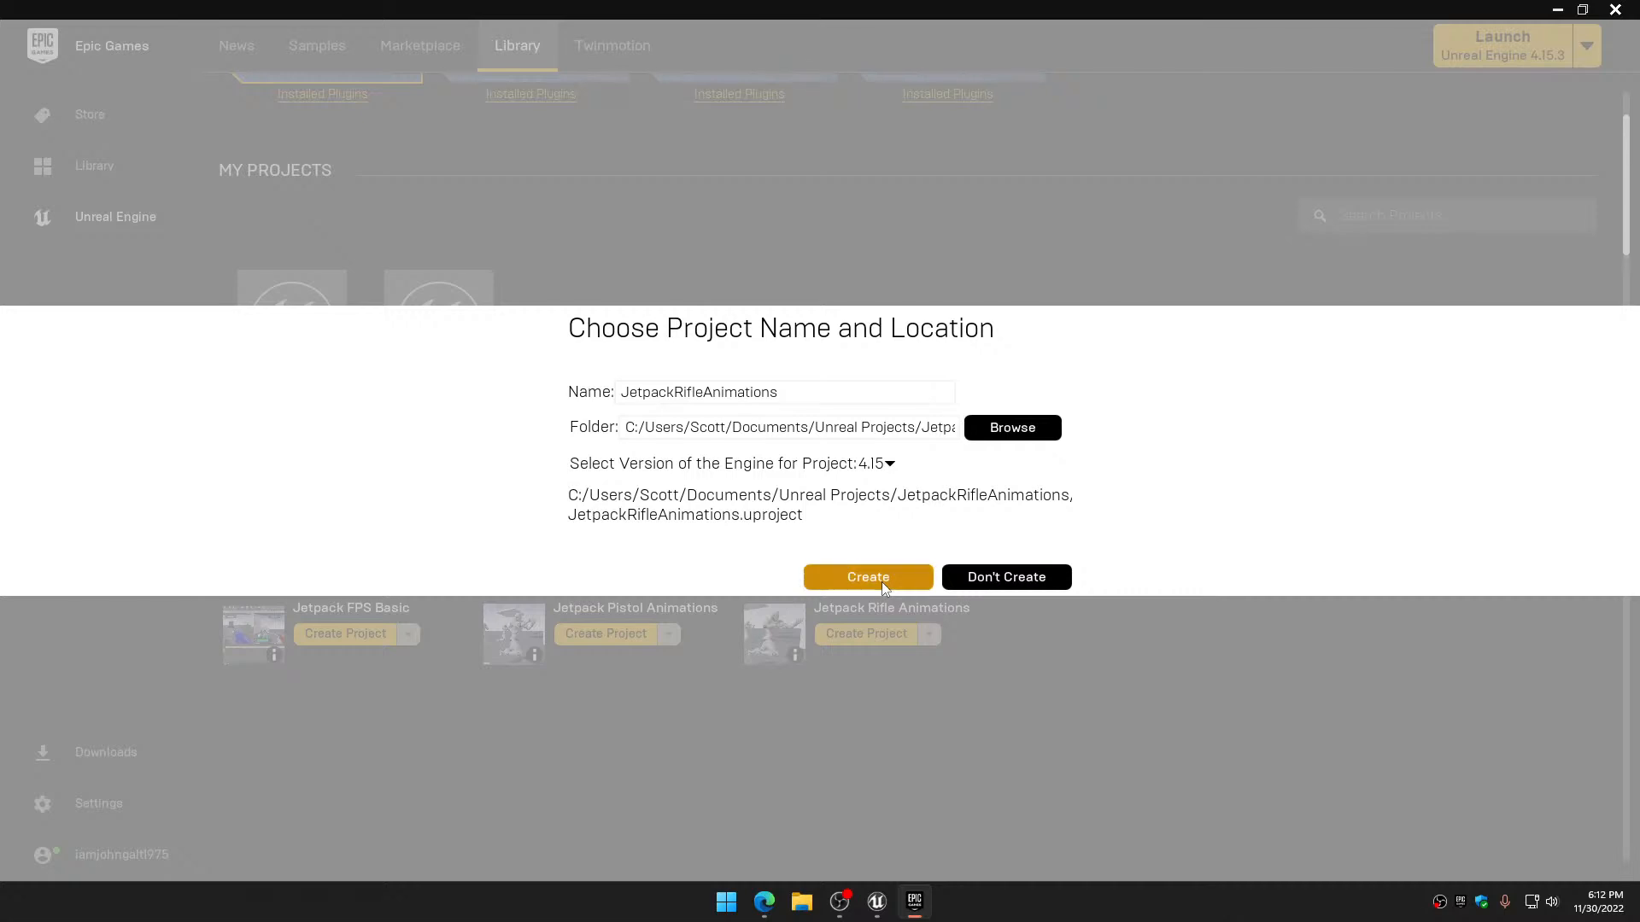
{"action": "left_click", "coordinate": [881, 581]}
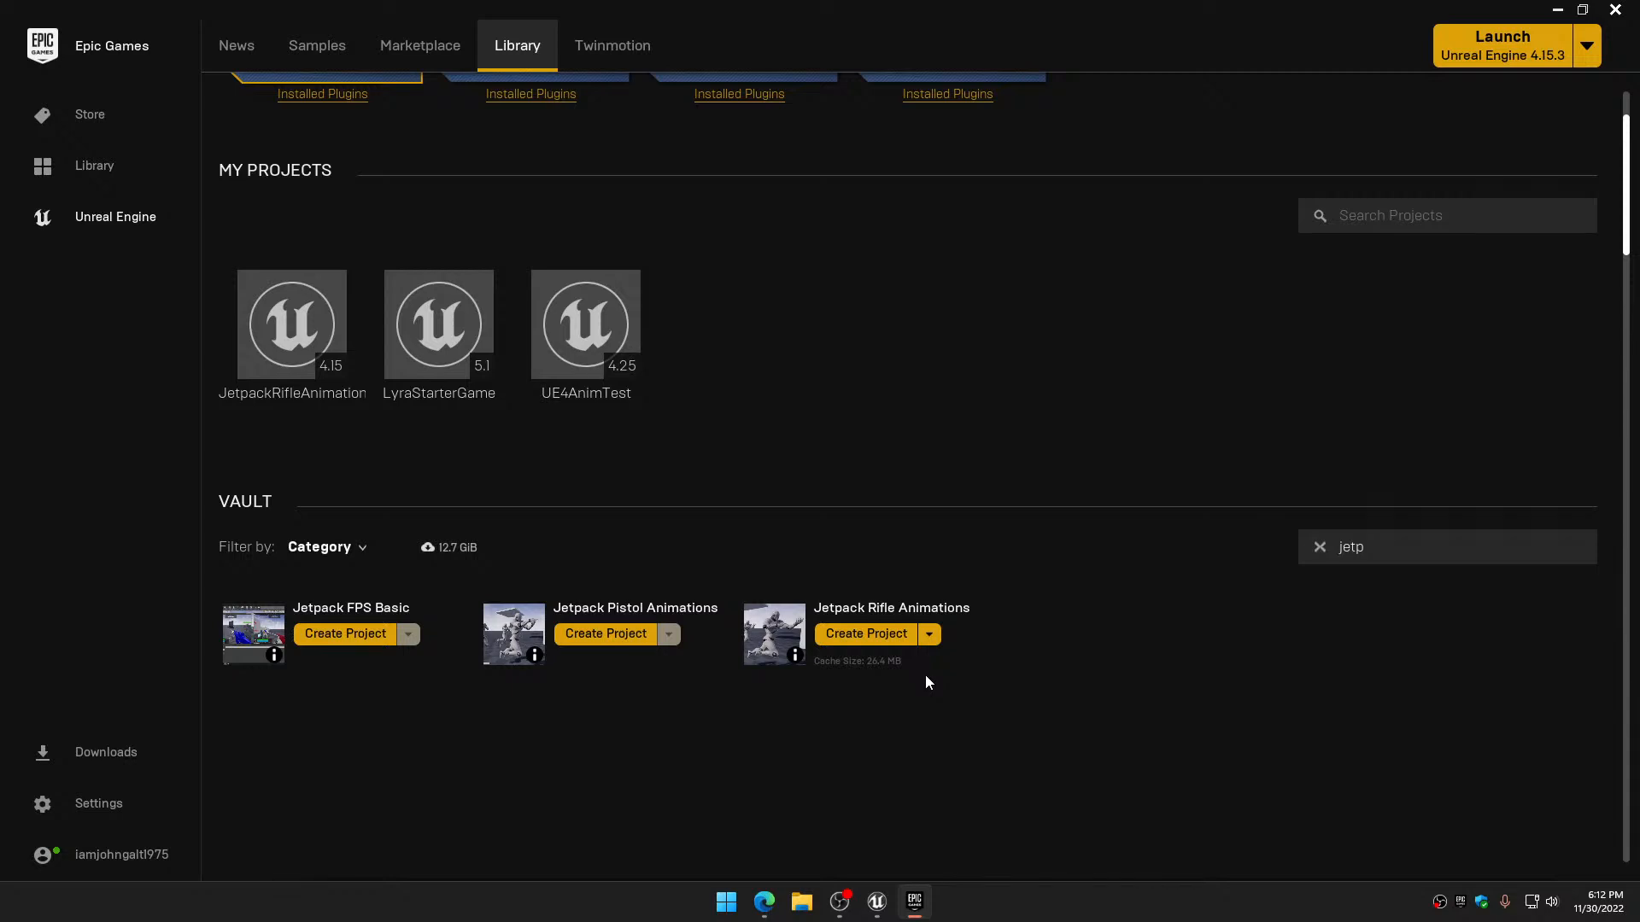
{"action": "left_click", "coordinate": [1321, 548]}
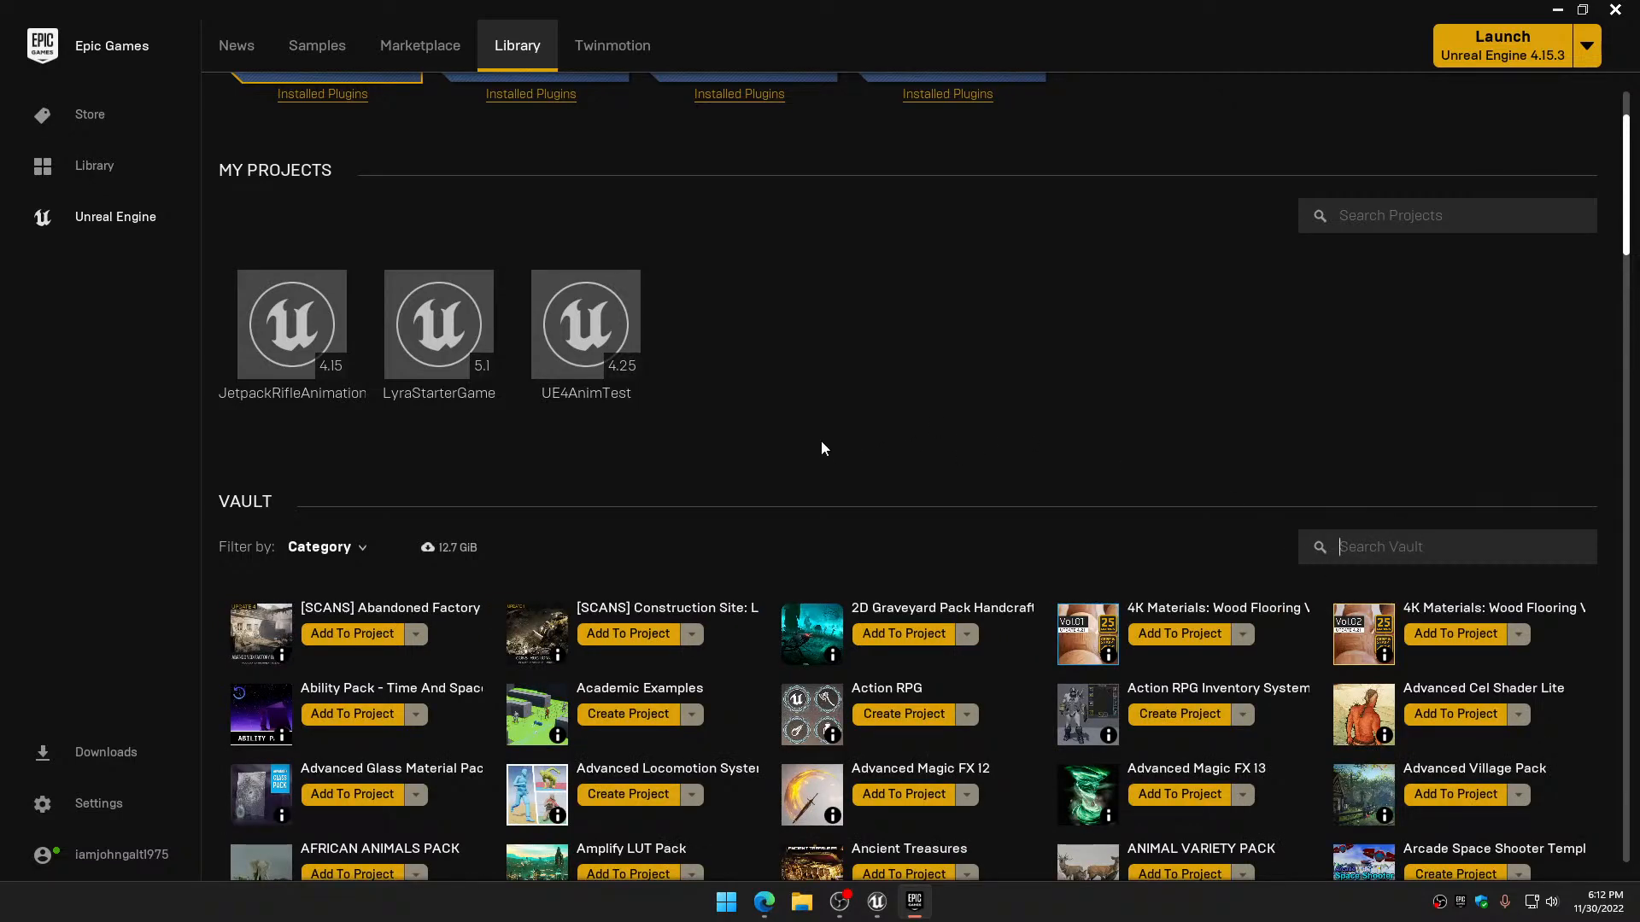
Open the JetpackRifleAnimations project, dismiss the project name warning, and show the content folder tree with JetpackAnimSet expanded
{"action": "double_click", "coordinate": [306, 329]}
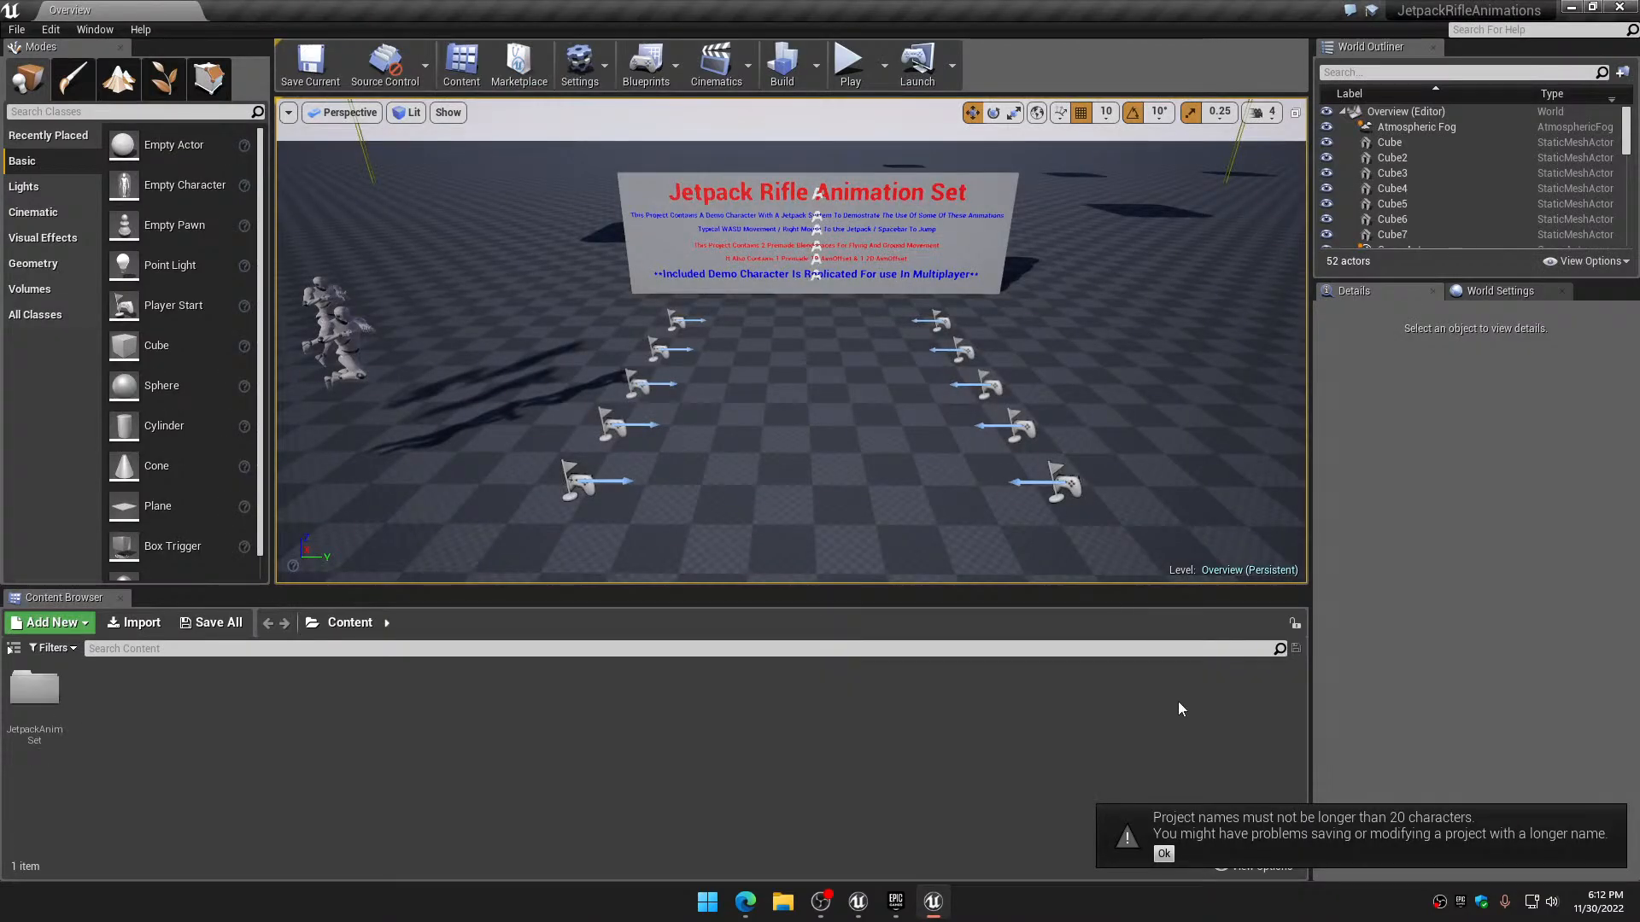
{"action": "left_click", "coordinate": [1164, 855]}
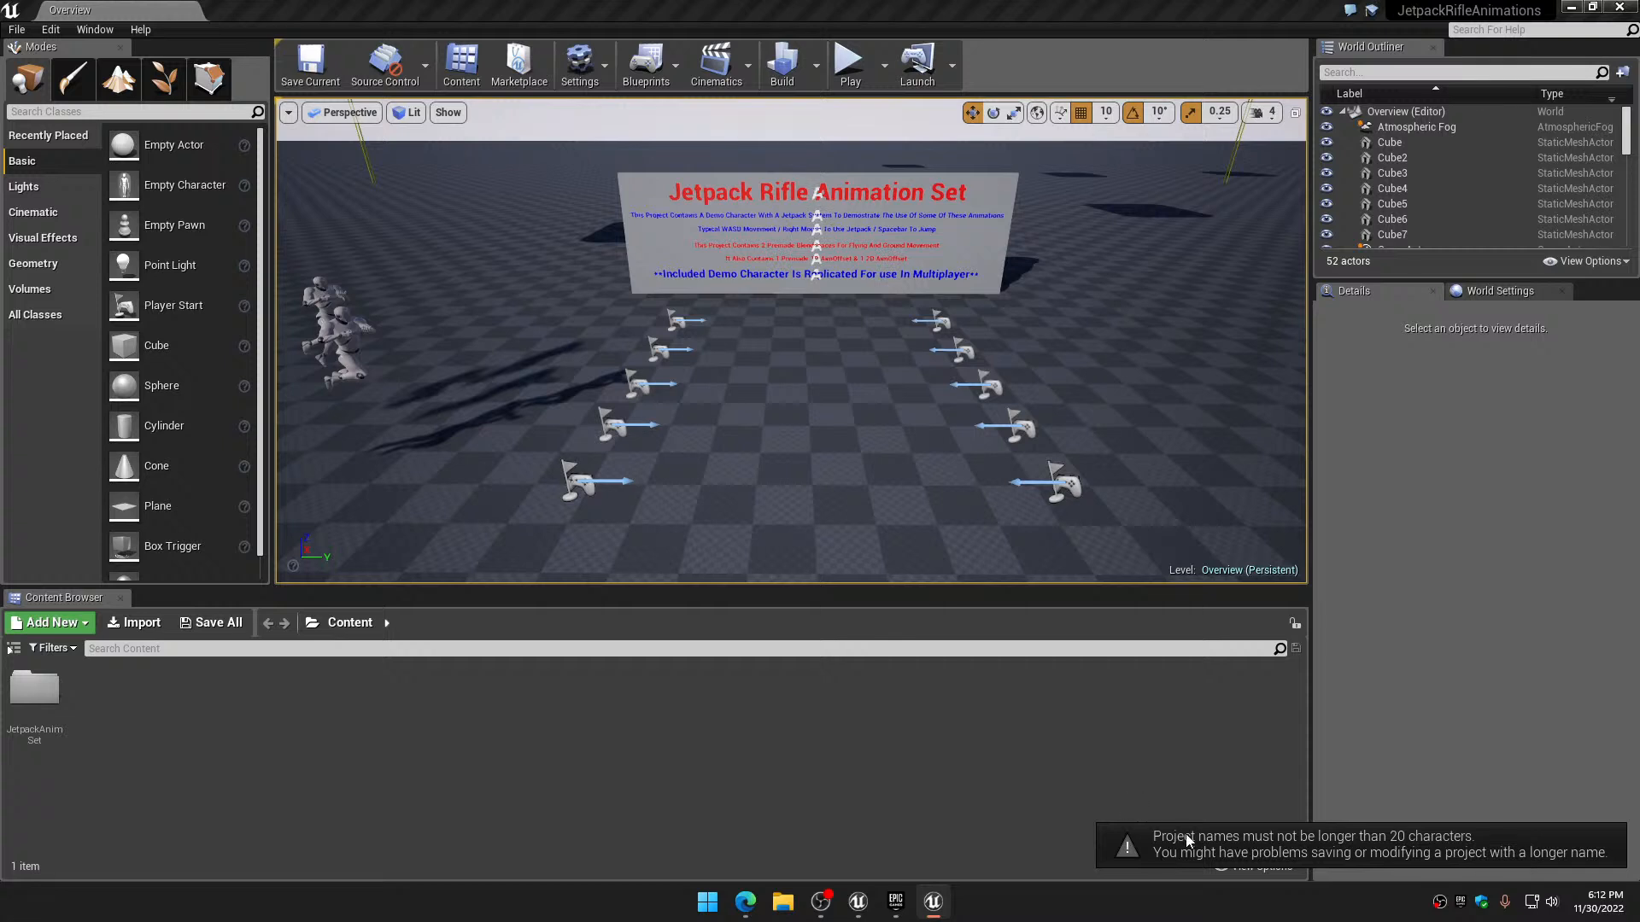
{"action": "left_click", "coordinate": [14, 648]}
{"action": "left_click", "coordinate": [15, 686]}
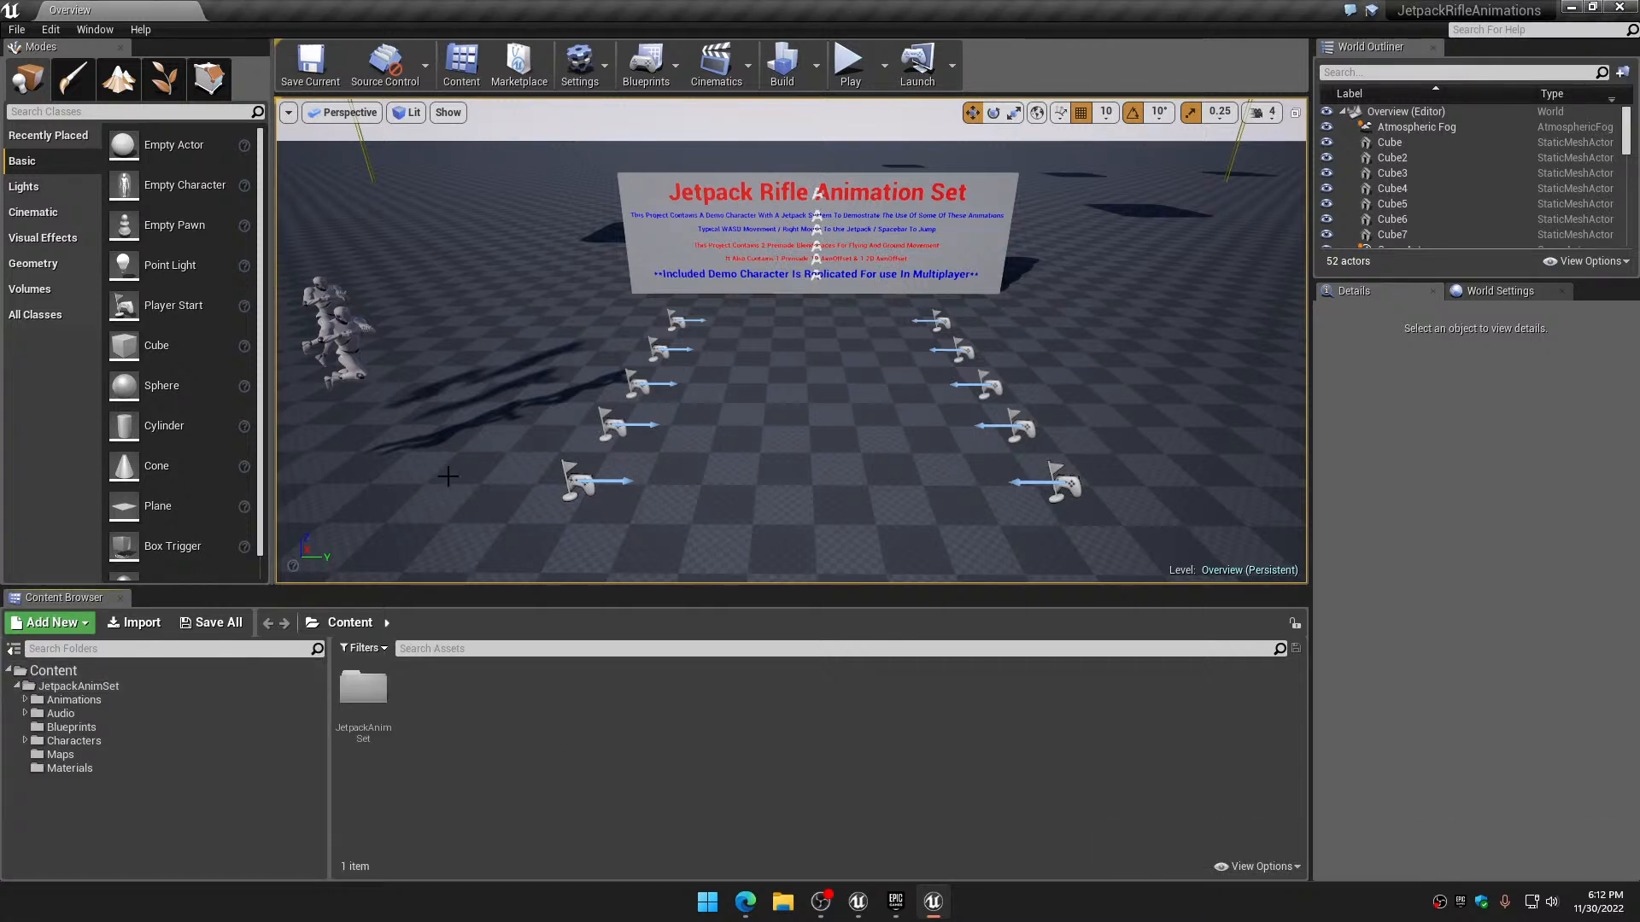
Play the Overview level, fly the demo character sideways with the jetpack to examine its flying poses, and end the play session
{"action": "left_click", "coordinate": [849, 67]}
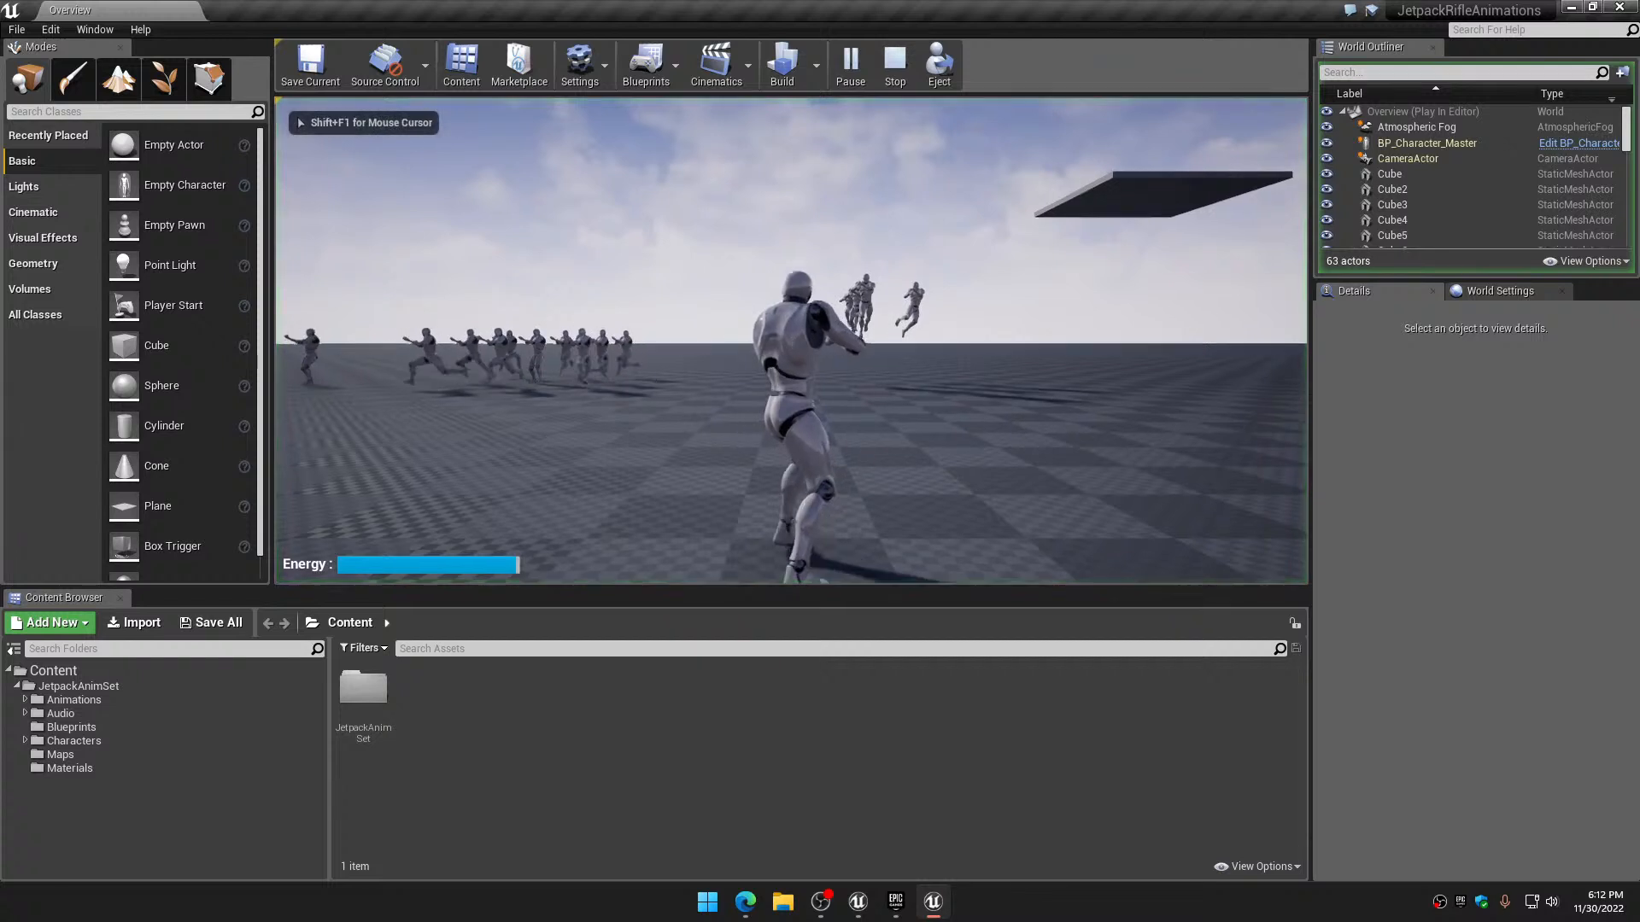
{"action": "key", "text": "space"}
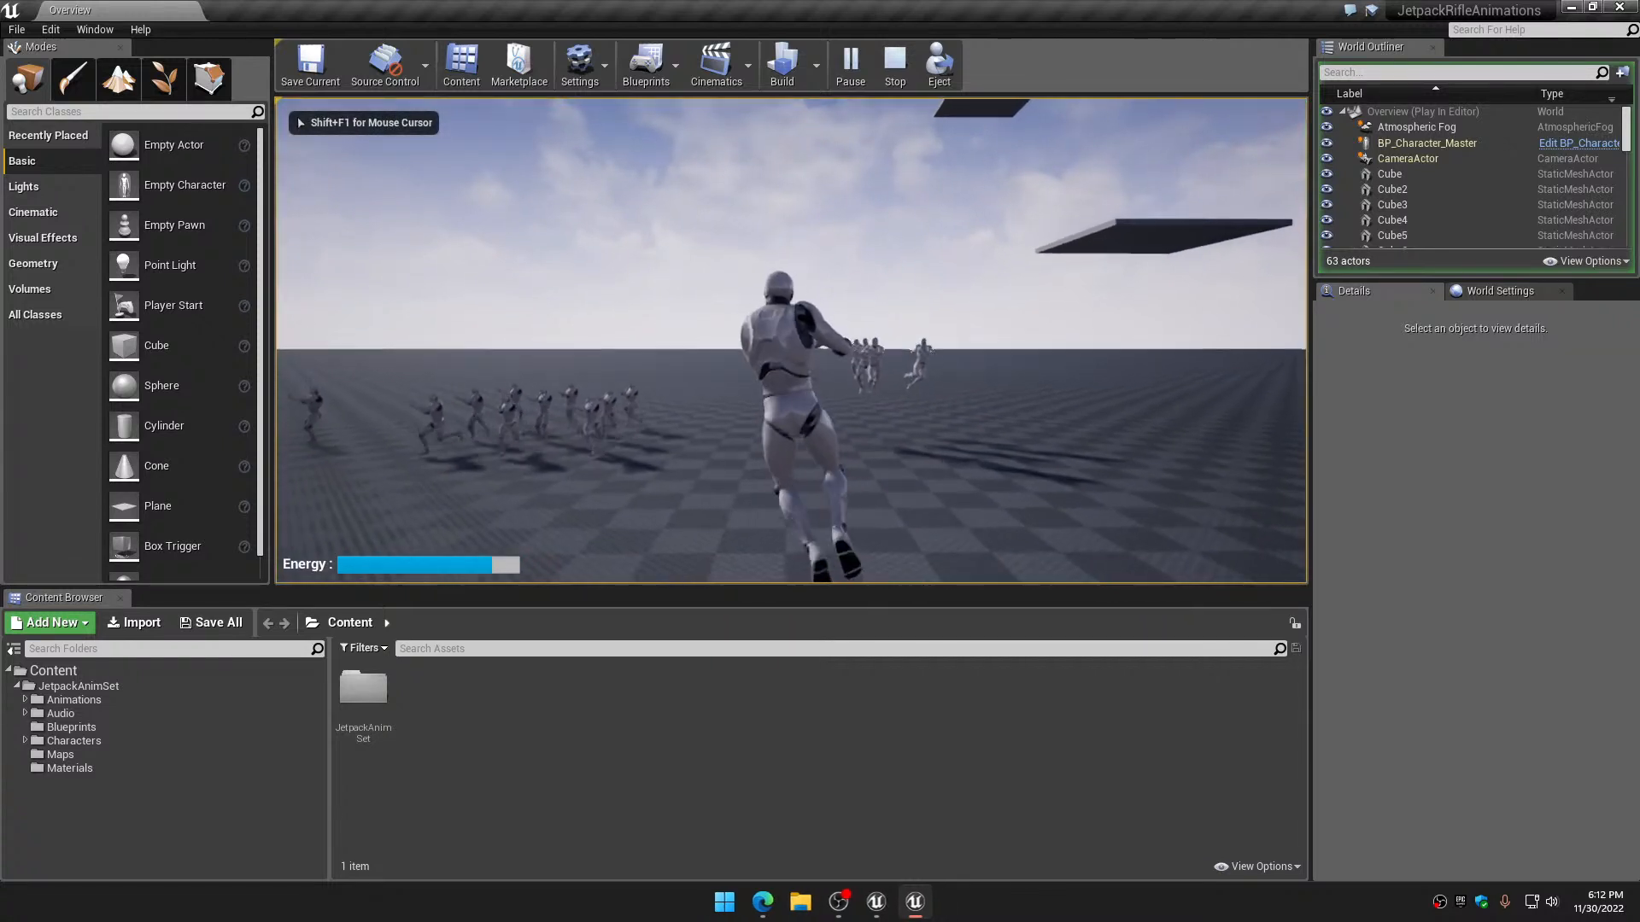
{"action": "key", "text": "a"}
{"action": "key", "text": "space"}
{"action": "key", "text": "space"}
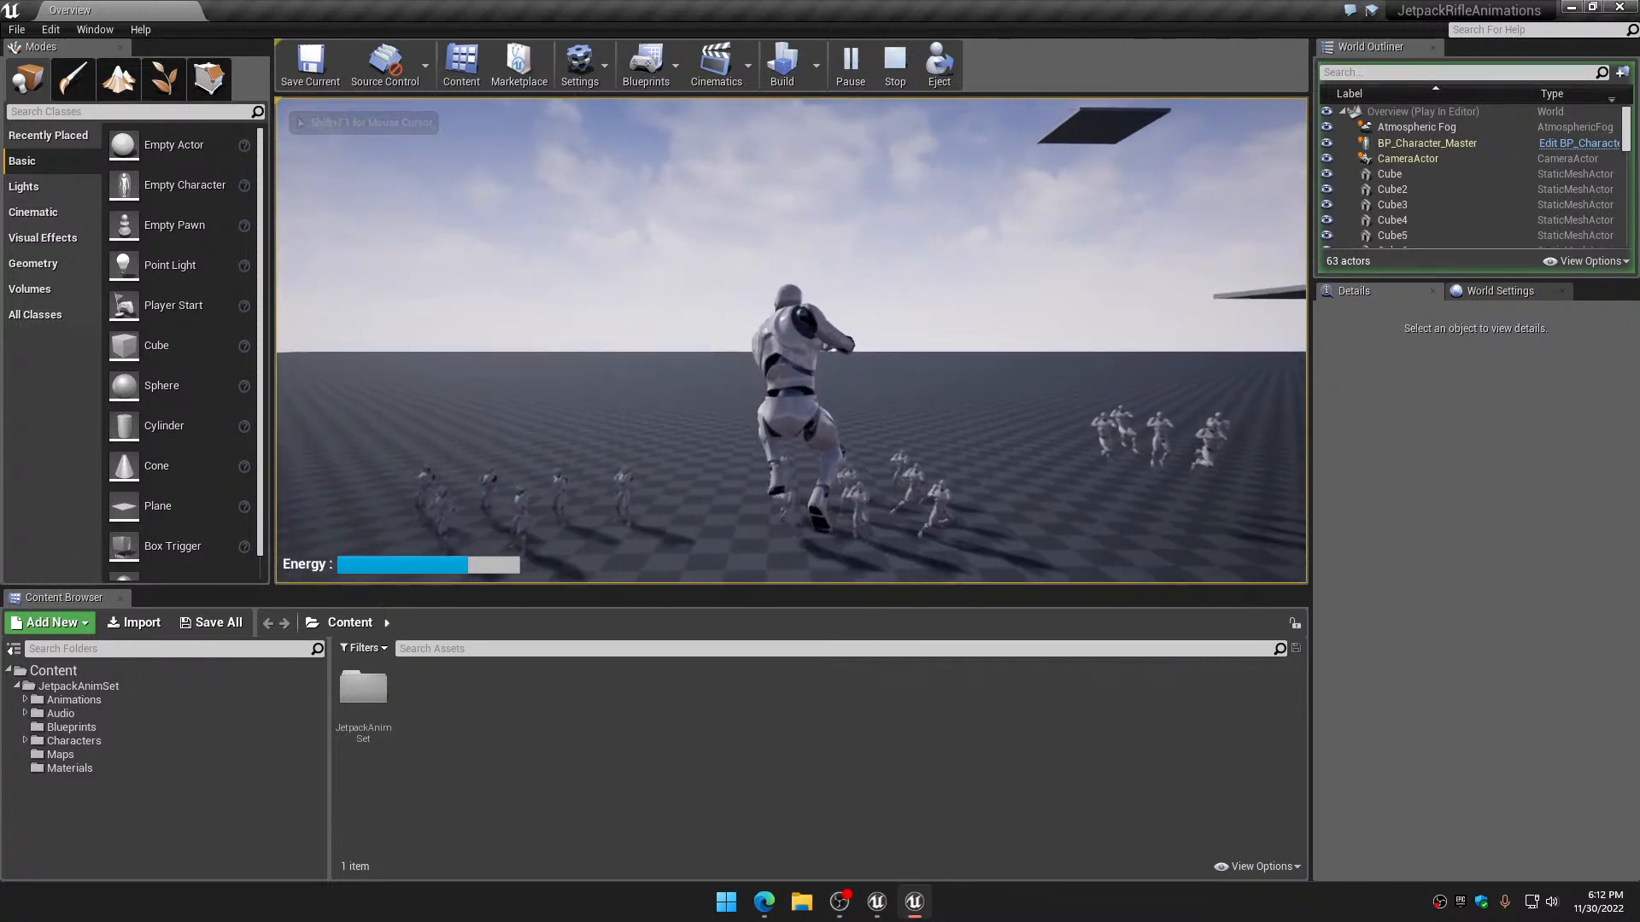
{"action": "key", "text": "d"}
{"action": "key", "text": "space"}
{"action": "key", "text": "d"}
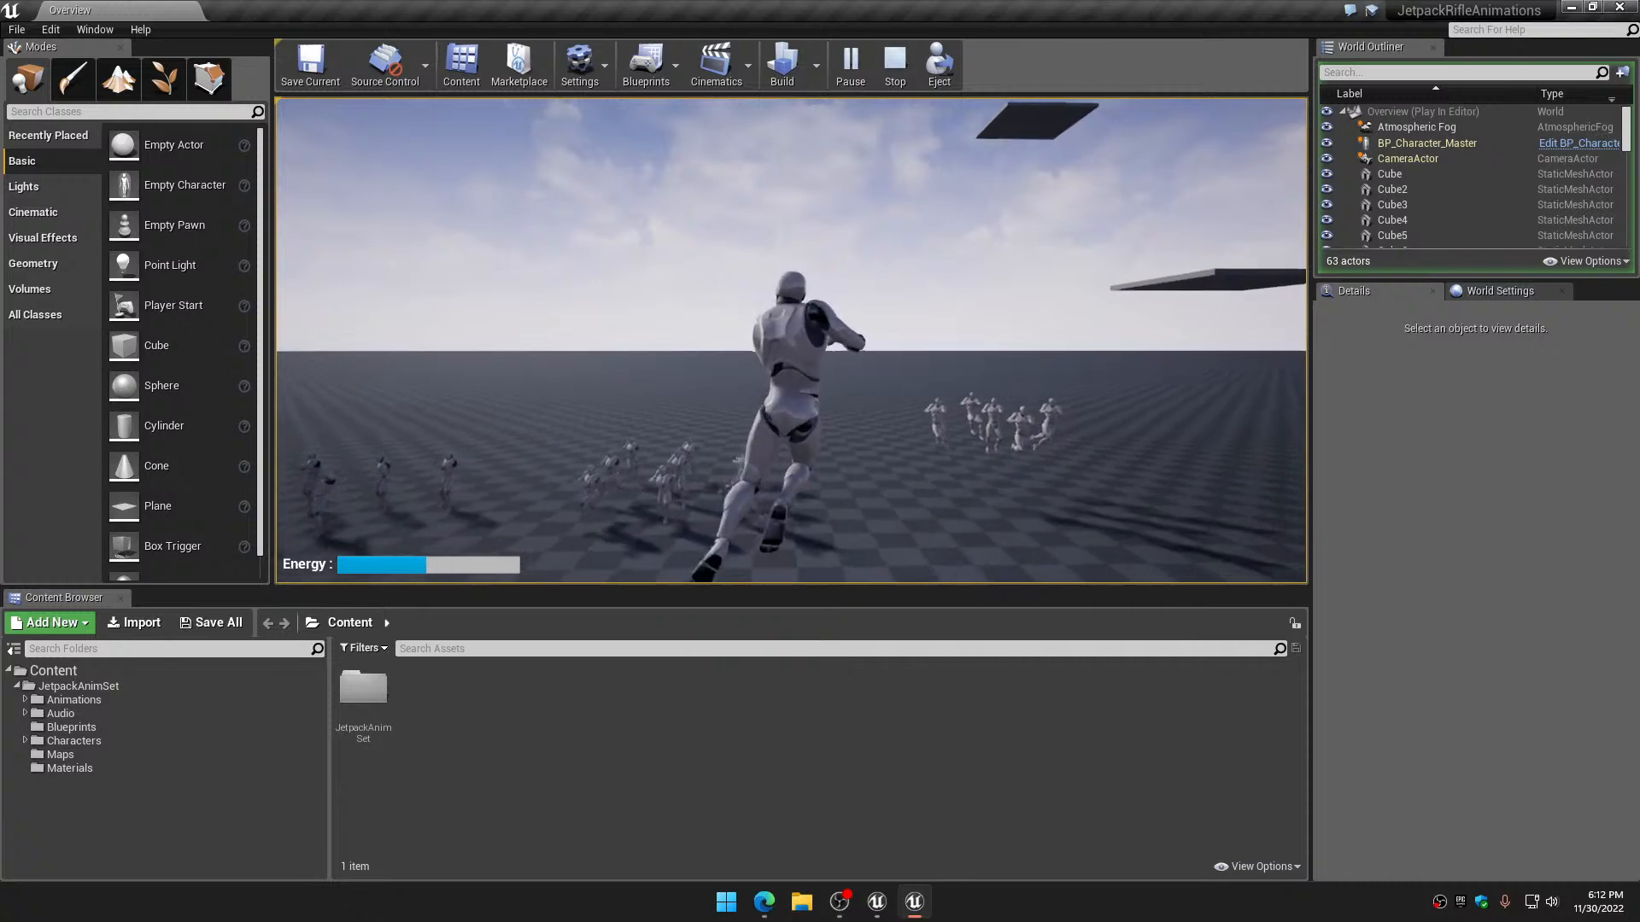
{"action": "key", "text": "d"}
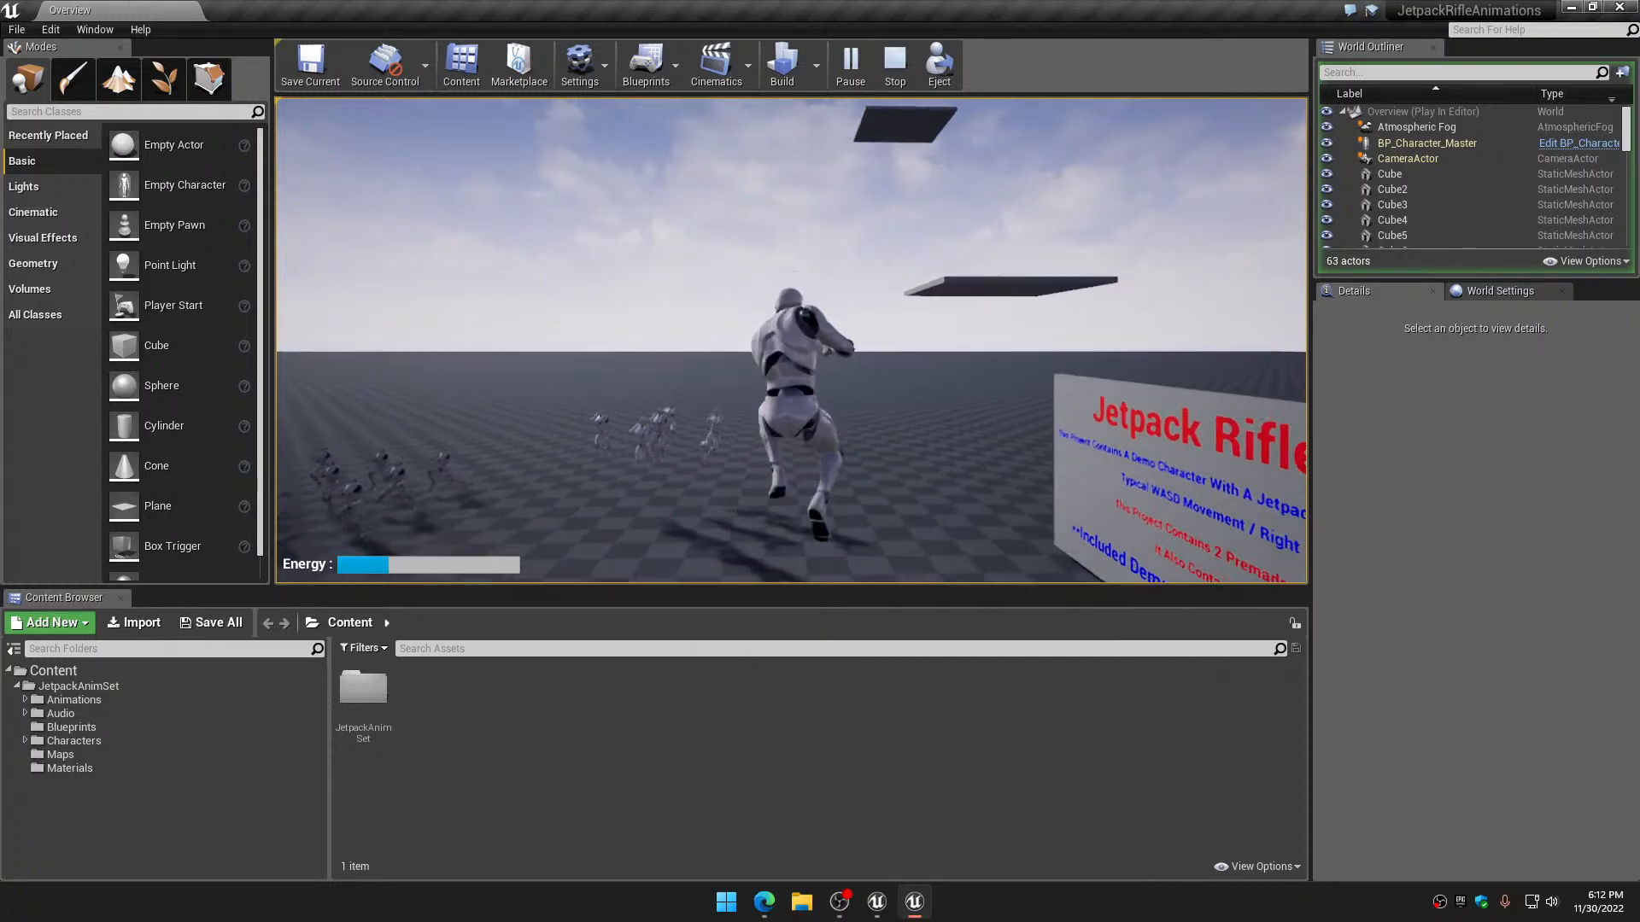
{"action": "key", "text": "shift+F1"}
{"action": "key", "text": "Escape"}
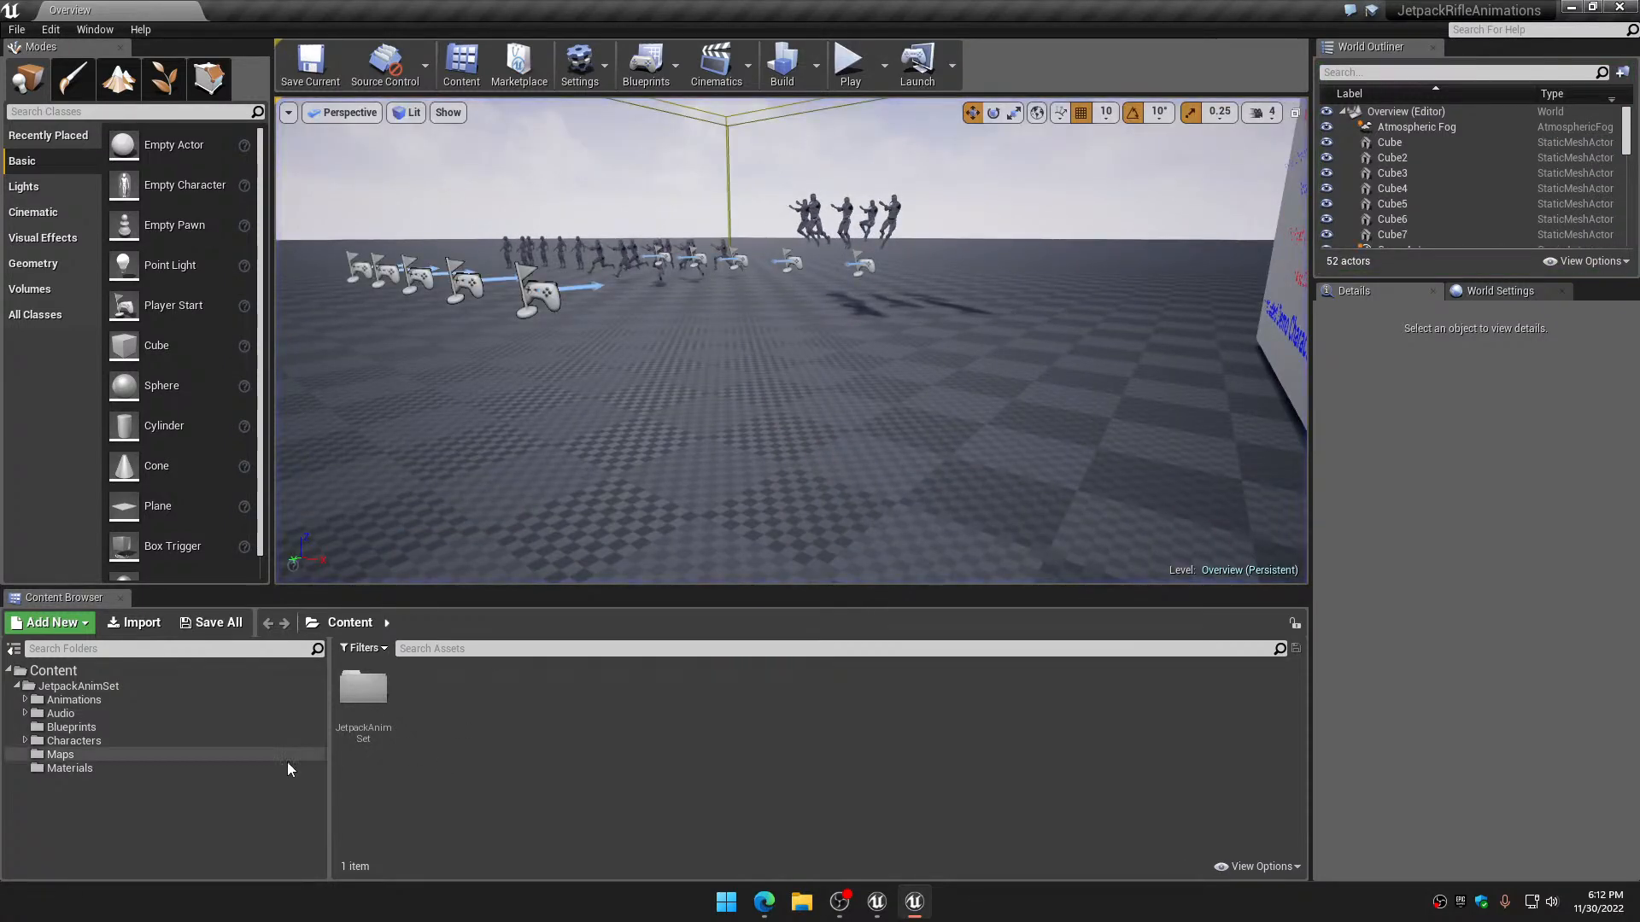
Open BS_Char_Flying_S_Rifle from Animations > Standard > Rifle > Blendspaces and preview how its flying poses blend by Direction and Speed
{"action": "left_click", "coordinate": [26, 700]}
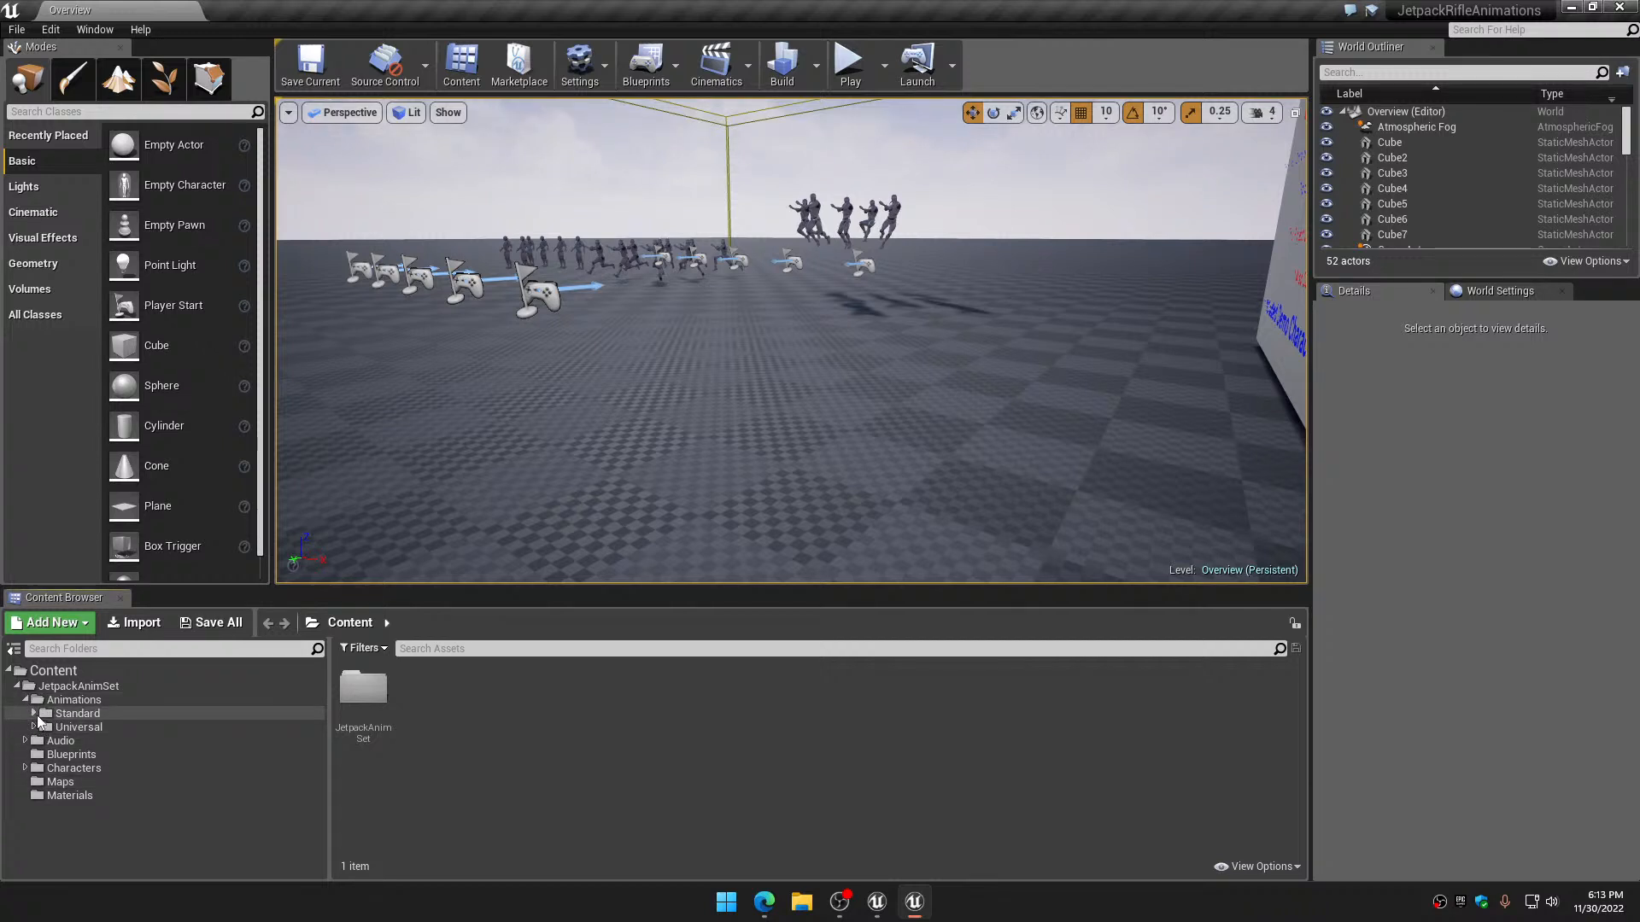
{"action": "left_click", "coordinate": [34, 714]}
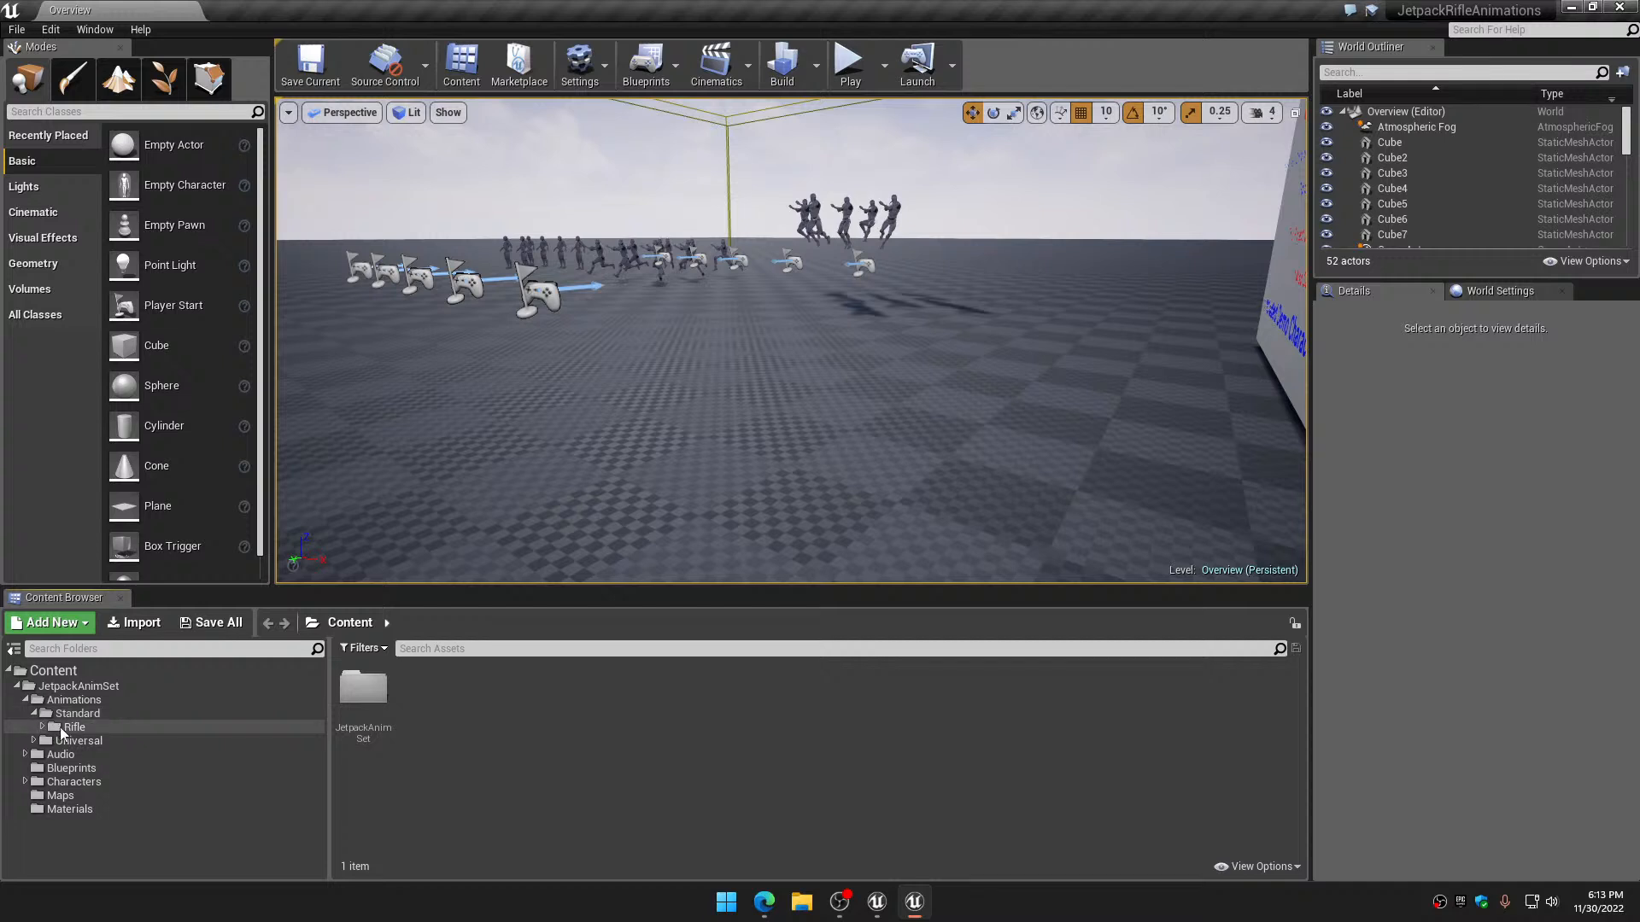
{"action": "left_click", "coordinate": [42, 726]}
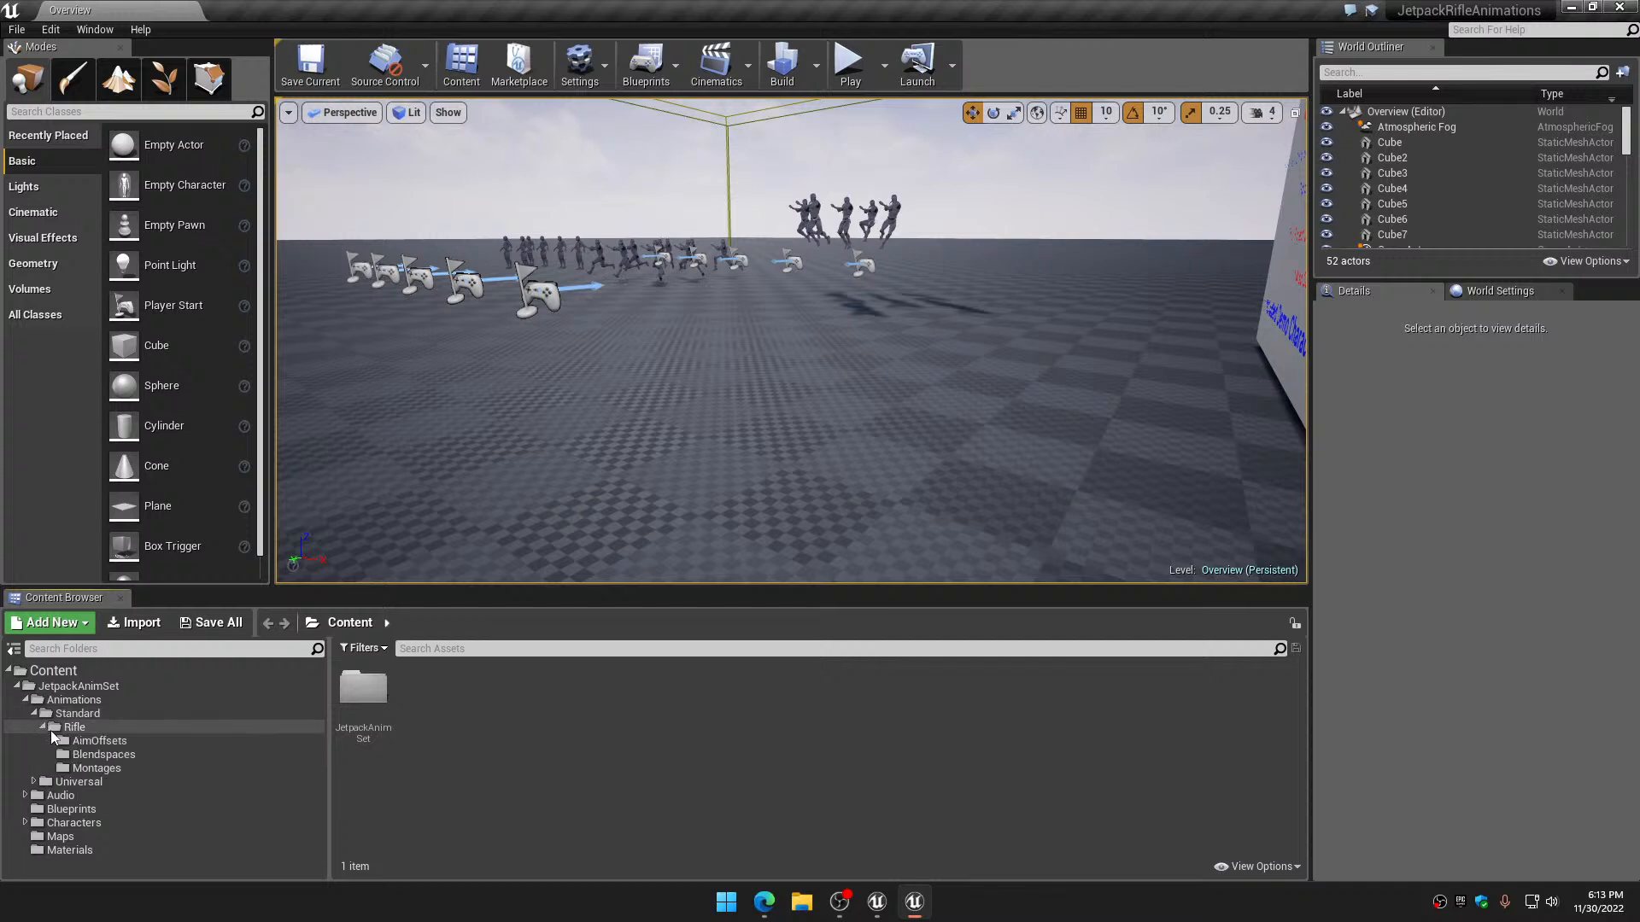
{"action": "left_click", "coordinate": [101, 755]}
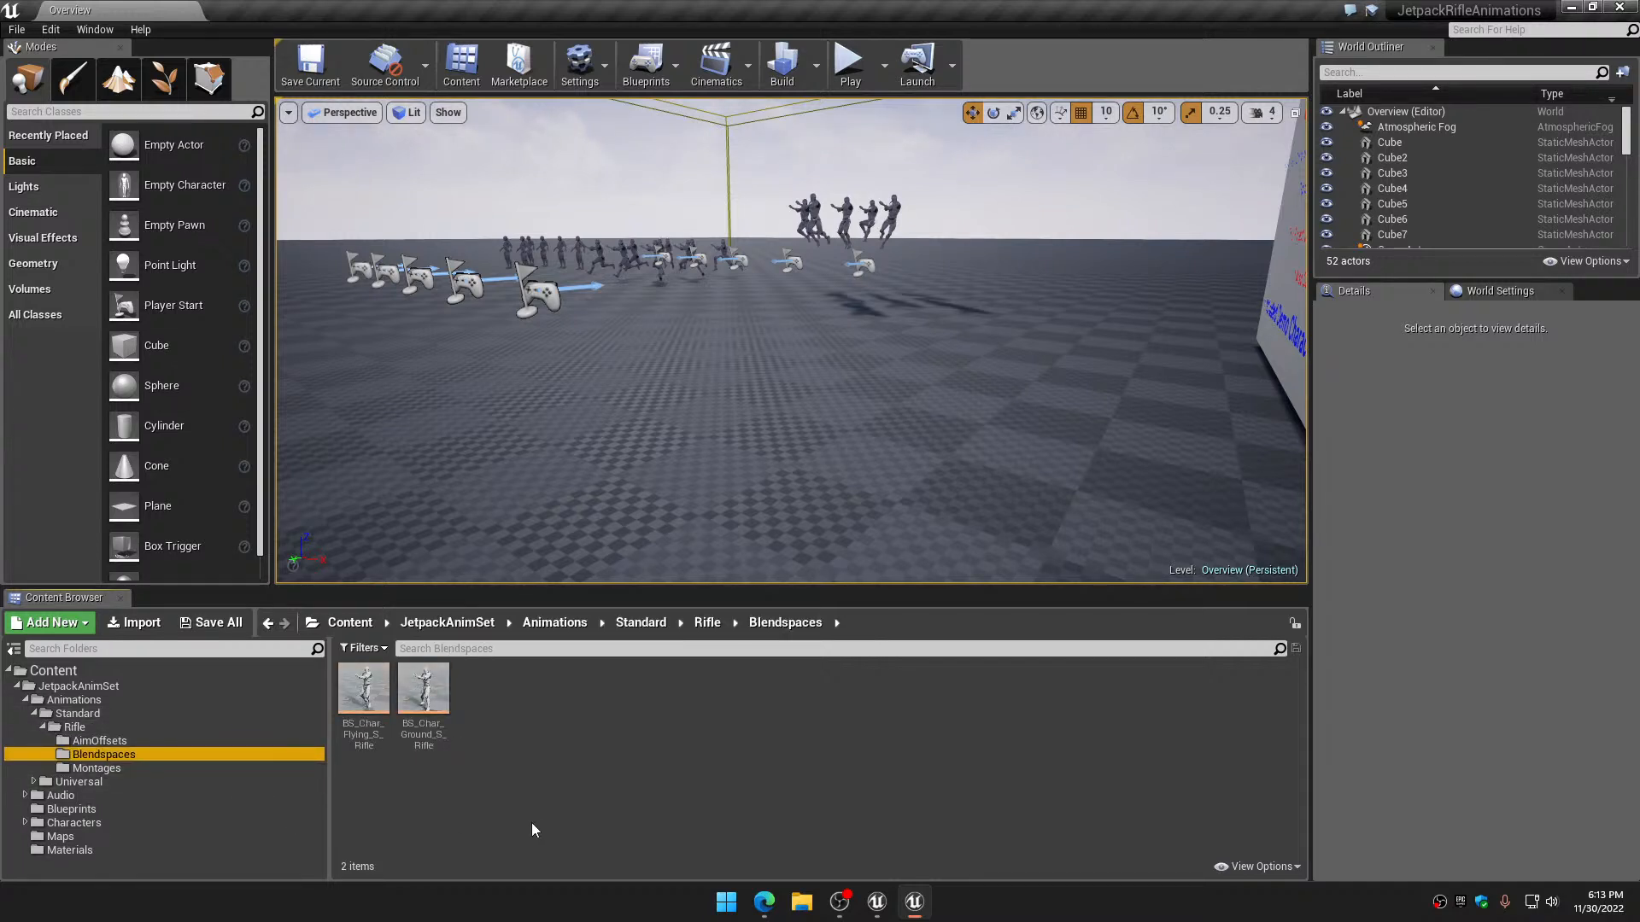
{"action": "double_click", "coordinate": [363, 690]}
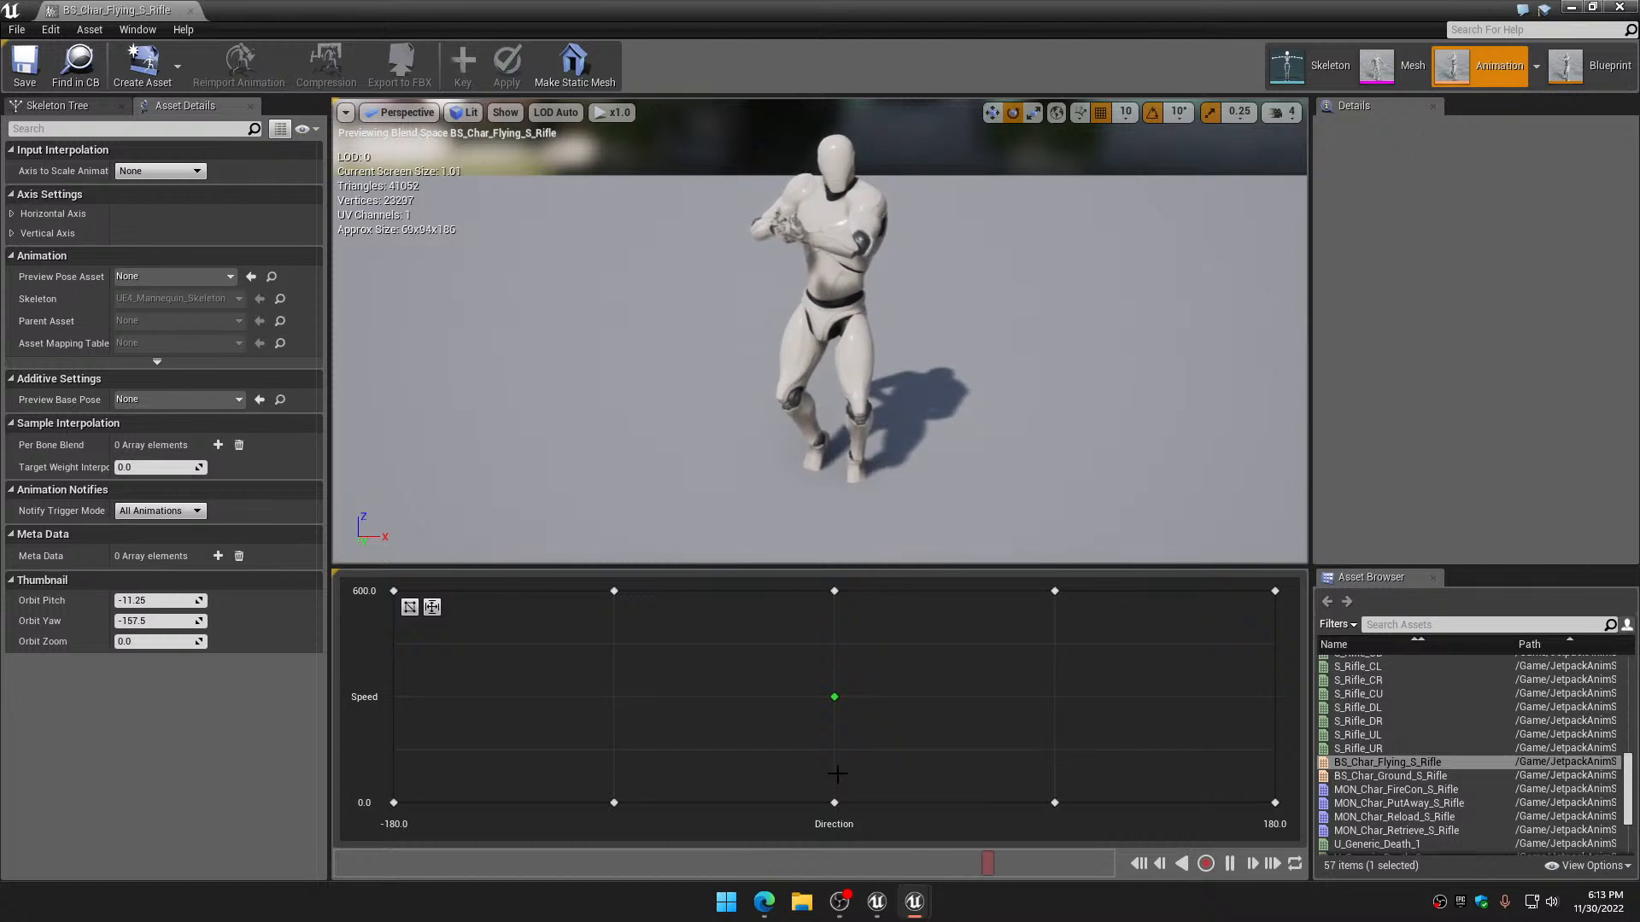
{"action": "key", "text": "shift"}
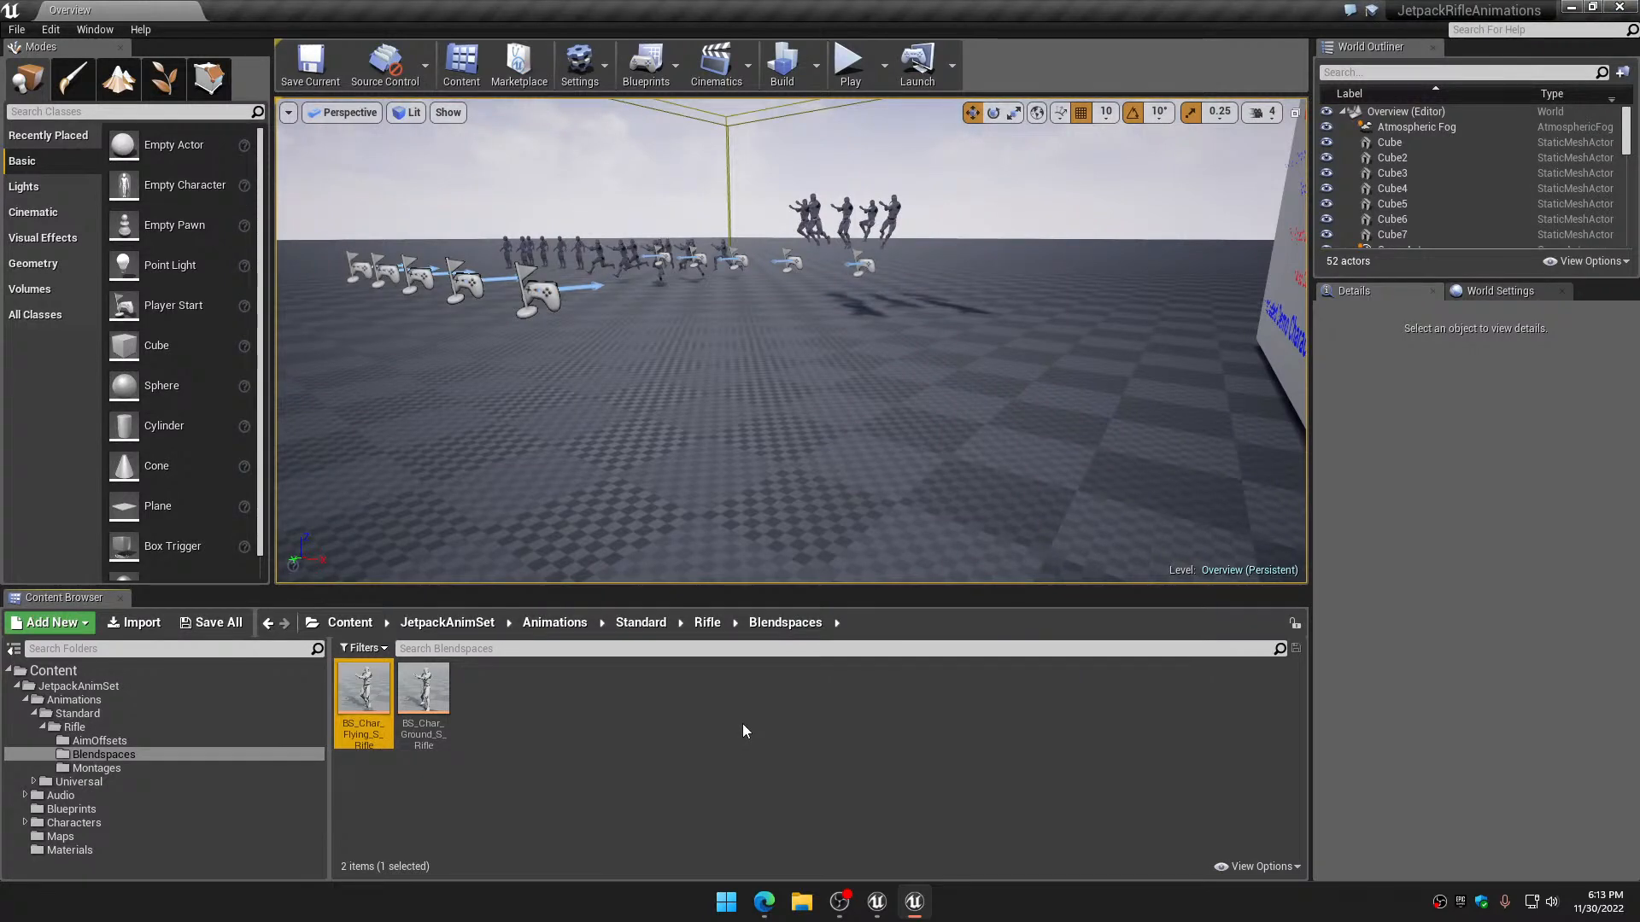
In the UE4AnimTest project, export the animations Fly_Bwd through Jump_Fall_Loop as FBX, saving Fly_Bwd to the Desktop
{"action": "left_click", "coordinate": [876, 902]}
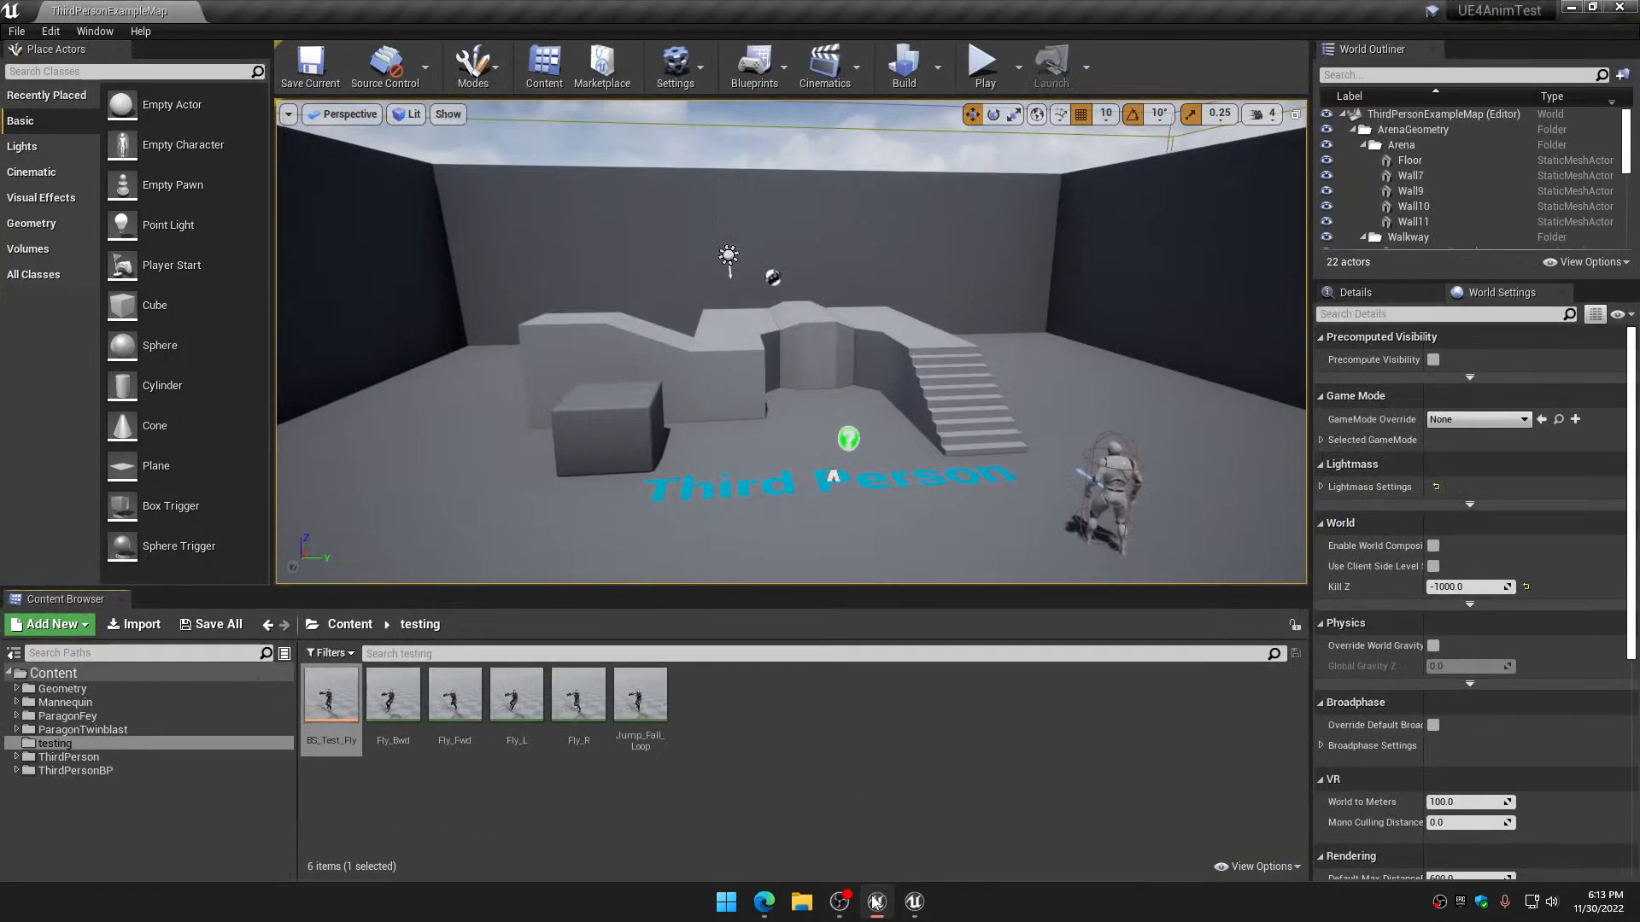
{"action": "left_click", "coordinate": [393, 707]}
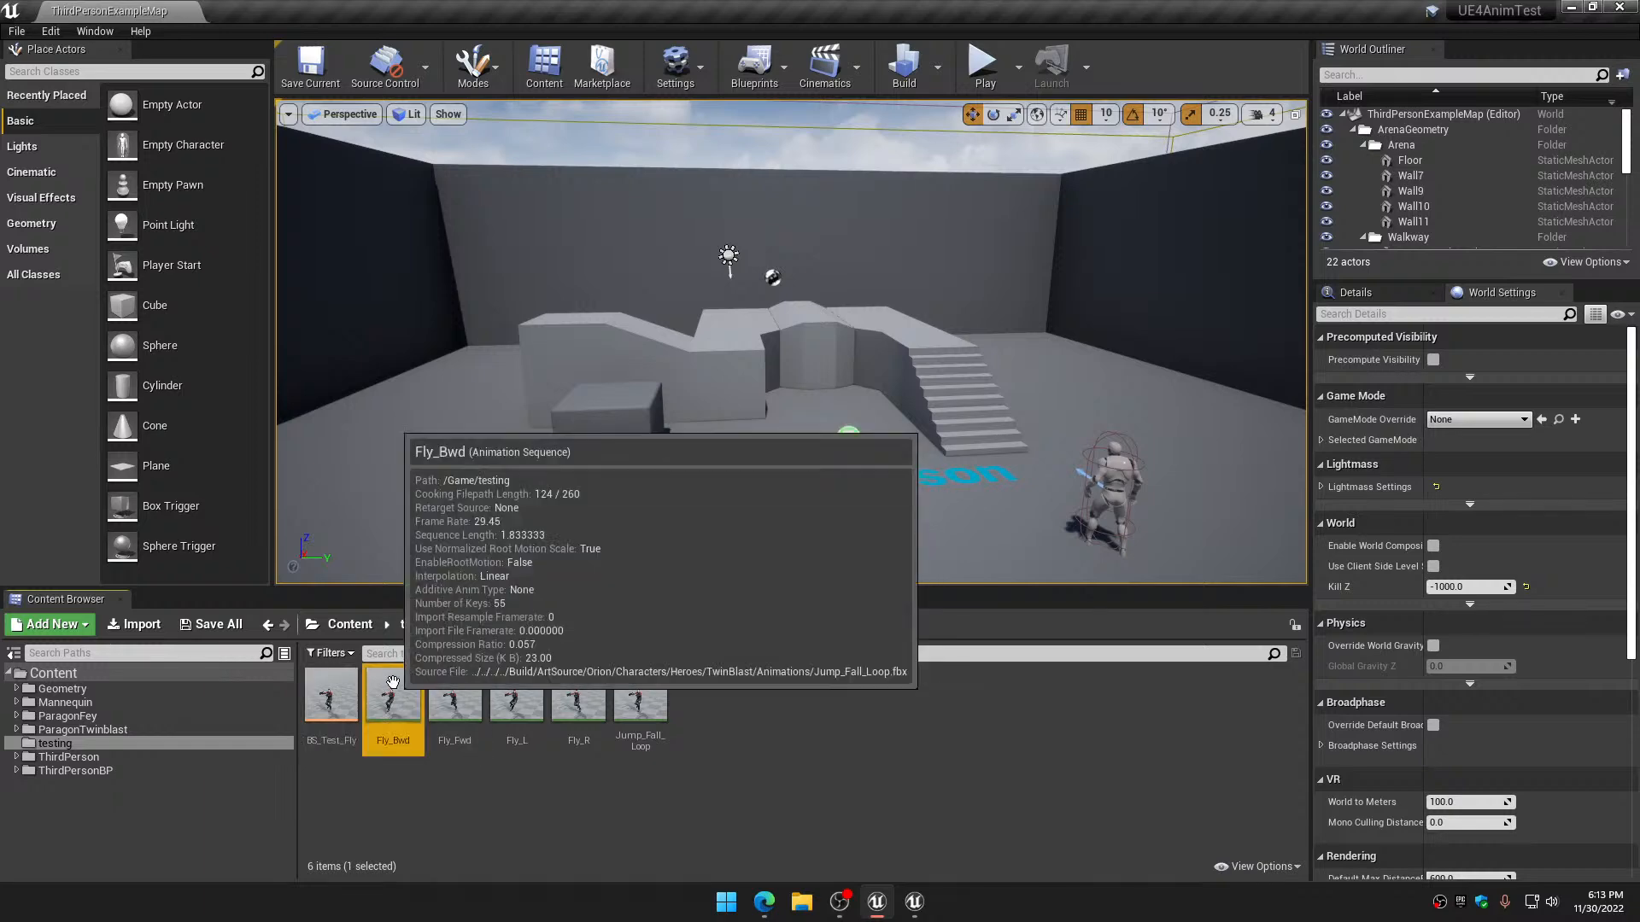
{"action": "left_click", "coordinate": [645, 705], "text": "shift"}
{"action": "right_click", "coordinate": [651, 704]}
{"action": "mouse_move", "coordinate": [757, 430]}
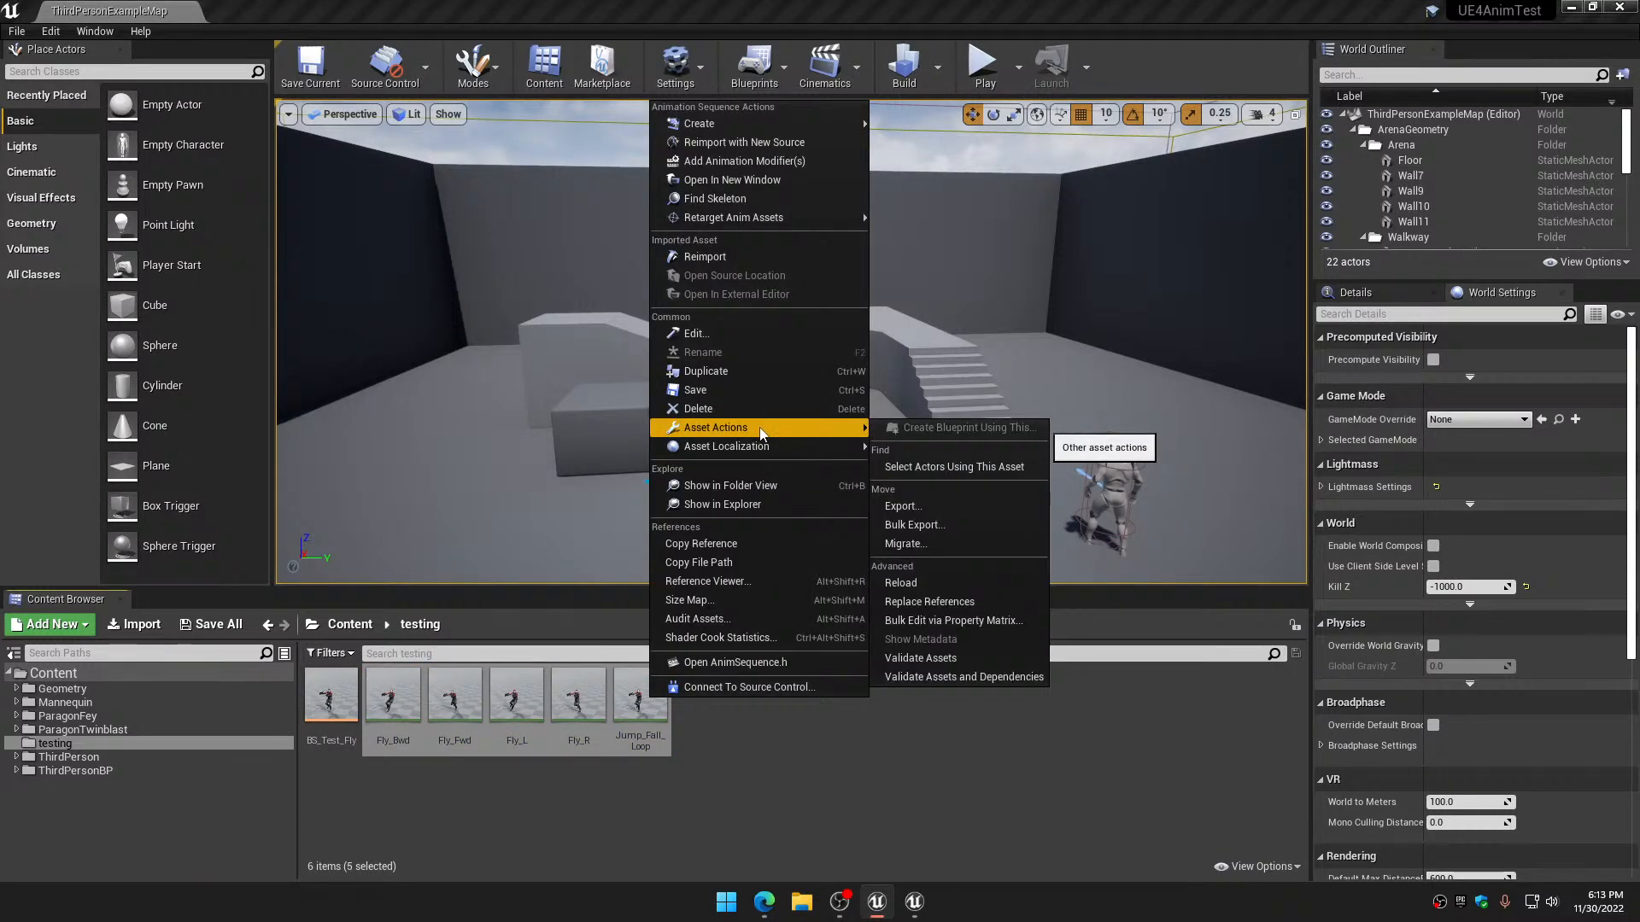
{"action": "left_click", "coordinate": [946, 506]}
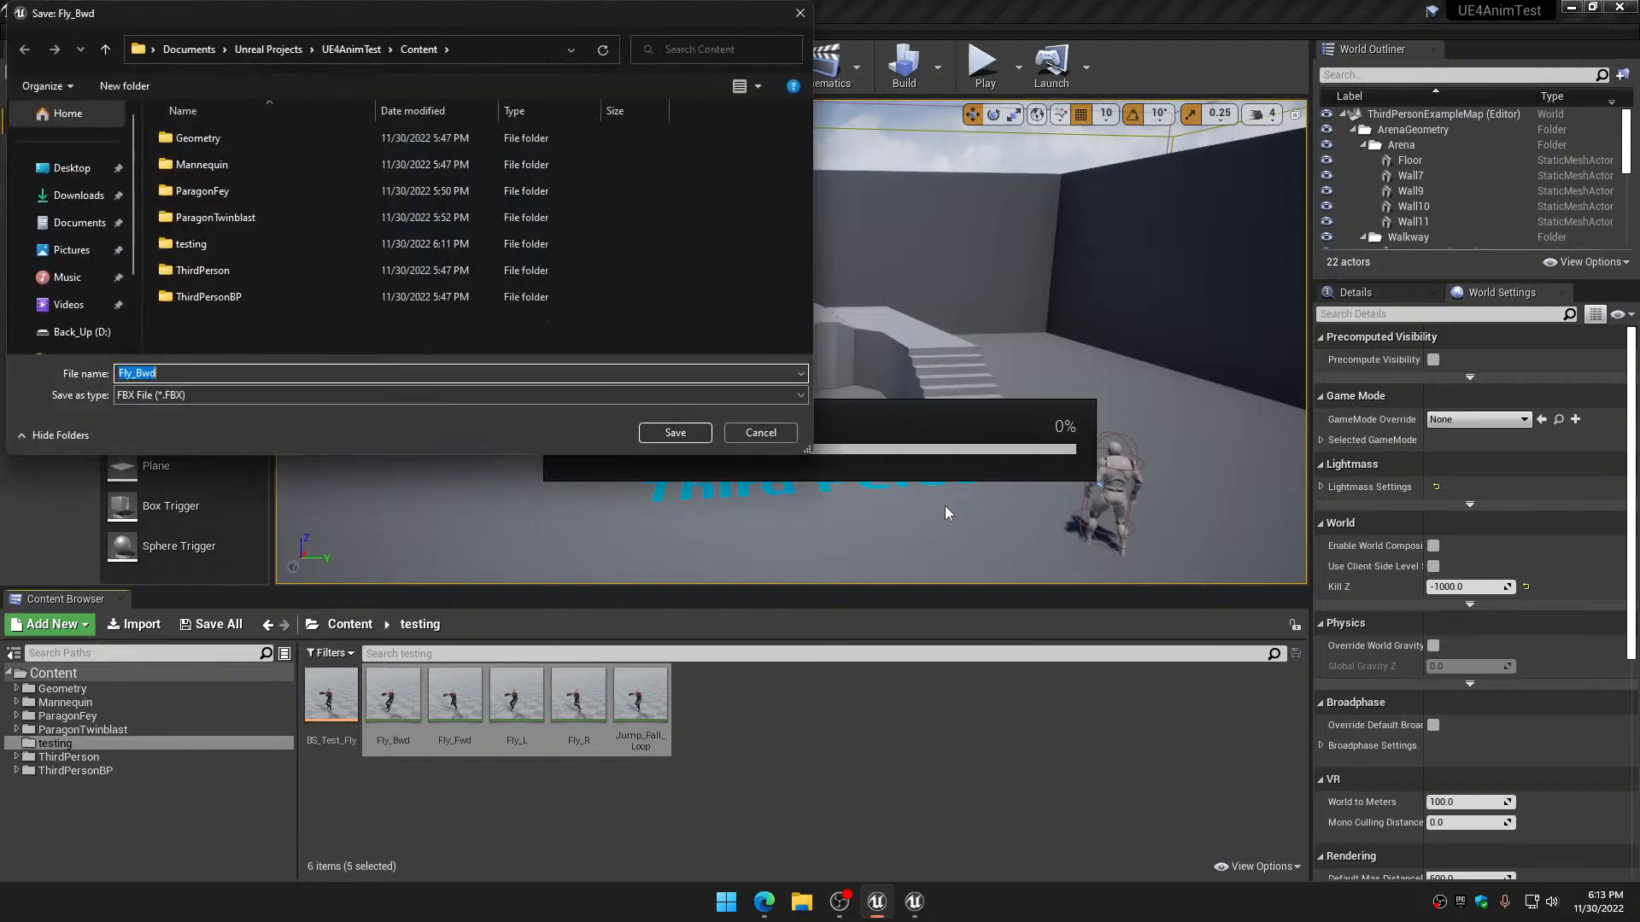
{"action": "left_click", "coordinate": [81, 171]}
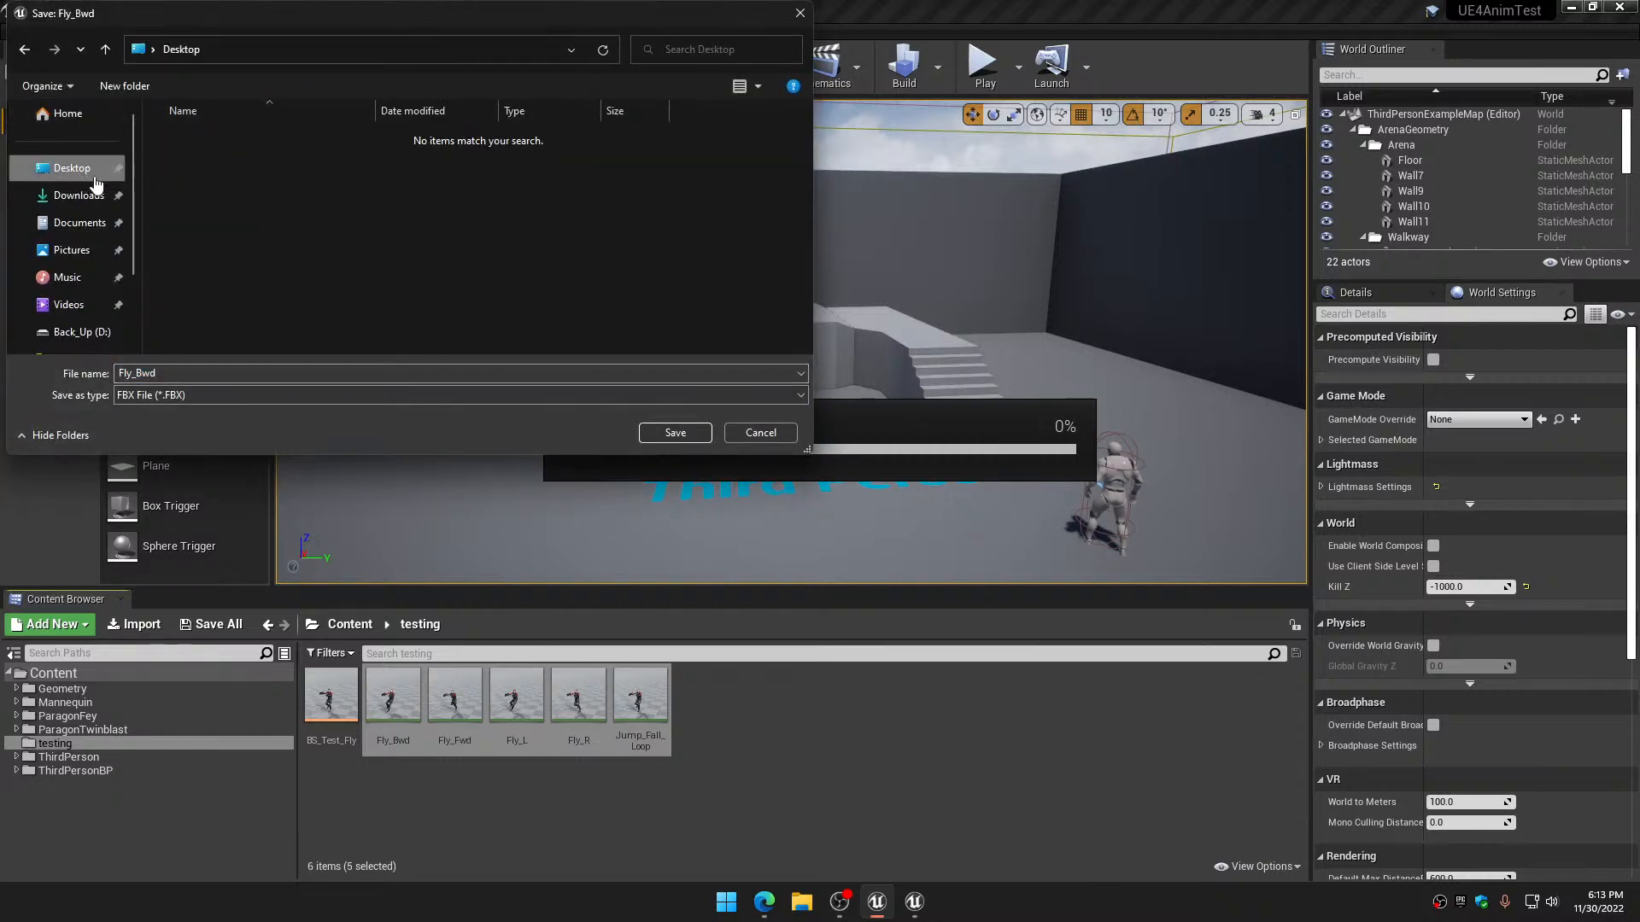
{"action": "left_click", "coordinate": [675, 433]}
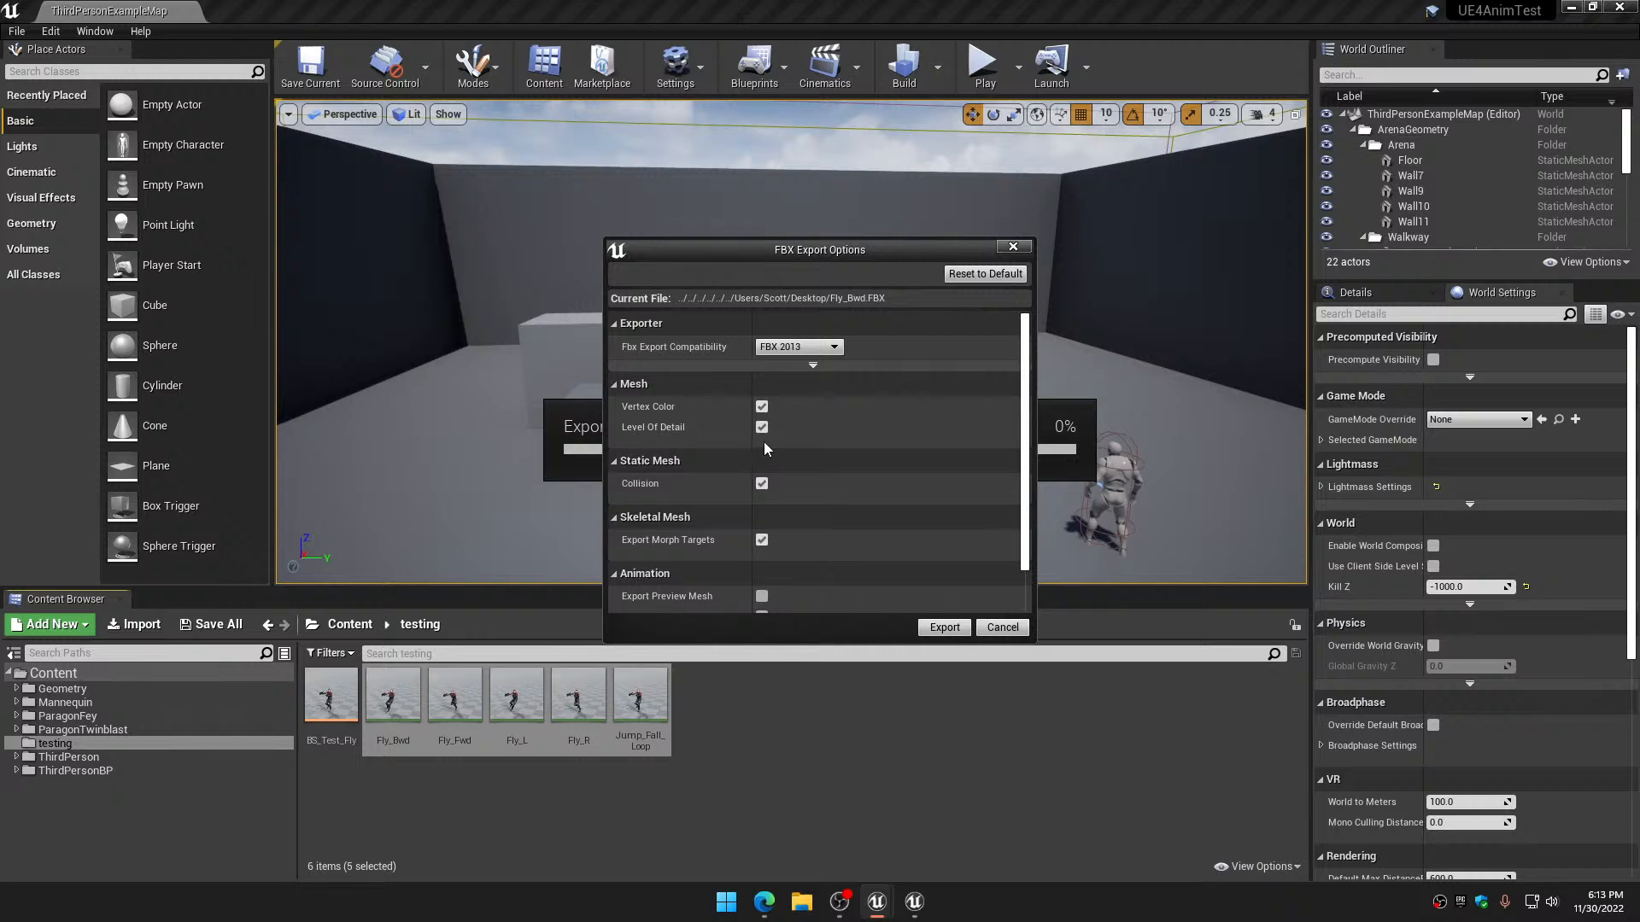
Turn off Vertex Color, Level Of Detail, Collision and Export Morph Targets in the FBX options, and export Fly_Bwd
{"action": "left_click", "coordinate": [762, 406]}
{"action": "left_click", "coordinate": [762, 427]}
{"action": "left_click", "coordinate": [762, 484]}
{"action": "left_click", "coordinate": [762, 540]}
{"action": "scroll", "coordinate": [1023, 450], "scroll_direction": "down", "scroll_amount": 2}
{"action": "left_click", "coordinate": [761, 593]}
{"action": "left_click", "coordinate": [943, 628]}
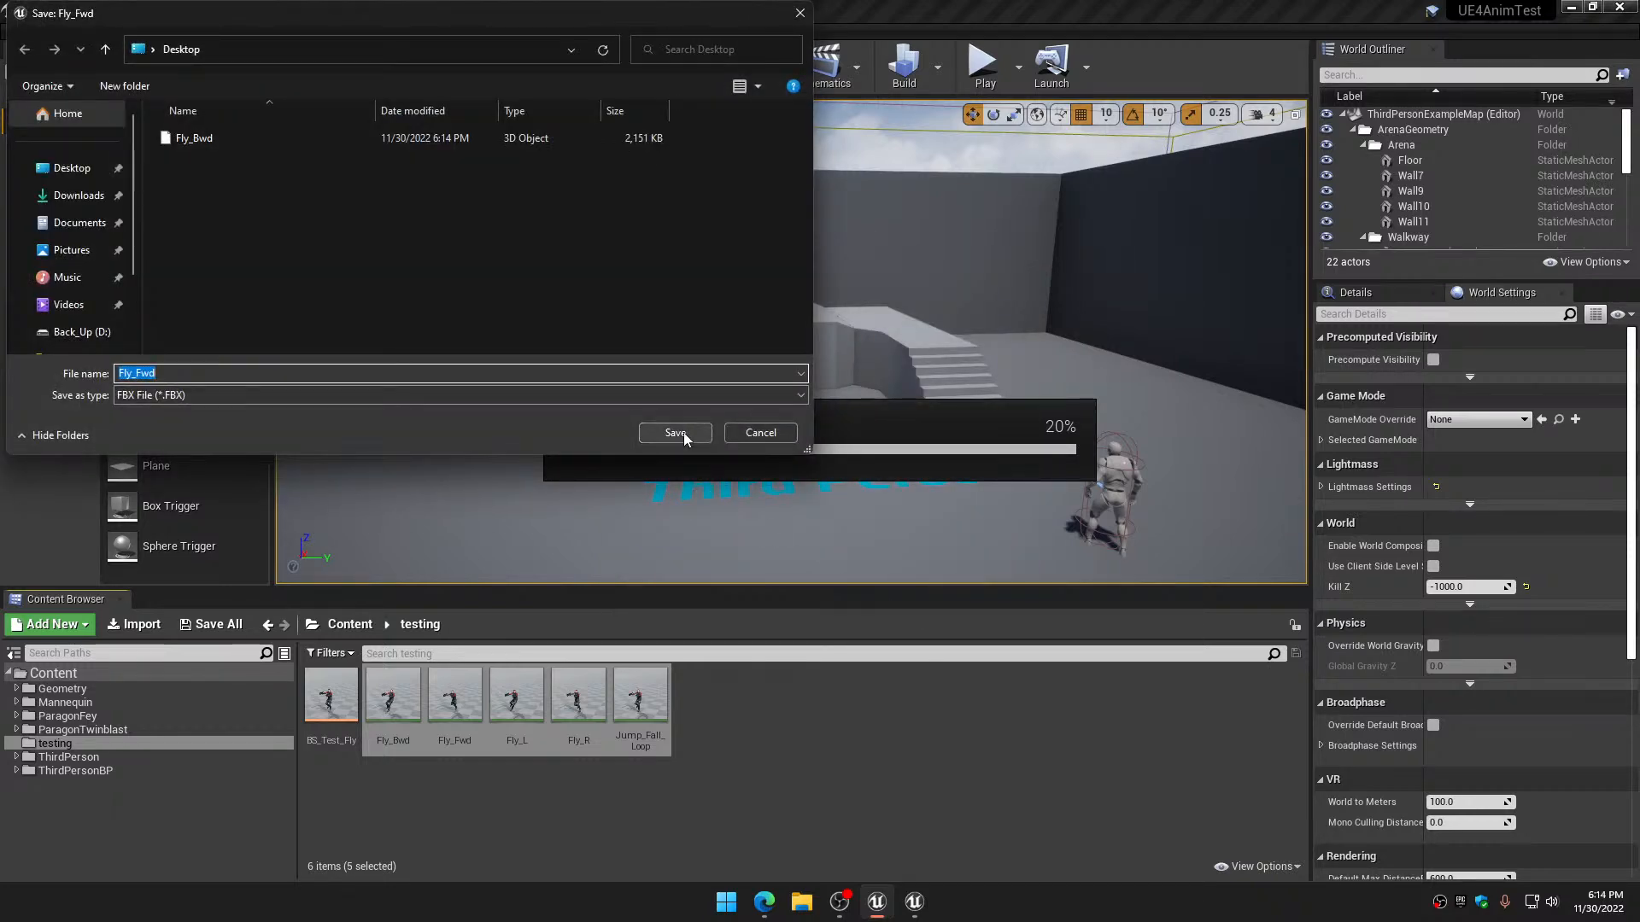
Export Fly_Fwd, Fly_L, Fly_R and Jump_Fall_Loop to the Desktop as FBX files with the same options
{"action": "left_click", "coordinate": [683, 432]}
{"action": "left_click", "coordinate": [944, 627]}
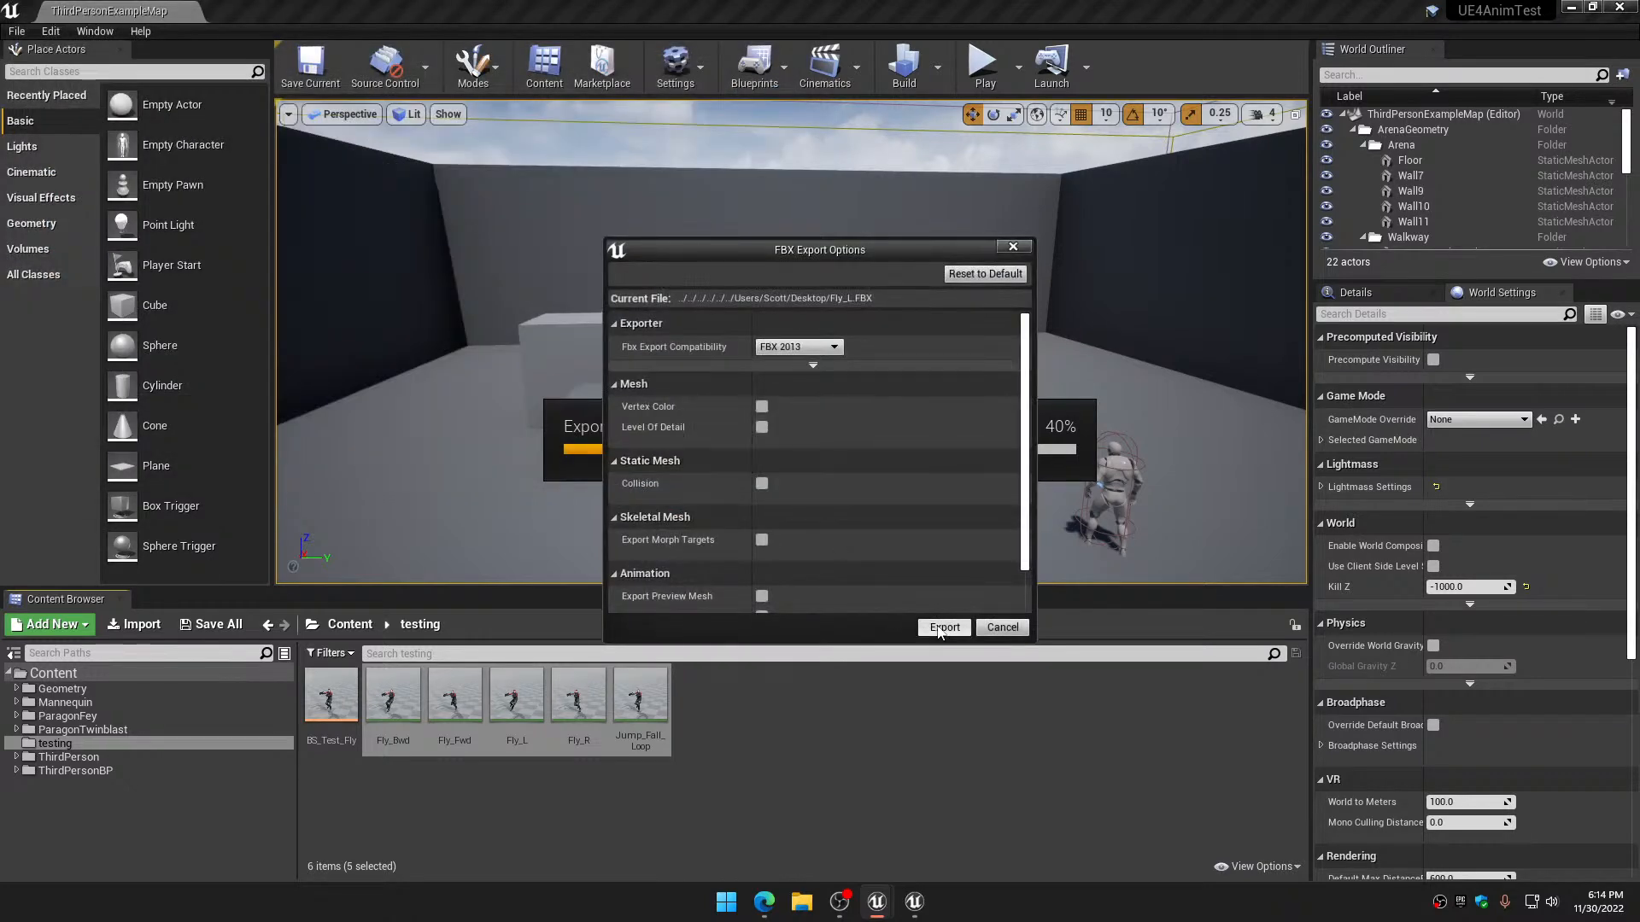
{"action": "left_click", "coordinate": [946, 630]}
{"action": "left_click", "coordinate": [670, 433]}
{"action": "key", "text": "Return"}
{"action": "left_click", "coordinate": [662, 434]}
{"action": "left_click", "coordinate": [942, 632]}
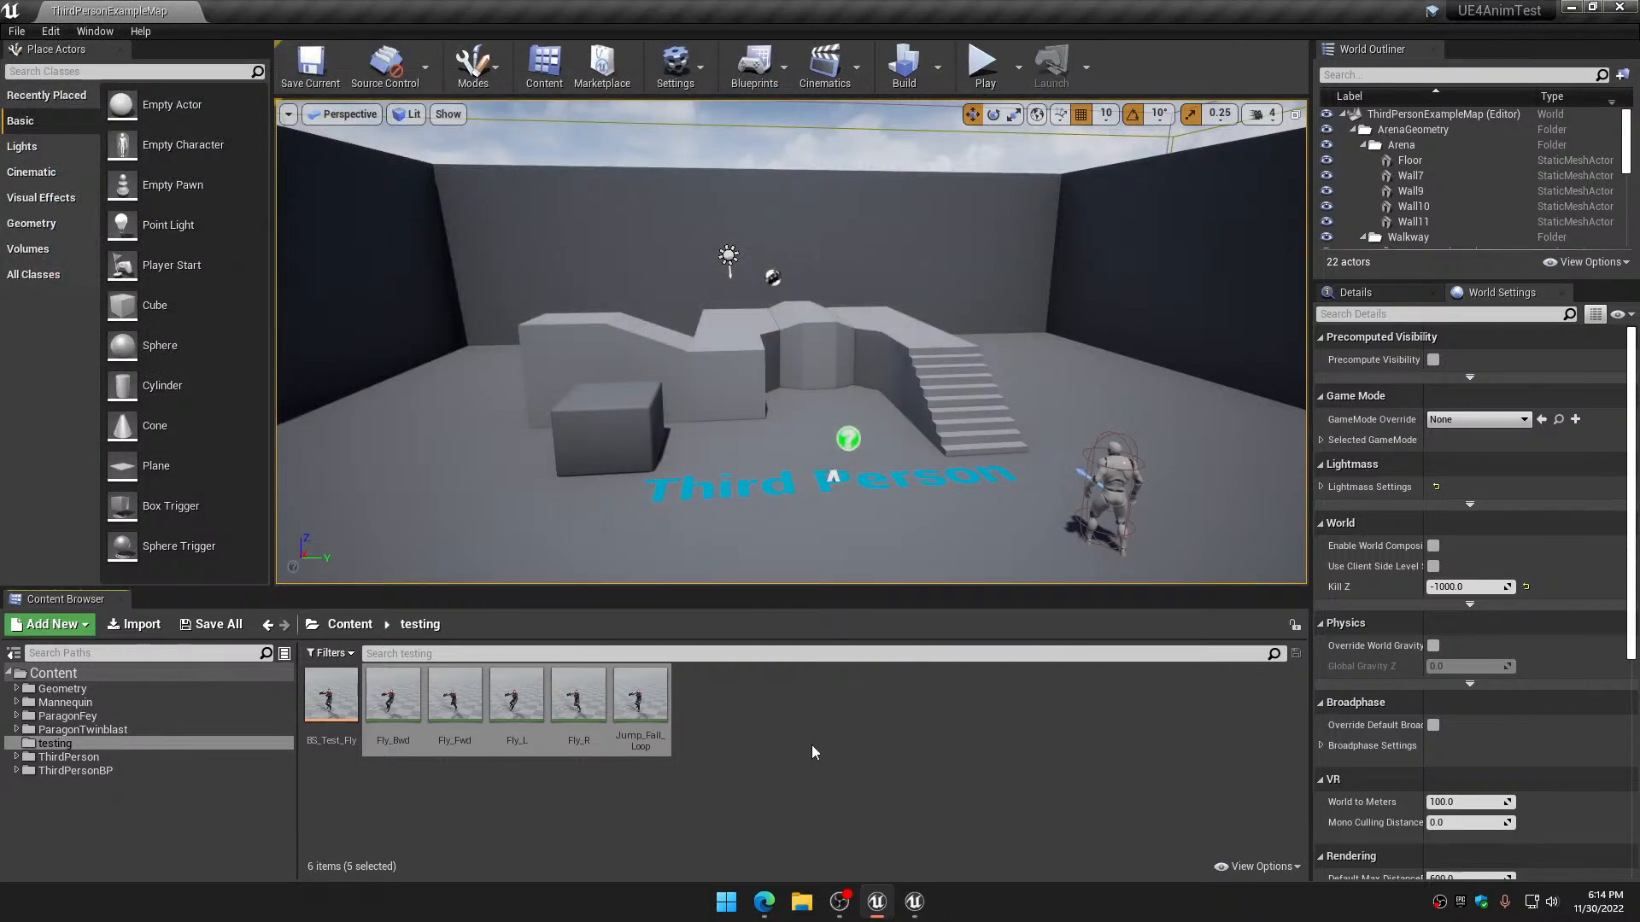
Switch to the JetpackRifleAnimations project and create a folder named Testing inside JetpackAnimSet
{"action": "left_click", "coordinate": [913, 901]}
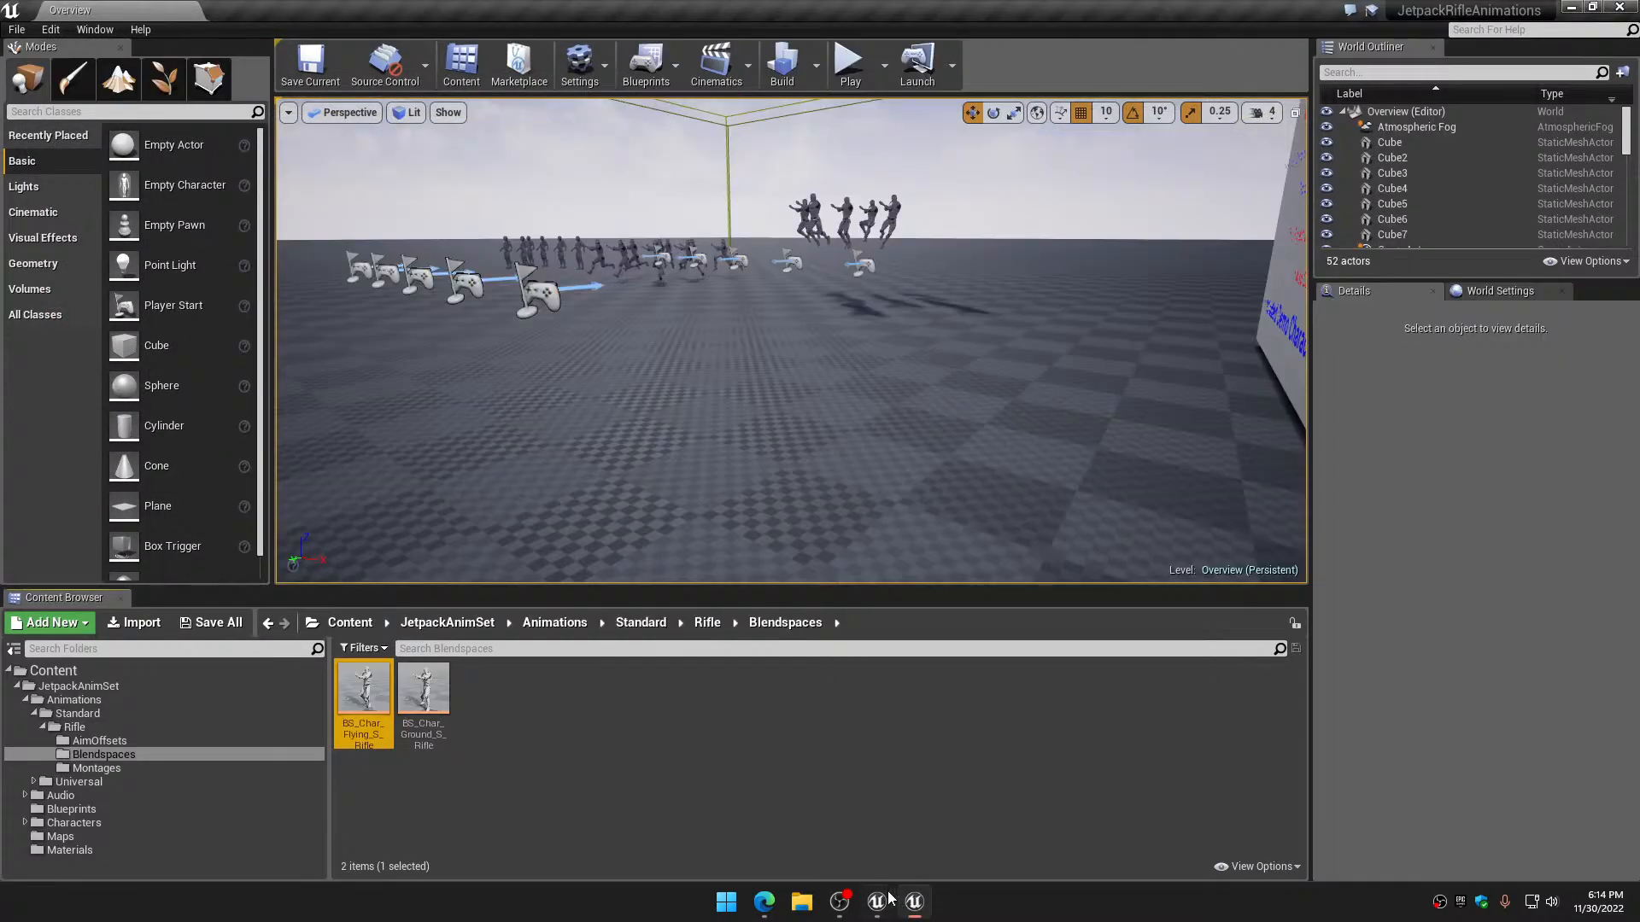
{"action": "left_click", "coordinate": [43, 727]}
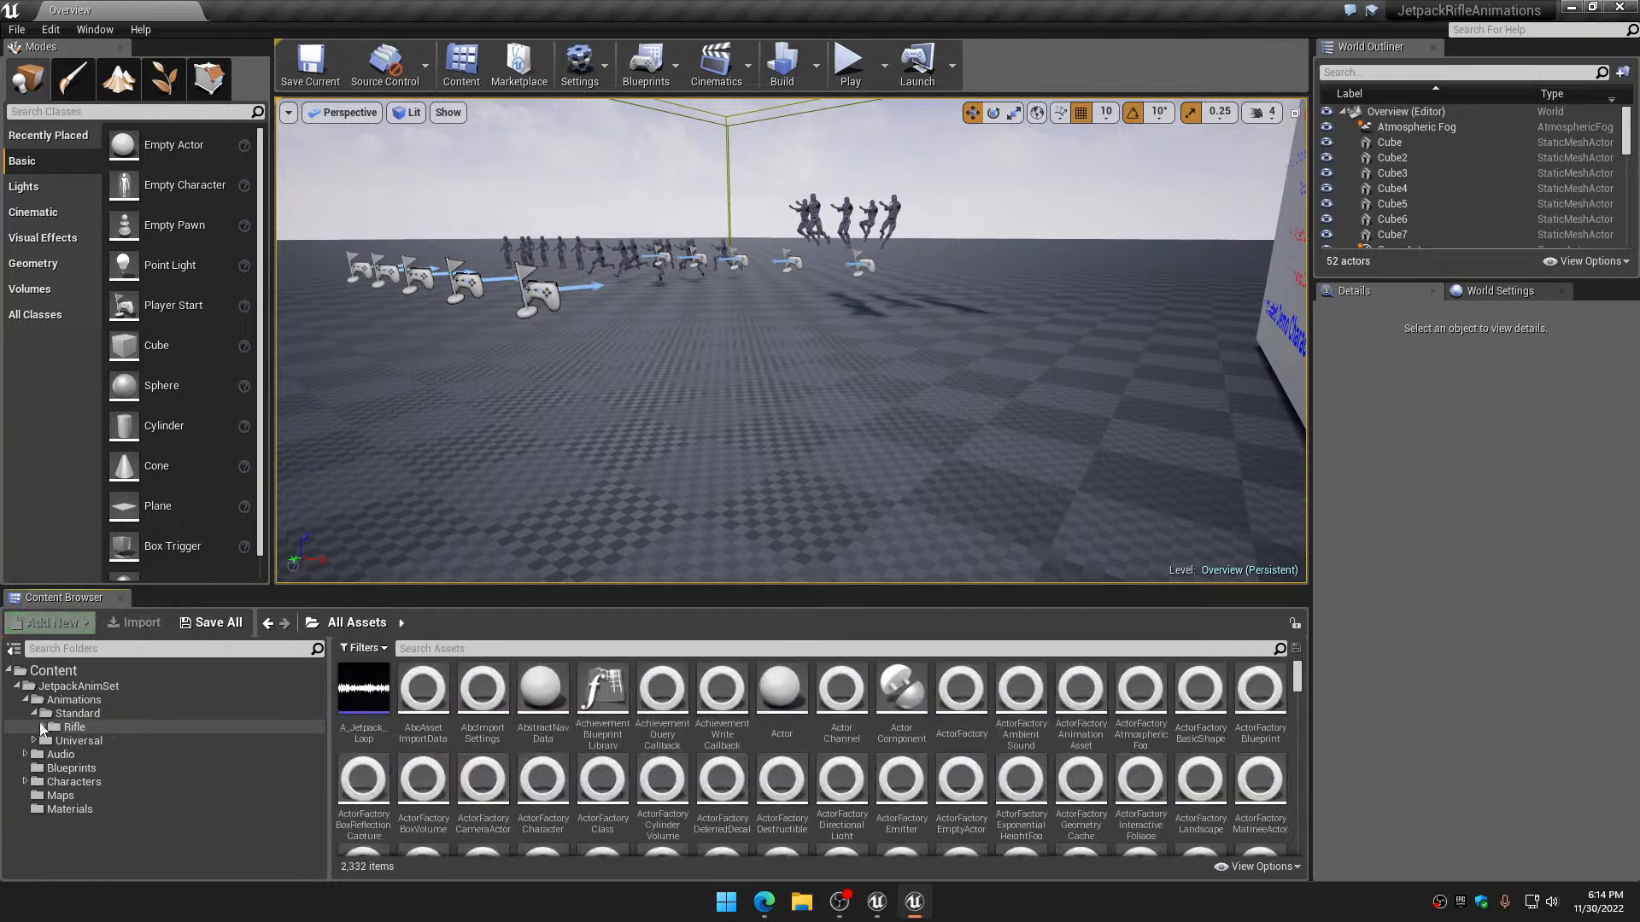
{"action": "left_click", "coordinate": [34, 713]}
{"action": "left_click", "coordinate": [25, 699]}
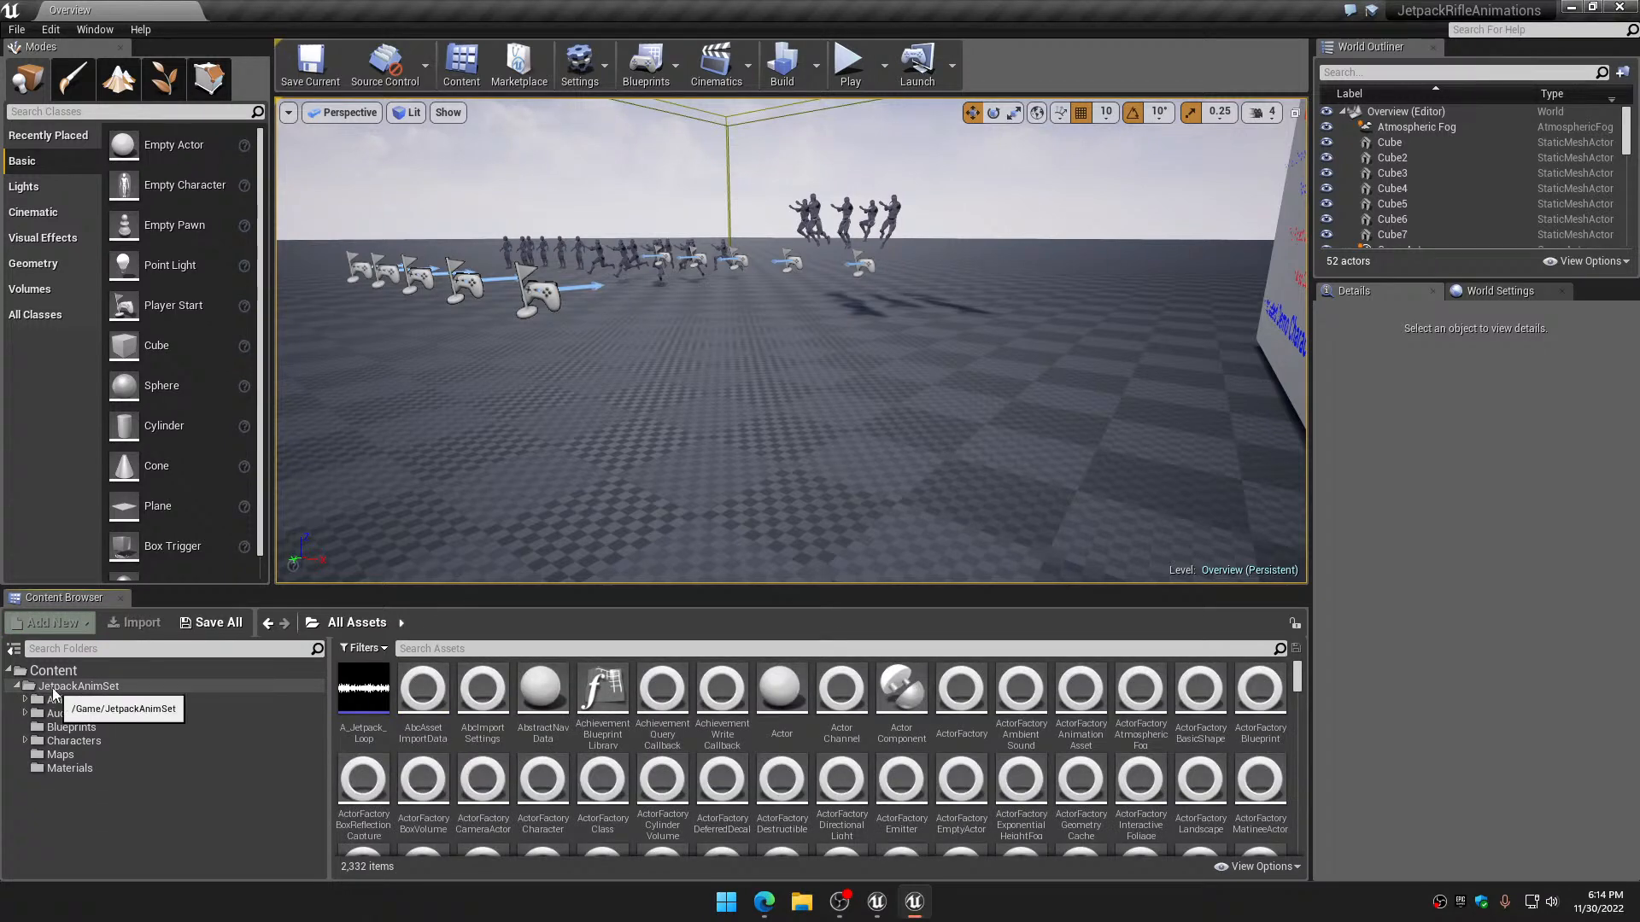
{"action": "left_click", "coordinate": [52, 690]}
{"action": "left_click", "coordinate": [52, 623]}
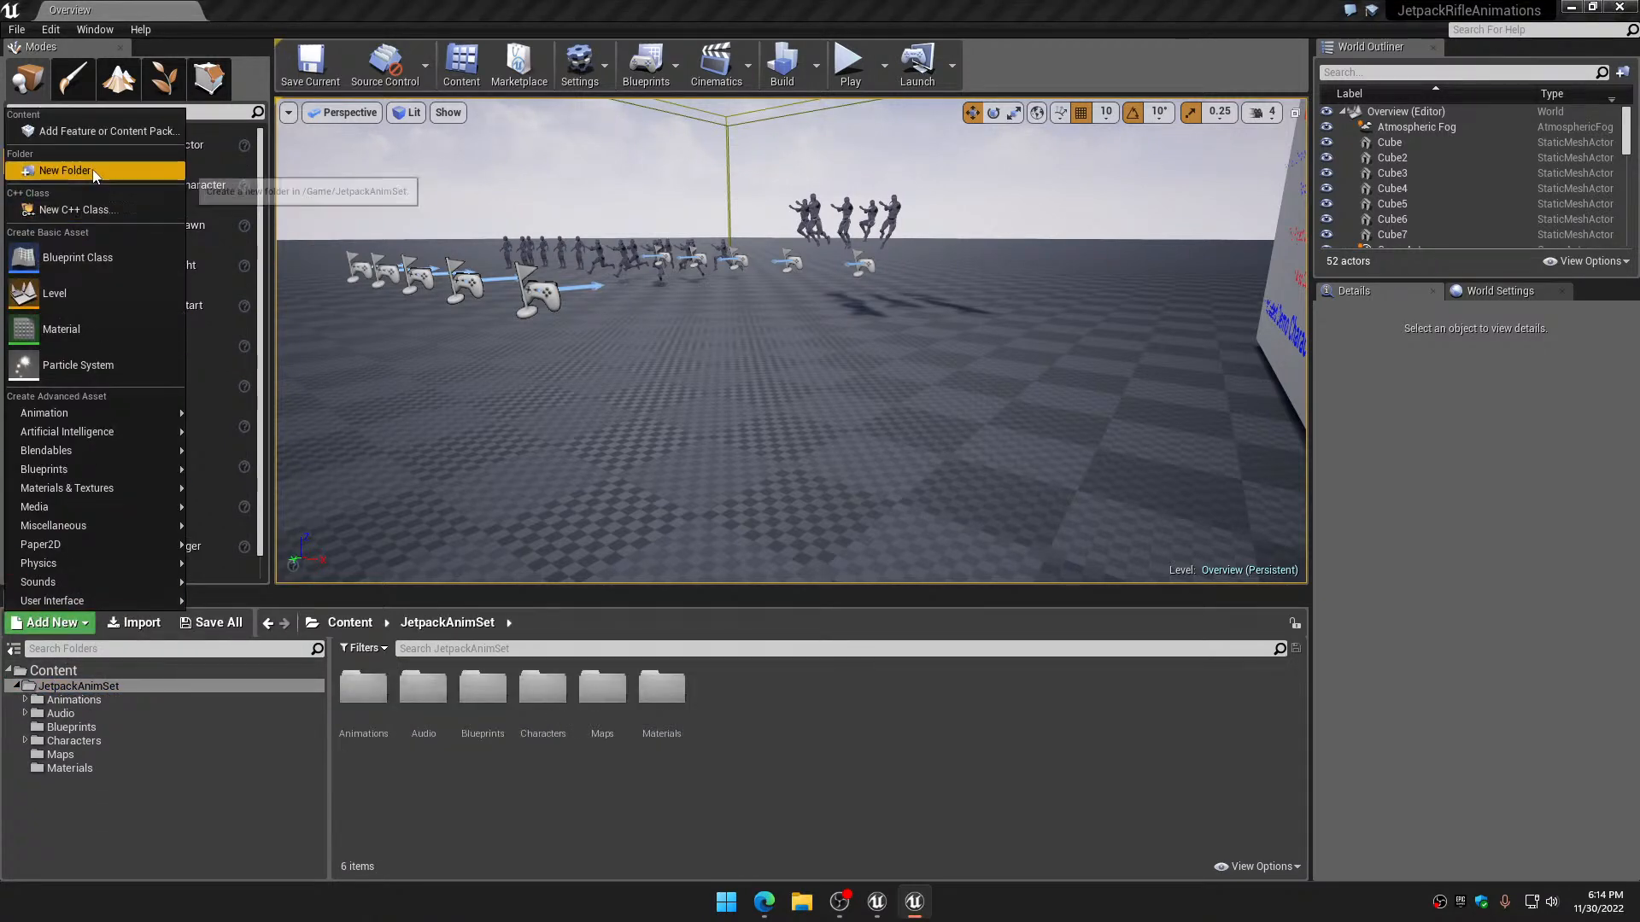
{"action": "left_click", "coordinate": [65, 171]}
{"action": "type", "text": "Testing"}
{"action": "key", "text": "Return"}
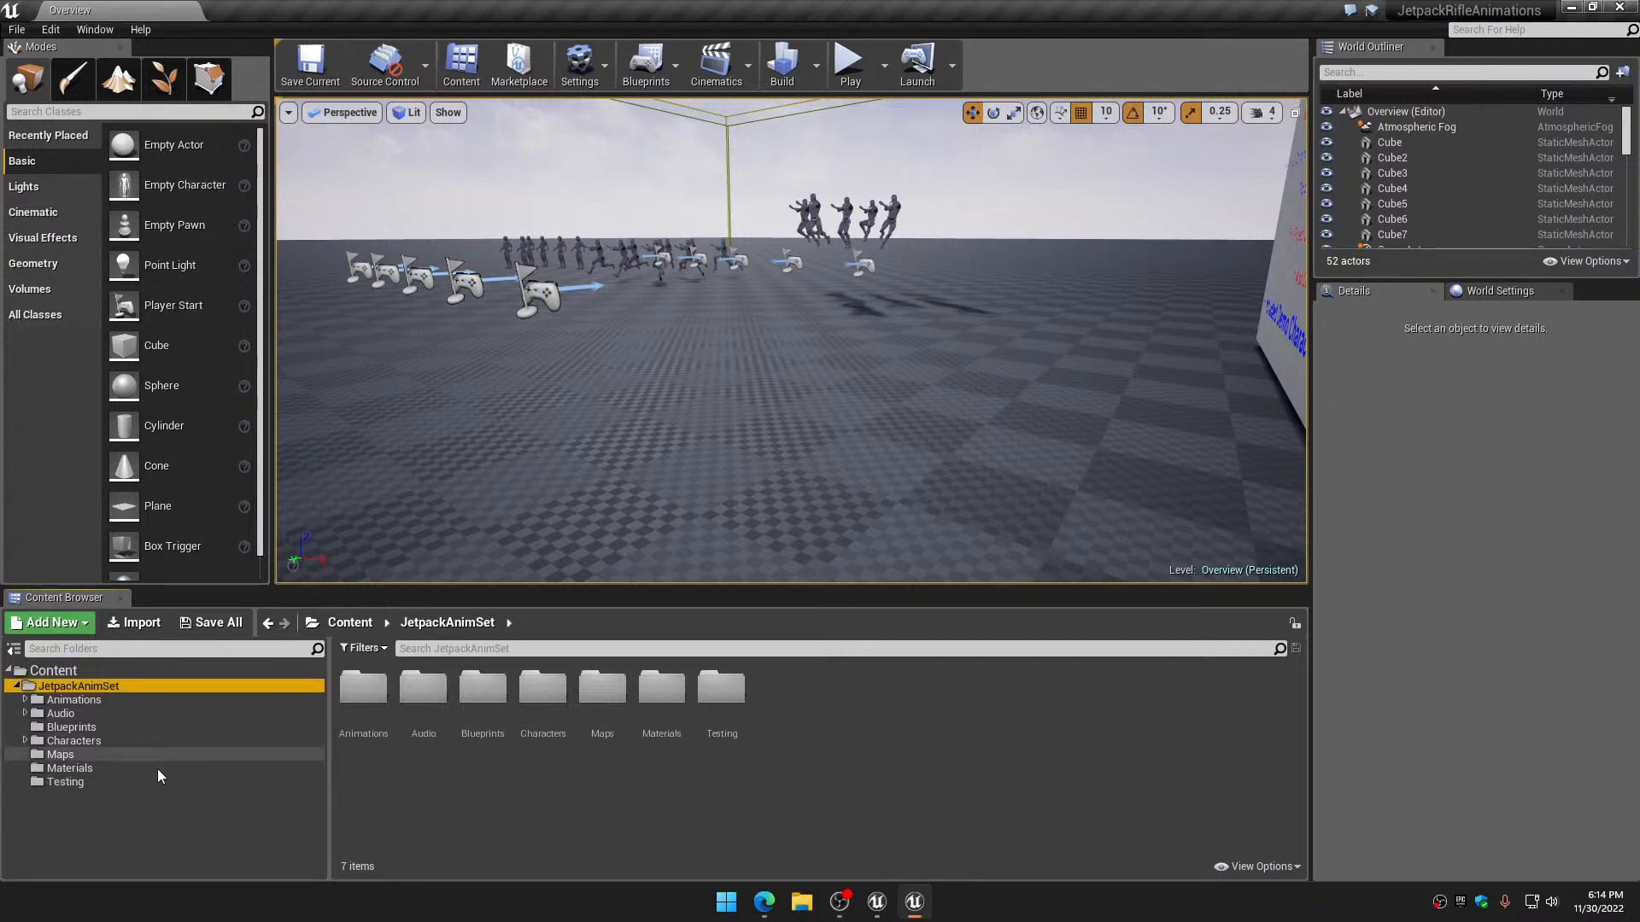
Choose Fly_Bwd, Fly_Fwd, Fly_L, Fly_R and Jump_Fall_Loop from the Desktop for import into the Testing folder
{"action": "left_click", "coordinate": [116, 786]}
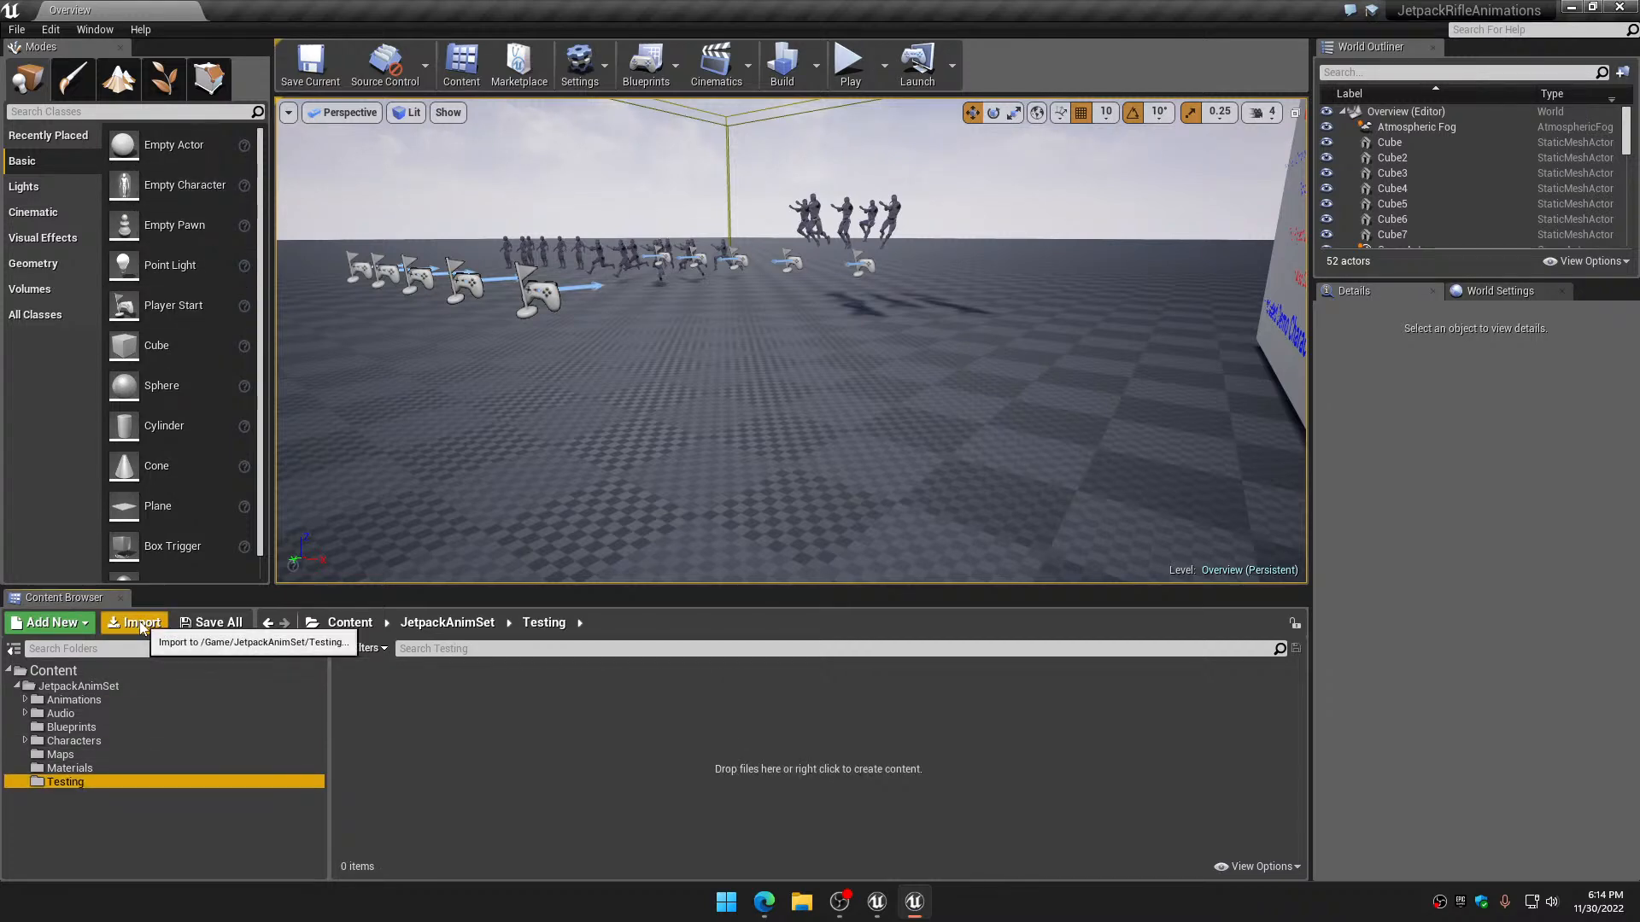
{"action": "left_click", "coordinate": [141, 624]}
{"action": "left_click", "coordinate": [73, 168]}
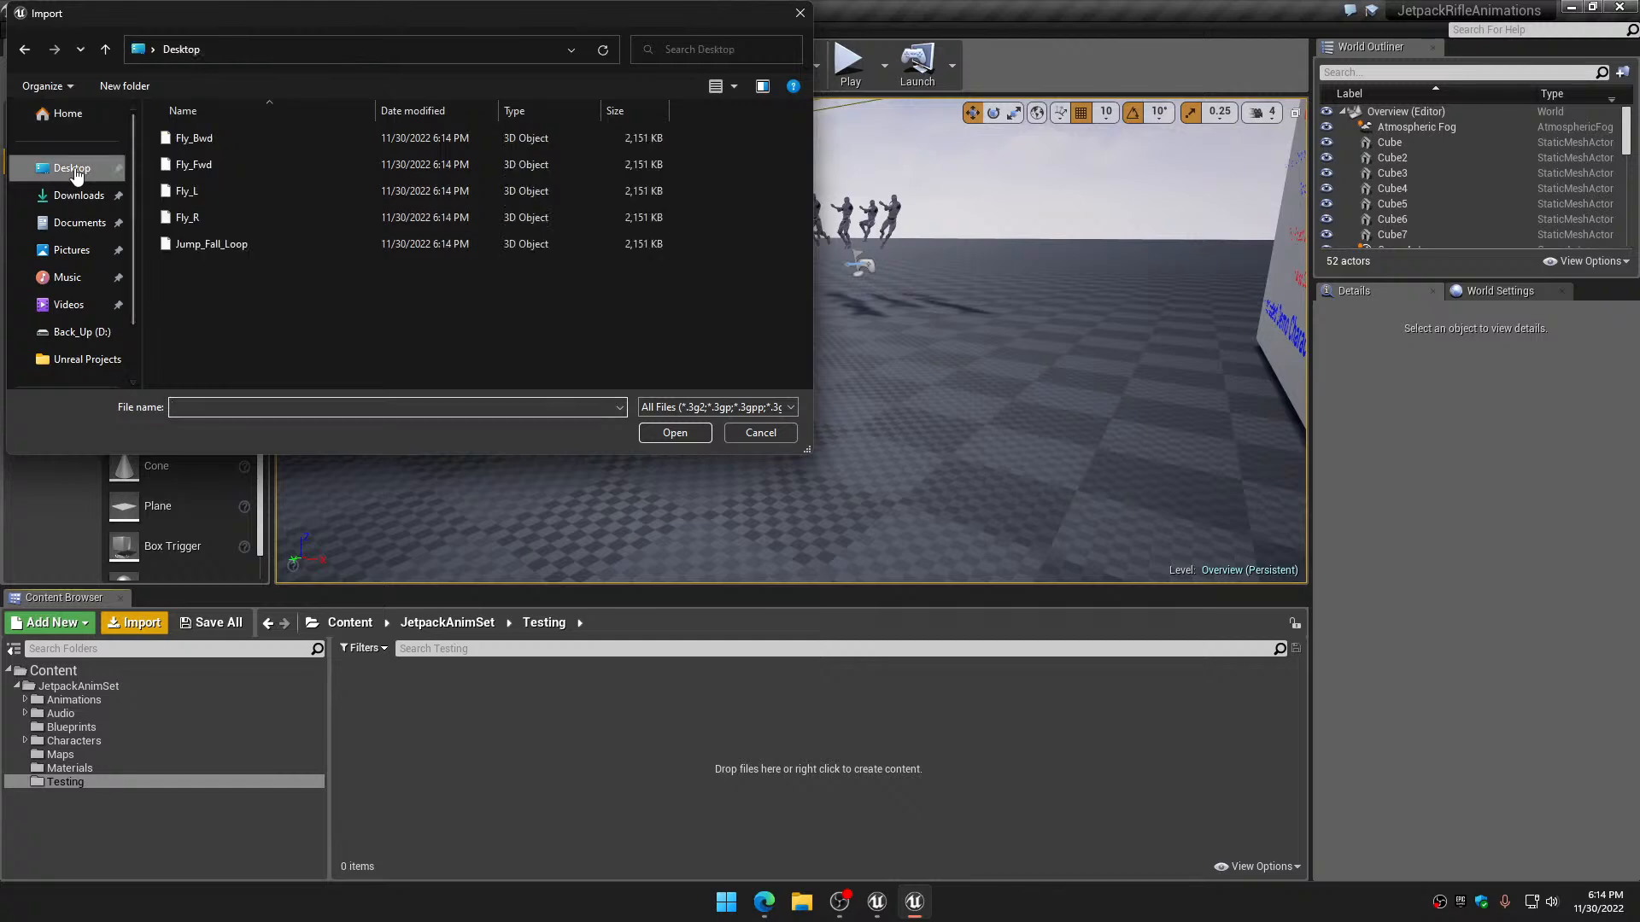
{"action": "left_click", "coordinate": [184, 138]}
{"action": "left_click", "coordinate": [218, 248], "text": "shift"}
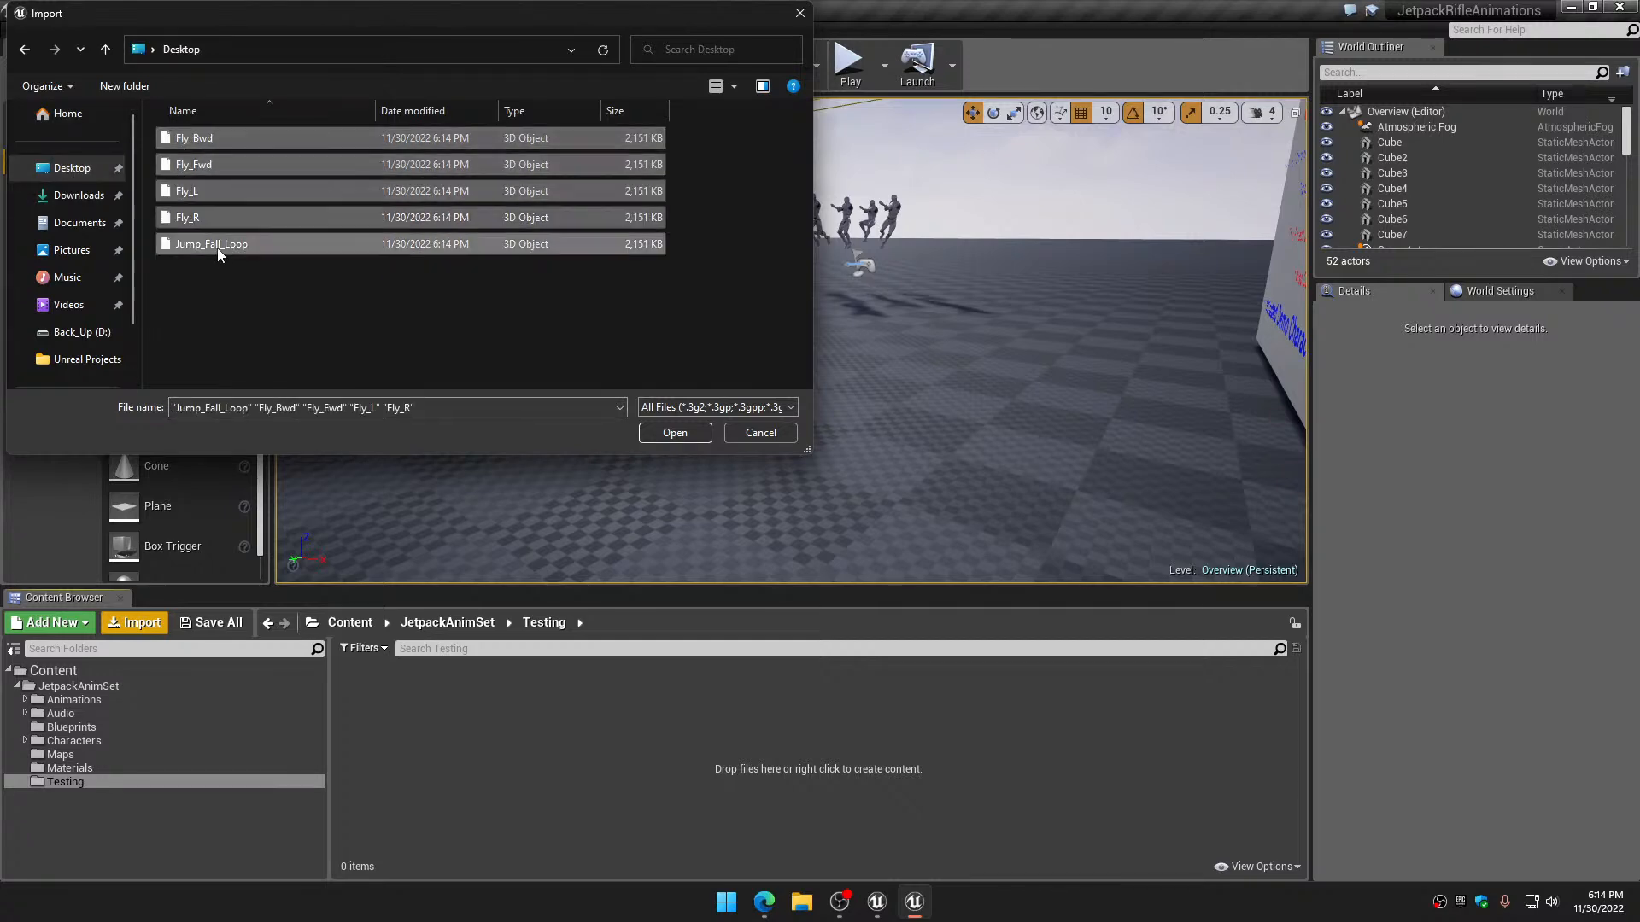
{"action": "left_click", "coordinate": [675, 433]}
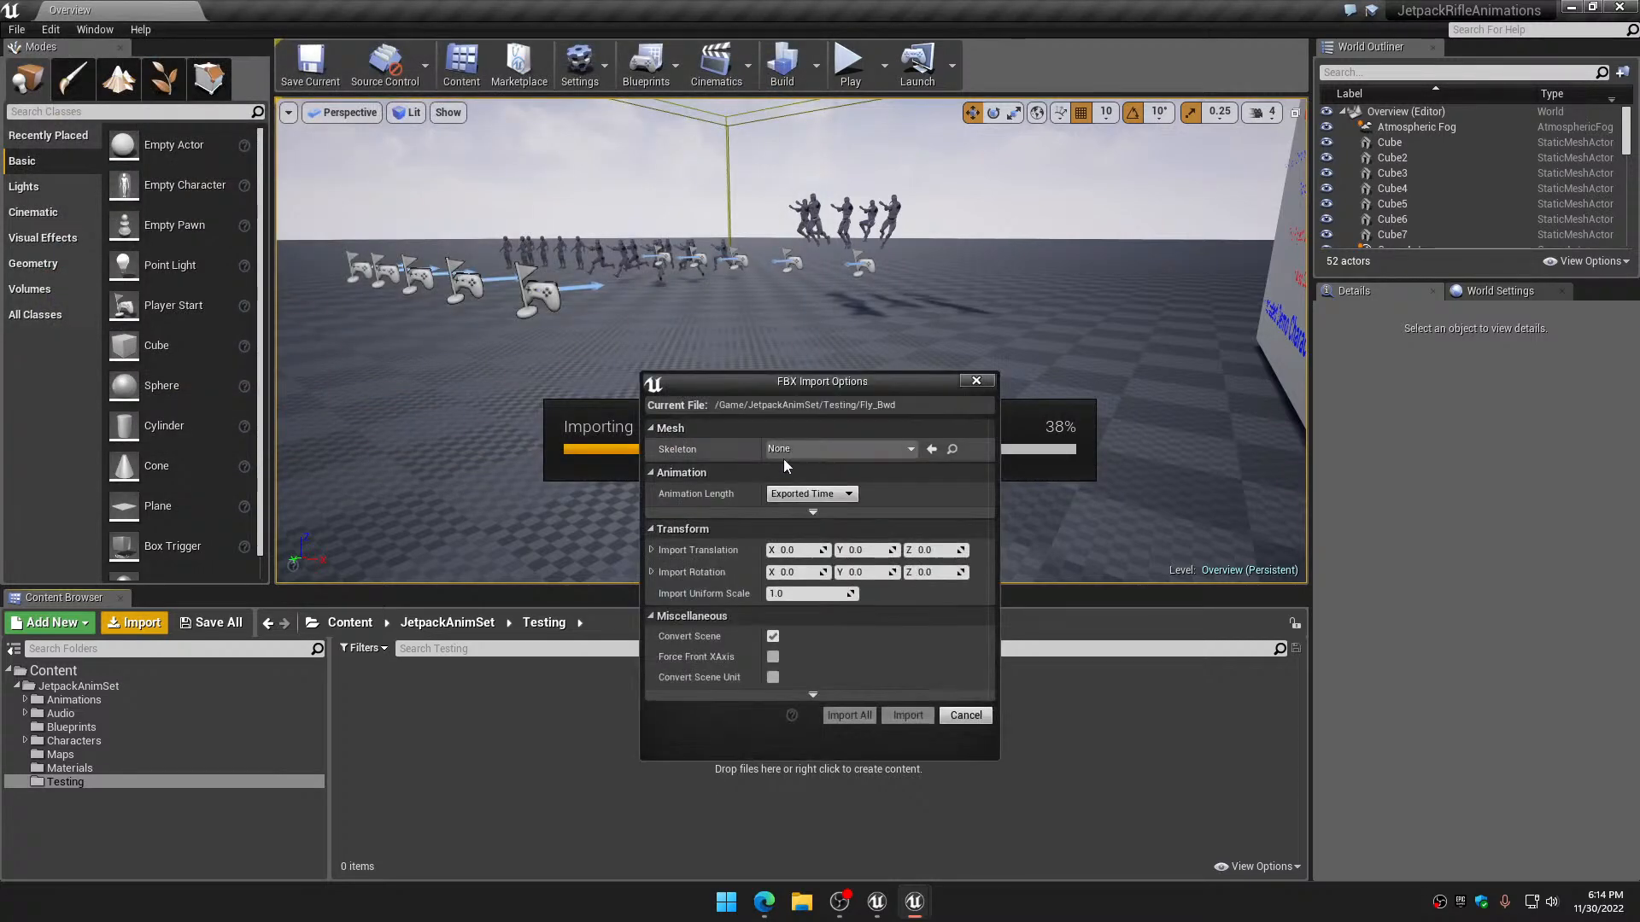
Assign UE4_Mannequin_Skeleton in the FBX import options, import all five animations and dismiss the message log
{"action": "left_click", "coordinate": [820, 450]}
{"action": "left_click", "coordinate": [851, 584]}
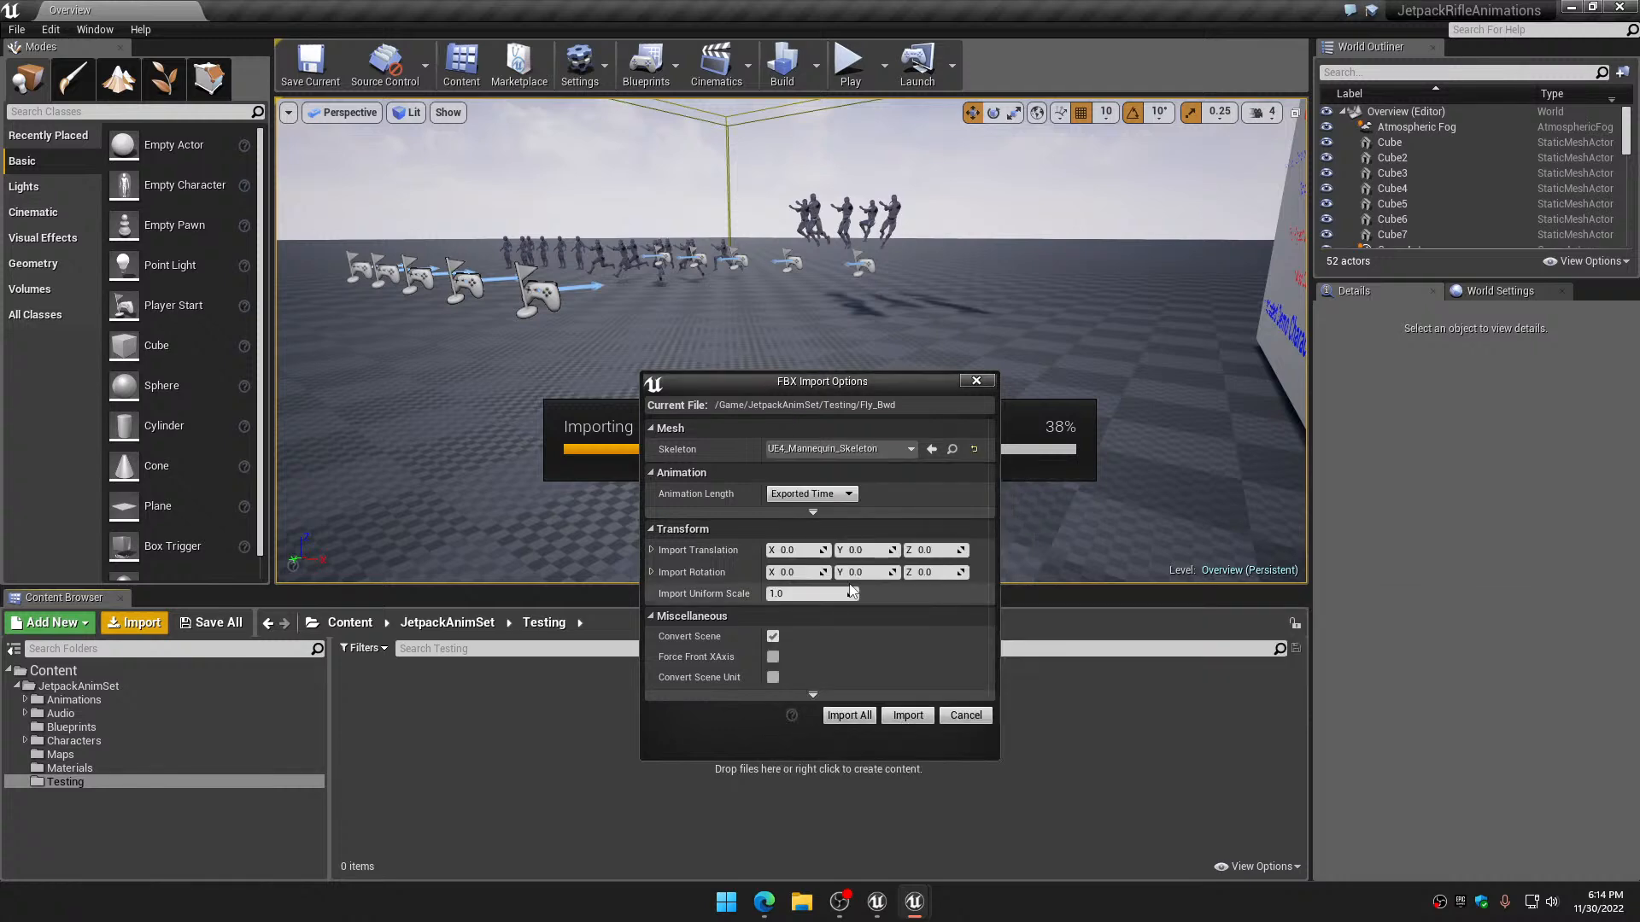
{"action": "left_click", "coordinate": [849, 717]}
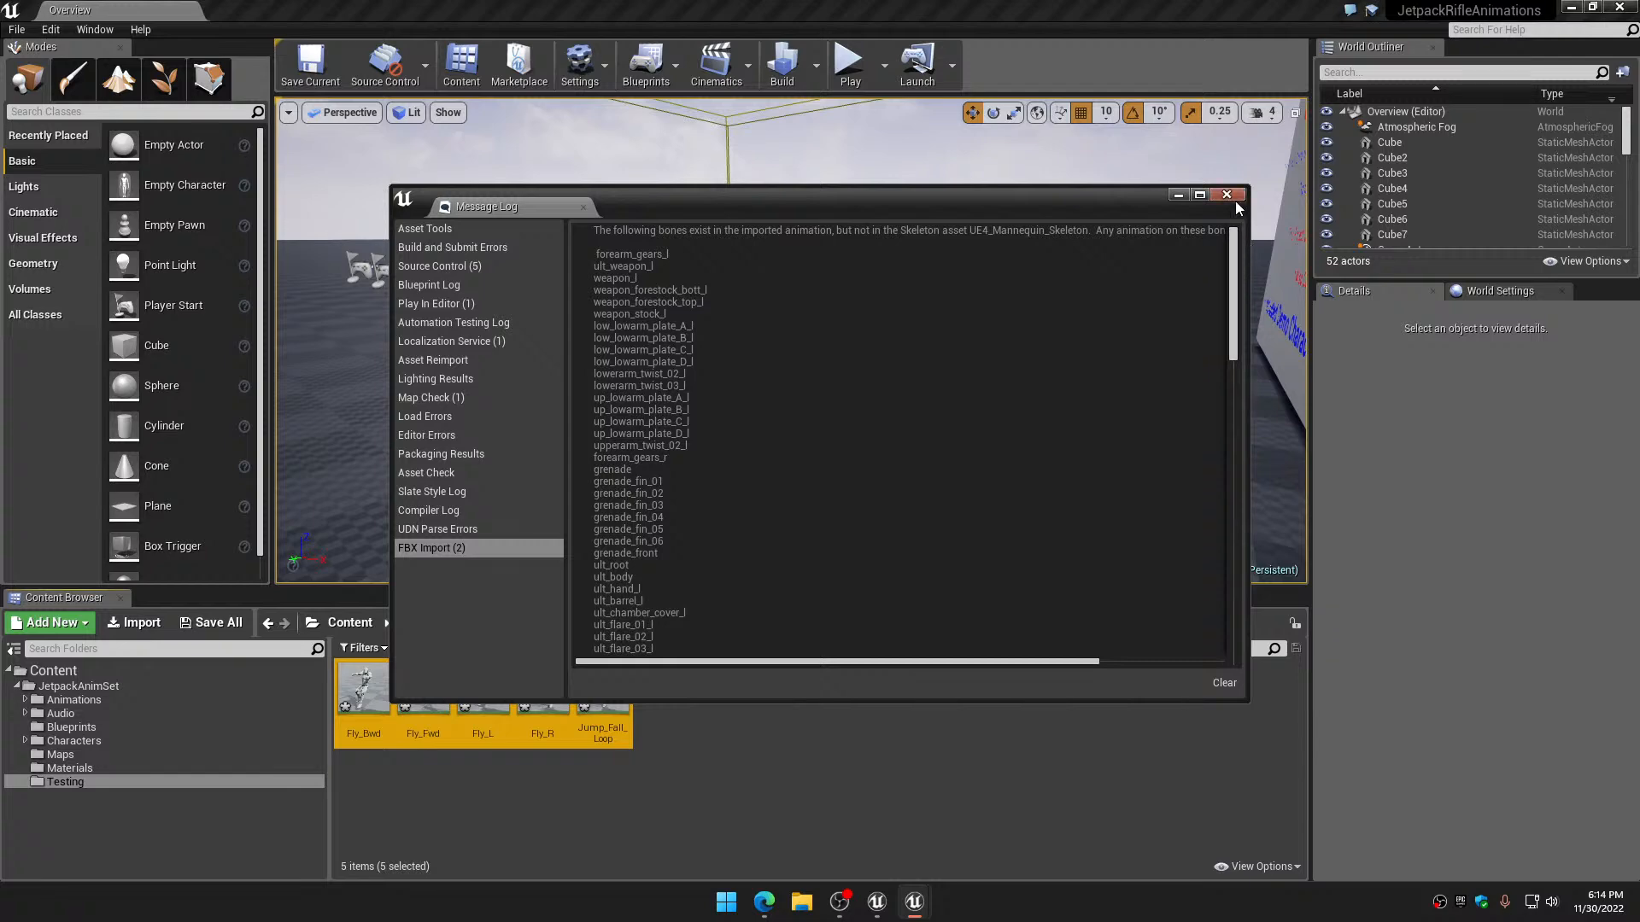
{"action": "left_click", "coordinate": [1234, 197]}
{"action": "left_click", "coordinate": [987, 777]}
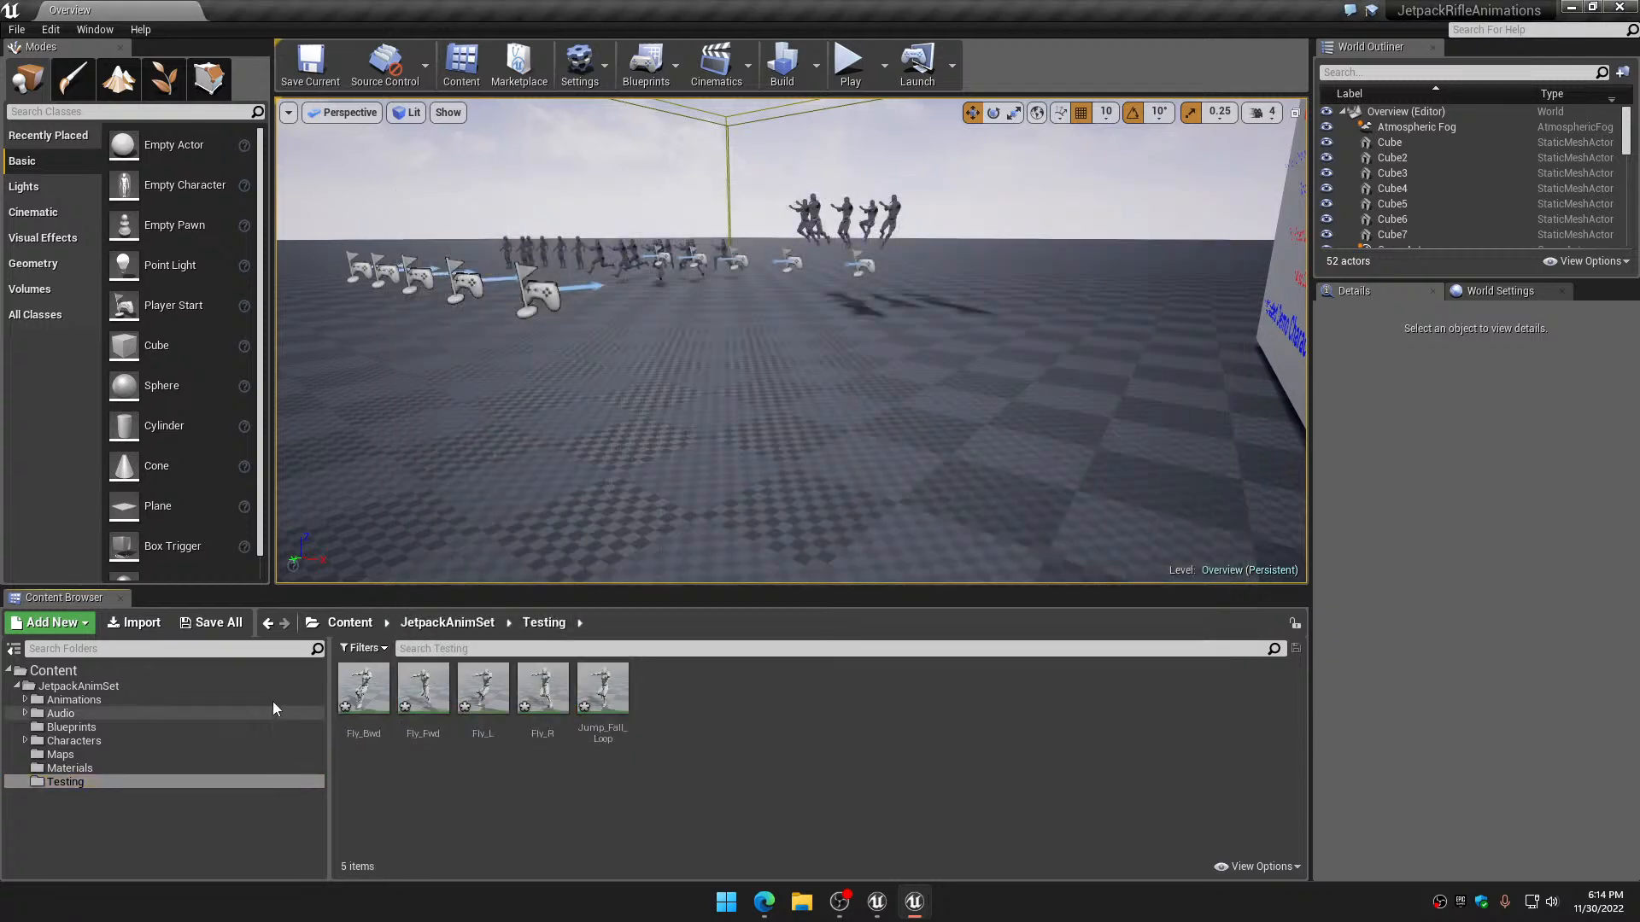
Save all the imported assets and preview the Fly_Fwd animation on the mannequin
{"action": "left_click", "coordinate": [228, 627]}
{"action": "left_click", "coordinate": [974, 606]}
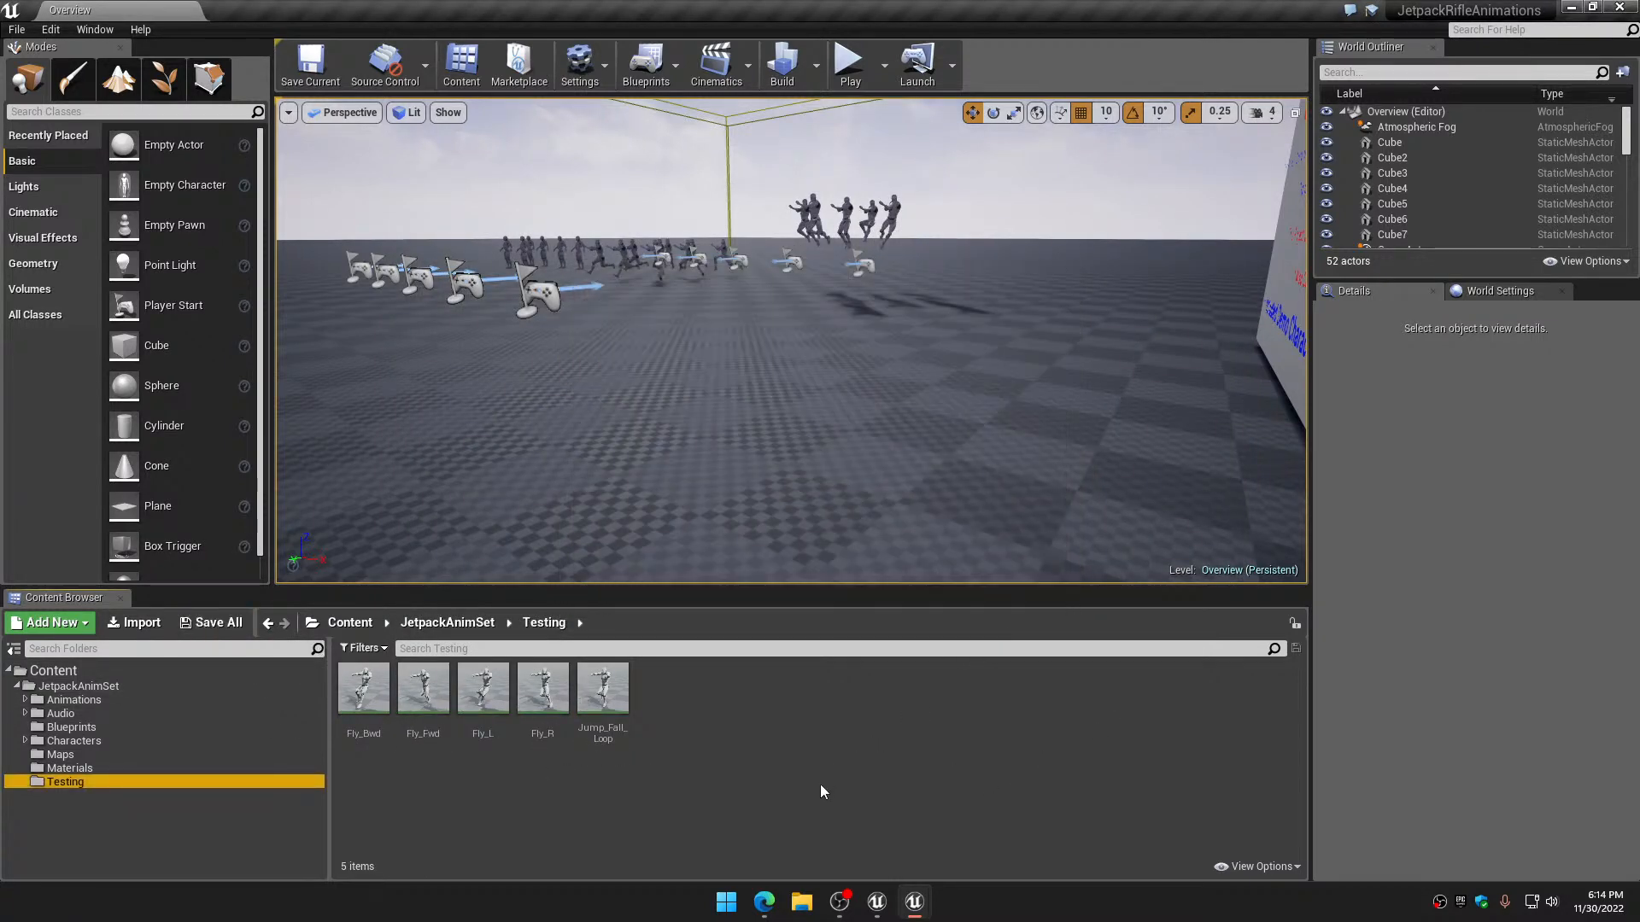
{"action": "double_click", "coordinate": [422, 688]}
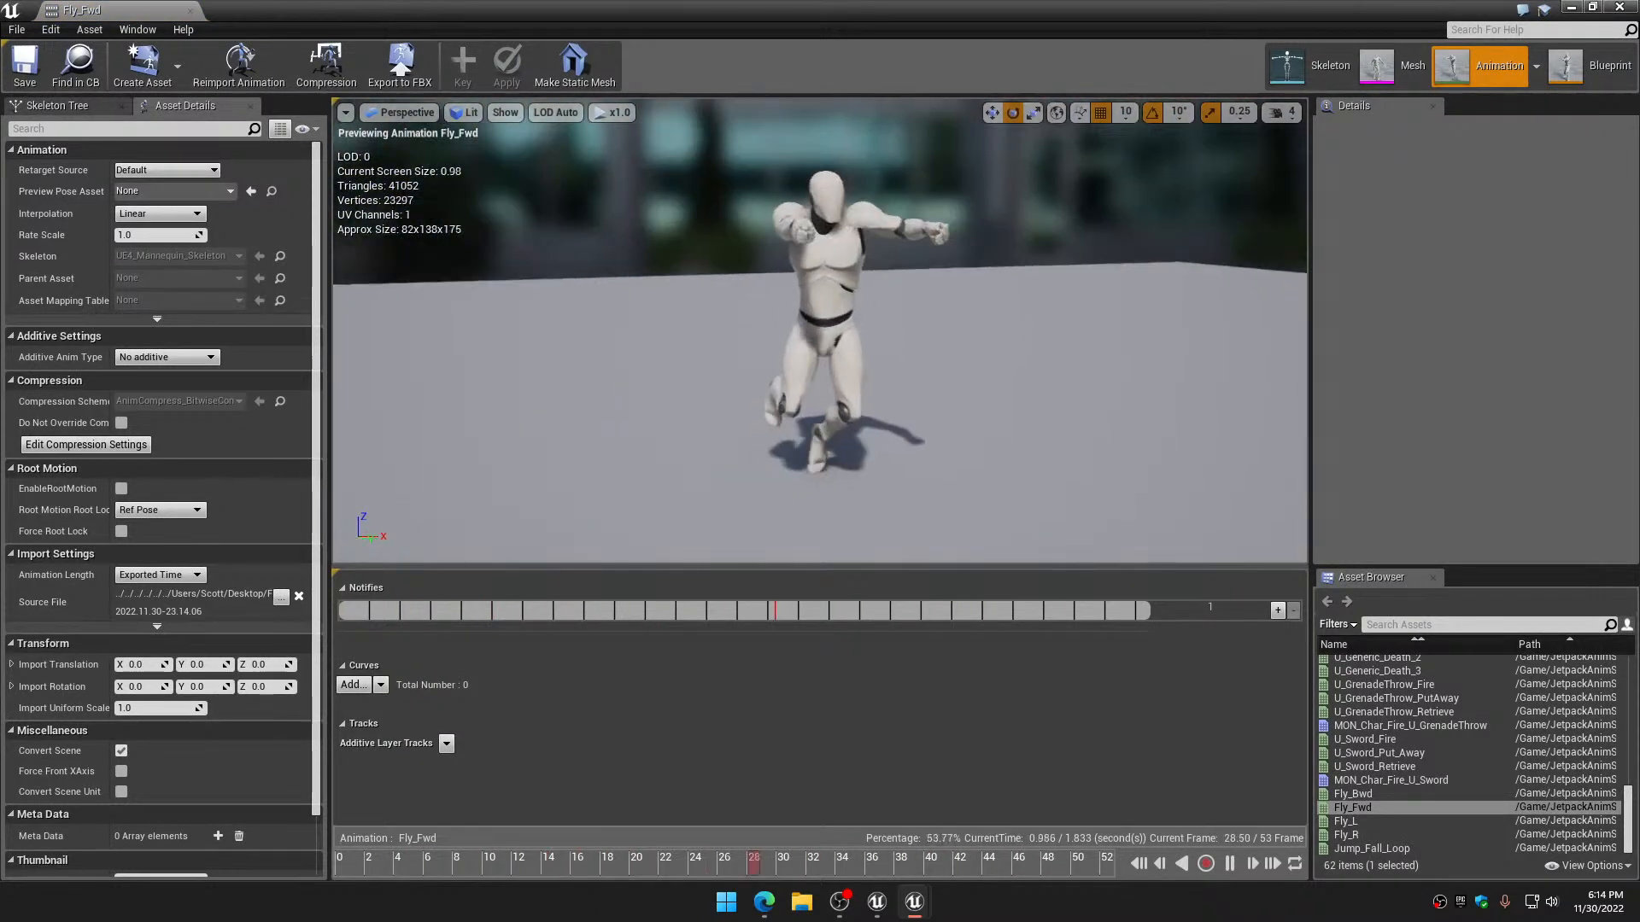
{"action": "left_click", "coordinate": [1619, 8]}
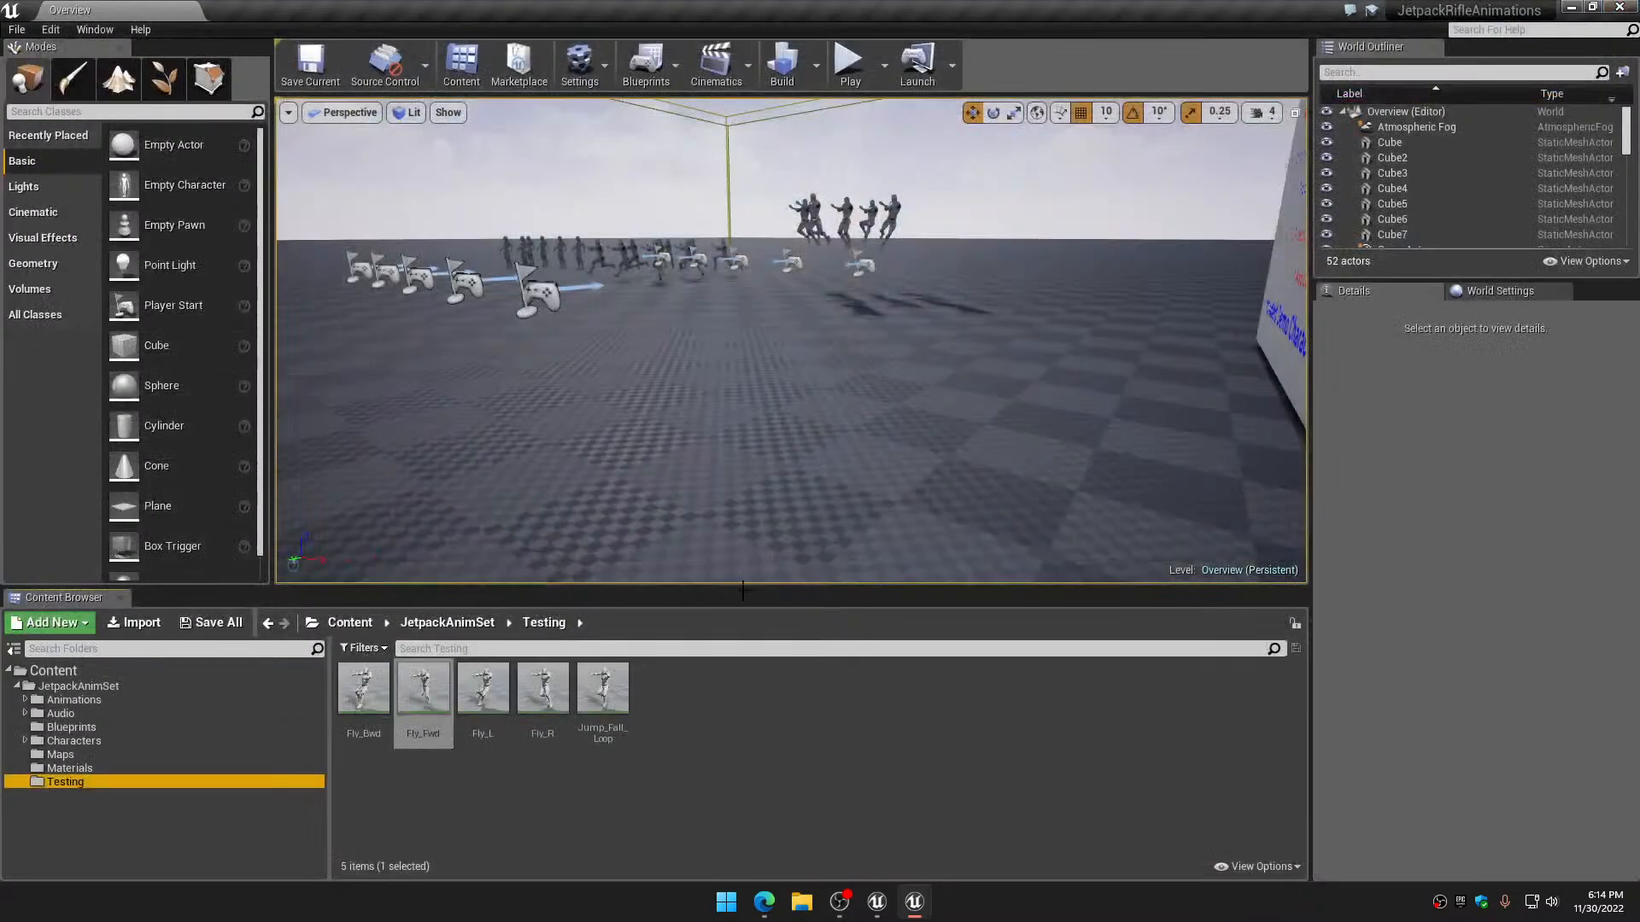
Open the BS_Char_Flying_S_Rifle blend space from Animations > Standard > Rifle > Blendspaces
{"action": "left_click", "coordinate": [25, 700]}
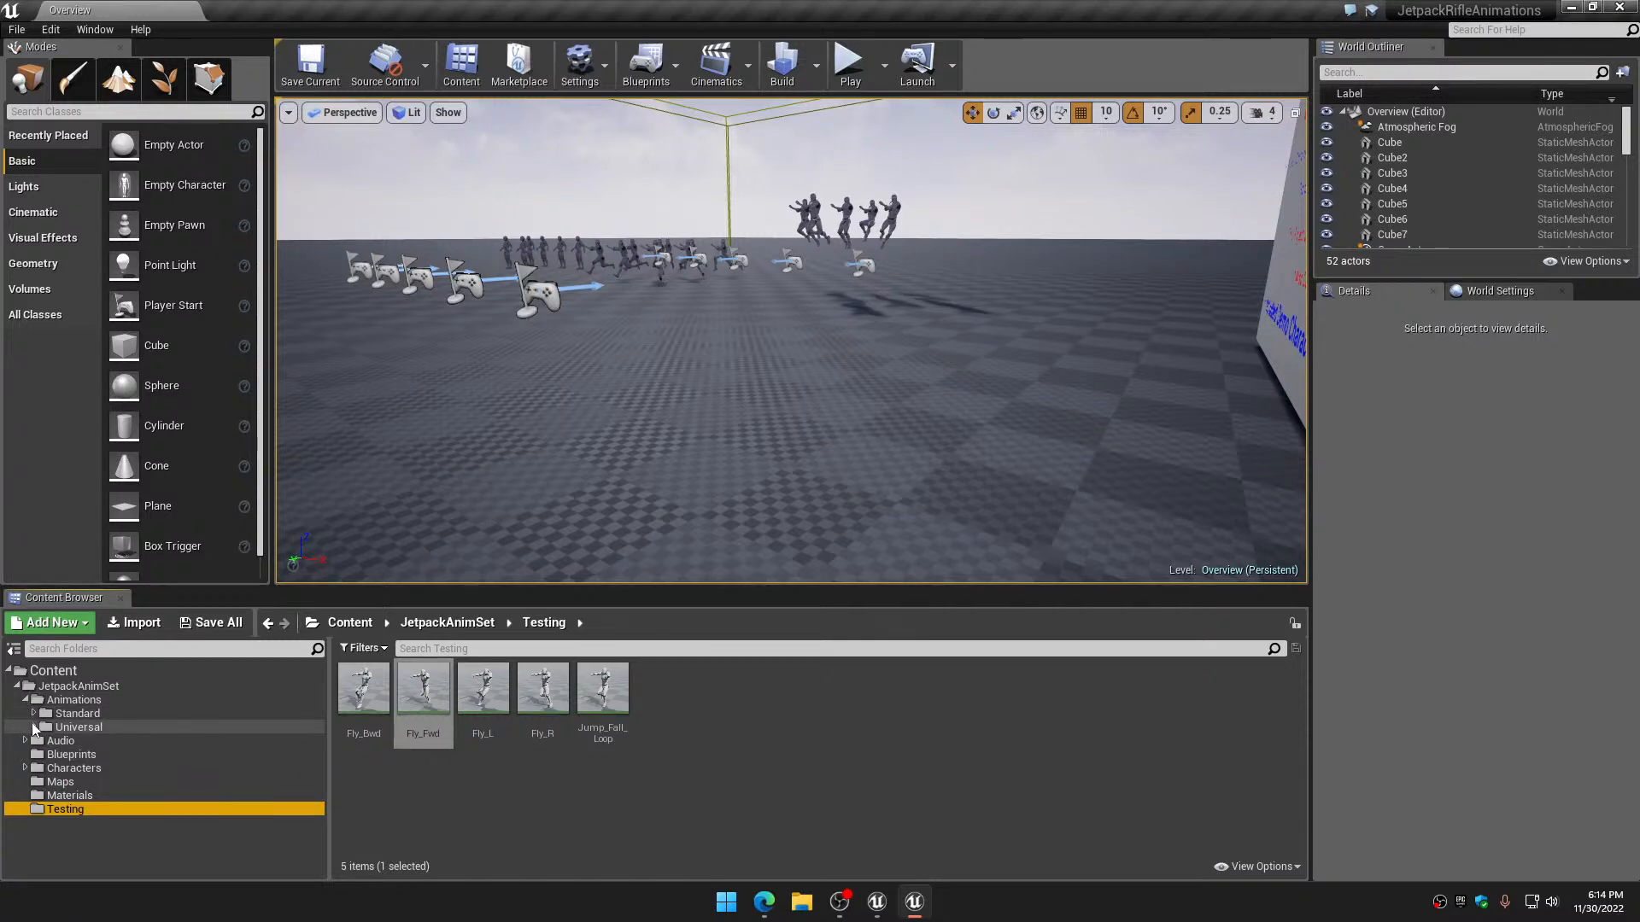
{"action": "left_click", "coordinate": [34, 713]}
{"action": "left_click", "coordinate": [45, 728]}
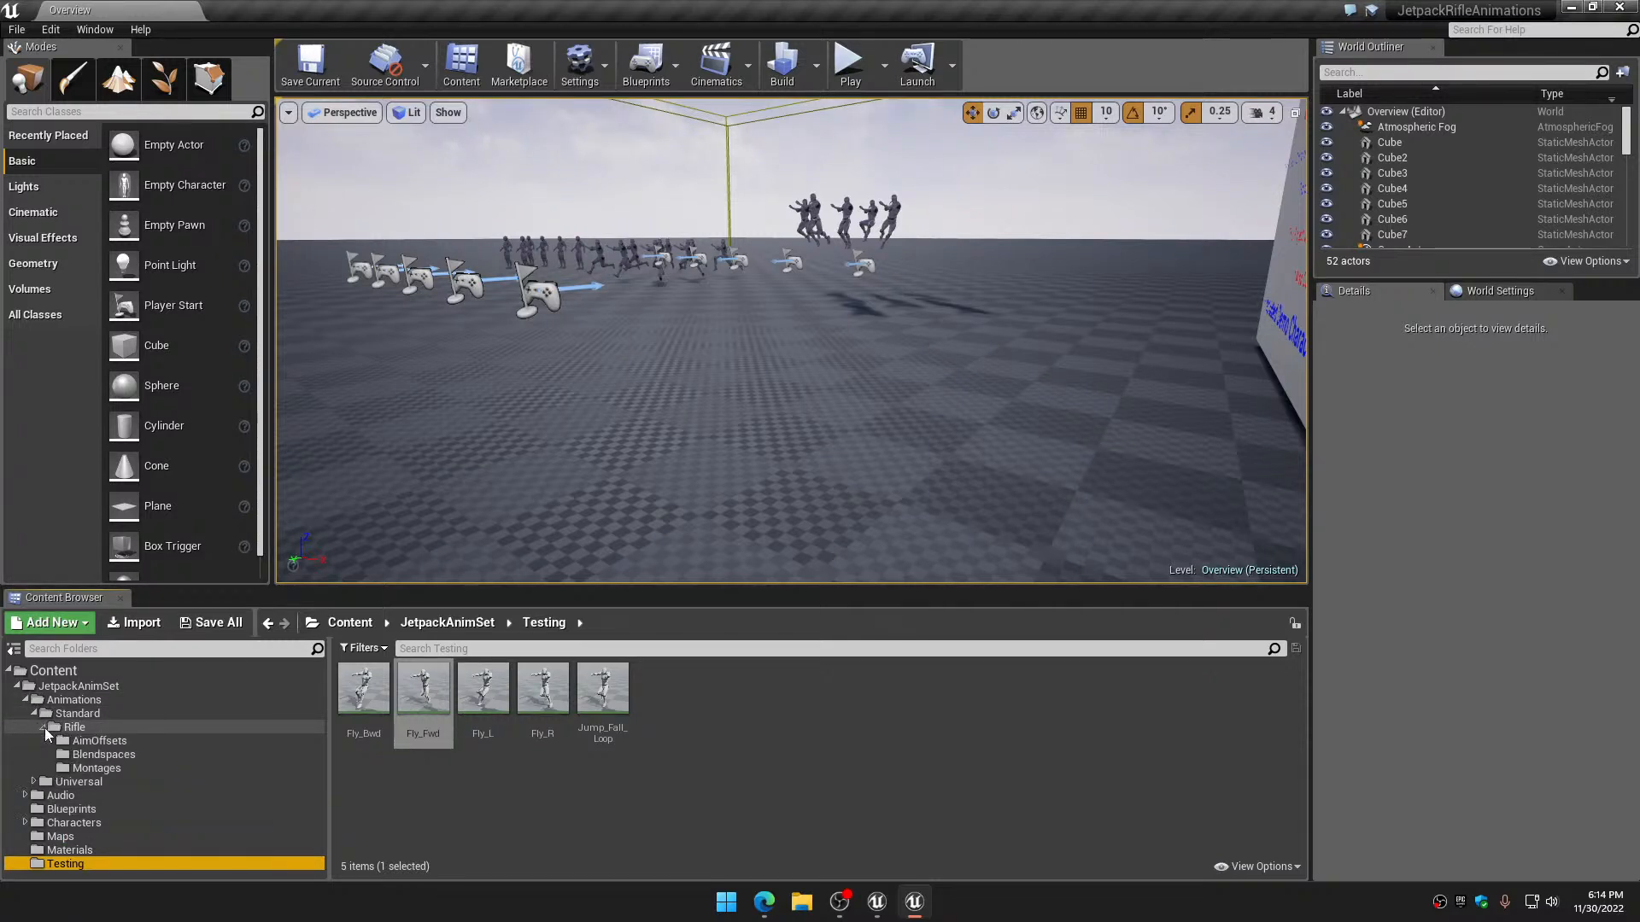
{"action": "left_click", "coordinate": [107, 755]}
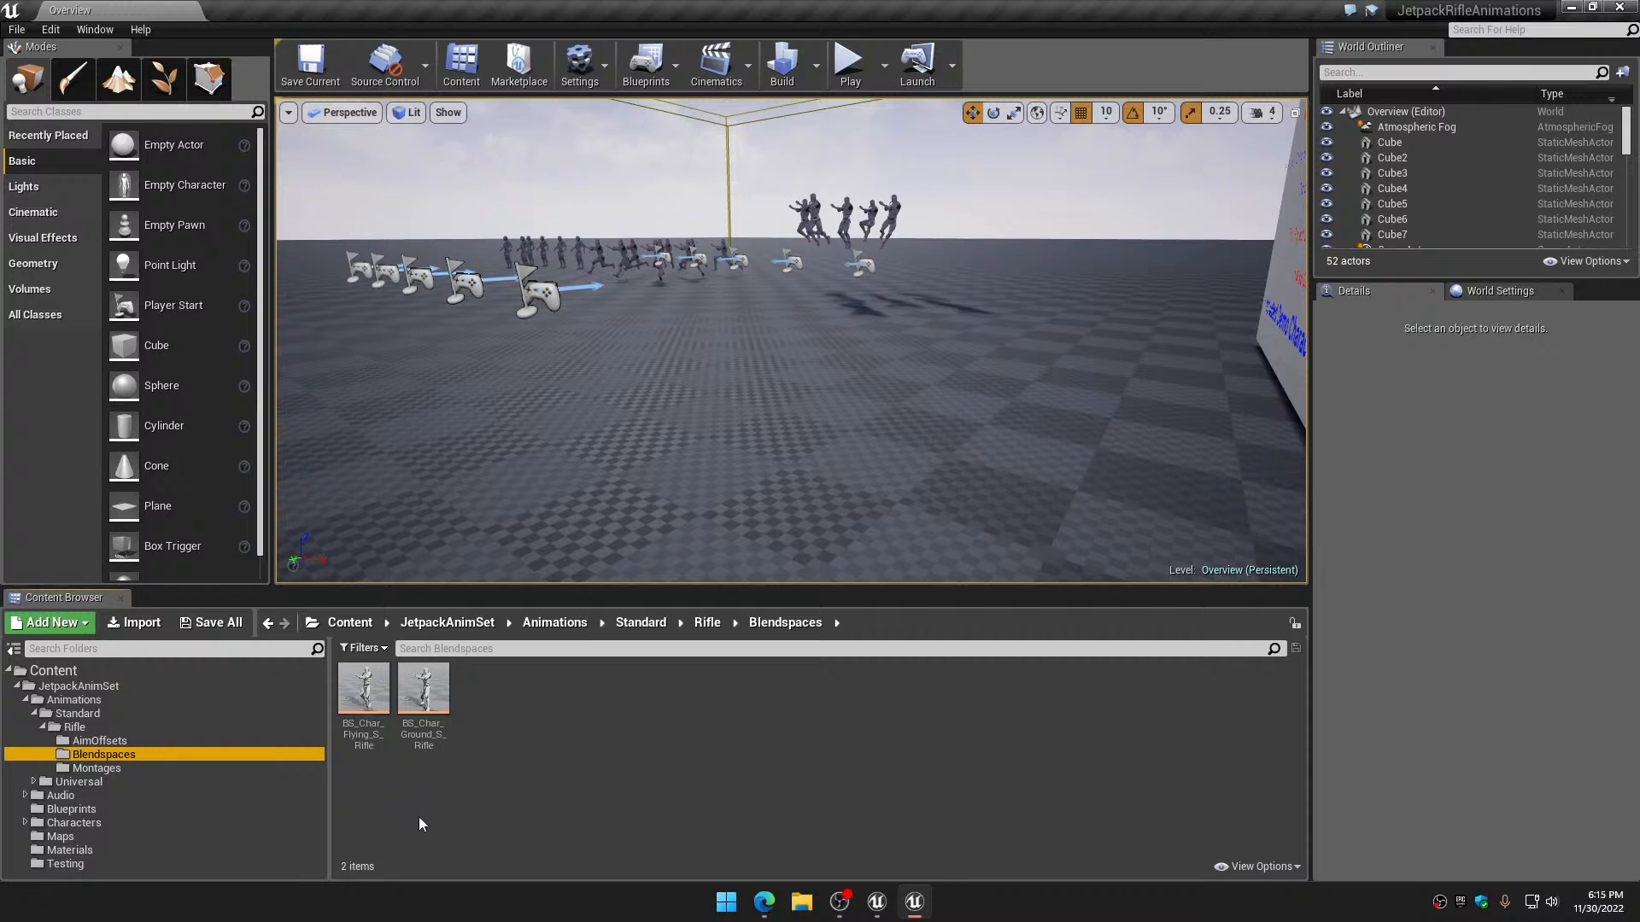
{"action": "double_click", "coordinate": [364, 683]}
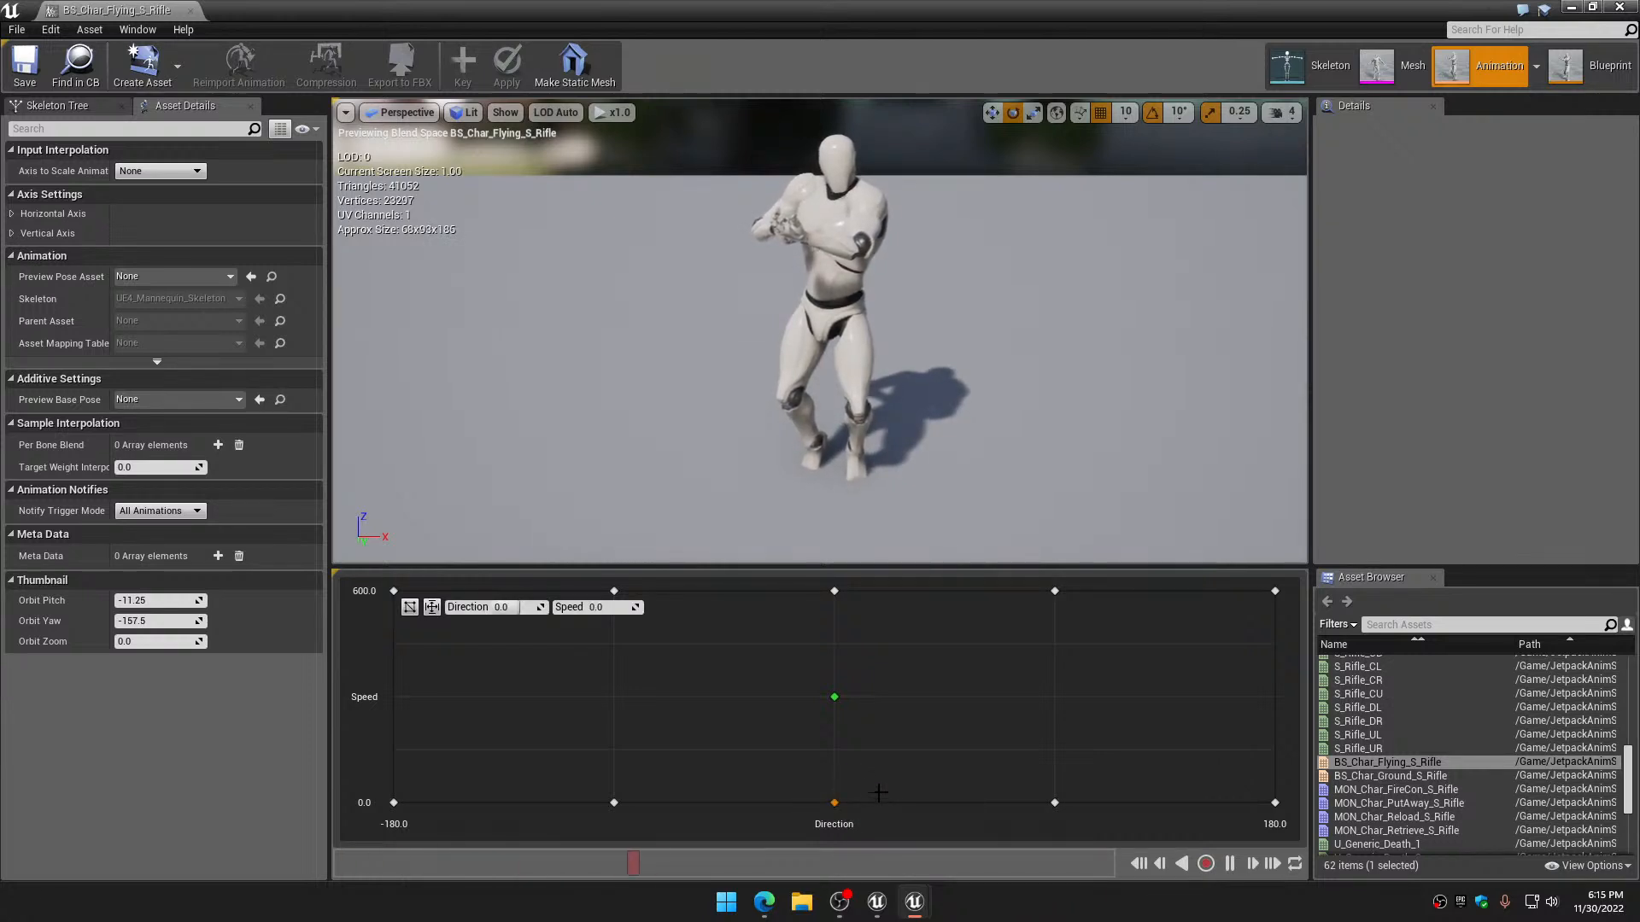
Delete all the existing animation samples from the blend space grid at Speed 0 and Speed 600
{"action": "left_click", "coordinate": [834, 591]}
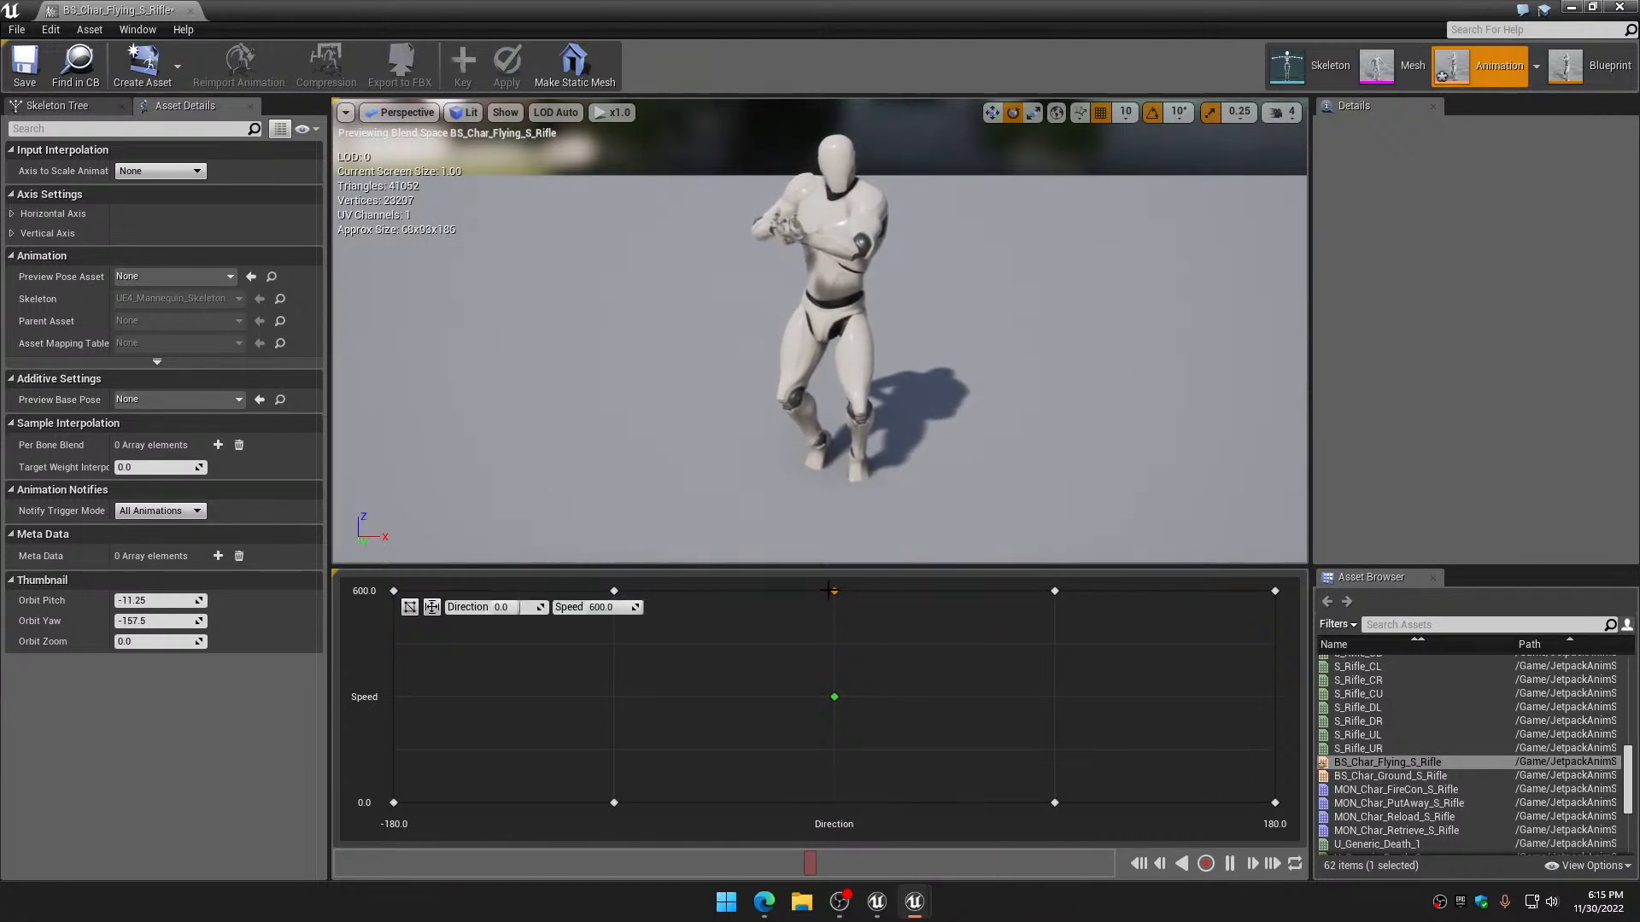
{"action": "left_click", "coordinate": [614, 592]}
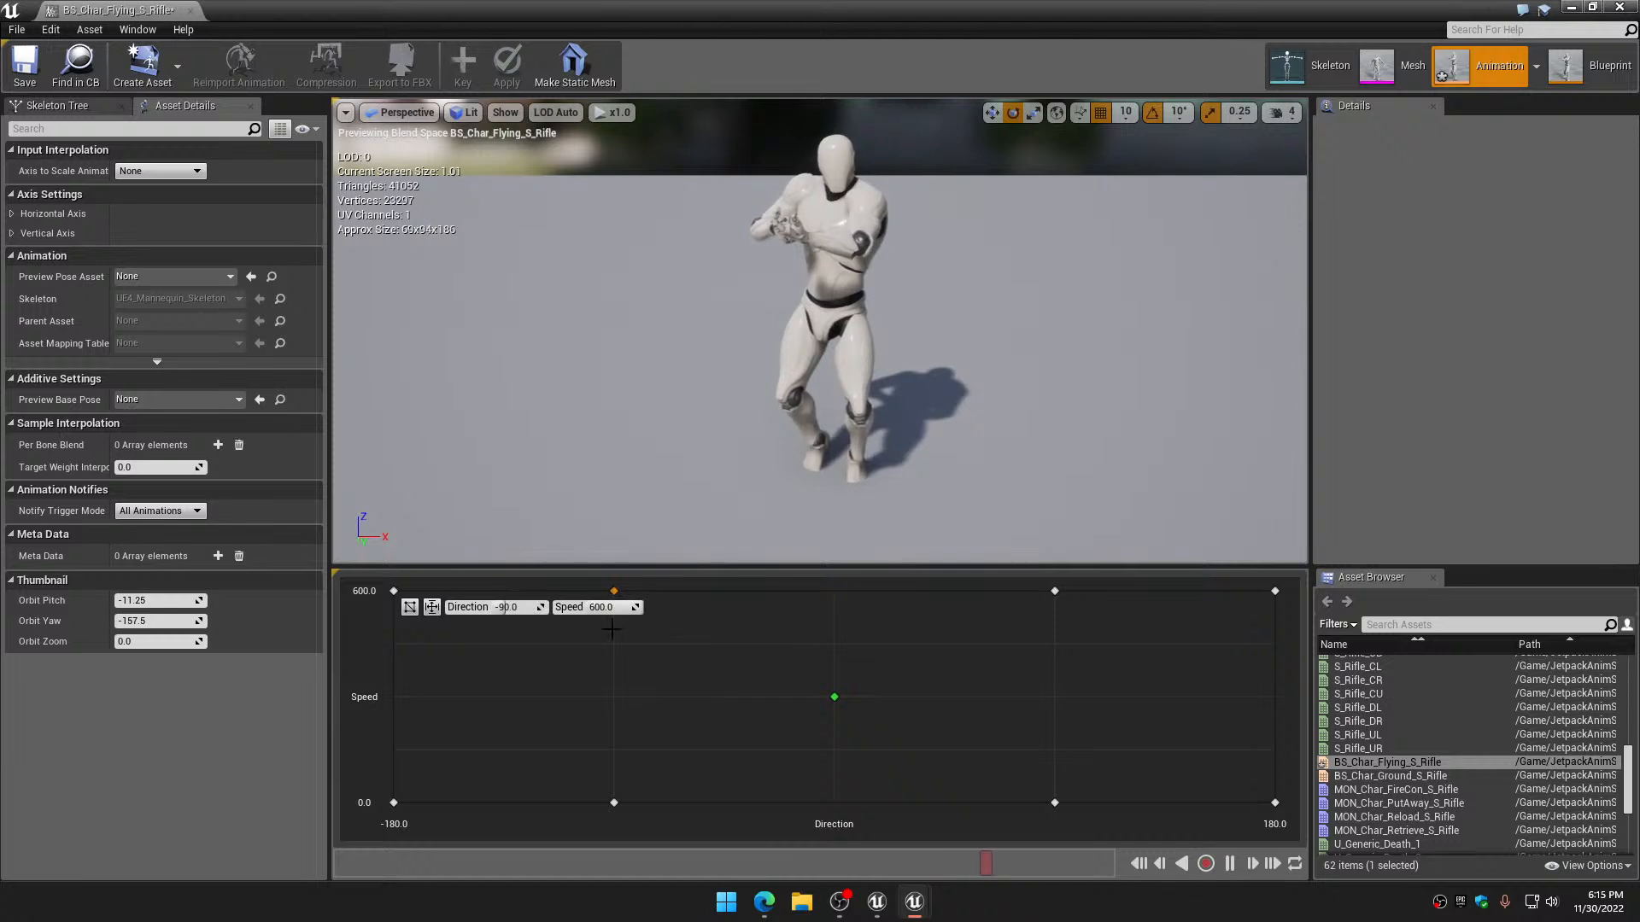
{"action": "left_click", "coordinate": [614, 803]}
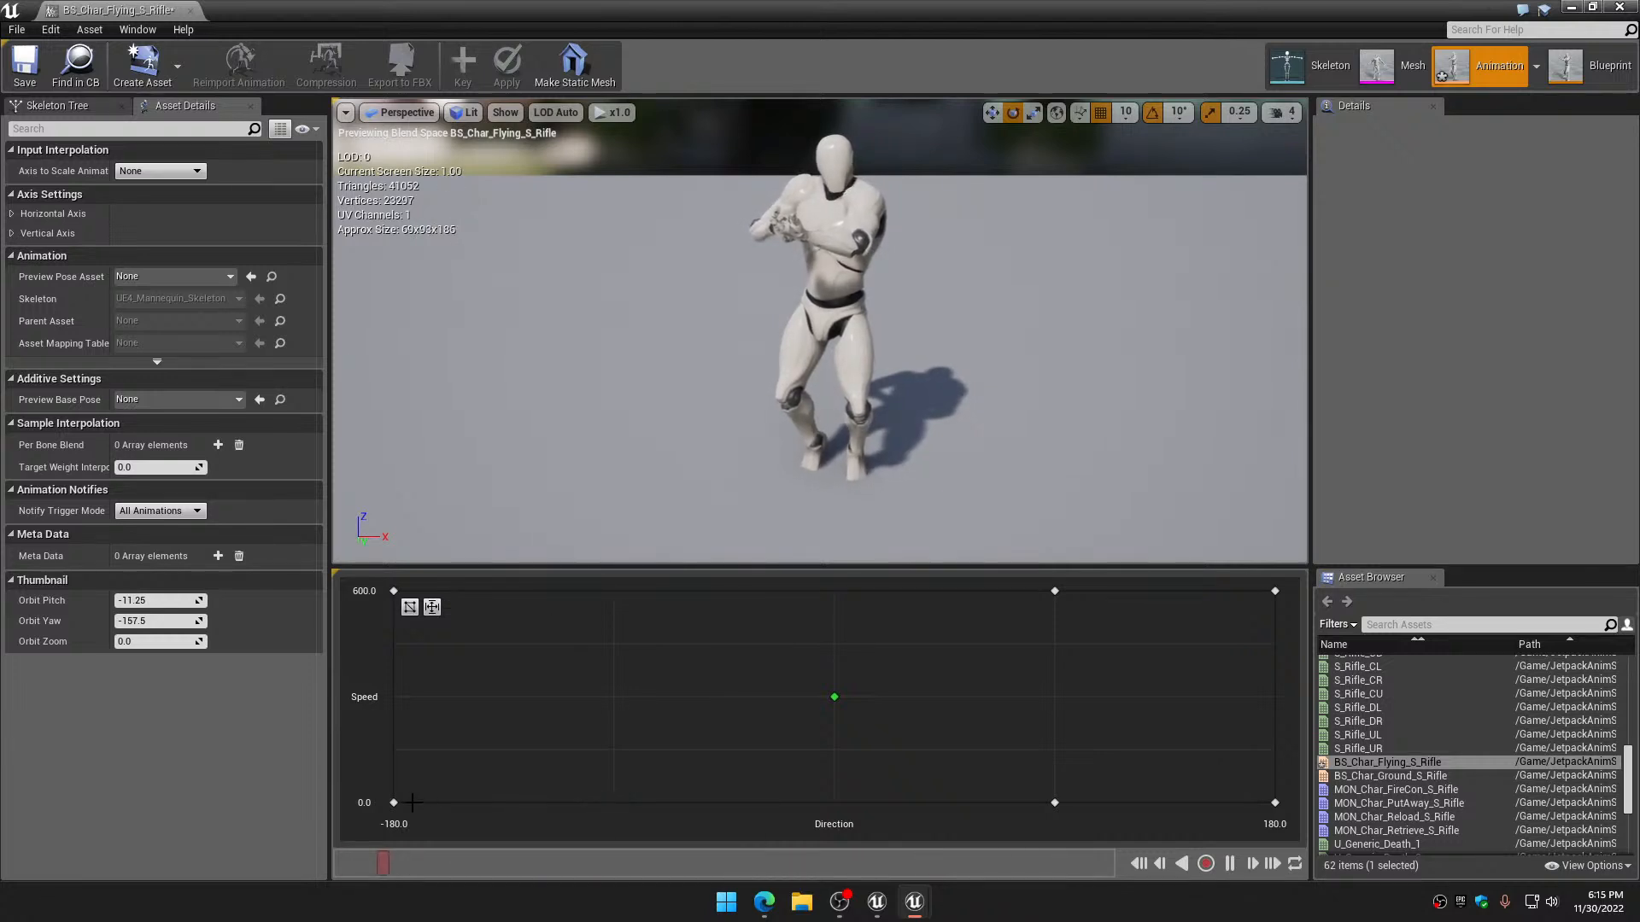
{"action": "left_click", "coordinate": [394, 591]}
{"action": "left_click", "coordinate": [1055, 591]}
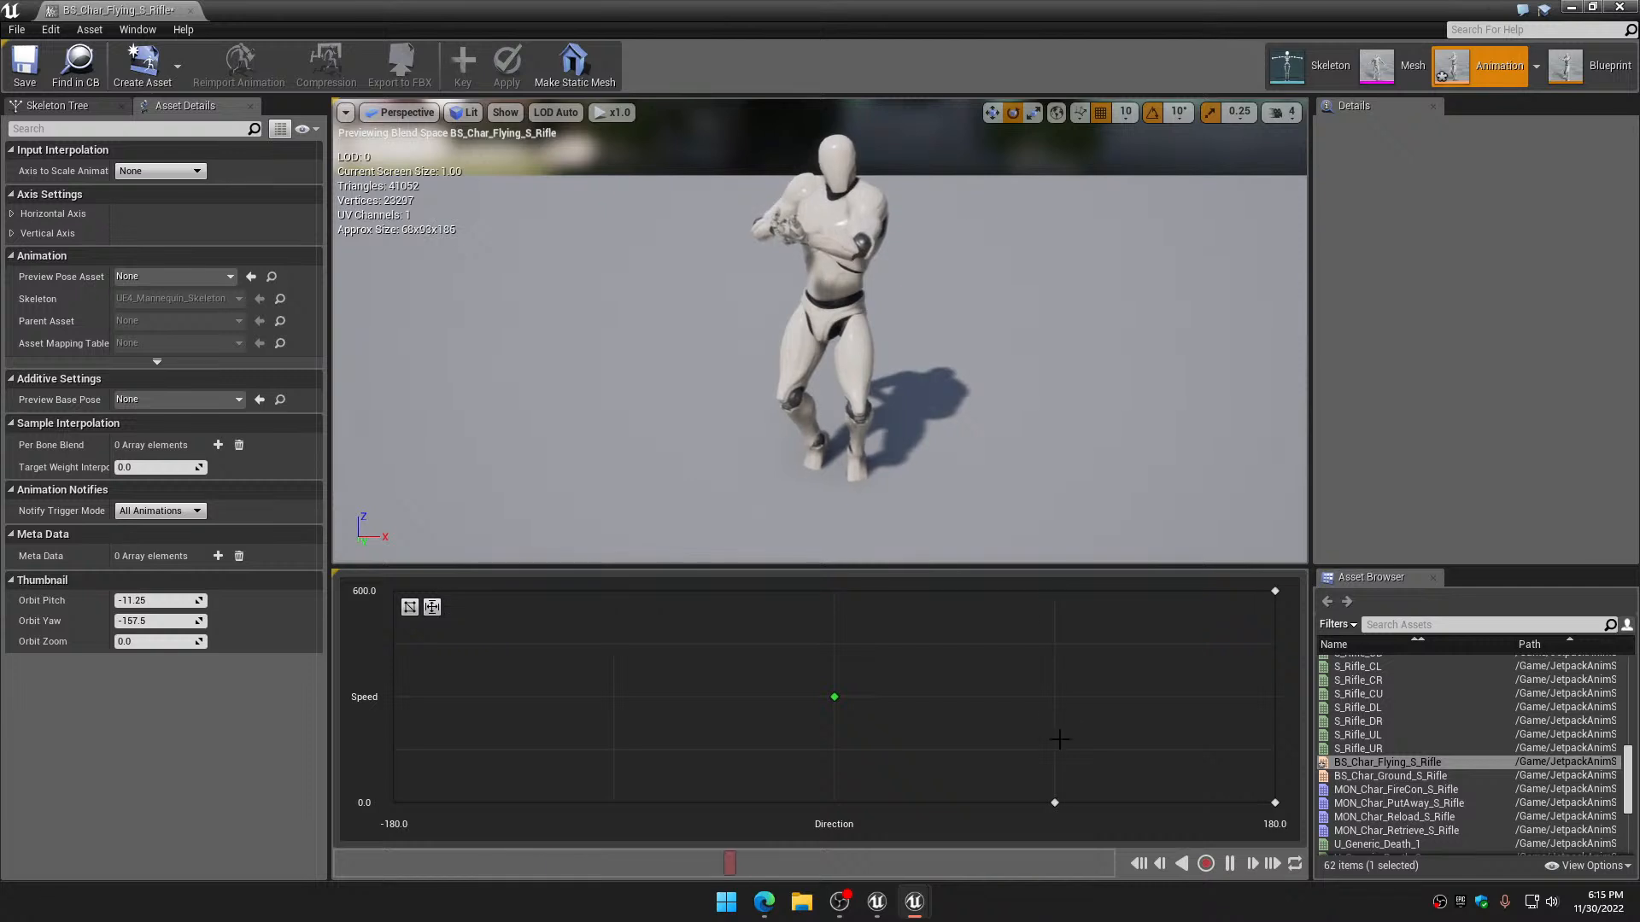
{"action": "left_click", "coordinate": [1275, 592]}
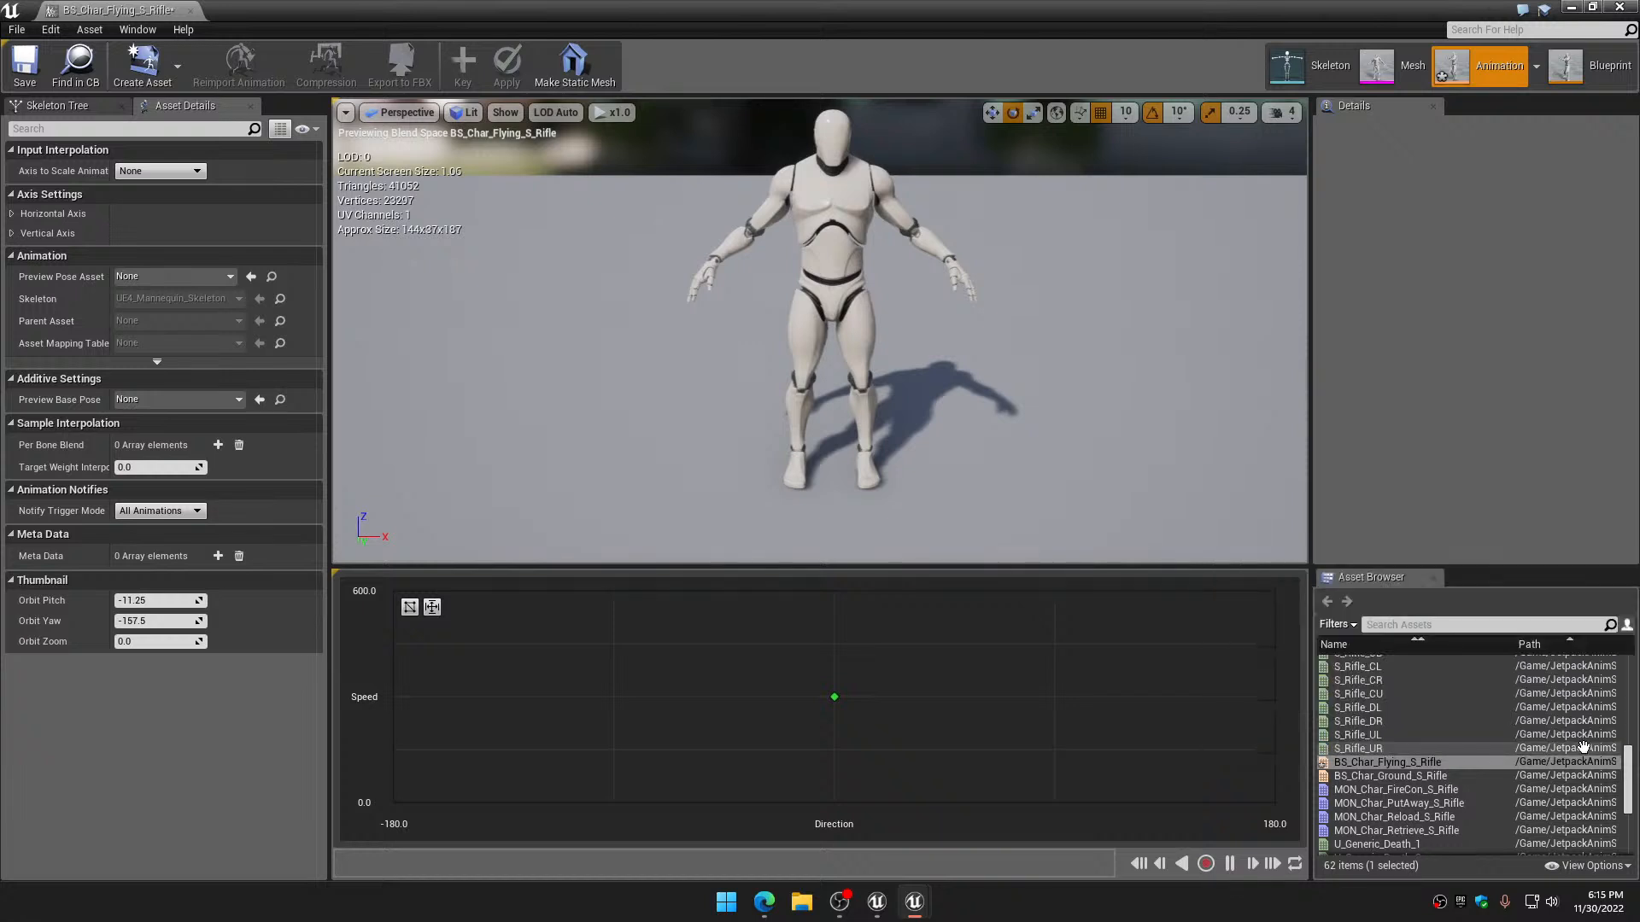
Place Jump_Fall_Loop in the blend space at Speed 0 for Directions -180, -90, 0, 90 and 180
{"action": "left_click_drag", "start_coordinate": [1628, 762], "coordinate": [1629, 827]}
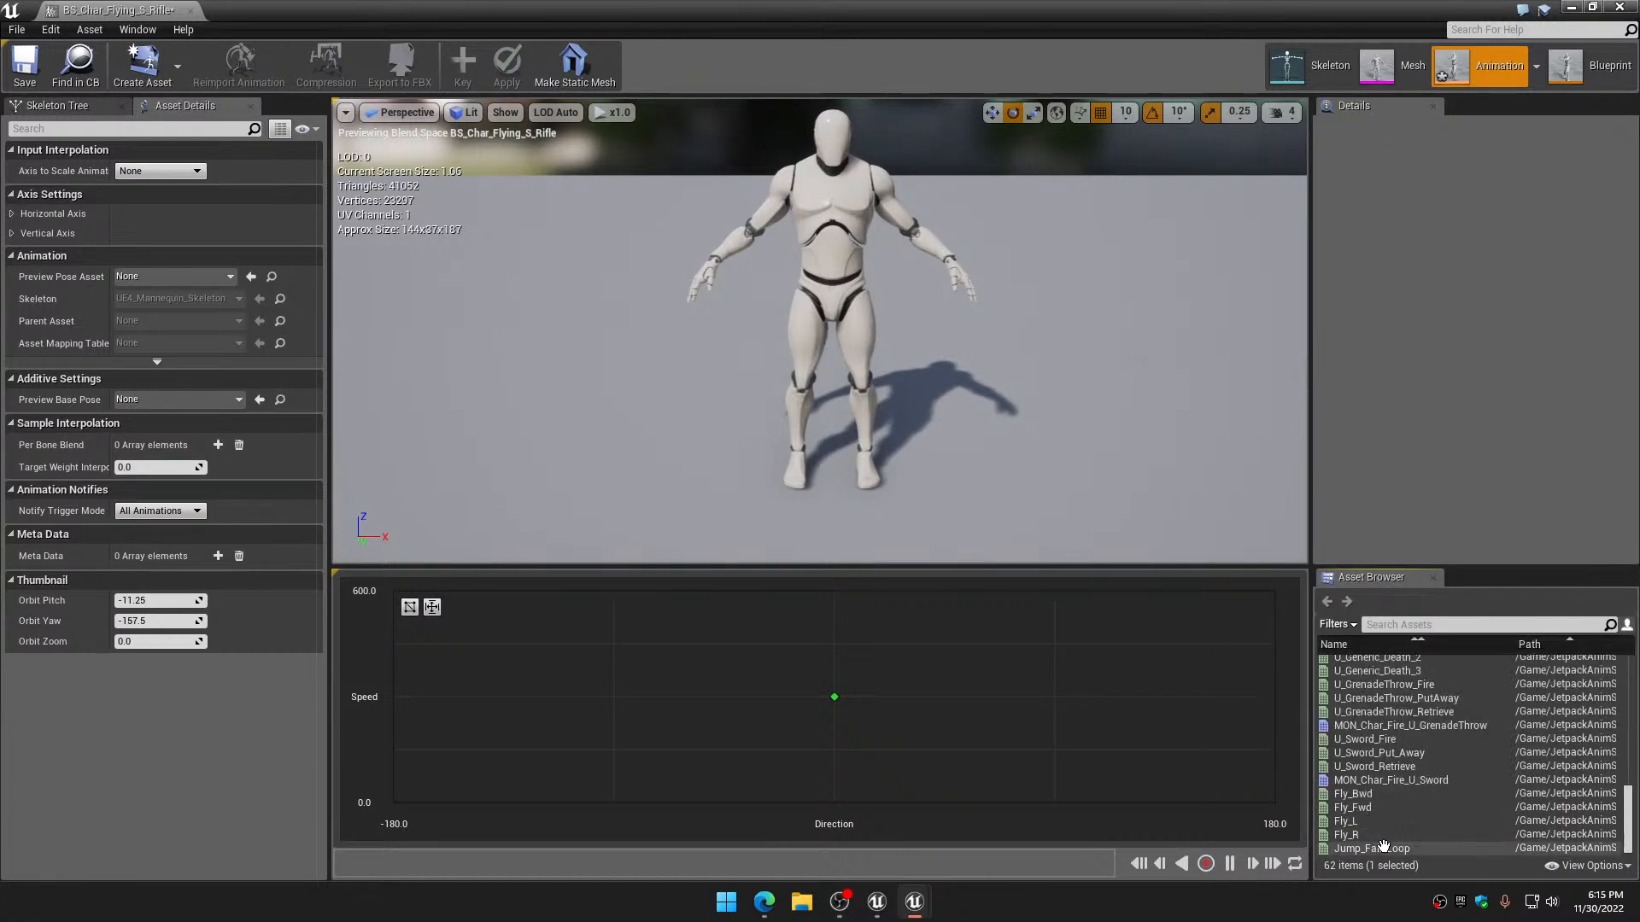
{"action": "left_click_drag", "start_coordinate": [1381, 850], "coordinate": [876, 813]}
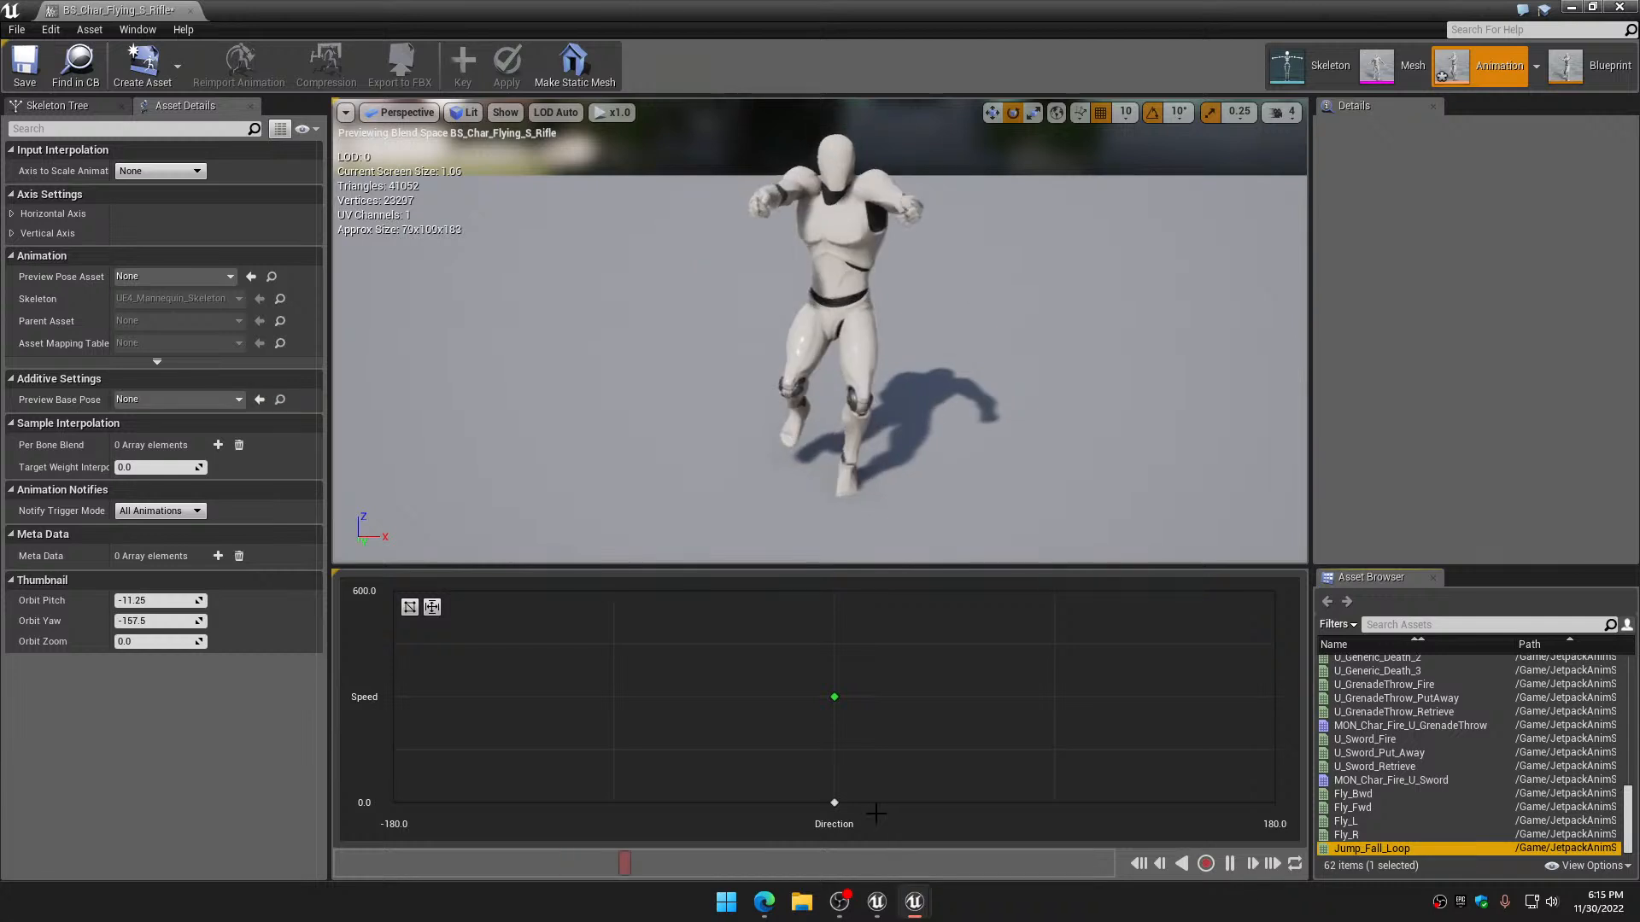
{"action": "left_click_drag", "start_coordinate": [1349, 841], "coordinate": [713, 808]}
{"action": "left_click_drag", "start_coordinate": [1352, 851], "coordinate": [474, 798]}
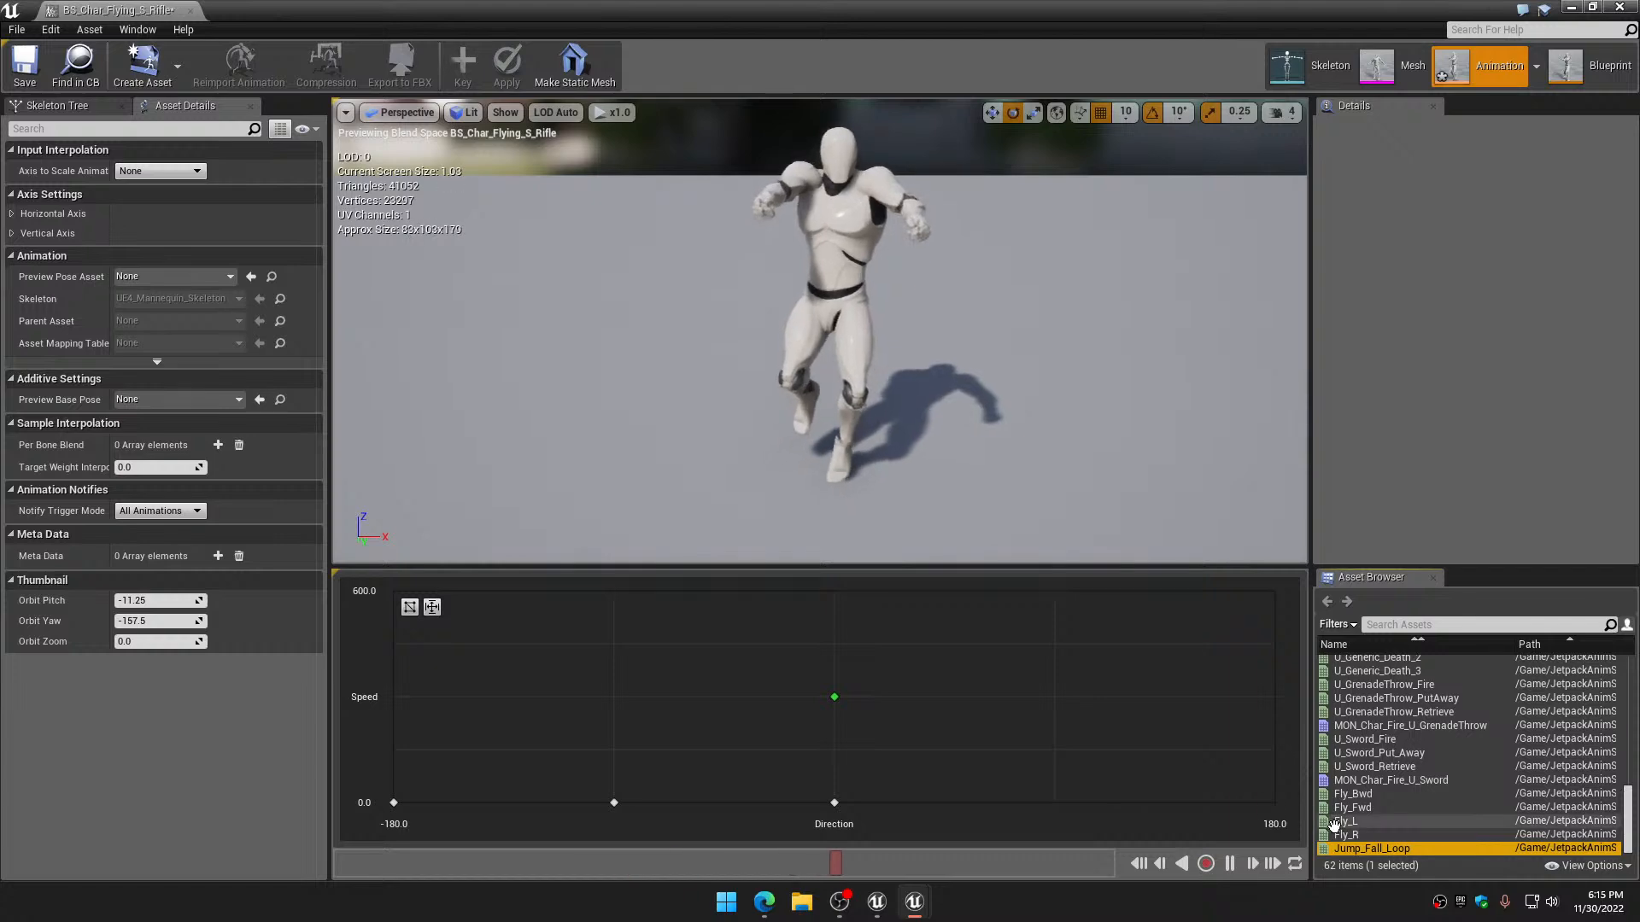
{"action": "left_click_drag", "start_coordinate": [1375, 848], "coordinate": [1055, 803]}
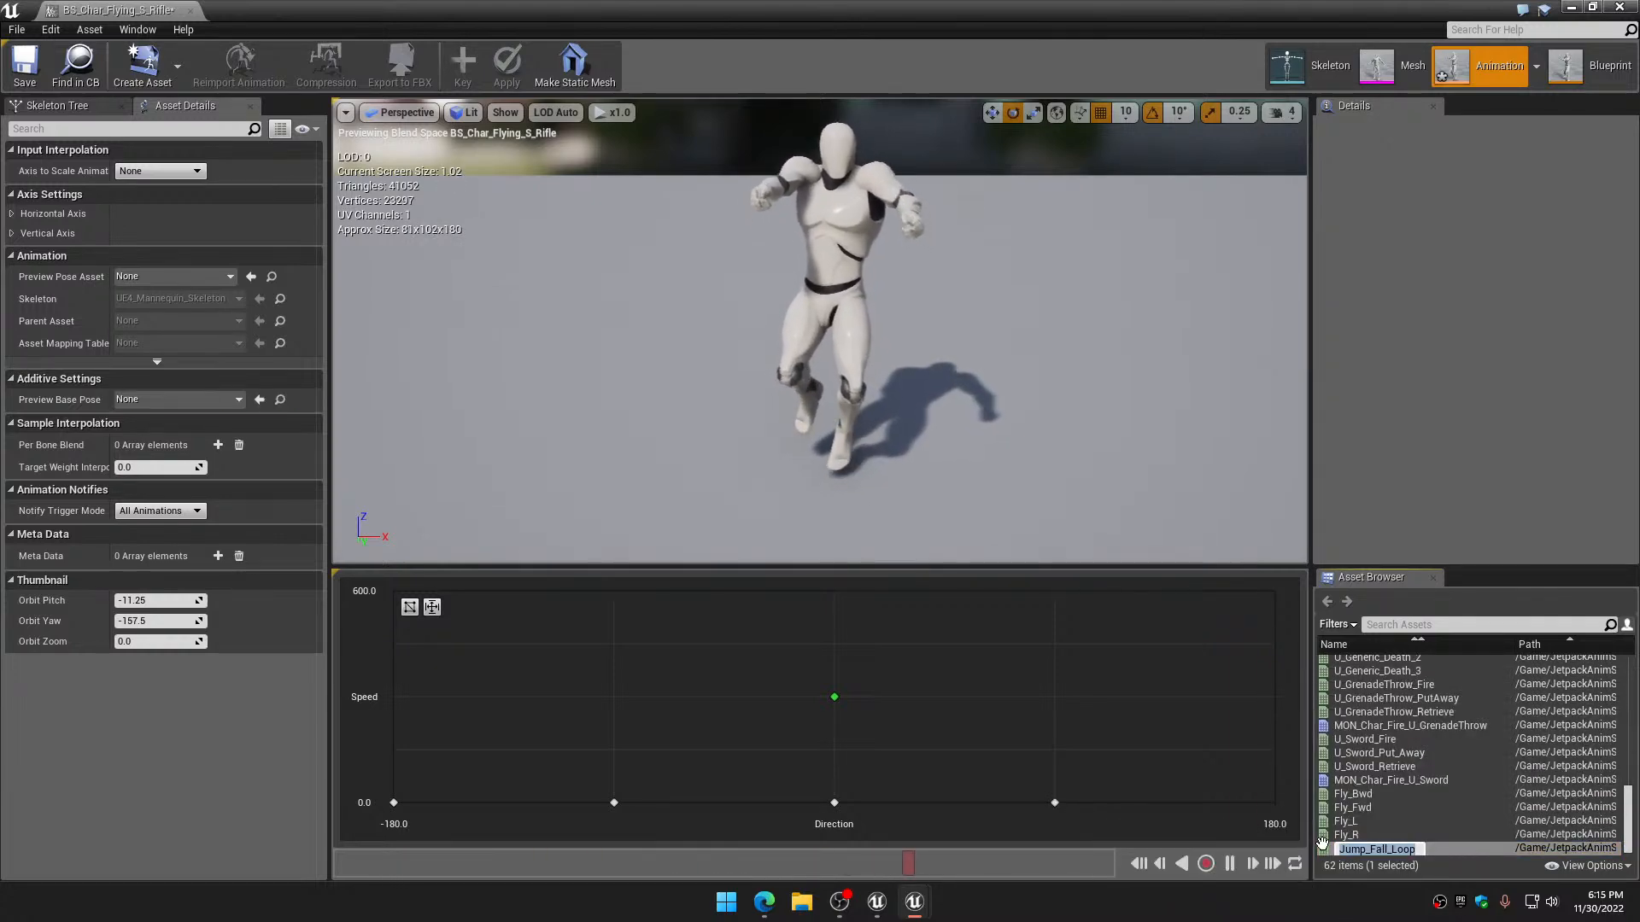
At Speed 600, place Fly_Fwd at Direction 0, Fly_L at -90, Fly_R at 90 and Fly_Bwd at both ends, then save and close the blend space
{"action": "left_click_drag", "start_coordinate": [1371, 848], "coordinate": [834, 591]}
{"action": "left_click_drag", "start_coordinate": [1345, 821], "coordinate": [613, 591]}
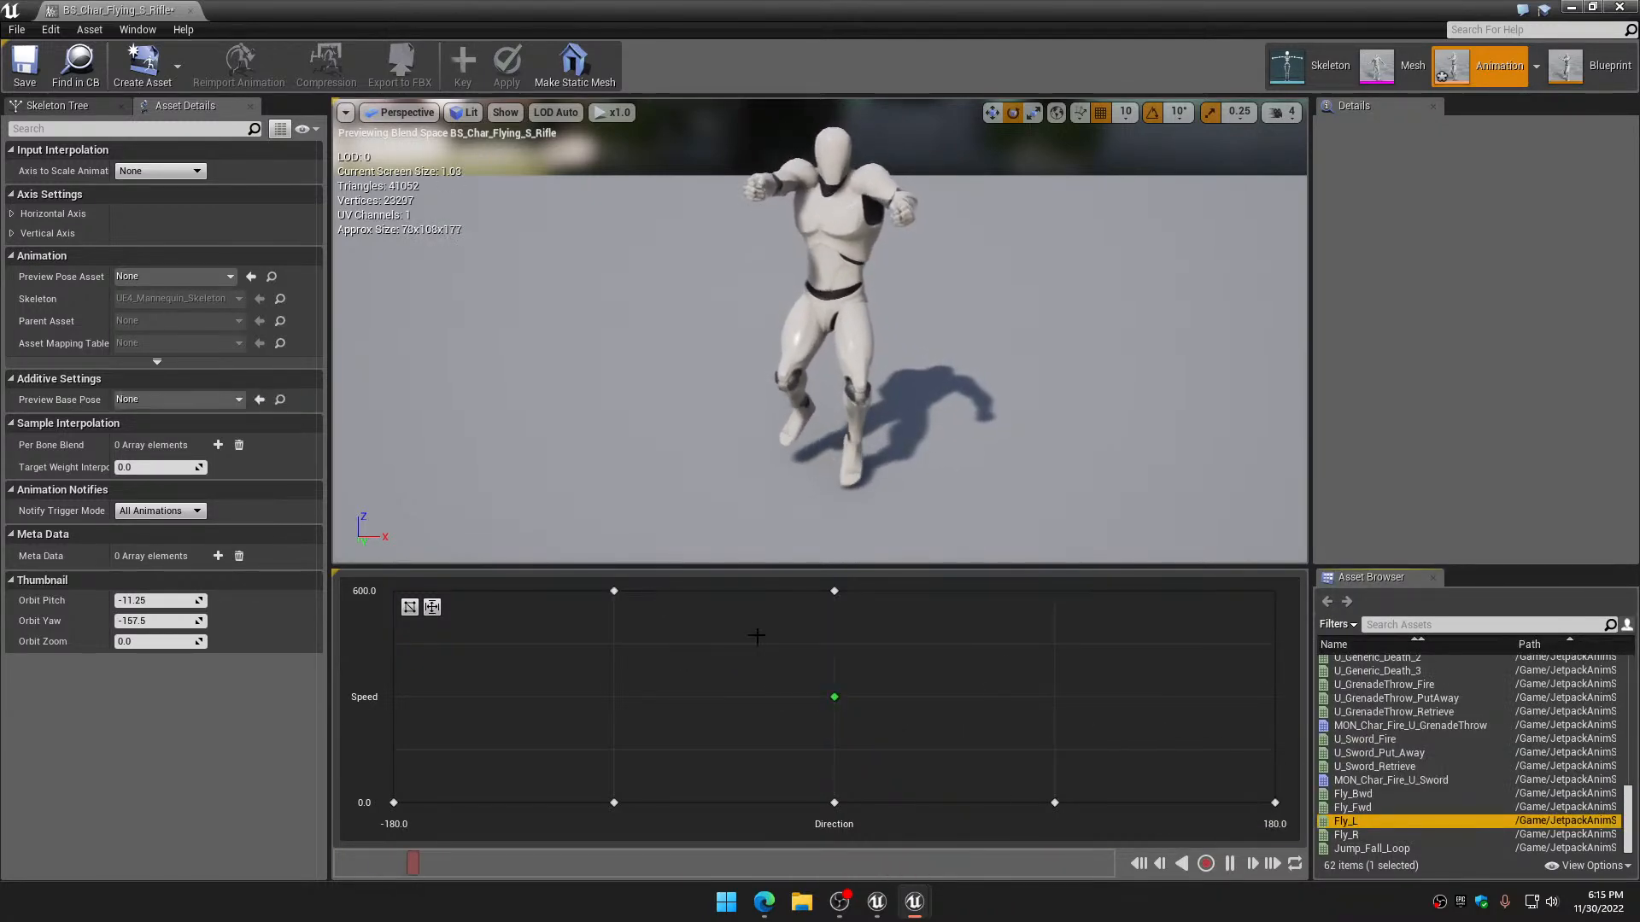
{"action": "left_click_drag", "start_coordinate": [1351, 831], "coordinate": [1114, 613]}
{"action": "left_click_drag", "start_coordinate": [1352, 793], "coordinate": [481, 588]}
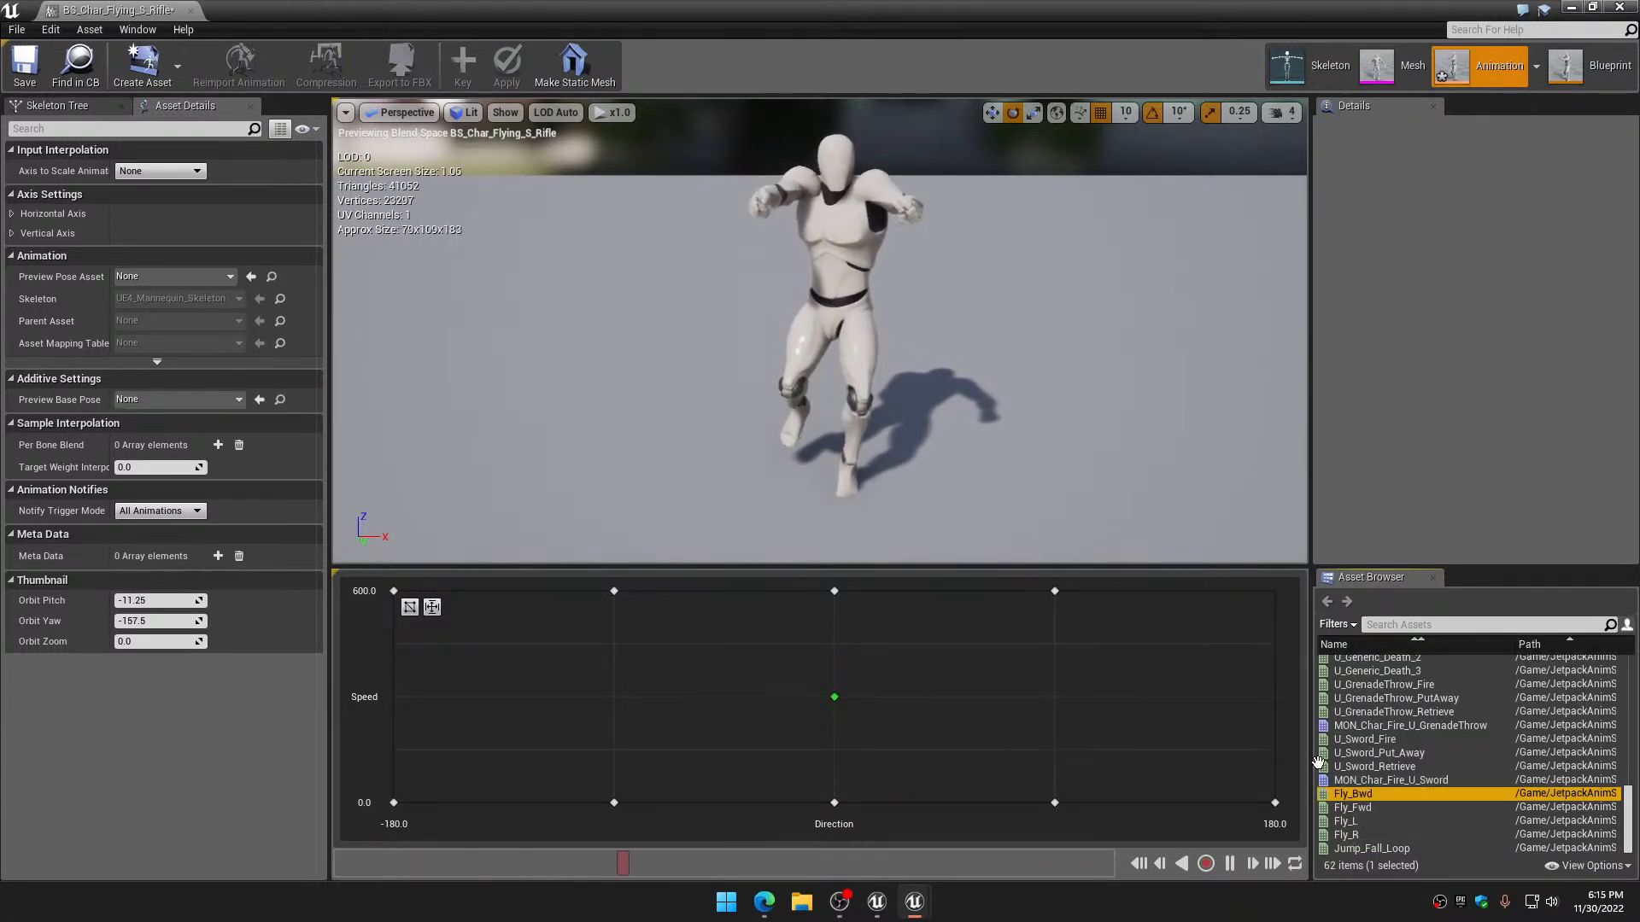
{"action": "left_click_drag", "start_coordinate": [1331, 746], "coordinate": [1275, 591]}
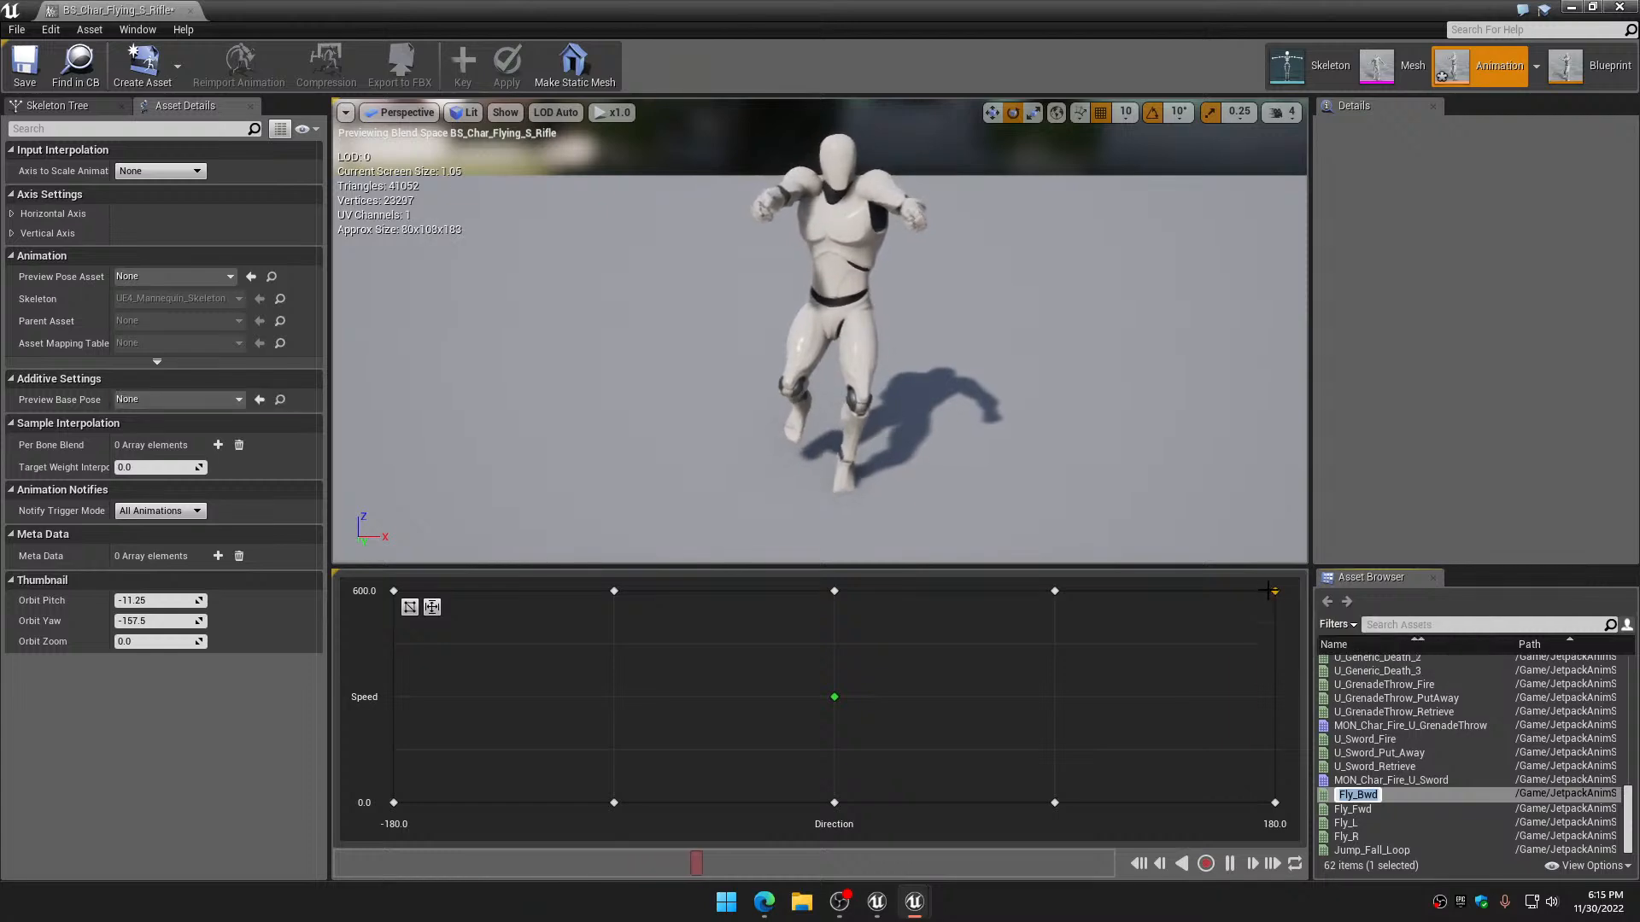
{"action": "left_click", "coordinate": [25, 64]}
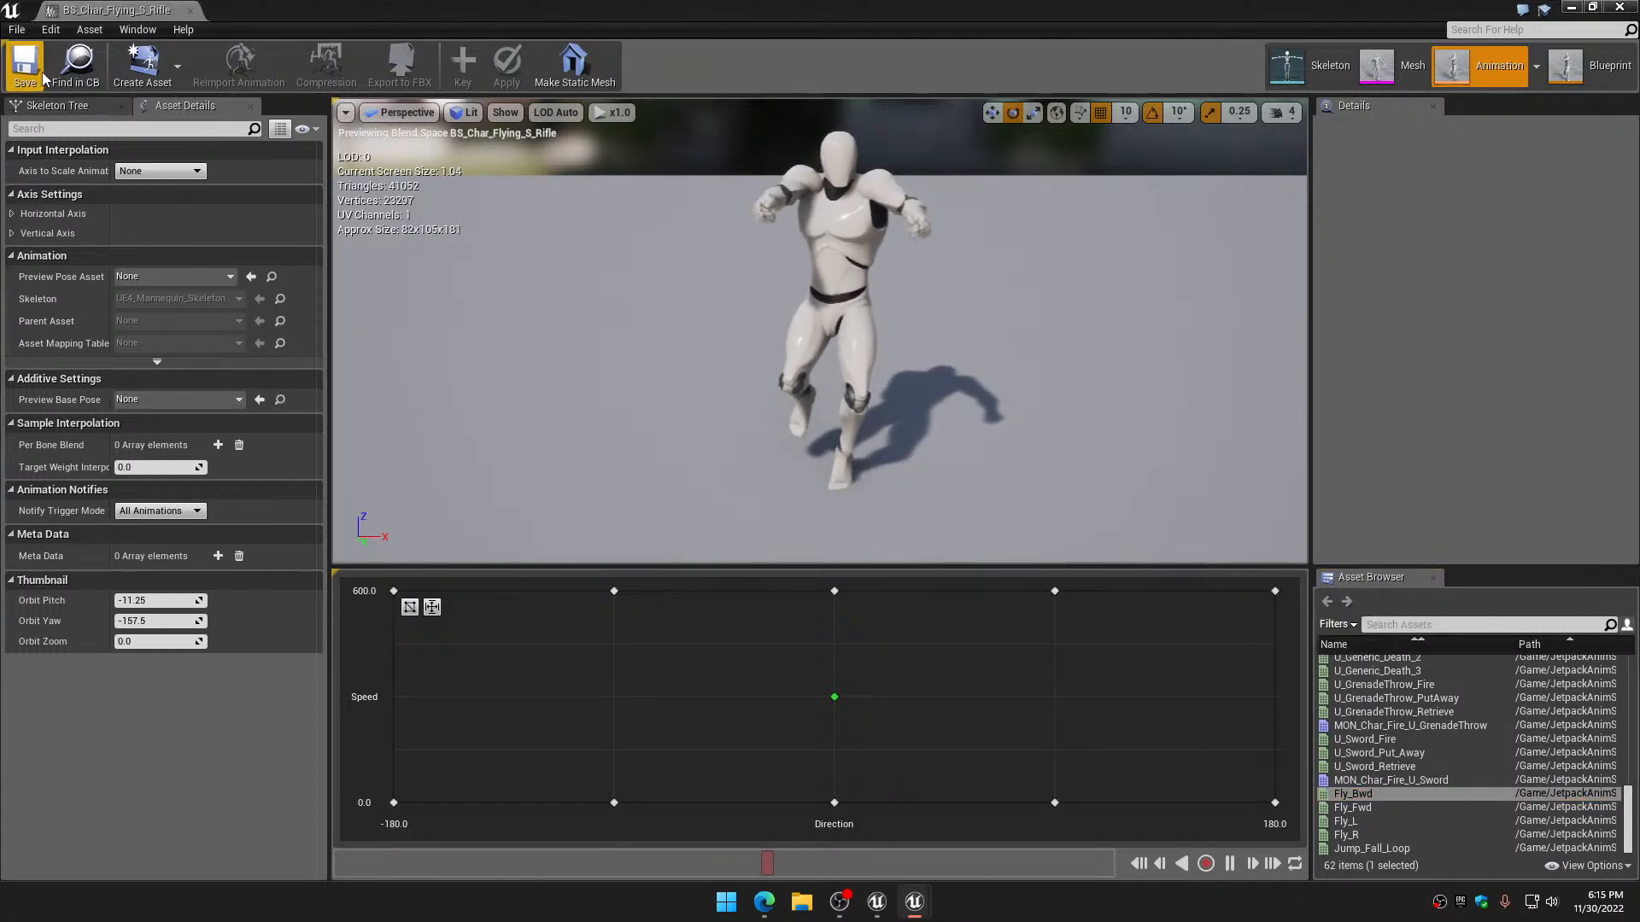
{"action": "left_click", "coordinate": [1619, 7]}
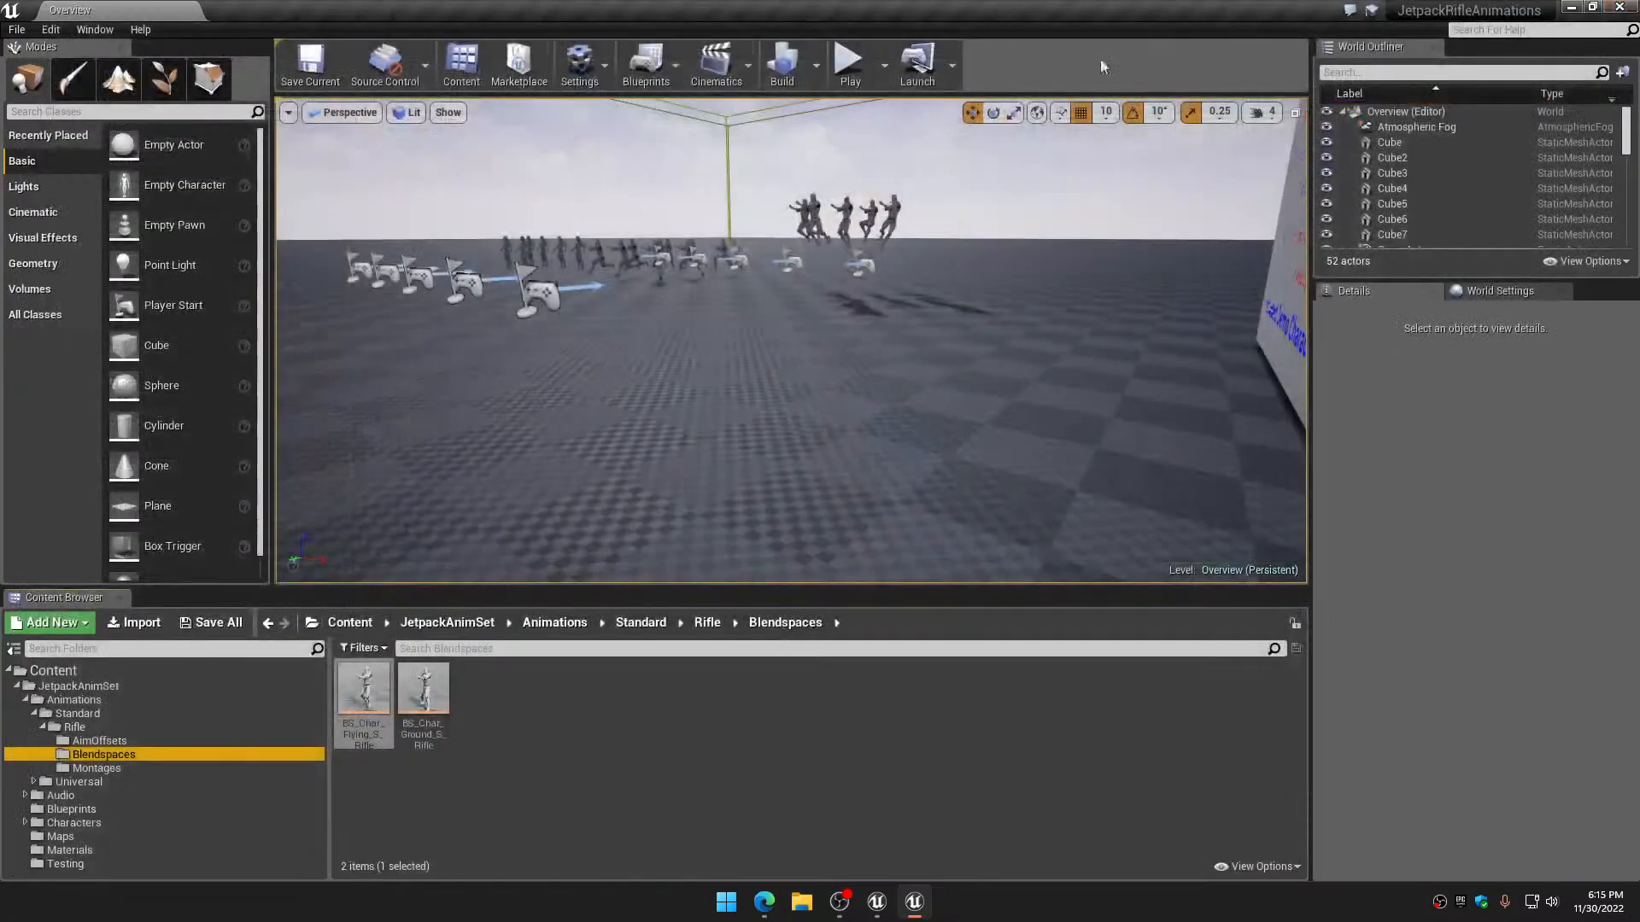
Play the Overview level and test the character's flying and ground movement with the updated blend space
{"action": "left_click", "coordinate": [845, 65]}
{"action": "left_click", "coordinate": [879, 287]}
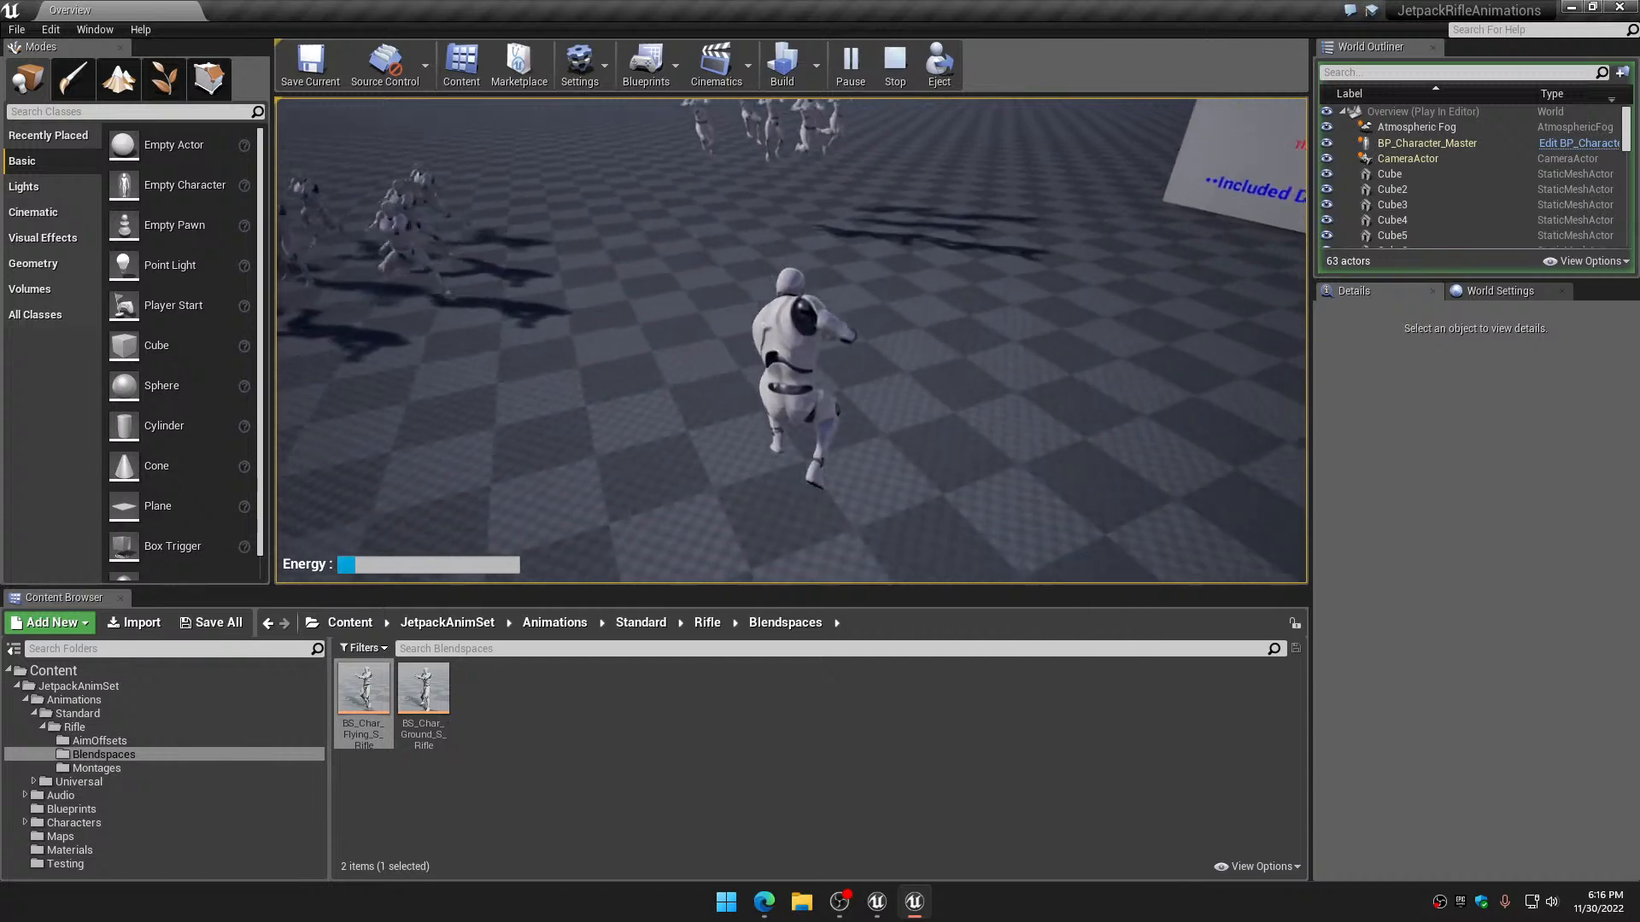
{"action": "key", "text": "w"}
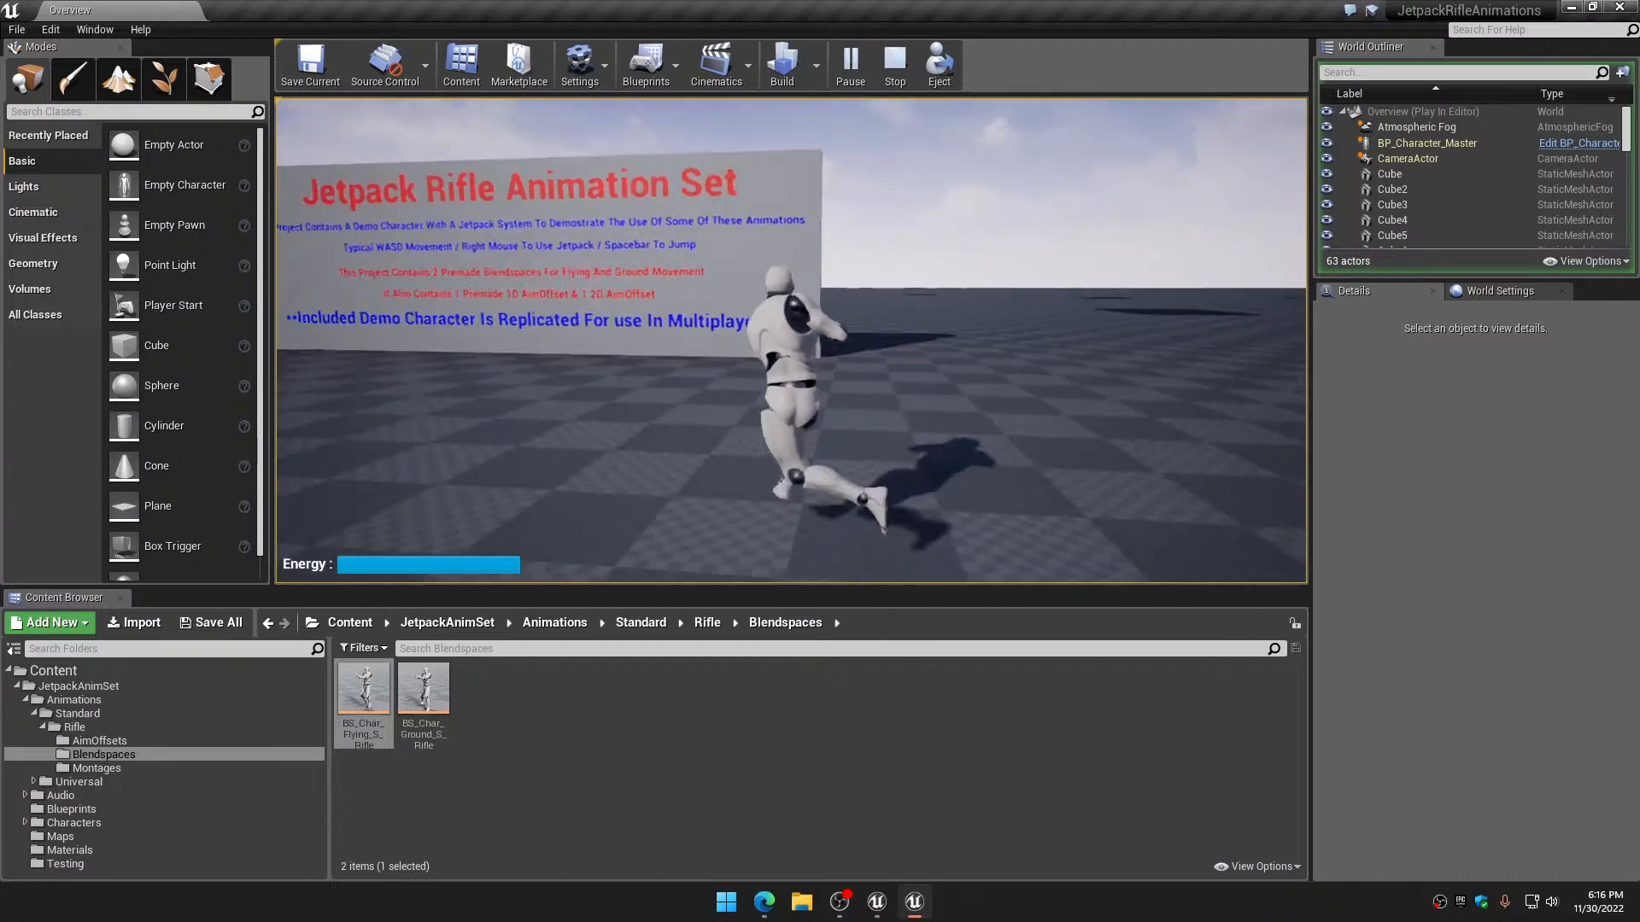
Test running, jumping and forward jetpack flight around the Overview level in the embedded play view
{"action": "key", "text": "space"}
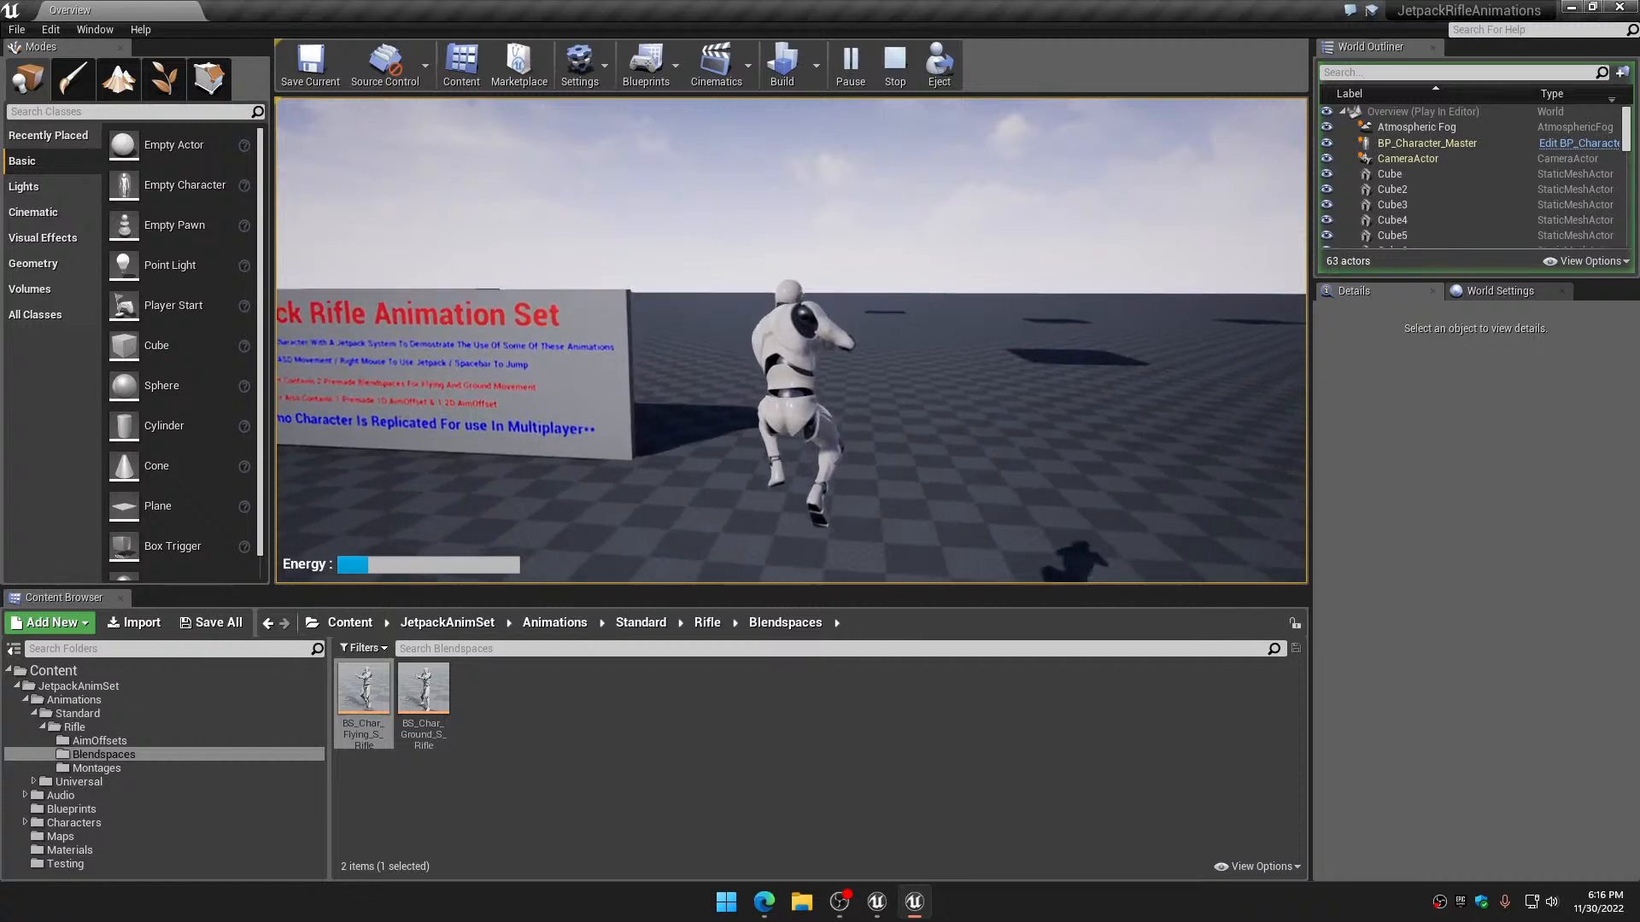
{"action": "key", "text": "w"}
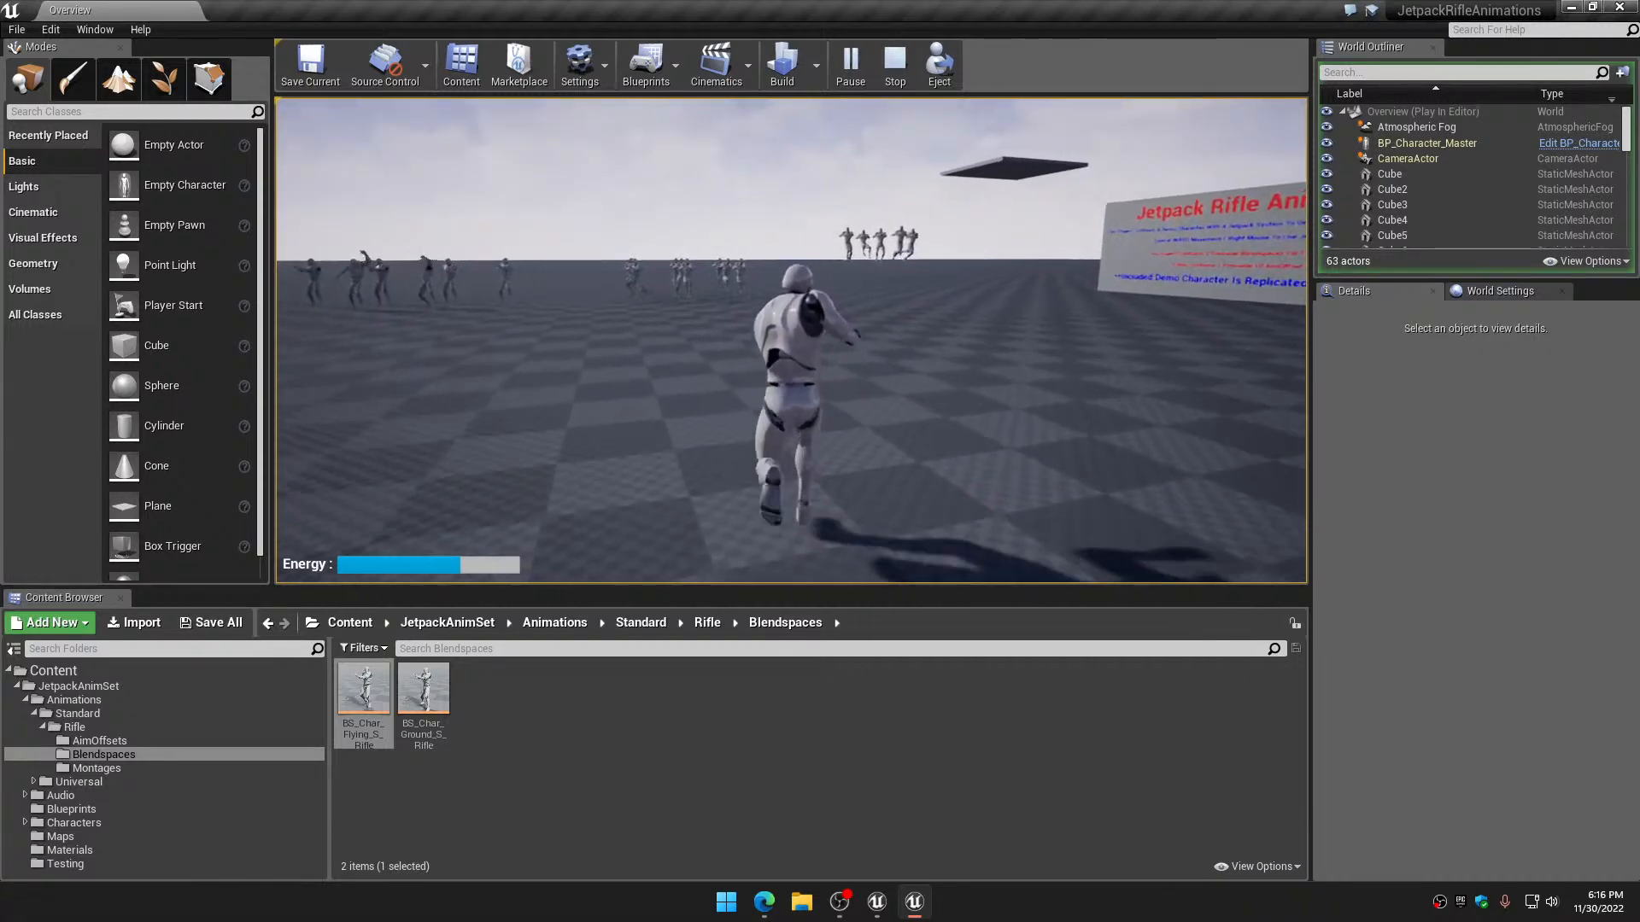
{"action": "key", "text": "space"}
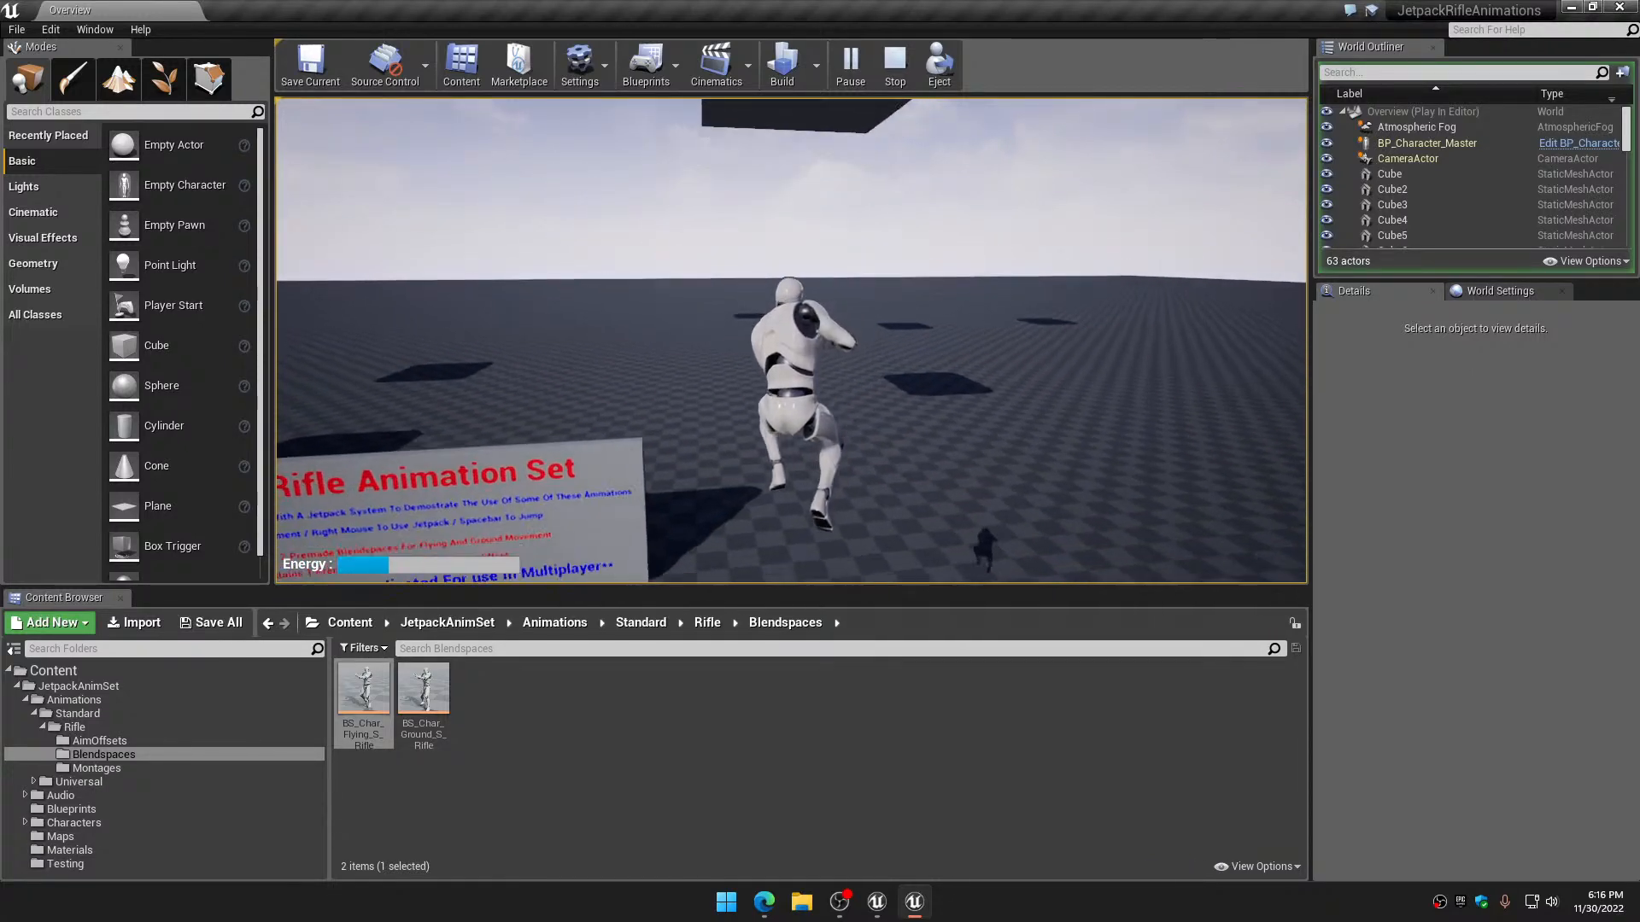
{"action": "key", "text": "w"}
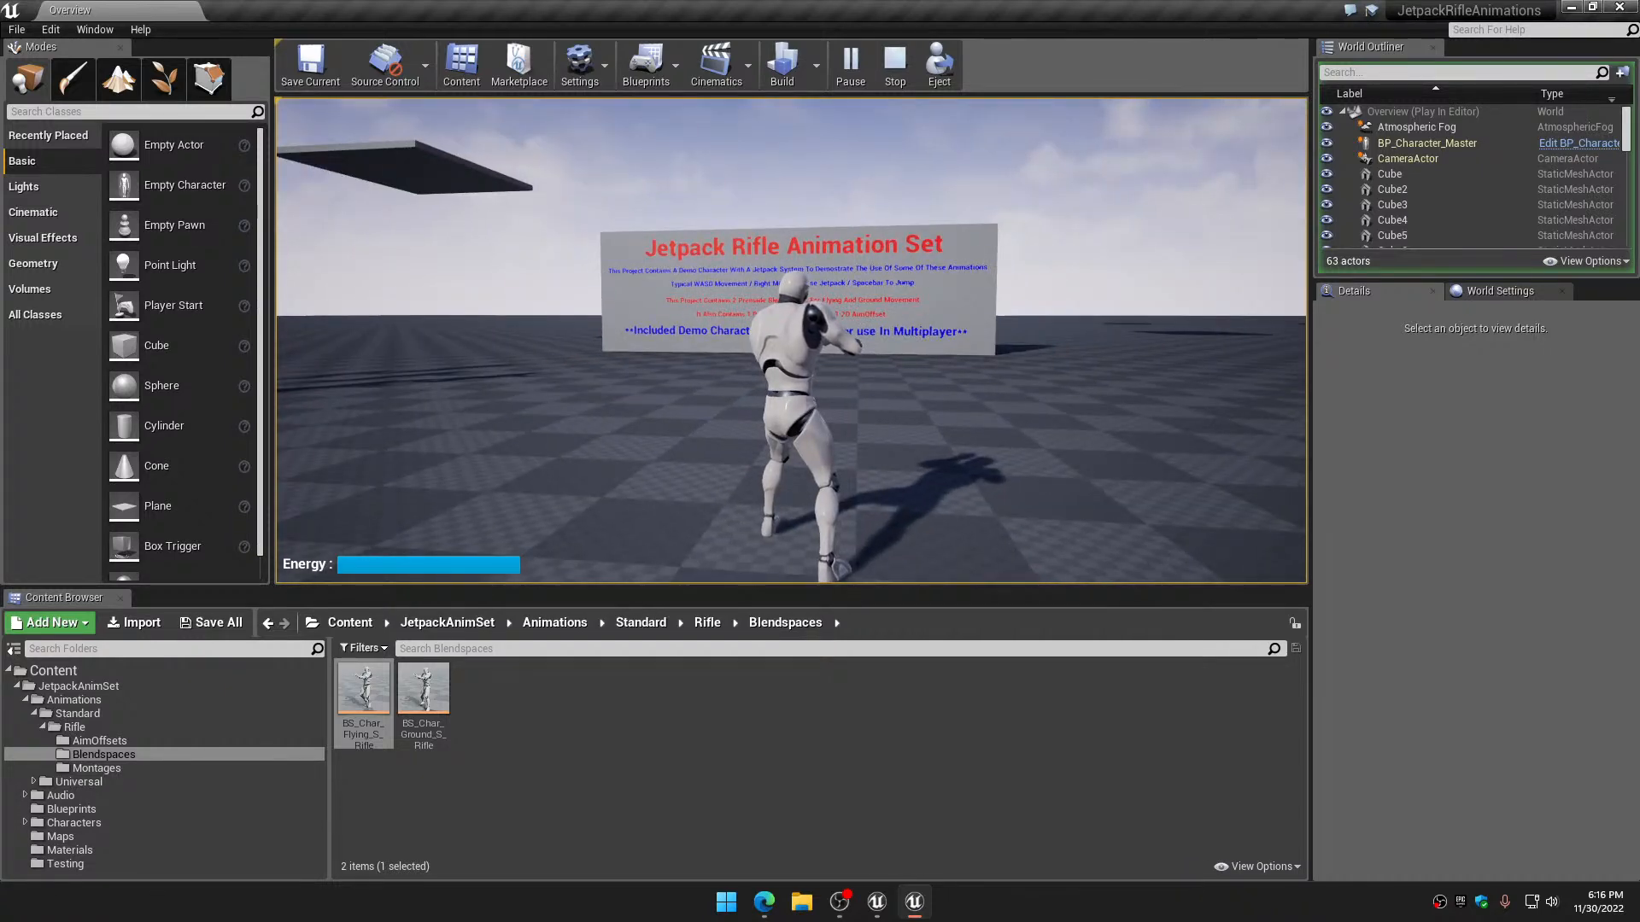
Switch the running play session to full screen, test the jetpack and forward movement there, and end the session
{"action": "key", "text": "shift+F1"}
{"action": "key", "text": "F11"}
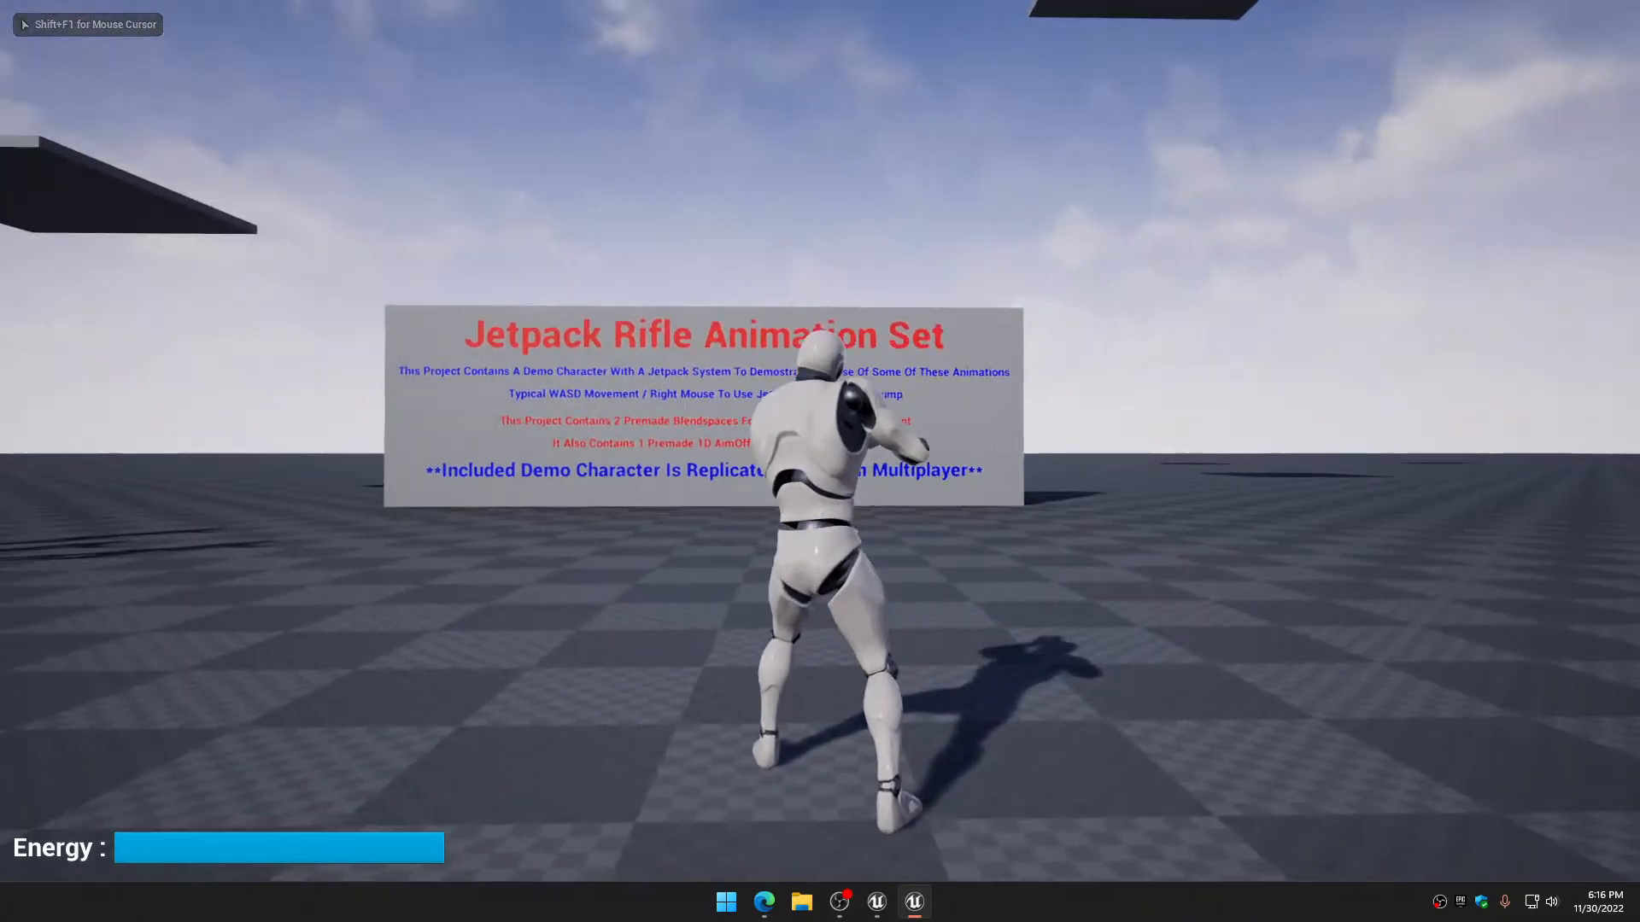
{"action": "right_click", "coordinate": [820, 462]}
{"action": "right_click_drag", "start_coordinate": [820, 461], "coordinate": [820, 462]}
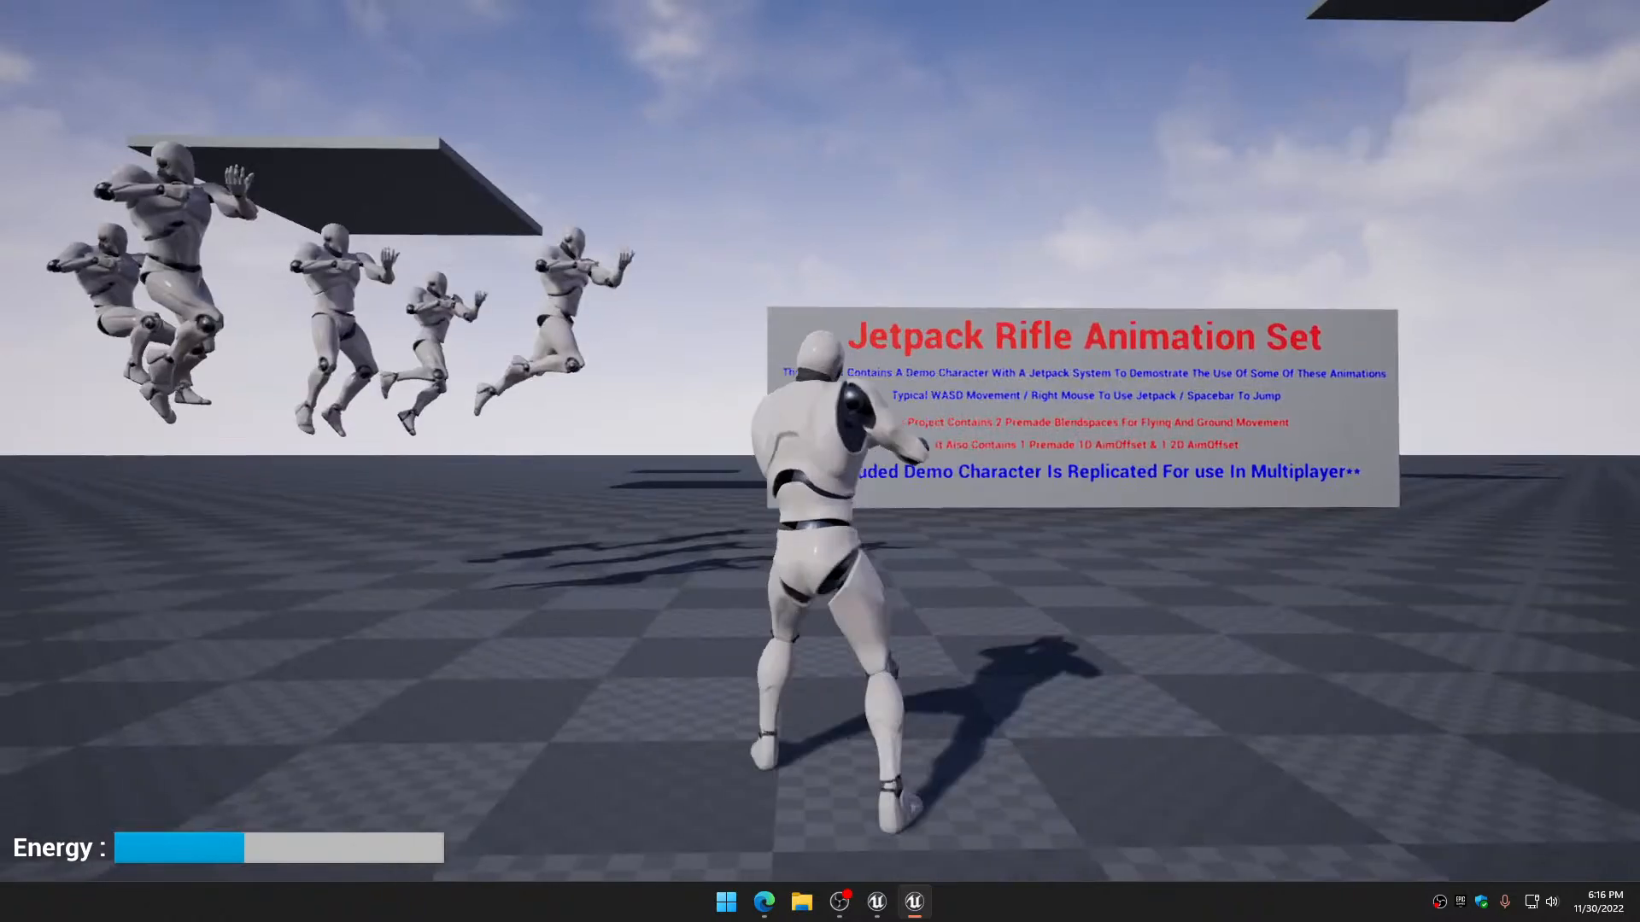
{"action": "key", "text": "w"}
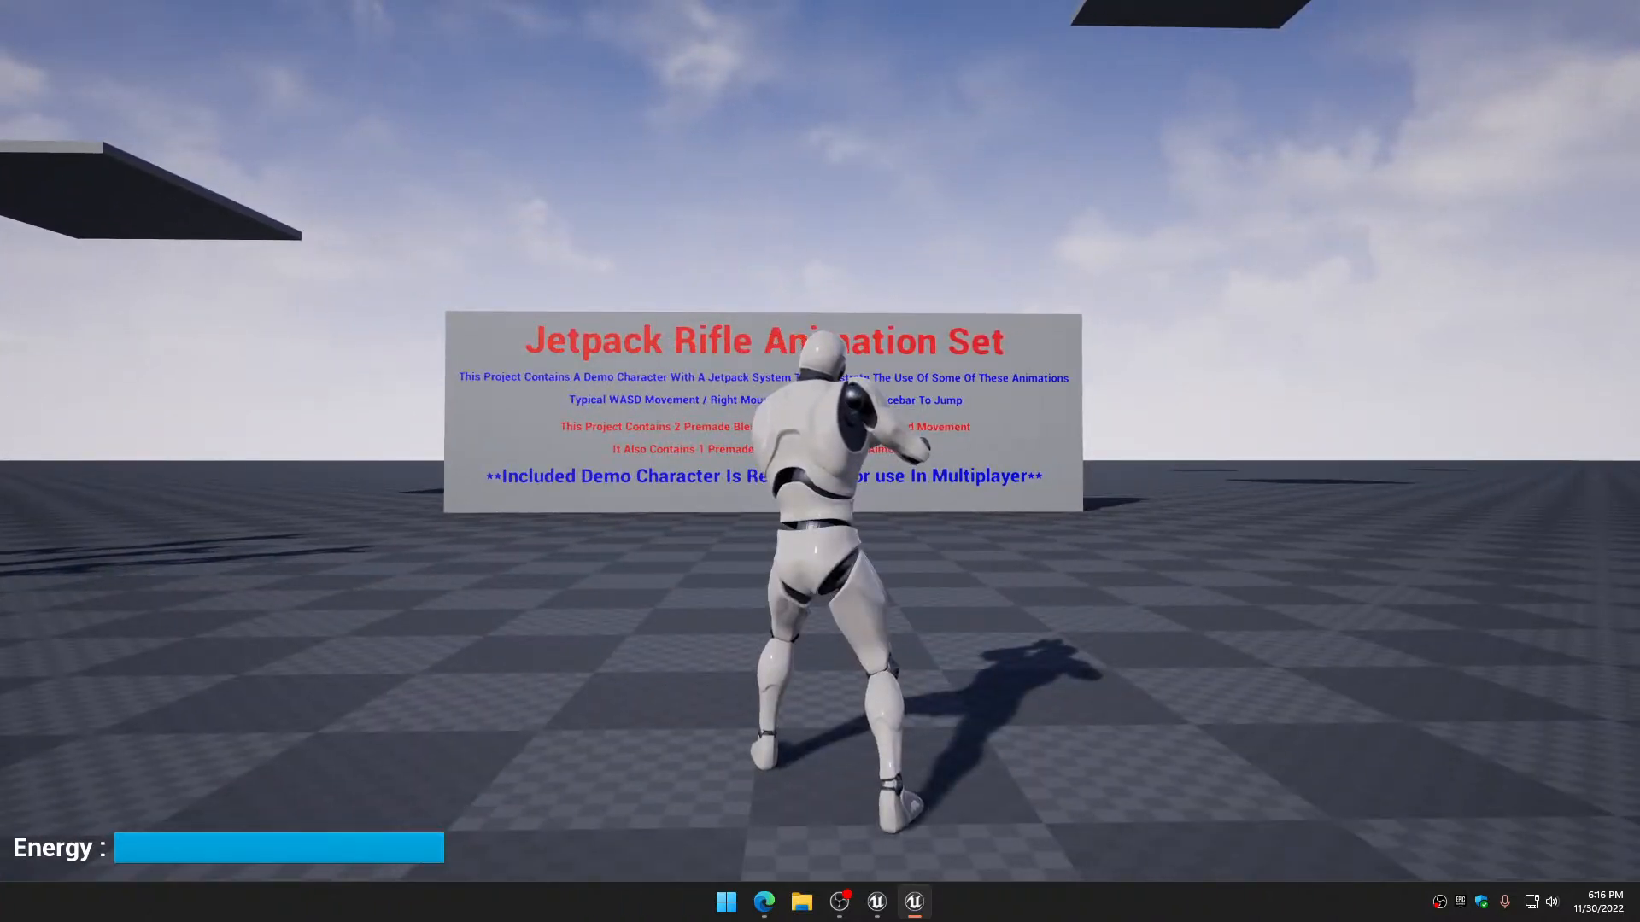
{"action": "key", "text": "Escape"}
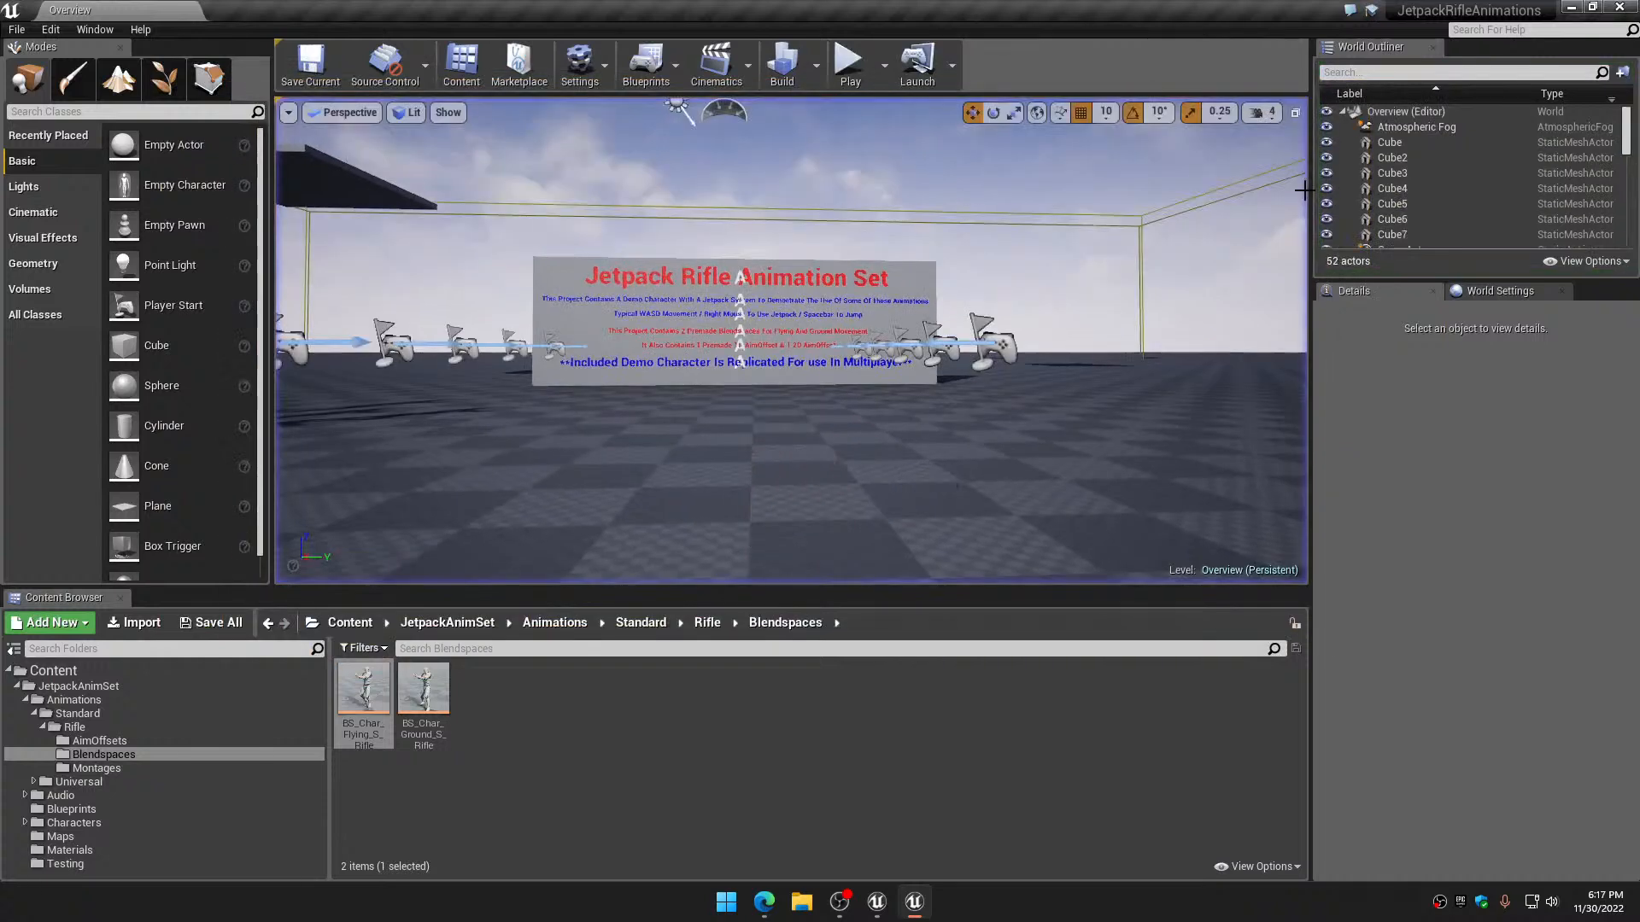
Open the BP_Character_Master blueprint from Characters/Blueprints and look over the Jetpack System section of its Event Graph
{"action": "left_click", "coordinate": [40, 726]}
{"action": "left_click", "coordinate": [34, 713]}
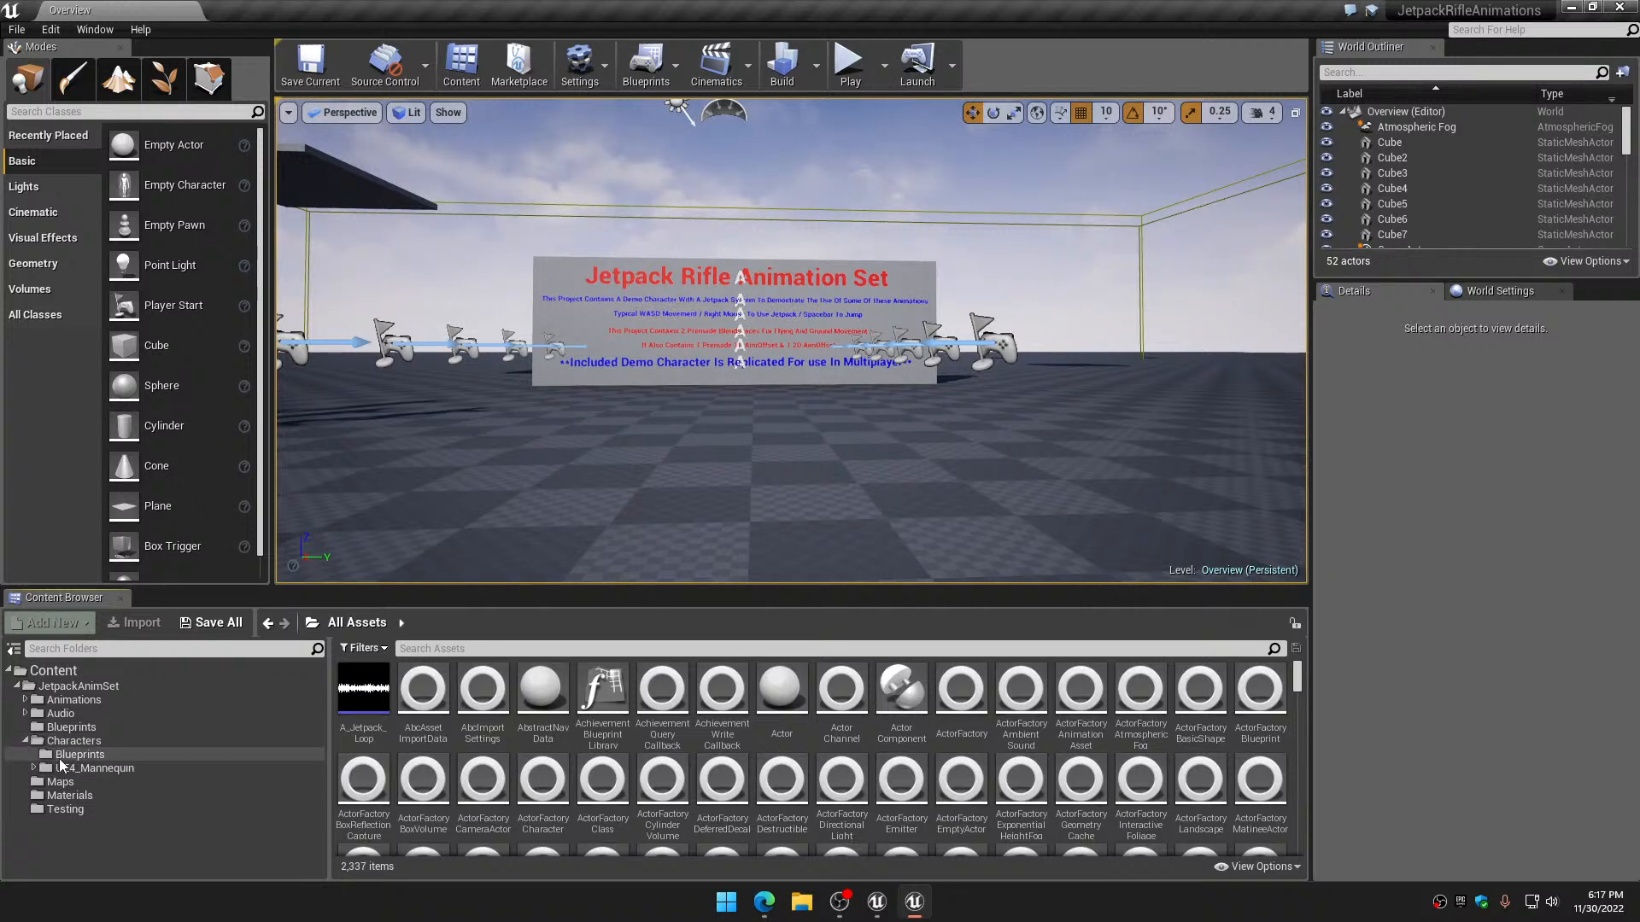
{"action": "left_click", "coordinate": [102, 755]}
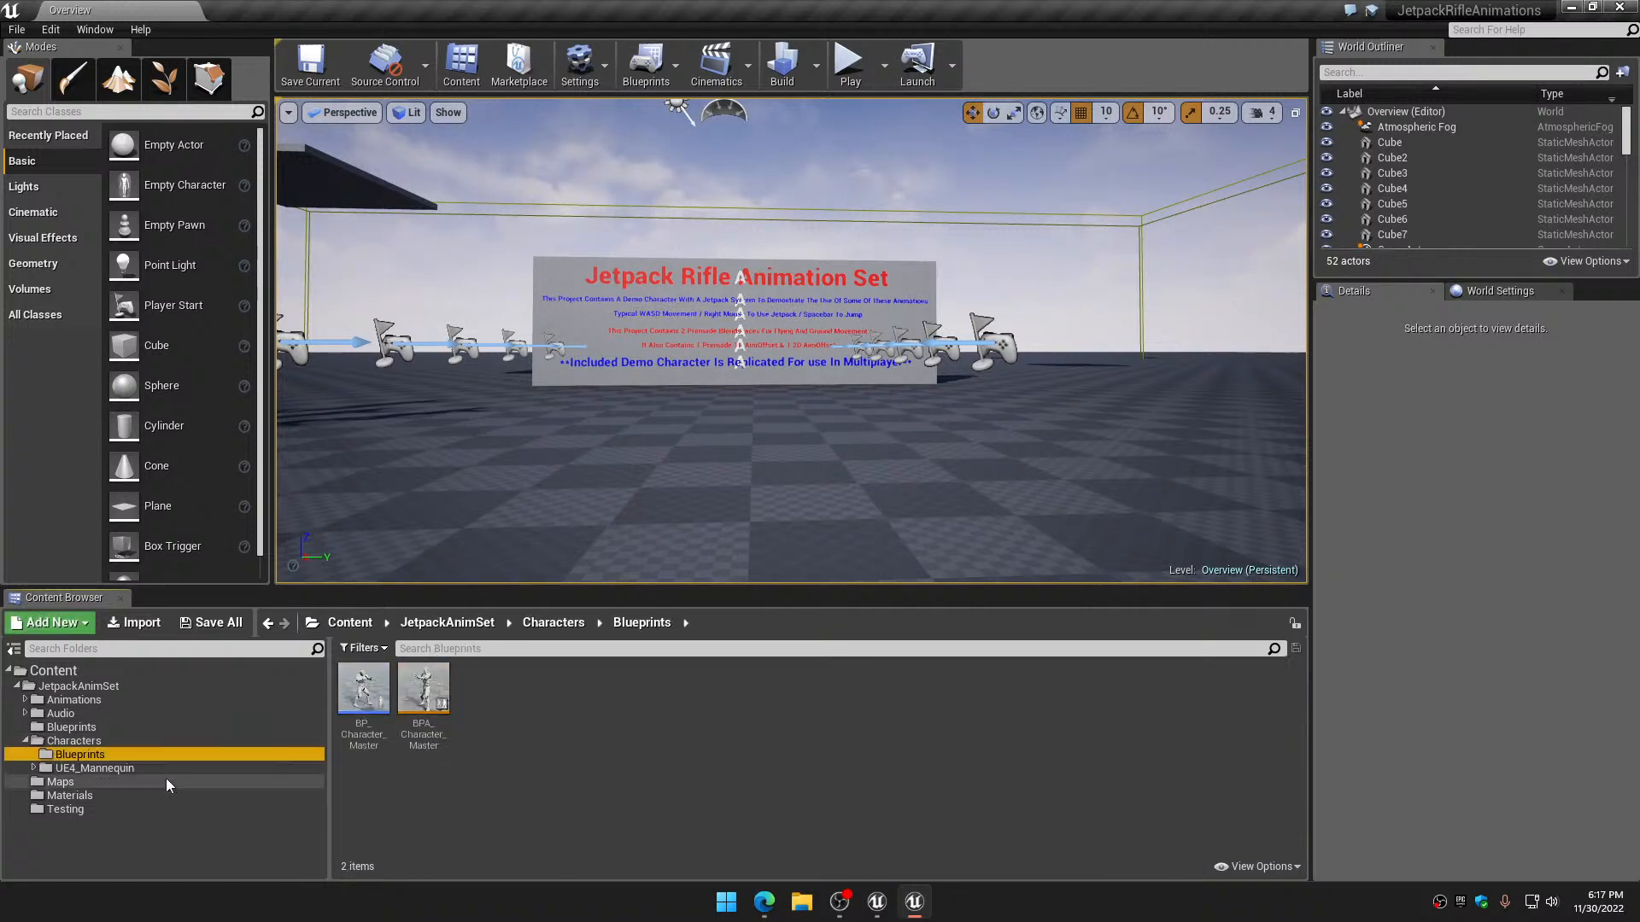
{"action": "double_click", "coordinate": [376, 690]}
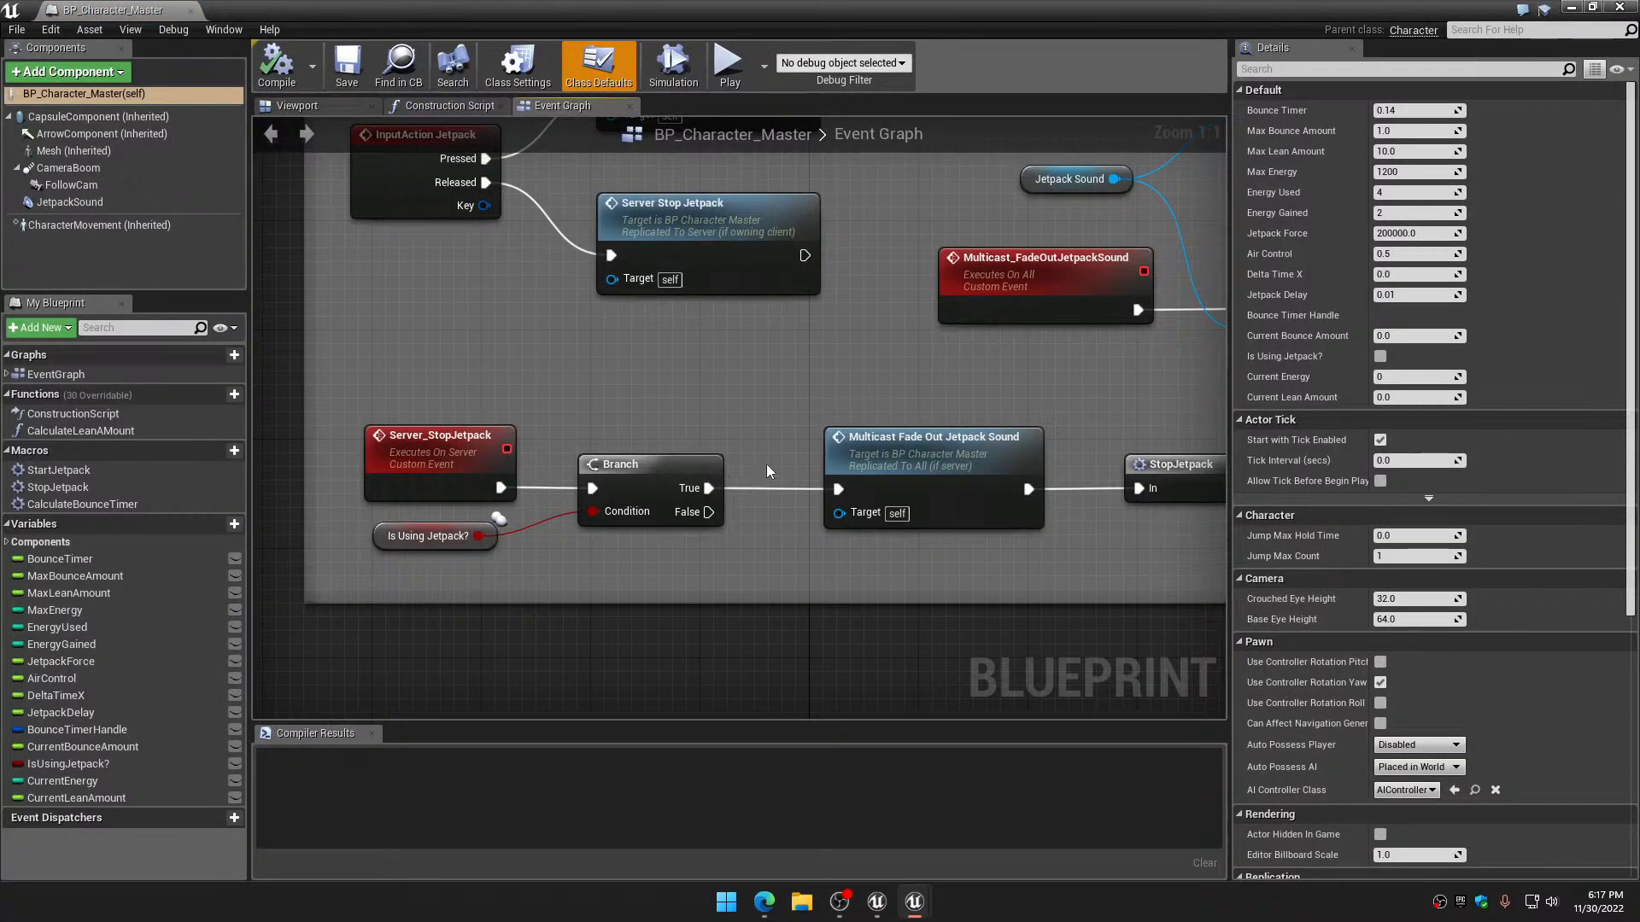
{"action": "scroll", "coordinate": [763, 468], "scroll_direction": "down", "scroll_amount": 5}
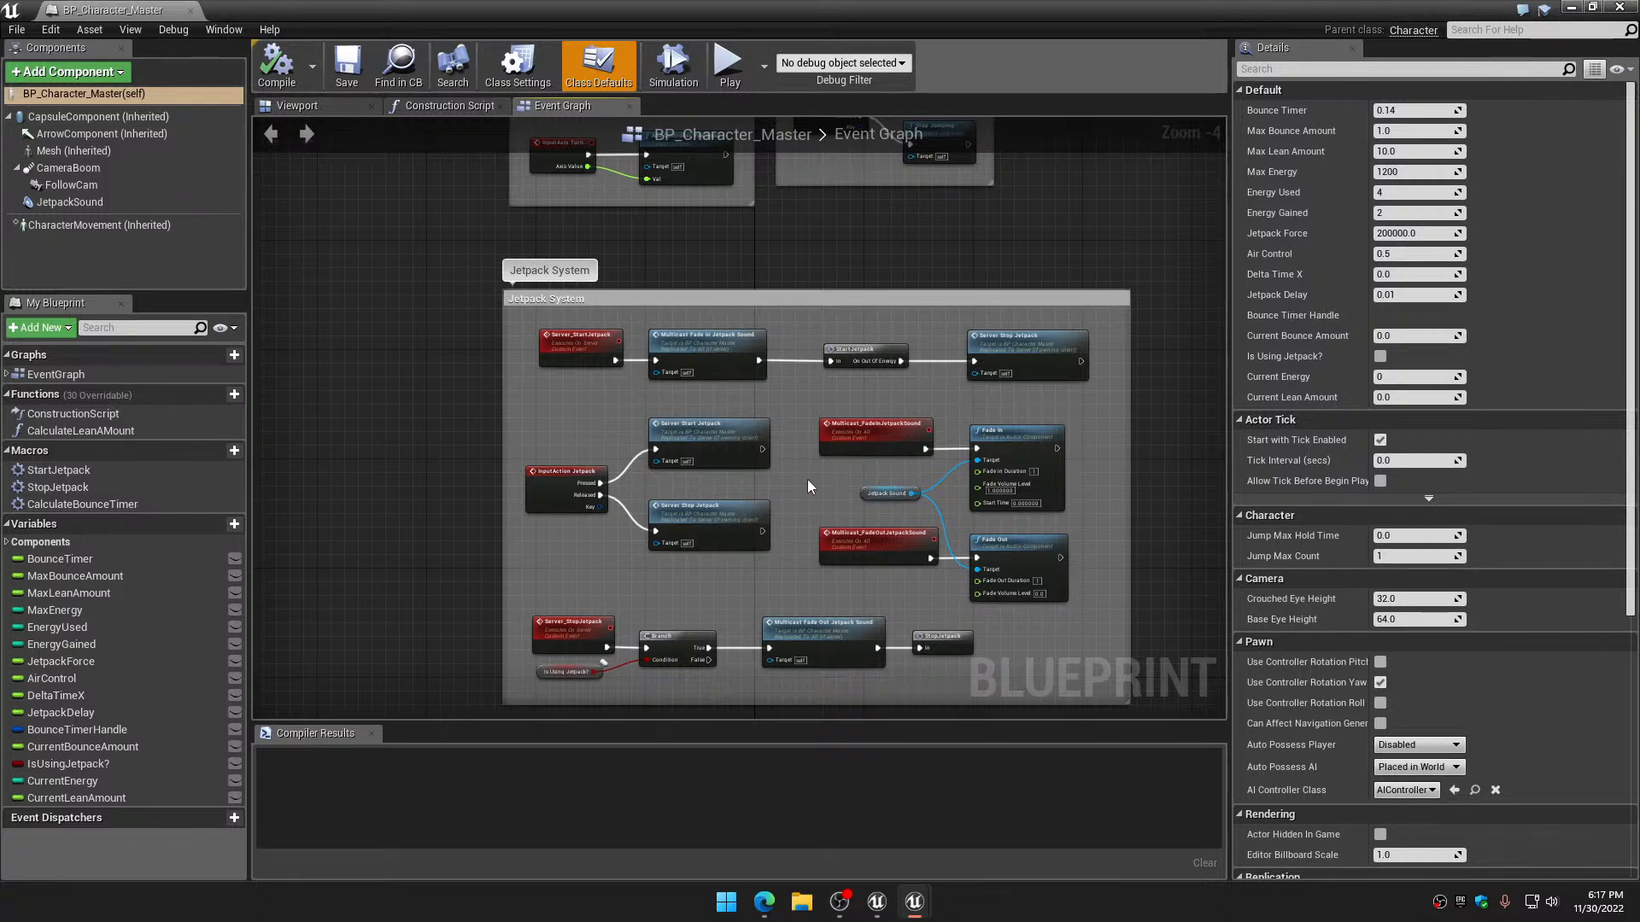
{"action": "scroll", "coordinate": [851, 389], "scroll_direction": "up", "scroll_amount": 4}
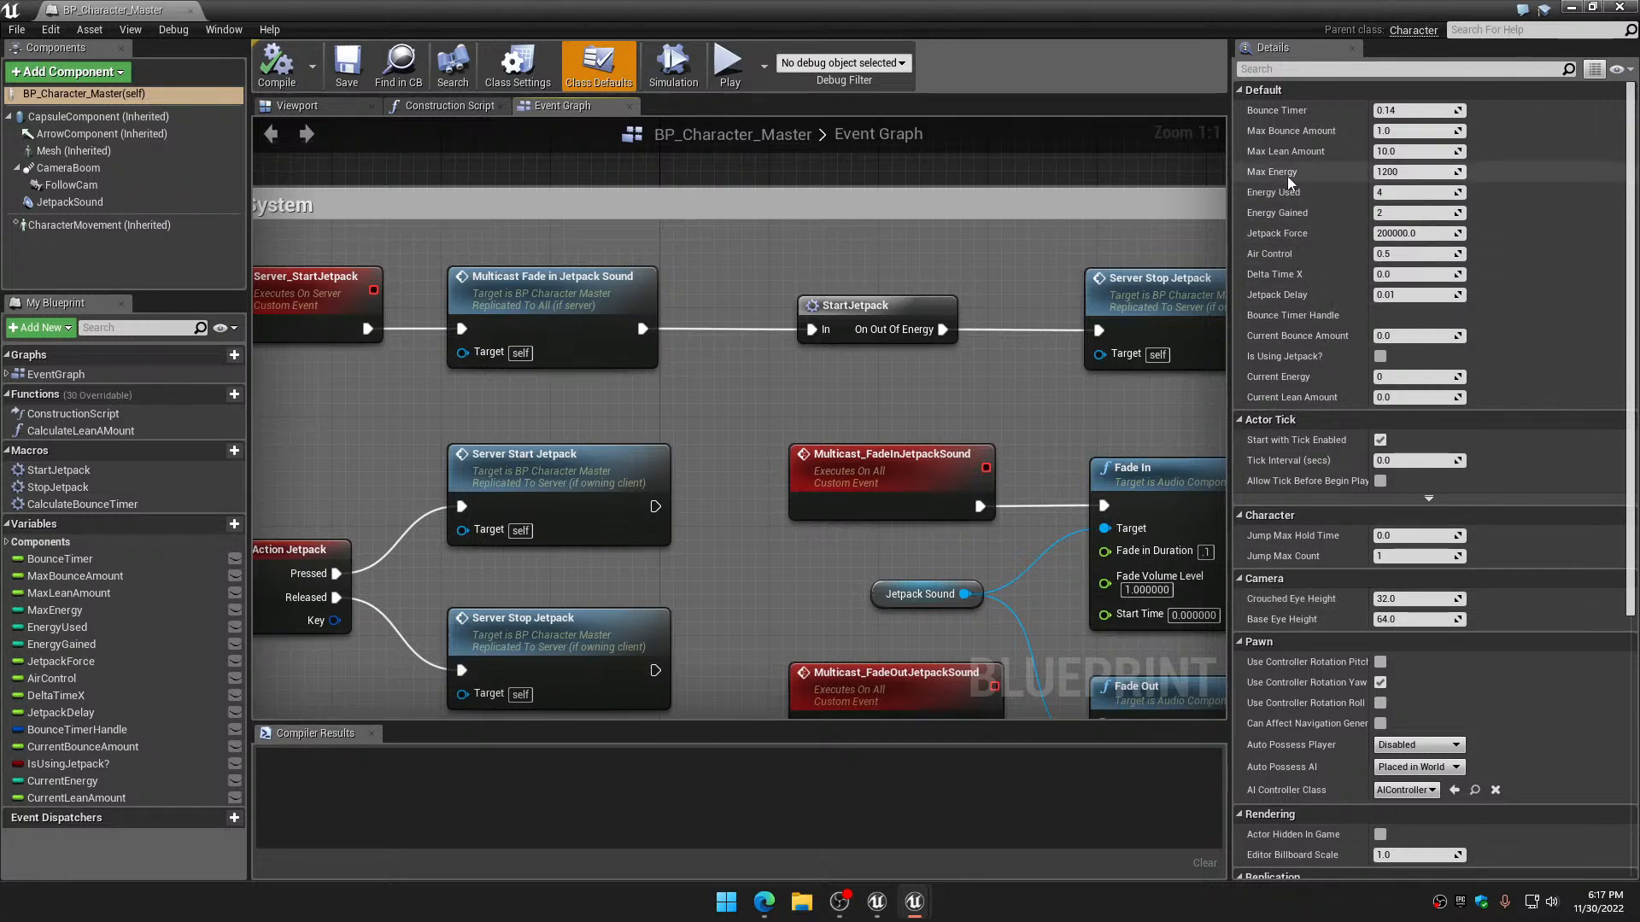
Set Max Energy to 100000 and both Energy Used and Energy Gained to 0, then compile, save and close the blueprint
{"action": "left_click", "coordinate": [1432, 174]}
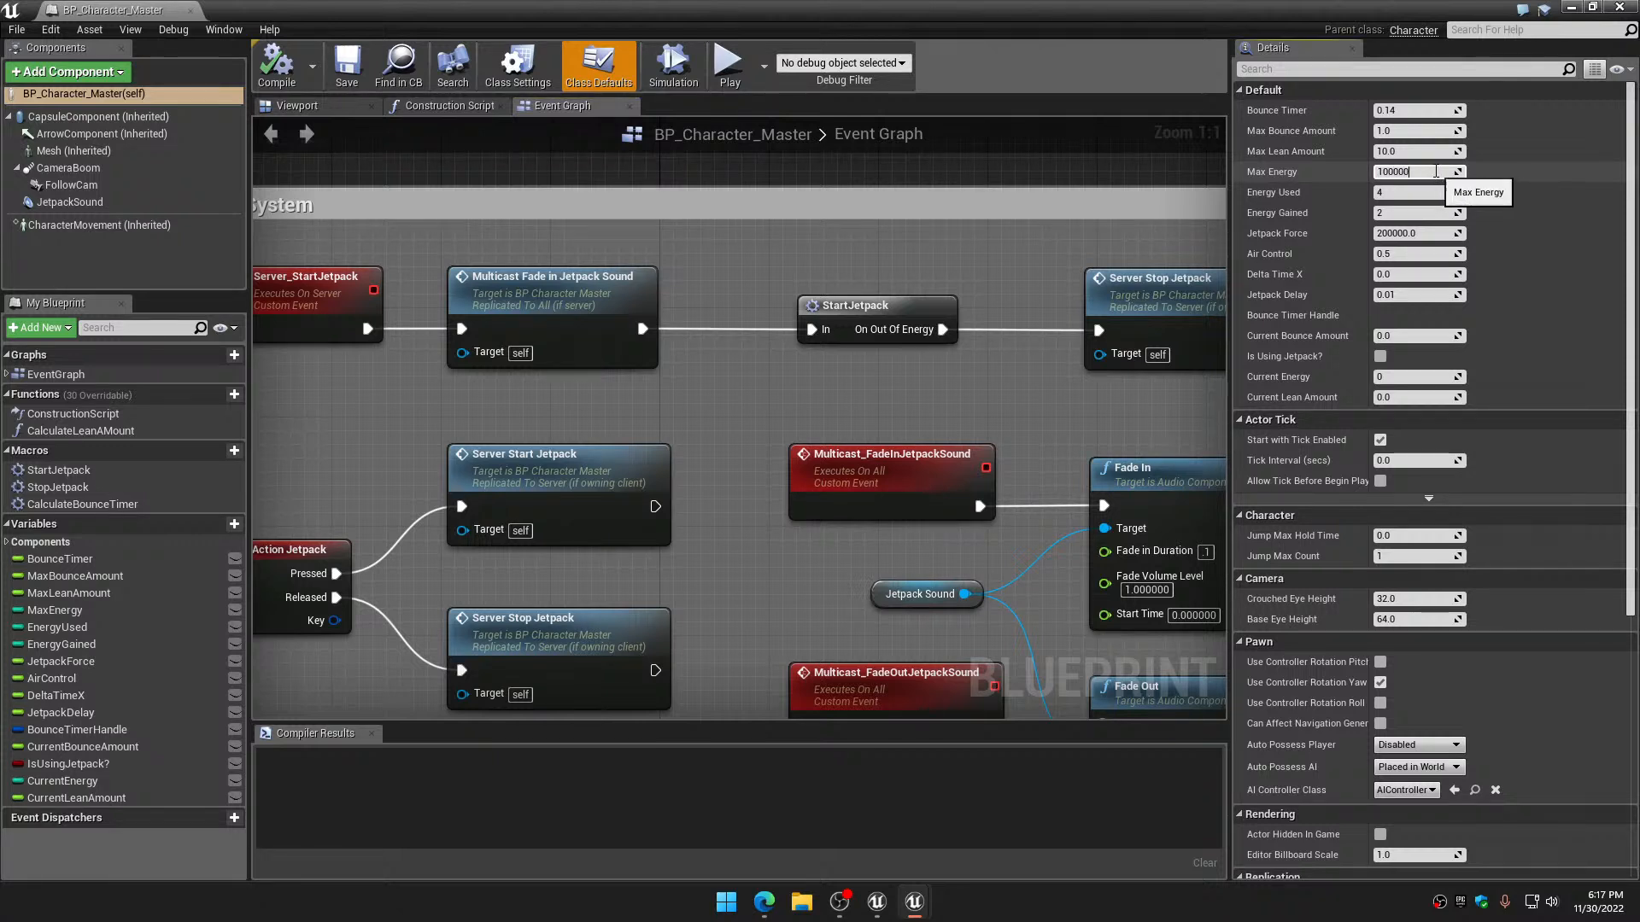
{"action": "left_click", "coordinate": [1407, 191]}
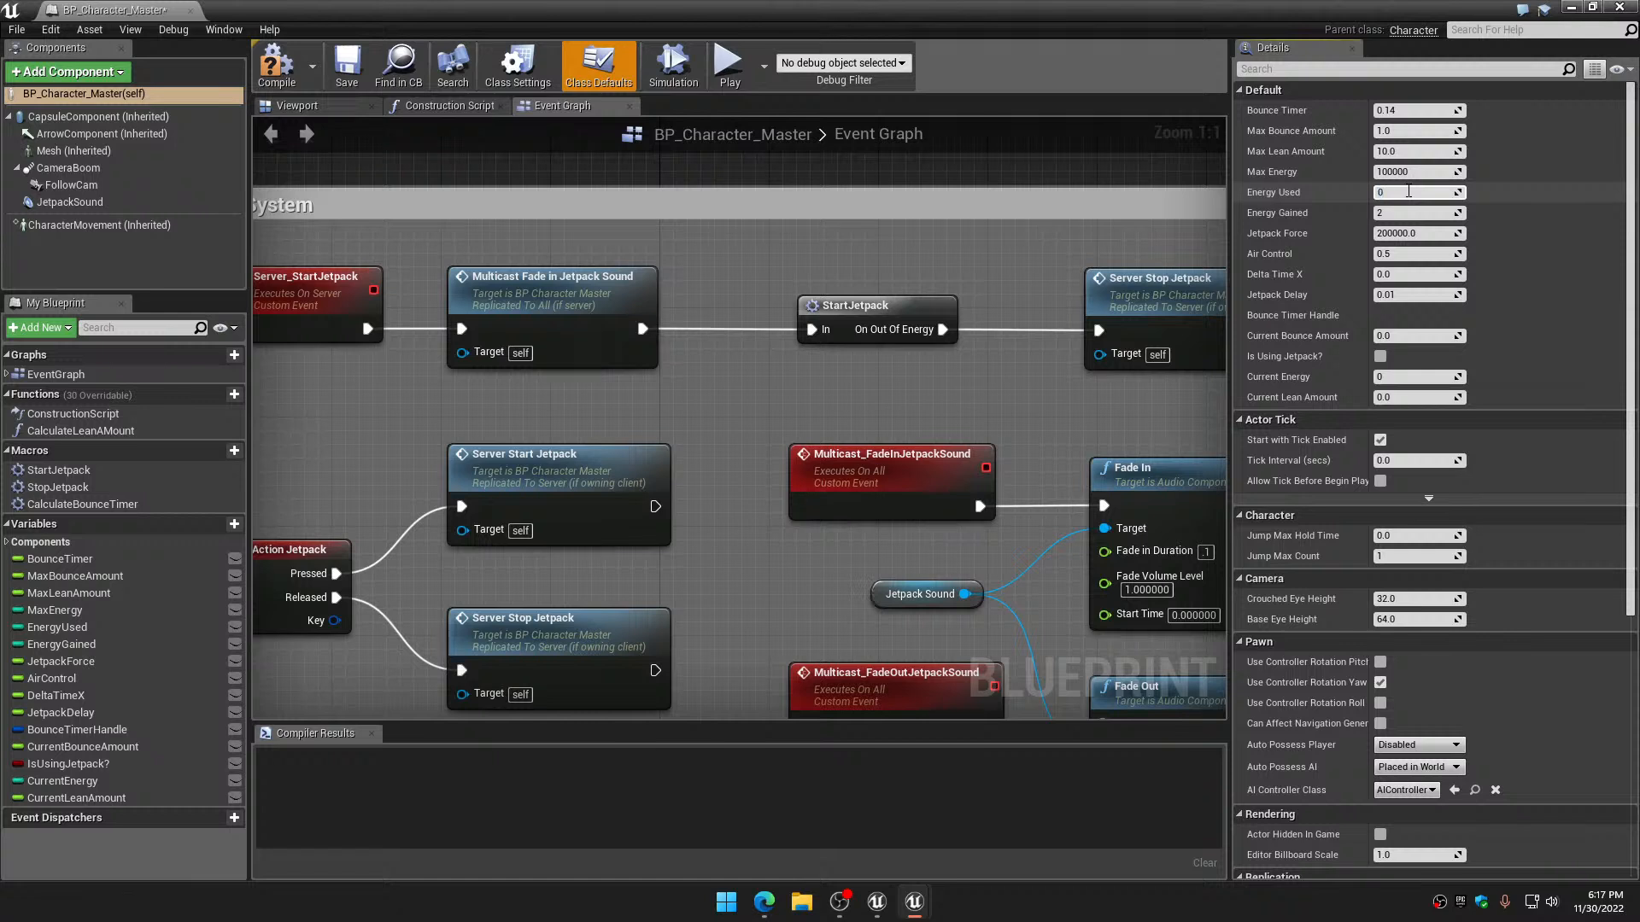
{"action": "type", "text": "0"}
{"action": "left_click", "coordinate": [1422, 213]}
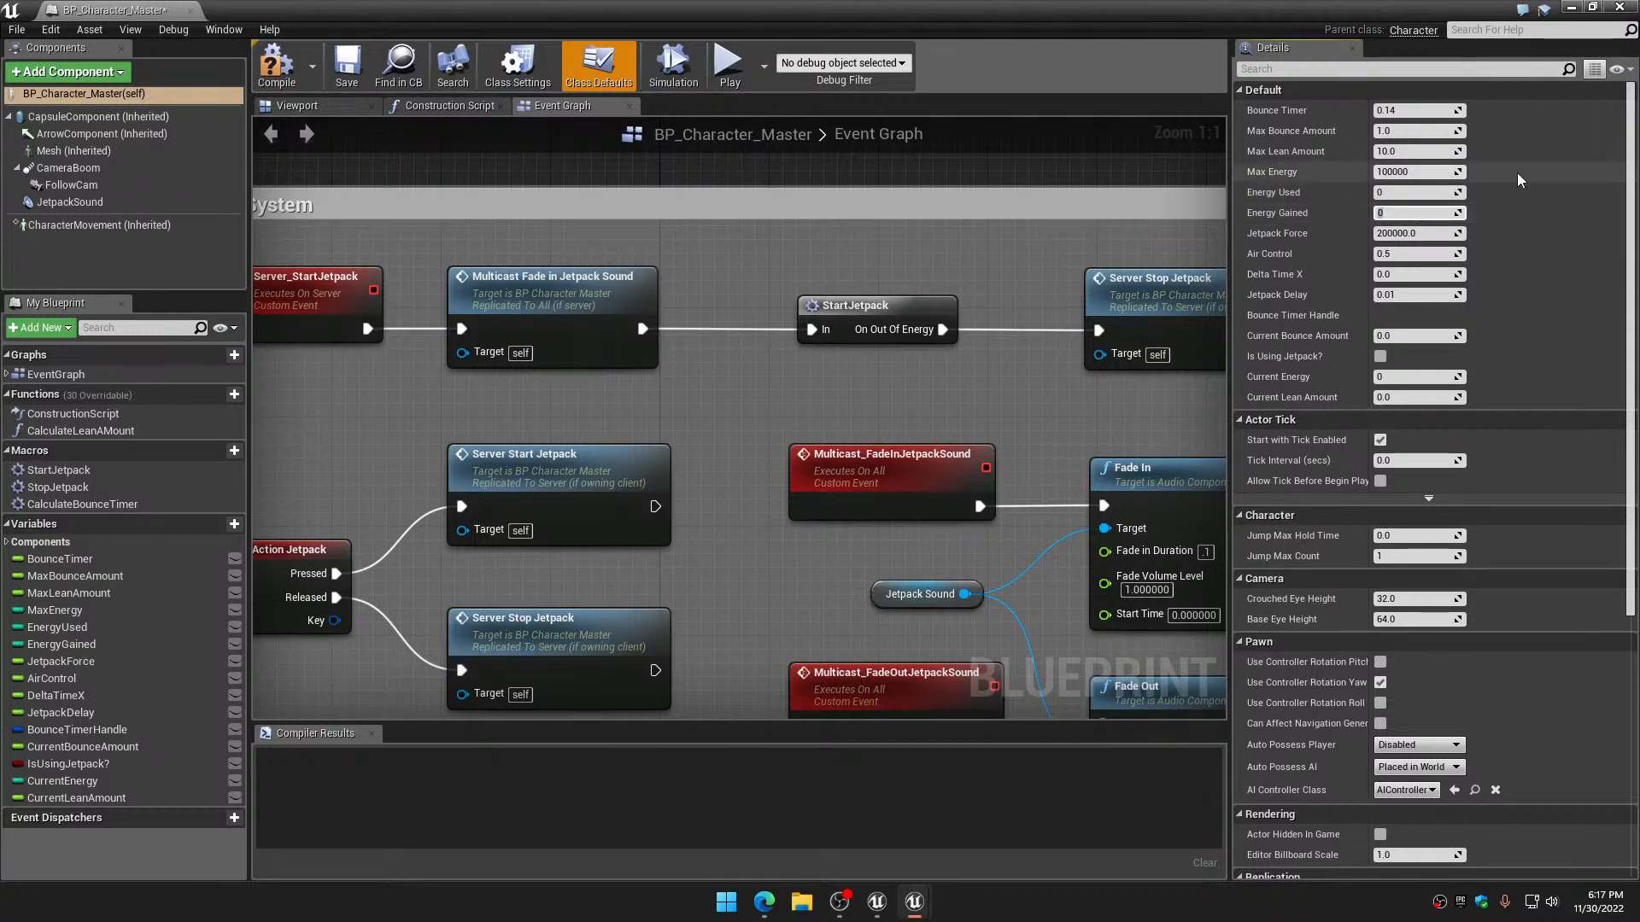
{"action": "left_click", "coordinate": [268, 58]}
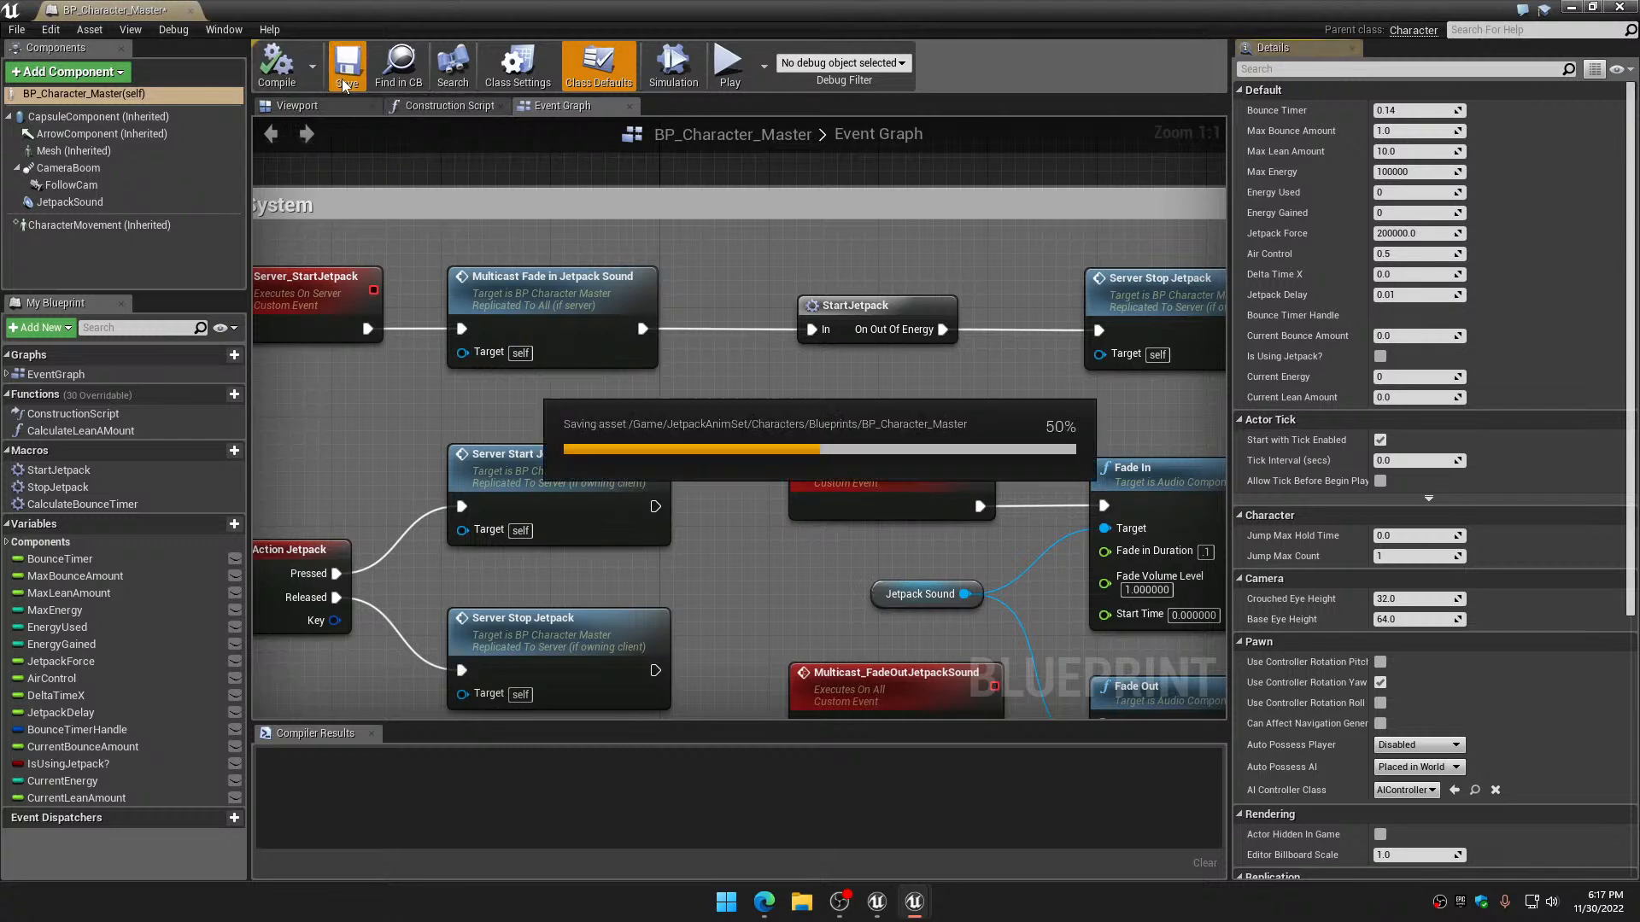
{"action": "left_click", "coordinate": [345, 83]}
{"action": "left_click", "coordinate": [1621, 10]}
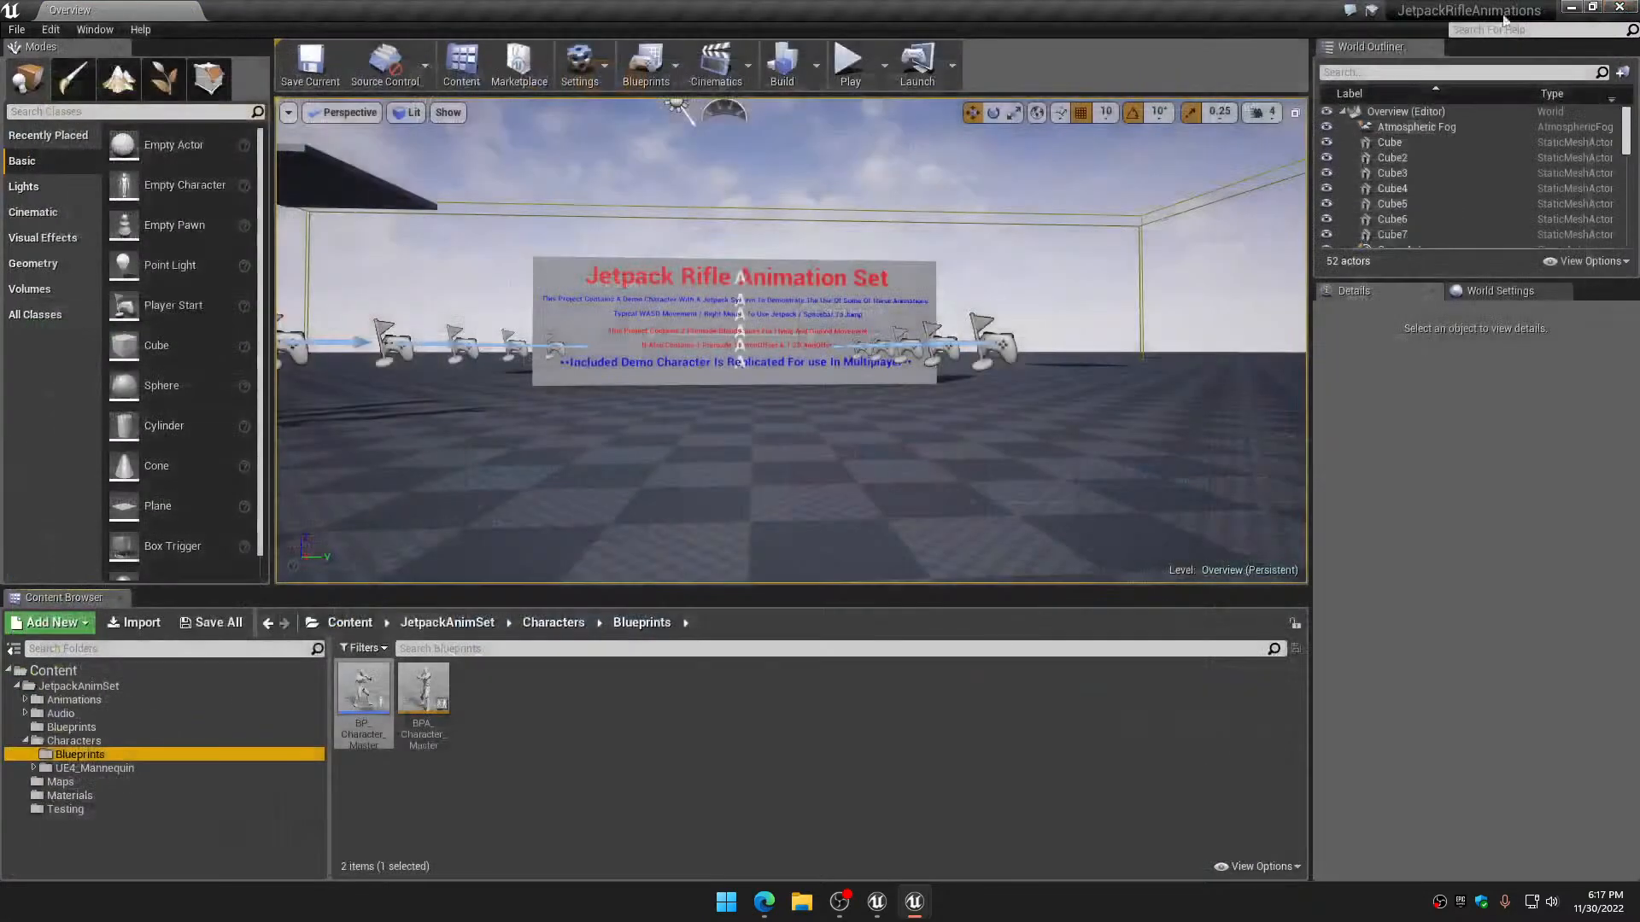
Play the Overview level, test hovering plus forward, left and right flight with the unlimited jetpack energy, and stop the session
{"action": "left_click", "coordinate": [849, 60]}
{"action": "left_click", "coordinate": [893, 317]}
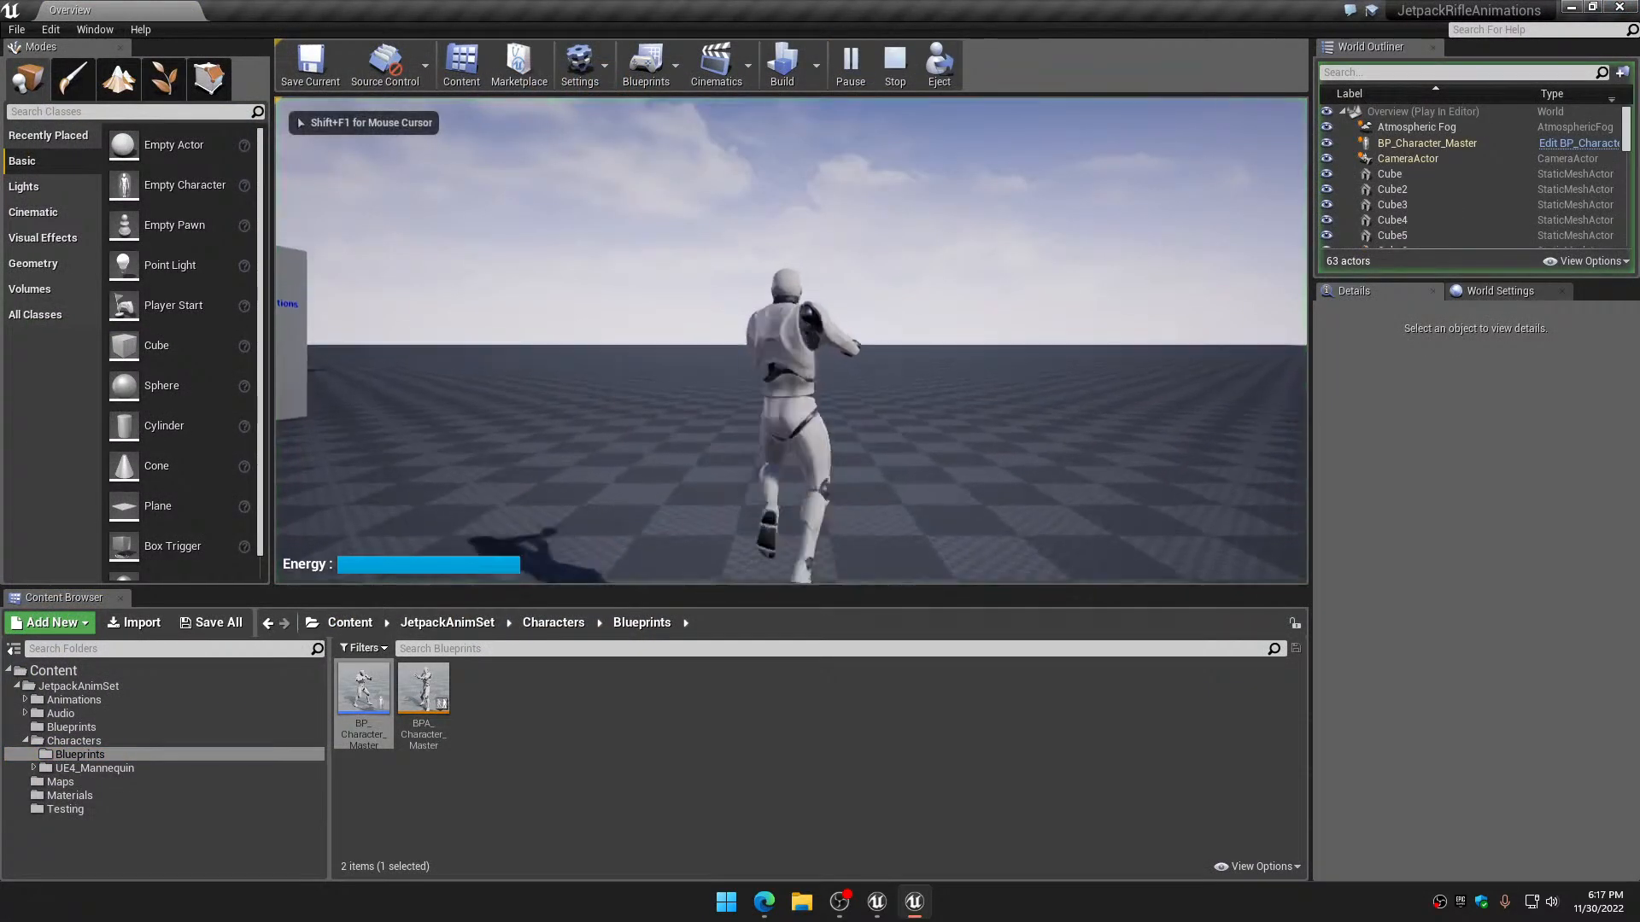
{"action": "key", "text": "space"}
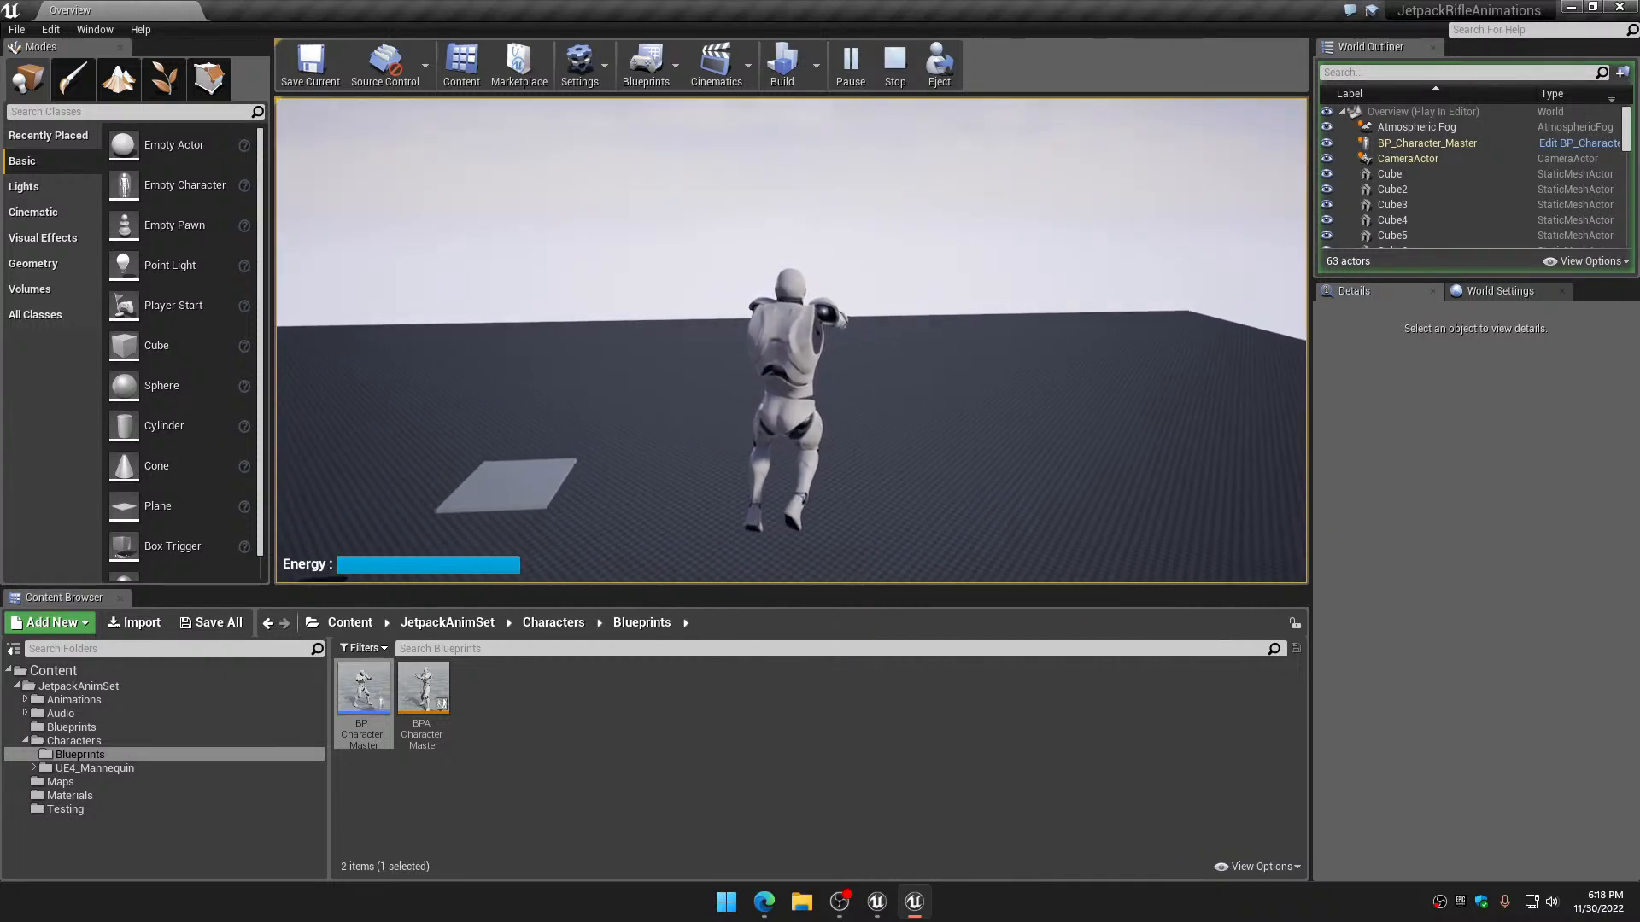
{"action": "key", "text": "a"}
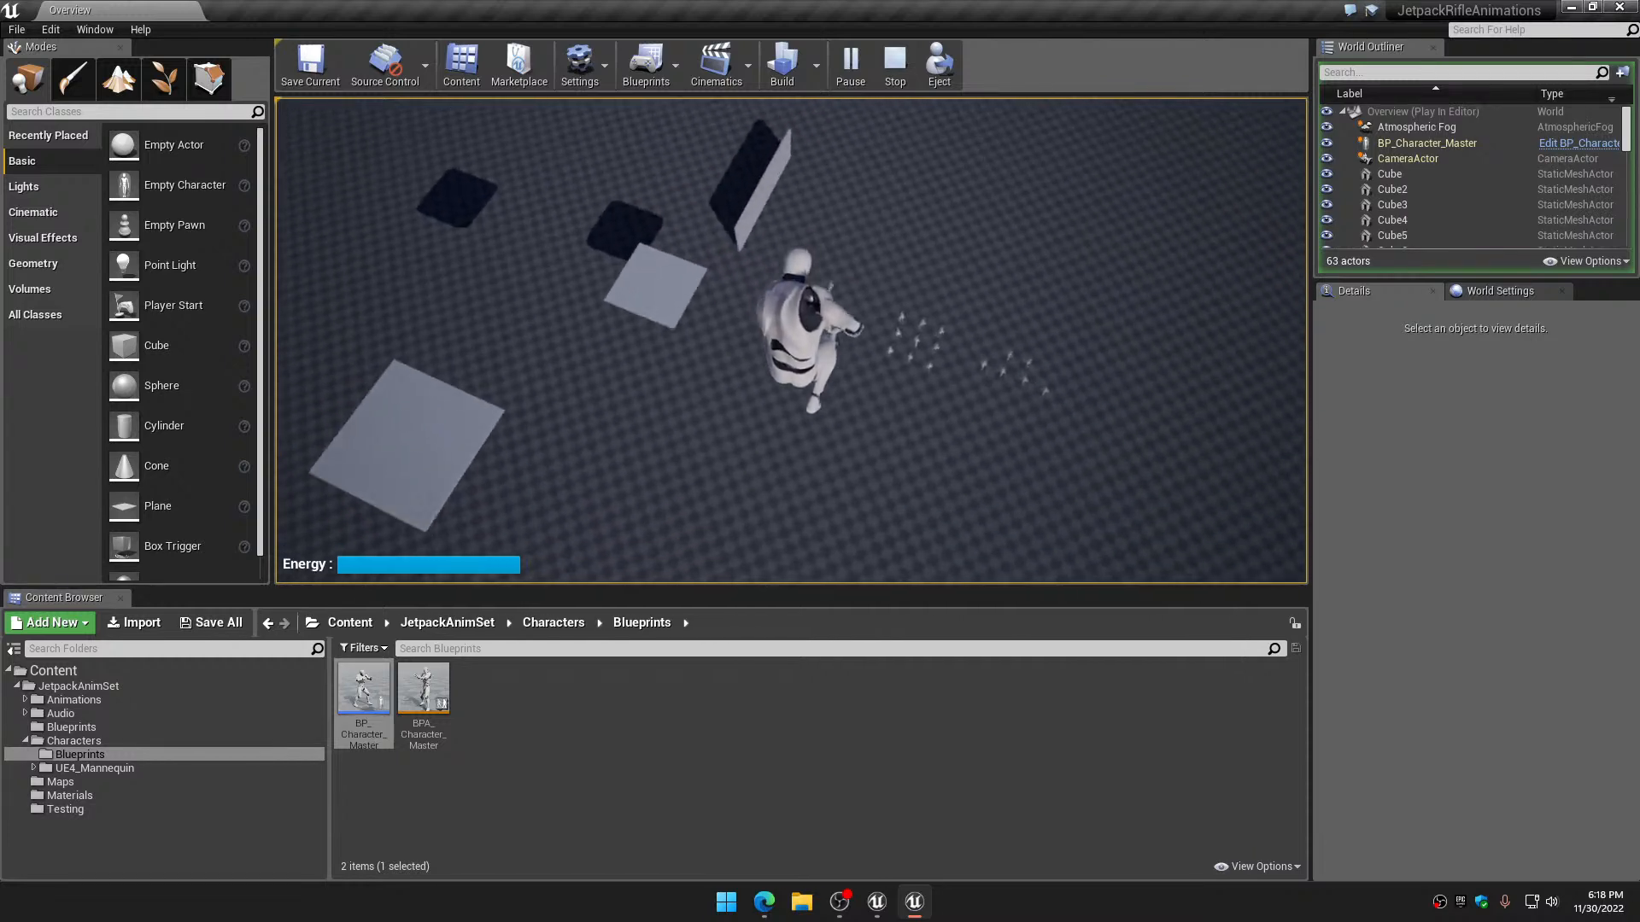
{"action": "key", "text": "w"}
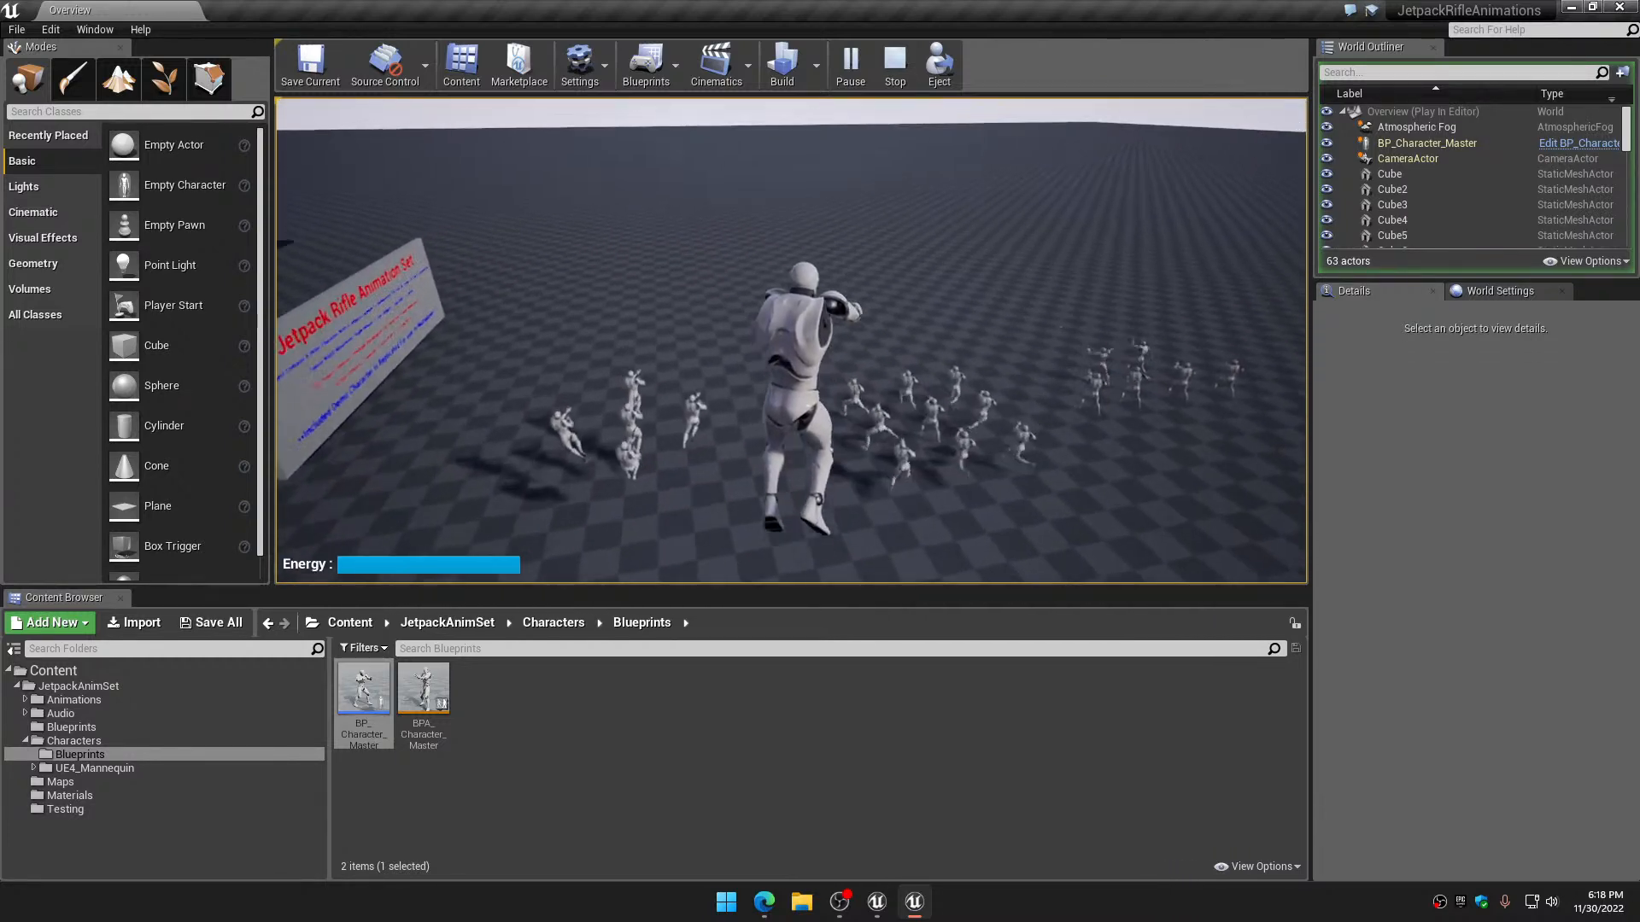
{"action": "key", "text": "a"}
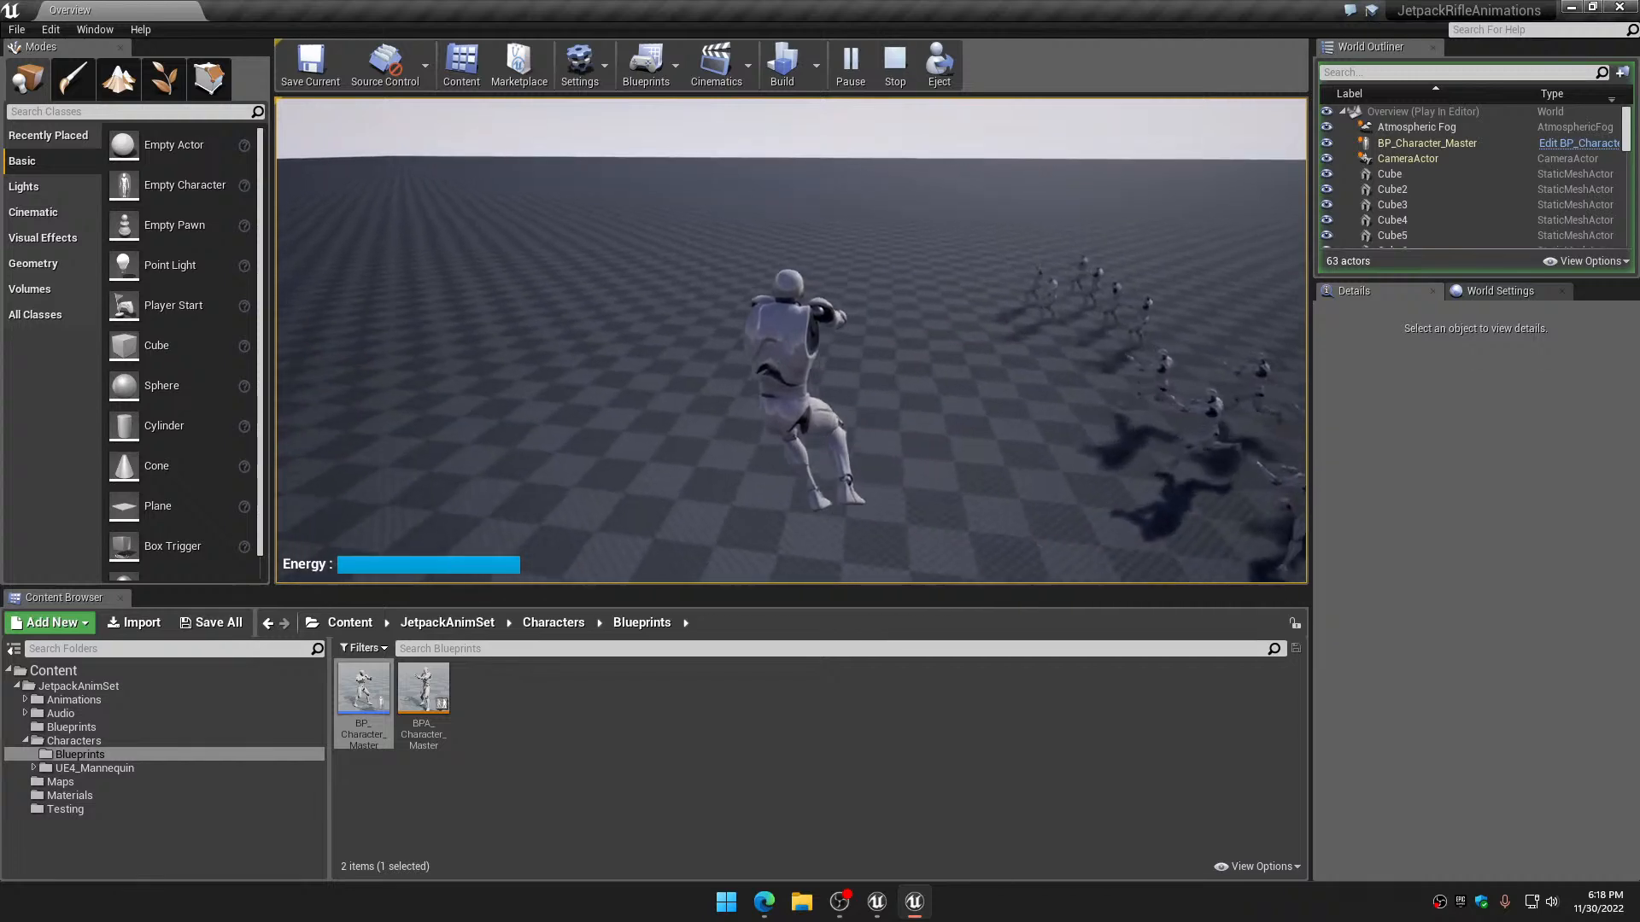
{"action": "key", "text": "space"}
{"action": "key", "text": "d"}
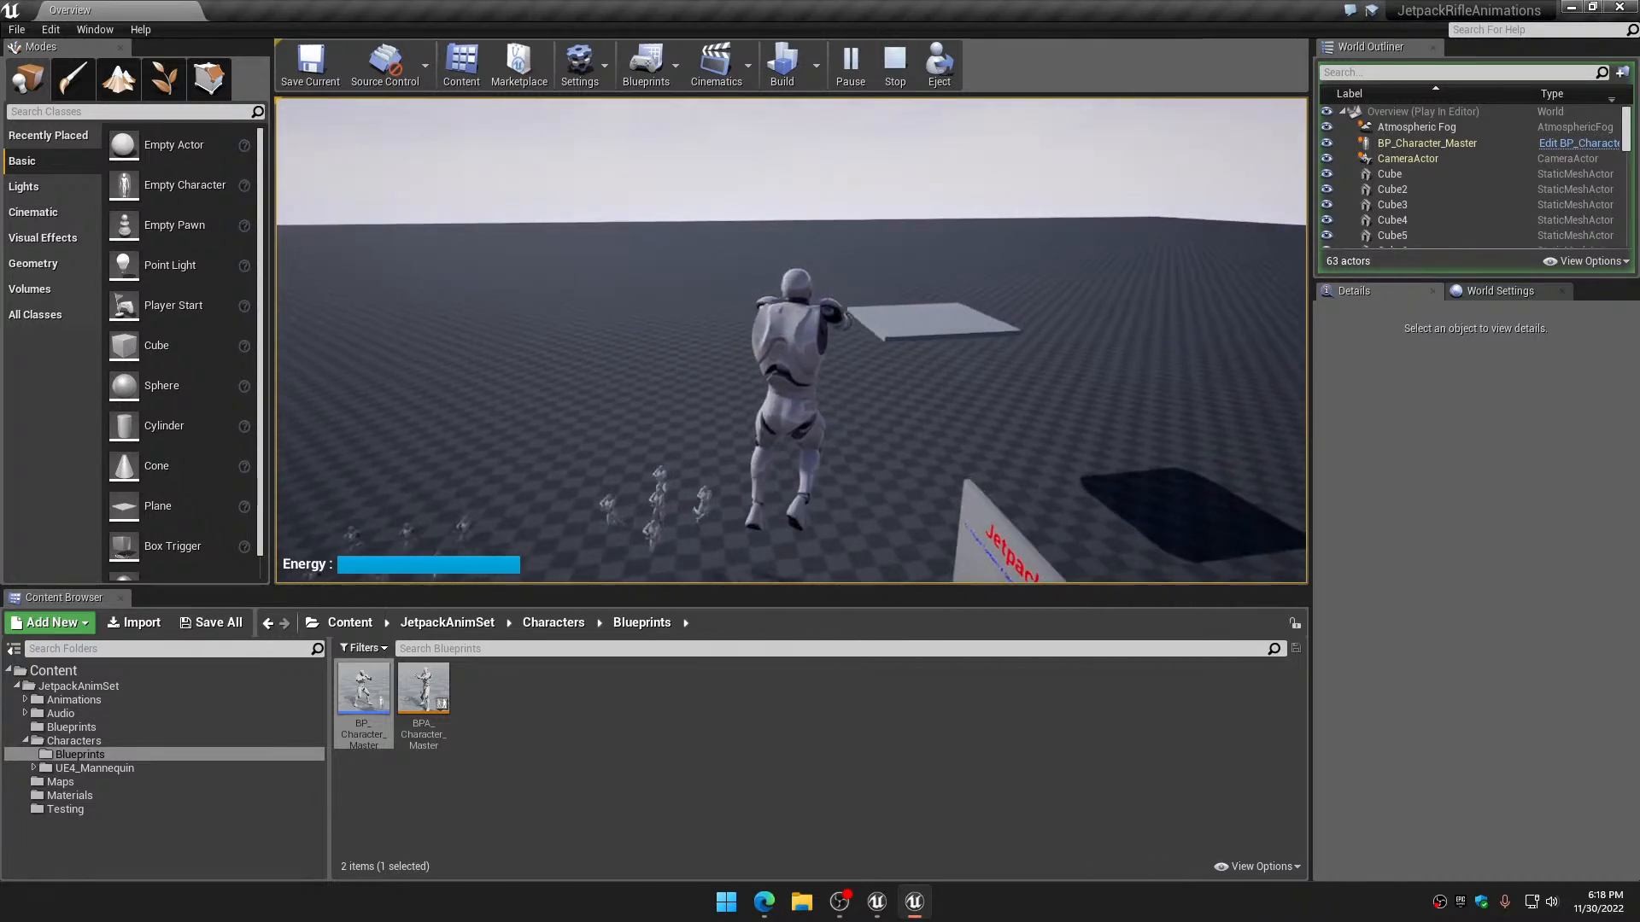
{"action": "key", "text": "w"}
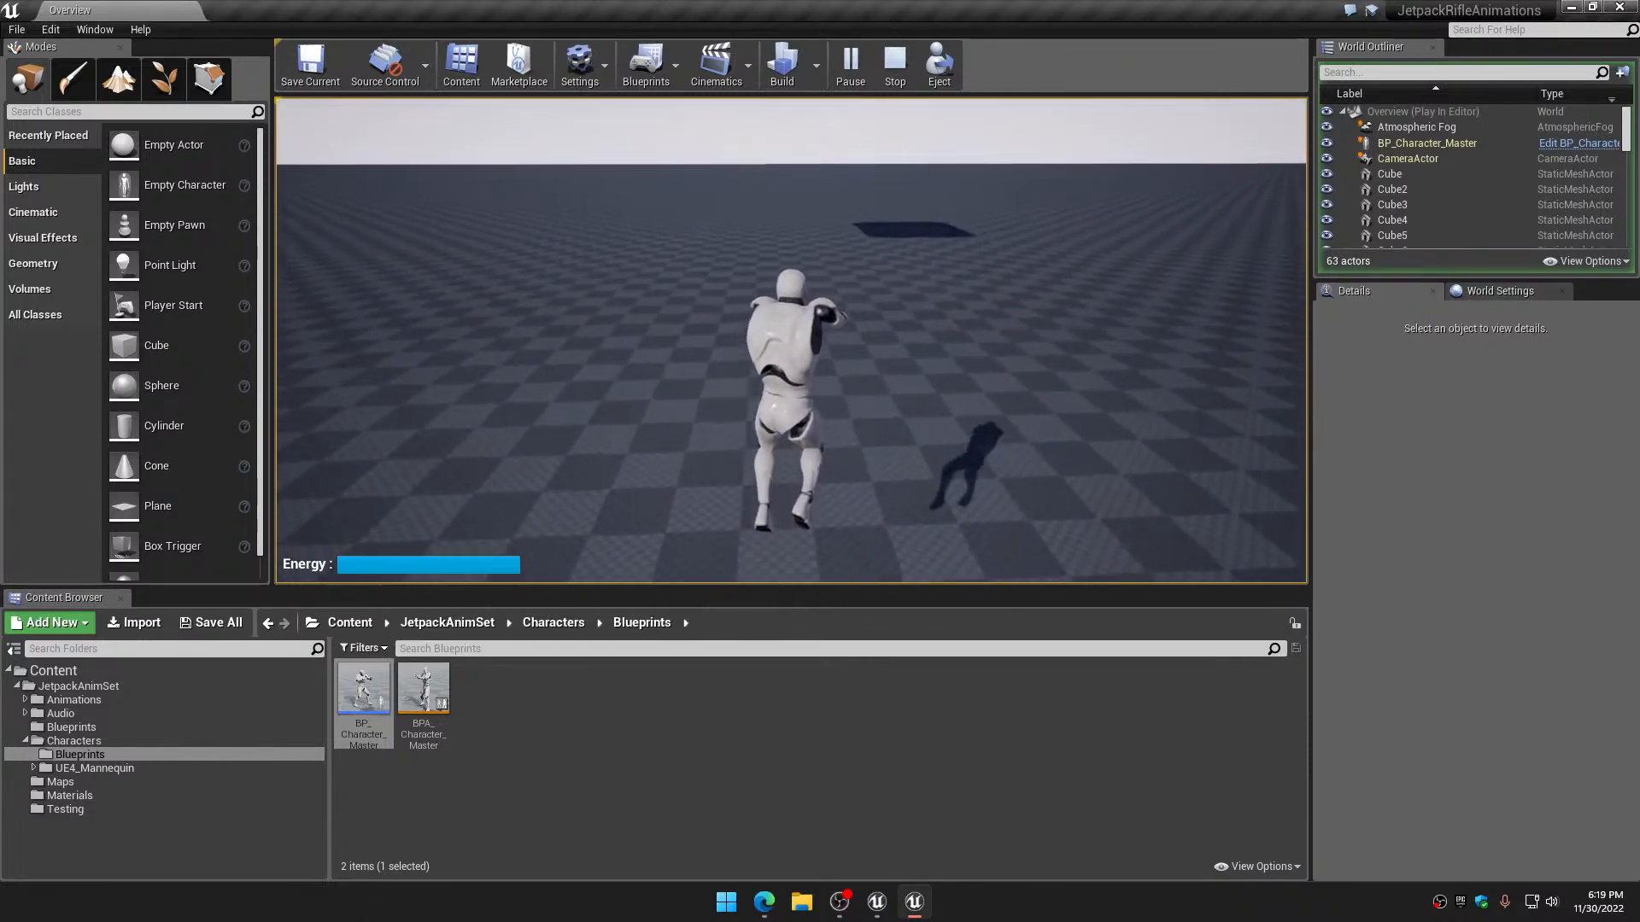
{"action": "key", "text": "Escape"}
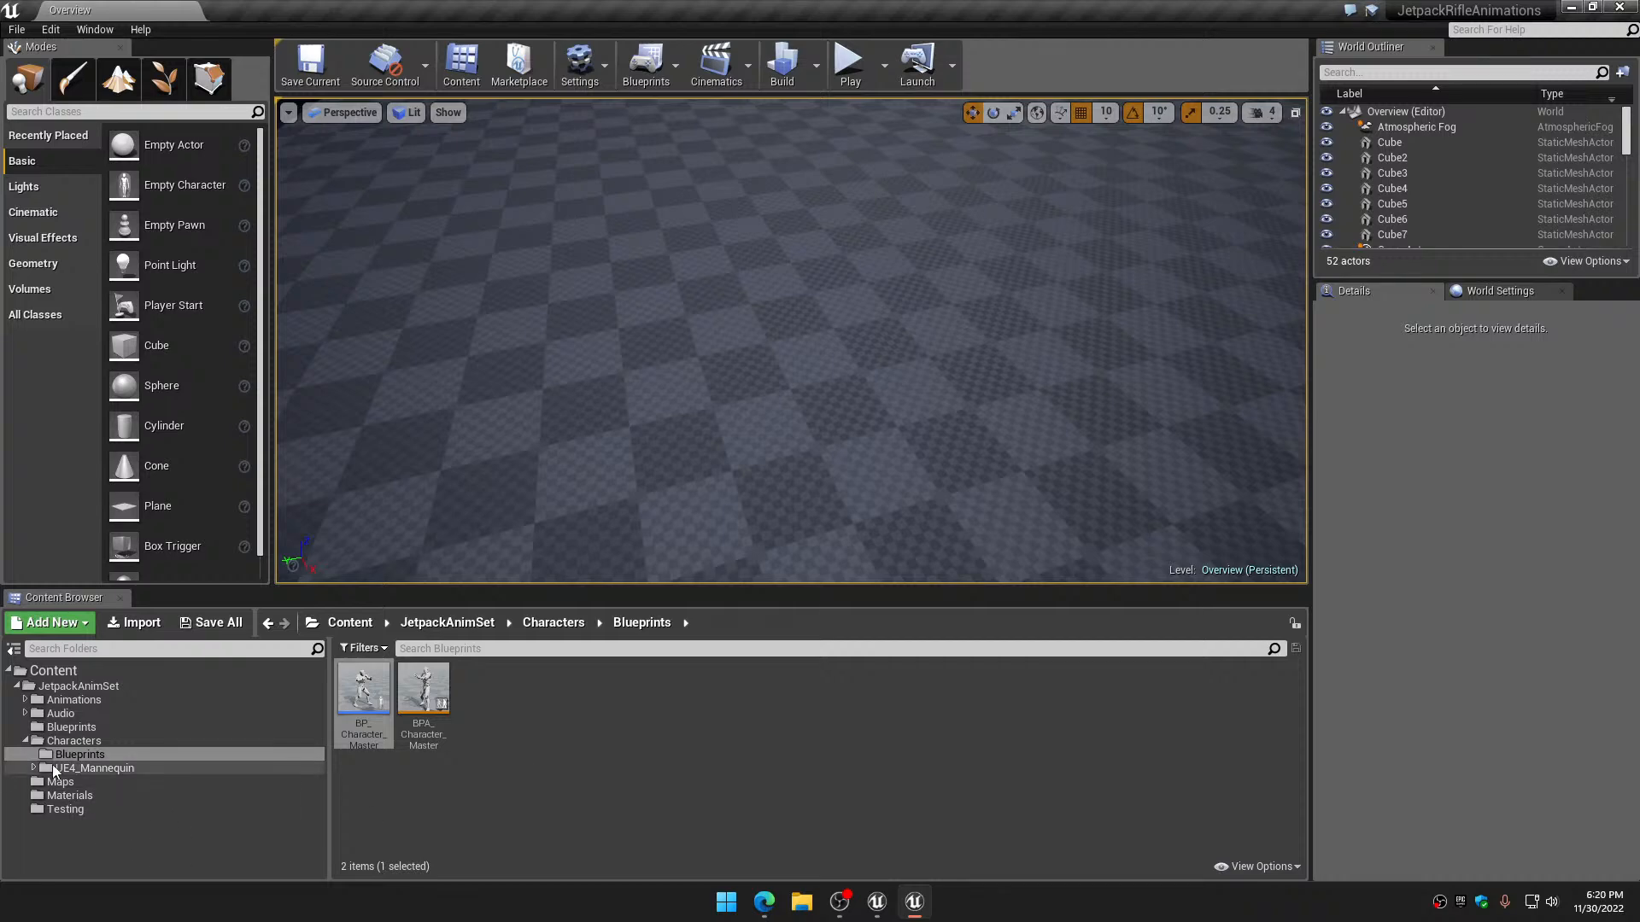
Collapse the Characters folder and minimize both the UE4AnimTest and JetpackRifleAnimations editors to reach the desktop
{"action": "left_click", "coordinate": [26, 742]}
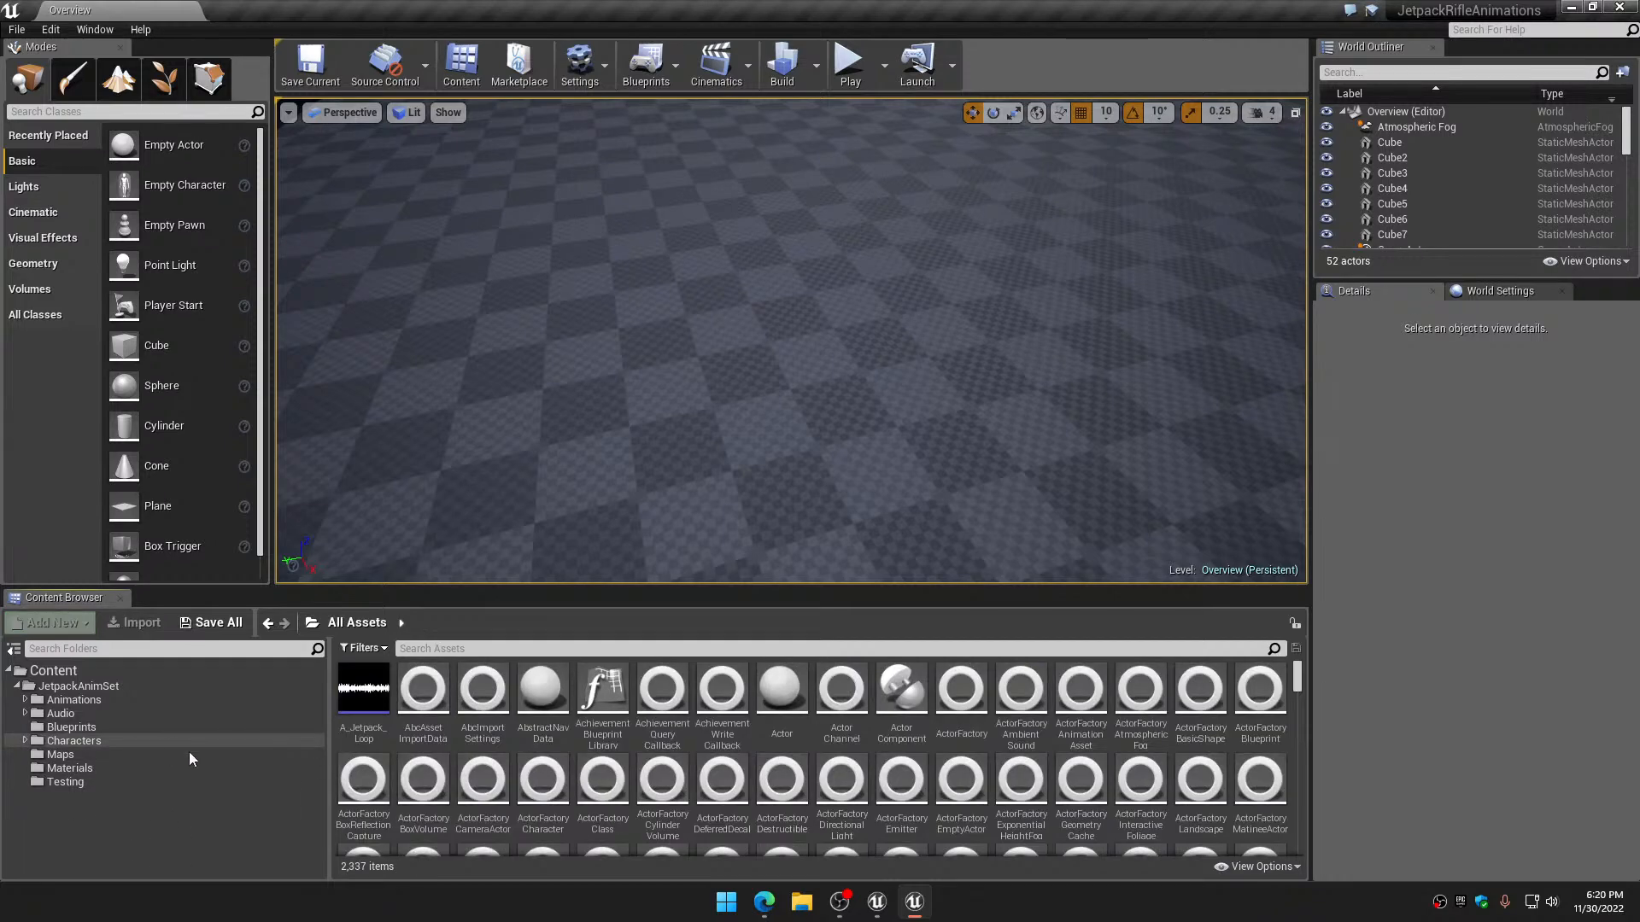
{"action": "left_click", "coordinate": [876, 907]}
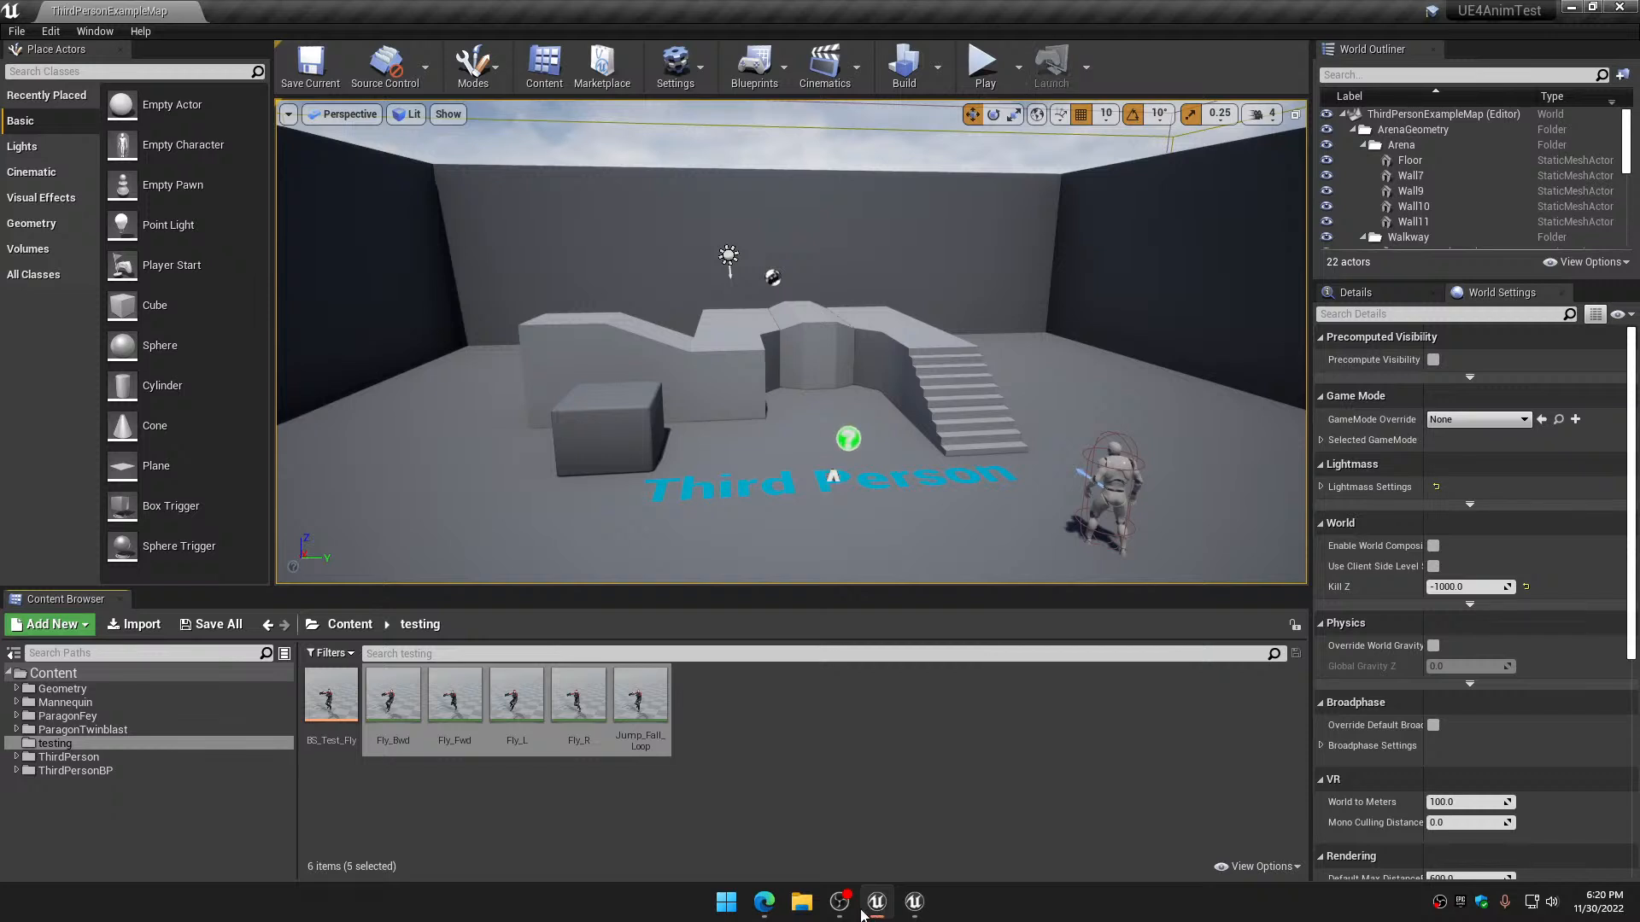
{"action": "mouse_move", "coordinate": [850, 916]}
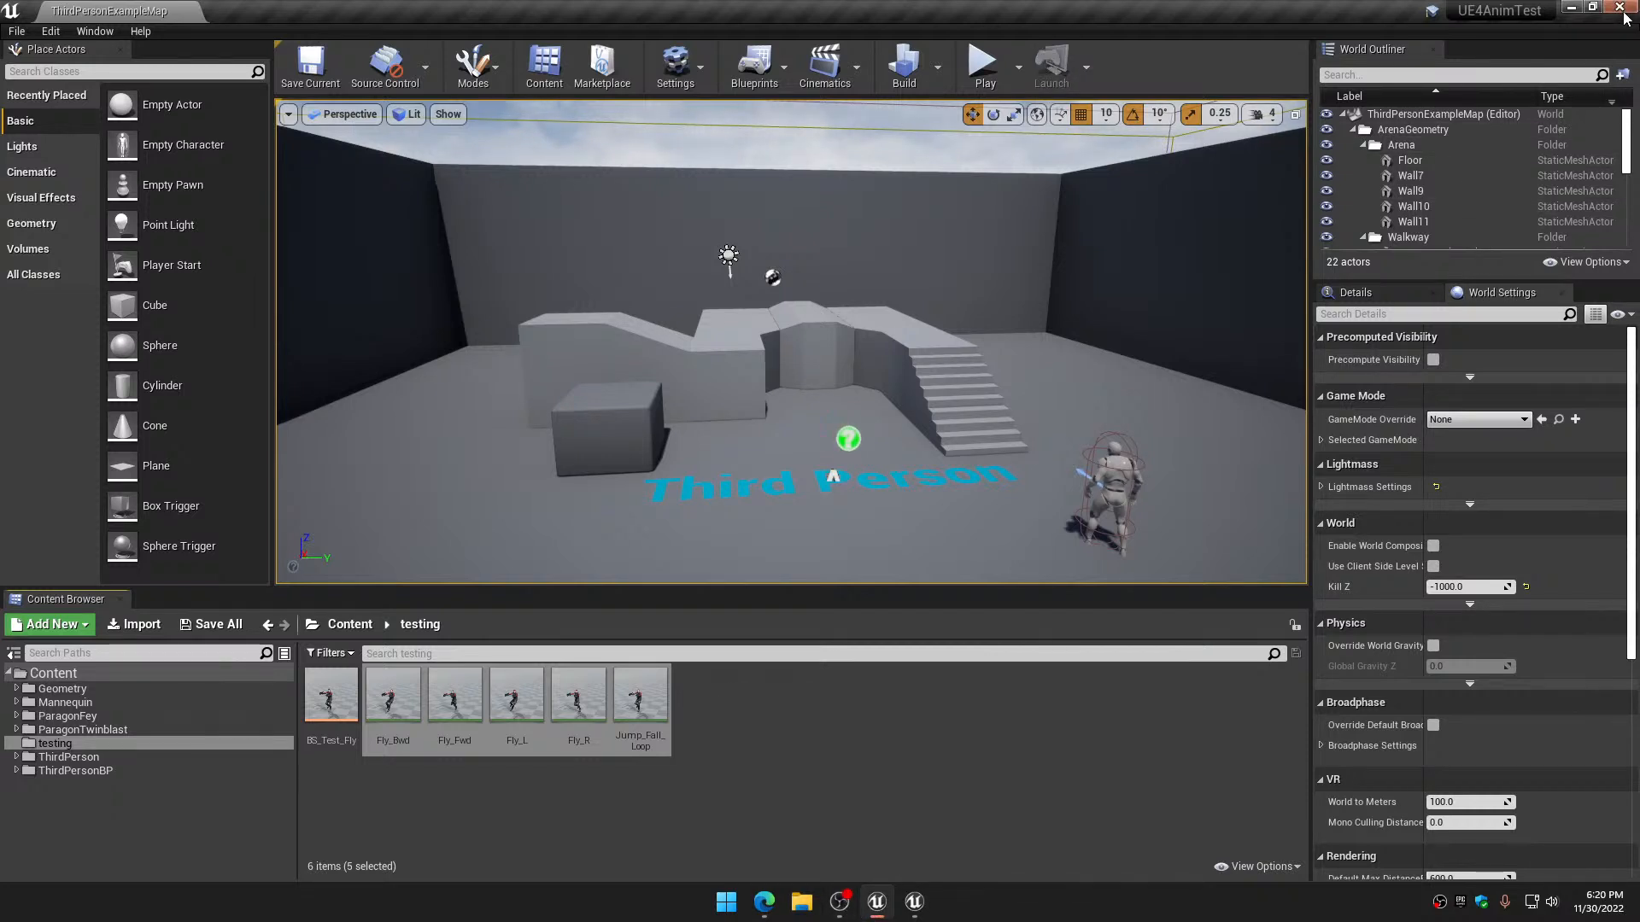
{"action": "left_click", "coordinate": [1575, 12]}
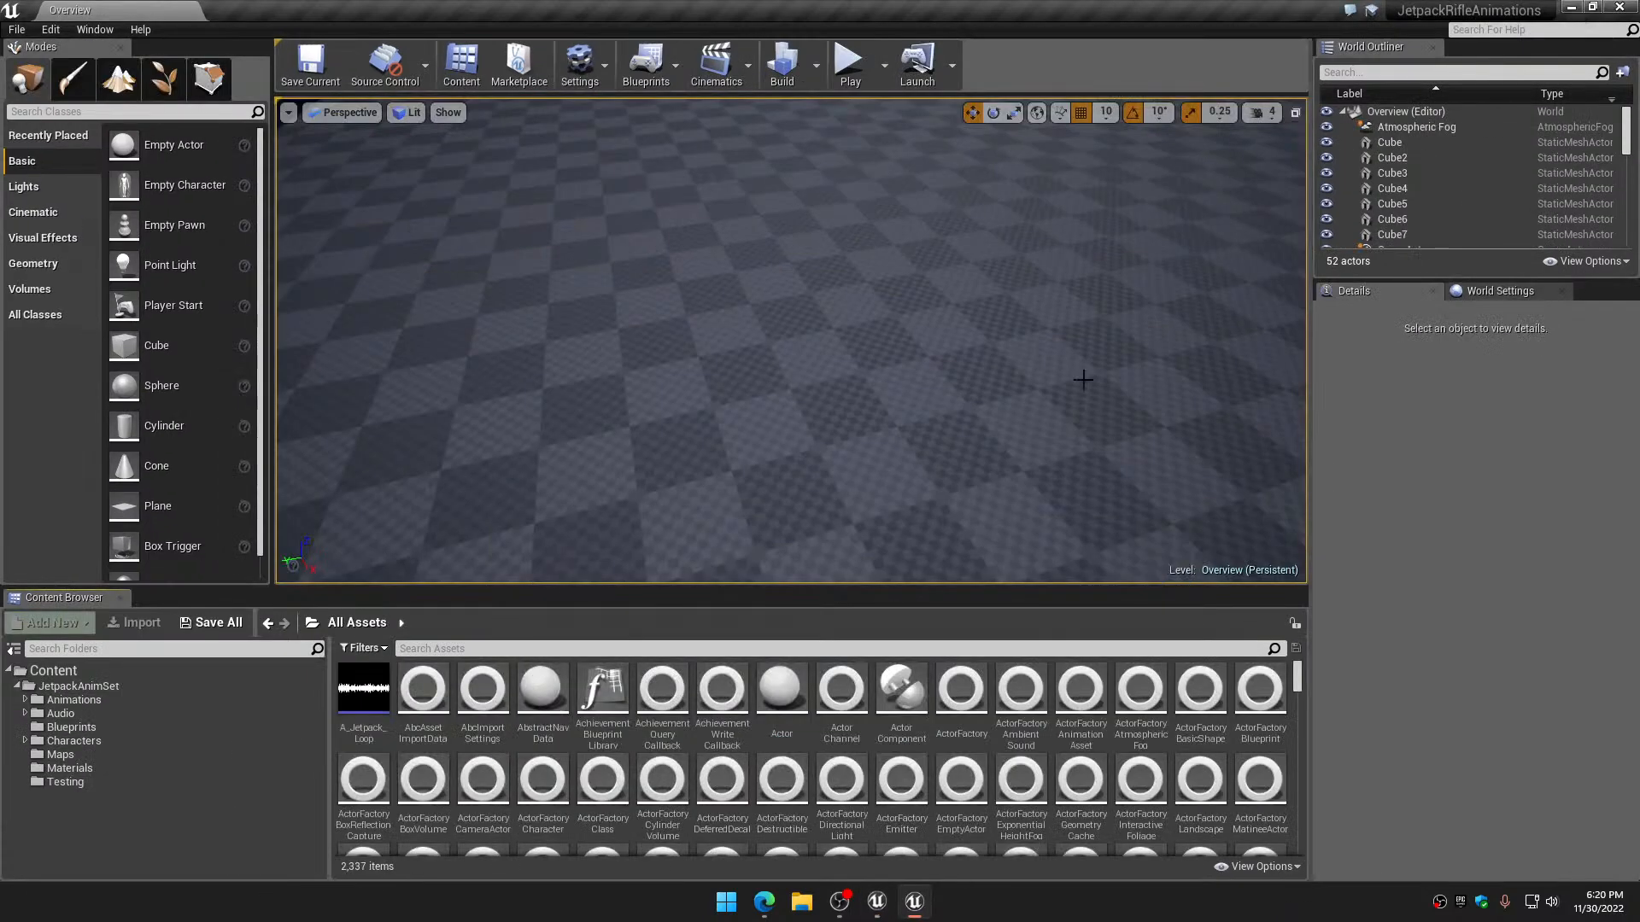
{"action": "left_click", "coordinate": [1573, 10]}
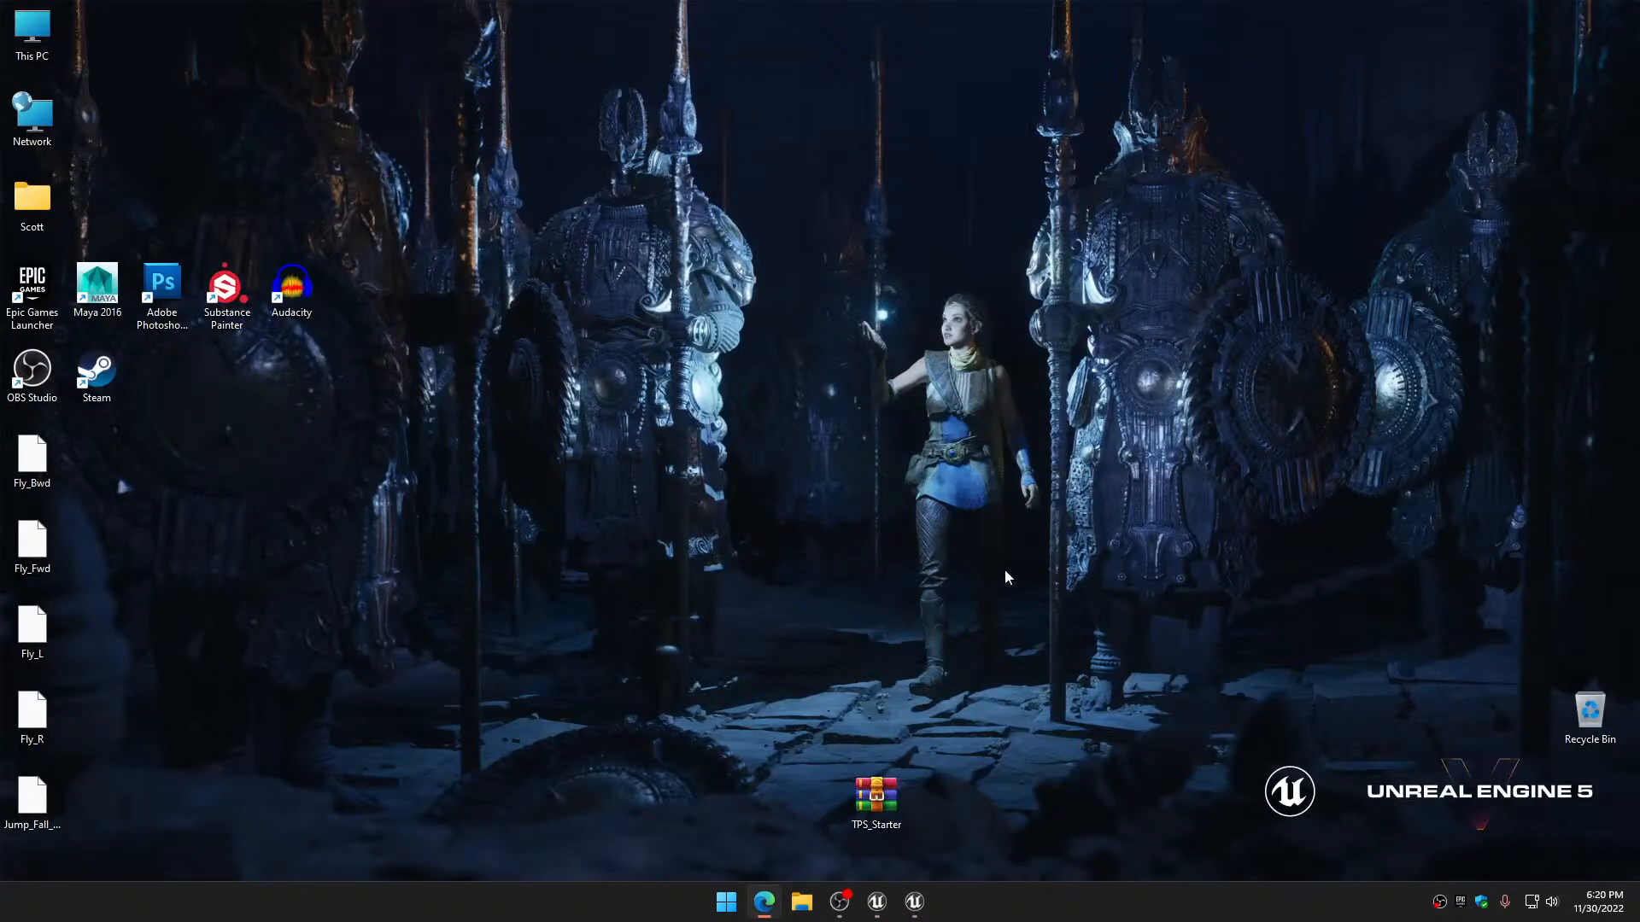
Delete the Fly_Bwd, Fly_Fwd, Fly_L, Fly_R and Jump_Fall_Loop files from the desktop and empty the Recycle Bin
{"action": "left_click_drag", "start_coordinate": [152, 822], "coordinate": [1589, 720]}
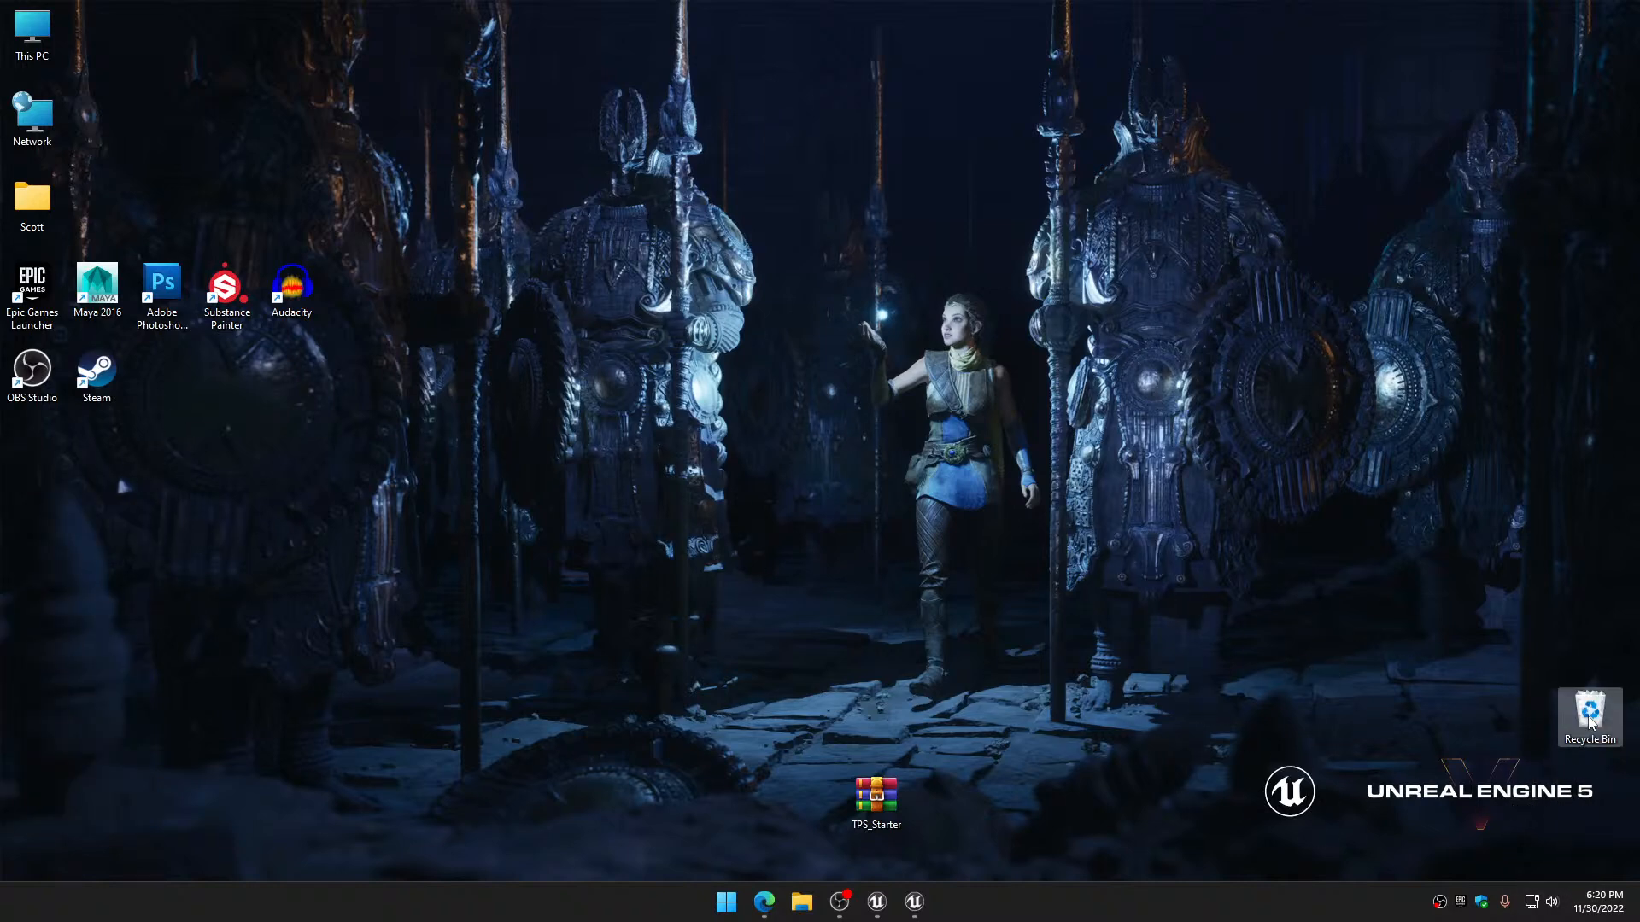
{"action": "right_click", "coordinate": [1590, 718]}
{"action": "left_click", "coordinate": [1468, 587]}
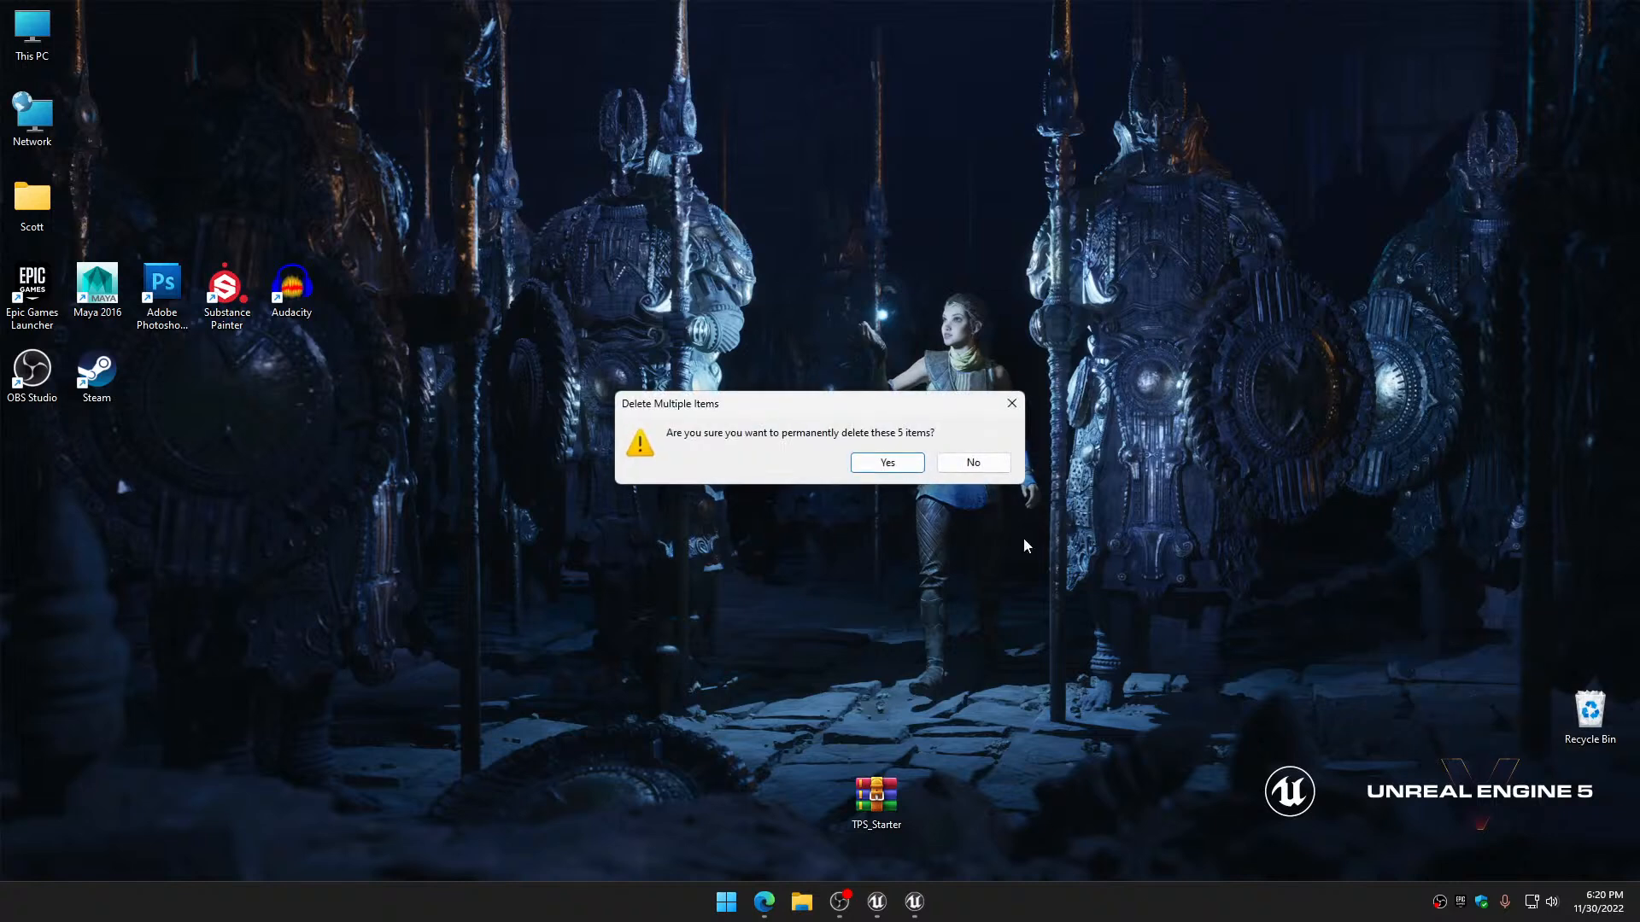
{"action": "left_click", "coordinate": [887, 462]}
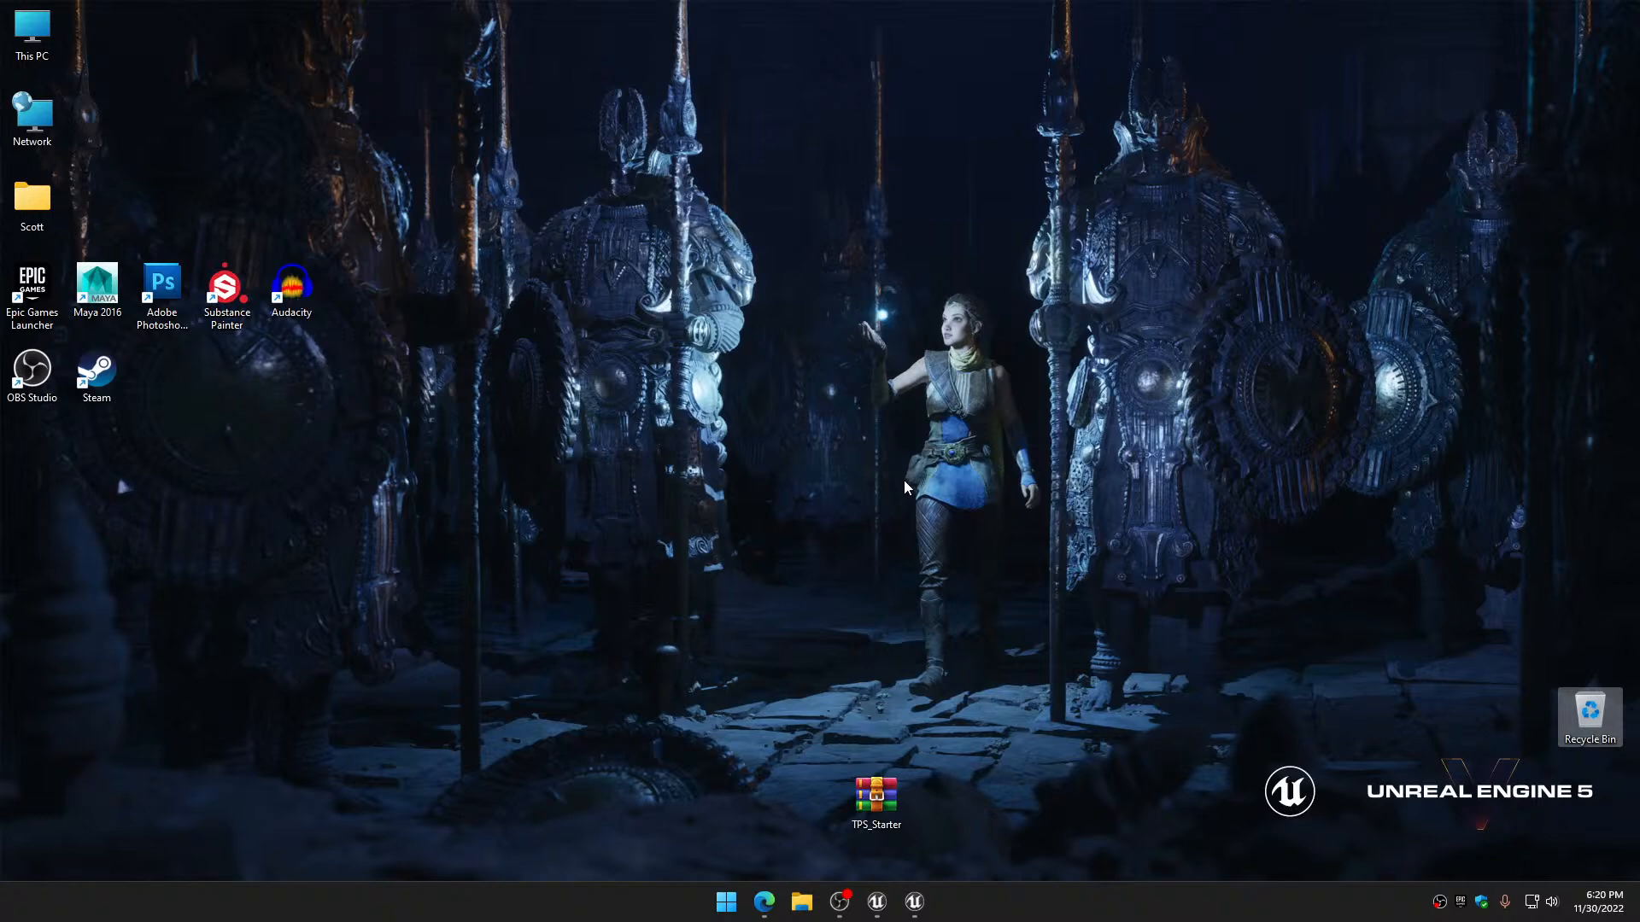
Switch to the Epic Games Launcher and open the LyraStarterGame 5.1 project from the Unreal Engine library
{"action": "left_click", "coordinate": [1462, 901]}
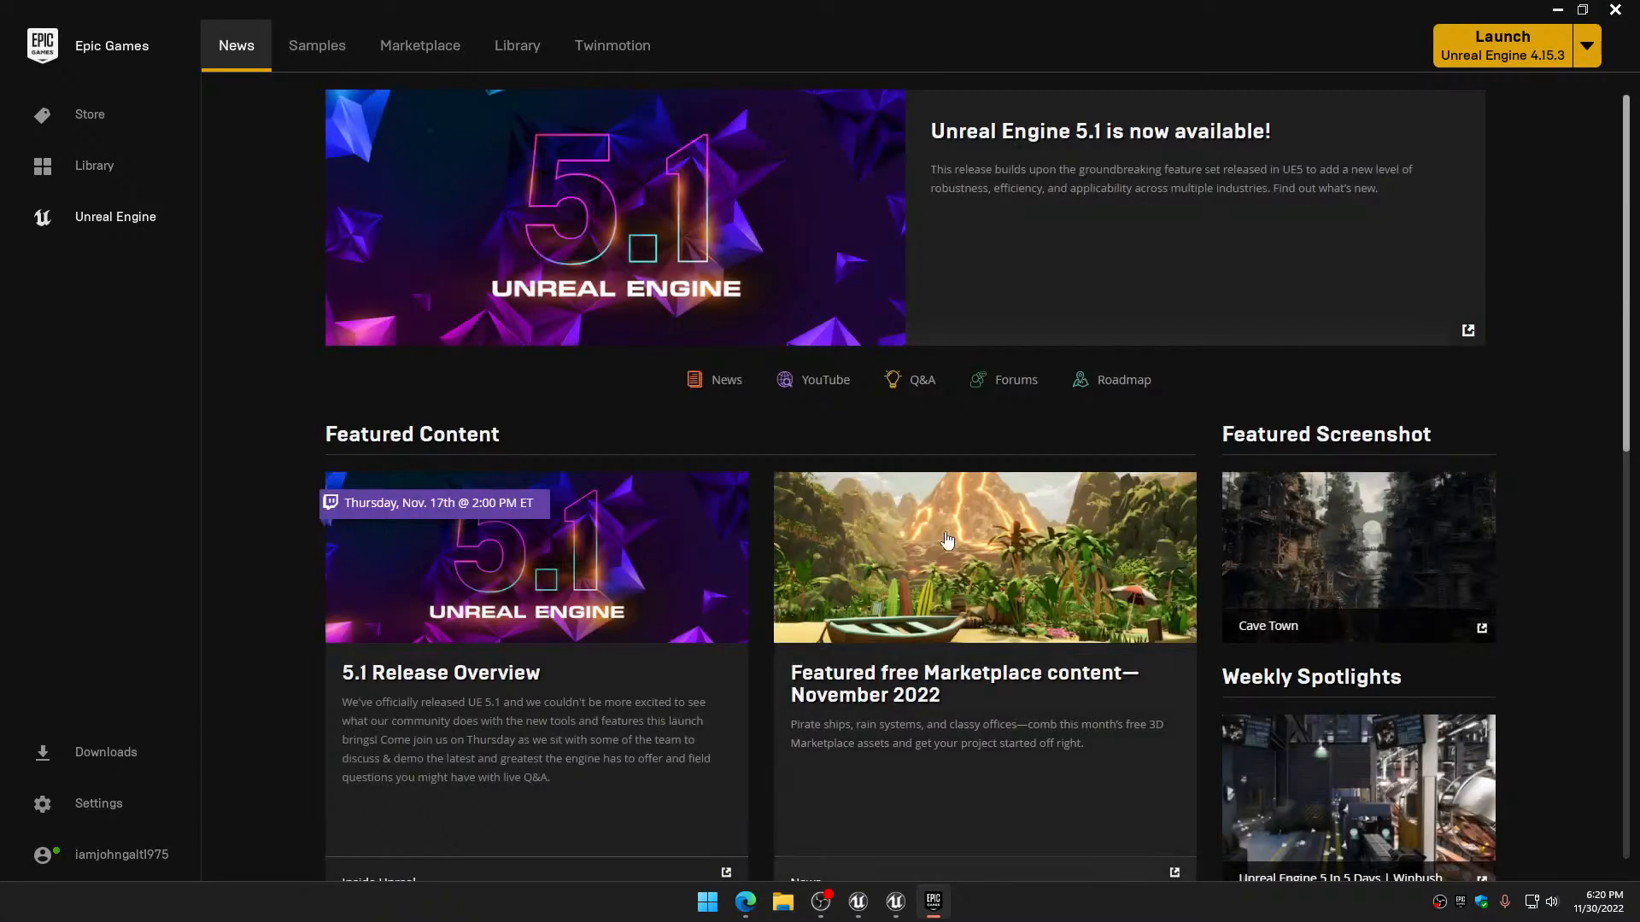
{"action": "left_click", "coordinate": [527, 53]}
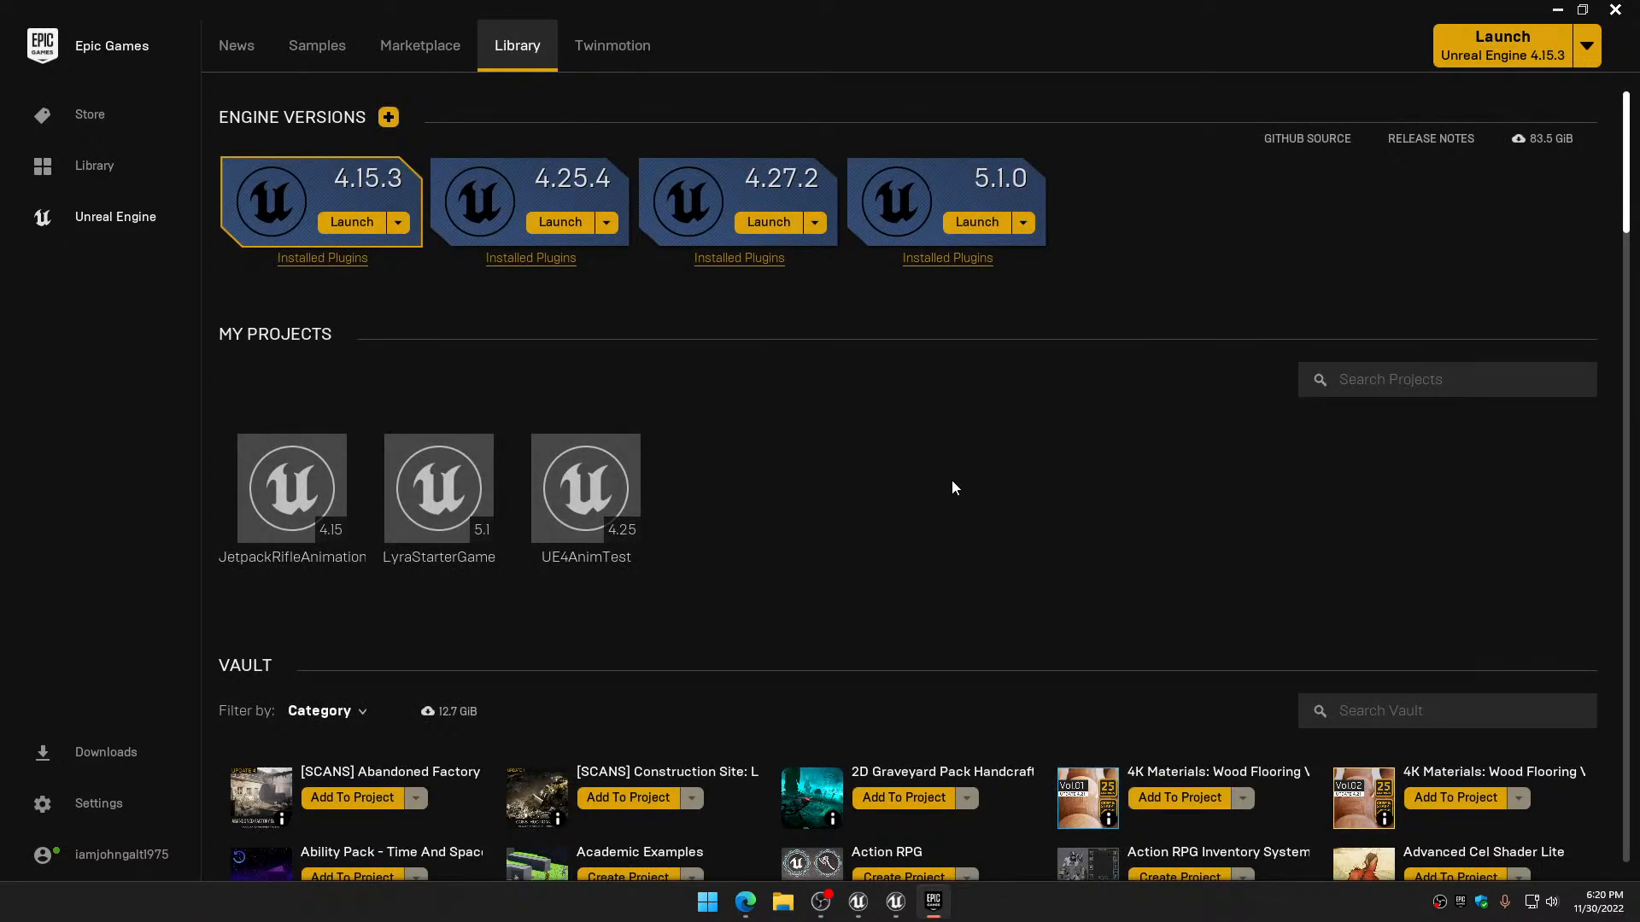
{"action": "double_click", "coordinate": [440, 483]}
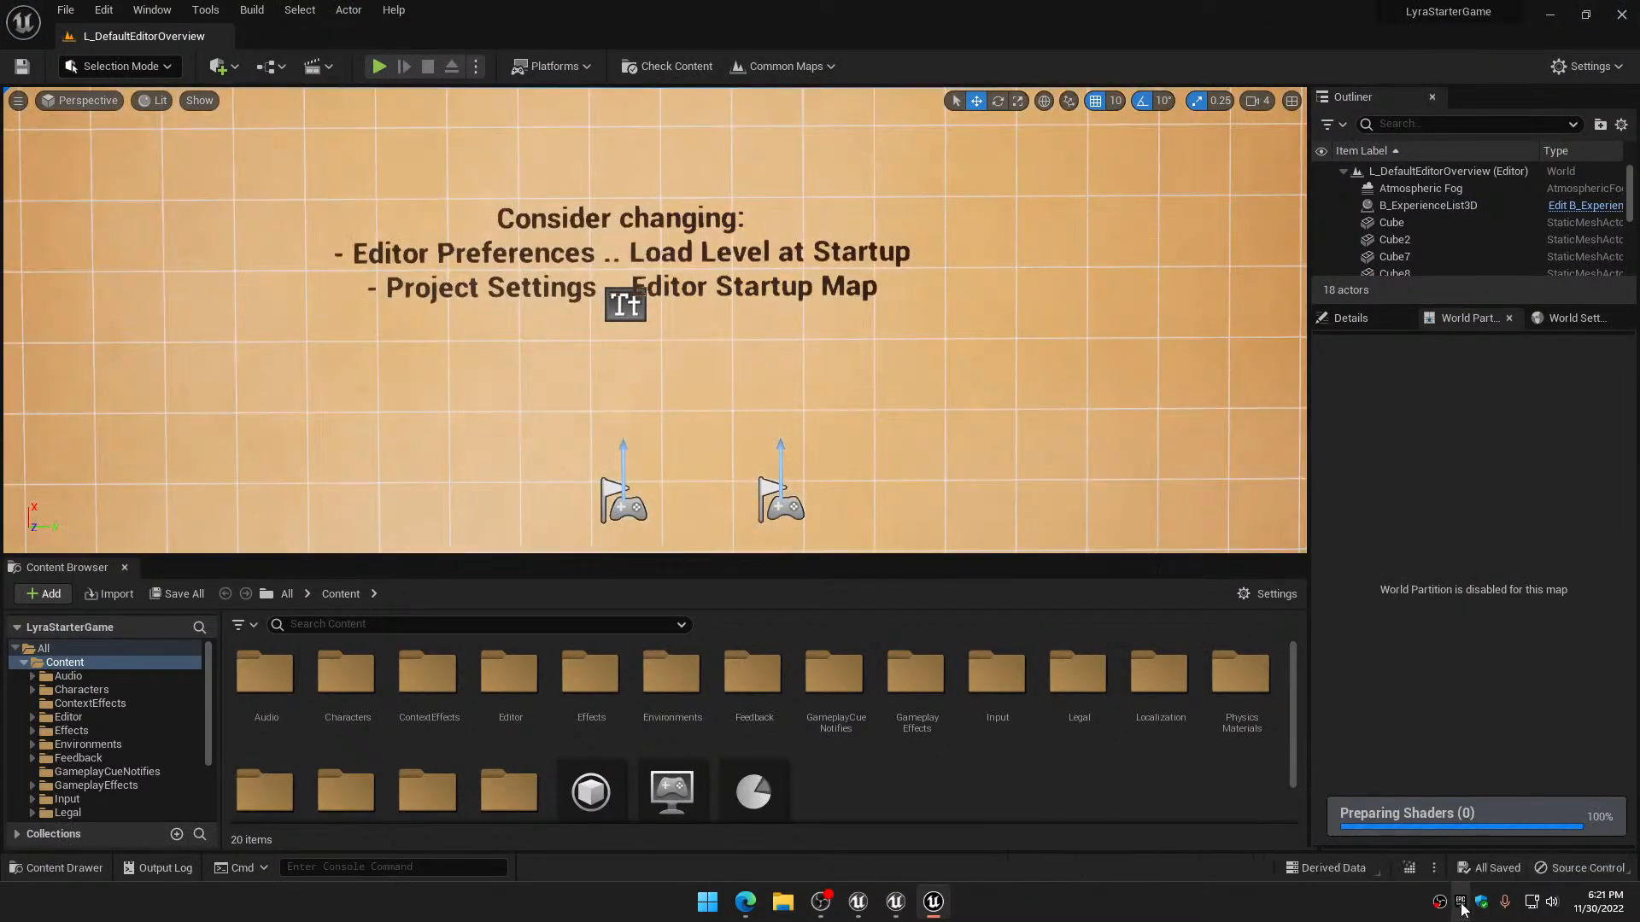
Switch to the Epic Games Launcher and look through the Unreal Engine library's installed engine versions, projects and vault
{"action": "left_click", "coordinate": [1462, 909]}
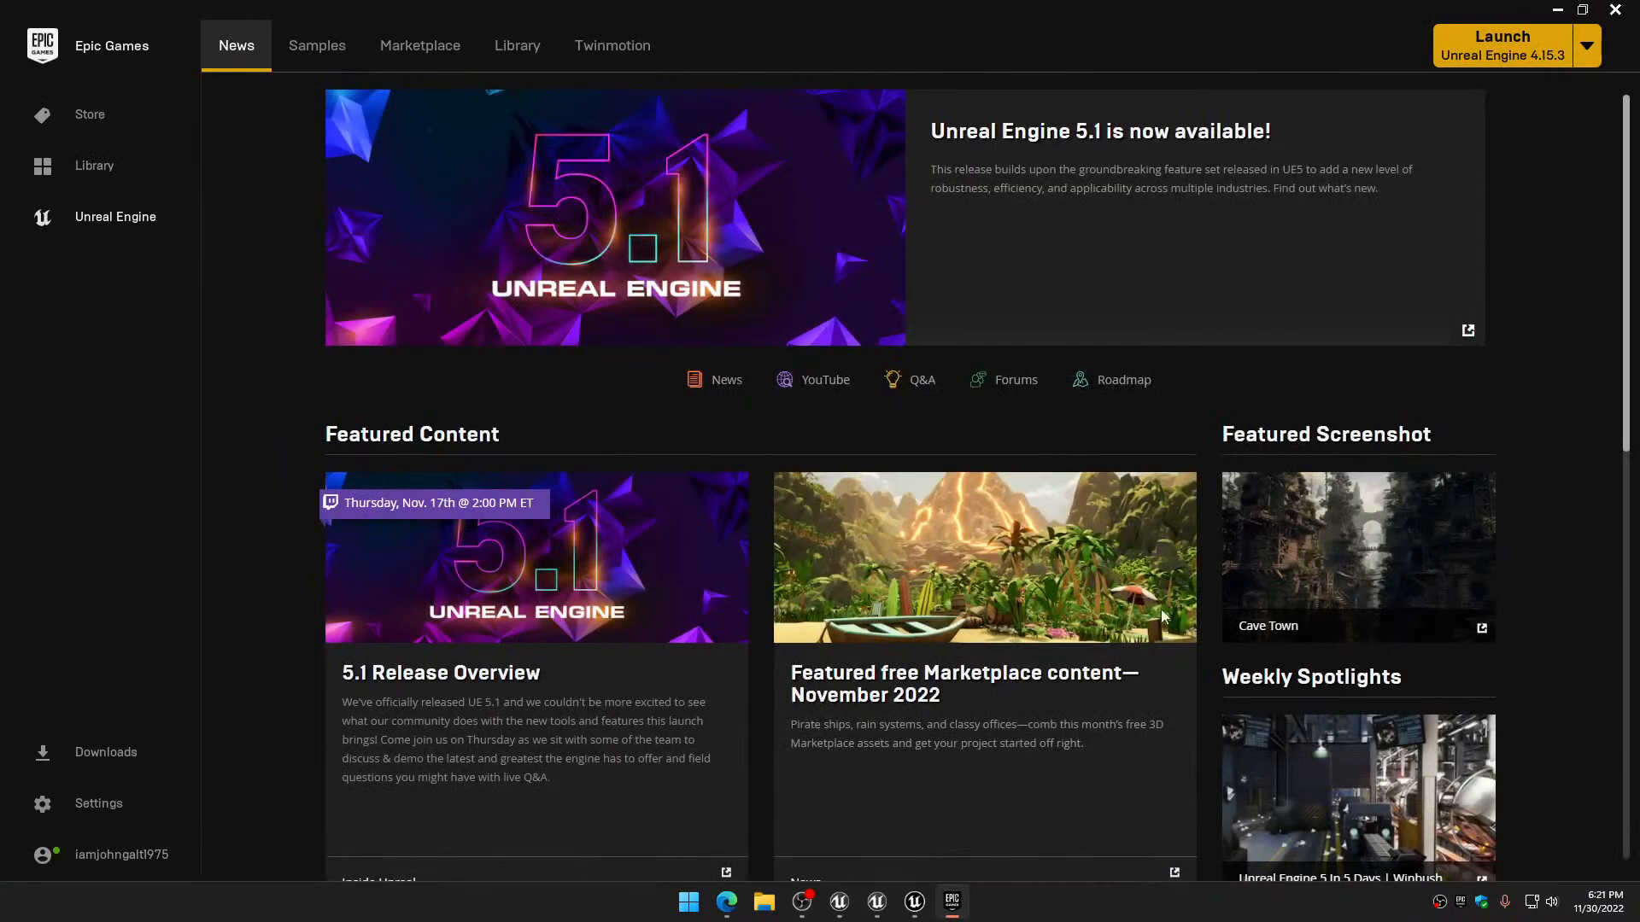
{"action": "left_click", "coordinate": [532, 53]}
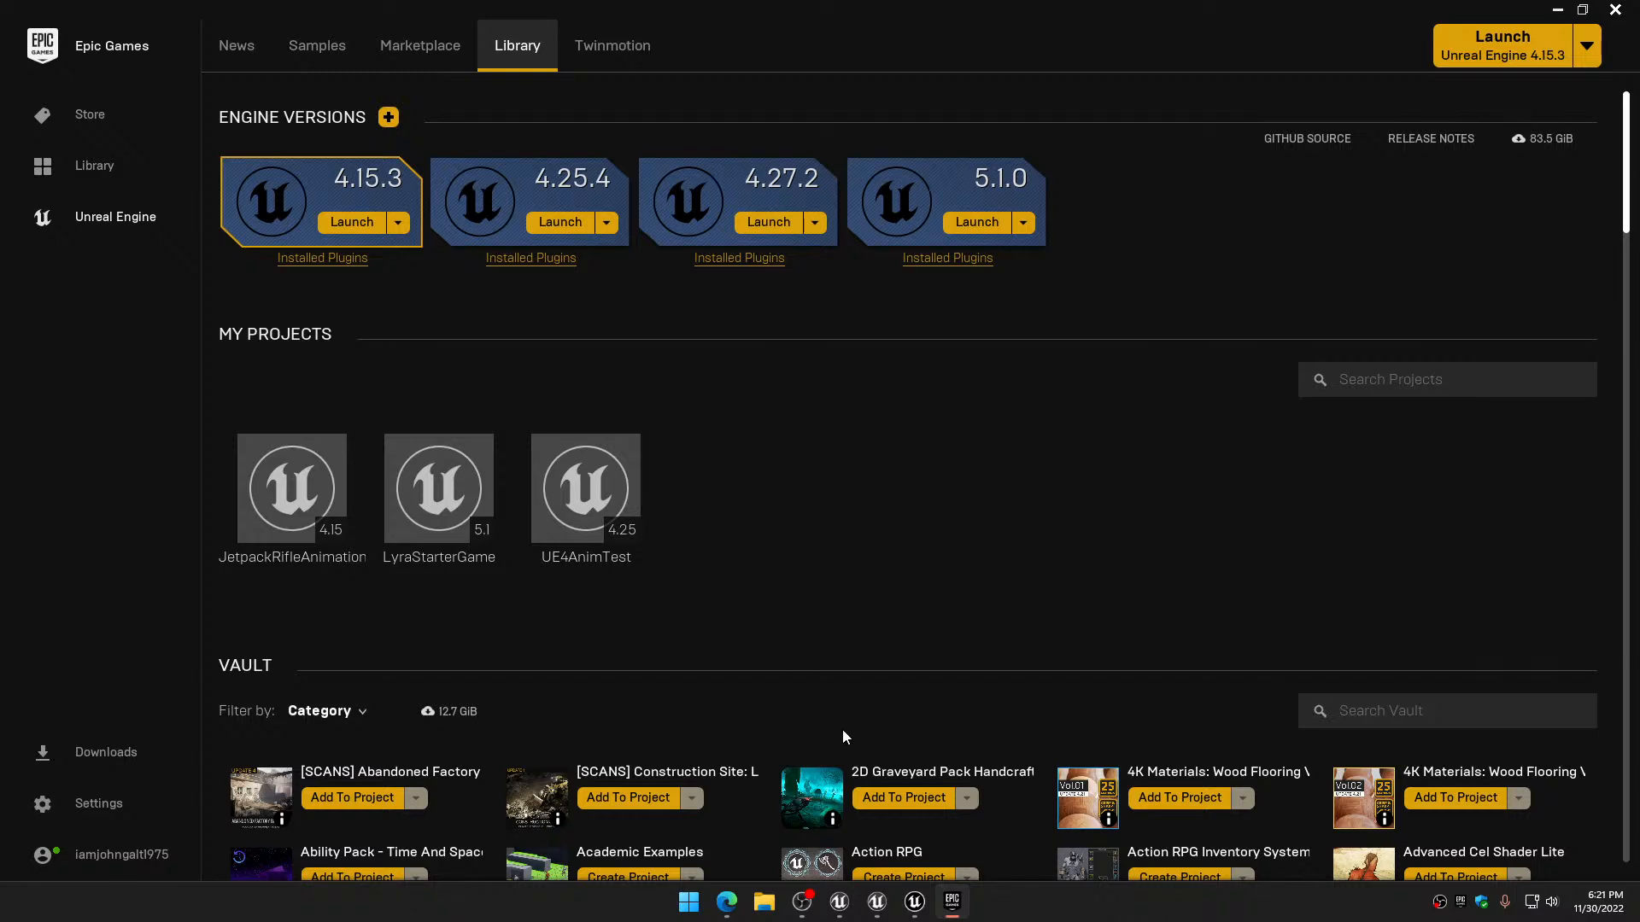
{"action": "scroll", "coordinate": [842, 732], "scroll_direction": "down", "scroll_amount": 3}
{"action": "scroll", "coordinate": [844, 736], "scroll_direction": "down", "scroll_amount": 2}
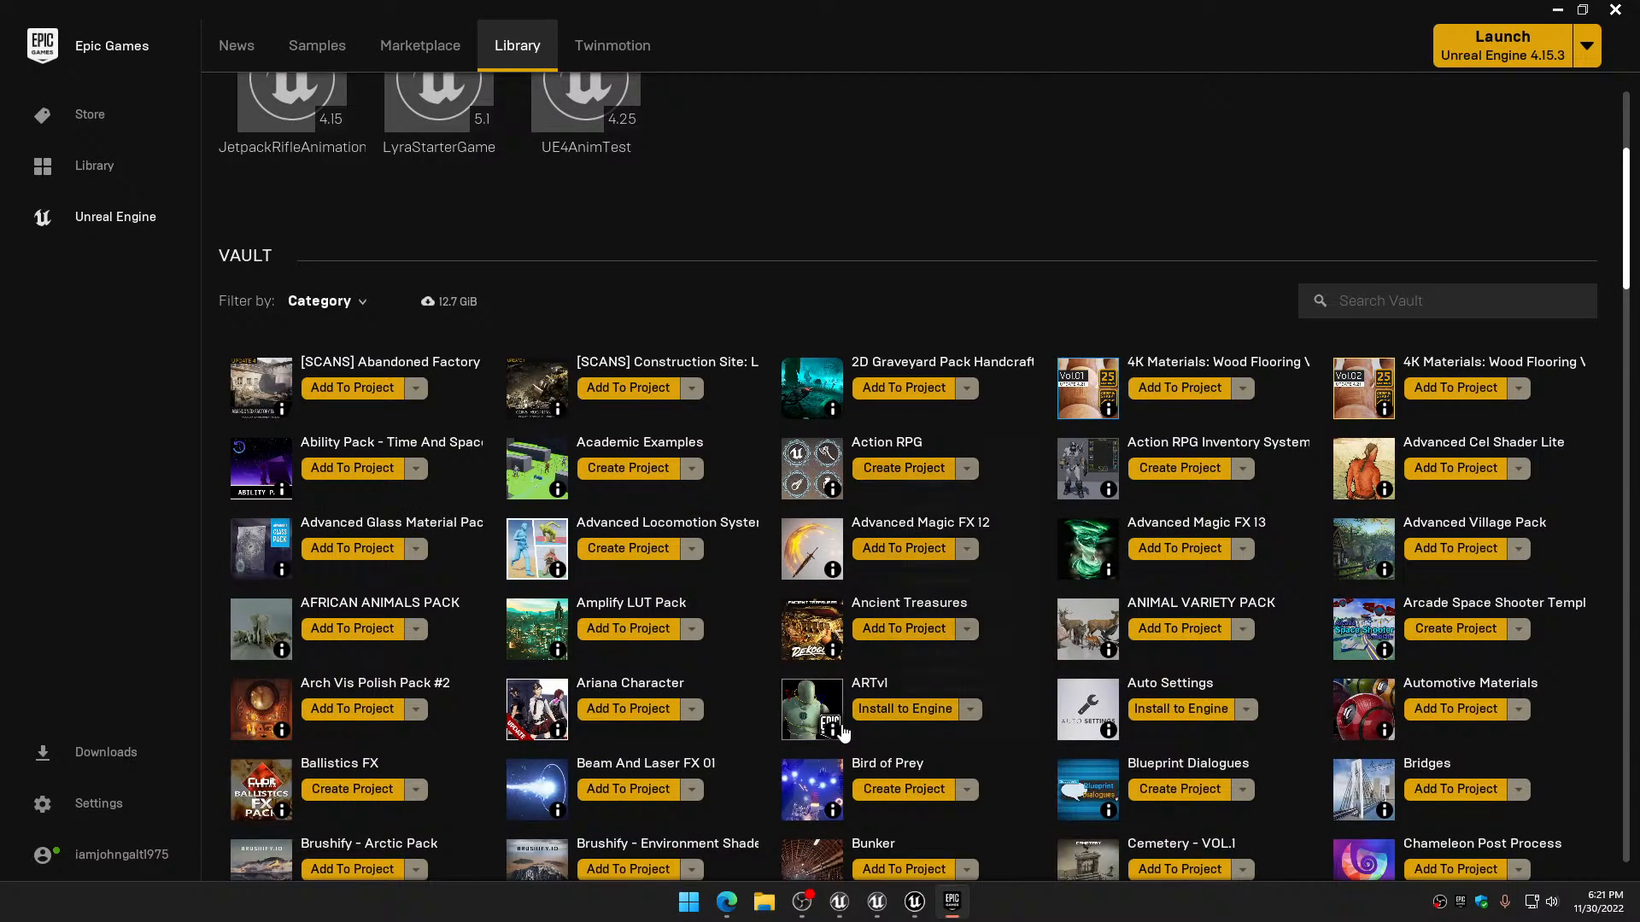
{"action": "mouse_move", "coordinate": [843, 733]}
{"action": "scroll", "coordinate": [842, 726], "scroll_direction": "up", "scroll_amount": 3}
{"action": "scroll", "coordinate": [842, 722], "scroll_direction": "up", "scroll_amount": 1}
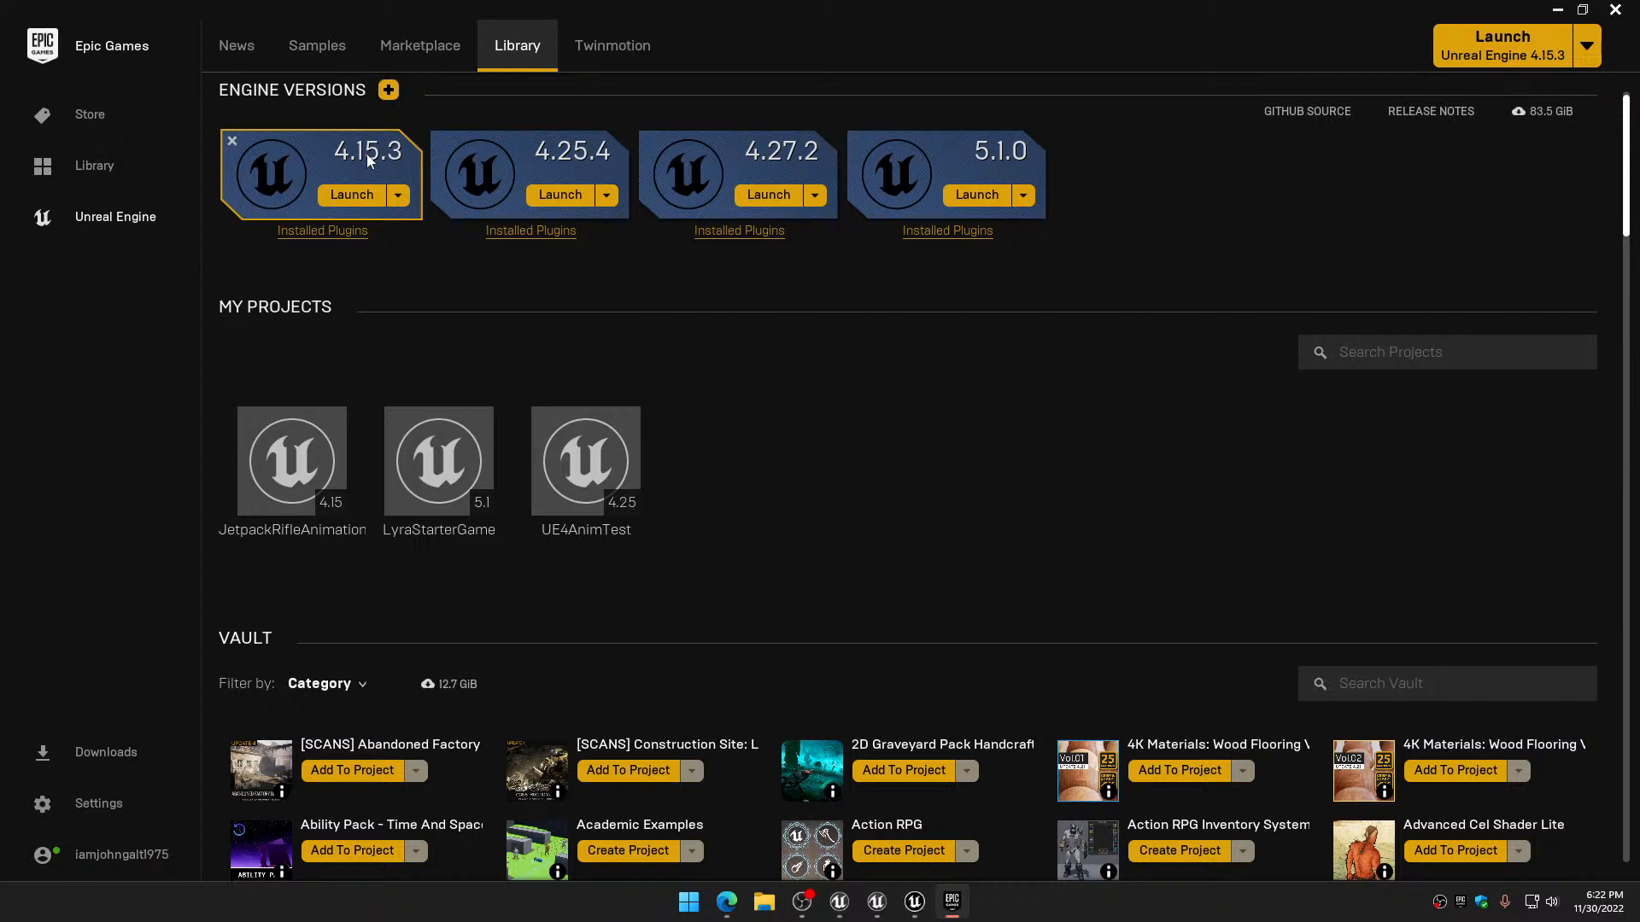
Switch to the LyraStarterGame editor and open the Rifle folder under Characters/Heroes/Mannequin/Animations/Locomotion
{"action": "left_click", "coordinate": [912, 907]}
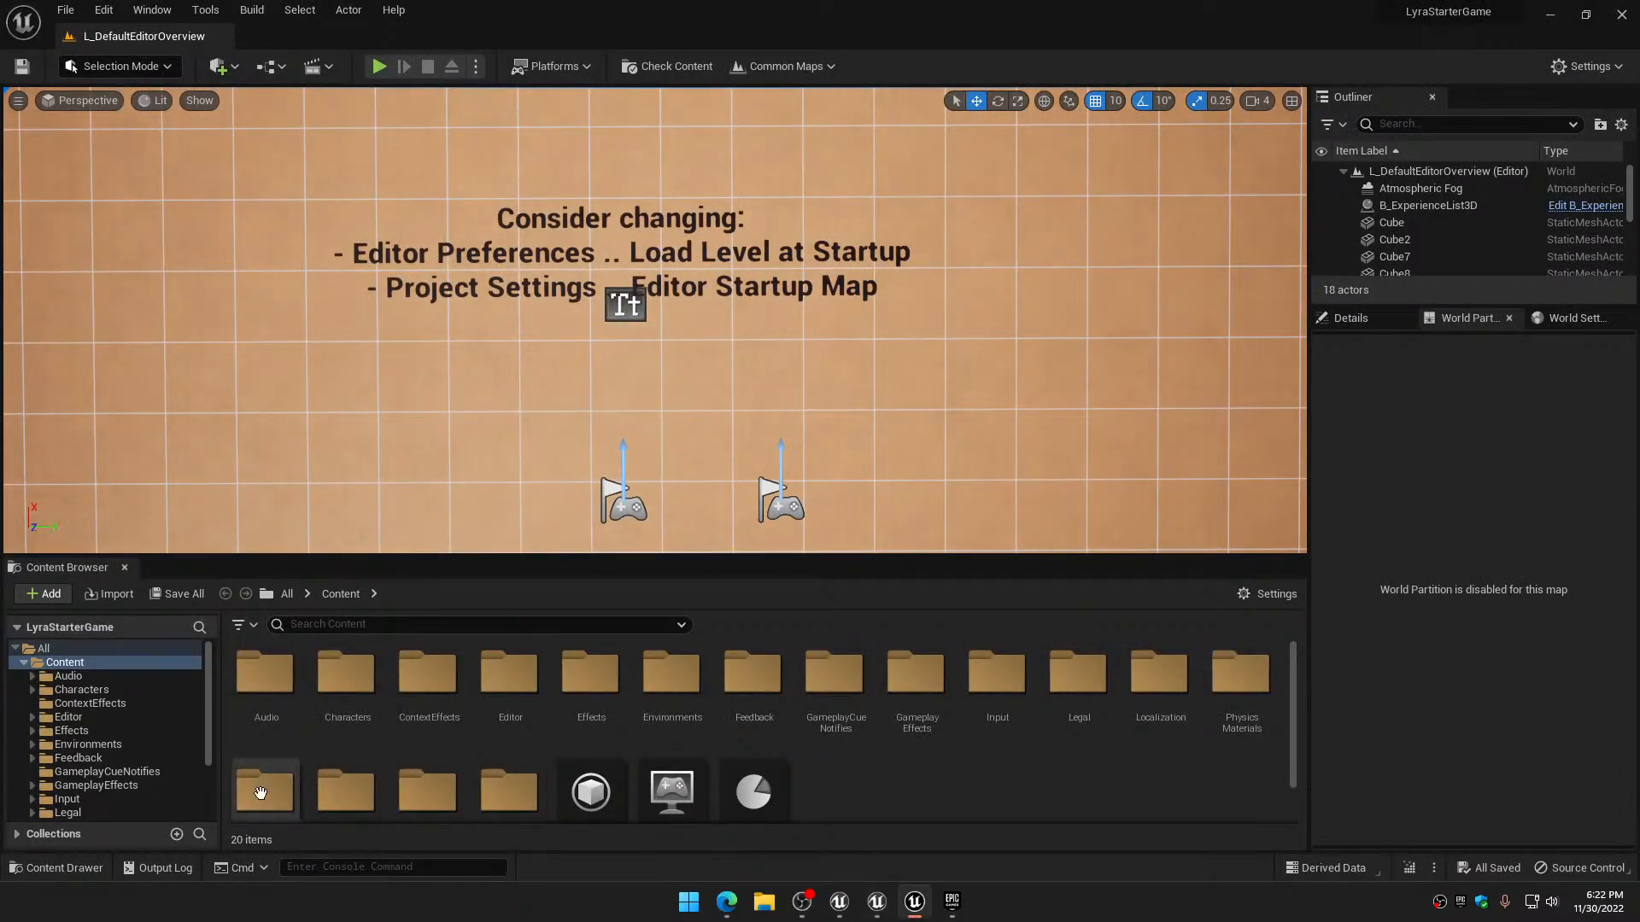
{"action": "left_click", "coordinate": [32, 691]}
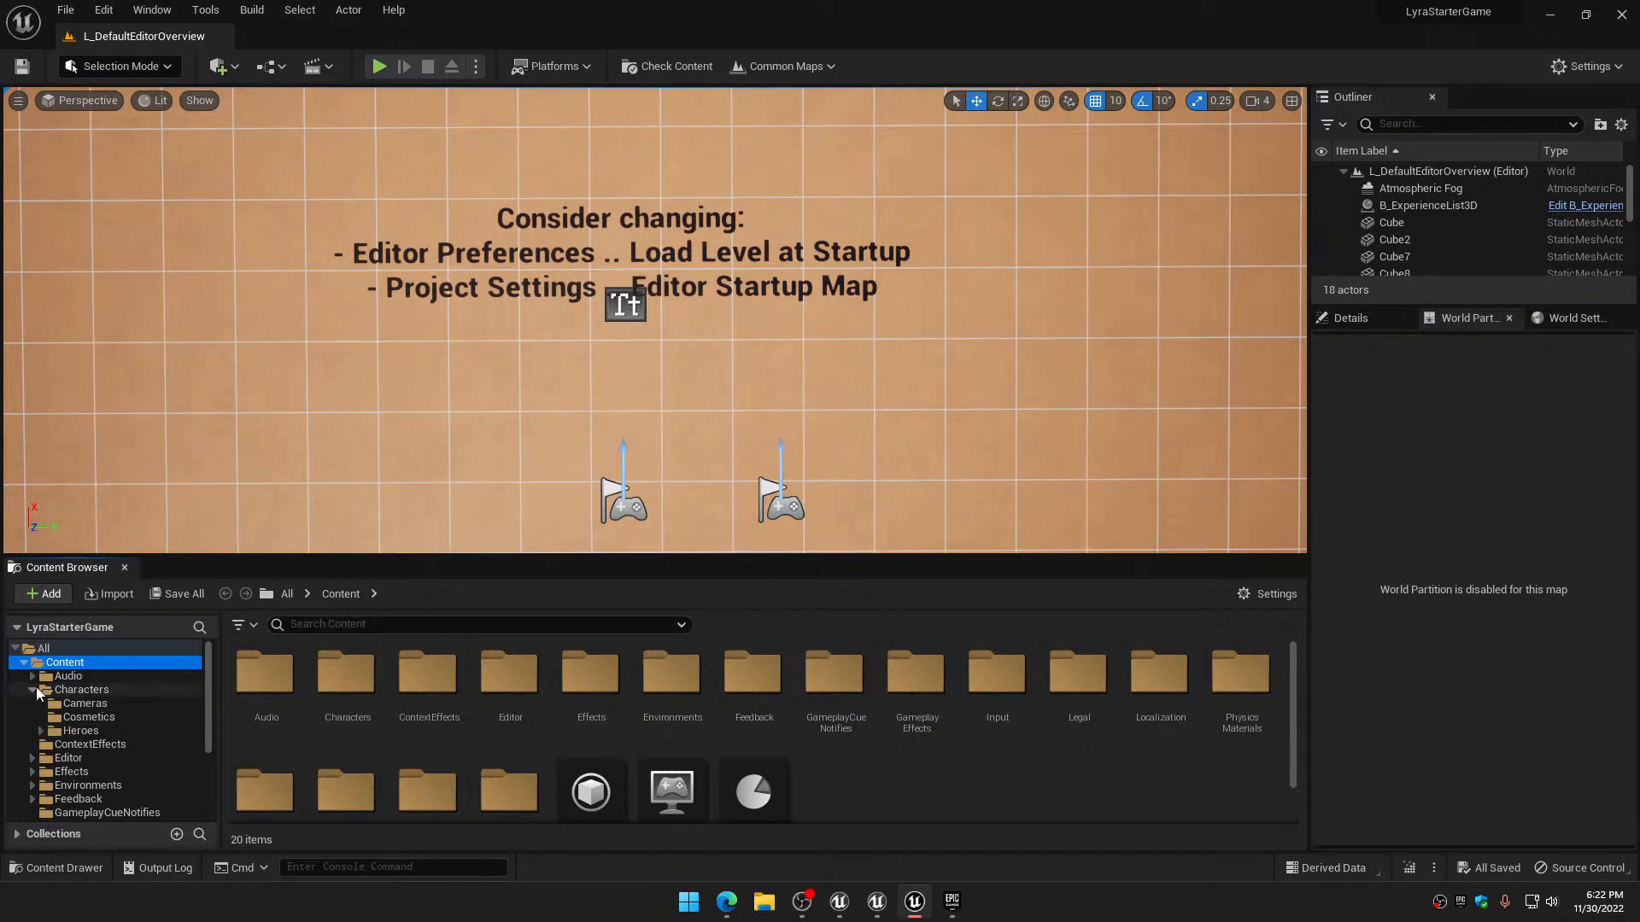
{"action": "left_click", "coordinate": [41, 730]}
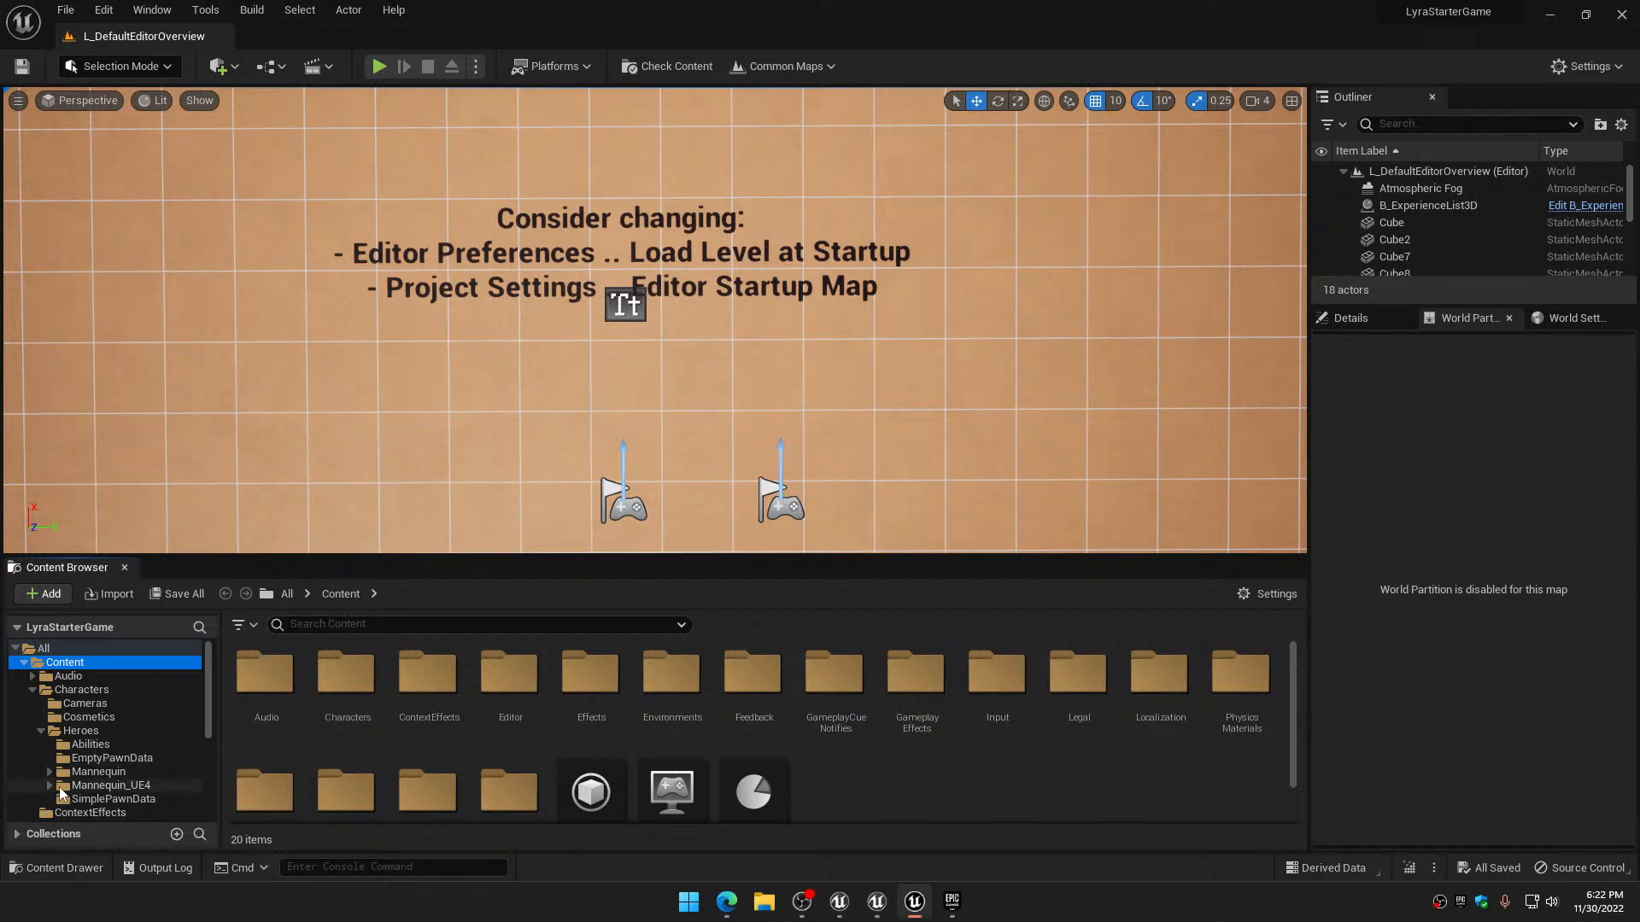
{"action": "left_click", "coordinate": [50, 772]}
{"action": "scroll", "coordinate": [49, 769], "scroll_direction": "down", "scroll_amount": 3}
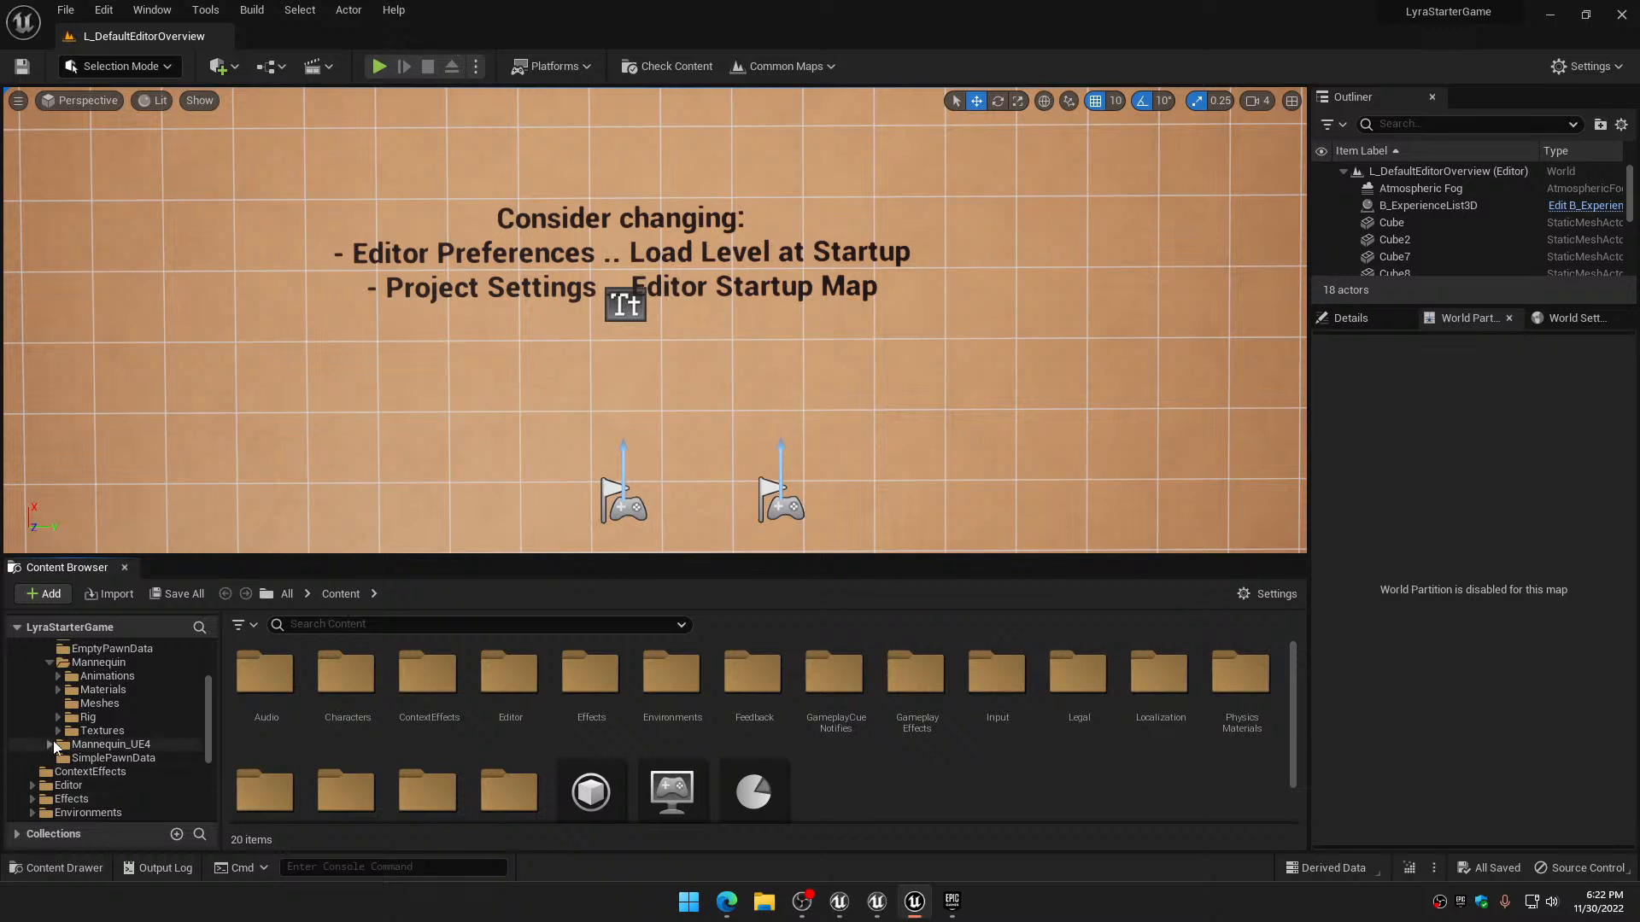
{"action": "left_click", "coordinate": [58, 703]}
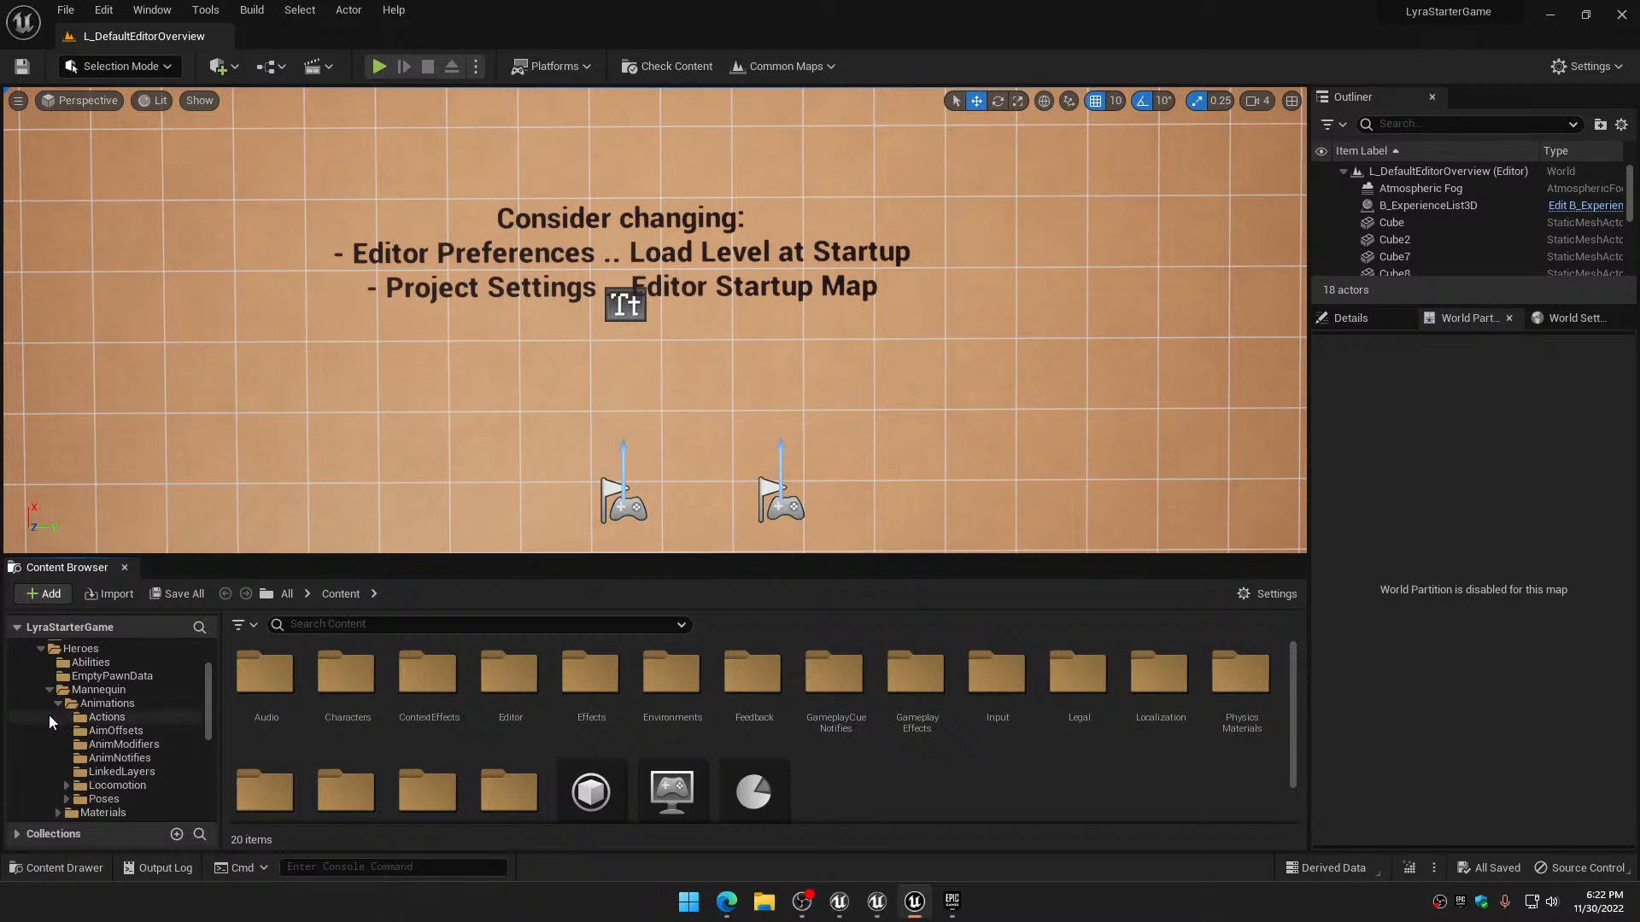
{"action": "left_click", "coordinate": [66, 786]}
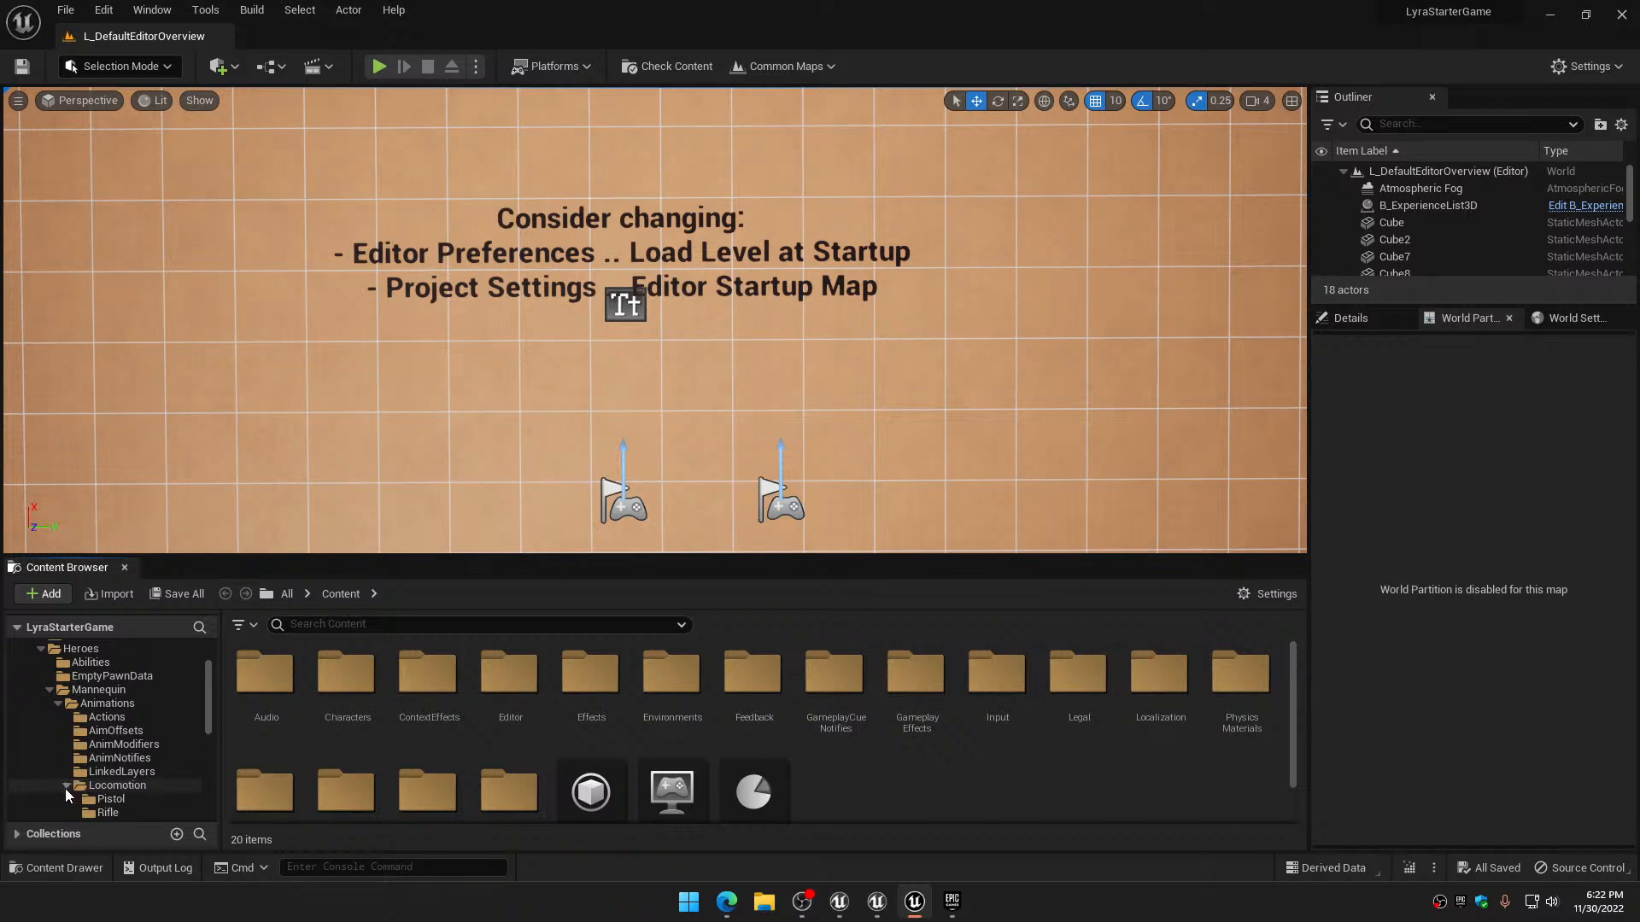
{"action": "scroll", "coordinate": [64, 782], "scroll_direction": "down", "scroll_amount": 2}
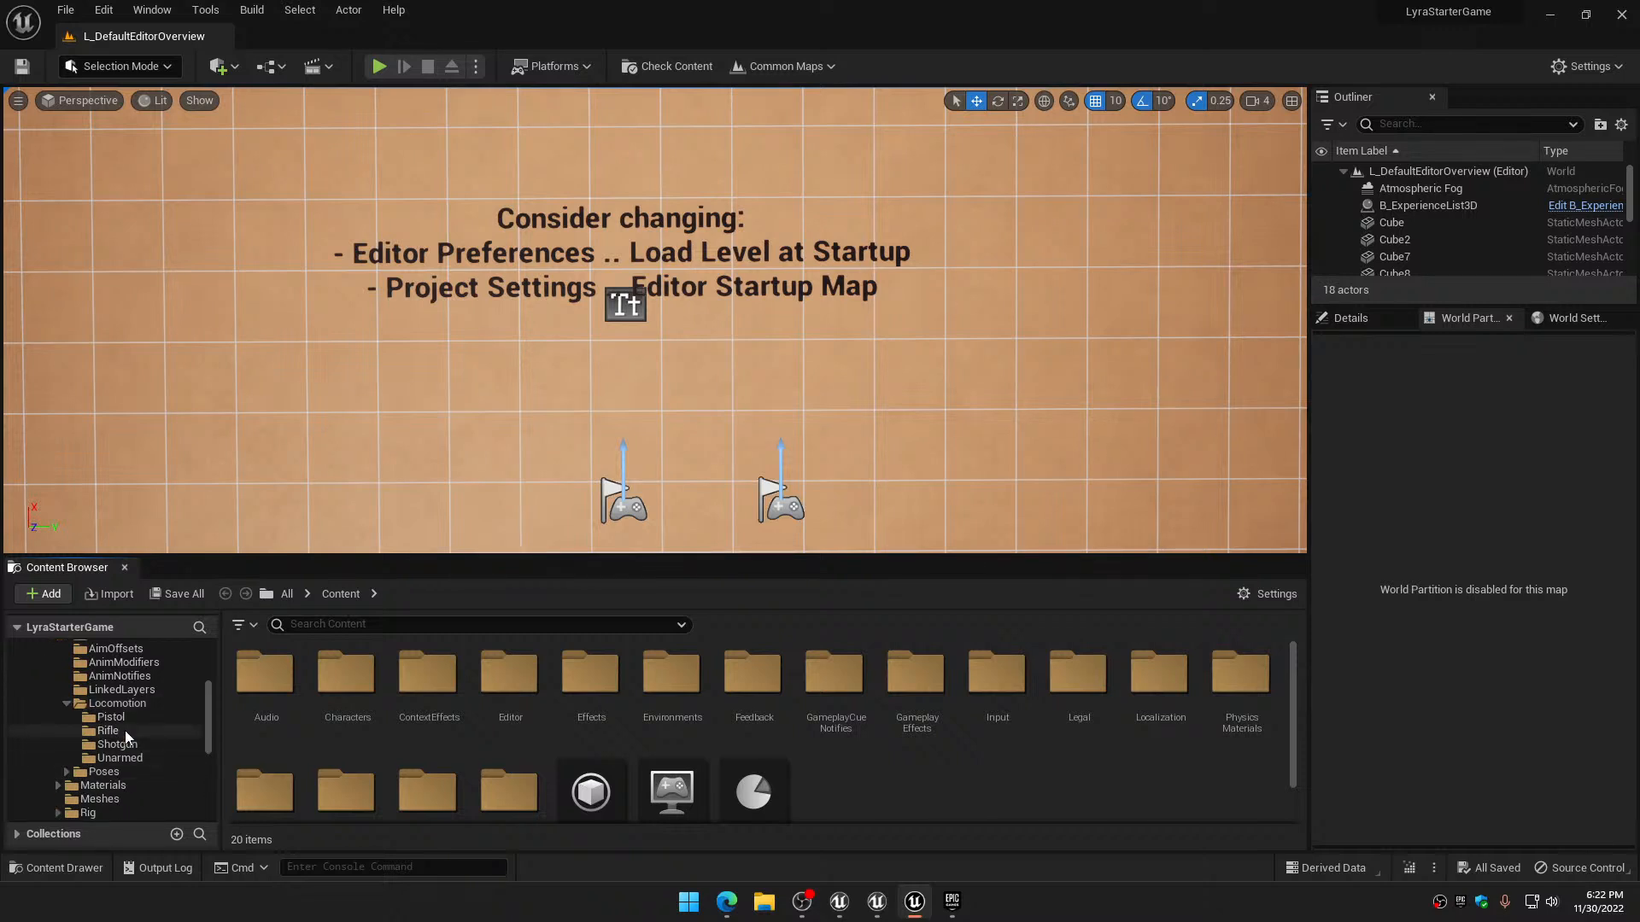
{"action": "left_click", "coordinate": [108, 731]}
Search the Rifle folder for "jog" and export MF_Rifle_Jog_Fwd to the Desktop as an FBX file
{"action": "left_click", "coordinate": [351, 629]}
{"action": "type", "text": "jog"}
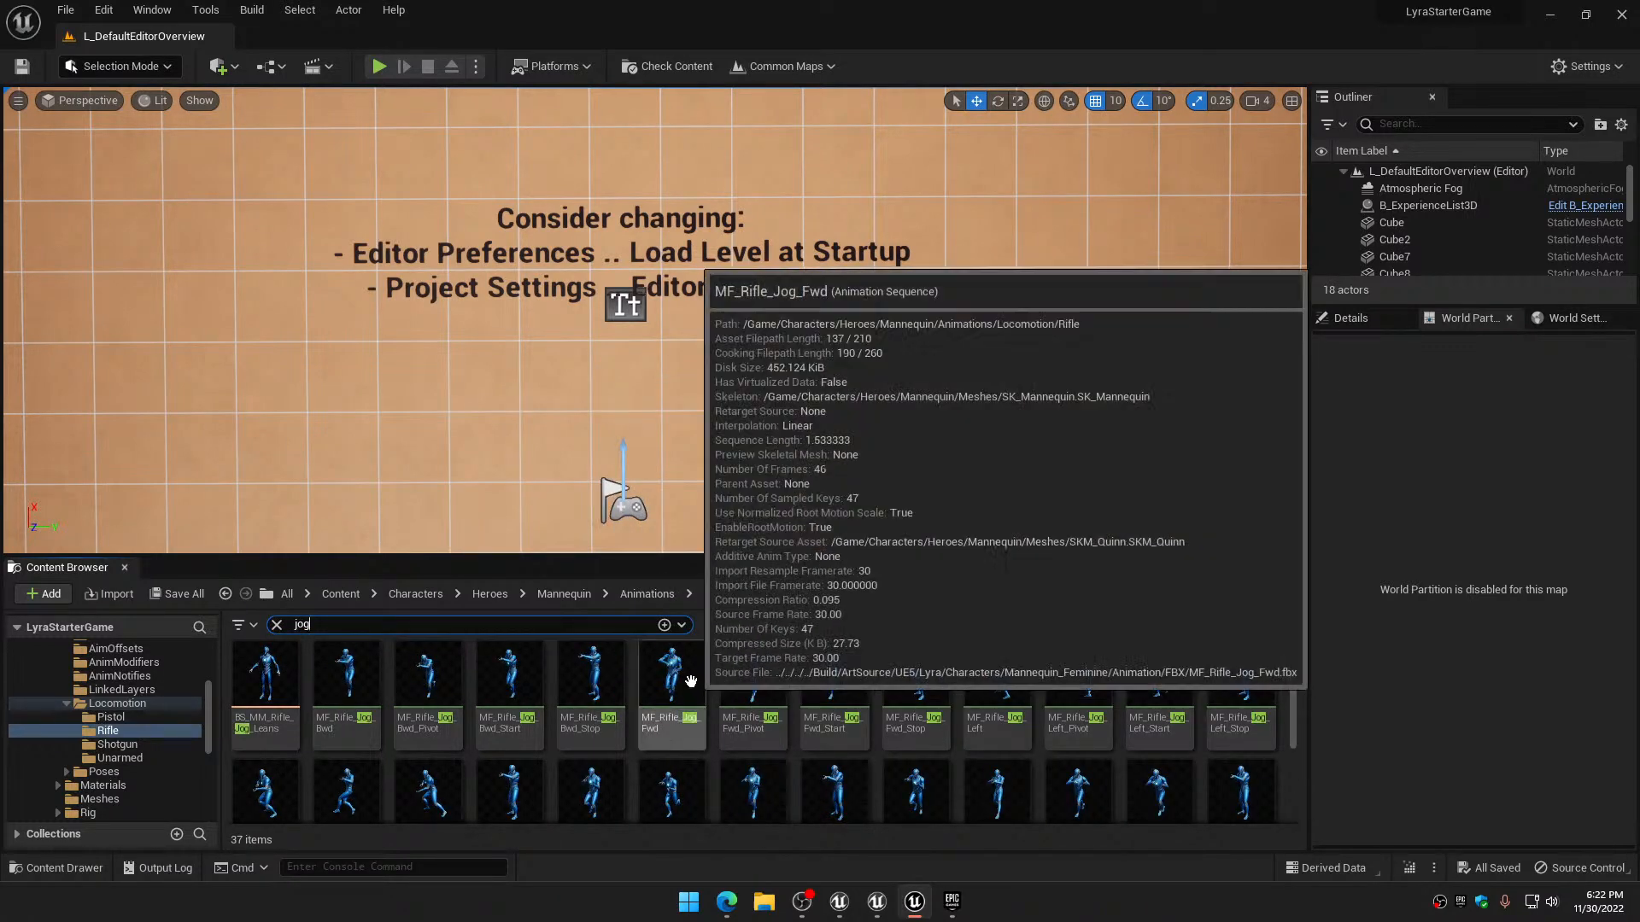
{"action": "left_click", "coordinate": [671, 671]}
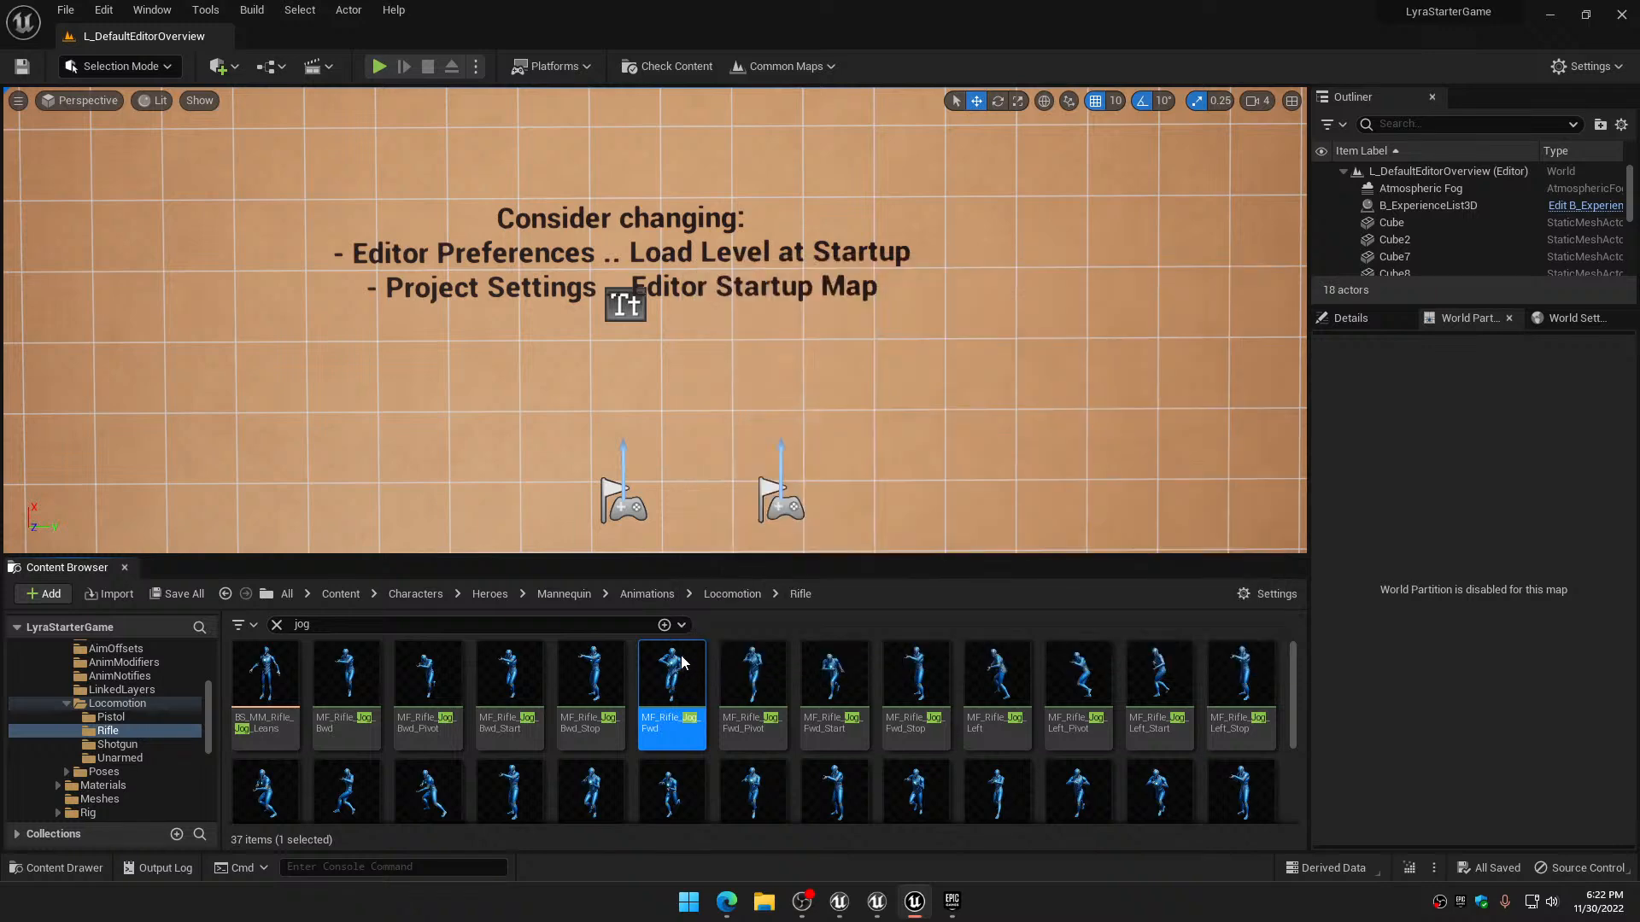
{"action": "right_click", "coordinate": [671, 668]}
{"action": "mouse_move", "coordinate": [772, 414]}
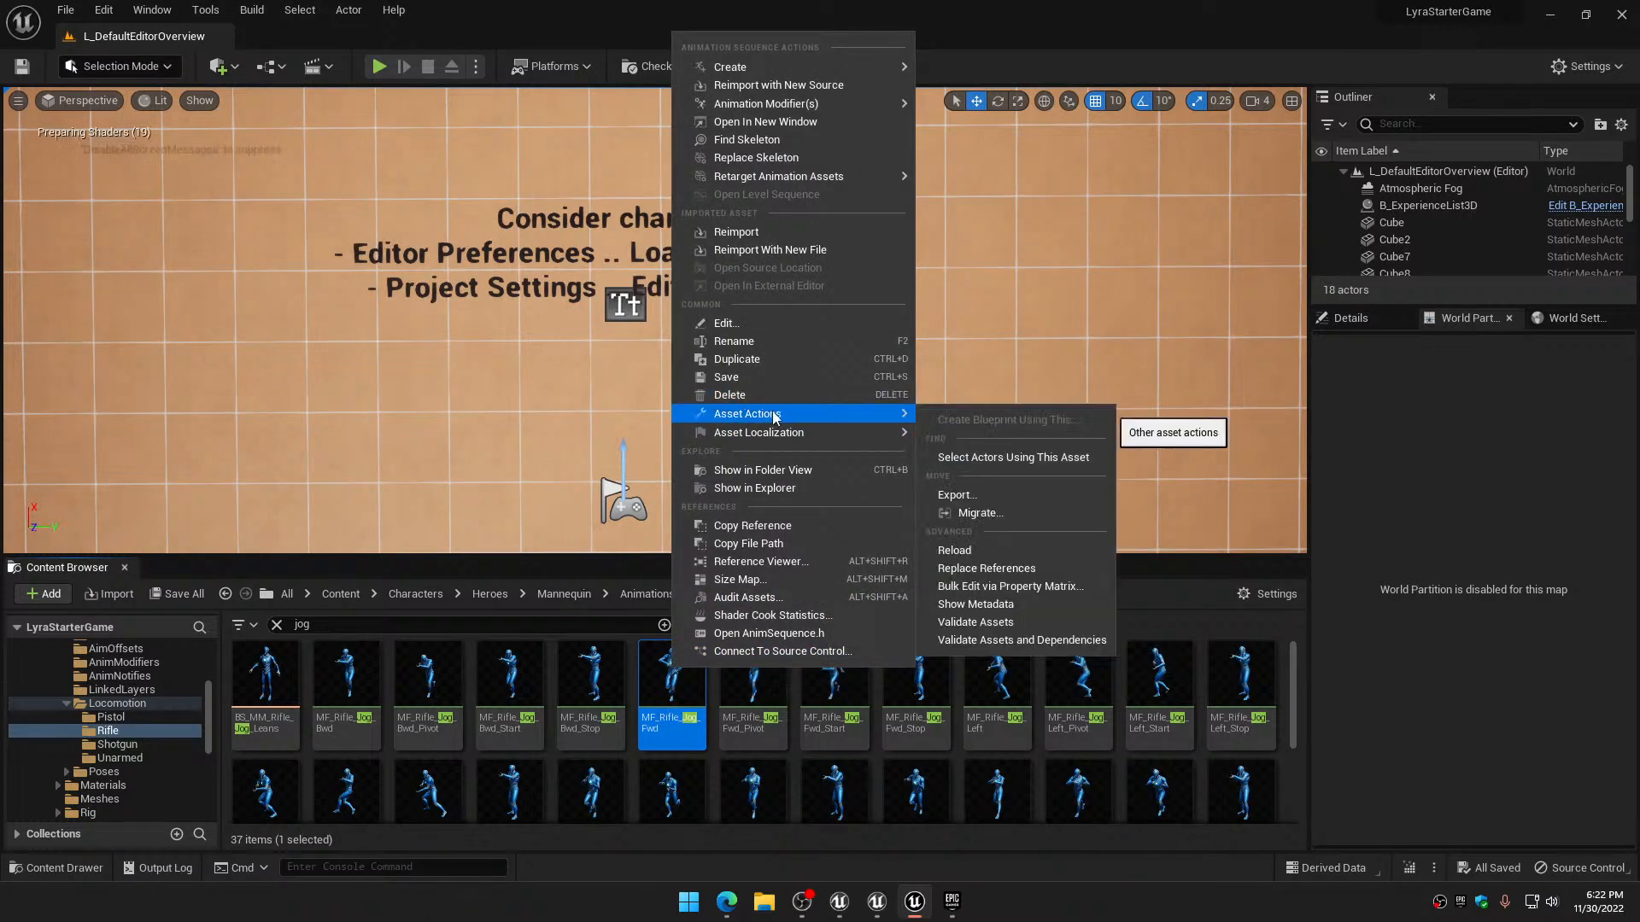
{"action": "left_click", "coordinate": [981, 502]}
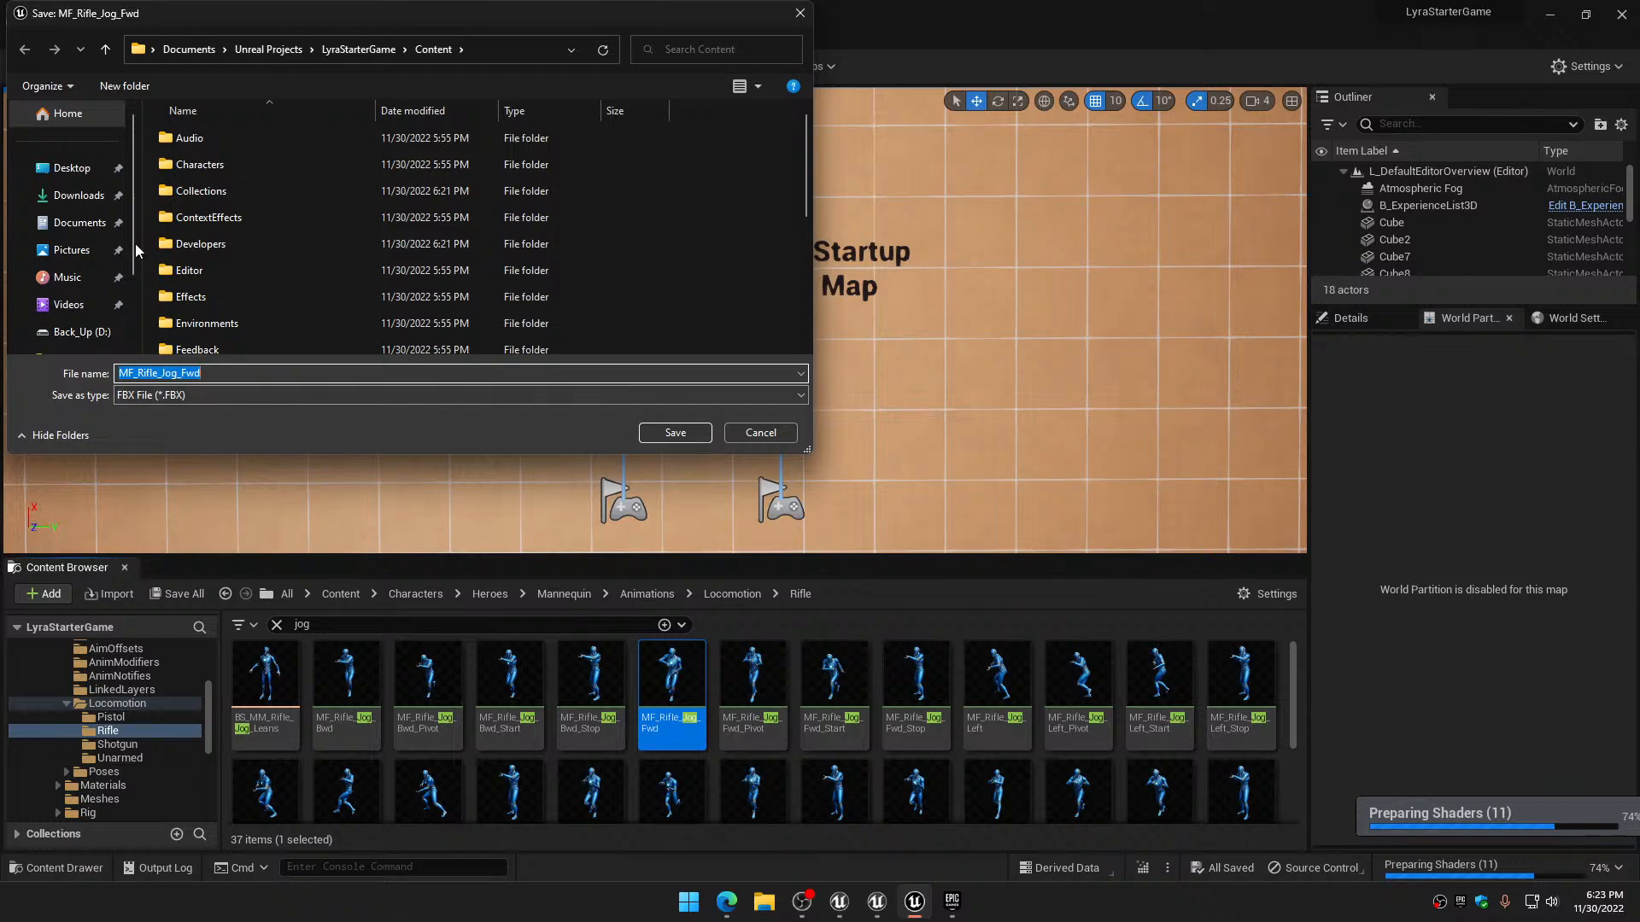
{"action": "left_click", "coordinate": [72, 167]}
{"action": "left_click", "coordinate": [684, 433]}
Disable morph targets, collision, level of detail and vertex color in the FBX export options, and run the export
{"action": "left_click", "coordinate": [790, 534]}
{"action": "left_click", "coordinate": [790, 488]}
{"action": "left_click", "coordinate": [790, 441]}
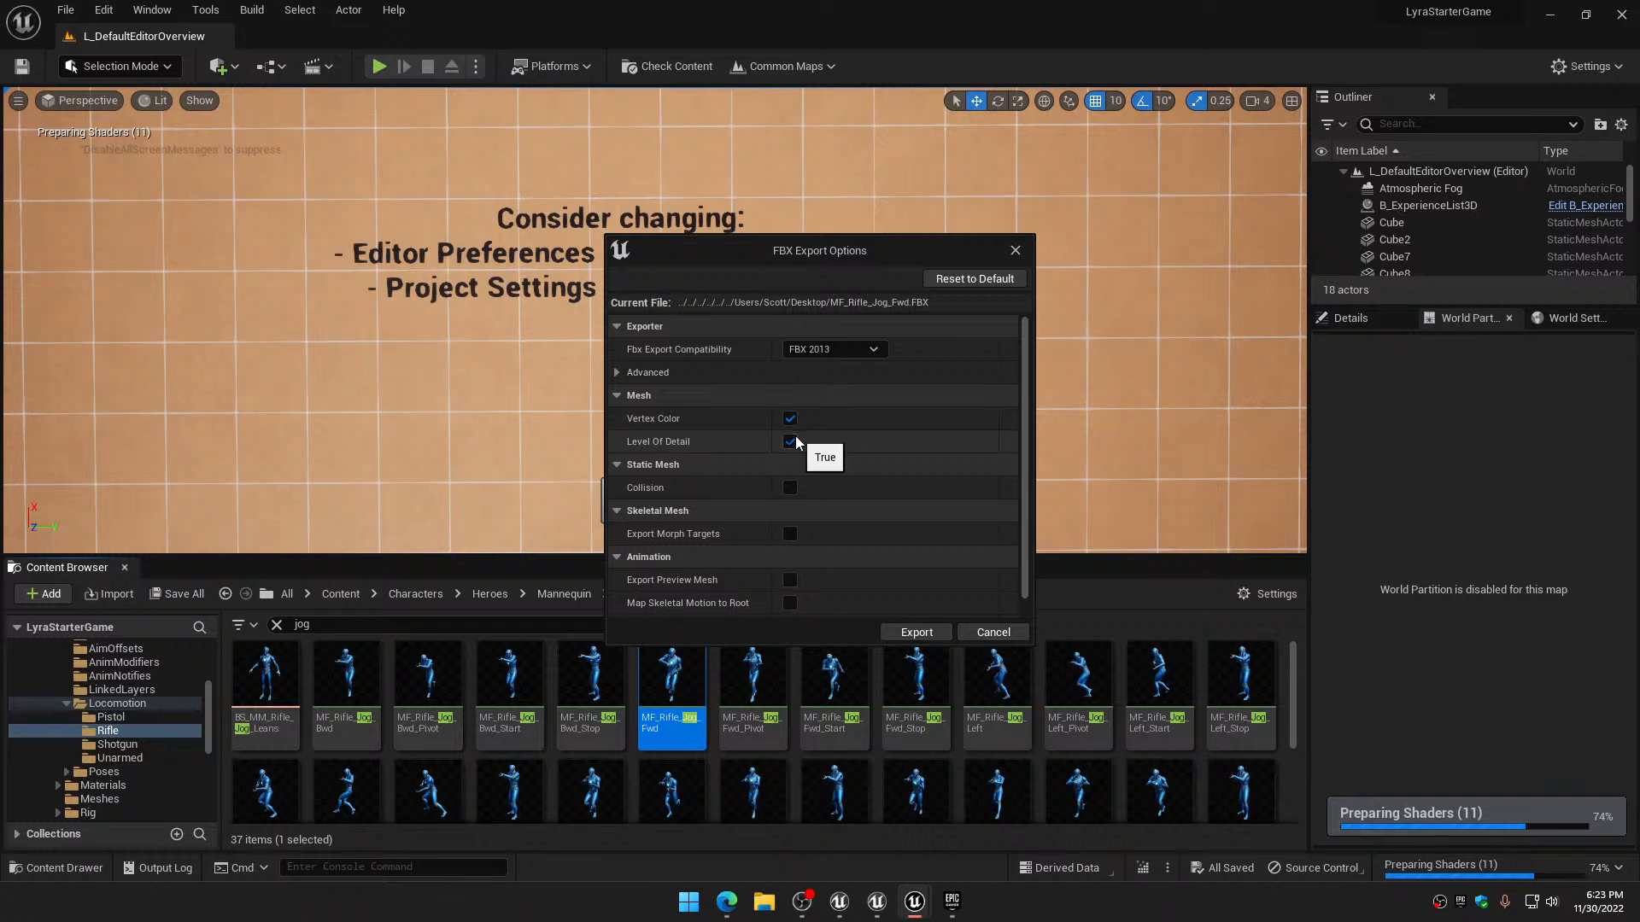
{"action": "left_click", "coordinate": [790, 419]}
{"action": "scroll", "coordinate": [802, 509], "scroll_direction": "down", "scroll_amount": 1}
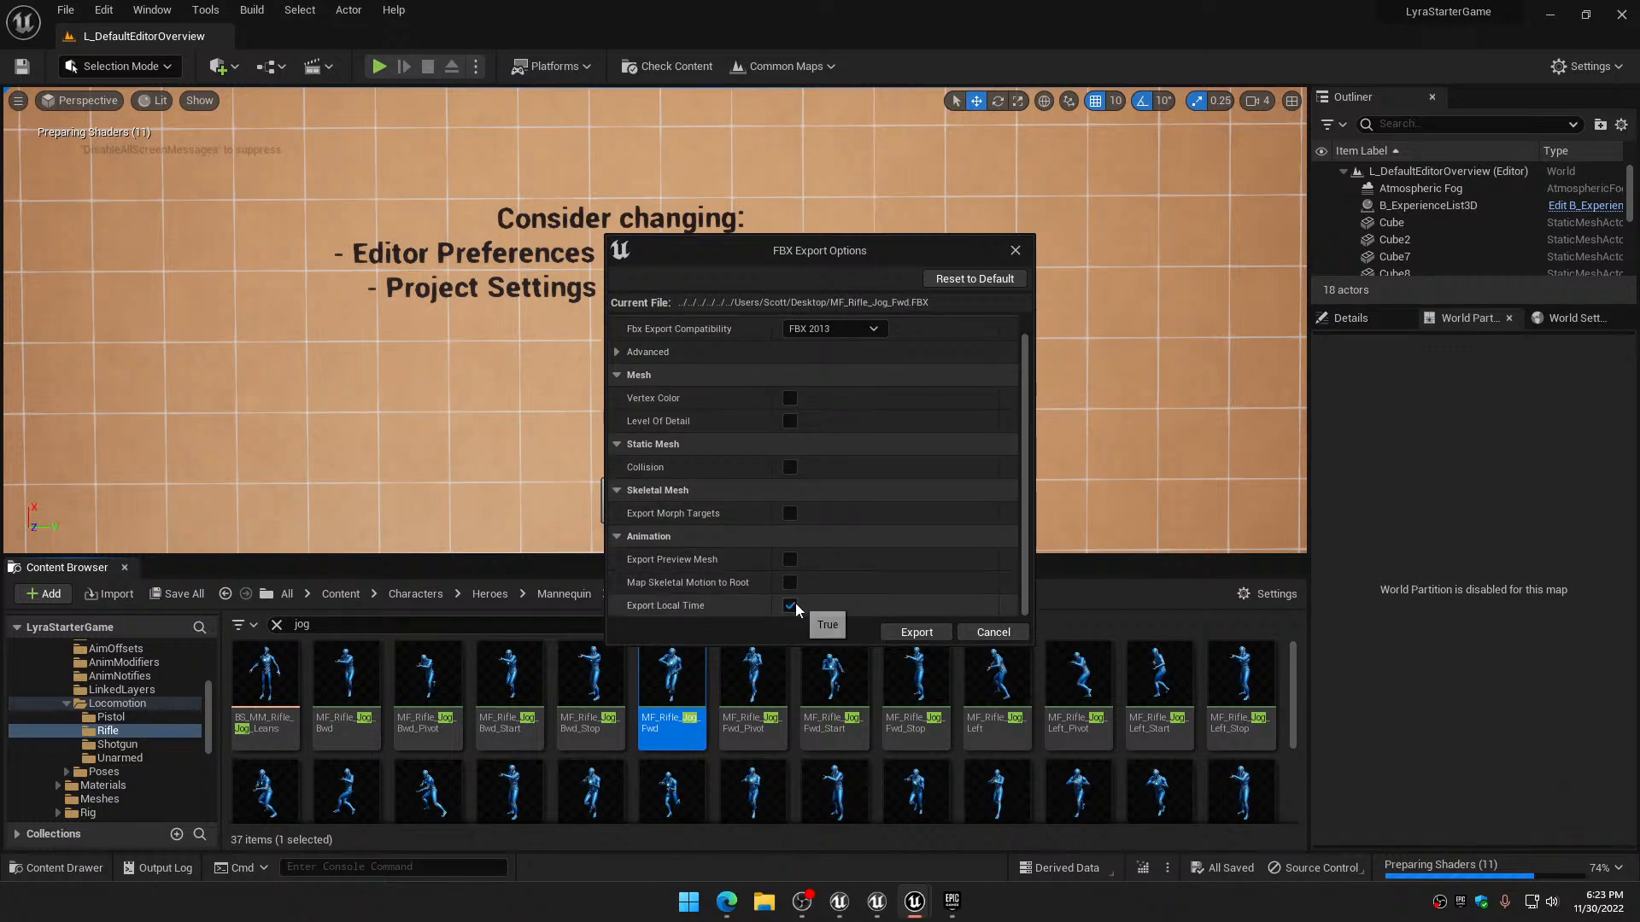
{"action": "left_click", "coordinate": [916, 632]}
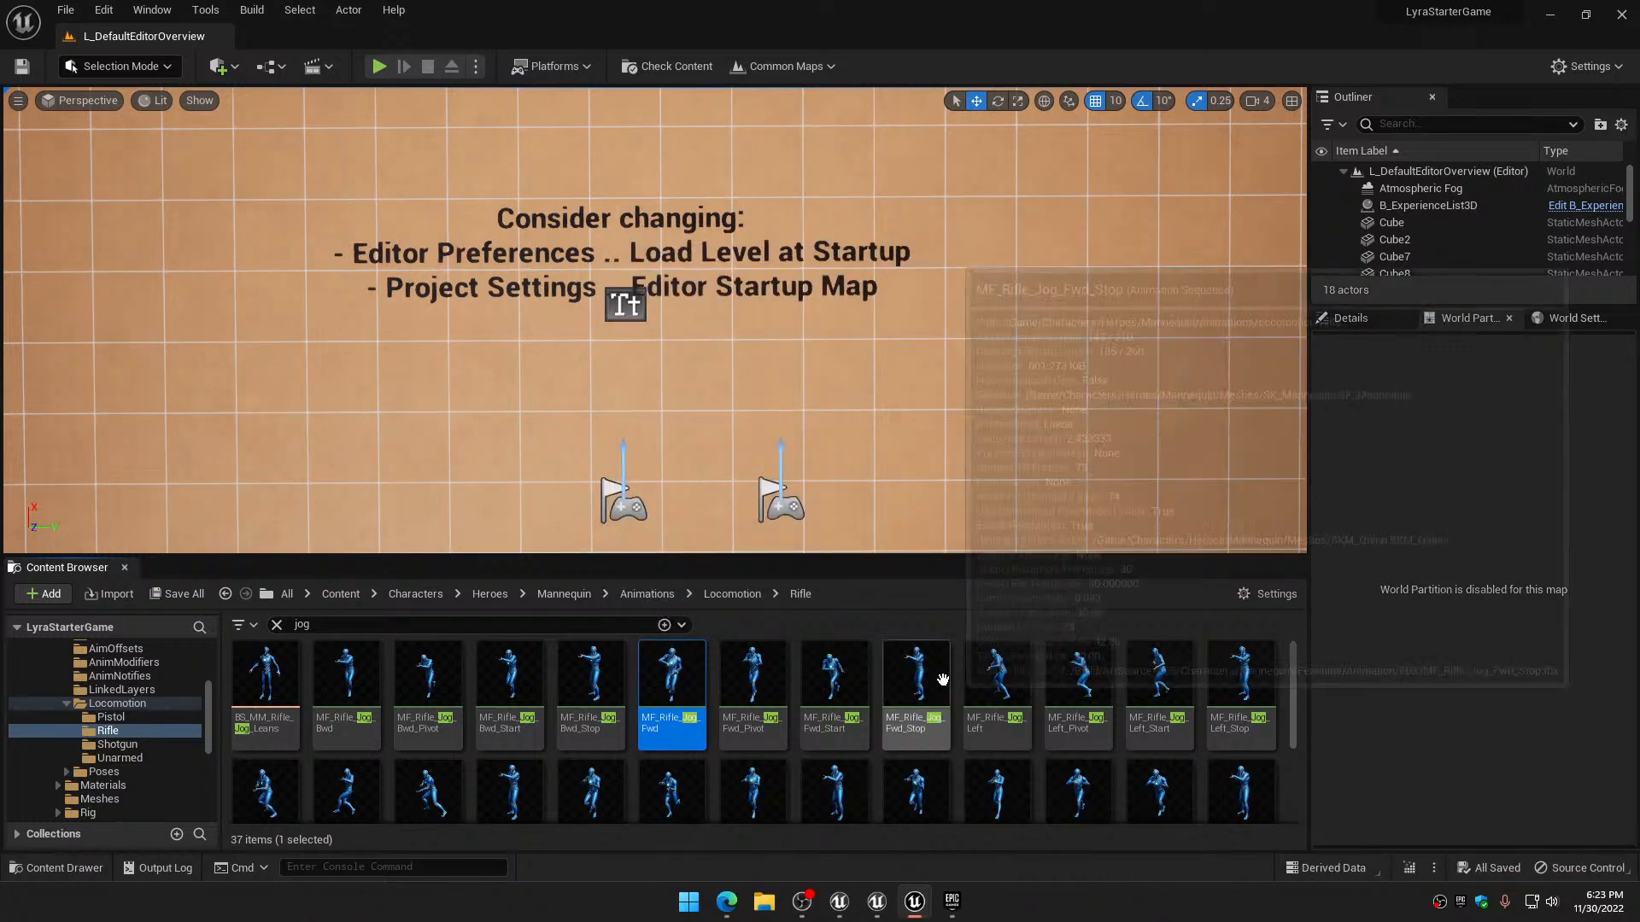
Switch to the JetpackRifleAnimations editor and import MF_Rifle_Jog_Fwd from the Desktop into the Testing folder using UE4_Mannequin_Skeleton
{"action": "left_click", "coordinate": [877, 904]}
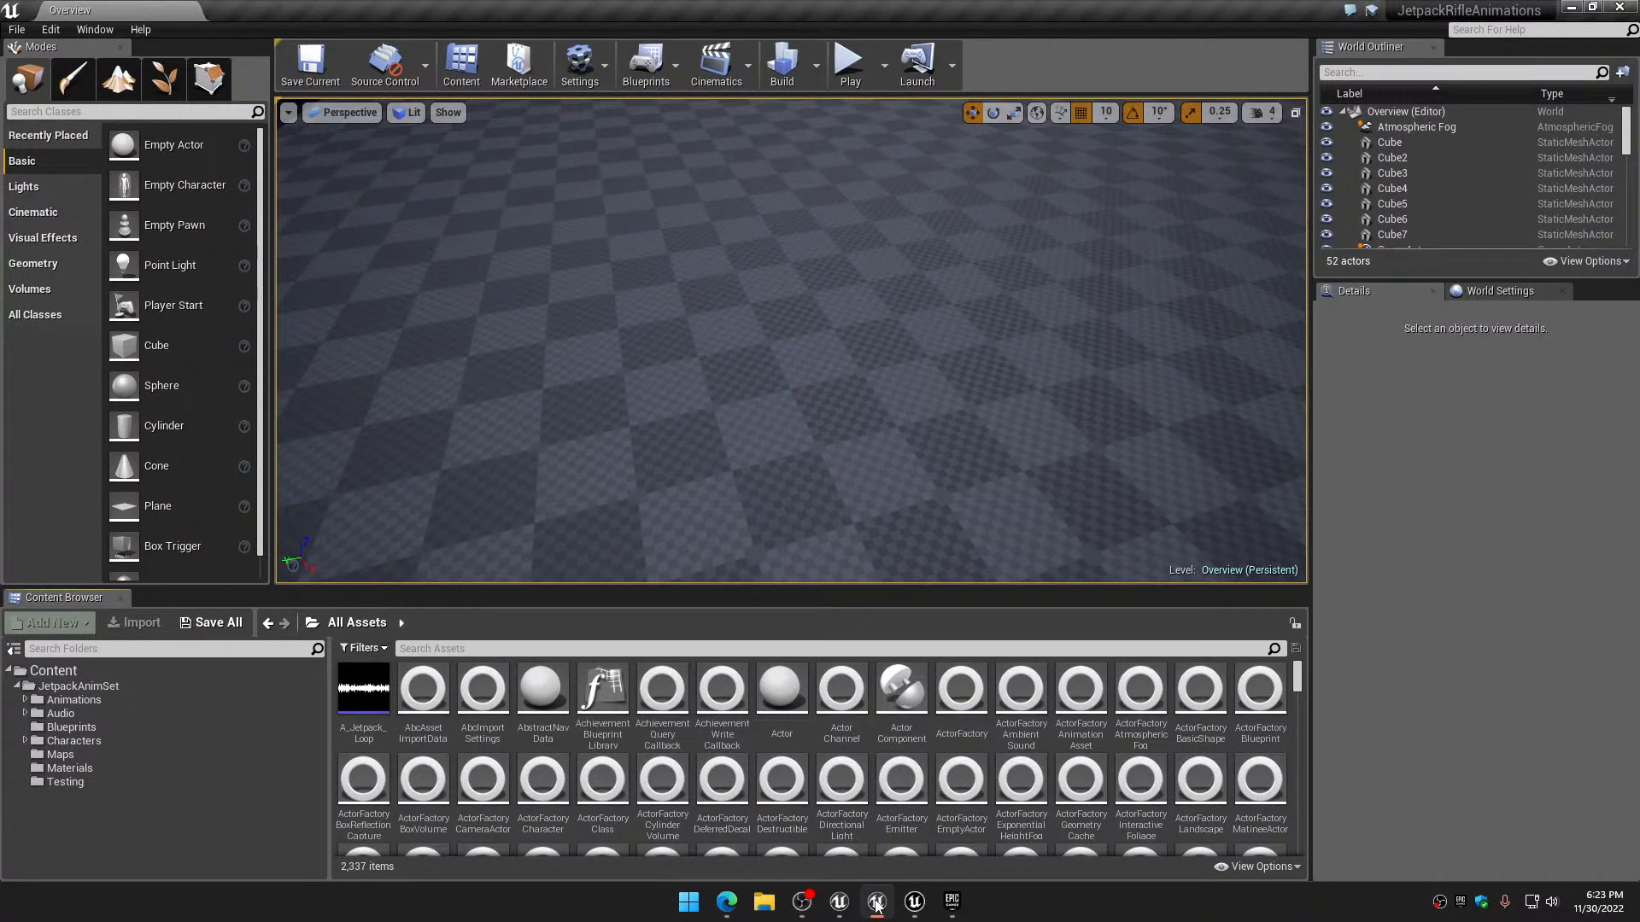
{"action": "left_click", "coordinate": [113, 785]}
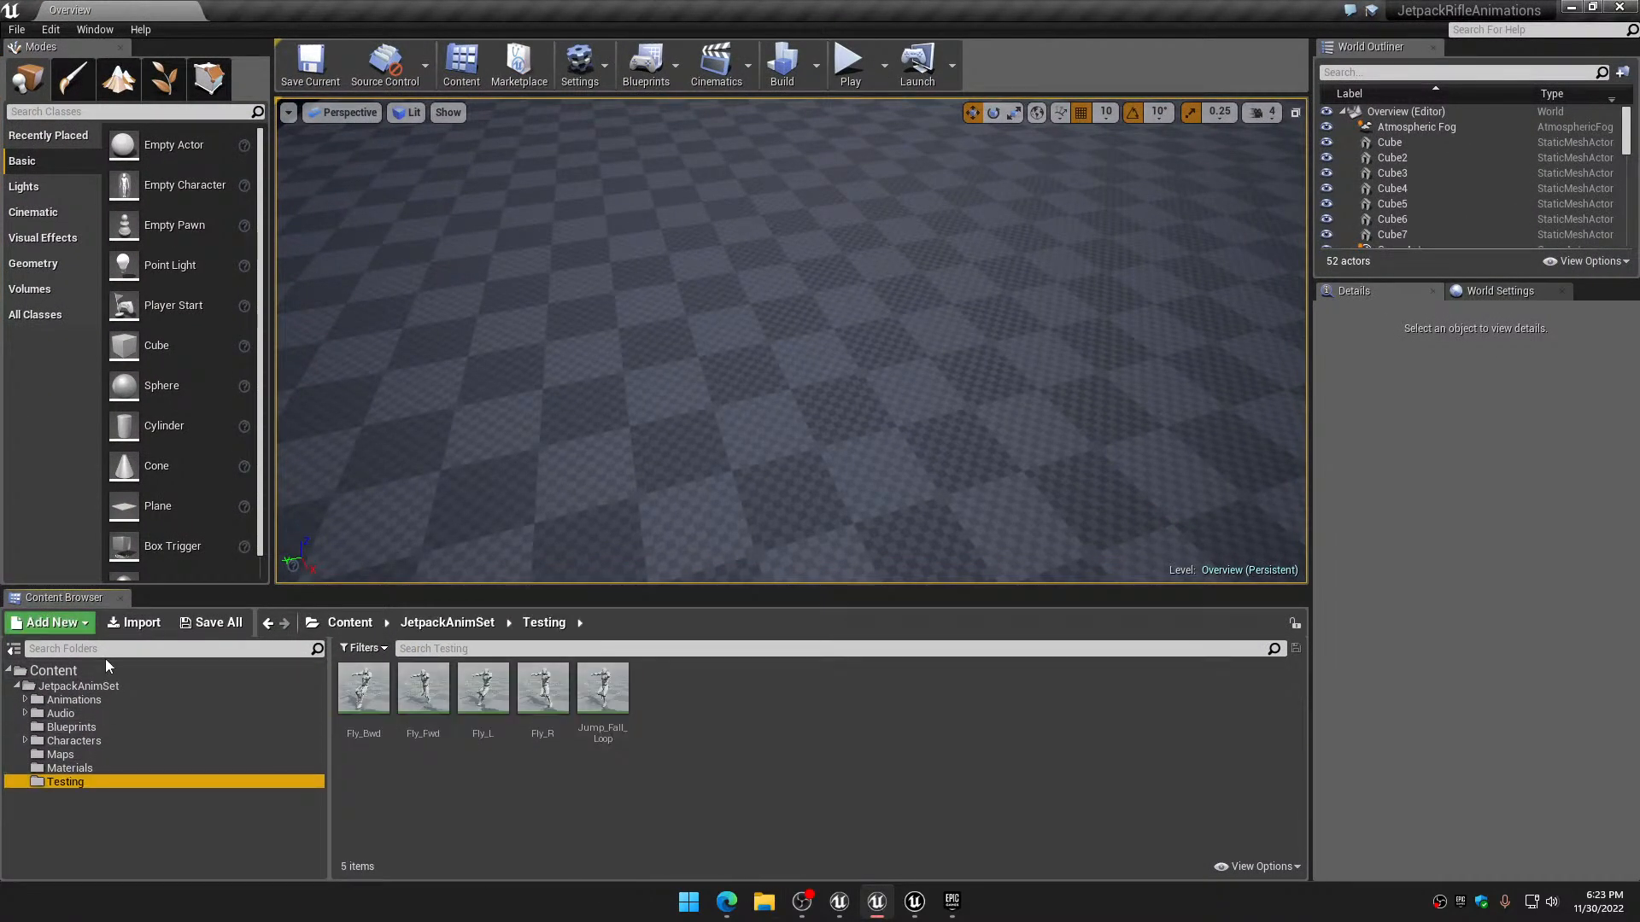
{"action": "left_click", "coordinate": [126, 628]}
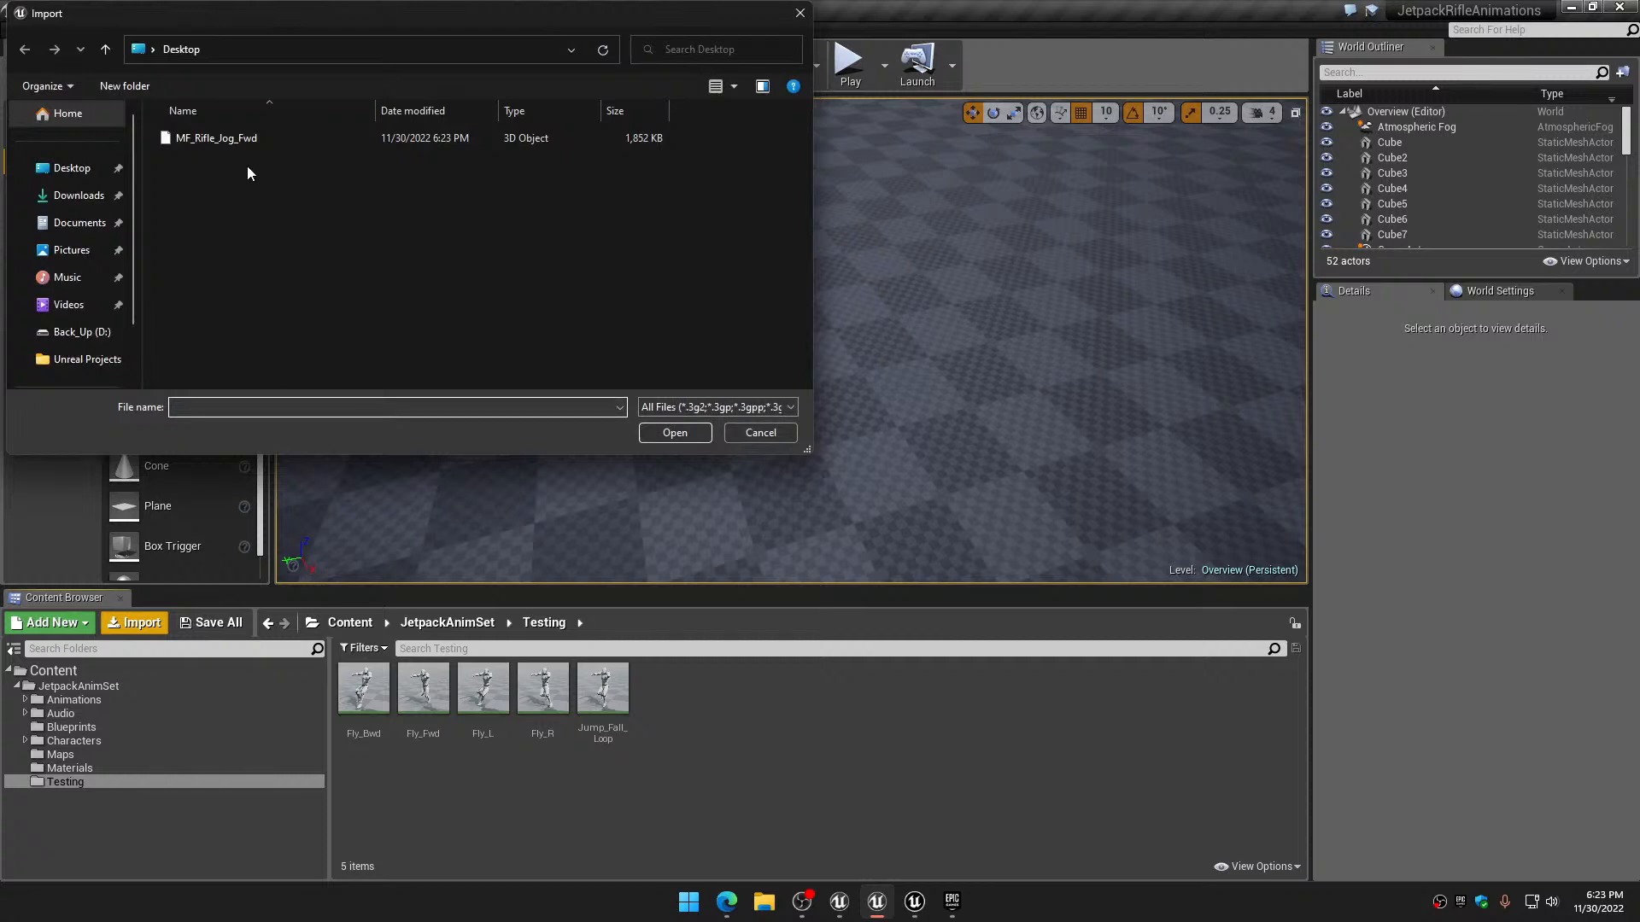
{"action": "left_click", "coordinate": [231, 136]}
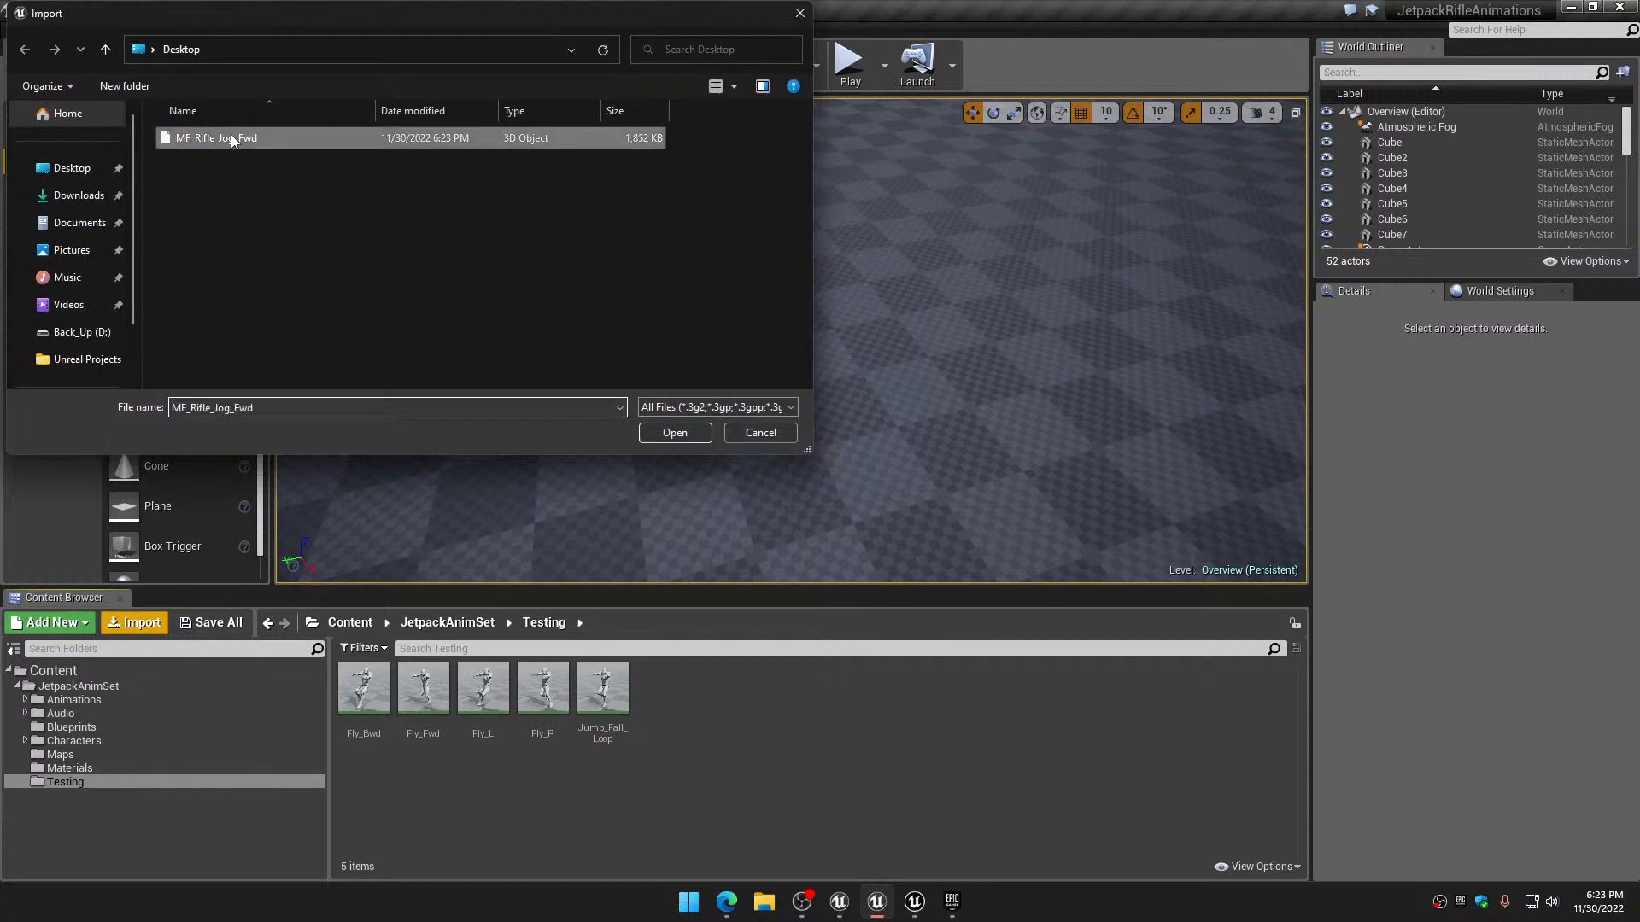
{"action": "left_click", "coordinate": [674, 436]}
{"action": "left_click", "coordinate": [812, 451]}
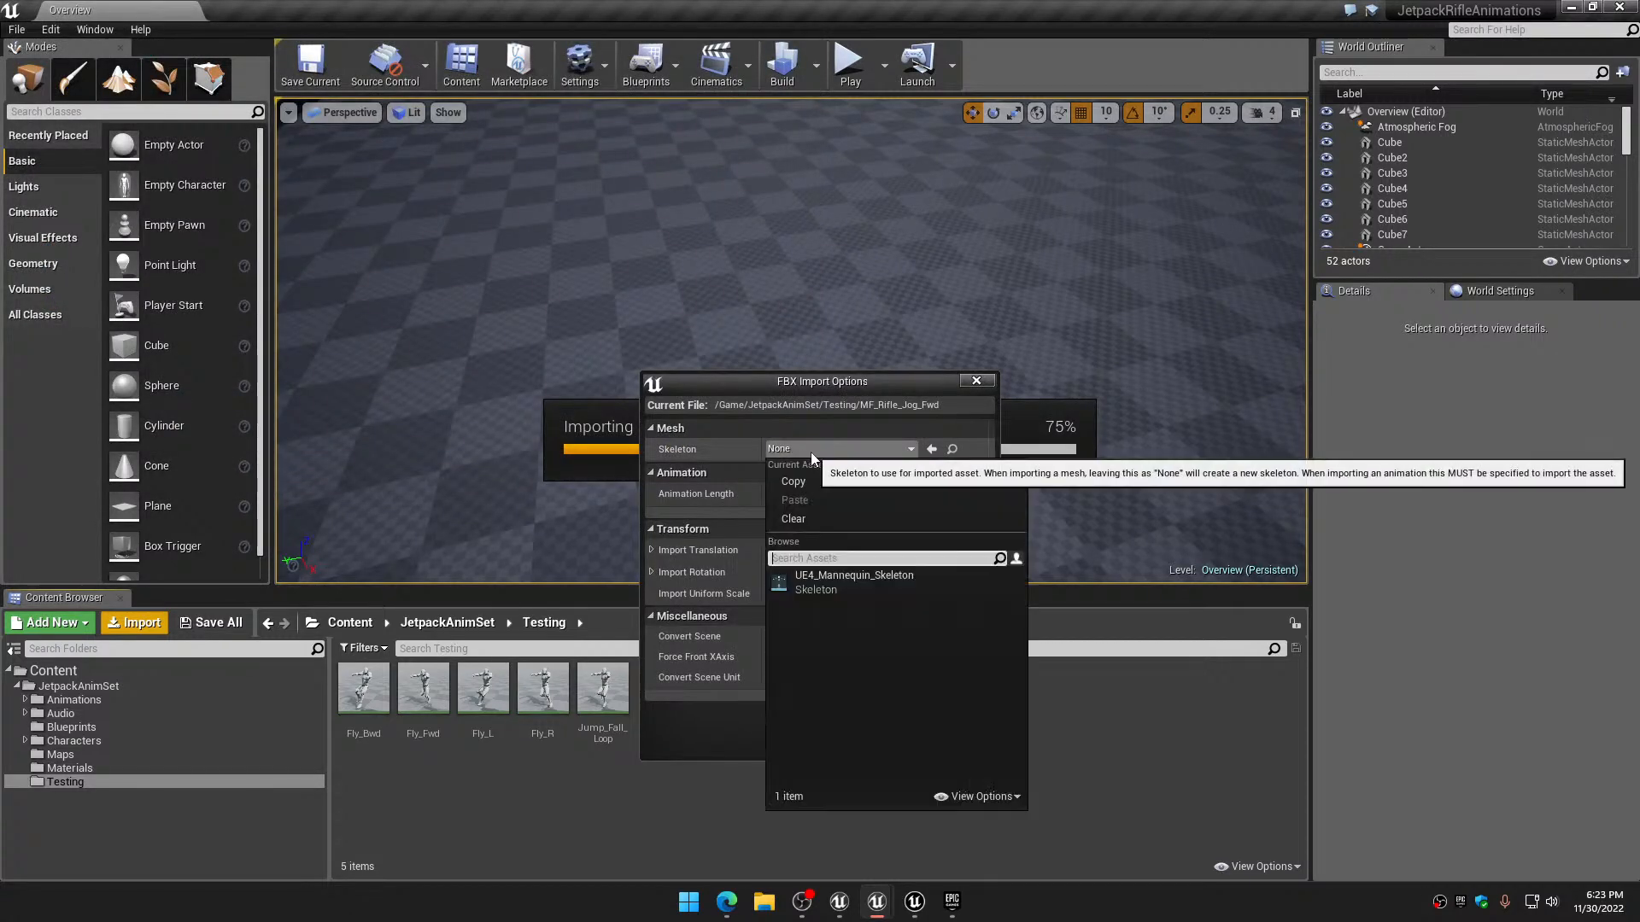
{"action": "left_click", "coordinate": [823, 577]}
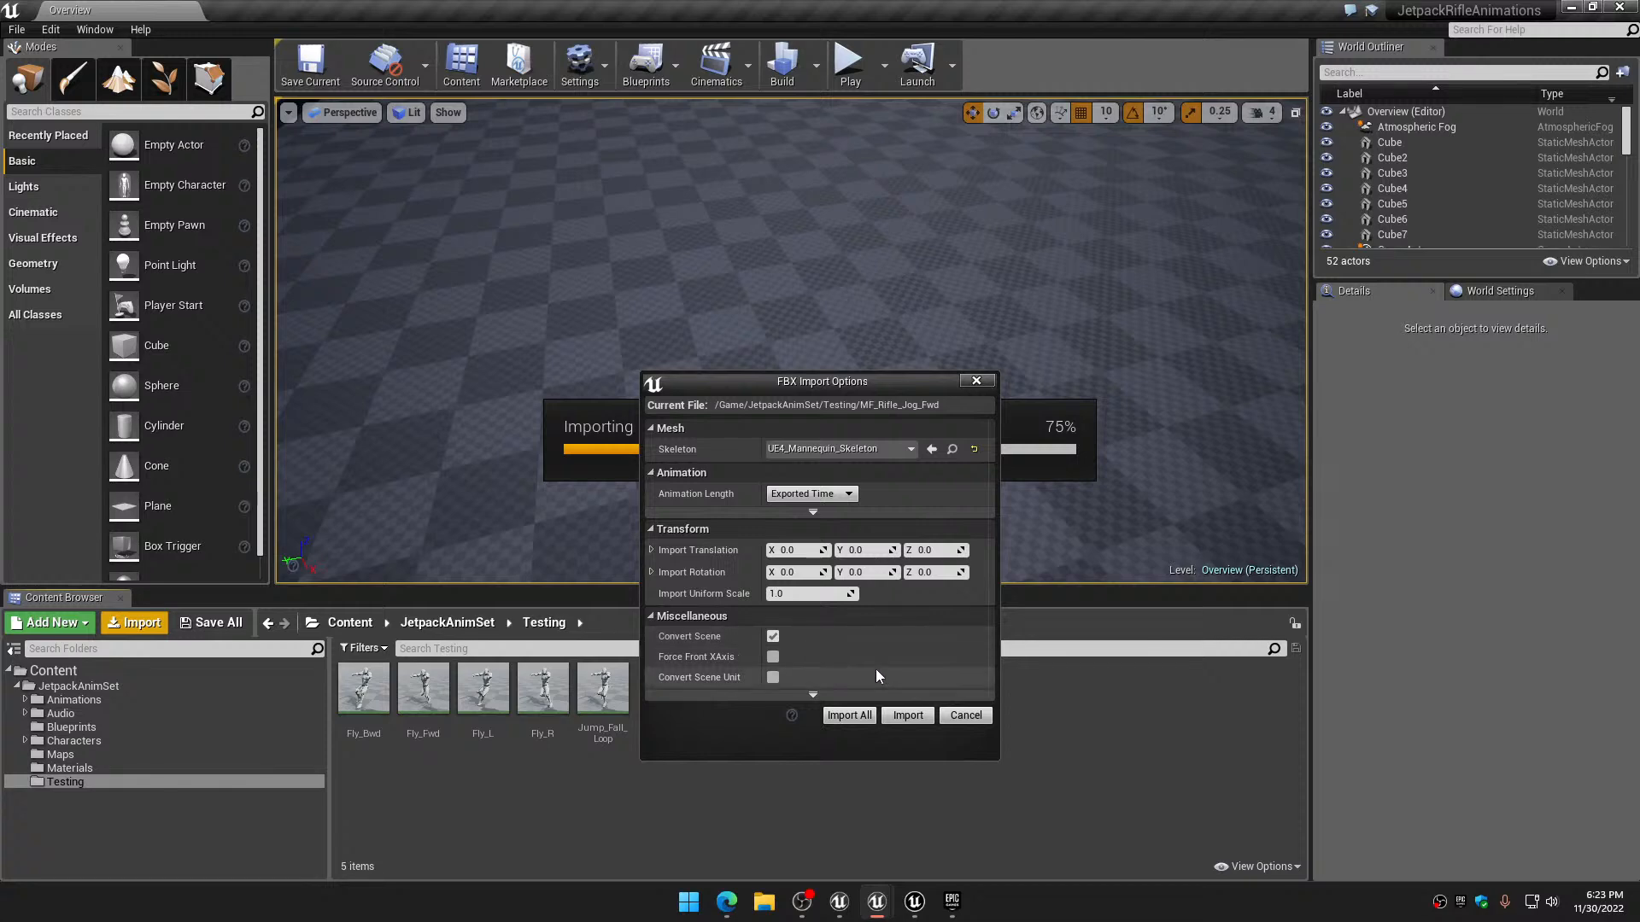
{"action": "left_click", "coordinate": [856, 716]}
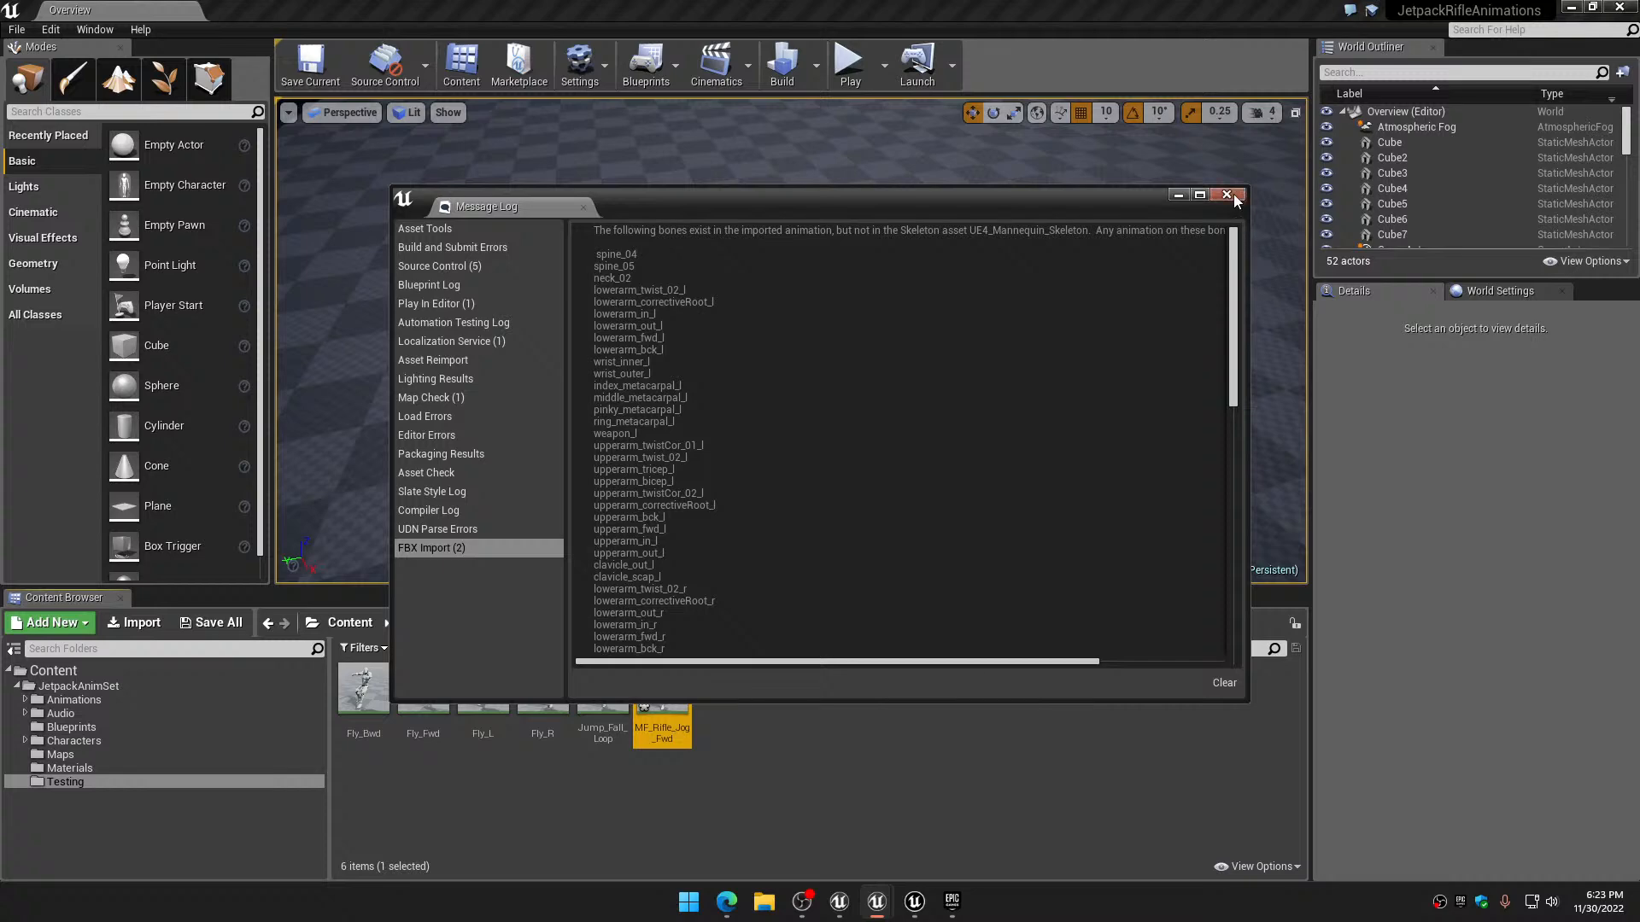
Close the import message log and save the imported MF_Rifle_Jog_Fwd animation
{"action": "left_click", "coordinate": [1227, 194]}
{"action": "left_click", "coordinate": [970, 738]}
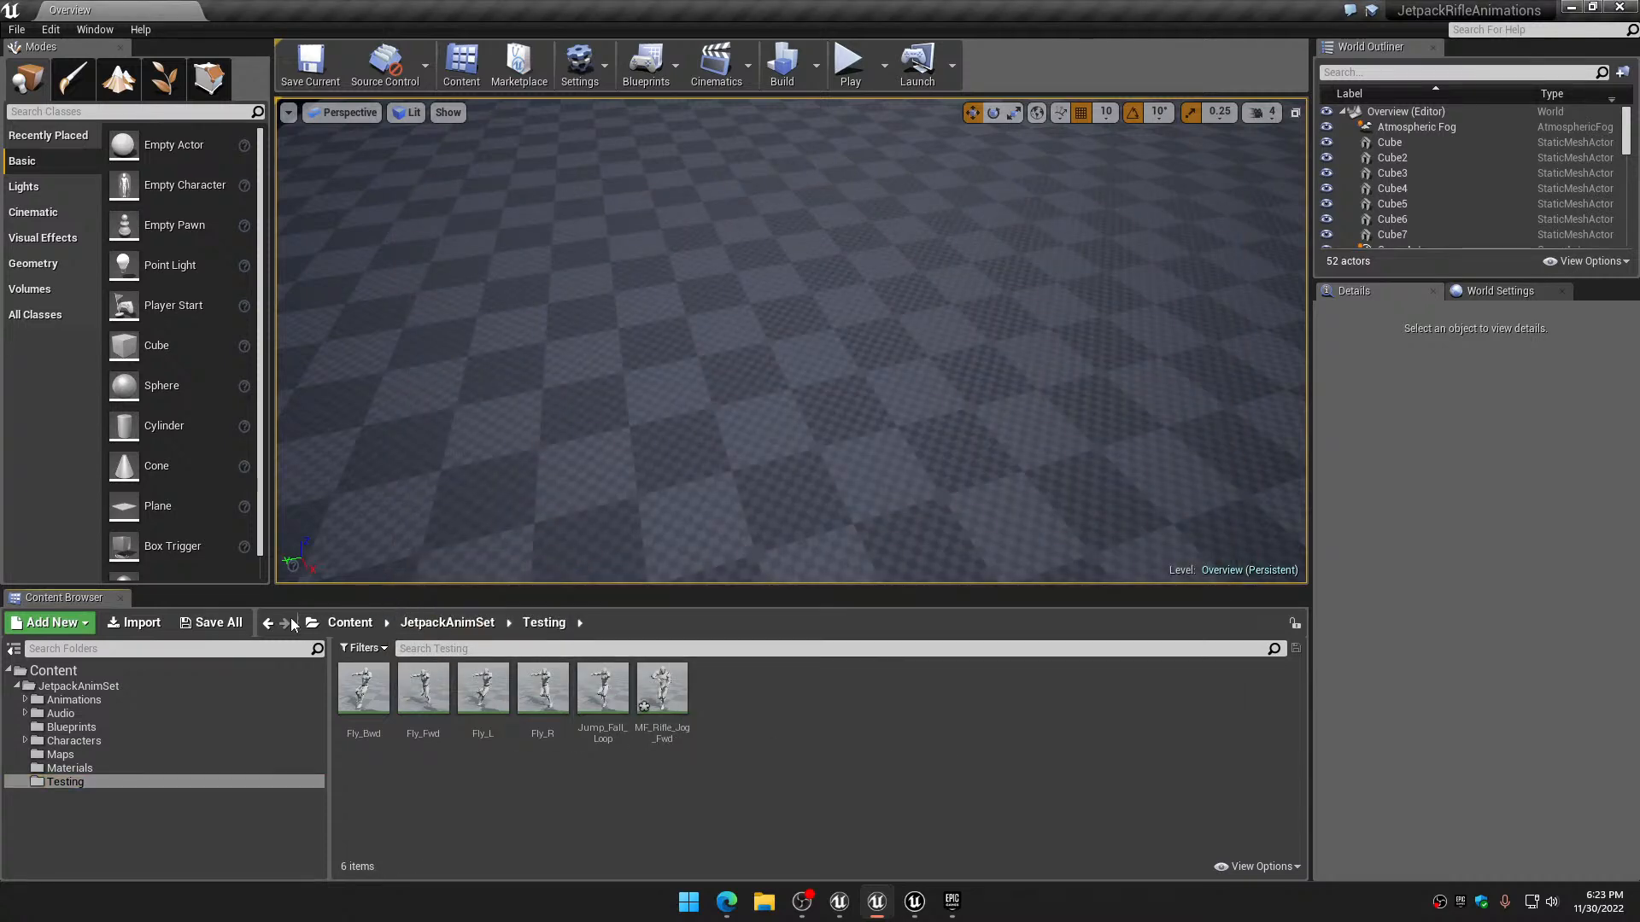
{"action": "left_click", "coordinate": [210, 623]}
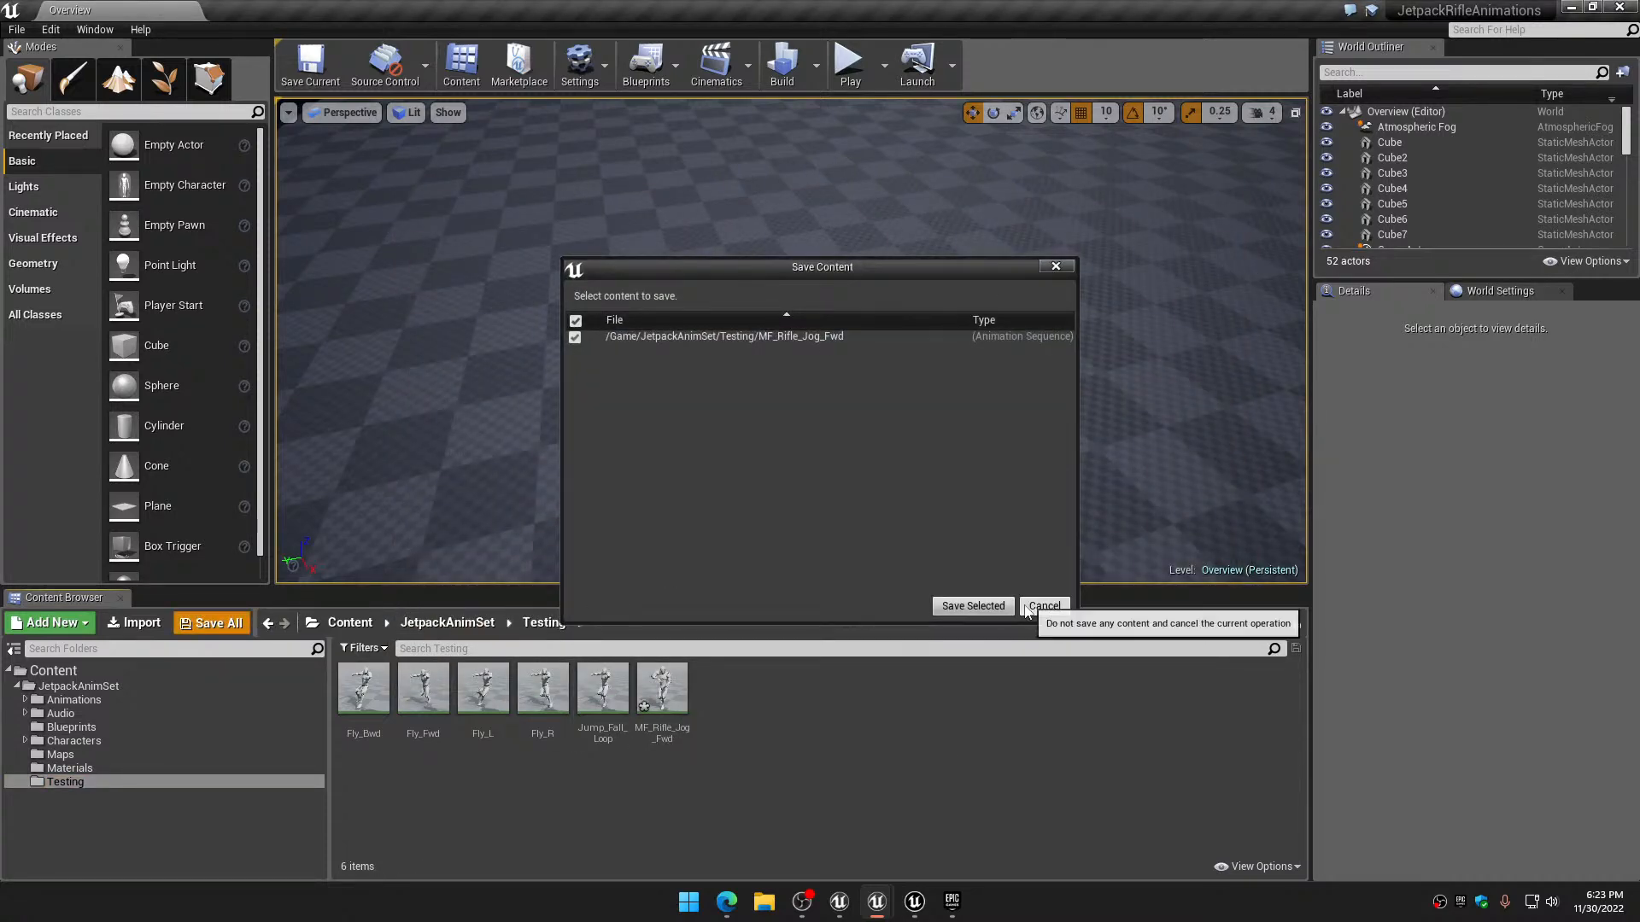
{"action": "left_click", "coordinate": [973, 606]}
Open the MF_Rifle_Jog_Fwd animation from the Testing folder and enable Force Root Lock in its root motion settings
{"action": "left_click", "coordinate": [666, 692]}
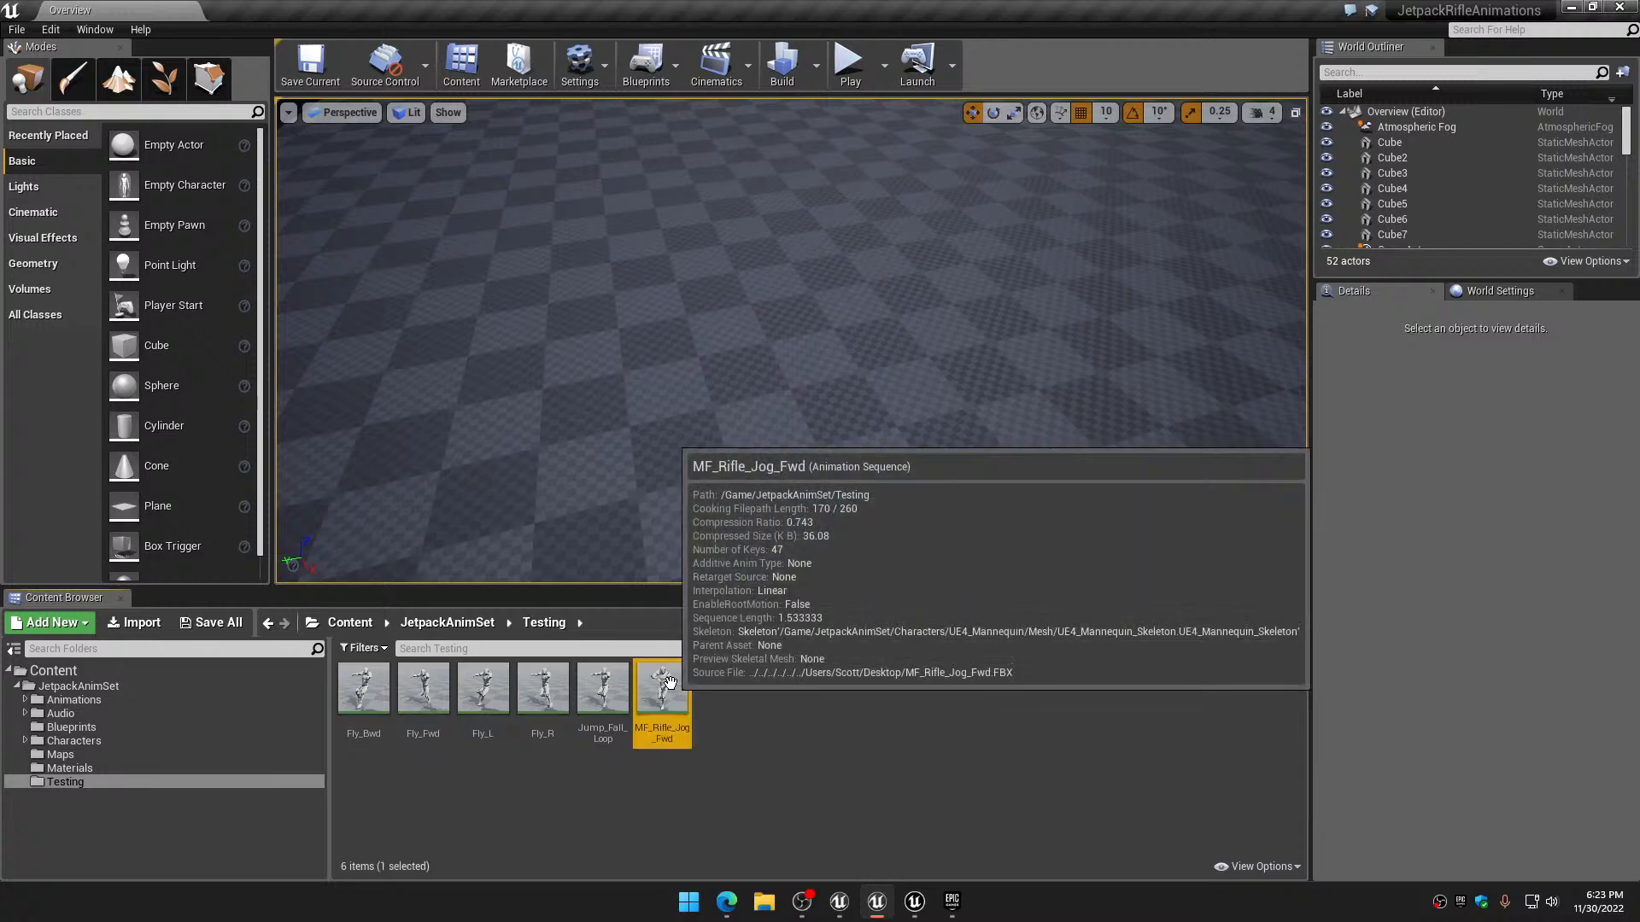
{"action": "double_click", "coordinate": [669, 681]}
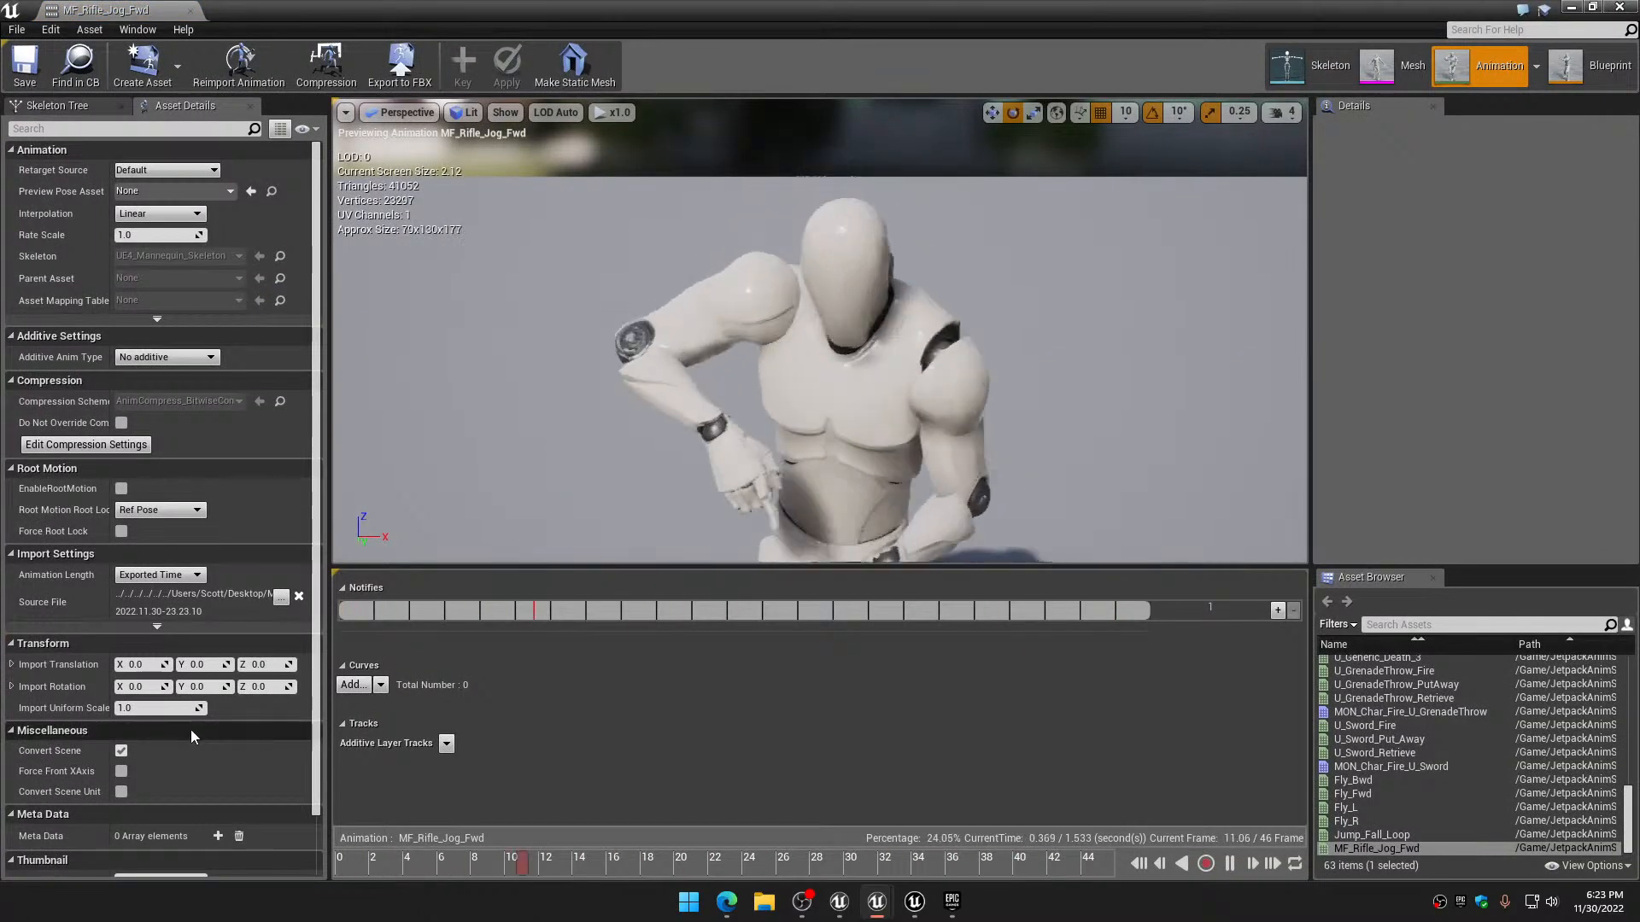
{"action": "scroll", "coordinate": [180, 733], "scroll_direction": "down", "scroll_amount": 2}
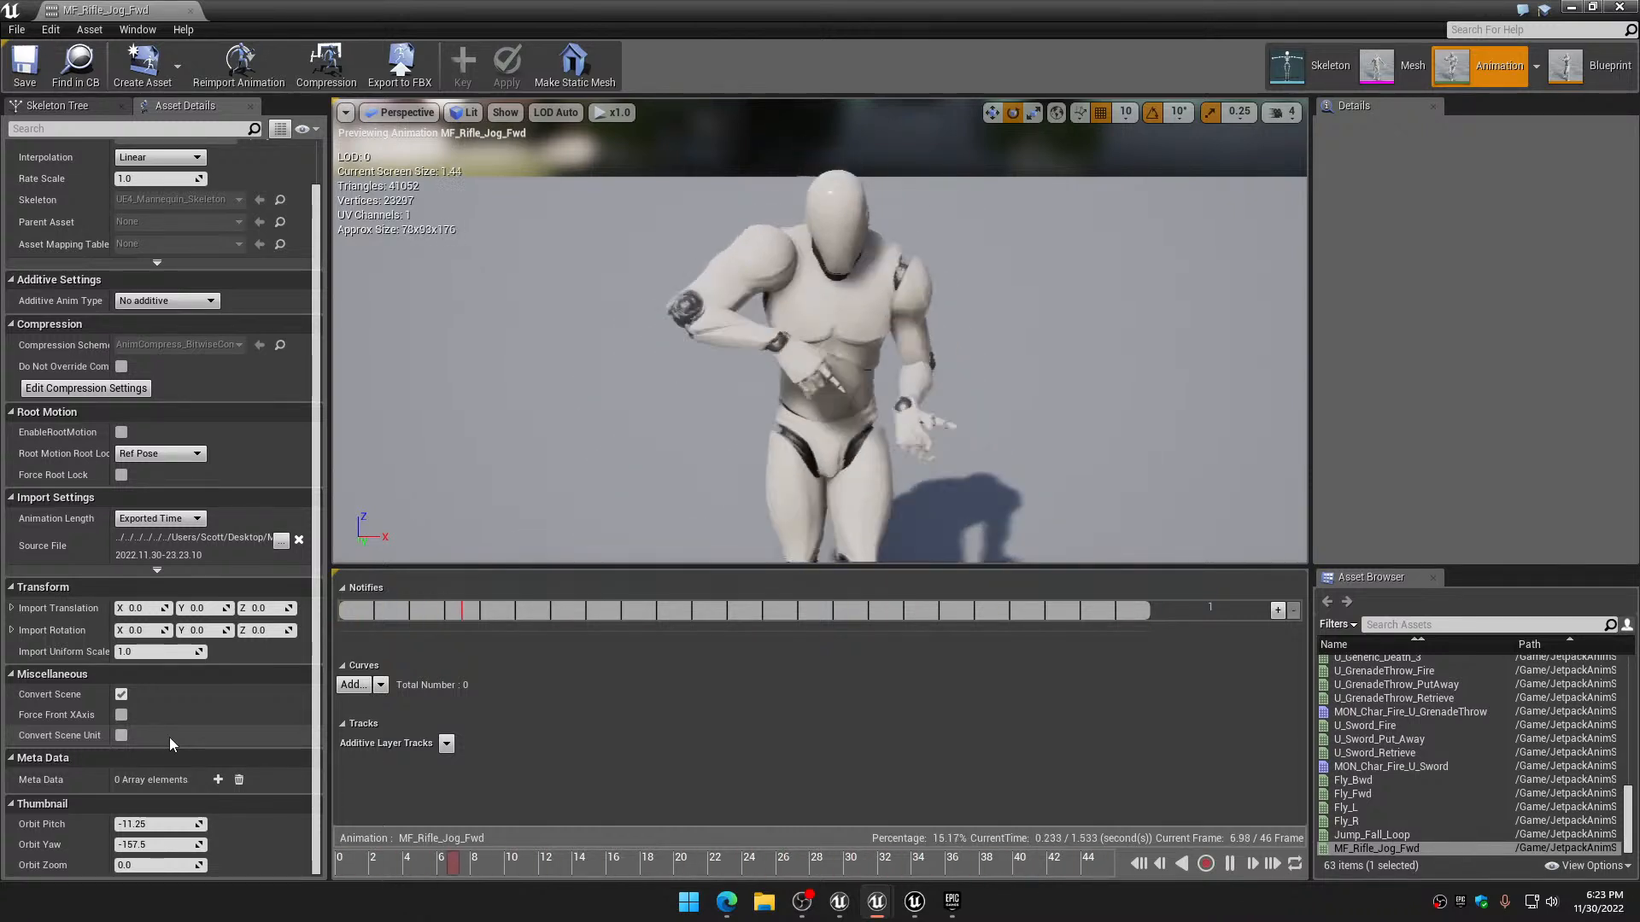
{"action": "left_click", "coordinate": [122, 475]}
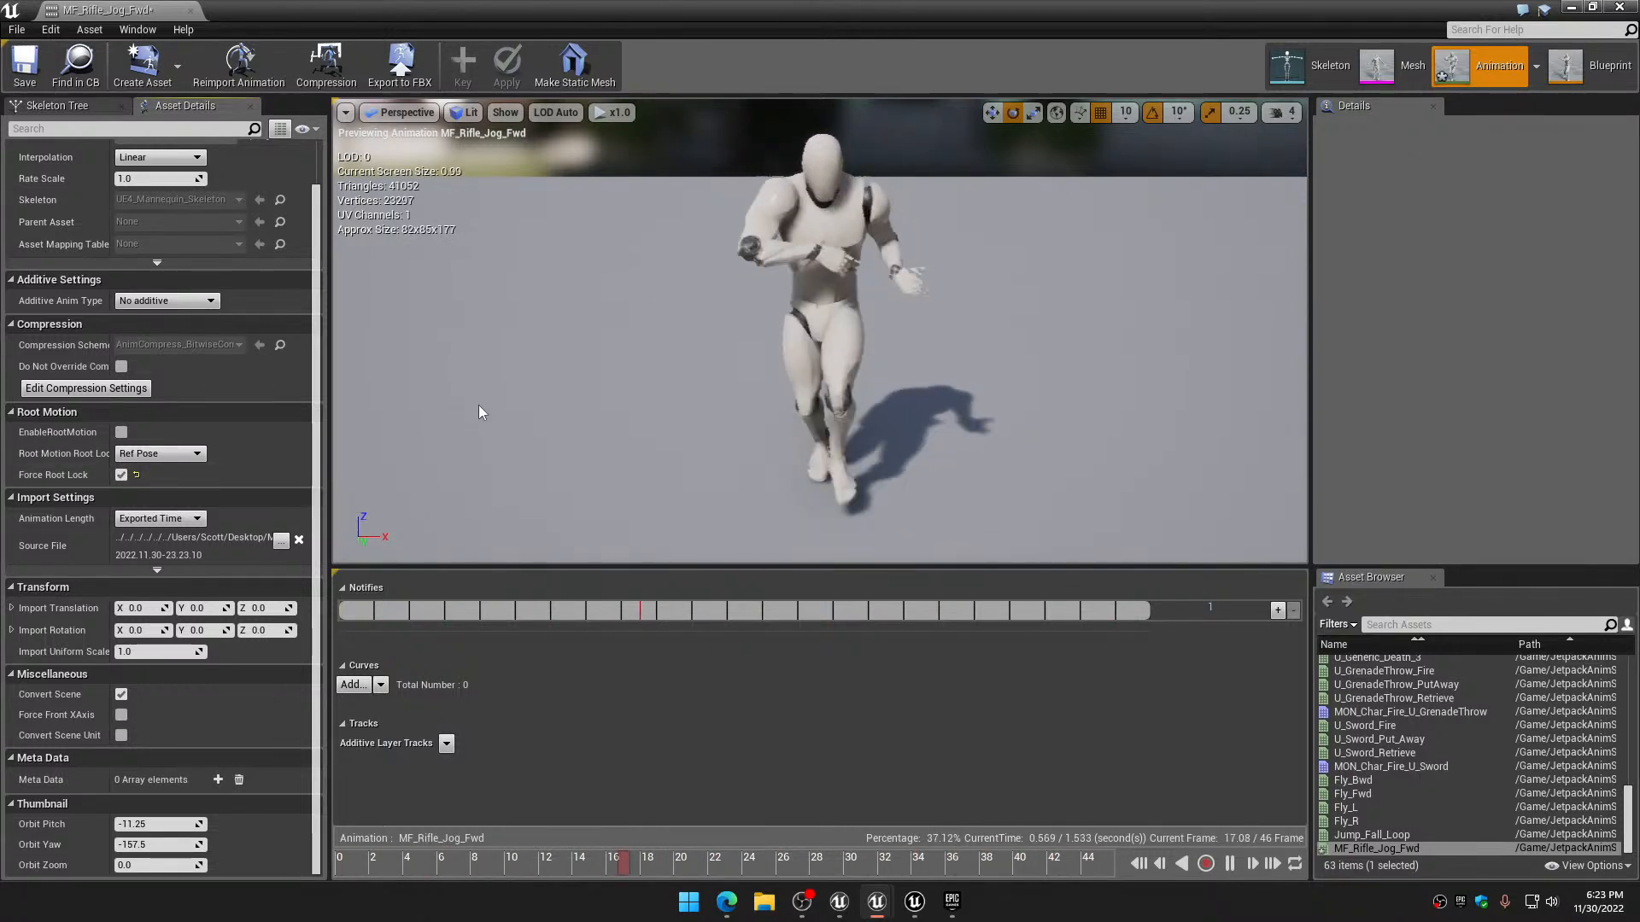
Examine the playing jog animation from several angles and distances to check the mannequin's movement
{"action": "key", "text": "w"}
{"action": "right_click_drag", "start_coordinate": [543, 393], "coordinate": [544, 357]}
{"action": "key", "text": "s"}
{"action": "key", "text": "s"}
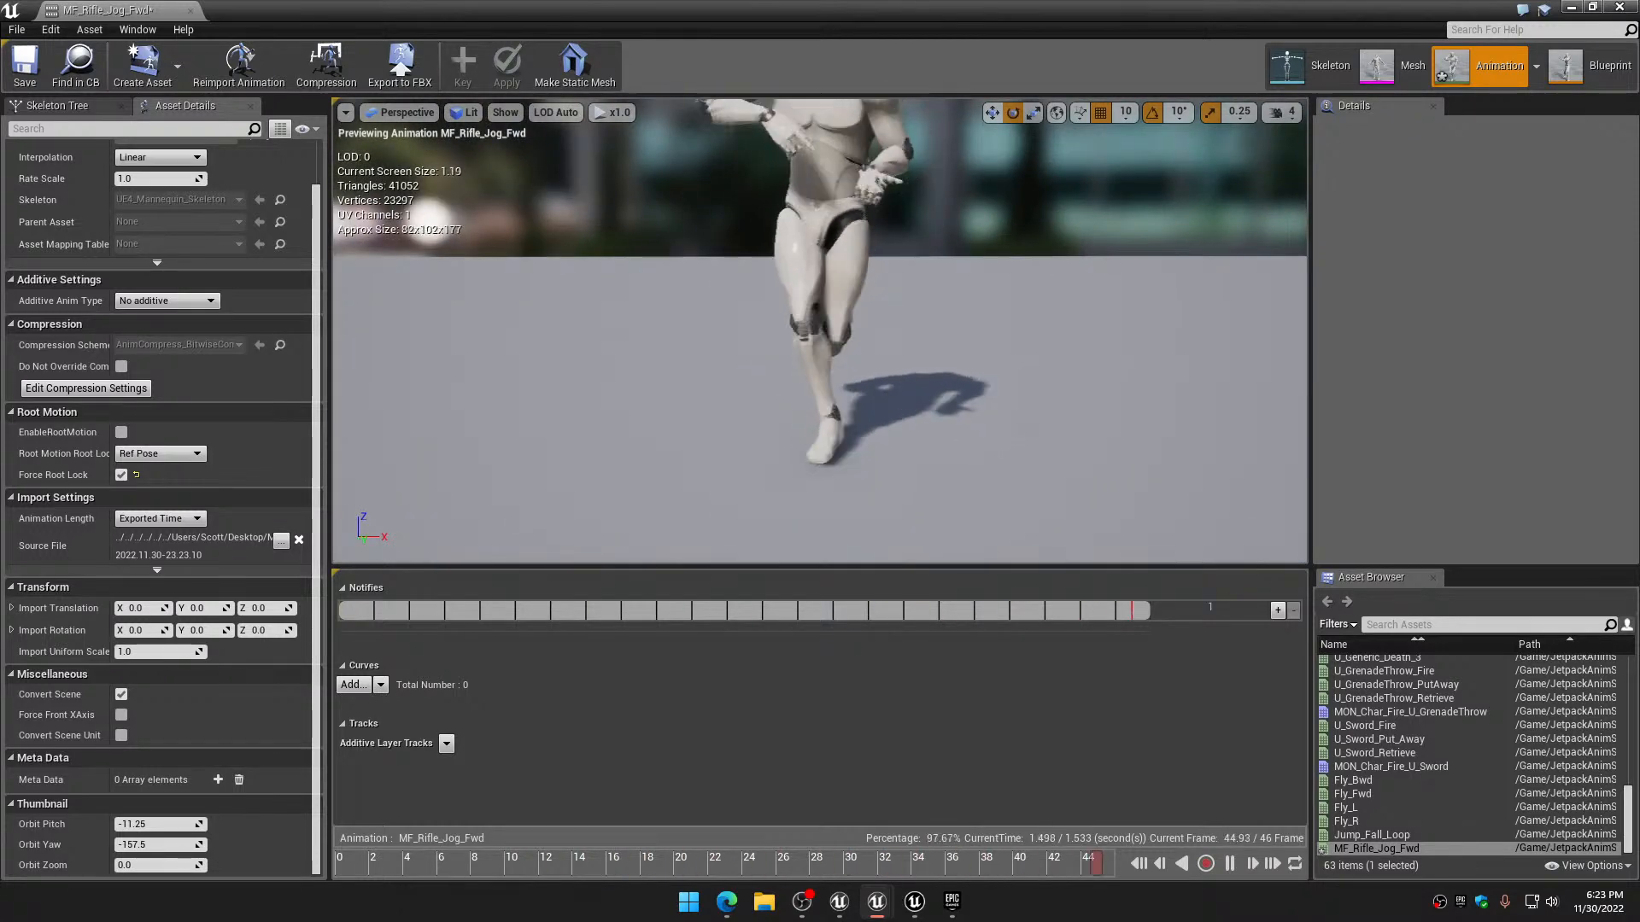
{"action": "right_click_drag", "start_coordinate": [982, 518], "coordinate": [946, 530]}
{"action": "key", "text": "w"}
{"action": "key", "text": "s"}
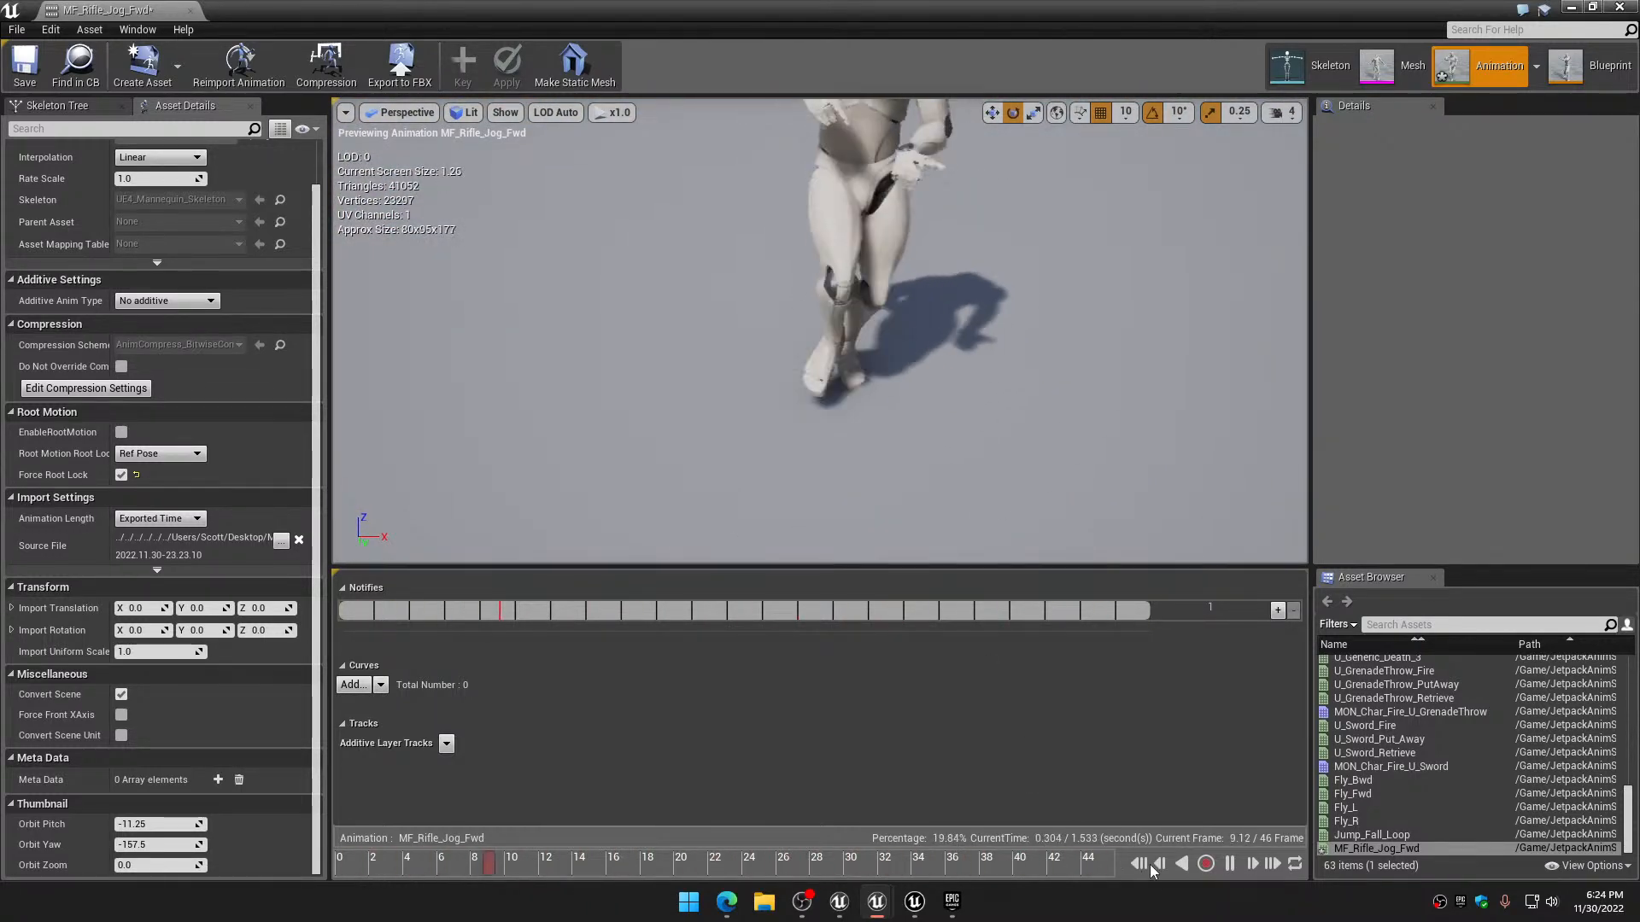
Pause the jog animation and scrub it to about frame 44, examining the mannequin's legs, arms and upper body
{"action": "left_click", "coordinate": [1230, 863]}
{"action": "key", "text": "w"}
{"action": "right_click_drag", "start_coordinate": [923, 529], "coordinate": [922, 512]}
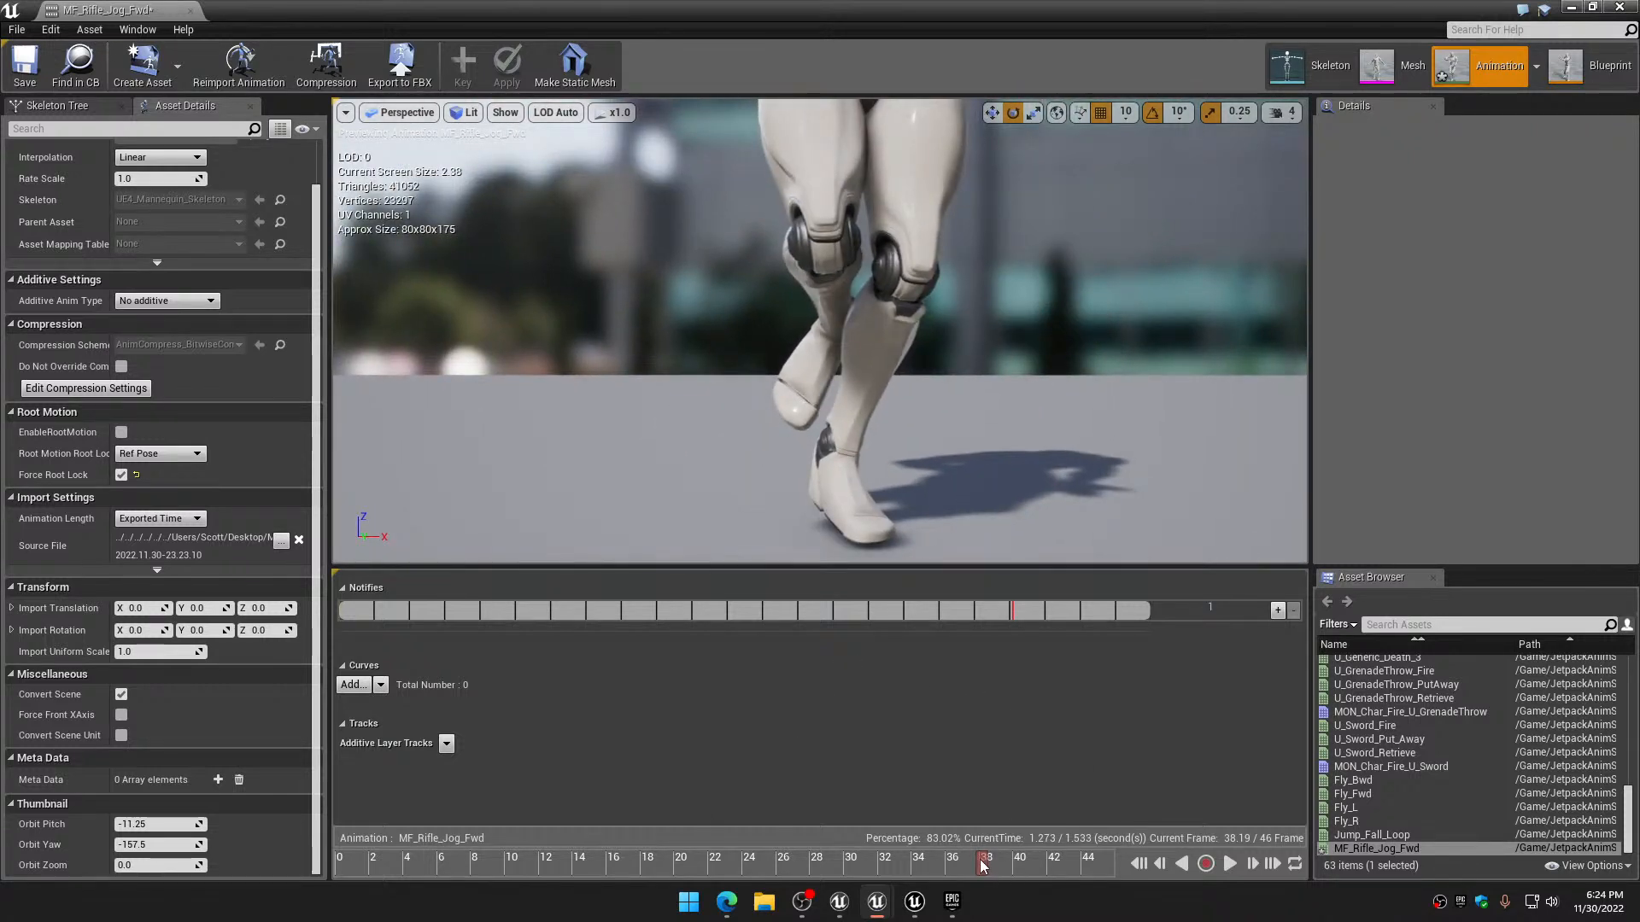
{"action": "left_click_drag", "start_coordinate": [957, 864], "coordinate": [1092, 859]}
{"action": "key", "text": "s"}
{"action": "mouse_move", "coordinate": [981, 421]}
{"action": "right_mouse_down"}
{"action": "mouse_move", "coordinate": [981, 521]}
{"action": "mouse_move", "coordinate": [964, 419]}
{"action": "right_mouse_up"}
{"action": "key", "text": "s"}
{"action": "key", "text": "w"}
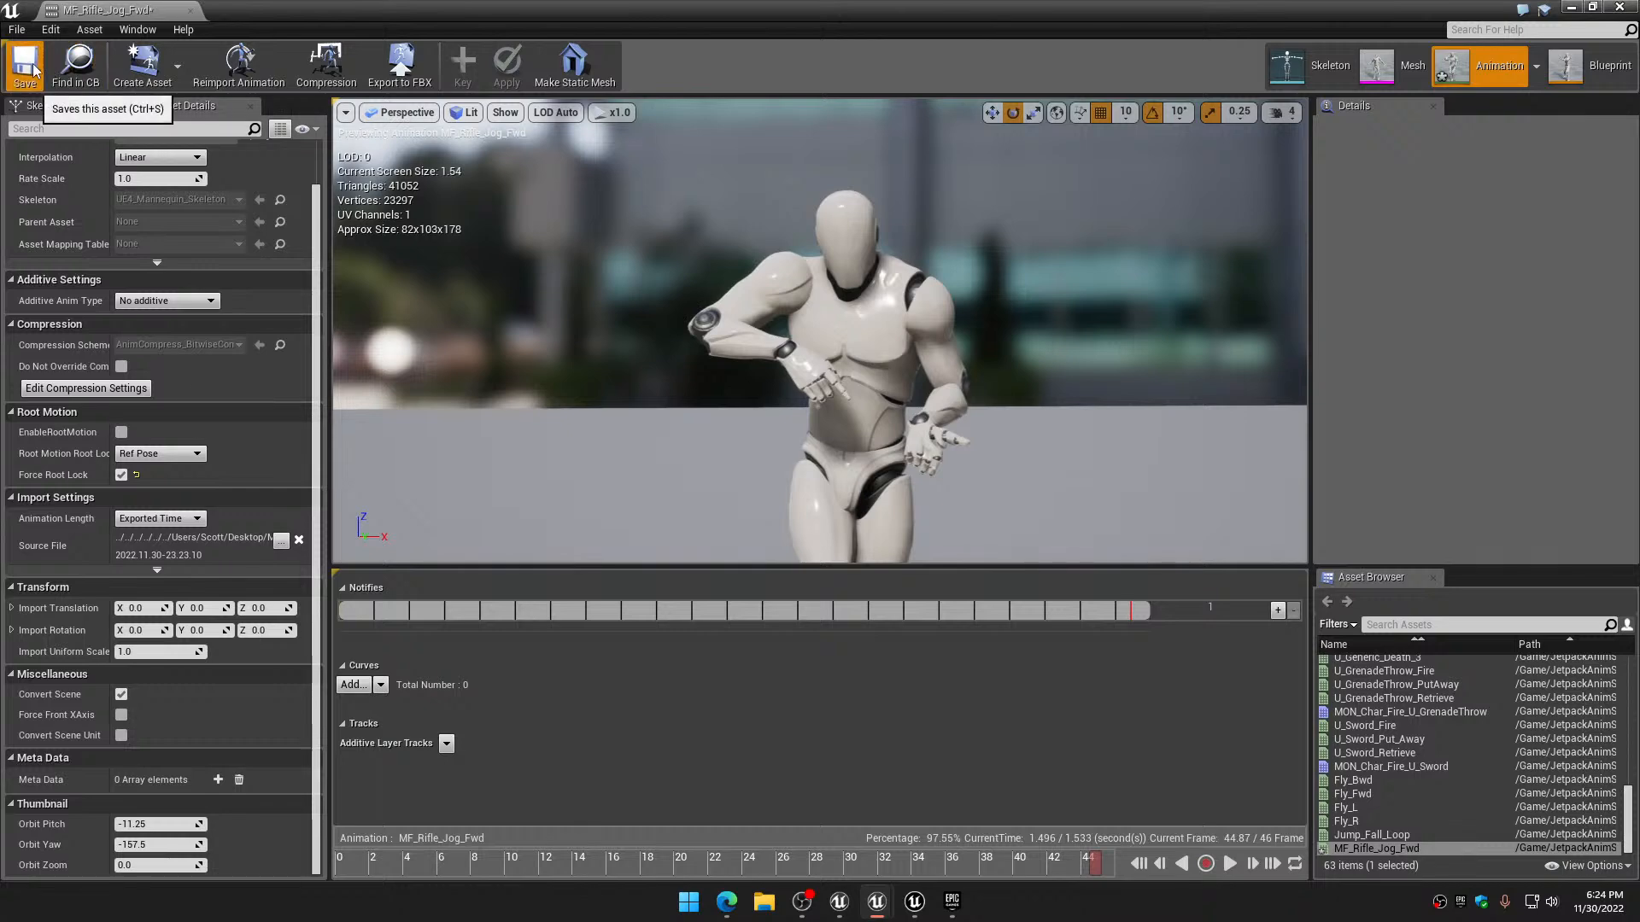
Save and close the MF_Rifle_Jog_Fwd animation, and force-delete it from the Testing folder
{"action": "key", "text": "ctrl+s"}
{"action": "left_click", "coordinate": [190, 11]}
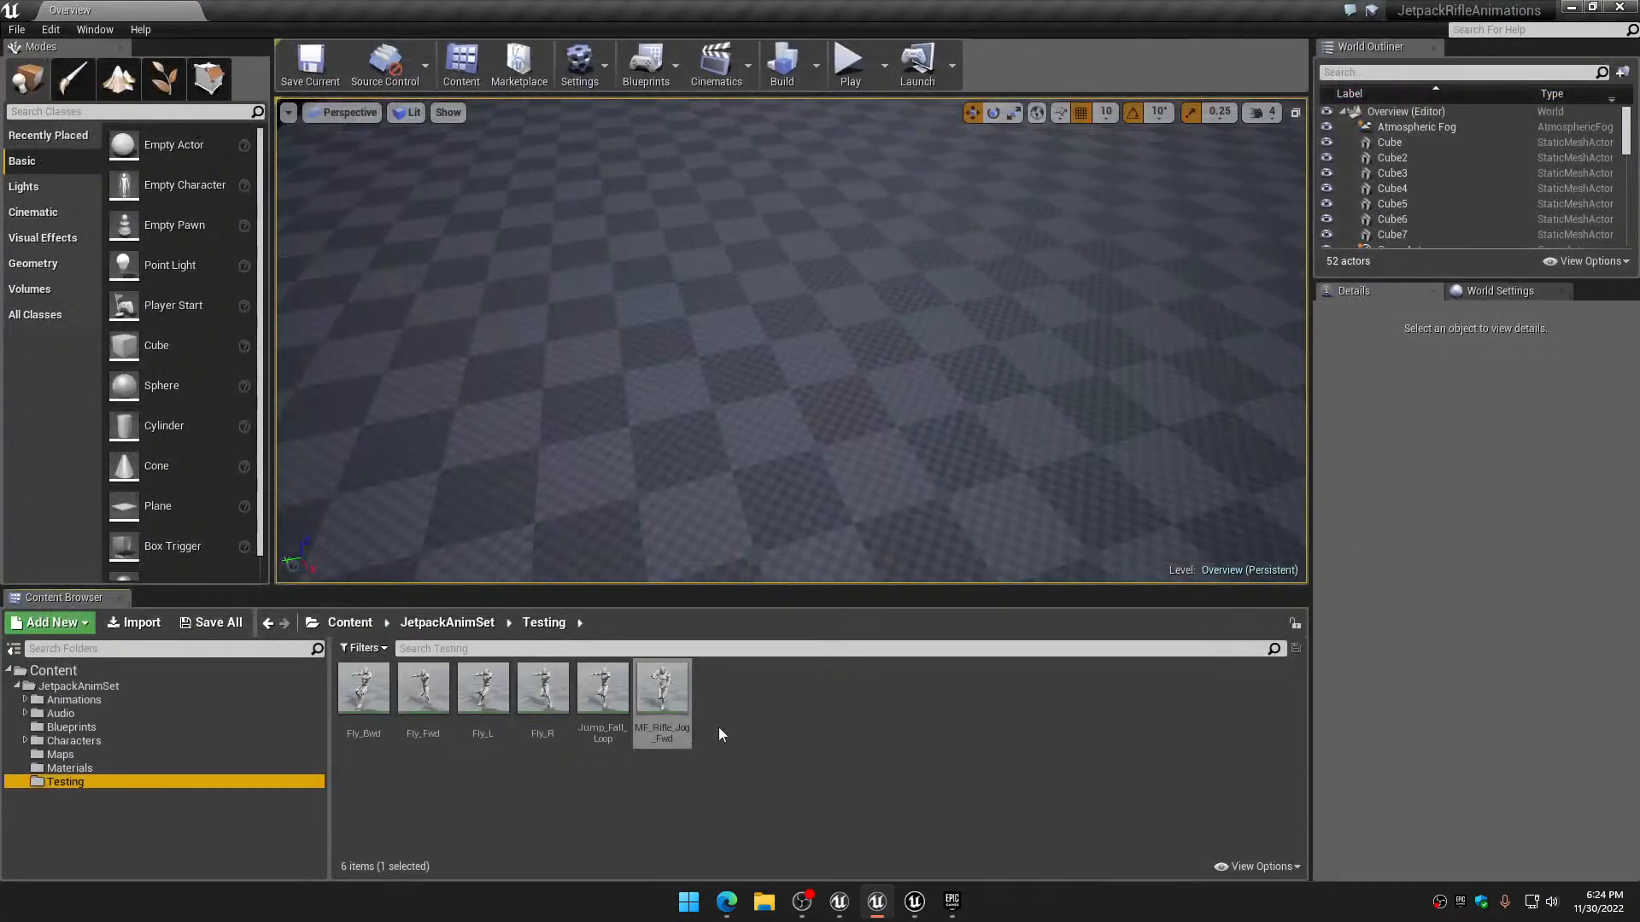
{"action": "right_click", "coordinate": [674, 689]}
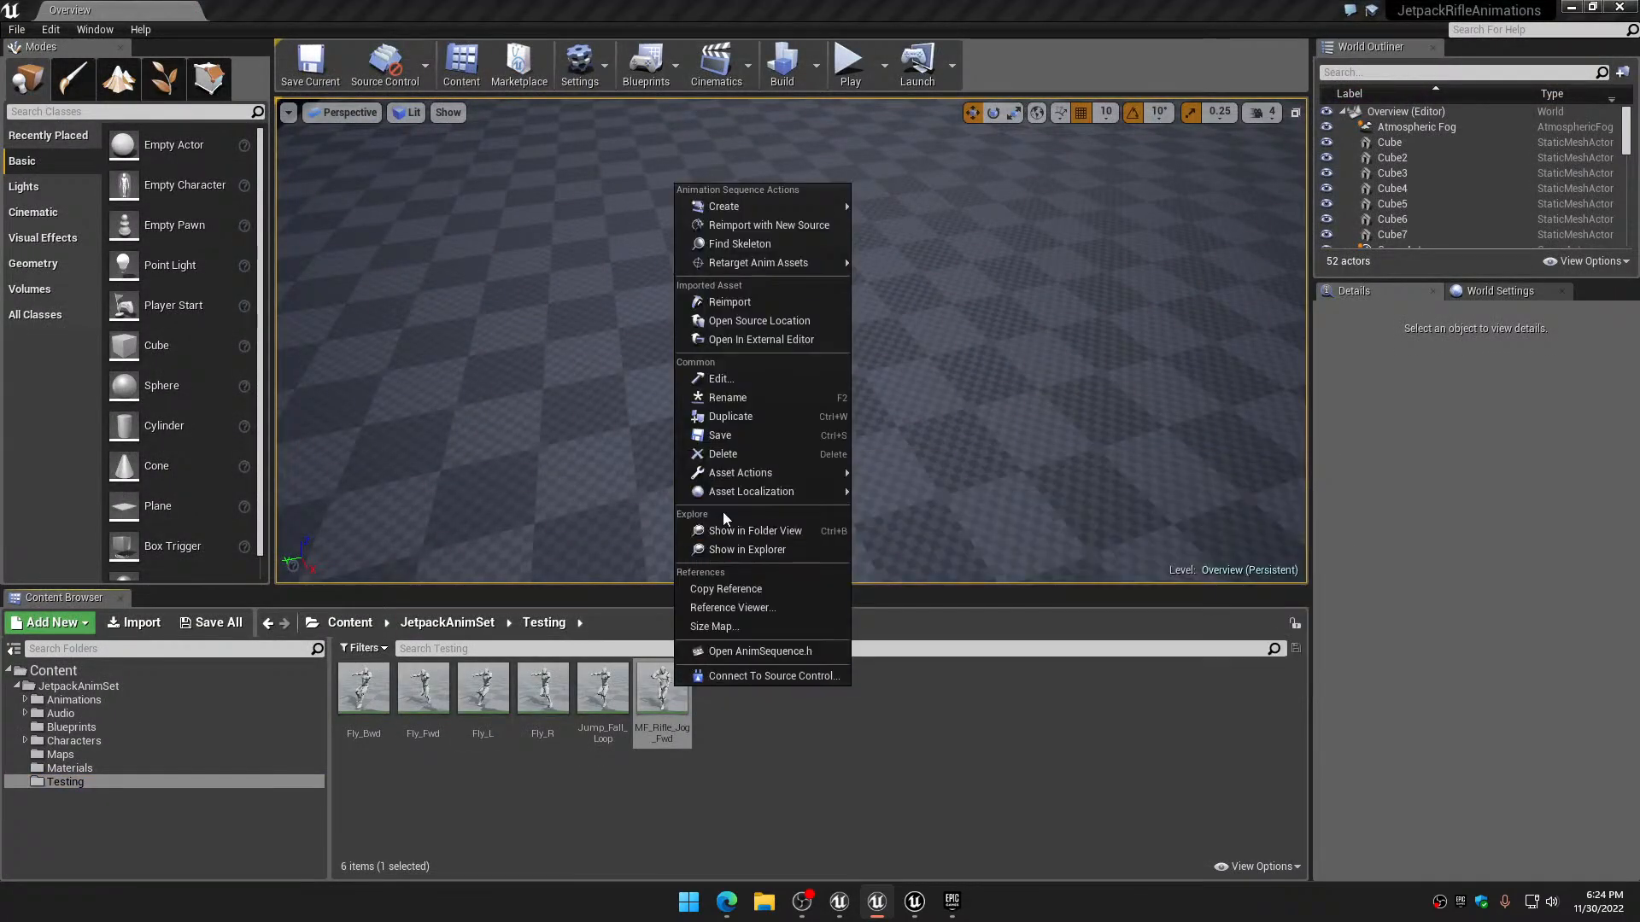
{"action": "left_click", "coordinate": [730, 458]}
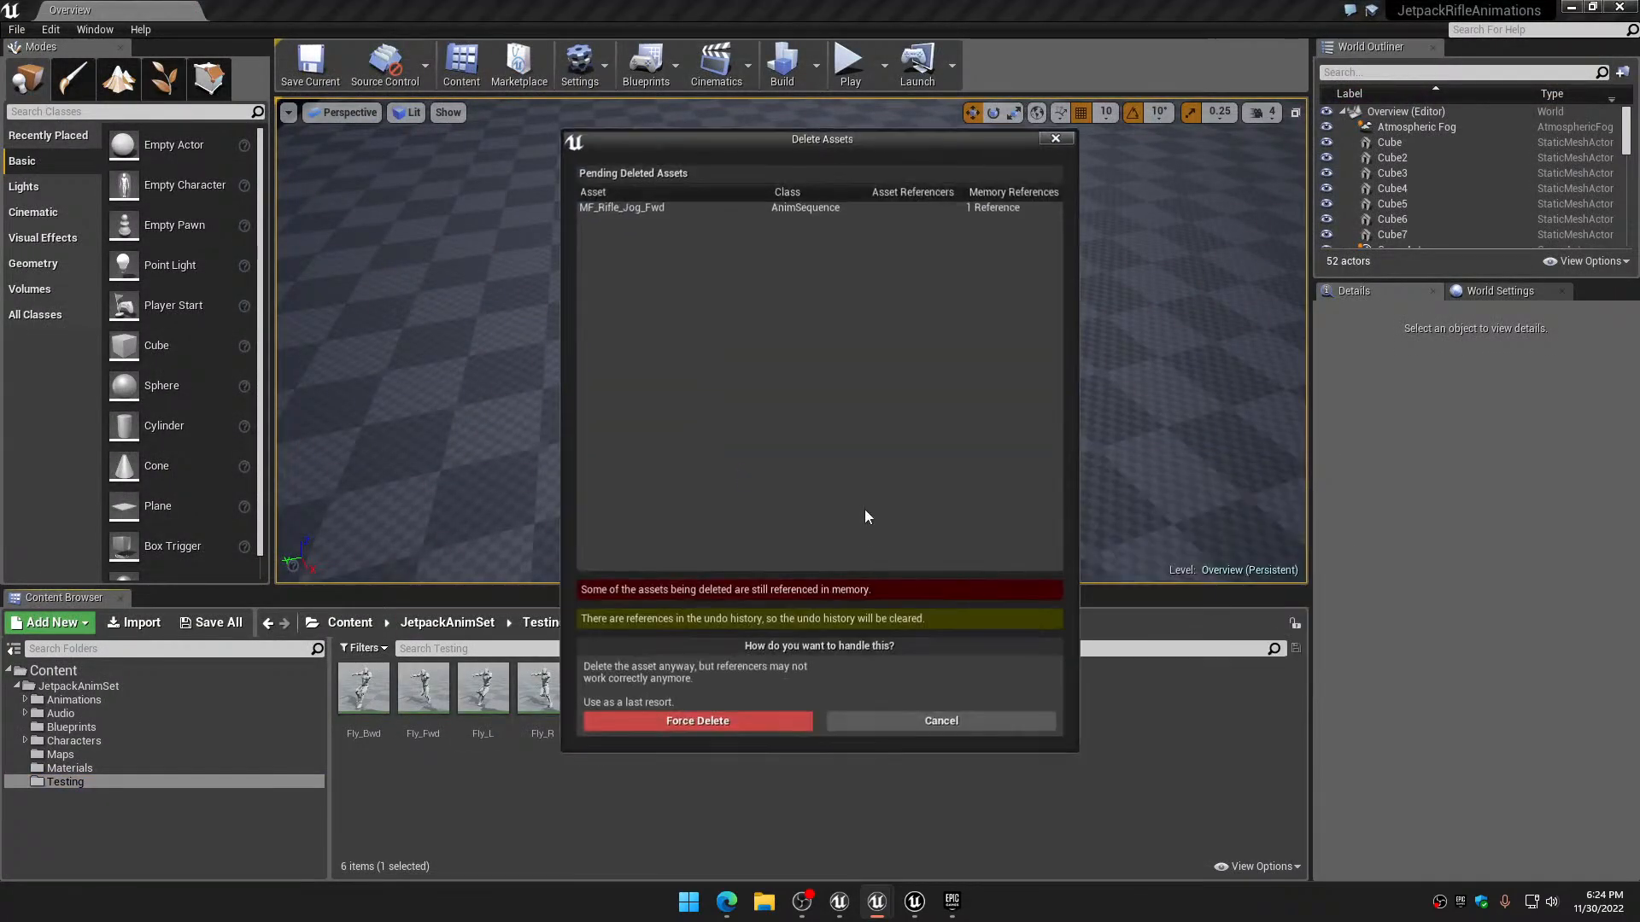
{"action": "left_click", "coordinate": [740, 719]}
Minimize the open windows and move the exported MF_Rifle_Jog_Fwd file from the desktop to the Recycle Bin
{"action": "left_click", "coordinate": [1572, 9]}
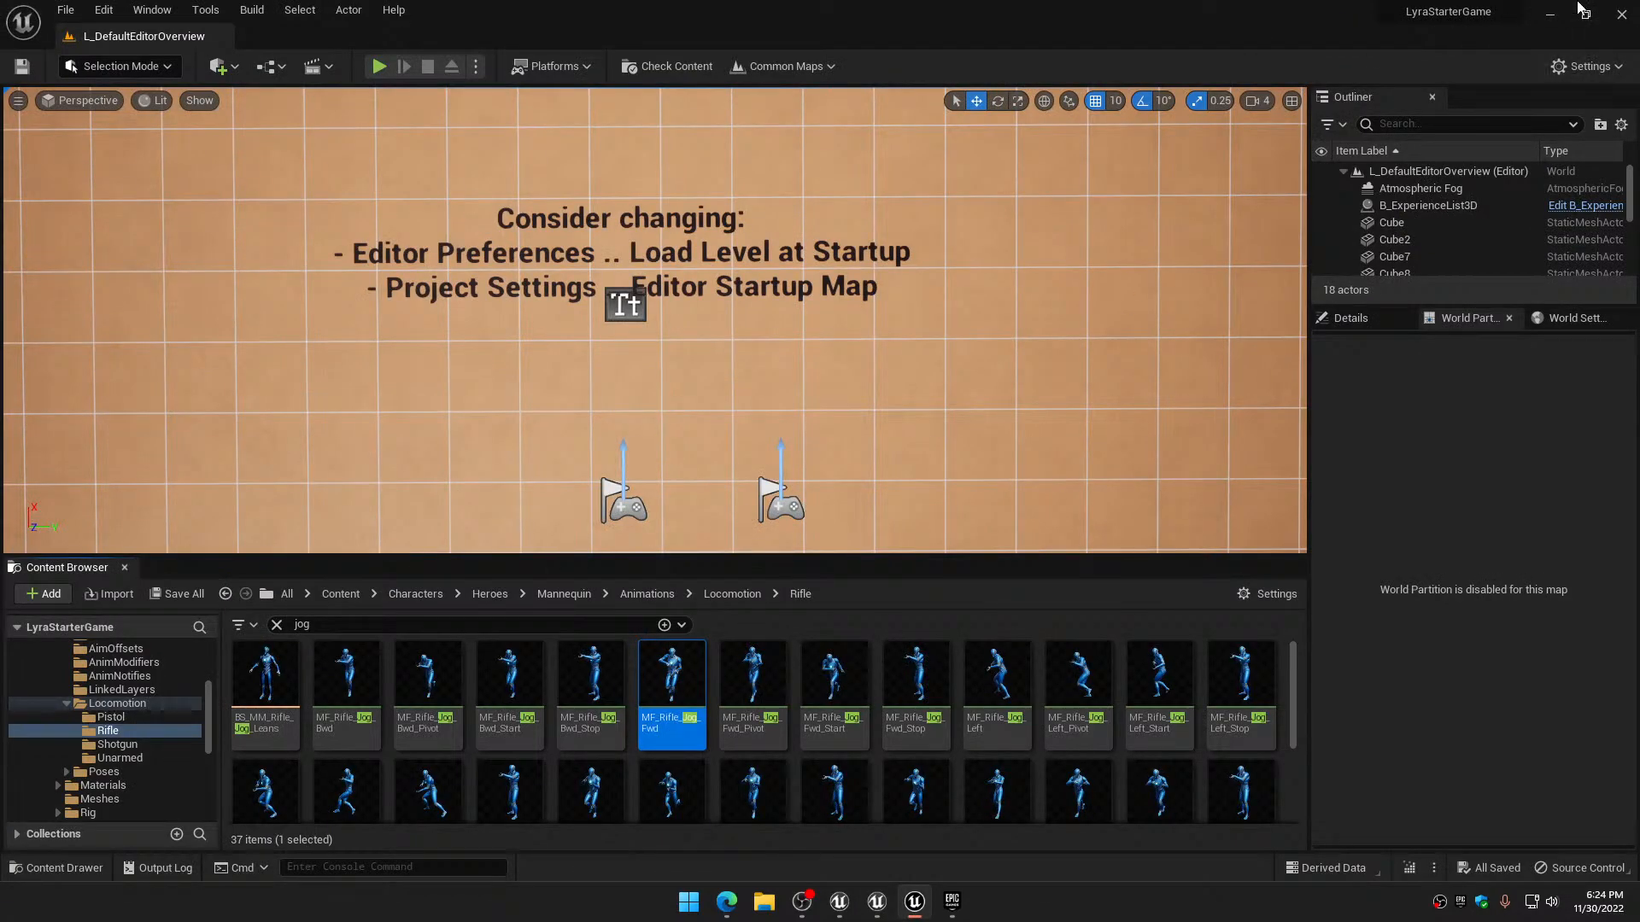
{"action": "left_click", "coordinate": [1551, 15]}
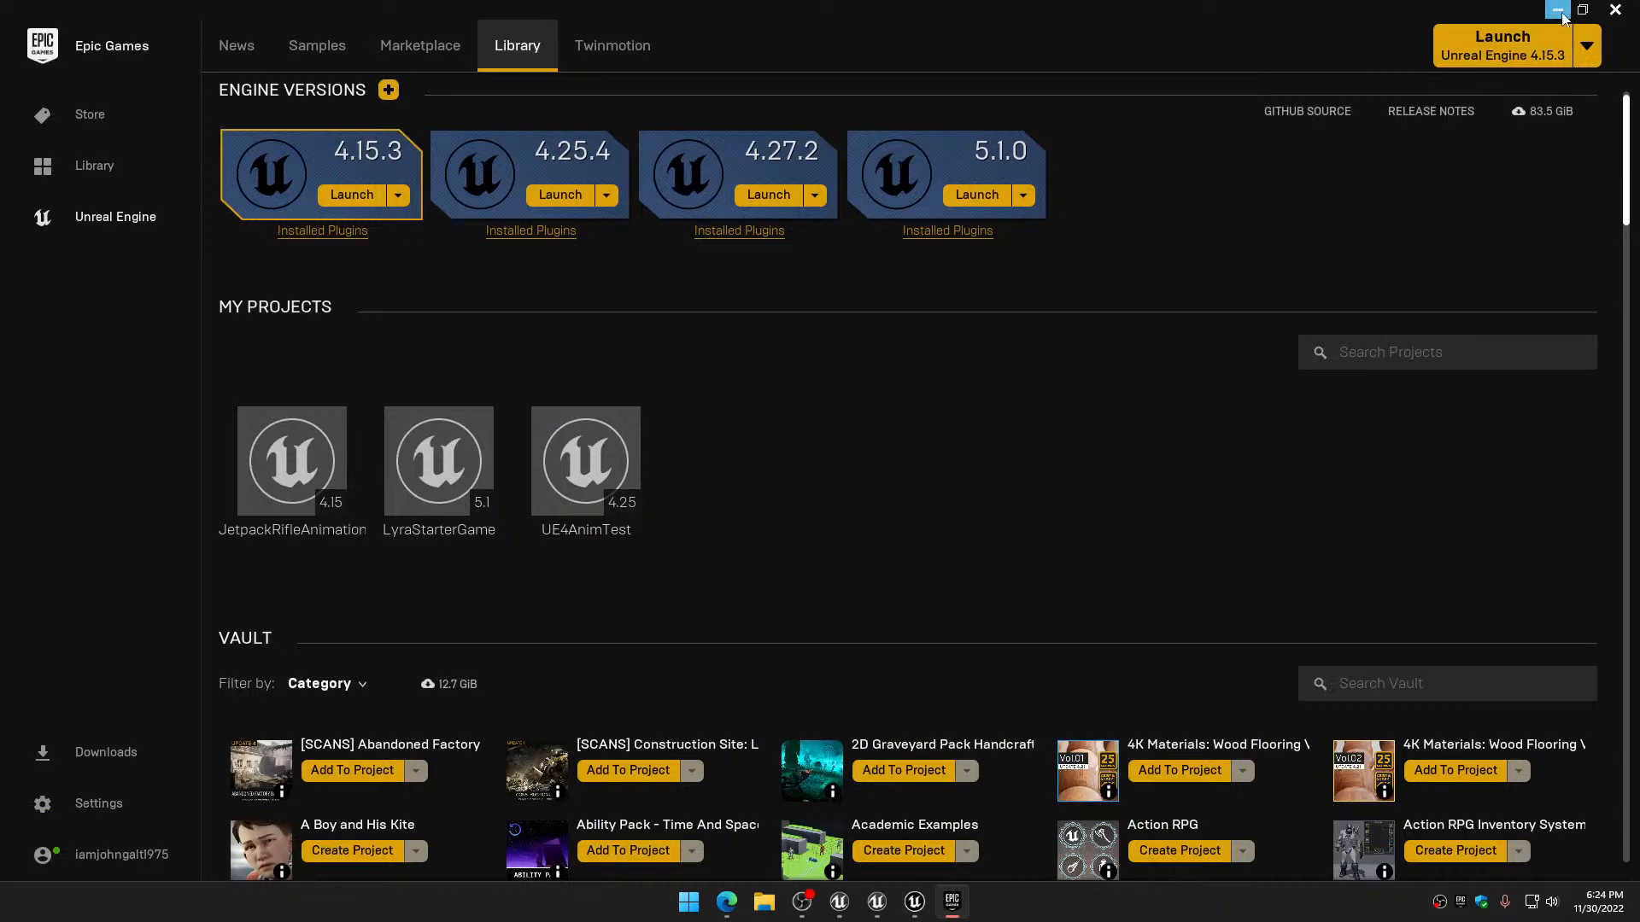
{"action": "left_click", "coordinate": [1560, 11]}
{"action": "left_click_drag", "start_coordinate": [39, 462], "coordinate": [1149, 624]}
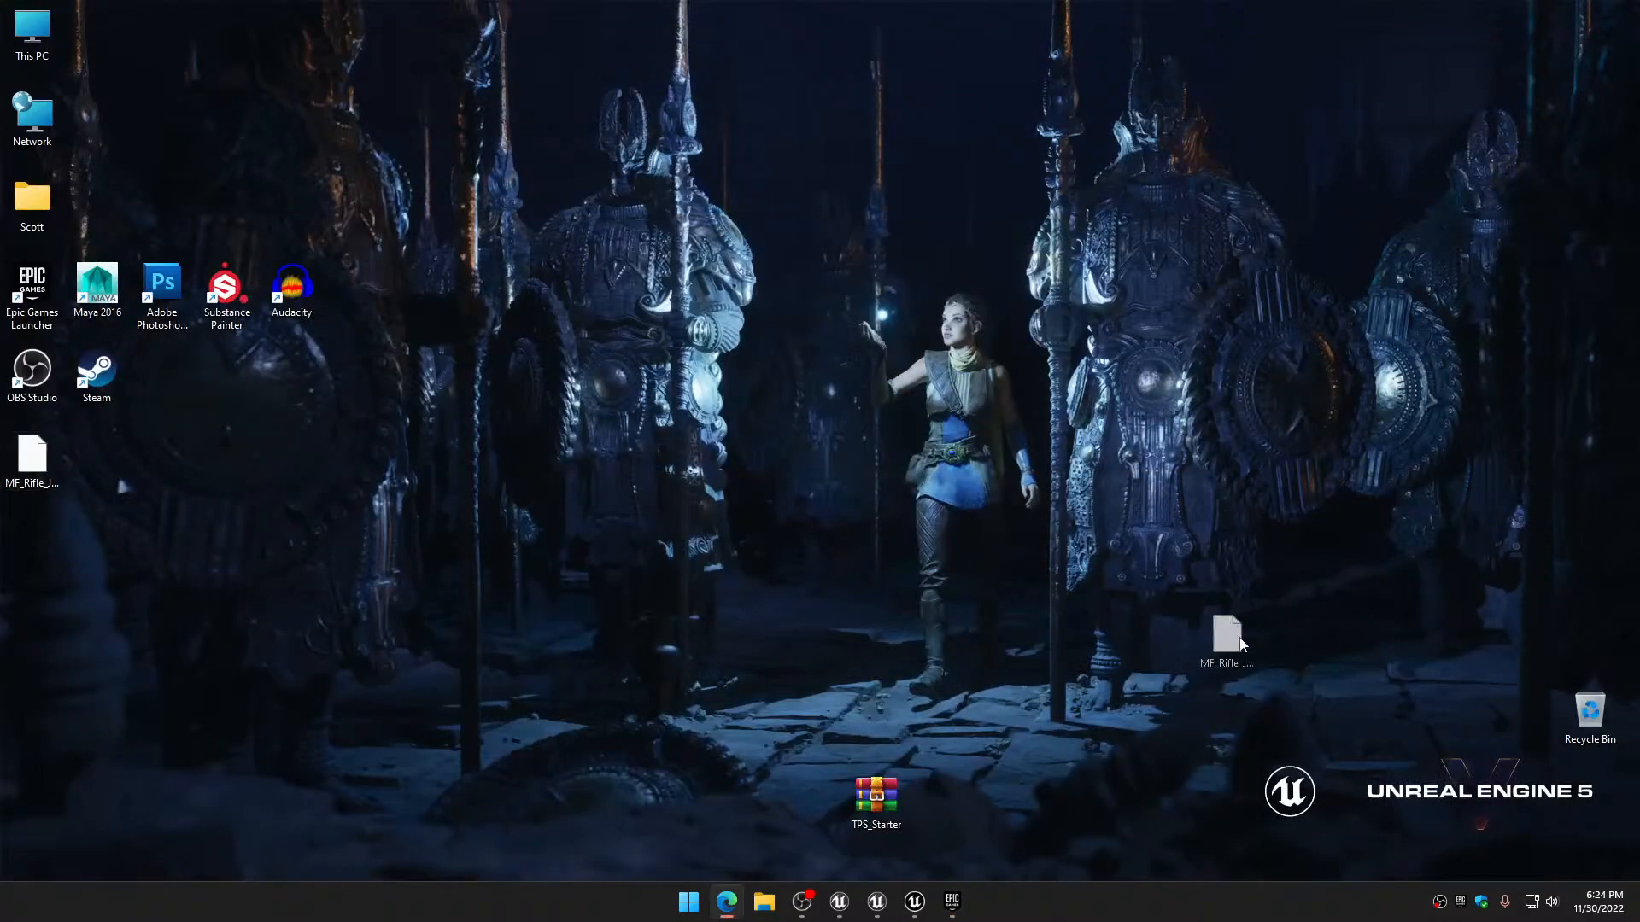
{"action": "left_click_drag", "start_coordinate": [1569, 716], "coordinate": [1570, 718]}
Switch to the LyraStarterGame editor and duplicate and retarget the MF_Rifle_Jog_Fwd animation with the RTG_UE5Manny_UE4Manny IK retargeter
{"action": "left_click", "coordinate": [914, 903]}
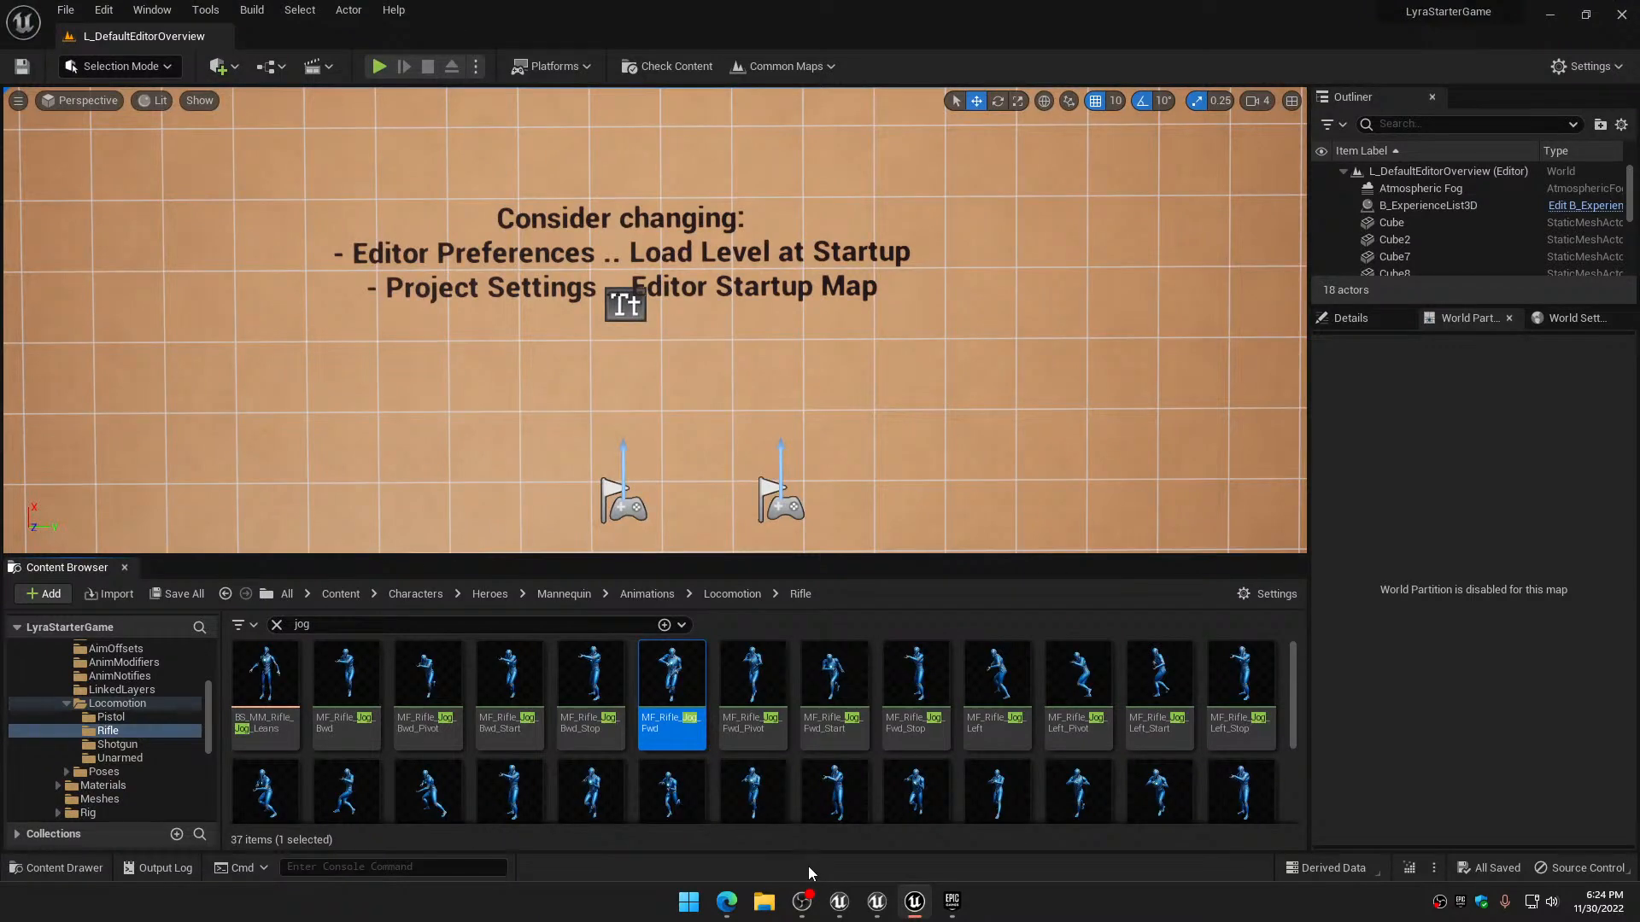
{"action": "mouse_move", "coordinate": [674, 683]}
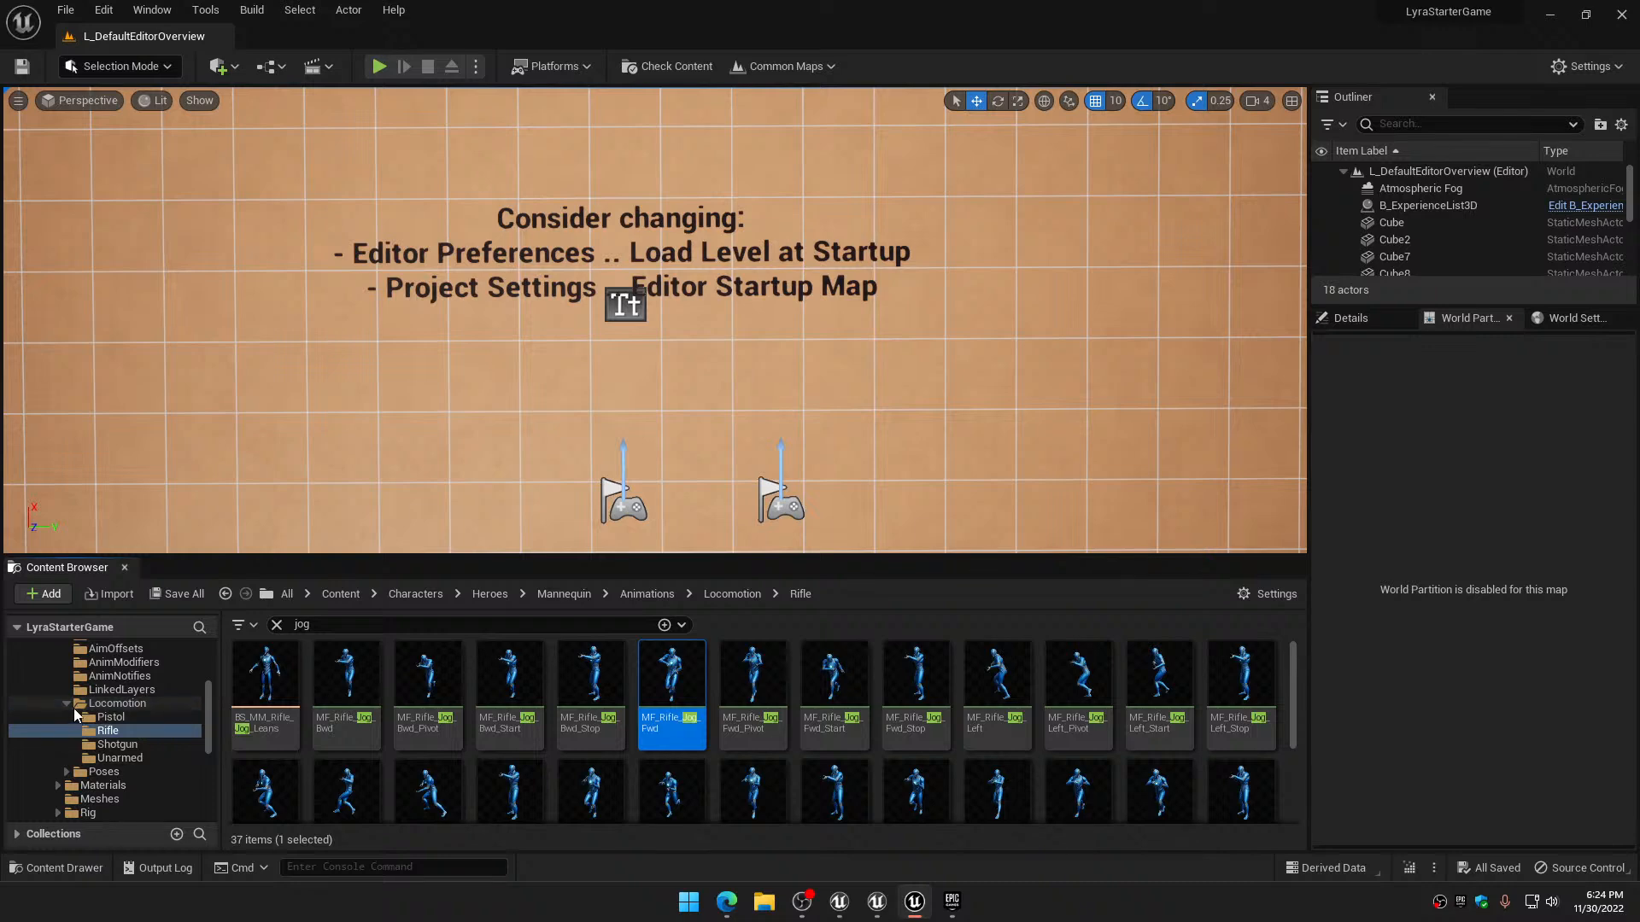
{"action": "right_click", "coordinate": [679, 679]}
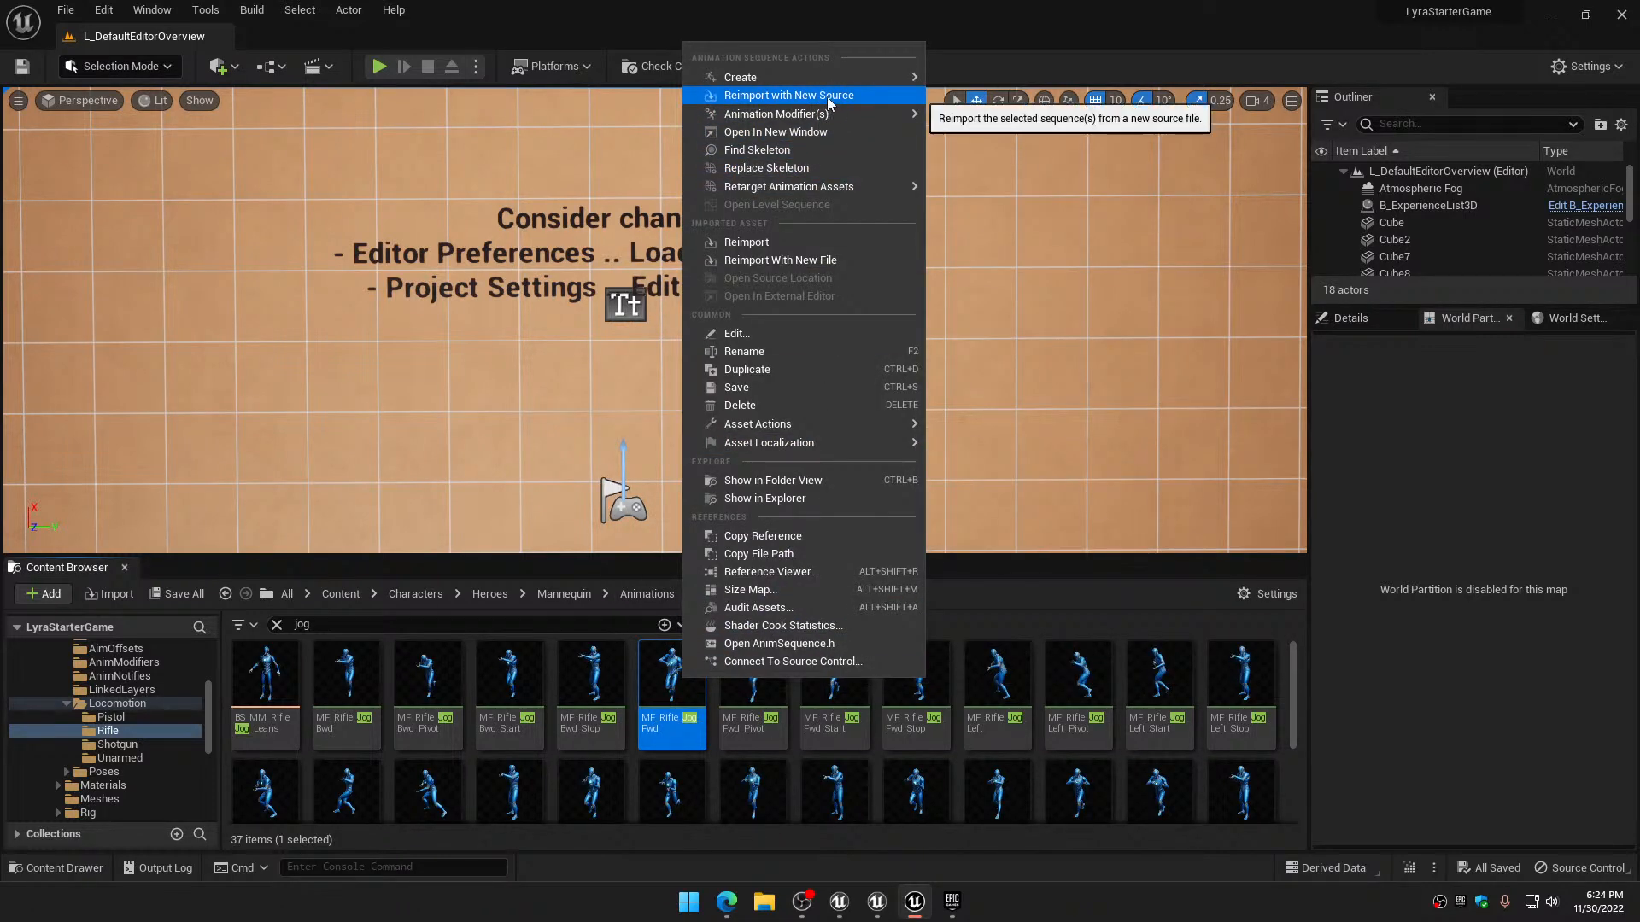
{"action": "mouse_move", "coordinate": [848, 186]}
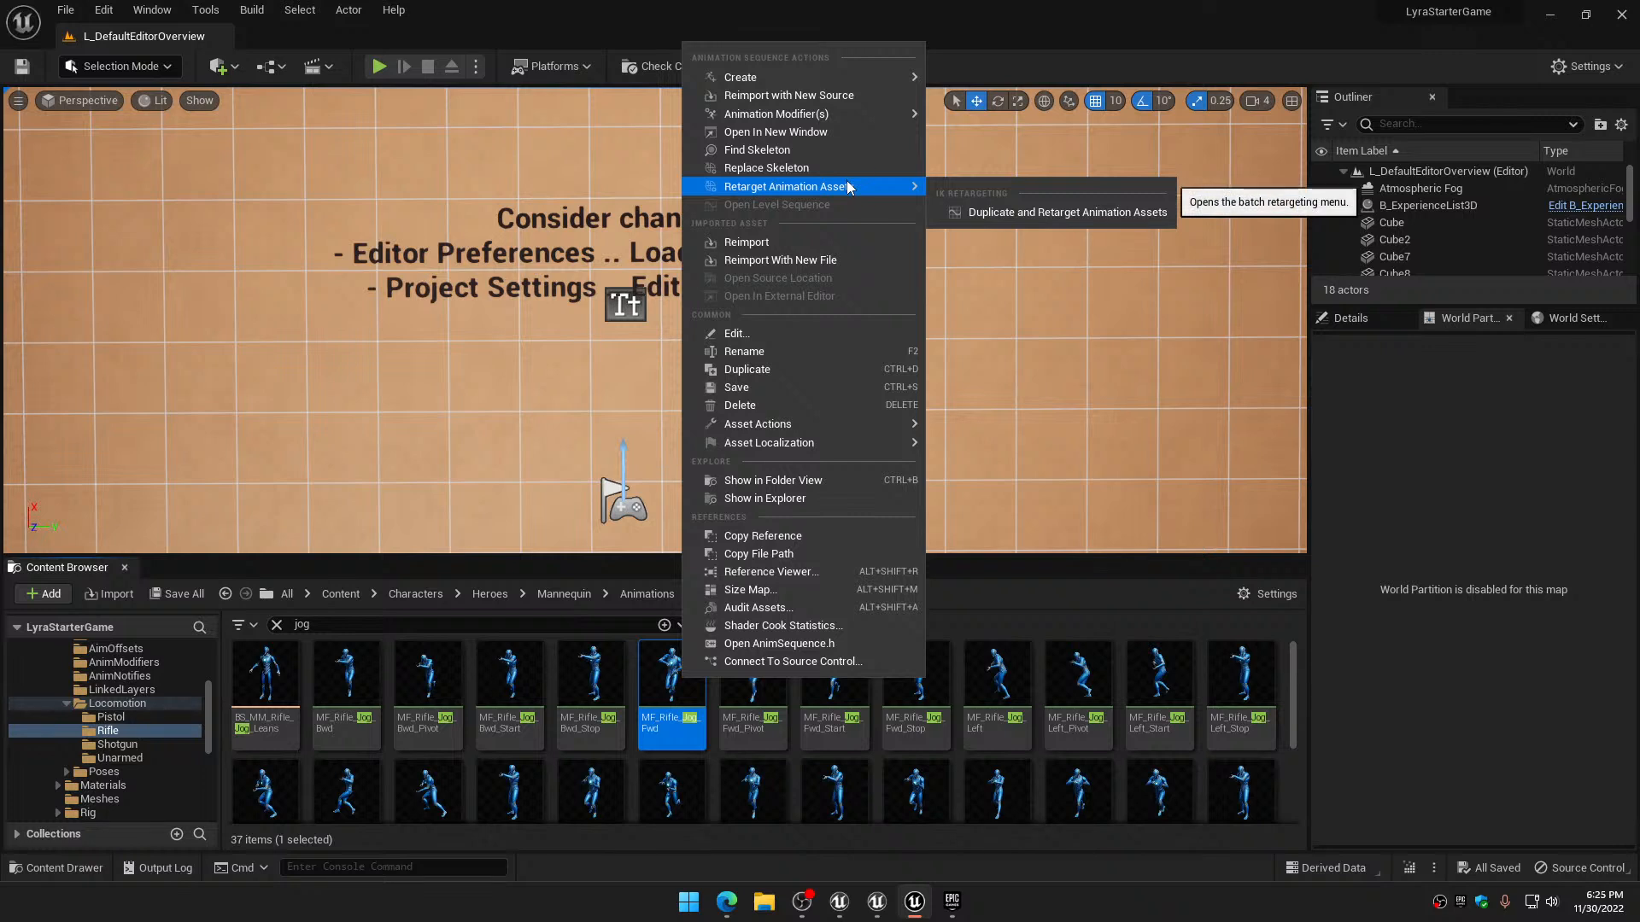
{"action": "left_click", "coordinate": [1042, 211]}
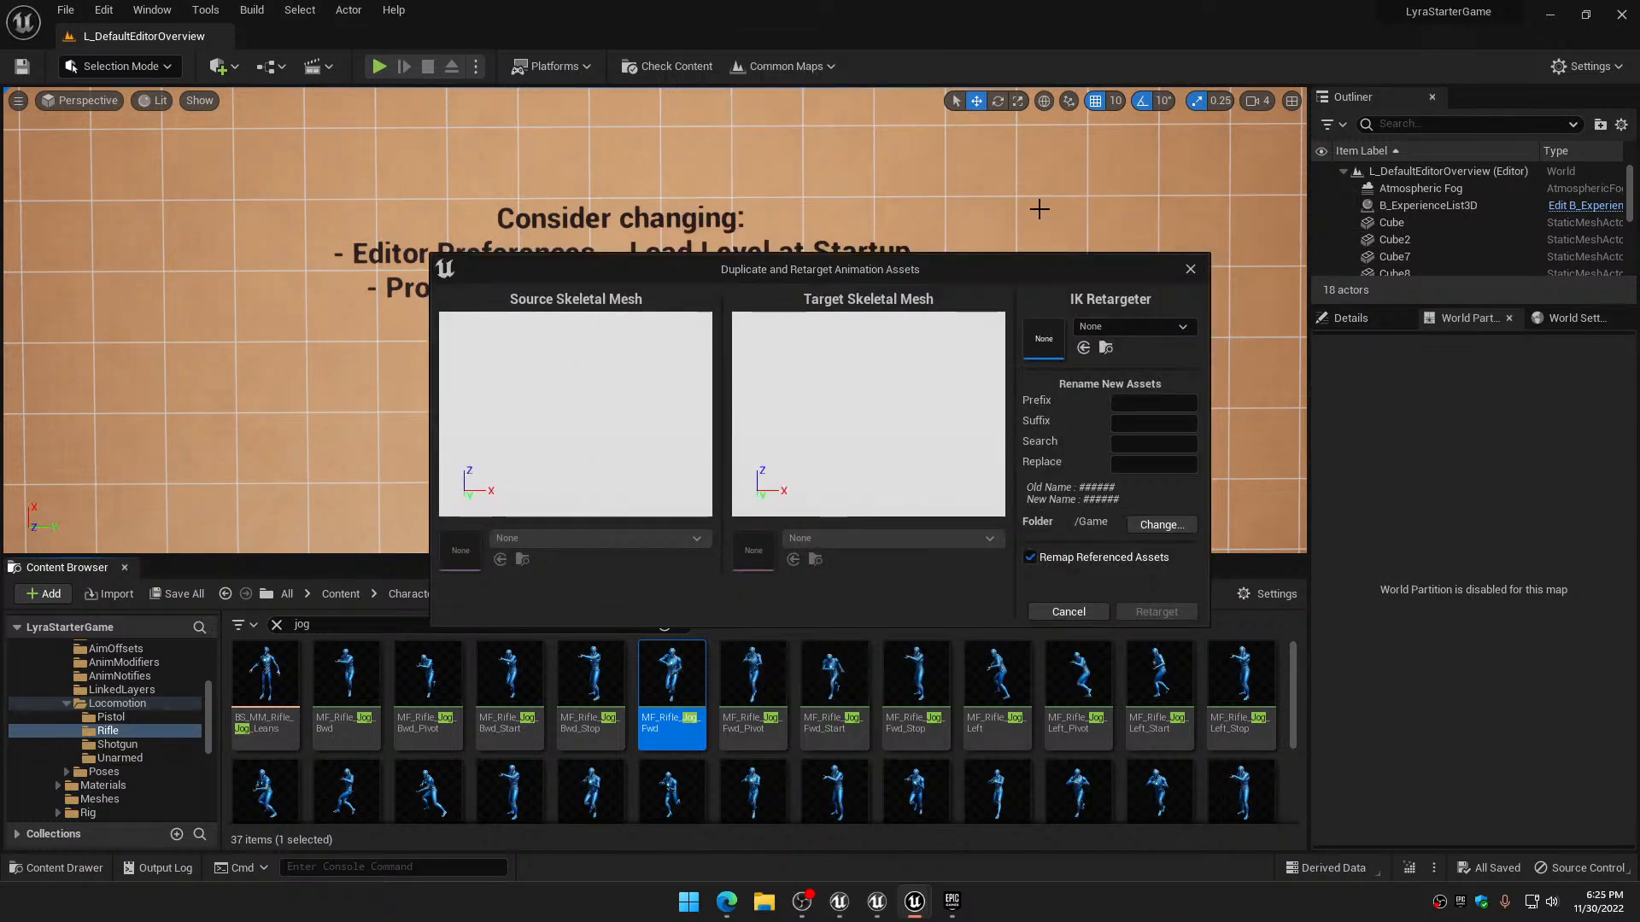
{"action": "left_click", "coordinate": [1173, 329]}
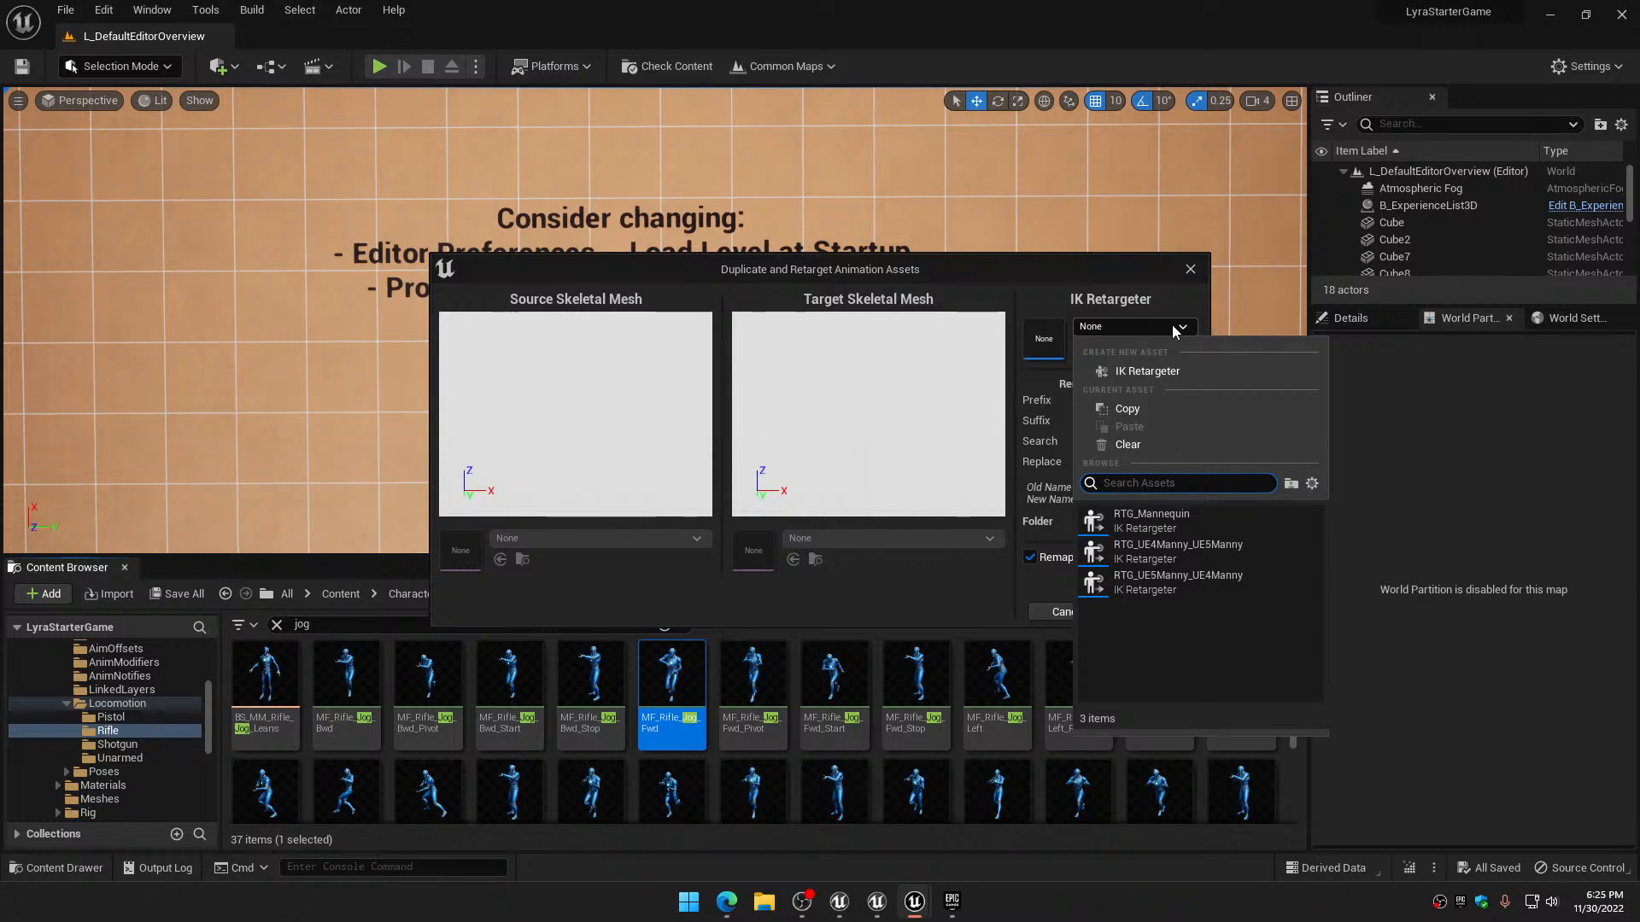
{"action": "left_click", "coordinate": [1151, 583]}
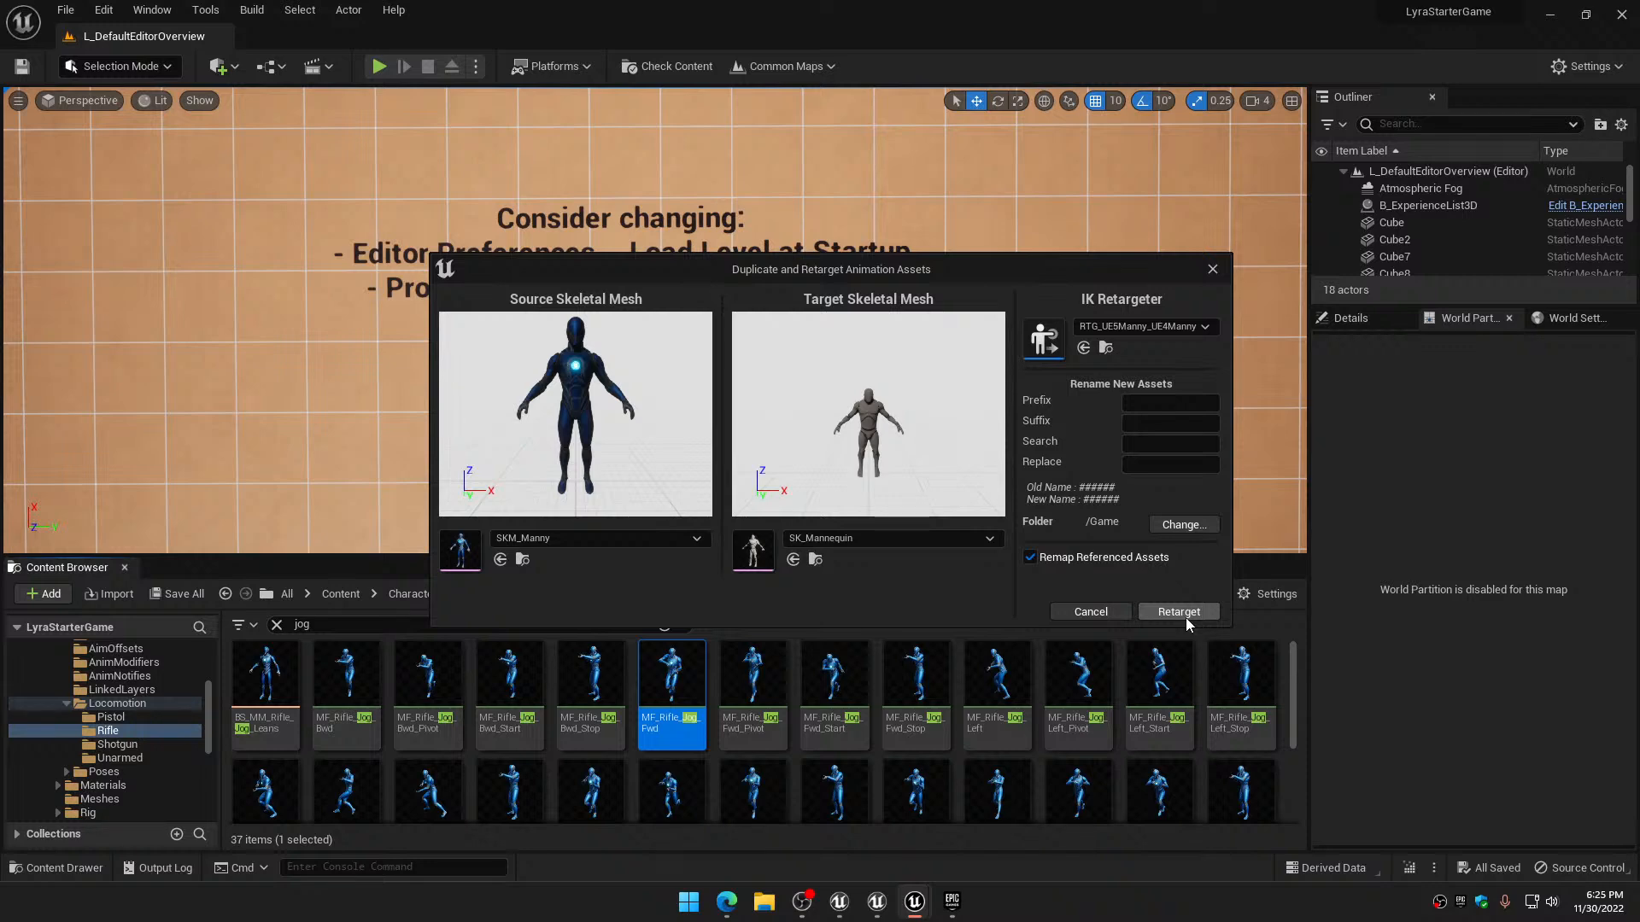
{"action": "left_click", "coordinate": [1180, 611]}
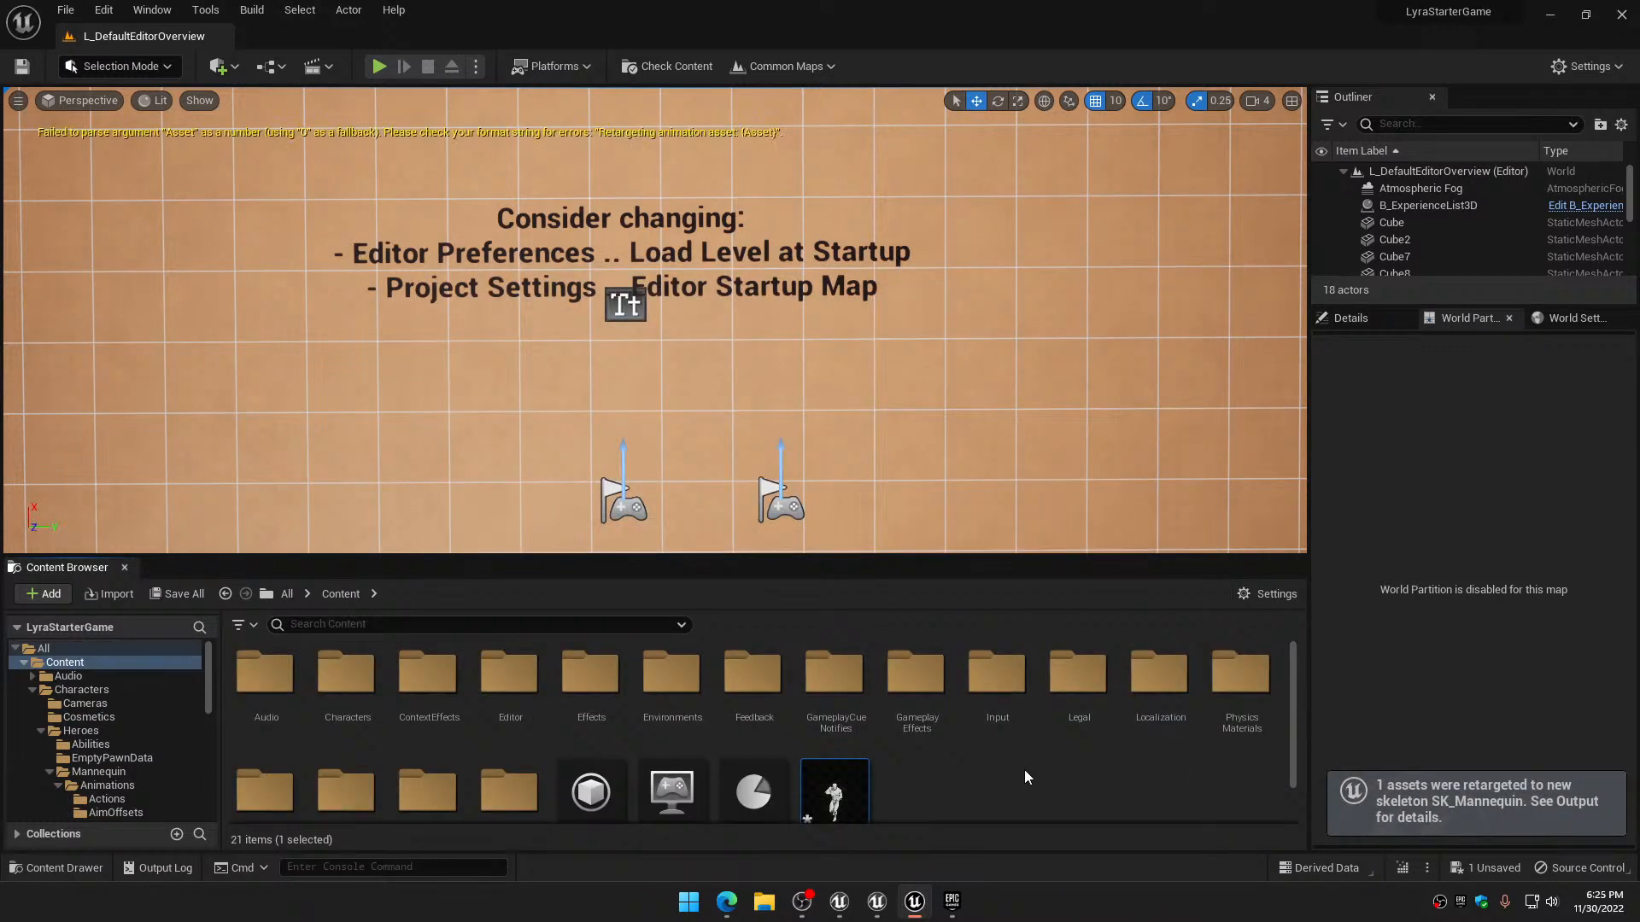
Open the retargeted MF_Rifle_Jog_Fwd animation in the Content folder, save it and close it
{"action": "scroll", "coordinate": [1018, 771], "scroll_direction": "down", "scroll_amount": 1}
{"action": "double_click", "coordinate": [833, 749]}
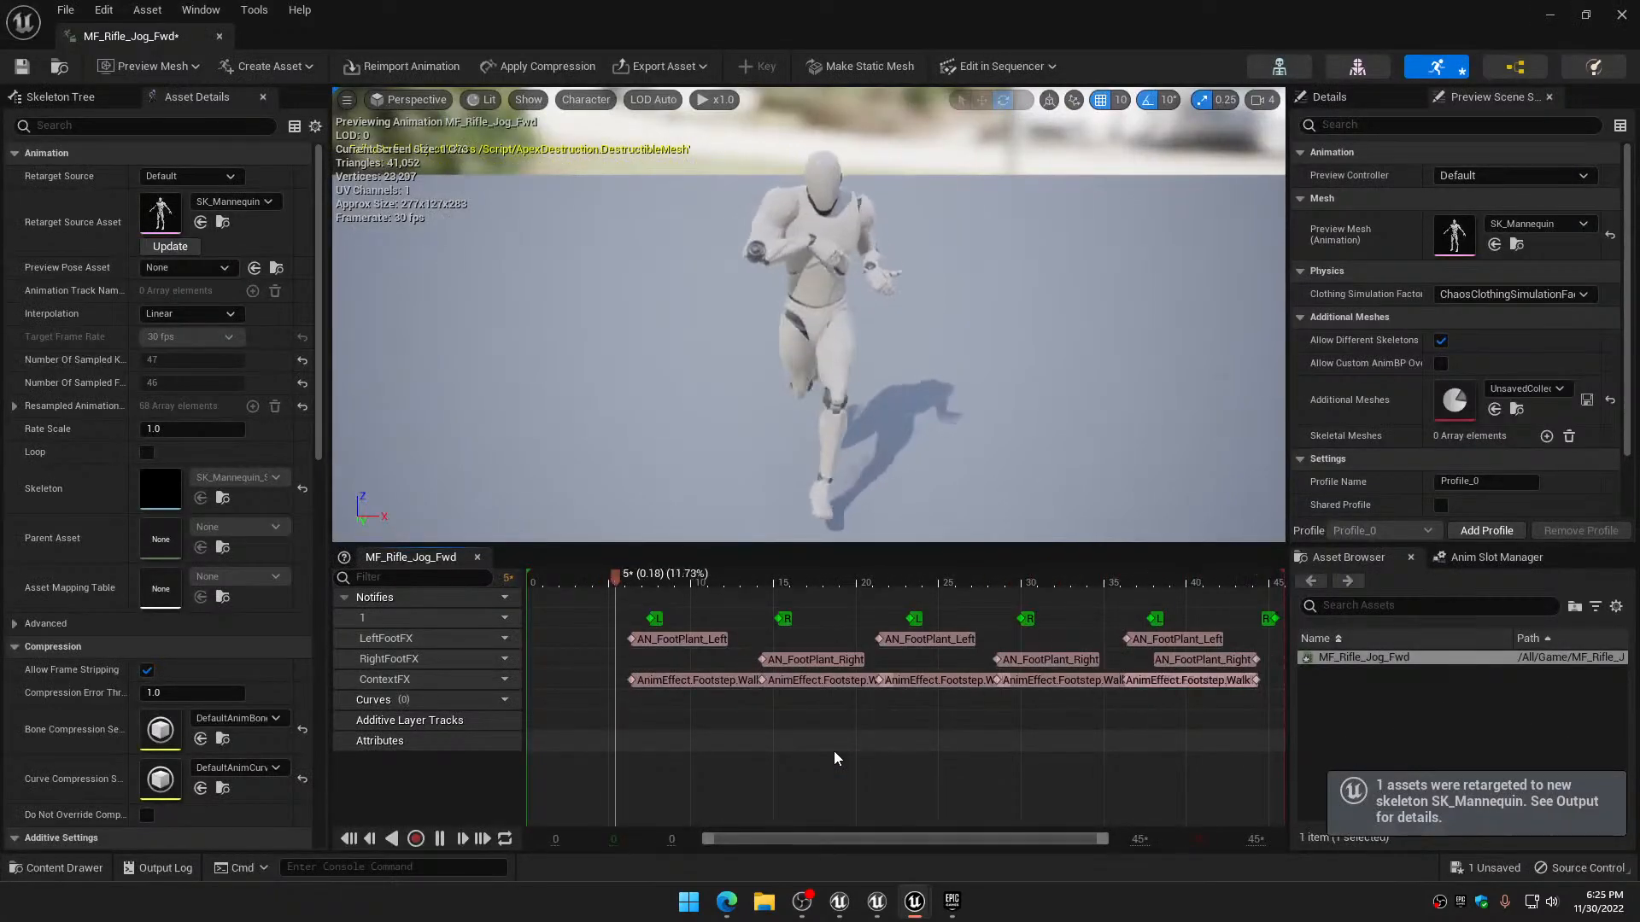
{"action": "left_click", "coordinate": [21, 66]}
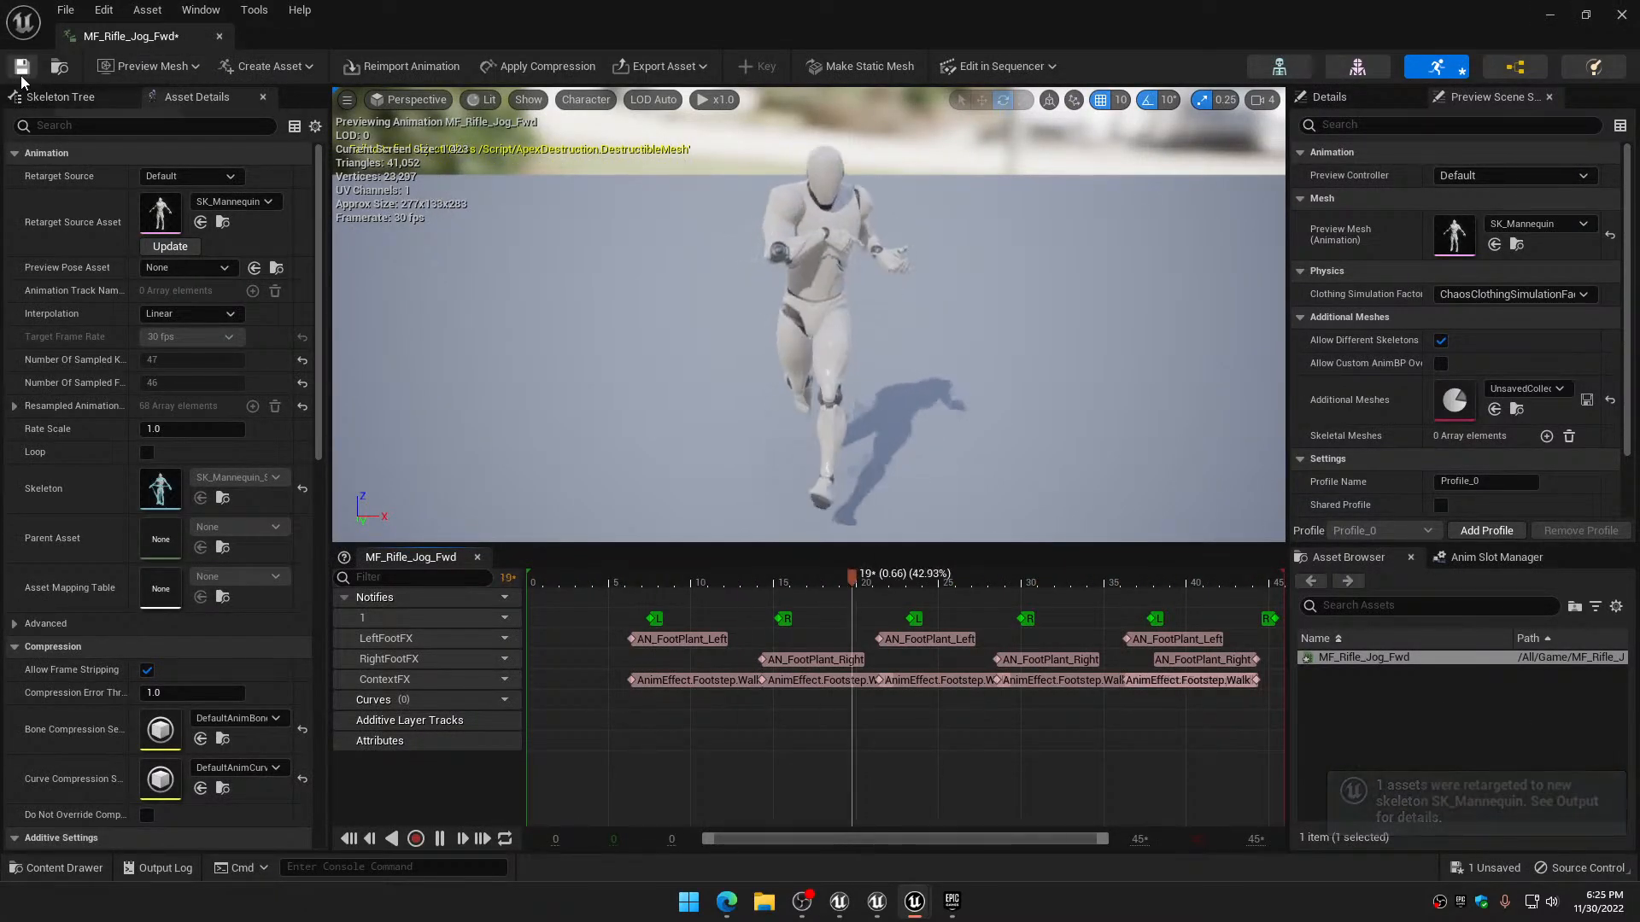
{"action": "left_click", "coordinate": [220, 36]}
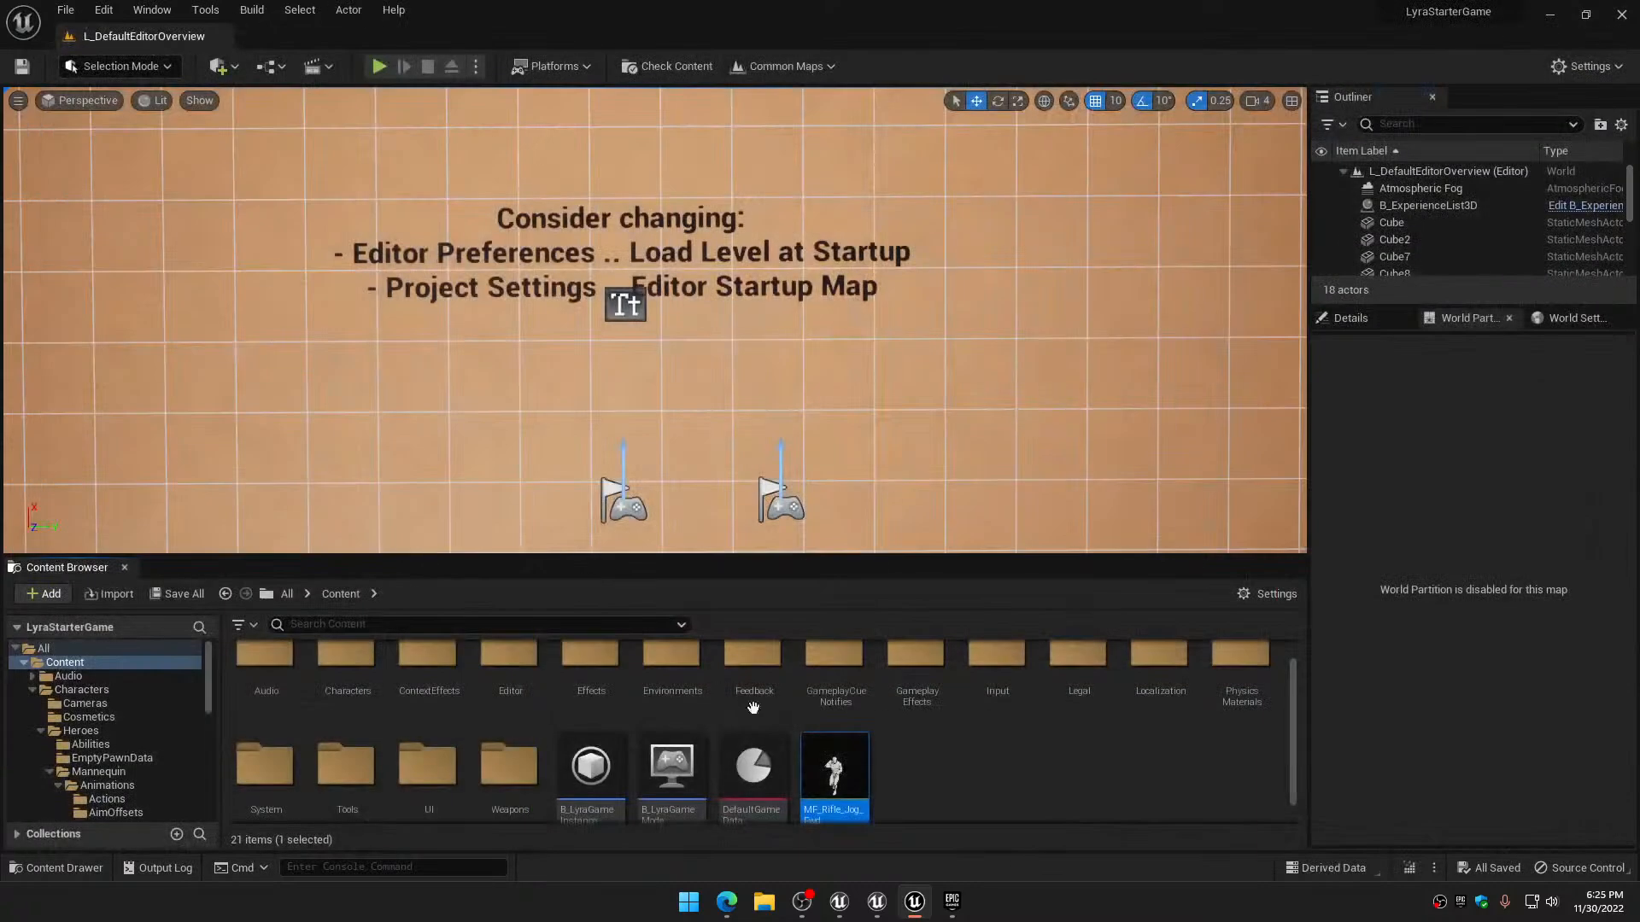
Export the retargeted MF_Rifle_Jog_Fwd animation to the Desktop as an FBX file with FBX 2013 compatibility
{"action": "right_click", "coordinate": [837, 773]}
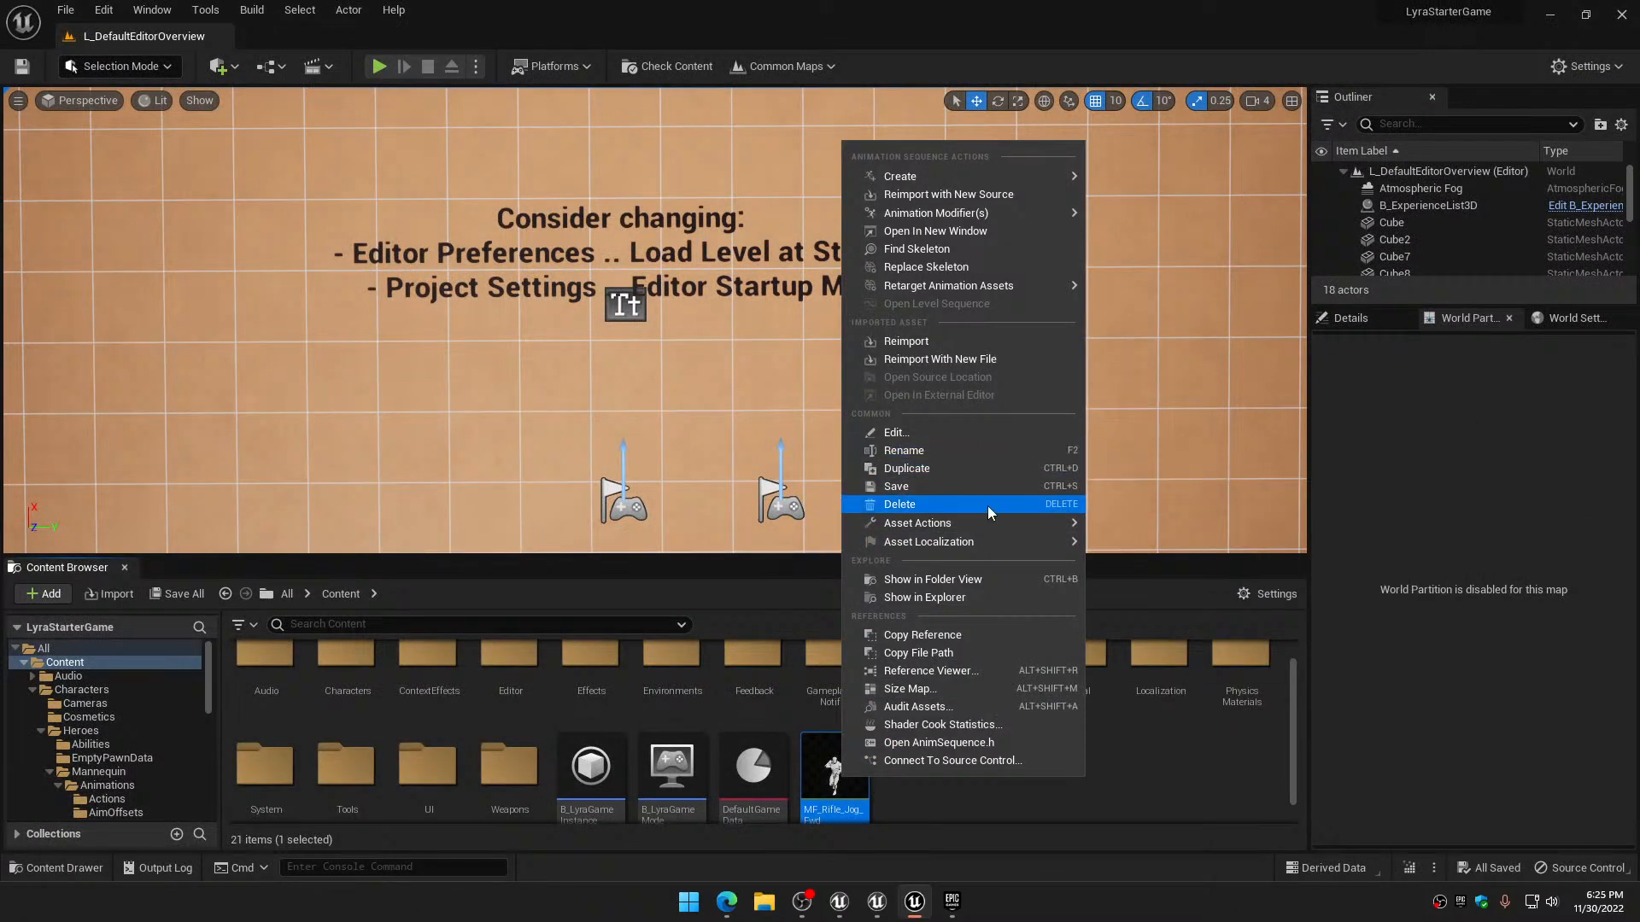
{"action": "mouse_move", "coordinate": [992, 524]}
{"action": "left_click", "coordinate": [1124, 606]}
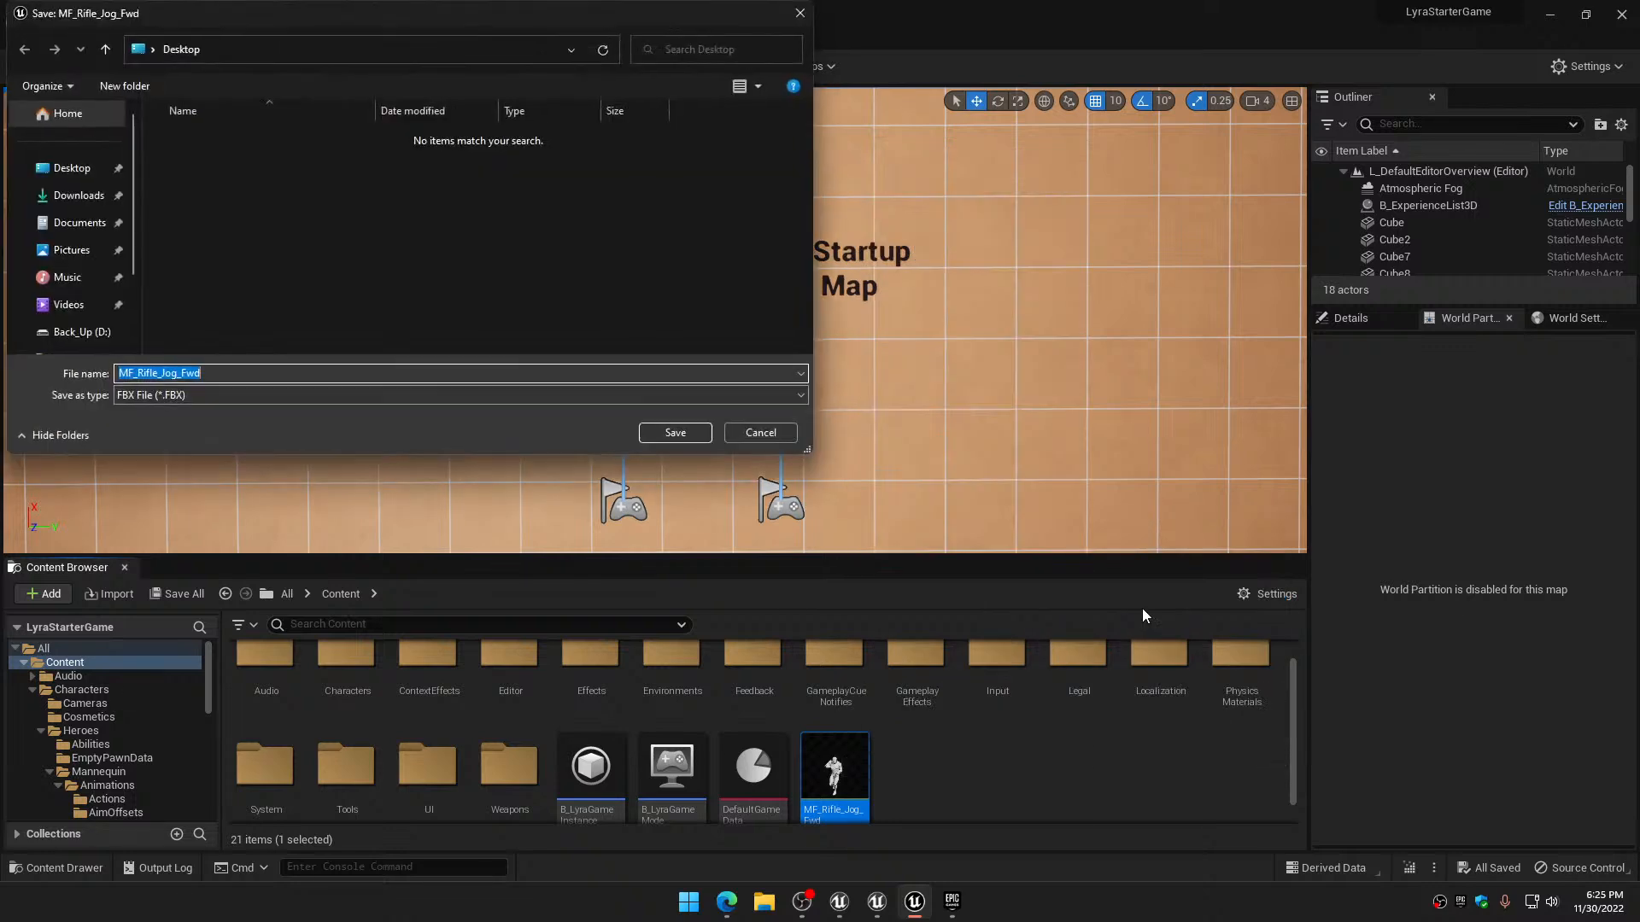
{"action": "left_click", "coordinate": [68, 168]}
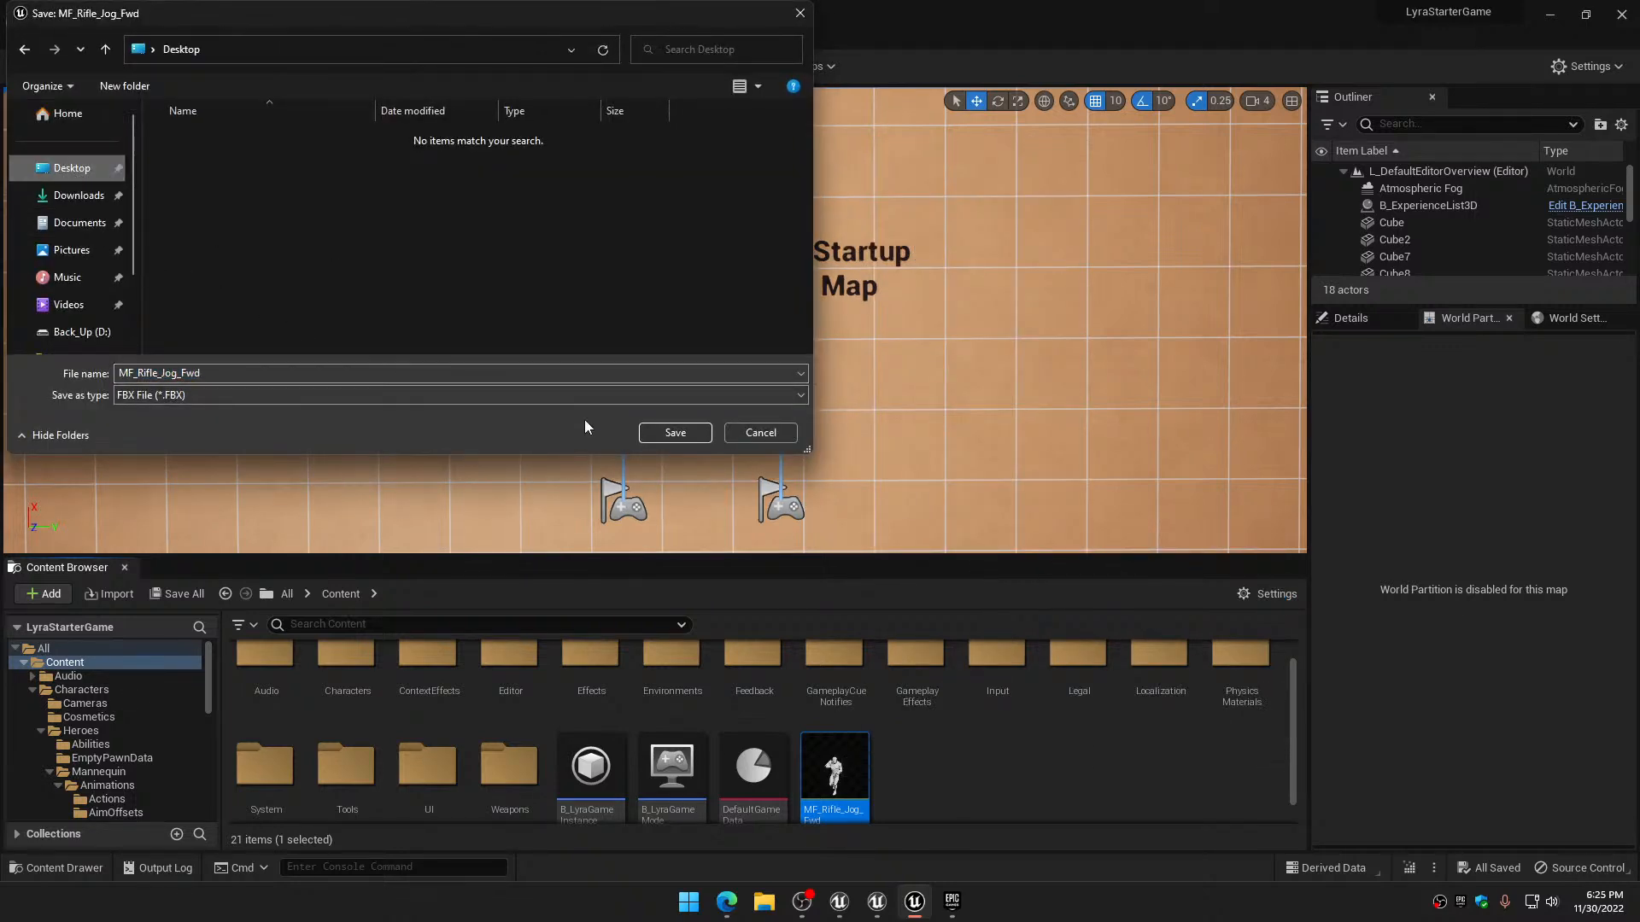
{"action": "left_click", "coordinate": [674, 433]}
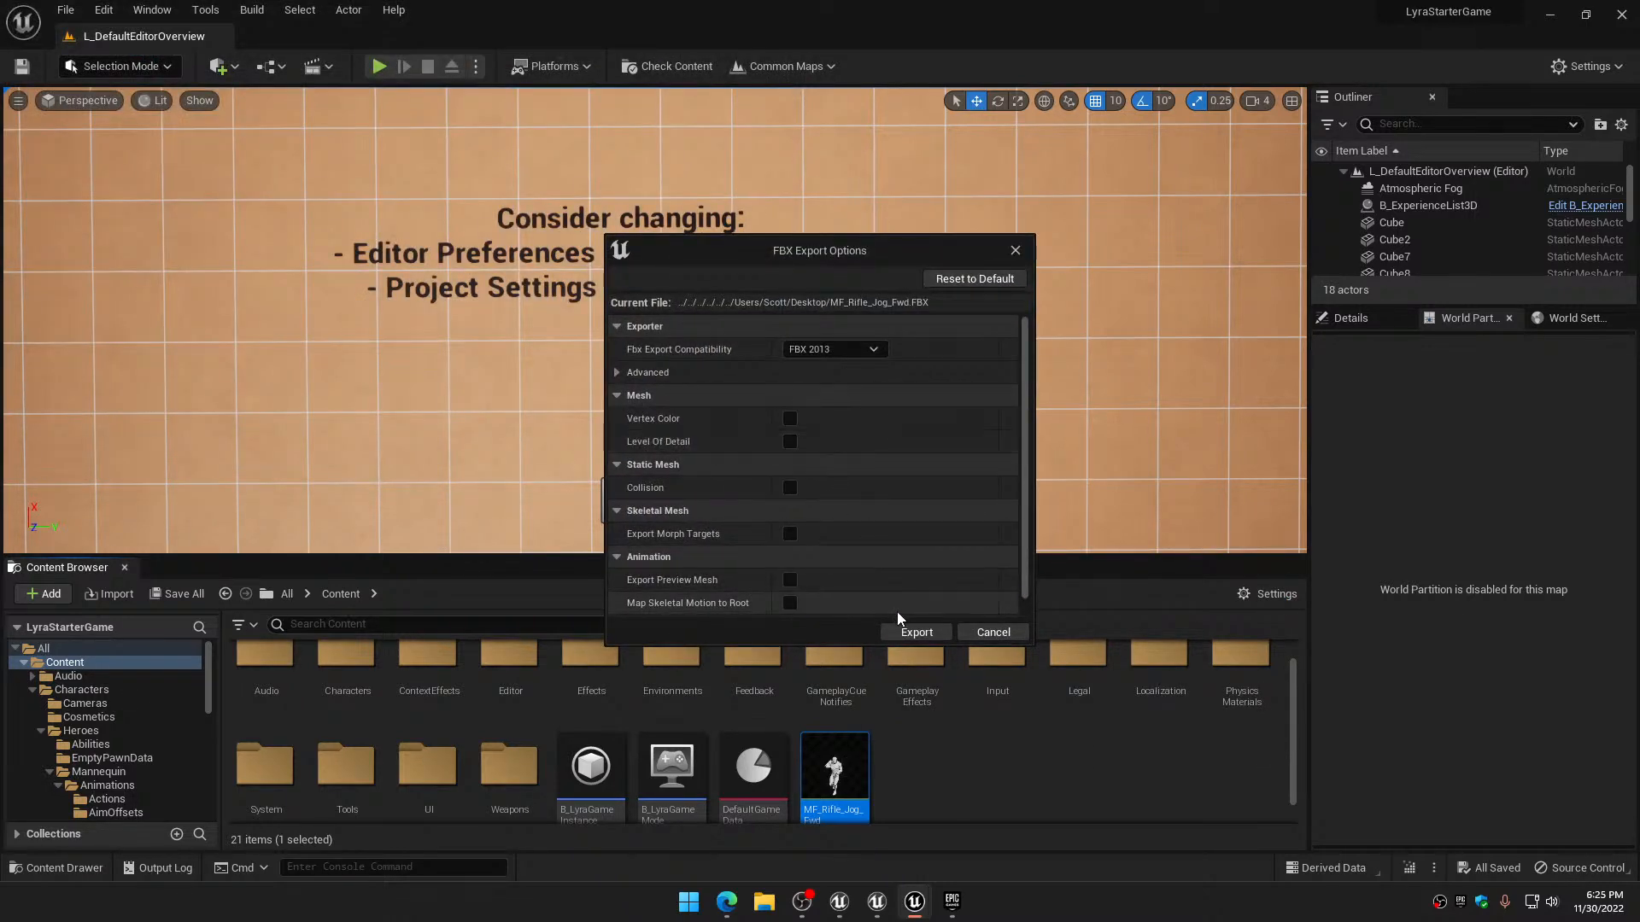
{"action": "left_click", "coordinate": [919, 634]}
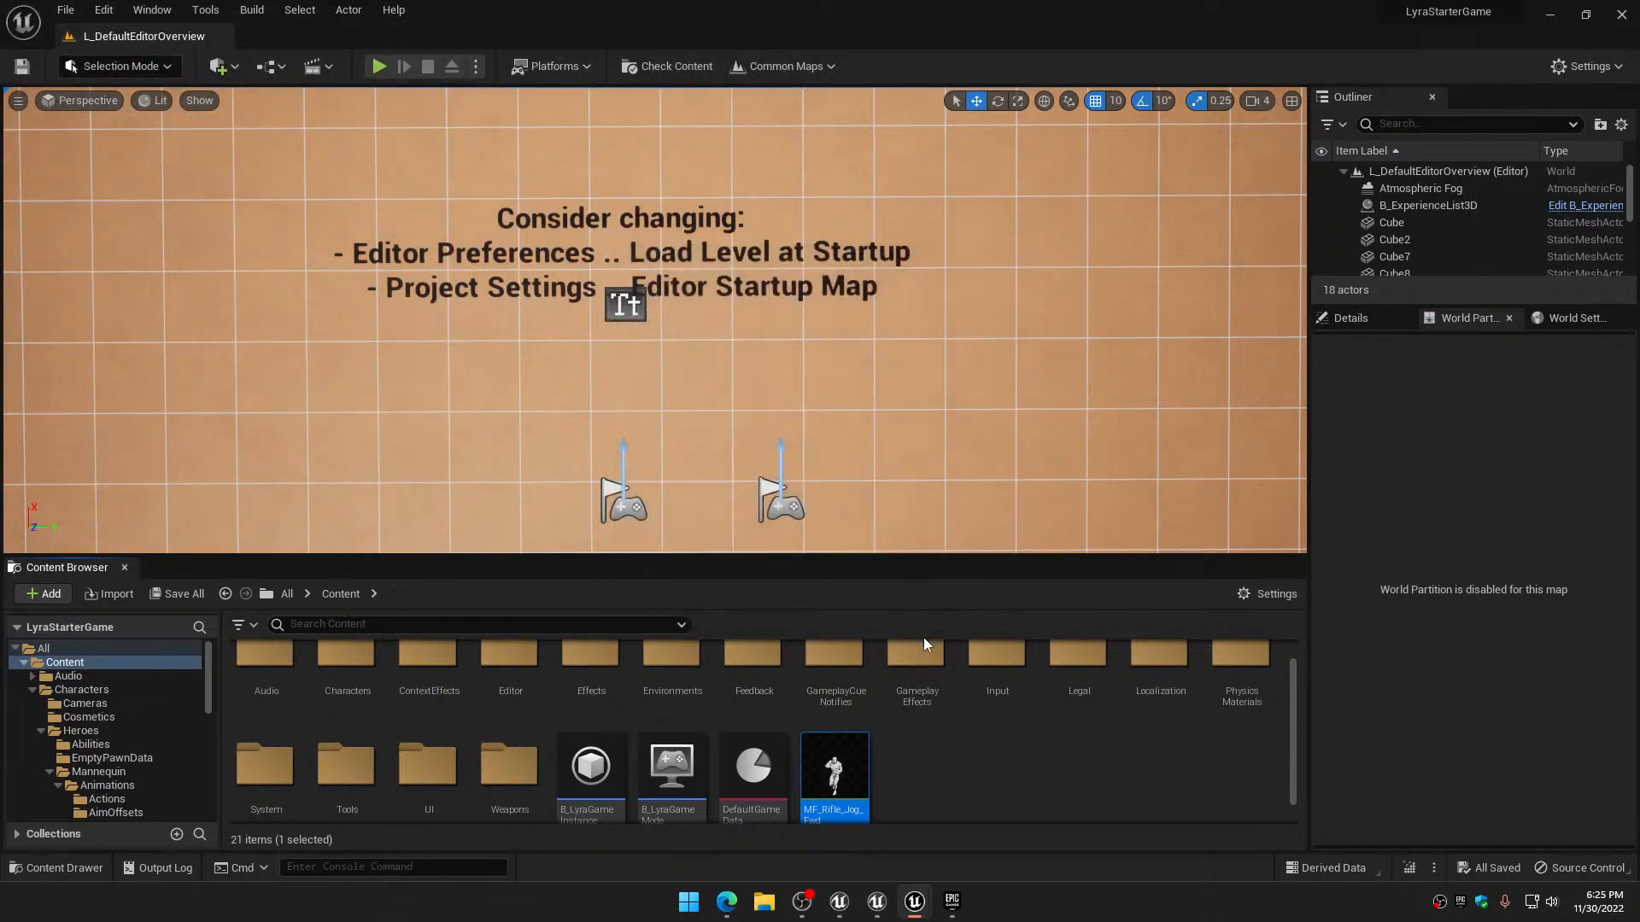
Switch to the JetpackRifleAnimations editor and import MF_Rifle_Jog_Fwd from the Desktop into the Testing folder using UE4_Mannequin_Skeleton
{"action": "left_click", "coordinate": [876, 904]}
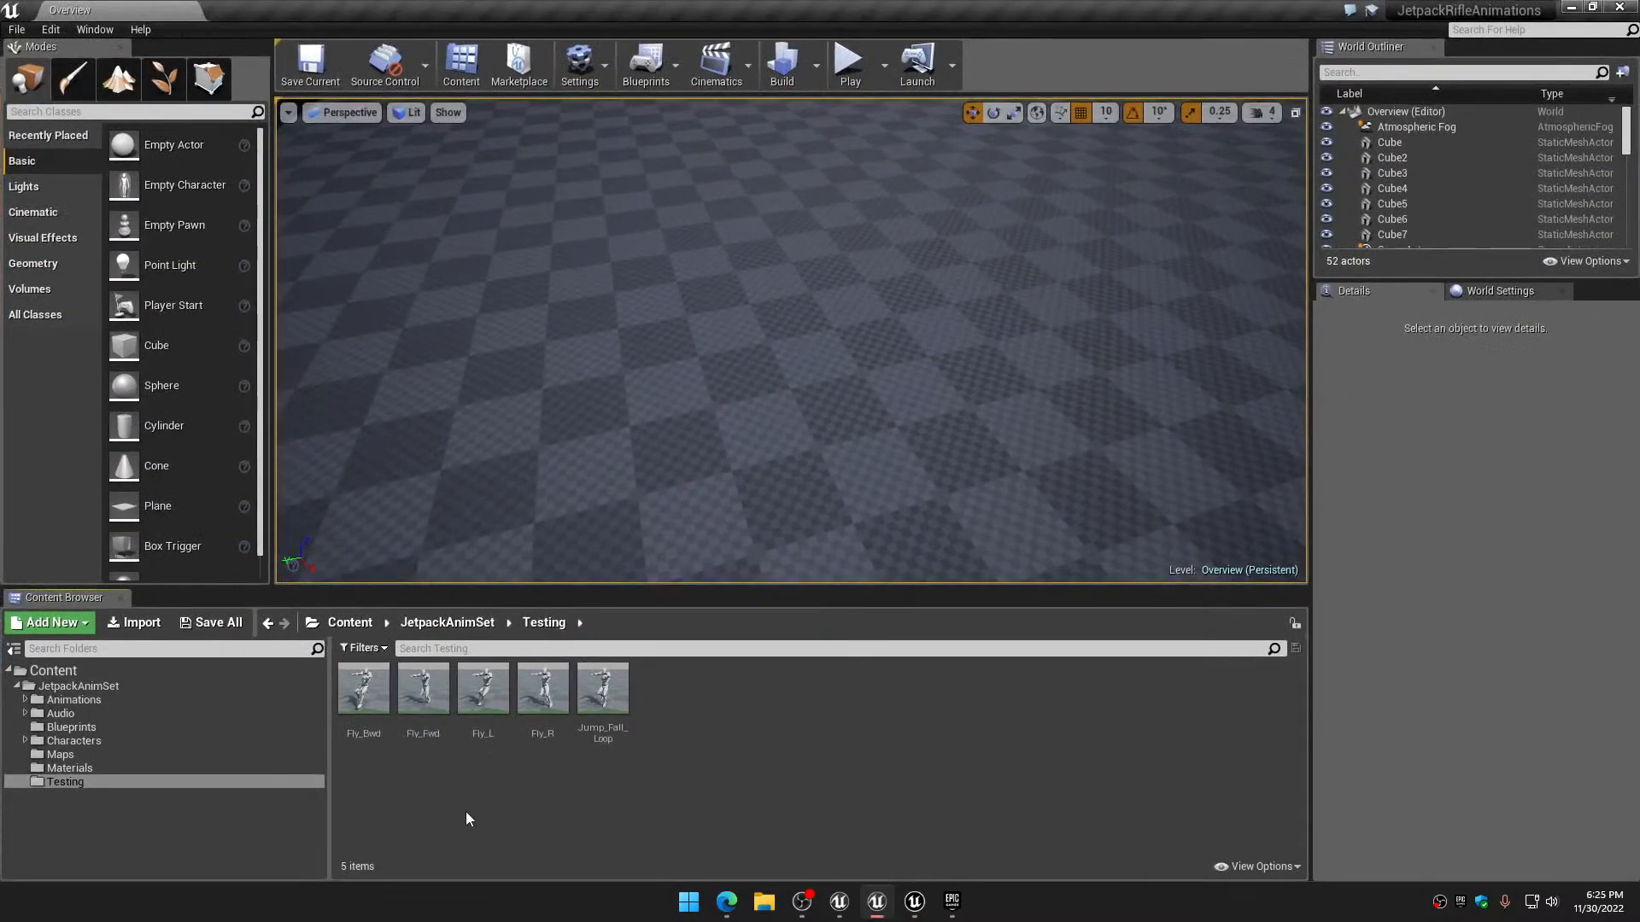
{"action": "left_click", "coordinate": [135, 623]}
{"action": "left_click", "coordinate": [212, 141]}
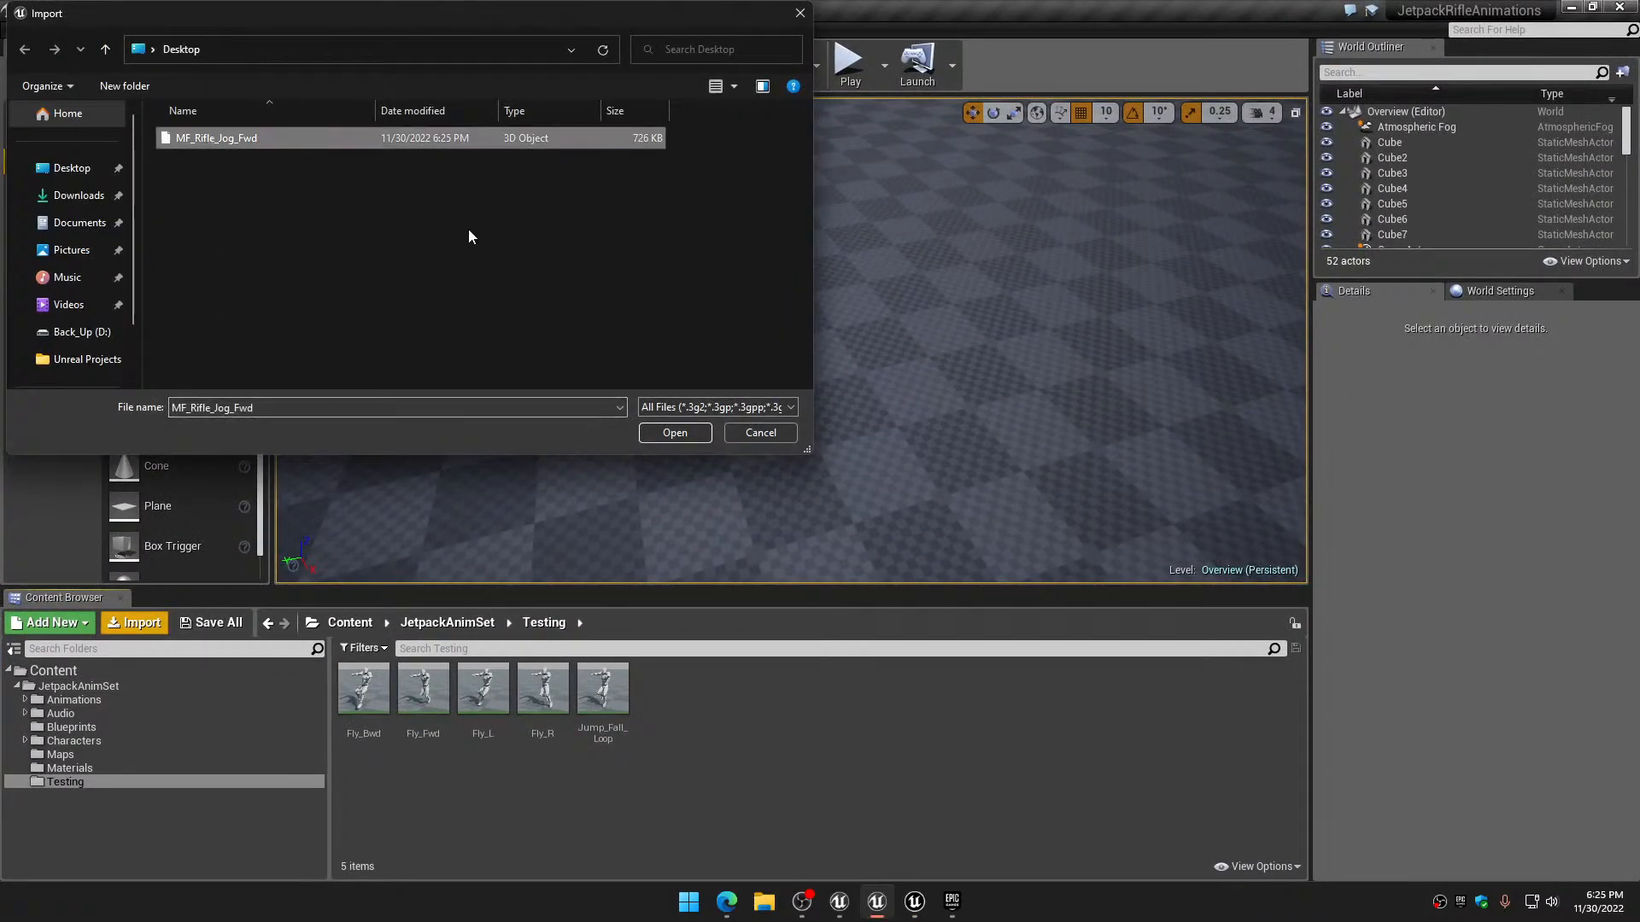
{"action": "left_click", "coordinate": [673, 433]}
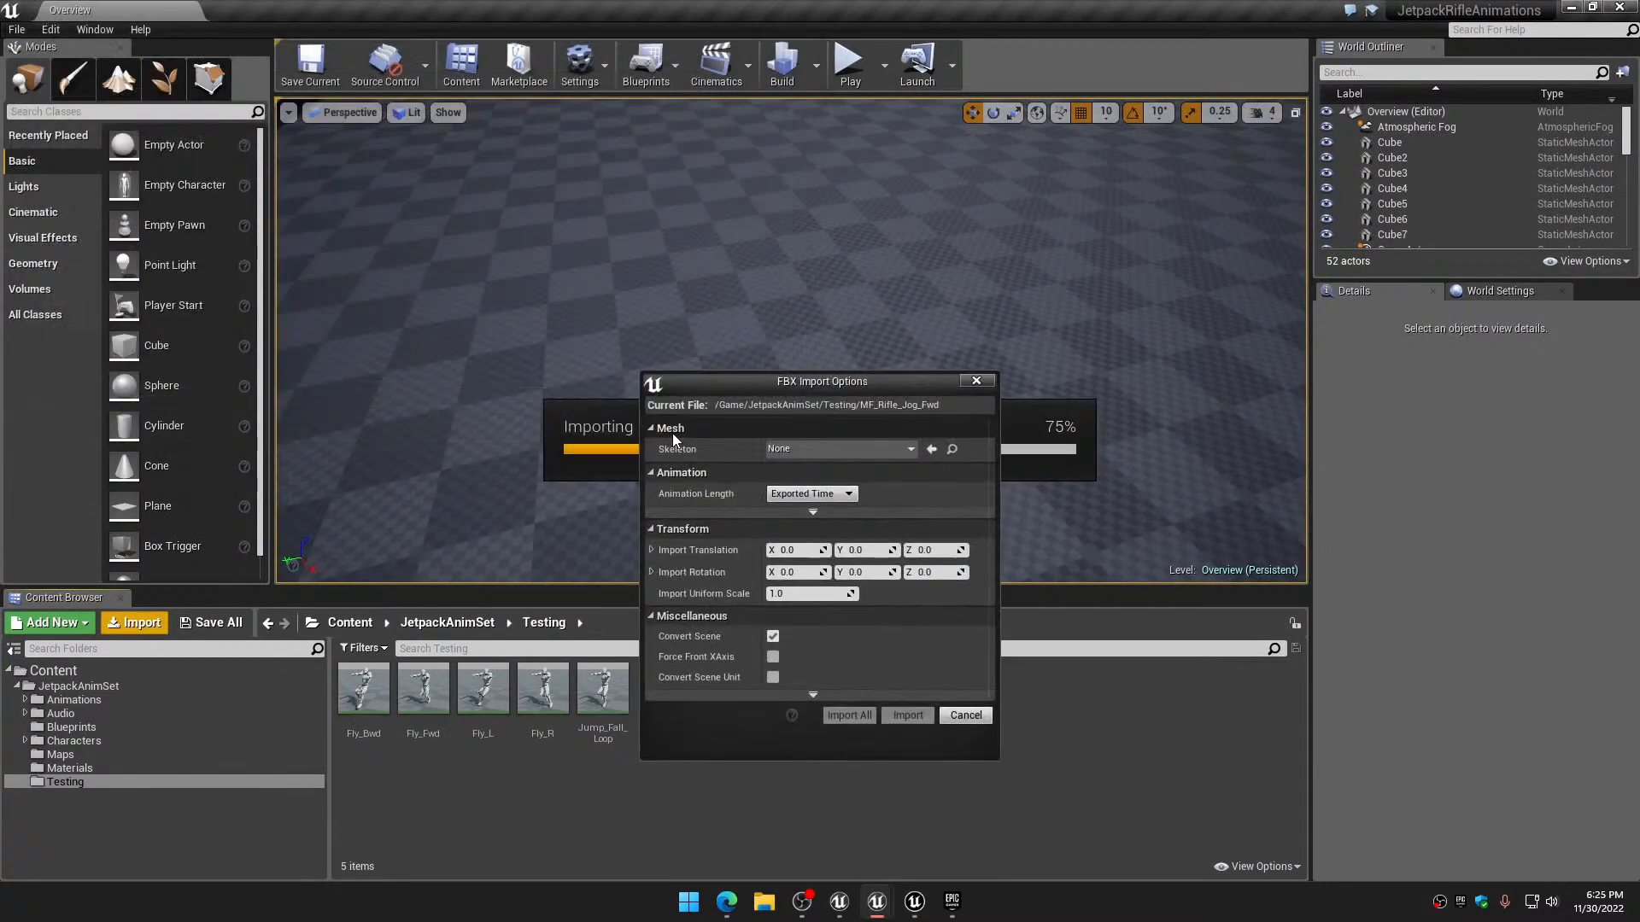
{"action": "left_click", "coordinate": [871, 449]}
{"action": "left_click", "coordinate": [854, 582]}
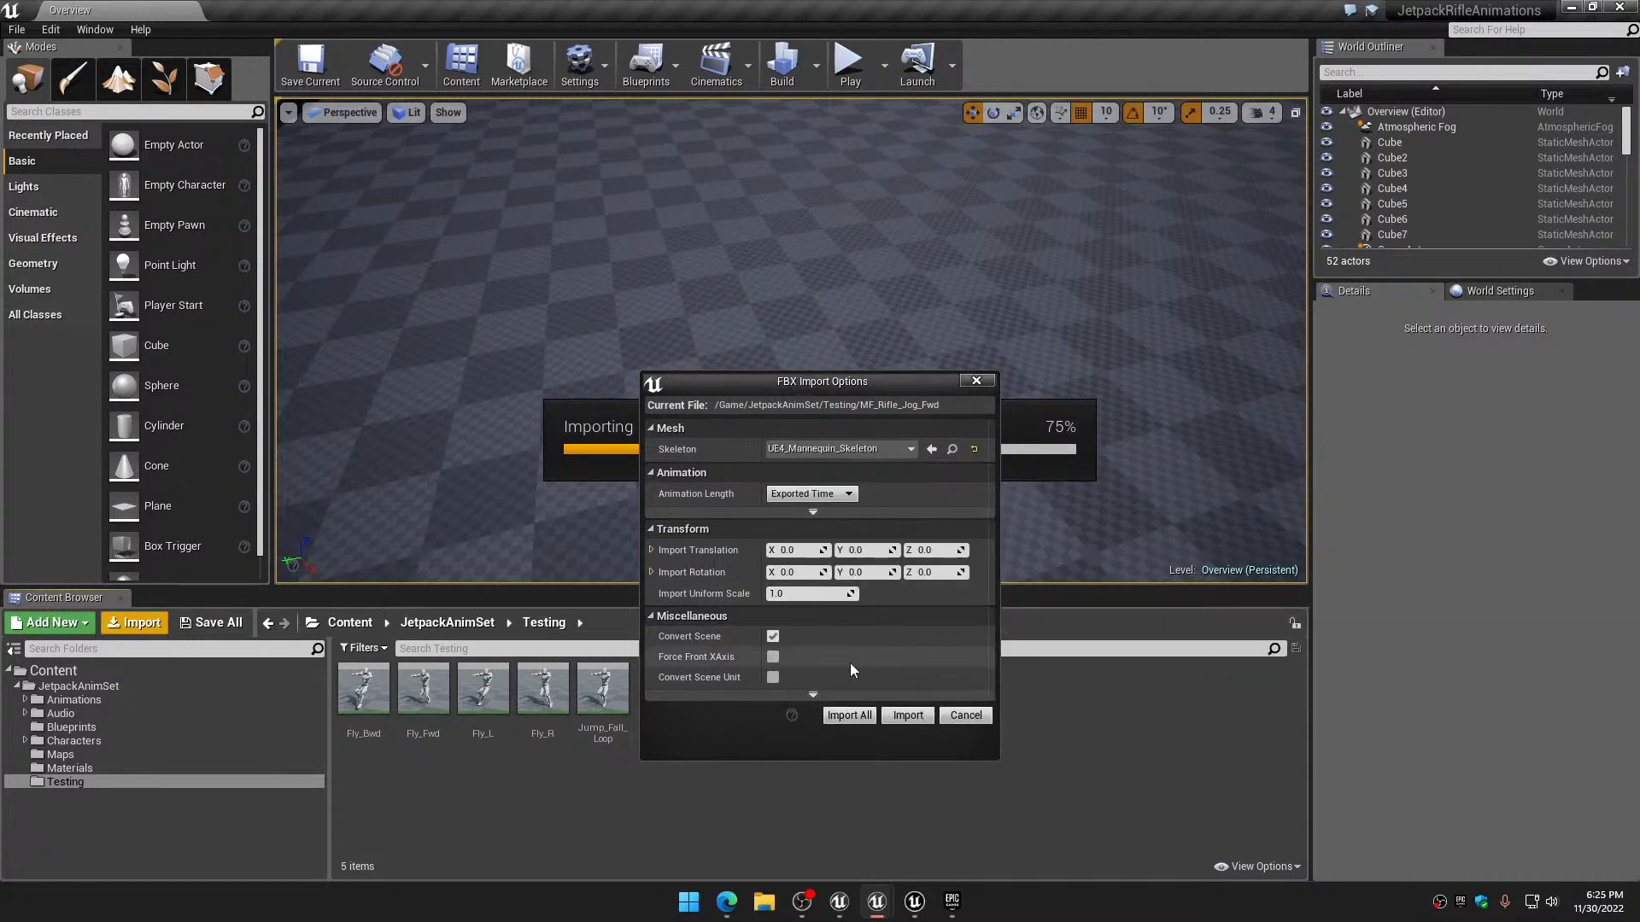
{"action": "left_click", "coordinate": [847, 715]}
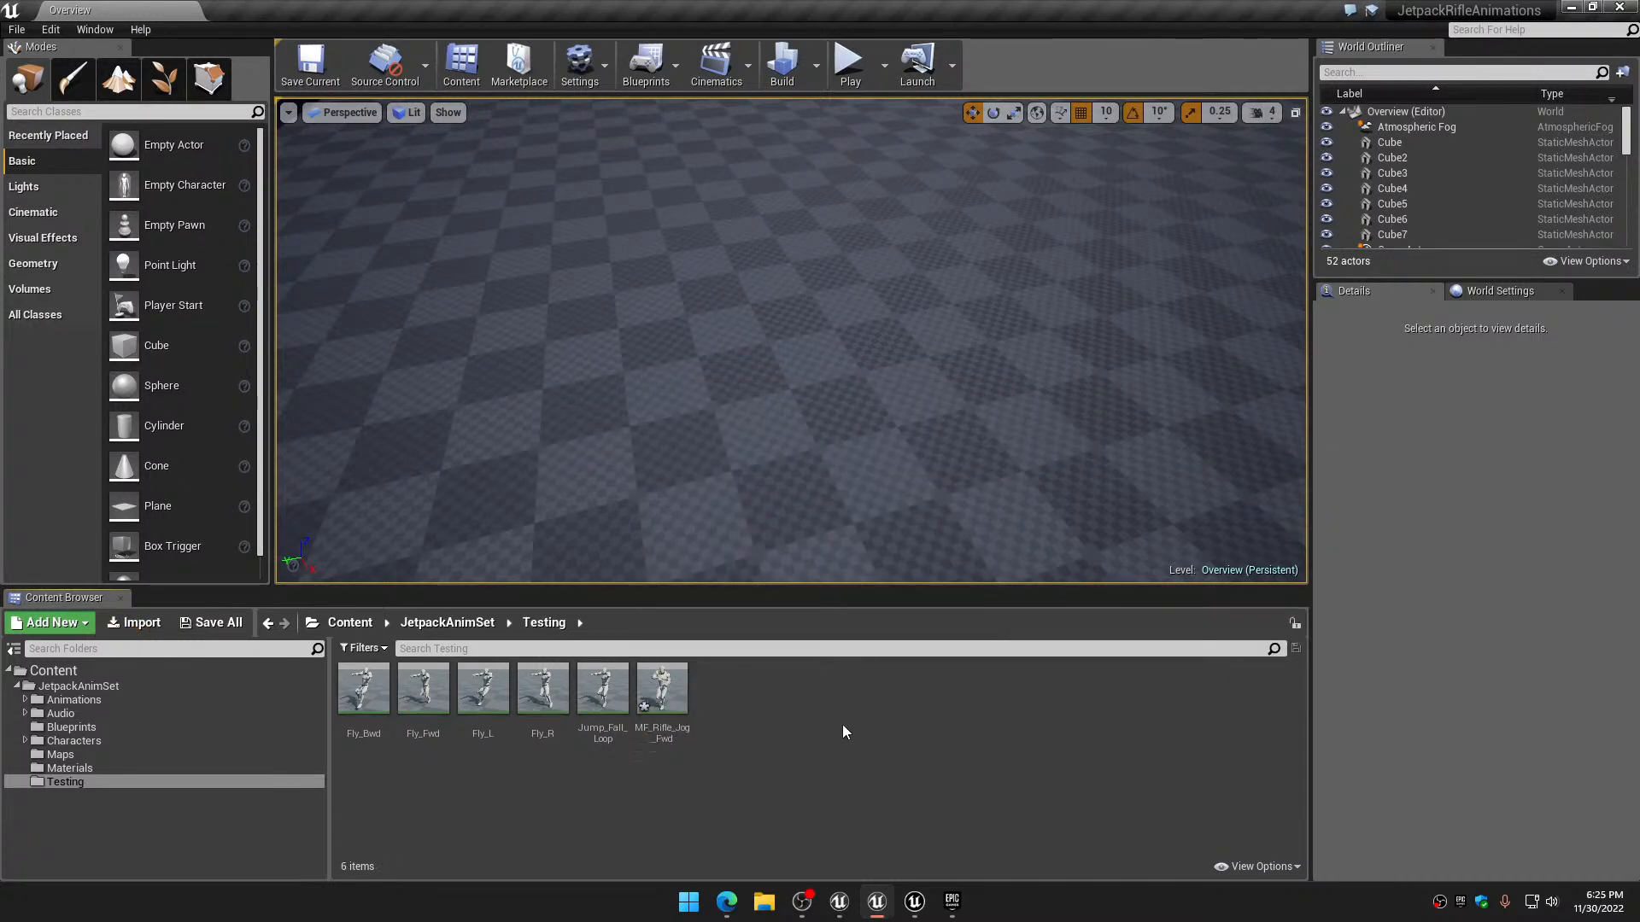
Open the imported MF_Rifle_Jog_Fwd animation and scrub through its frames to examine the mannequin's legs and feet
{"action": "double_click", "coordinate": [663, 688]}
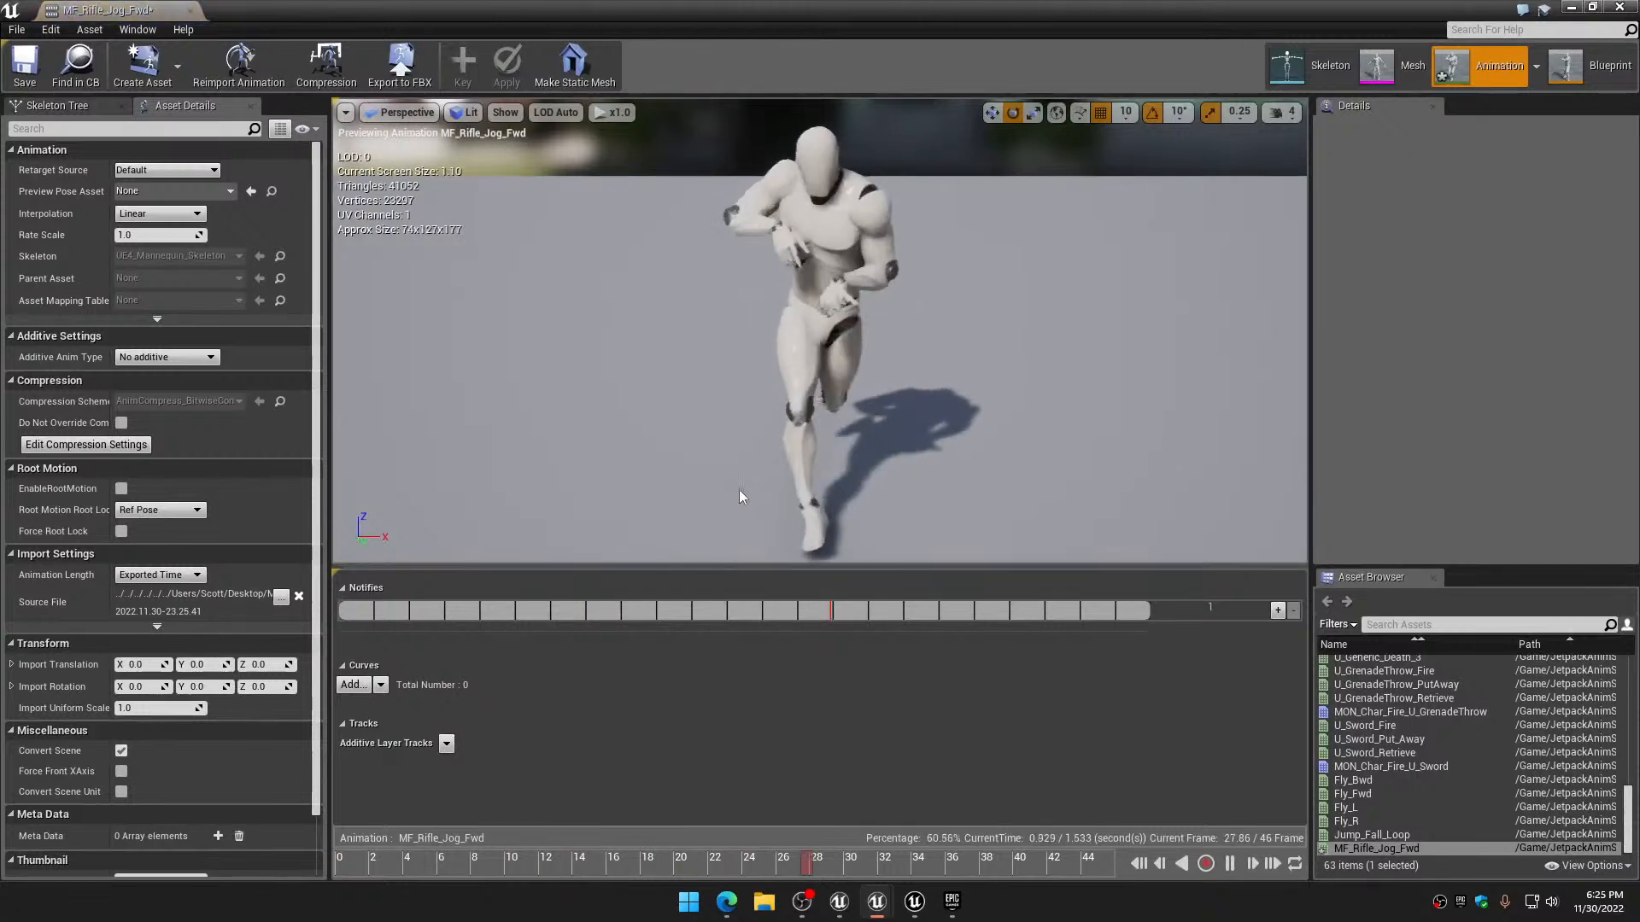
{"action": "right_click_drag", "start_coordinate": [746, 432], "coordinate": [794, 453]}
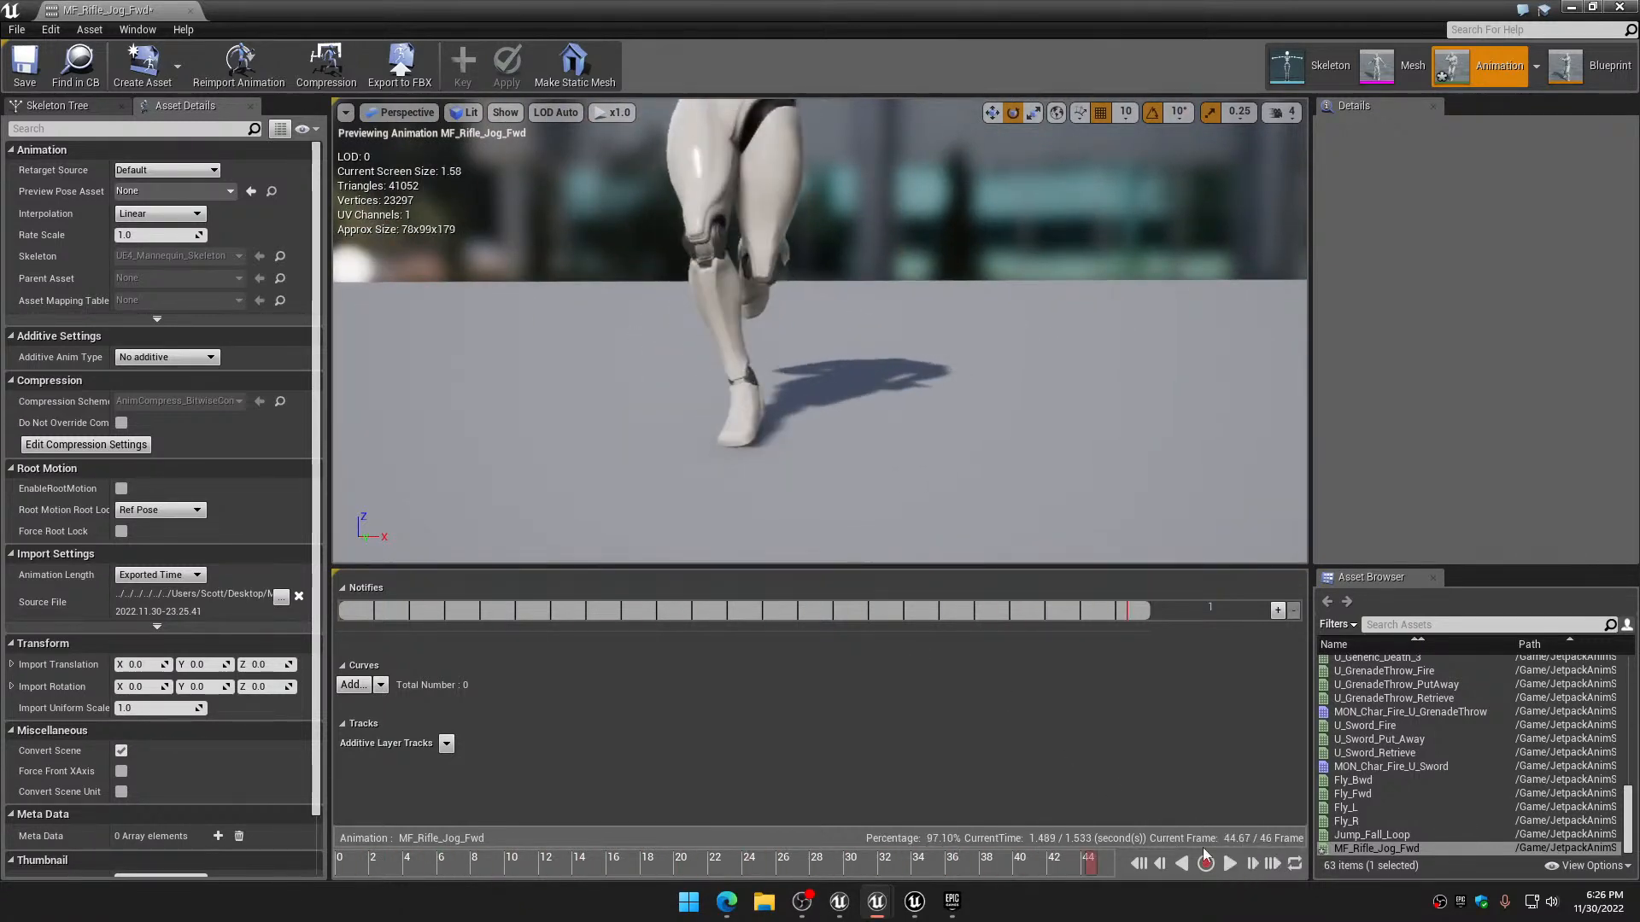
{"action": "left_click_drag", "start_coordinate": [1089, 864], "coordinate": [899, 888]}
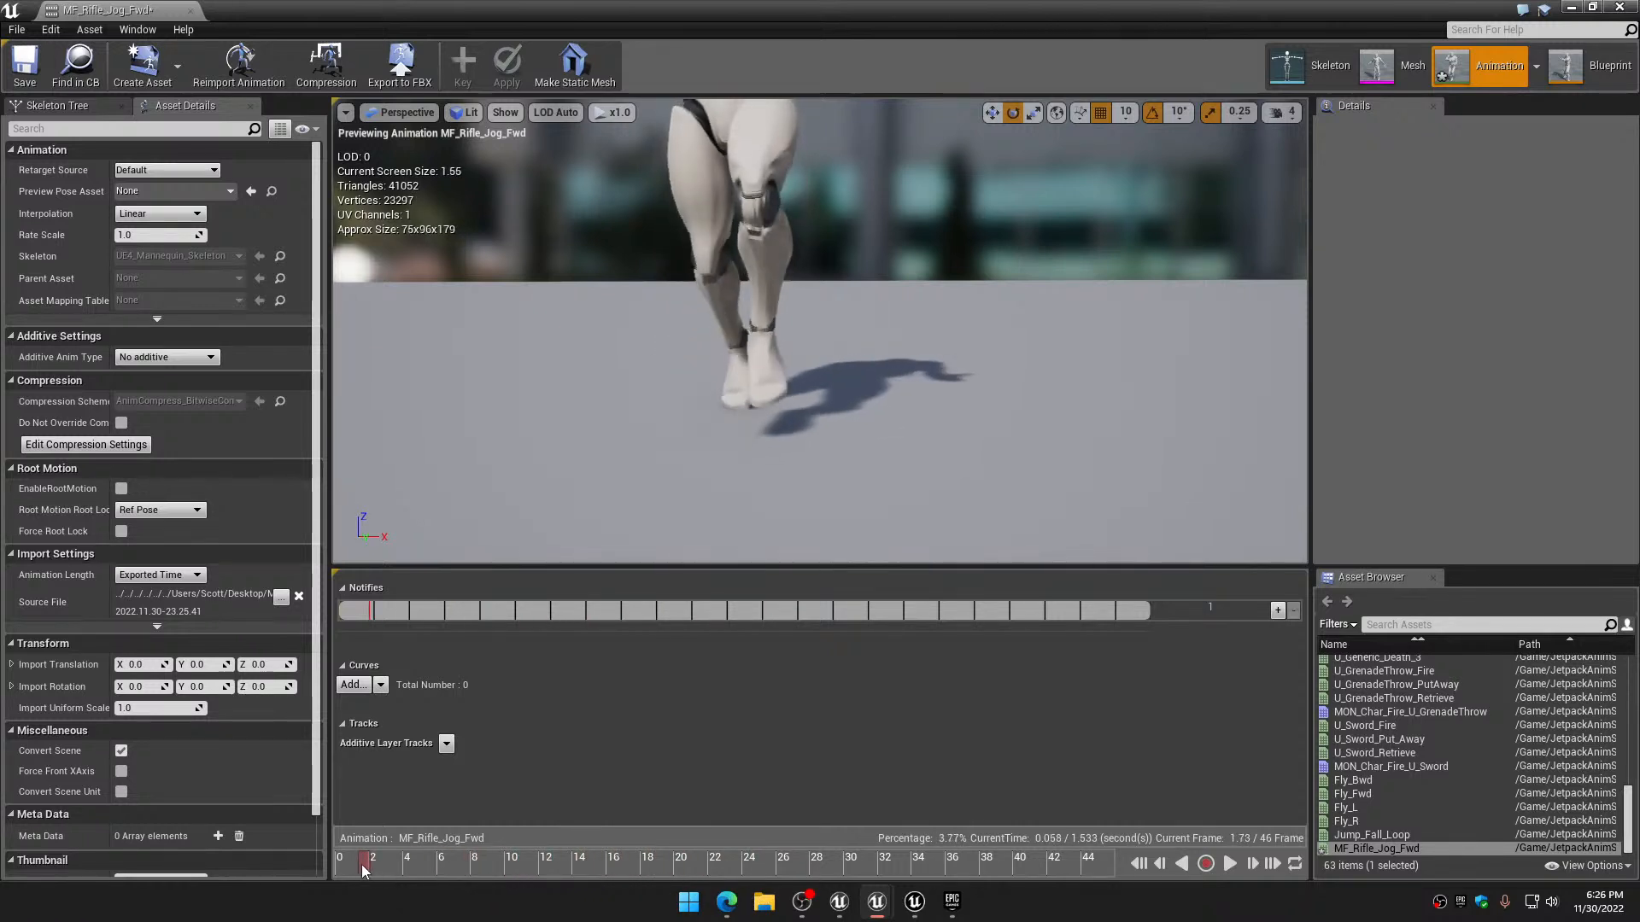
{"action": "left_click_drag", "start_coordinate": [466, 862], "coordinate": [998, 865]}
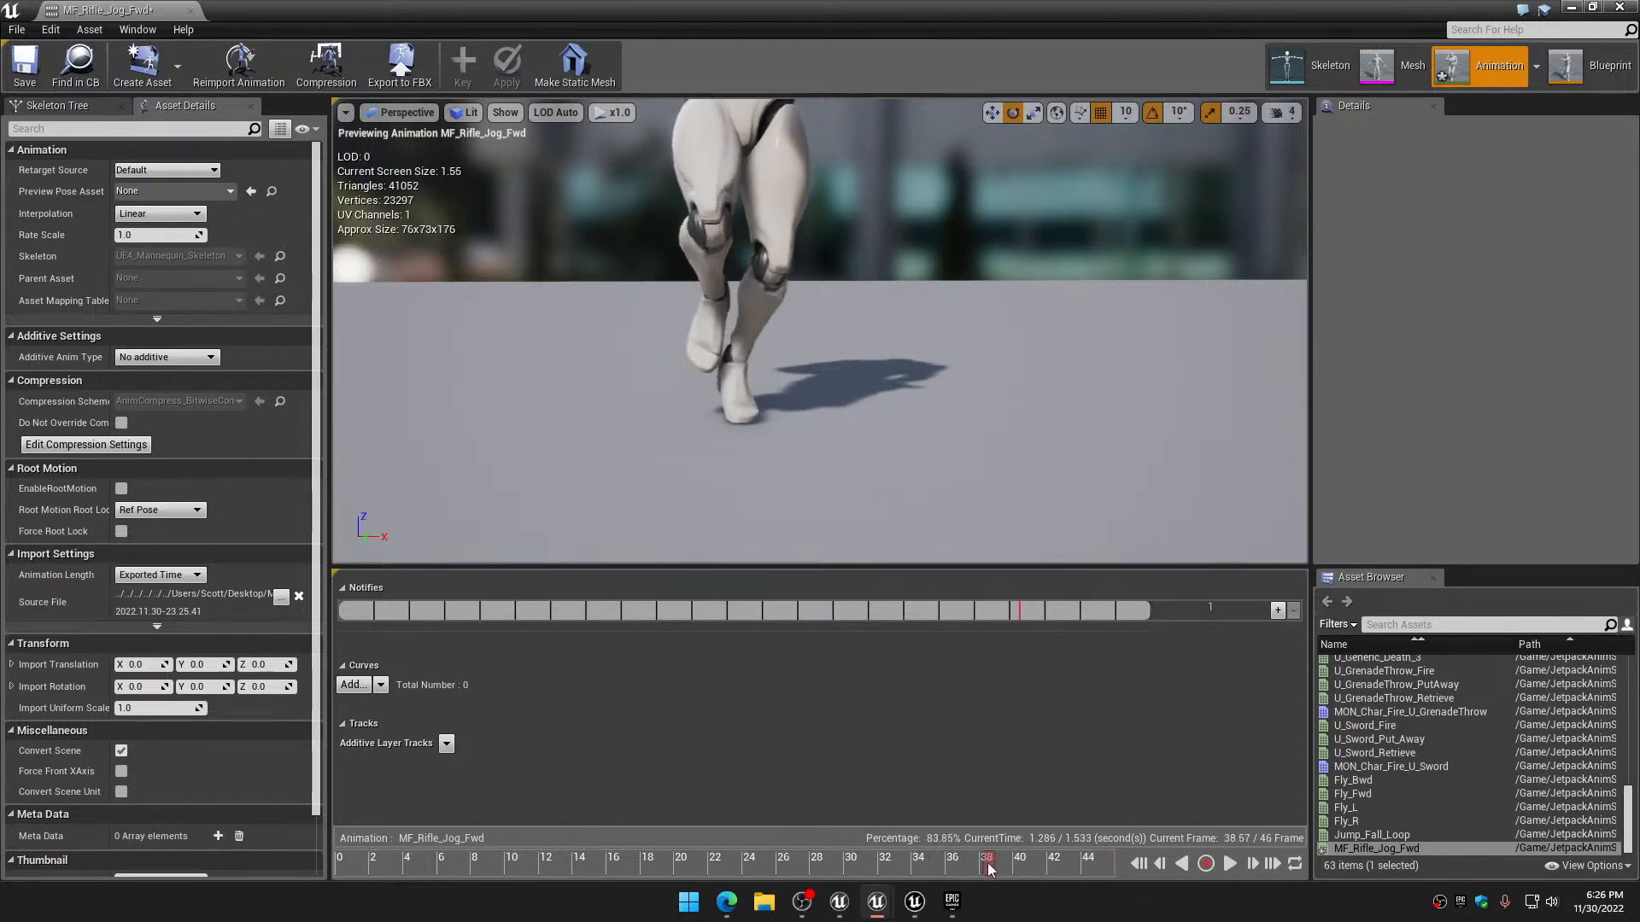
Examine the mannequin's hands, arms and upper body up close while scrubbing the jog animation back to about frame 32
{"action": "right_click_drag", "start_coordinate": [863, 435], "coordinate": [911, 347]}
{"action": "key", "text": "w"}
{"action": "key", "text": "s"}
{"action": "key", "text": "w"}
{"action": "key", "text": "s"}
{"action": "key", "text": "w"}
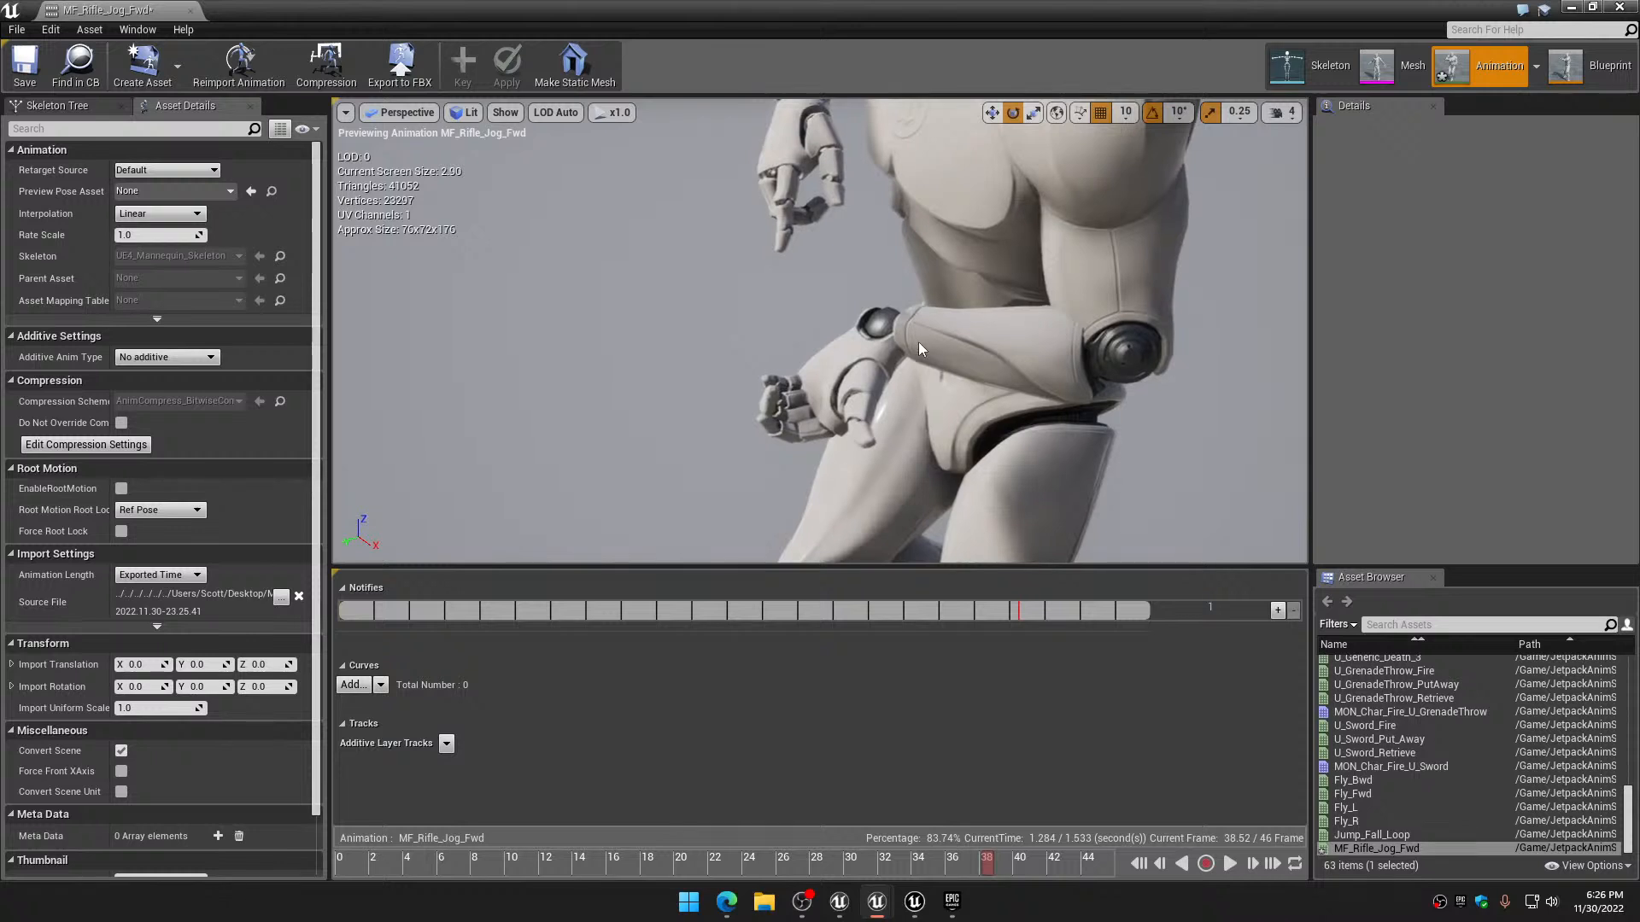
{"action": "left_click_drag", "start_coordinate": [992, 867], "coordinate": [921, 867]}
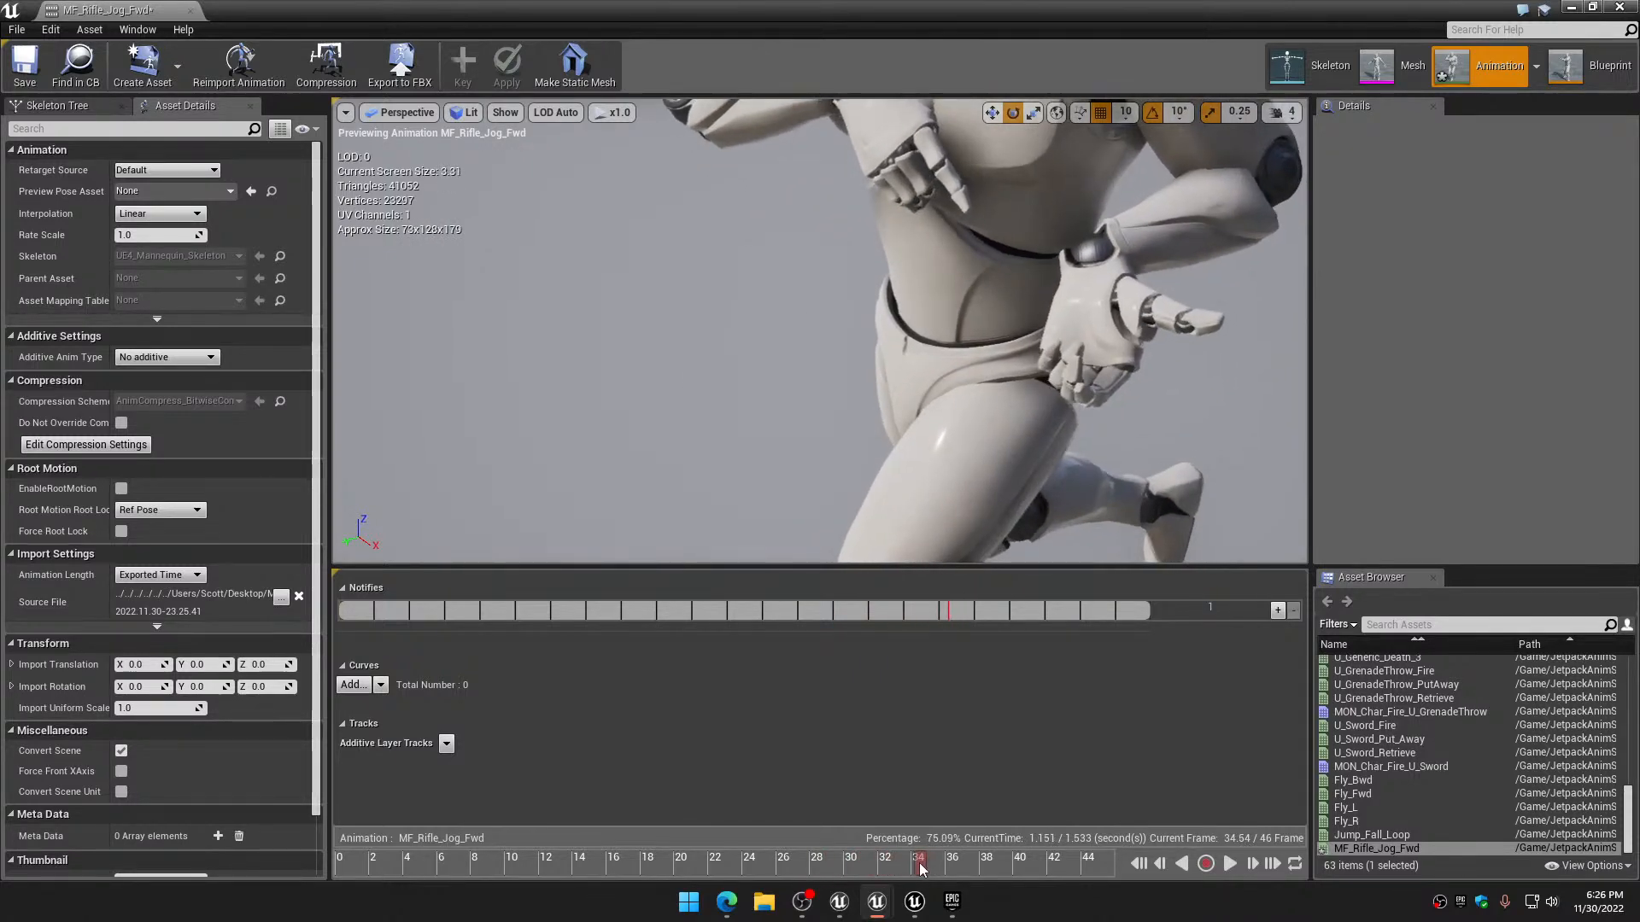
{"action": "mouse_move", "coordinate": [943, 261]}
{"action": "right_mouse_down"}
{"action": "mouse_move", "coordinate": [1110, 213]}
{"action": "mouse_move", "coordinate": [1008, 262]}
{"action": "mouse_move", "coordinate": [943, 261]}
{"action": "right_mouse_up"}
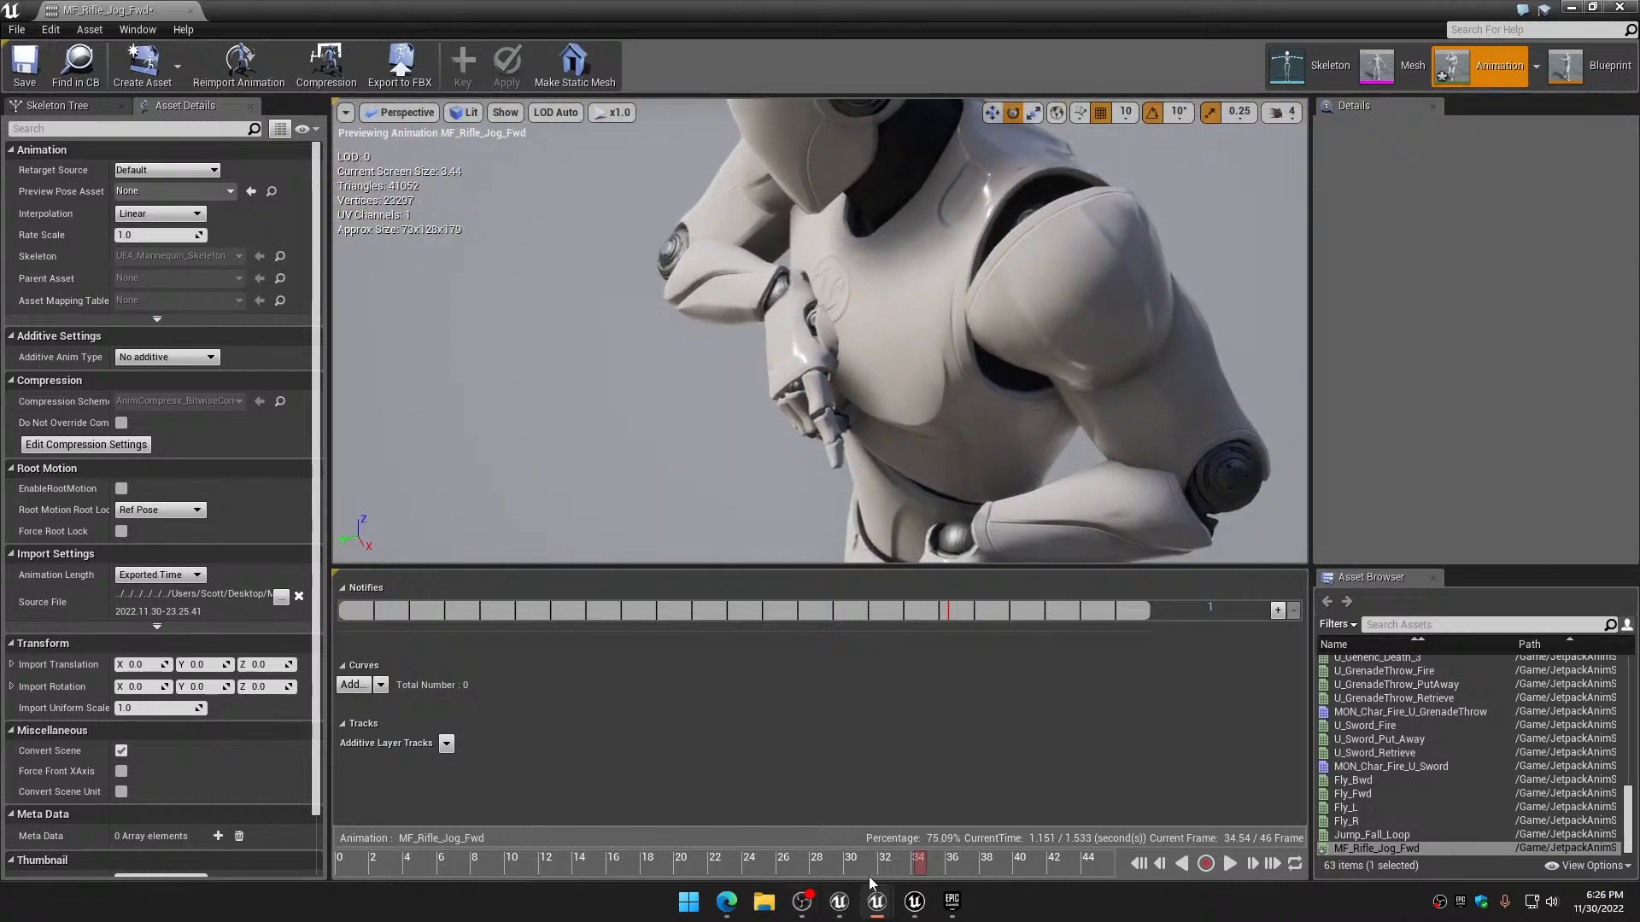
{"action": "left_click_drag", "start_coordinate": [920, 870], "coordinate": [884, 879]}
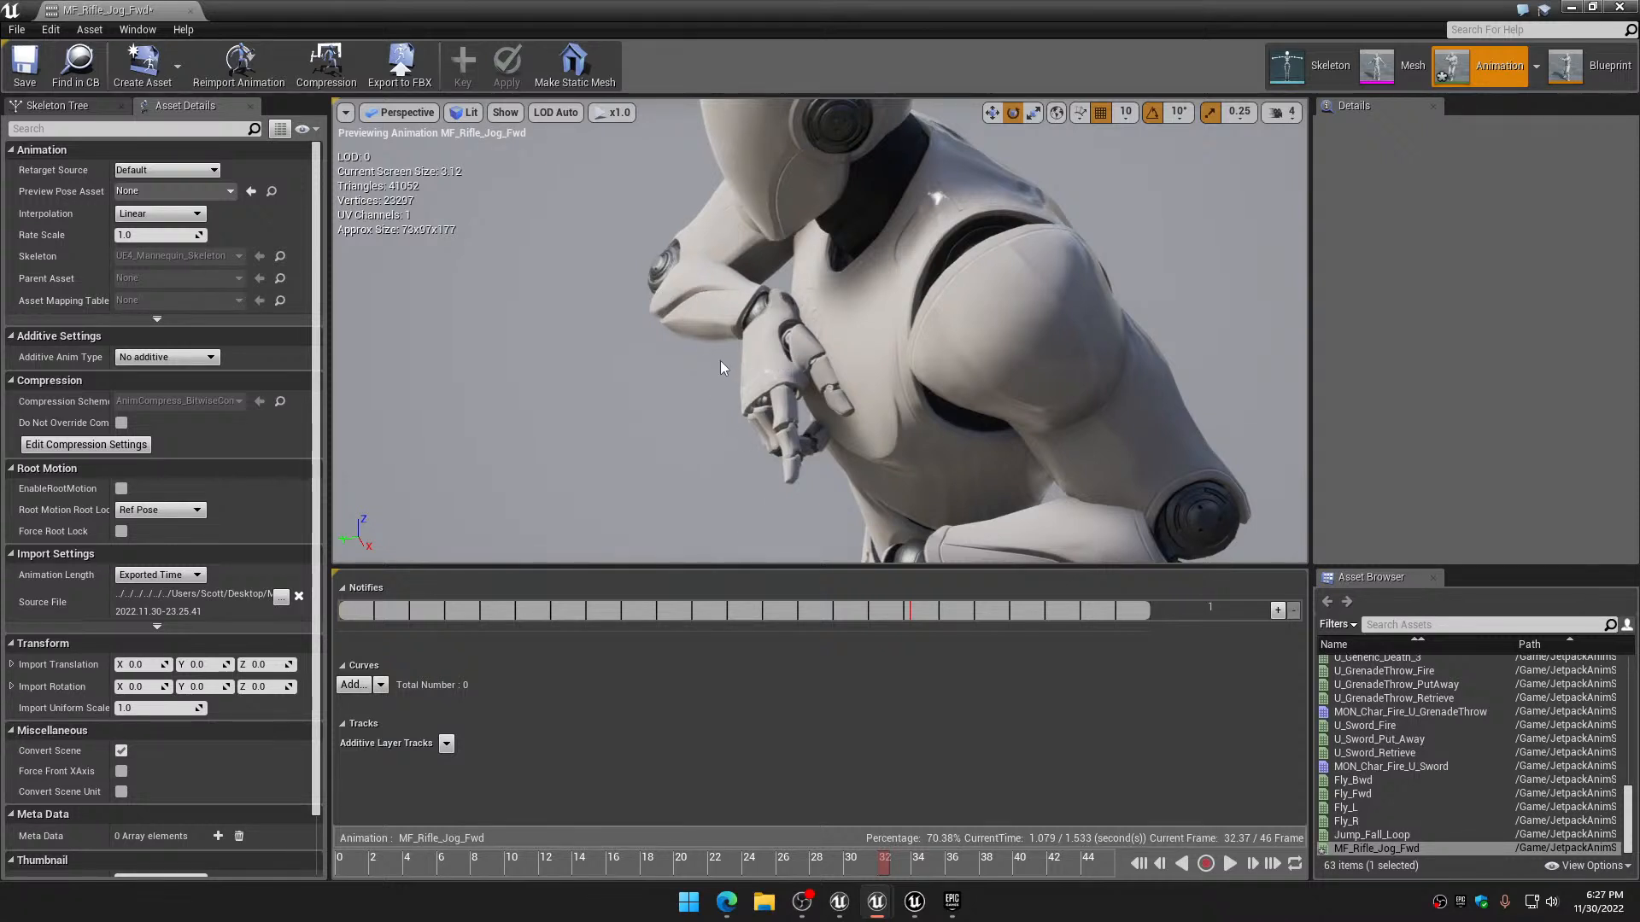
Scrub MF_Rifle_Jog_Fwd across its full length from the front to examine the mannequin's legs, feet and whole-body motion
{"action": "left_click_drag", "start_coordinate": [884, 868], "coordinate": [557, 857]}
{"action": "right_click_drag", "start_coordinate": [819, 331], "coordinate": [955, 487]}
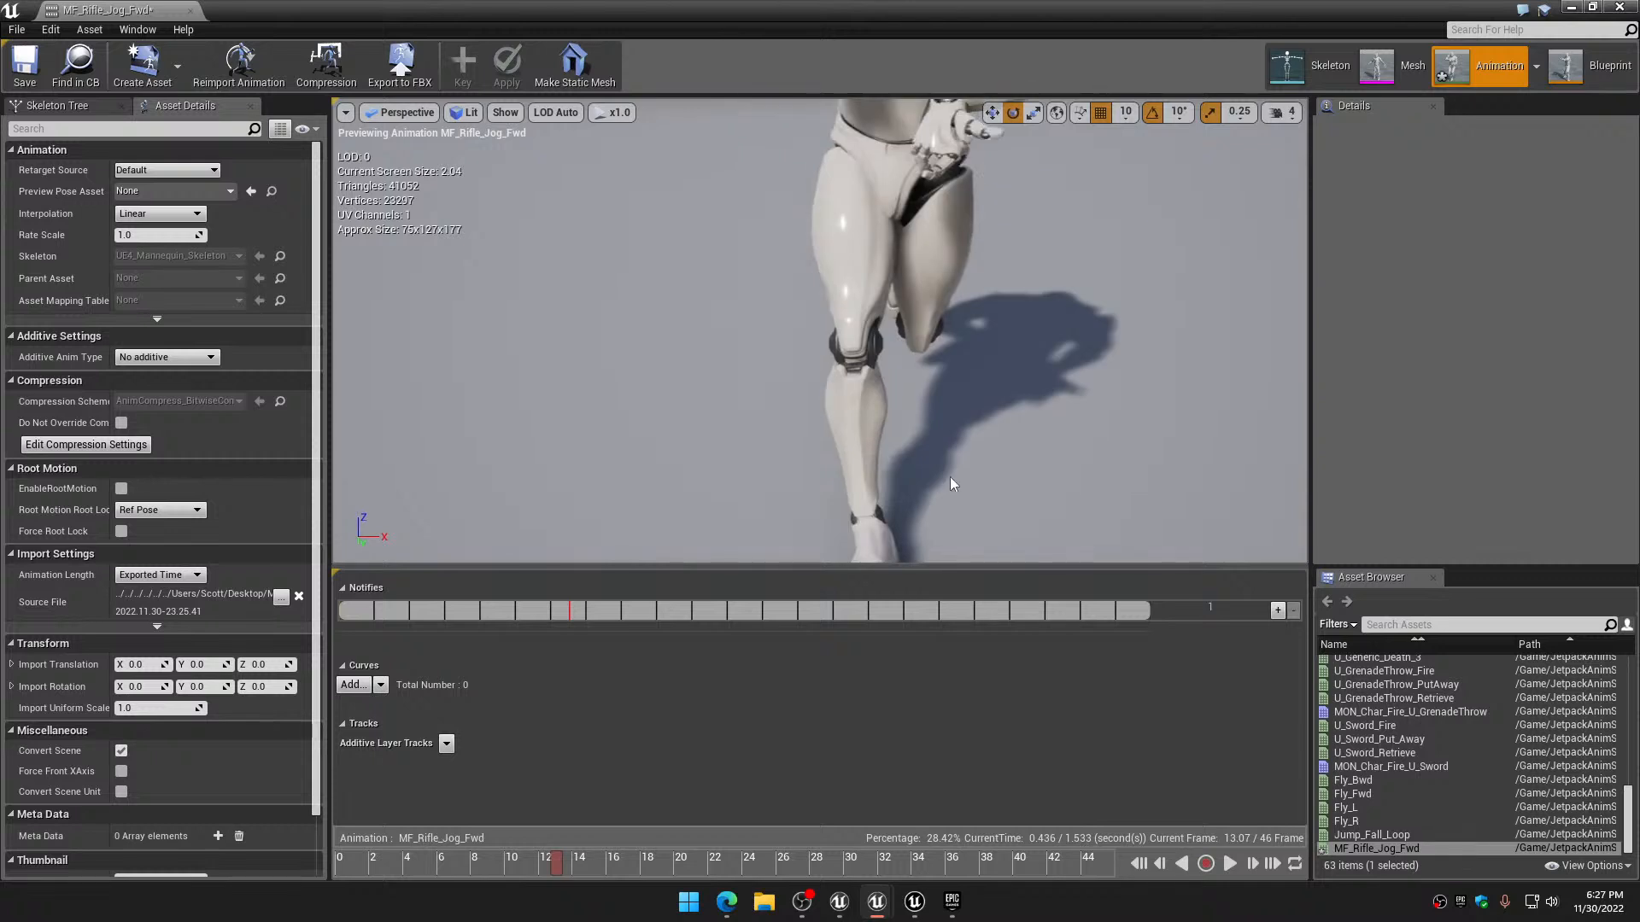
{"action": "left_click_drag", "start_coordinate": [560, 868], "coordinate": [593, 861]}
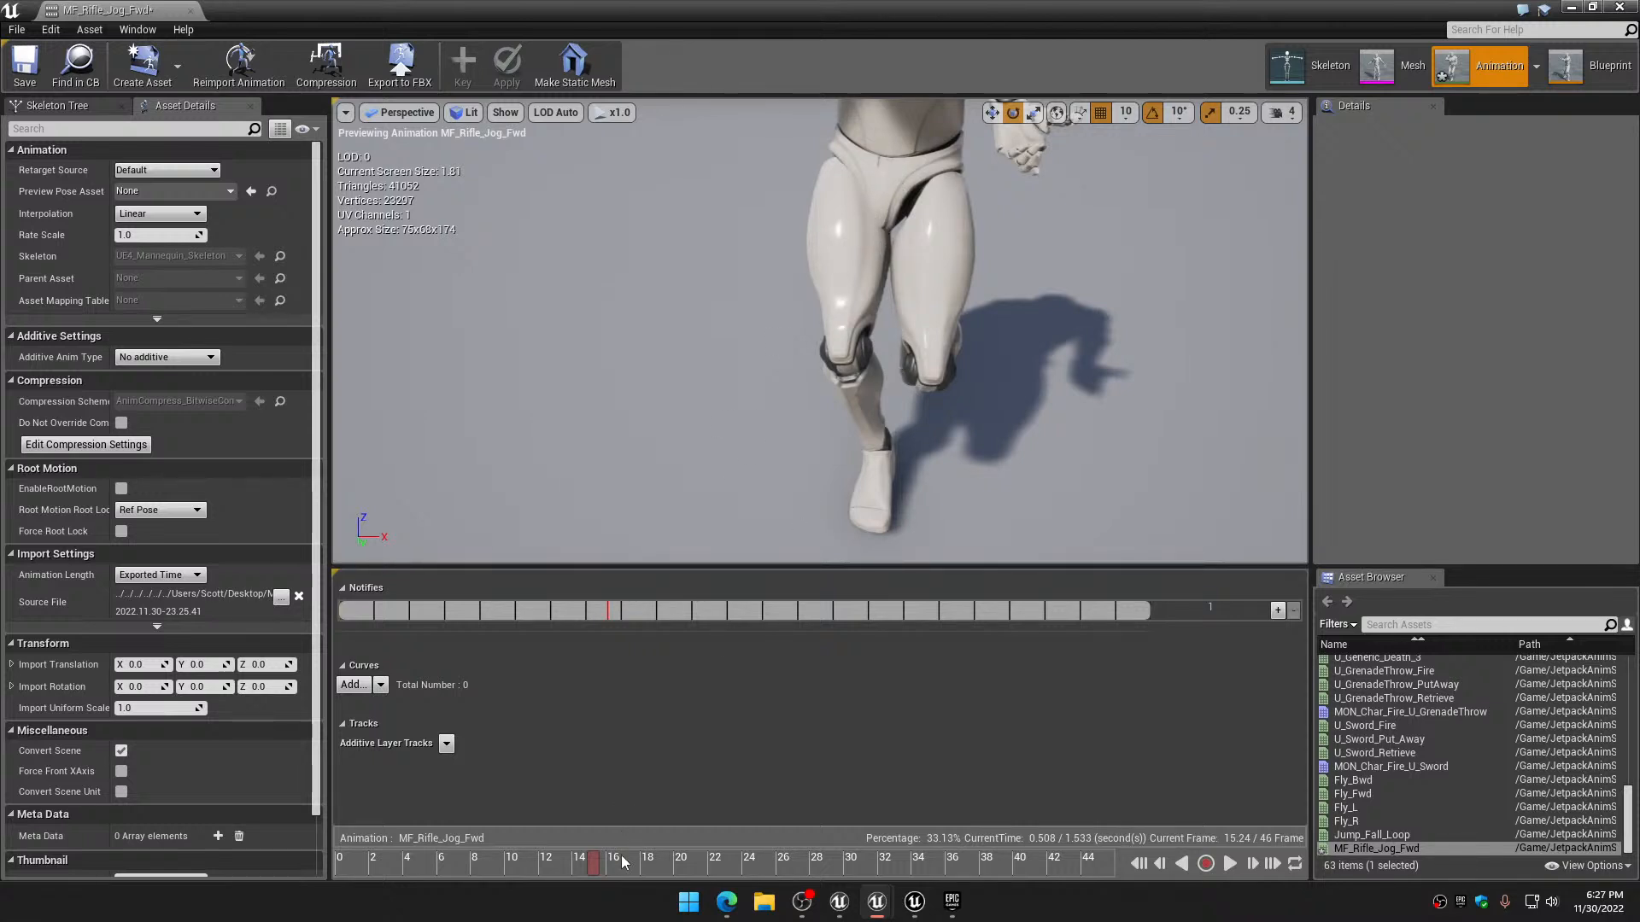
{"action": "left_click_drag", "start_coordinate": [593, 865], "coordinate": [623, 868]}
{"action": "left_click_drag", "start_coordinate": [665, 871], "coordinate": [935, 867]}
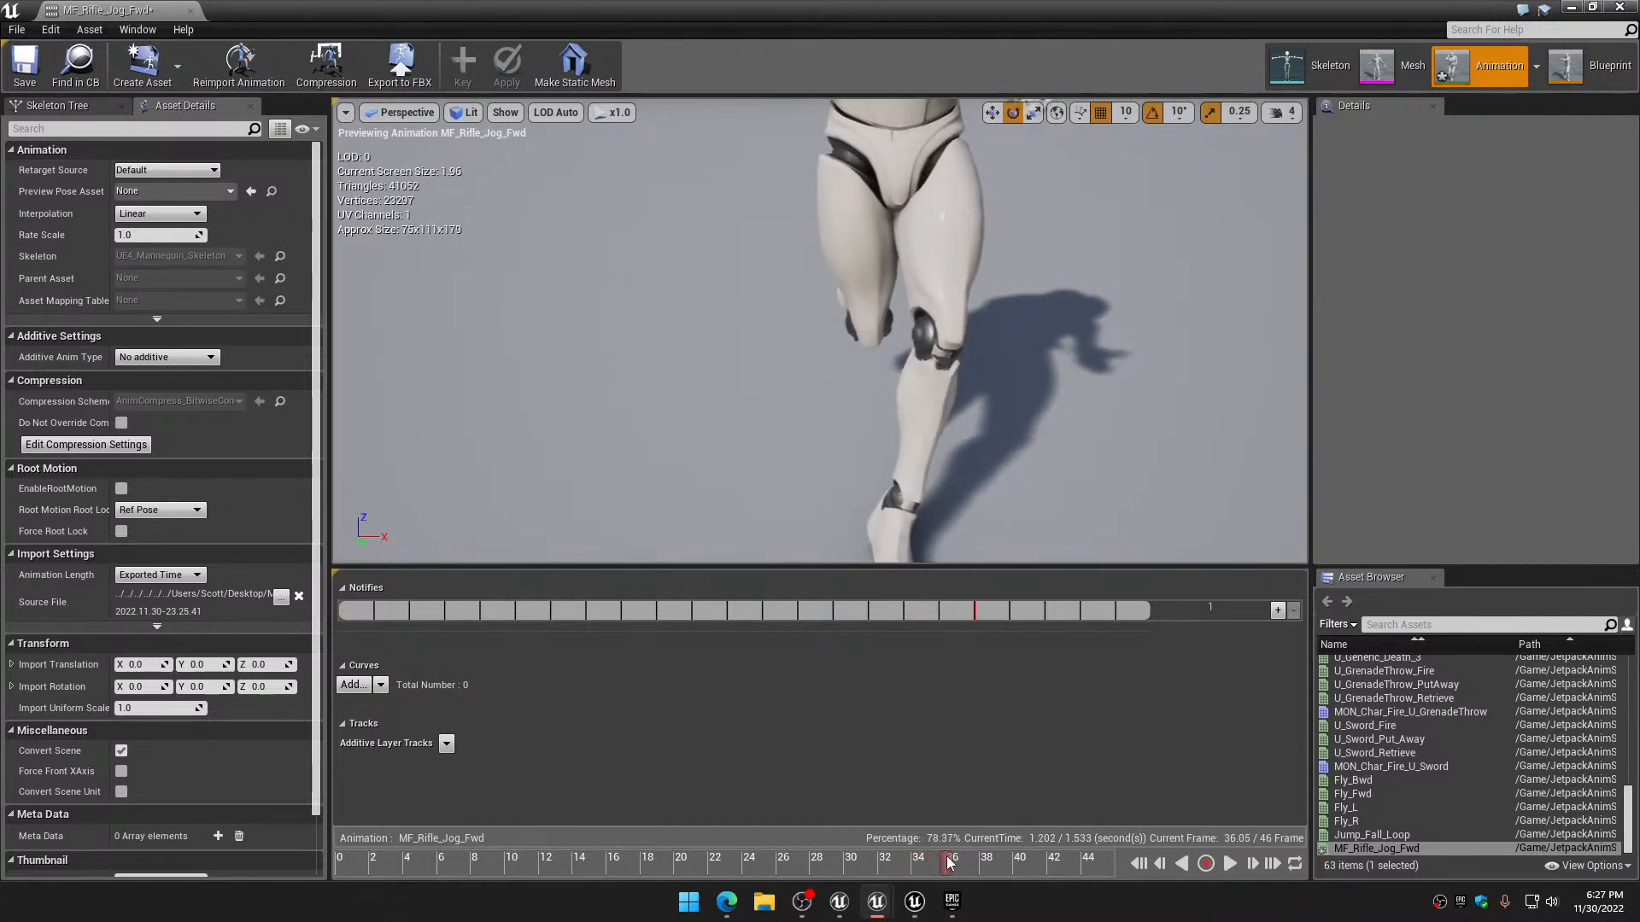
{"action": "left_click_drag", "start_coordinate": [977, 864], "coordinate": [1133, 846]}
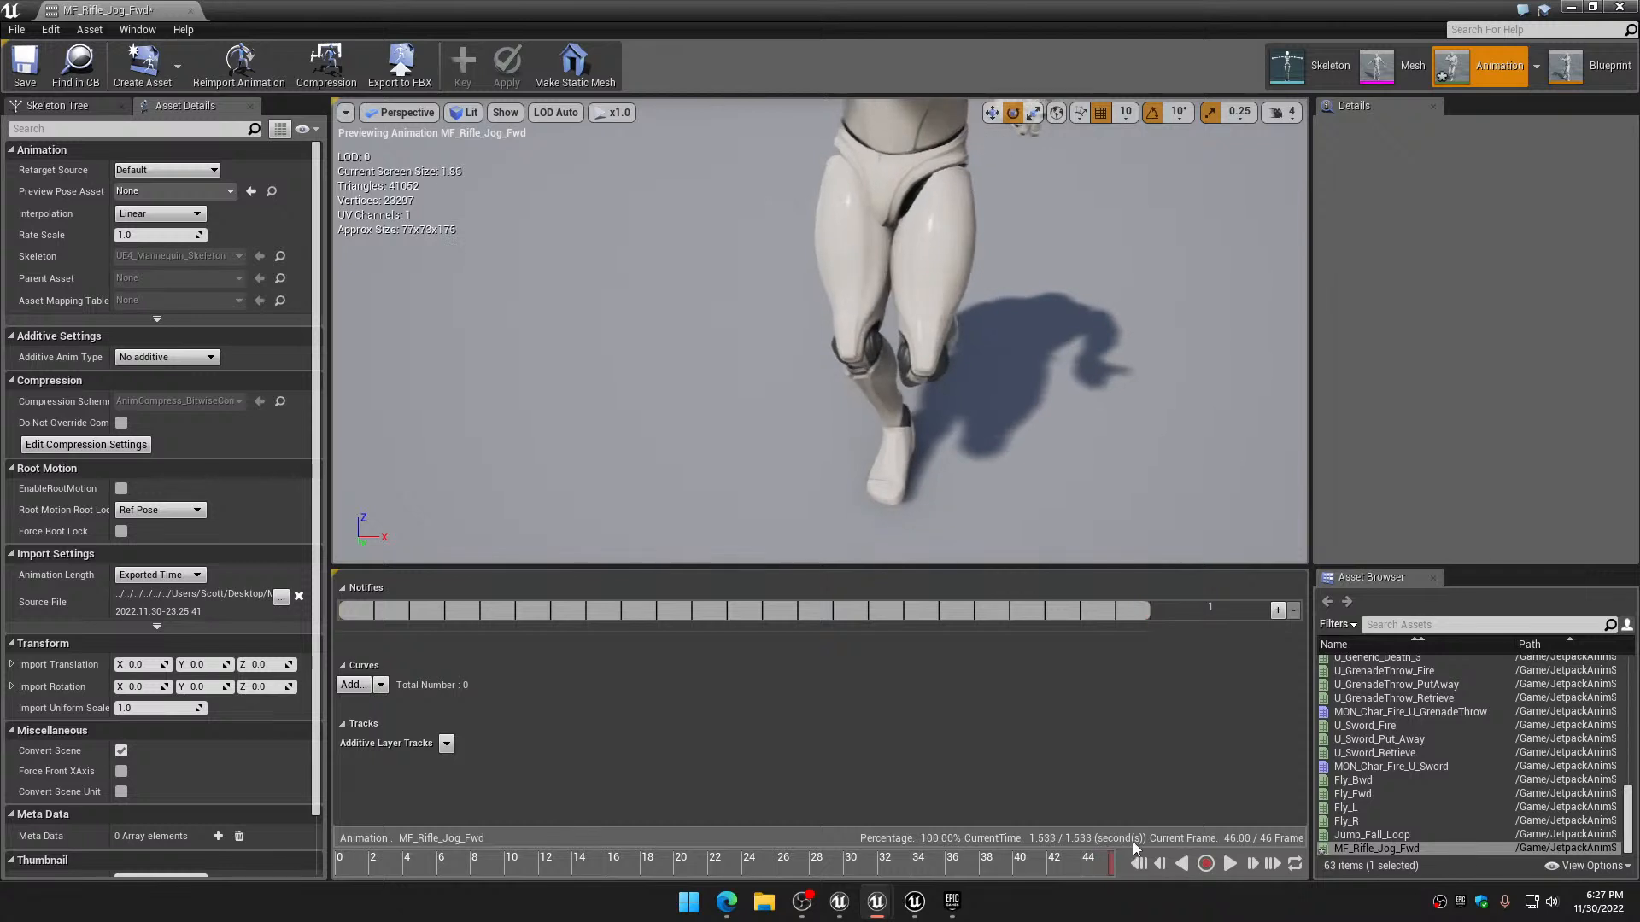
{"action": "left_click_drag", "start_coordinate": [1025, 861], "coordinate": [714, 861]}
{"action": "scroll", "coordinate": [976, 373], "scroll_direction": "down", "scroll_amount": 5}
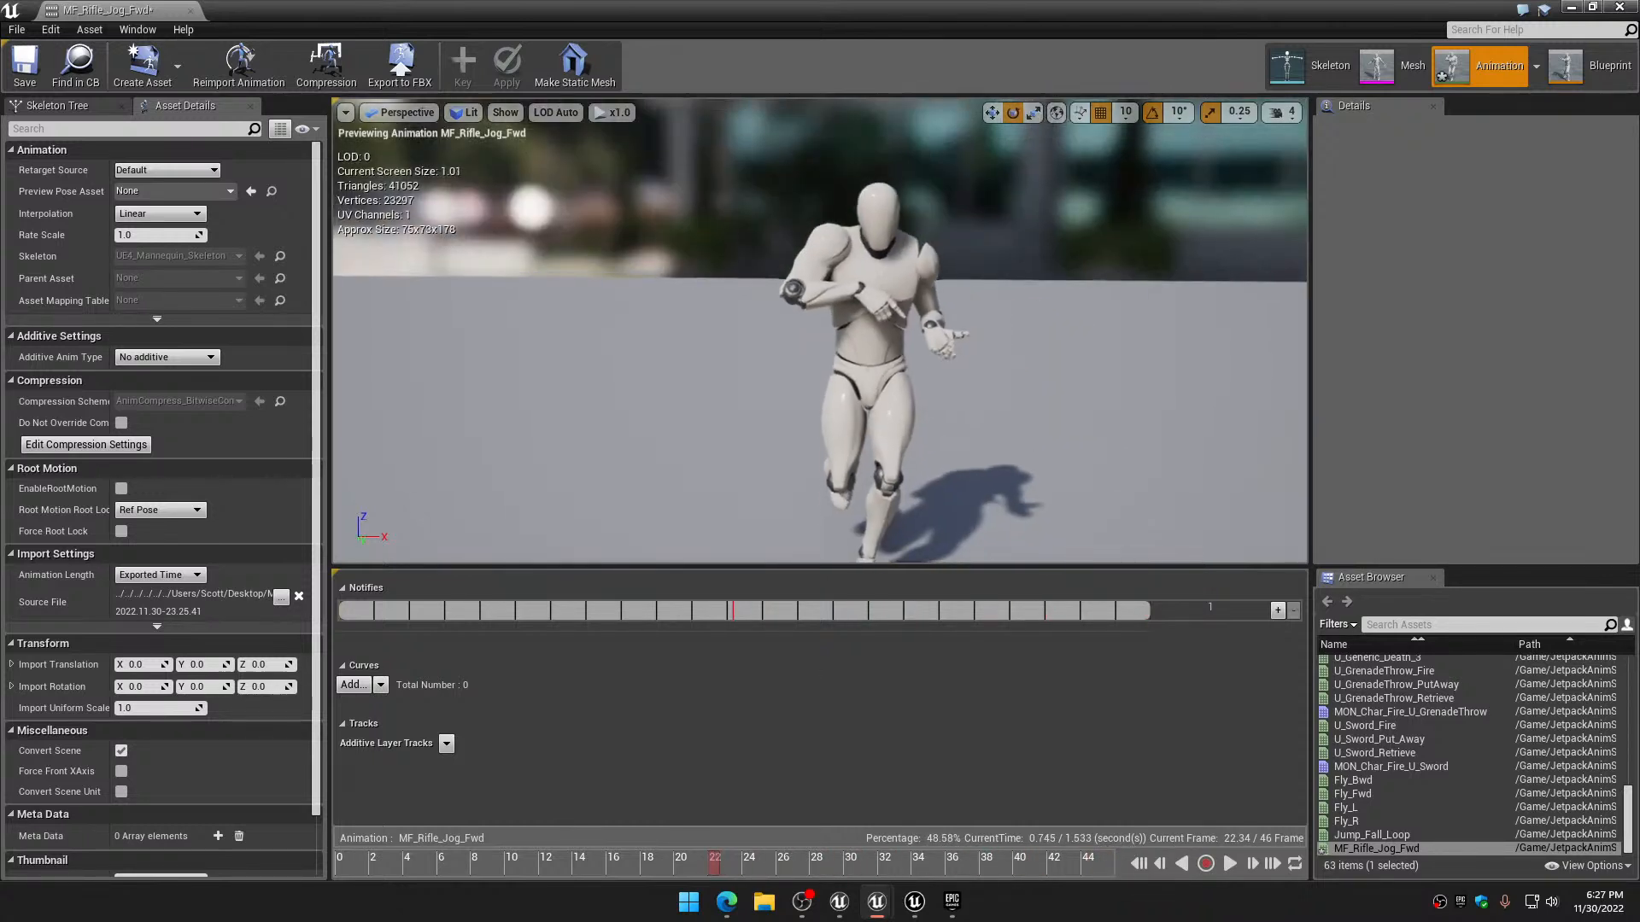
Close the animation editor, play the Overview level to test the character's running and jetpack flight, and end the play session
{"action": "left_click", "coordinate": [1620, 6]}
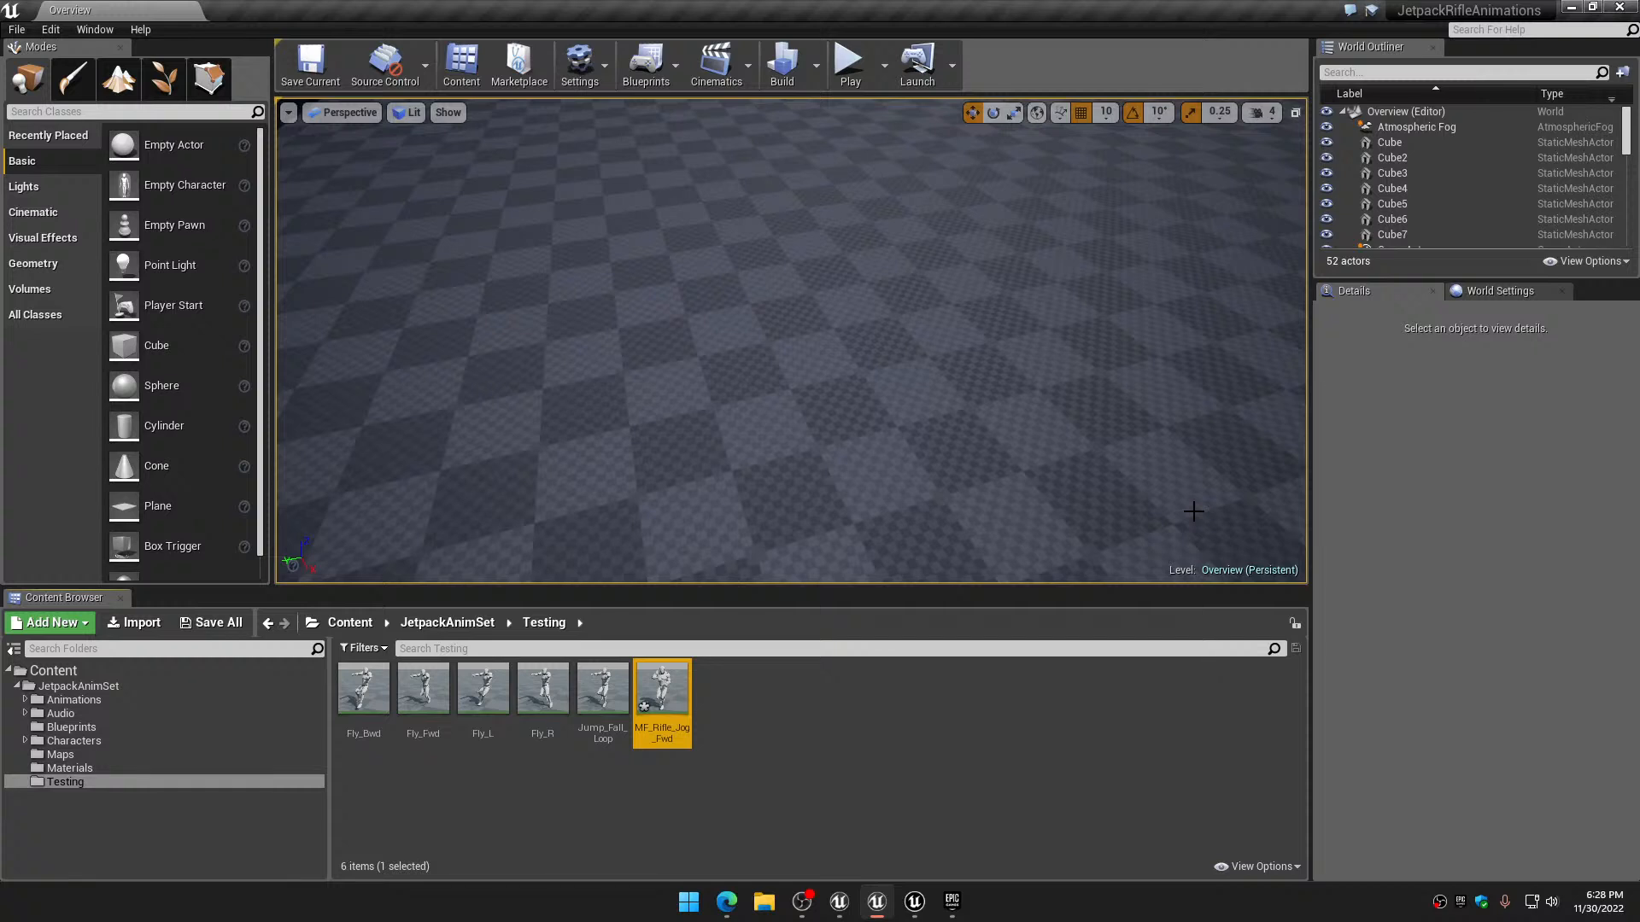
{"action": "left_click", "coordinate": [849, 64]}
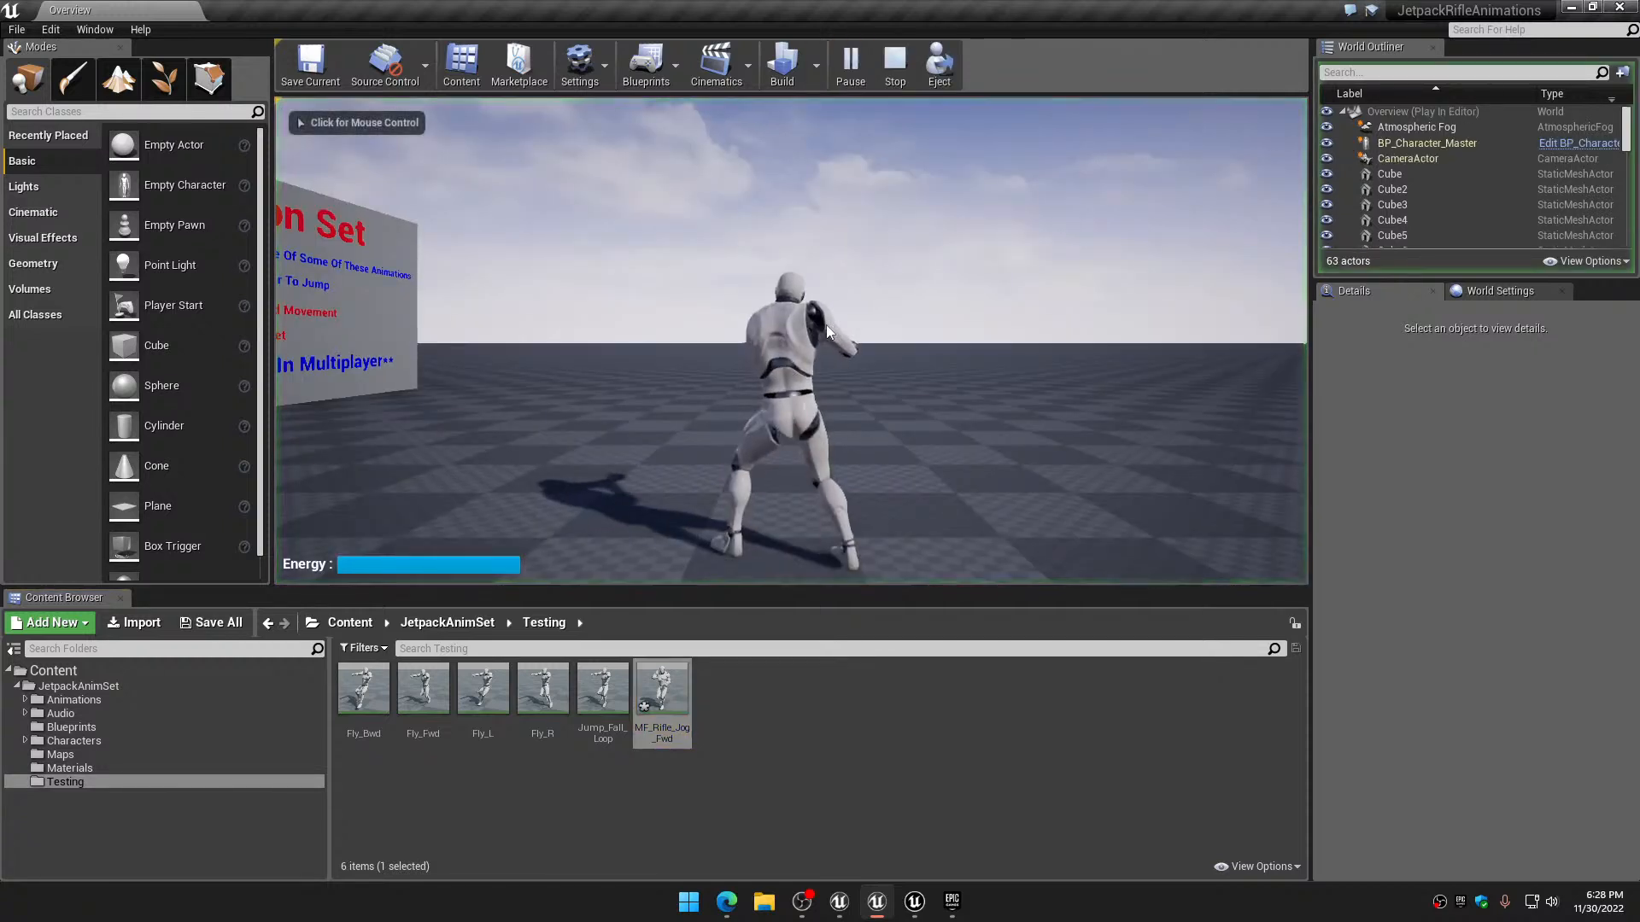
{"action": "key", "text": "space"}
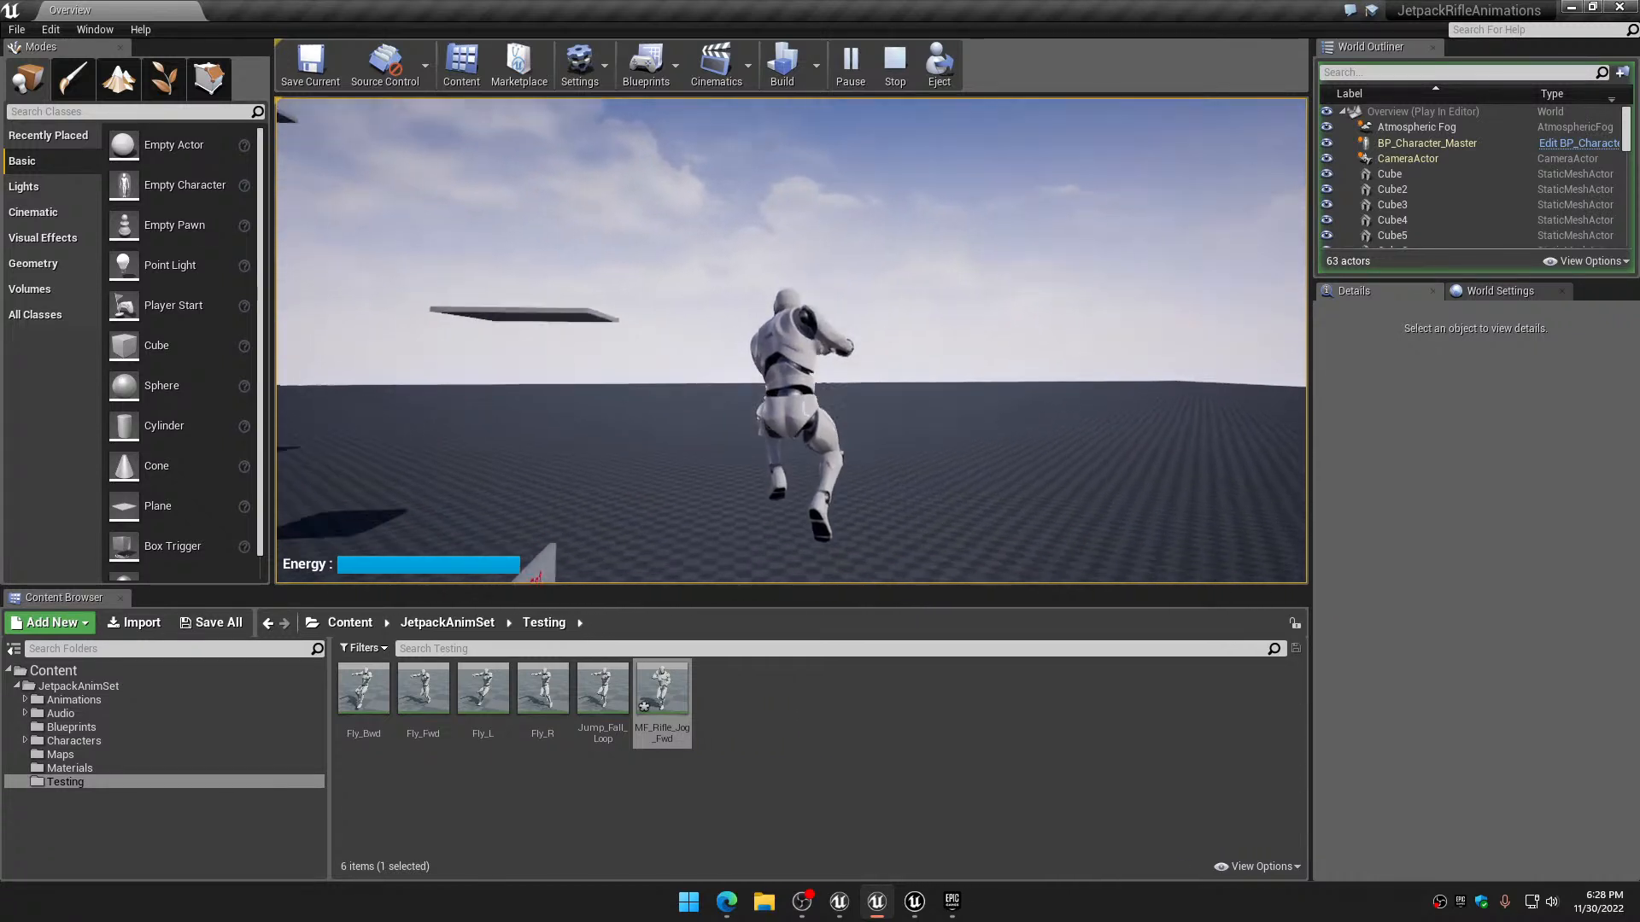
{"action": "key", "text": "space"}
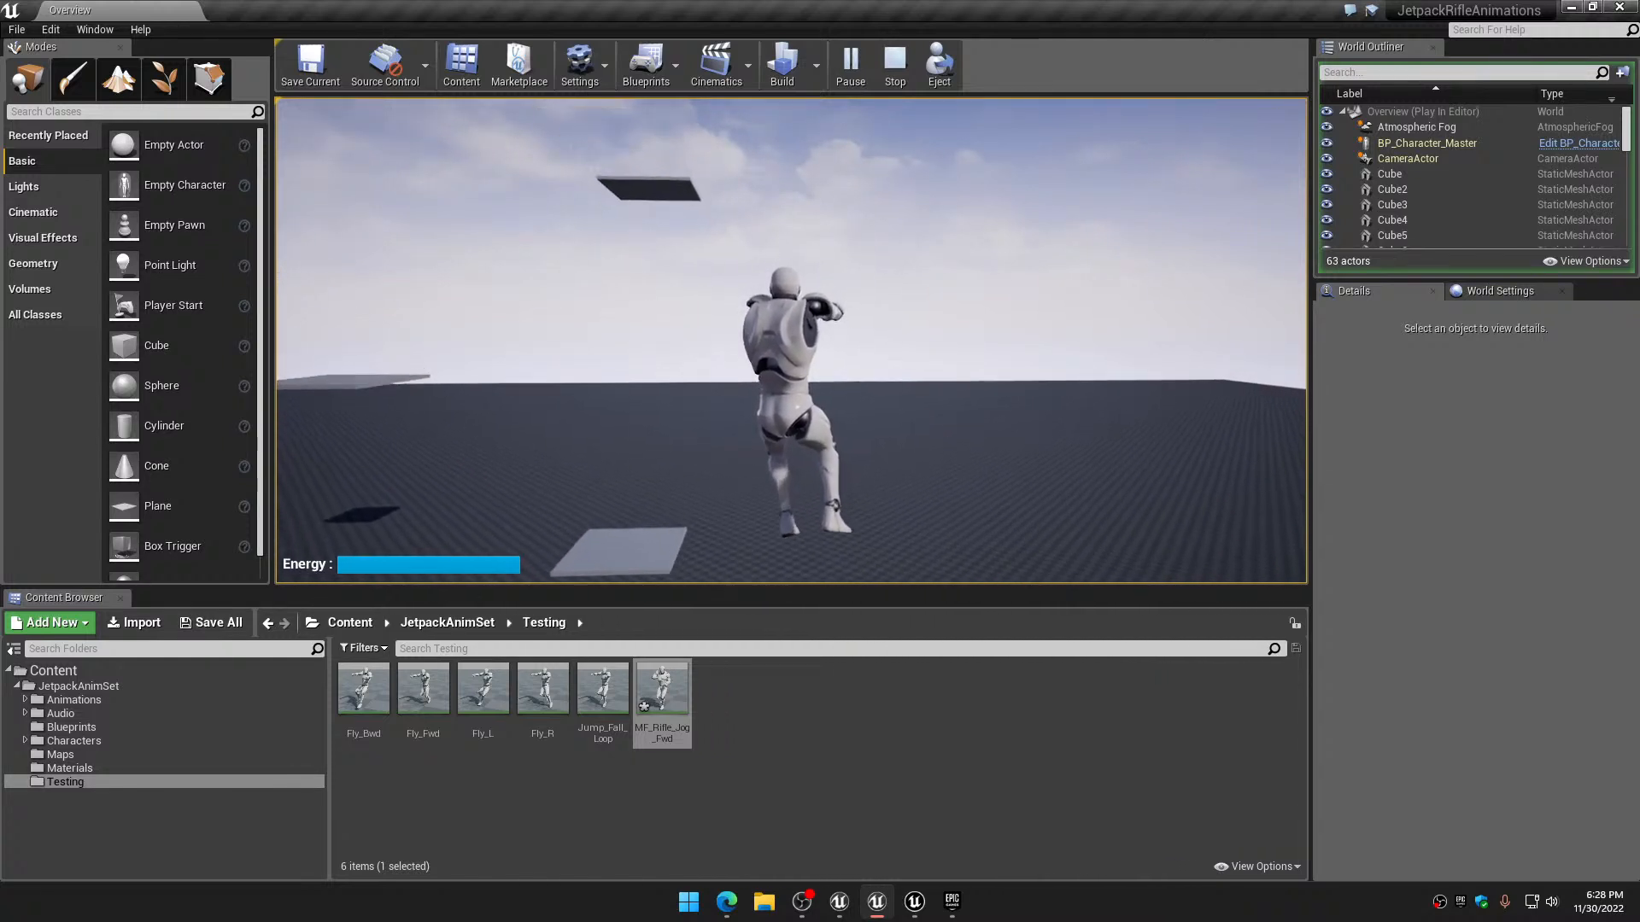
{"action": "key", "text": "w"}
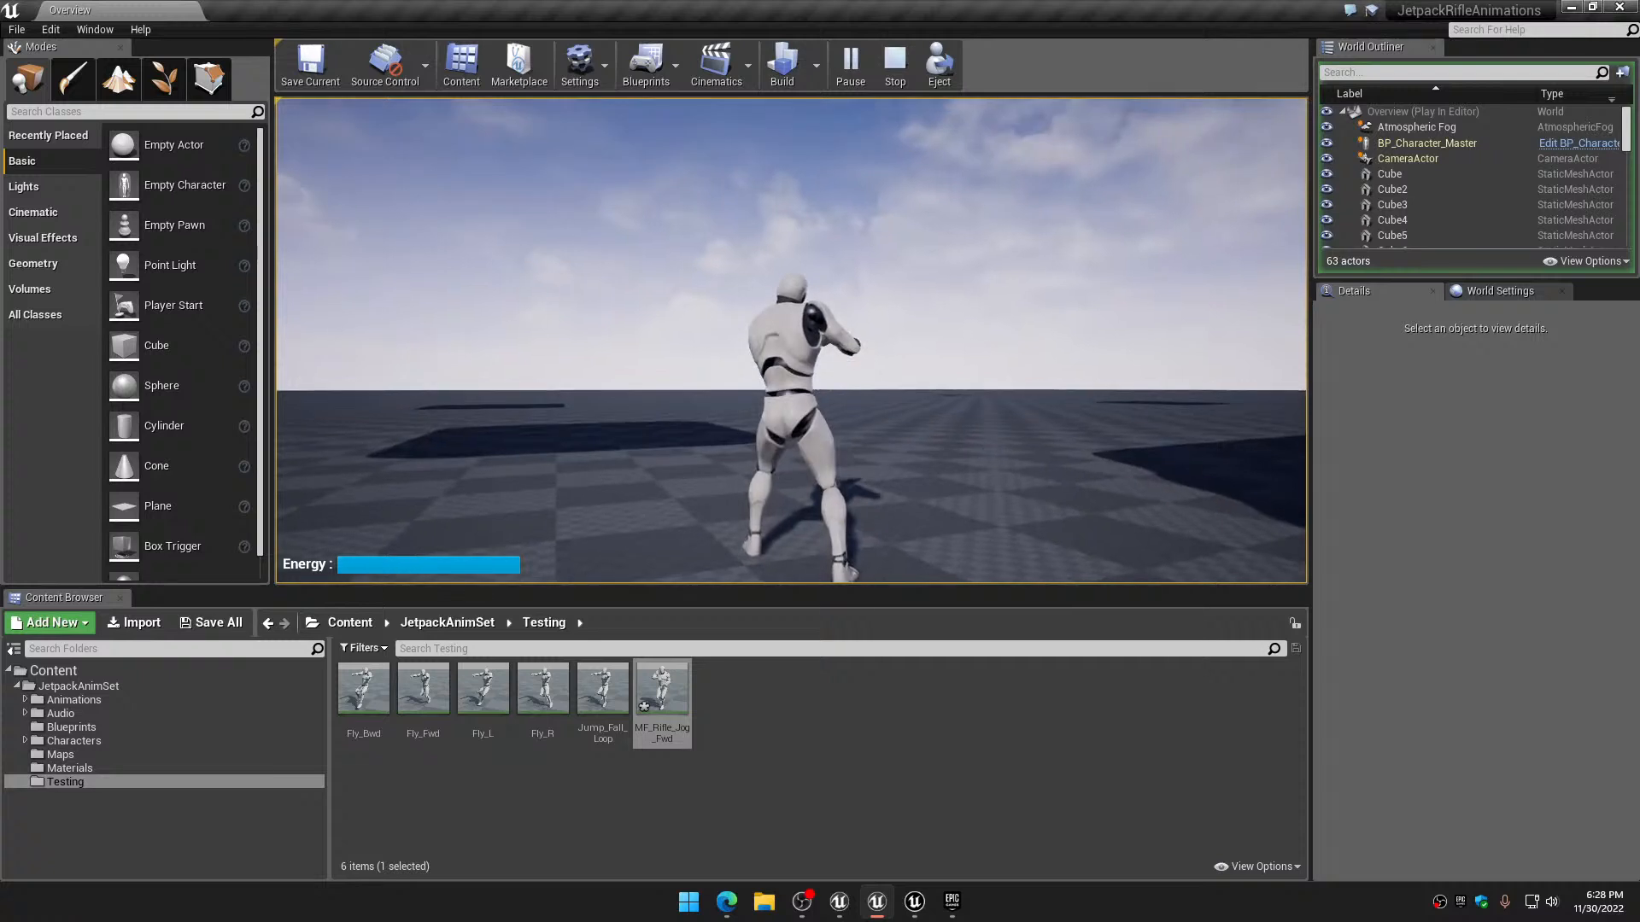
{"action": "key", "text": "w"}
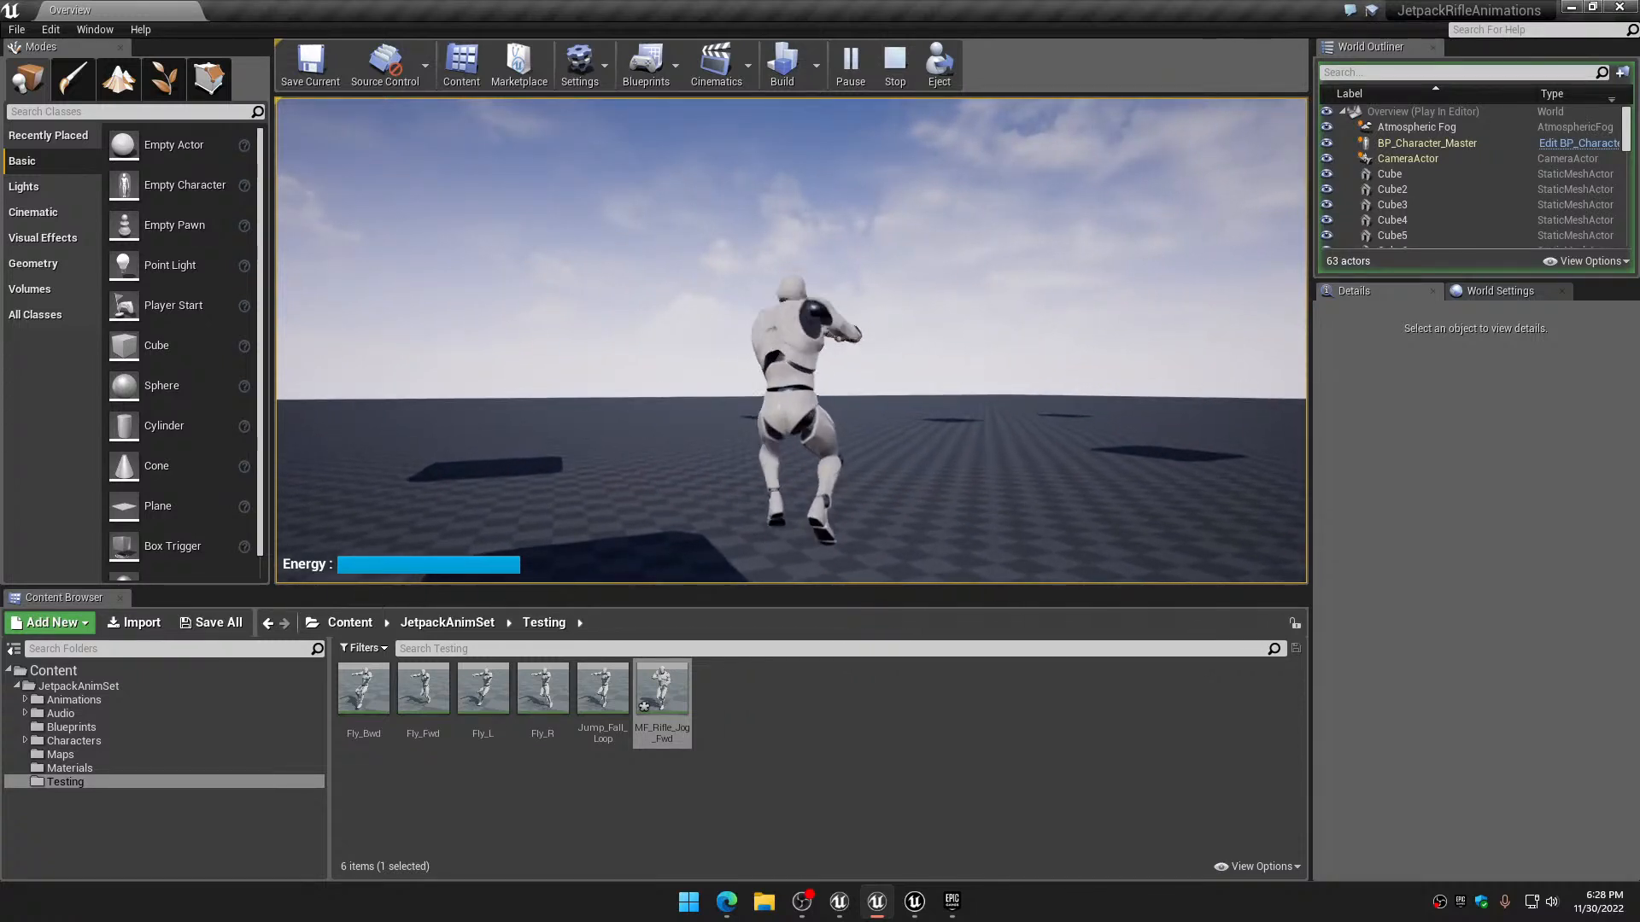
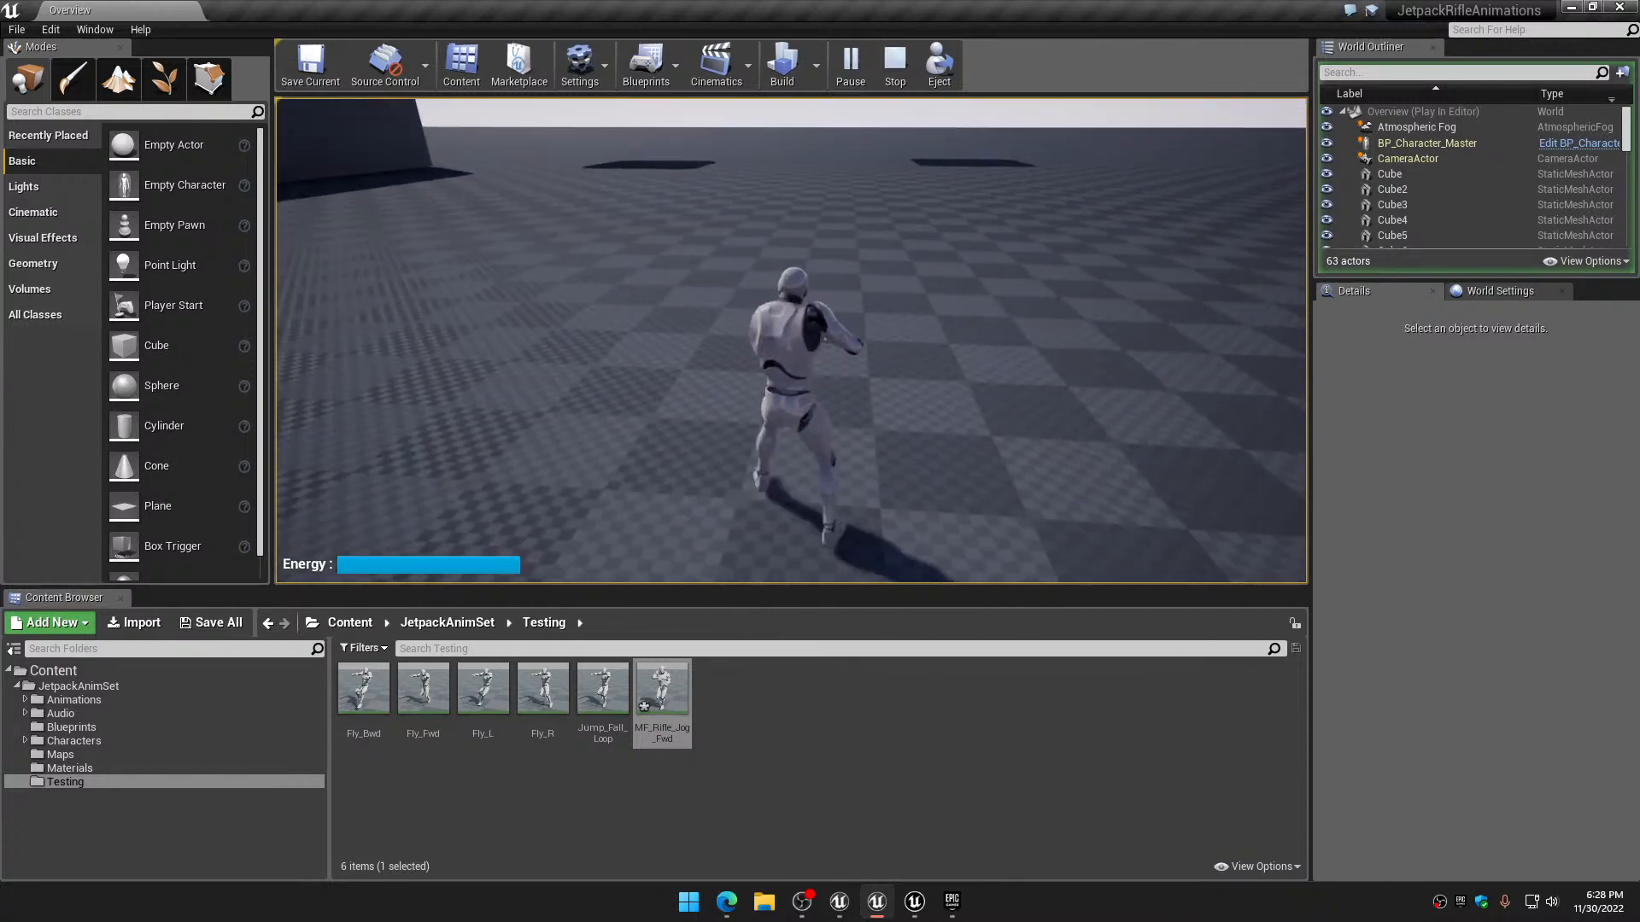
{"action": "key", "text": "Escape"}
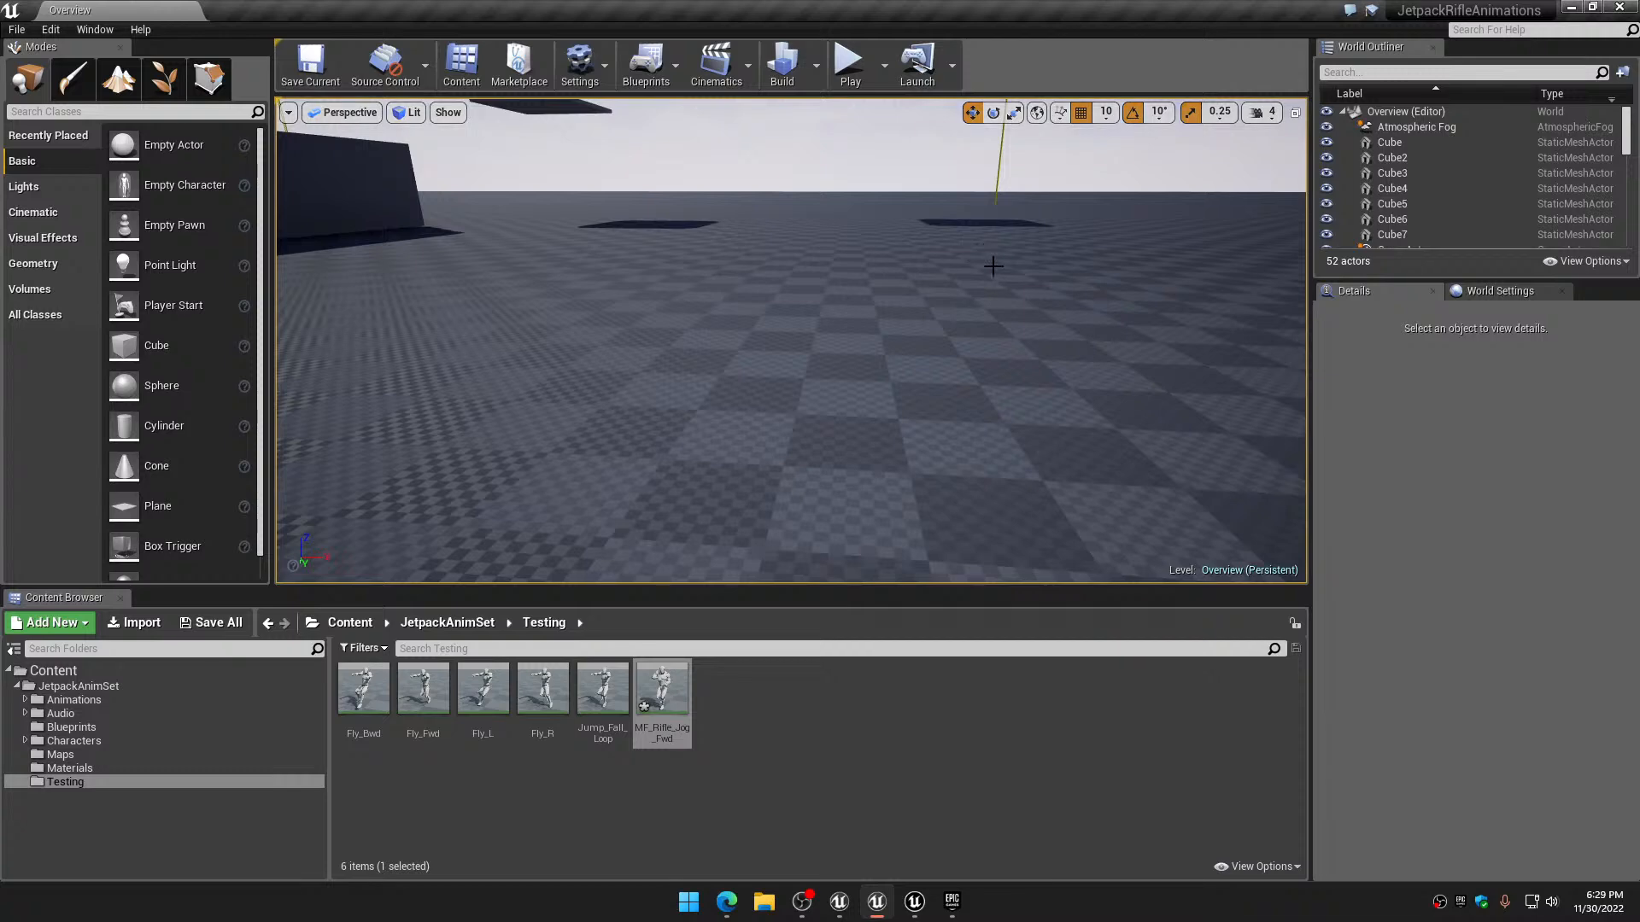
Close the JetpackRifleAnimations project without saving MF_Rifle_Jog_Fwd, and close the LyraStarterGame editor
{"action": "left_click", "coordinate": [1633, 8]}
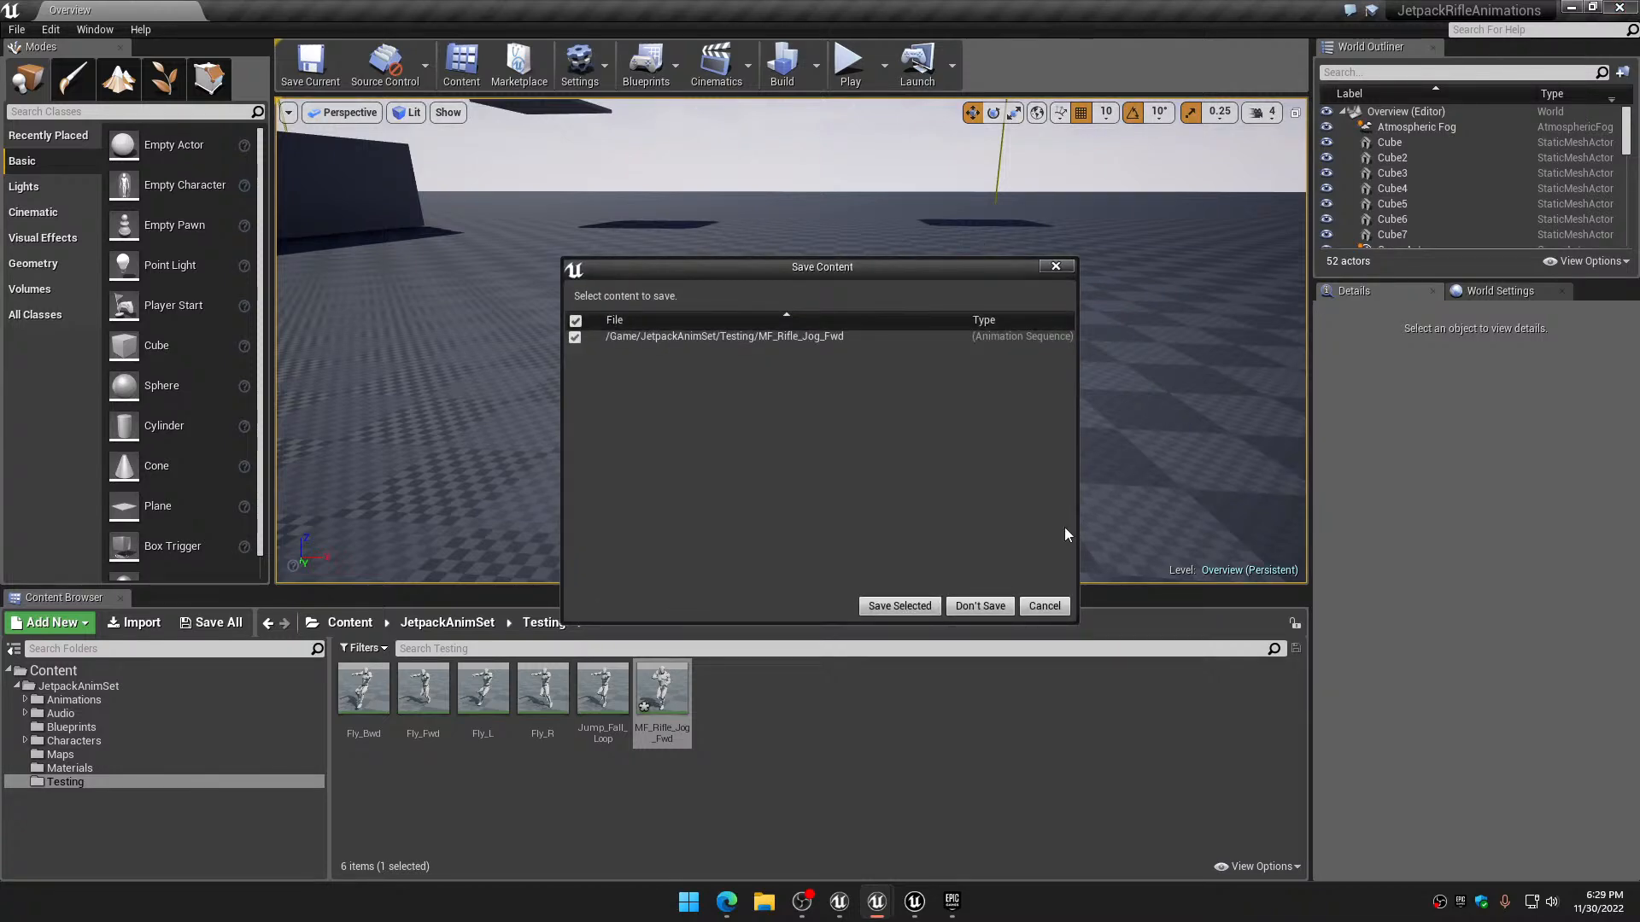
{"action": "left_click", "coordinate": [980, 605]}
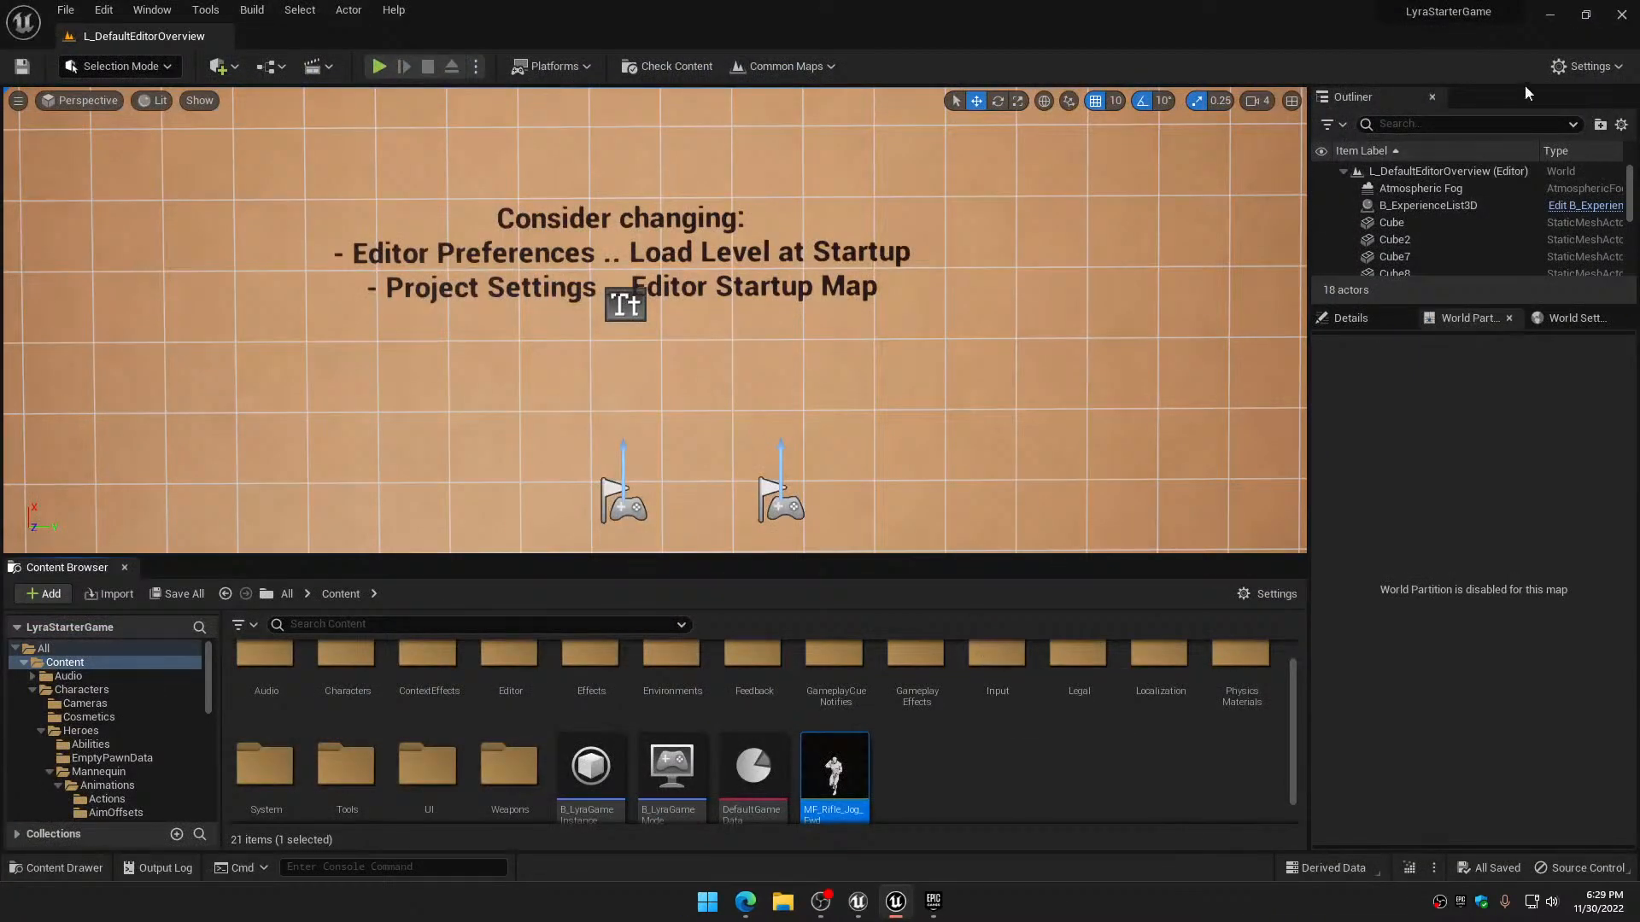
{"action": "left_click", "coordinate": [1622, 15]}
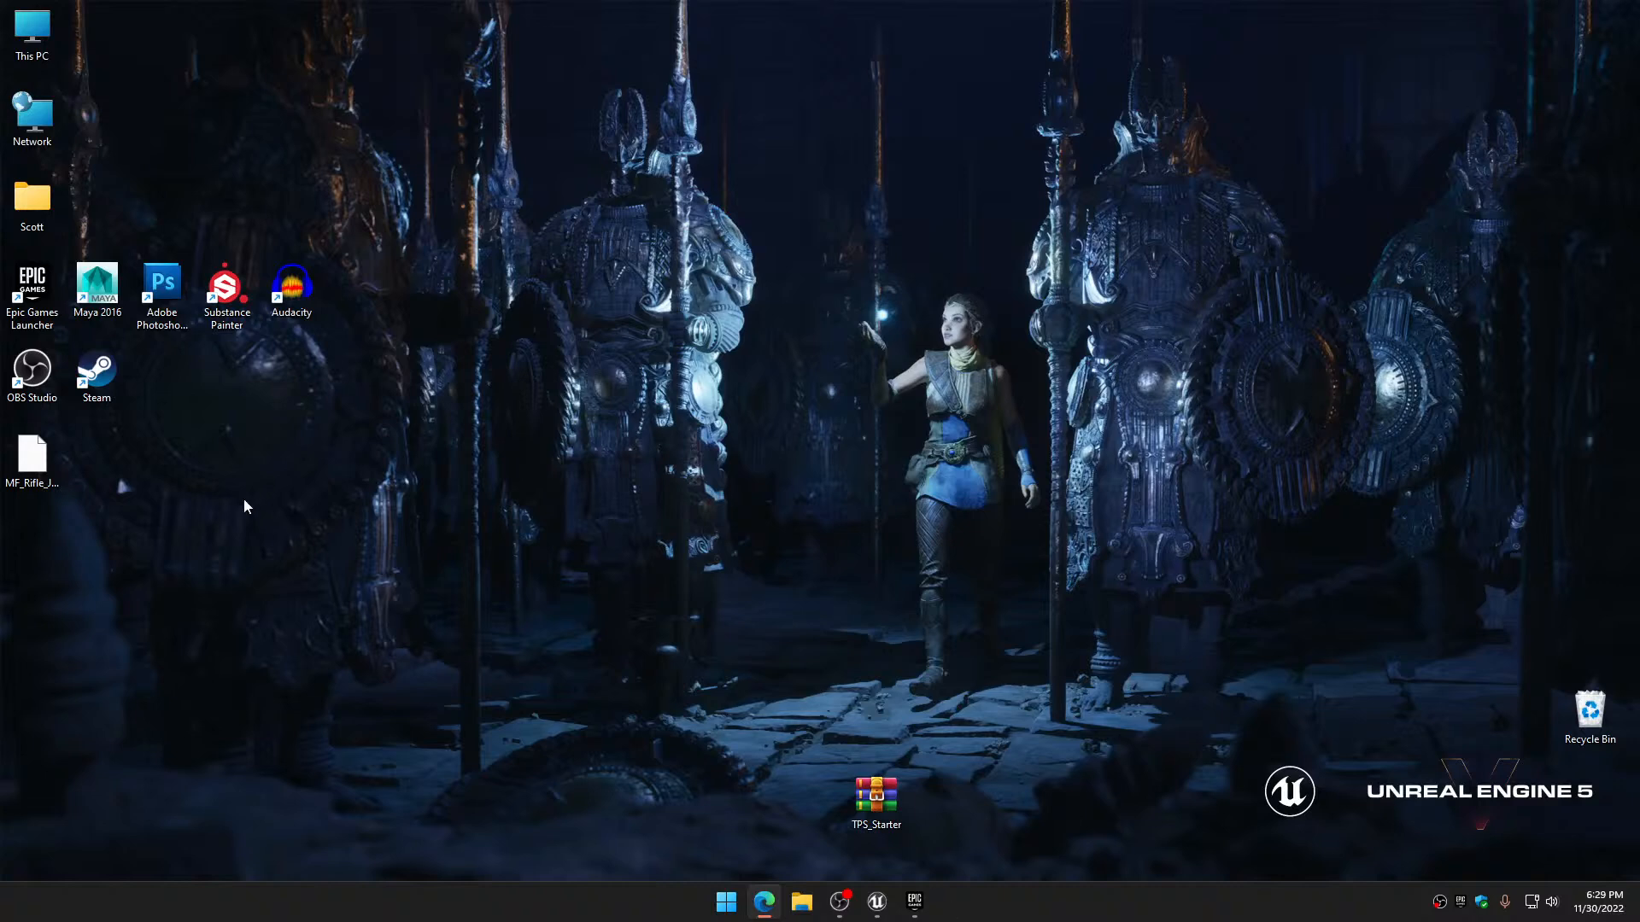
Delete the exported MF_Rifle_Jog_Fwd file from the Desktop and empty the Recycle Bin
{"action": "left_click_drag", "start_coordinate": [18, 471], "coordinate": [1579, 722]}
{"action": "right_click", "coordinate": [1589, 714]}
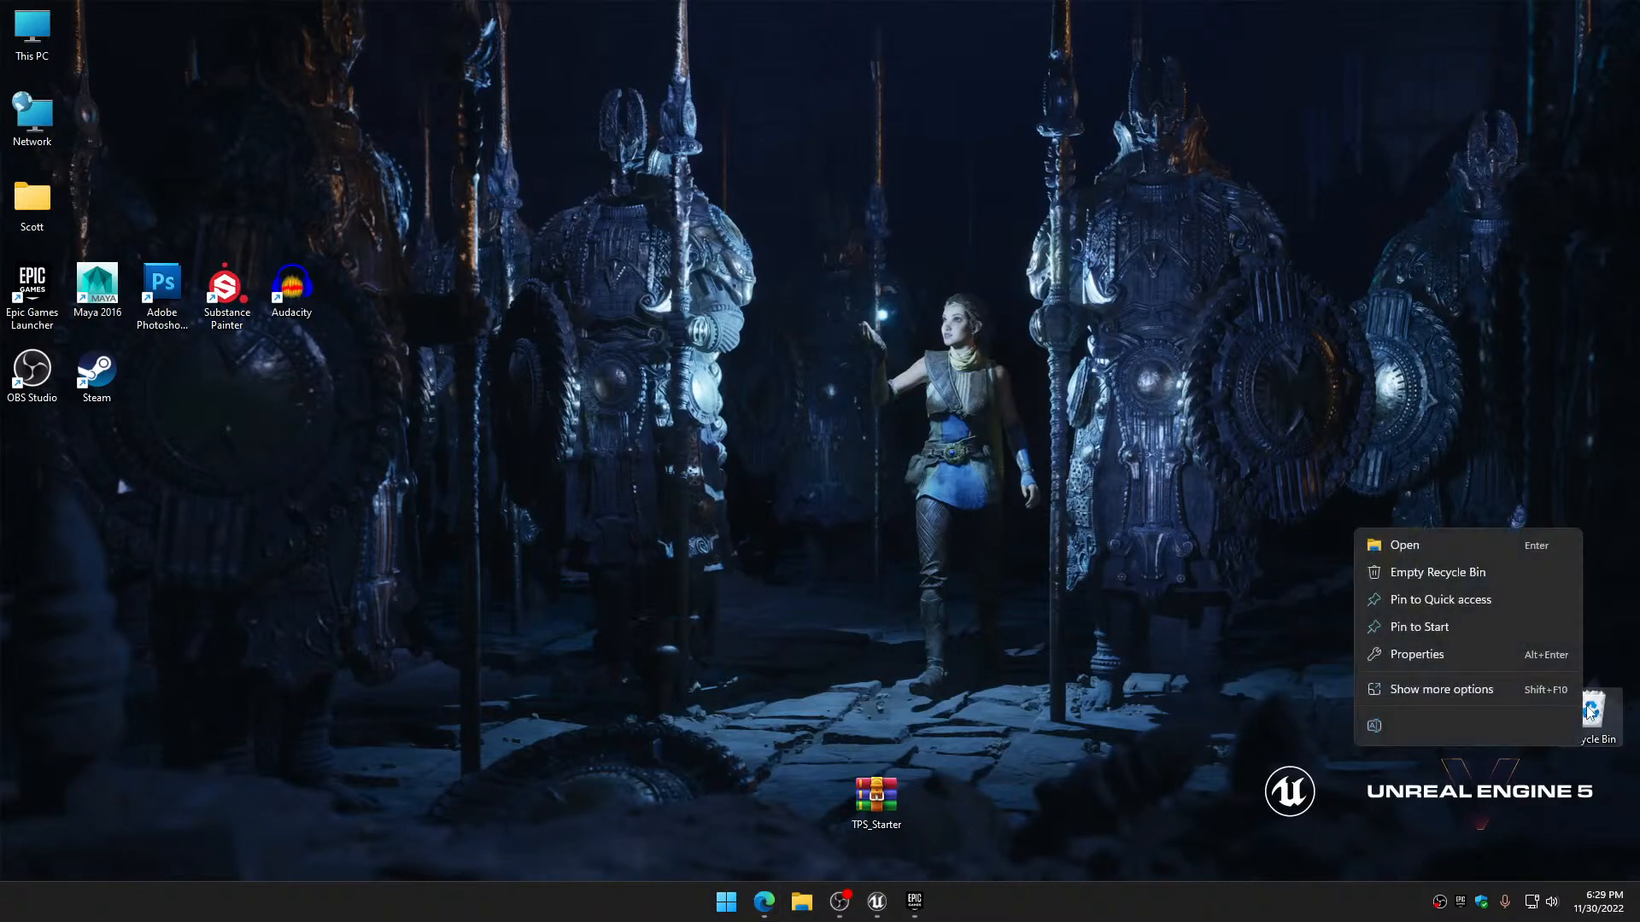
{"action": "left_click", "coordinate": [1476, 577]}
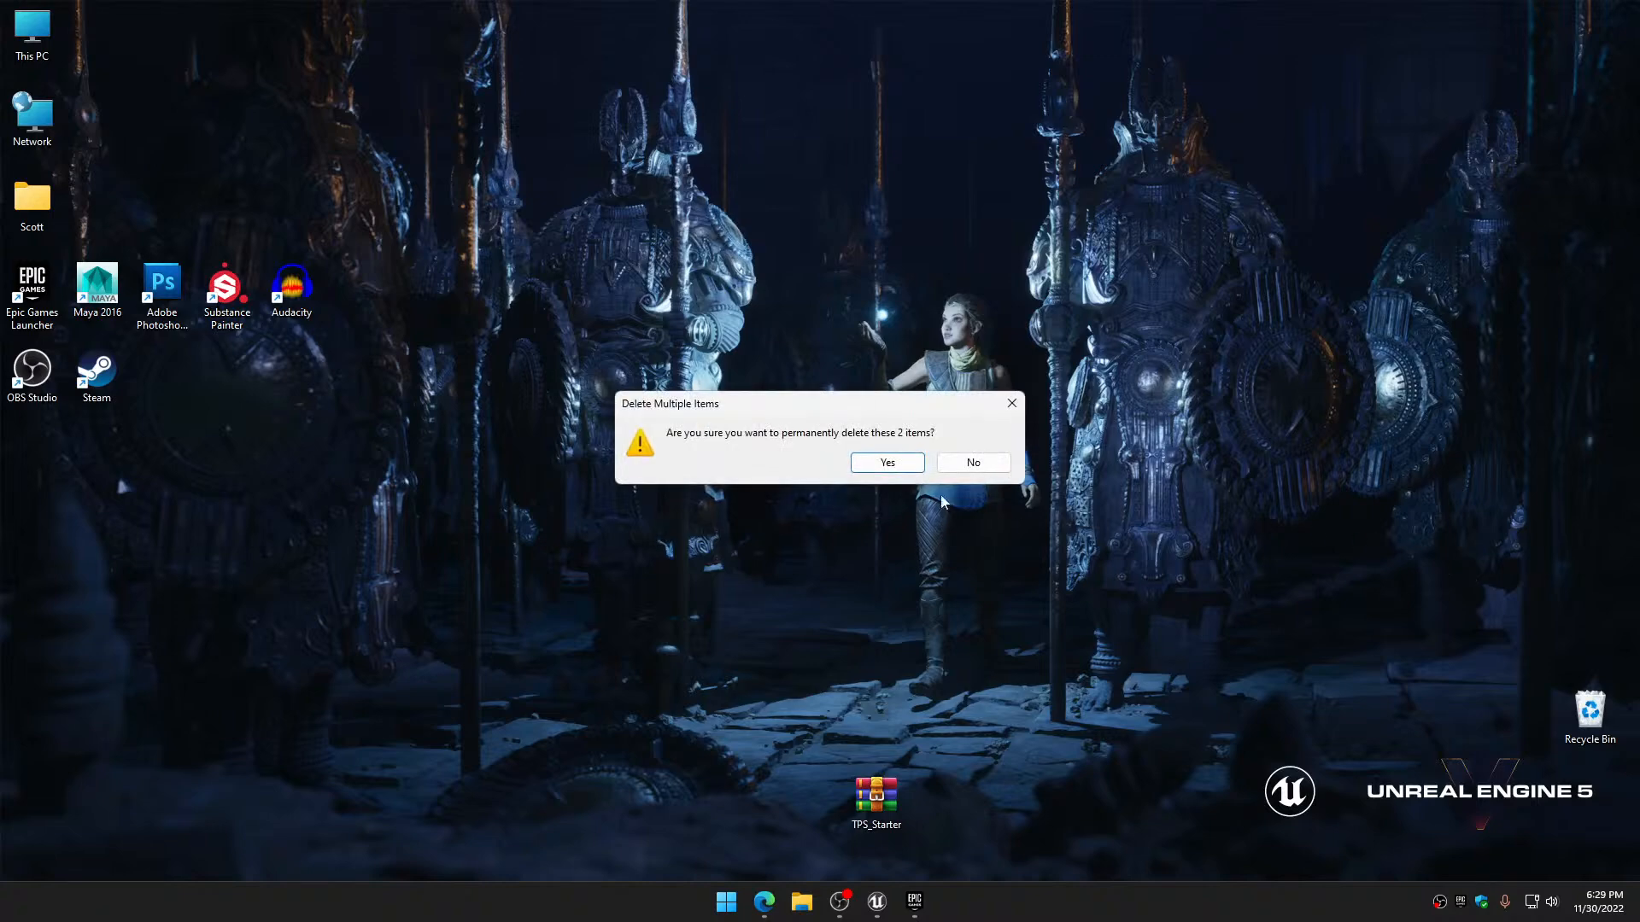
{"action": "left_click", "coordinate": [894, 463]}
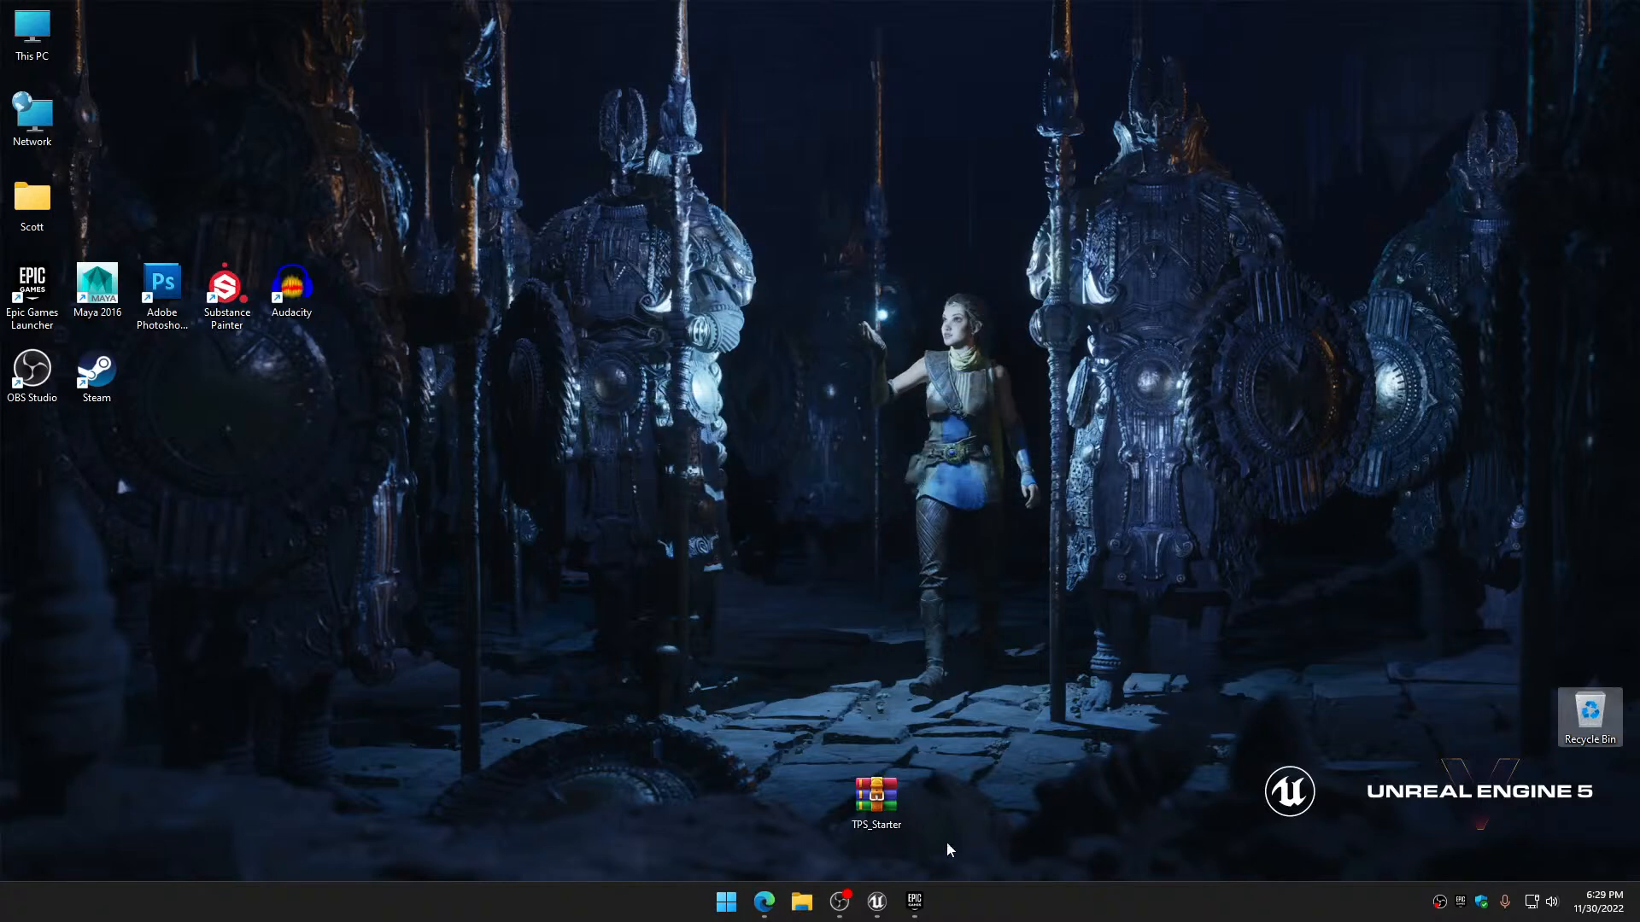
Restart the Epic Games Launcher, leaving the UE4AnimTest editor open, and show the Unreal Engine library in a maximized window
{"action": "left_click", "coordinate": [878, 902]}
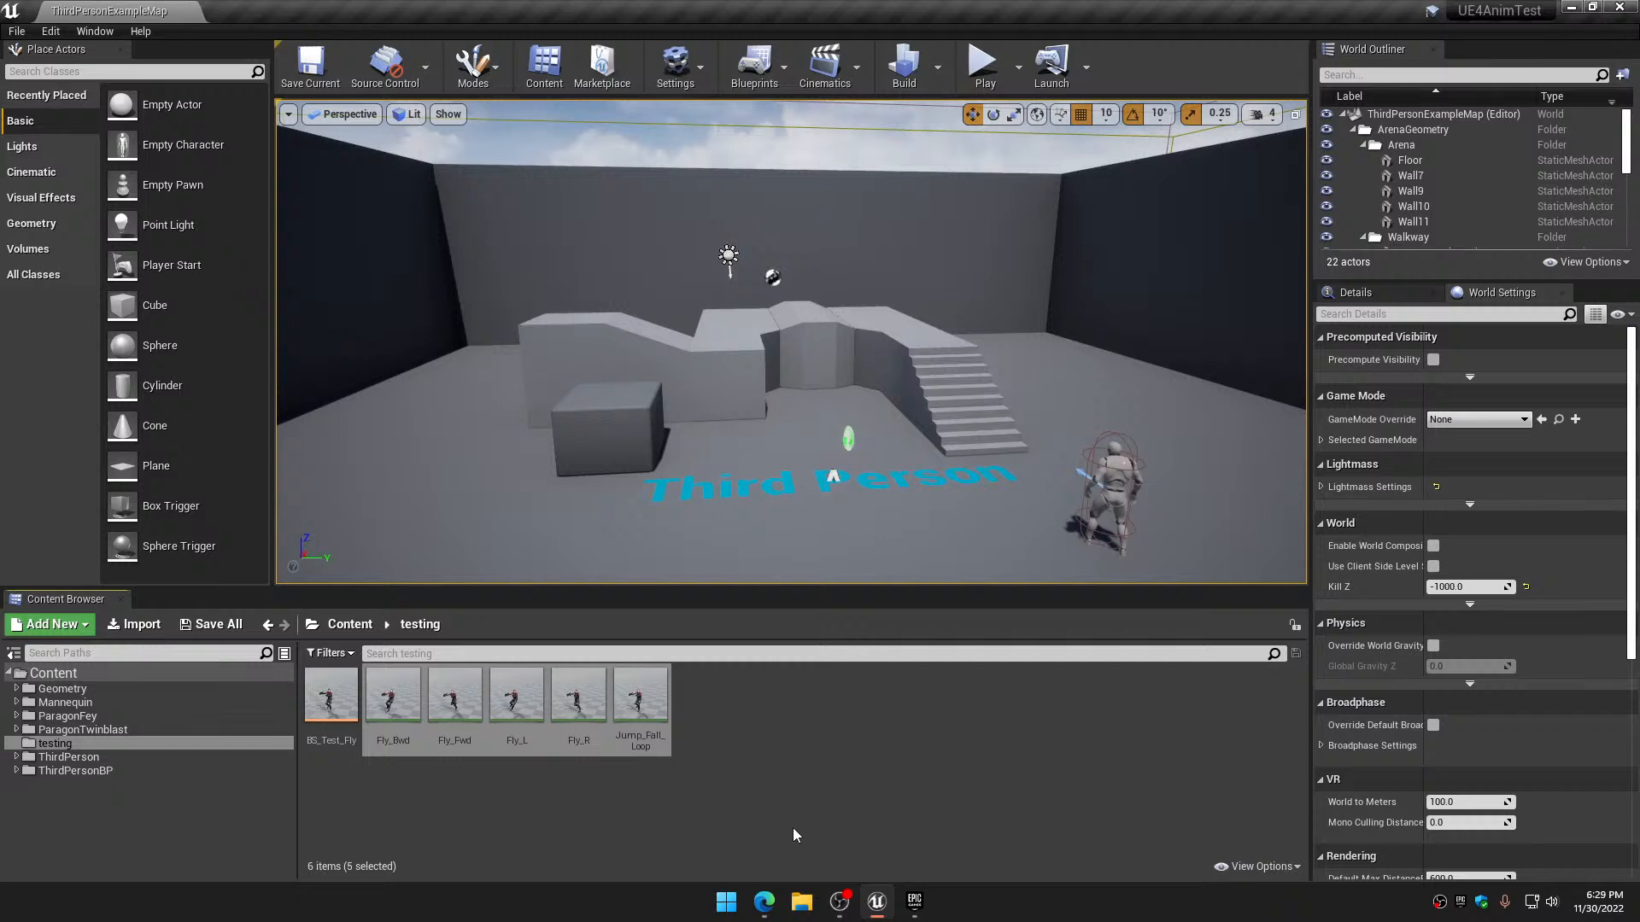
{"action": "right_click", "coordinate": [912, 901]}
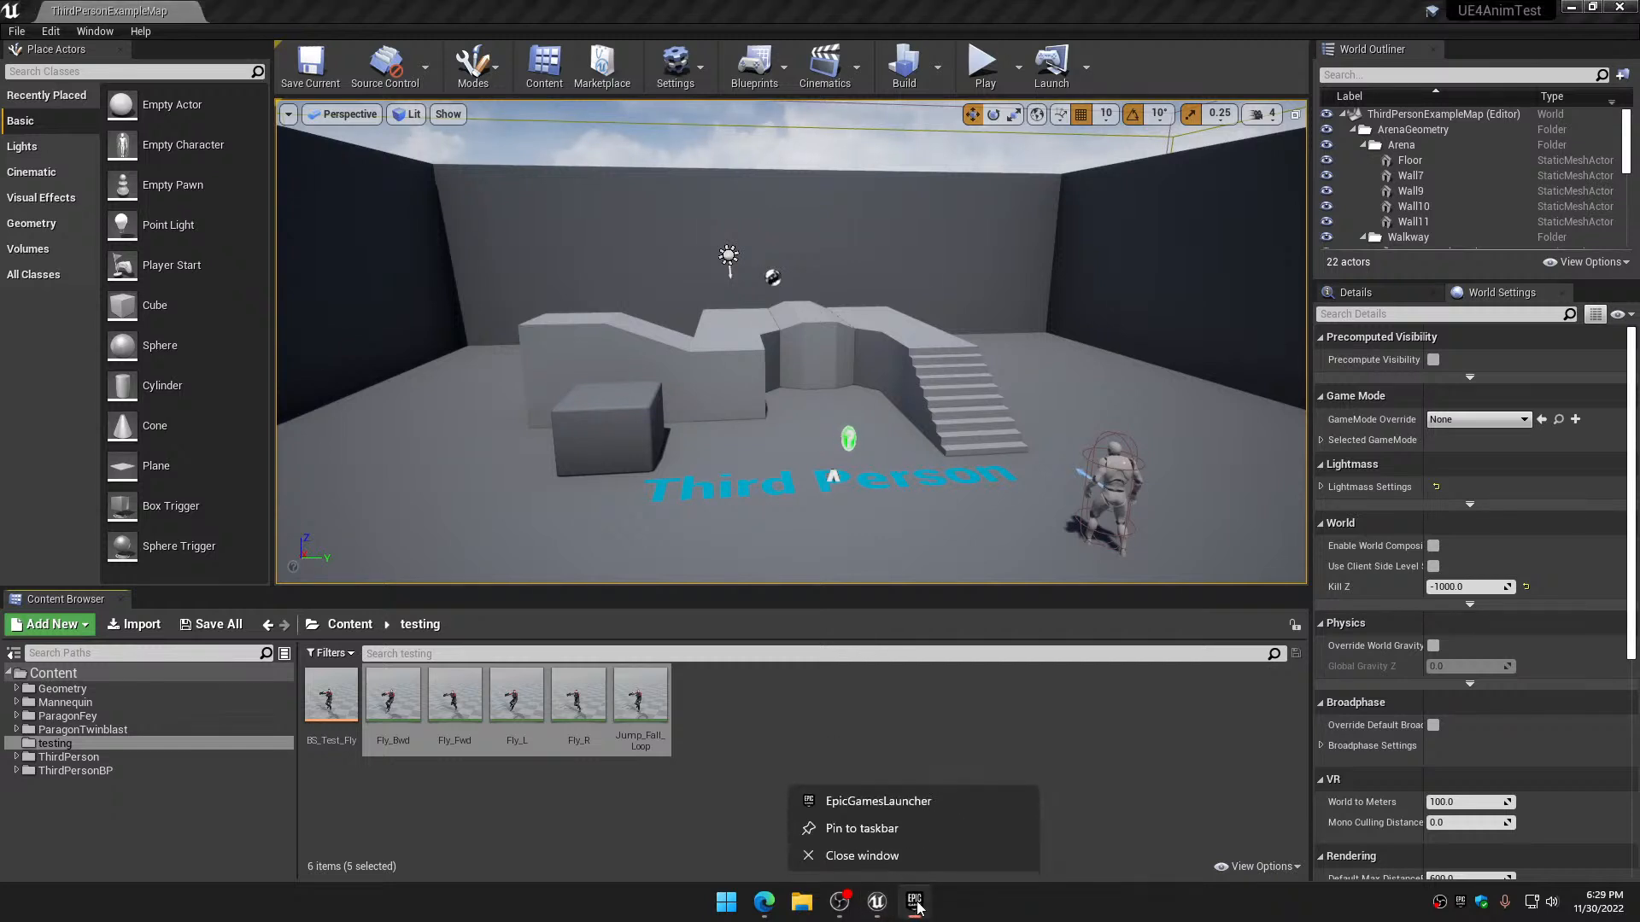
{"action": "left_click", "coordinate": [886, 858]}
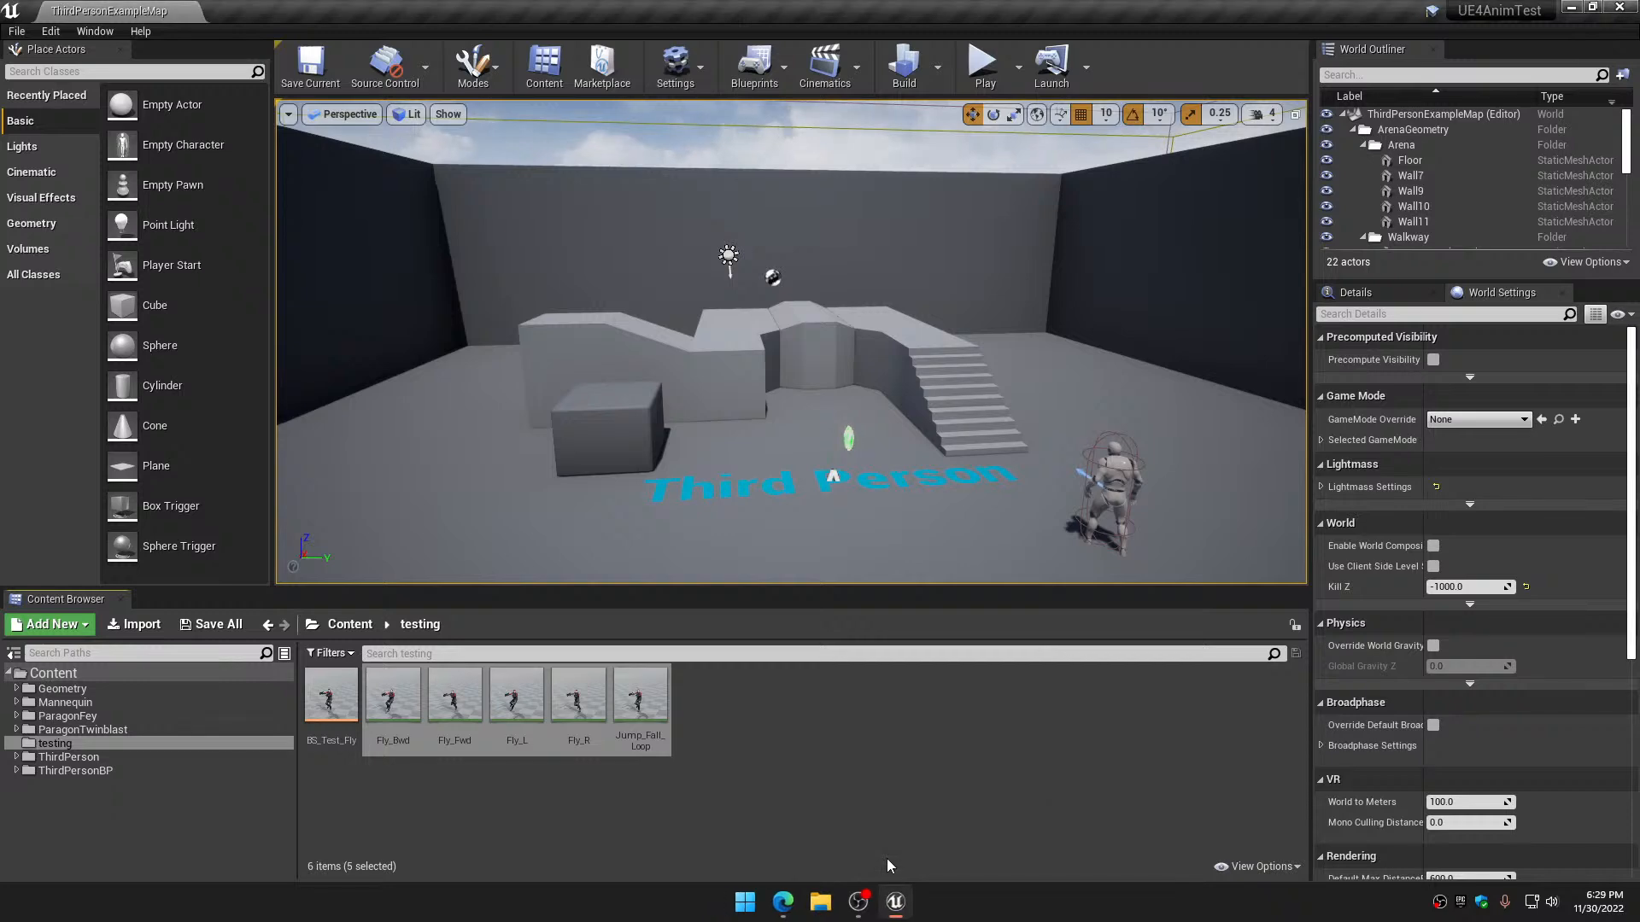
{"action": "left_click", "coordinate": [1620, 6]}
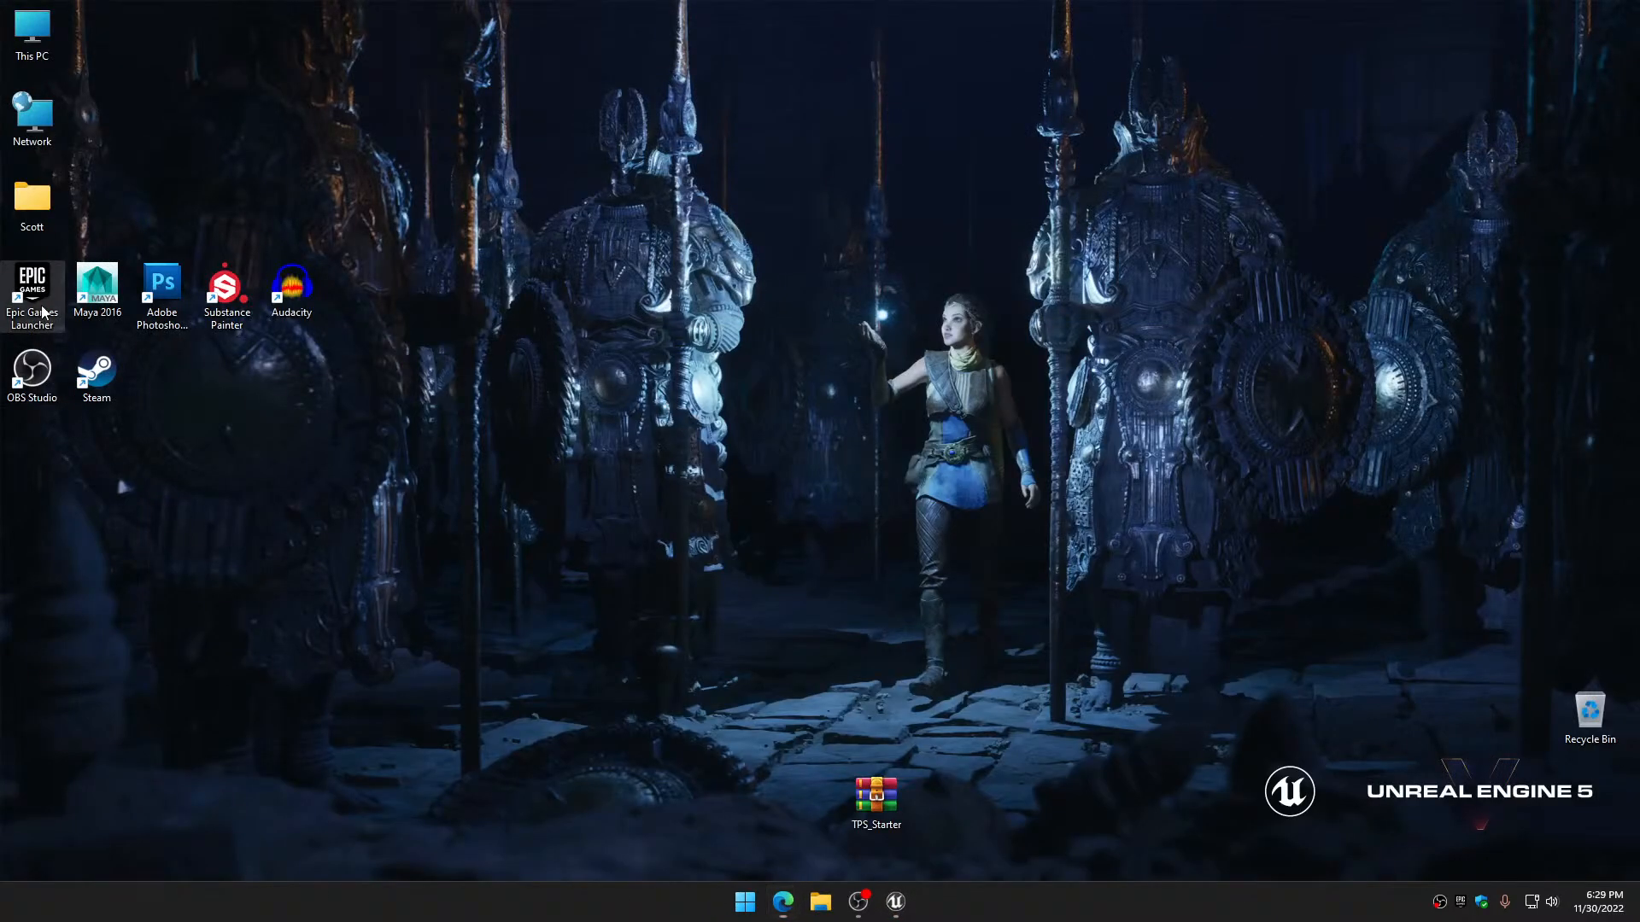
{"action": "double_click", "coordinate": [41, 309]}
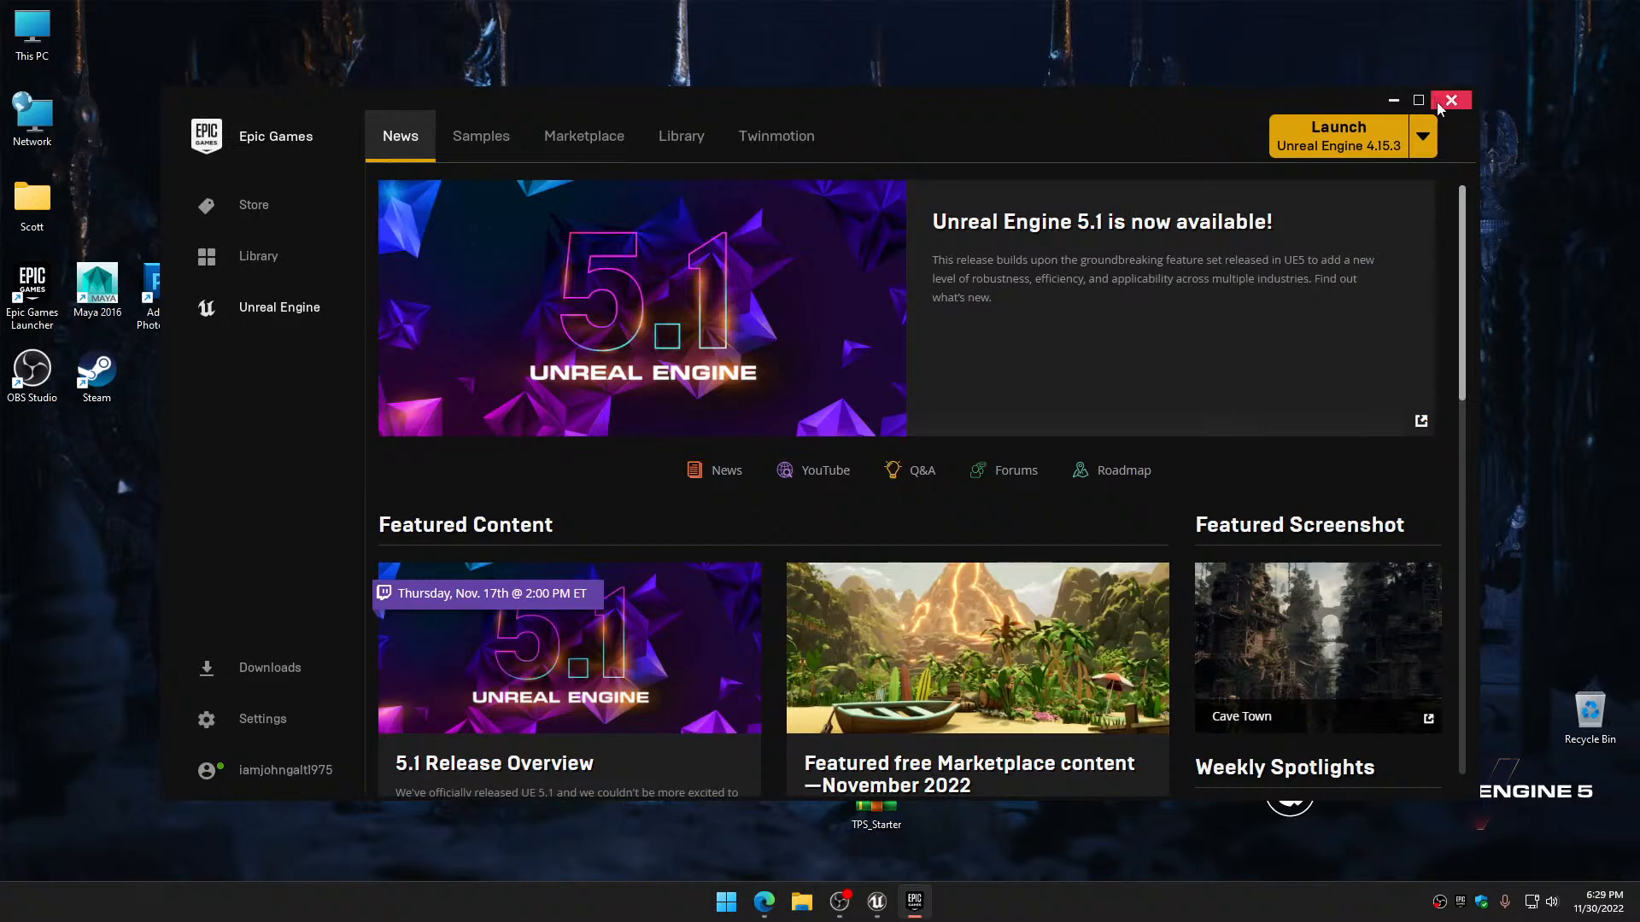
{"action": "left_click", "coordinate": [1419, 100]}
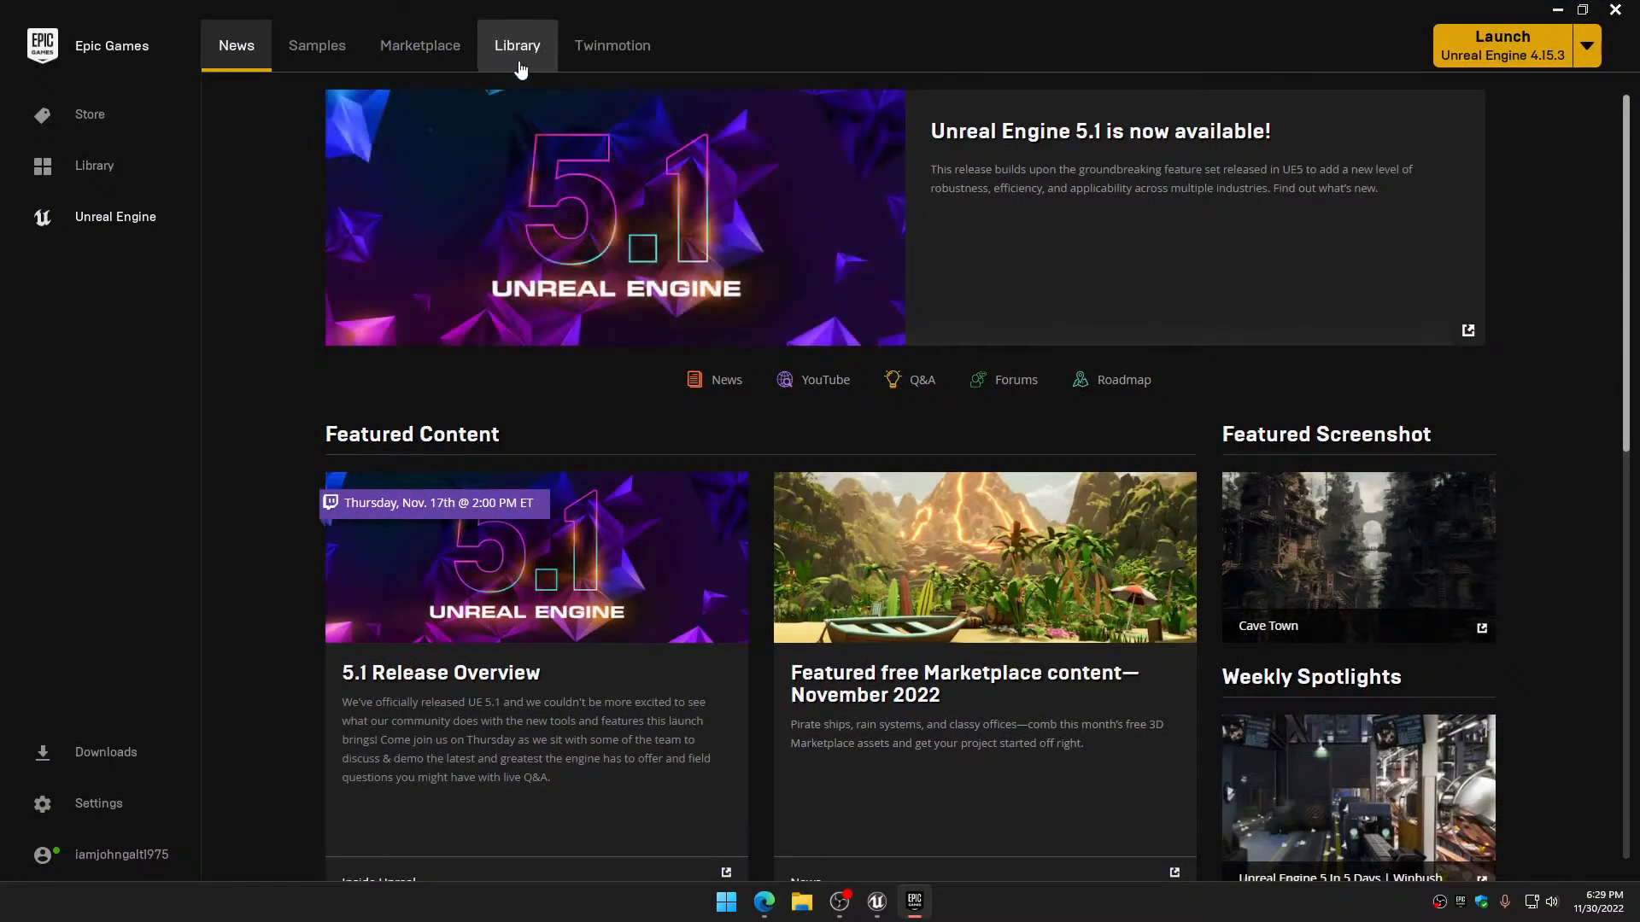
{"action": "left_click", "coordinate": [518, 57]}
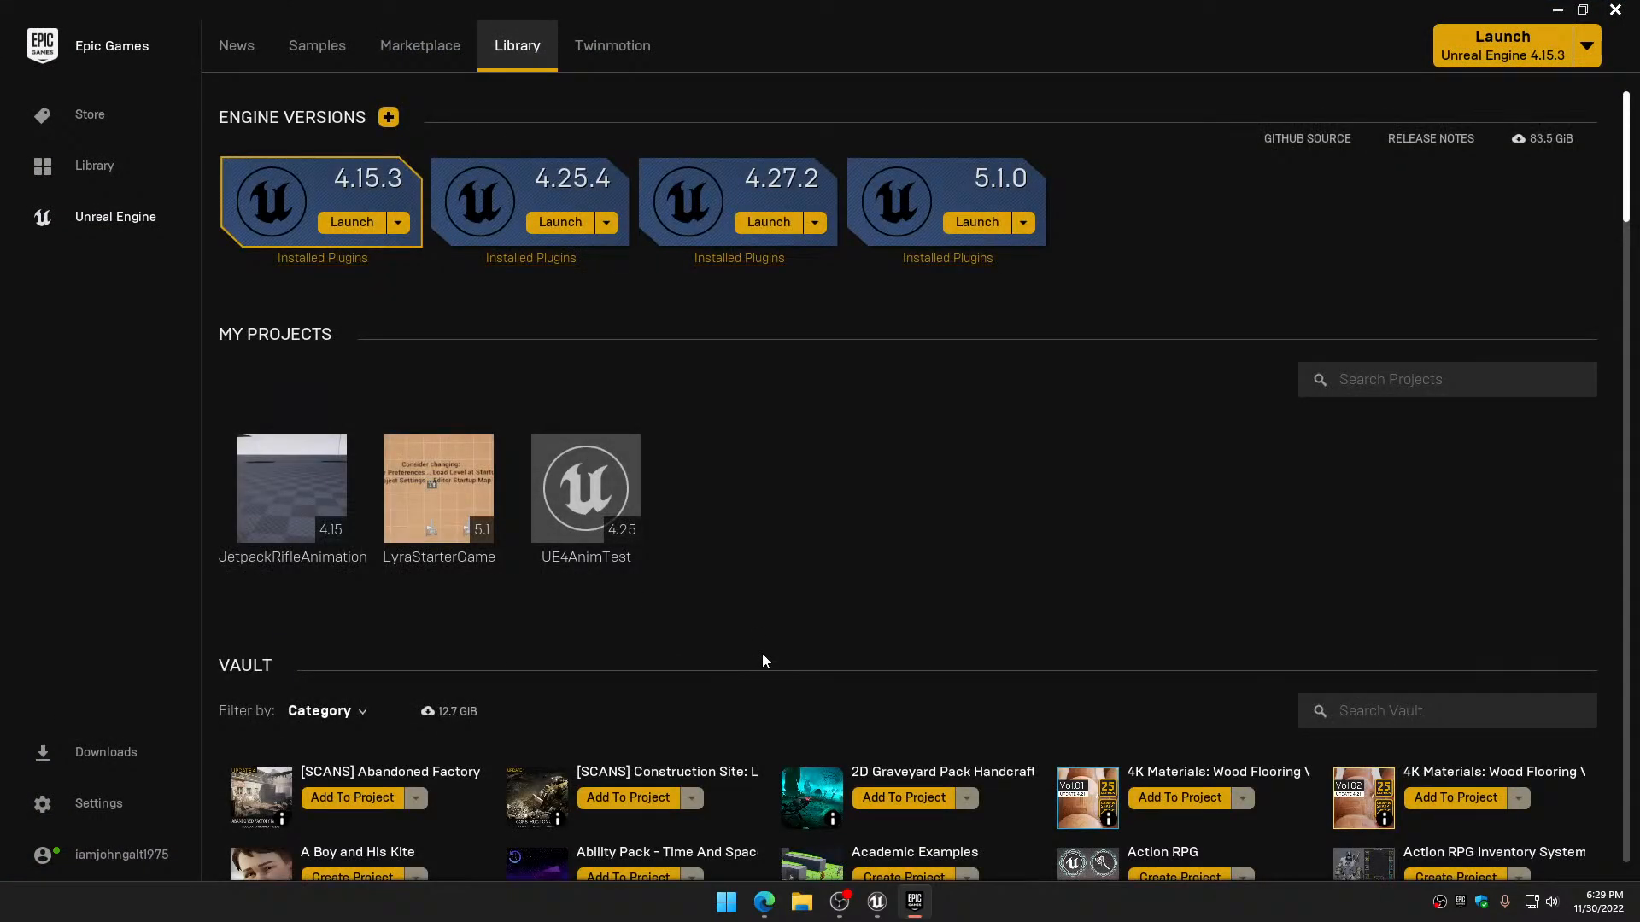
Search the Vault for "sta", add Animation Starter Pack to the UE4AnimTest project, and clear the search
{"action": "left_click", "coordinate": [1370, 714]}
{"action": "type", "text": "sta"}
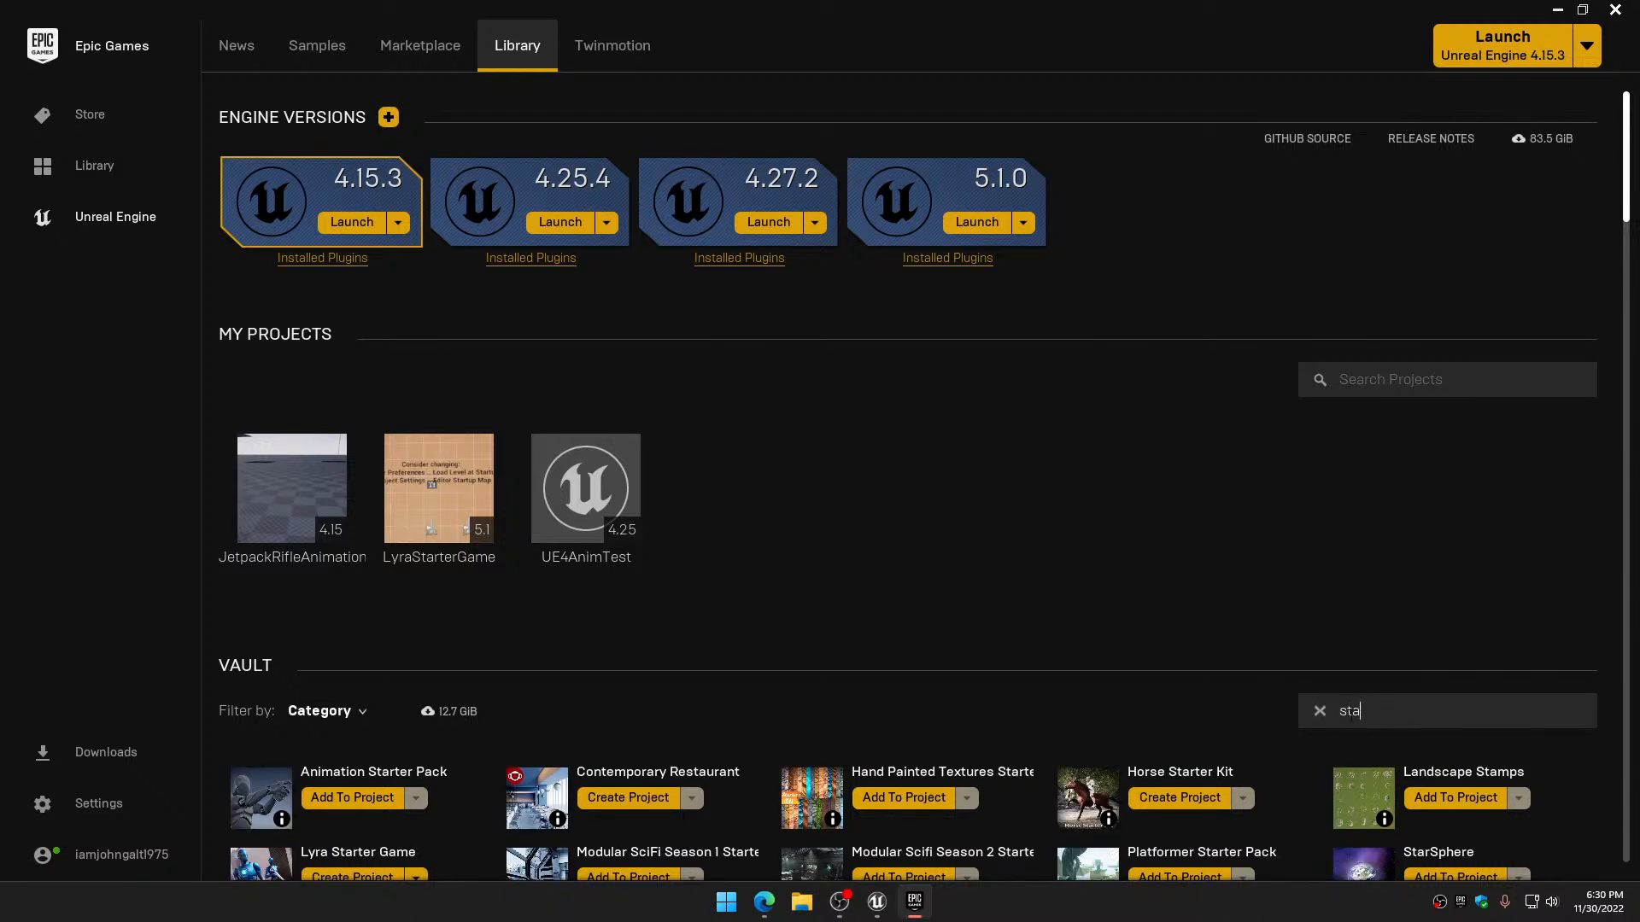
{"action": "left_click", "coordinate": [347, 800]}
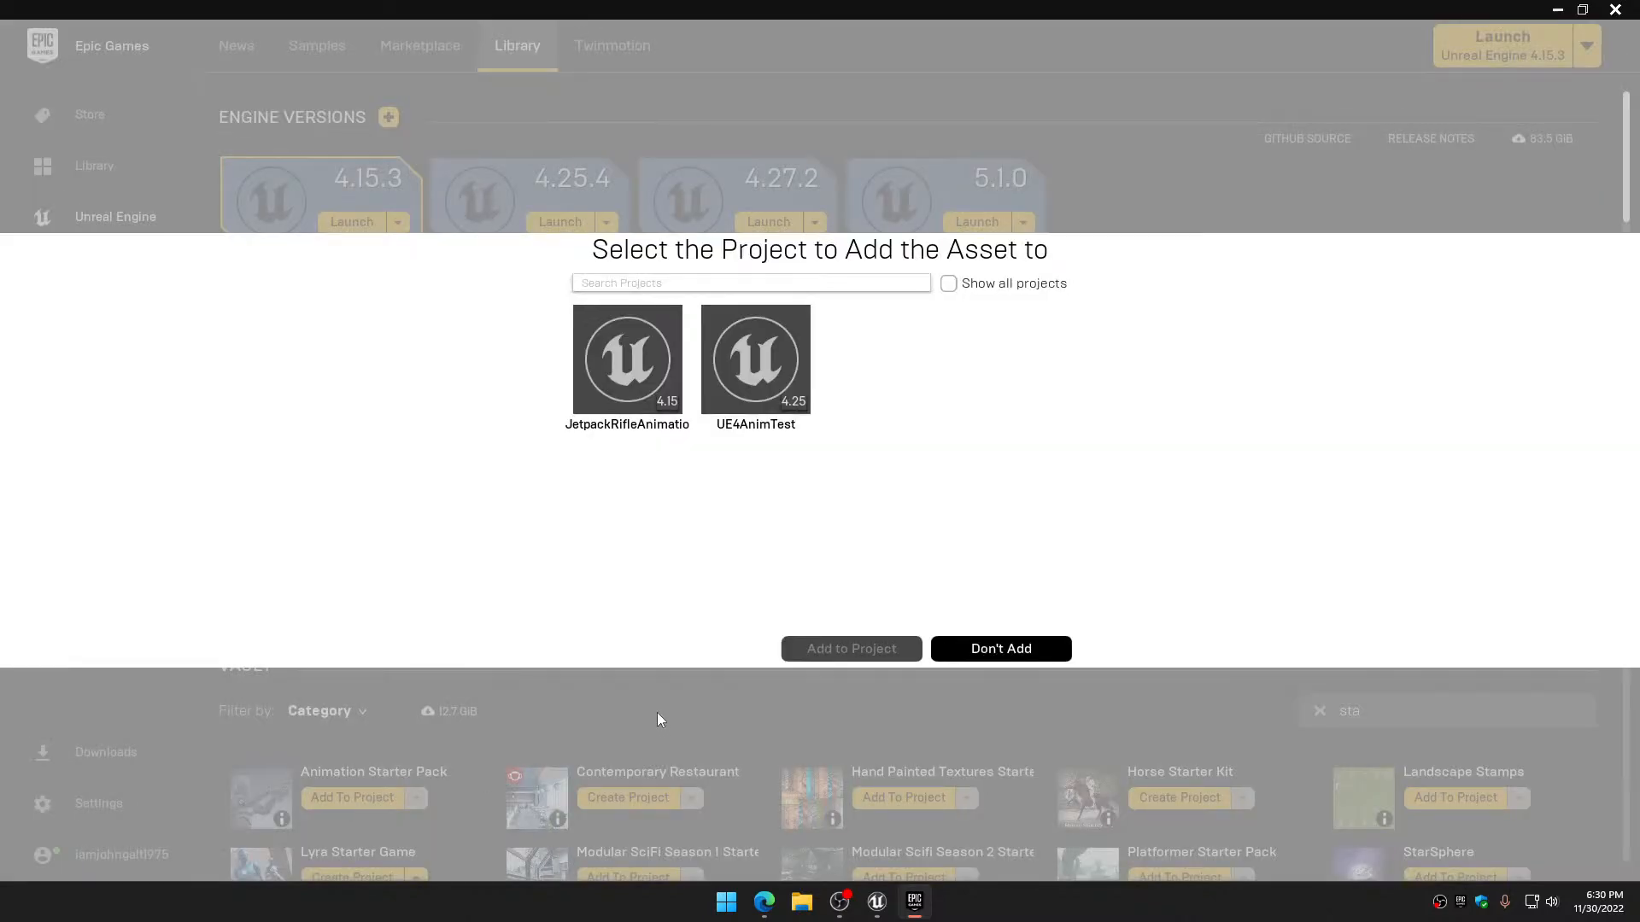
{"action": "left_click", "coordinate": [771, 383]}
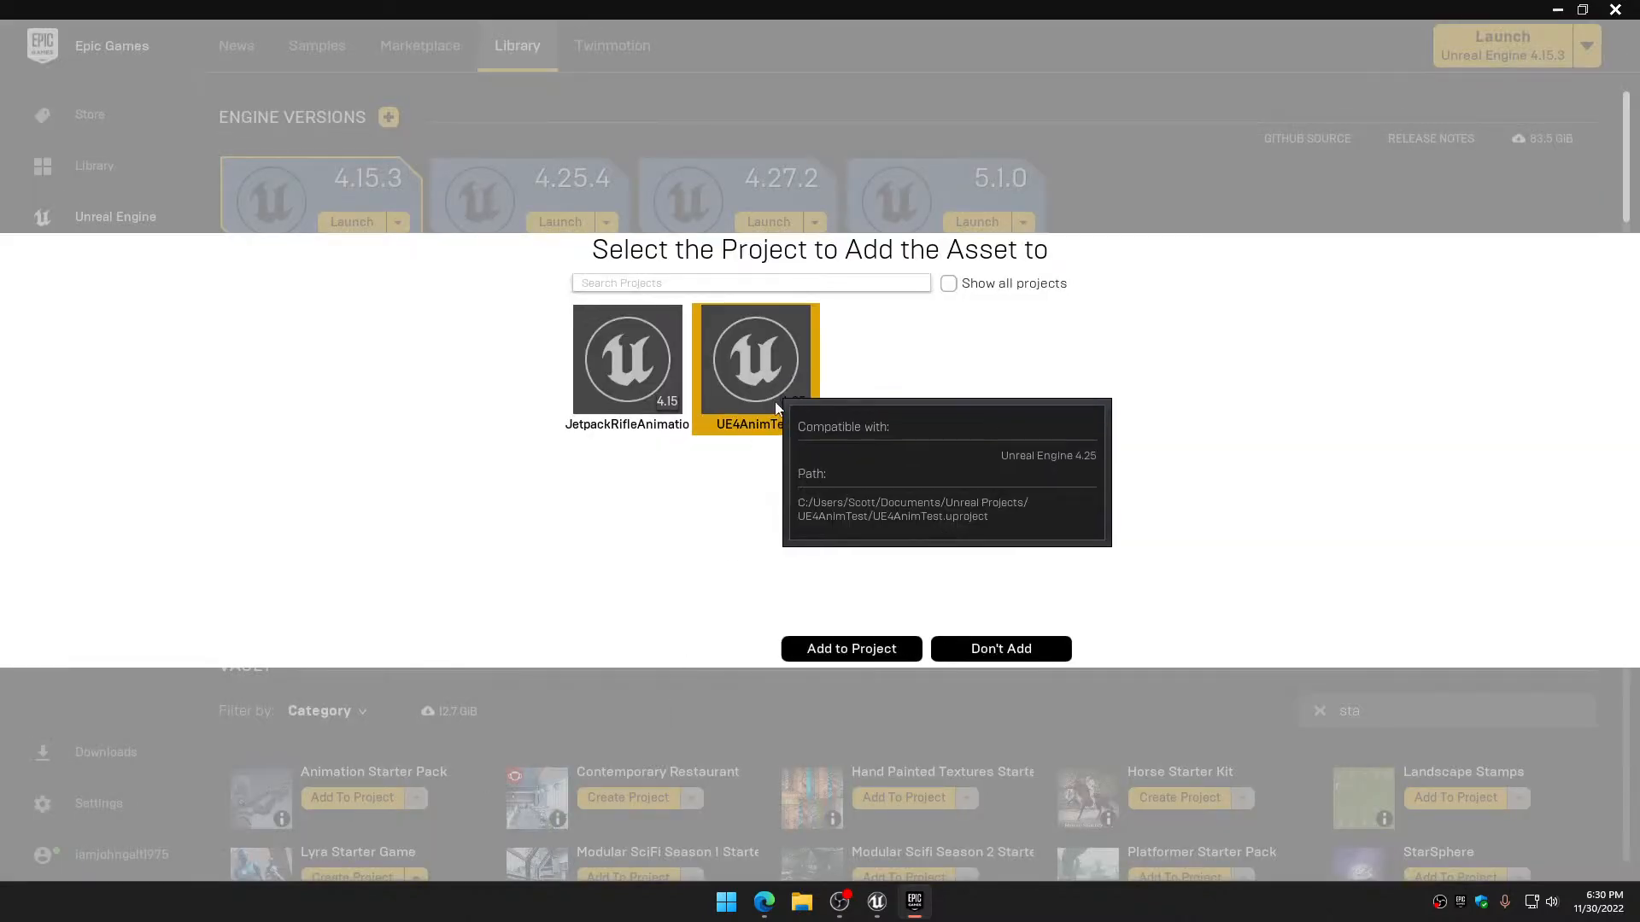
{"action": "left_click", "coordinate": [854, 656]}
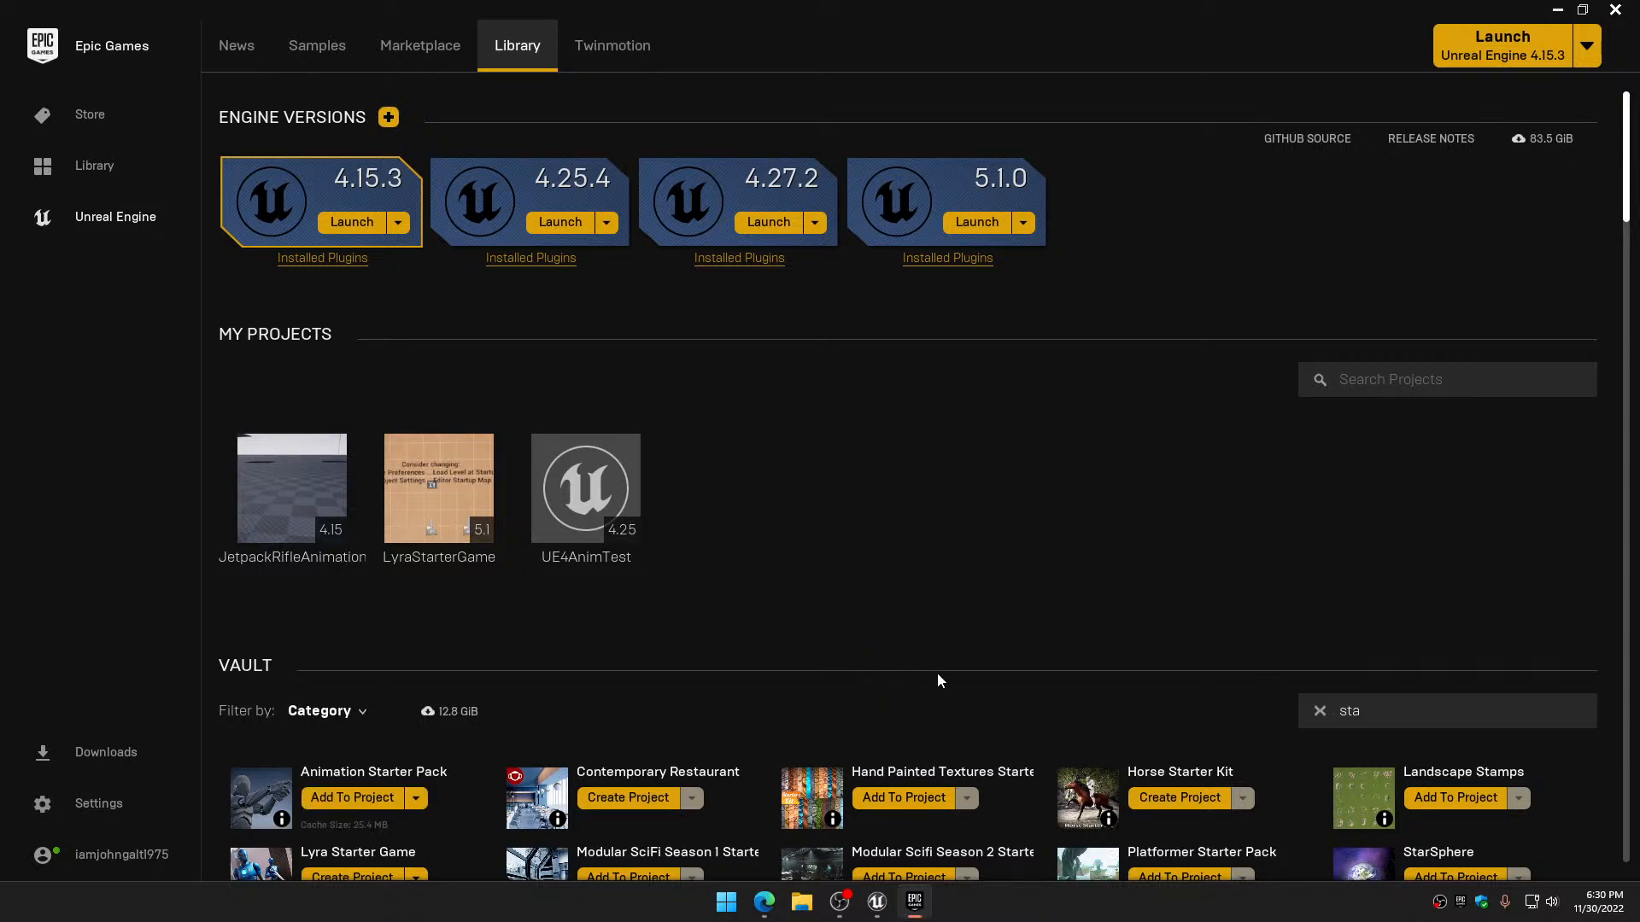
{"action": "left_click", "coordinate": [1319, 712]}
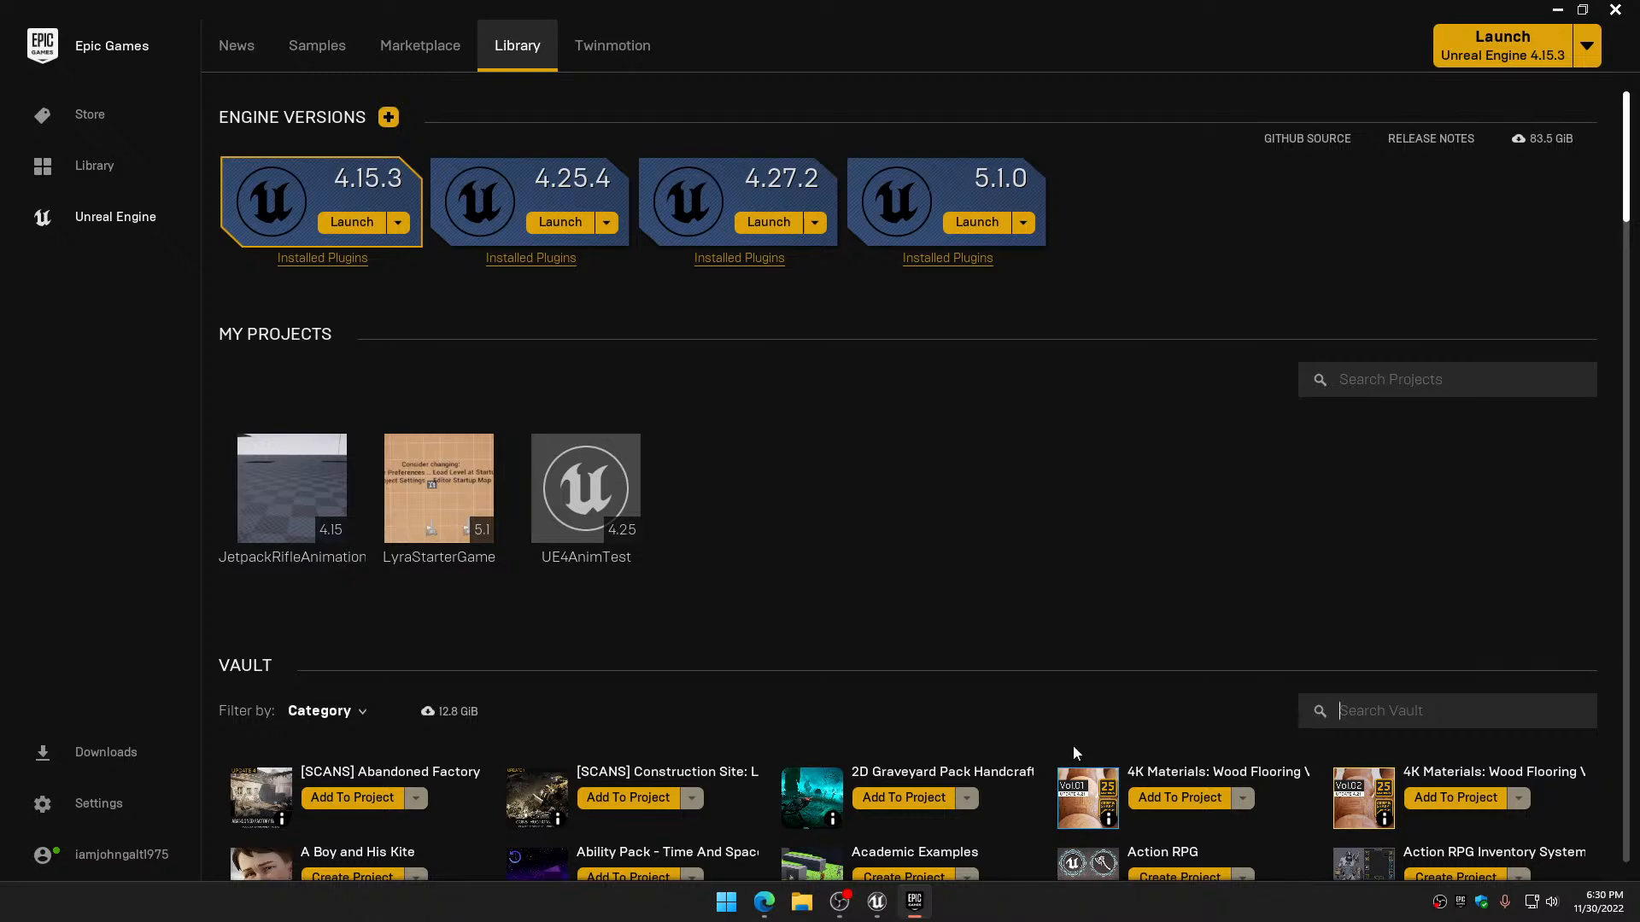
Switch to the UE4AnimTest editor, expand the AnimStarterPack and UE4_Mannequin folders, and show the AnimStarterPack contents
{"action": "left_click", "coordinate": [876, 902]}
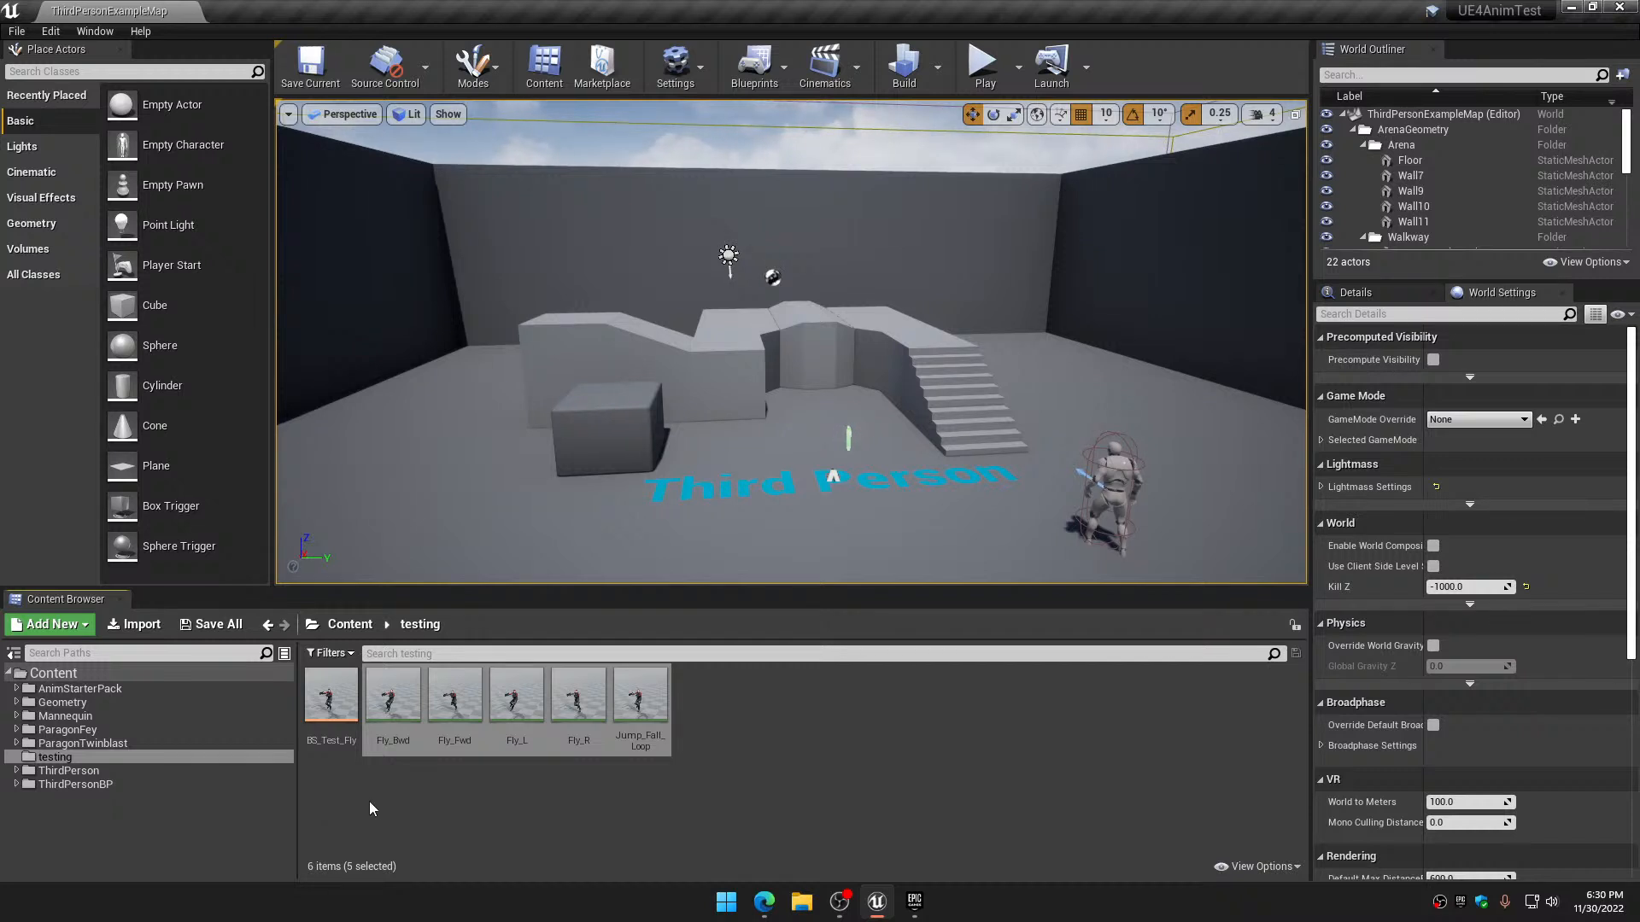
{"action": "left_click", "coordinate": [18, 691]}
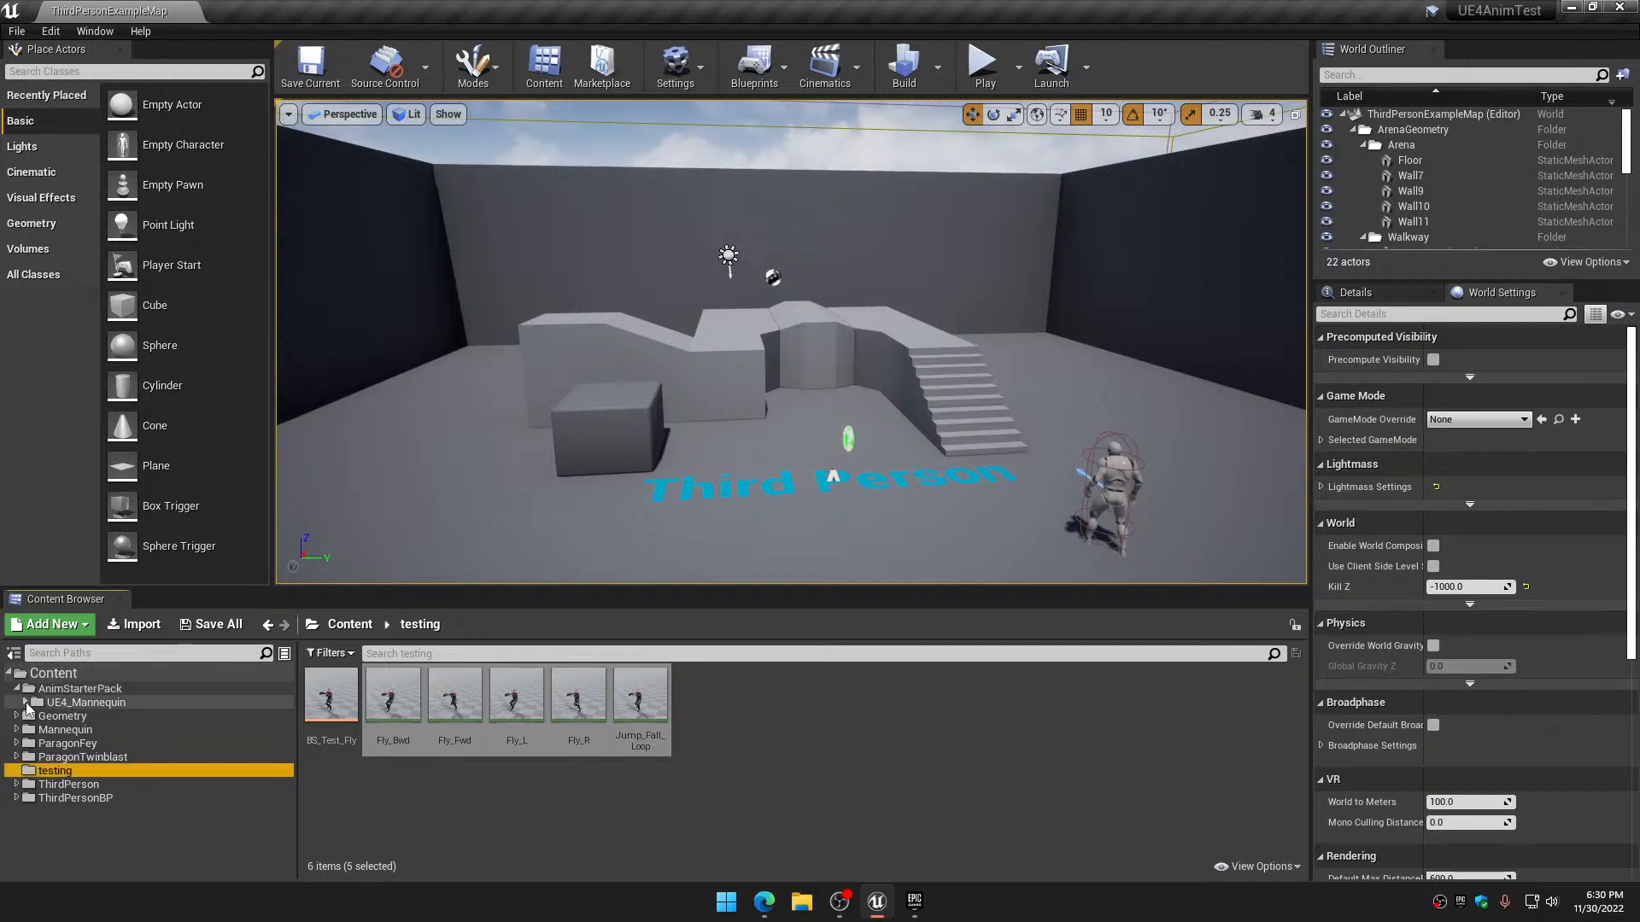
{"action": "left_click", "coordinate": [25, 703]}
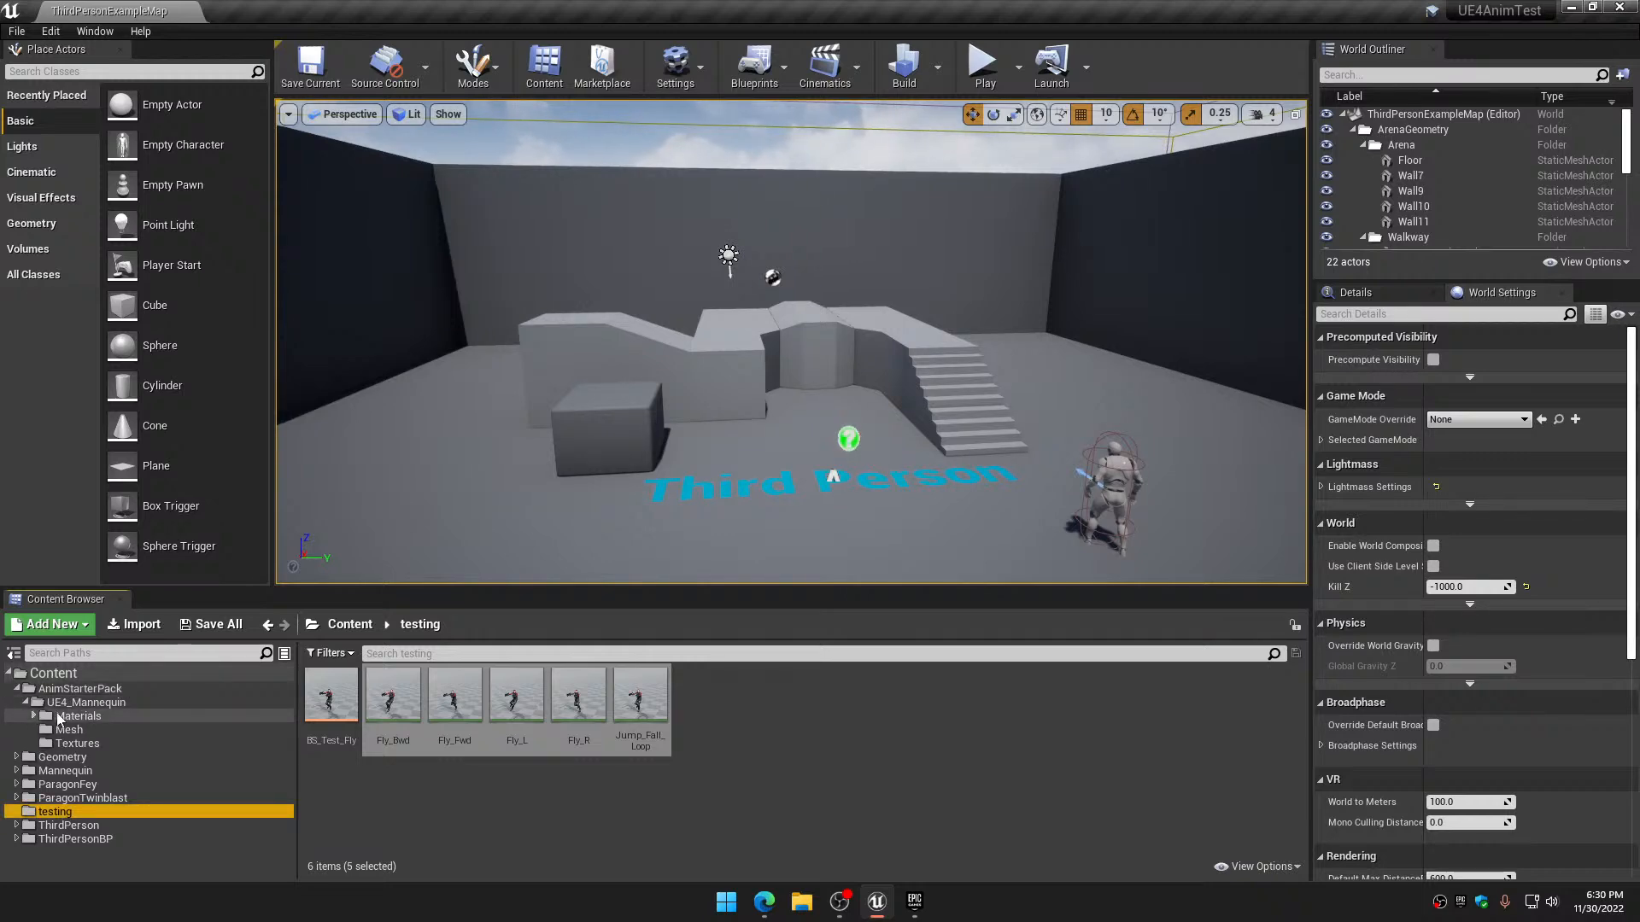
{"action": "left_click", "coordinate": [101, 690]}
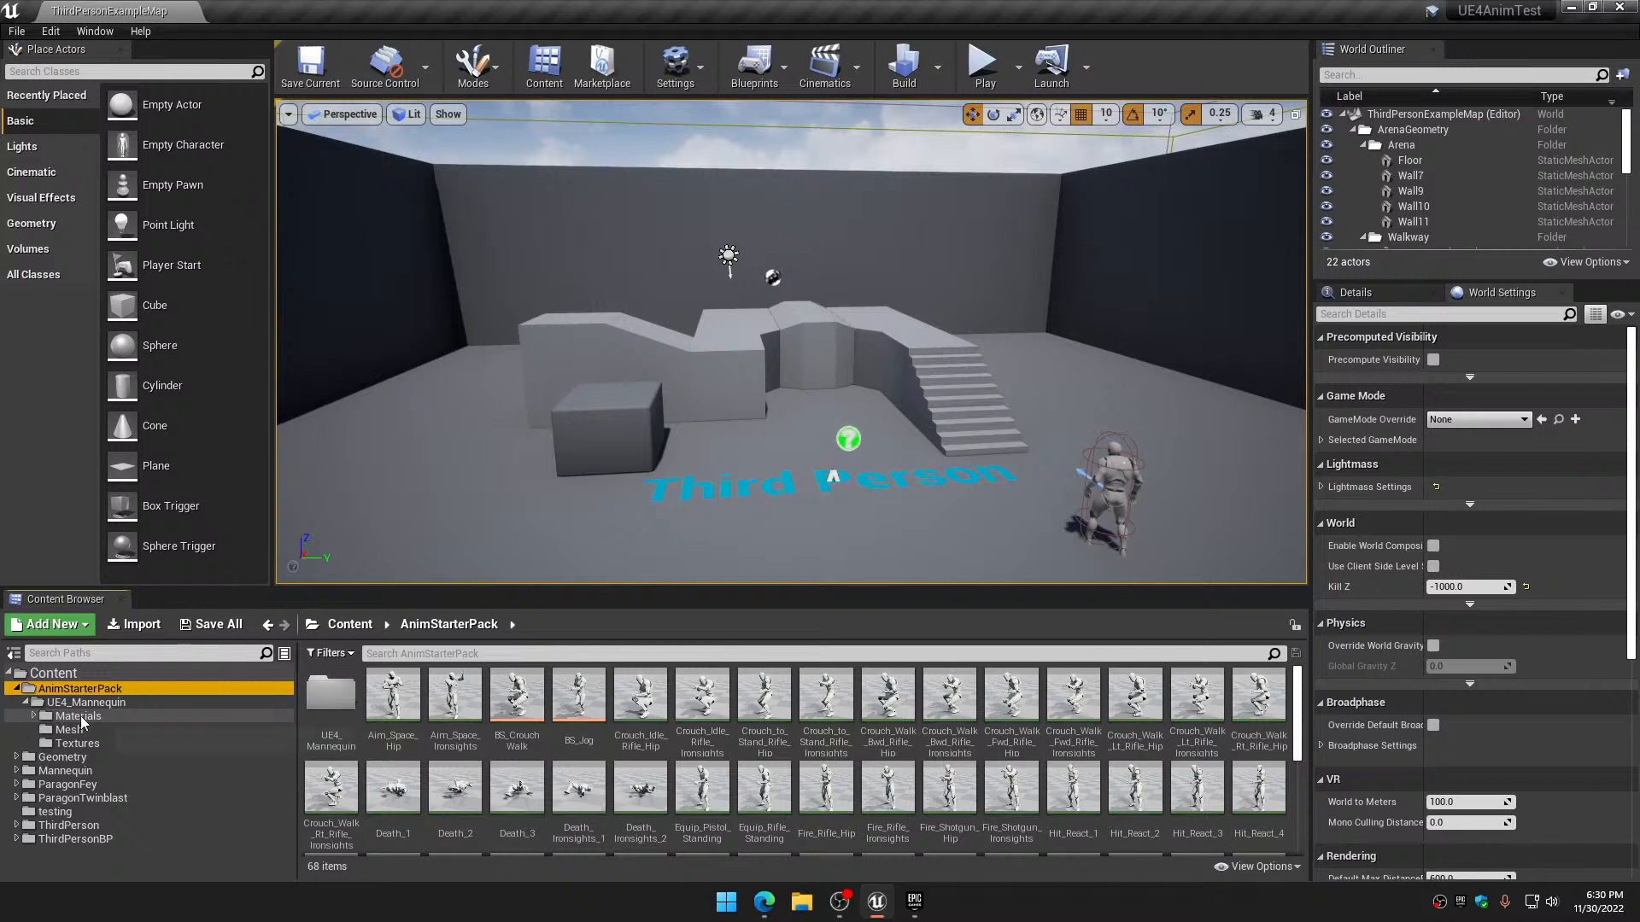
In the testing folder, create an Animation Blueprint with parent class AnimInstance and AnimStarterPack's UE4_Mannequin_Skeleton, keeping the default name
{"action": "left_click", "coordinate": [25, 702]}
{"action": "left_click", "coordinate": [18, 689]}
{"action": "left_click", "coordinate": [54, 758]}
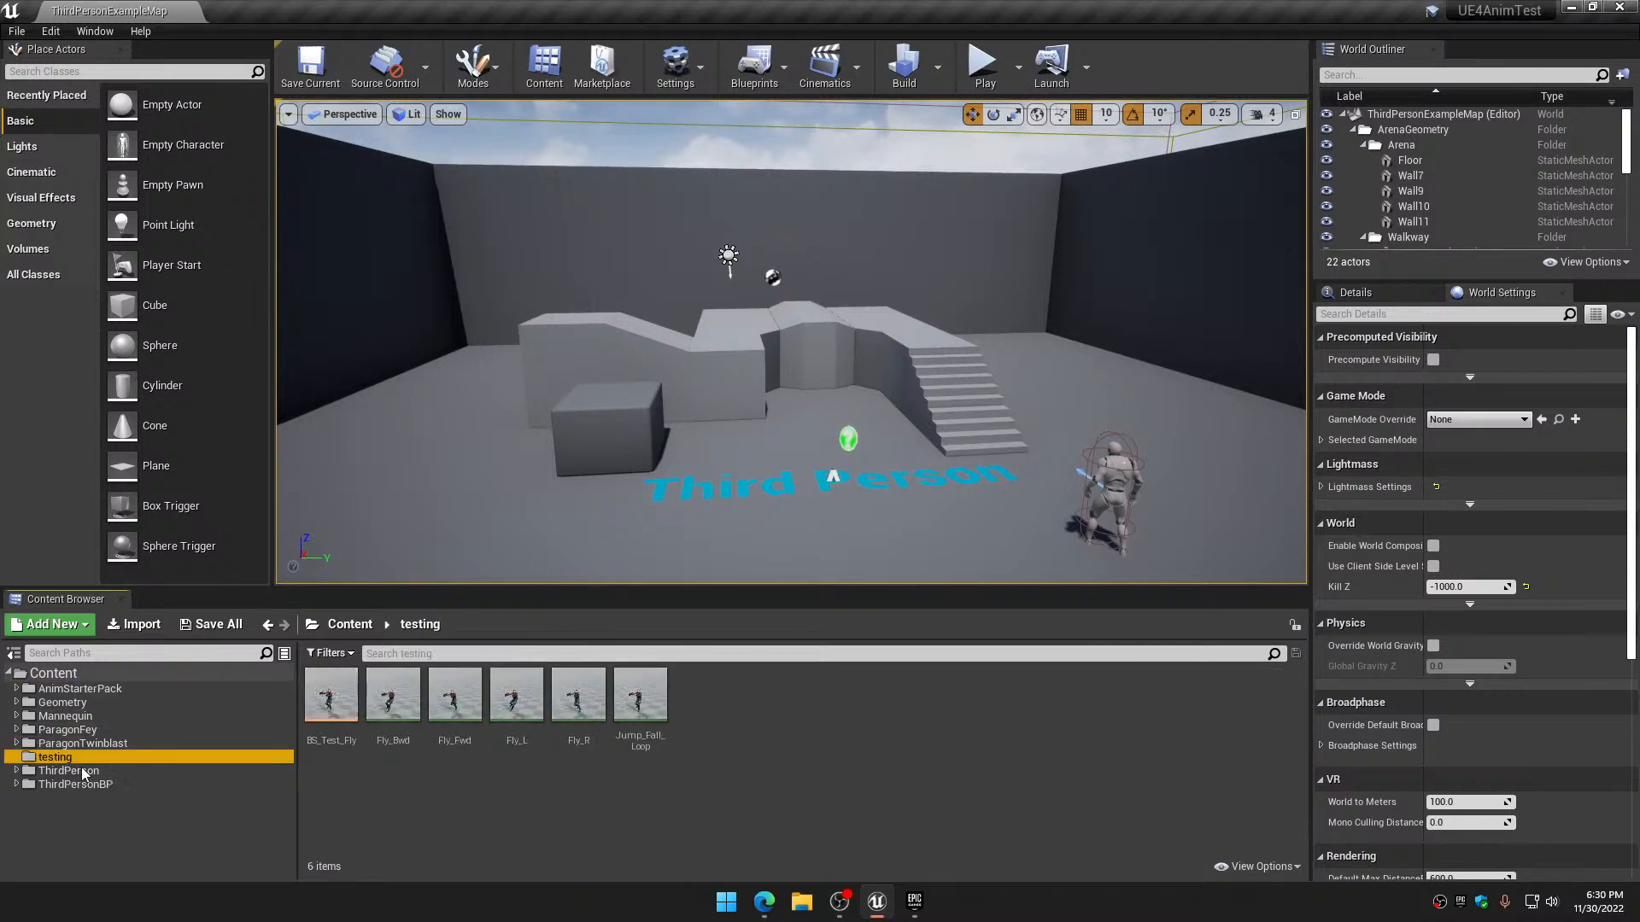
{"action": "right_click", "coordinate": [775, 777]}
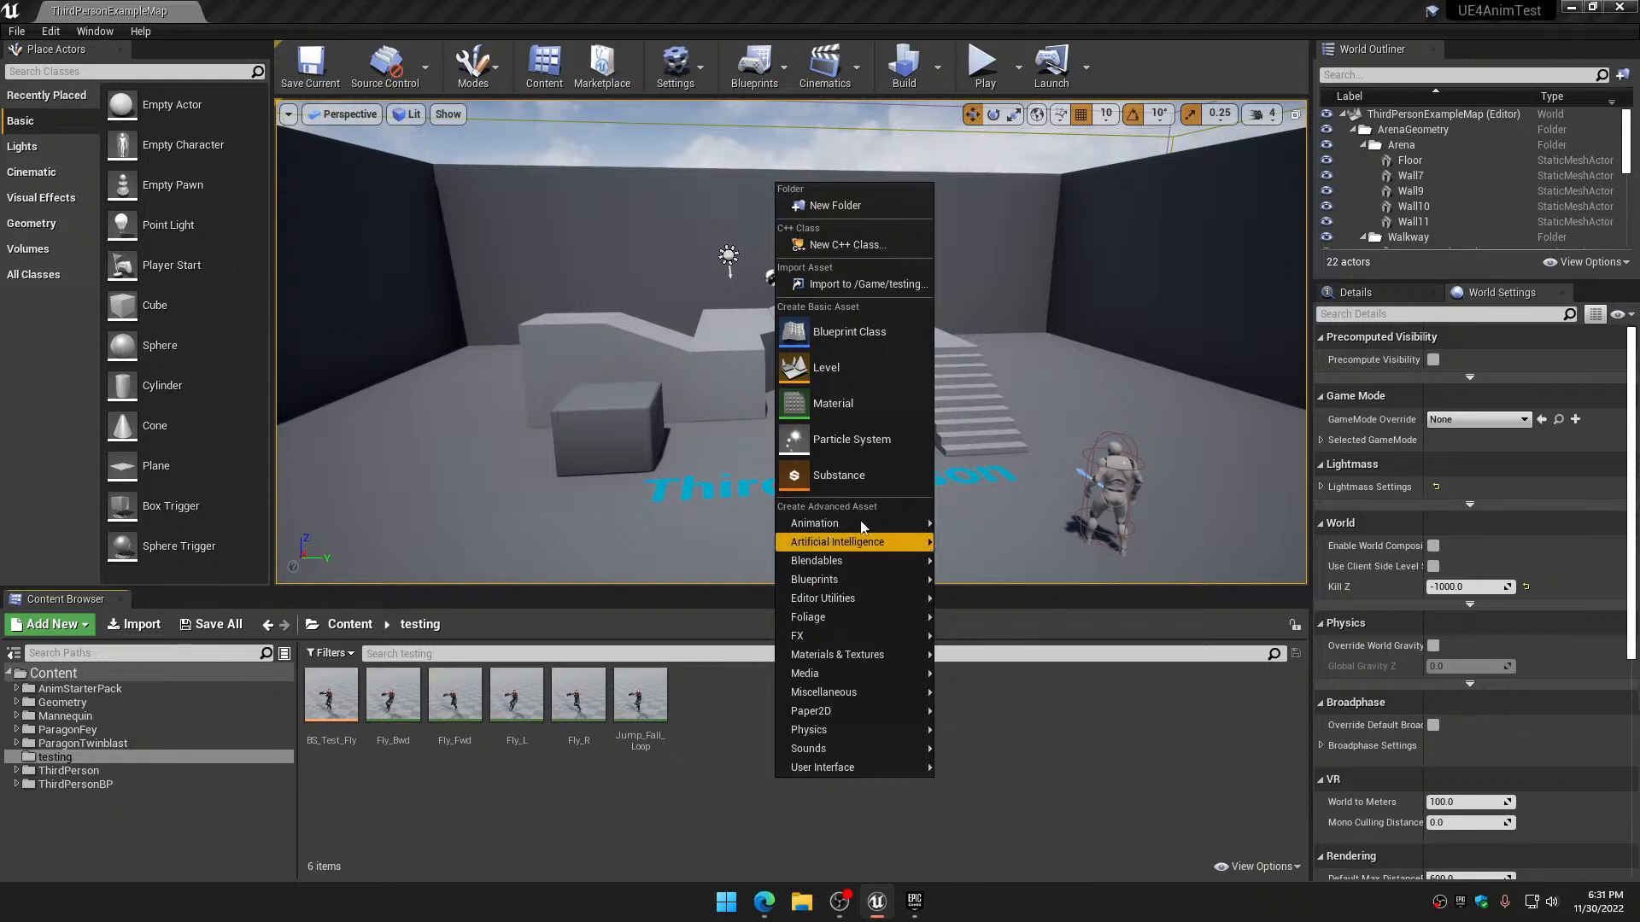
{"action": "mouse_move", "coordinate": [888, 523]}
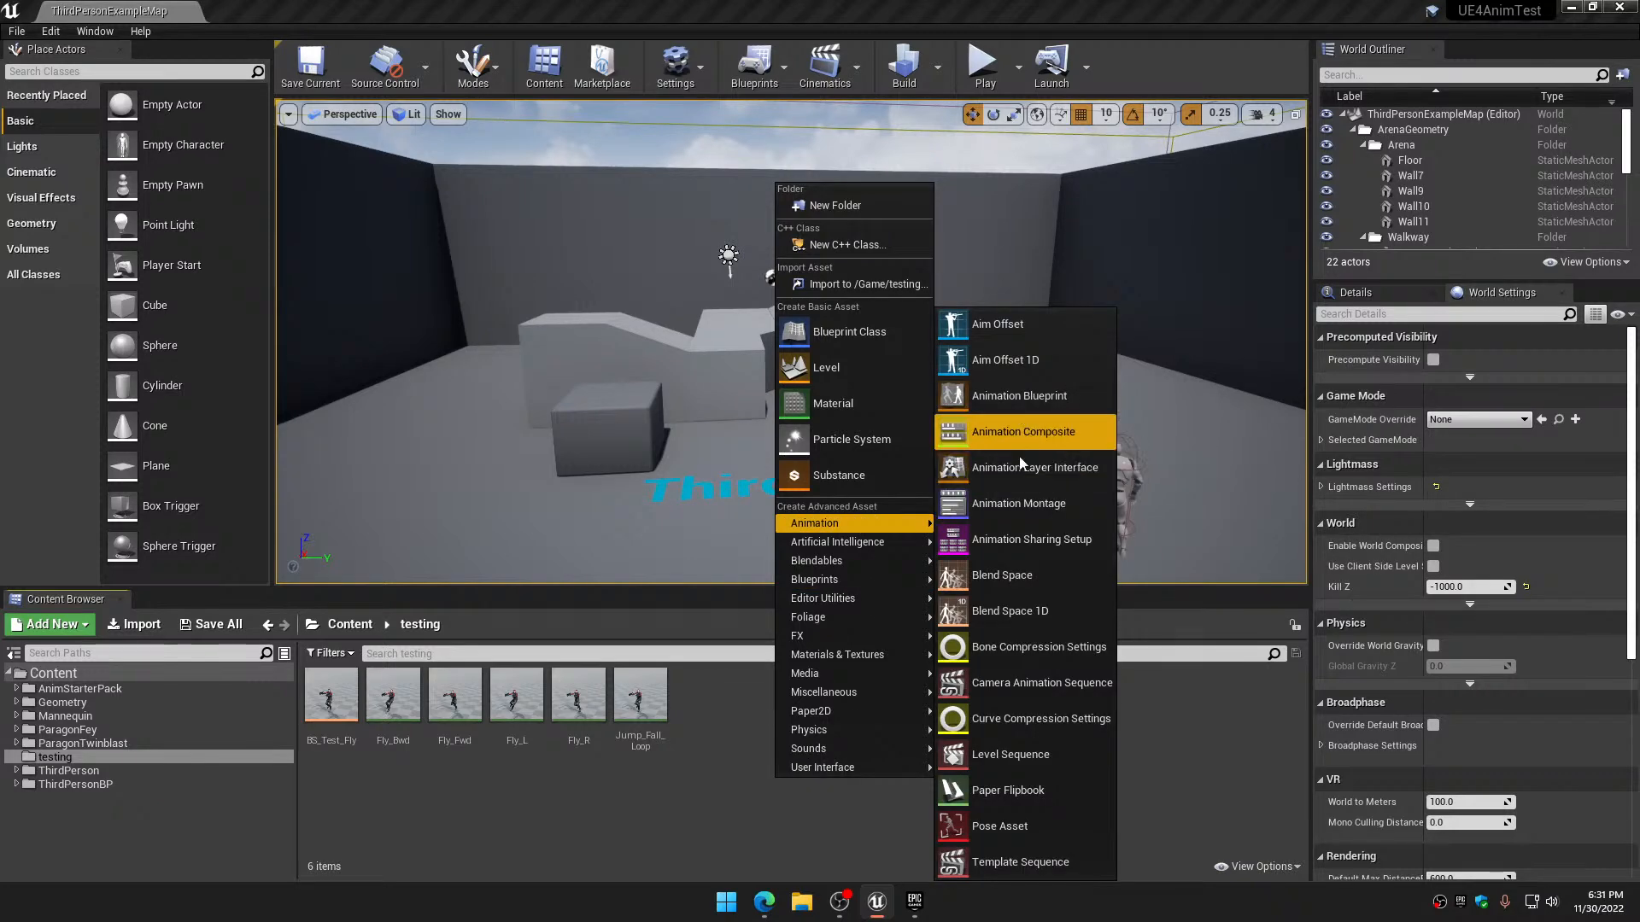
{"action": "left_click", "coordinate": [1018, 397]}
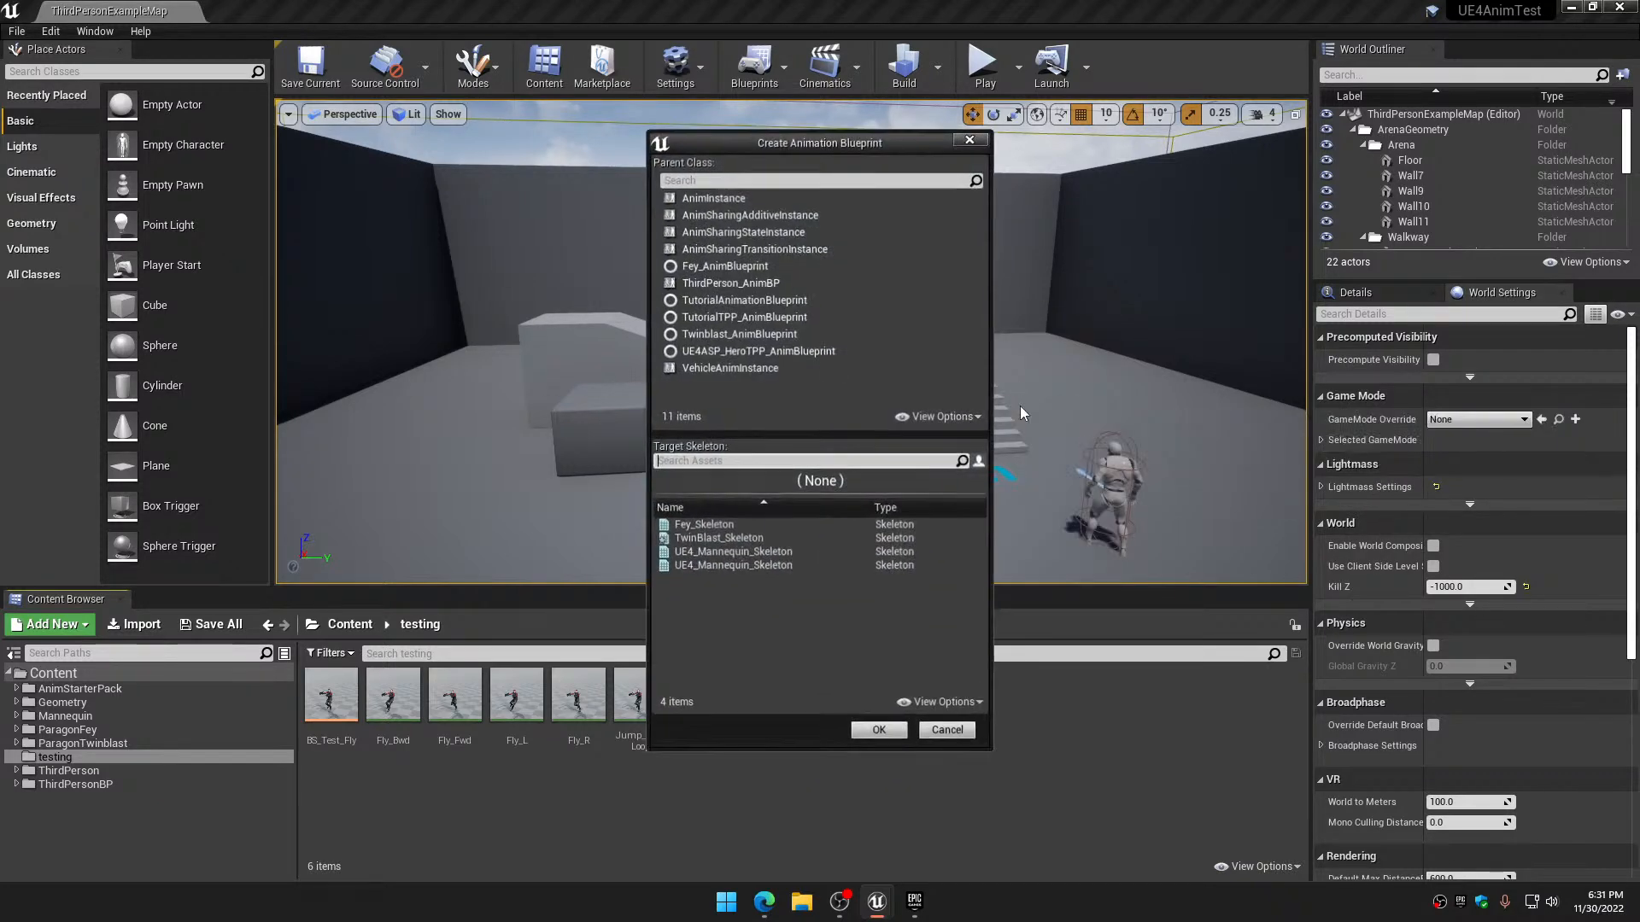
{"action": "left_click", "coordinate": [719, 198]}
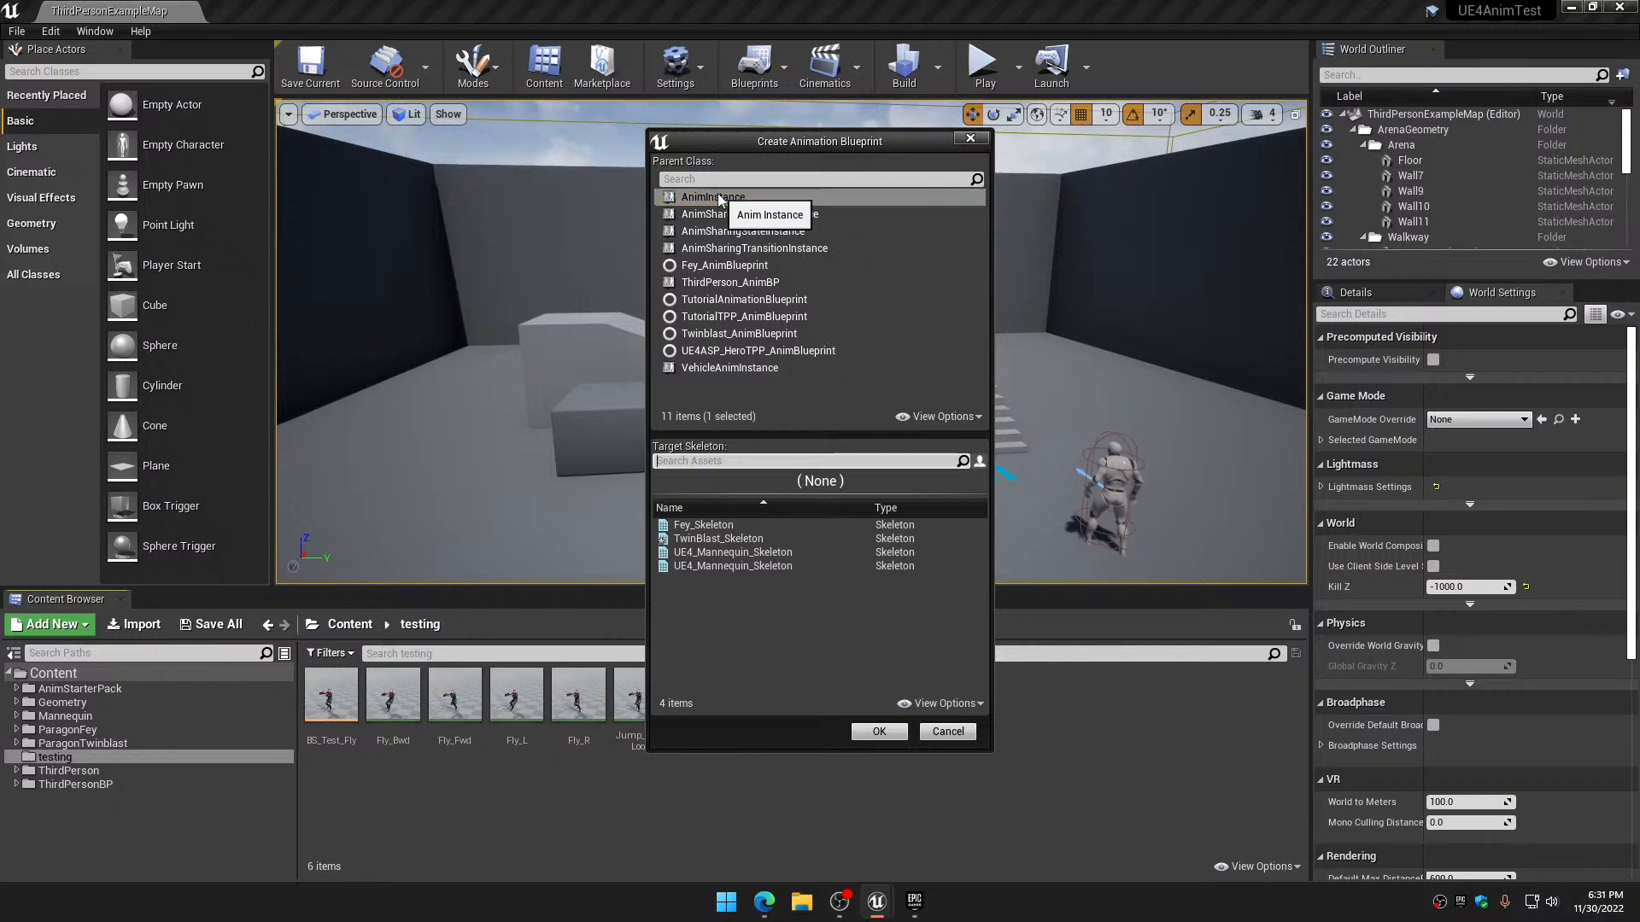
{"action": "left_click", "coordinate": [748, 565]}
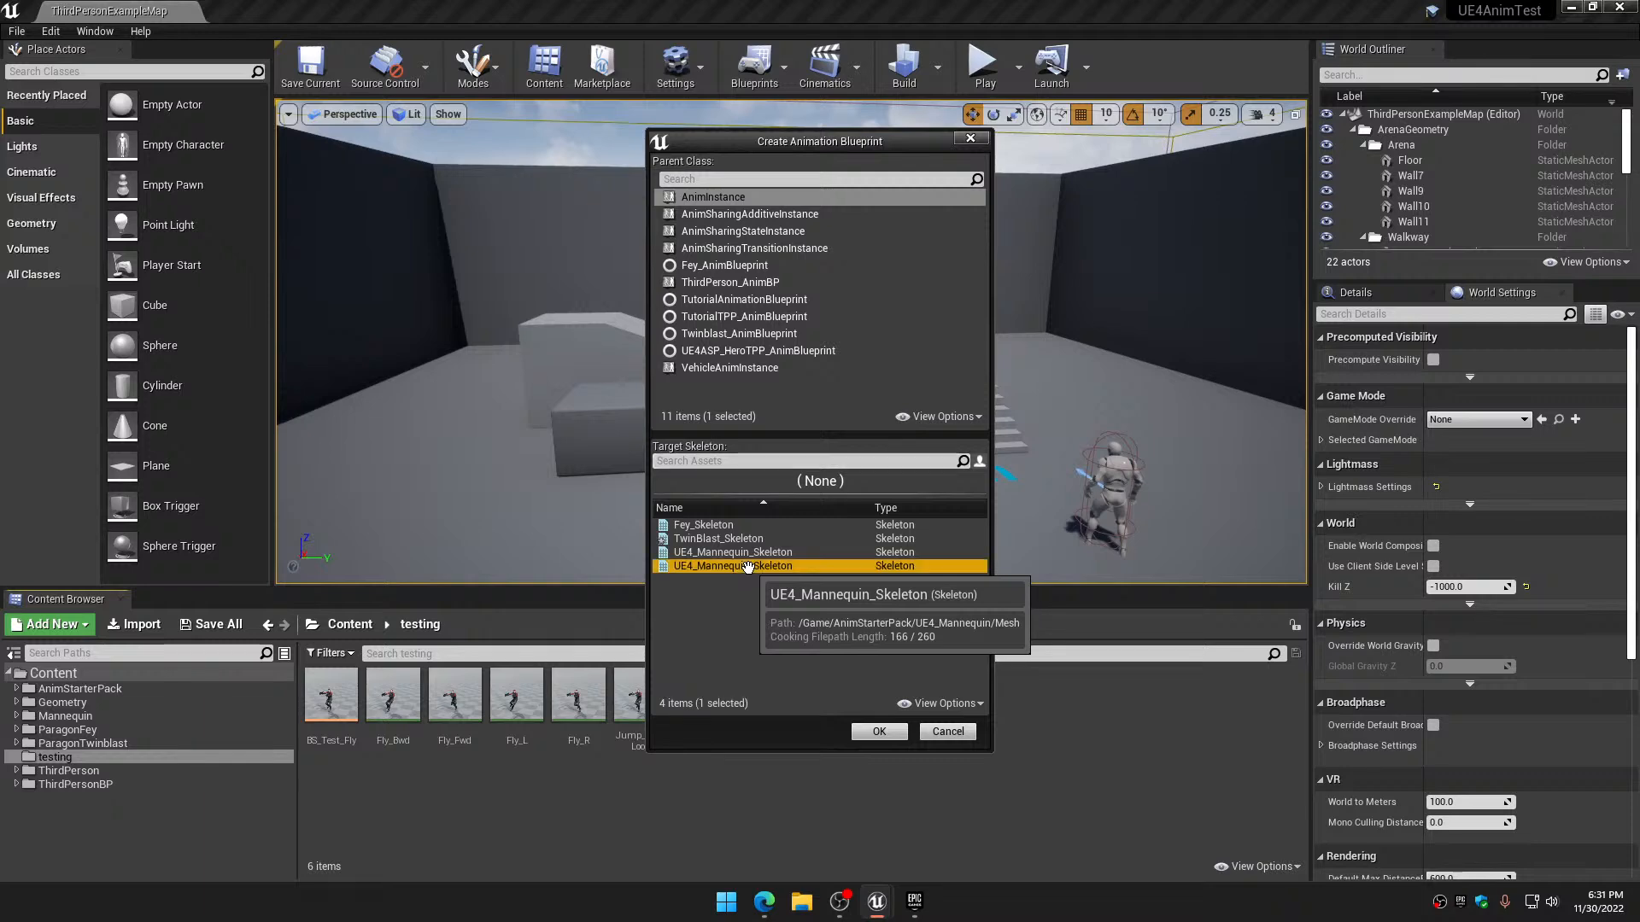
{"action": "left_click", "coordinate": [879, 732]}
{"action": "key", "text": "Return"}
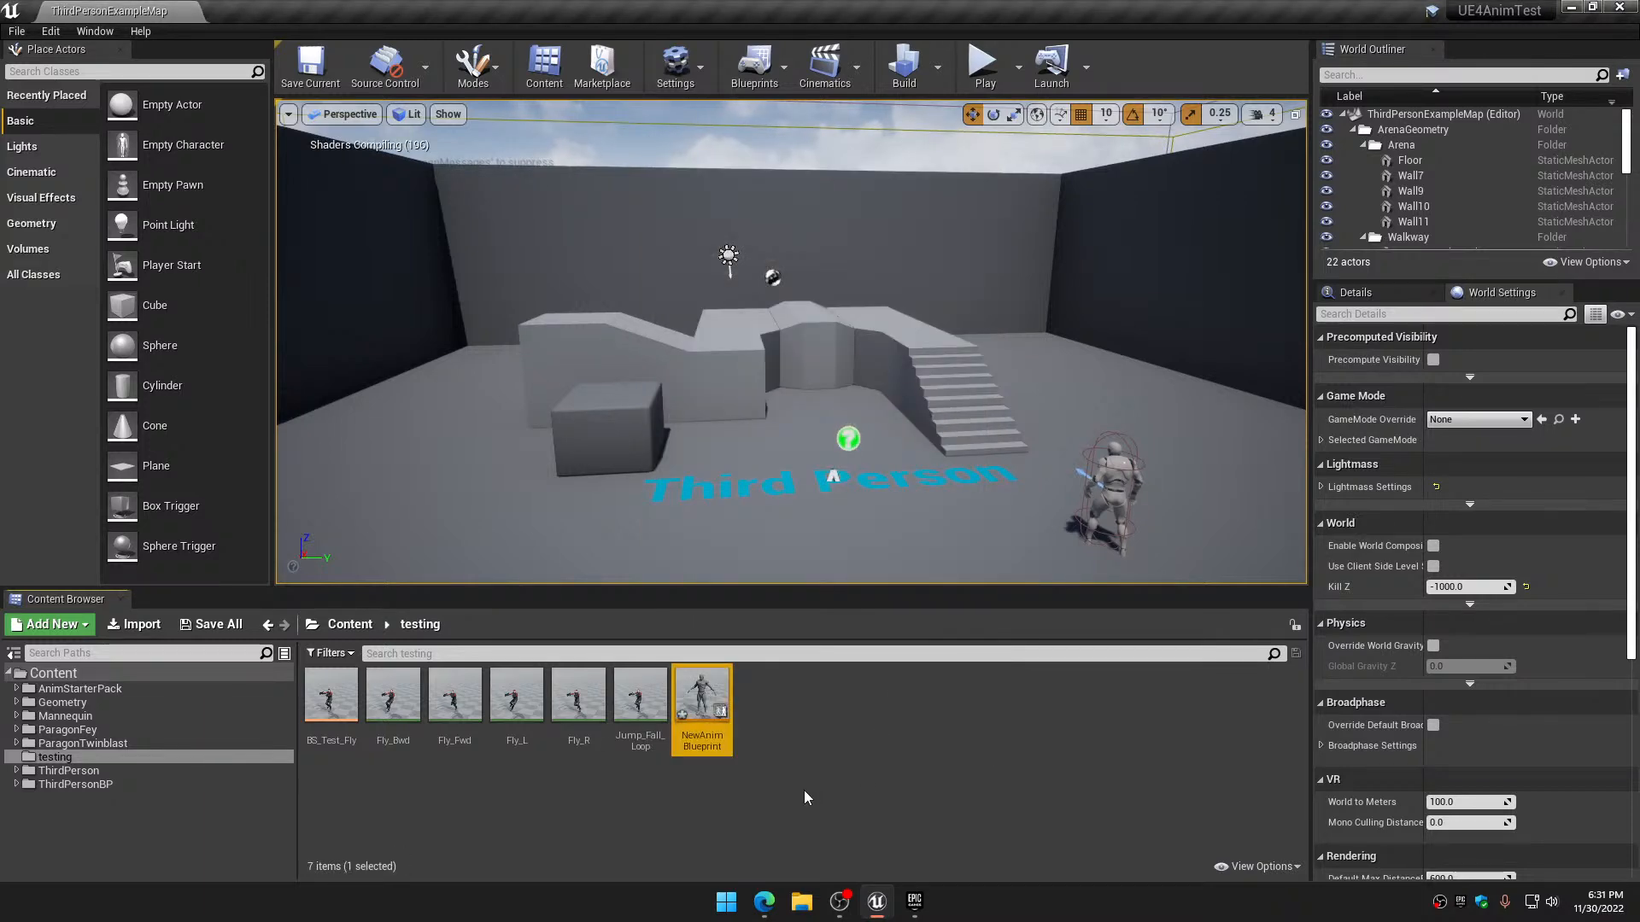
Save the modified TwinBlast skeleton and NewAnimBlueprint, and open NewAnimBlueprint for editing
{"action": "left_click", "coordinate": [211, 624]}
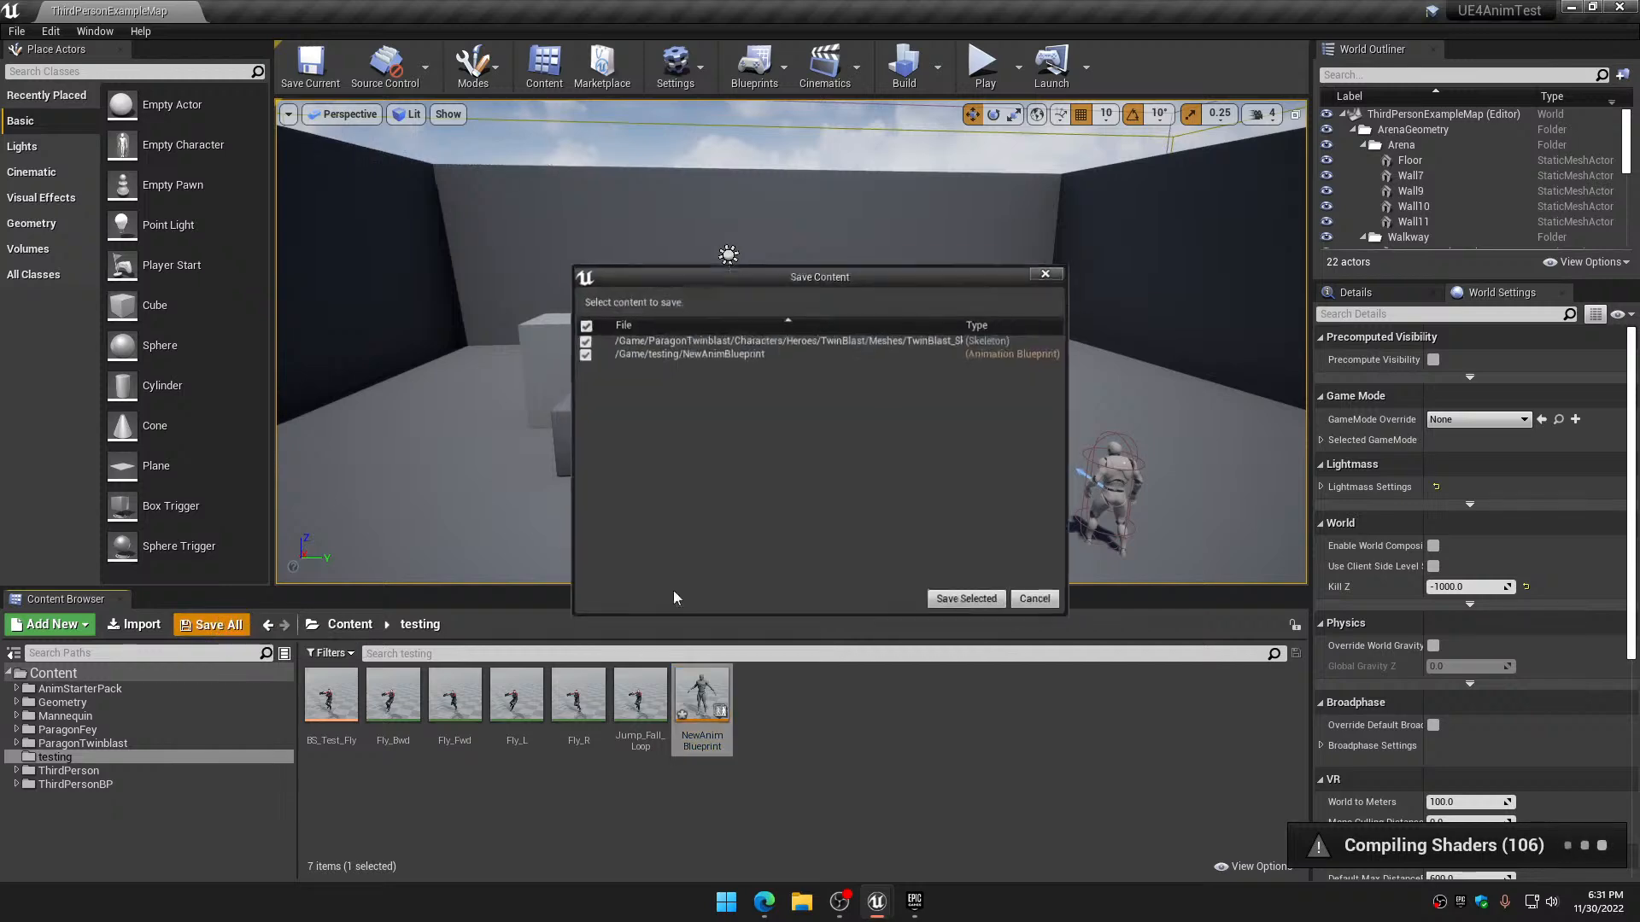
{"action": "left_click", "coordinate": [961, 593]}
{"action": "double_click", "coordinate": [722, 720]}
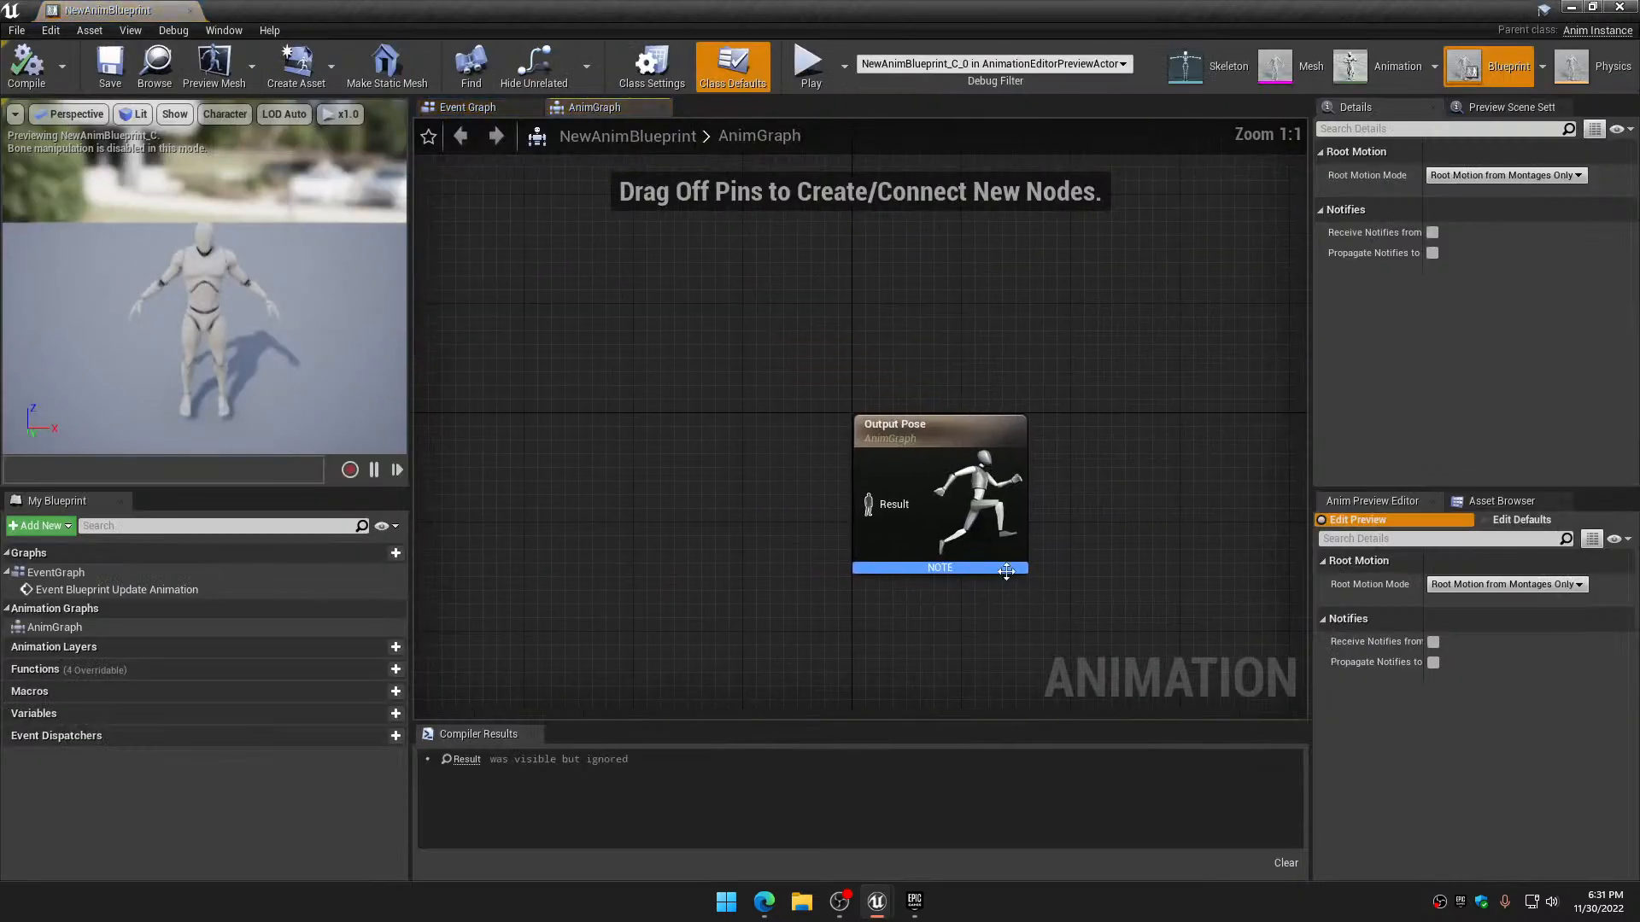
Add a Layered blend per bone node to the AnimGraph and connect its output to the Output Pose's Result
{"action": "right_click_drag", "start_coordinate": [789, 536], "coordinate": [792, 538]}
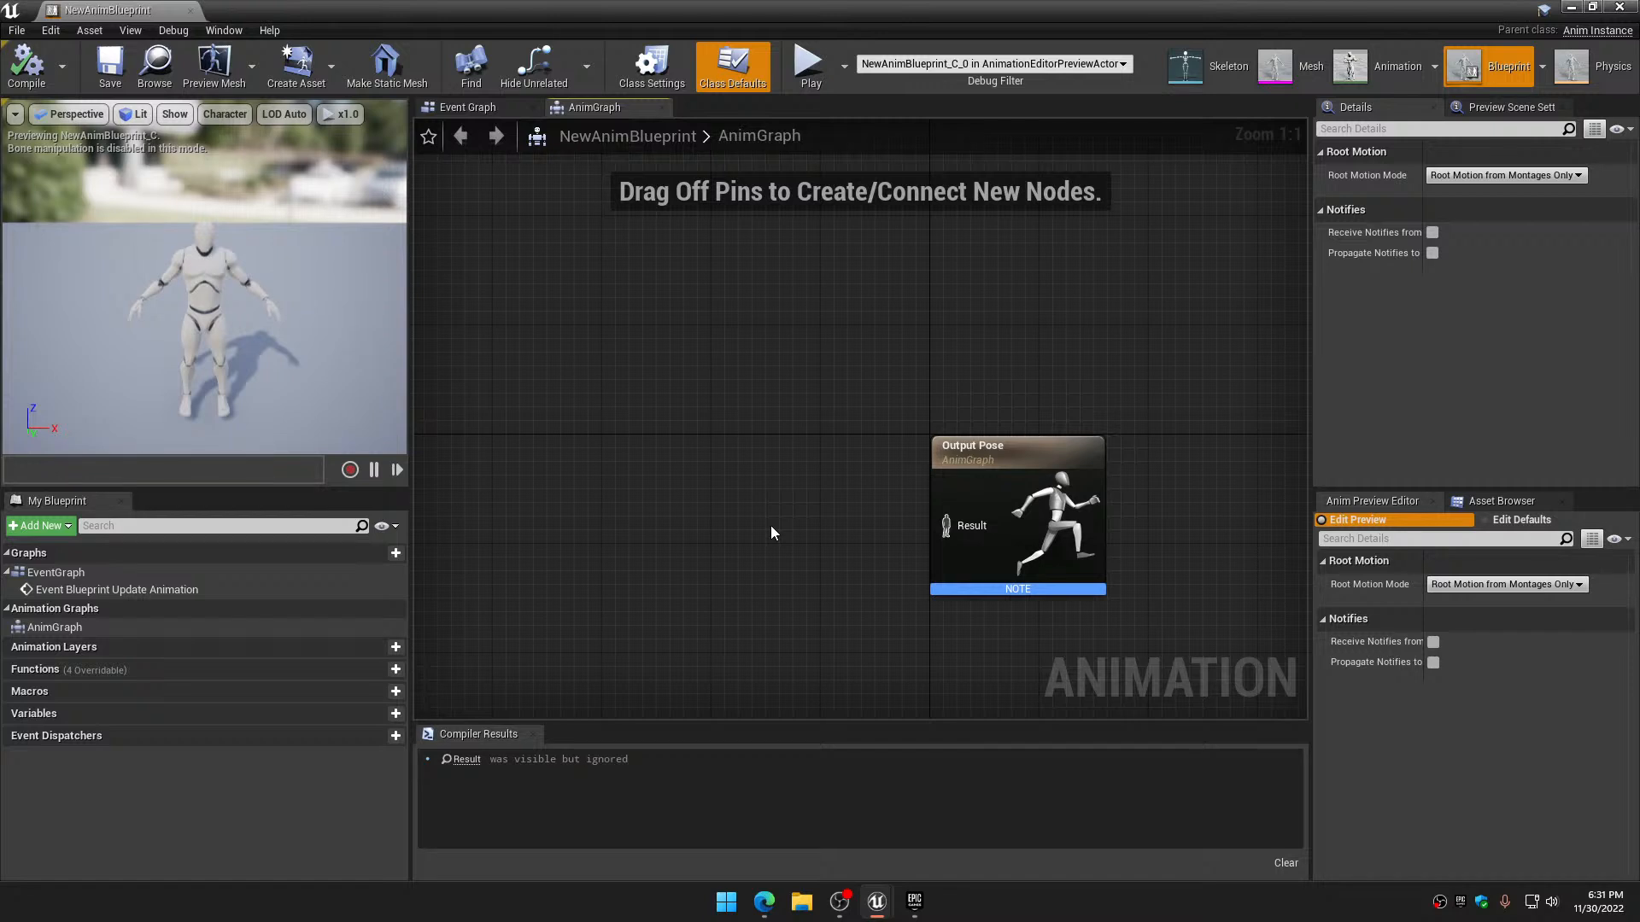
{"action": "right_click", "coordinate": [765, 518]}
{"action": "type", "text": "lkayer"}
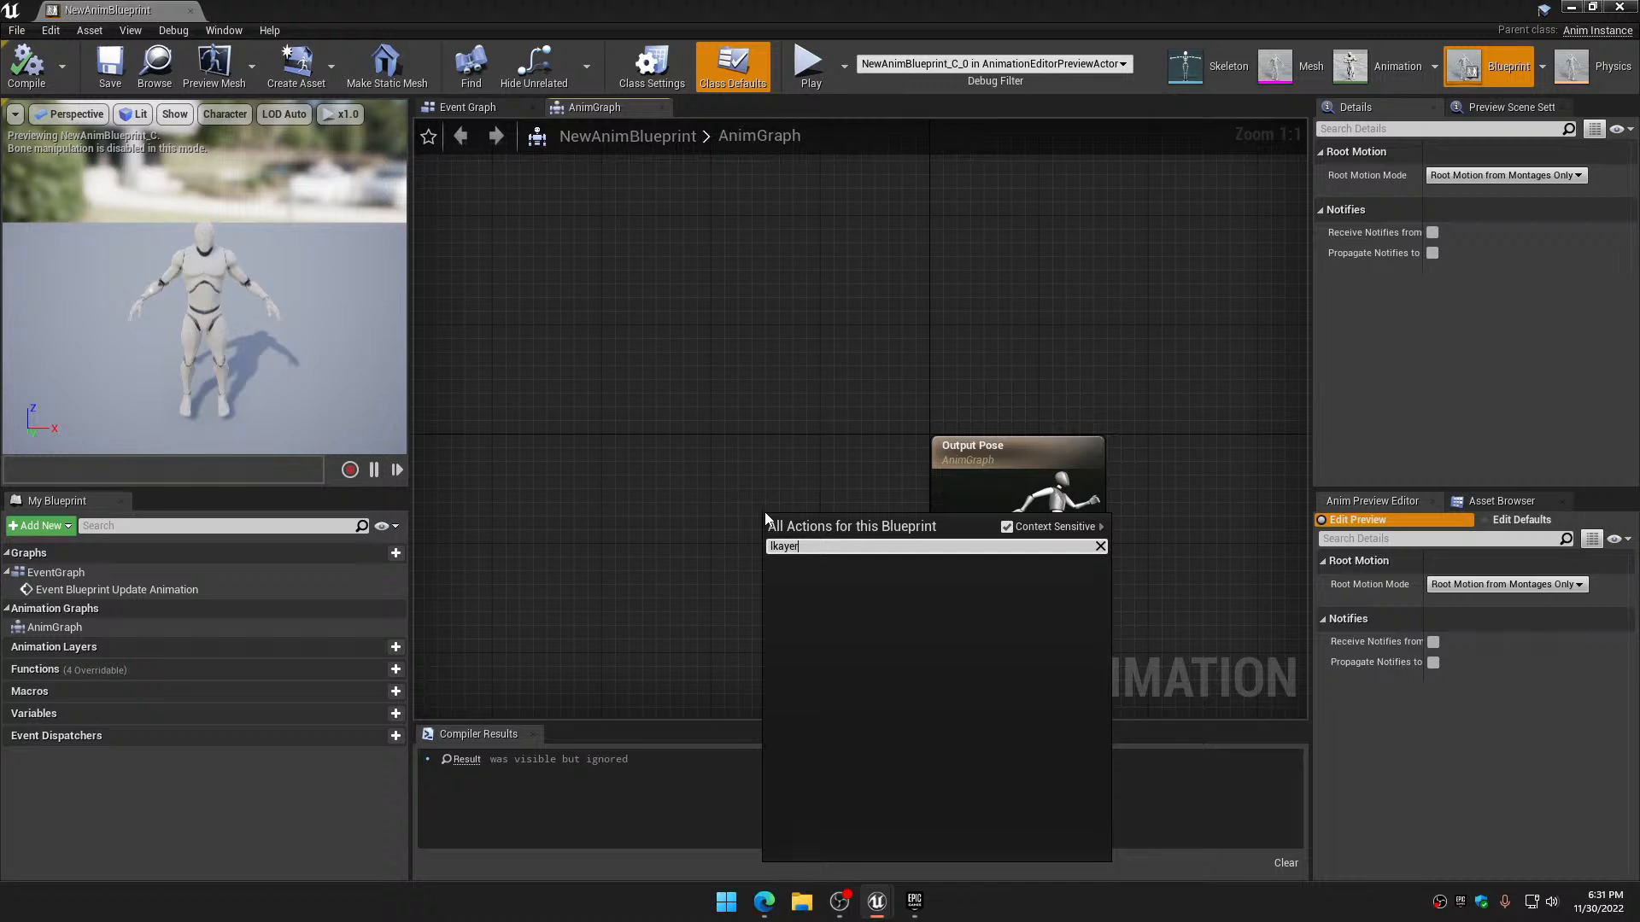
{"action": "key", "text": "BackSpace"}
{"action": "key", "text": "BackSpace"}
{"action": "key", "text": "BackSpace"}
{"action": "key", "text": "BackSpace"}
{"action": "key", "text": "BackSpace"}
{"action": "key", "text": "BackSpace"}
{"action": "type", "text": "layered"}
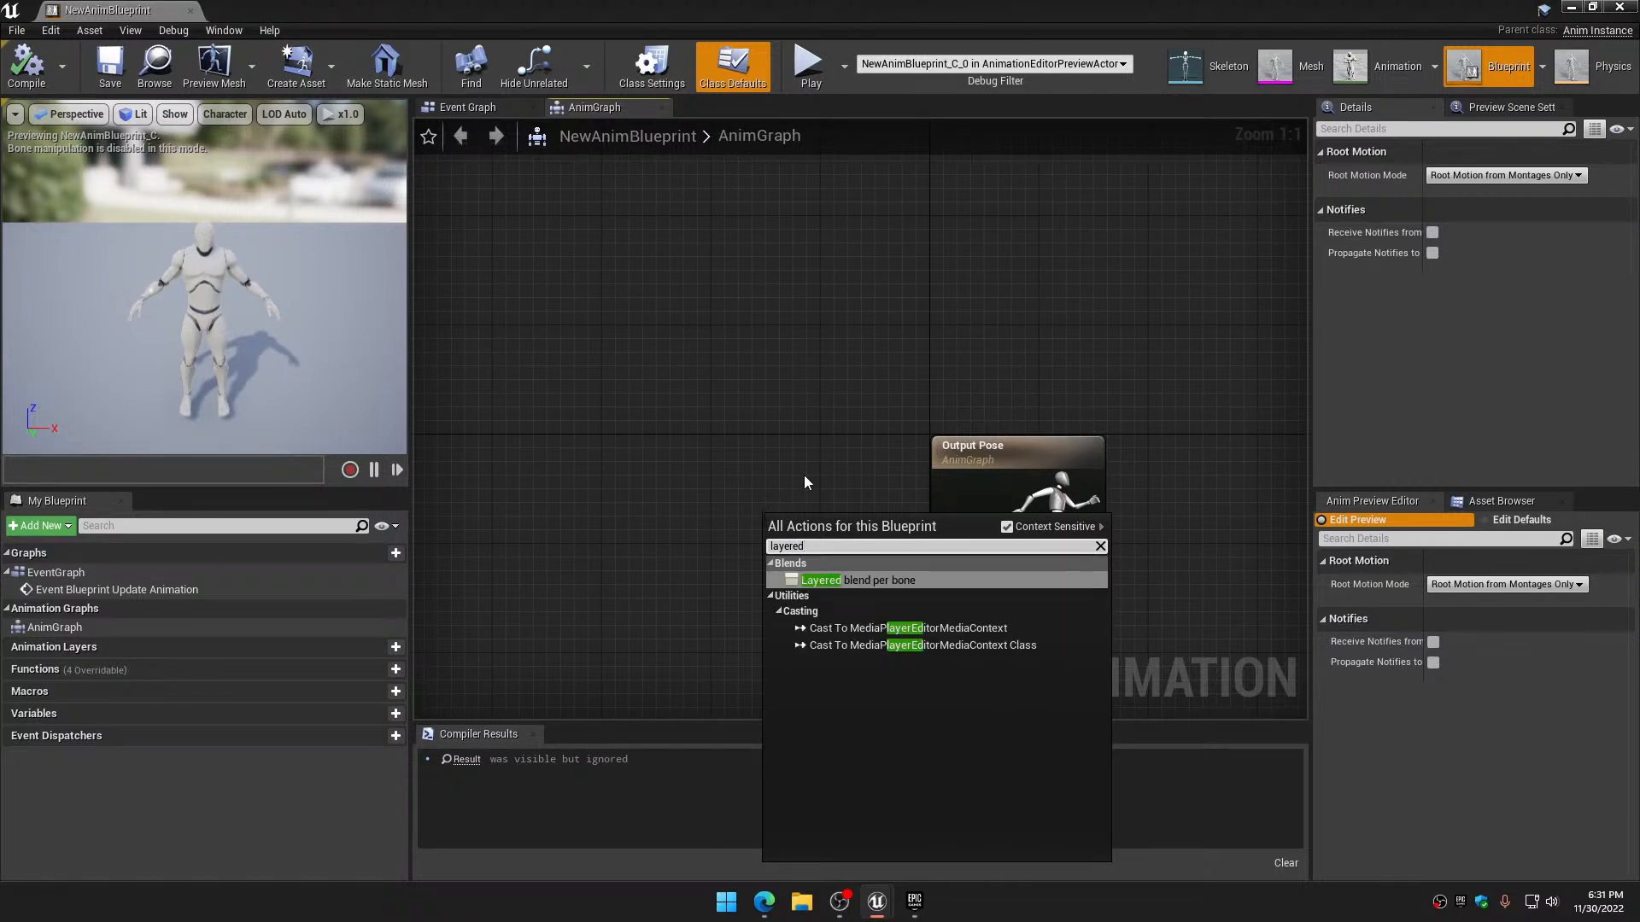
{"action": "left_click", "coordinate": [869, 582]}
{"action": "left_click_drag", "start_coordinate": [812, 523], "coordinate": [695, 445]}
{"action": "left_click_drag", "start_coordinate": [816, 475], "coordinate": [946, 531]}
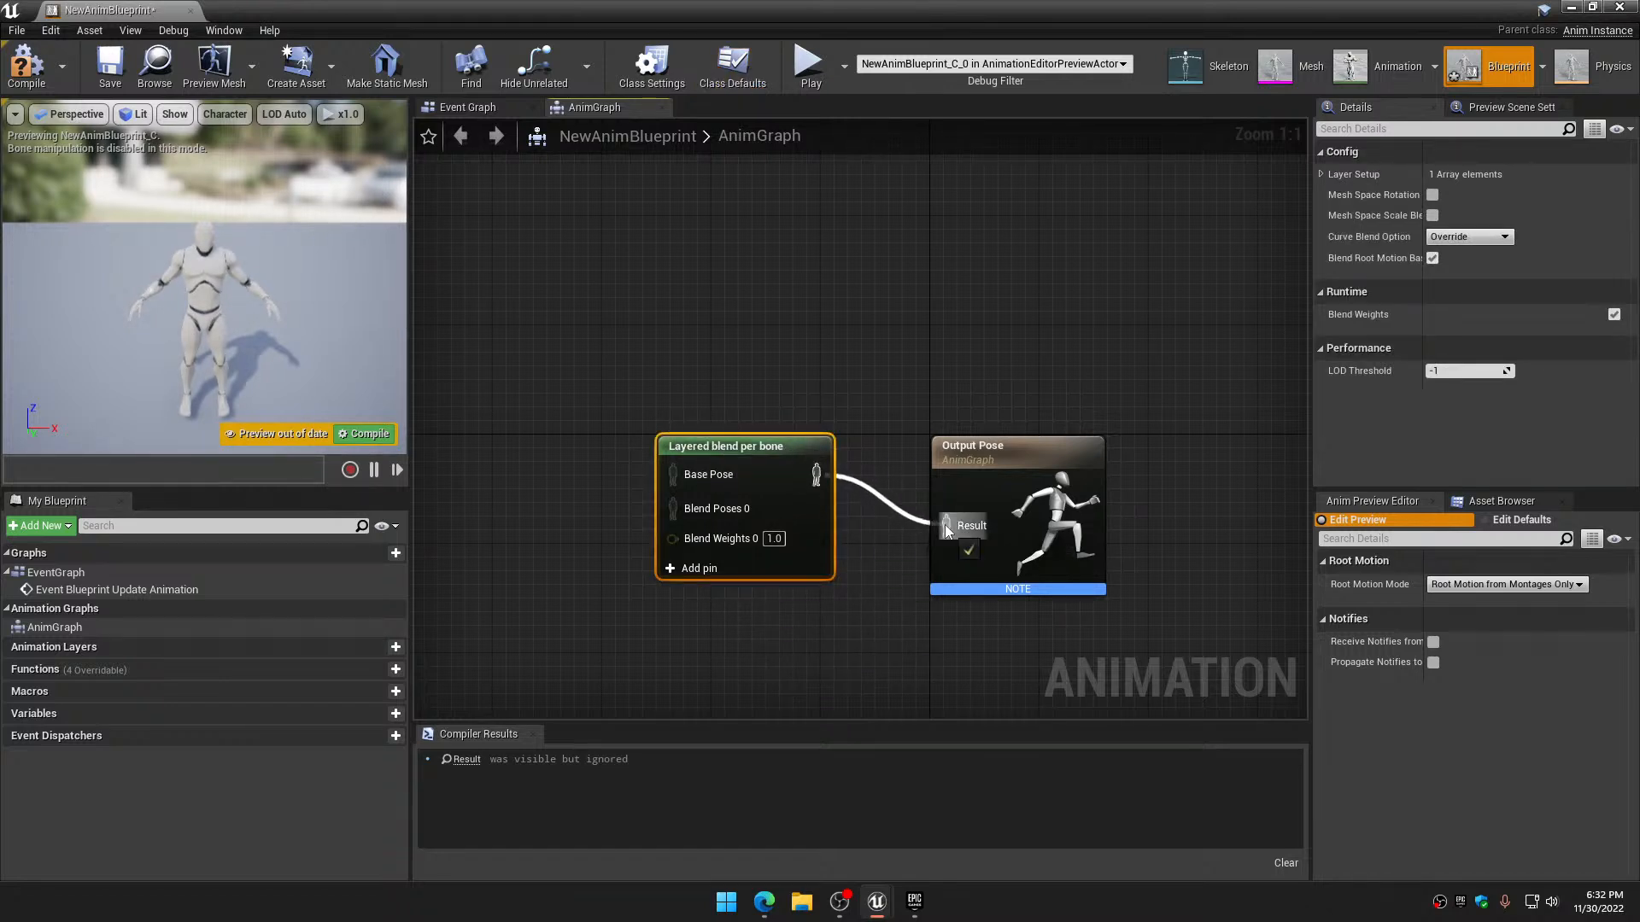
{"action": "left_click_drag", "start_coordinate": [813, 534], "coordinate": [854, 578]}
{"action": "right_click_drag", "start_coordinate": [784, 430], "coordinate": [874, 333]}
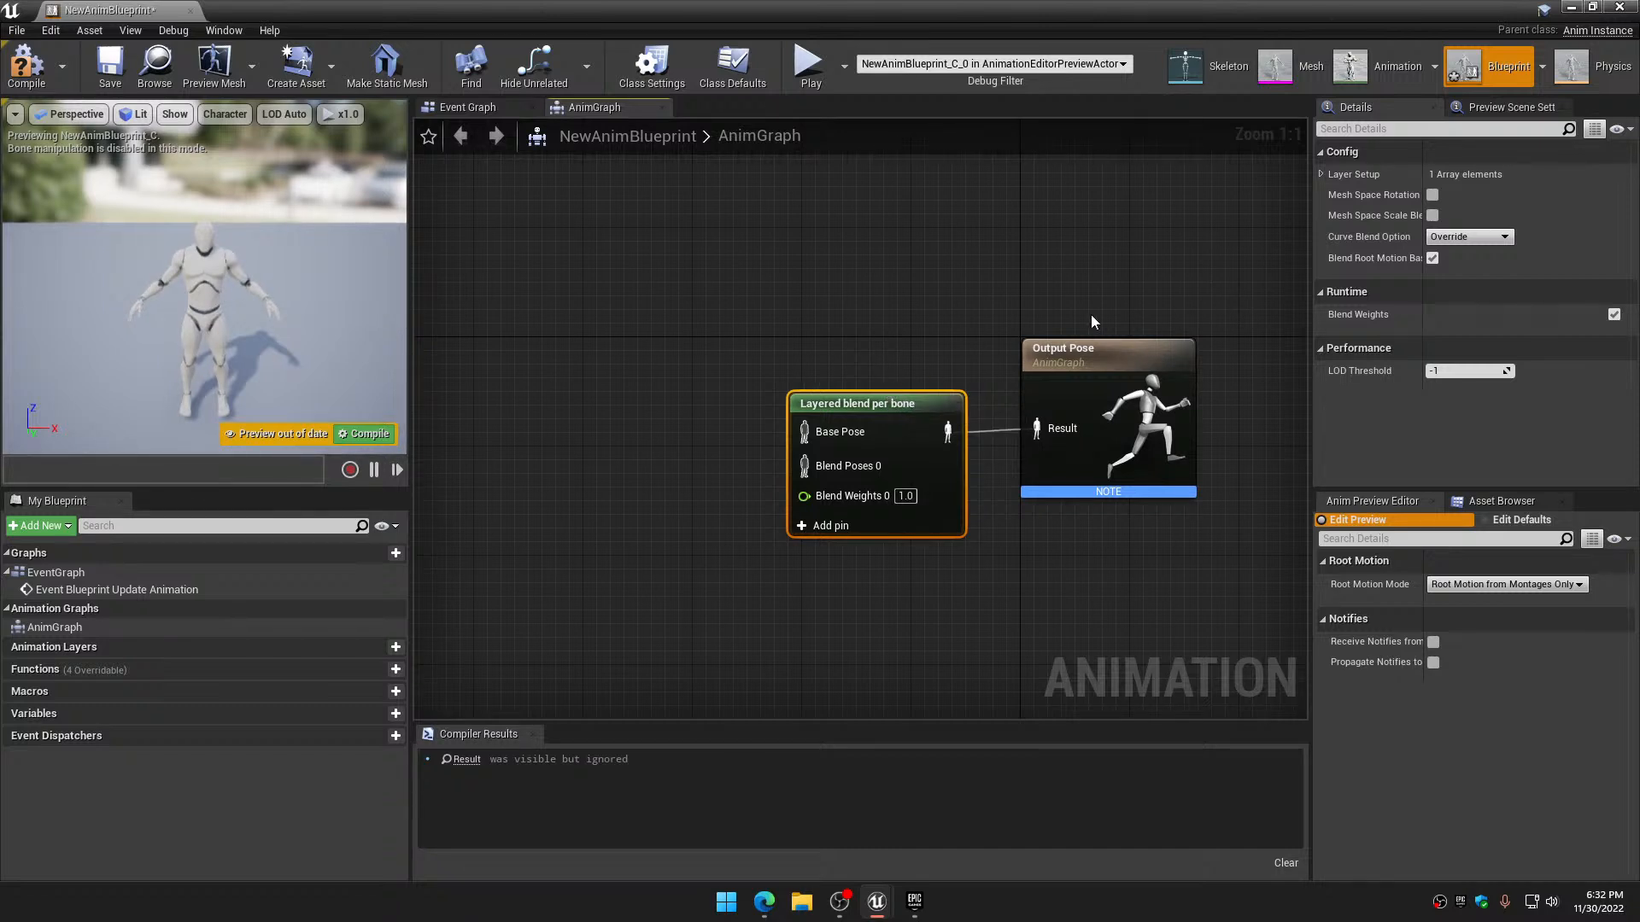
Find the Jog_Fwd_Rifle animation by searching assets for "jo" and add it to the graph, connected to the blend node's Base Pose
{"action": "left_click", "coordinate": [1501, 501]}
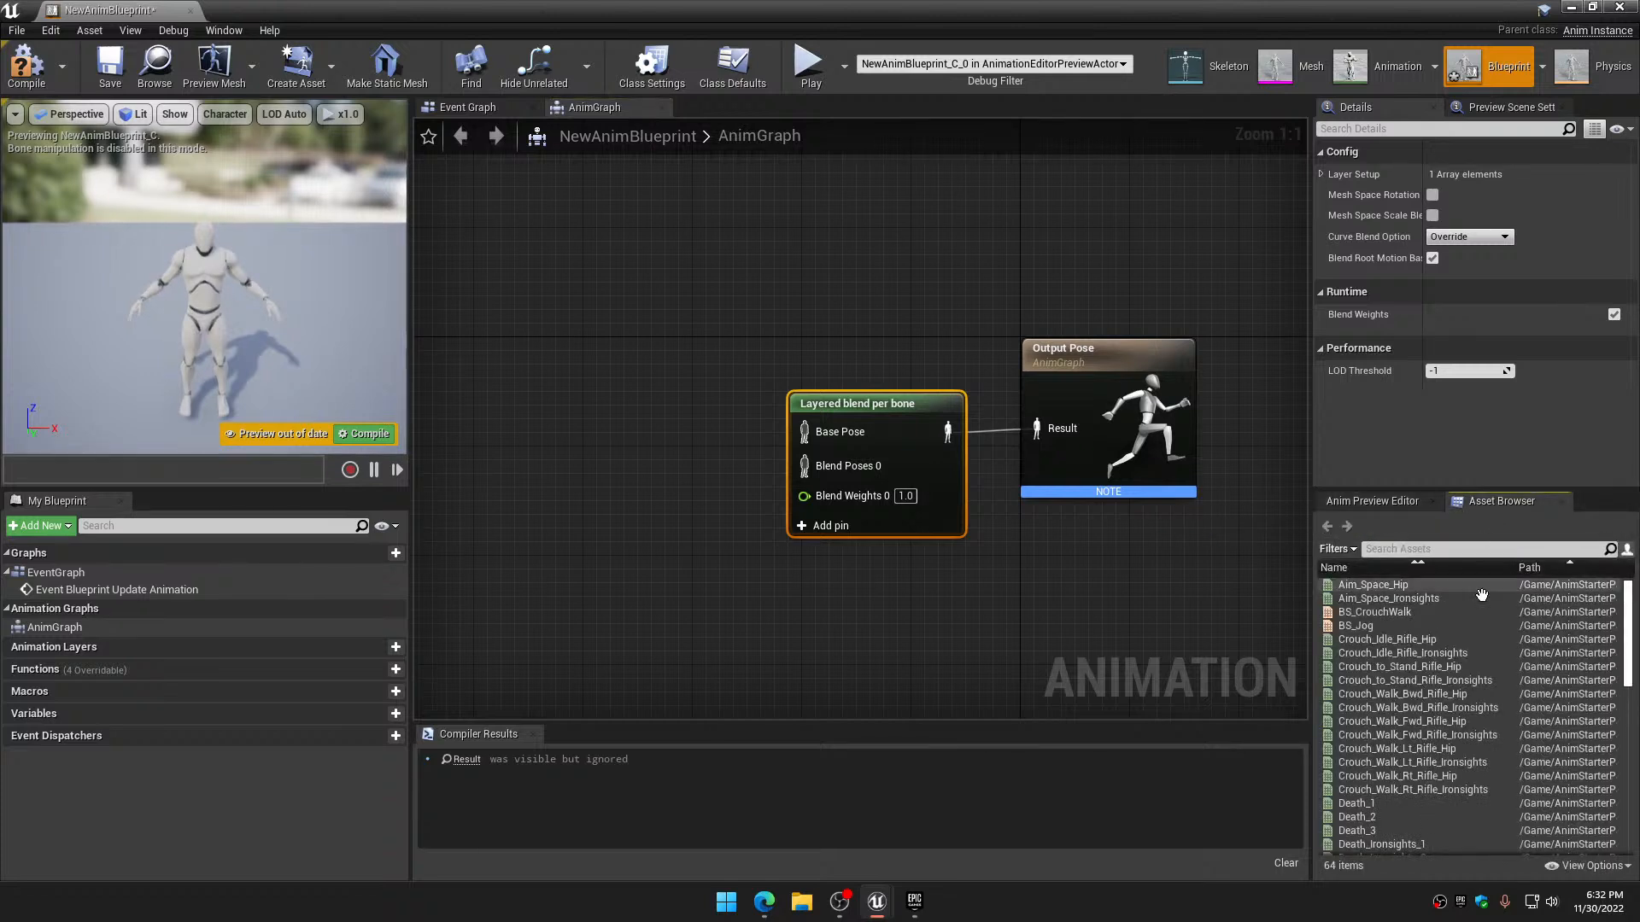
{"action": "left_click", "coordinate": [1457, 548]}
{"action": "type", "text": "jo"}
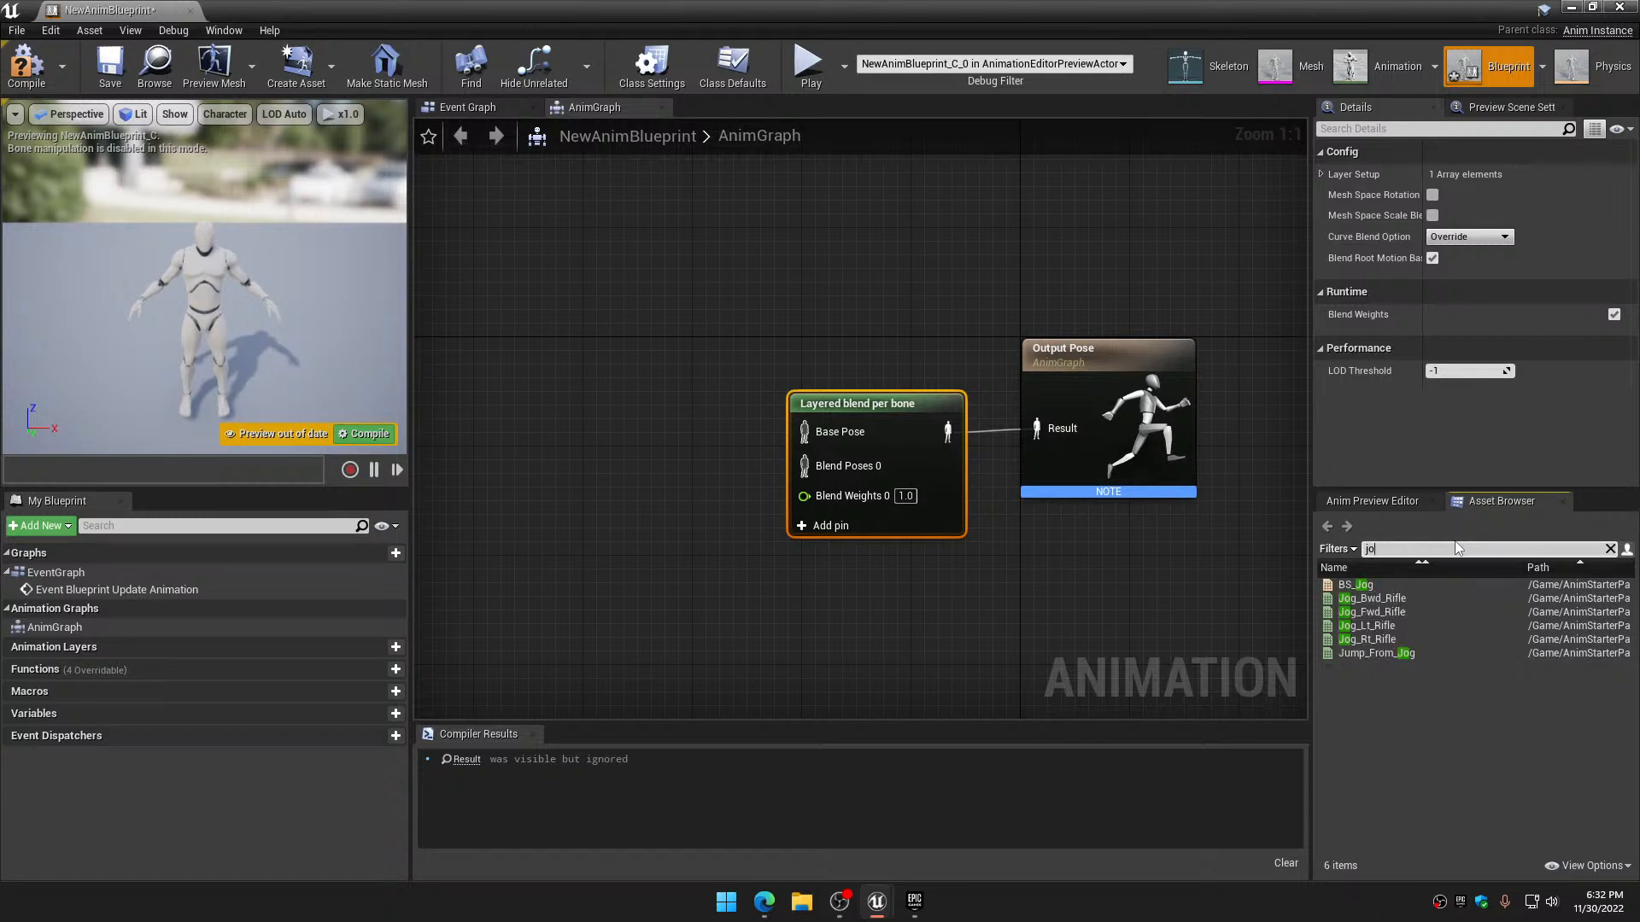
{"action": "left_click_drag", "start_coordinate": [1371, 612], "coordinate": [804, 431]}
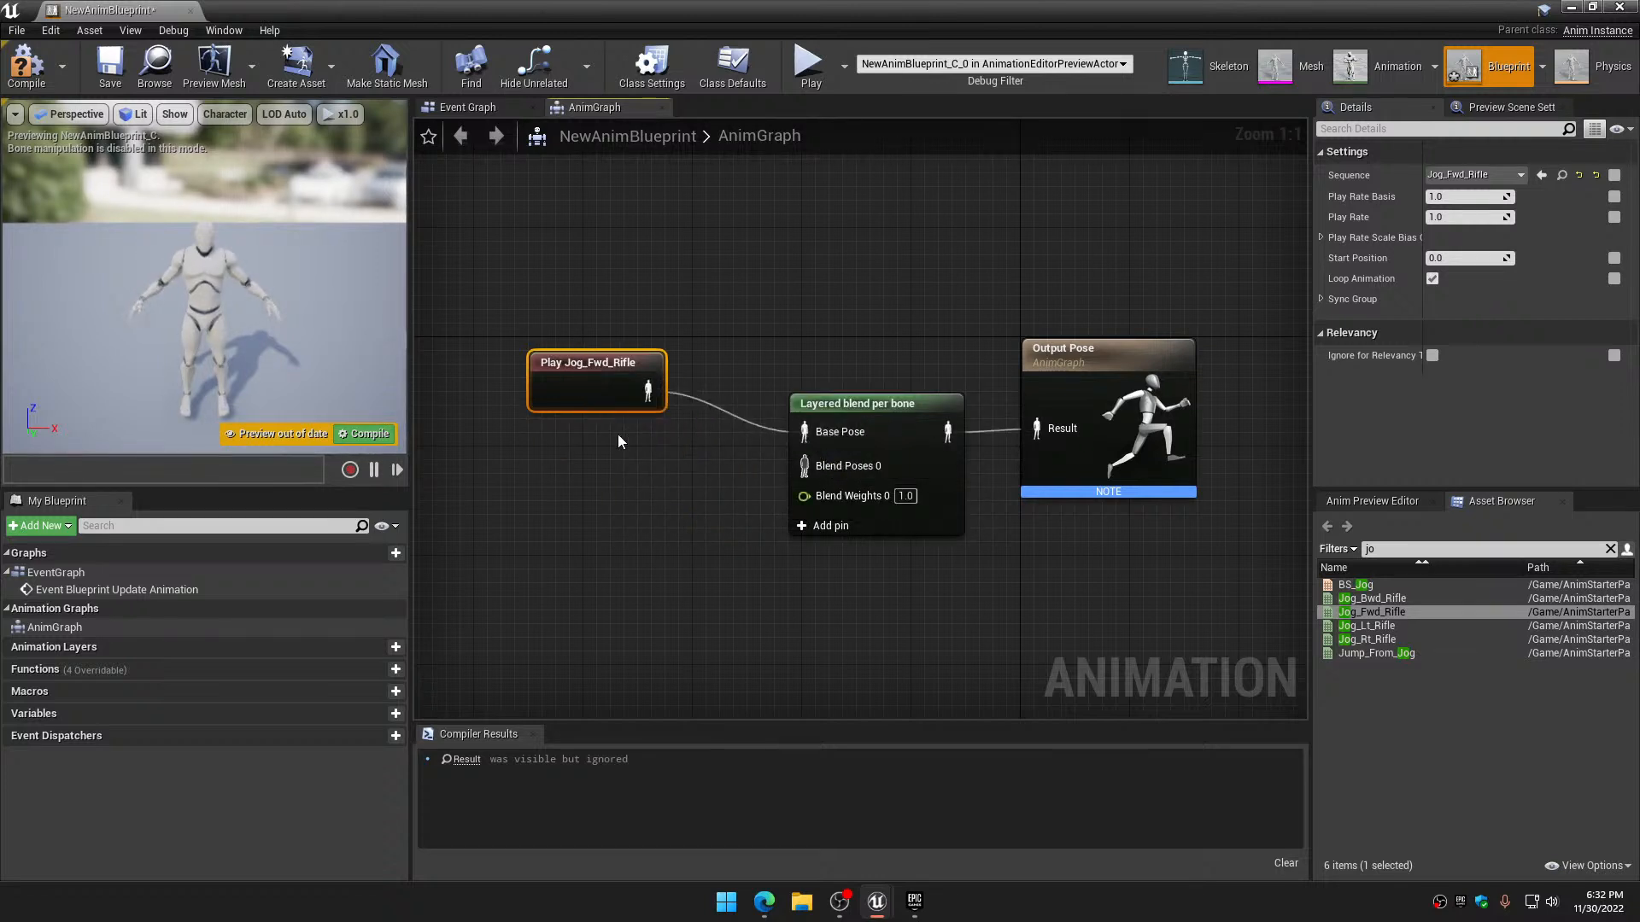
{"action": "left_click_drag", "start_coordinate": [594, 398], "coordinate": [648, 411]}
Search the animation assets for "iron" and place Walk_Fwd_Rifle_Ironsights in the graph below the jog node
{"action": "left_click", "coordinate": [1414, 549]}
{"action": "key", "text": "BackSpace"}
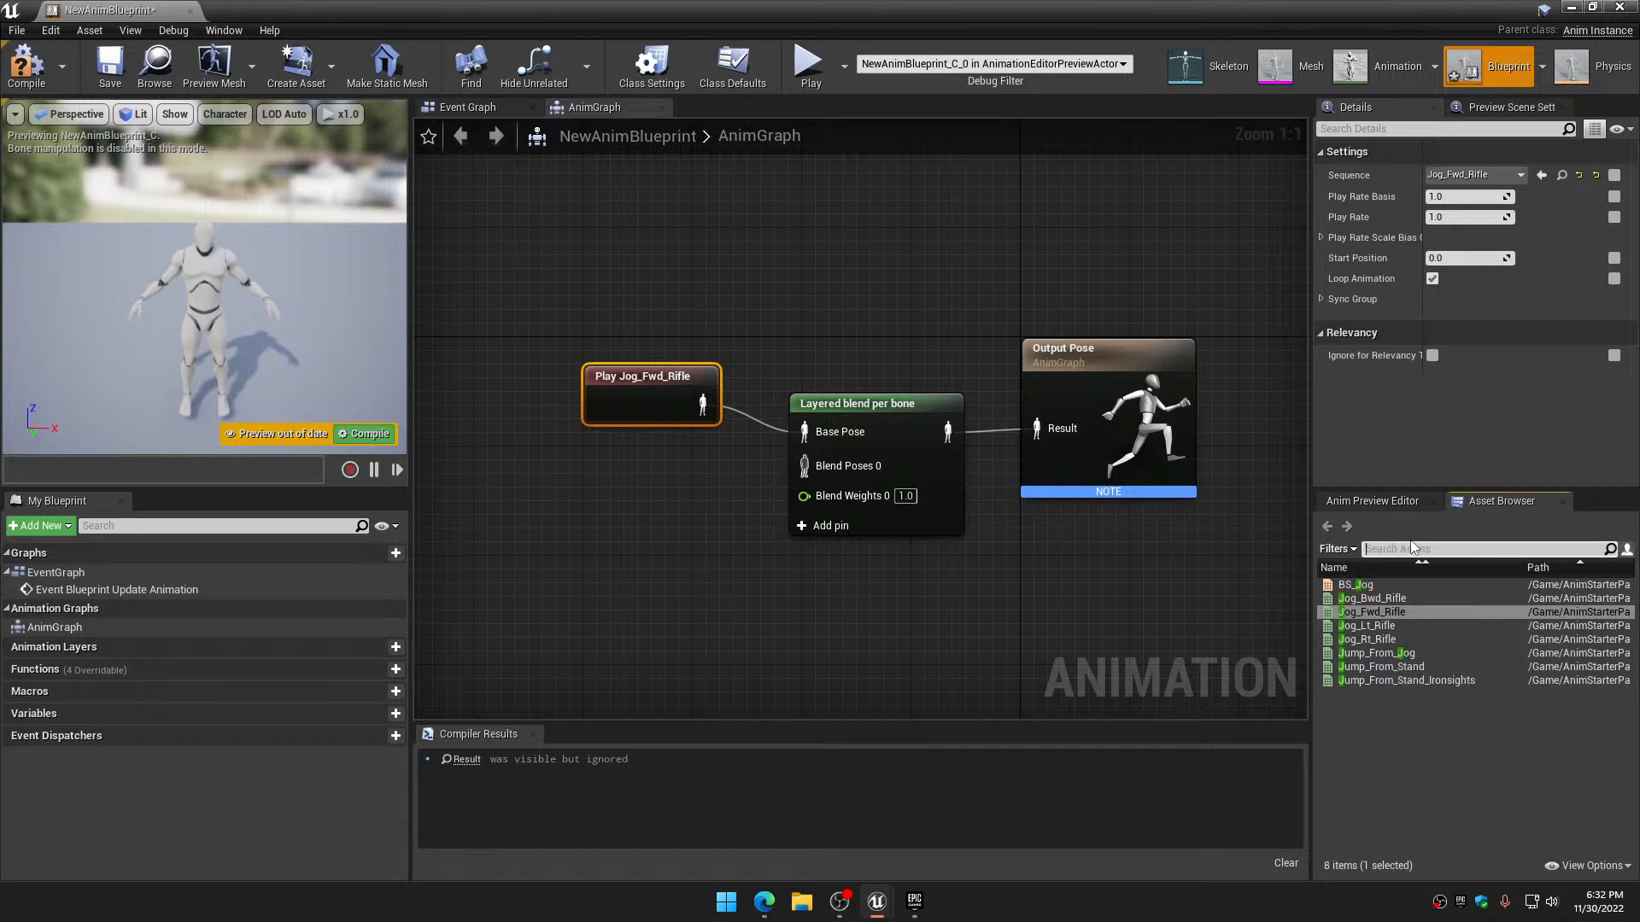
{"action": "type", "text": "iron"}
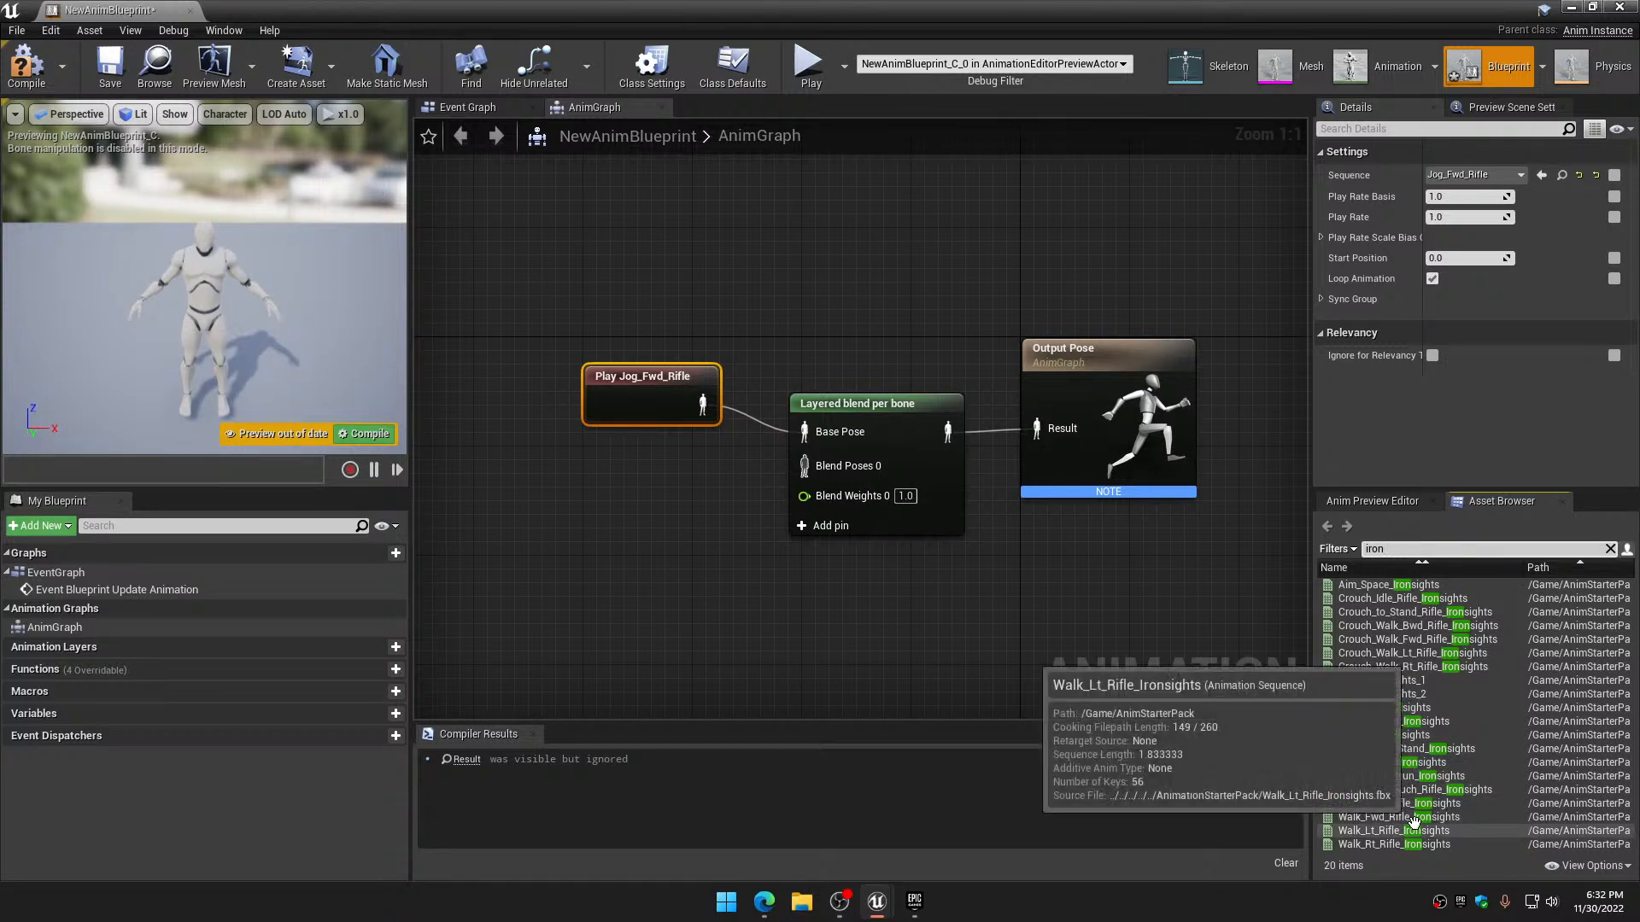
{"action": "left_click_drag", "start_coordinate": [1412, 818], "coordinate": [467, 532]}
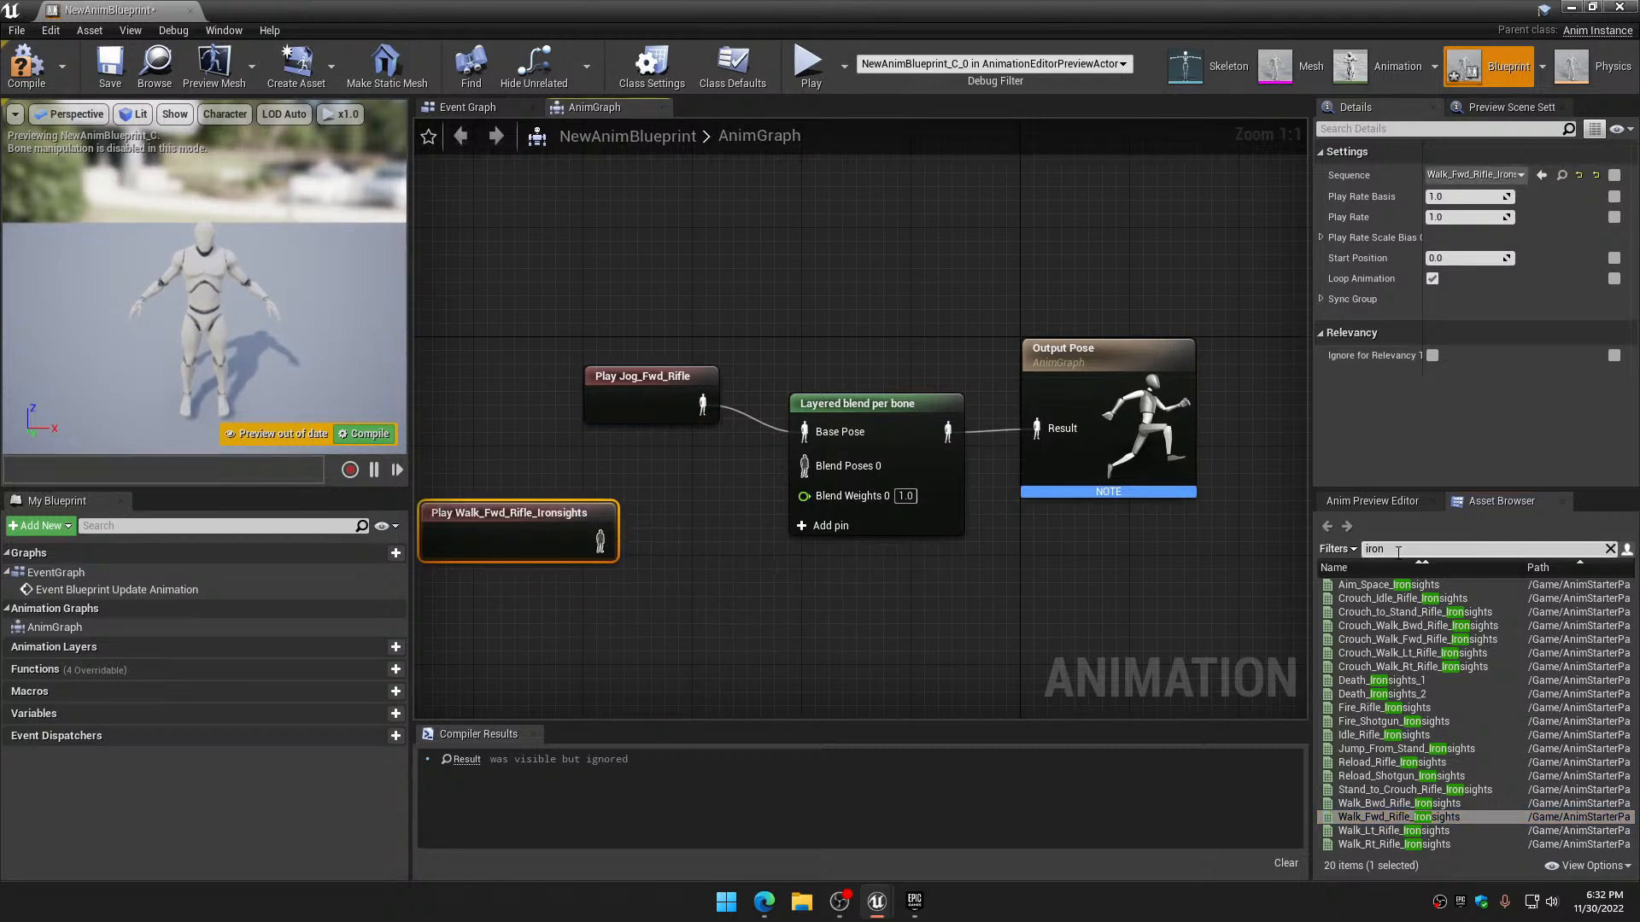
Search the animation assets for "hip" and "pistol", and place Idle_Pistol in the graph below the ironsights walk node
{"action": "type", "text": "hip"}
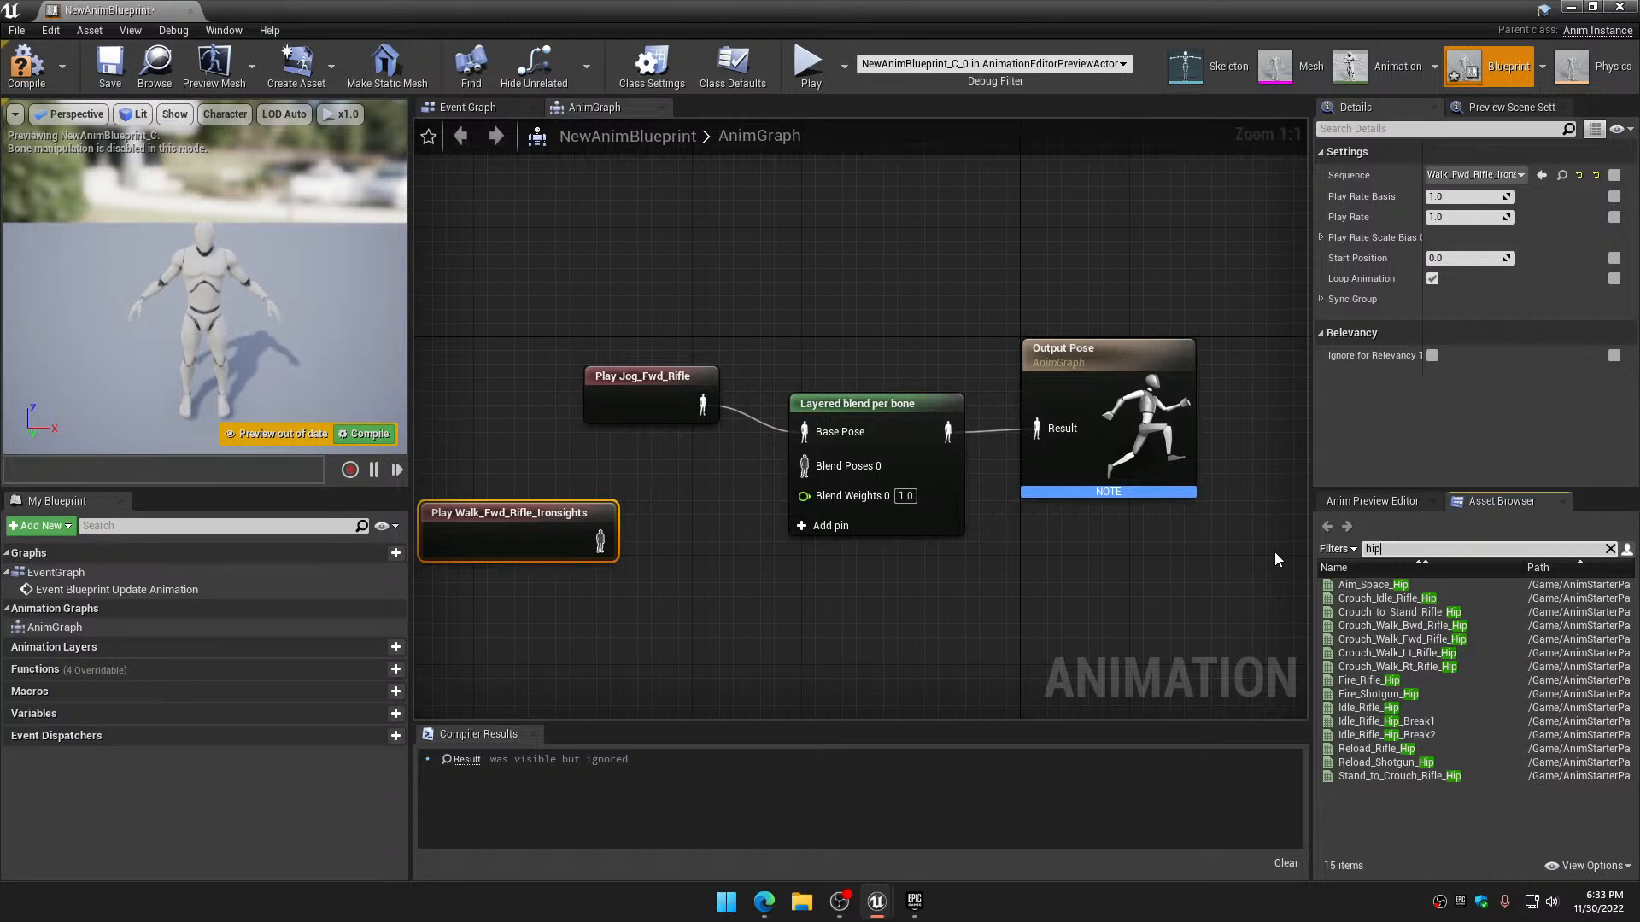
{"action": "left_click_drag", "start_coordinate": [651, 390], "coordinate": [635, 377]}
{"action": "left_click", "coordinate": [1415, 548]}
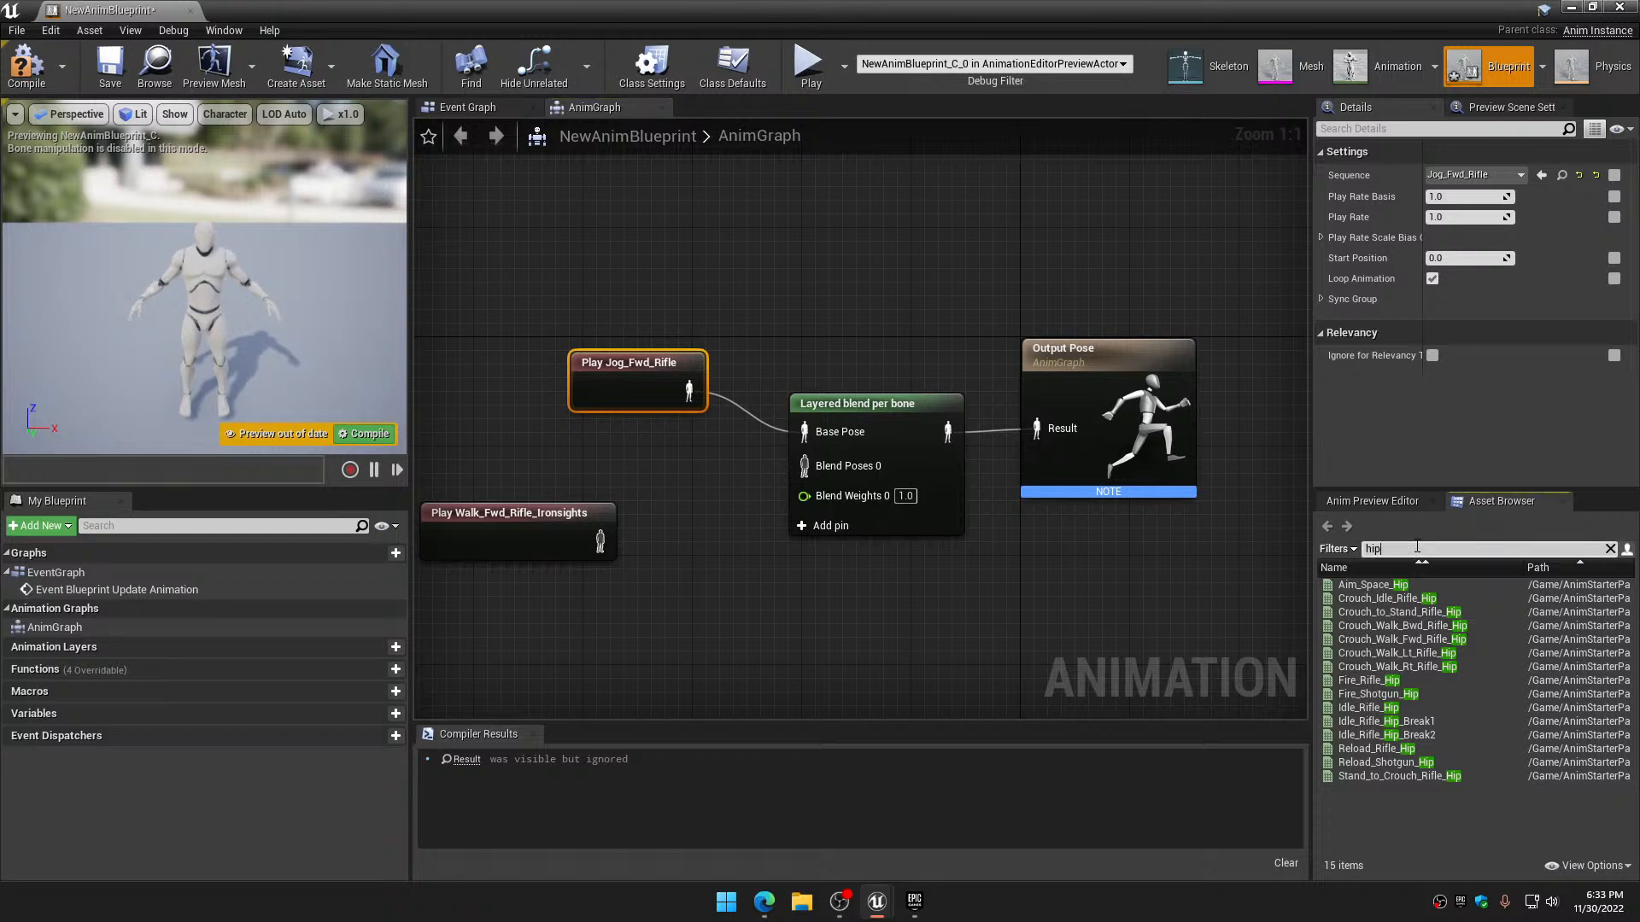
{"action": "type", "text": "pistol"}
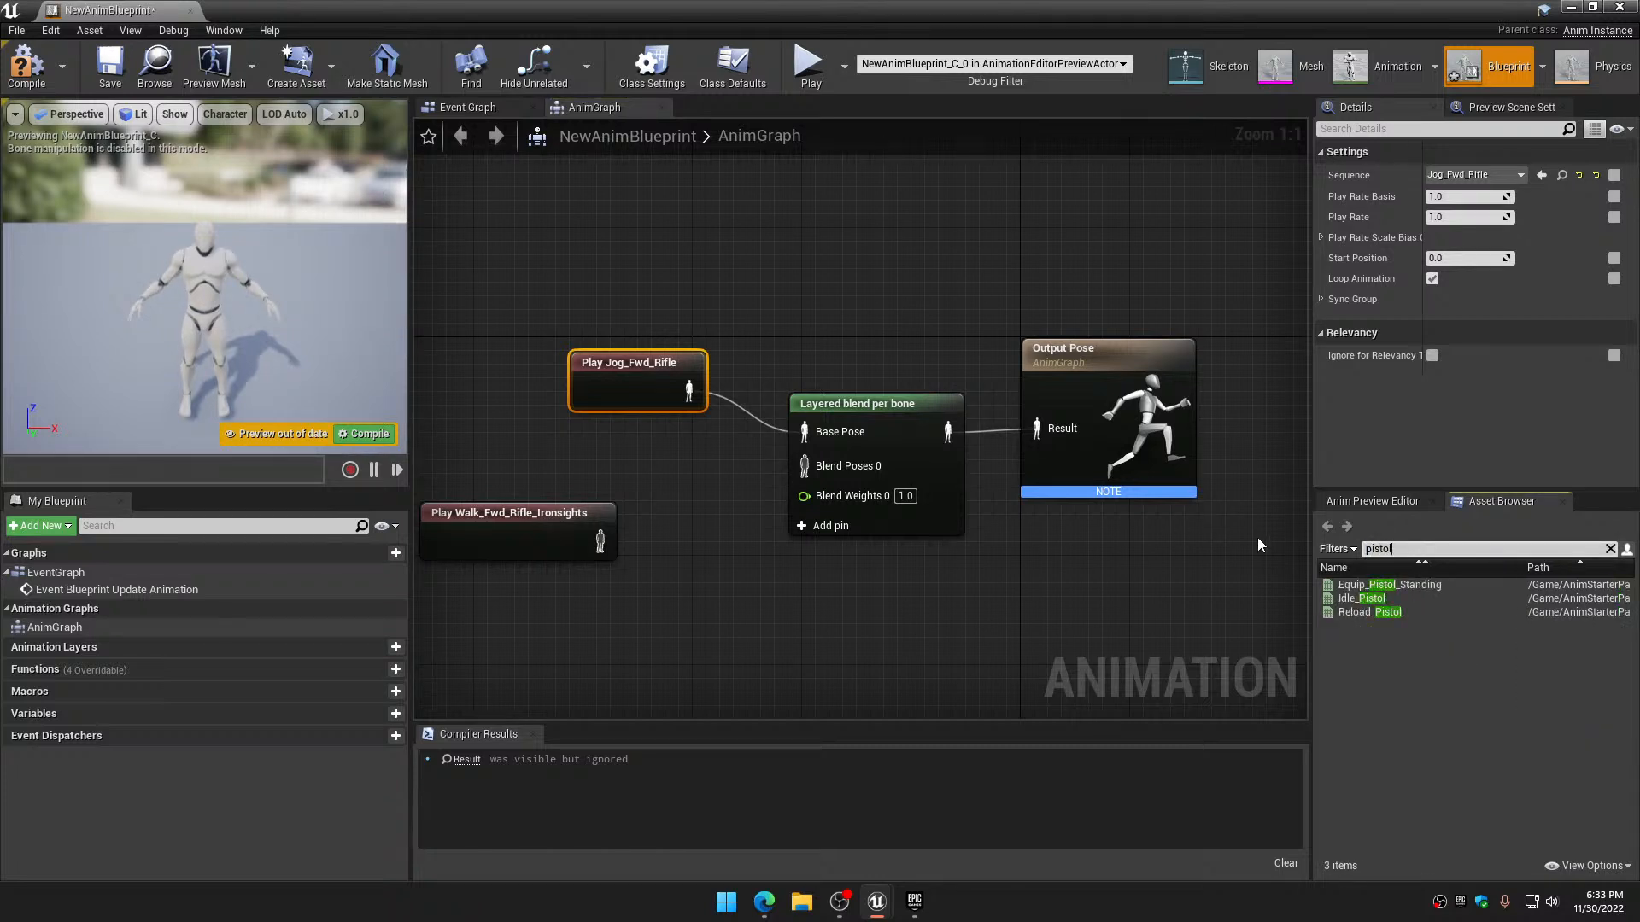
{"action": "left_click", "coordinate": [1345, 599]}
{"action": "left_click_drag", "start_coordinate": [1341, 611], "coordinate": [488, 598]}
{"action": "right_click_drag", "start_coordinate": [692, 554], "coordinate": [929, 477]}
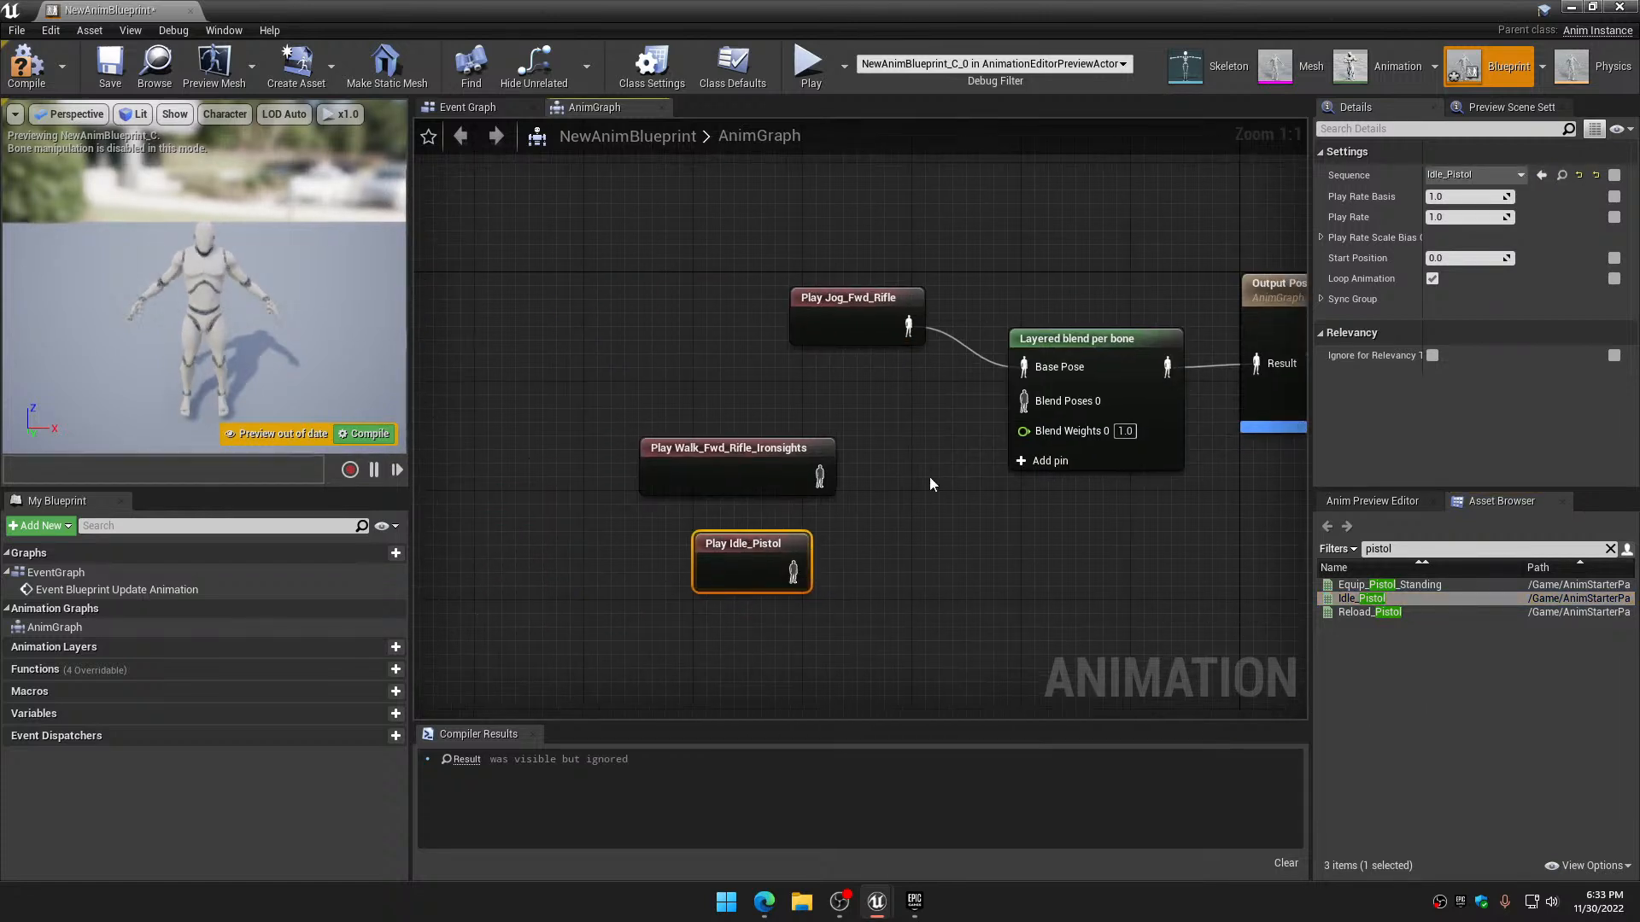
{"action": "left_click_drag", "start_coordinate": [765, 467], "coordinate": [830, 440]}
{"action": "right_click_drag", "start_coordinate": [992, 483], "coordinate": [785, 551]}
Wire Play Jog_Fwd_Rifle directly to the Output Pose, bypassing the blend node, and compile to preview the jog
{"action": "left_click_drag", "start_coordinate": [701, 395], "coordinate": [900, 297]}
{"action": "left_click_drag", "start_coordinate": [899, 427], "coordinate": [883, 427]}
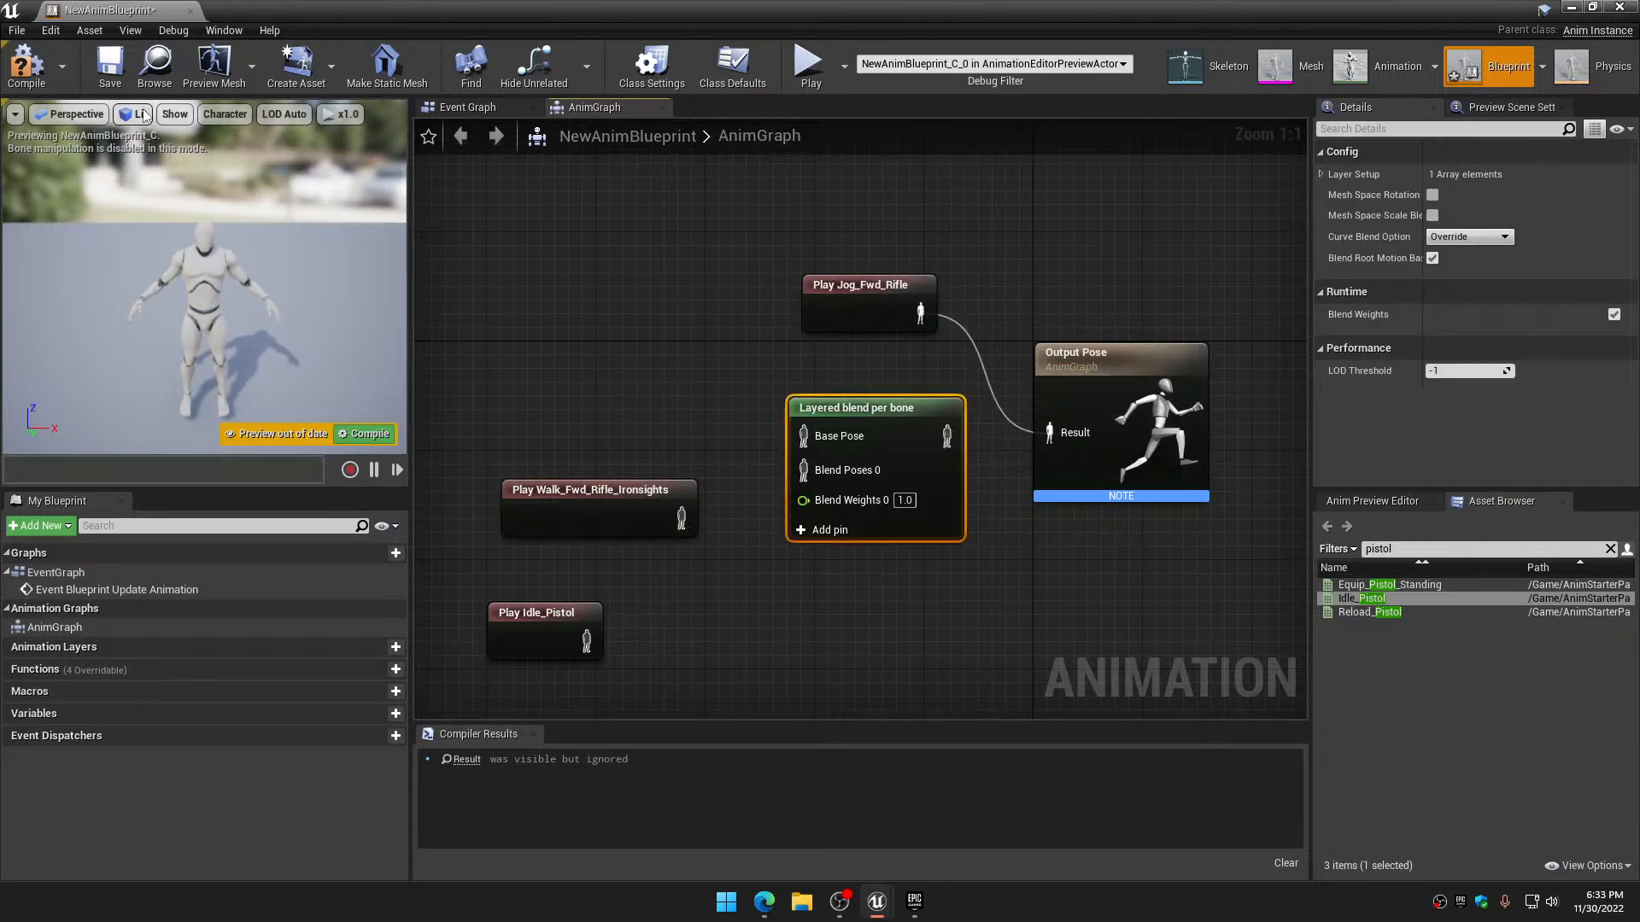
{"action": "left_click", "coordinate": [26, 64]}
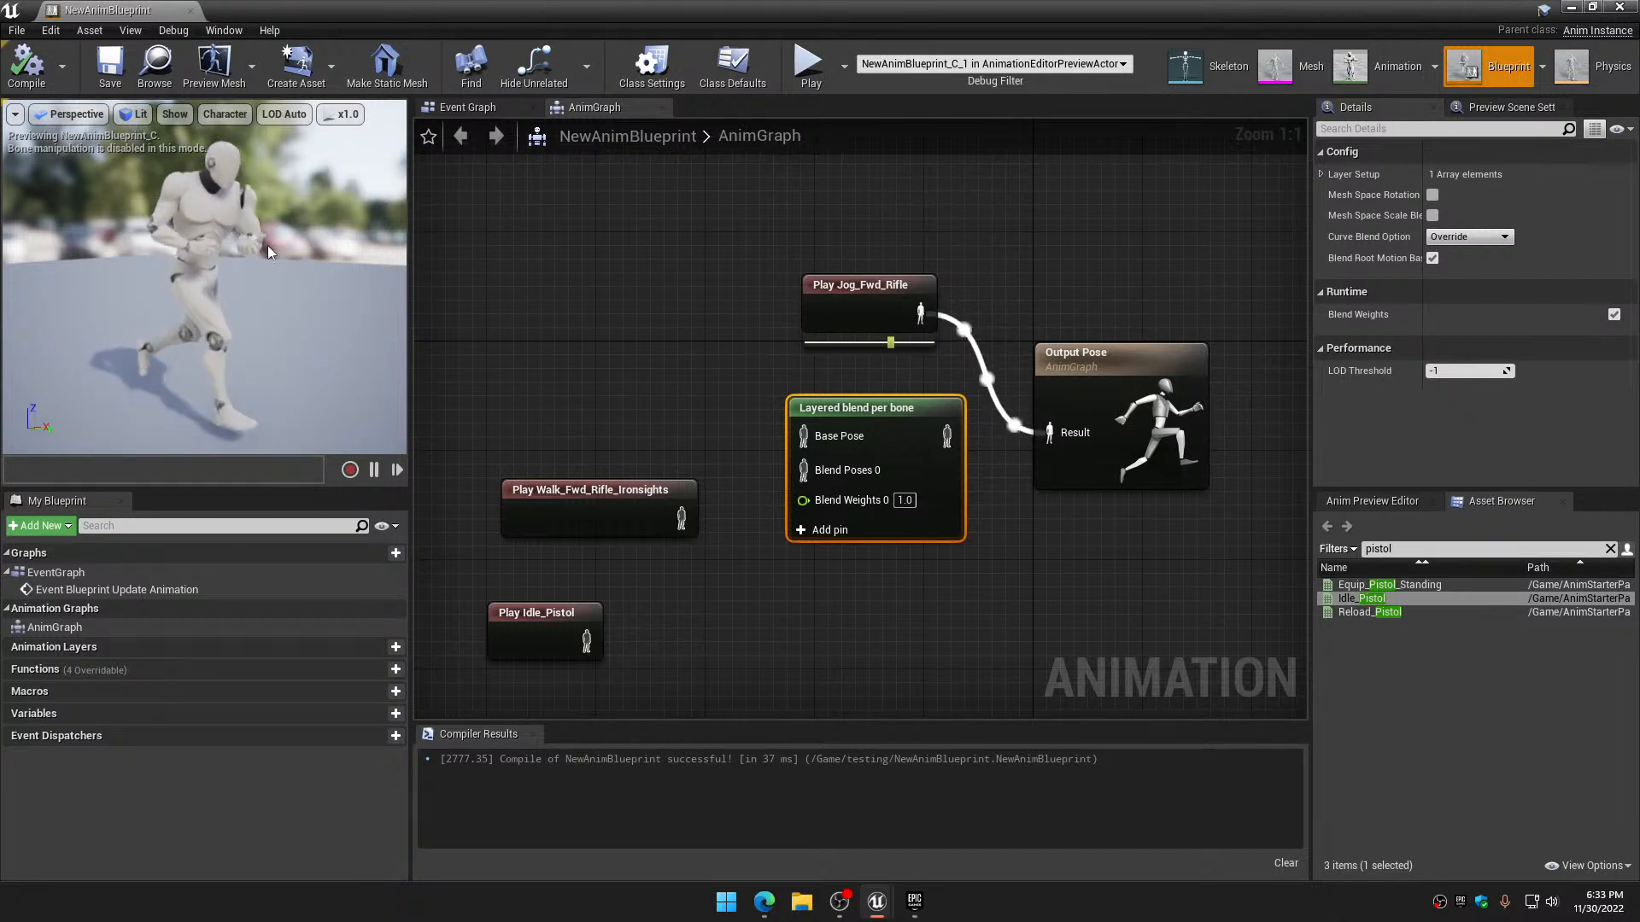
Move the blend node aside, wire Play Walk_Fwd_Rifle_Ironsights to the Output Pose, and compile to preview the walk
{"action": "left_click_drag", "start_coordinate": [586, 525], "coordinate": [586, 402]}
{"action": "left_click_drag", "start_coordinate": [896, 408], "coordinate": [922, 531]}
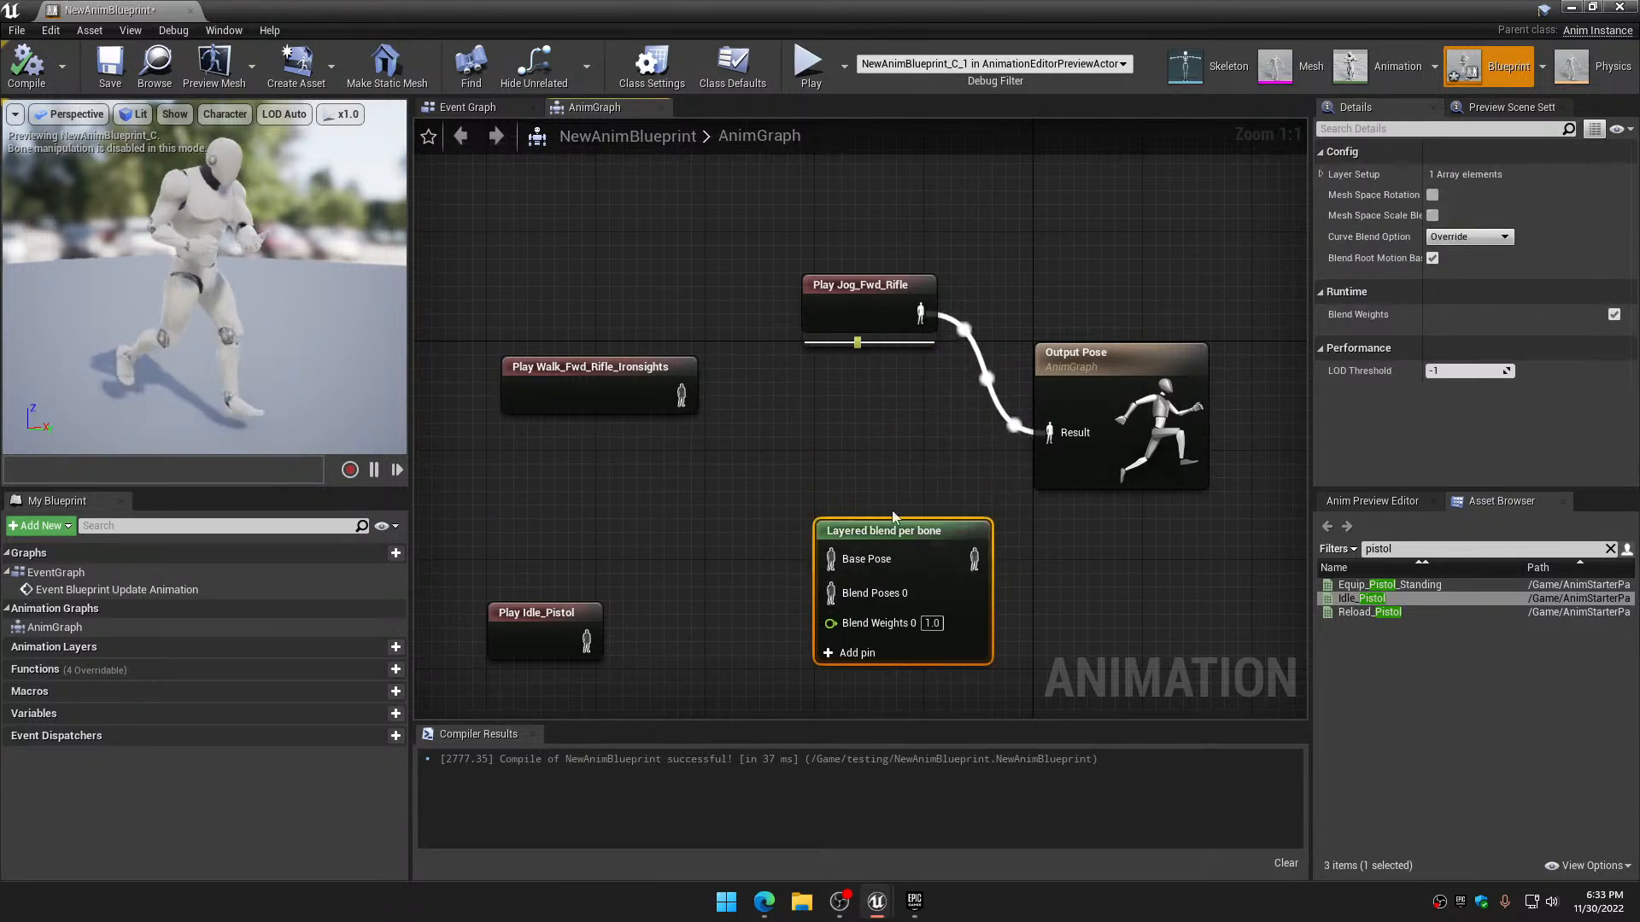
{"action": "left_click_drag", "start_coordinate": [634, 396], "coordinate": [1049, 434]}
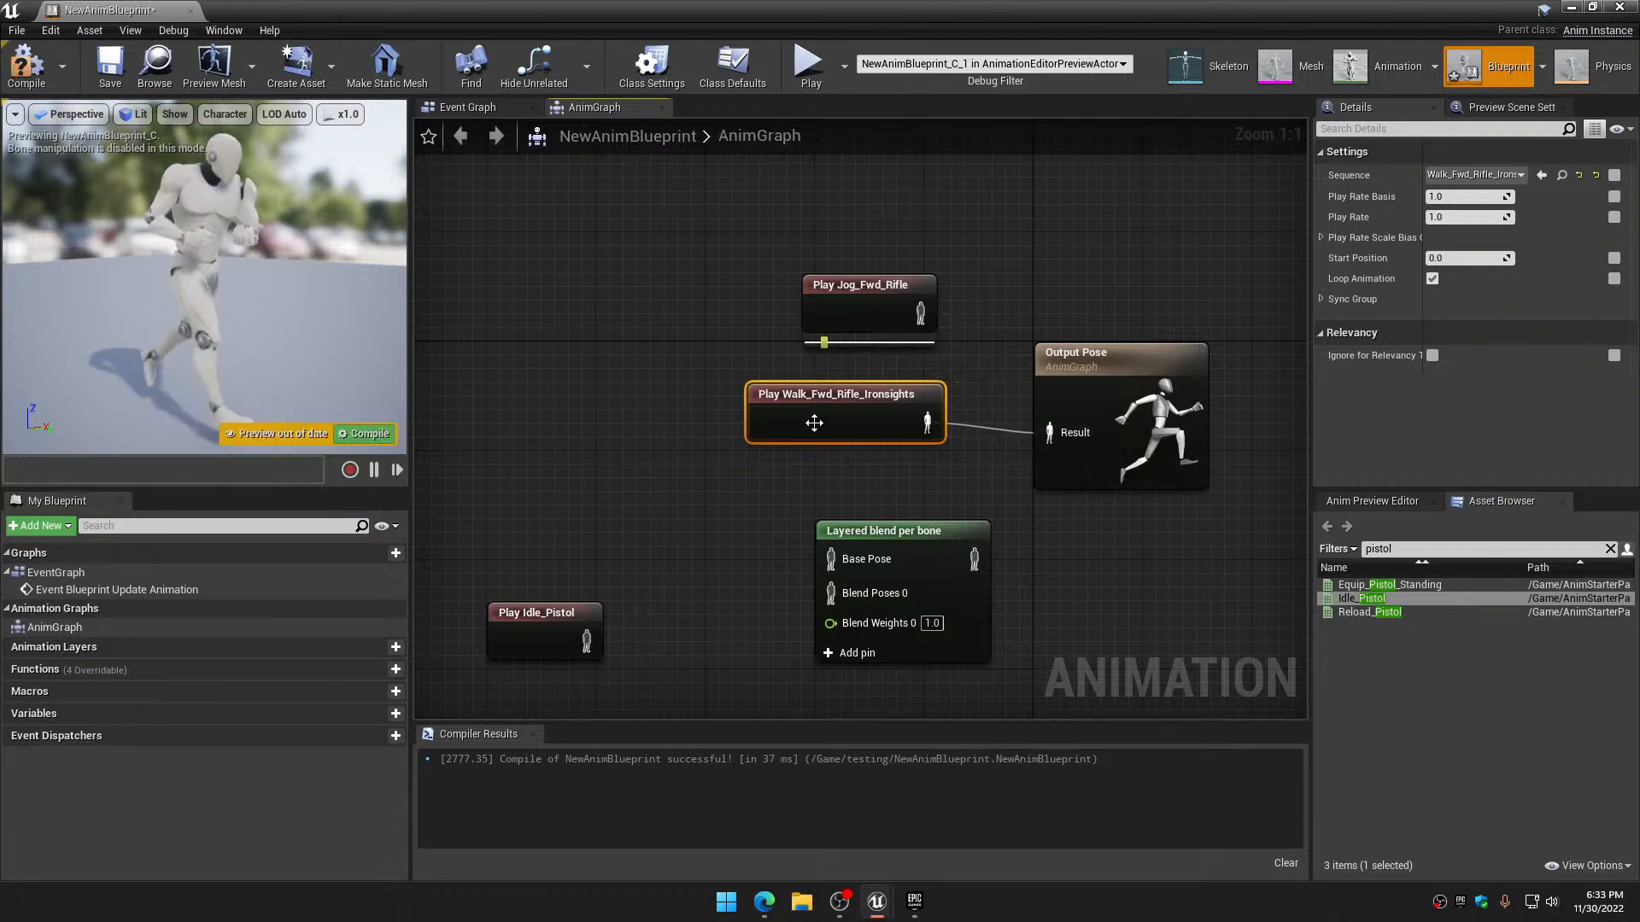
{"action": "left_click_drag", "start_coordinate": [813, 421], "coordinate": [813, 435]}
{"action": "left_click", "coordinate": [27, 70]}
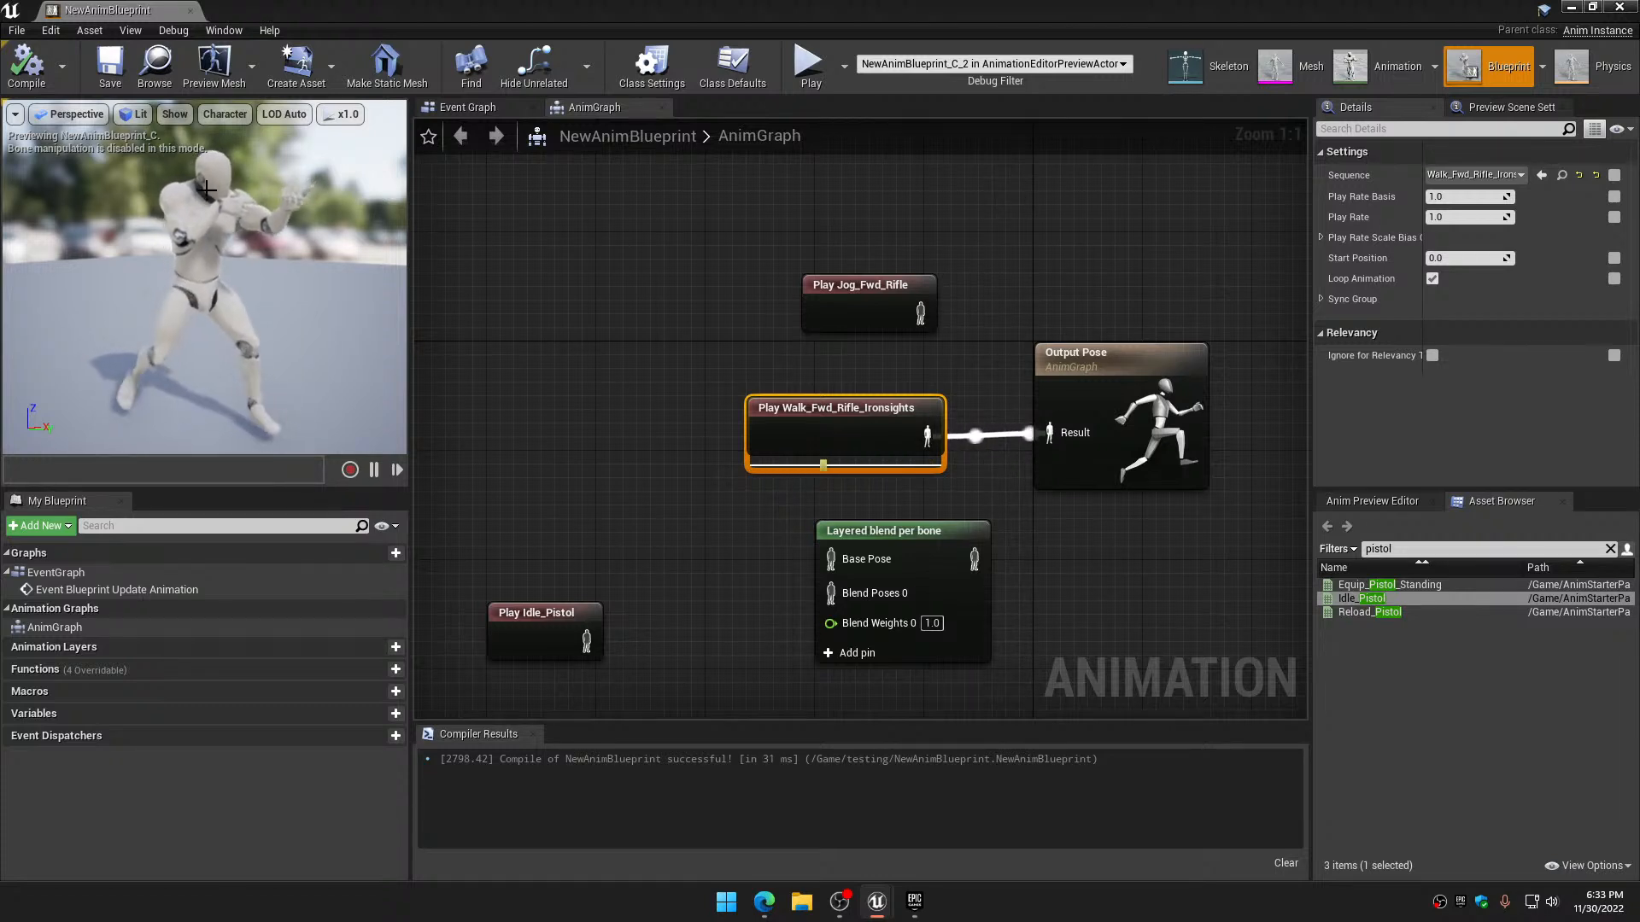
Disconnect the ironsights walk, wire Play Jog_Fwd_Rifle back to the Output Pose, and compile and save the blueprint
{"action": "left_click", "coordinate": [926, 433], "text": "alt"}
{"action": "left_click_drag", "start_coordinate": [892, 432], "coordinate": [618, 391]}
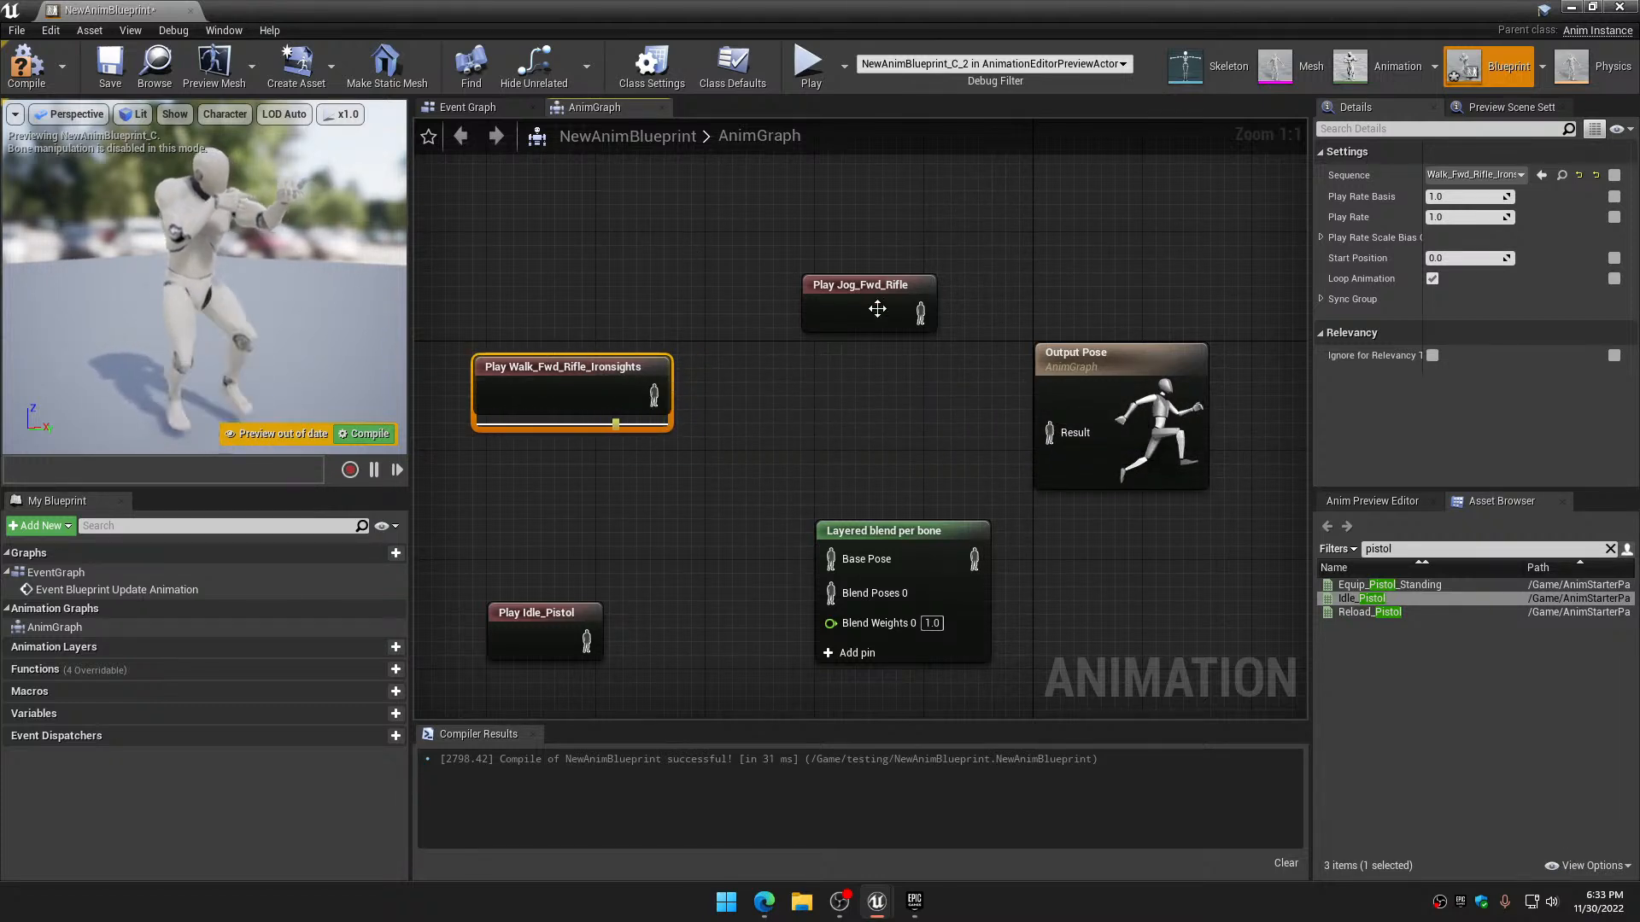
{"action": "left_click_drag", "start_coordinate": [920, 314], "coordinate": [1050, 432]}
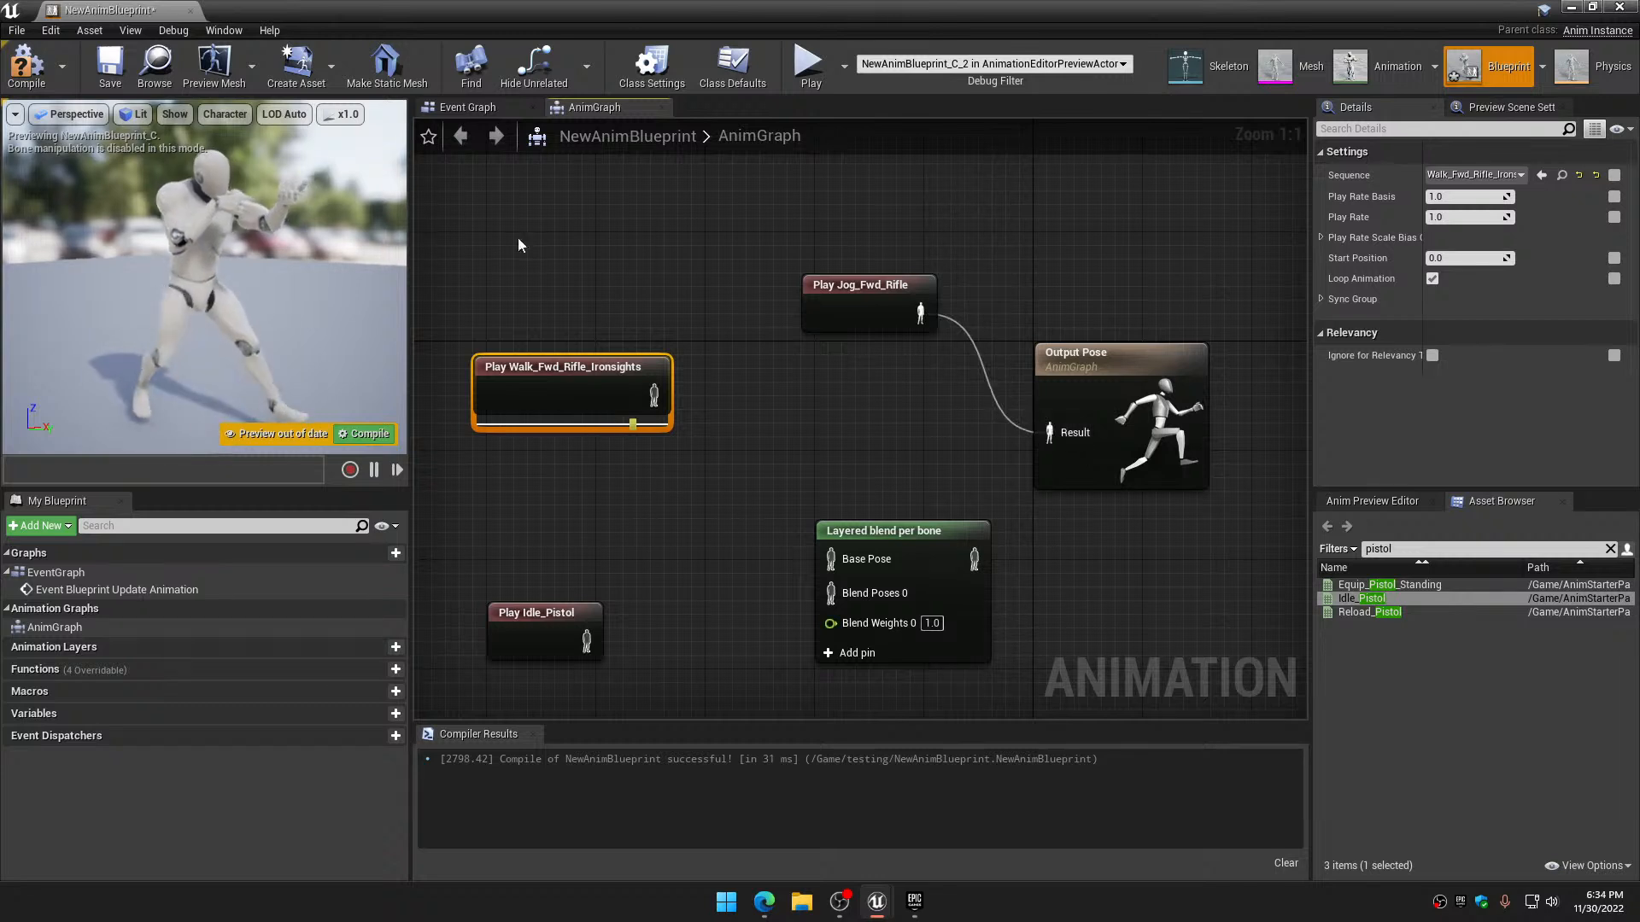
{"action": "left_click", "coordinate": [26, 66]}
{"action": "left_click", "coordinate": [109, 66]}
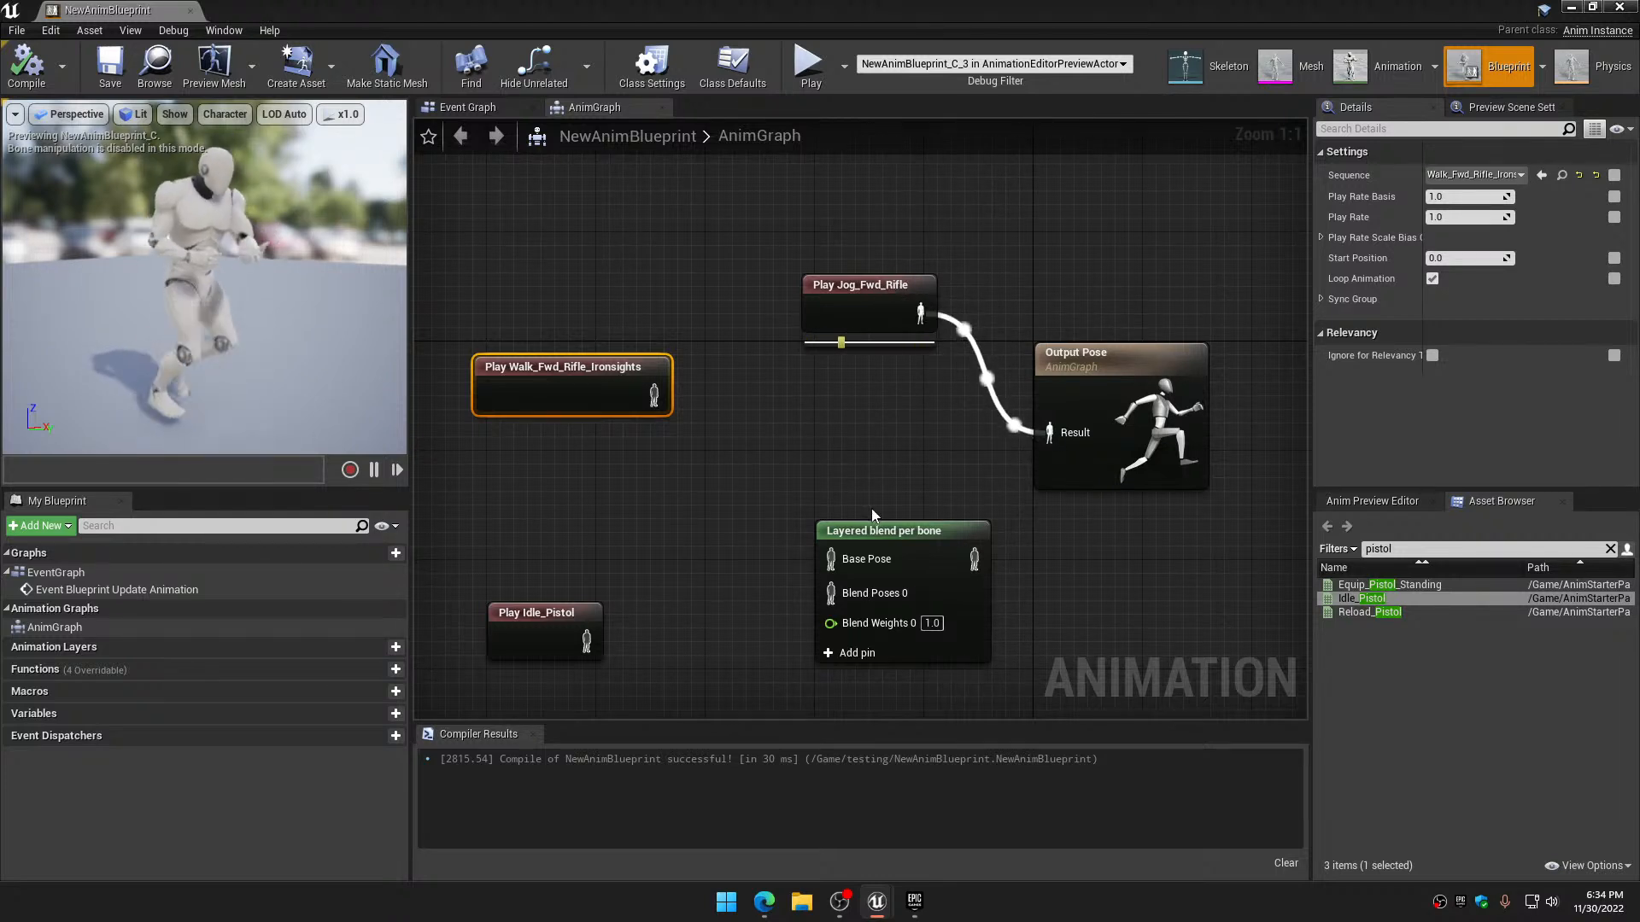
Route Play Jog_Fwd_Rifle through Layered blend per bone's Base Pose to the Output Pose, tidy the nodes, and compile and save
{"action": "left_click_drag", "start_coordinate": [887, 535], "coordinate": [859, 412]}
{"action": "left_click_drag", "start_coordinate": [600, 387], "coordinate": [585, 454]}
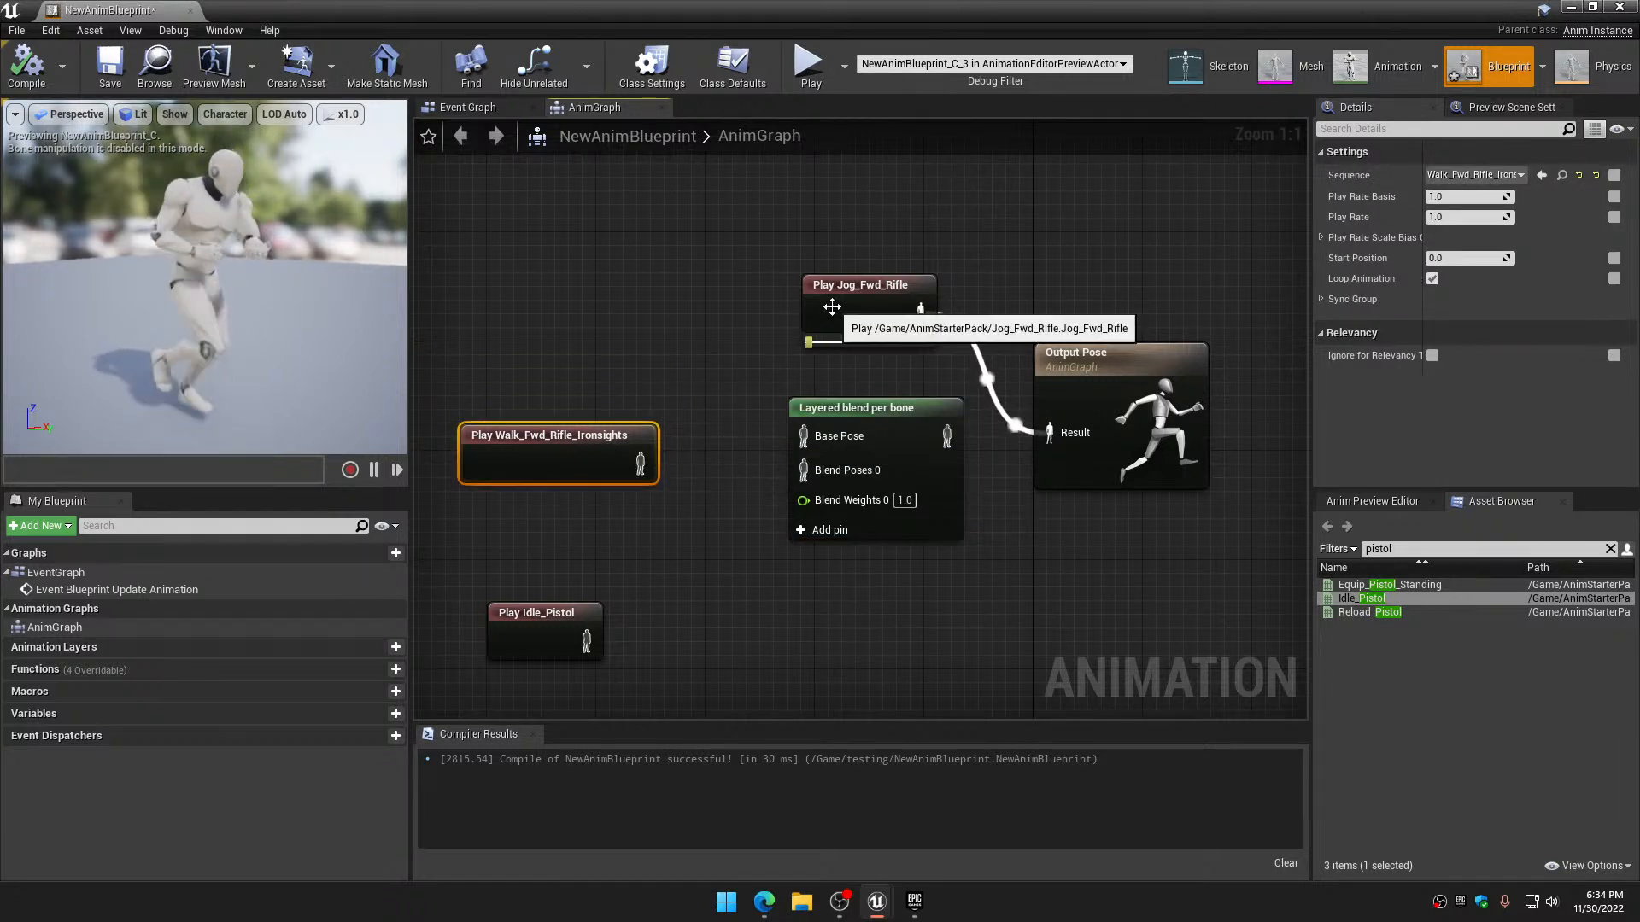
{"action": "left_click_drag", "start_coordinate": [842, 309], "coordinate": [511, 347]}
{"action": "left_click_drag", "start_coordinate": [614, 365], "coordinate": [803, 436], "text": "ctrl"}
{"action": "left_click_drag", "start_coordinate": [946, 437], "coordinate": [1050, 433]}
{"action": "left_click", "coordinate": [5, 81]}
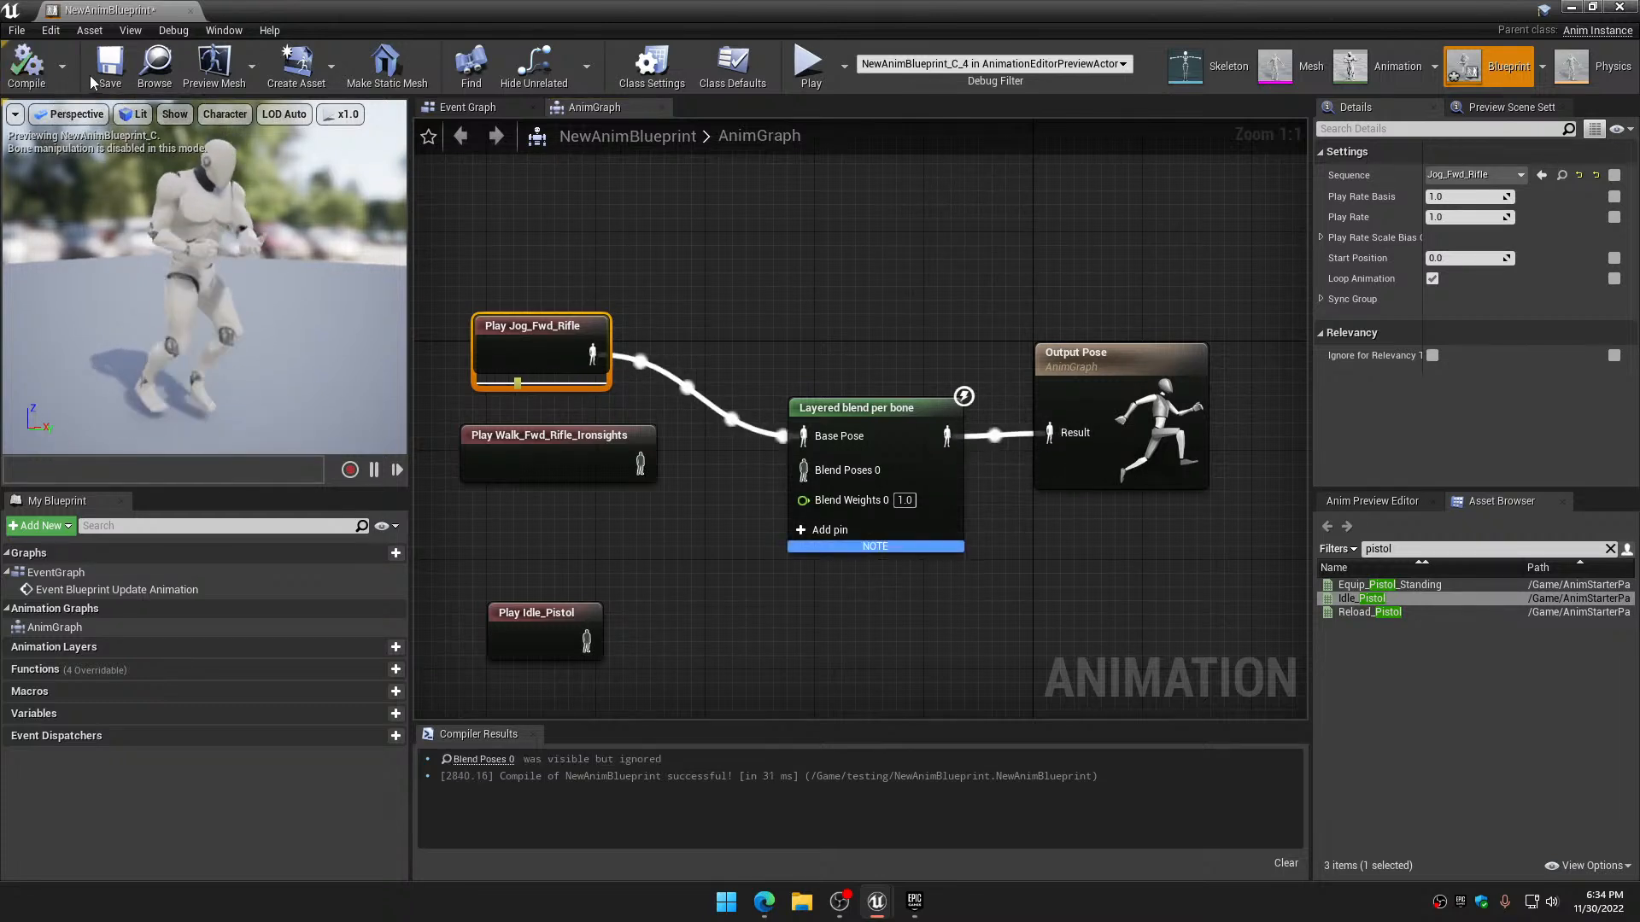
{"action": "left_click_drag", "start_coordinate": [552, 452], "coordinate": [552, 466]}
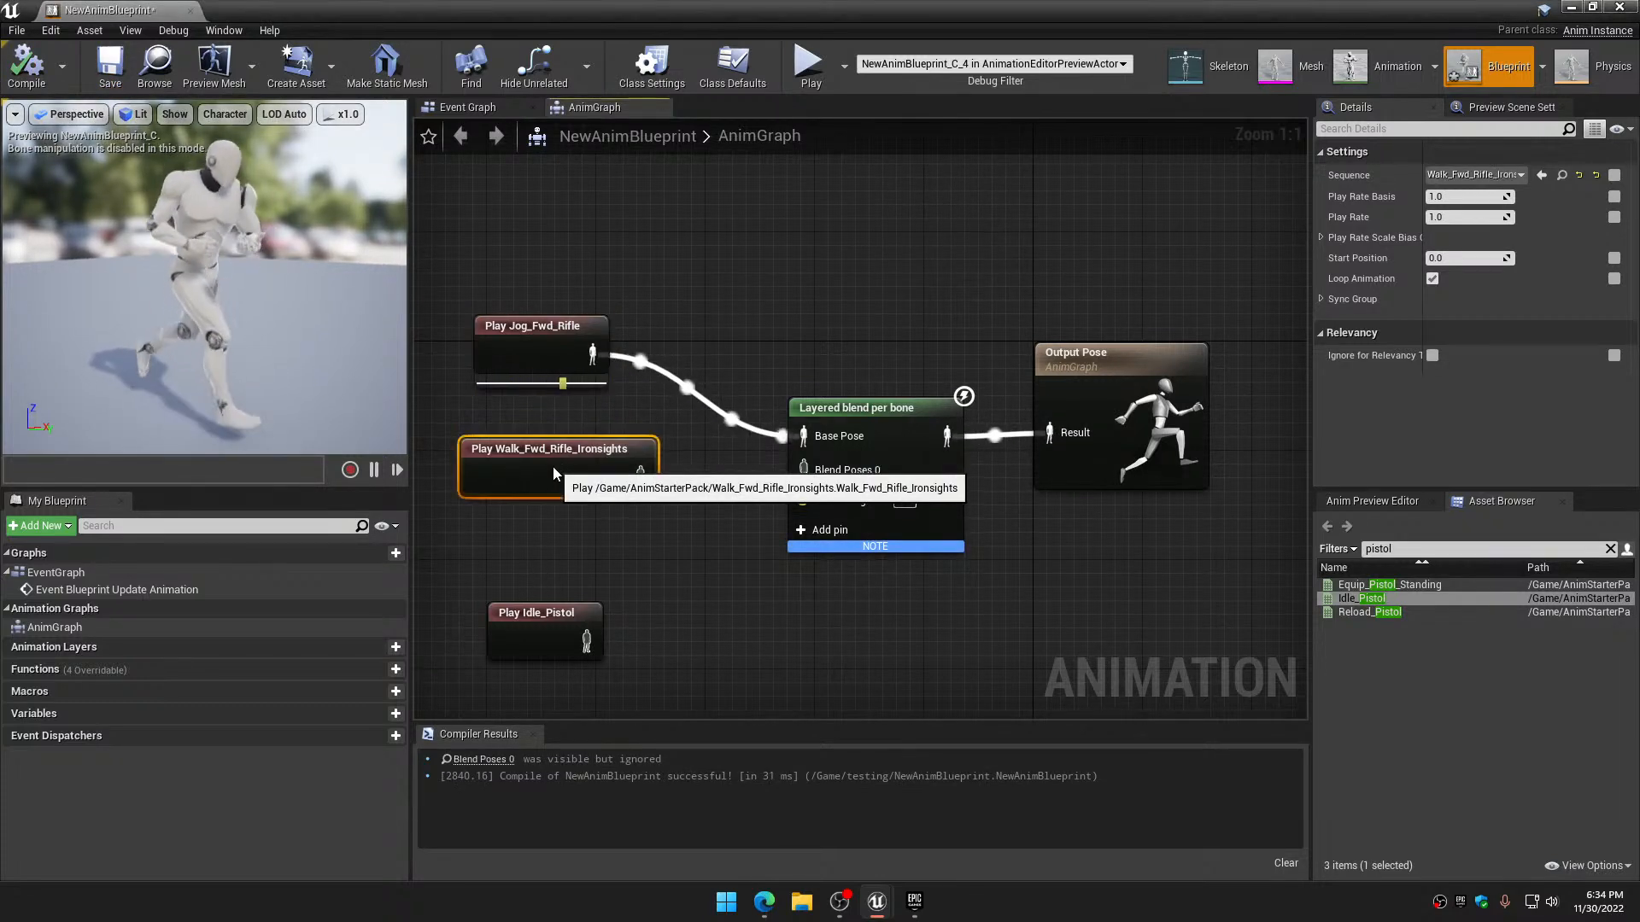
Wire Play Walk_Fwd_Rifle_Ironsights into Blend Poses 0 of Layered blend per bone, tidy the node, and compile and save
{"action": "left_click_drag", "start_coordinate": [652, 475], "coordinate": [709, 485]}
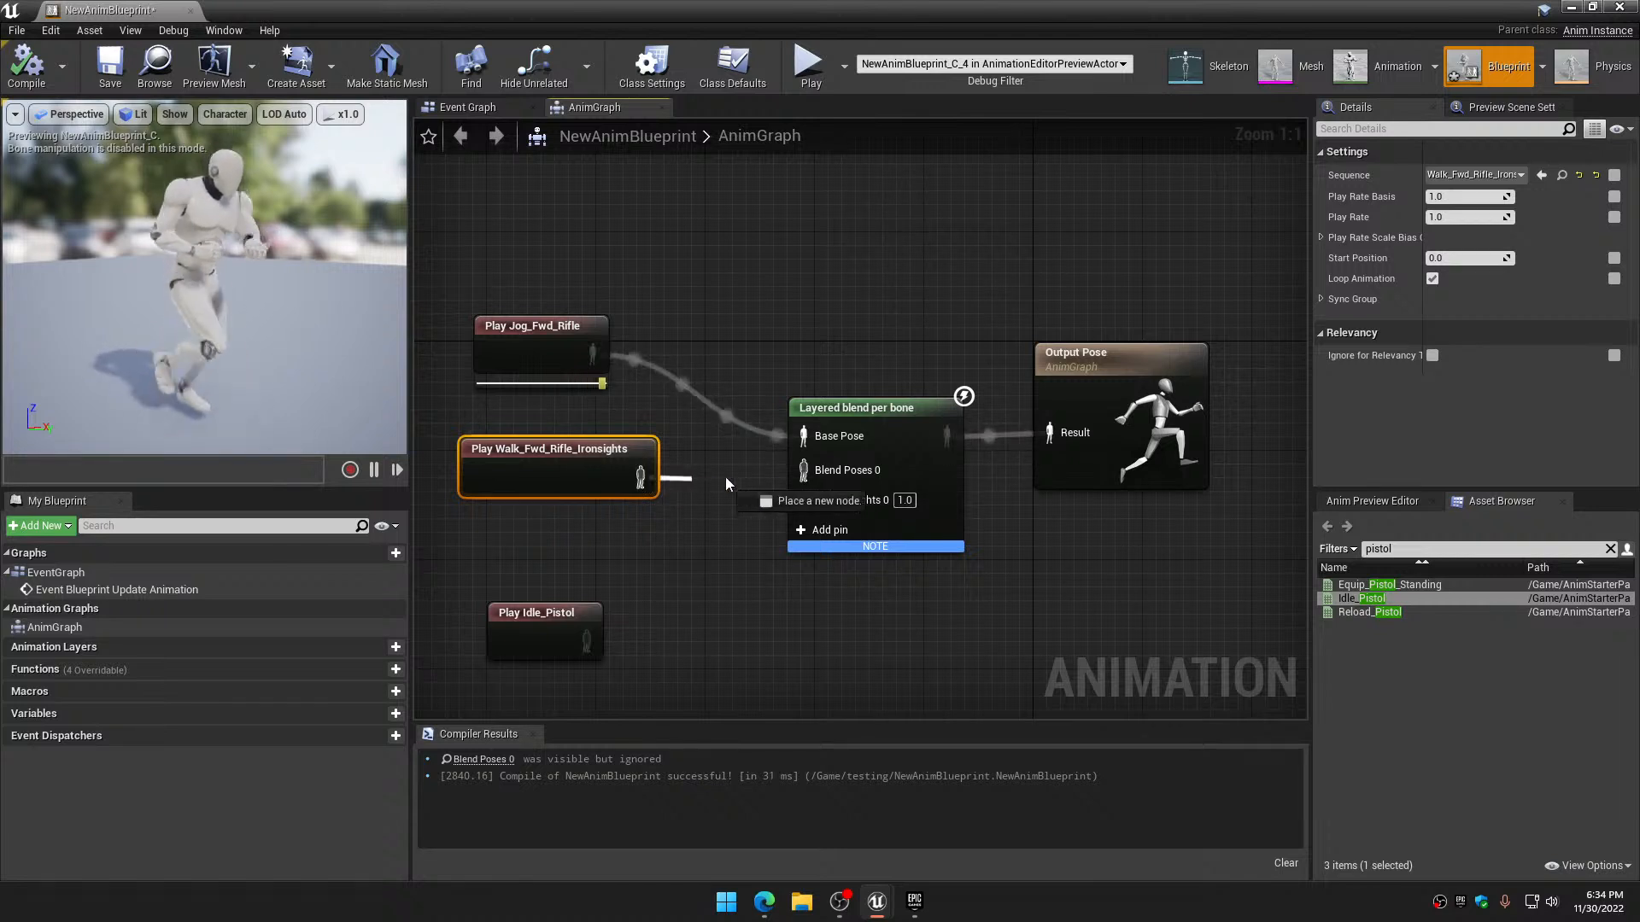
{"action": "left_click_drag", "start_coordinate": [831, 479], "coordinate": [832, 475]}
{"action": "left_click_drag", "start_coordinate": [581, 449], "coordinate": [582, 436]}
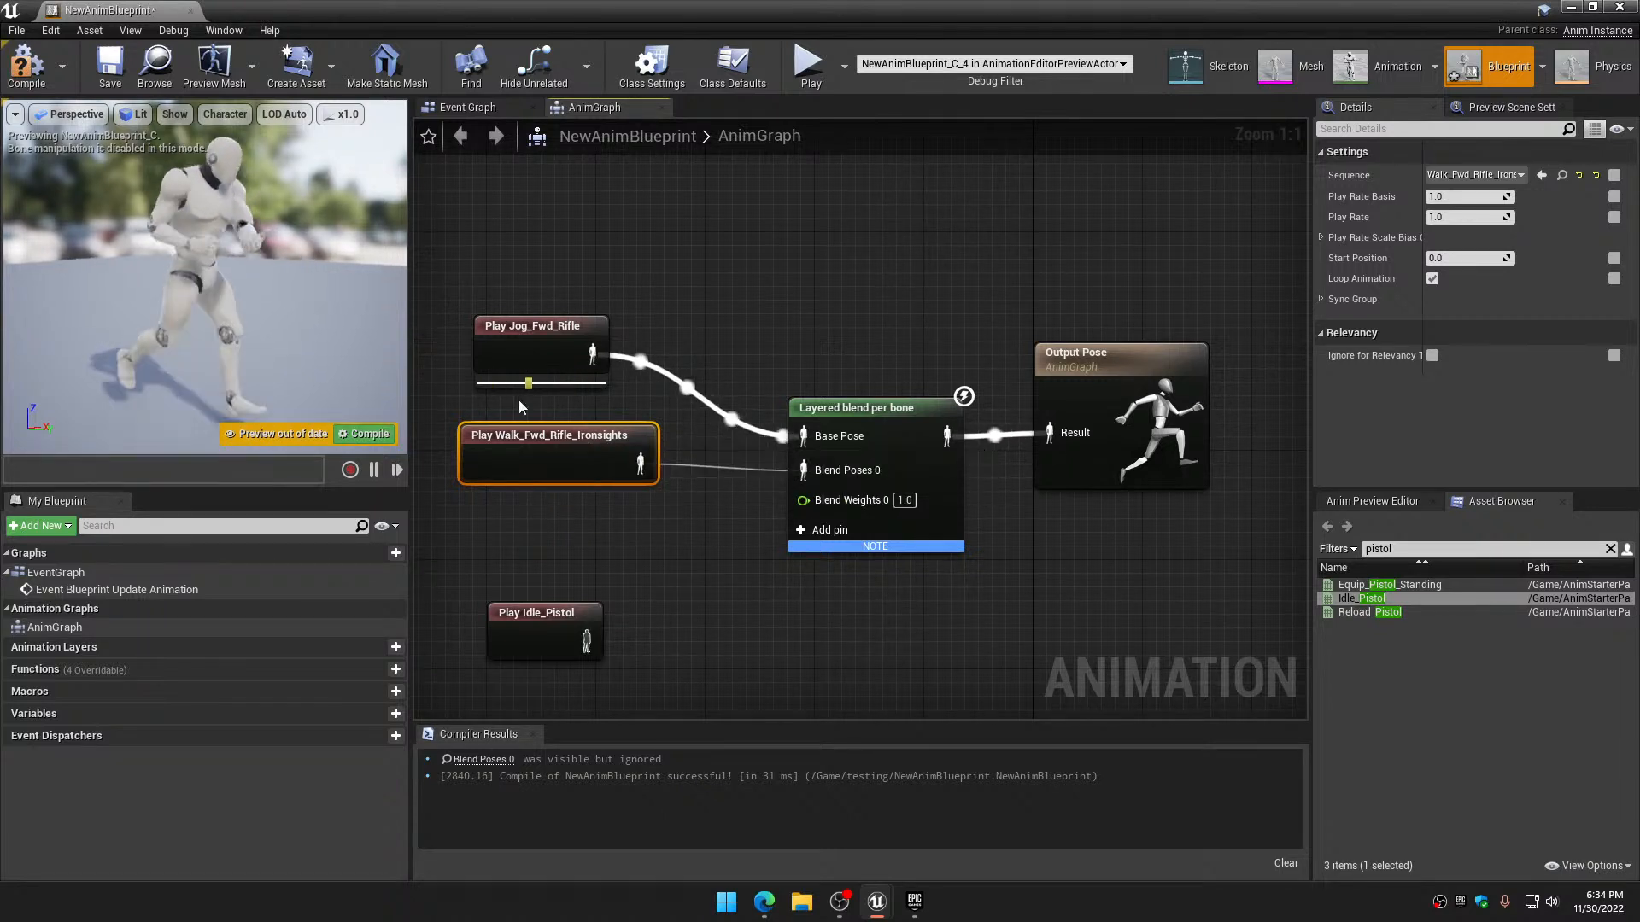
{"action": "key", "text": "F7"}
{"action": "left_click", "coordinate": [105, 75]}
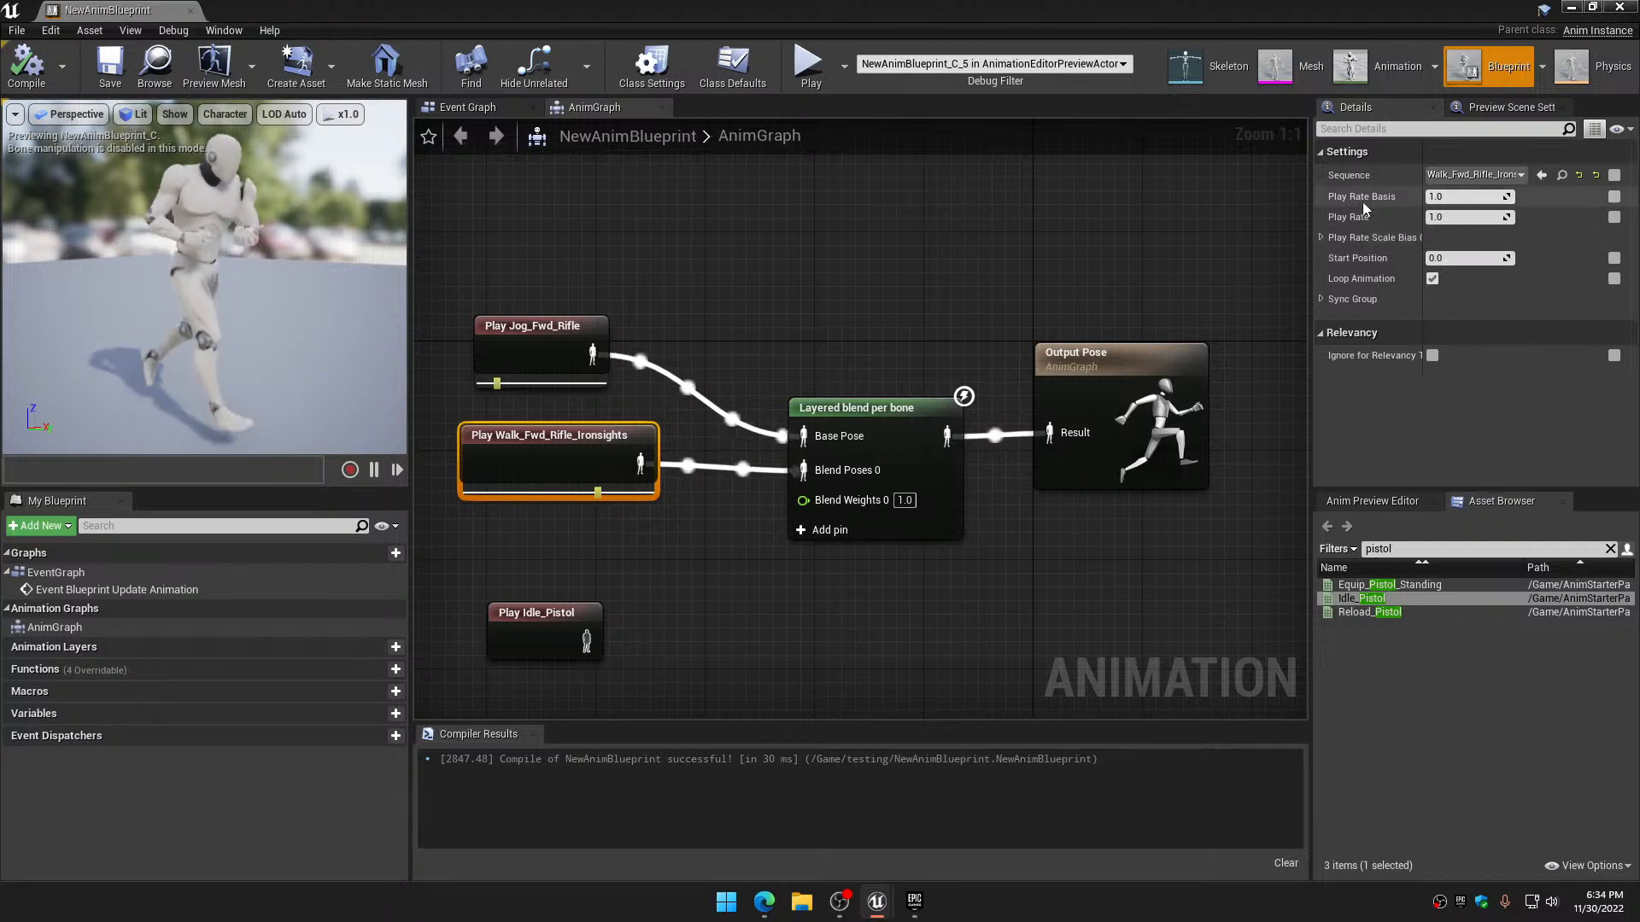
Add a branch filter to Layer Setup element 0 of the Layered blend per bone node and expand its members
{"action": "left_click", "coordinate": [895, 410]}
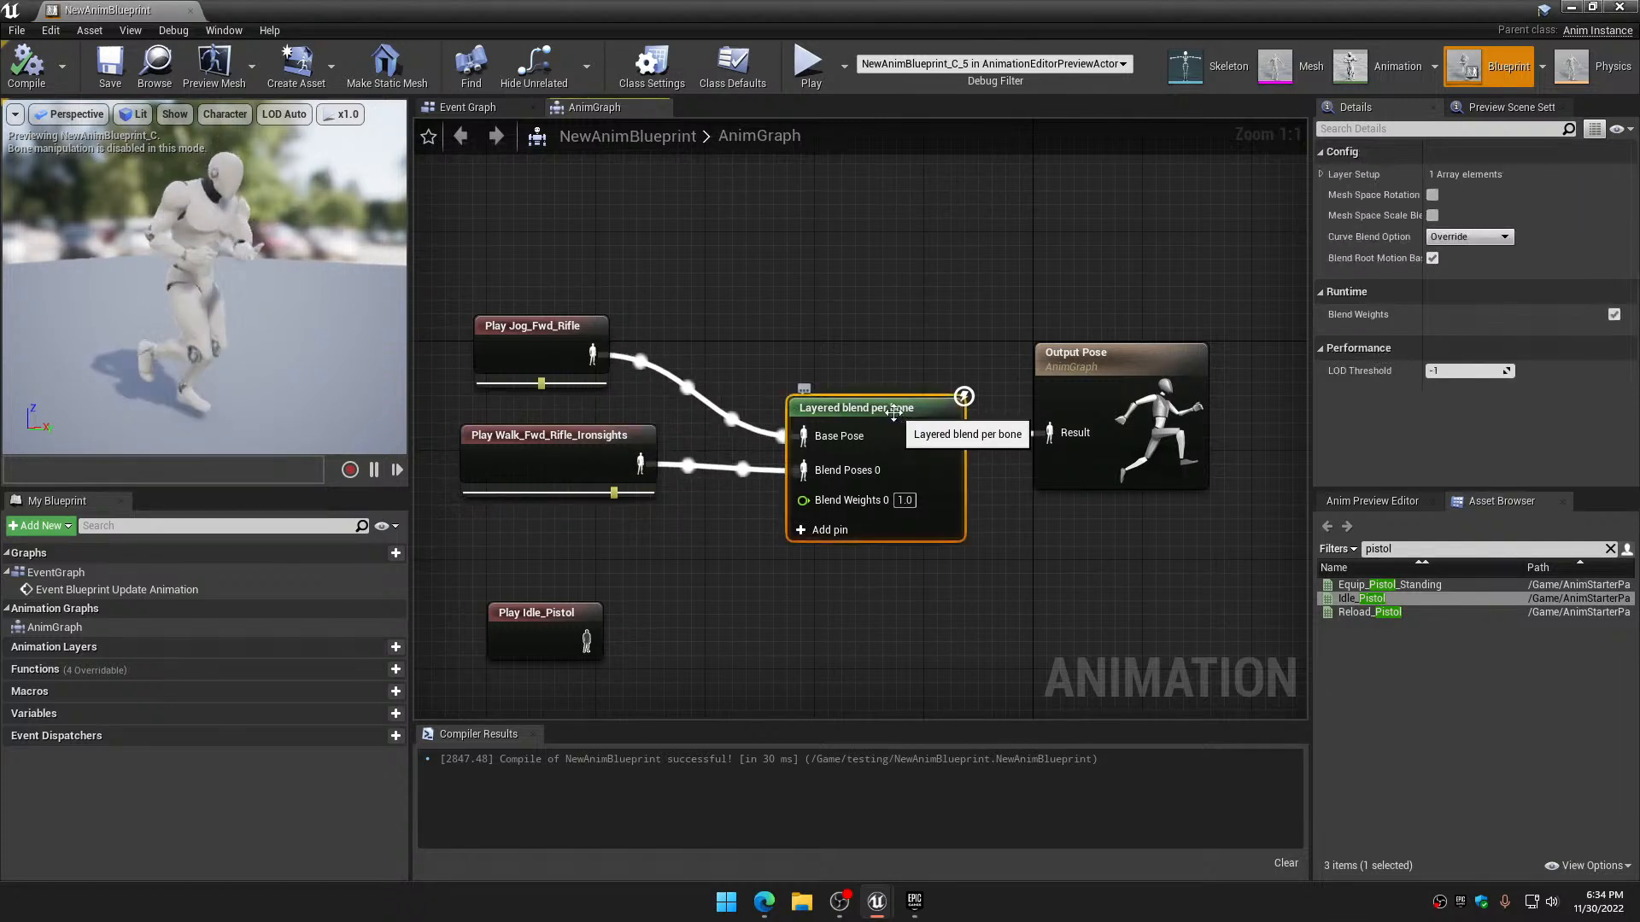
{"action": "left_click", "coordinate": [1320, 173]}
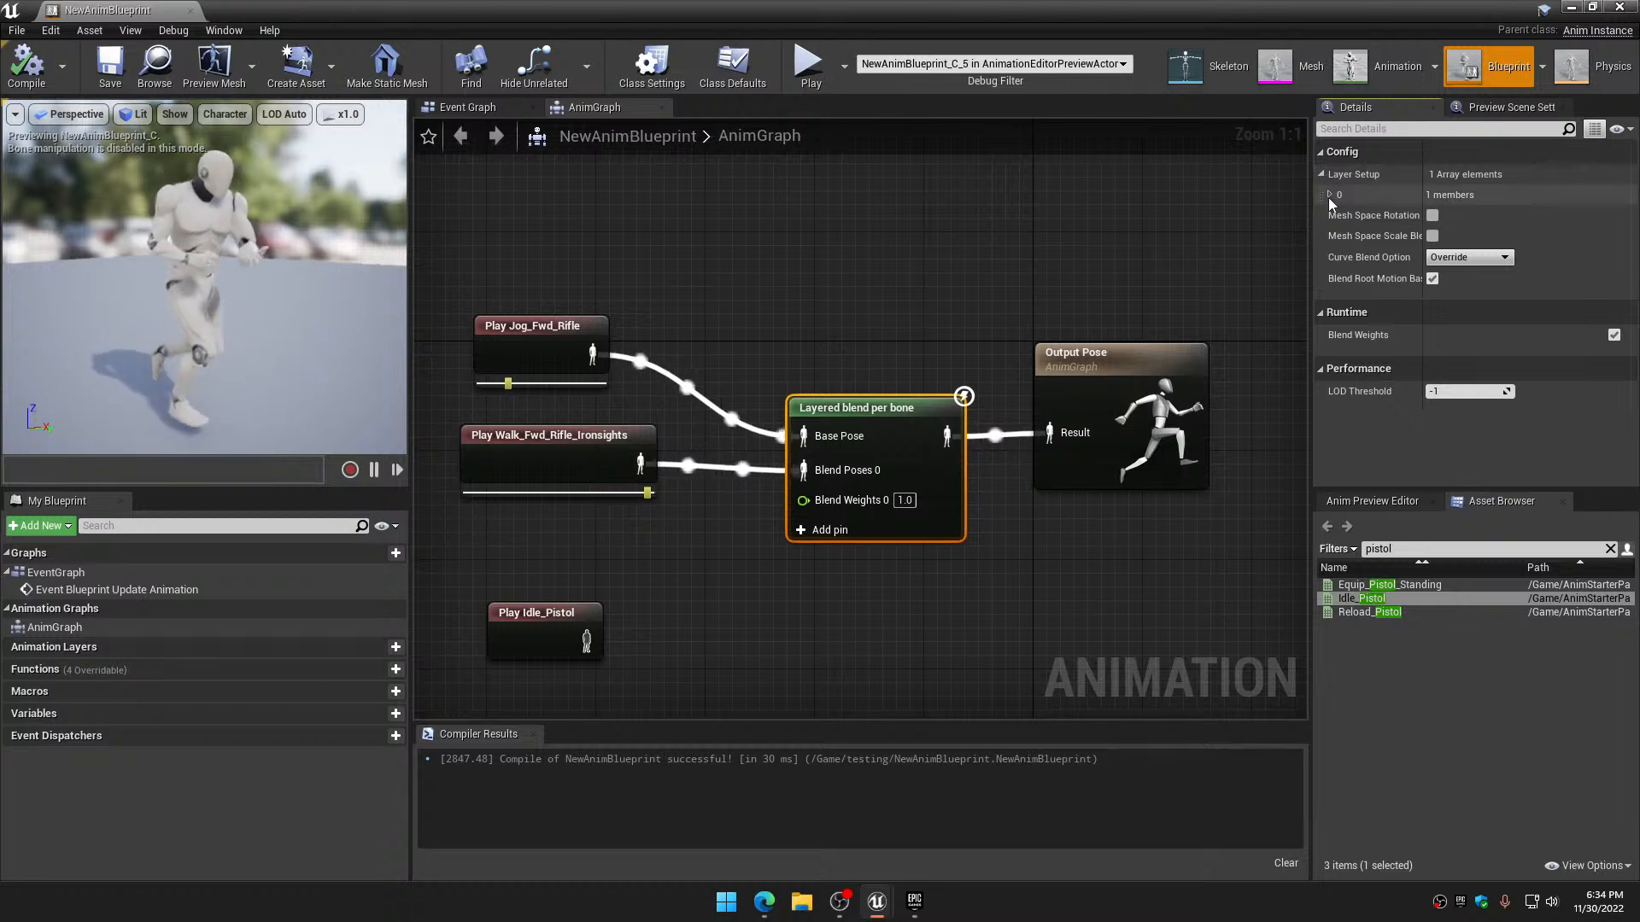
{"action": "left_click", "coordinate": [1330, 195]}
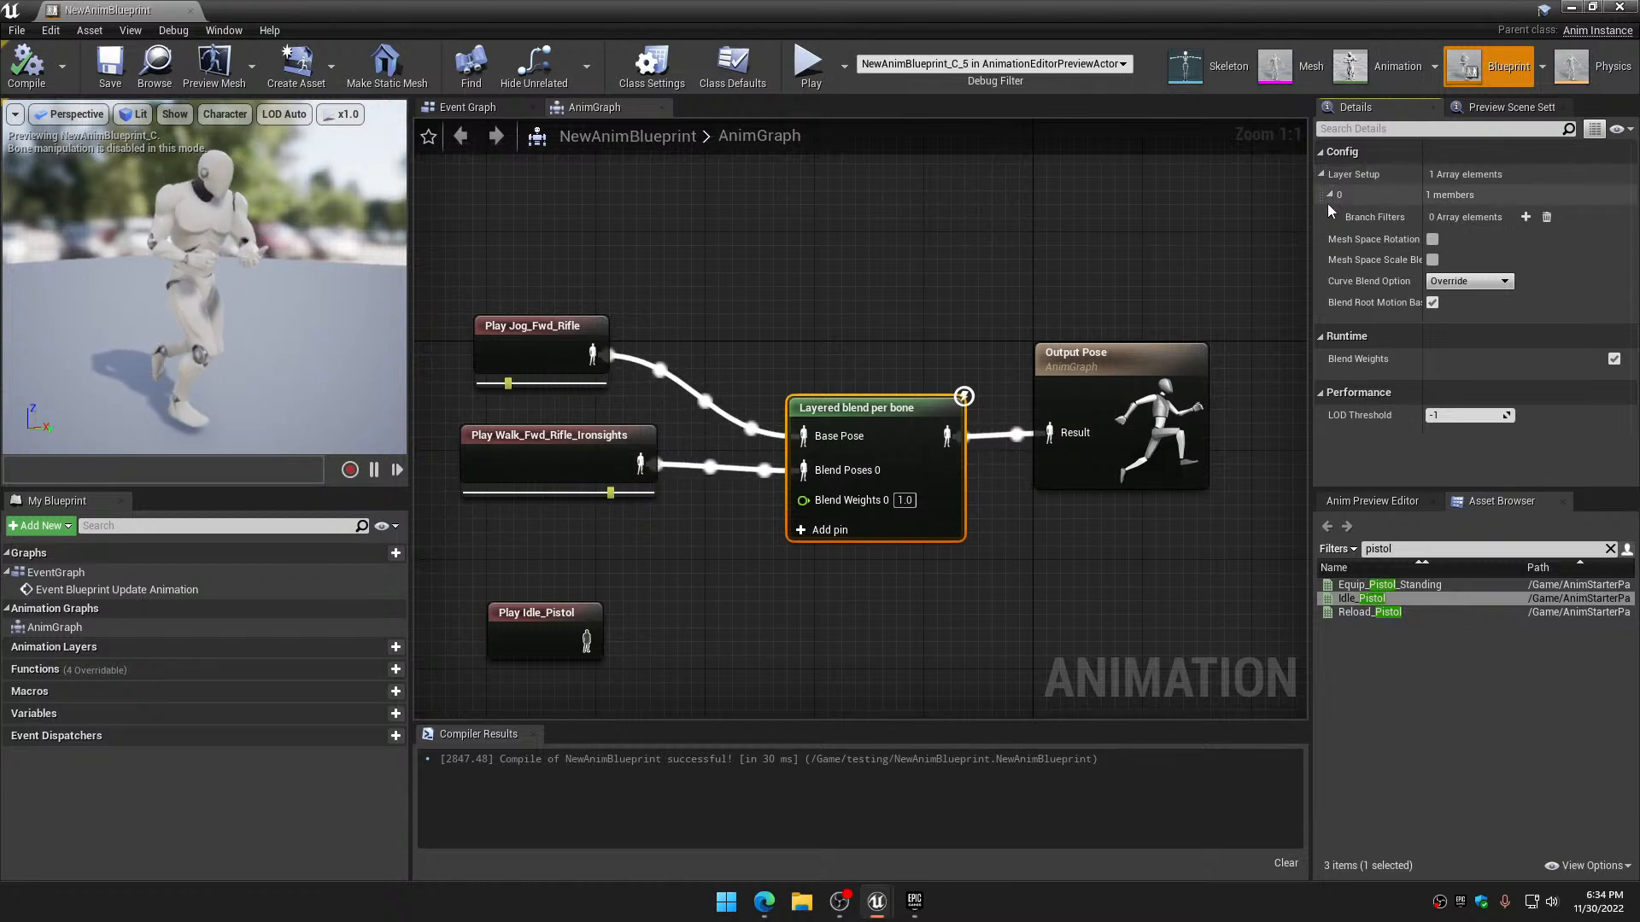
{"action": "left_click", "coordinate": [1525, 218]}
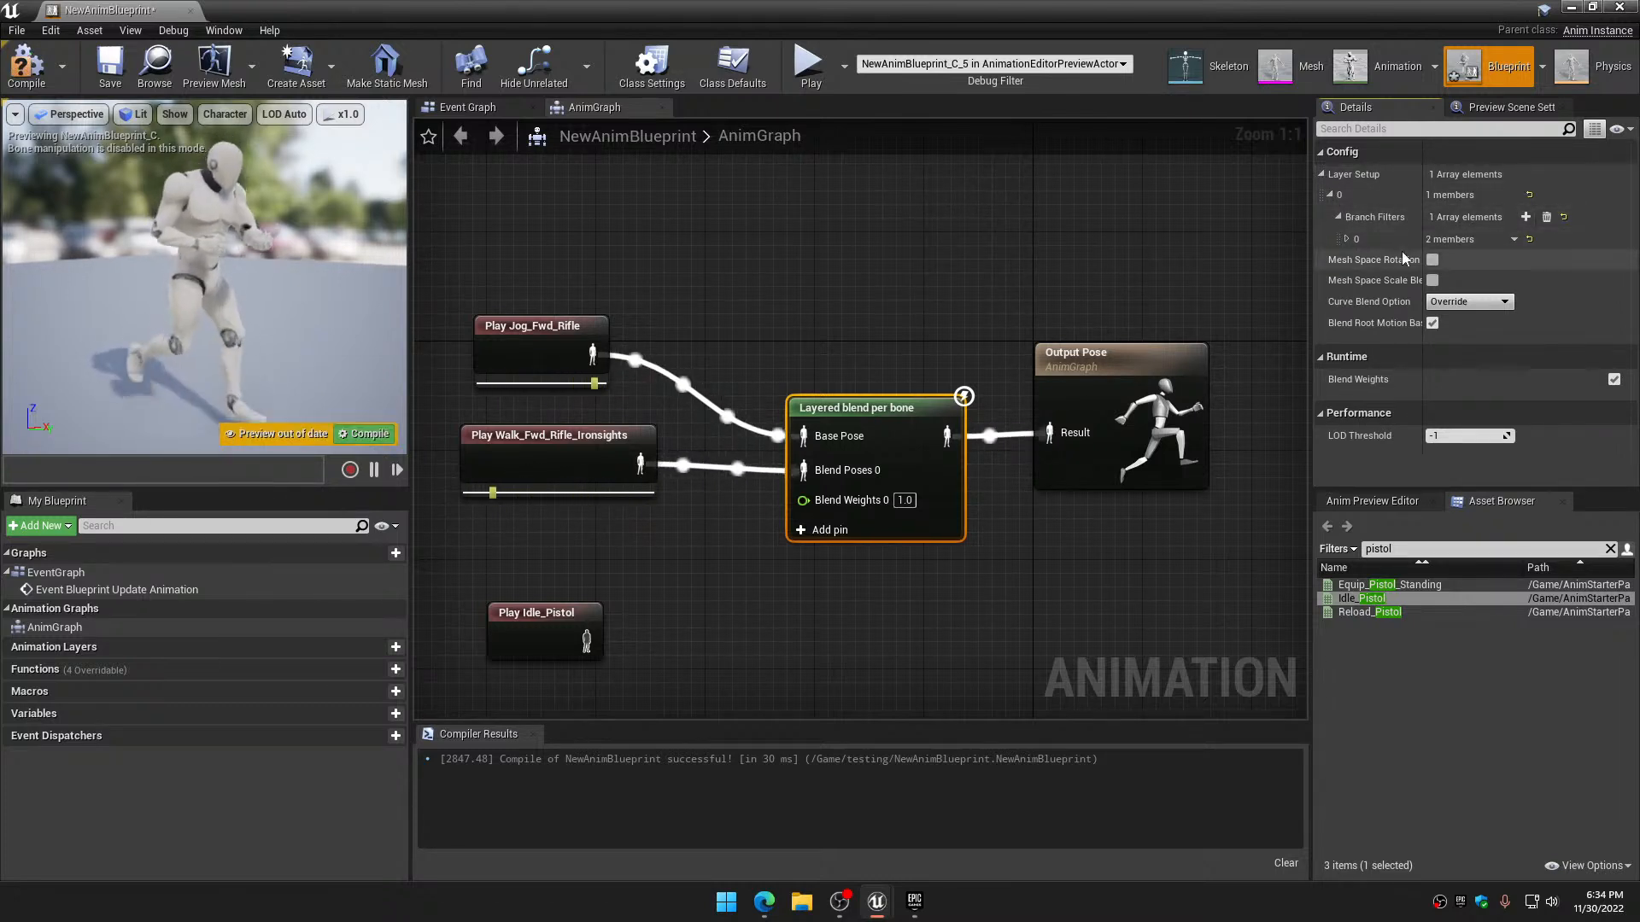
{"action": "left_click", "coordinate": [1347, 239]}
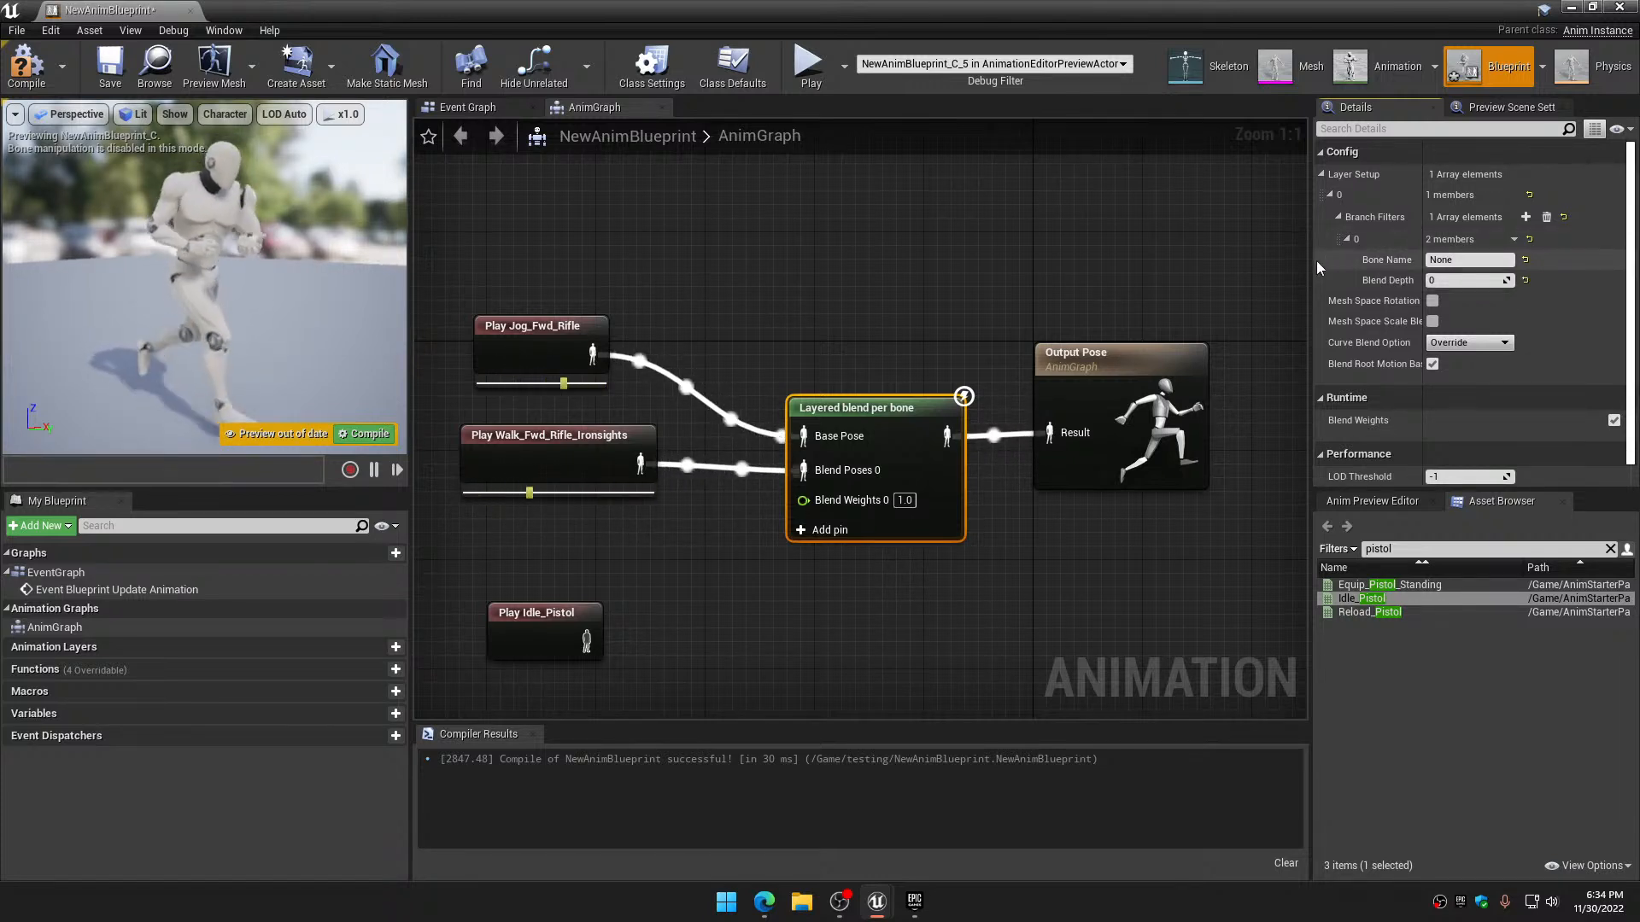
Set the branch filter's Bone Name to spine_01, then compile and save the blueprint
{"action": "left_click", "coordinate": [1474, 260]}
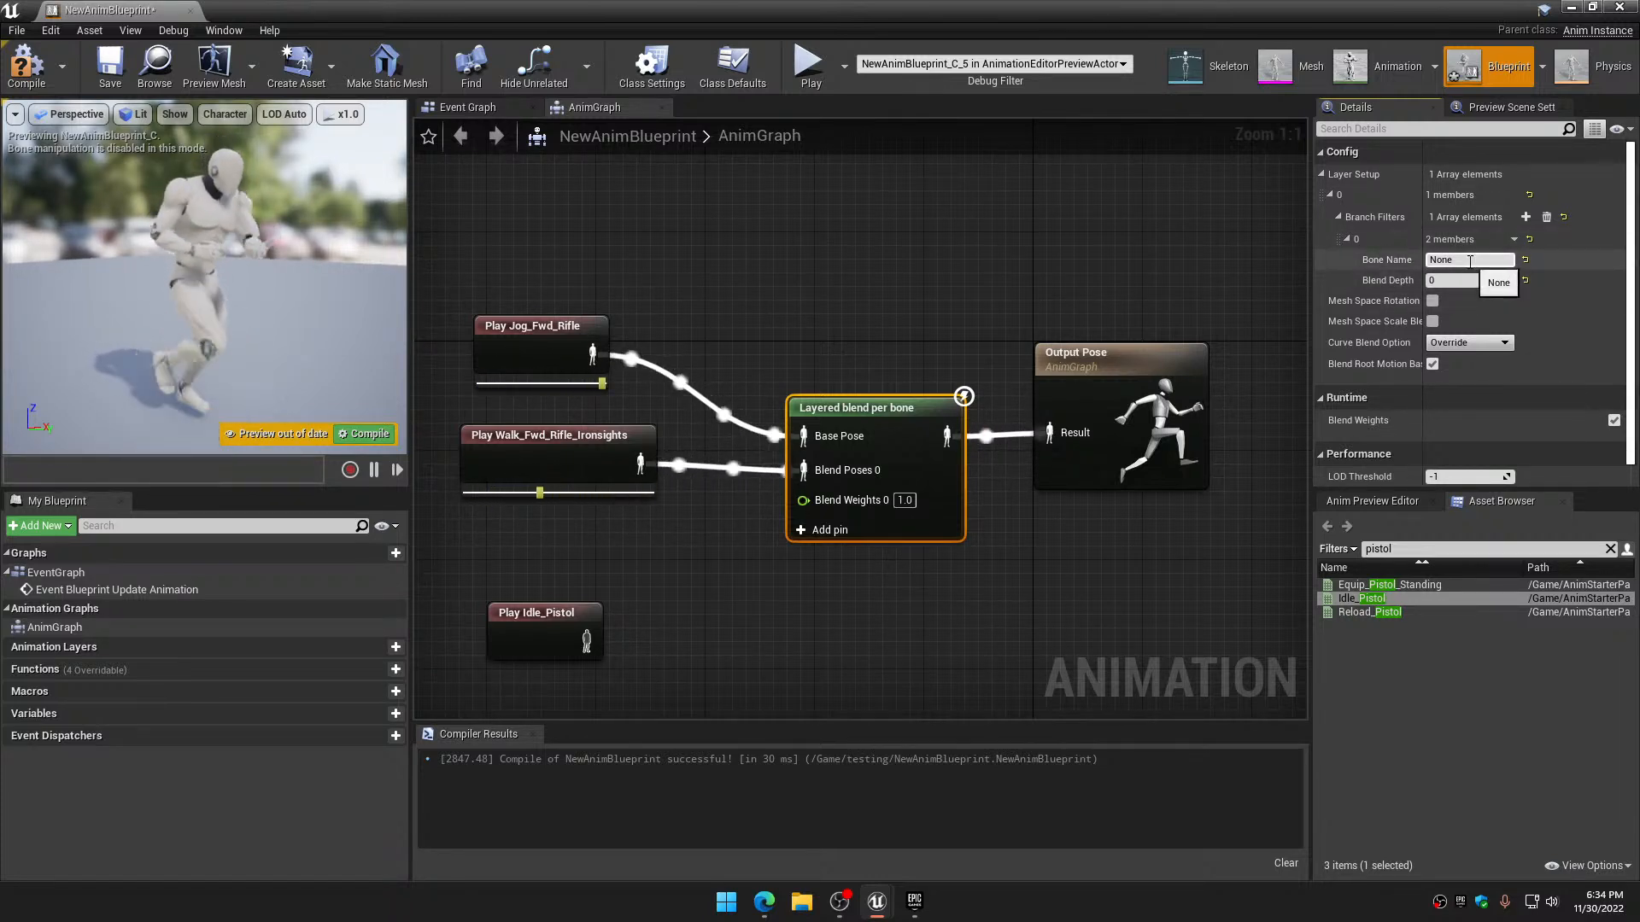
{"action": "type", "text": "spine_0"}
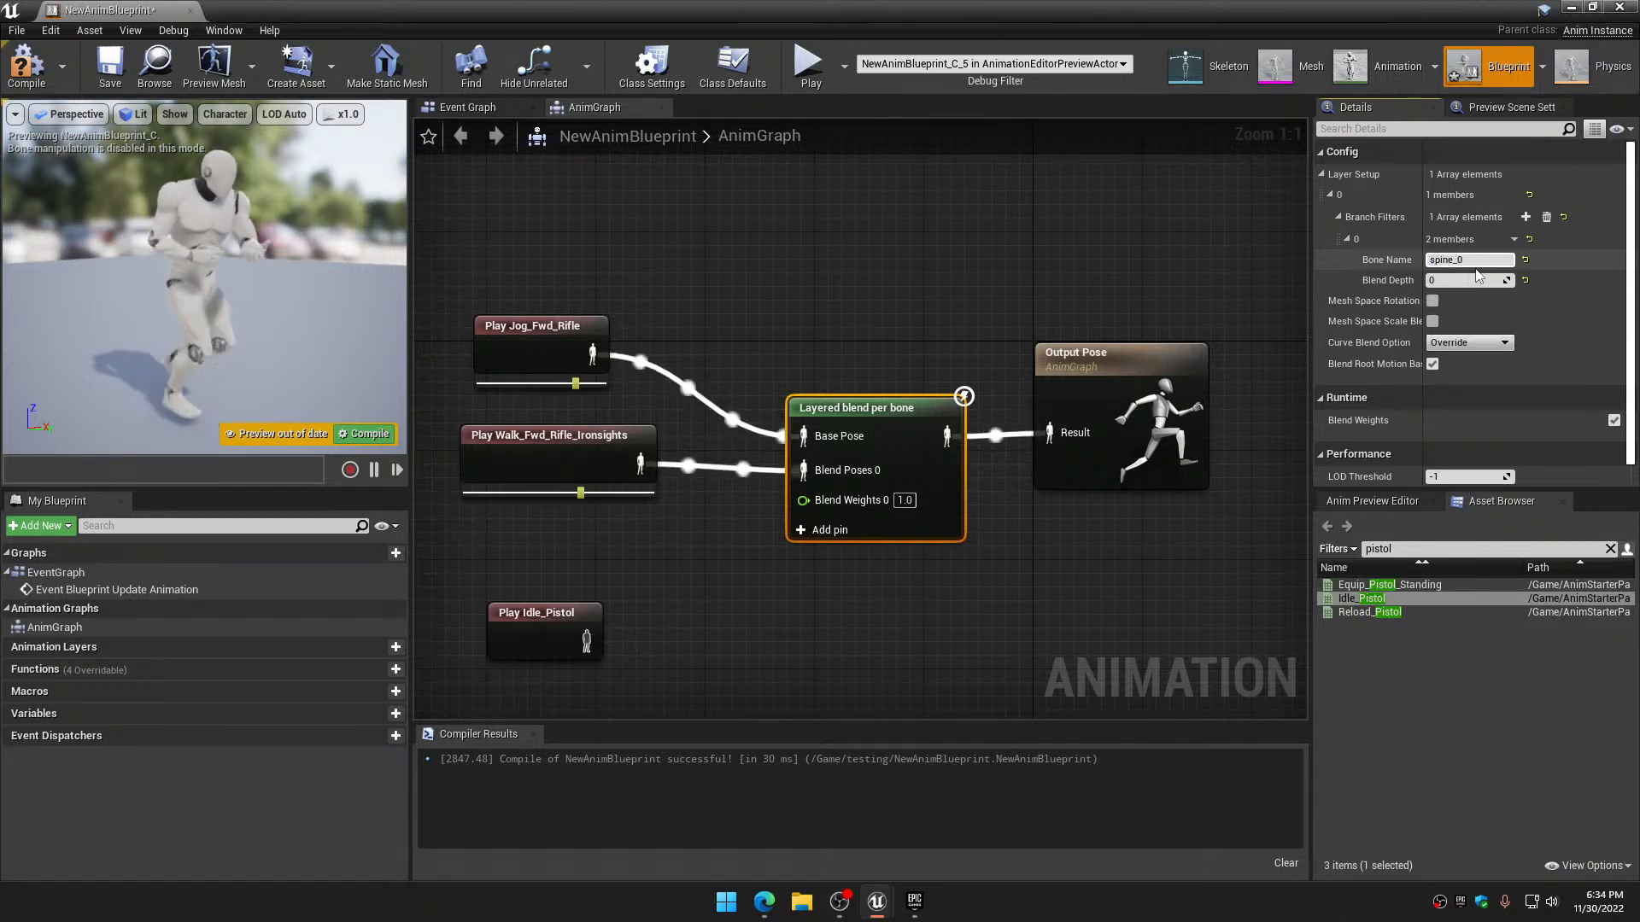
{"action": "type", "text": "1"}
{"action": "key", "text": "Return"}
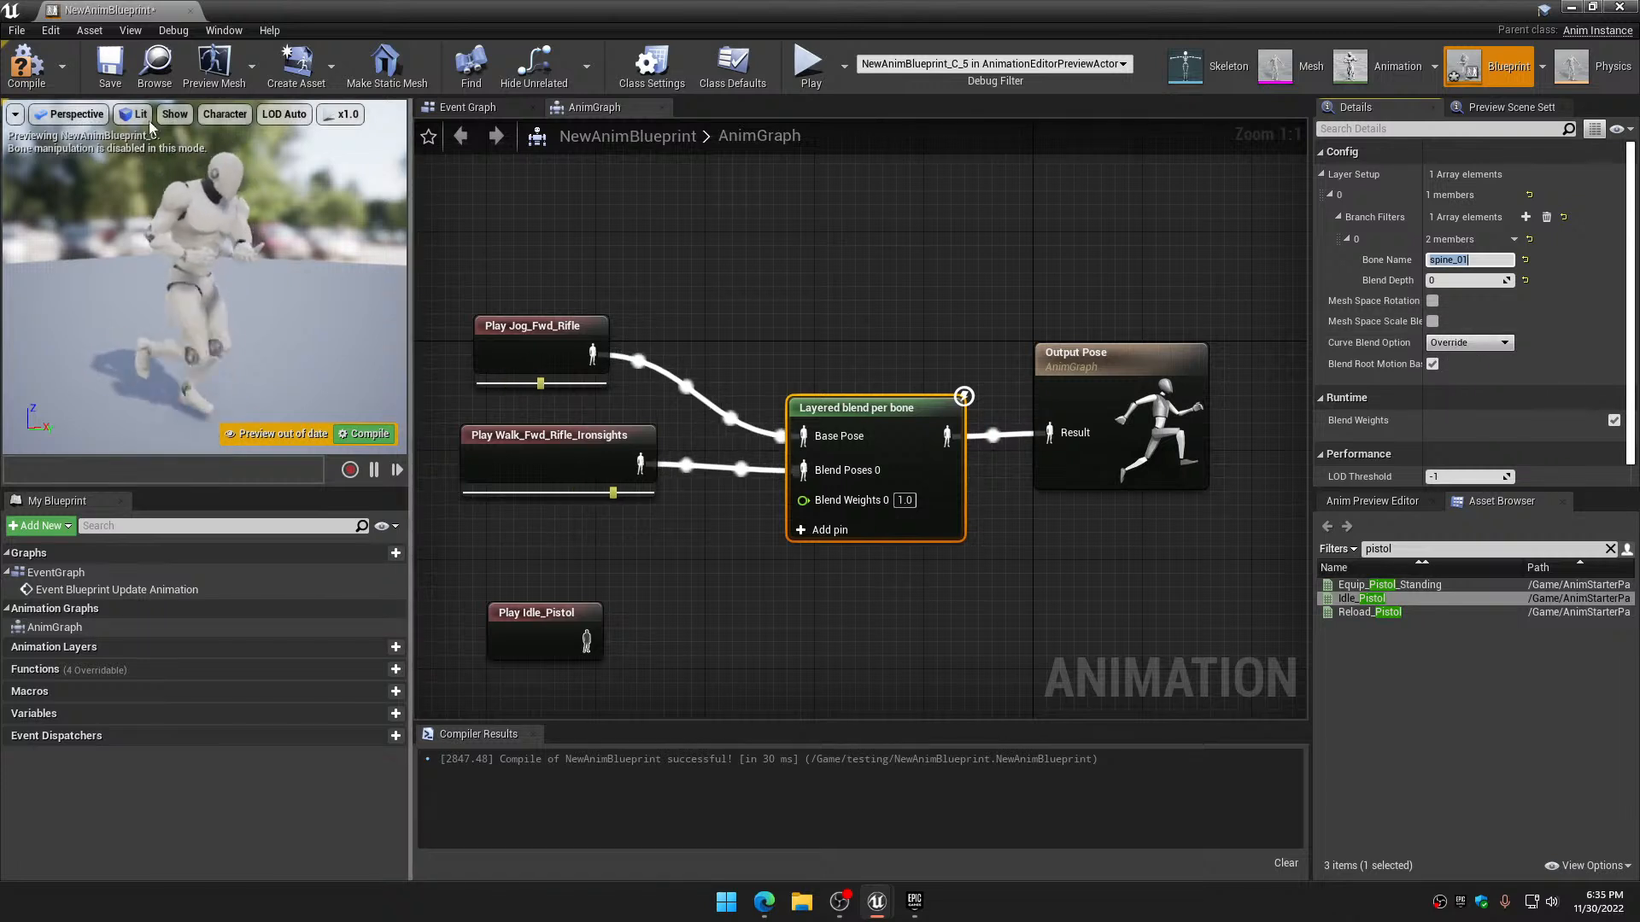
{"action": "left_click", "coordinate": [27, 64]}
{"action": "left_click", "coordinate": [109, 64]}
Inspect the blended pose from several angles, enable the blend node's Mesh Space Rotation option, and compile
{"action": "mouse_move", "coordinate": [261, 318]}
{"action": "left_mouse_down"}
{"action": "mouse_move", "coordinate": [282, 256]}
{"action": "mouse_move", "coordinate": [256, 251]}
{"action": "mouse_move", "coordinate": [261, 299]}
{"action": "left_mouse_up"}
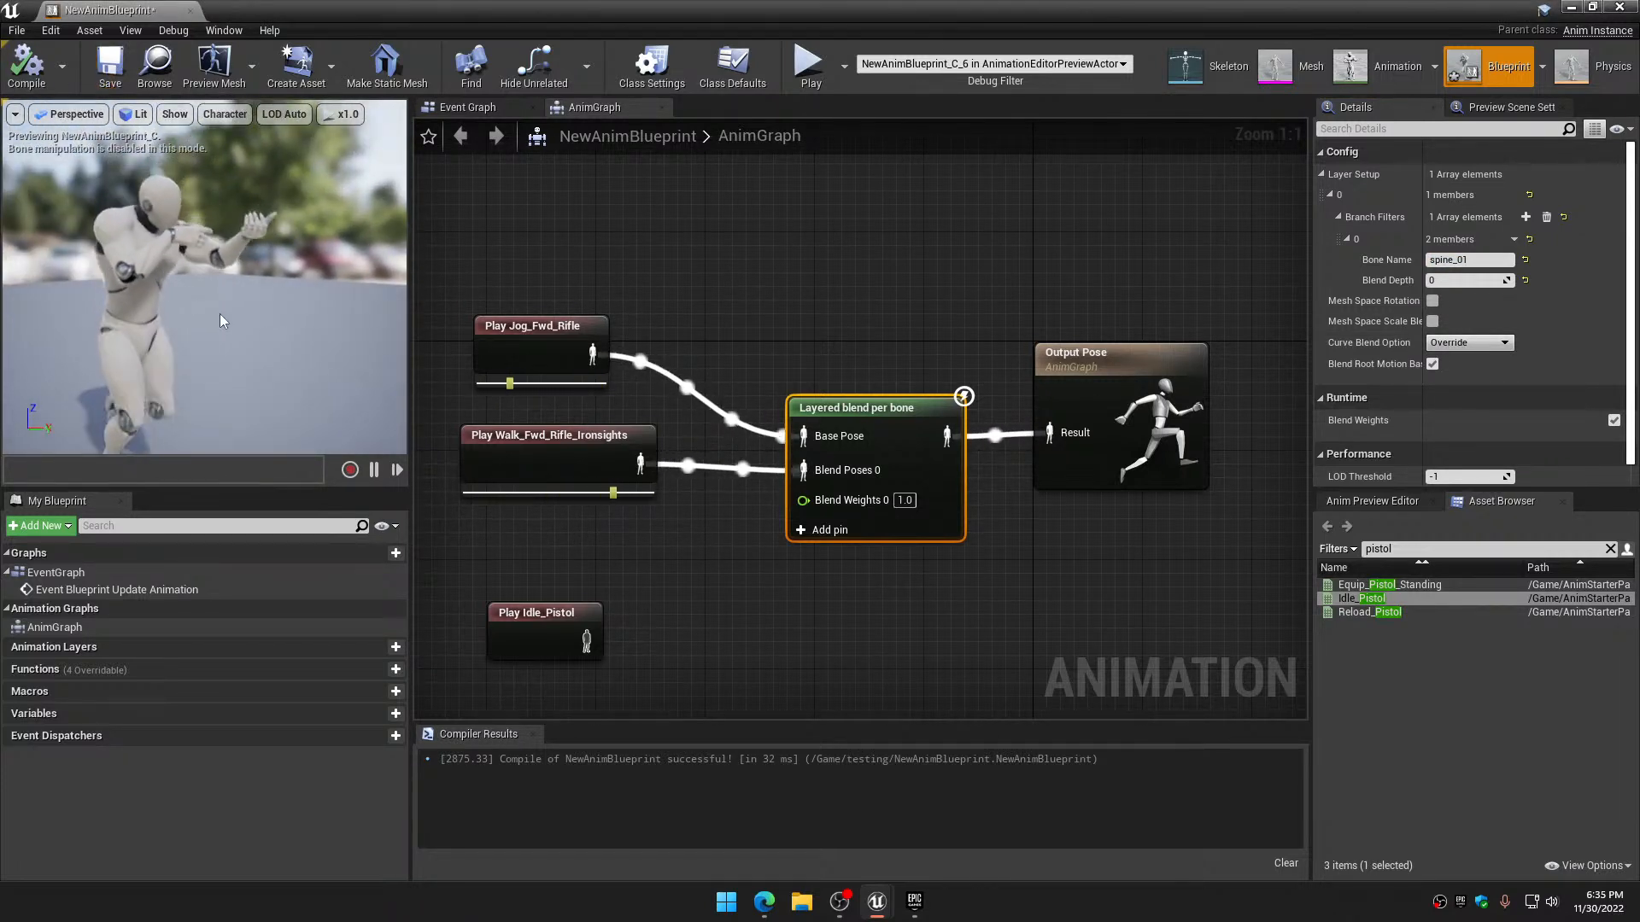
{"action": "right_click_drag", "start_coordinate": [236, 313], "coordinate": [175, 325]}
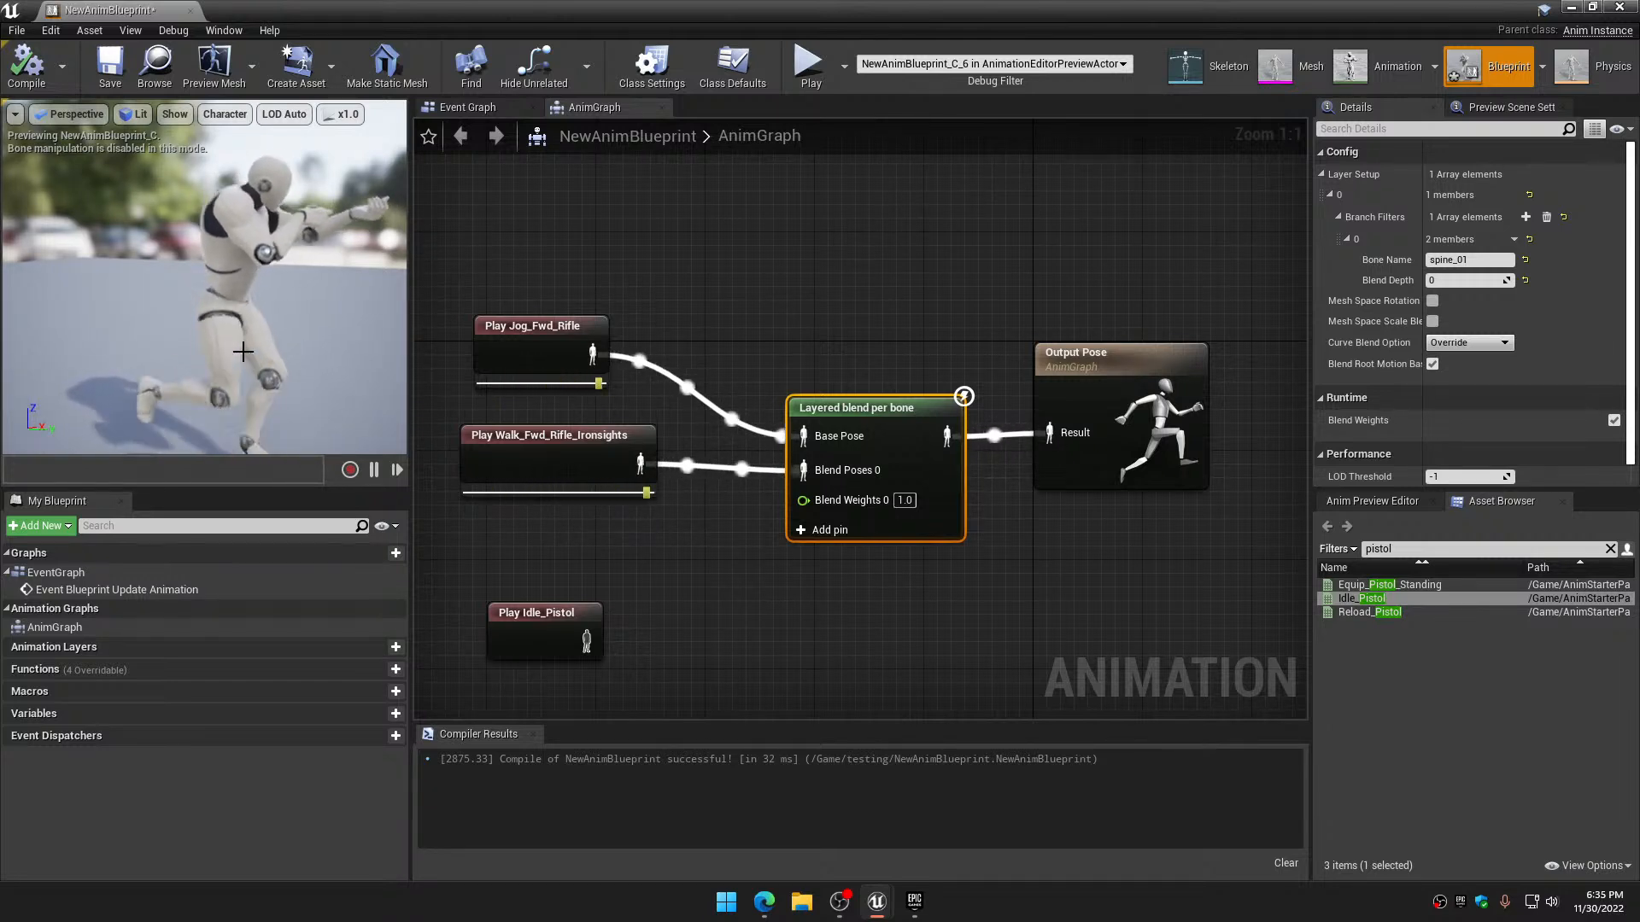
{"action": "left_click_drag", "start_coordinate": [287, 266], "coordinate": [128, 270], "text": "alt"}
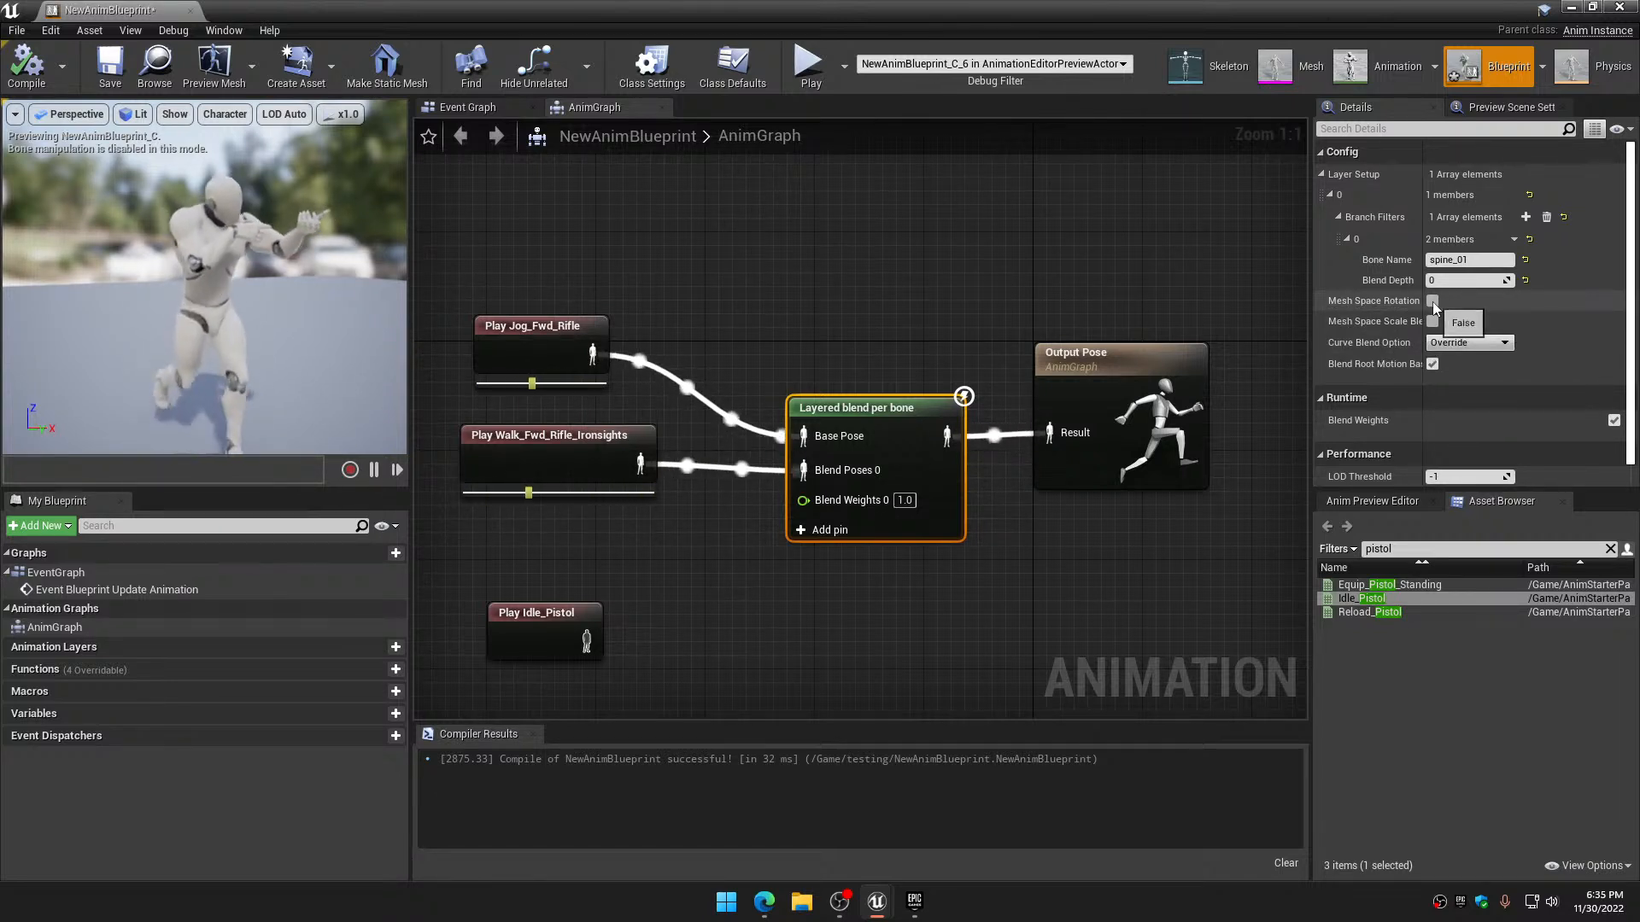
{"action": "left_click", "coordinate": [1433, 301]}
{"action": "left_click", "coordinate": [26, 64]}
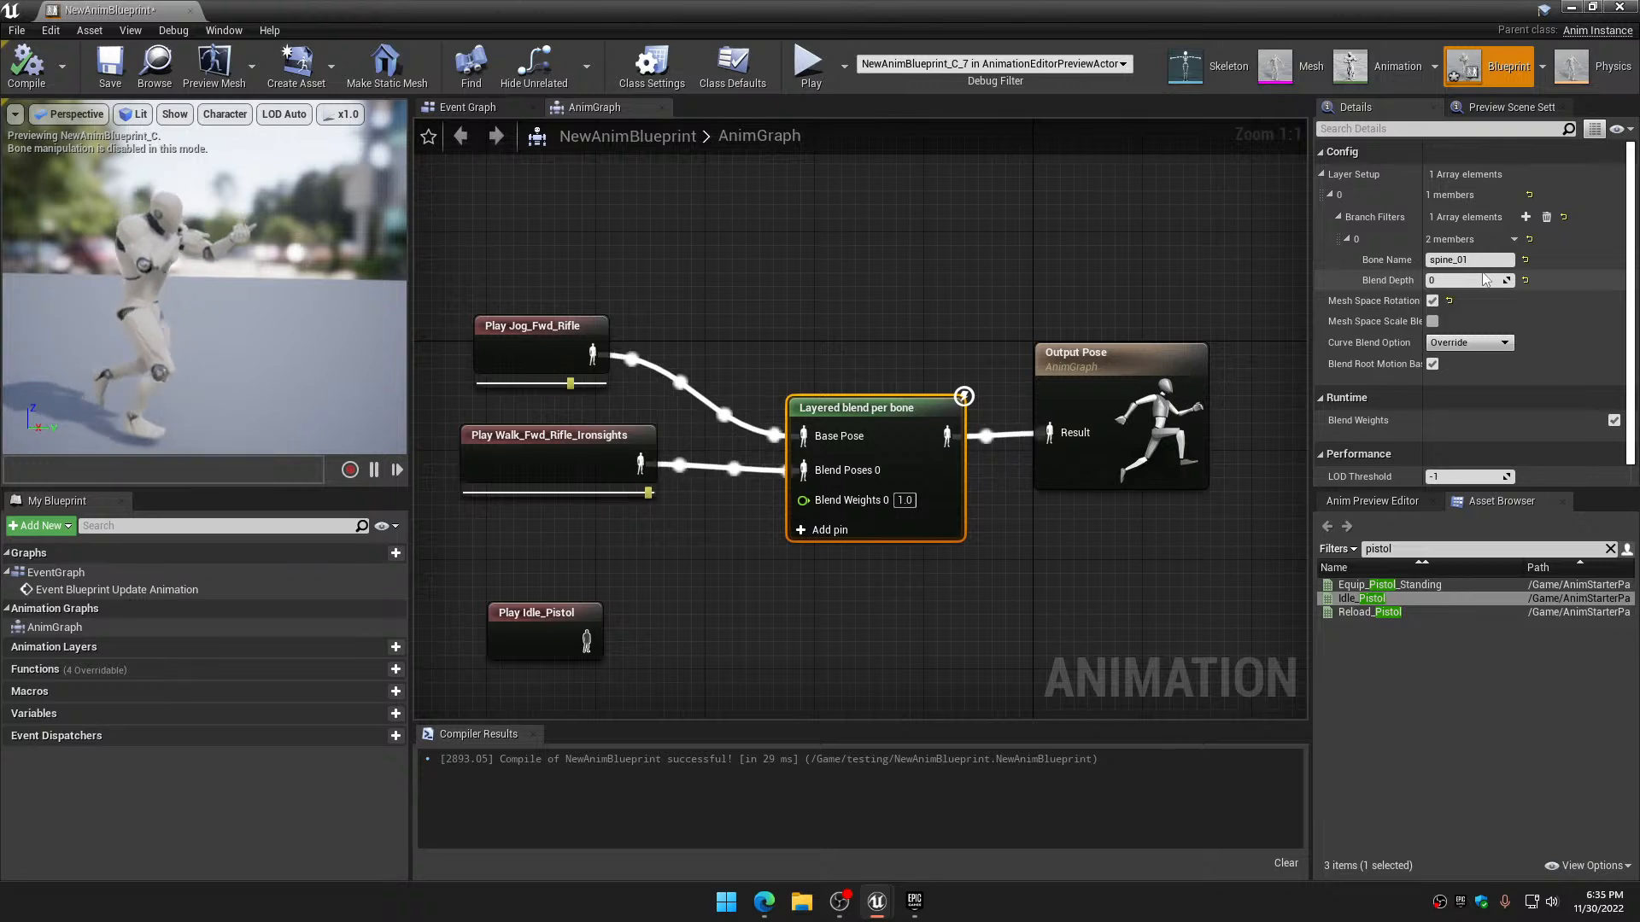
Set the spine_01 branch filter's Blend Depth to 3 and compile to preview the blend
{"action": "left_click", "coordinate": [1456, 280]}
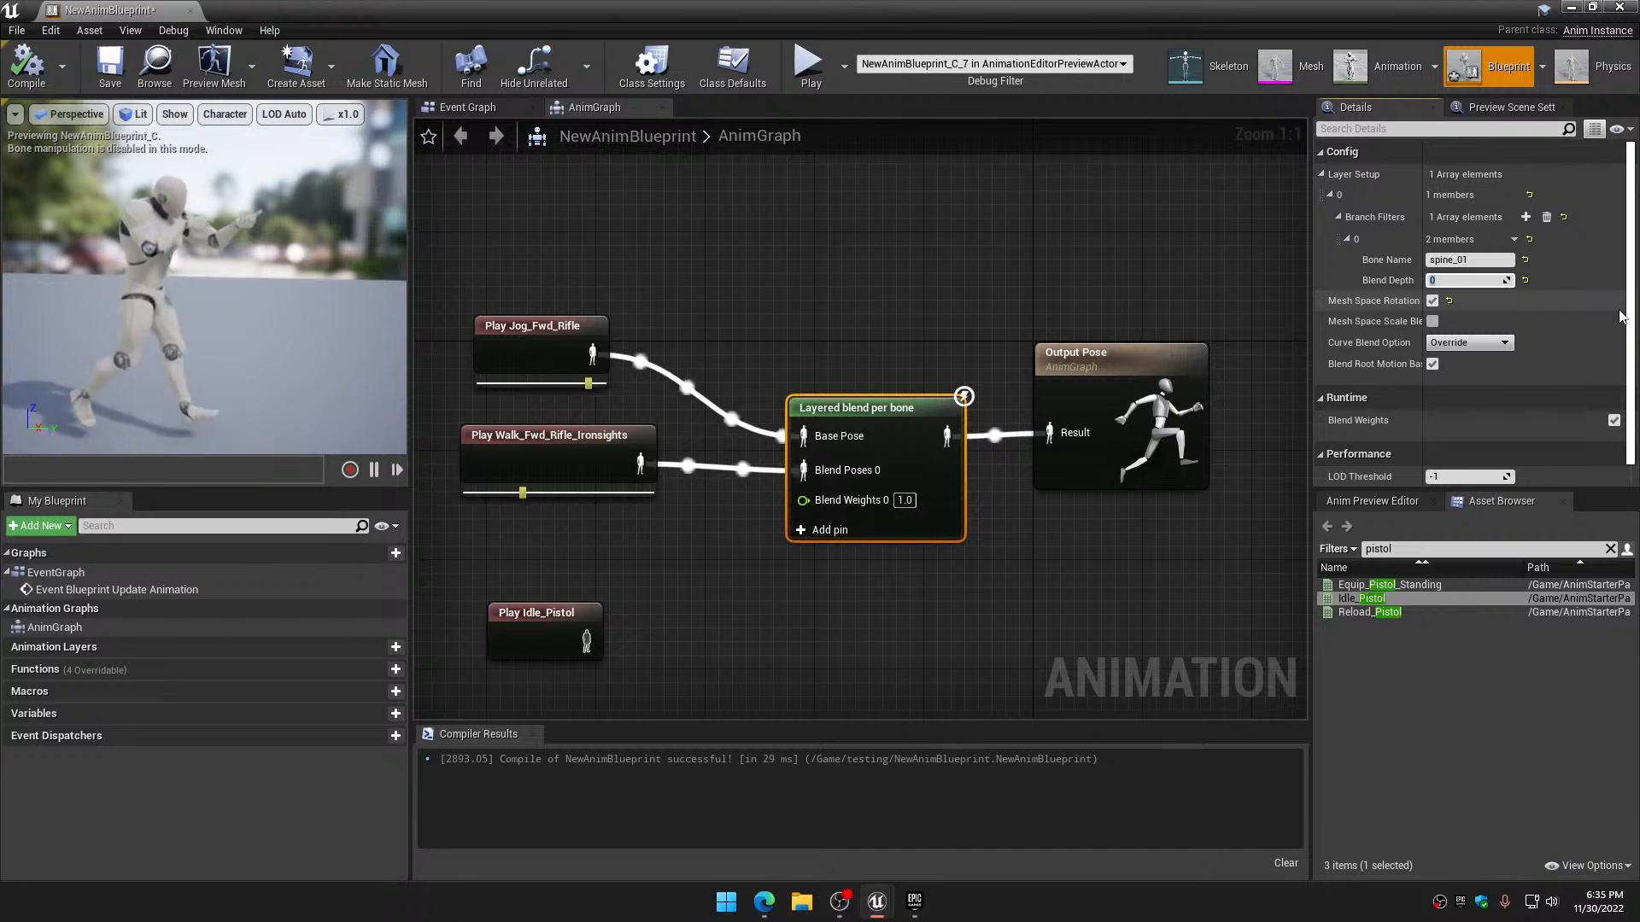
{"action": "type", "text": "3"}
{"action": "key", "text": "Return"}
{"action": "left_click", "coordinate": [43, 76]}
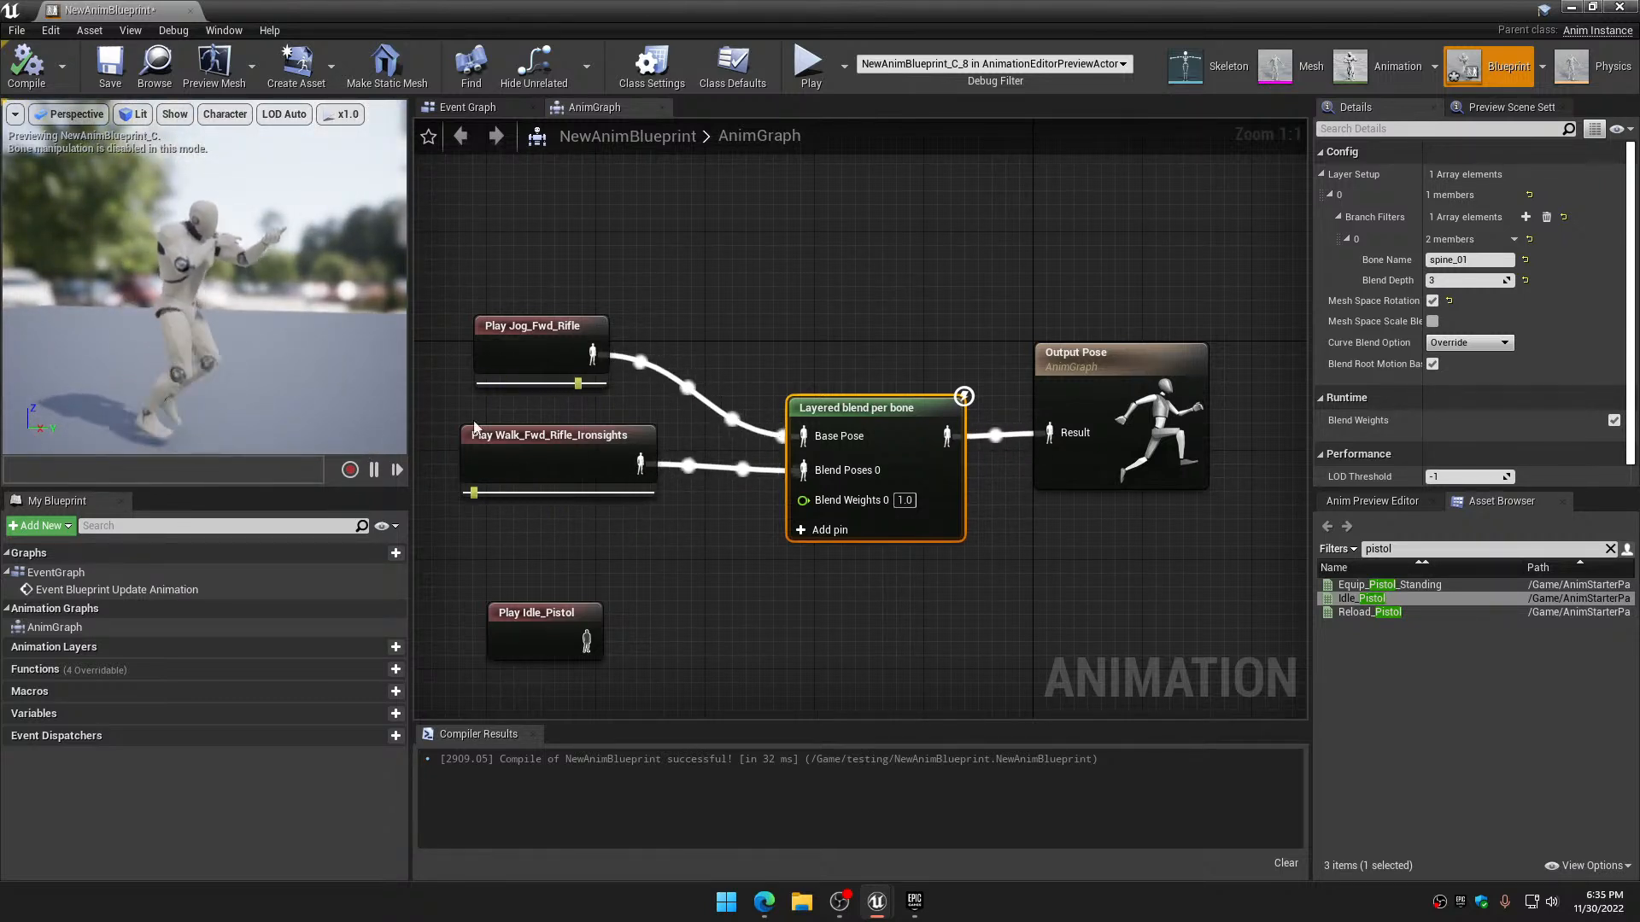
Preview the plain jog by wiring Play Jog_Fwd_Rifle straight to the Output Pose, then restore the connections through the blend node and compile
{"action": "left_click_drag", "start_coordinate": [593, 354], "coordinate": [1048, 433]}
{"action": "left_click", "coordinate": [40, 75]}
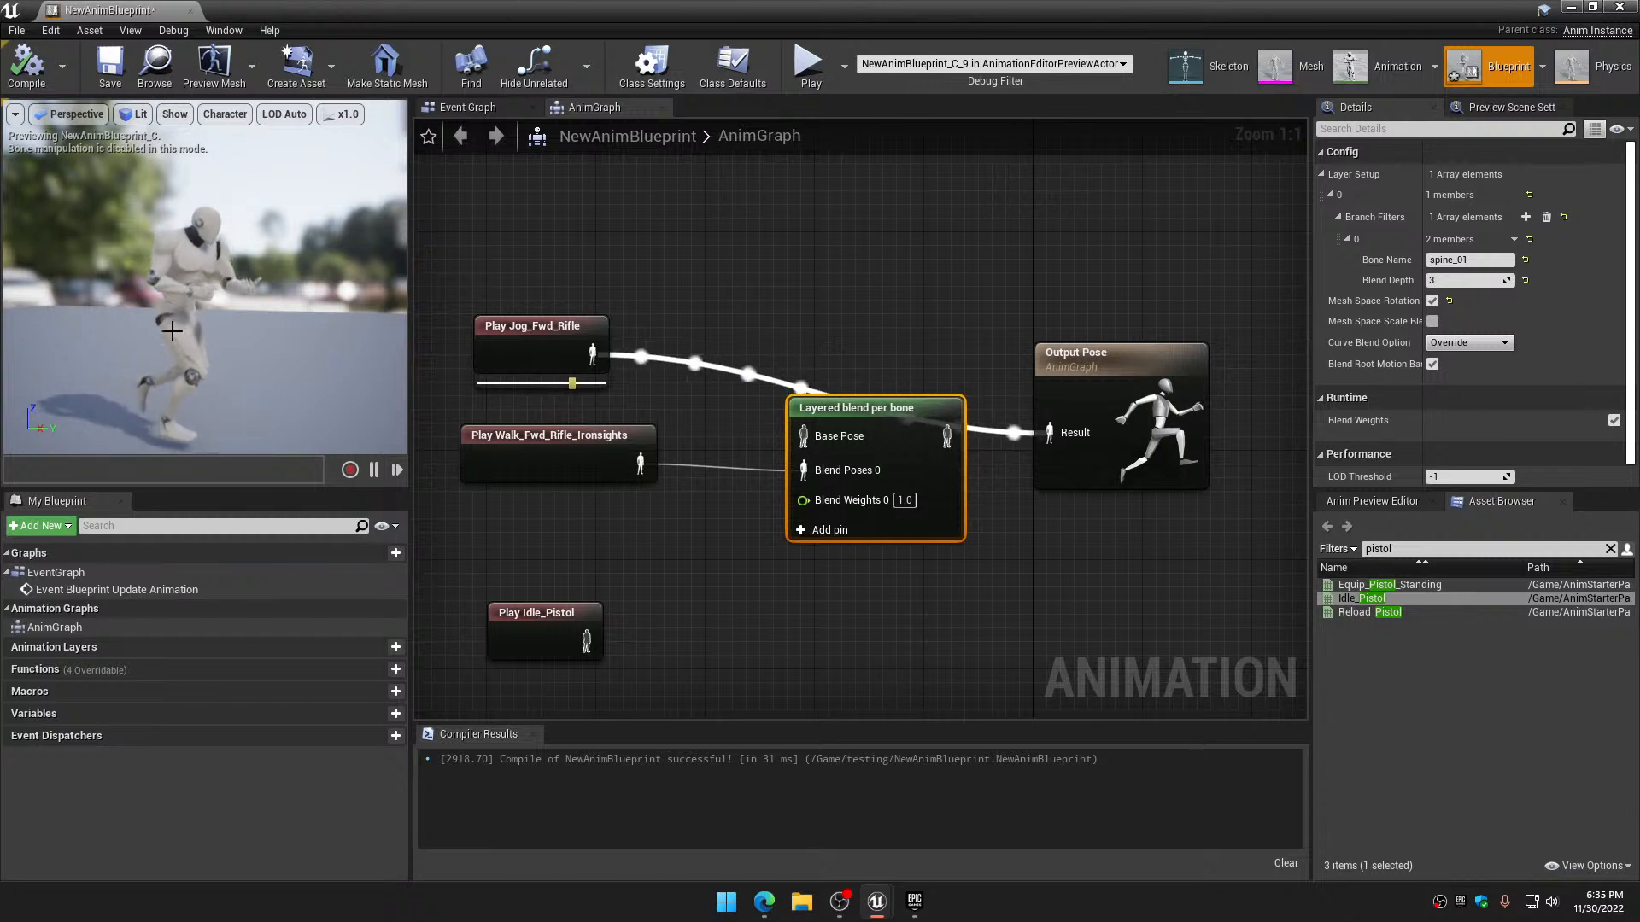
{"action": "left_click_drag", "start_coordinate": [592, 355], "coordinate": [807, 435]}
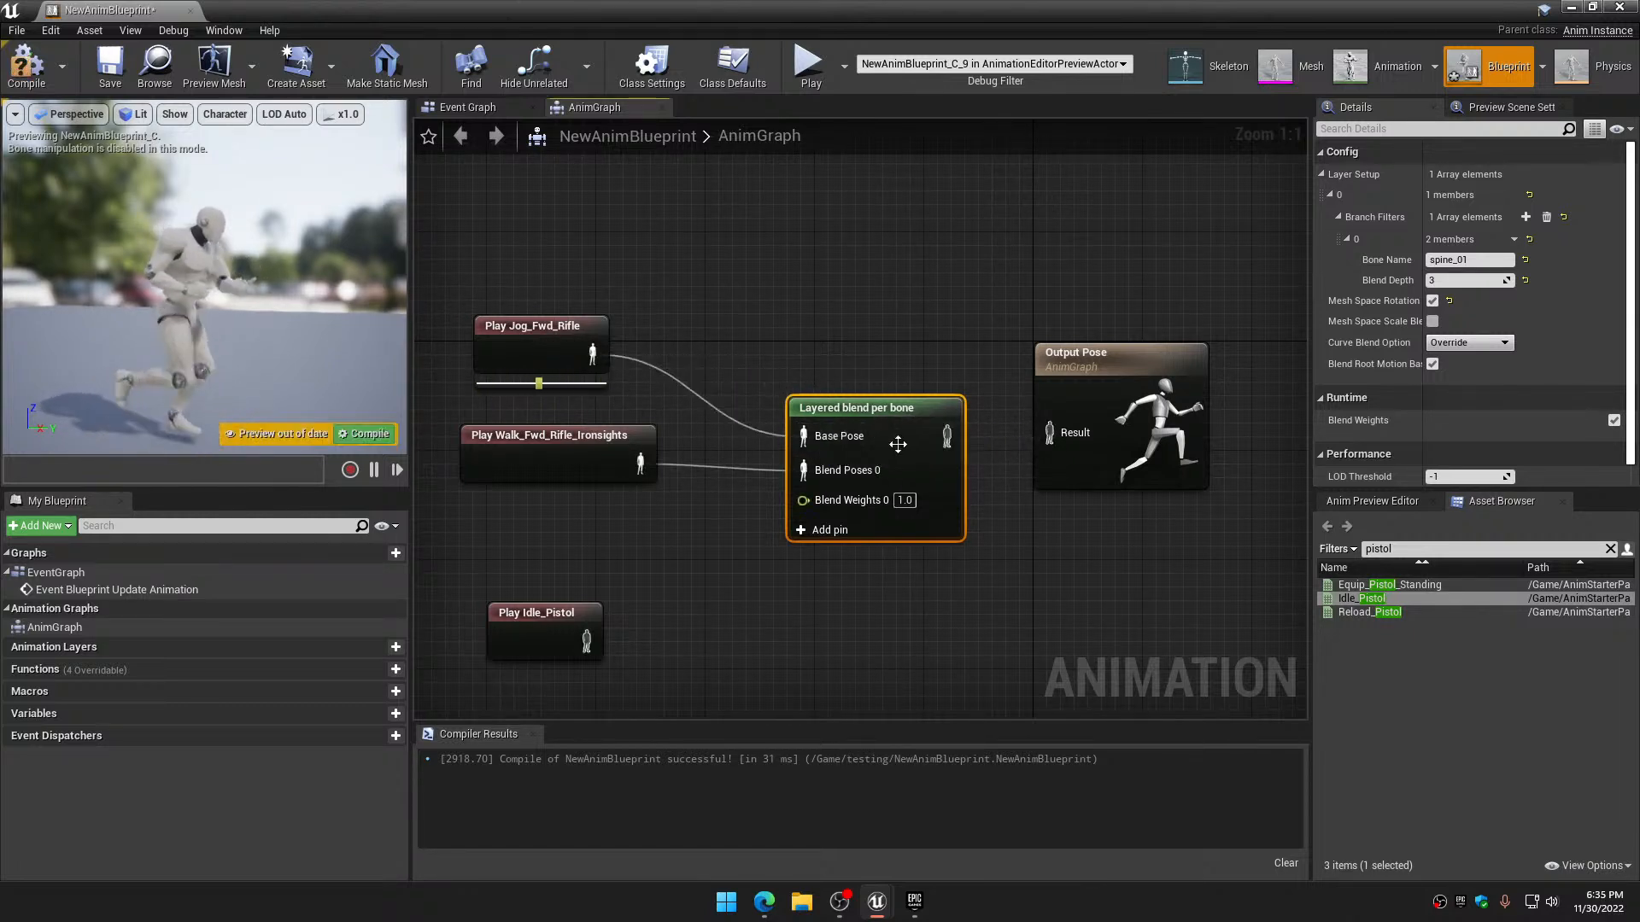
{"action": "left_click", "coordinate": [25, 64]}
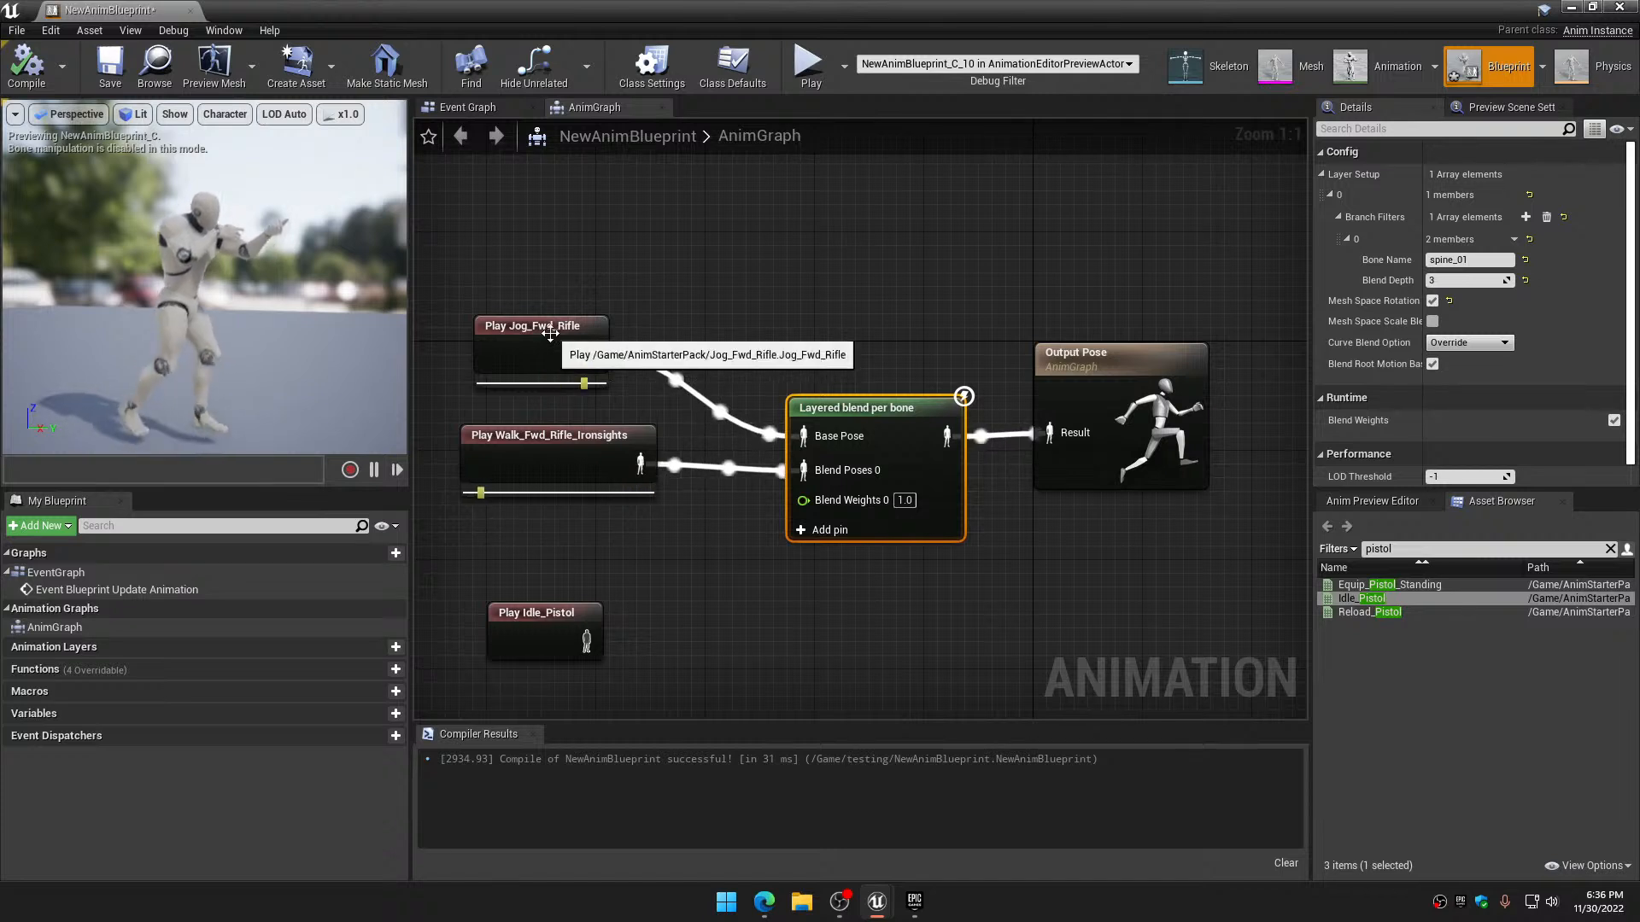
Connect Play Idle_Pistol to Blend Poses 0, swap the jog for Play Walk_Fwd_Rifle_Ironsights on Base Pose, compiling after each change, and save
{"action": "left_click_drag", "start_coordinate": [585, 641], "coordinate": [804, 475]}
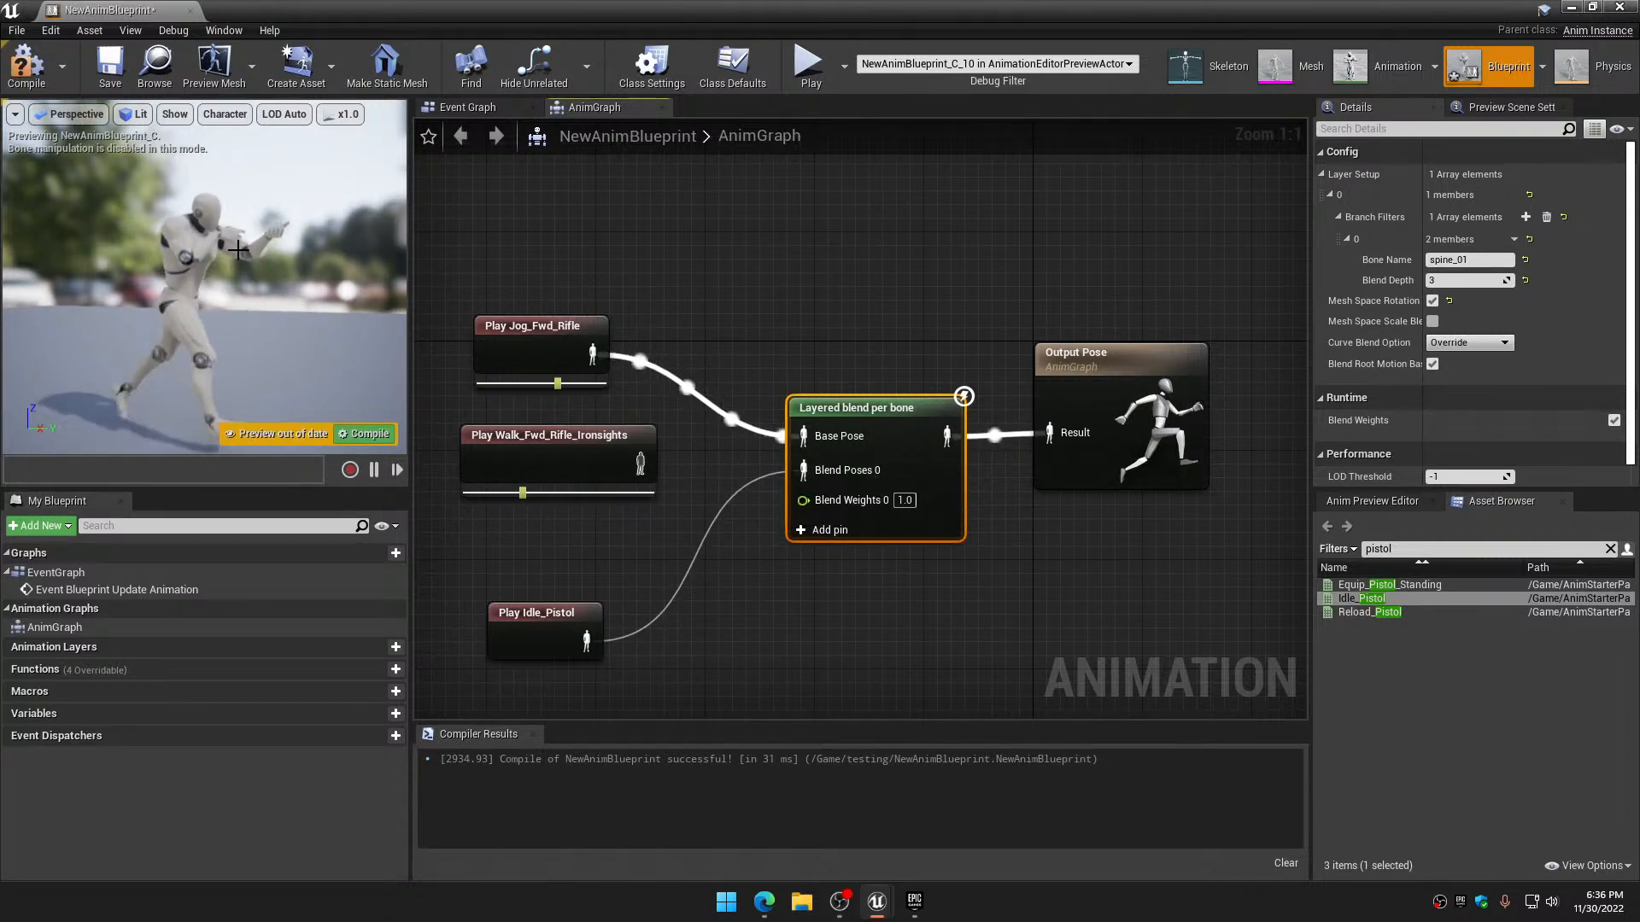
{"action": "left_click", "coordinate": [27, 64]}
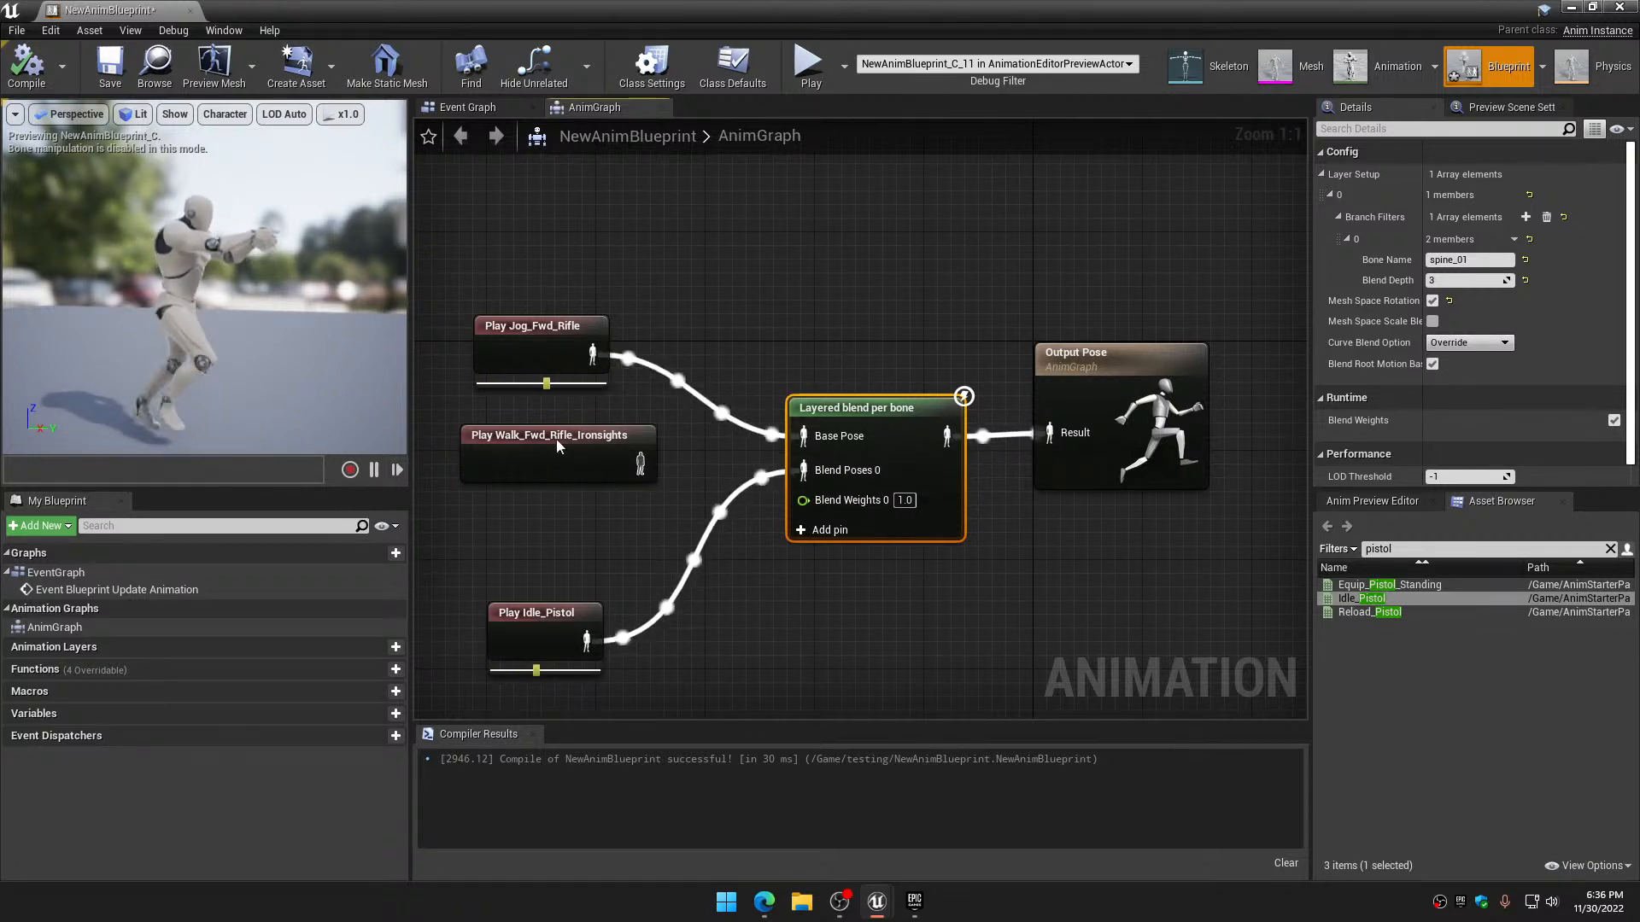
{"action": "left_click_drag", "start_coordinate": [566, 369], "coordinate": [566, 560]}
{"action": "left_click_drag", "start_coordinate": [640, 464], "coordinate": [802, 435]}
{"action": "left_click_drag", "start_coordinate": [639, 436], "coordinate": [639, 327]}
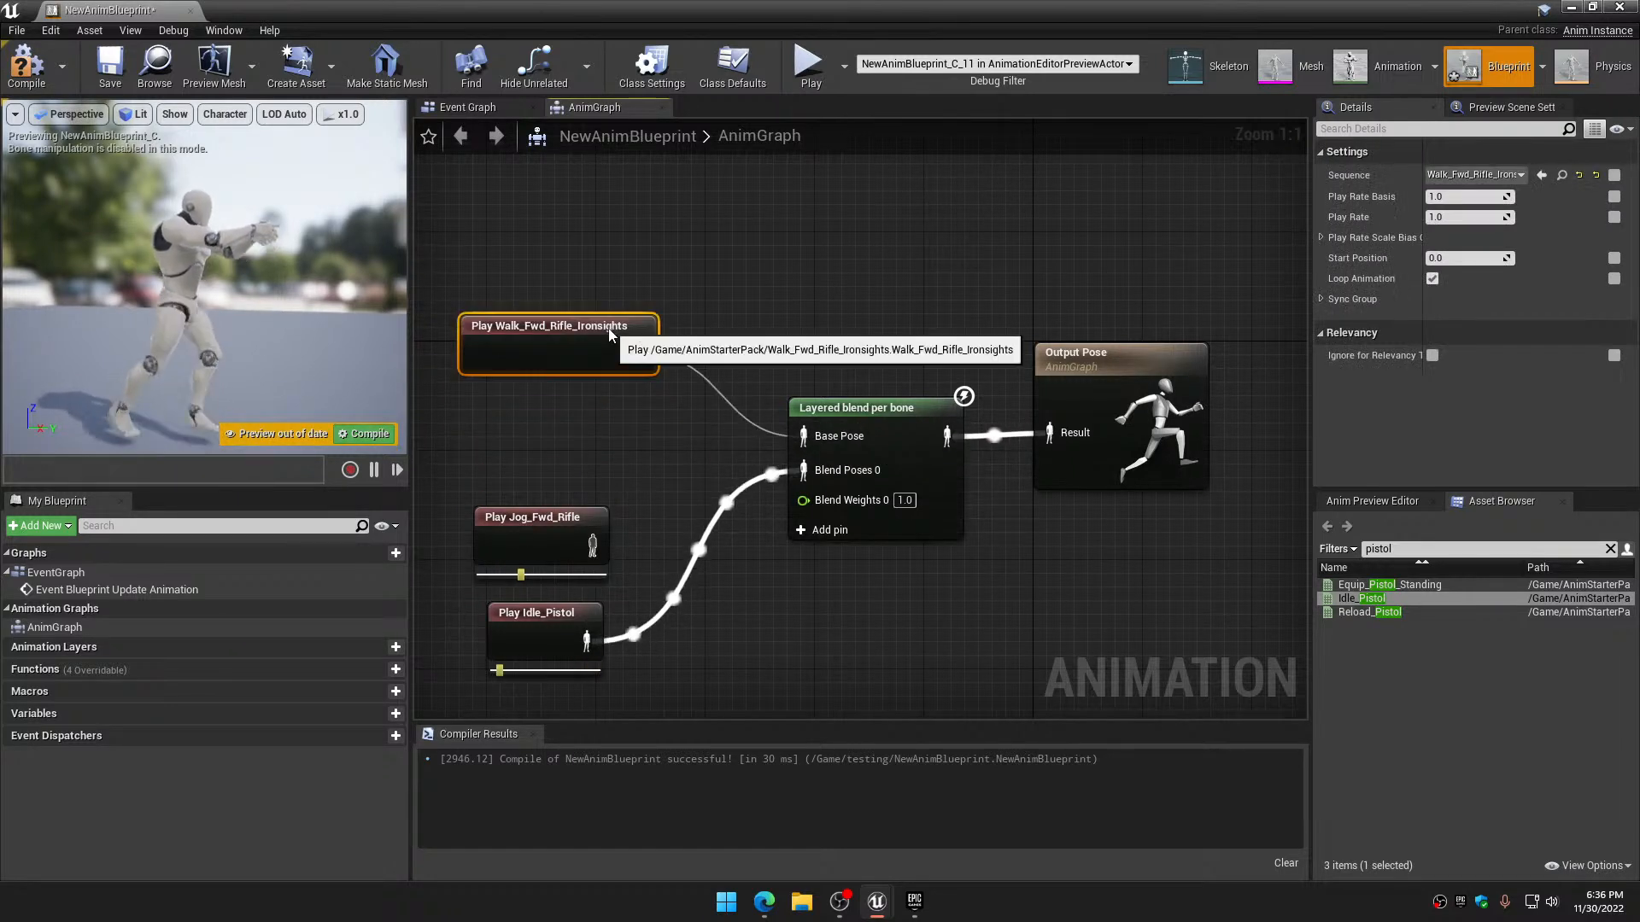
{"action": "left_click", "coordinate": [26, 65]}
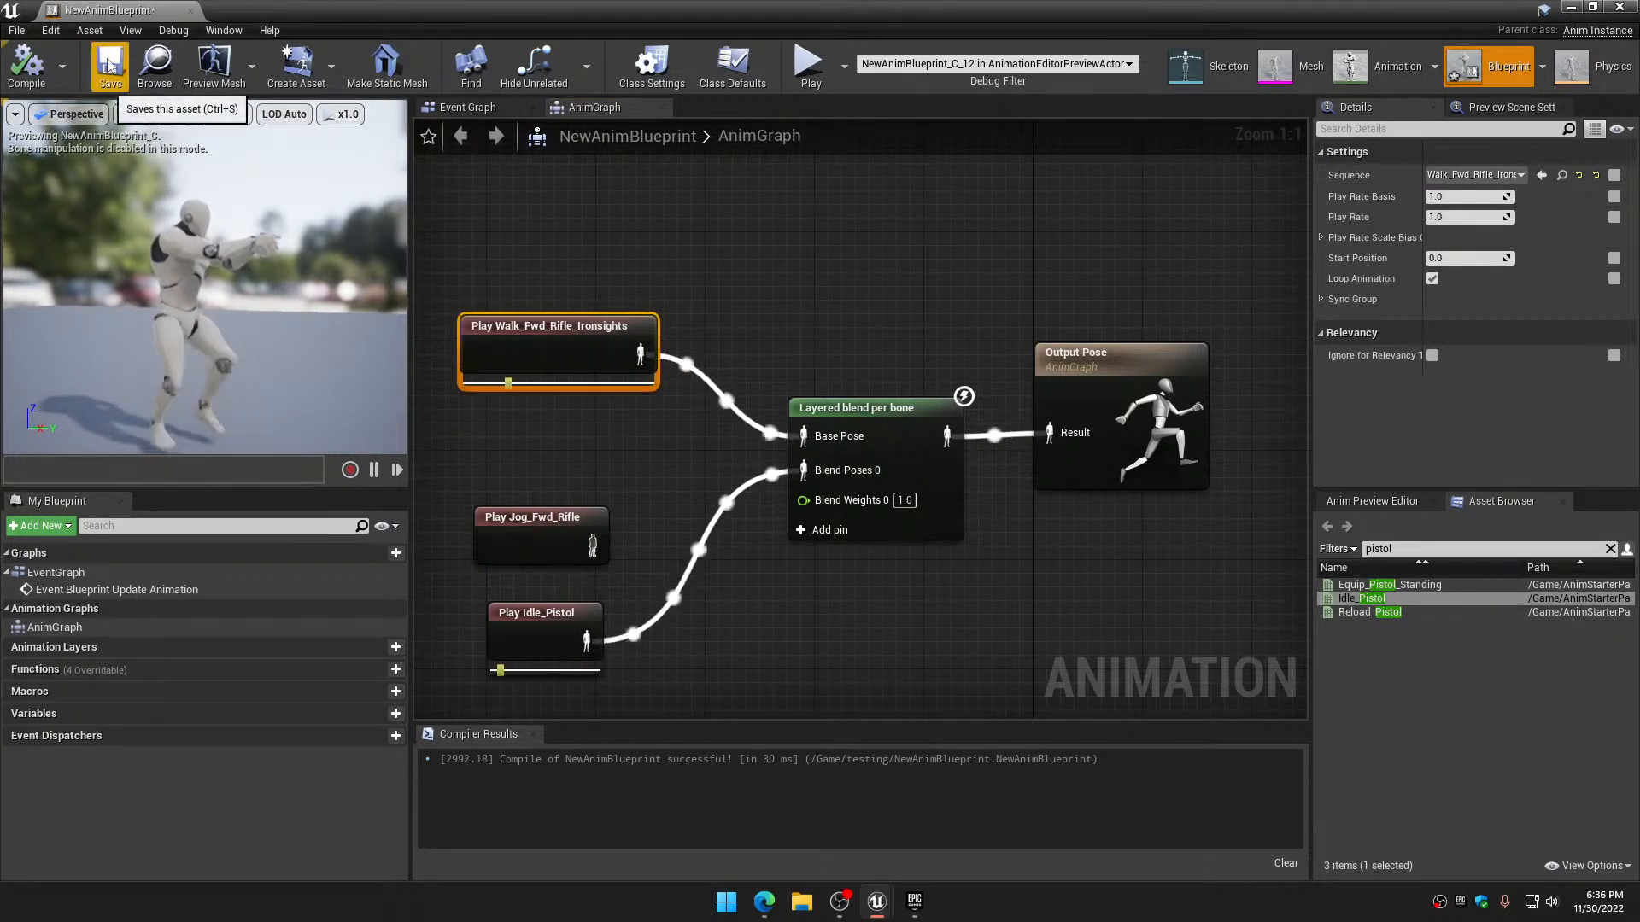
{"action": "left_click", "coordinate": [110, 65]}
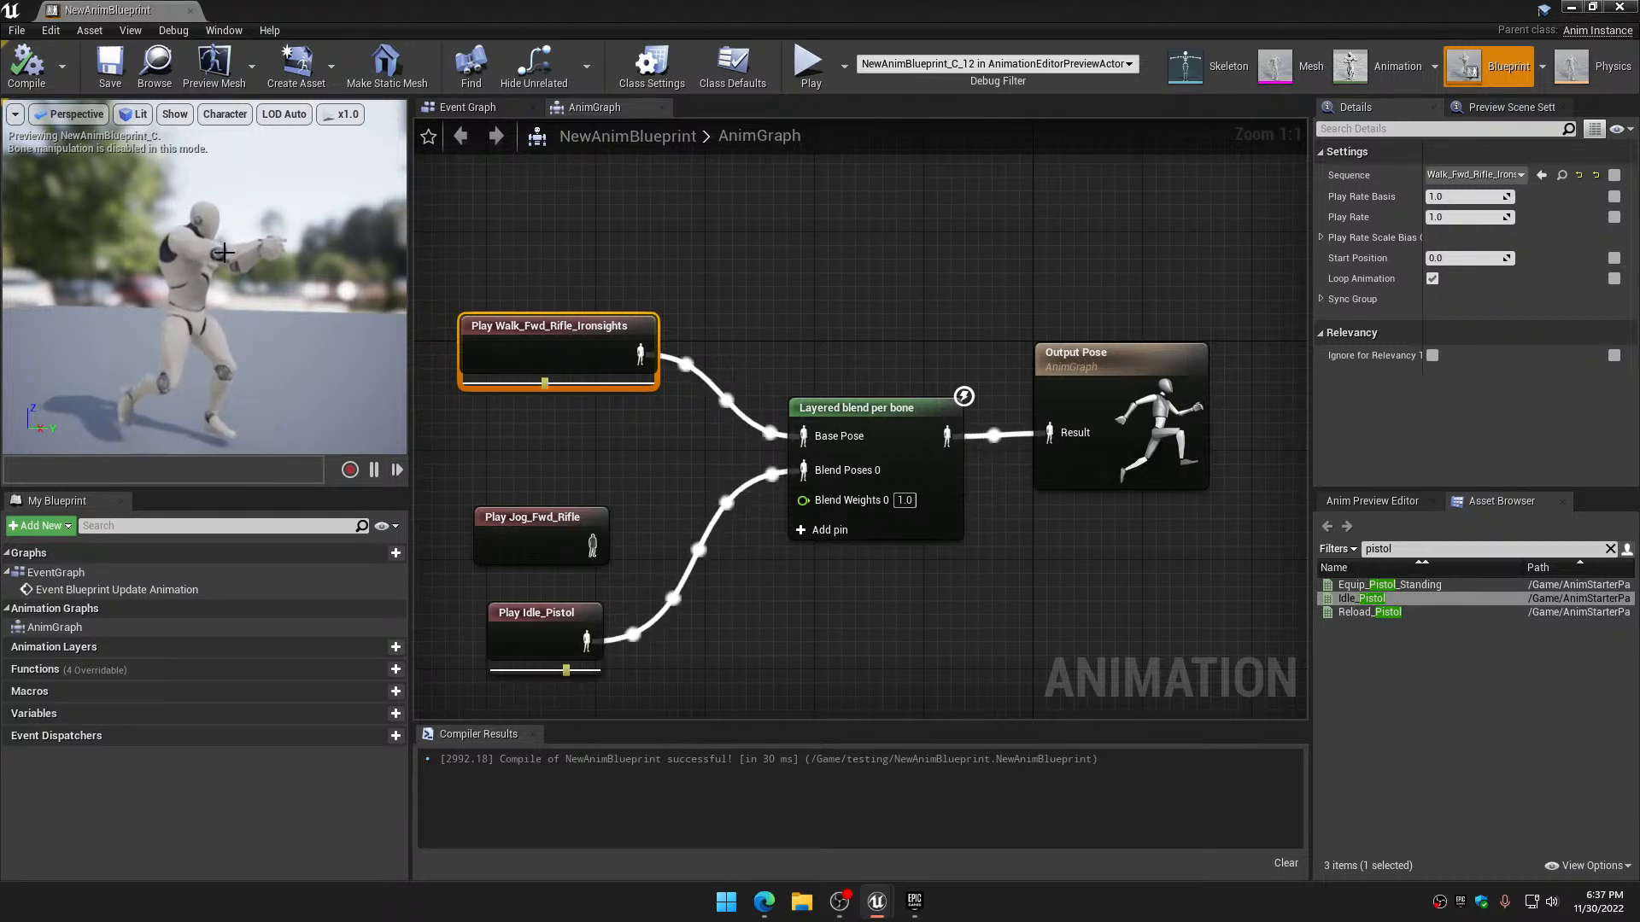
Wire Play Jog_Fwd_Rifle into Blend Poses 0 in place of the pistol idle, compile, and move the jog node closer to the walk node
{"action": "left_click_drag", "start_coordinate": [593, 545], "coordinate": [819, 470]}
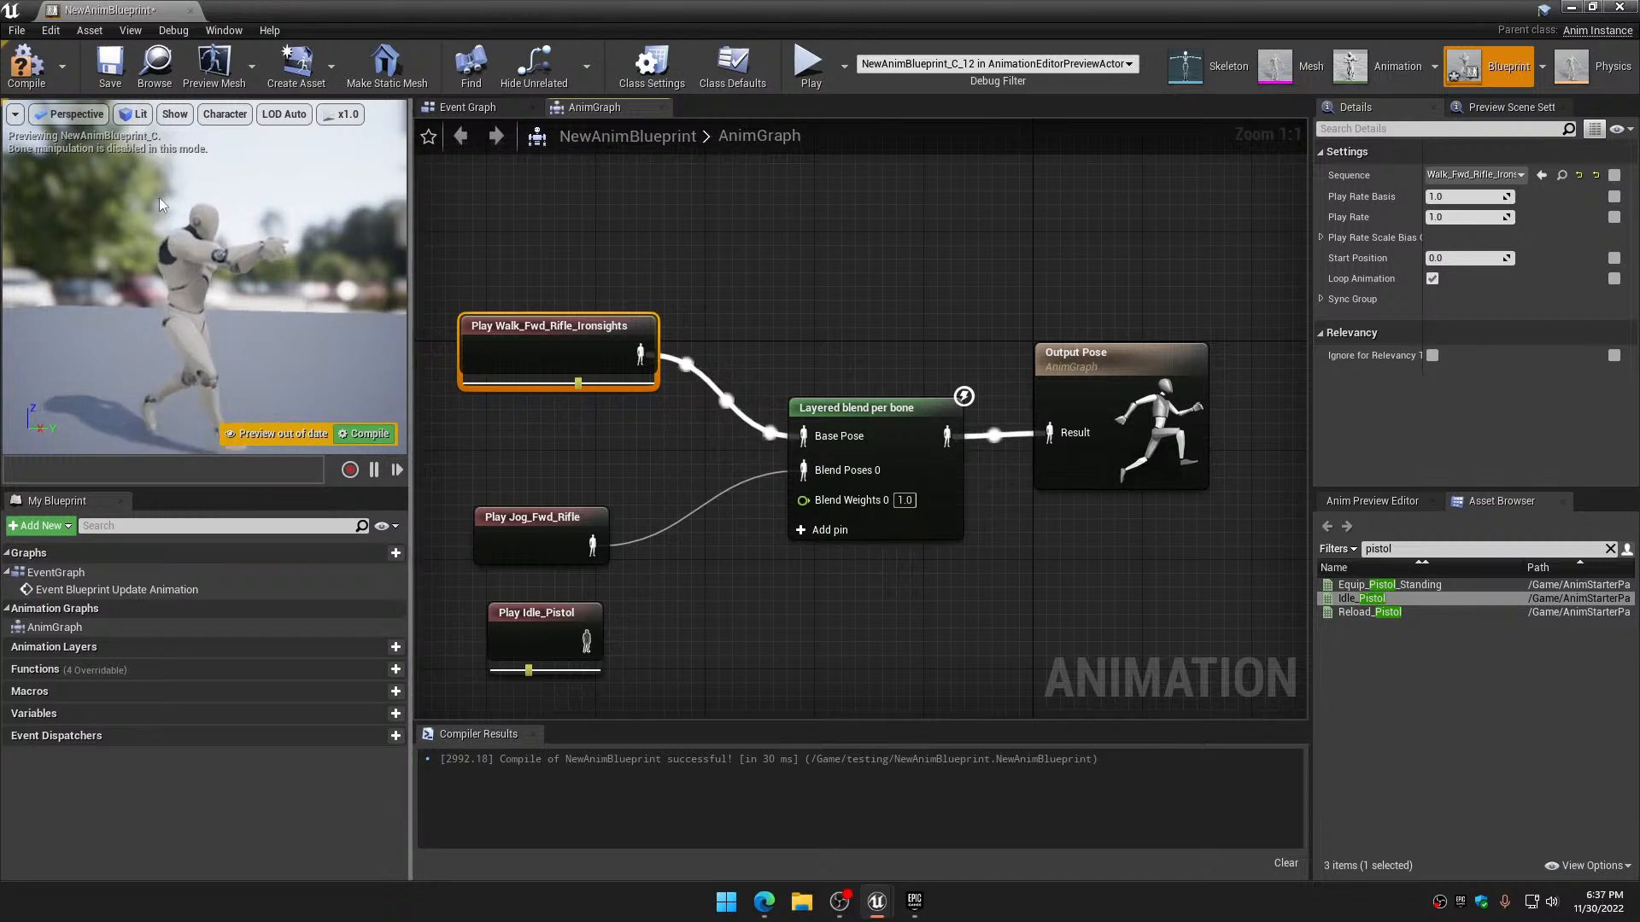
{"action": "left_click", "coordinate": [28, 82]}
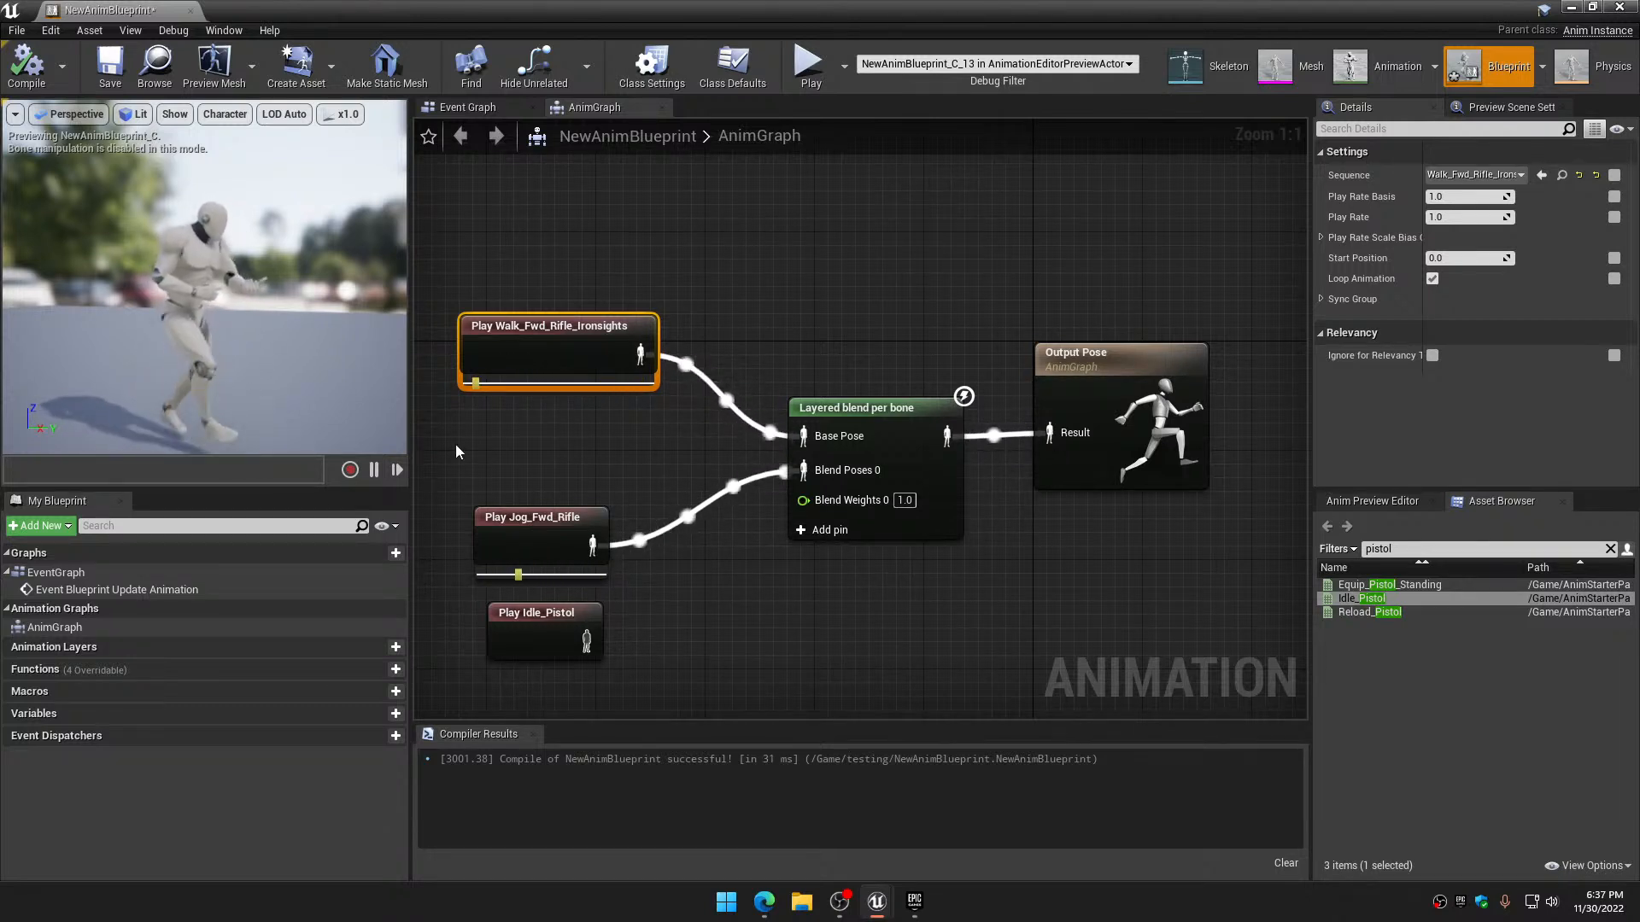
{"action": "left_click_drag", "start_coordinate": [567, 517], "coordinate": [573, 483]}
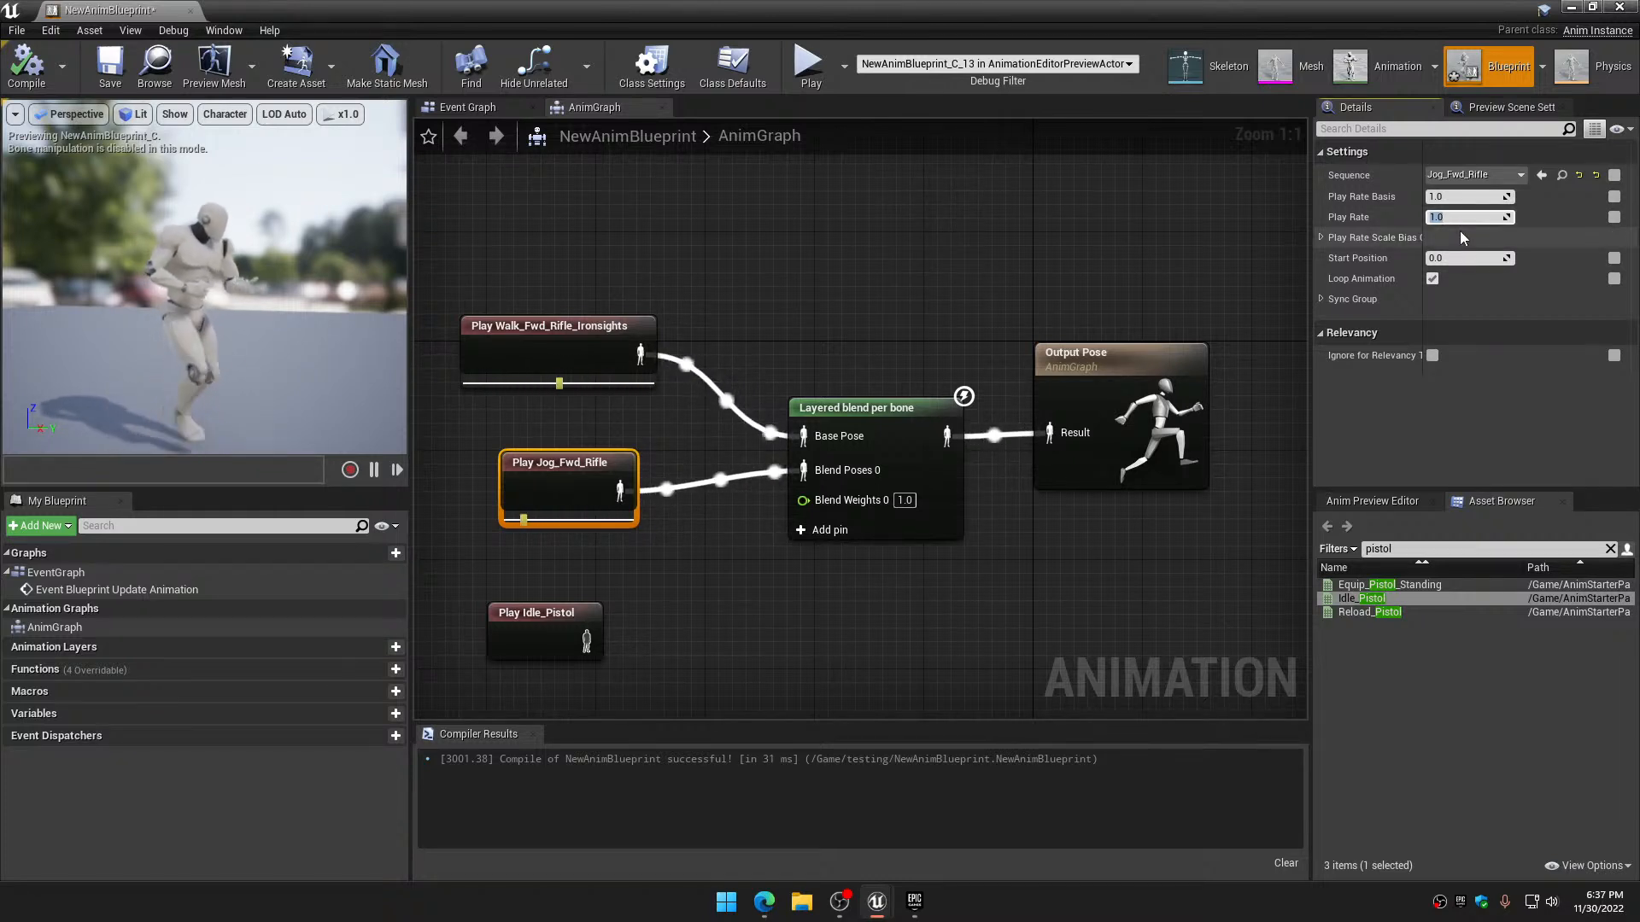
Set the Play Rate of Play Jog_Fwd_Rifle to 0.8 and compile
{"action": "type", "text": "8"}
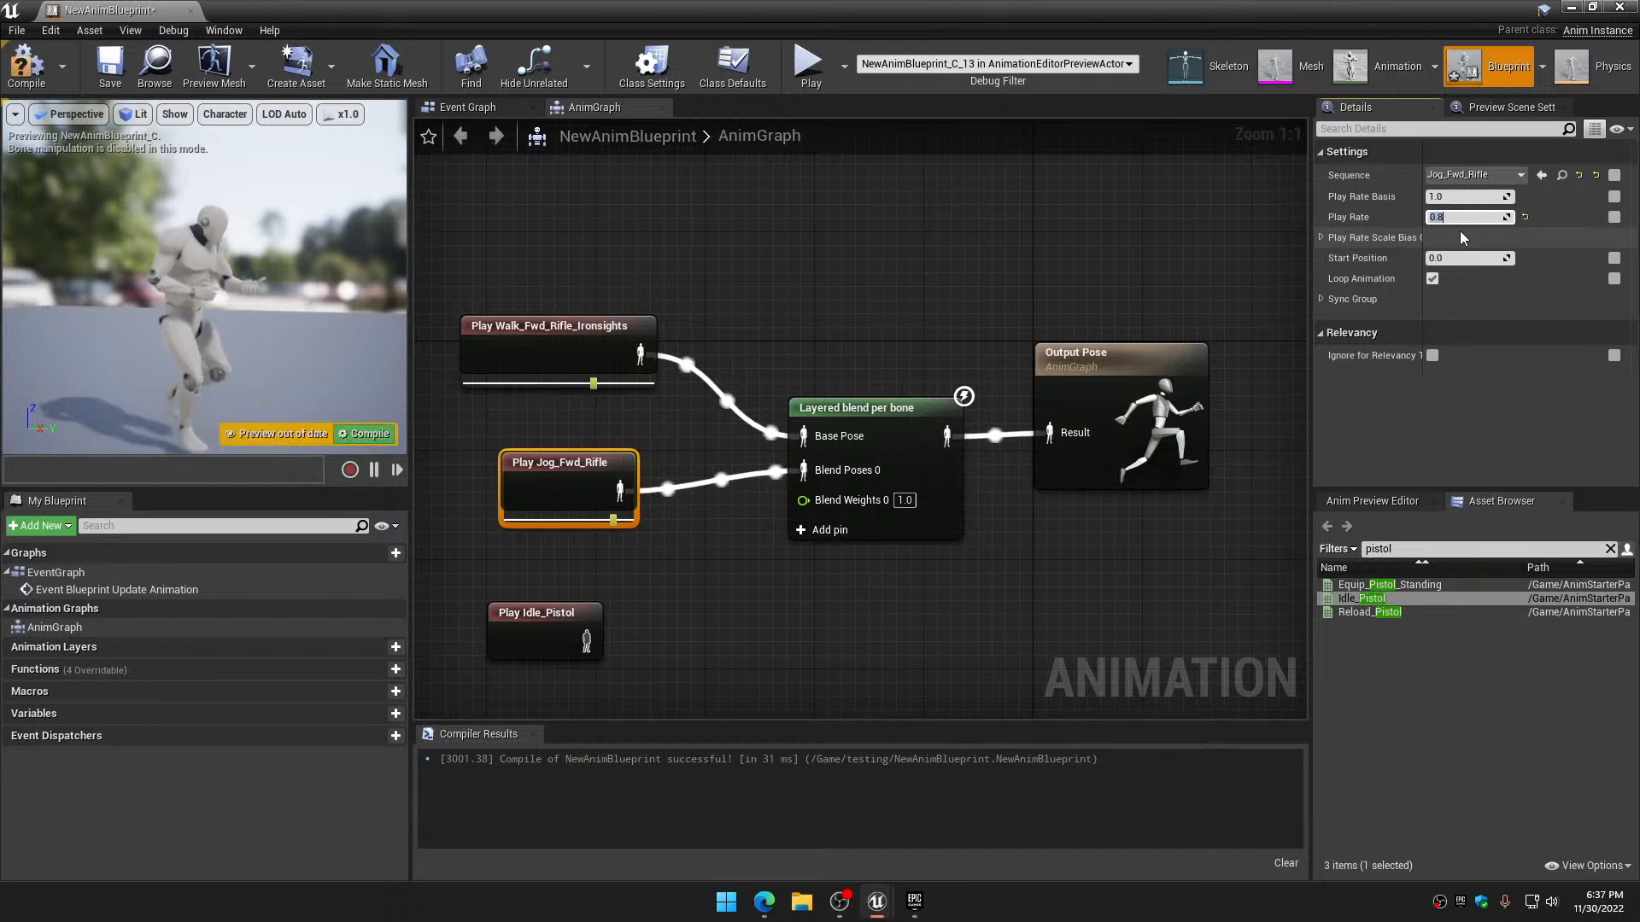
{"action": "key", "text": "Return"}
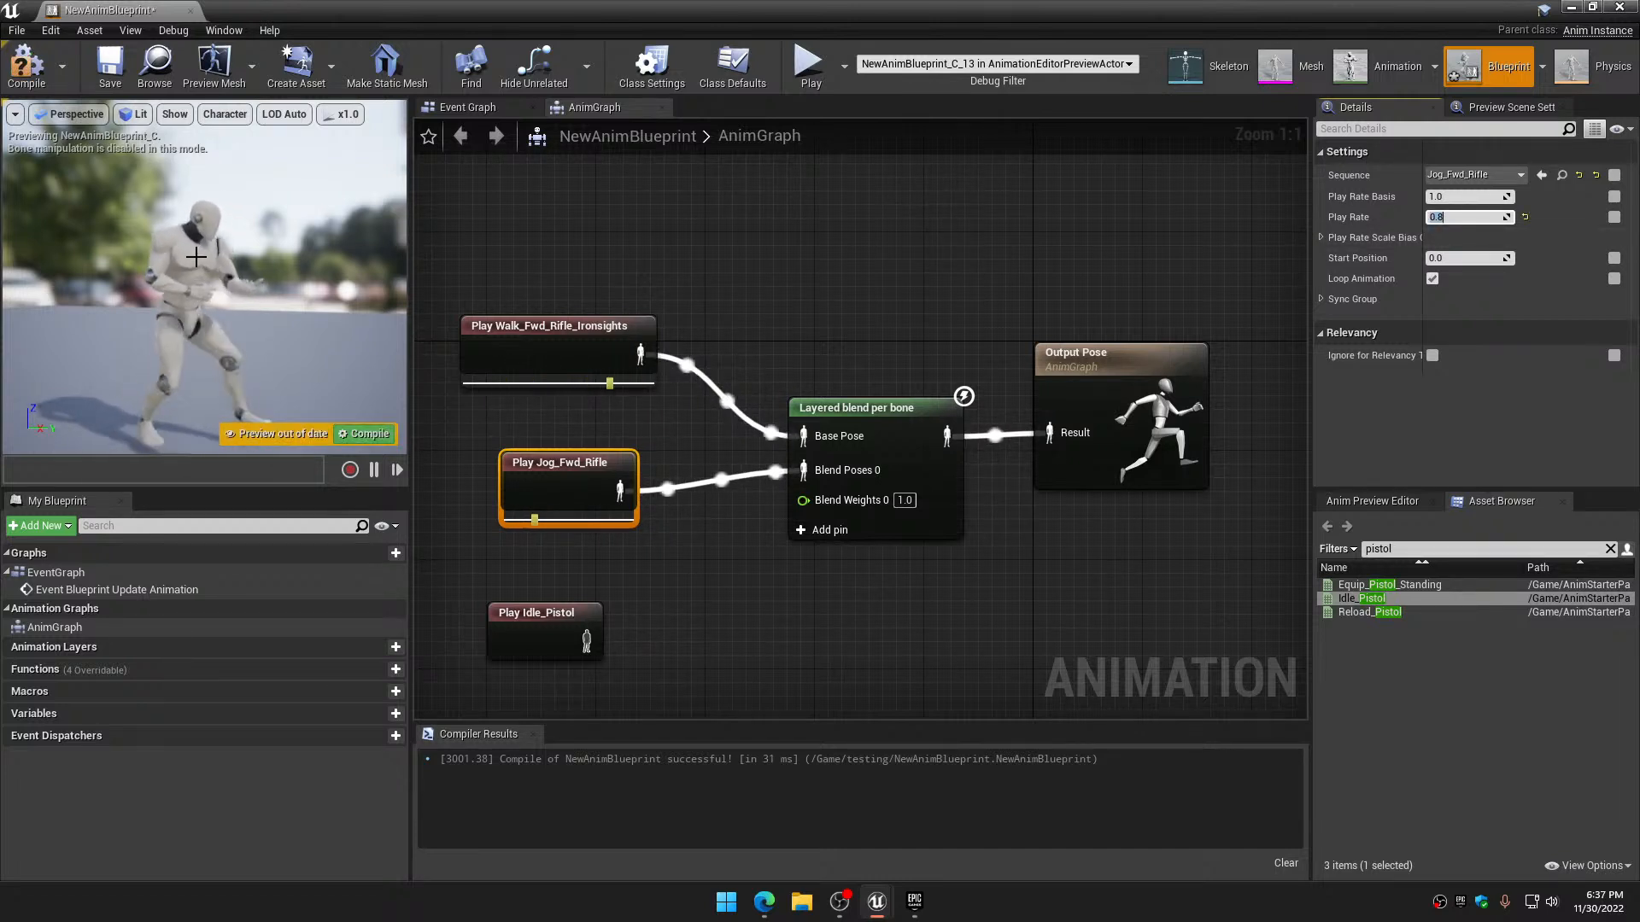
{"action": "left_click", "coordinate": [27, 64]}
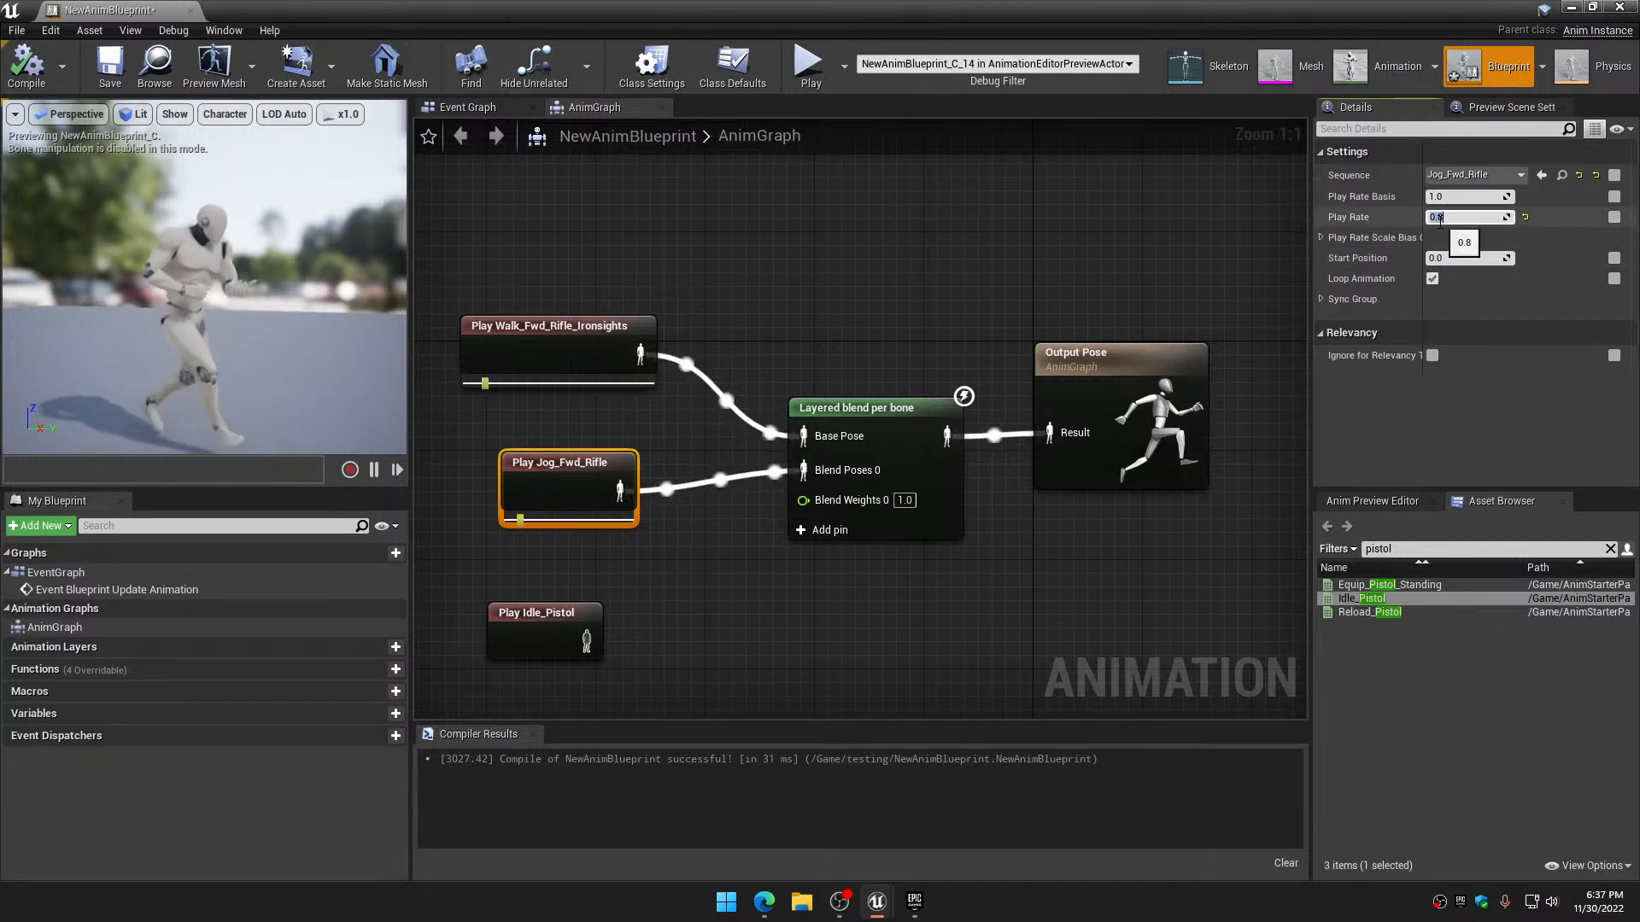
Slow Play Jog_Fwd_Rifle further by setting its Play Rate to 0.5, and compile
{"action": "type", "text": ".5"}
{"action": "key", "text": "Return"}
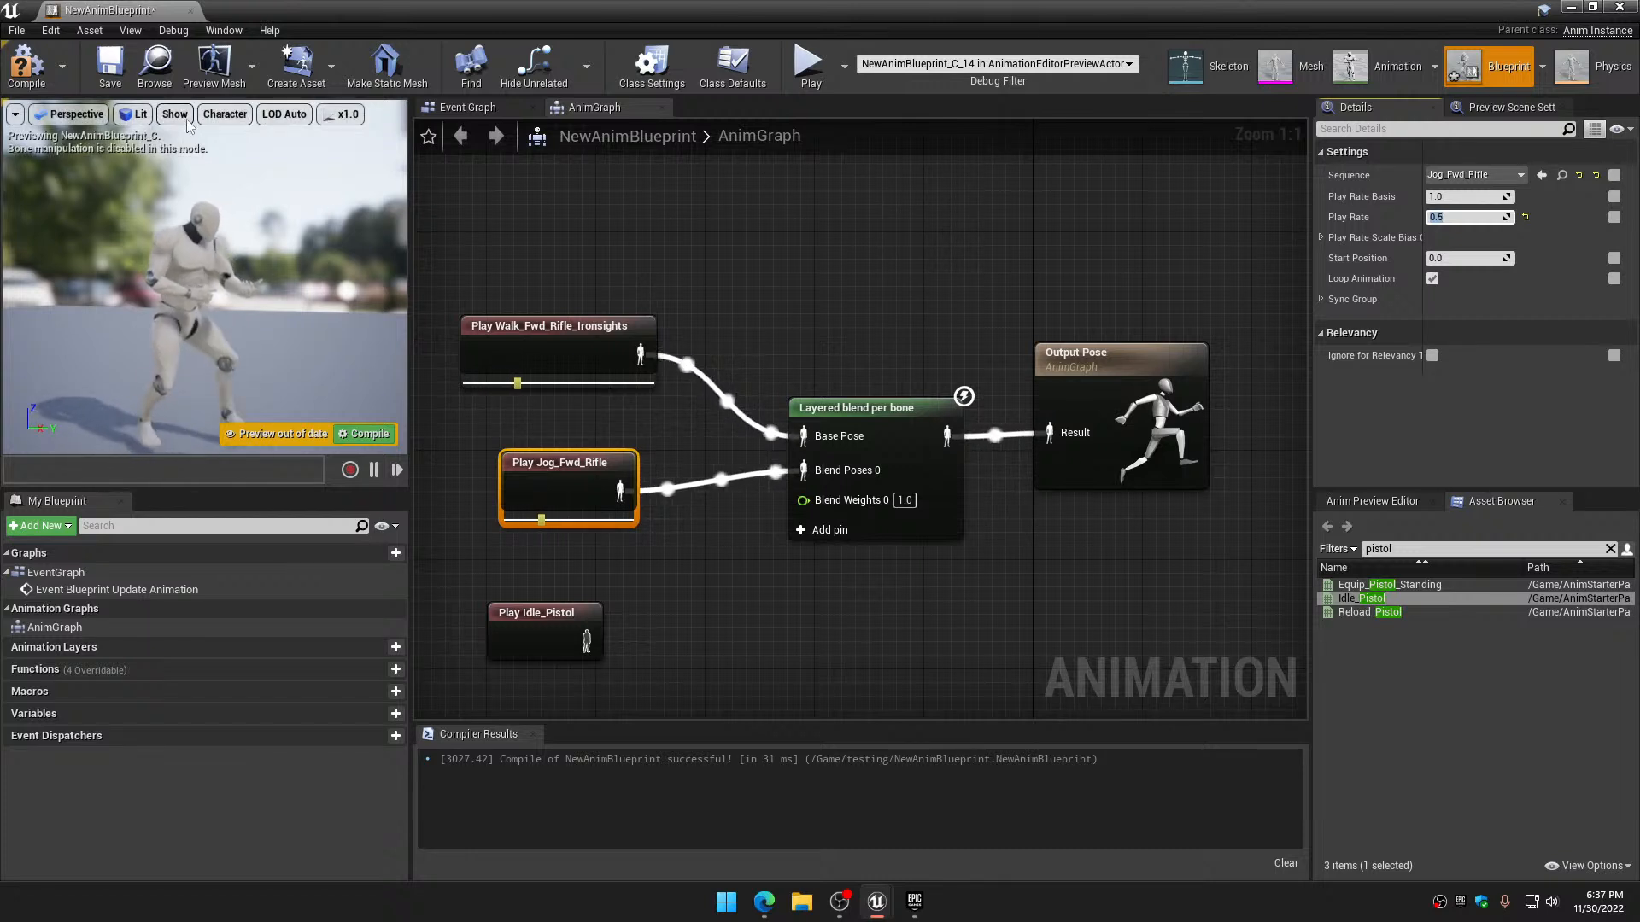
{"action": "left_click", "coordinate": [27, 66]}
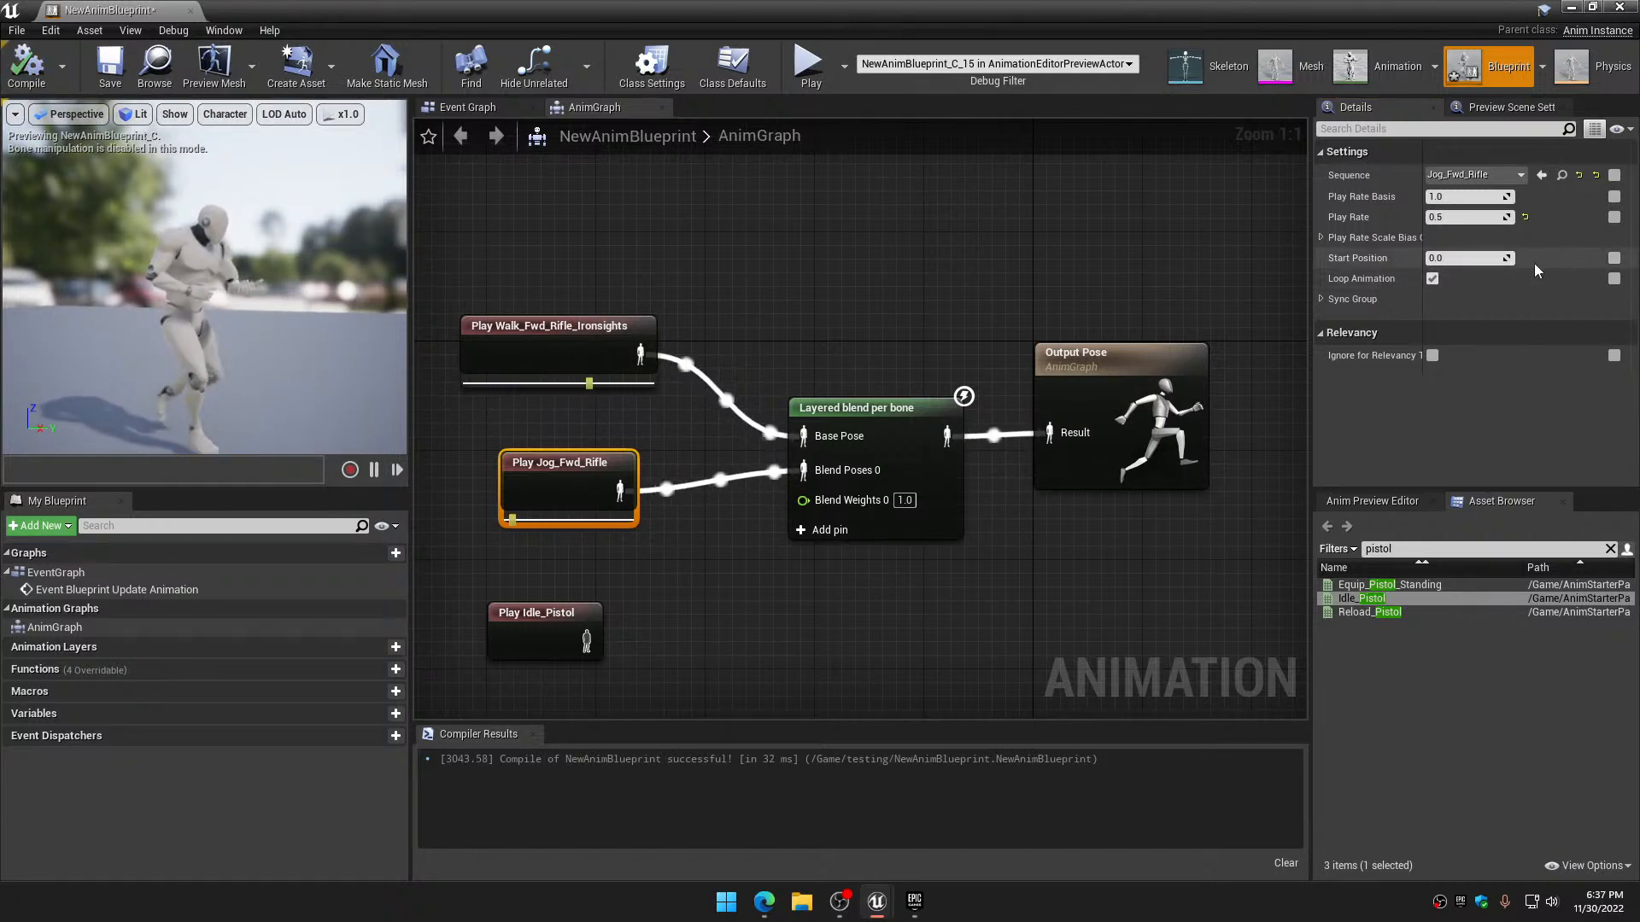
Set the Play Rate of Play Jog_Fwd_Rifle to 0.6
{"action": "left_click", "coordinate": [1472, 218]}
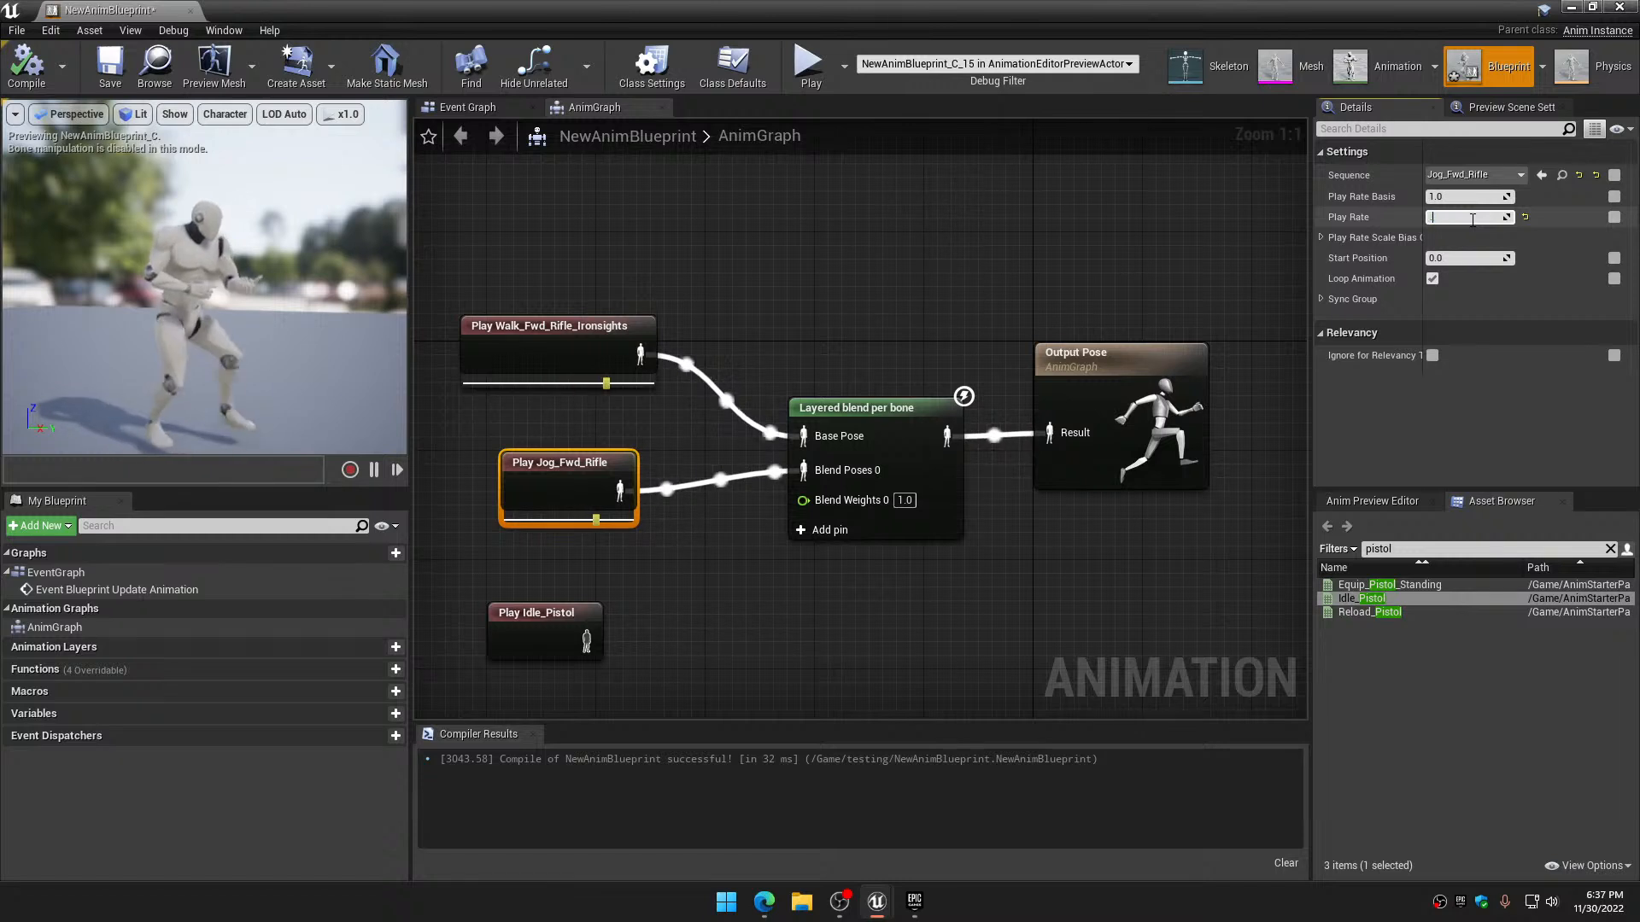
{"action": "type", "text": "0.6"}
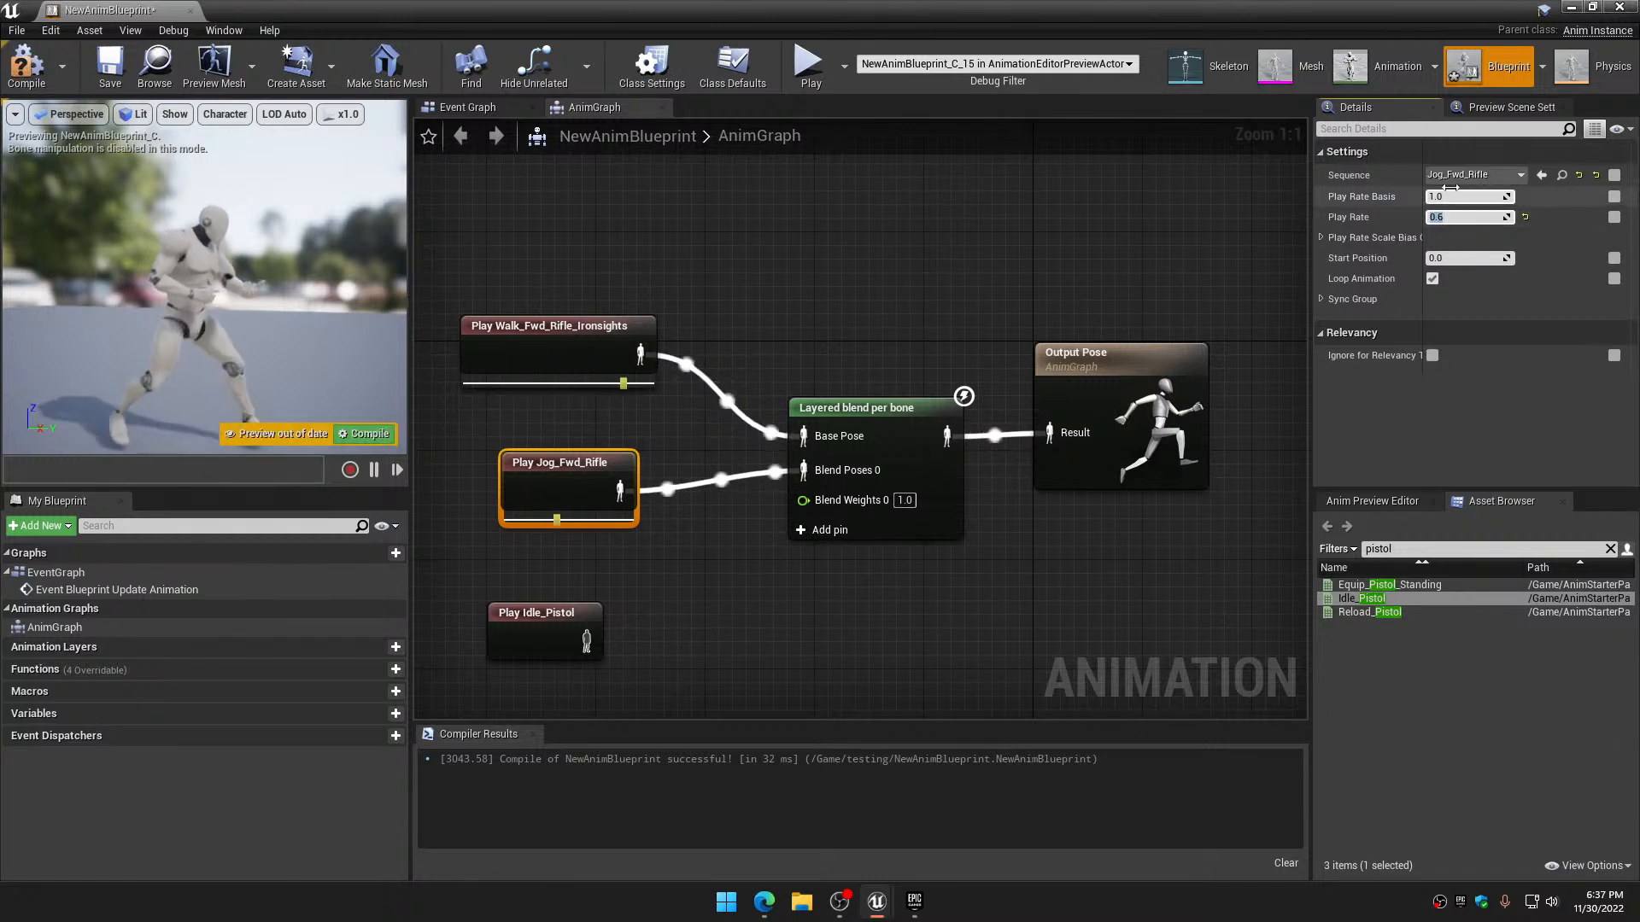
Compile the blueprint, then set the Play Rate of Play Jog_Fwd_Rifle to 0.7 and compile again
{"action": "left_click", "coordinate": [31, 77]}
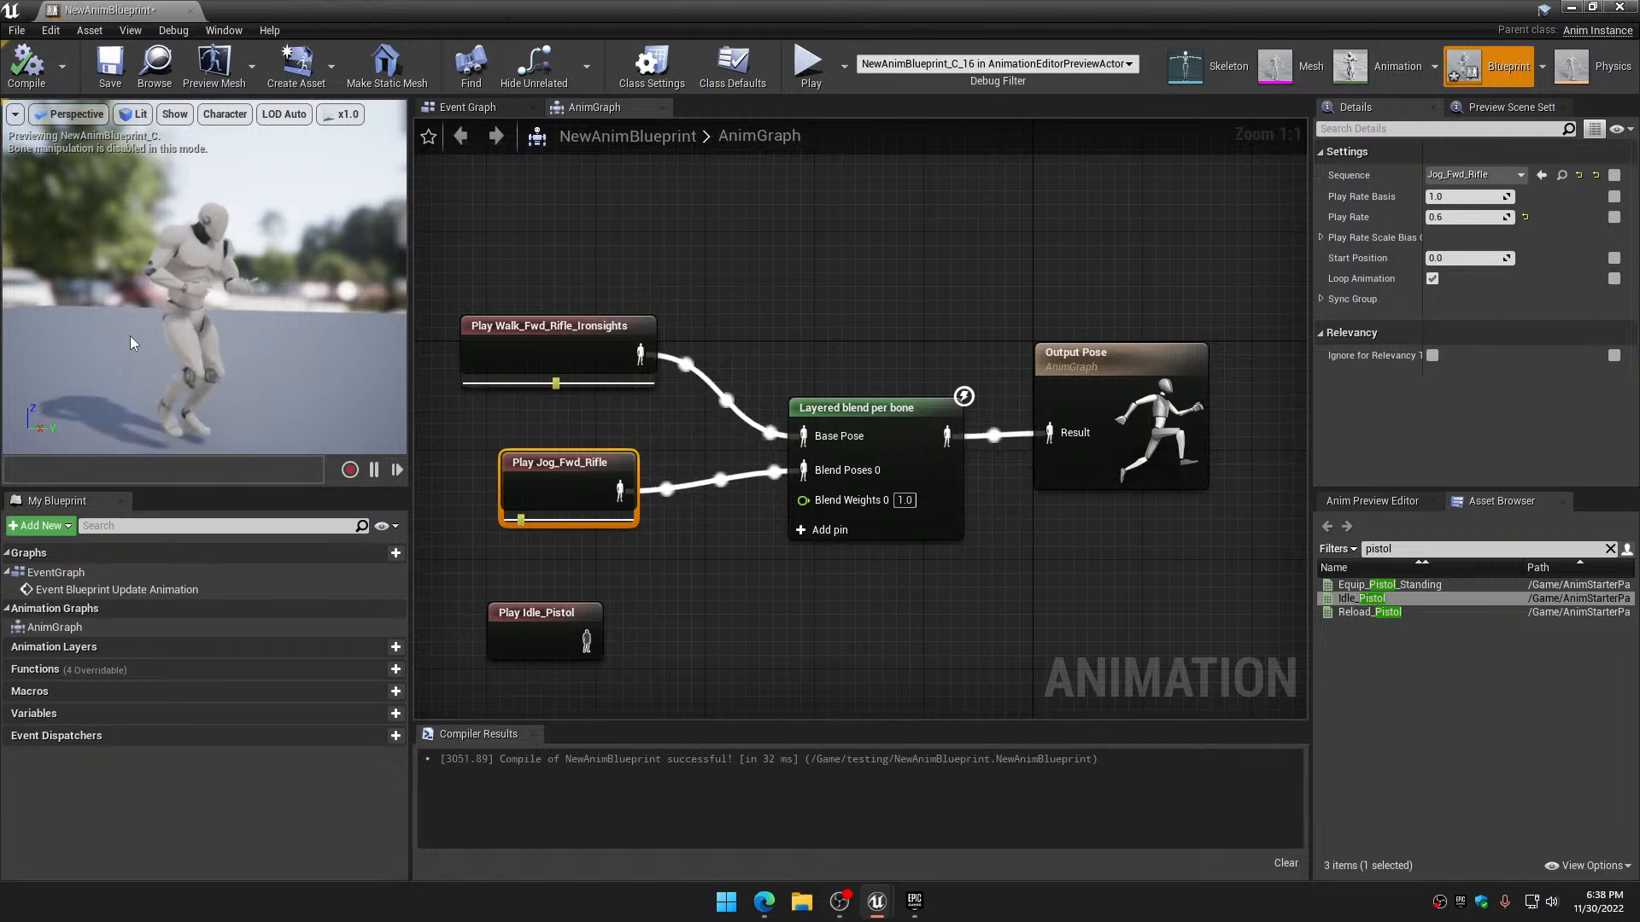
{"action": "left_click", "coordinate": [1456, 219]}
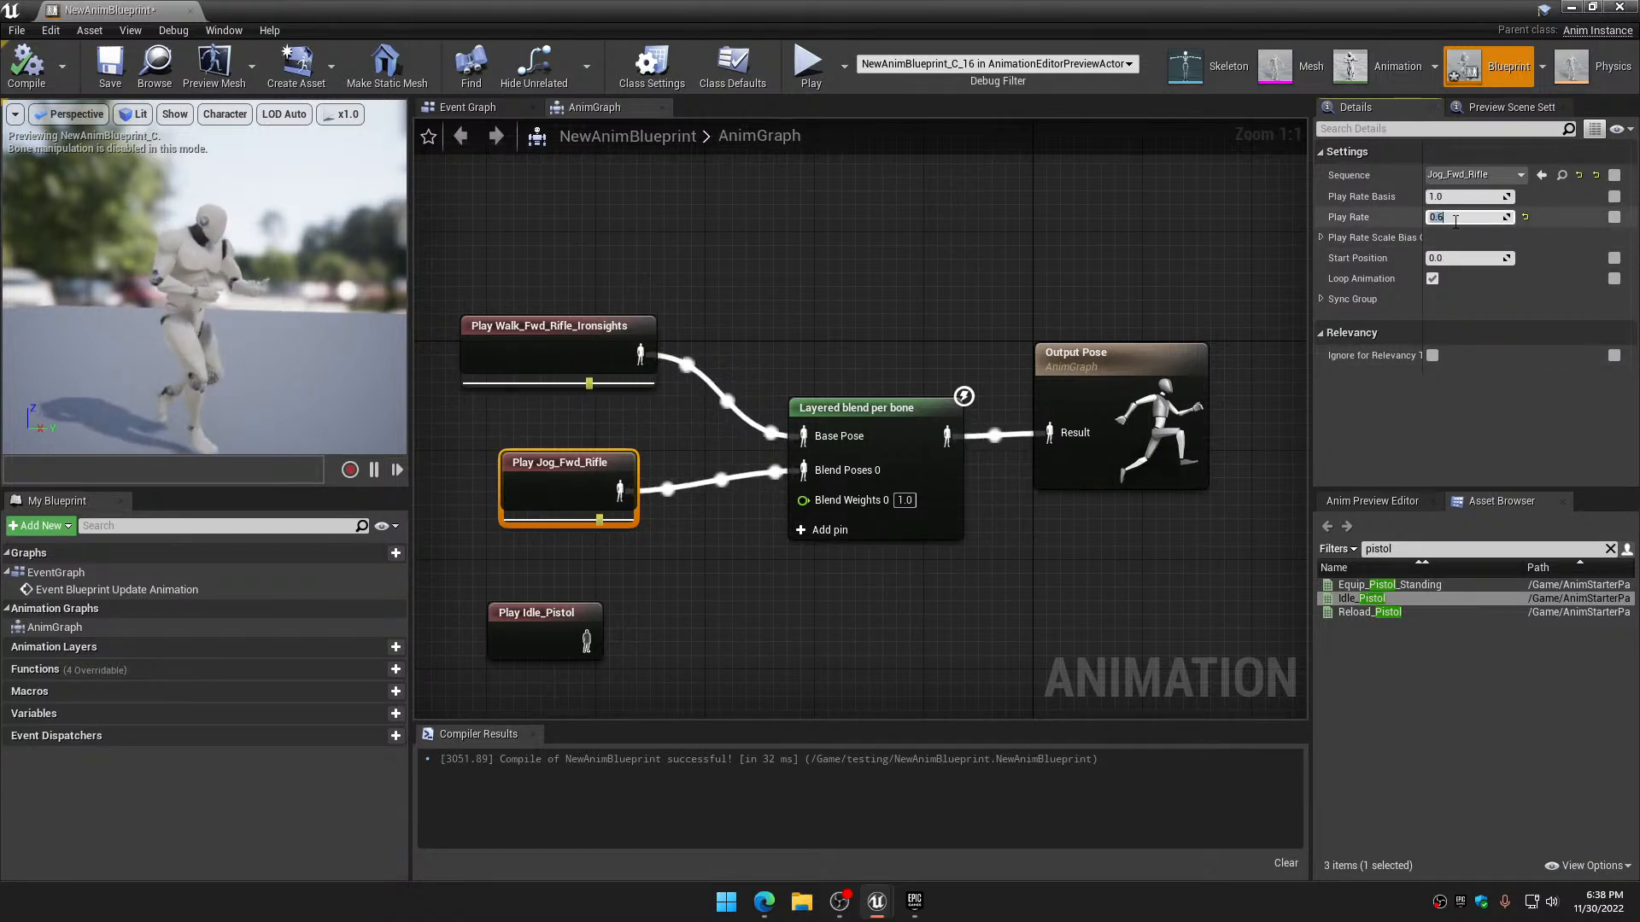
{"action": "type", "text": "0.7"}
{"action": "key", "text": "Return"}
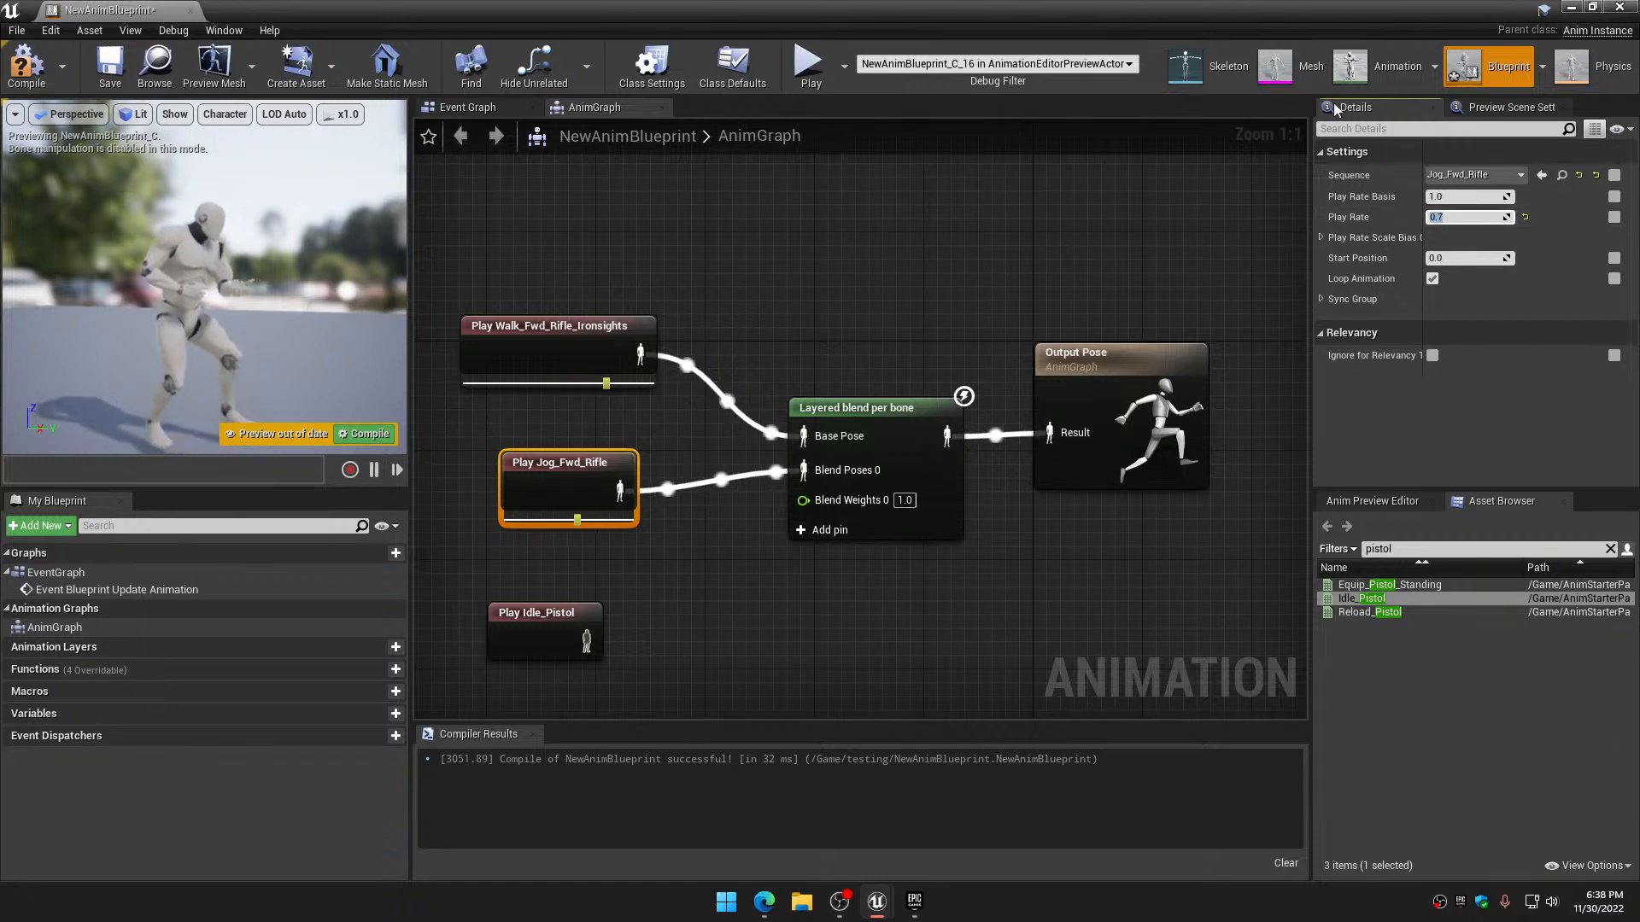
{"action": "left_click", "coordinate": [25, 65]}
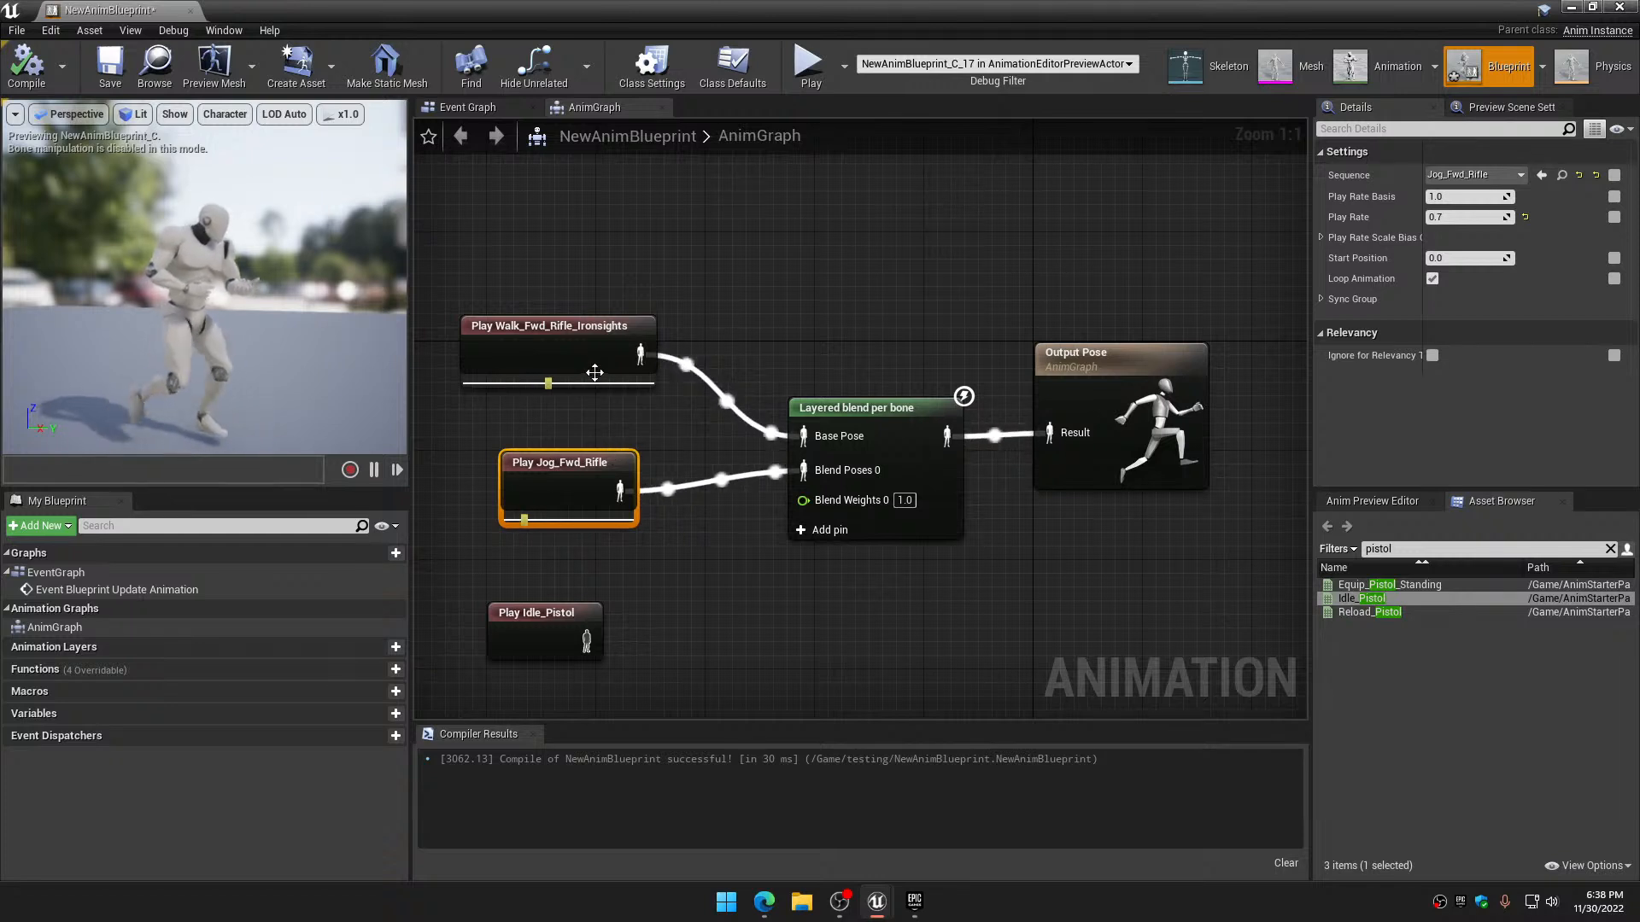
Swap the blend inputs so Play Jog_Fwd_Rifle feeds Base Pose and Play Walk_Fwd_Rifle_Ironsights feeds Blend Poses 0, compile, and move the jog node closer
{"action": "left_click_drag", "start_coordinate": [641, 354], "coordinate": [803, 470]}
{"action": "left_click_drag", "start_coordinate": [605, 462], "coordinate": [594, 231]}
{"action": "left_click_drag", "start_coordinate": [637, 354], "coordinate": [691, 491]}
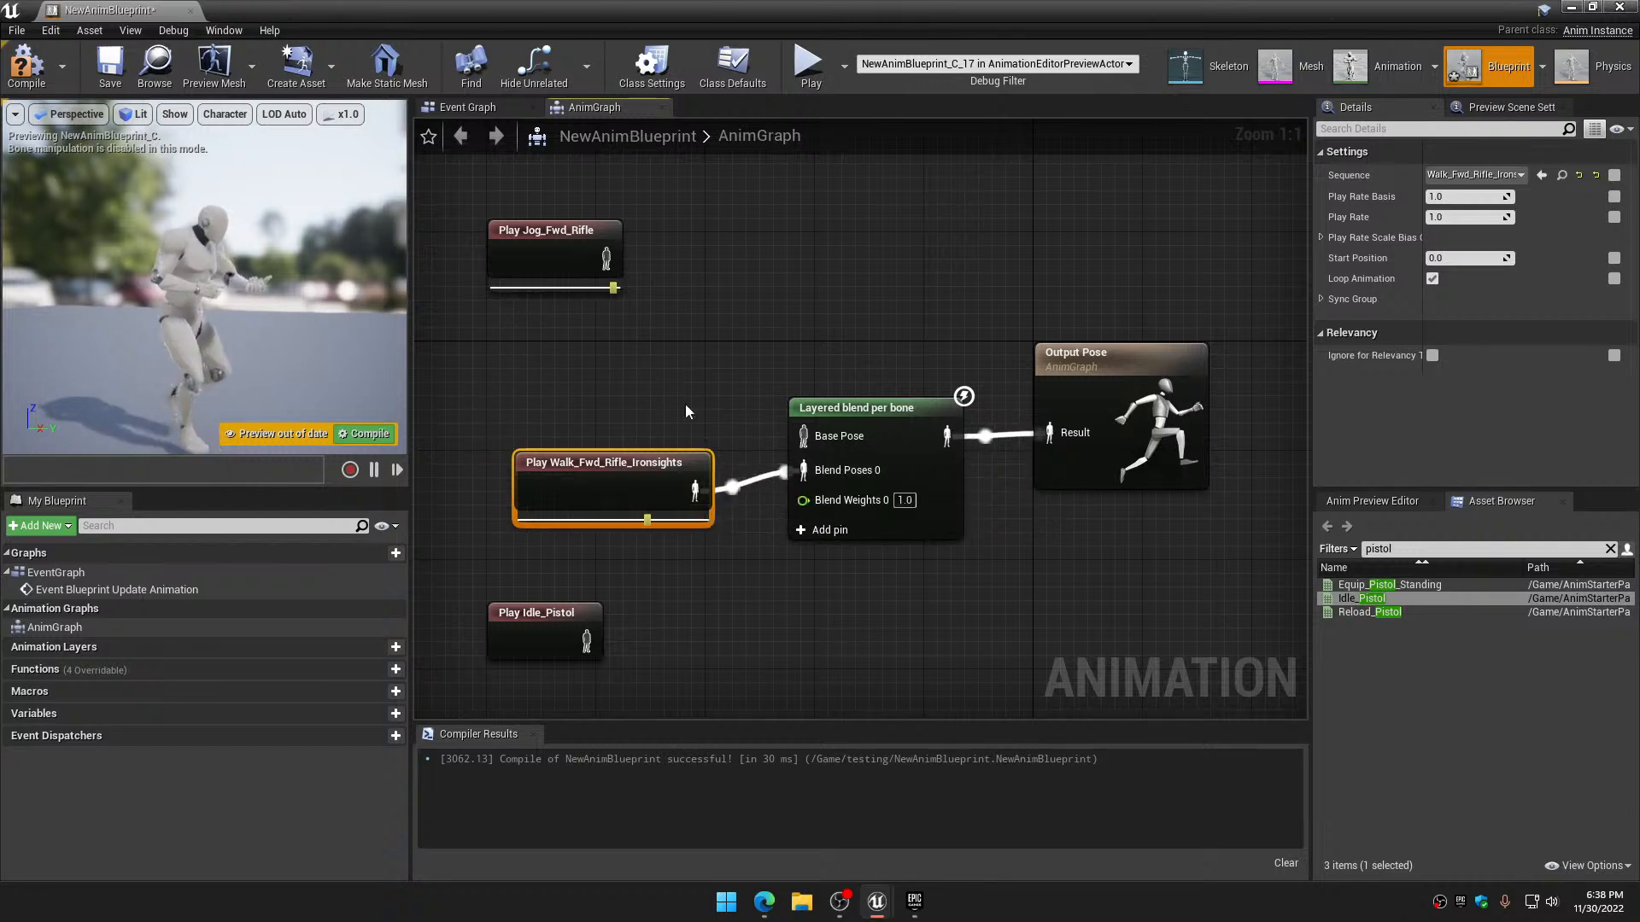
{"action": "left_click_drag", "start_coordinate": [824, 431], "coordinate": [821, 435]}
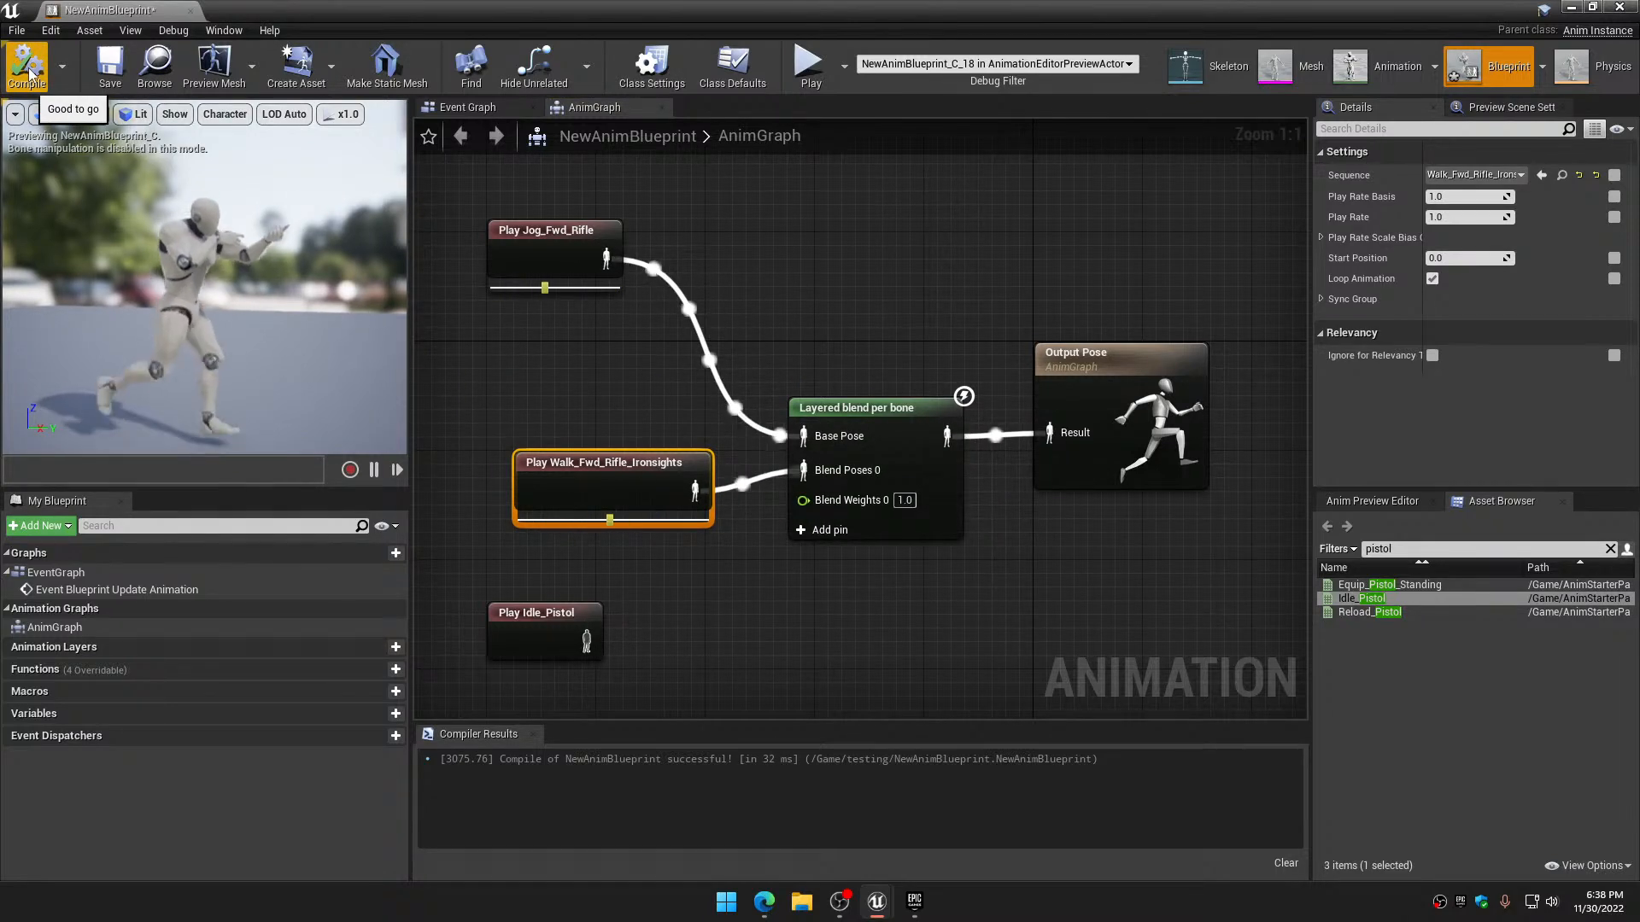
{"action": "left_click_drag", "start_coordinate": [588, 270], "coordinate": [643, 379]}
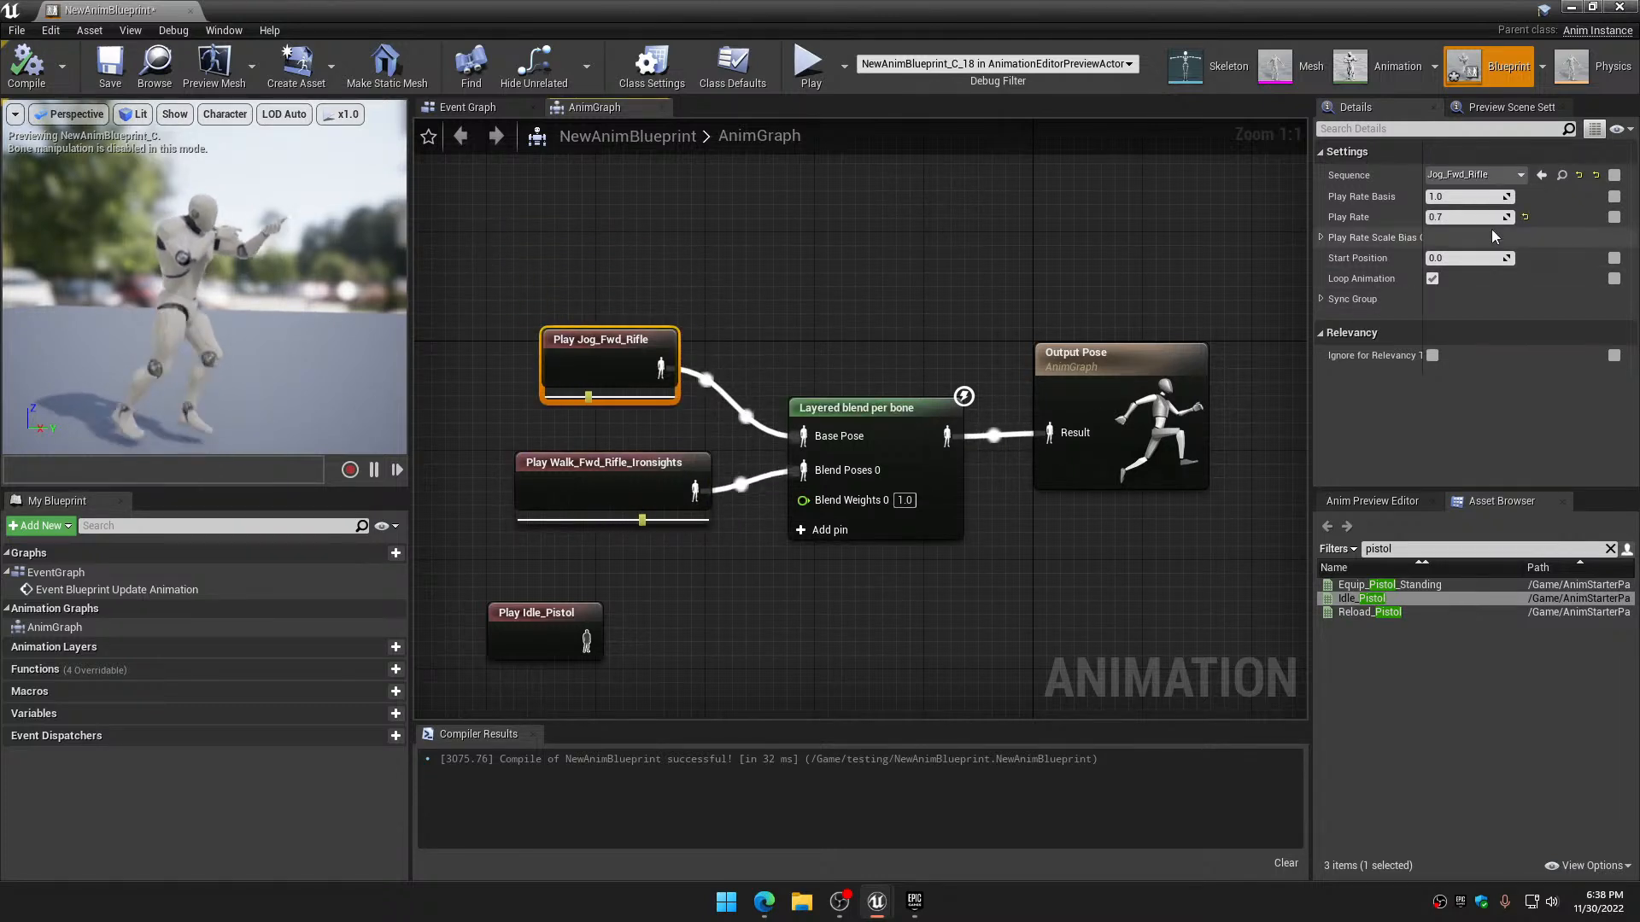
Reset the Play Rate of Play Jog_Fwd_Rifle to 1.0, set Play Walk_Fwd_Rifle_Ironsights to 1.2, and compile
{"action": "left_click", "coordinate": [1525, 217]}
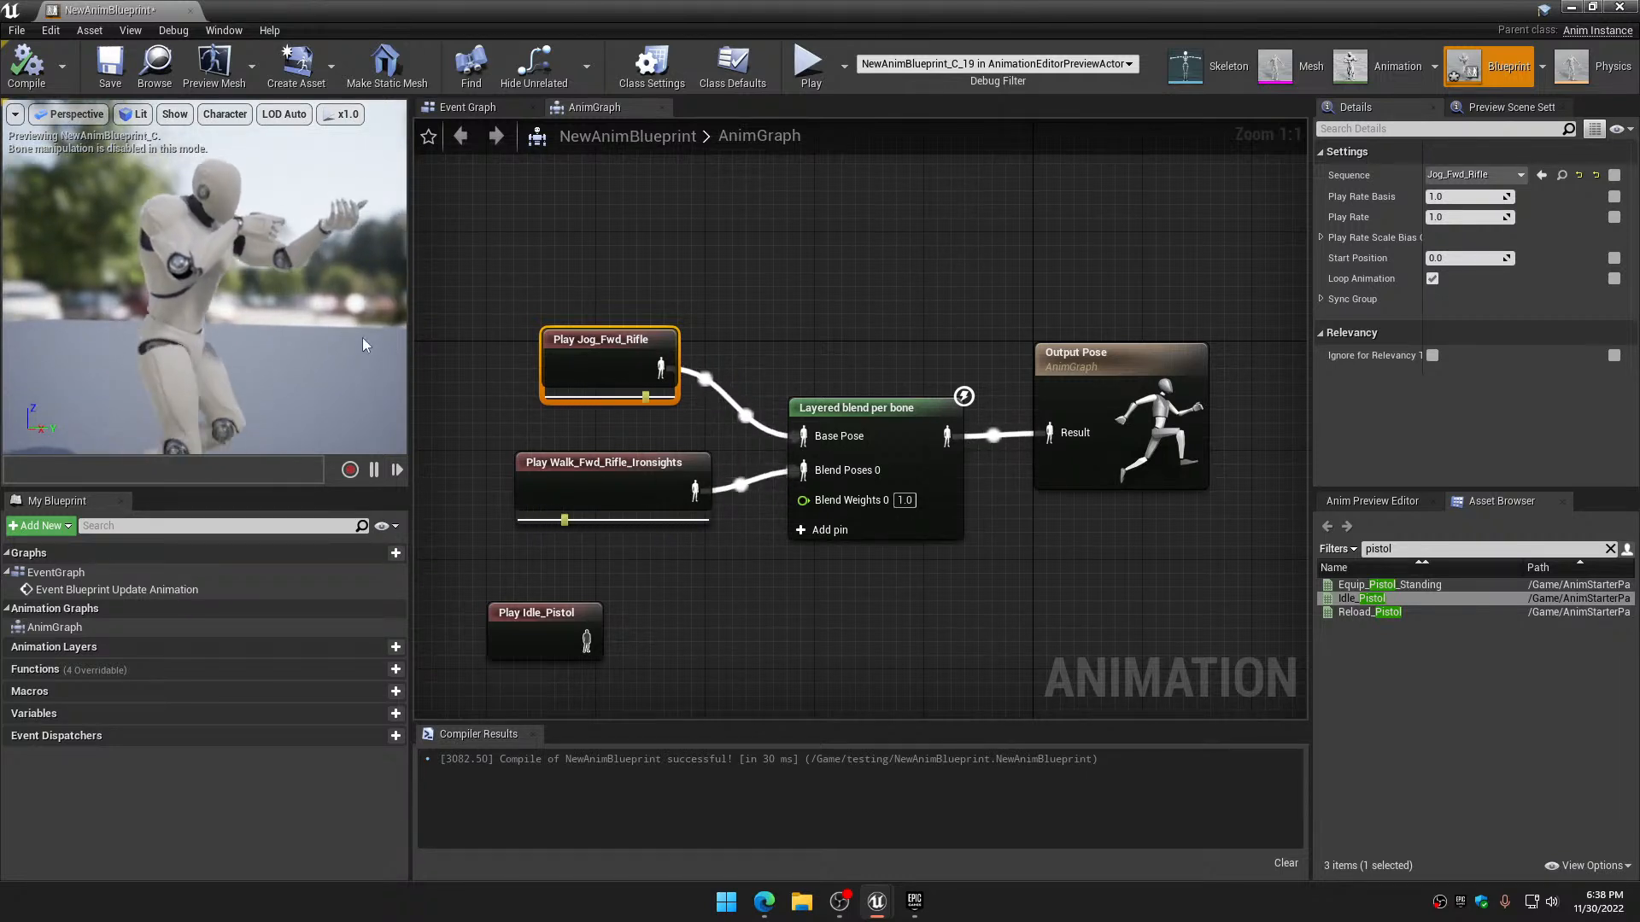
{"action": "left_click", "coordinate": [614, 468]}
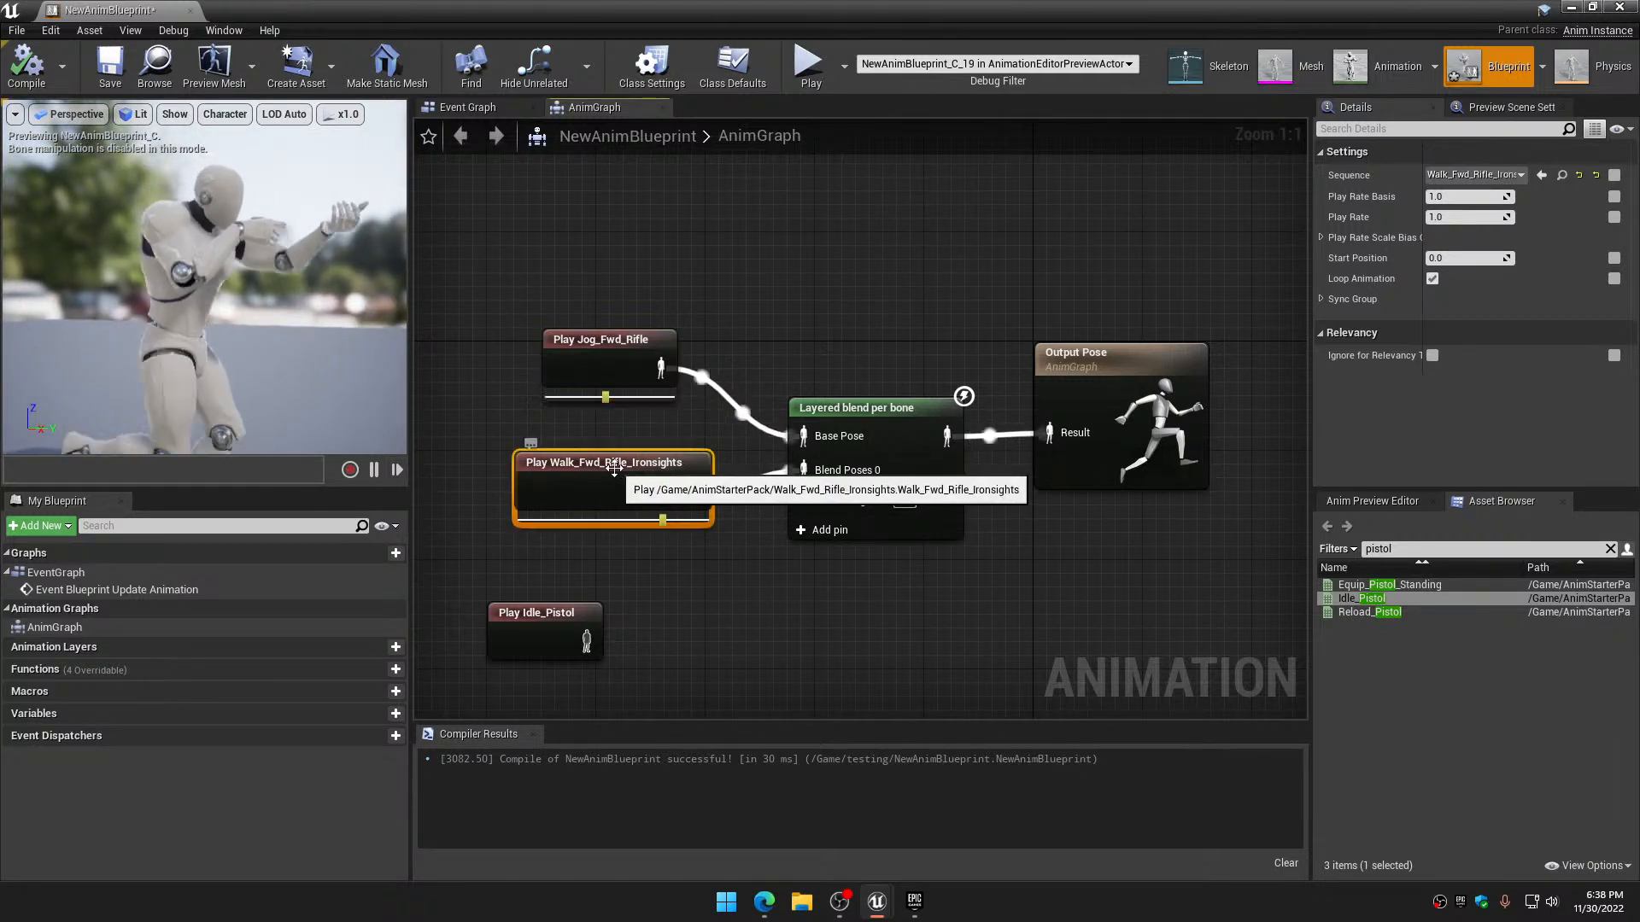
{"action": "left_click", "coordinate": [1463, 217]}
{"action": "key", "text": "BackSpace"}
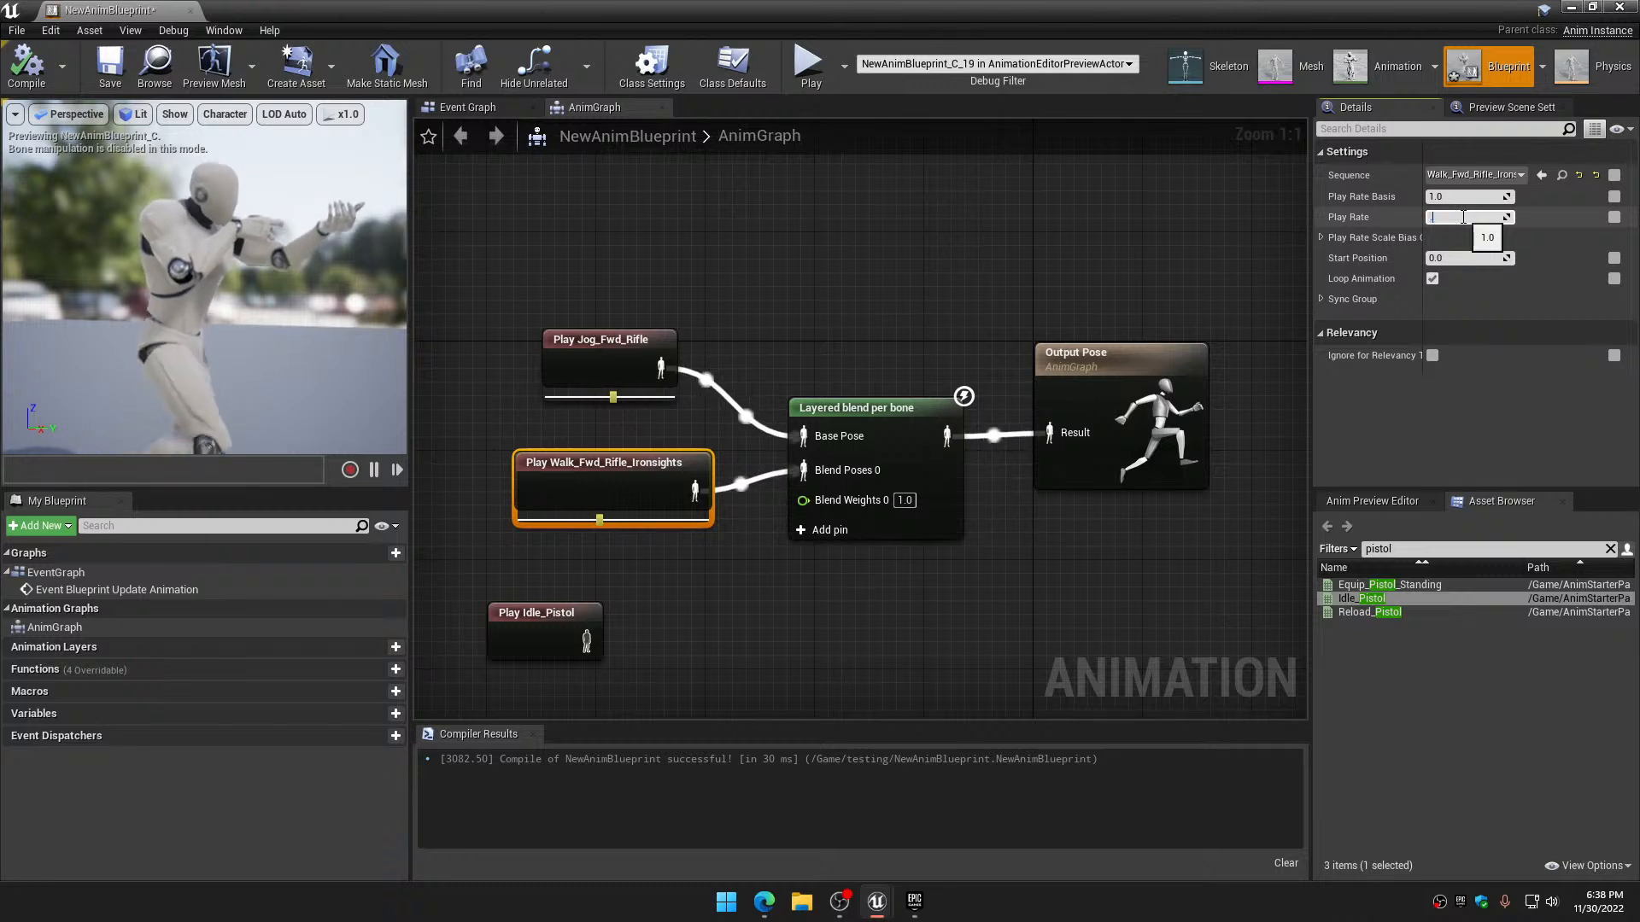
{"action": "type", "text": "1.2"}
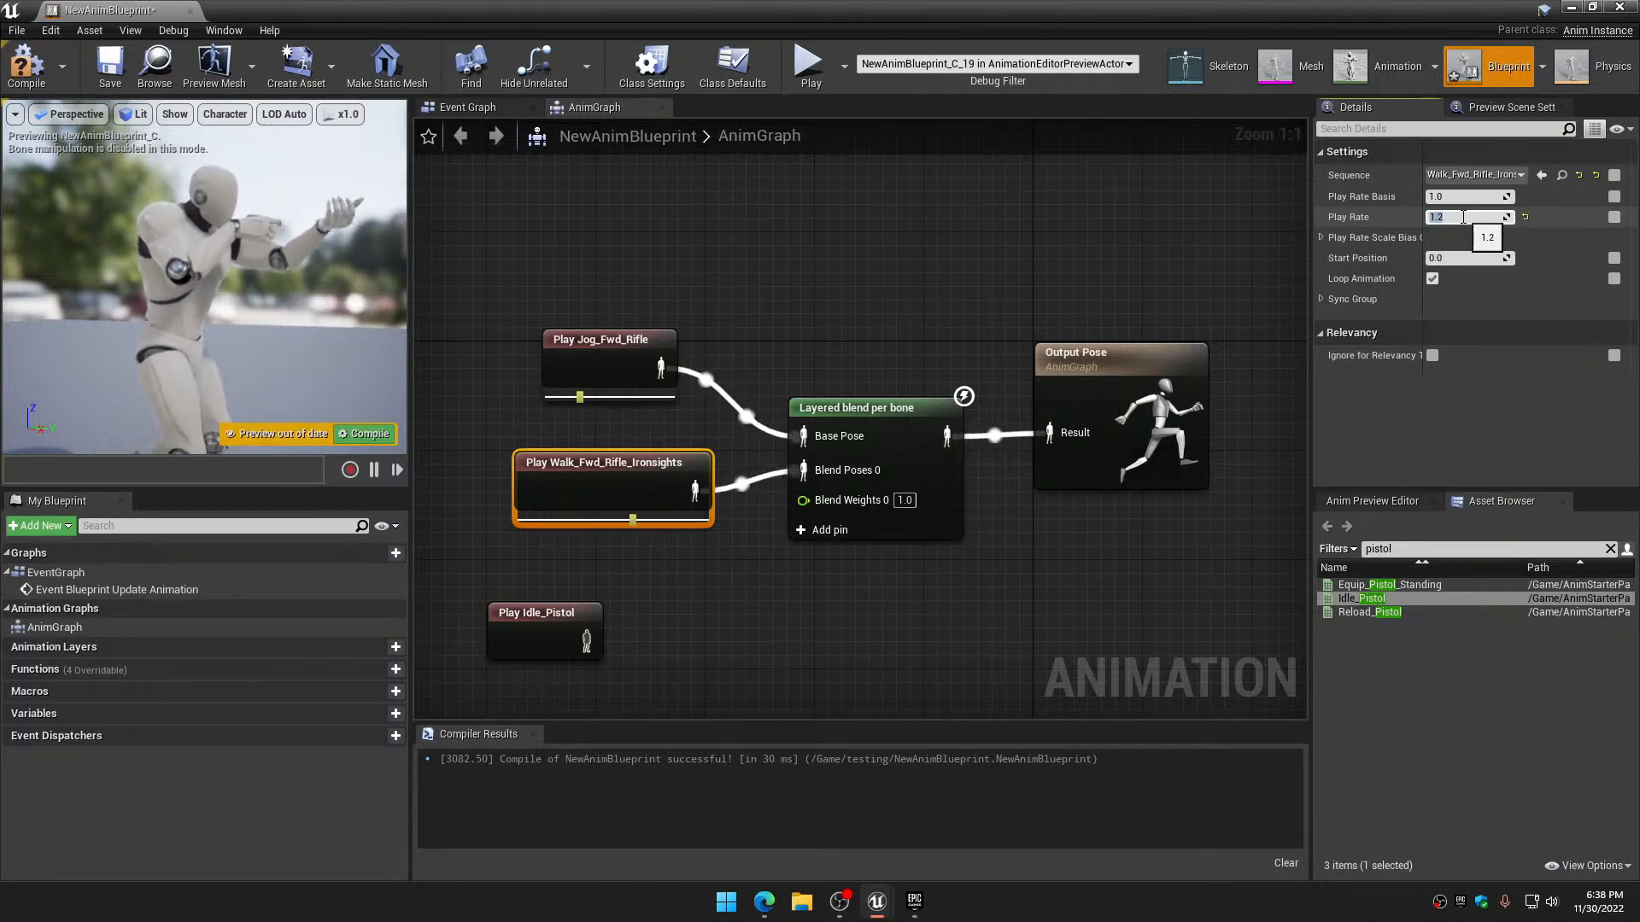
{"action": "key", "text": "Return"}
{"action": "left_click", "coordinate": [27, 66]}
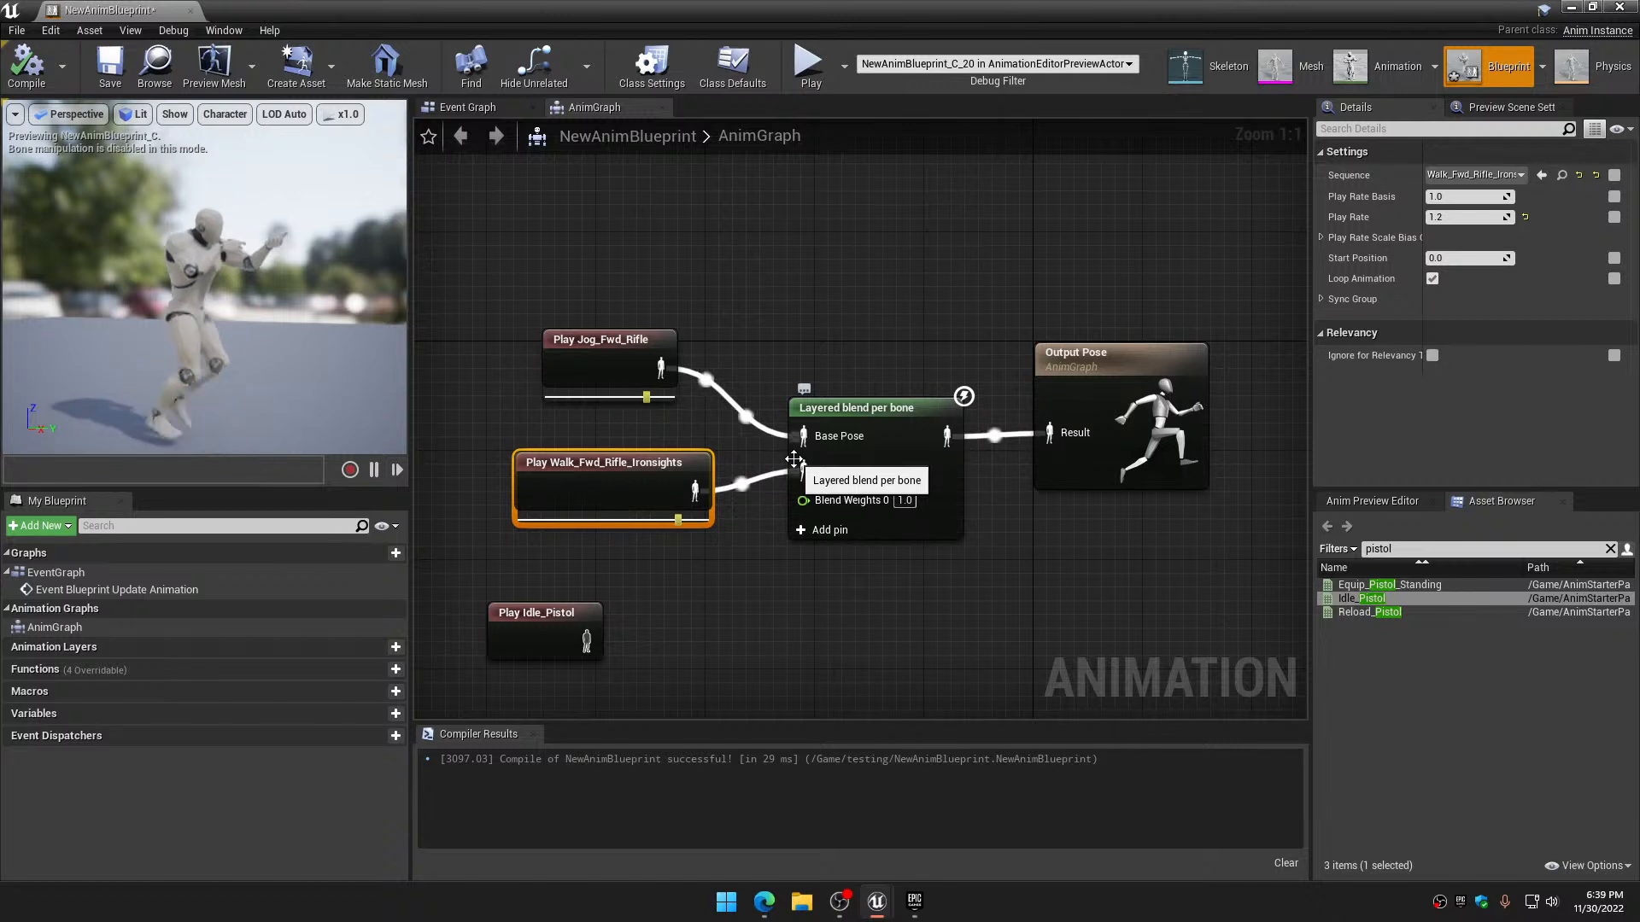
Move the Layered blend per bone node up until it is level with Play Jog_Fwd_Rifle
{"action": "left_click", "coordinate": [899, 443]}
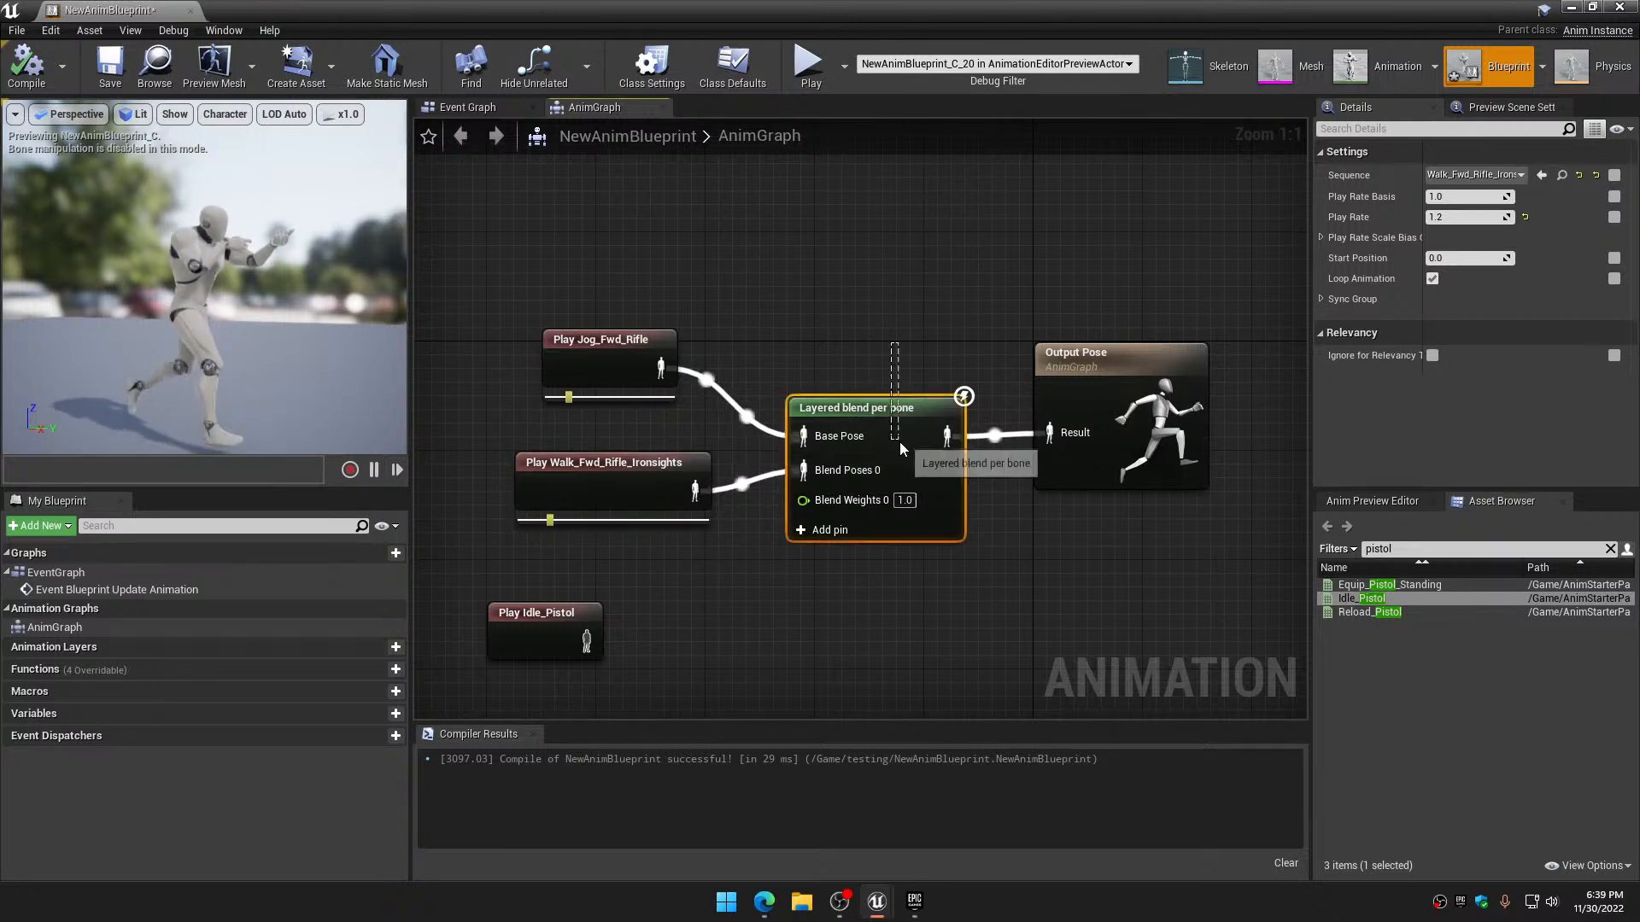
{"action": "left_click_drag", "start_coordinate": [900, 443], "coordinate": [903, 374]}
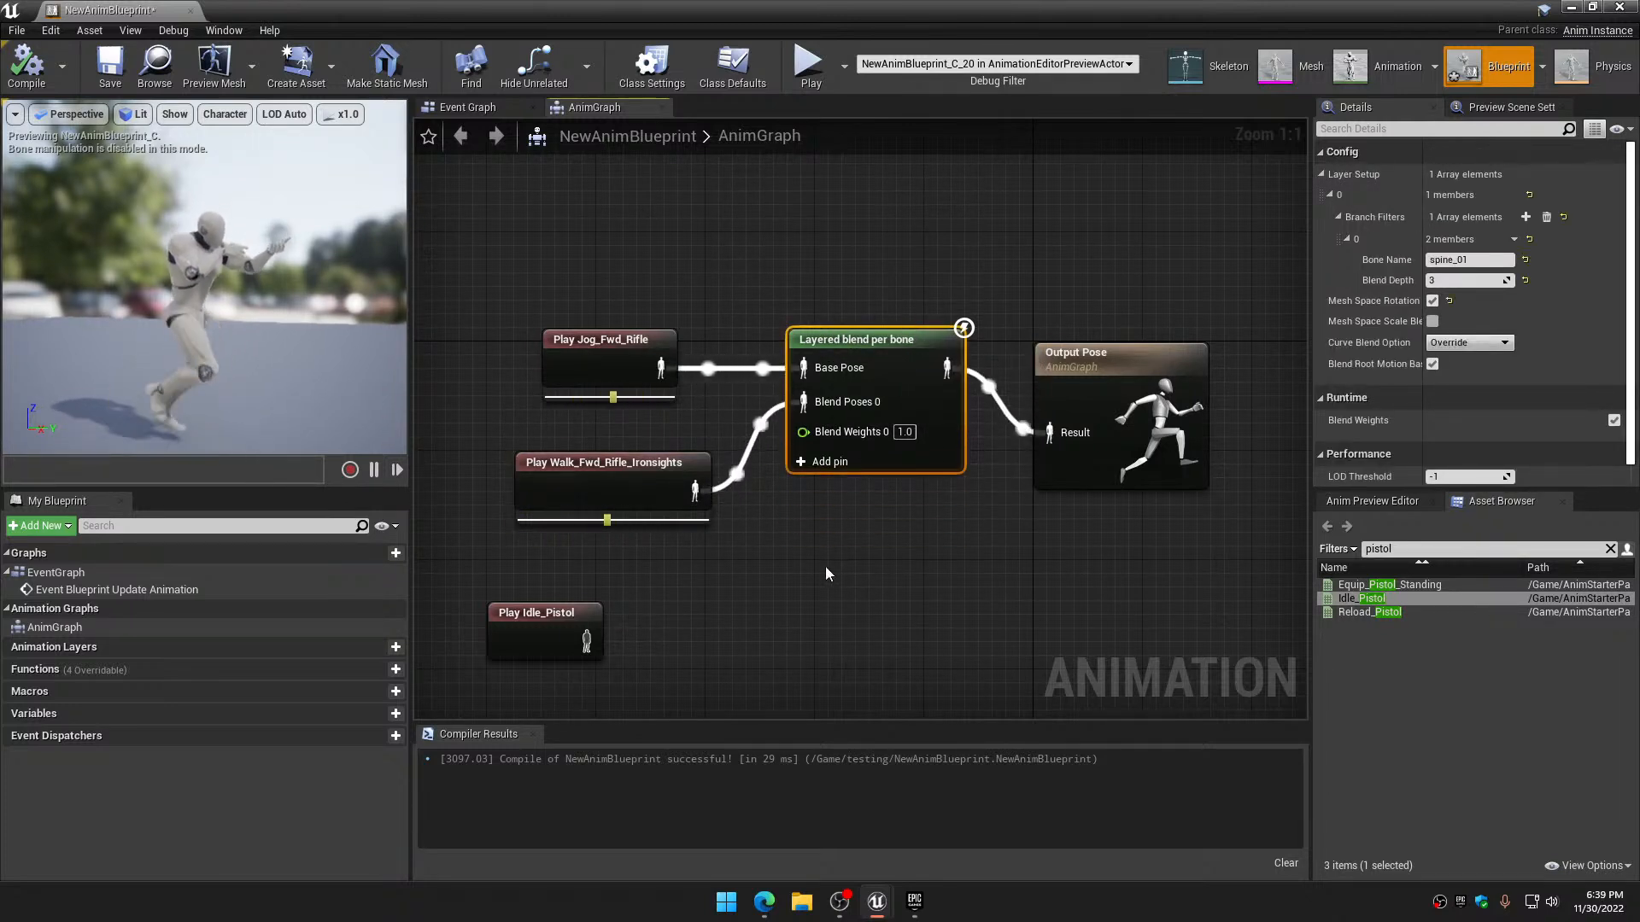
Review the jog, walk and pistol animation nodes and examine the blended upper-body pose in the preview
{"action": "left_click_drag", "start_coordinate": [552, 239], "coordinate": [746, 612]}
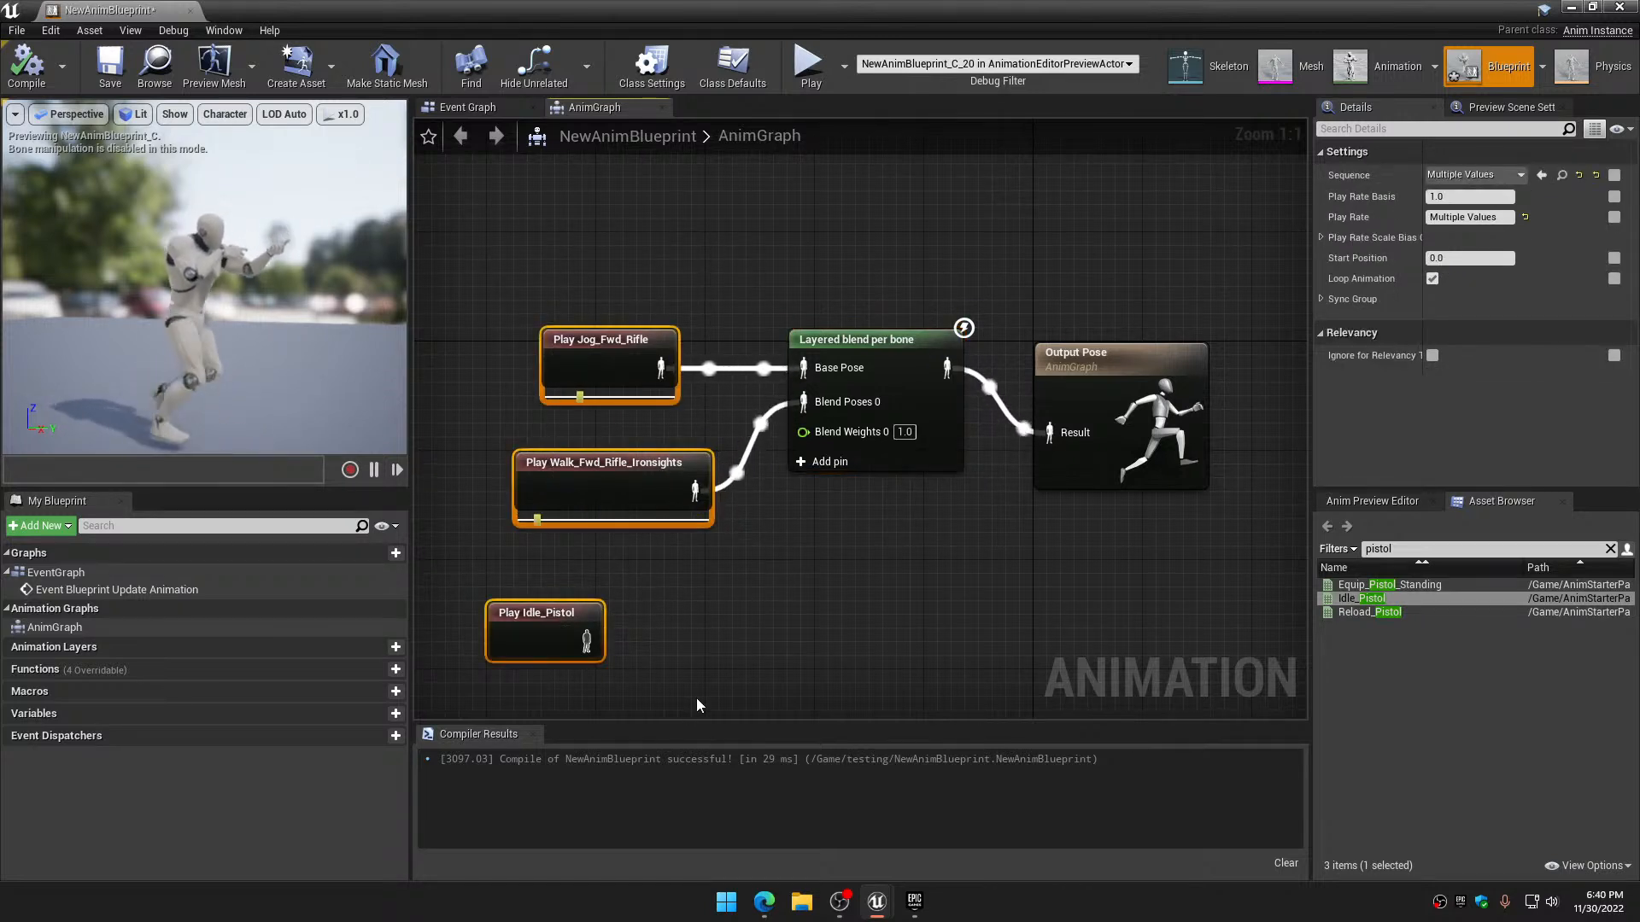
{"action": "left_click", "coordinate": [605, 348]}
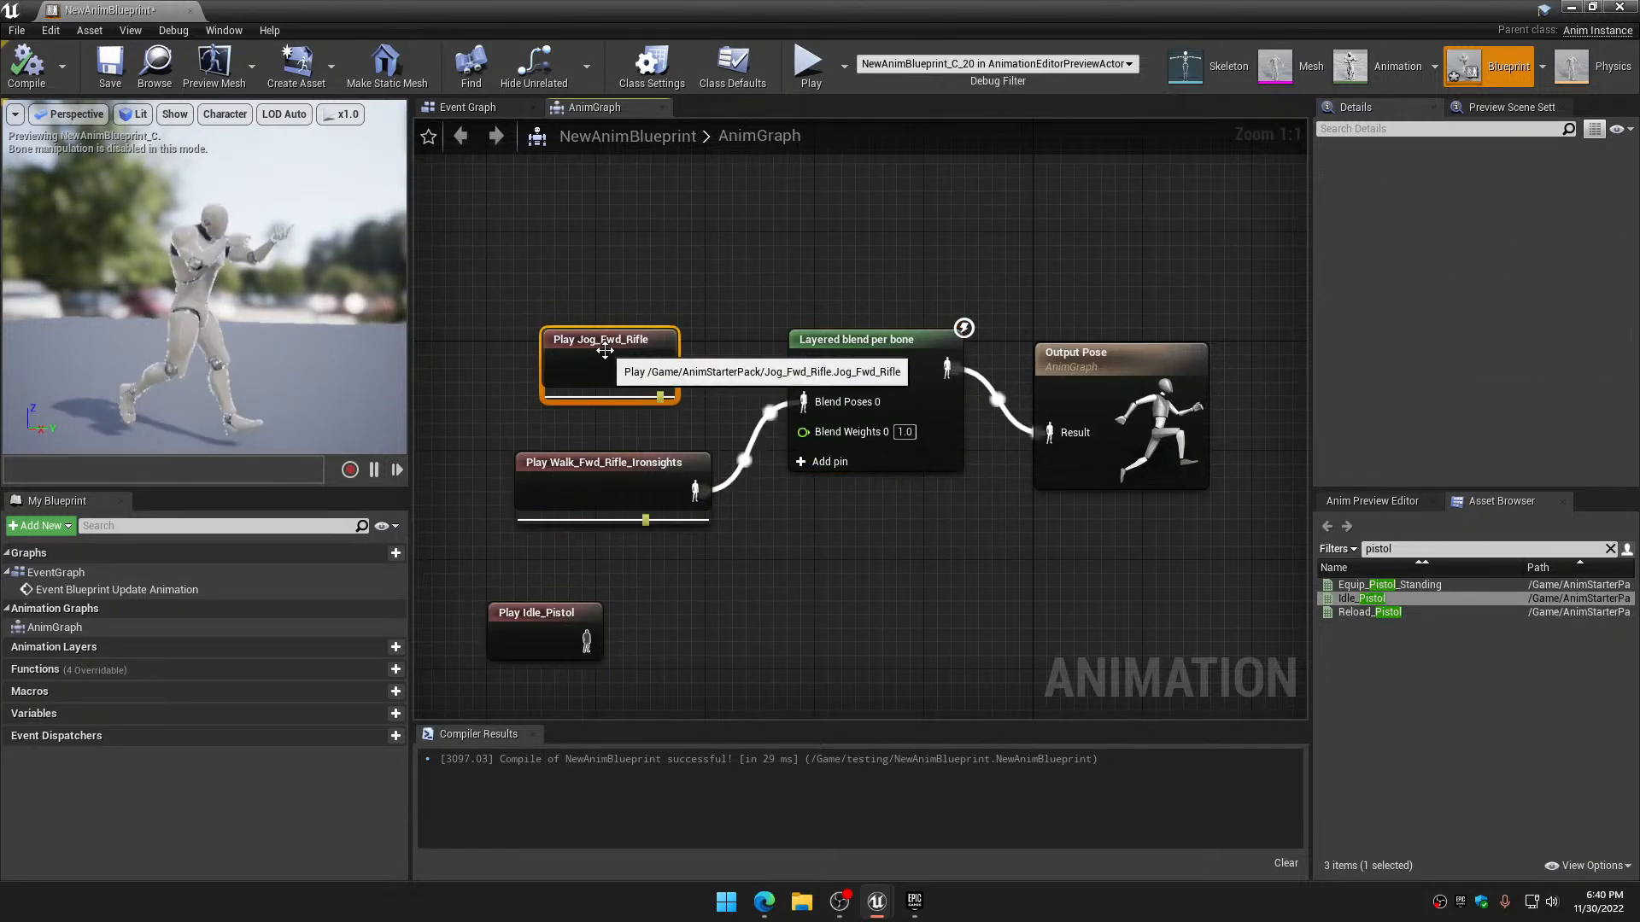
{"action": "left_click", "coordinate": [610, 479]}
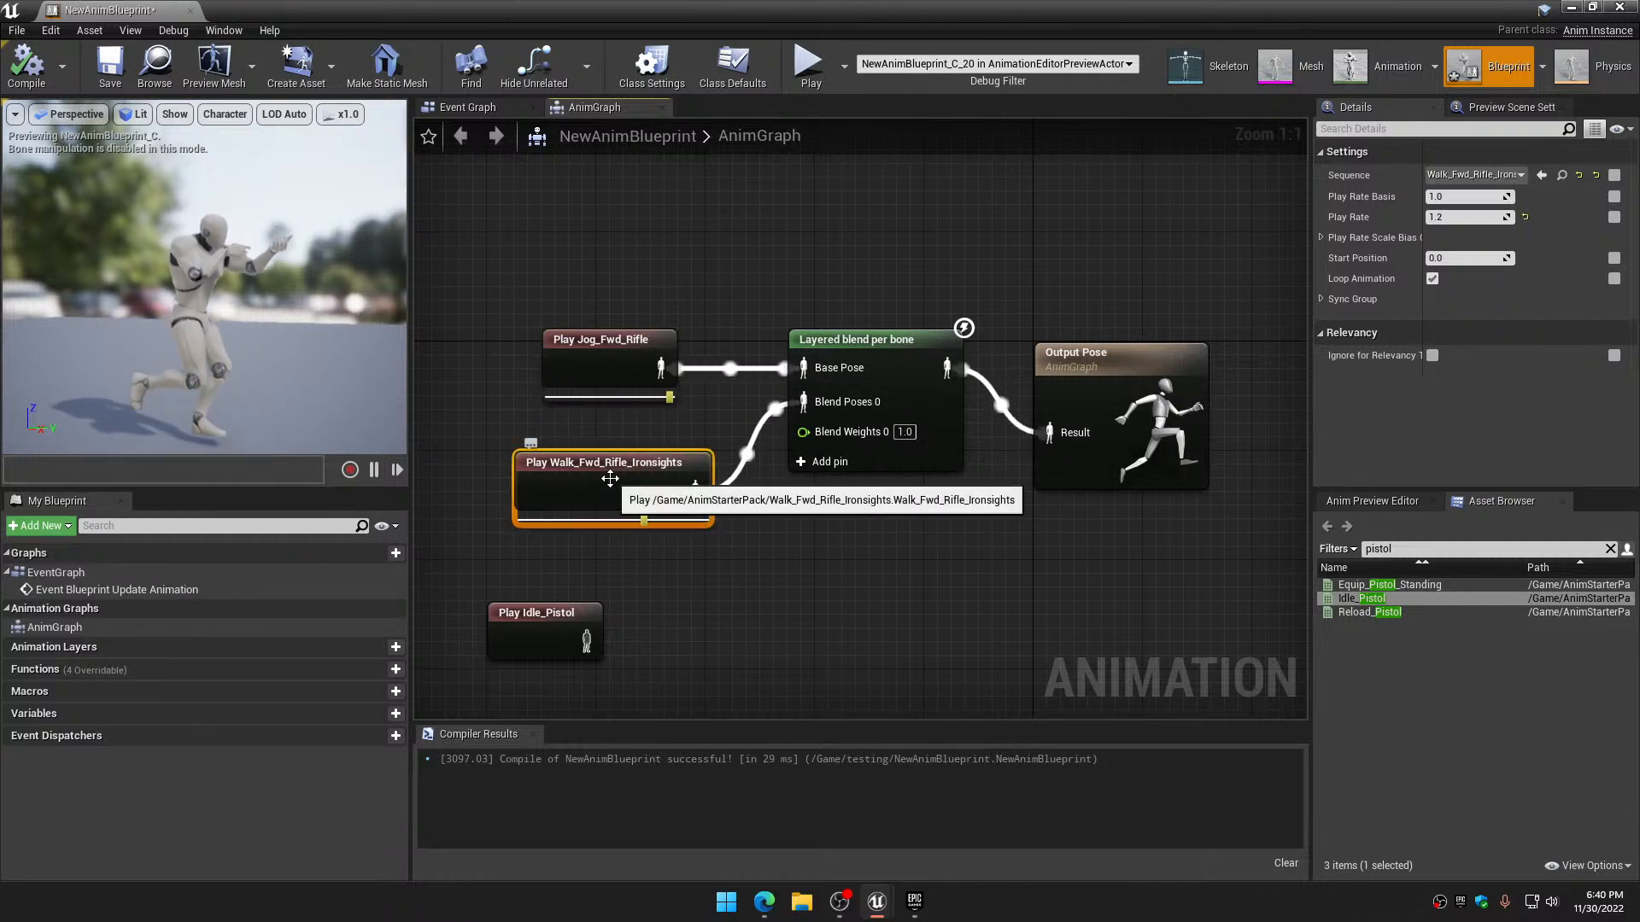
{"action": "left_click", "coordinate": [615, 585]}
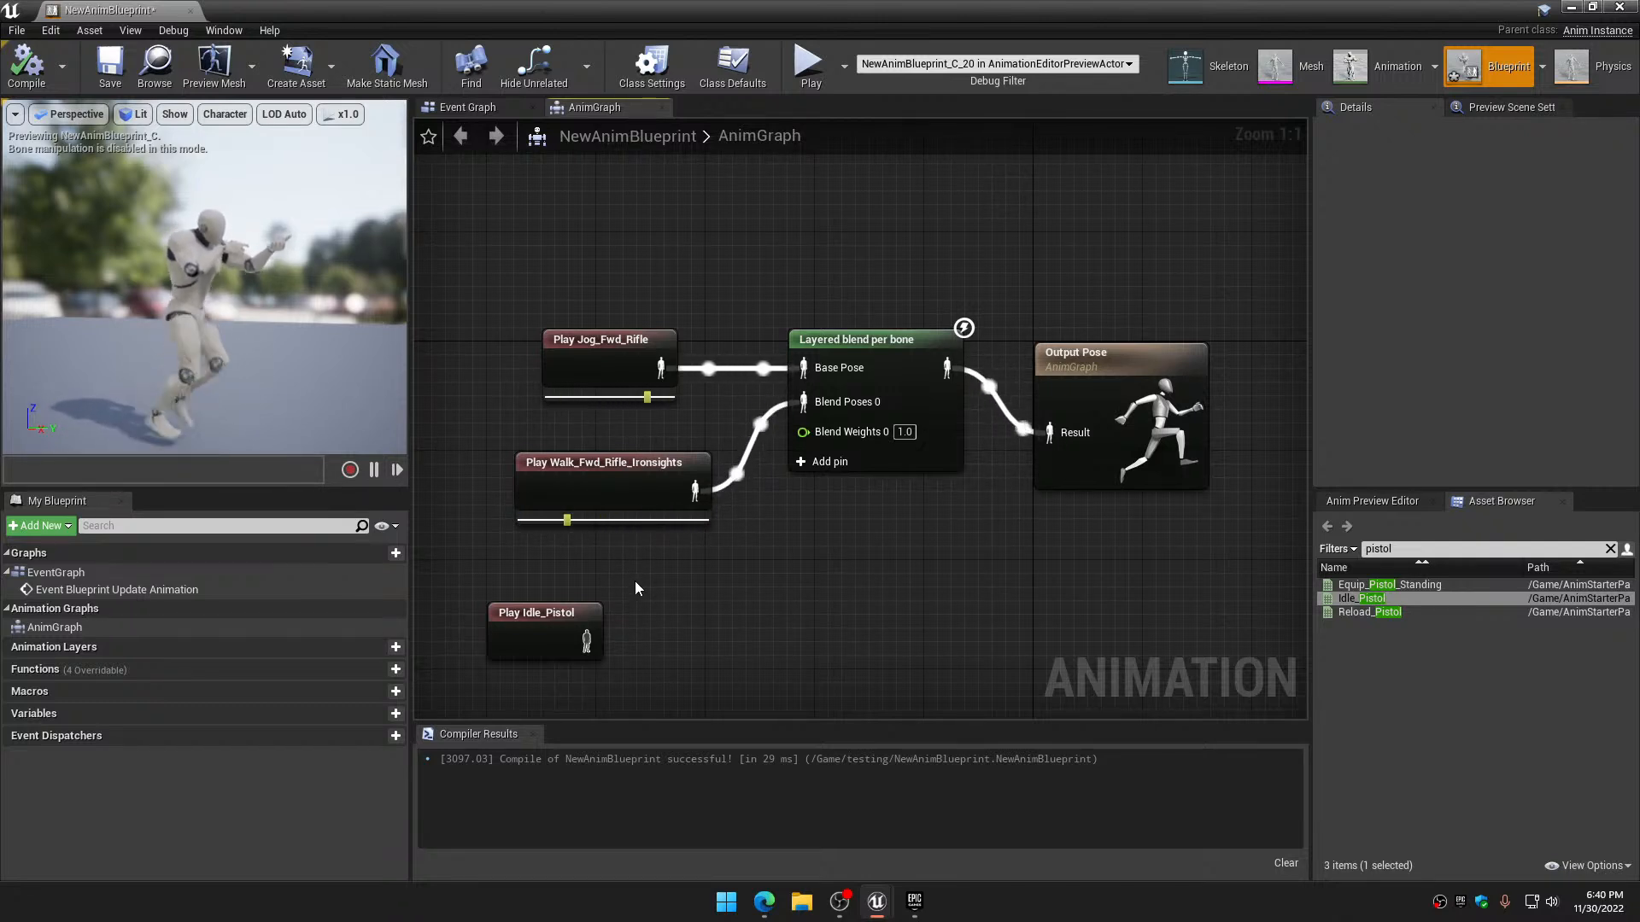
{"action": "scroll", "coordinate": [299, 380], "scroll_direction": "up", "scroll_amount": 5}
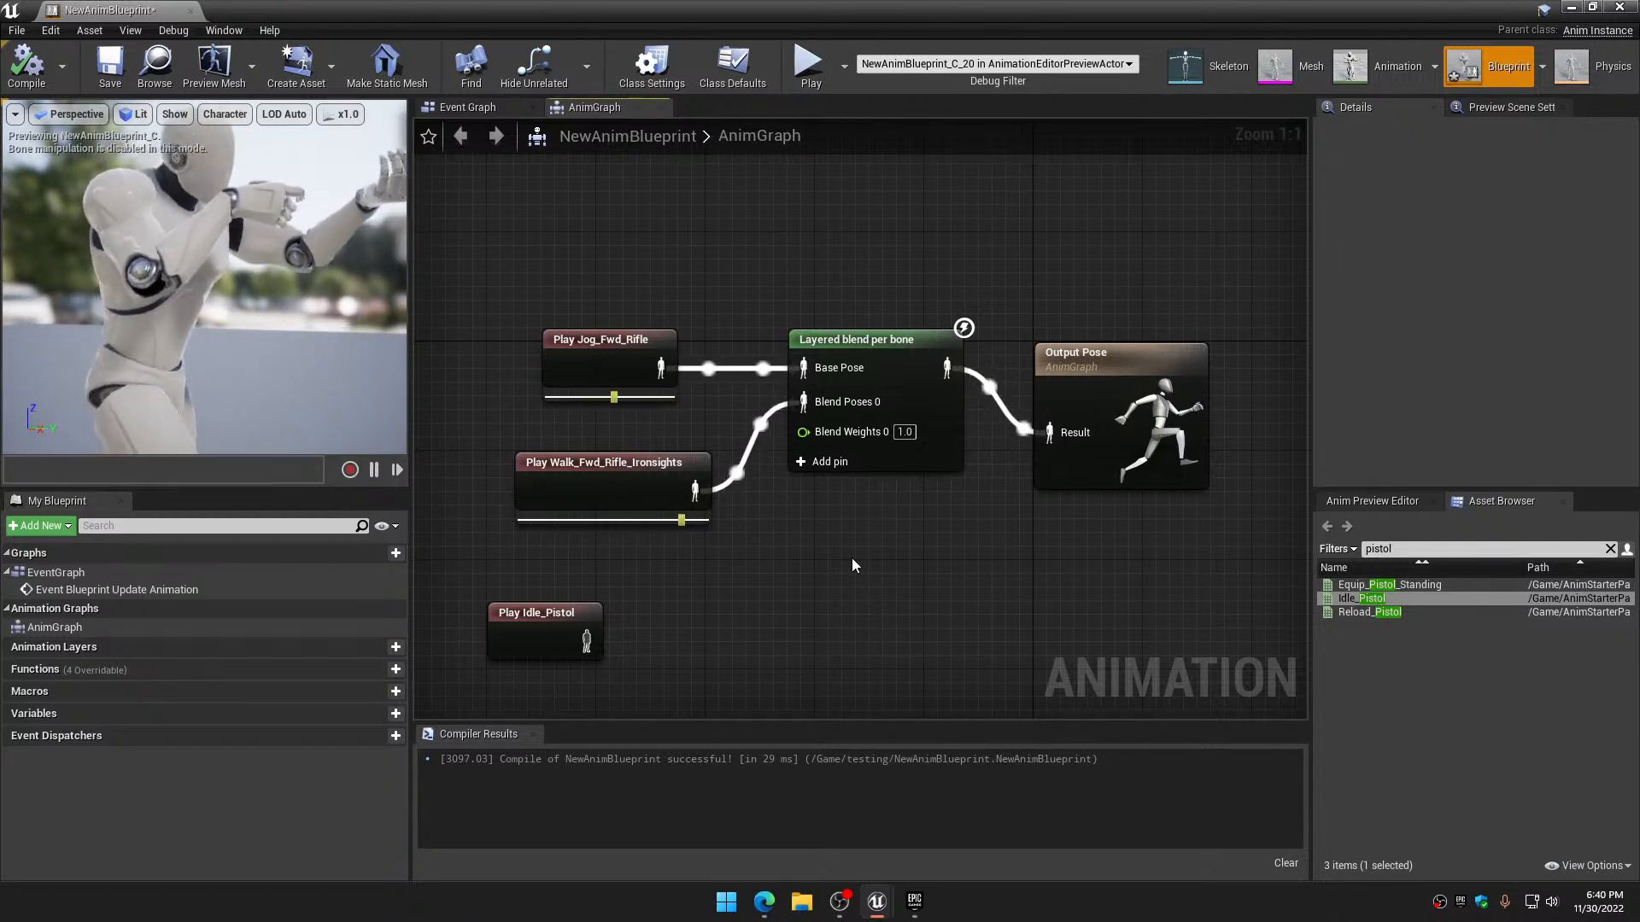
{"action": "right_click_drag", "start_coordinate": [853, 557], "coordinate": [876, 515]}
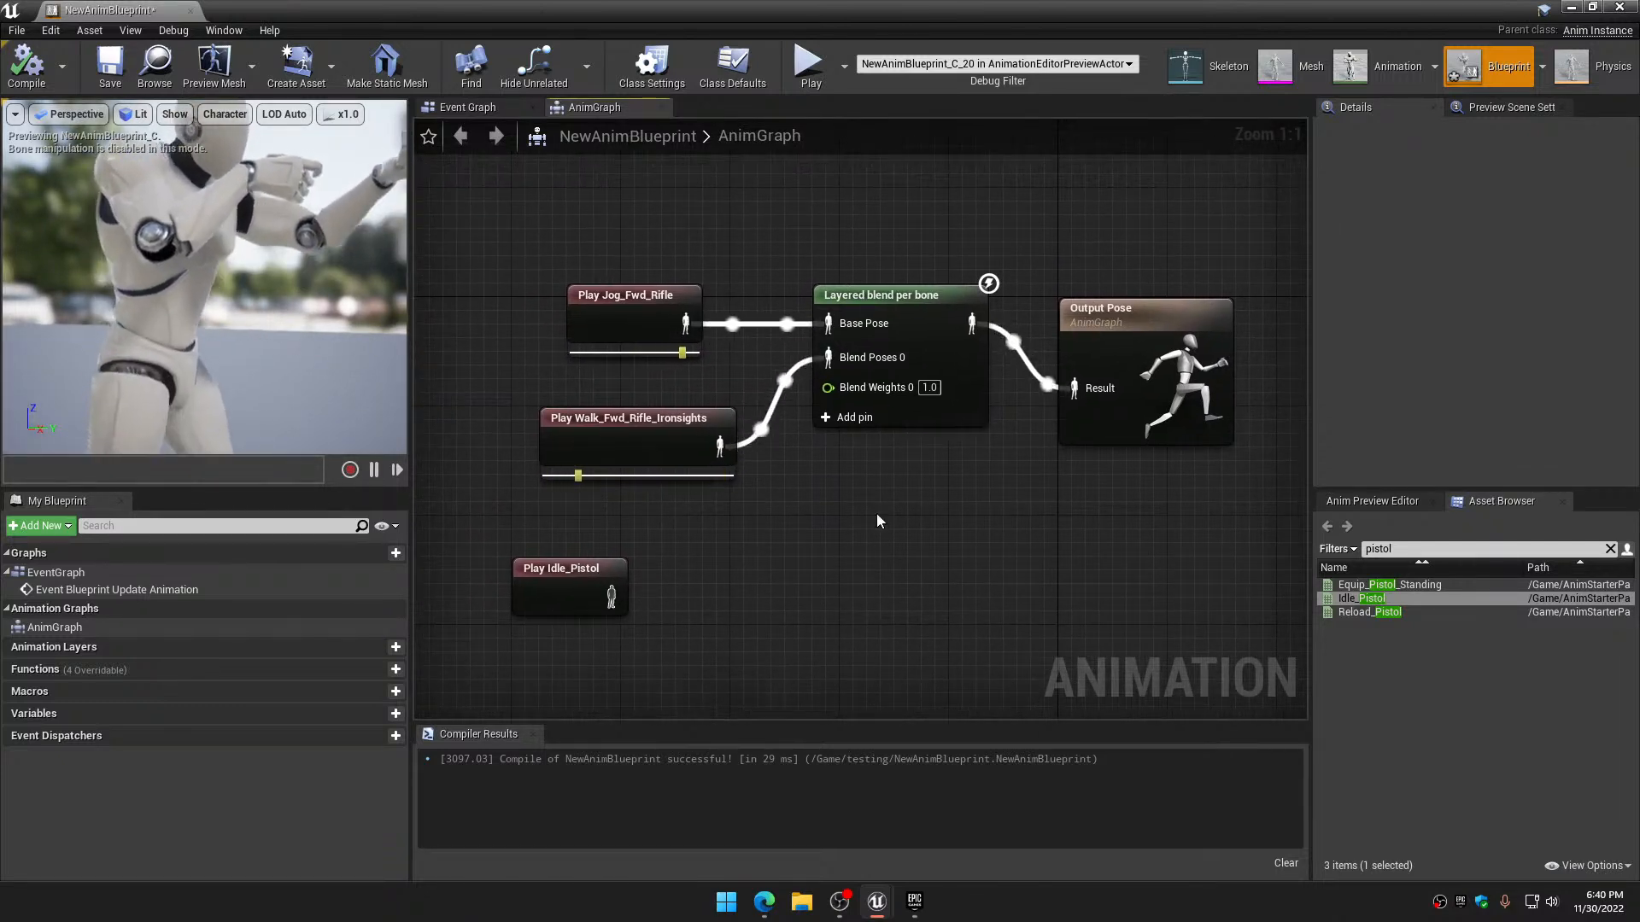
{"action": "scroll", "coordinate": [865, 544], "scroll_direction": "down", "scroll_amount": 2}
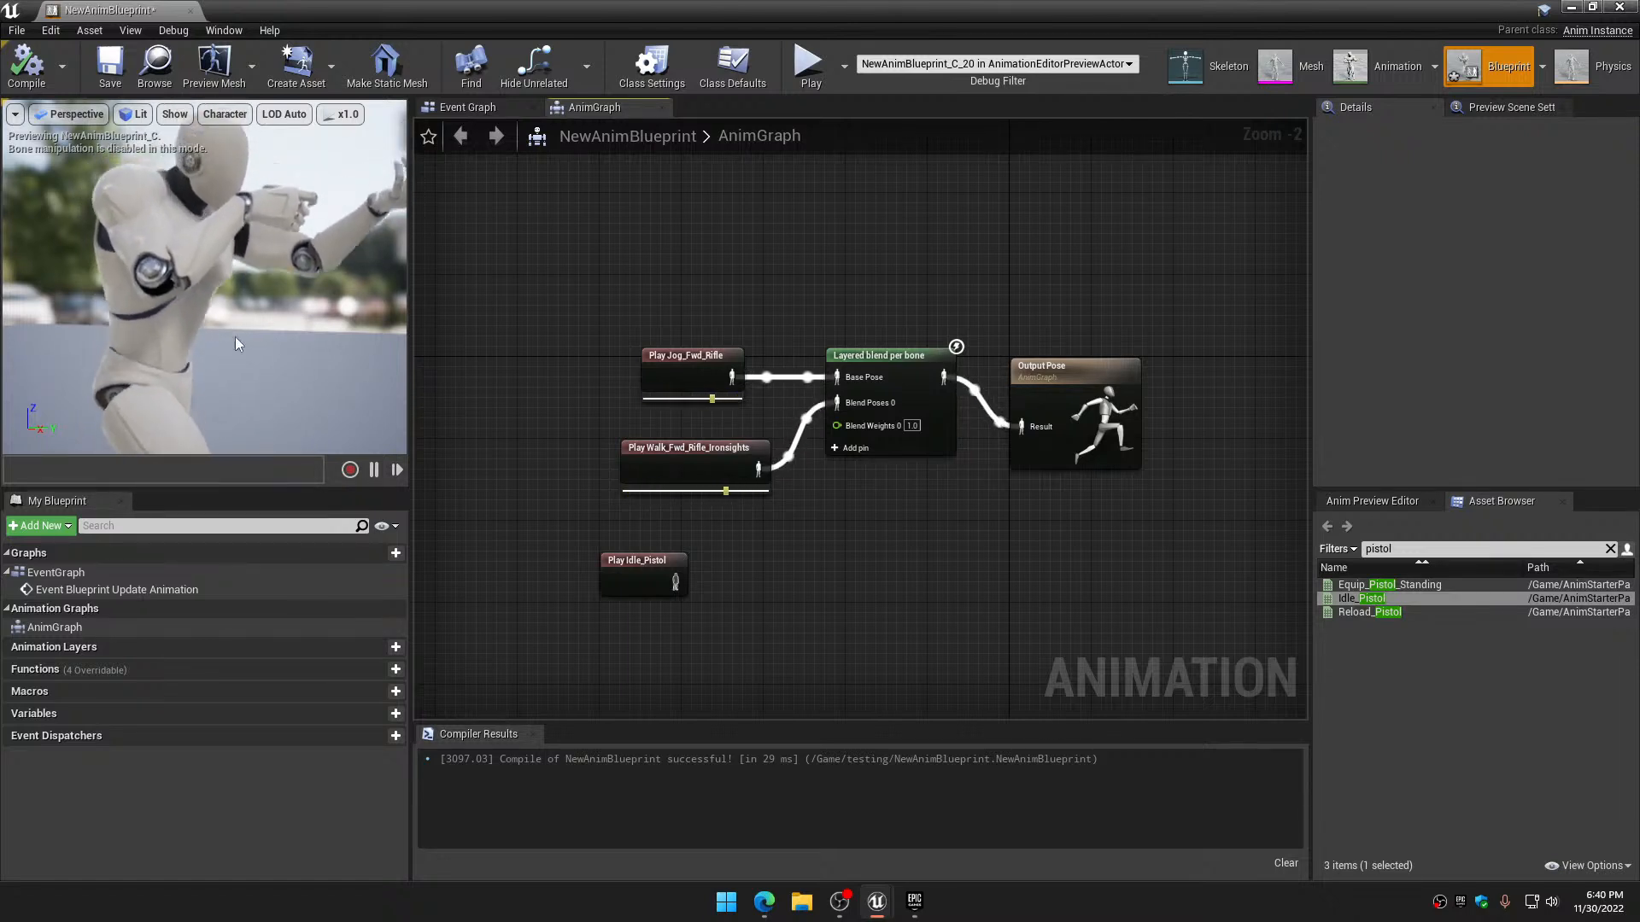
{"action": "scroll", "coordinate": [241, 326], "scroll_direction": "down", "scroll_amount": 5}
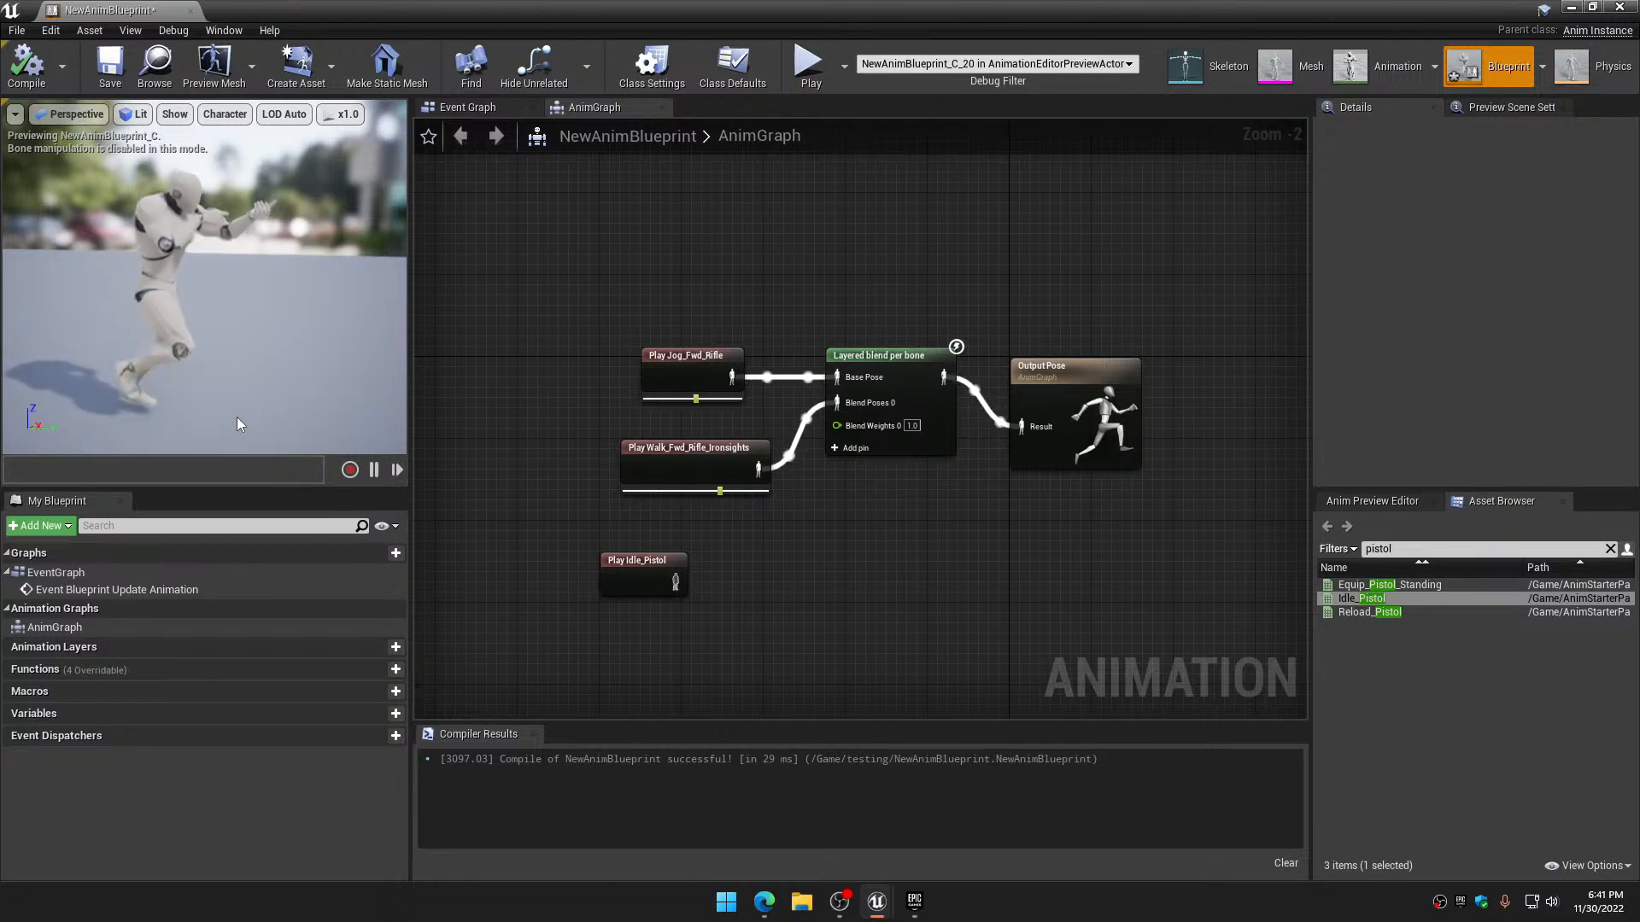
Line up Output Pose with the blend node, wire Play Idle_Pistol into Blend Poses 0 in place of the walk, and compile
{"action": "left_click_drag", "start_coordinate": [1046, 372], "coordinate": [1045, 323]}
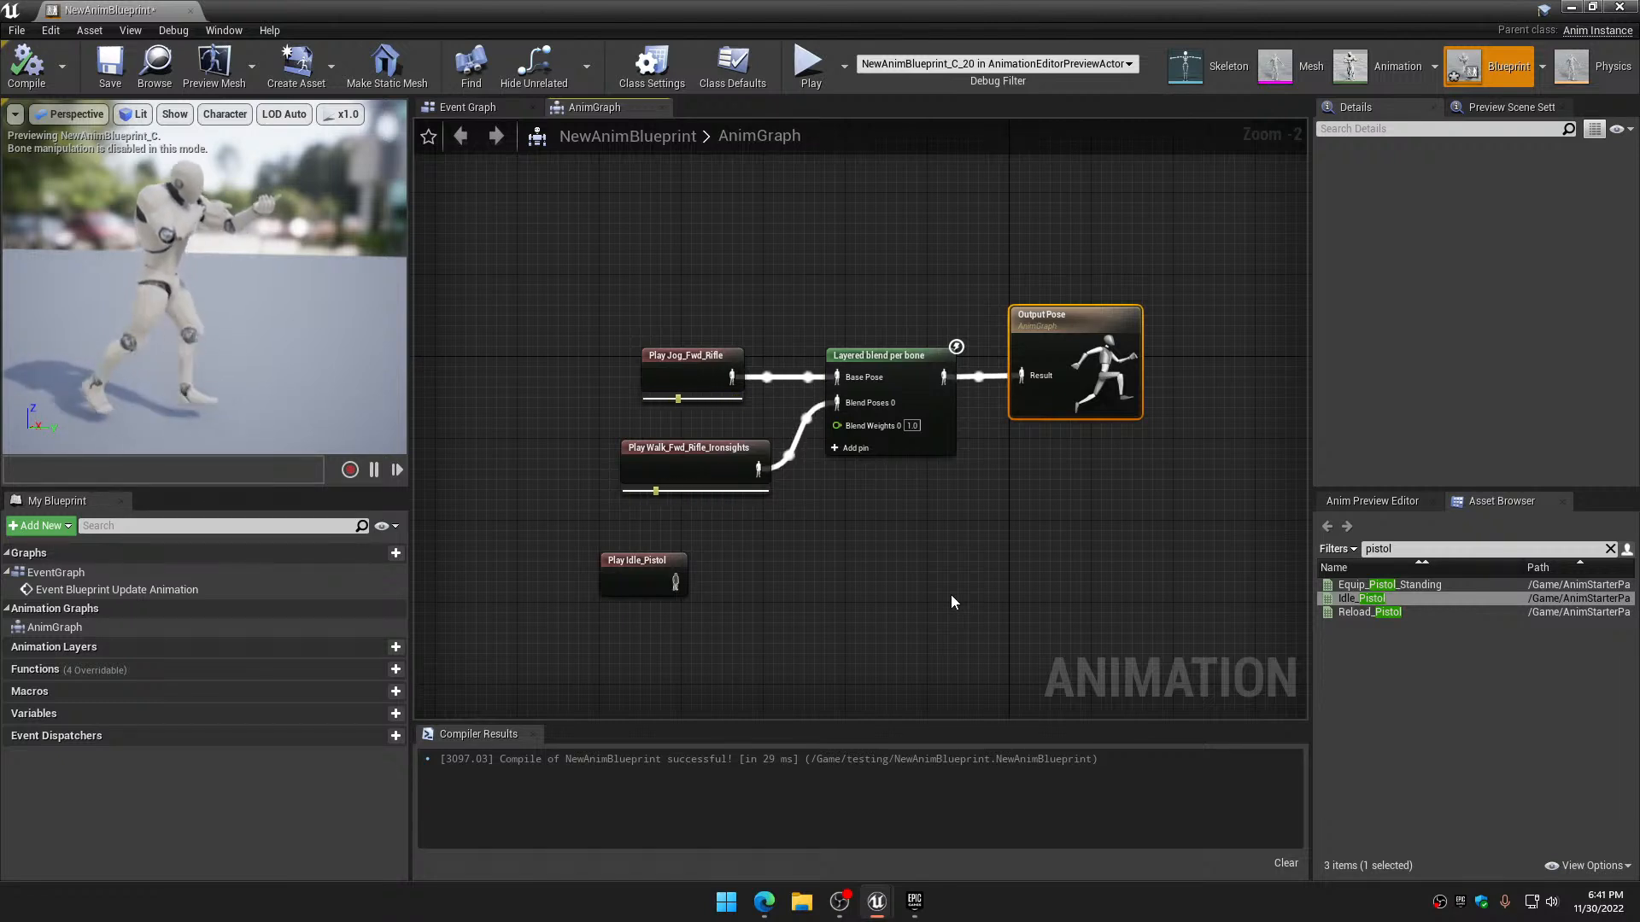
{"action": "left_click_drag", "start_coordinate": [631, 564], "coordinate": [839, 402]}
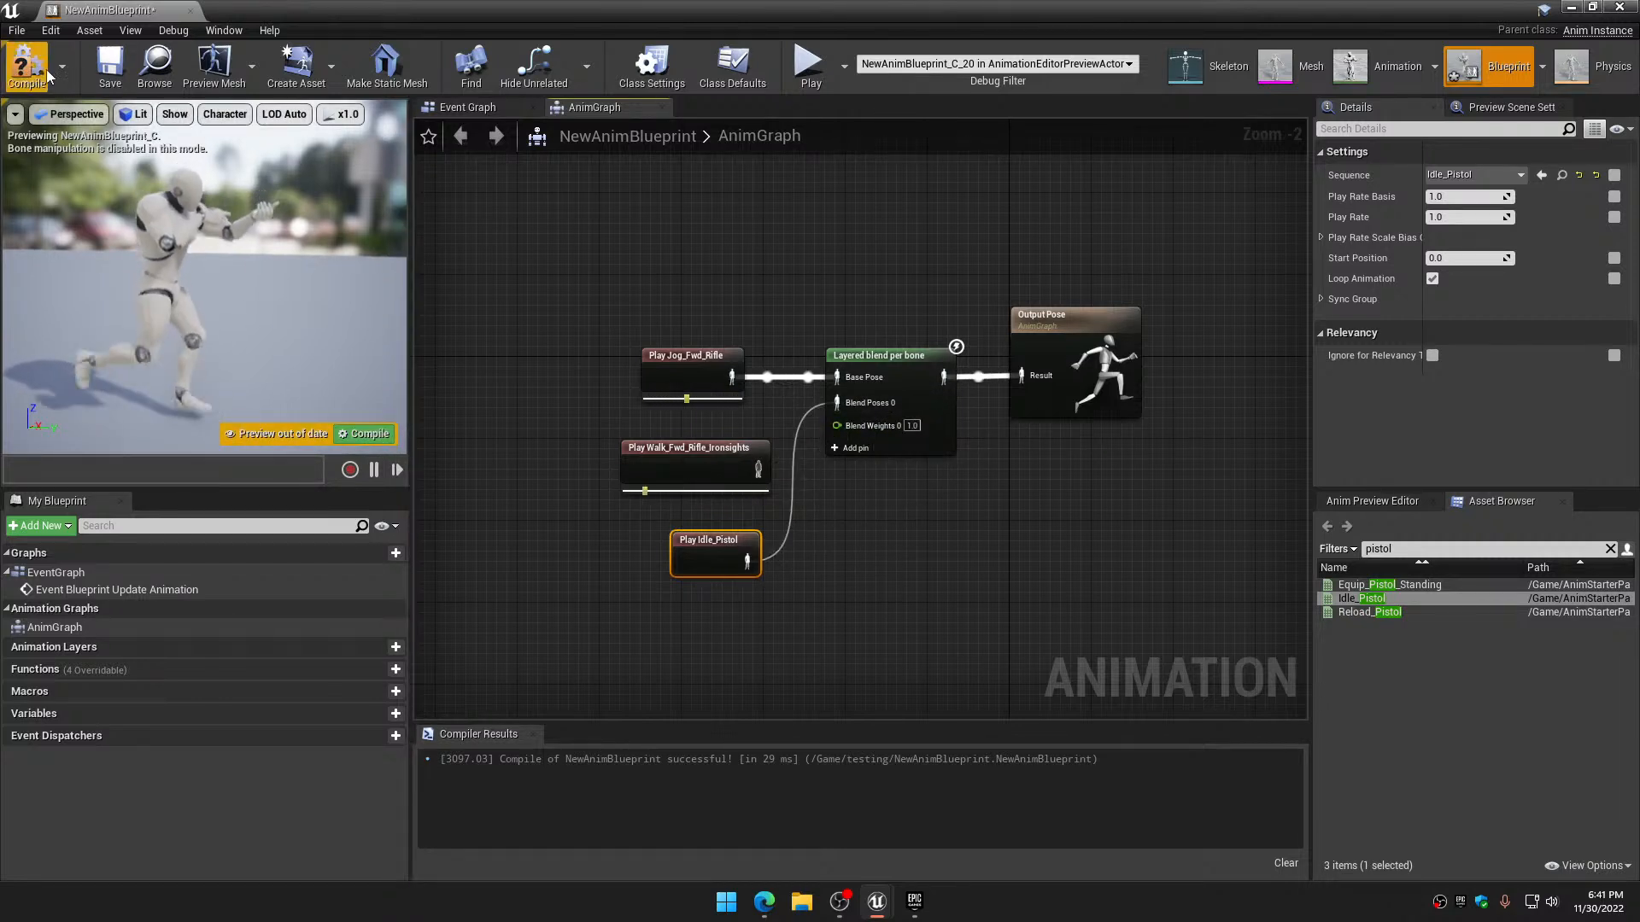
{"action": "left_click", "coordinate": [25, 70]}
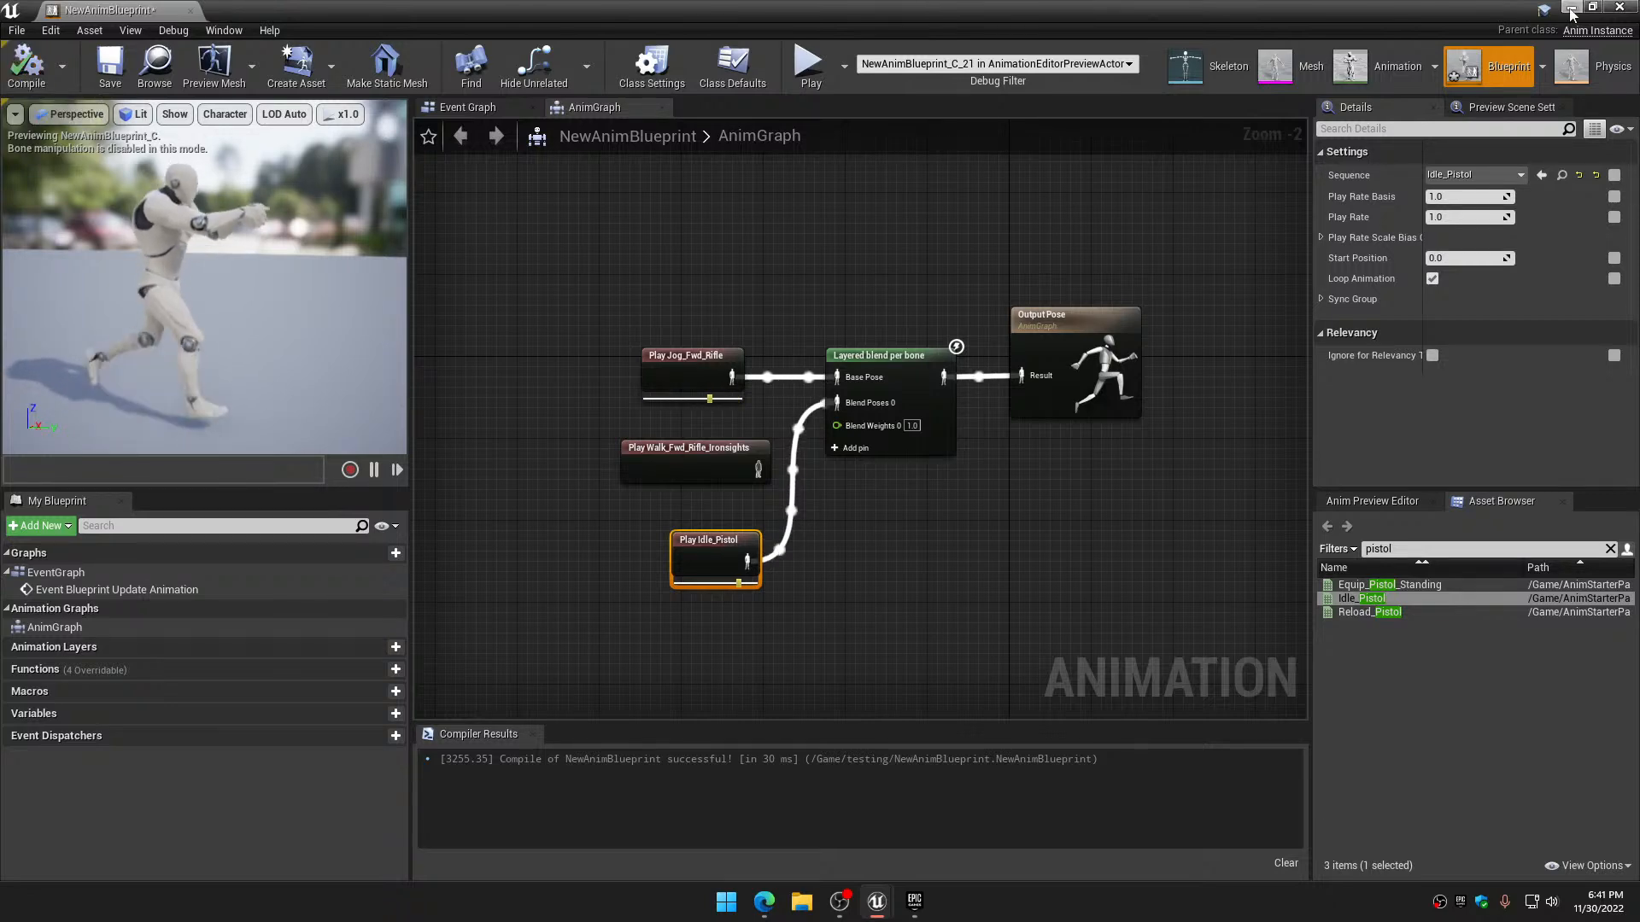
Close the Animation Blueprint, open ThirdPersonJump_Loop from the Mannequin Animations folder, and examine its motion from several angles
{"action": "left_click", "coordinate": [1620, 7]}
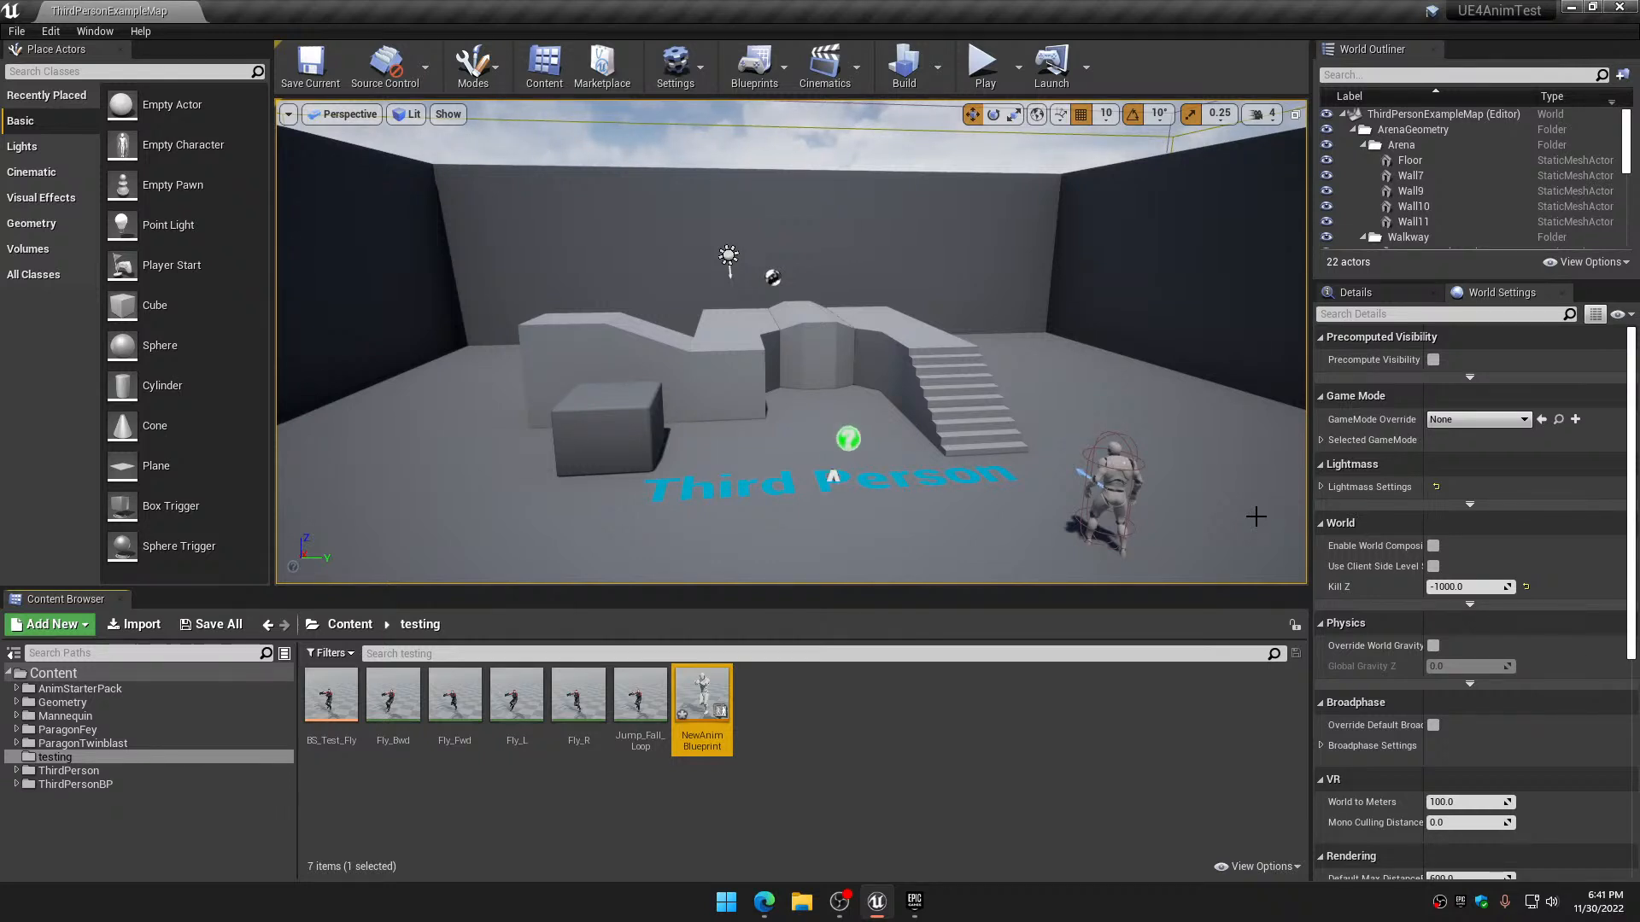
{"action": "left_click", "coordinate": [16, 716]}
{"action": "left_click", "coordinate": [53, 731]}
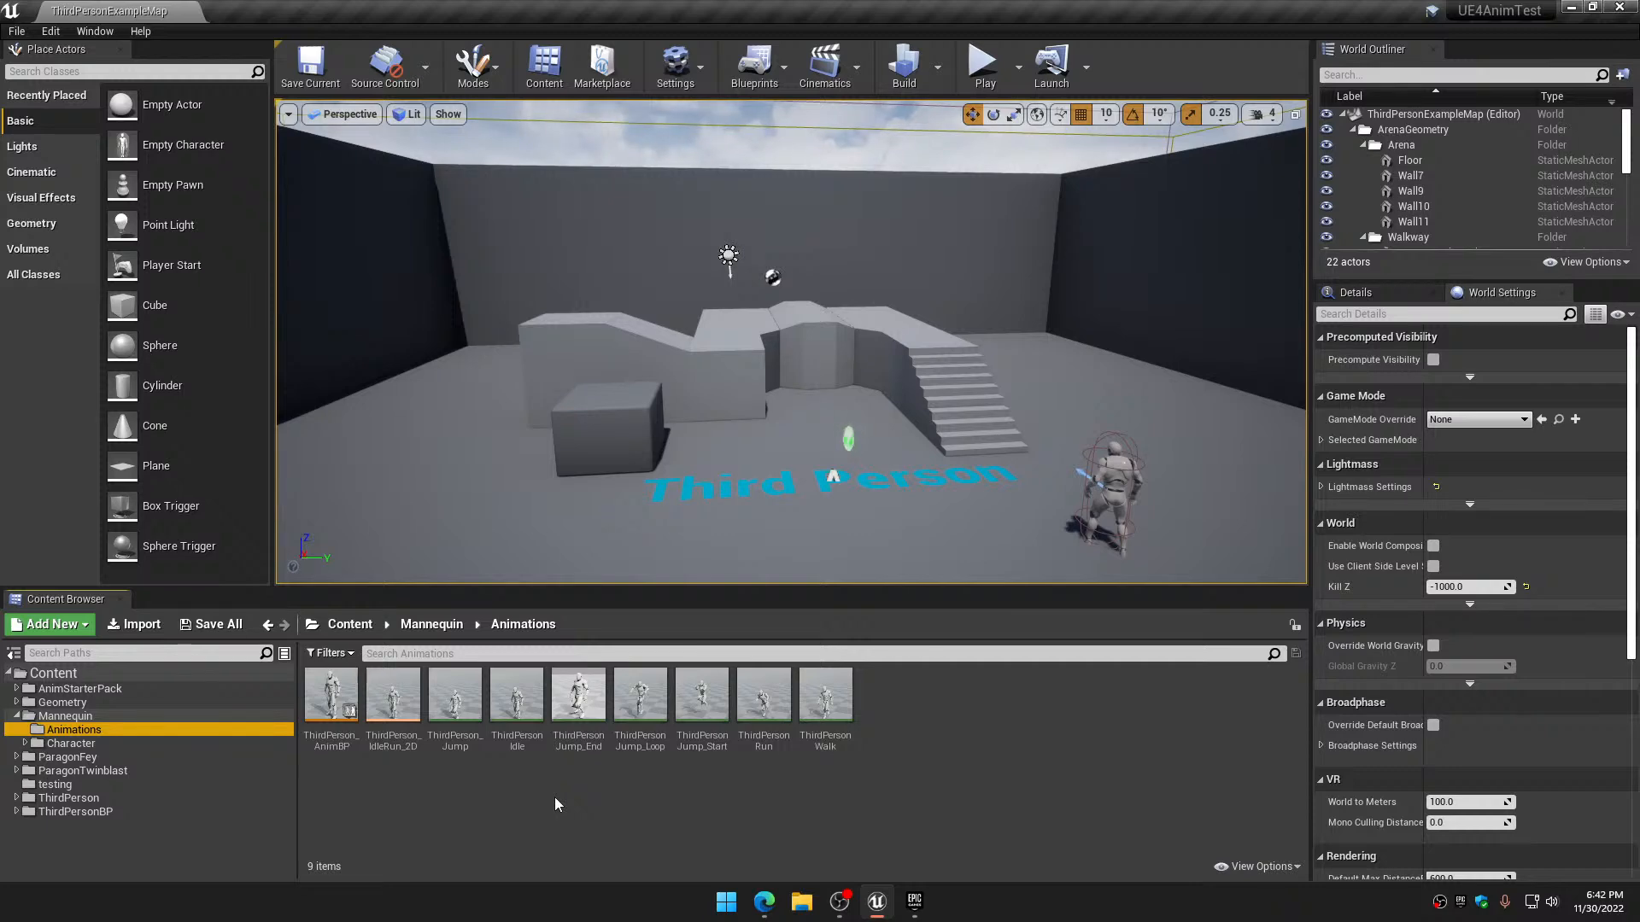
{"action": "double_click", "coordinate": [640, 693]}
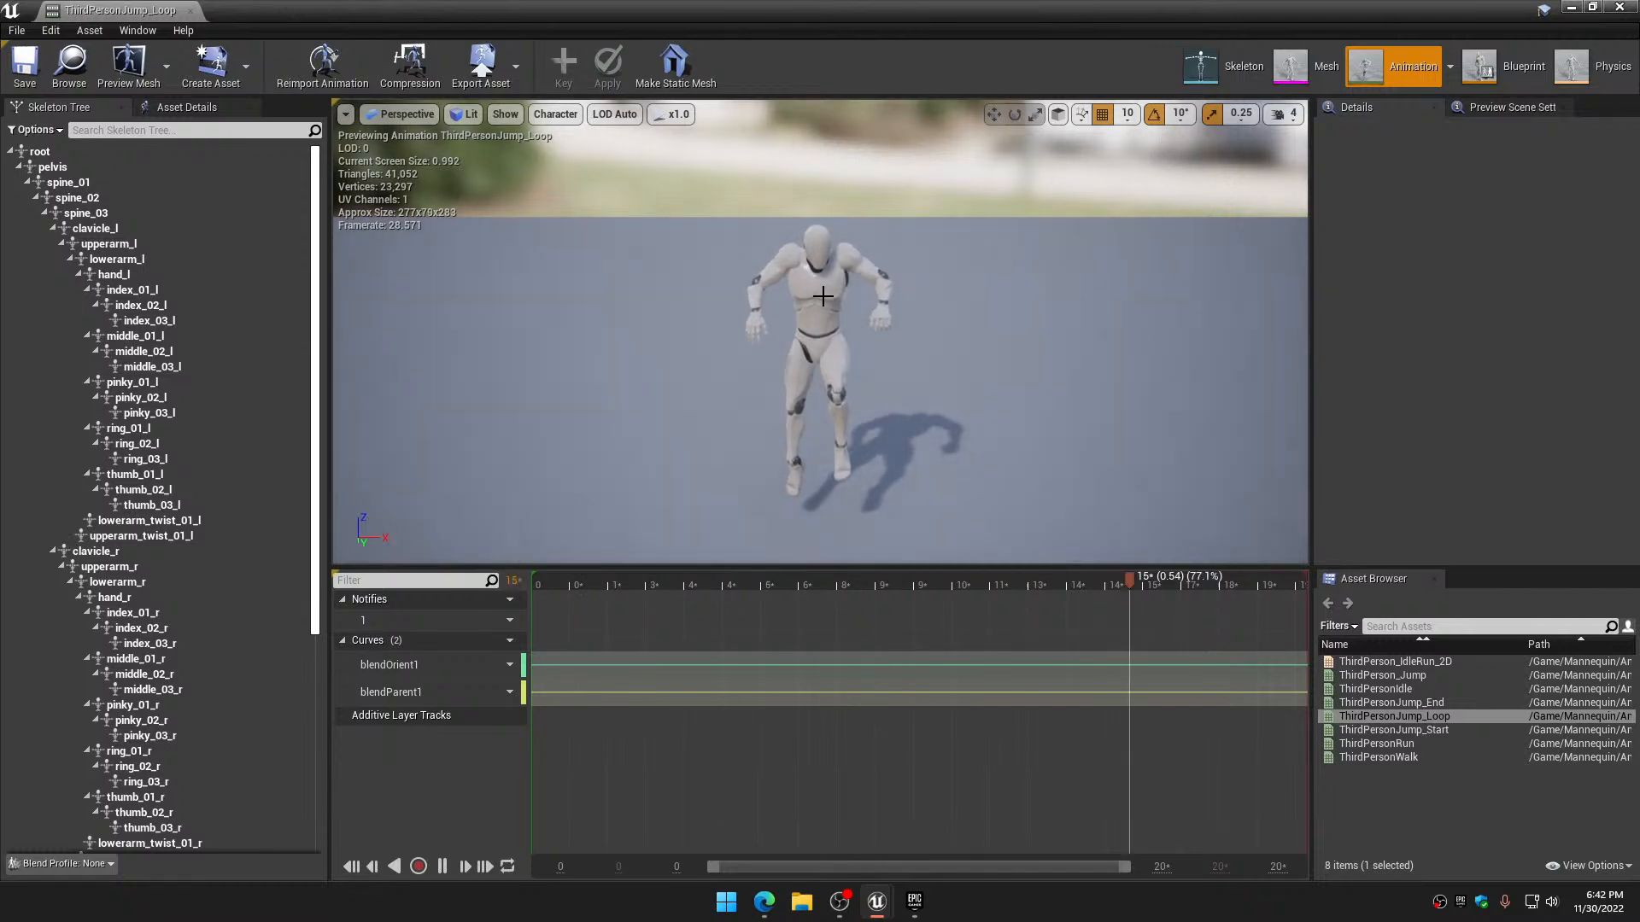
{"action": "right_click_drag", "start_coordinate": [804, 399], "coordinate": [1085, 427]}
{"action": "scroll", "coordinate": [816, 384], "scroll_direction": "down", "scroll_amount": 4}
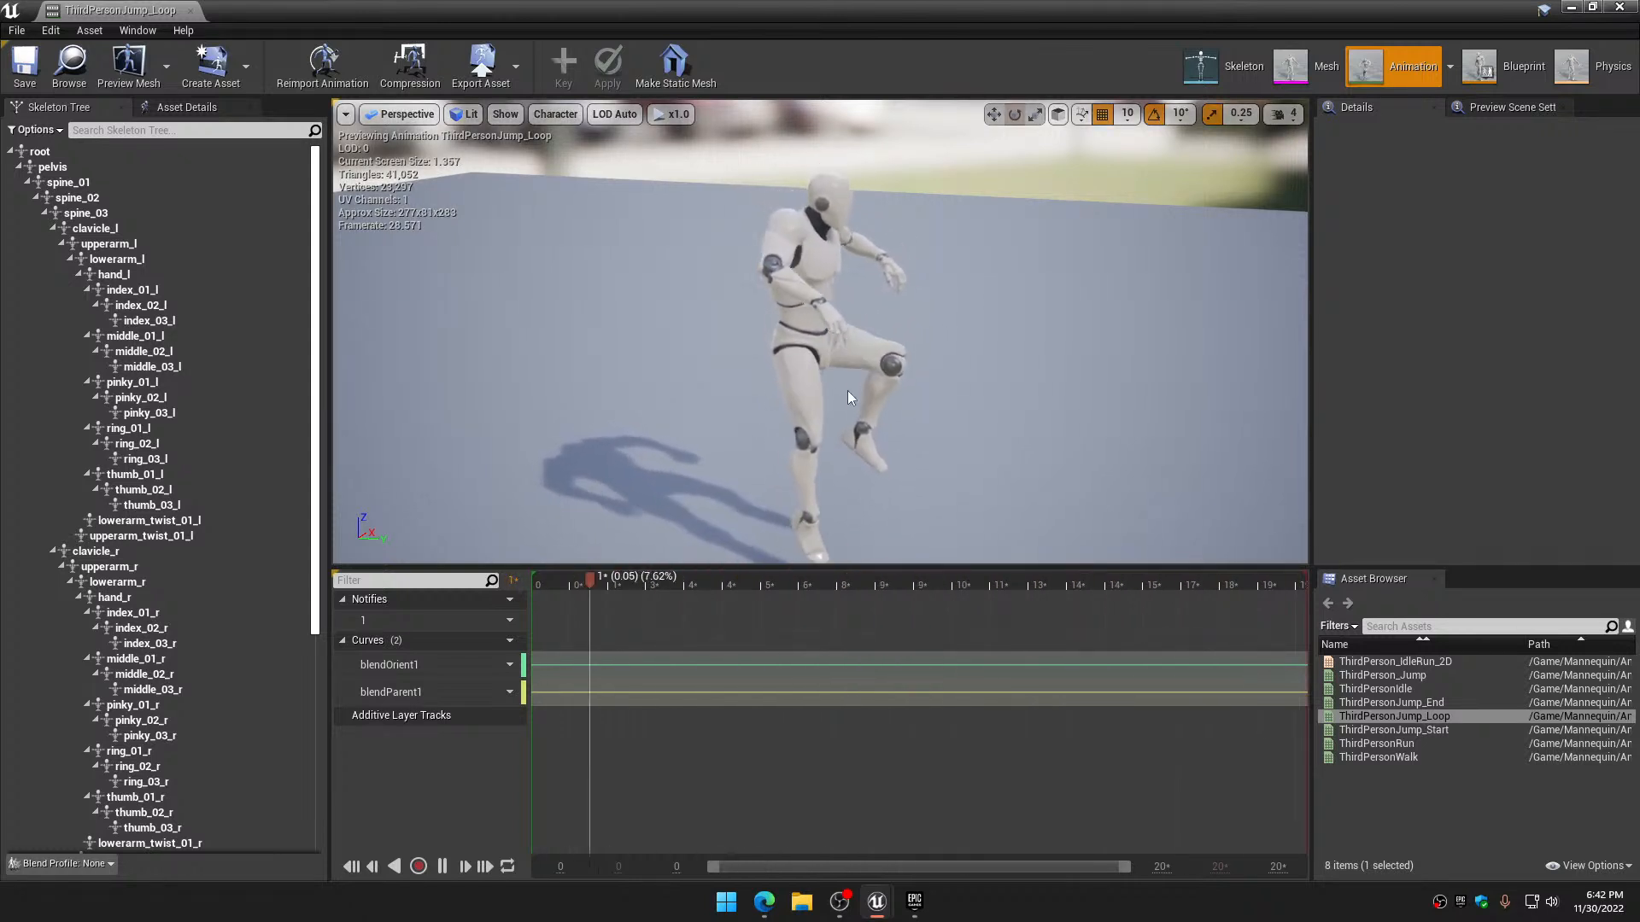
{"action": "left_click_drag", "start_coordinate": [820, 333], "coordinate": [752, 316], "text": "alt"}
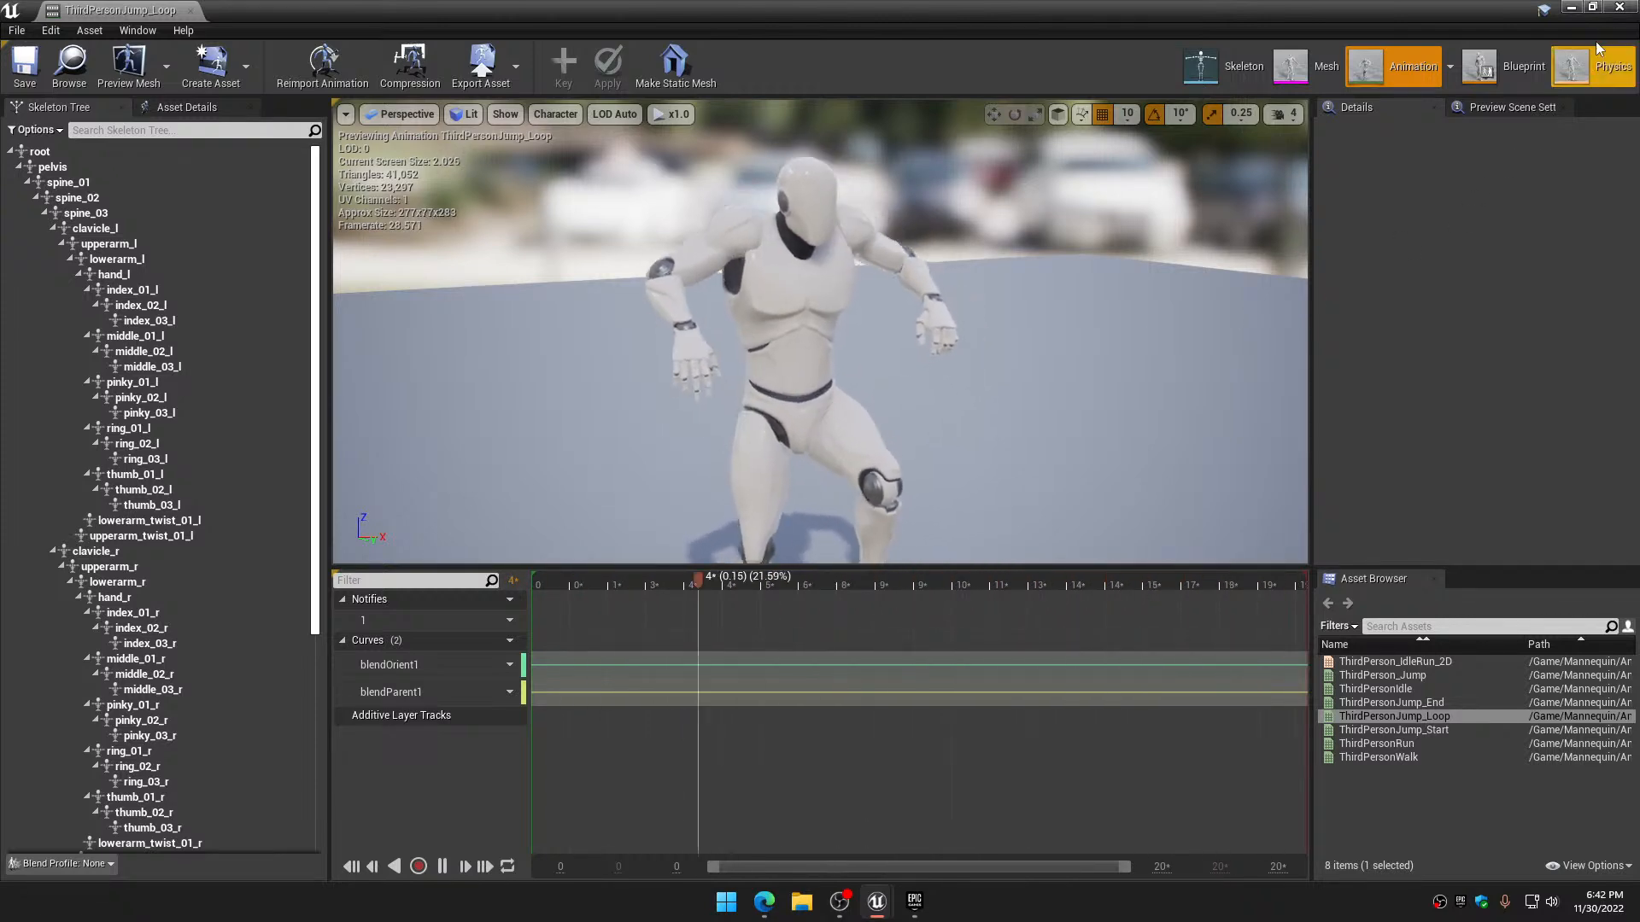
Close the jump loop animation, review the AnimGraph of NewAnimBlueprint from the testing folder, and return to the level editor
{"action": "left_click", "coordinate": [1620, 8]}
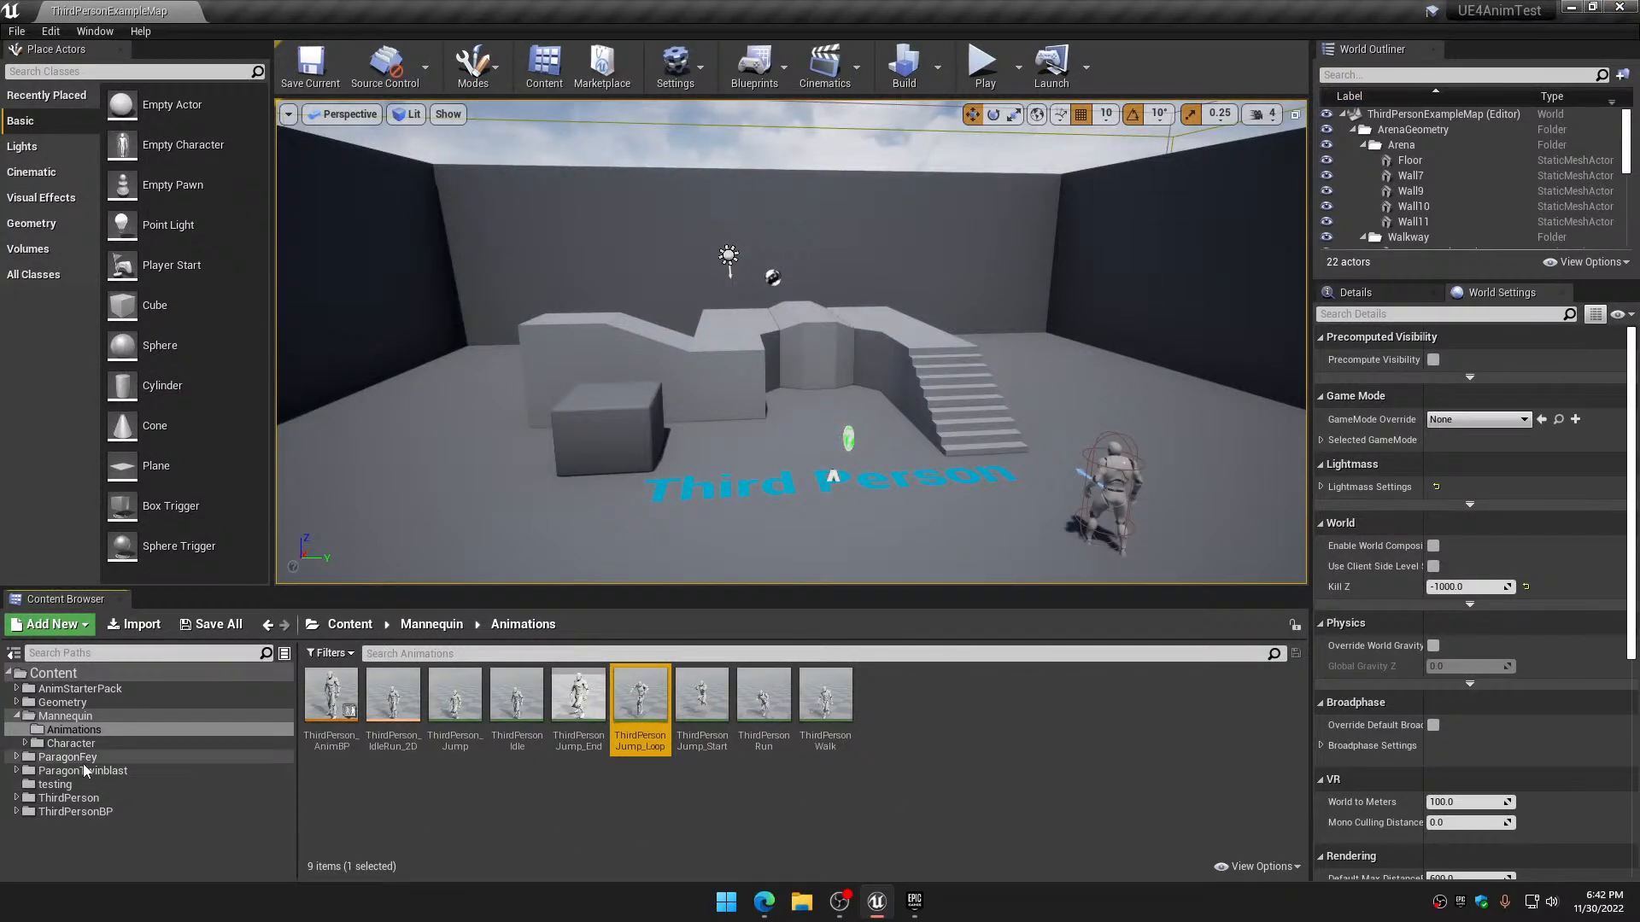
{"action": "left_click", "coordinate": [76, 785]}
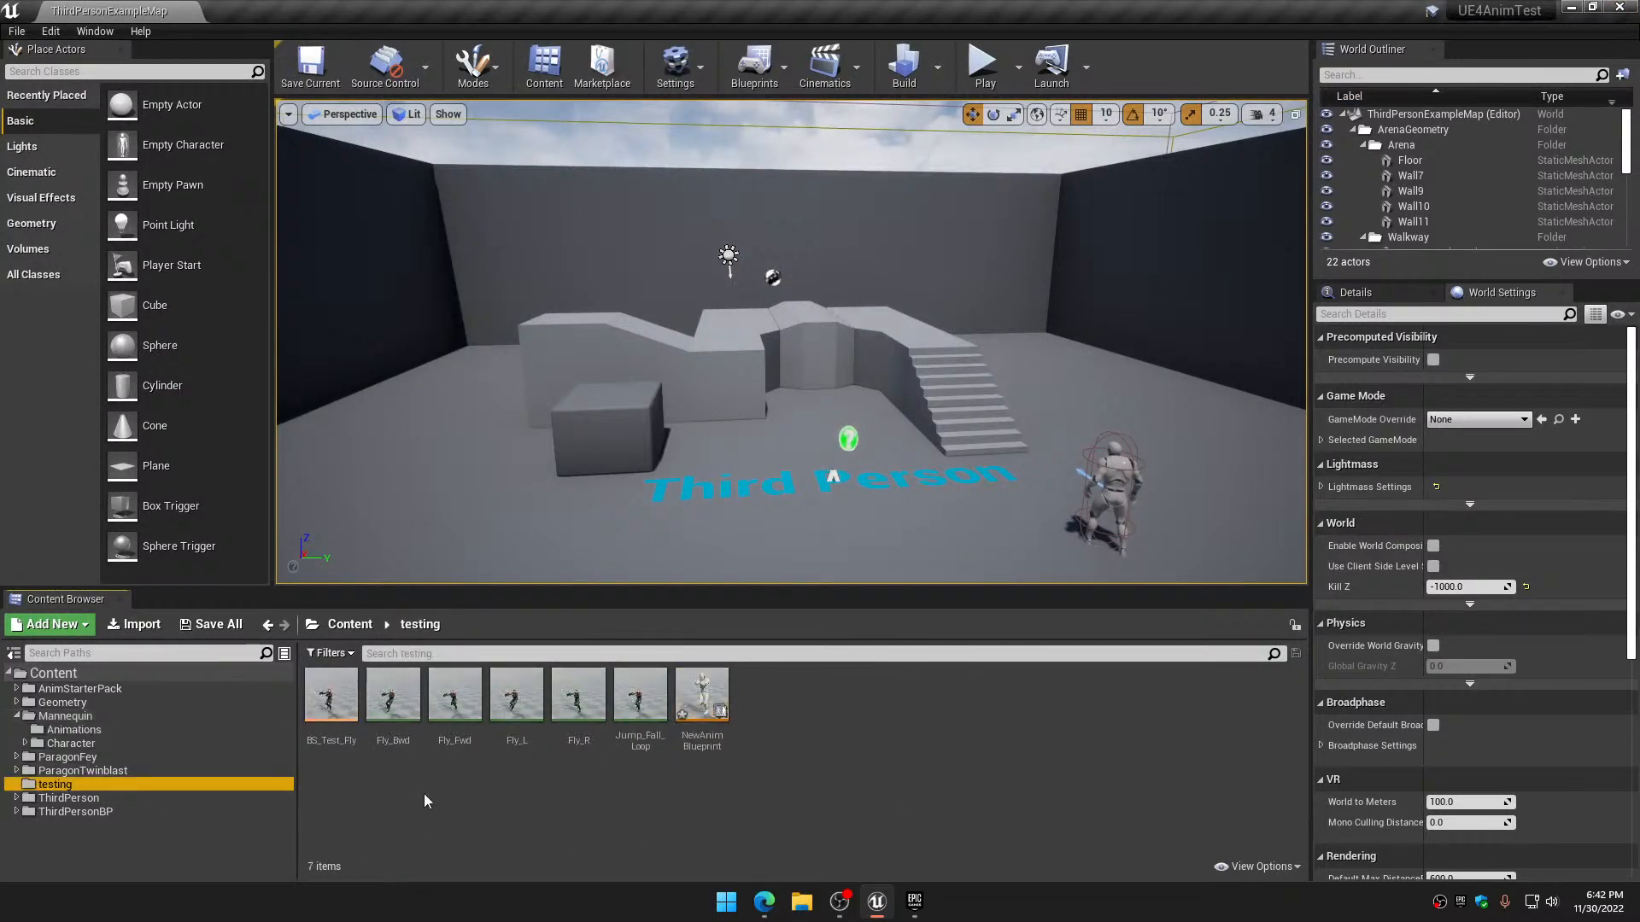
{"action": "double_click", "coordinate": [699, 714]}
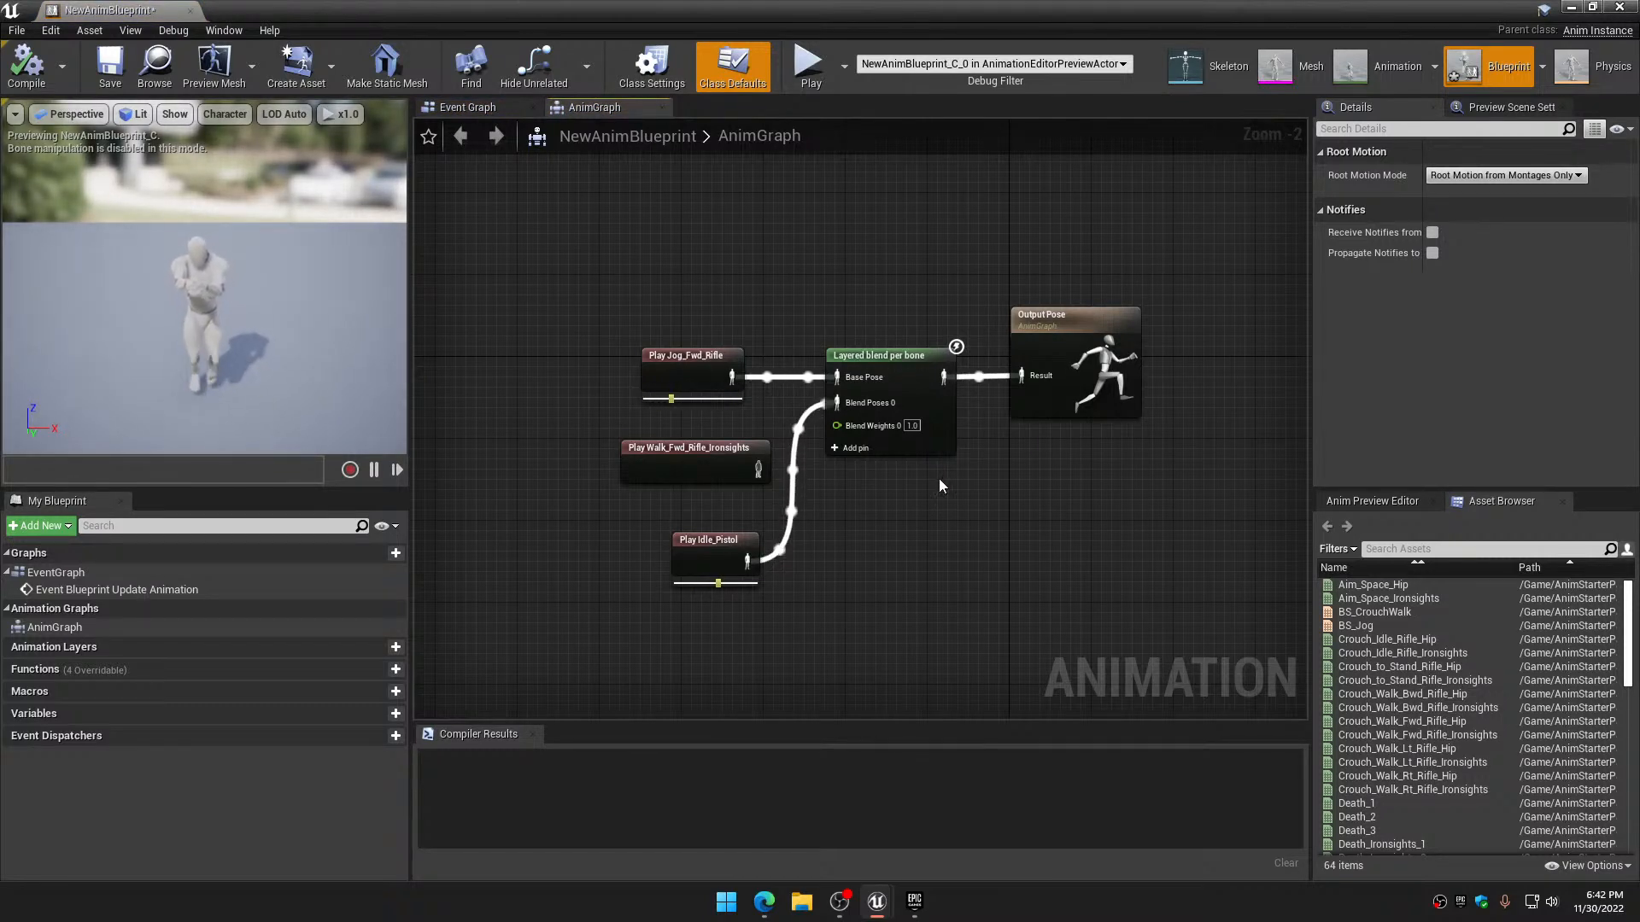
{"action": "right_click_drag", "start_coordinate": [910, 488], "coordinate": [1040, 471]}
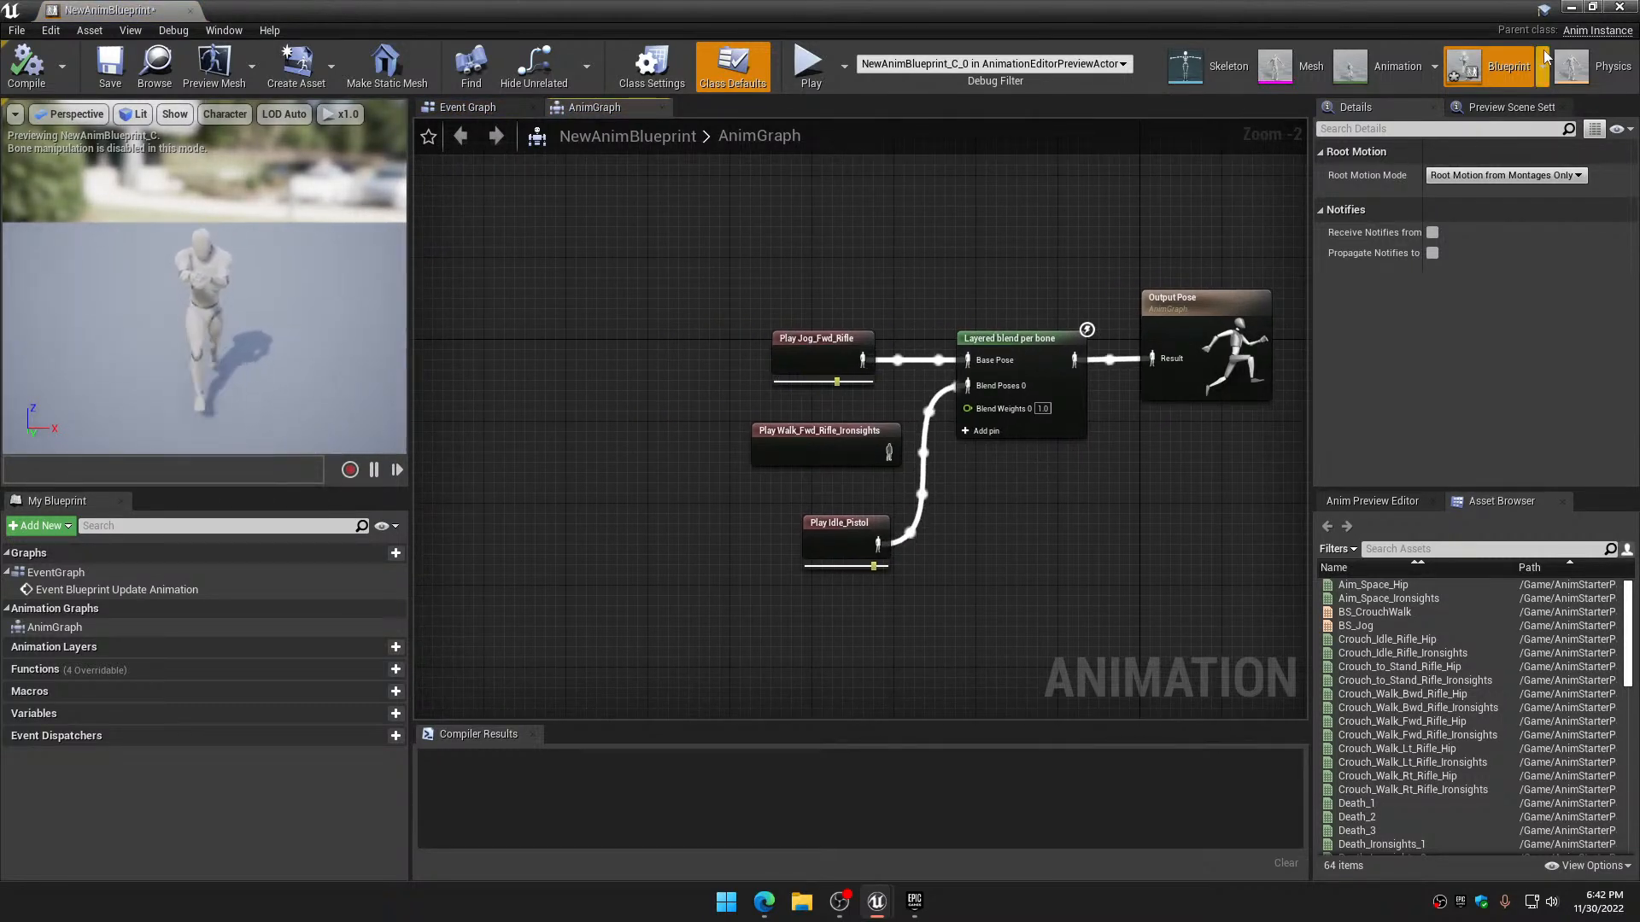
{"action": "left_click", "coordinate": [1572, 11]}
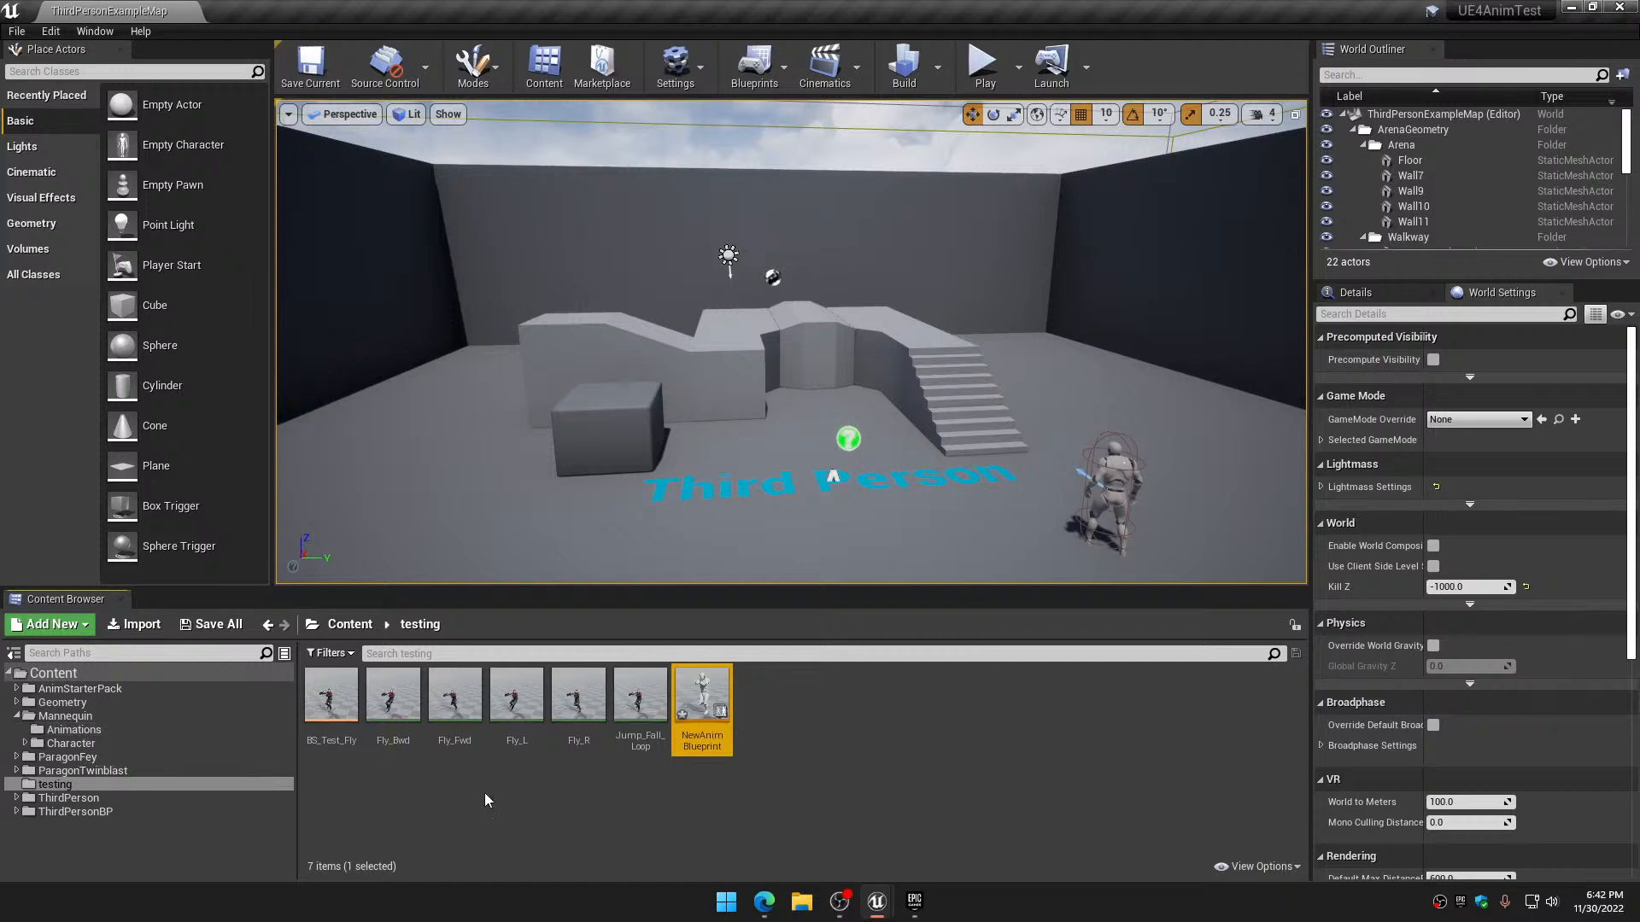
Export the Jump_Fall_Loop animation from the testing folder to the Desktop as an FBX file with the default export options
{"action": "left_click", "coordinate": [645, 691]}
{"action": "right_click", "coordinate": [645, 692]}
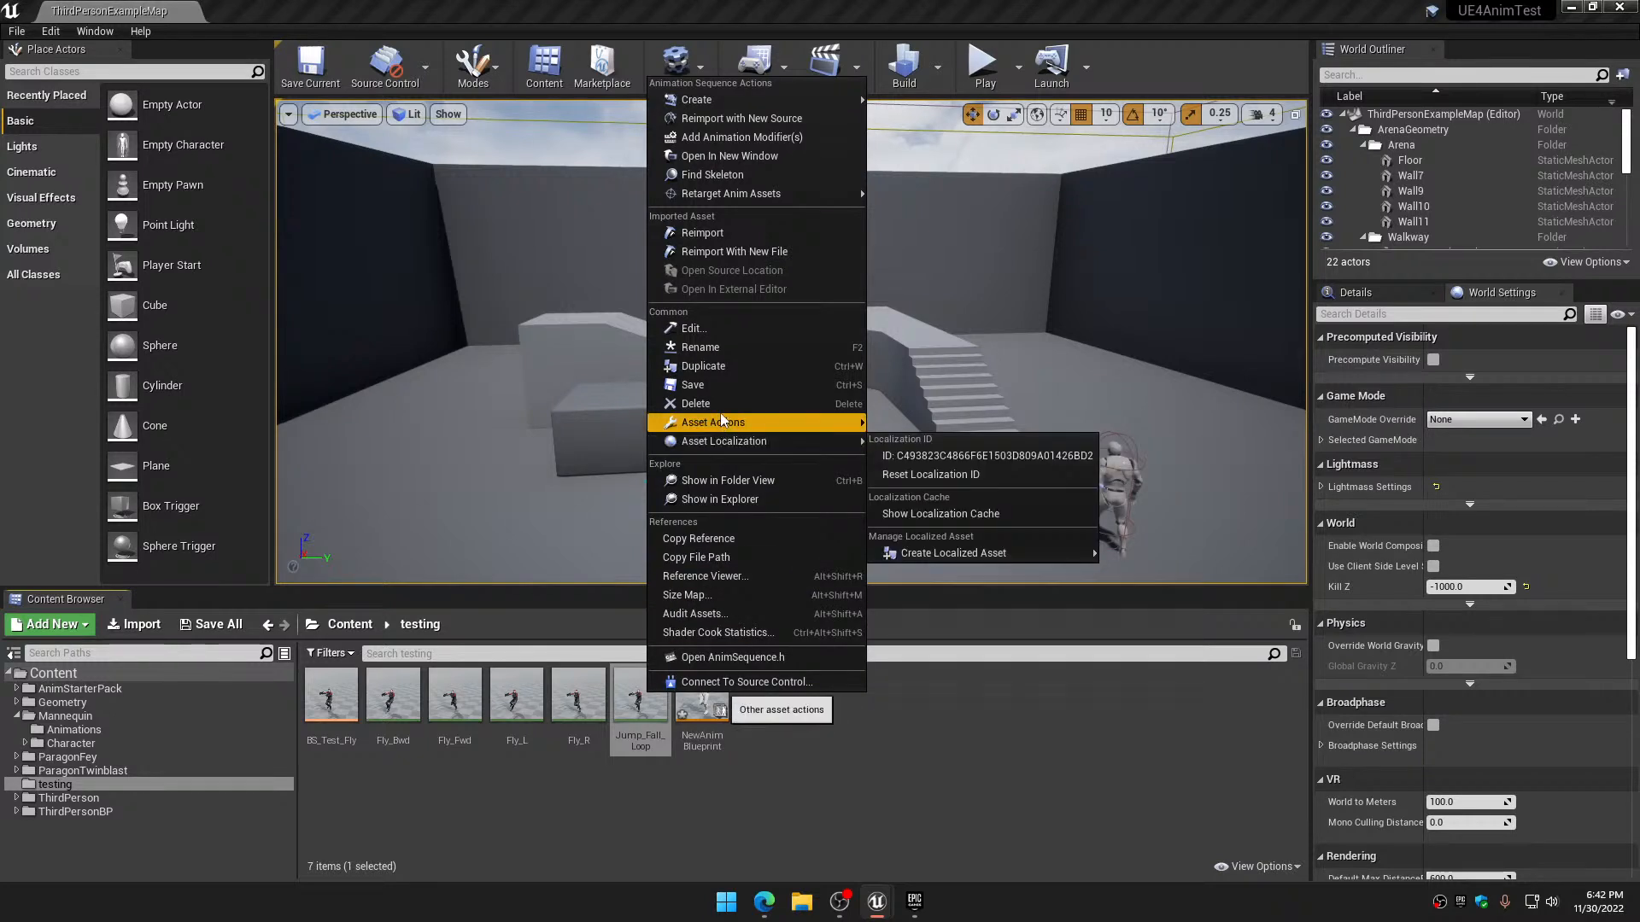
{"action": "mouse_move", "coordinate": [726, 420]}
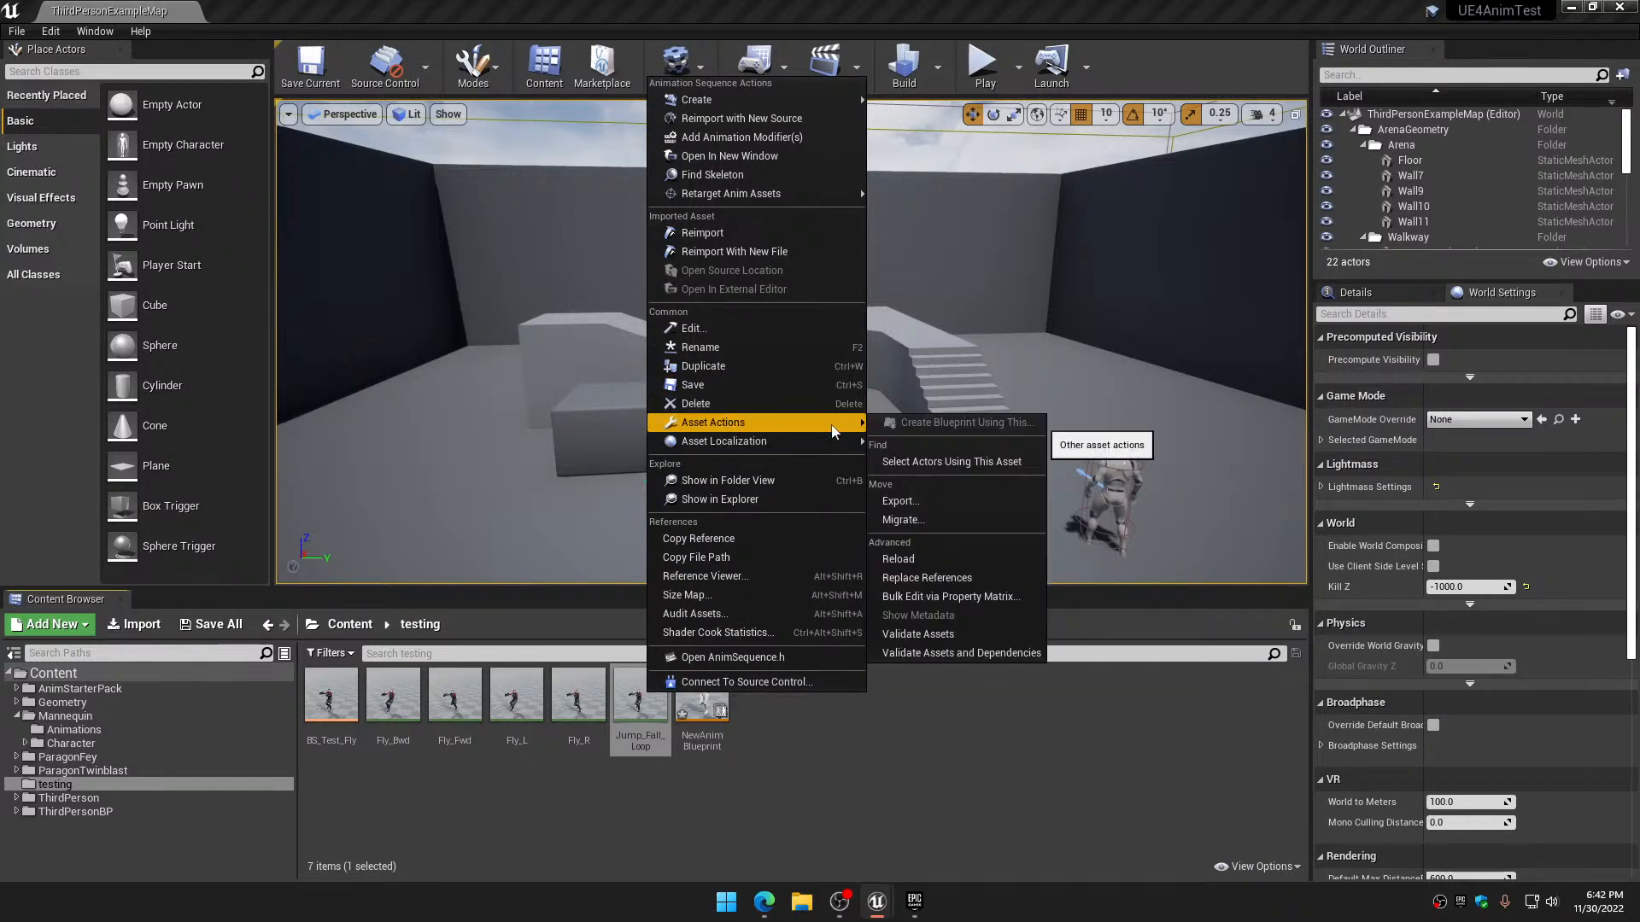
{"action": "left_click", "coordinate": [936, 499]}
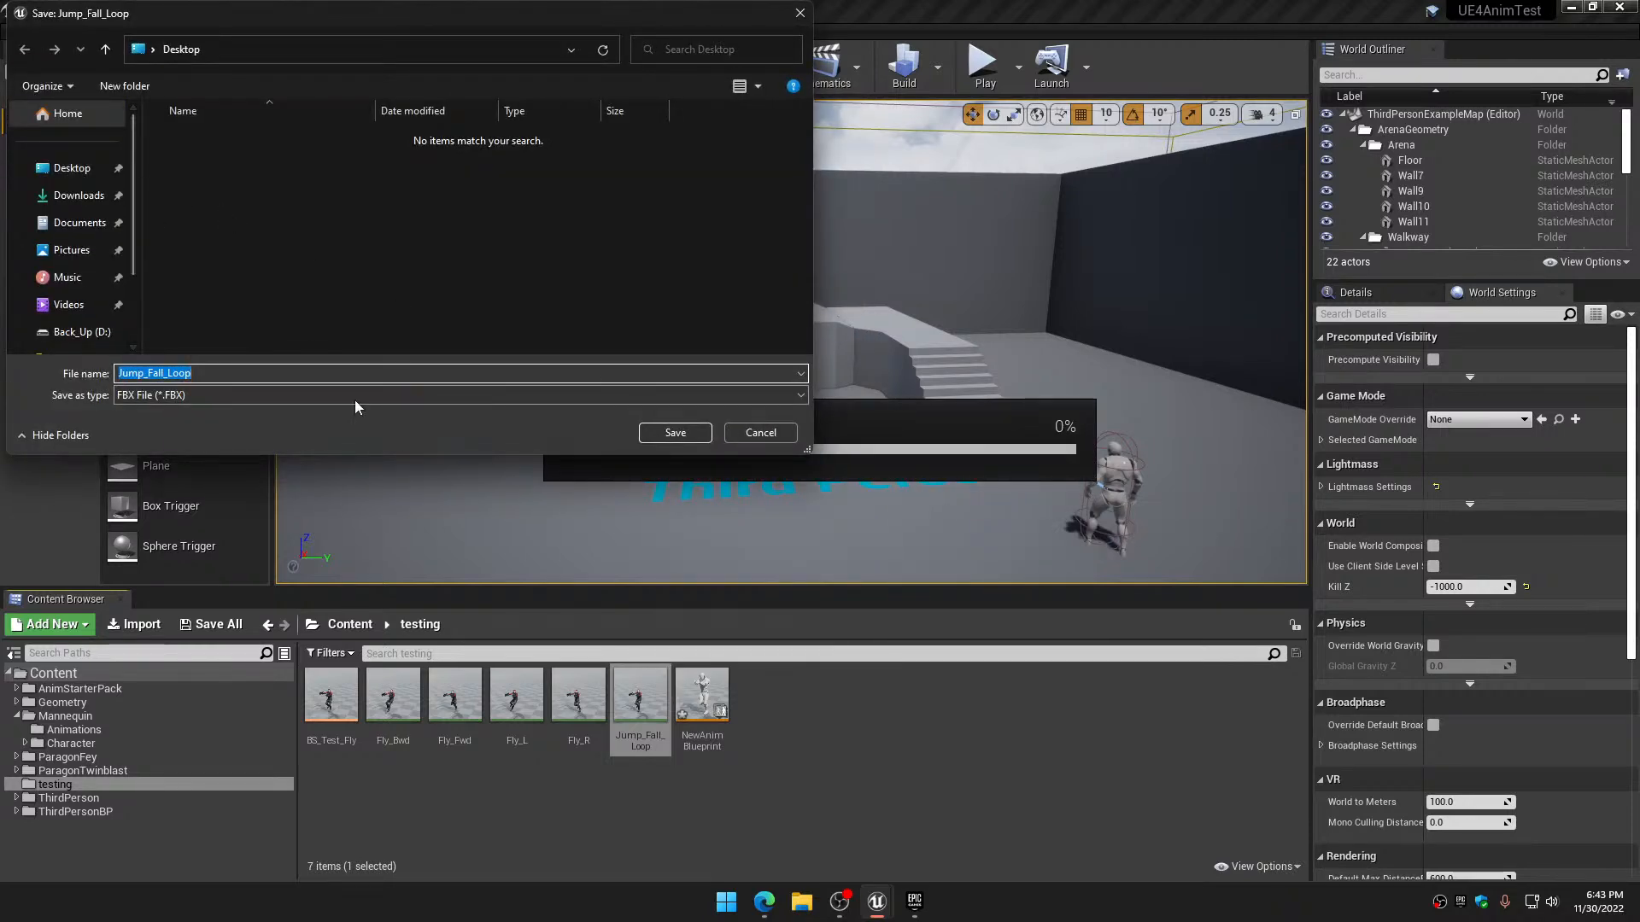
{"action": "left_click", "coordinate": [345, 306]}
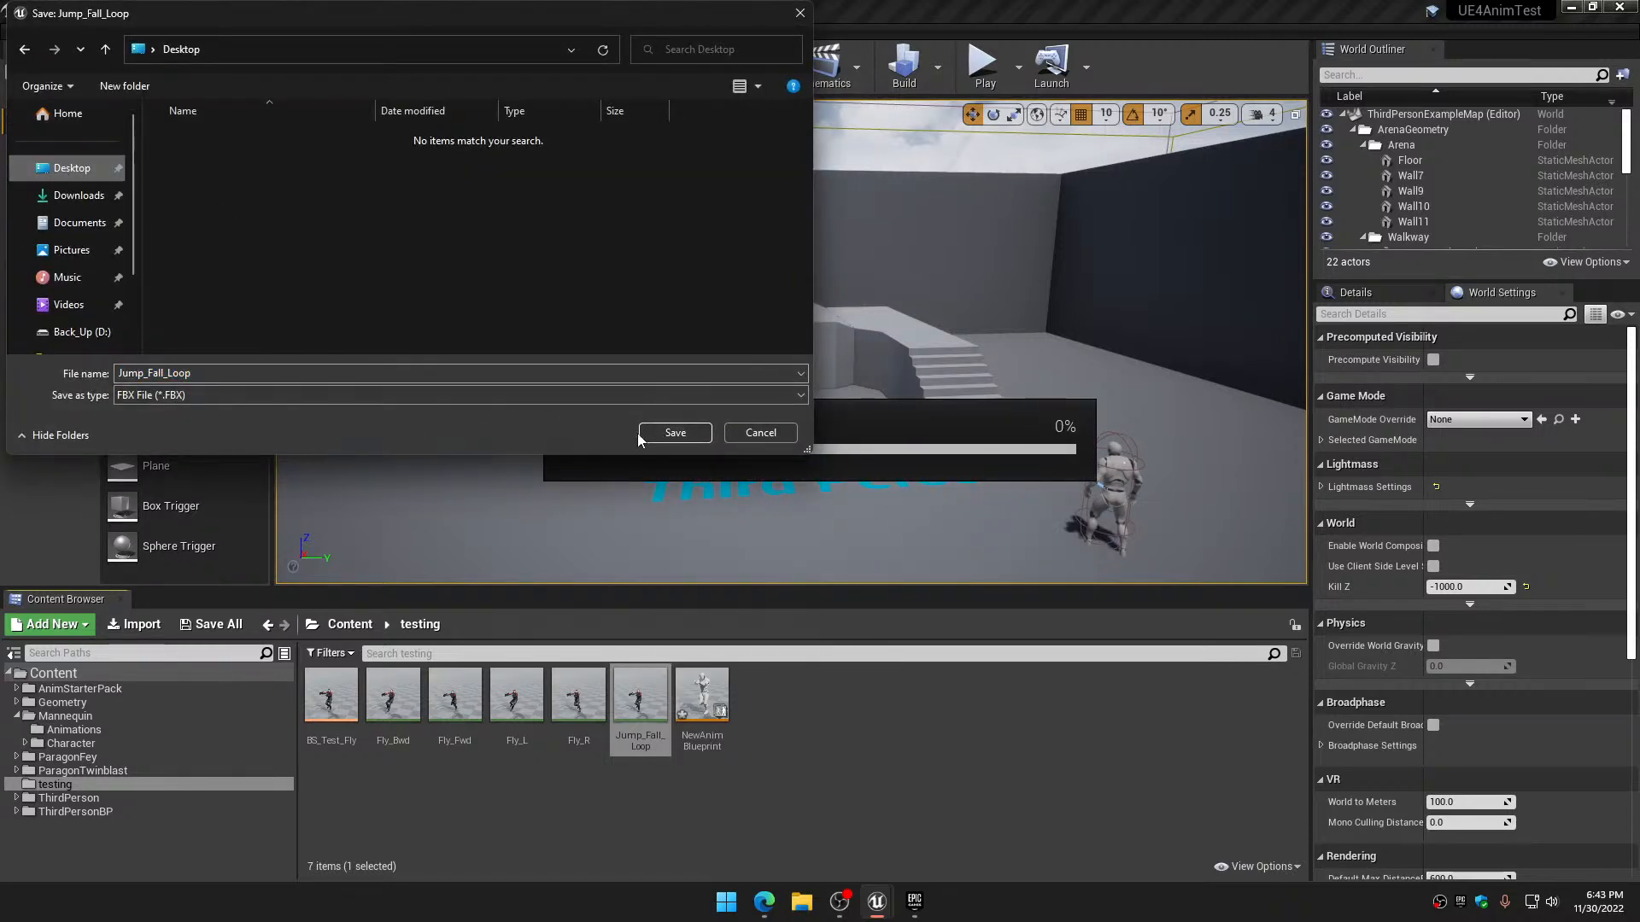
{"action": "left_click", "coordinate": [666, 433]}
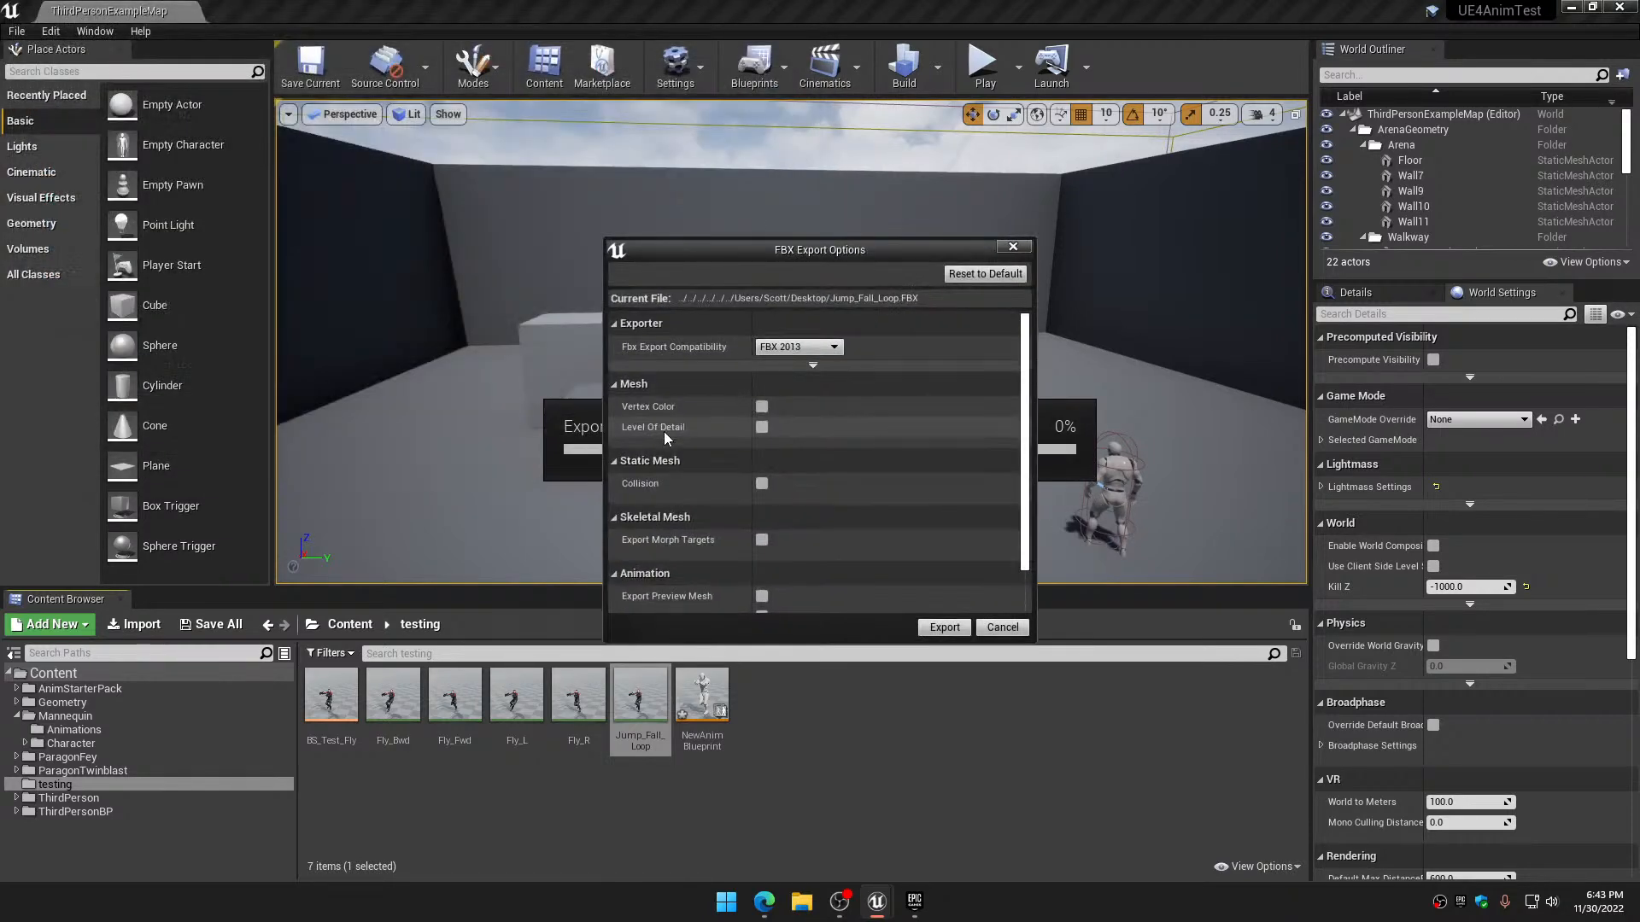
{"action": "left_click", "coordinate": [944, 628]}
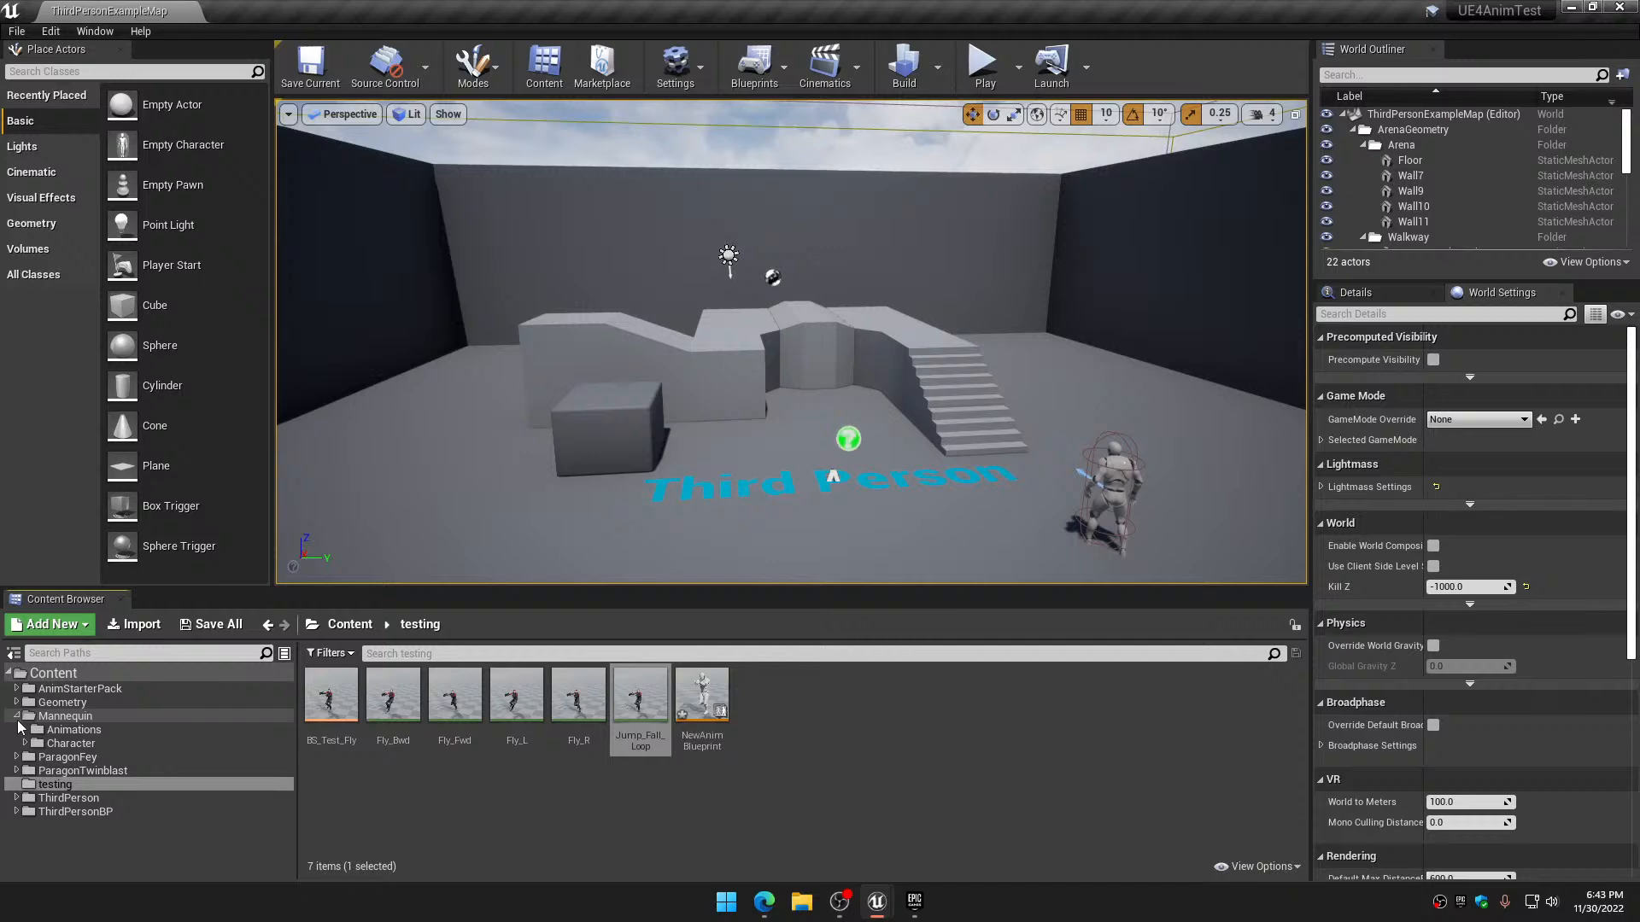
Clear the open windows away from the desktop and rename the exported FBX file to Test_Fall
{"action": "left_click", "coordinate": [1574, 9]}
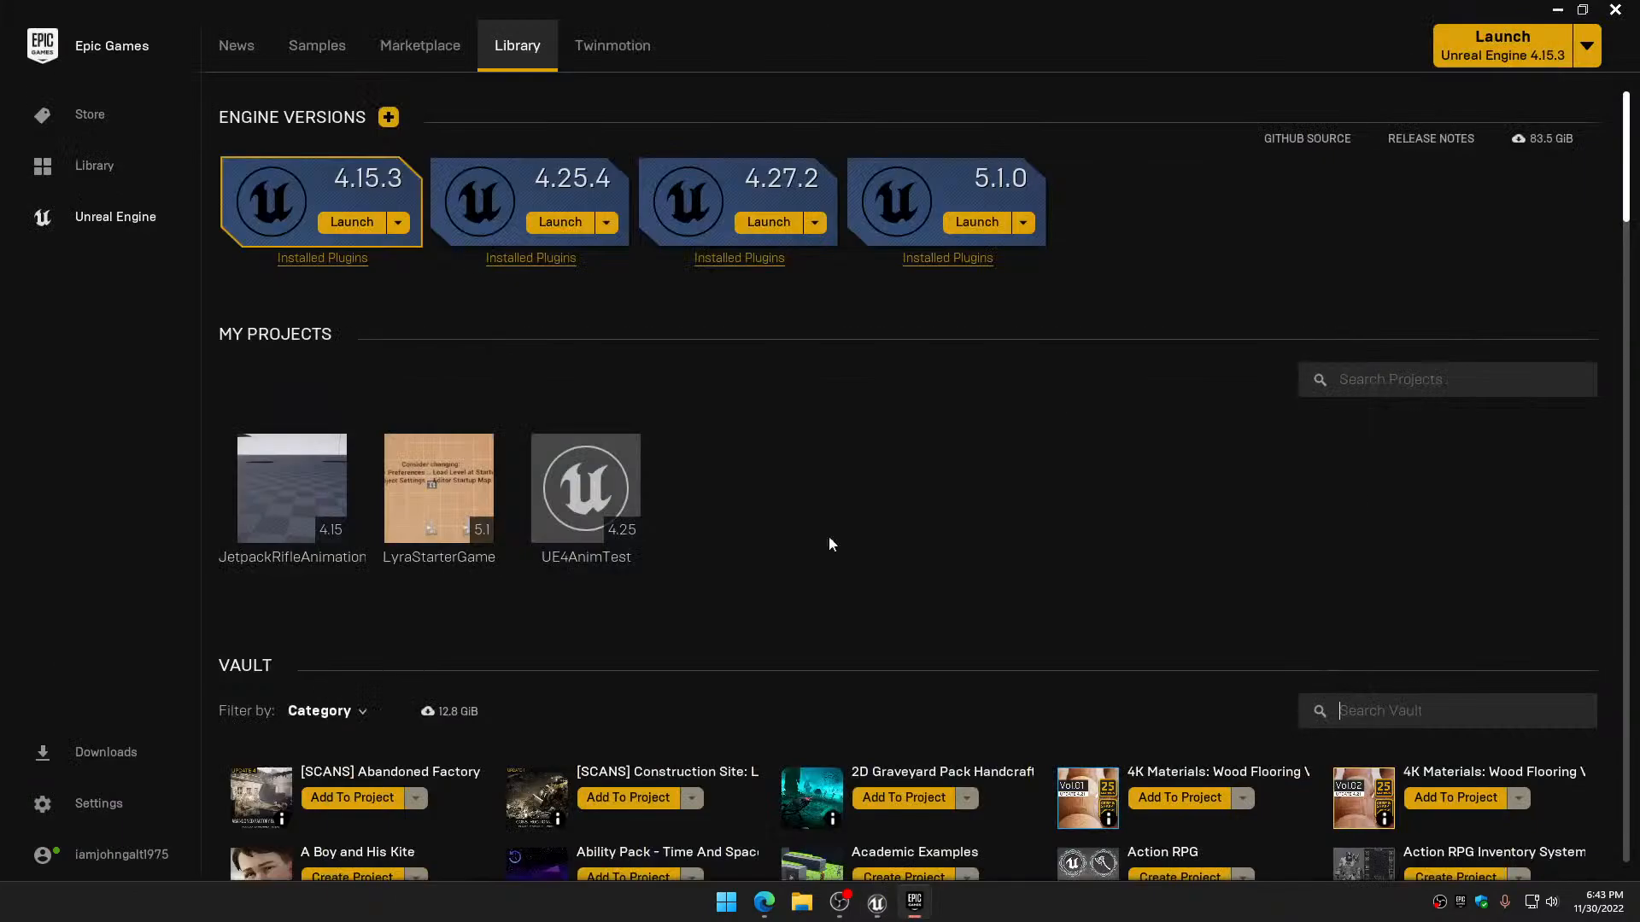
{"action": "left_click", "coordinate": [1617, 10]}
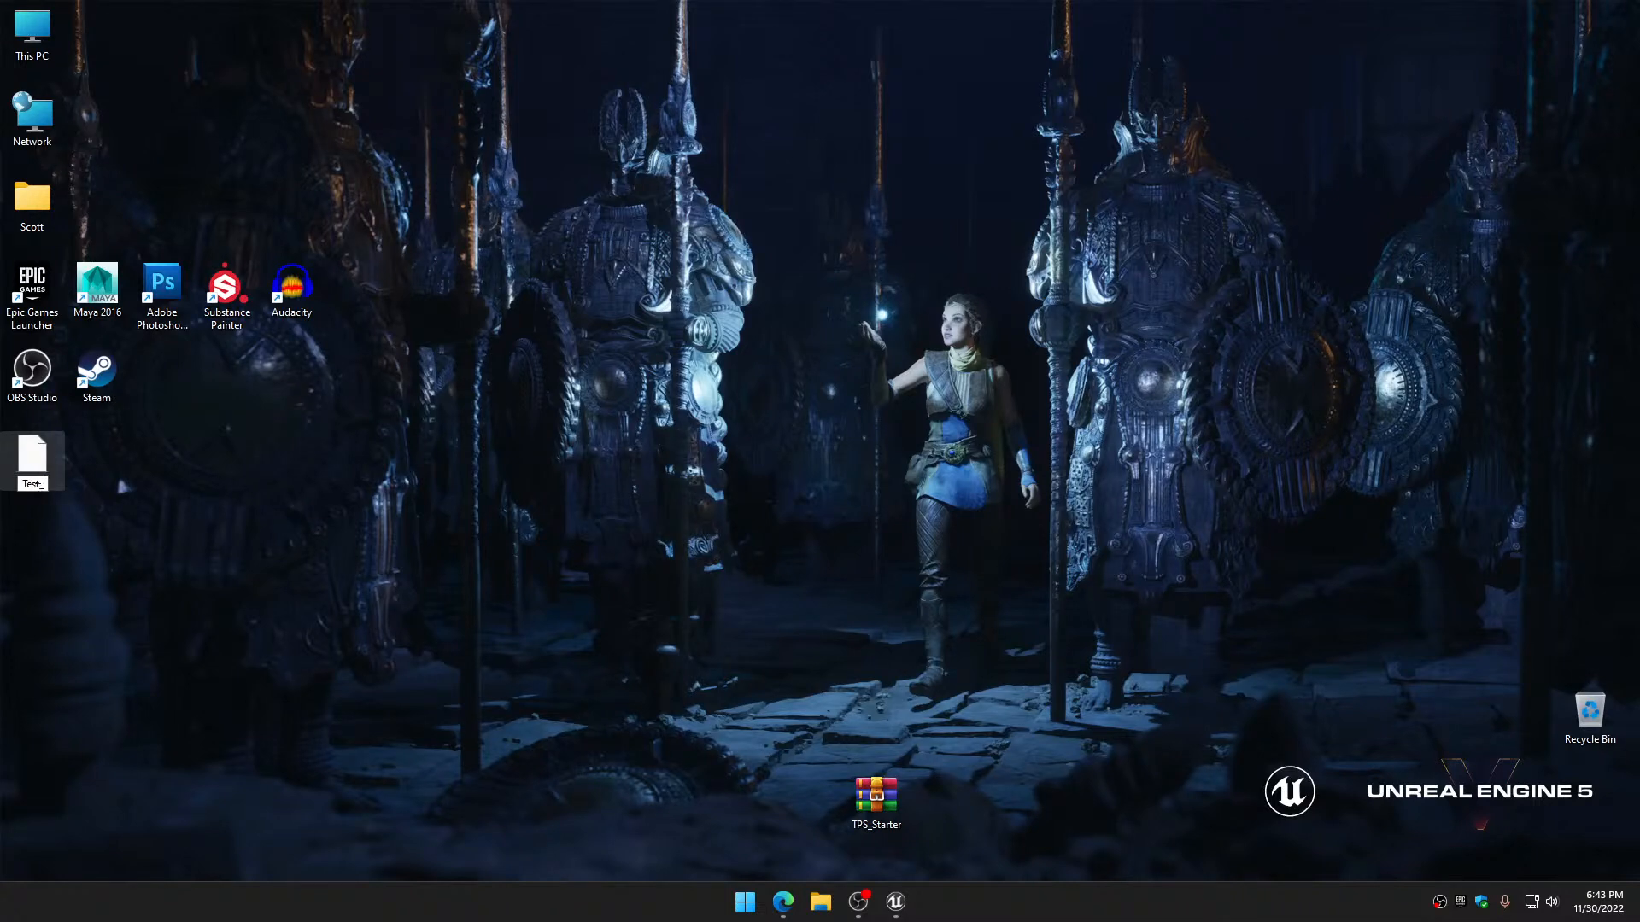
{"action": "key", "text": "Return"}
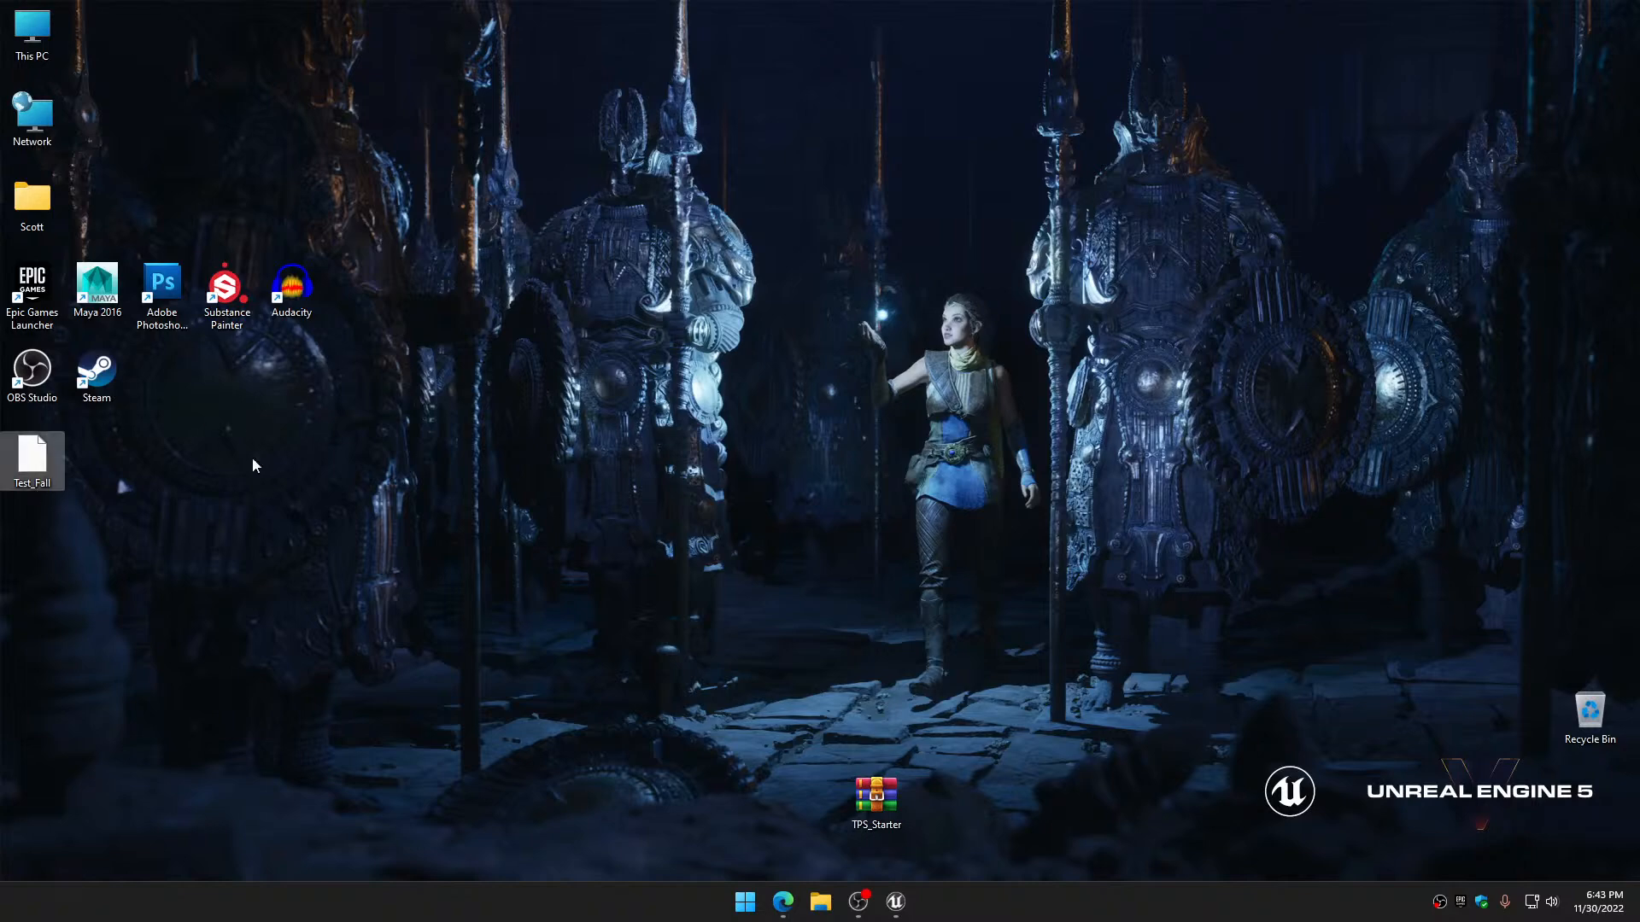
Return to Unreal Editor and import Test_Fall from the Desktop into the testing folder, using the last-listed UE4_Mannequin_Skeleton
{"action": "left_click", "coordinate": [896, 903]}
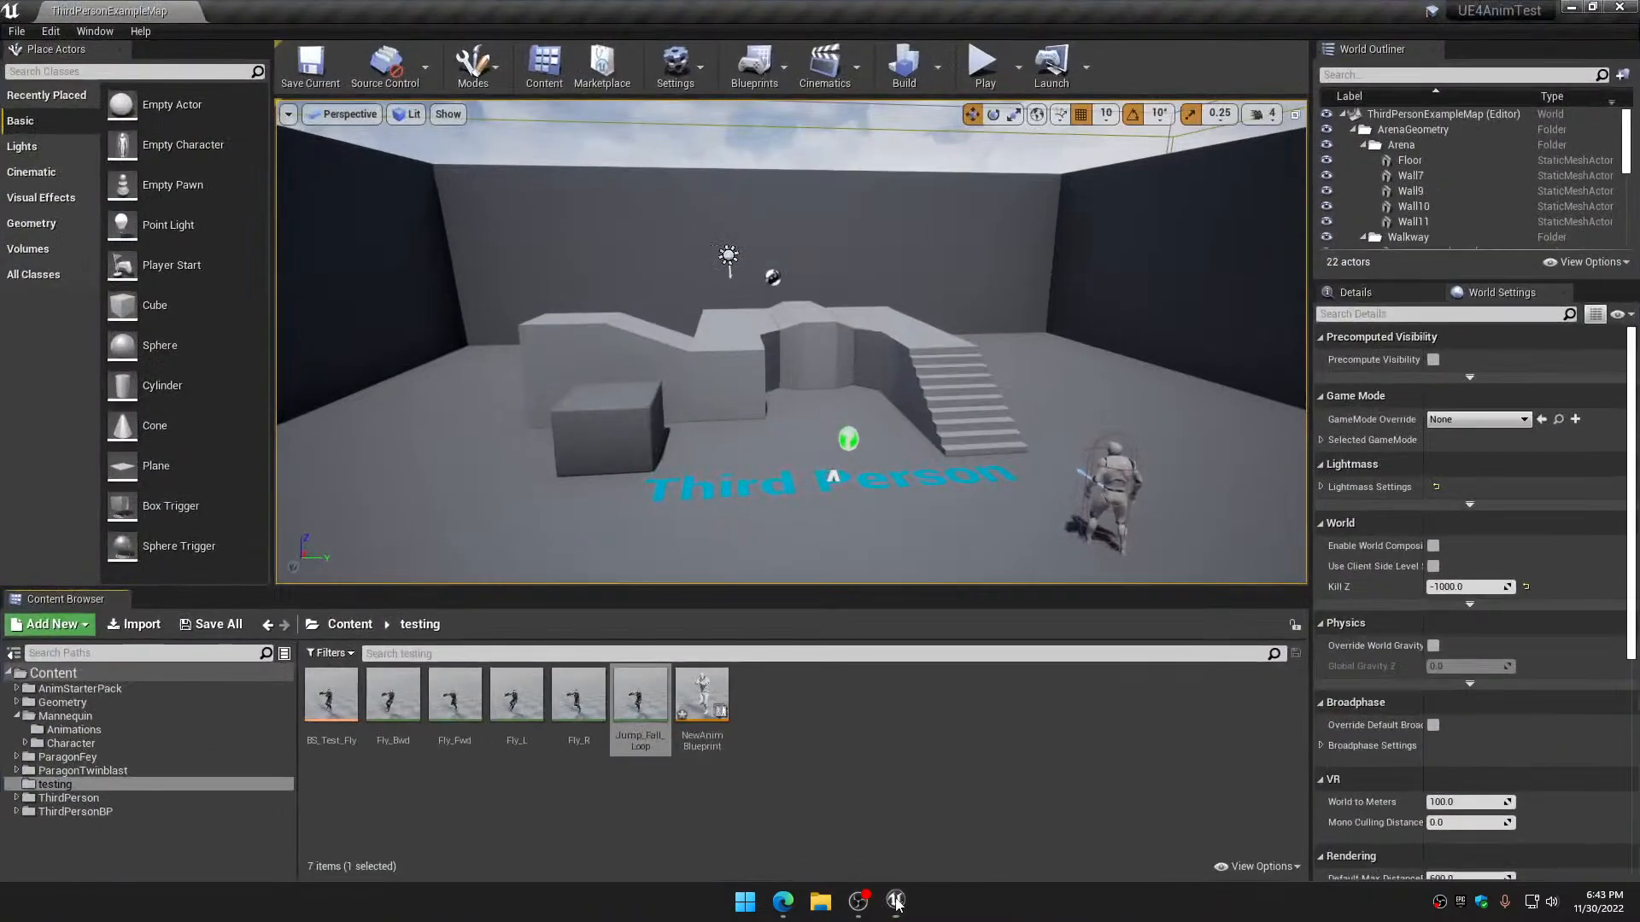
{"action": "left_click", "coordinate": [136, 626]}
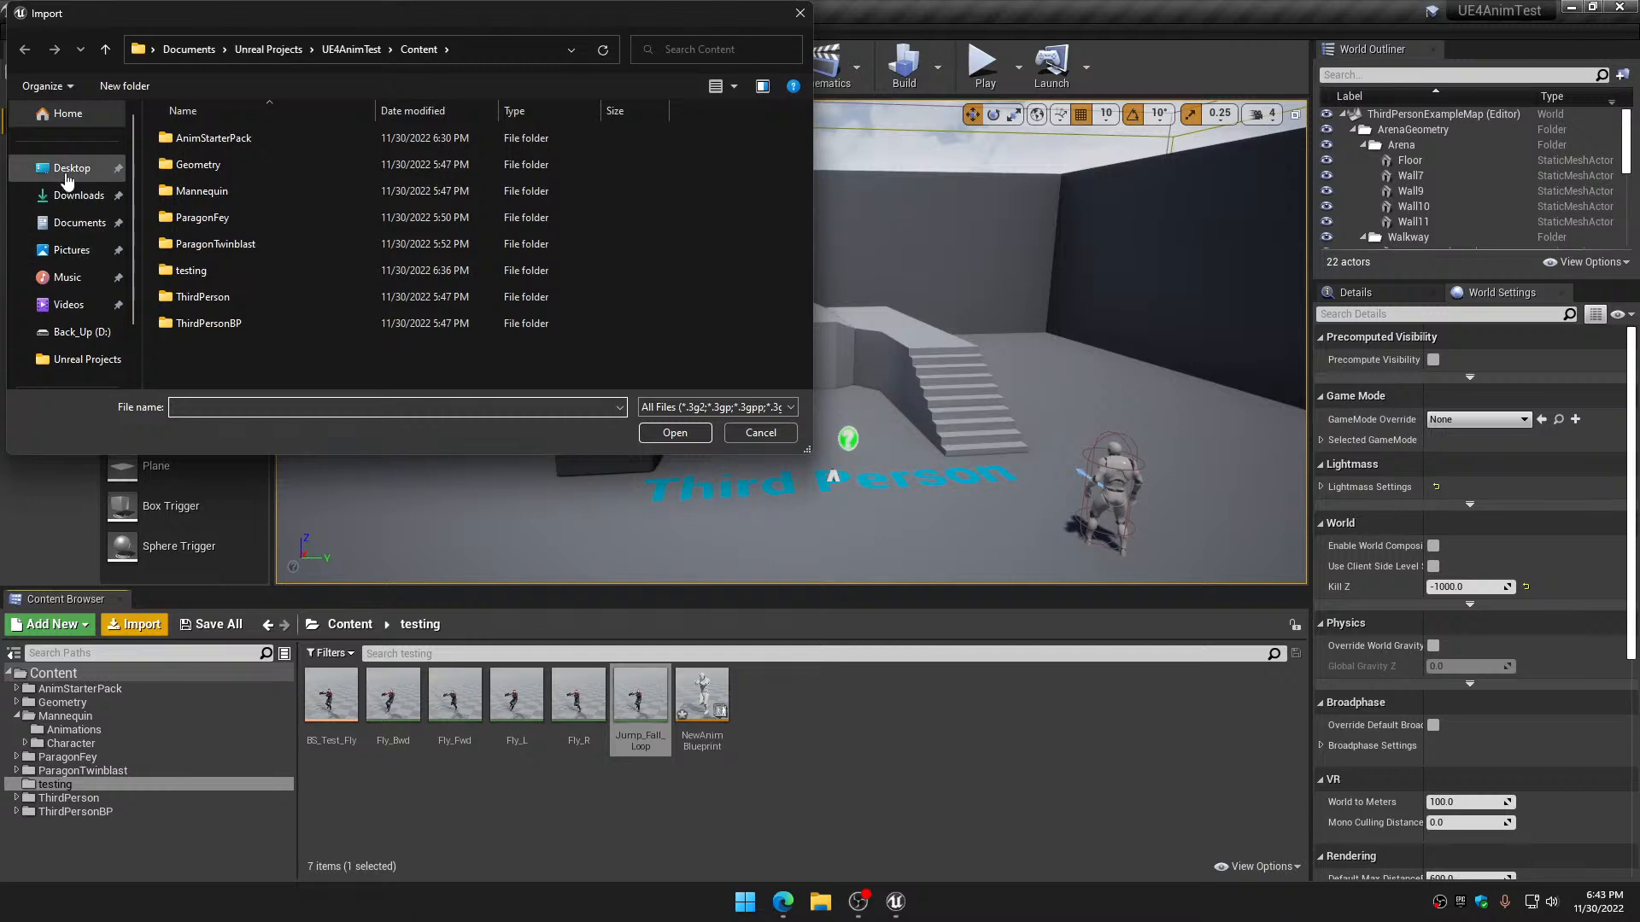
{"action": "left_click", "coordinate": [71, 167]}
{"action": "left_click", "coordinate": [195, 138]}
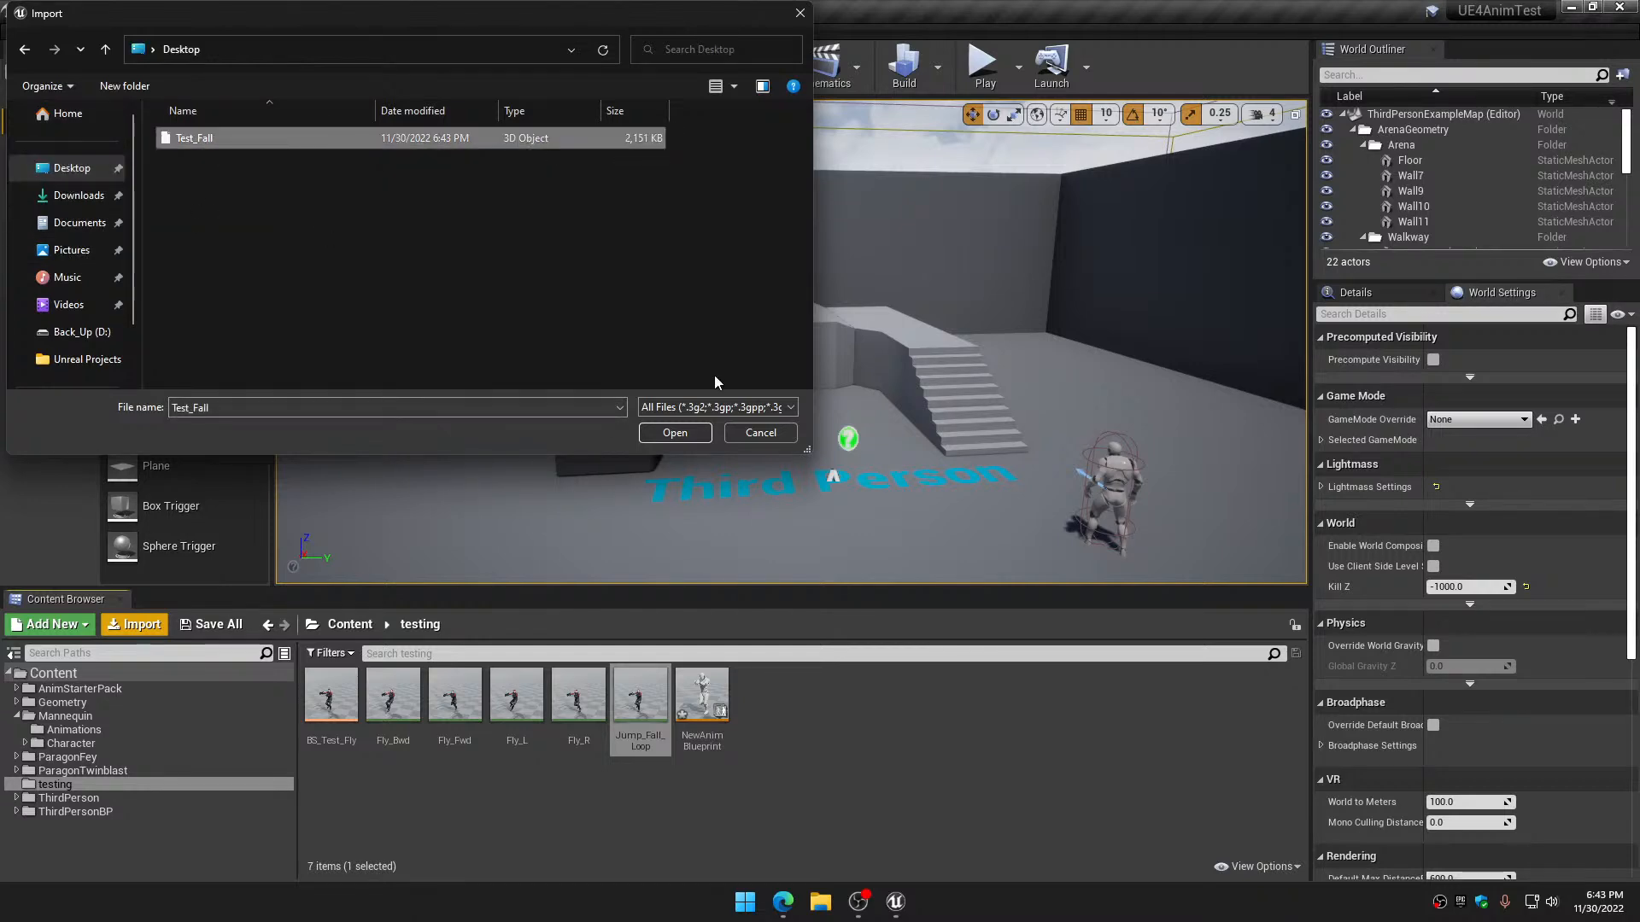
{"action": "left_click", "coordinate": [674, 433]}
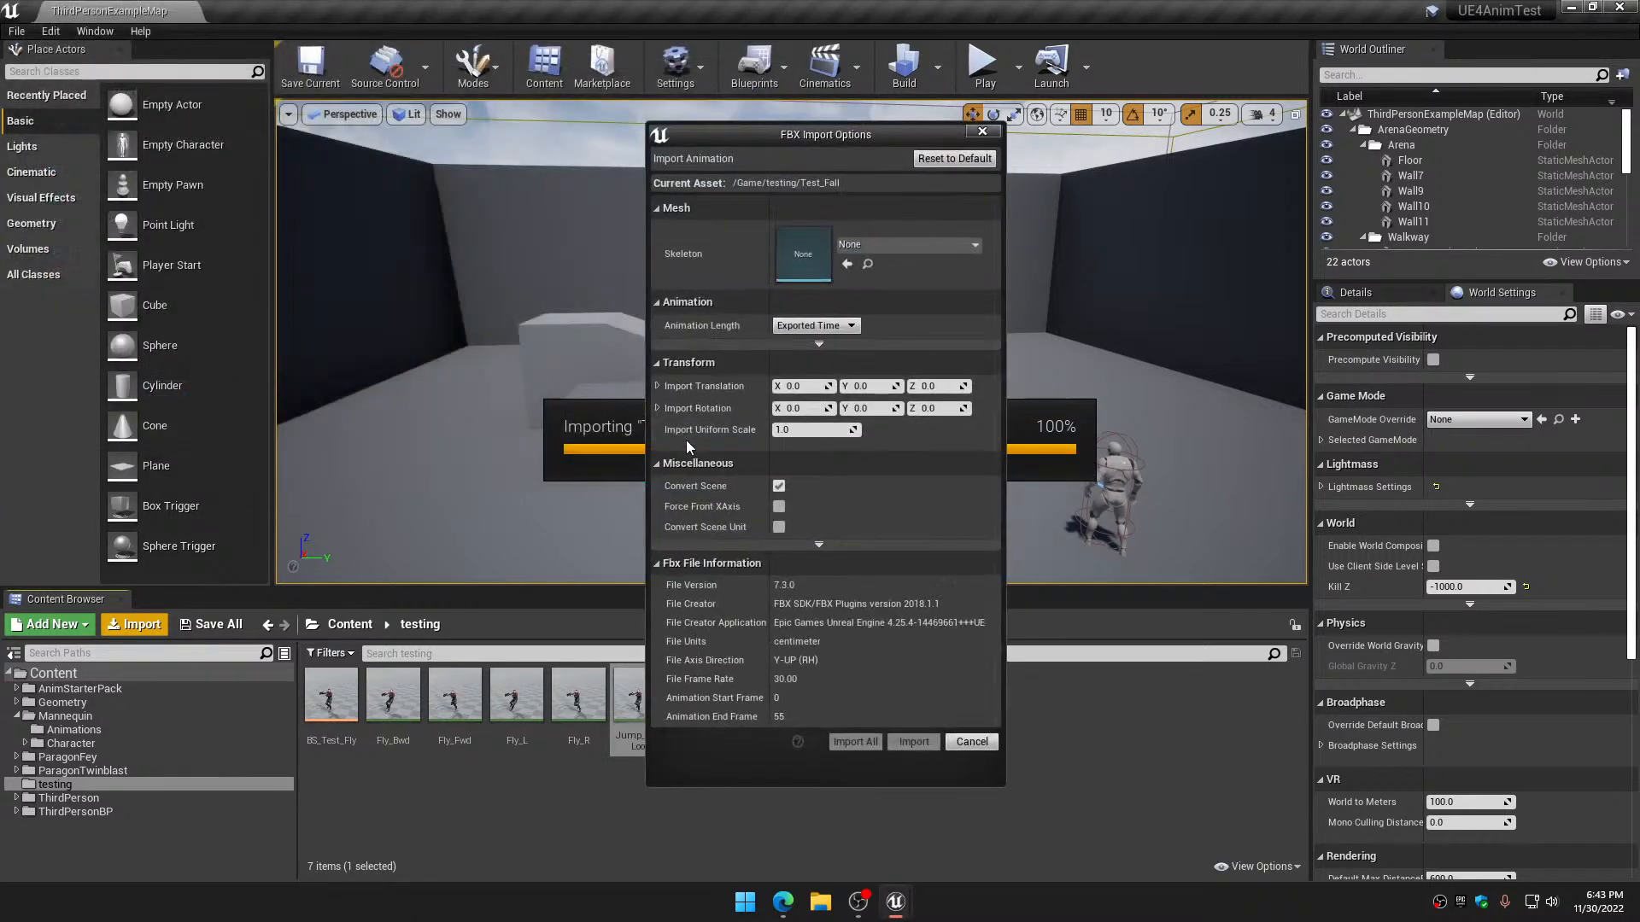
{"action": "left_click", "coordinate": [910, 246]}
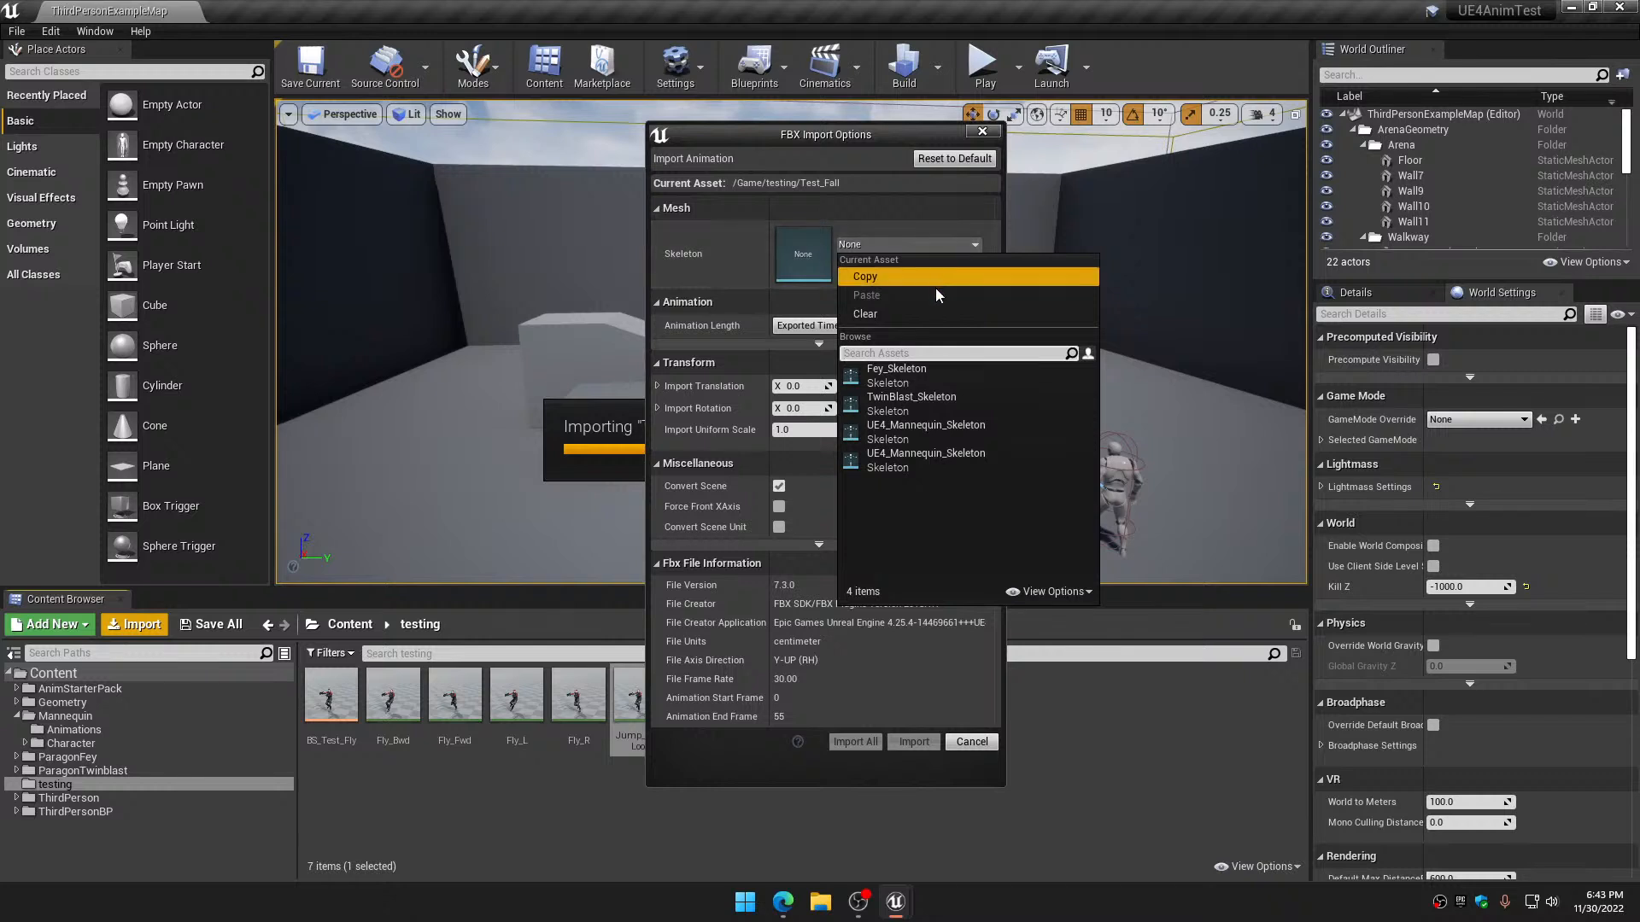
{"action": "left_click", "coordinate": [923, 457]}
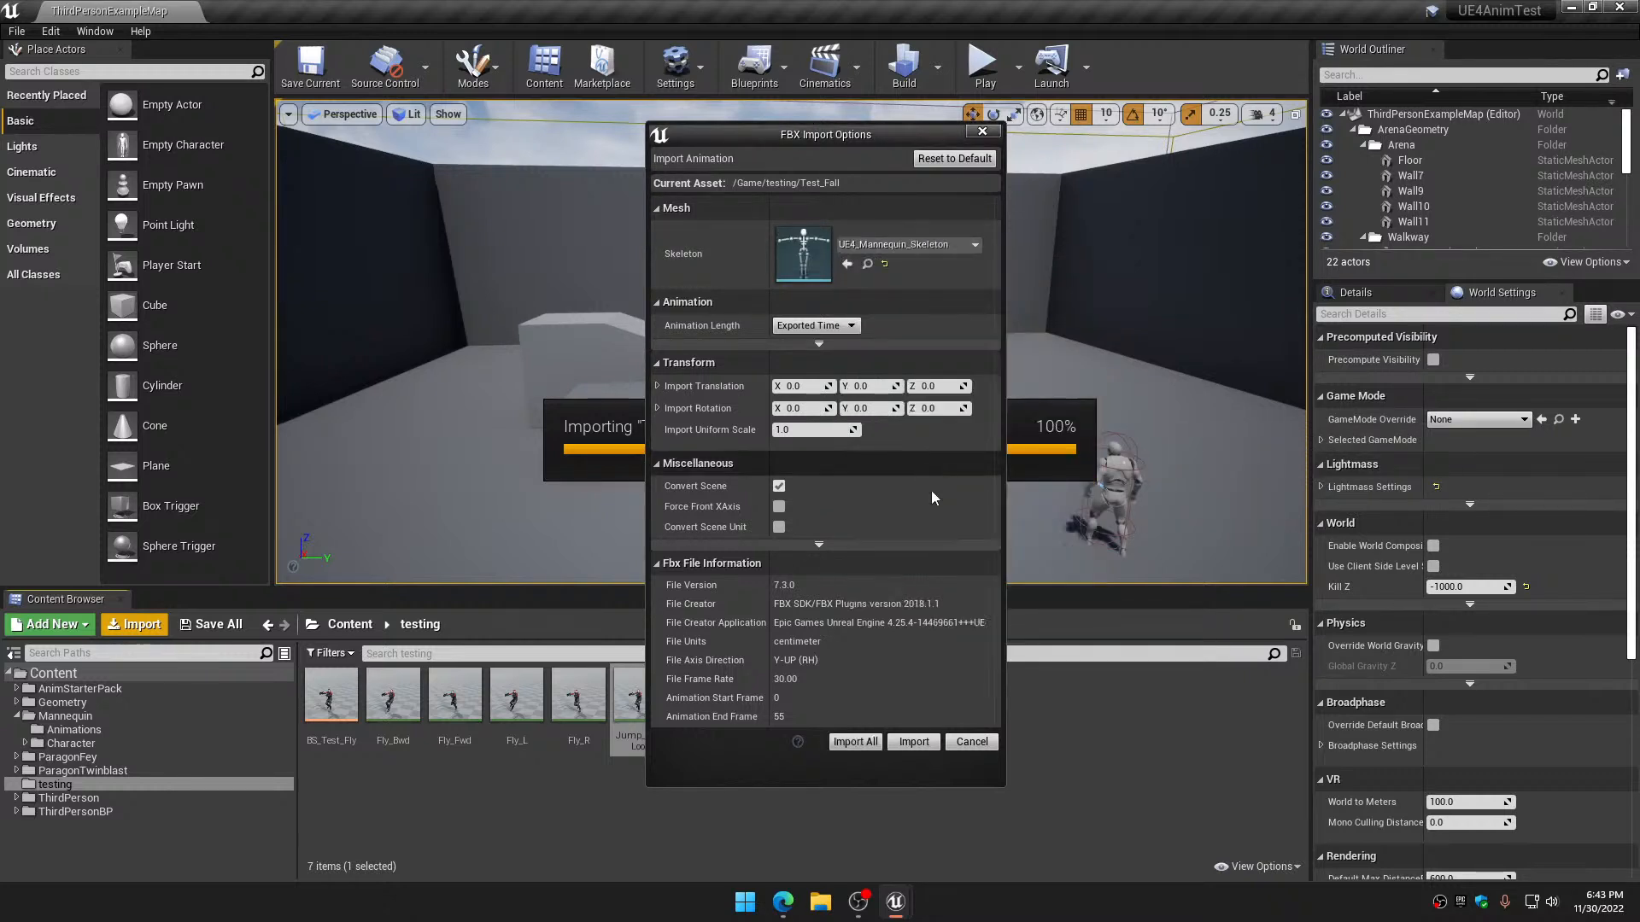
{"action": "left_click", "coordinate": [855, 741]}
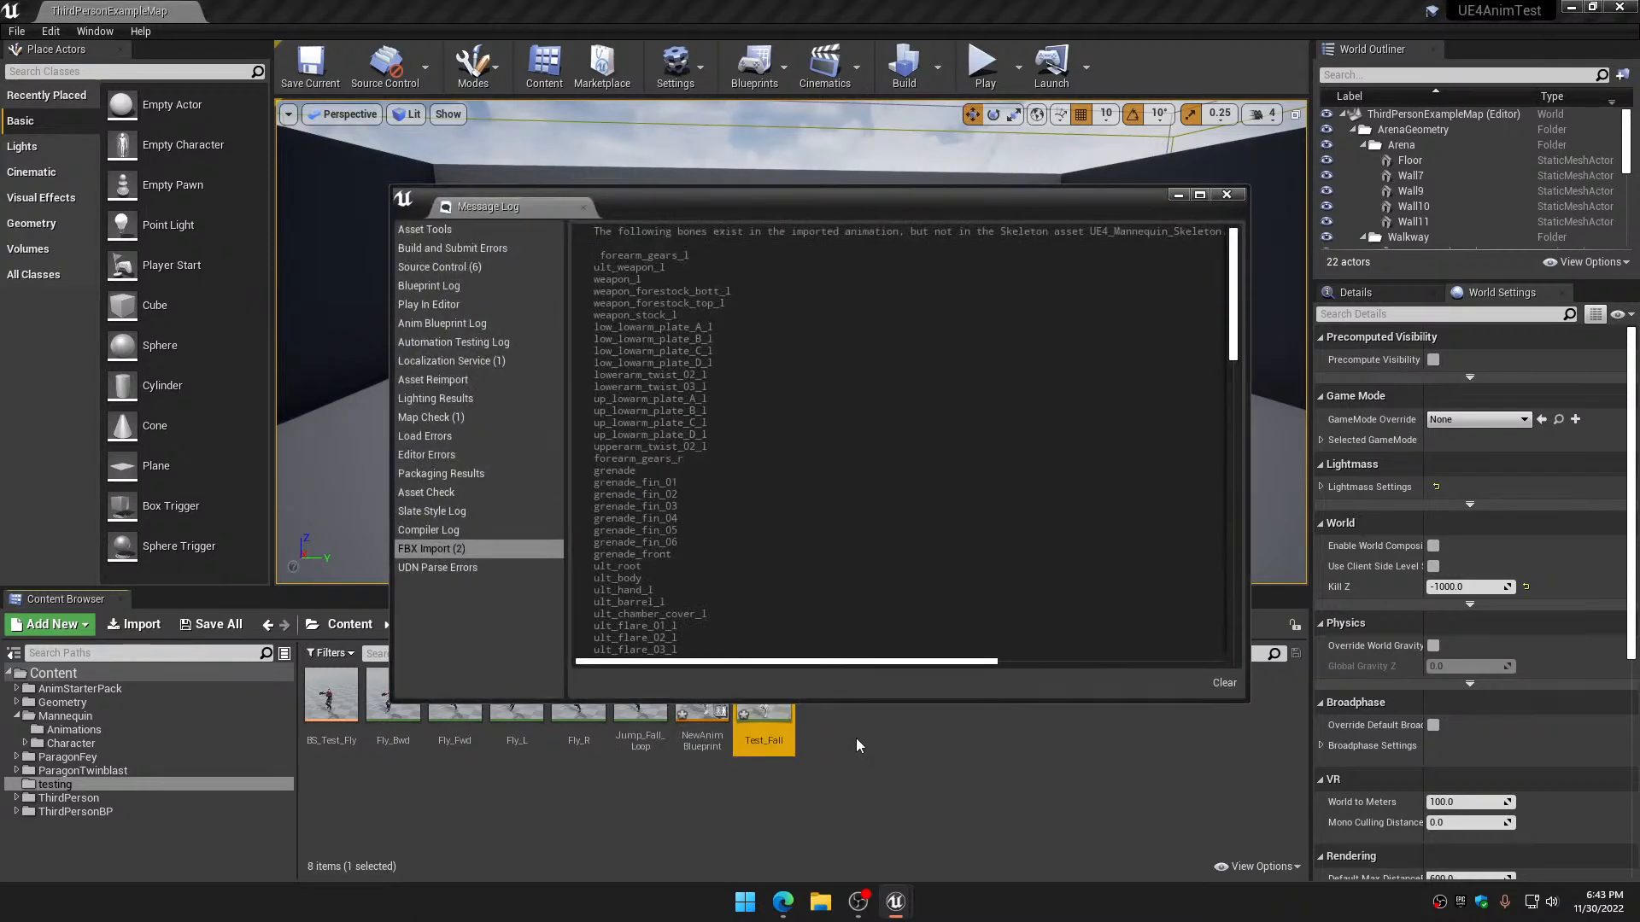
Close the import message log and save all modified content
{"action": "left_click", "coordinate": [1227, 194]}
{"action": "left_click", "coordinate": [214, 624]}
{"action": "left_click", "coordinate": [973, 606]}
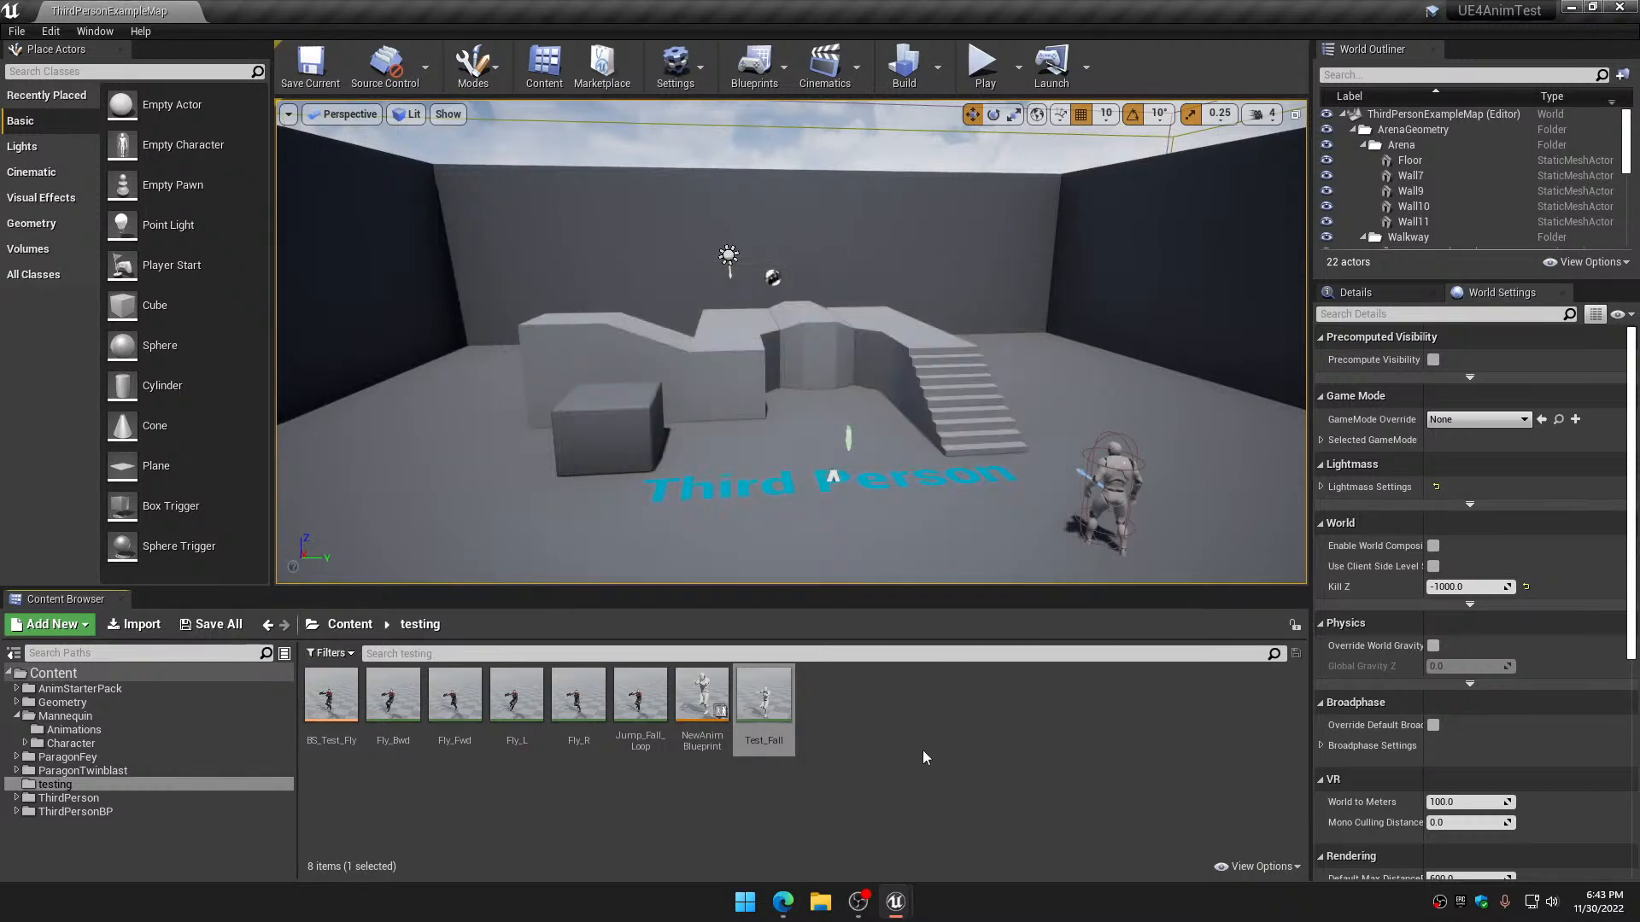
Open NewAnimBlueprint, find Test_Fall among its assets, wire it into Base Pose of the layered blend in place of the jog, and compile
{"action": "double_click", "coordinate": [702, 692]}
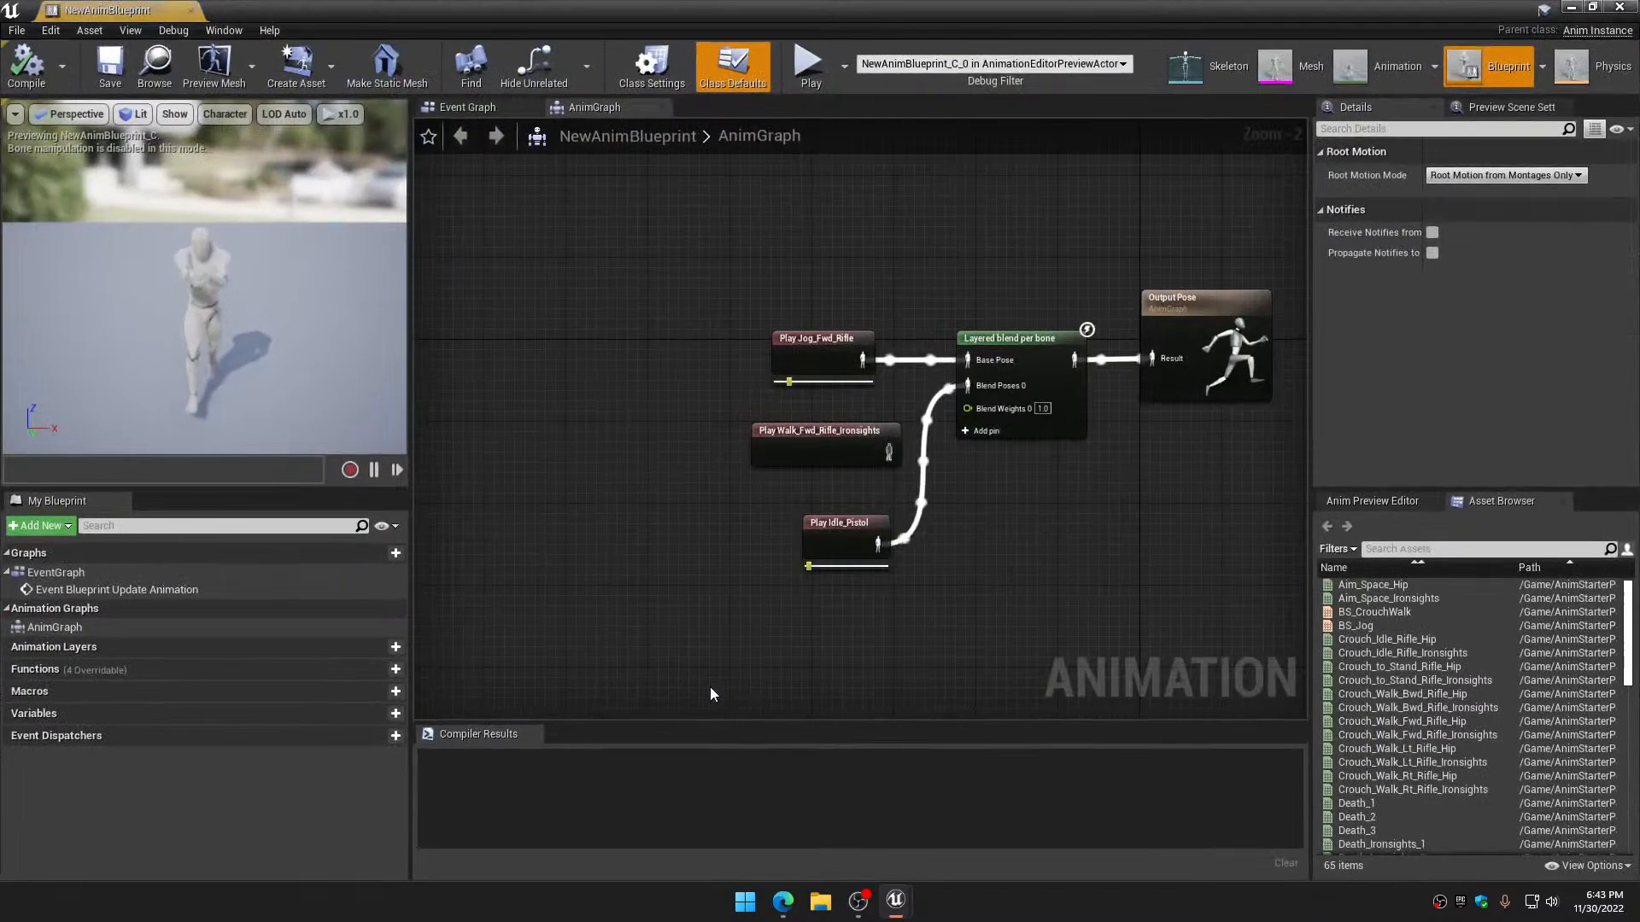
{"action": "left_click", "coordinate": [1456, 549]}
{"action": "type", "text": "fall"}
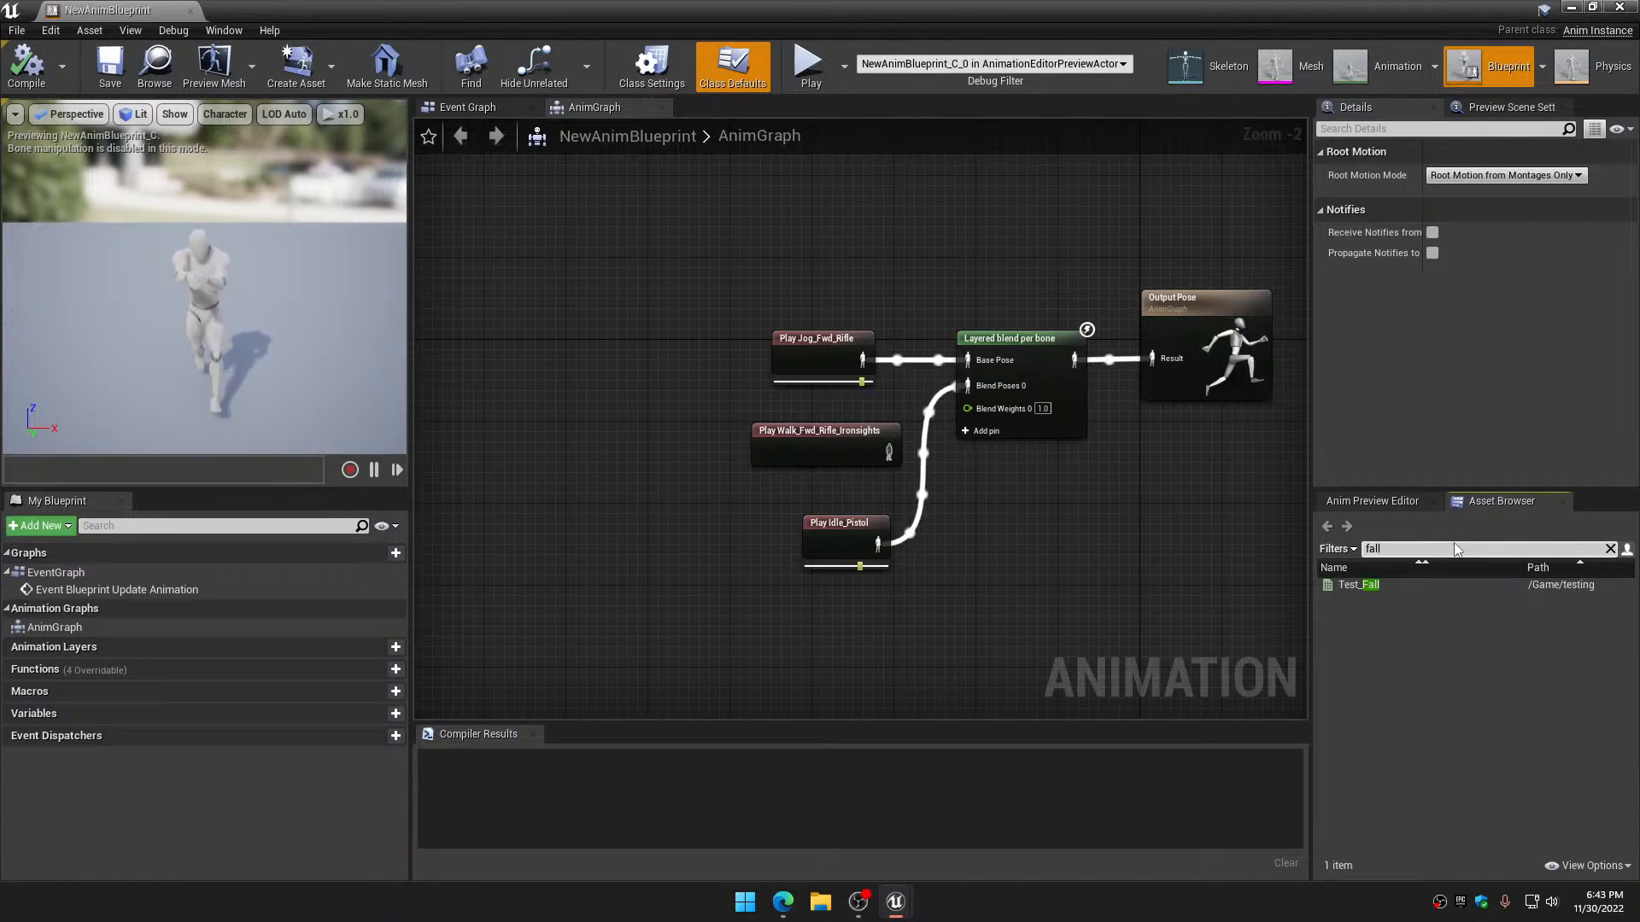
{"action": "left_click_drag", "start_coordinate": [1358, 586], "coordinate": [1012, 386]}
{"action": "scroll", "coordinate": [837, 279], "scroll_direction": "up", "scroll_amount": 2}
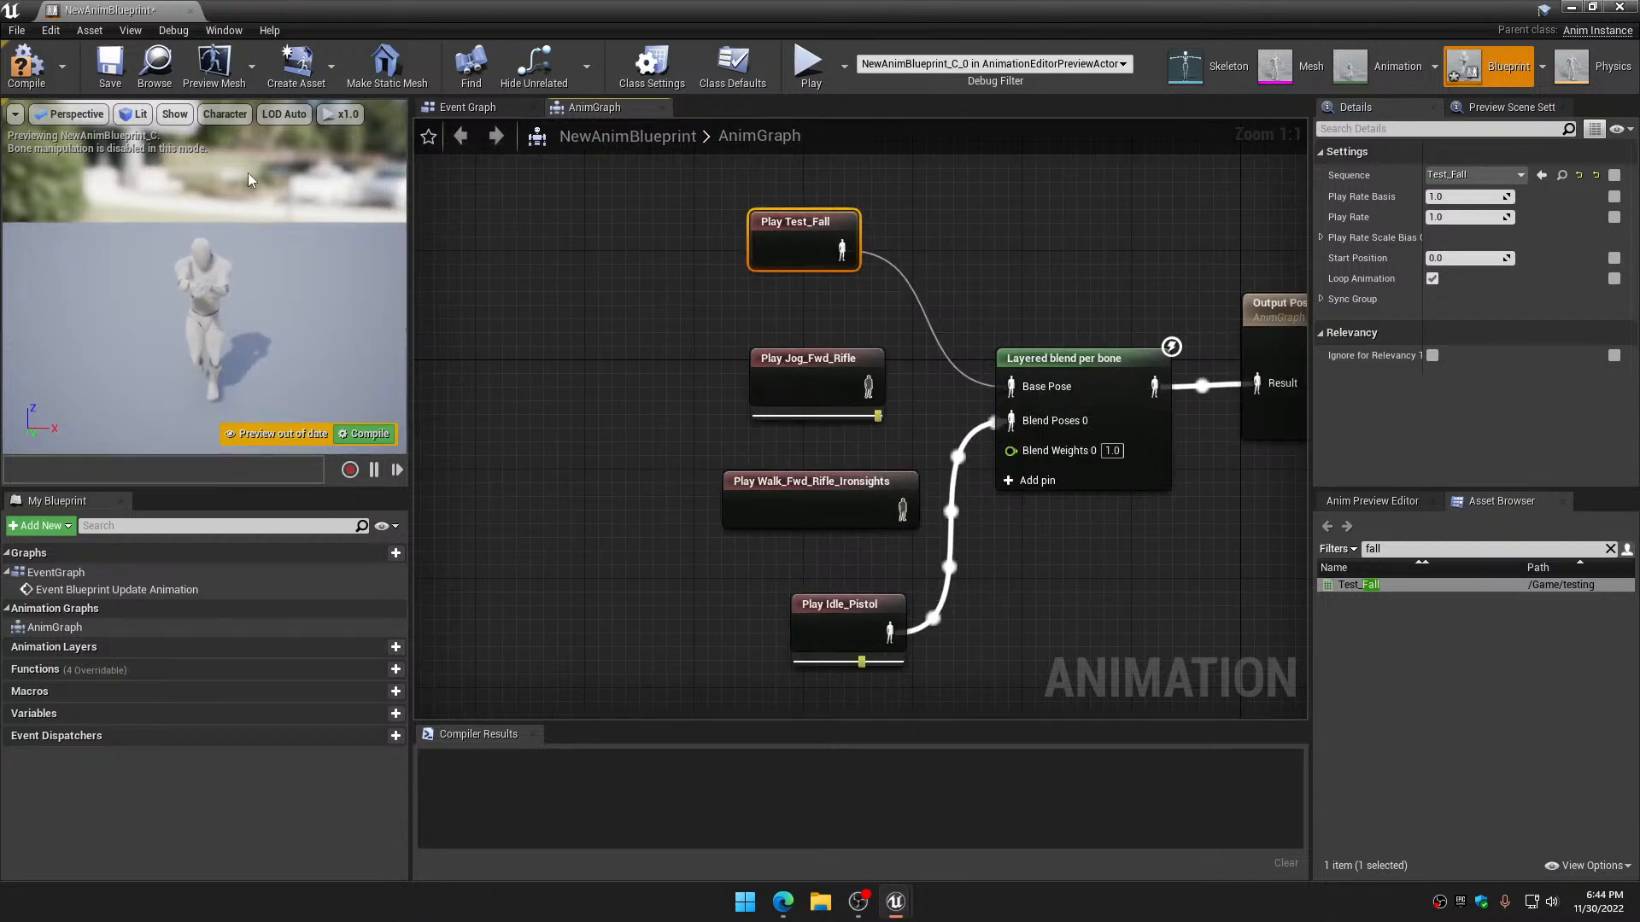
{"action": "left_click", "coordinate": [26, 64]}
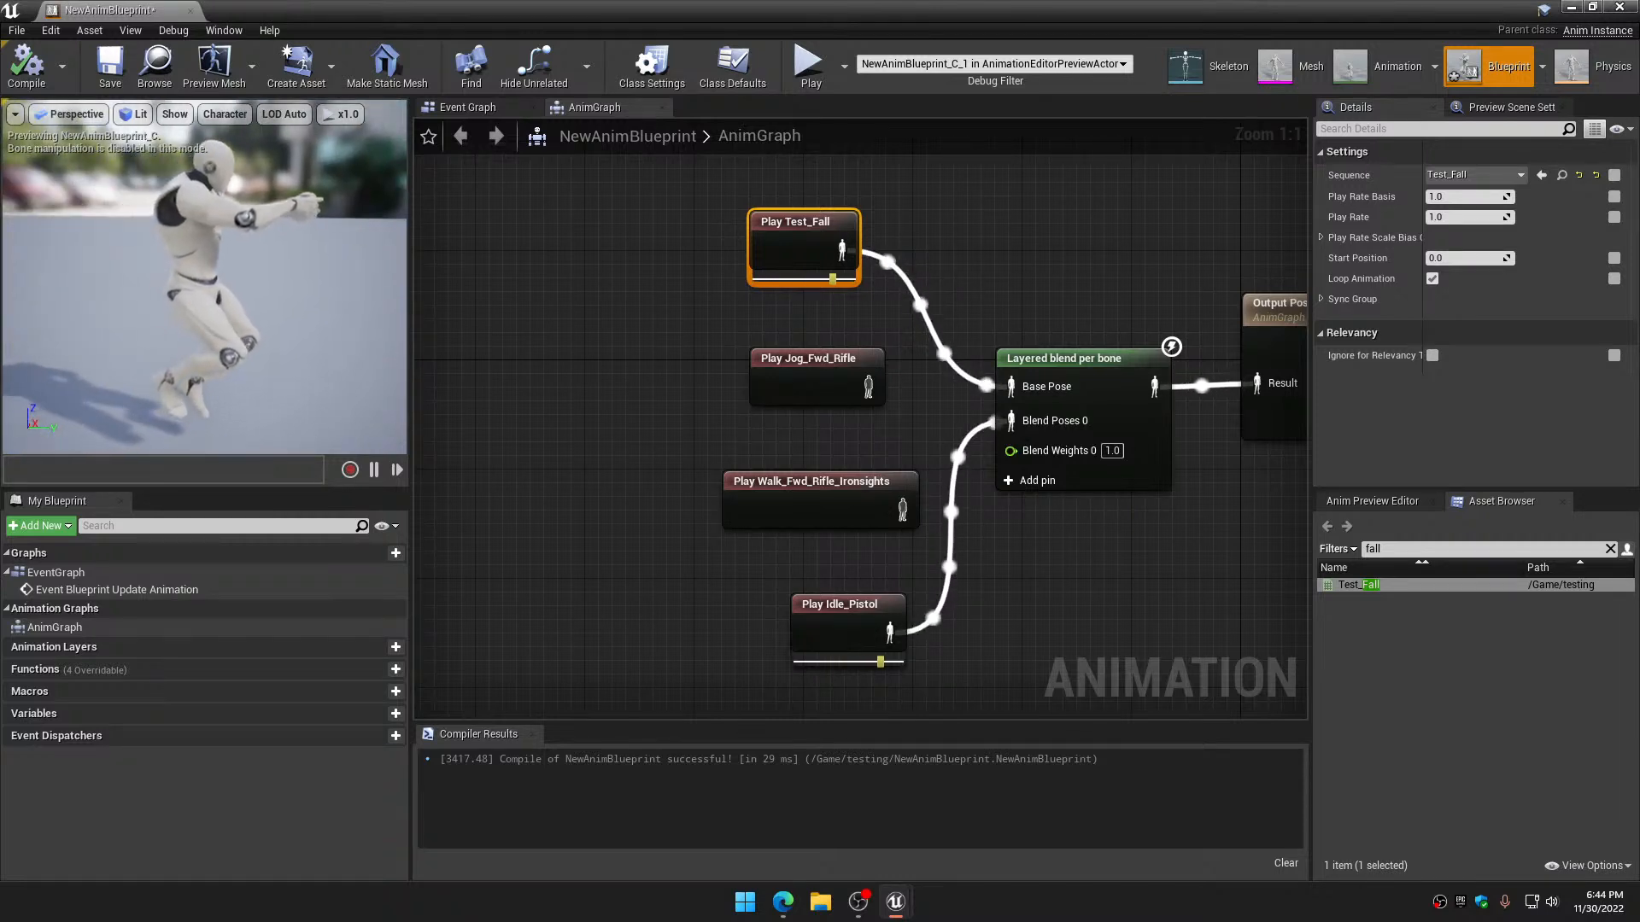
Try Play Jog_Fwd_Rifle and Play Walk_Fwd_Rifle_Ironsights in turn on Blend Poses 0, compiling after each
{"action": "left_click_drag", "start_coordinate": [865, 386], "coordinate": [1011, 420]}
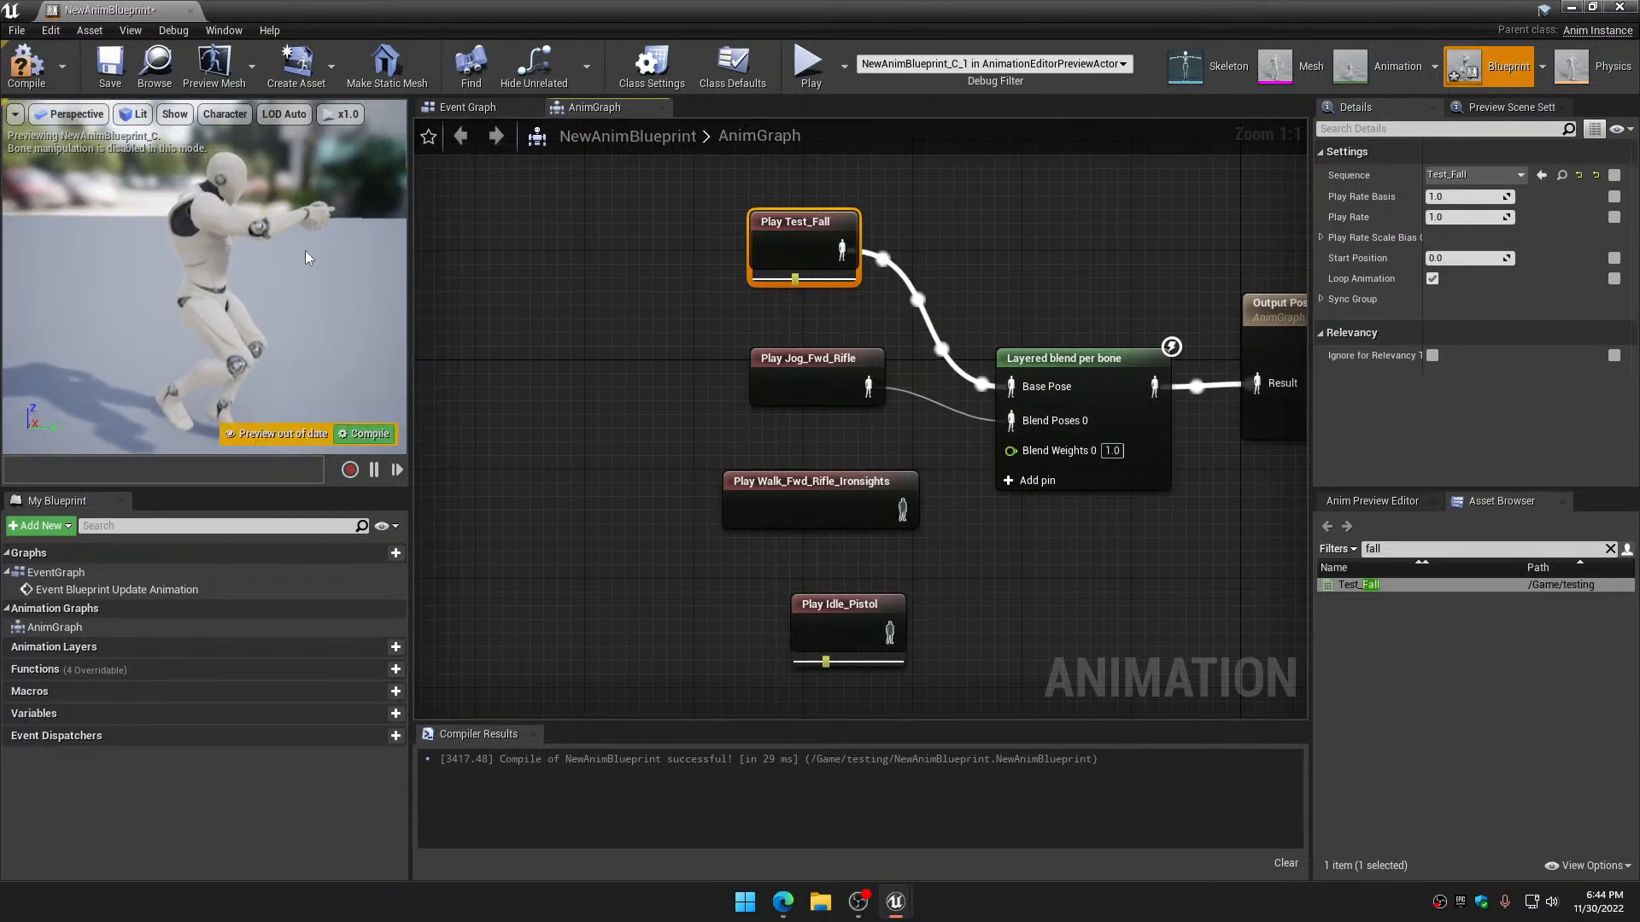
{"action": "left_click", "coordinate": [27, 79]}
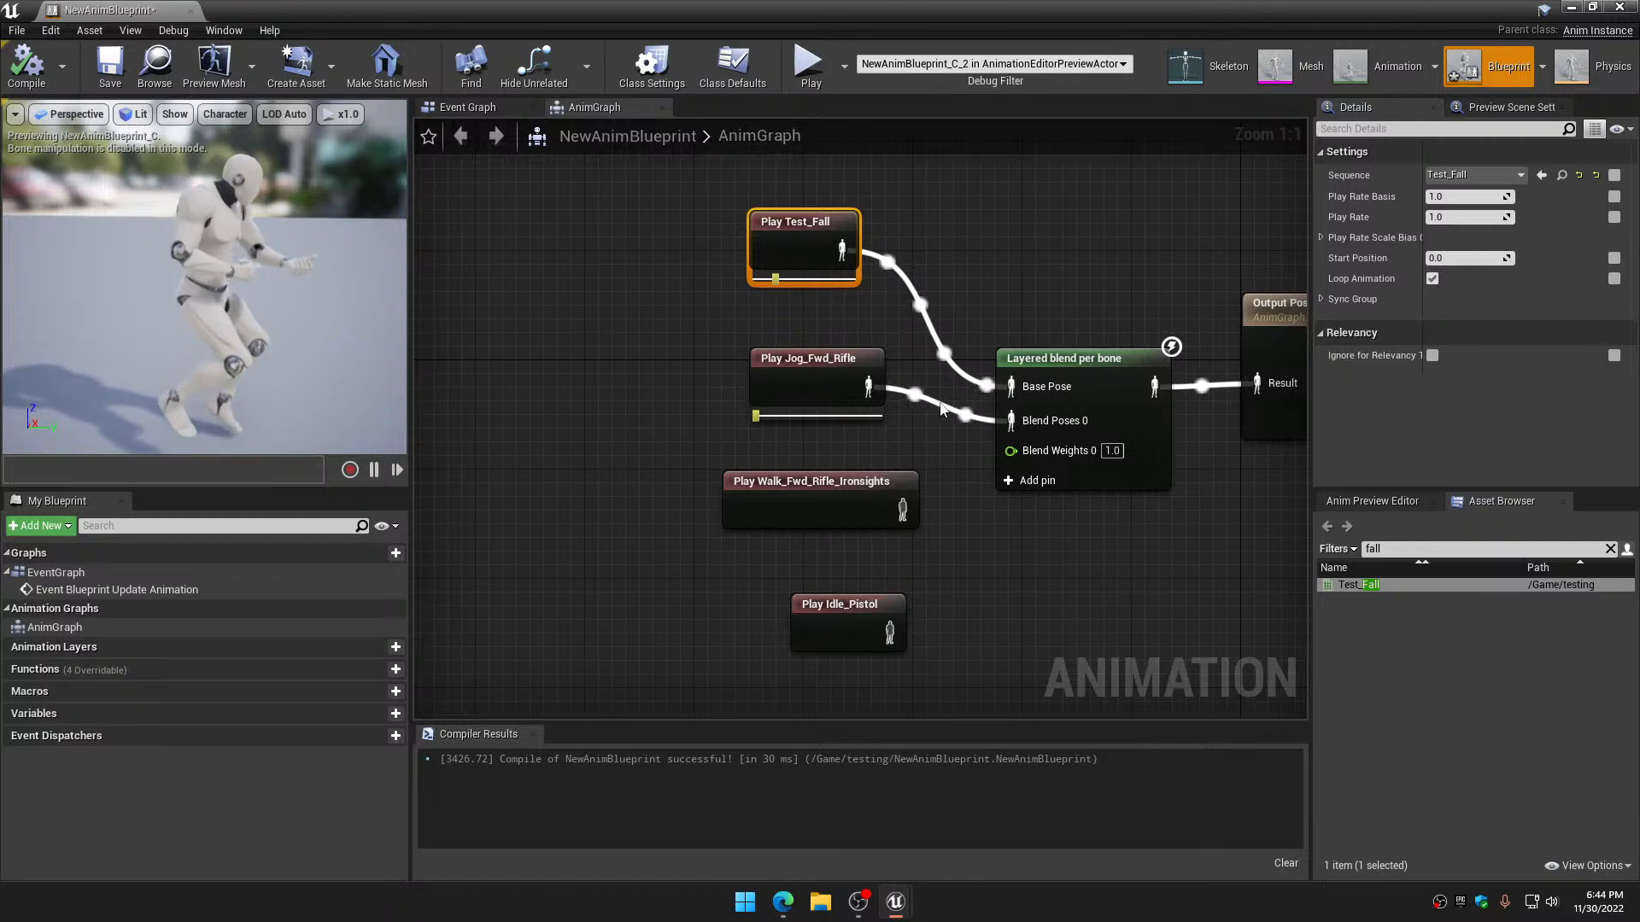
{"action": "left_click_drag", "start_coordinate": [903, 509], "coordinate": [1014, 423]}
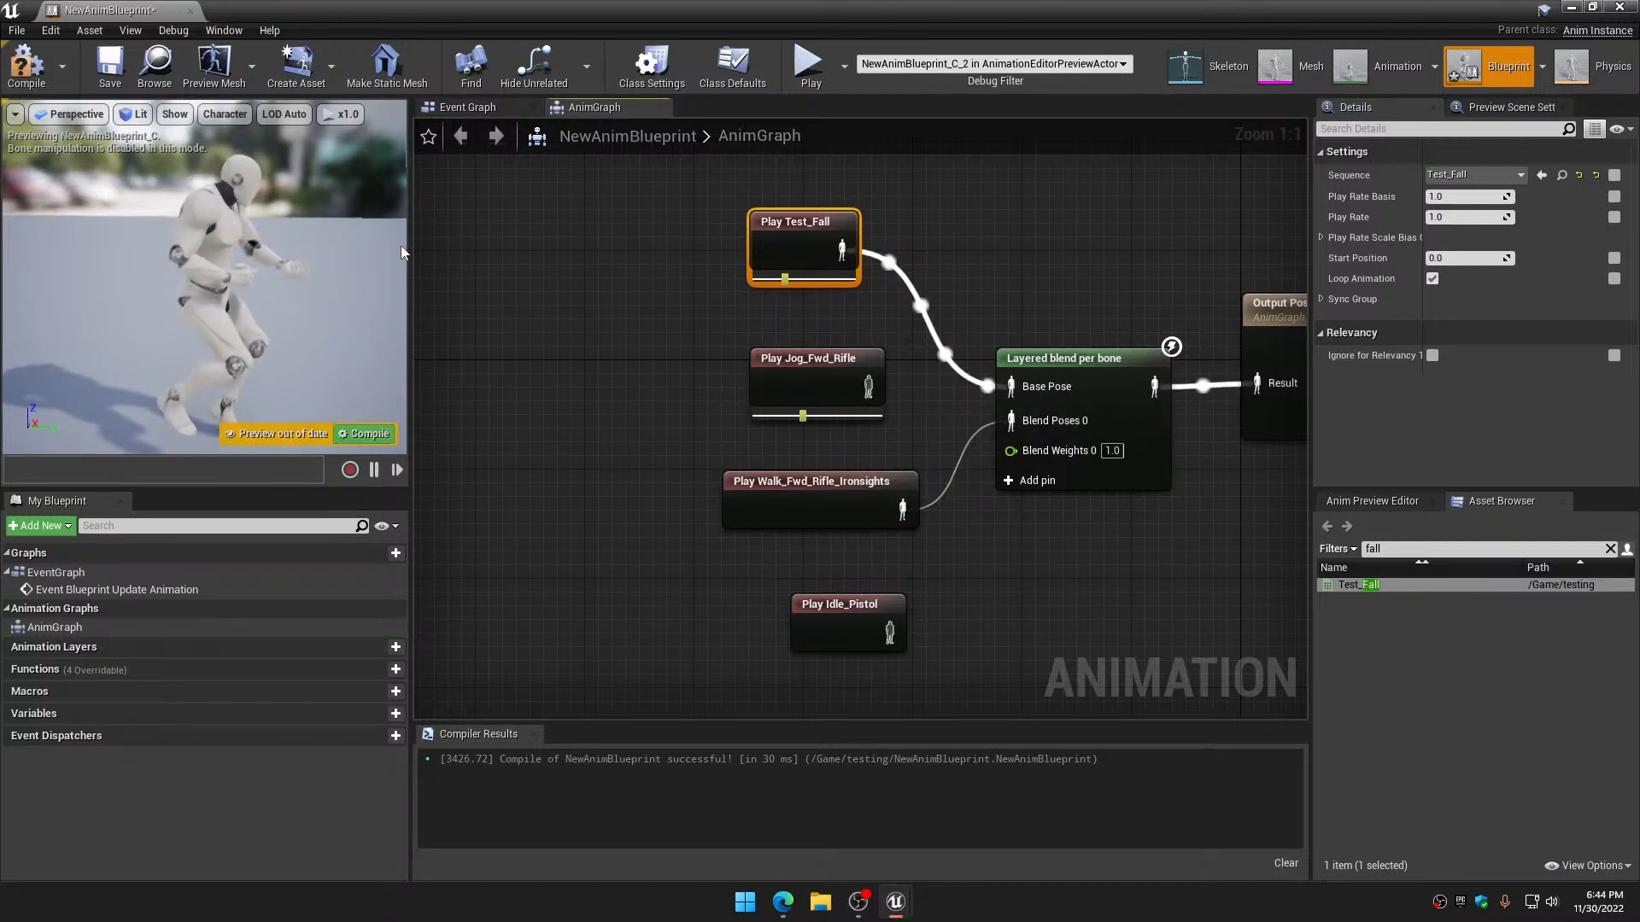
{"action": "left_click", "coordinate": [33, 68]}
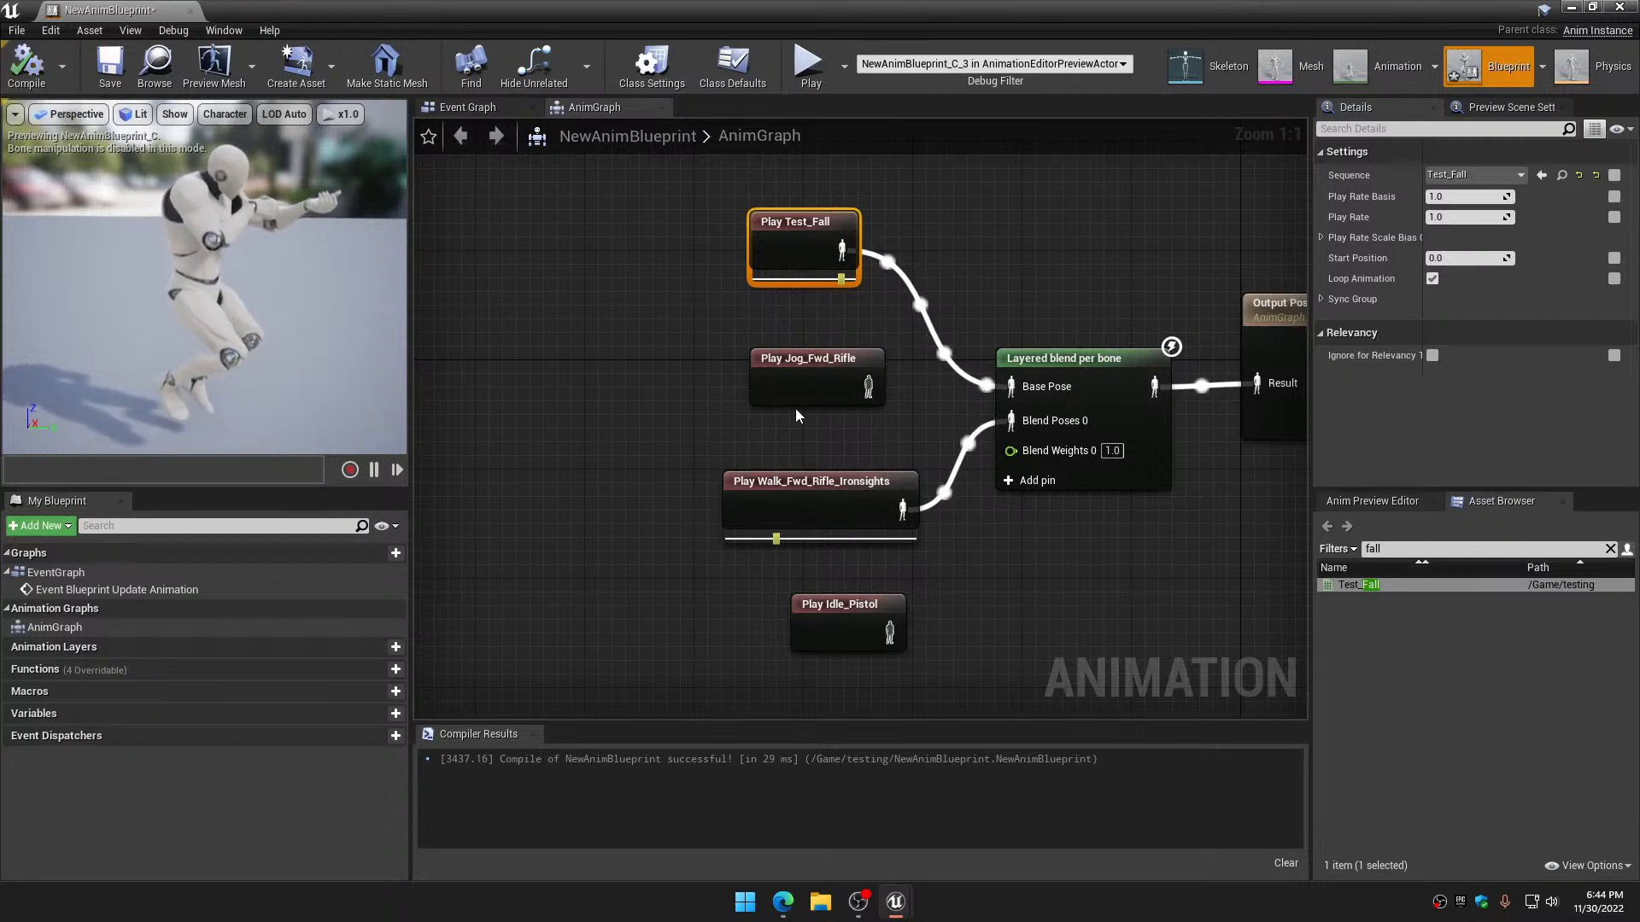
Set the play rate of the Play Jog_Fwd_Rifle node to 0
{"action": "left_click", "coordinate": [807, 380]}
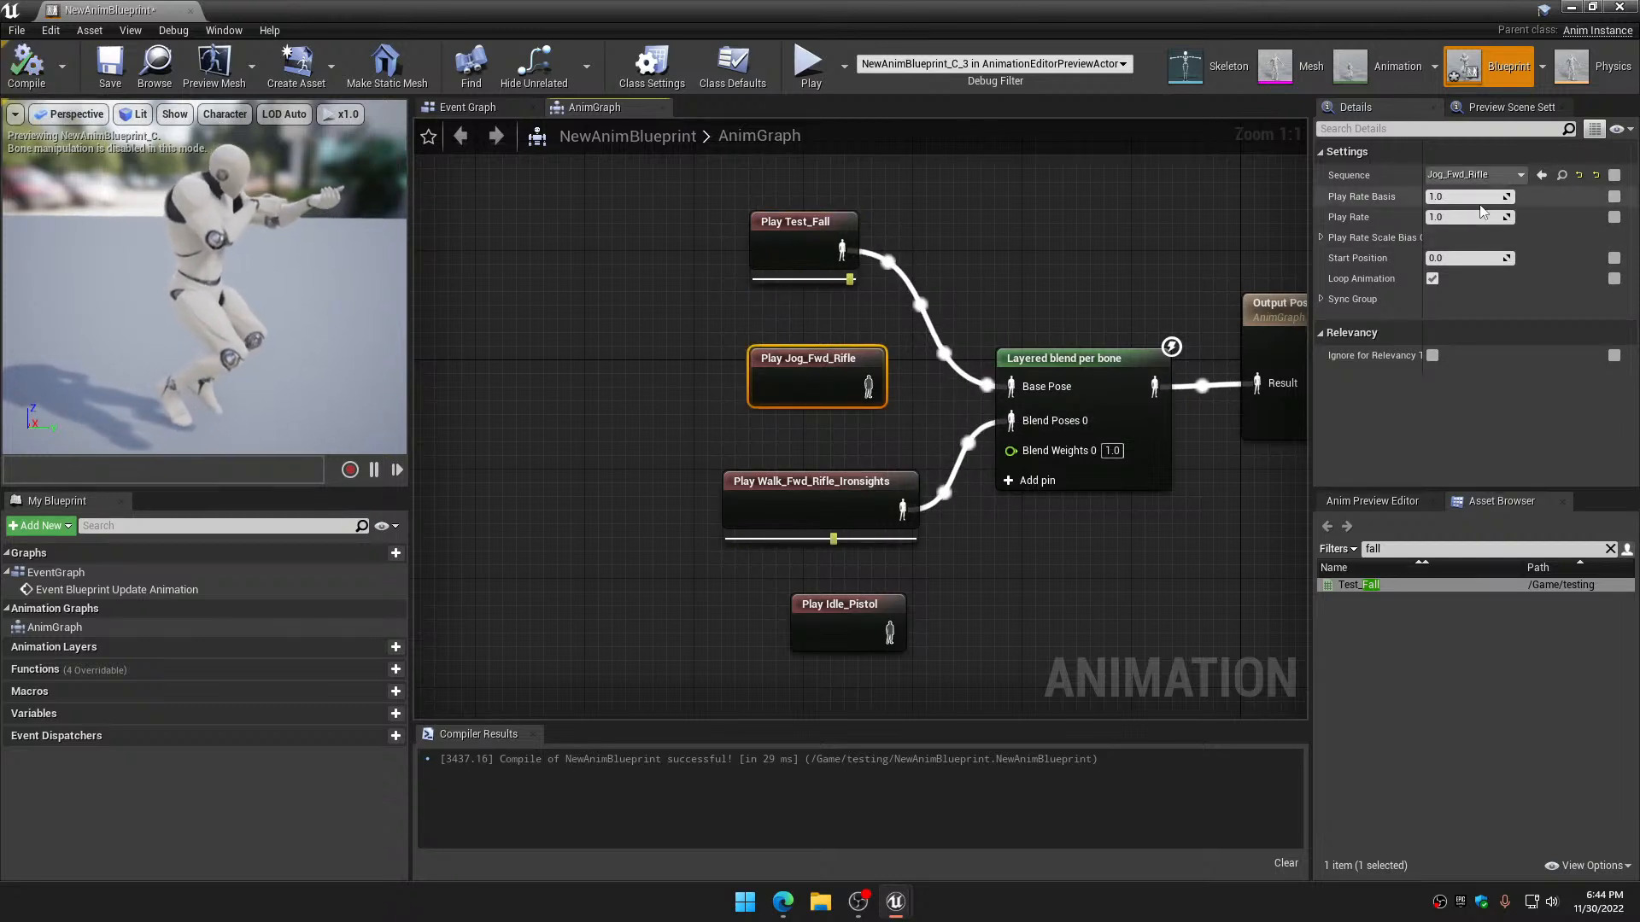
{"action": "left_click", "coordinate": [1463, 217]}
{"action": "type", "text": "0"}
{"action": "key", "text": "Return"}
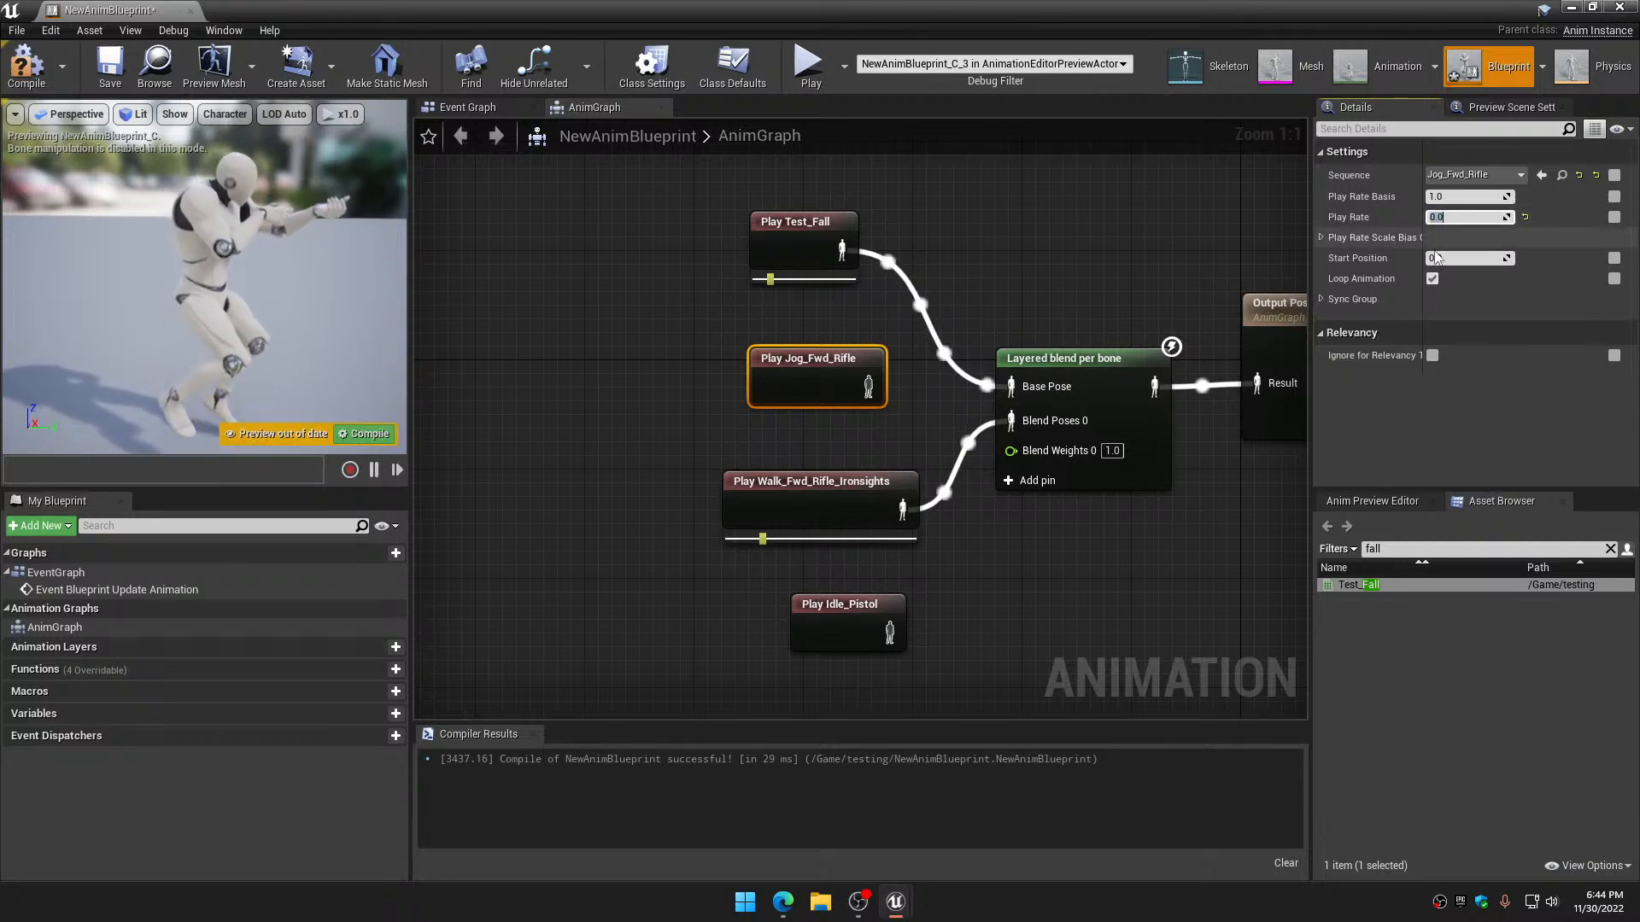
Set the play rate of the Play Walk_Fwd_Rifle_Ironsights node to 0, then compile and save the blueprint
{"action": "left_click", "coordinate": [854, 512]}
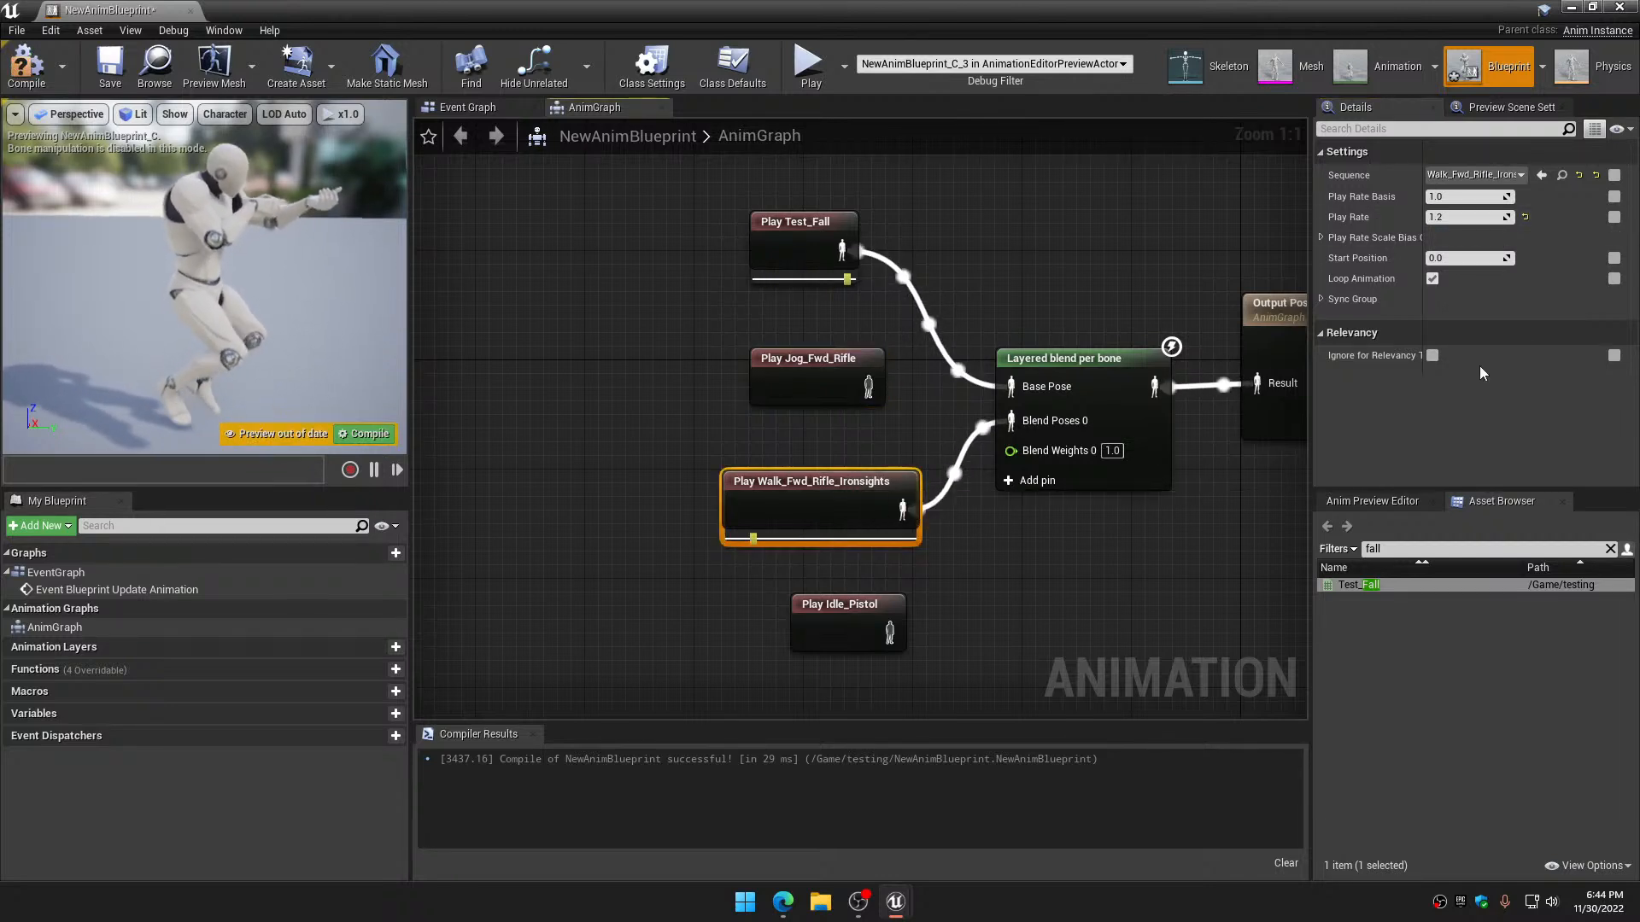
{"action": "left_click", "coordinate": [1468, 257]}
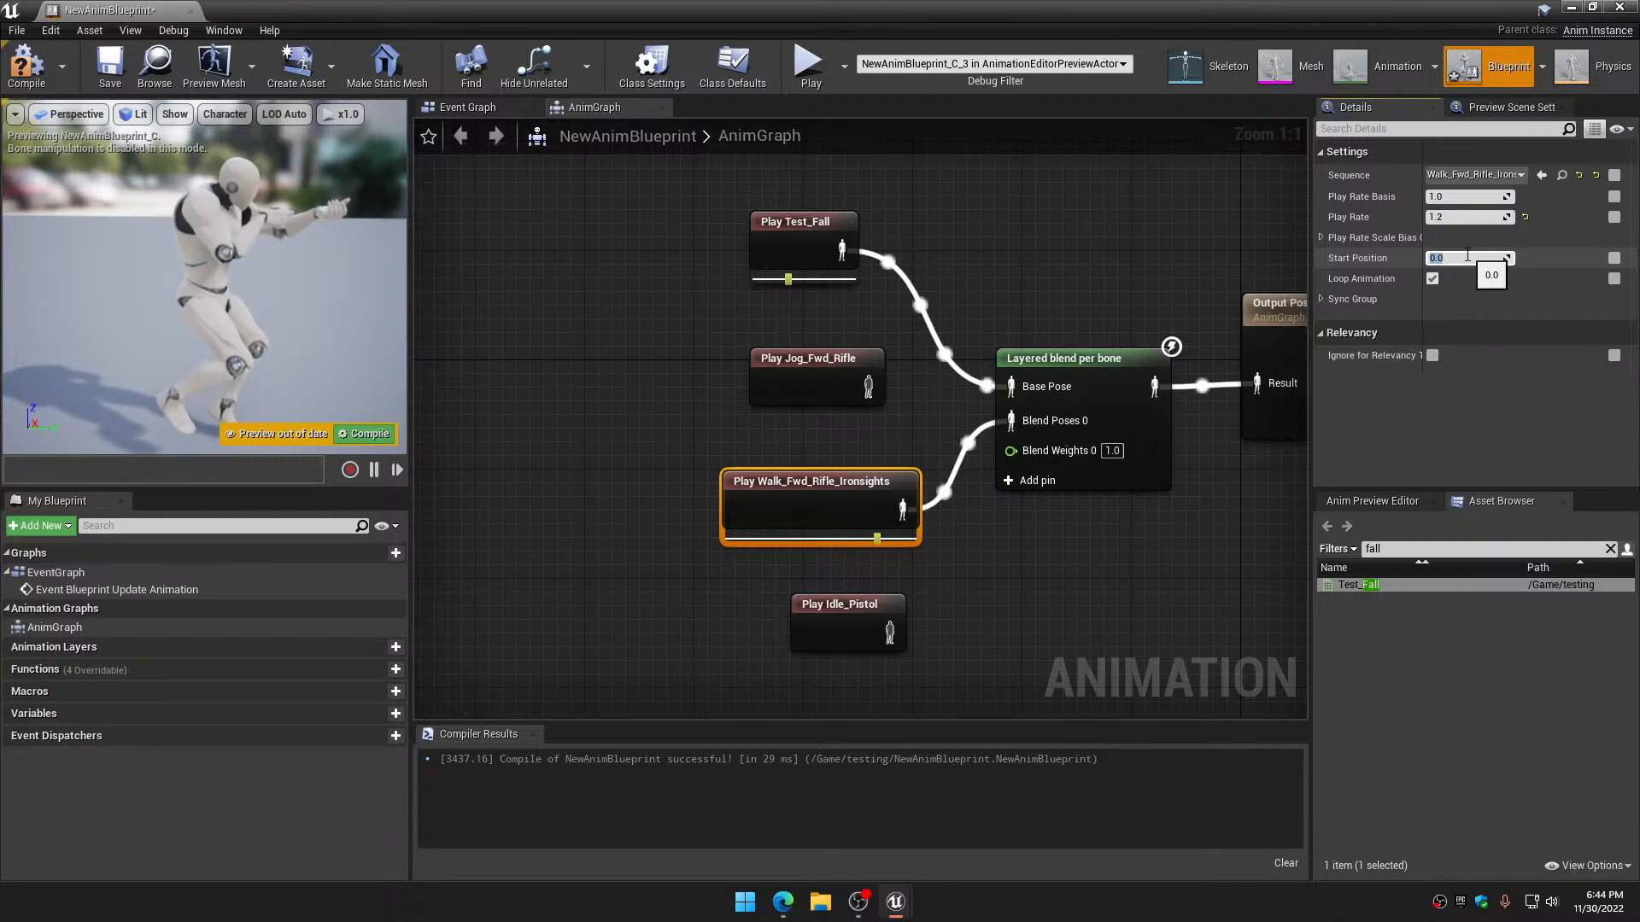
{"action": "type", "text": "0"}
{"action": "left_click", "coordinate": [1441, 217]}
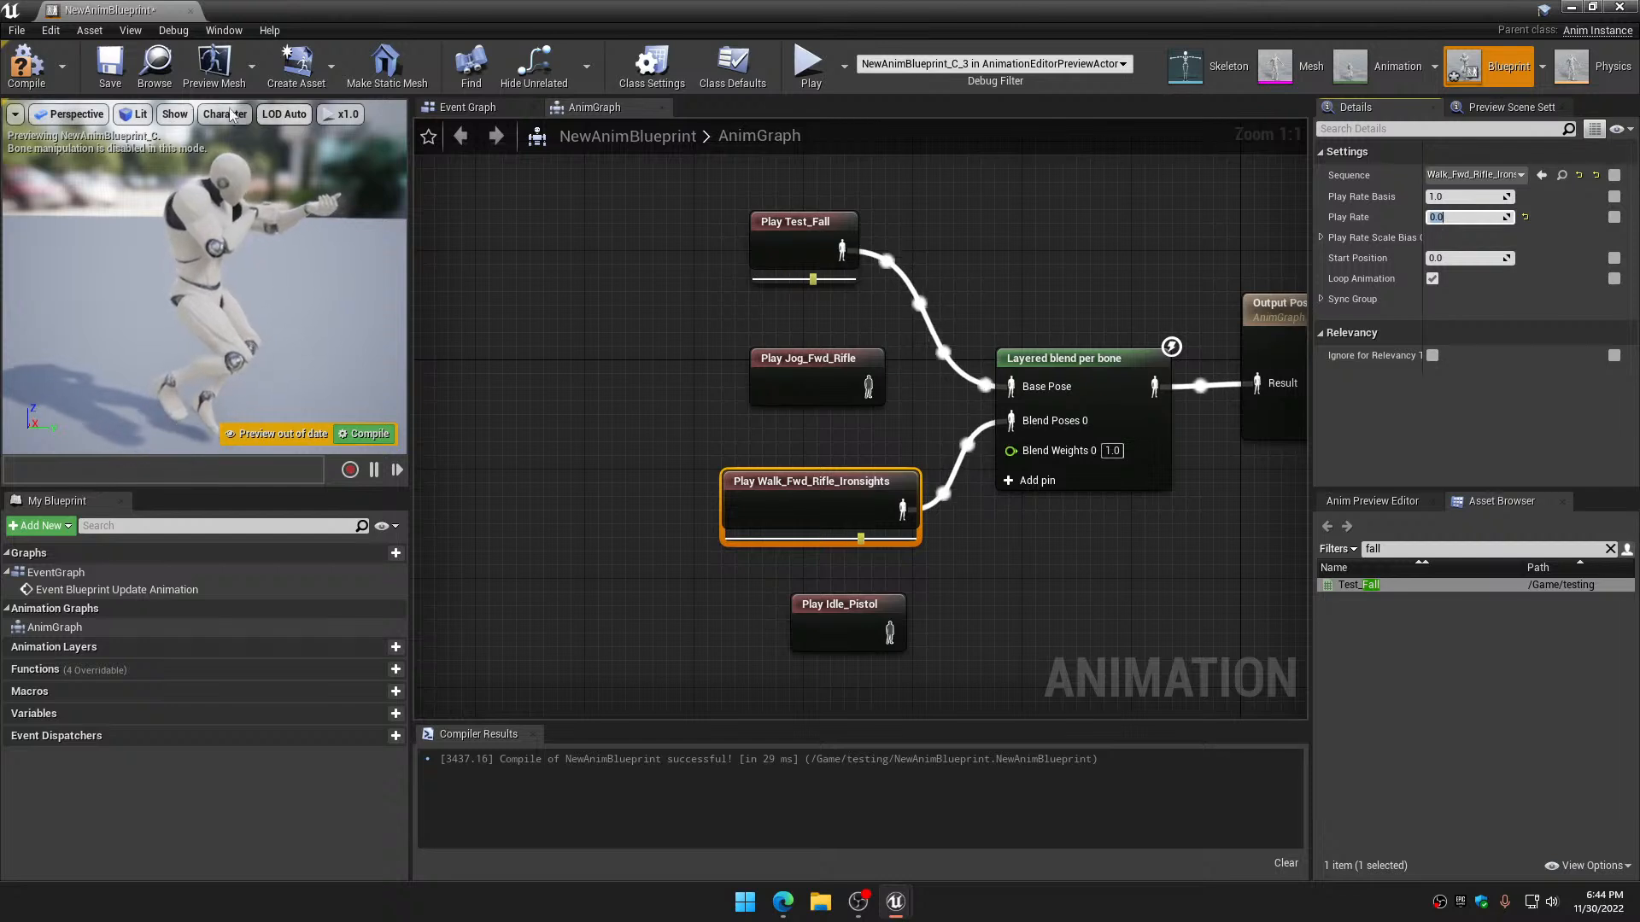
{"action": "left_click", "coordinate": [26, 67]}
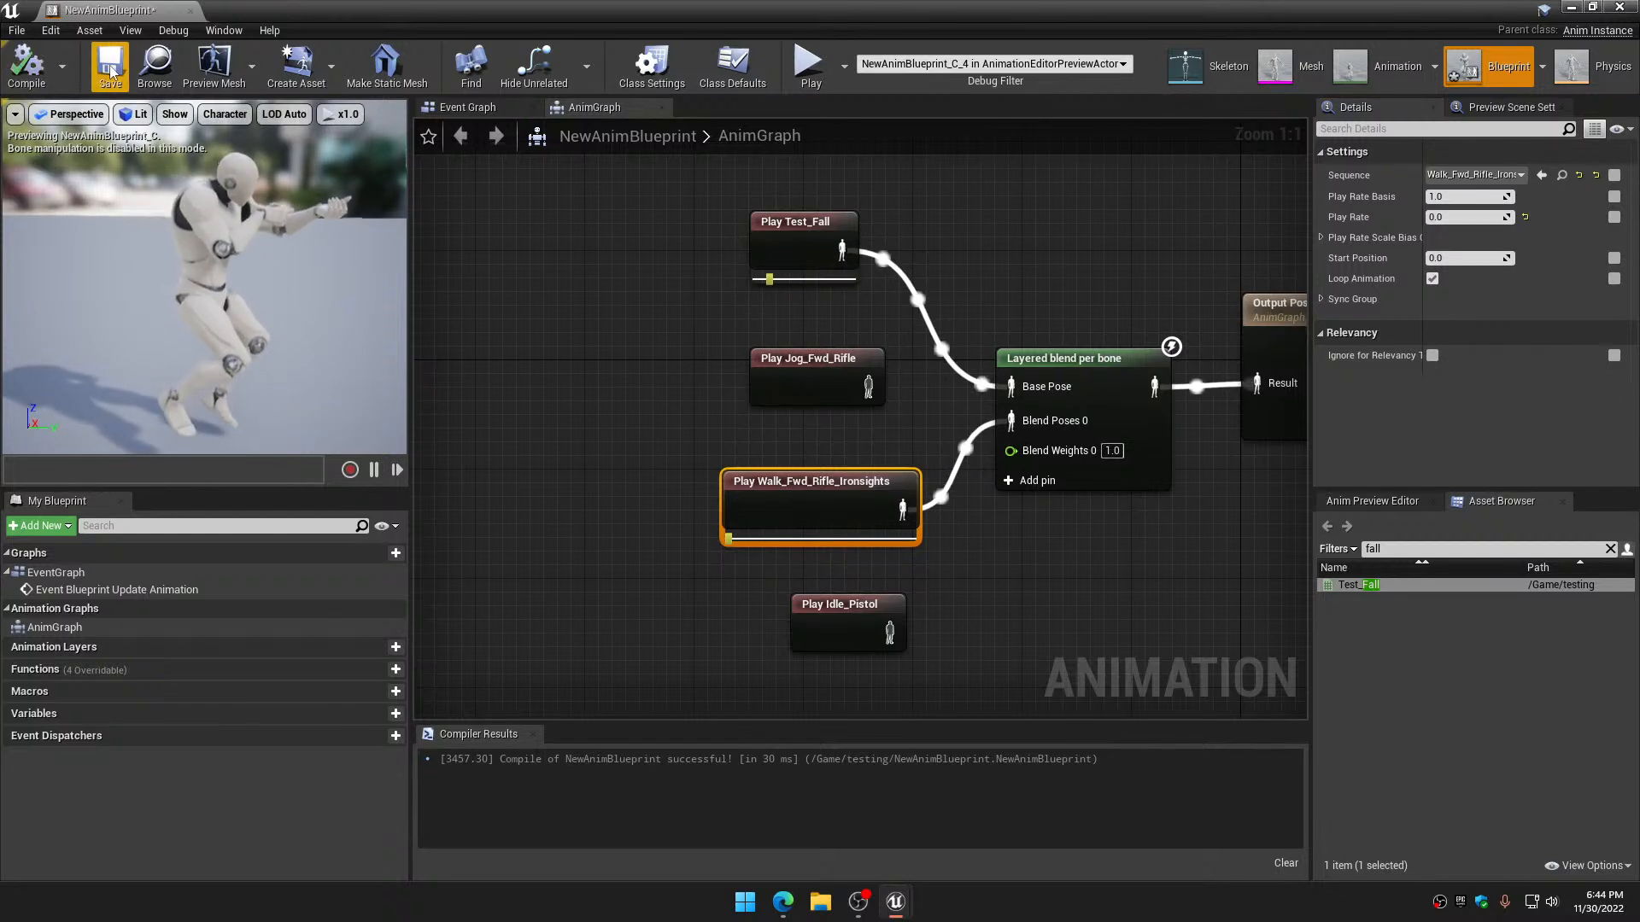
Wire Play Jog_Fwd_Rifle into Blend Poses 0 in place of the walk, compile, and examine the blended pose up close from the front
{"action": "left_click", "coordinate": [806, 366]}
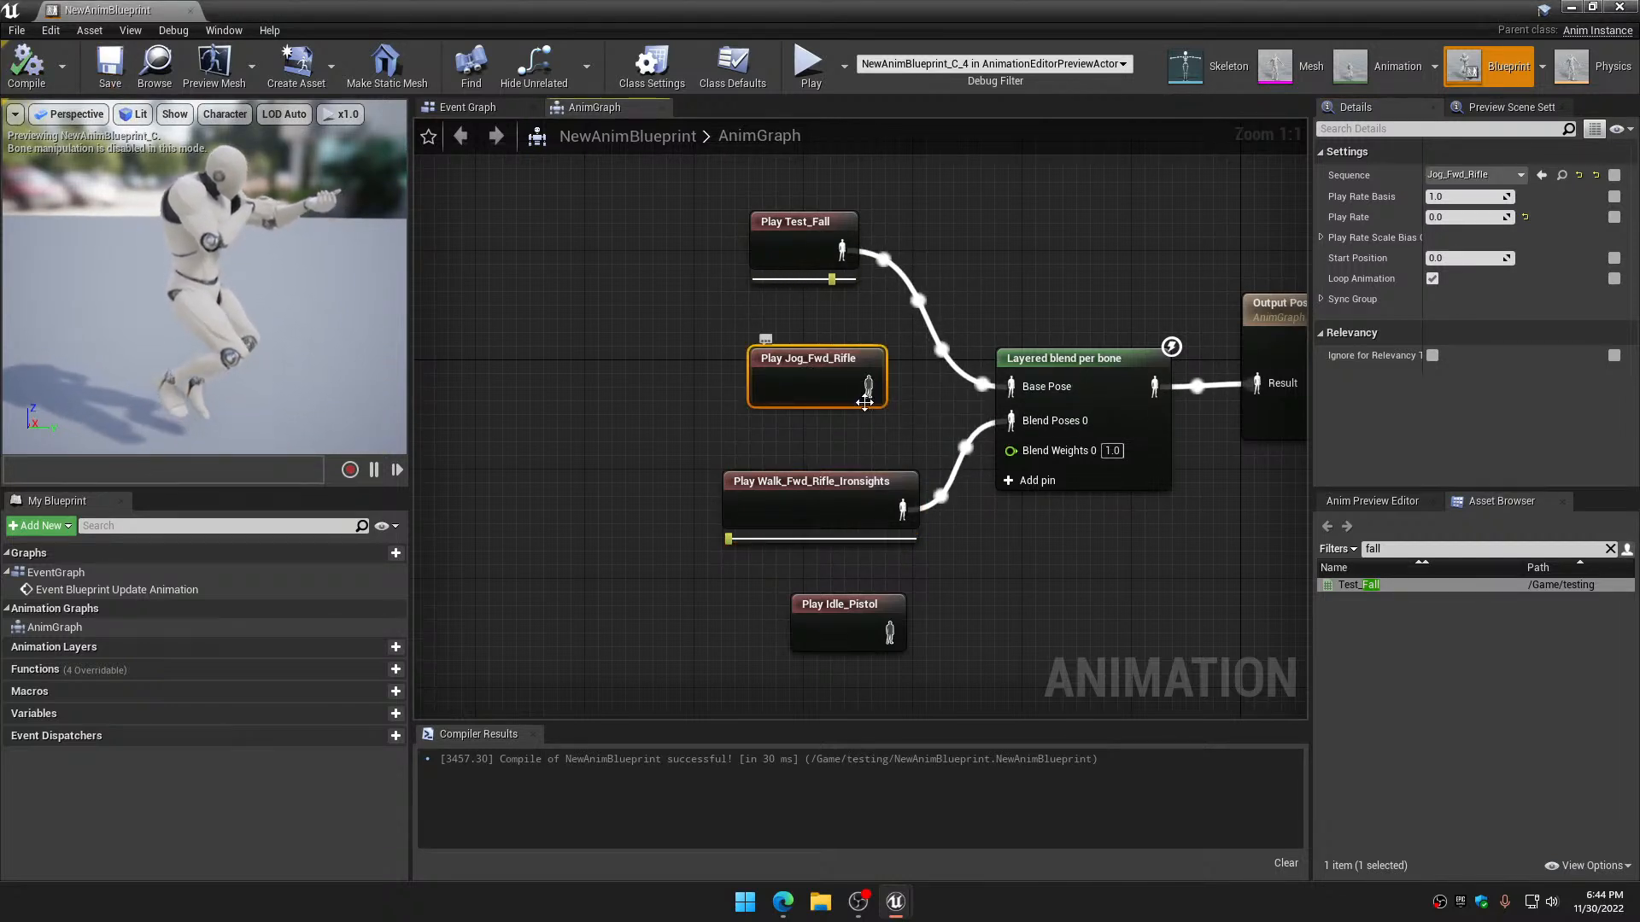
{"action": "left_click_drag", "start_coordinate": [875, 409], "coordinate": [1012, 420]}
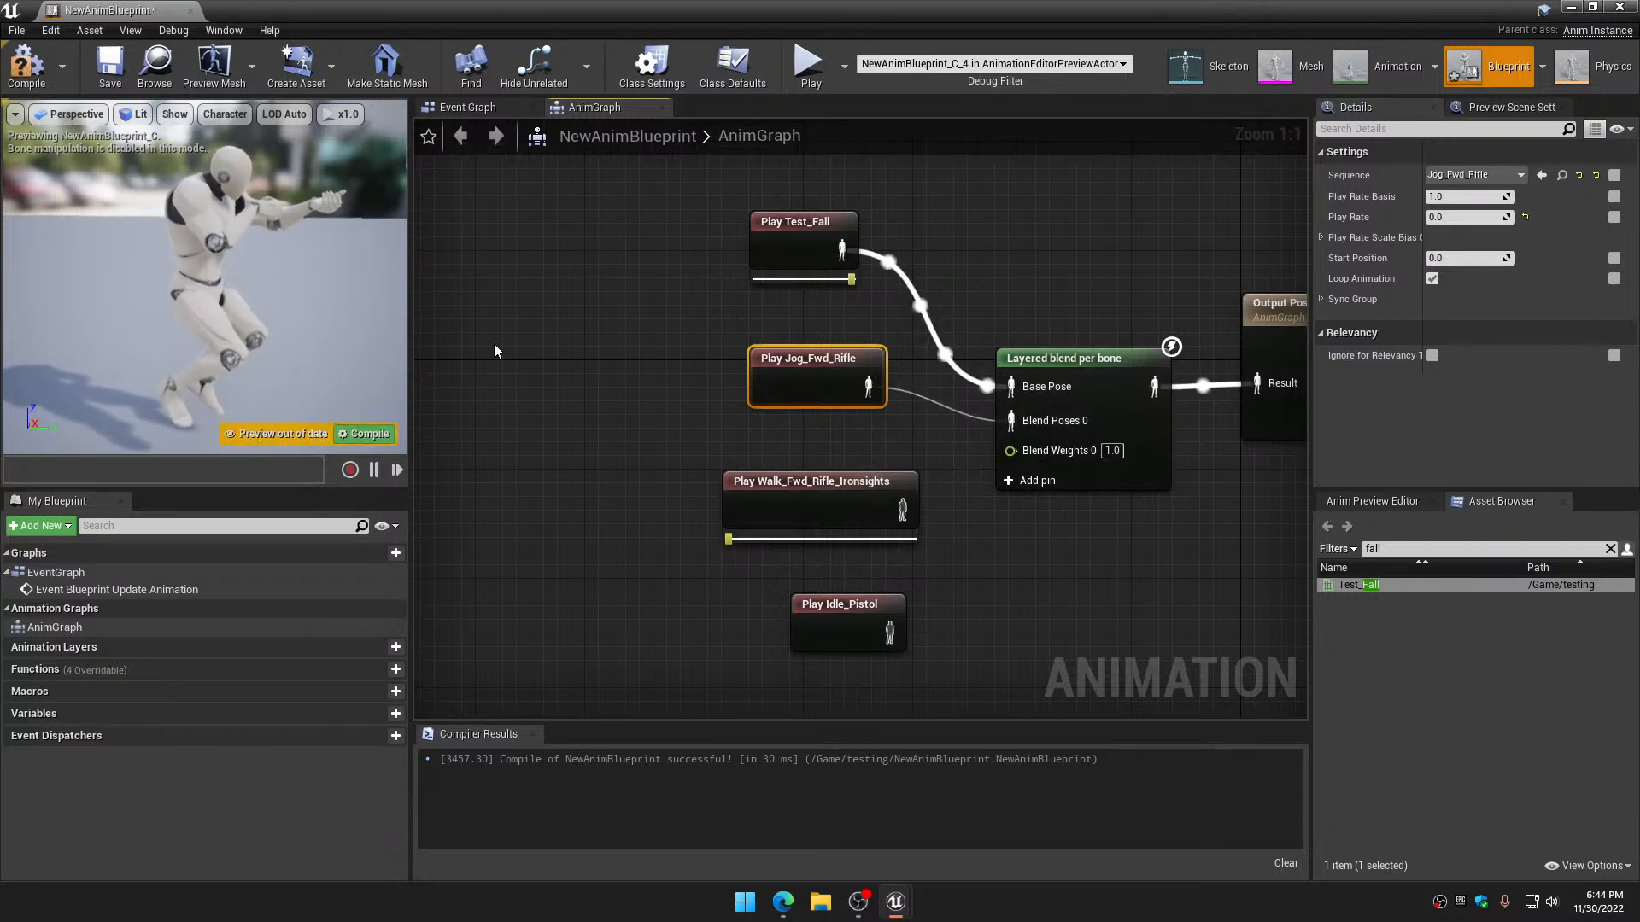
{"action": "left_click", "coordinate": [26, 67]}
{"action": "scroll", "coordinate": [229, 235], "scroll_direction": "up", "scroll_amount": 5}
{"action": "right_click_drag", "start_coordinate": [229, 236], "coordinate": [265, 181]}
{"action": "scroll", "coordinate": [229, 236], "scroll_direction": "down", "scroll_amount": 4}
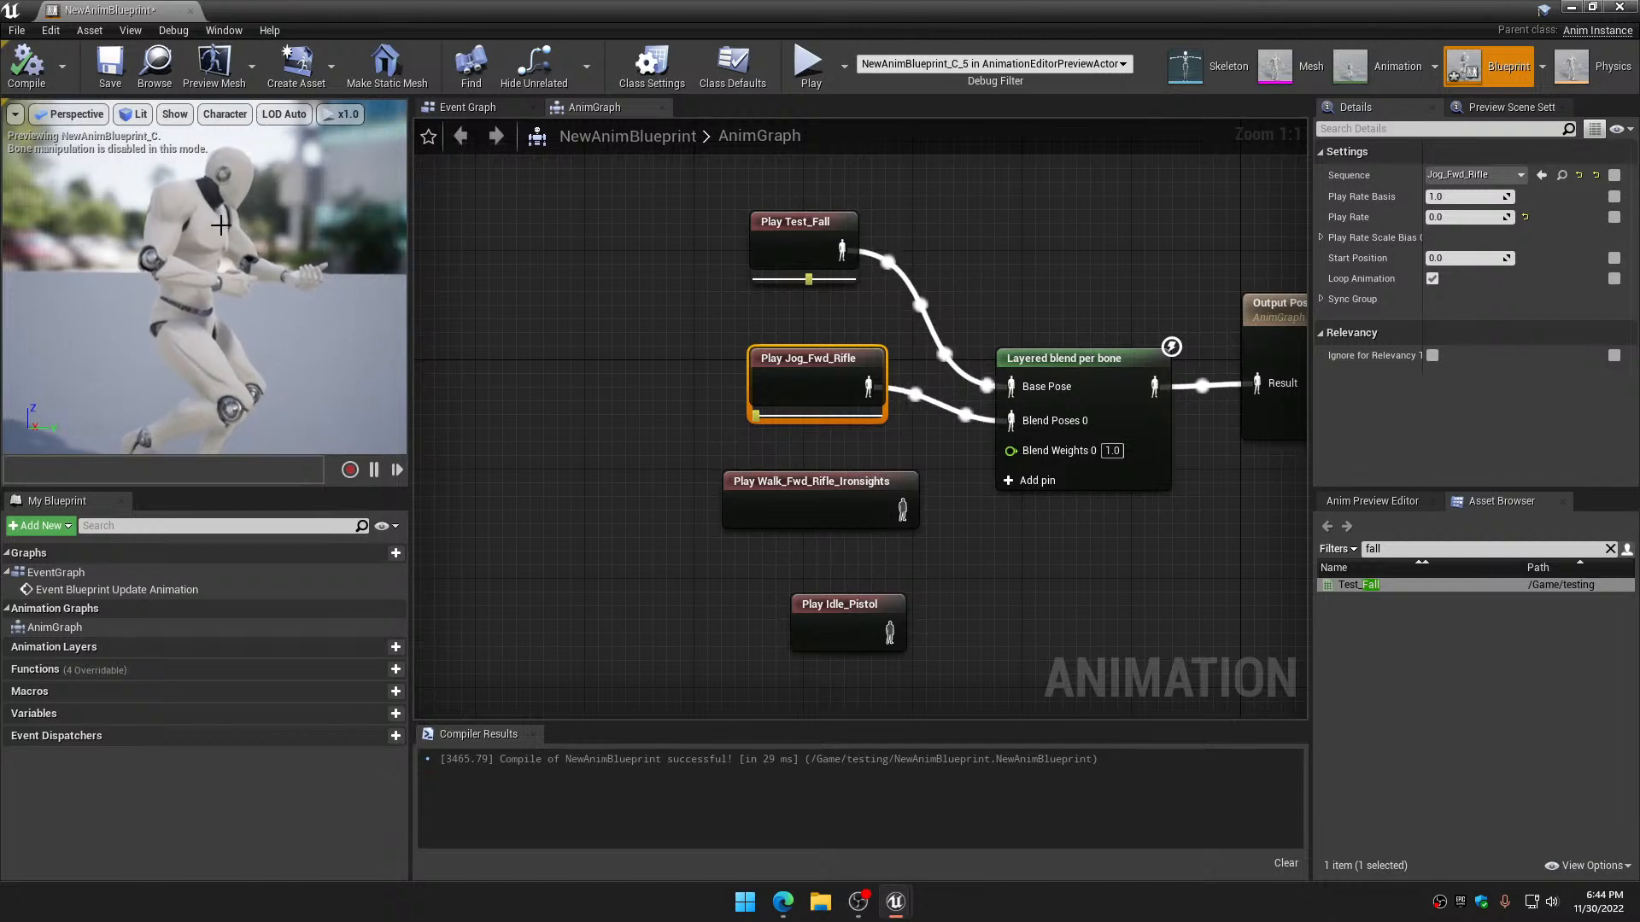
{"action": "left_click_drag", "start_coordinate": [229, 236], "coordinate": [51, 236], "text": "alt"}
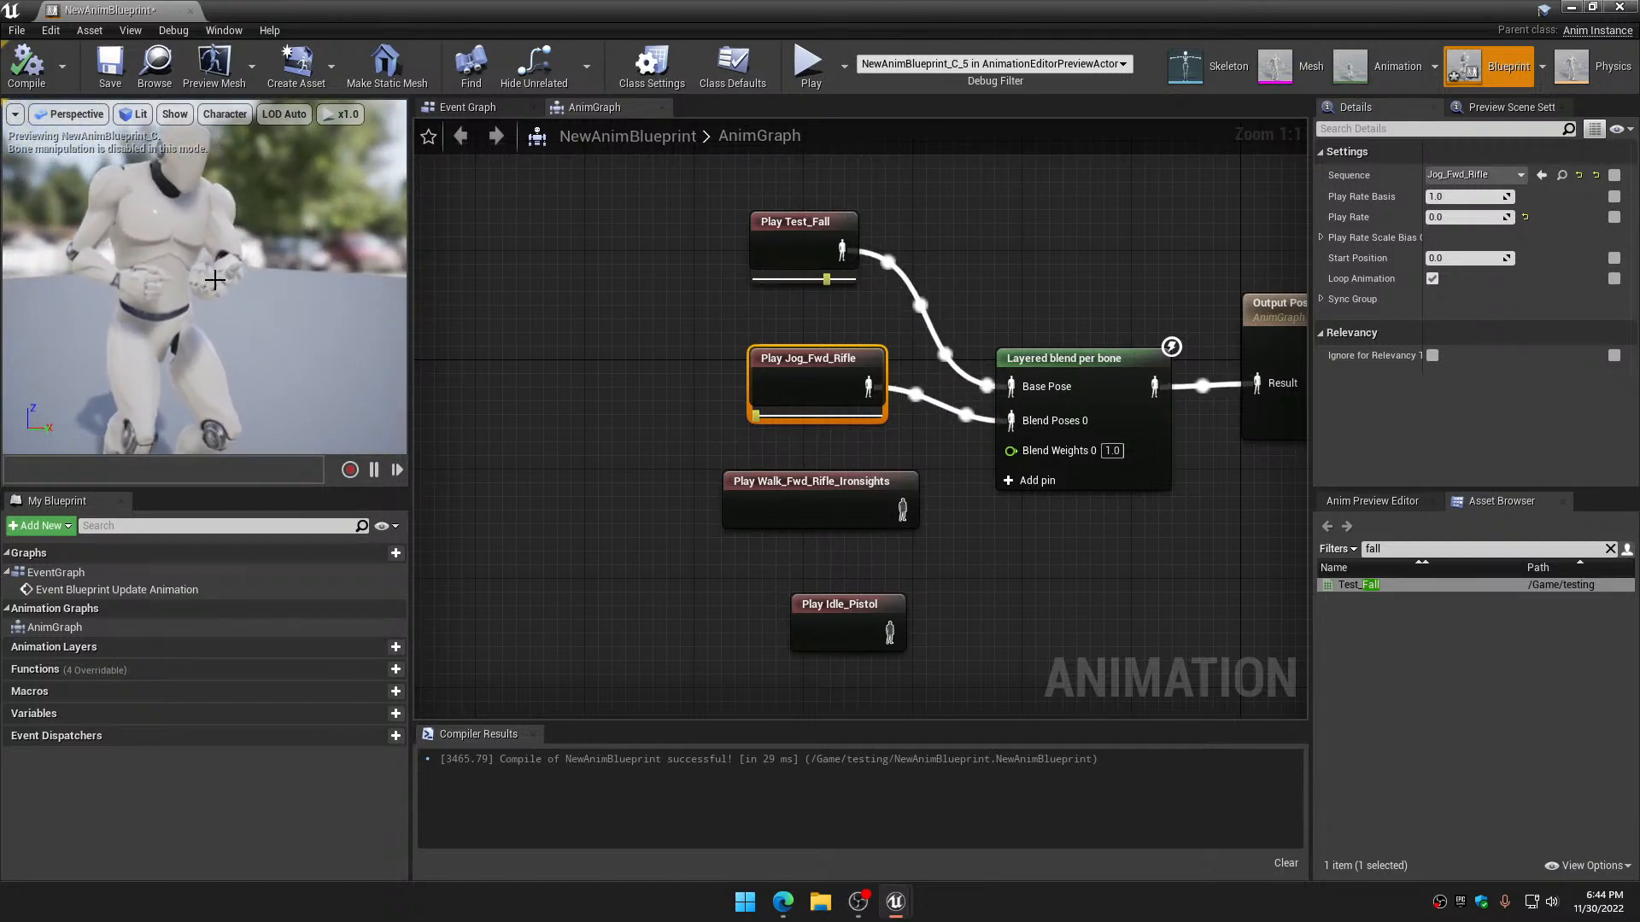
Try Play Walk_Fwd_Rifle_Ironsights on Blend Poses 0 in place of the jog and compile the blueprint
{"action": "left_click_drag", "start_coordinate": [269, 328], "coordinate": [230, 323], "text": "alt"}
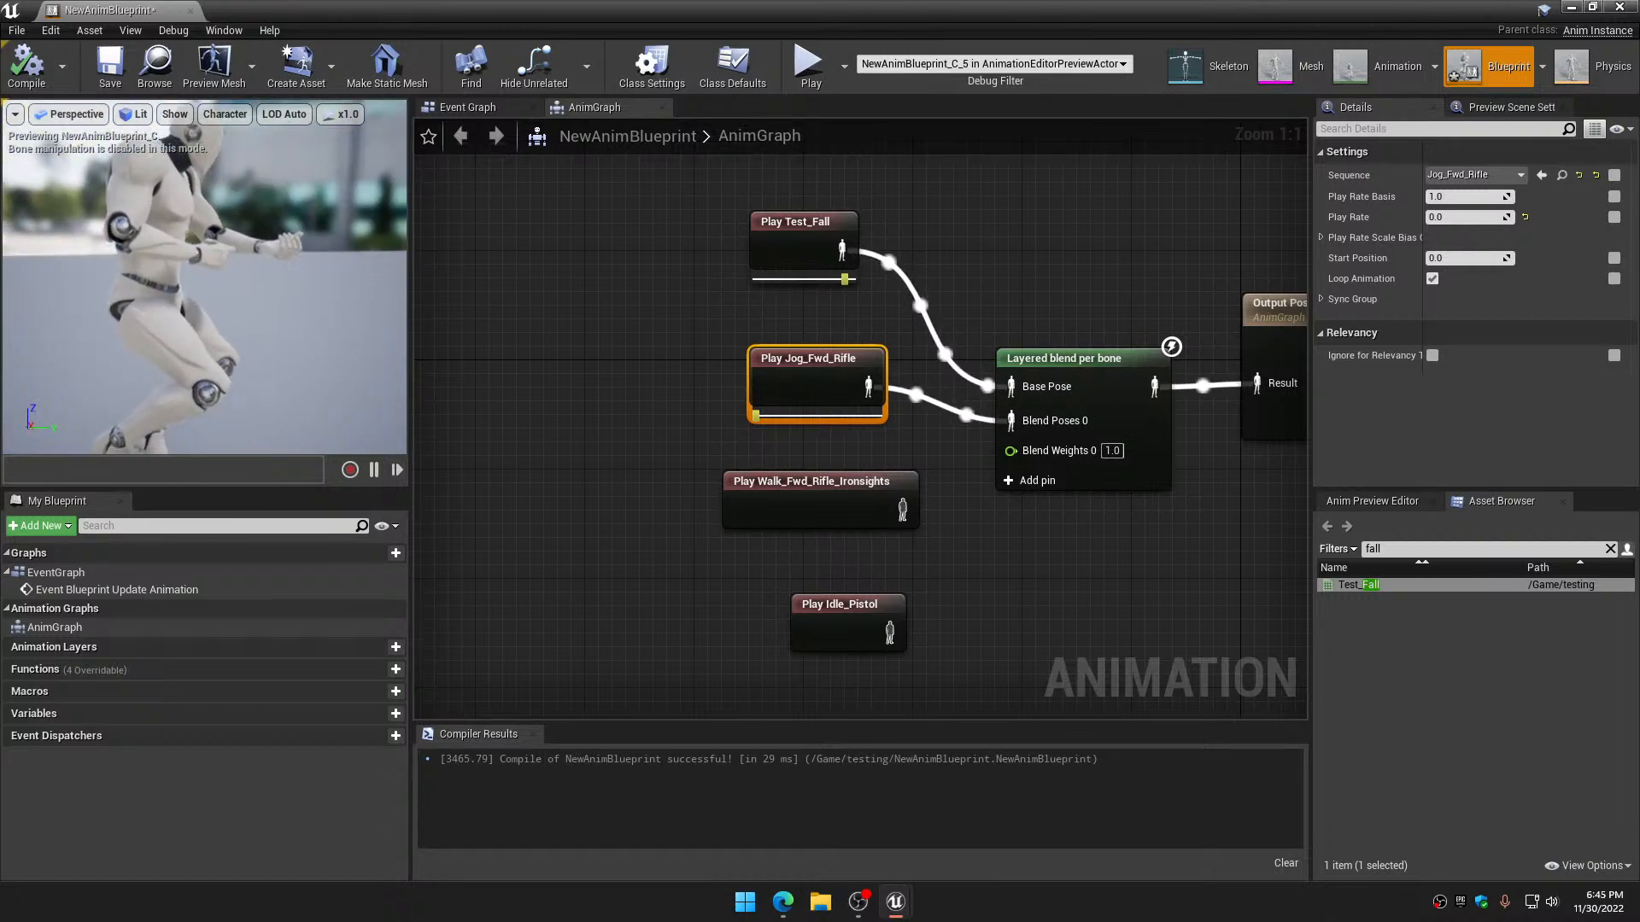
{"action": "scroll", "coordinate": [229, 324], "scroll_direction": "down", "scroll_amount": 3}
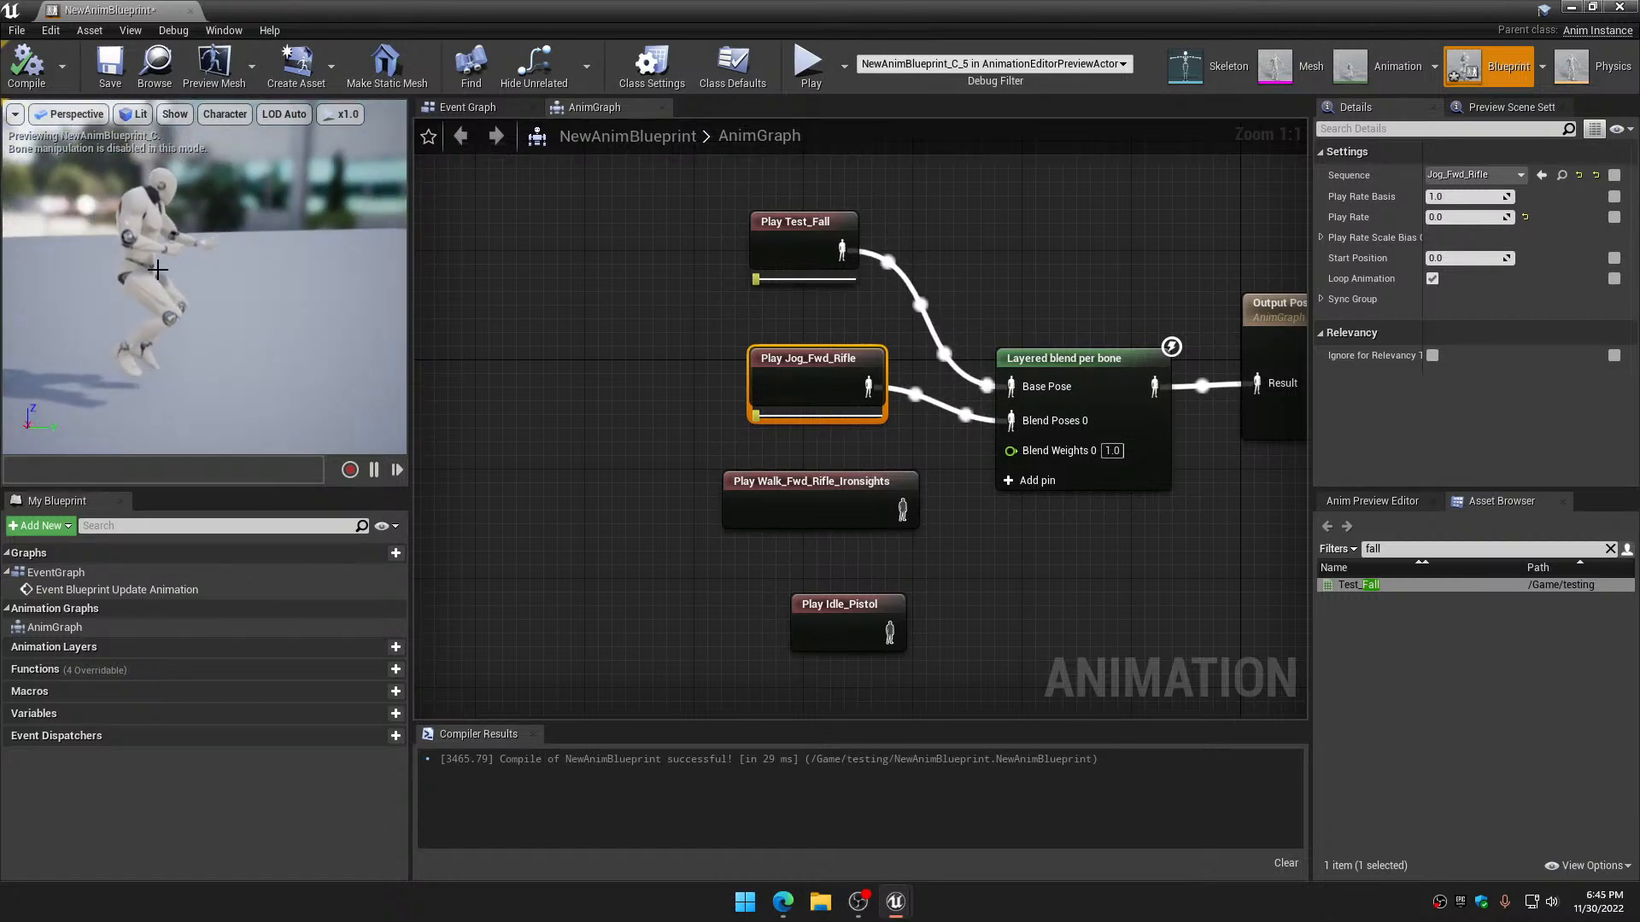
{"action": "left_click_drag", "start_coordinate": [900, 510], "coordinate": [1011, 422]}
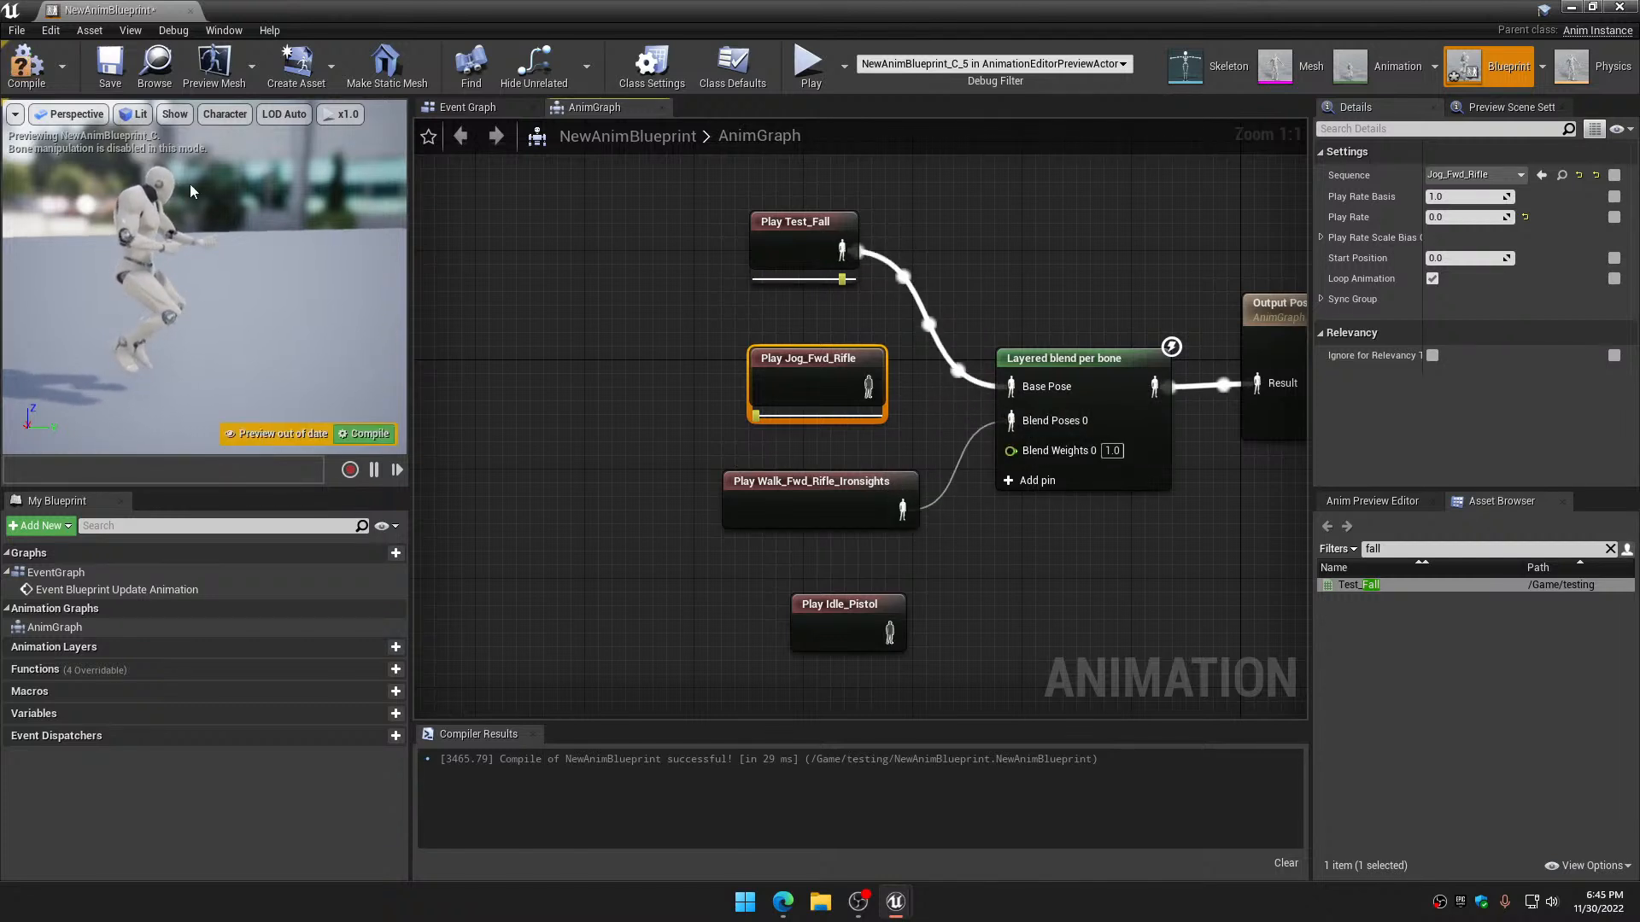
{"action": "left_click", "coordinate": [28, 83]}
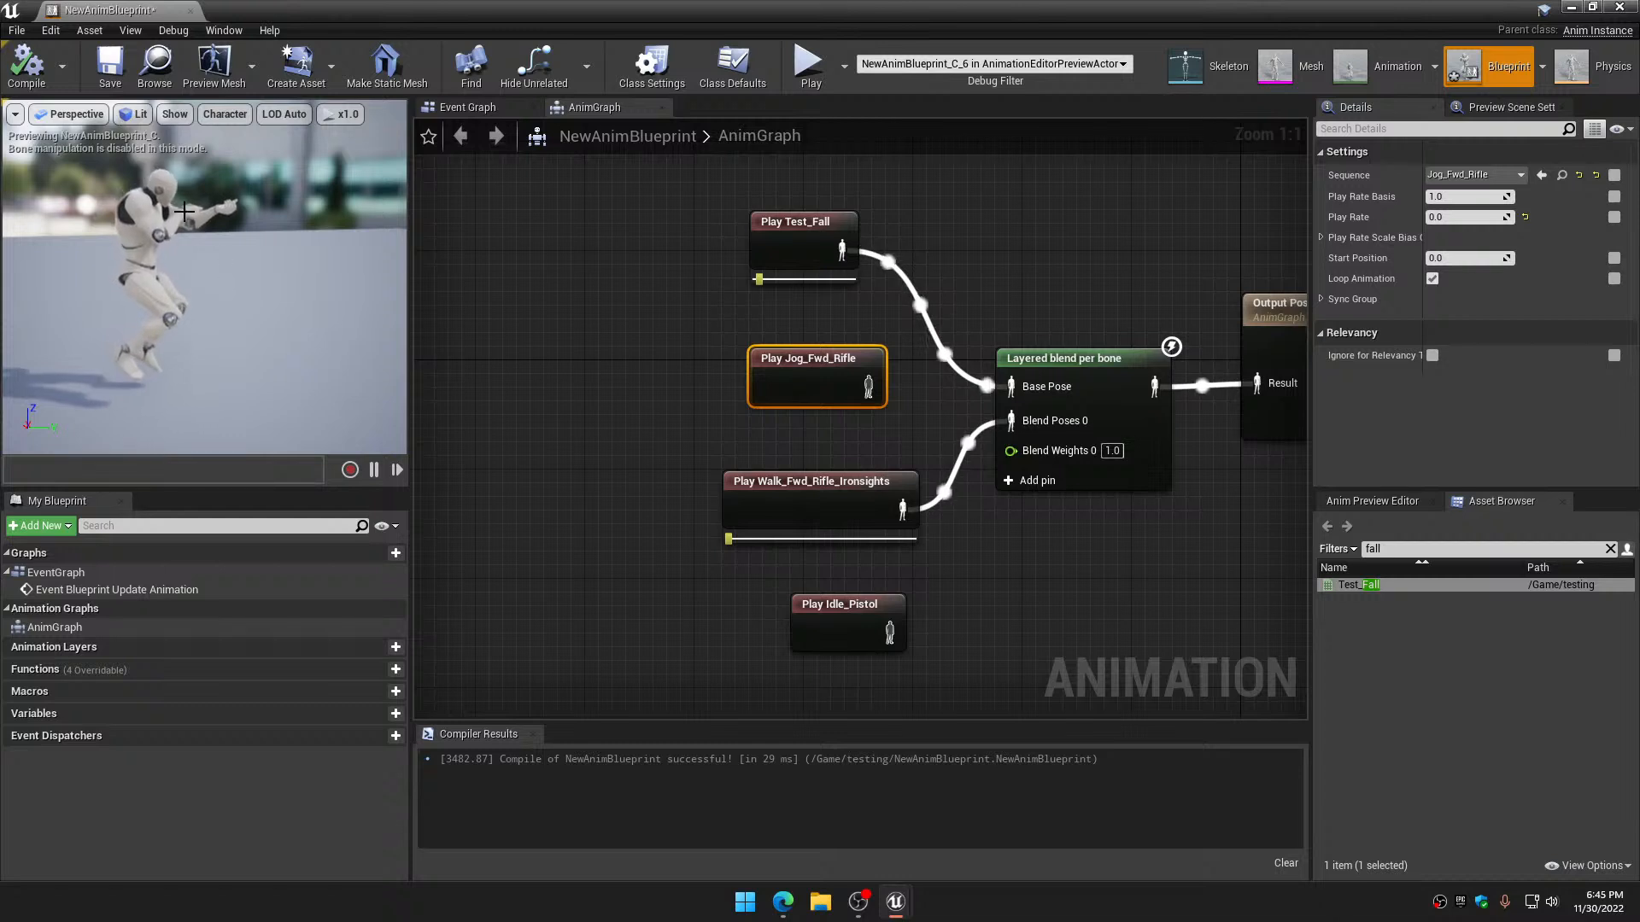
Wire Play Idle_Pistol into Blend Poses 0, compile, and examine the blended falling pose from several angles
{"action": "left_click_drag", "start_coordinate": [888, 632], "coordinate": [1012, 421]}
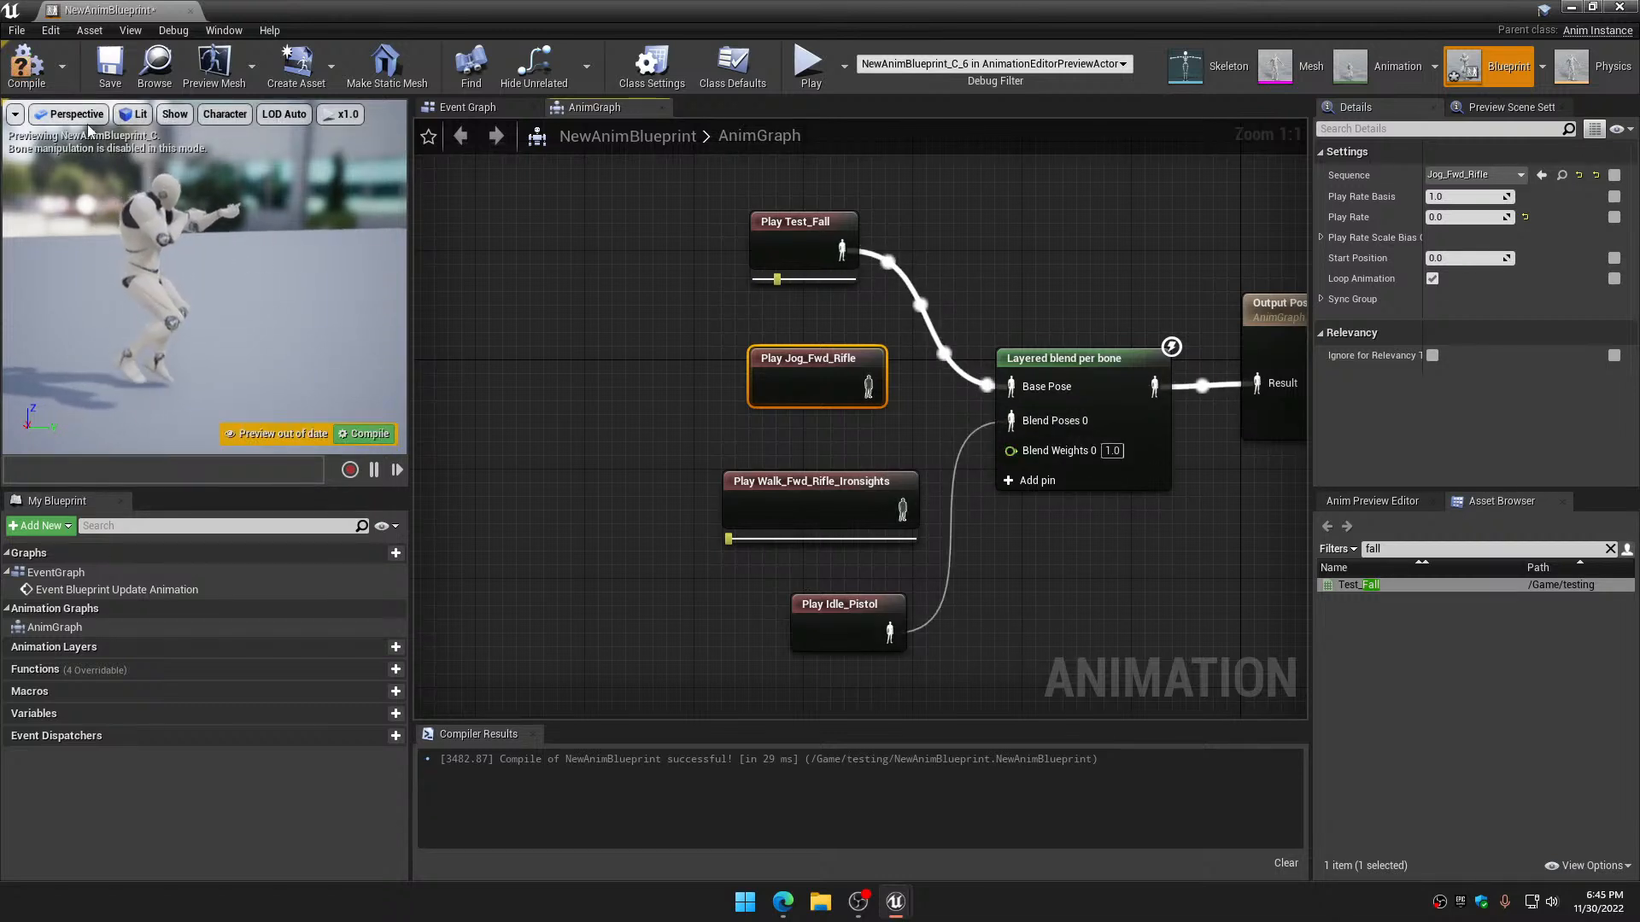
{"action": "left_click", "coordinate": [14, 75]}
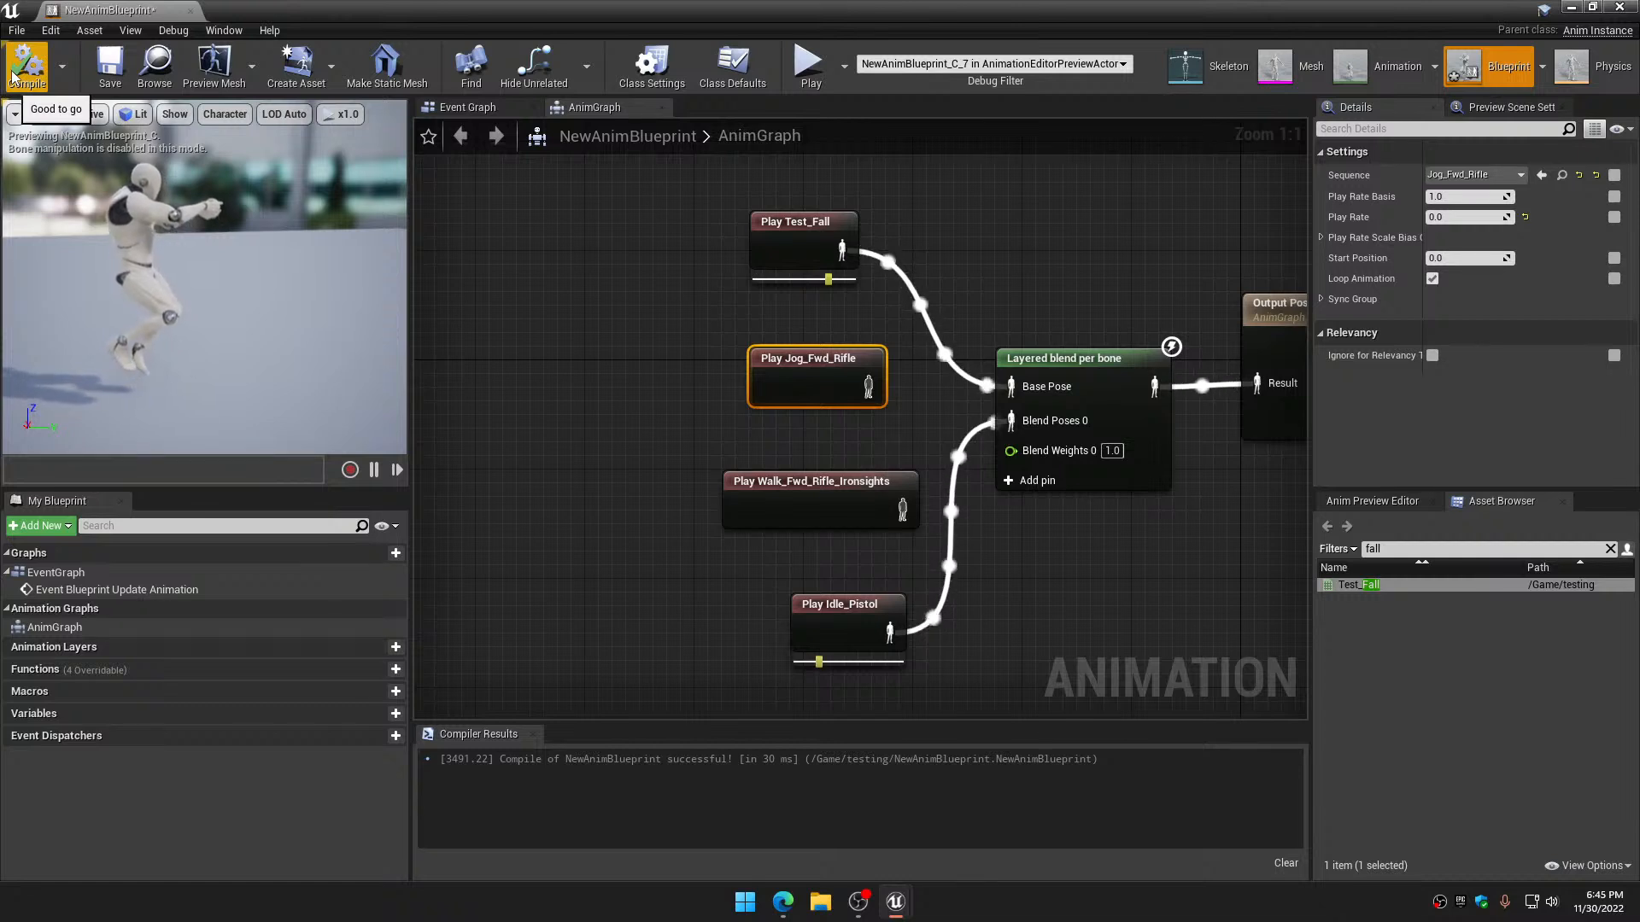
{"action": "left_click_drag", "start_coordinate": [257, 342], "coordinate": [120, 281]}
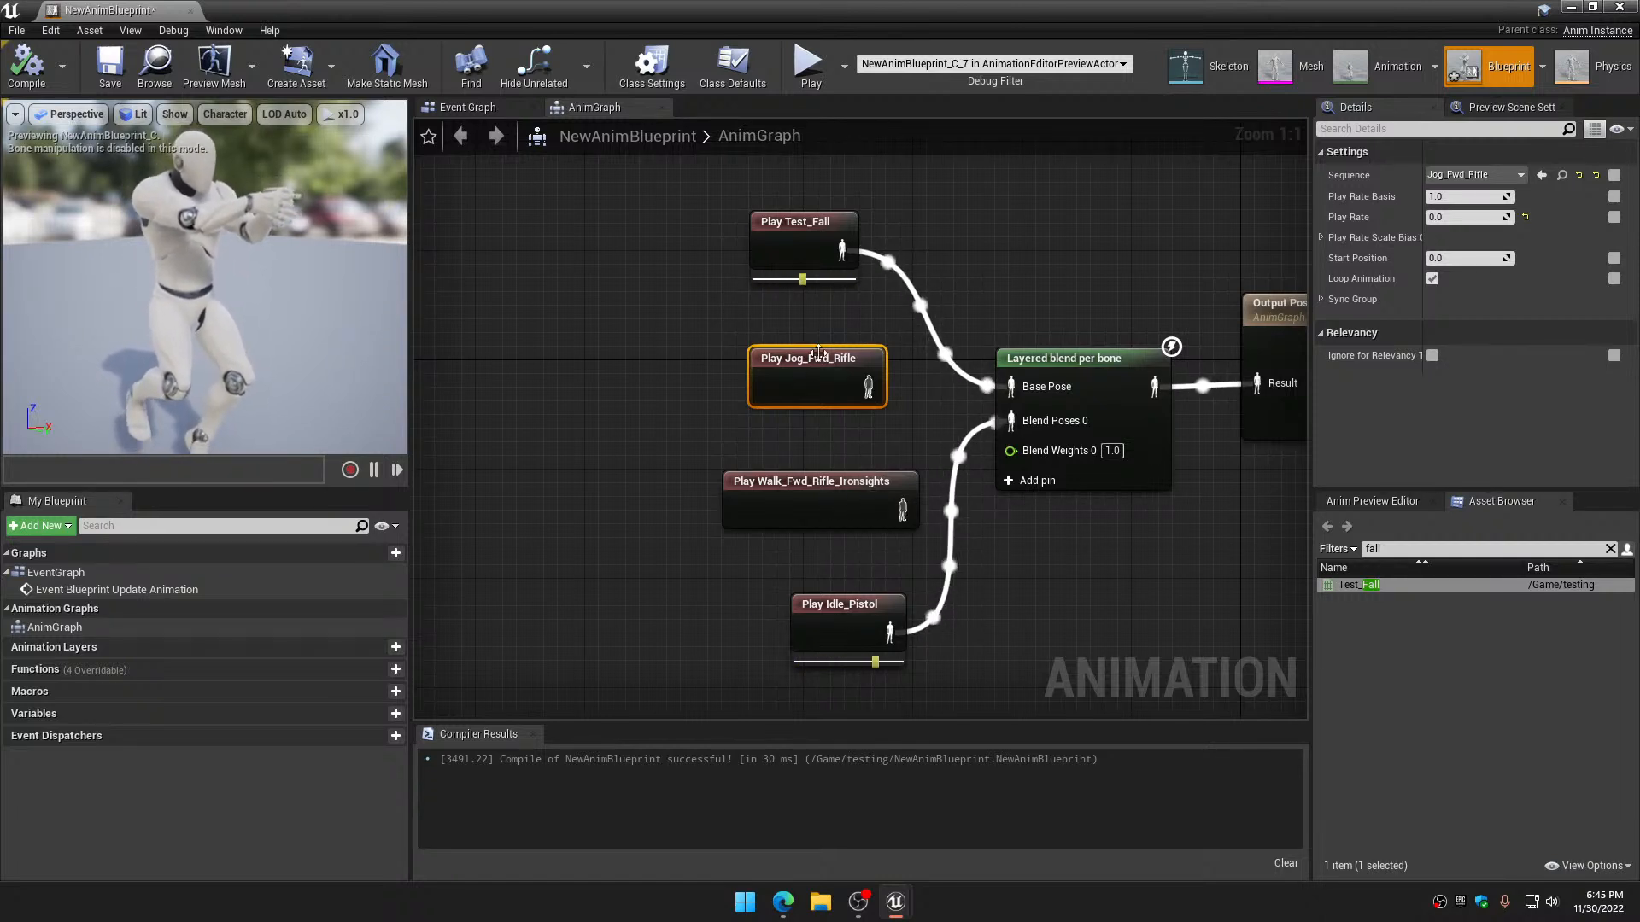
{"action": "left_click_drag", "start_coordinate": [240, 353], "coordinate": [351, 354], "text": "alt"}
{"action": "scroll", "coordinate": [240, 353], "scroll_direction": "down", "scroll_amount": 4}
{"action": "right_click_drag", "start_coordinate": [256, 197], "coordinate": [197, 224]}
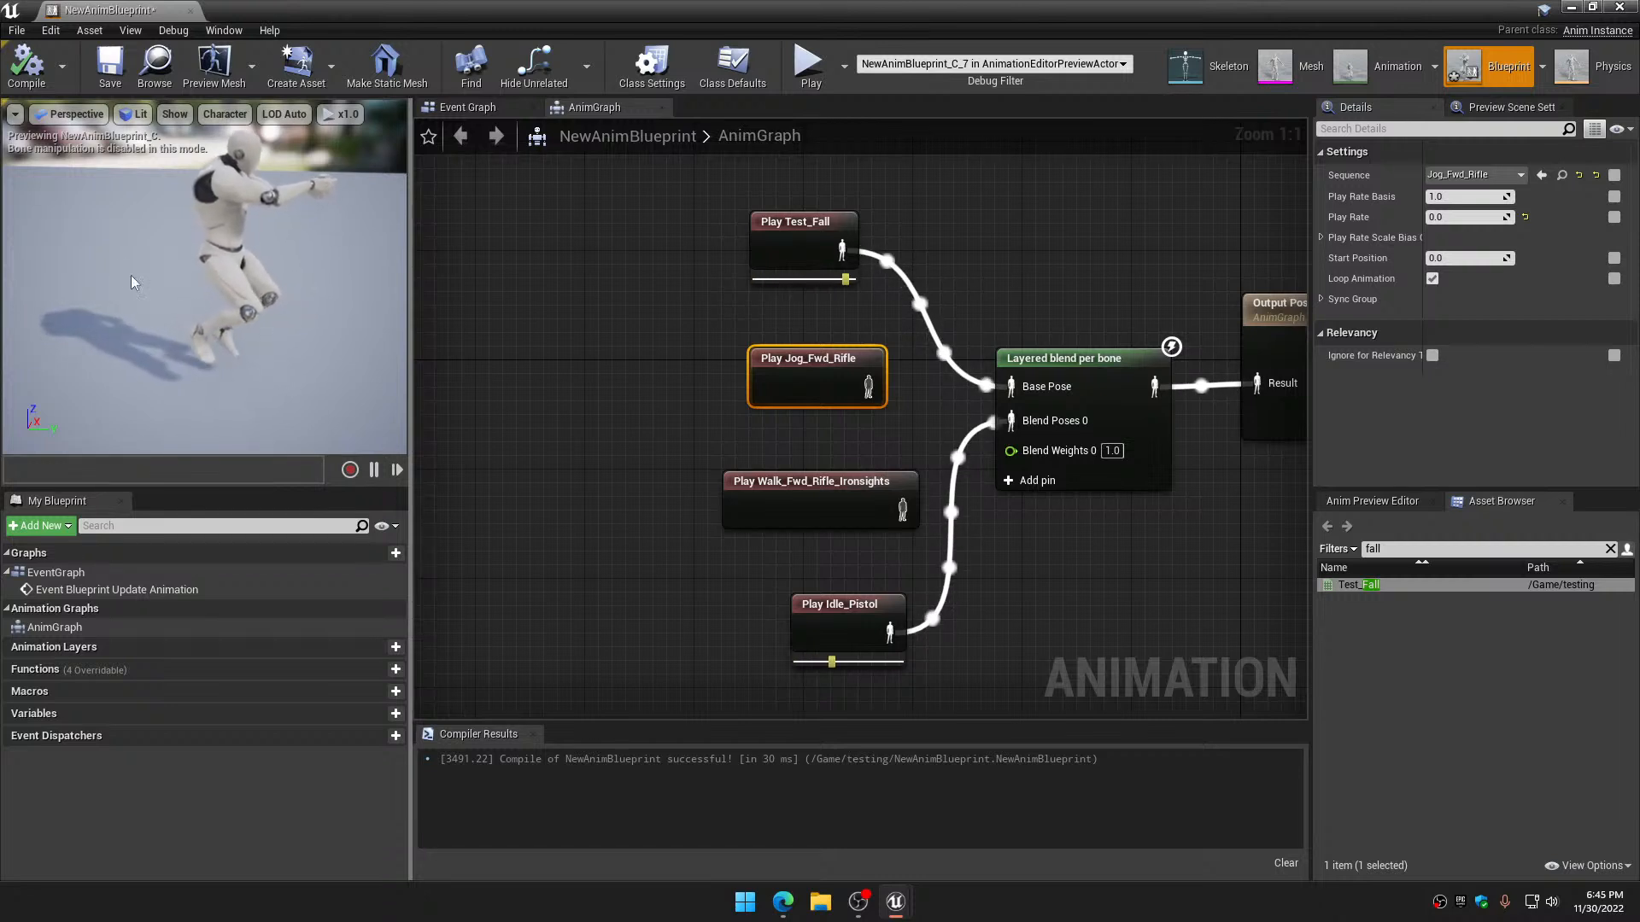
Save the Animation Blueprint, then close its editor and the UE4AnimTest project
{"action": "left_click", "coordinate": [120, 78]}
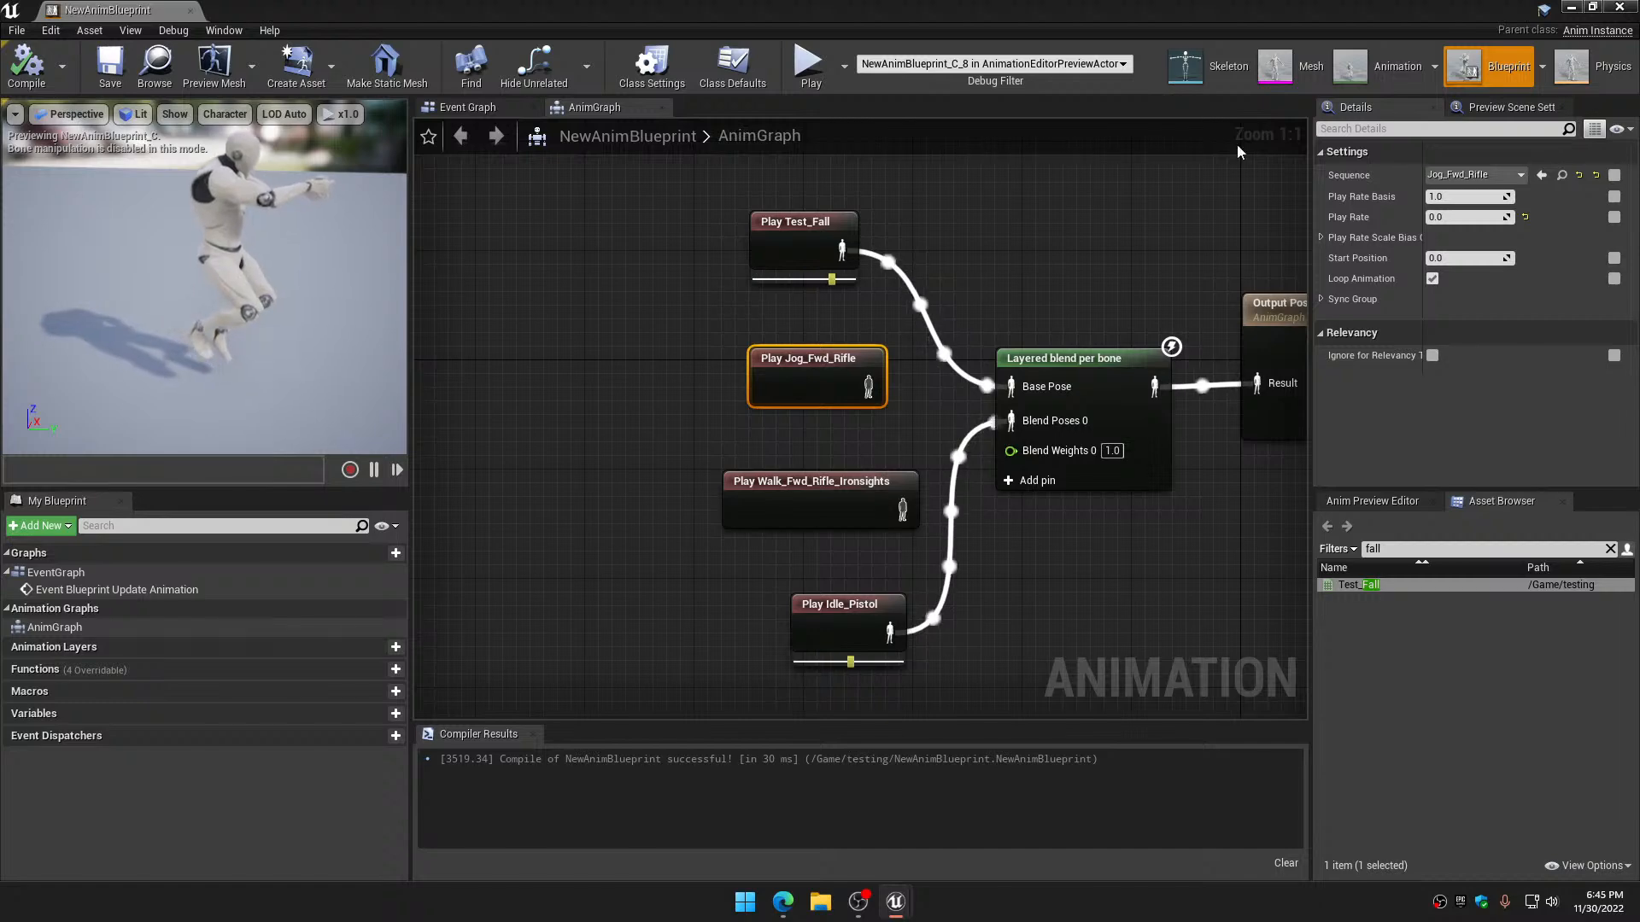
{"action": "left_click", "coordinate": [1623, 9]}
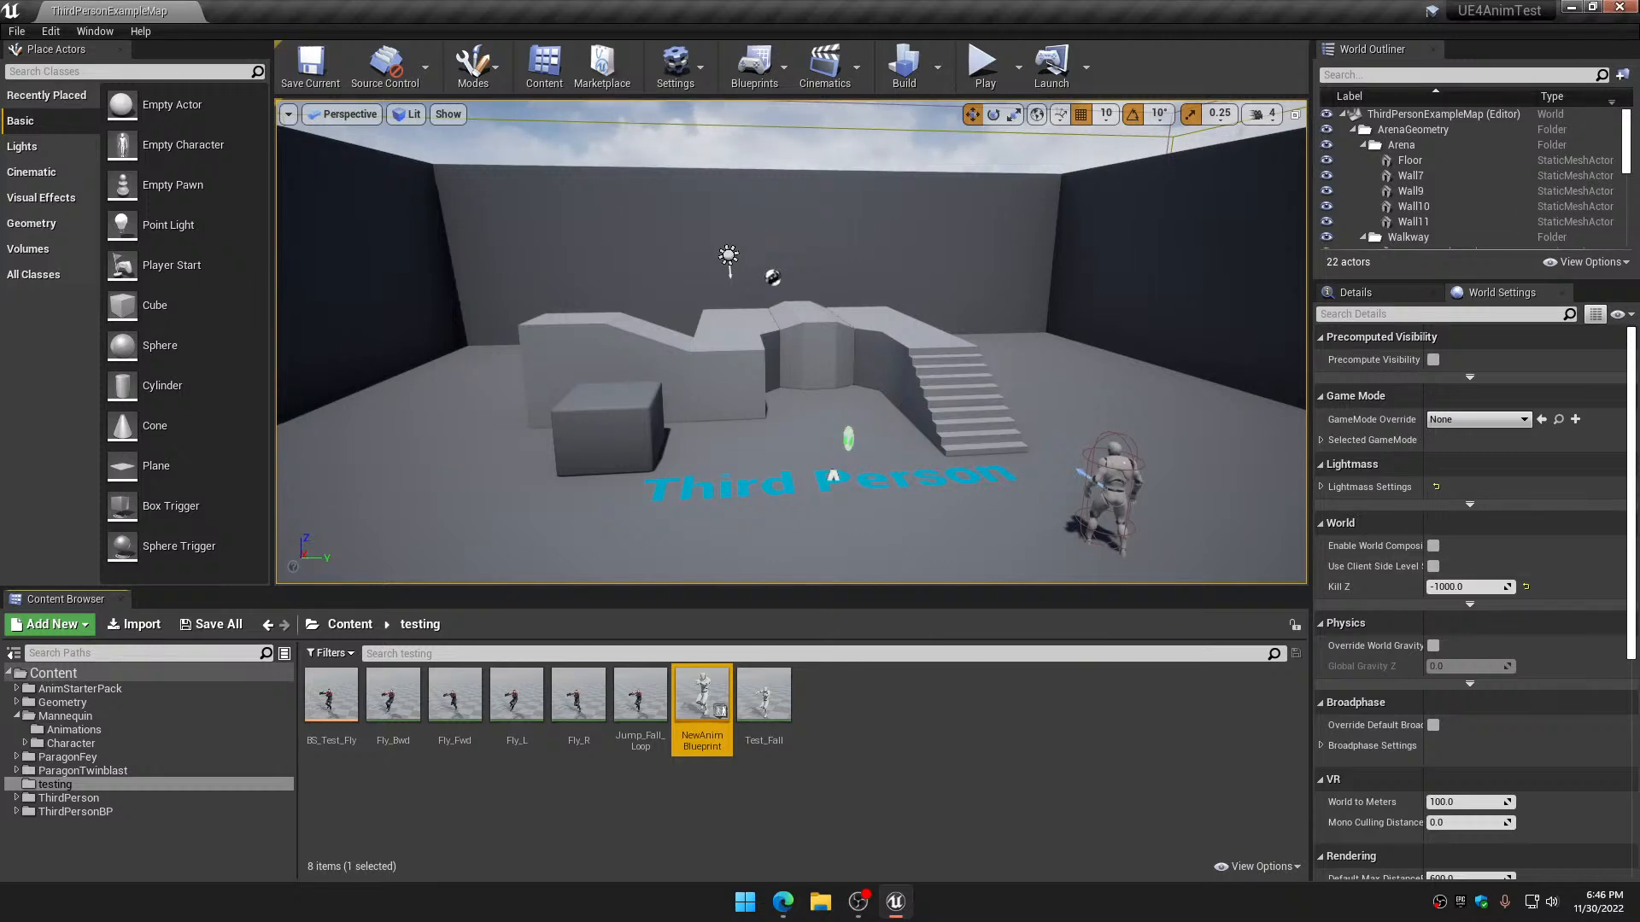
{"action": "left_click", "coordinate": [1619, 7]}
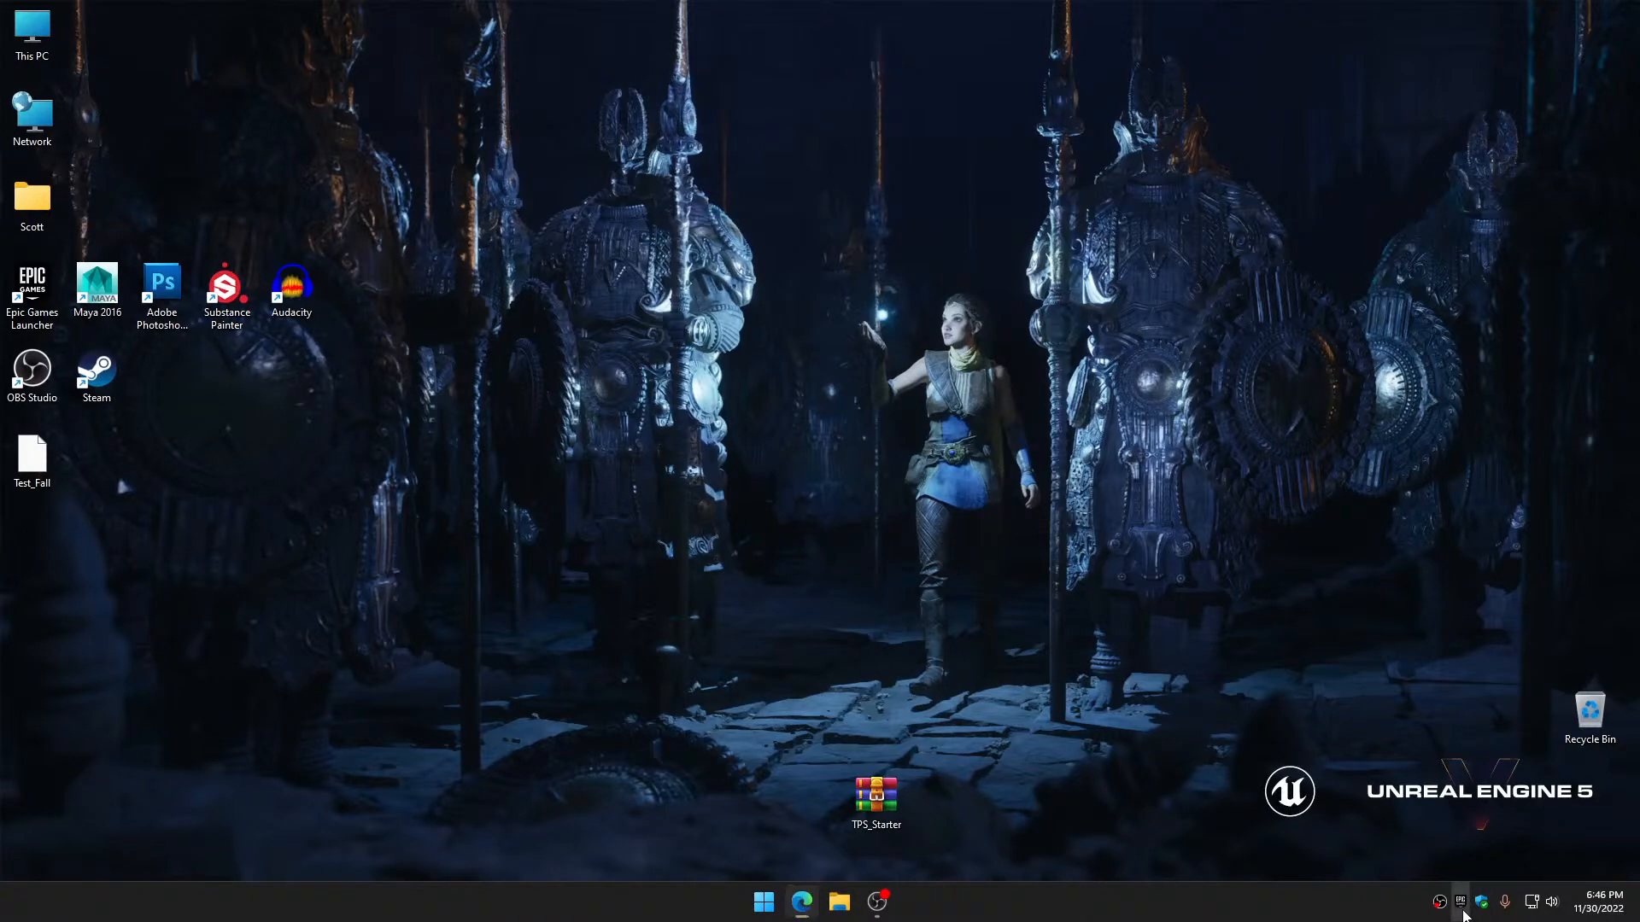
Switch to the Epic Games Launcher and search the Unreal Engine library's vault for "para"
{"action": "left_click", "coordinate": [1461, 906]}
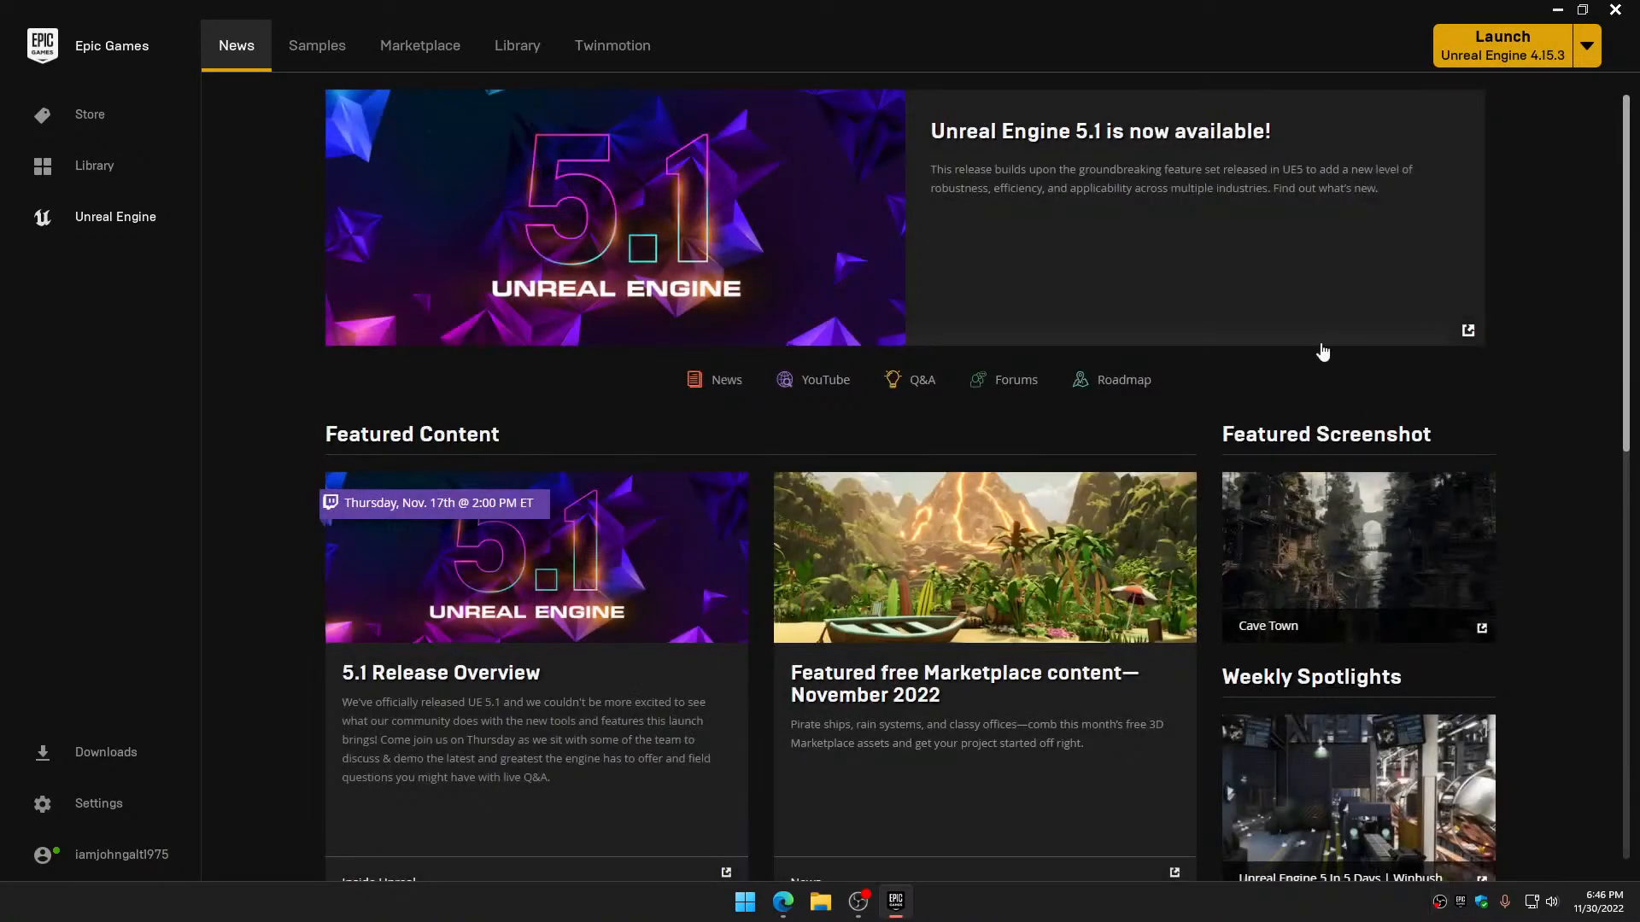
{"action": "left_click", "coordinate": [523, 47]}
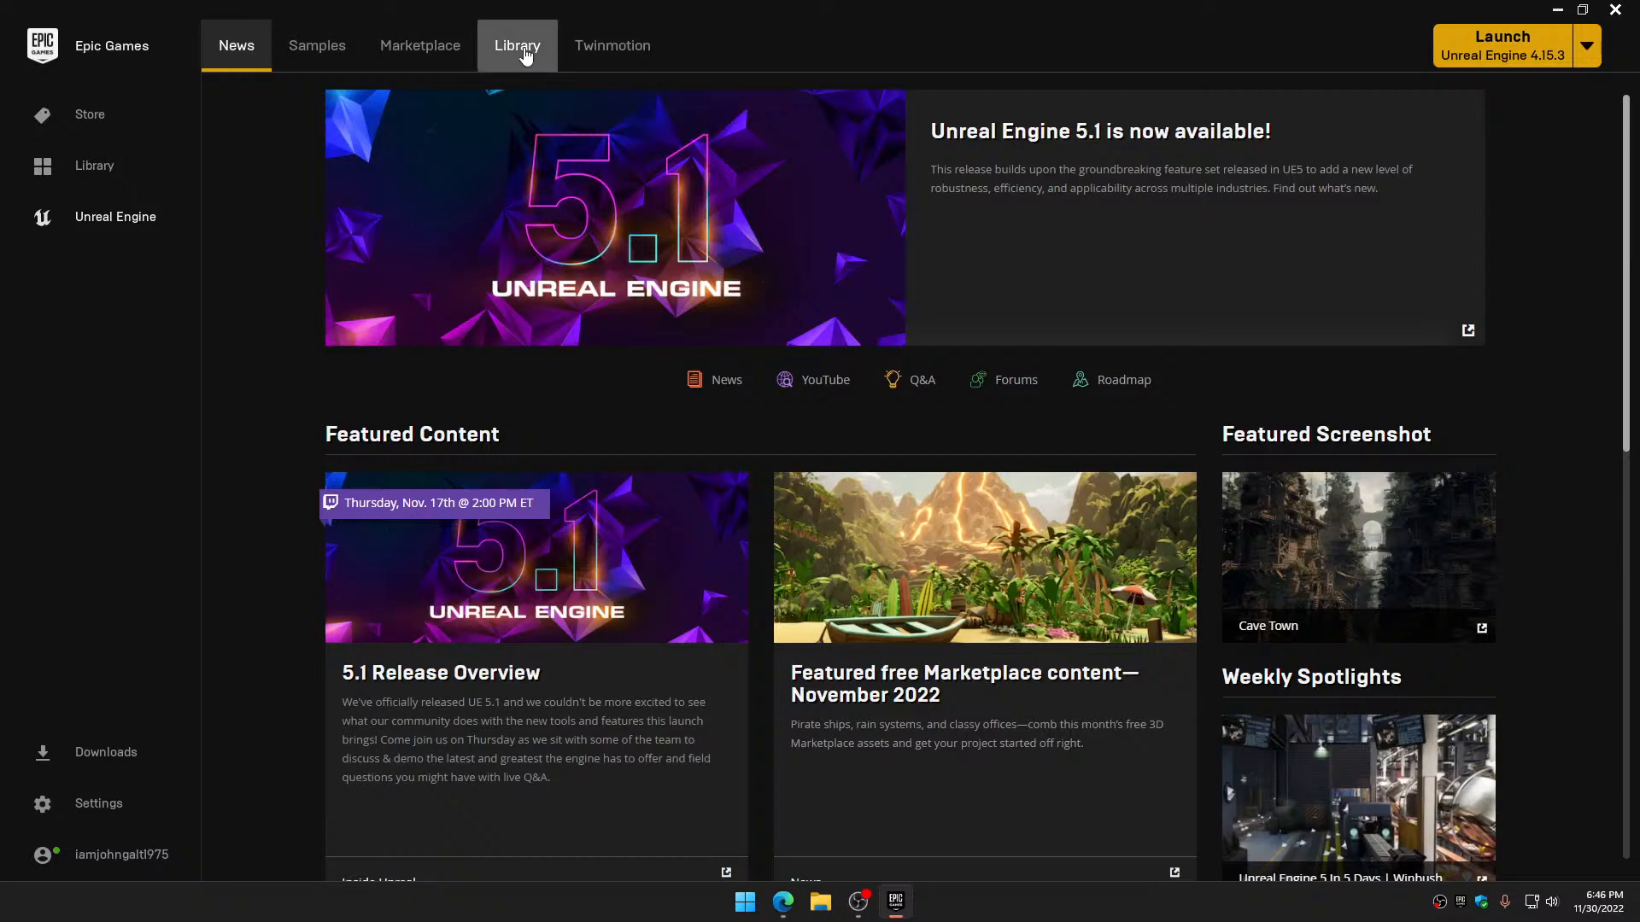
{"action": "left_click", "coordinate": [1426, 718]}
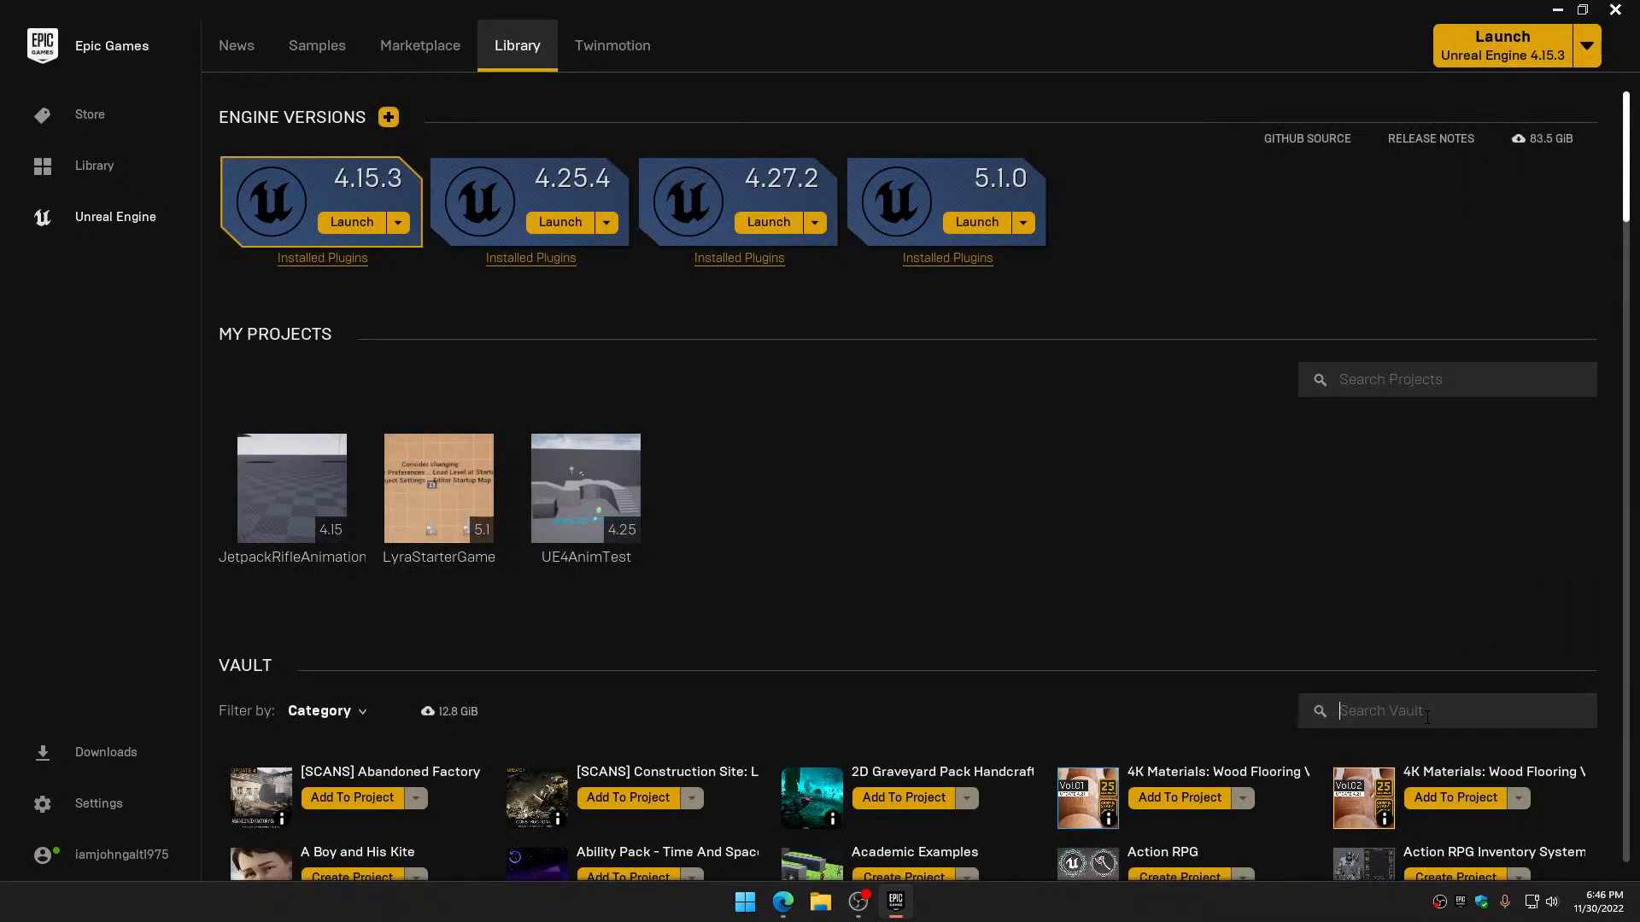
{"action": "type", "text": "para"}
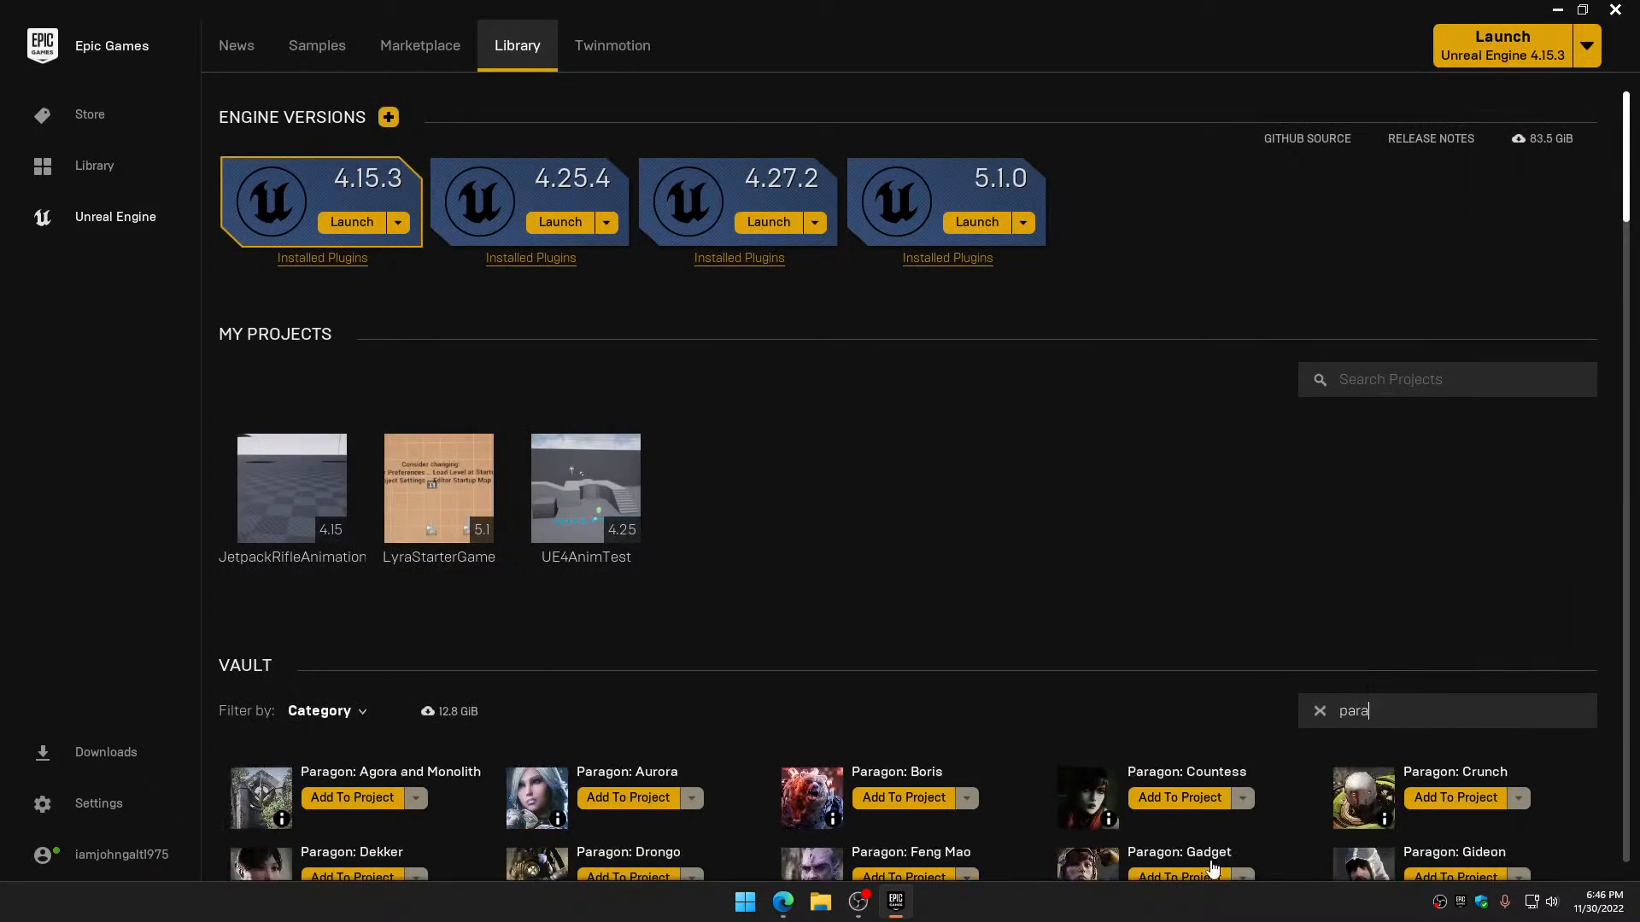
Look through the Paragon packs in the vault from start to end, then close the launcher window
{"action": "scroll", "coordinate": [1214, 868], "scroll_direction": "down", "scroll_amount": 2}
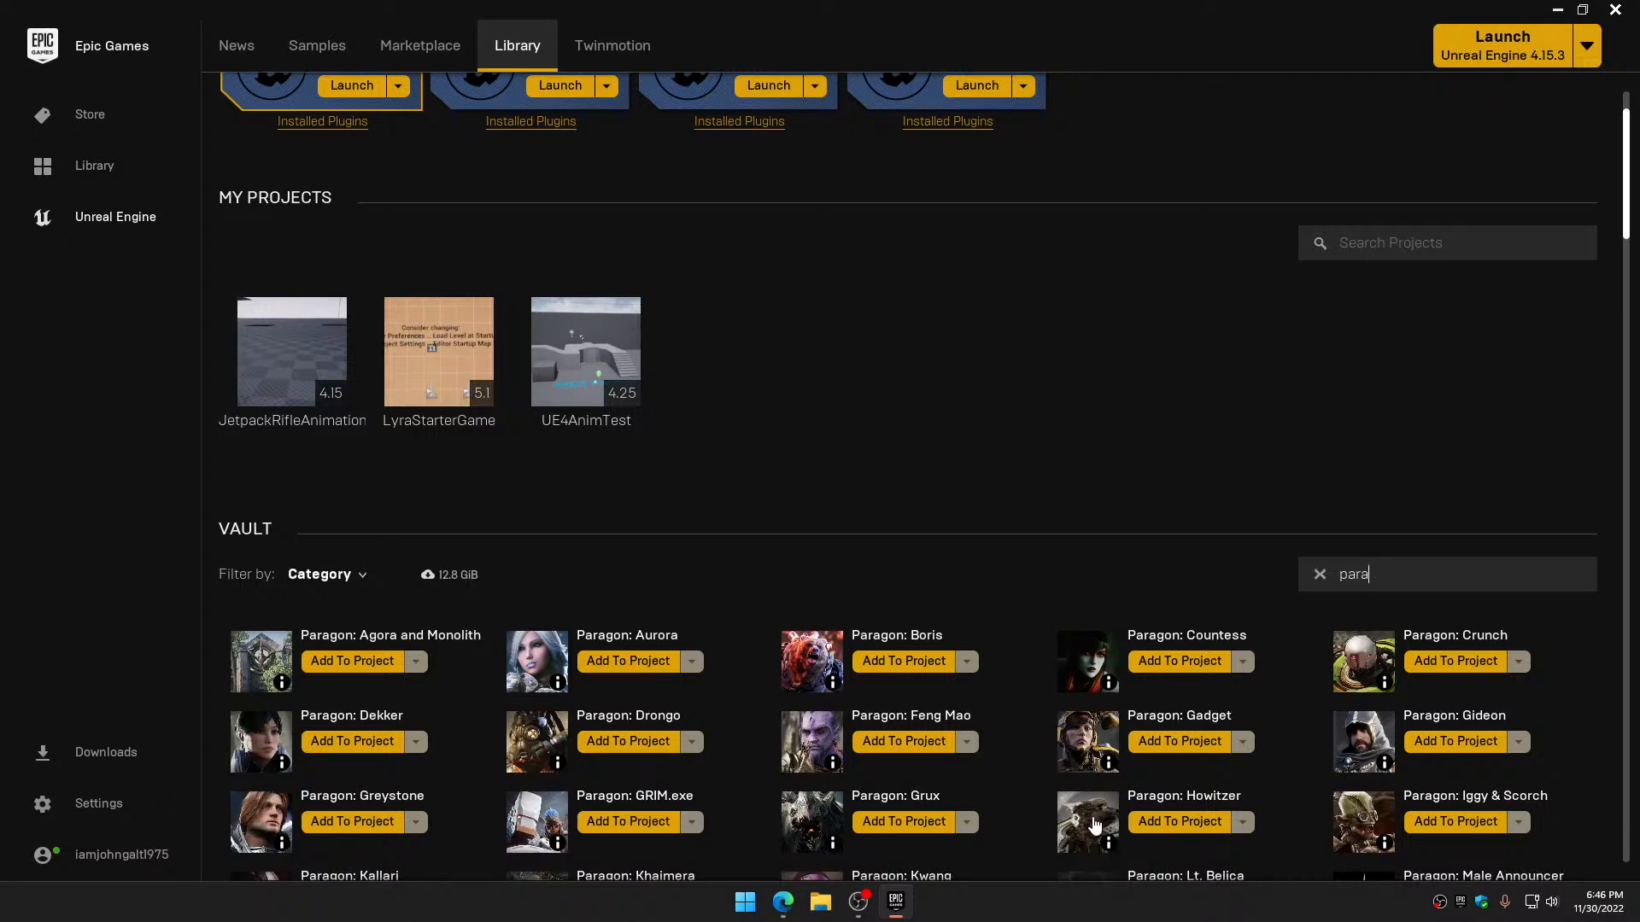
{"action": "scroll", "coordinate": [1033, 802], "scroll_direction": "down", "scroll_amount": 2}
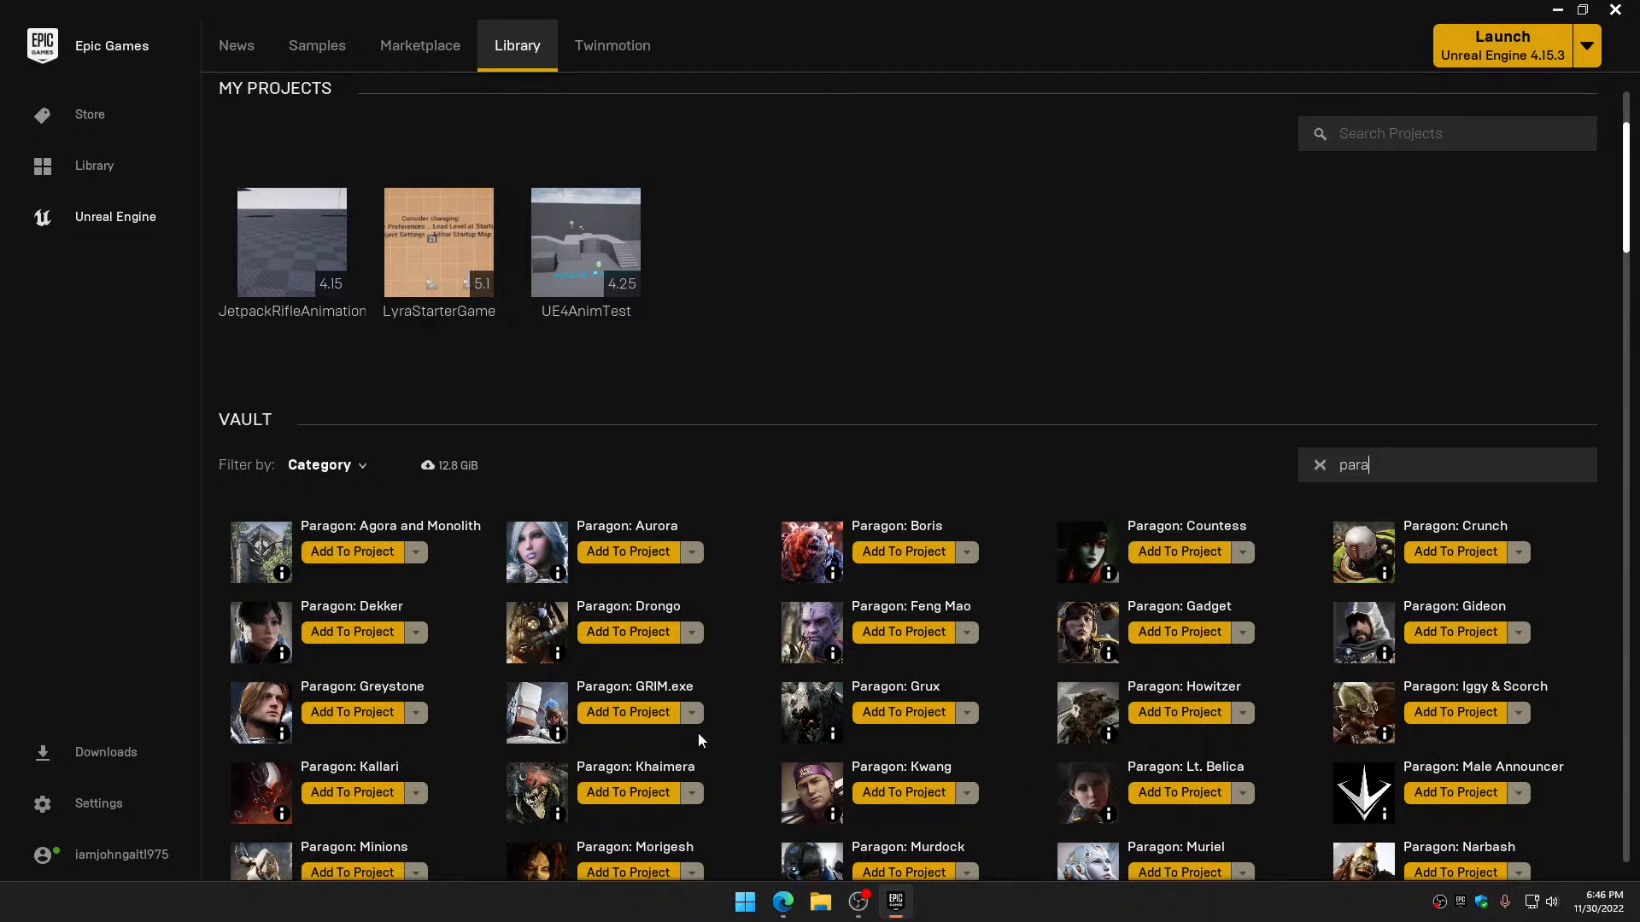
{"action": "scroll", "coordinate": [714, 749], "scroll_direction": "down", "scroll_amount": 2}
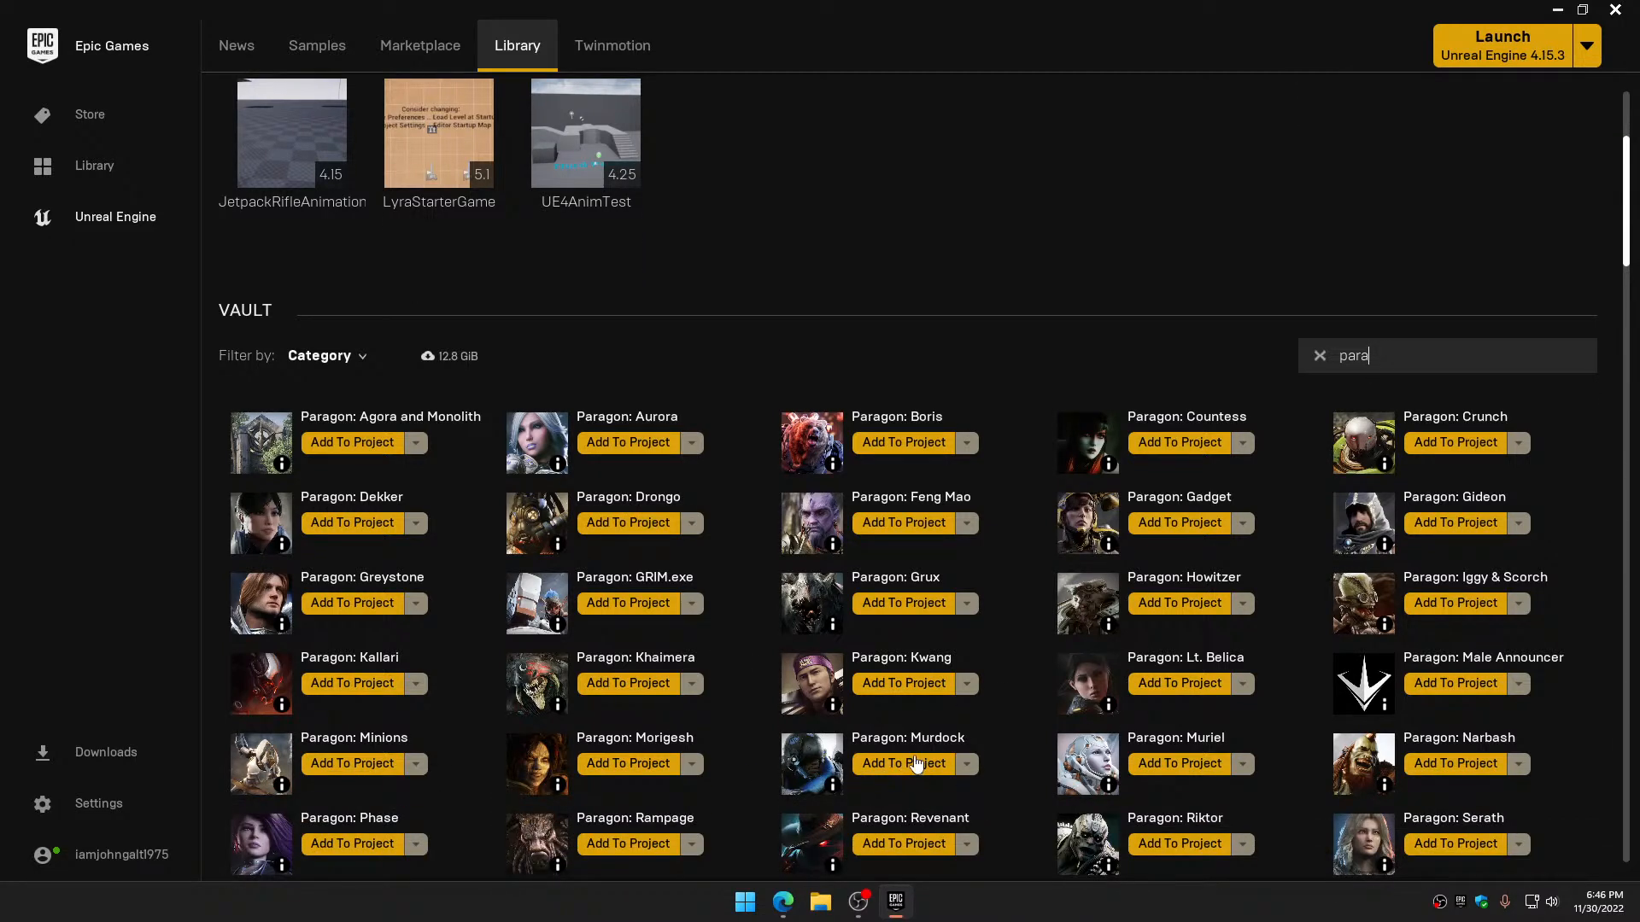
{"action": "scroll", "coordinate": [706, 816], "scroll_direction": "down", "scroll_amount": 3}
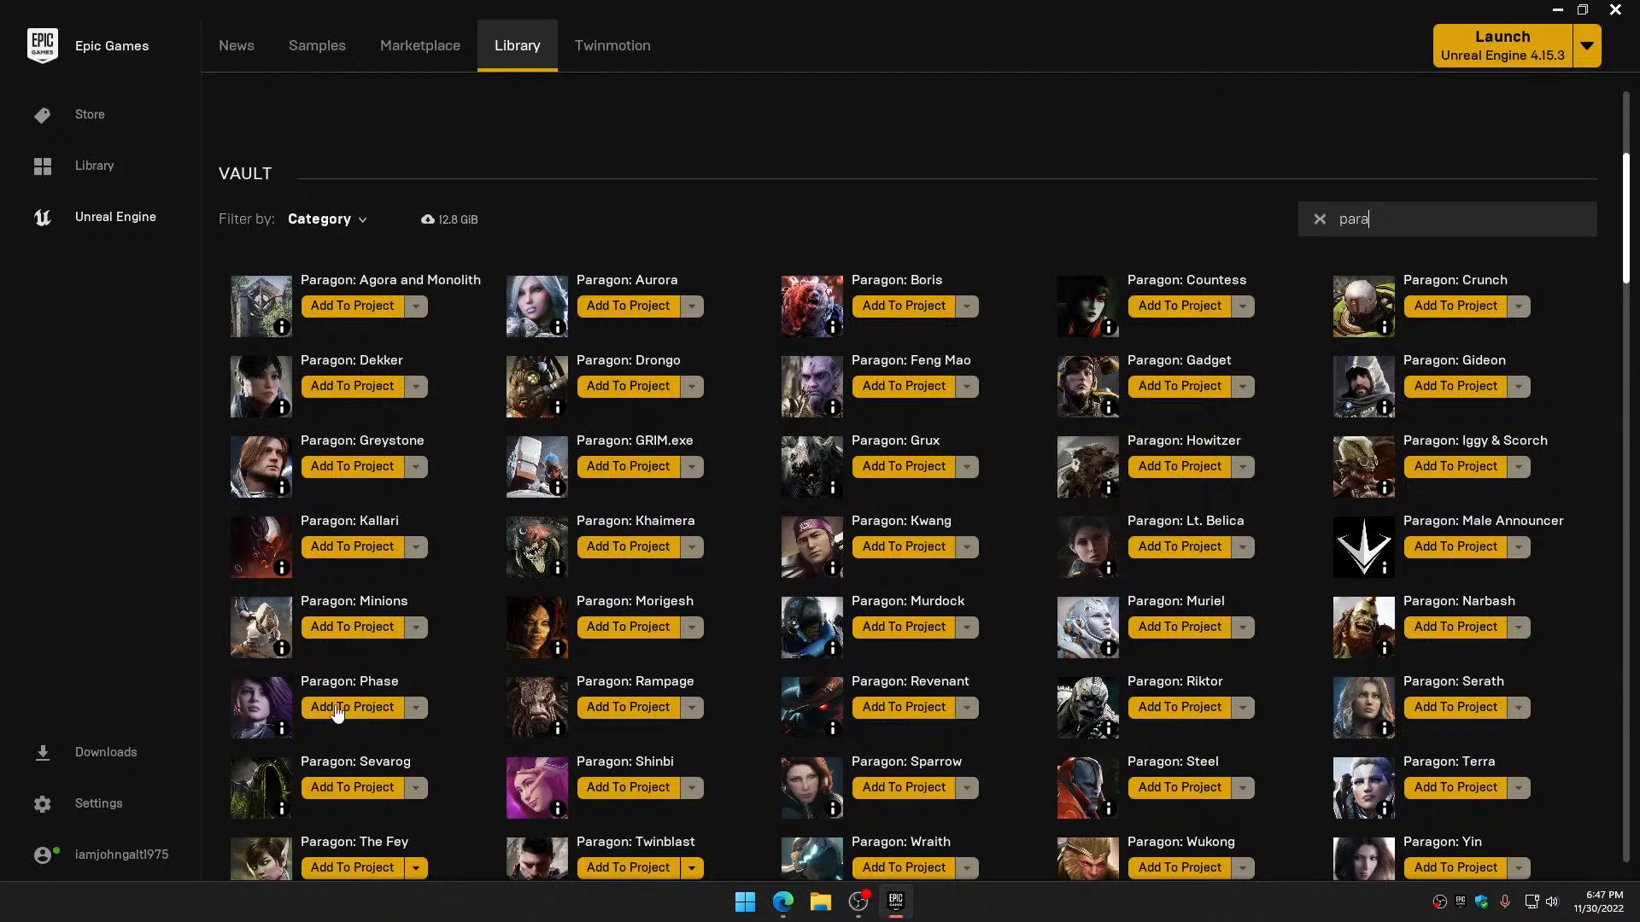
{"action": "scroll", "coordinate": [702, 795], "scroll_direction": "down", "scroll_amount": 2}
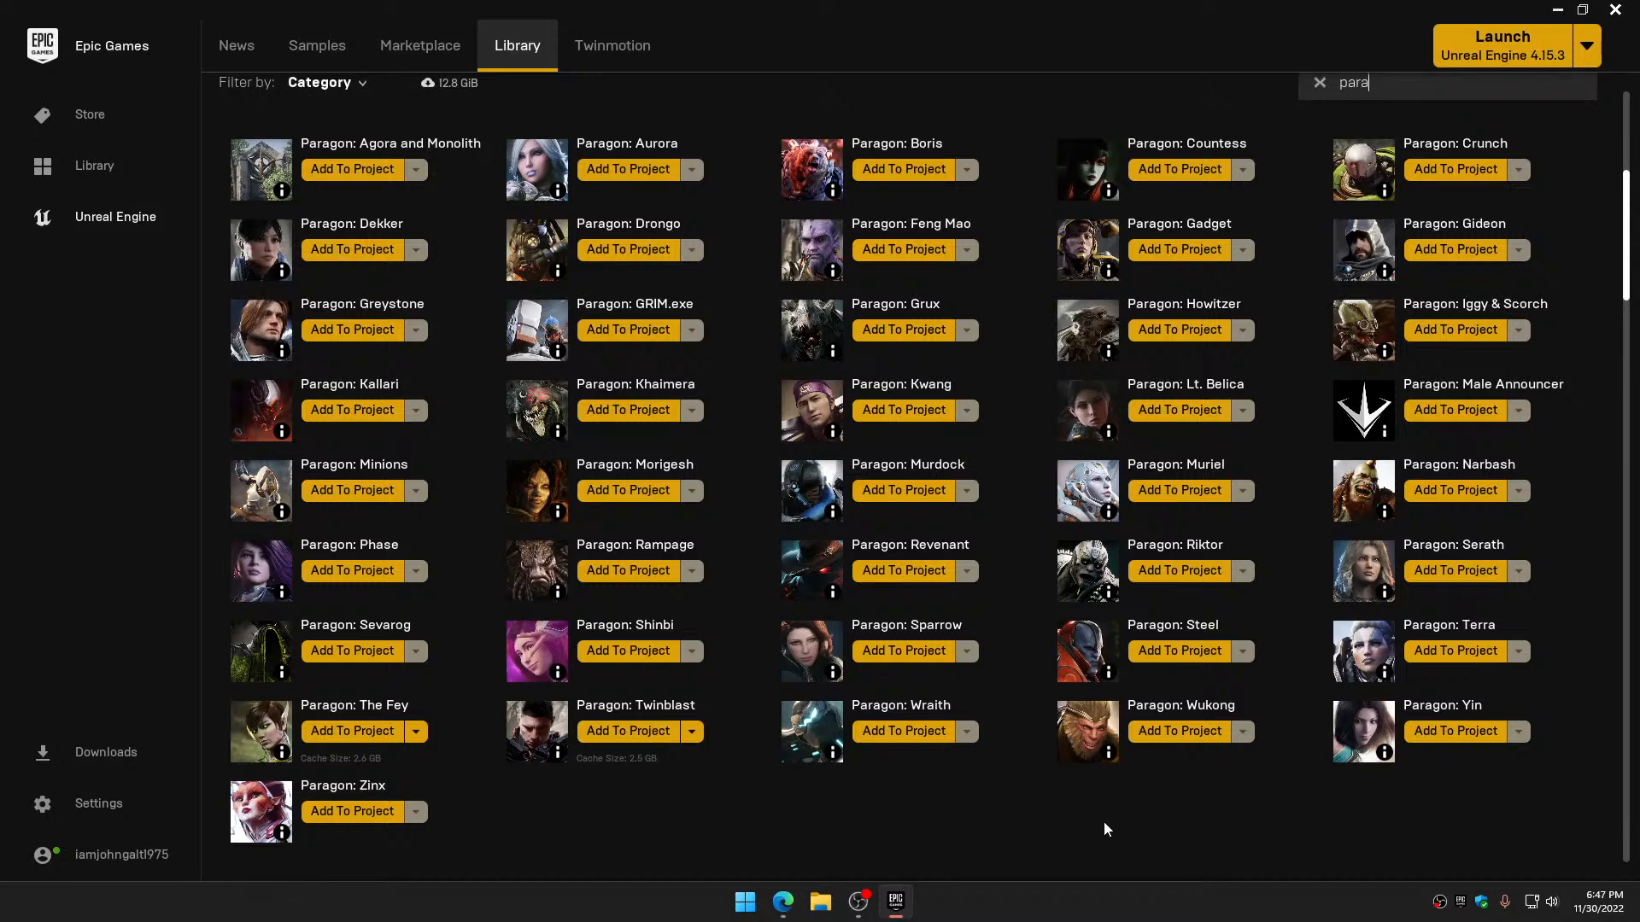
{"action": "scroll", "coordinate": [1104, 822], "scroll_direction": "up", "scroll_amount": 2}
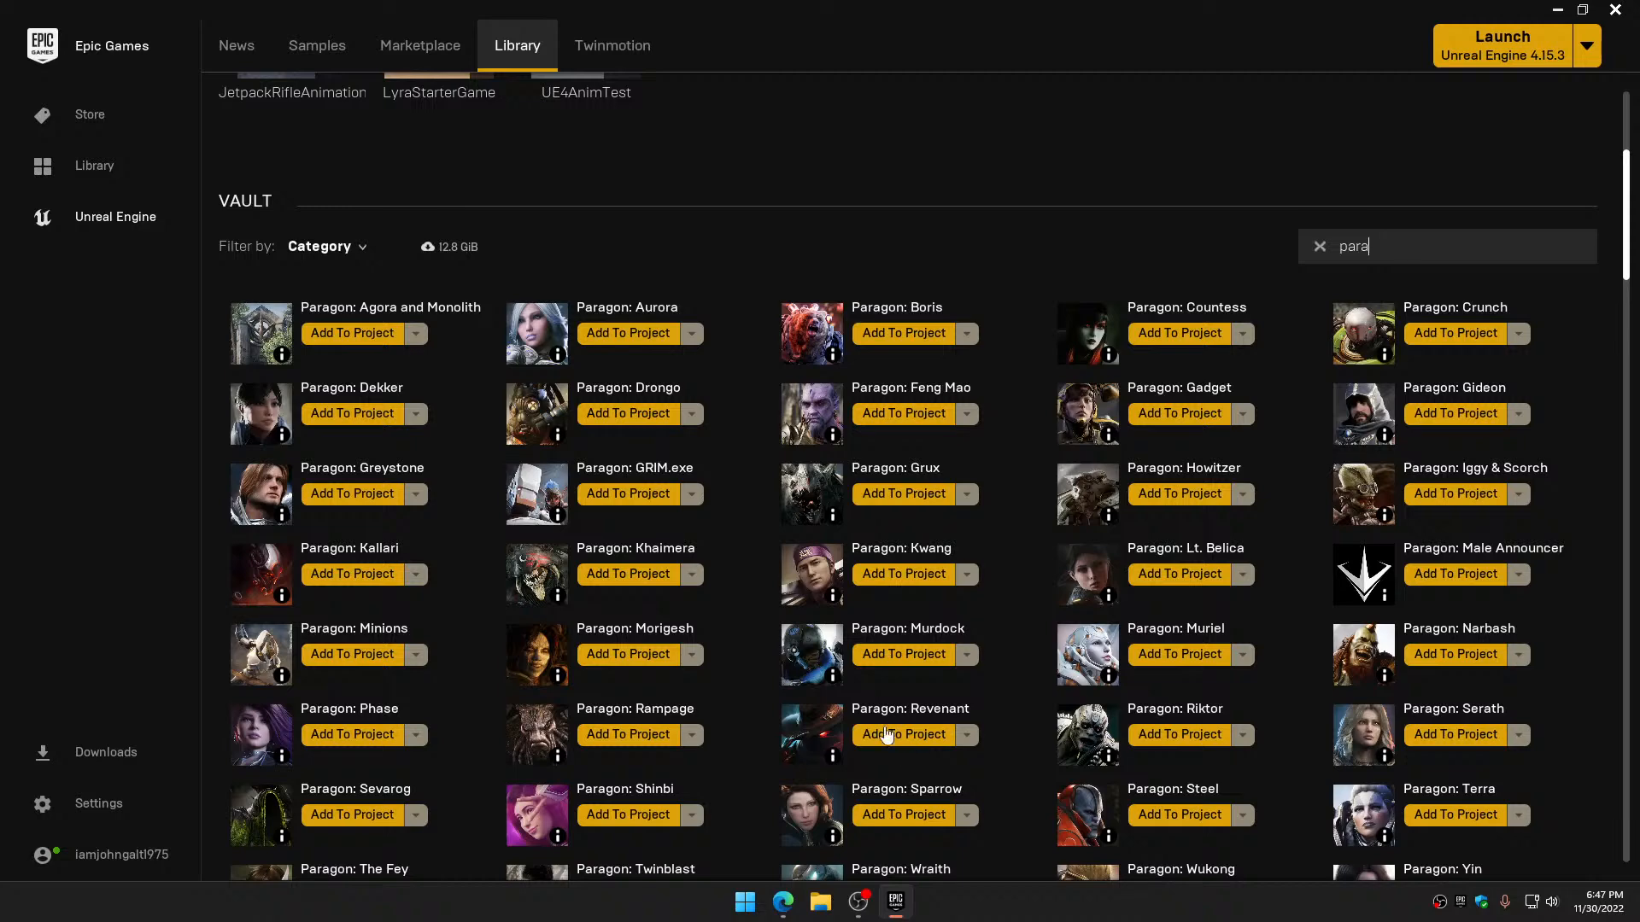
{"action": "scroll", "coordinate": [839, 699], "scroll_direction": "down", "scroll_amount": 3}
{"action": "scroll", "coordinate": [838, 699], "scroll_direction": "down", "scroll_amount": 4}
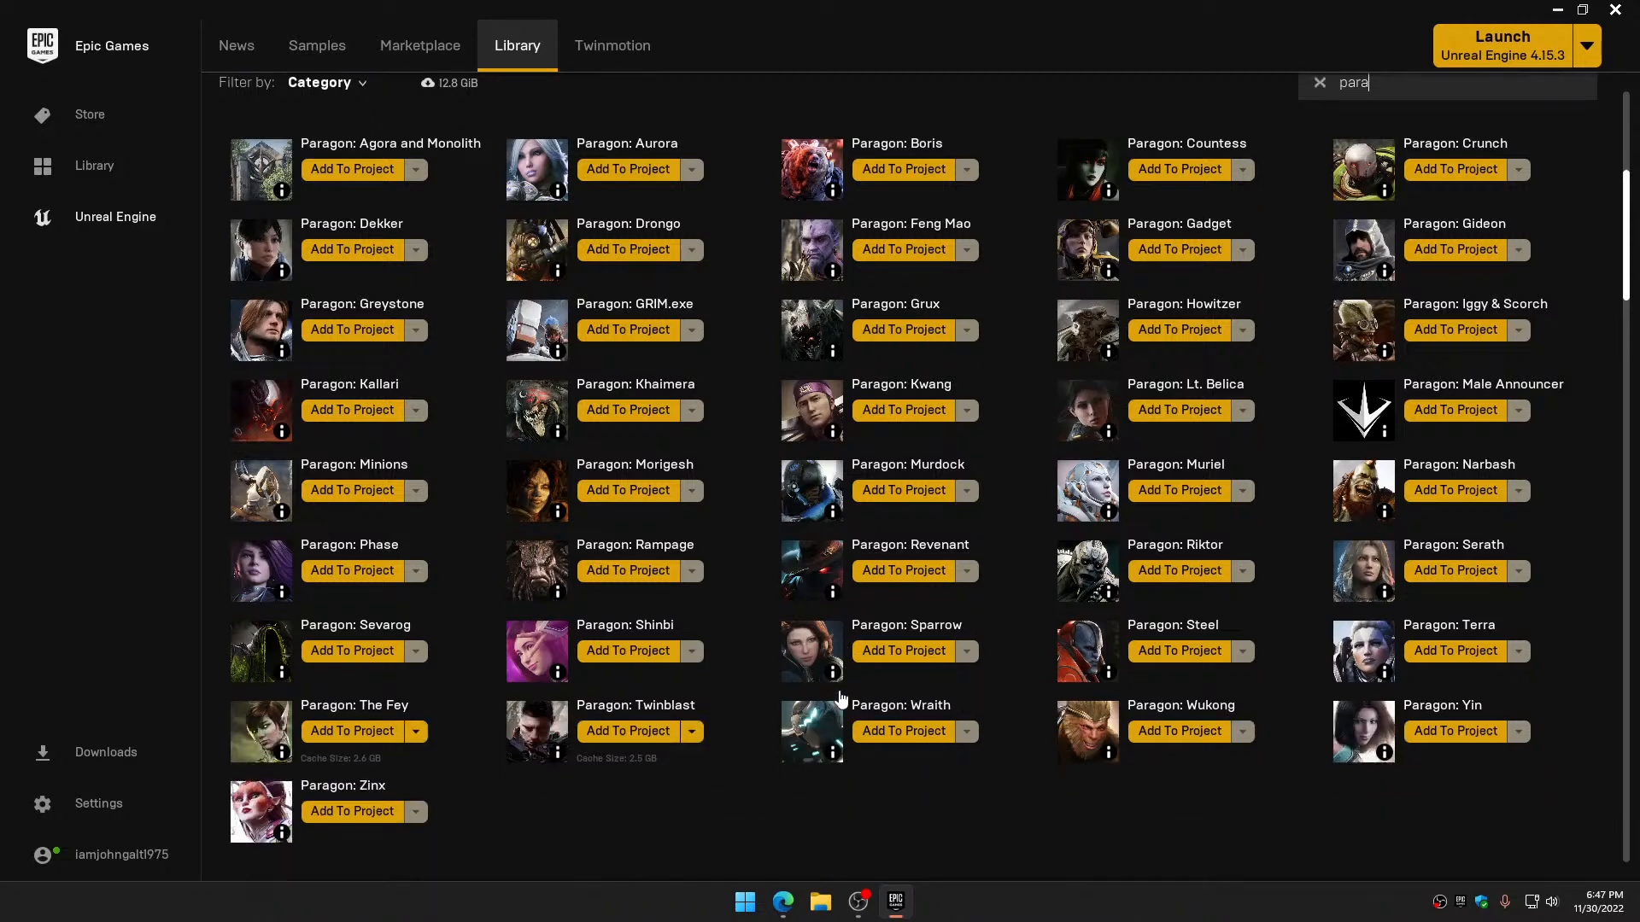
{"action": "scroll", "coordinate": [847, 692], "scroll_direction": "up", "scroll_amount": 5}
{"action": "scroll", "coordinate": [859, 696], "scroll_direction": "up", "scroll_amount": 5}
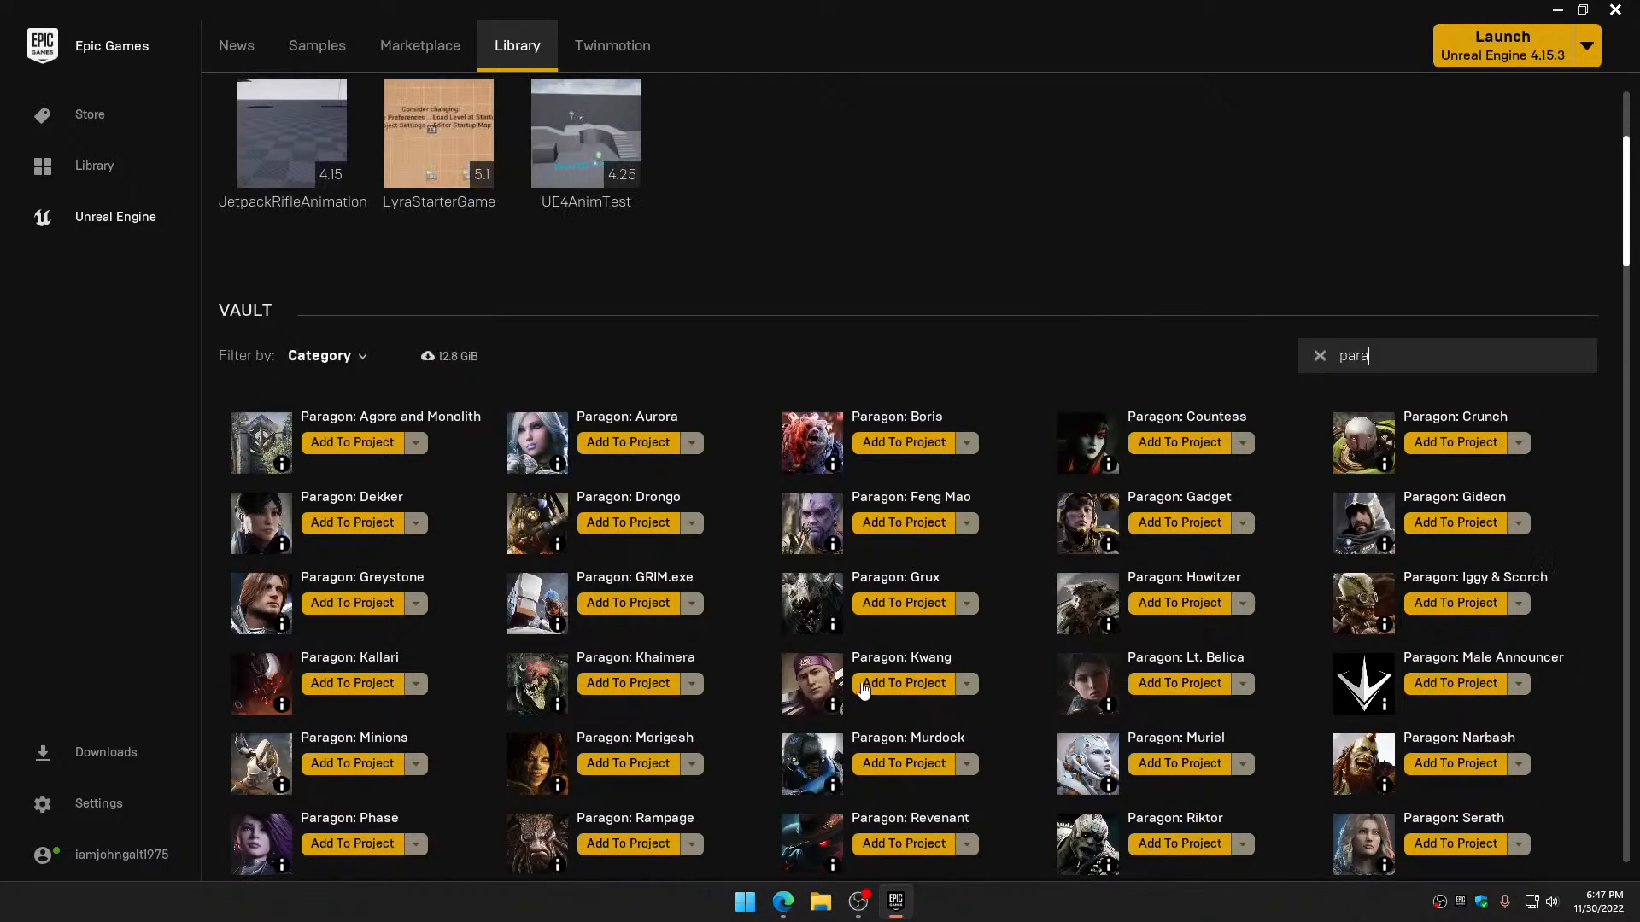
{"action": "scroll", "coordinate": [862, 690], "scroll_direction": "up", "scroll_amount": 4}
{"action": "scroll", "coordinate": [864, 685], "scroll_direction": "up", "scroll_amount": 2}
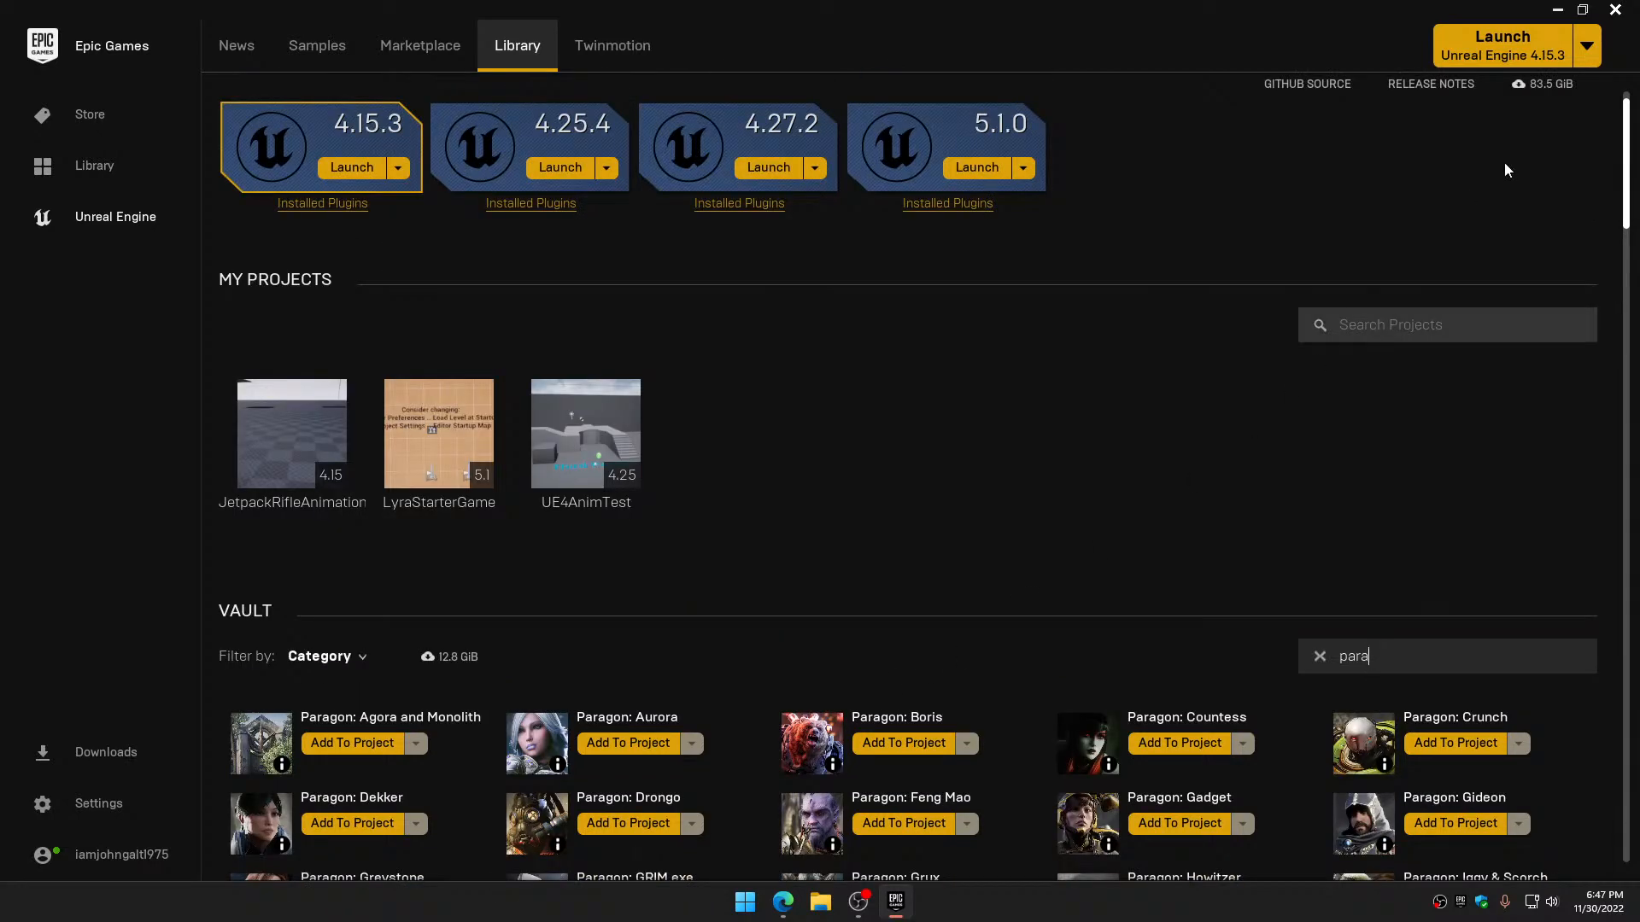
{"action": "left_click", "coordinate": [1618, 10]}
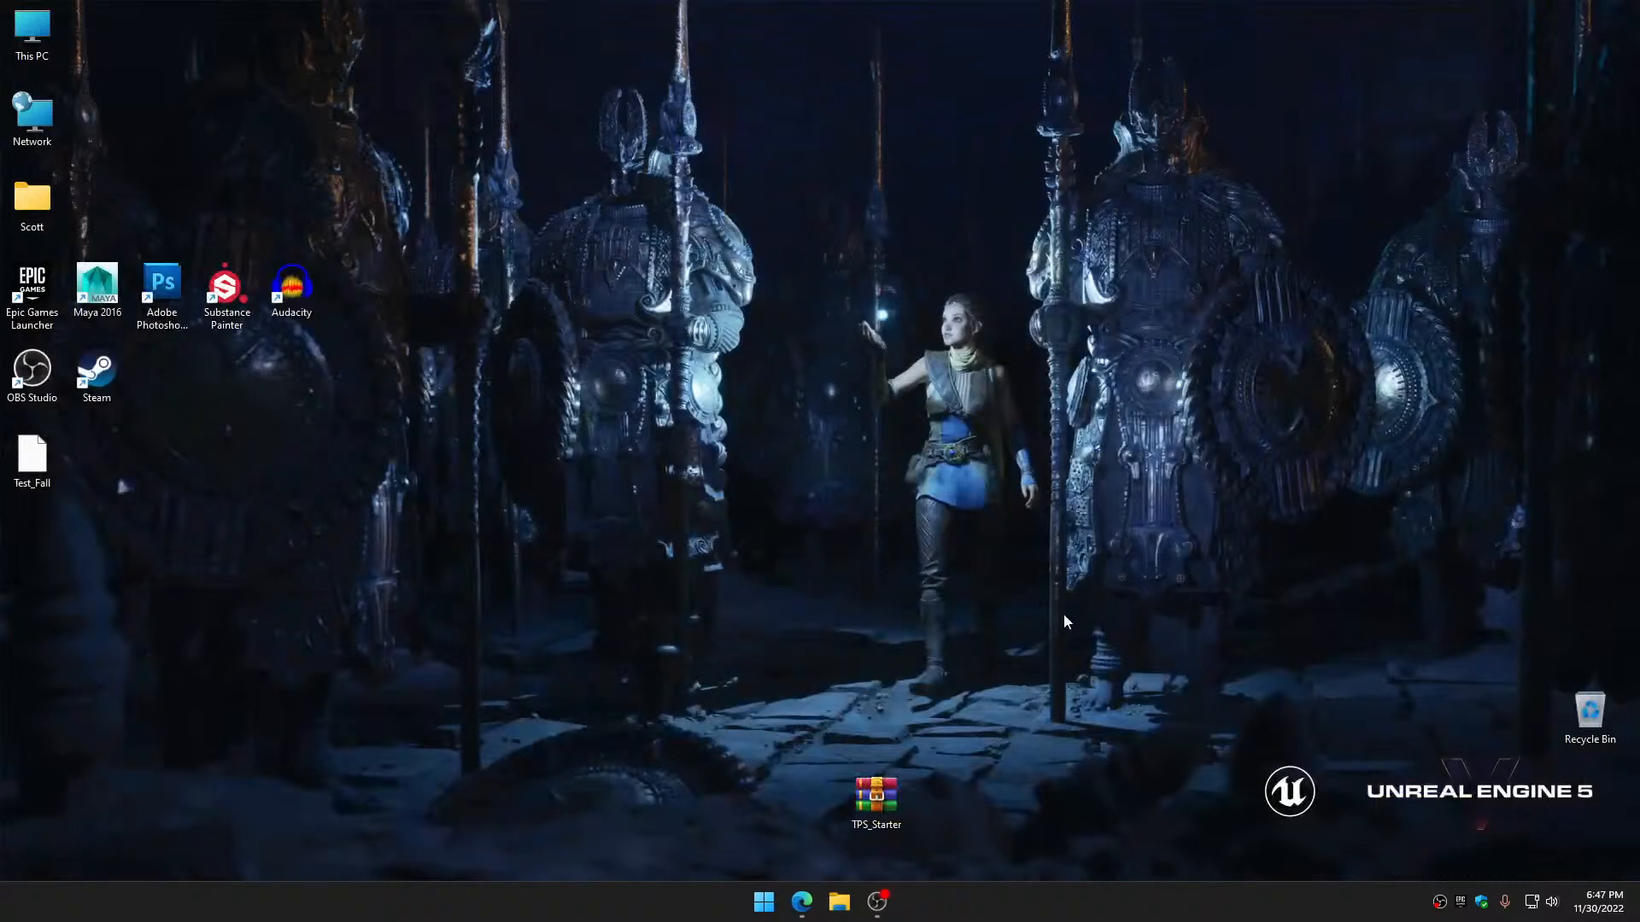
Move the Test_Fall file from the desktop to the Recycle Bin and permanently empty the bin
{"action": "left_click_drag", "start_coordinate": [34, 457], "coordinate": [1604, 724]}
{"action": "right_click", "coordinate": [1591, 736]}
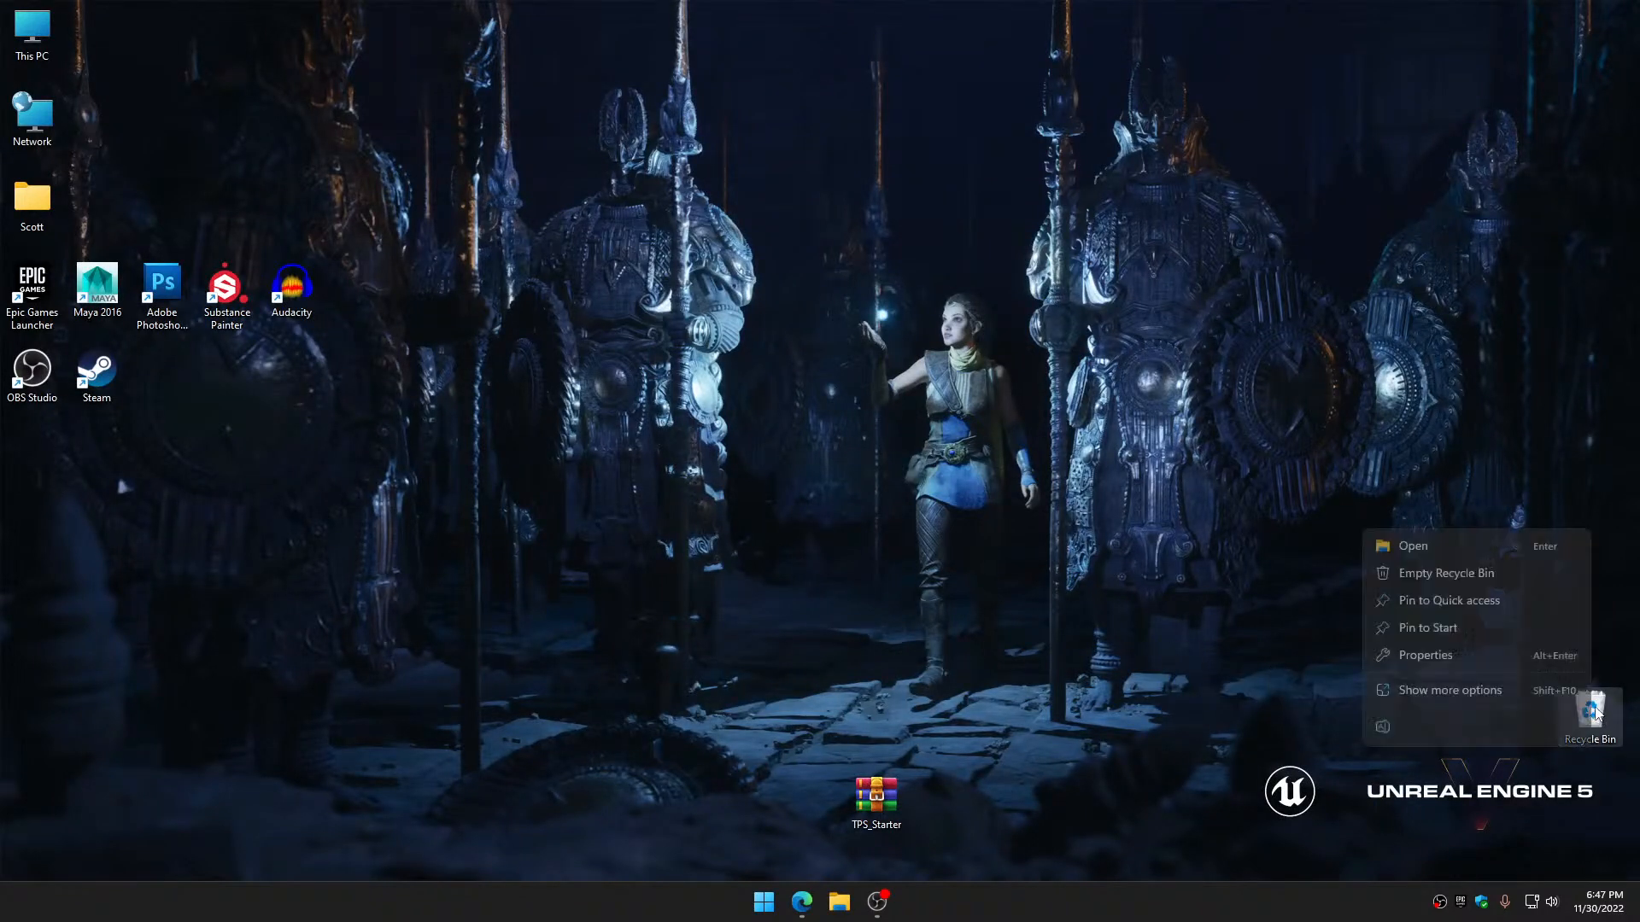
{"action": "left_click", "coordinate": [1466, 579]}
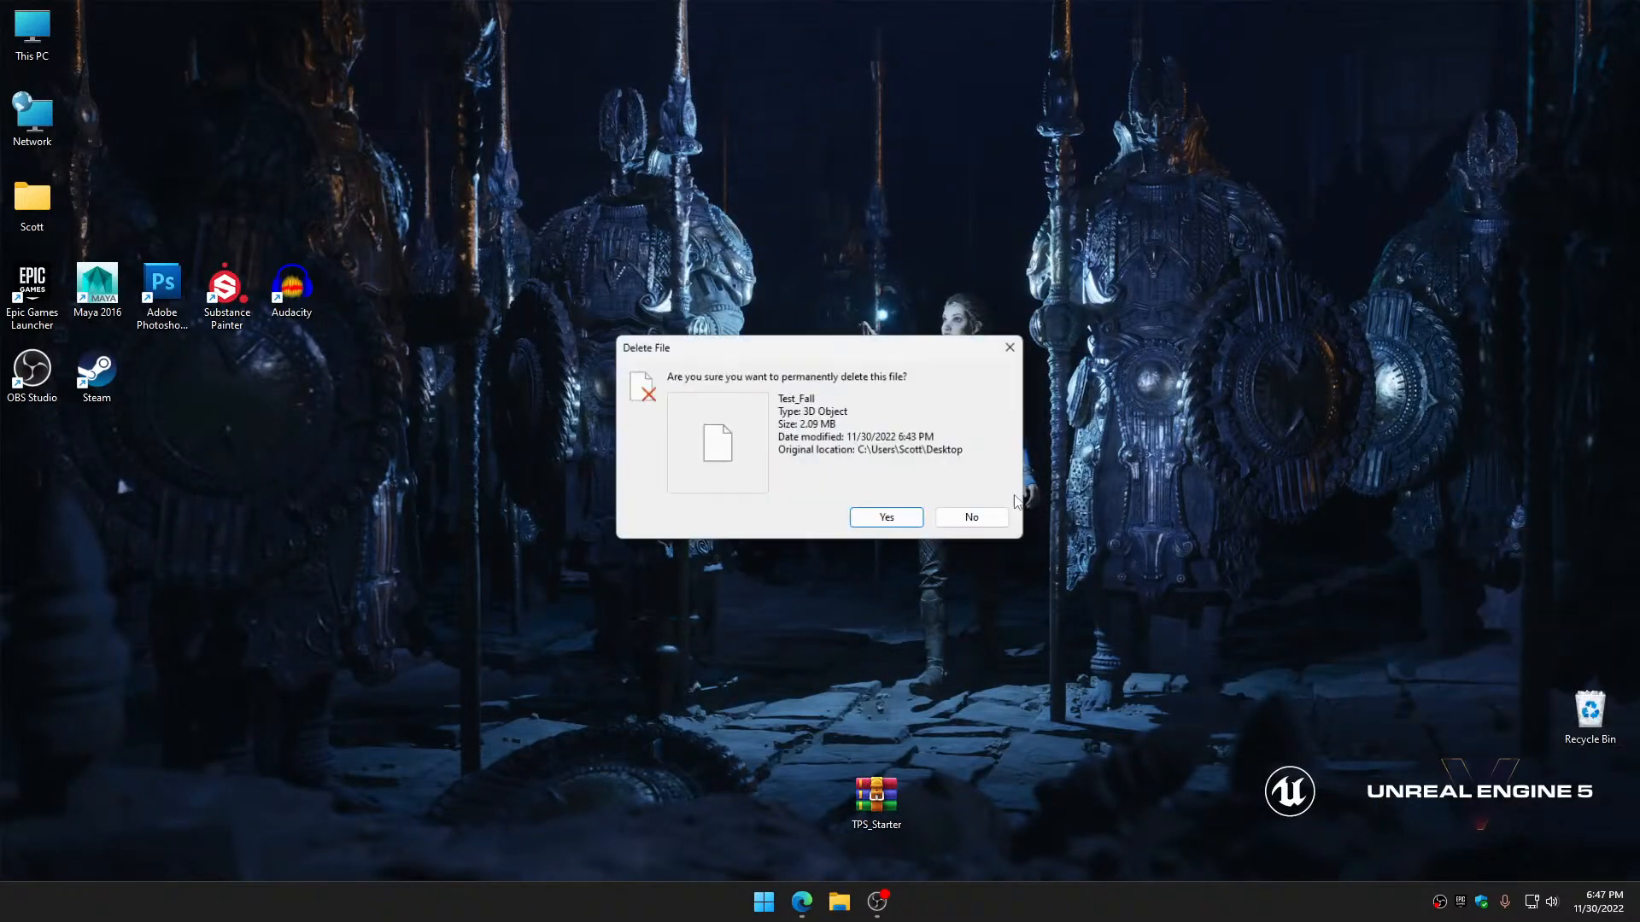
{"action": "left_click", "coordinate": [886, 517]}
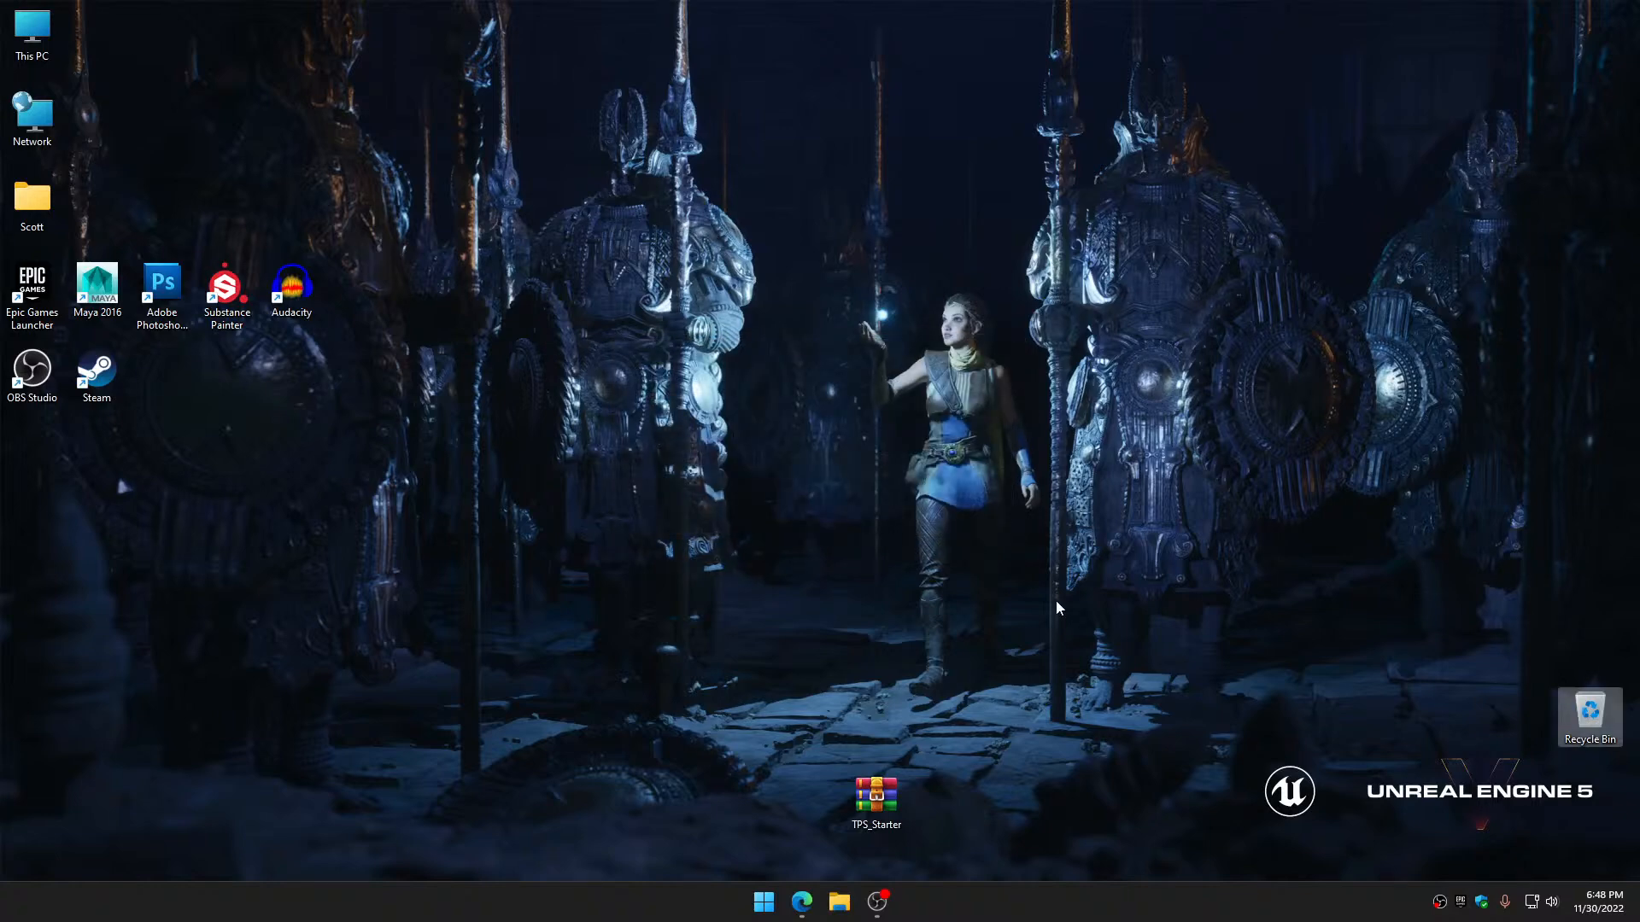
Exit the Epic Games Launcher completely and open the UE4_VaultCache\VaultCache folder on the Back_Up (D:) drive in File Explorer
{"action": "right_click", "coordinate": [1461, 902]}
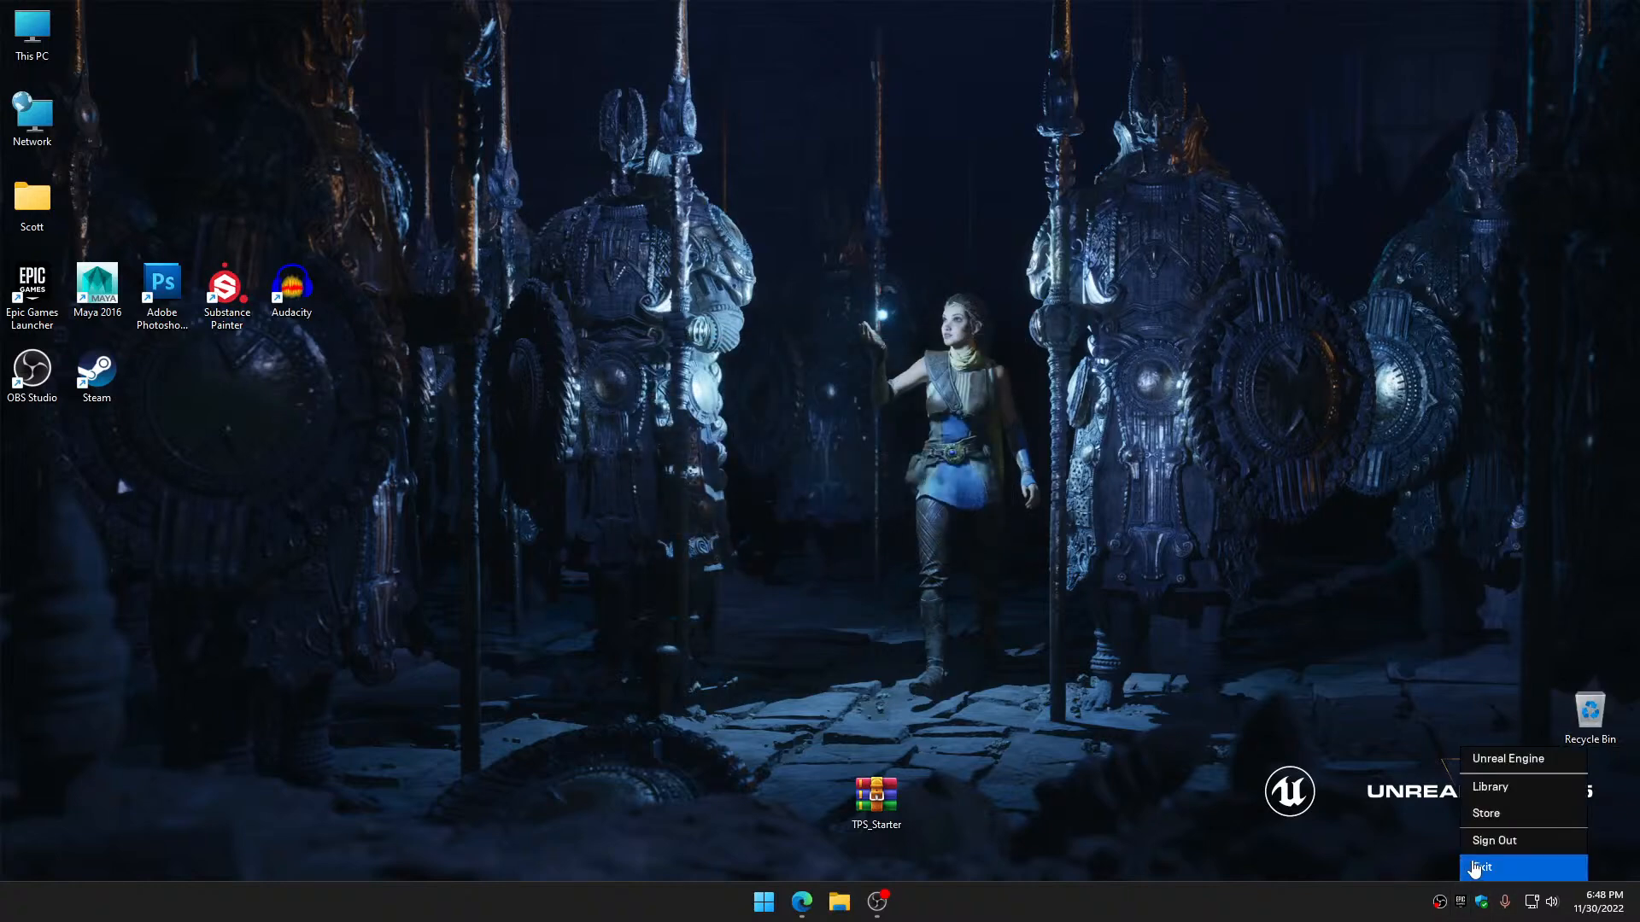
{"action": "left_click", "coordinate": [1482, 866]}
{"action": "double_click", "coordinate": [51, 26]}
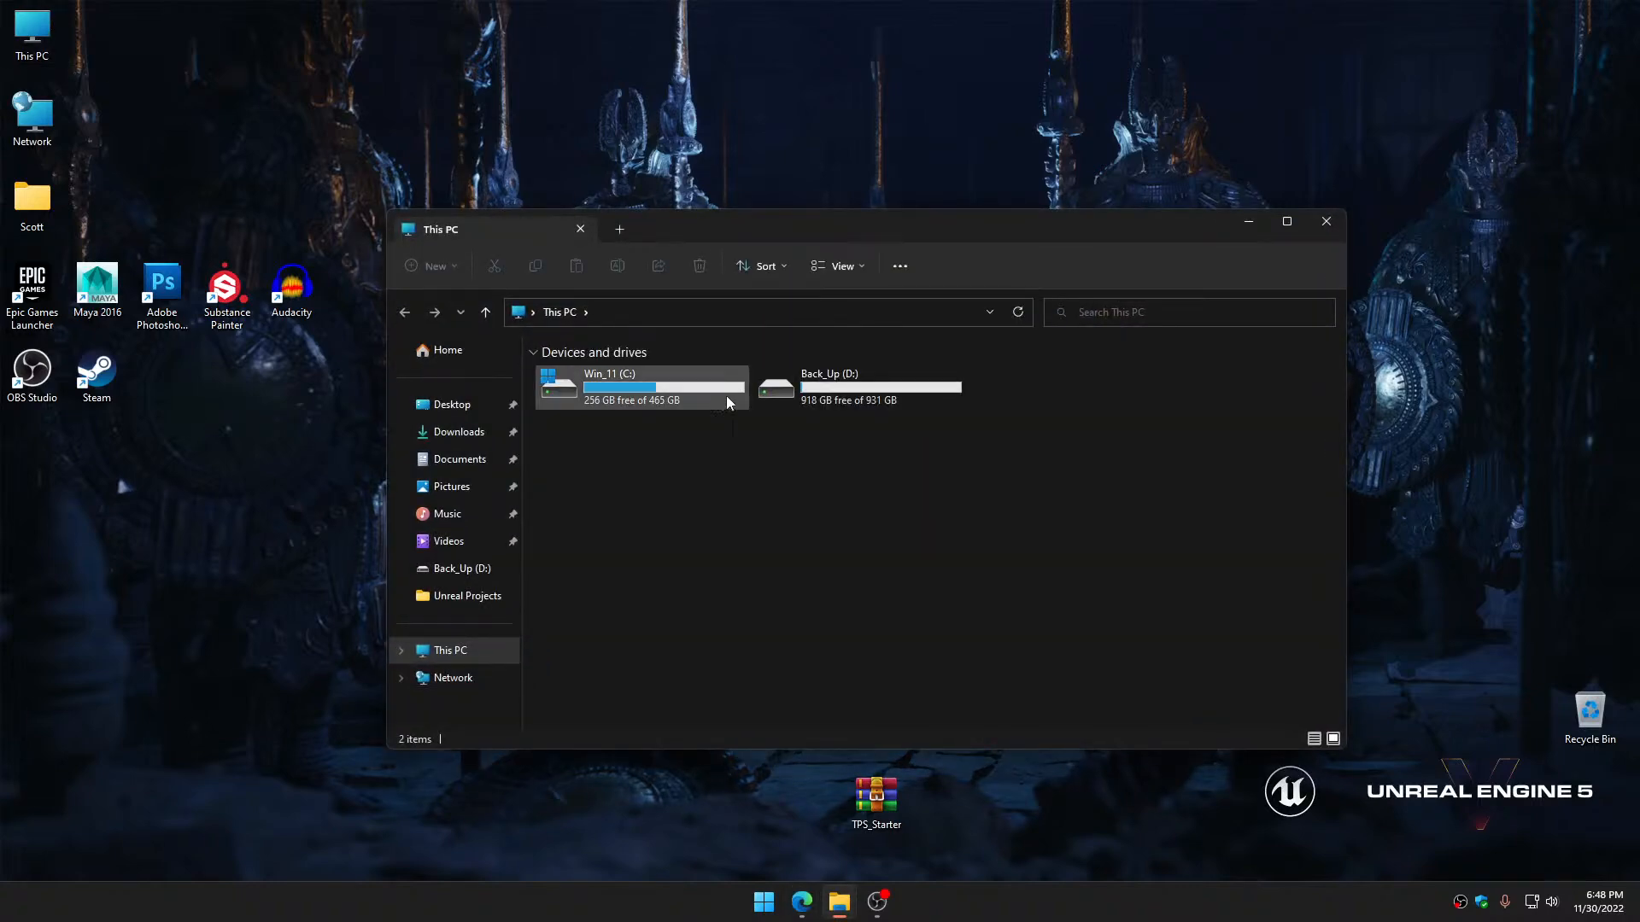
{"action": "double_click", "coordinate": [827, 388]}
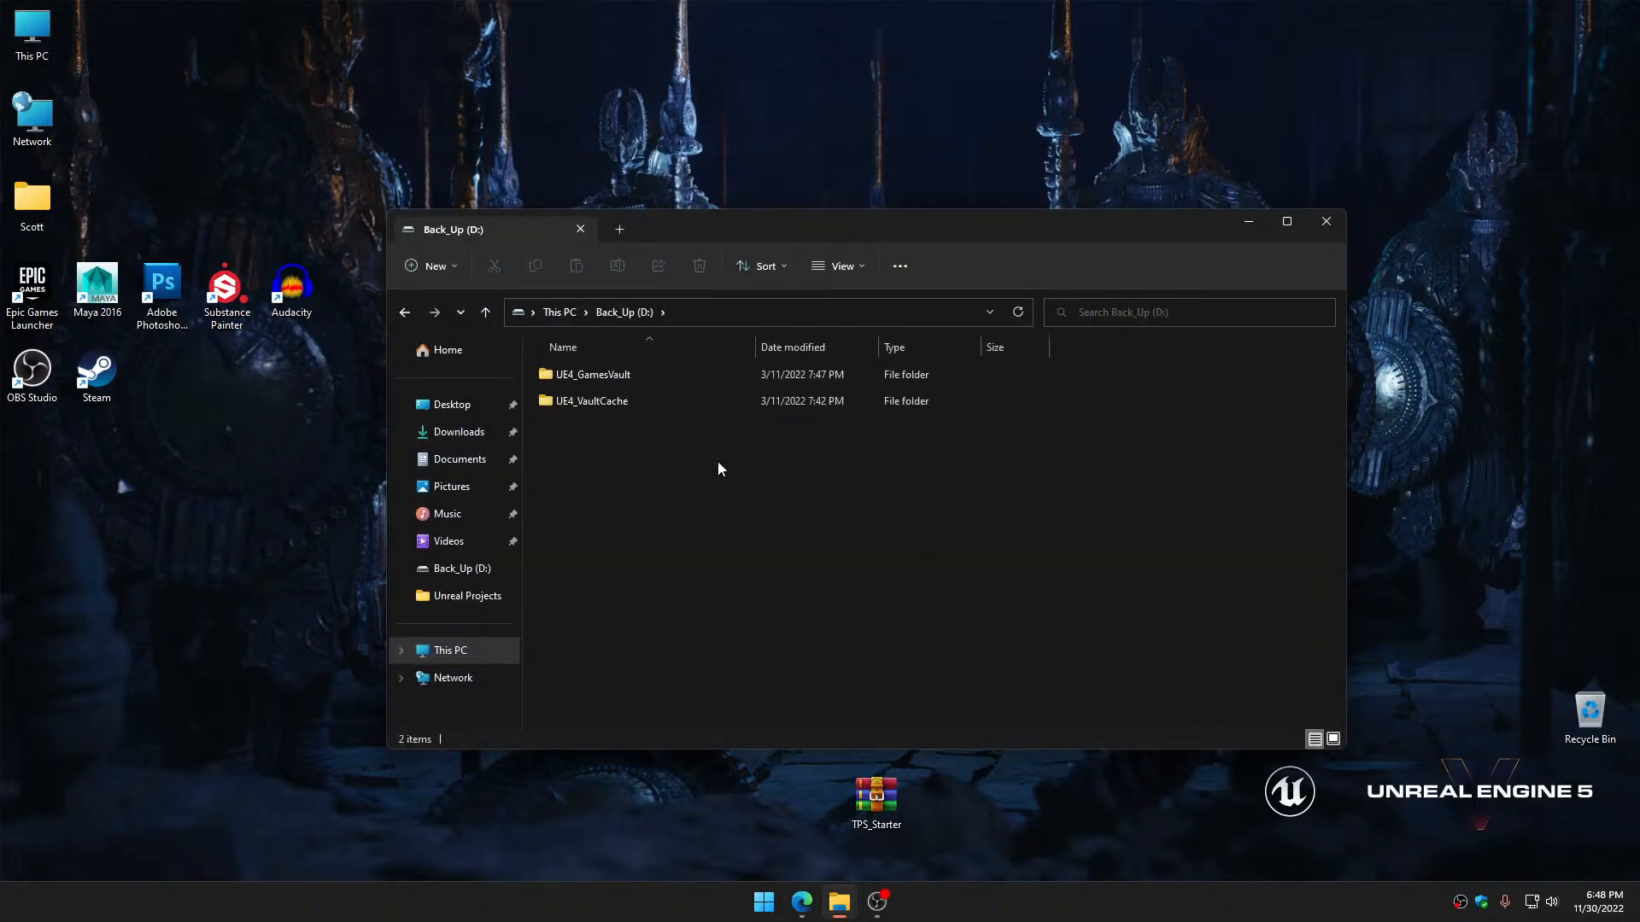
{"action": "double_click", "coordinate": [612, 404]}
{"action": "left_click", "coordinate": [604, 384]}
{"action": "double_click", "coordinate": [604, 384]}
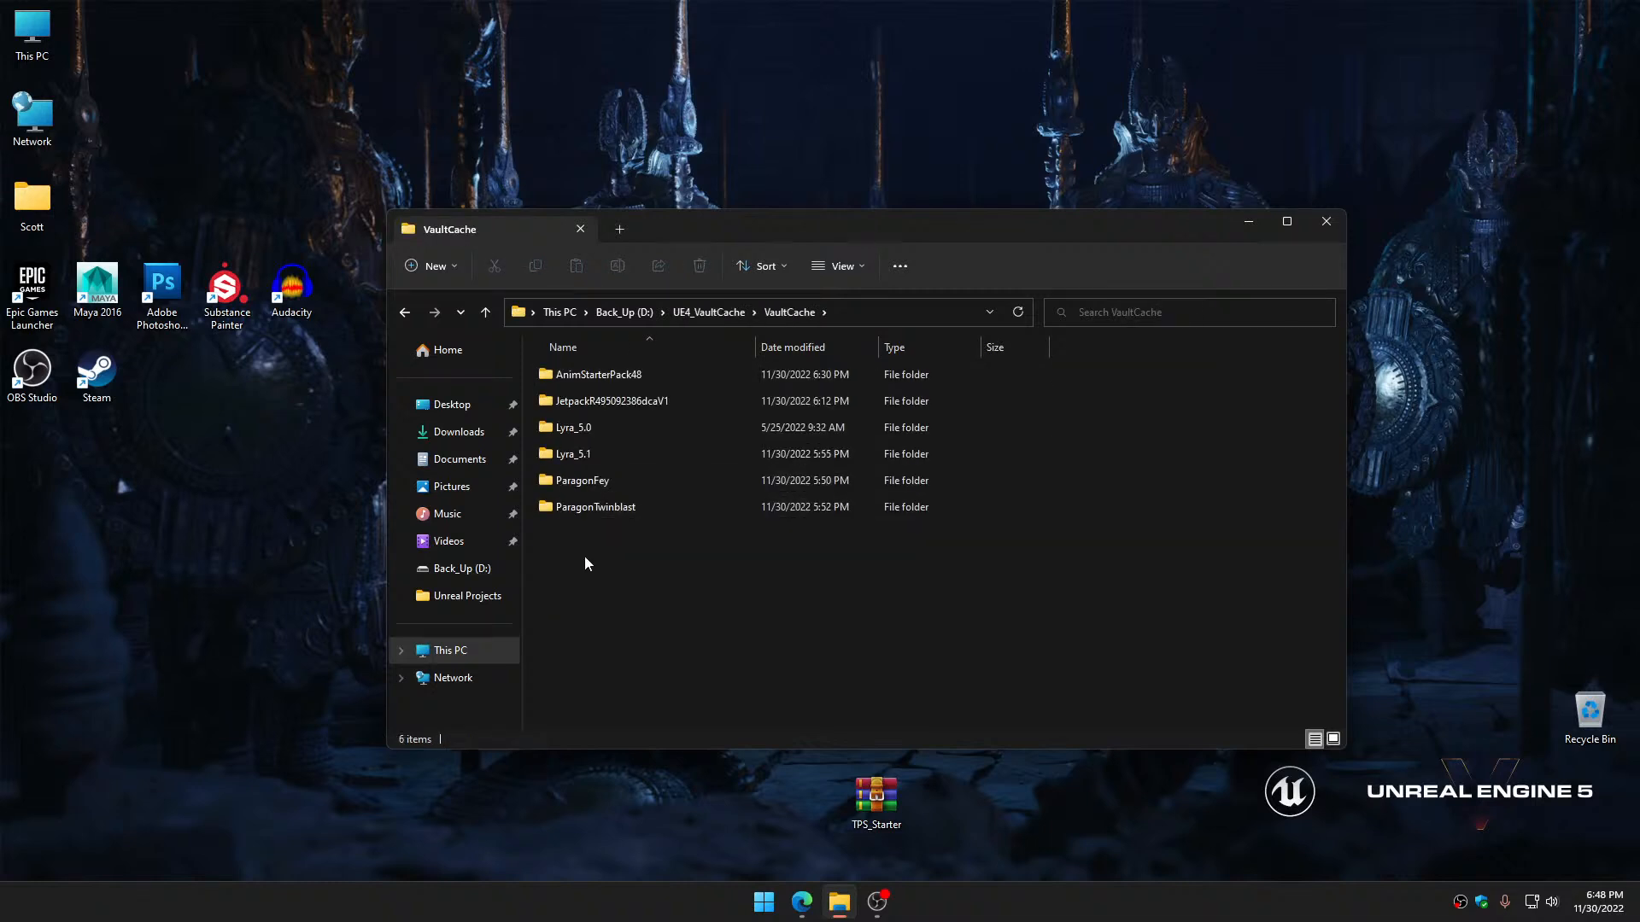
Delete the ParagonFey and ParagonTwinblast folders, followed by the AnimStarterPack48, JetpackR495092386dcaV1, Lyra_5.0 and Lyra_5.1 folders
{"action": "left_click_drag", "start_coordinate": [585, 558], "coordinate": [613, 479]}
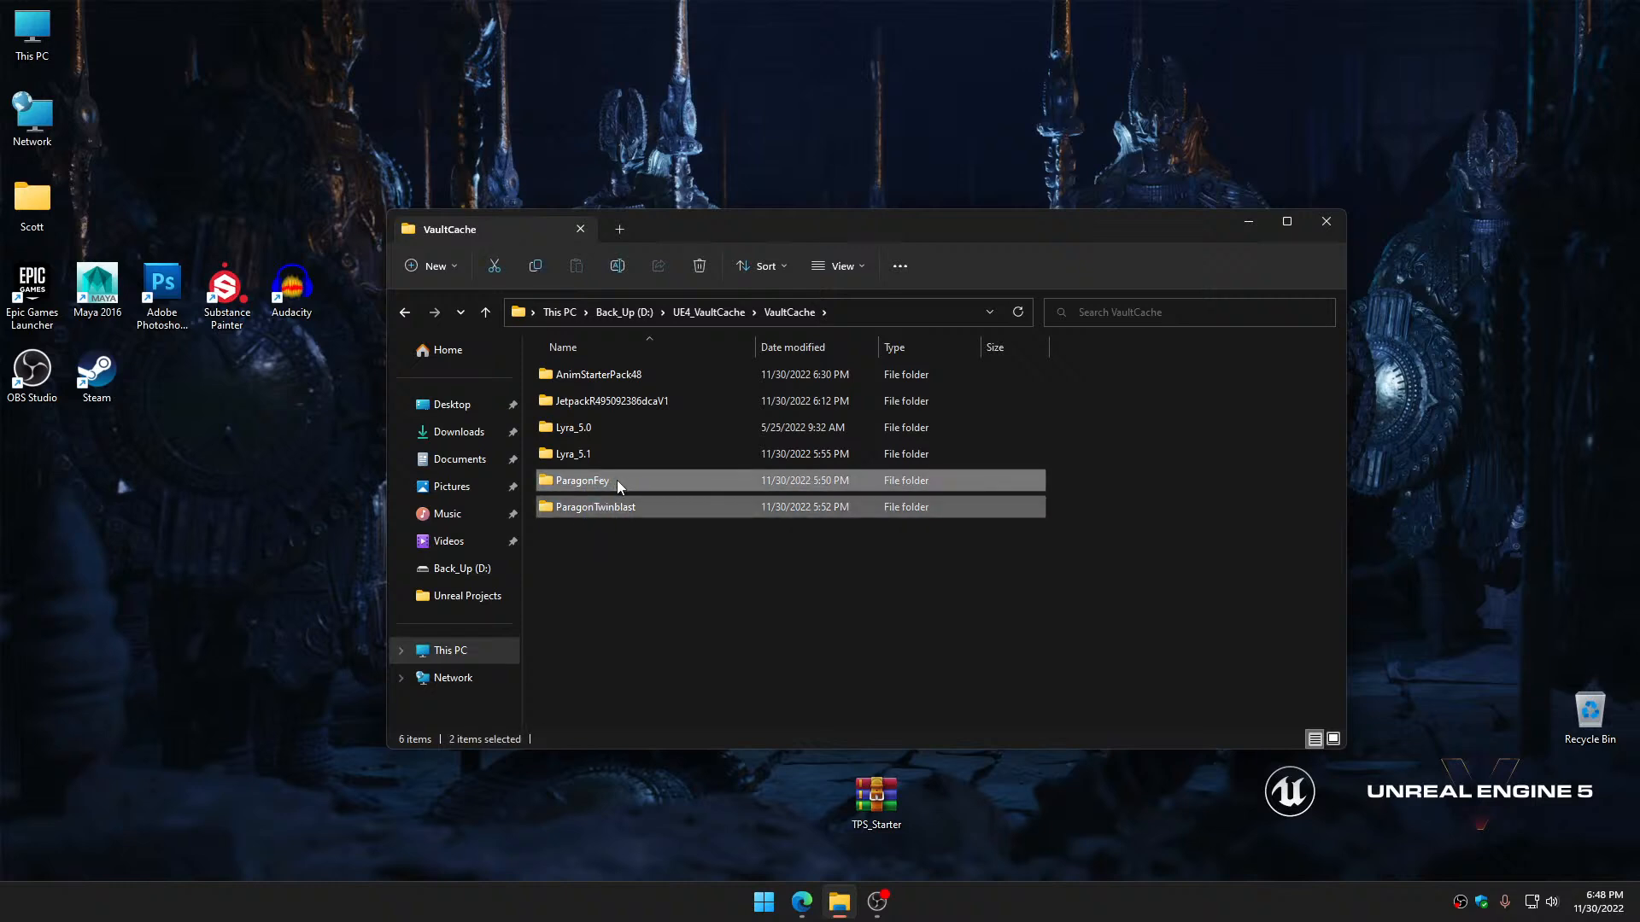
{"action": "key", "text": "Delete"}
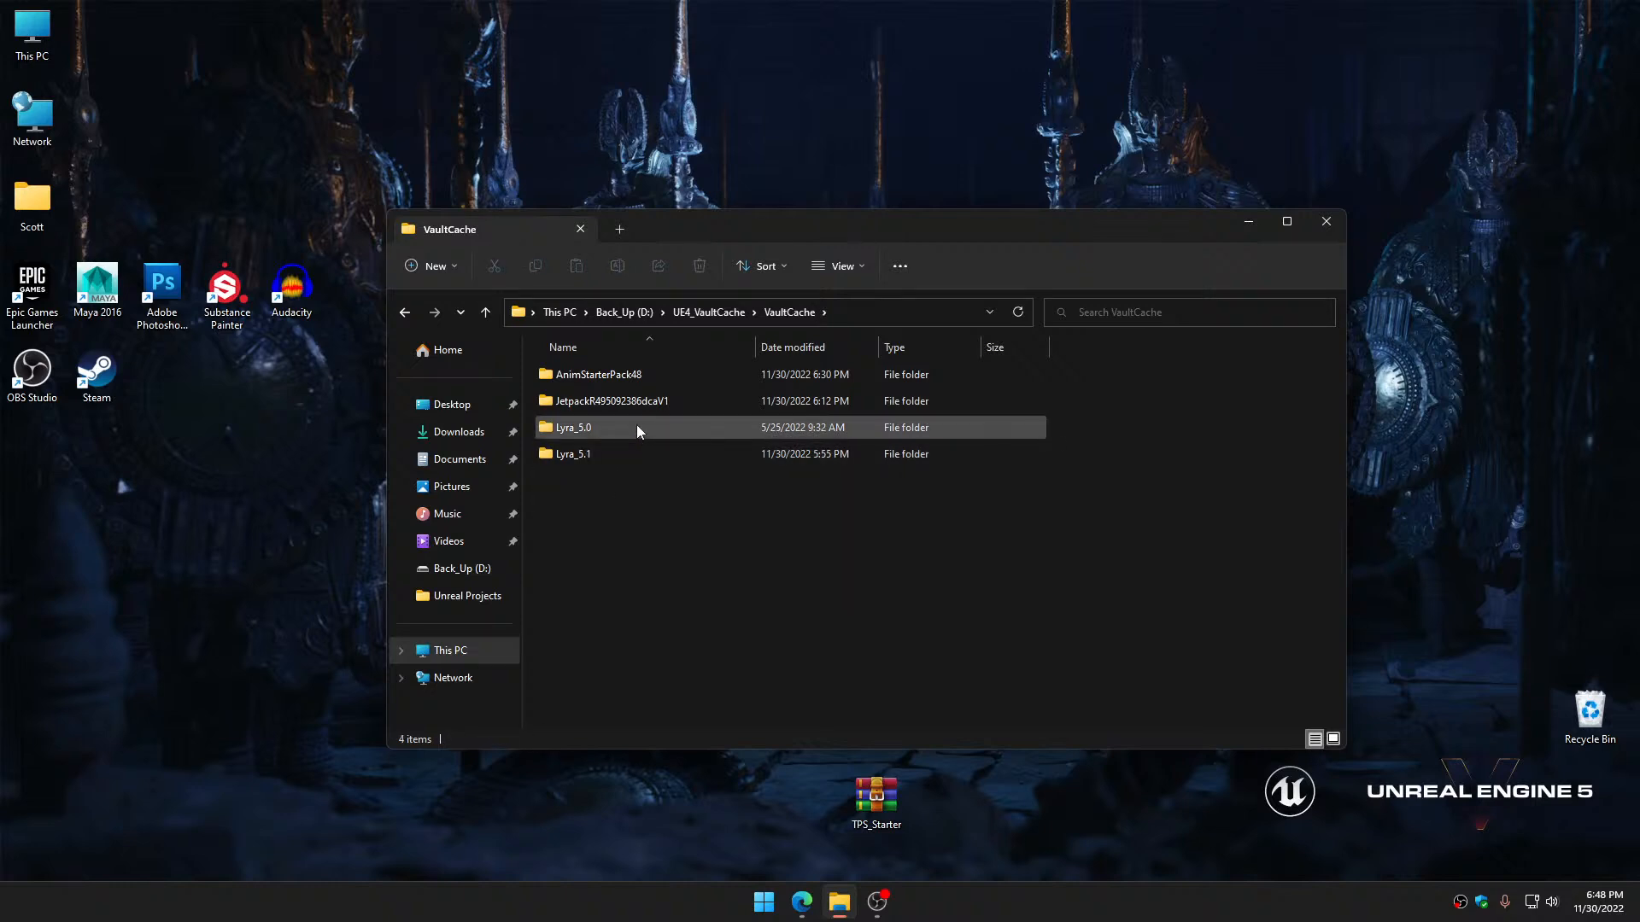
{"action": "left_click_drag", "start_coordinate": [587, 497], "coordinate": [628, 378]}
{"action": "key", "text": "Delete"}
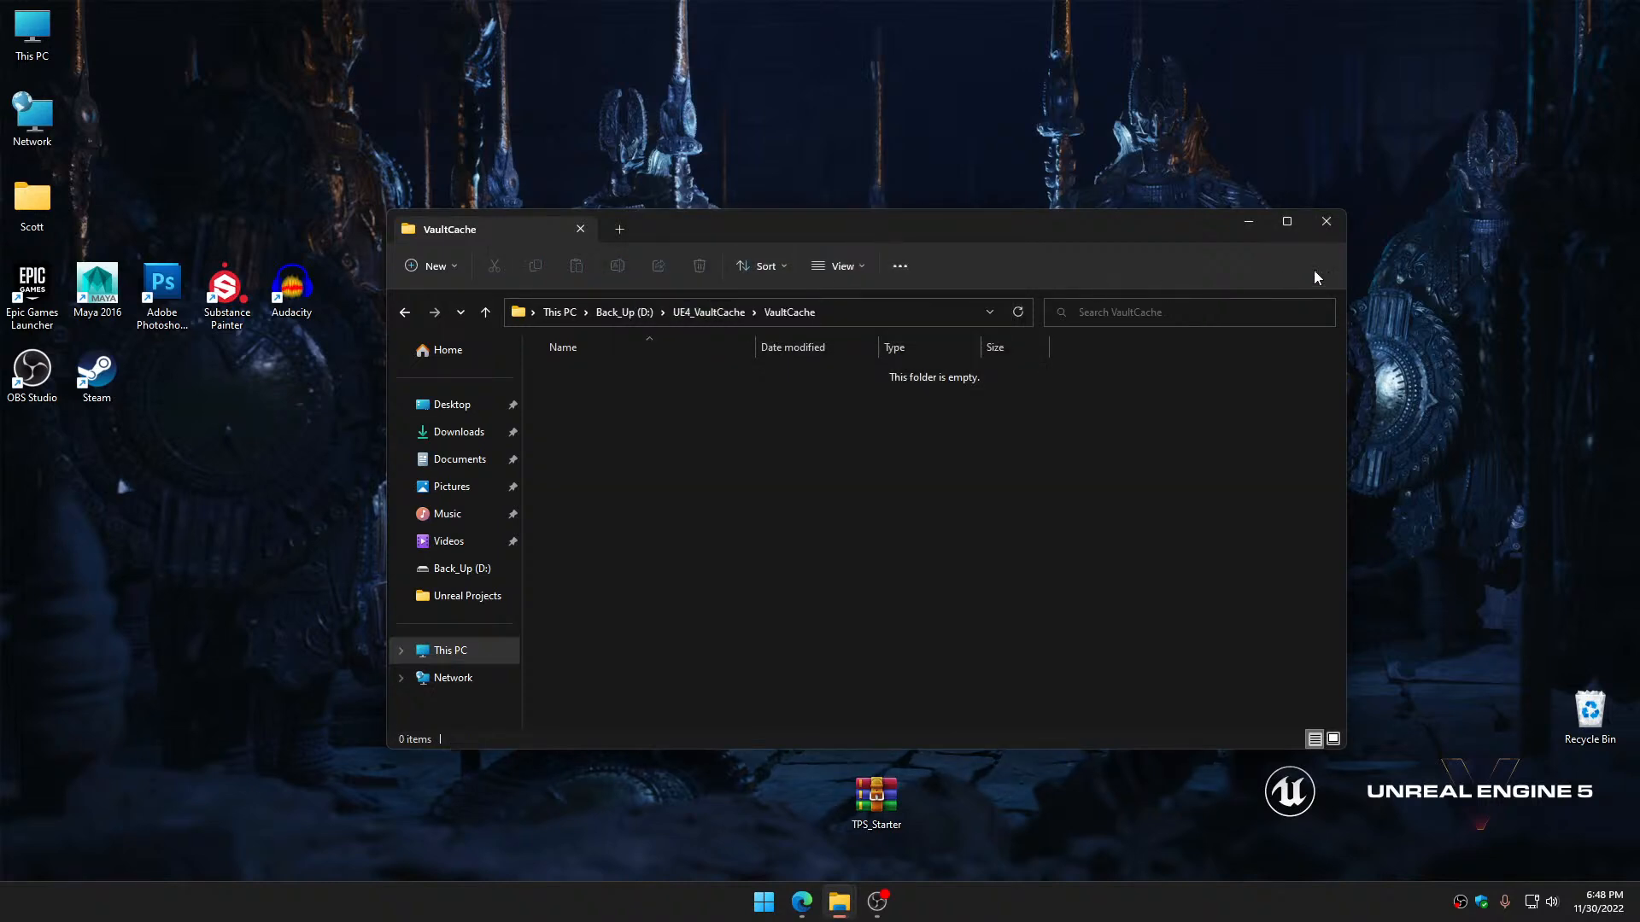
Close the VaultCache folder window and empty the Recycle Bin, permanently deleting the removed vault folders
{"action": "left_click", "coordinate": [1326, 222]}
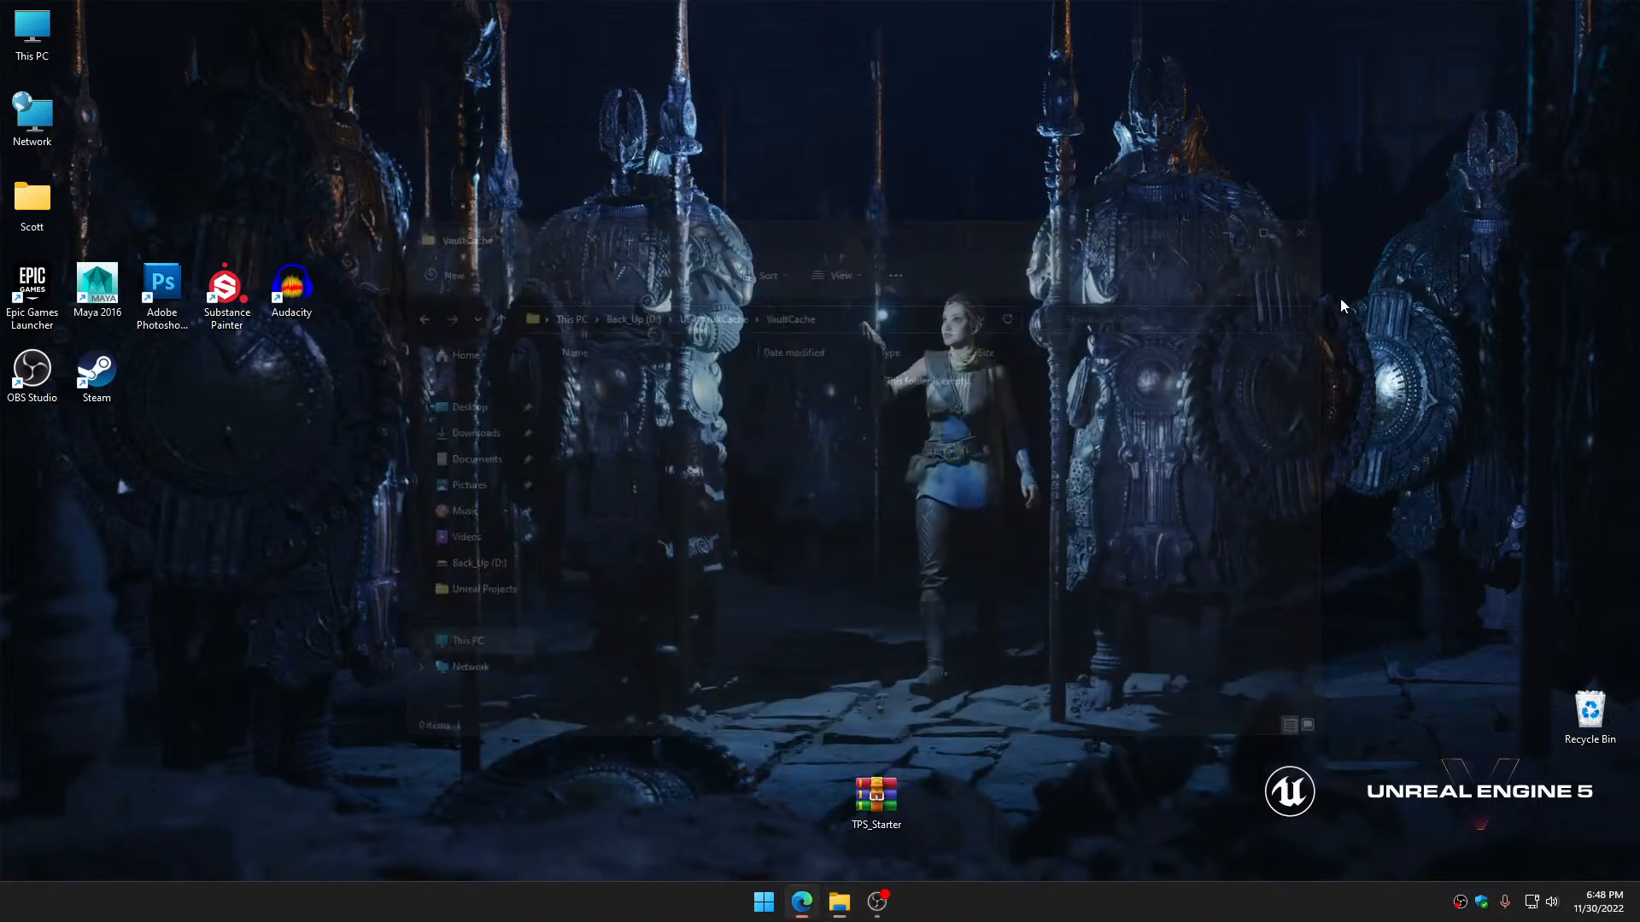
{"action": "right_click", "coordinate": [1591, 718]}
{"action": "left_click", "coordinate": [1443, 582]}
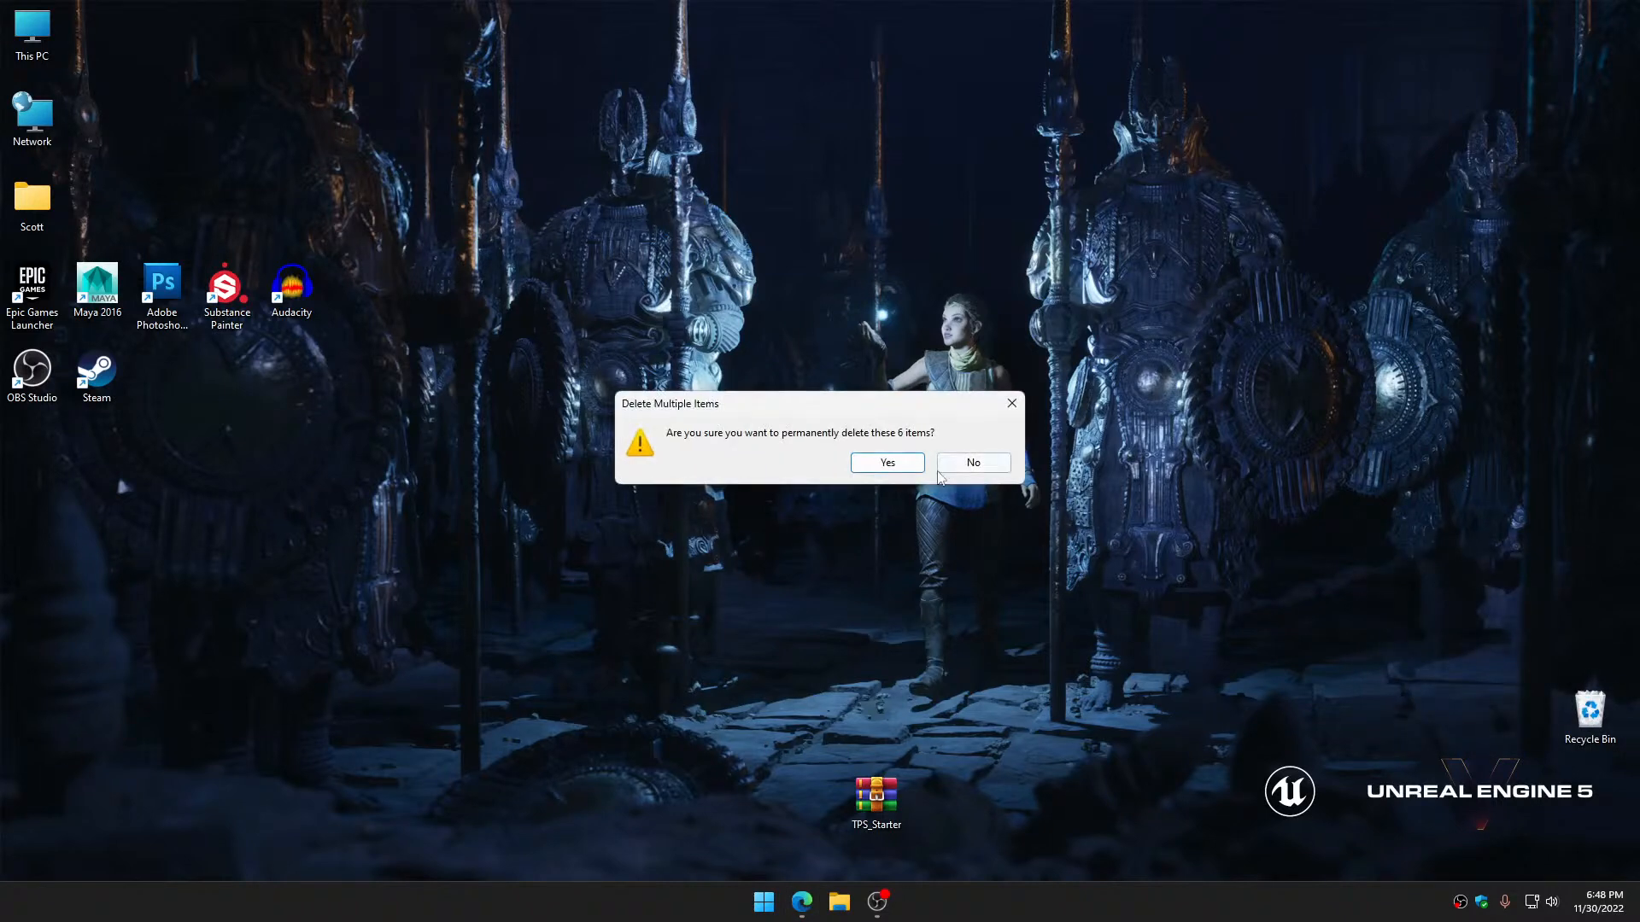
{"action": "left_click", "coordinate": [887, 465]}
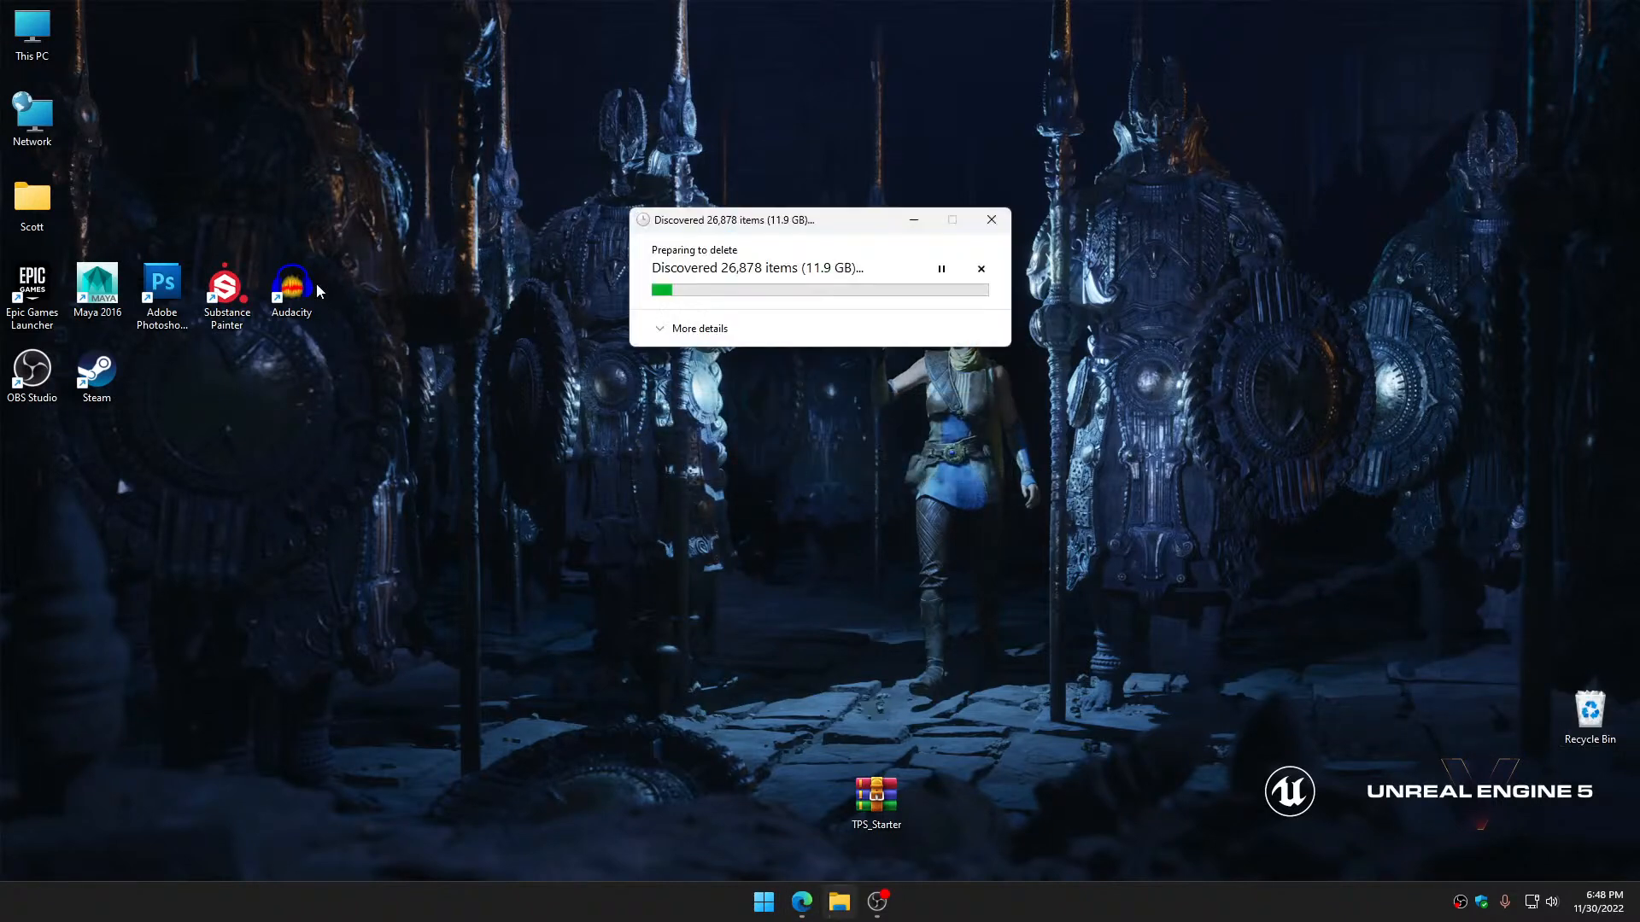
Delete the JetpackRifleAnimations, LyraStarterGame and UE4AnimTest folders from Documents\Unreal Projects in the user folder, and close the File Explorer window
{"action": "double_click", "coordinate": [33, 203]}
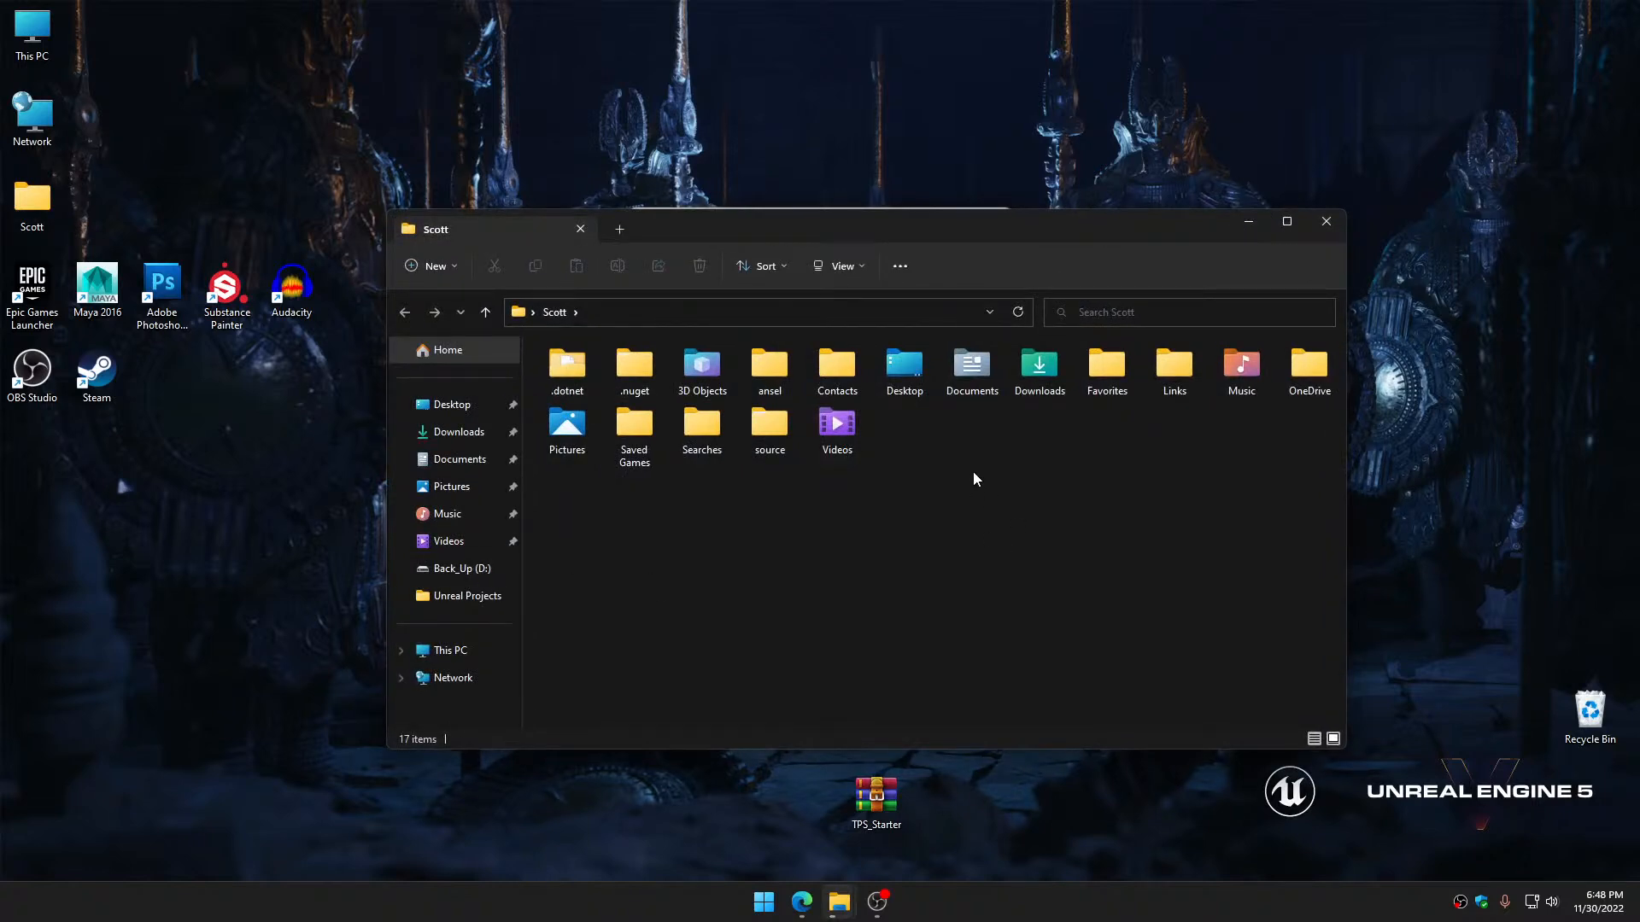
{"action": "double_click", "coordinate": [976, 376]}
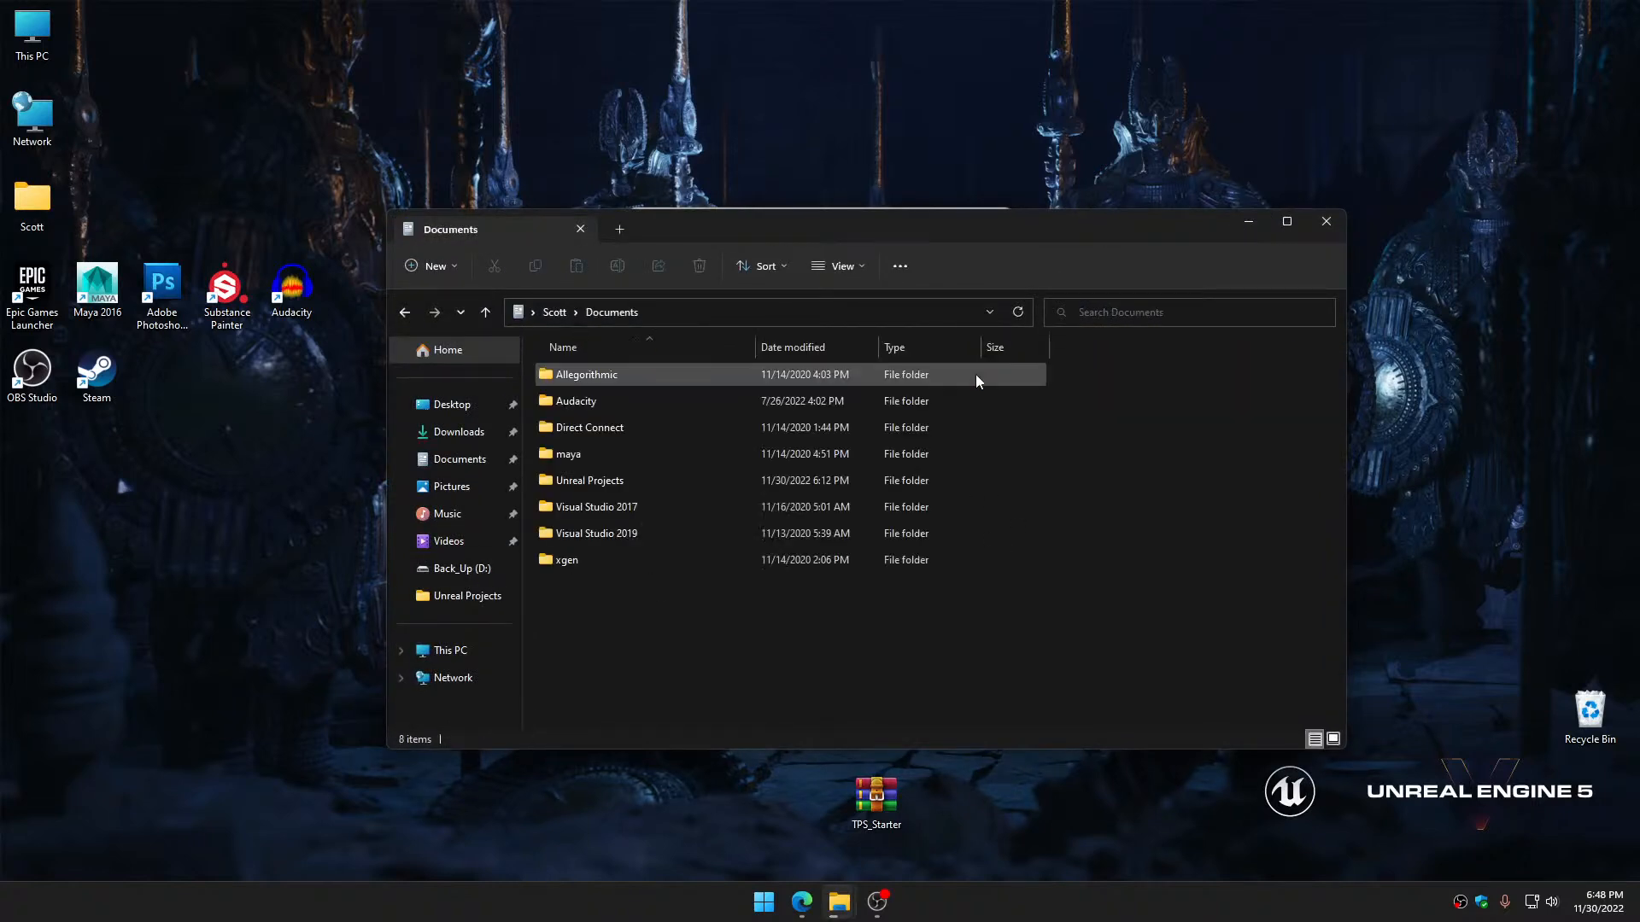
{"action": "left_click", "coordinate": [612, 487]}
{"action": "double_click", "coordinate": [612, 487]}
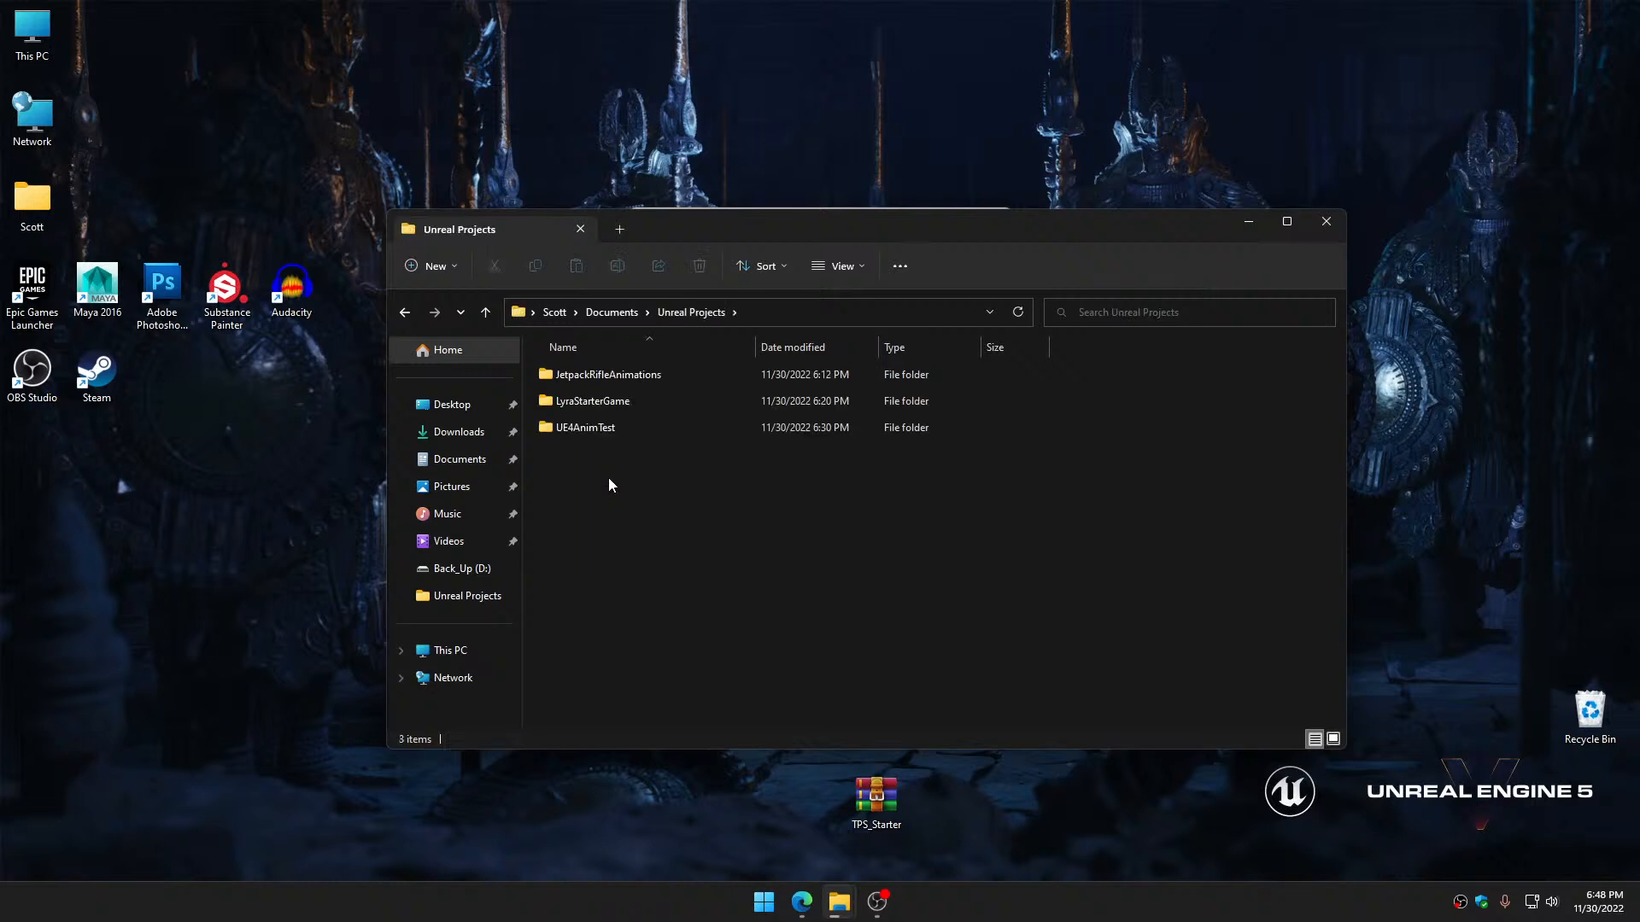
{"action": "left_click_drag", "start_coordinate": [584, 481], "coordinate": [589, 367]}
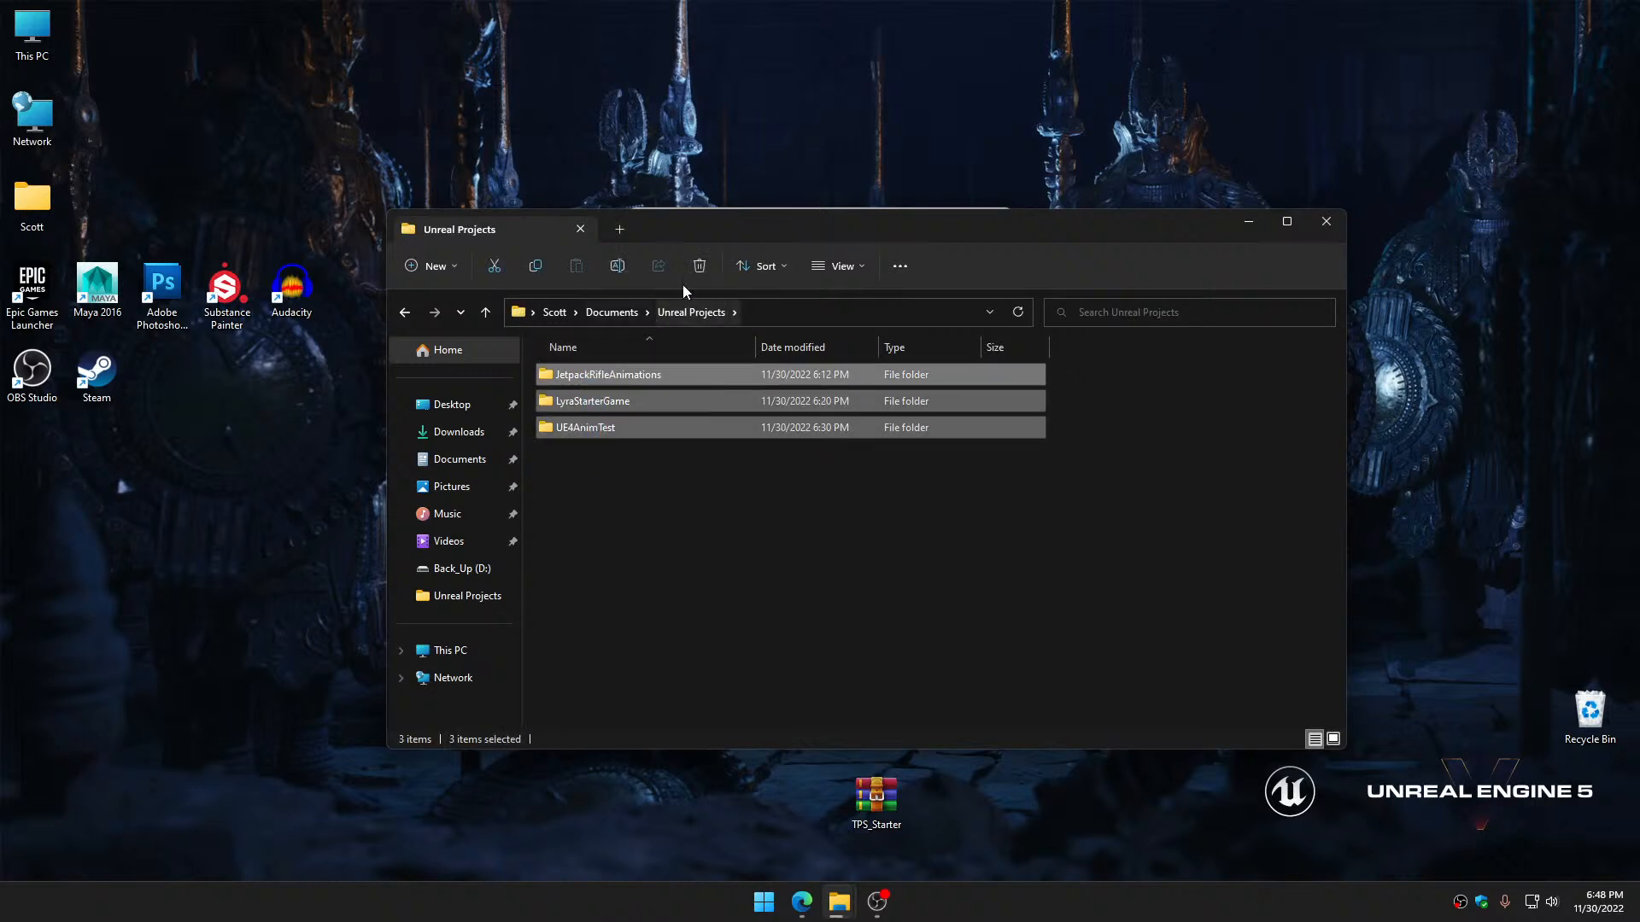
{"action": "left_click", "coordinate": [701, 268]}
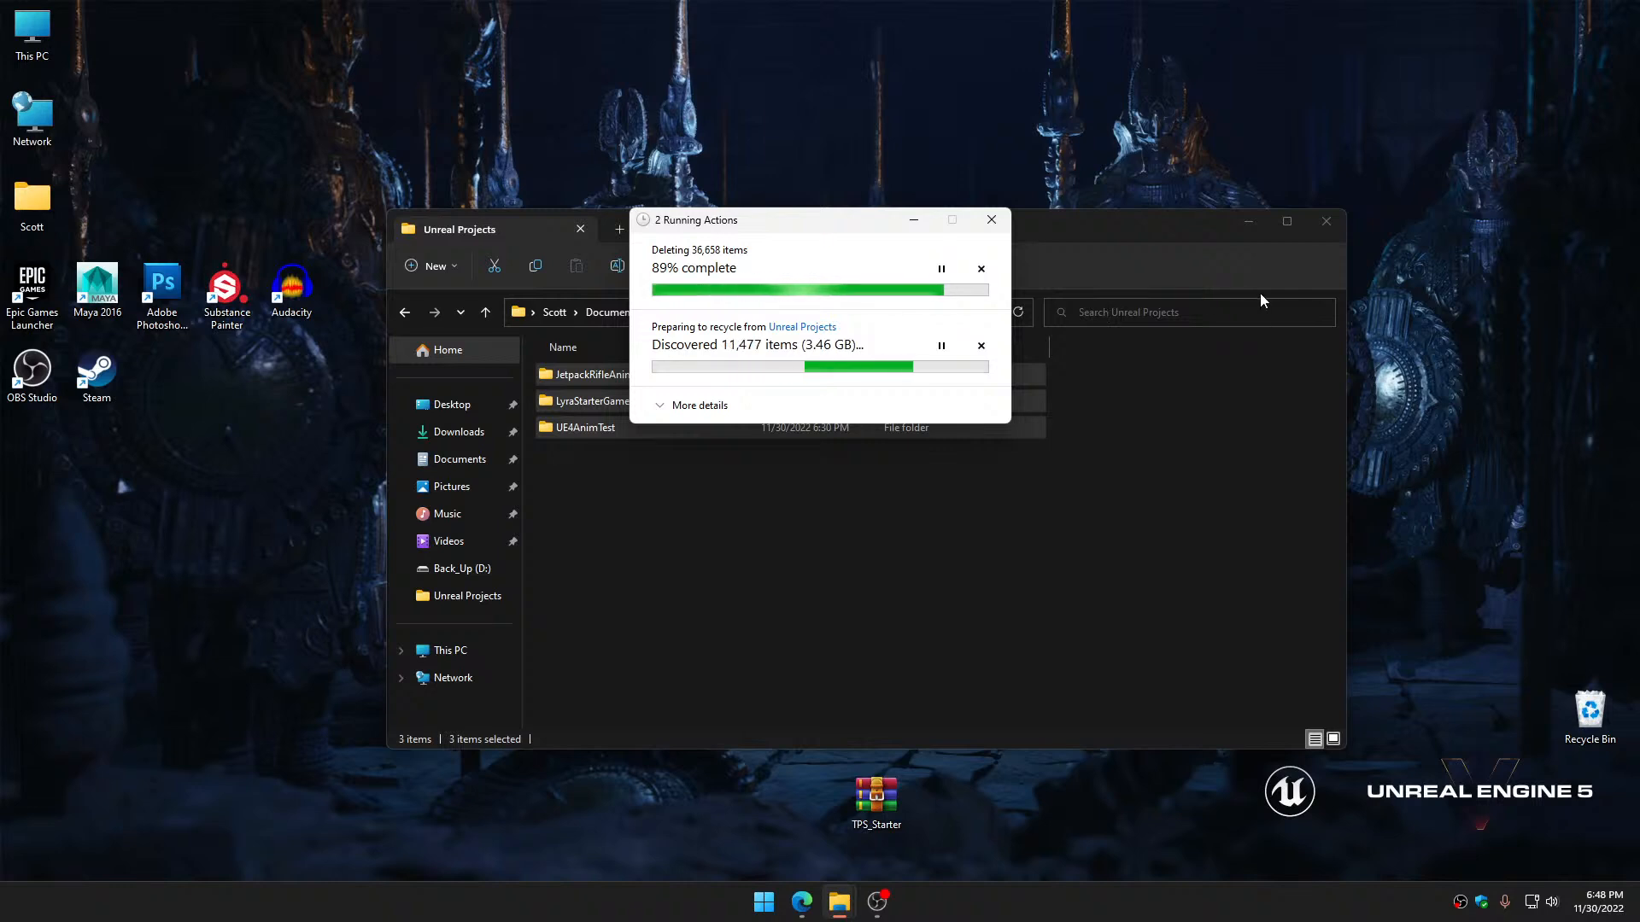
{"action": "left_click", "coordinate": [1328, 227]}
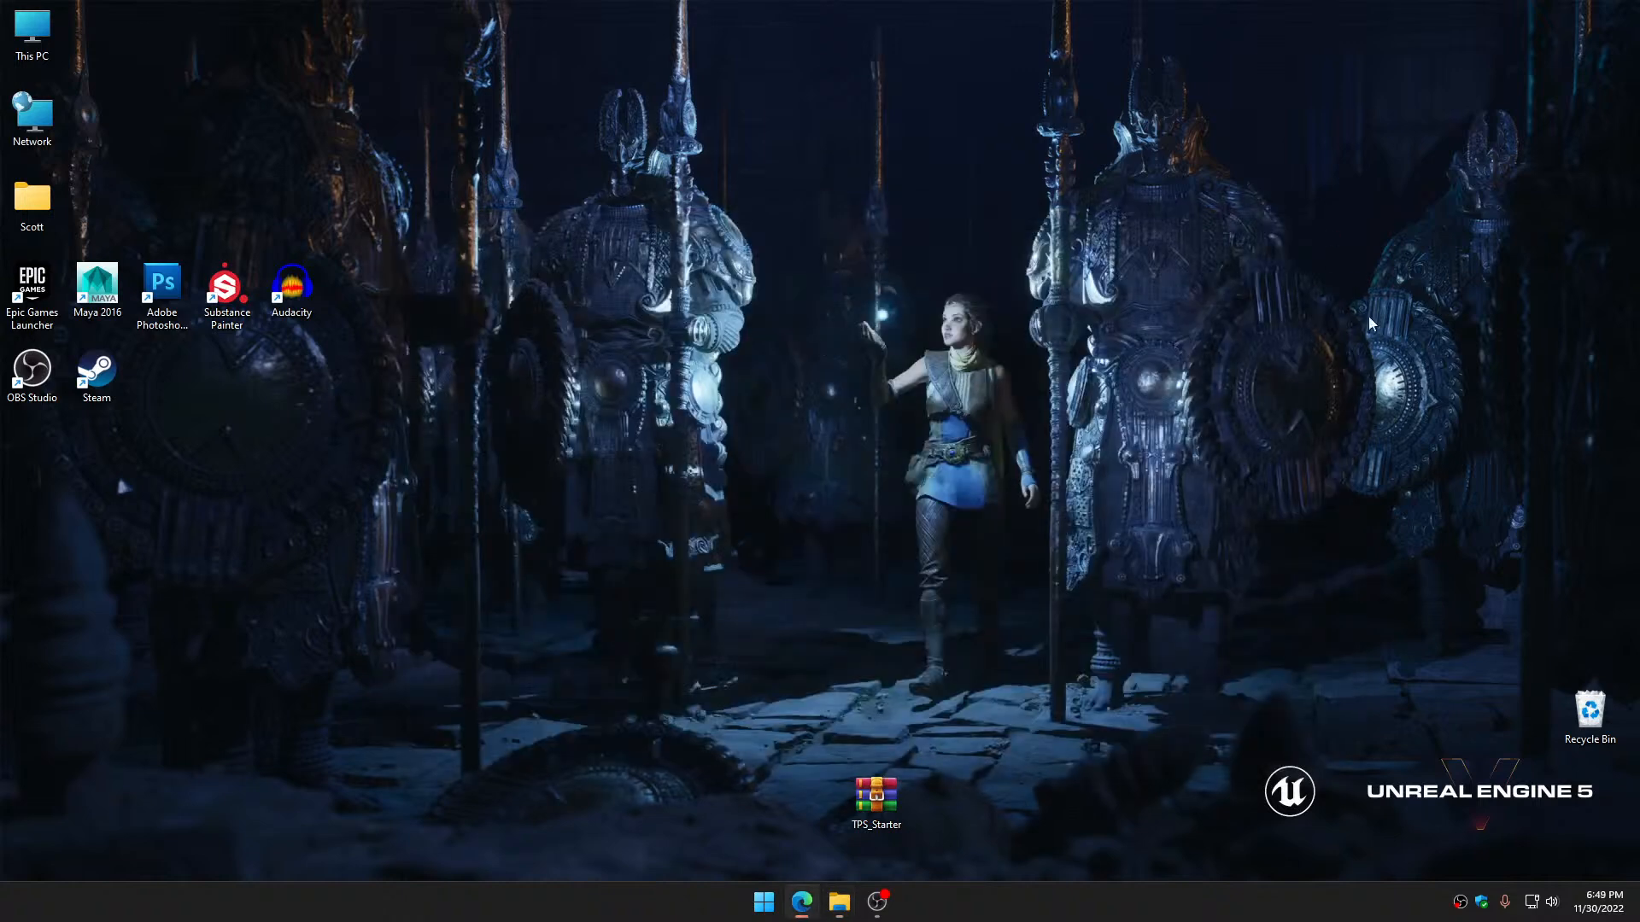
Empty the Recycle Bin to permanently remove the three deleted Unreal project folders
{"action": "right_click", "coordinate": [1599, 722]}
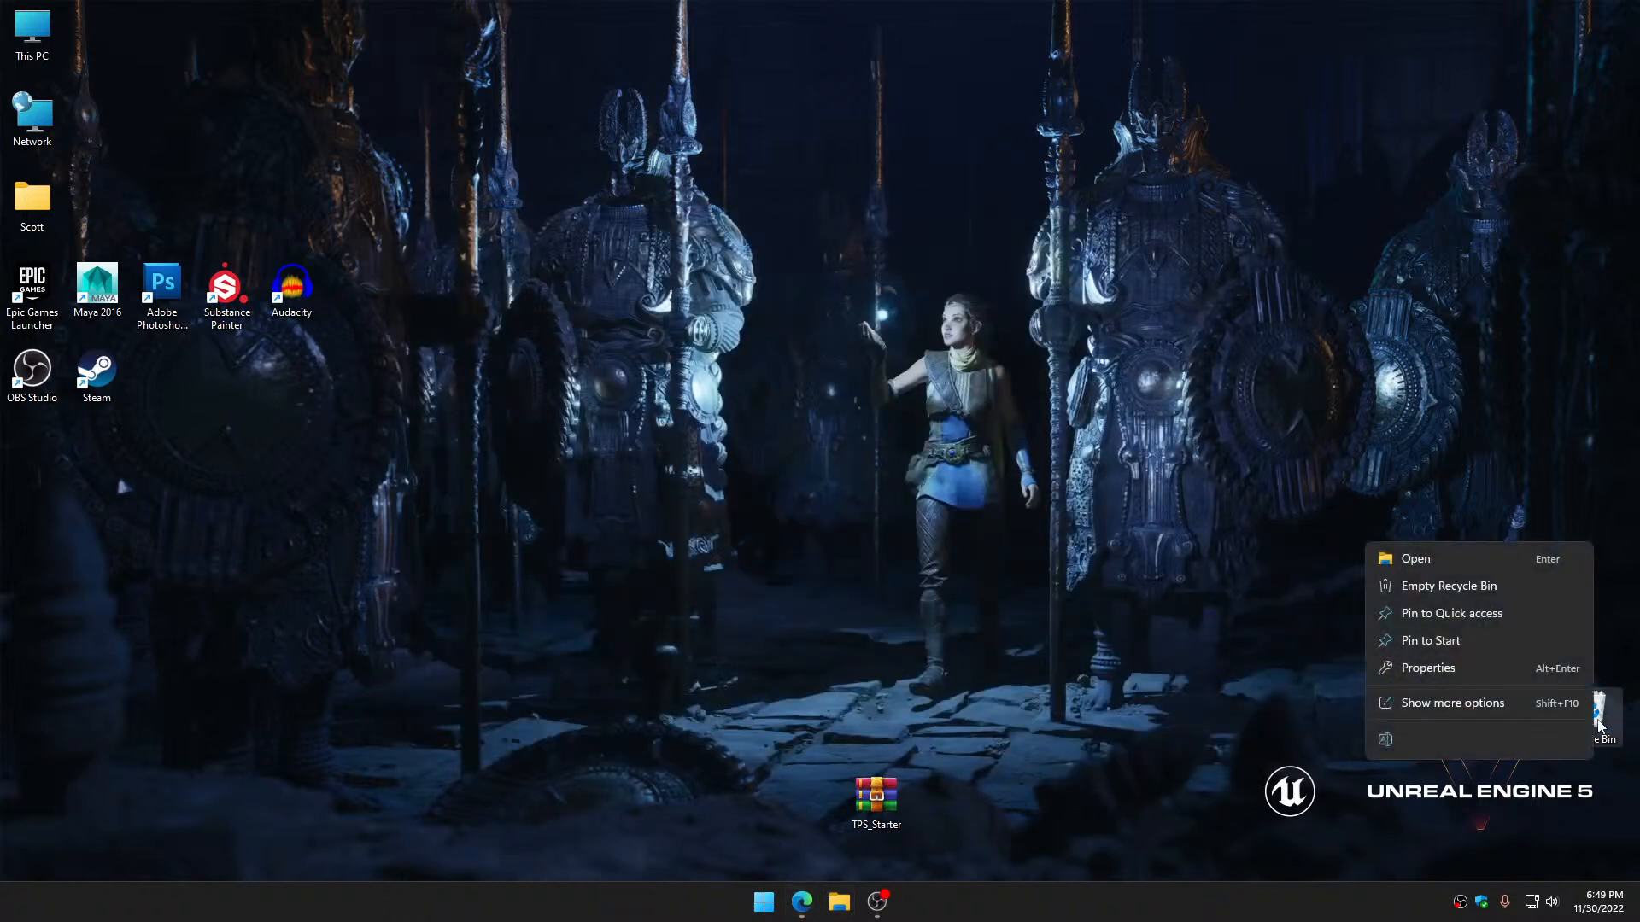
{"action": "left_click", "coordinate": [1450, 586]}
{"action": "left_click", "coordinate": [909, 468]}
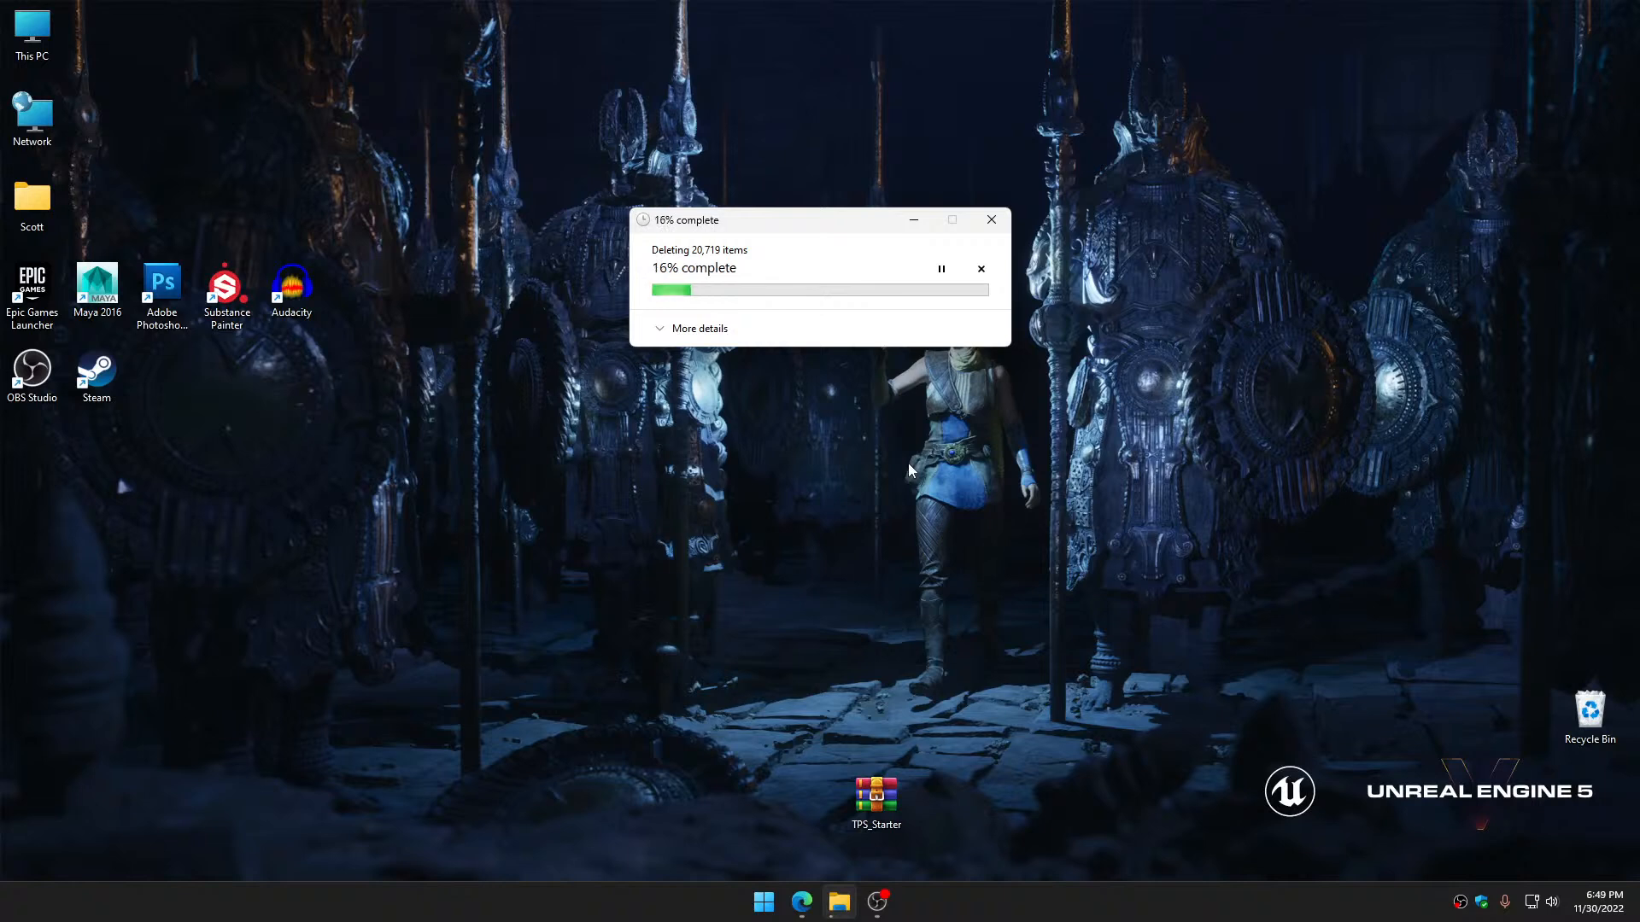
Open a new Microsoft Edge window, search DuckDuckGo for "youtube" and go to the YouTube site
{"action": "left_click", "coordinate": [807, 905]}
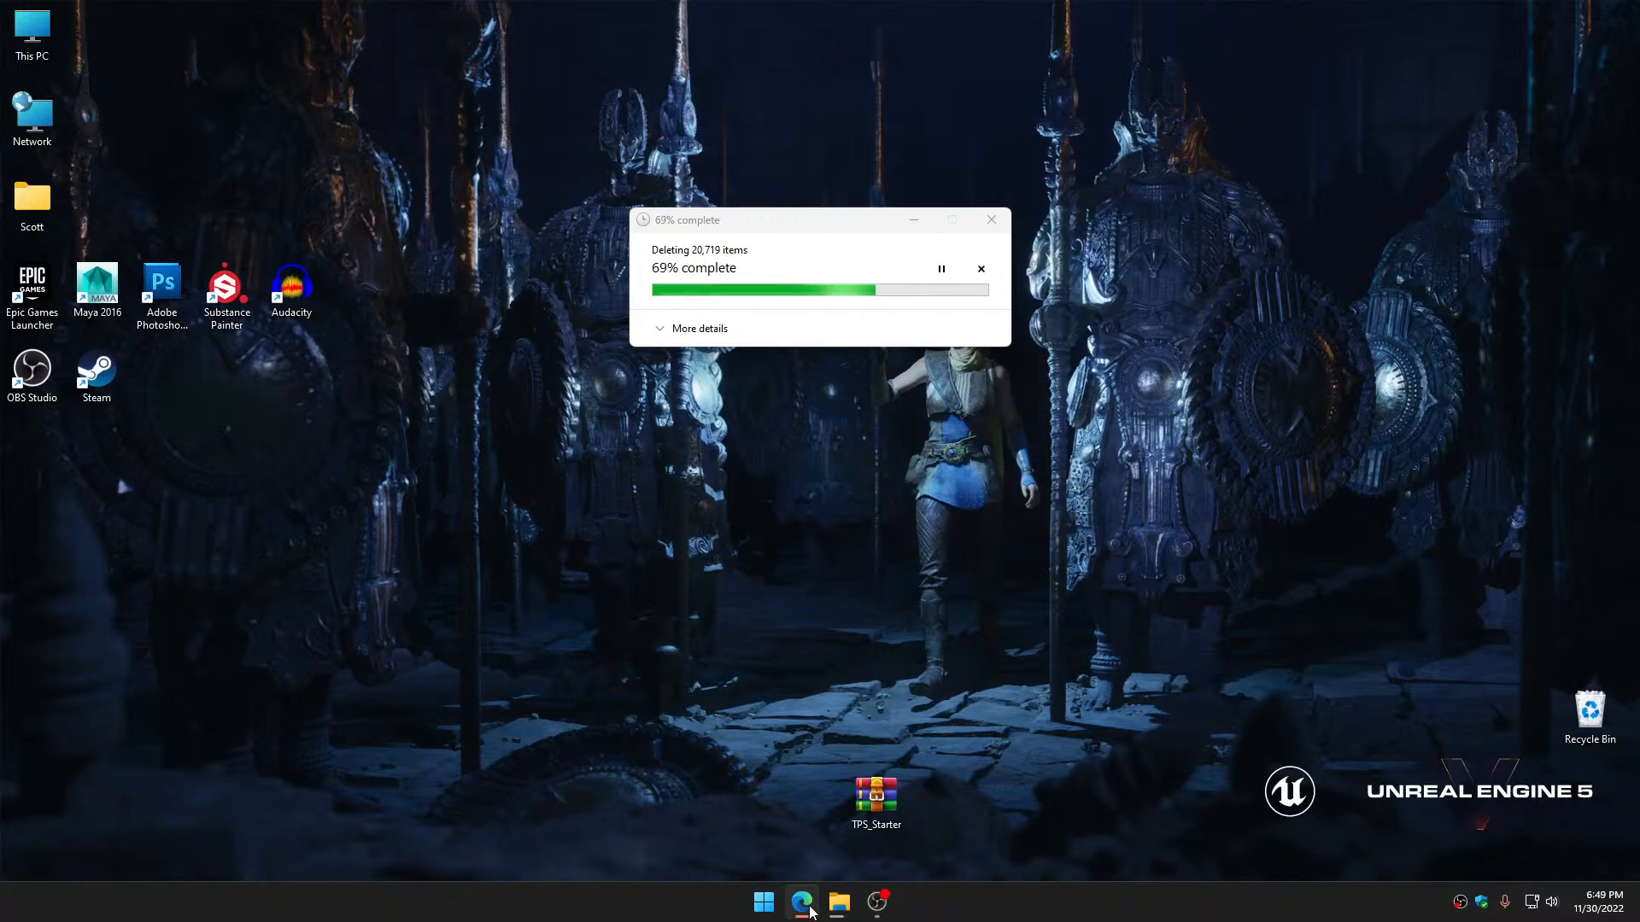
{"action": "right_click", "coordinate": [807, 907]}
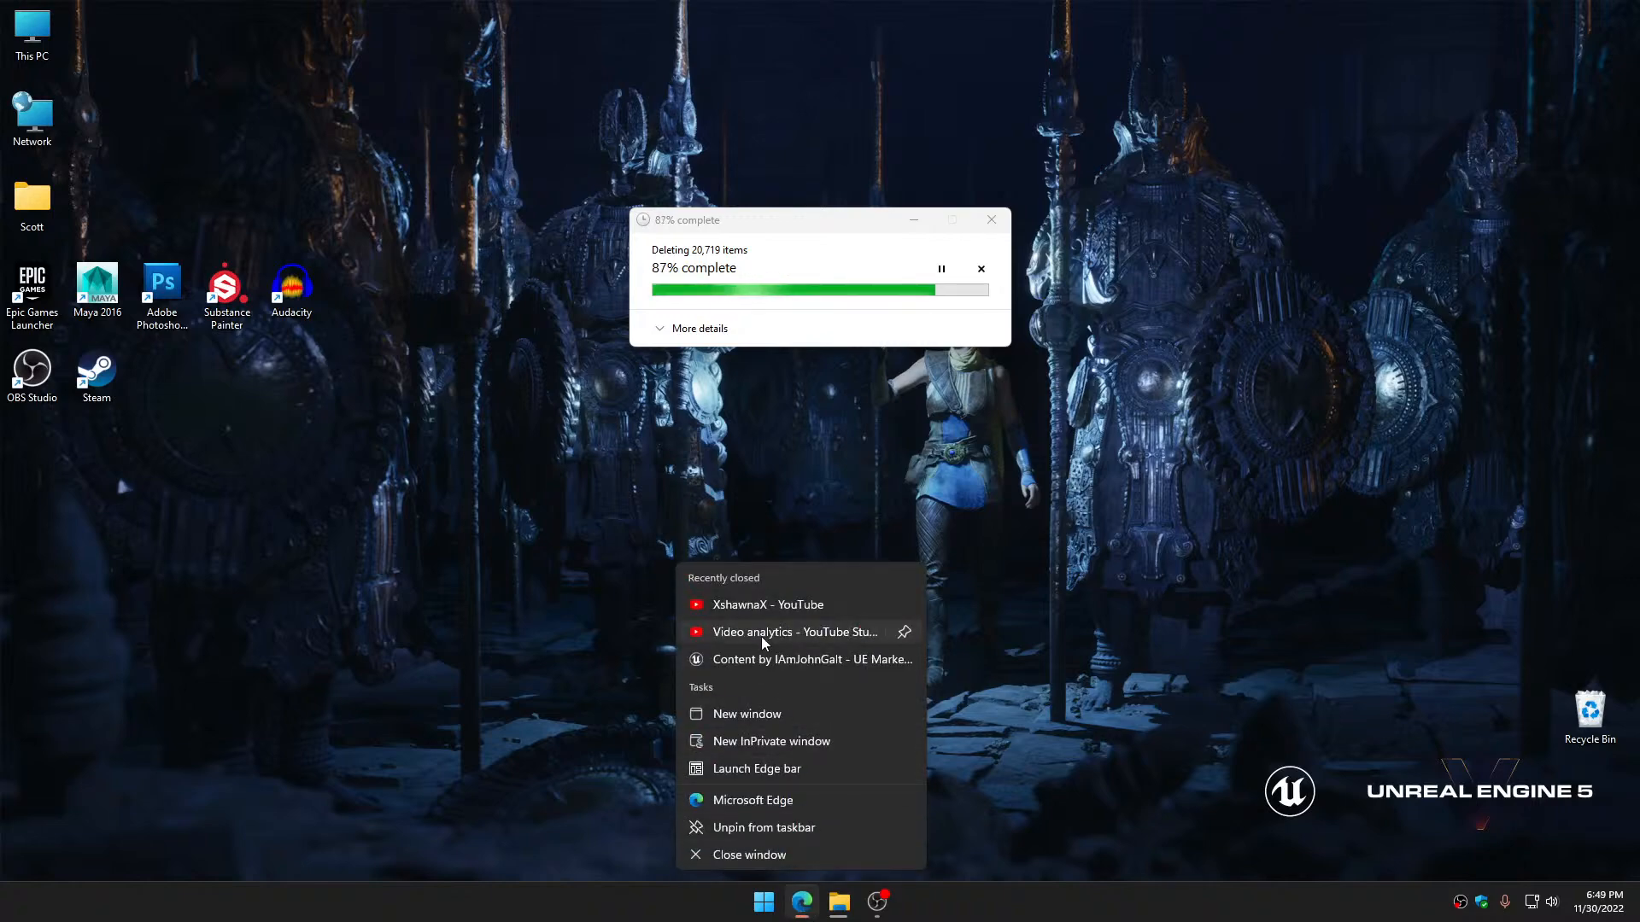
{"action": "left_click", "coordinate": [757, 716]}
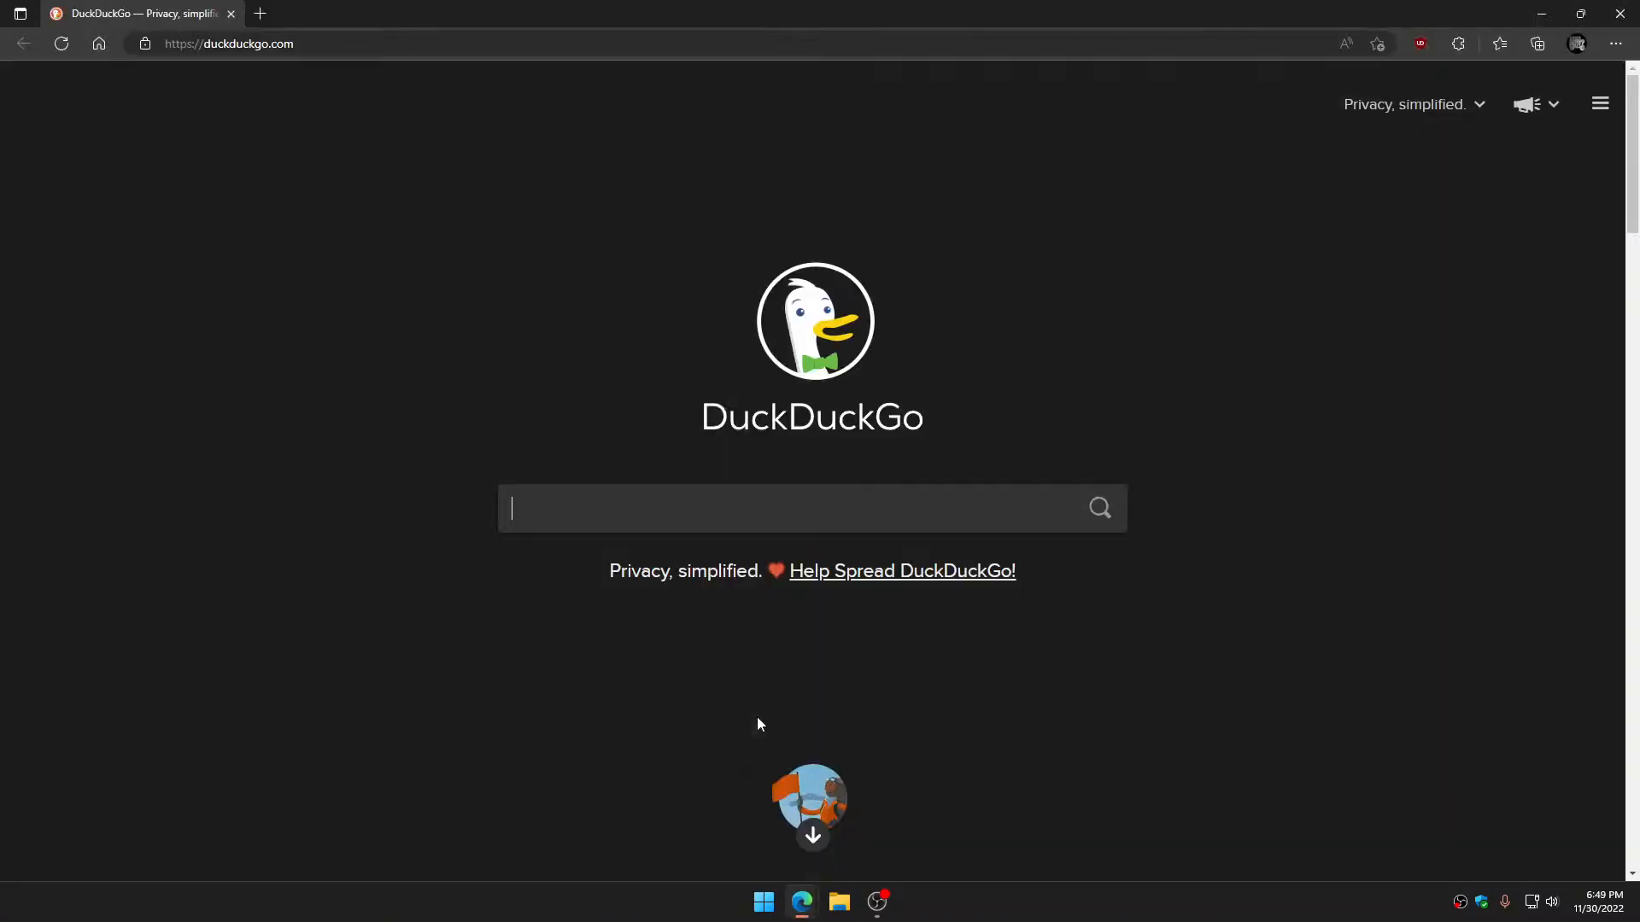
{"action": "type", "text": "youtube"}
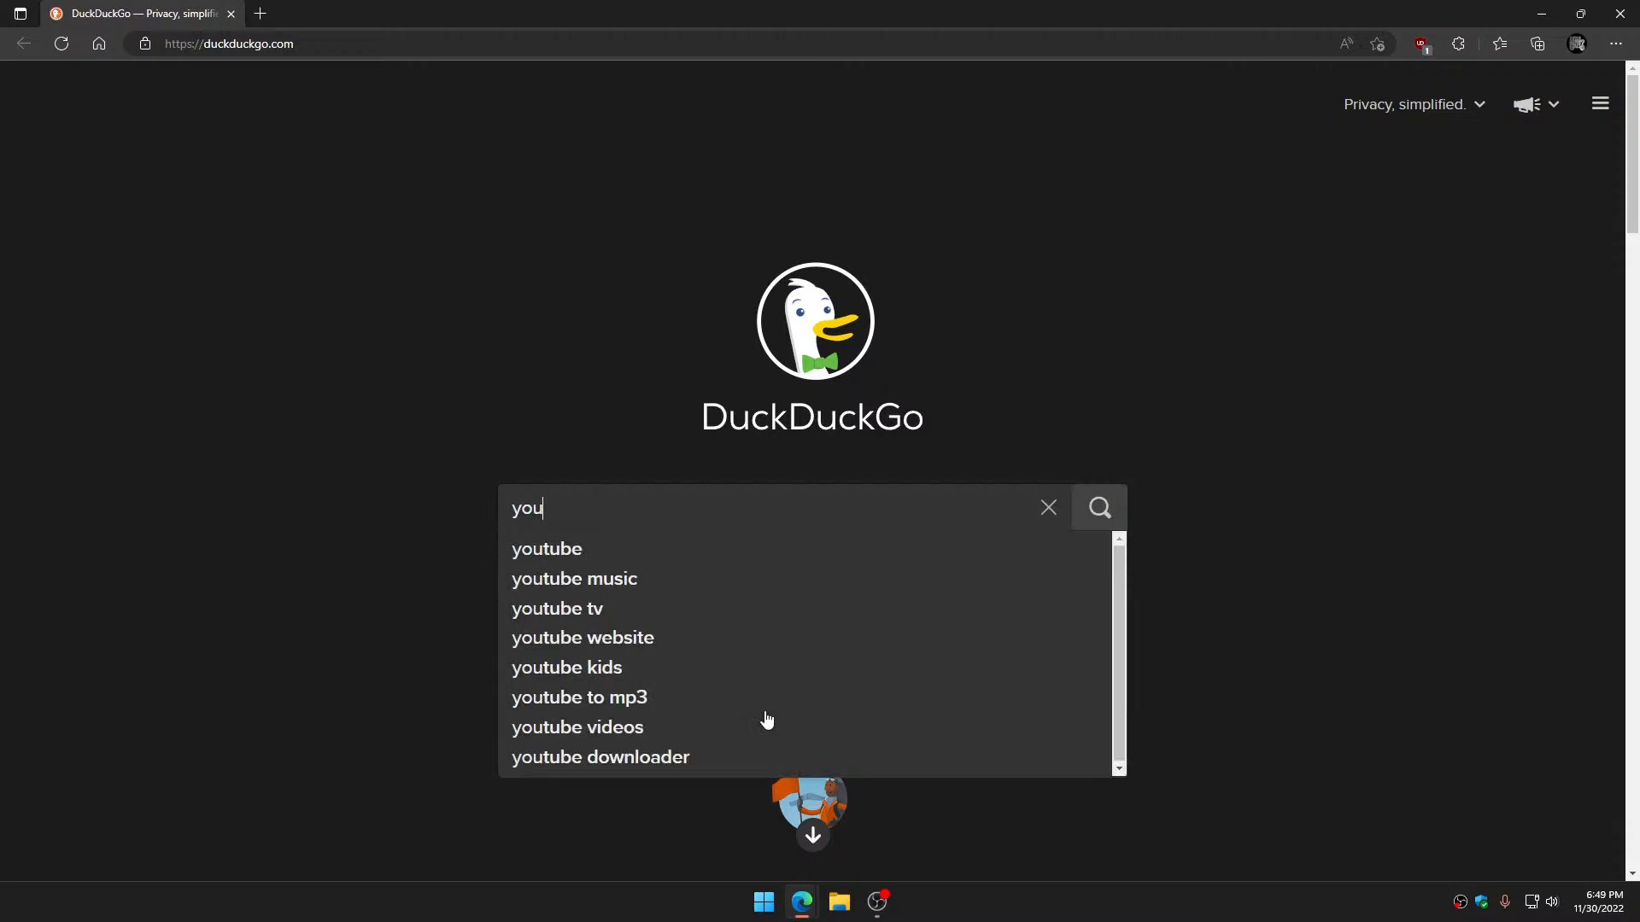
{"action": "key", "text": "Return"}
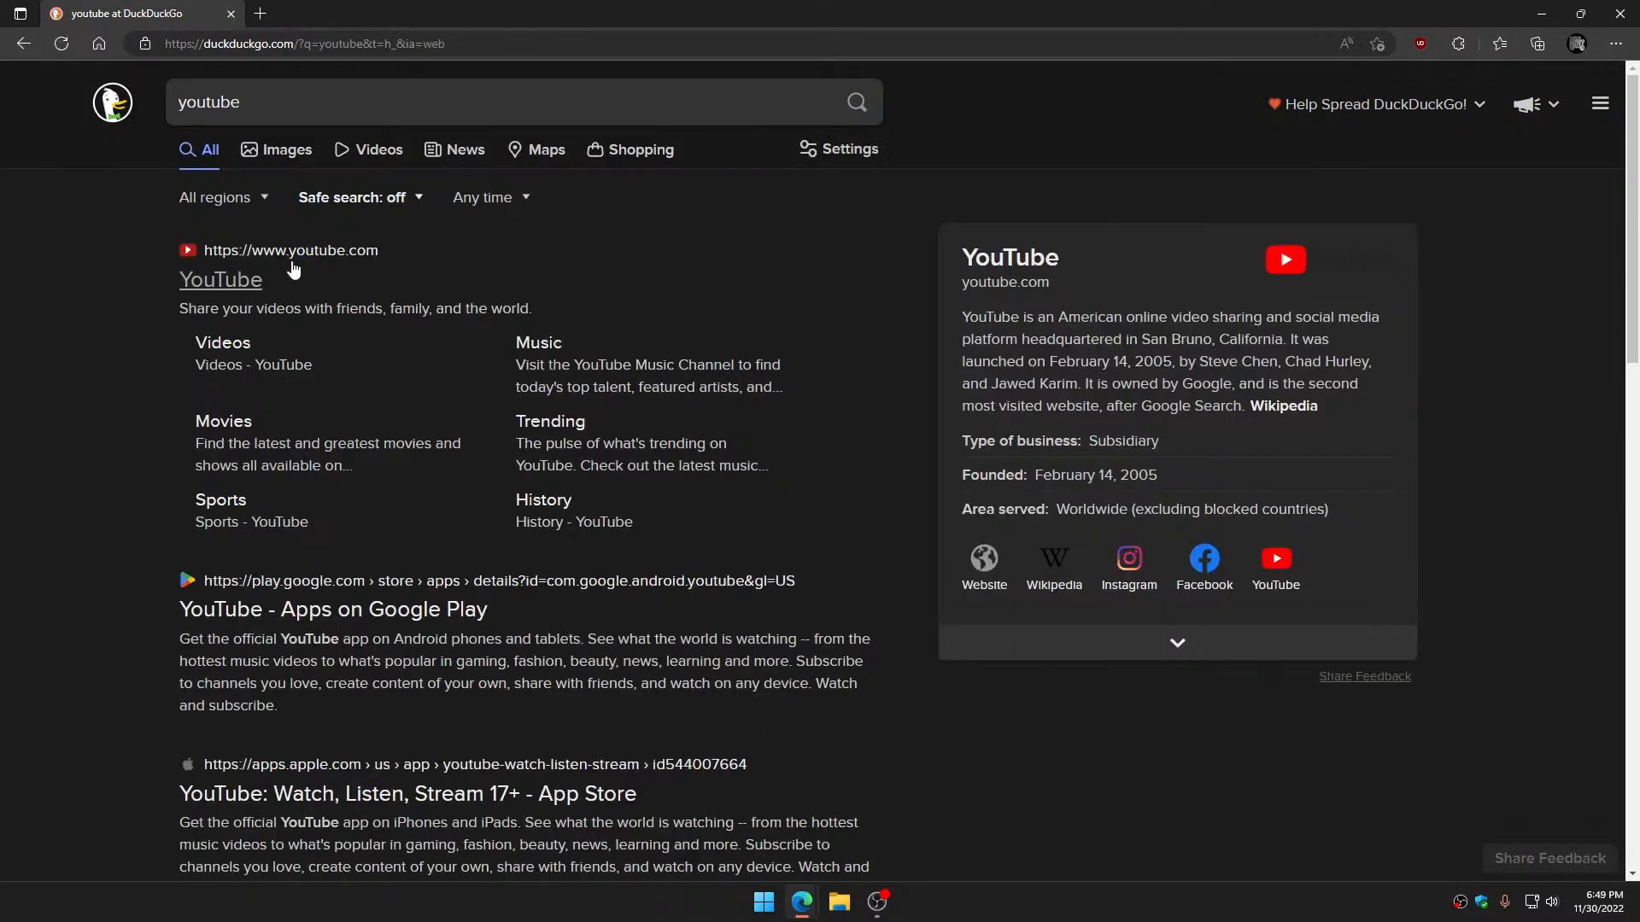
{"action": "left_click", "coordinate": [220, 281]}
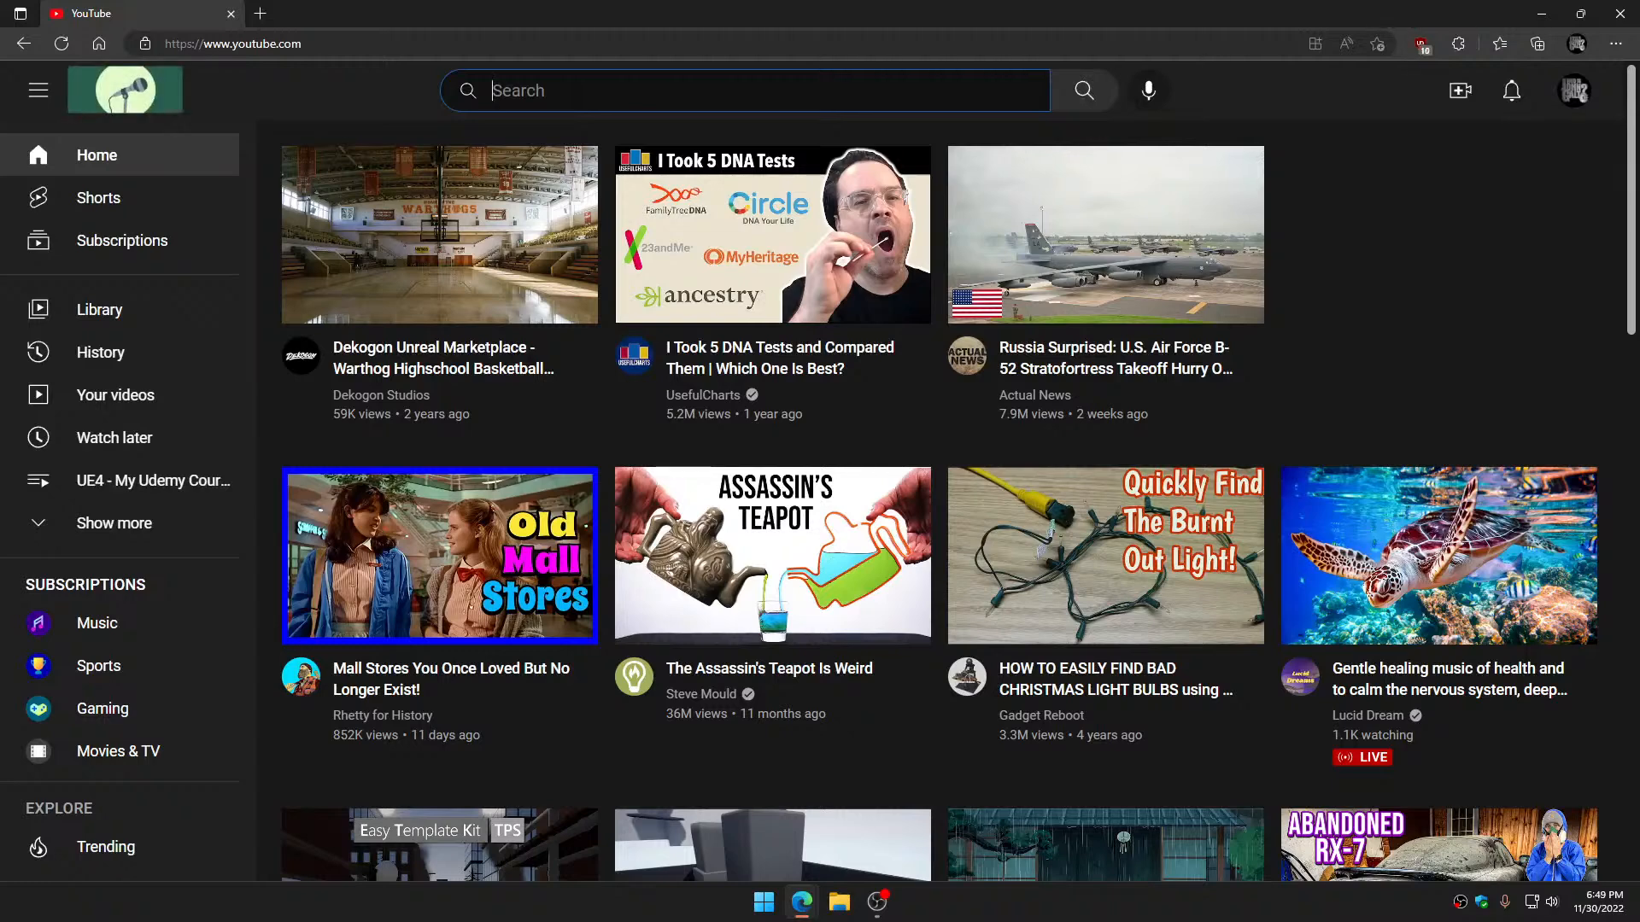
Search YouTube for "firefall game" and look through the results for a gameplay video
{"action": "type", "text": "firefall ga"}
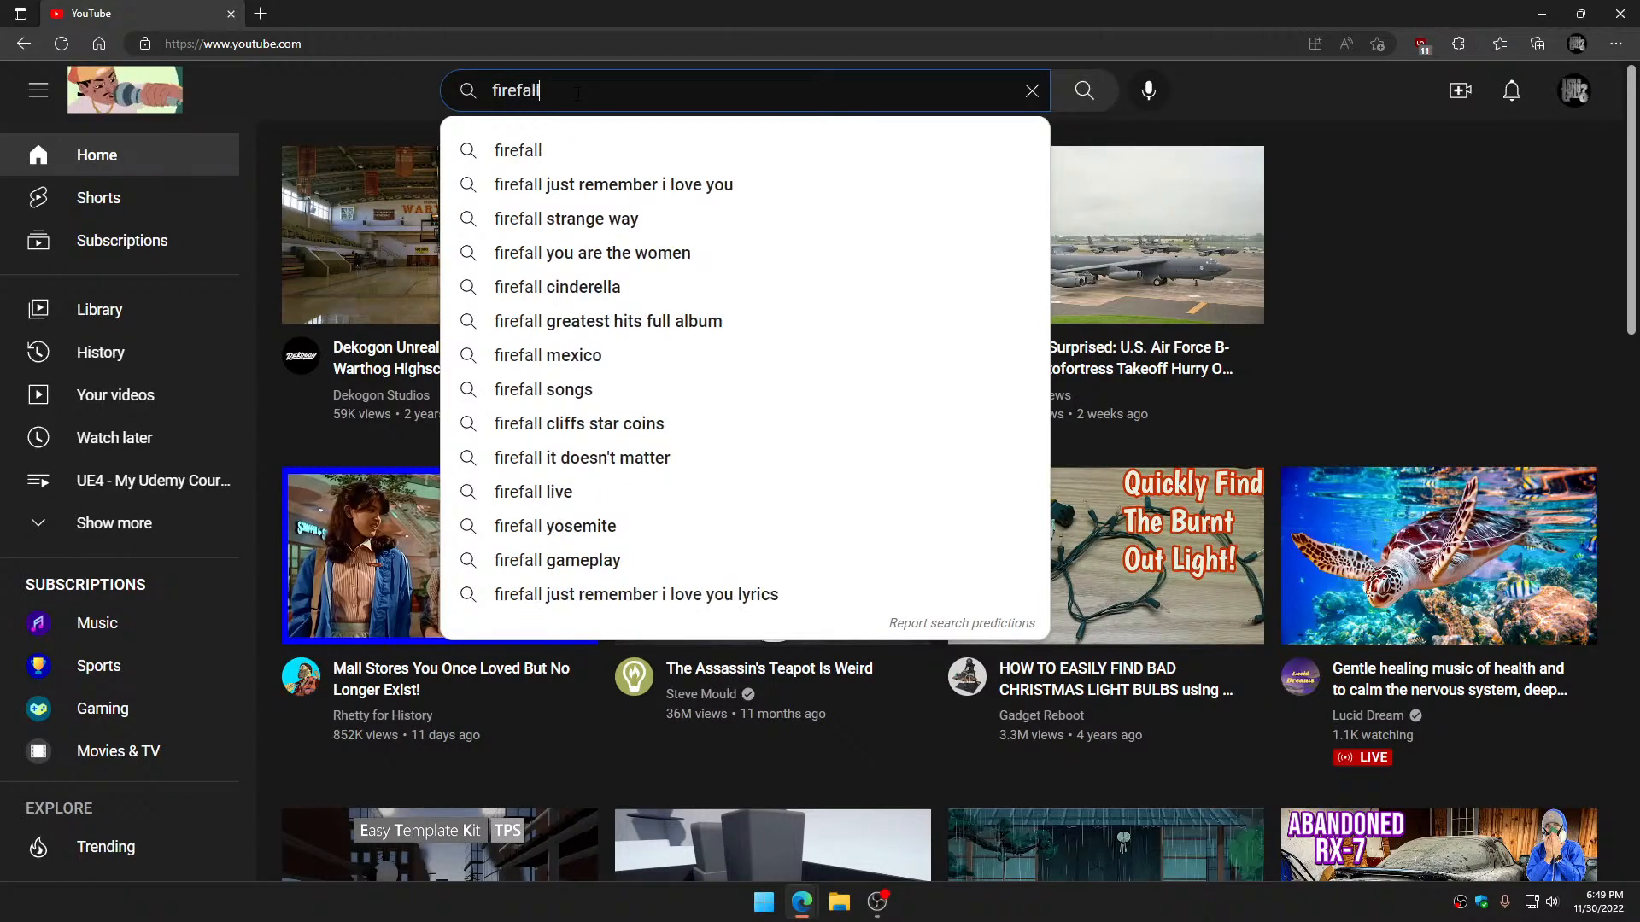
{"action": "type", "text": "me"}
{"action": "key", "text": "Return"}
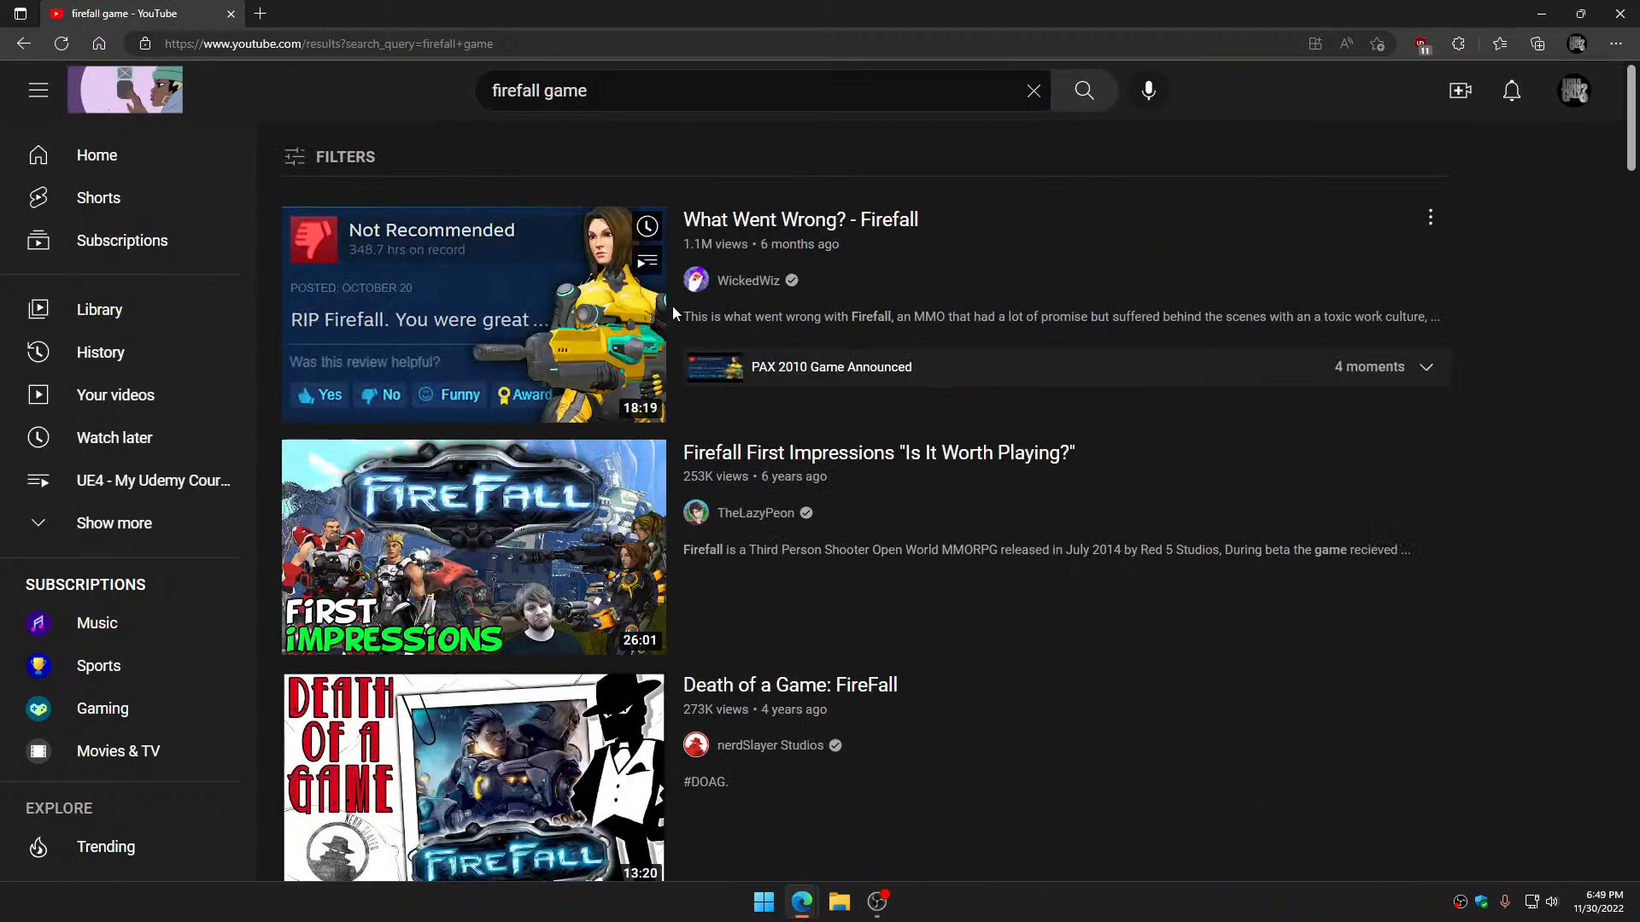
{"action": "mouse_move", "coordinate": [1355, 785]}
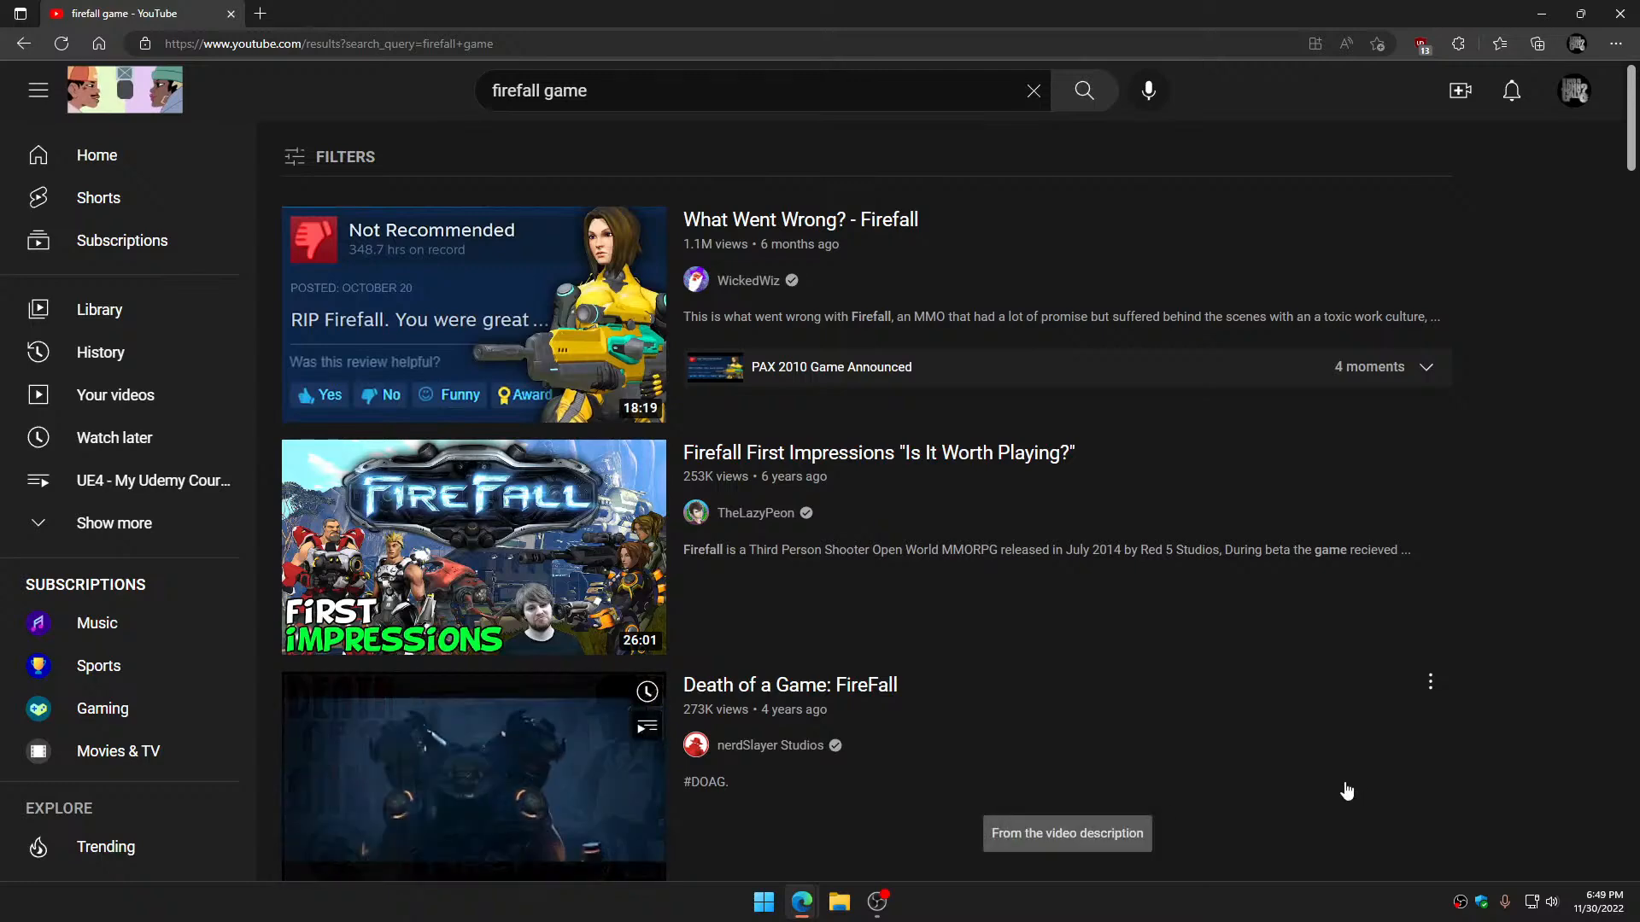
{"action": "scroll", "coordinate": [1363, 782], "scroll_direction": "down", "scroll_amount": 6}
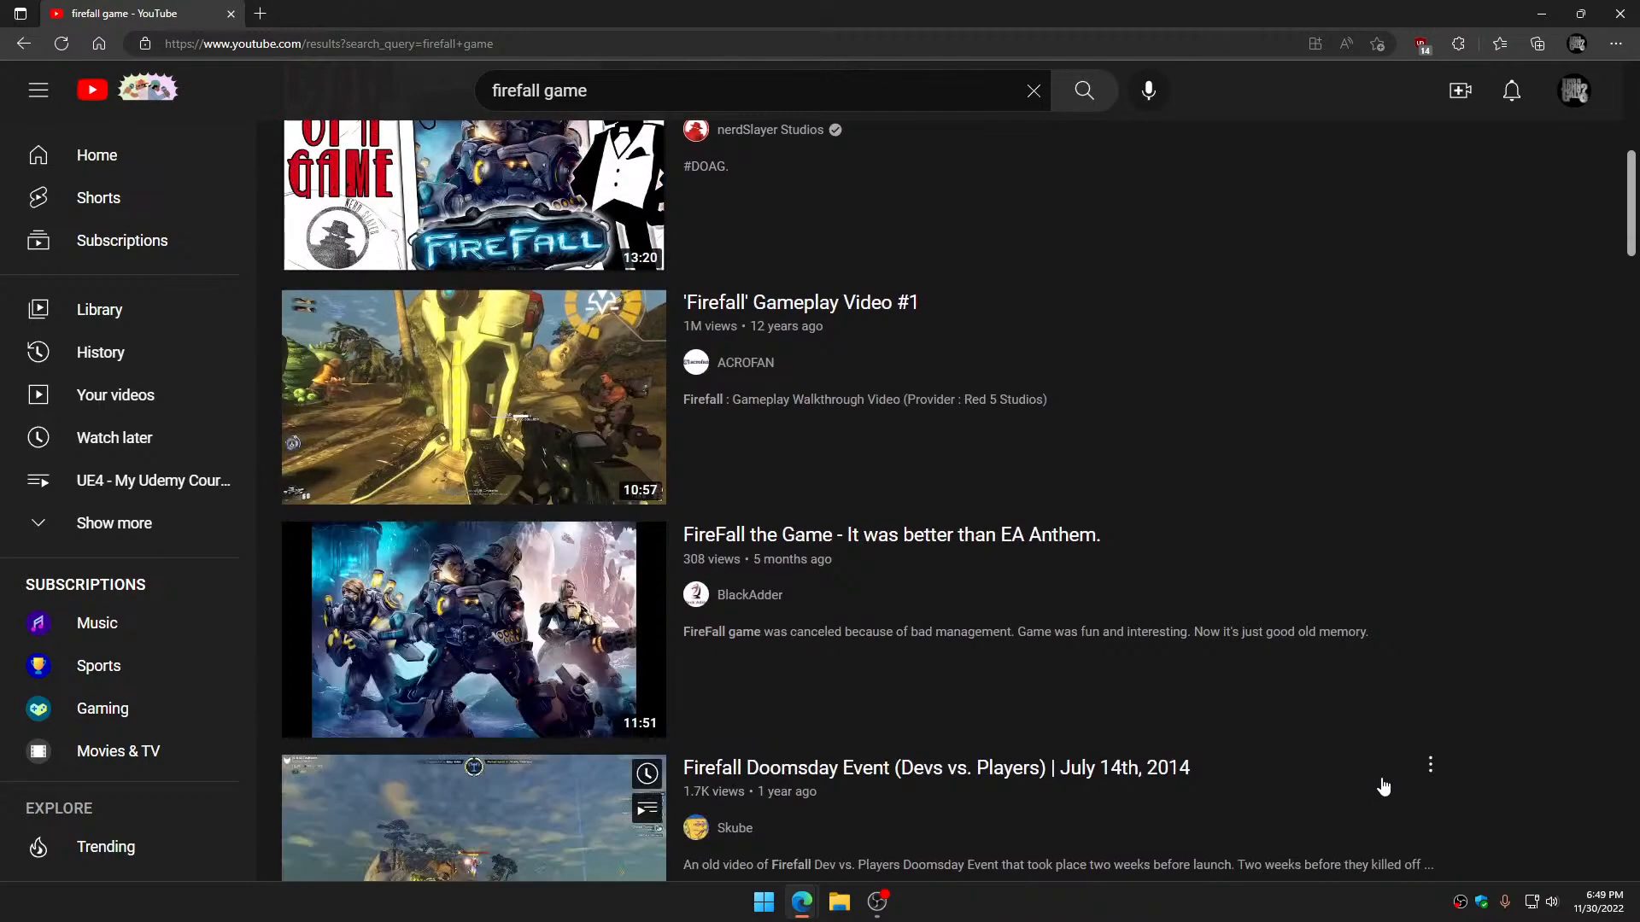
{"action": "scroll", "coordinate": [1384, 786], "scroll_direction": "down", "scroll_amount": 4}
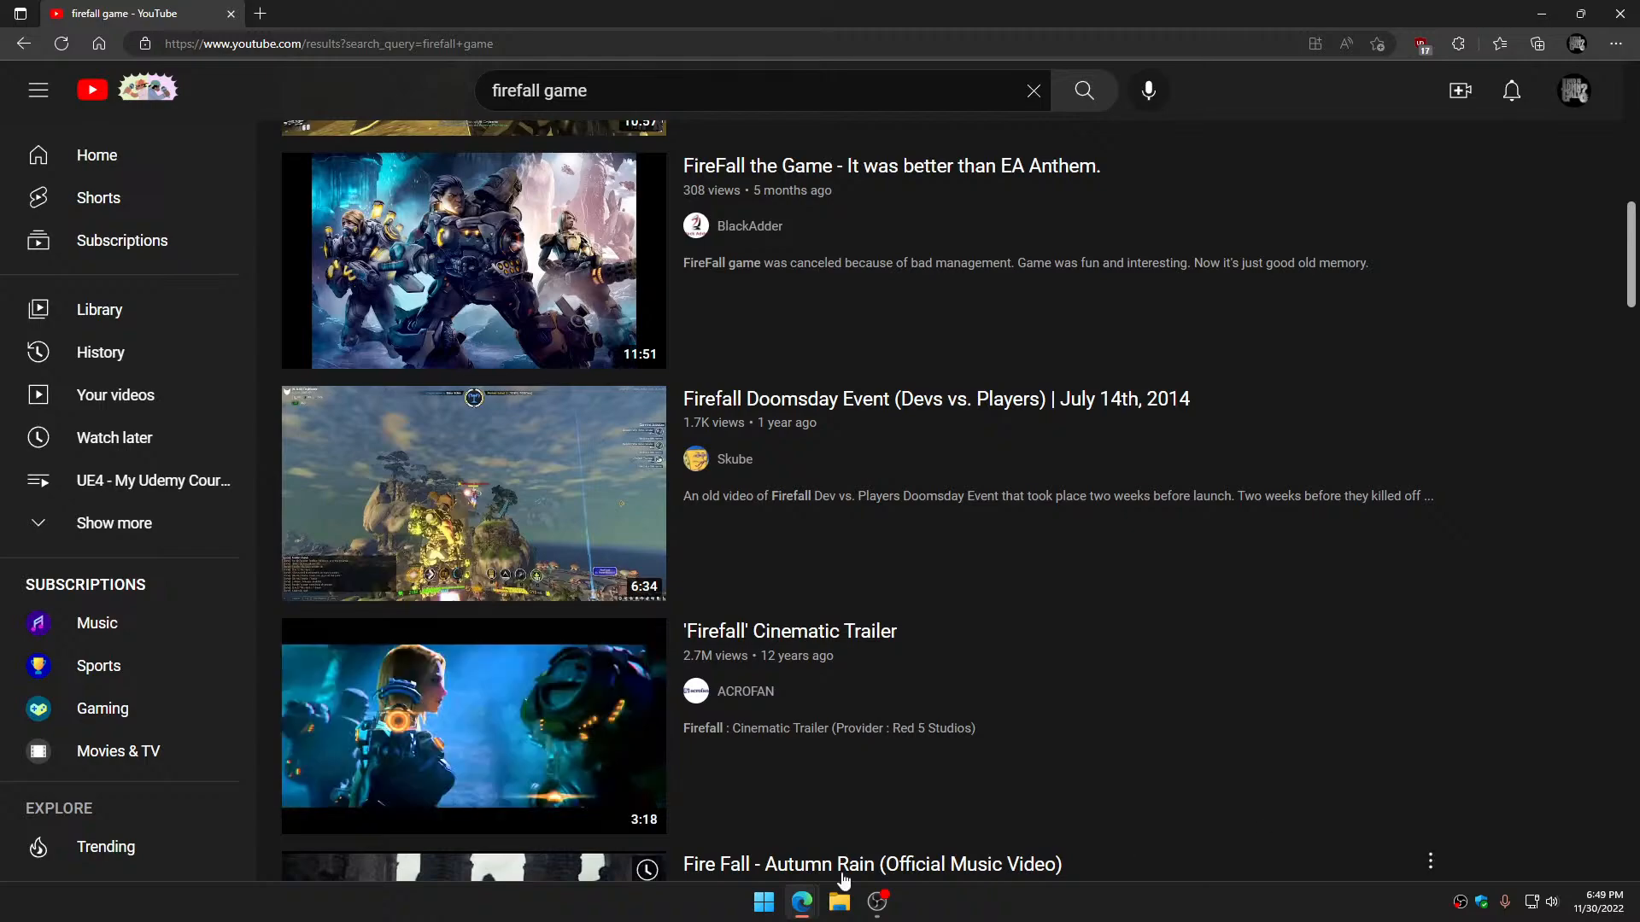
Open the Firefall Doomsday Event (Devs vs. Players) video, mute it, pause it at 0:04, examine the jetpack flight in full screen, and exit full screen
{"action": "left_click", "coordinate": [417, 551]}
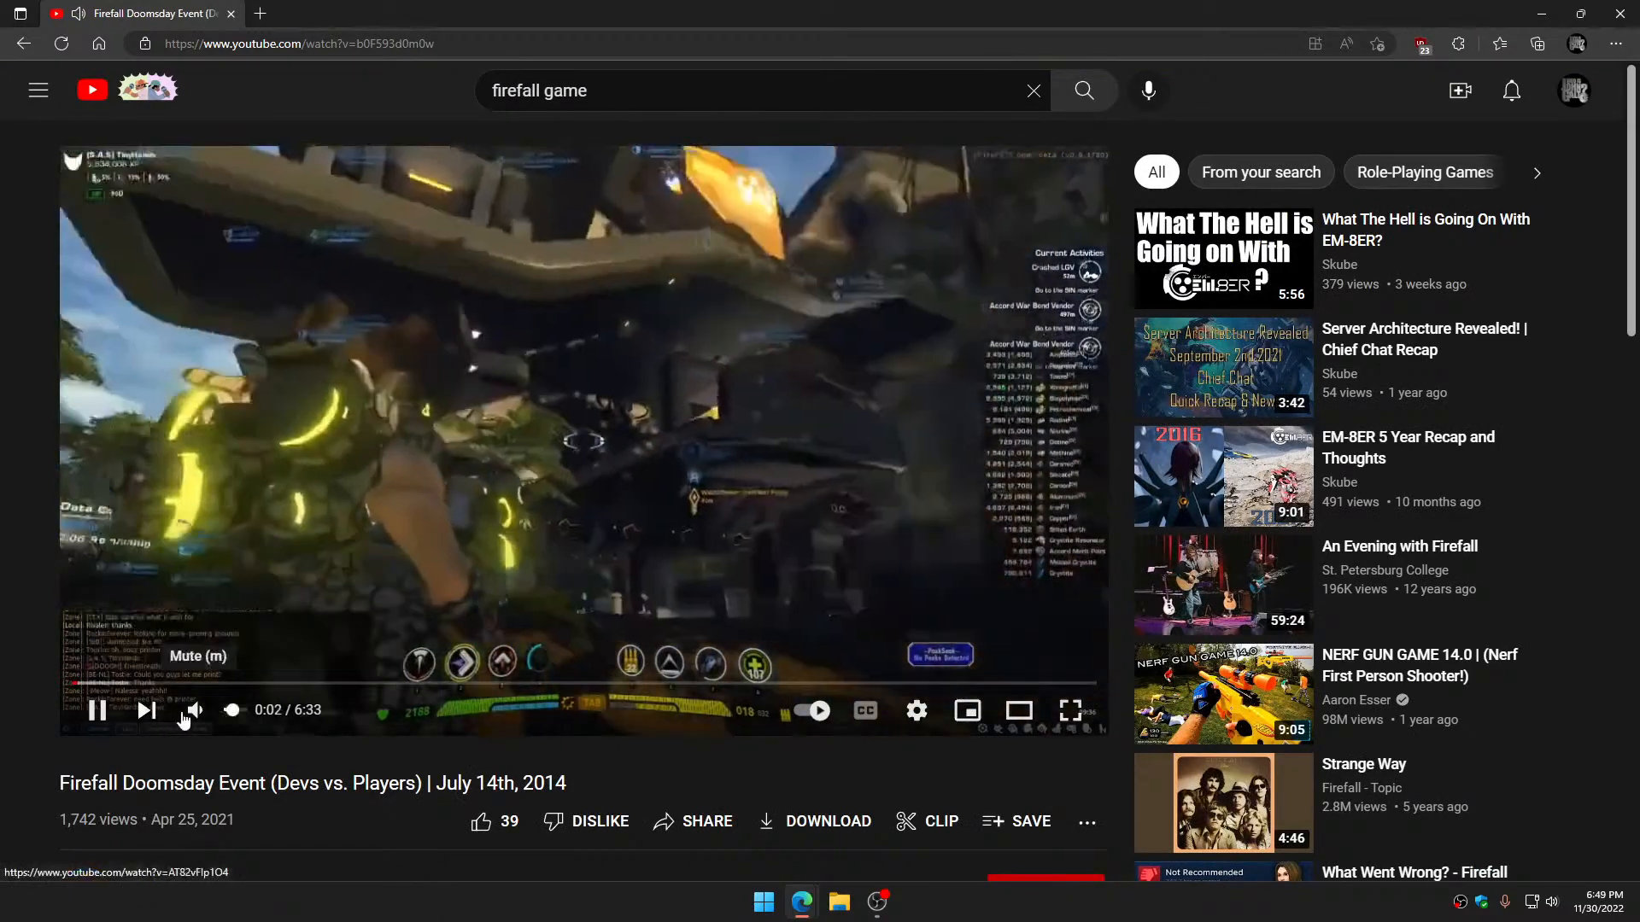
{"action": "left_click", "coordinate": [196, 710]}
{"action": "left_click", "coordinate": [606, 357]}
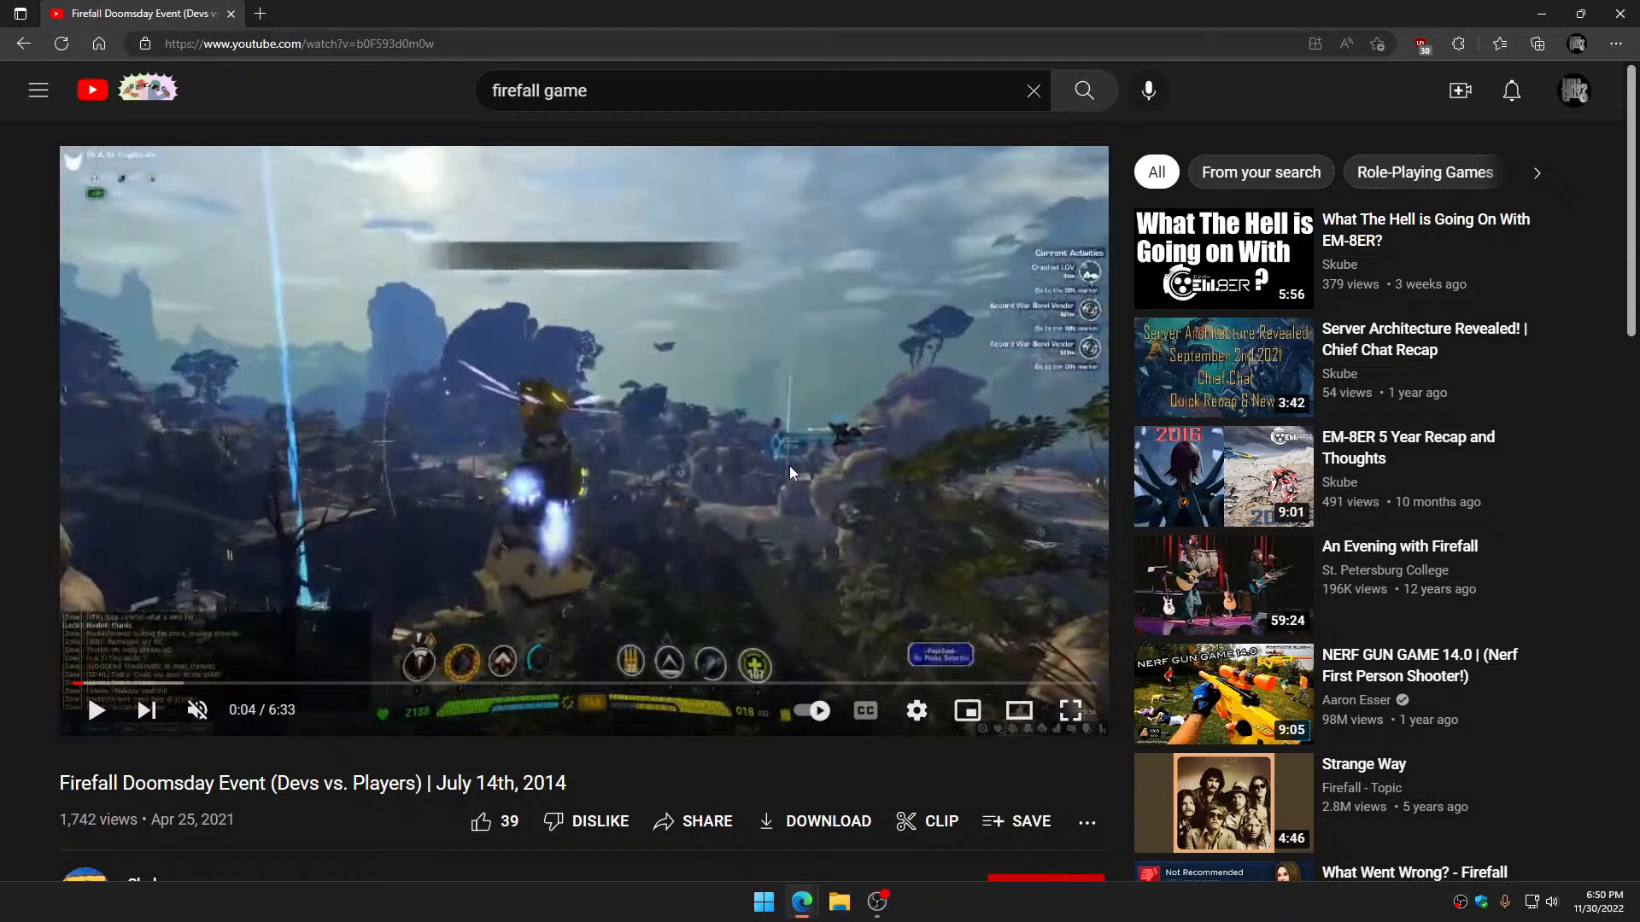
{"action": "mouse_move", "coordinate": [825, 502]}
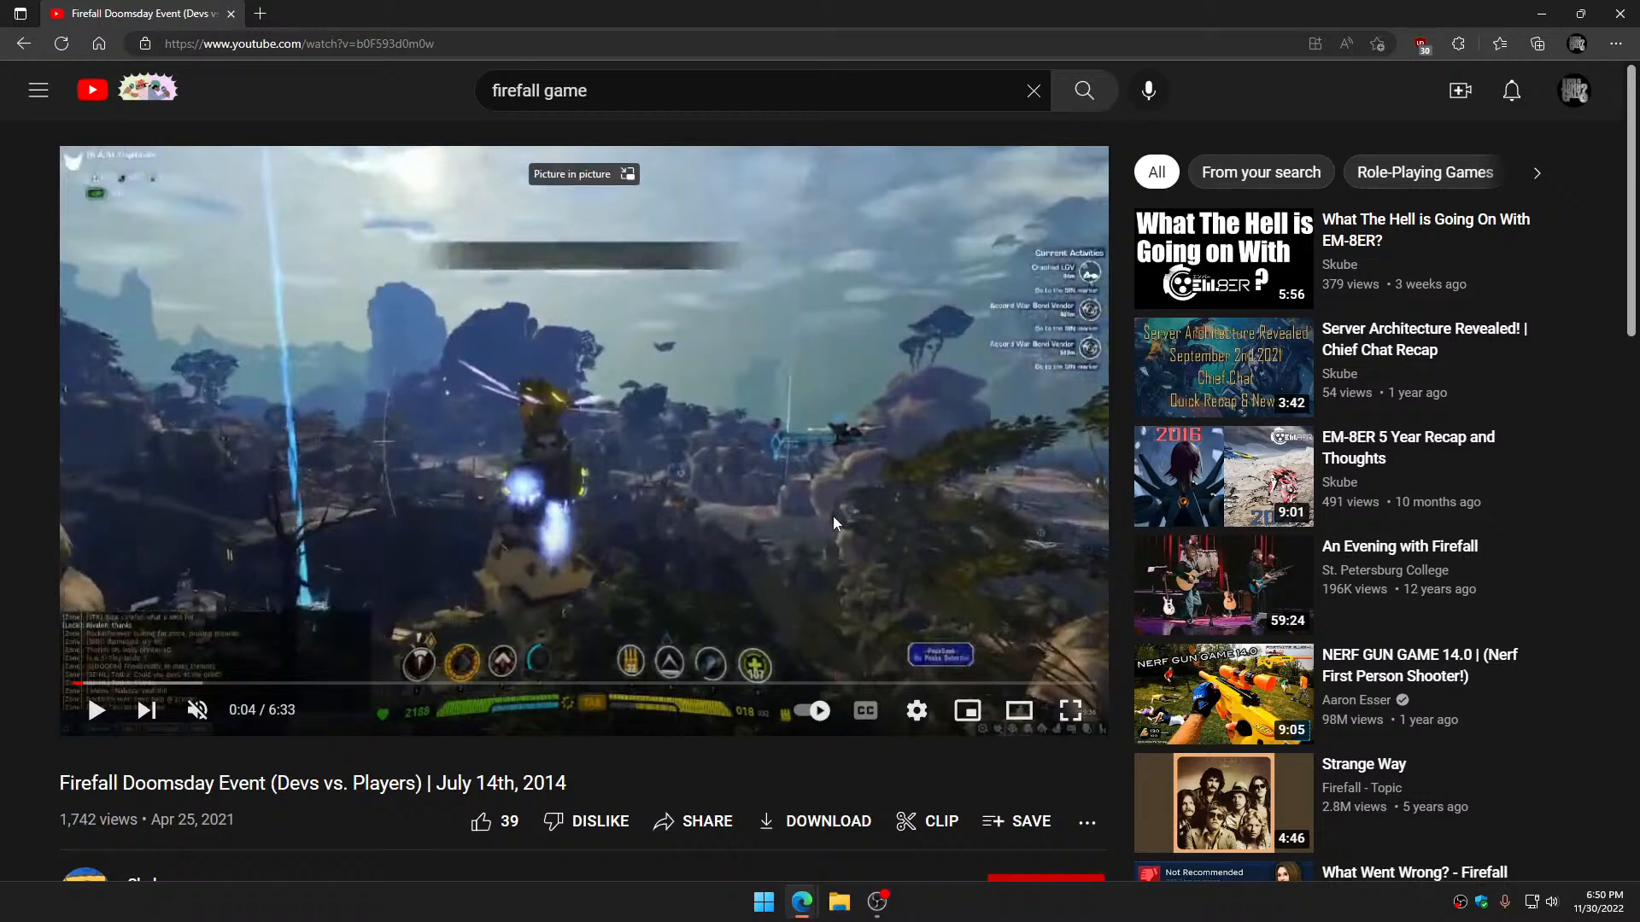
{"action": "scroll", "coordinate": [767, 537], "scroll_direction": "down", "scroll_amount": 1}
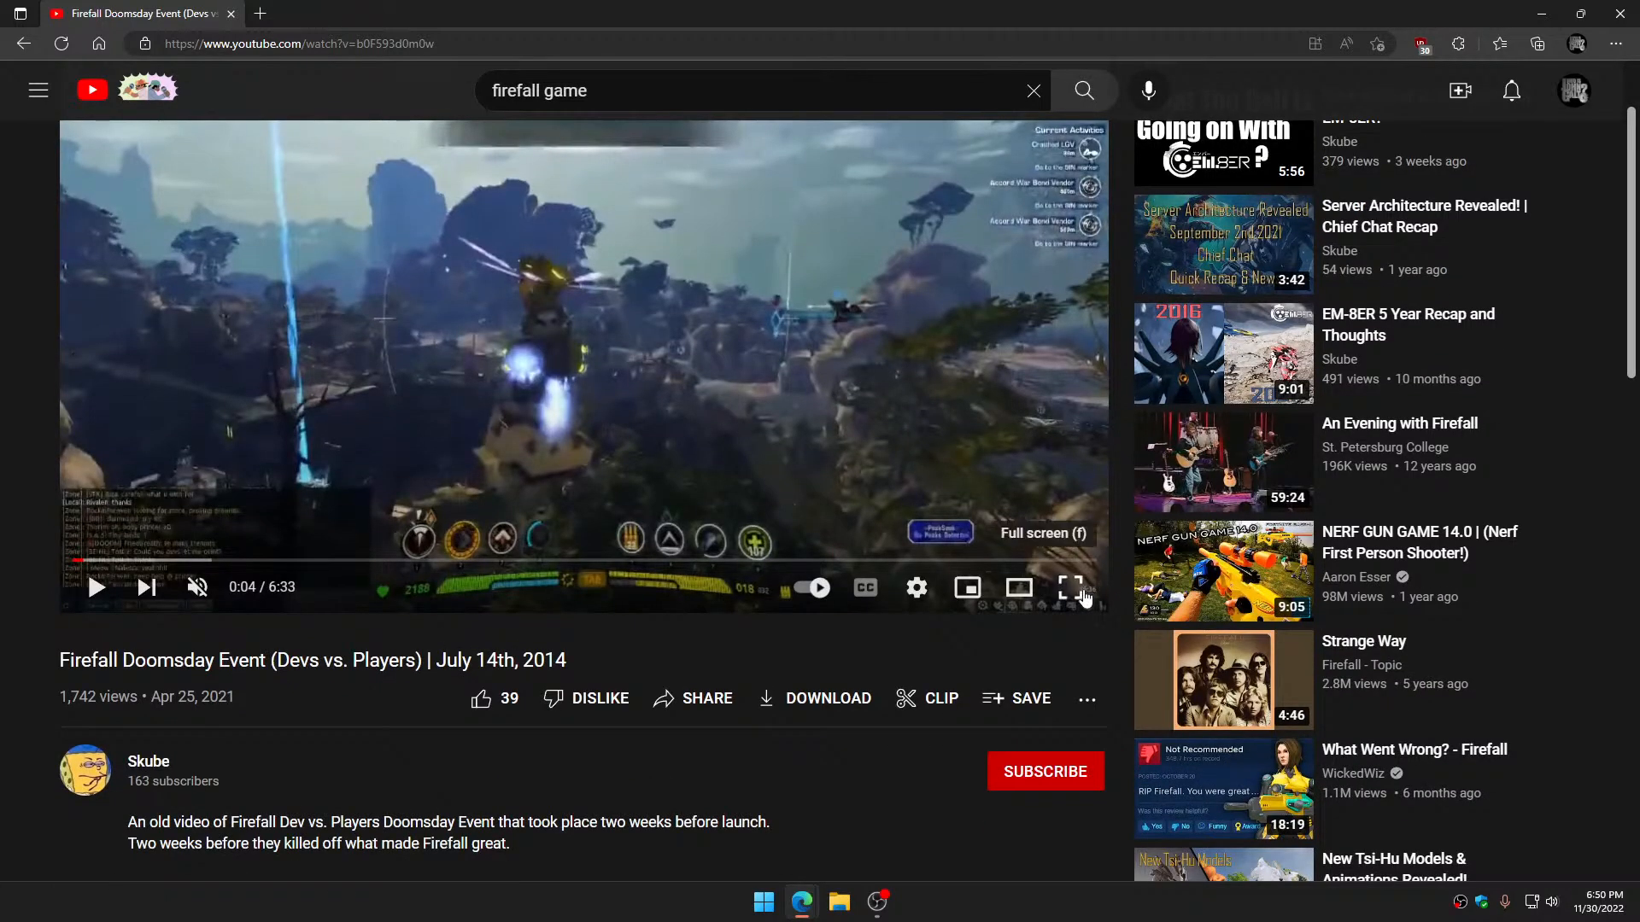
{"action": "left_click", "coordinate": [1084, 593]}
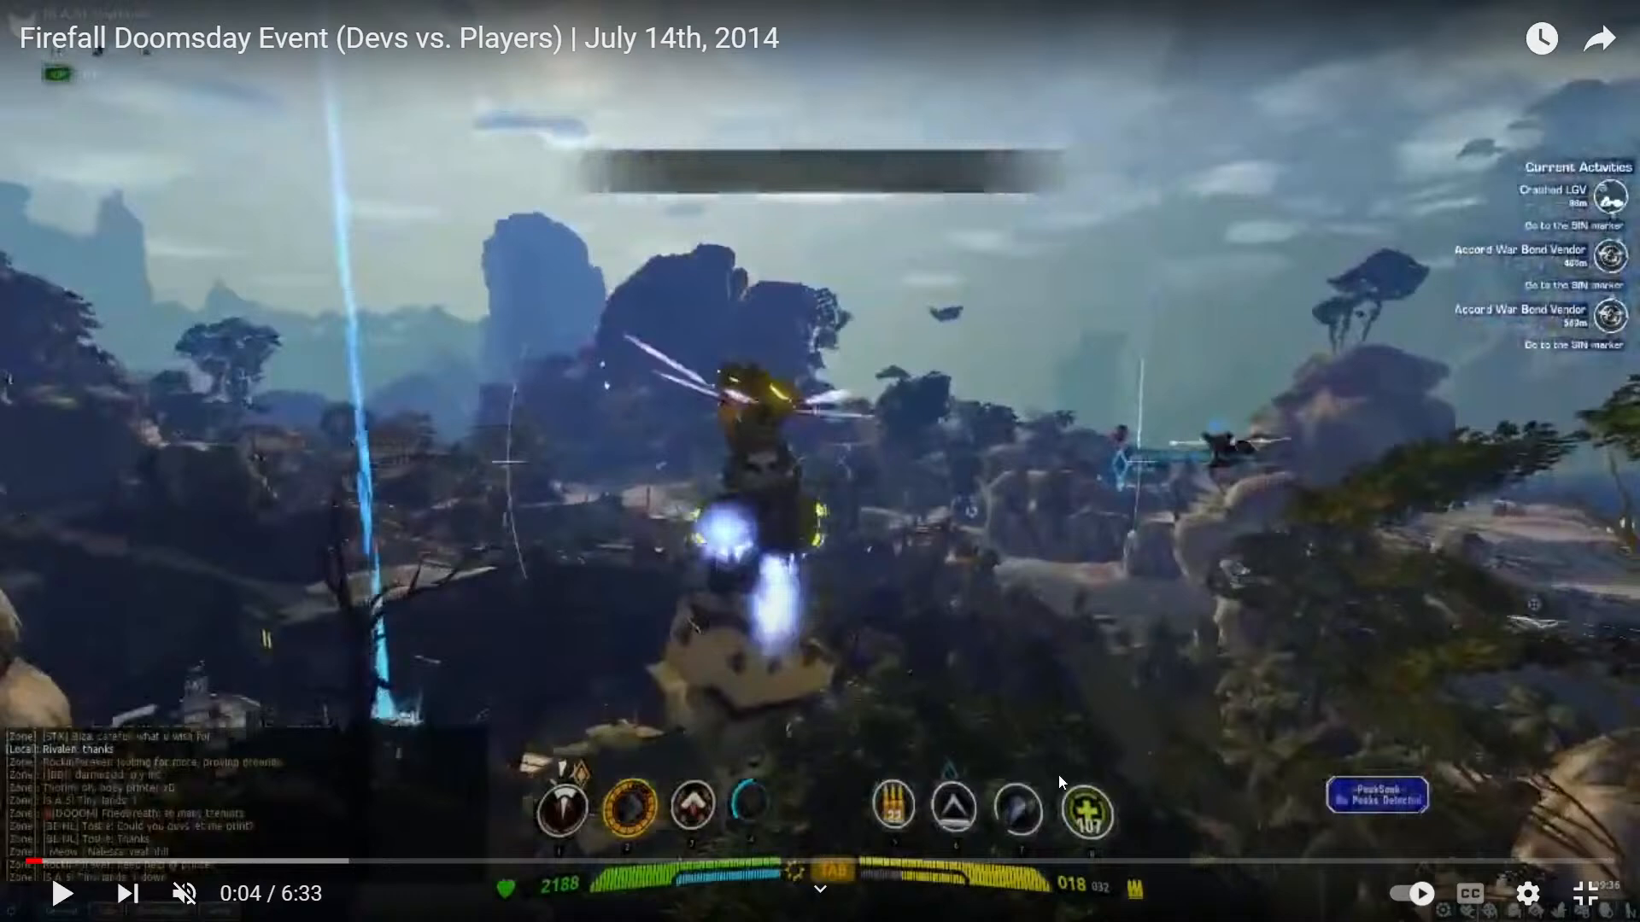
{"action": "left_click", "coordinate": [1585, 894]}
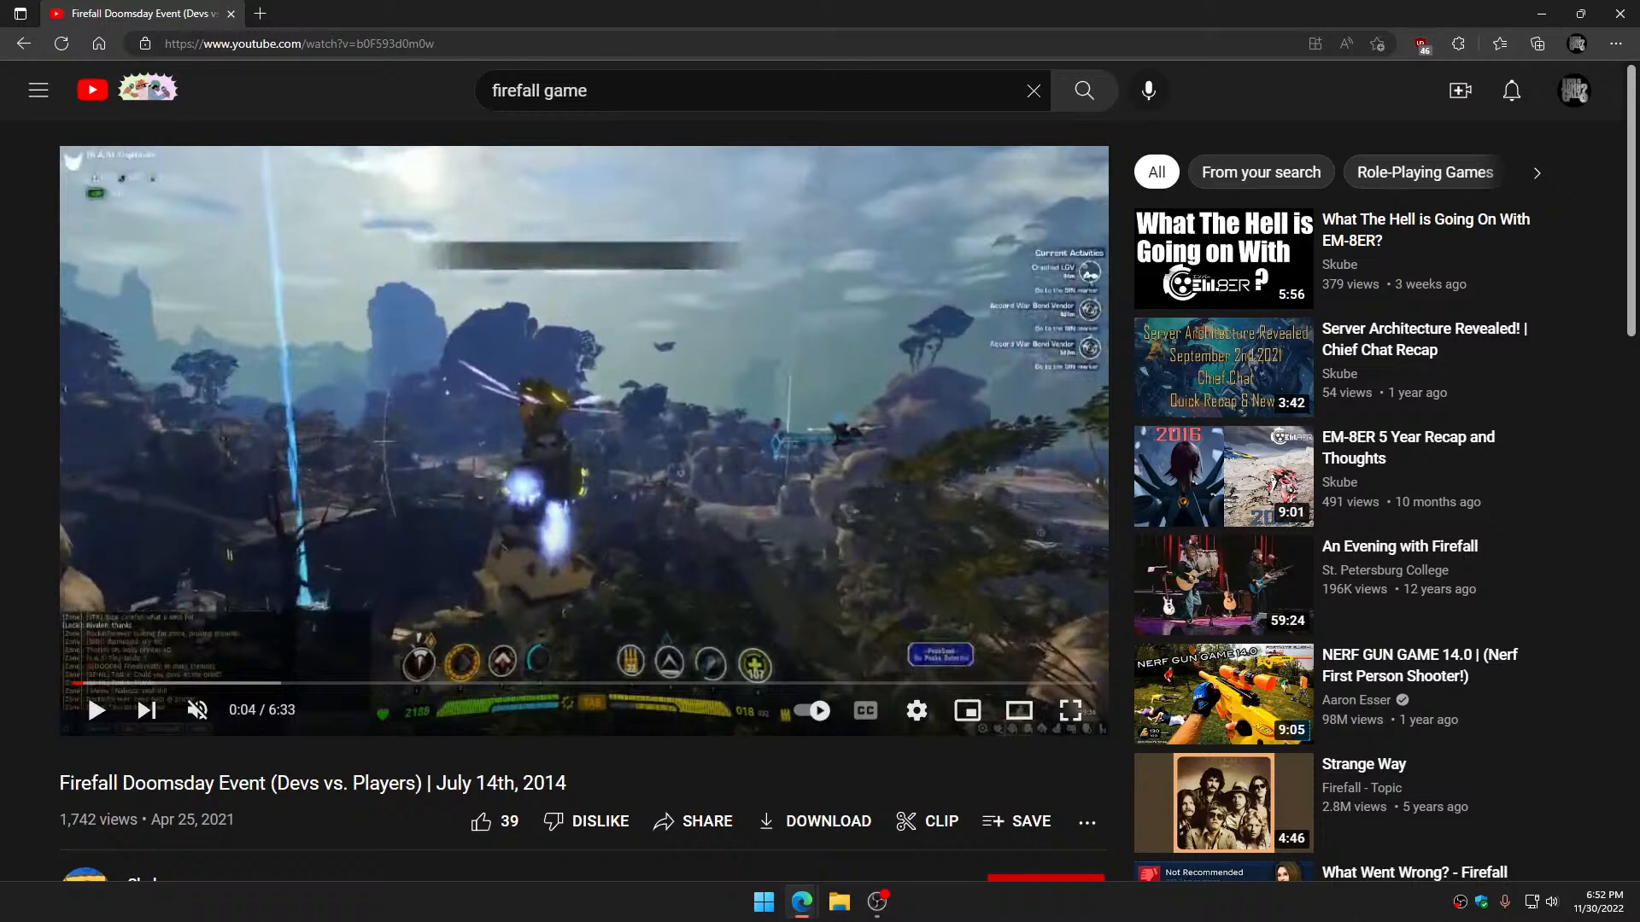
Search YouTube for "firefall game burn jet"
{"action": "type", "text": "/"}
{"action": "type", "text": "firefall game "}
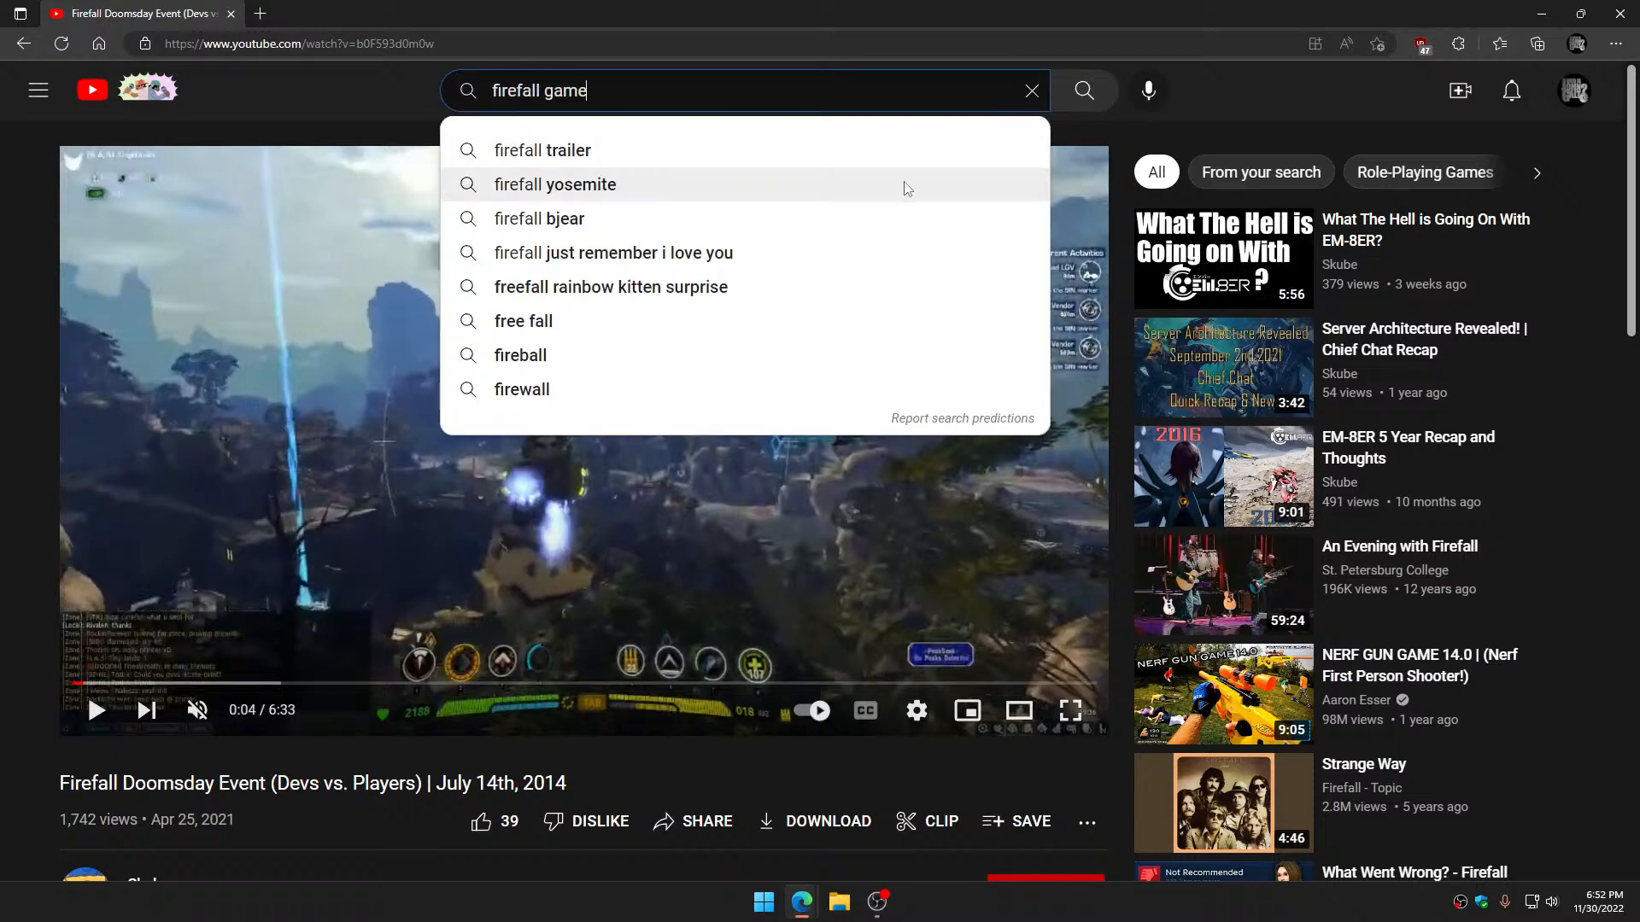
{"action": "type", "text": "bur"}
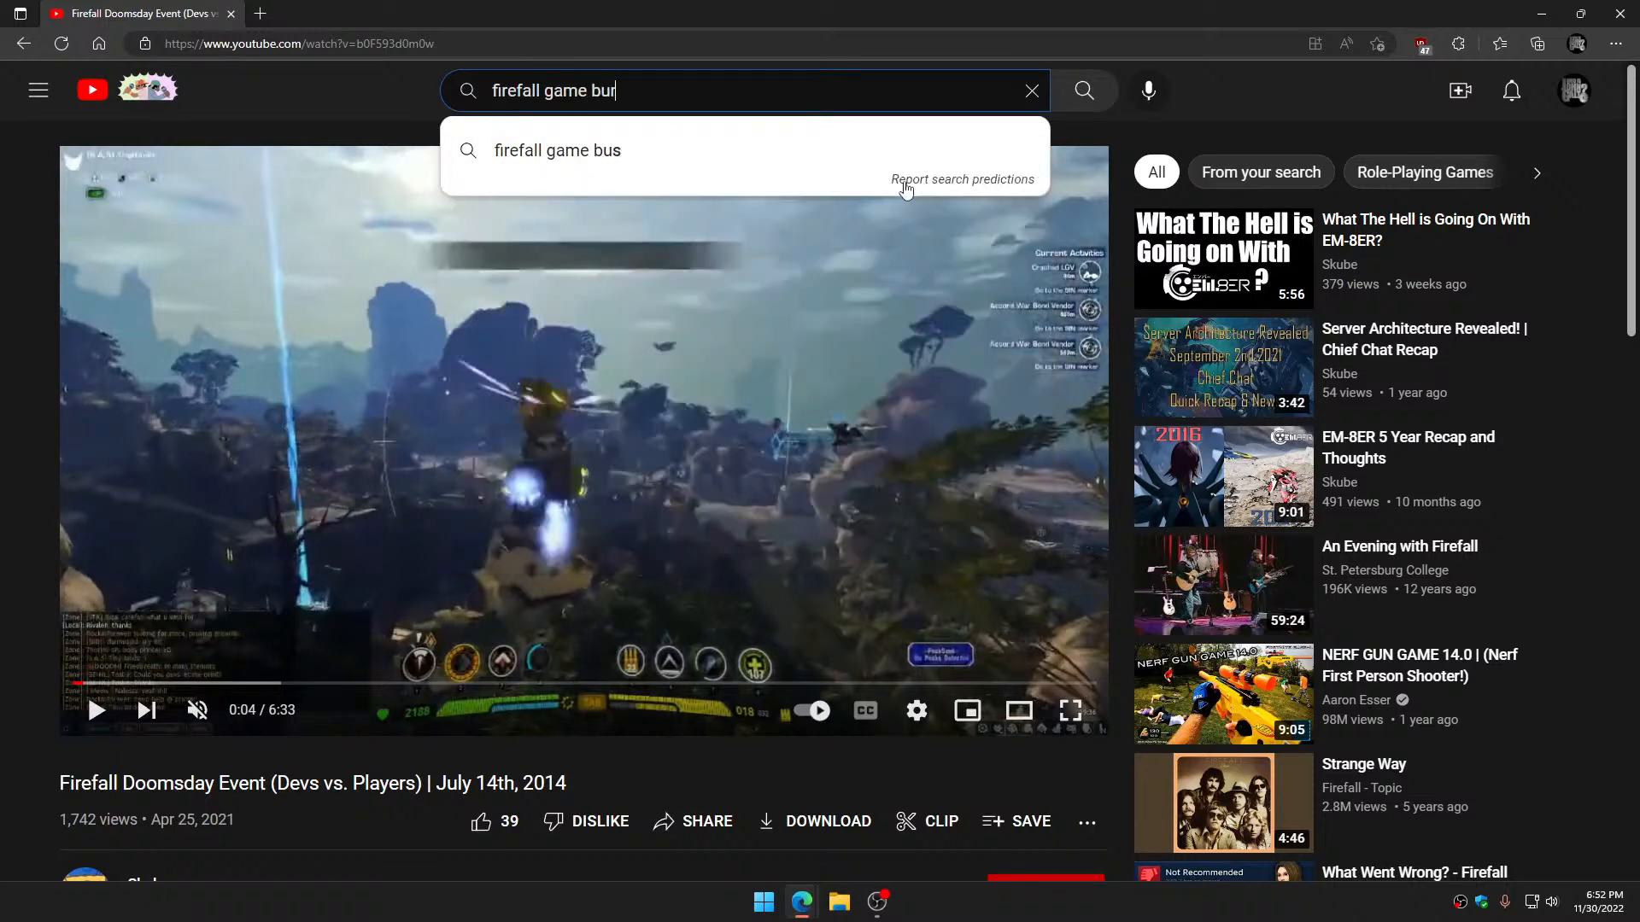
{"action": "type", "text": "n jet"}
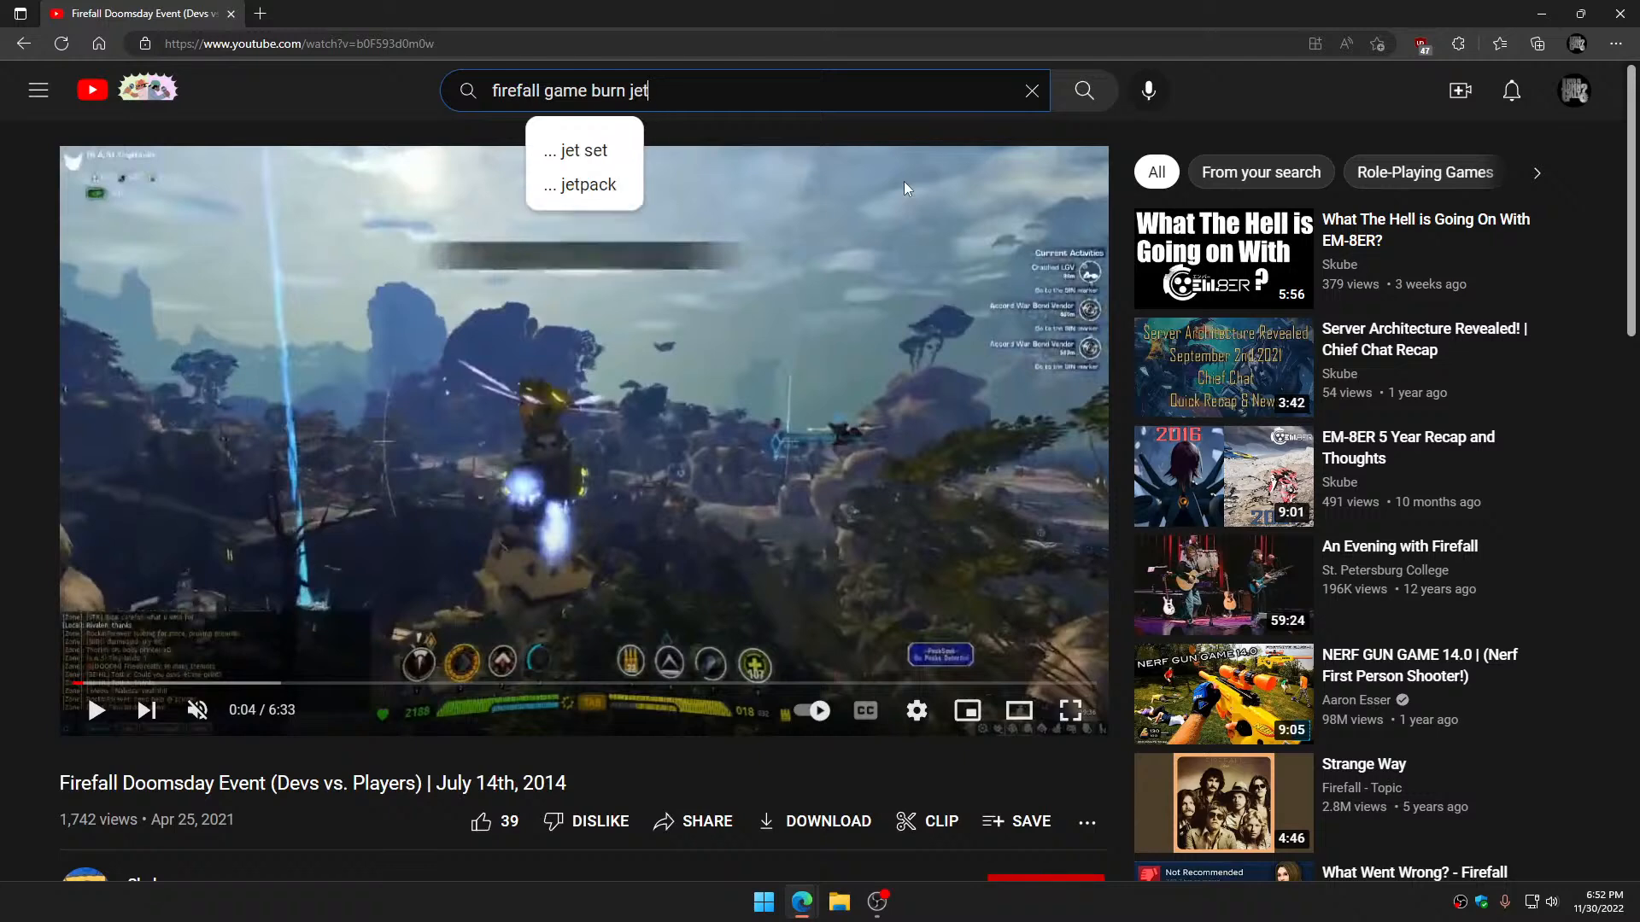
{"action": "key", "text": "Return"}
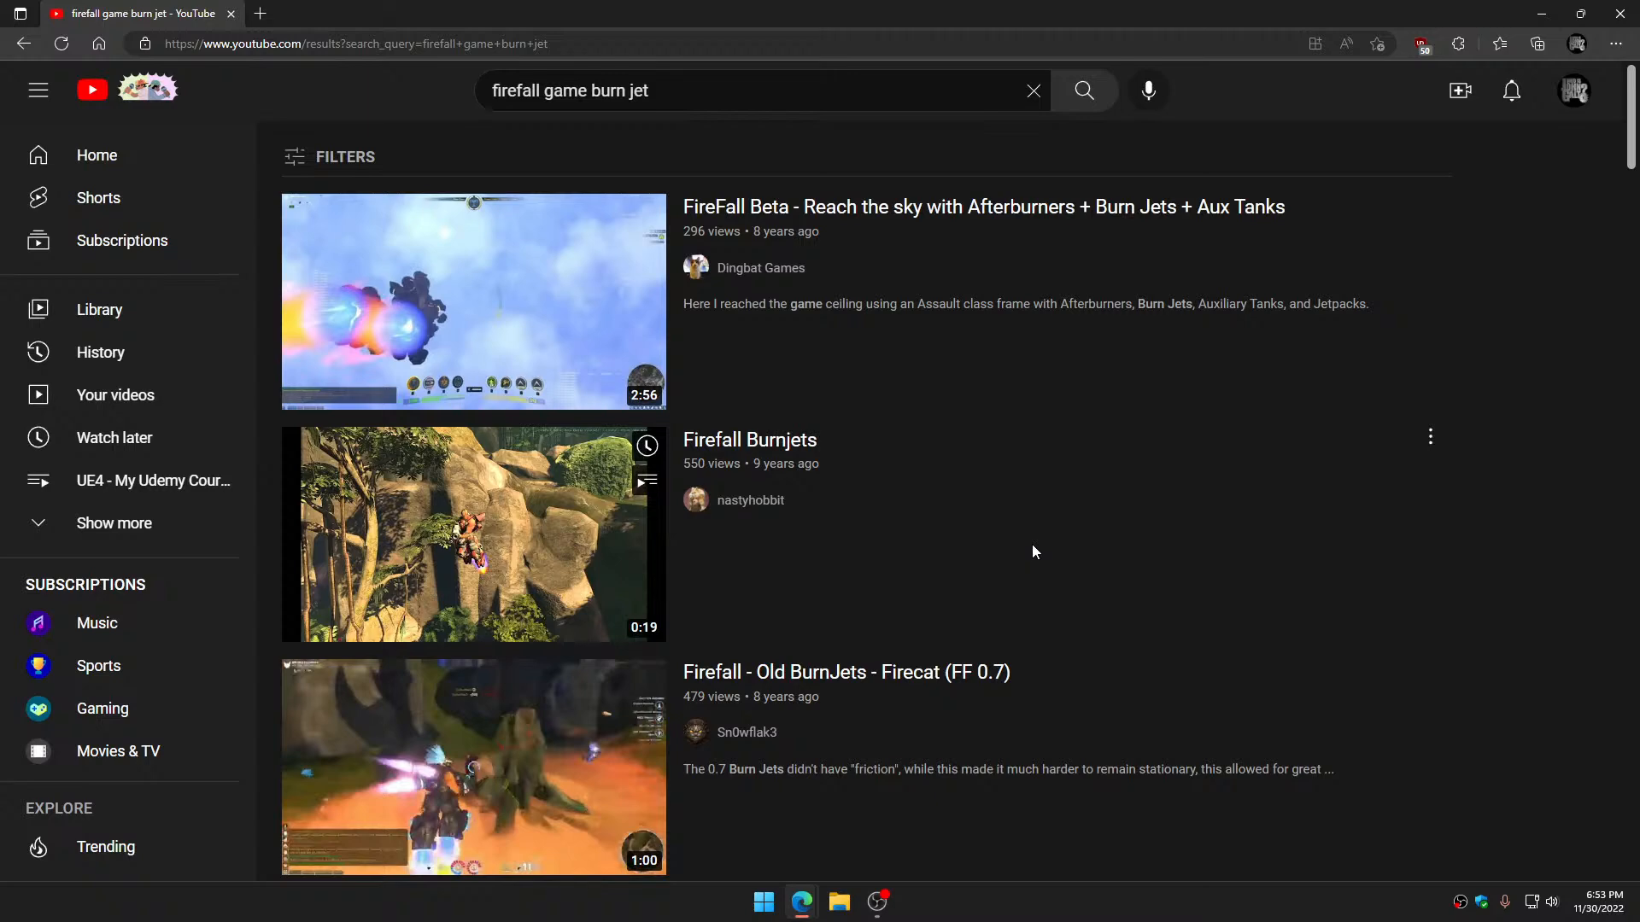
Open the Firefall Burnjets video, watch it in full screen and exit full screen
{"action": "scroll", "coordinate": [1032, 546], "scroll_direction": "down", "scroll_amount": 1}
{"action": "left_click", "coordinate": [473, 438]}
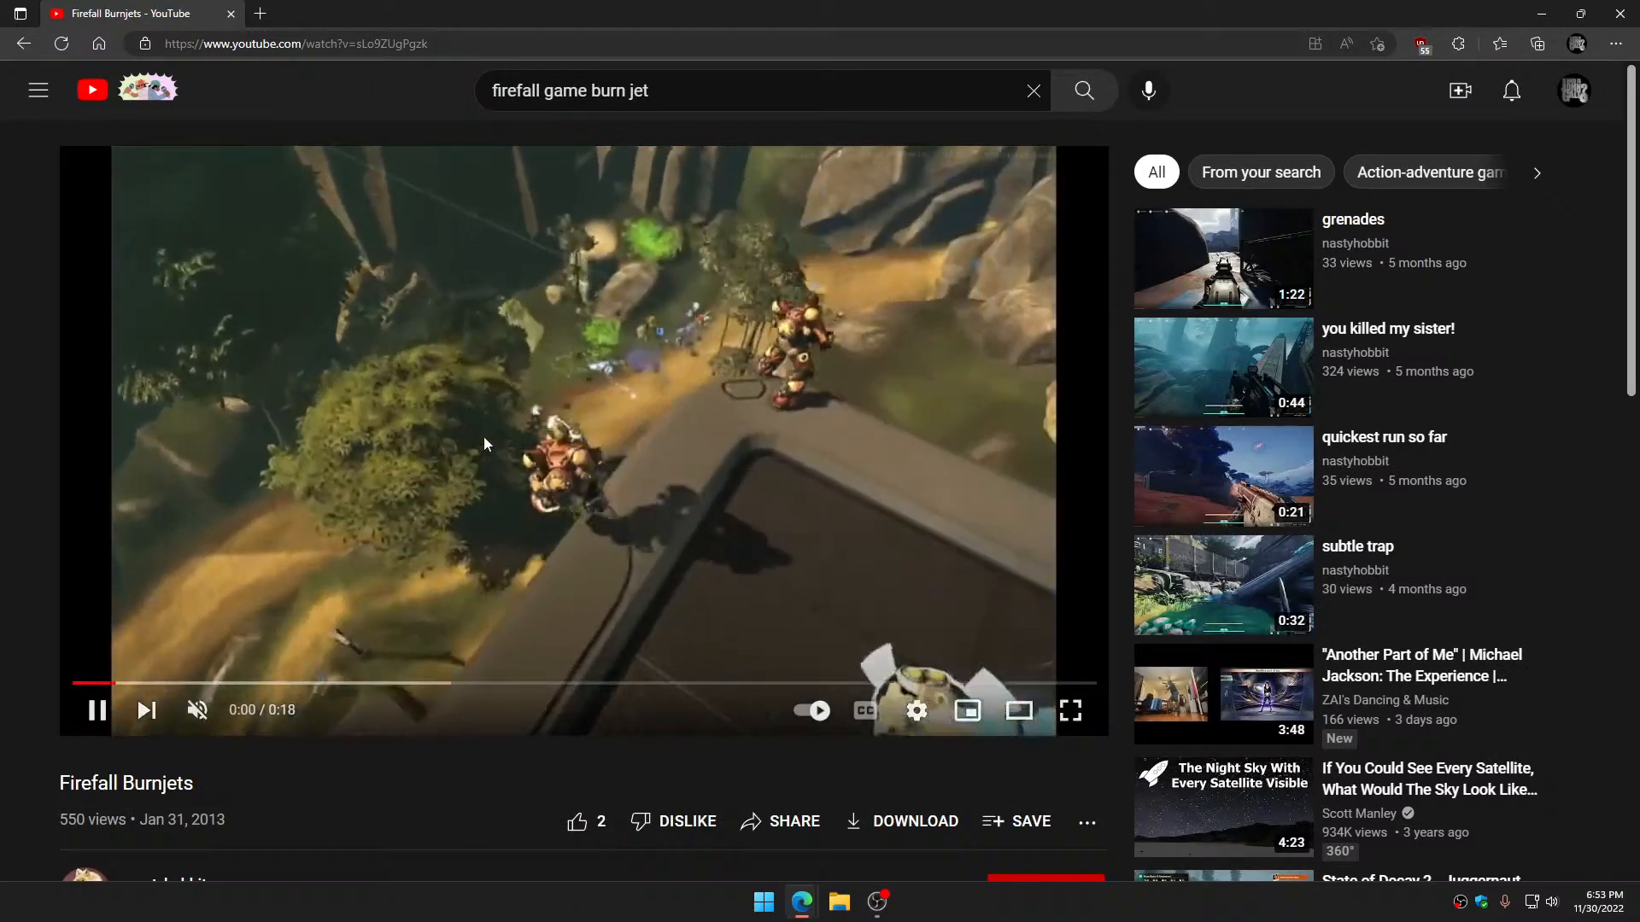
{"action": "left_click", "coordinate": [1070, 710]}
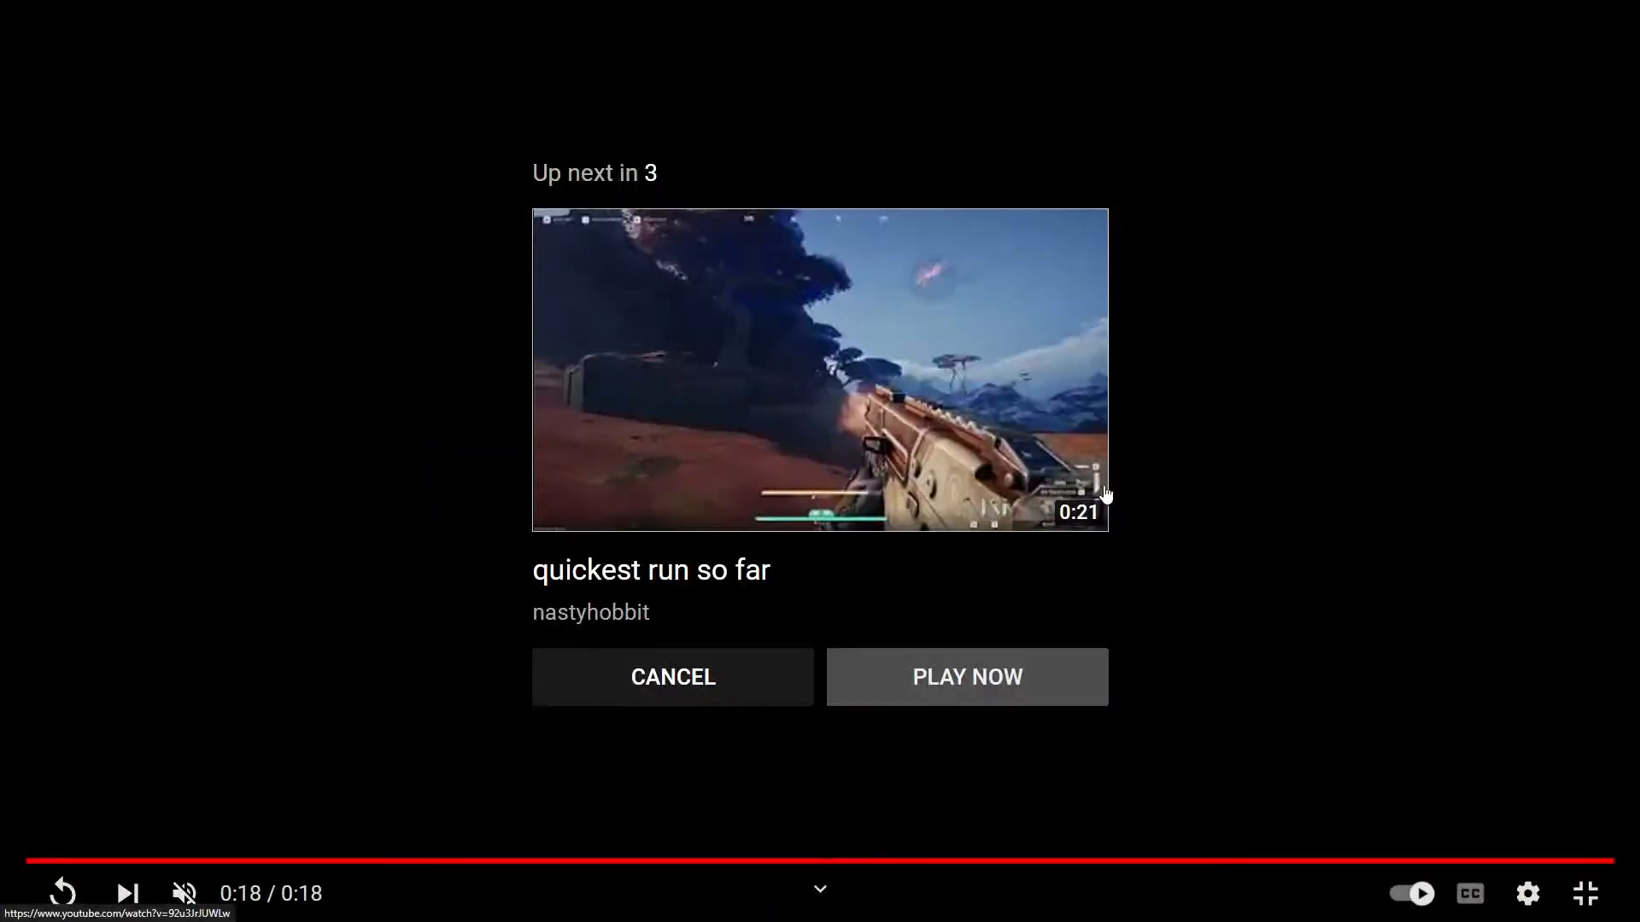
{"action": "left_click", "coordinate": [1582, 892]}
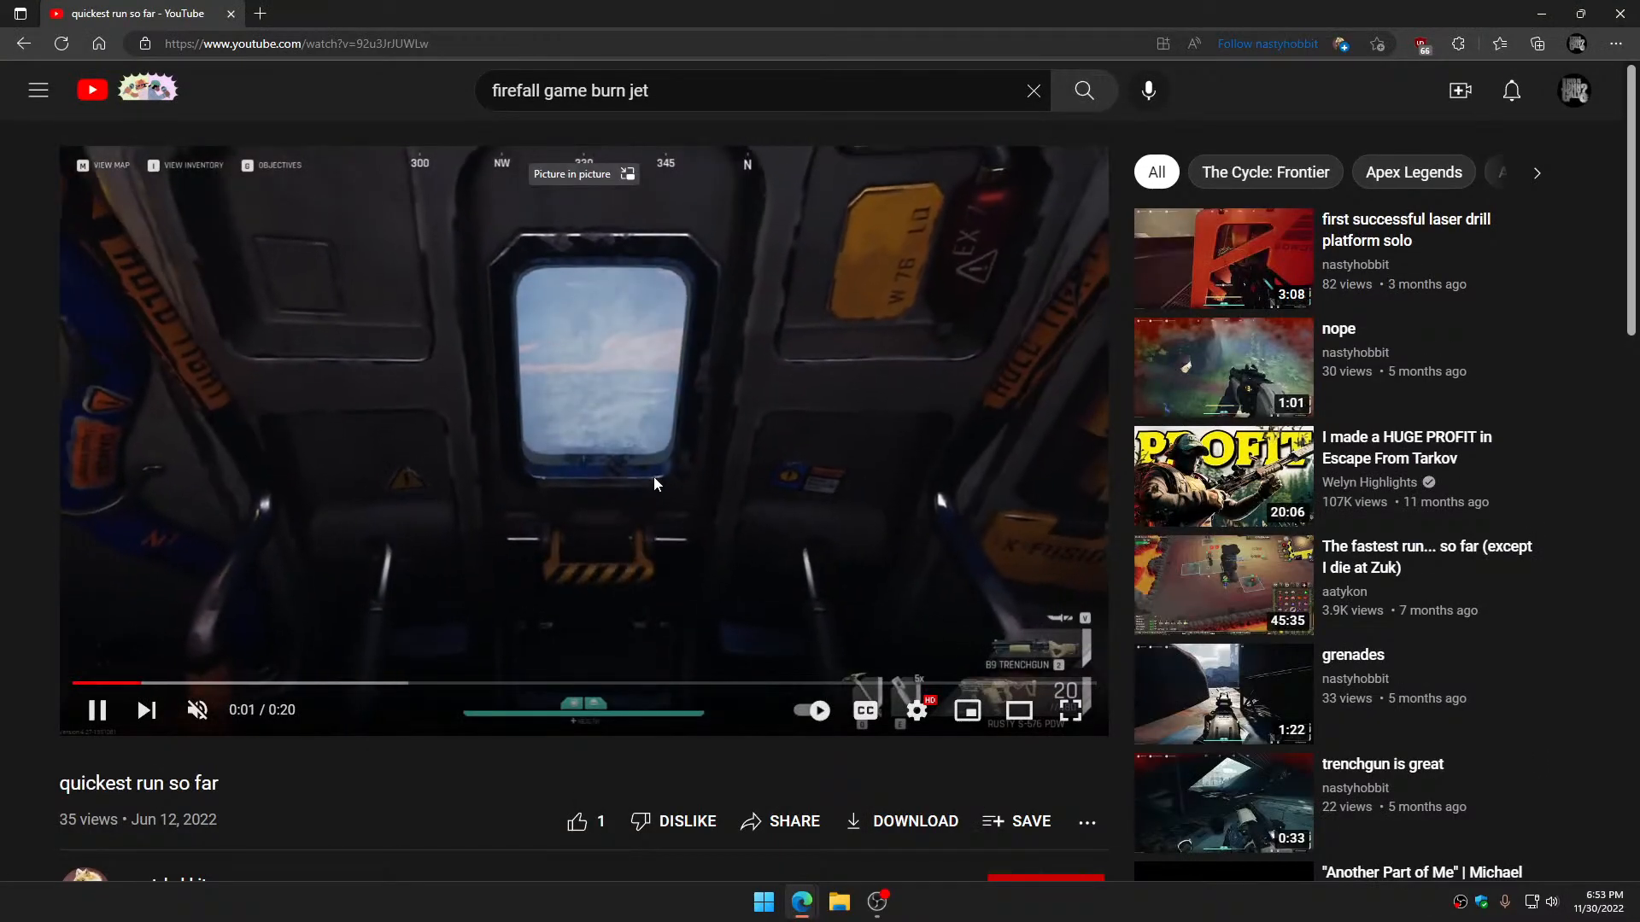
Search YouTube for "firefall game after burner"
{"action": "left_click_drag", "start_coordinate": [662, 90], "coordinate": [601, 91]}
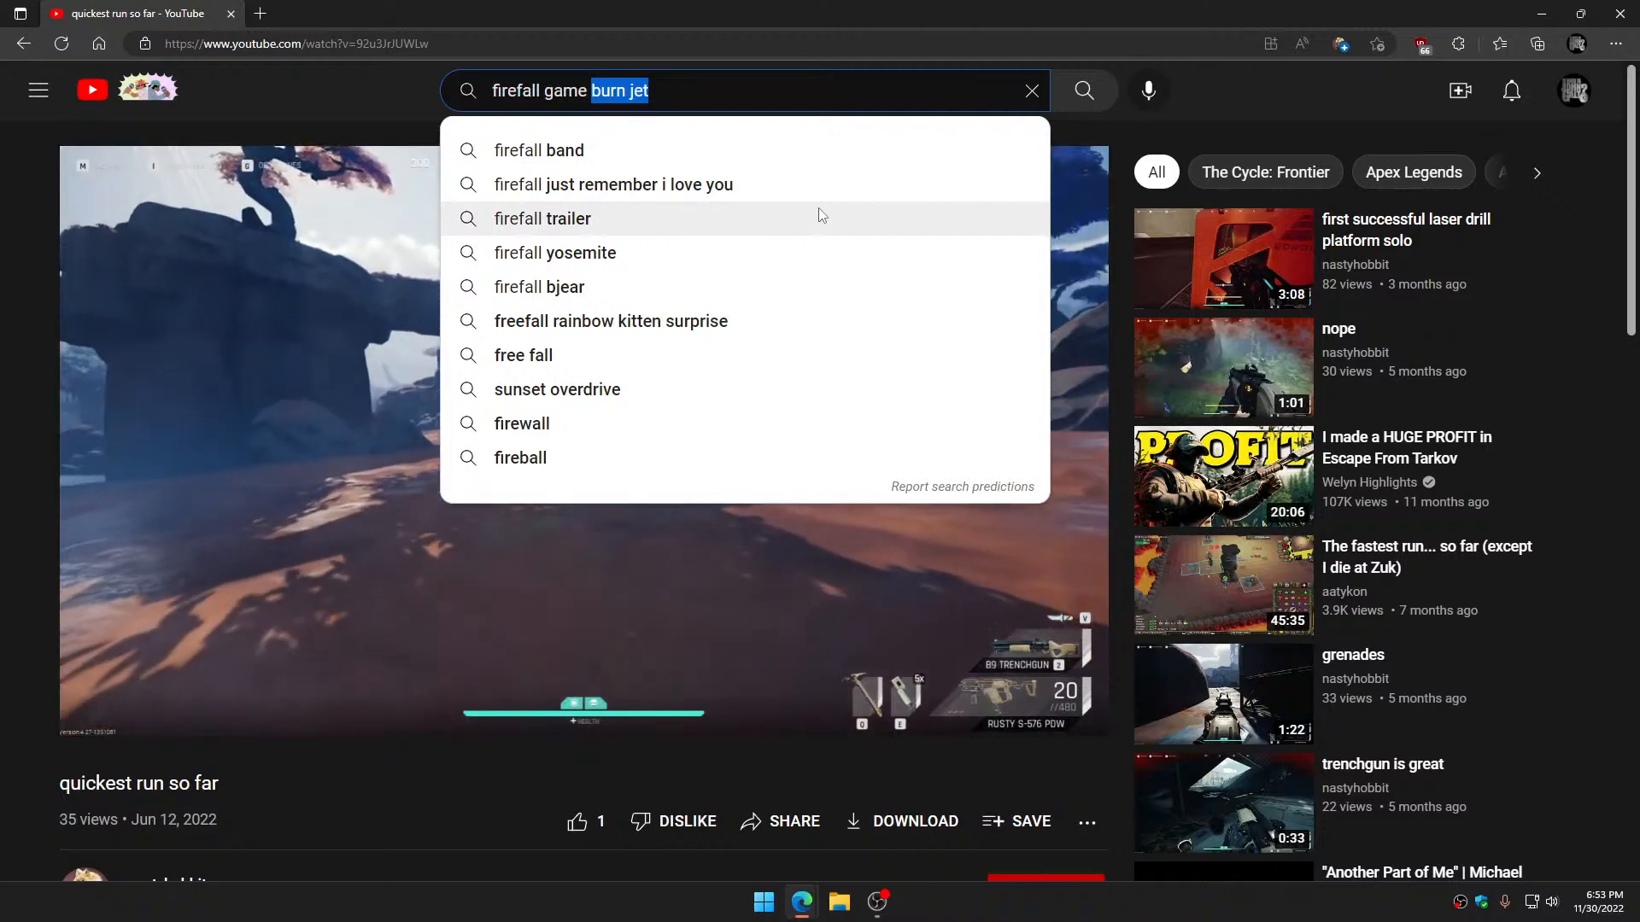
{"action": "key", "text": "BackSpace"}
{"action": "key", "text": "BackSpace"}
{"action": "type", "text": "after bu"}
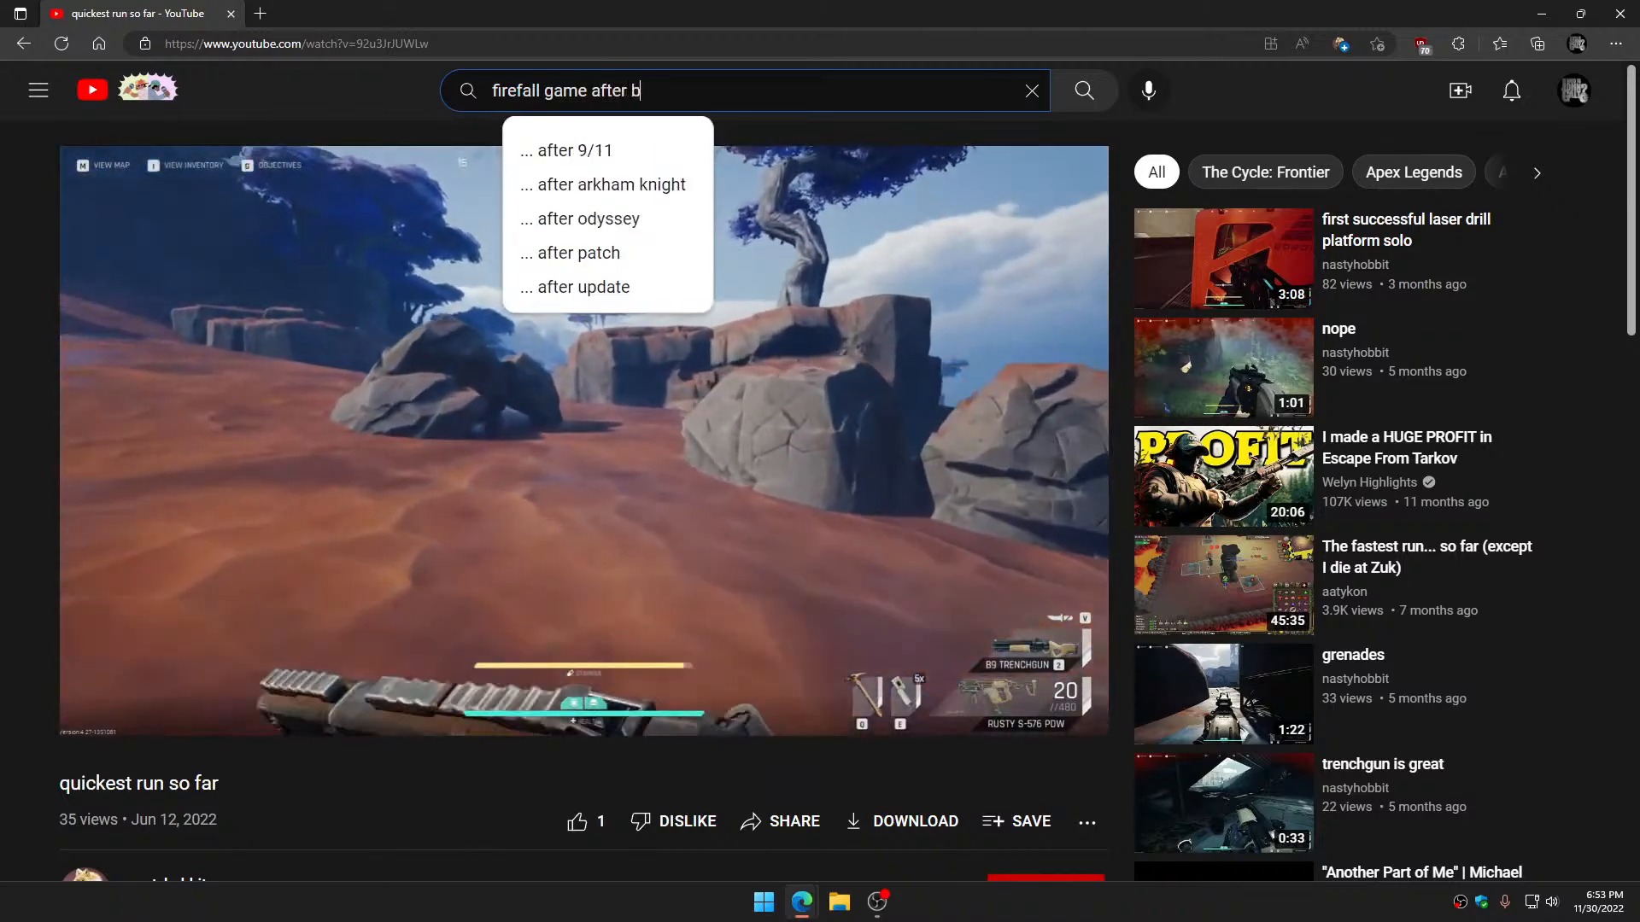
{"action": "type", "text": "rner"}
{"action": "key", "text": "Return"}
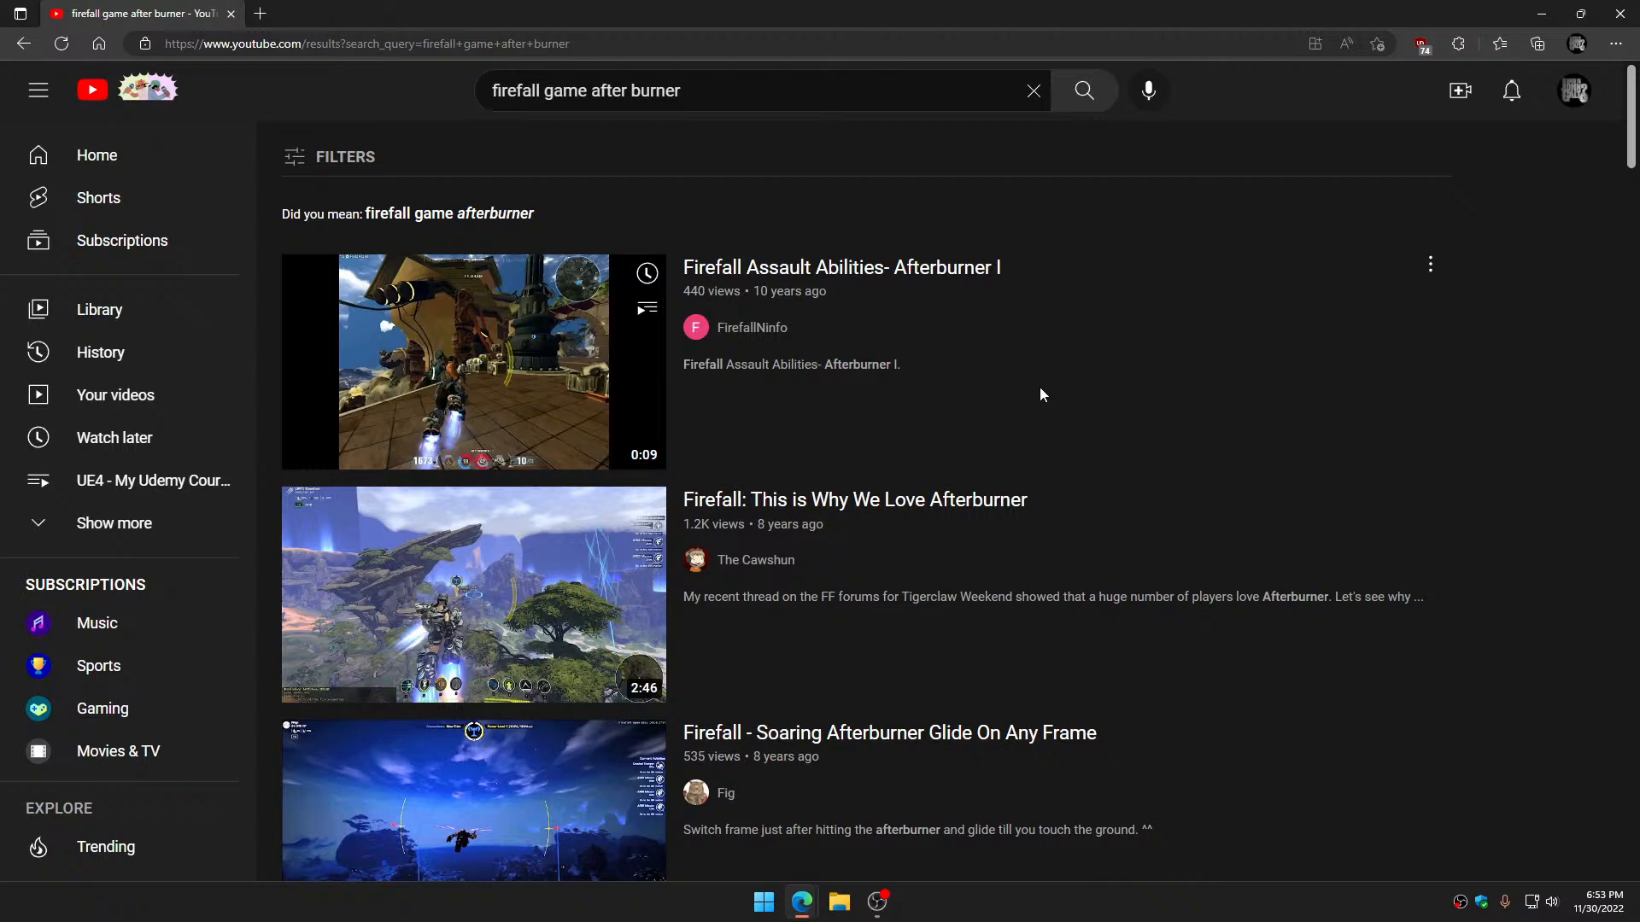
Watch the Firefall Assault Abilities- Afterburner I video, return to the search results and look through them for more afterburner footage
{"action": "left_click", "coordinate": [536, 399]}
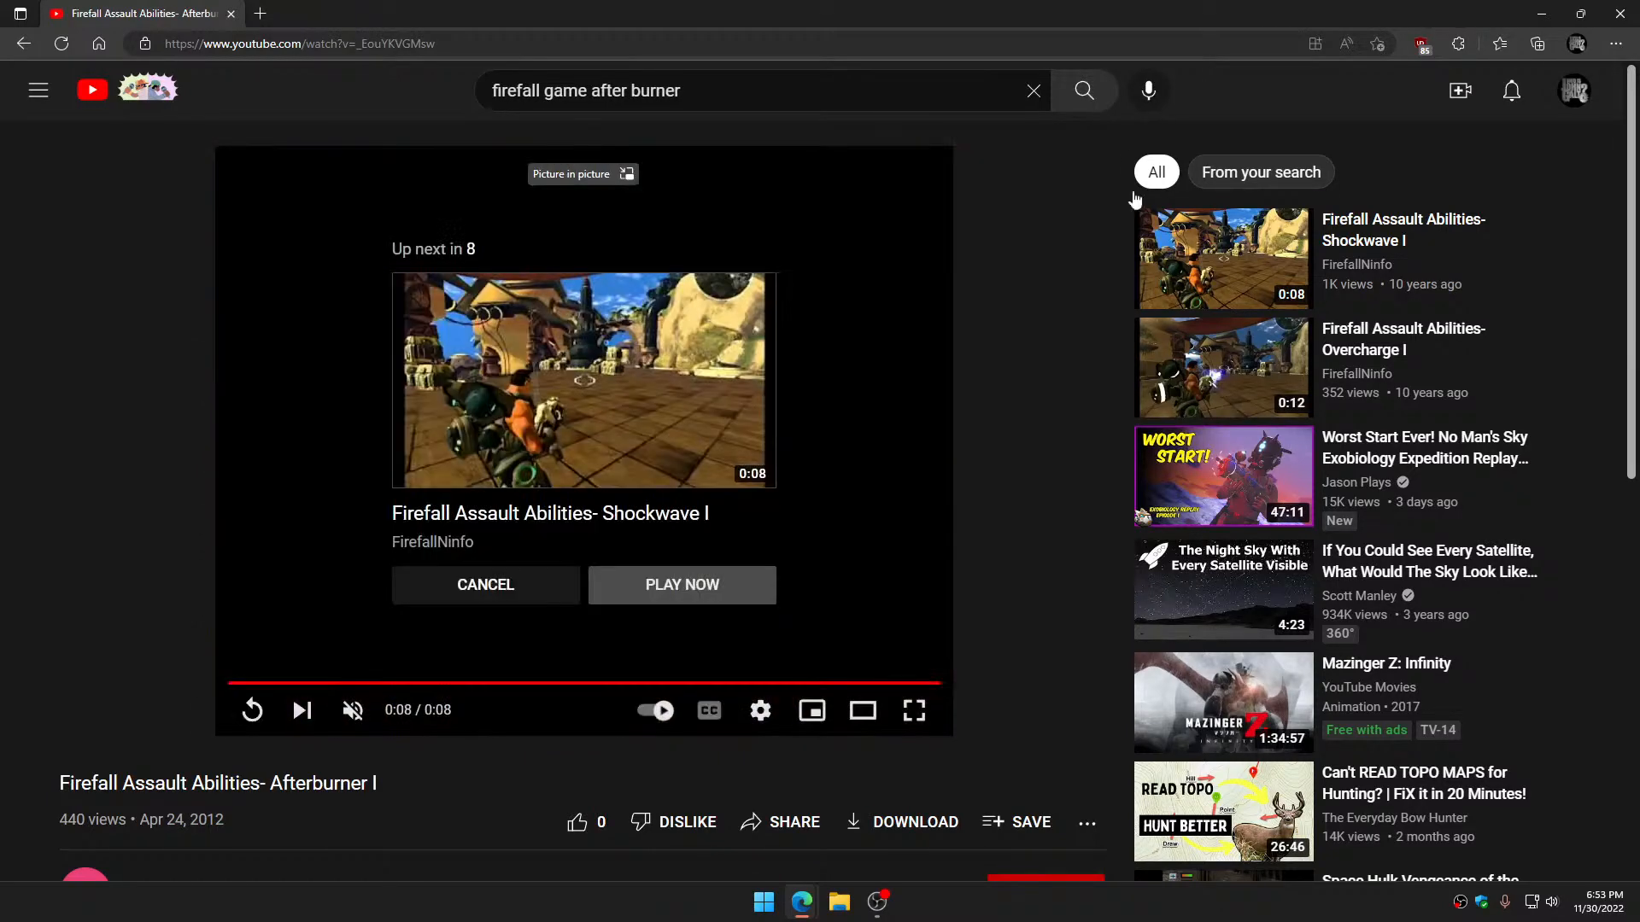
{"action": "left_click", "coordinate": [23, 43]}
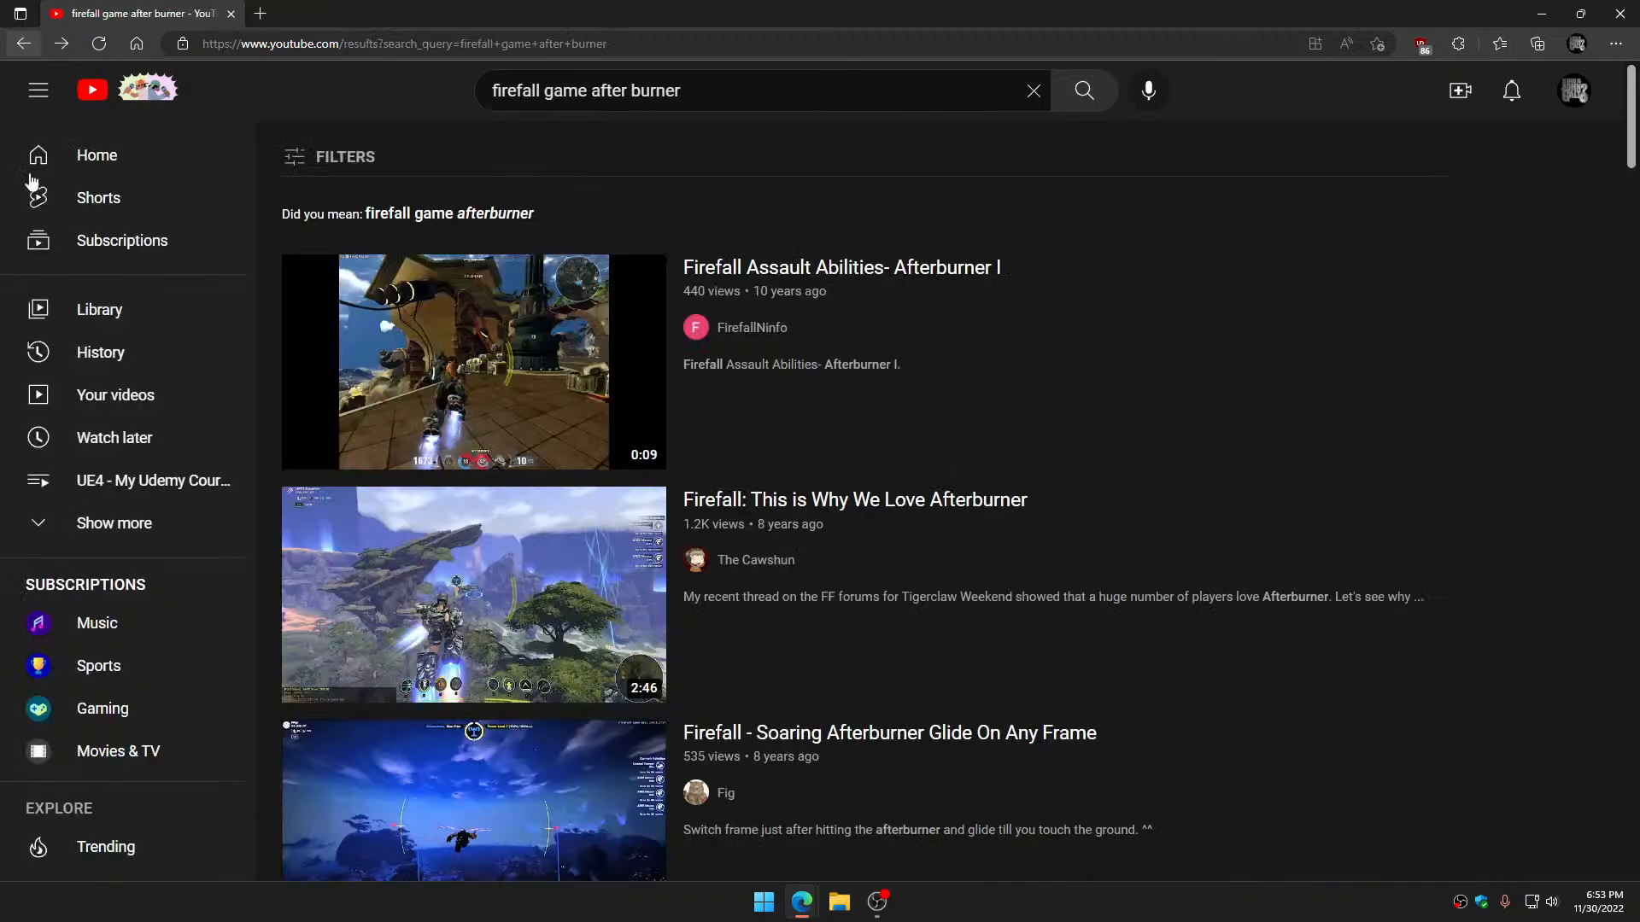
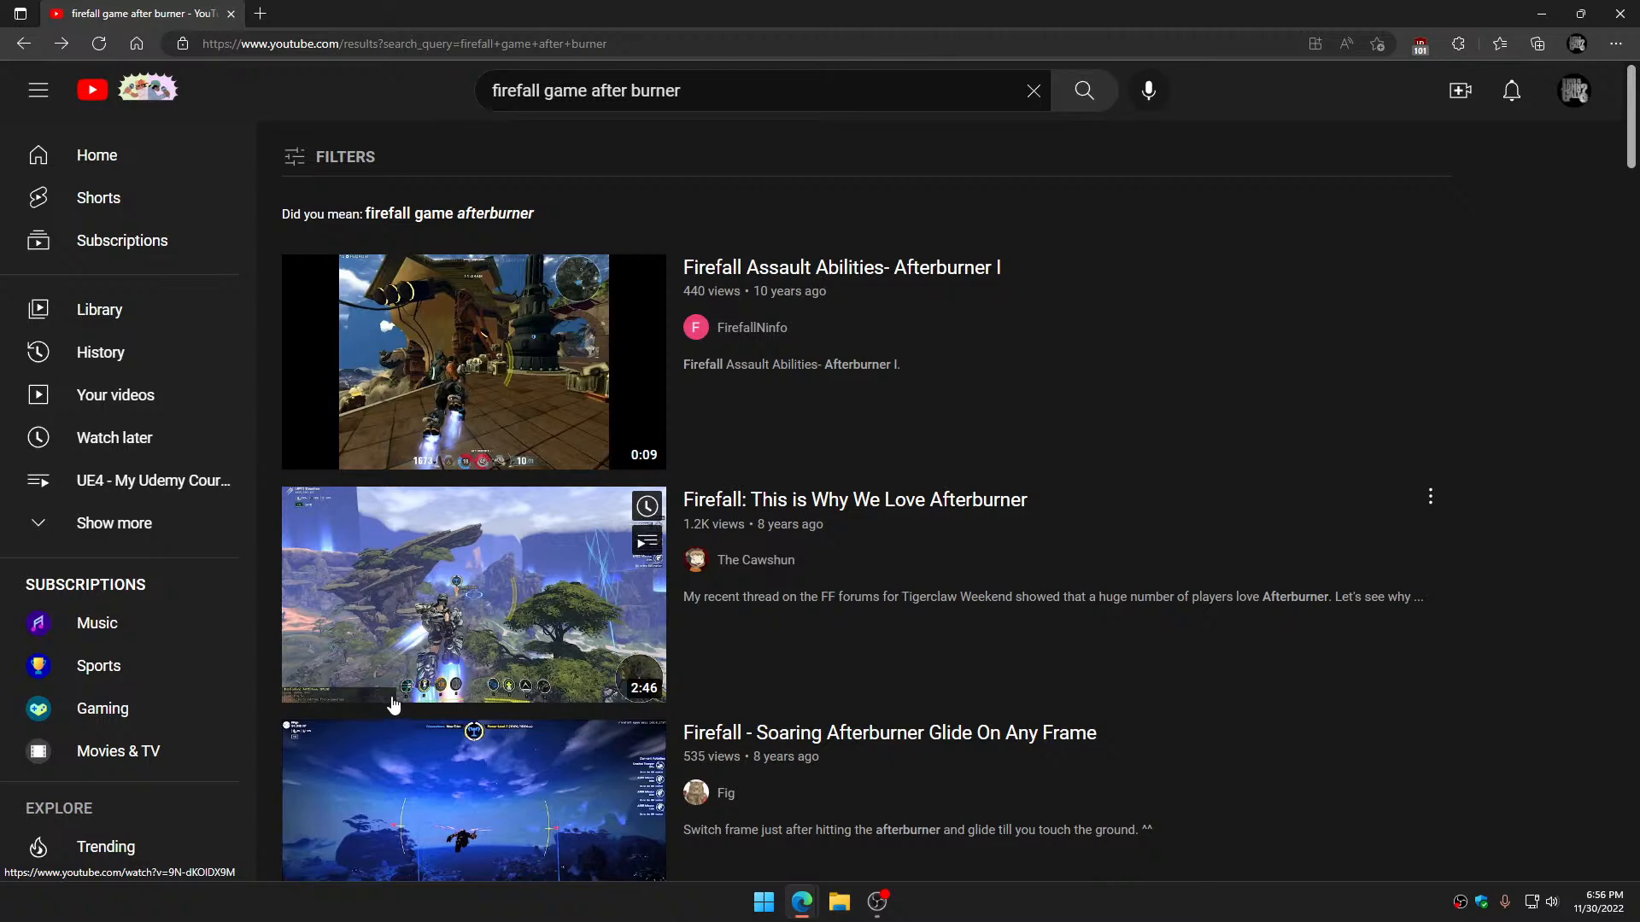
{"action": "scroll", "coordinate": [521, 665], "scroll_direction": "down", "scroll_amount": 5}
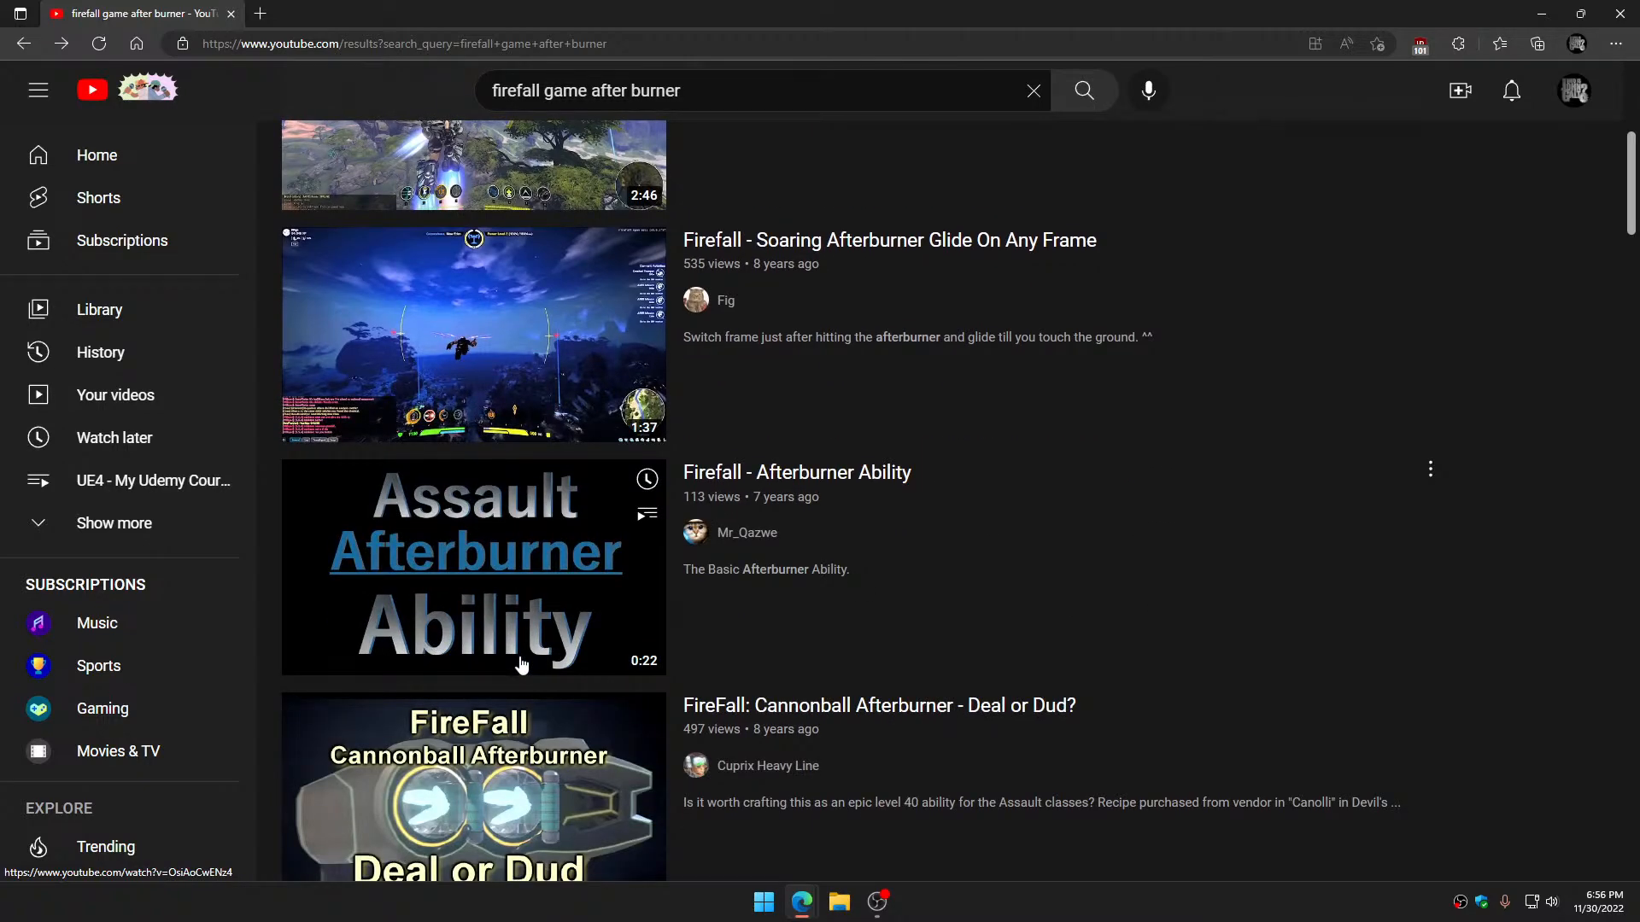
{"action": "scroll", "coordinate": [521, 665], "scroll_direction": "down", "scroll_amount": 6}
{"action": "scroll", "coordinate": [521, 665], "scroll_direction": "down", "scroll_amount": 5}
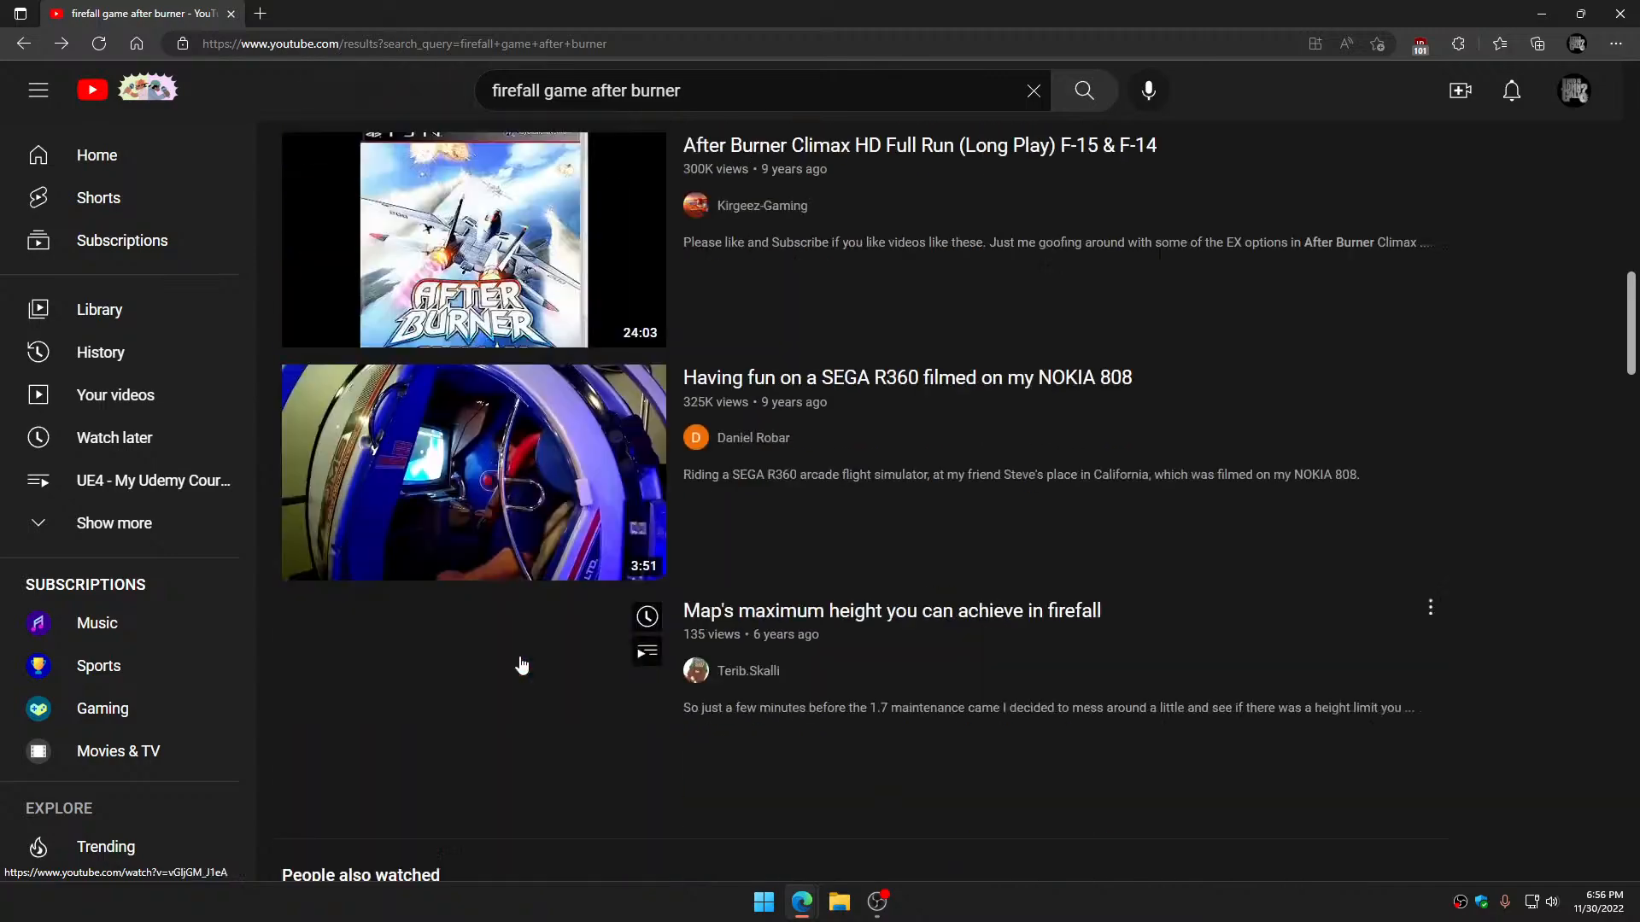
{"action": "scroll", "coordinate": [525, 665], "scroll_direction": "up", "scroll_amount": 13}
{"action": "scroll", "coordinate": [528, 665], "scroll_direction": "up", "scroll_amount": 5}
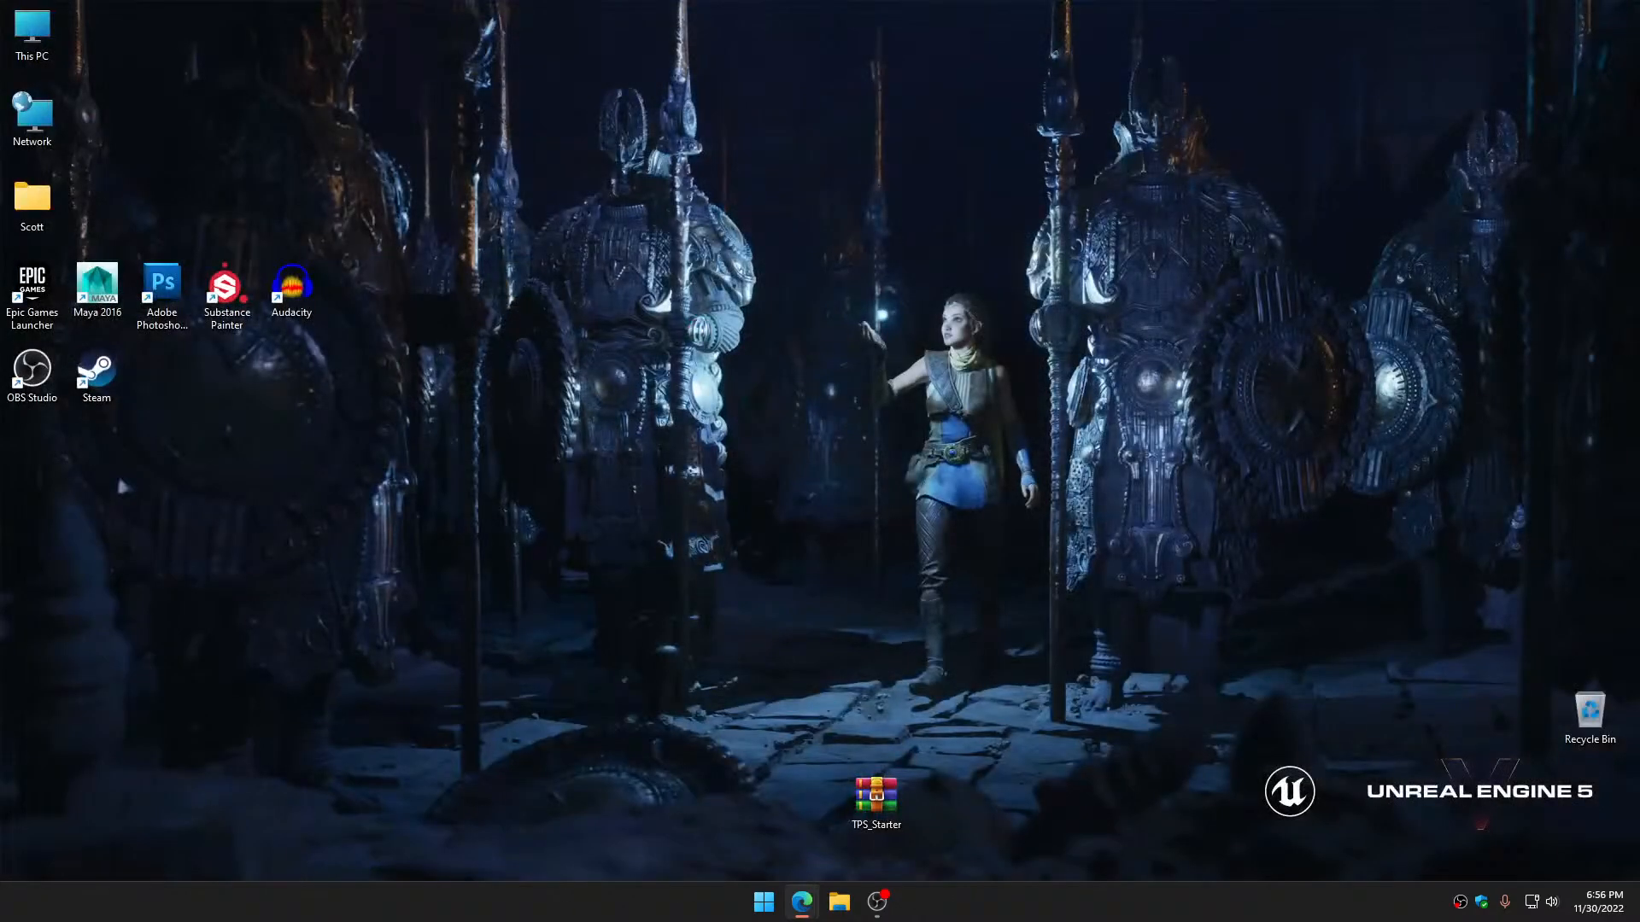
Bring the live chat window onto the desktop to read the viewer comments and move it back out of view
{"action": "left_click_drag", "start_coordinate": [1587, 140], "coordinate": [852, 139]}
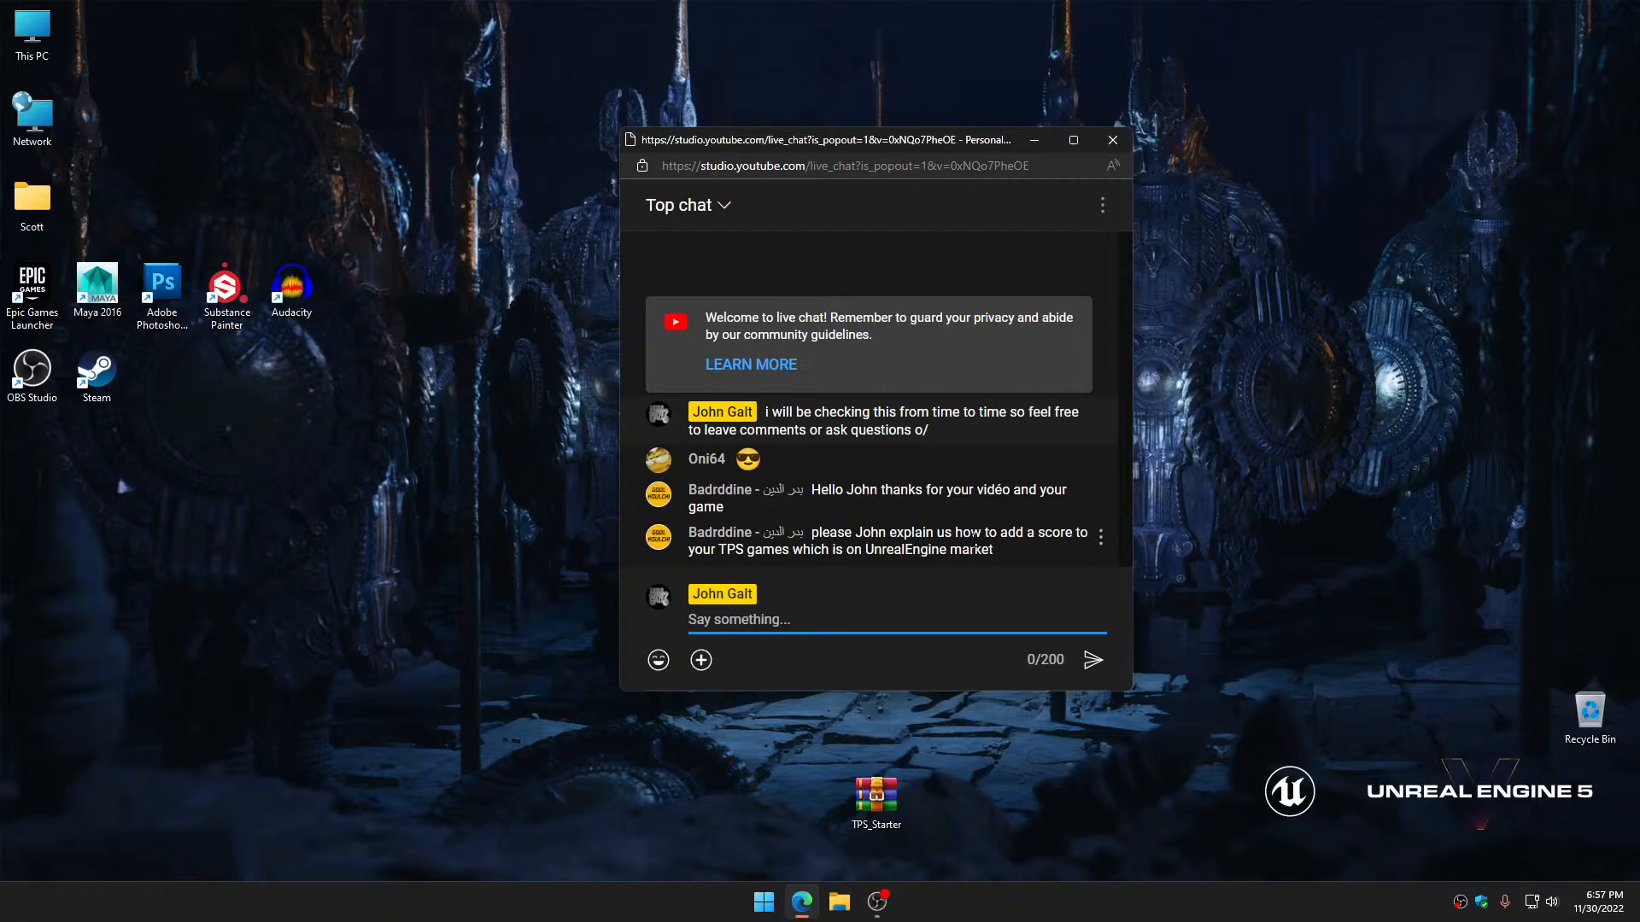
{"action": "left_click_drag", "start_coordinate": [858, 144], "coordinate": [1639, 178]}
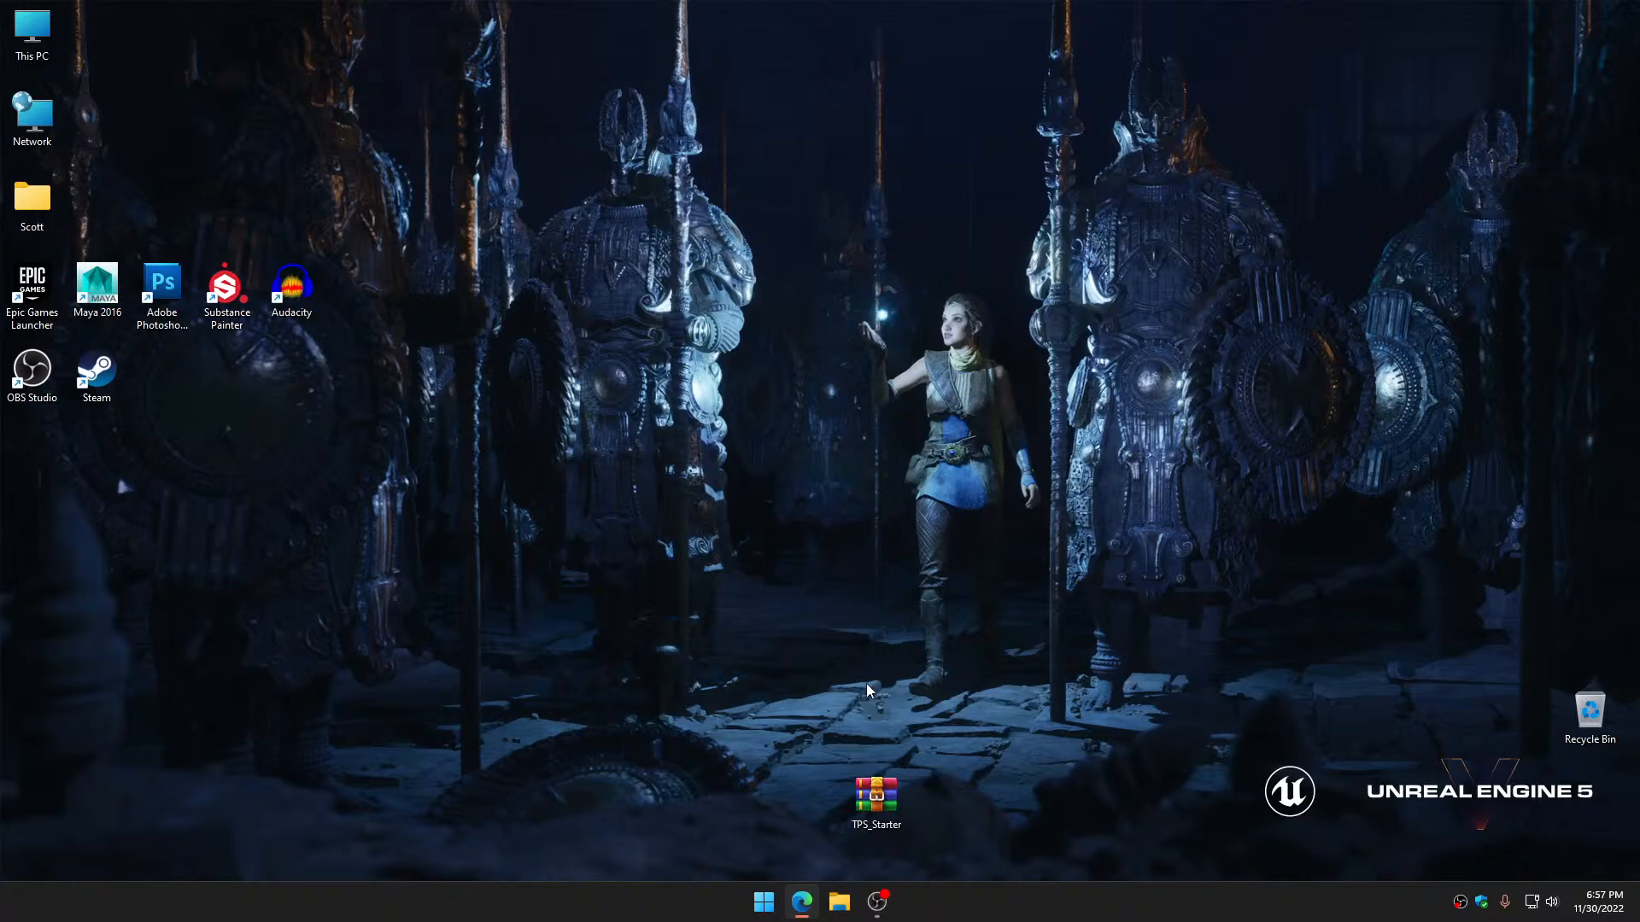
Open the Epic Games Launcher, go to the Unreal Engine library and search the vault for "tps"
{"action": "double_click", "coordinate": [32, 291]}
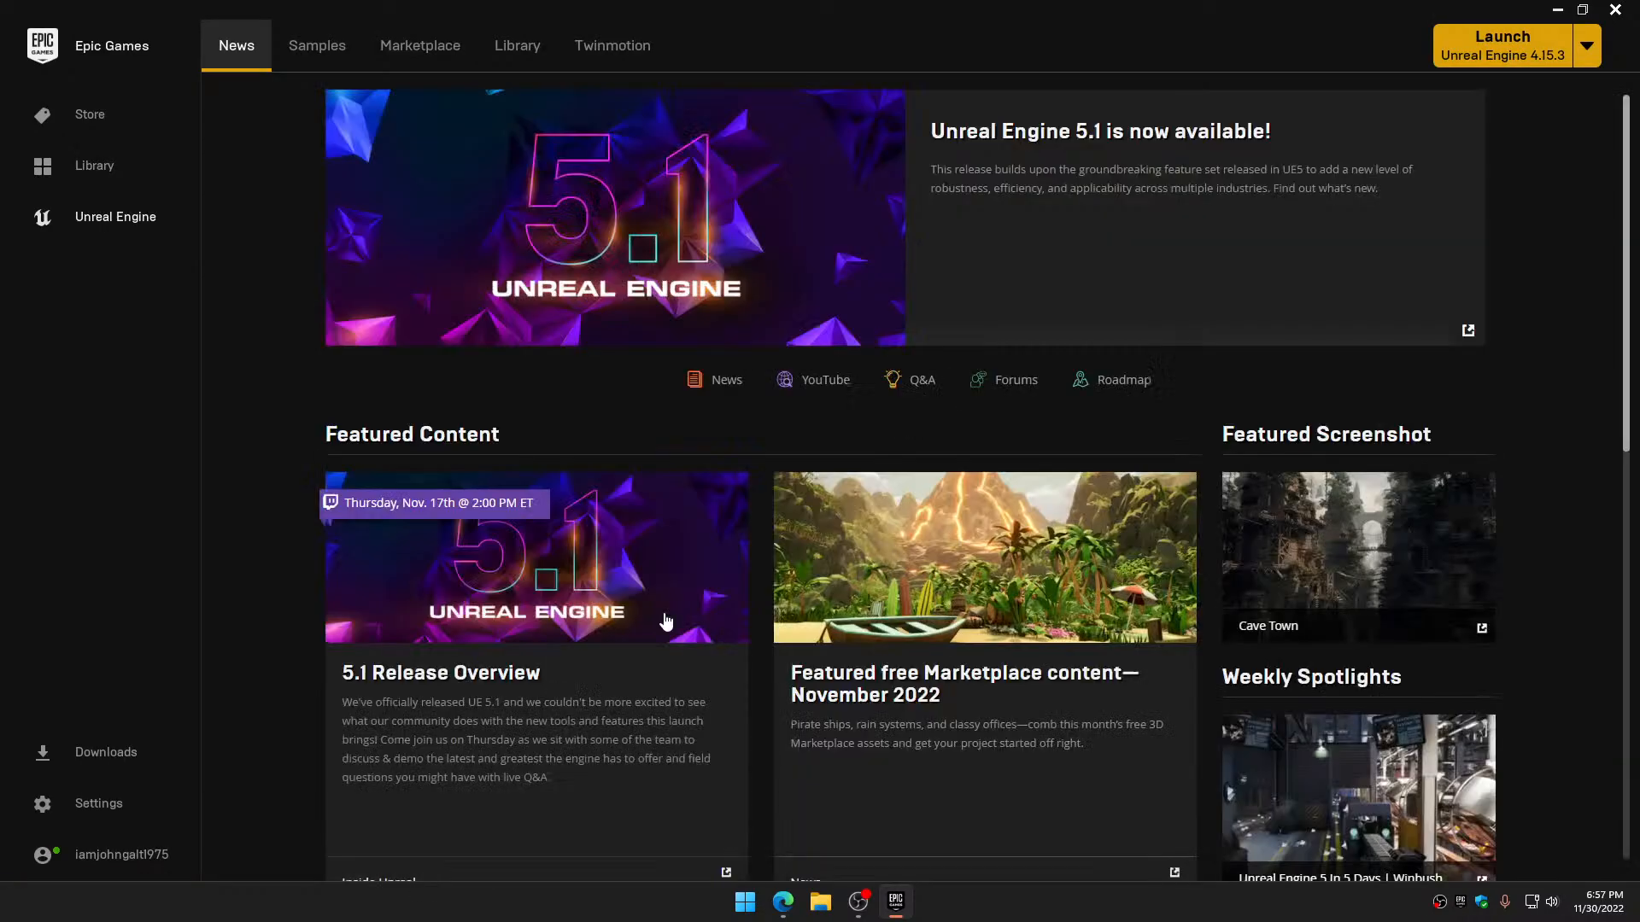
{"action": "left_click", "coordinate": [527, 53]}
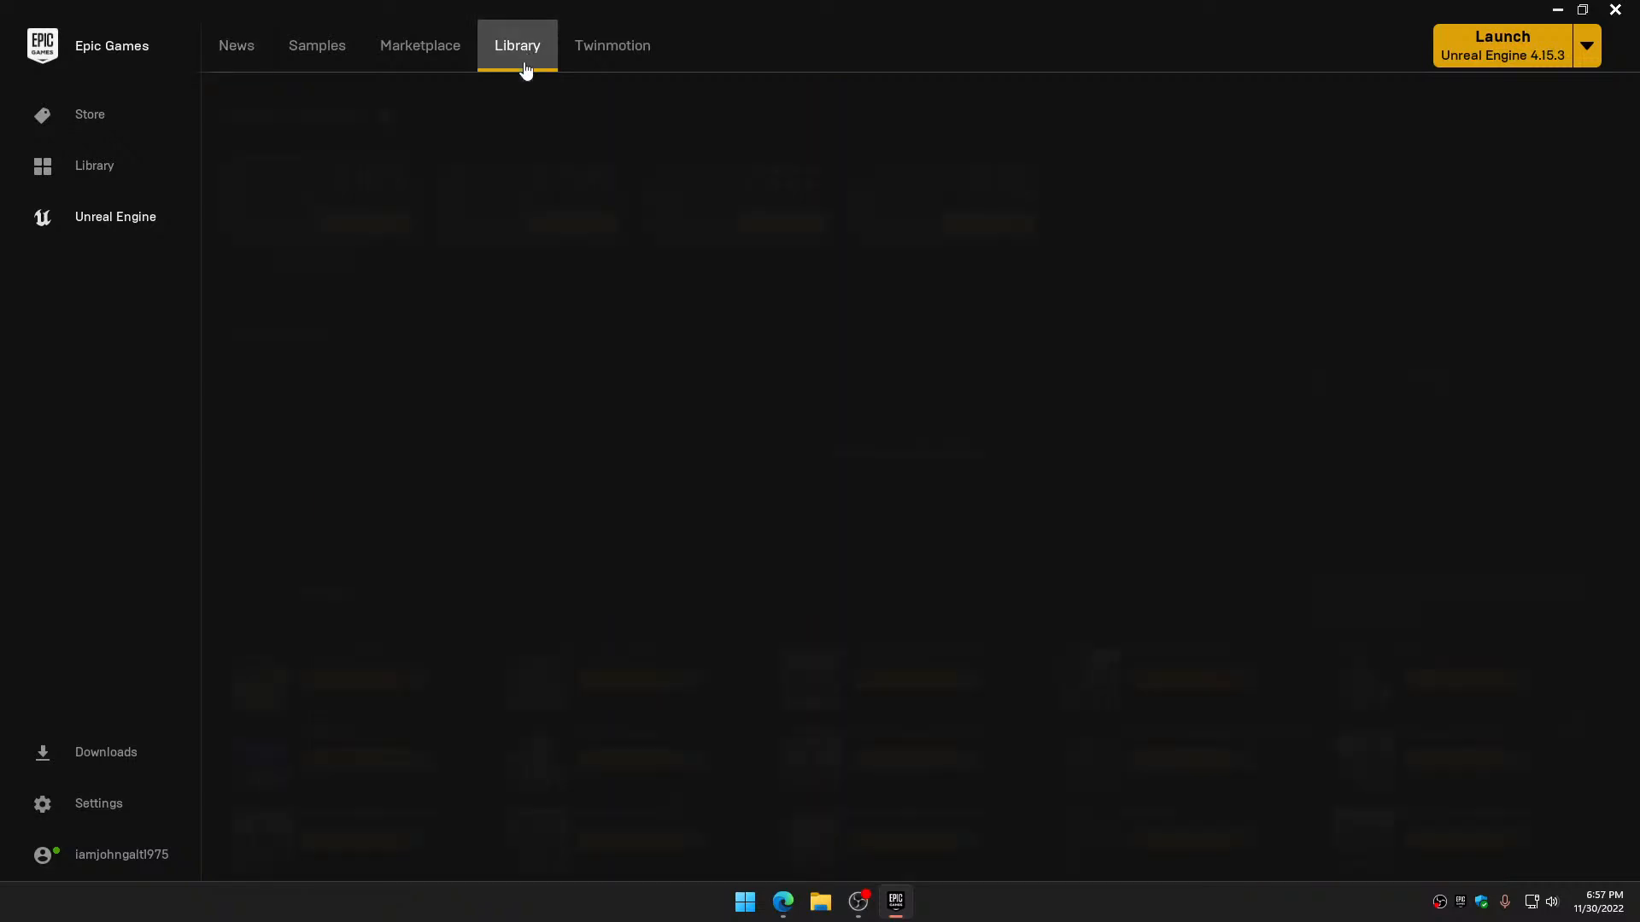
{"action": "left_click", "coordinate": [1409, 595]}
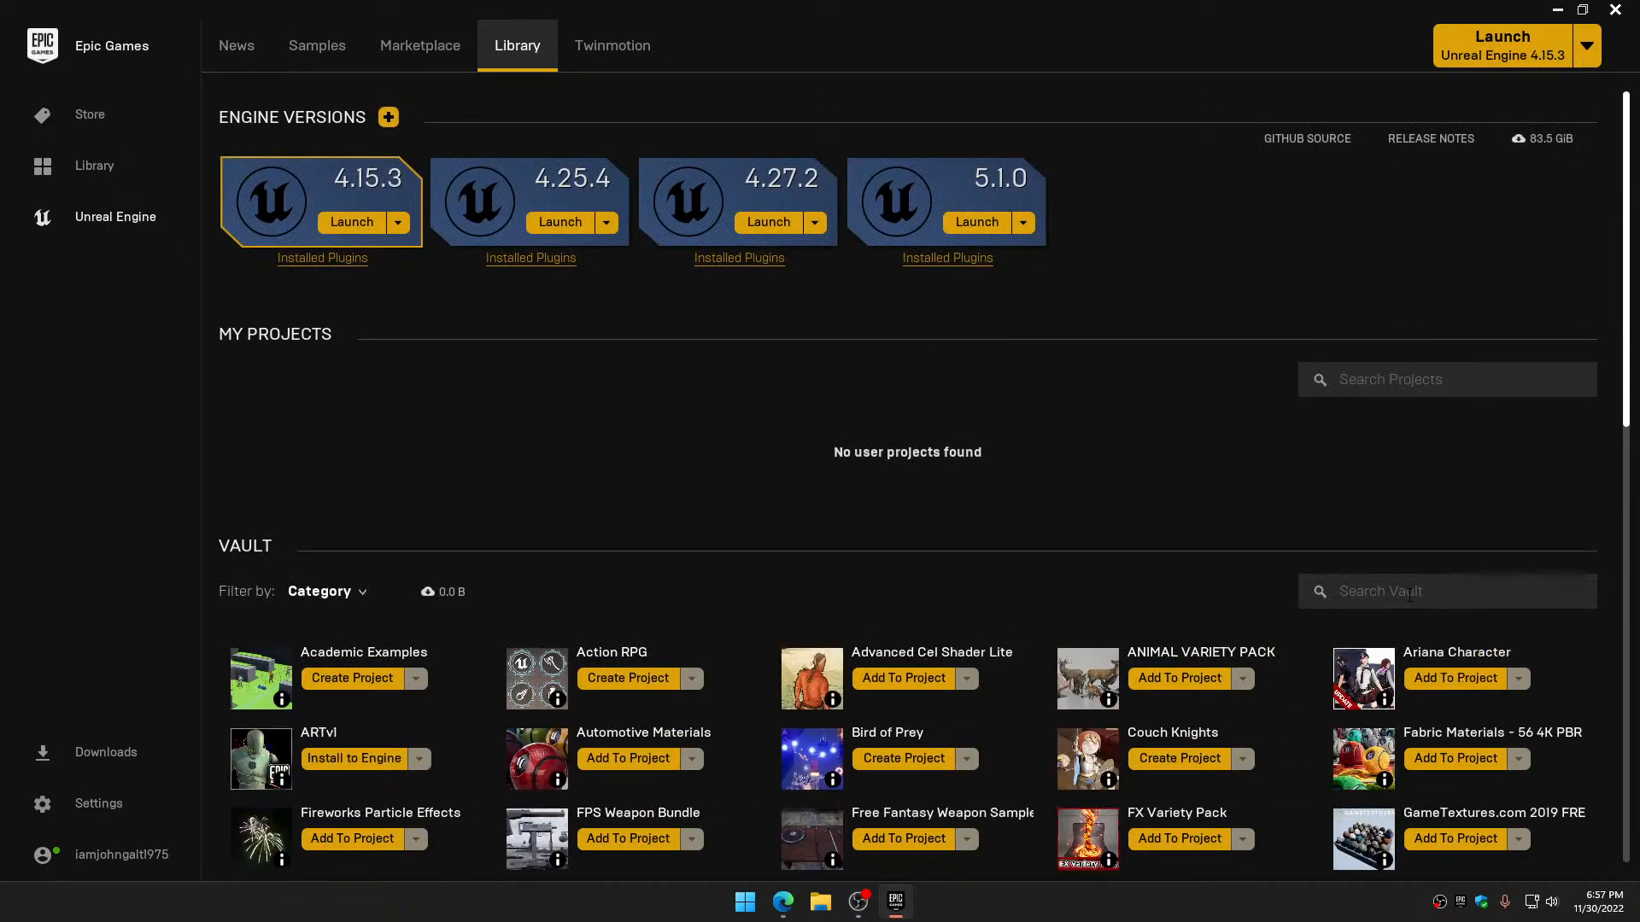
{"action": "type", "text": "tps"}
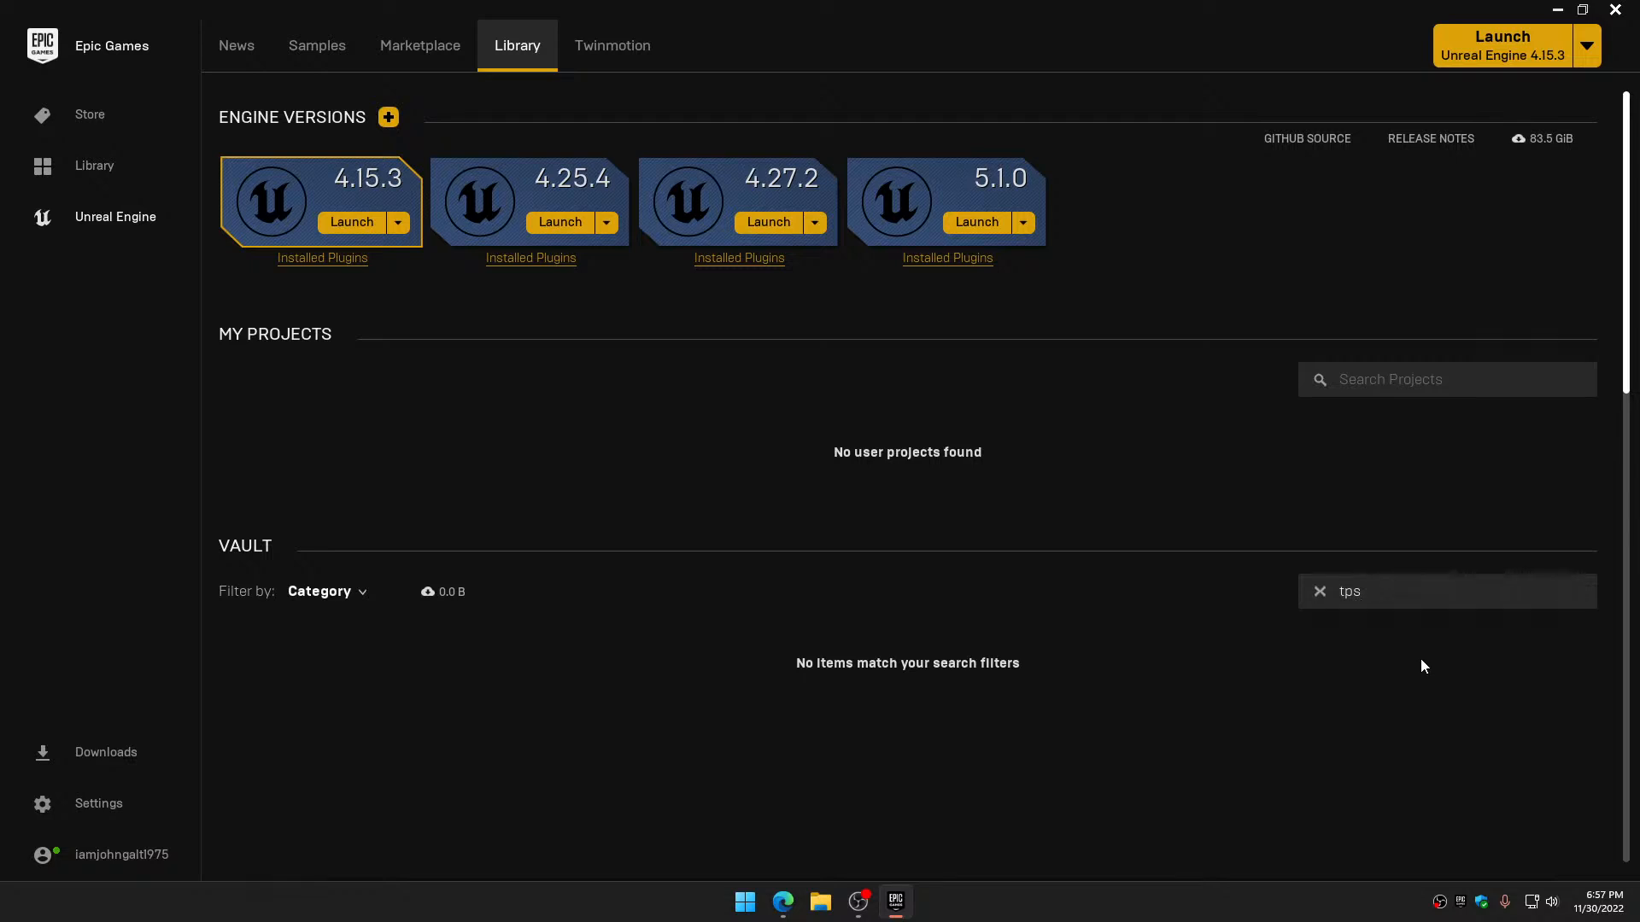
Replace the vault search with "basic" to find the Multiplayer TPS Basic asset
{"action": "key", "text": "BackSpace"}
{"action": "key", "text": "BackSpace"}
{"action": "key", "text": "BackSpace"}
{"action": "type", "text": "tps"}
{"action": "key", "text": "BackSpace"}
{"action": "key", "text": "BackSpace"}
{"action": "key", "text": "BackSpace"}
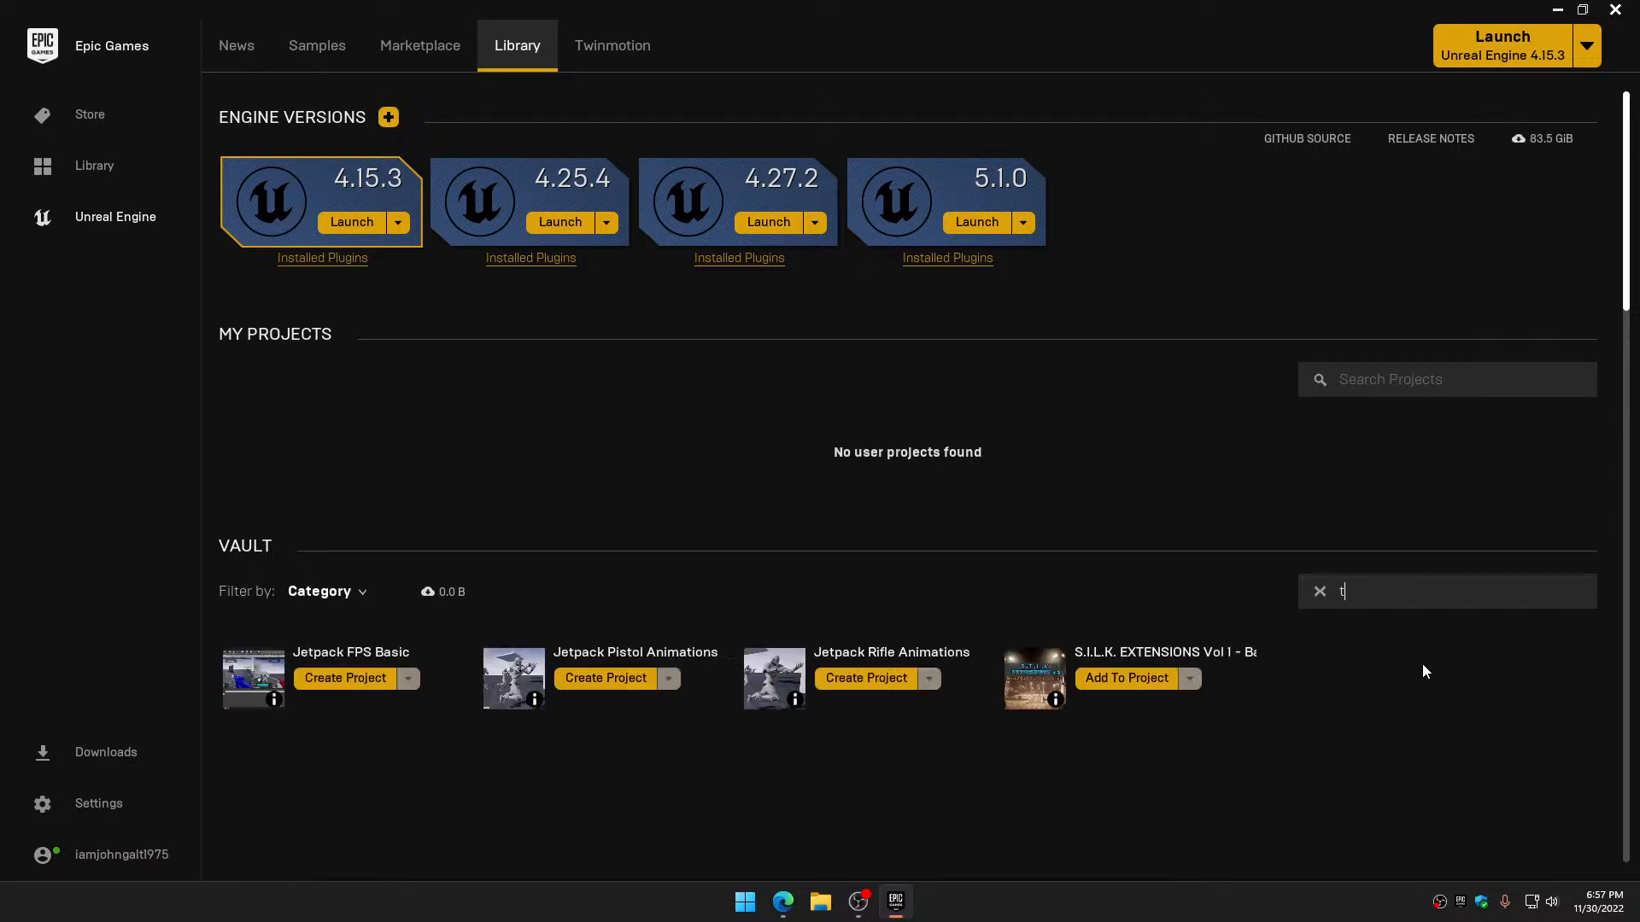
{"action": "type", "text": "basic"}
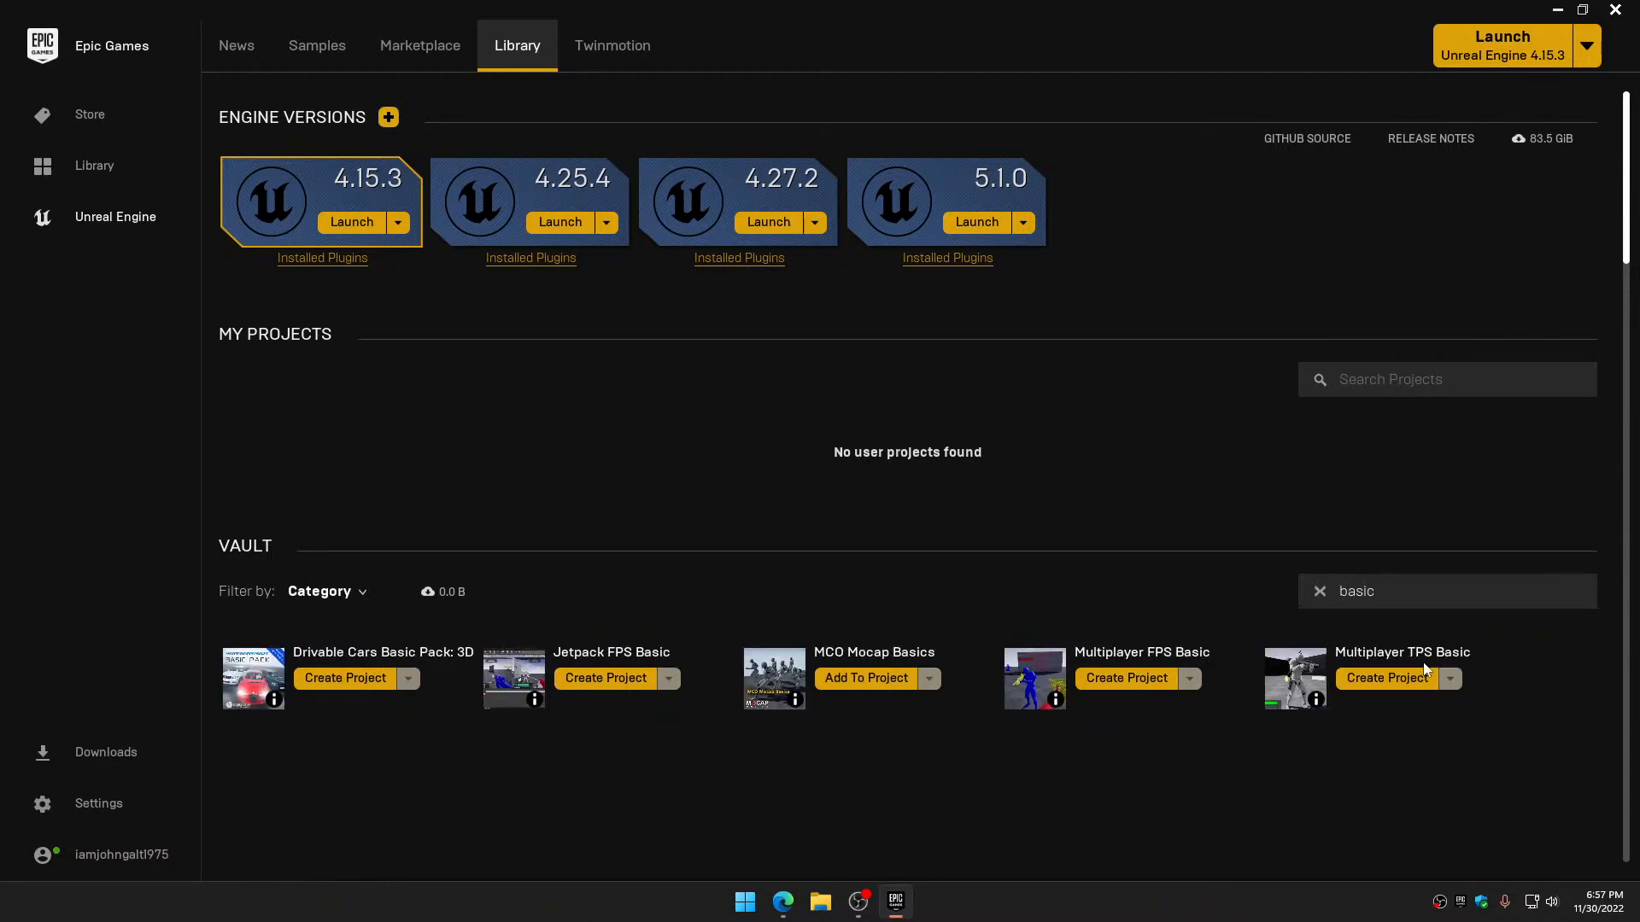
Create a project named MultiplayerTPSBasic from the Multiplayer TPS Basic asset, using engine version 5.1
{"action": "left_click", "coordinate": [1376, 680]}
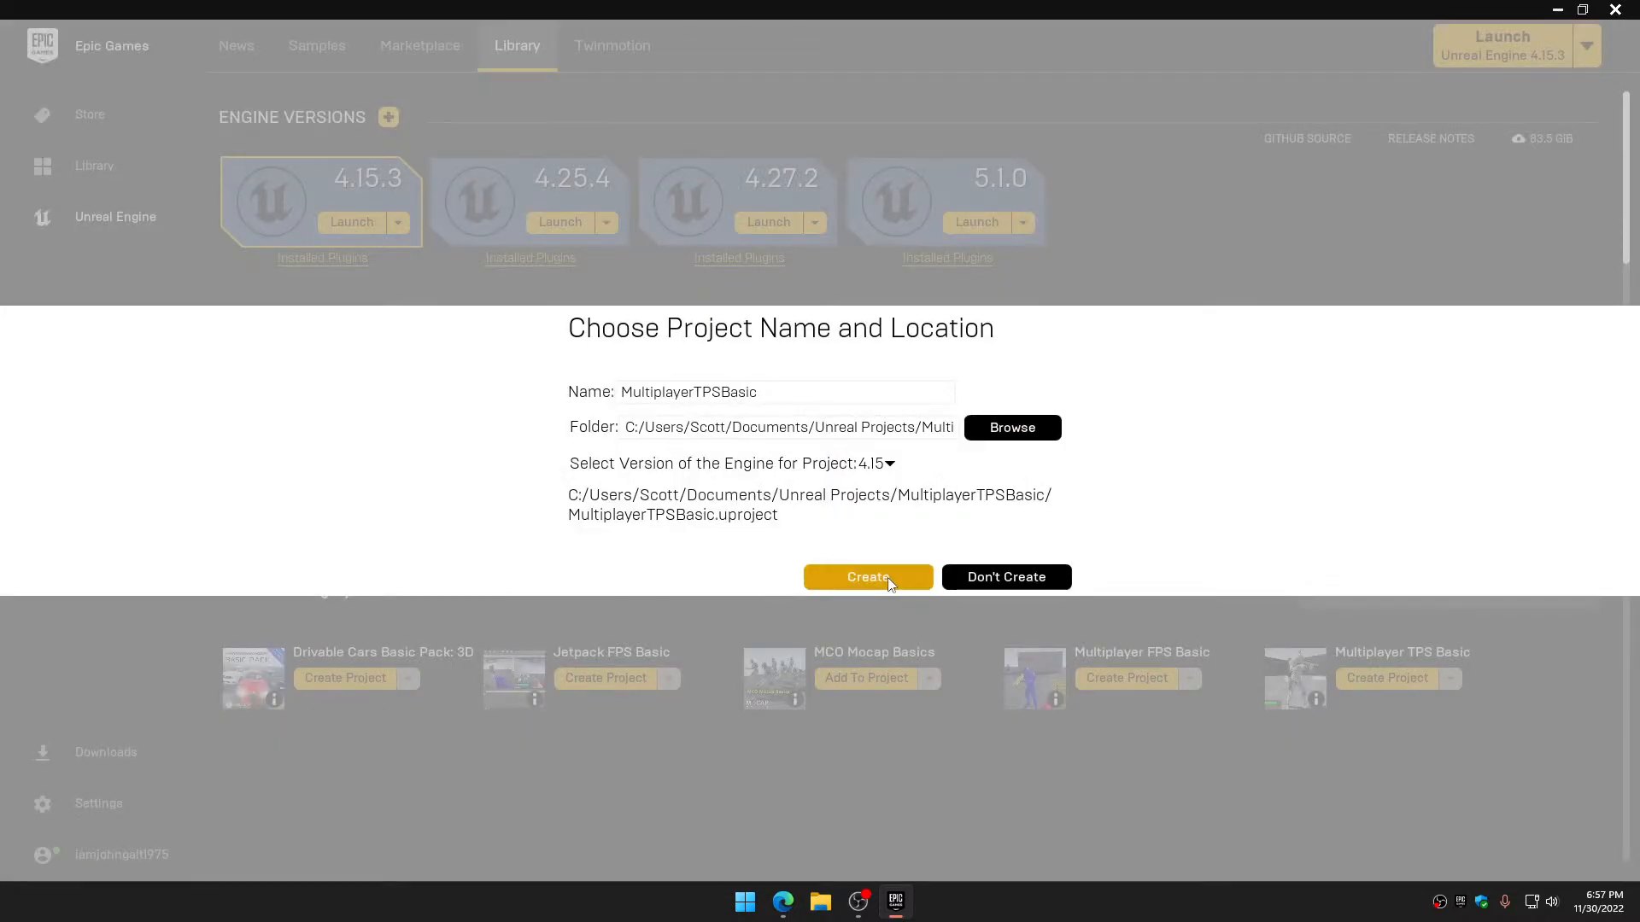
{"action": "left_click", "coordinate": [889, 467]}
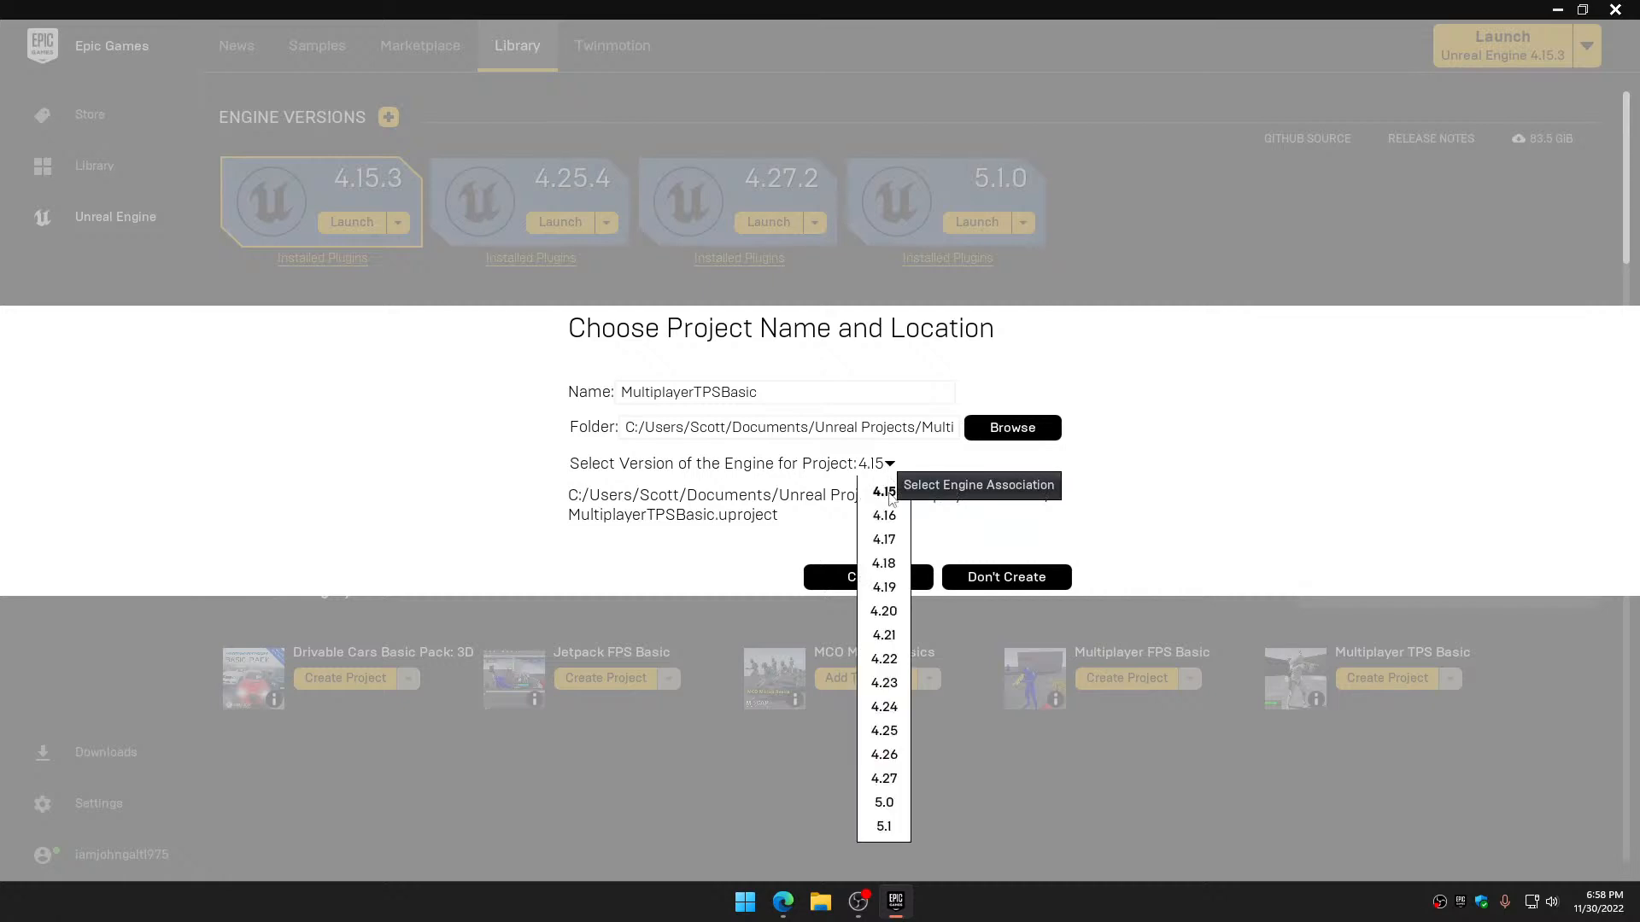
{"action": "left_click", "coordinate": [884, 826]}
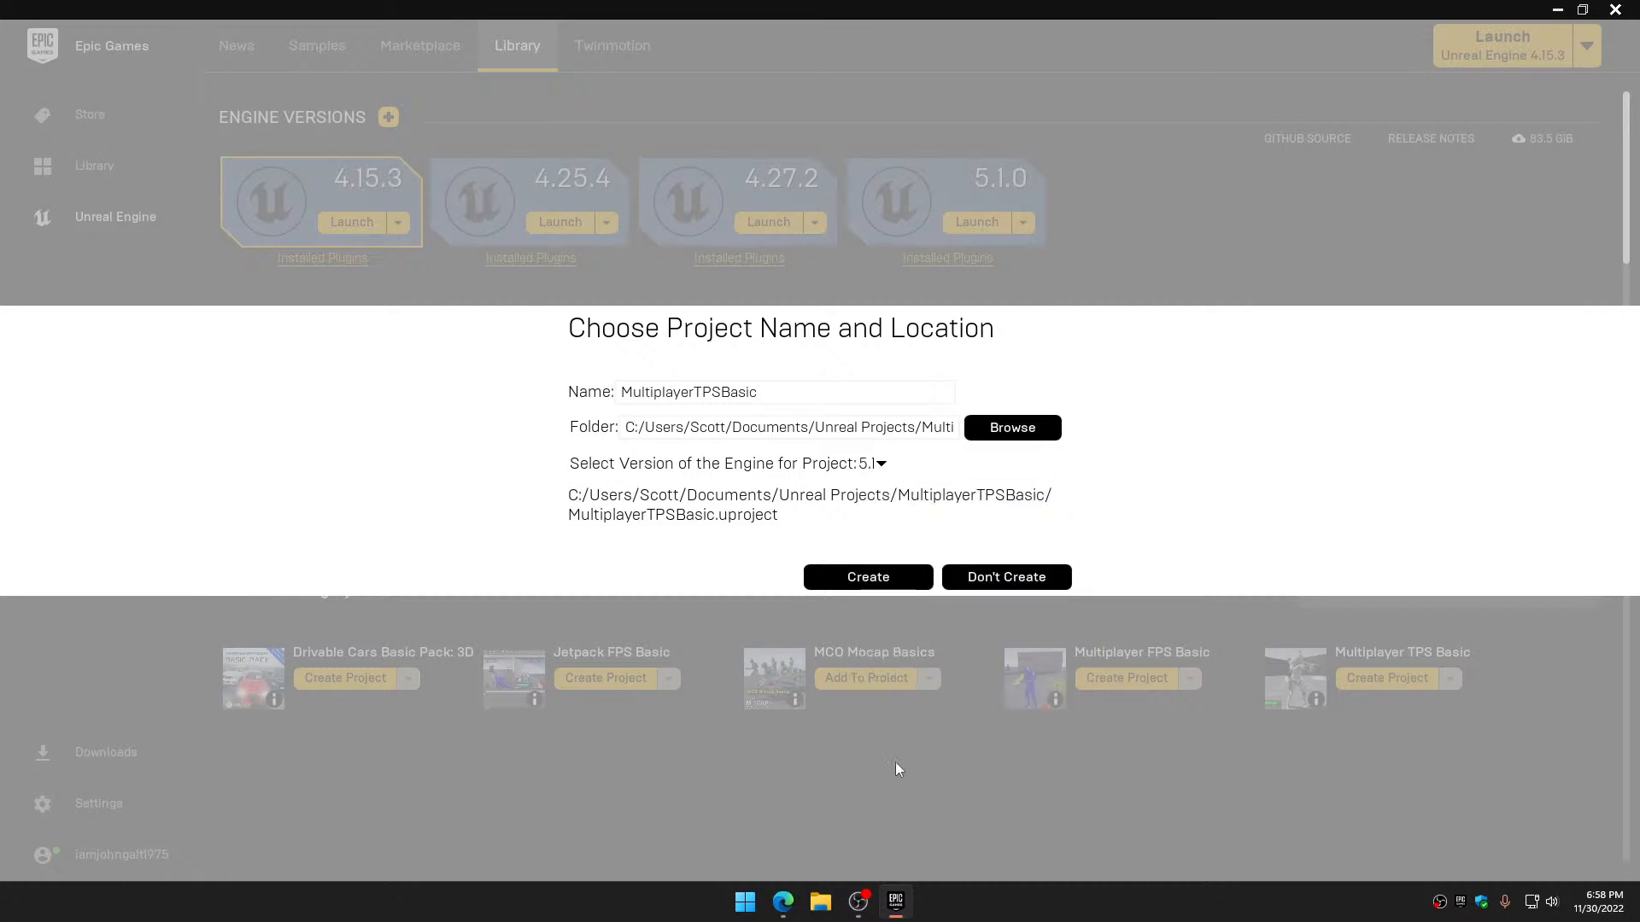
{"action": "left_click", "coordinate": [889, 581]}
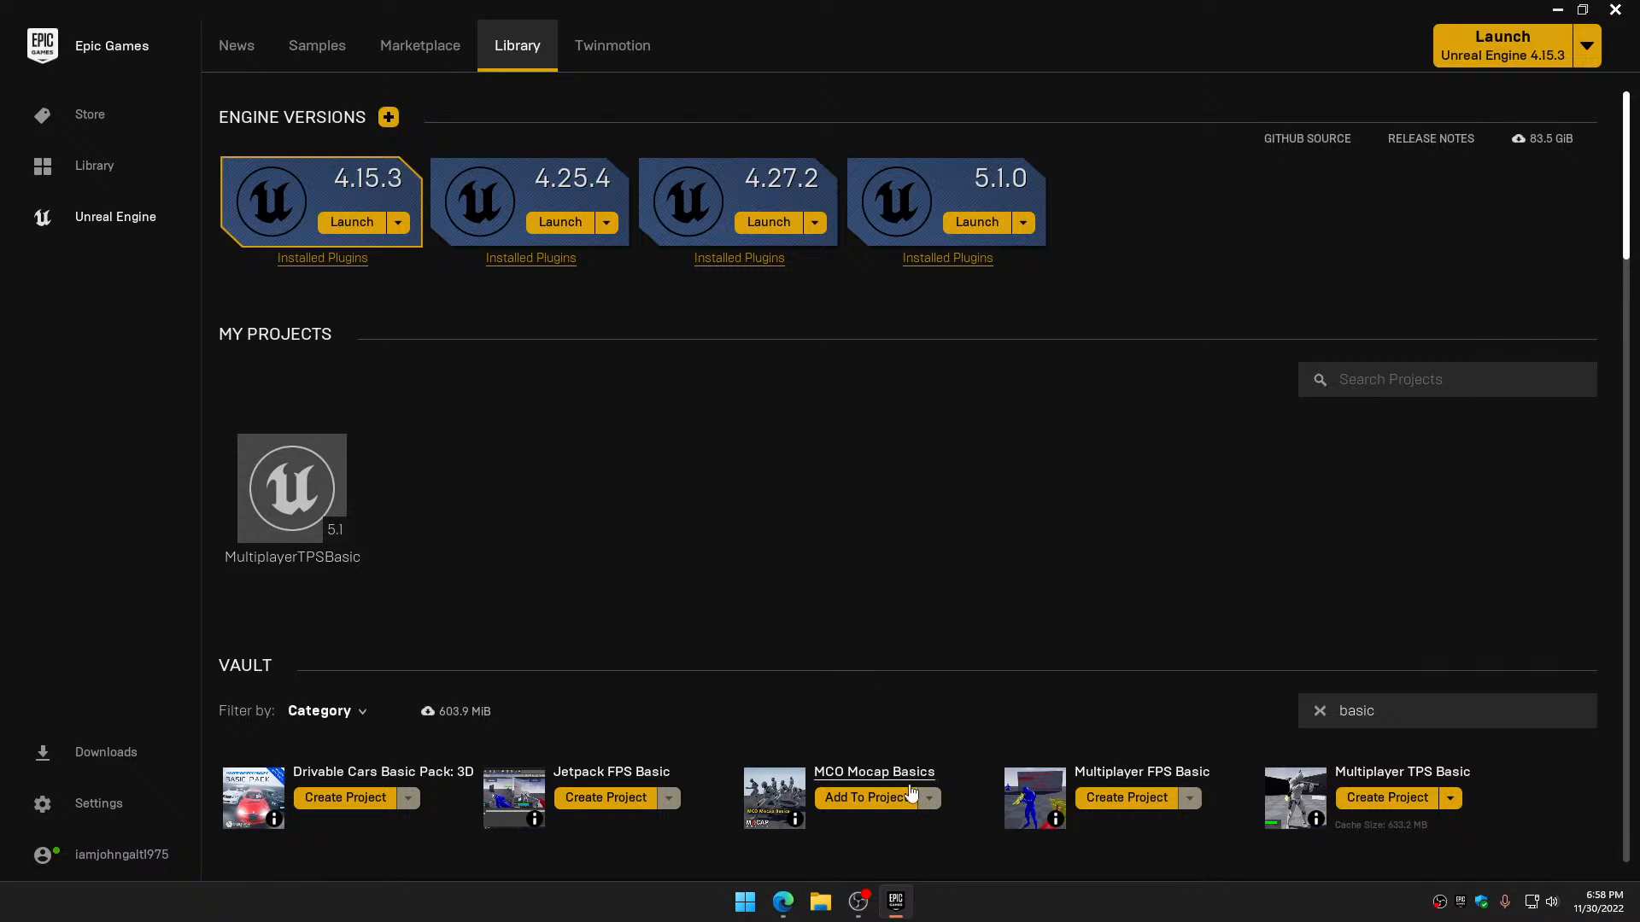
Open the MultiplayerTPSBasic project in Unreal Editor and clear the vault search
{"action": "double_click", "coordinate": [328, 476]}
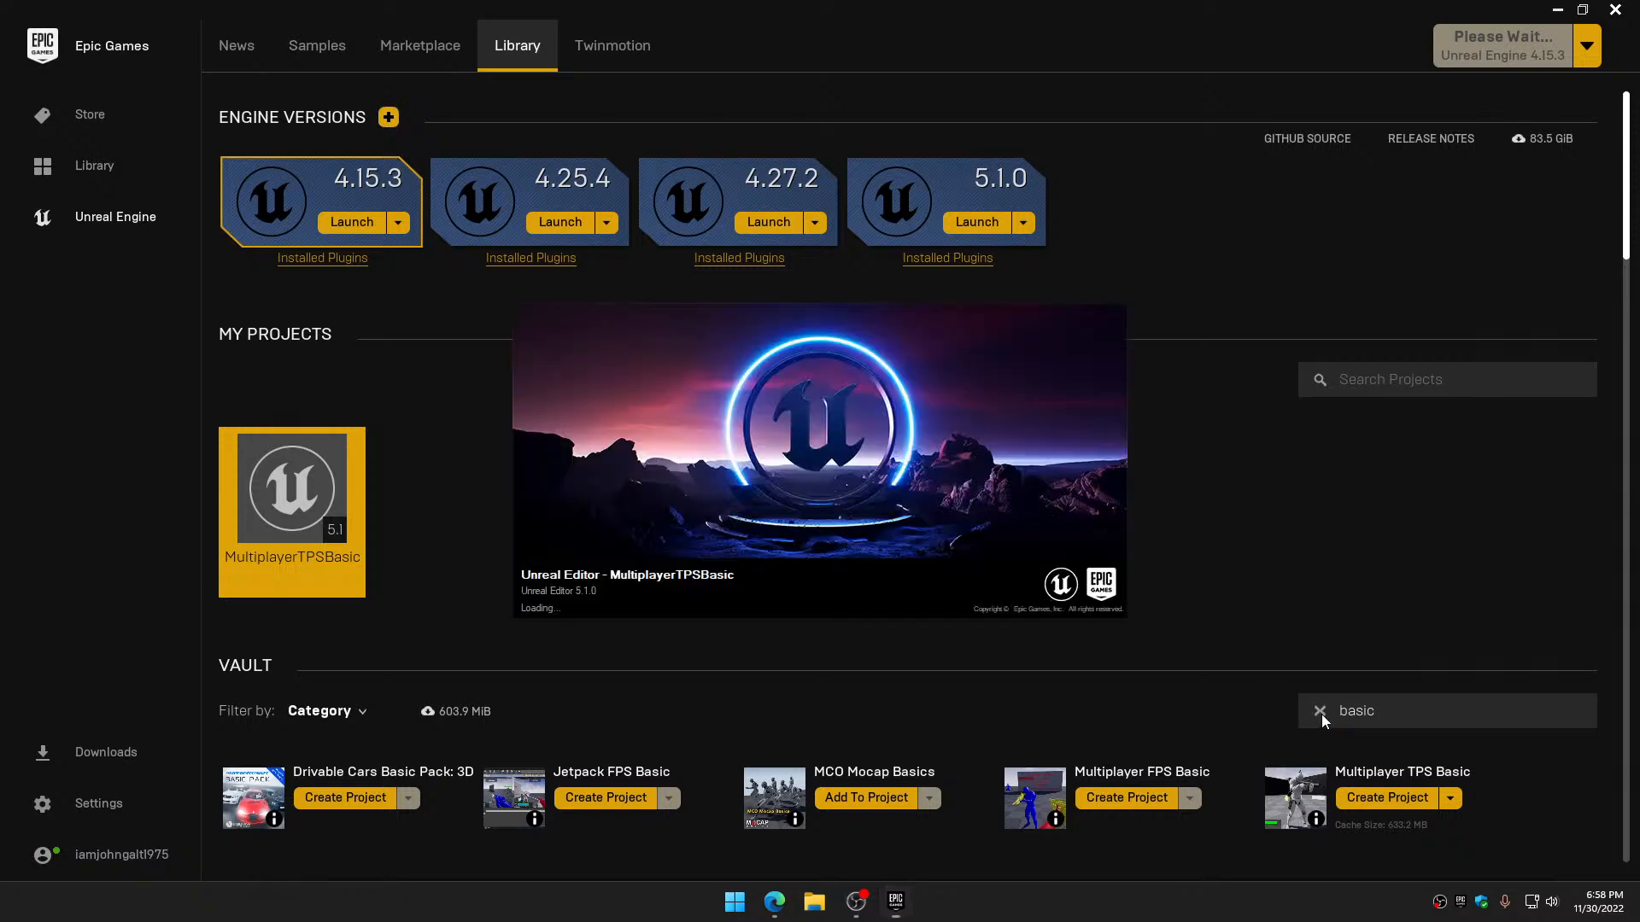
{"action": "left_click", "coordinate": [1319, 712]}
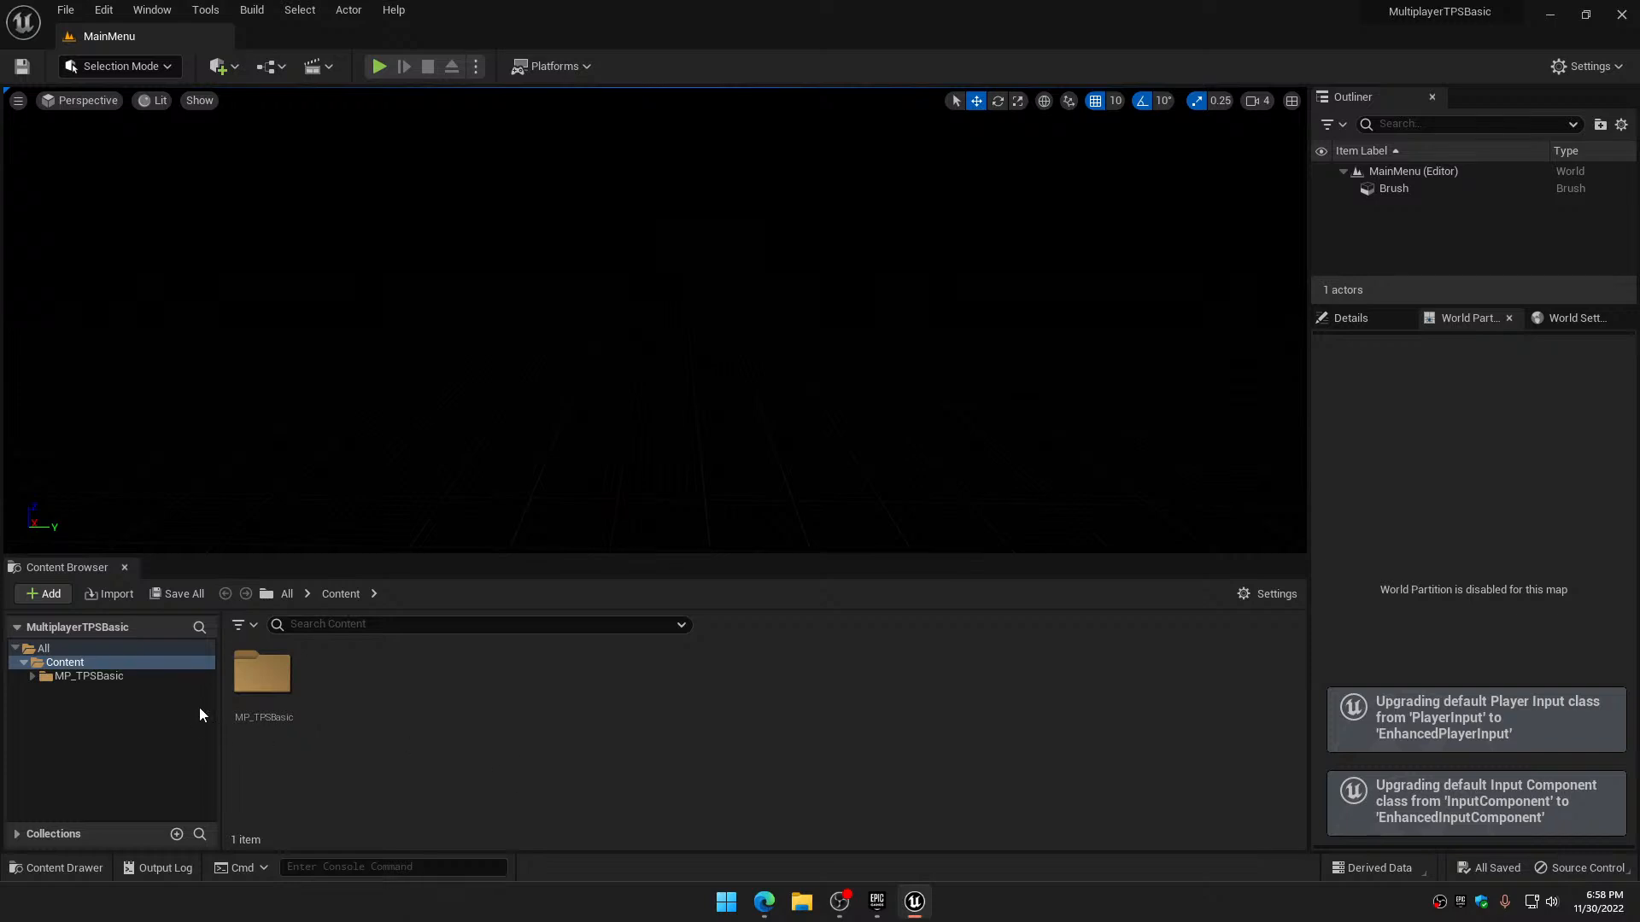
Open the MP_TestMap_001 level from the MP_TPSBasic Multiplayer Maps folder and close the Message Log
{"action": "left_click", "coordinate": [32, 675]}
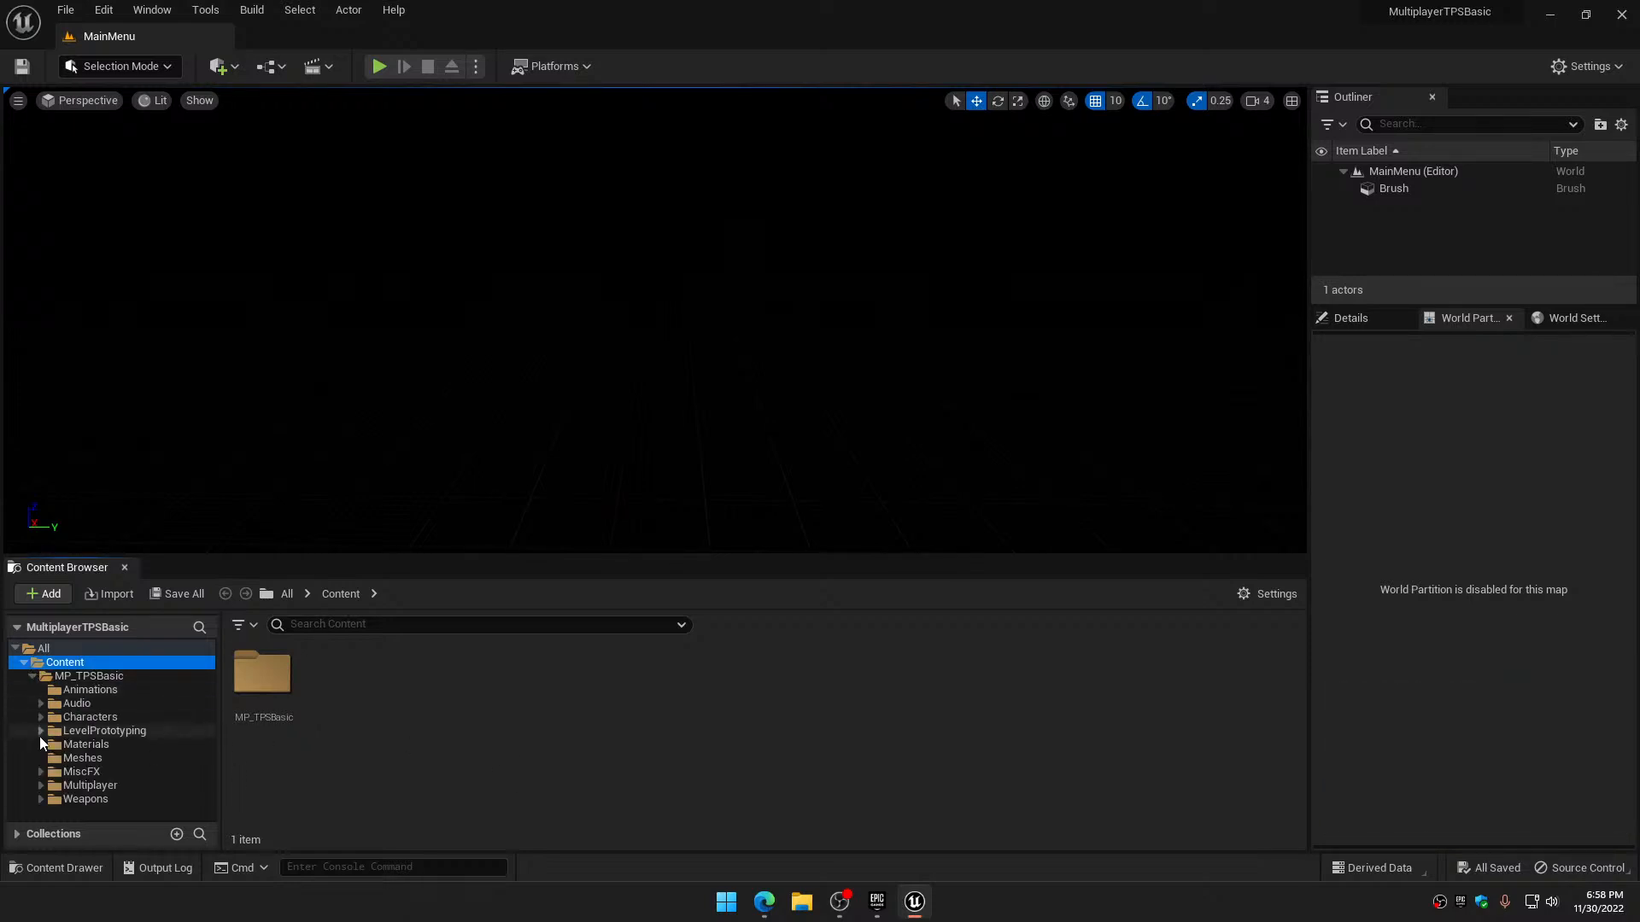
{"action": "left_click", "coordinate": [41, 785]}
{"action": "left_click", "coordinate": [84, 812]}
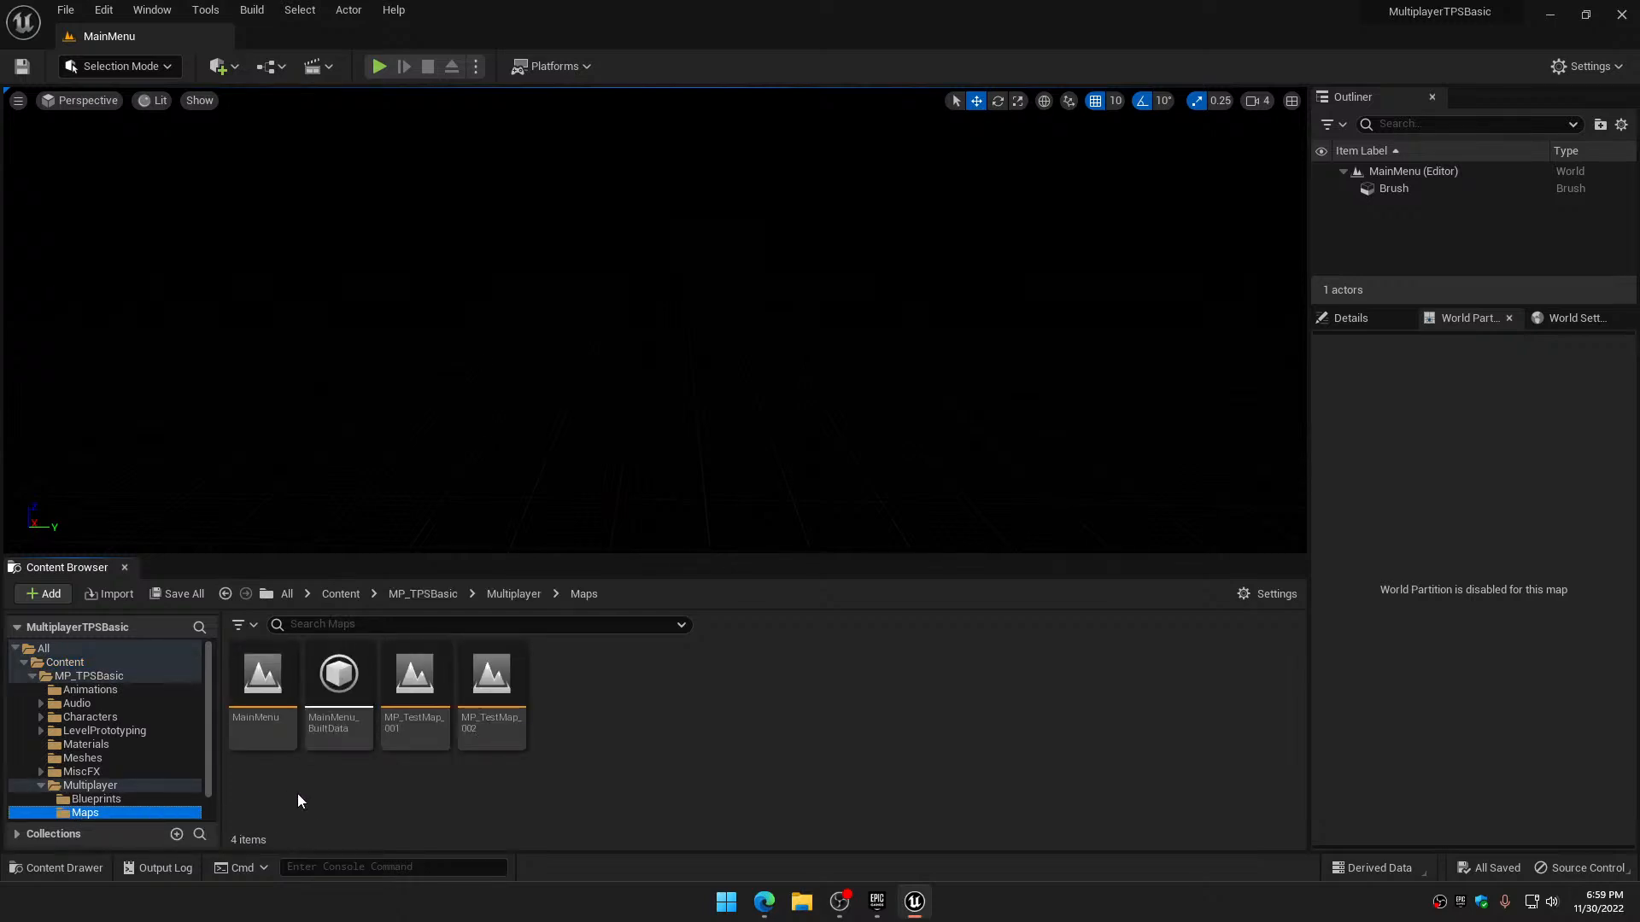
{"action": "double_click", "coordinate": [419, 726]}
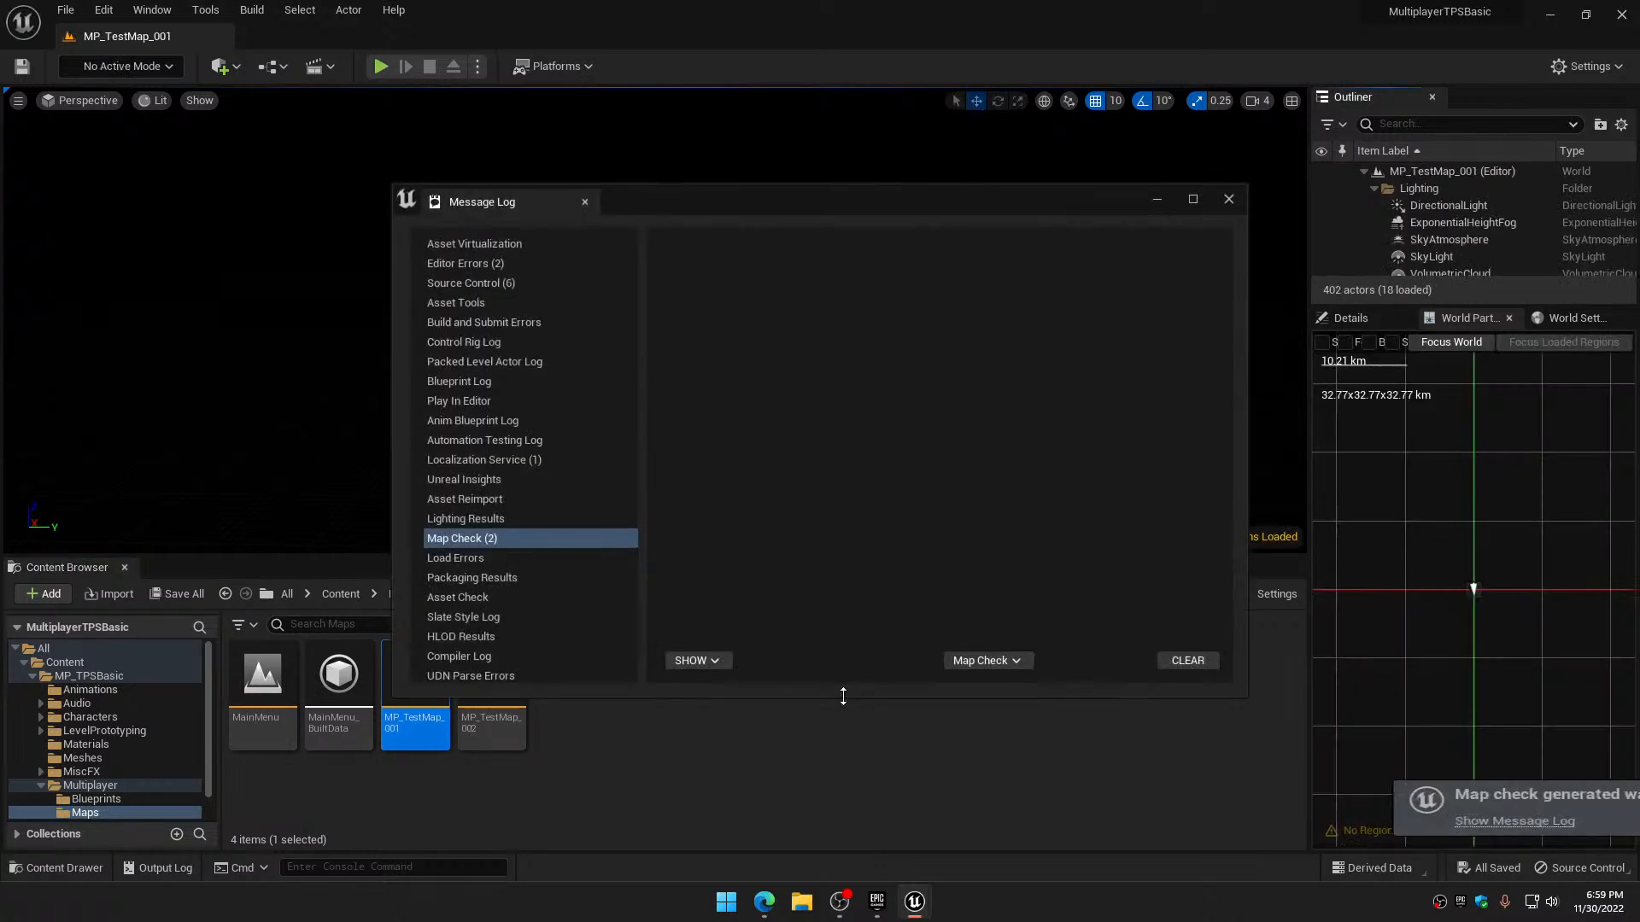
{"action": "left_click", "coordinate": [1230, 199]}
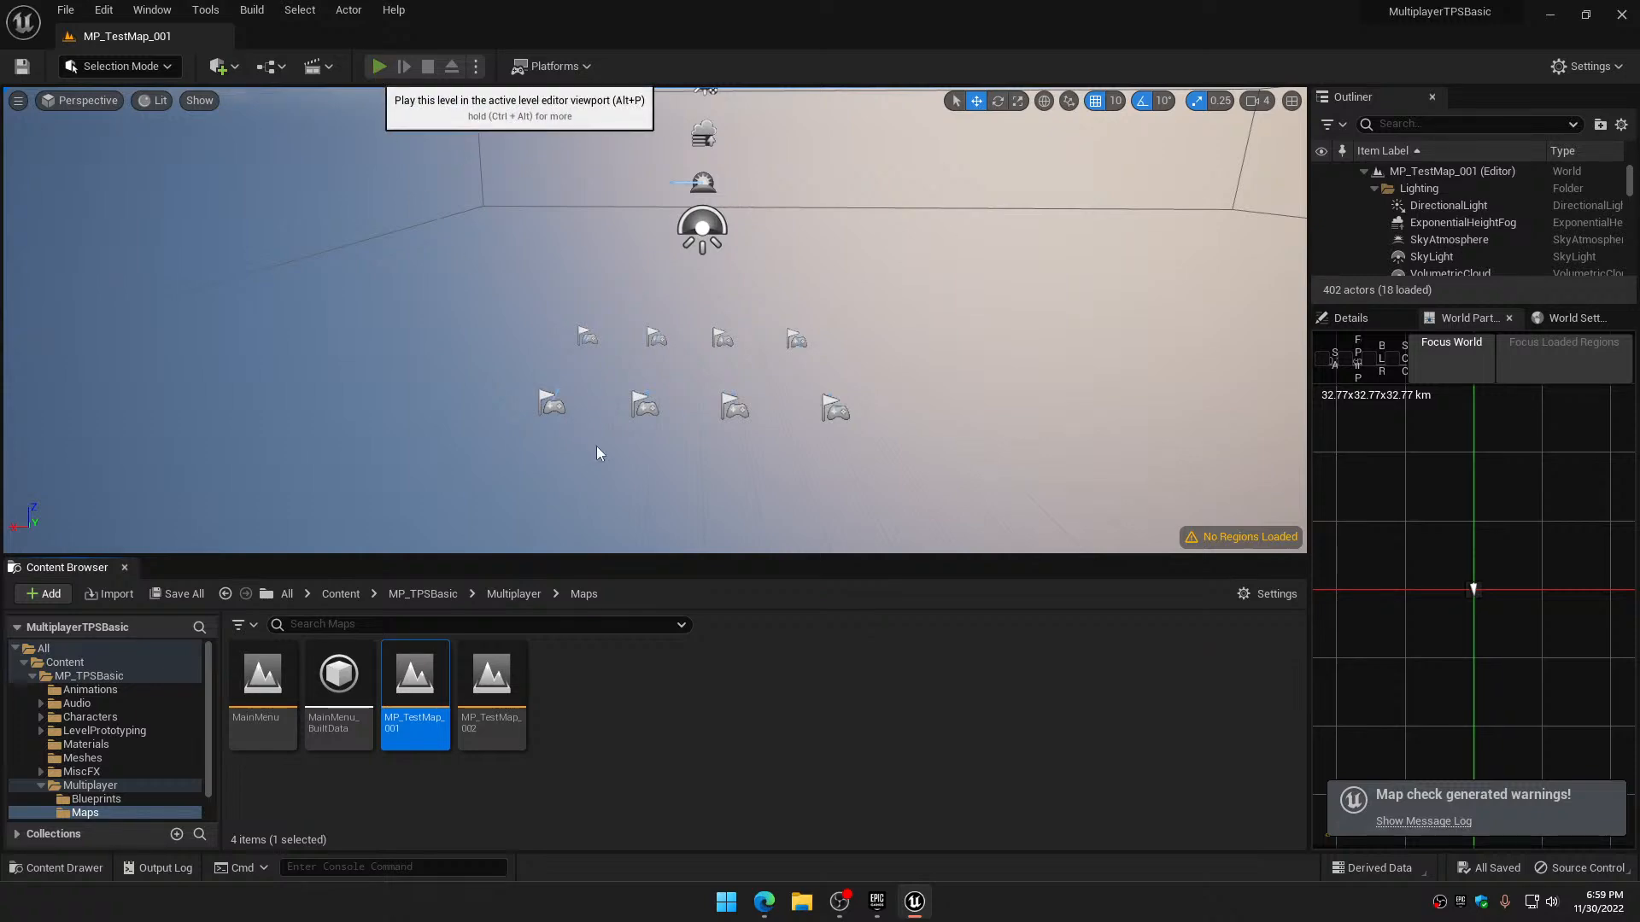
Play MP_TestMap_001 in the editor, run the character around the test area and stop the play session
{"action": "key", "text": "alt+p"}
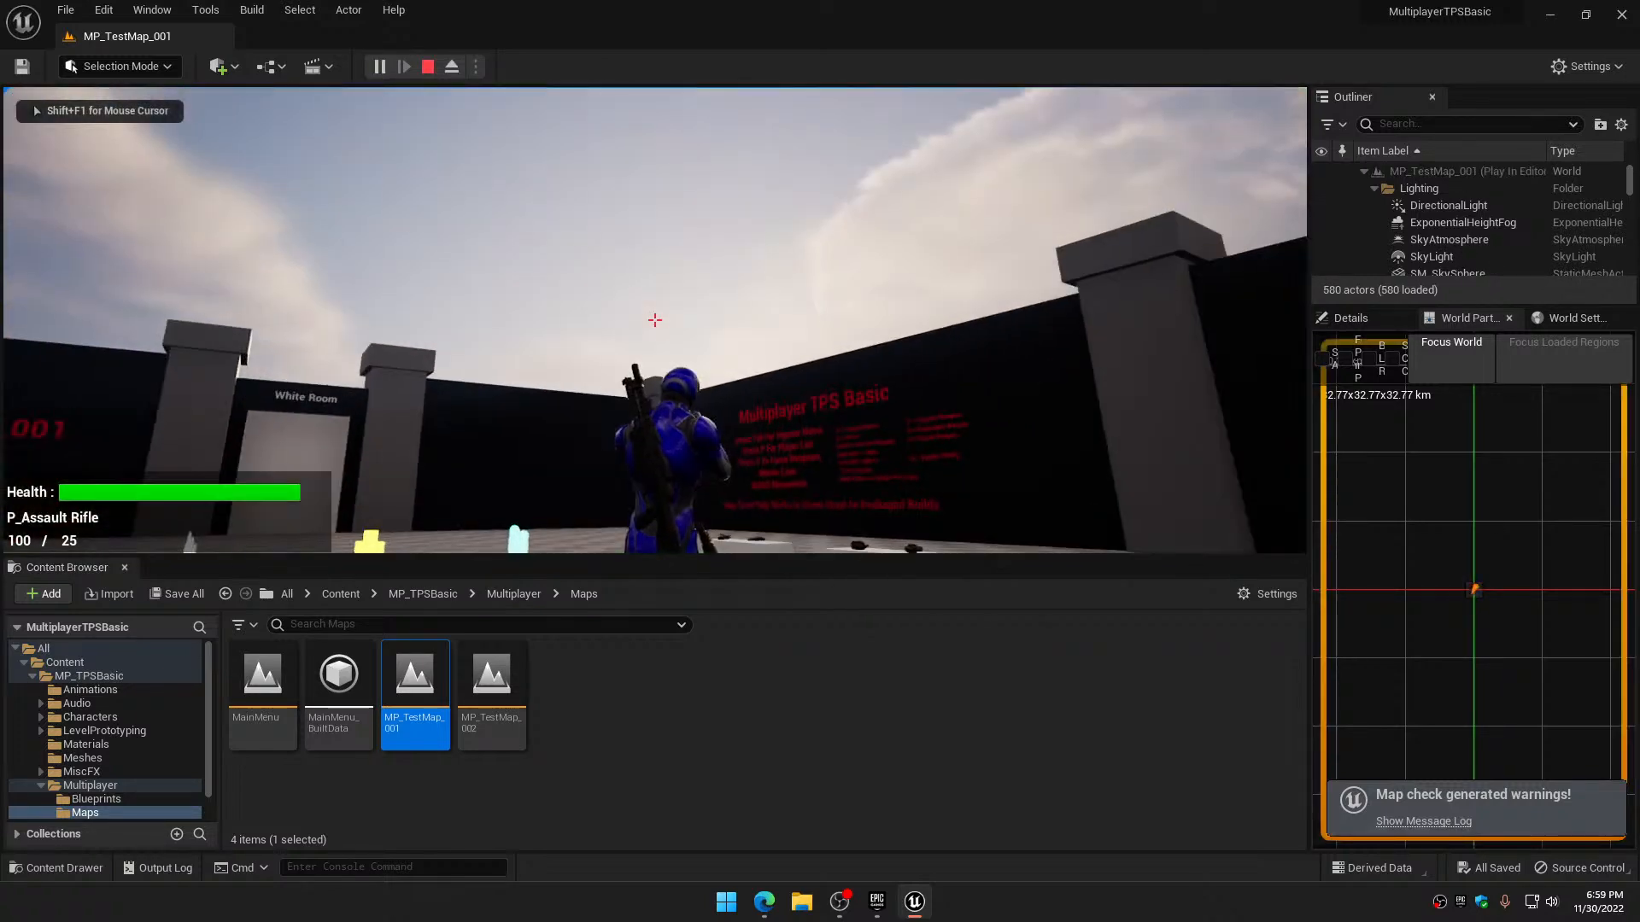
{"action": "key", "text": "w"}
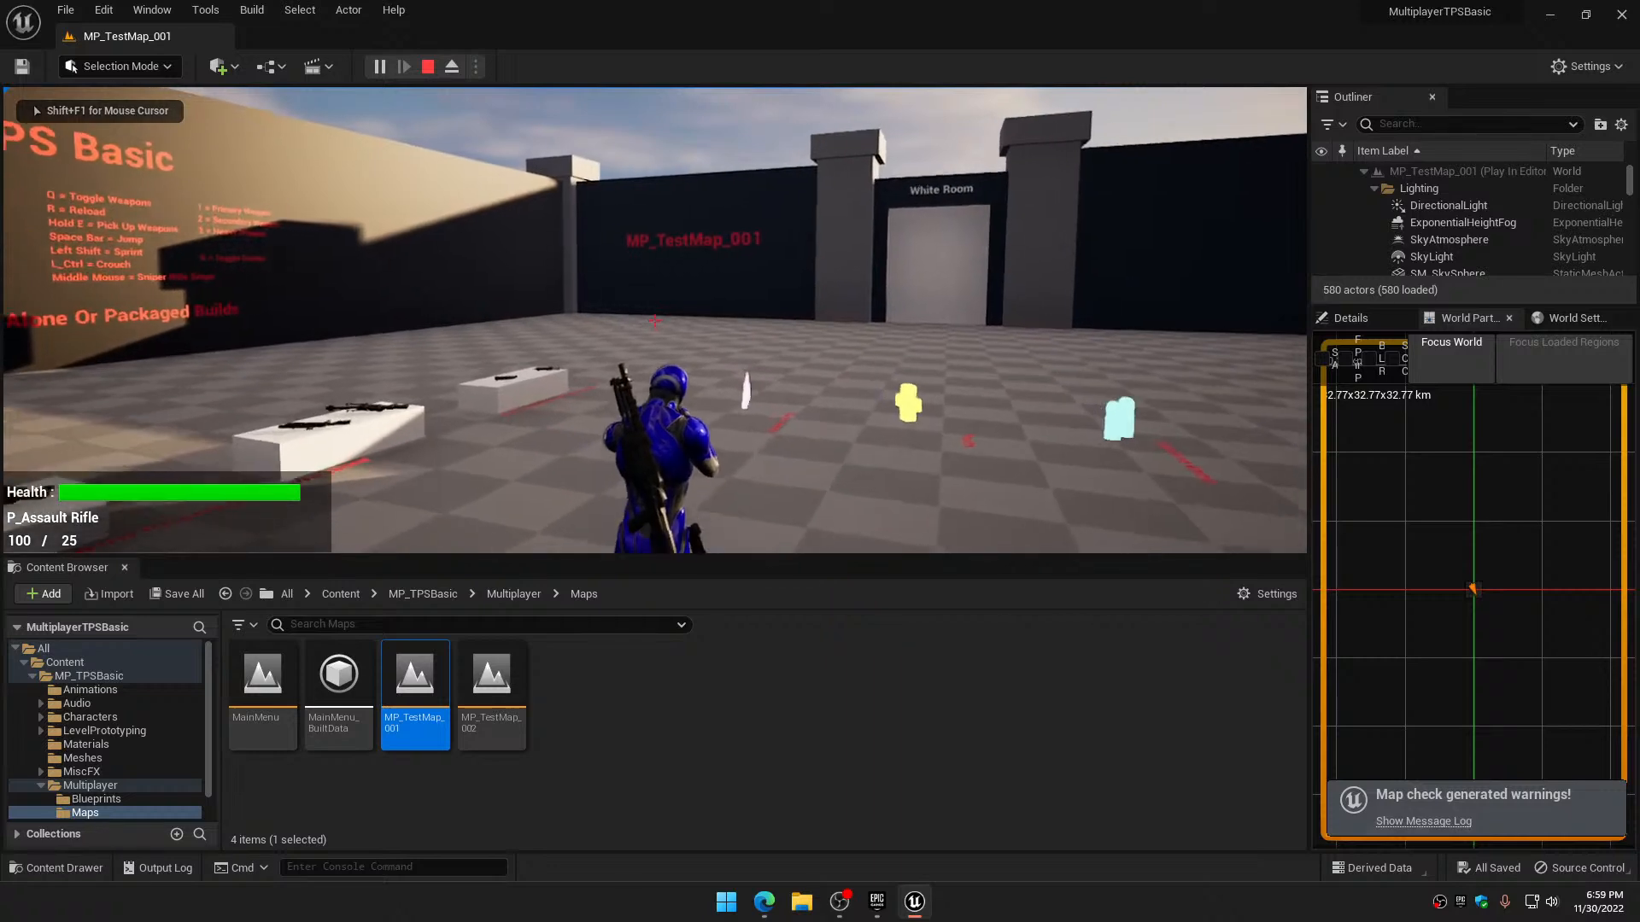
{"action": "key", "text": "w"}
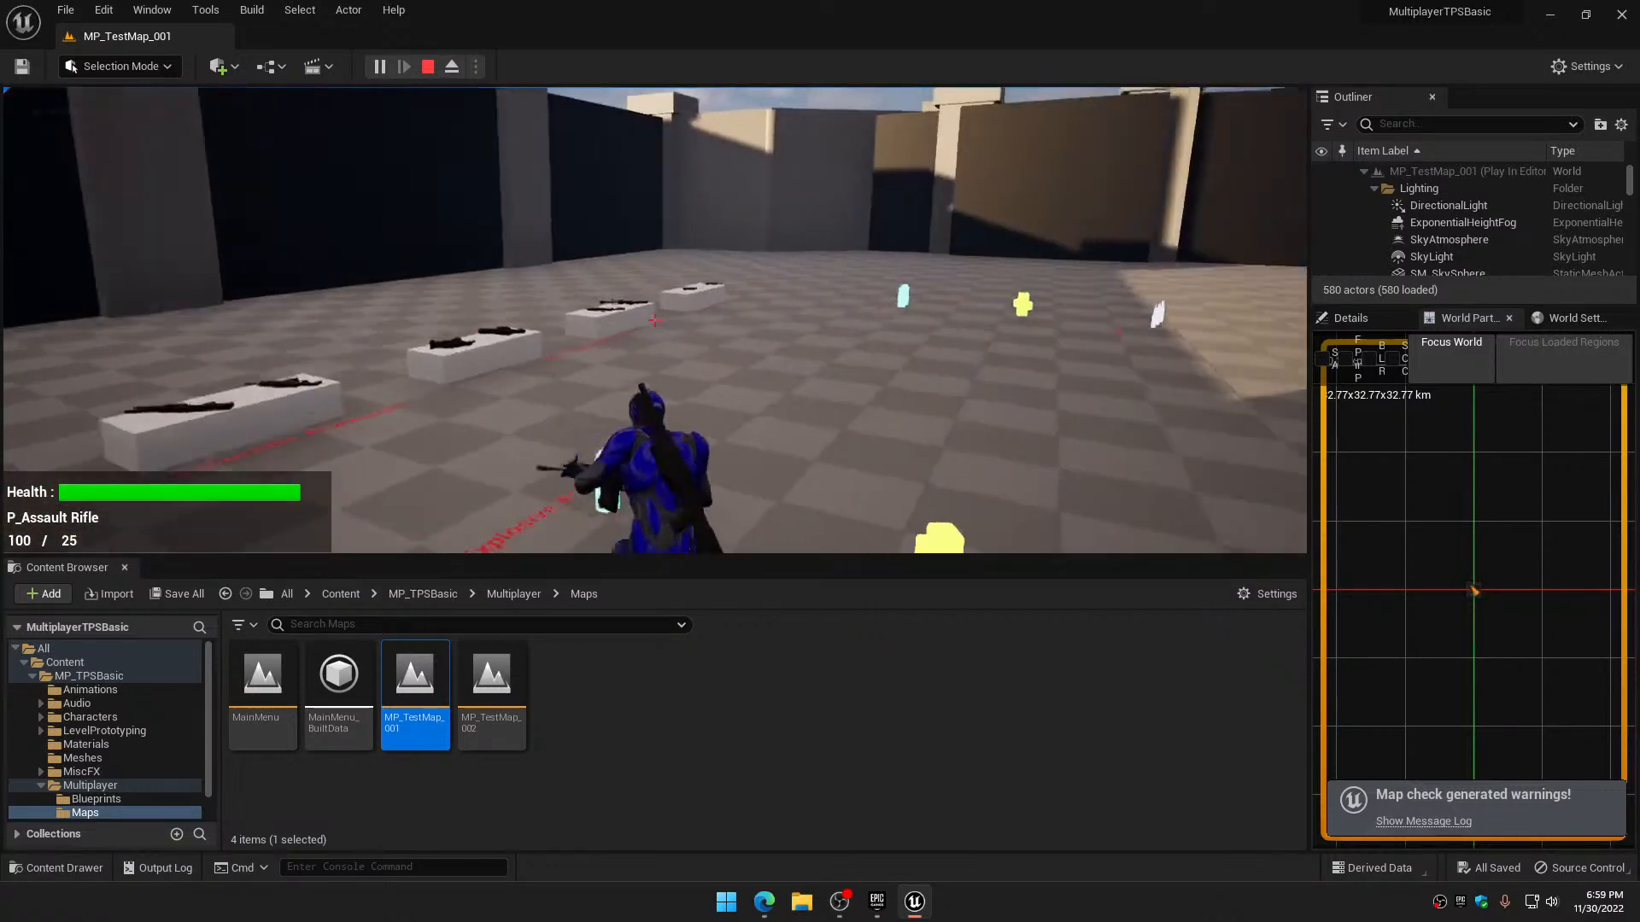
{"action": "key", "text": "w"}
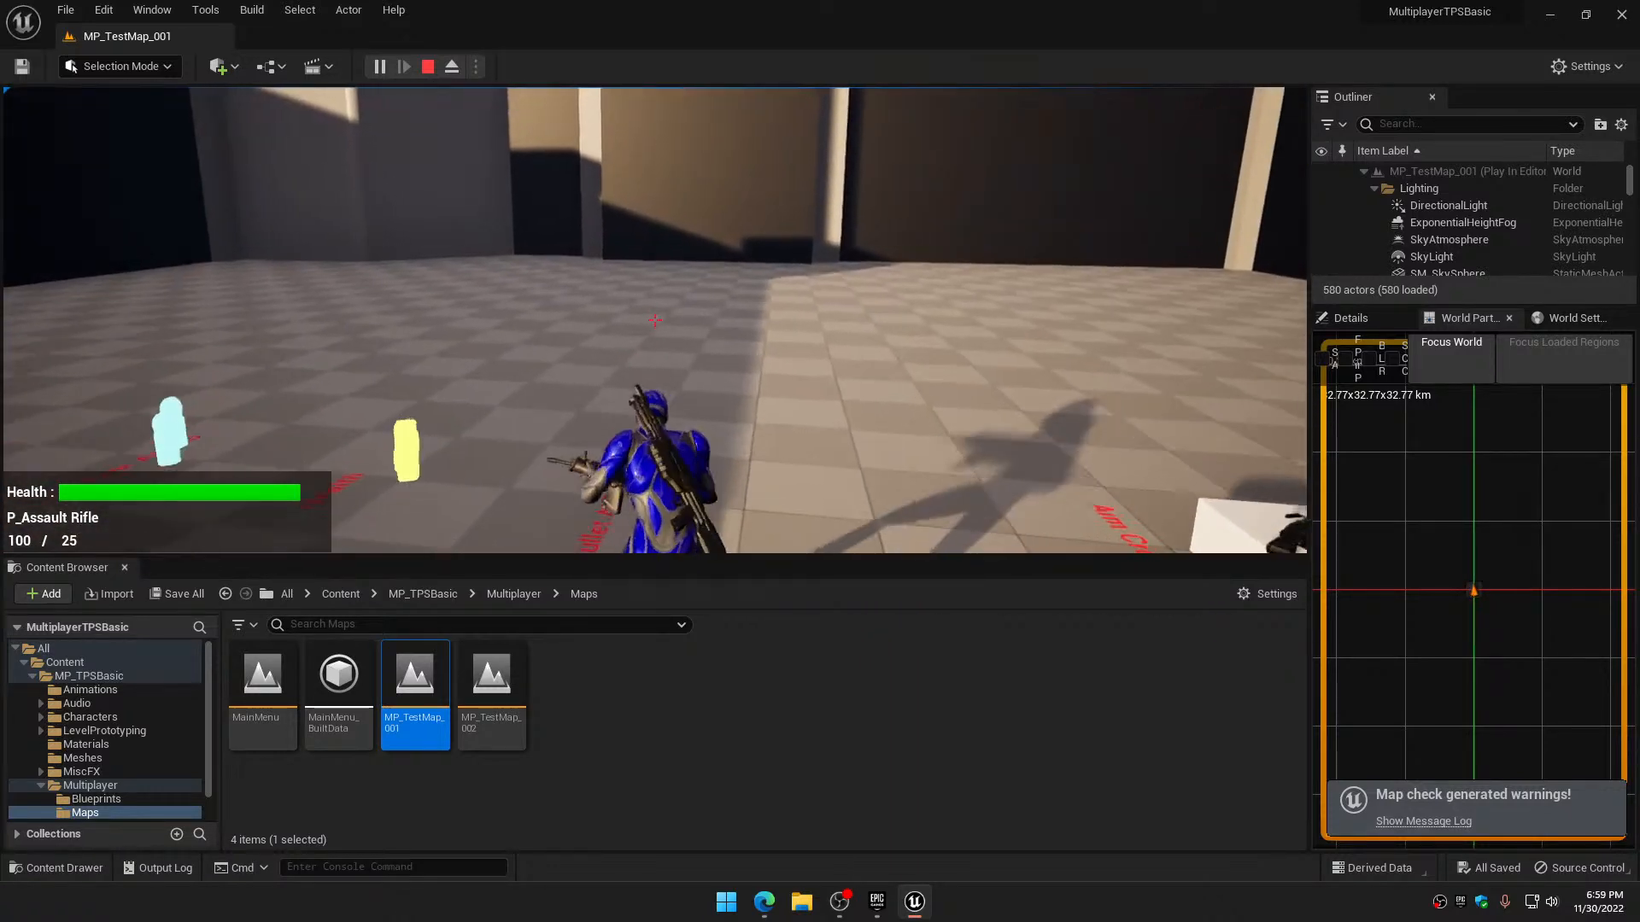
{"action": "key", "text": "Escape"}
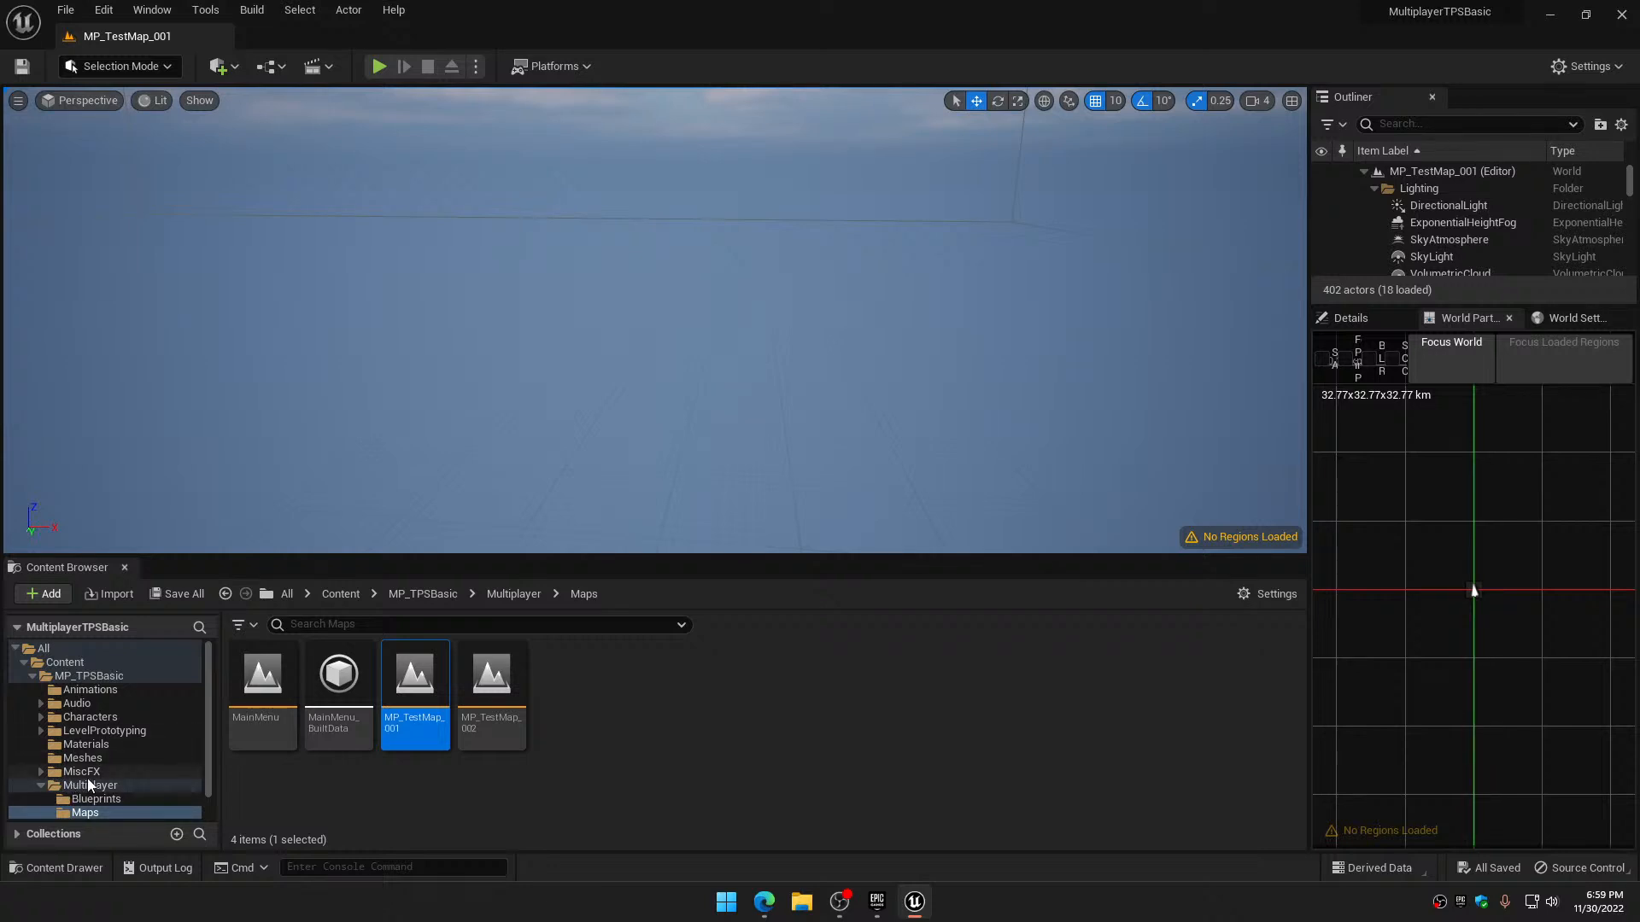
Open the BP_GS_MP_TPSBasic game state from the Multiplayer Blueprints folder and examine its map travel logic in the Event Graph
{"action": "scroll", "coordinate": [107, 775], "scroll_direction": "down", "scroll_amount": 1}
{"action": "left_click", "coordinate": [108, 773]}
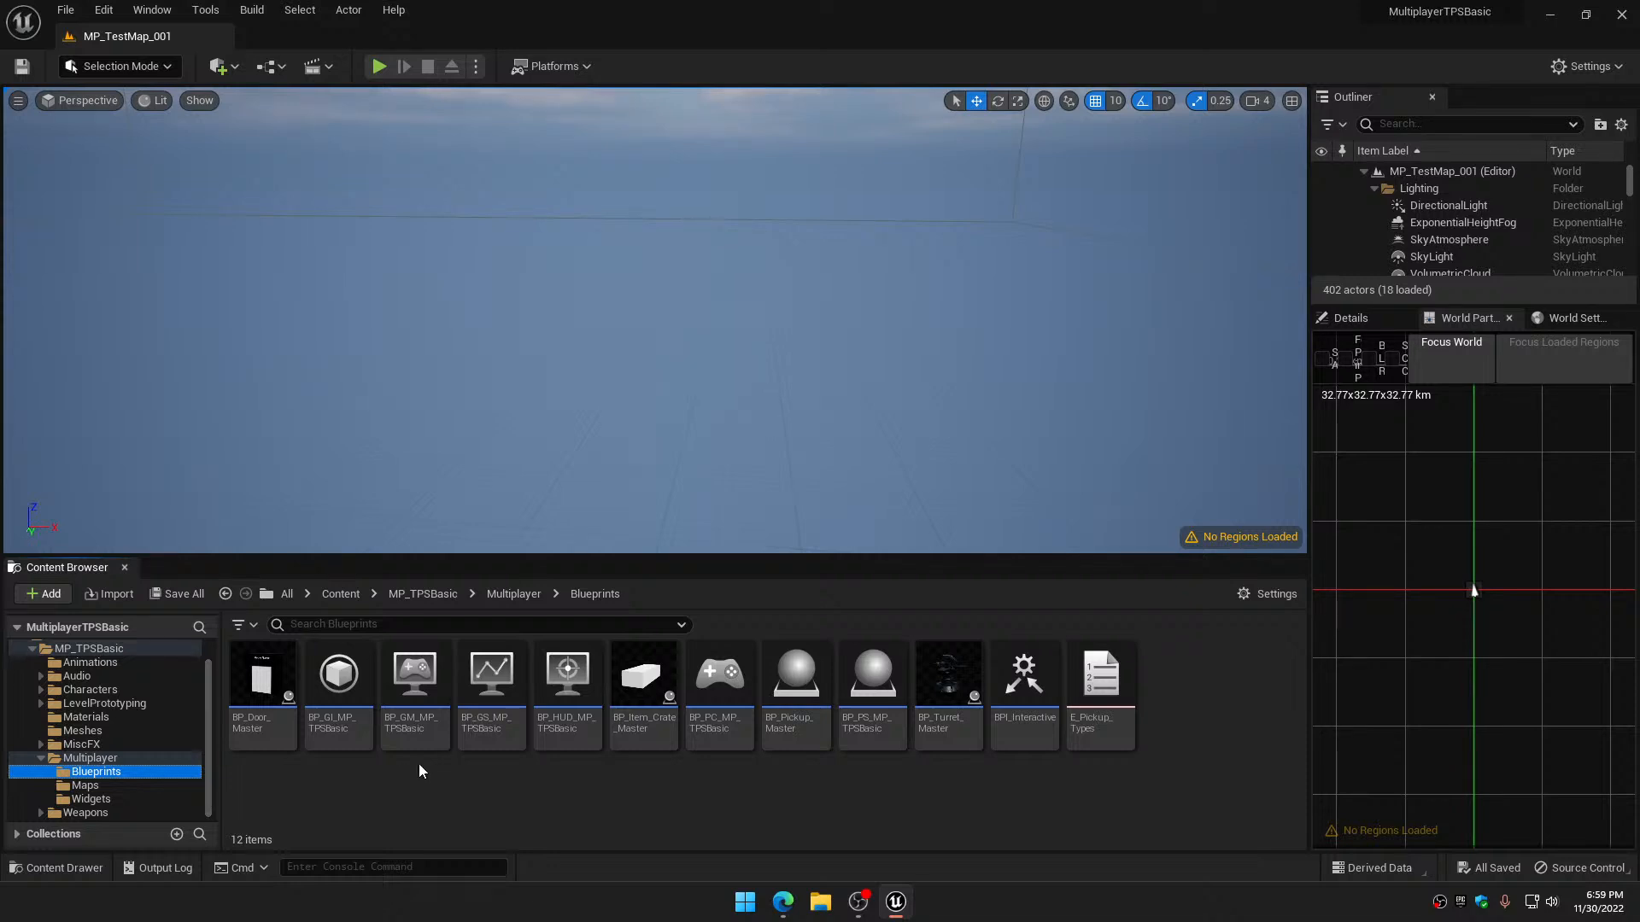
{"action": "double_click", "coordinate": [498, 672]}
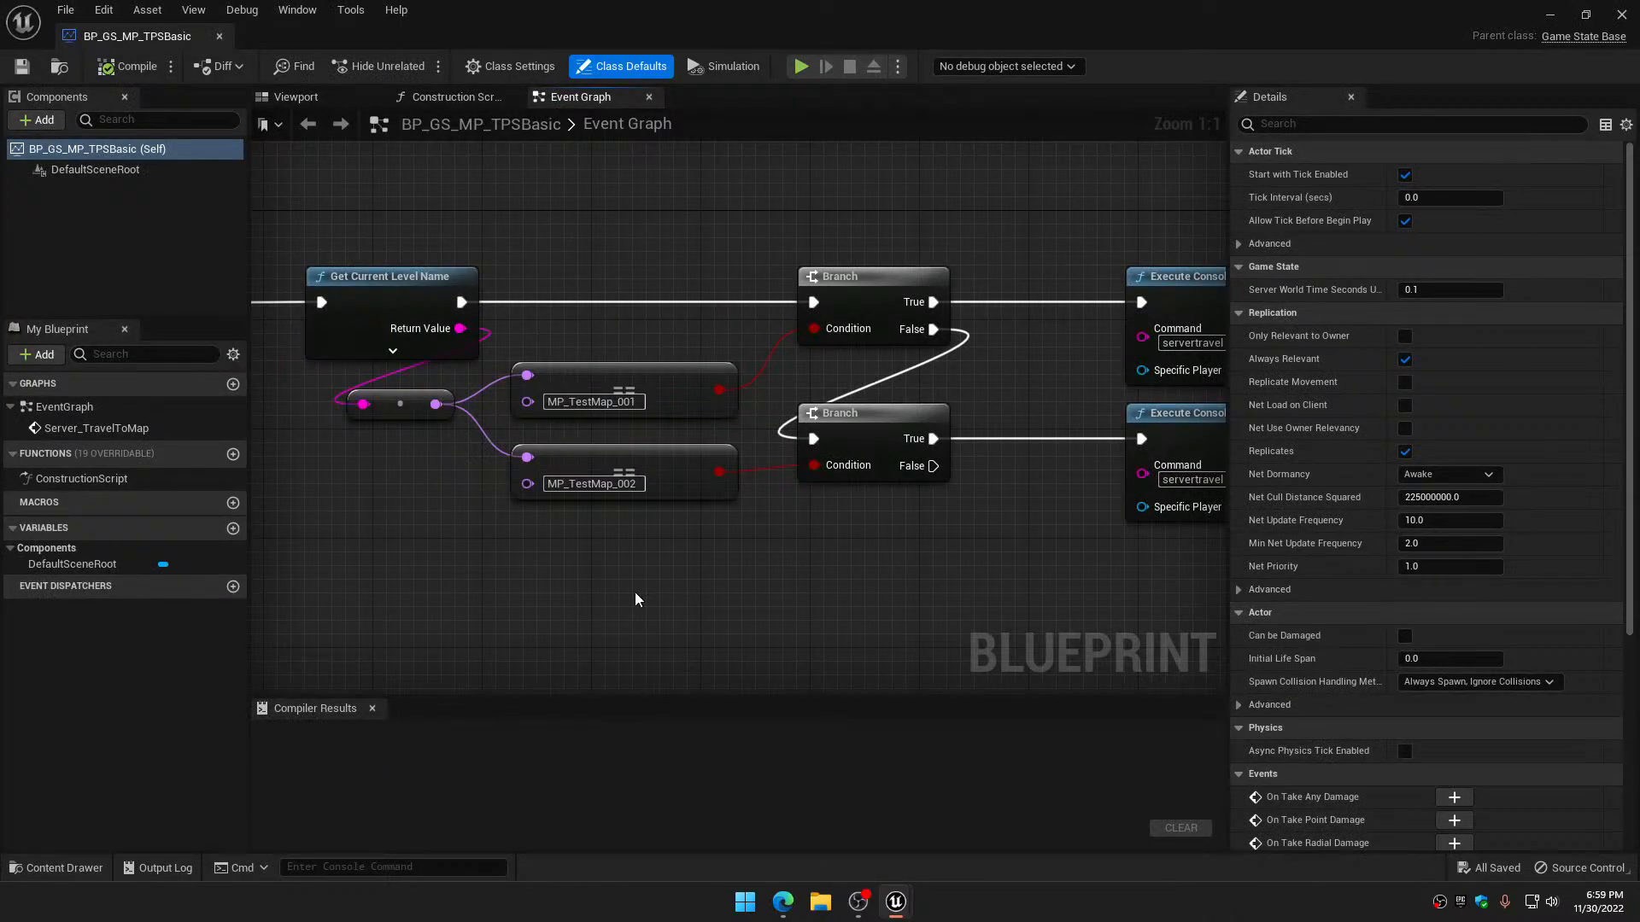
{"action": "scroll", "coordinate": [635, 599], "scroll_direction": "down", "scroll_amount": 10}
{"action": "mouse_move", "coordinate": [636, 596]}
{"action": "right_mouse_down"}
{"action": "mouse_move", "coordinate": [777, 402]}
{"action": "mouse_move", "coordinate": [845, 612]}
{"action": "mouse_move", "coordinate": [628, 603]}
{"action": "right_mouse_up"}
{"action": "scroll", "coordinate": [627, 602], "scroll_direction": "up", "scroll_amount": 8}
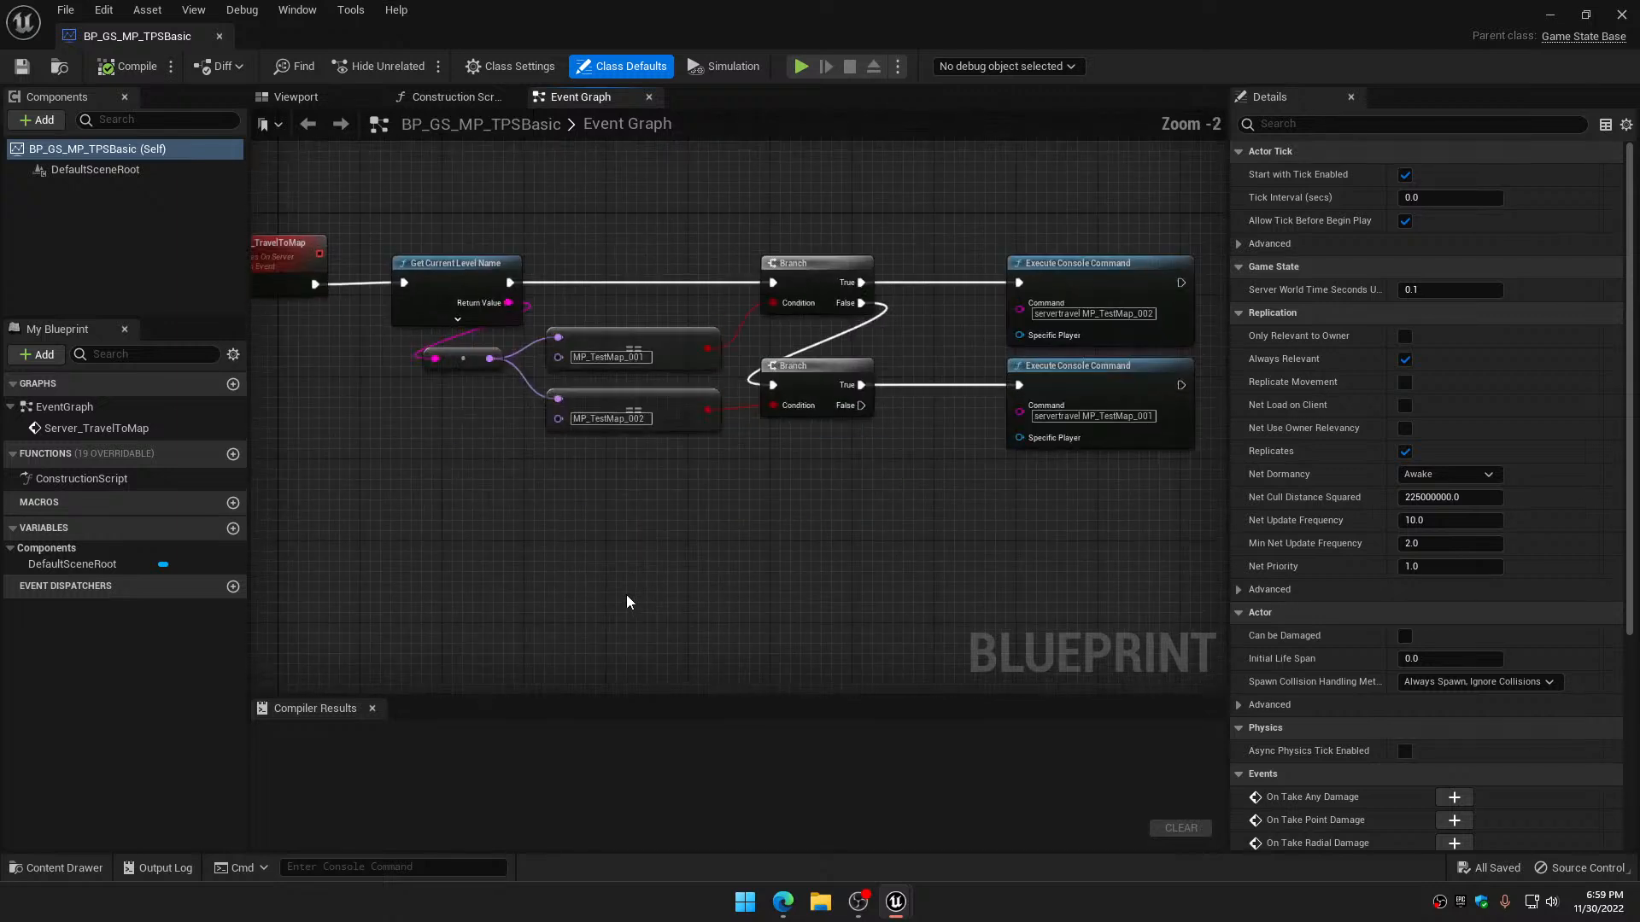
Review the Server_TravelToMap node chain in the BP_GS_MP_TPSBasic Event Graph, reopening the blueprint once for another look, and close it
{"action": "scroll", "coordinate": [627, 603], "scroll_direction": "up", "scroll_amount": 1}
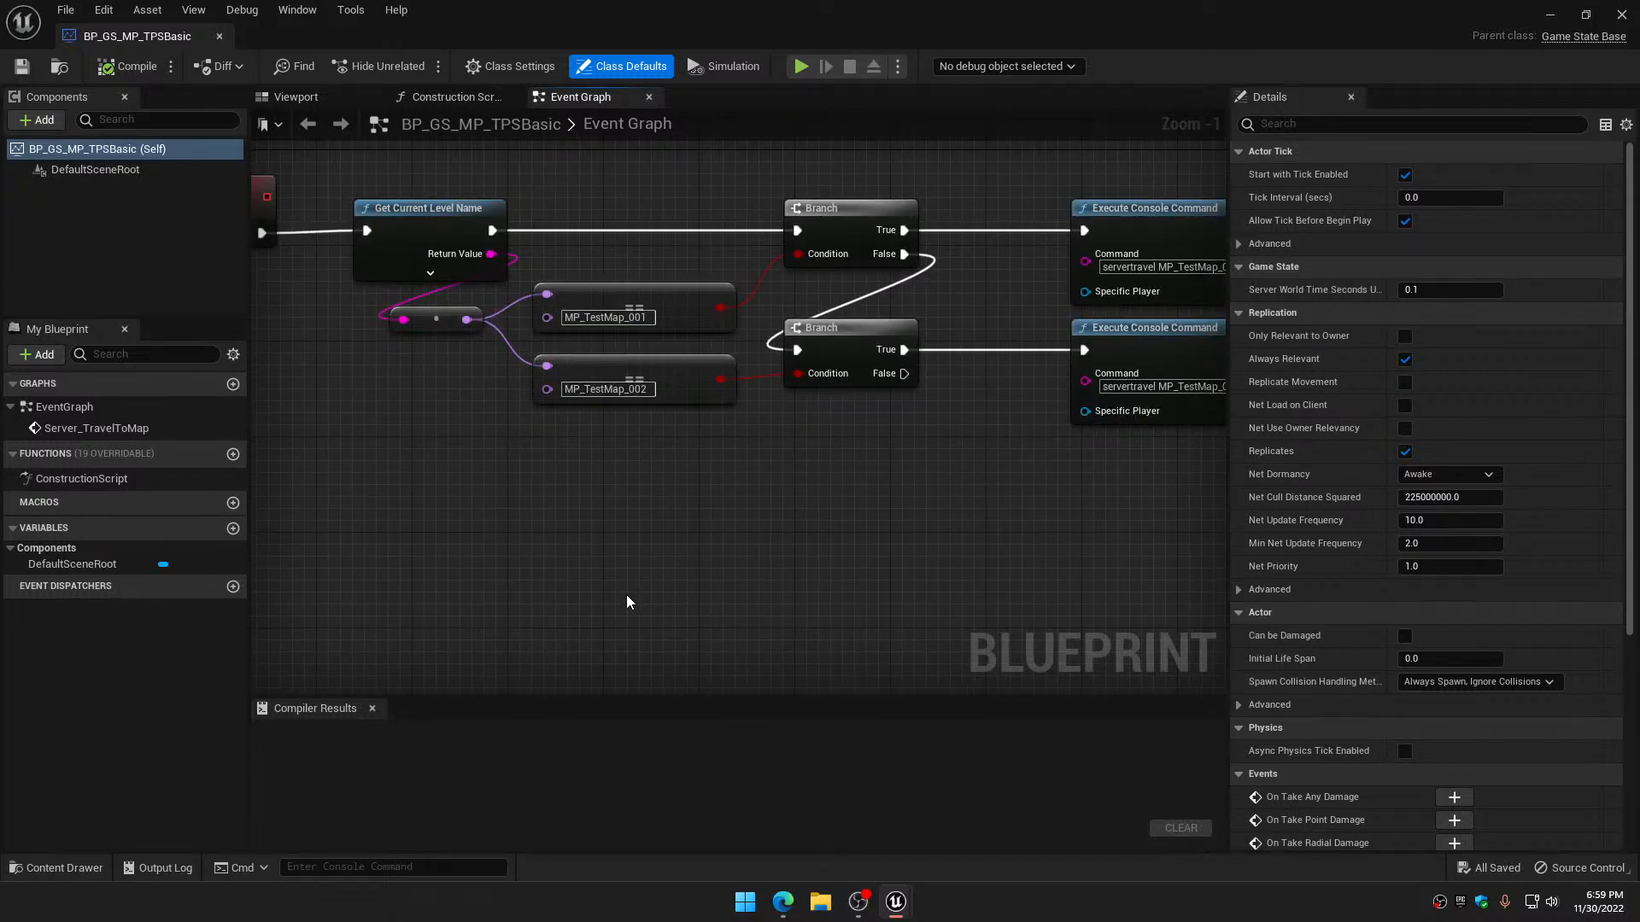
{"action": "scroll", "coordinate": [627, 602], "scroll_direction": "down", "scroll_amount": 3}
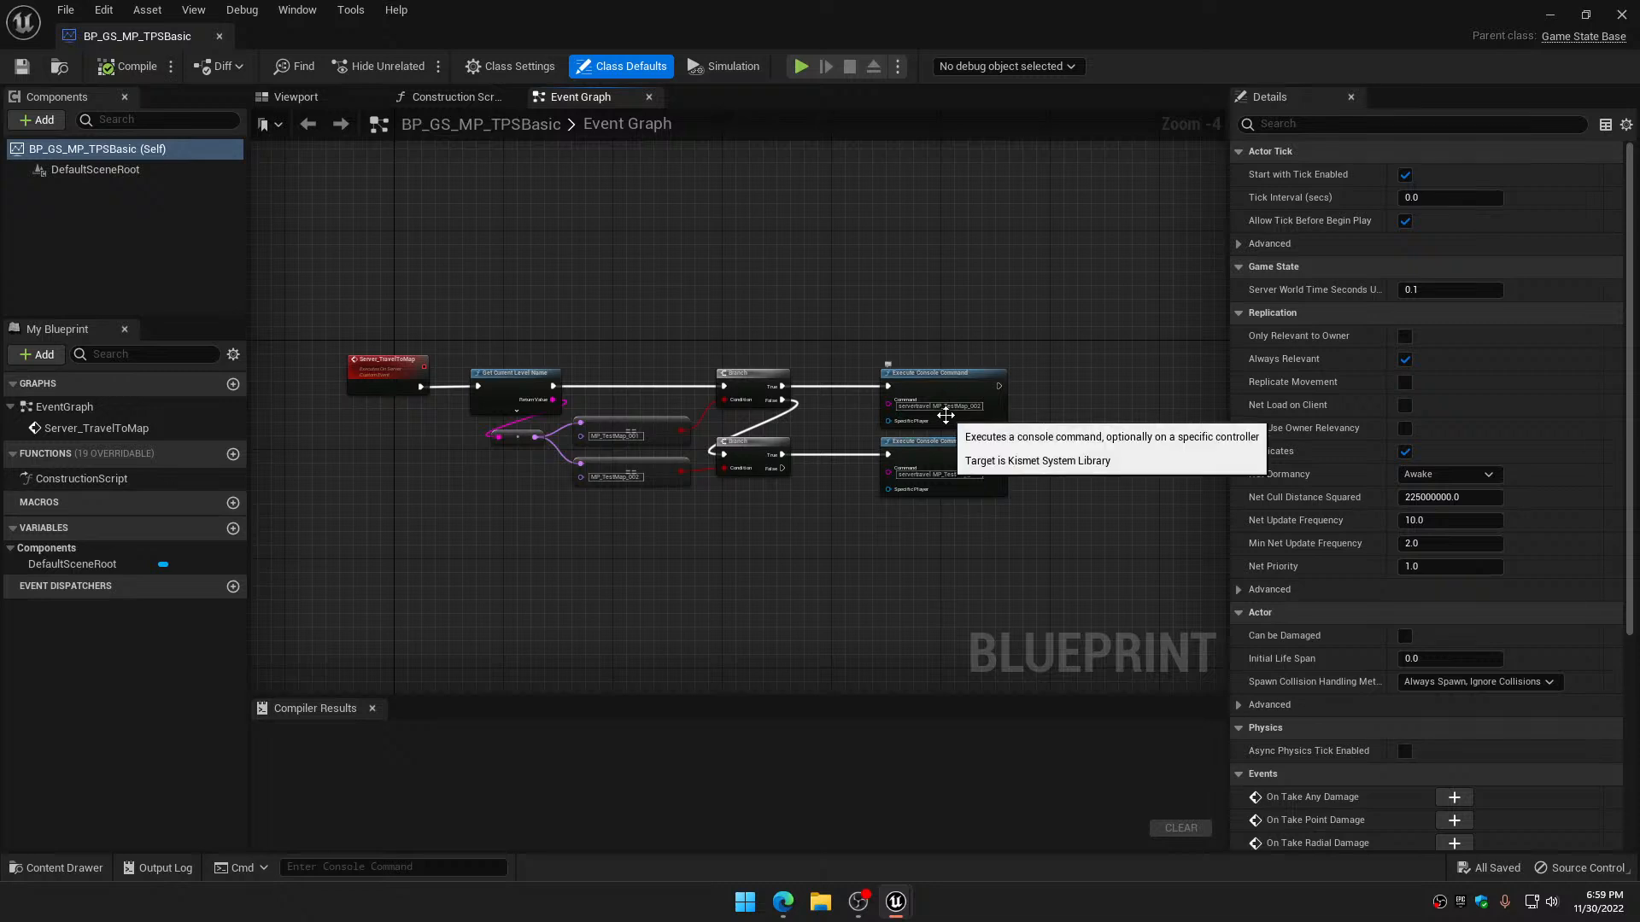
{"action": "left_click", "coordinate": [1622, 14]}
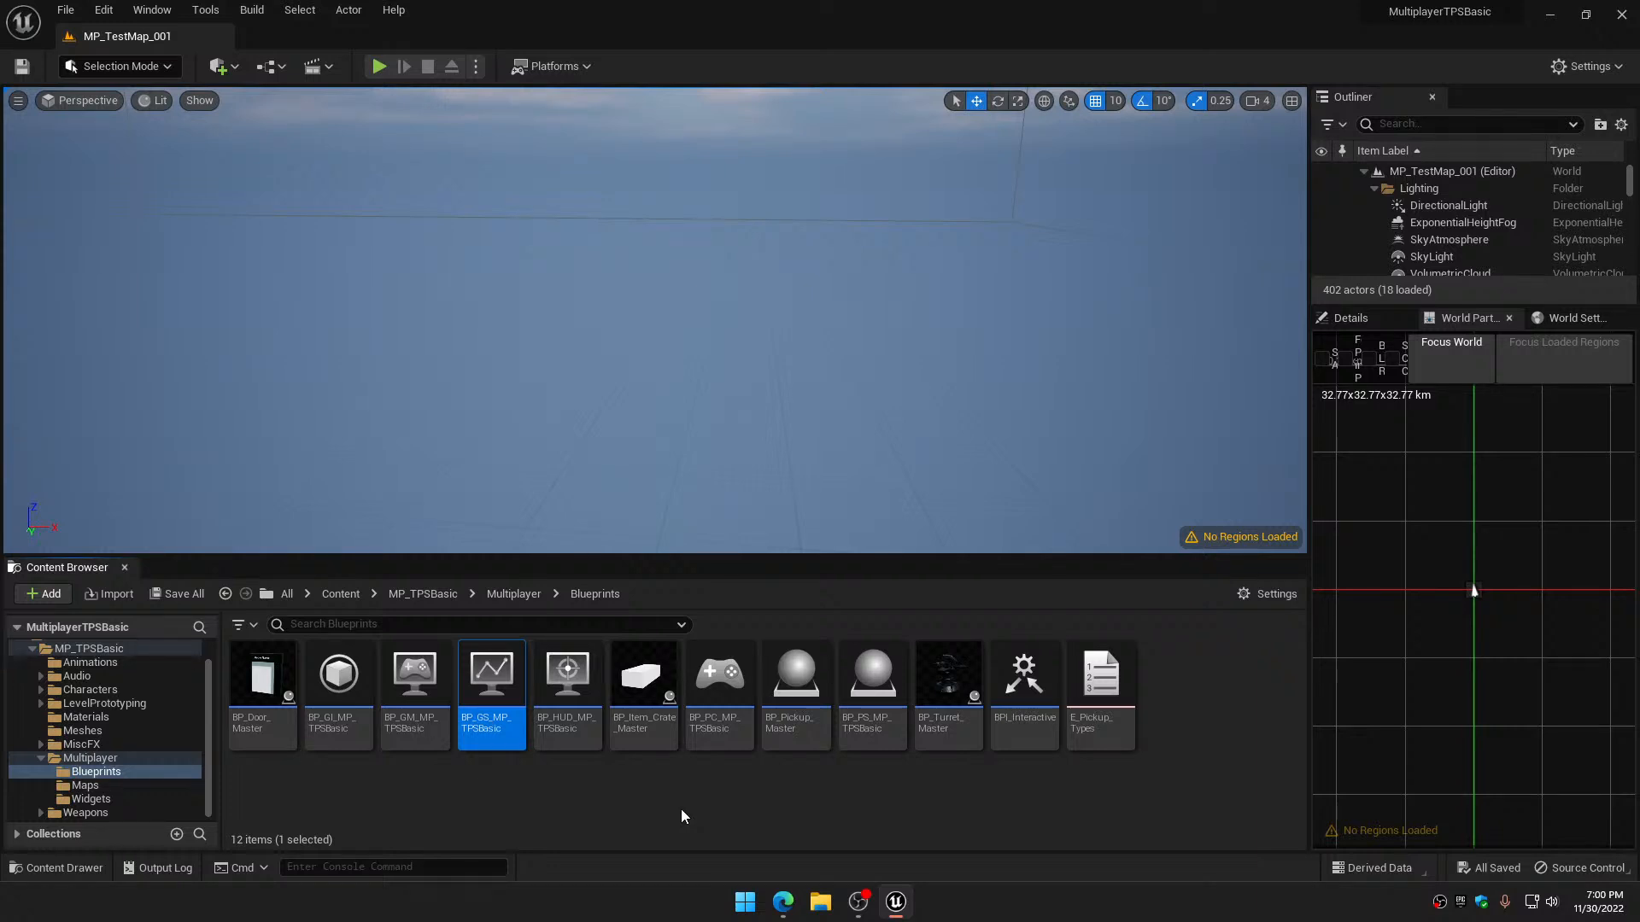
{"action": "double_click", "coordinate": [490, 691]}
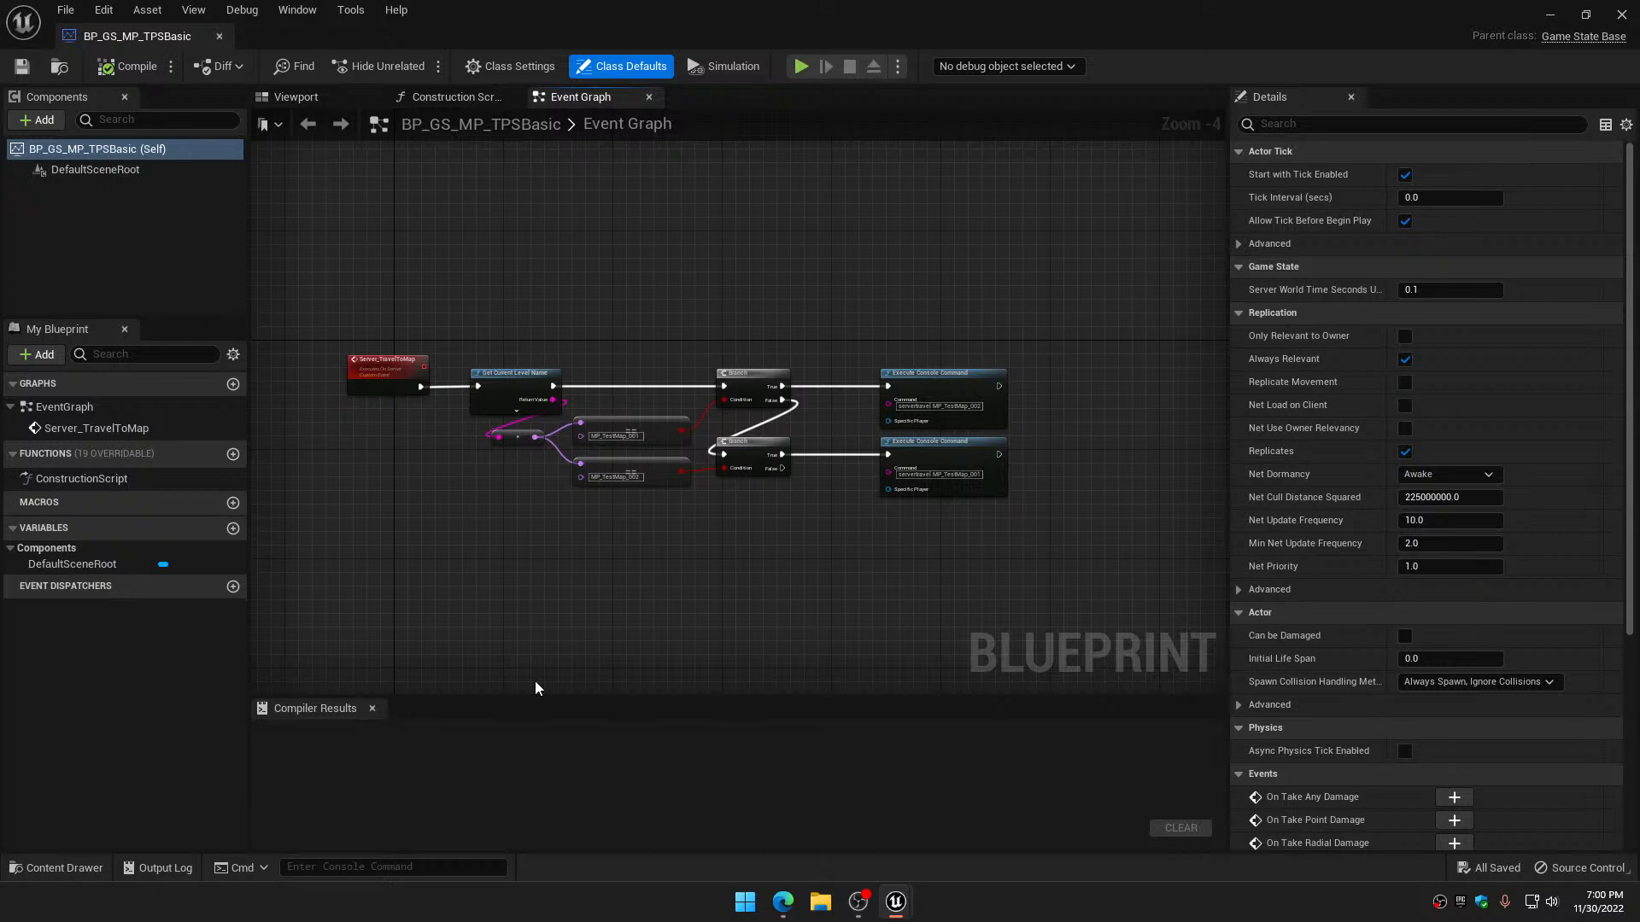
{"action": "scroll", "coordinate": [389, 457], "scroll_direction": "up", "scroll_amount": 5}
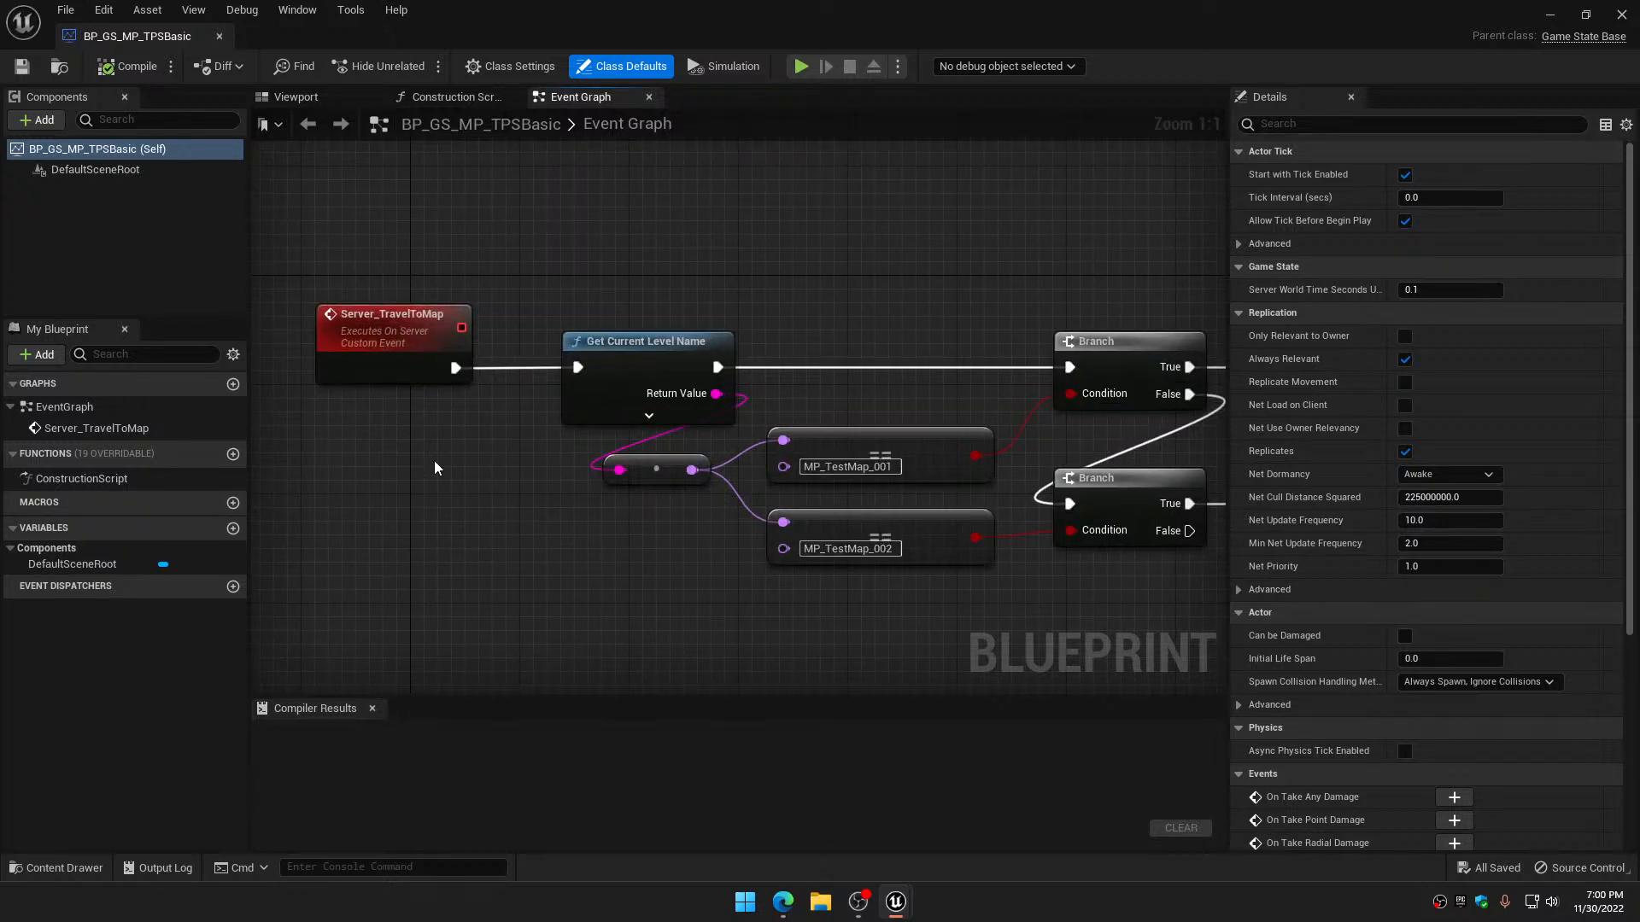
{"action": "left_click", "coordinate": [1621, 16]}
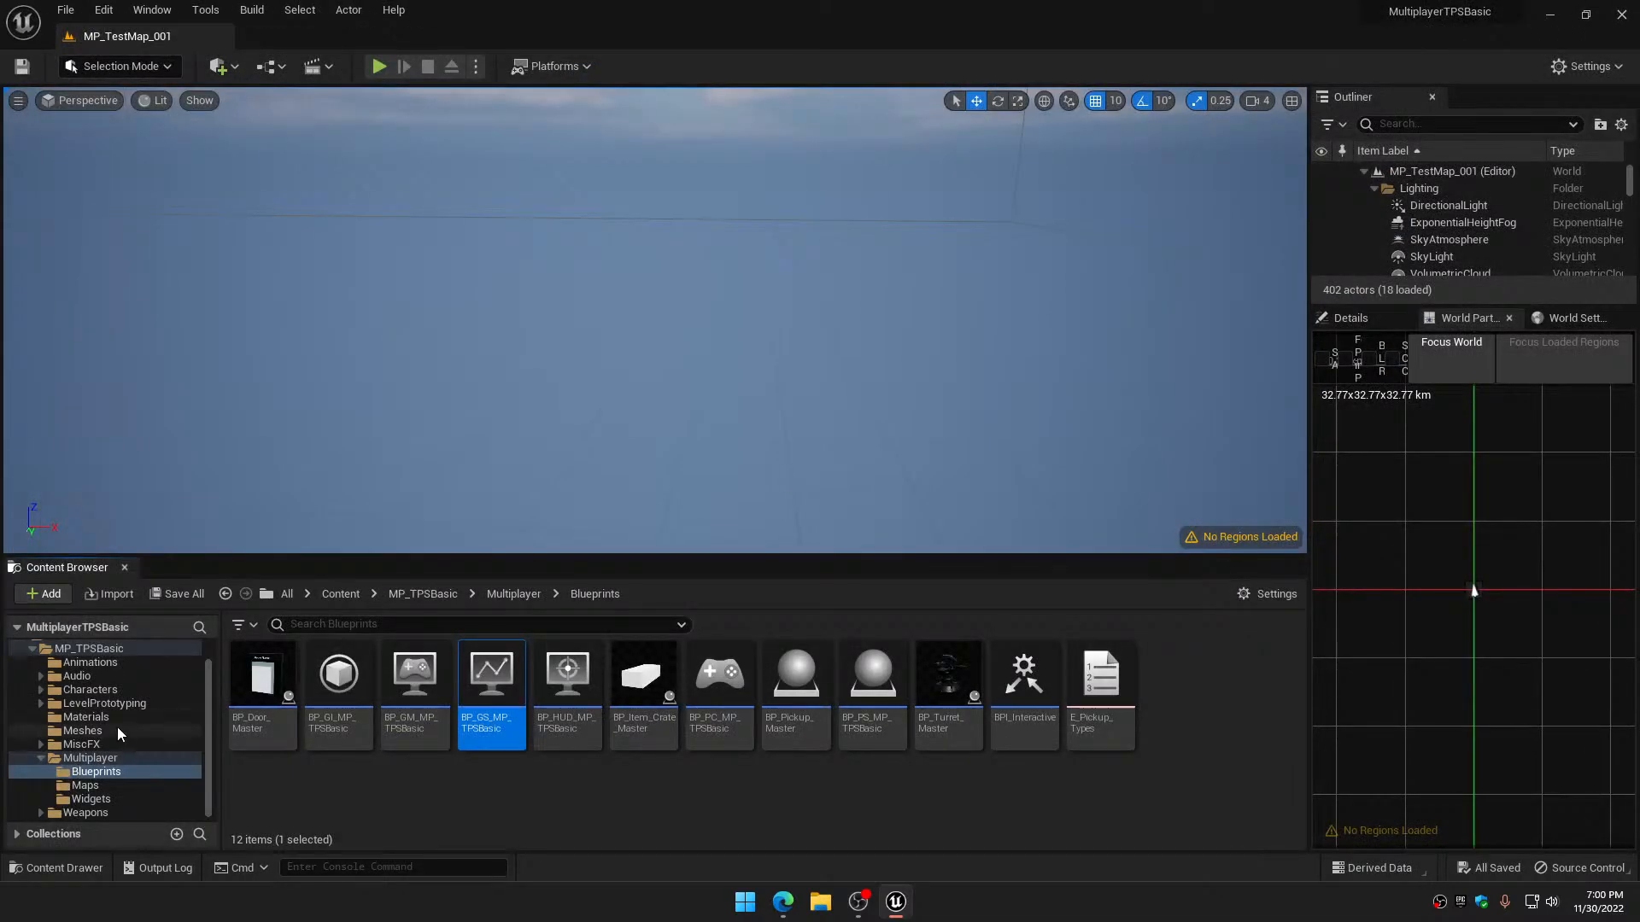
Collapse the Multiplayer folder tree in the Content Browser and close the MultiplayerTPSBasic project
{"action": "left_click", "coordinate": [42, 757]}
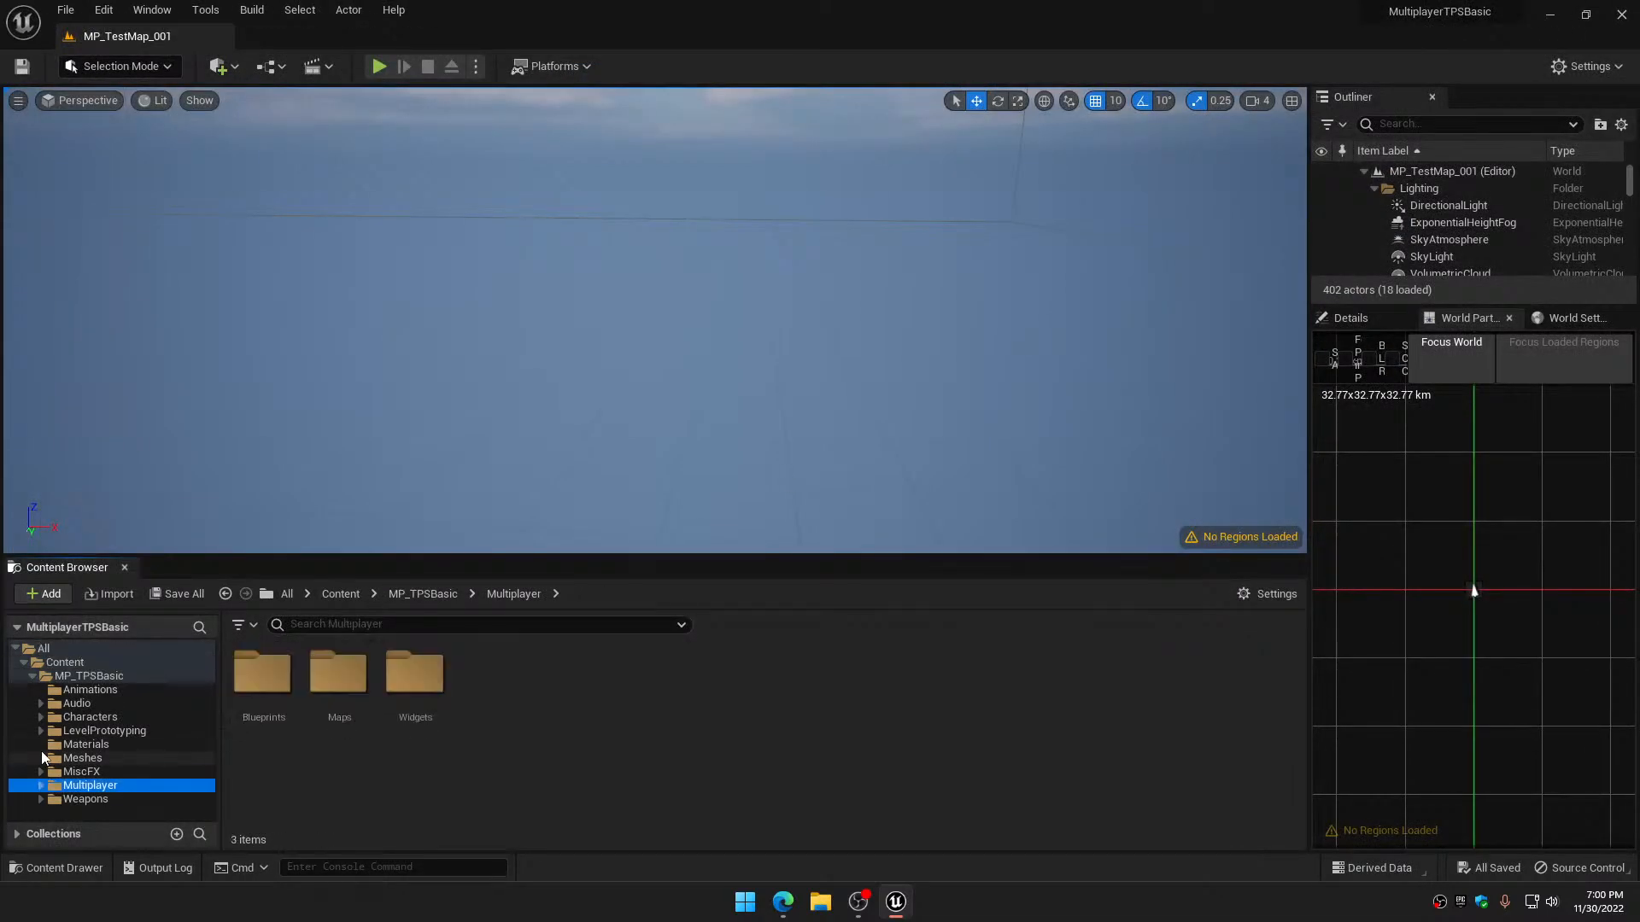
{"action": "left_click", "coordinate": [33, 682]}
{"action": "left_click", "coordinate": [72, 664]}
{"action": "left_click", "coordinate": [82, 677]}
{"action": "left_click", "coordinate": [1622, 15]}
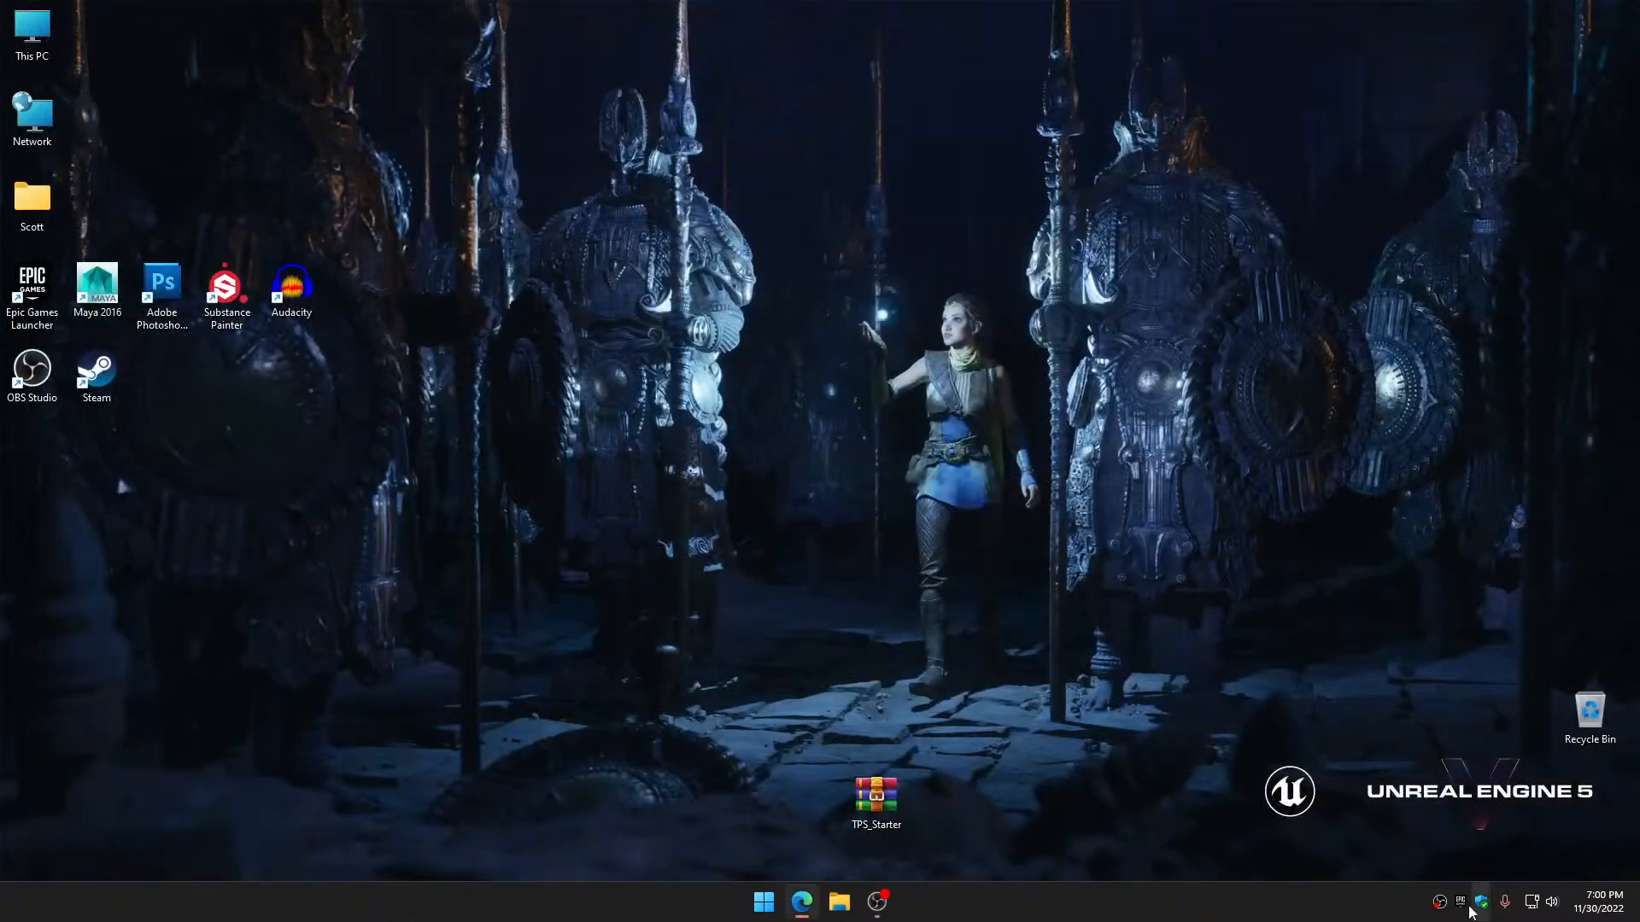
Switch to the Epic Games Launcher and show its Unreal Engine library
{"action": "right_click", "coordinate": [1460, 902]}
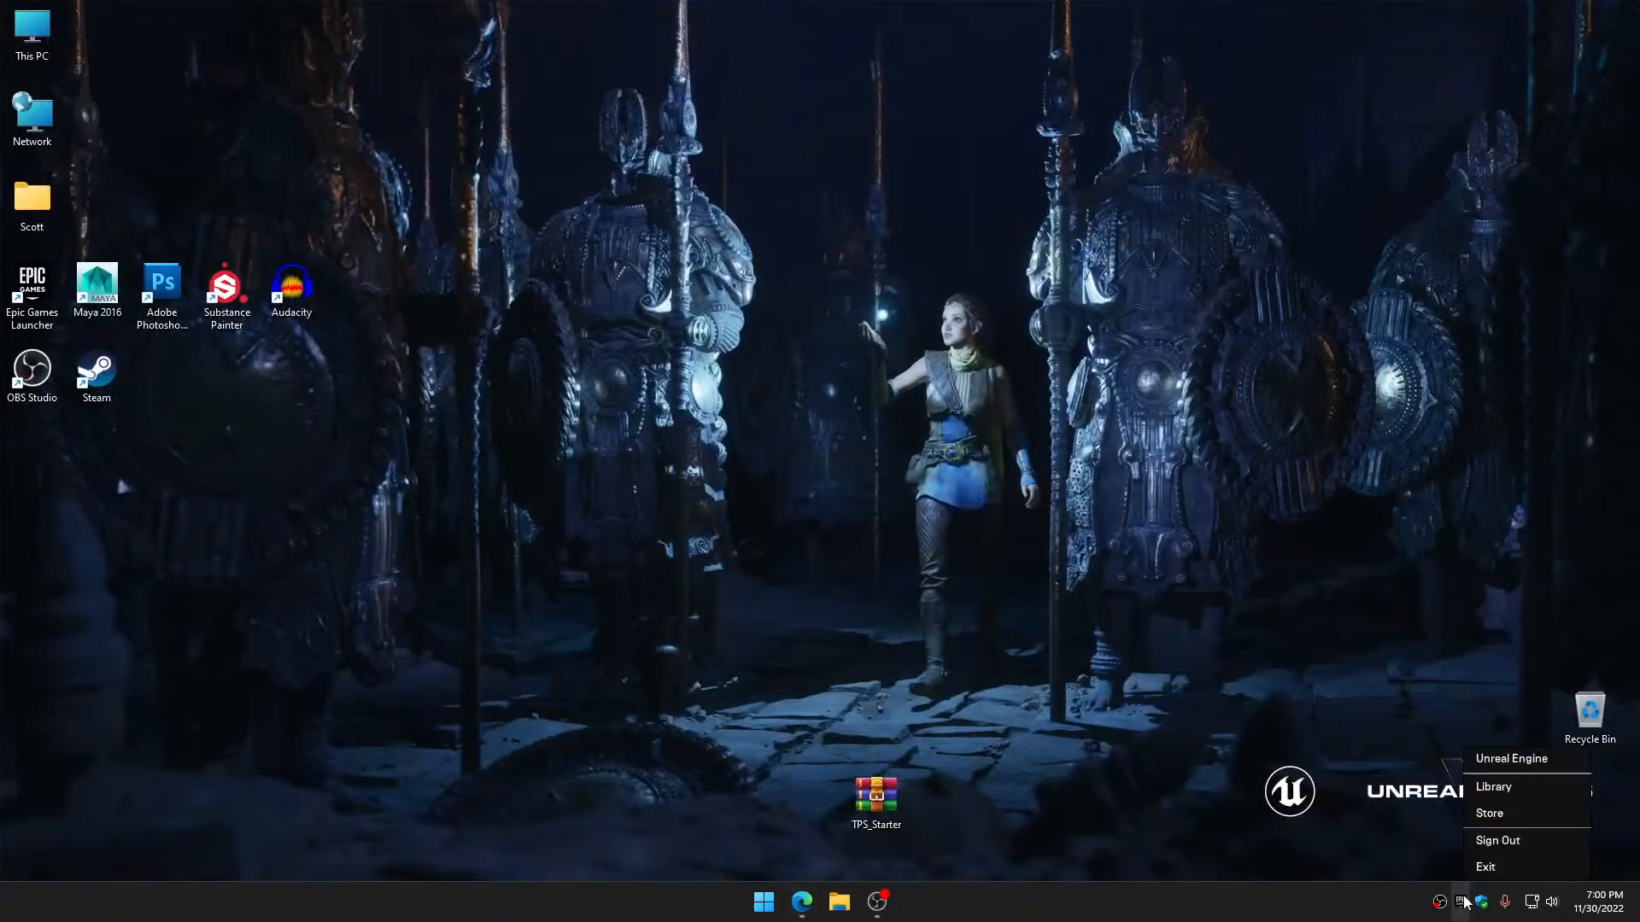
{"action": "left_click", "coordinate": [1297, 628]}
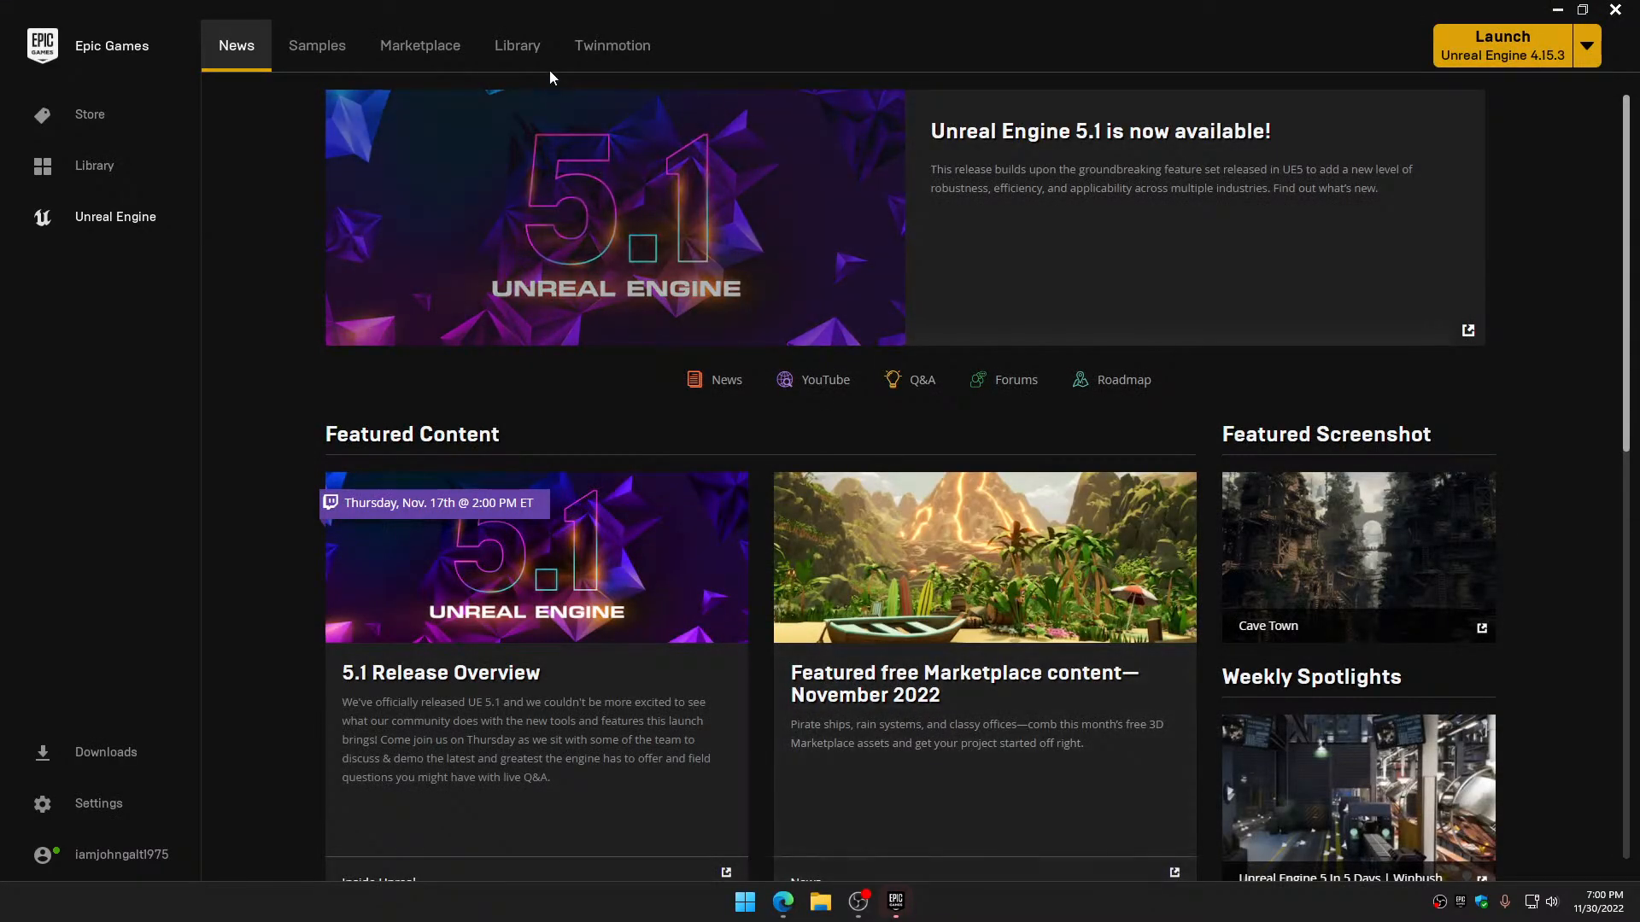
{"action": "left_click", "coordinate": [520, 48]}
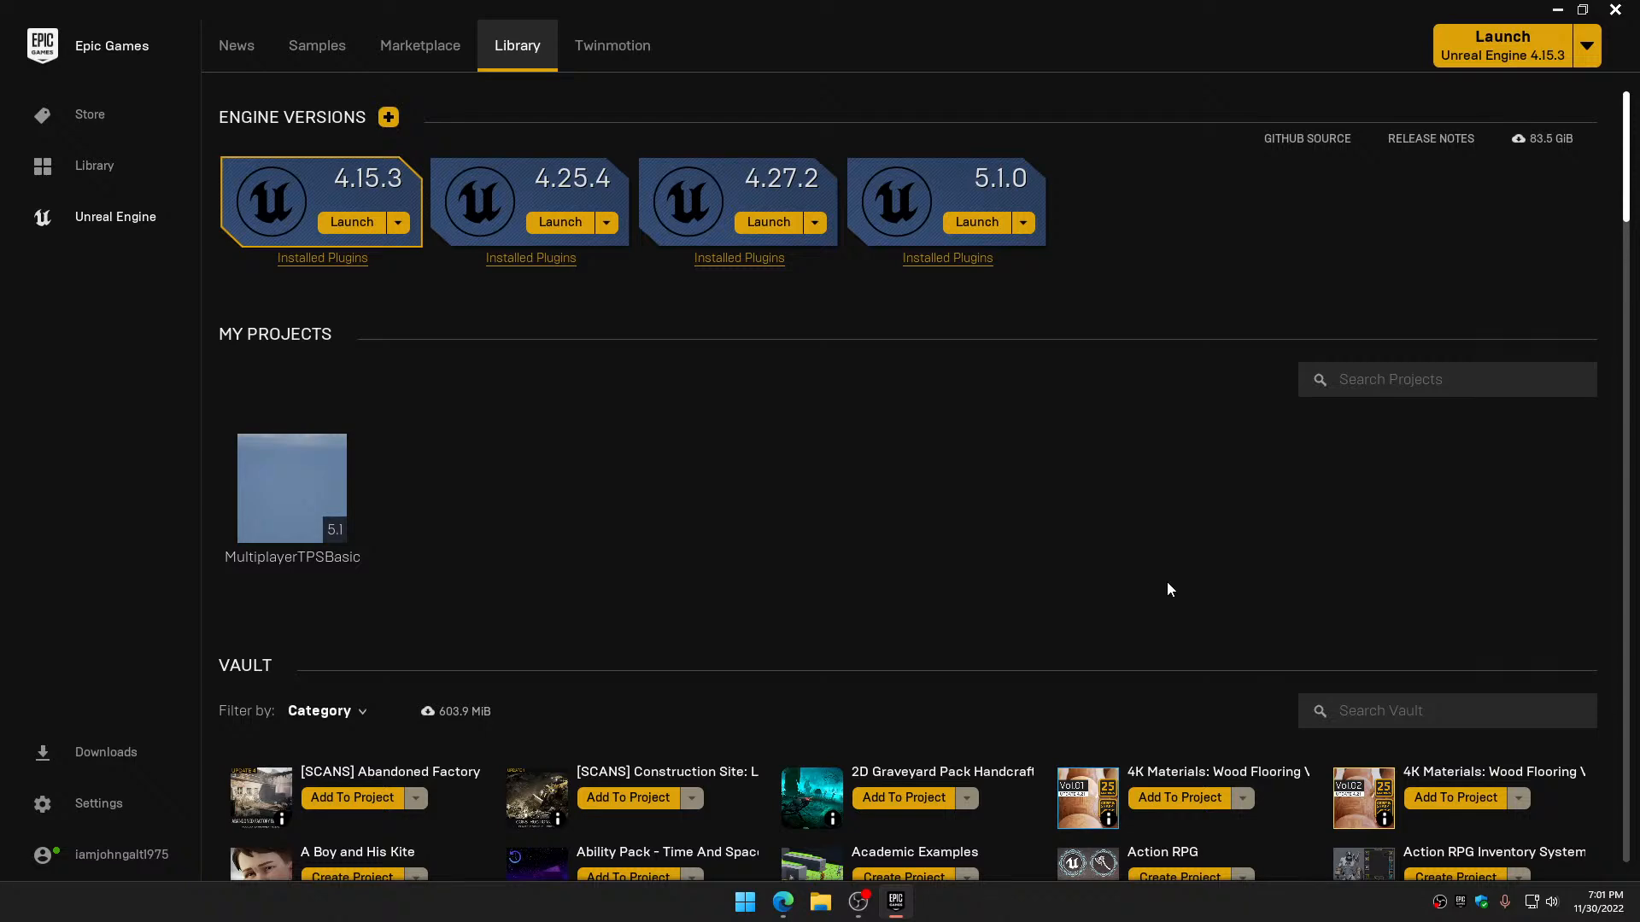
Search the vault for "simp" and create the SimpleCaptureTheFlag project from Simple Capture The Flag with engine version 5.1
{"action": "scroll", "coordinate": [1159, 591], "scroll_direction": "down", "scroll_amount": 2}
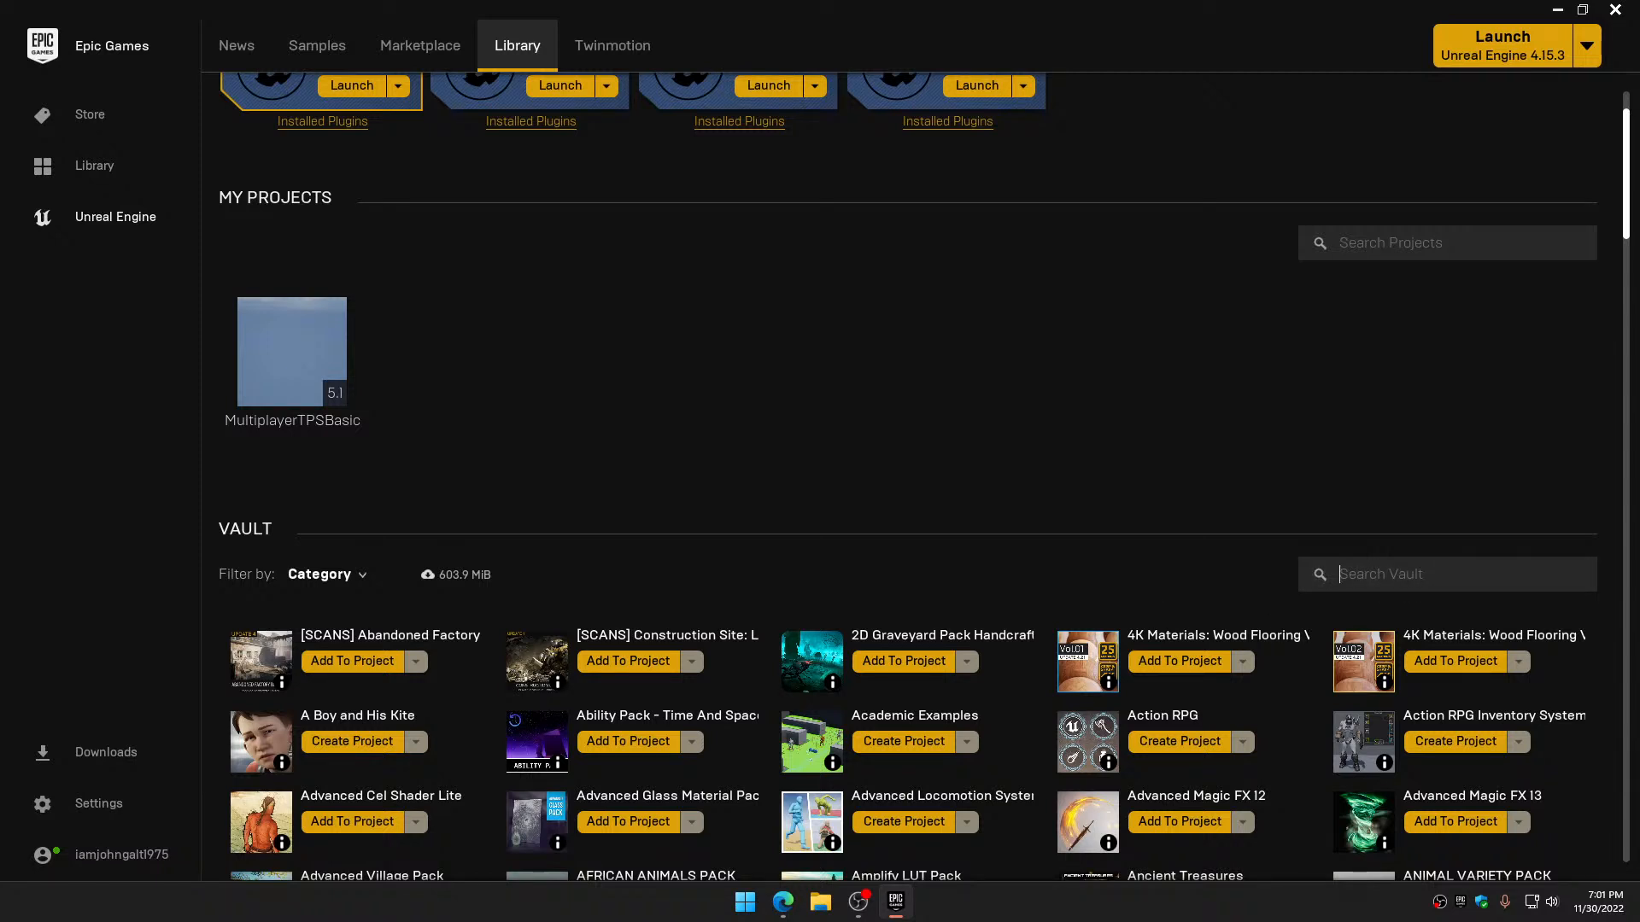
{"action": "type", "text": "simp"}
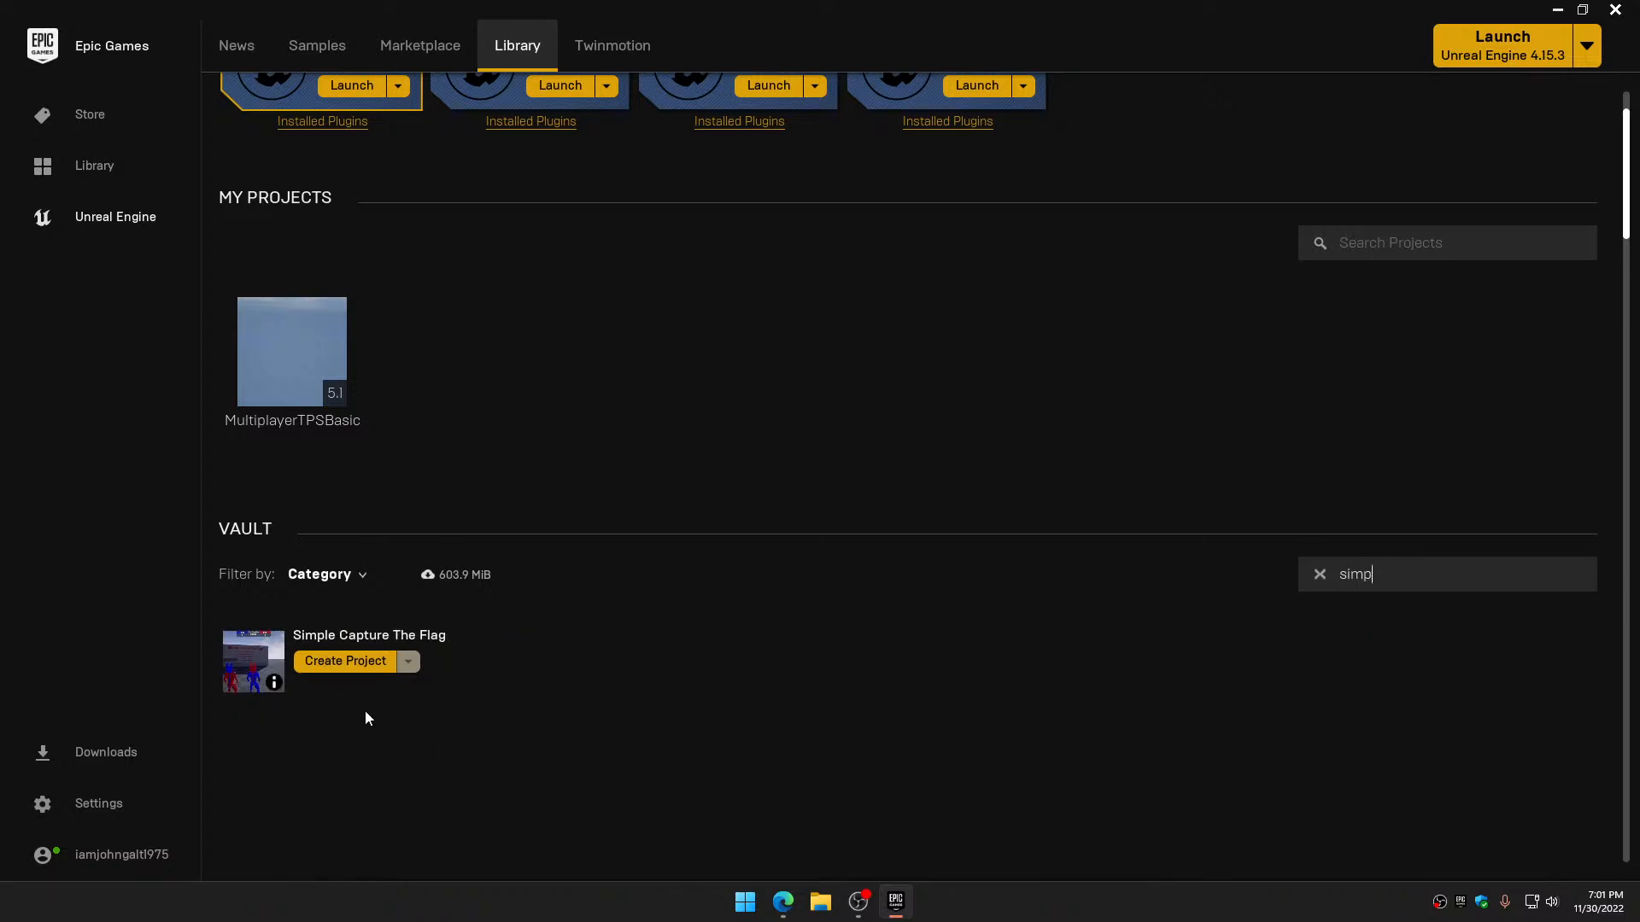
{"action": "left_click", "coordinate": [335, 661]}
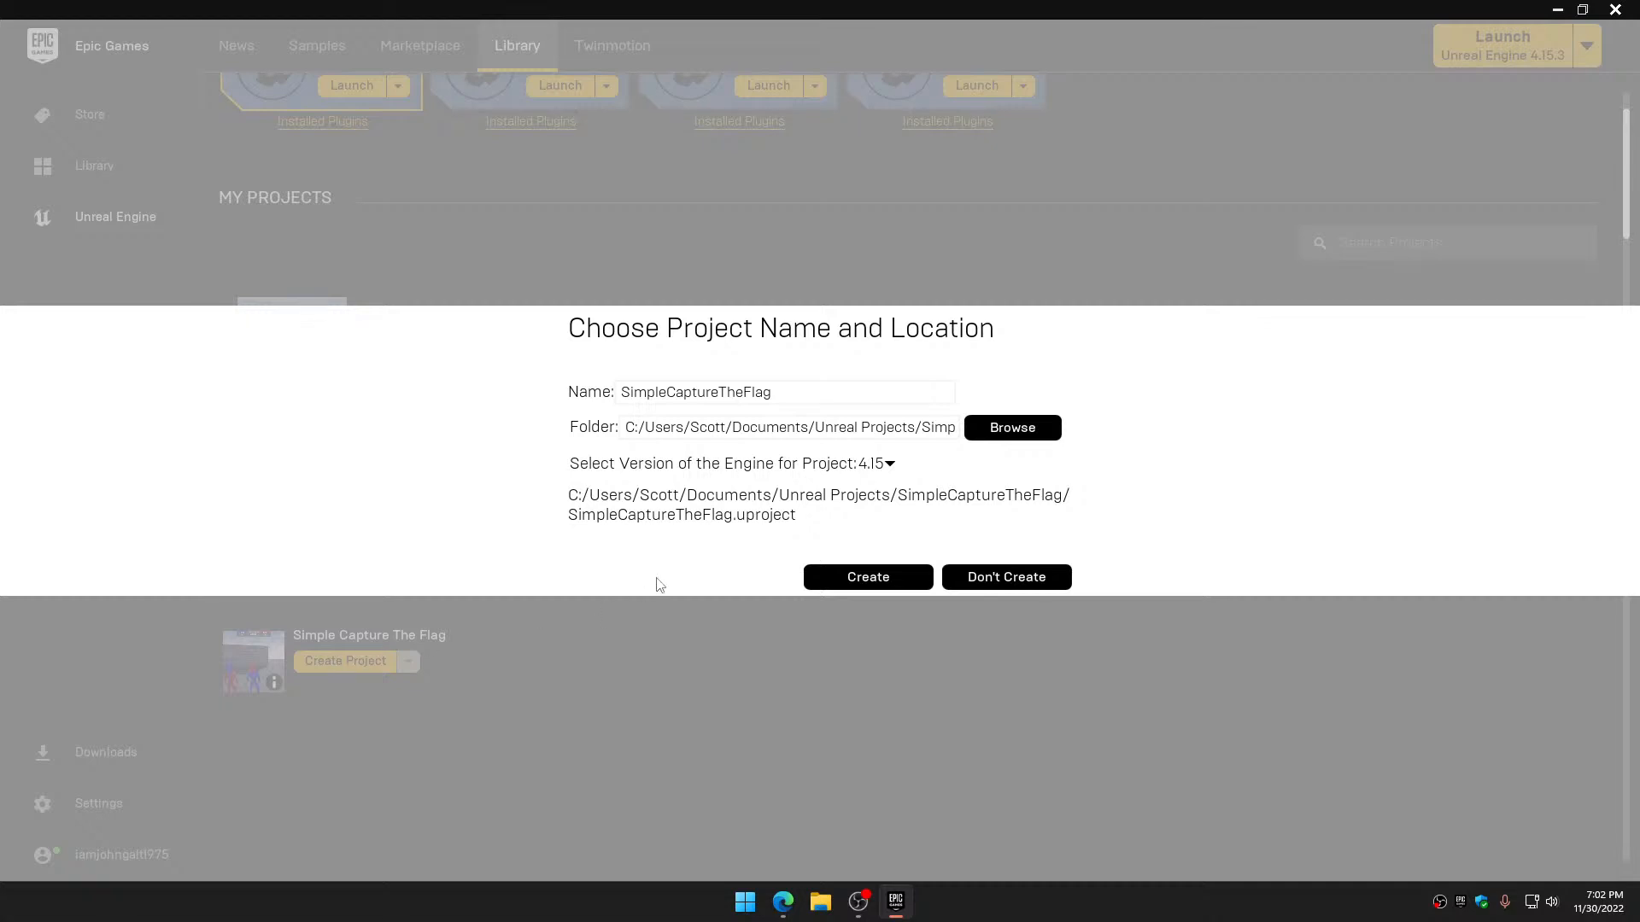
{"action": "left_click", "coordinate": [888, 464]}
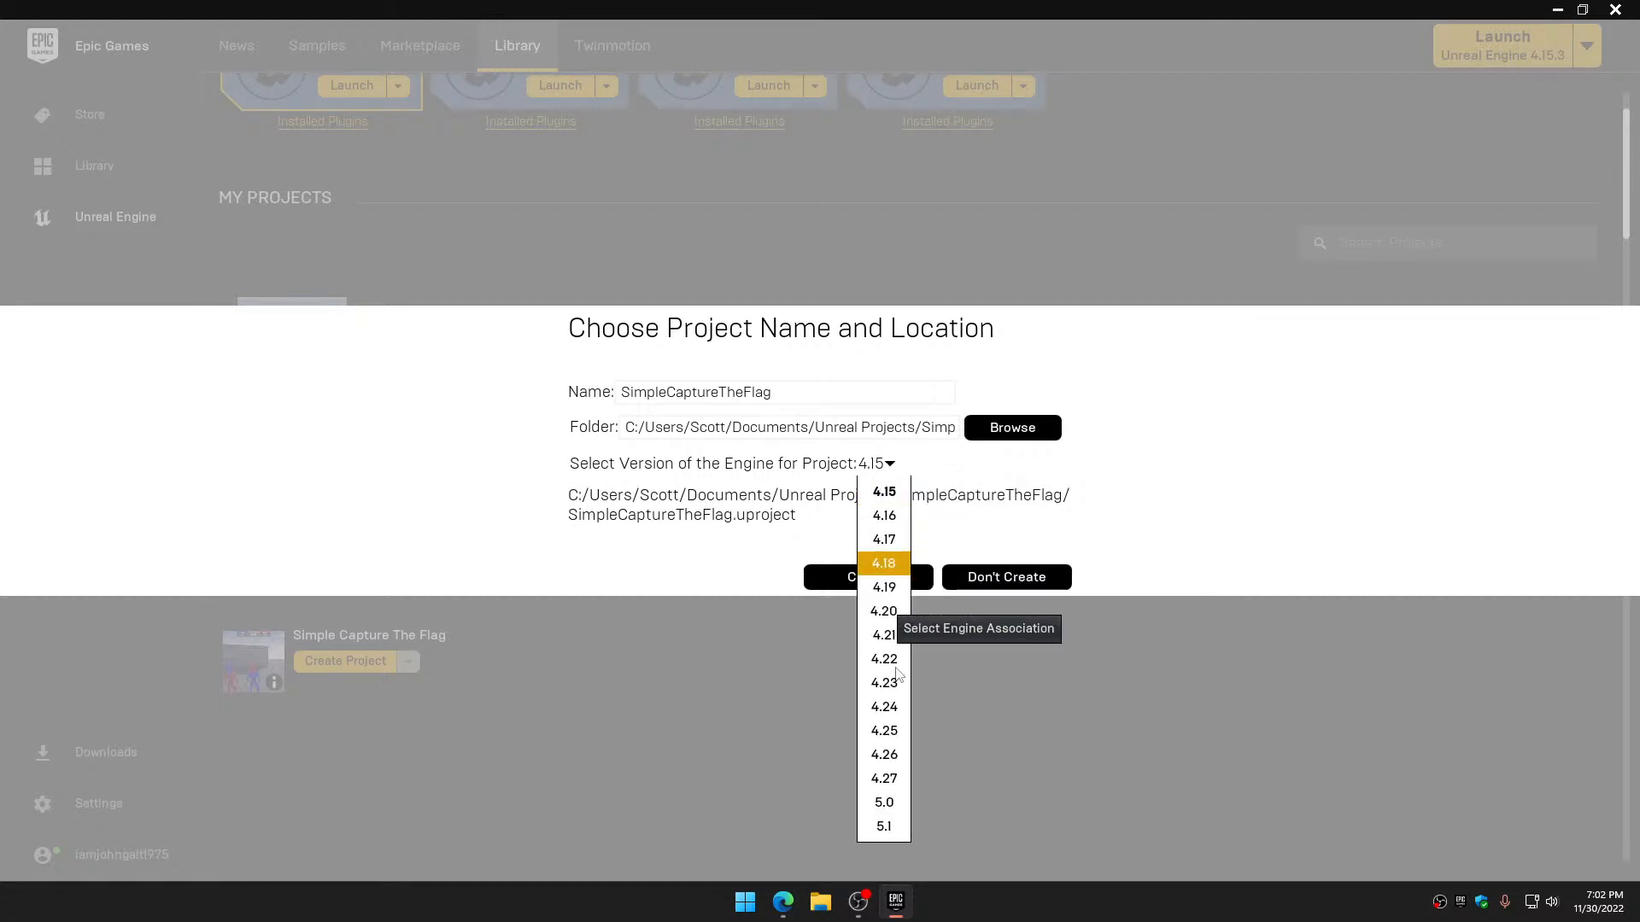
{"action": "left_click", "coordinate": [890, 827]}
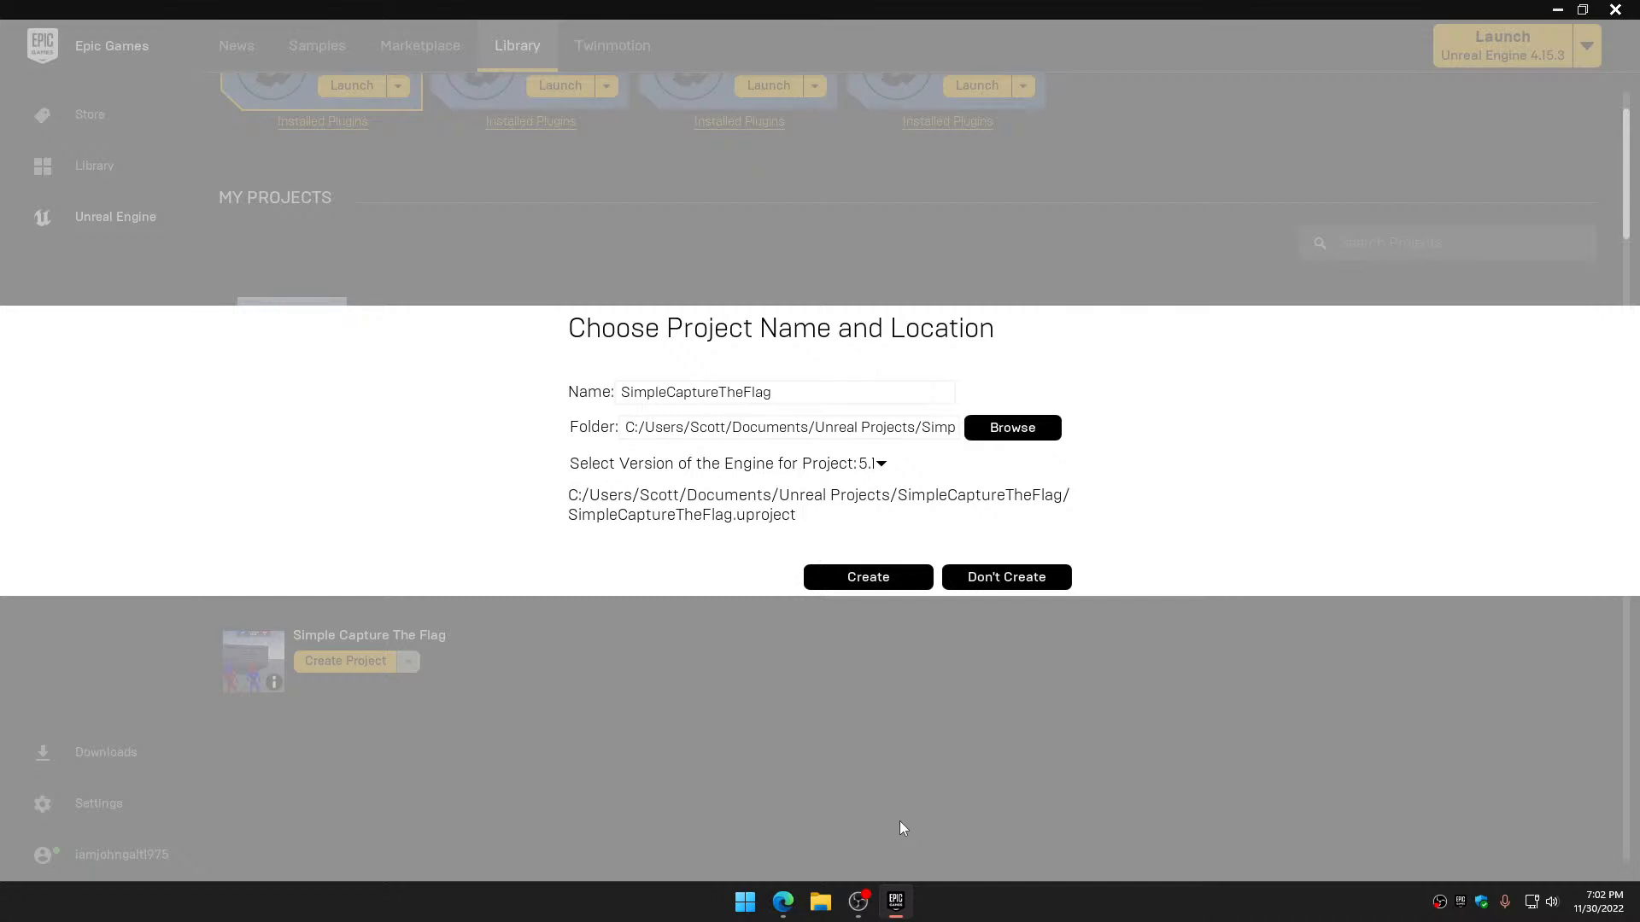
{"action": "left_click", "coordinate": [866, 578]}
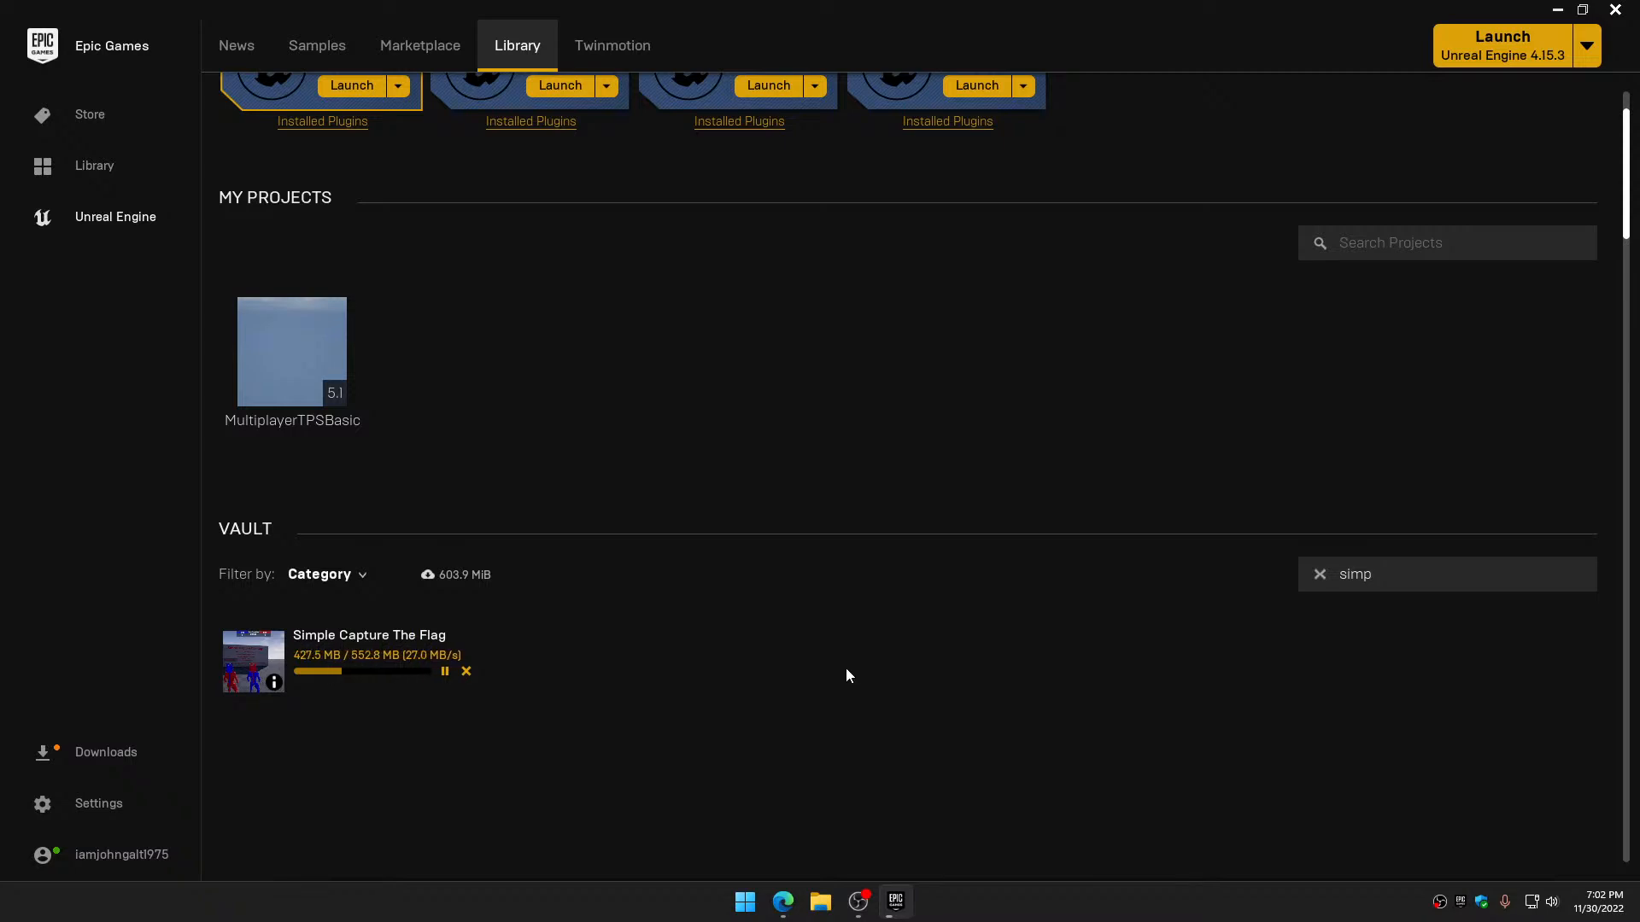
Clear the vault search, open the SimpleCaptureTheFlag project in Unreal Editor and close the launcher window
{"action": "left_click", "coordinate": [1320, 574]}
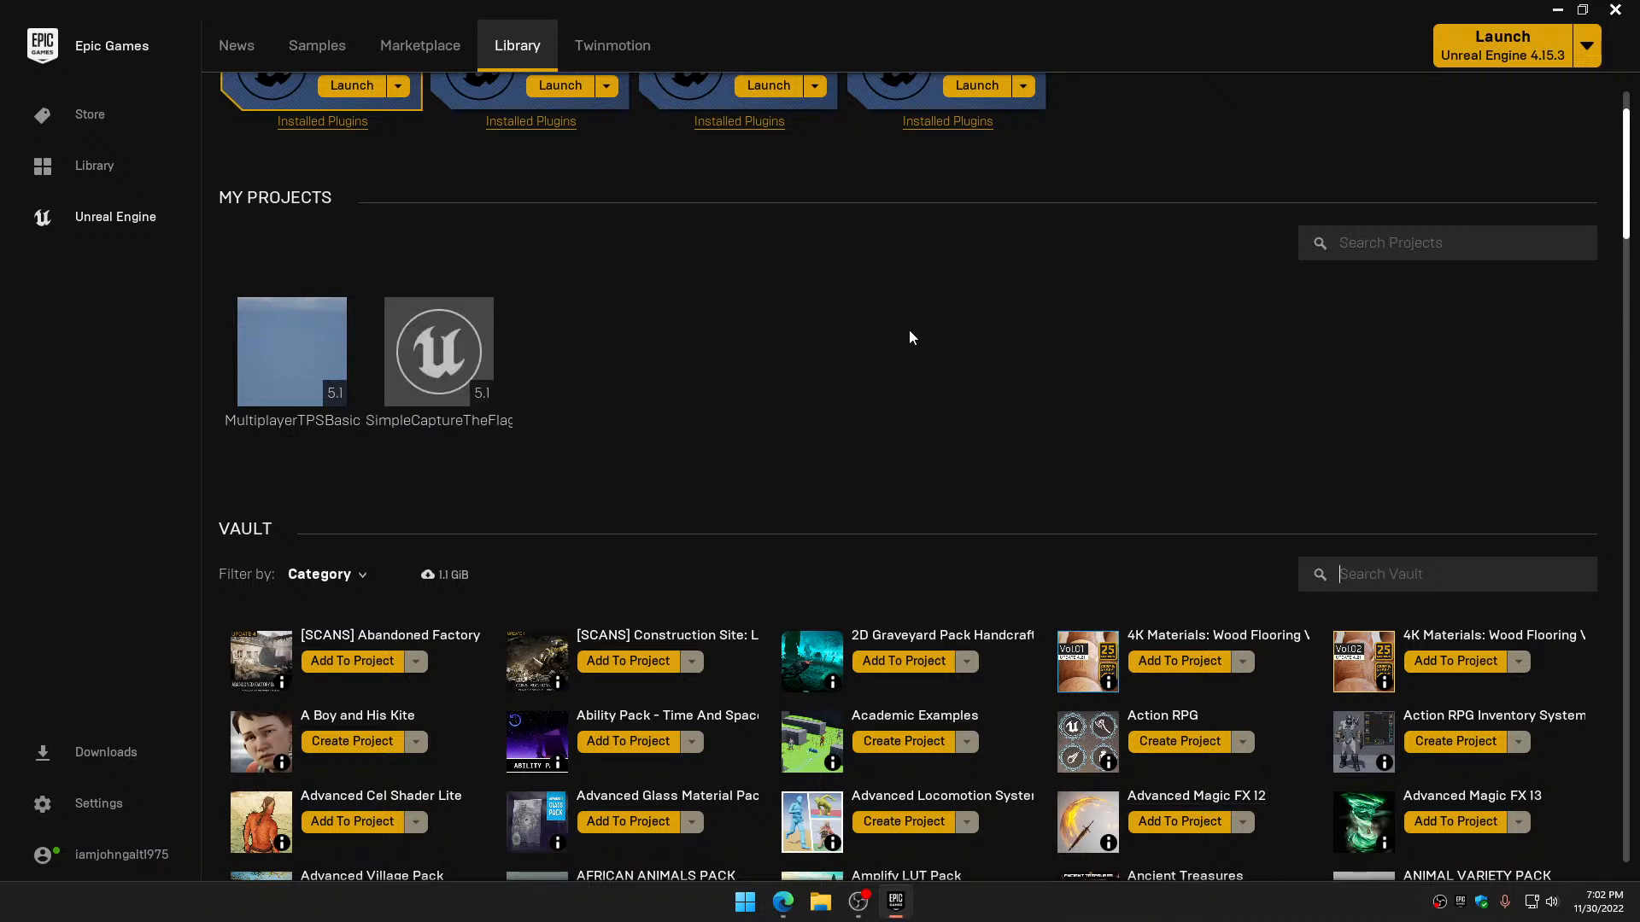
{"action": "double_click", "coordinate": [459, 351]}
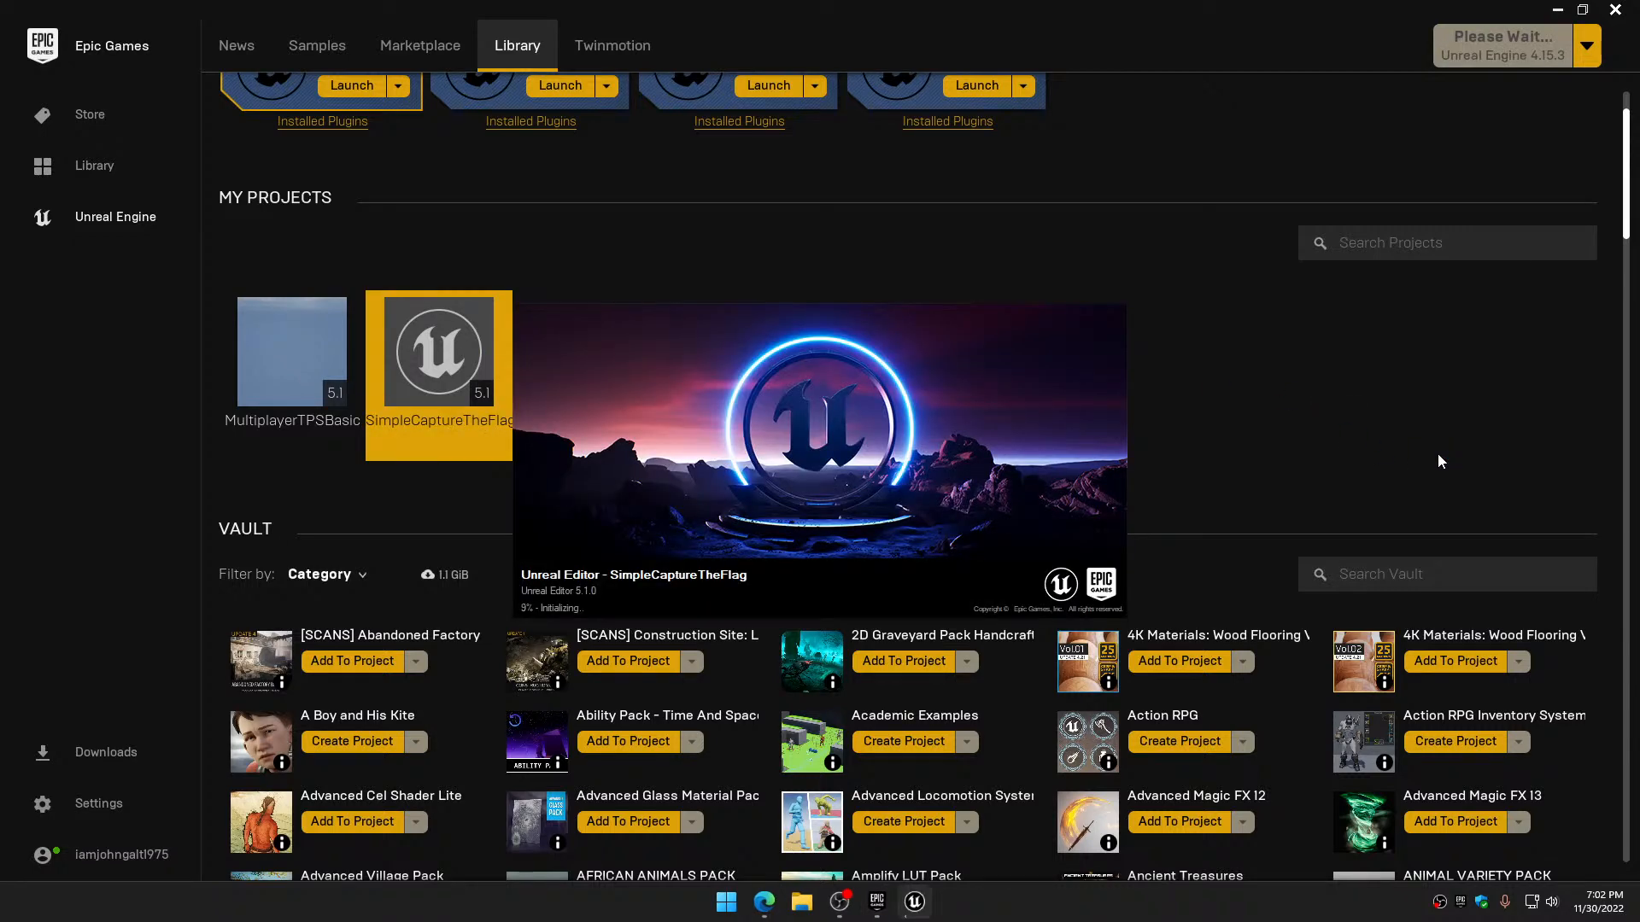
{"action": "left_click", "coordinate": [1624, 10]}
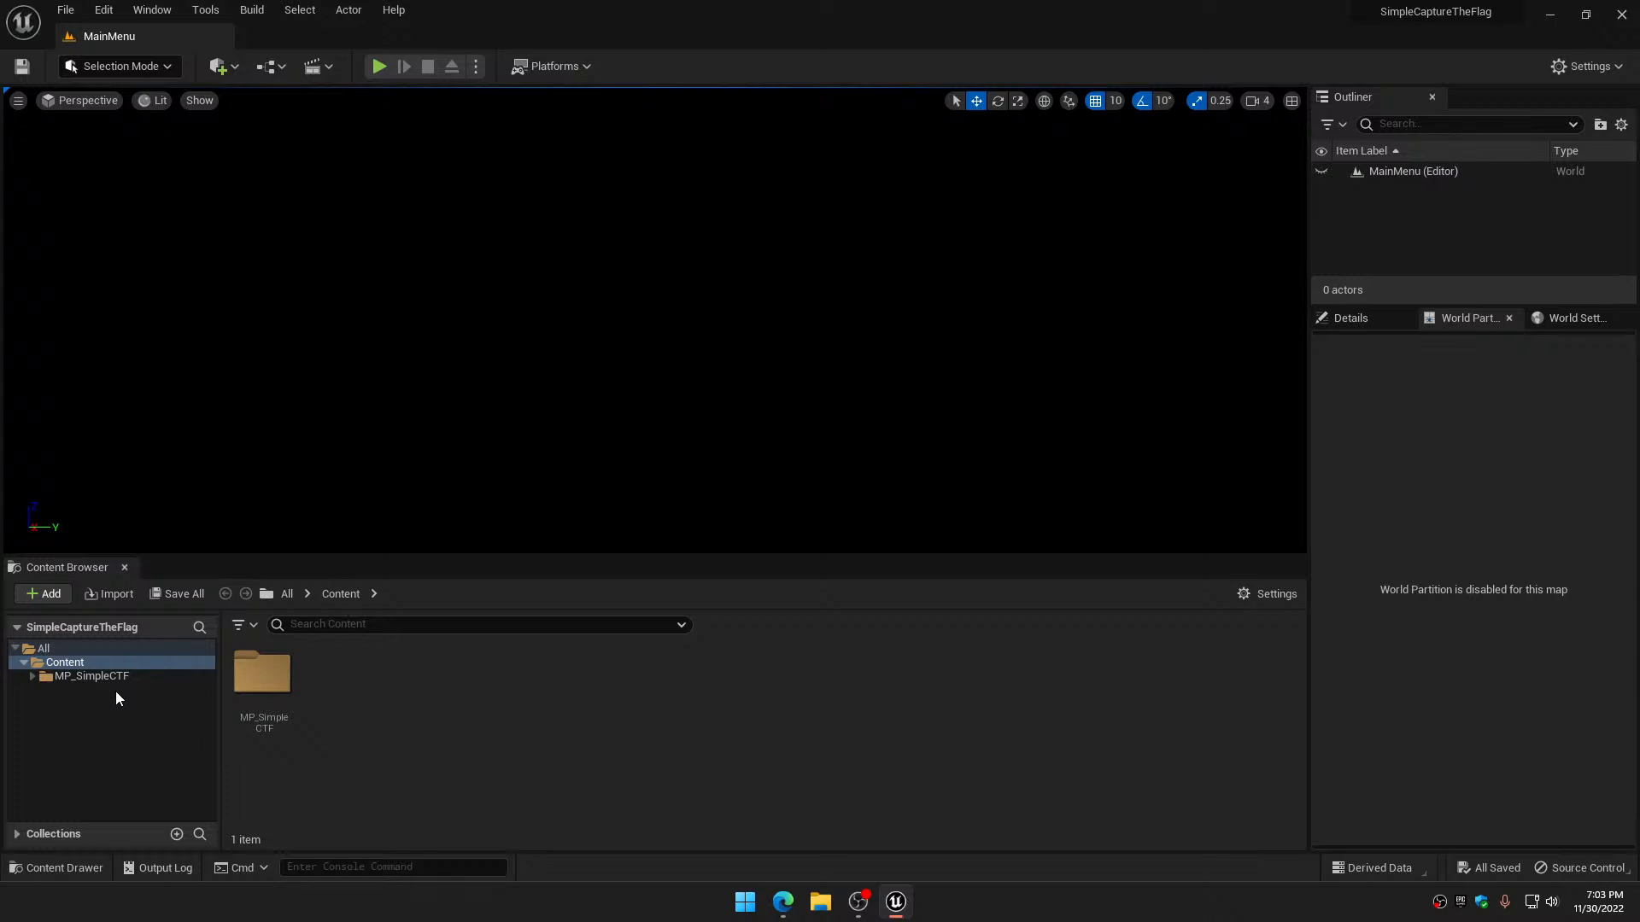
Open the MP_TestMap_001 level from the MP_SimpleCTF Maps folder and dismiss the Message Log
{"action": "left_click", "coordinate": [32, 676]}
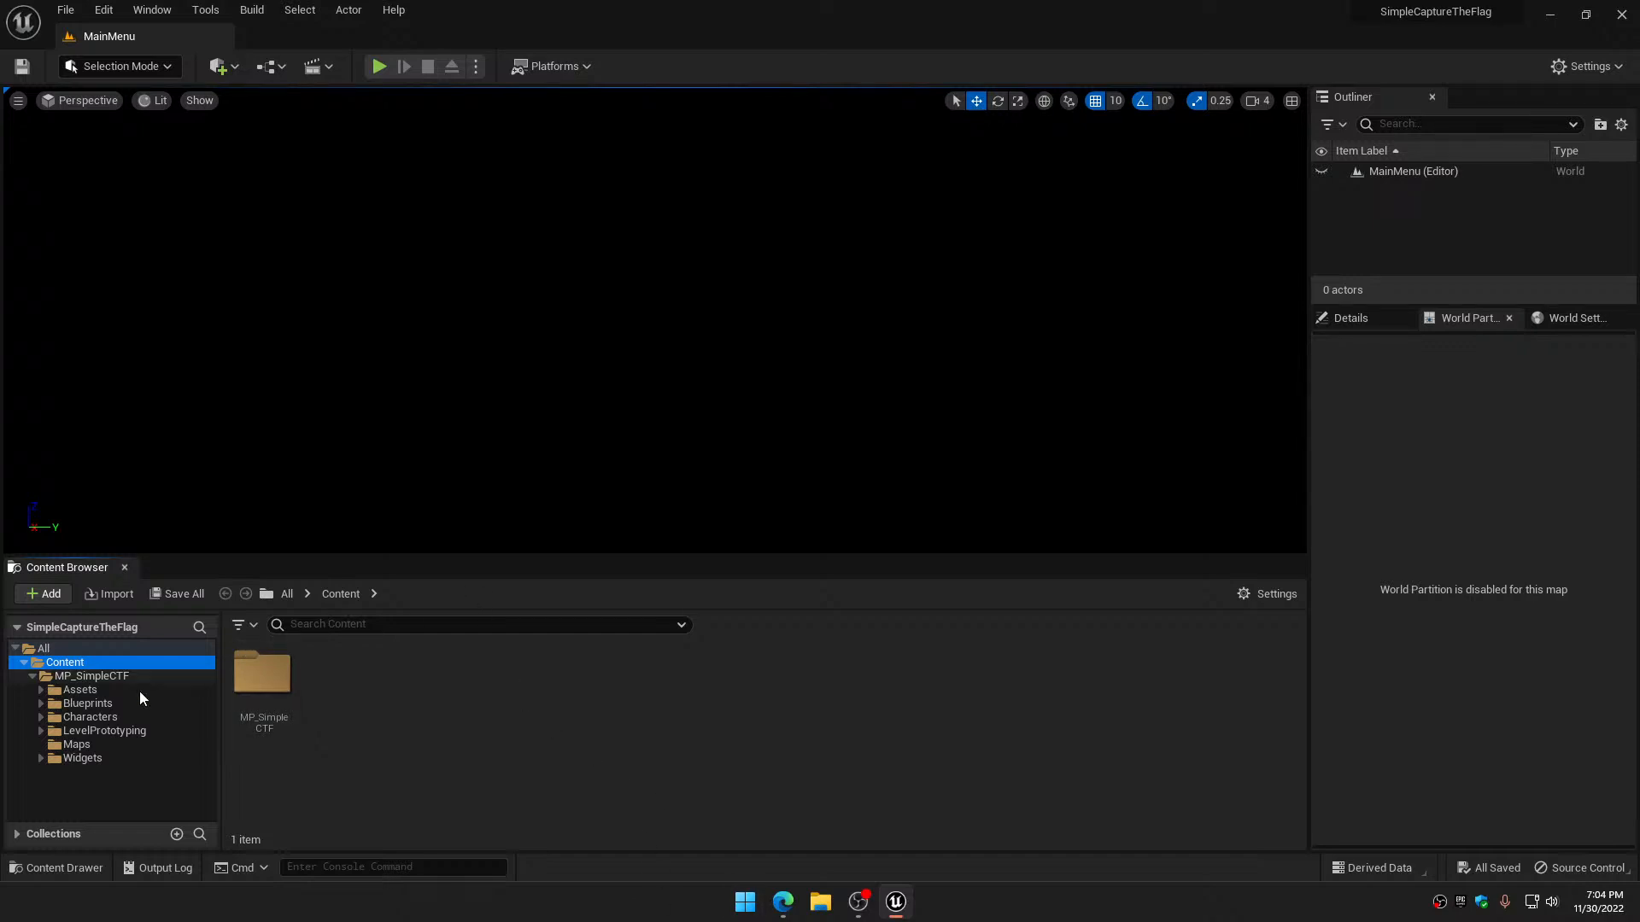
{"action": "left_click", "coordinate": [76, 745]}
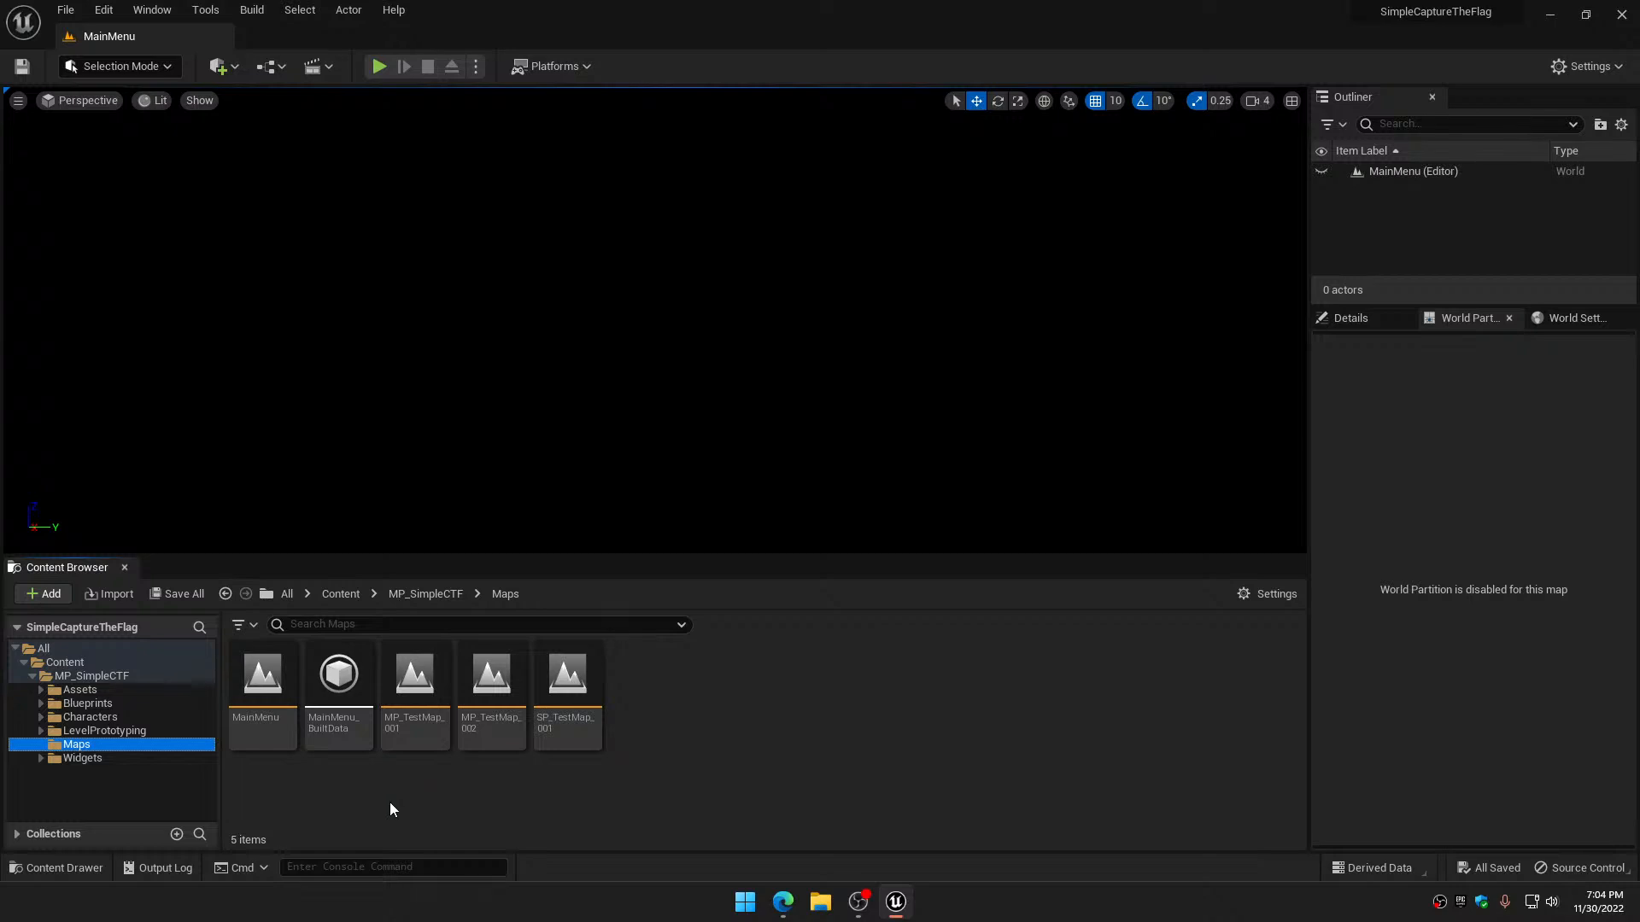
{"action": "double_click", "coordinate": [416, 709]}
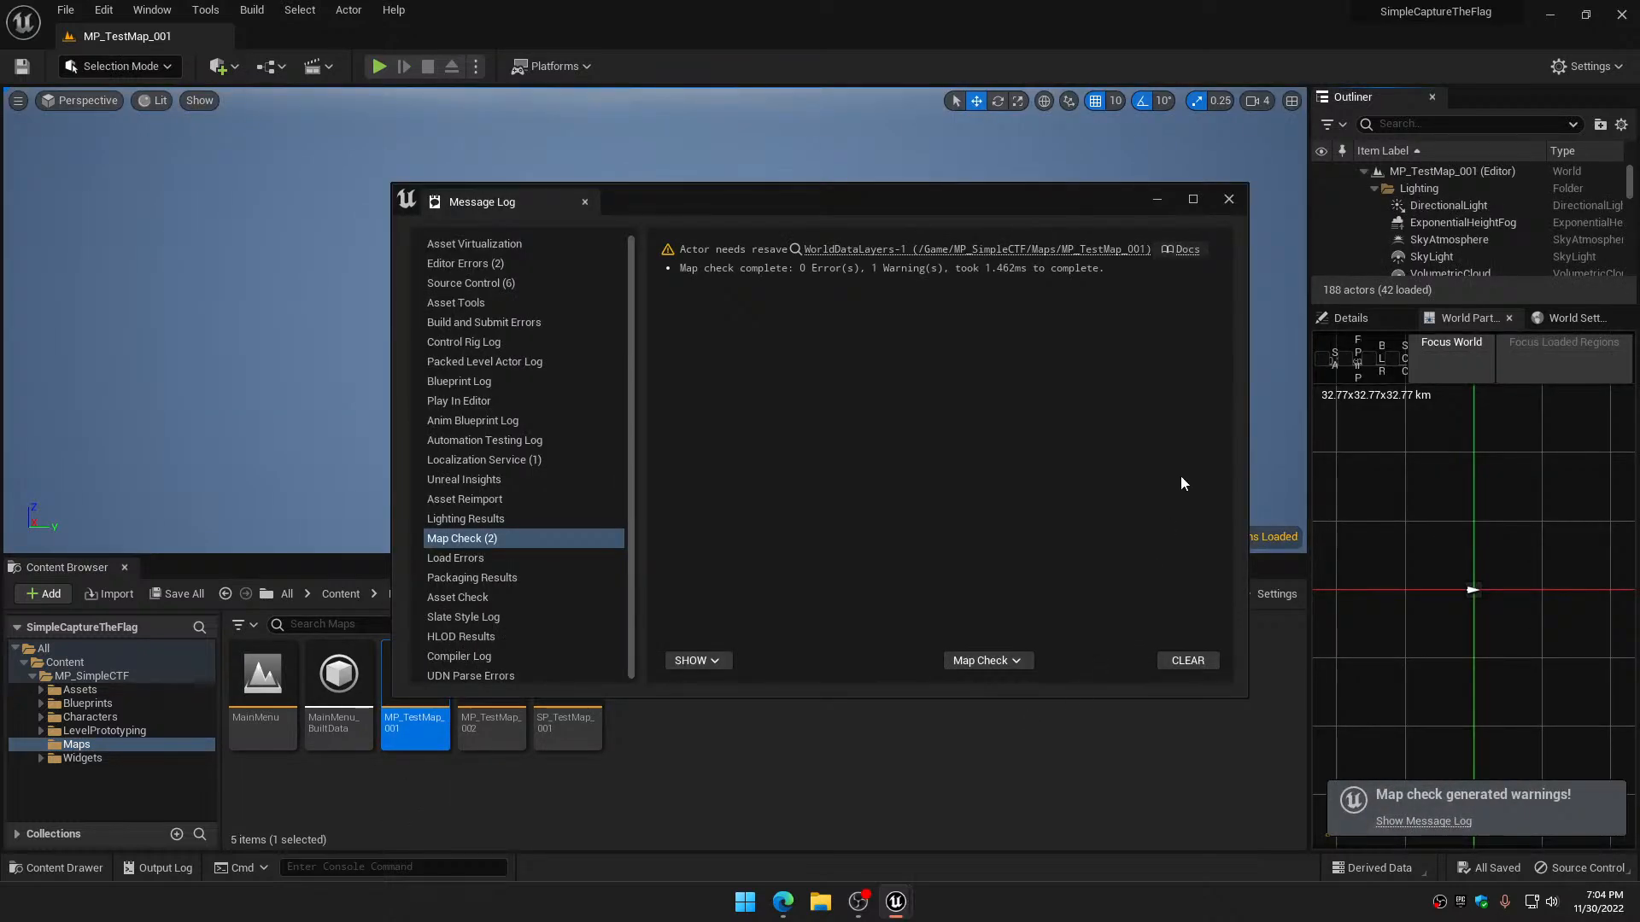
{"action": "left_click", "coordinate": [1231, 199]}
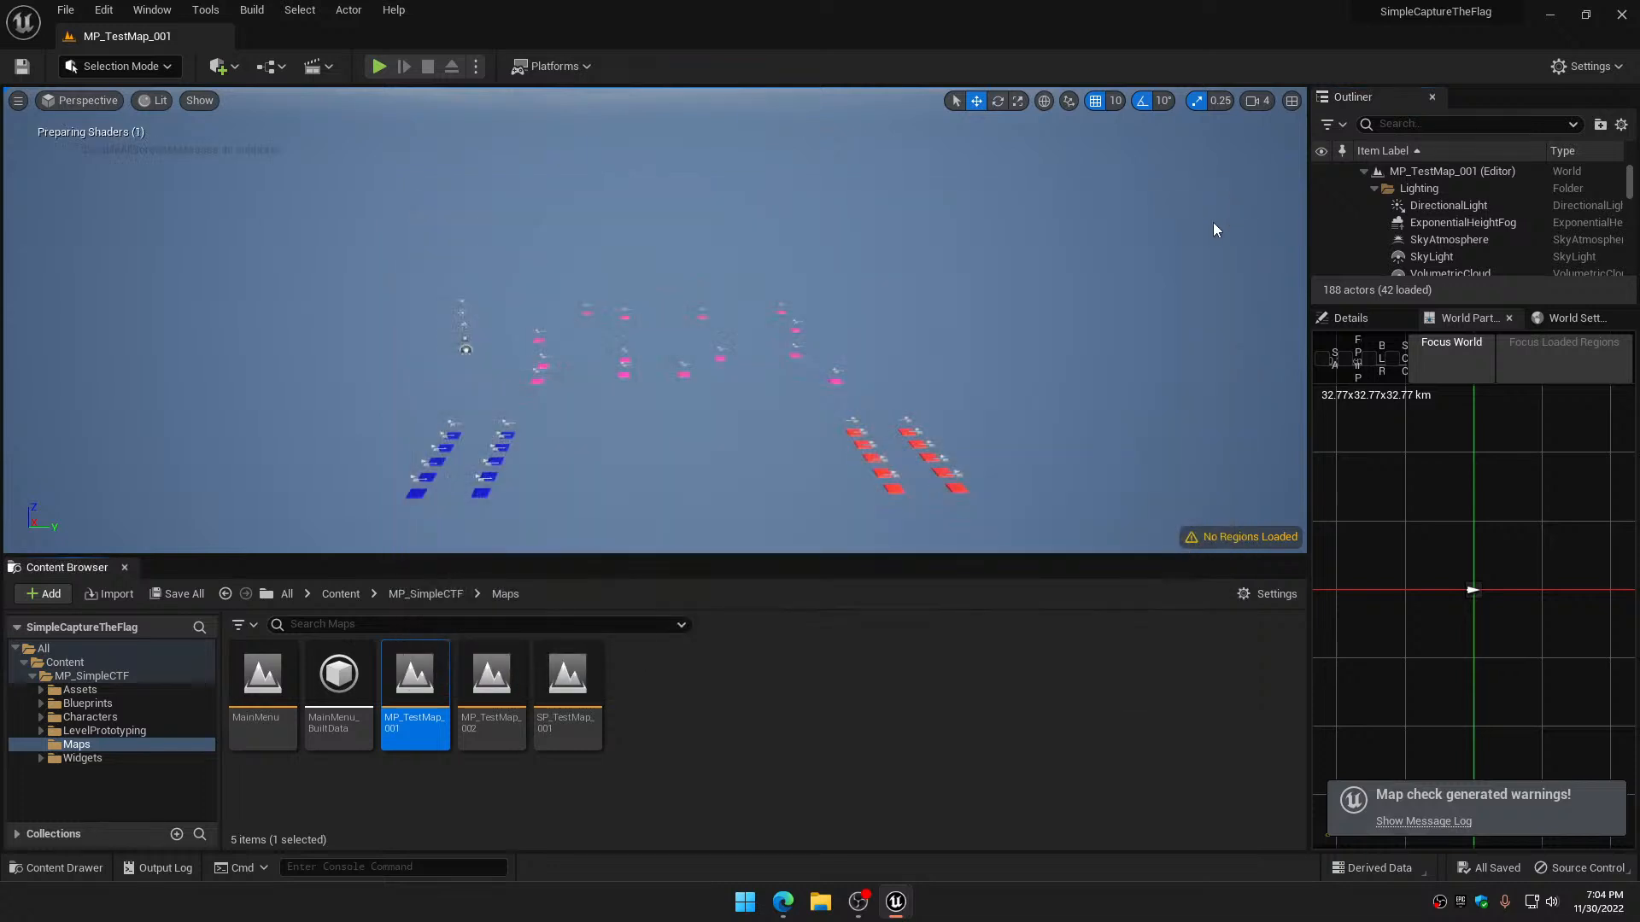
Play MP_TestMap_001 in the editor and join the Red Team as a female character
{"action": "left_click", "coordinate": [378, 68]}
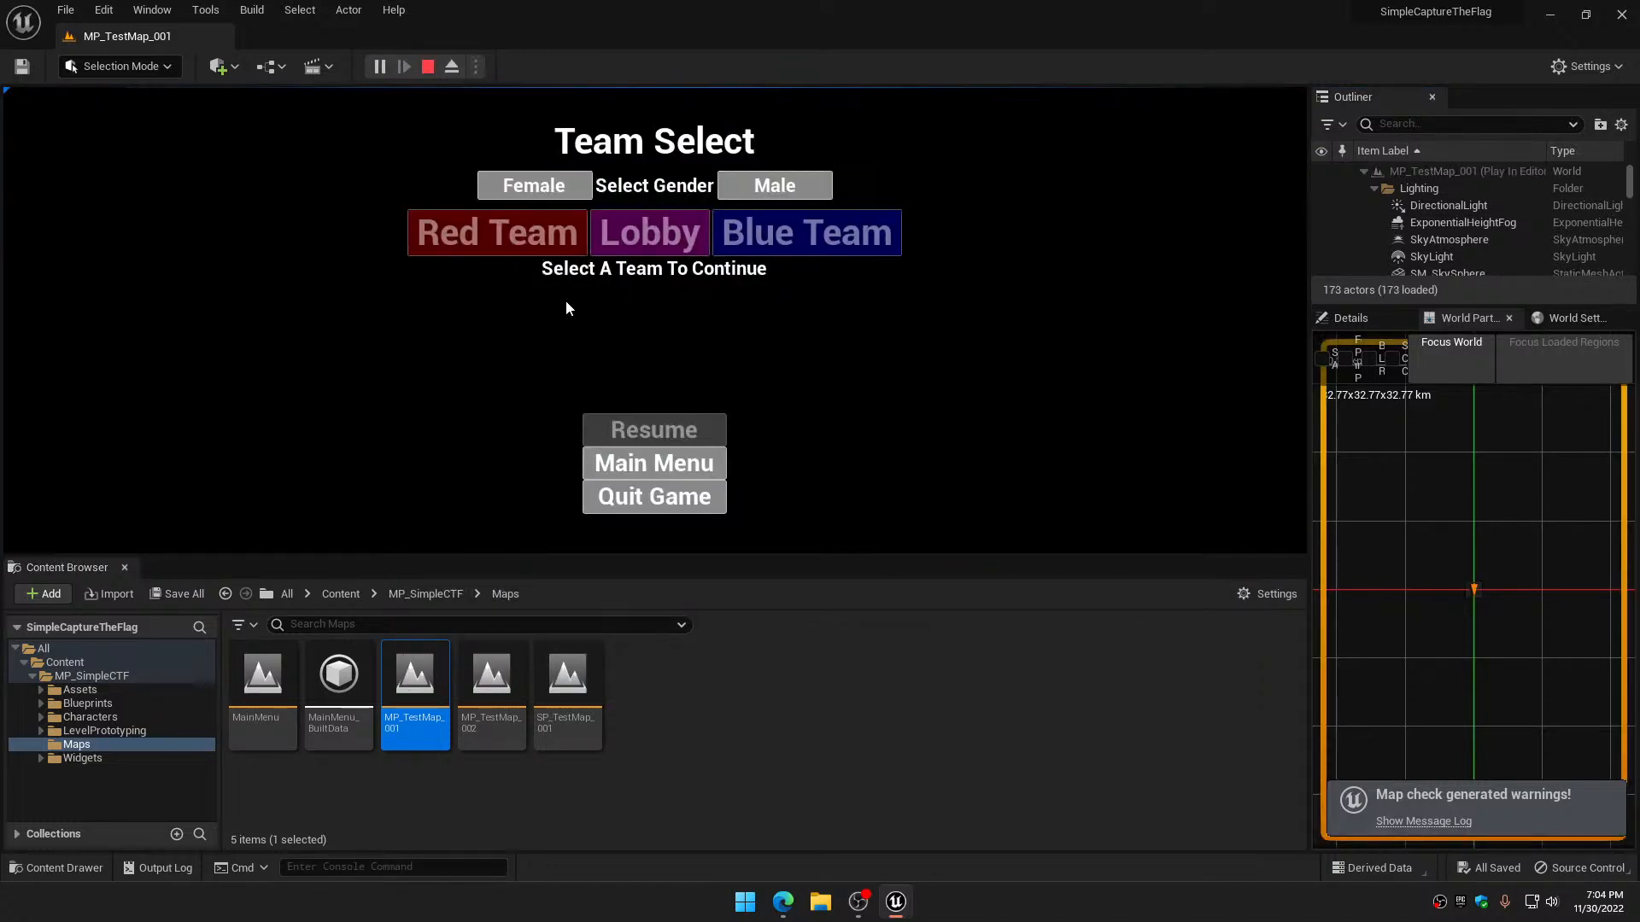
{"action": "left_click", "coordinate": [543, 183]}
{"action": "left_click", "coordinate": [496, 232]}
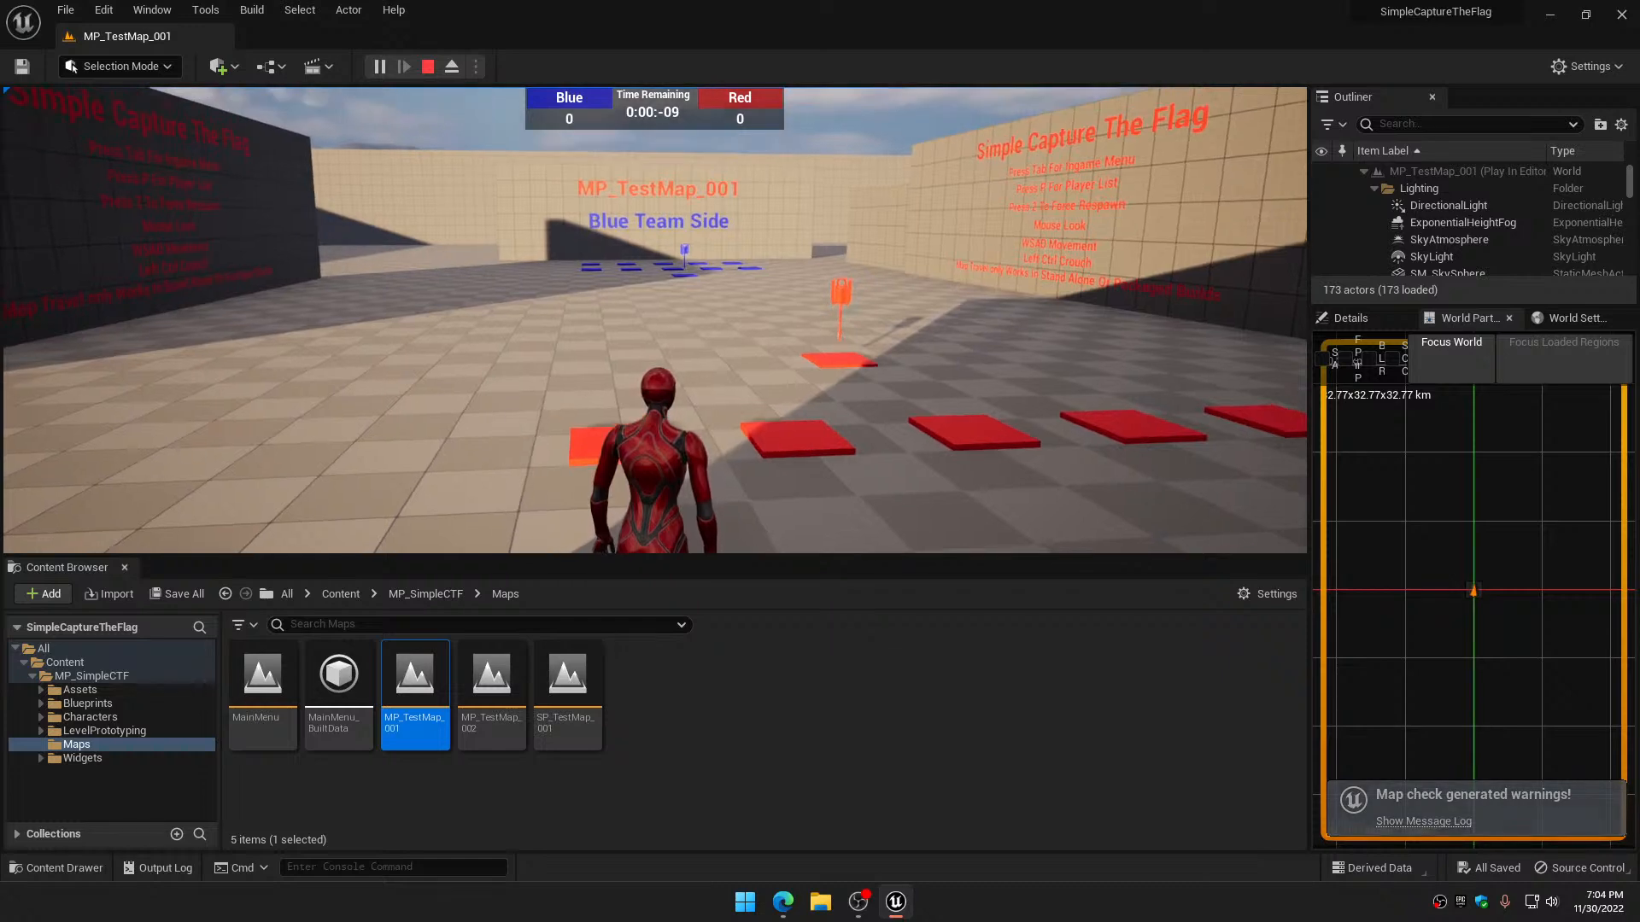
Play-test a flag capture by taking the blue flag from the Blue Team side back to the red base
{"action": "key", "text": "w"}
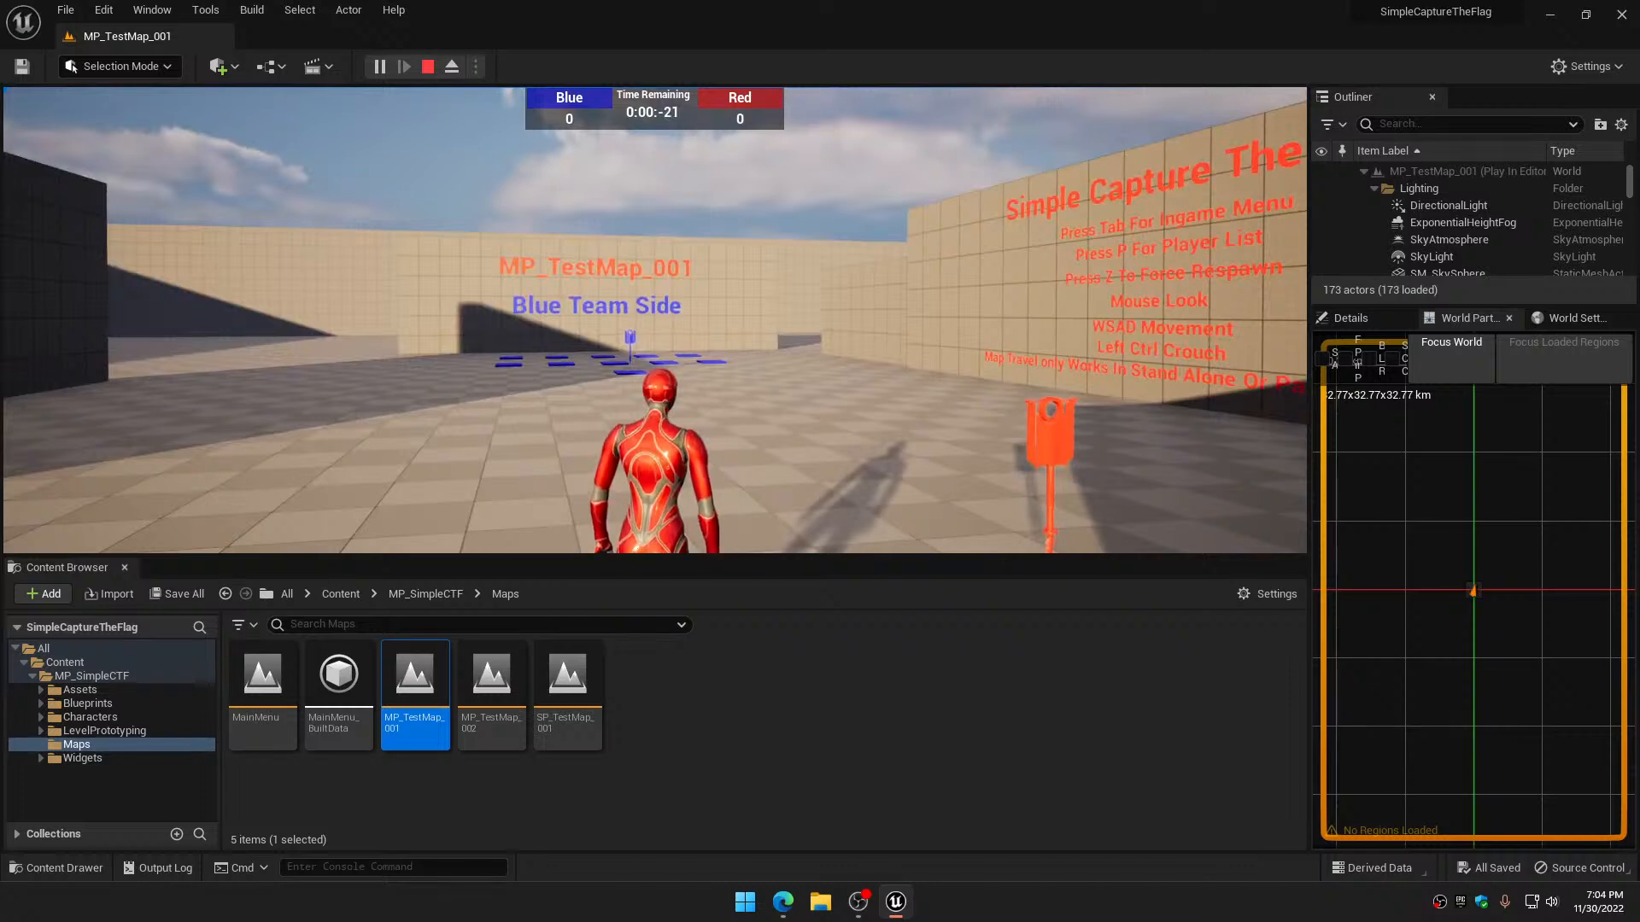
{"action": "key", "text": "w"}
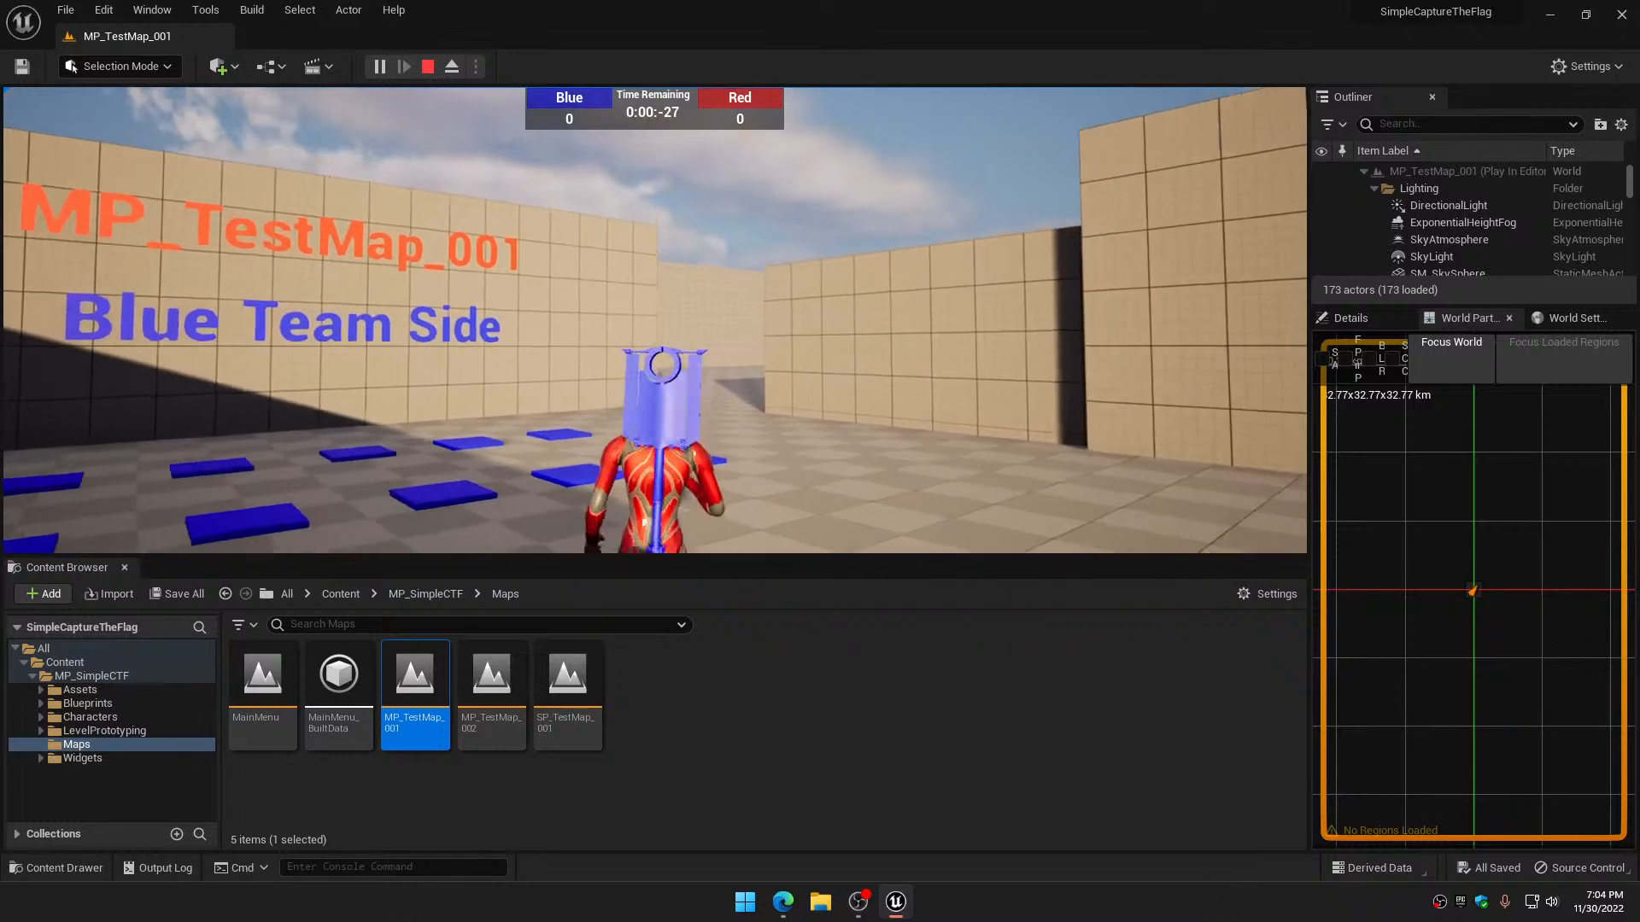
{"action": "key", "text": "space"}
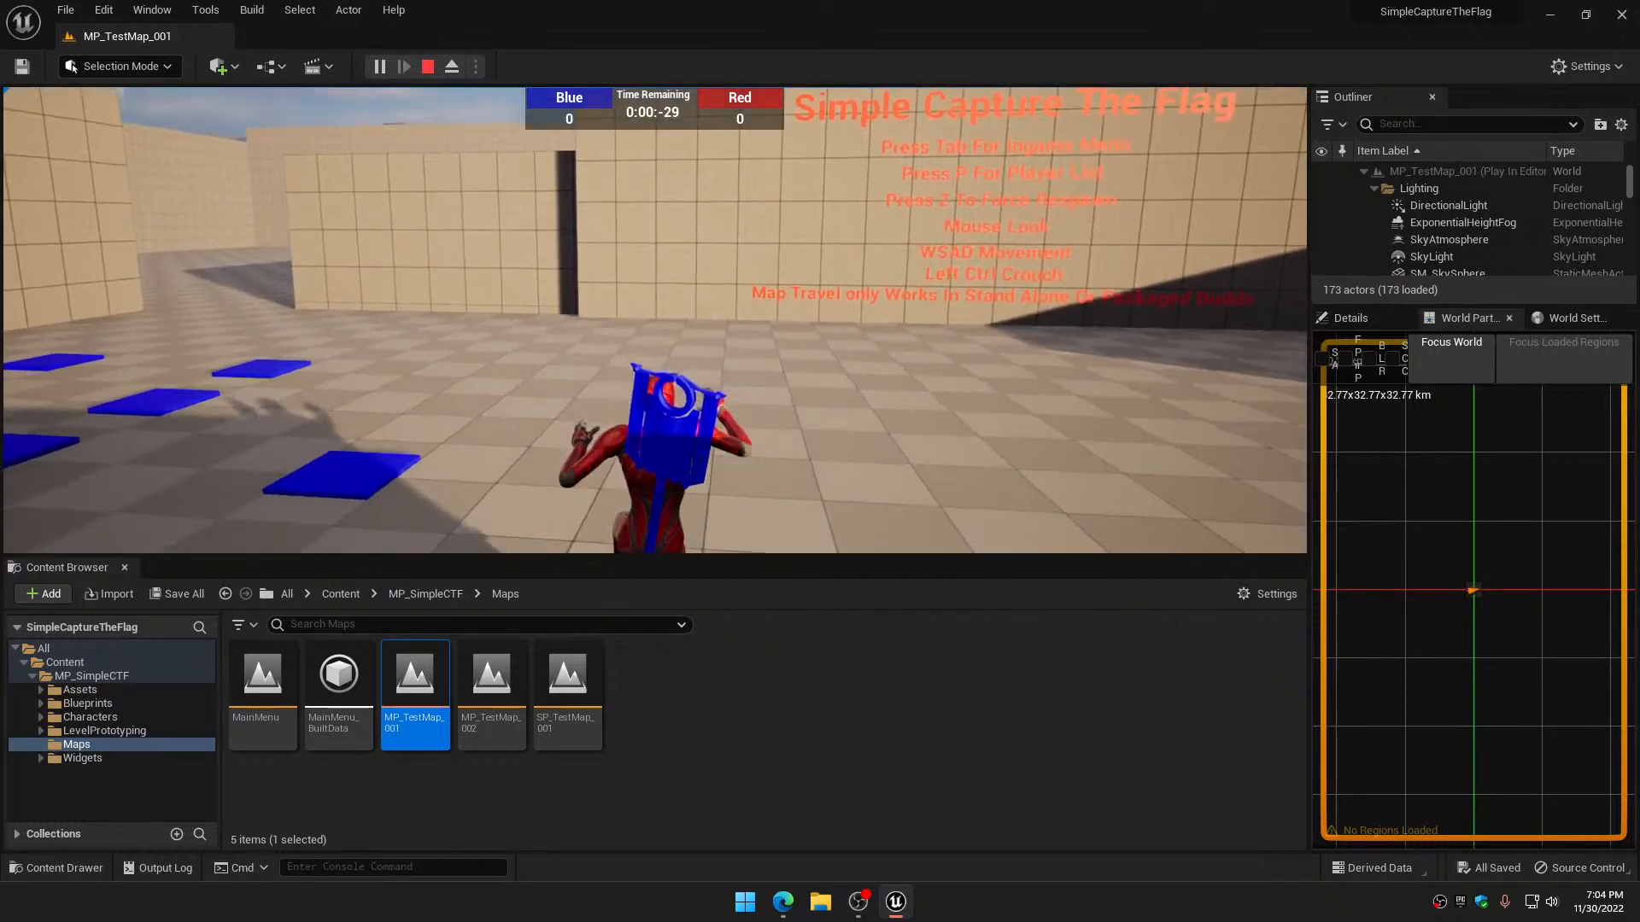
{"action": "key", "text": "space"}
{"action": "key", "text": "space"}
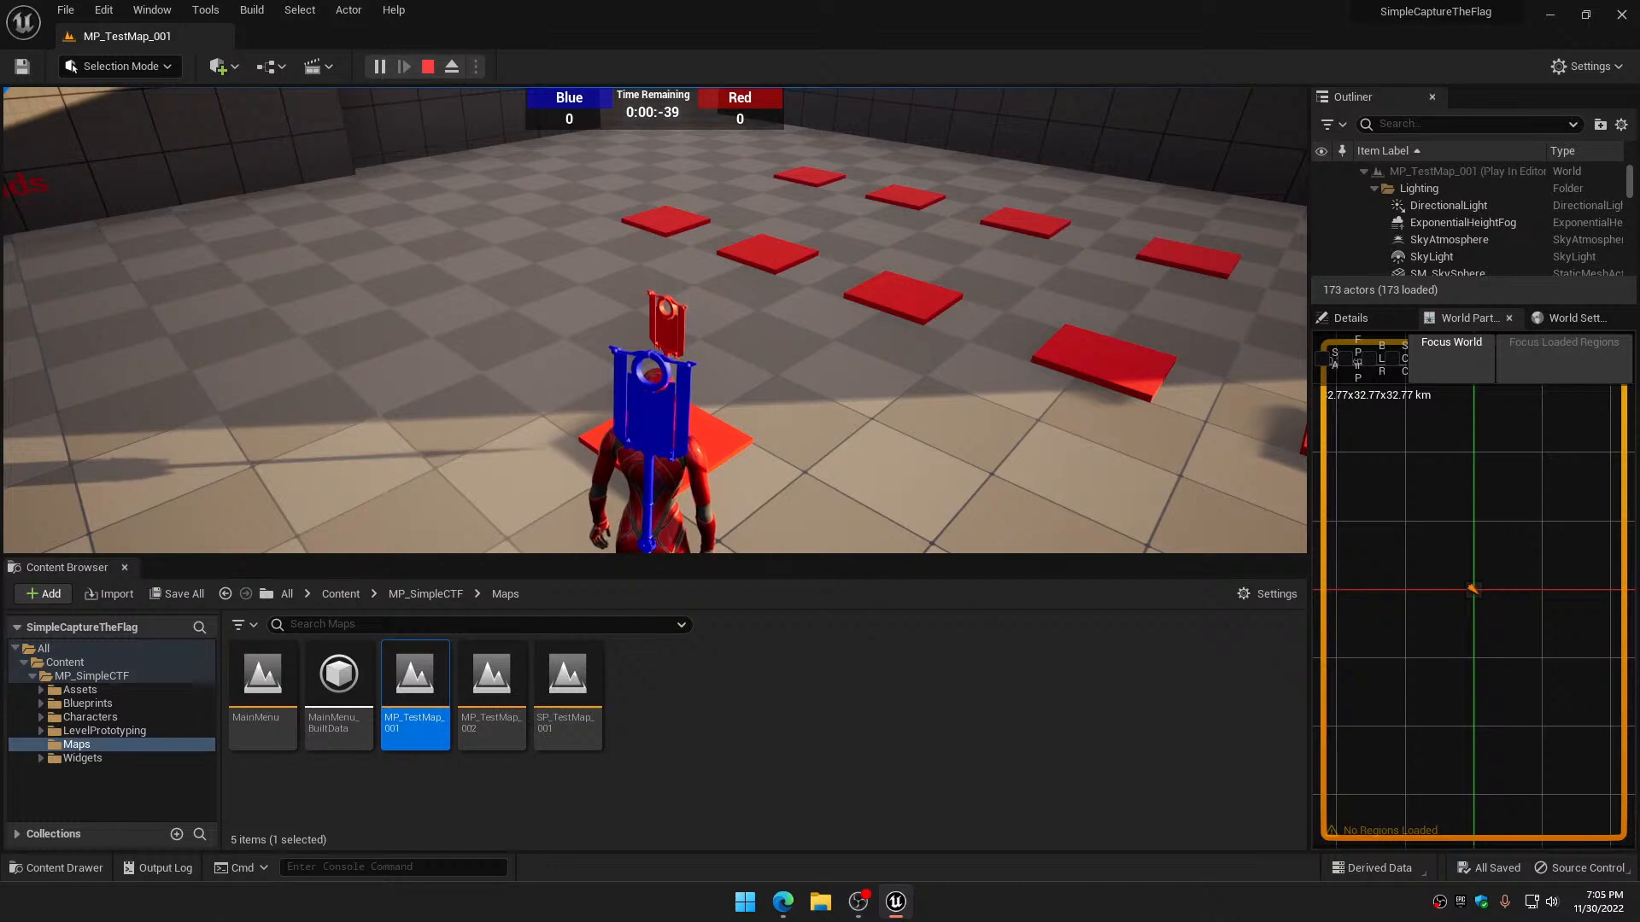
{"action": "key", "text": "w"}
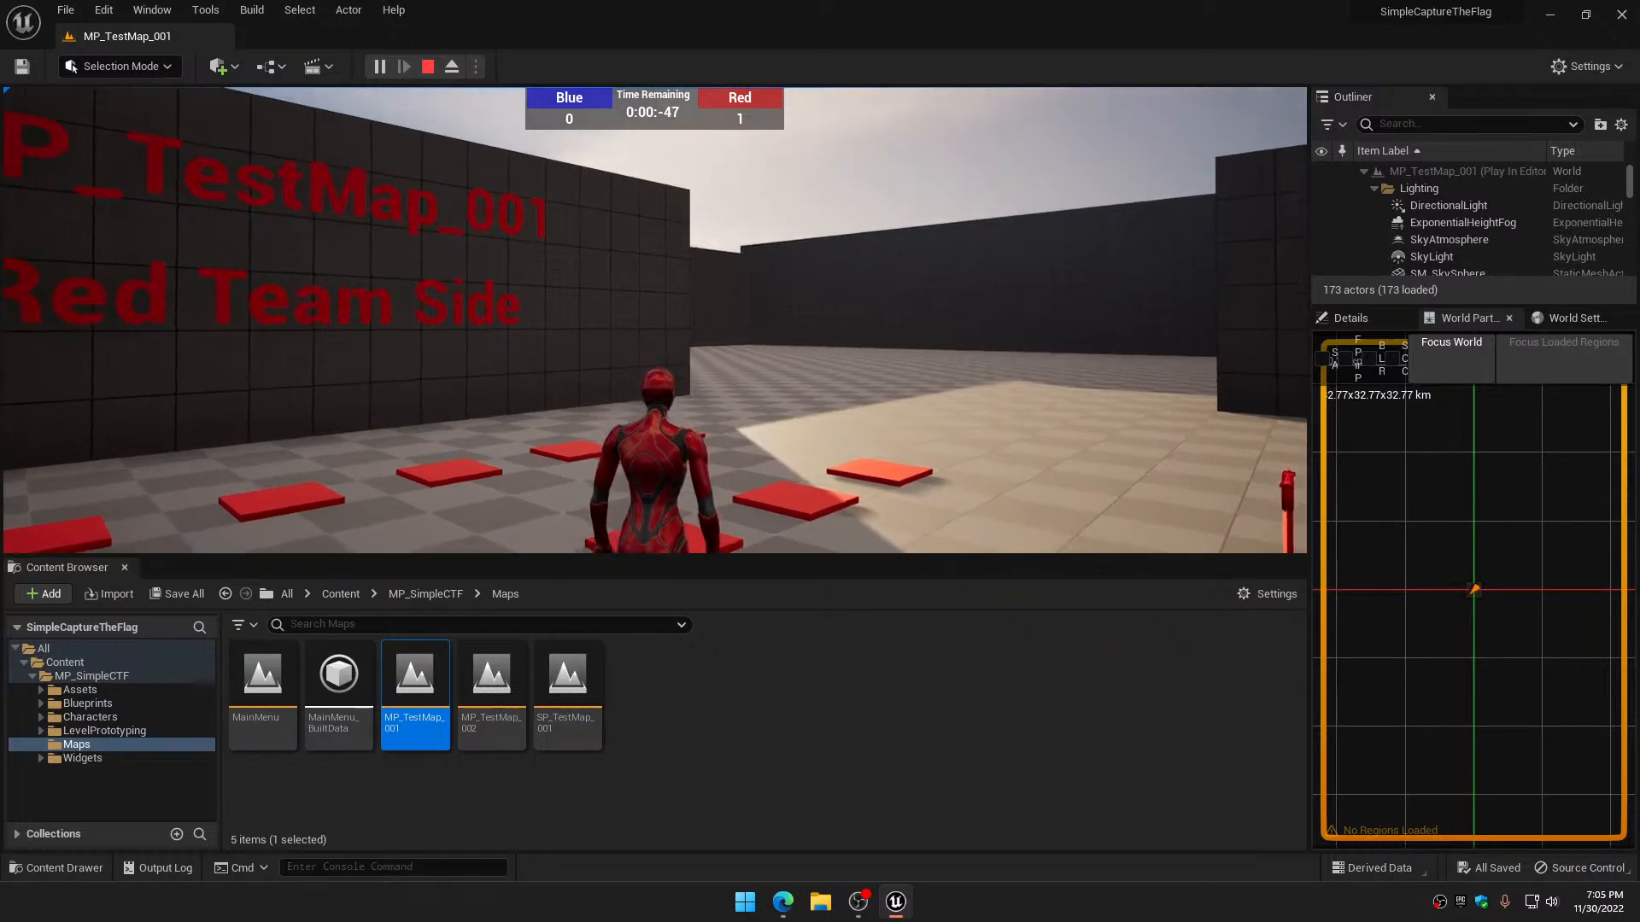
Carry the blue flag to the red base two more times to test repeated scoring for the red team
{"action": "key", "text": "w"}
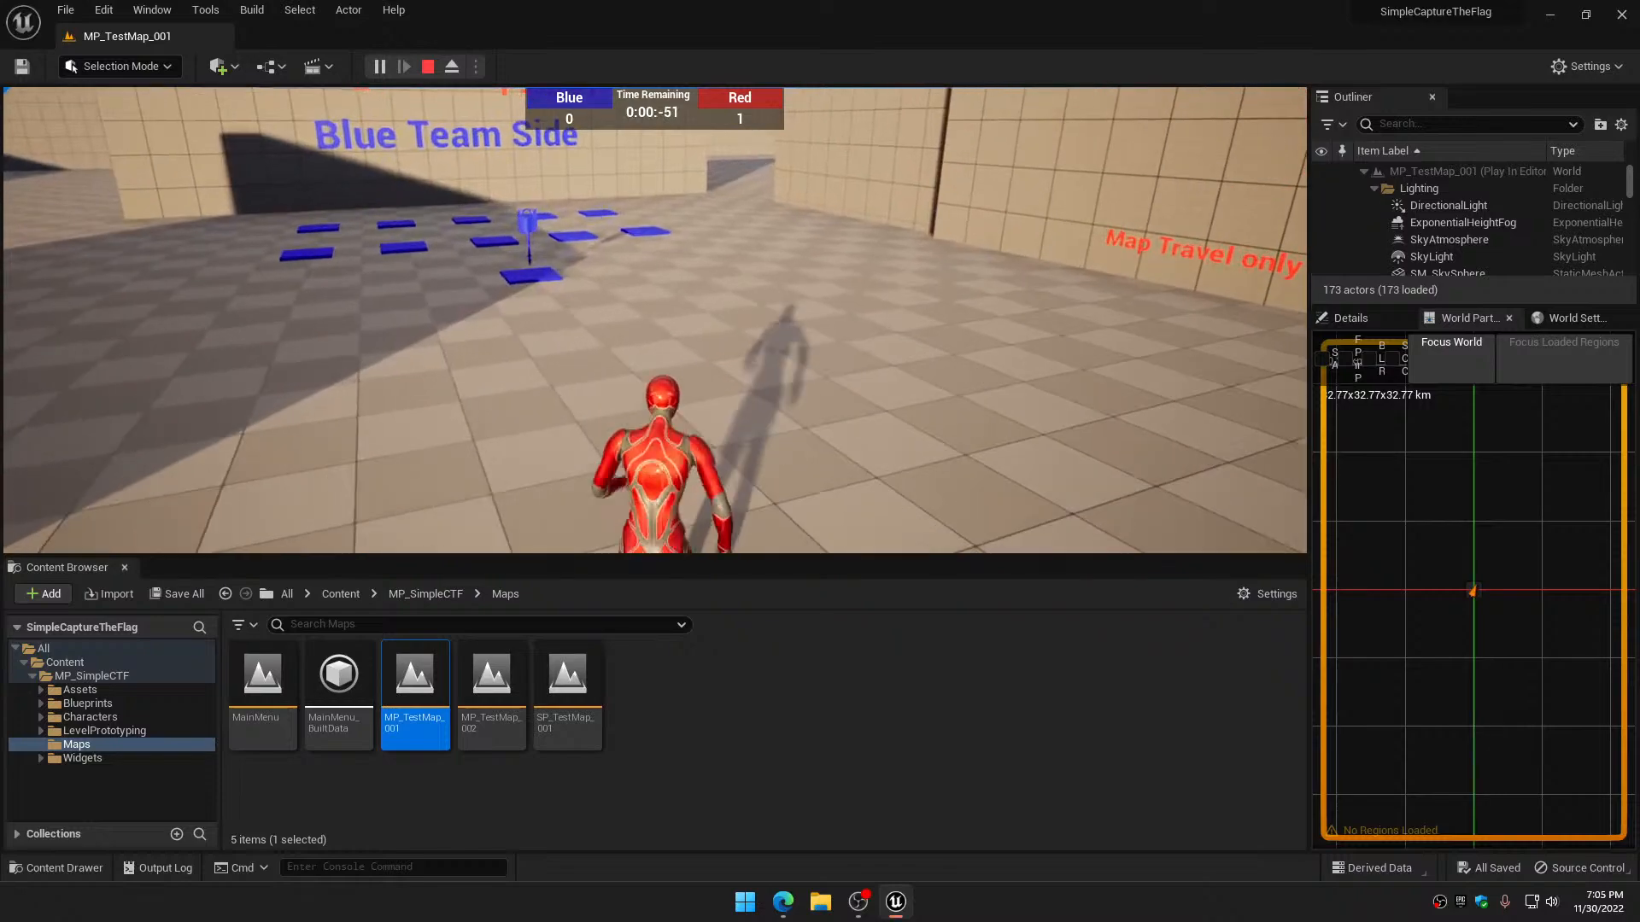
{"action": "key", "text": "w"}
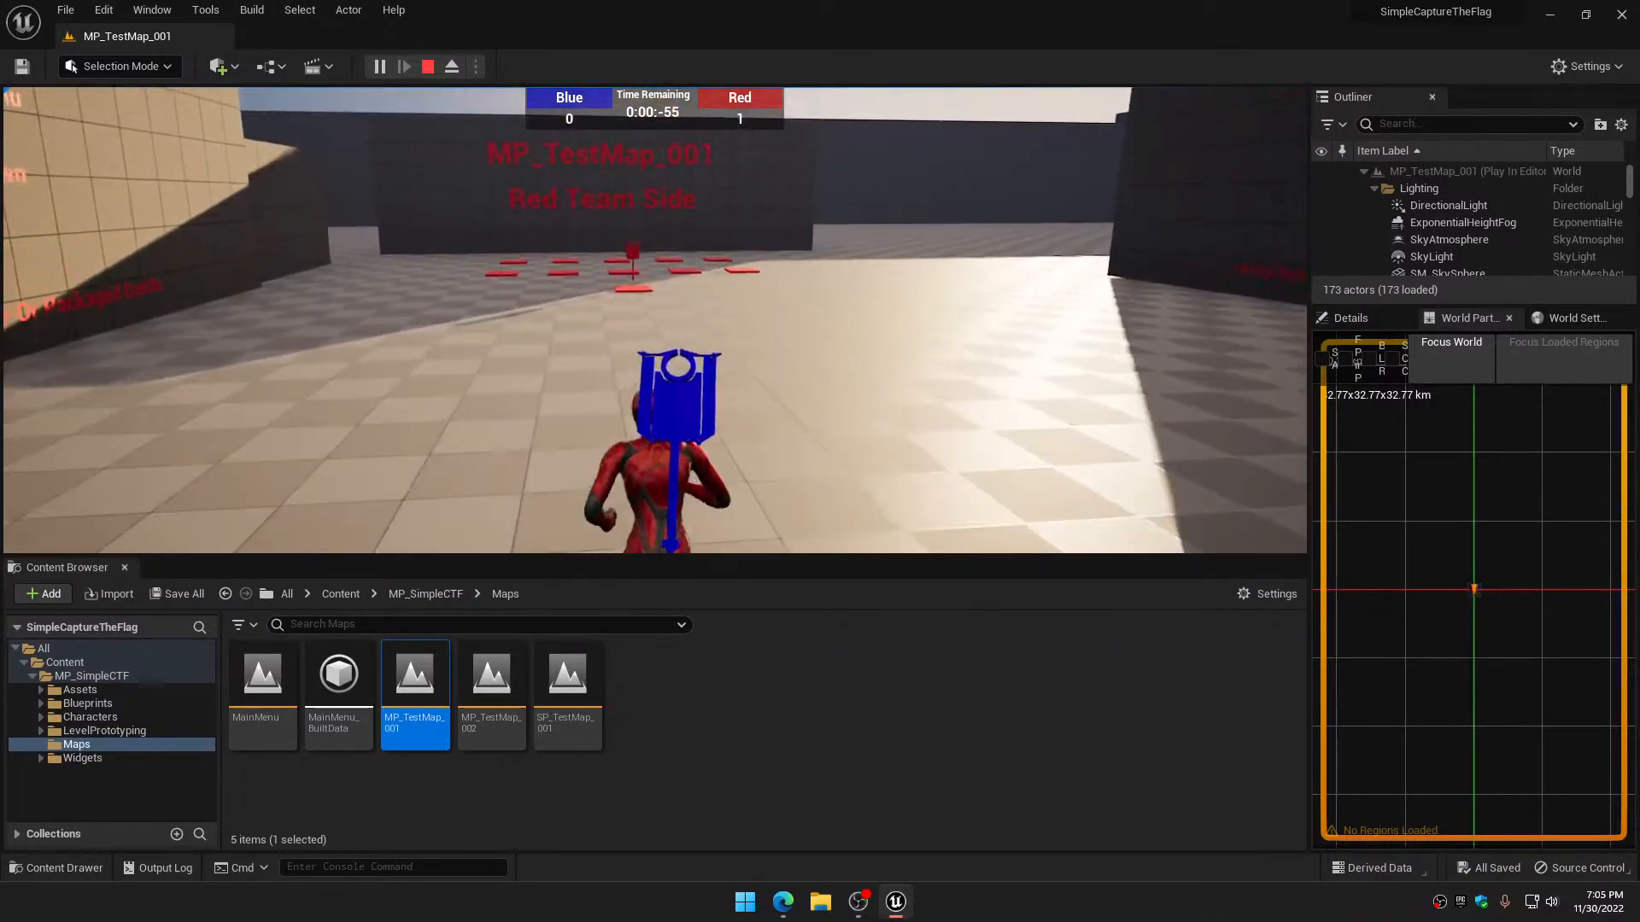
{"action": "key", "text": "w"}
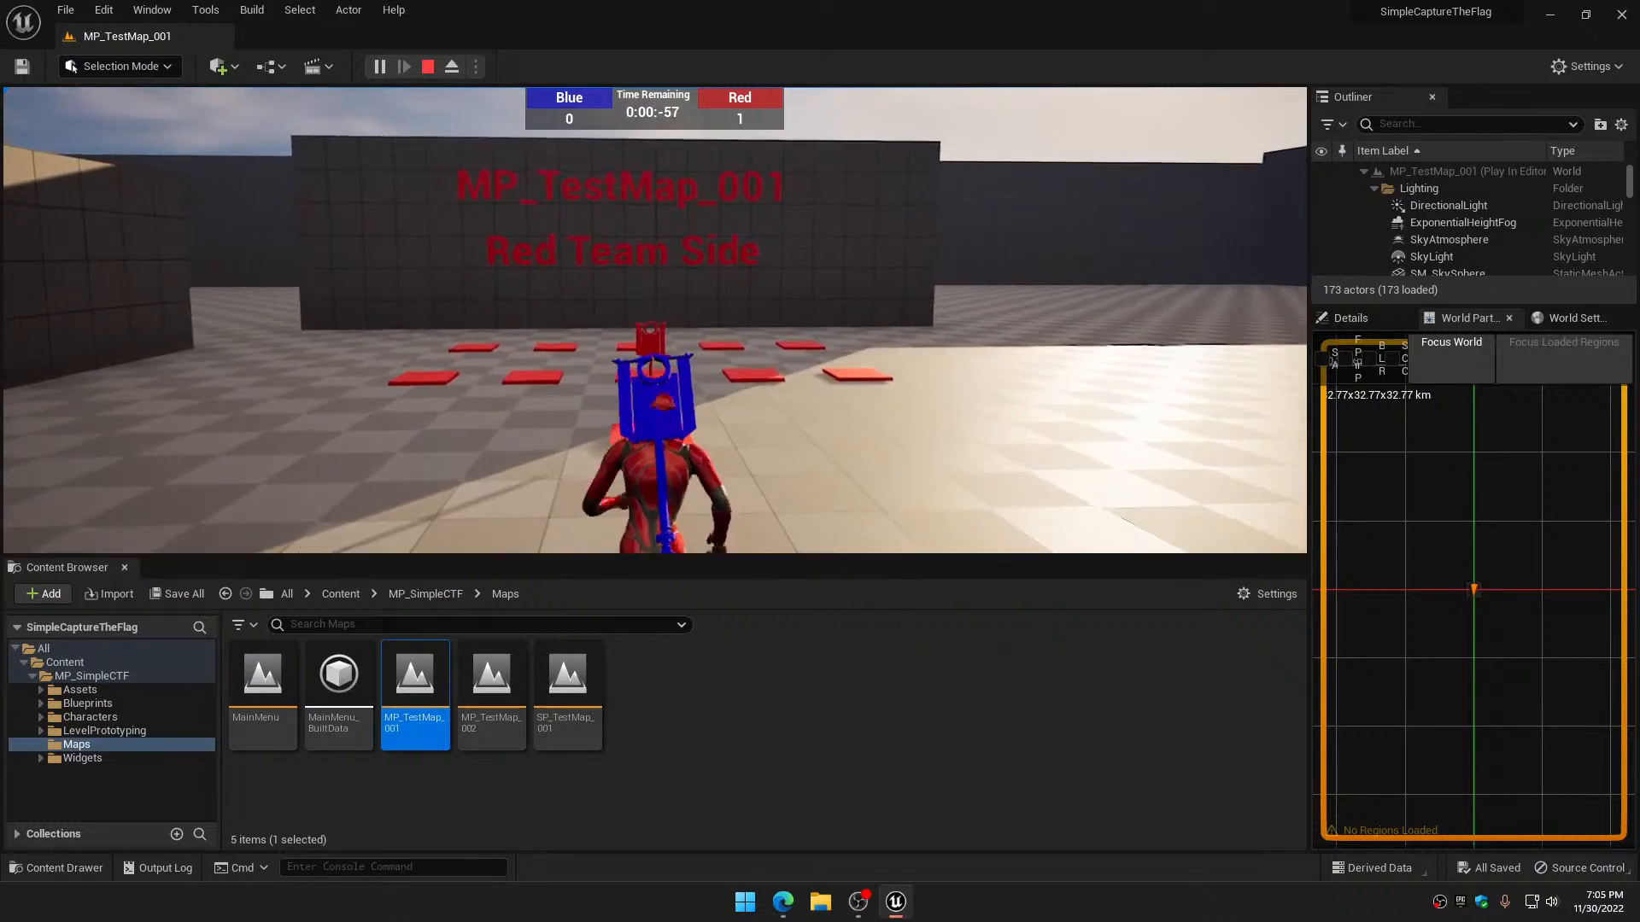
{"action": "key", "text": "w"}
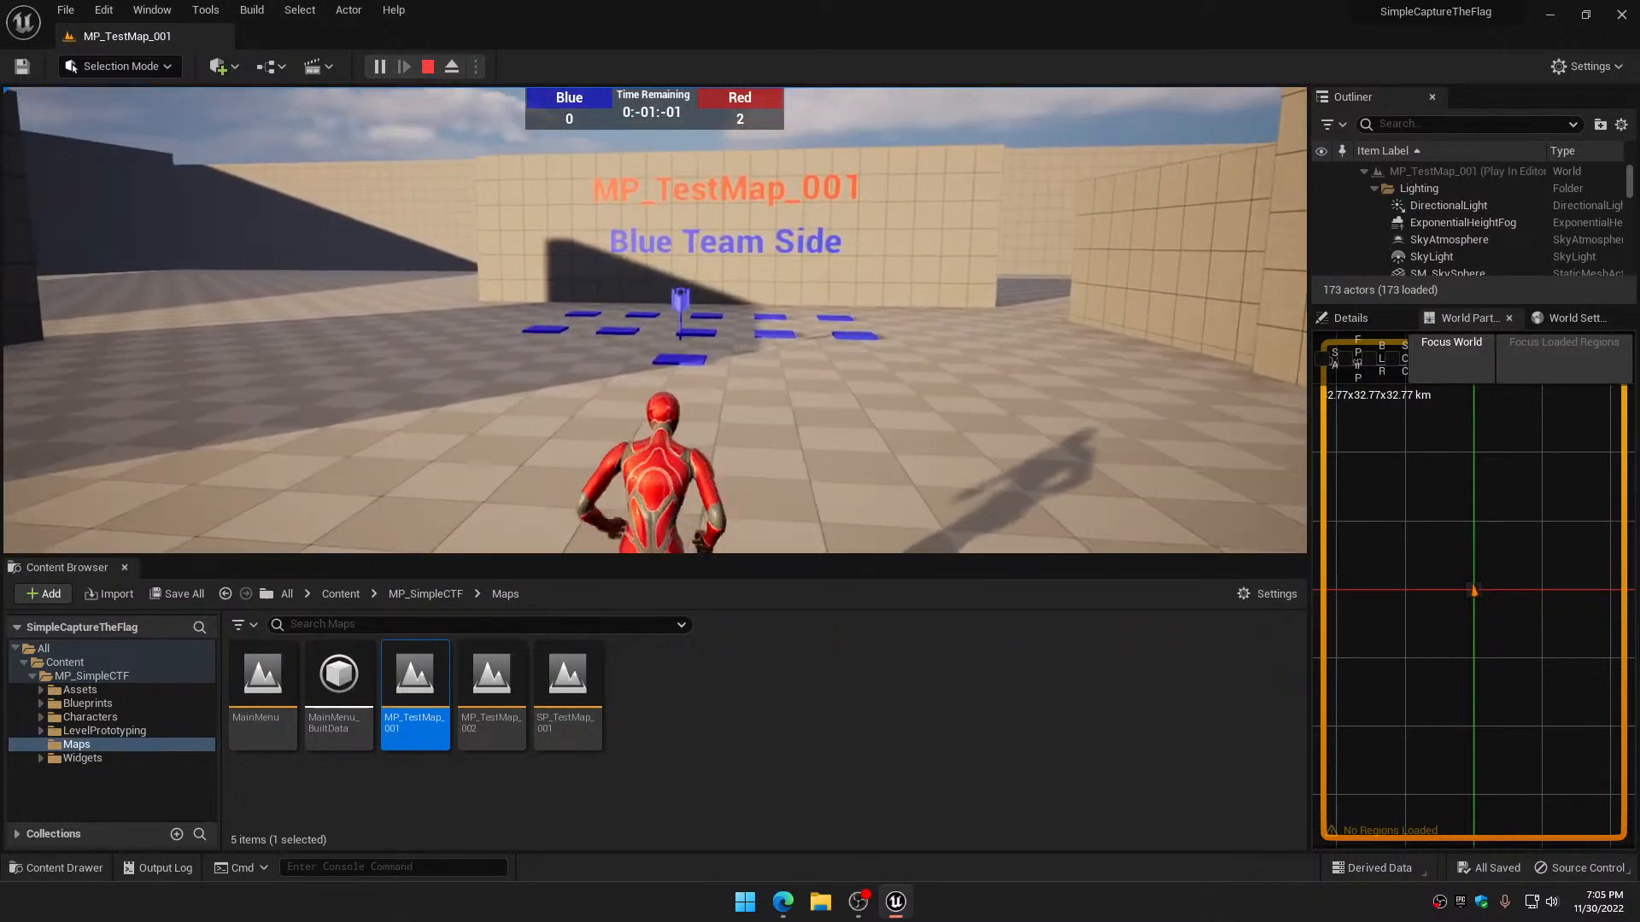
{"action": "key", "text": "w"}
{"action": "key", "text": "w"}
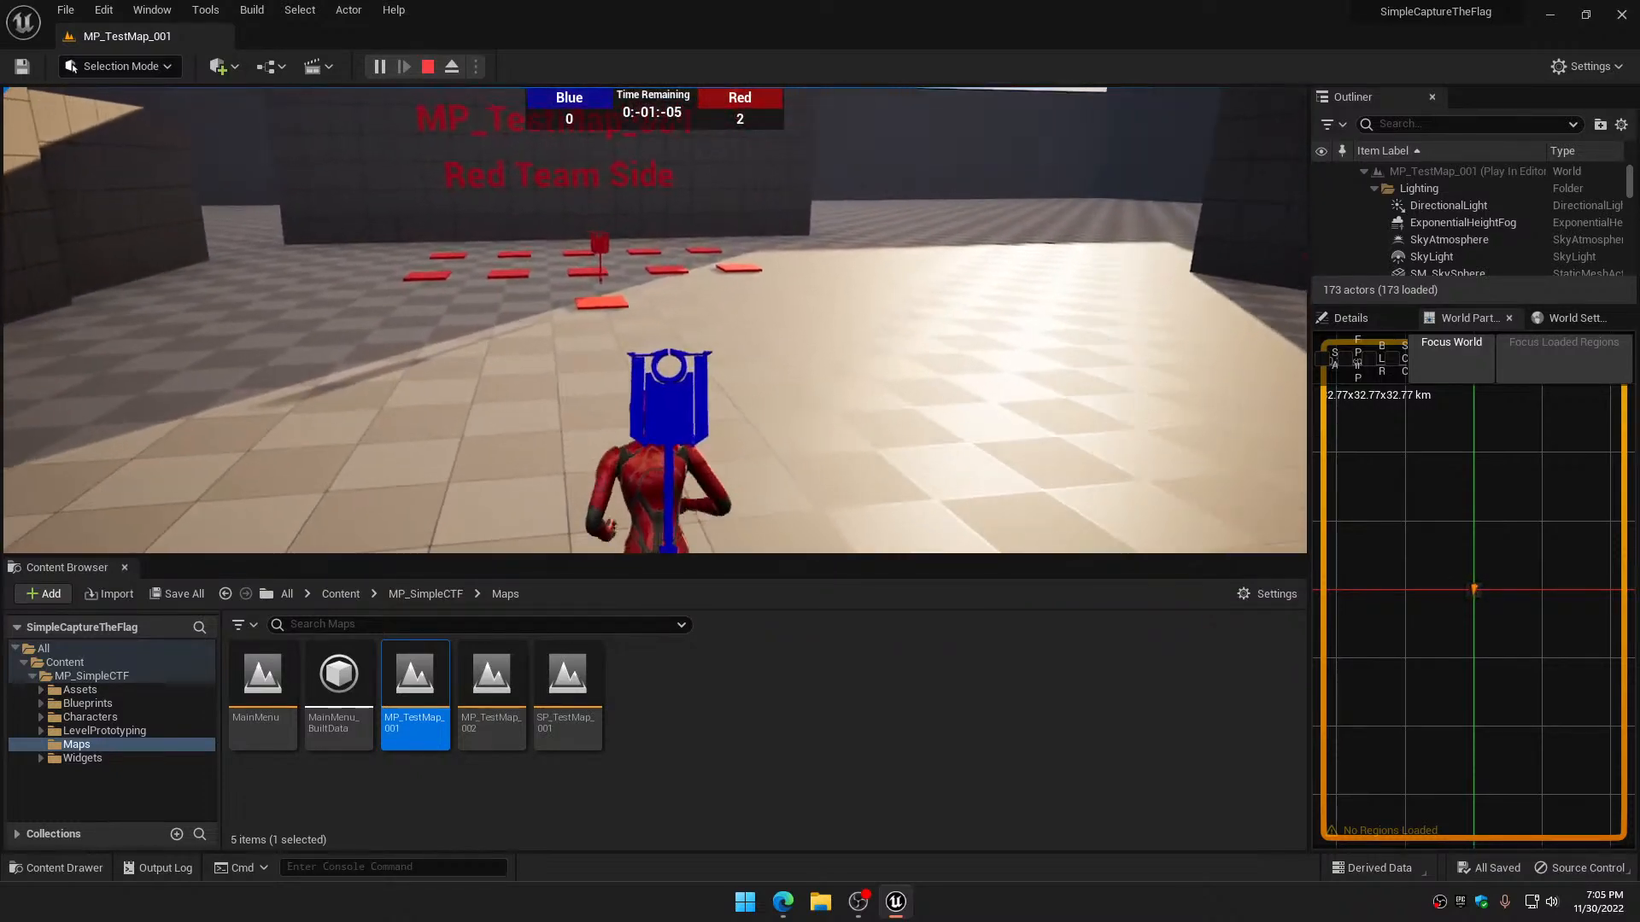
{"action": "key", "text": "w"}
{"action": "key", "text": "w"}
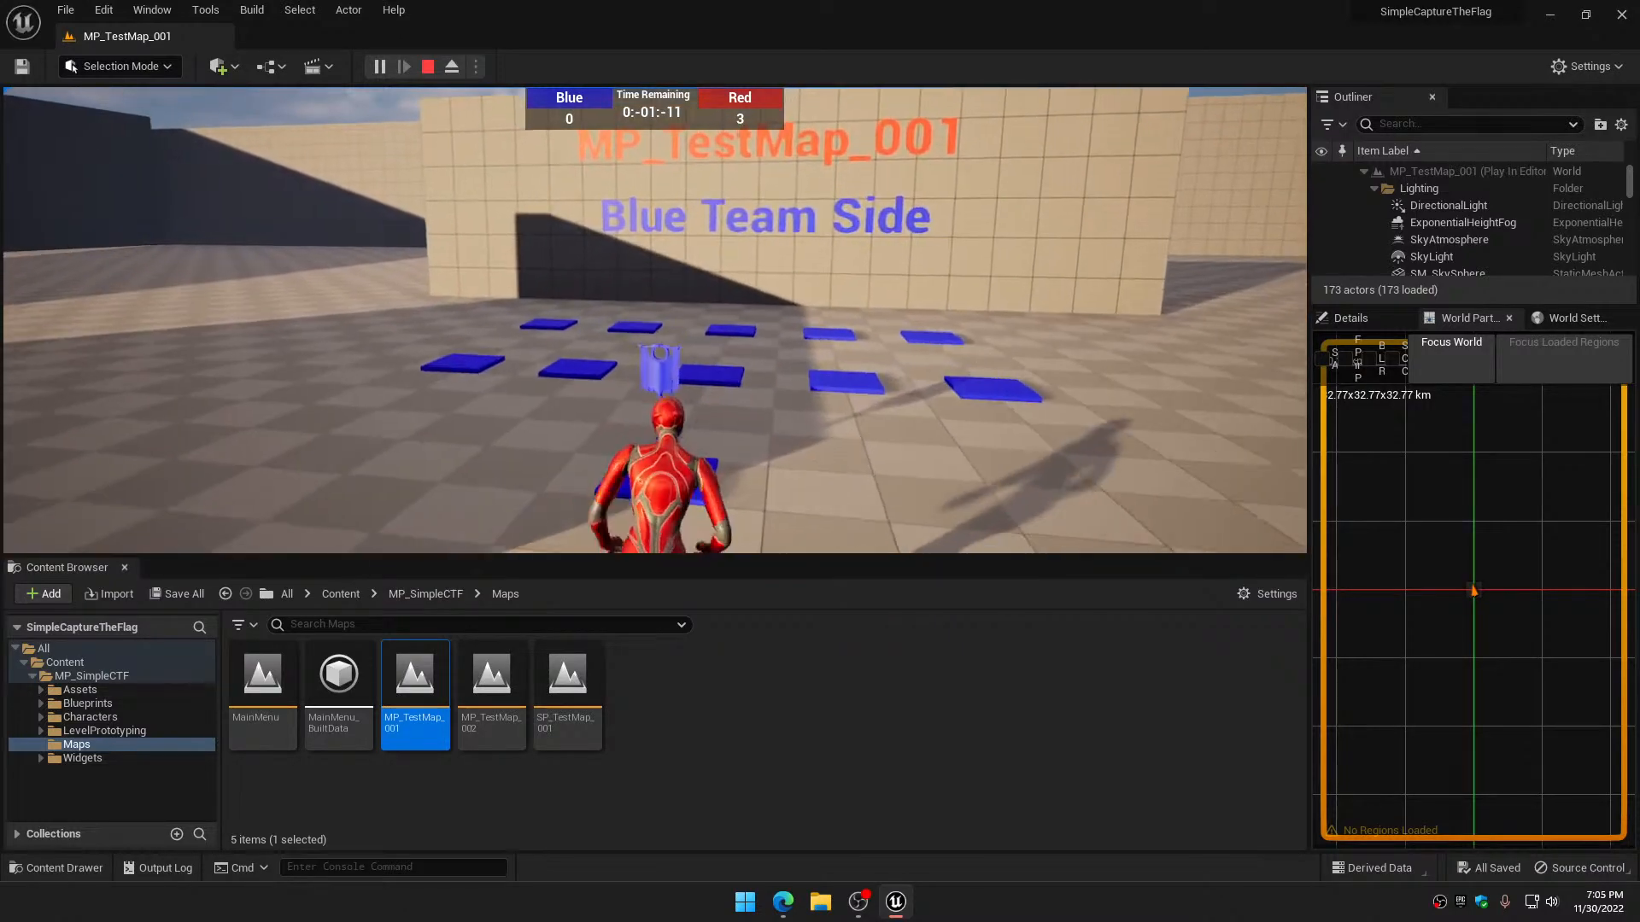
Keep capturing the blue flag for the red team until the match ends, and stop the play session
{"action": "key", "text": "w"}
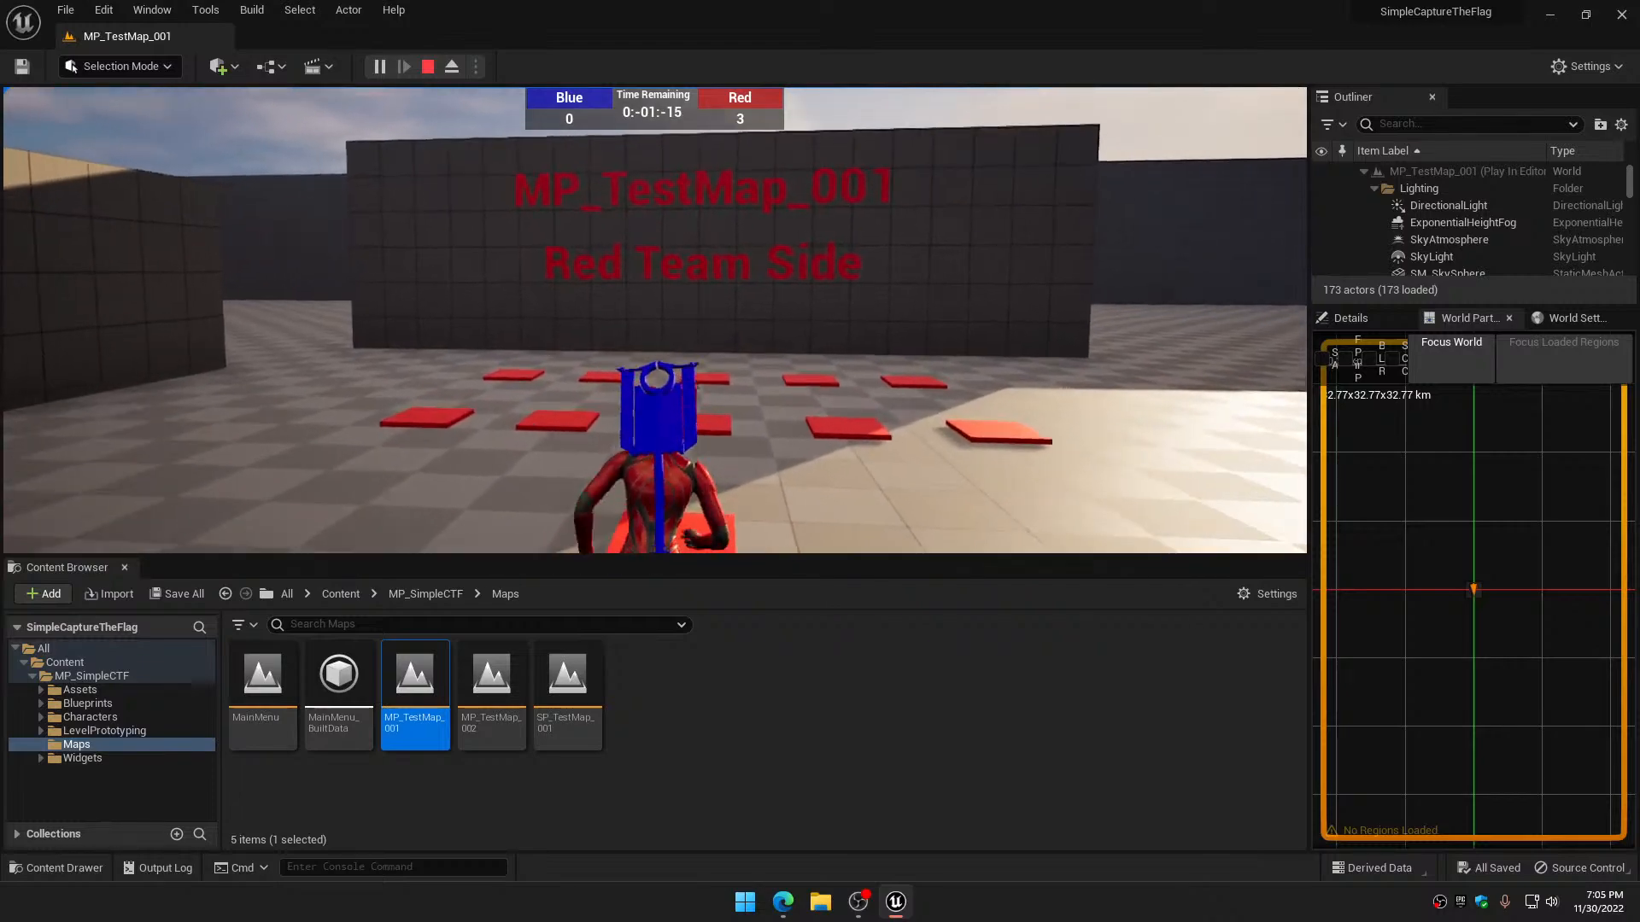
{"action": "key", "text": "w"}
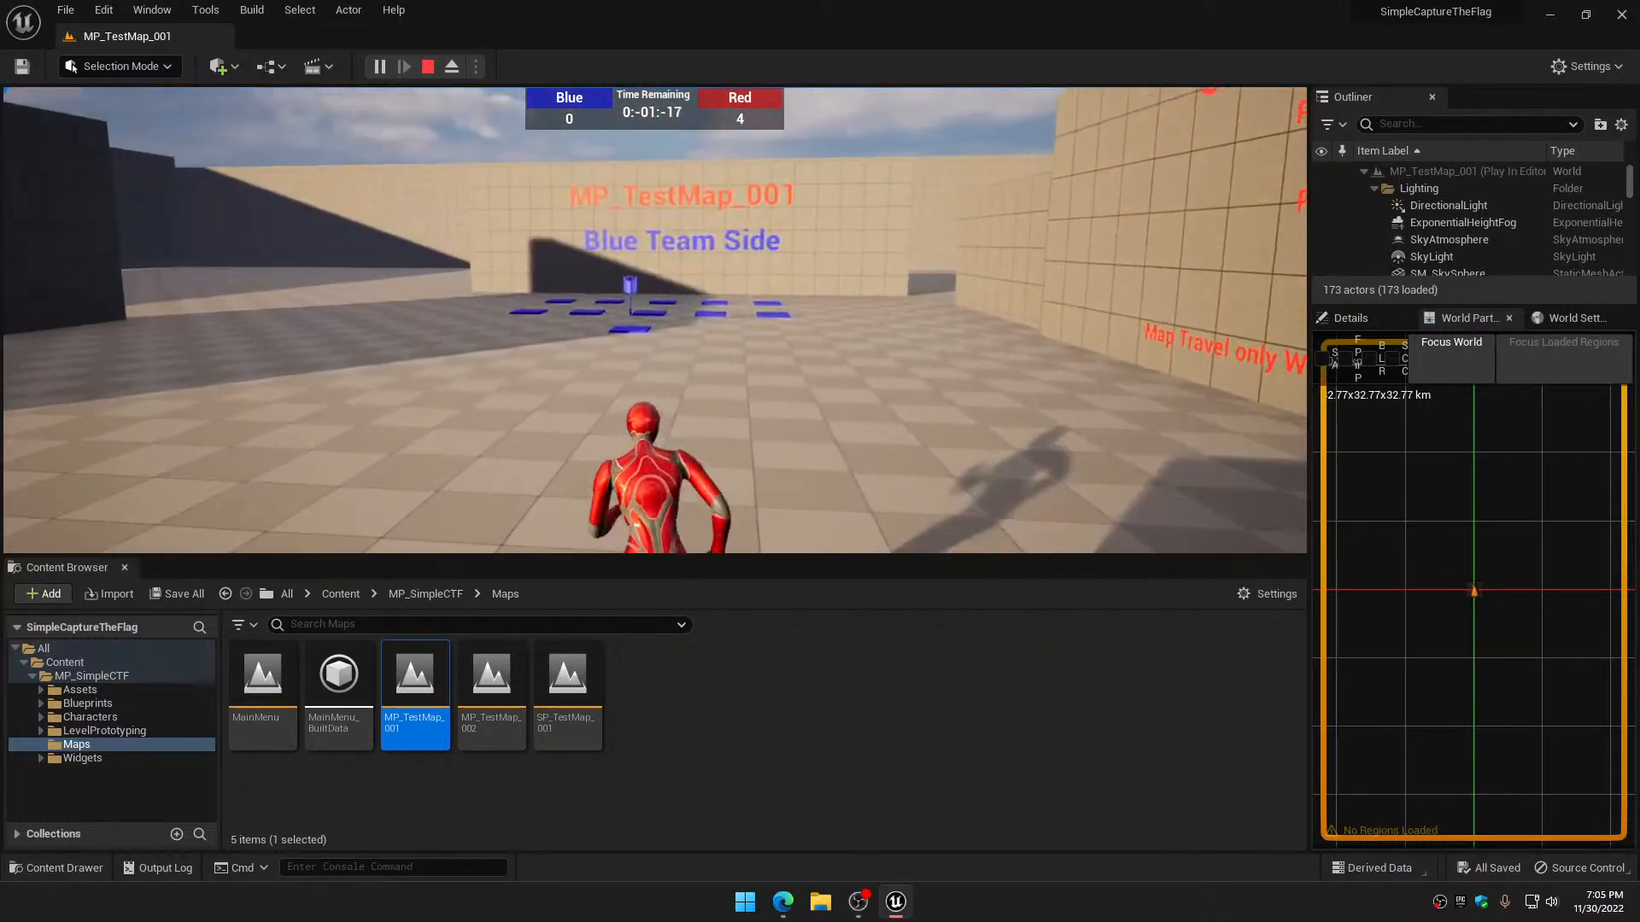
{"action": "key", "text": "w"}
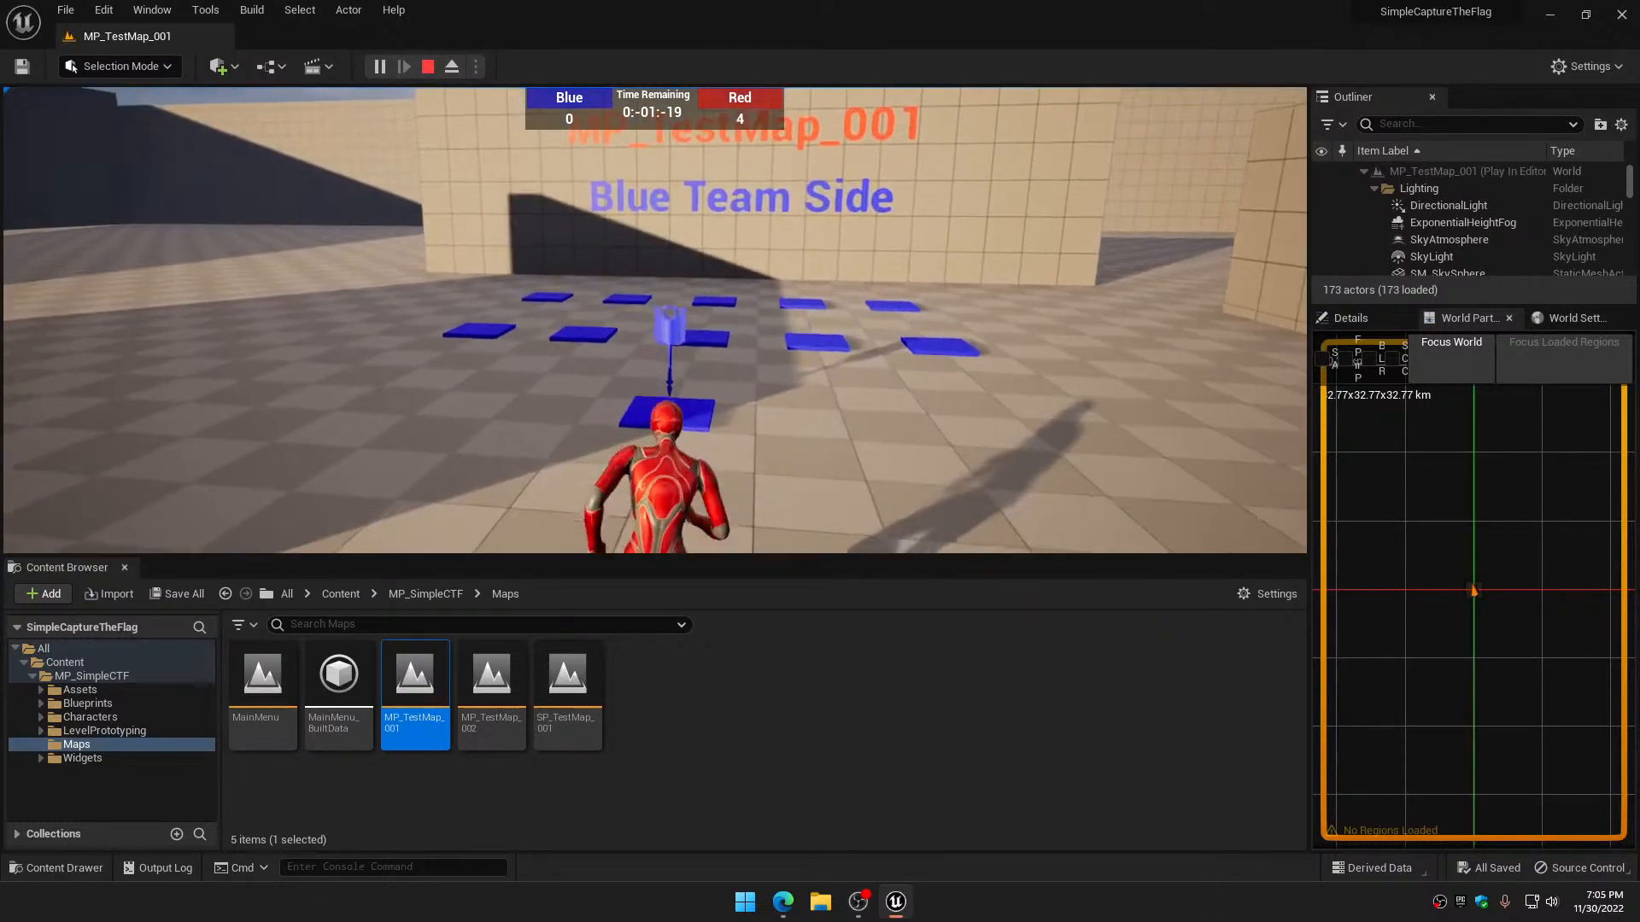
{"action": "key", "text": "w"}
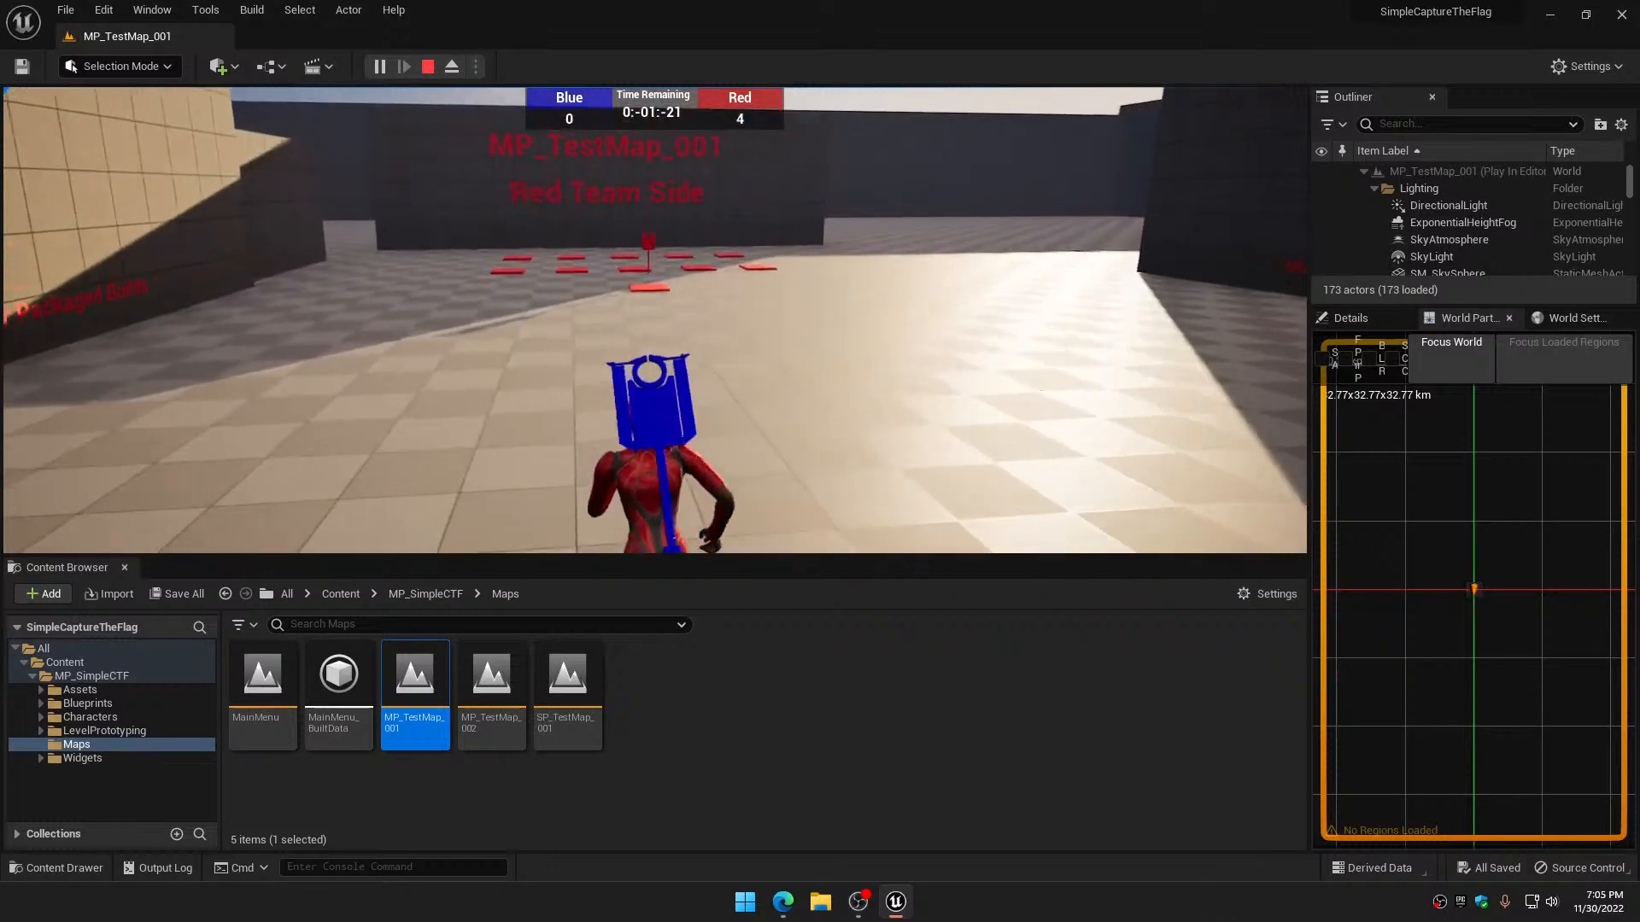
{"action": "key", "text": "w"}
{"action": "key", "text": "w"}
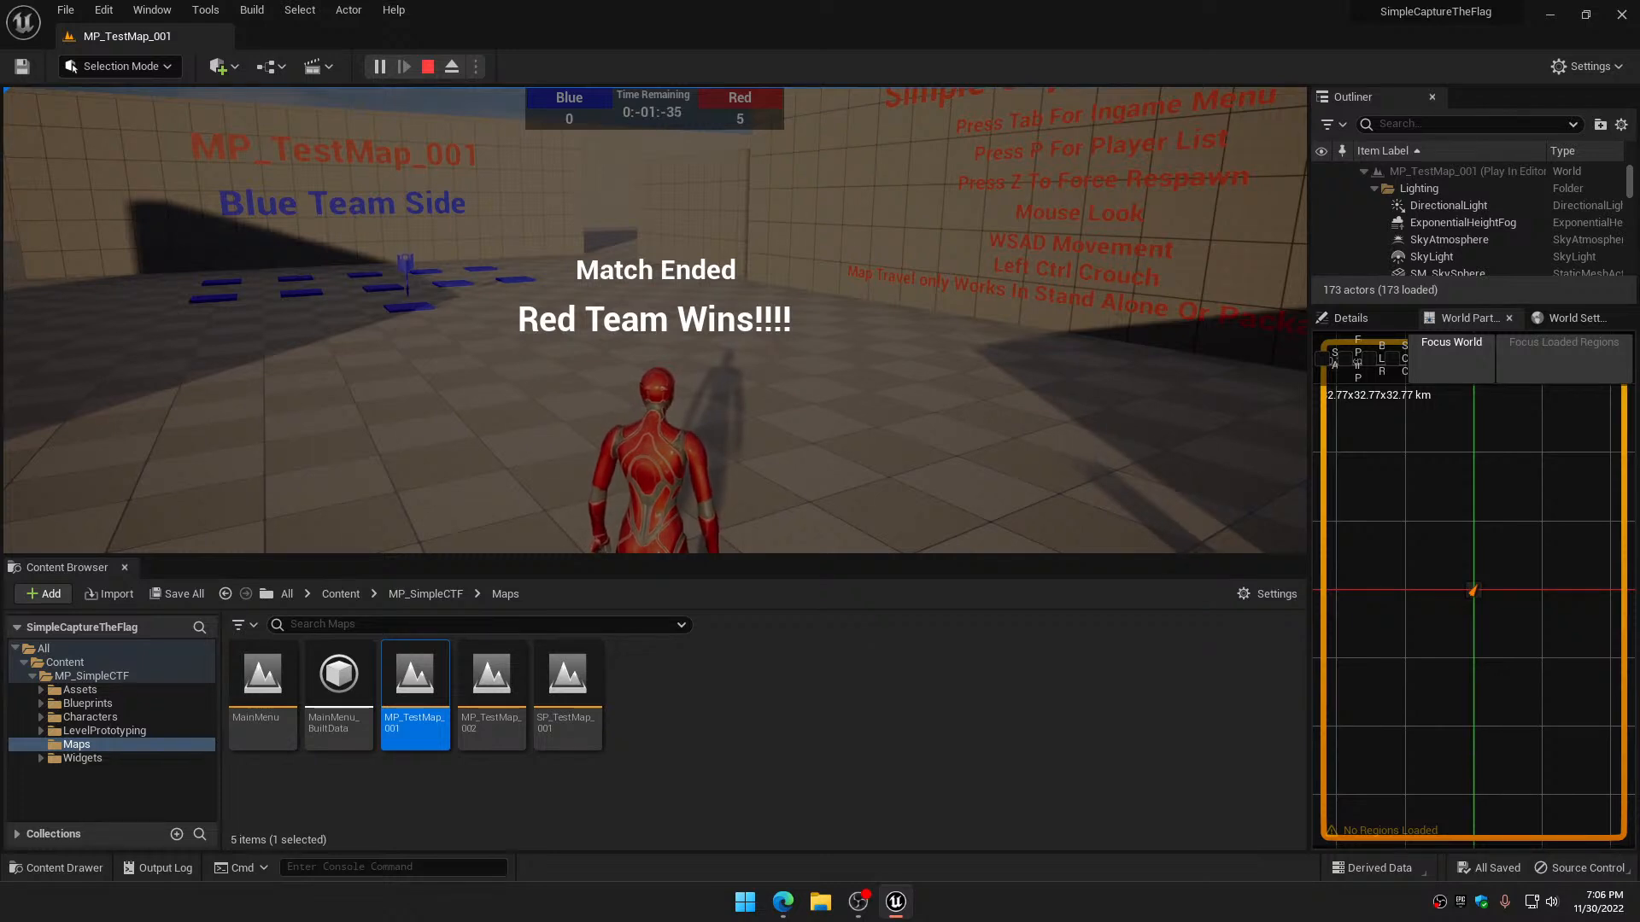
{"action": "key", "text": "Escape"}
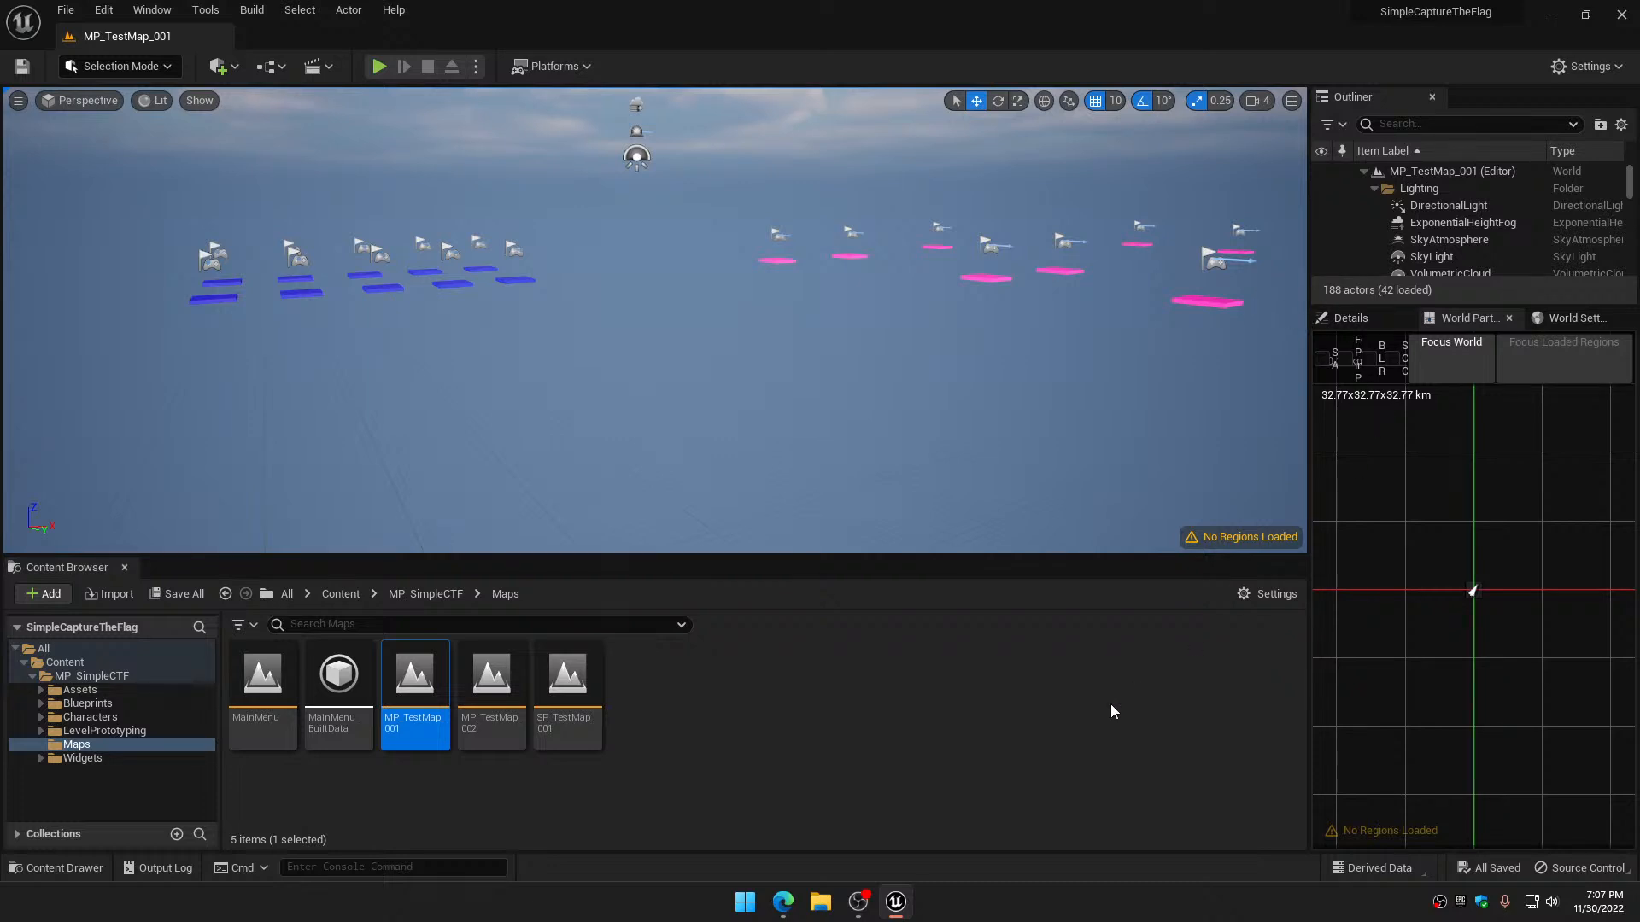
Open the BP_Flag_Spawner_Master blueprint from the Blueprints/Gameplay folder and show its Event Graph
{"action": "left_click", "coordinate": [42, 705]}
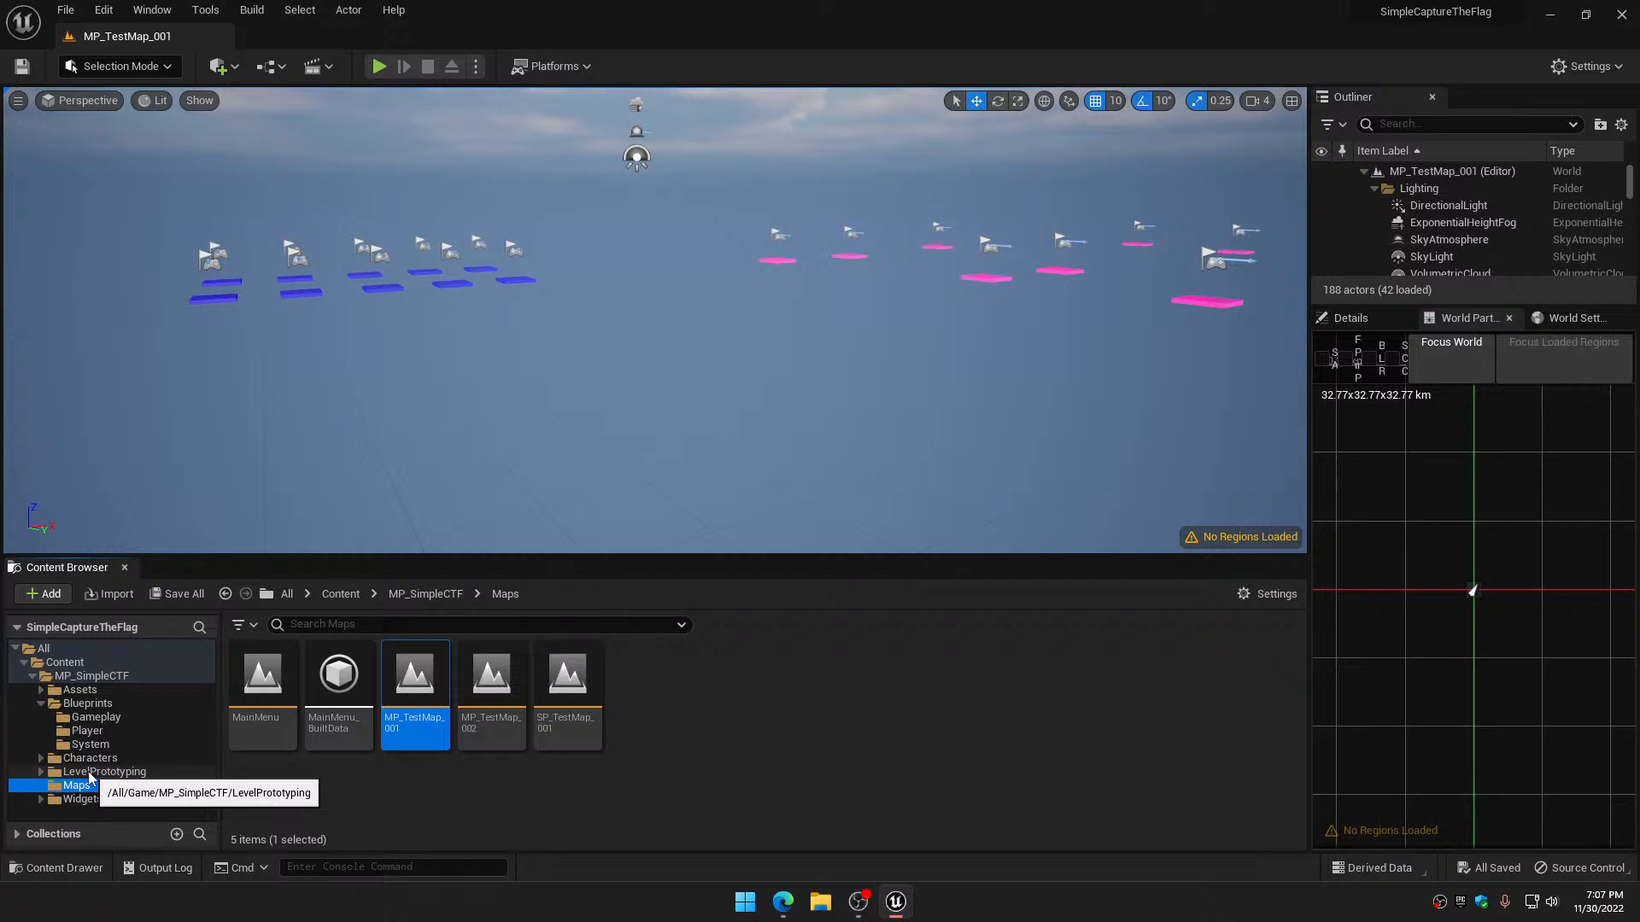
{"action": "left_click", "coordinate": [96, 718]}
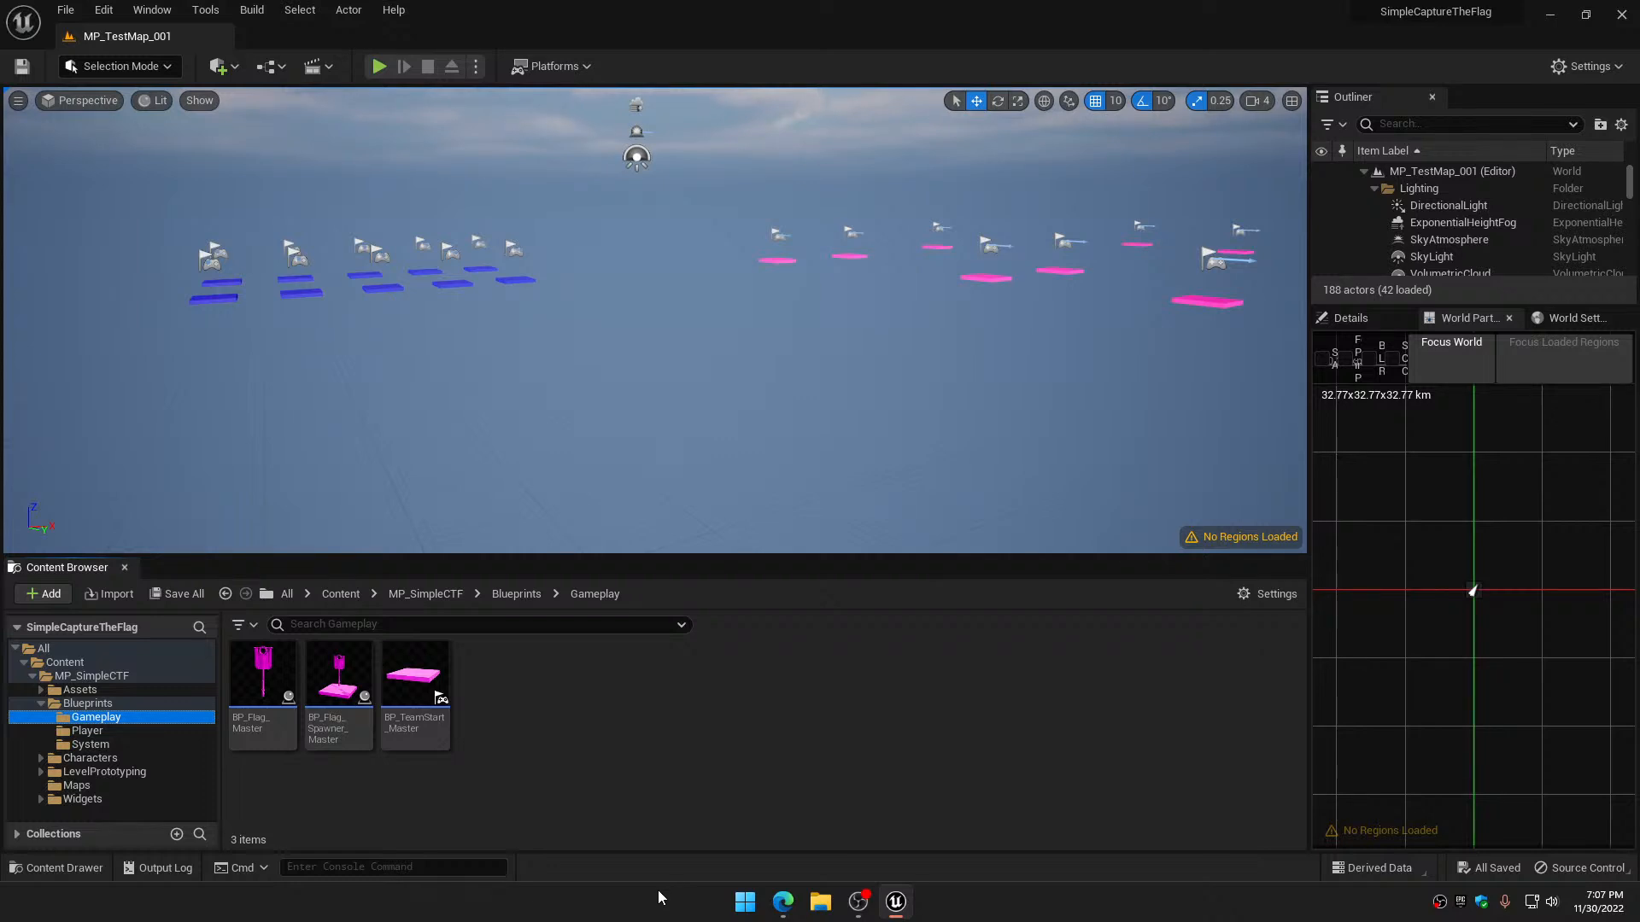
{"action": "left_click", "coordinate": [332, 683]}
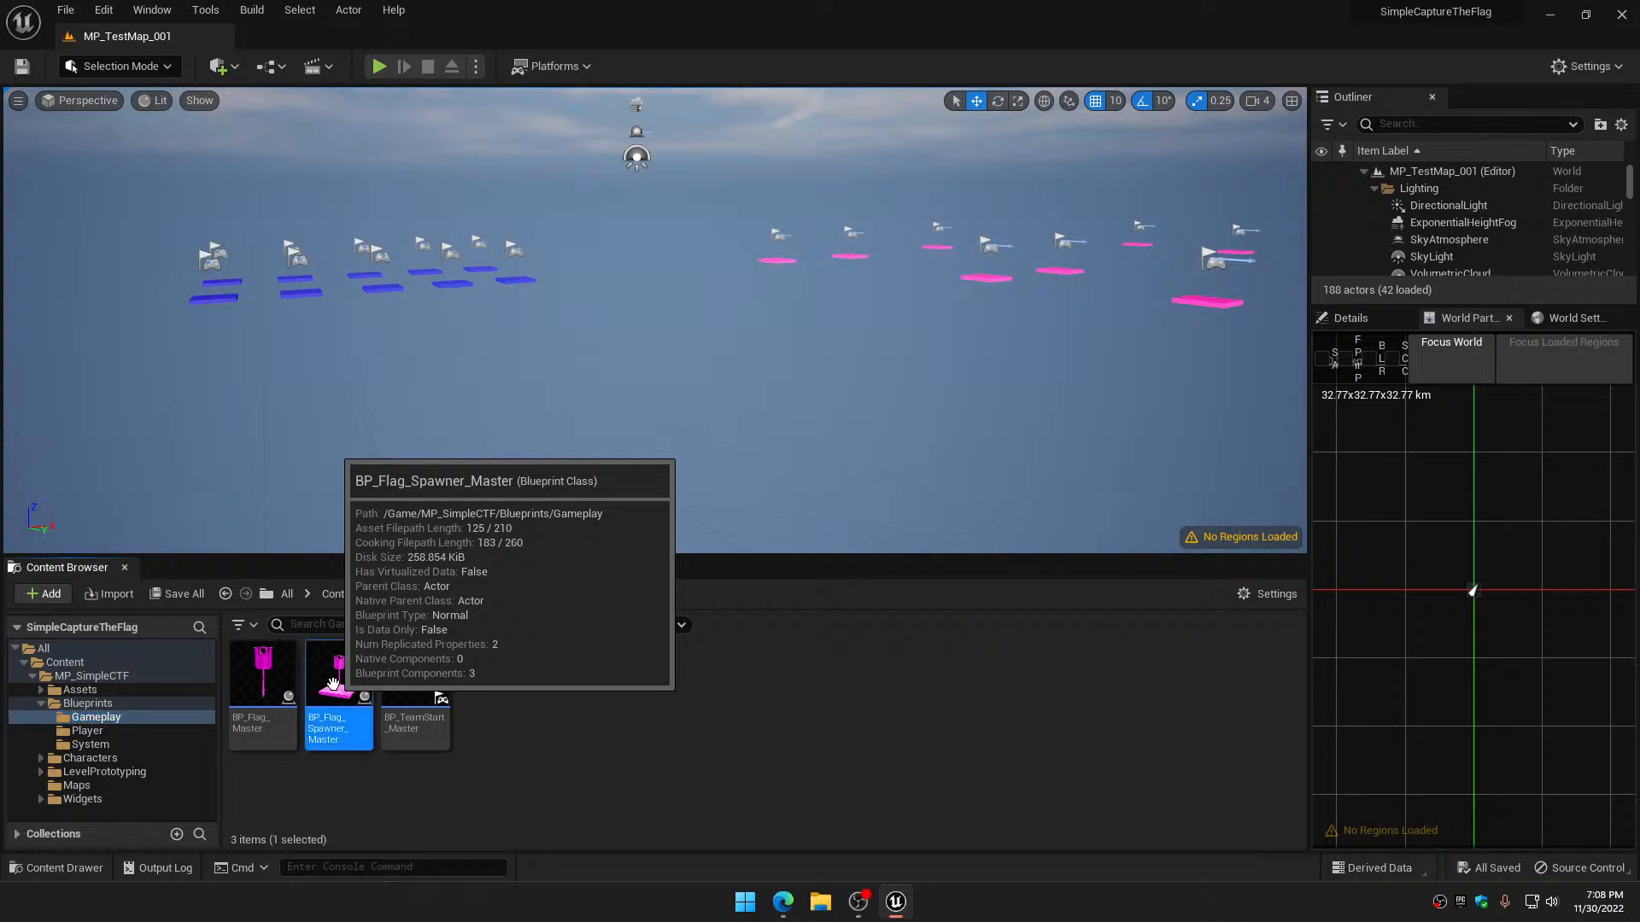
{"action": "double_click", "coordinate": [332, 683]}
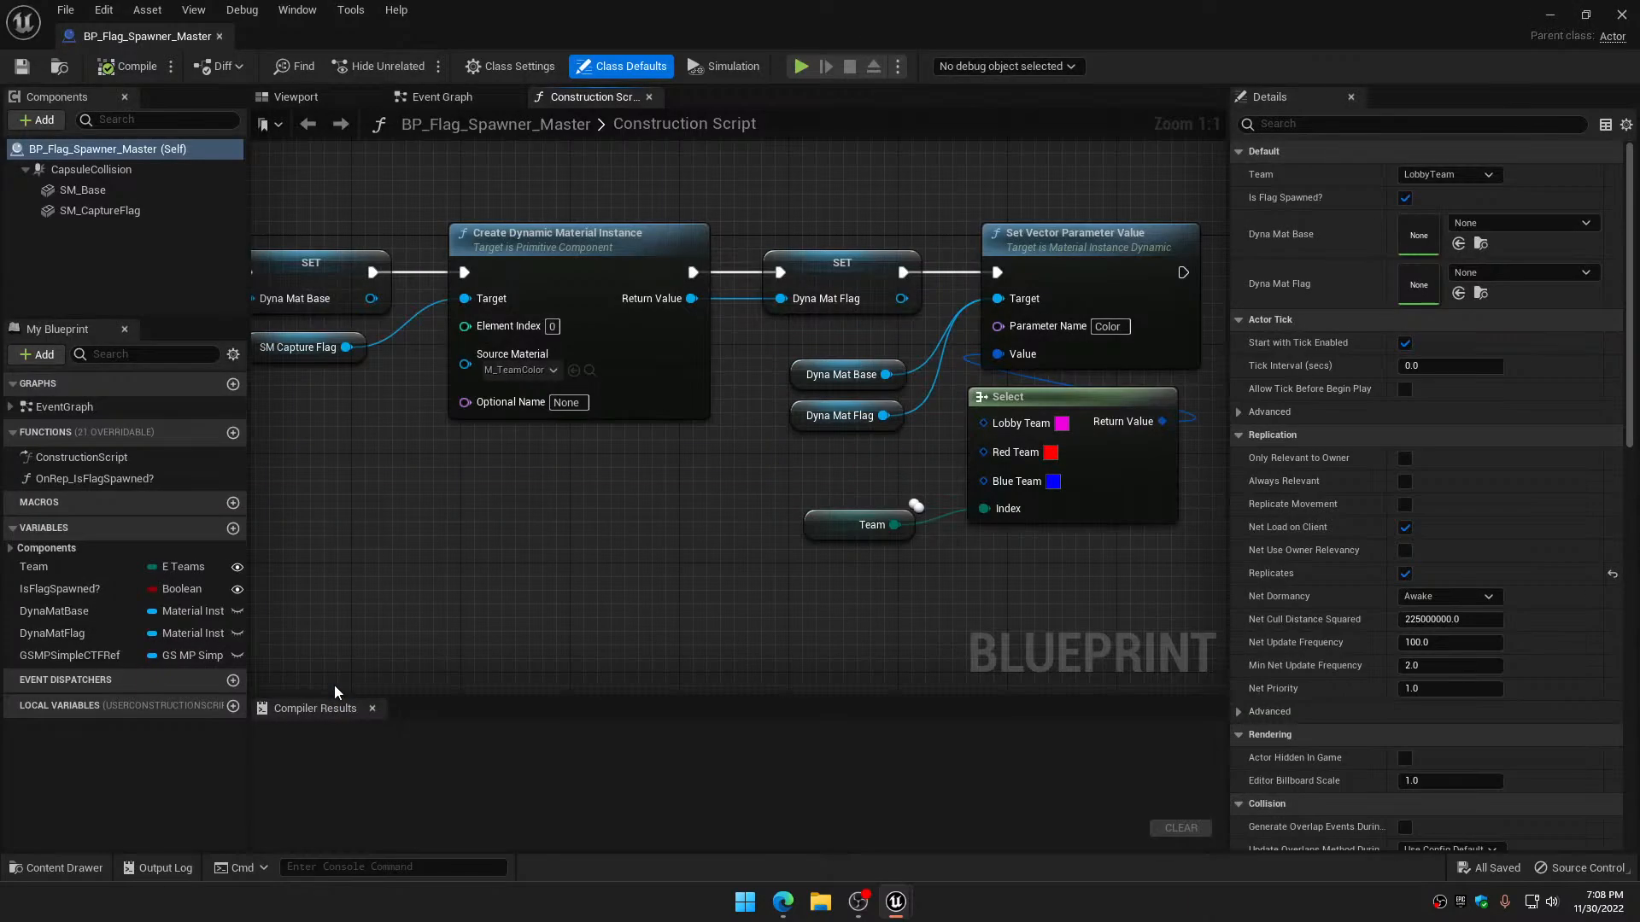
{"action": "left_click", "coordinate": [461, 102]}
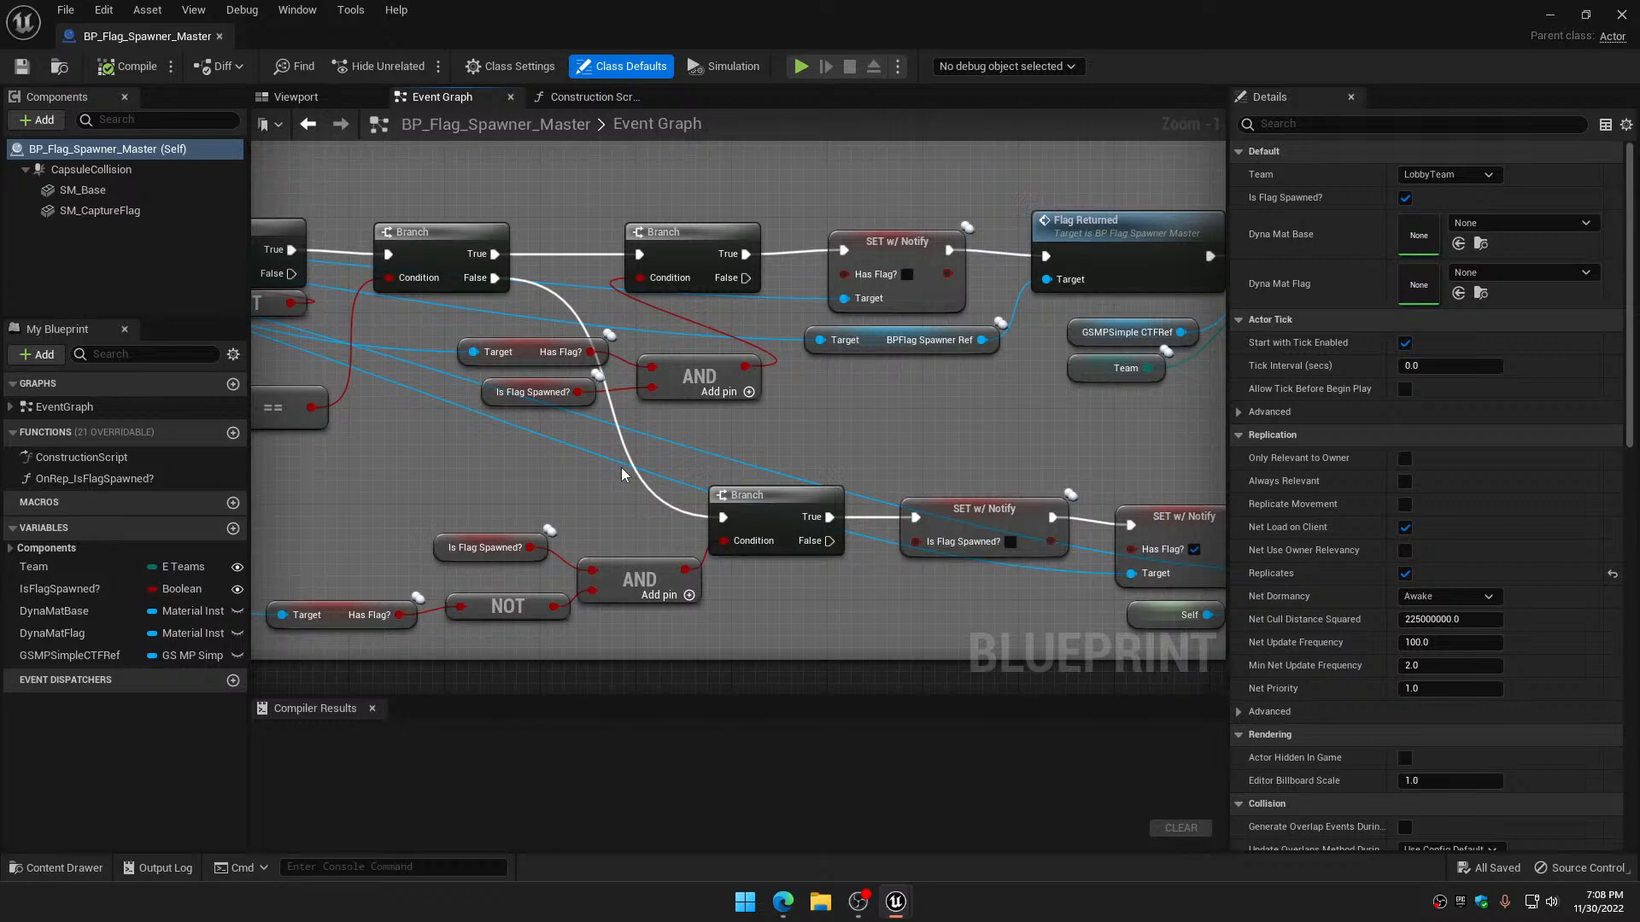
Examine the overlap section that handles flag pickup, capture and scoring, including its final Add Score call
{"action": "scroll", "coordinate": [622, 463], "scroll_direction": "down", "scroll_amount": 4}
{"action": "scroll", "coordinate": [981, 379], "scroll_direction": "up", "scroll_amount": 5}
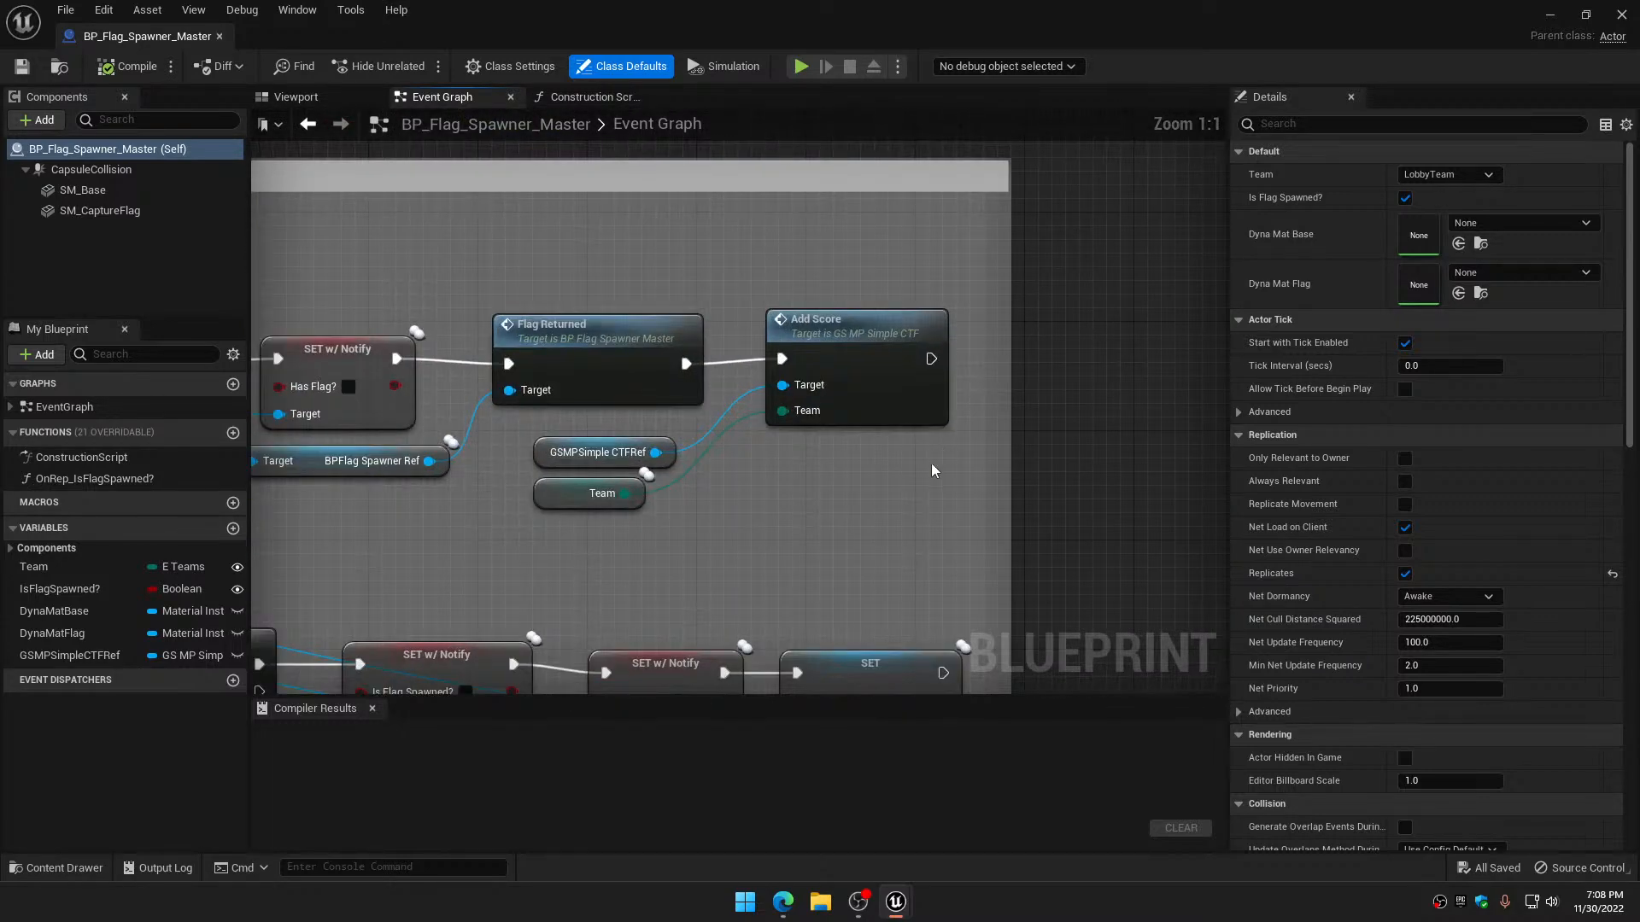
{"action": "right_click_drag", "start_coordinate": [980, 379], "coordinate": [1109, 422]}
{"action": "left_click", "coordinate": [990, 369]}
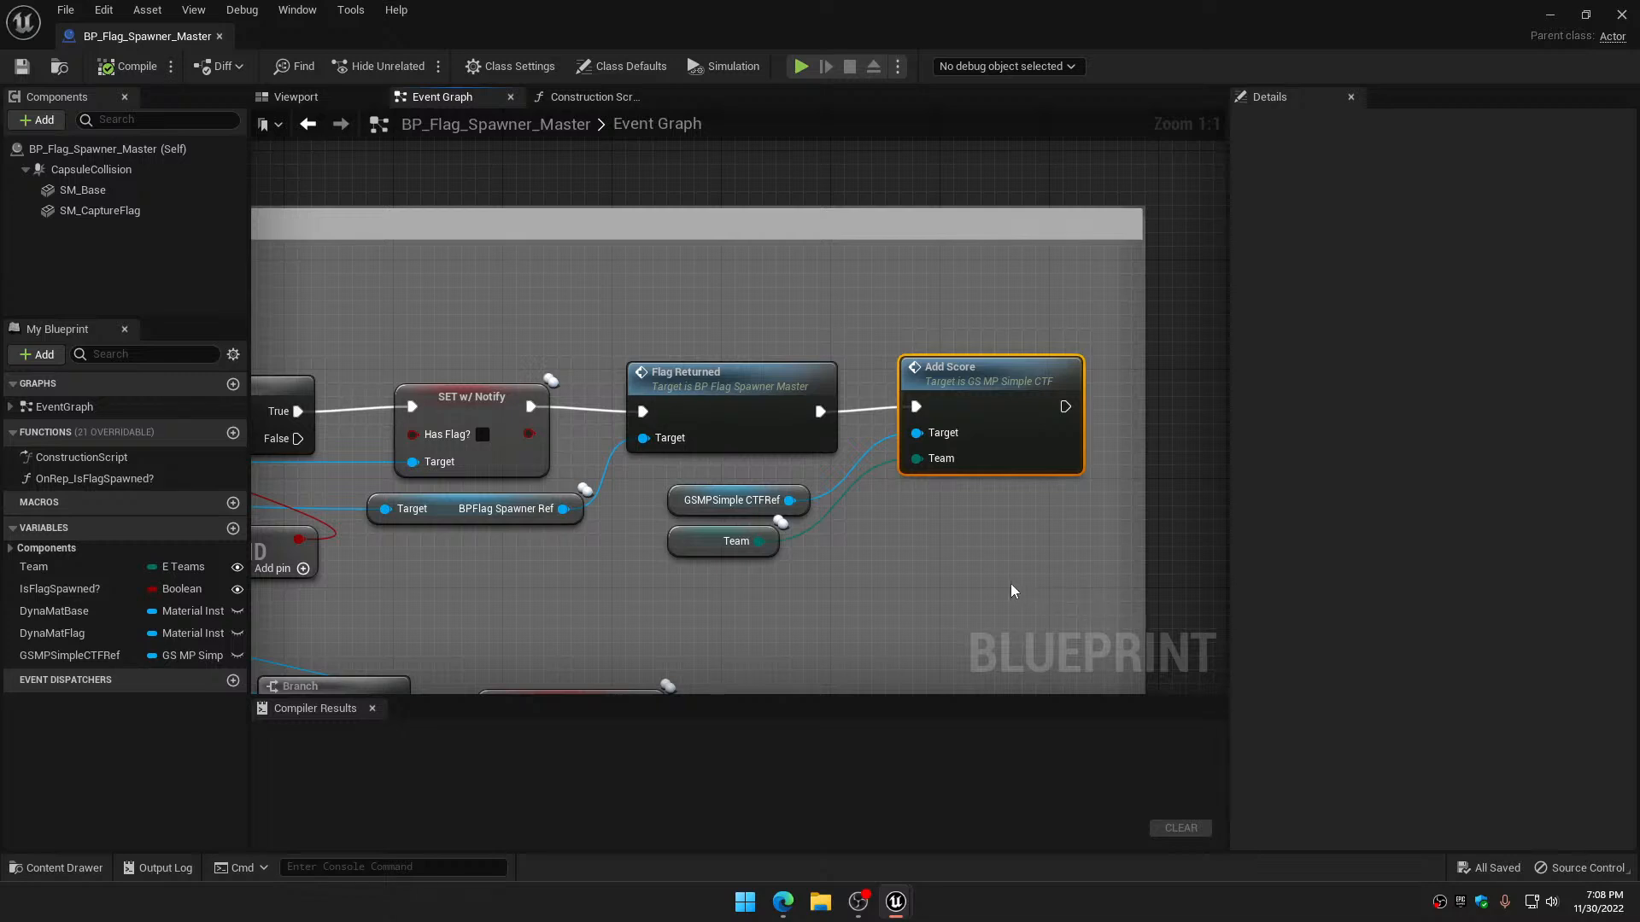
{"action": "scroll", "coordinate": [1014, 586], "scroll_direction": "down", "scroll_amount": 6}
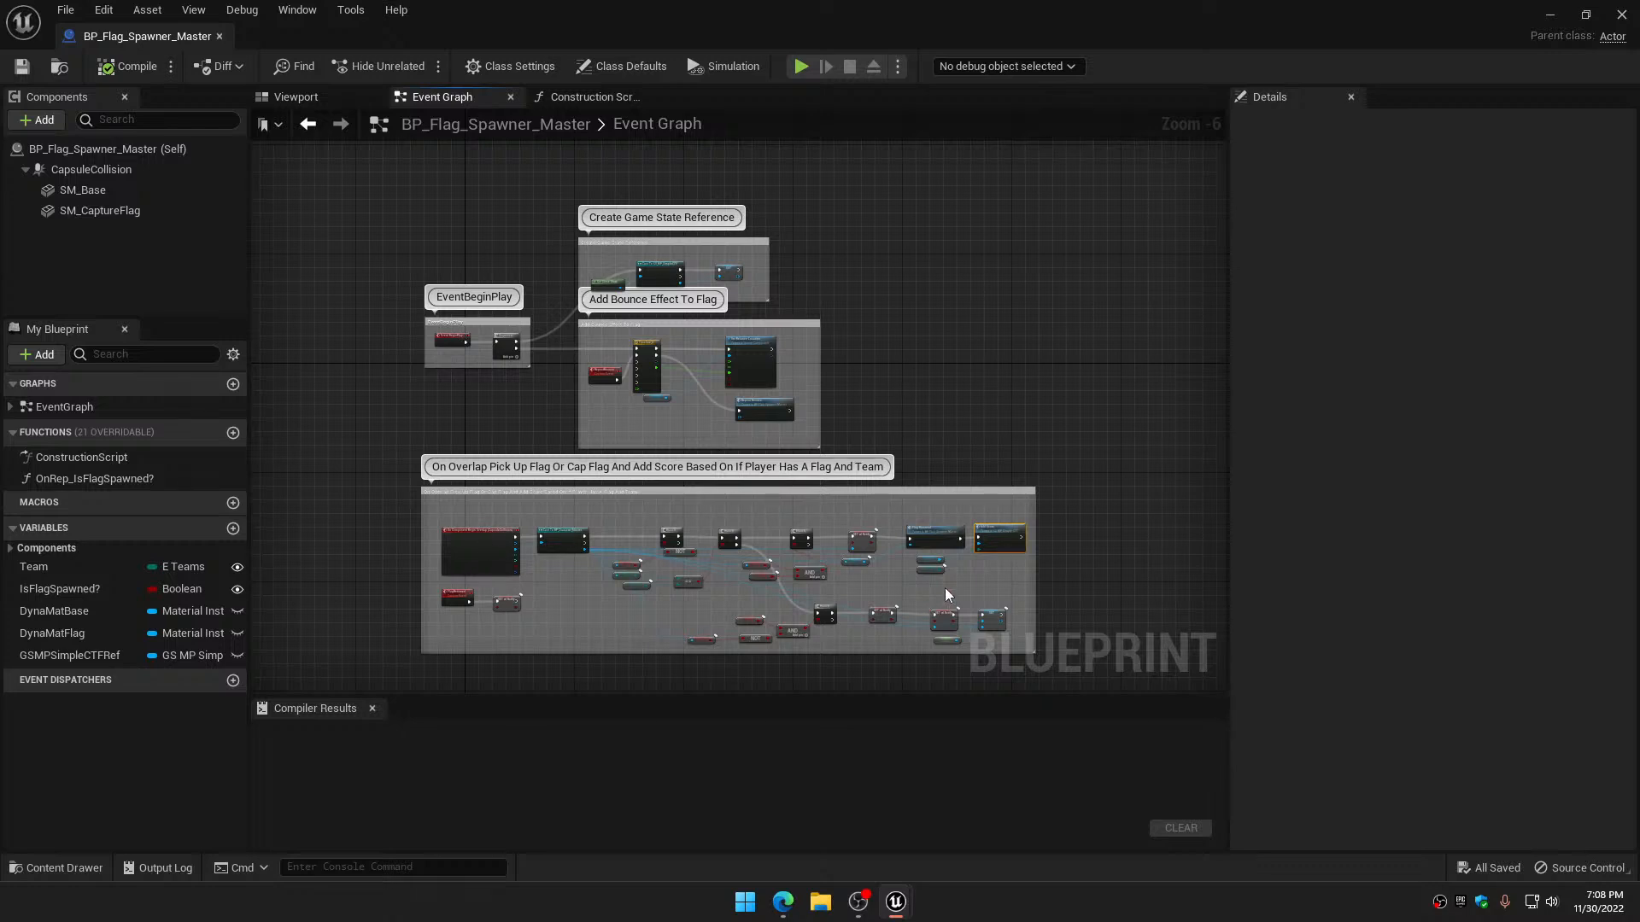
{"action": "scroll", "coordinate": [945, 587], "scroll_direction": "up", "scroll_amount": 6}
{"action": "scroll", "coordinate": [879, 585], "scroll_direction": "down", "scroll_amount": 6}
{"action": "right_click_drag", "start_coordinate": [879, 584], "coordinate": [1011, 559]}
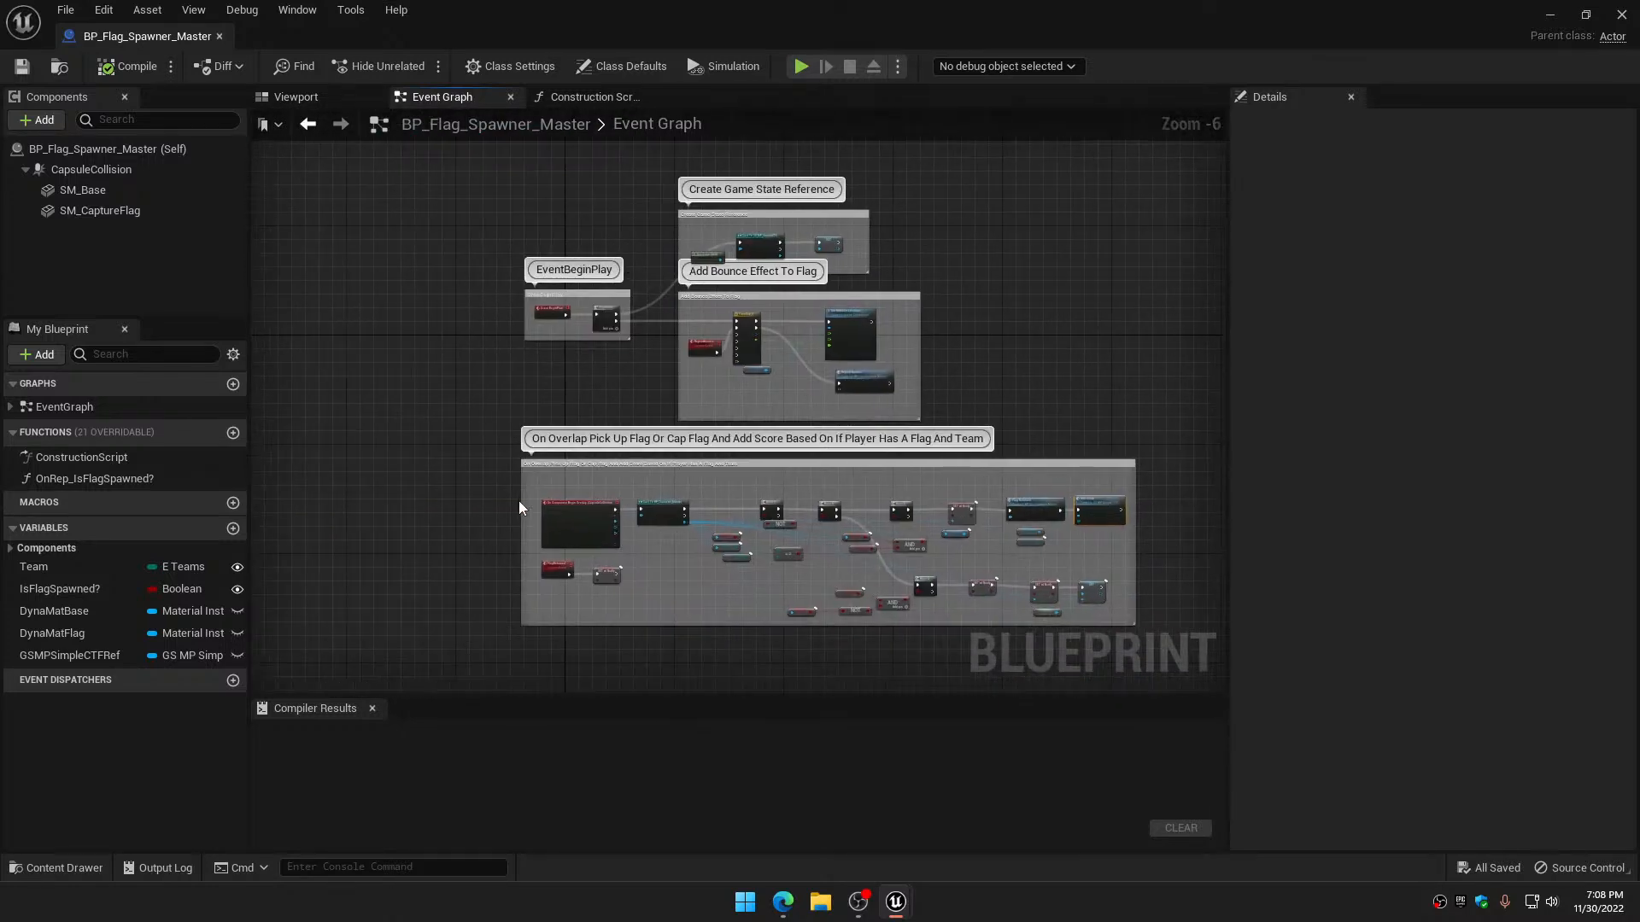
{"action": "left_click_drag", "start_coordinate": [445, 445], "coordinate": [751, 562]}
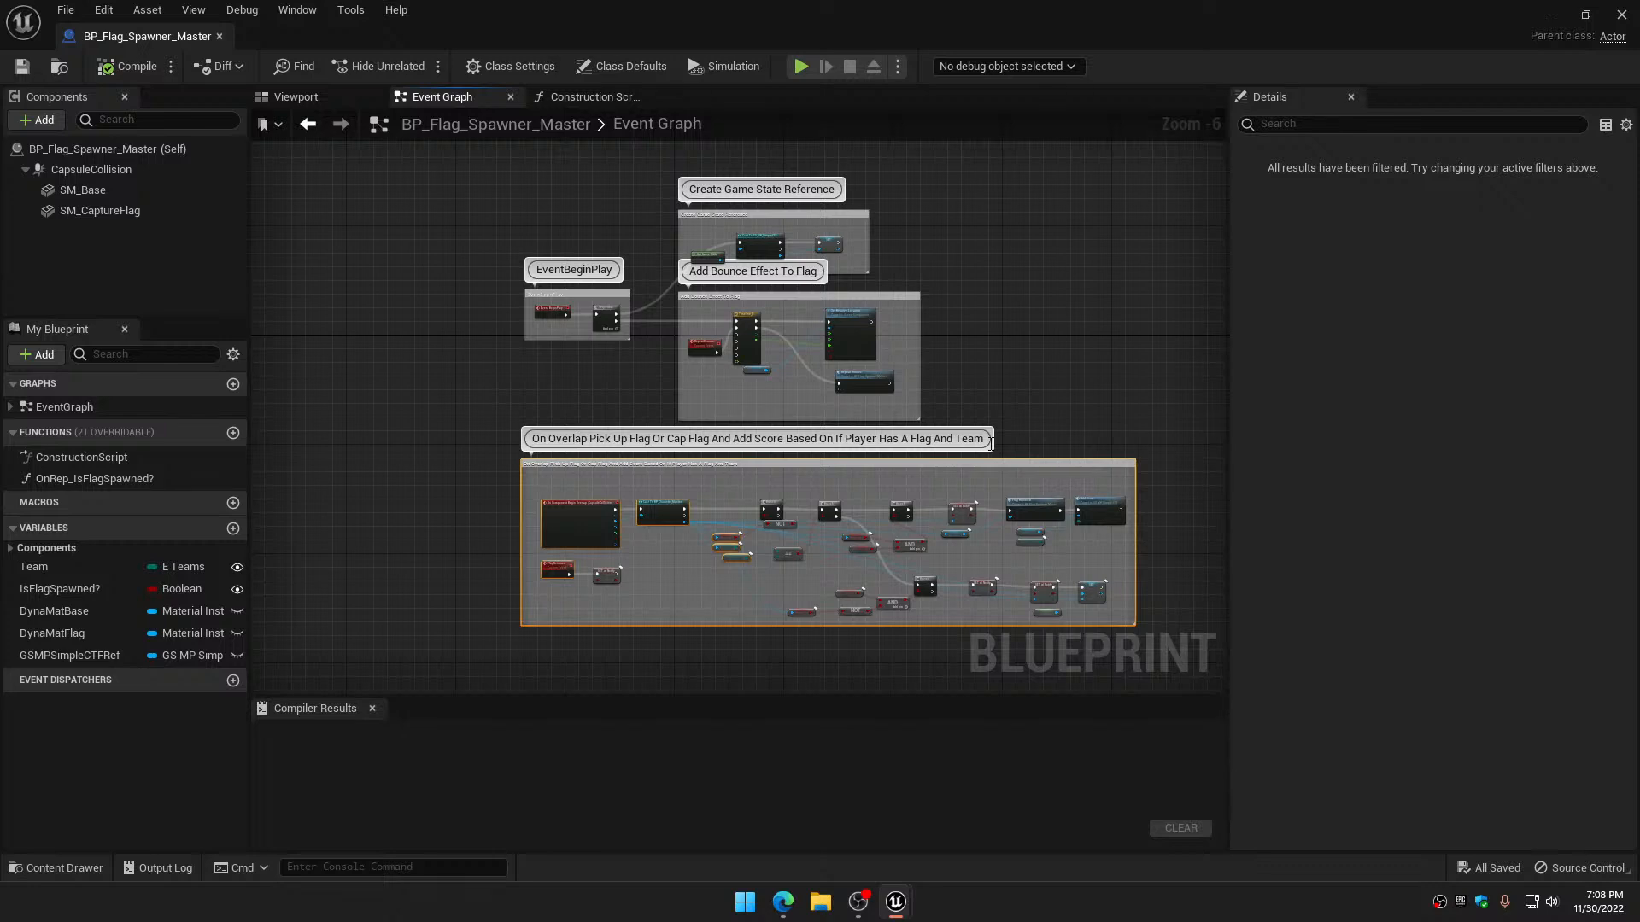
Inspect the Flag Returned and Add Score calls and the Team variable that feeds the score call
{"action": "scroll", "coordinate": [1078, 543], "scroll_direction": "up", "scroll_amount": 4}
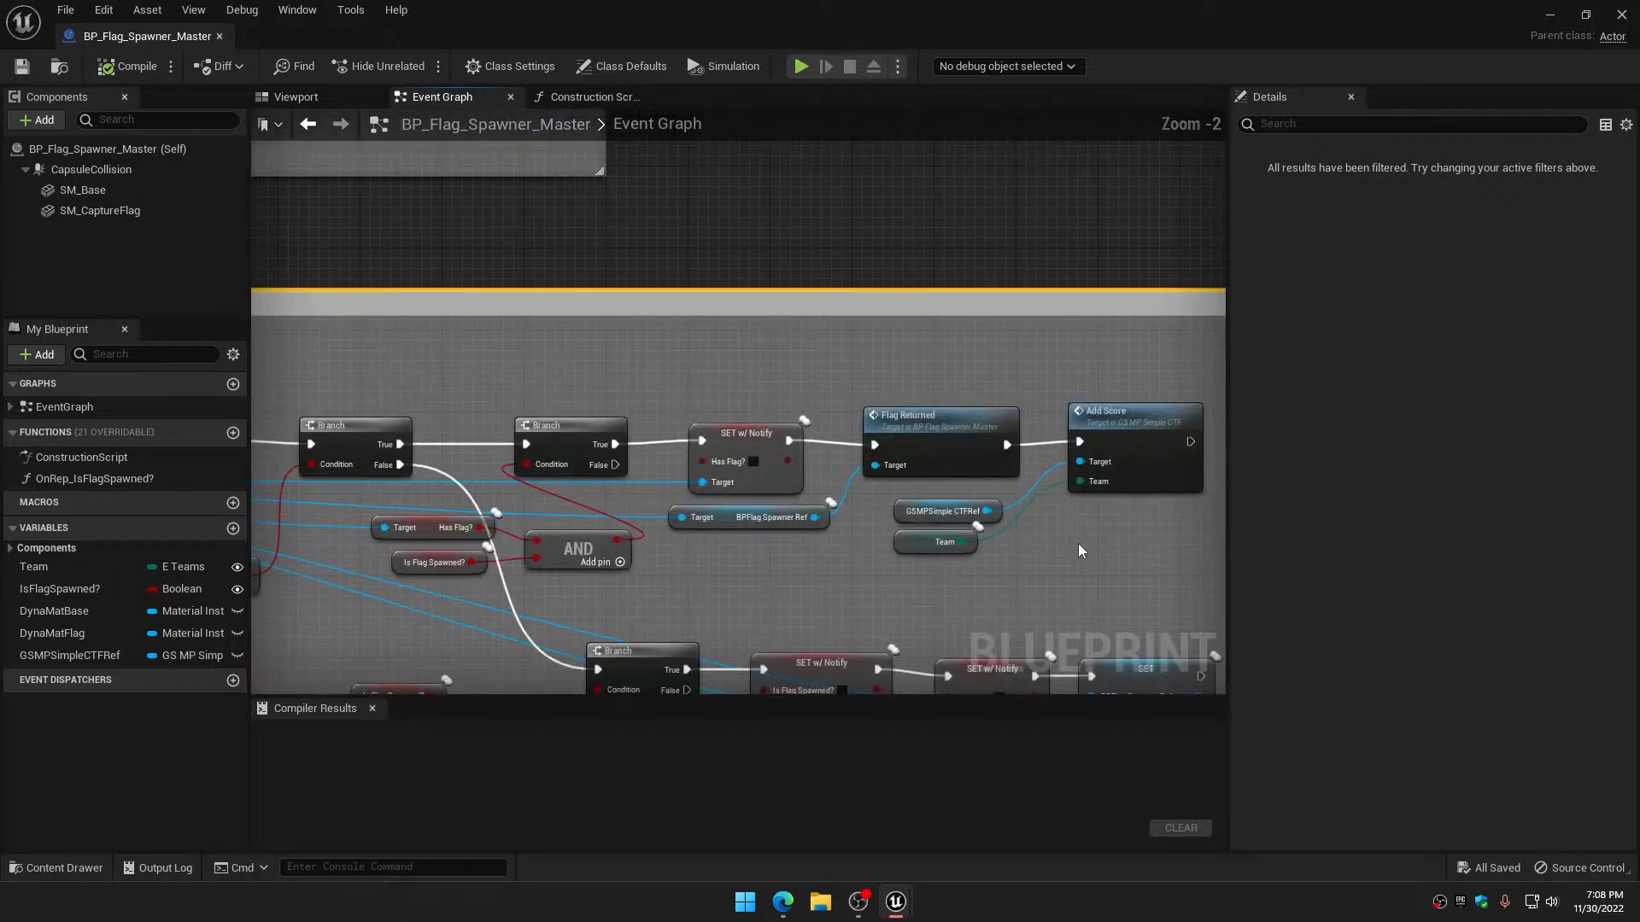
{"action": "right_click_drag", "start_coordinate": [1078, 544], "coordinate": [965, 556]}
{"action": "left_click_drag", "start_coordinate": [804, 382], "coordinate": [850, 420]}
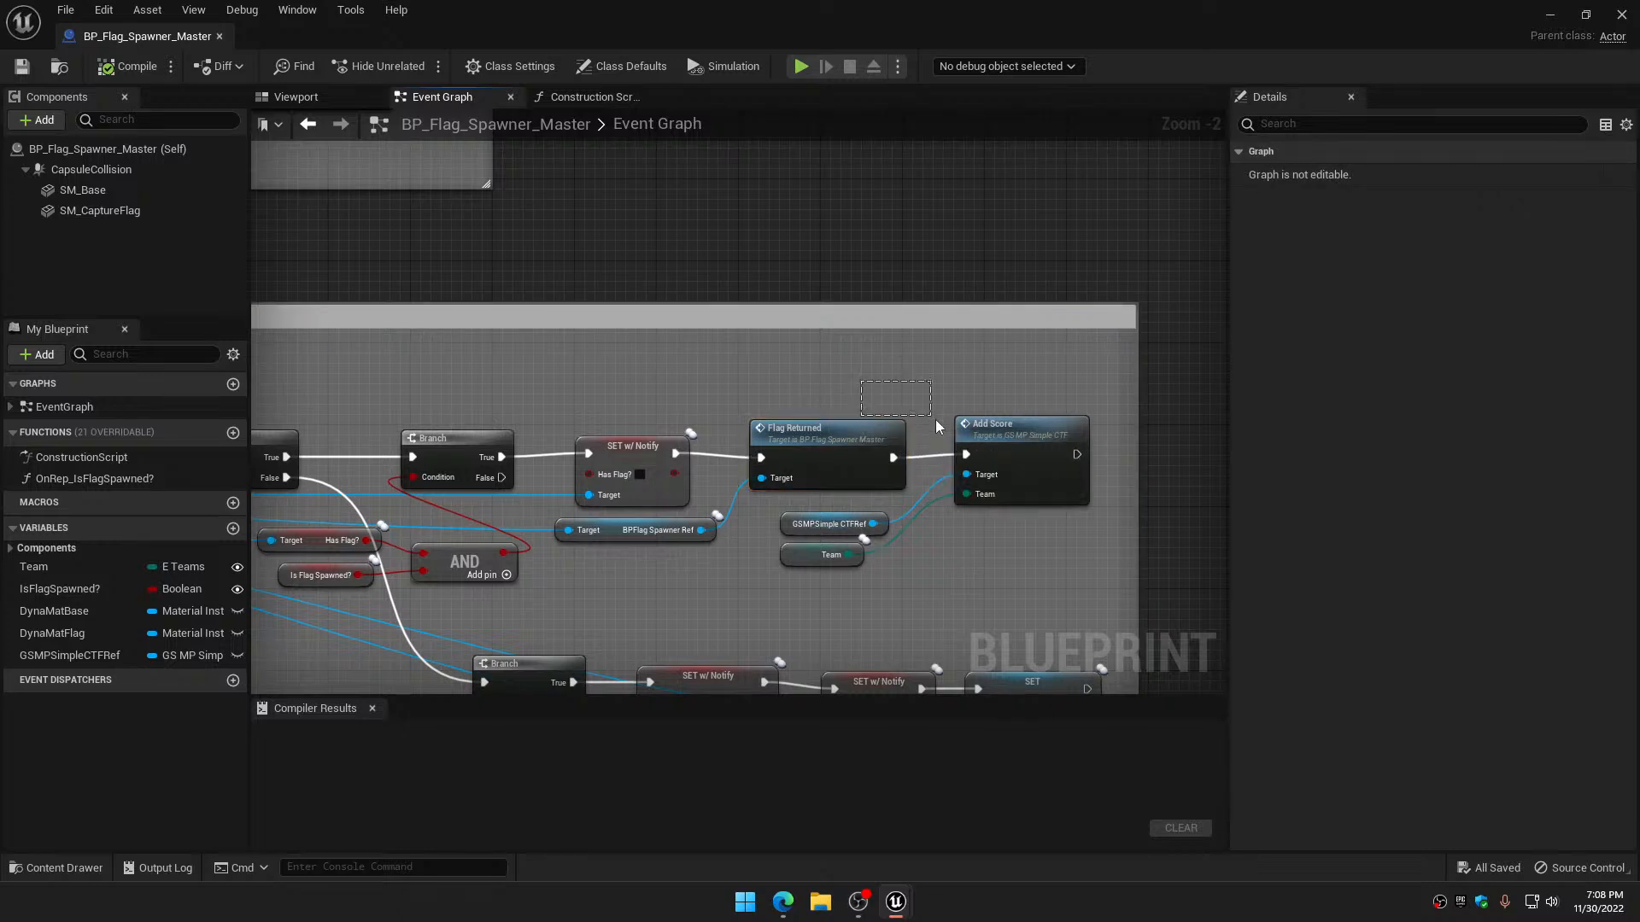
{"action": "left_click_drag", "start_coordinate": [994, 397], "coordinate": [1059, 566]}
{"action": "right_click_drag", "start_coordinate": [1059, 556], "coordinate": [869, 547]}
{"action": "scroll", "coordinate": [848, 465], "scroll_direction": "up", "scroll_amount": 2}
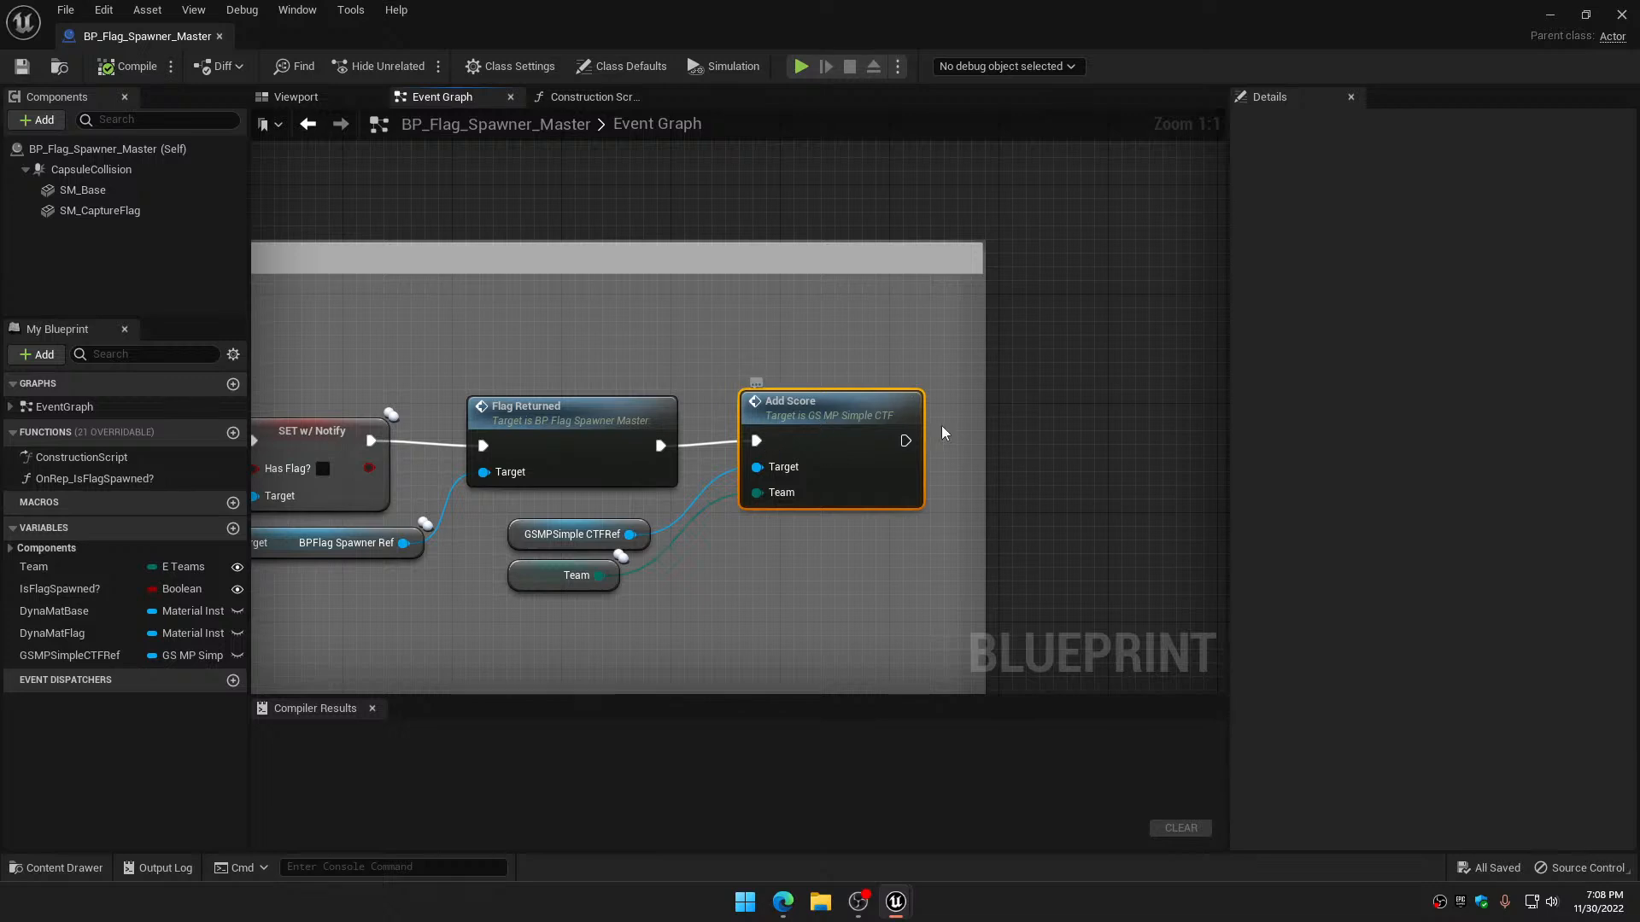
{"action": "left_click", "coordinate": [537, 583]}
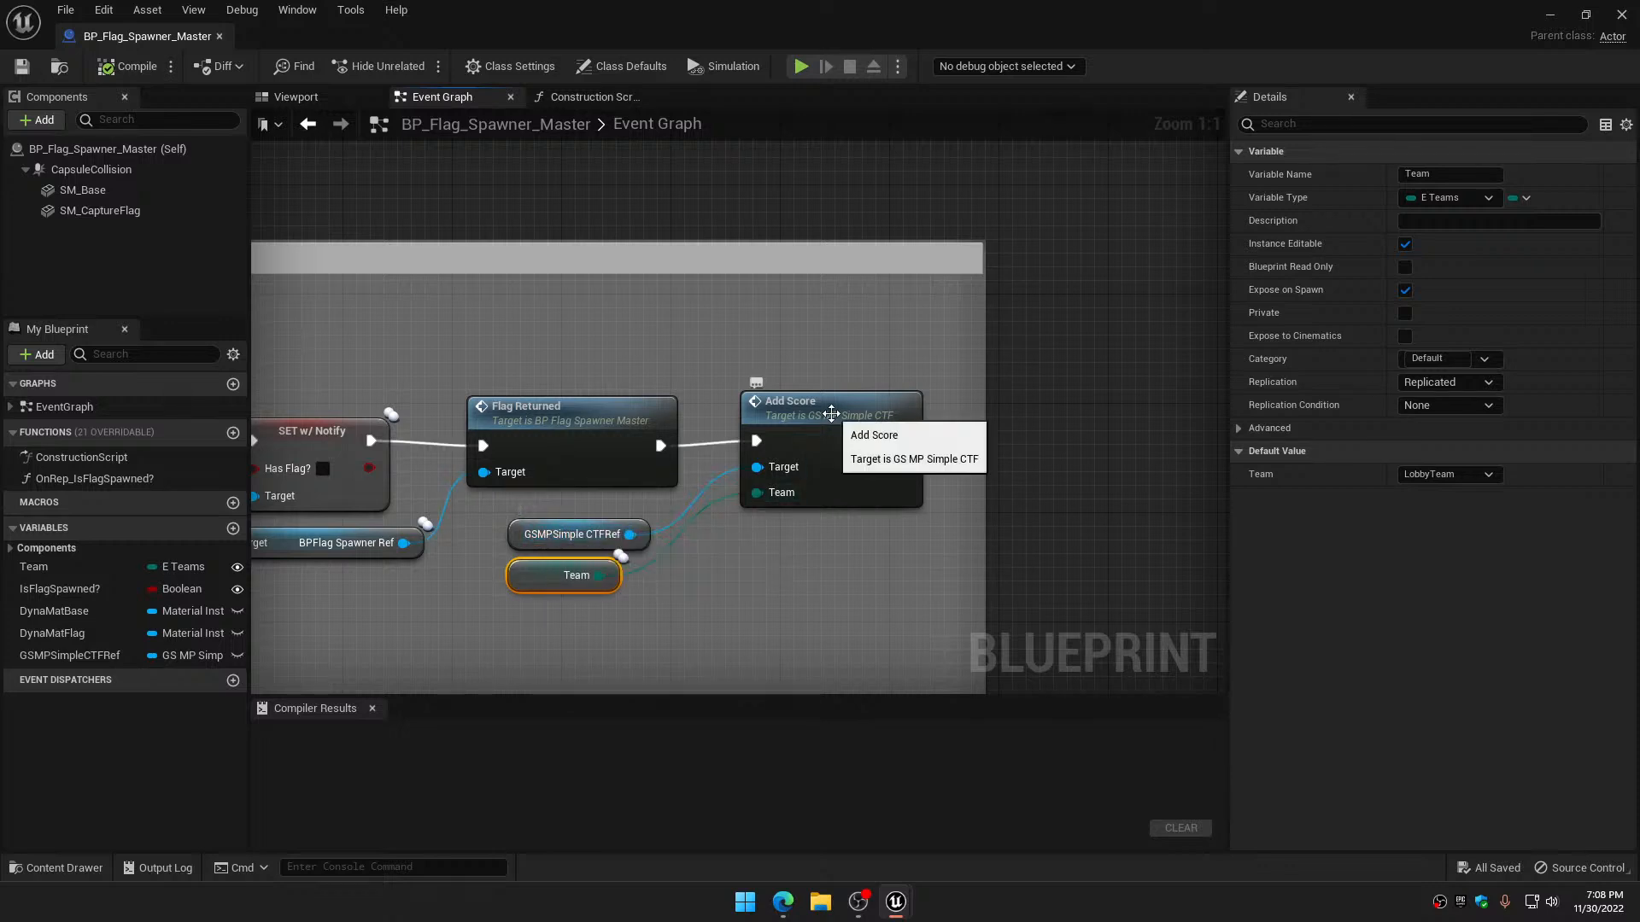
Open the definition of the Add Score event and examine its E_Teams switch and the red and blue score increments
{"action": "left_click", "coordinate": [833, 413]}
{"action": "double_click", "coordinate": [832, 413]}
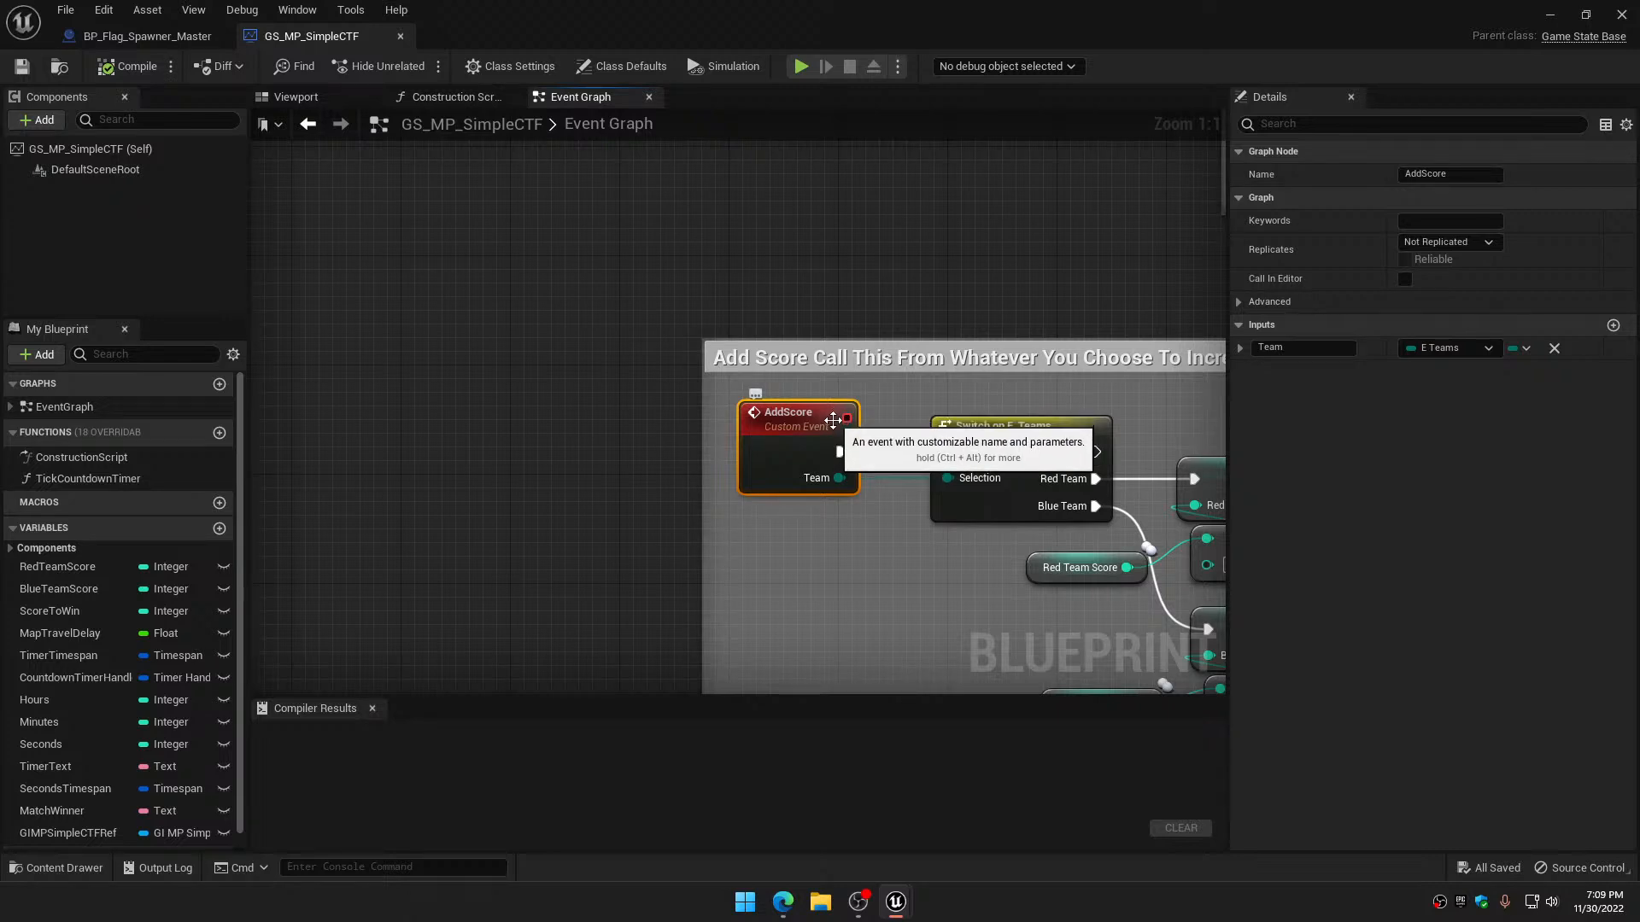
{"action": "right_click_drag", "start_coordinate": [884, 538], "coordinate": [642, 491]}
{"action": "left_click_drag", "start_coordinate": [394, 288], "coordinate": [600, 403]}
{"action": "left_click", "coordinate": [559, 378]}
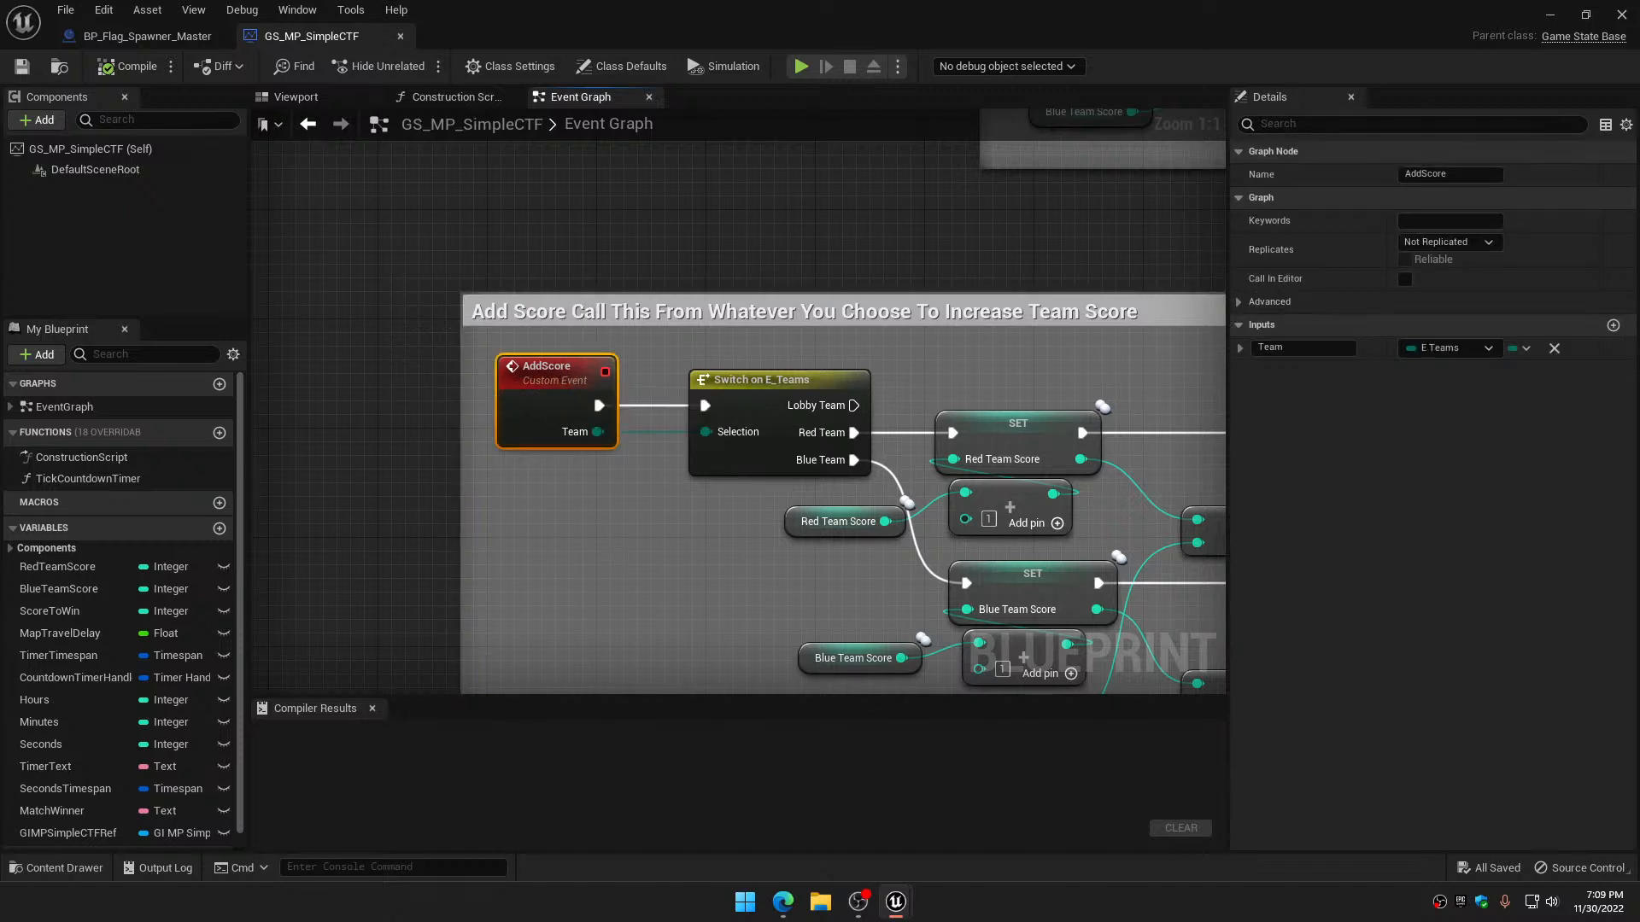
{"action": "right_click_drag", "start_coordinate": [608, 547], "coordinate": [378, 492]}
{"action": "left_click", "coordinate": [533, 335]}
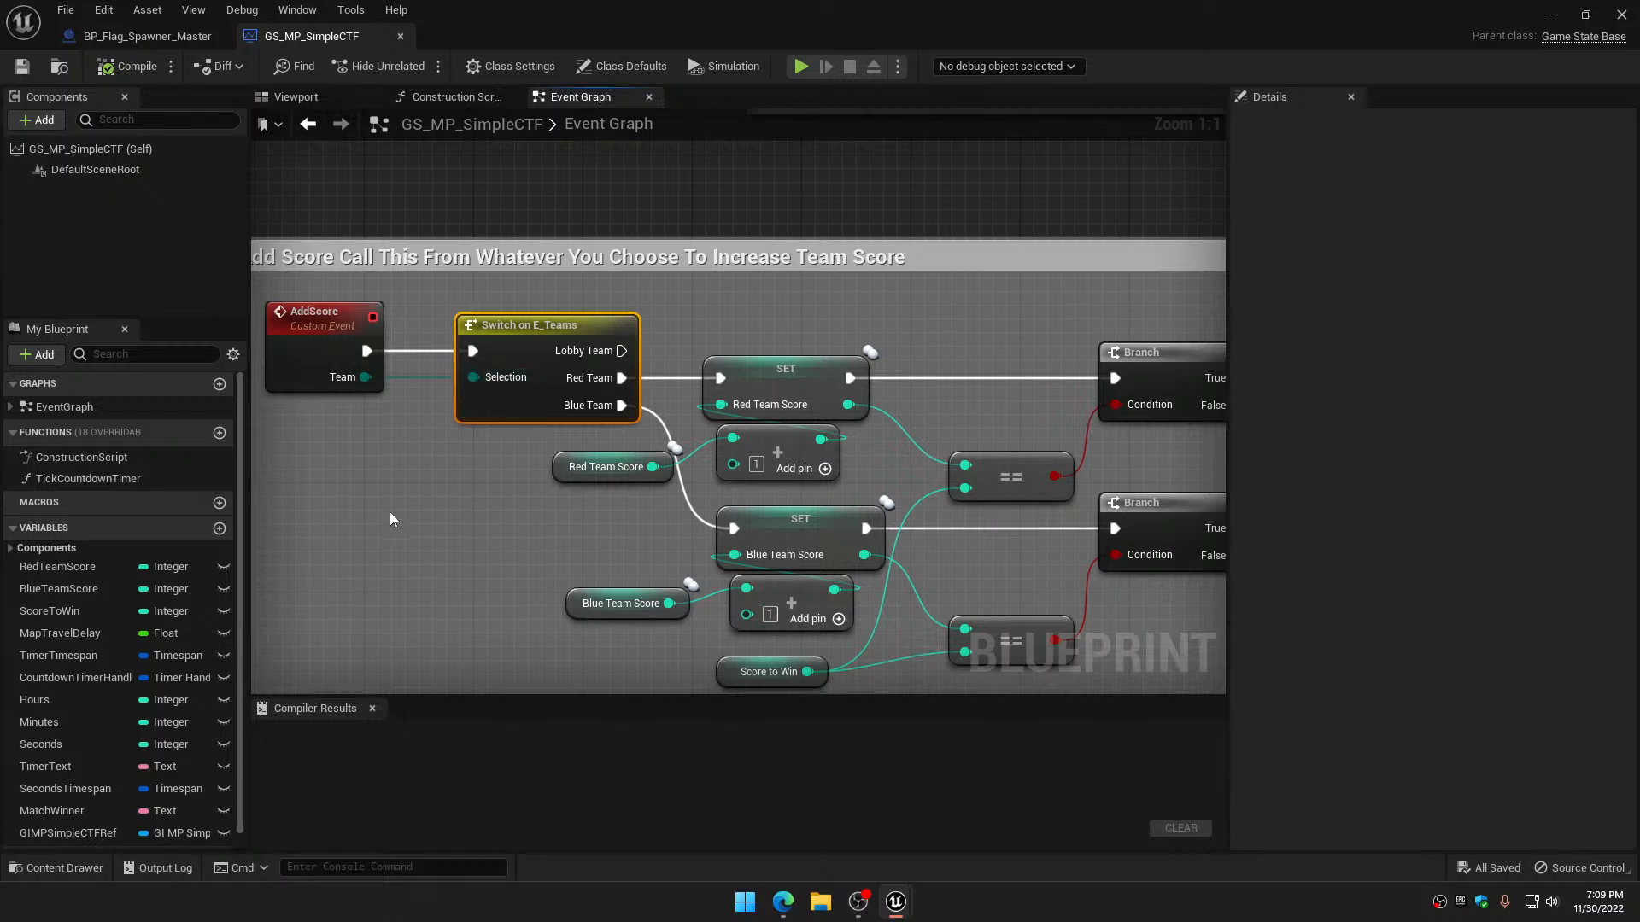
{"action": "right_click_drag", "start_coordinate": [547, 477], "coordinate": [393, 397]}
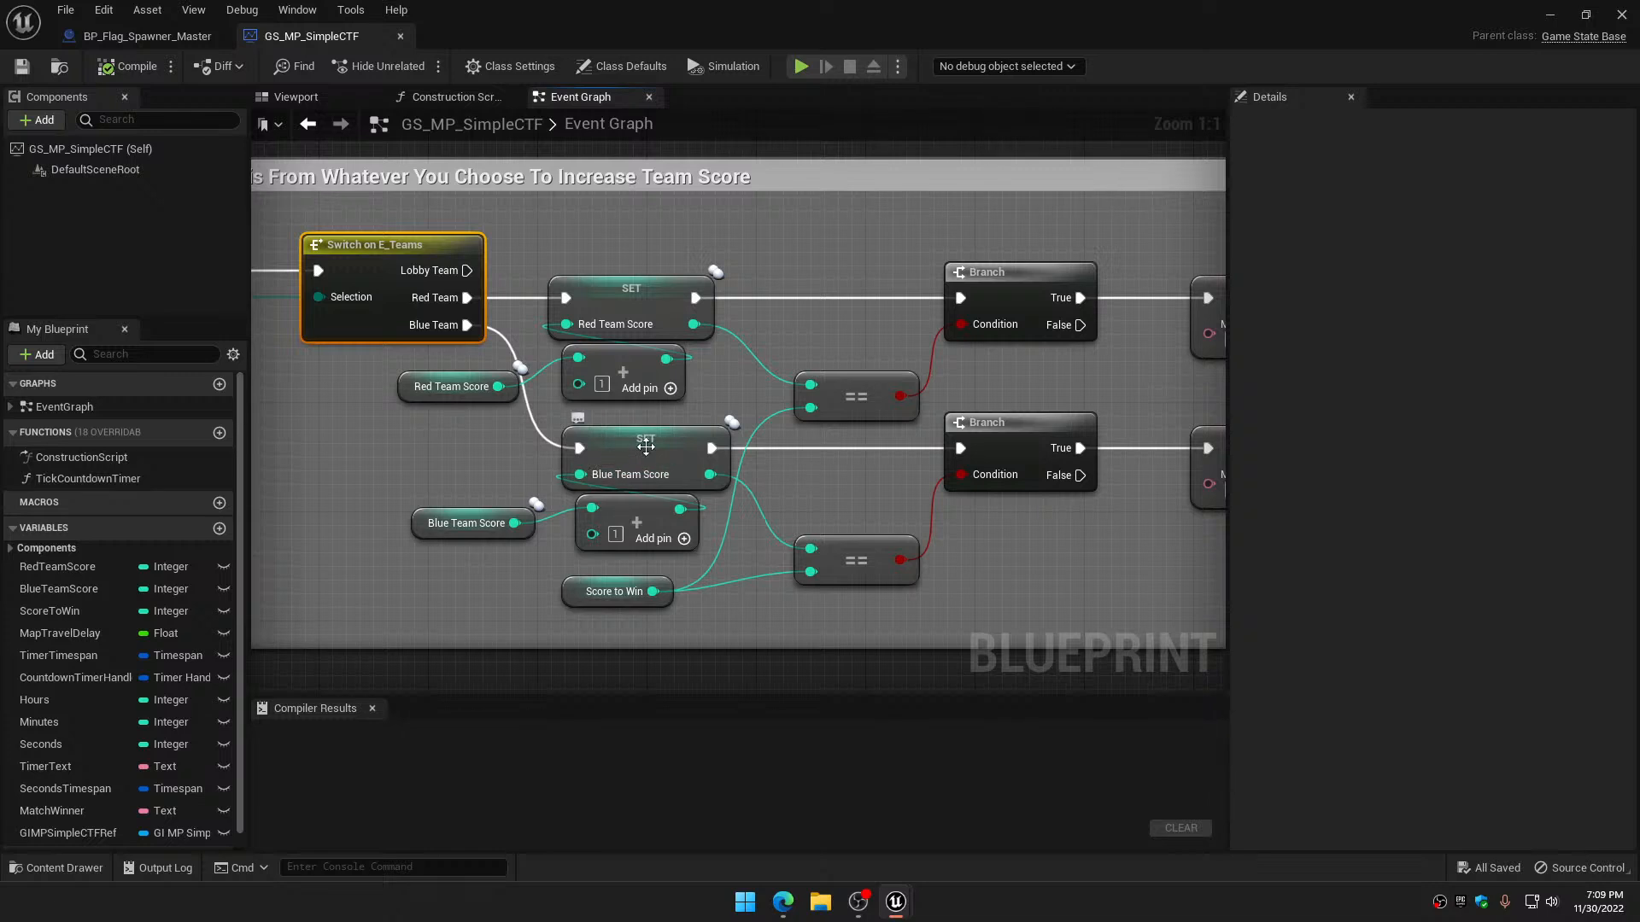
Examine the Score to Win comparisons, their default value and the branches that set Match Winner for the red and blue teams
{"action": "right_click_drag", "start_coordinate": [886, 482], "coordinate": [765, 495]}
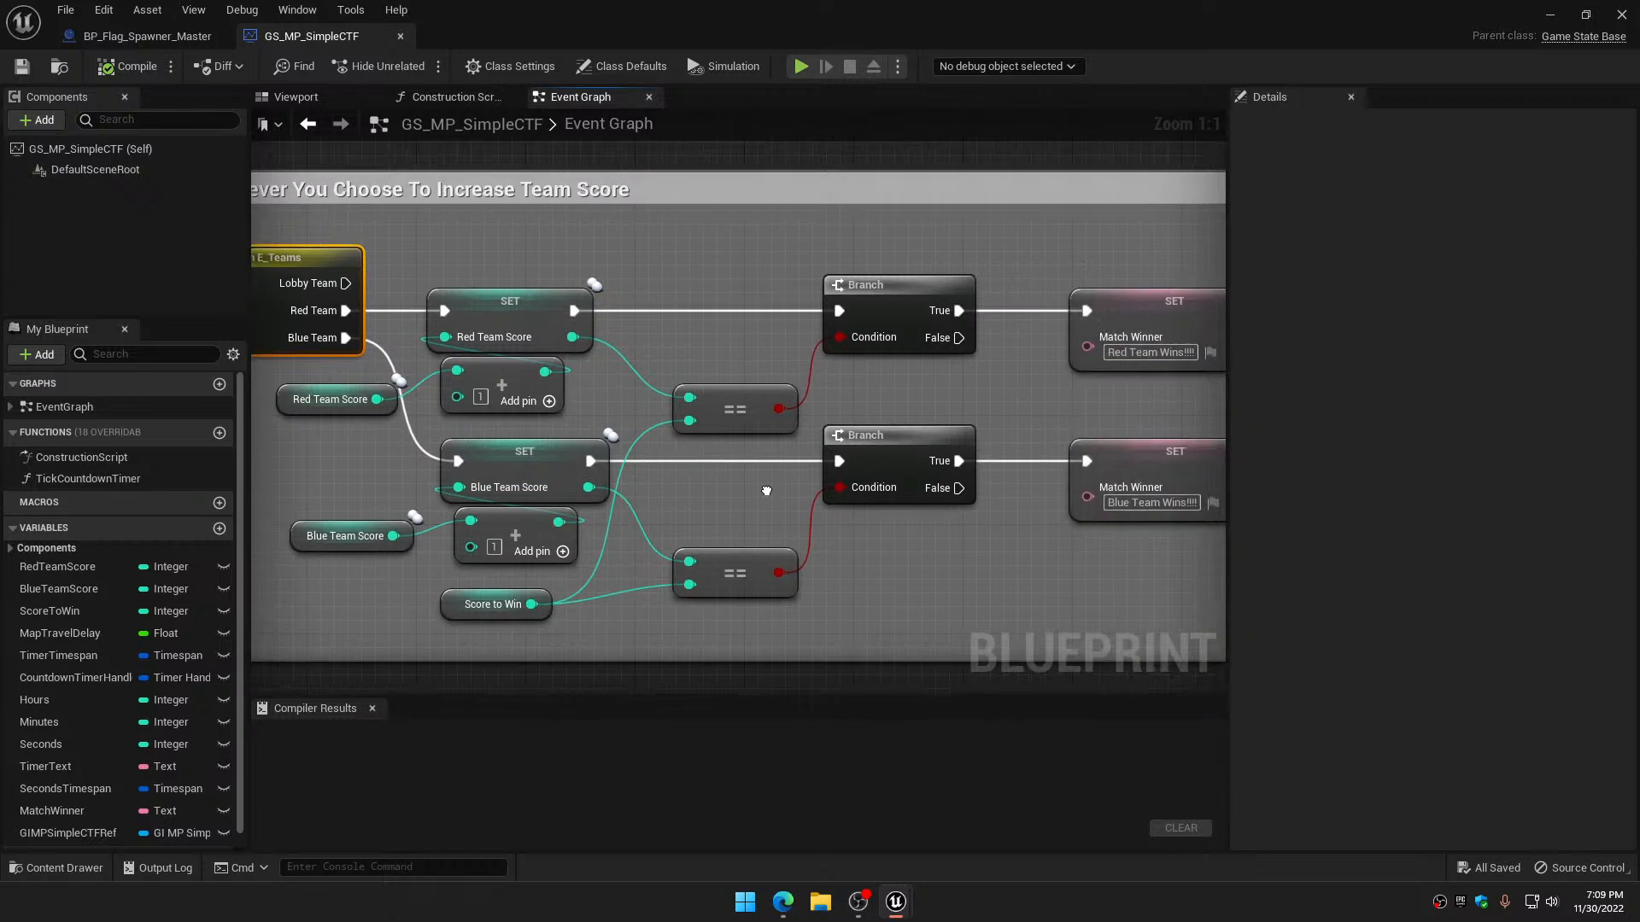
{"action": "left_click_drag", "start_coordinate": [522, 257], "coordinate": [735, 395]}
{"action": "left_click_drag", "start_coordinate": [889, 248], "coordinate": [928, 301]}
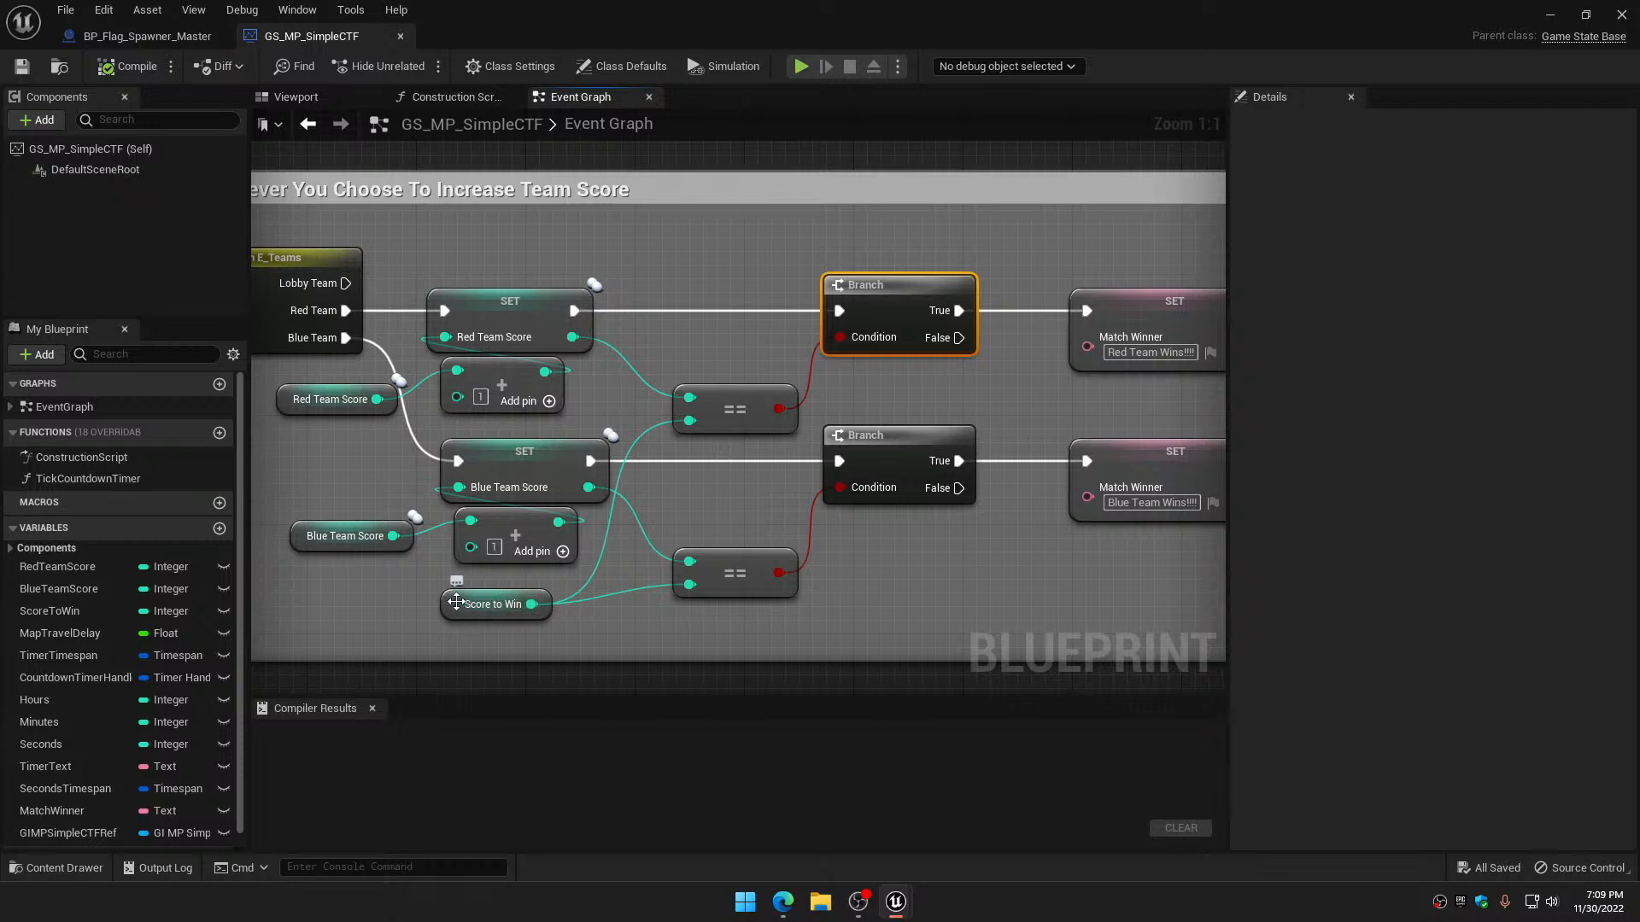
{"action": "left_click", "coordinate": [488, 604]}
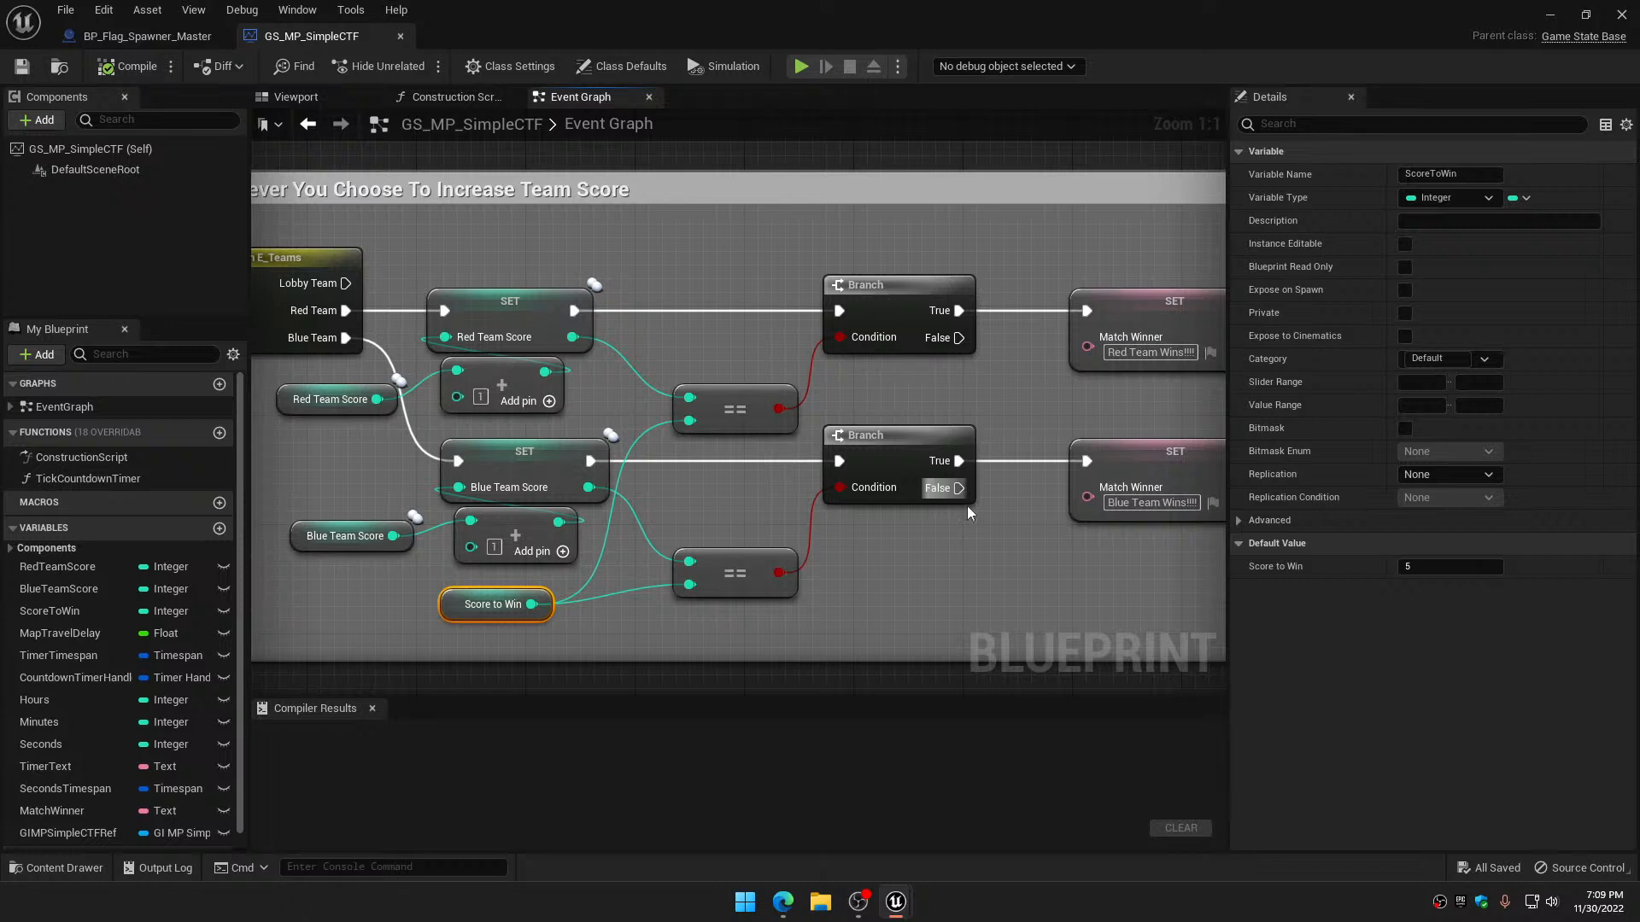
{"action": "right_click_drag", "start_coordinate": [1028, 382], "coordinate": [839, 420]}
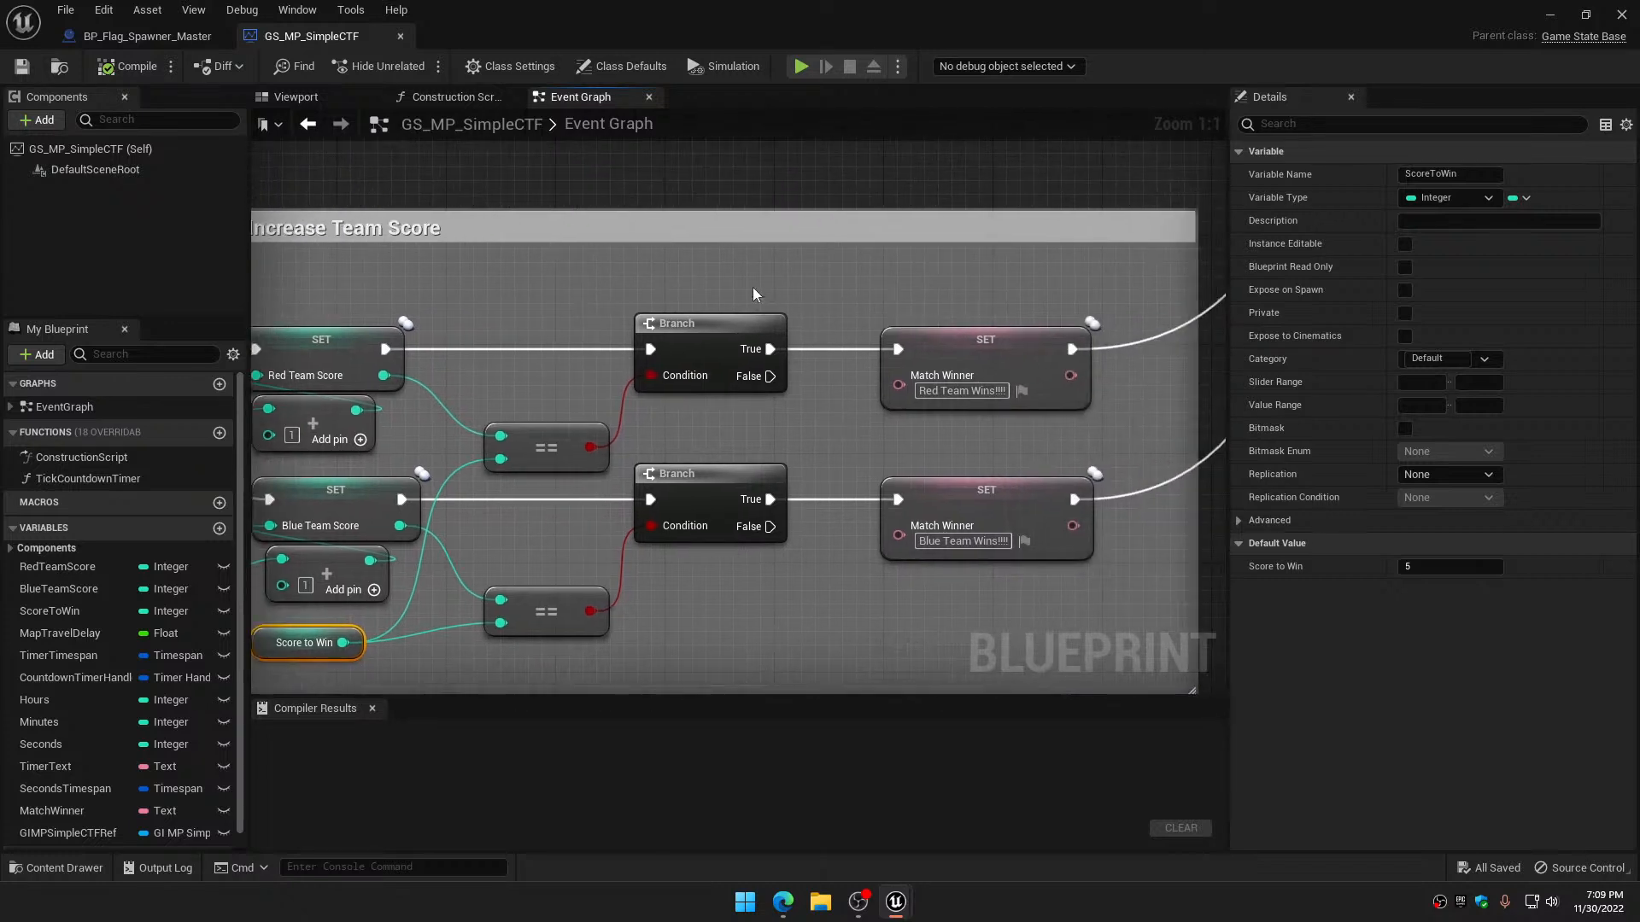
{"action": "left_click_drag", "start_coordinate": [694, 268], "coordinate": [1039, 442]}
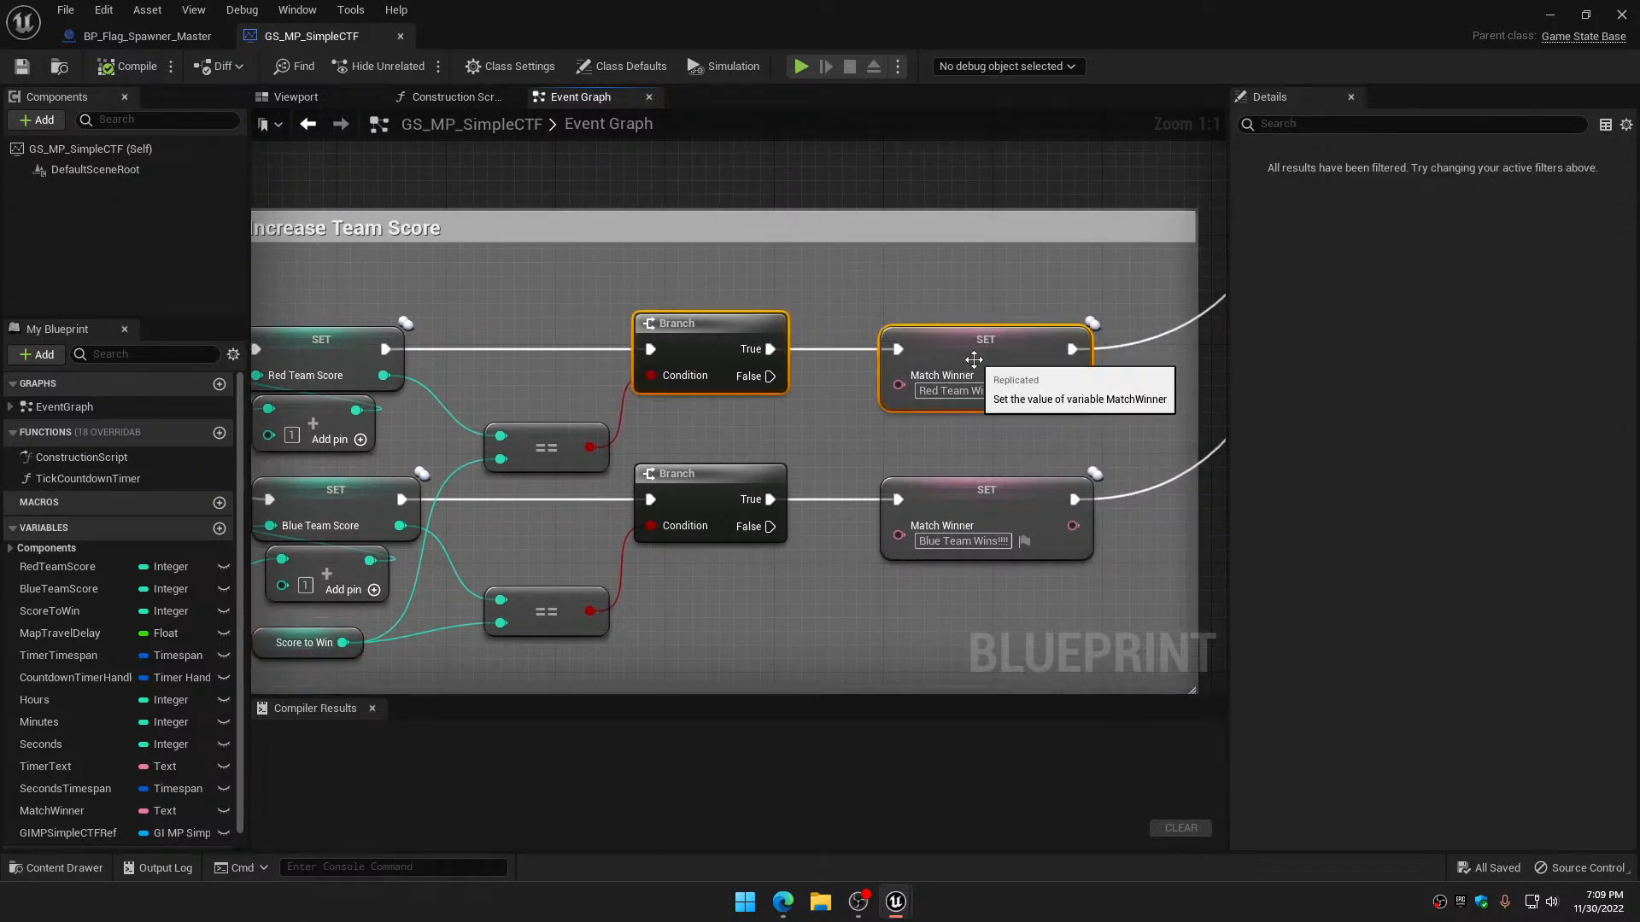
Follow the execution wires from the Match Winner setters to the Multicast Match Ended call
{"action": "right_click_drag", "start_coordinate": [993, 424], "coordinate": [675, 492]}
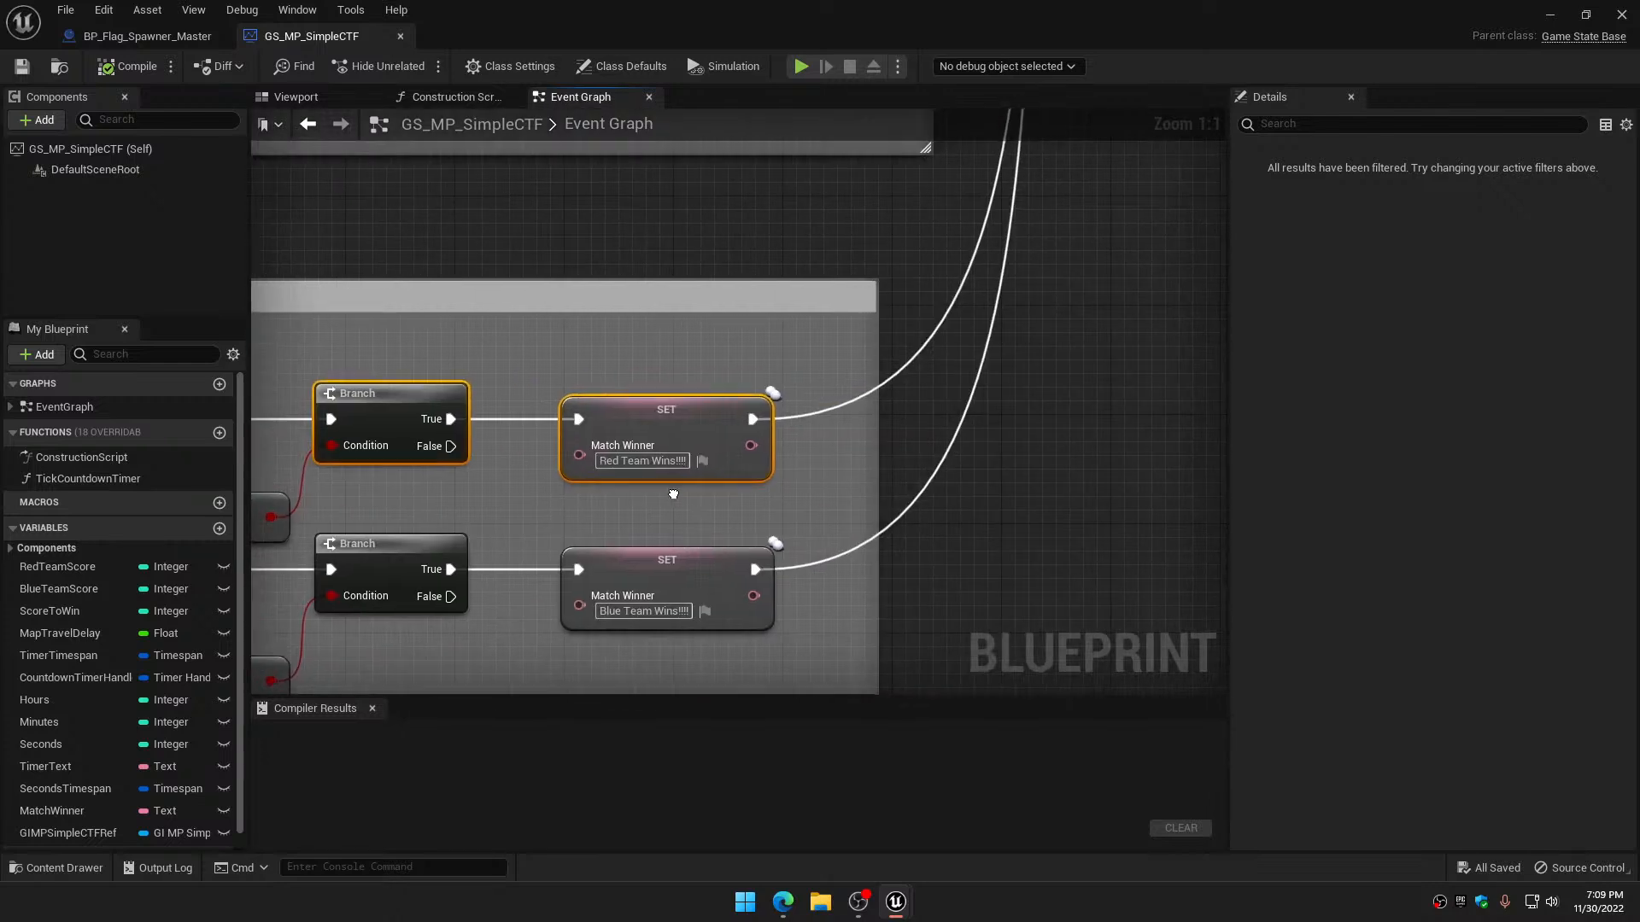
{"action": "scroll", "coordinate": [873, 418], "scroll_direction": "down", "scroll_amount": 2}
{"action": "scroll", "coordinate": [874, 417], "scroll_direction": "down", "scroll_amount": 1}
{"action": "right_click_drag", "start_coordinate": [926, 359], "coordinate": [860, 509]}
{"action": "right_click_drag", "start_coordinate": [892, 291], "coordinate": [702, 640]}
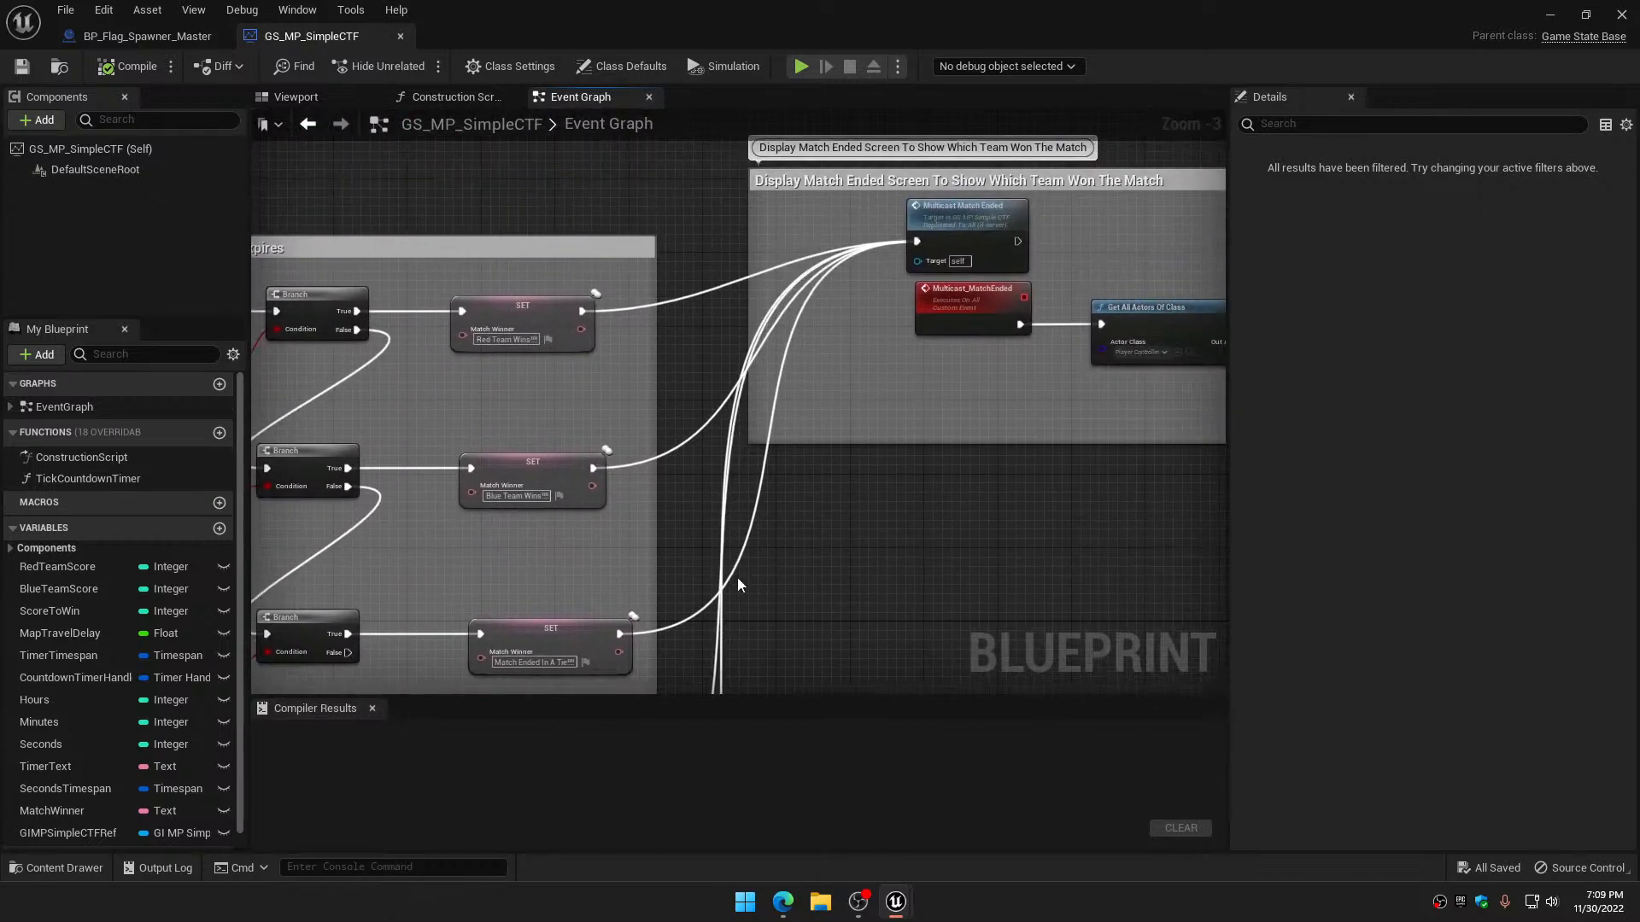
{"action": "right_click_drag", "start_coordinate": [777, 499], "coordinate": [562, 646]}
{"action": "scroll", "coordinate": [786, 429], "scroll_direction": "up", "scroll_amount": 3}
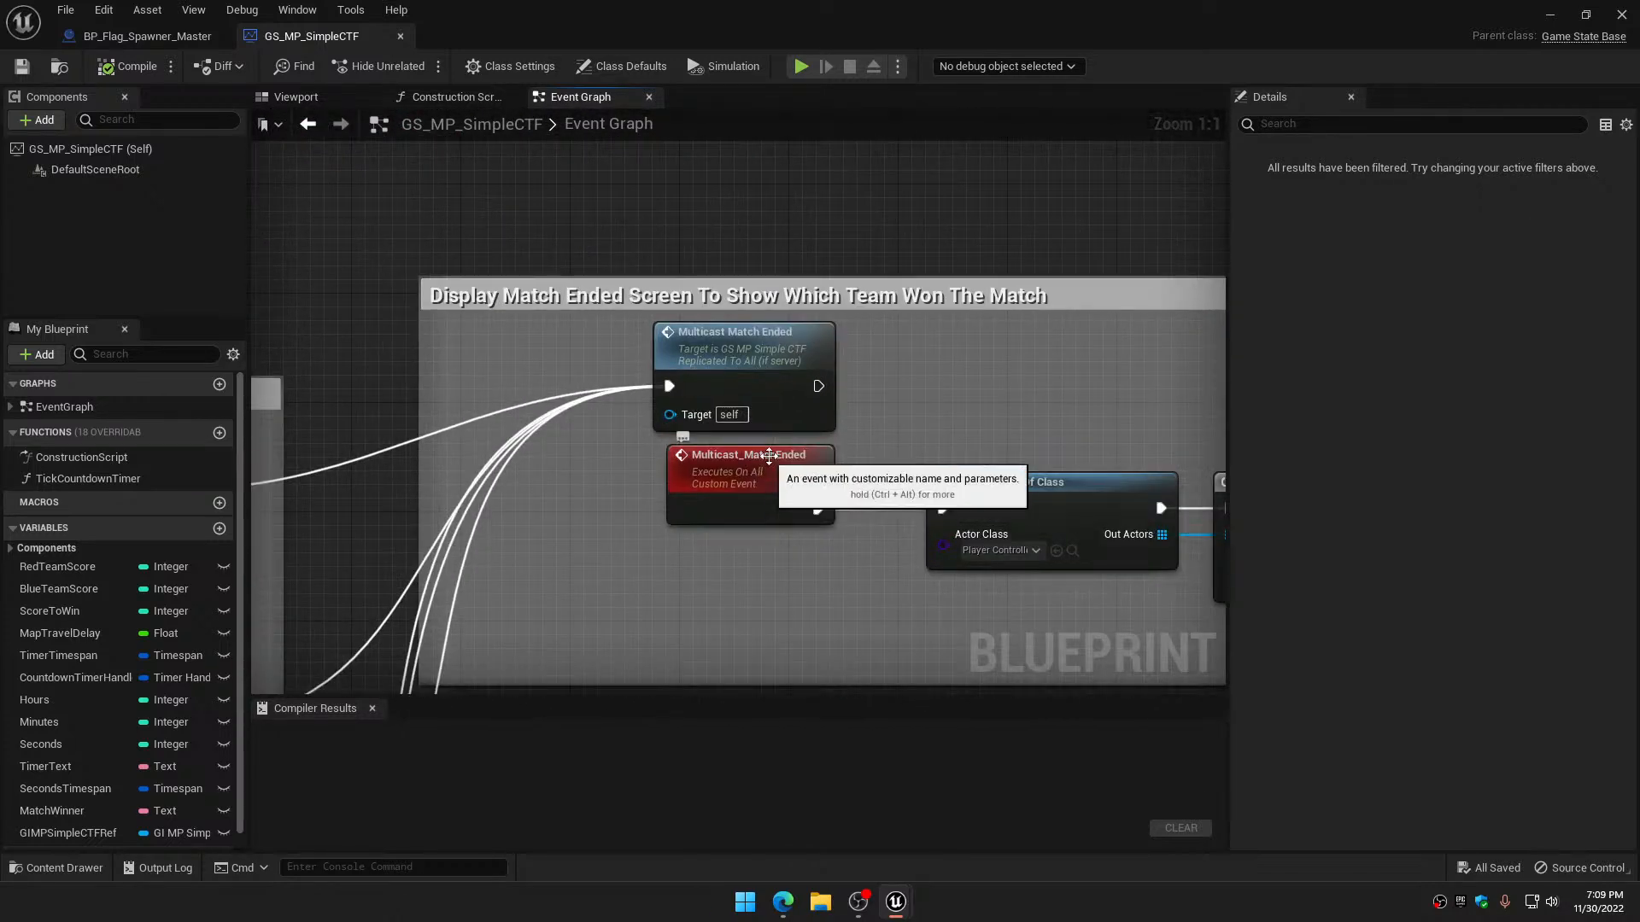
Examine the Multicast_MatchEnded event chain, from Get All Actors Of Class through the player controller and HUD casts to Show Match Winner
{"action": "right_click_drag", "start_coordinate": [784, 445], "coordinate": [429, 420]}
{"action": "left_click_drag", "start_coordinate": [746, 373], "coordinate": [1135, 474]}
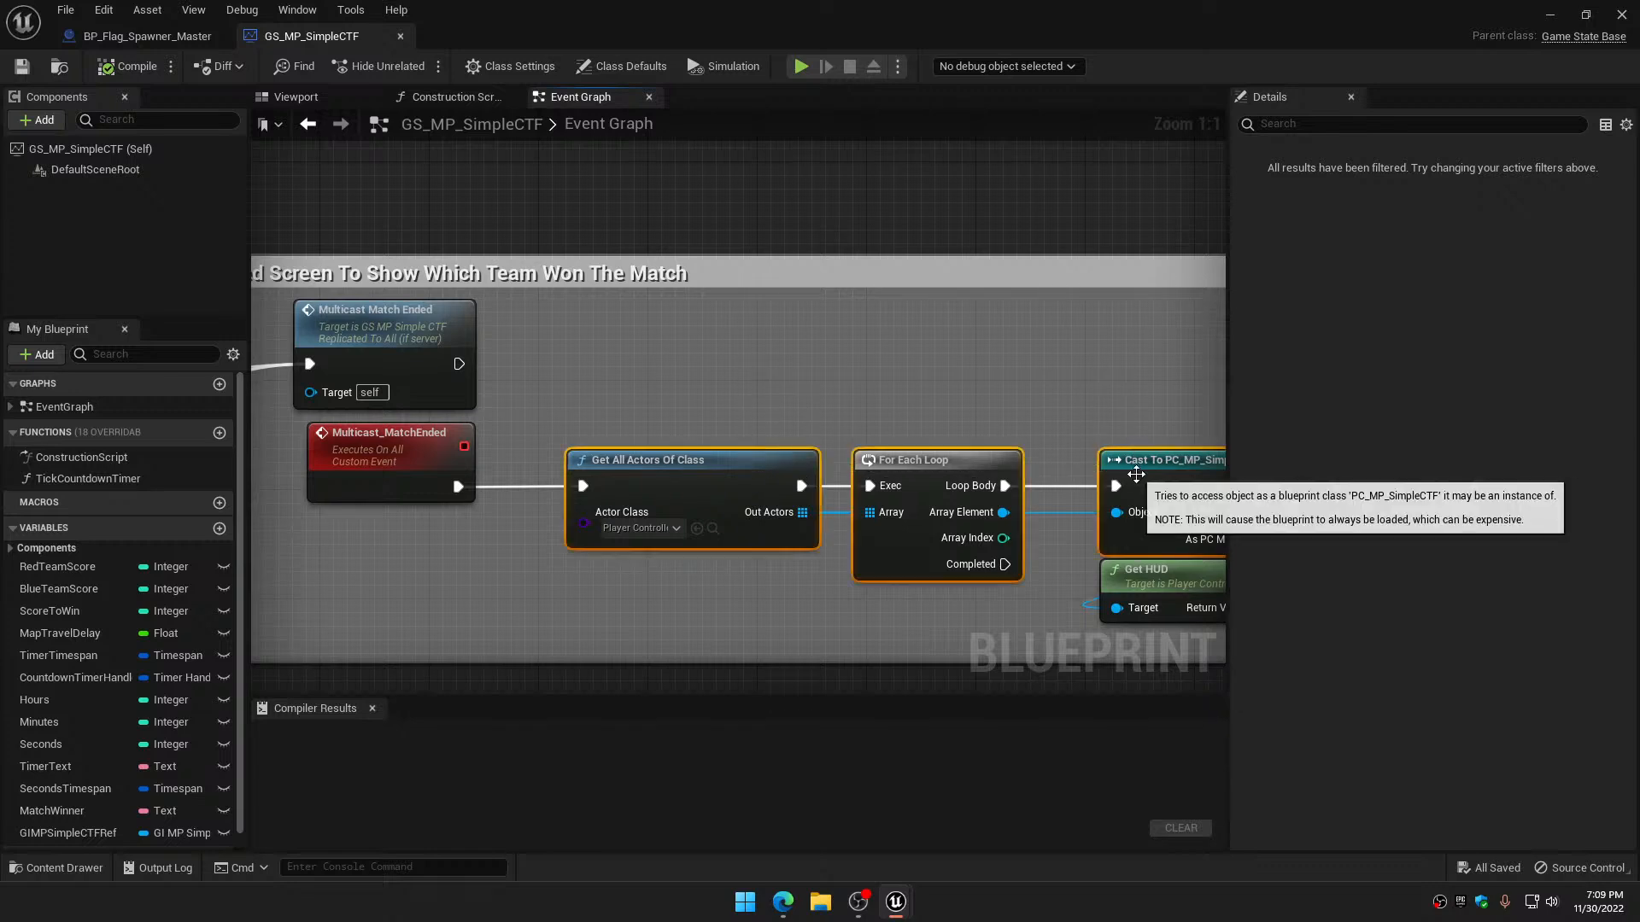
{"action": "right_click_drag", "start_coordinate": [1139, 382], "coordinate": [406, 396]}
{"action": "right_click_drag", "start_coordinate": [820, 424], "coordinate": [502, 395]}
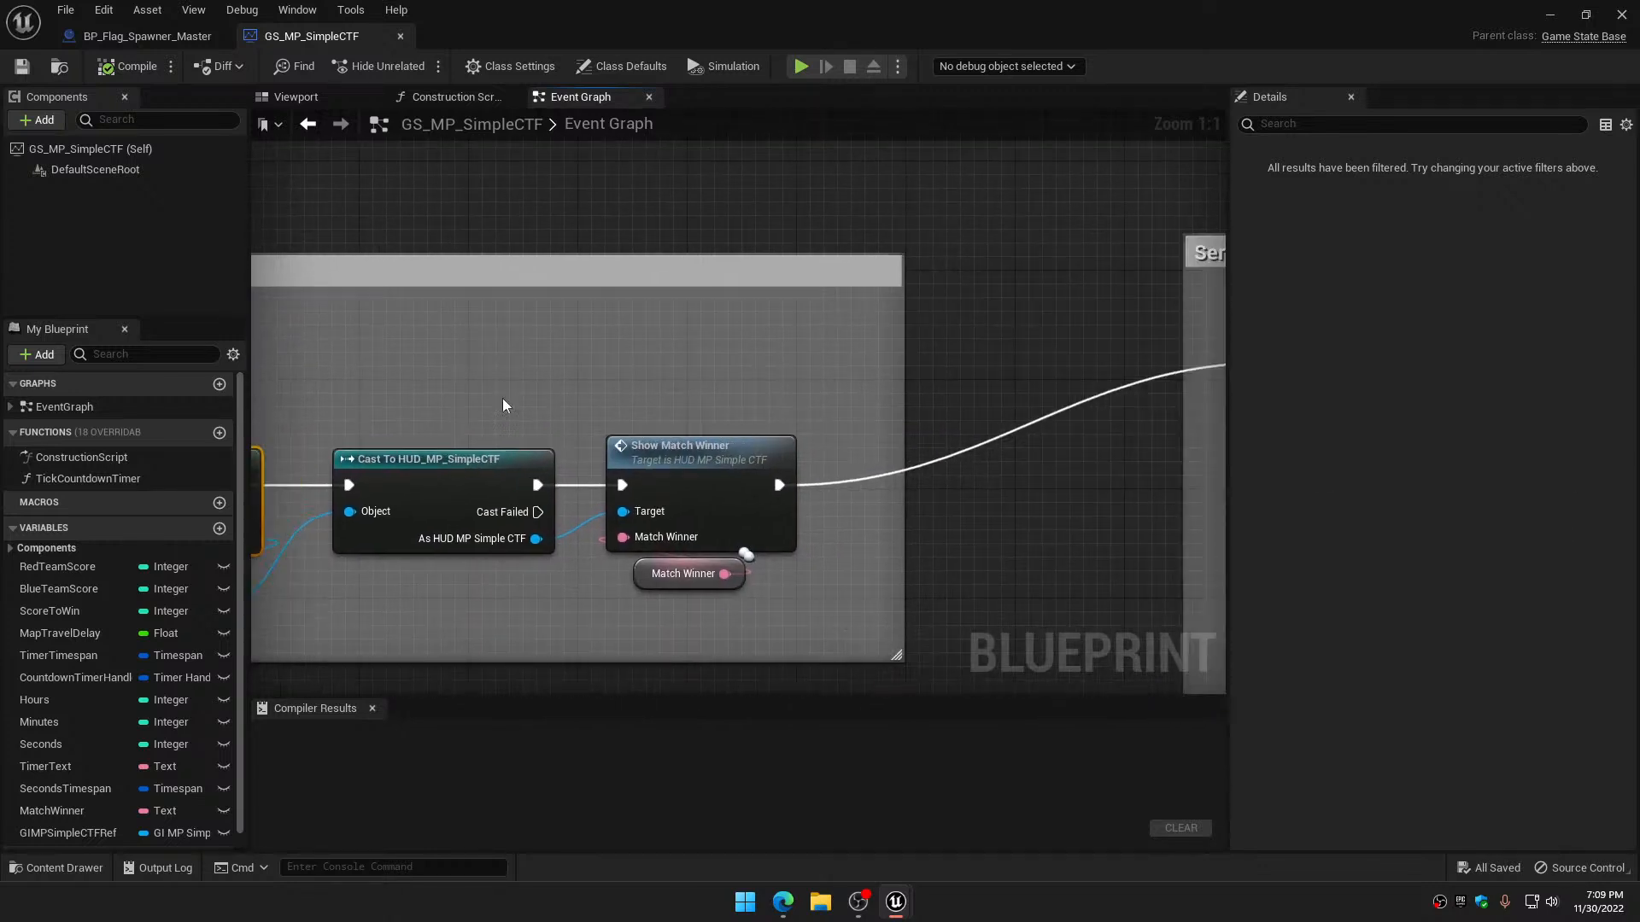
Inspect the Map Travel Delay and Server Travel to New Map call in the Server Travel Rotate Maps On Match Ended section
{"action": "right_click_drag", "start_coordinate": [692, 357], "coordinate": [432, 329]}
{"action": "right_click_drag", "start_coordinate": [773, 487], "coordinate": [715, 485]}
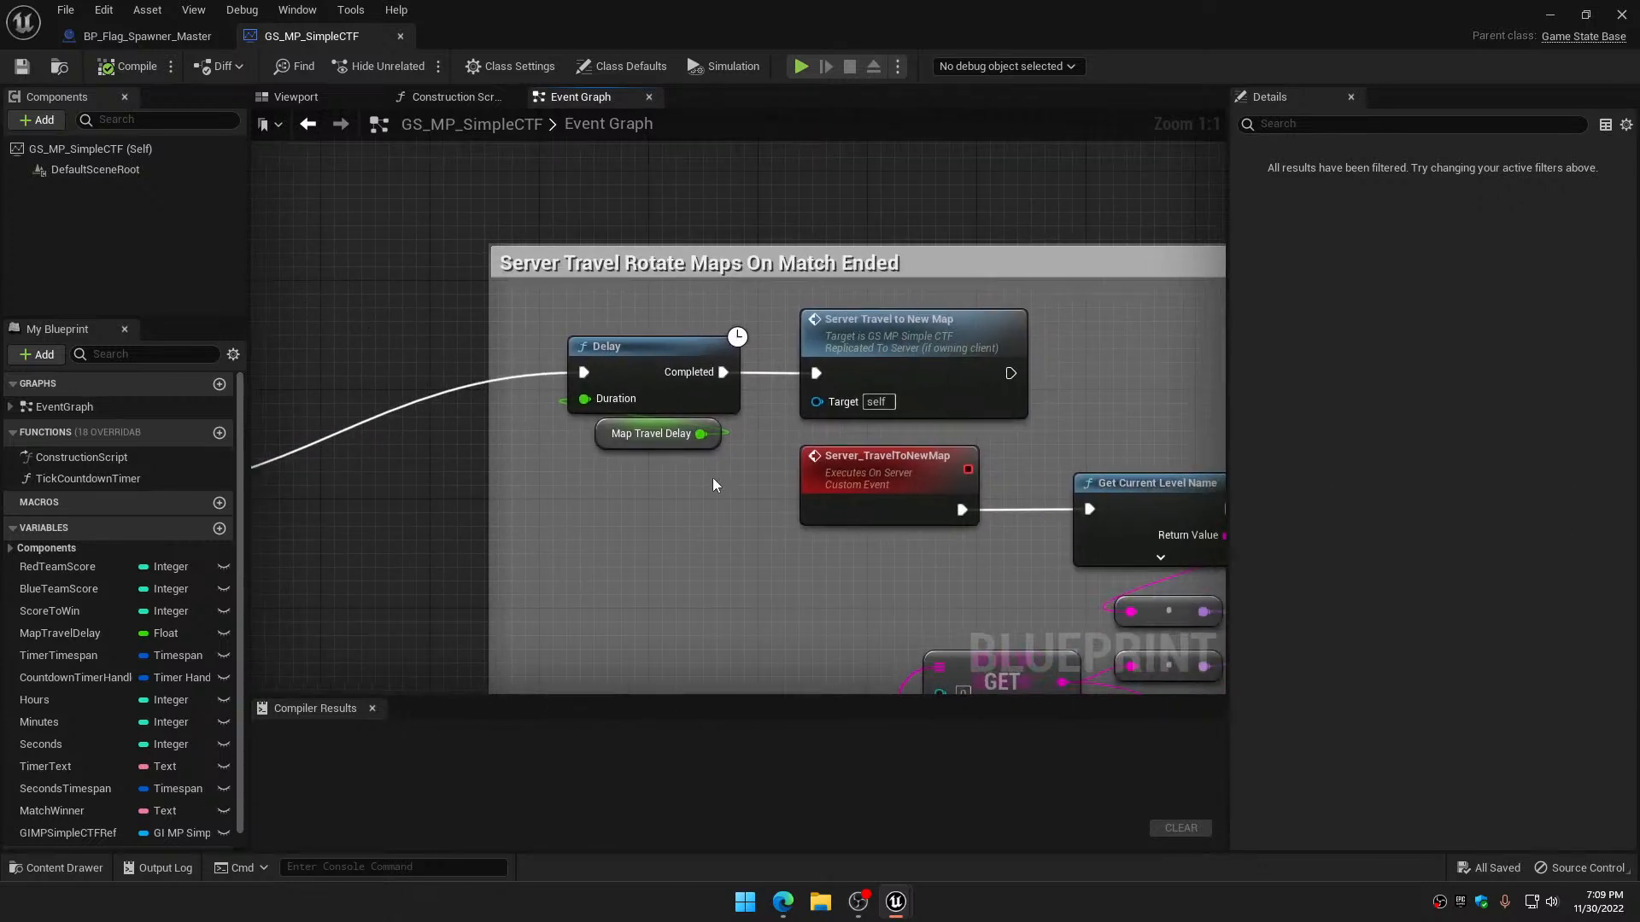
{"action": "left_click_drag", "start_coordinate": [666, 459], "coordinate": [726, 359]}
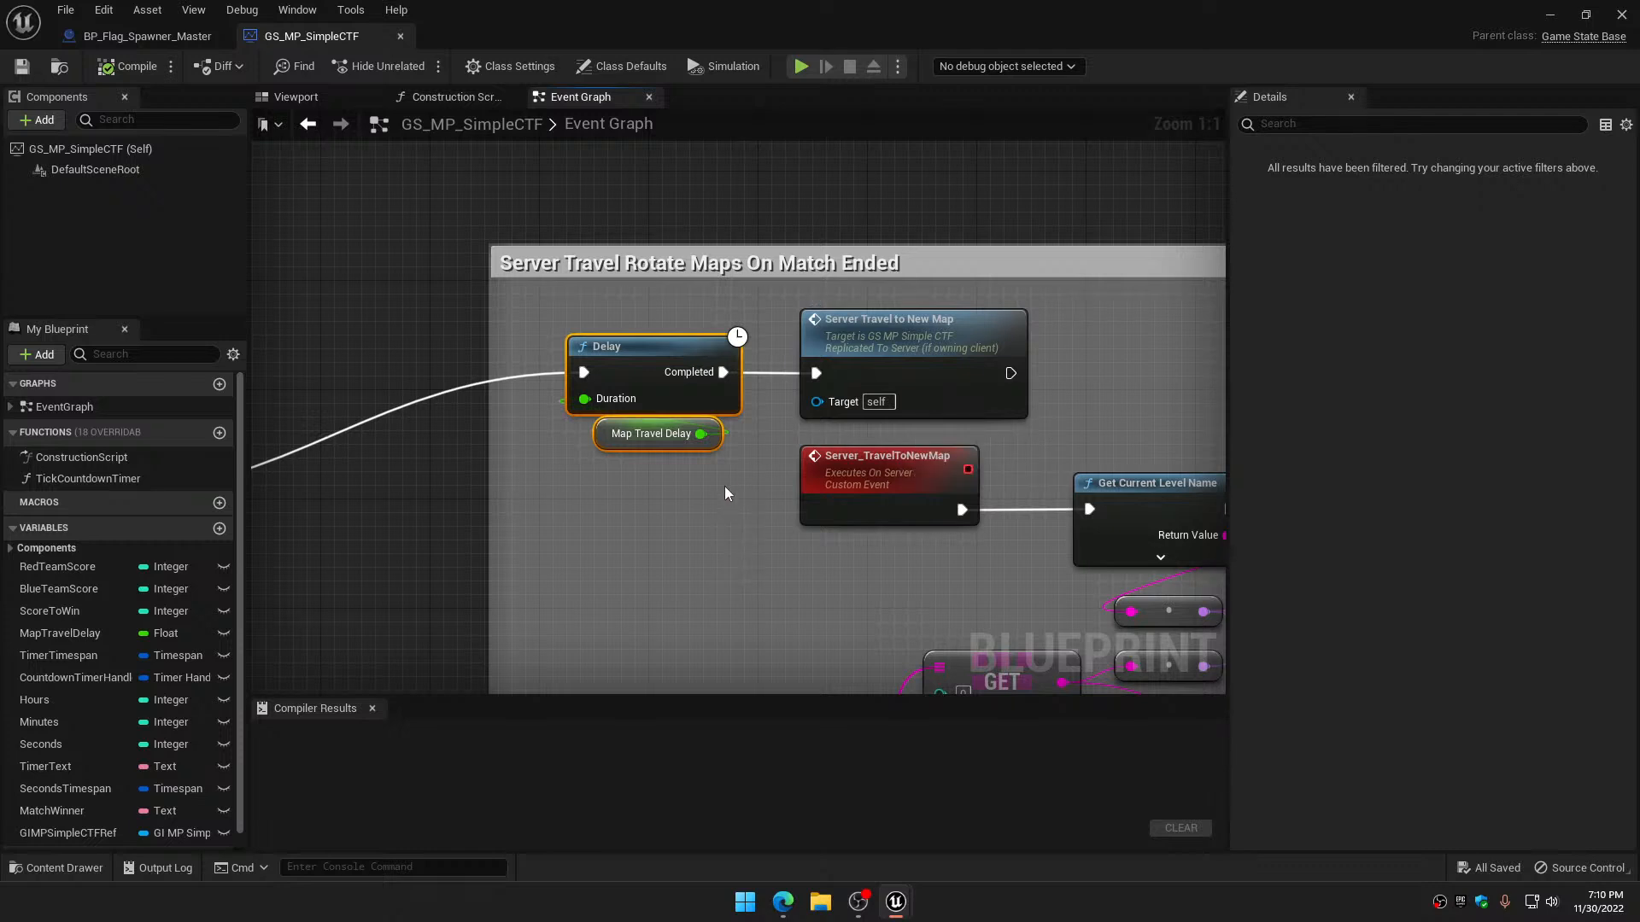
{"action": "scroll", "coordinate": [725, 493], "scroll_direction": "down", "scroll_amount": 6}
{"action": "right_click_drag", "start_coordinate": [528, 593], "coordinate": [933, 630]}
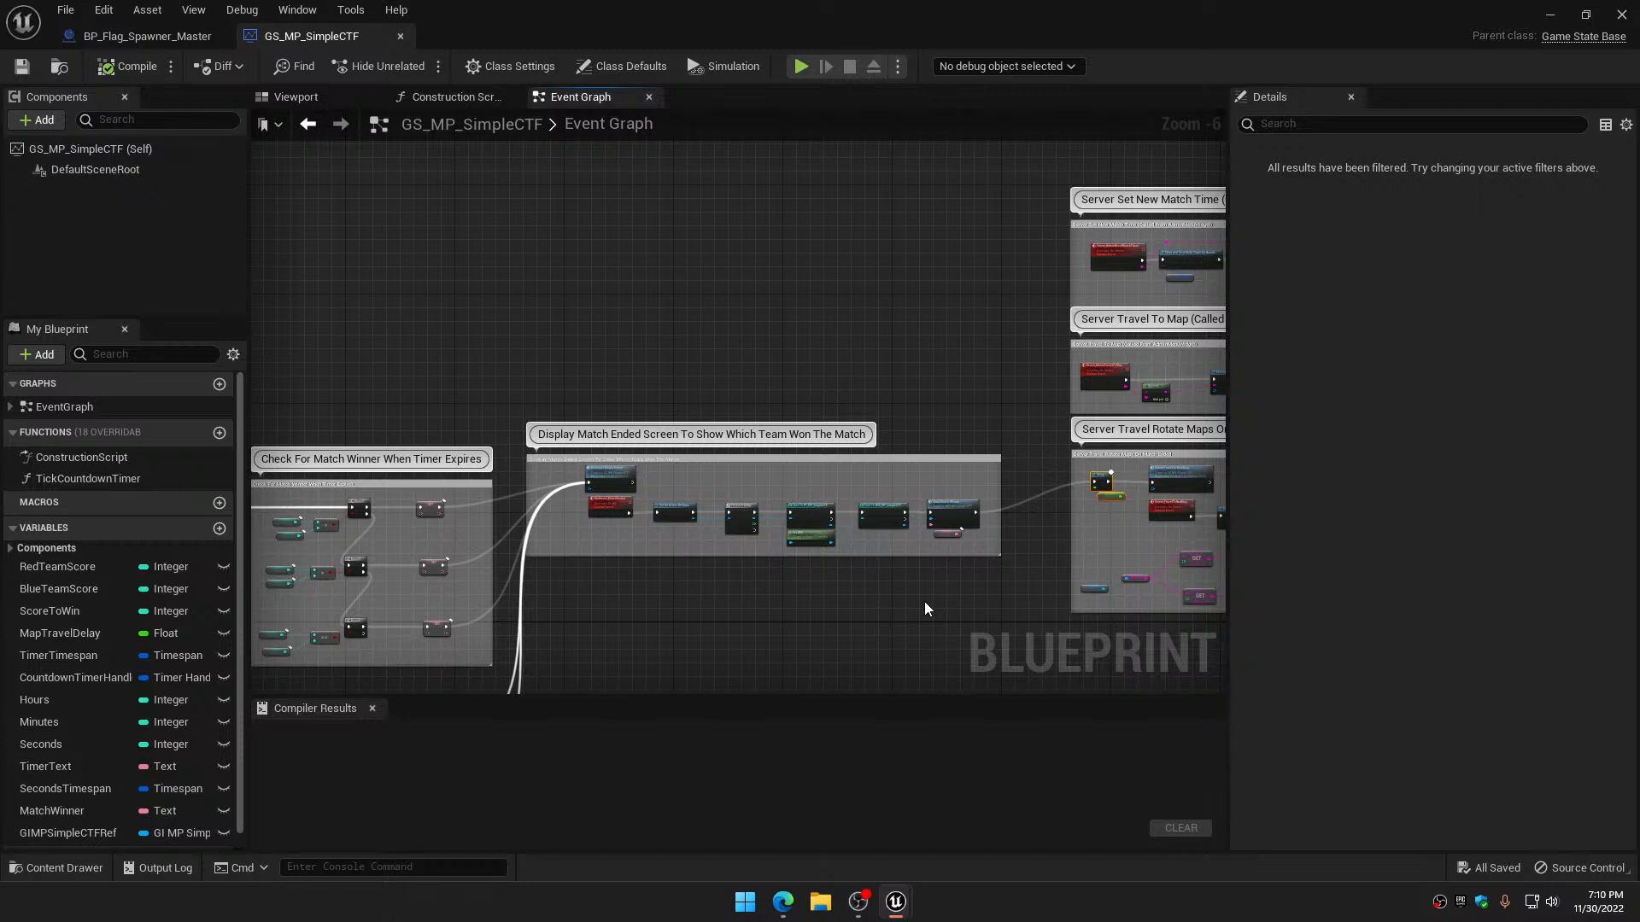
Play-test MP_TestMap_001 as a Red Team player, watch the match timer, and stop the session
{"action": "left_click", "coordinate": [1551, 15]}
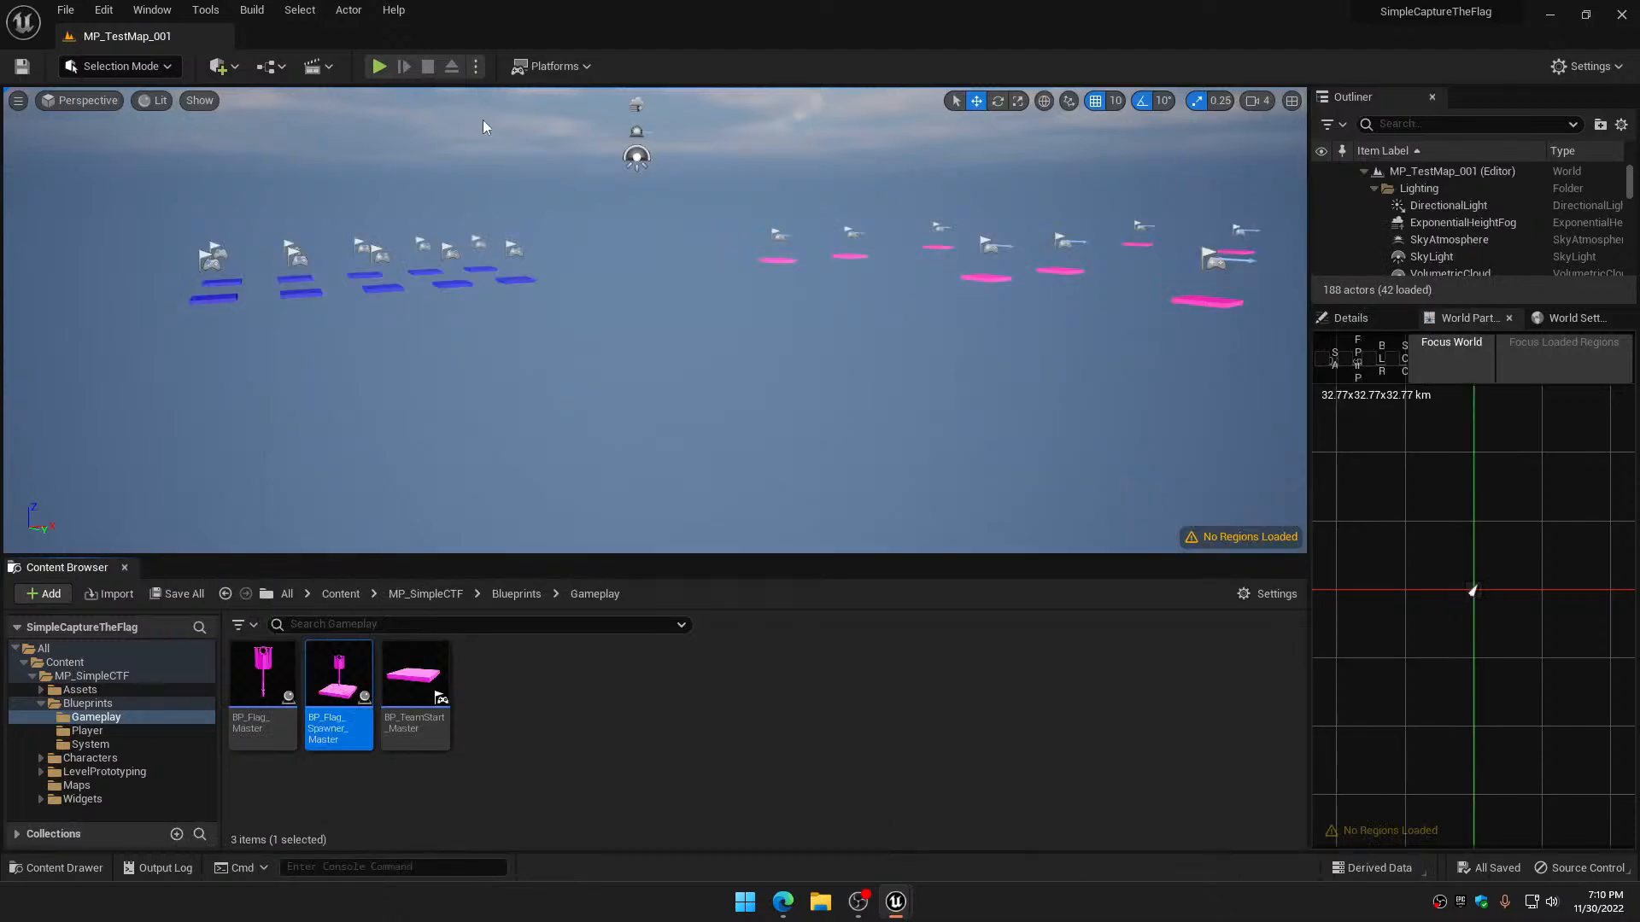
{"action": "left_click", "coordinate": [378, 70]}
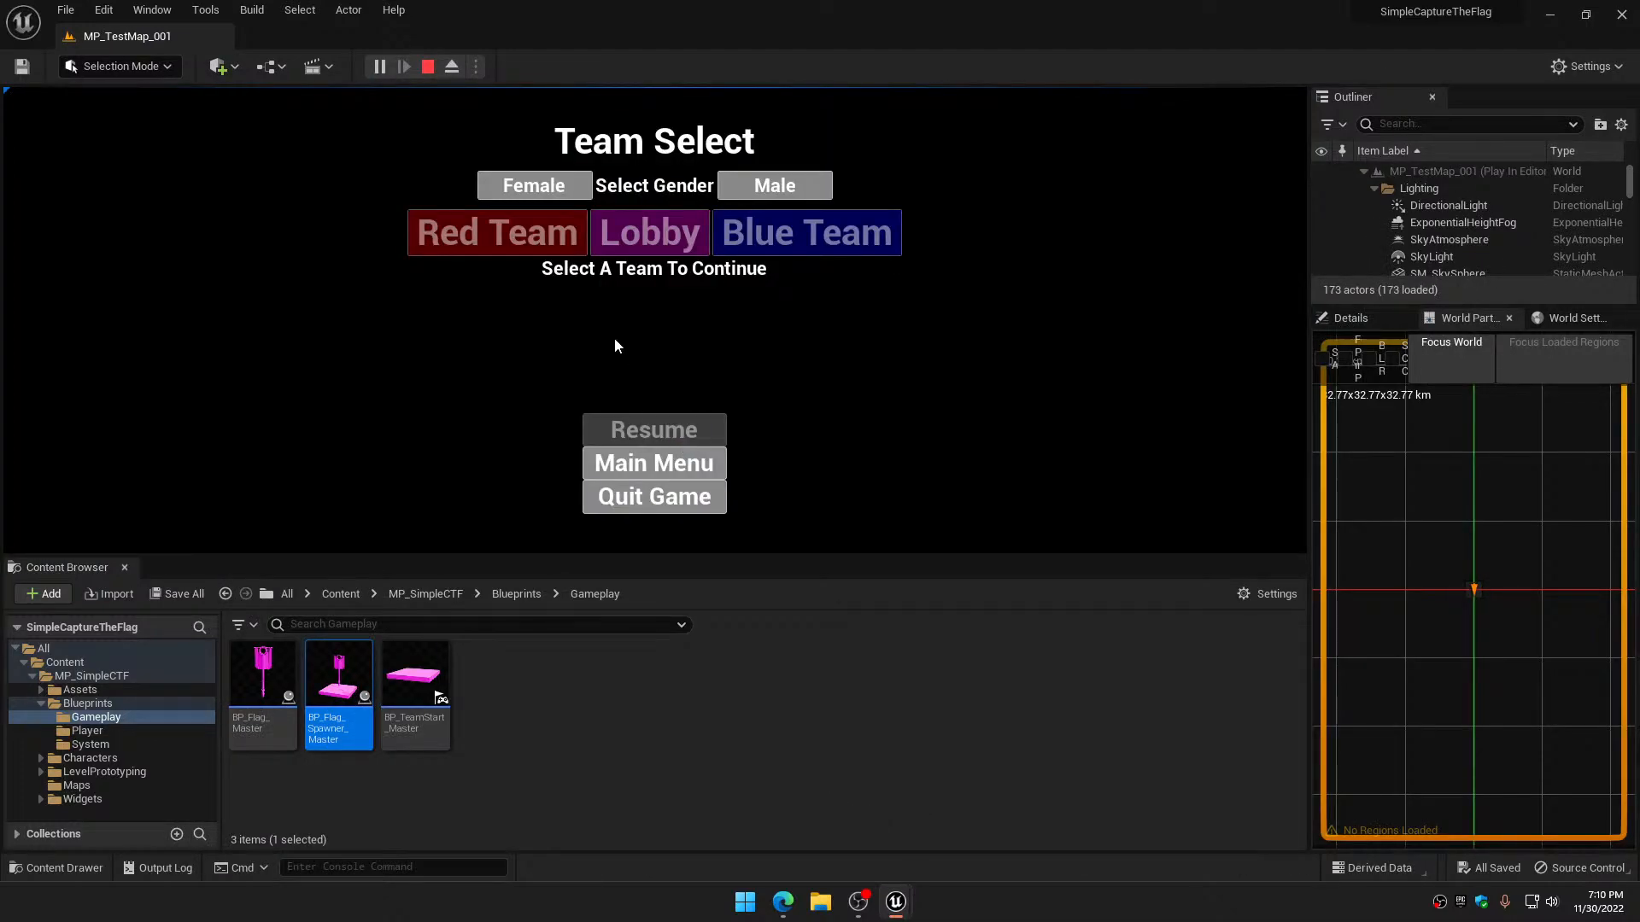
{"action": "left_click", "coordinate": [538, 204]}
{"action": "left_click", "coordinate": [543, 221]}
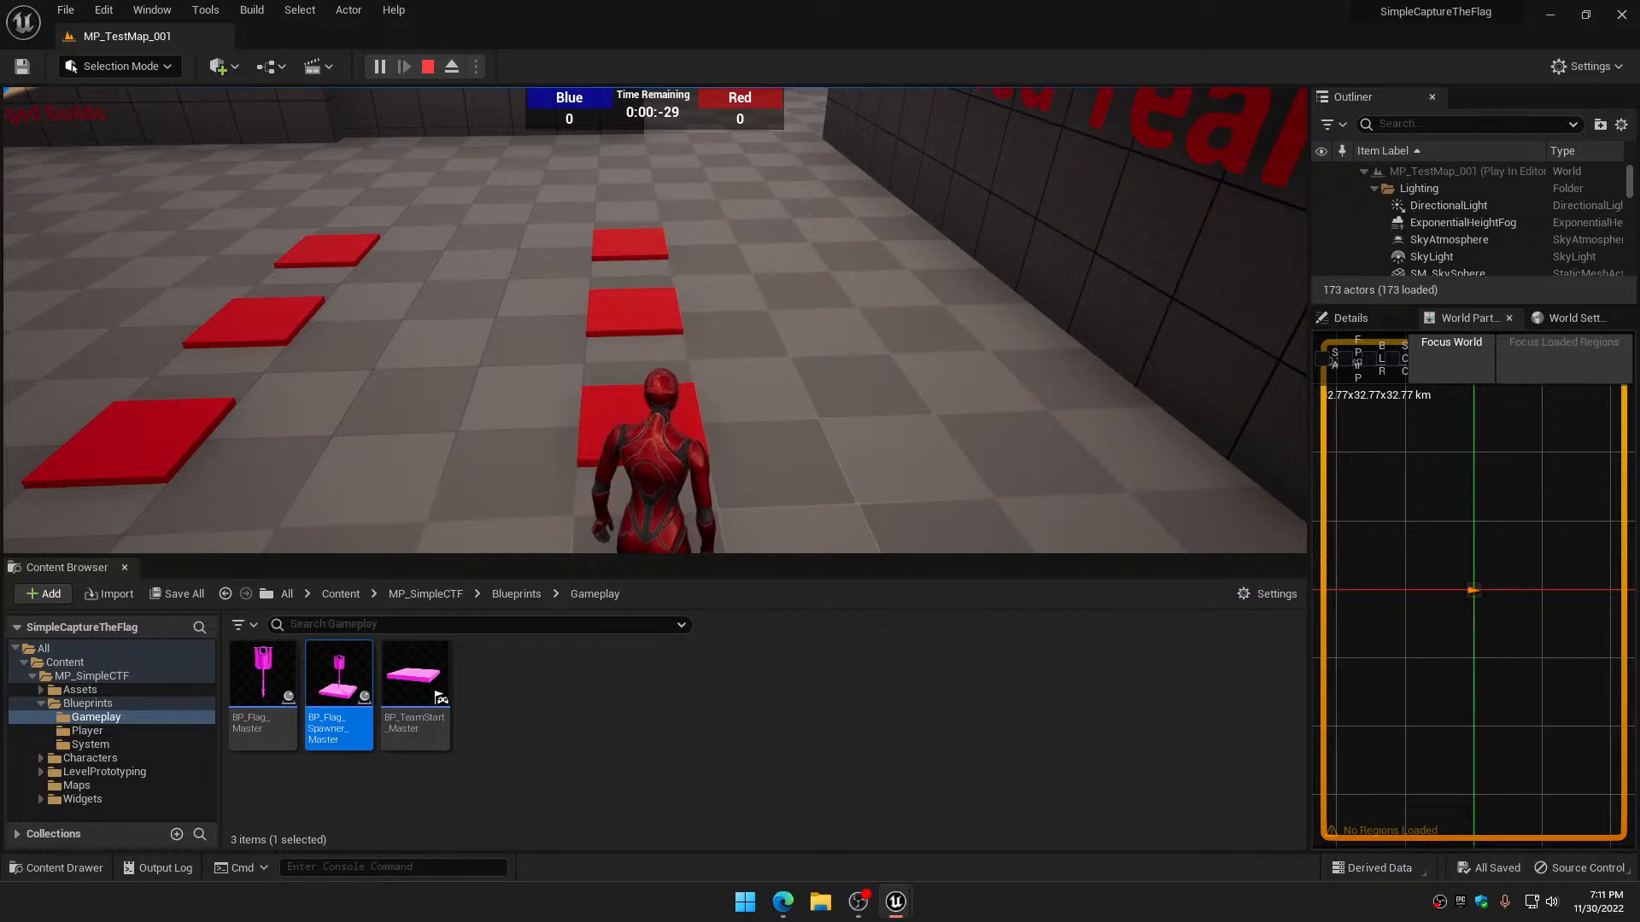
{"action": "key", "text": "Escape"}
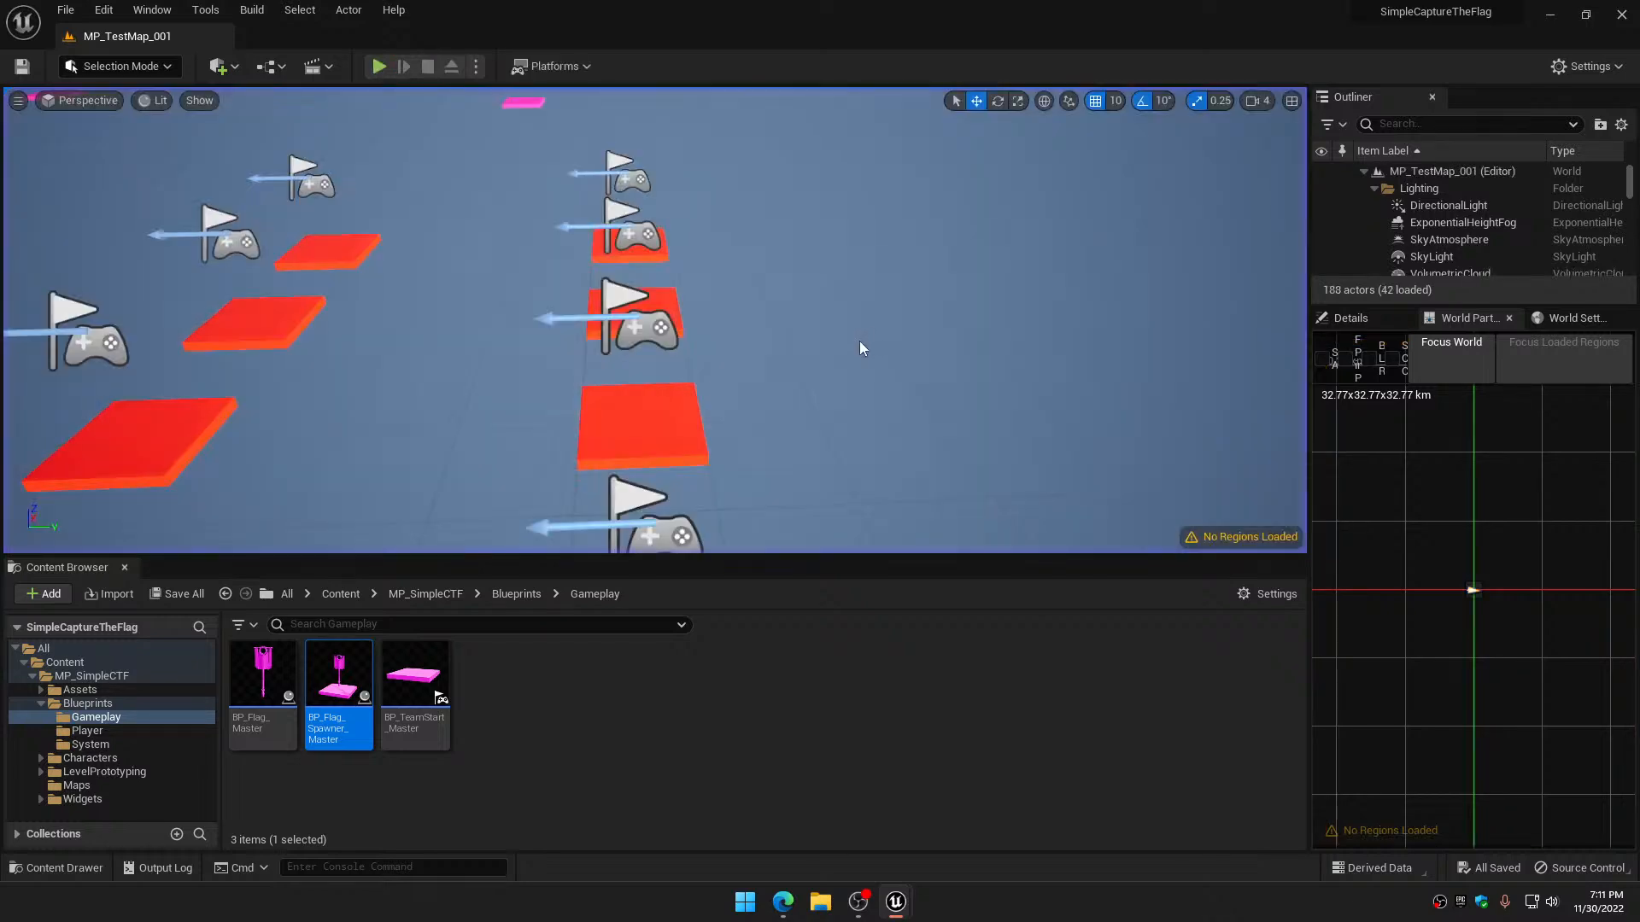
Bring up the BP_Flag_Spawner_Master blueprint again and open the definition of its Add Score call
{"action": "double_click", "coordinate": [346, 688]}
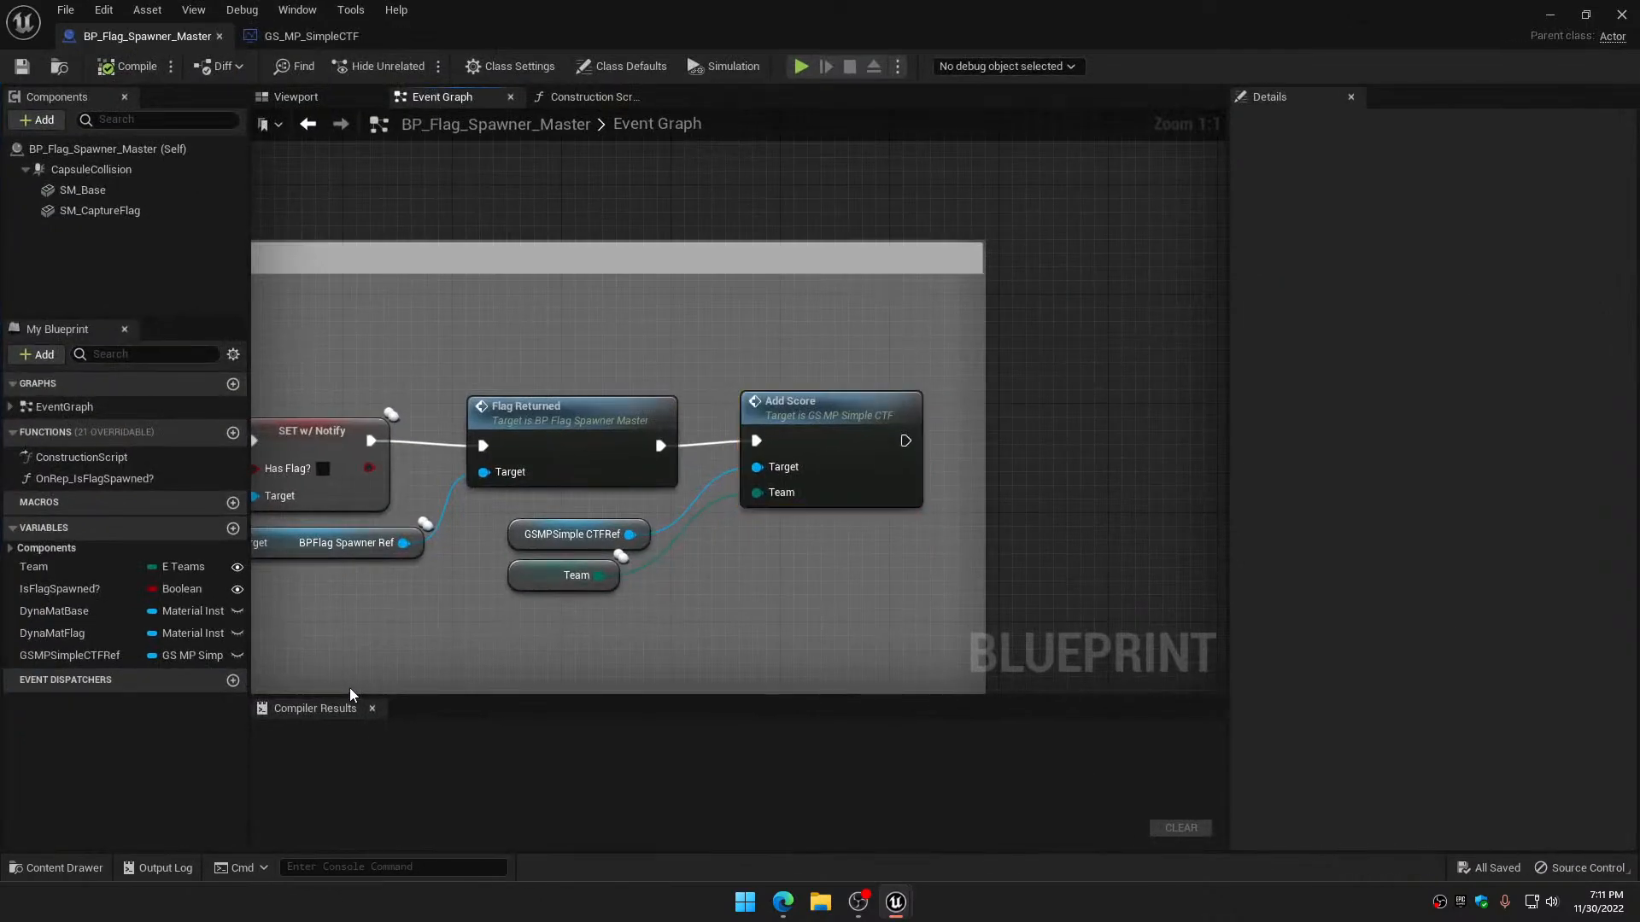
{"action": "double_click", "coordinate": [828, 453]}
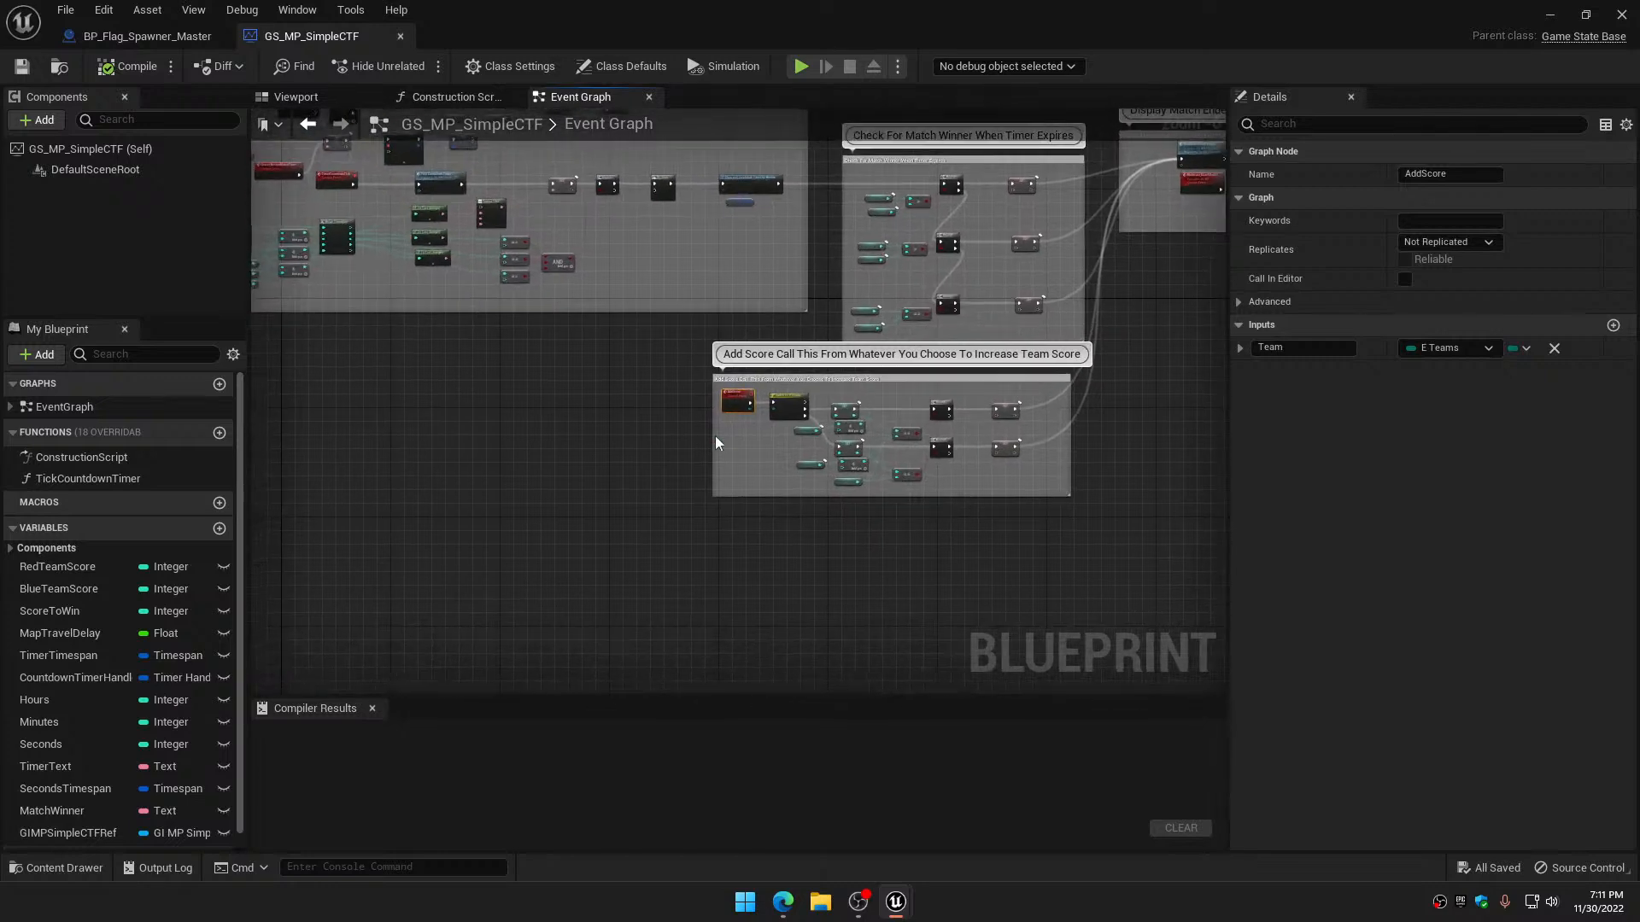
{"action": "scroll", "coordinate": [739, 504], "scroll_direction": "down", "scroll_amount": 5}
Examine the EventBeginPlay Start Match Countdown Timer section of the GS_MP_SimpleCTF graph
{"action": "right_click_drag", "start_coordinate": [740, 504], "coordinate": [1229, 692]}
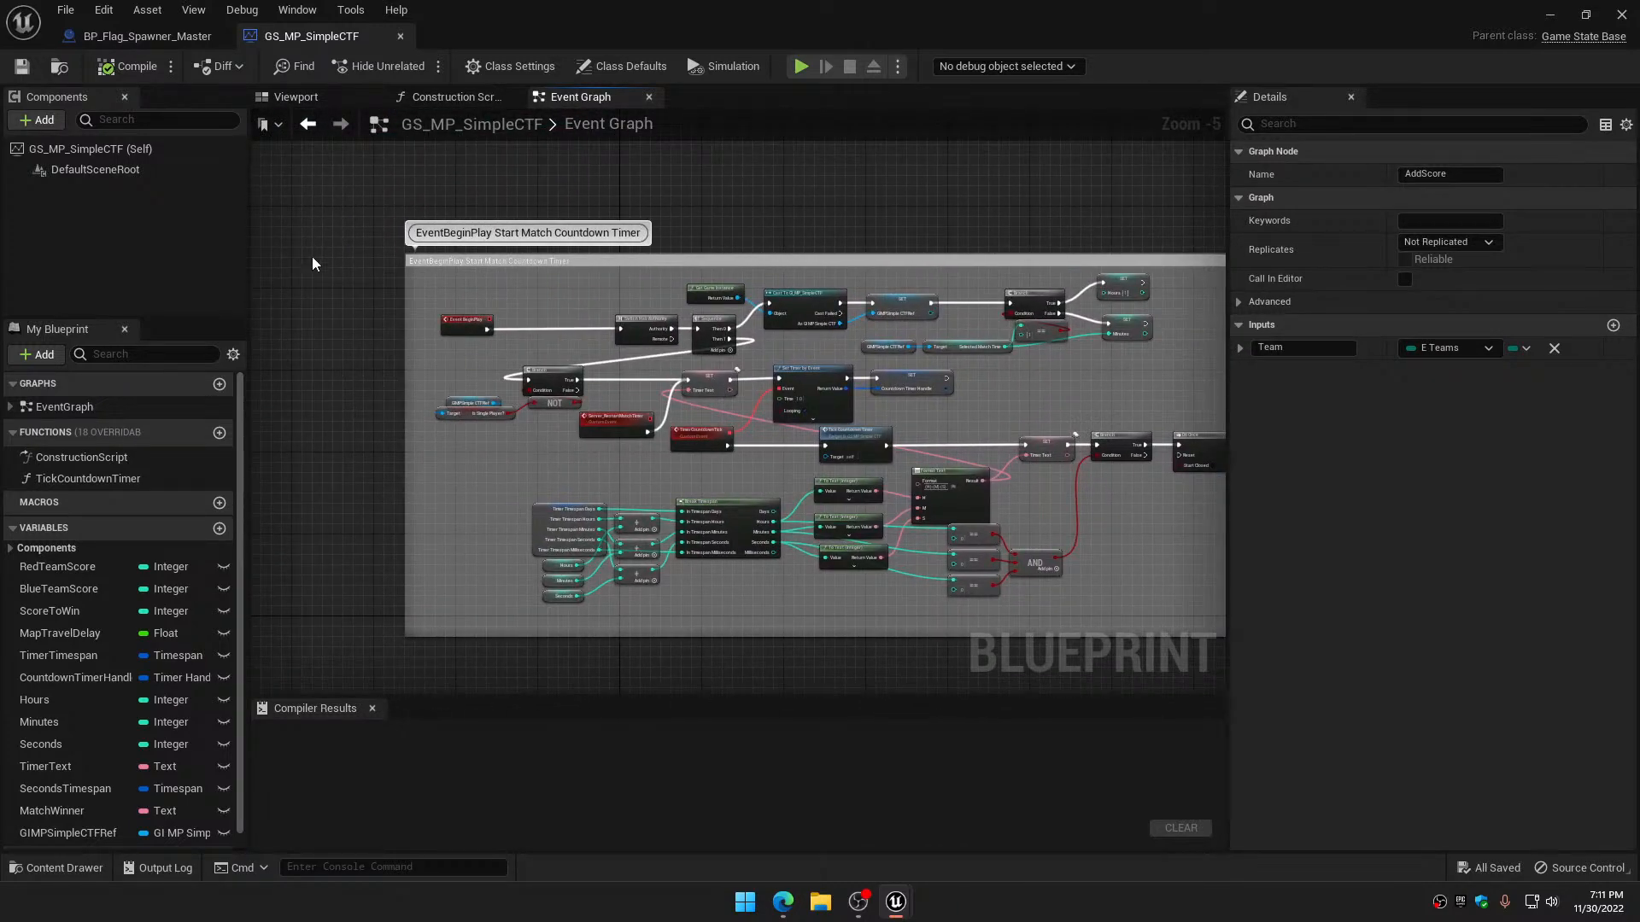
{"action": "left_click_drag", "start_coordinate": [362, 205], "coordinate": [1067, 628]}
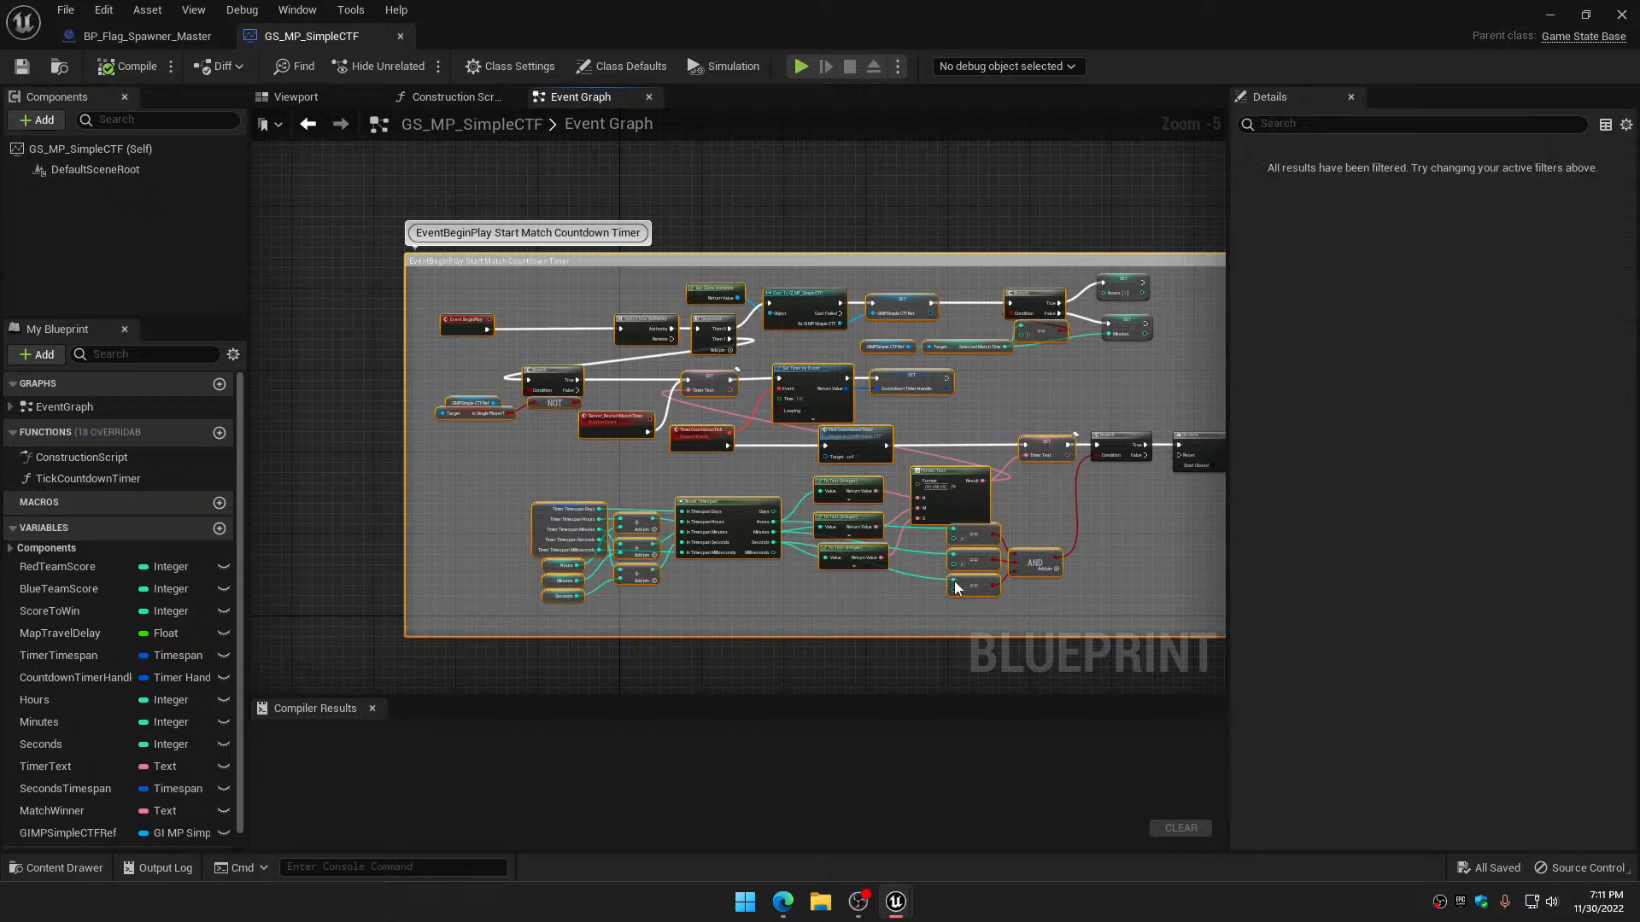
{"action": "right_click_drag", "start_coordinate": [1093, 519], "coordinate": [652, 489]}
{"action": "scroll", "coordinate": [653, 489], "scroll_direction": "up", "scroll_amount": 4}
{"action": "right_click_drag", "start_coordinate": [540, 502], "coordinate": [1024, 451]}
{"action": "right_click_drag", "start_coordinate": [750, 485], "coordinate": [1040, 417]}
Inspect the zero checks on the remaining time and the Do Once and Clear and Invalidate Timer by Handle nodes they trigger
{"action": "left_click_drag", "start_coordinate": [803, 639], "coordinate": [663, 443]}
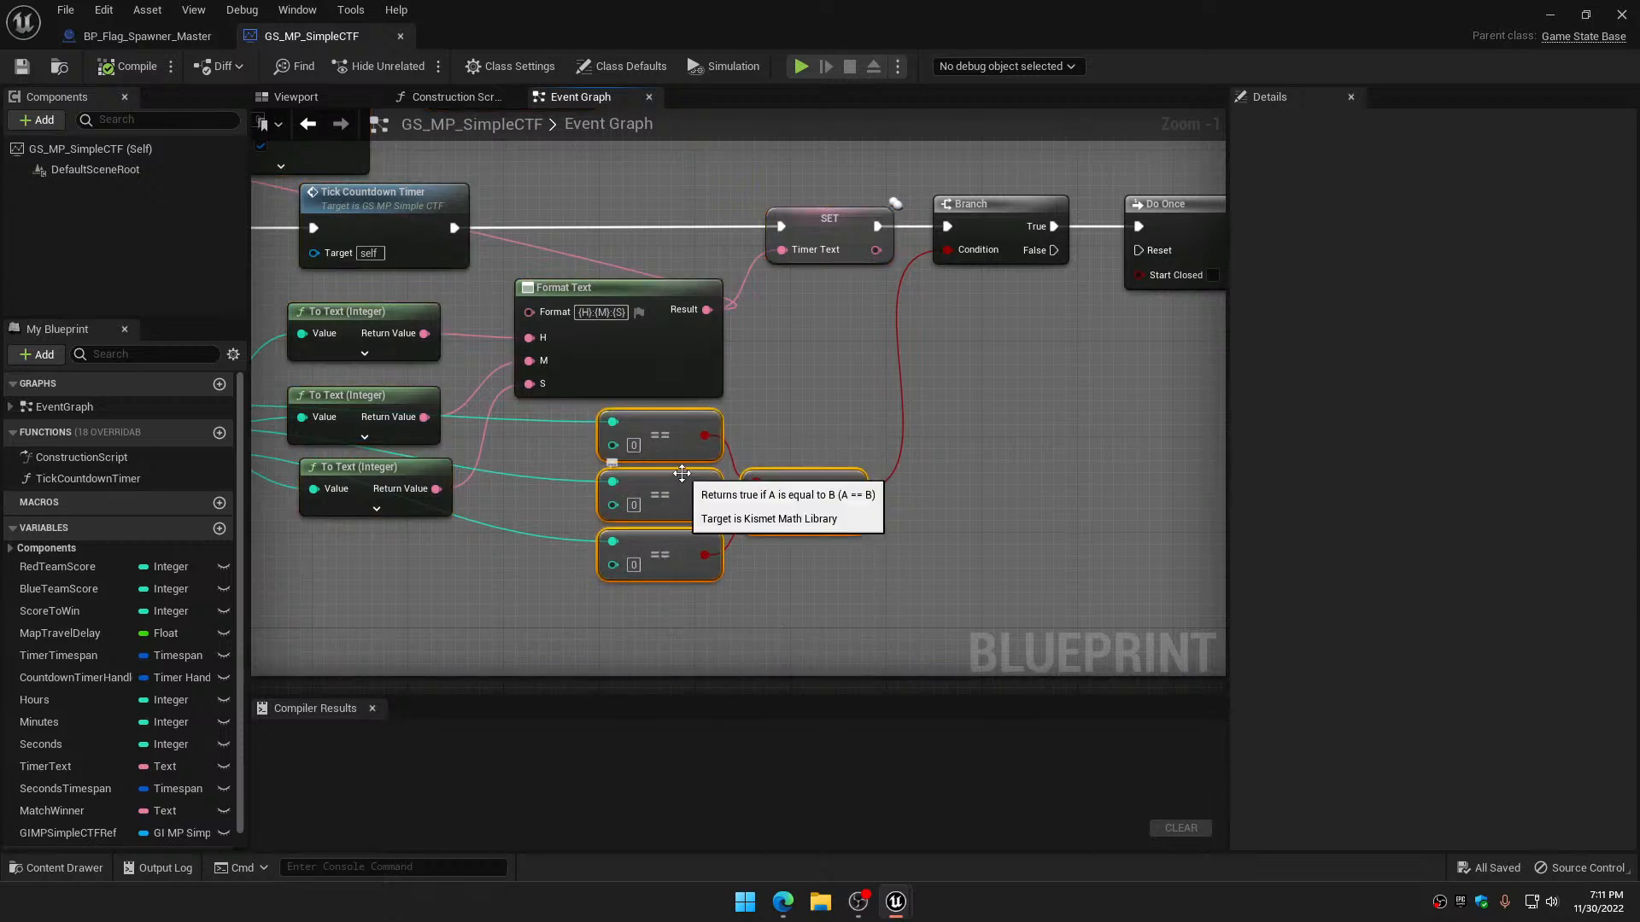
{"action": "right_click_drag", "start_coordinate": [1056, 411], "coordinate": [559, 487]}
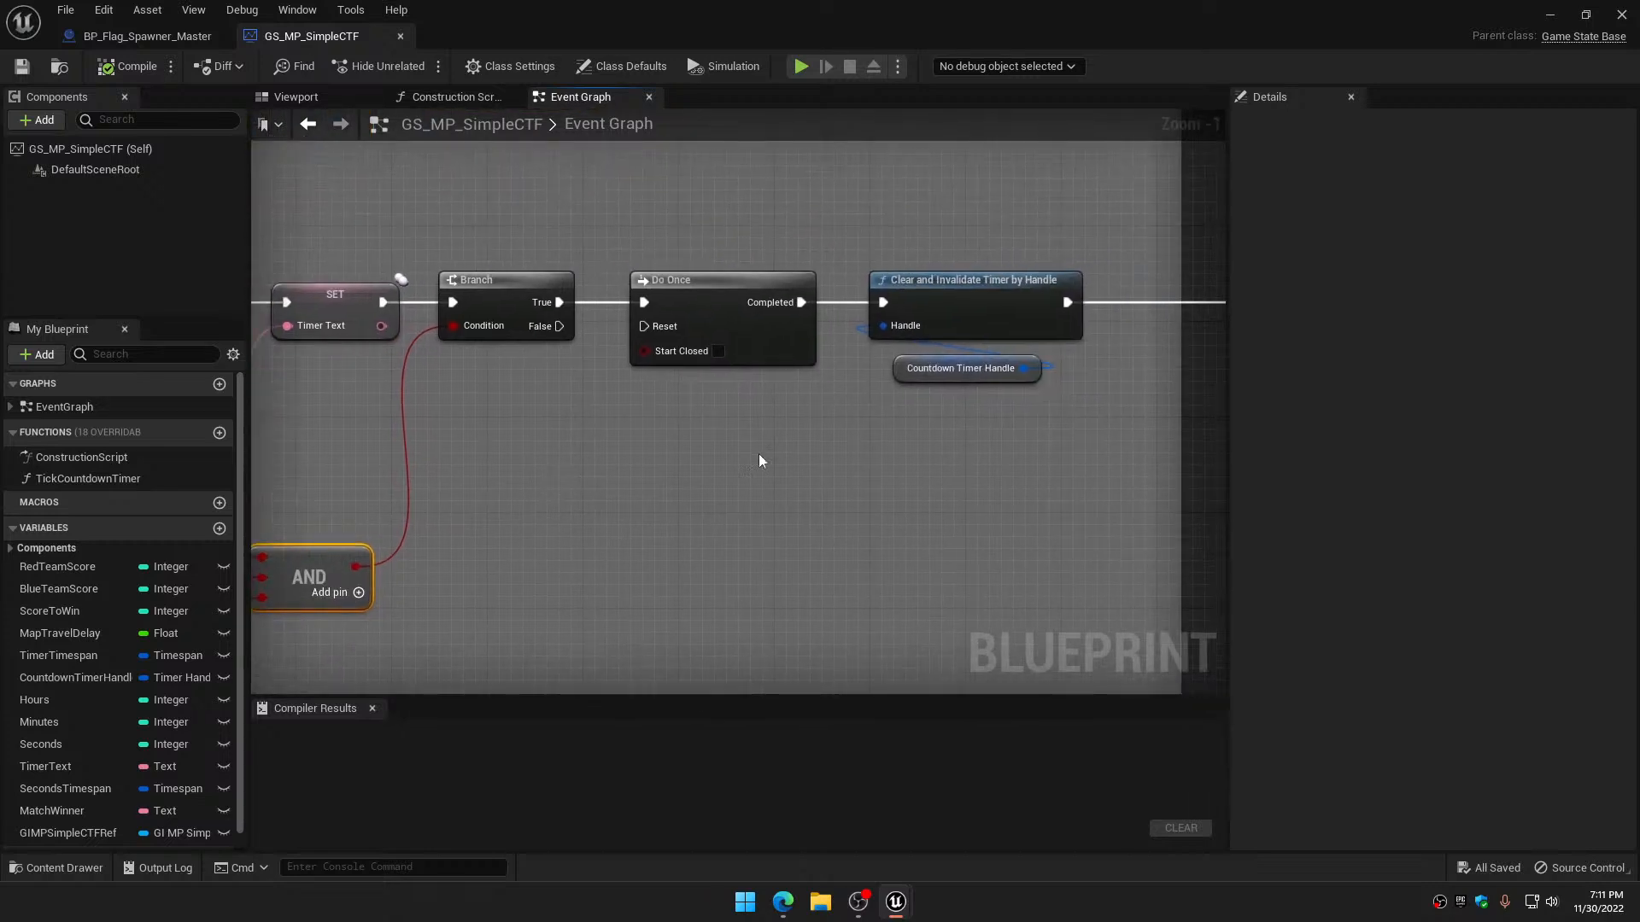
{"action": "right_click_drag", "start_coordinate": [993, 241], "coordinate": [564, 270]}
Examine the timer-expiry check that compares the red score against the blue score and sets Match Winner for the red team
{"action": "right_click_drag", "start_coordinate": [858, 316], "coordinate": [449, 303]}
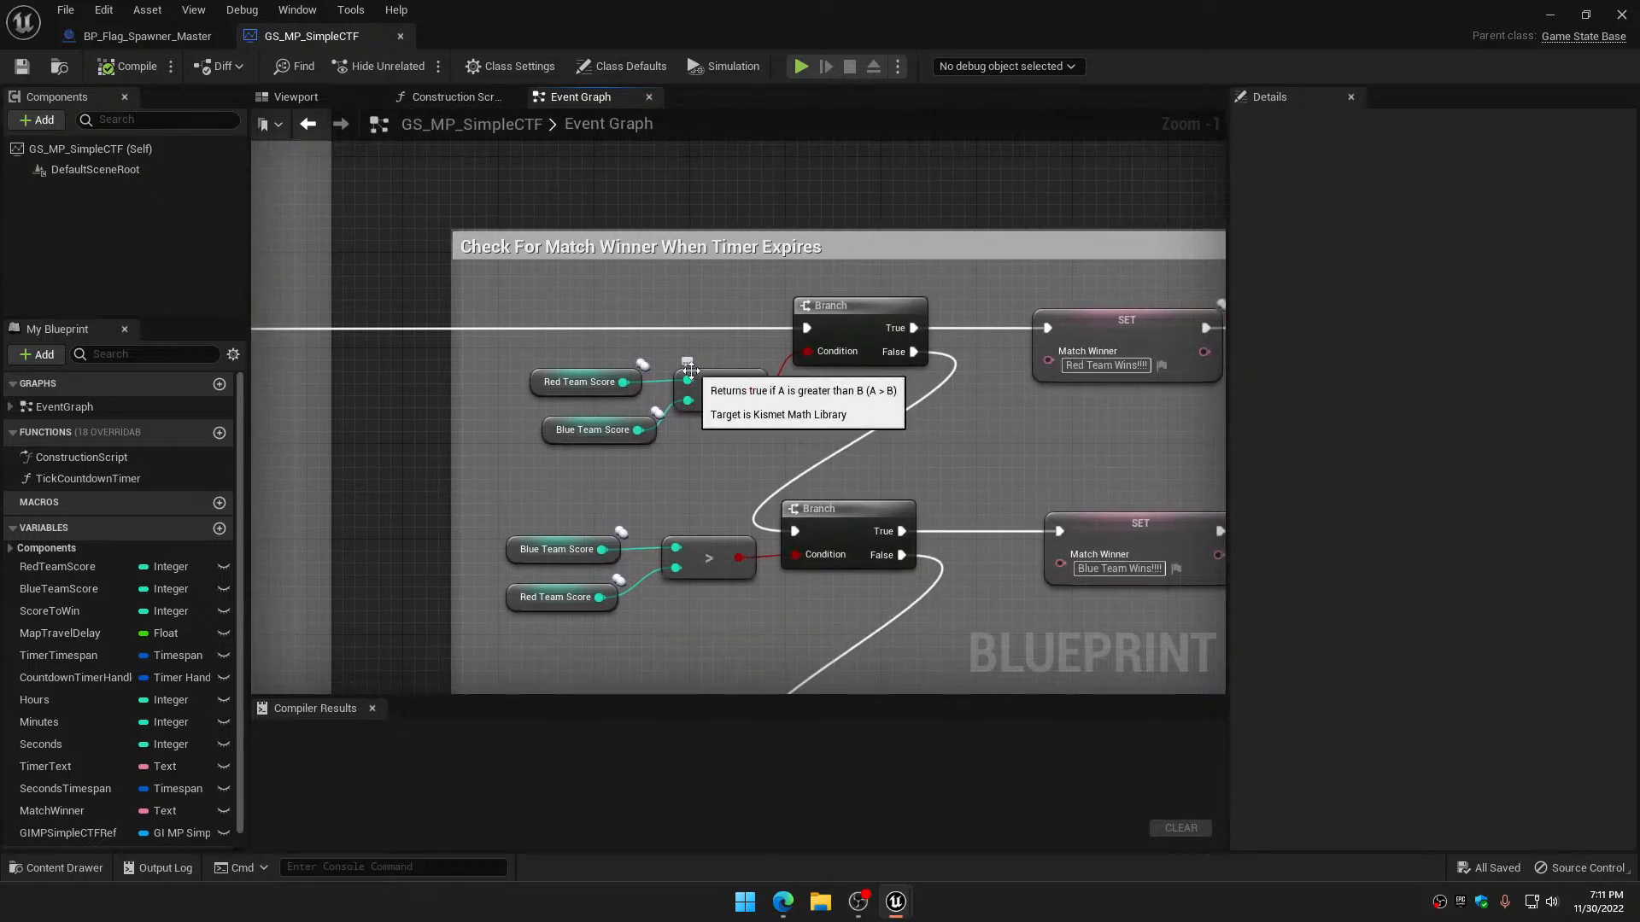
{"action": "right_click_drag", "start_coordinate": [729, 460], "coordinate": [490, 473]}
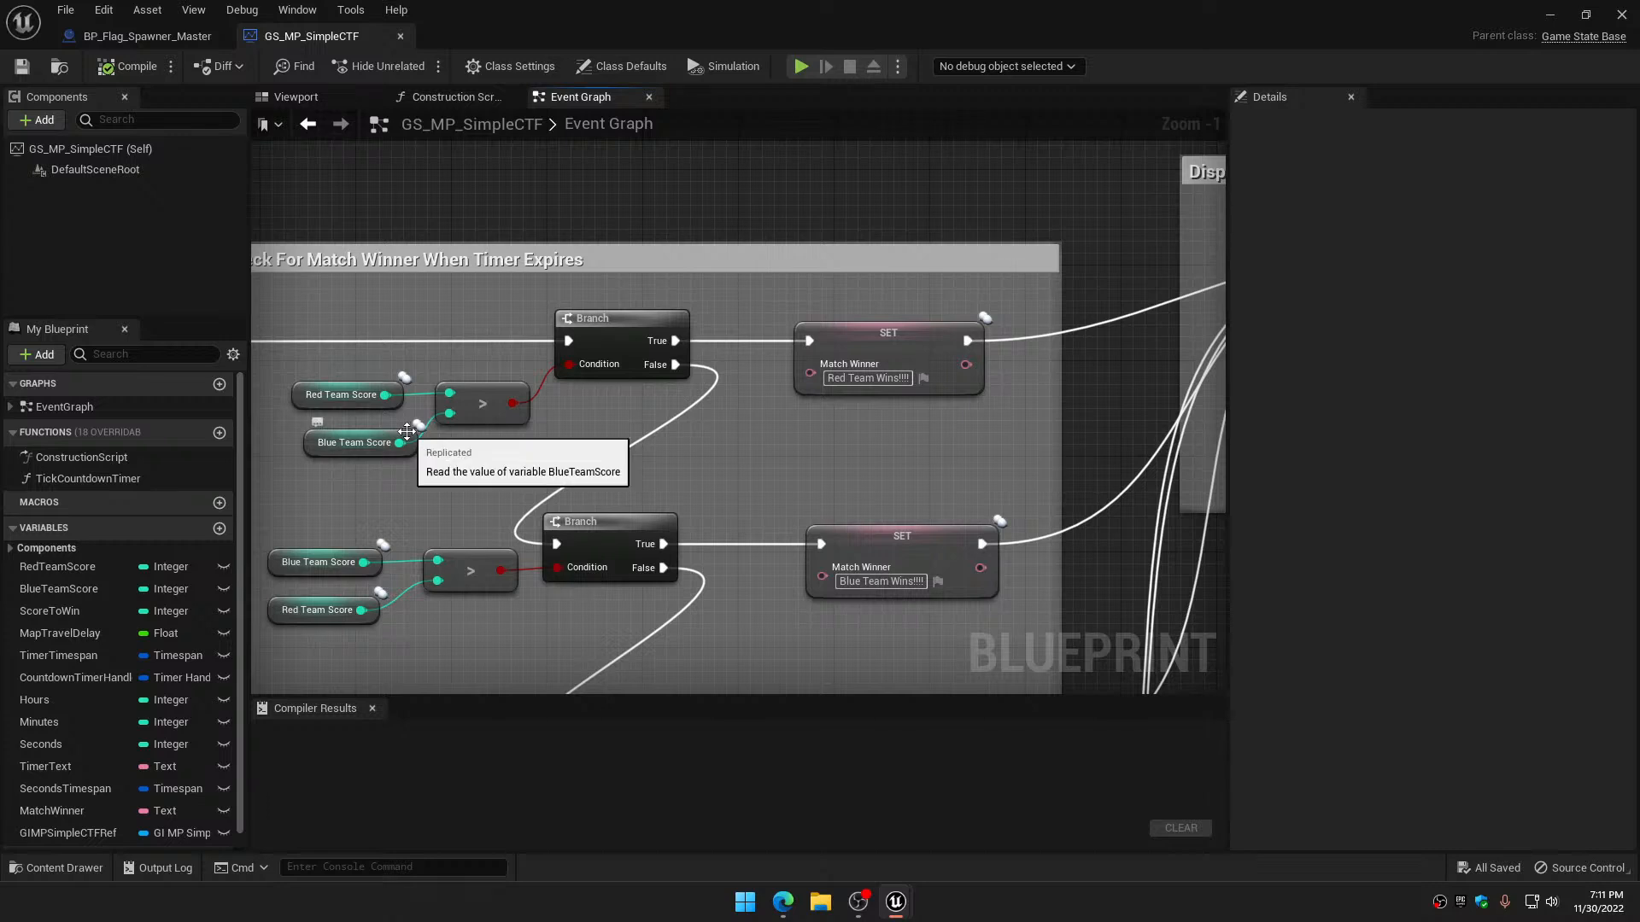
{"action": "left_click", "coordinate": [931, 348]}
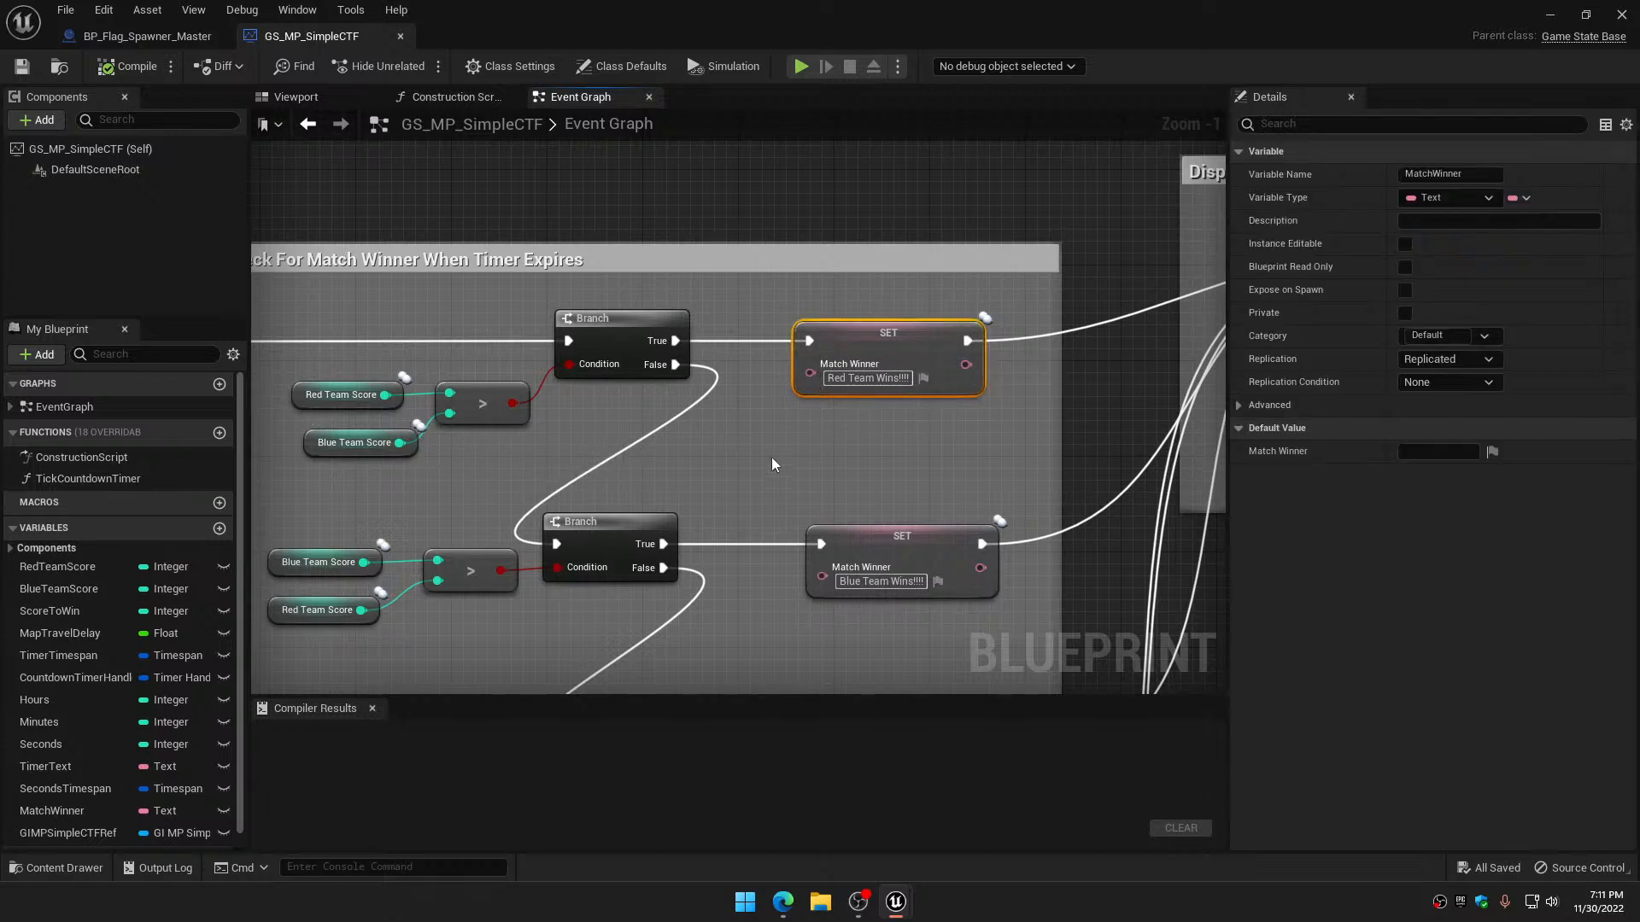
Examine the second timer-expiry check, which compares blue against red and sets Match Winner for the blue team
{"action": "right_click_drag", "start_coordinate": [736, 470], "coordinate": [923, 387]}
{"action": "left_click_drag", "start_coordinate": [498, 454], "coordinate": [518, 479]}
{"action": "left_click_drag", "start_coordinate": [514, 564], "coordinate": [578, 495]}
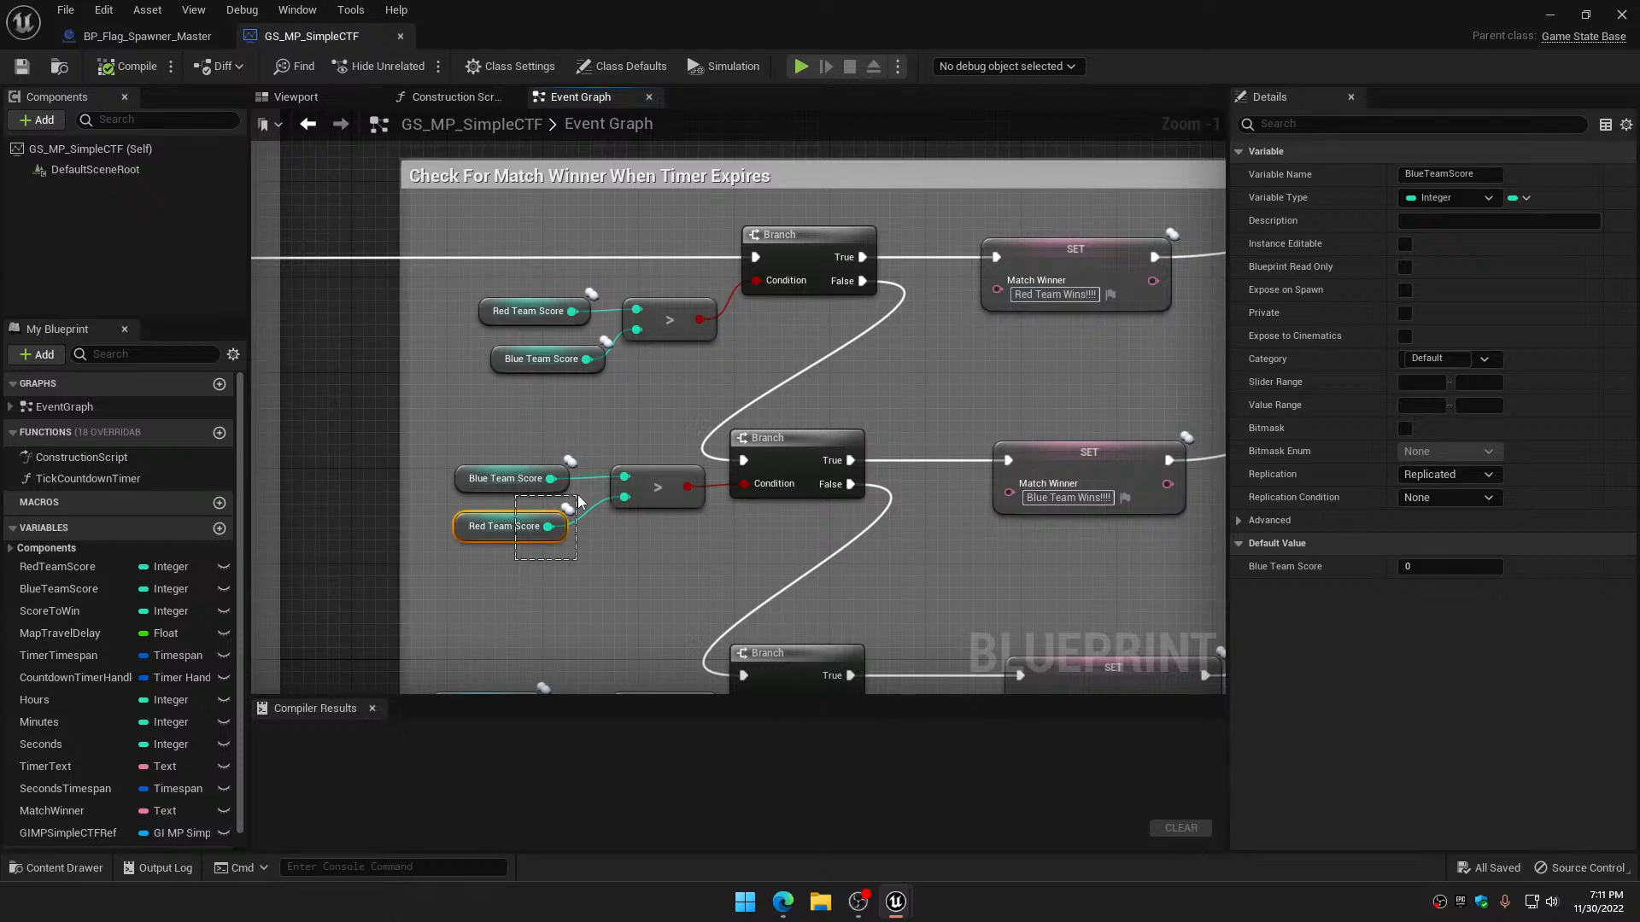
{"action": "left_click_drag", "start_coordinate": [807, 515], "coordinate": [853, 461]}
{"action": "right_click_drag", "start_coordinate": [1098, 550], "coordinate": [897, 547]}
{"action": "left_click_drag", "start_coordinate": [900, 546], "coordinate": [944, 534]}
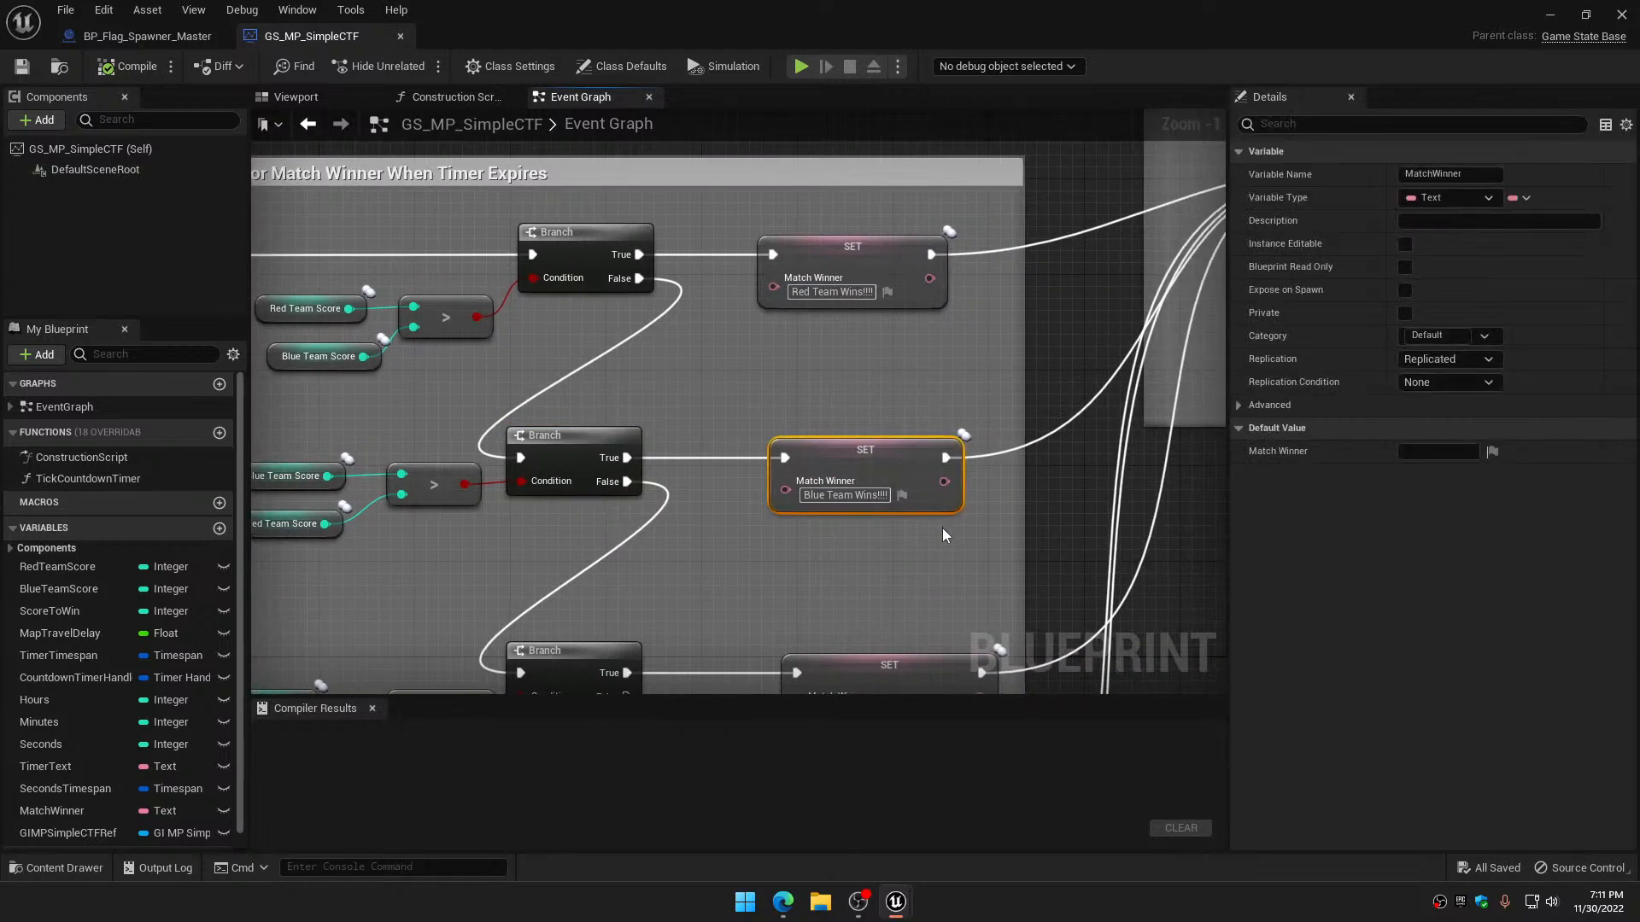
Inspect the equal-scores check and the Match Winner setter that declares a tie
{"action": "right_click_drag", "start_coordinate": [878, 551], "coordinate": [999, 342]}
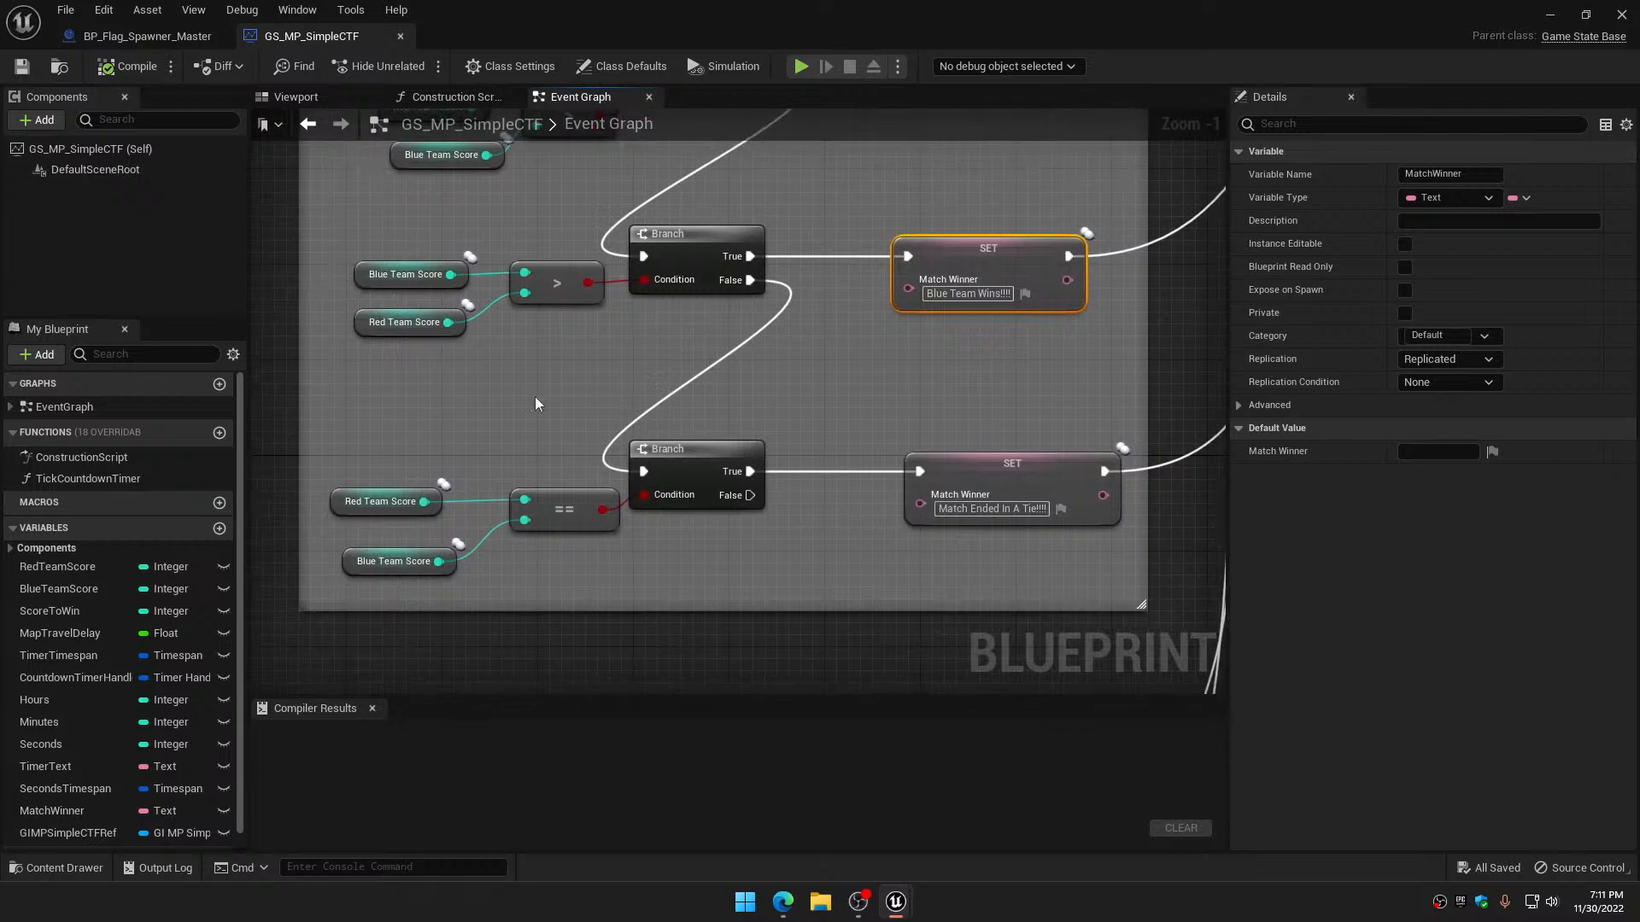
{"action": "left_click_drag", "start_coordinate": [398, 437], "coordinate": [654, 558]}
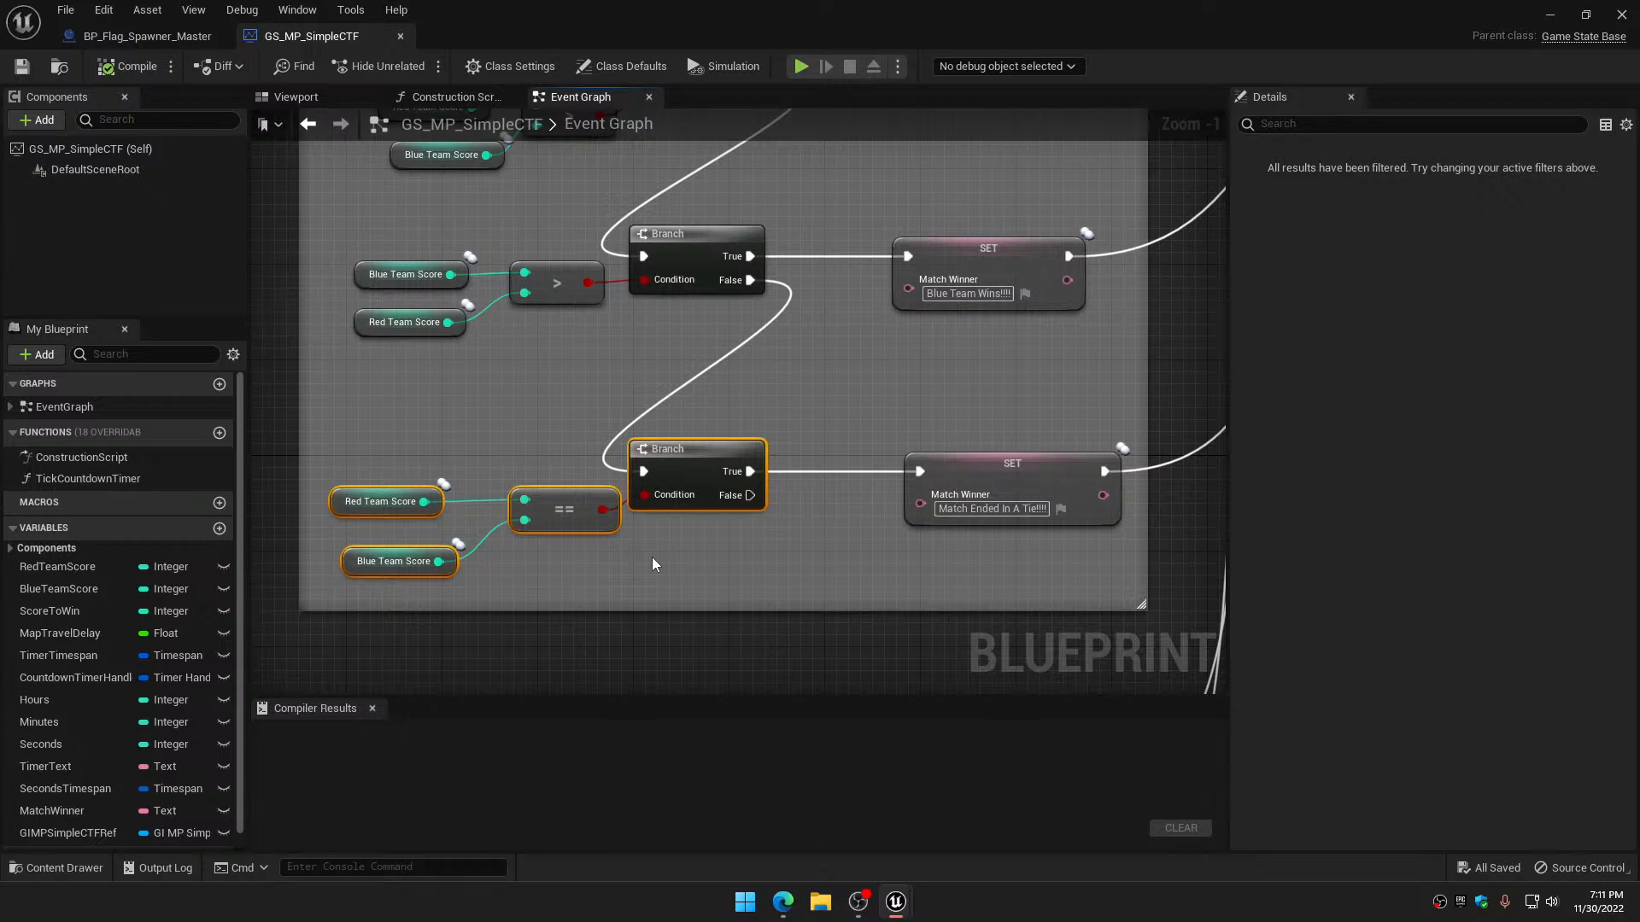
{"action": "left_click", "coordinate": [1066, 494]}
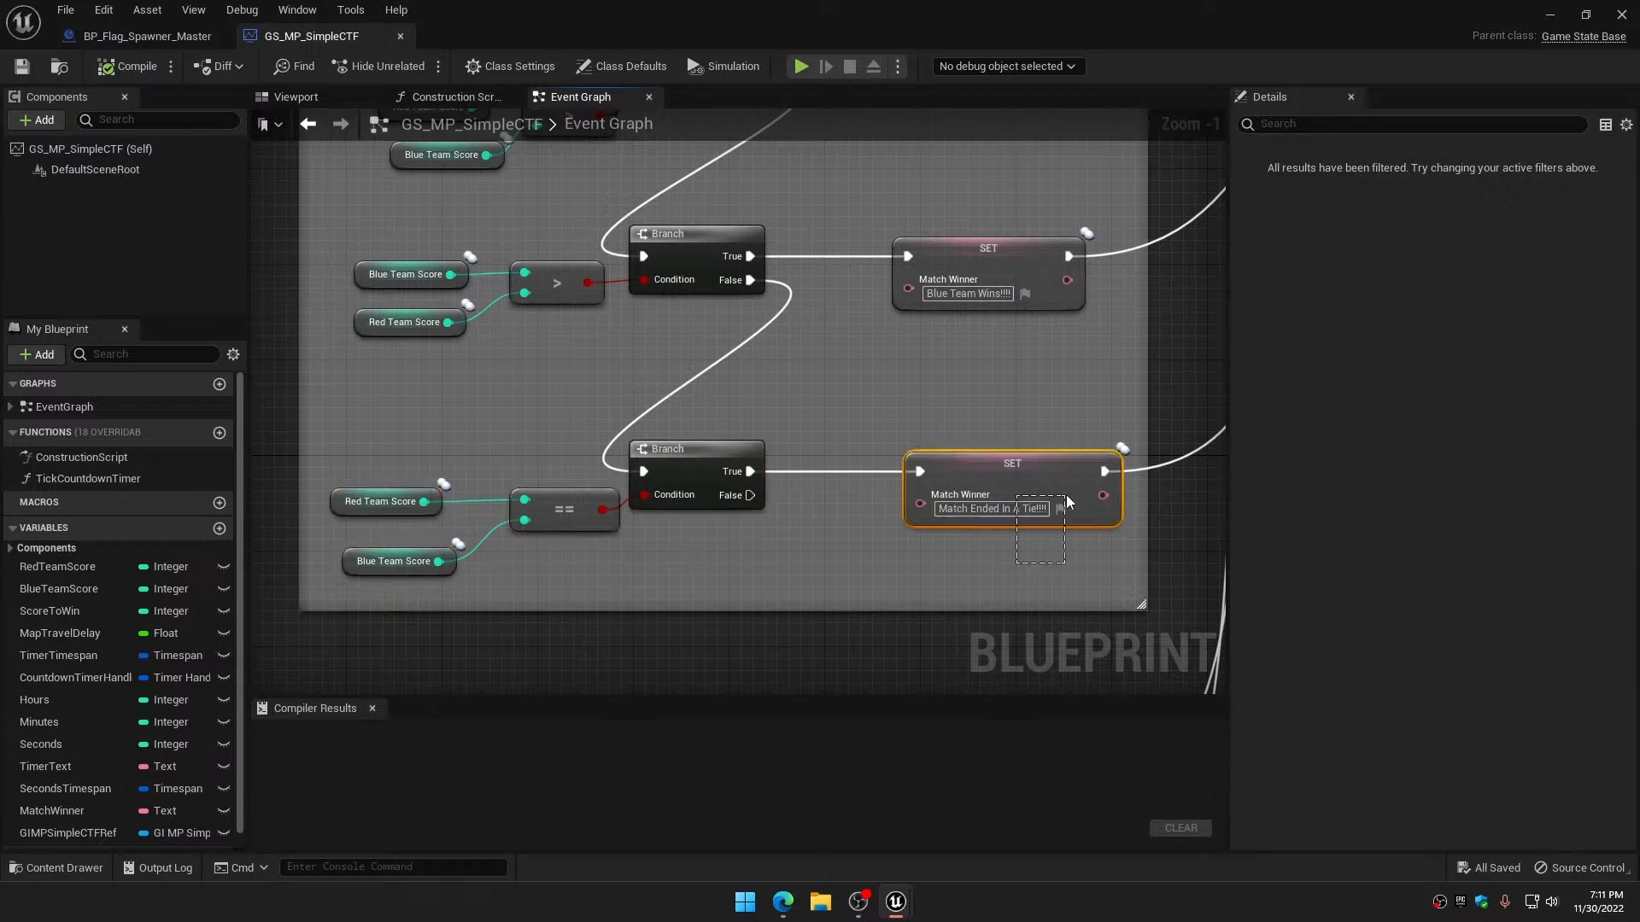
Follow the winner checks through the match ended screen section to the Server Travel Rotate Maps On Match Ended section
{"action": "right_click_drag", "start_coordinate": [1119, 562], "coordinate": [733, 587]}
{"action": "scroll", "coordinate": [700, 564], "scroll_direction": "down", "scroll_amount": 5}
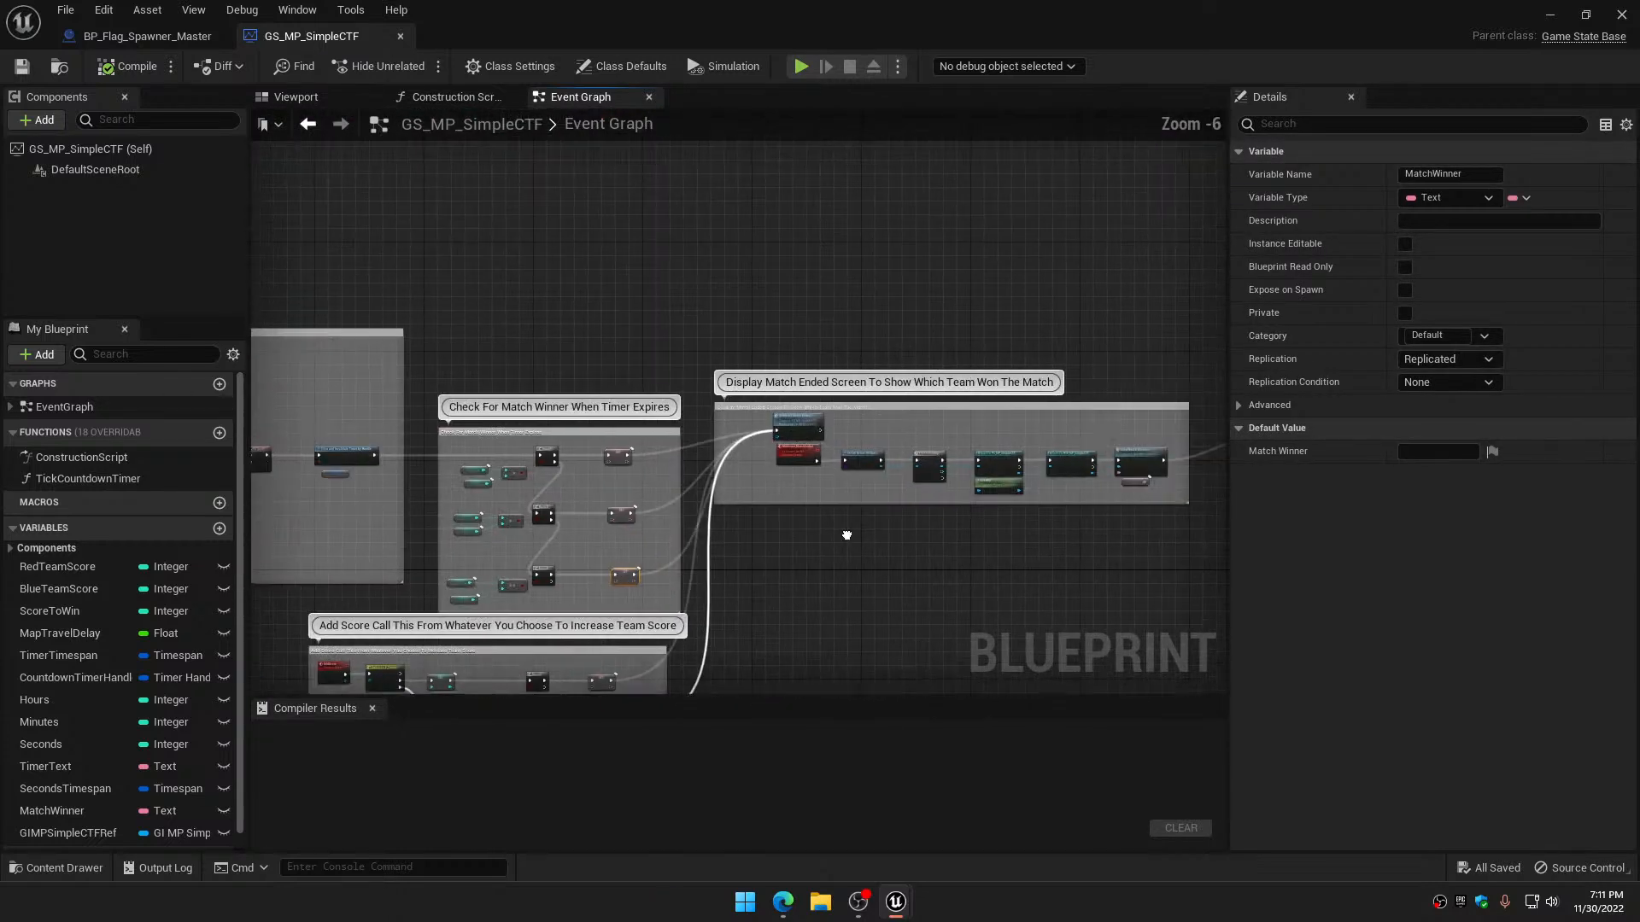
{"action": "left_click_drag", "start_coordinate": [668, 545], "coordinate": [1058, 455]}
{"action": "right_click_drag", "start_coordinate": [1058, 455], "coordinate": [641, 498]}
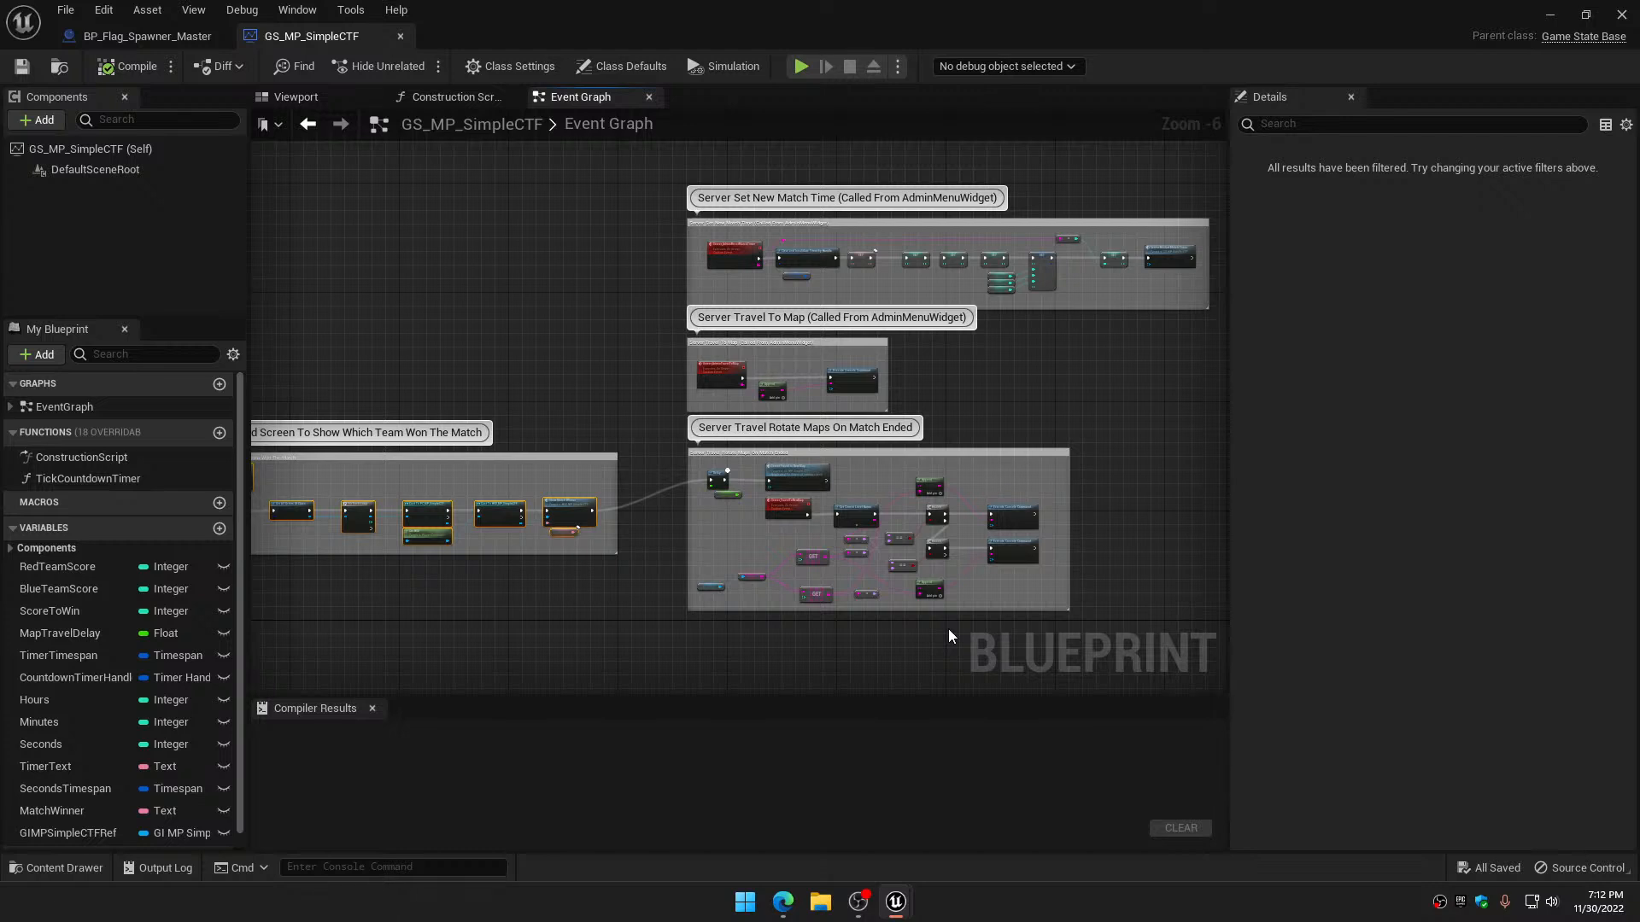
Return to the AddScore event for a final look at its scoring logic, and close the blueprint editor window
{"action": "right_click_drag", "start_coordinate": [735, 683], "coordinate": [794, 383]}
{"action": "scroll", "coordinate": [996, 448], "scroll_direction": "down", "scroll_amount": 2}
{"action": "scroll", "coordinate": [977, 443], "scroll_direction": "down", "scroll_amount": 1}
{"action": "scroll", "coordinate": [881, 462], "scroll_direction": "up", "scroll_amount": 10}
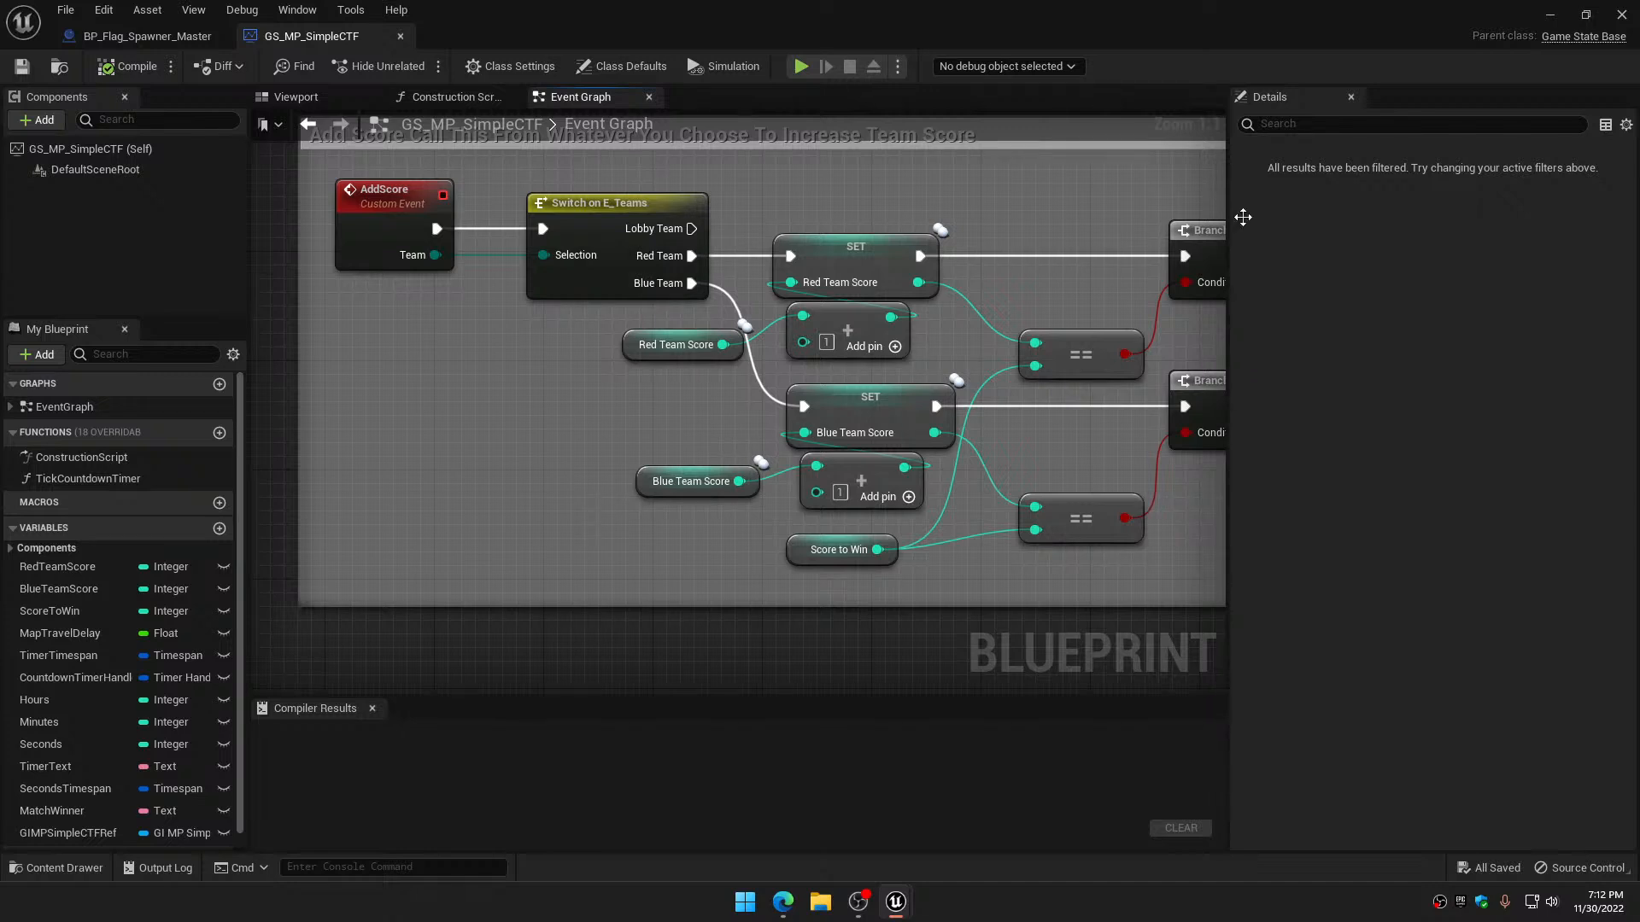
{"action": "left_click", "coordinate": [1622, 14]}
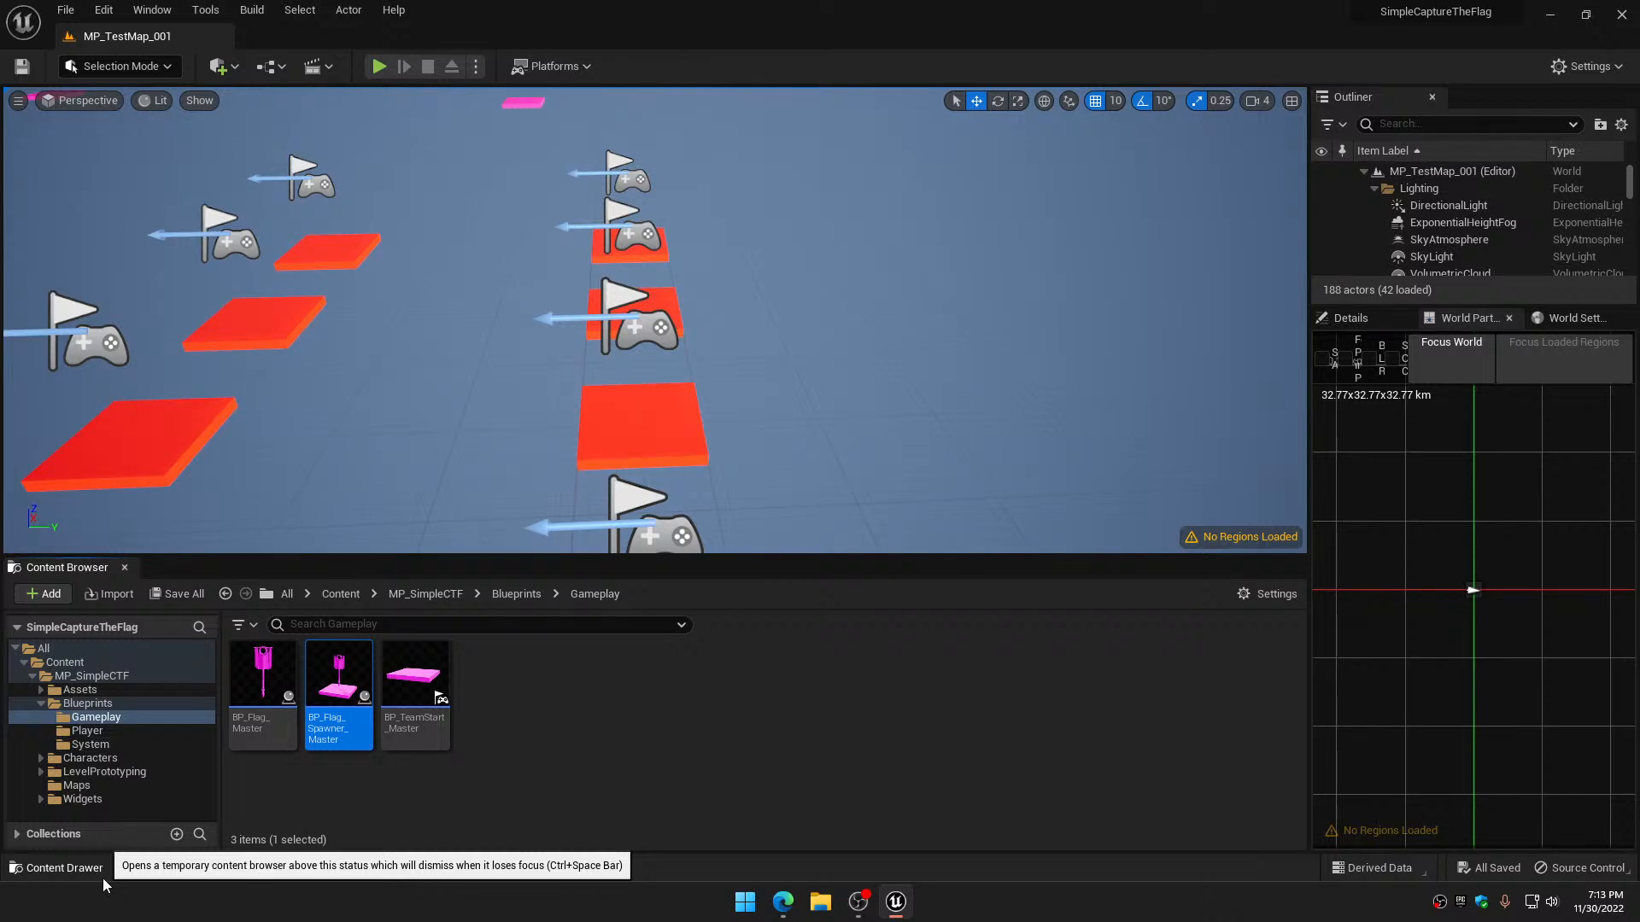
Open the BP_Character_Master blueprint from the Characters > Blueprints folder
{"action": "double_click", "coordinate": [40, 708]}
{"action": "left_click", "coordinate": [41, 718]}
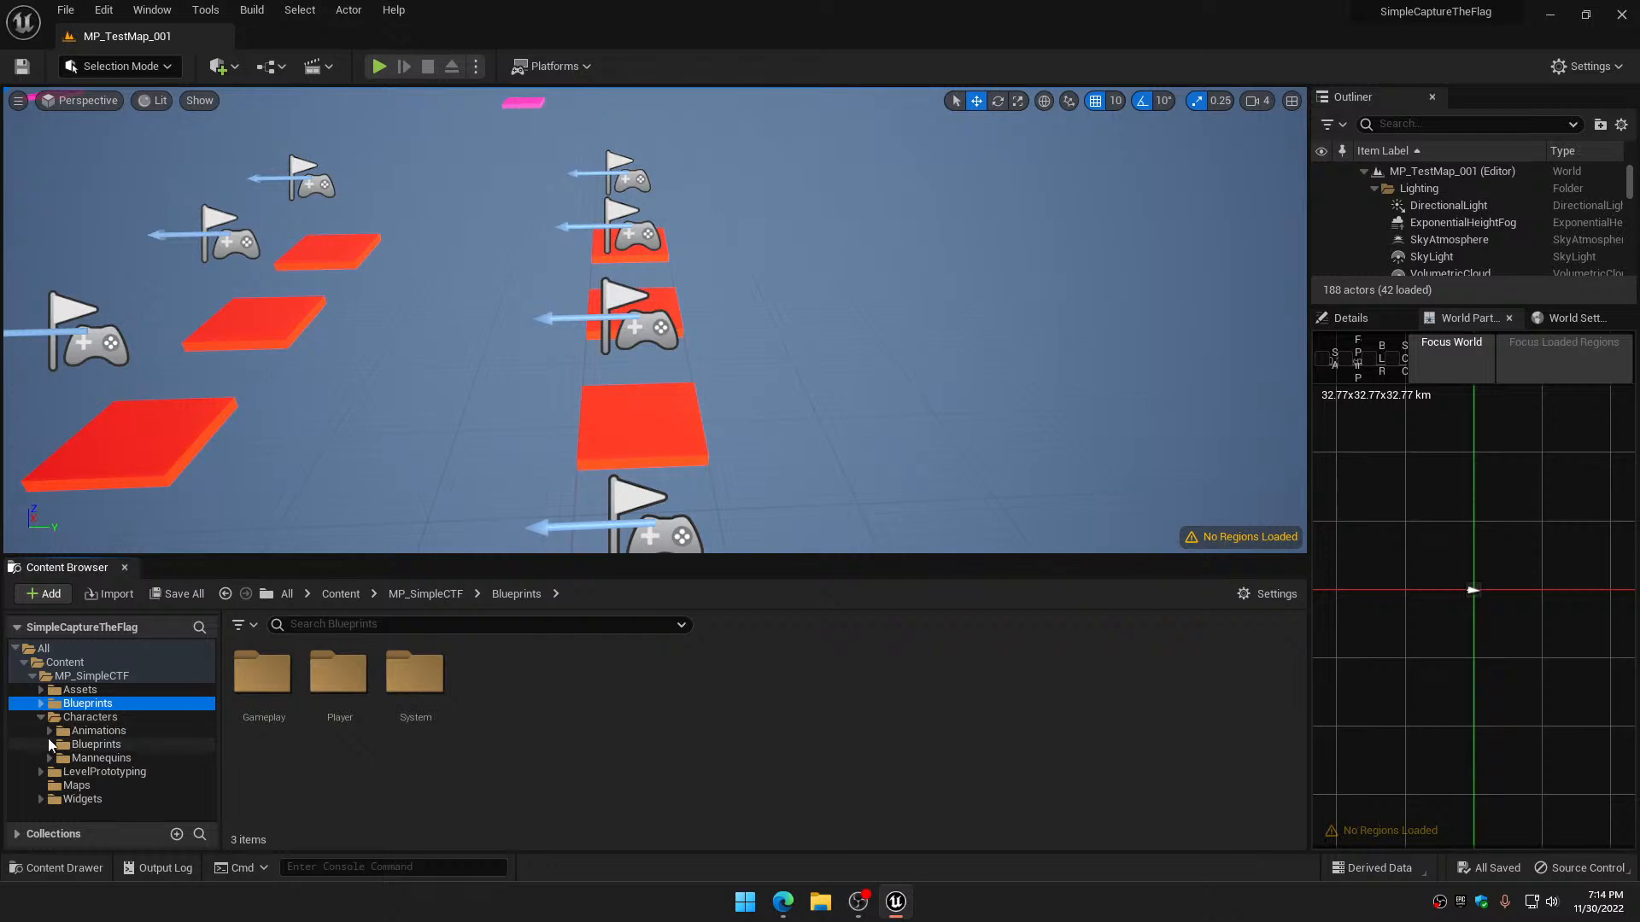
{"action": "left_click", "coordinate": [86, 745]}
{"action": "double_click", "coordinate": [340, 677]}
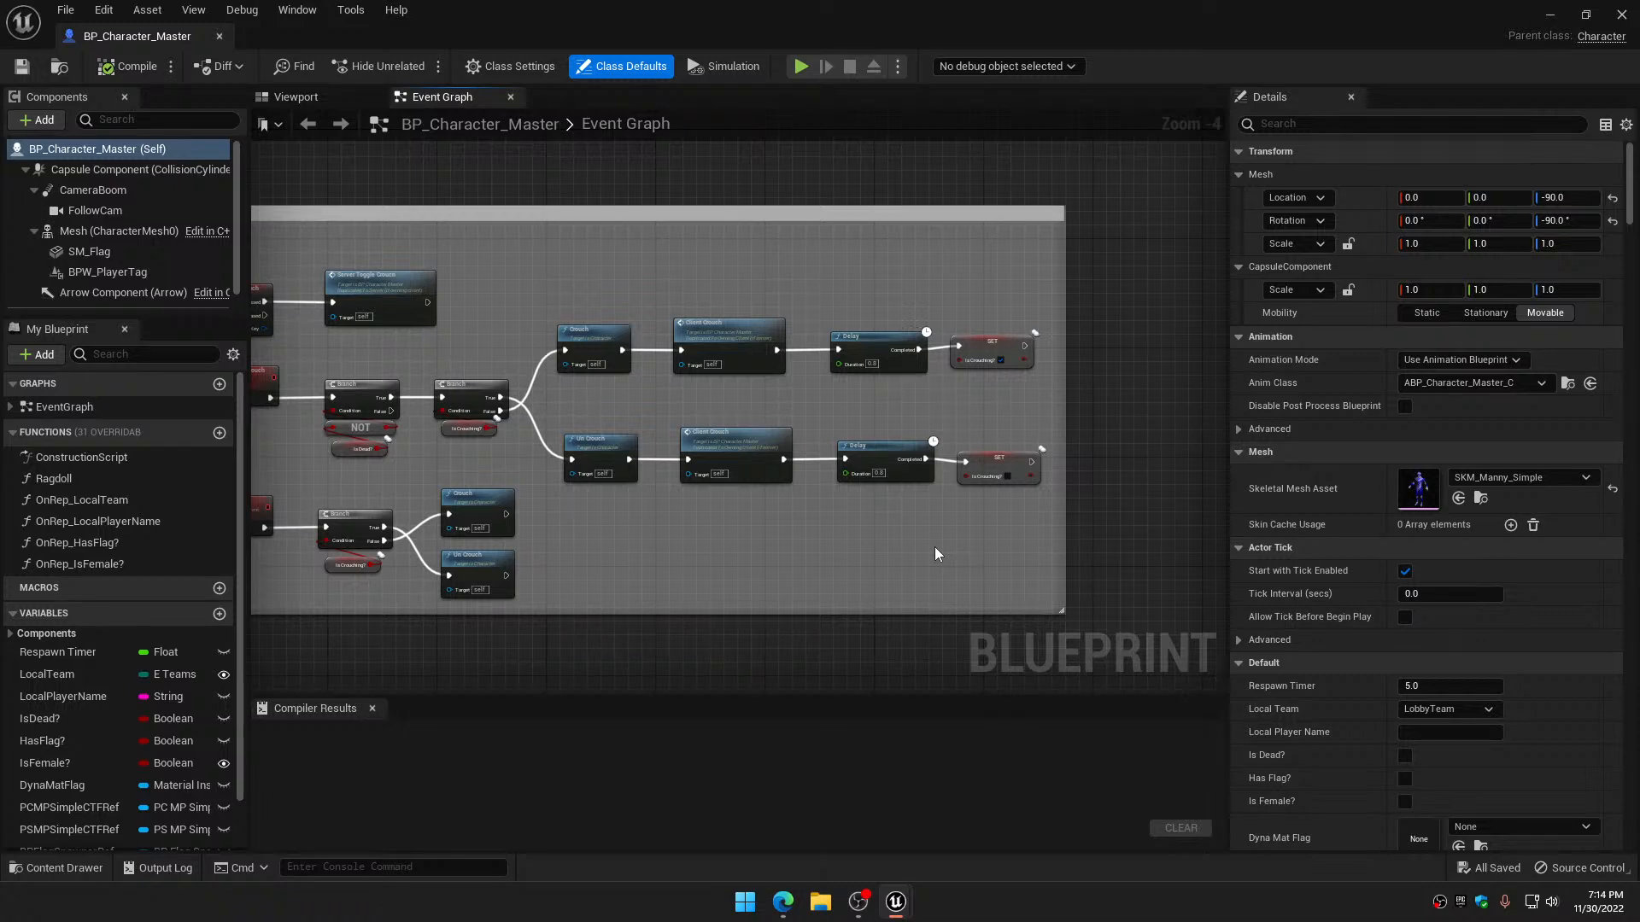
Examine the character's event graph, focusing on the Server Destroy Character, Force Respawn & Set Player To Ragdoll and input sections
{"action": "scroll", "coordinate": [934, 554], "scroll_direction": "down", "scroll_amount": 4}
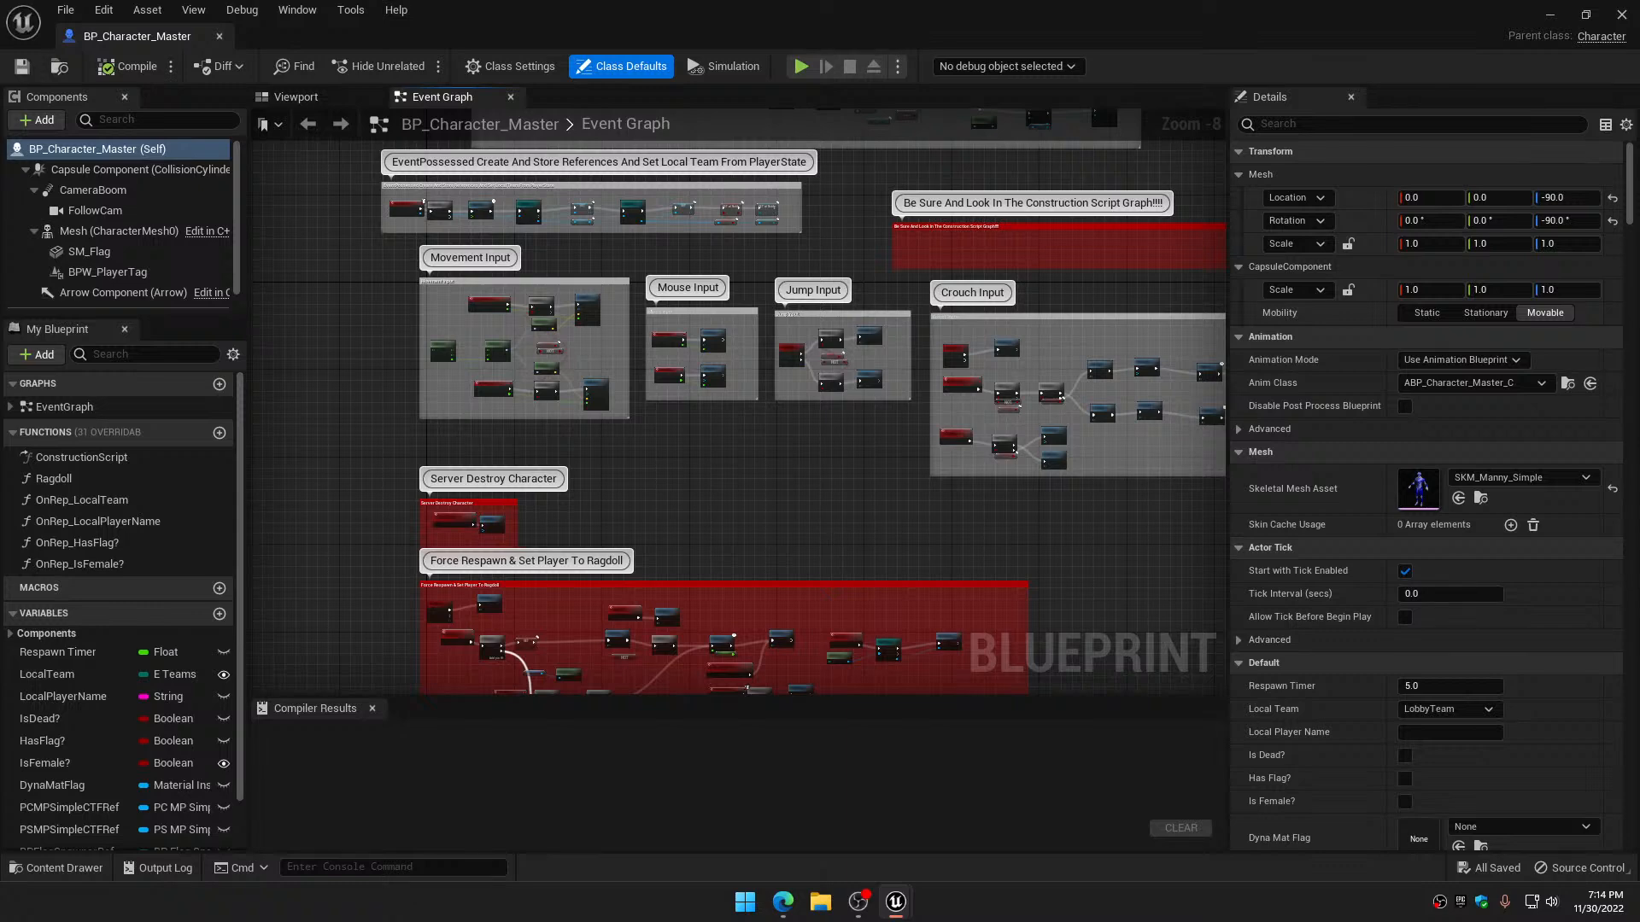
{"action": "right_click_drag", "start_coordinate": [832, 531], "coordinate": [996, 403]}
{"action": "scroll", "coordinate": [728, 401], "scroll_direction": "up", "scroll_amount": 5}
{"action": "right_click_drag", "start_coordinate": [728, 409], "coordinate": [1033, 285]}
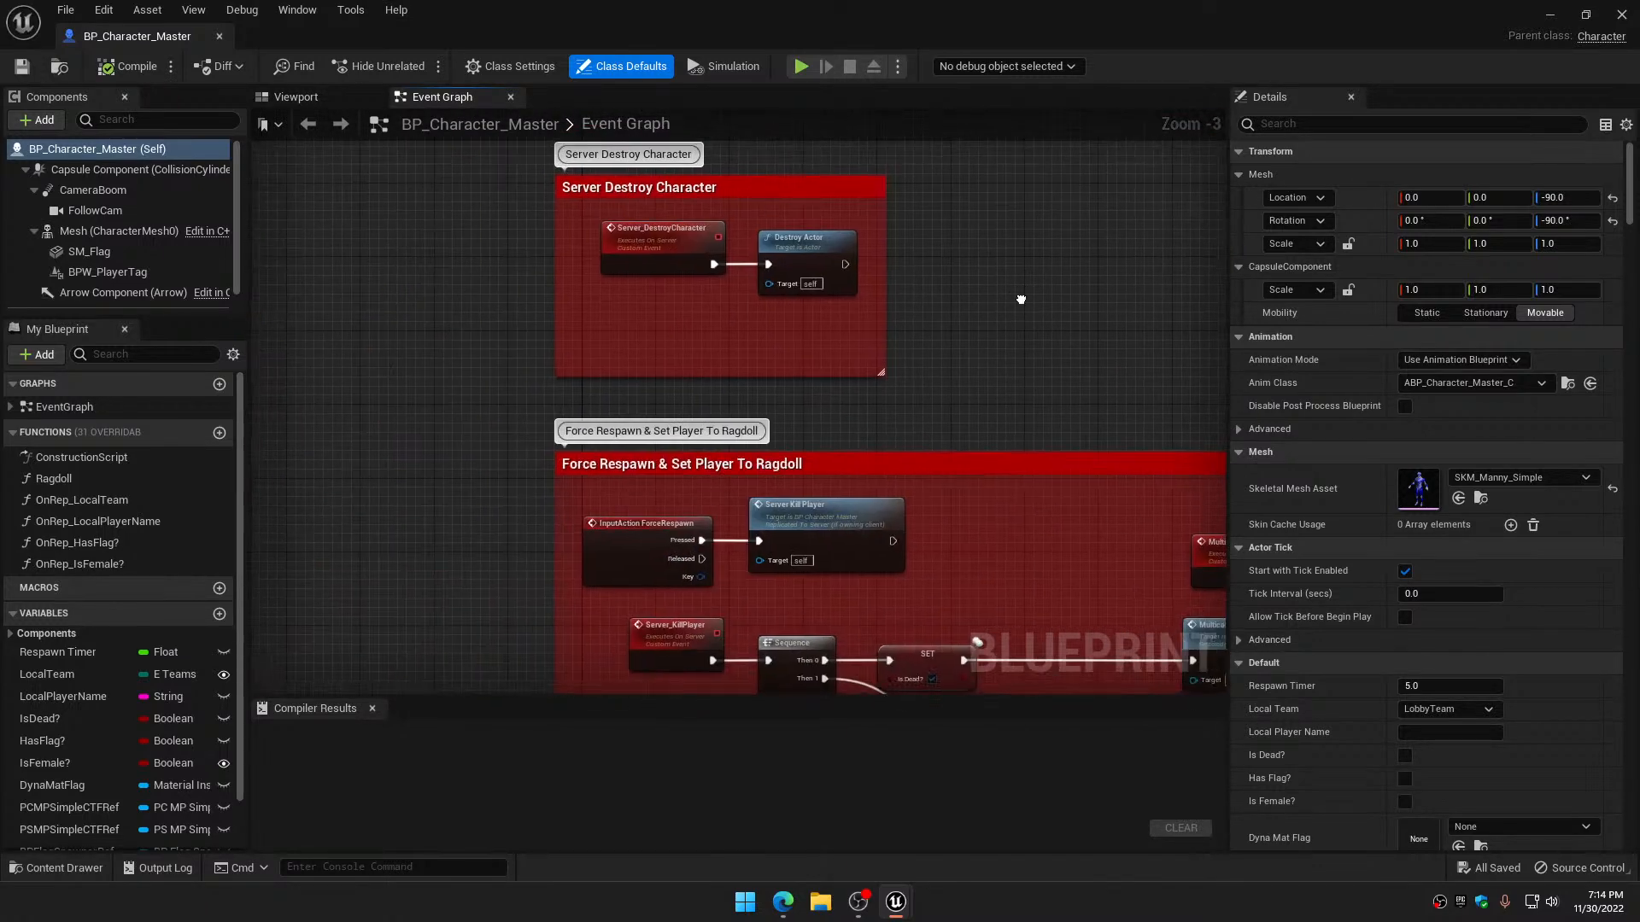
{"action": "left_click_drag", "start_coordinate": [441, 229], "coordinate": [589, 481]}
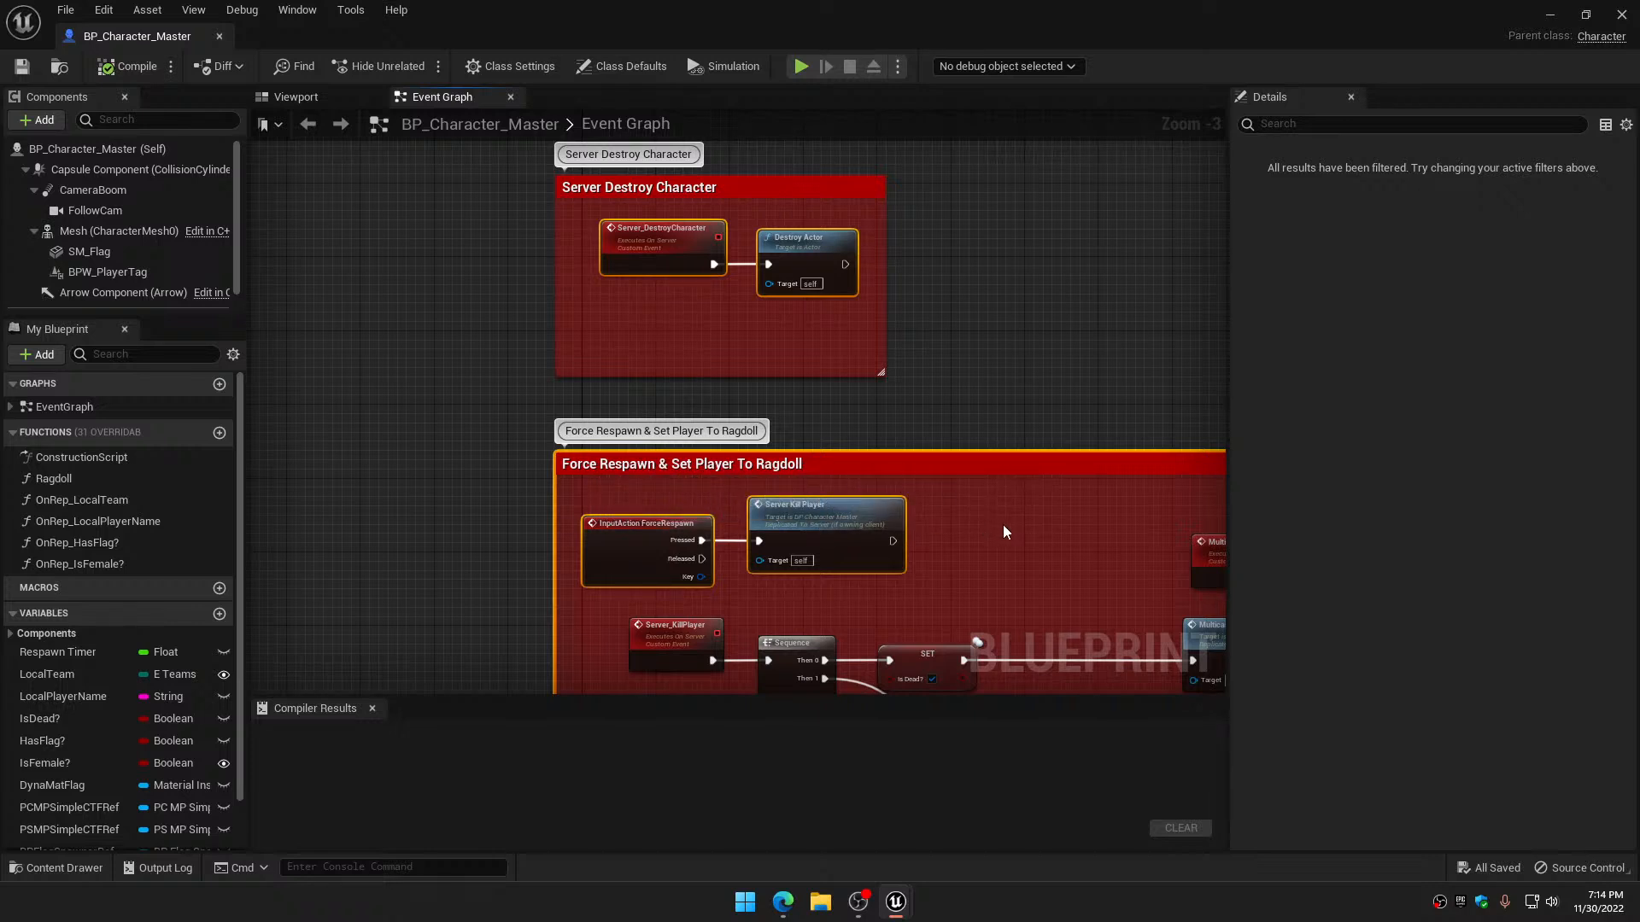
{"action": "right_click_drag", "start_coordinate": [1003, 525], "coordinate": [813, 526]}
{"action": "scroll", "coordinate": [812, 526], "scroll_direction": "down", "scroll_amount": 4}
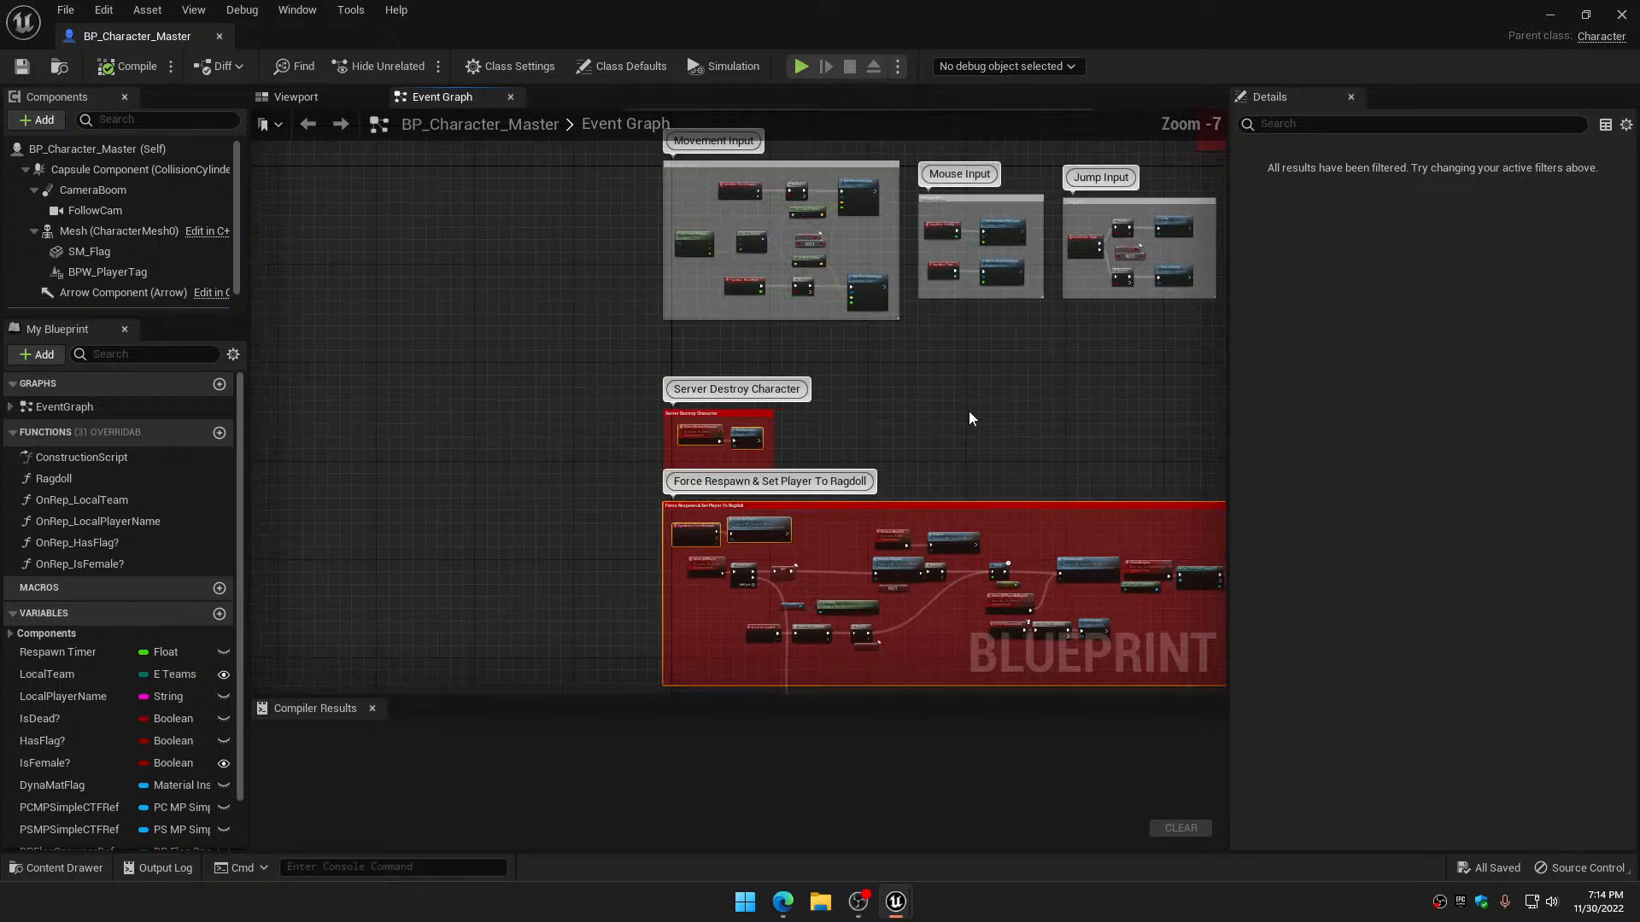
{"action": "right_click_drag", "start_coordinate": [969, 414], "coordinate": [624, 473]}
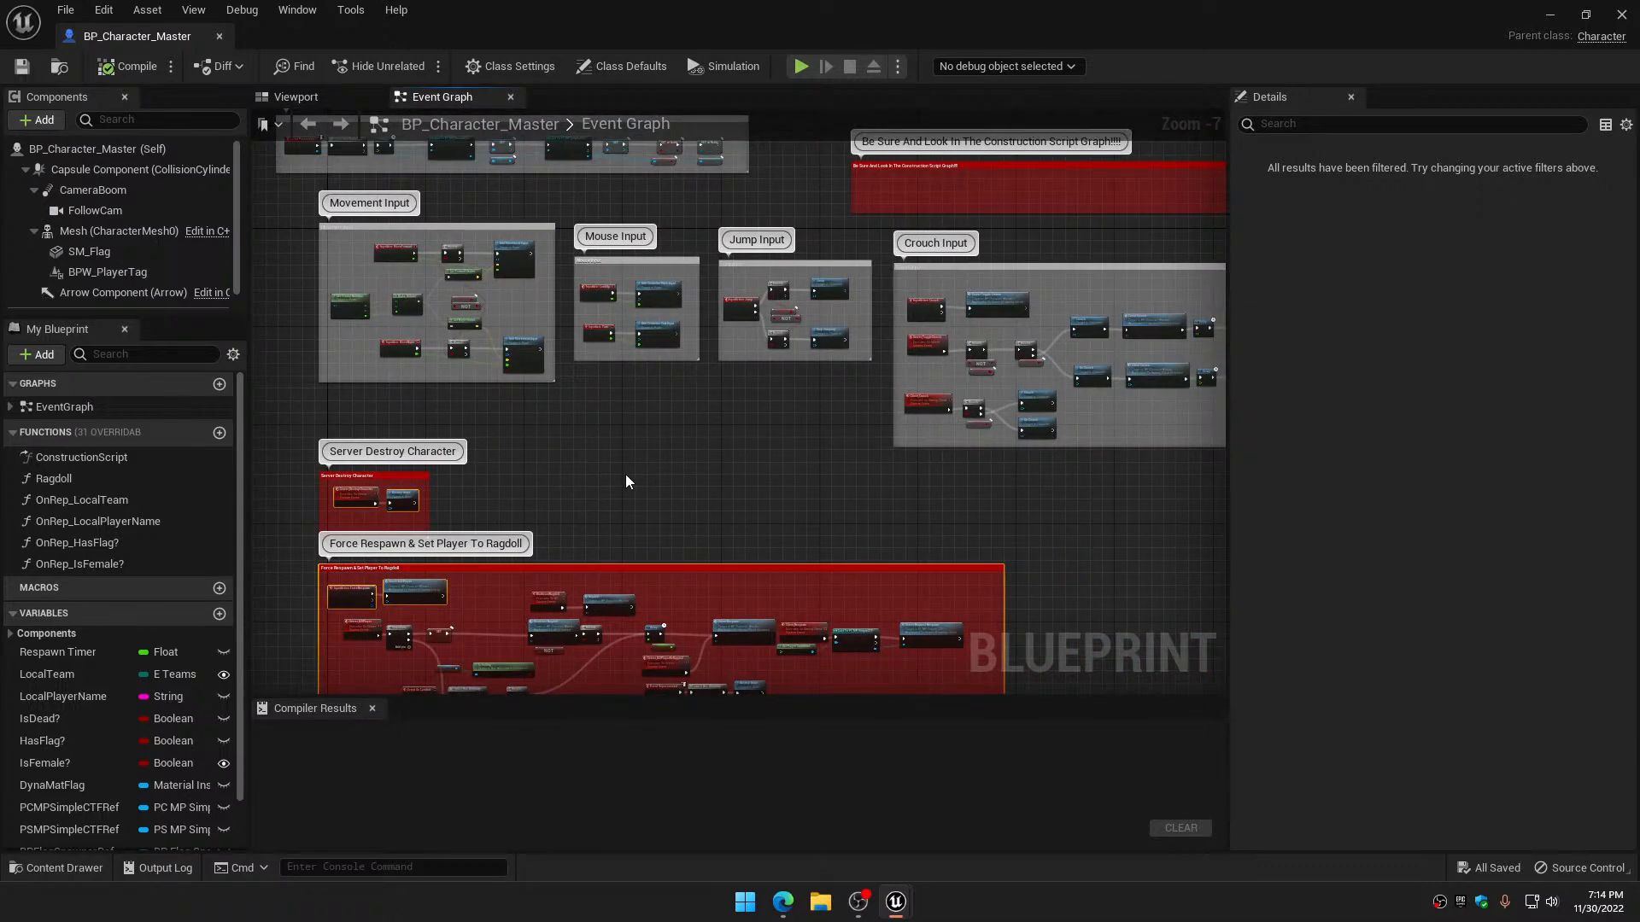
Add an Event AnyDamage node in the empty area above the Force Respawn & Set Player To Ragdoll section
{"action": "scroll", "coordinate": [627, 475], "scroll_direction": "up", "scroll_amount": 3}
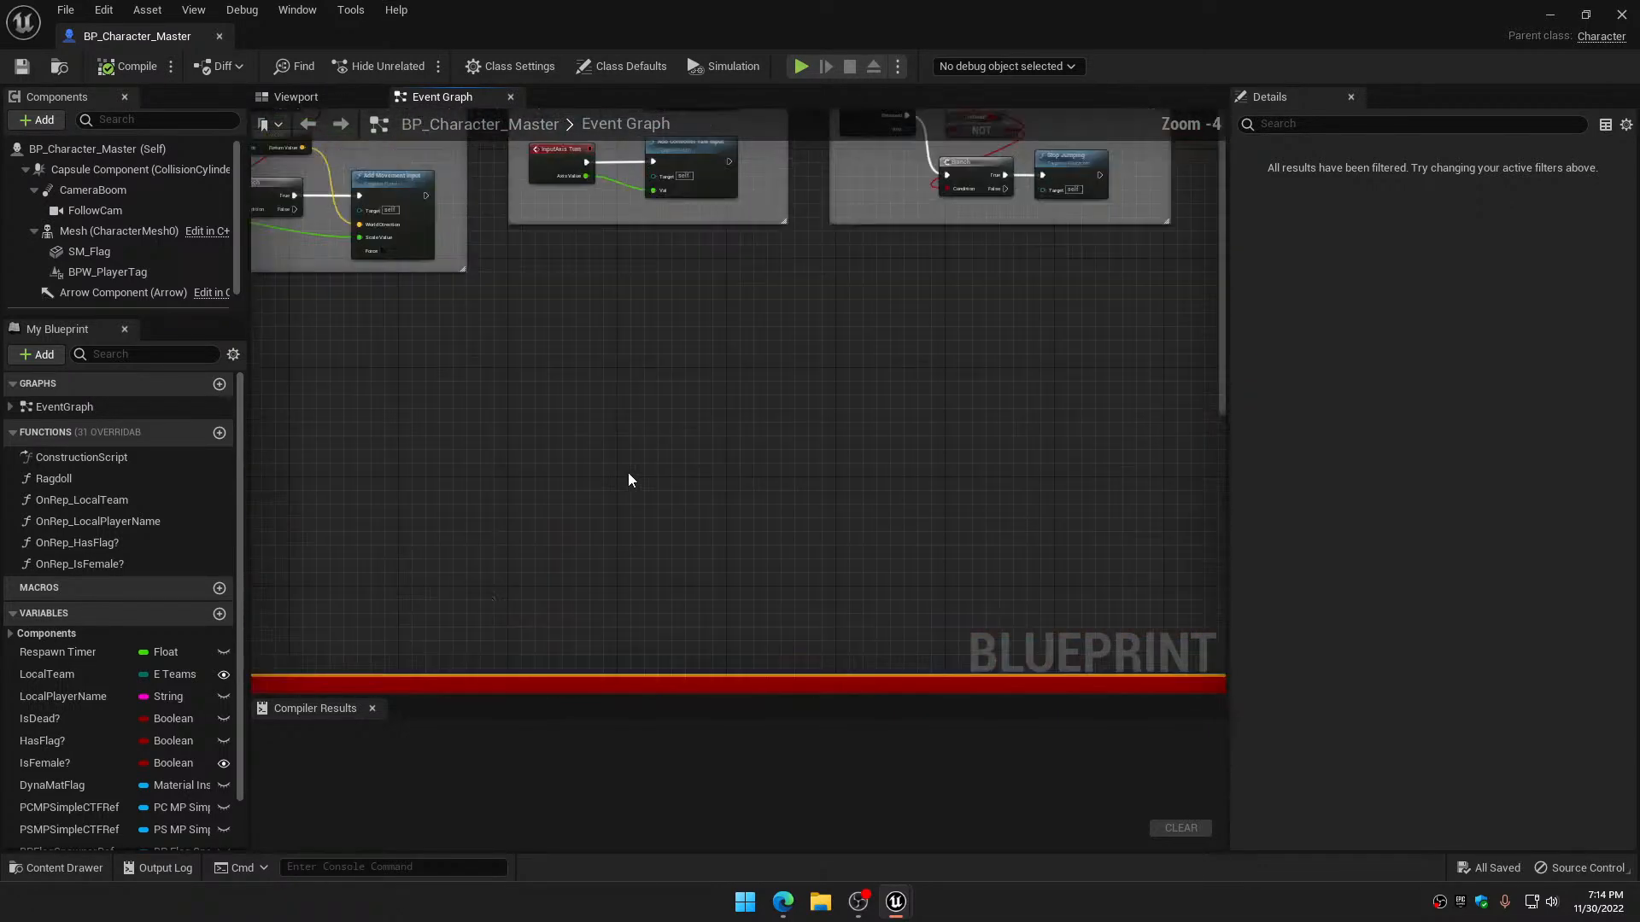
{"action": "right_click", "coordinate": [635, 479]}
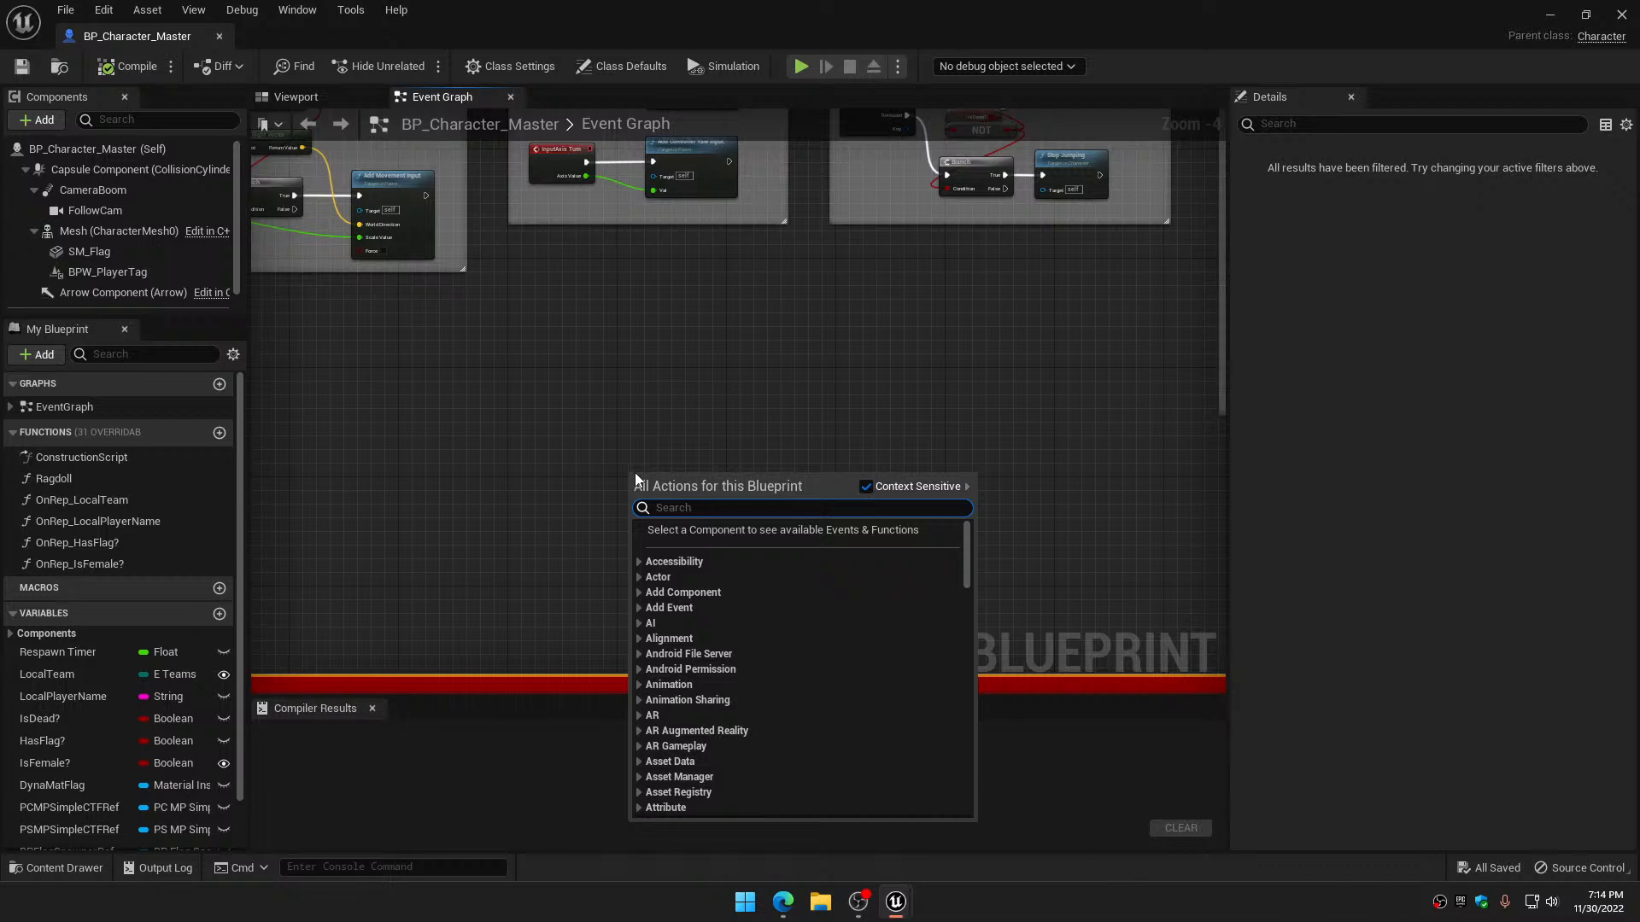
{"action": "type", "text": "anydam"}
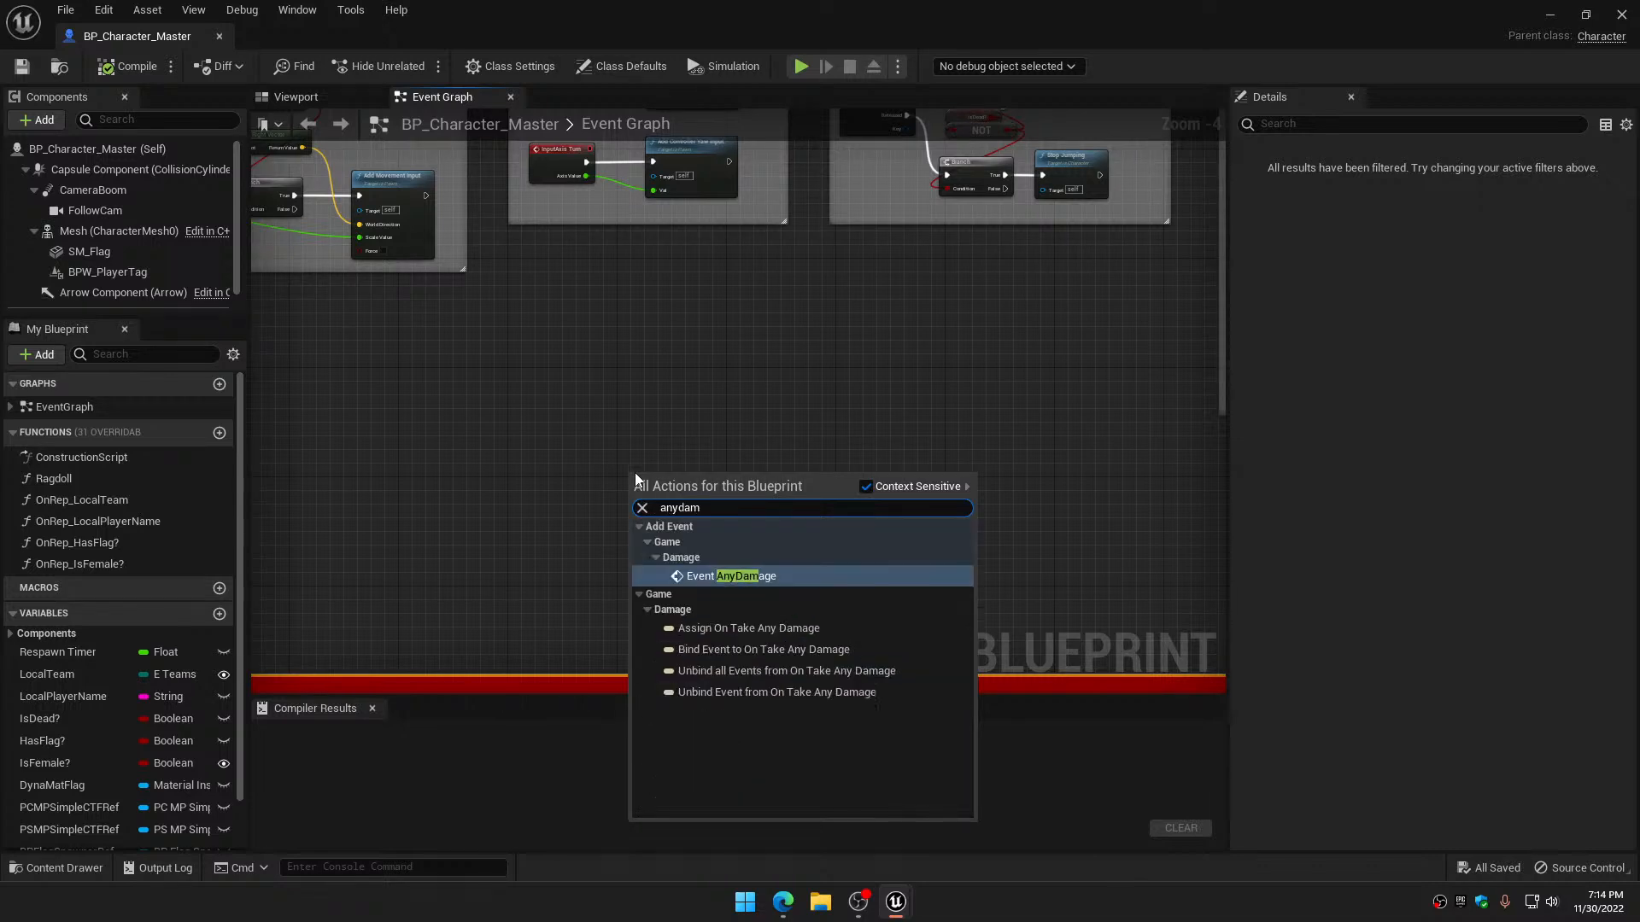
{"action": "left_click", "coordinate": [742, 578]}
{"action": "left_click_drag", "start_coordinate": [664, 487], "coordinate": [644, 405]}
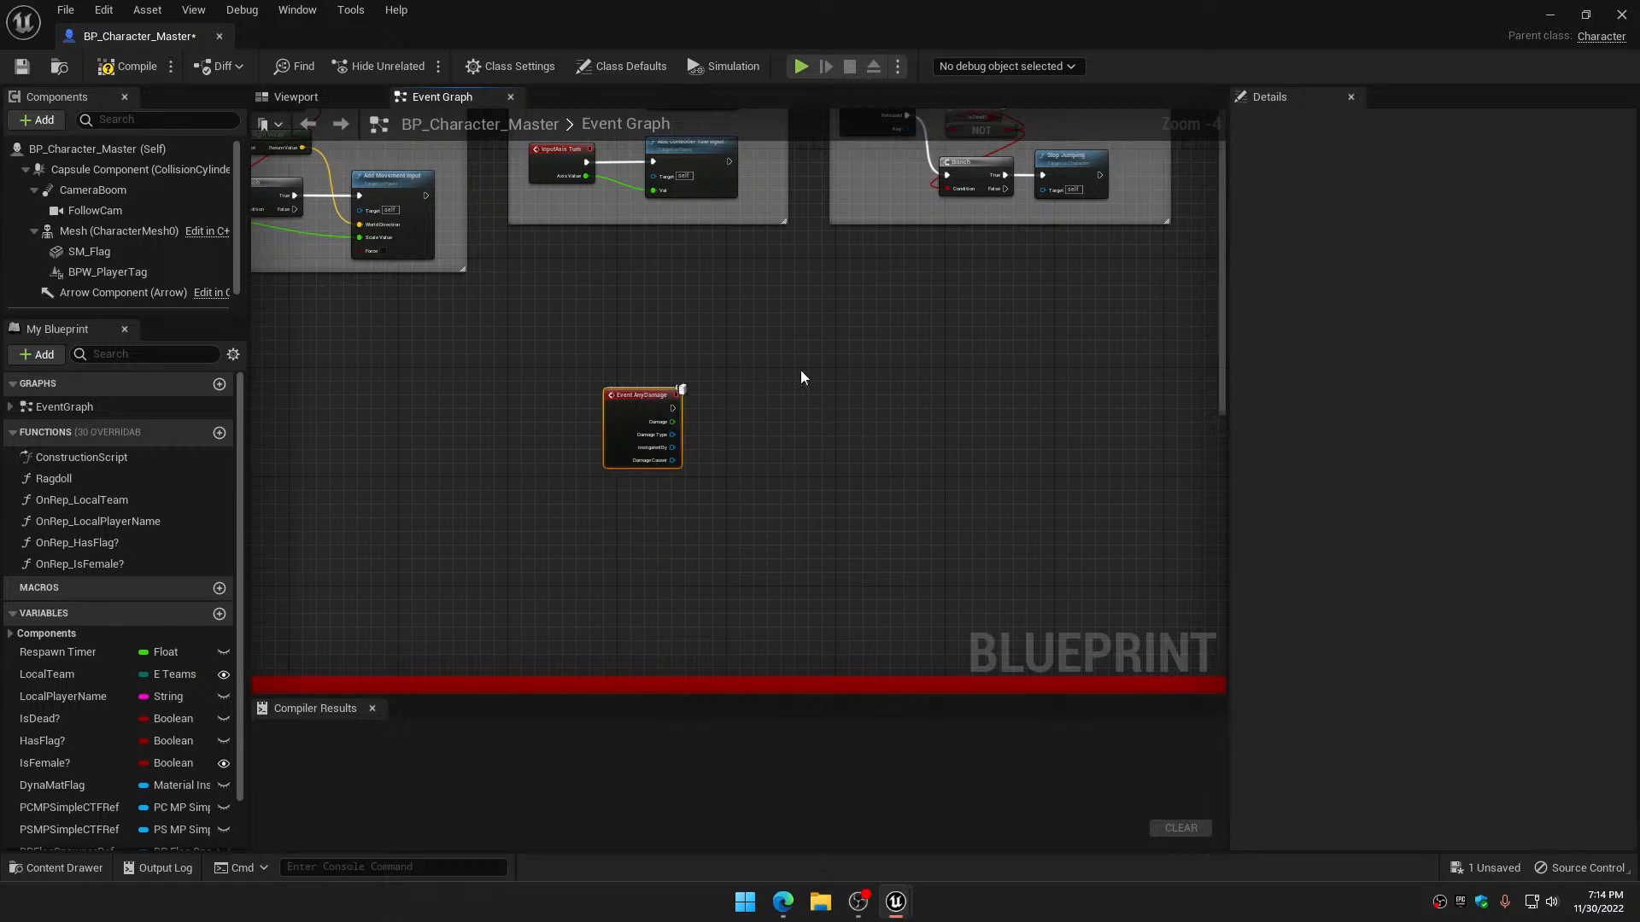
{"action": "scroll", "coordinate": [670, 370], "scroll_direction": "up", "scroll_amount": 4}
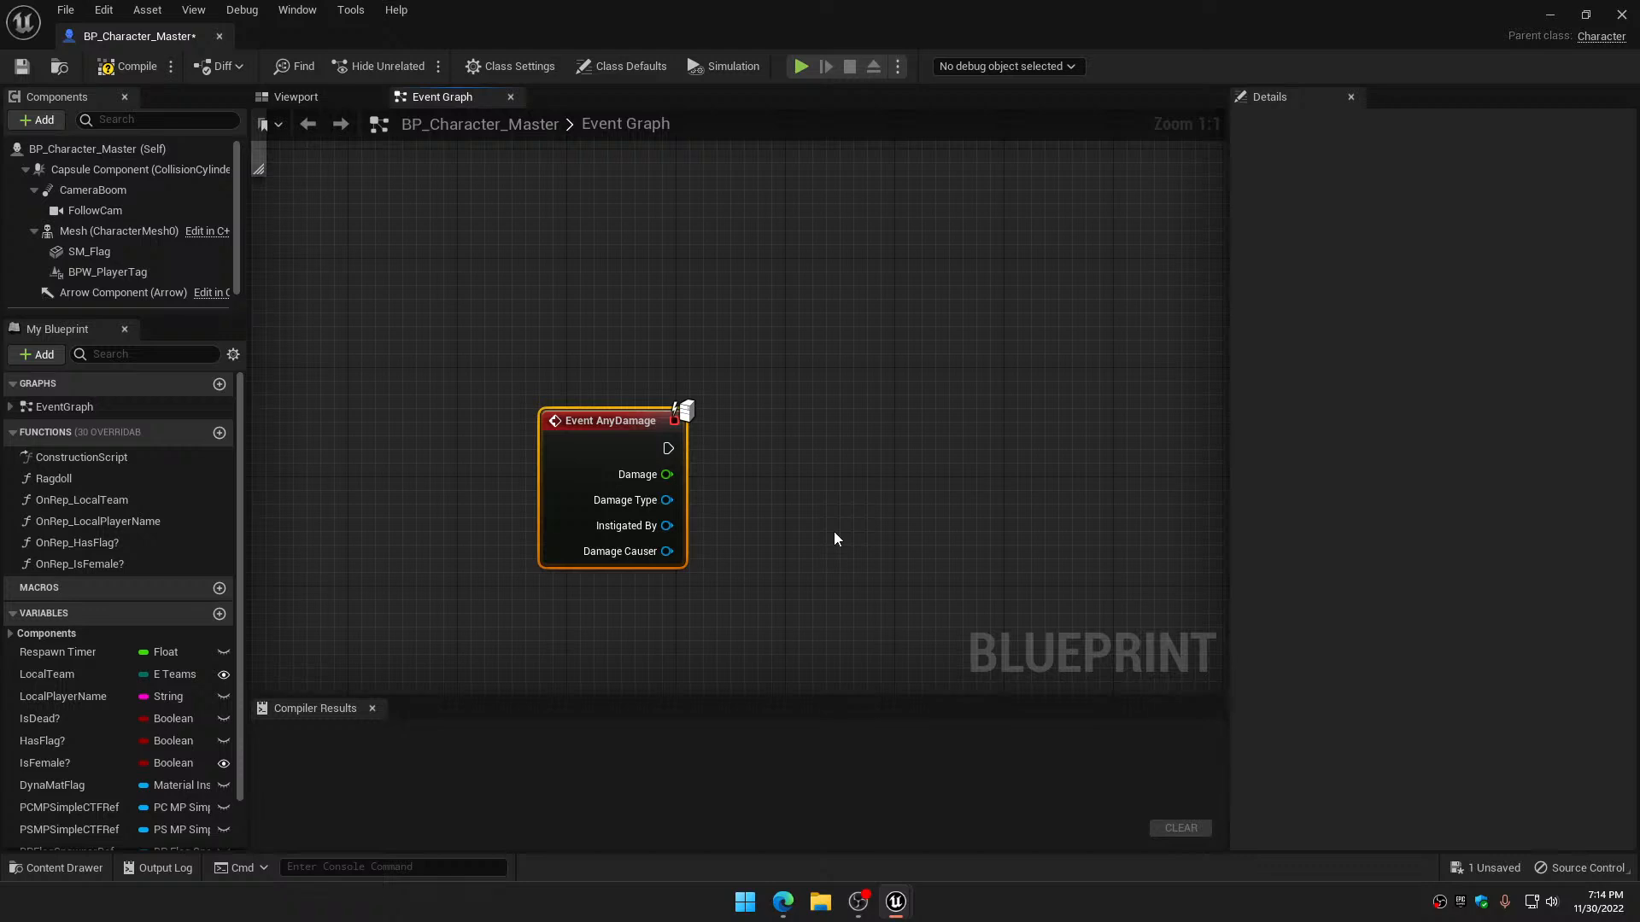
{"action": "right_click_drag", "start_coordinate": [834, 531], "coordinate": [536, 446]}
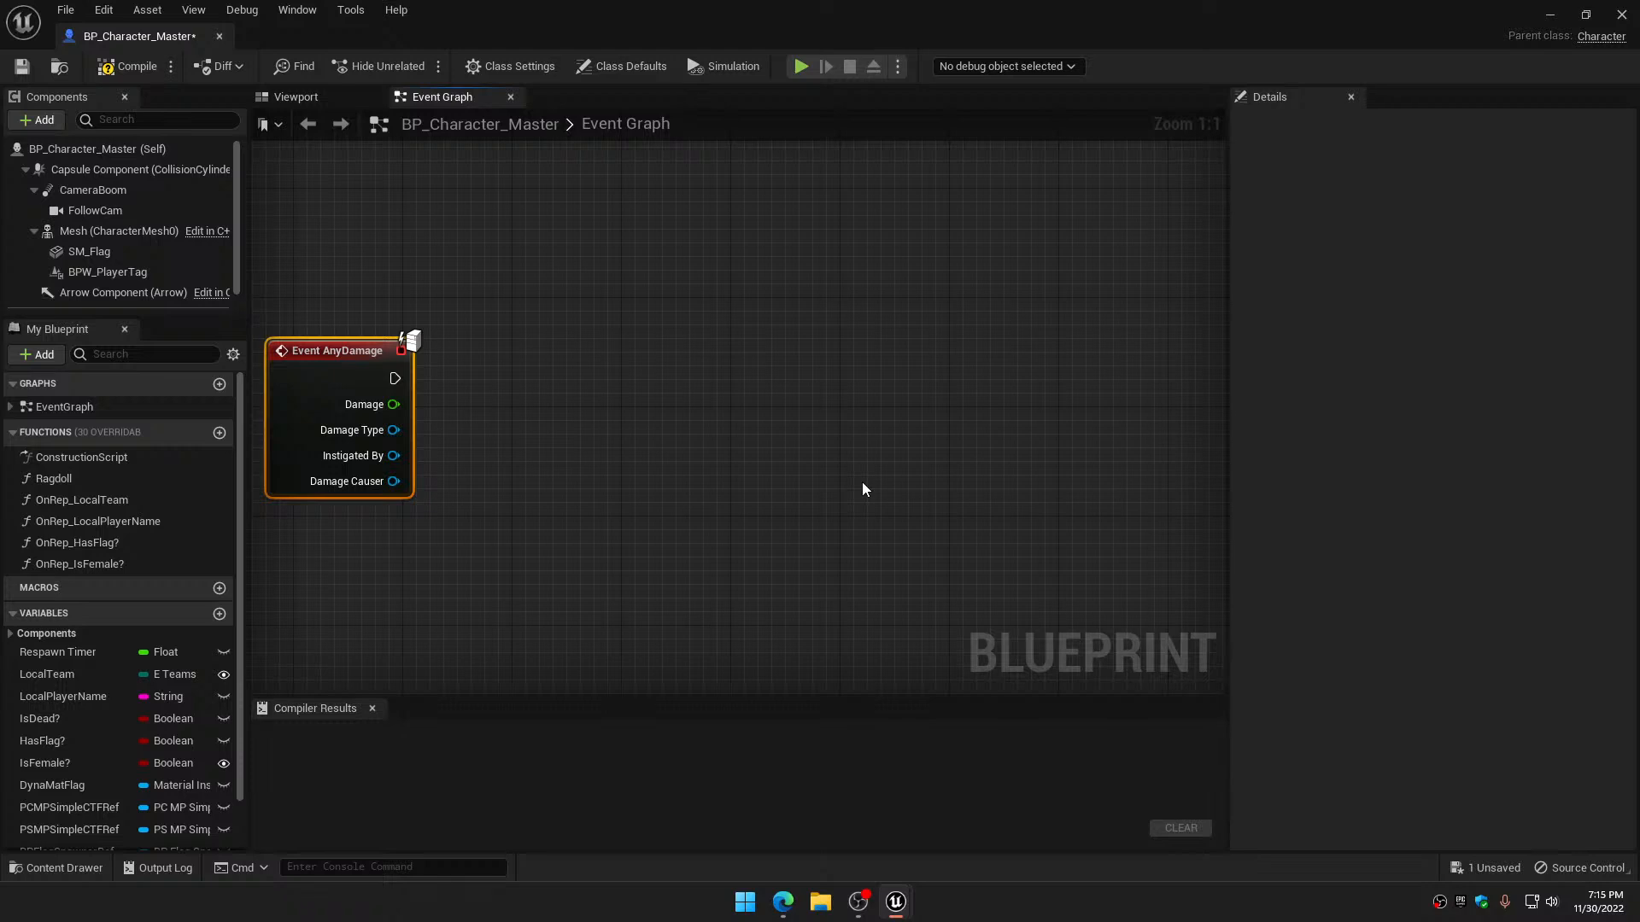
Place a getter for the HasFlag? variable beside the Event AnyDamage node
{"action": "left_click_drag", "start_coordinate": [685, 388], "coordinate": [881, 505]}
{"action": "left_click_drag", "start_coordinate": [69, 739], "coordinate": [601, 523]}
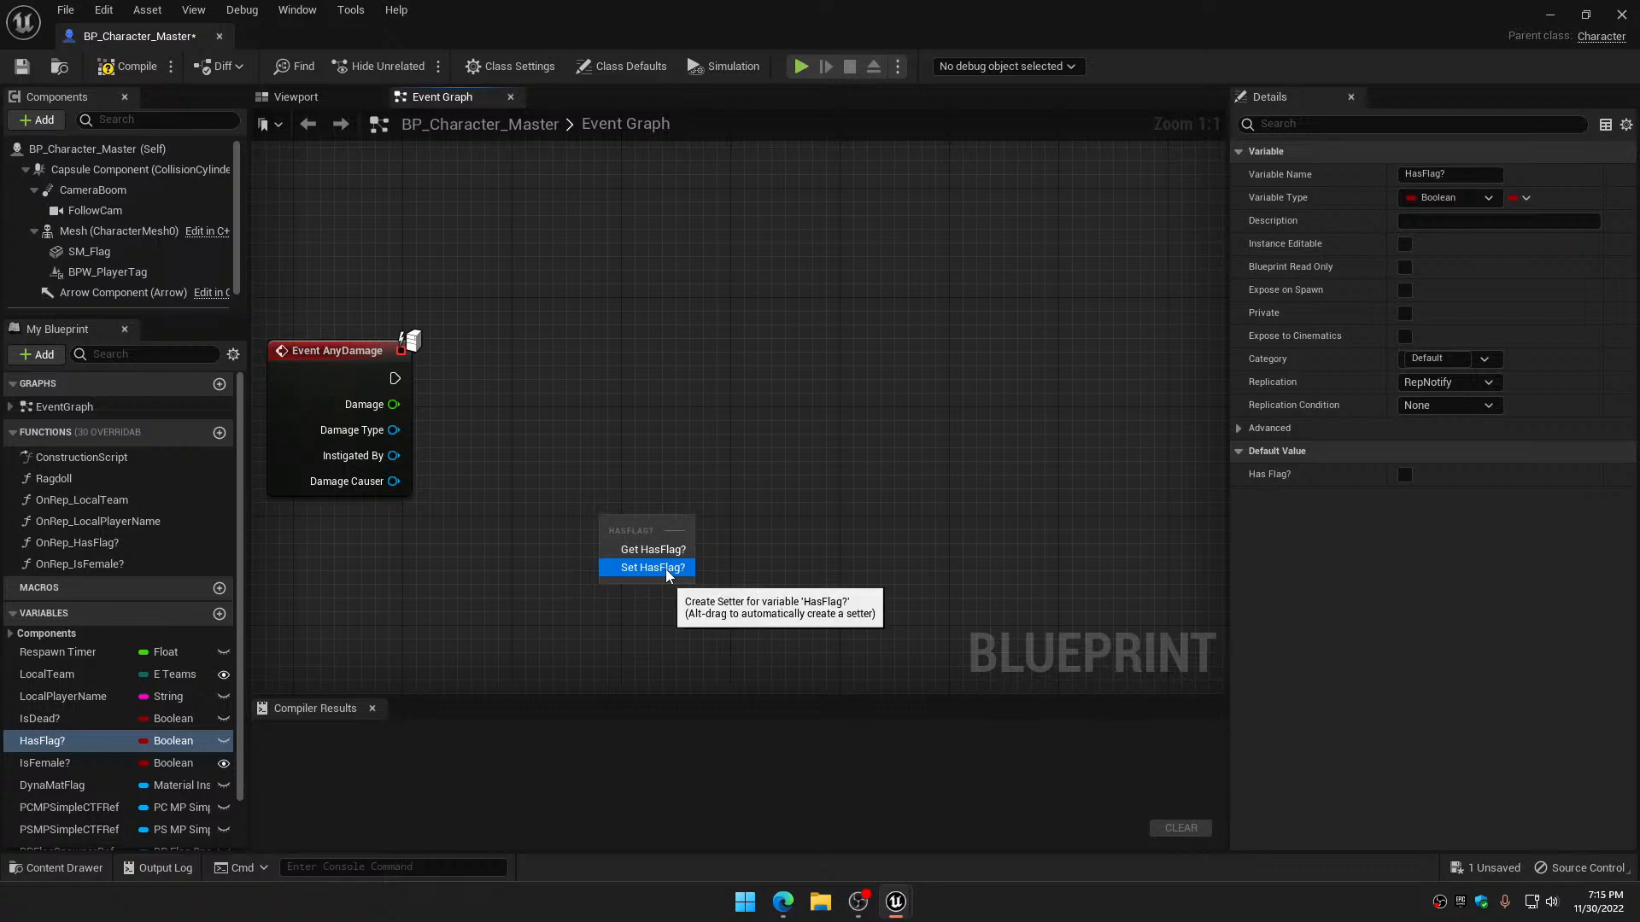
{"action": "left_click", "coordinate": [660, 552]}
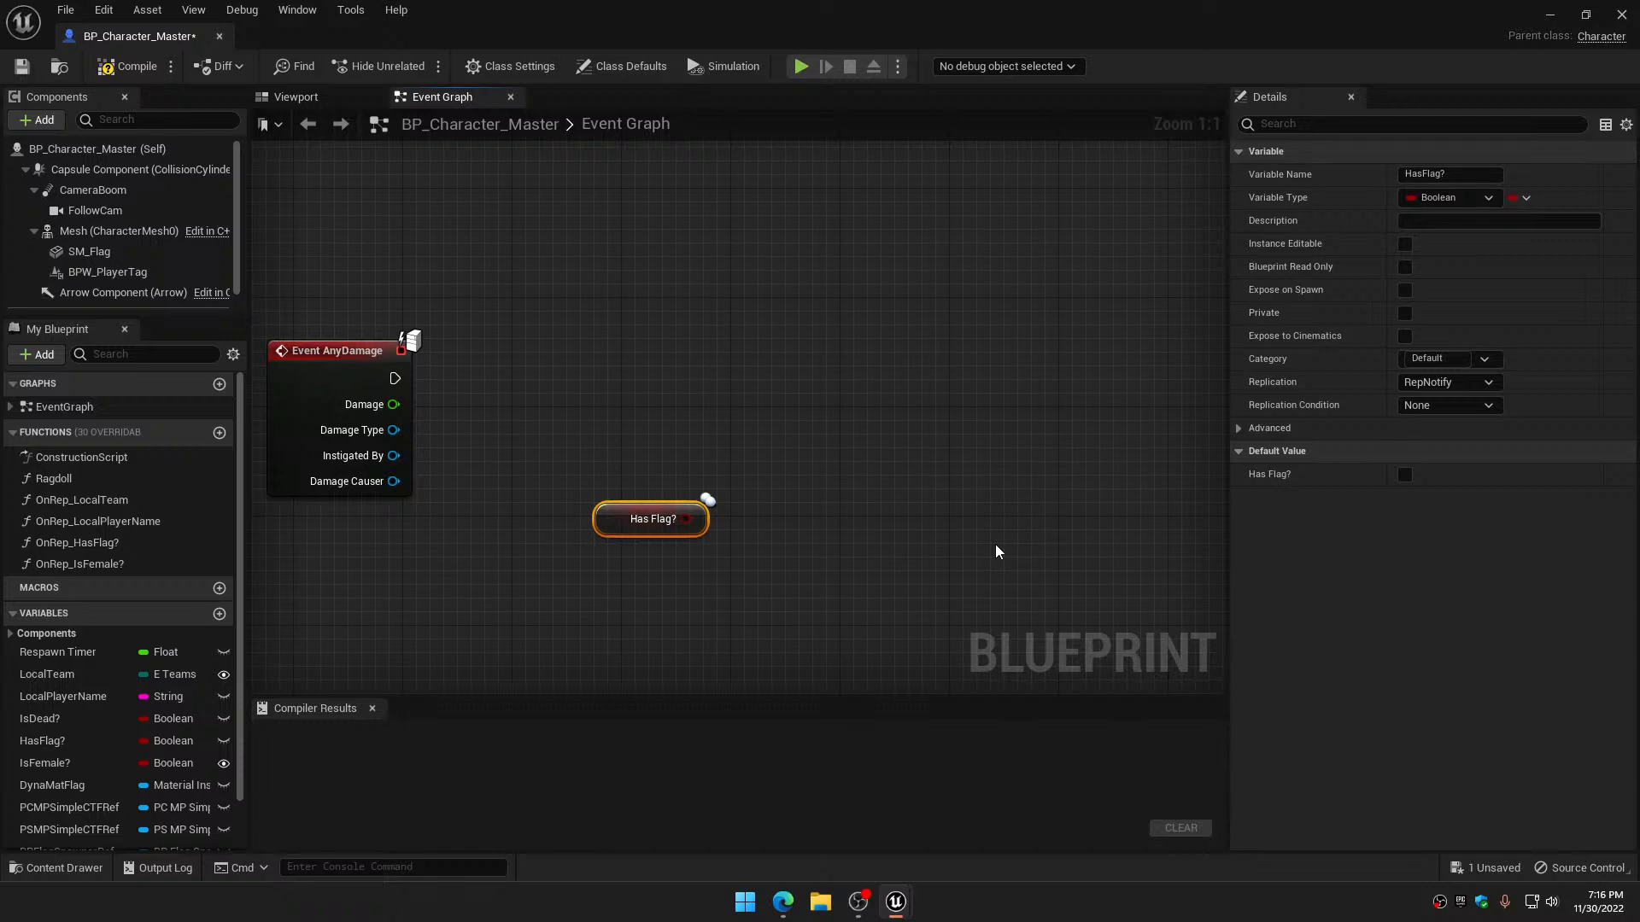
Delete the Event AnyDamage and Has Flag? nodes and compile the blueprint
{"action": "left_click_drag", "start_coordinate": [389, 302], "coordinate": [706, 592]}
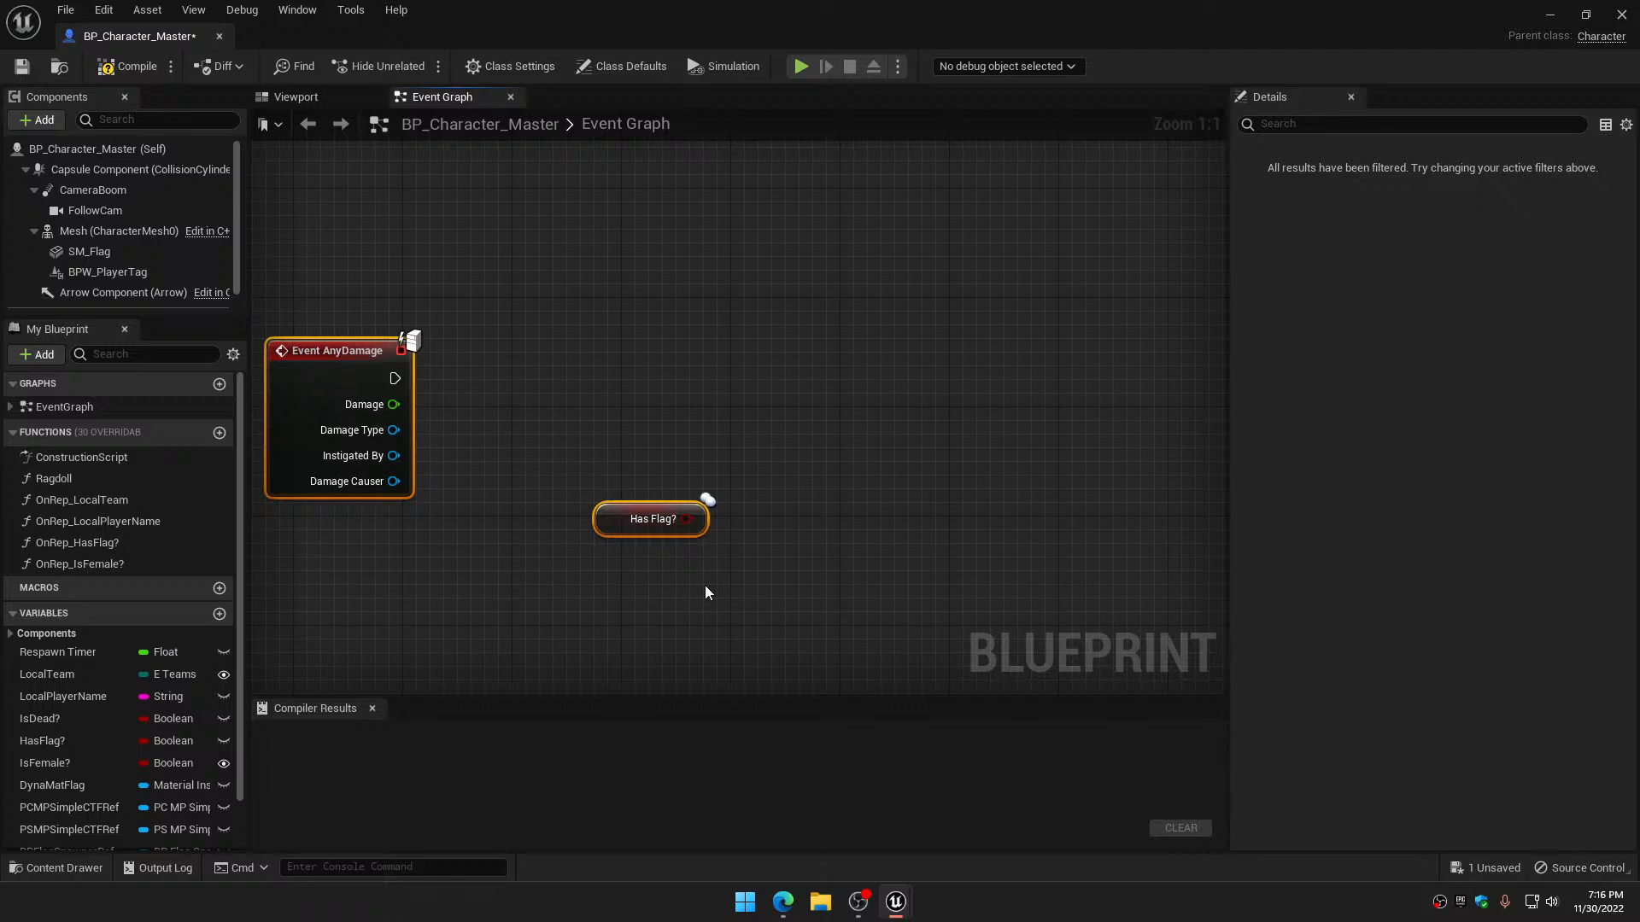
{"action": "key", "text": "Delete"}
{"action": "left_click", "coordinate": [128, 67]}
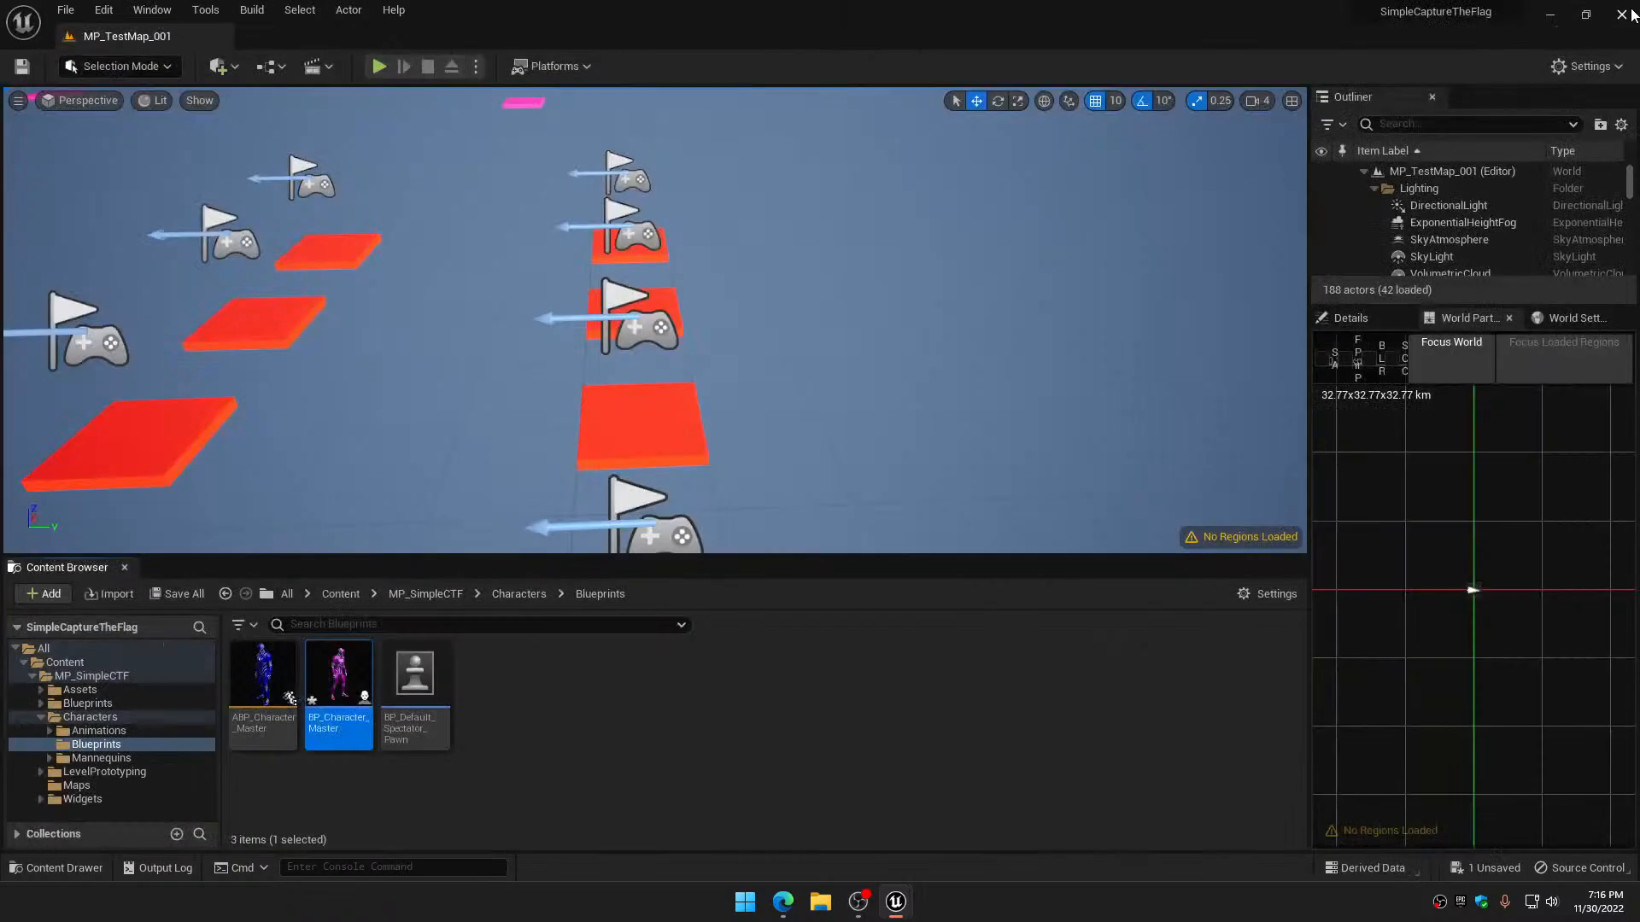
Close the SimpleCaptureTheFlag project without saving BP_Character_Master
{"action": "left_click", "coordinate": [1632, 15]}
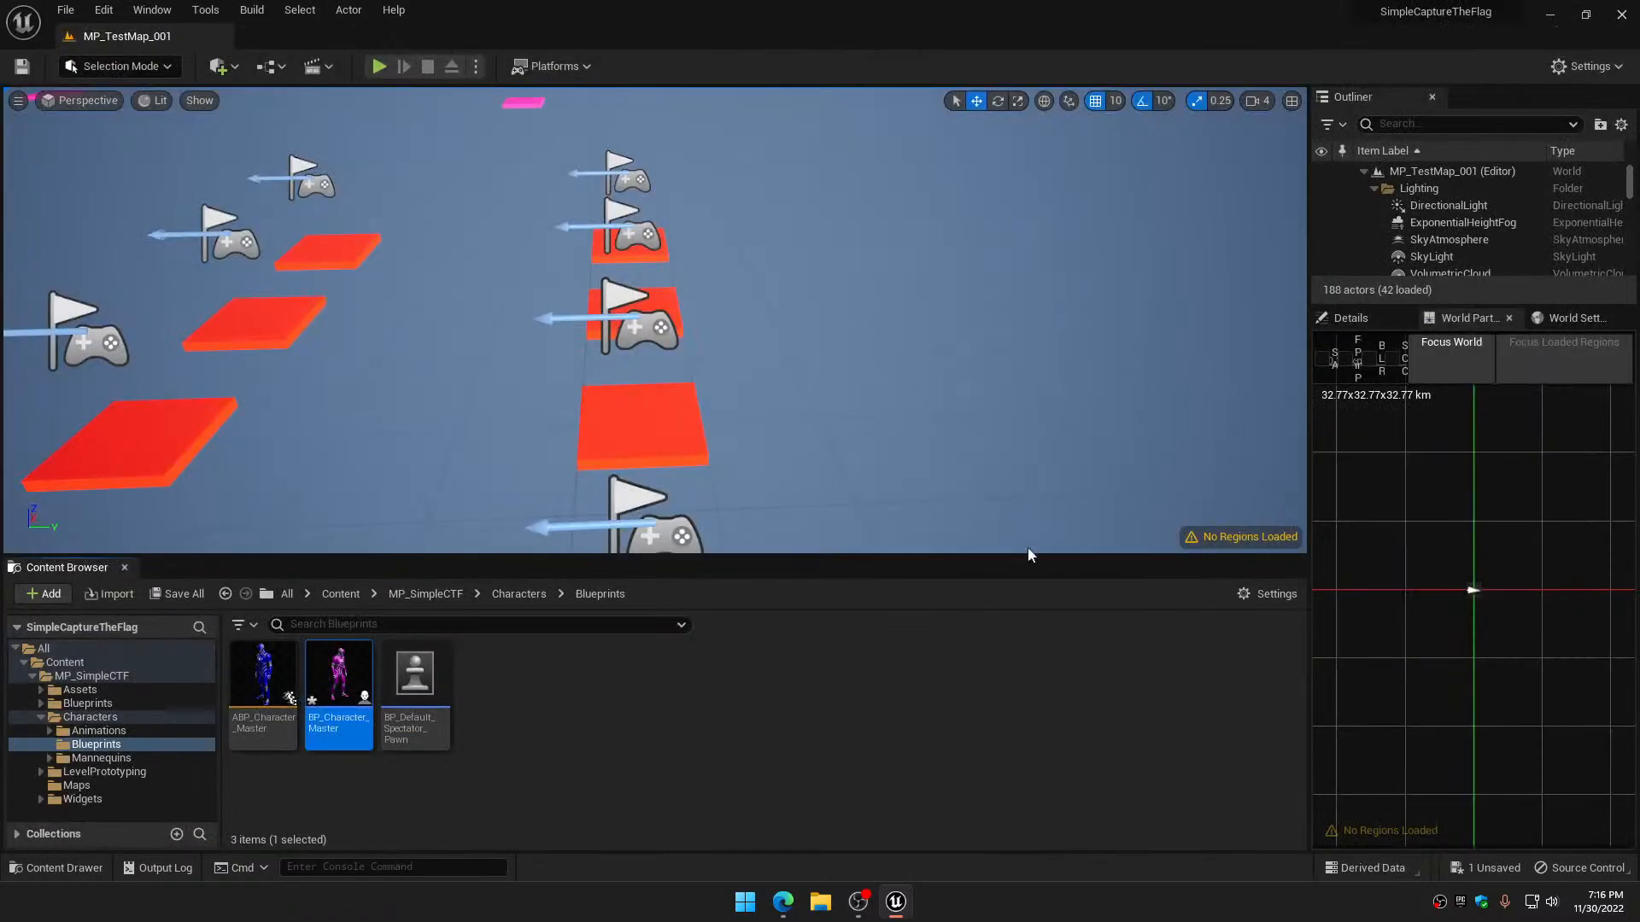
{"action": "left_click", "coordinate": [1622, 15]}
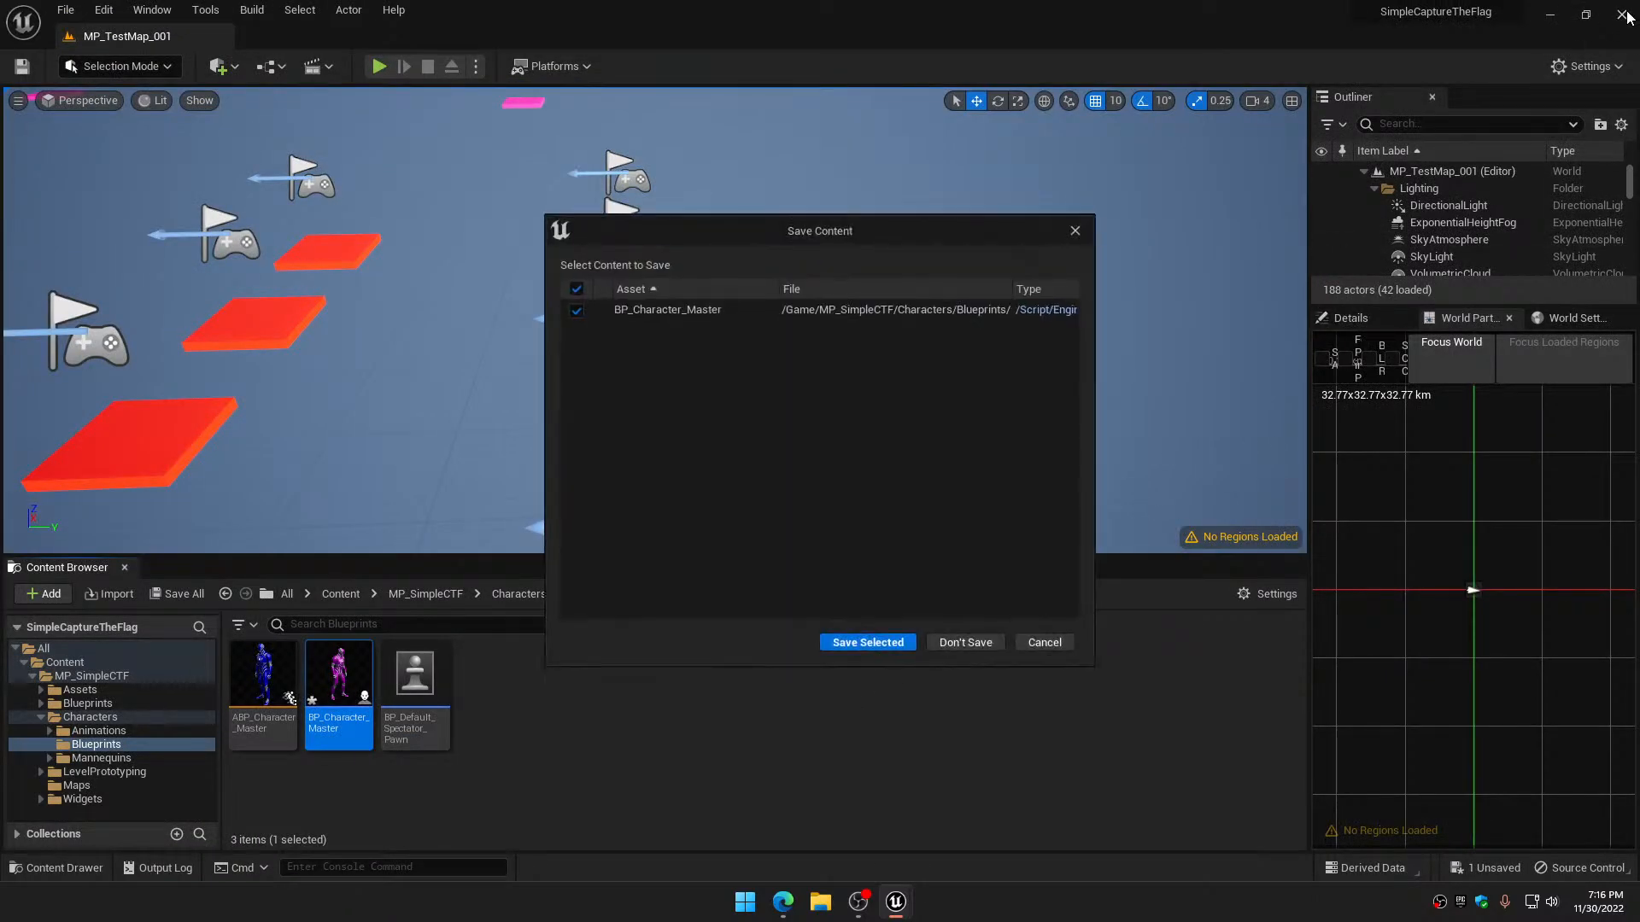
{"action": "left_click", "coordinate": [964, 643]}
Switch to the Epic Games Launcher and open the MultiplayerTPSBasic project from the Unreal Engine library
{"action": "left_click", "coordinate": [1461, 904]}
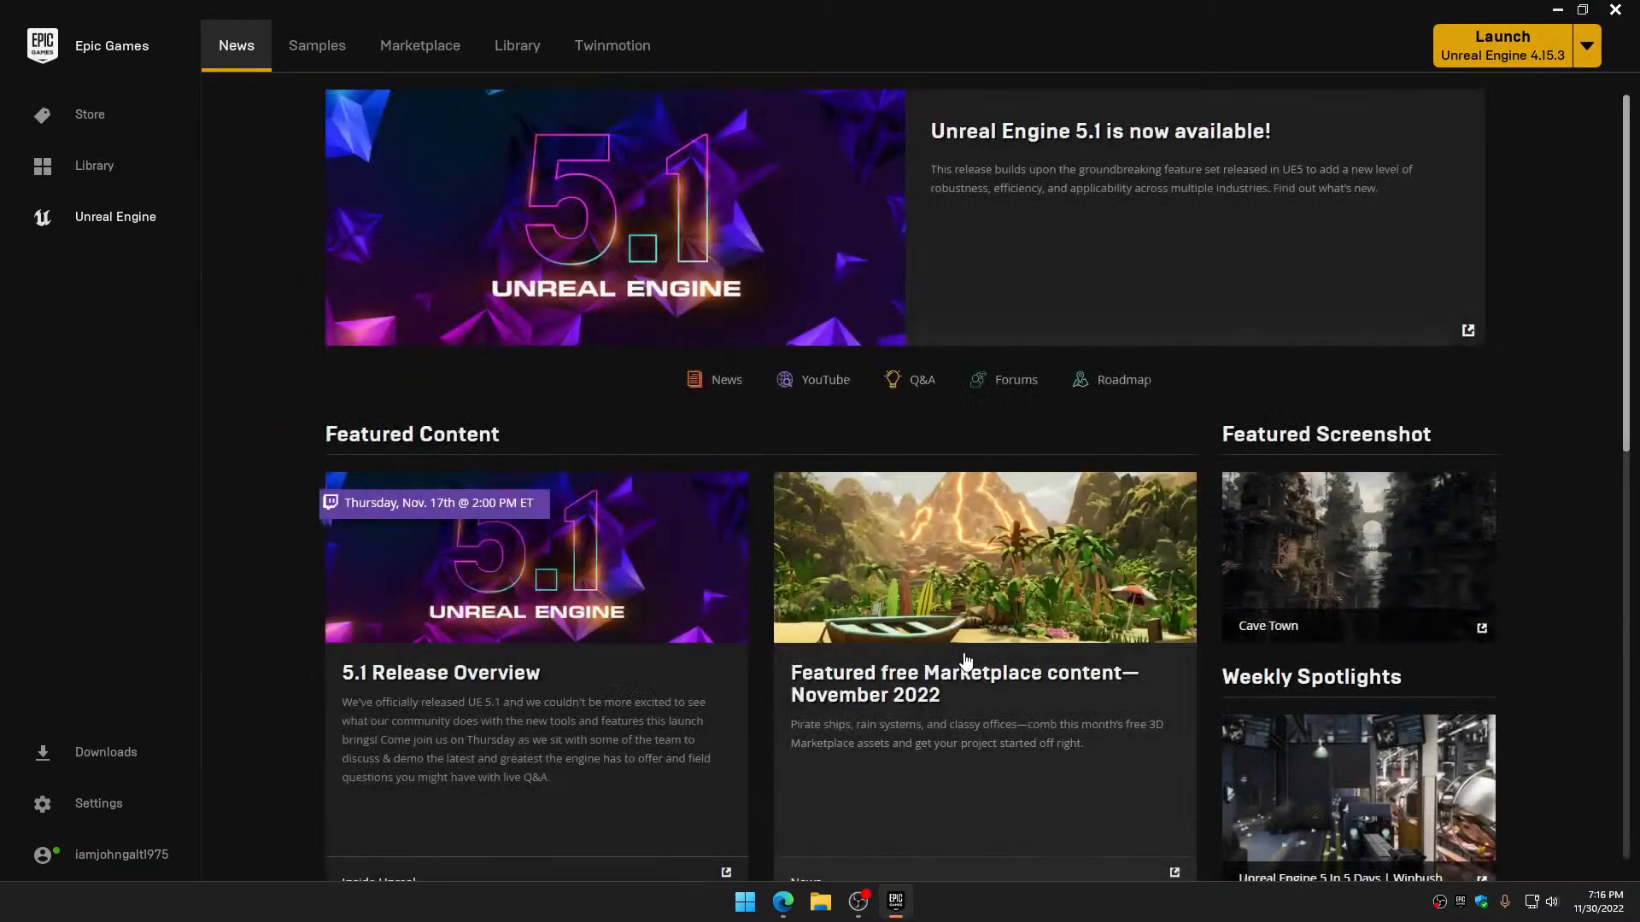
{"action": "left_click", "coordinate": [519, 48]}
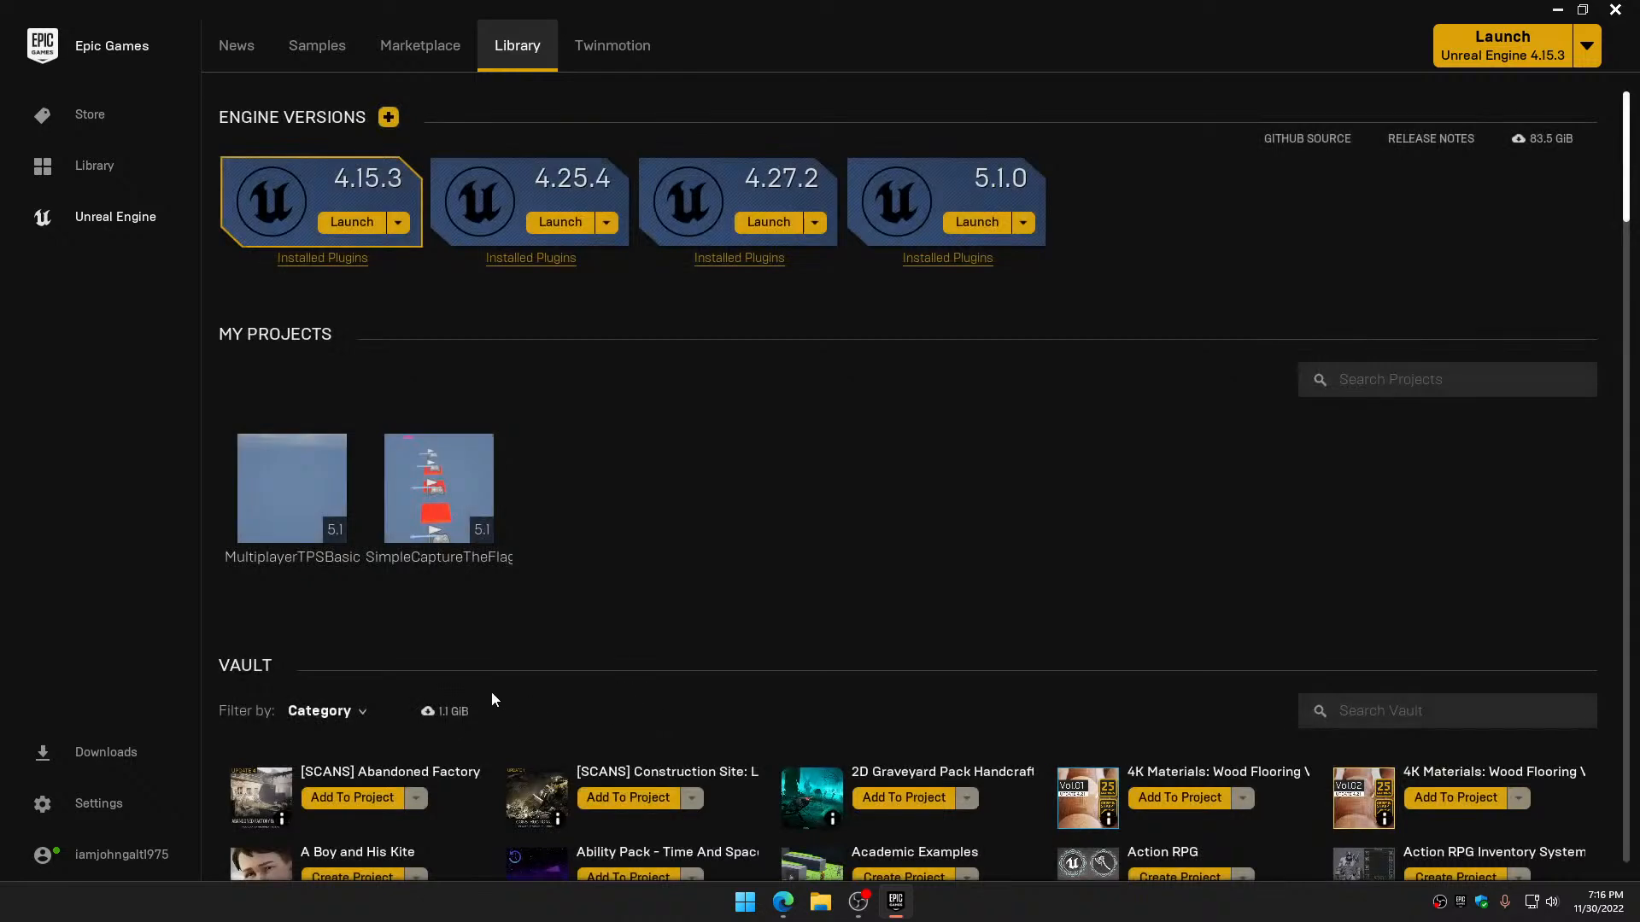
{"action": "double_click", "coordinate": [296, 487]}
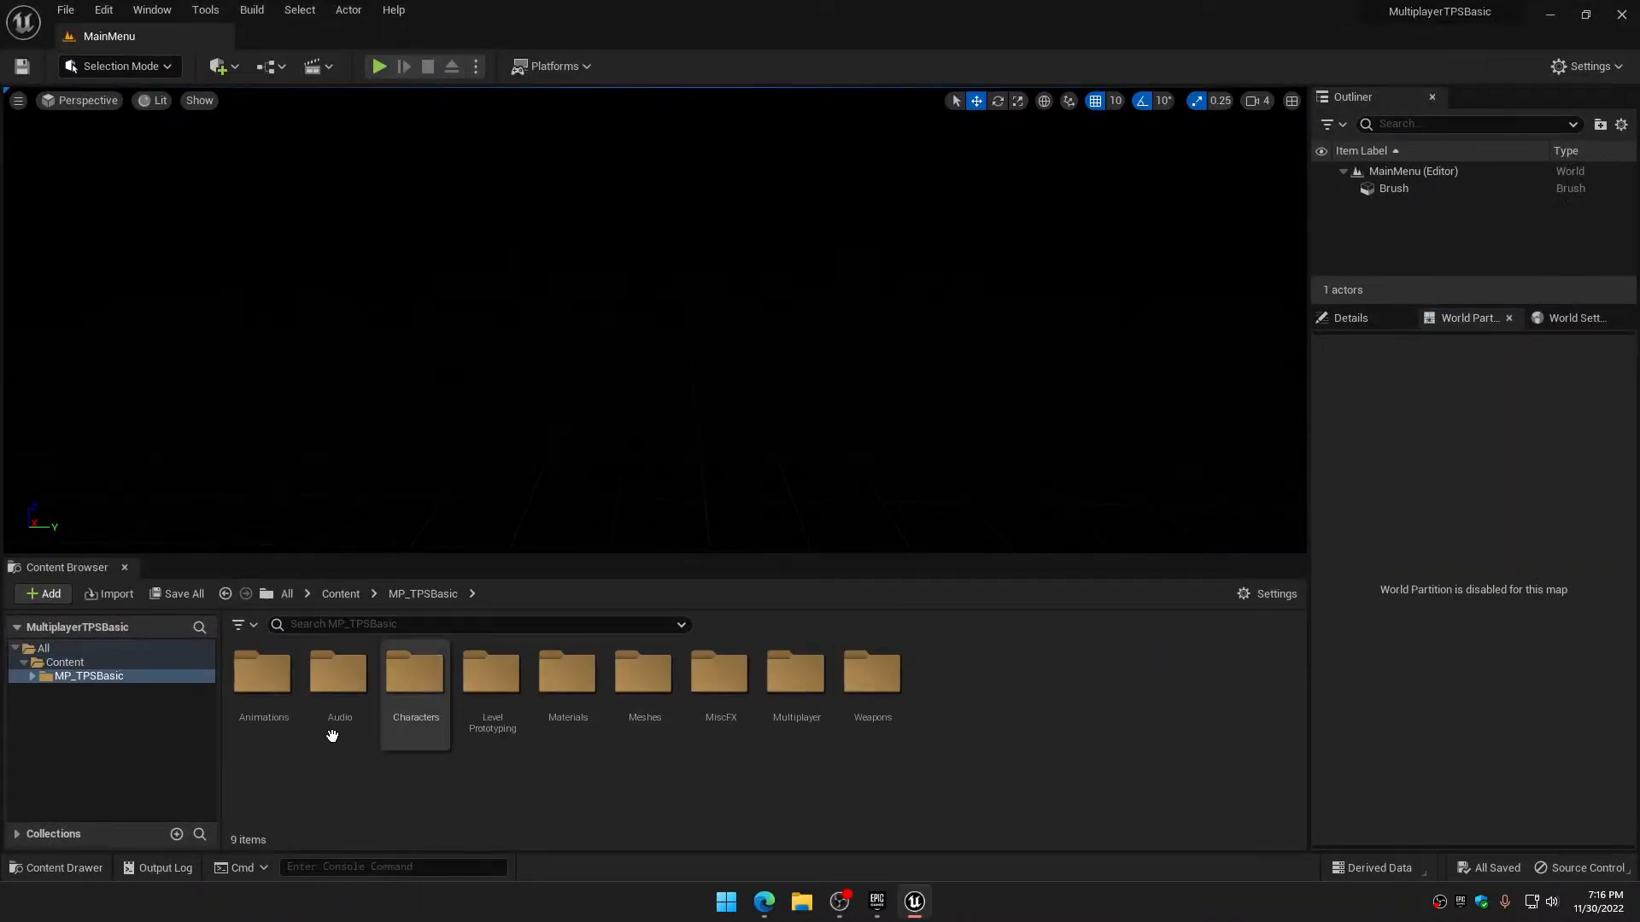
Open the BP_GS_MP_TPSBasic game state blueprint from the MP_TPSBasic > Multiplayer > Blueprints folder
{"action": "left_click", "coordinate": [32, 676]}
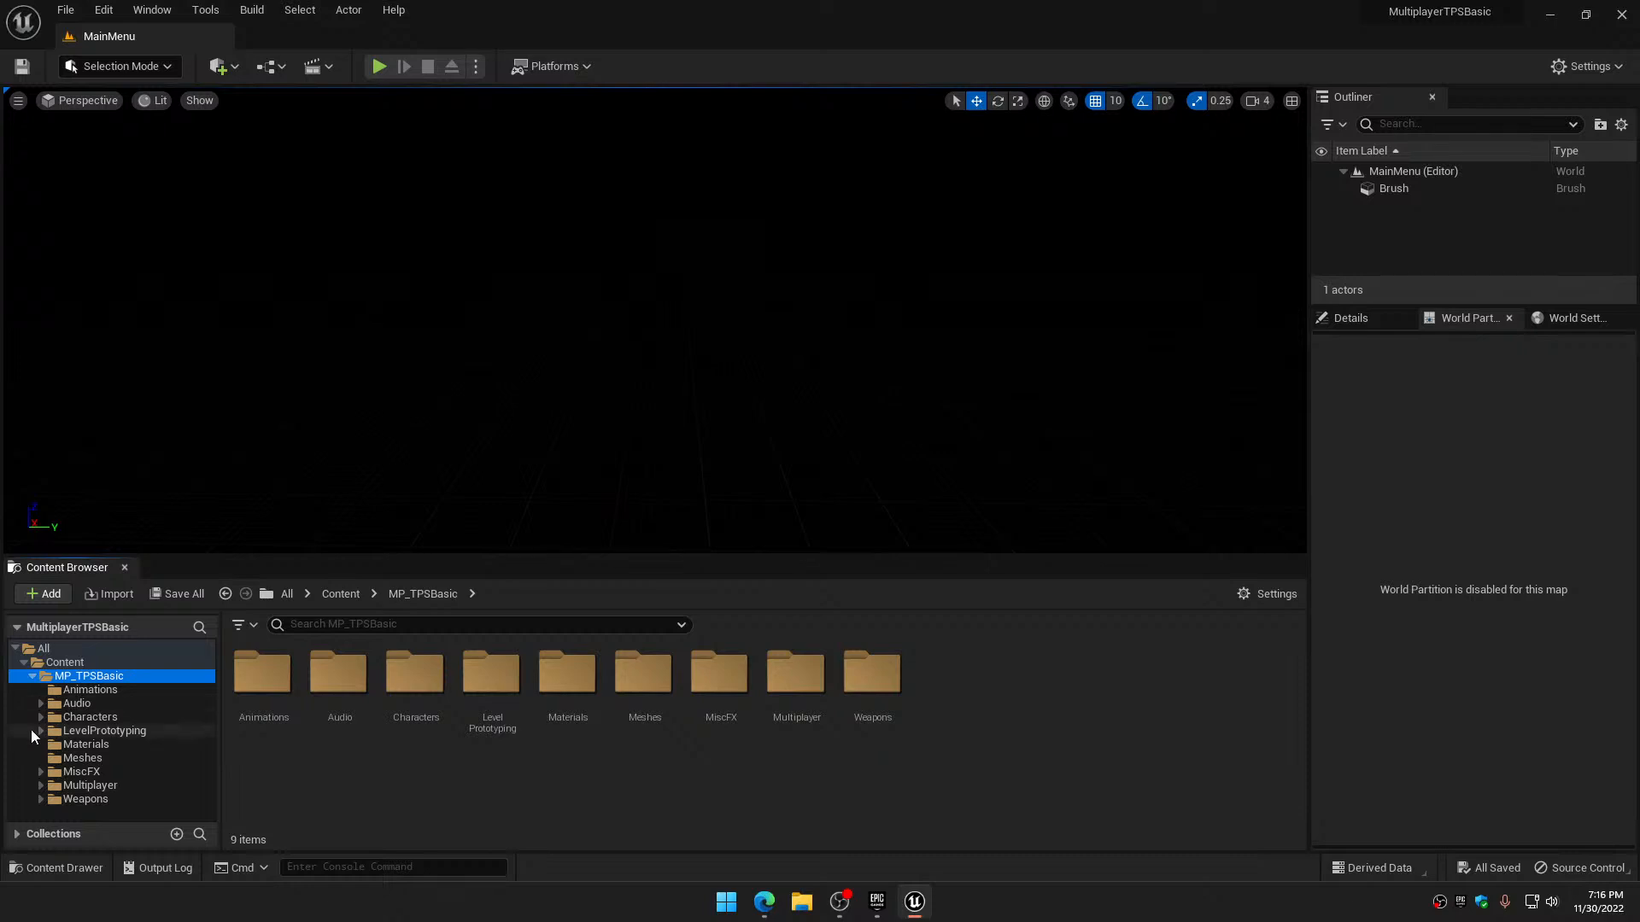
{"action": "left_click", "coordinate": [41, 786]}
{"action": "left_click", "coordinate": [87, 800]}
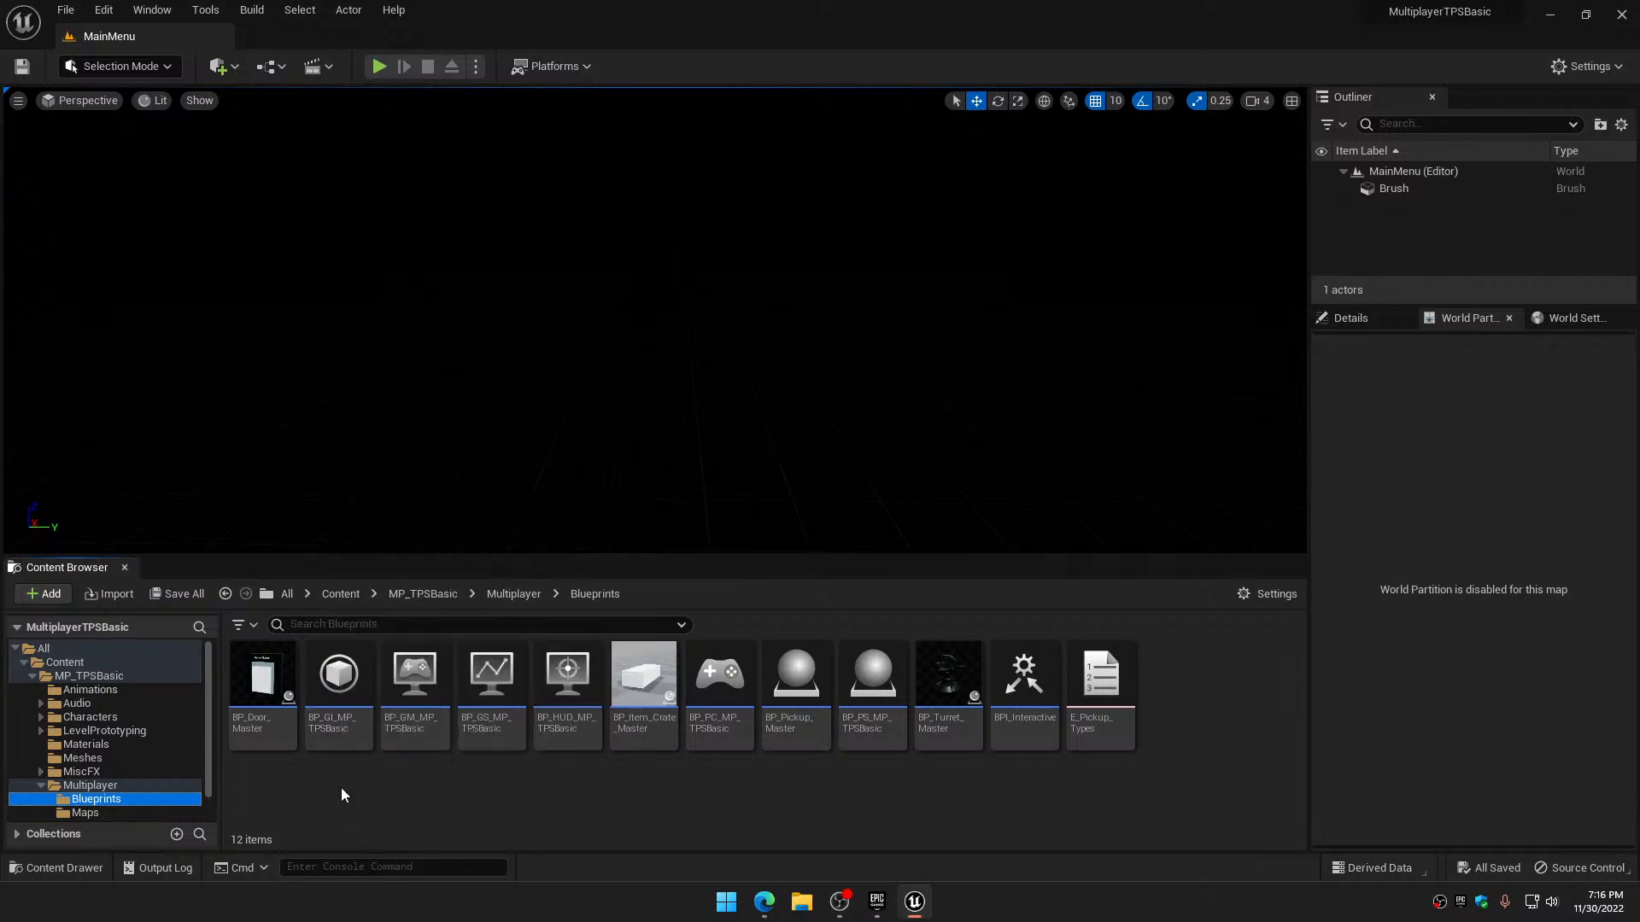
{"action": "mouse_move", "coordinate": [338, 730]}
{"action": "mouse_move", "coordinate": [415, 732]}
{"action": "mouse_move", "coordinate": [500, 732]}
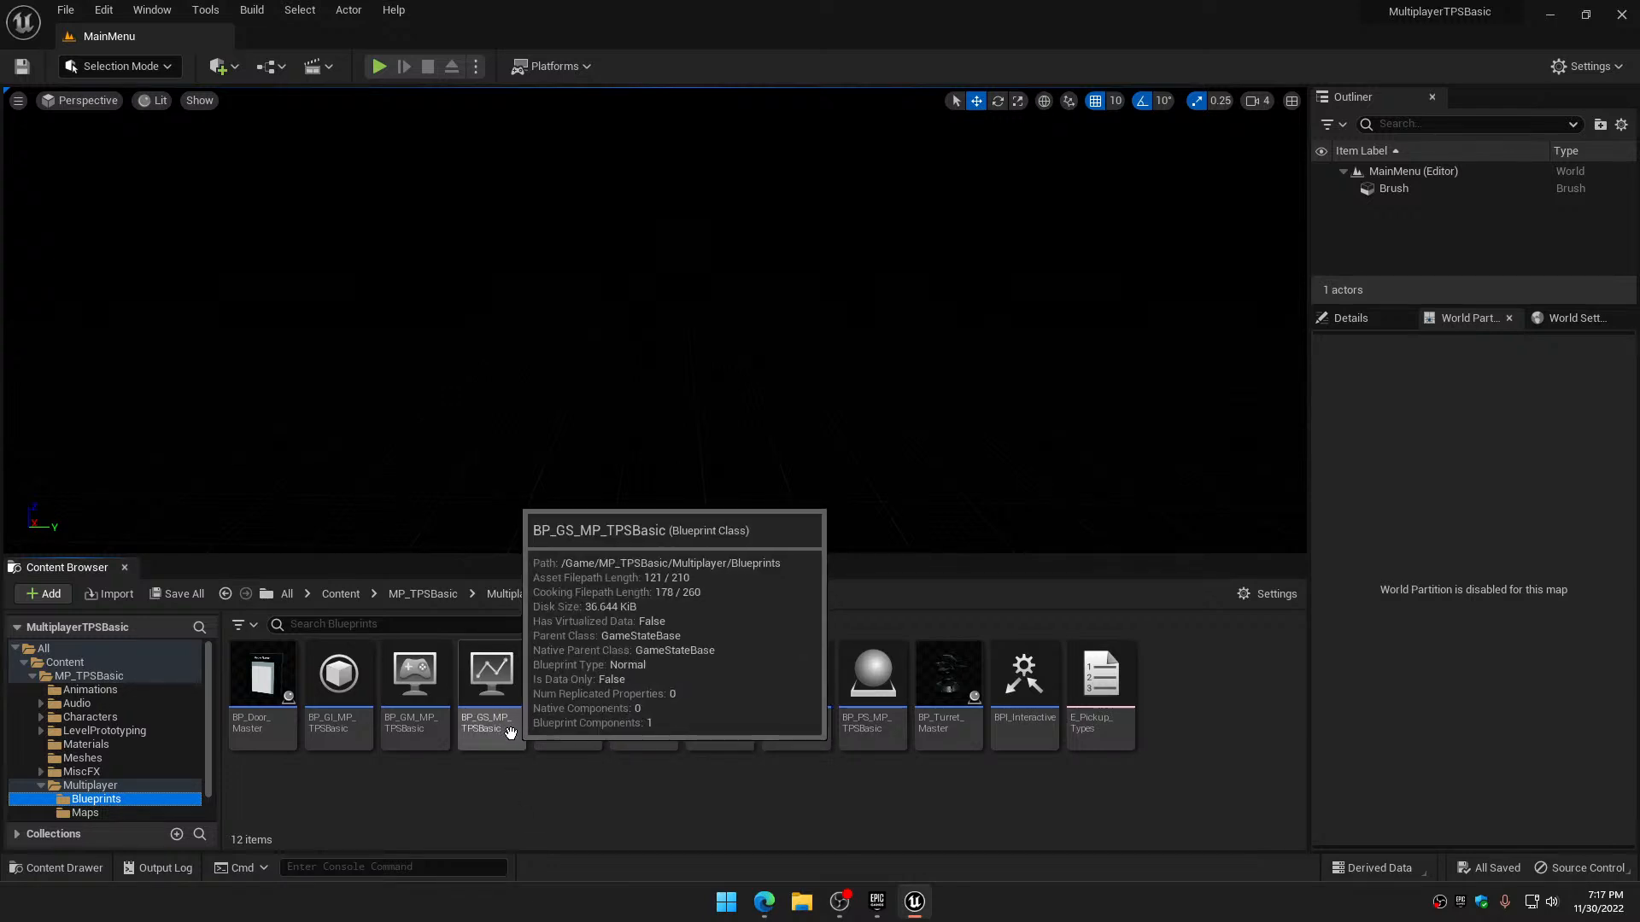
{"action": "double_click", "coordinate": [491, 672]}
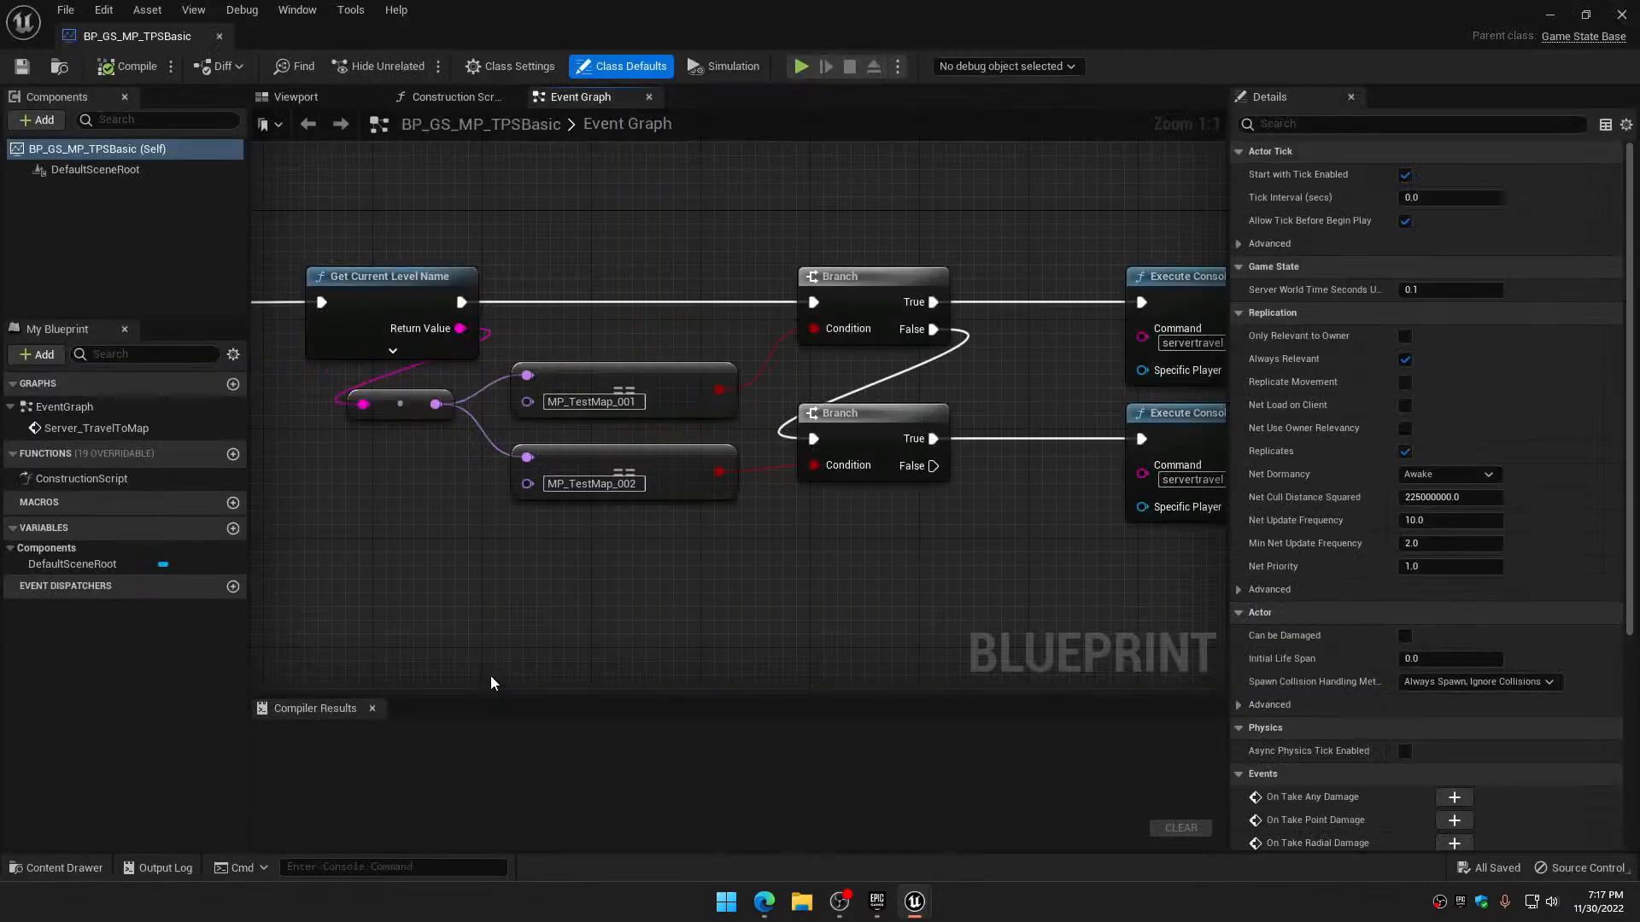
Add a custom event named AddSocre in an empty area of the game state's event graph
{"action": "scroll", "coordinate": [604, 568], "scroll_direction": "down", "scroll_amount": 1}
{"action": "right_click_drag", "start_coordinate": [608, 559], "coordinate": [973, 369]}
{"action": "right_click", "coordinate": [578, 476]}
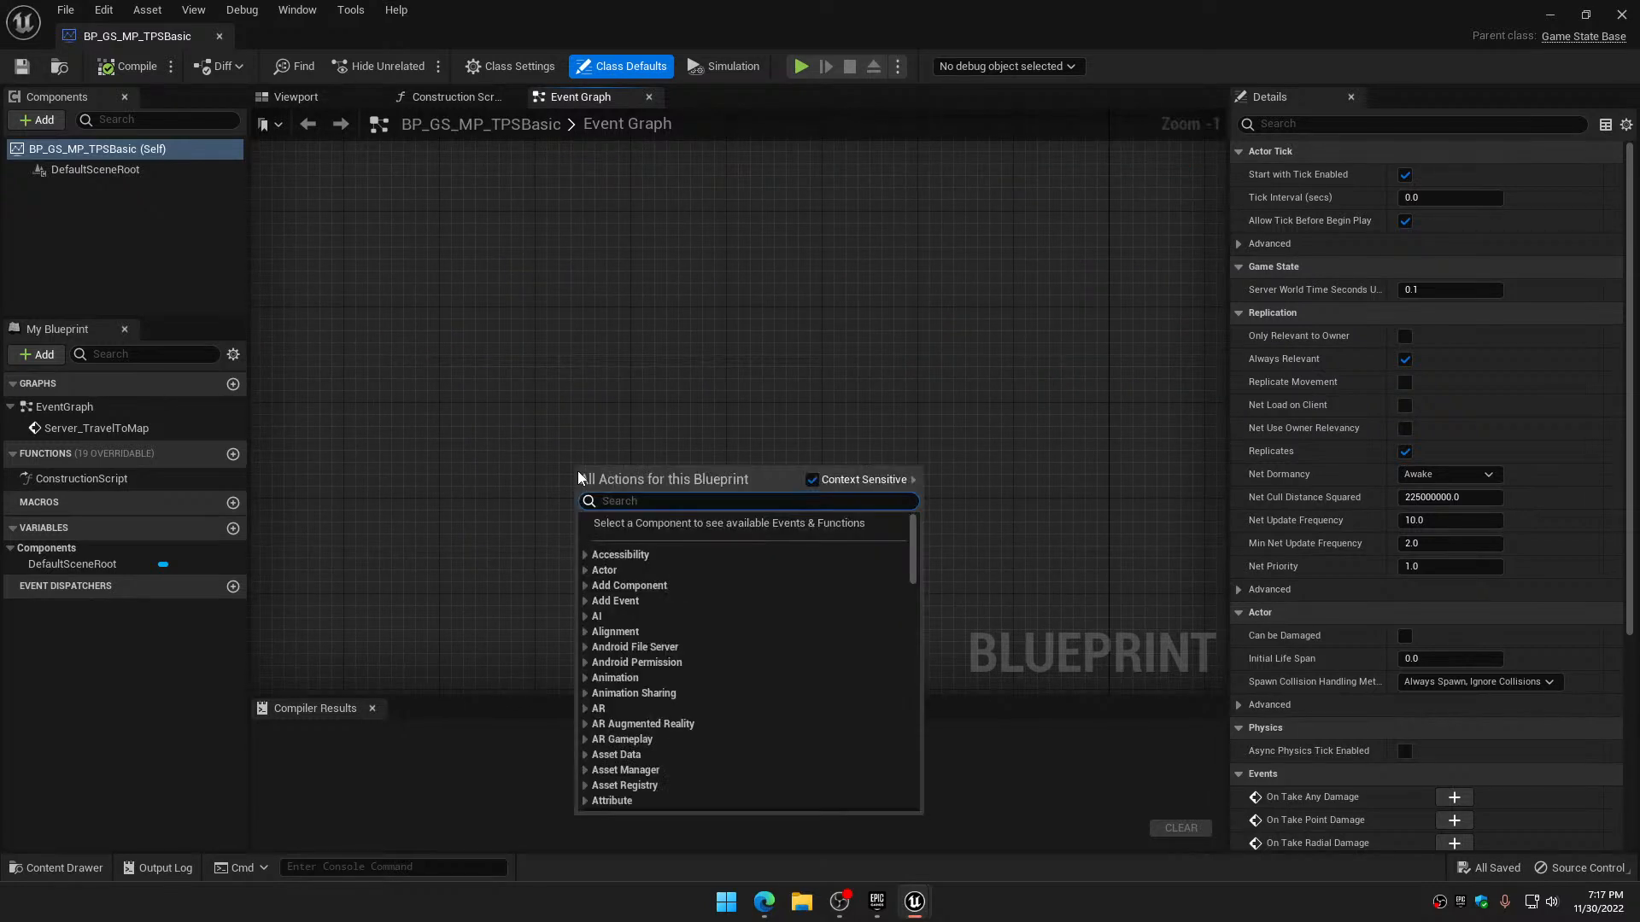
{"action": "type", "text": "custom"}
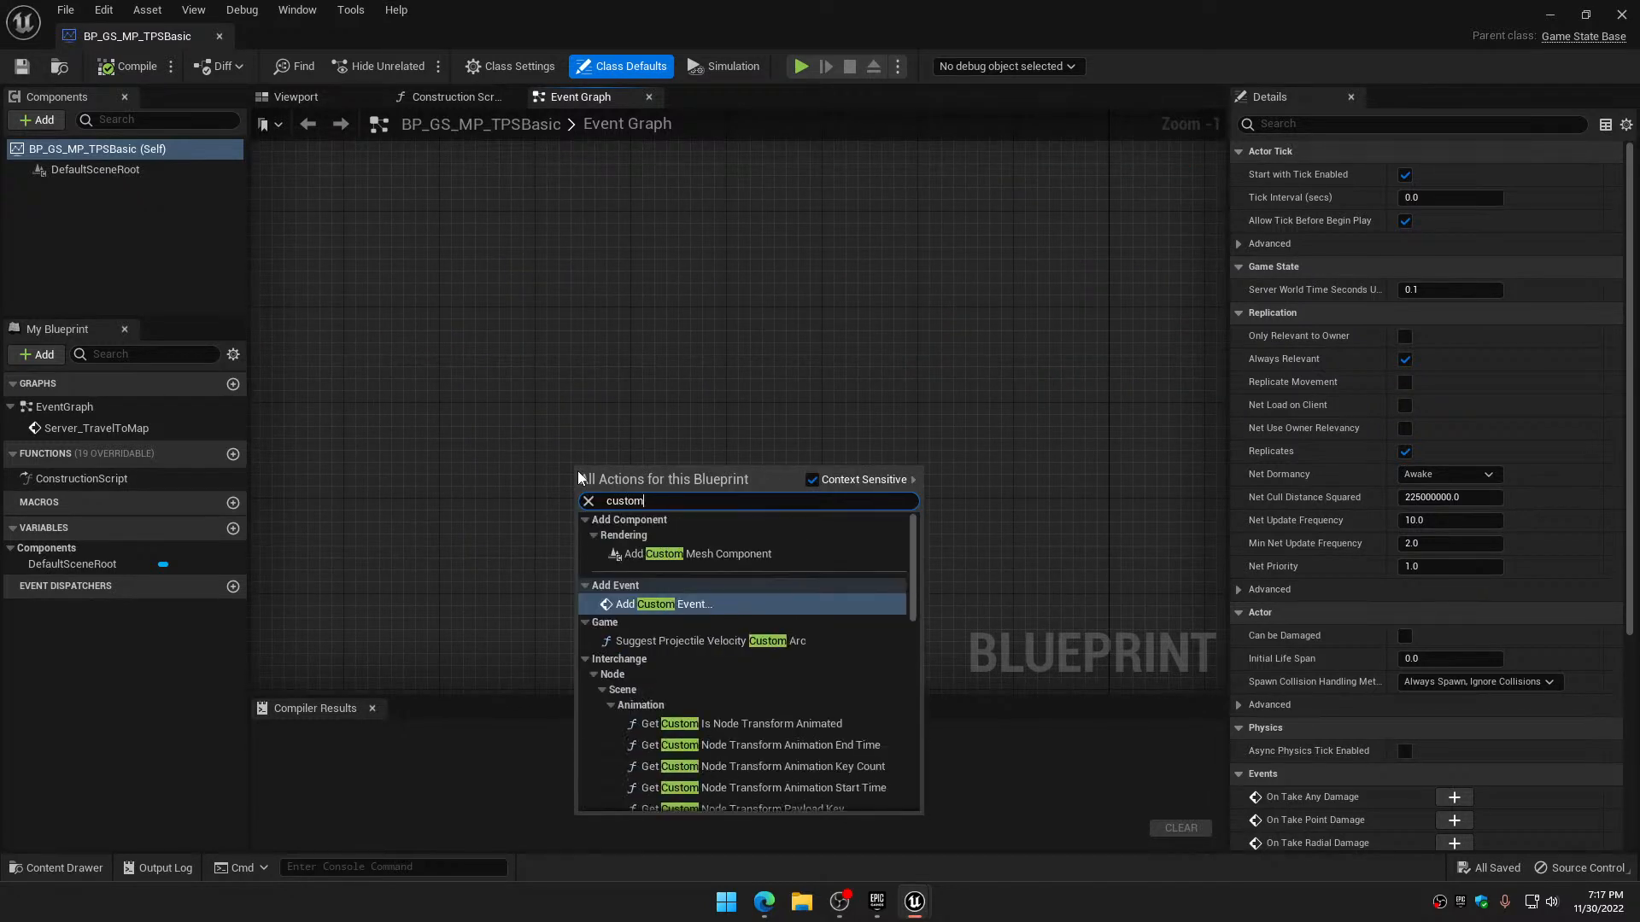
{"action": "left_click", "coordinate": [702, 603]}
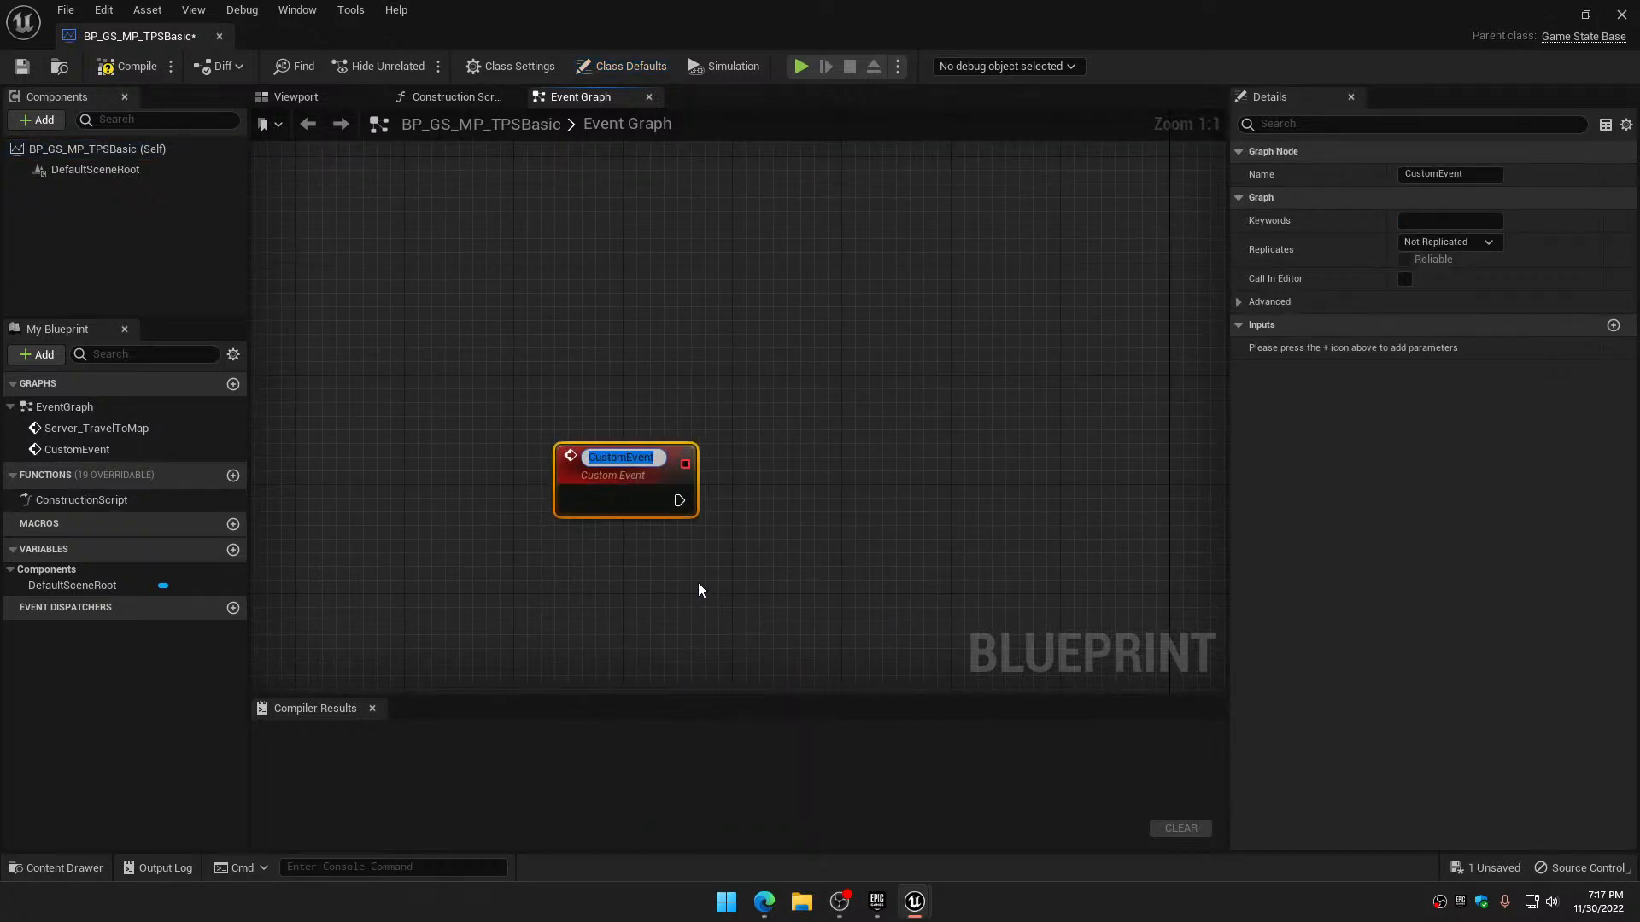
{"action": "type", "text": "AddSocre"}
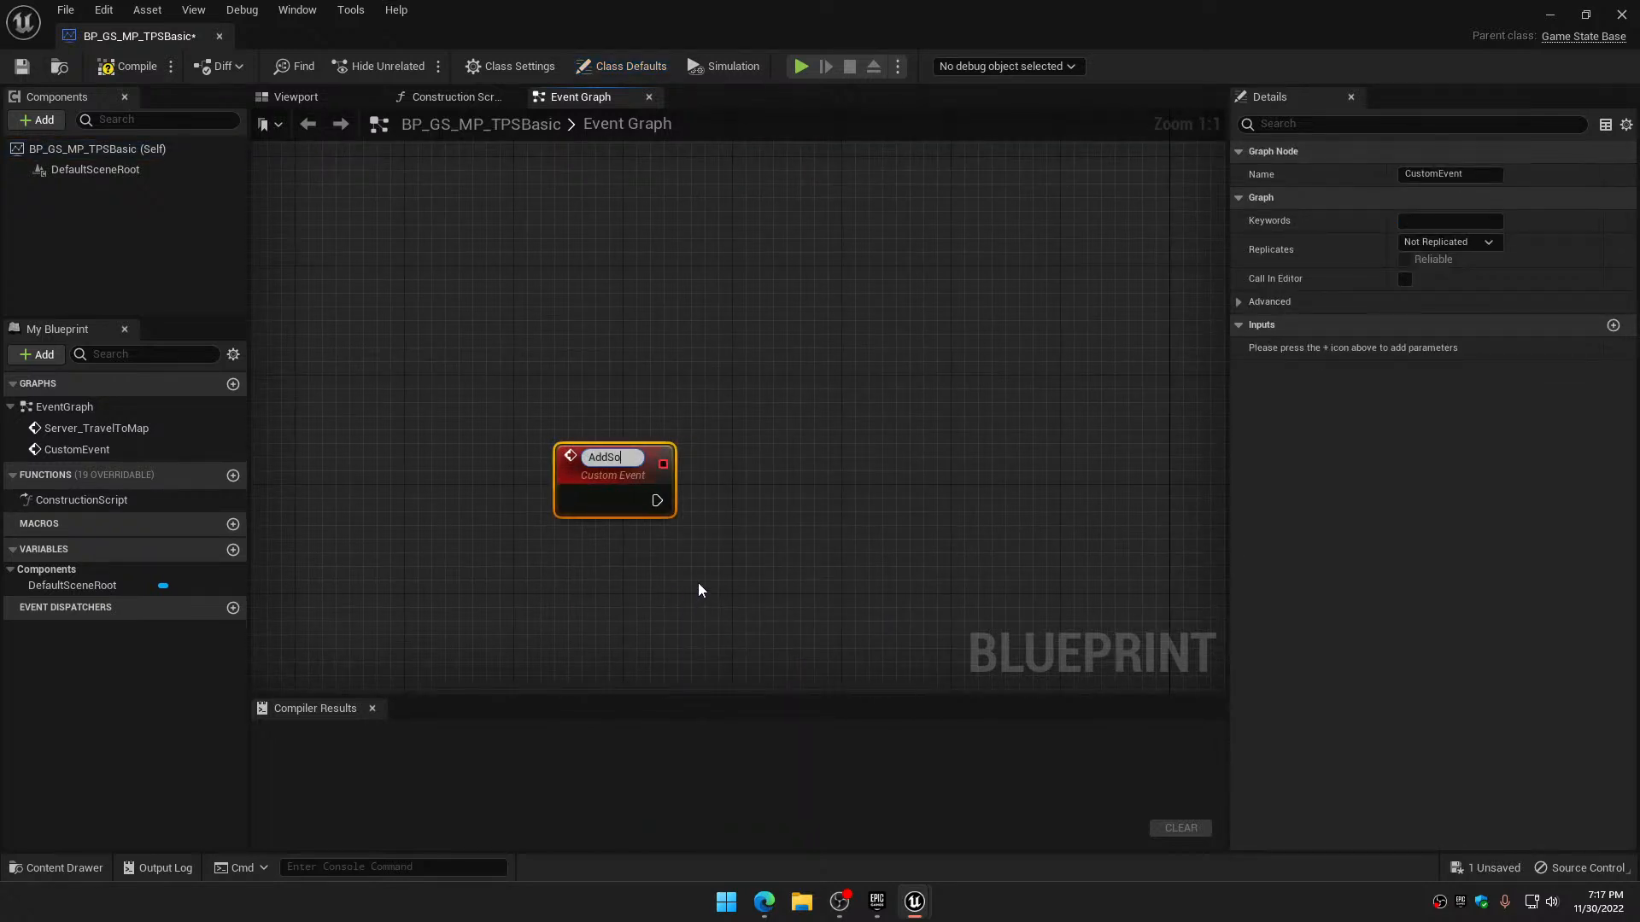
{"action": "key", "text": "Return"}
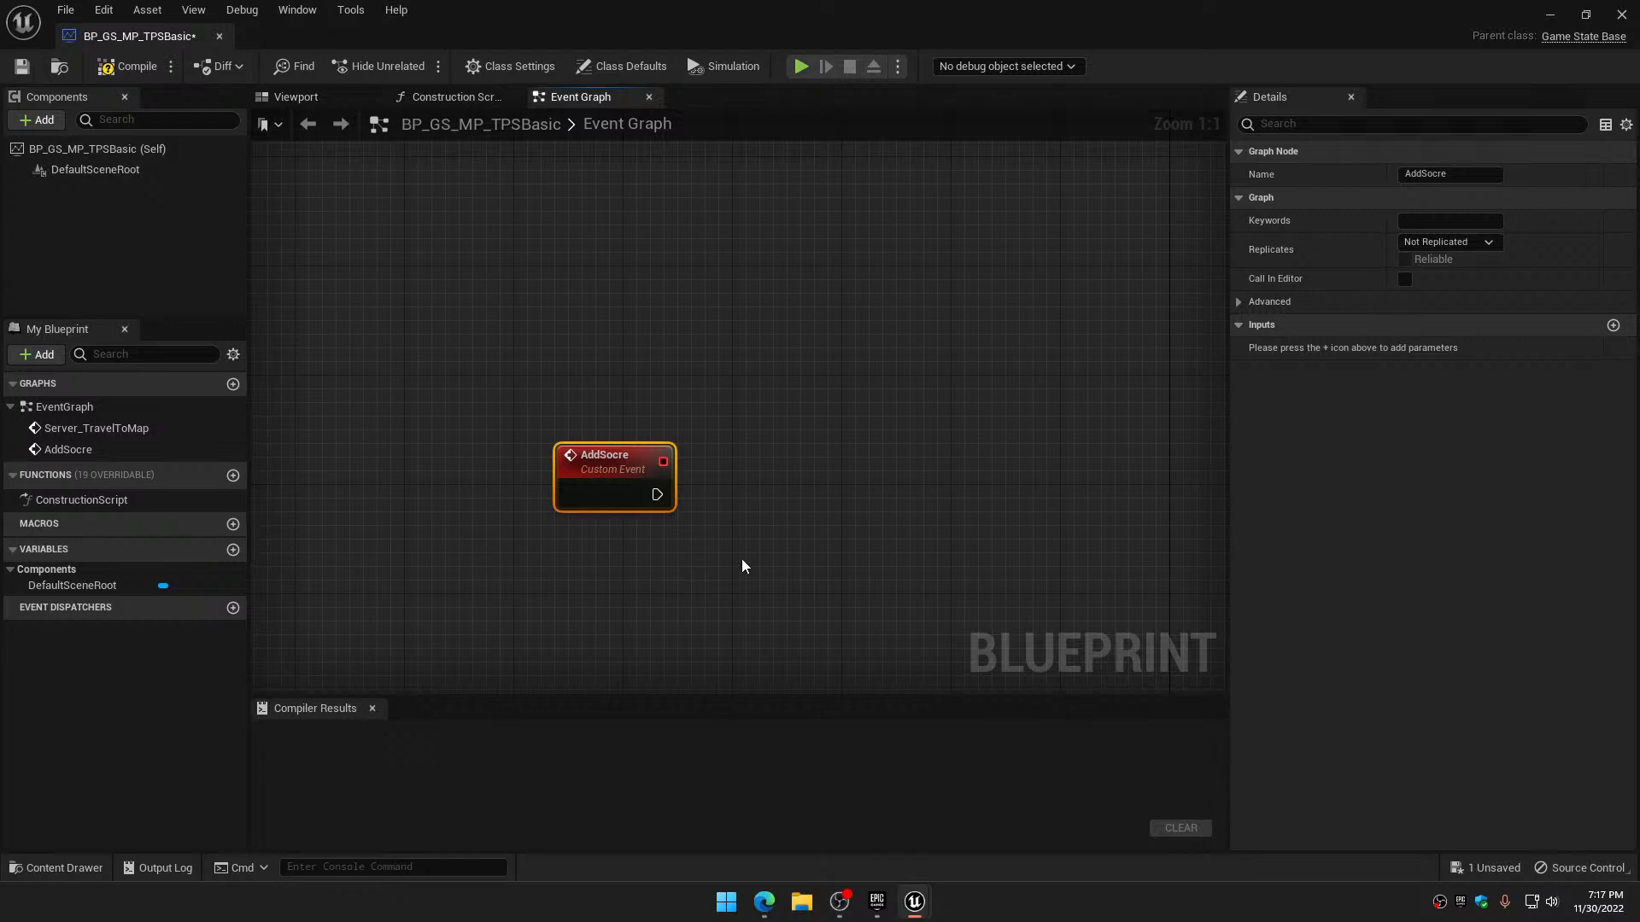
{"action": "left_click_drag", "start_coordinate": [601, 480], "coordinate": [587, 370]}
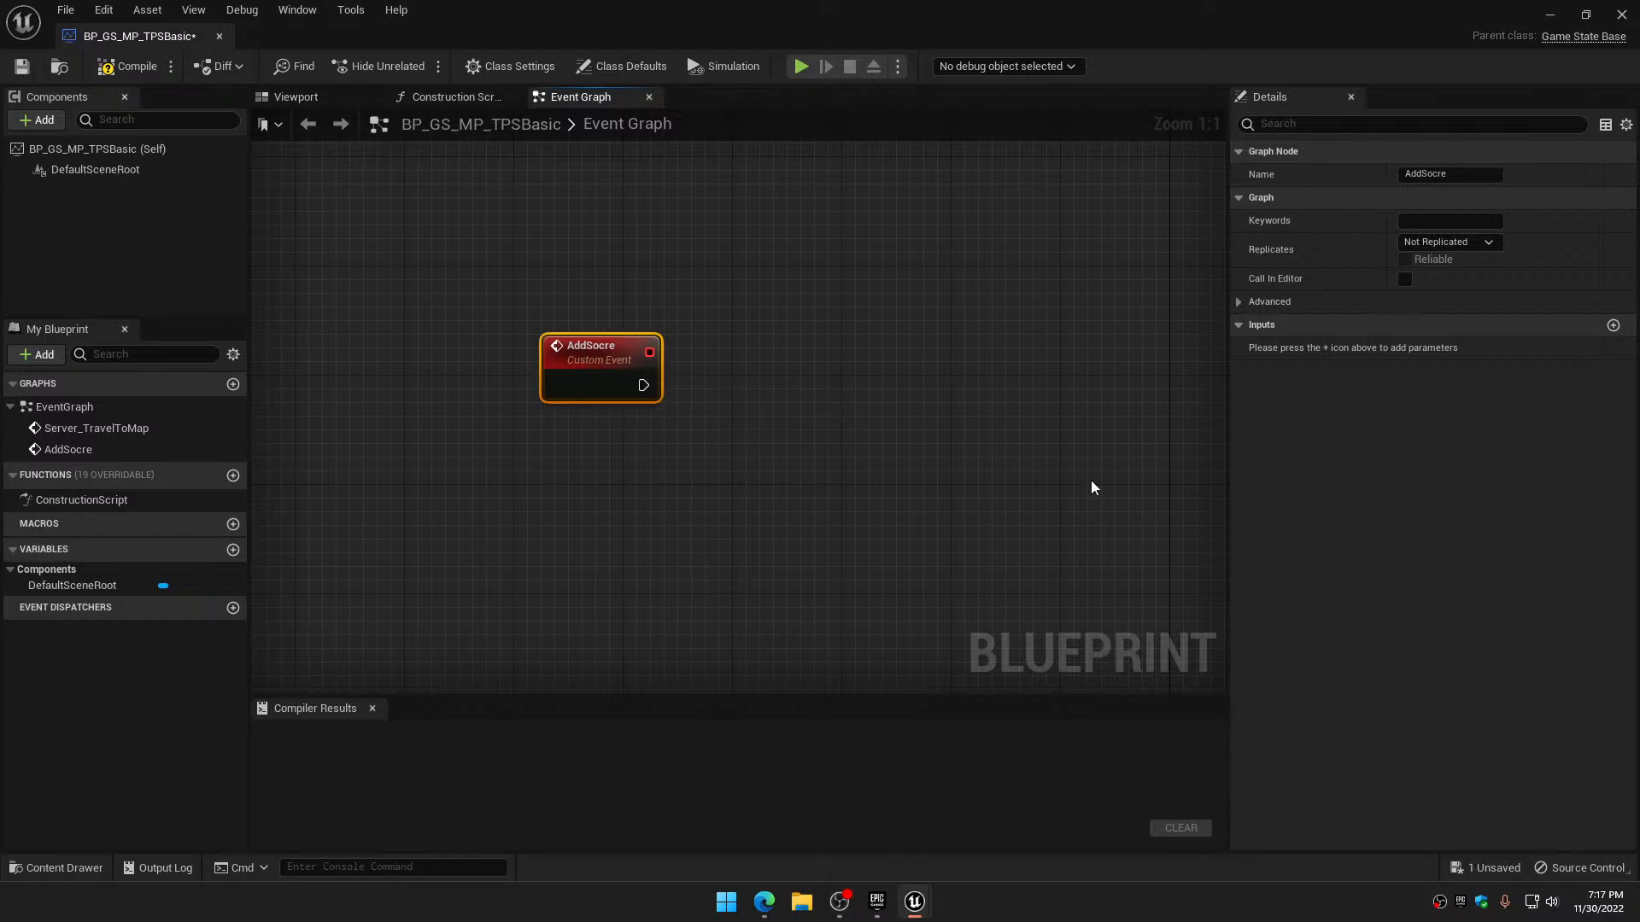
Add an Integer input named Score to the AddSocre event
{"action": "left_click", "coordinate": [1613, 326]}
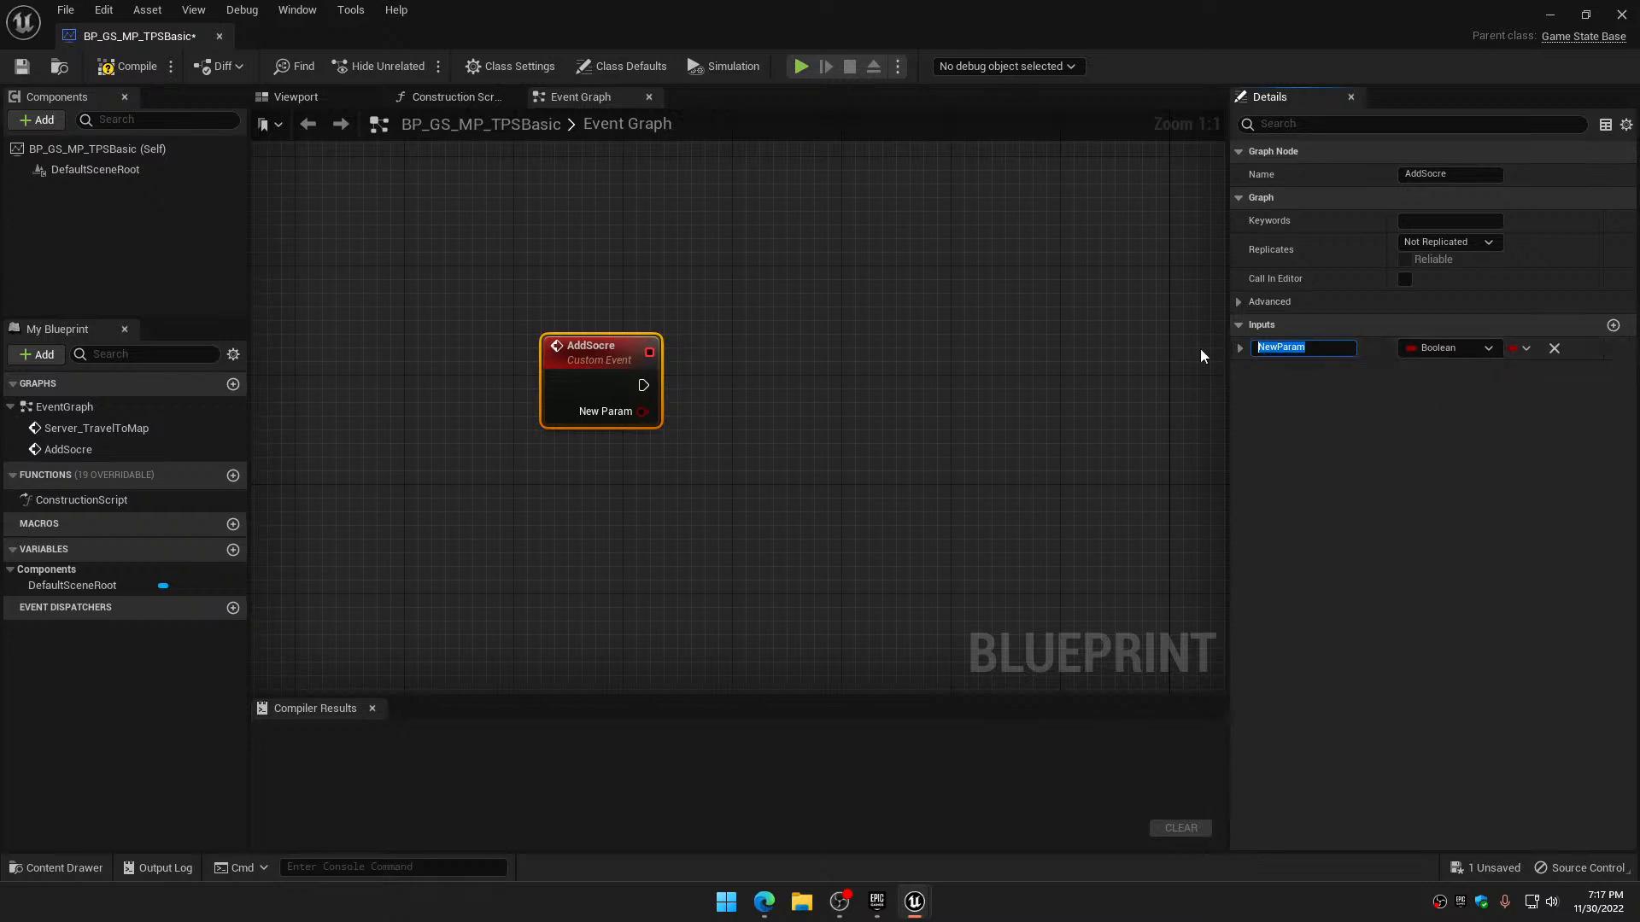
{"action": "type", "text": "Score"}
{"action": "key", "text": "Return"}
{"action": "left_click", "coordinate": [1489, 348]}
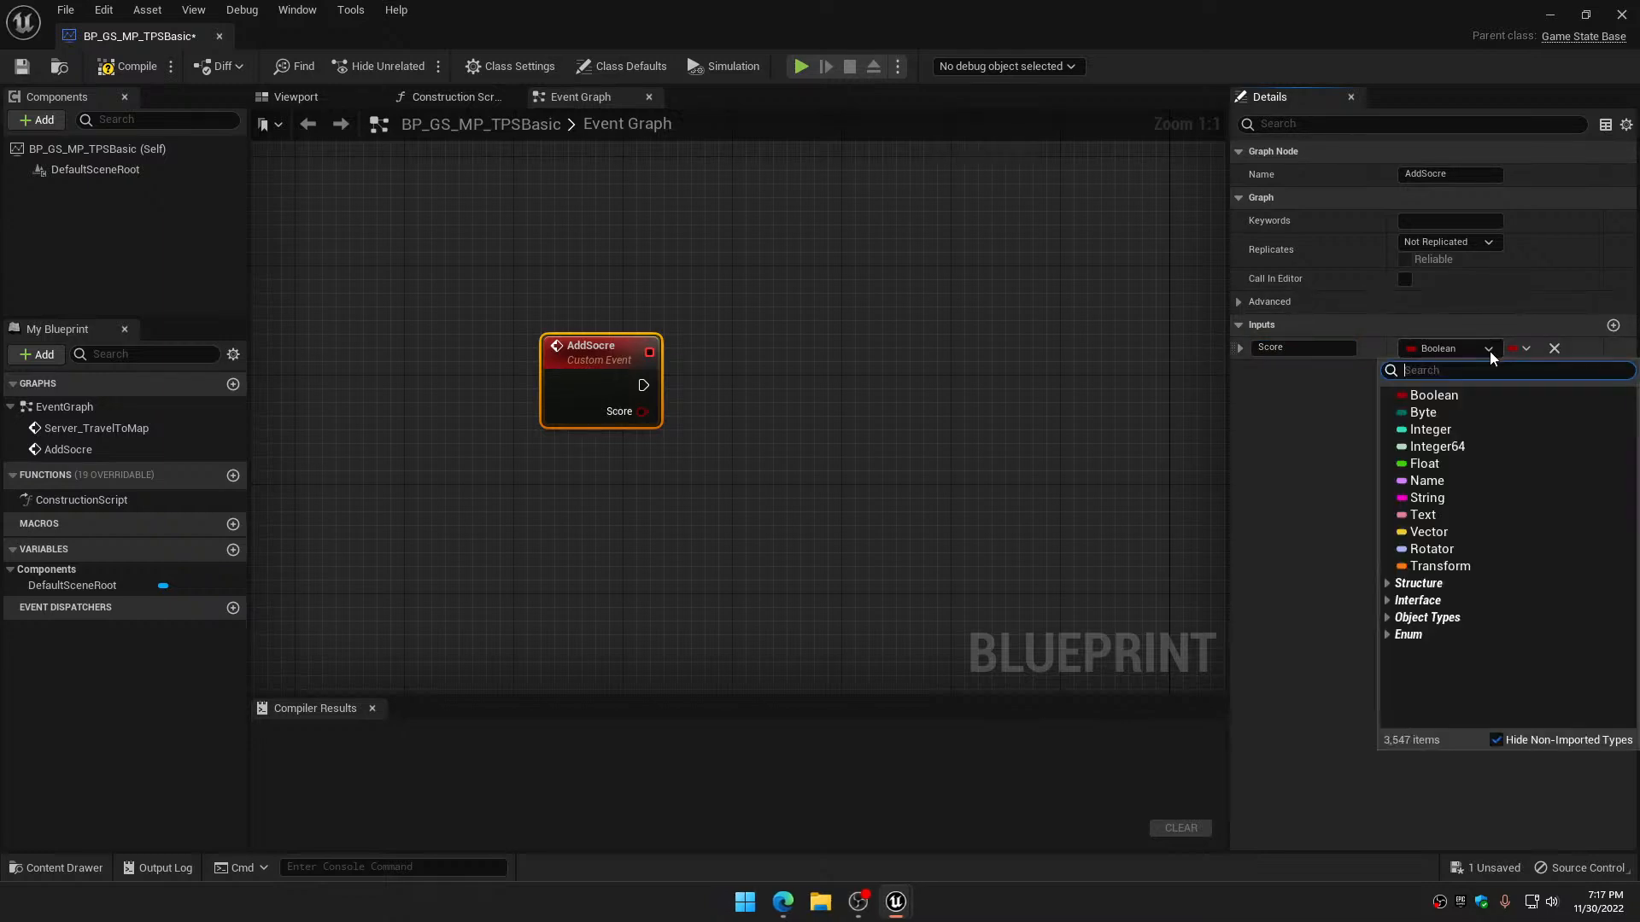
{"action": "left_click", "coordinate": [1442, 431]}
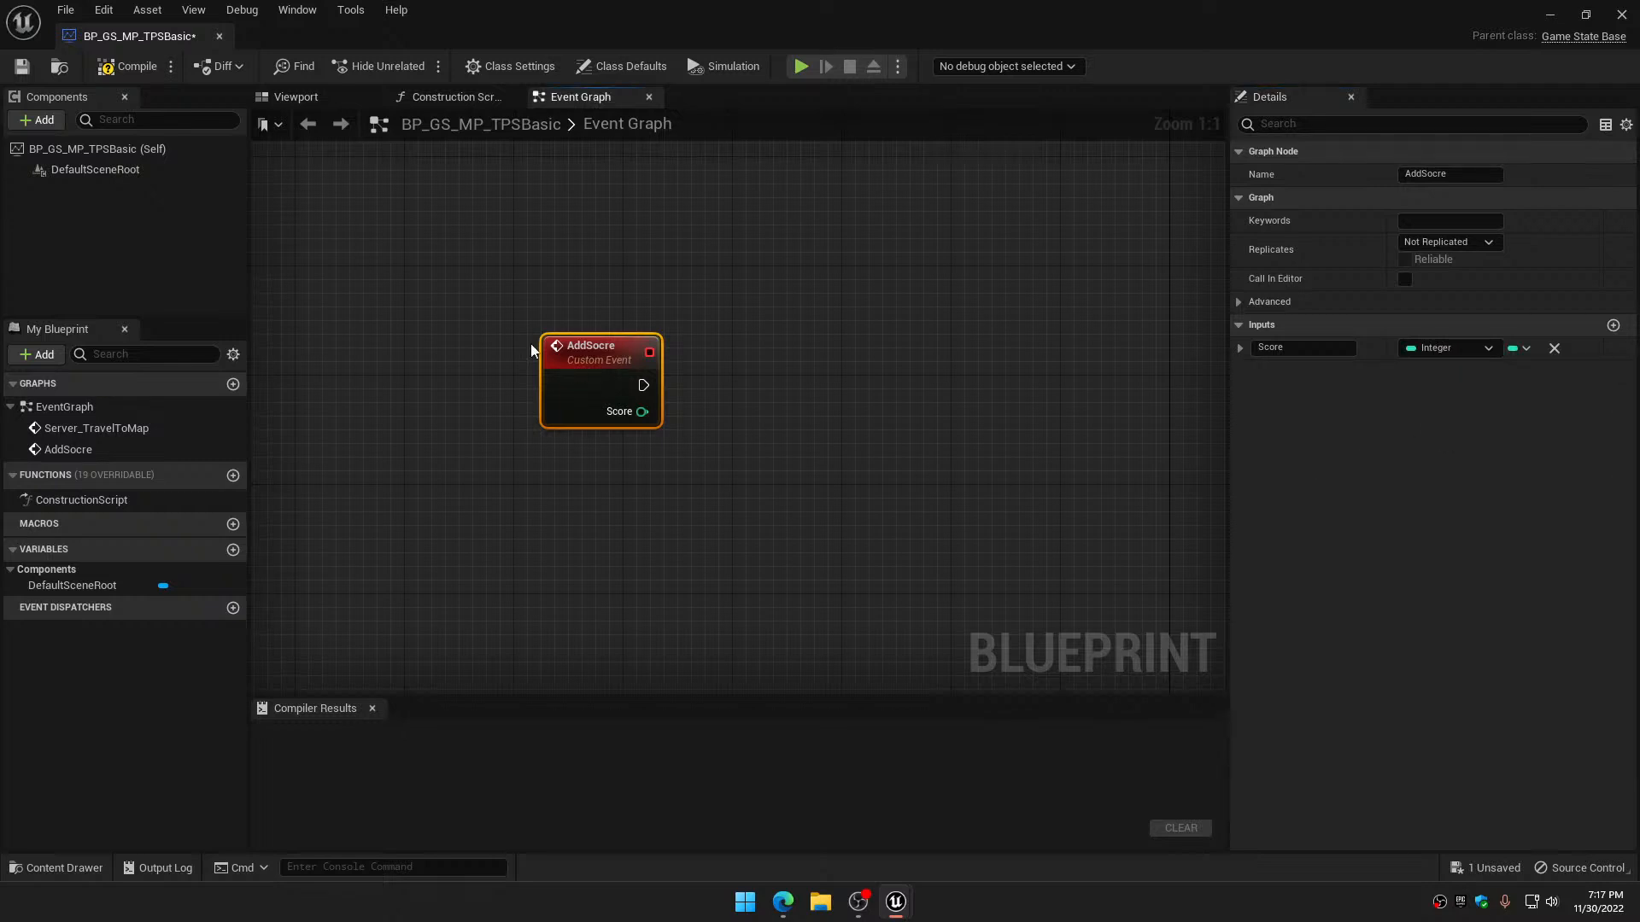
Compile the BP_GS_MP_TPSBasic game state blueprint
{"action": "left_click", "coordinate": [143, 69]}
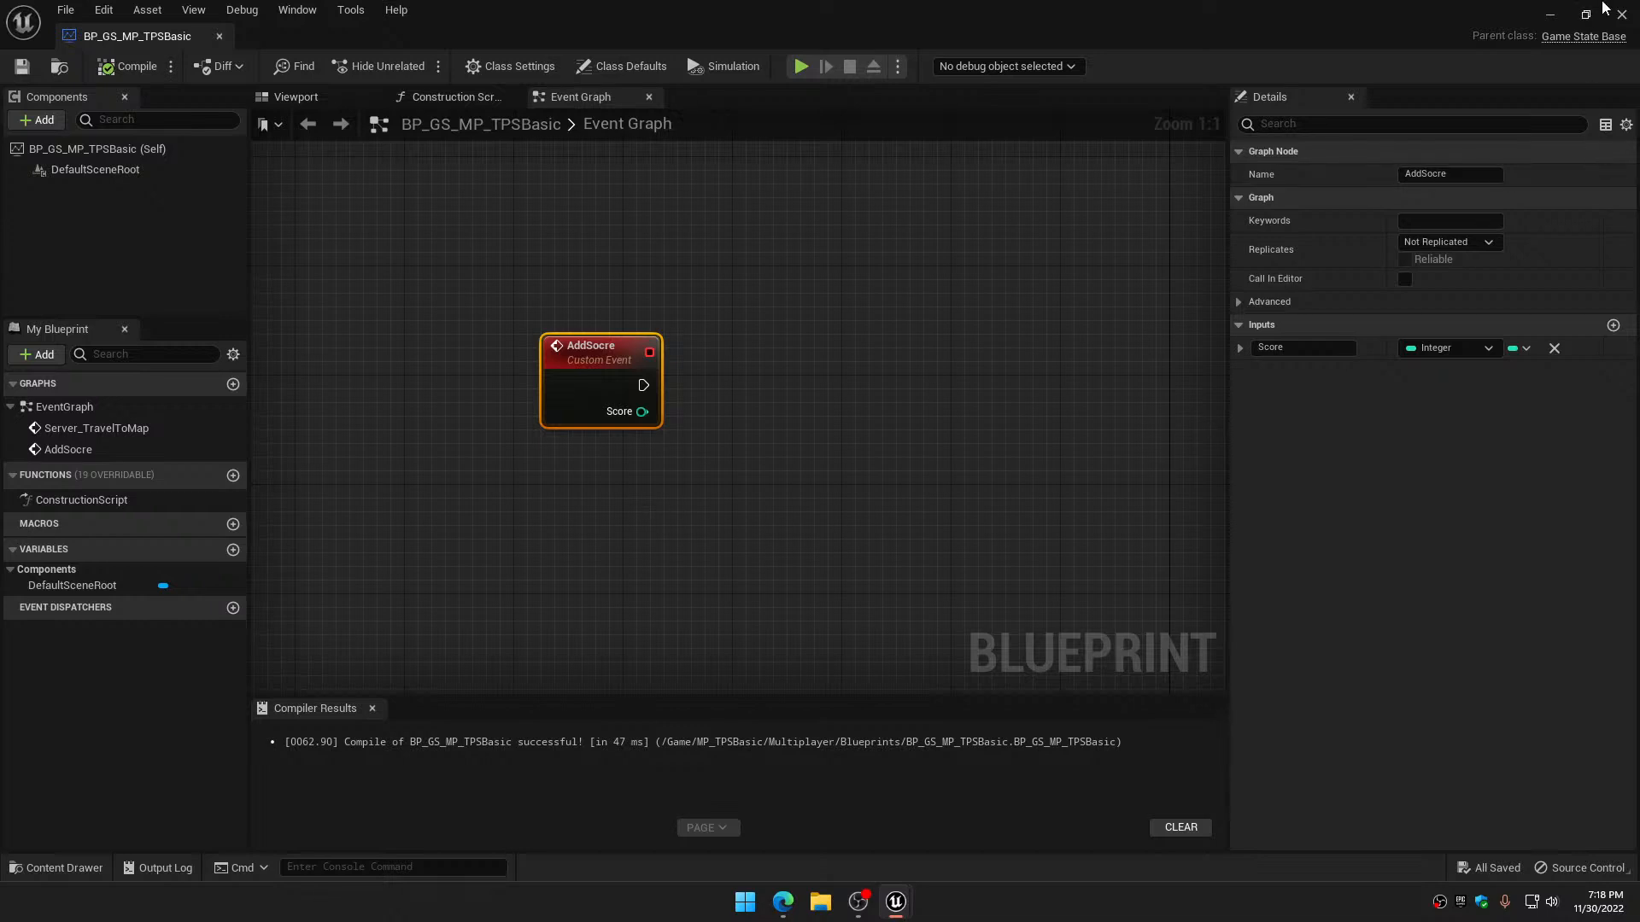
Play the MainMenu level, host a multiplayer game to view the in-game player list, and end the play session
{"action": "left_click", "coordinate": [1553, 16]}
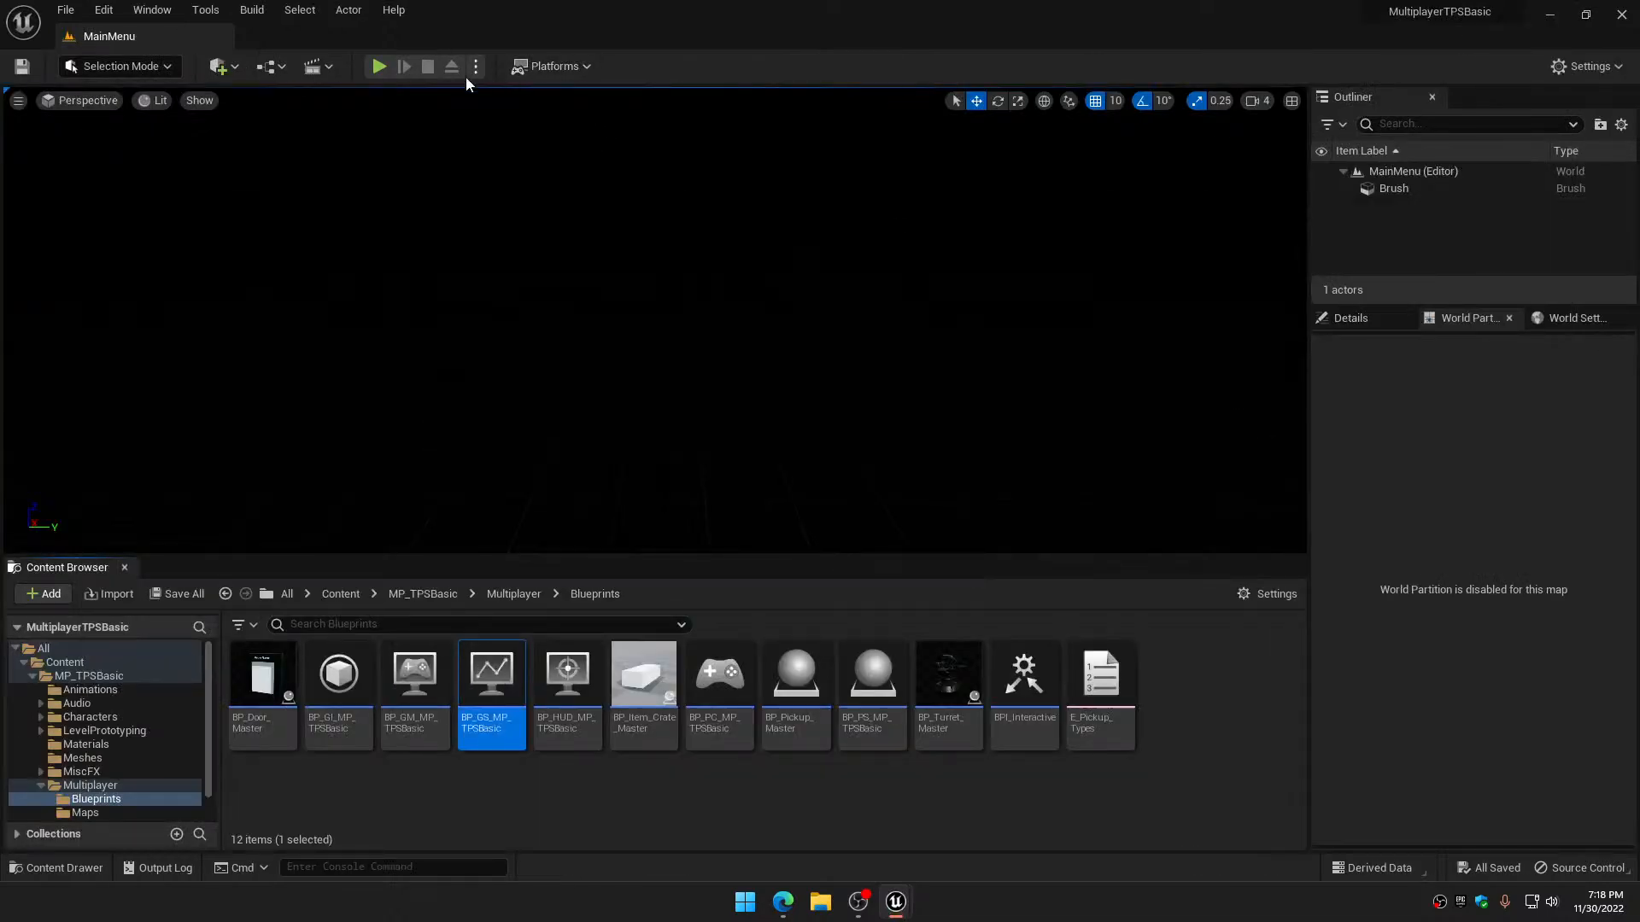
{"action": "left_click", "coordinate": [378, 67]}
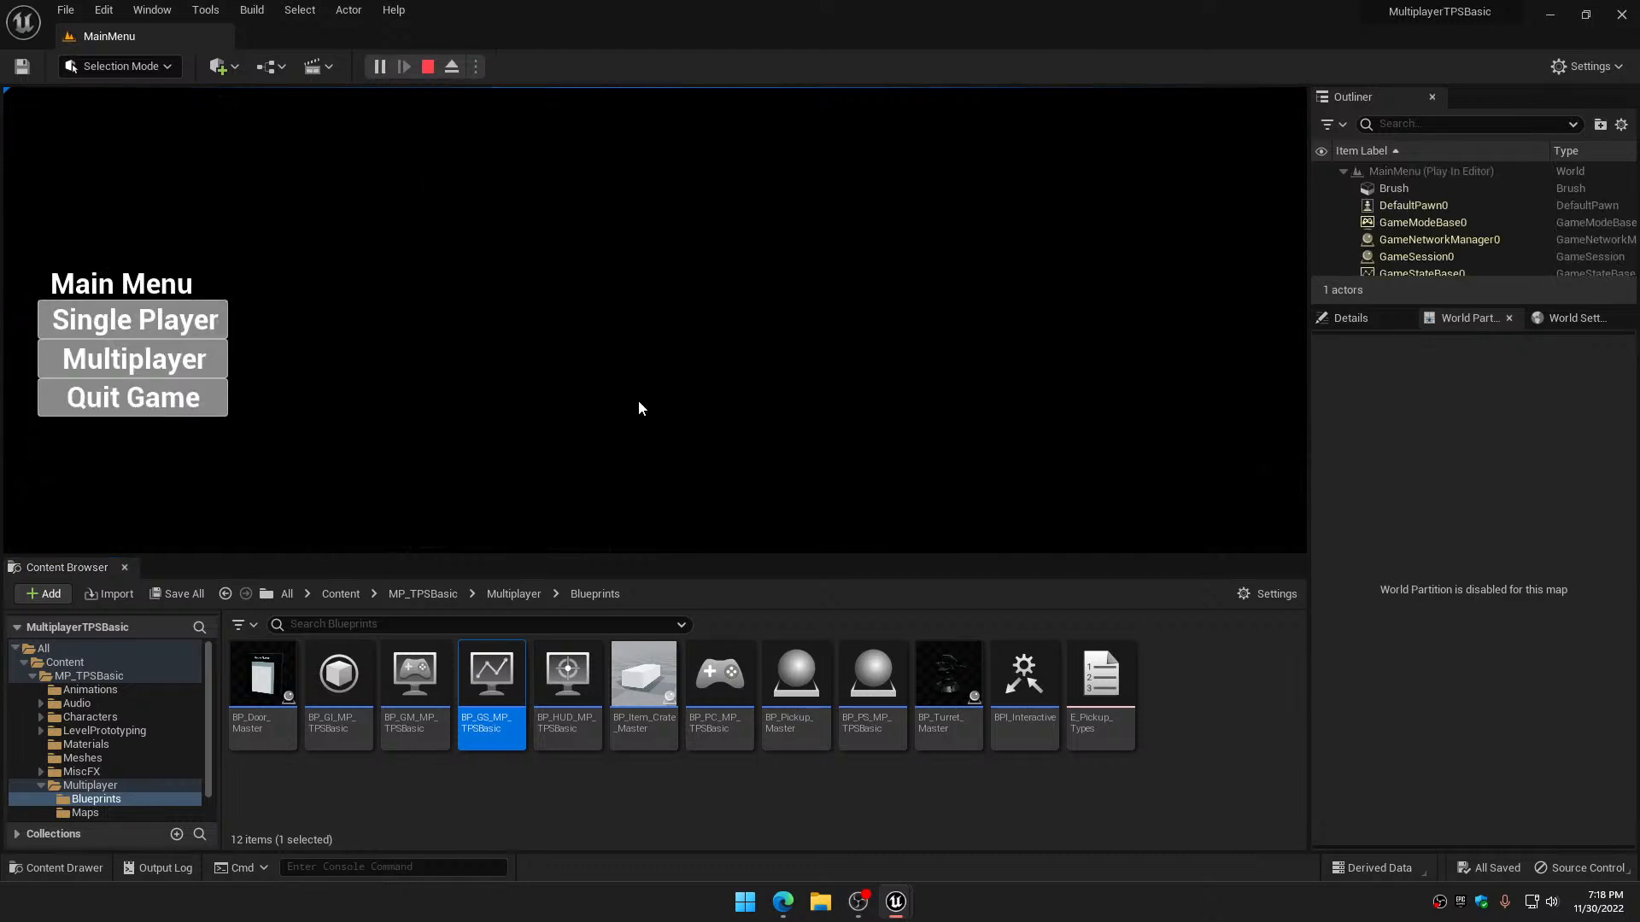
{"action": "left_click", "coordinate": [142, 372]}
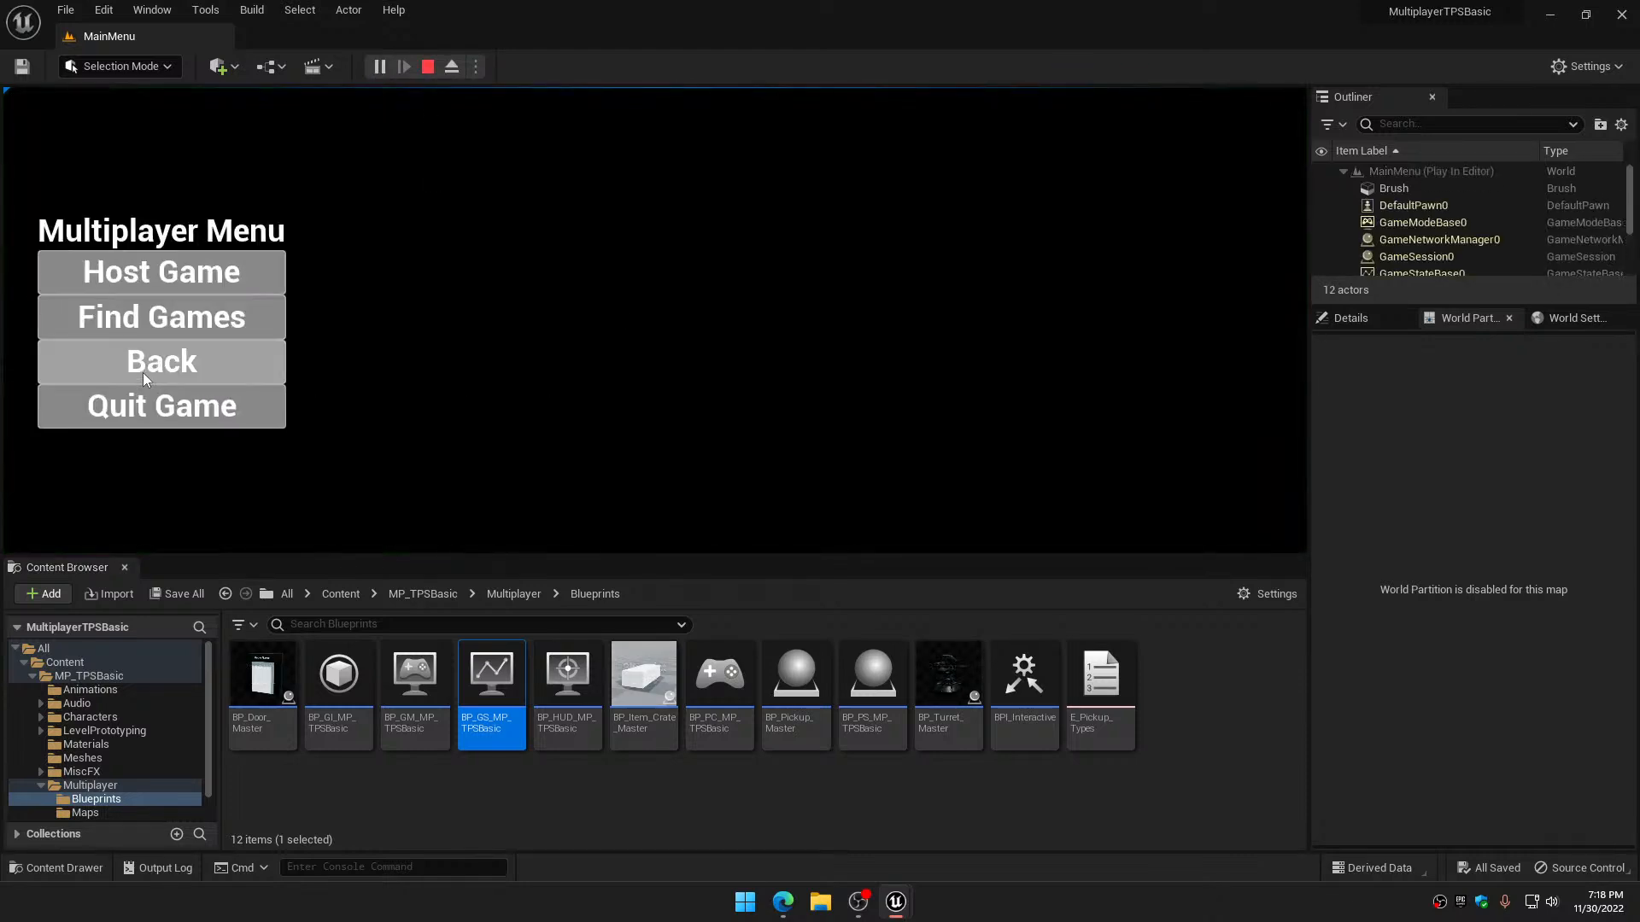
{"action": "left_click", "coordinate": [164, 274]}
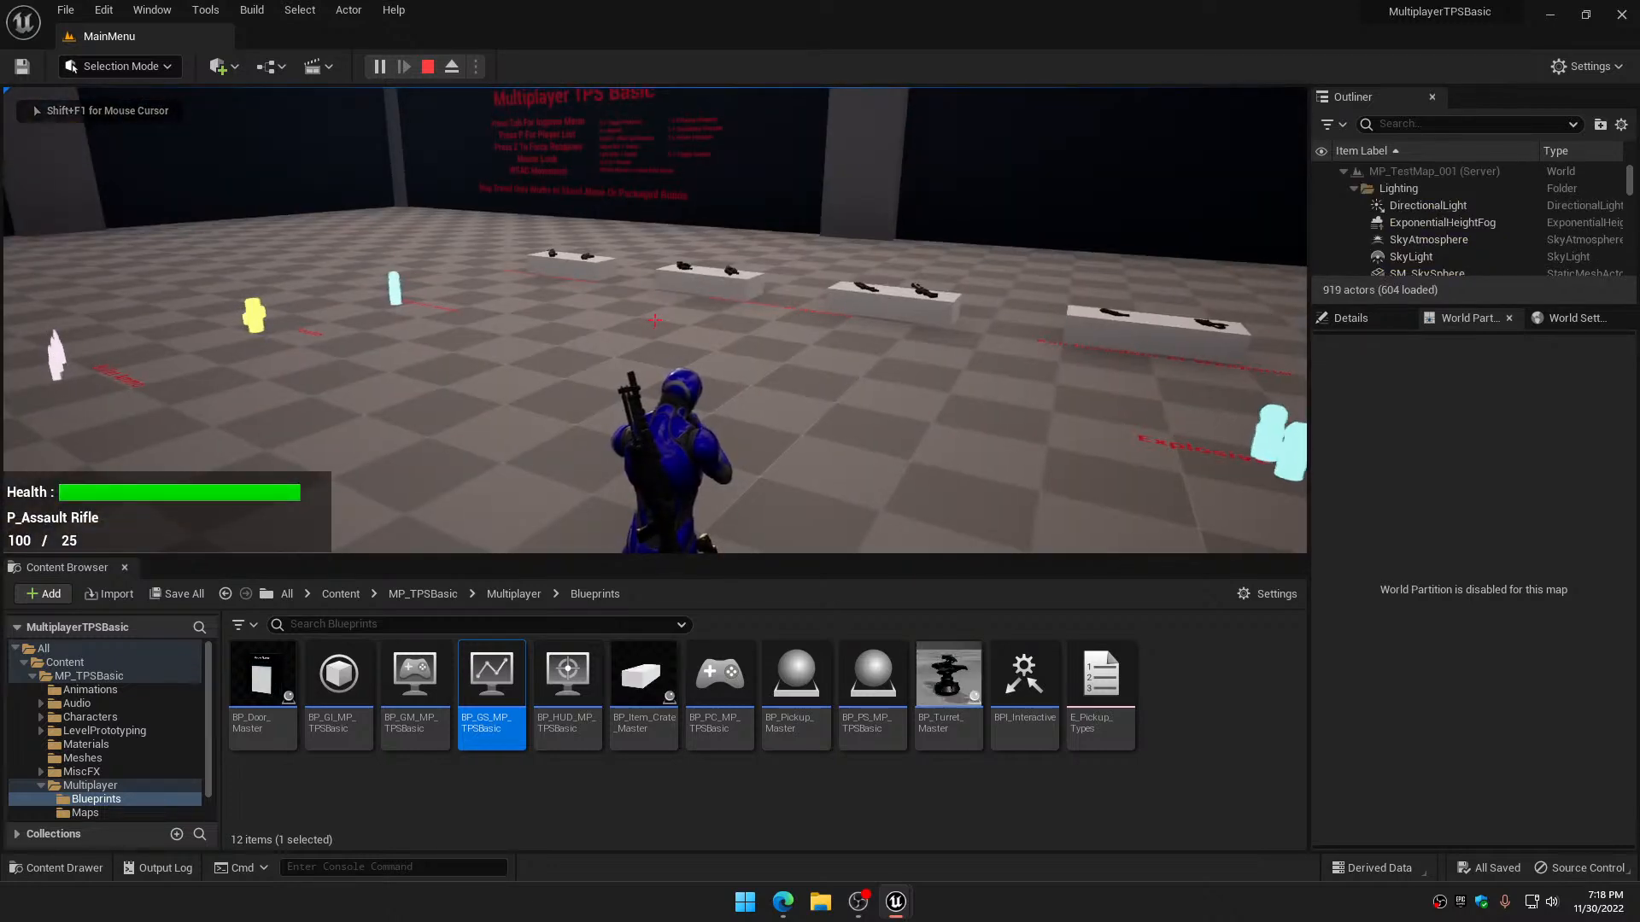
{"action": "key", "text": "p"}
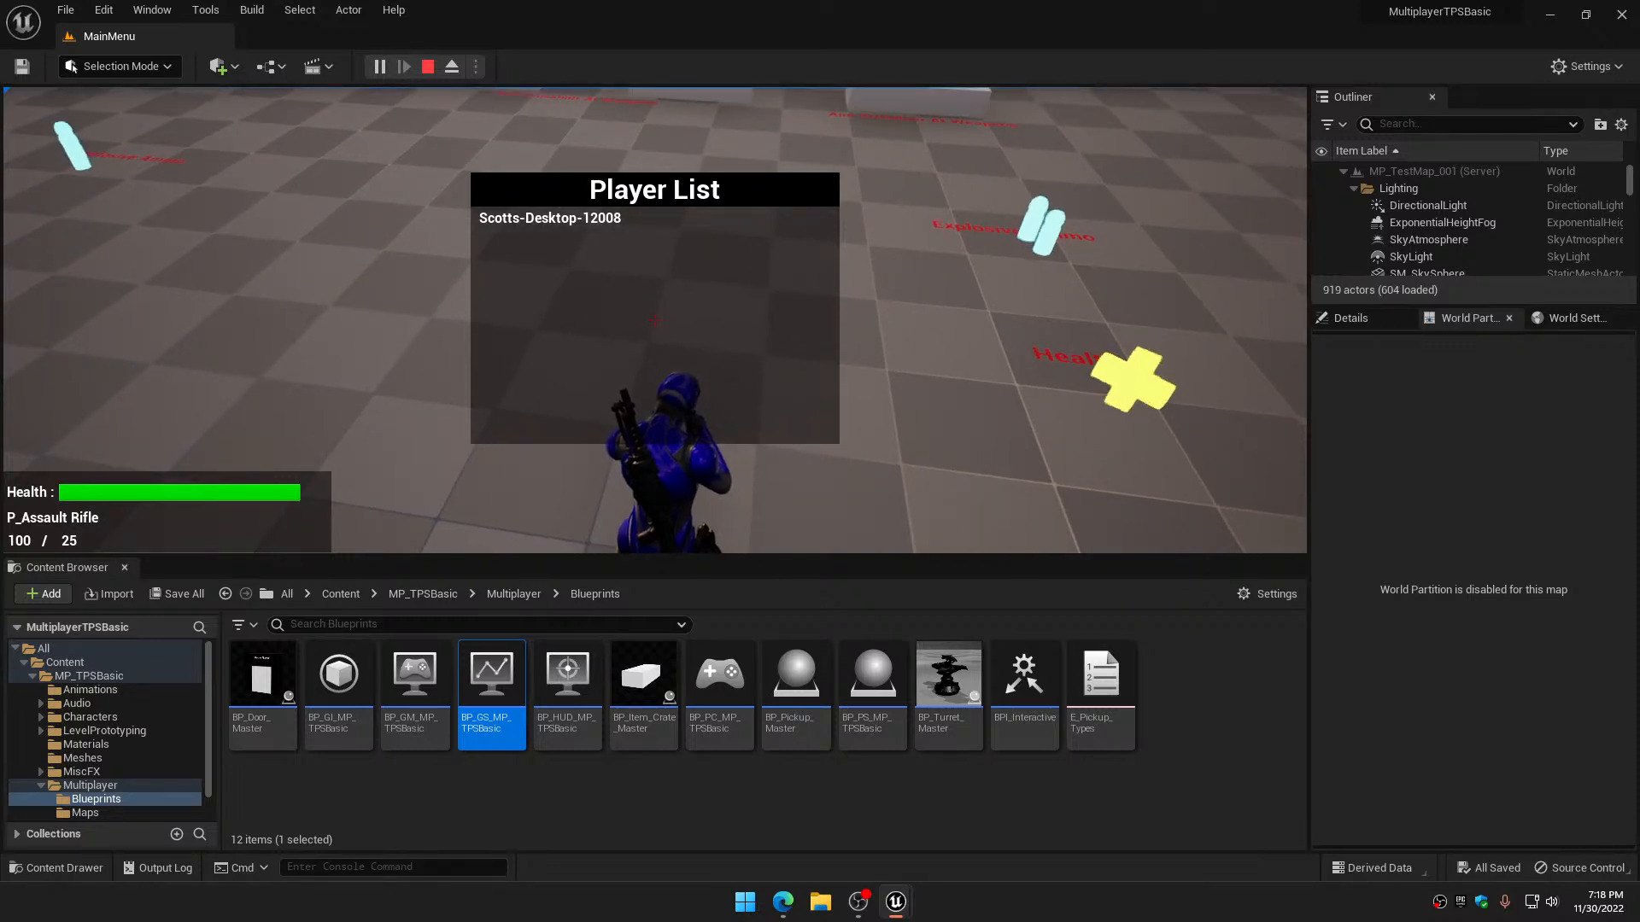
{"action": "key", "text": "Escape"}
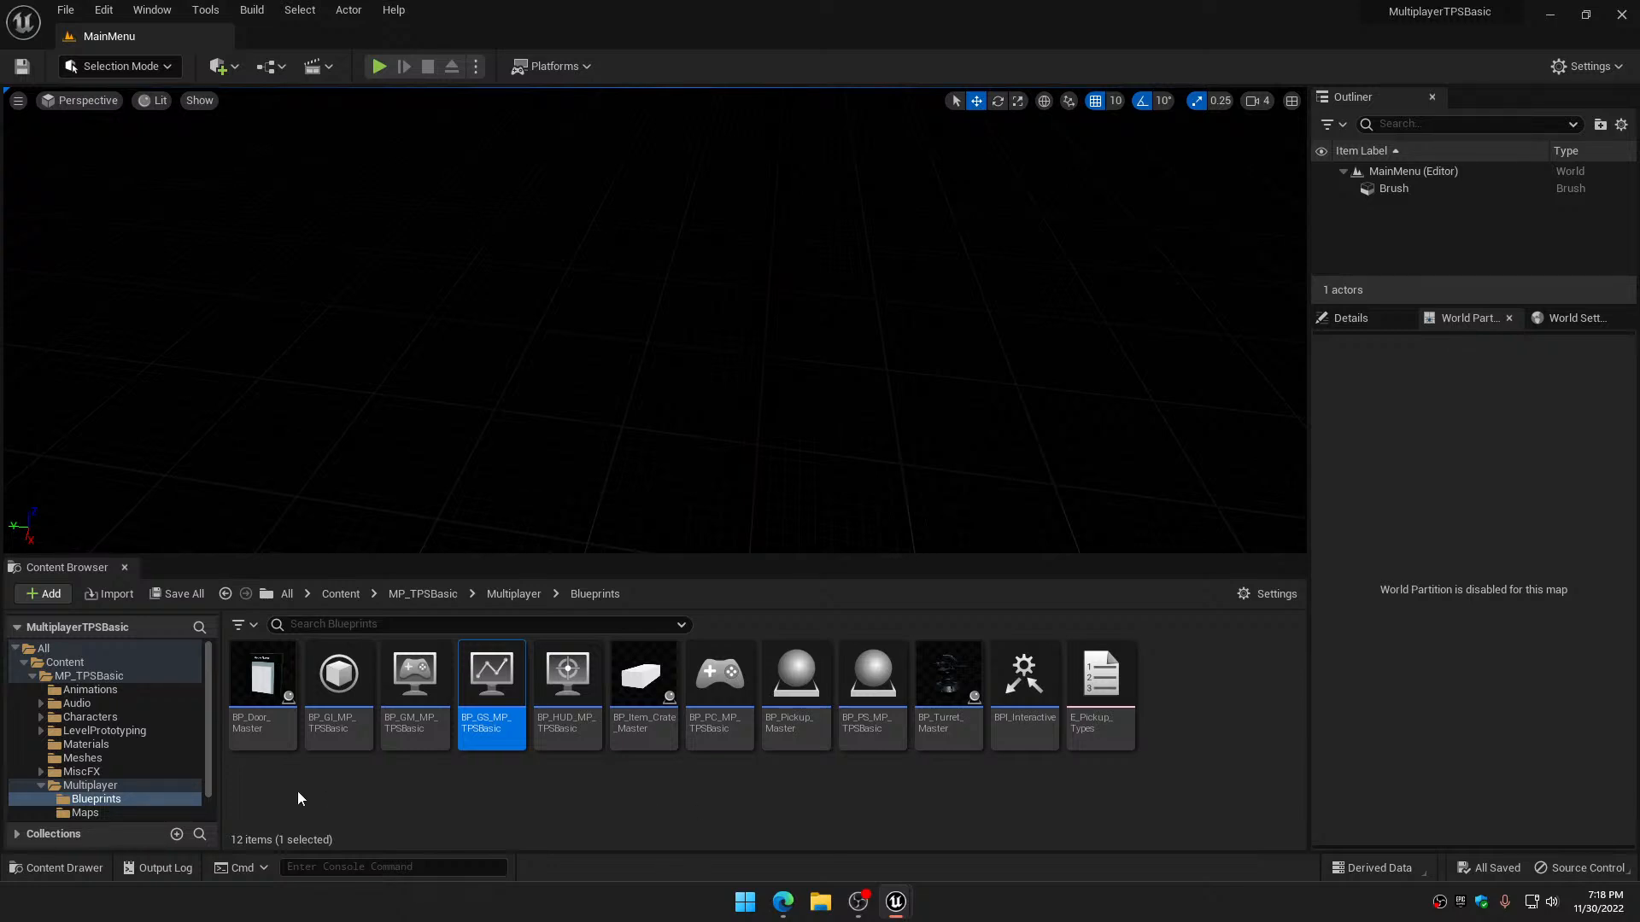
Open the event graph of the WBP_PlayerList widget from the Multiplayer > Widgets folder
{"action": "scroll", "coordinate": [96, 792], "scroll_direction": "down", "scroll_amount": 1}
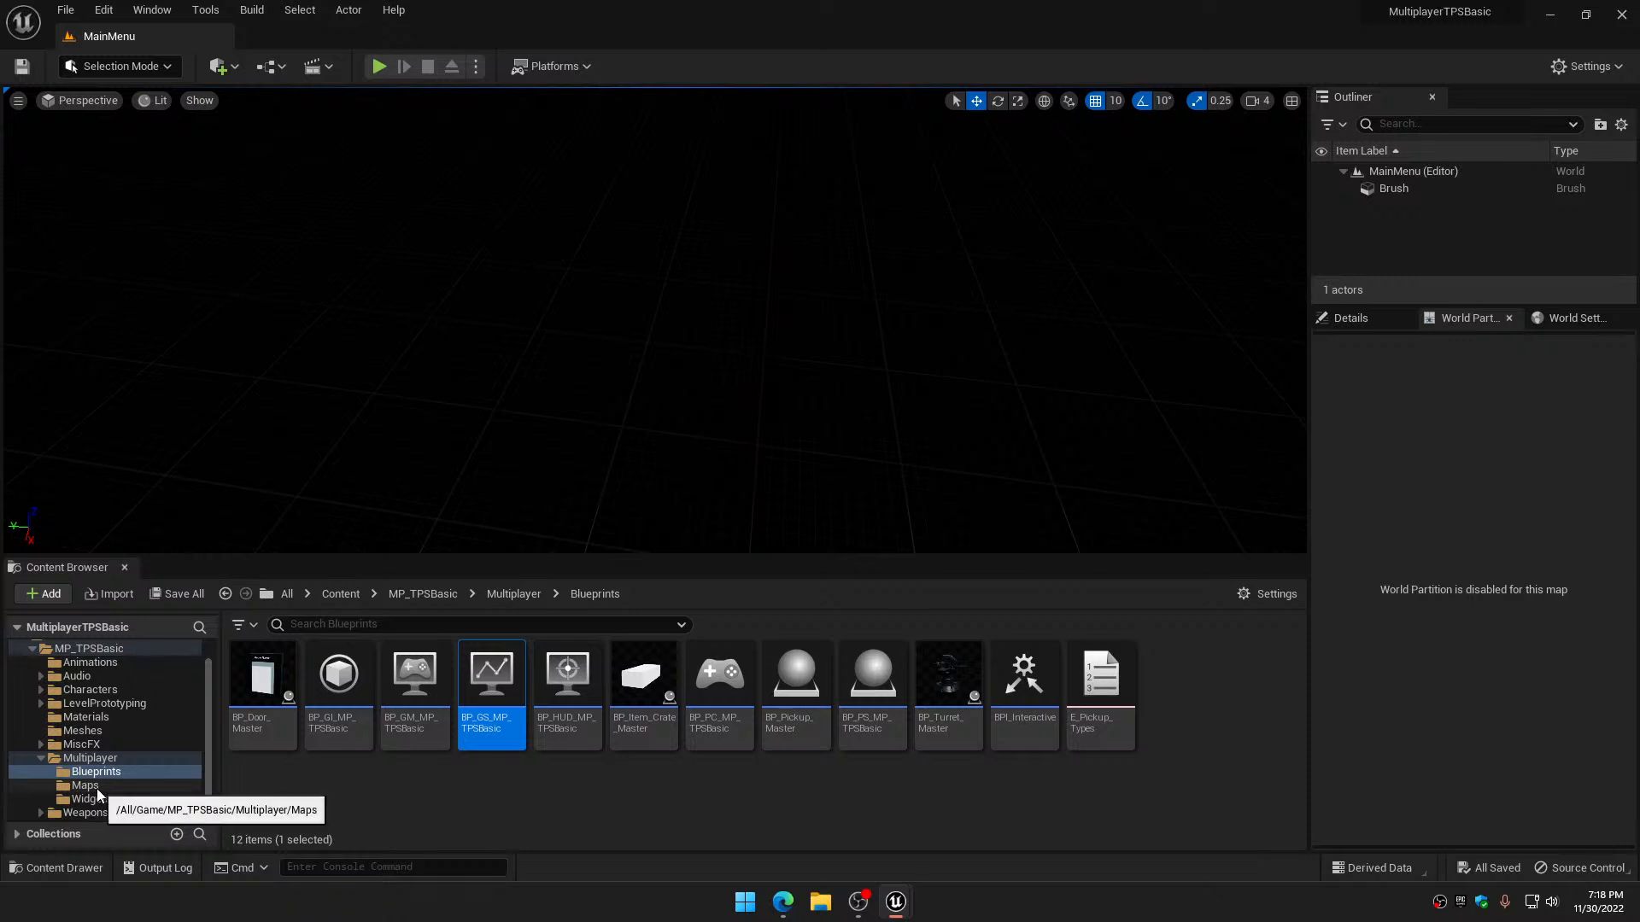
{"action": "left_click", "coordinate": [85, 786]}
{"action": "left_click", "coordinate": [90, 798]}
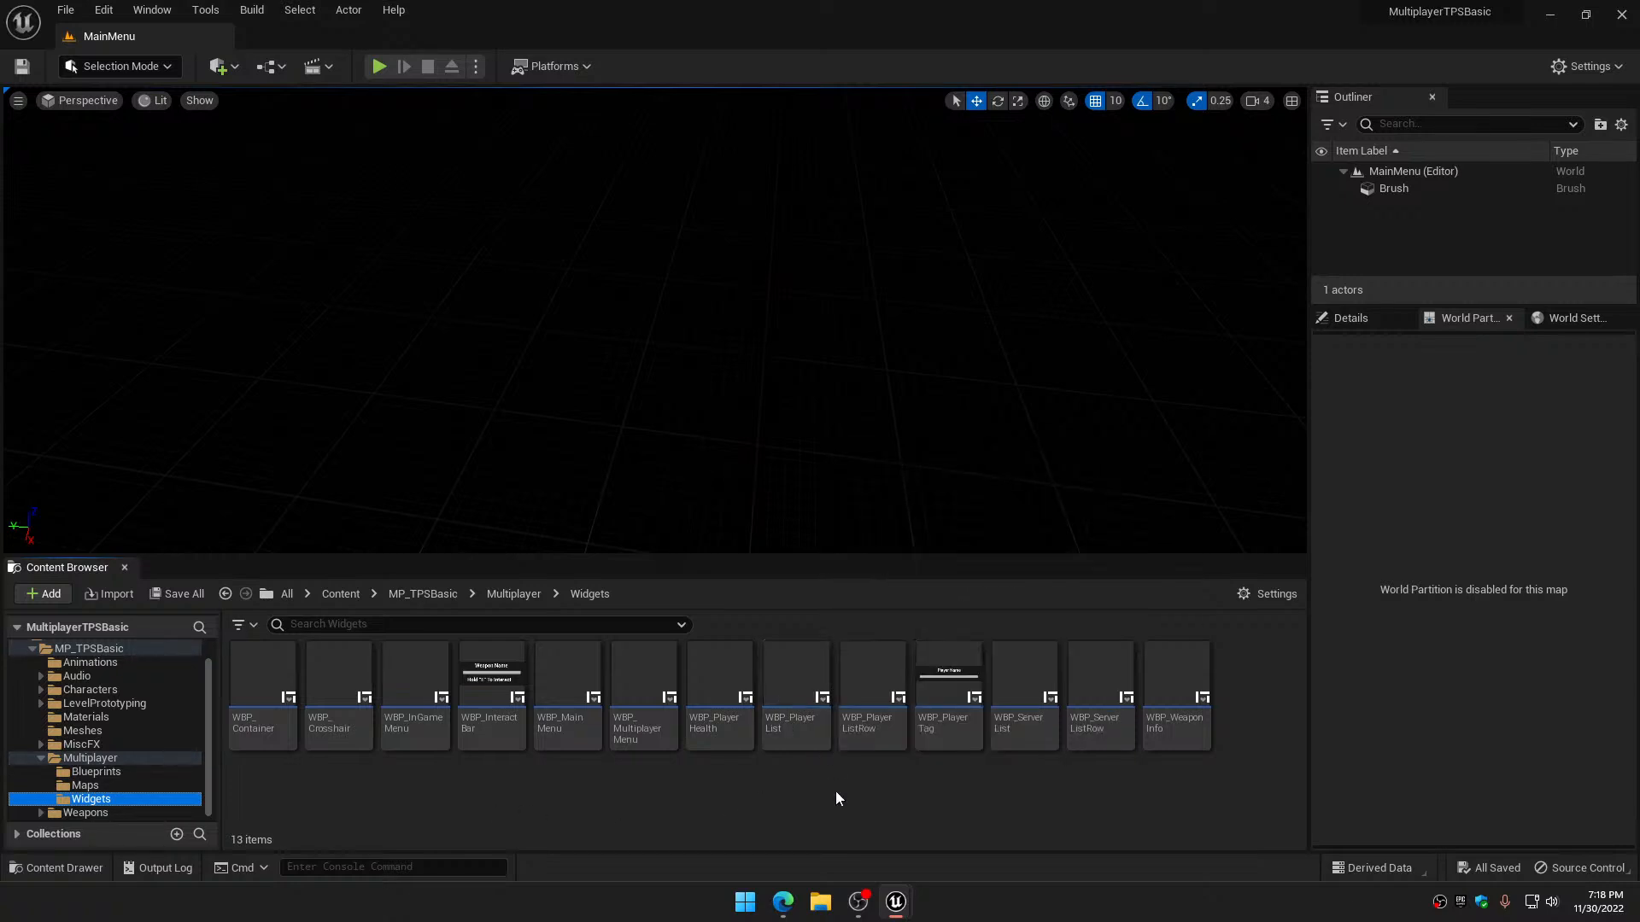
{"action": "double_click", "coordinate": [813, 675]}
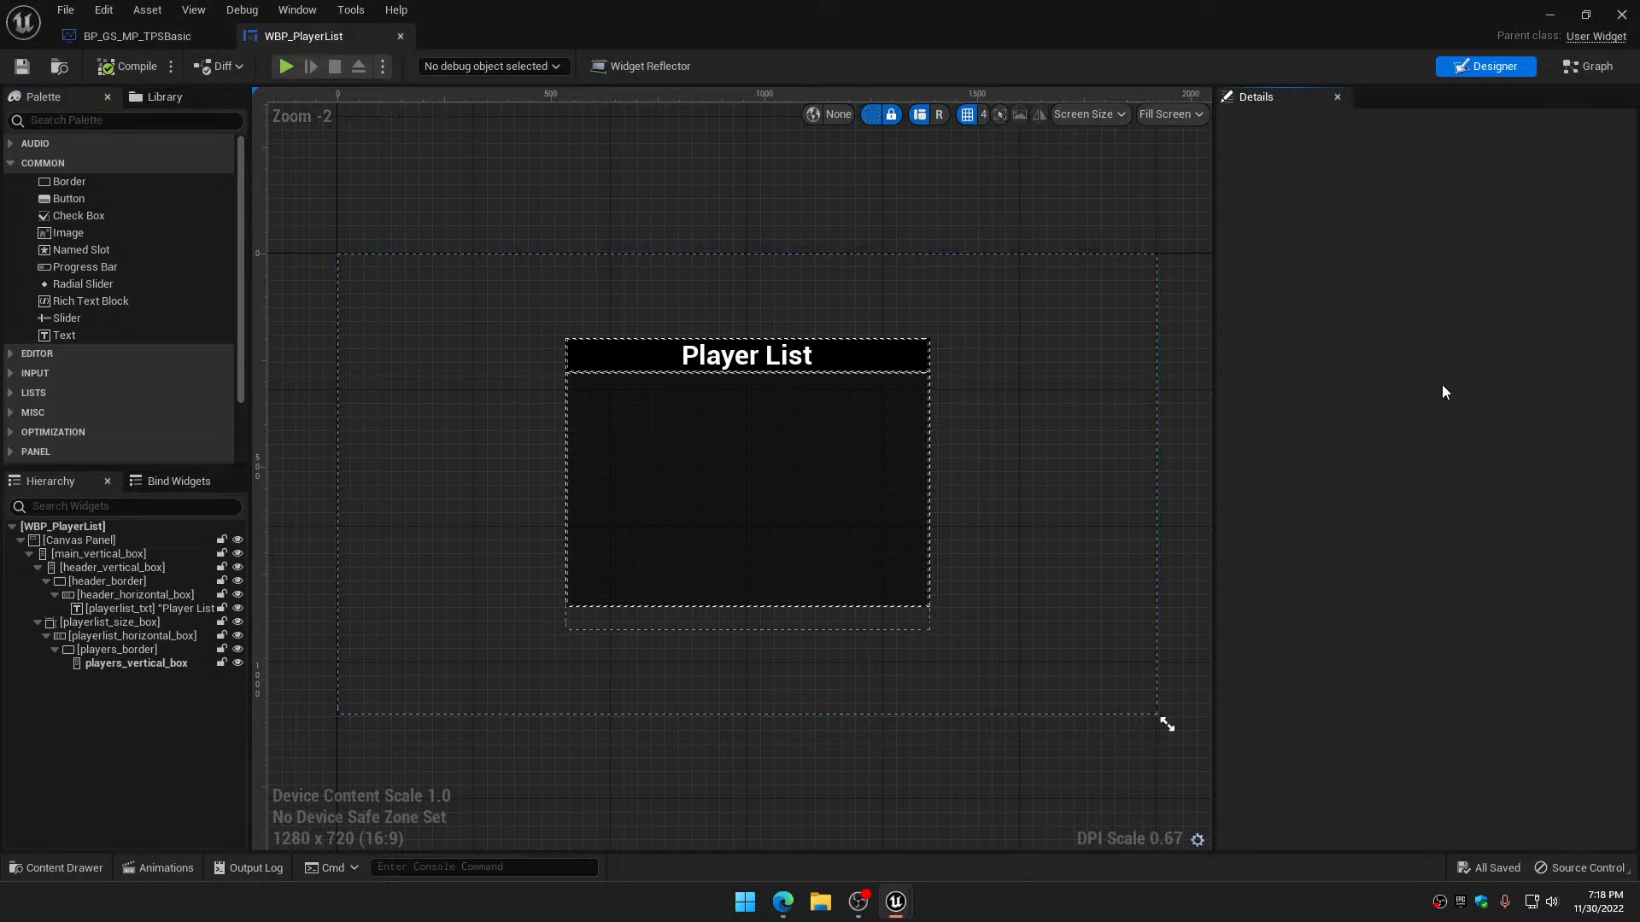
{"action": "left_click", "coordinate": [1589, 66]}
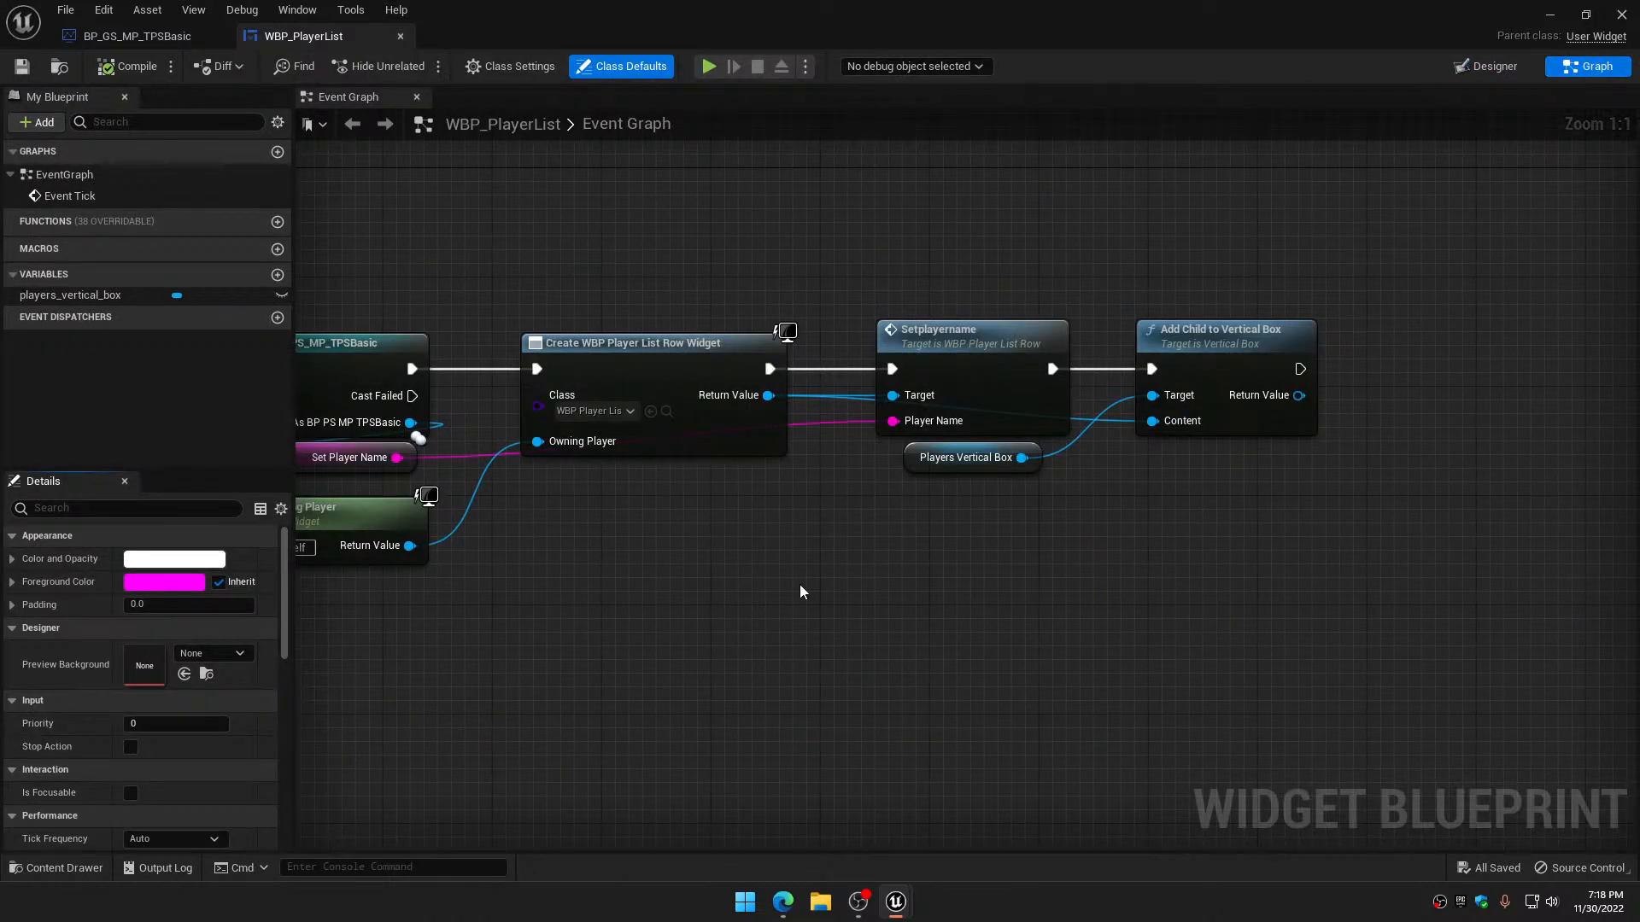
Examine how the WBP_PlayerList event graph casts the game state and loops through its Player Array to build the player rows
{"action": "scroll", "coordinate": [1032, 552], "scroll_direction": "down", "scroll_amount": 1}
{"action": "right_click_drag", "start_coordinate": [1033, 553], "coordinate": [1064, 553]}
{"action": "scroll", "coordinate": [944, 590], "scroll_direction": "down", "scroll_amount": 2}
{"action": "right_click_drag", "start_coordinate": [882, 602], "coordinate": [1238, 592]}
{"action": "scroll", "coordinate": [787, 475], "scroll_direction": "up", "scroll_amount": 3}
{"action": "right_click_drag", "start_coordinate": [787, 475], "coordinate": [883, 530]}
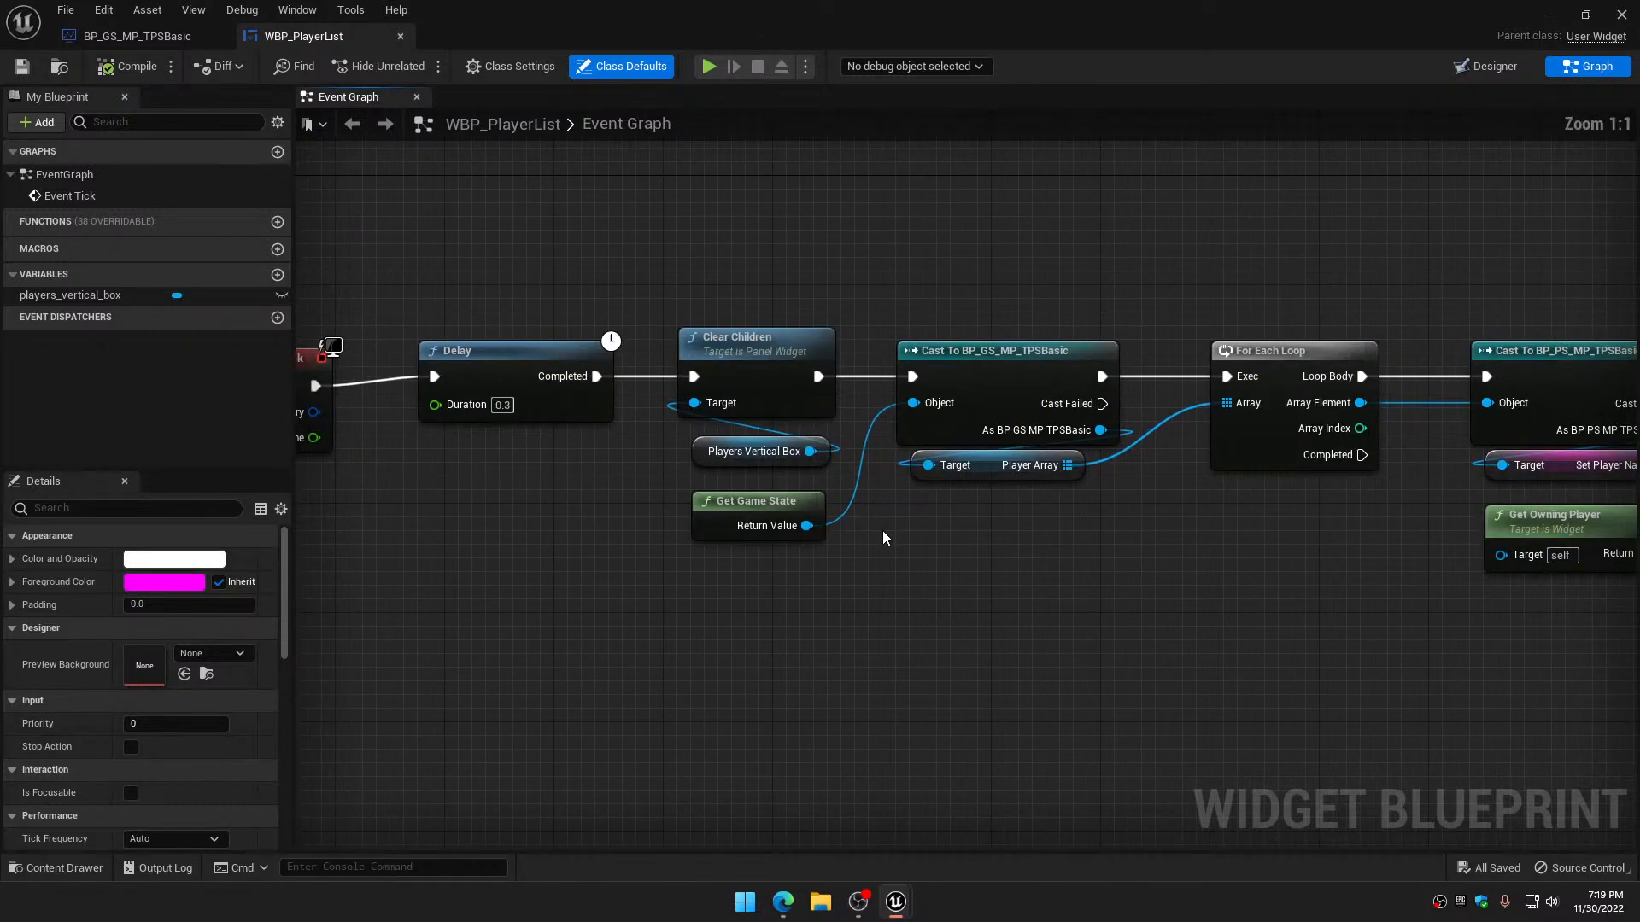
{"action": "left_click", "coordinate": [758, 517]}
{"action": "right_click_drag", "start_coordinate": [1037, 540], "coordinate": [691, 550]}
{"action": "left_click", "coordinate": [653, 474]}
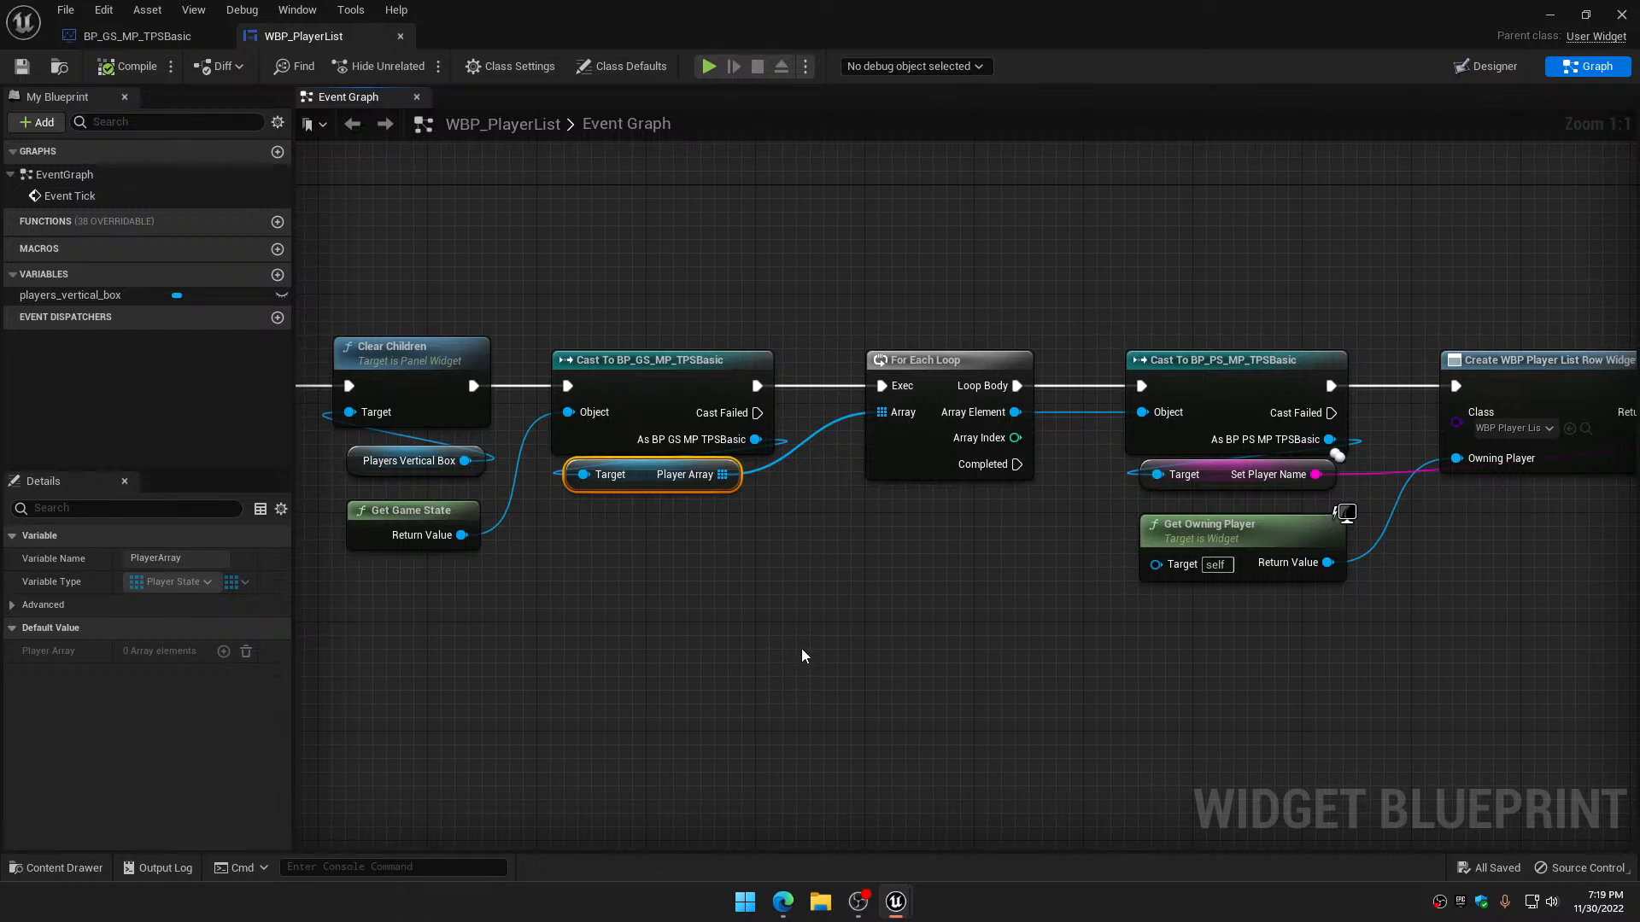
Return to BP_GS_MP_TPSBasic and place a Player Array getter below the AddSocre event
{"action": "left_click", "coordinate": [140, 37]}
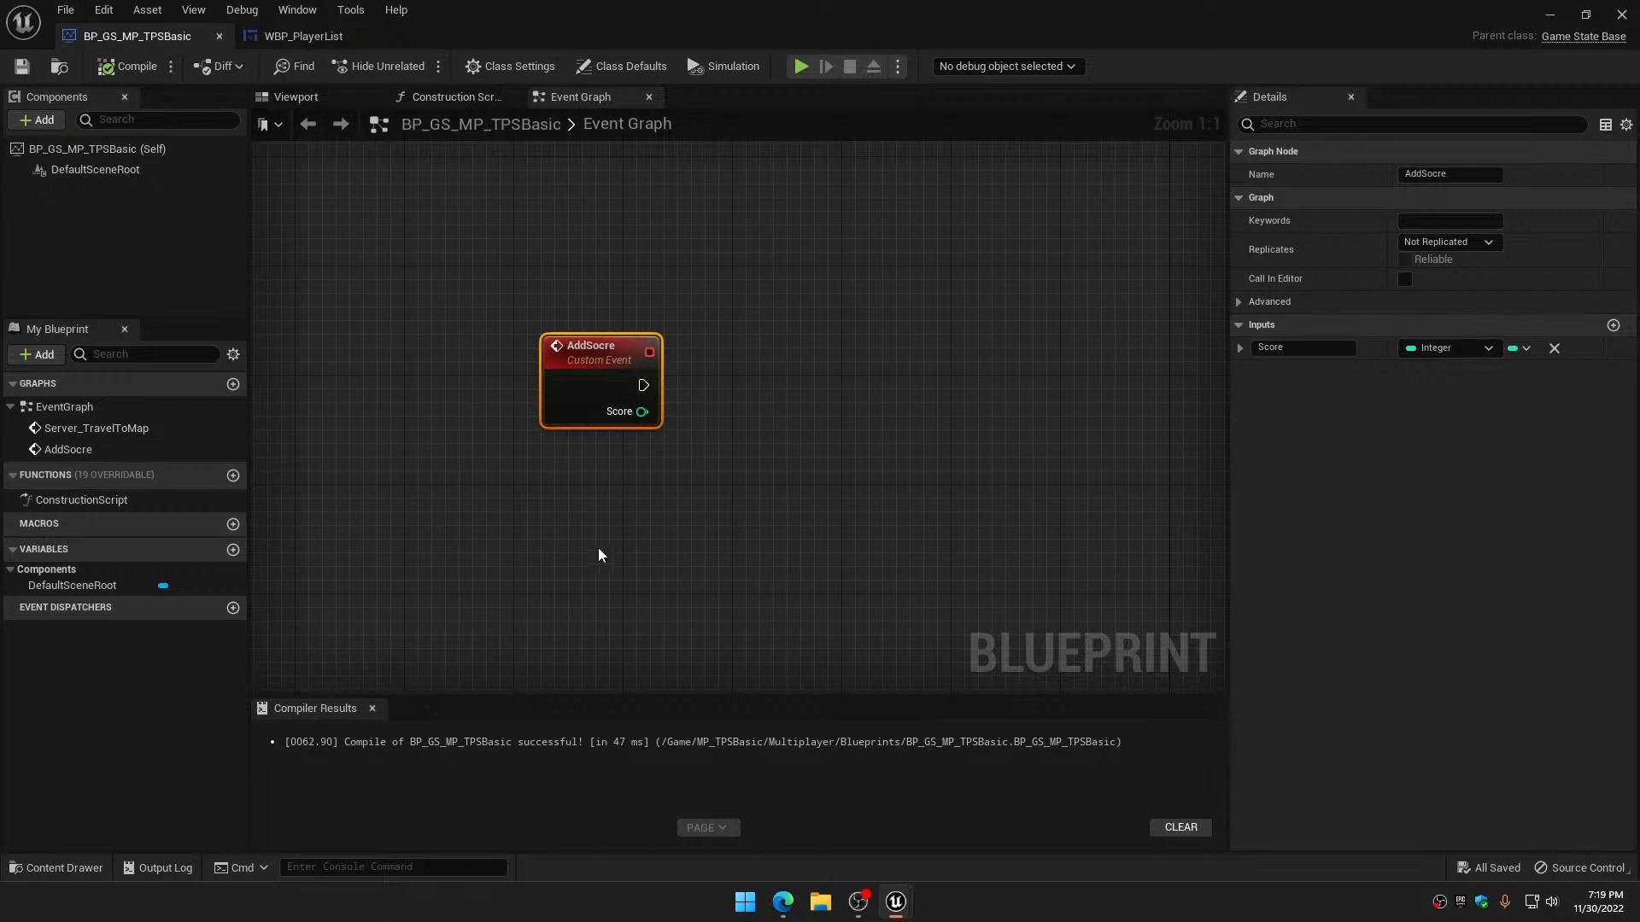
{"action": "right_click_drag", "start_coordinate": [605, 541], "coordinate": [613, 480]}
{"action": "right_click", "coordinate": [683, 501]}
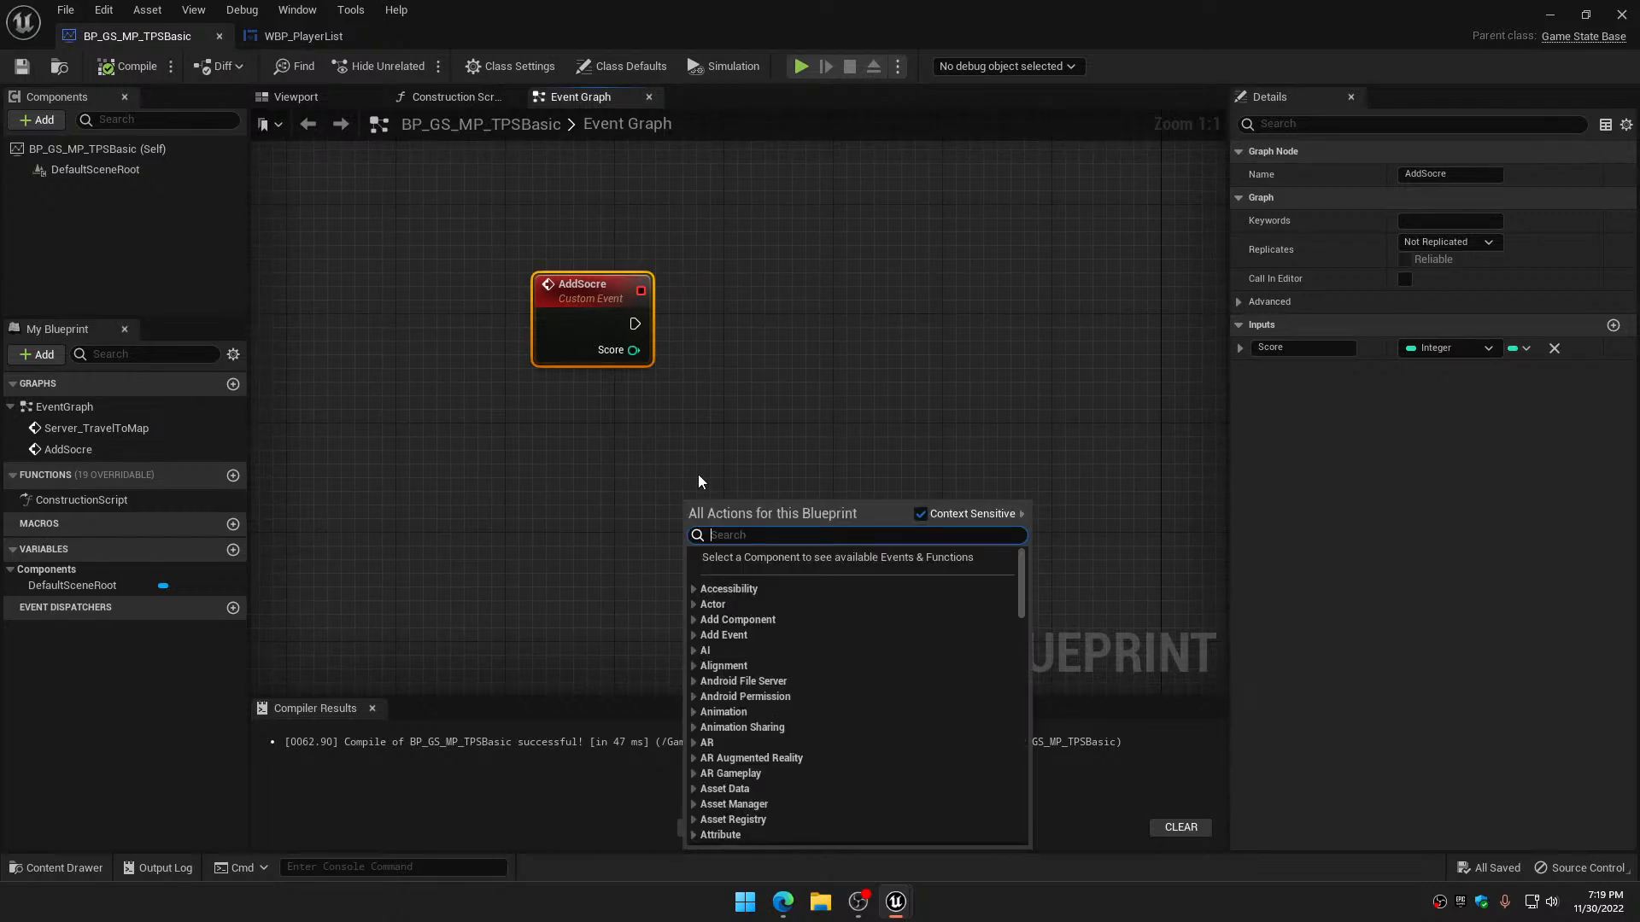
{"action": "type", "text": "pla"}
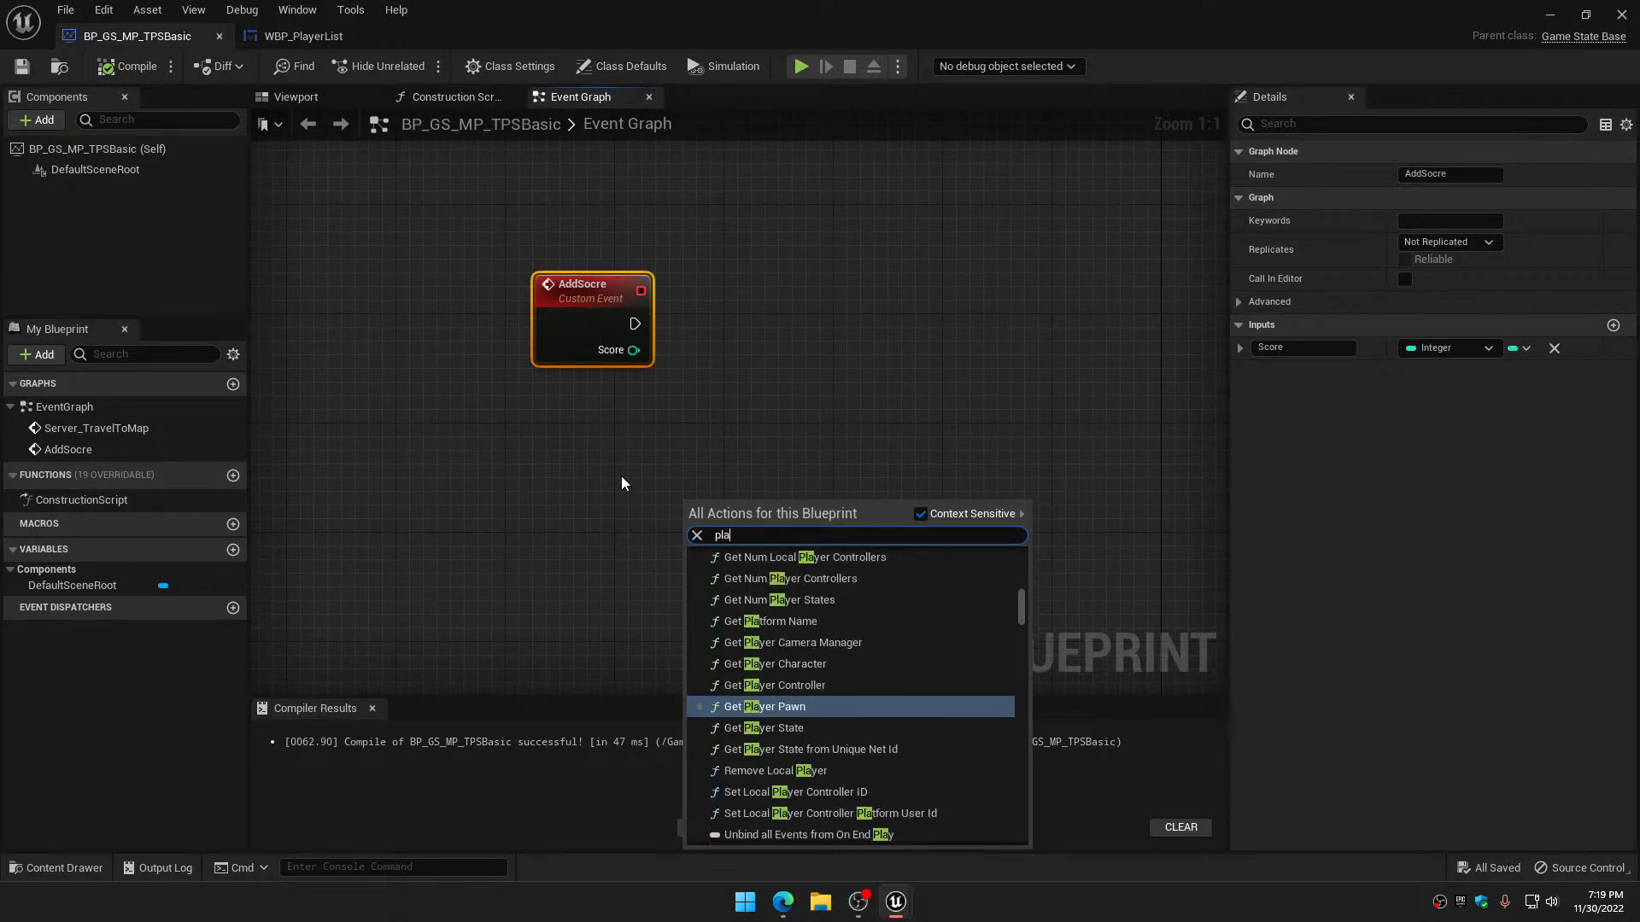
{"action": "type", "text": "yerarr"}
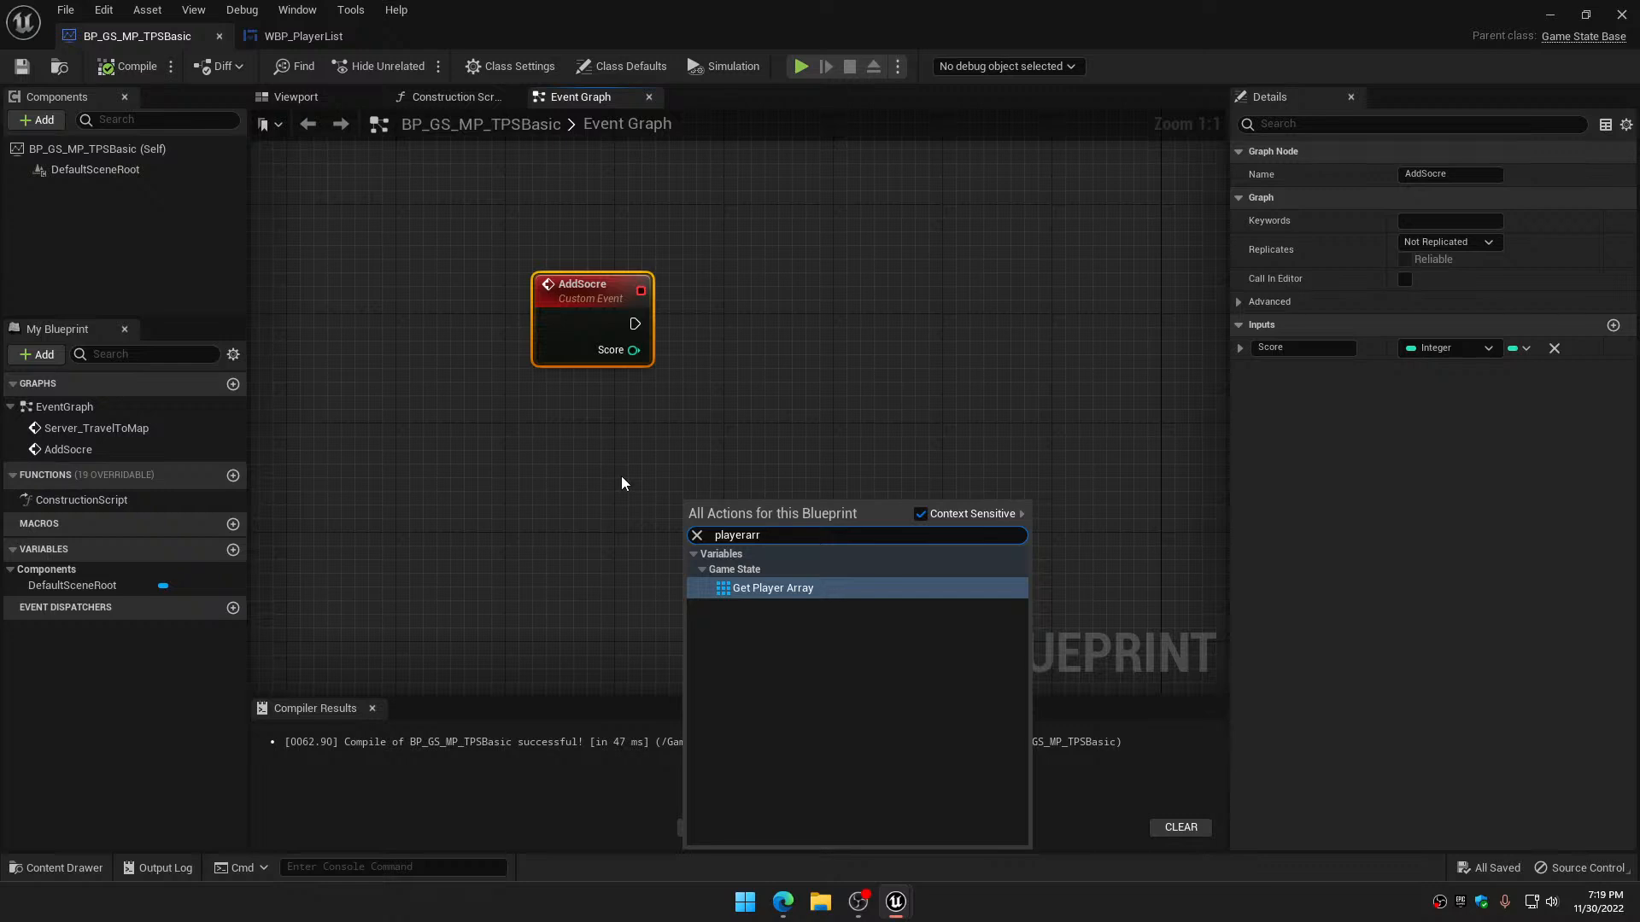
{"action": "left_click", "coordinate": [746, 586]}
{"action": "left_click_drag", "start_coordinate": [706, 518], "coordinate": [476, 504]}
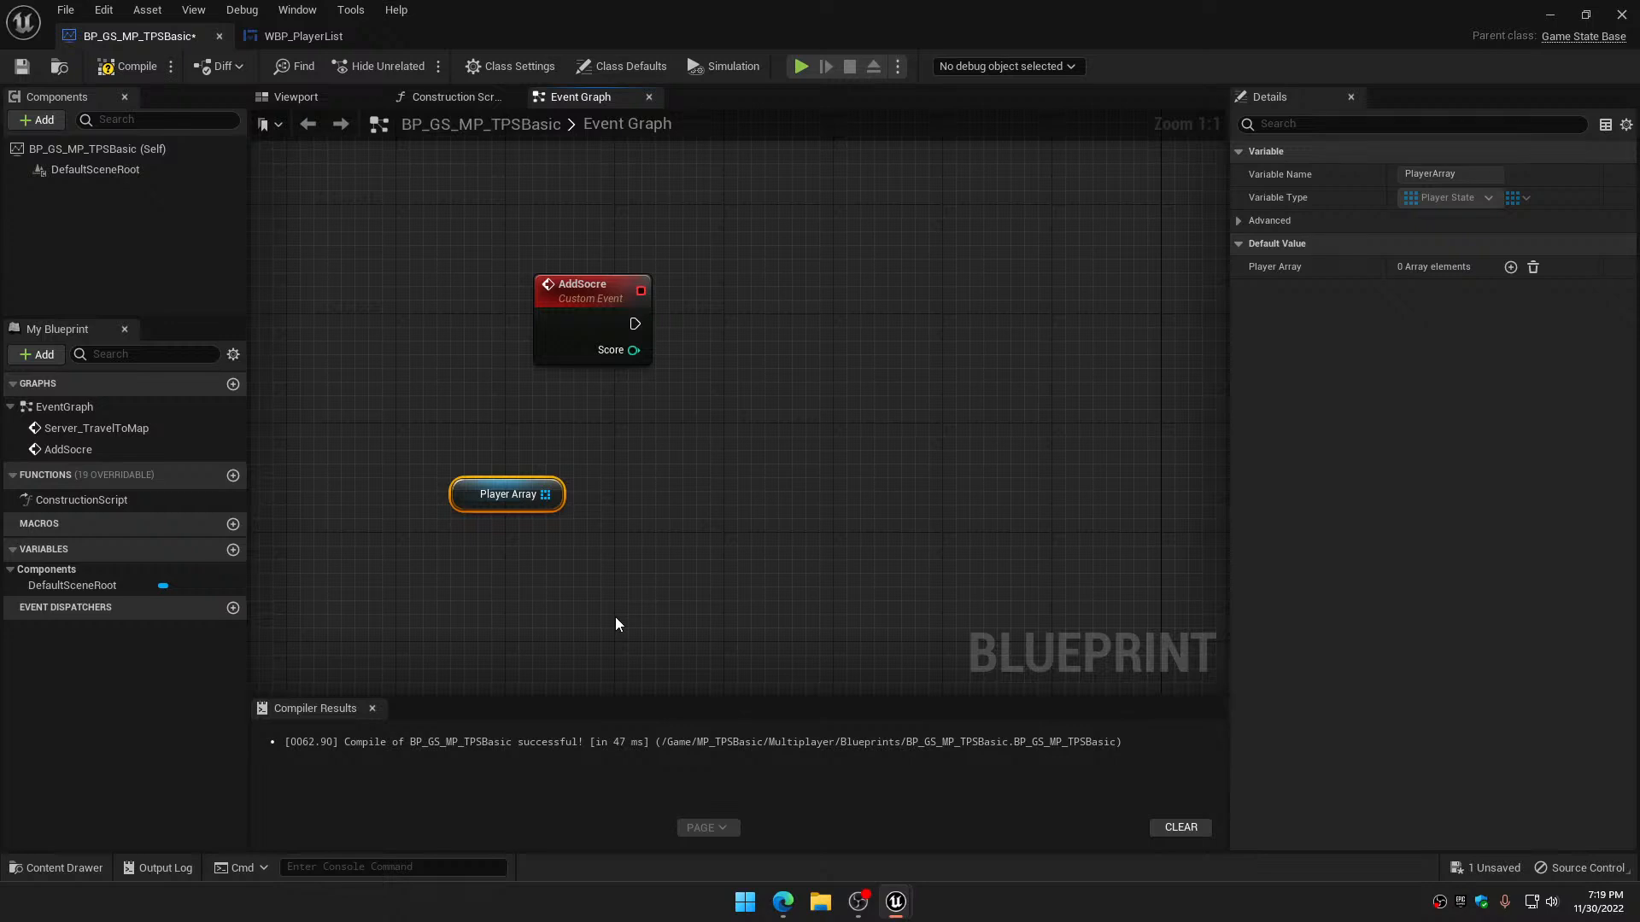
Add a For Each Loop fed by the Player Array and run it from the AddSocre event
{"action": "left_click_drag", "start_coordinate": [556, 494], "coordinate": [700, 529]}
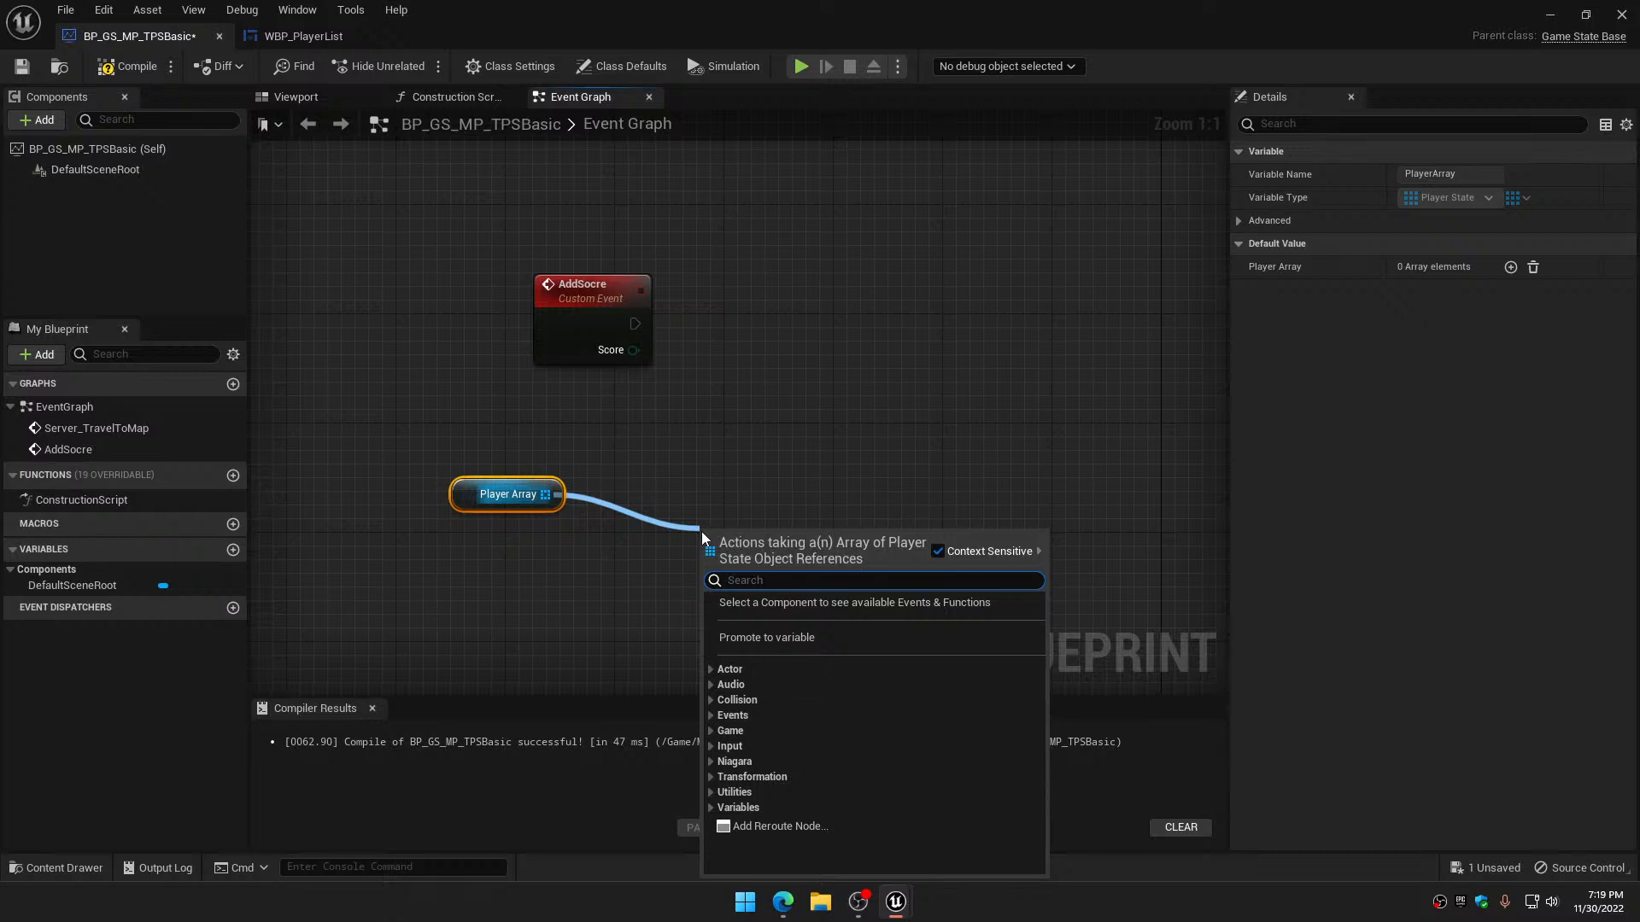
{"action": "type", "text": "forea"}
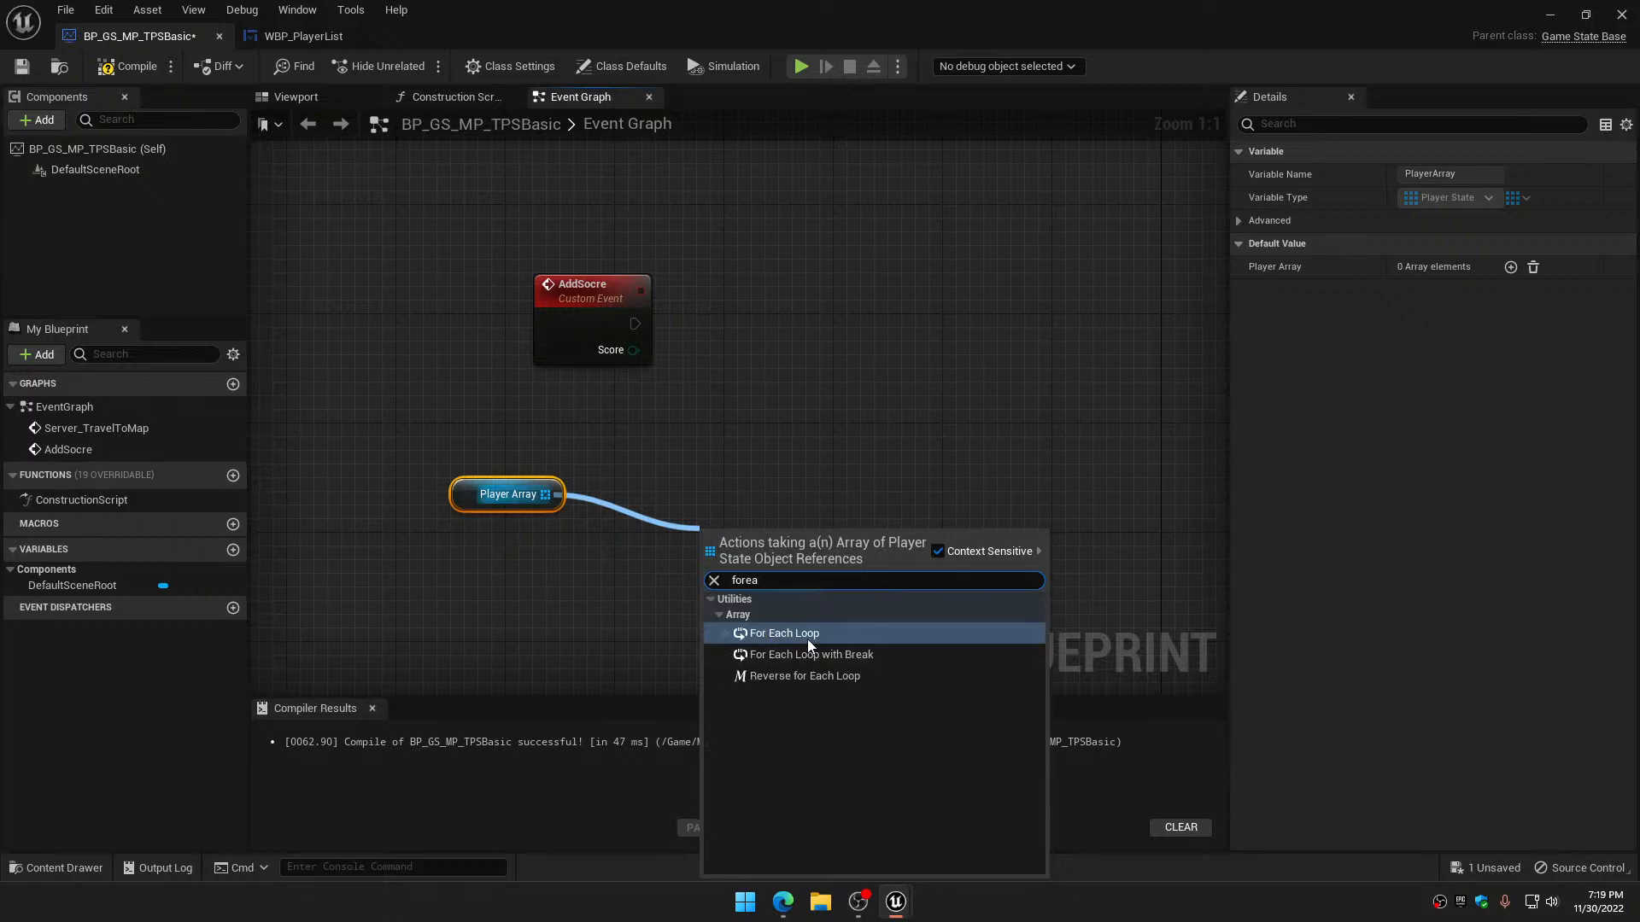
{"action": "left_click", "coordinate": [808, 637]}
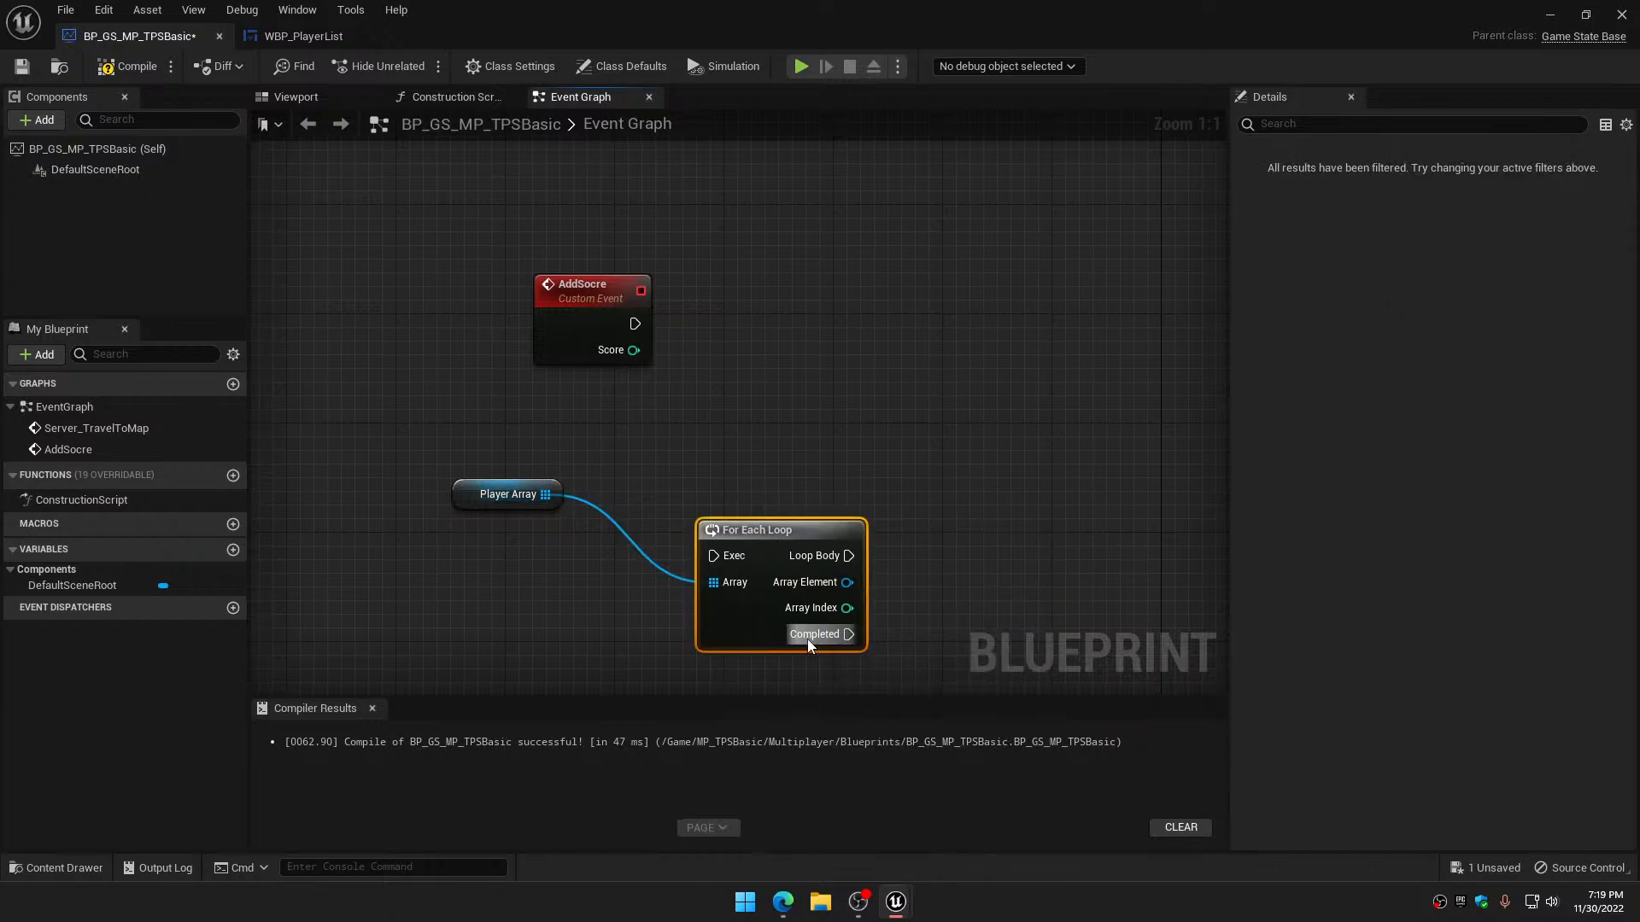
{"action": "left_click_drag", "start_coordinate": [777, 543], "coordinate": [884, 312]}
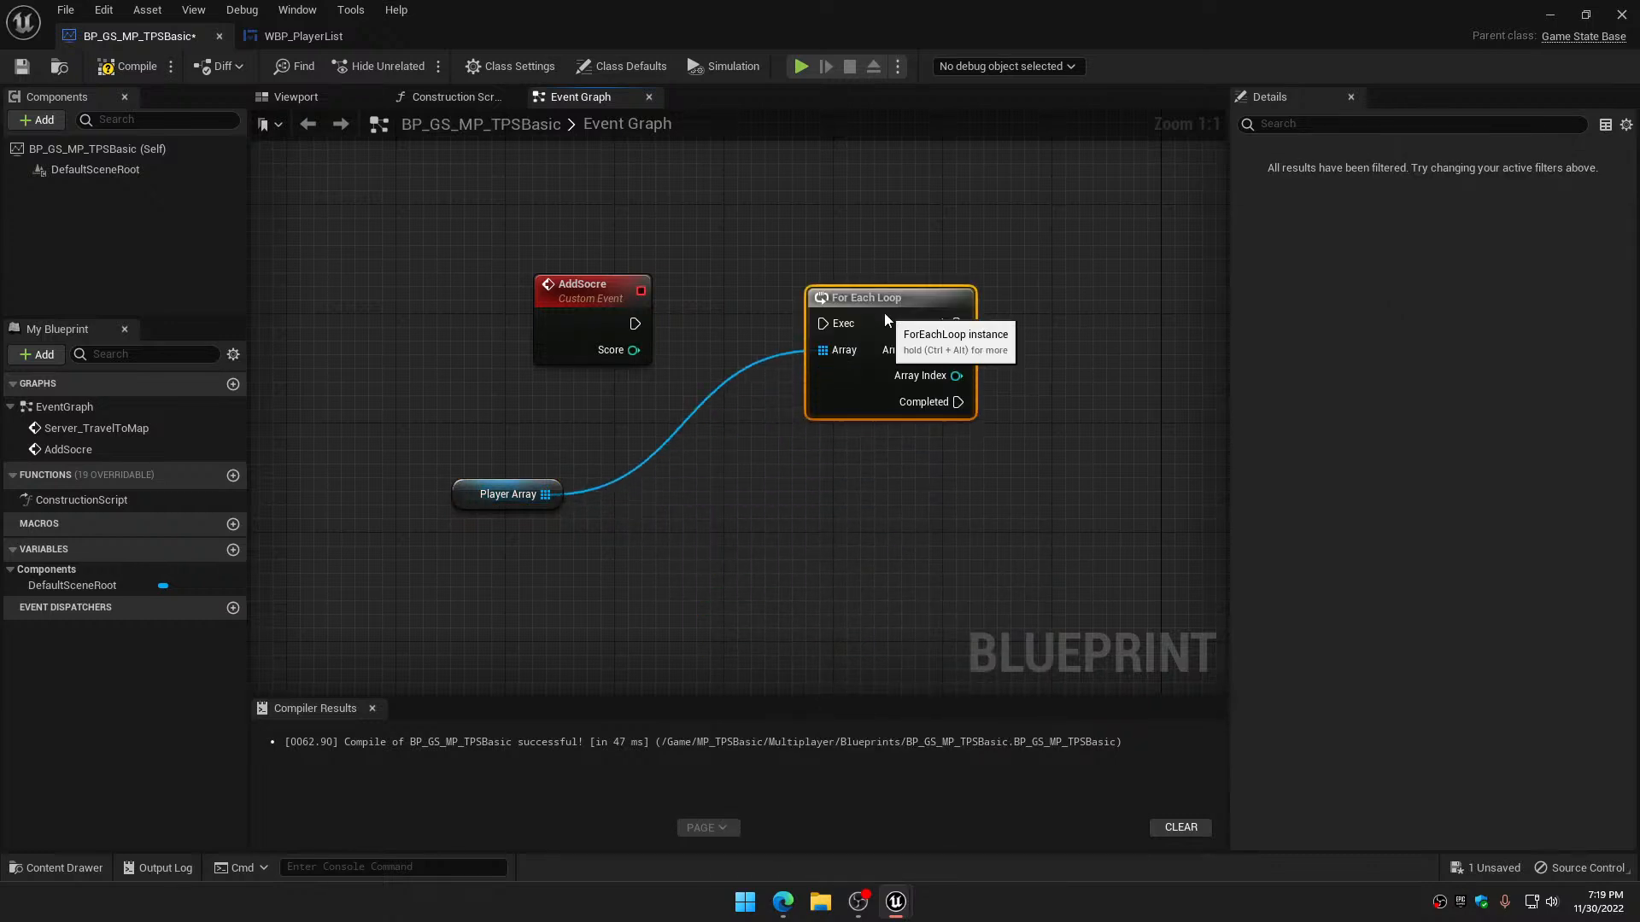
{"action": "left_click_drag", "start_coordinate": [633, 323], "coordinate": [822, 324]}
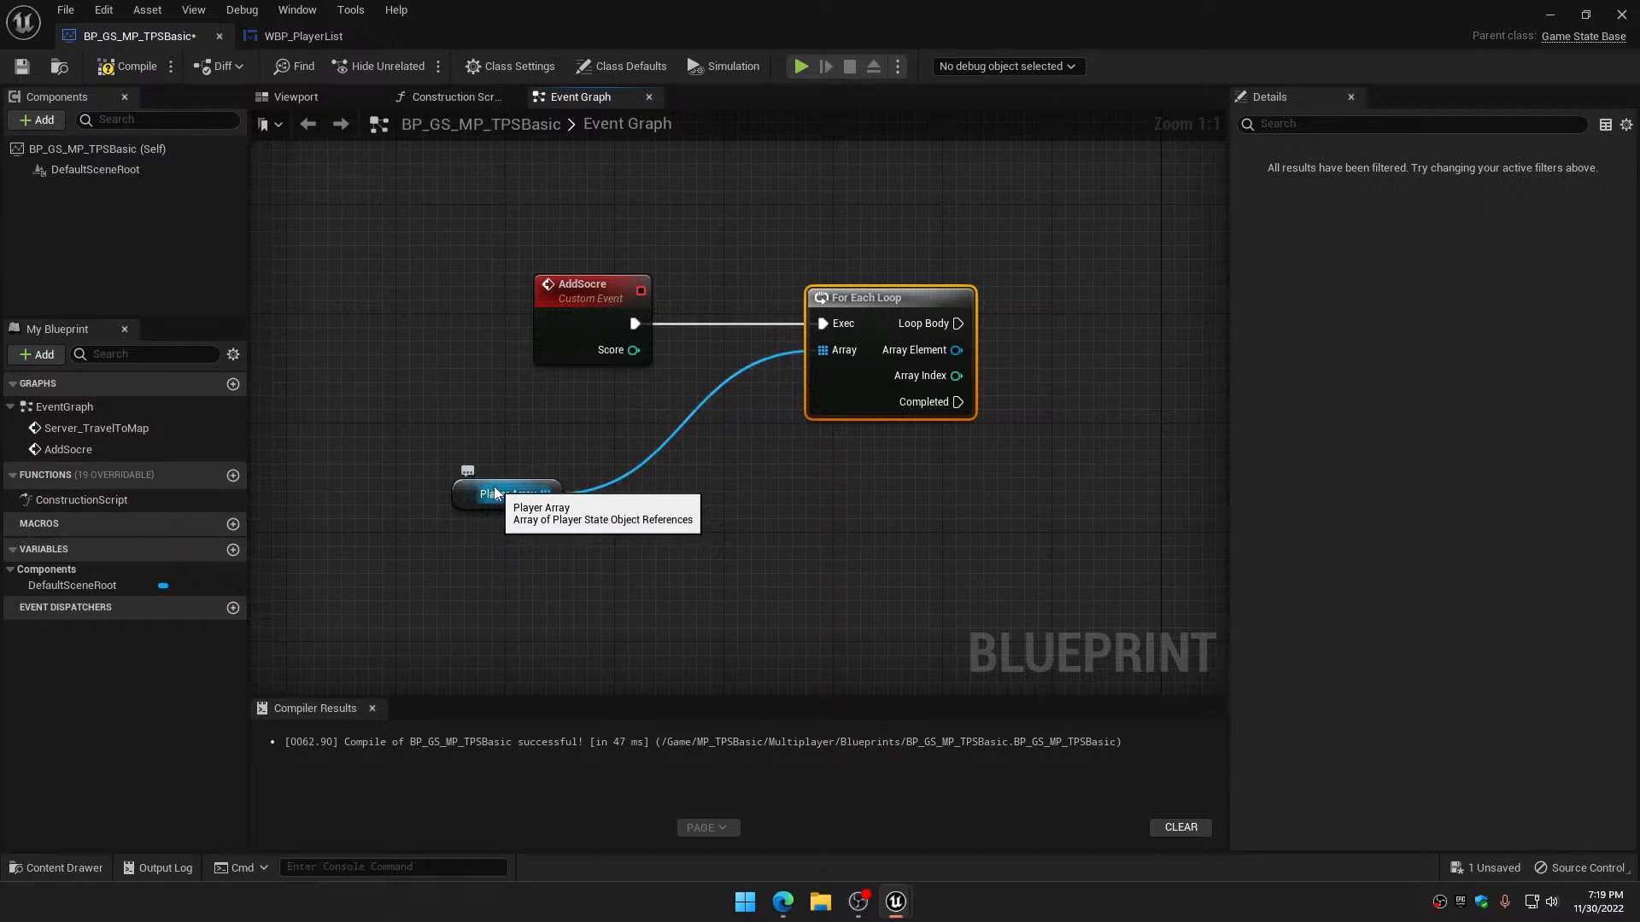
{"action": "left_click_drag", "start_coordinate": [498, 481], "coordinate": [579, 395]}
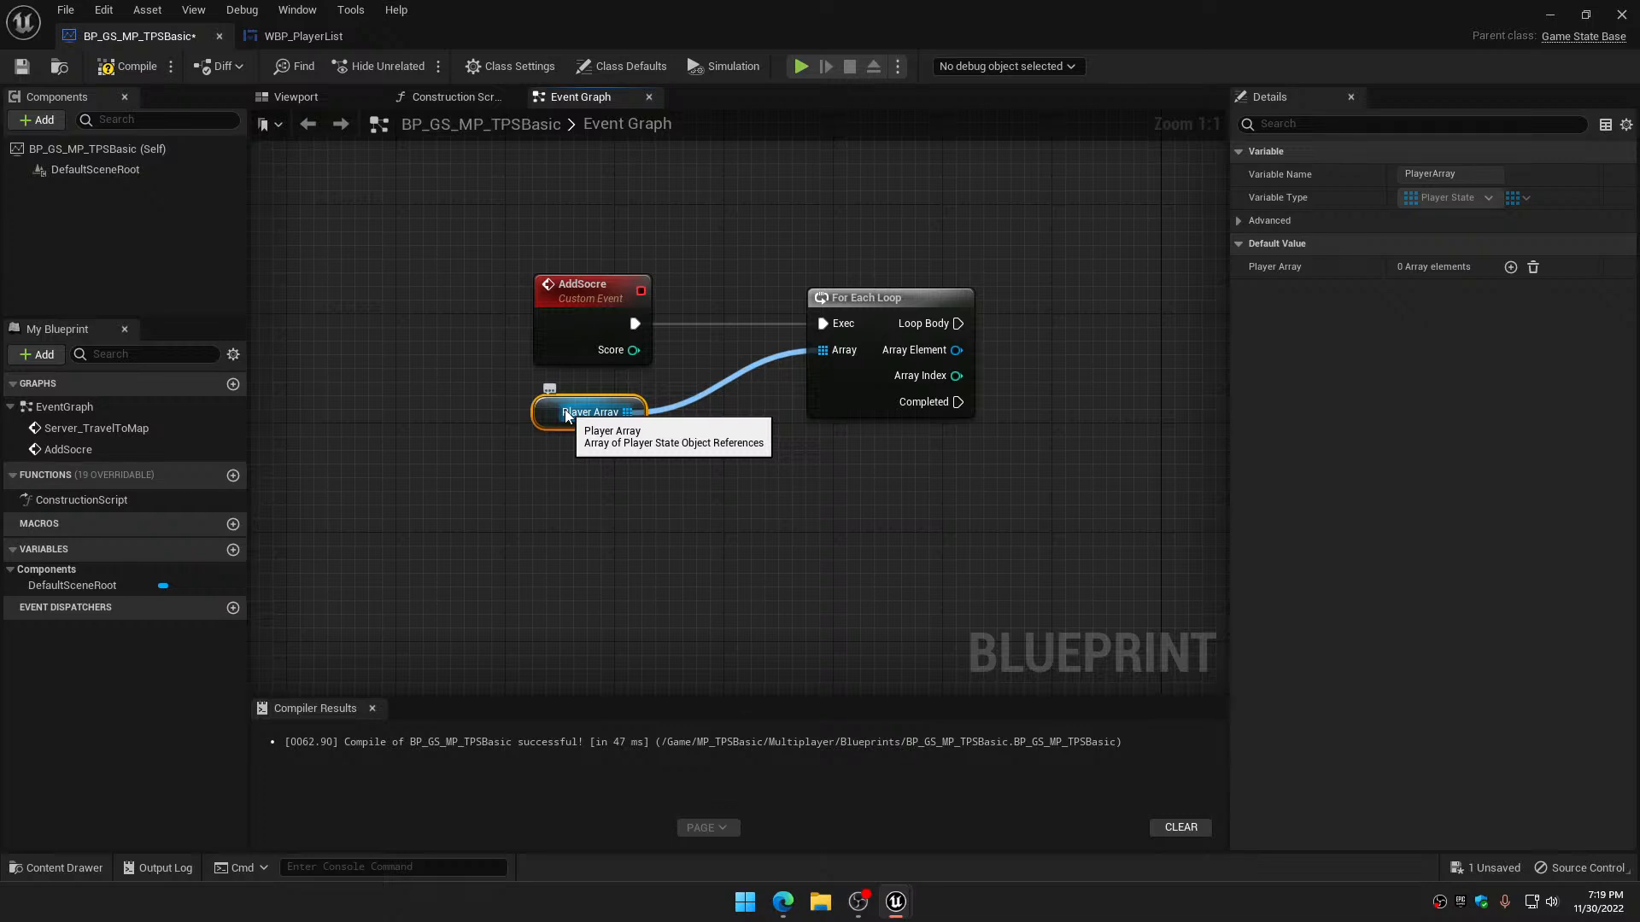
Add a second input named Player of type Player State to the AddSocre event
{"action": "left_click", "coordinate": [581, 291]}
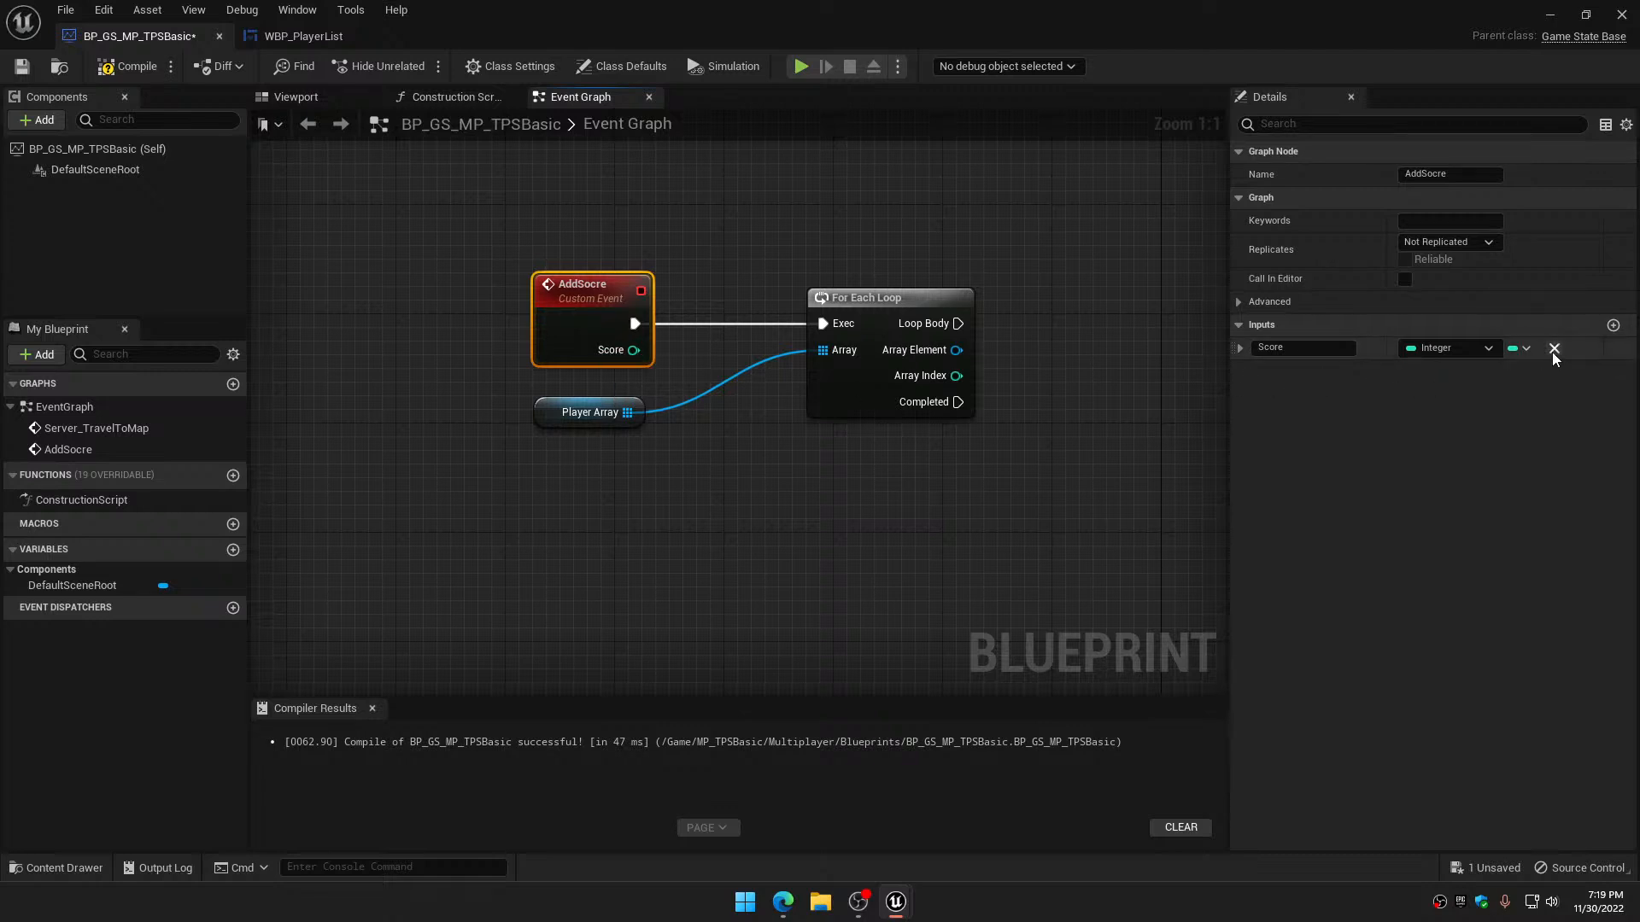
{"action": "left_click", "coordinate": [1613, 325]}
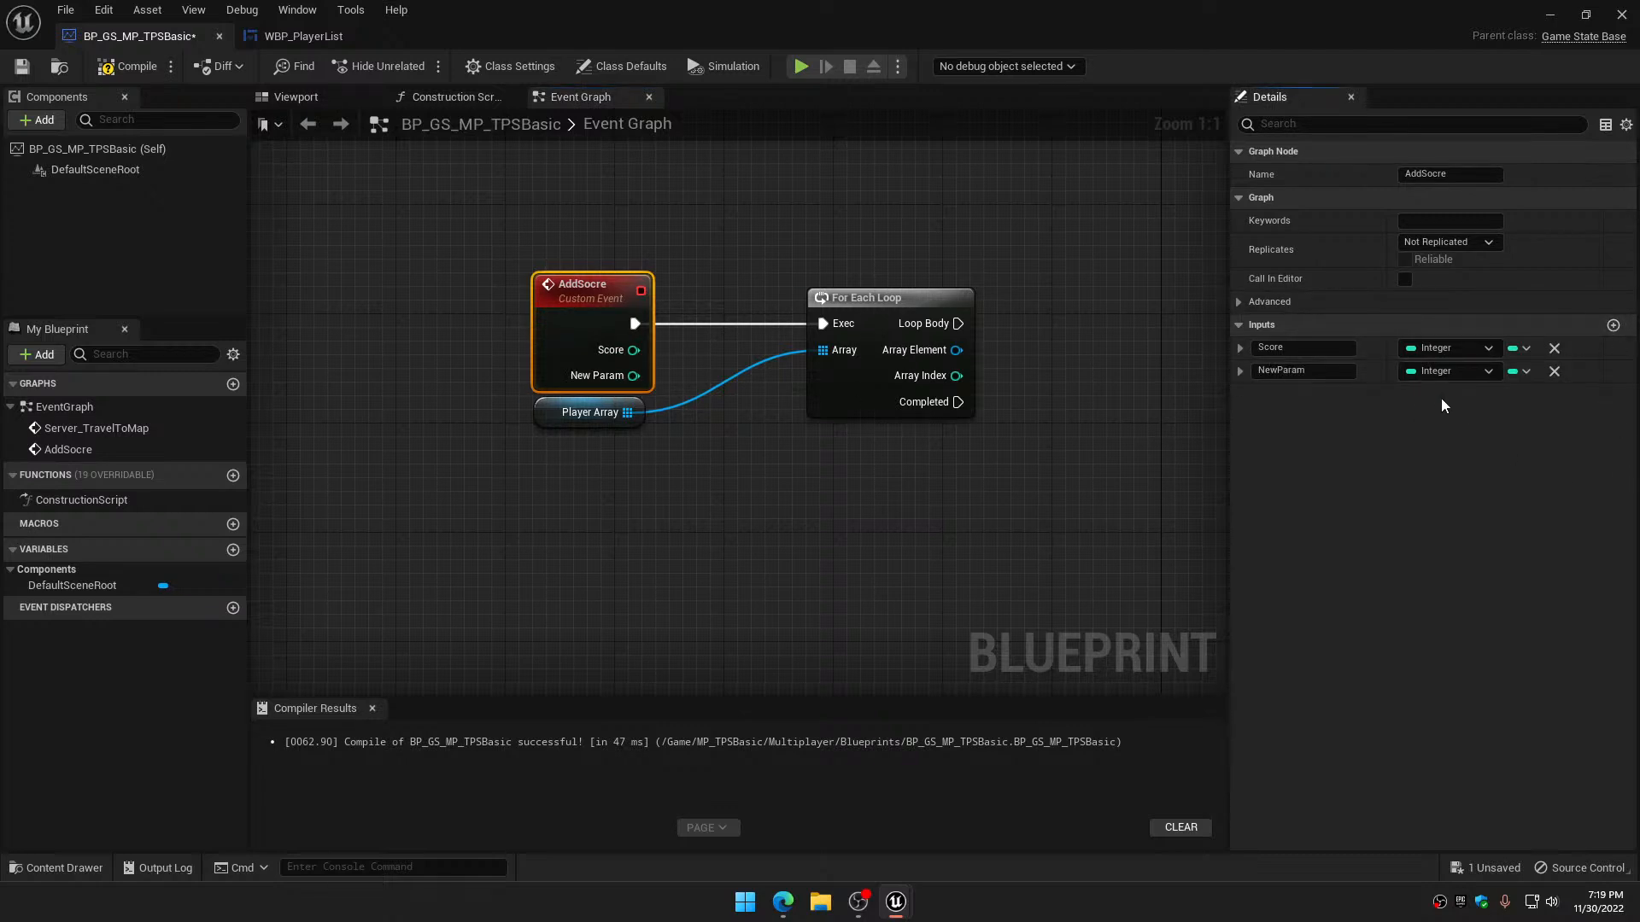
{"action": "left_click", "coordinate": [1290, 370]}
{"action": "type", "text": "Player"}
{"action": "key", "text": "Return"}
{"action": "left_click", "coordinate": [1485, 372]}
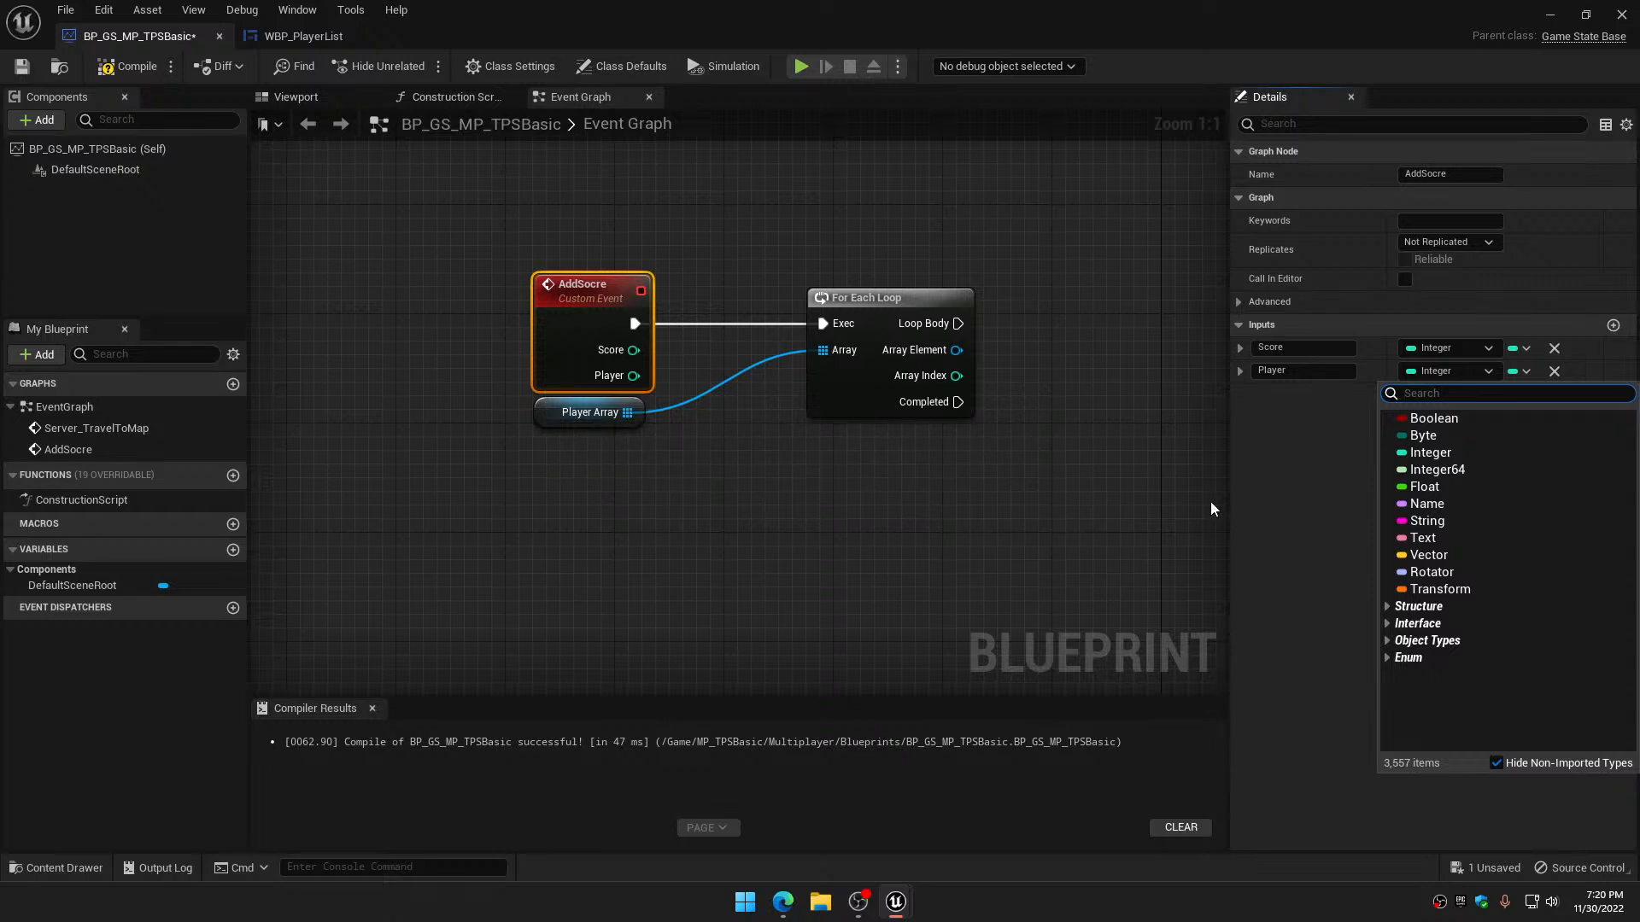
{"action": "type", "text": "playerstya"}
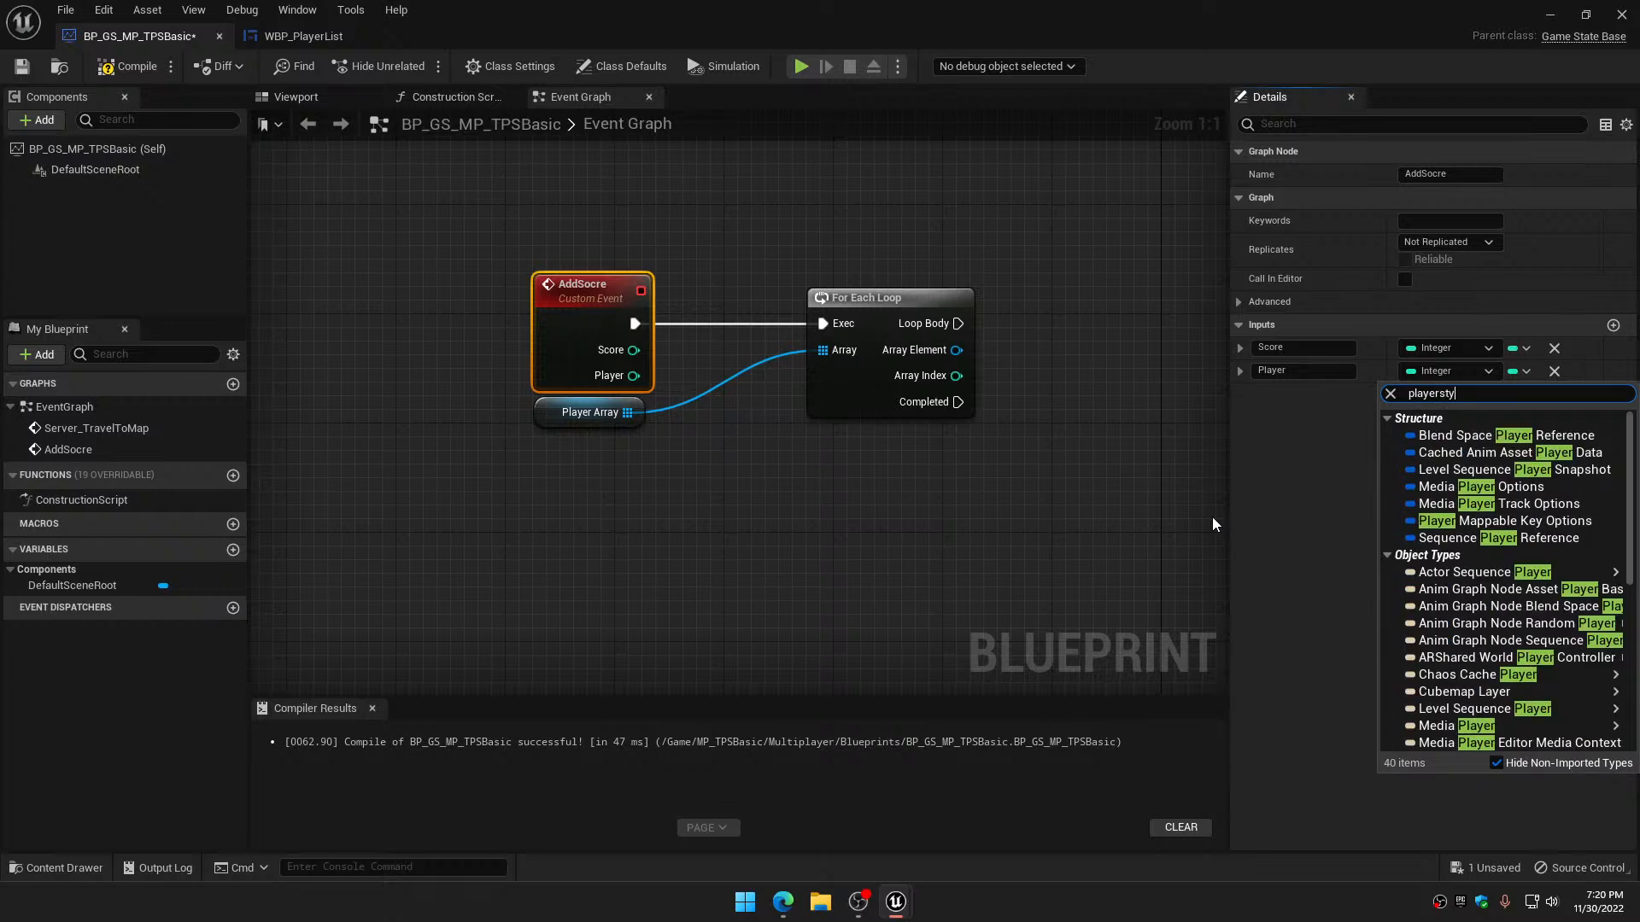
{"action": "key", "text": "BackSpace"}
{"action": "key", "text": "BackSpace"}
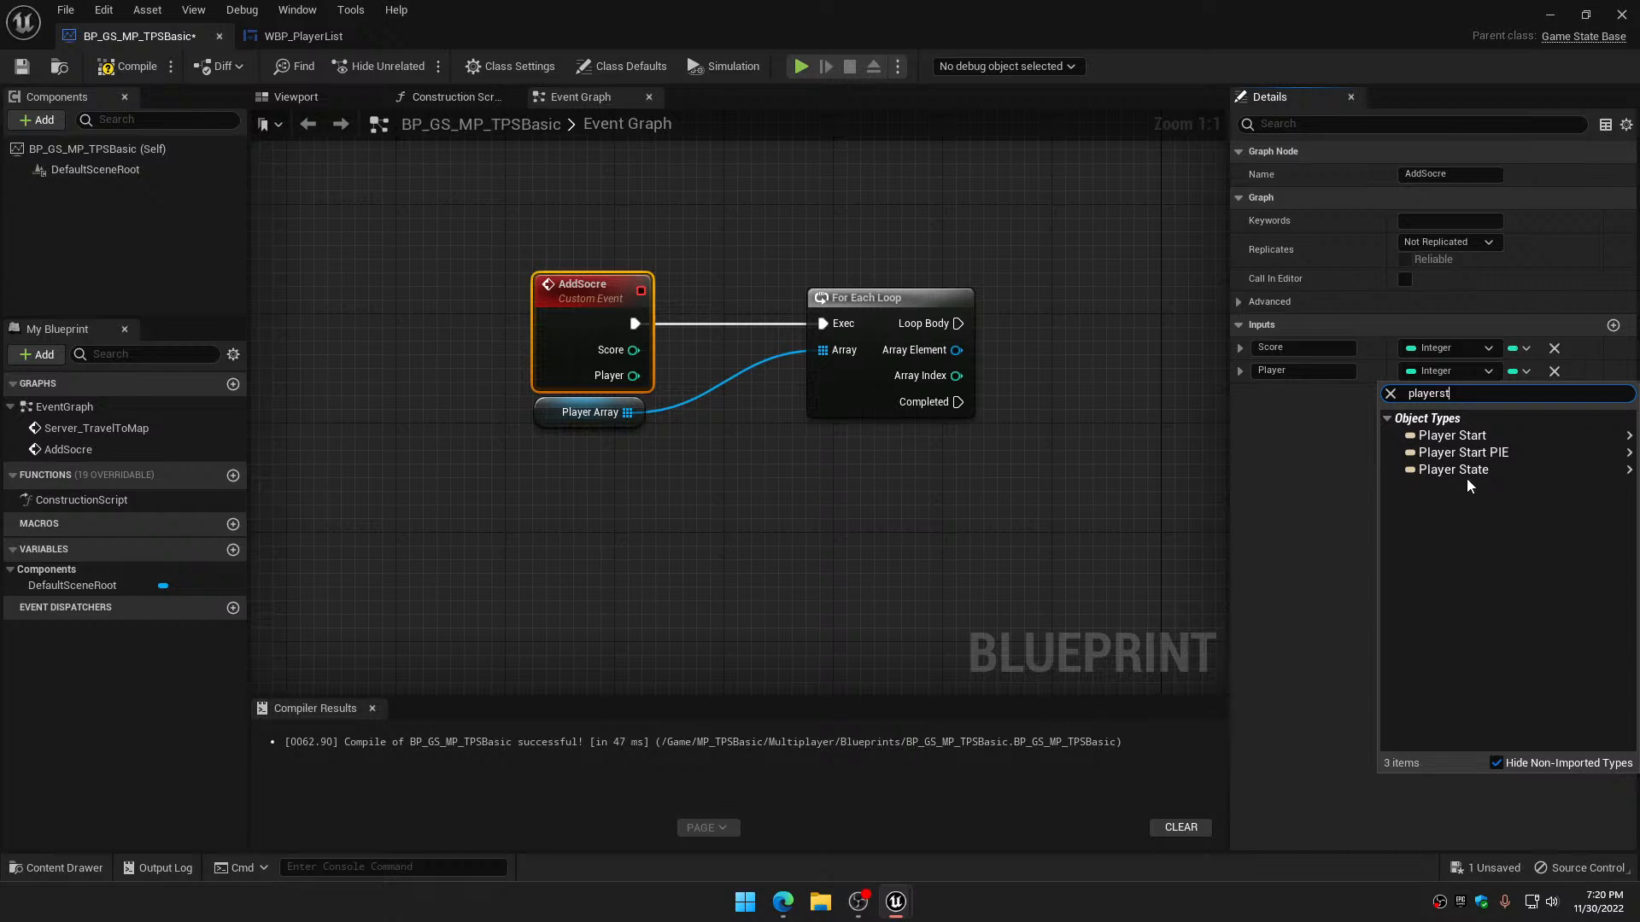
{"action": "left_click", "coordinate": [1466, 471]}
{"action": "left_click", "coordinate": [1335, 472]}
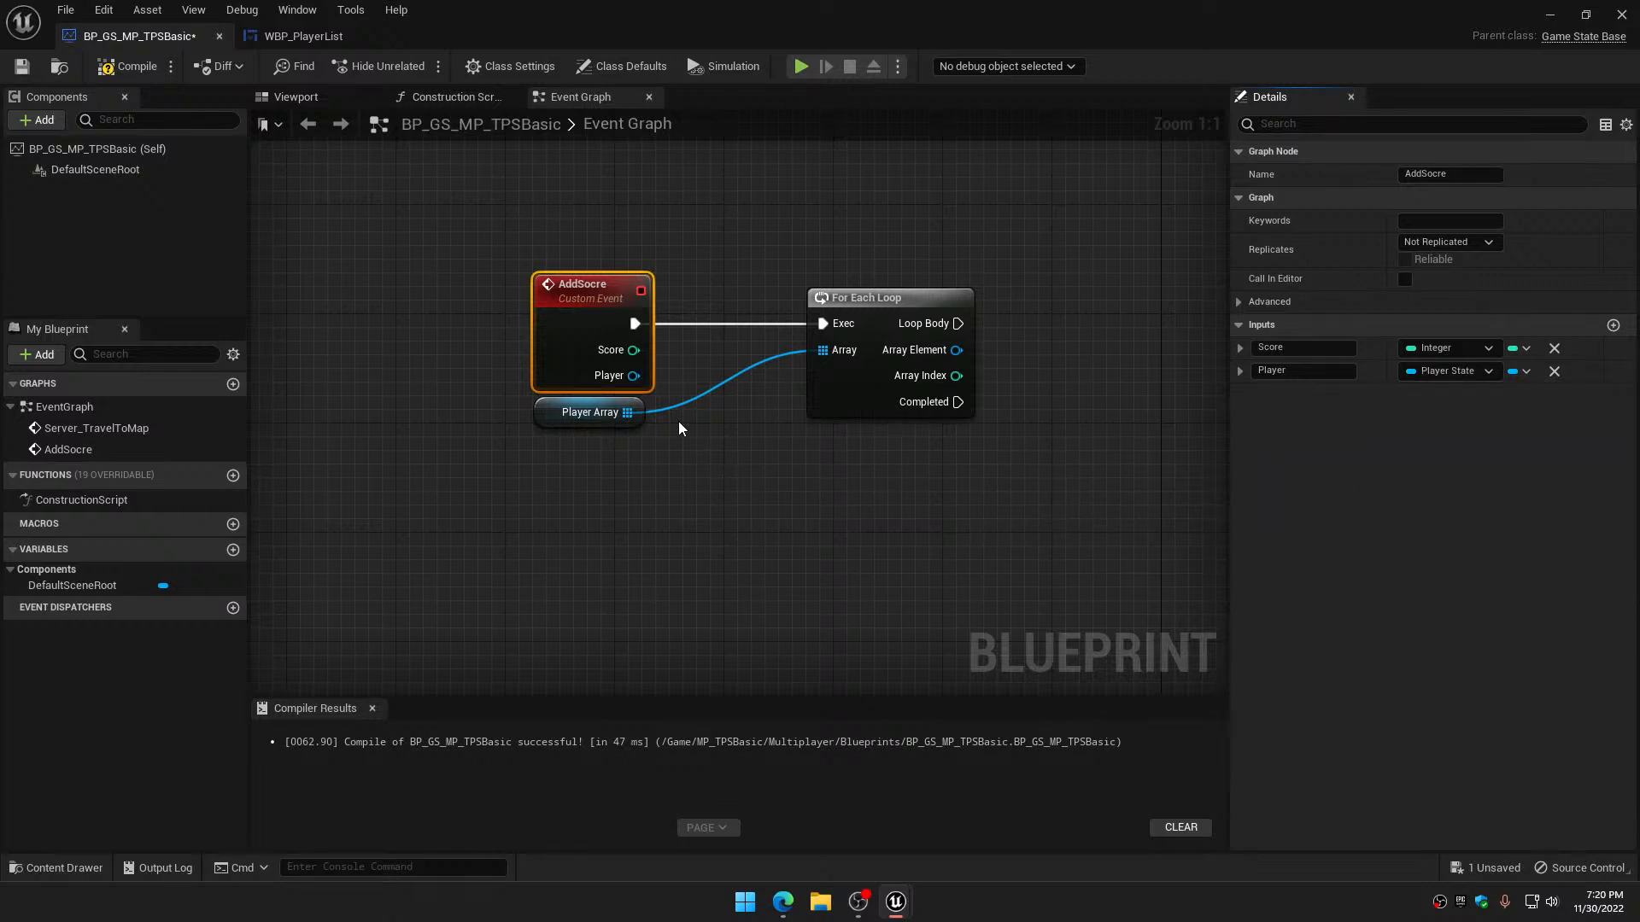
Move the Player Array getter beneath the For Each Loop and add an Equal node from the loop's Array Element
{"action": "left_click_drag", "start_coordinate": [579, 421], "coordinate": [872, 432]}
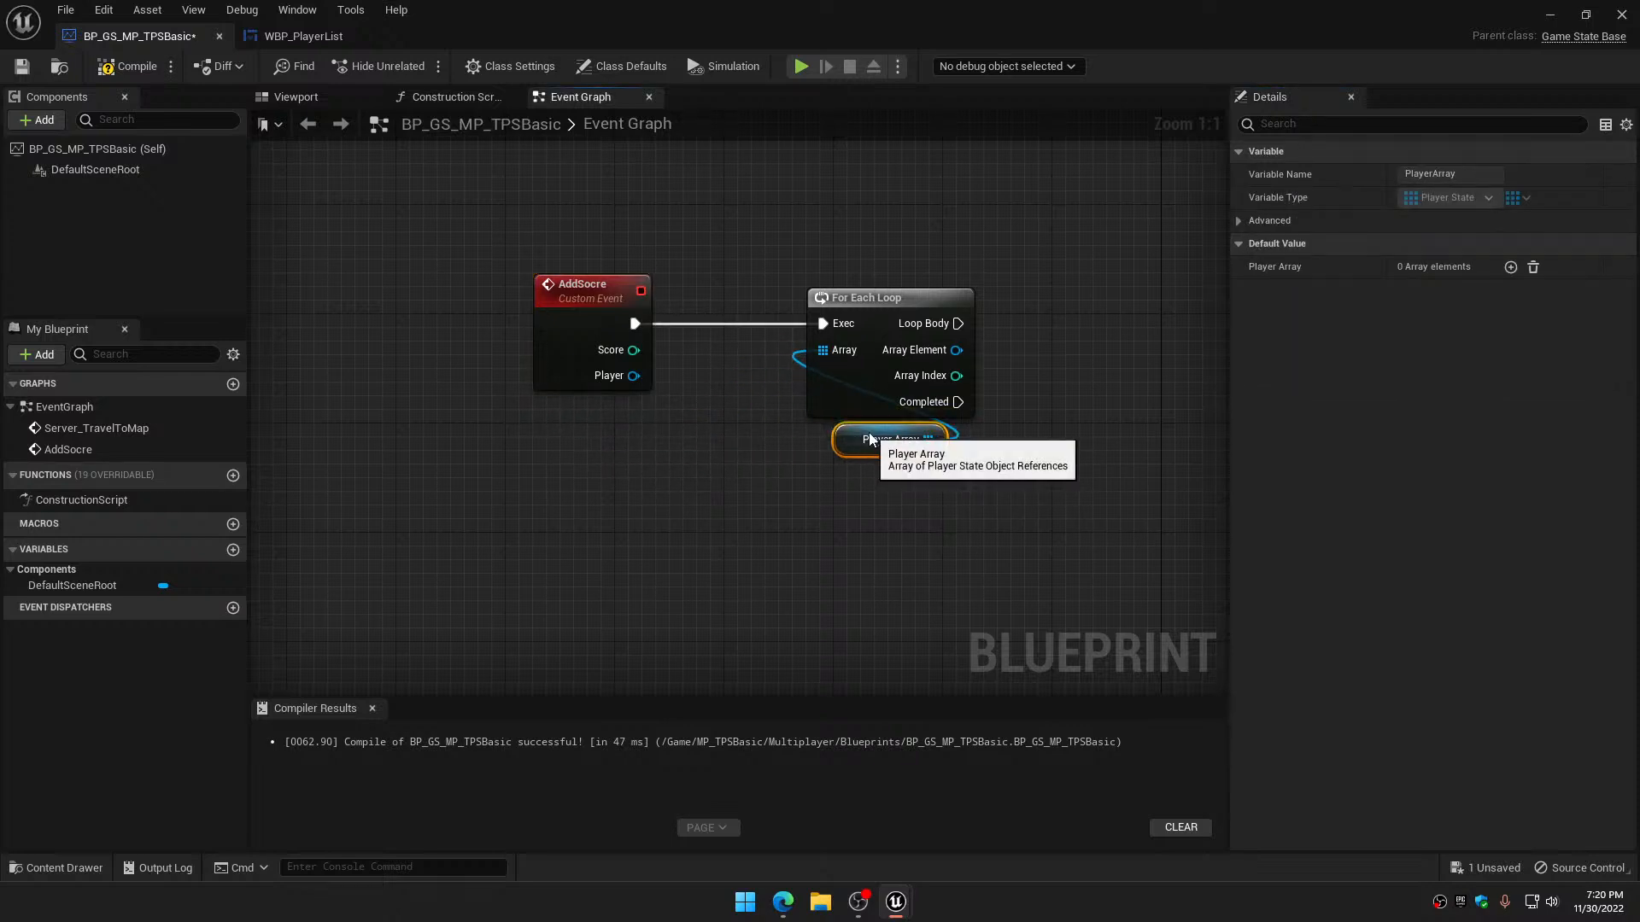
{"action": "right_click_drag", "start_coordinate": [909, 478], "coordinate": [733, 474]}
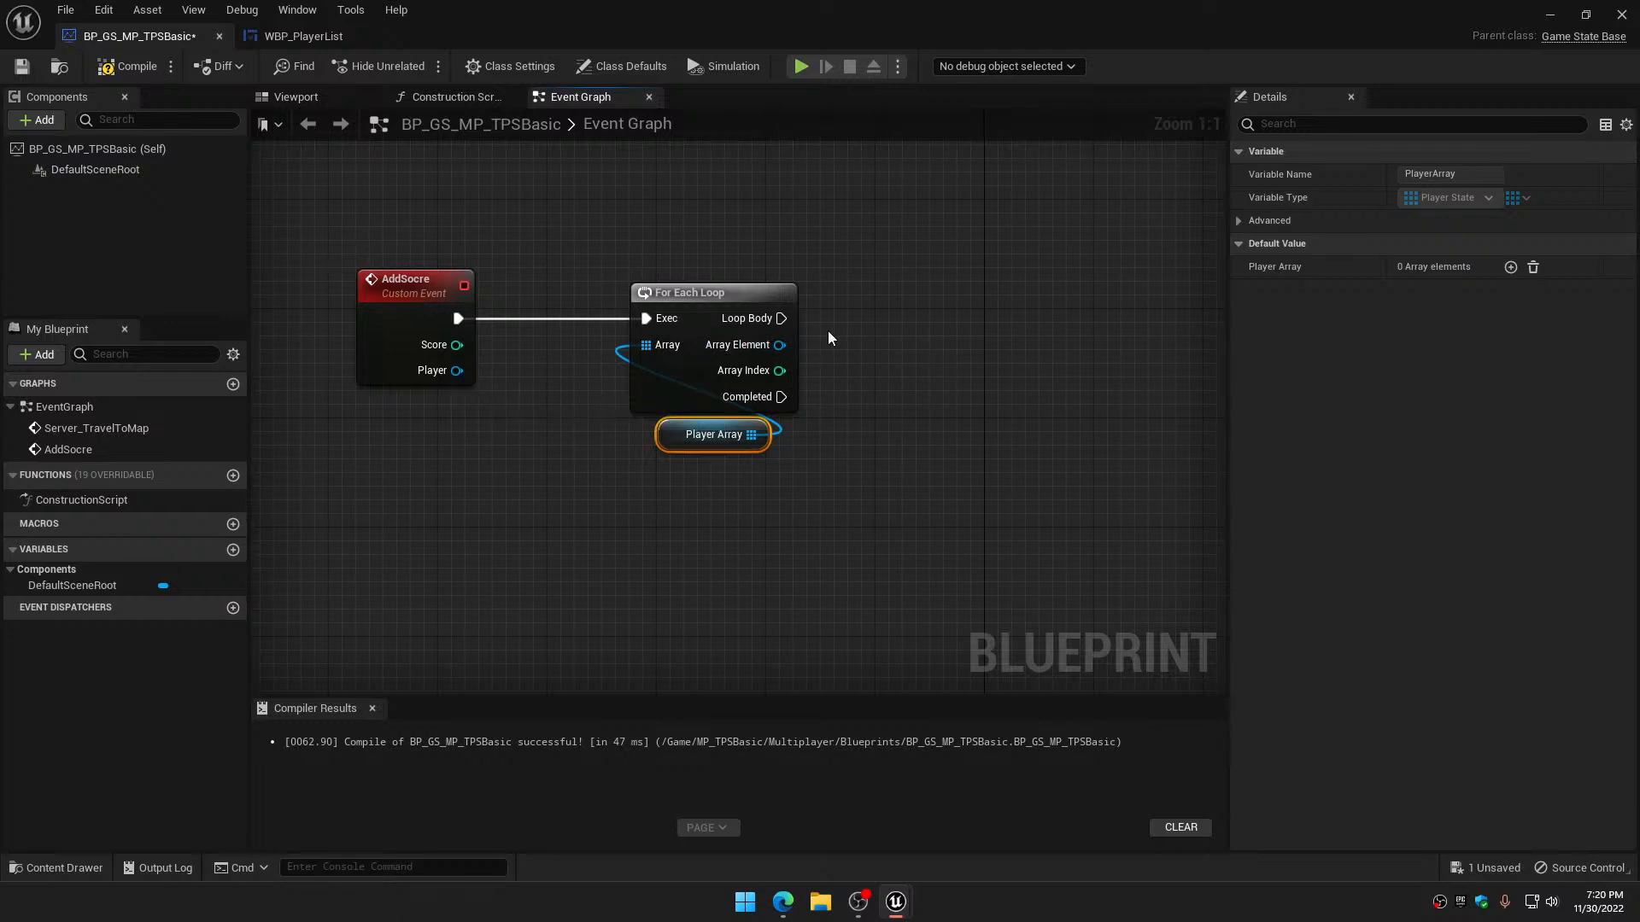
{"action": "left_click_drag", "start_coordinate": [779, 346], "coordinate": [896, 368]}
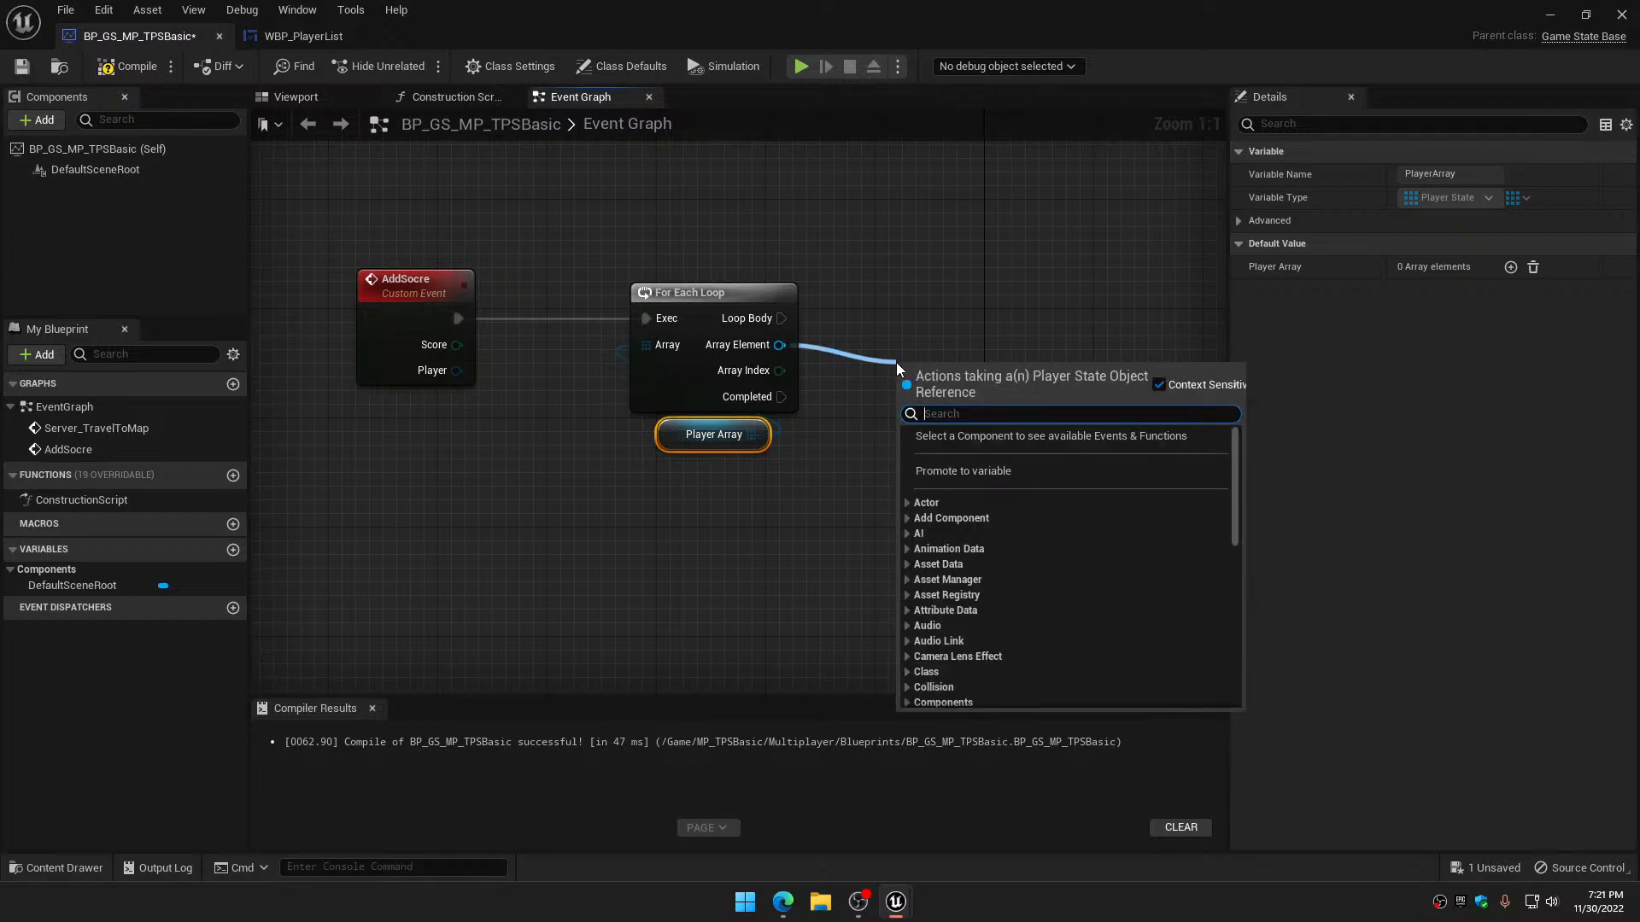
{"action": "type", "text": "=="}
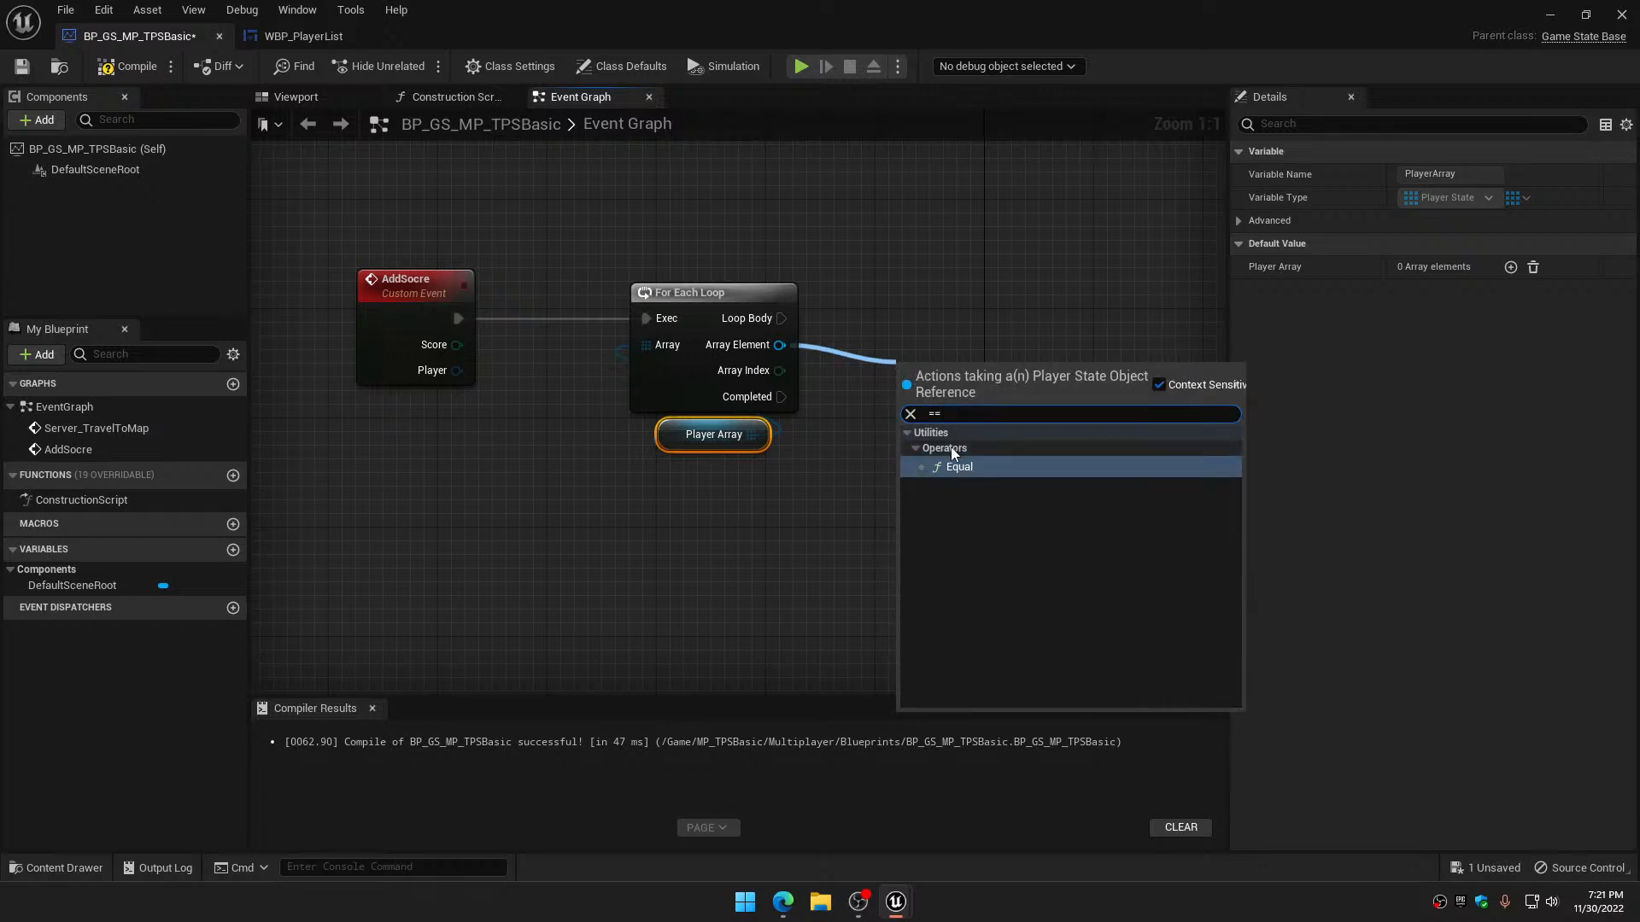
{"action": "left_click", "coordinate": [957, 468]}
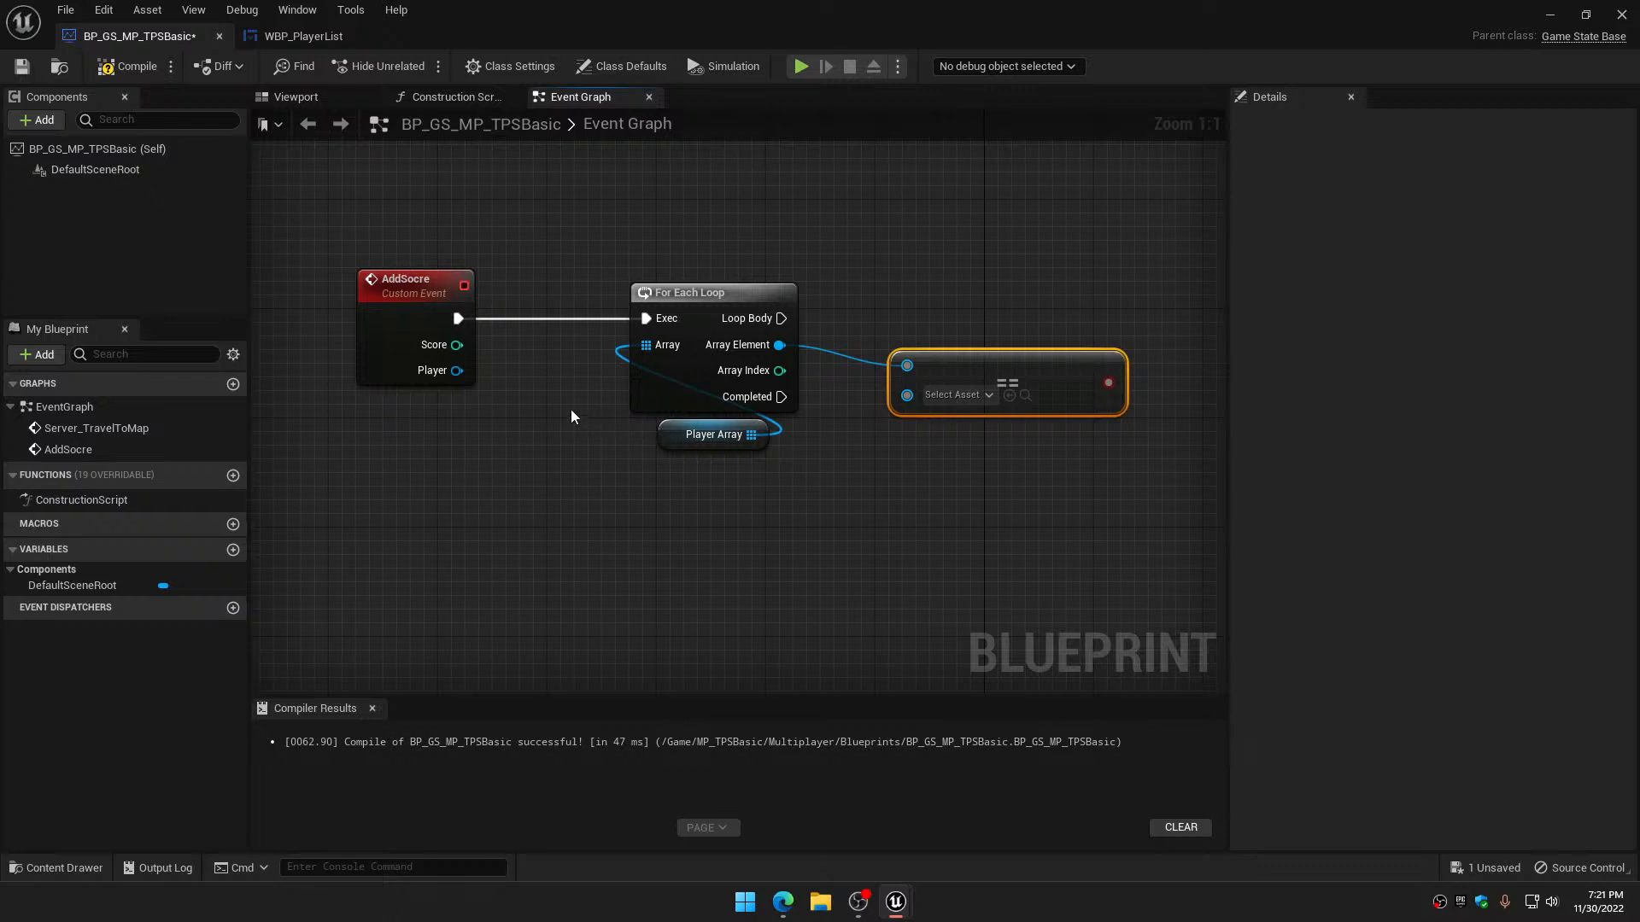
Compare the AddSocre Player input with the Array Element, and add a Branch on the result run from the Loop Body
{"action": "left_click_drag", "start_coordinate": [453, 369], "coordinate": [907, 395]}
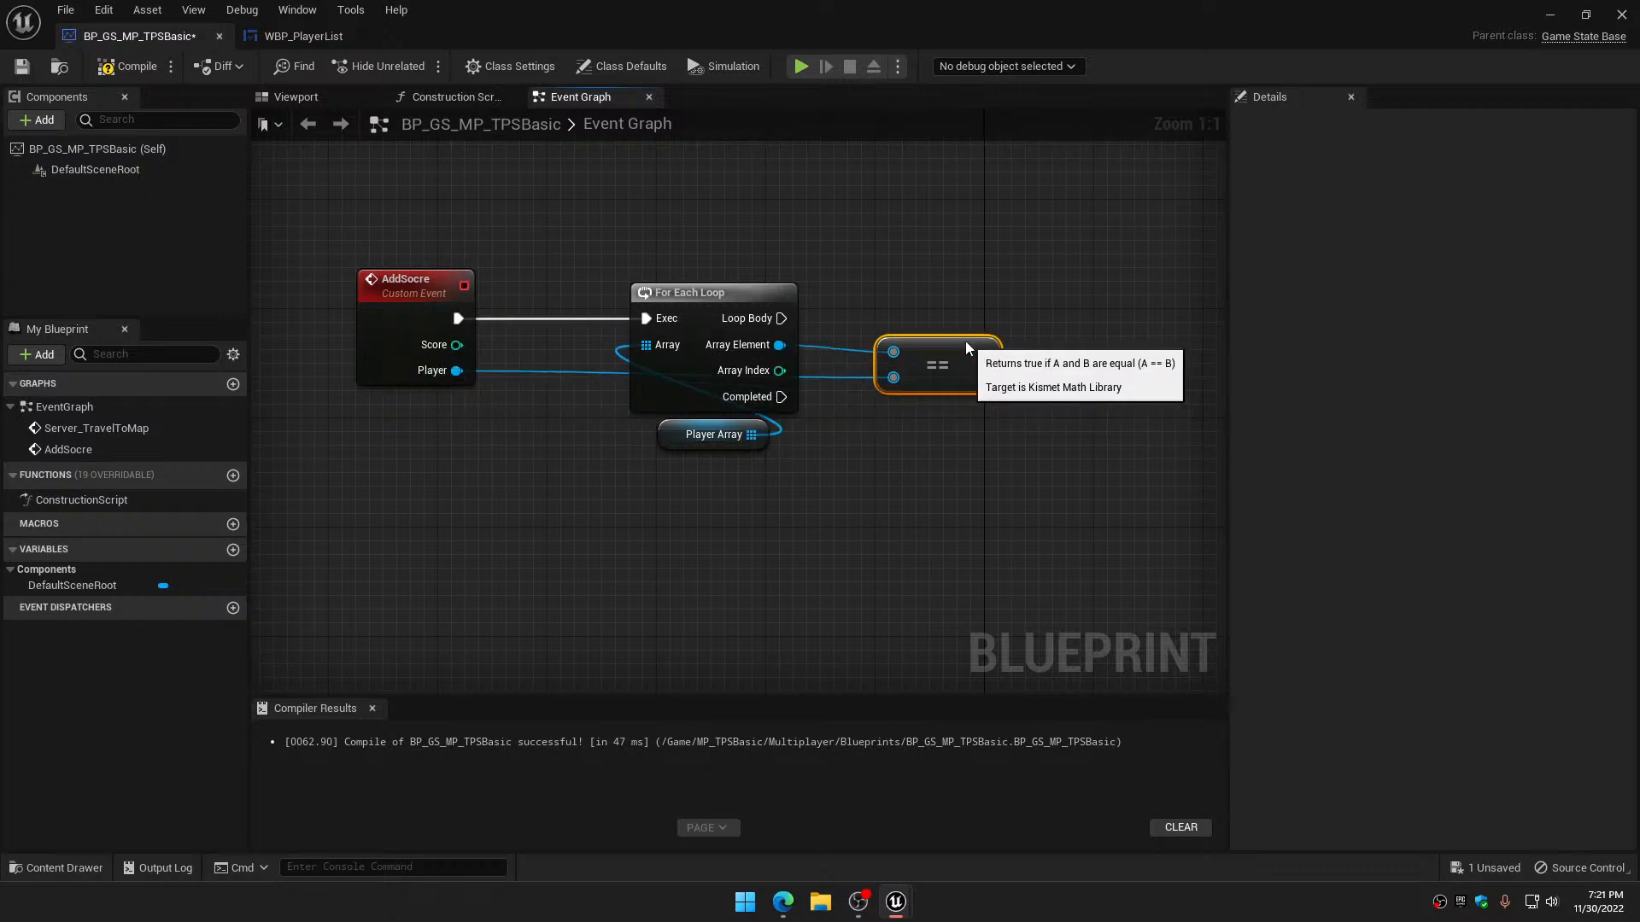
{"action": "right_click_drag", "start_coordinate": [1064, 303], "coordinate": [899, 309]}
{"action": "left_click", "coordinate": [899, 310]}
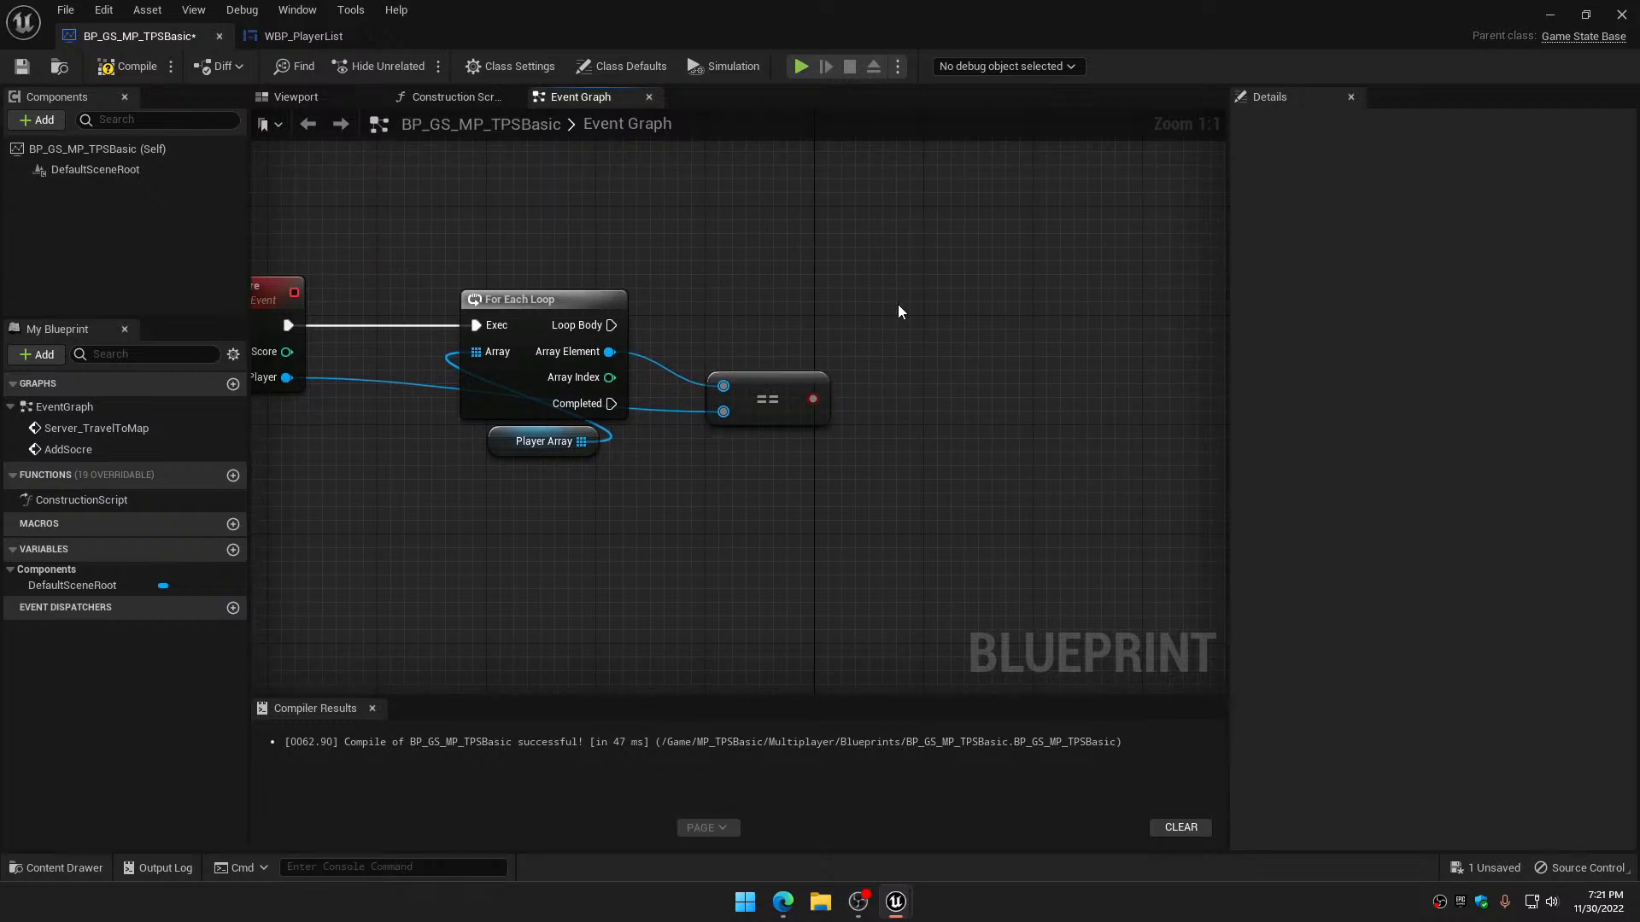
{"action": "left_click", "coordinate": [898, 304]}
{"action": "left_click_drag", "start_coordinate": [820, 398], "coordinate": [911, 367]}
{"action": "left_click_drag", "start_coordinate": [612, 325], "coordinate": [910, 314]}
{"action": "left_click_drag", "start_coordinate": [768, 386], "coordinate": [925, 395]}
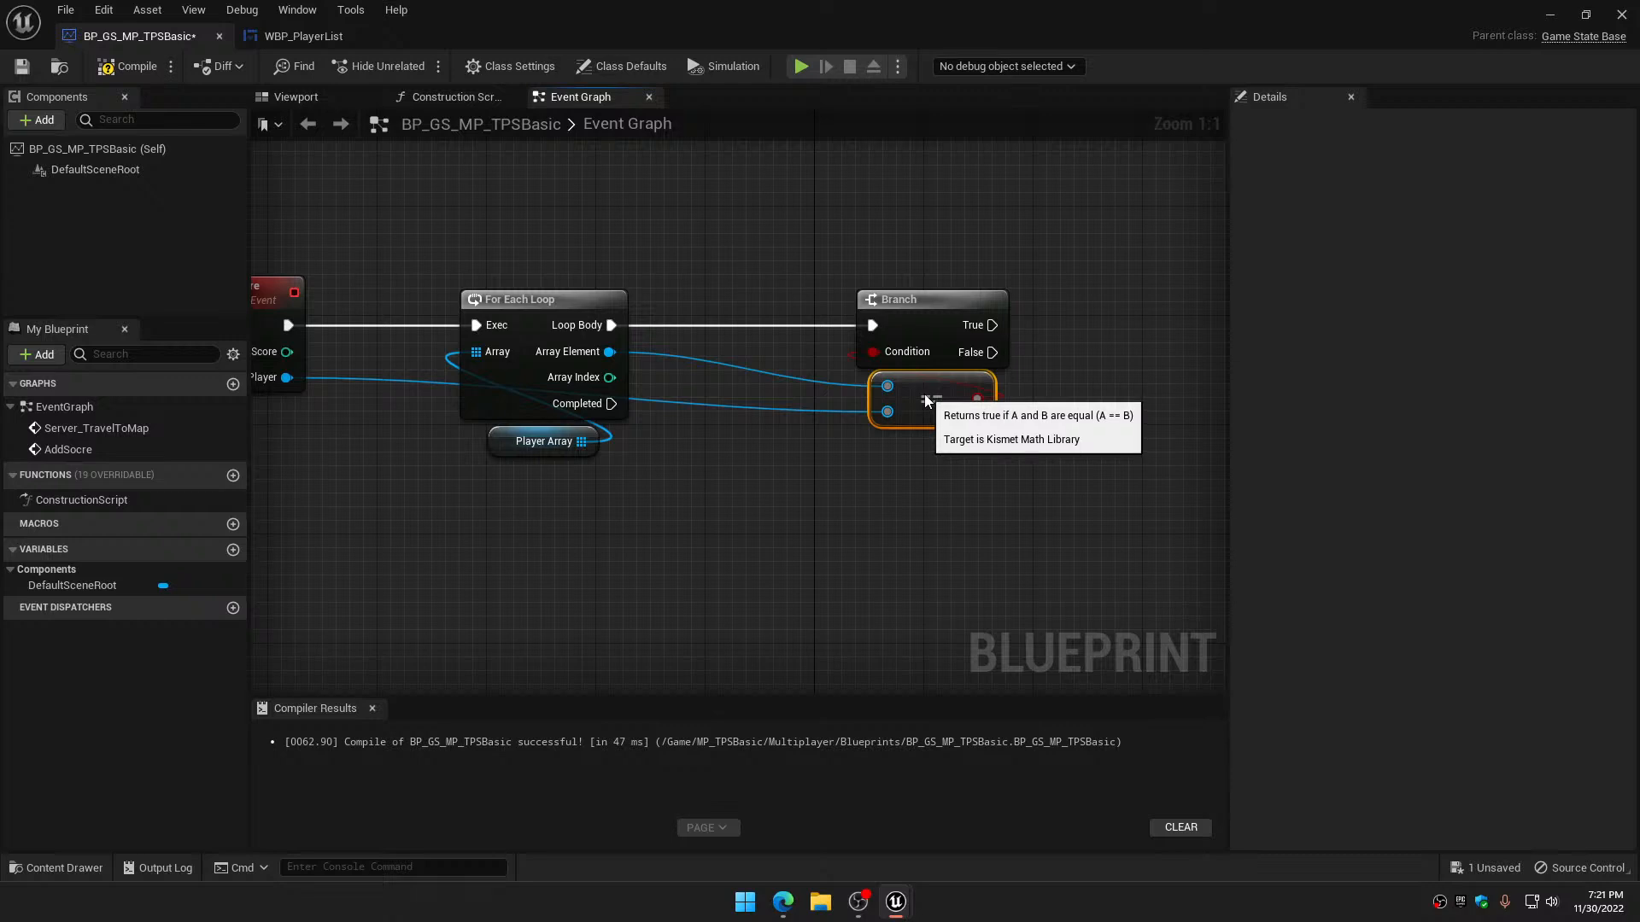
Move the Player Array getter beneath the AddSocre event and compile the game state blueprint
{"action": "left_click_drag", "start_coordinate": [530, 450], "coordinate": [589, 428]}
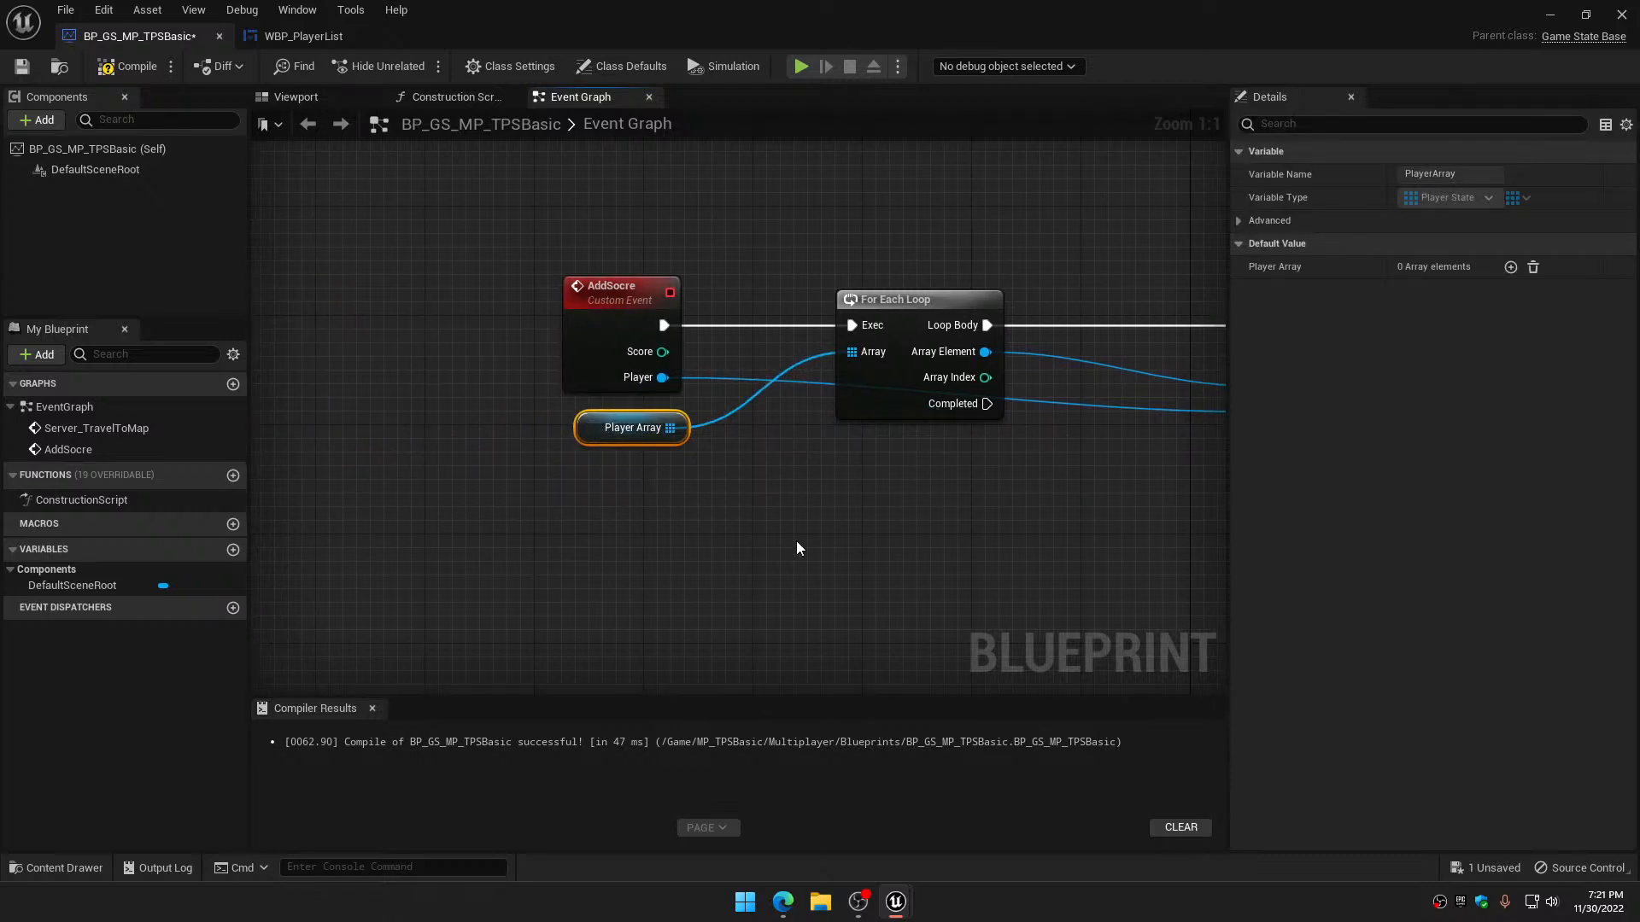
{"action": "right_click_drag", "start_coordinate": [930, 593], "coordinate": [722, 584]}
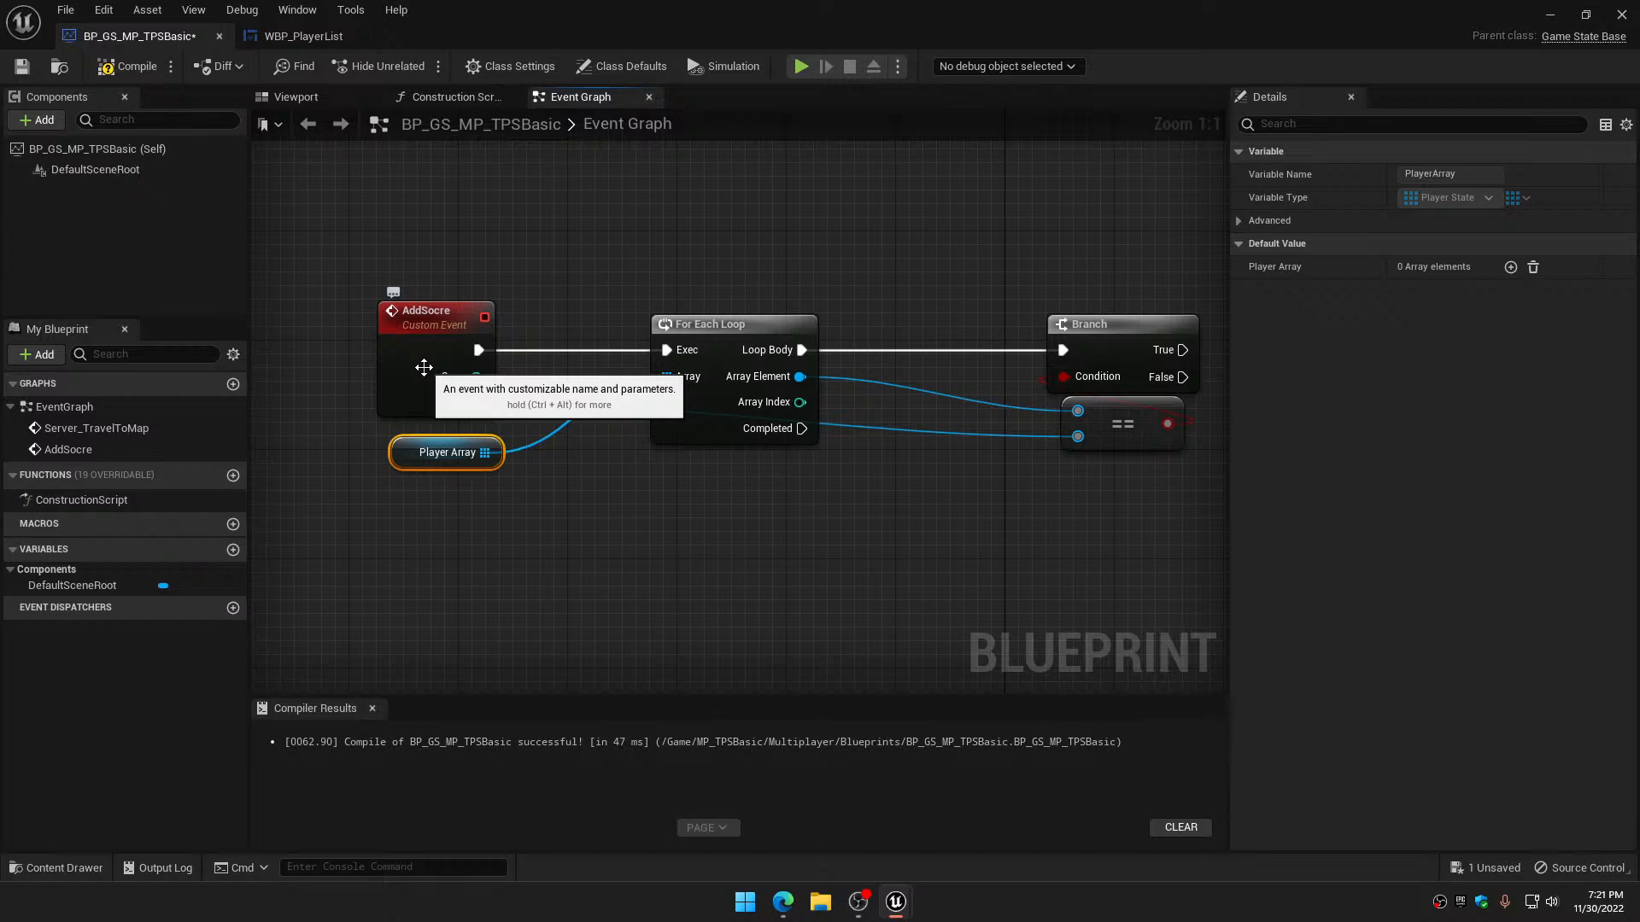
{"action": "left_click", "coordinate": [127, 66]}
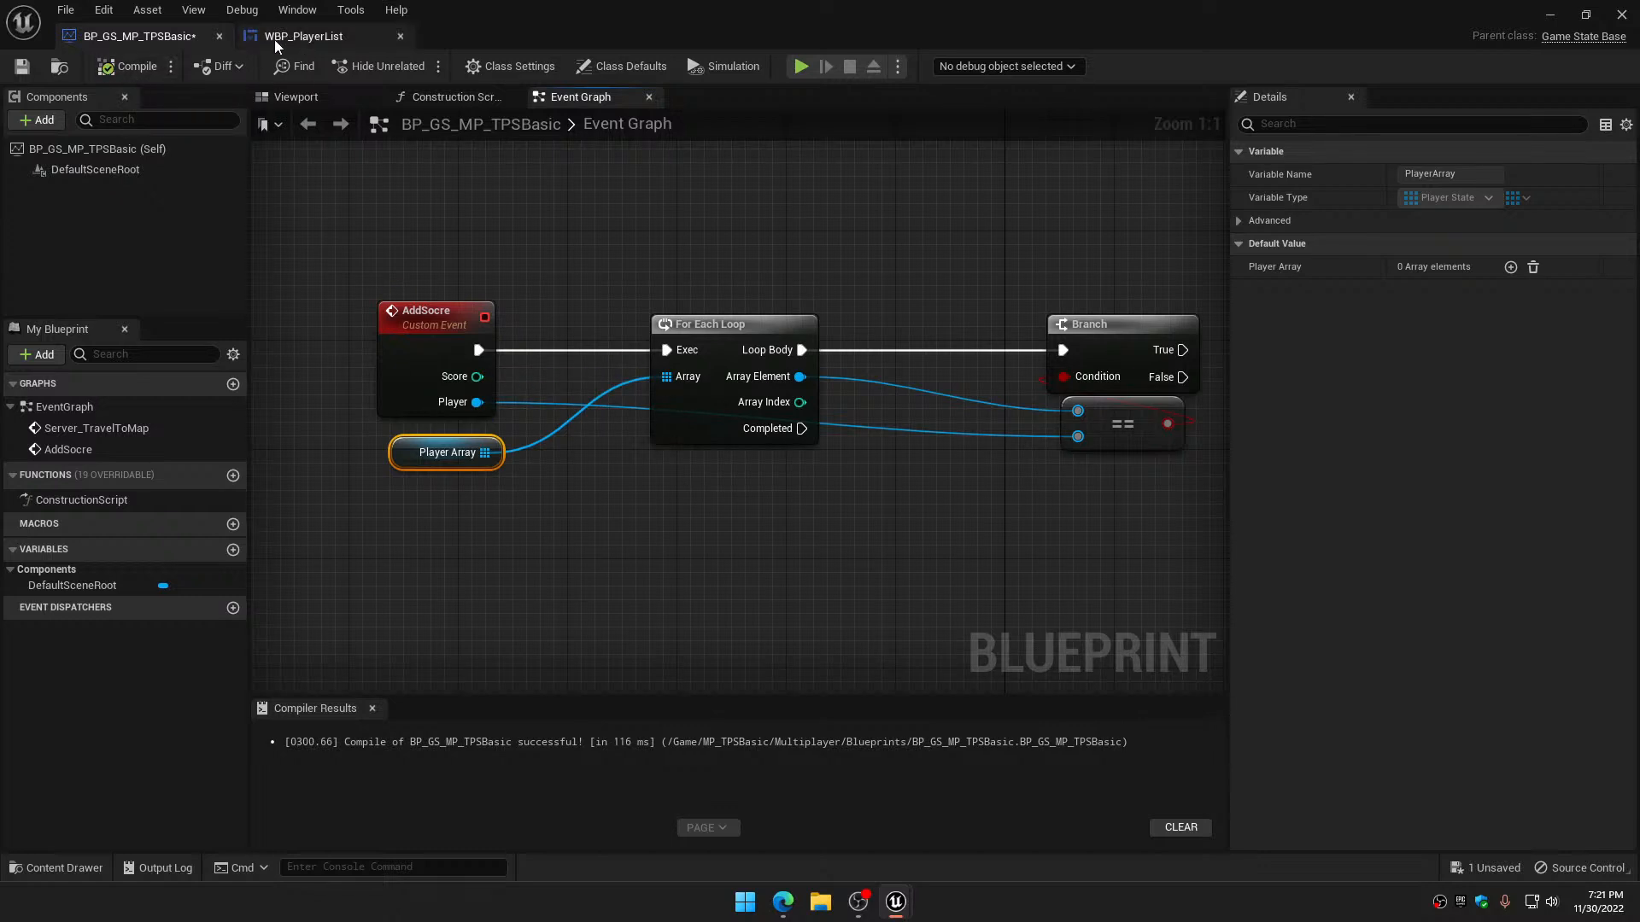
Open the BP_Character_Master blueprint from the Blueprints folder under Characters
{"action": "left_click", "coordinate": [1550, 17]}
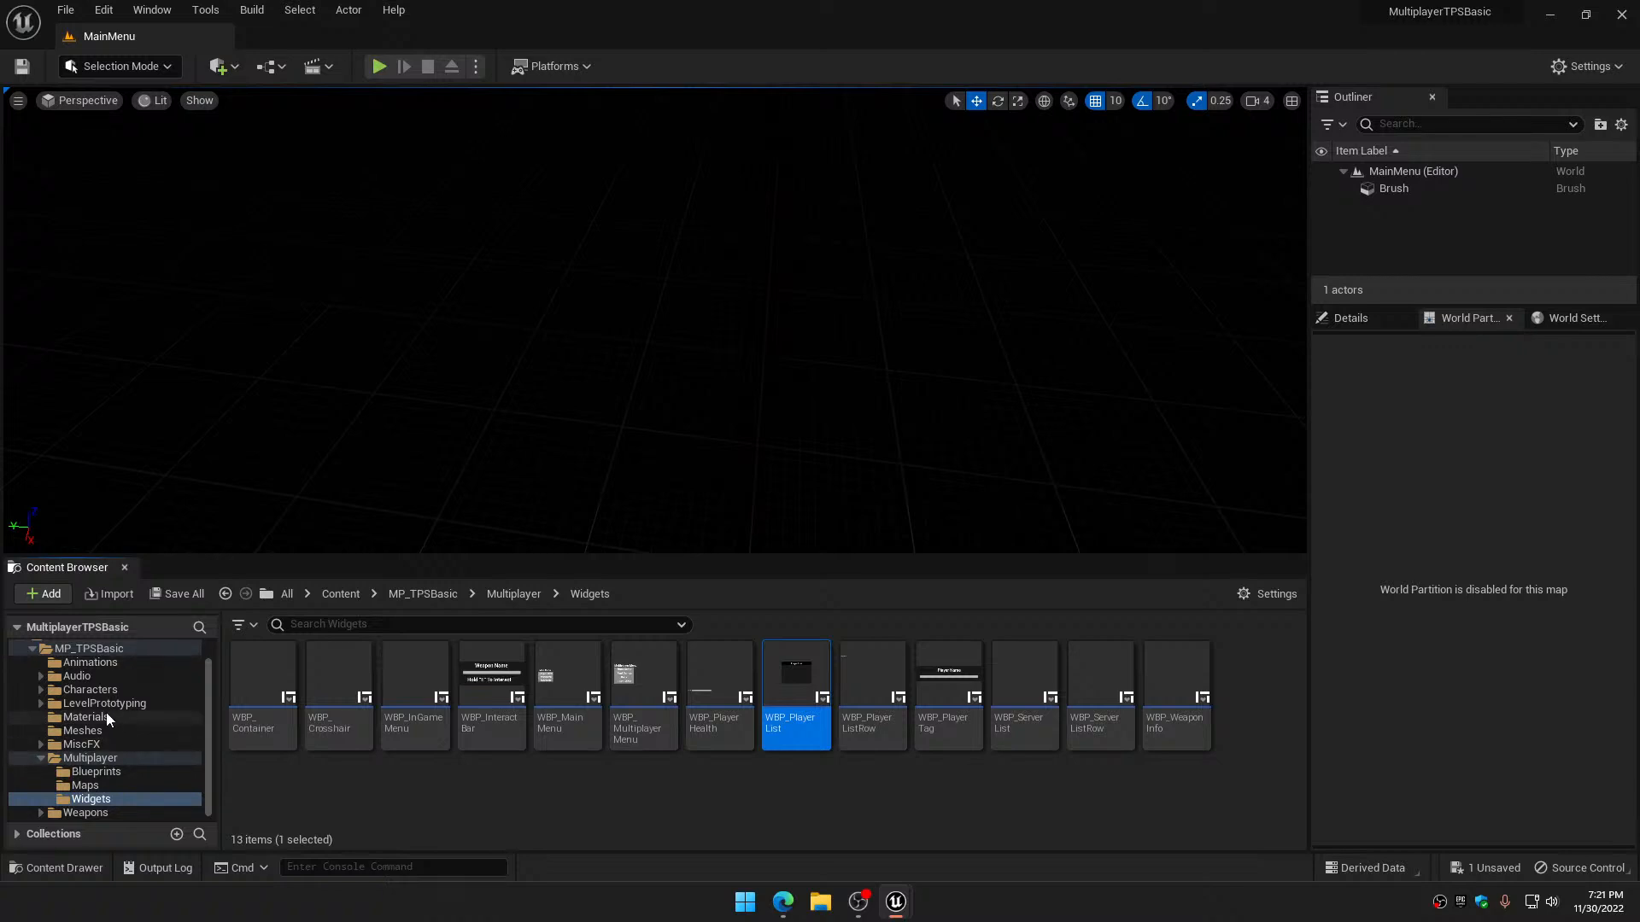
{"action": "scroll", "coordinate": [101, 713], "scroll_direction": "up", "scroll_amount": 1}
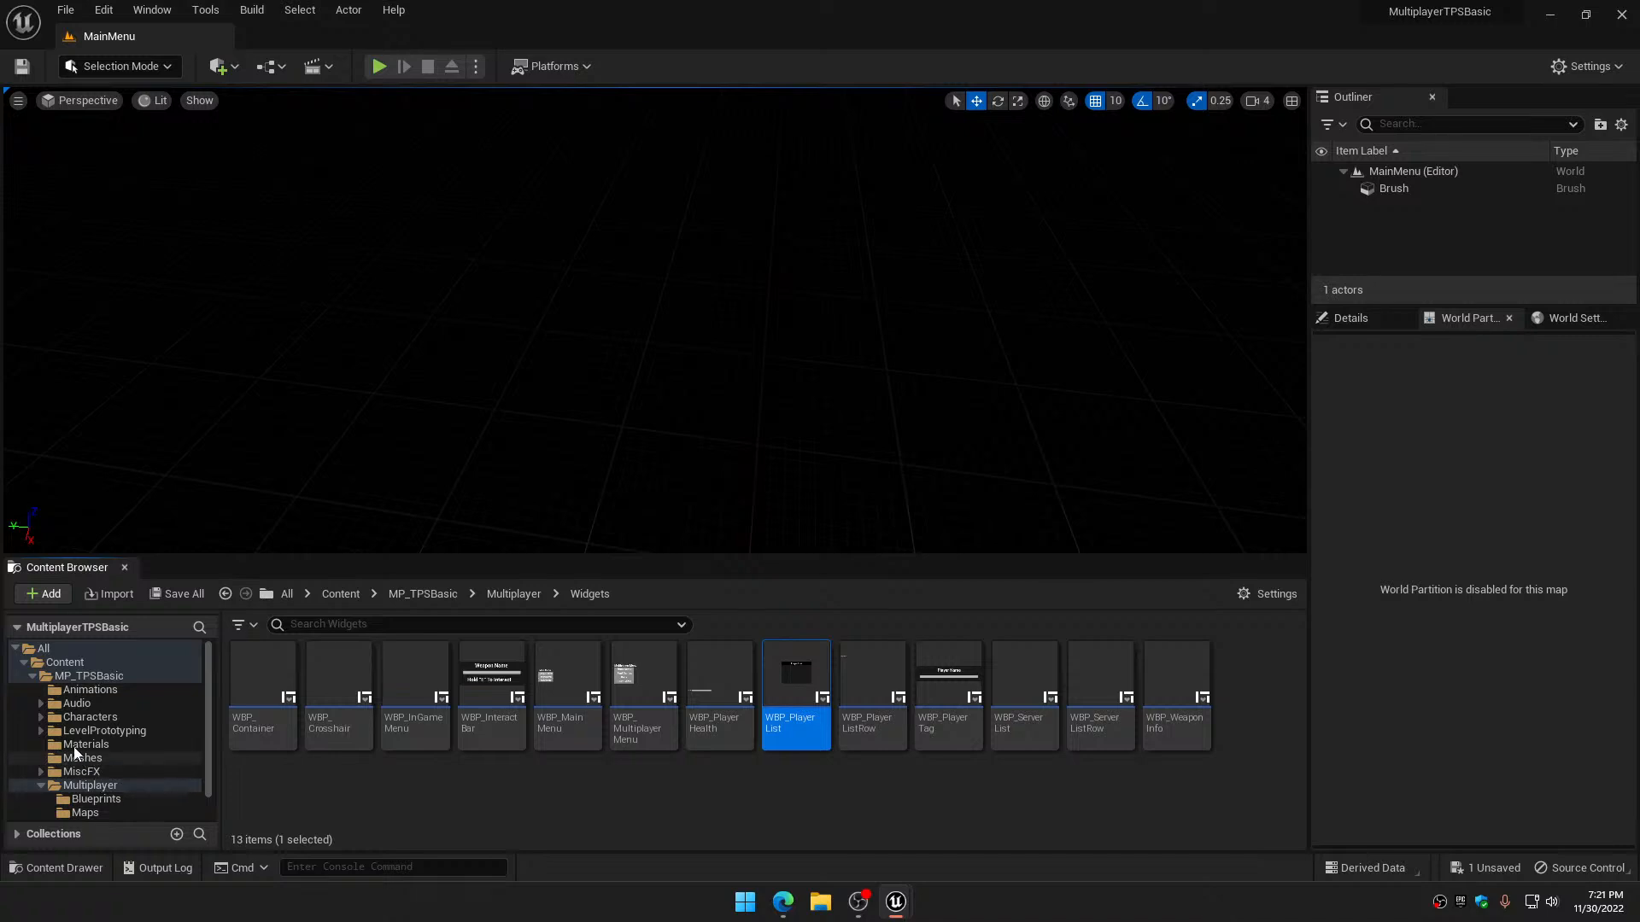
{"action": "left_click", "coordinate": [42, 718]}
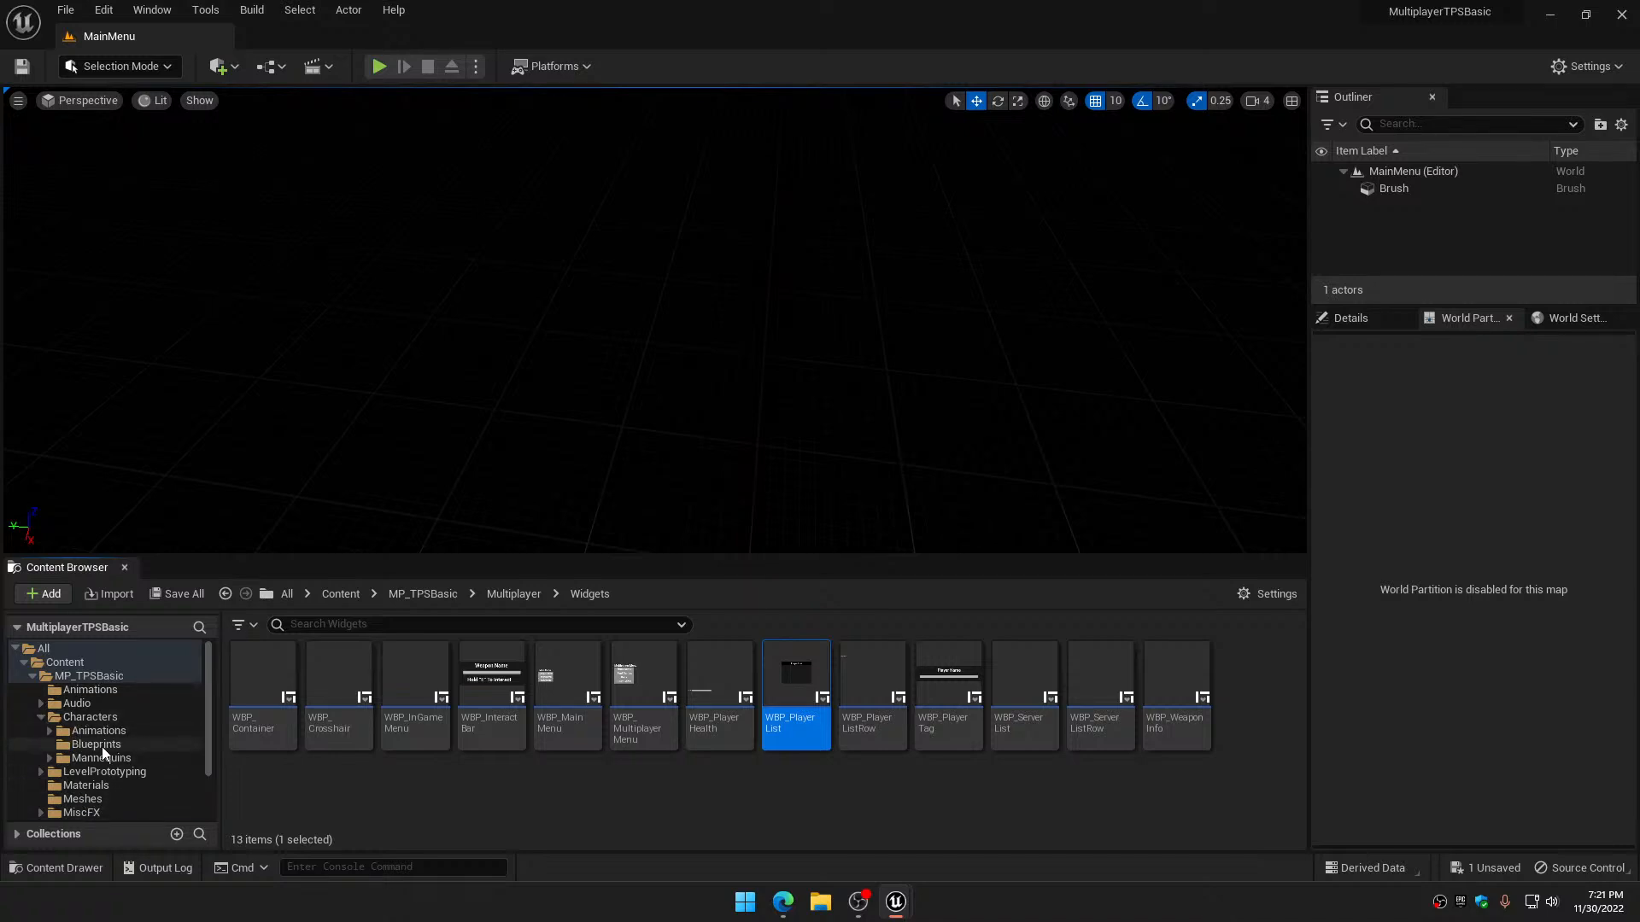
{"action": "left_click", "coordinate": [93, 745]}
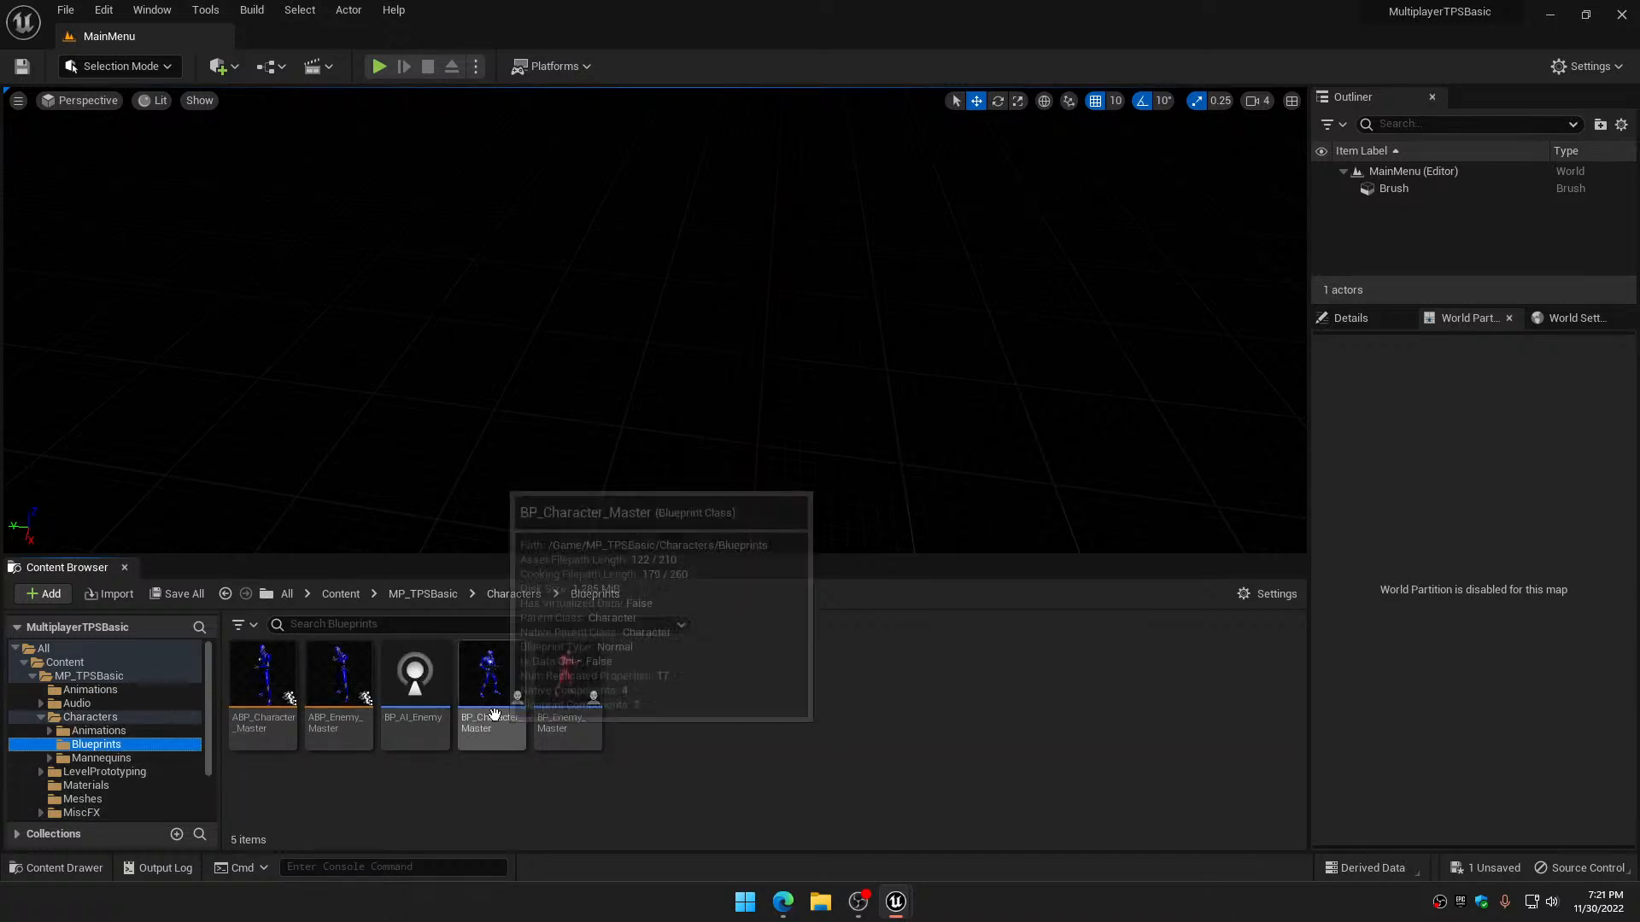
{"action": "double_click", "coordinate": [495, 660]}
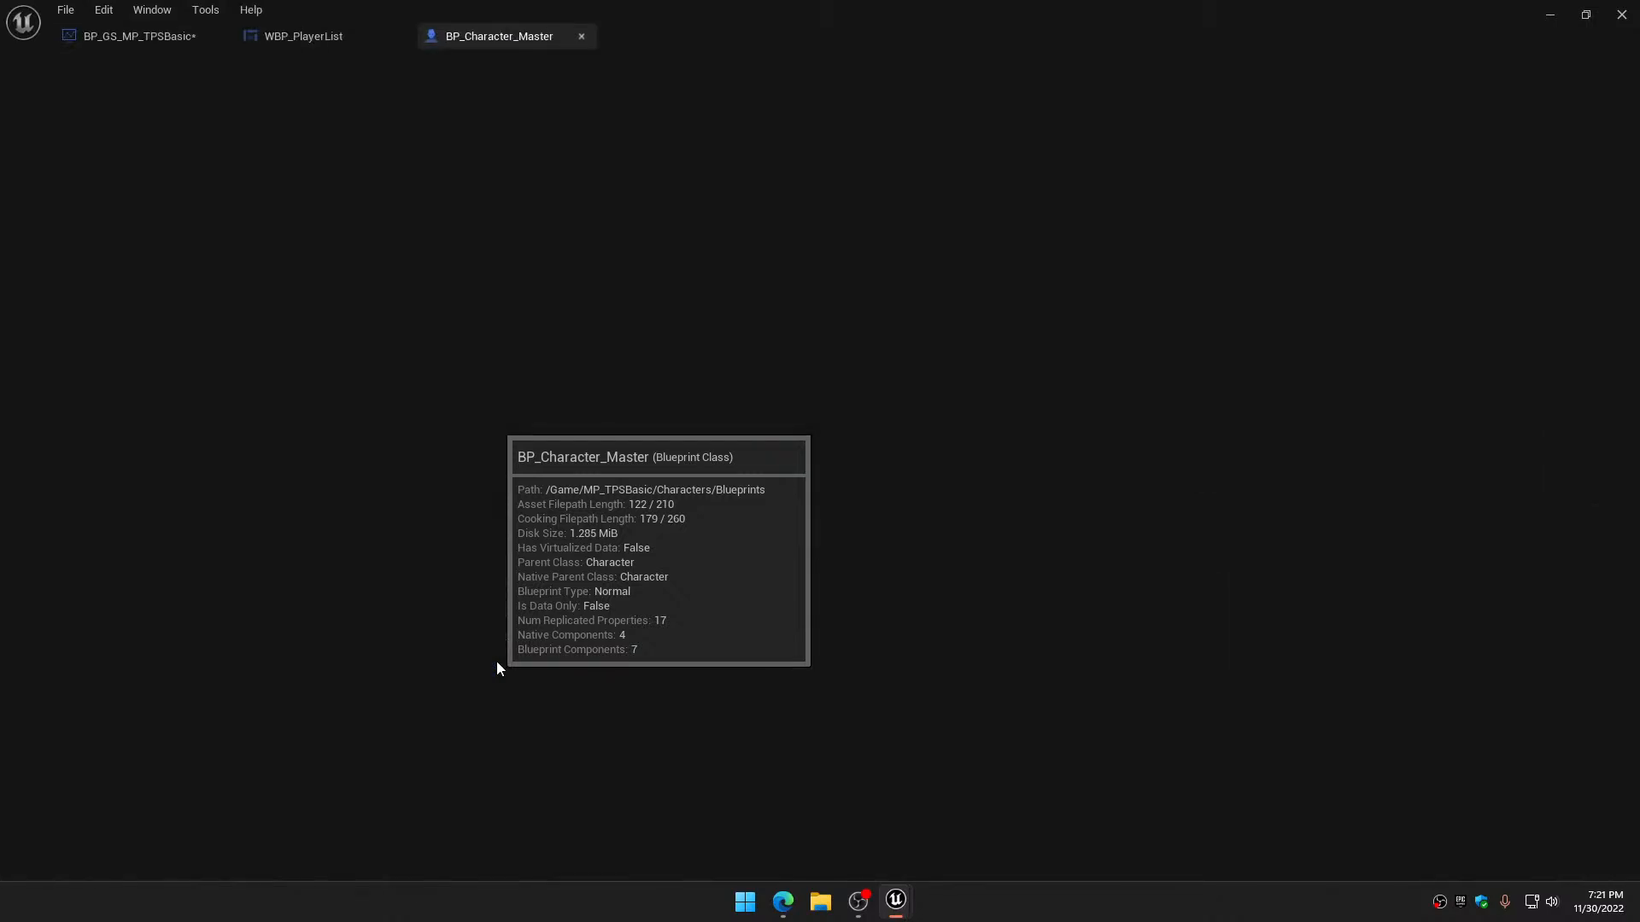
Add a Get Game State node in an empty area of the event graph and bring up the actions for its Return Value
{"action": "scroll", "coordinate": [639, 641], "scroll_direction": "down", "scroll_amount": 2}
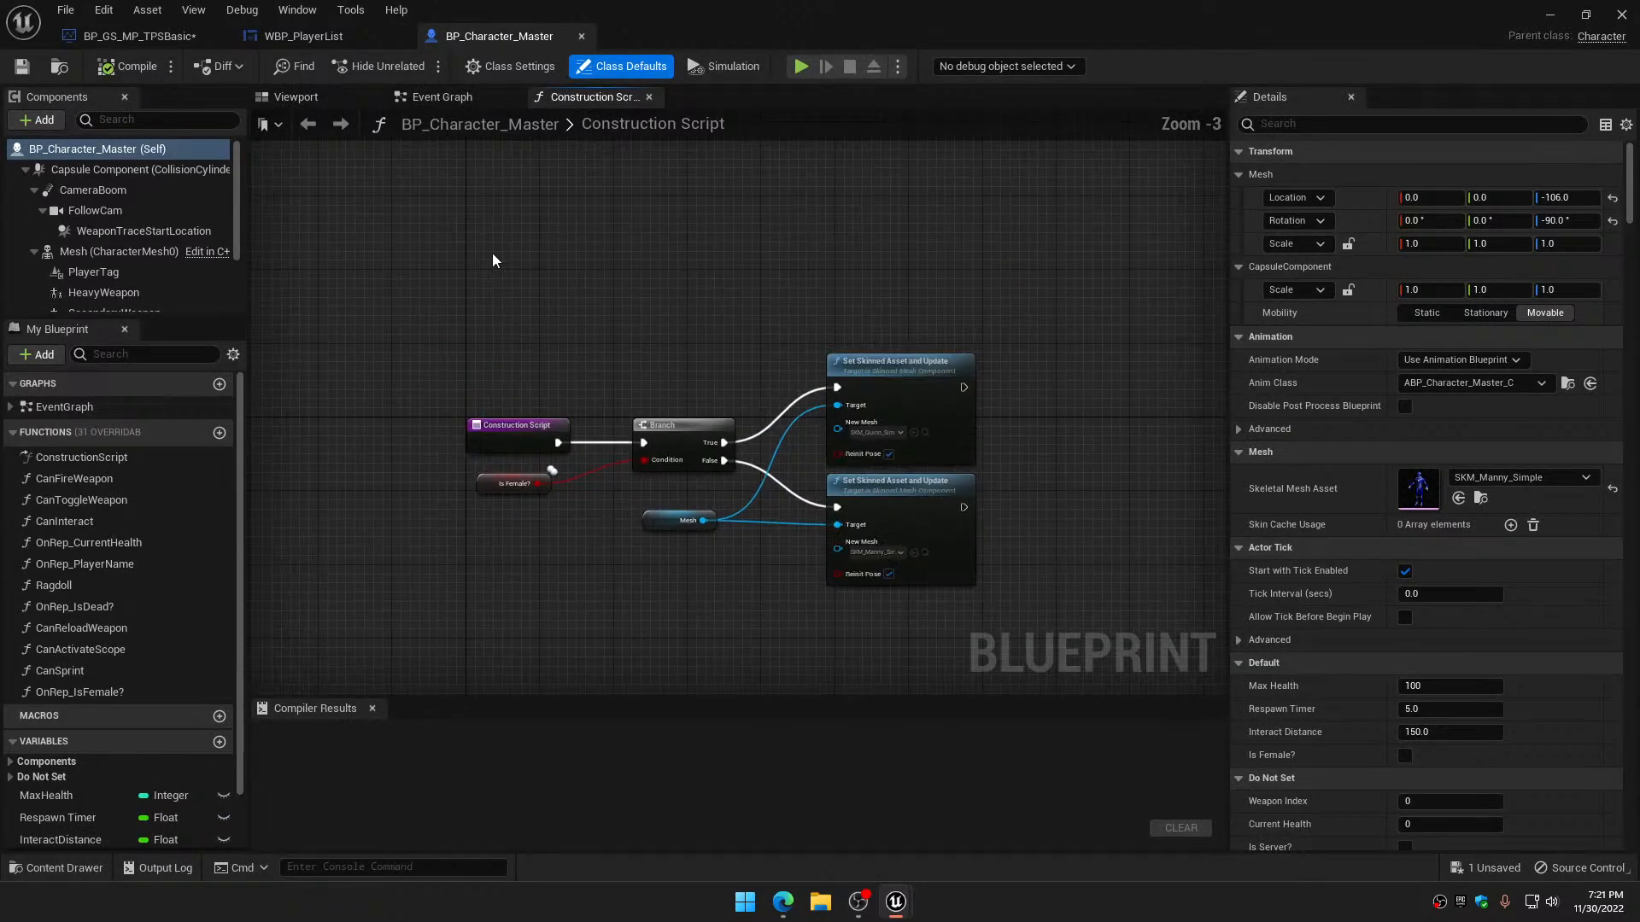
{"action": "left_click", "coordinate": [446, 98]}
{"action": "scroll", "coordinate": [739, 527], "scroll_direction": "down", "scroll_amount": 5}
{"action": "right_click_drag", "start_coordinate": [957, 541], "coordinate": [514, 475]}
{"action": "scroll", "coordinate": [924, 494], "scroll_direction": "up", "scroll_amount": 5}
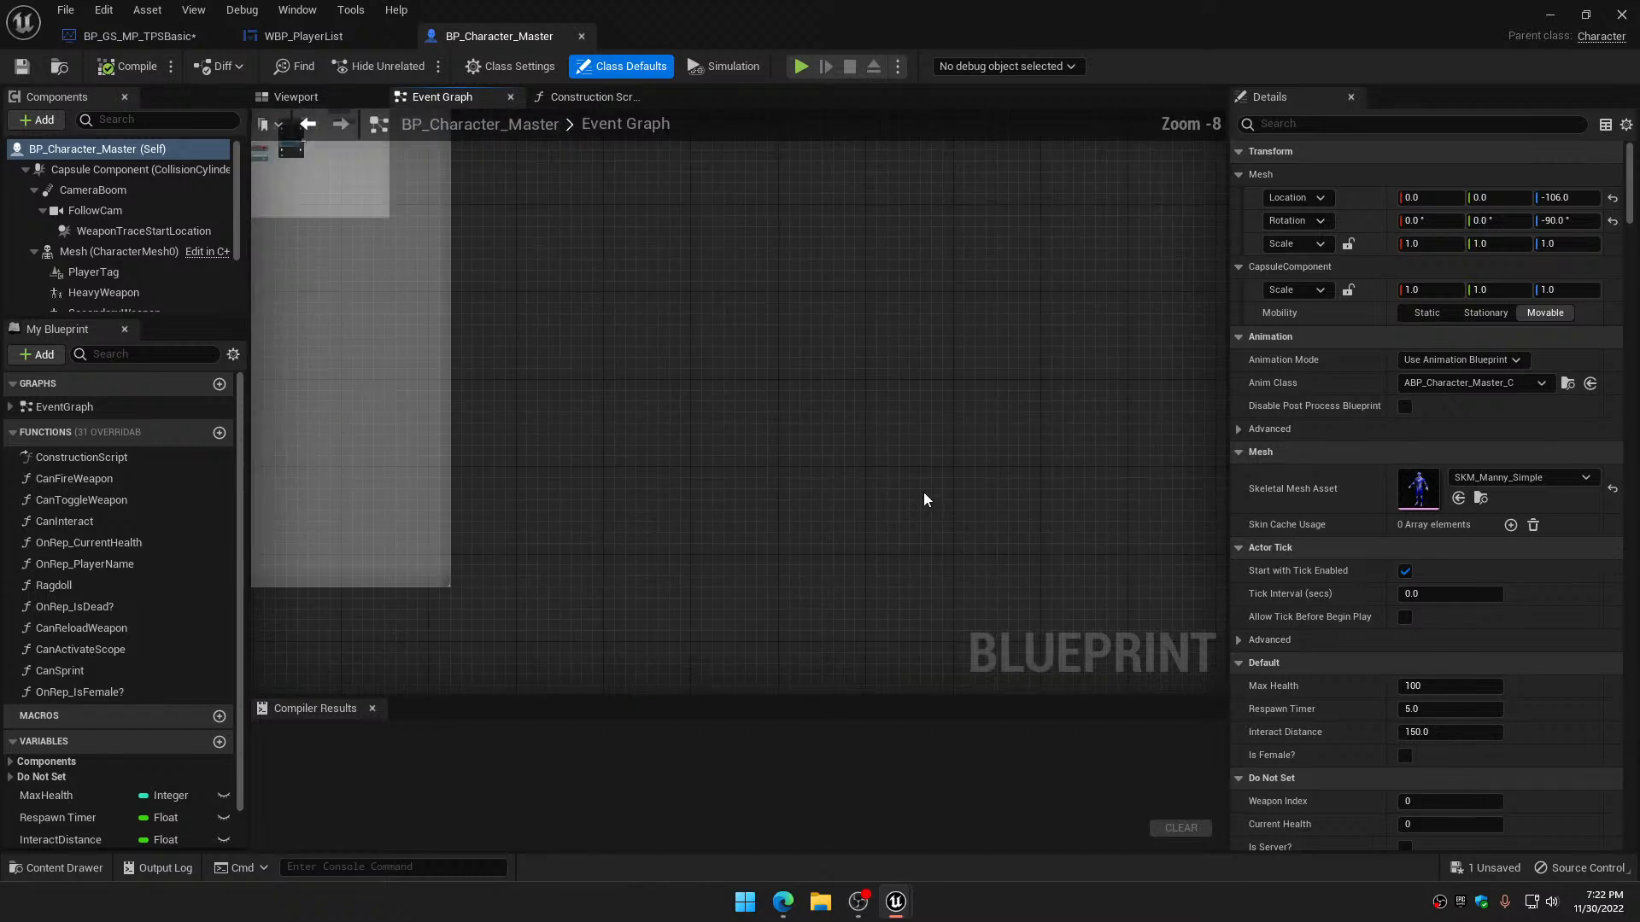
{"action": "scroll", "coordinate": [705, 436], "scroll_direction": "up", "scroll_amount": 1}
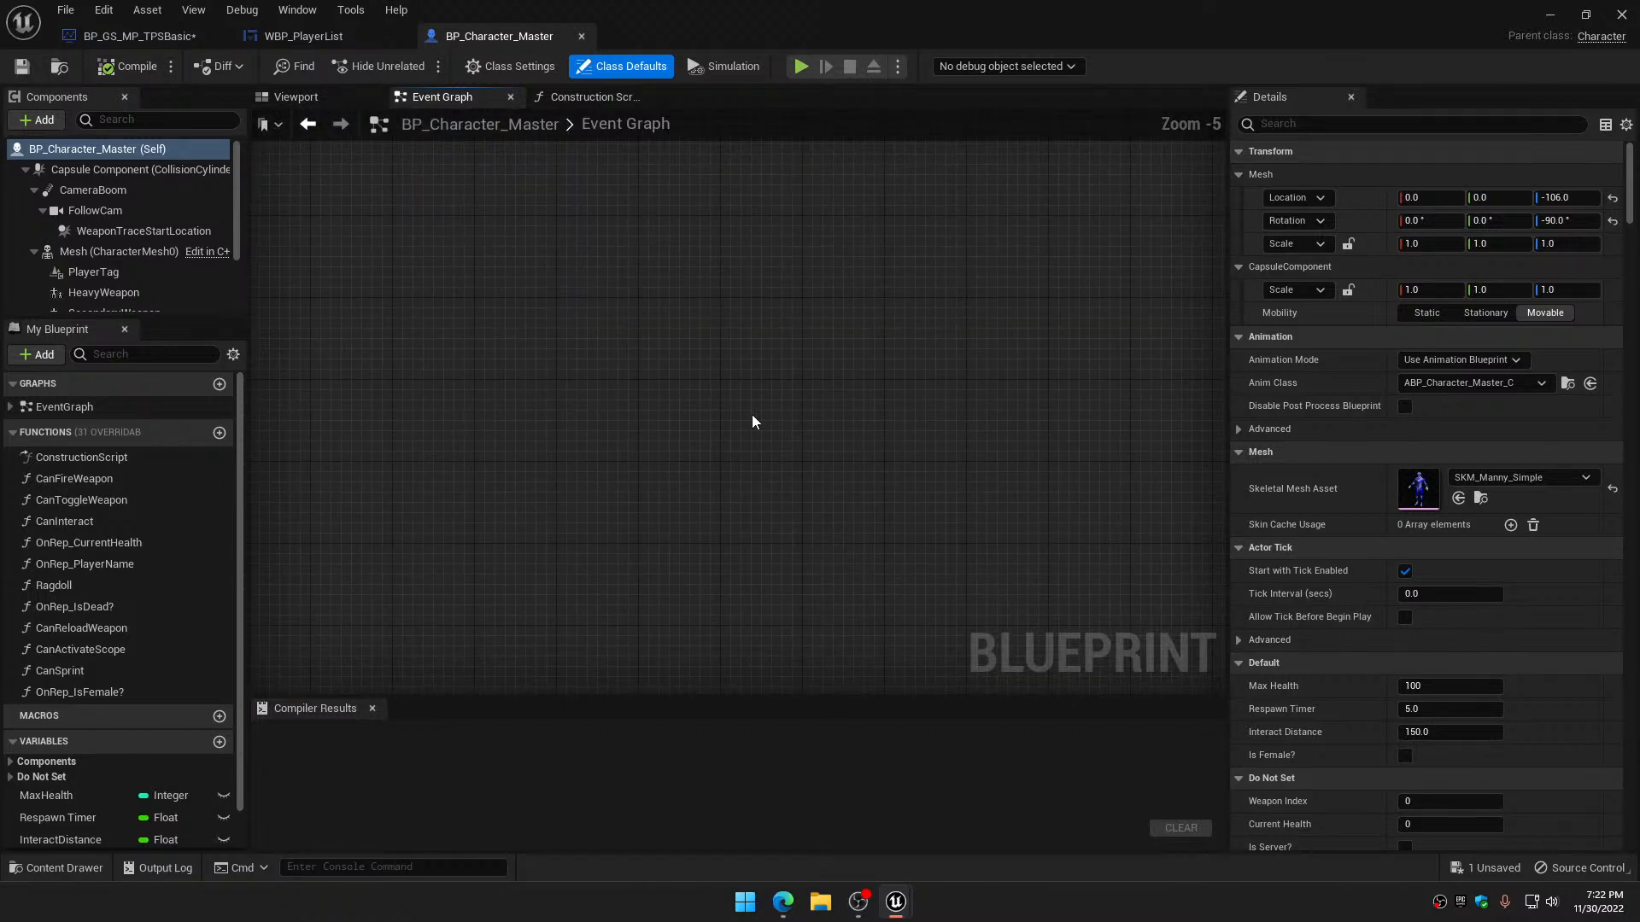
{"action": "right_click", "coordinate": [753, 416]}
{"action": "type", "text": "get"}
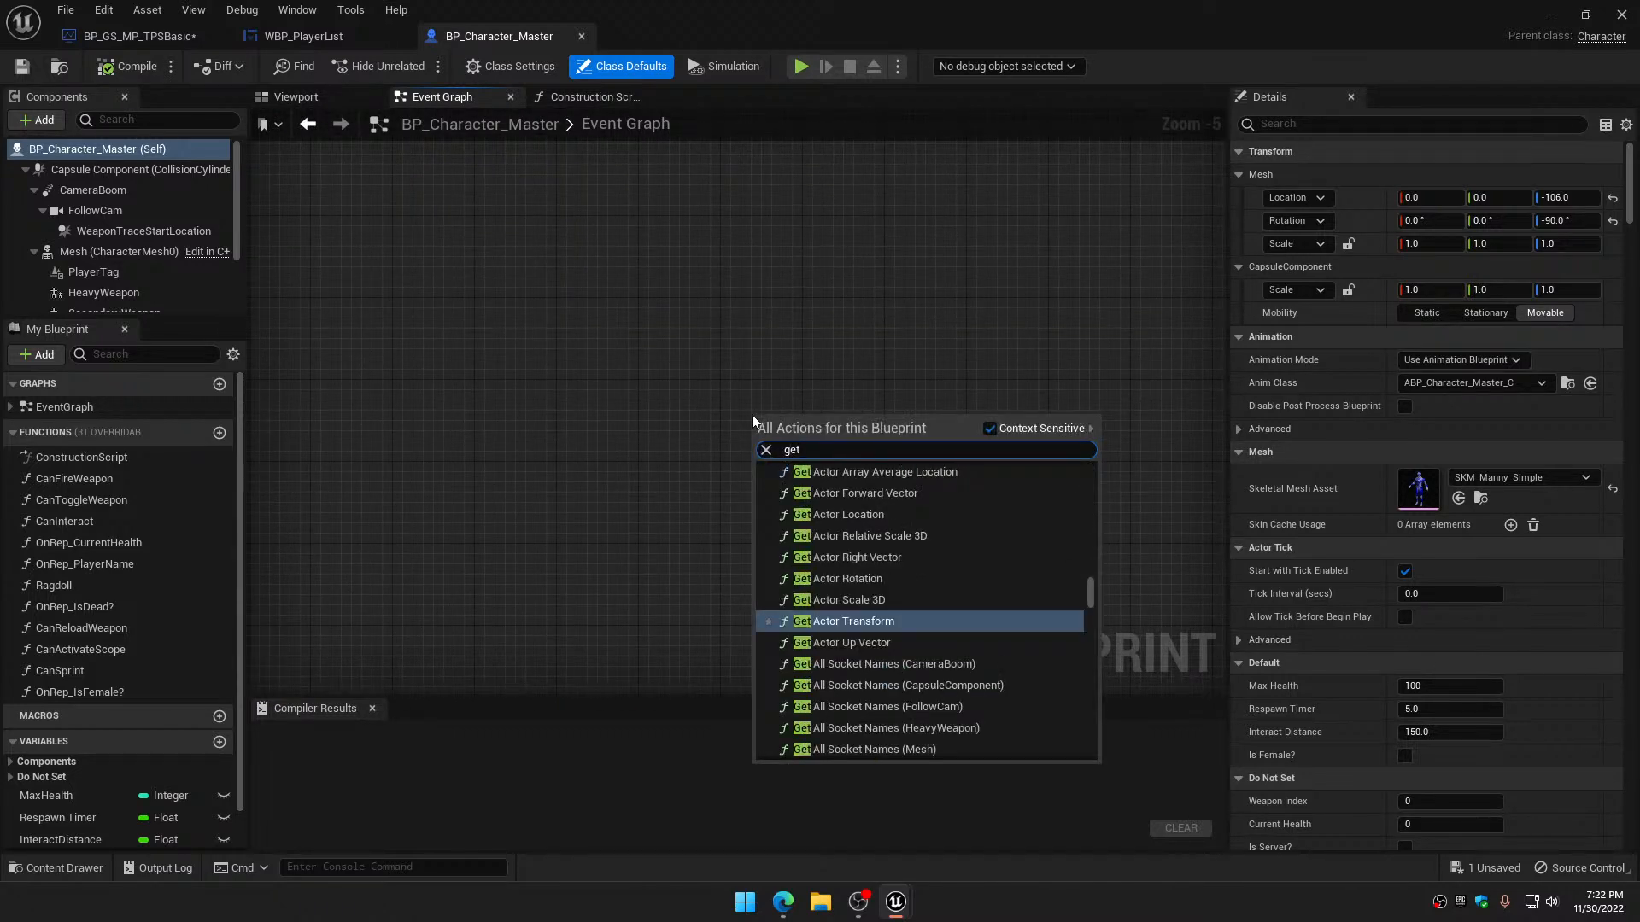
{"action": "type", "text": "games"}
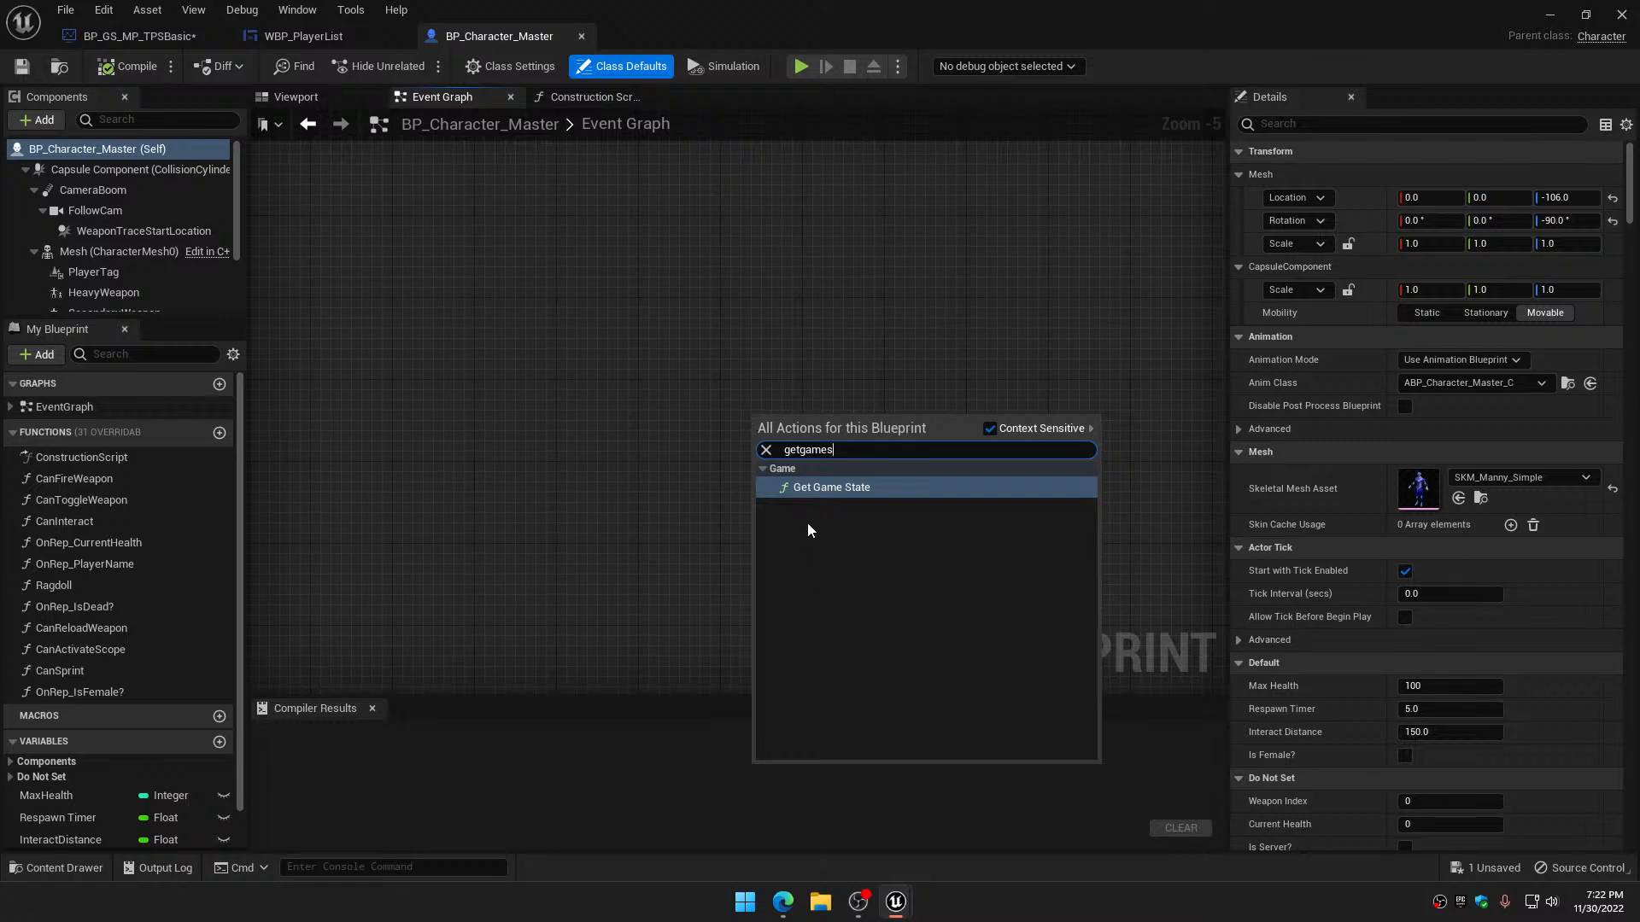
{"action": "left_click", "coordinate": [828, 487]}
{"action": "scroll", "coordinate": [743, 435], "scroll_direction": "up", "scroll_amount": 5}
{"action": "left_click_drag", "start_coordinate": [841, 399], "coordinate": [770, 475]}
{"action": "left_click", "coordinate": [706, 392]}
Try to find the game state cast by searching the actions for cast, gamest and GS
{"action": "type", "text": "cast"}
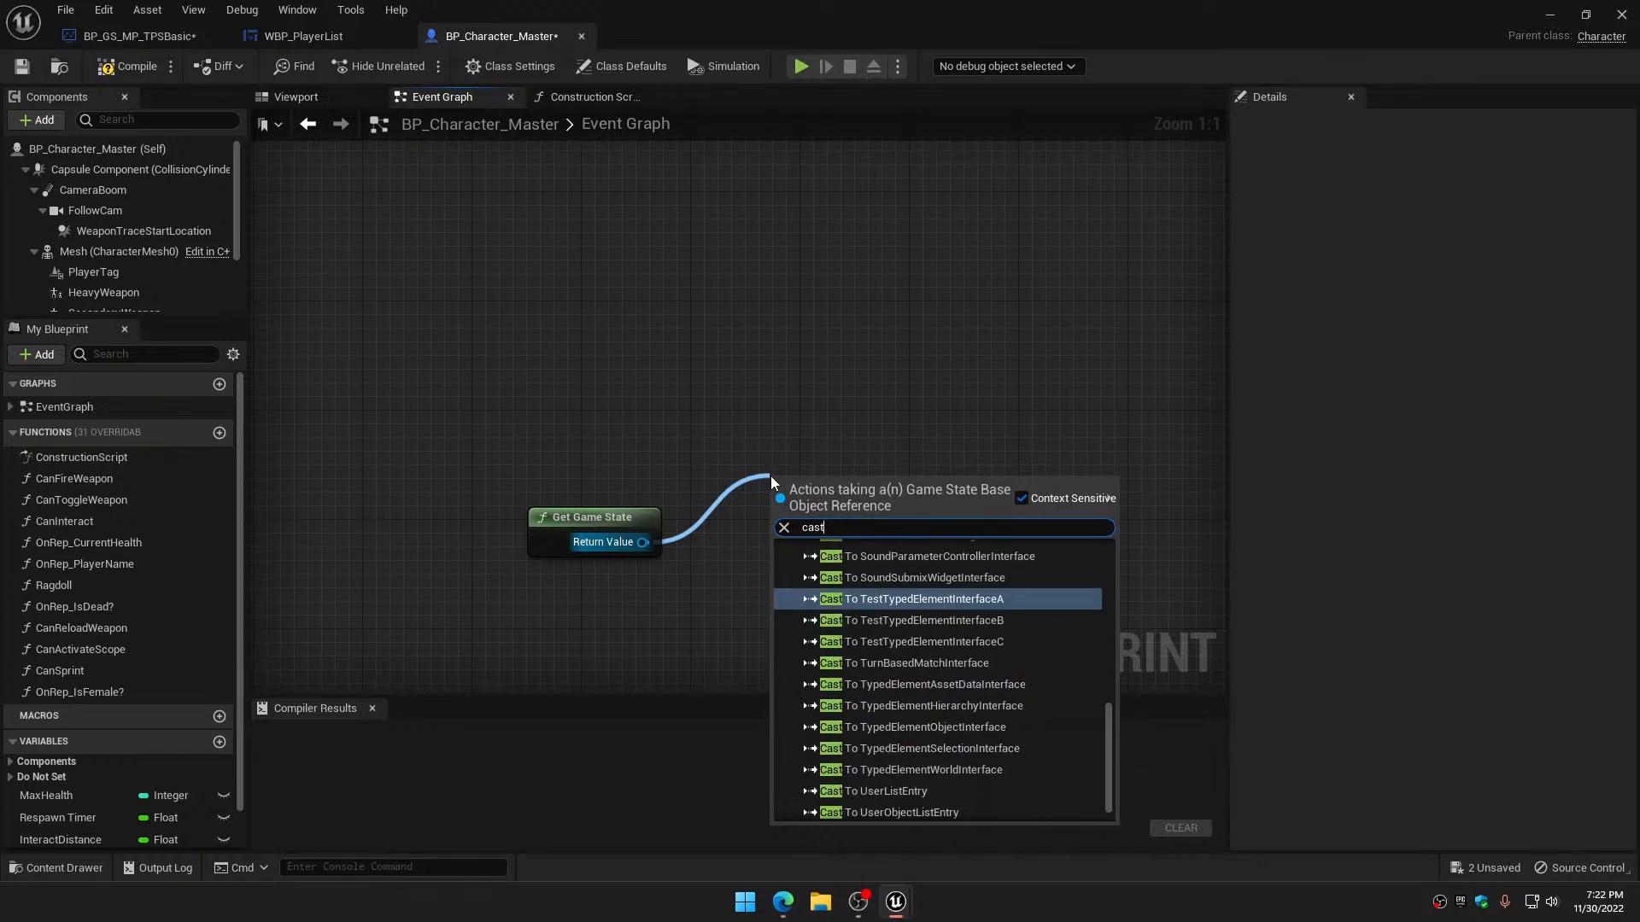
{"action": "key", "text": "Down"}
{"action": "key", "text": "Down"}
{"action": "key", "text": "Down"}
{"action": "key", "text": "Down"}
{"action": "key", "text": "Down"}
{"action": "key", "text": "BackSpace"}
{"action": "key", "text": "BackSpace"}
{"action": "key", "text": "BackSpace"}
{"action": "key", "text": "BackSpace"}
{"action": "type", "text": "gamest"}
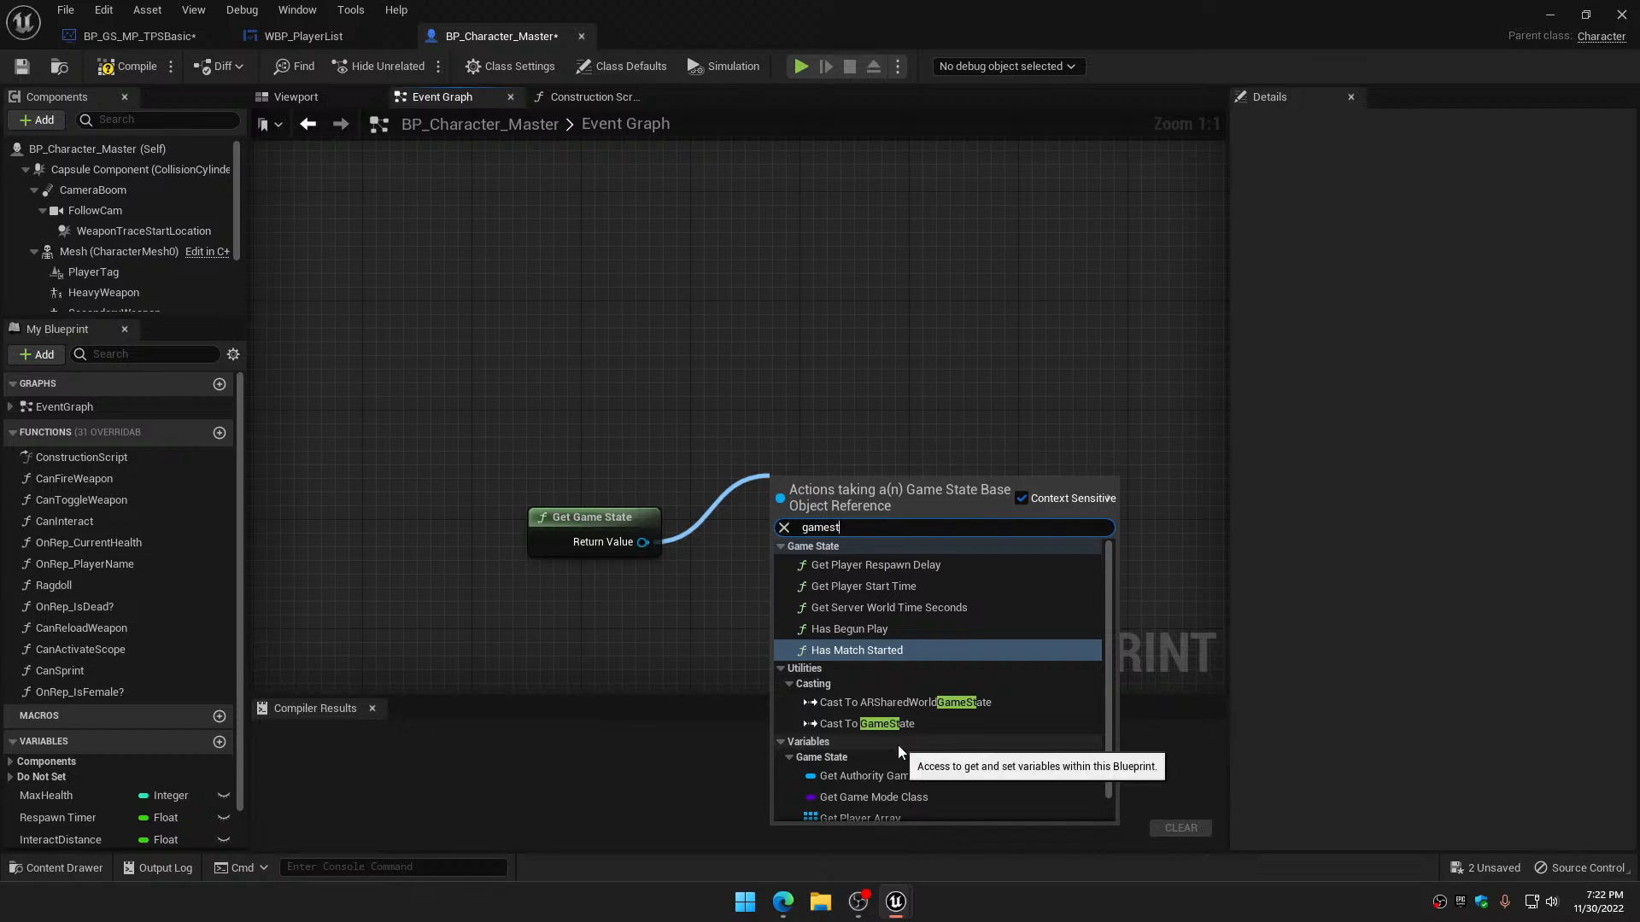
{"action": "key", "text": "BackSpace"}
{"action": "key", "text": "BackSpace"}
{"action": "key", "text": "BackSpace"}
{"action": "key", "text": "BackSpace"}
{"action": "key", "text": "BackSpace"}
{"action": "key", "text": "BackSpace"}
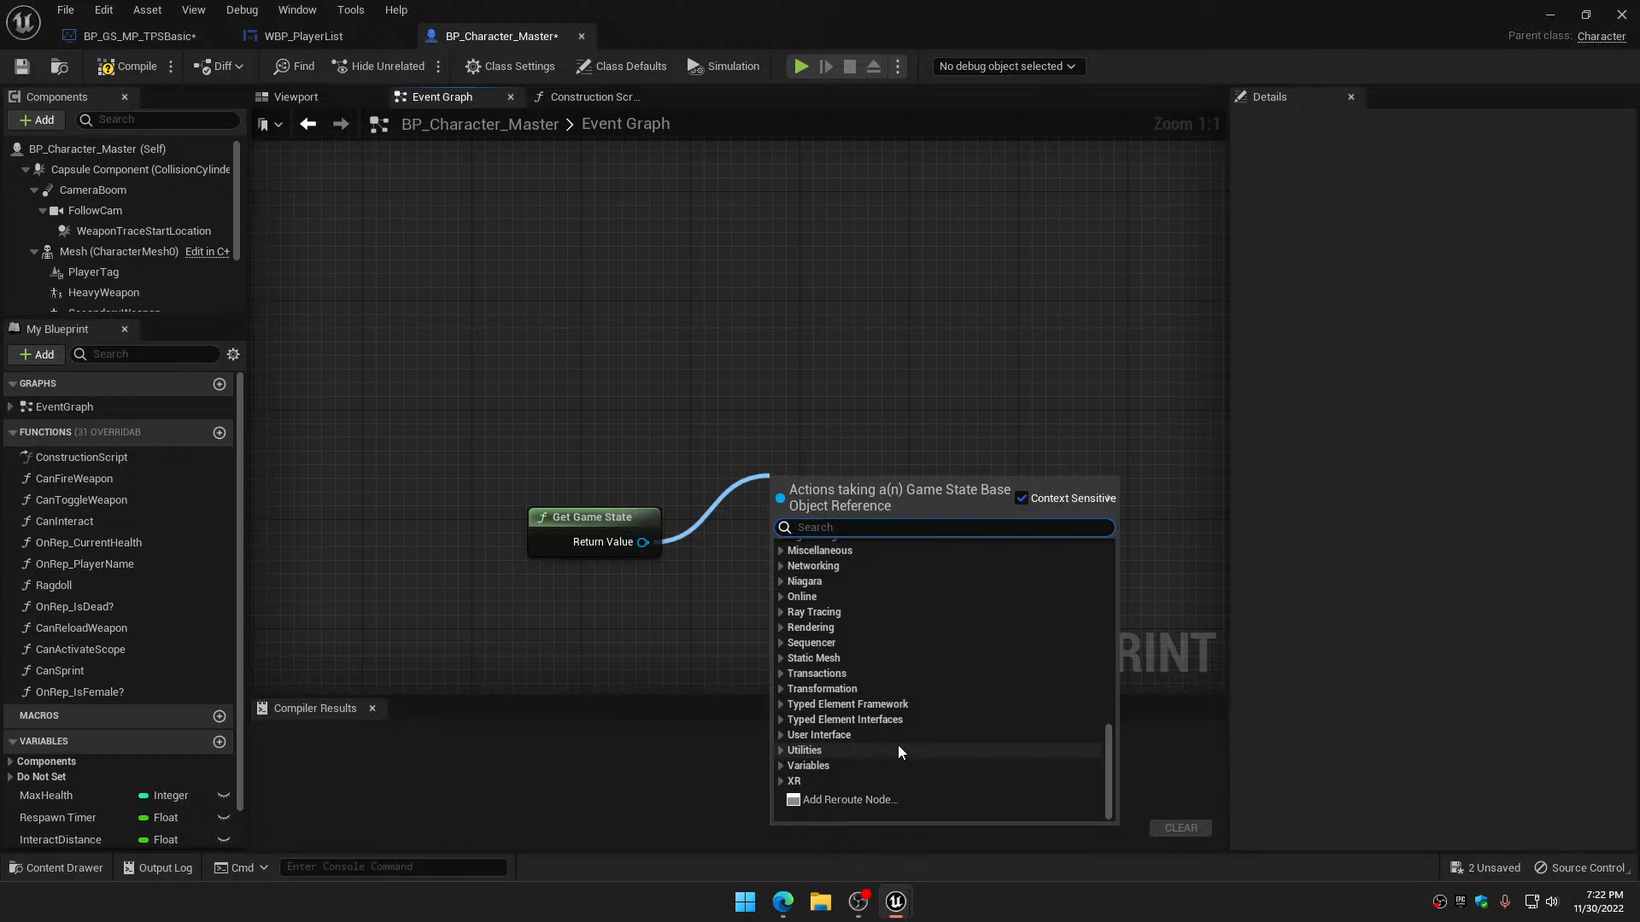
{"action": "type", "text": "GS"}
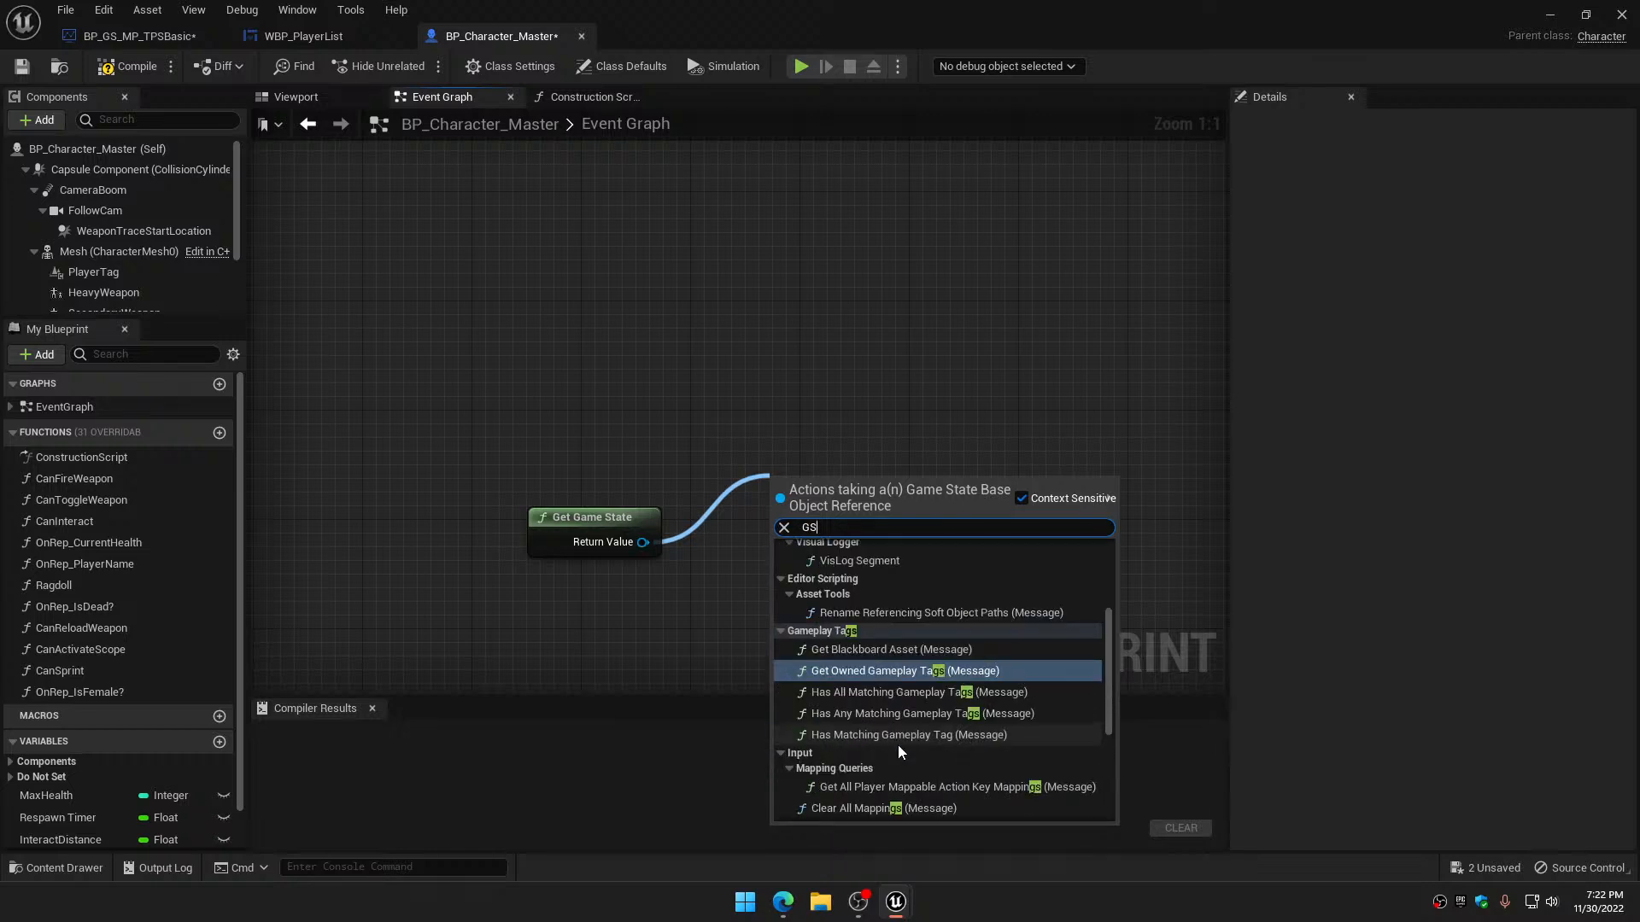
{"action": "scroll", "coordinate": [957, 718], "scroll_direction": "down", "scroll_amount": 3}
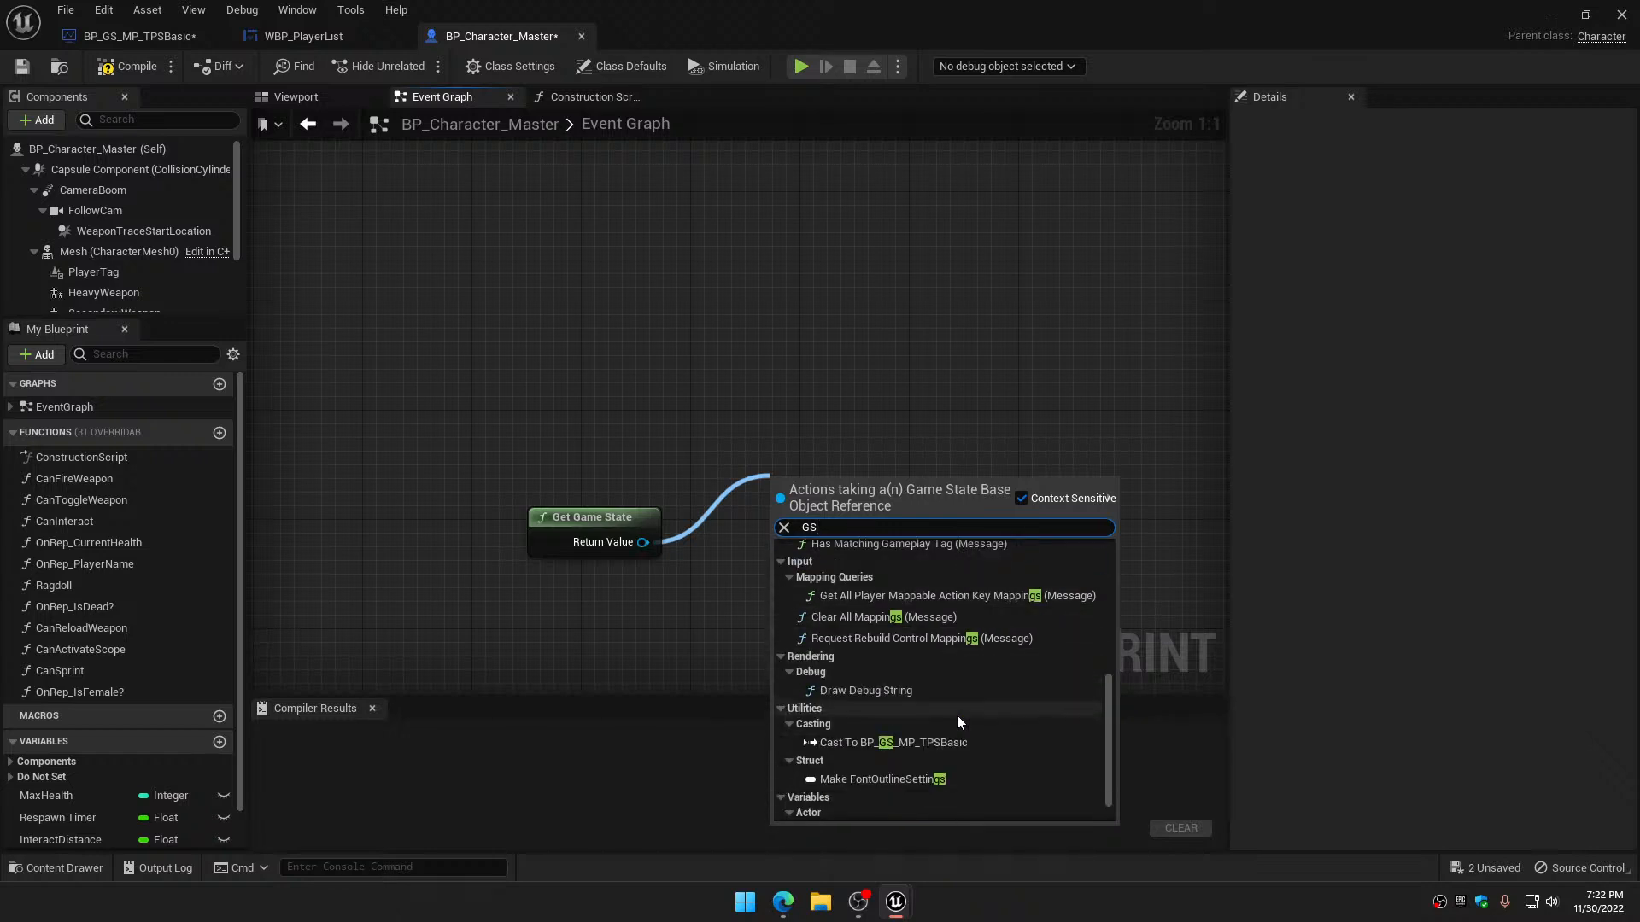
{"action": "scroll", "coordinate": [957, 722], "scroll_direction": "down", "scroll_amount": 1}
{"action": "scroll", "coordinate": [957, 717], "scroll_direction": "up", "scroll_amount": 6}
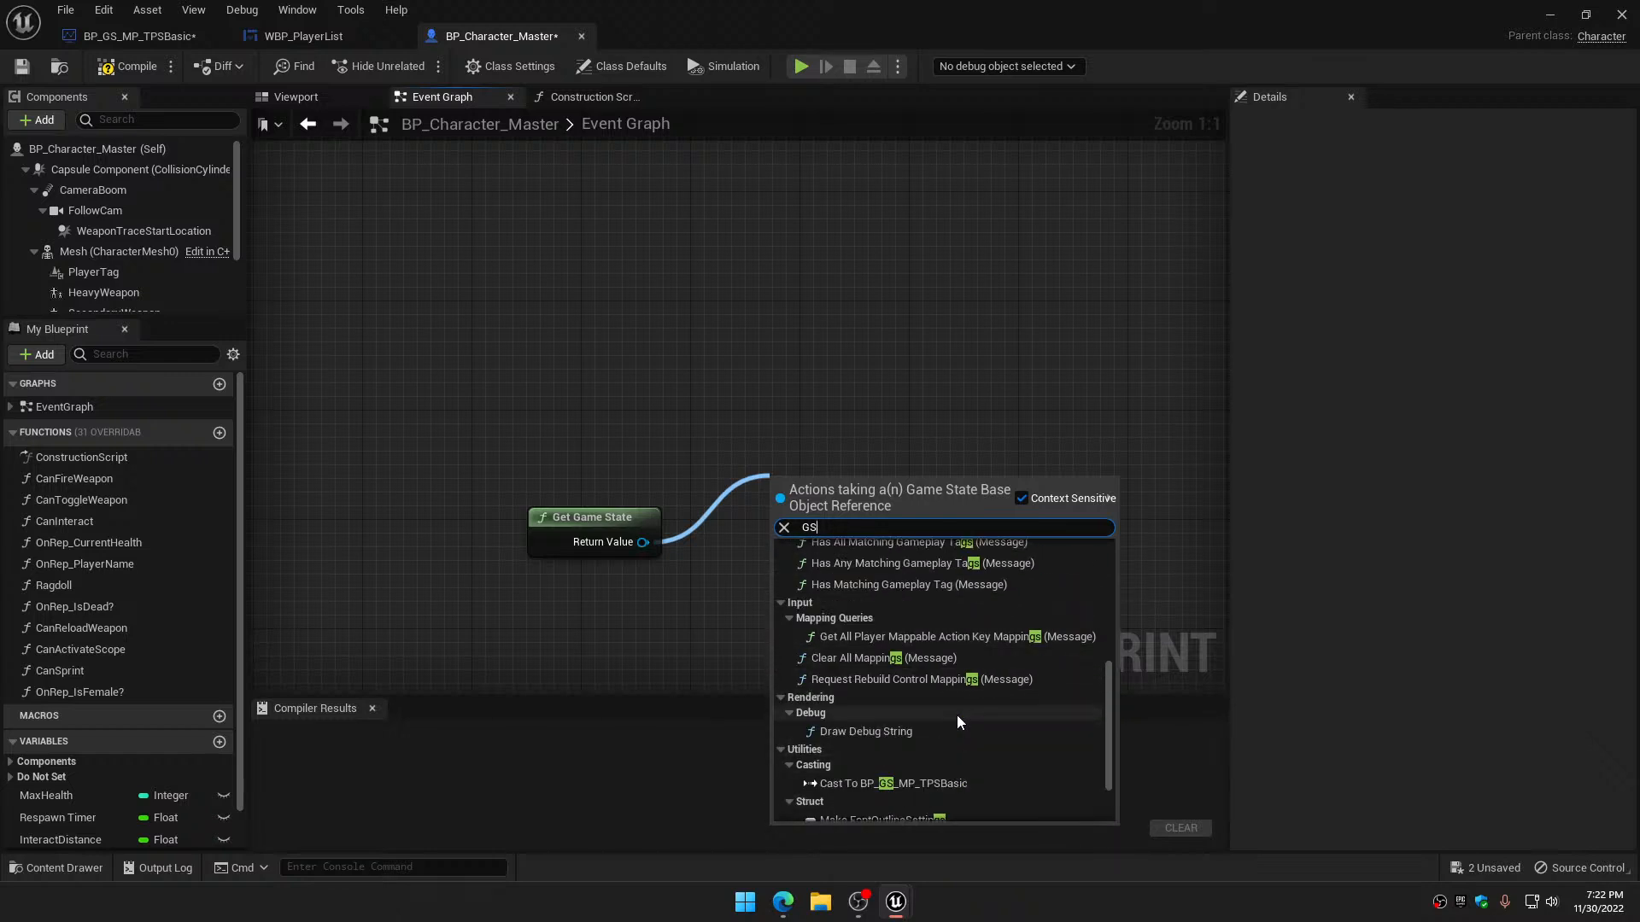
{"action": "scroll", "coordinate": [957, 722], "scroll_direction": "up", "scroll_amount": 4}
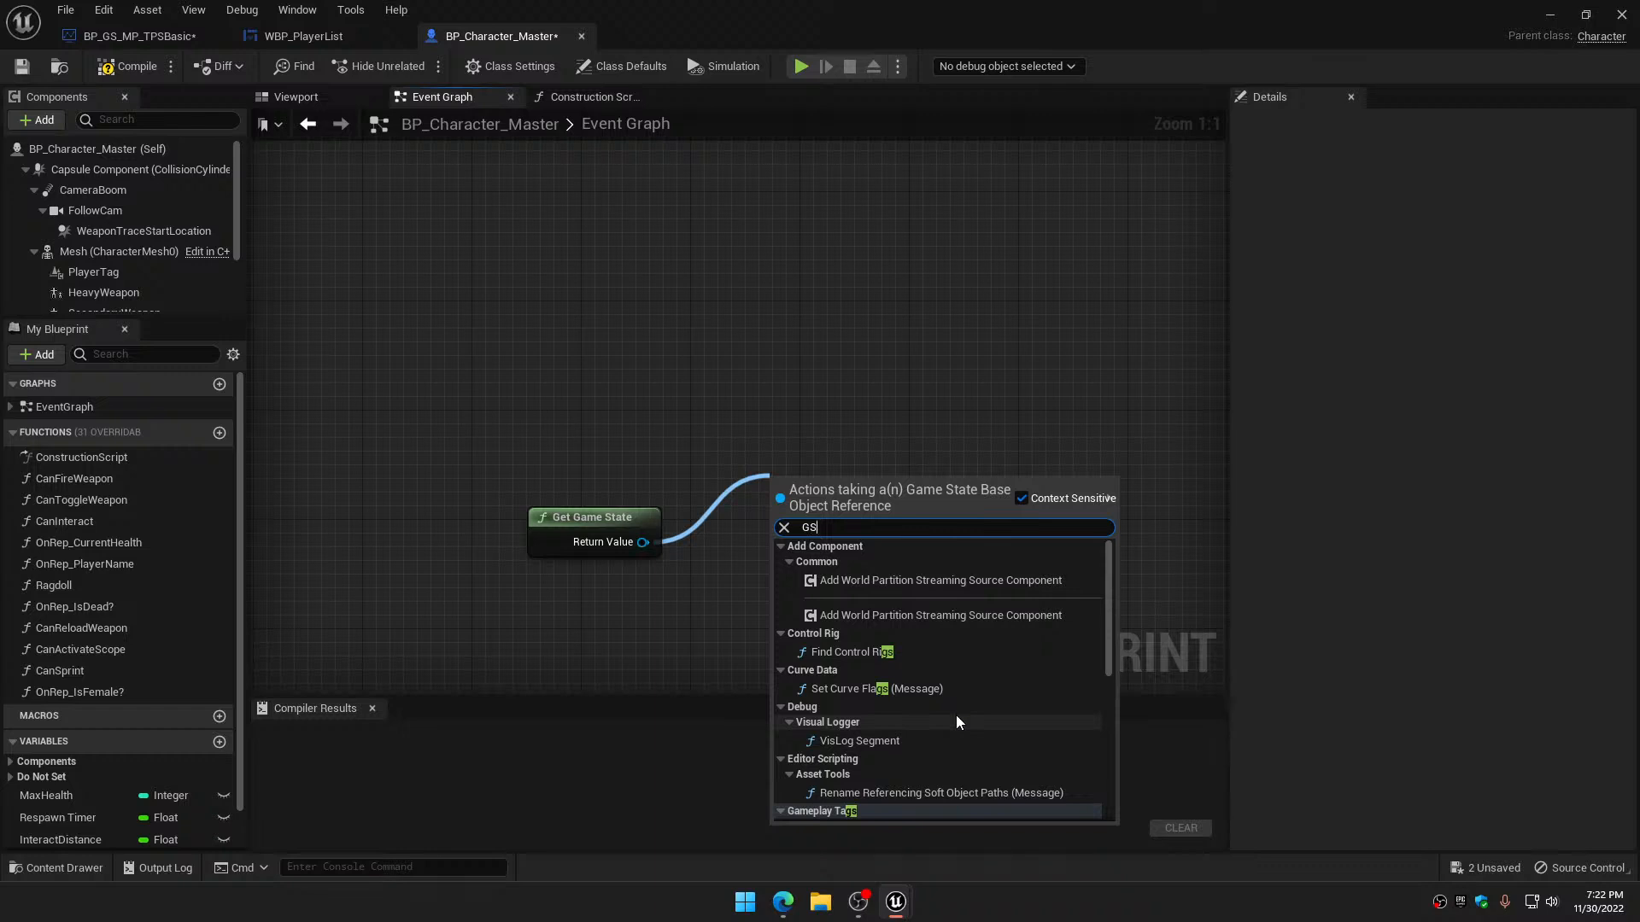
{"action": "key", "text": "BackSpace"}
{"action": "key", "text": "BackSpace"}
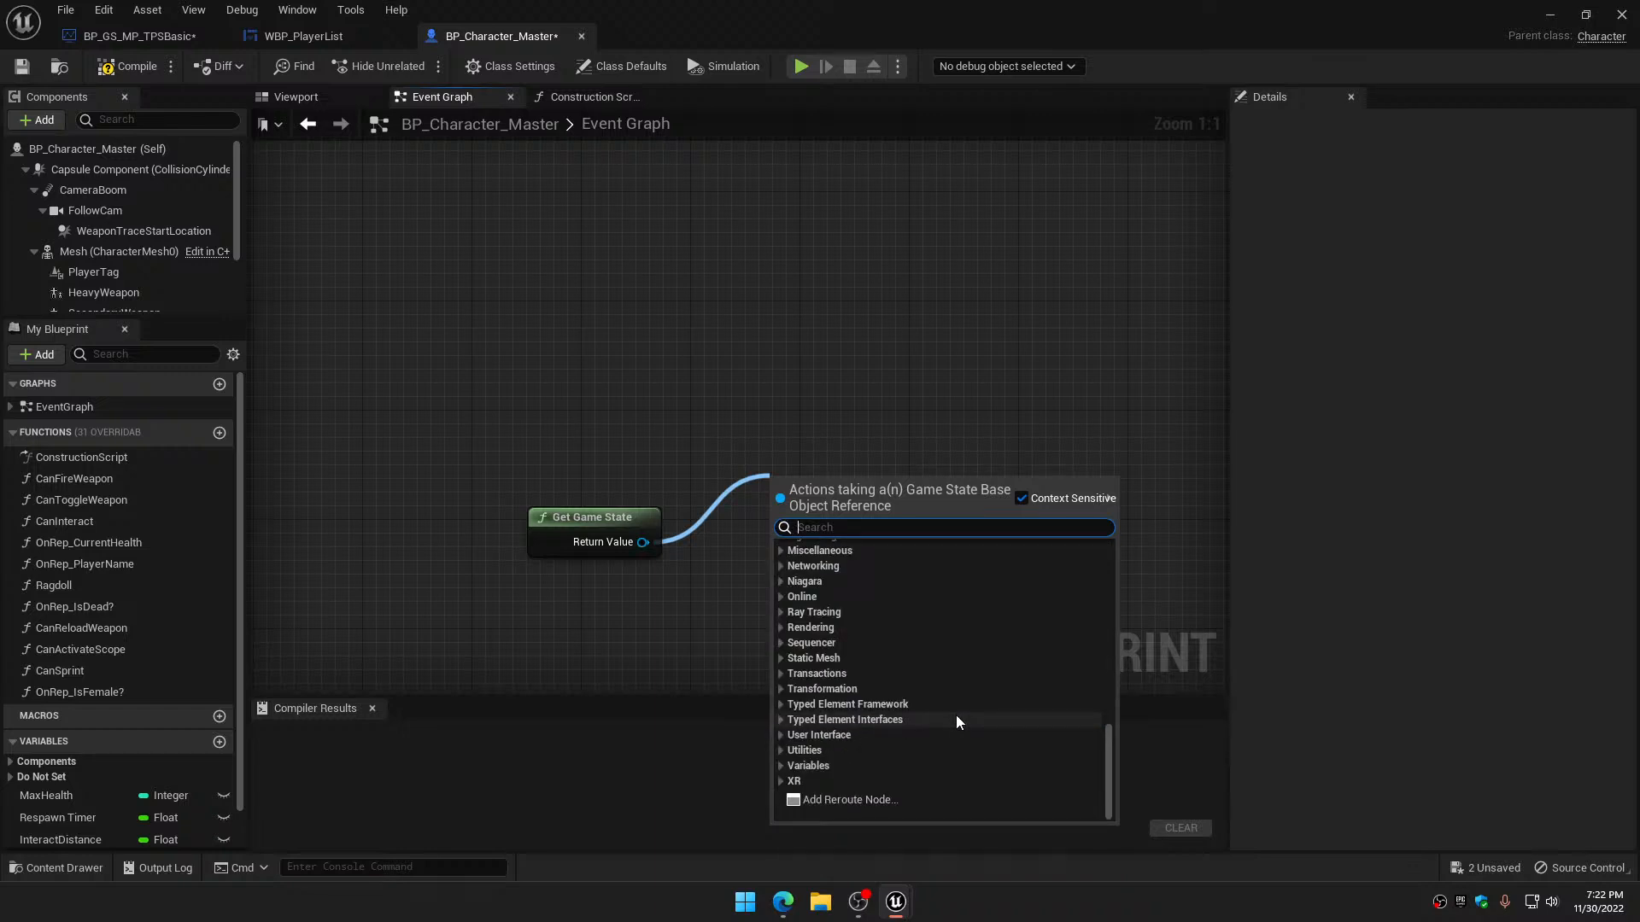
Add a Cast To BP_GS_MP_TPSBasic node for the game state and place it above the Get Game State node
{"action": "type", "text": "BP"}
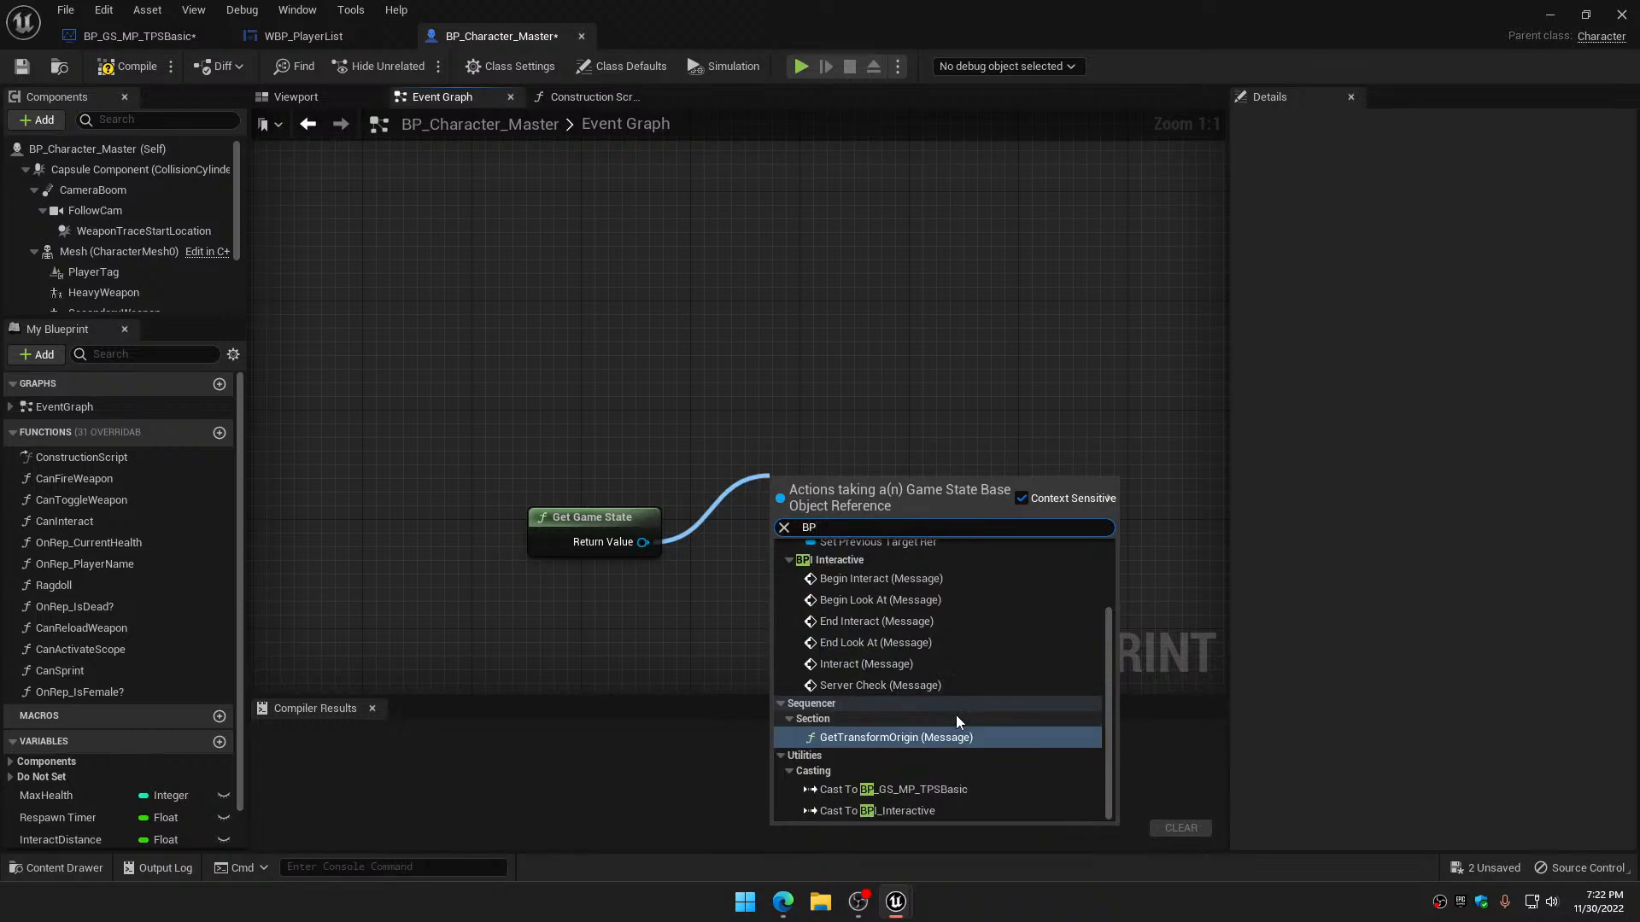
{"action": "type", "text": "_GS"}
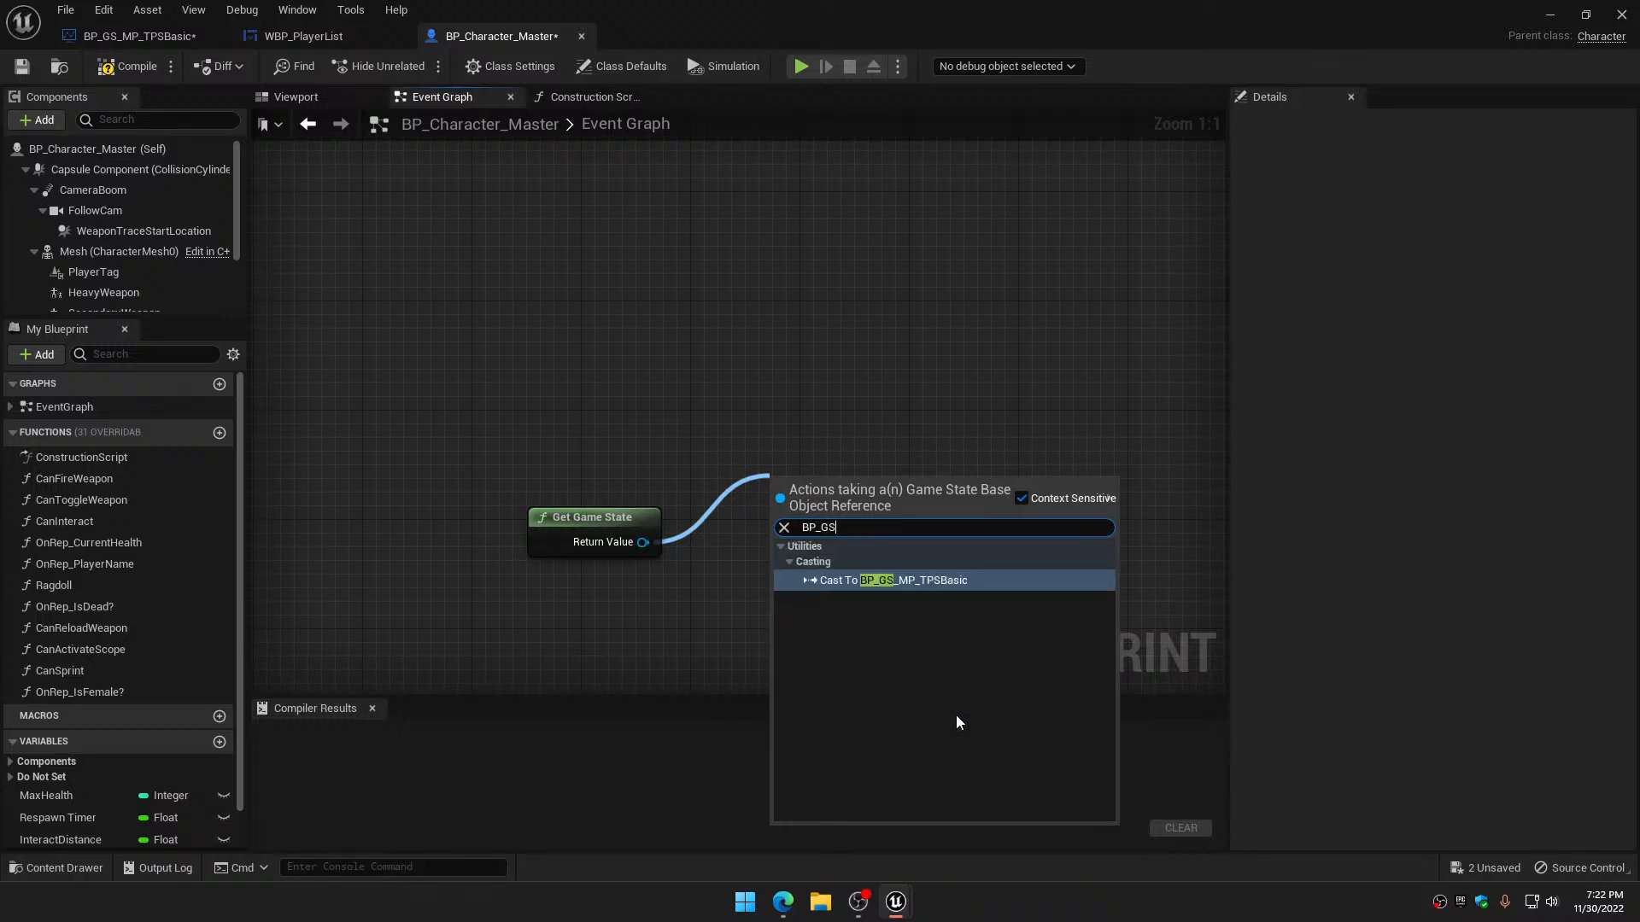
{"action": "left_click", "coordinate": [900, 581]}
{"action": "left_click_drag", "start_coordinate": [846, 499], "coordinate": [818, 407]}
{"action": "right_click_drag", "start_coordinate": [868, 553], "coordinate": [684, 532]}
Try to find the score event among the cast output's actions by searching for addsc and score
{"action": "left_click_drag", "start_coordinate": [754, 445], "coordinate": [846, 505]}
{"action": "type", "text": "addsc"}
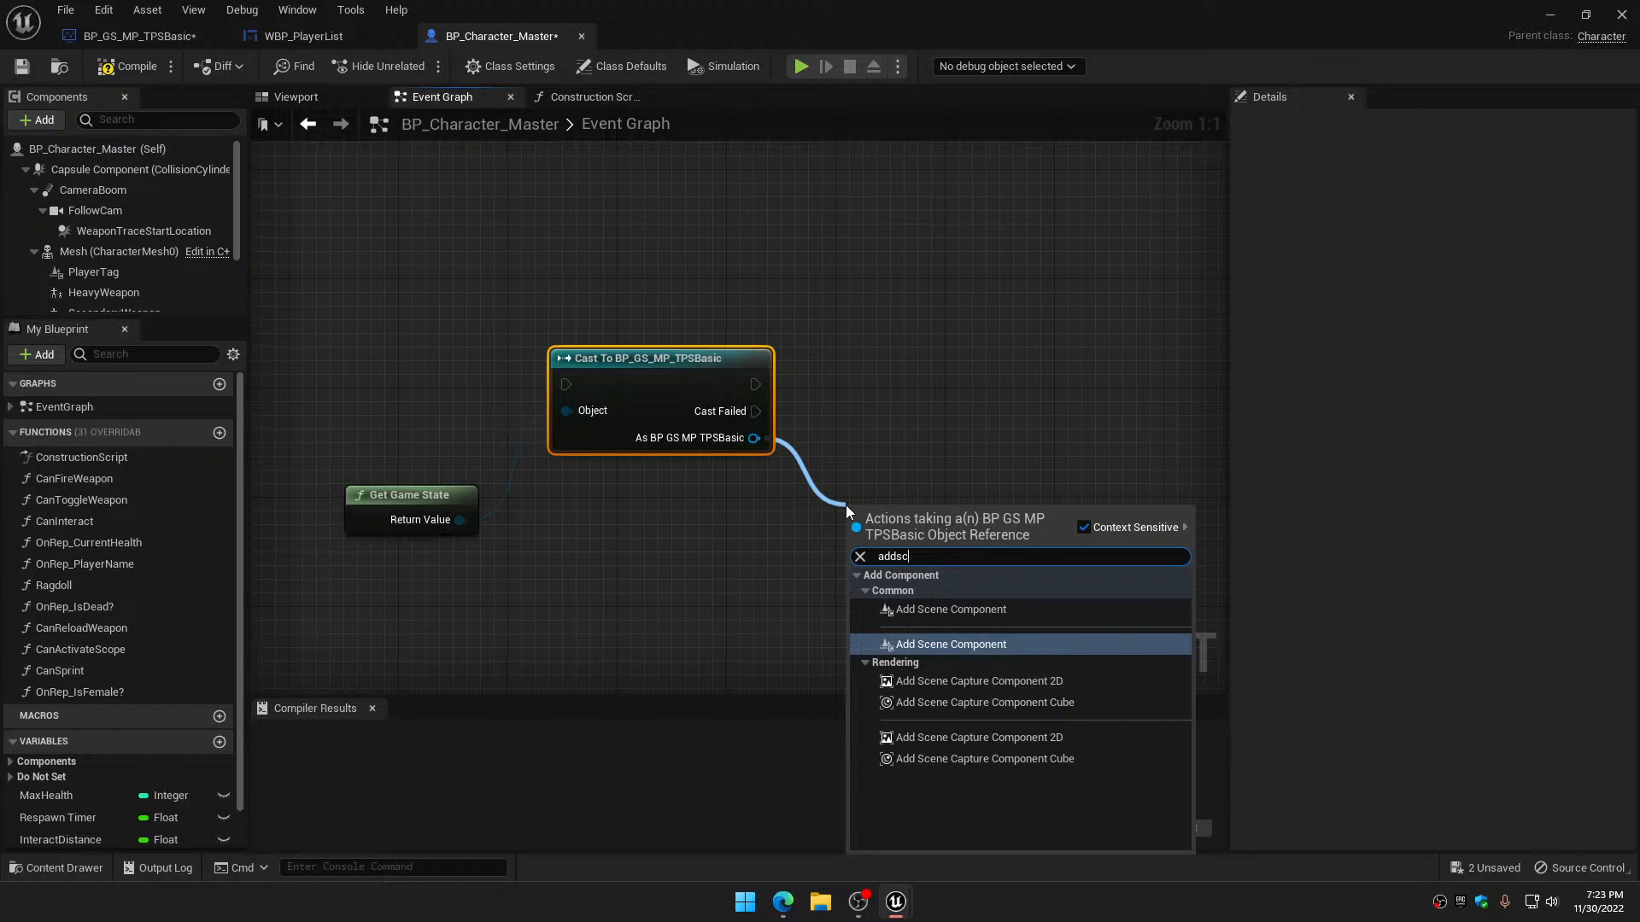
{"action": "key", "text": "BackSpace"}
{"action": "key", "text": "BackSpace"}
{"action": "key", "text": "BackSpace"}
{"action": "key", "text": "BackSpace"}
{"action": "key", "text": "BackSpace"}
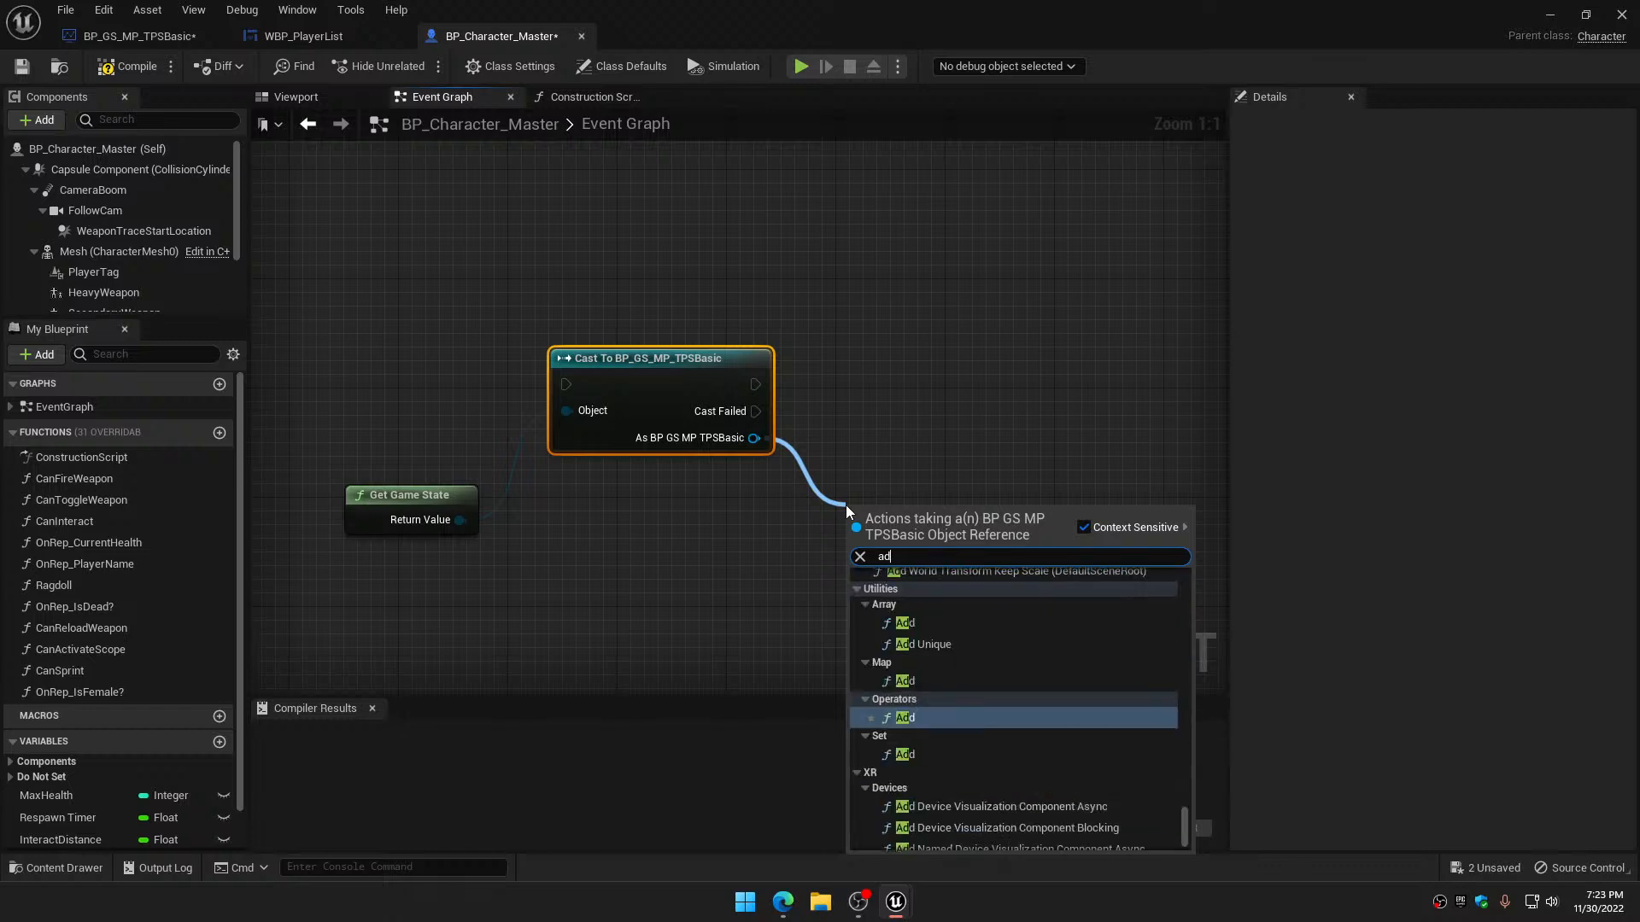
{"action": "type", "text": "score"}
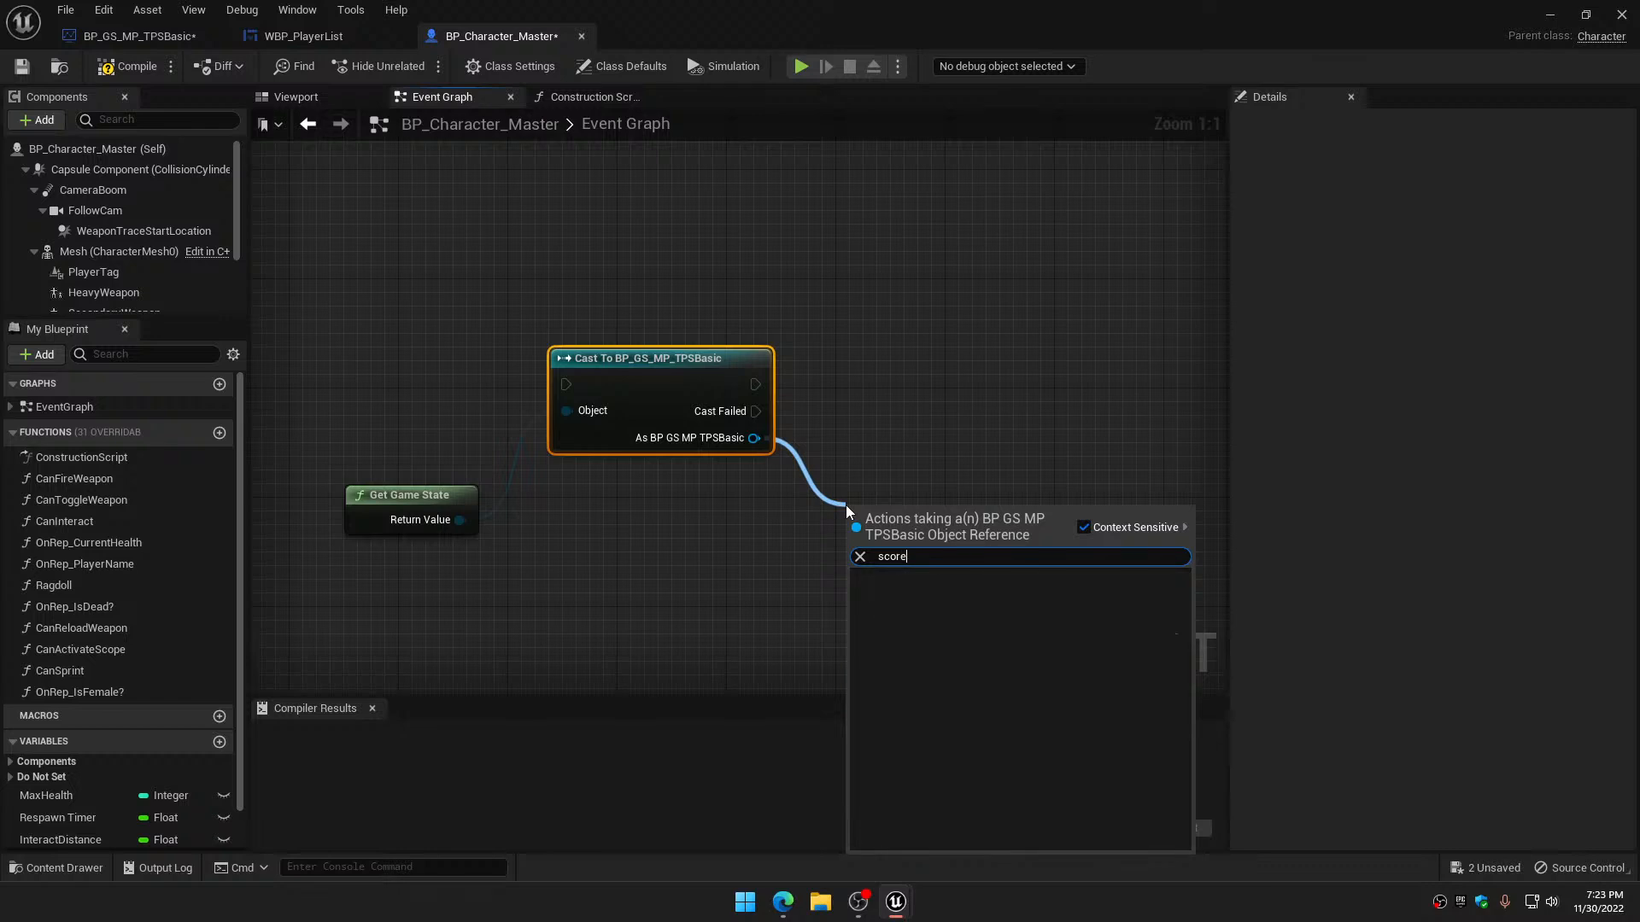
{"action": "left_click", "coordinate": [981, 443]}
Compile and save the BP_Character_Master blueprint
{"action": "left_click", "coordinate": [21, 67]}
{"action": "left_click", "coordinate": [120, 65]}
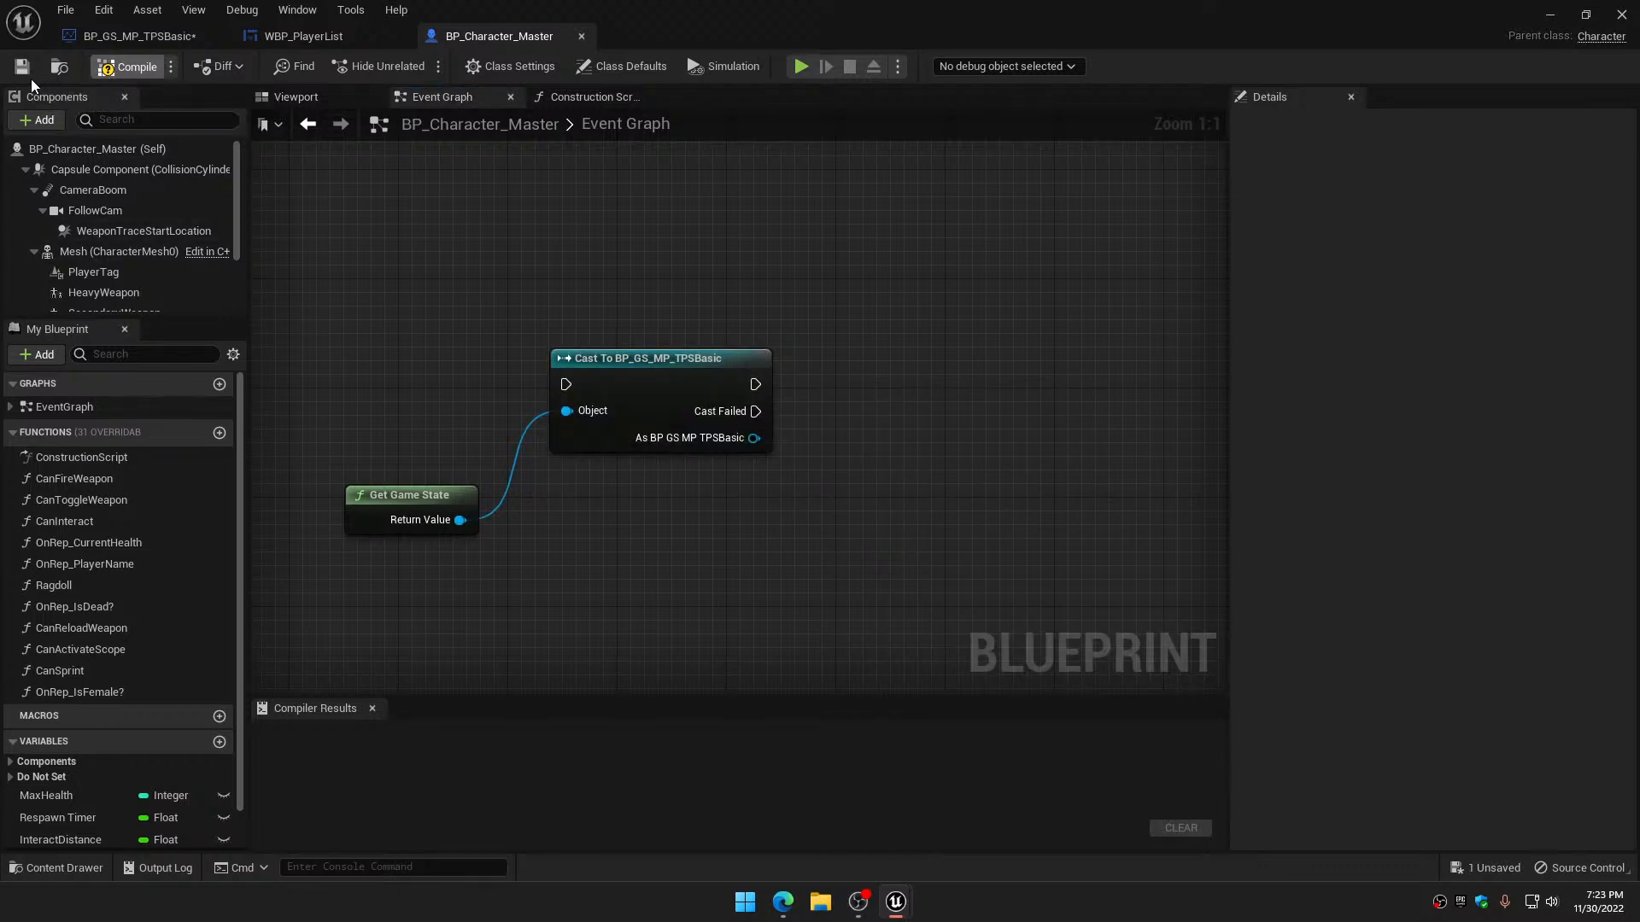
{"action": "left_click", "coordinate": [25, 73]}
Return to BP_GS_MP_TPSBasic, compile and save it, and select the AddSocre event
{"action": "left_click", "coordinate": [128, 37]}
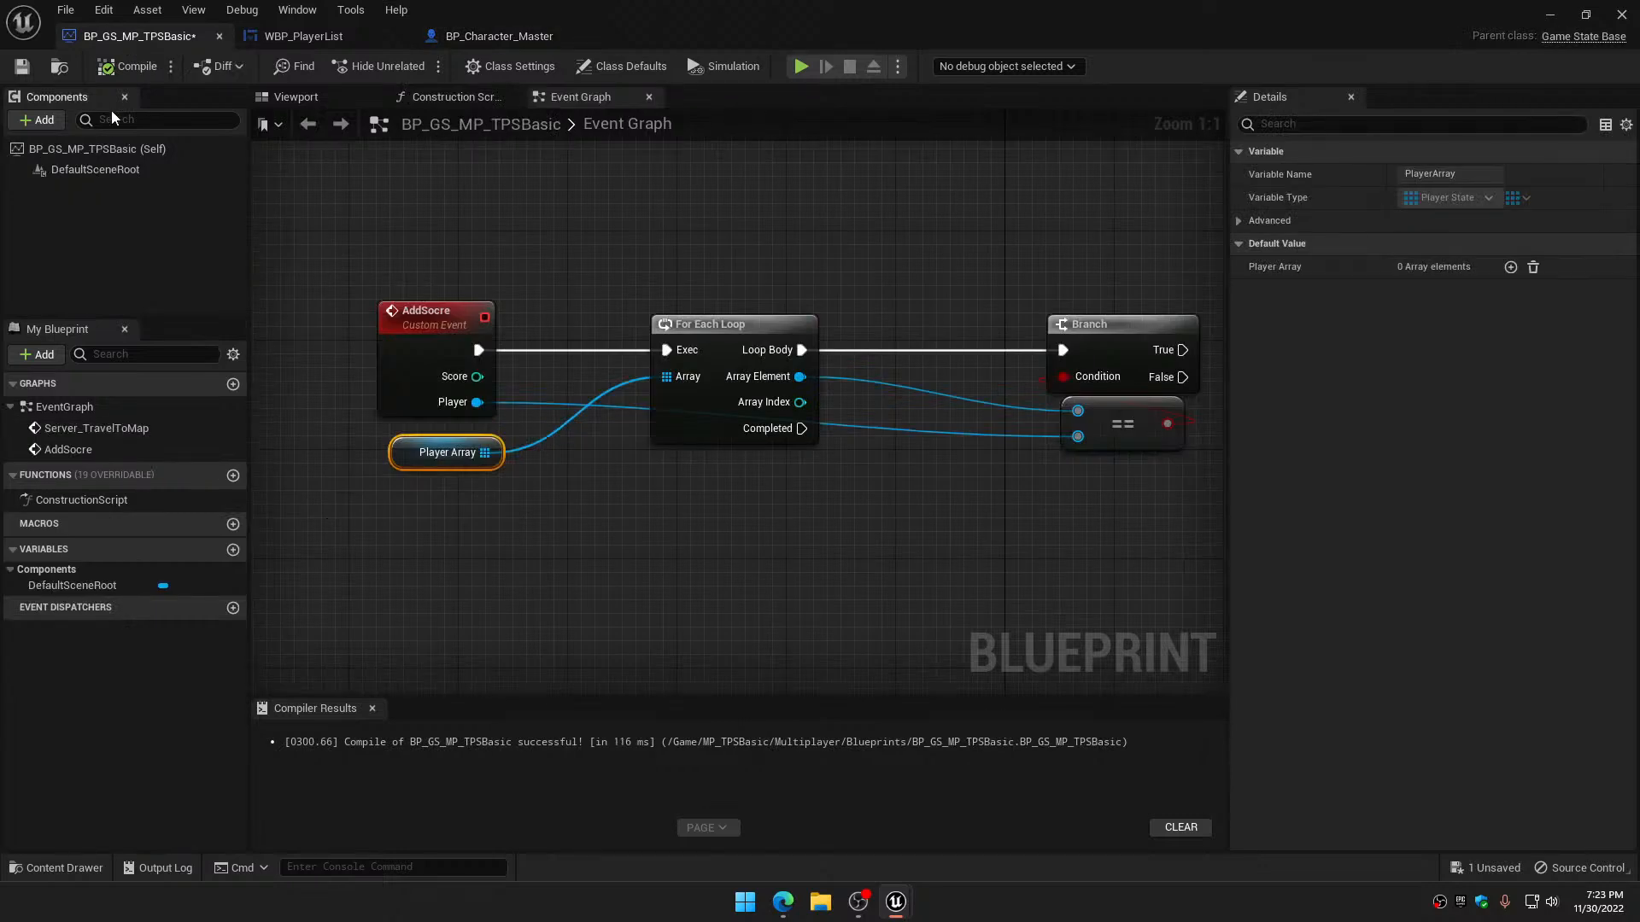
{"action": "left_click", "coordinate": [159, 65]}
{"action": "left_click", "coordinate": [22, 67]}
{"action": "left_click", "coordinate": [437, 266]}
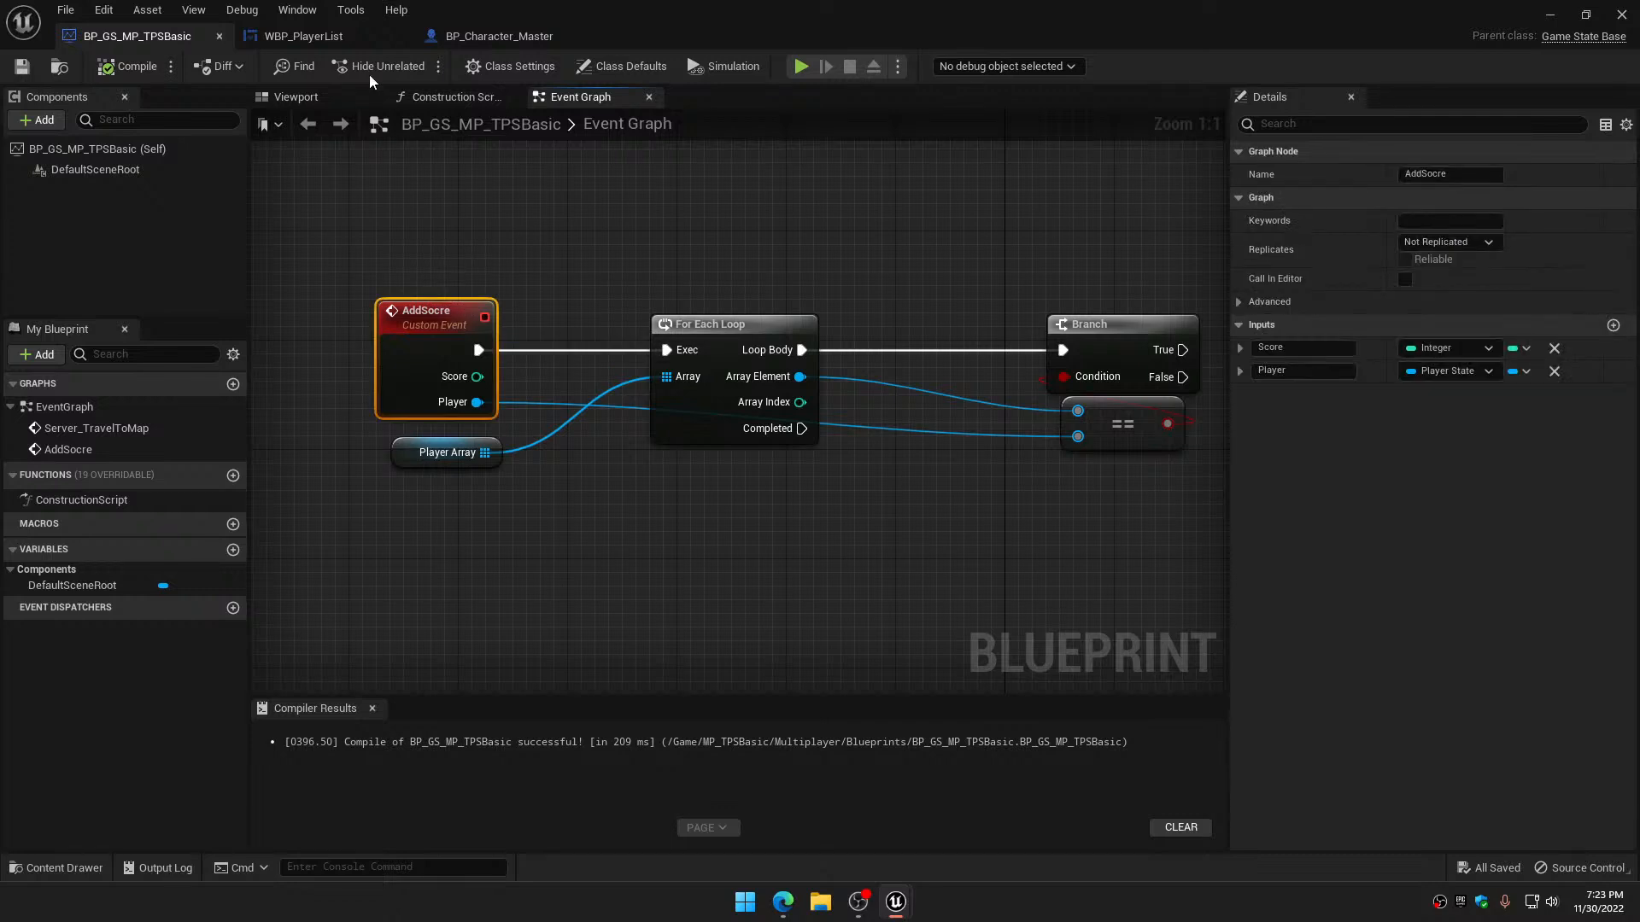
Search the cast output's actions in BP_Character_Master for addsco, and check the AddSocre event in BP_GS_MP_TPSBasic
{"action": "left_click", "coordinate": [512, 34]}
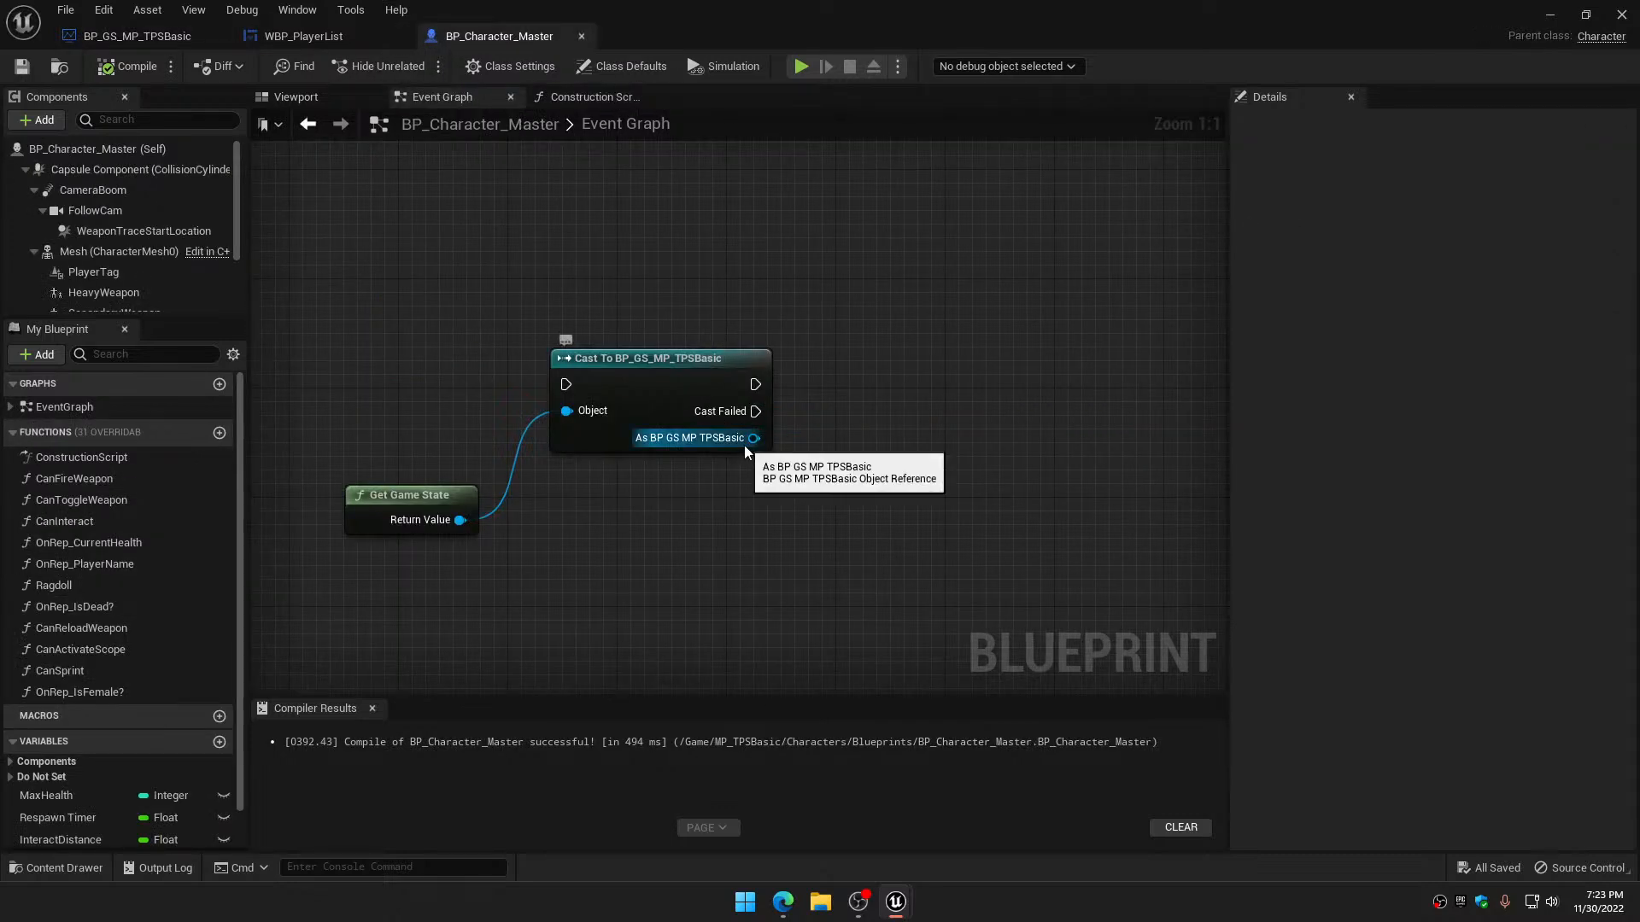
{"action": "left_click_drag", "start_coordinate": [755, 438], "coordinate": [880, 477]}
{"action": "type", "text": "add"}
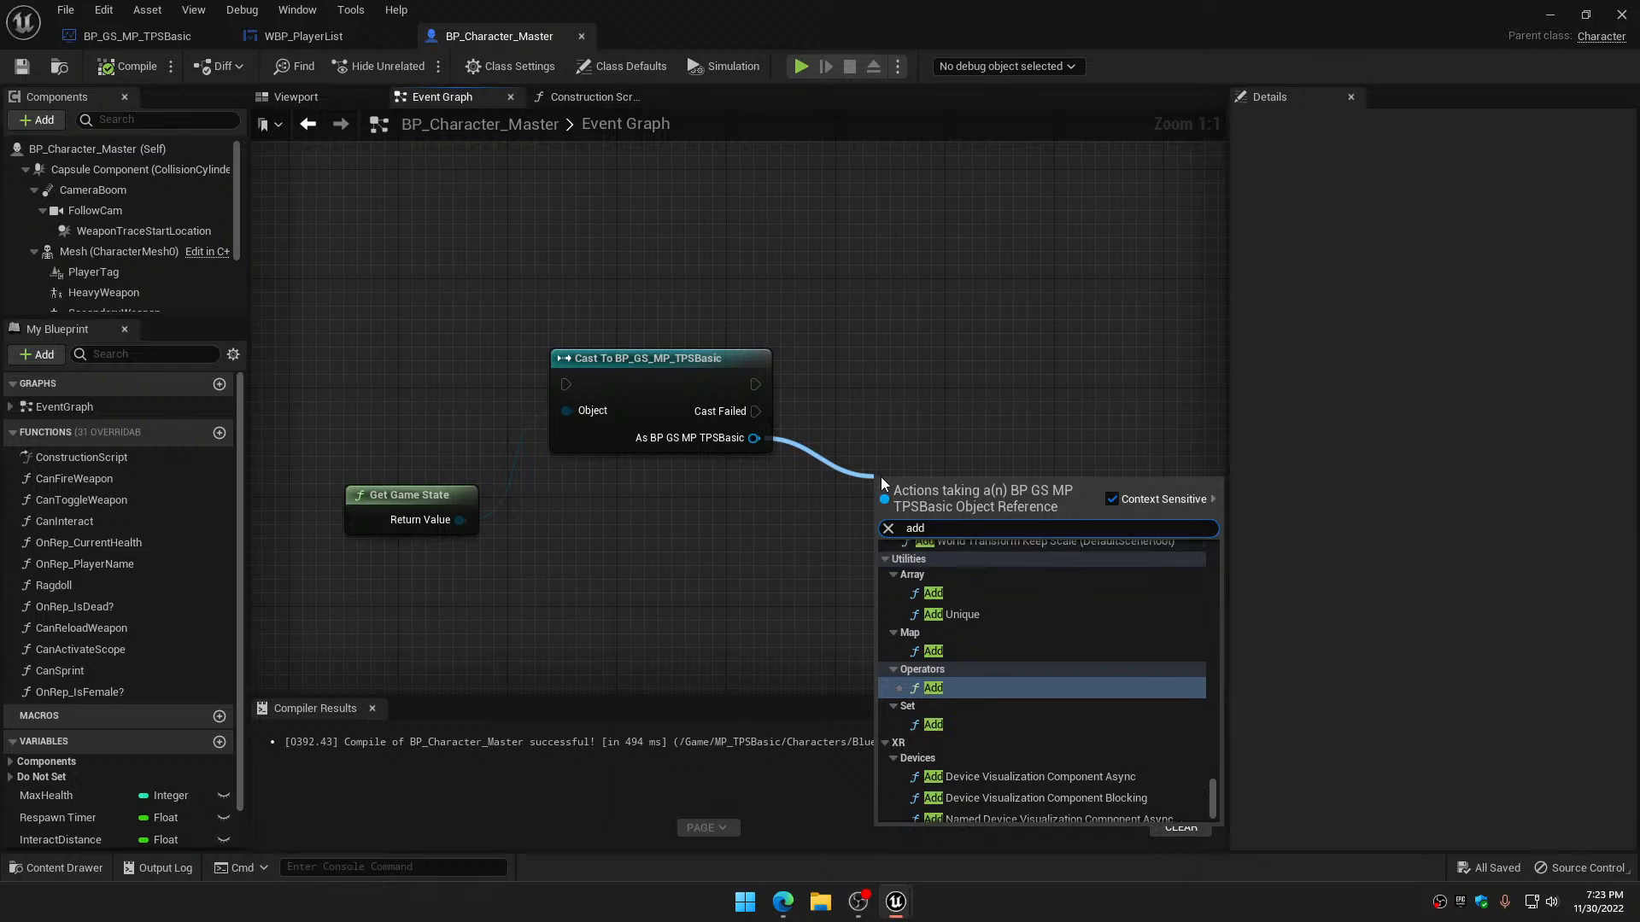
{"action": "type", "text": "scop"}
{"action": "key", "text": "BackSpace"}
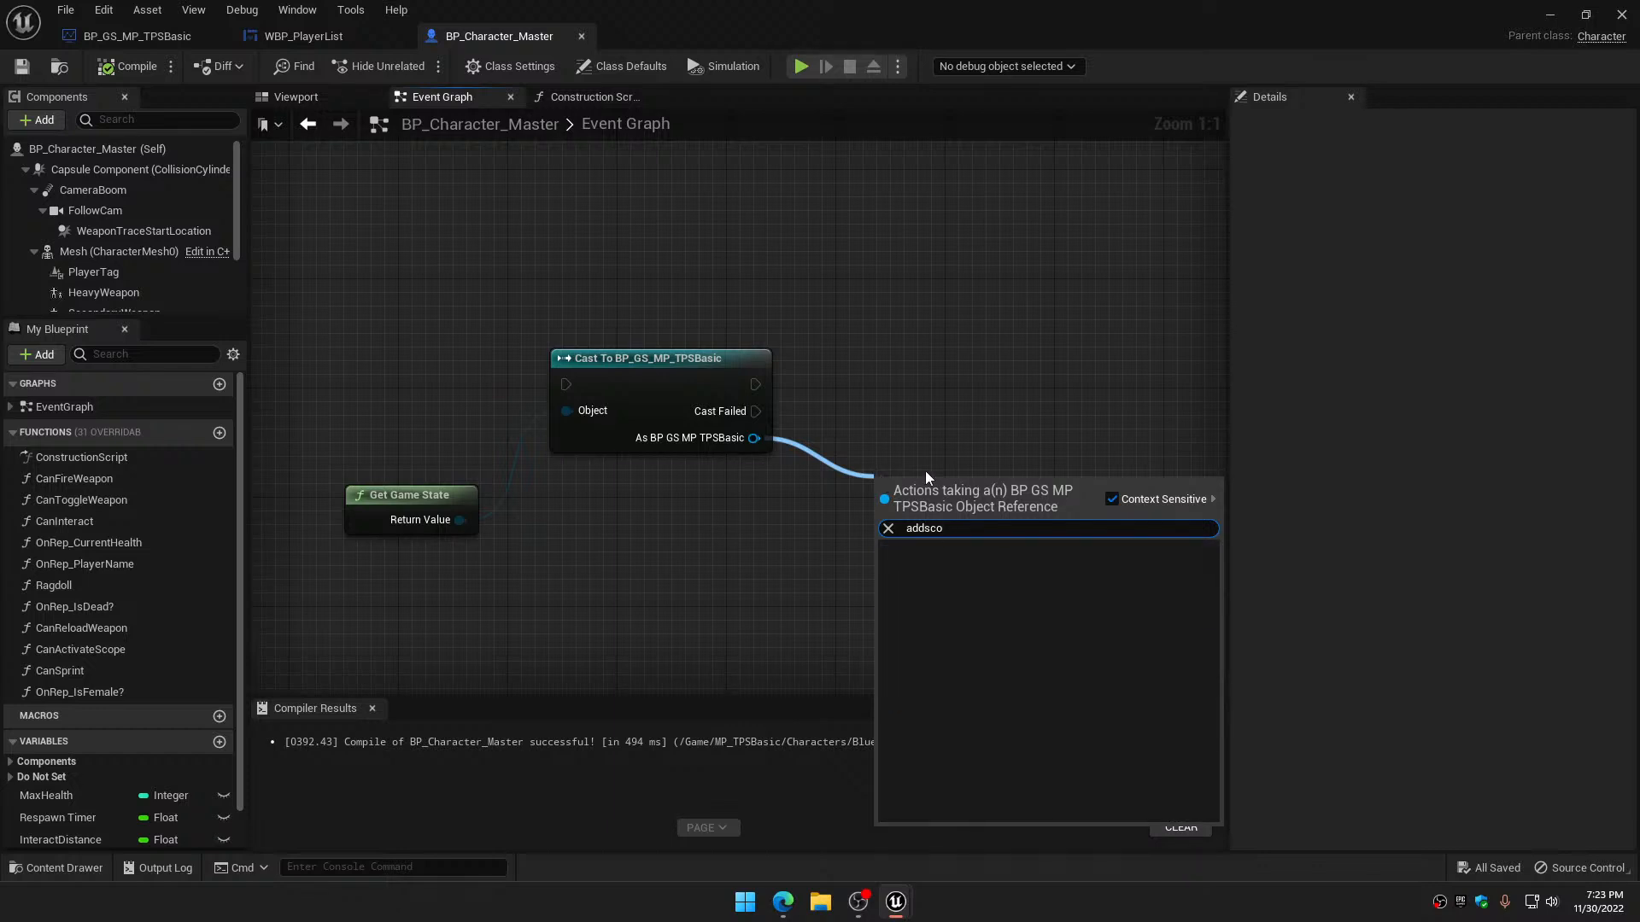
{"action": "left_click", "coordinate": [887, 424]}
{"action": "left_click_drag", "start_coordinate": [754, 437], "coordinate": [834, 485]}
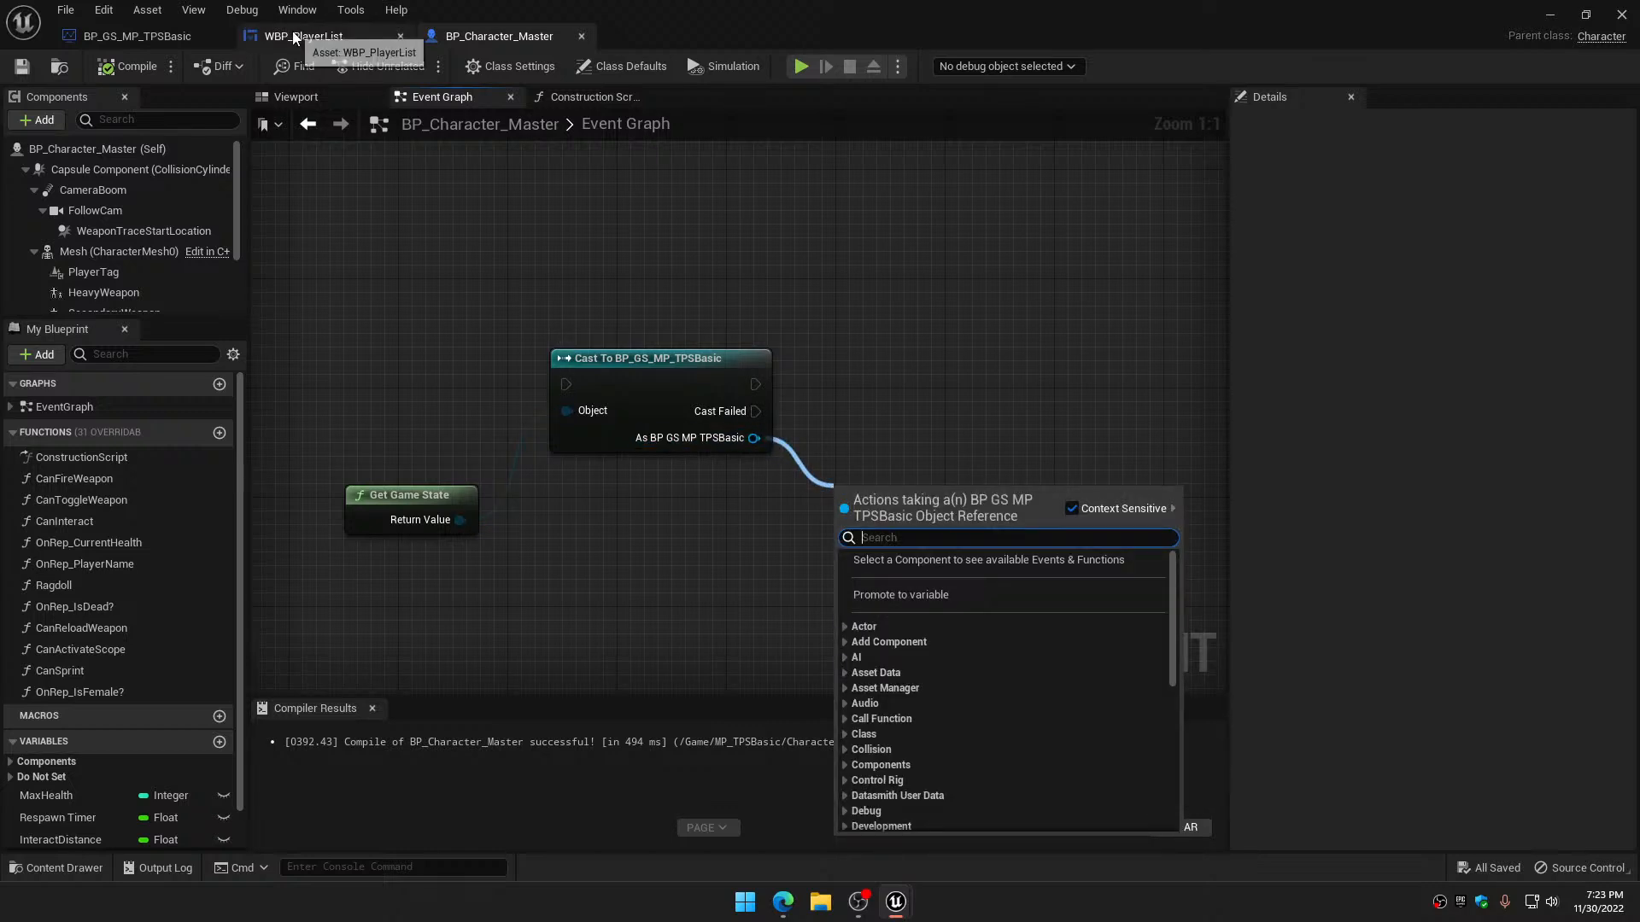
{"action": "left_click", "coordinate": [156, 39]}
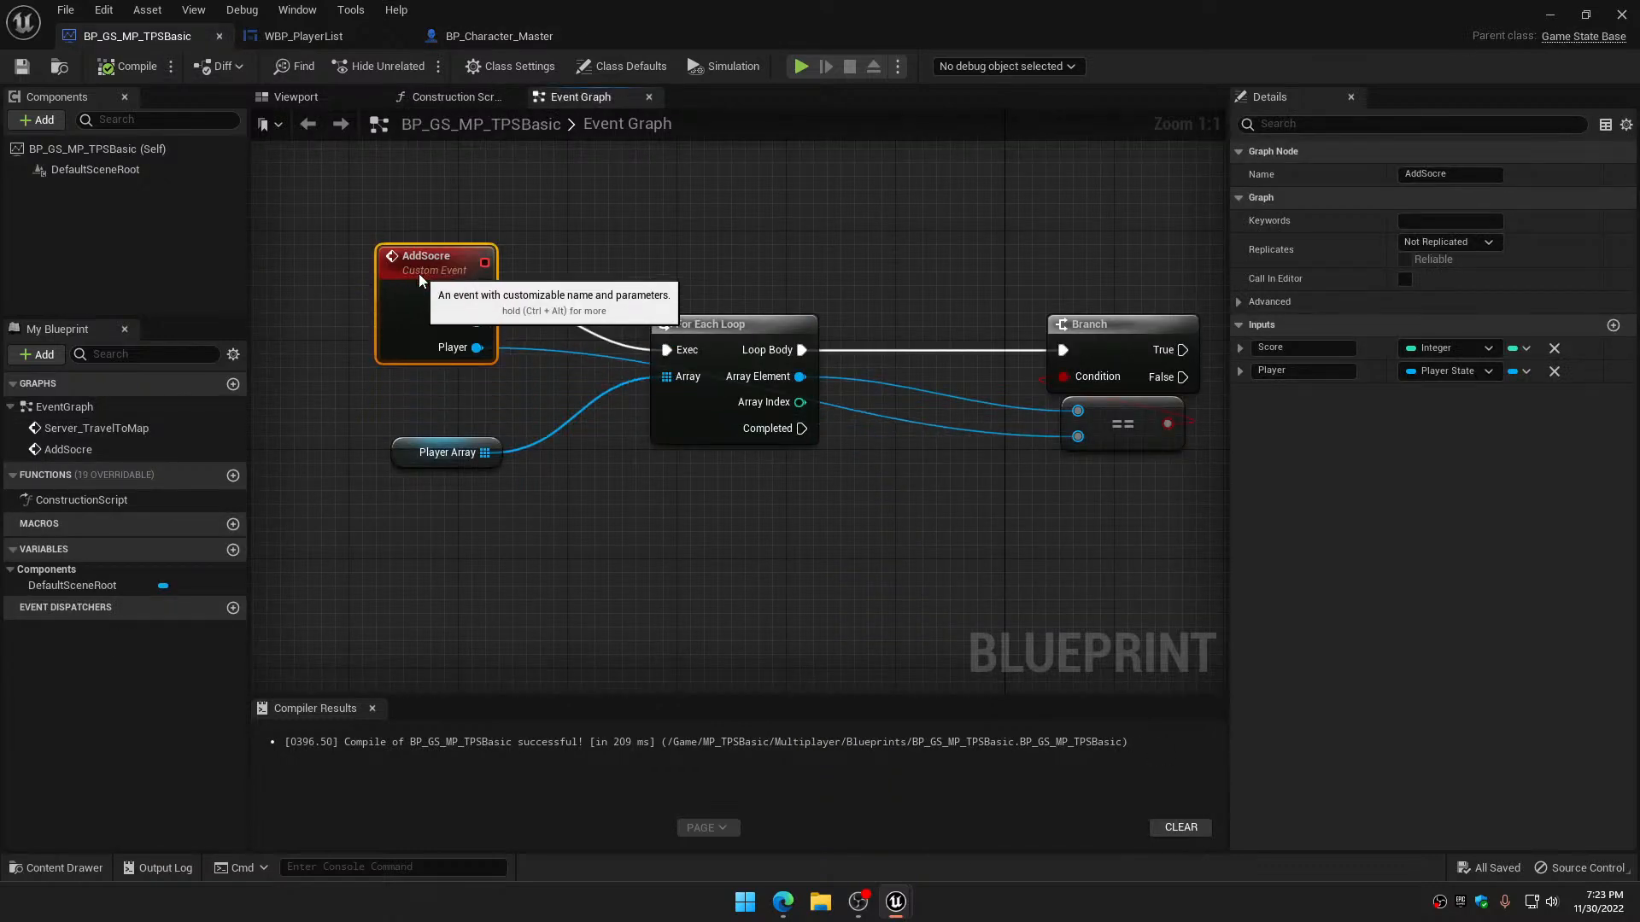
{"action": "left_click_drag", "start_coordinate": [387, 339], "coordinate": [402, 247]}
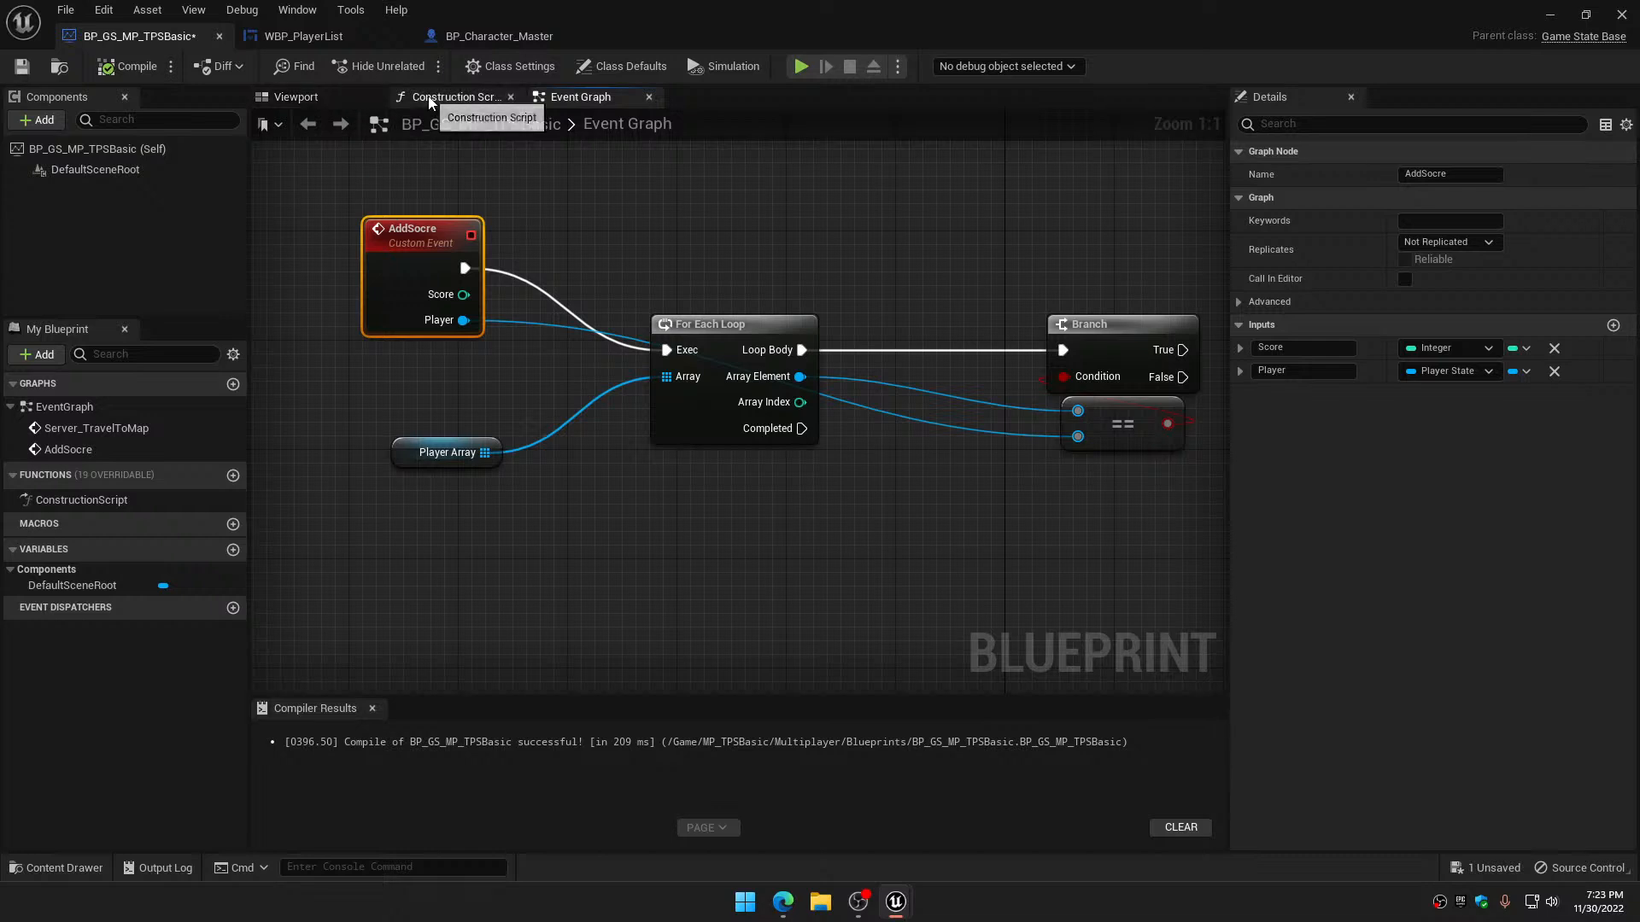
Turn off Context Sensitive filtering for the cast output's actions in BP_Character_Master and search all possible actions for score and addsc
{"action": "left_click", "coordinate": [499, 36]}
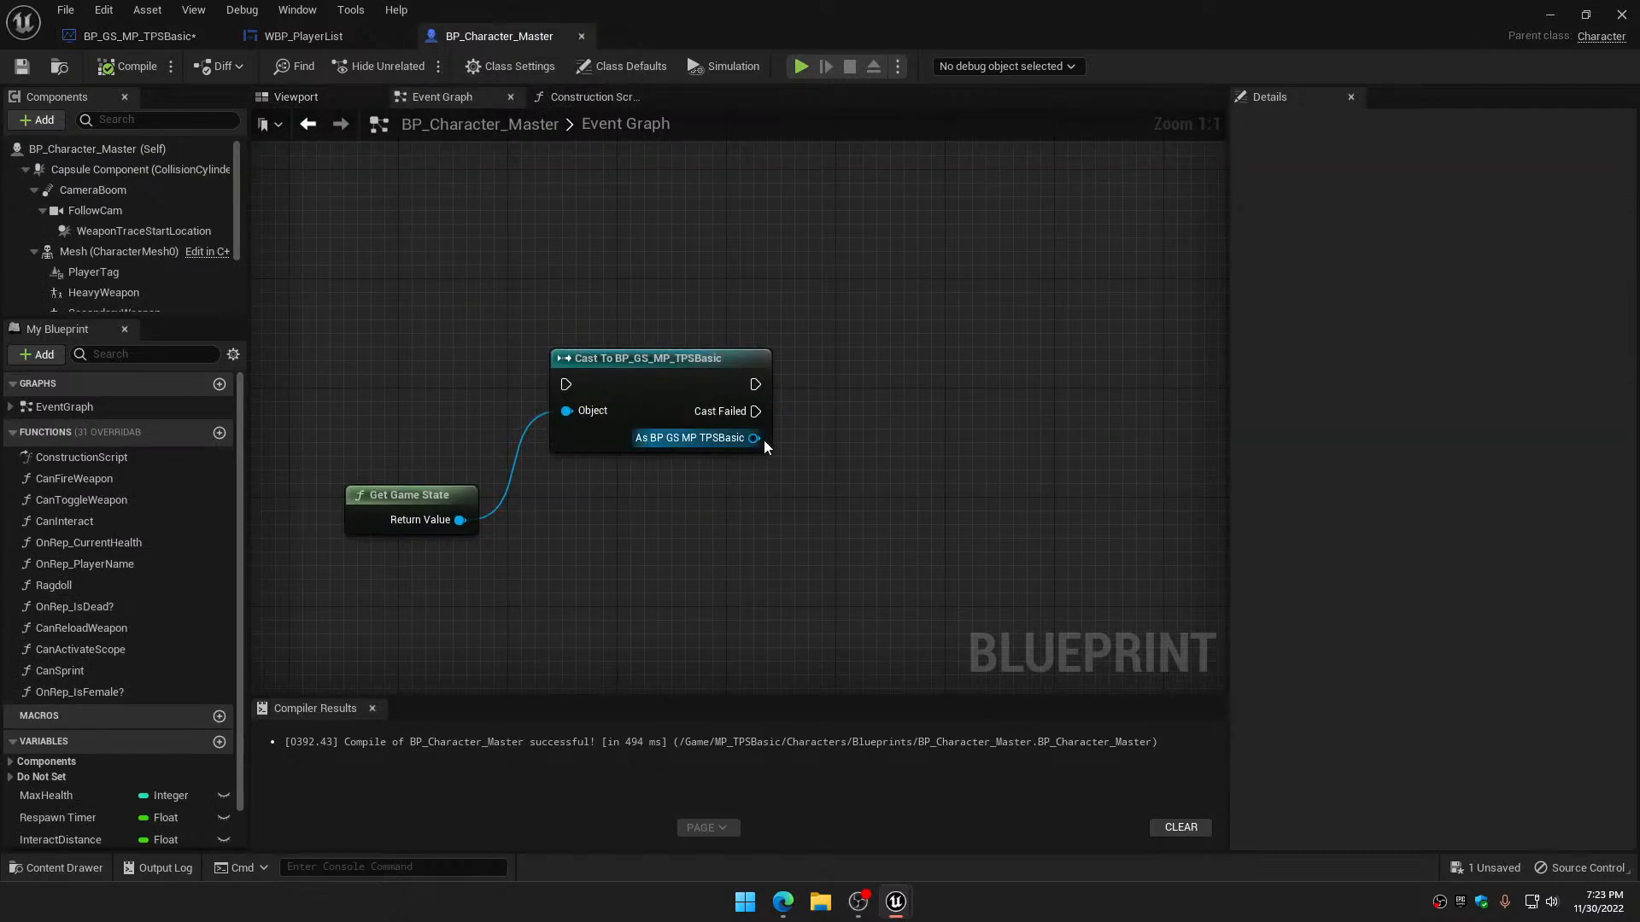
{"action": "left_click_drag", "start_coordinate": [753, 438], "coordinate": [871, 476]}
{"action": "type", "text": "a"}
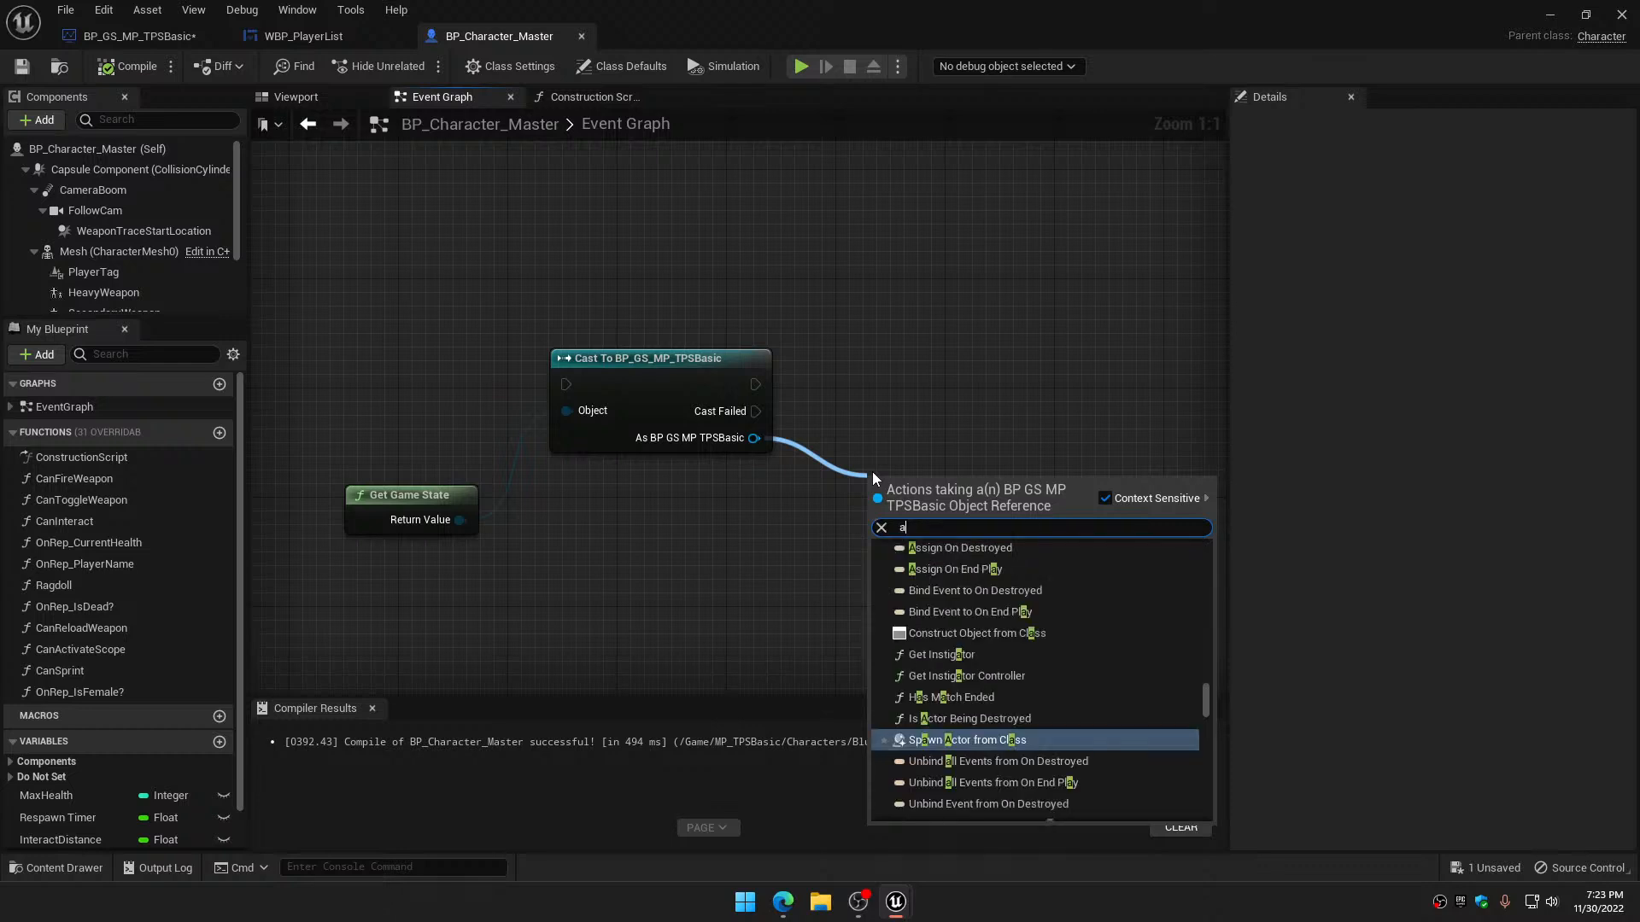
{"action": "type", "text": "ddsco"}
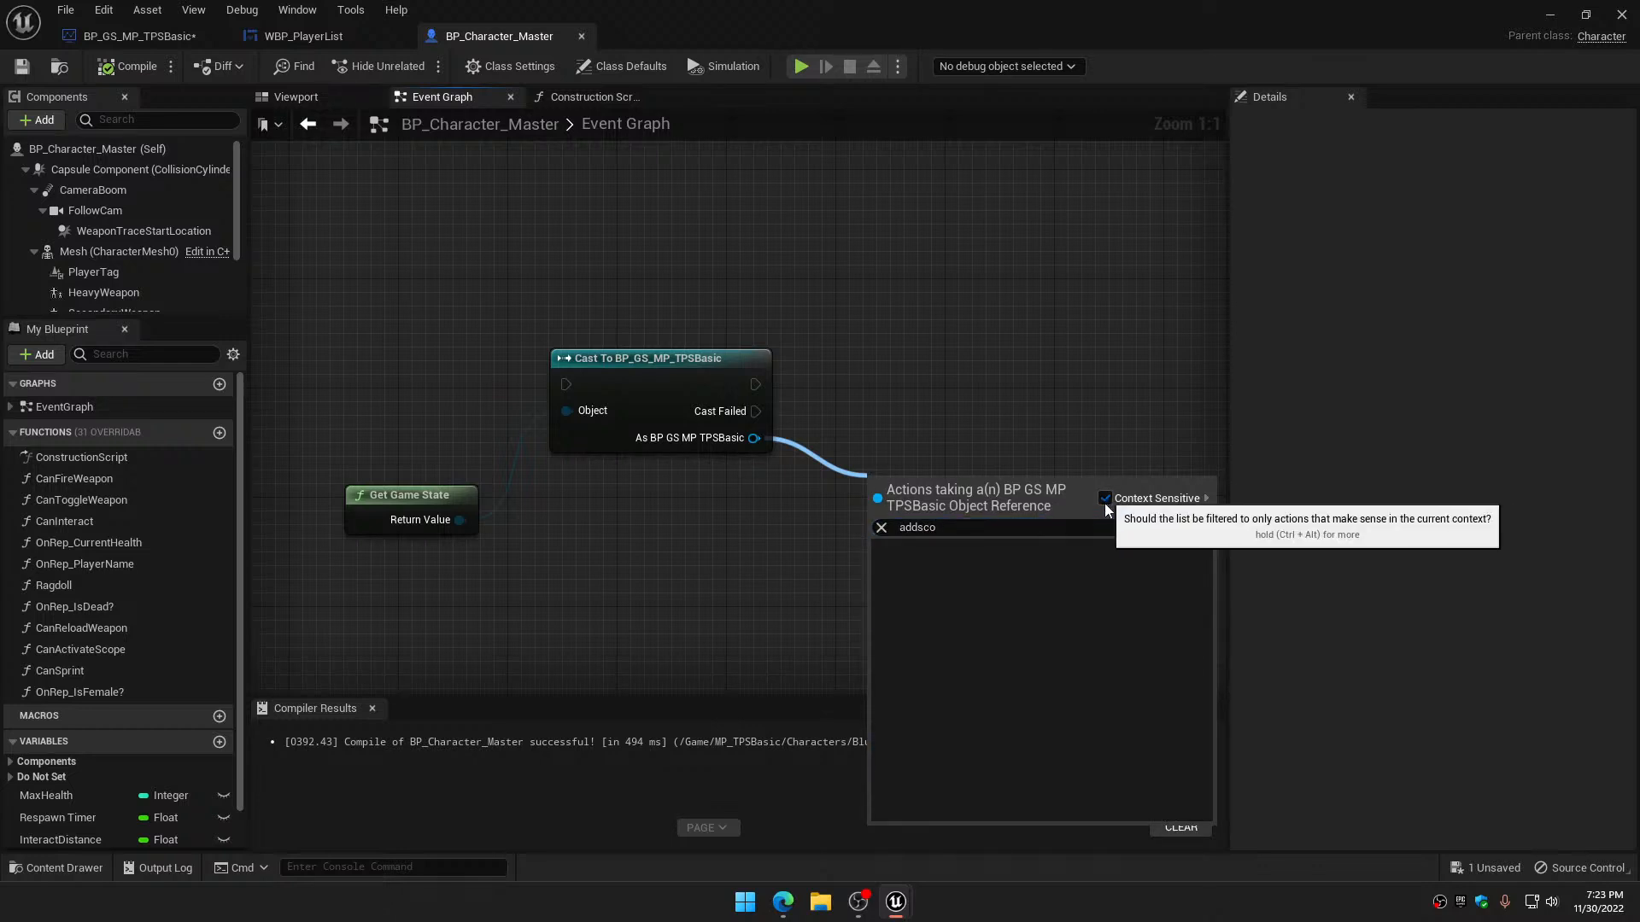
{"action": "left_click", "coordinate": [1105, 498]}
{"action": "key", "text": "ctrl+a"}
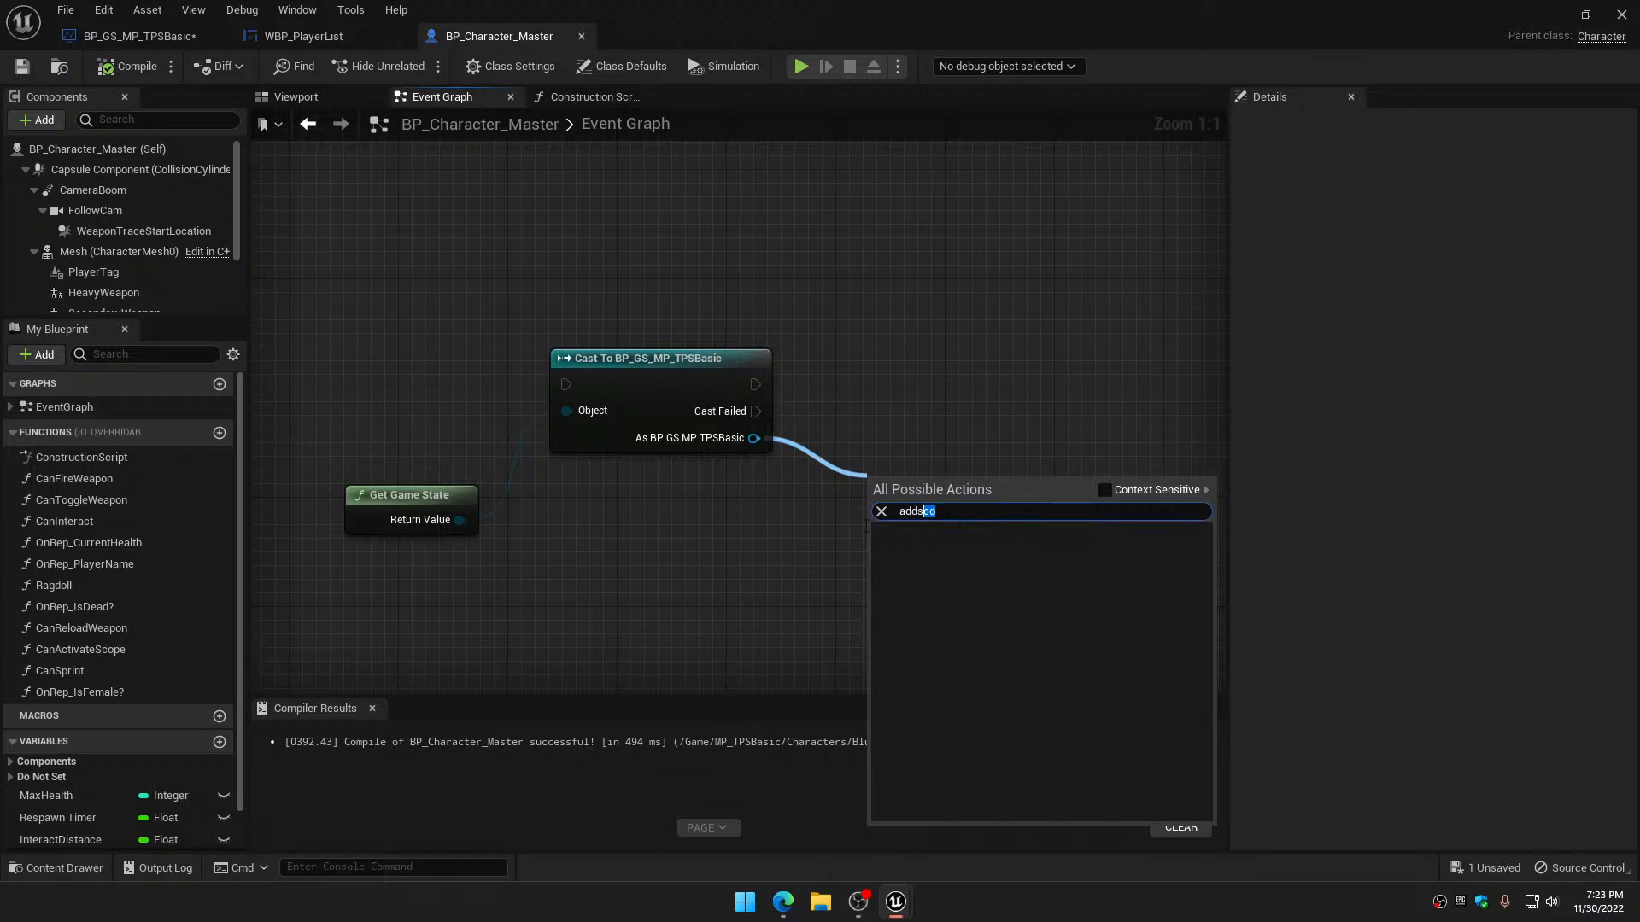
{"action": "type", "text": "score"}
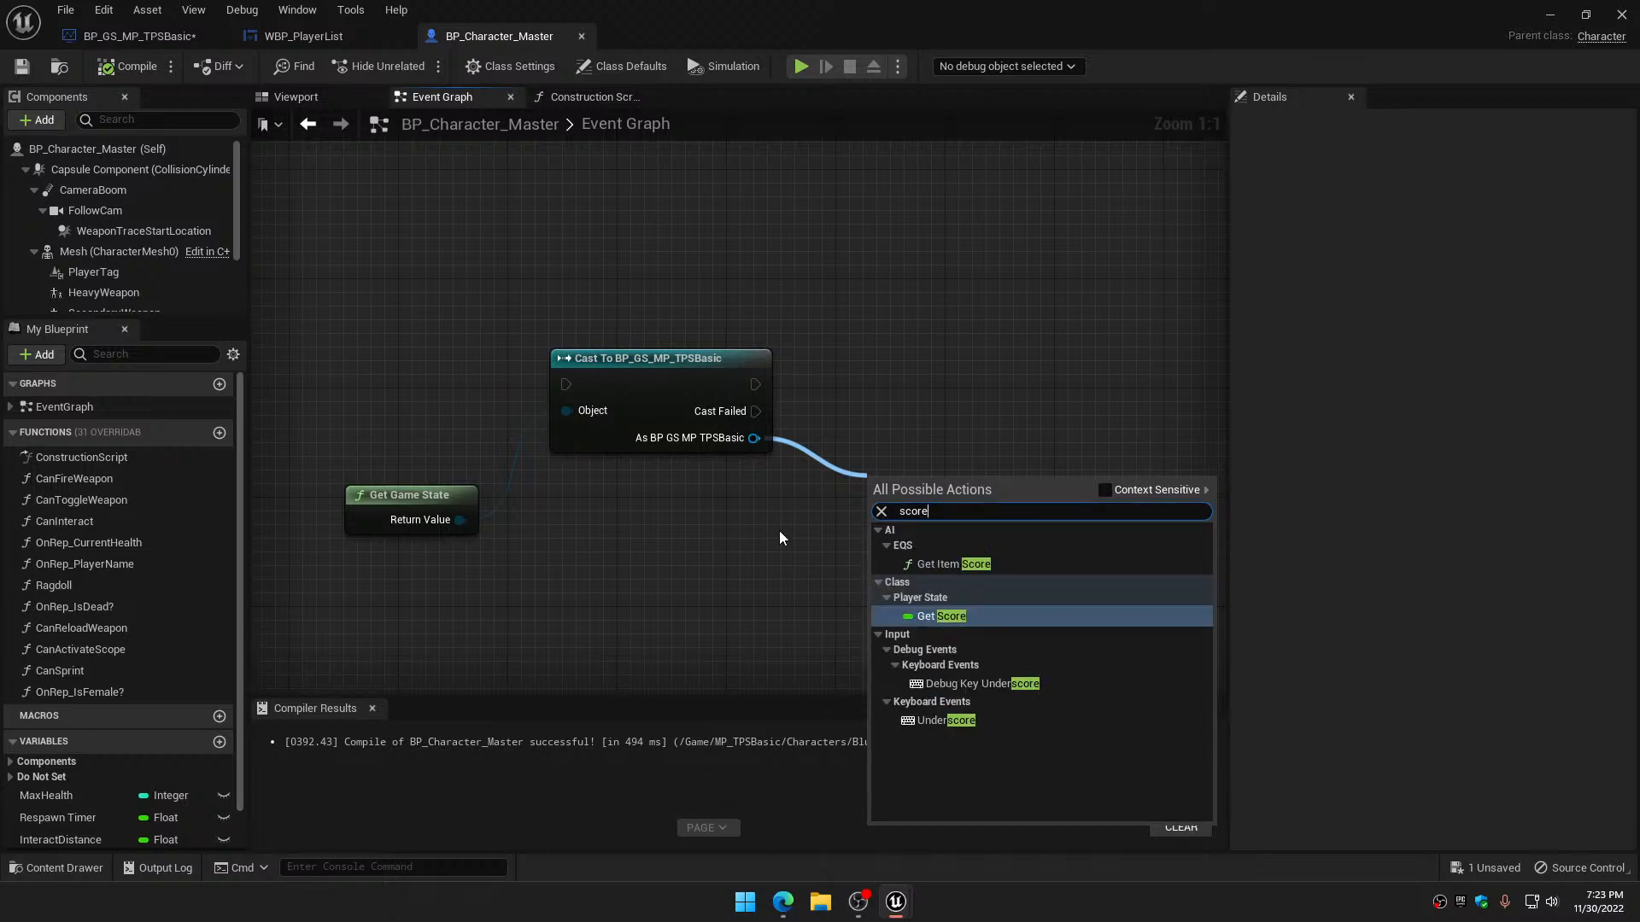
{"action": "key", "text": "BackSpace"}
{"action": "key", "text": "BackSpace"}
{"action": "key", "text": "BackSpace"}
{"action": "key", "text": "BackSpace"}
{"action": "key", "text": "BackSpace"}
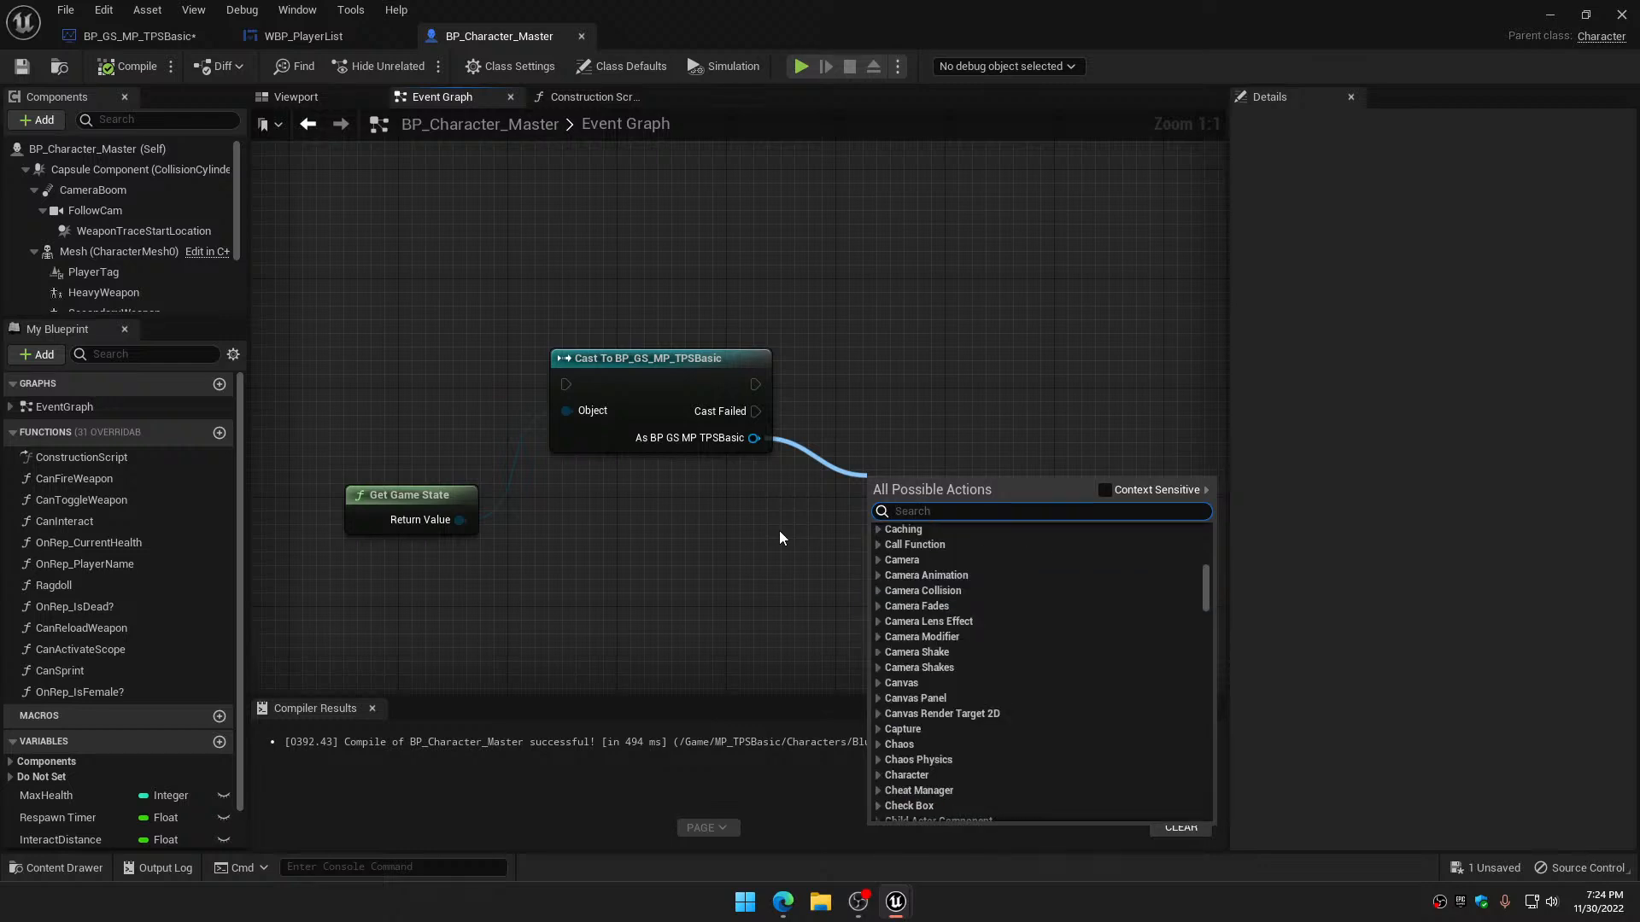
{"action": "type", "text": "addsc"}
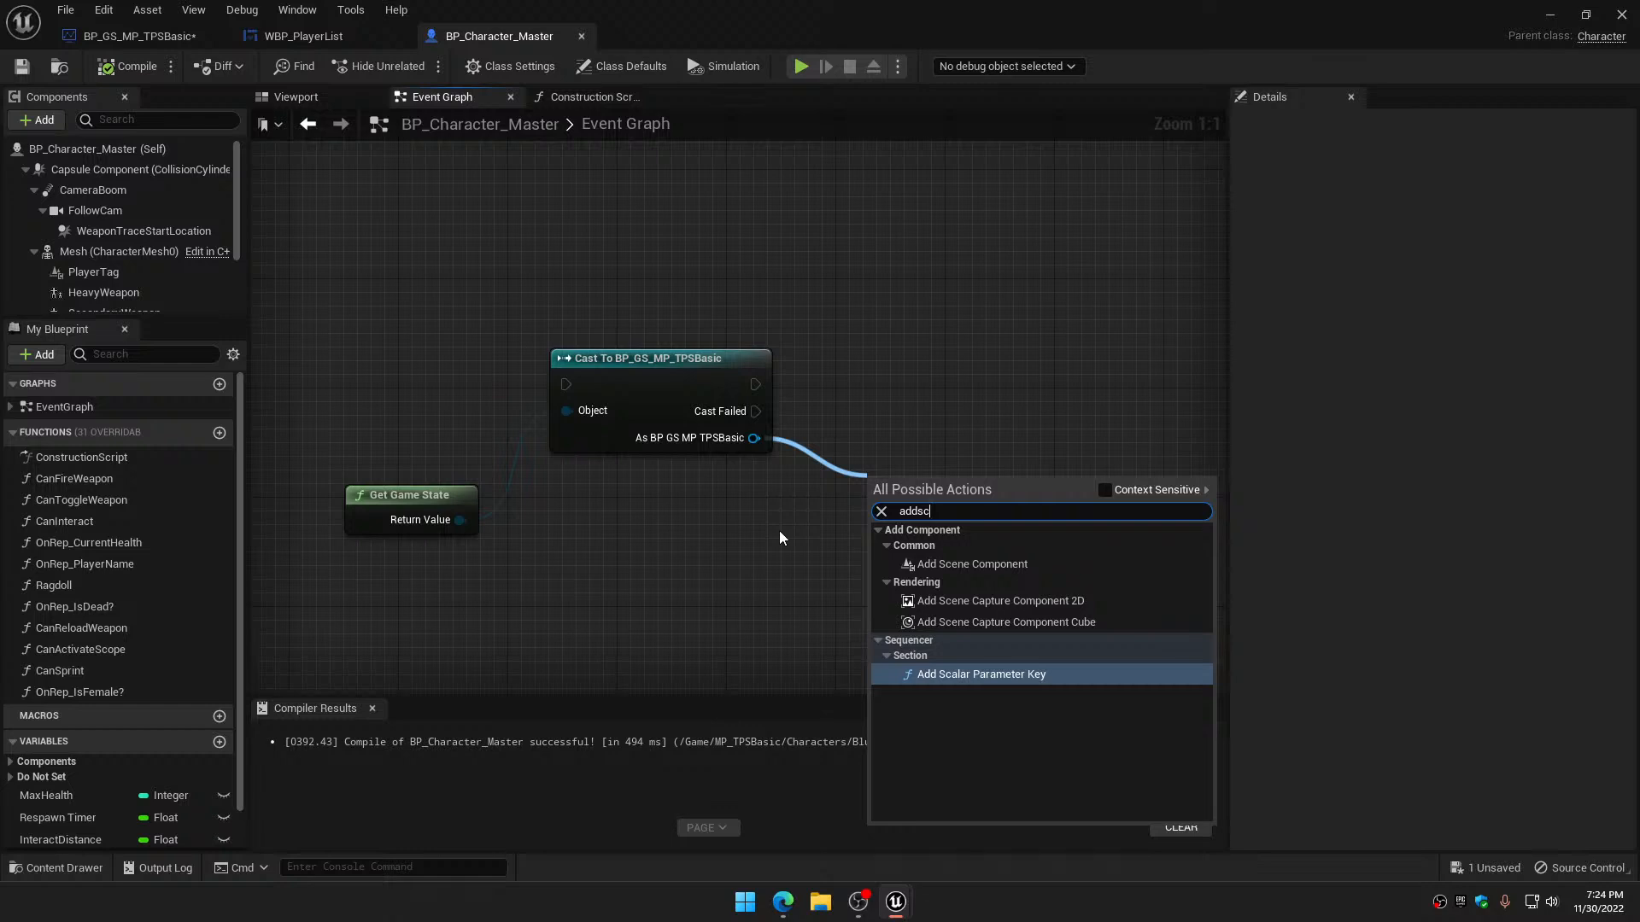
Rename the AddSocre custom event in BP_GS_MP_TPSBasic as TestAddSocre and place it in line with the For Each Loop
{"action": "left_click", "coordinate": [95, 44]}
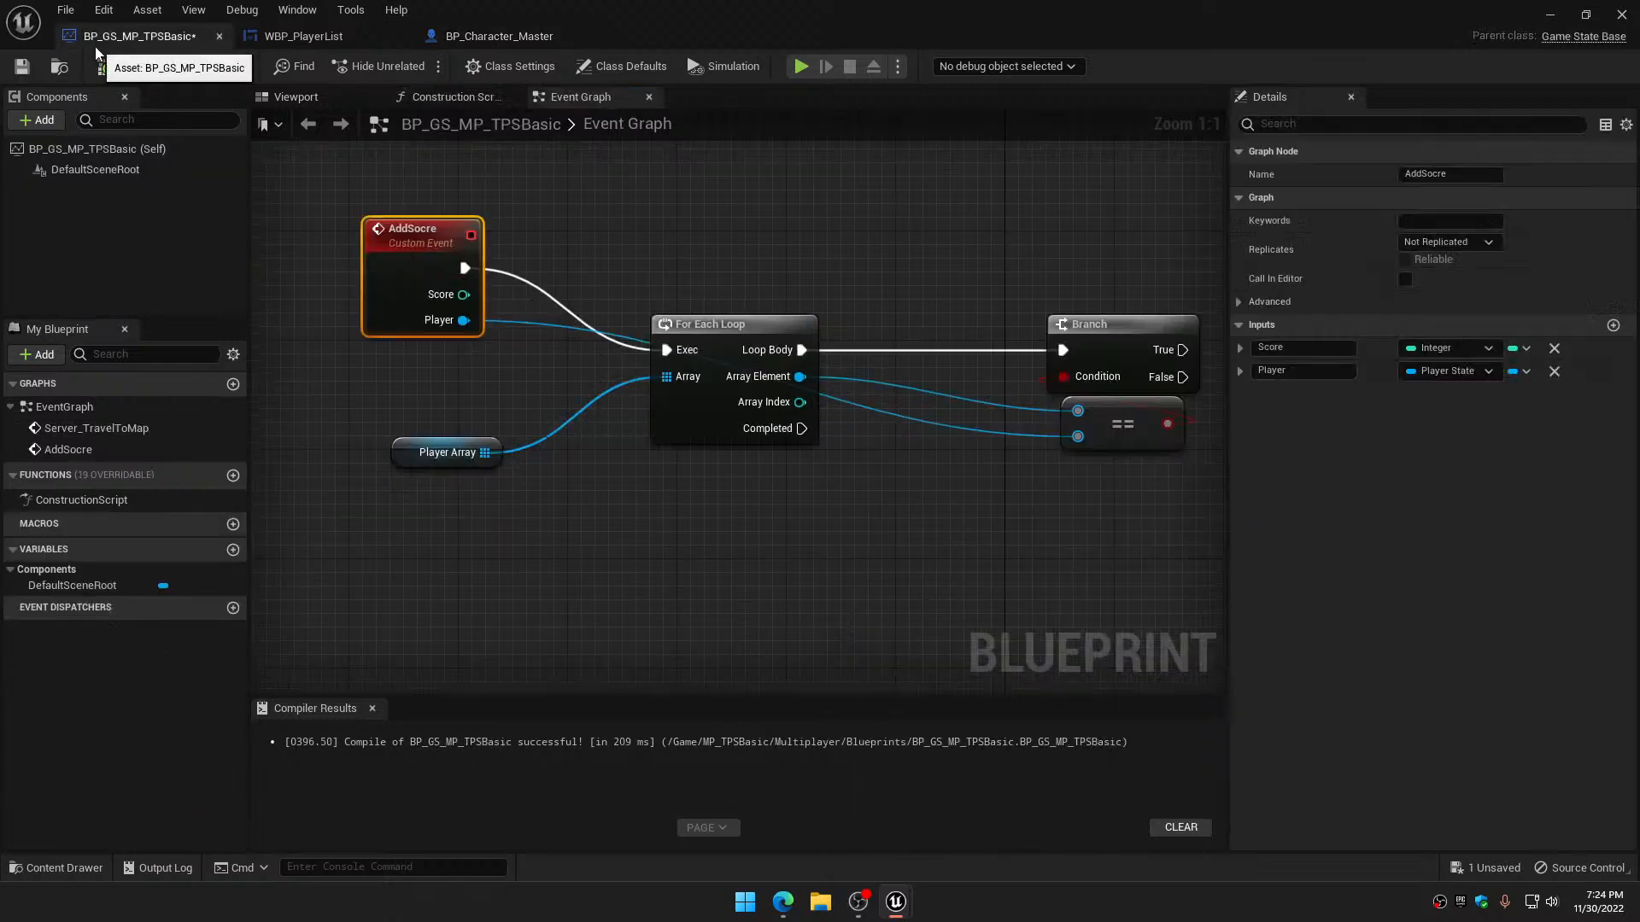
{"action": "left_click_drag", "start_coordinate": [381, 248], "coordinate": [422, 329]}
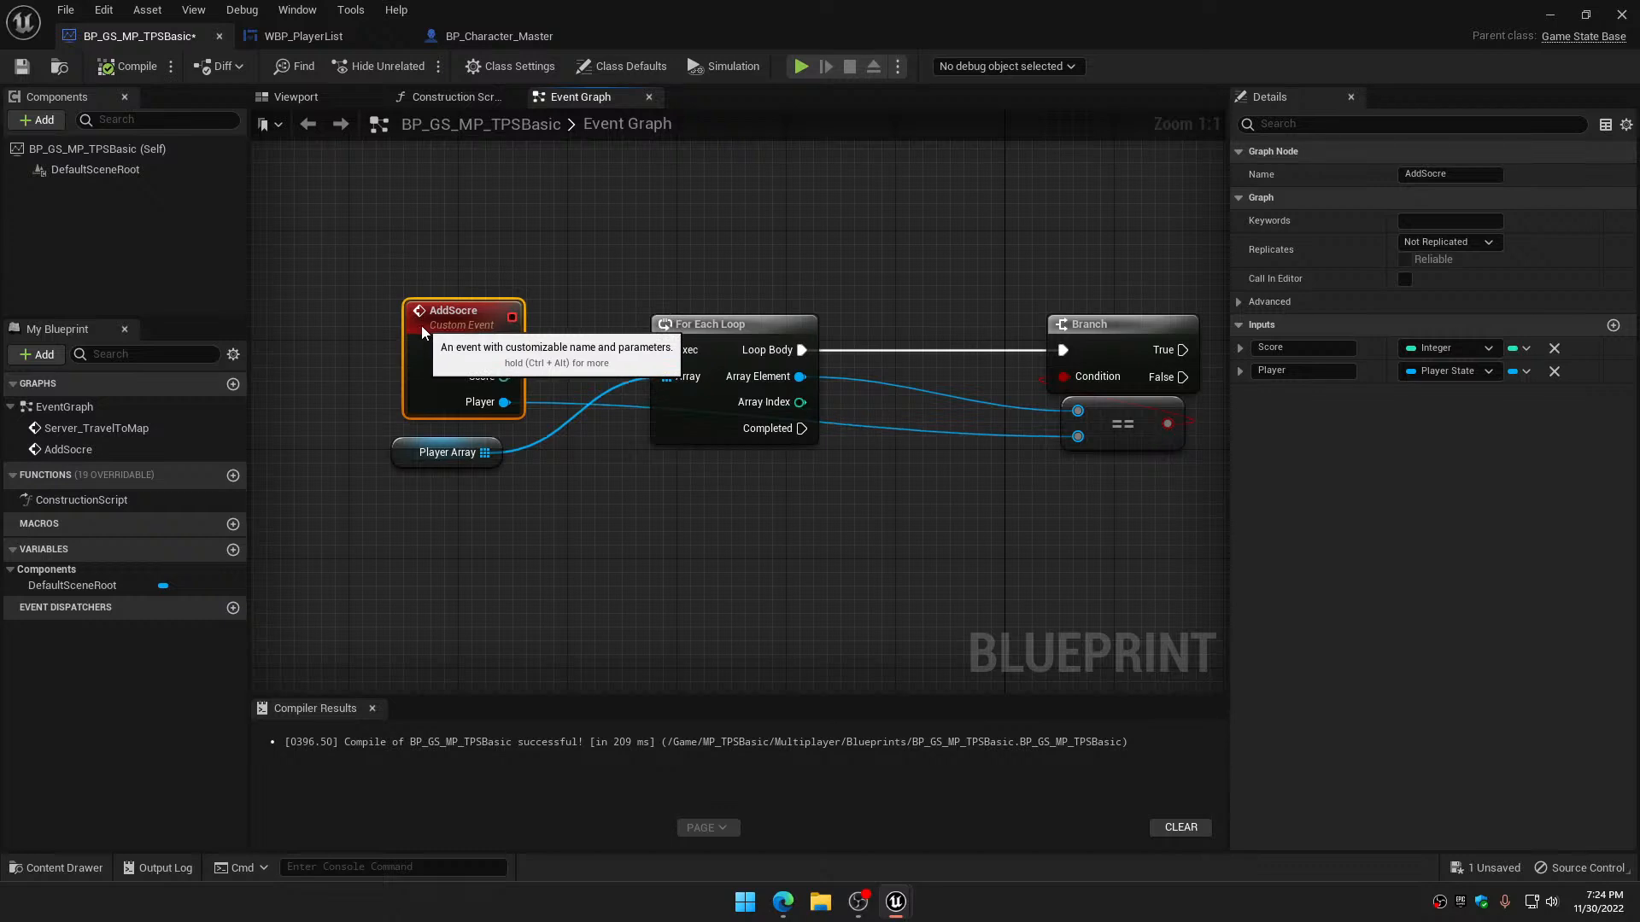
{"action": "left_click", "coordinate": [1406, 173]}
{"action": "type", "text": "Test"}
{"action": "key", "text": "Return"}
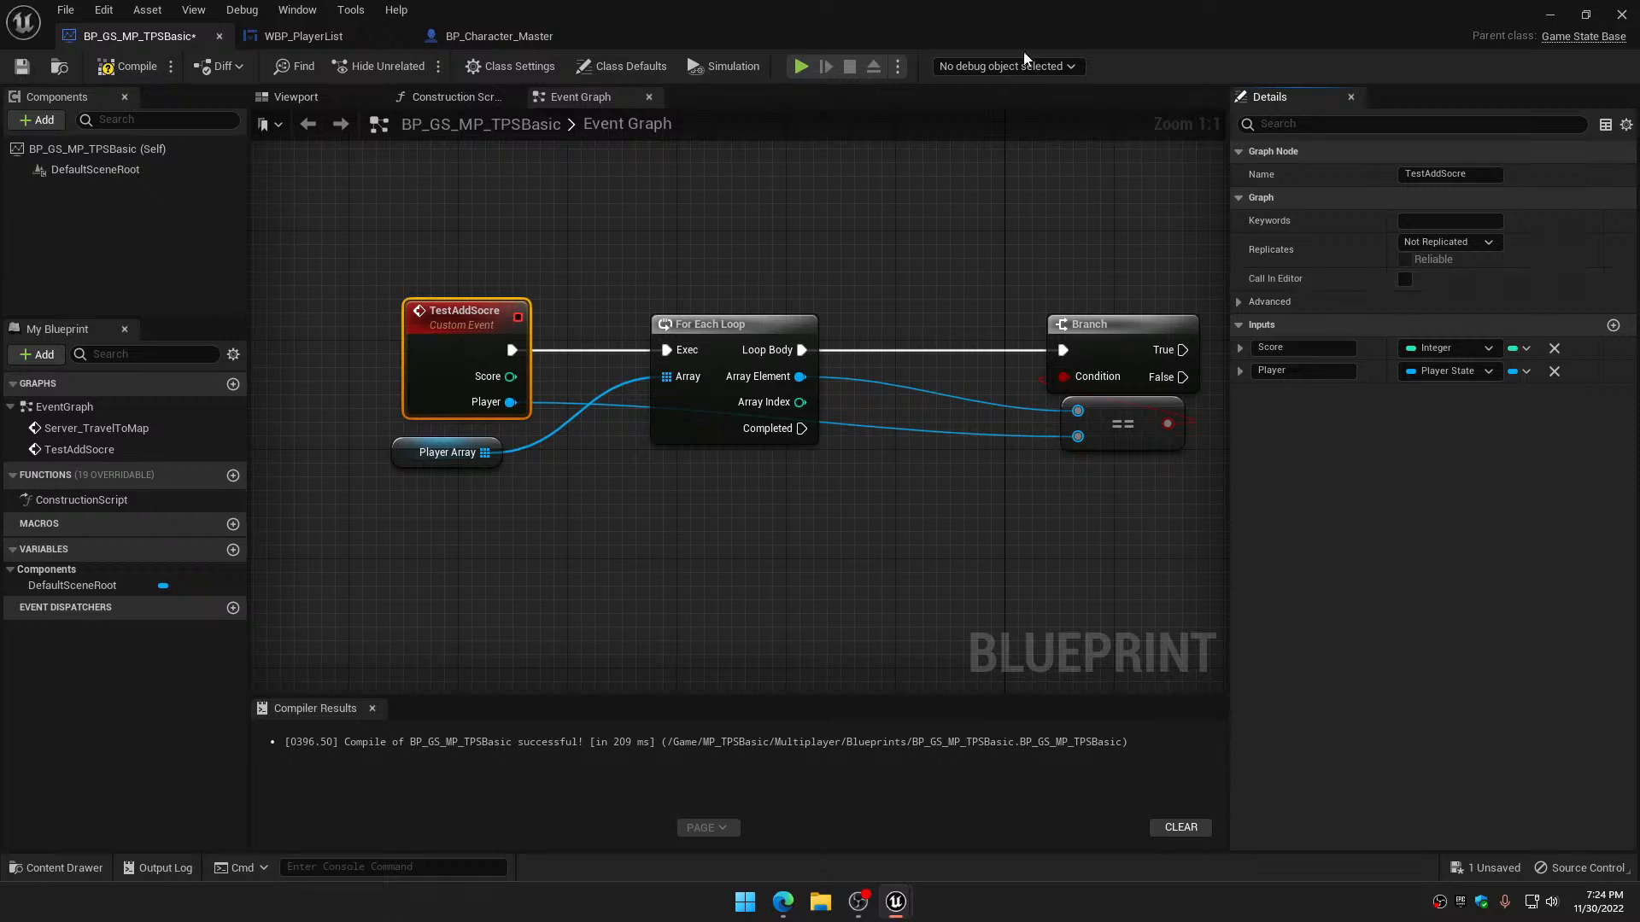
Compile and save BP_GS_MP_TPSBasic, and close the WBP_PlayerList blueprint
{"action": "left_click", "coordinate": [127, 68]}
{"action": "left_click", "coordinate": [21, 66]}
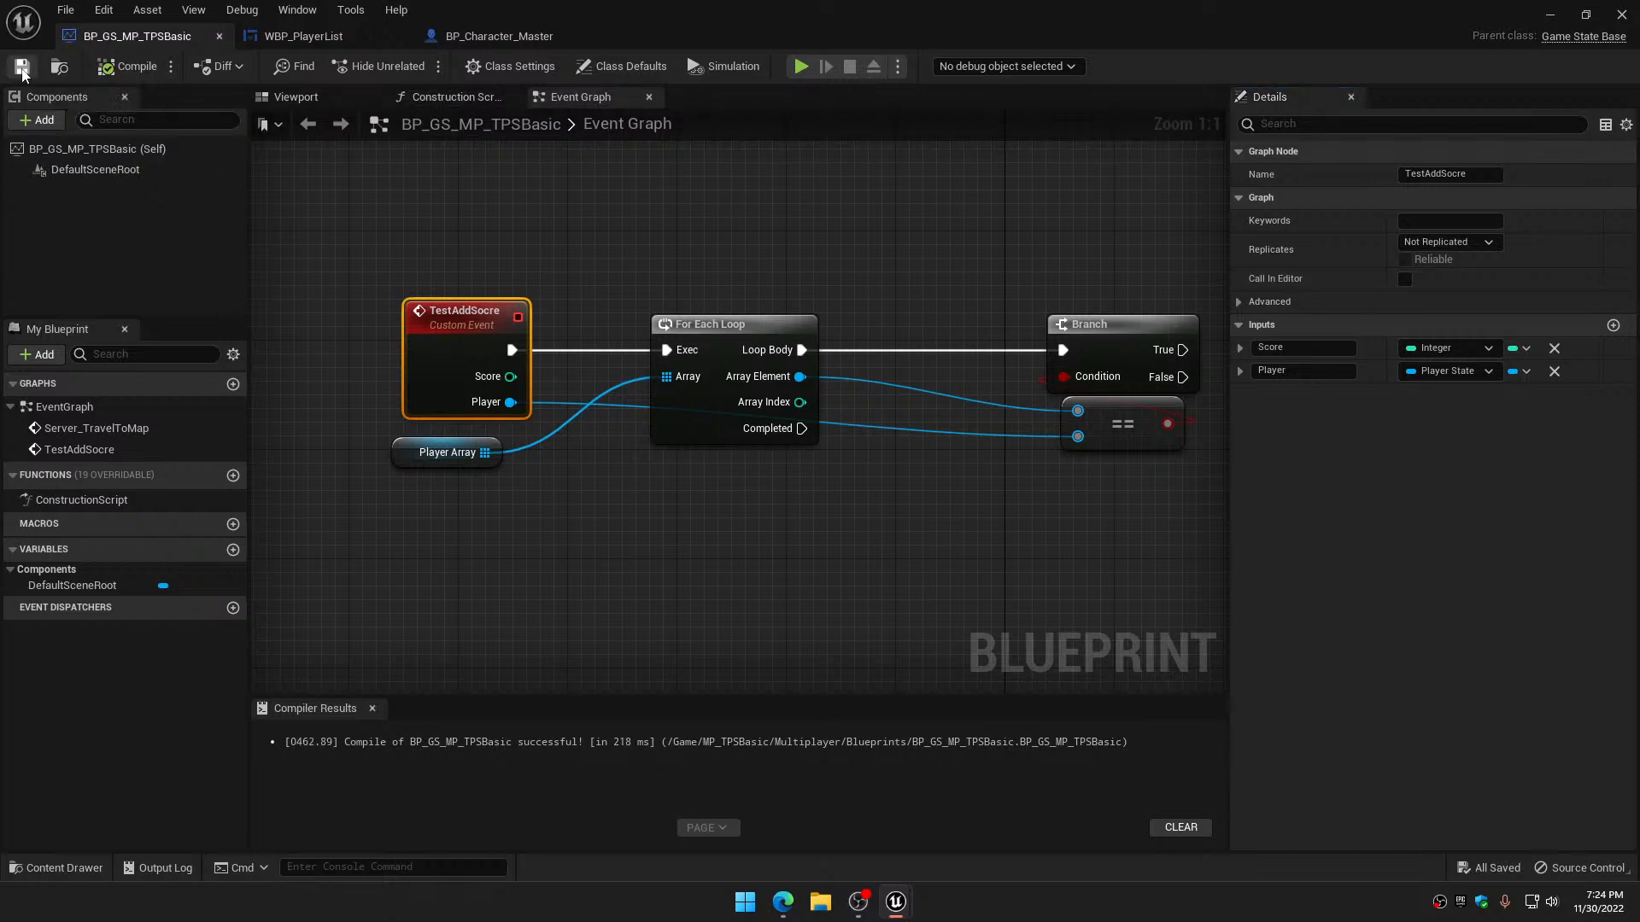
{"action": "left_click", "coordinate": [304, 37]}
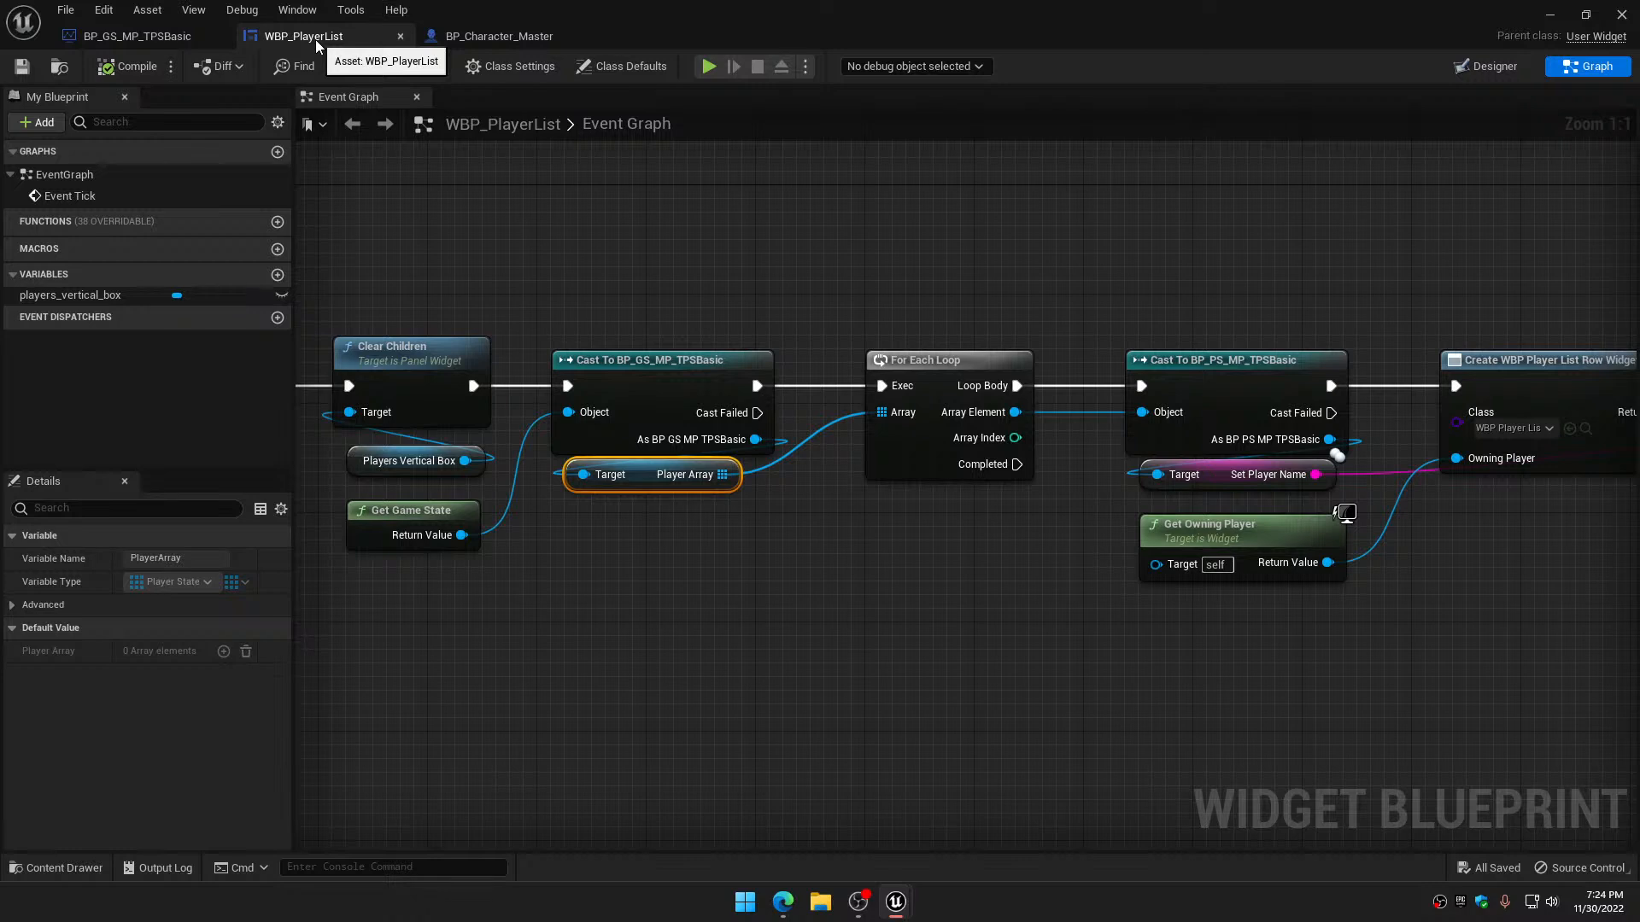
{"action": "left_click", "coordinate": [400, 37]}
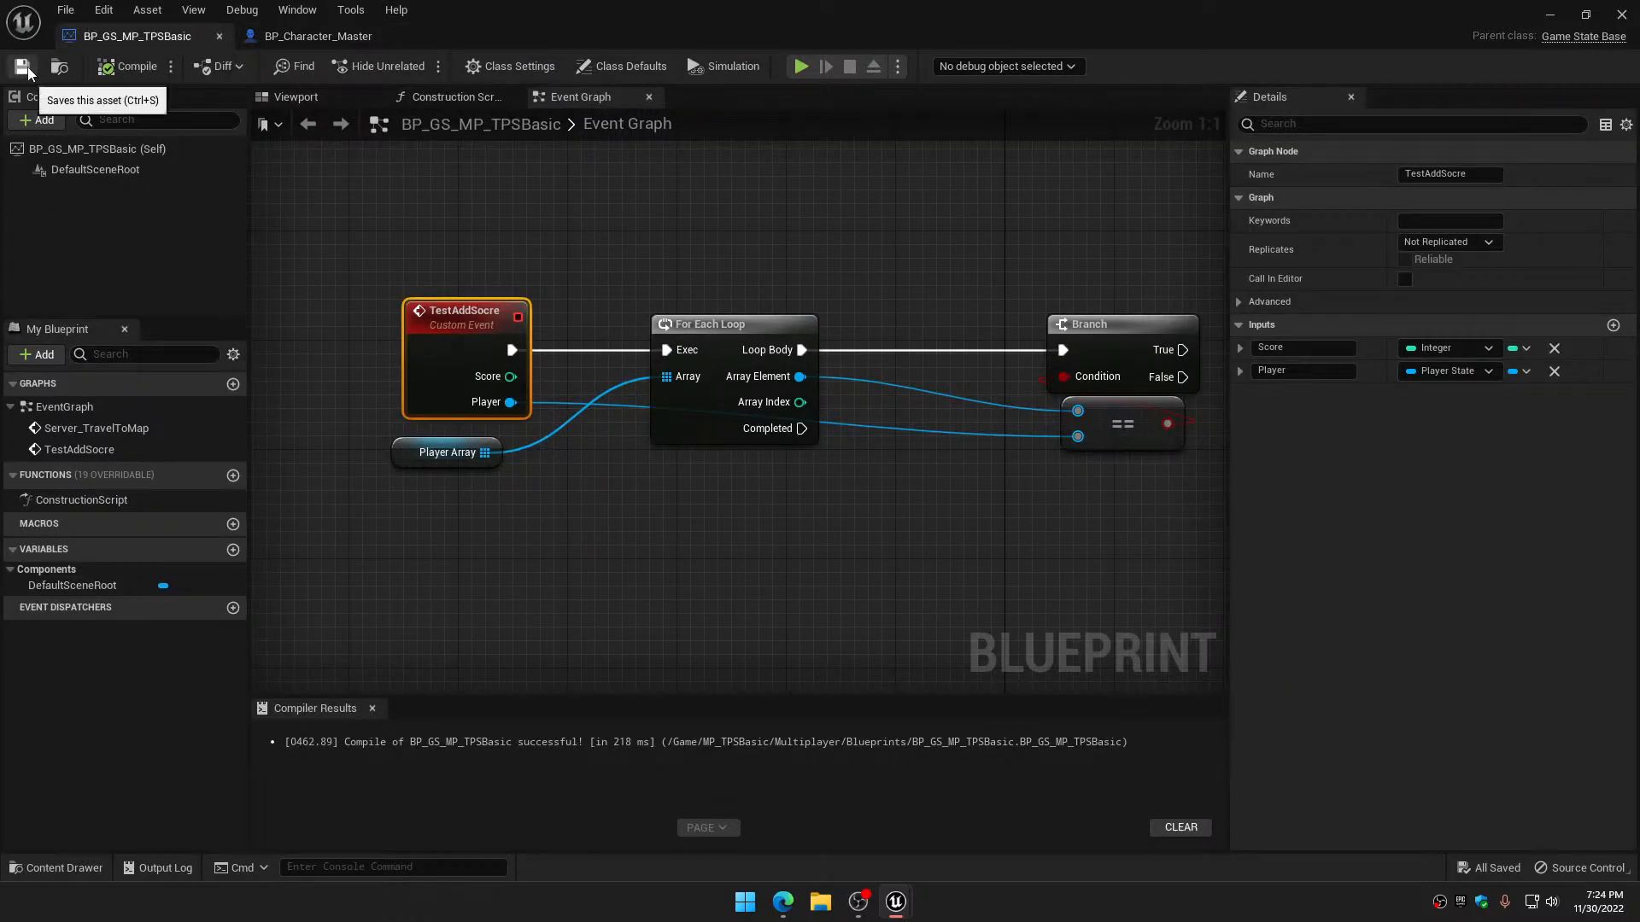
{"action": "left_click", "coordinate": [96, 70]}
Call Test Add Socre from the BP_GS_MP_TPSBasic cast output in BP_Character_Master and place the node beside the cast
{"action": "left_click", "coordinate": [318, 38]}
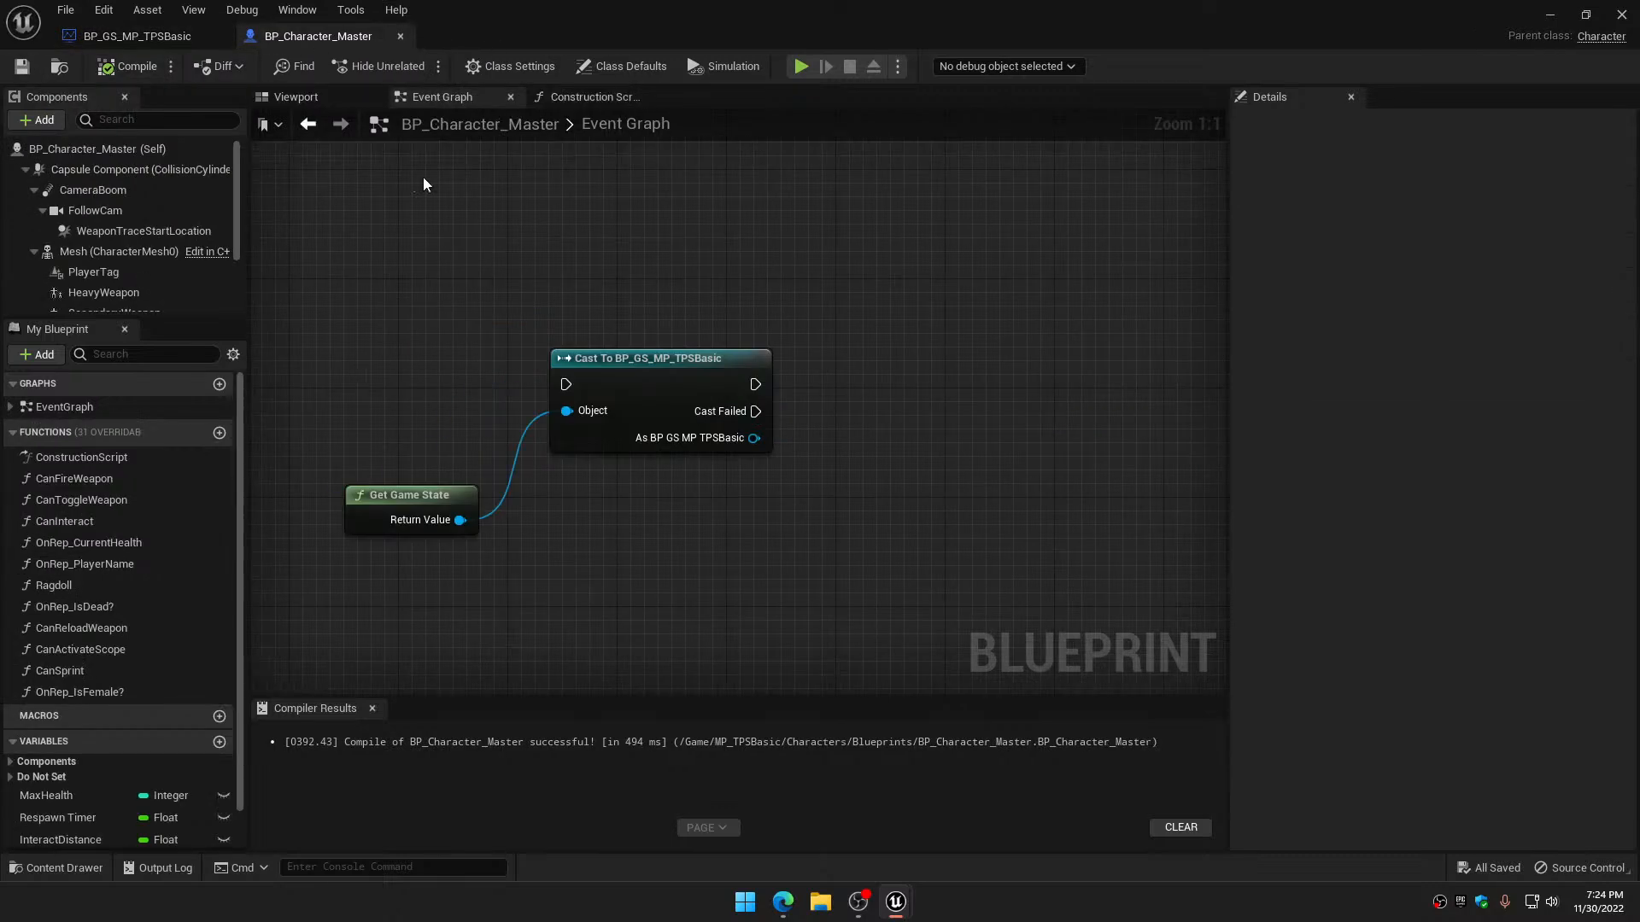
{"action": "left_click_drag", "start_coordinate": [755, 438], "coordinate": [829, 485]}
{"action": "type", "text": "testas"}
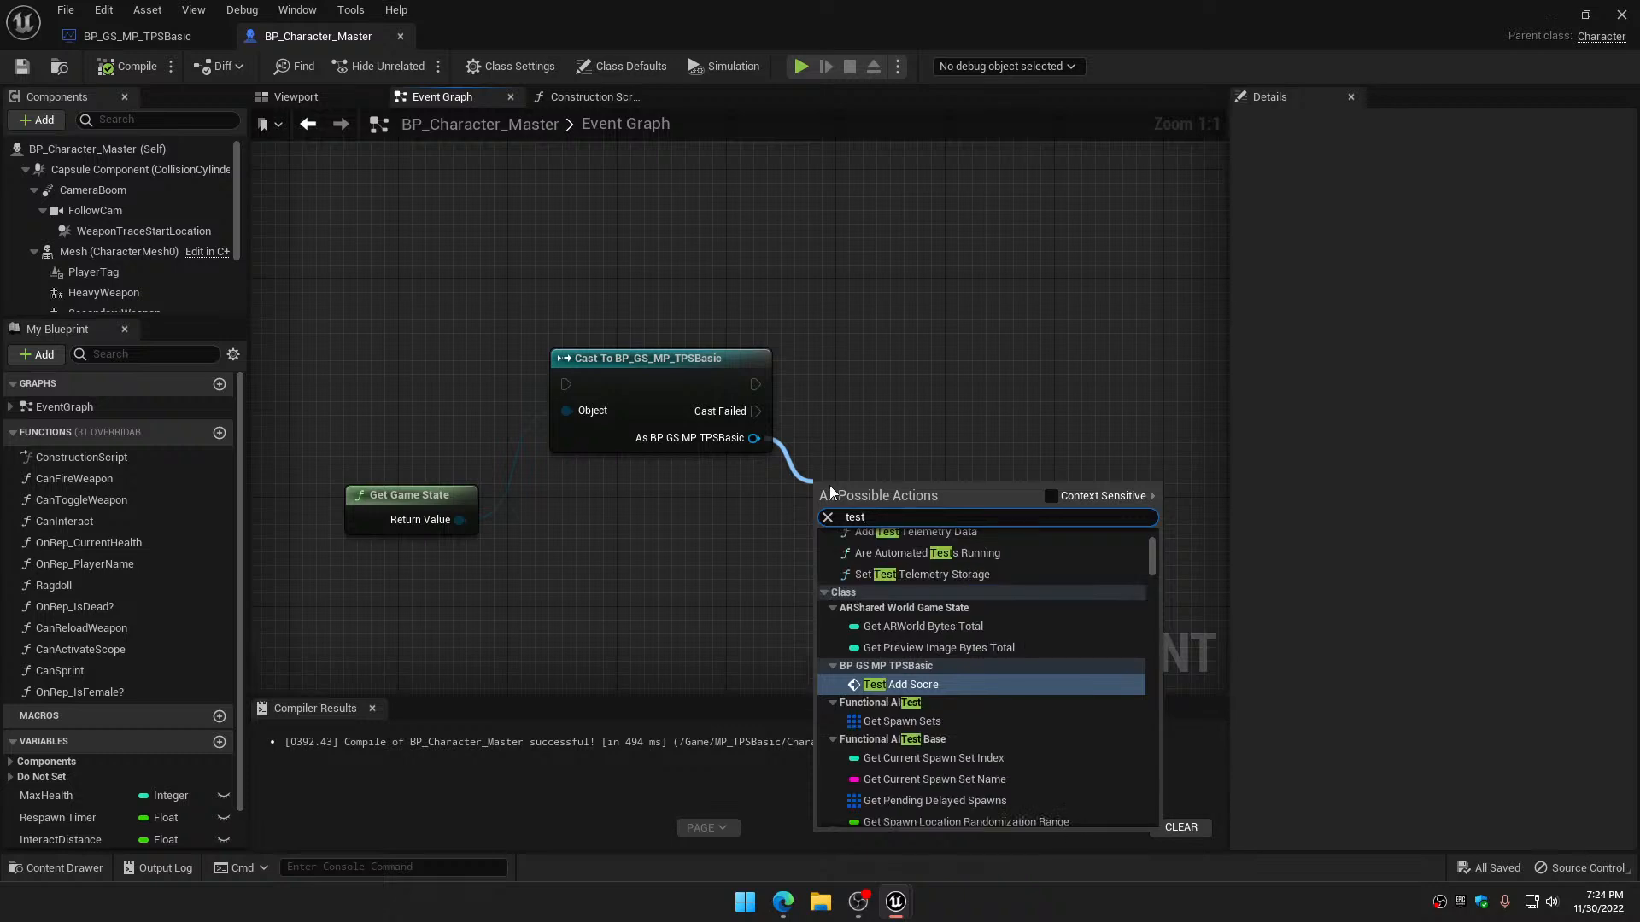
{"action": "key", "text": "BackSpace"}
{"action": "key", "text": "BackSpace"}
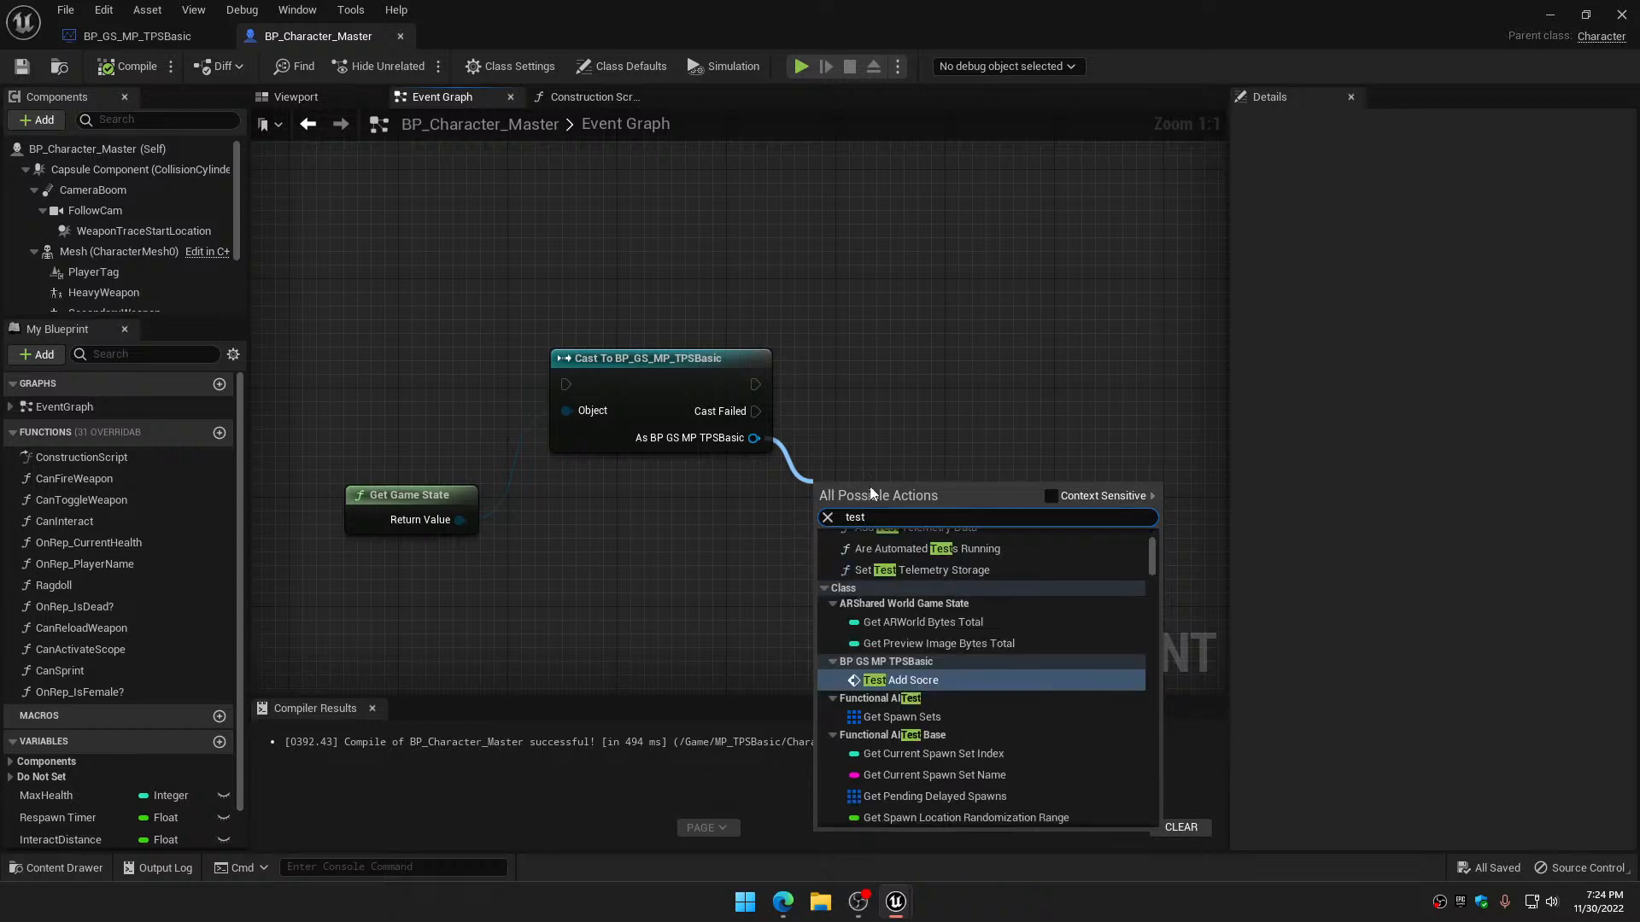
{"action": "left_click", "coordinate": [903, 681]}
{"action": "left_click_drag", "start_coordinate": [916, 532], "coordinate": [999, 395]}
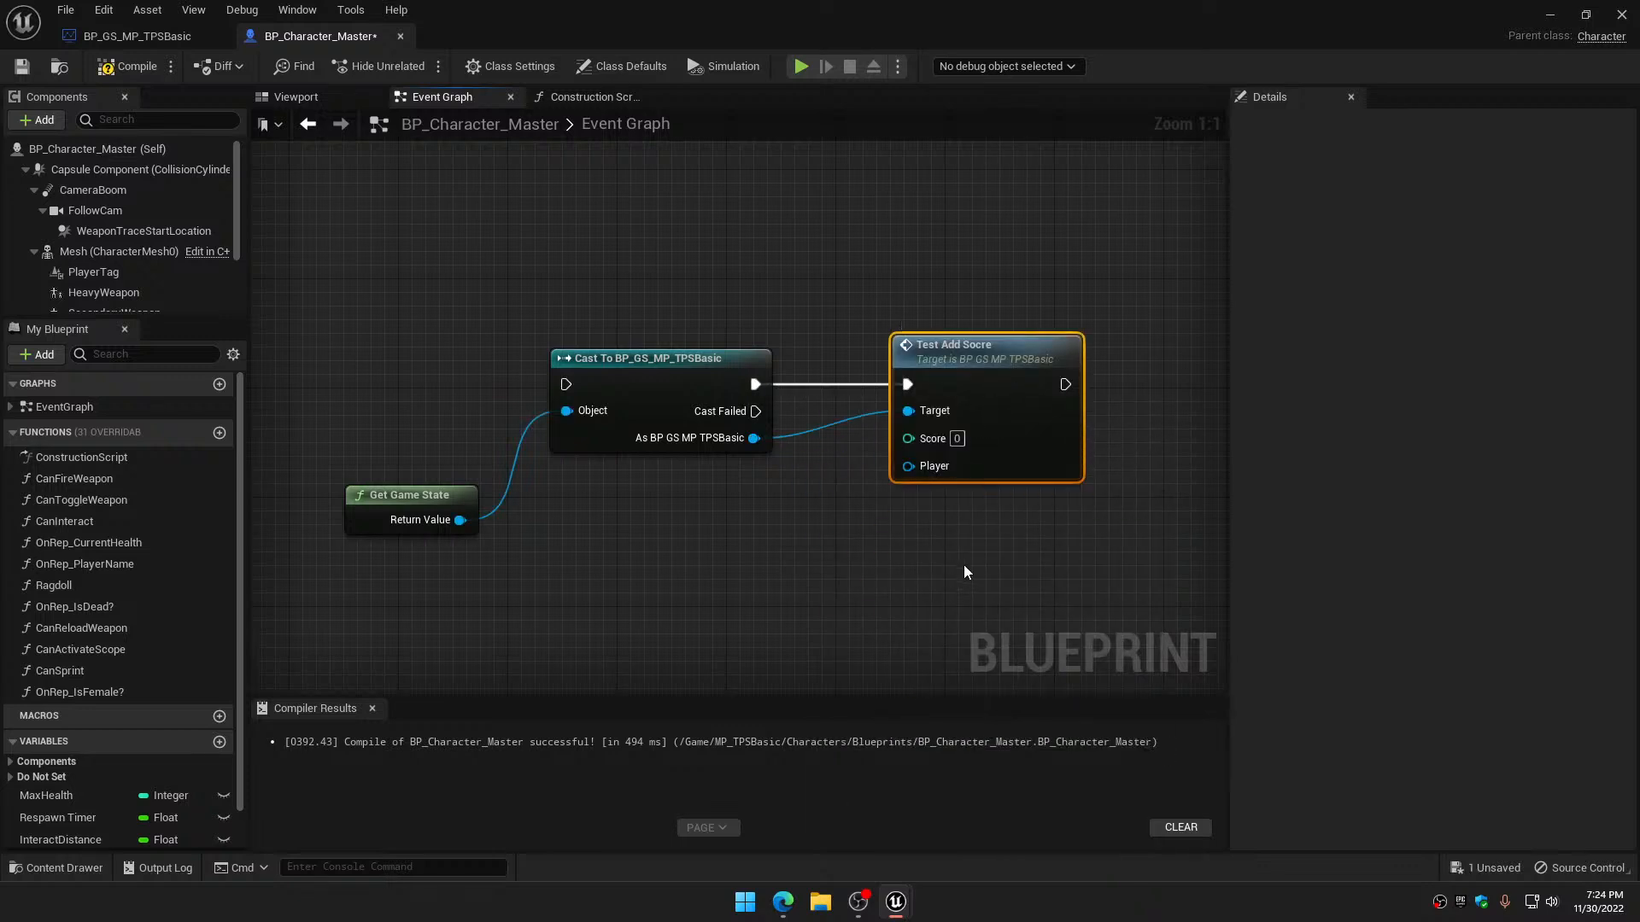
{"action": "left_click_drag", "start_coordinate": [1032, 427], "coordinate": [1003, 425]}
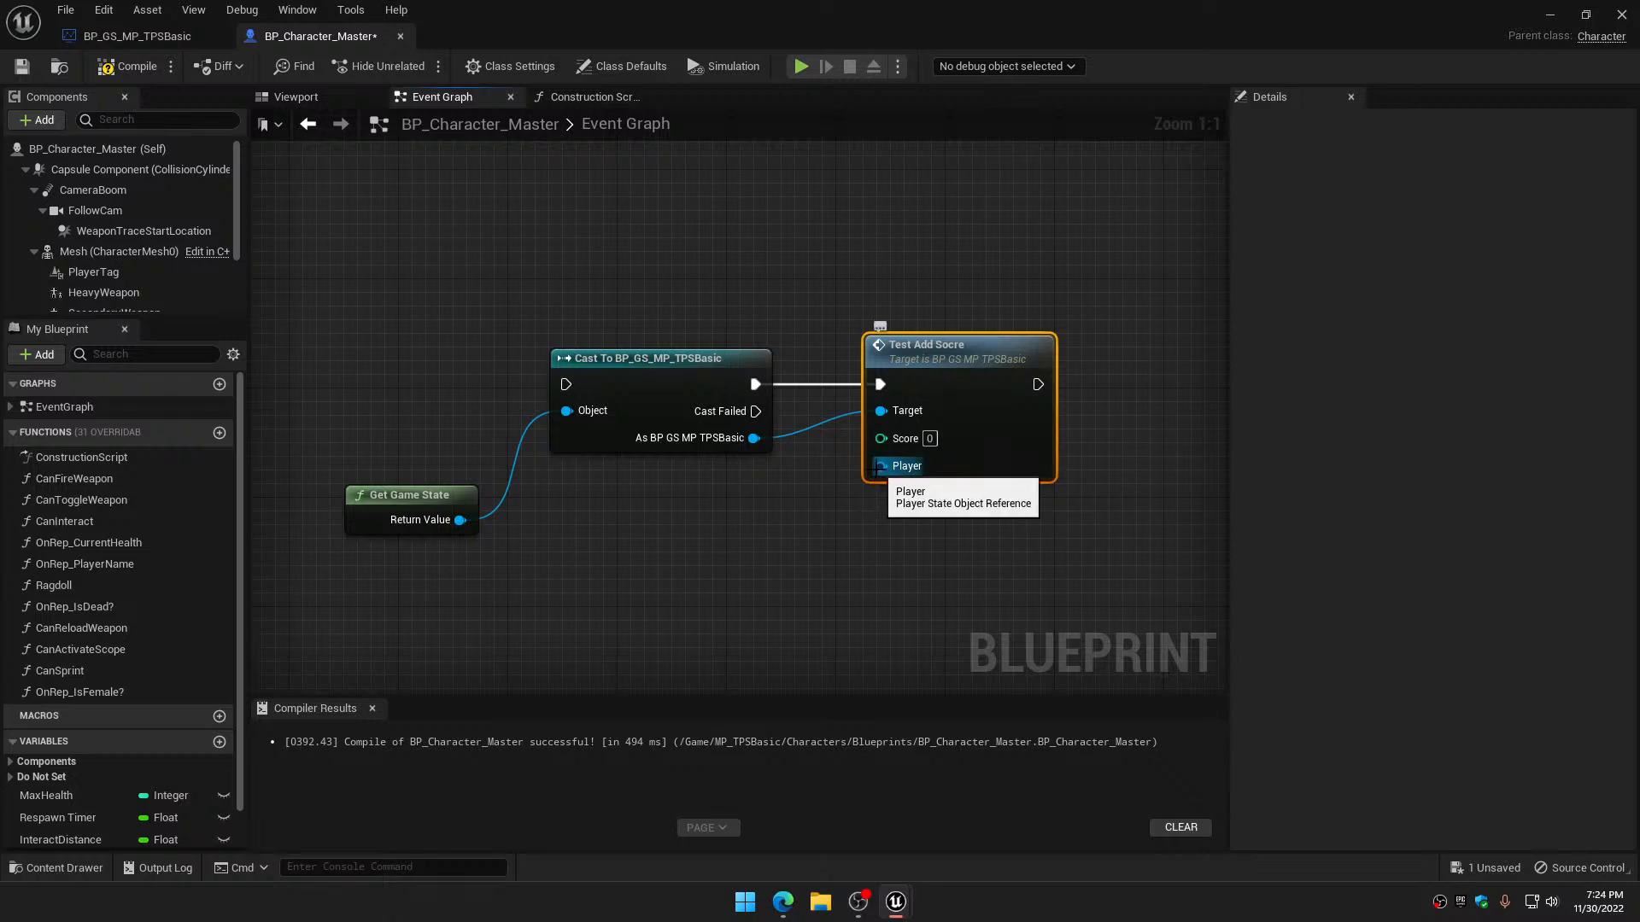
Add the pawn's Player State getter in BP_Character_Master, connect it to Test Add Socre's Player input, and place it below the cast node
{"action": "left_click", "coordinate": [179, 38]}
{"action": "left_click", "coordinate": [301, 39]}
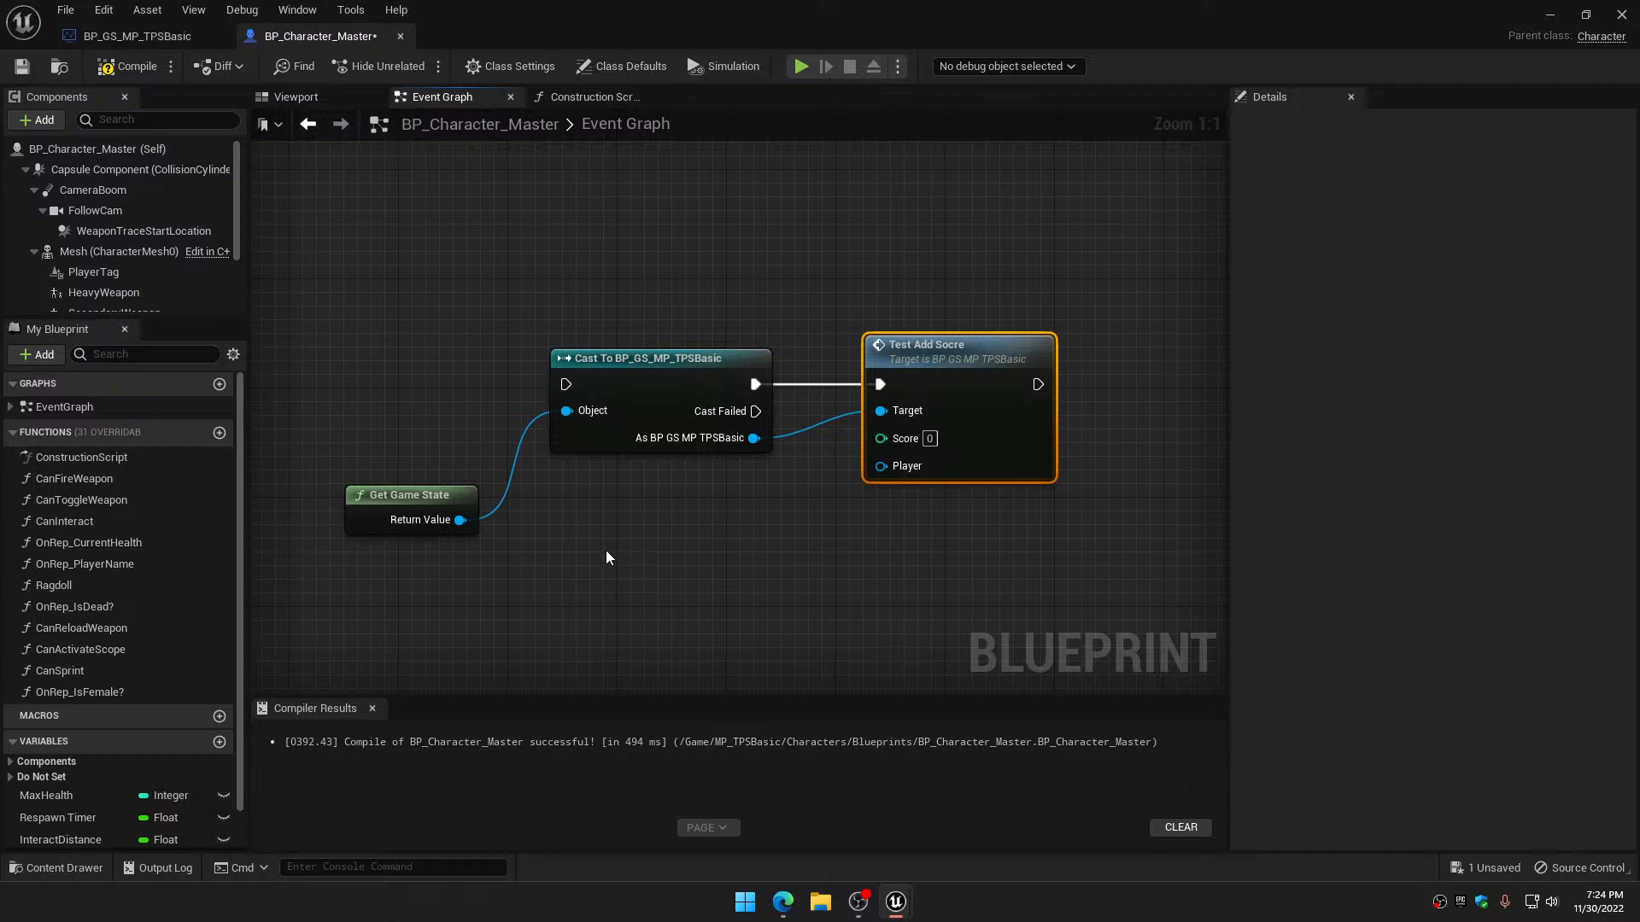
{"action": "left_click", "coordinate": [137, 35]}
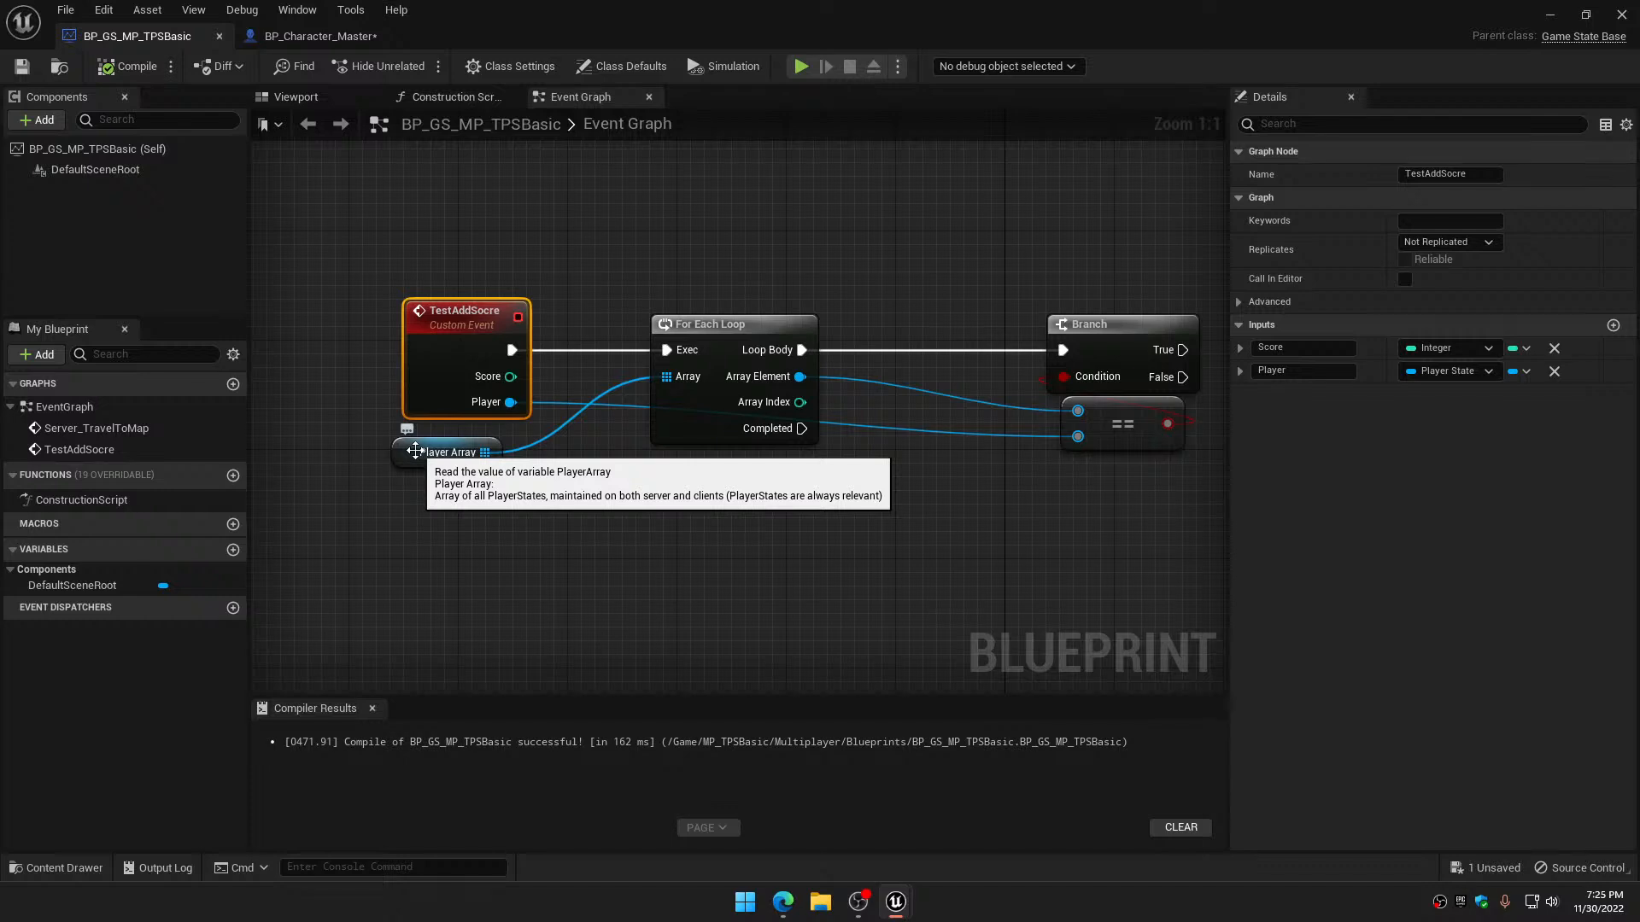
{"action": "left_click", "coordinate": [333, 36]}
{"action": "left_click_drag", "start_coordinate": [623, 505], "coordinate": [740, 633]}
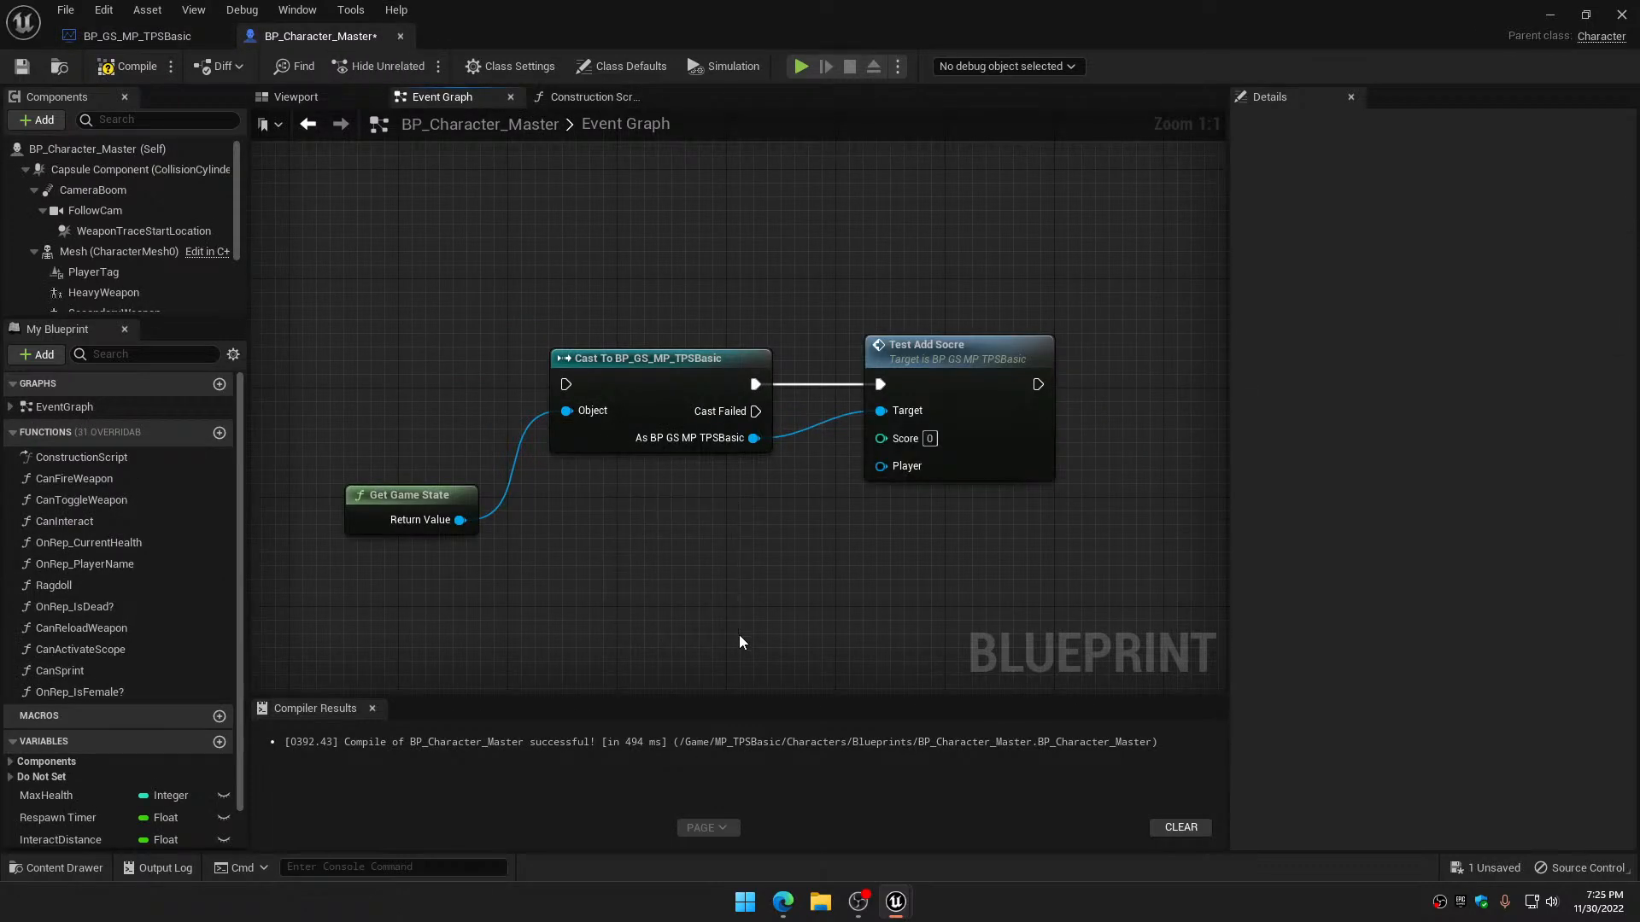
{"action": "right_click", "coordinate": [740, 636]}
{"action": "type", "text": "get"}
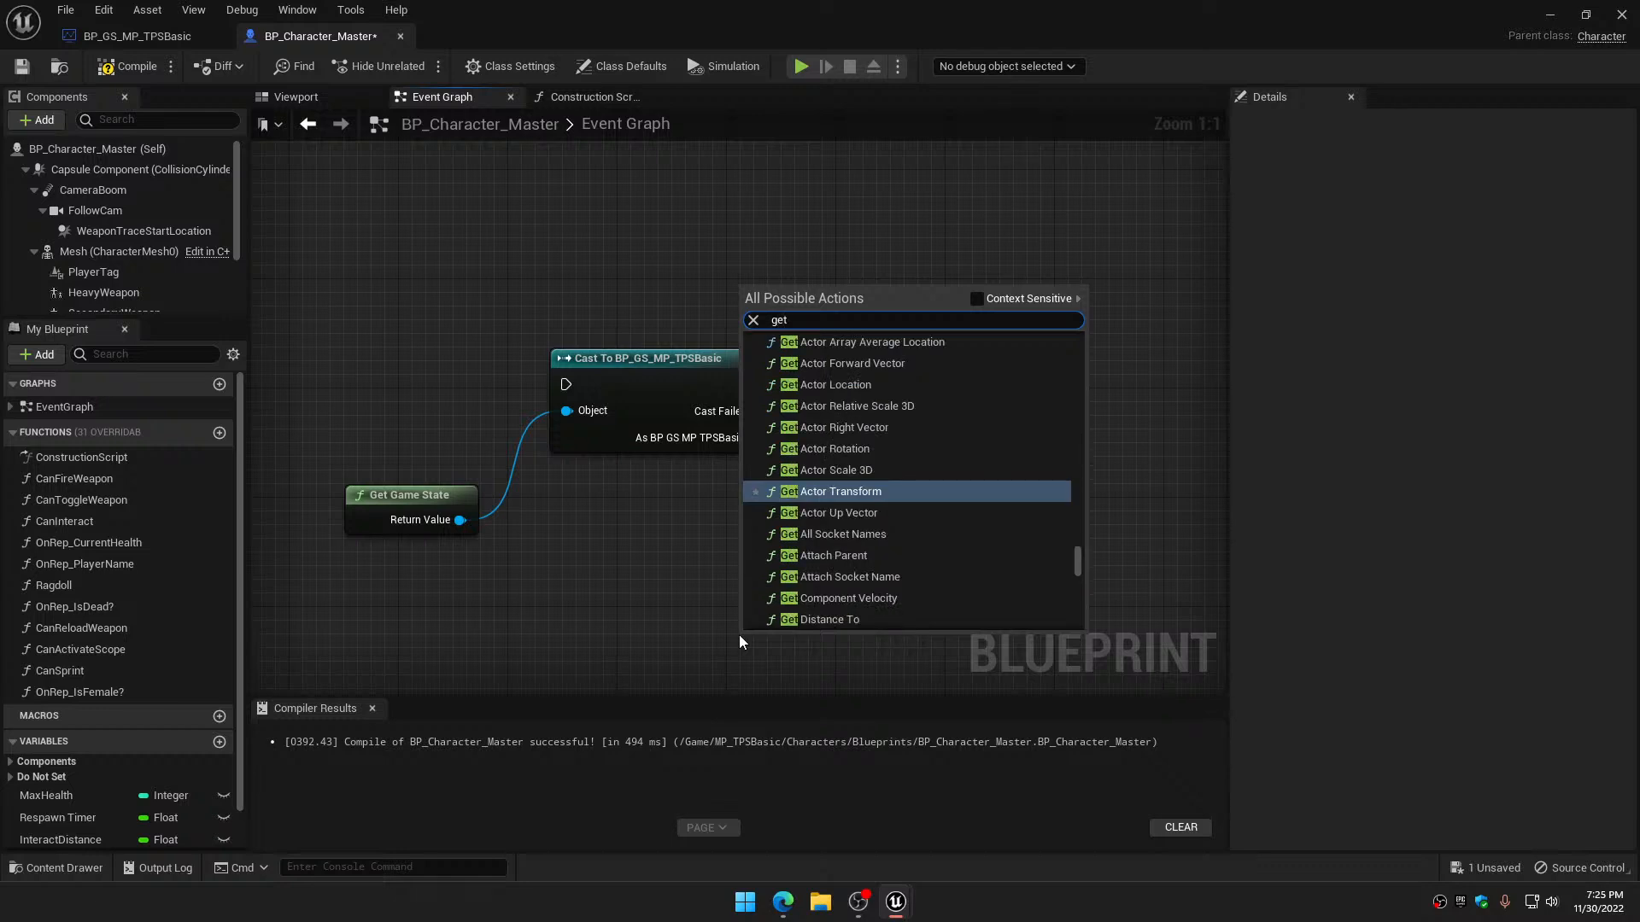
{"action": "type", "text": "playersta"}
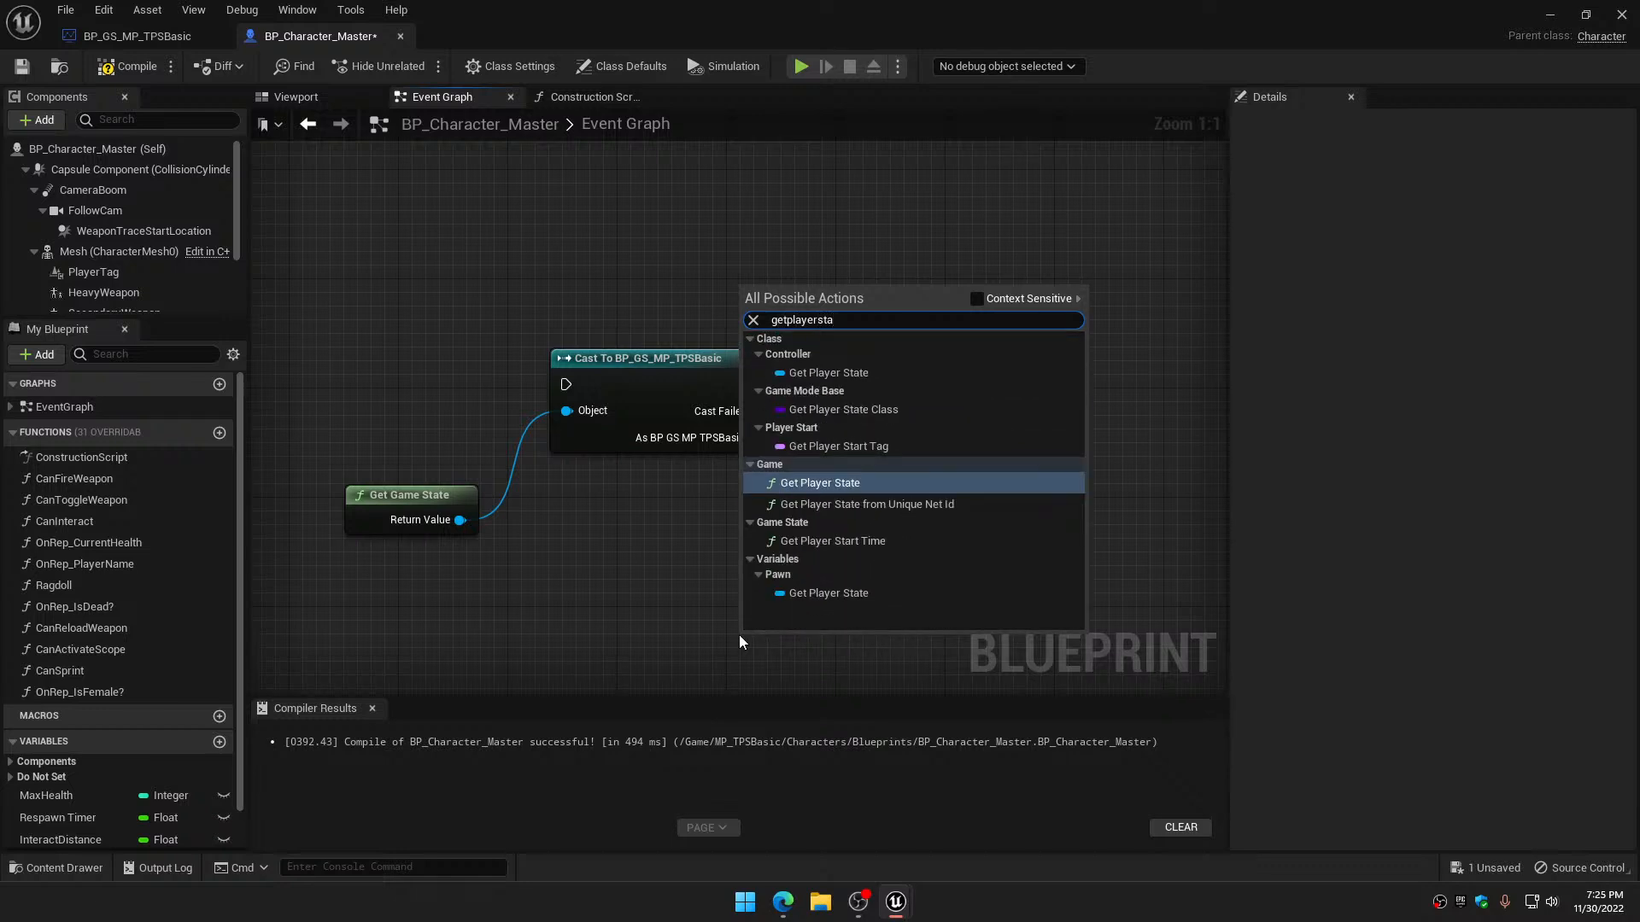
{"action": "left_click", "coordinate": [812, 596]}
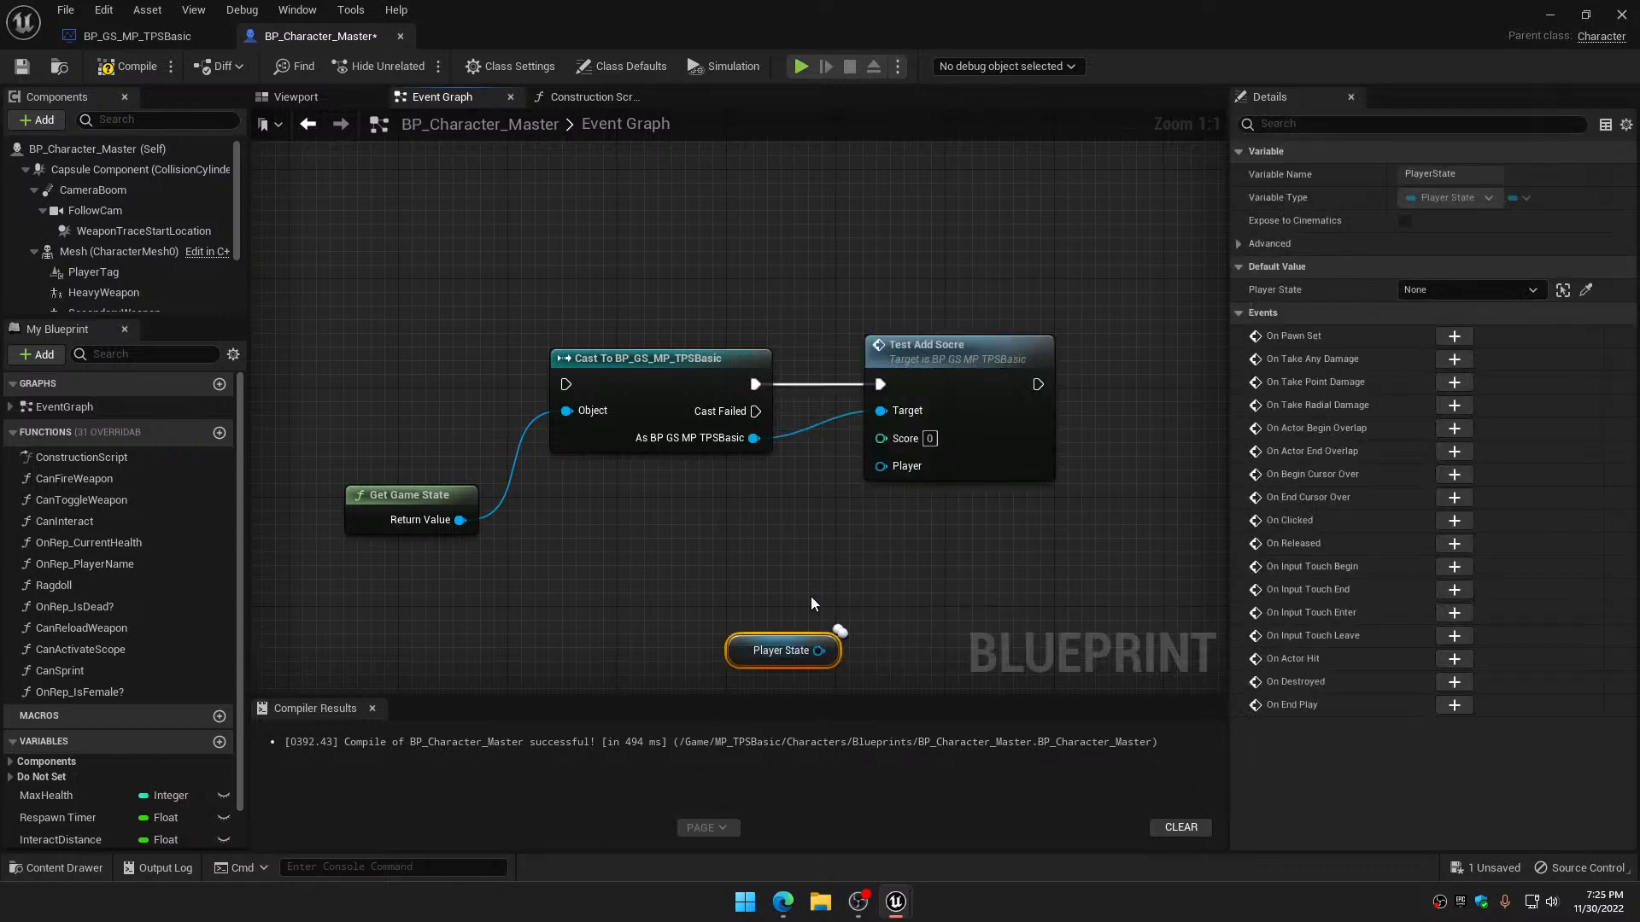
{"action": "mouse_move", "coordinate": [770, 639]}
{"action": "left_mouse_down"}
{"action": "mouse_move", "coordinate": [607, 502]}
{"action": "mouse_move", "coordinate": [714, 514]}
{"action": "mouse_move", "coordinate": [882, 470]}
{"action": "left_mouse_up"}
{"action": "left_click_drag", "start_coordinate": [620, 513], "coordinate": [661, 540]}
{"action": "mouse_move", "coordinate": [564, 513]}
{"action": "left_mouse_down"}
{"action": "mouse_move", "coordinate": [572, 587]}
{"action": "mouse_move", "coordinate": [982, 611]}
{"action": "left_mouse_up"}
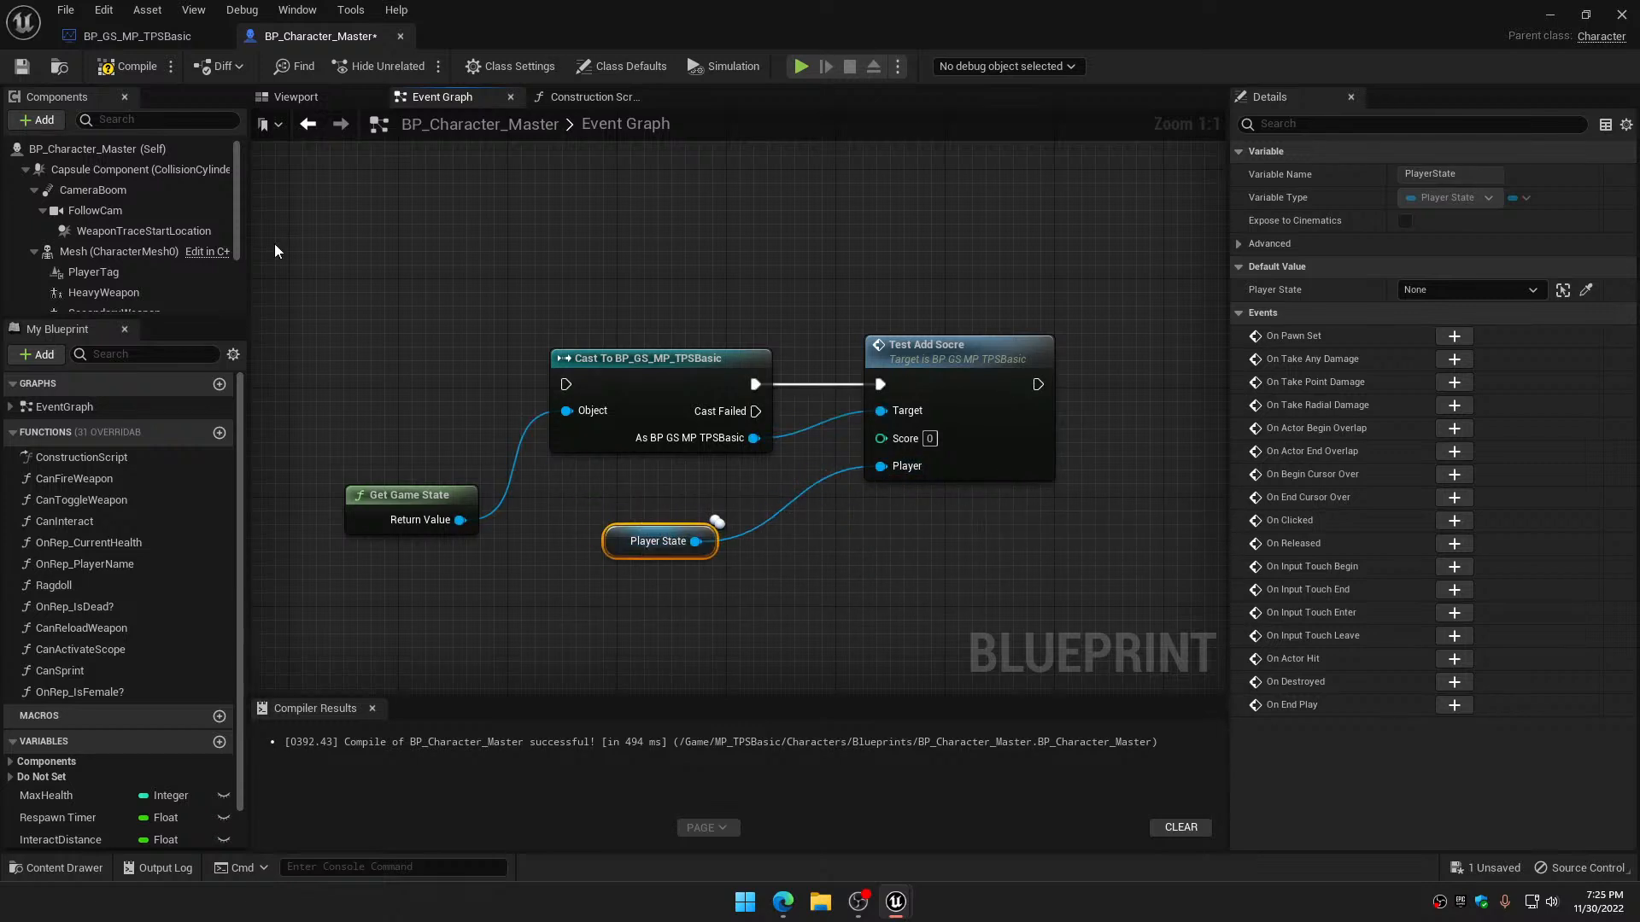
Compare the event call with the Branch and equality nodes in BP_GS_MP_TPSBasic, and switch to the YouTube live chat window
{"action": "left_click", "coordinate": [137, 35]}
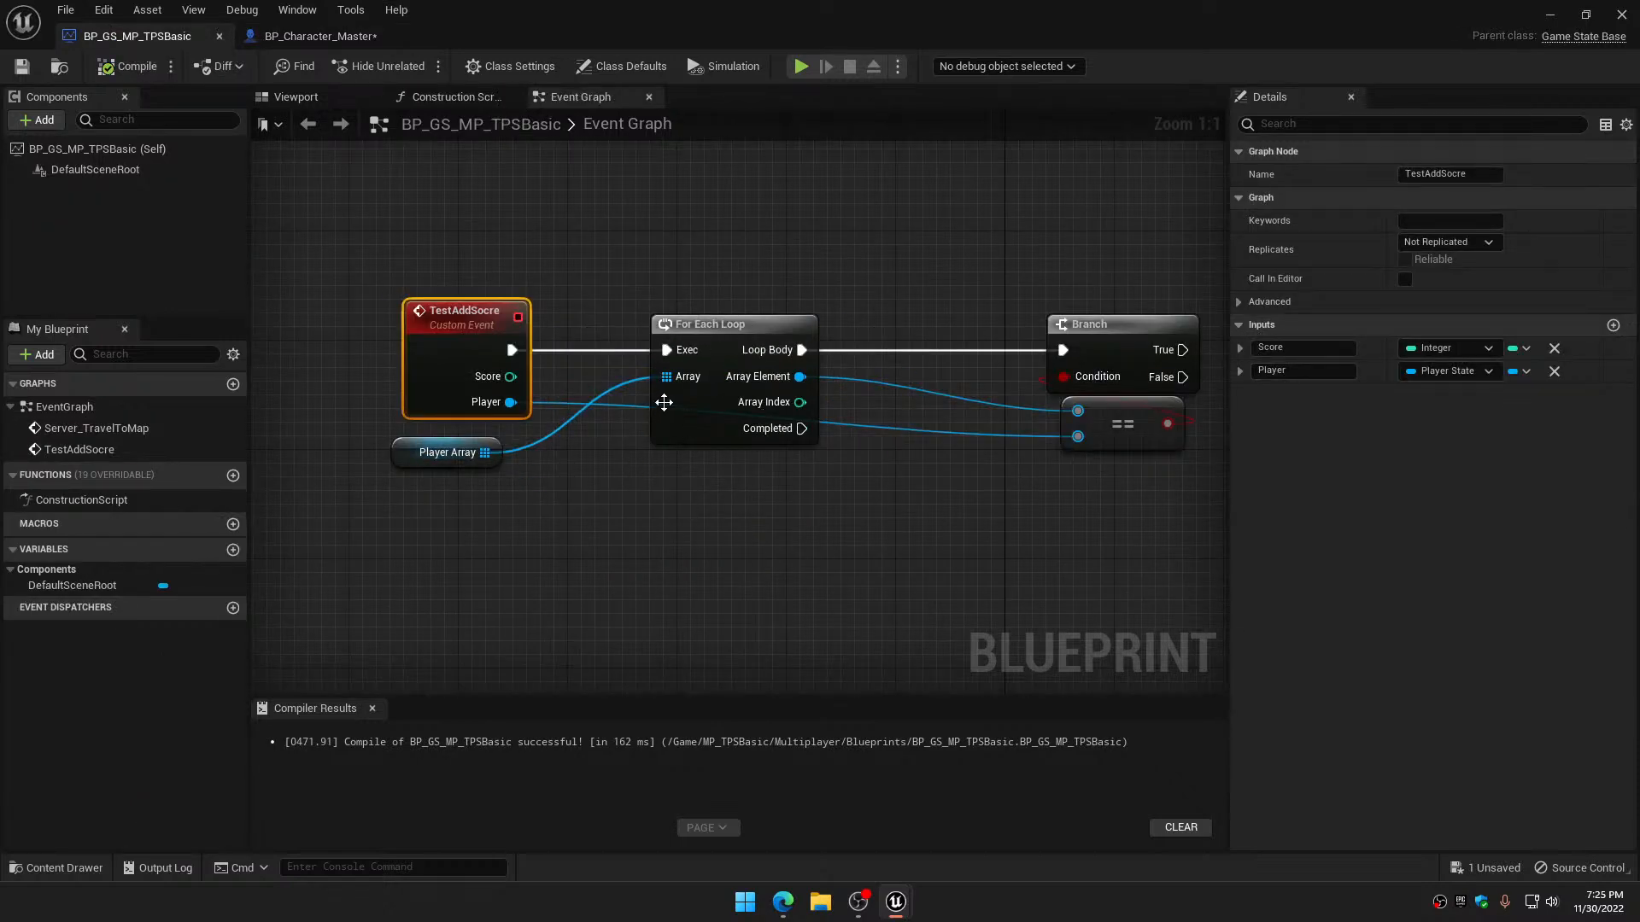
{"action": "left_click", "coordinate": [321, 36]}
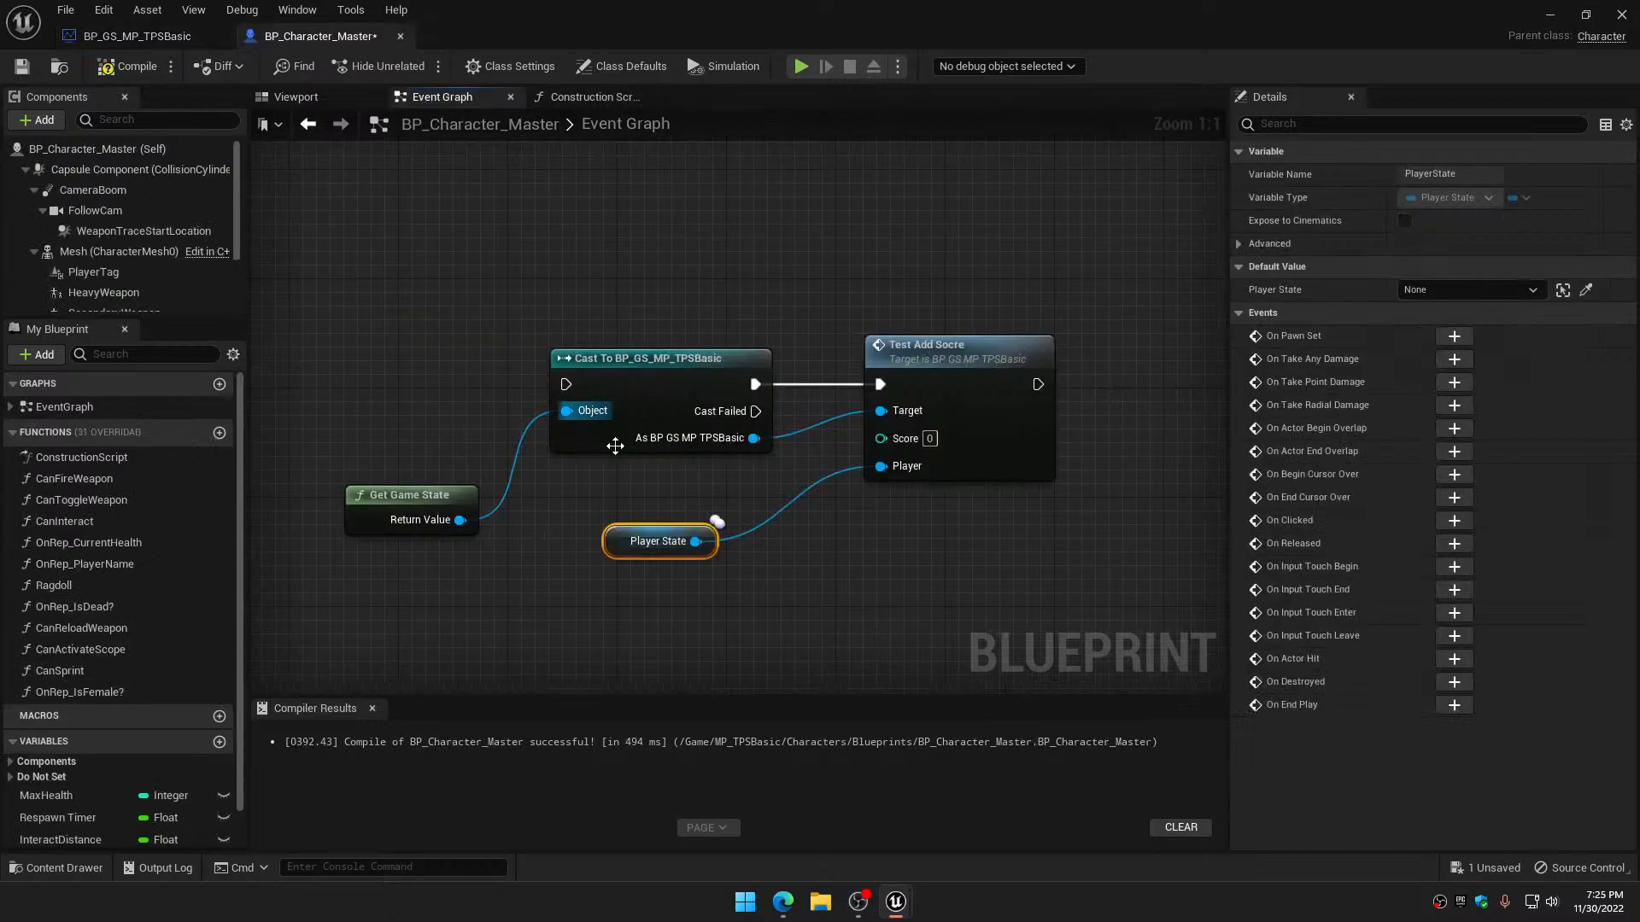
{"action": "left_click", "coordinate": [136, 36]}
{"action": "right_click_drag", "start_coordinate": [1059, 411], "coordinate": [466, 479]}
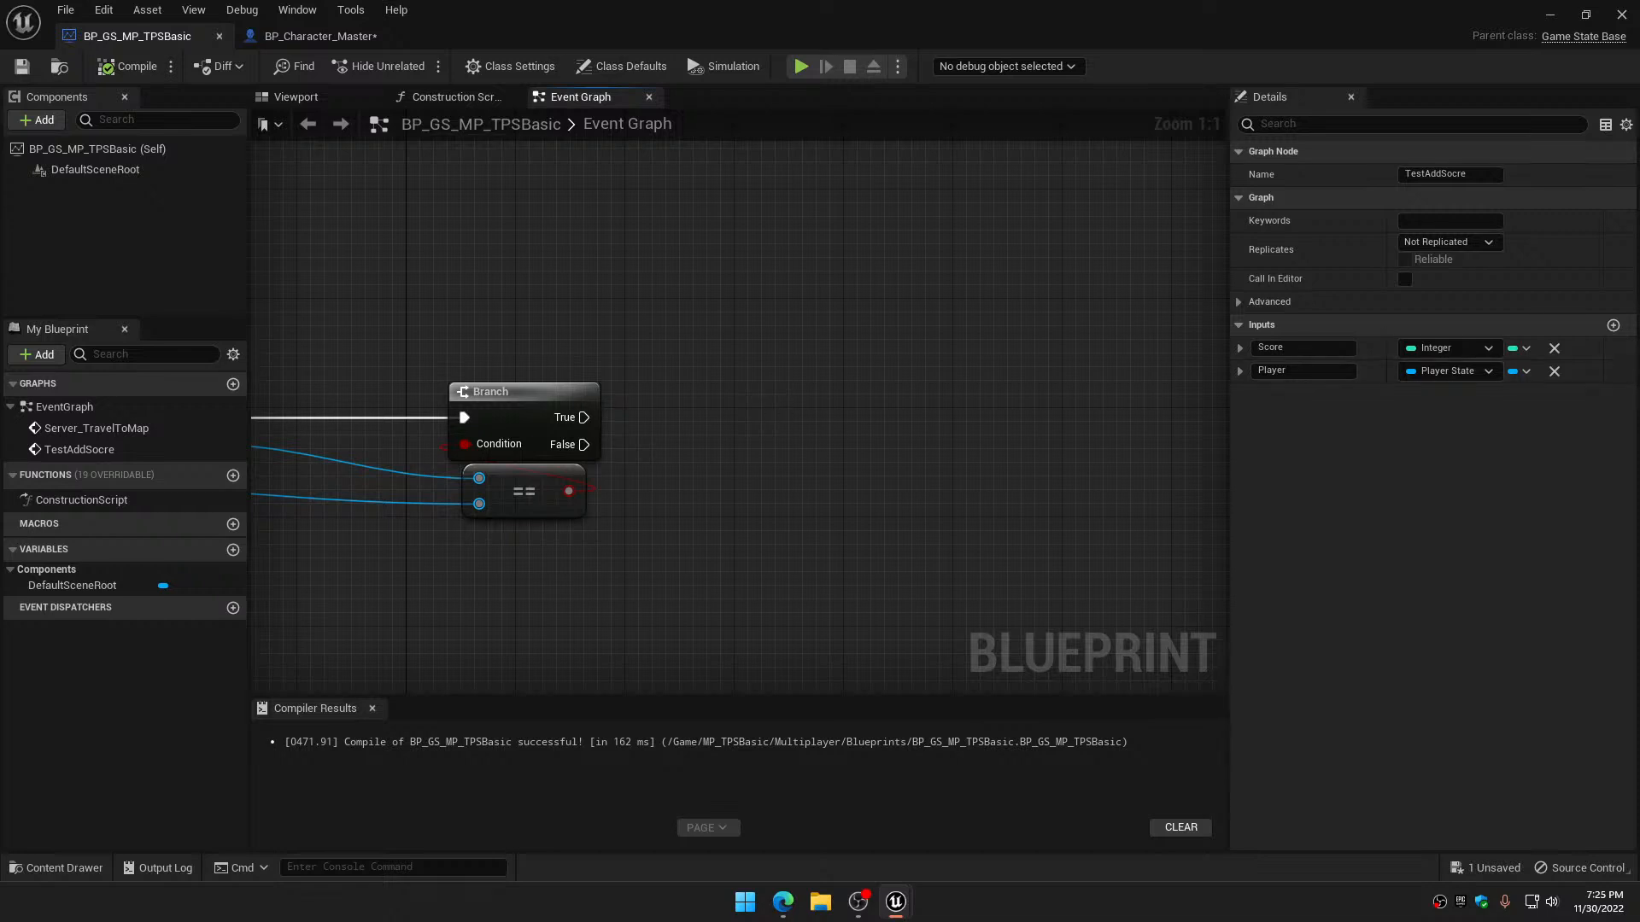
{"action": "key", "text": "alt+Tab"}
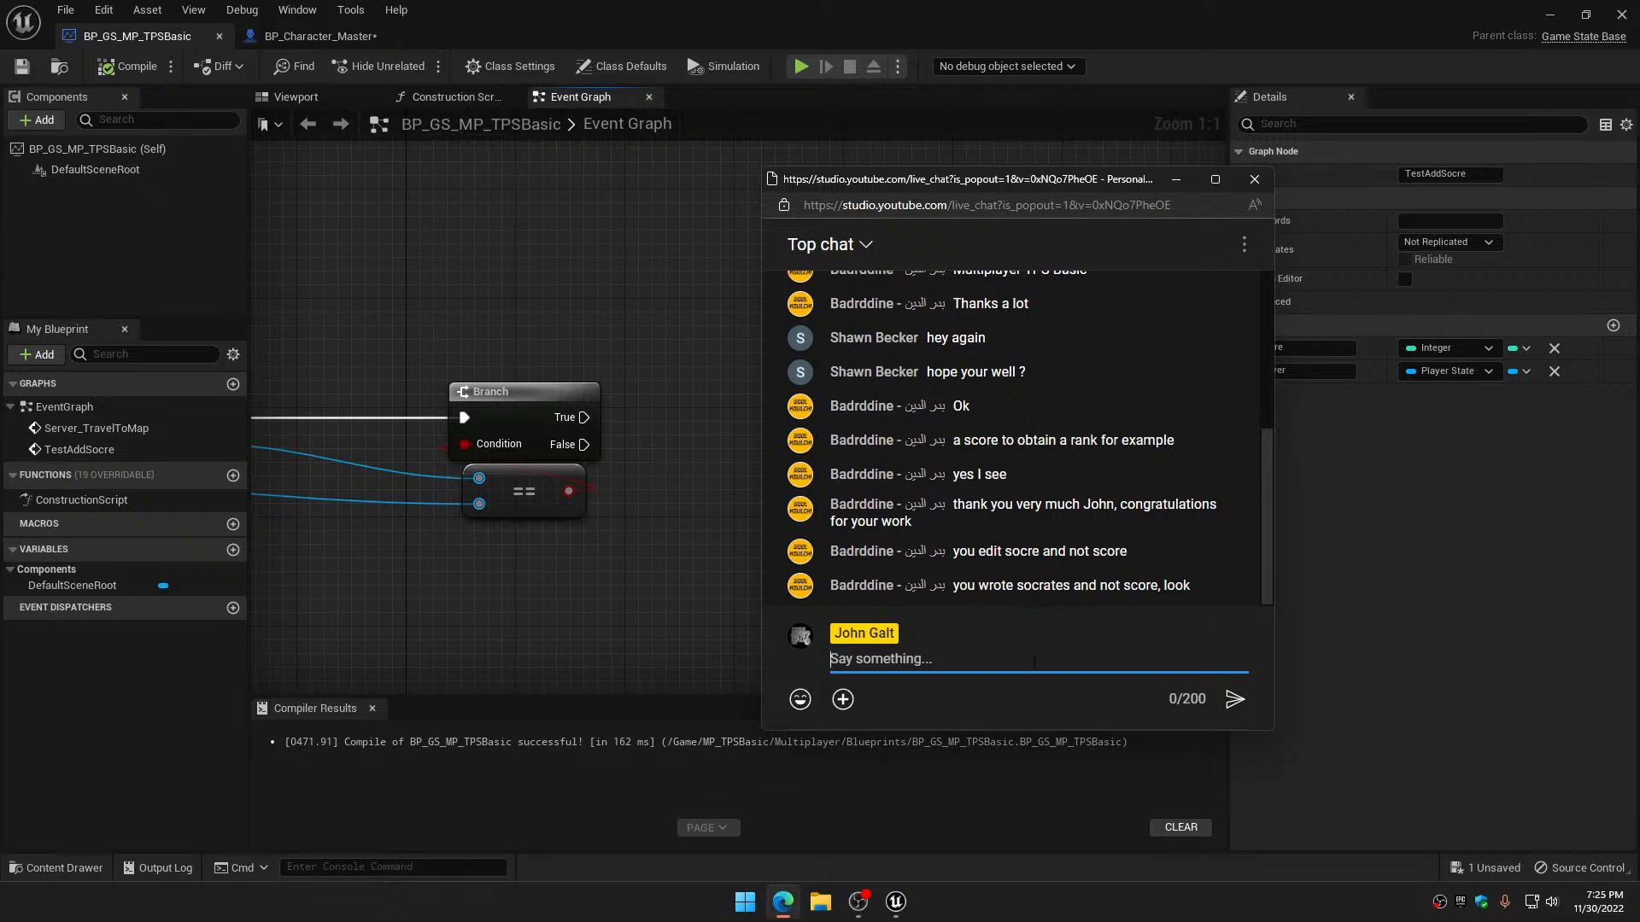
Move the live chat window off the editor and review the TestAddSocre event chain in BP_GS_MP_TPSBasic
{"action": "left_click_drag", "start_coordinate": [984, 181], "coordinate": [1639, 224]}
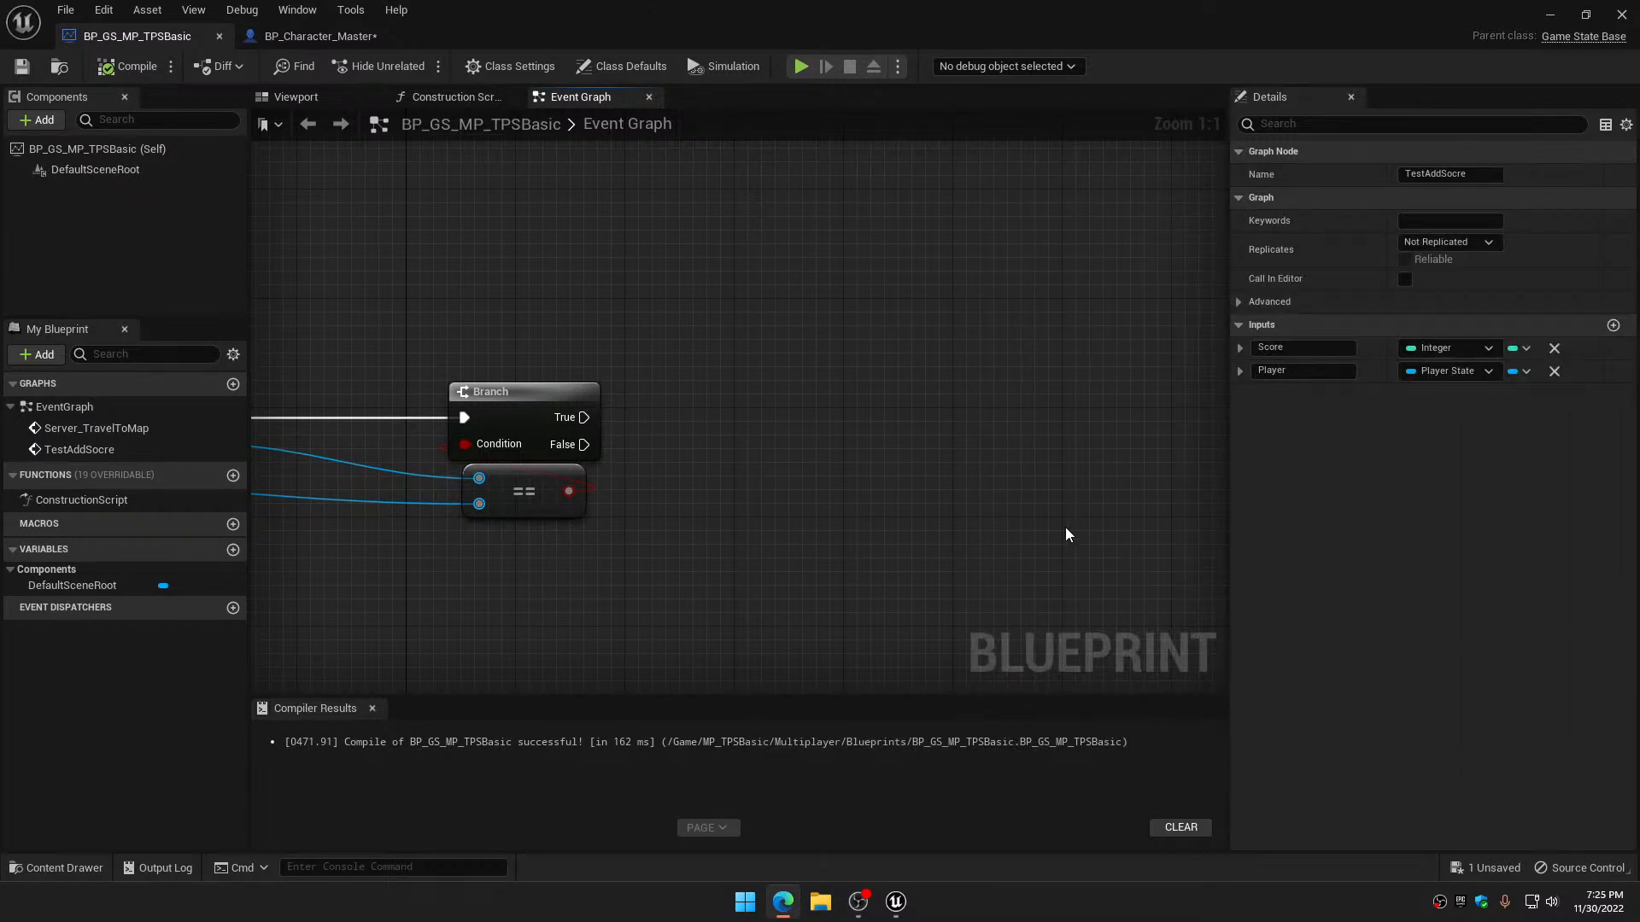
{"action": "right_click_drag", "start_coordinate": [668, 553], "coordinate": [1207, 510]}
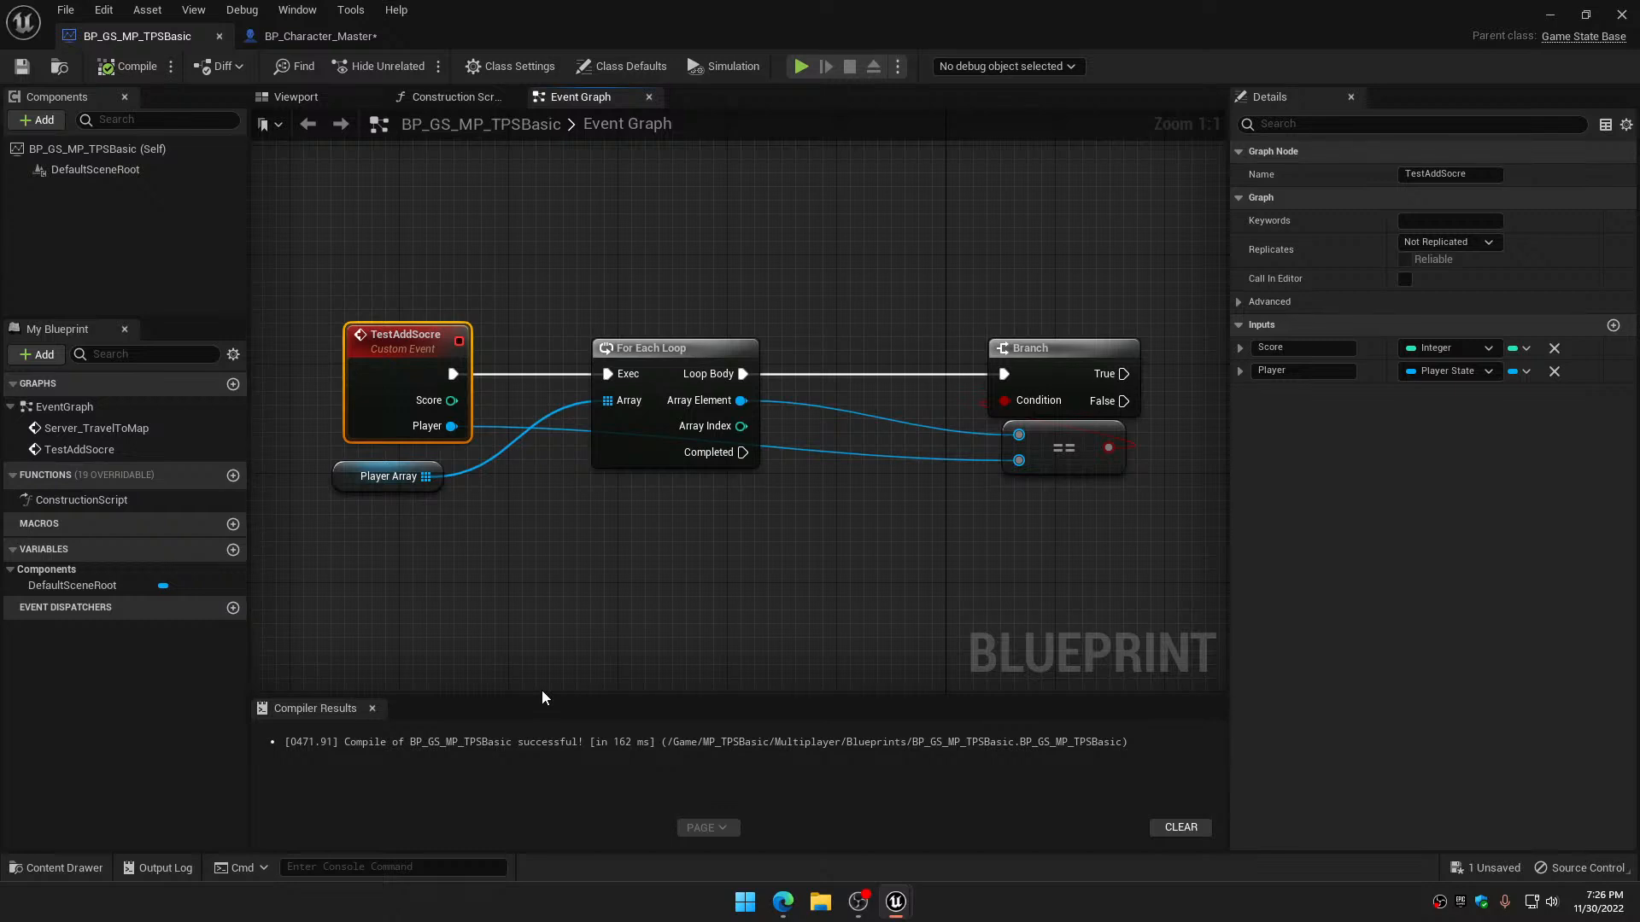
{"action": "mouse_move", "coordinate": [783, 901]}
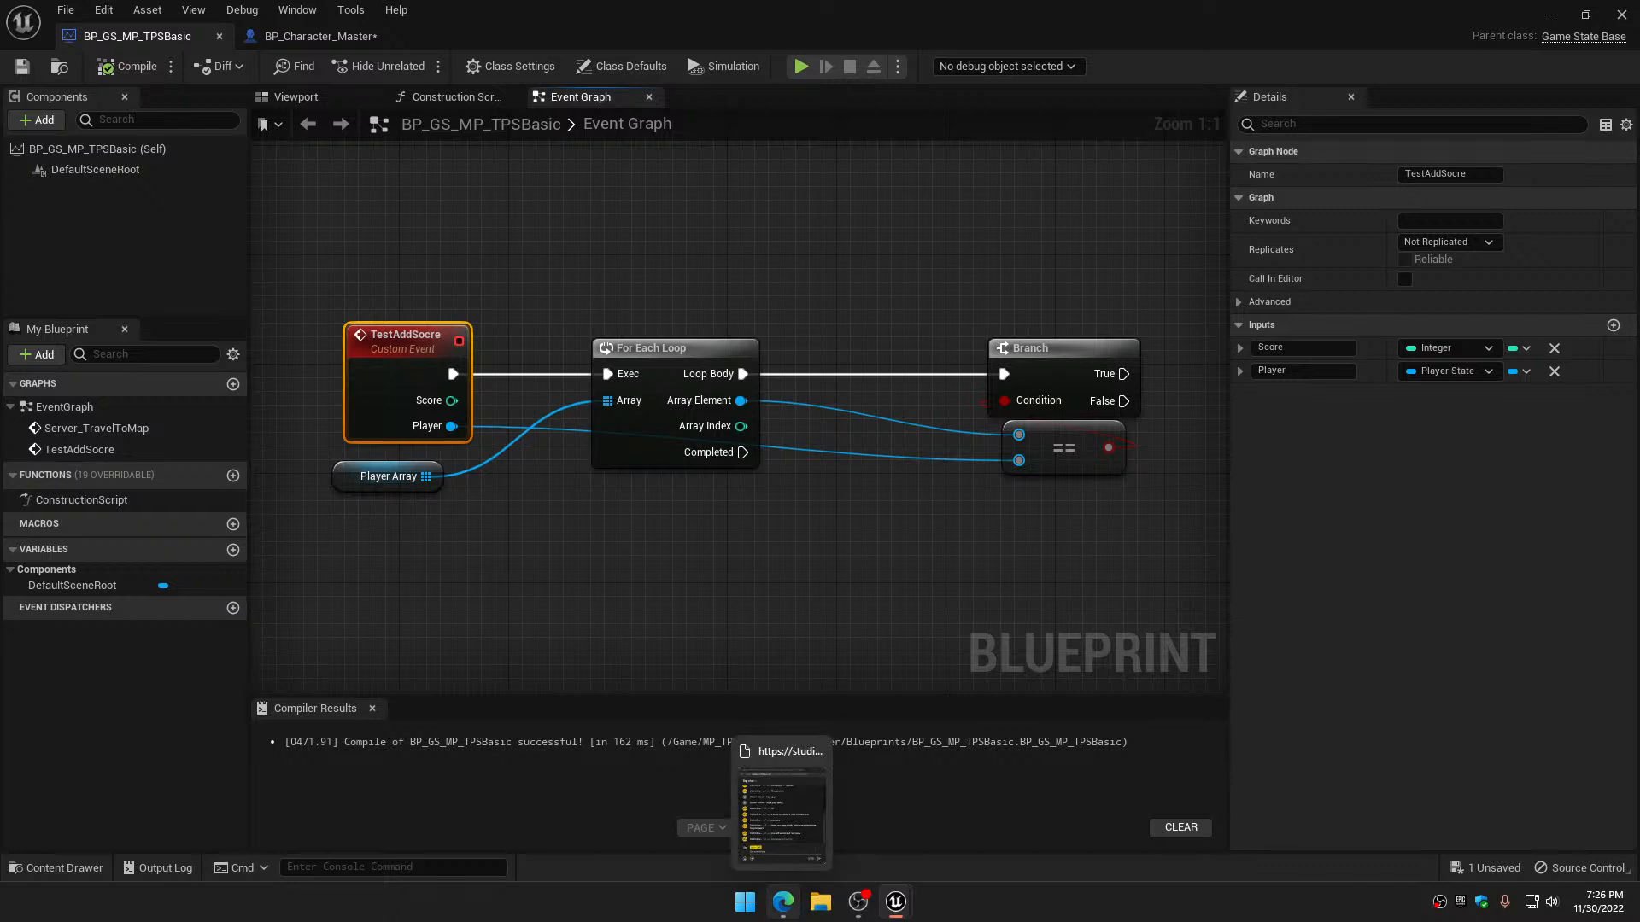
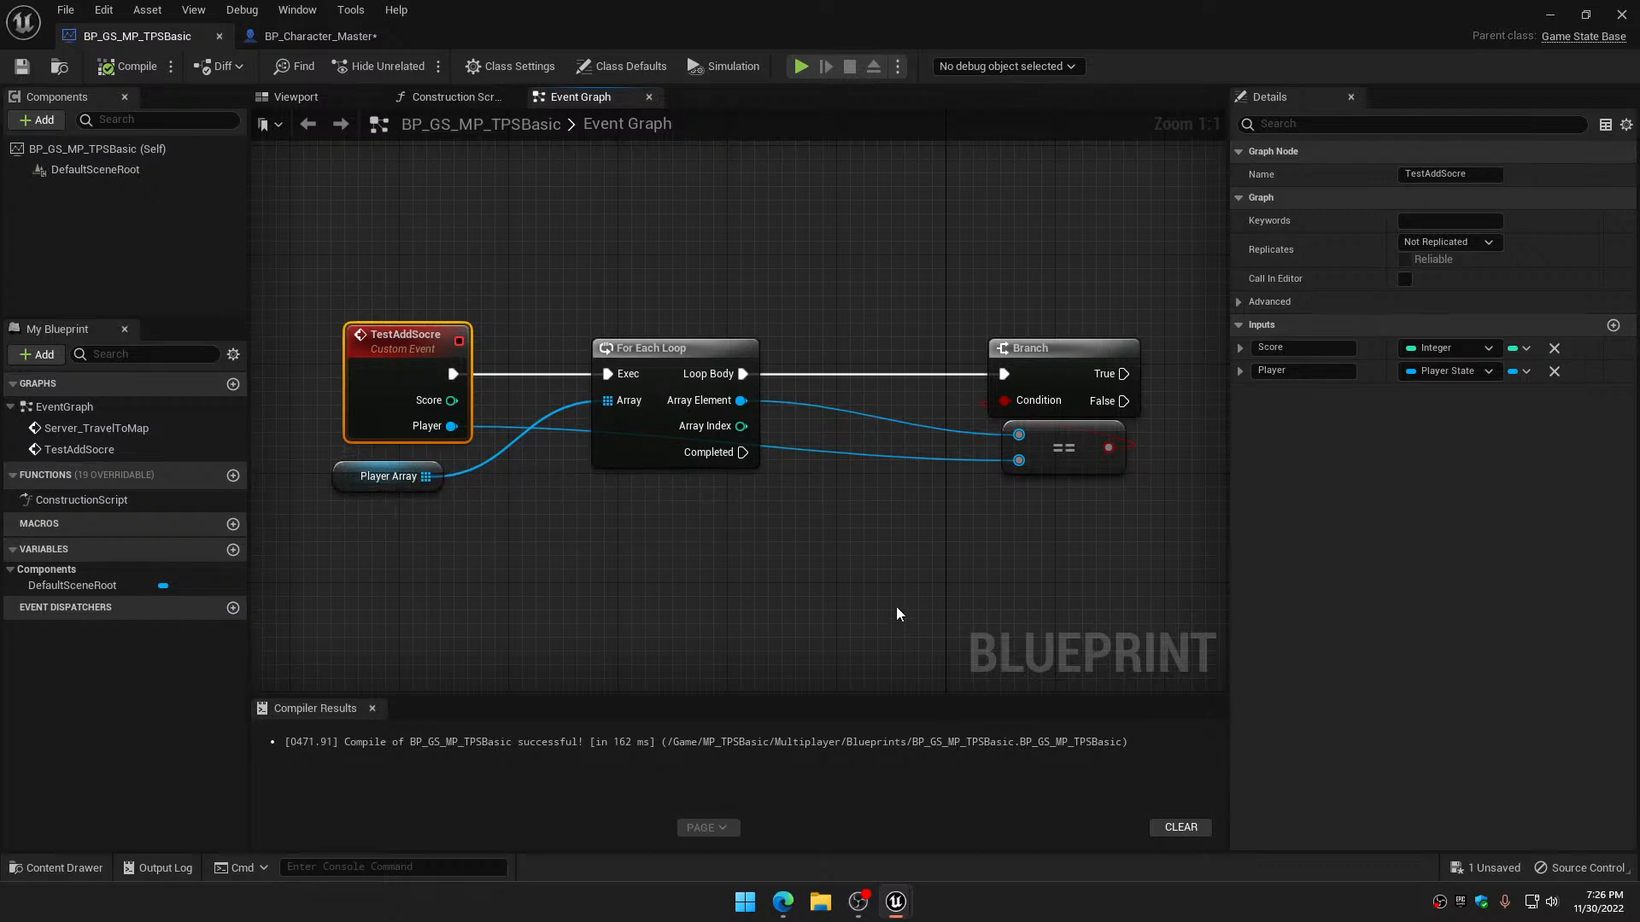
Compare the Test Add Socre call in BP_Character_Master with the Player Array loop and Branch in BP_GS_MP_TPSBasic
{"action": "left_click", "coordinate": [351, 41]}
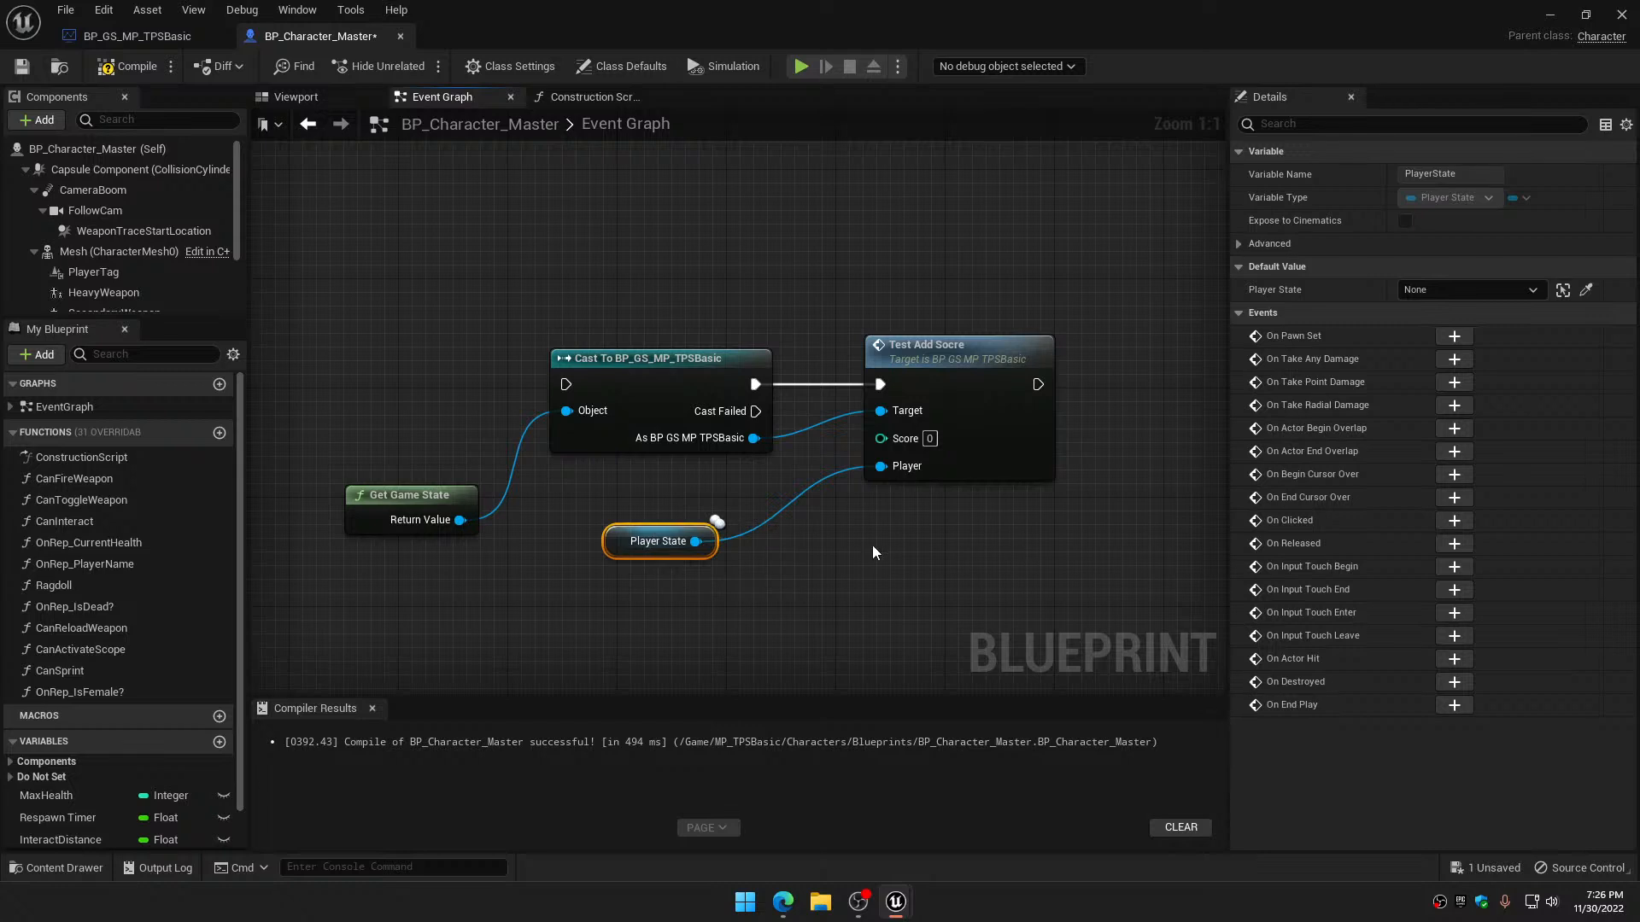
{"action": "left_click", "coordinate": [940, 596]}
{"action": "left_click", "coordinate": [697, 546]}
{"action": "left_click", "coordinate": [948, 453]}
{"action": "left_click", "coordinate": [169, 40]}
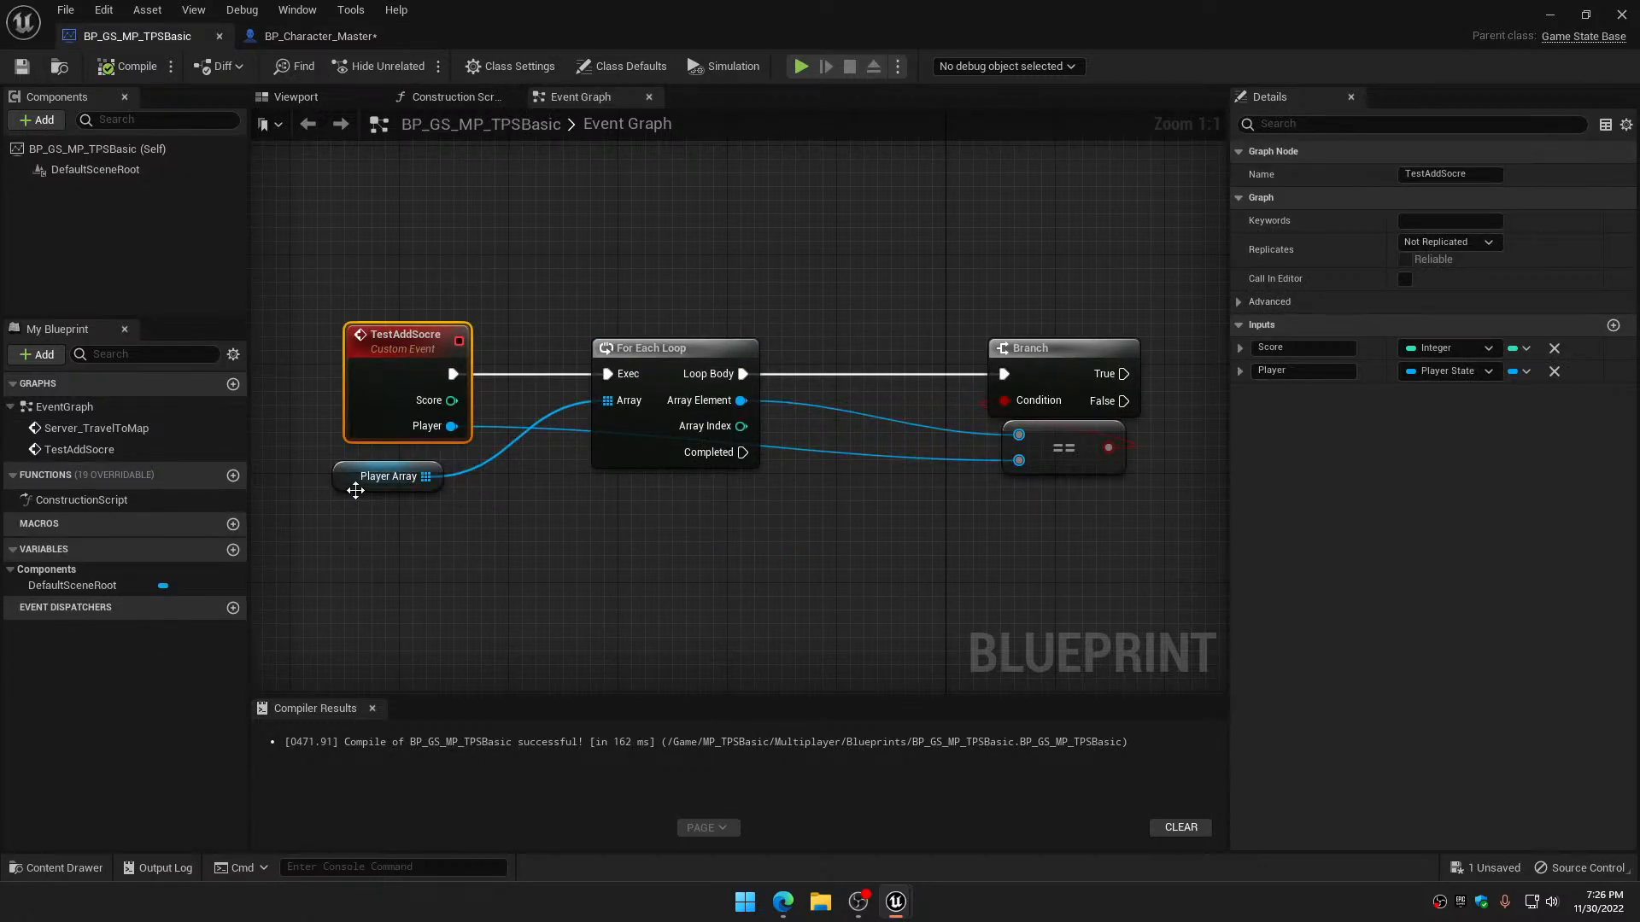
{"action": "left_click", "coordinate": [358, 491]}
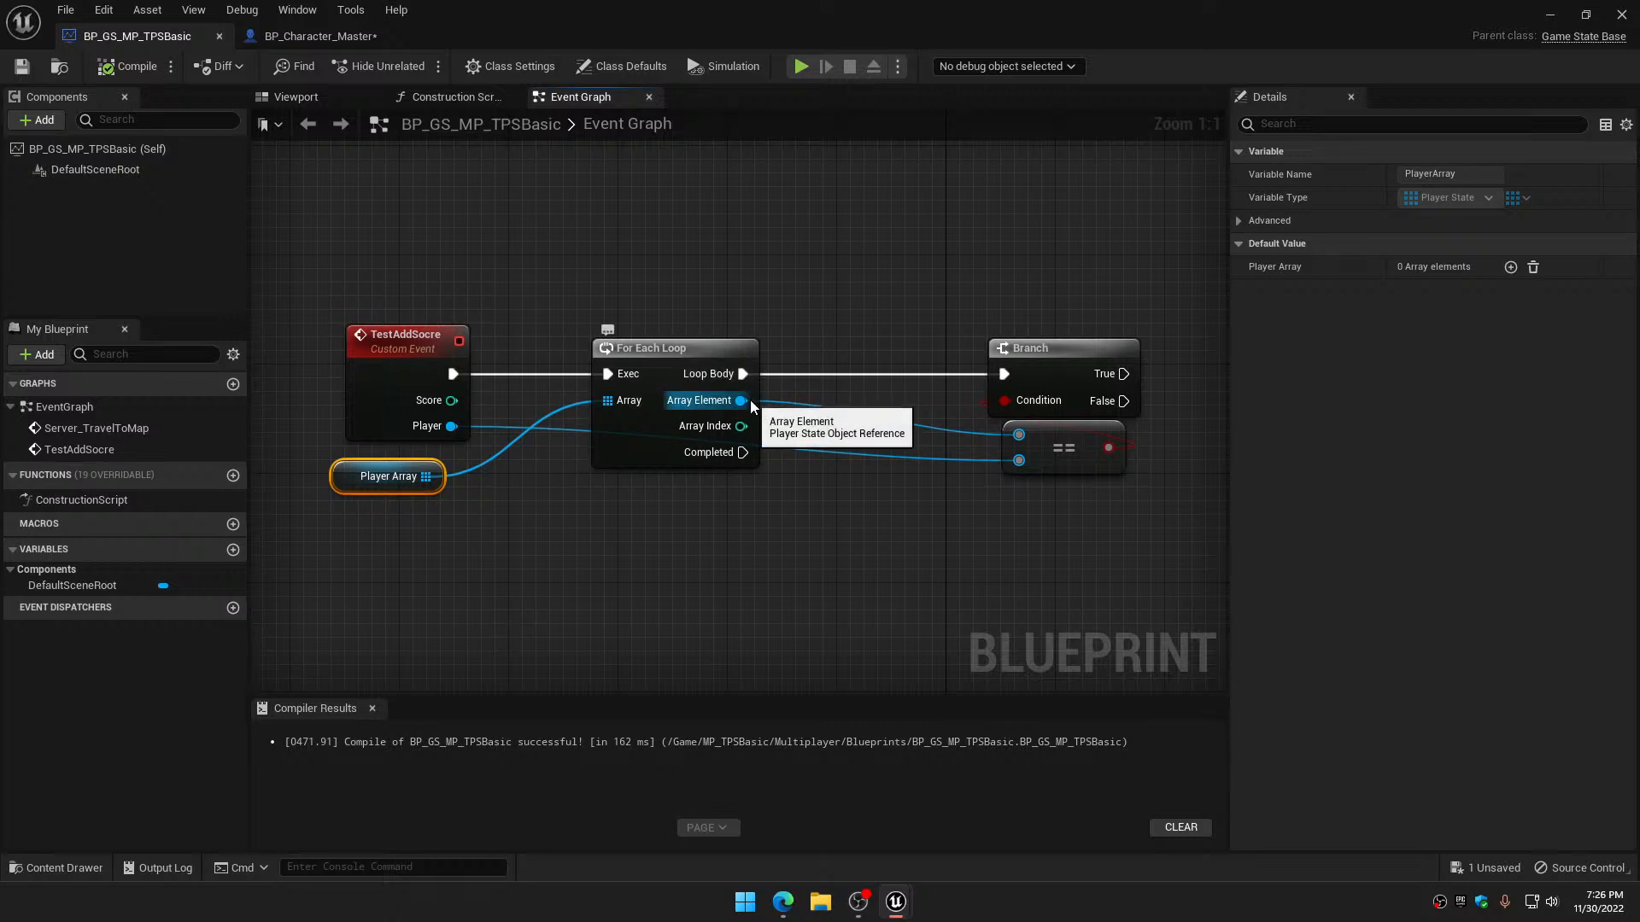
{"action": "left_click", "coordinate": [332, 39]}
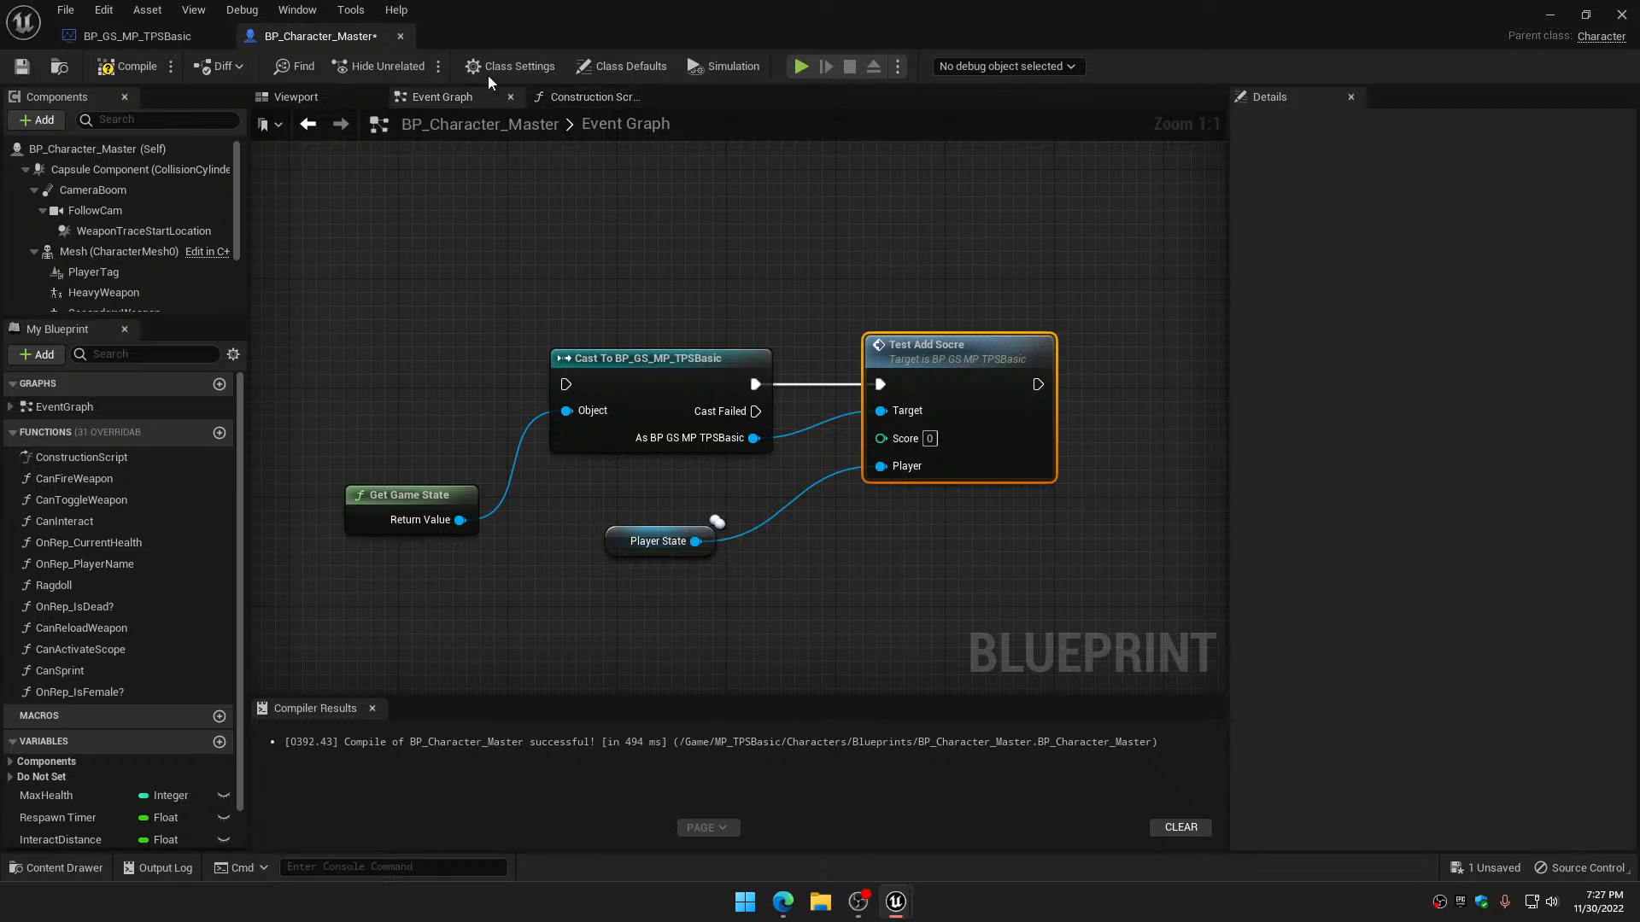
{"action": "left_click", "coordinate": [167, 38]}
{"action": "right_click_drag", "start_coordinate": [996, 242], "coordinate": [529, 299]}
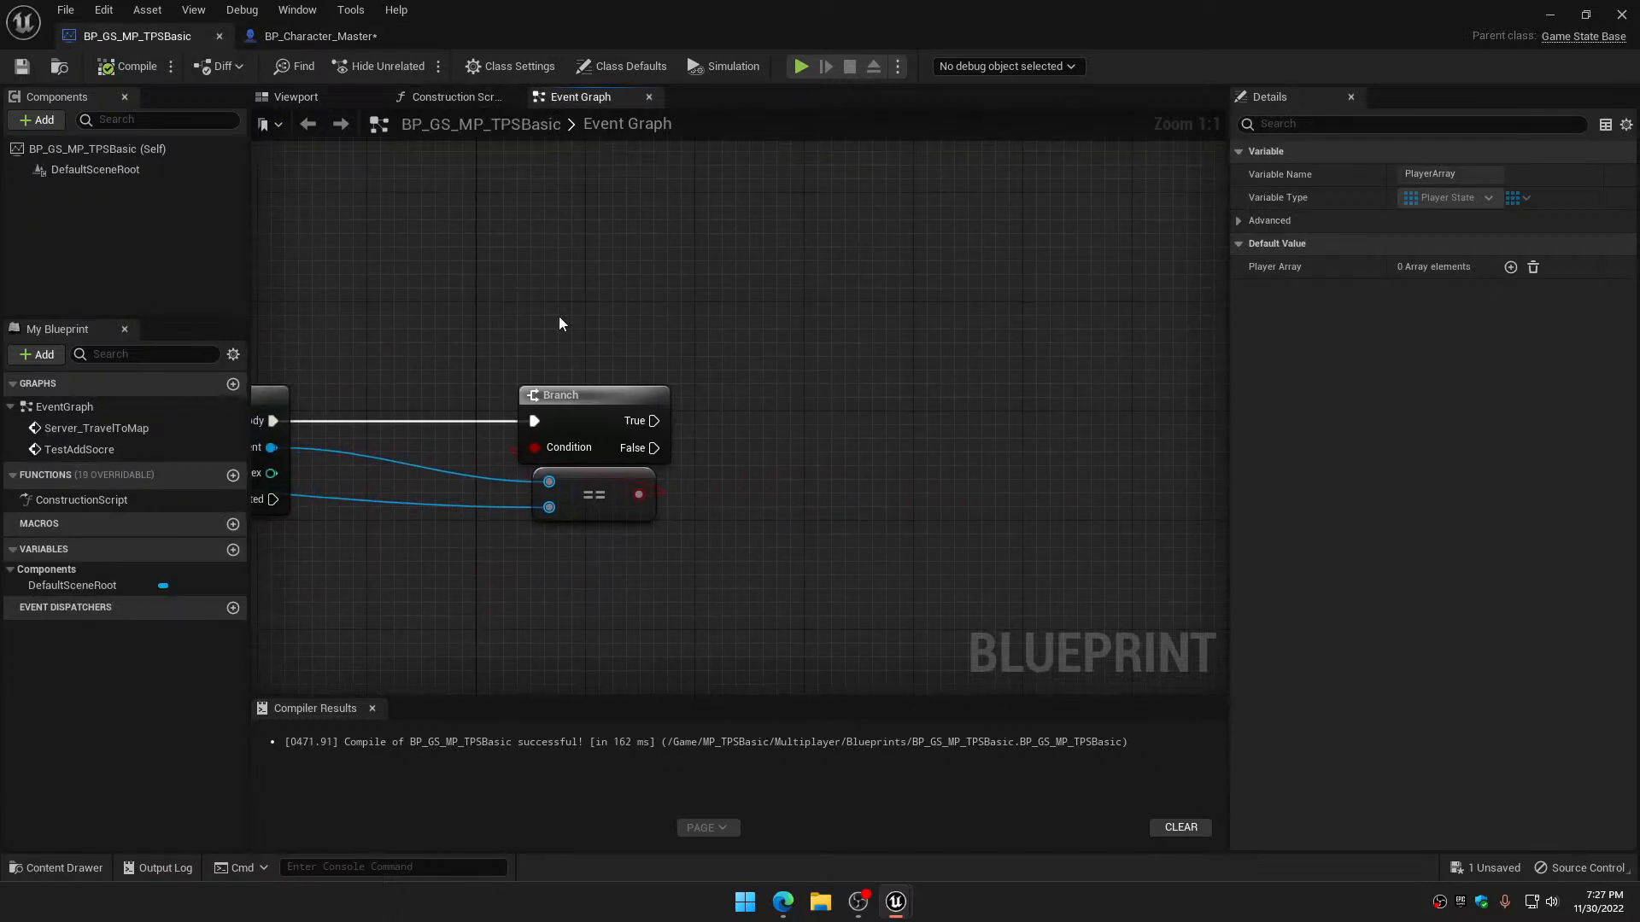
{"action": "left_click_drag", "start_coordinate": [669, 419], "coordinate": [883, 250]}
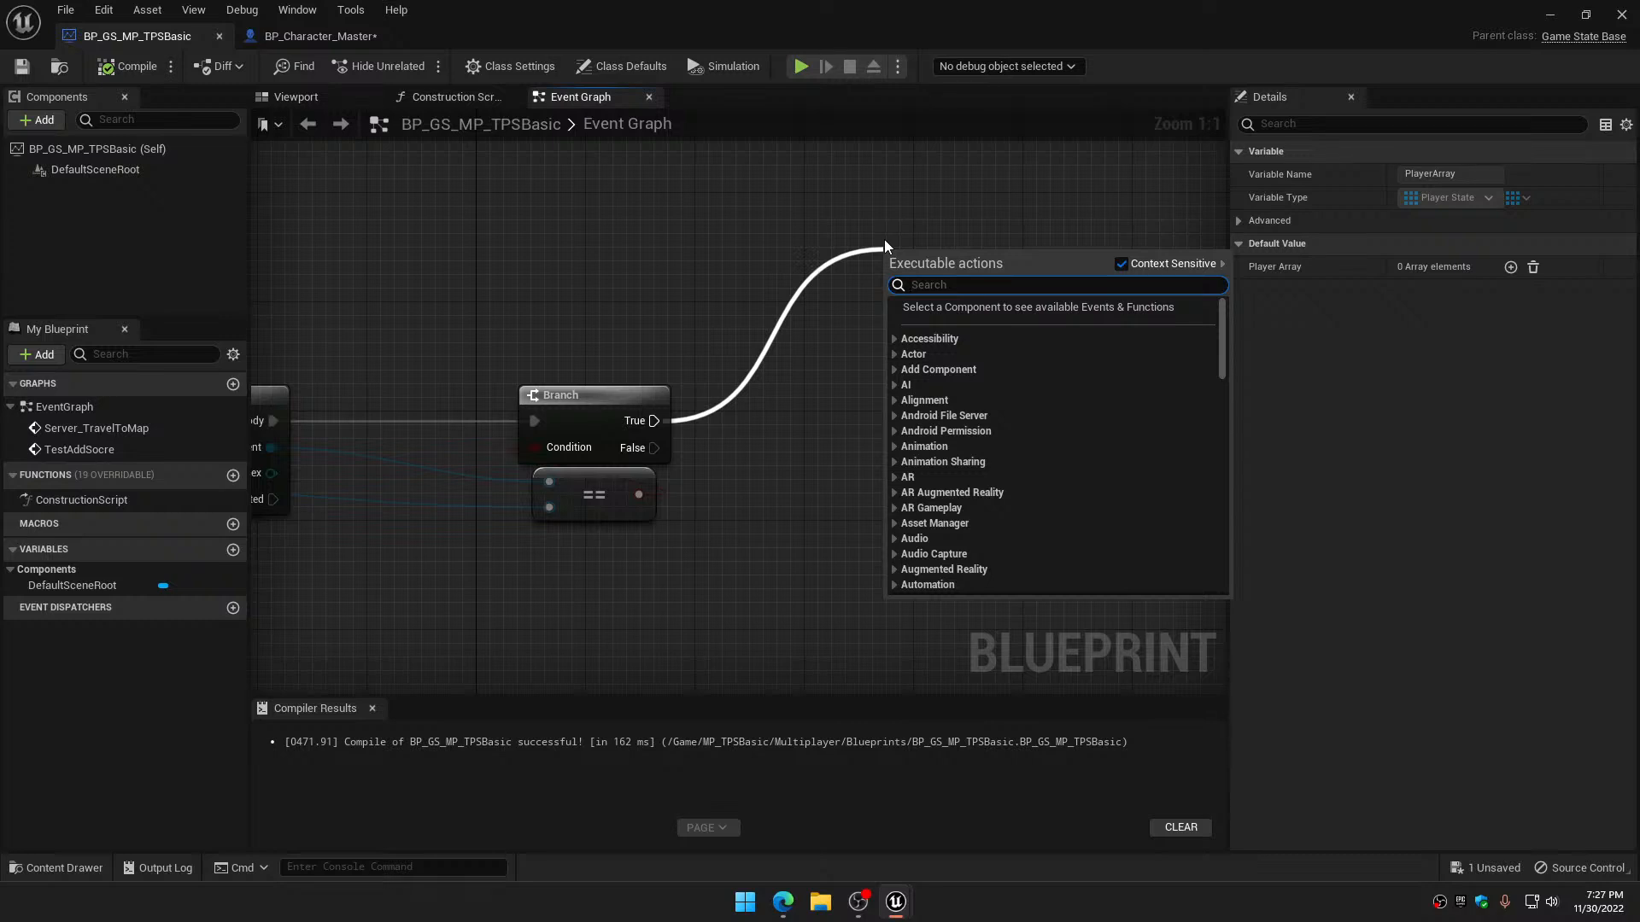
{"action": "left_click", "coordinate": [732, 554]}
Close the blueprint editor window and open BP_Enemy_Master from the Characters Blueprints folder
{"action": "scroll", "coordinate": [732, 549], "scroll_direction": "down", "scroll_amount": 6}
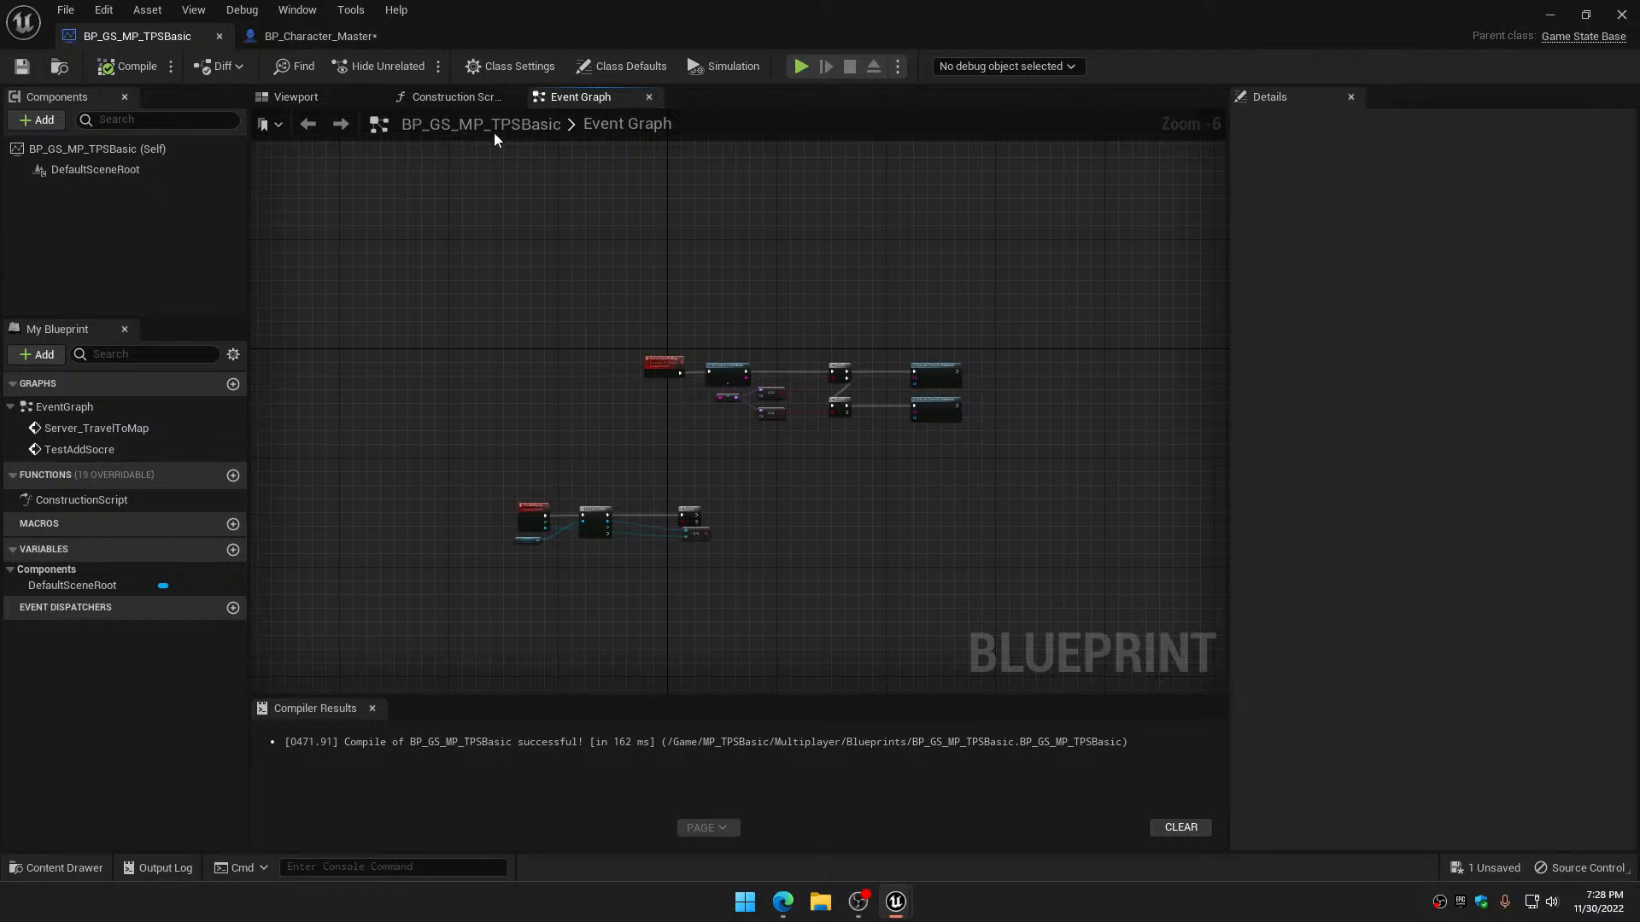
{"action": "left_click", "coordinate": [1620, 17]}
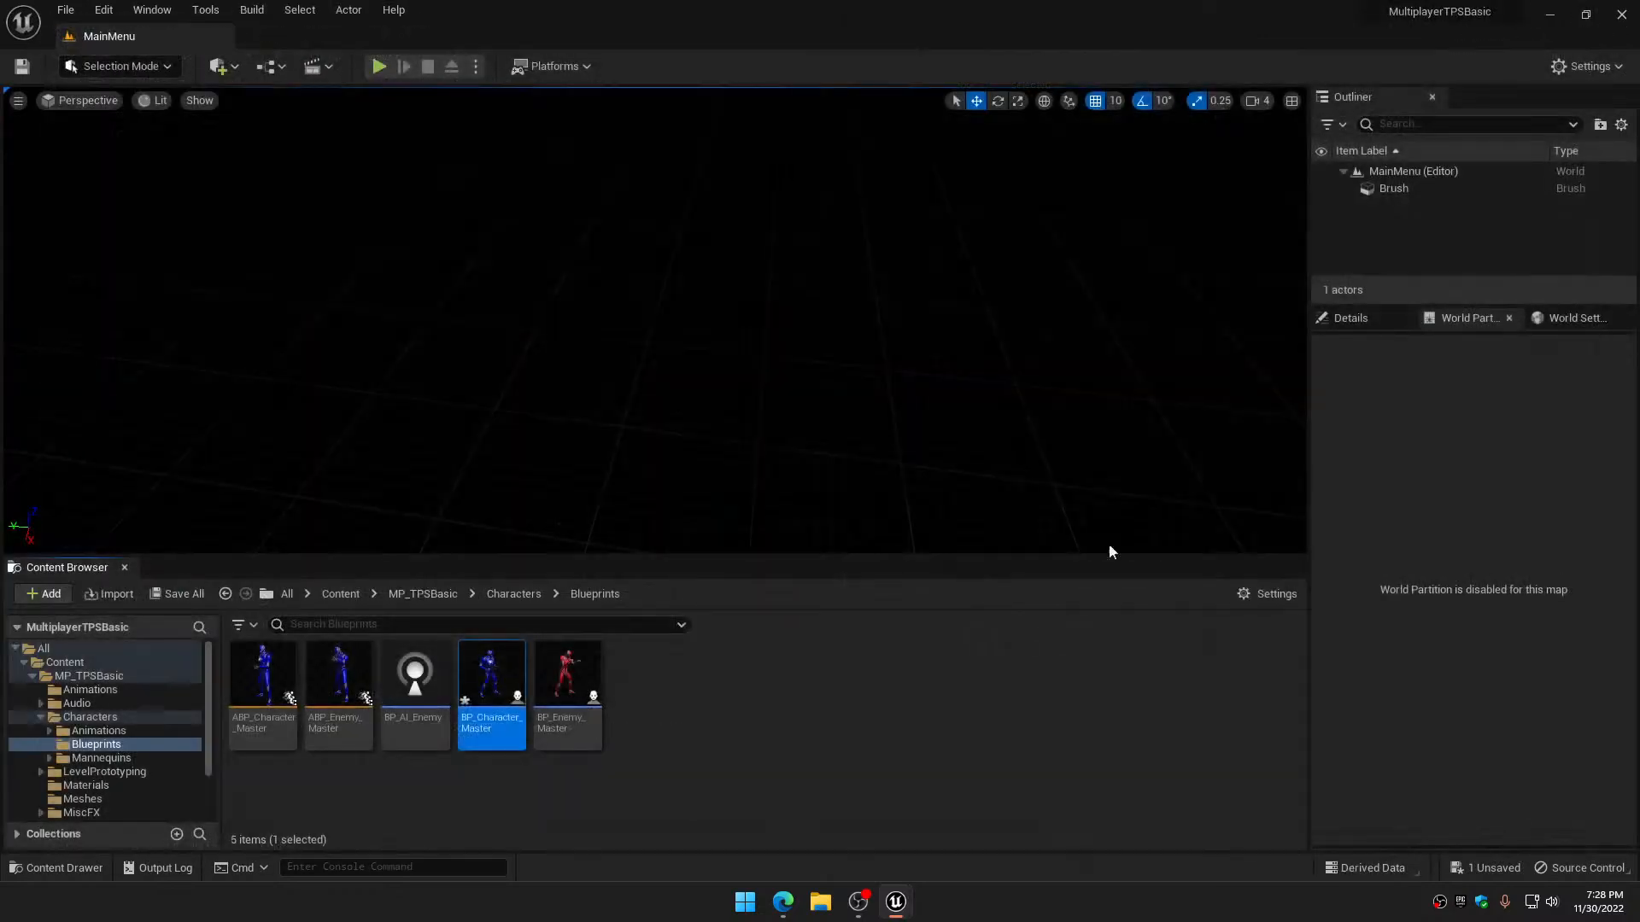
{"action": "mouse_move", "coordinate": [579, 670]}
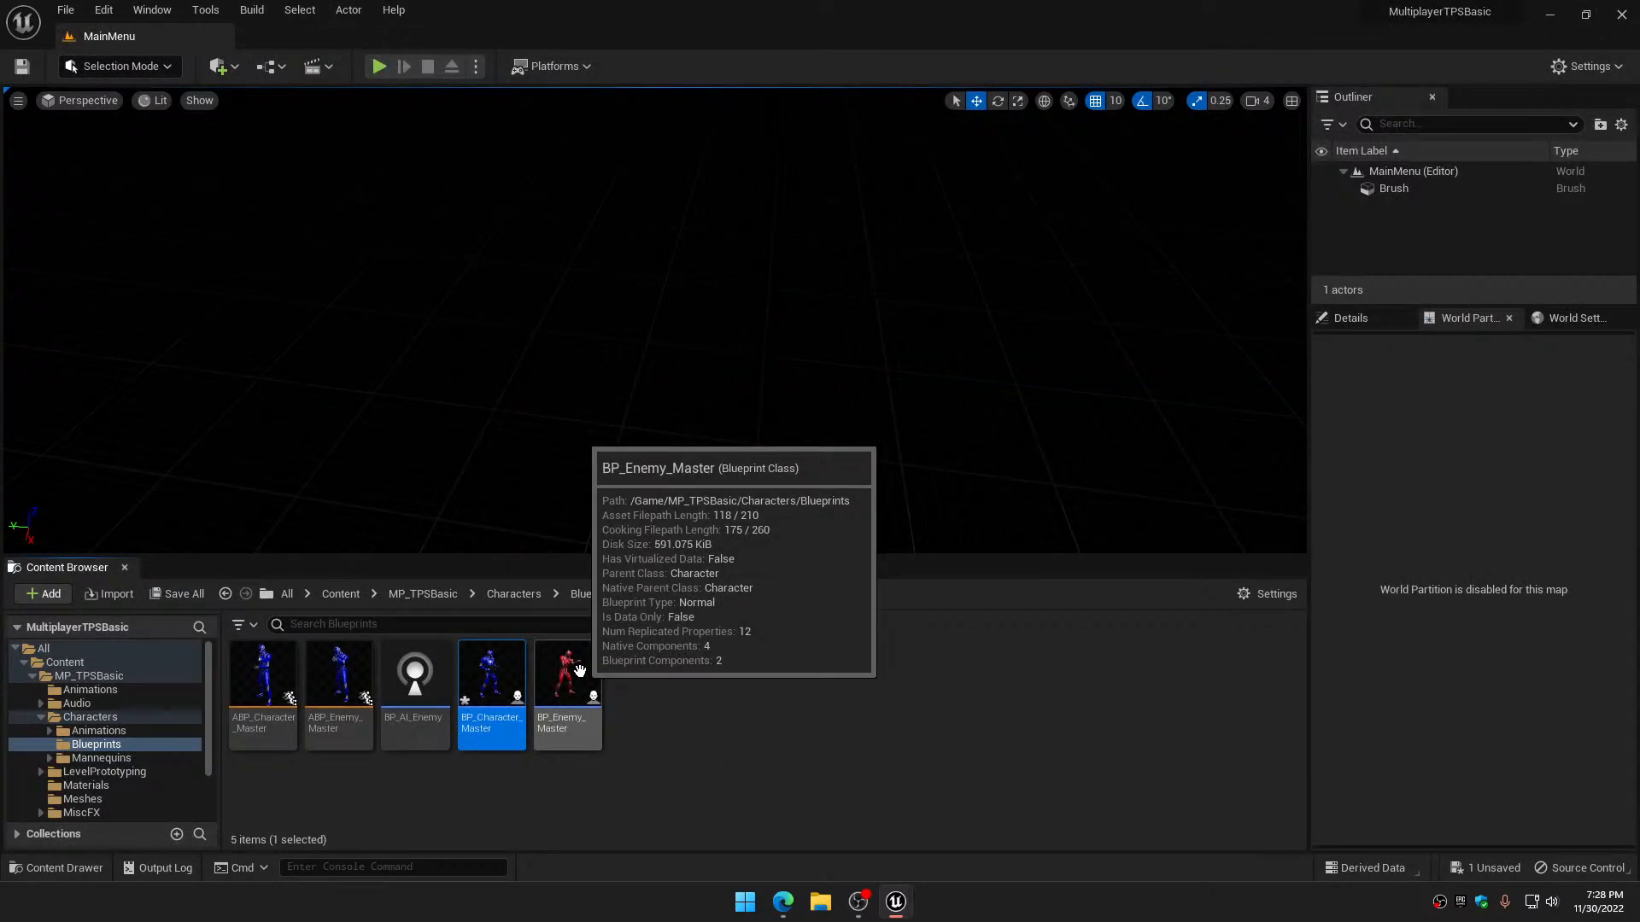
{"action": "double_click", "coordinate": [579, 670]}
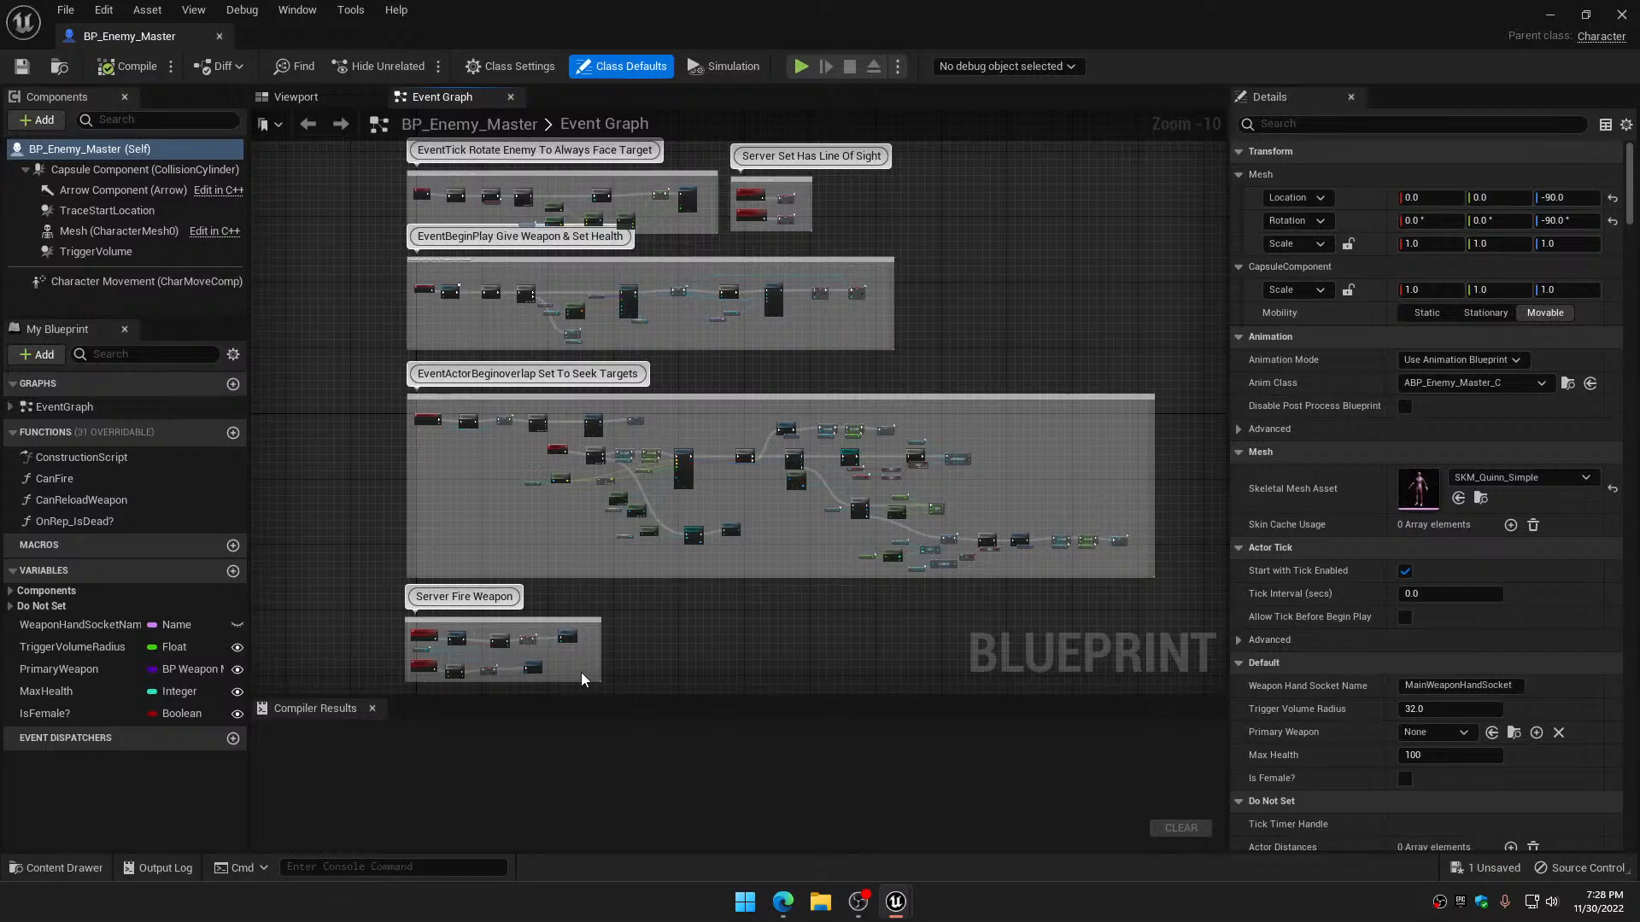
Find the EventAnyDamage section in BP_Enemy_Master's Event Graph and examine how Current Health is set
{"action": "scroll", "coordinate": [717, 587], "scroll_direction": "down", "scroll_amount": 2}
{"action": "right_click_drag", "start_coordinate": [718, 587], "coordinate": [879, 357]}
{"action": "scroll", "coordinate": [745, 529], "scroll_direction": "up", "scroll_amount": 7}
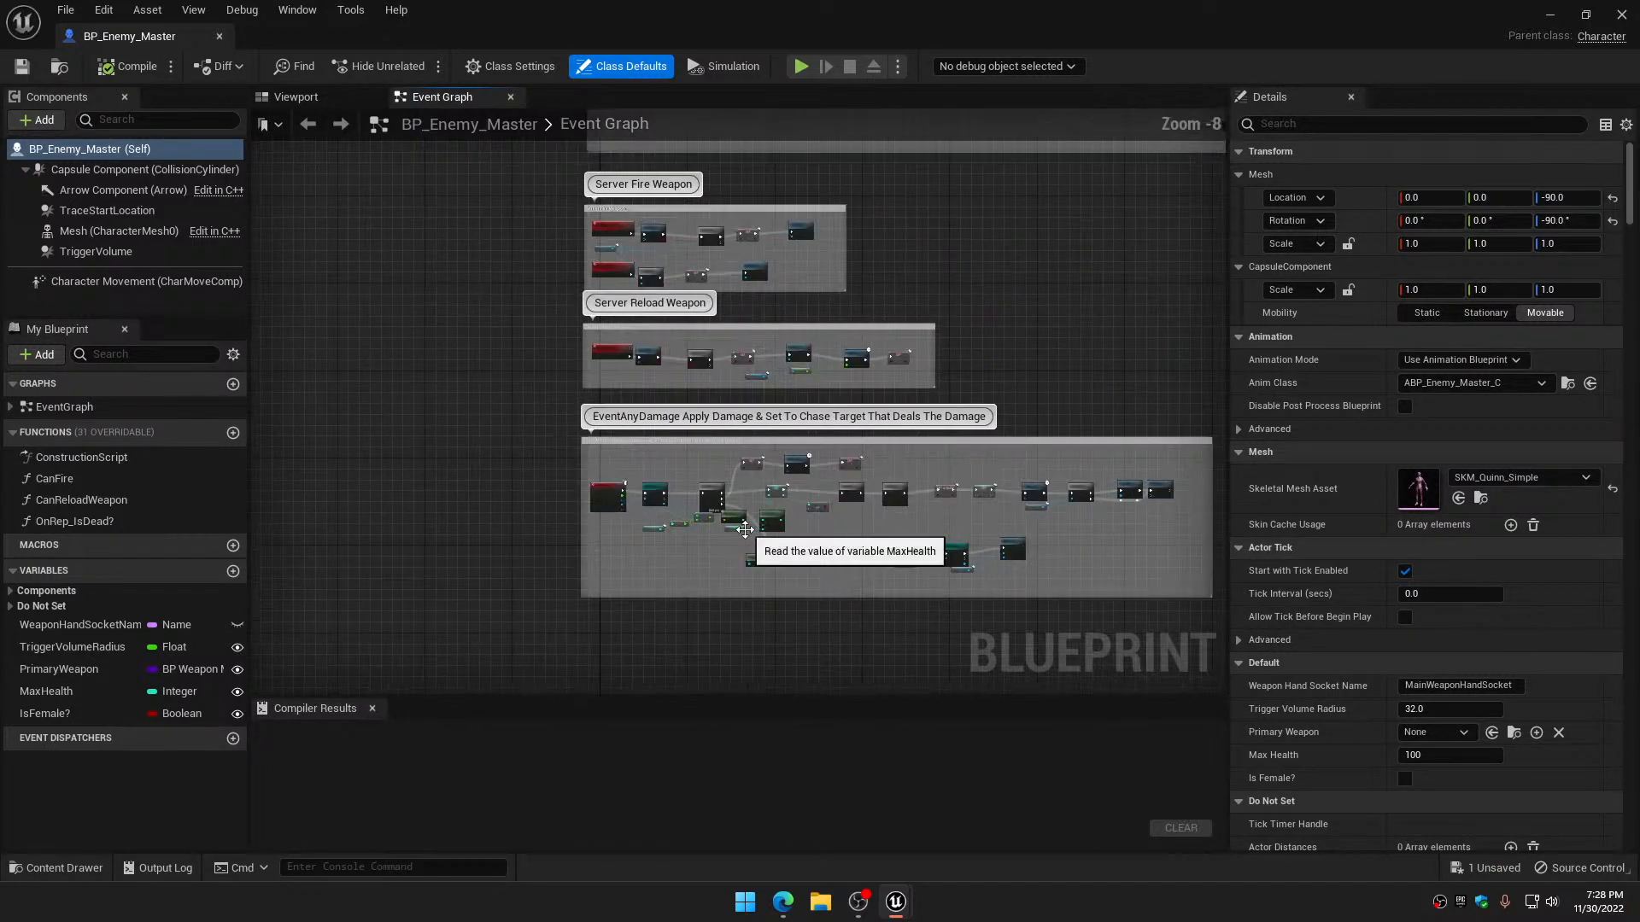
{"action": "scroll", "coordinate": [746, 529], "scroll_direction": "up", "scroll_amount": 3}
{"action": "right_click_drag", "start_coordinate": [636, 303], "coordinate": [905, 625]}
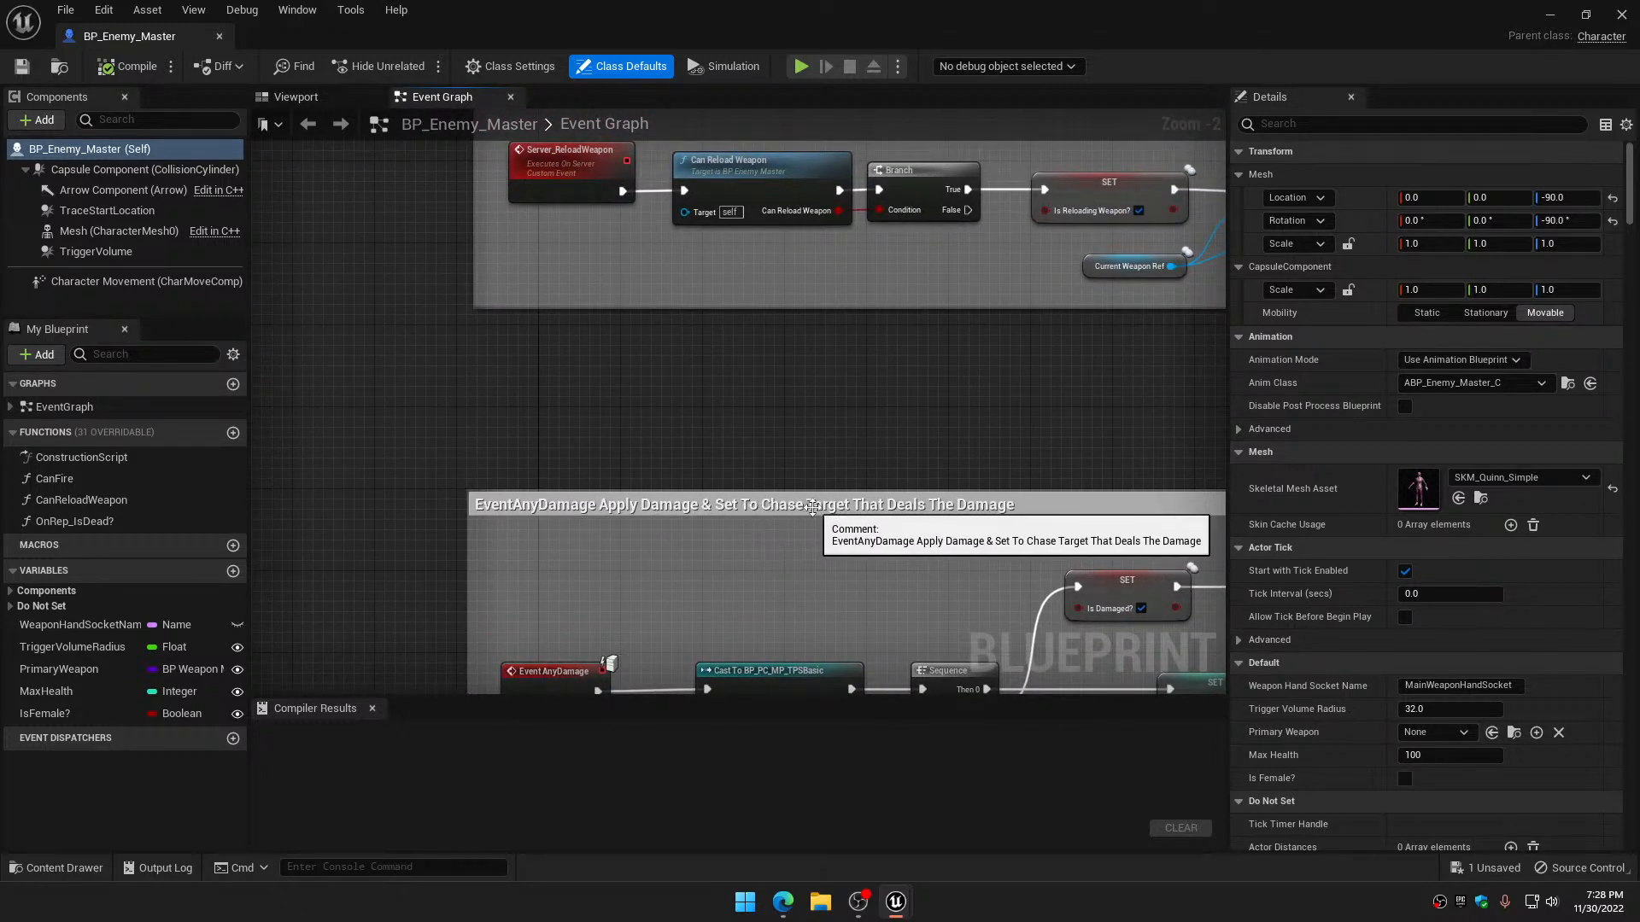
{"action": "scroll", "coordinate": [897, 565], "scroll_direction": "down", "scroll_amount": 3}
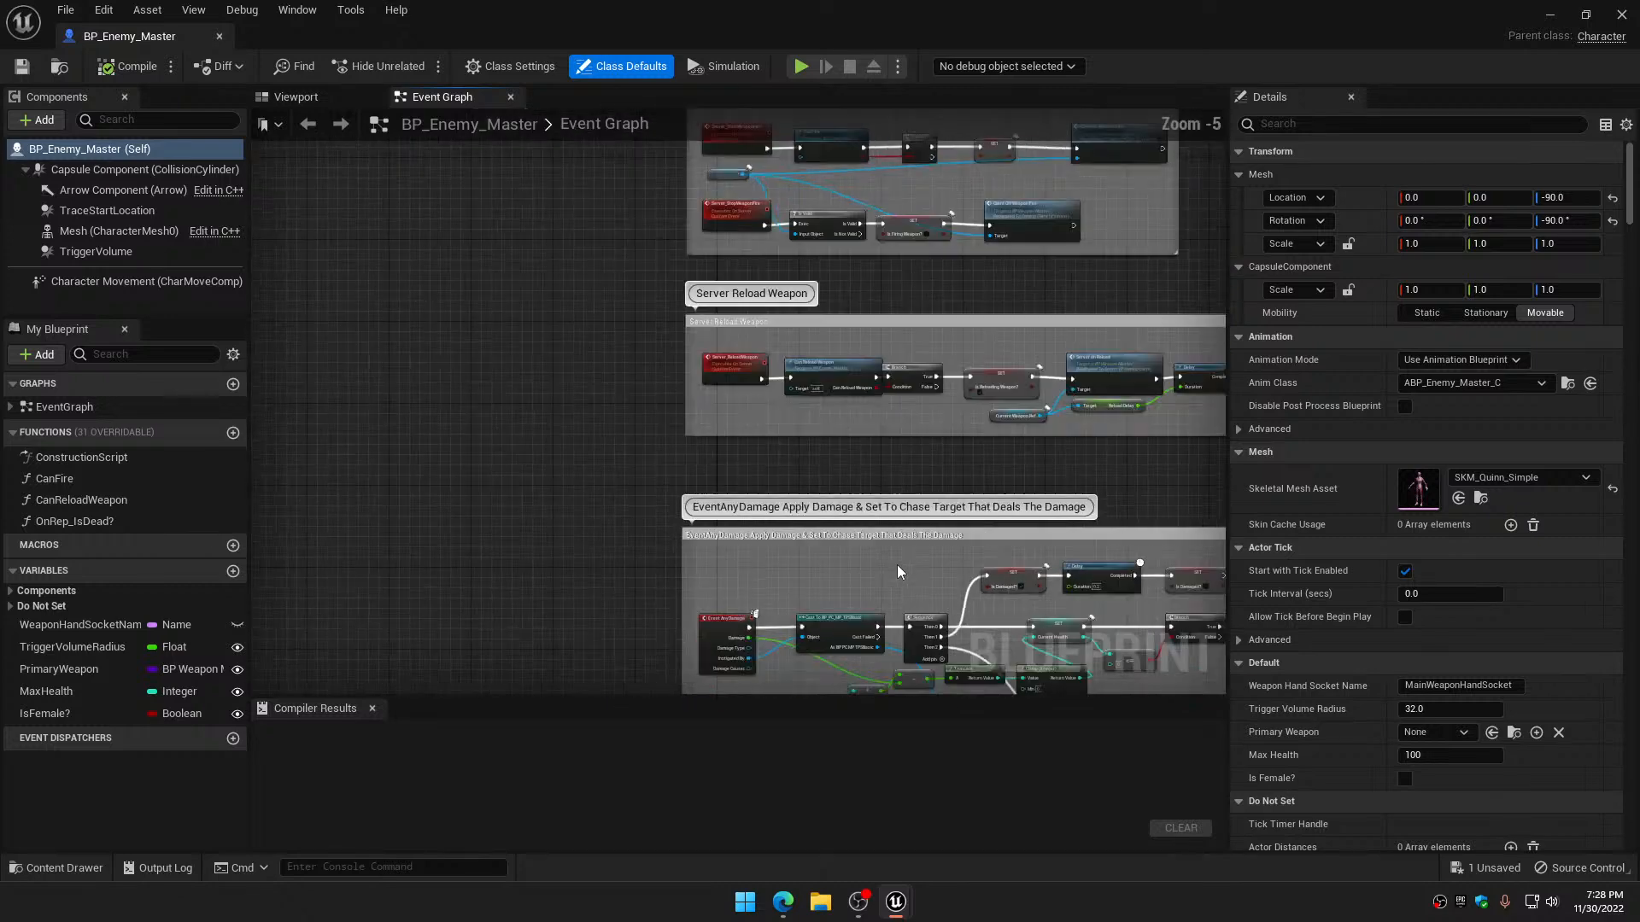
{"action": "right_click_drag", "start_coordinate": [897, 565], "coordinate": [480, 415]}
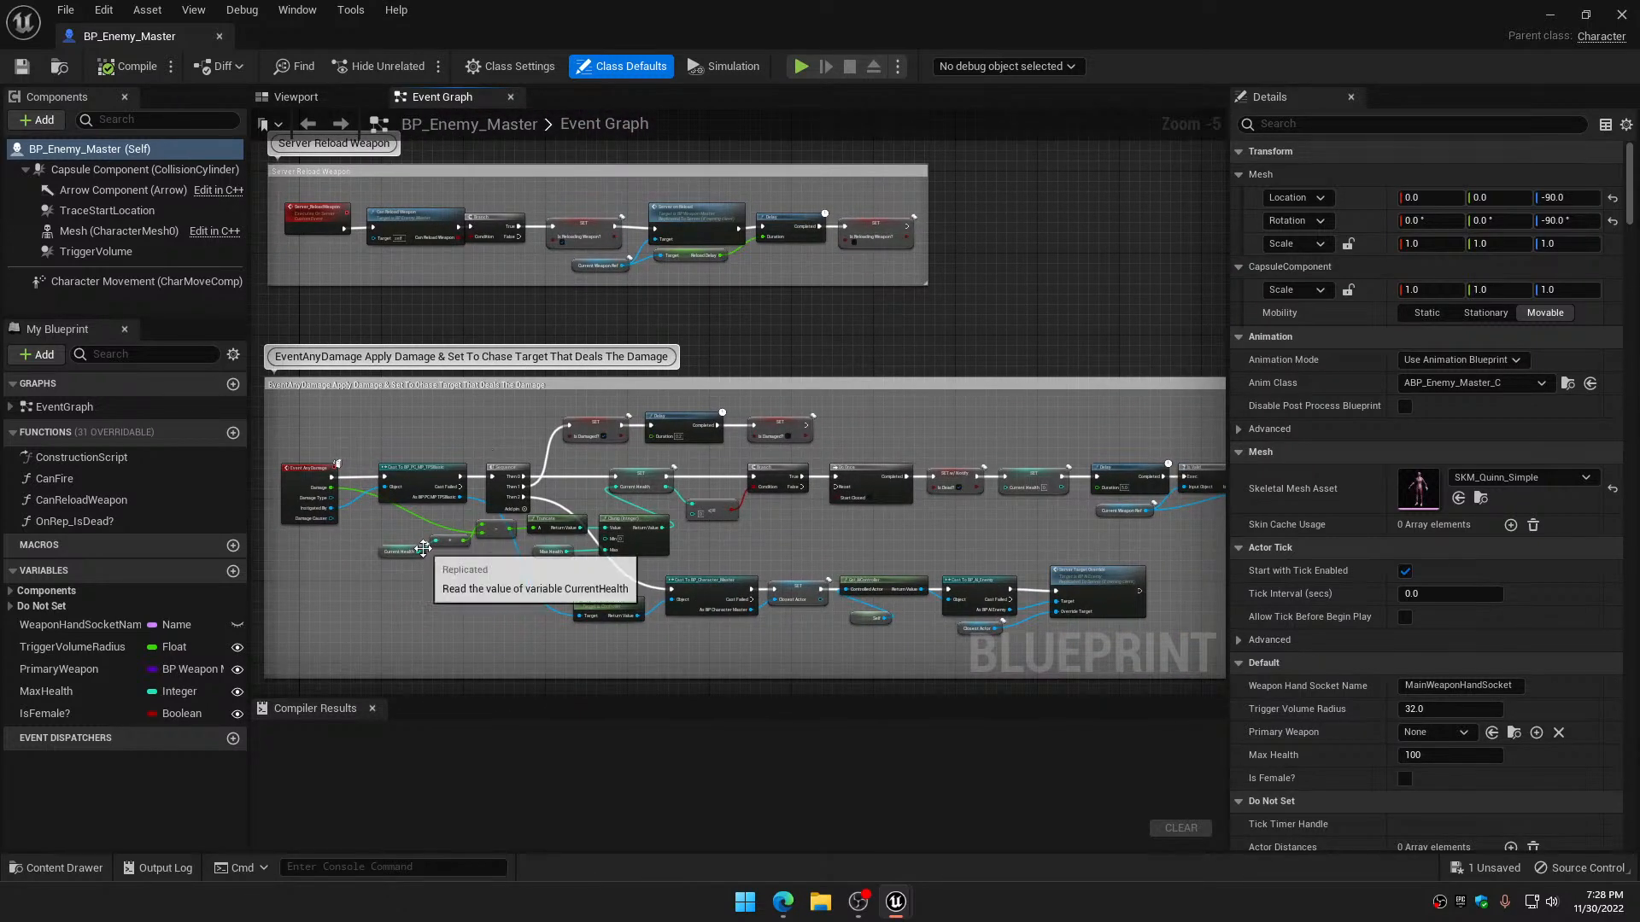
{"action": "scroll", "coordinate": [468, 530], "scroll_direction": "up", "scroll_amount": 5}
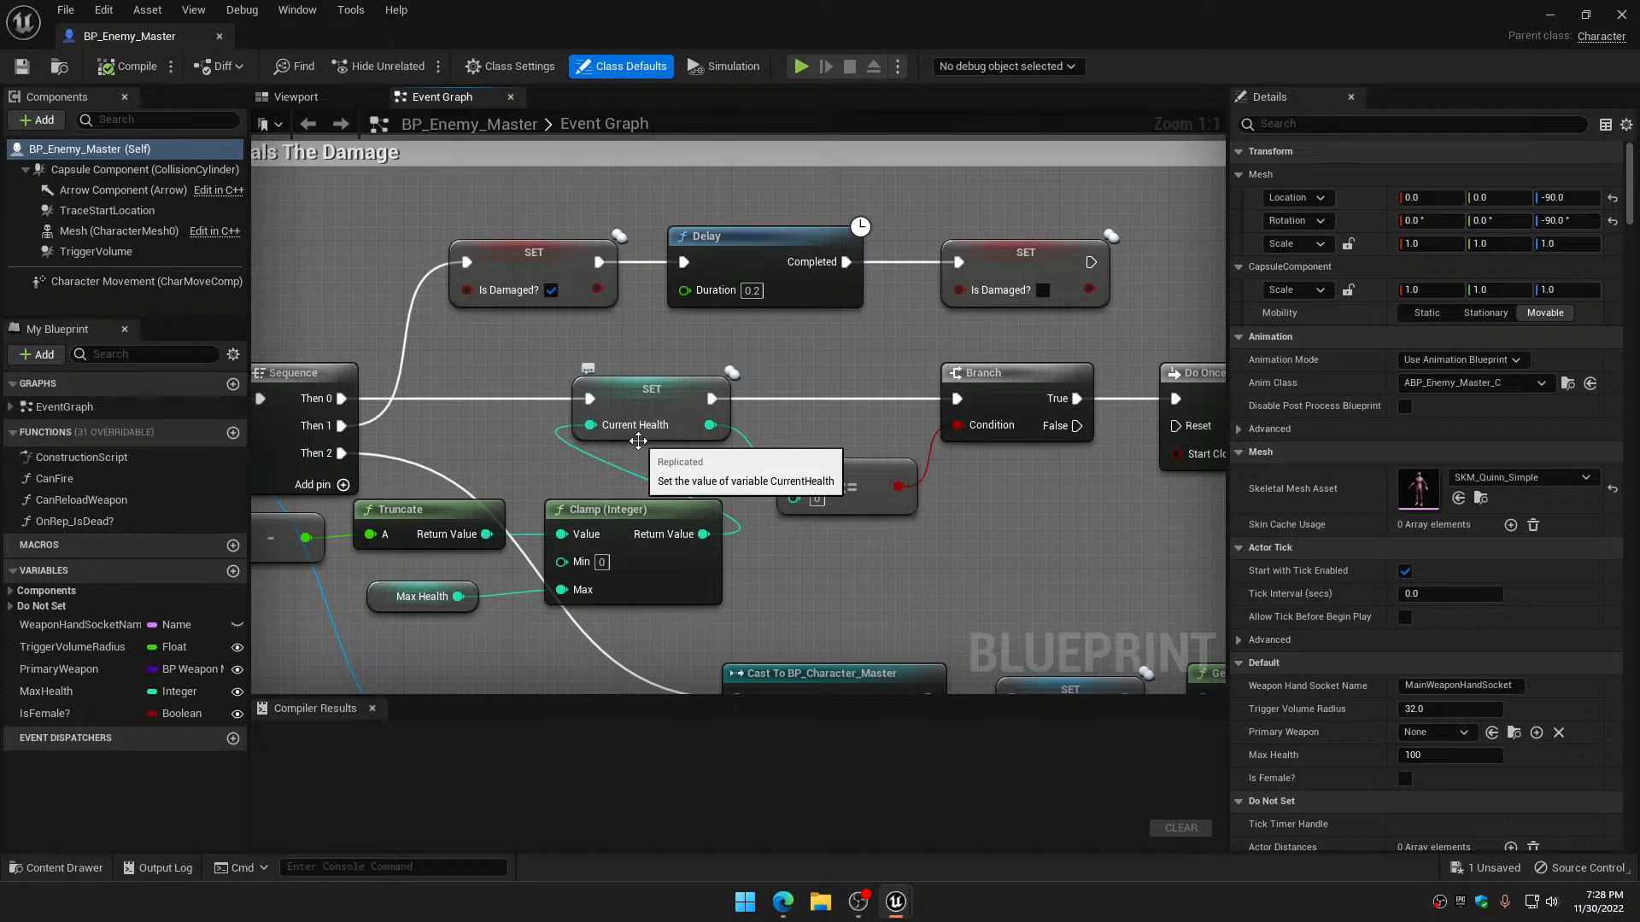
Examine the enemy's death logic after Current Health is set: the Branch, Do Once and Is Dead? SET w/ Notify nodes
{"action": "left_click", "coordinate": [889, 495]}
{"action": "right_click_drag", "start_coordinate": [1023, 498], "coordinate": [820, 524]}
{"action": "left_click", "coordinate": [816, 432]}
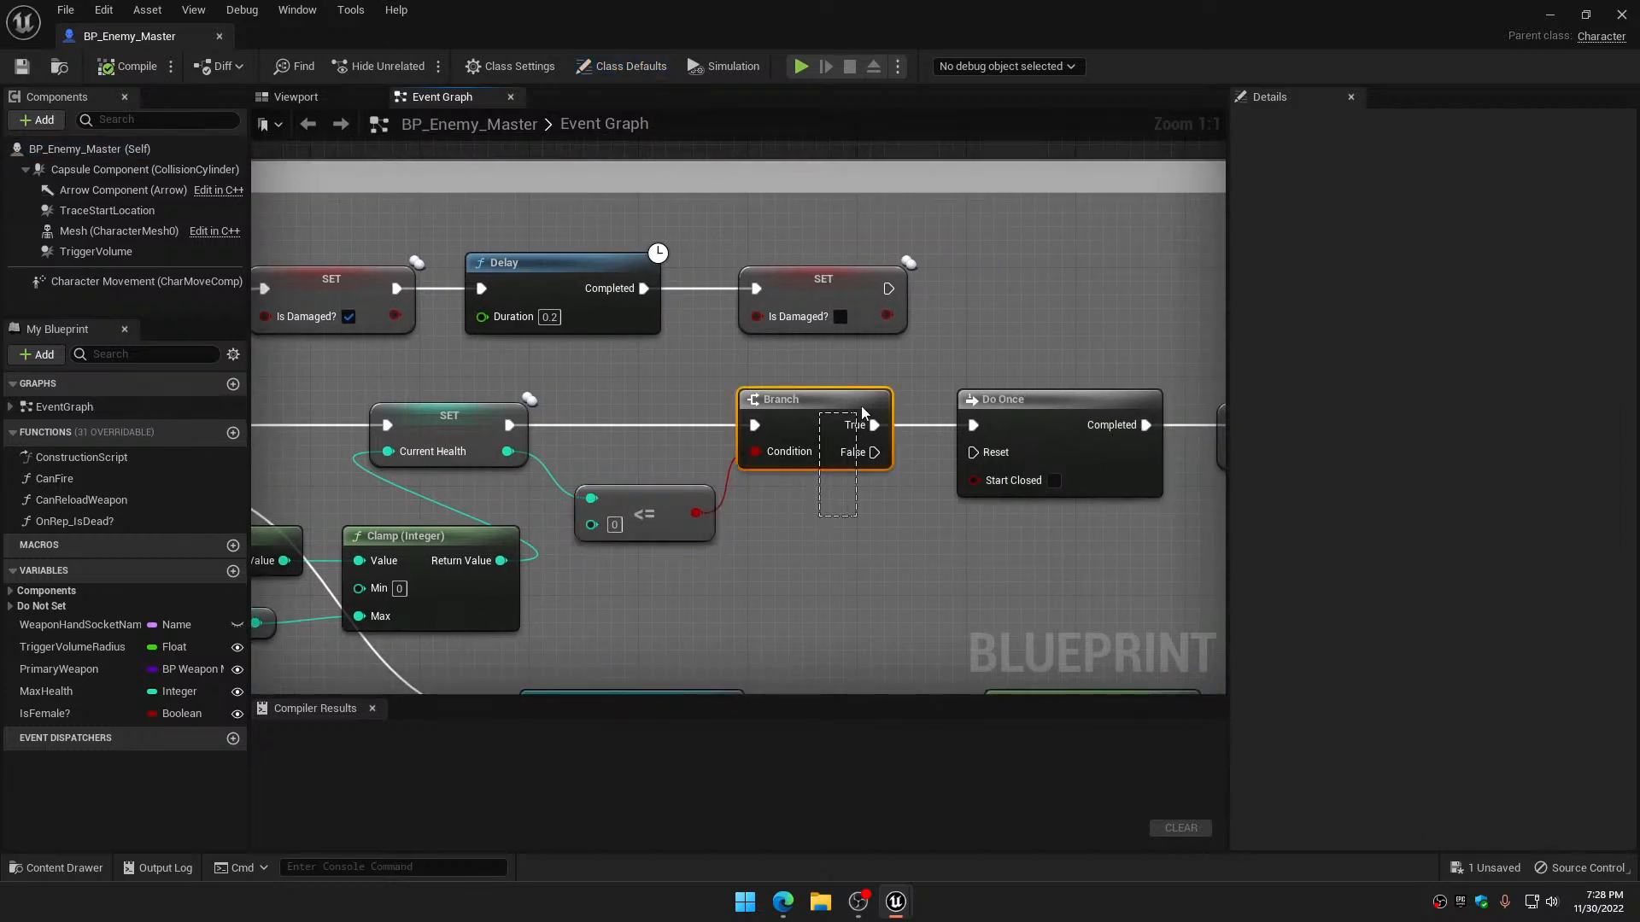
{"action": "left_click_drag", "start_coordinate": [1019, 360], "coordinate": [1052, 444]}
{"action": "right_click_drag", "start_coordinate": [1090, 340], "coordinate": [719, 324]}
{"action": "left_click_drag", "start_coordinate": [719, 323], "coordinate": [1237, 520]}
{"action": "right_click_drag", "start_coordinate": [453, 558], "coordinate": [1044, 529]}
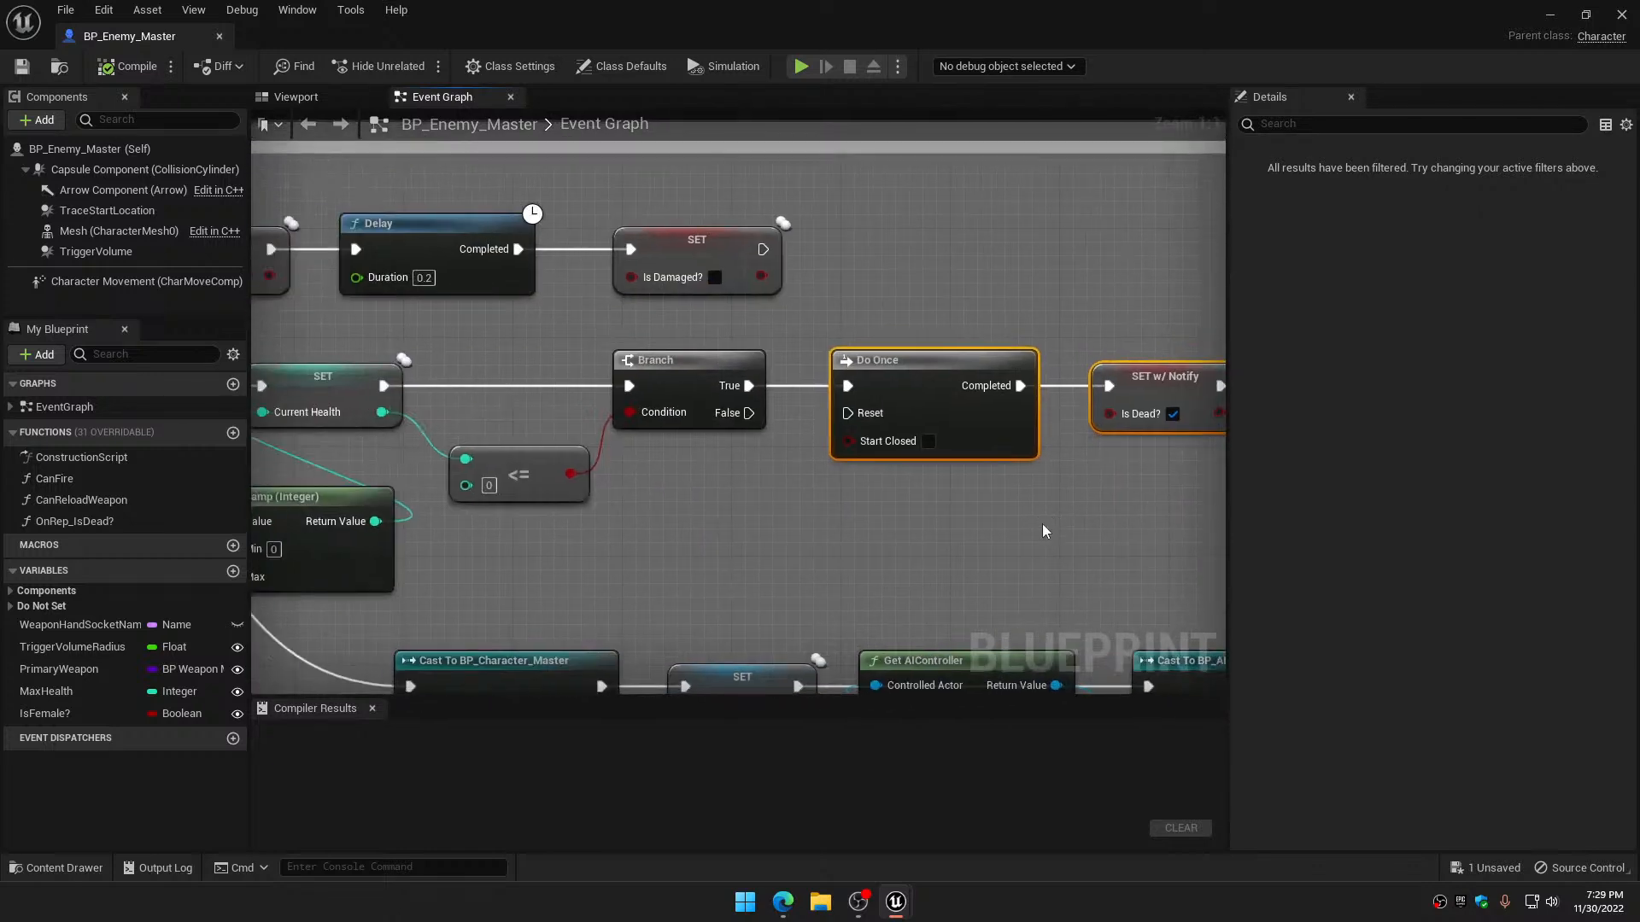
{"action": "right_click_drag", "start_coordinate": [770, 524], "coordinate": [728, 525]}
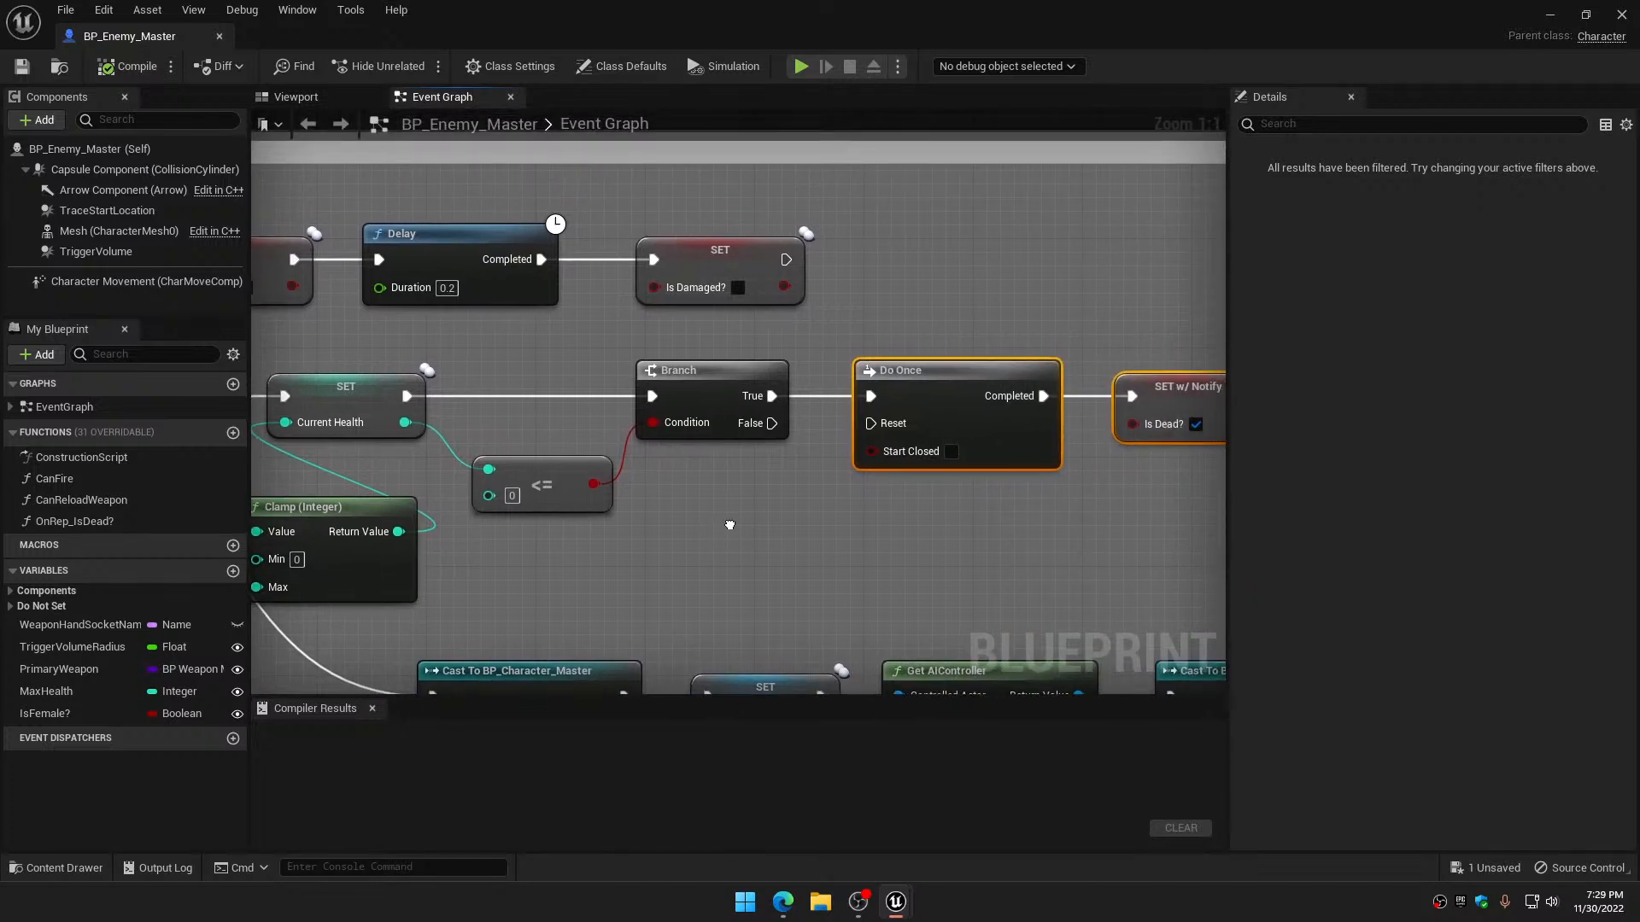
Add a Get Game State node, cast its output to BP_GS_MP_TPSBasic, and place the cast above the Do Once node
{"action": "right_click", "coordinate": [935, 266]}
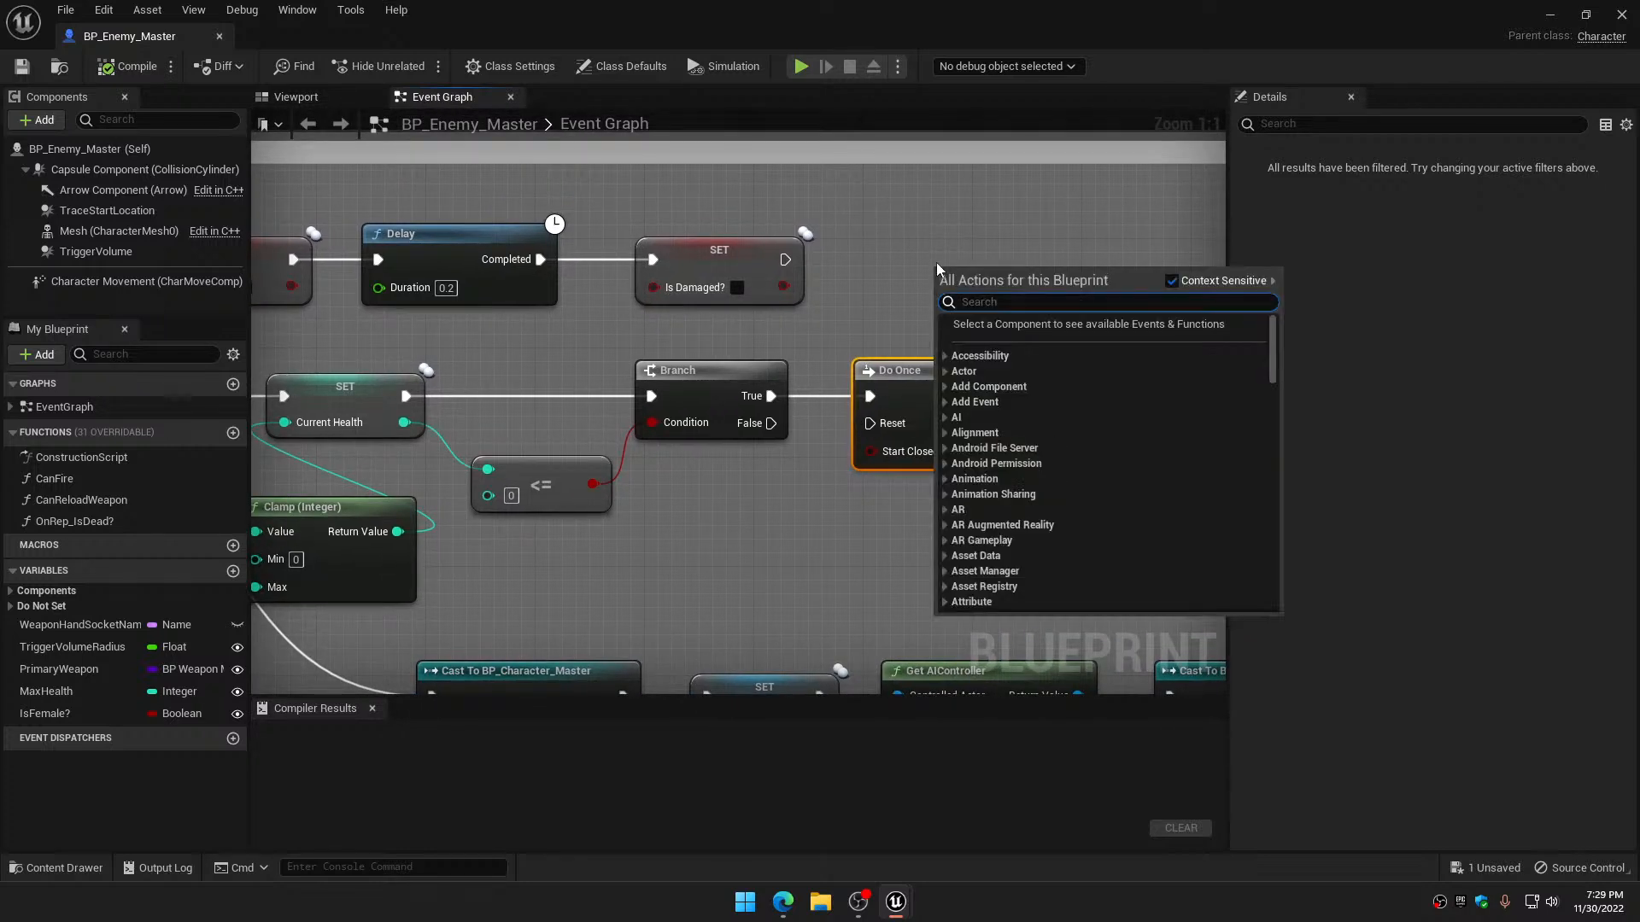
{"action": "type", "text": "get"}
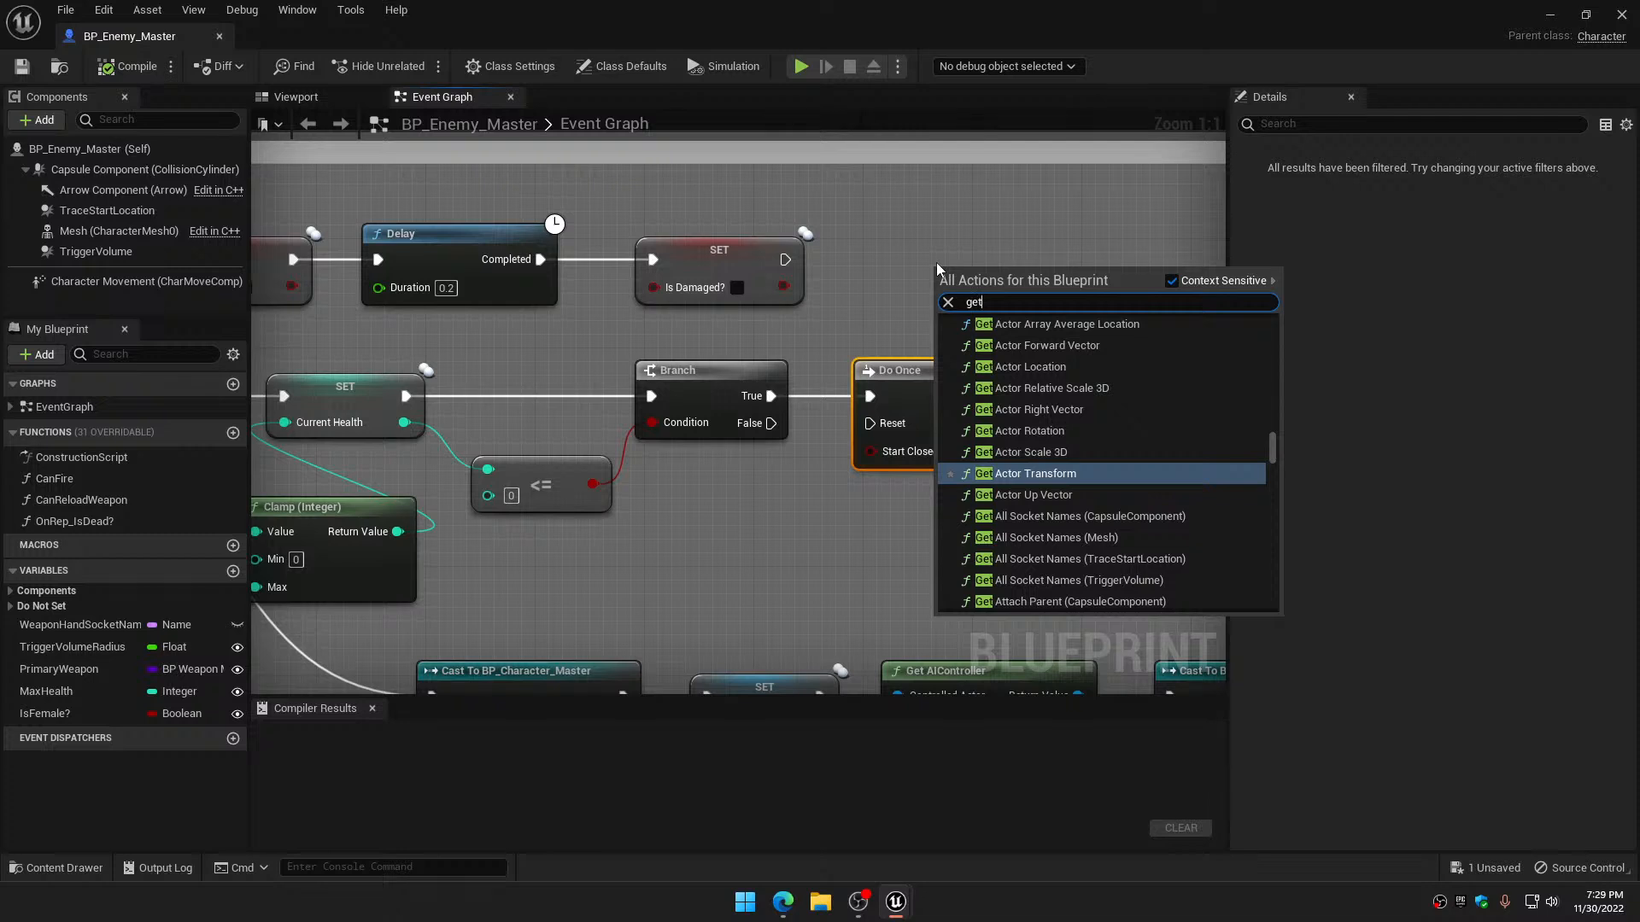
{"action": "type", "text": "games"}
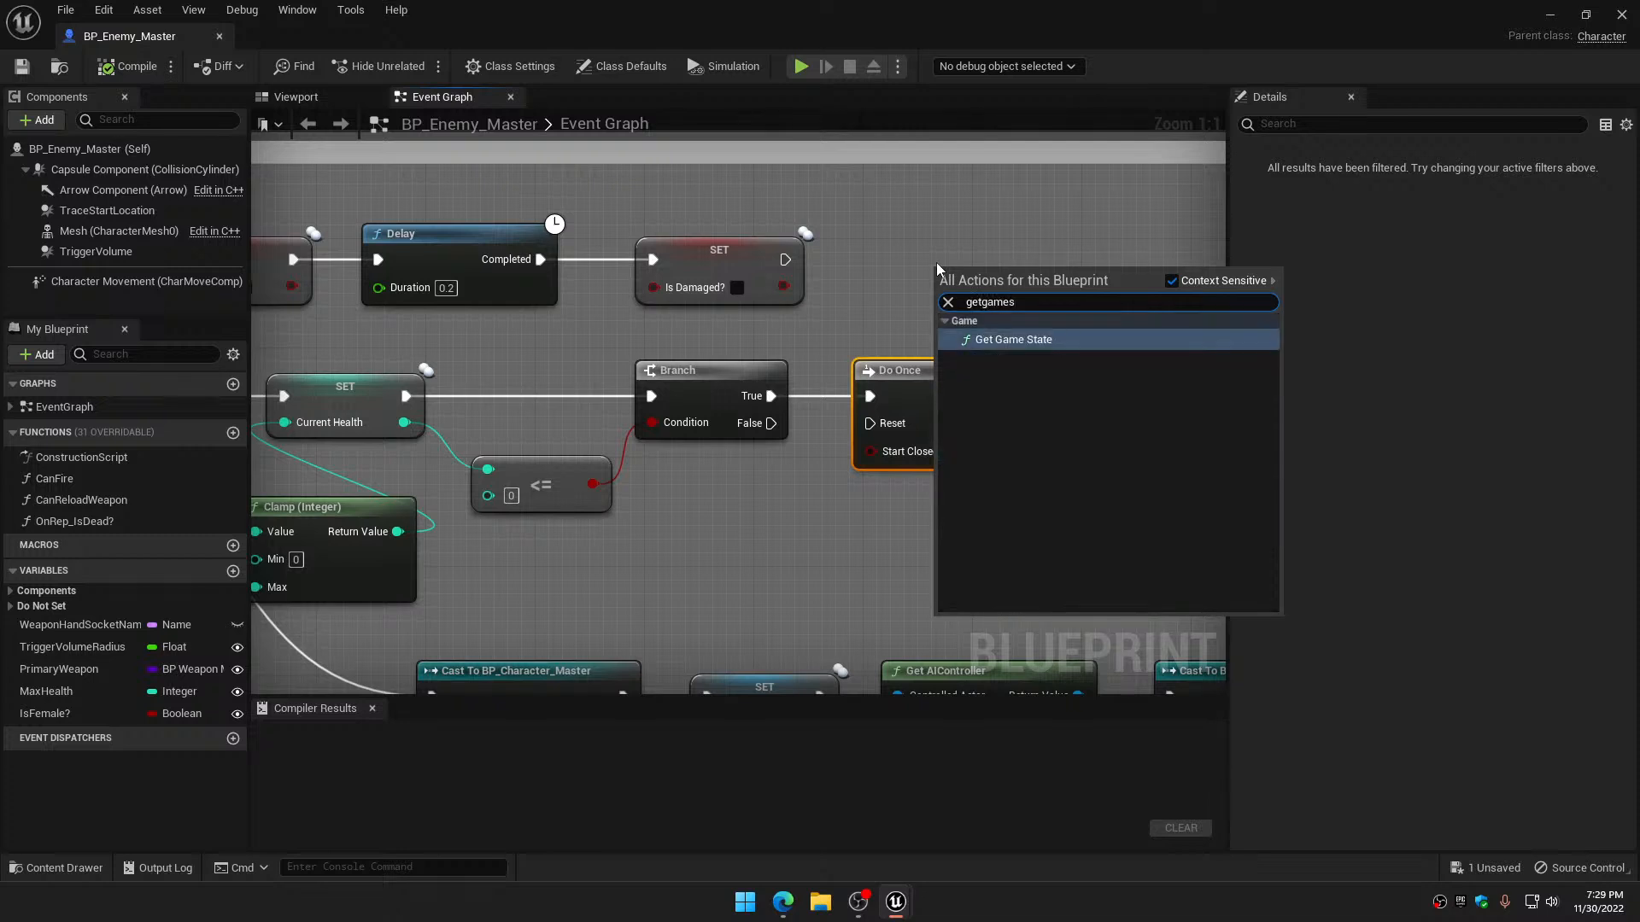
{"action": "left_click", "coordinate": [1017, 339]}
{"action": "mouse_move", "coordinate": [991, 281]}
{"action": "left_mouse_down"}
{"action": "mouse_move", "coordinate": [692, 593]}
{"action": "mouse_move", "coordinate": [707, 520]}
{"action": "mouse_move", "coordinate": [1003, 530]}
{"action": "left_mouse_up"}
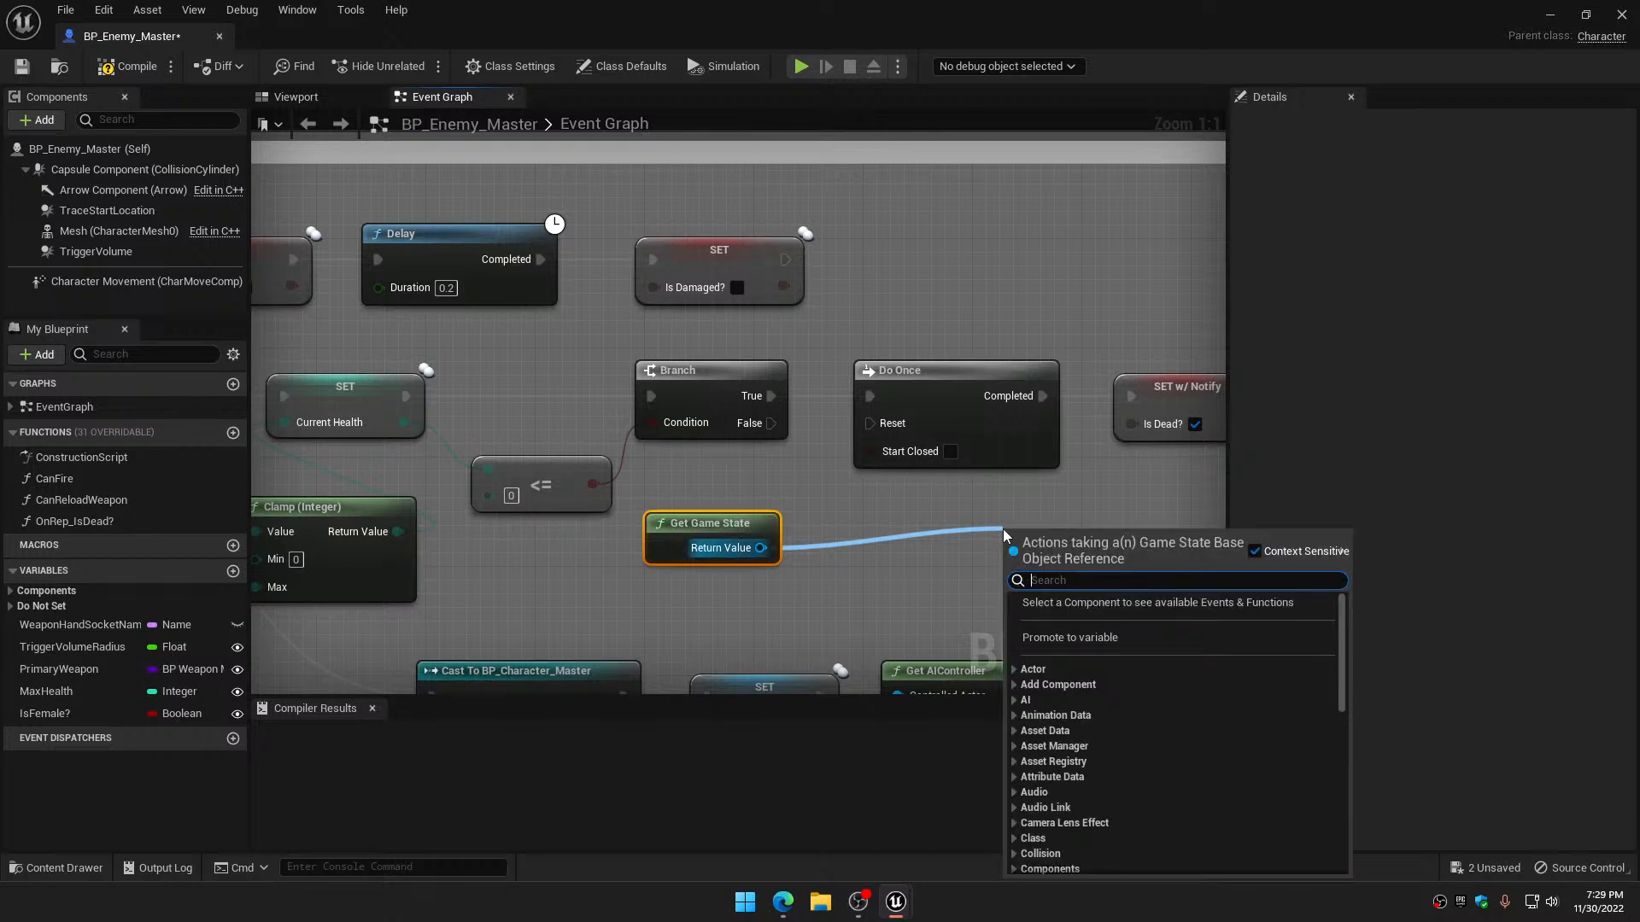
{"action": "type", "text": "BP_GS"}
{"action": "left_click", "coordinate": [1124, 636]}
{"action": "left_click_drag", "start_coordinate": [1076, 560], "coordinate": [986, 229]}
Add a Test Add Socre call from the cast's As BP GS MP TPSBasic output
{"action": "right_click_drag", "start_coordinate": [1082, 330], "coordinate": [854, 328]}
{"action": "left_click_drag", "start_coordinate": [874, 288], "coordinate": [1008, 316]}
{"action": "type", "text": "add"}
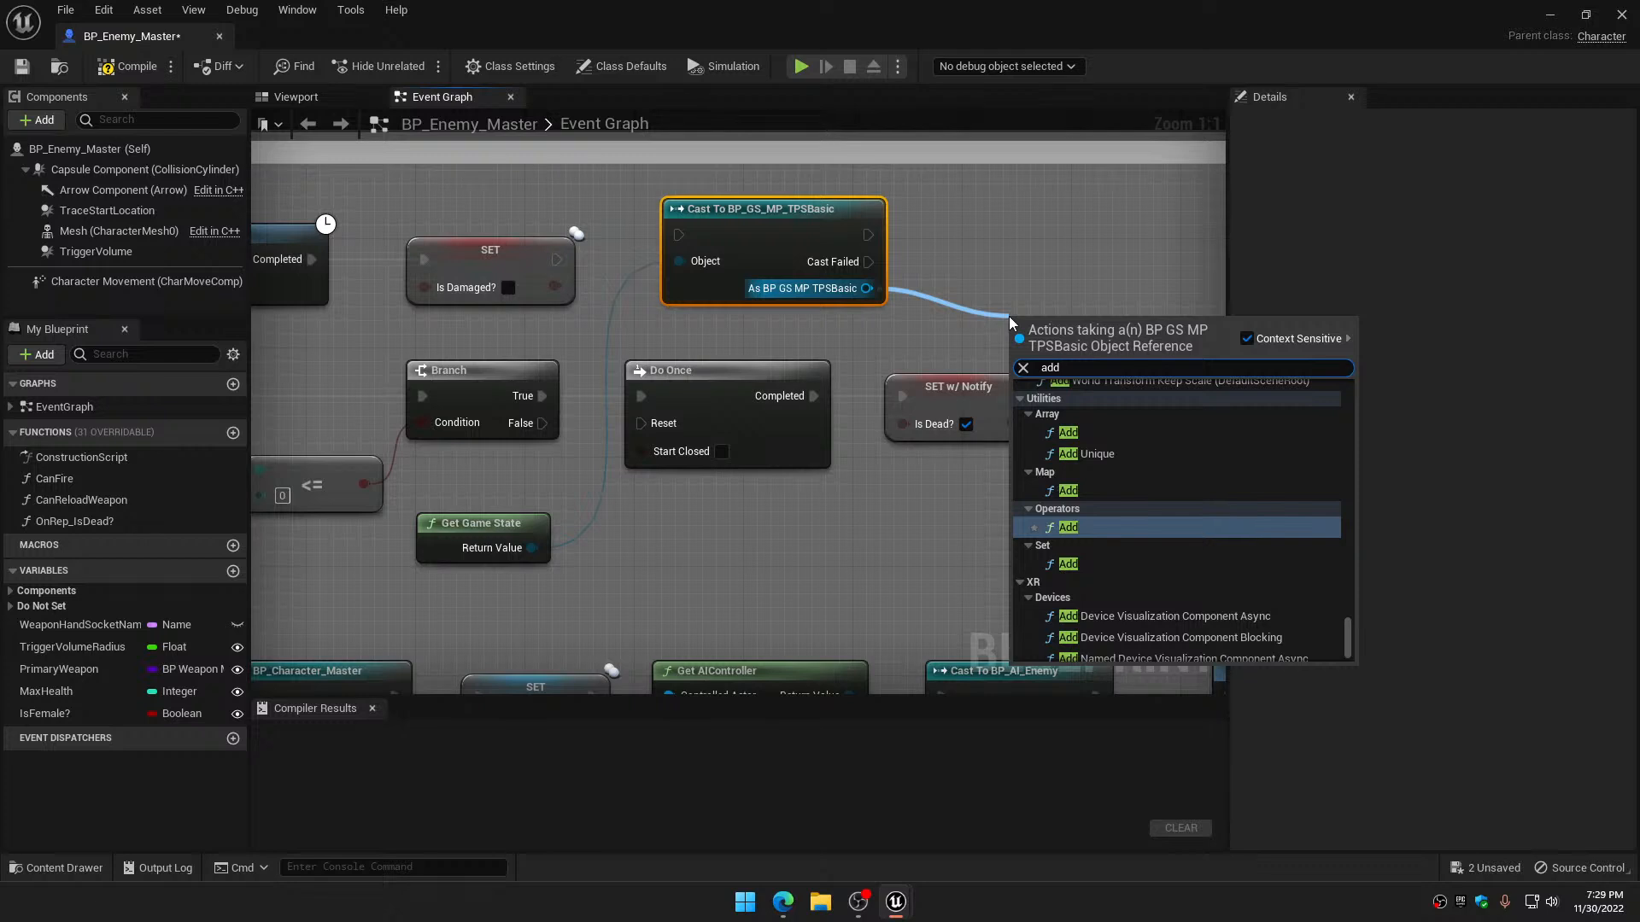
{"action": "type", "text": "sor"}
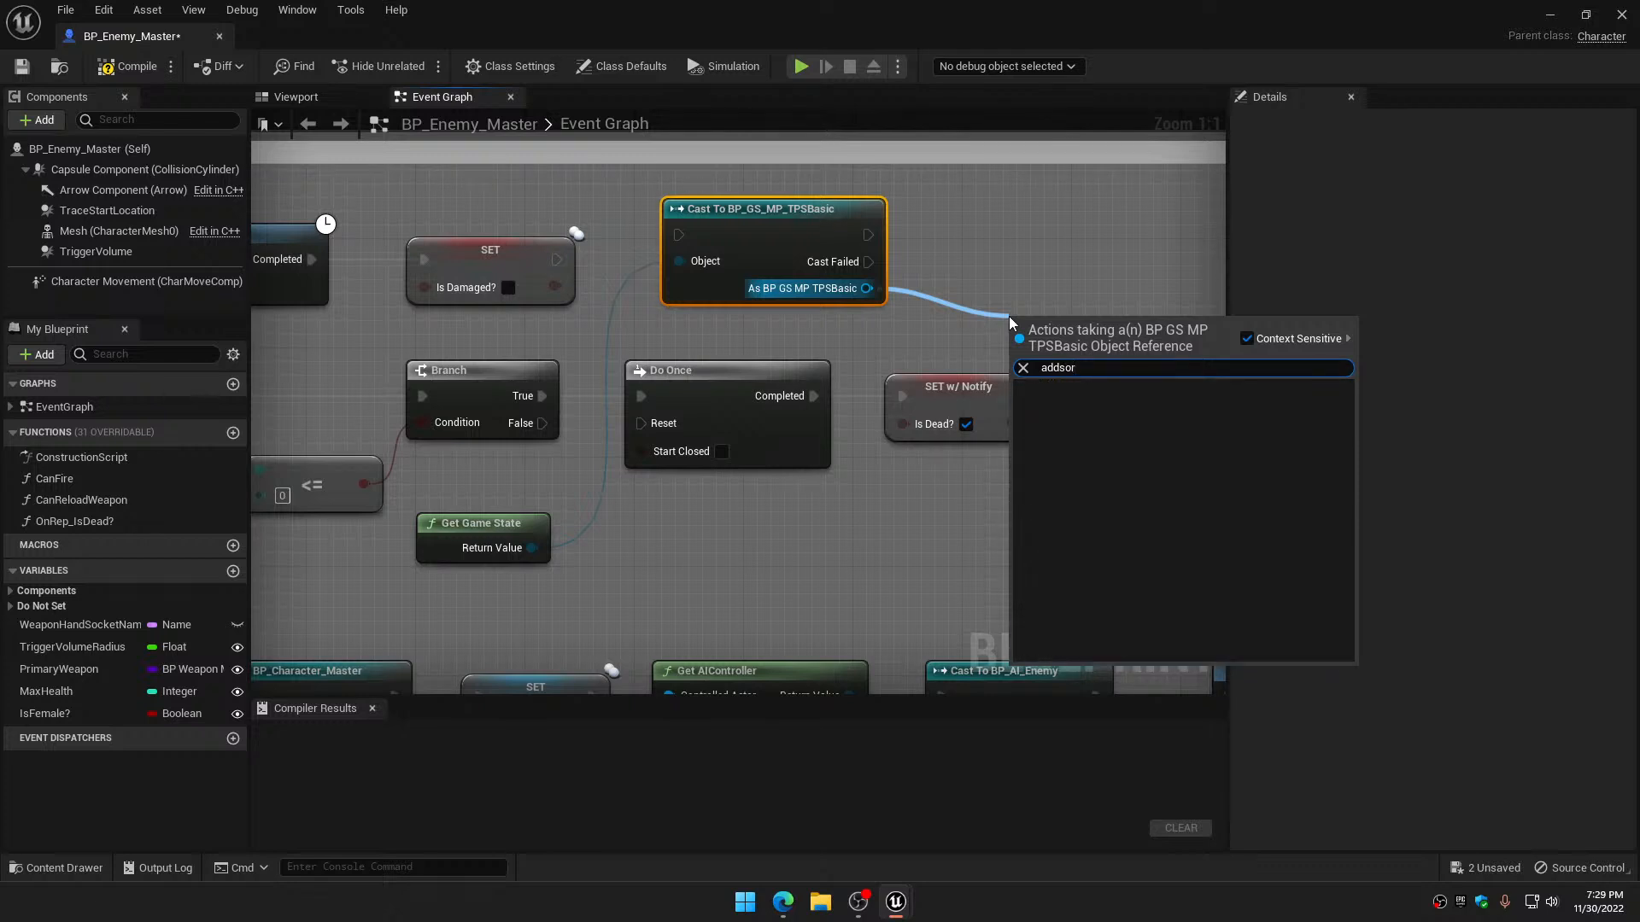
{"action": "key", "text": "BackSpace"}
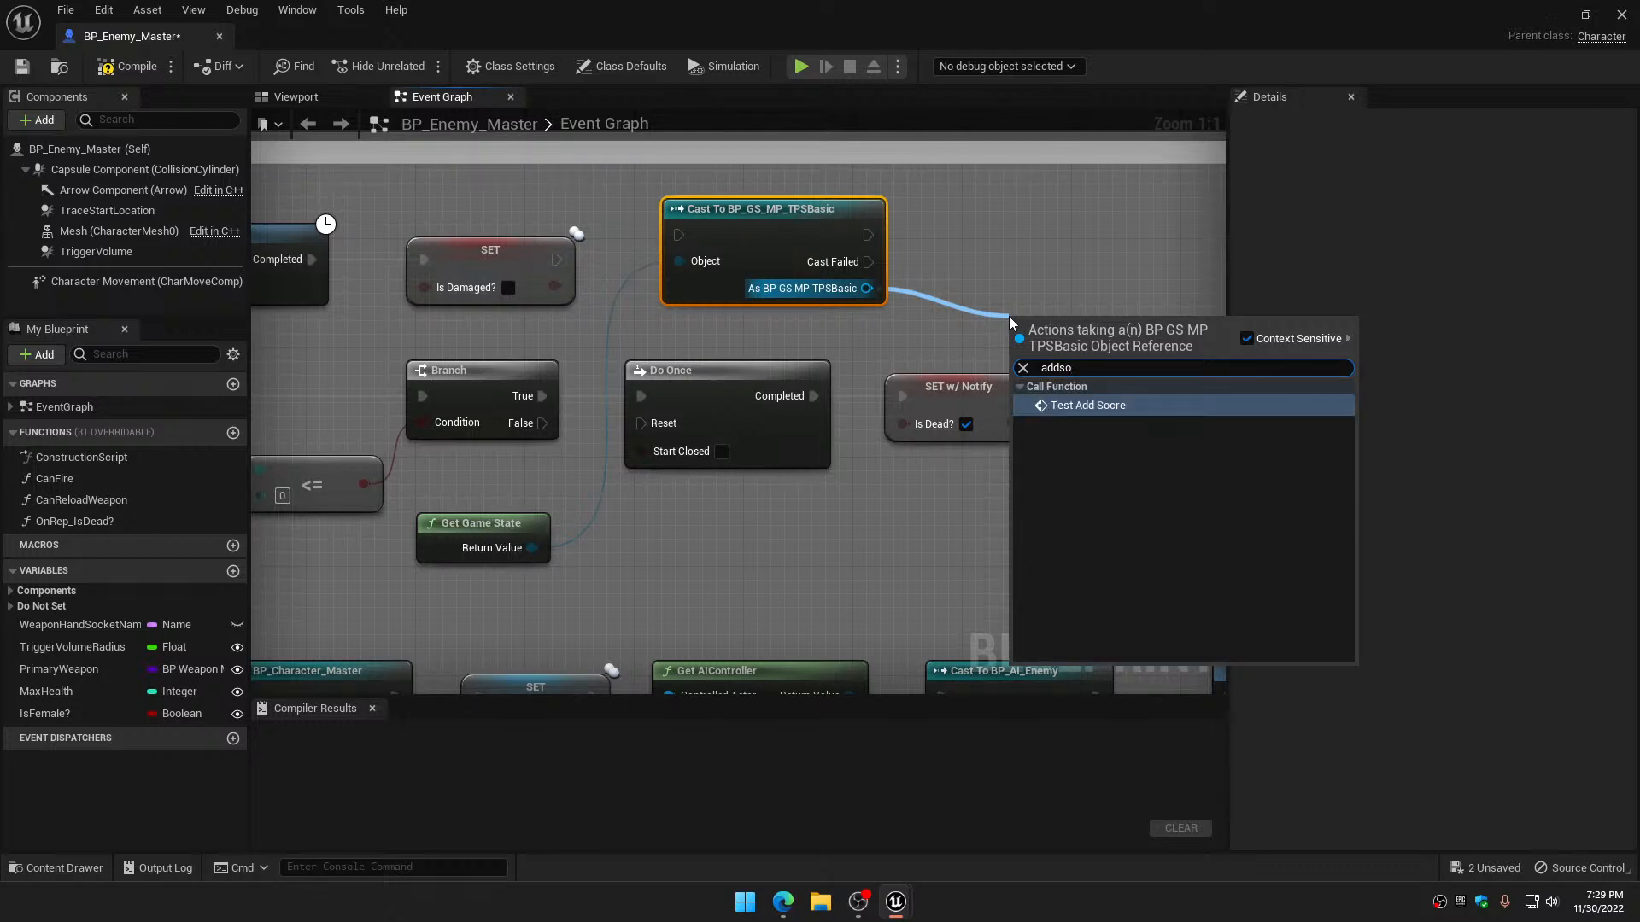
{"action": "left_click", "coordinate": [1102, 407]}
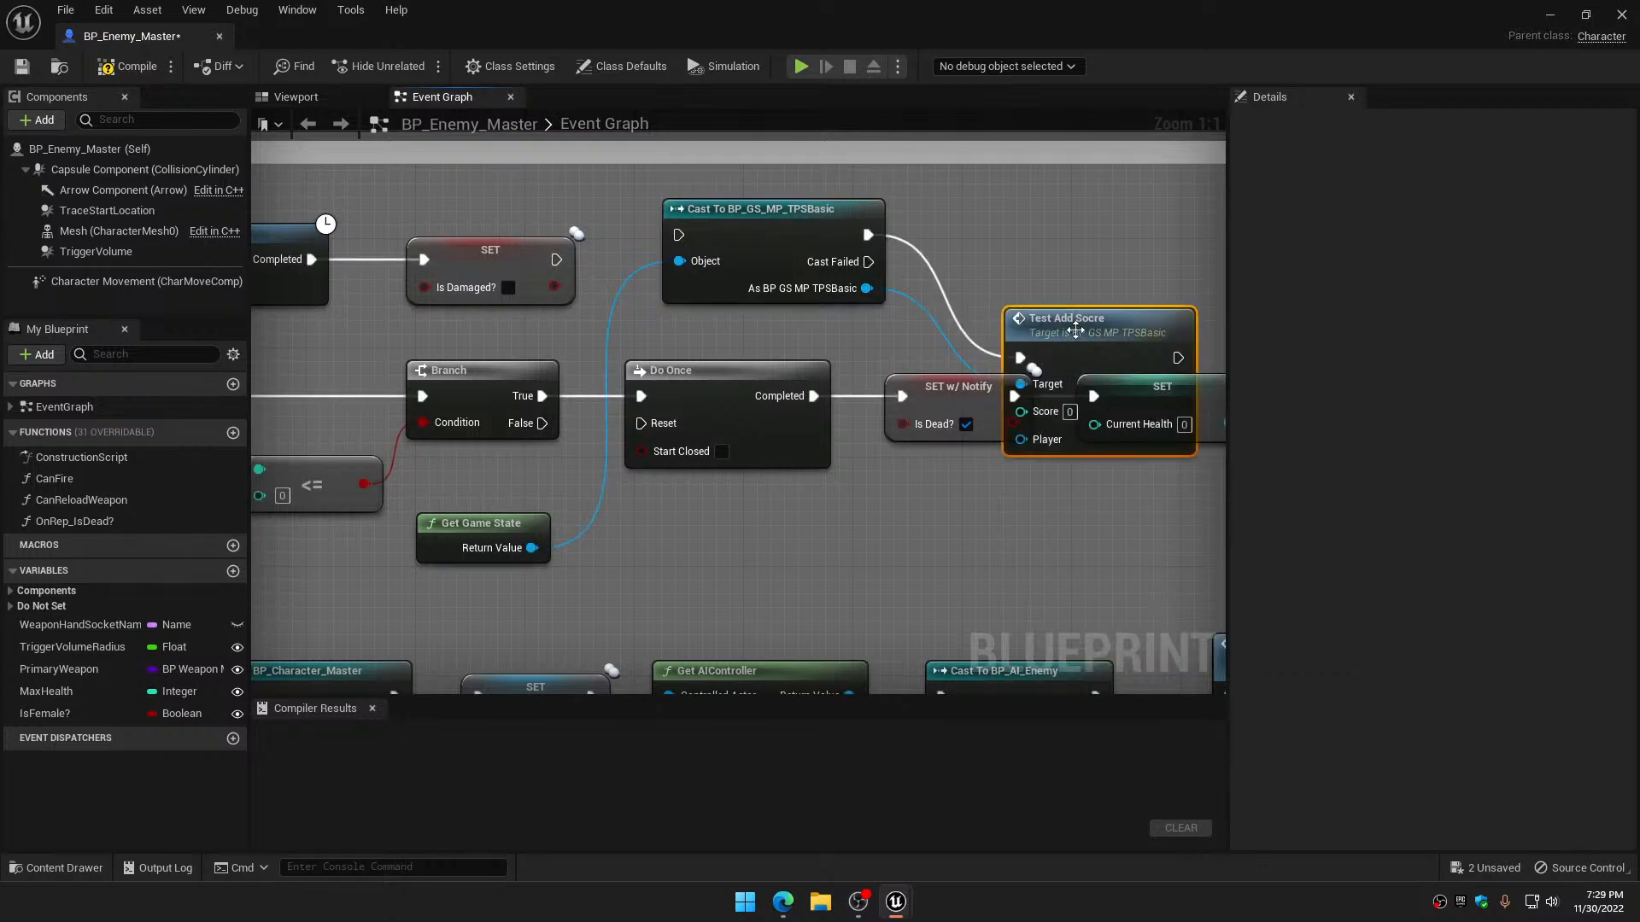
Wire Do Once through the cast and Test Add Socre to SET w/ Notify, with Score 1 and the call beside the cast
{"action": "left_click_drag", "start_coordinate": [813, 395], "coordinate": [679, 235]}
{"action": "left_click_drag", "start_coordinate": [1109, 221], "coordinate": [1093, 256]}
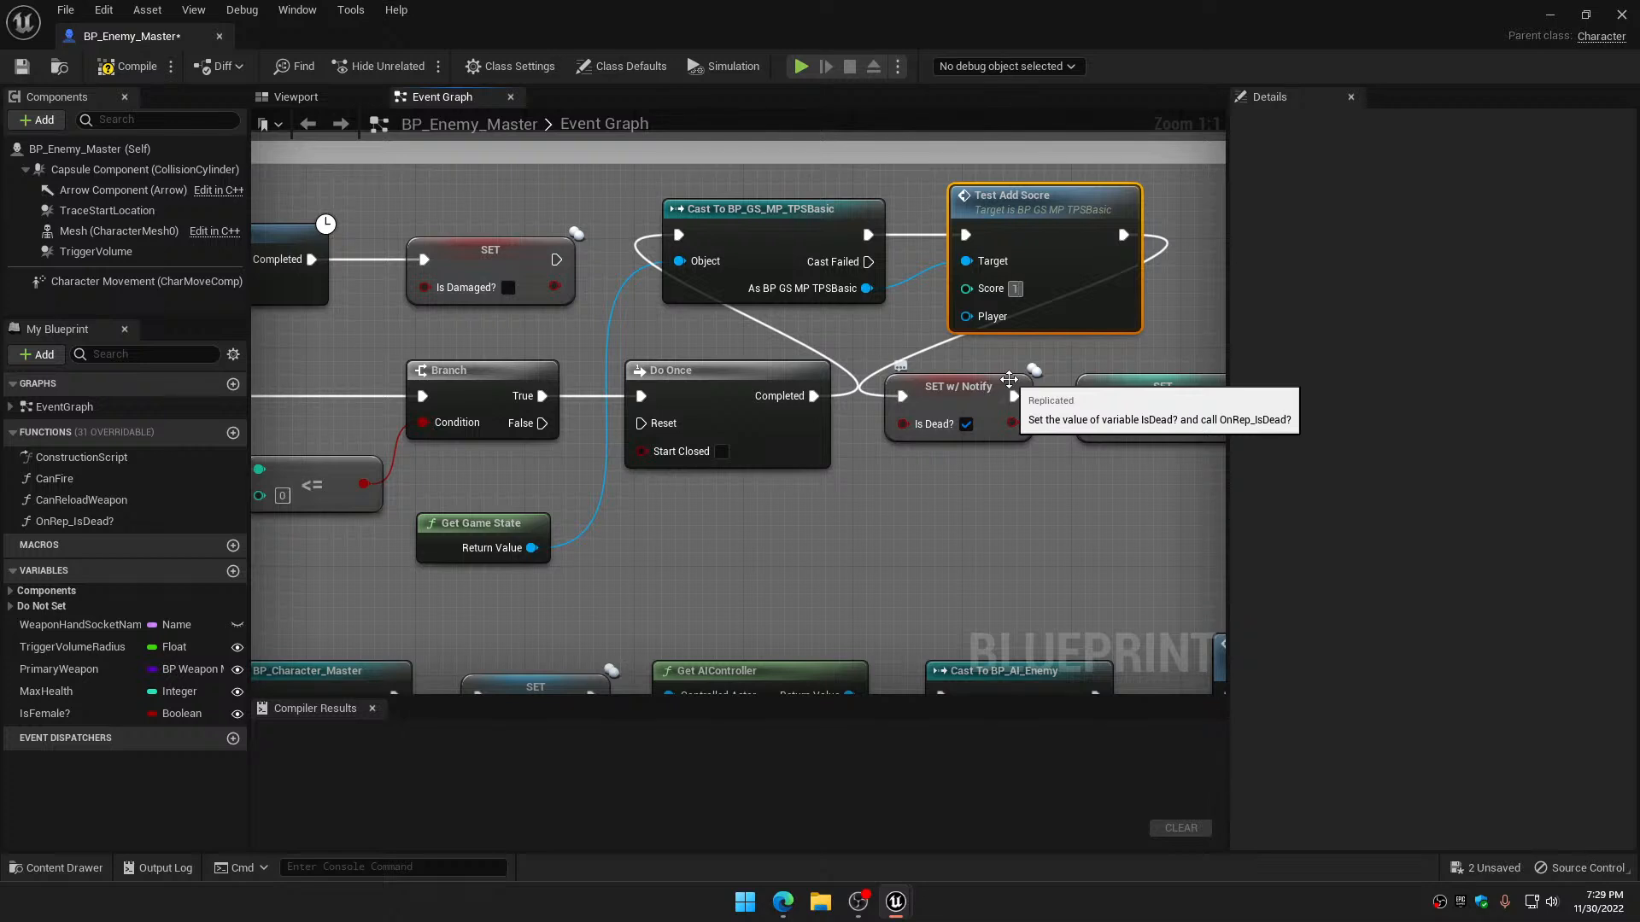
{"action": "left_click", "coordinate": [1189, 307]}
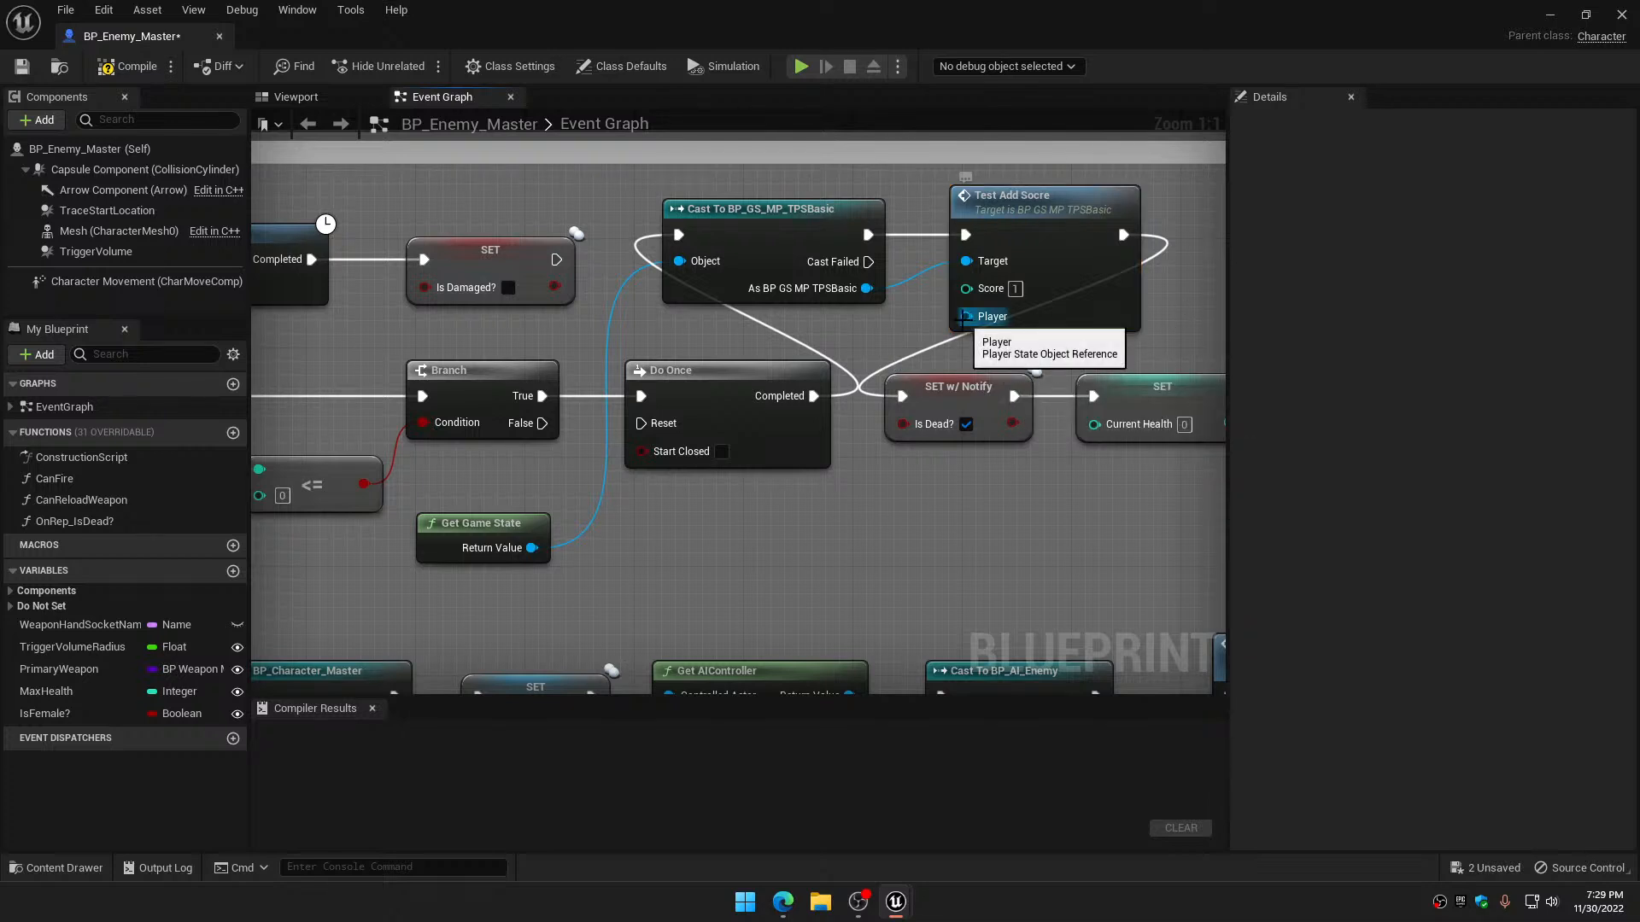
Cast Event AnyDamage's Instigated By output to BP_PC_MP_TPSBasic and place the new cast above the existing one
{"action": "left_click_drag", "start_coordinate": [963, 318], "coordinate": [942, 329]}
{"action": "right_click_drag", "start_coordinate": [886, 325], "coordinate": [1120, 248]}
{"action": "right_click_drag", "start_coordinate": [561, 494], "coordinate": [987, 444]}
{"action": "right_click_drag", "start_coordinate": [468, 464], "coordinate": [866, 574]}
{"action": "right_click_drag", "start_coordinate": [505, 497], "coordinate": [721, 475]}
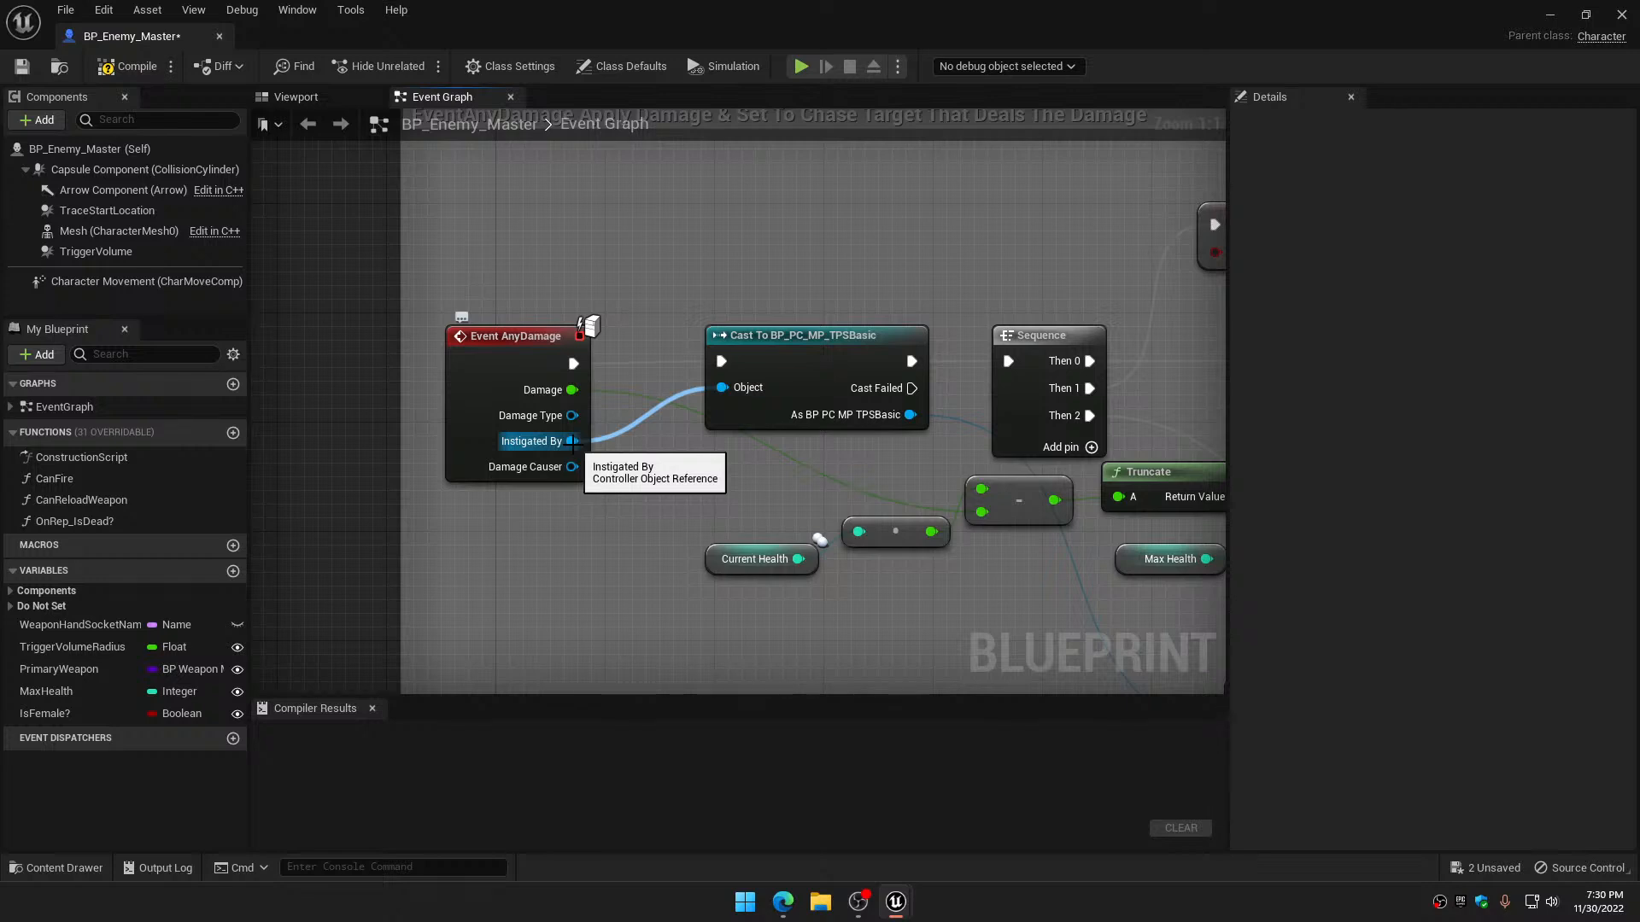
{"action": "left_click_drag", "start_coordinate": [571, 440], "coordinate": [869, 203]}
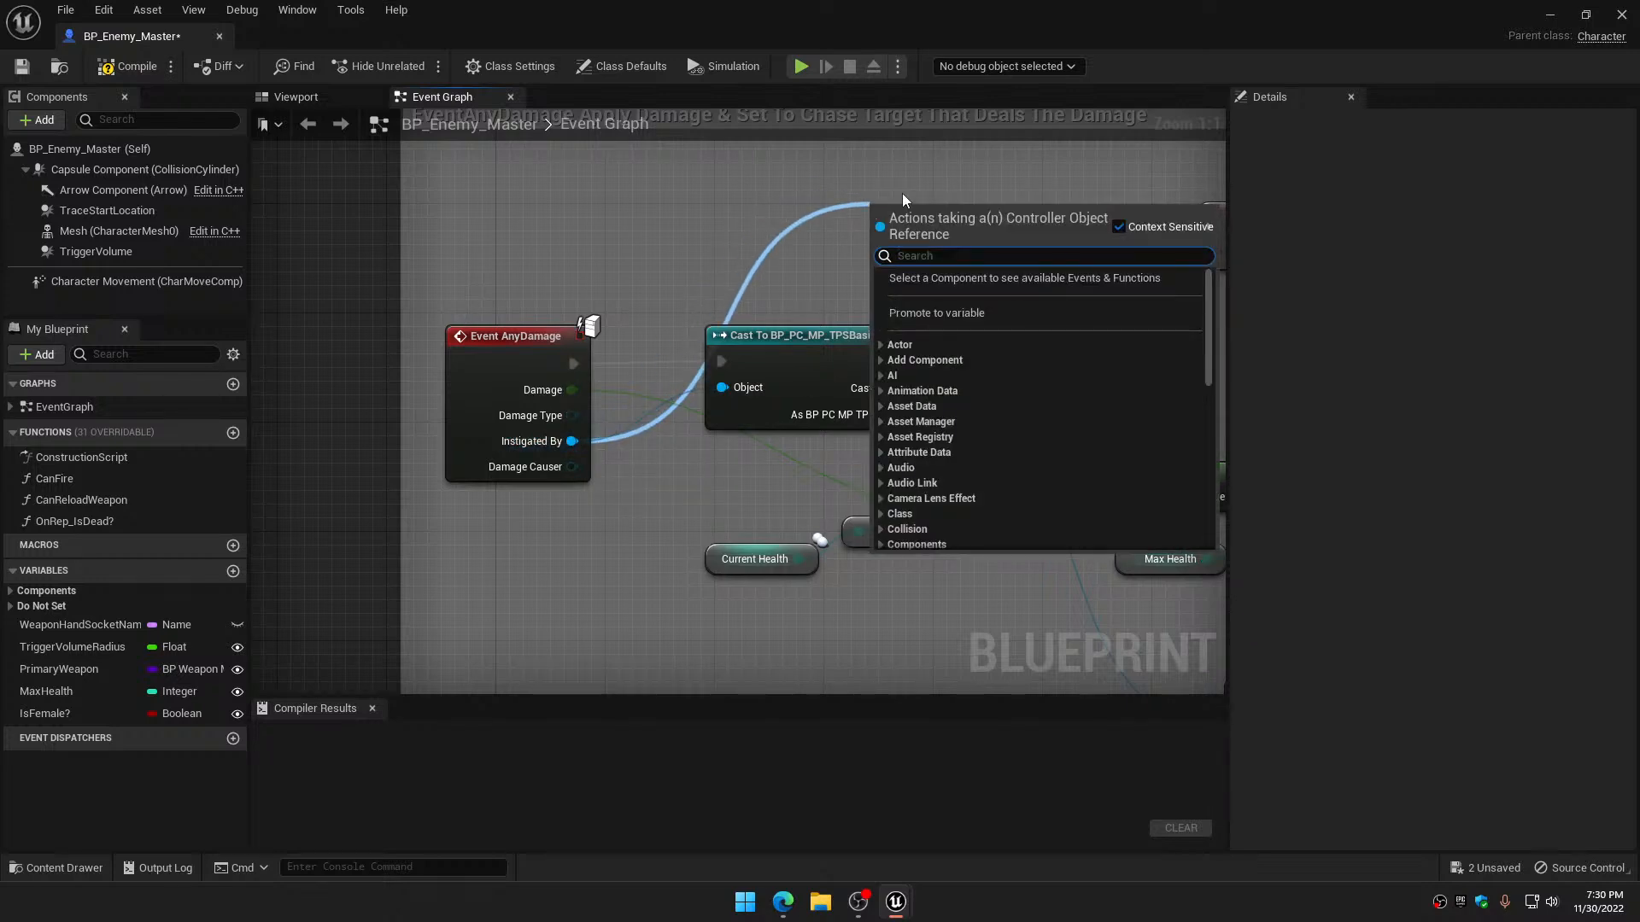
{"action": "type", "text": "BP"}
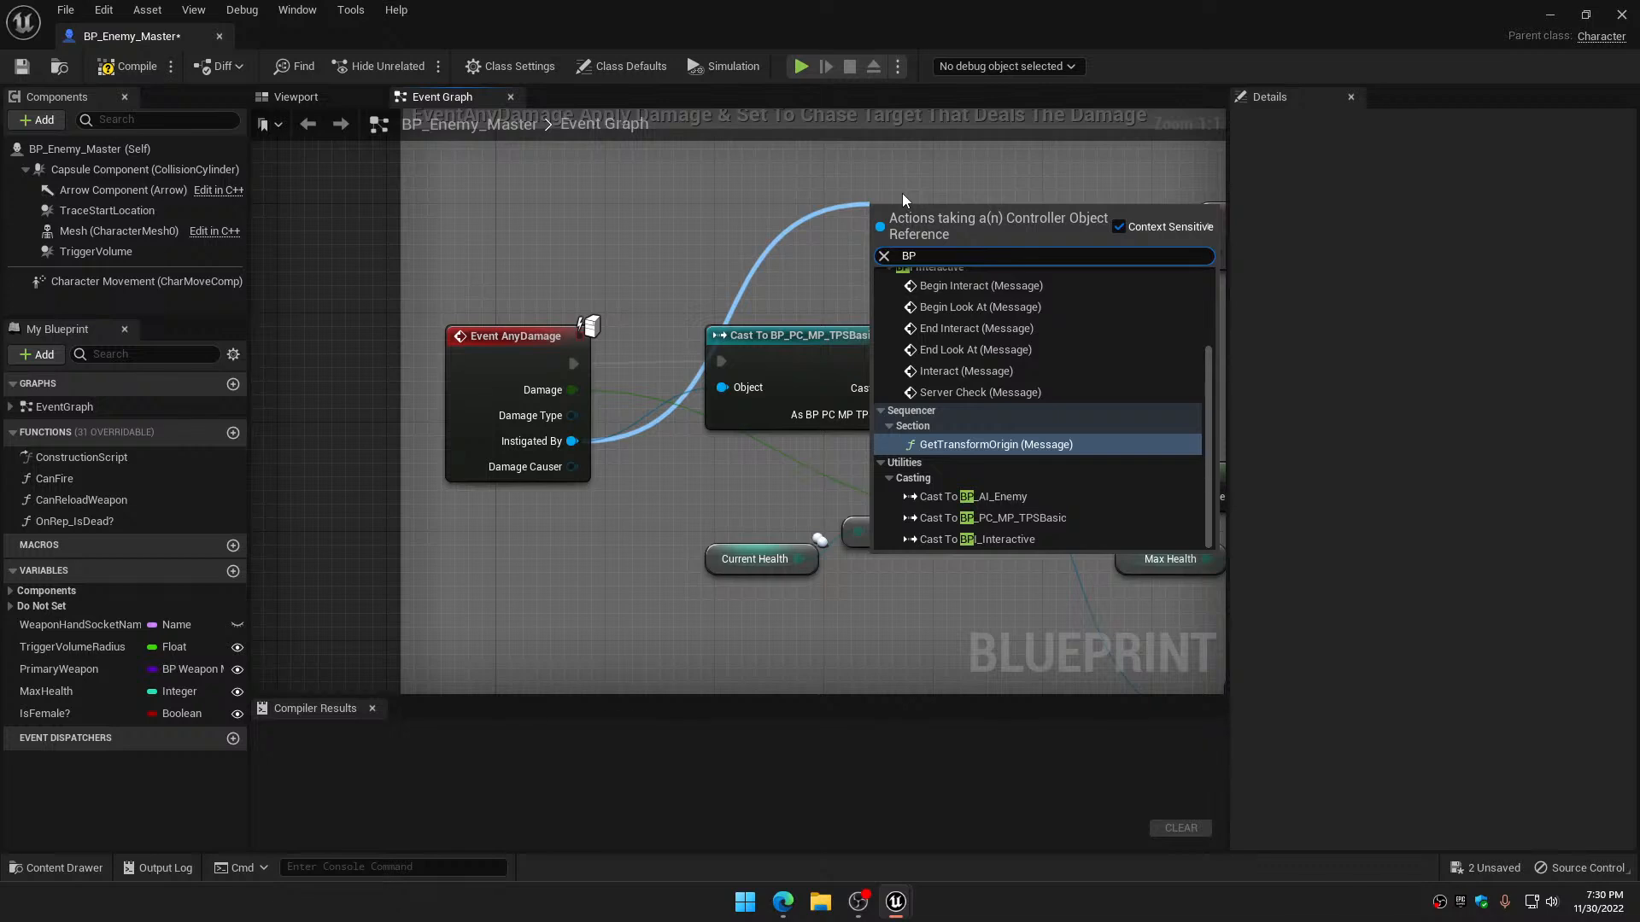
{"action": "type", "text": "_"}
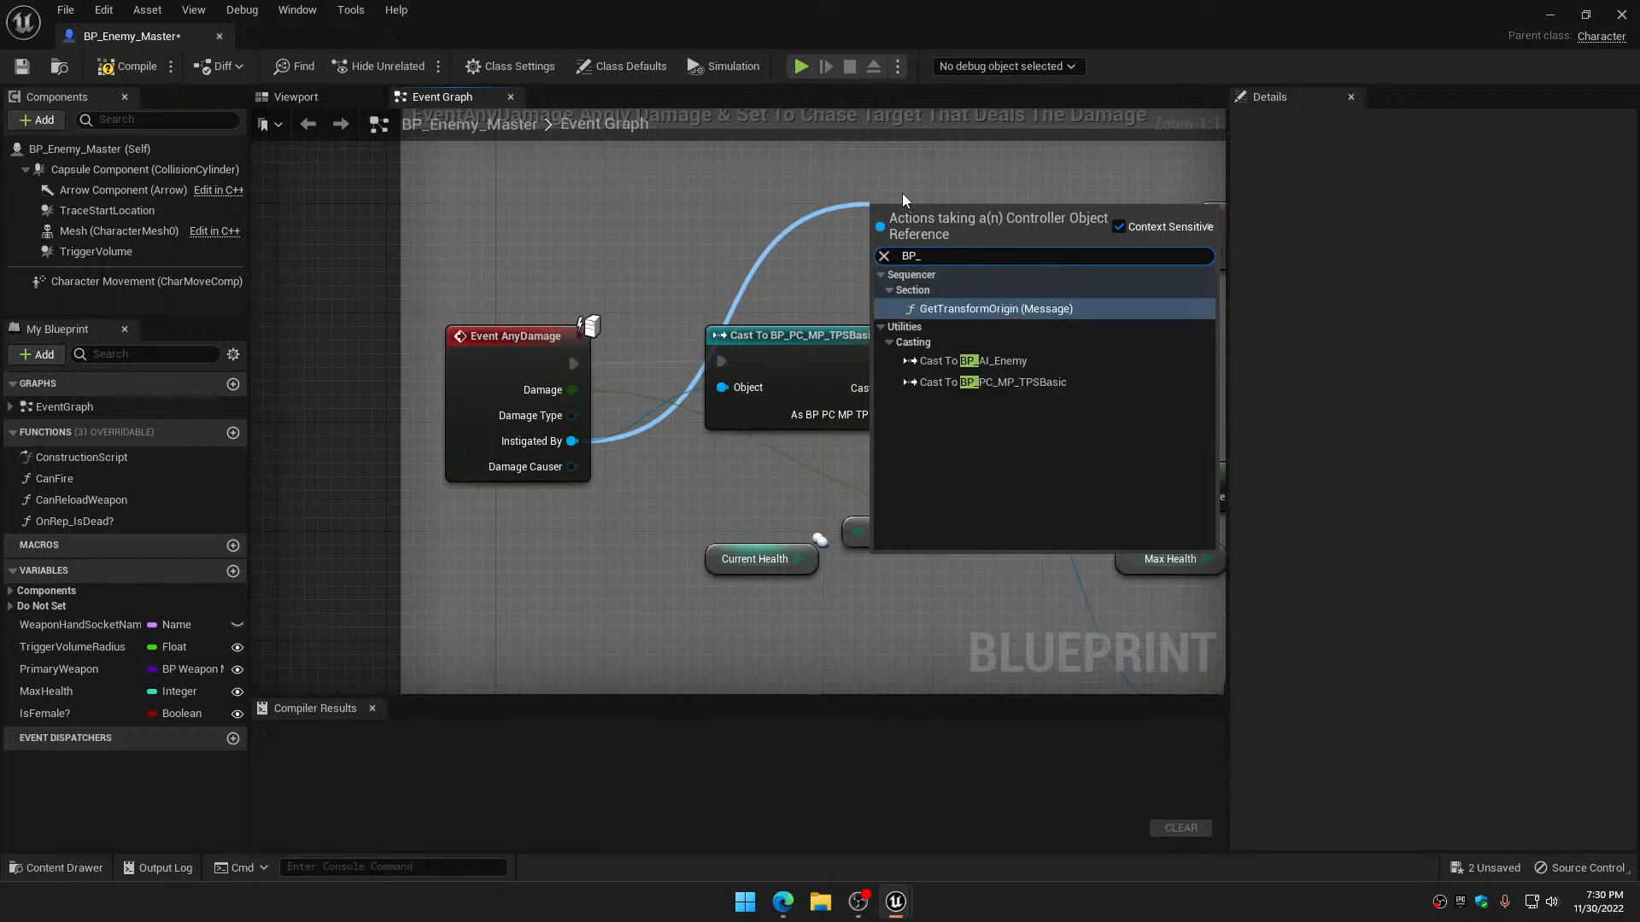
{"action": "type", "text": "PS"}
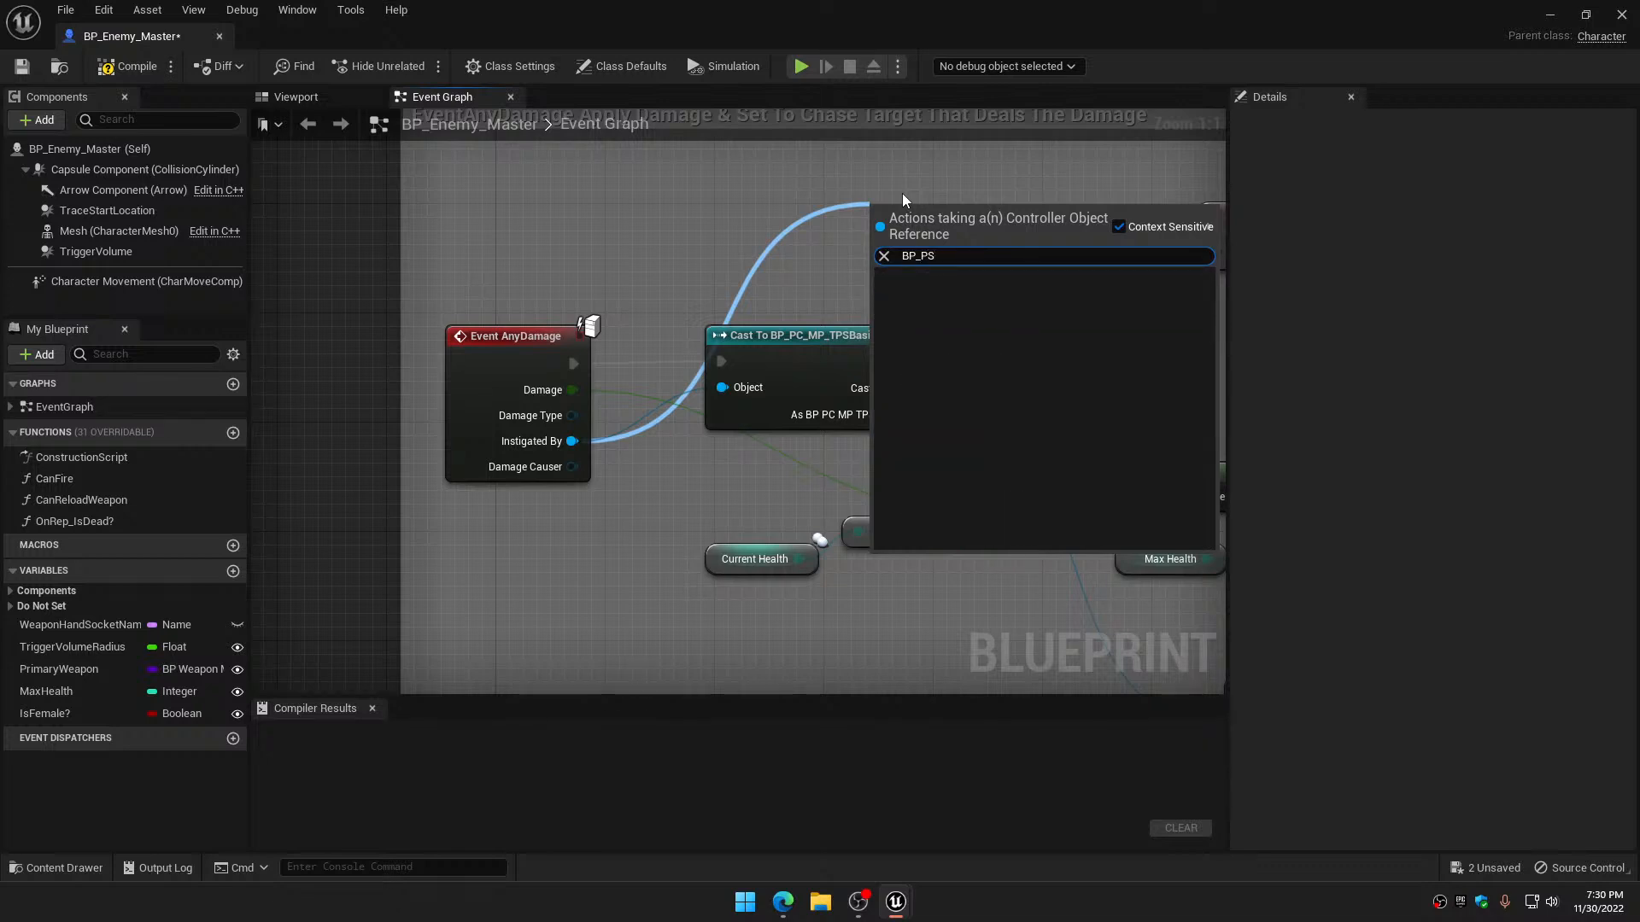
{"action": "key", "text": "BackSpace"}
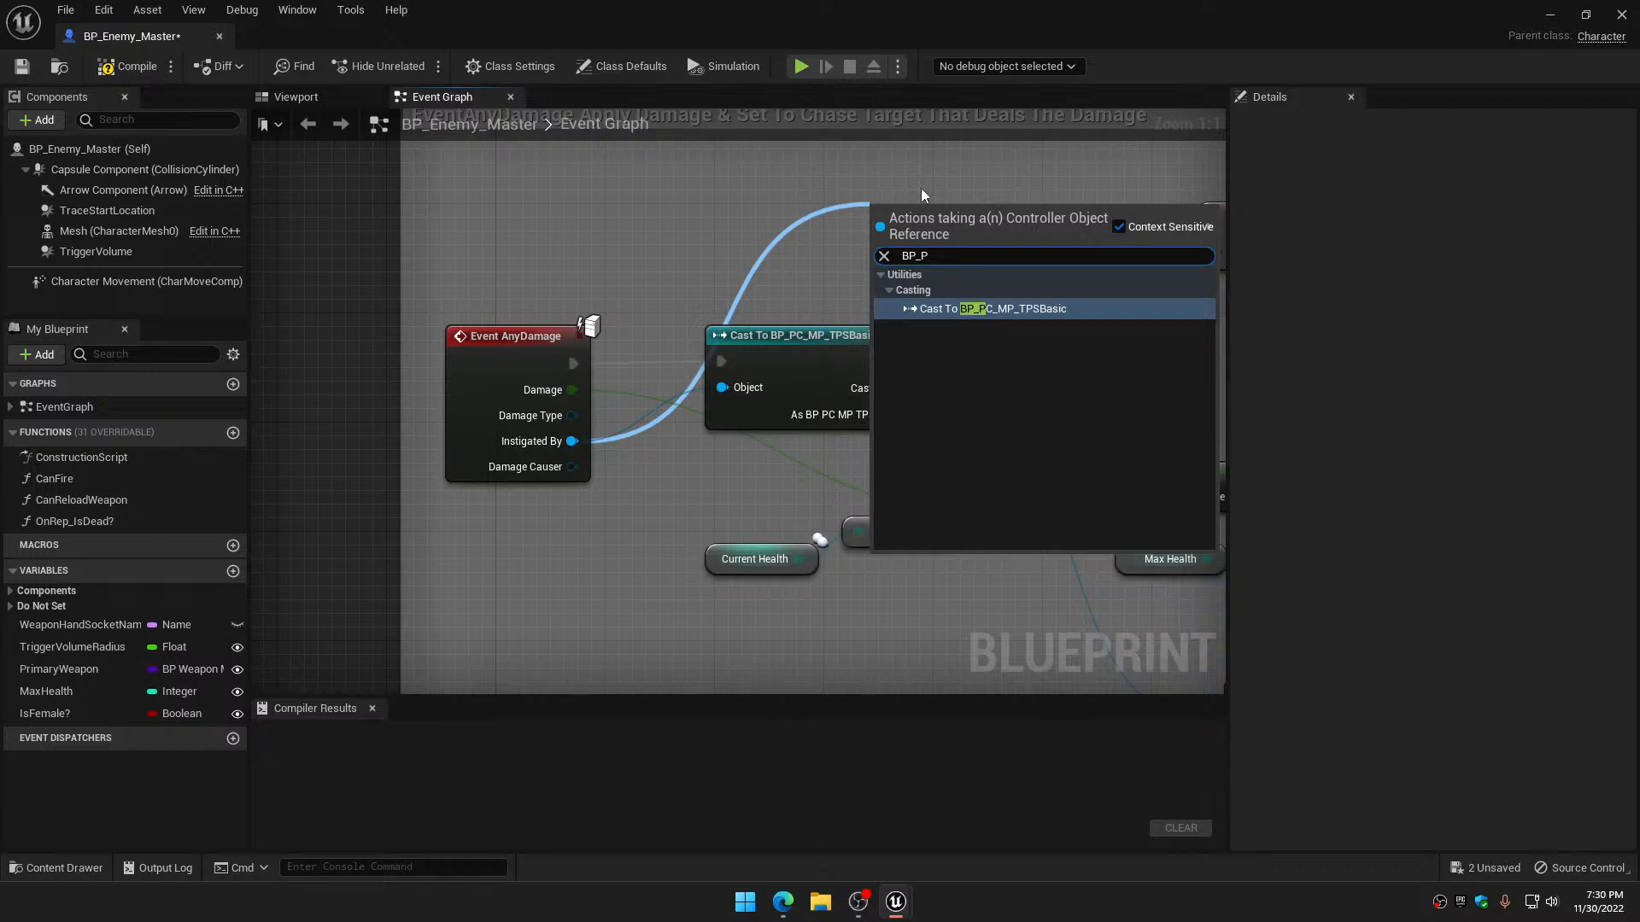
{"action": "left_click", "coordinate": [1025, 309]}
{"action": "left_click_drag", "start_coordinate": [950, 220], "coordinate": [815, 178]}
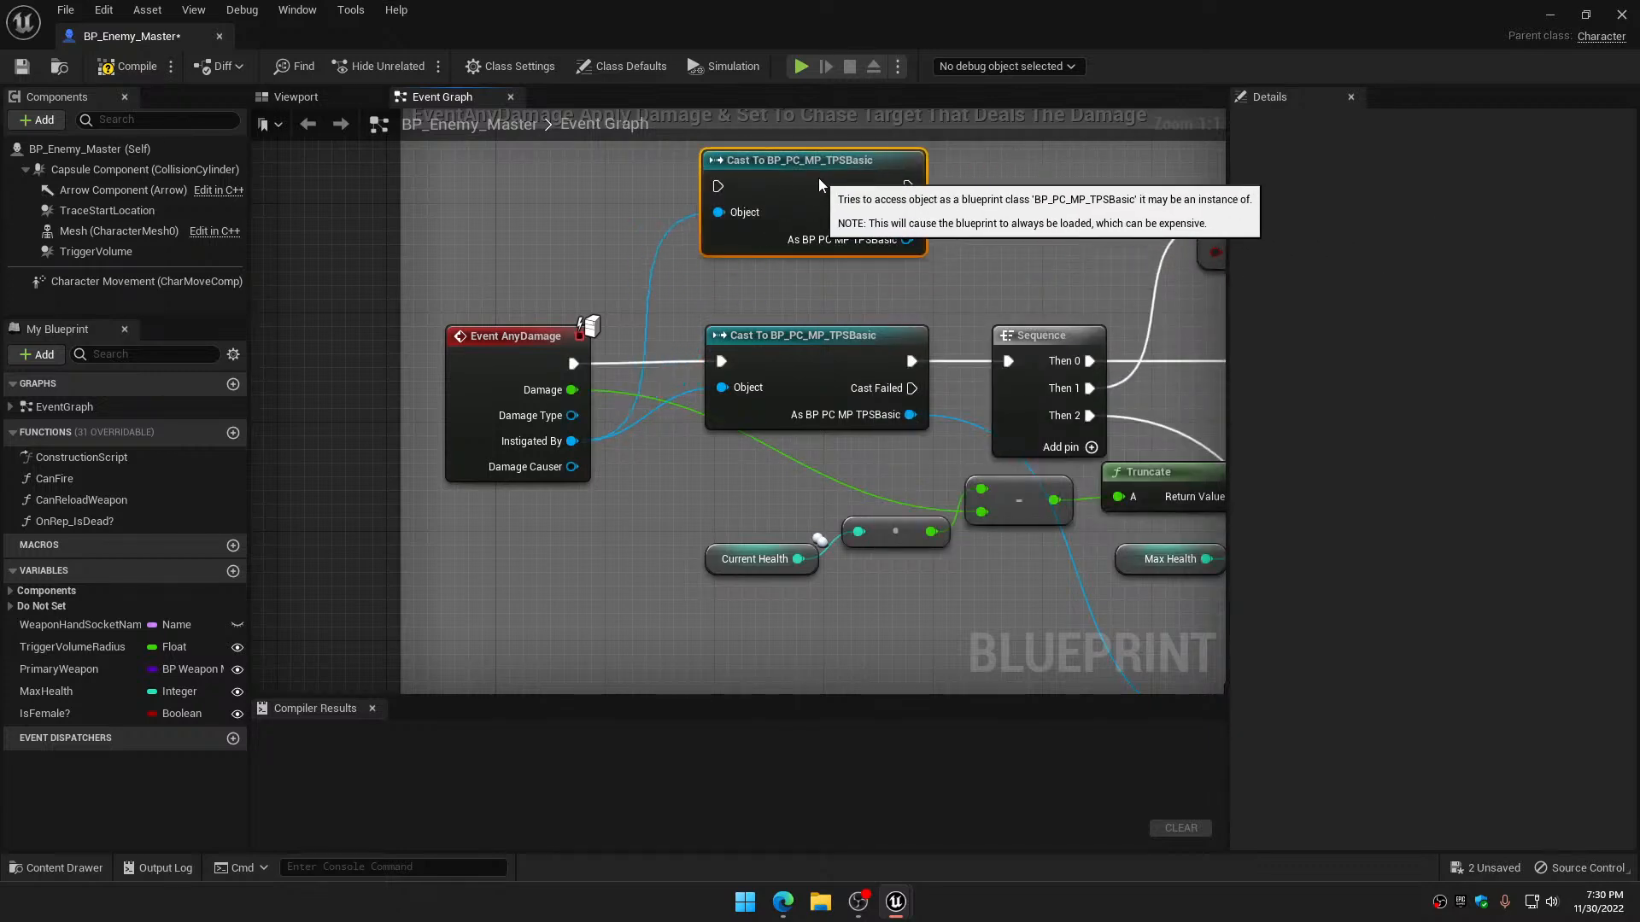
Add a Get Controlled Pawn node from the new cast's As BP PC MP TPSBasic output and place it just below that cast
{"action": "right_click_drag", "start_coordinate": [908, 280], "coordinate": [738, 289]}
{"action": "left_click_drag", "start_coordinate": [738, 251], "coordinate": [896, 238]}
{"action": "type", "text": "control"}
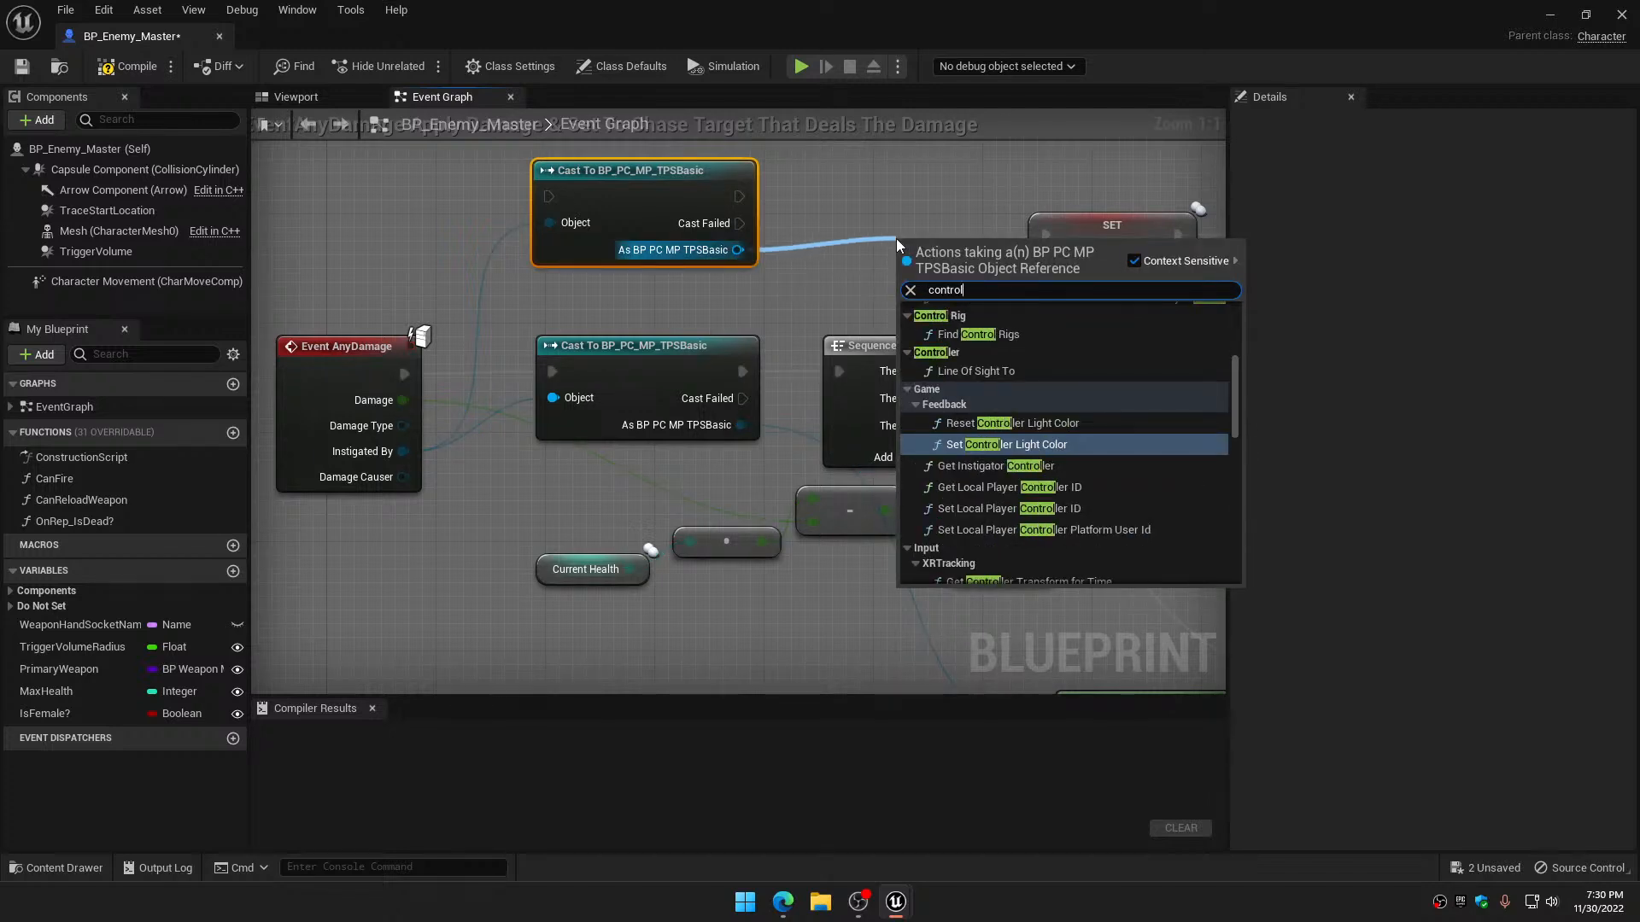
{"action": "type", "text": "p"}
{"action": "key", "text": "BackSpace"}
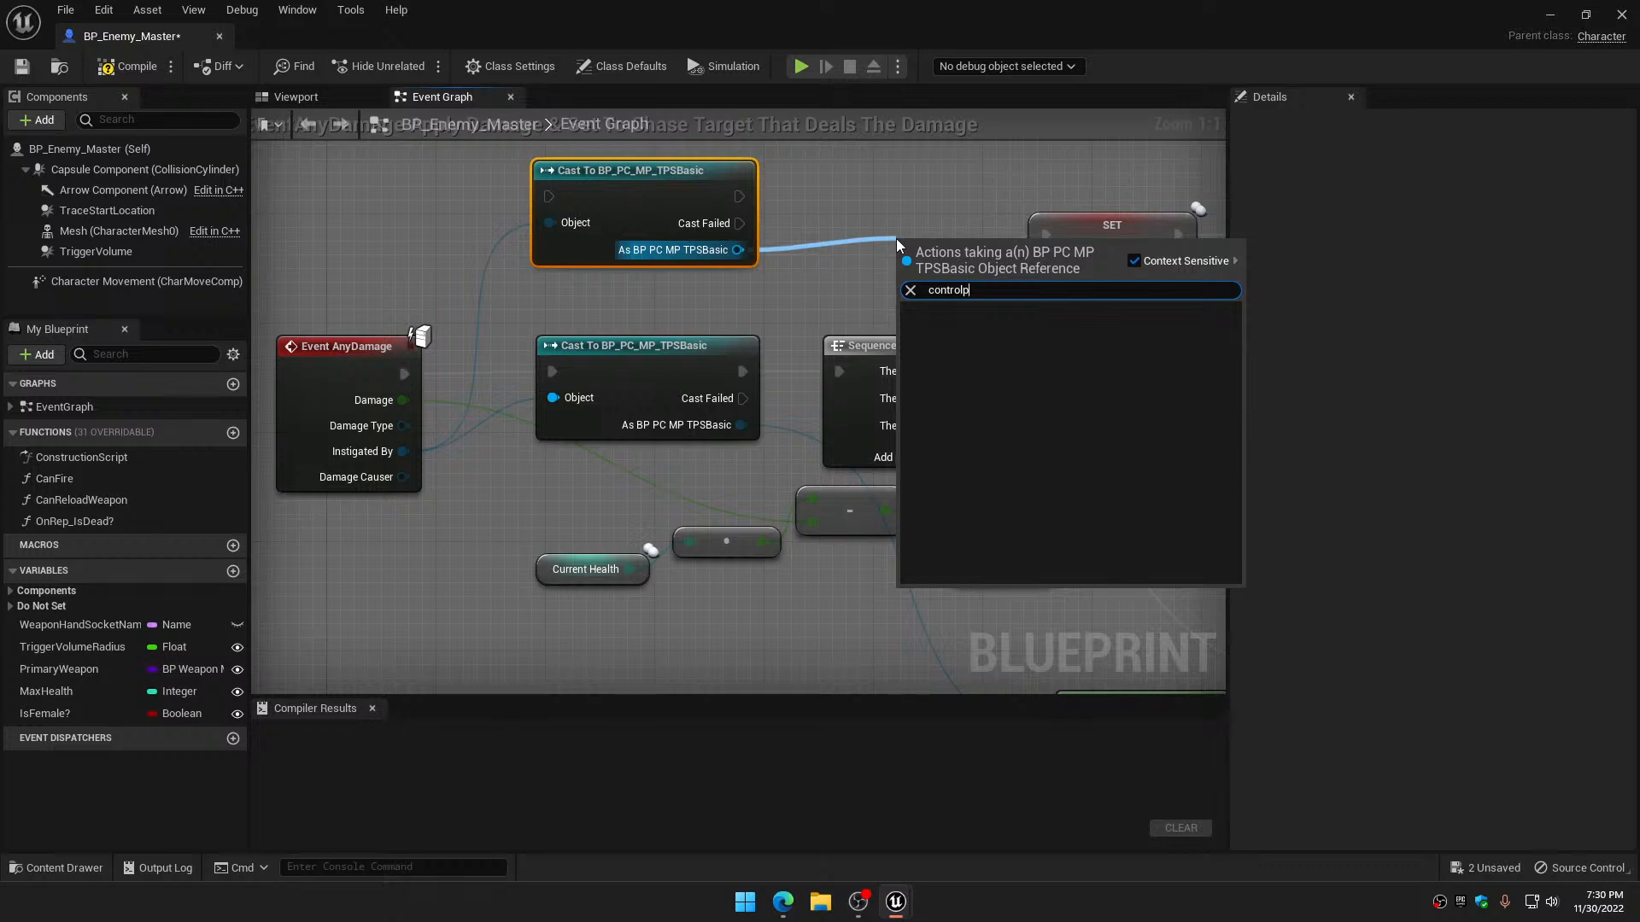
{"action": "type", "text": "ledpa"}
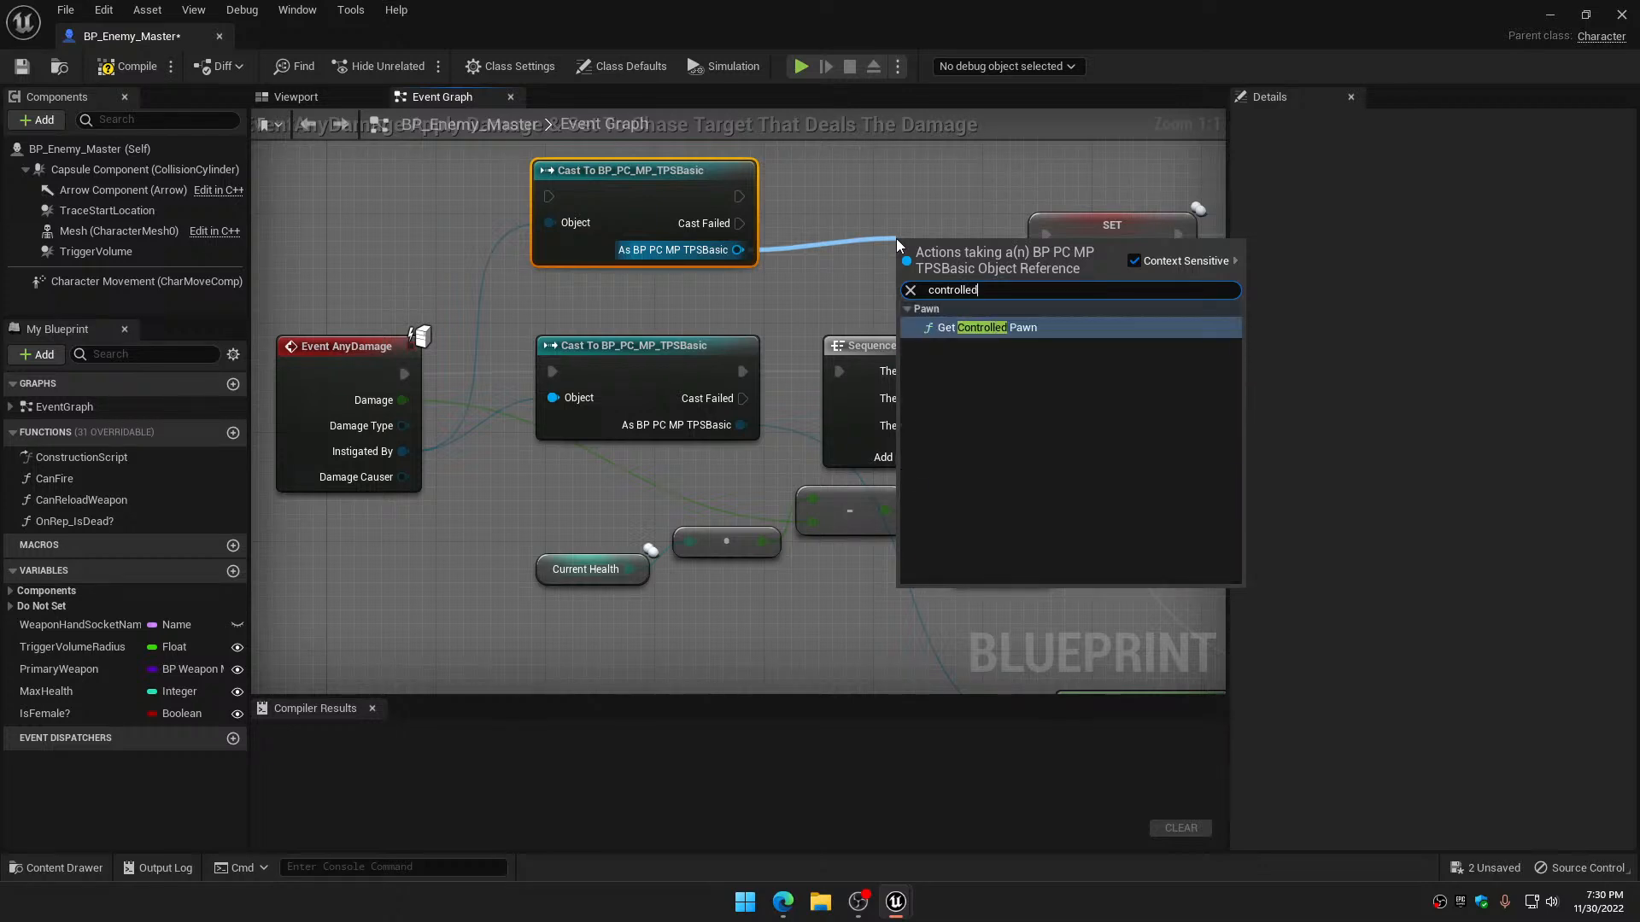
{"action": "left_click", "coordinate": [996, 333]}
{"action": "left_click_drag", "start_coordinate": [695, 280], "coordinate": [610, 269]}
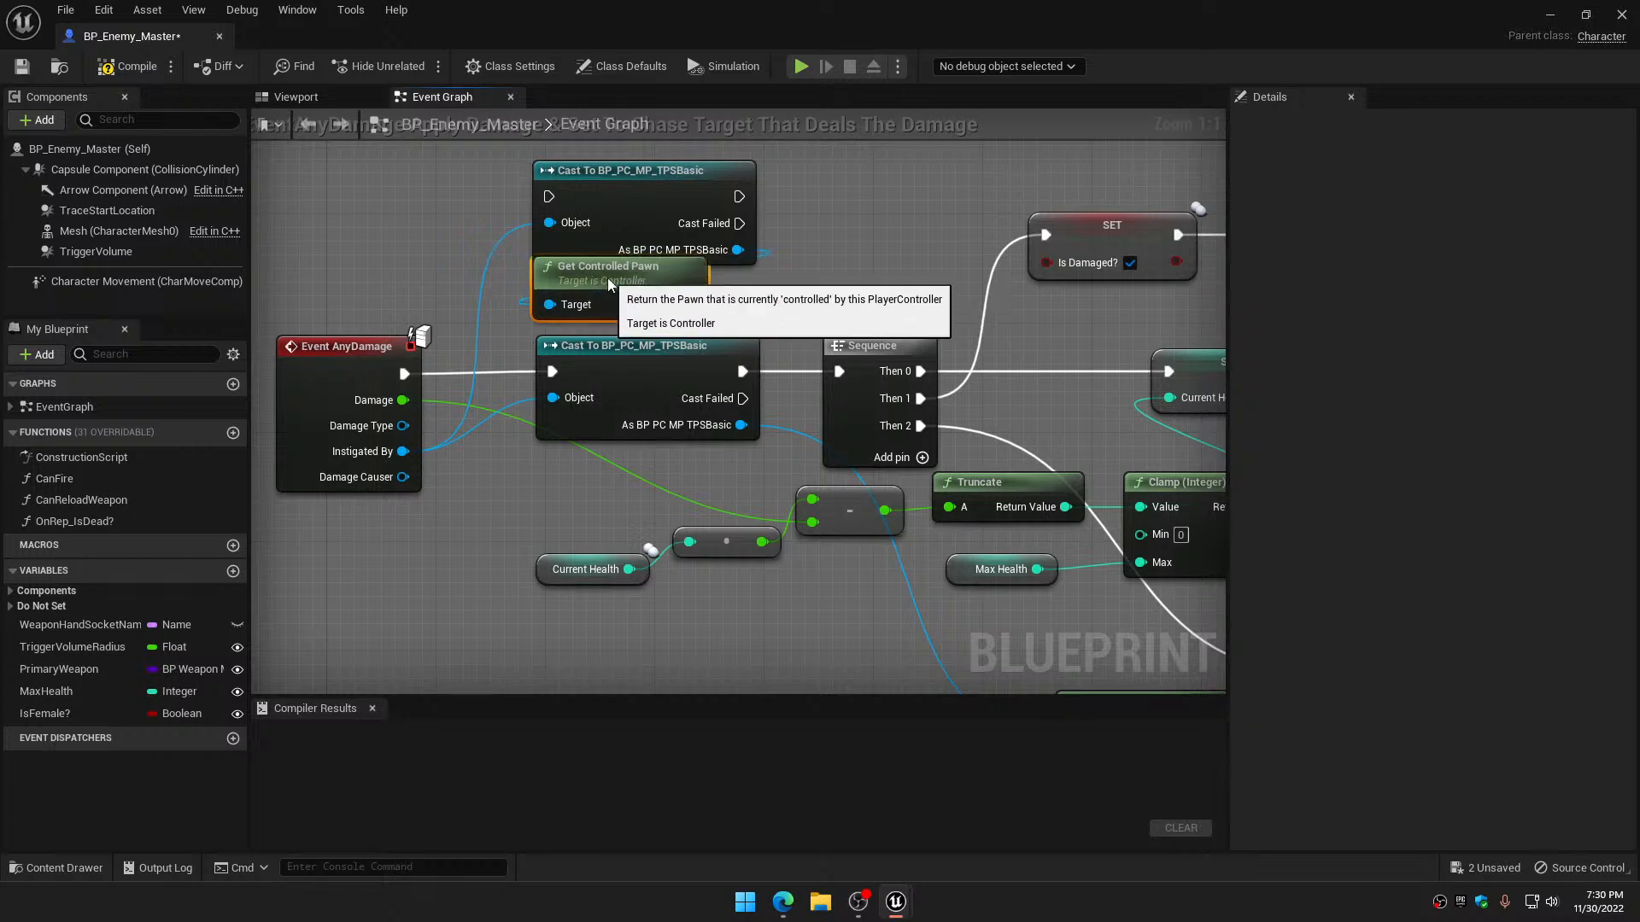
Cast Get Controlled Pawn's Return Value to BP_Character_Master and place the cast beside the new BP_PC_MP_TPSBasic cast
{"action": "left_click_drag", "start_coordinate": [709, 304], "coordinate": [853, 214]}
{"action": "type", "text": "master"}
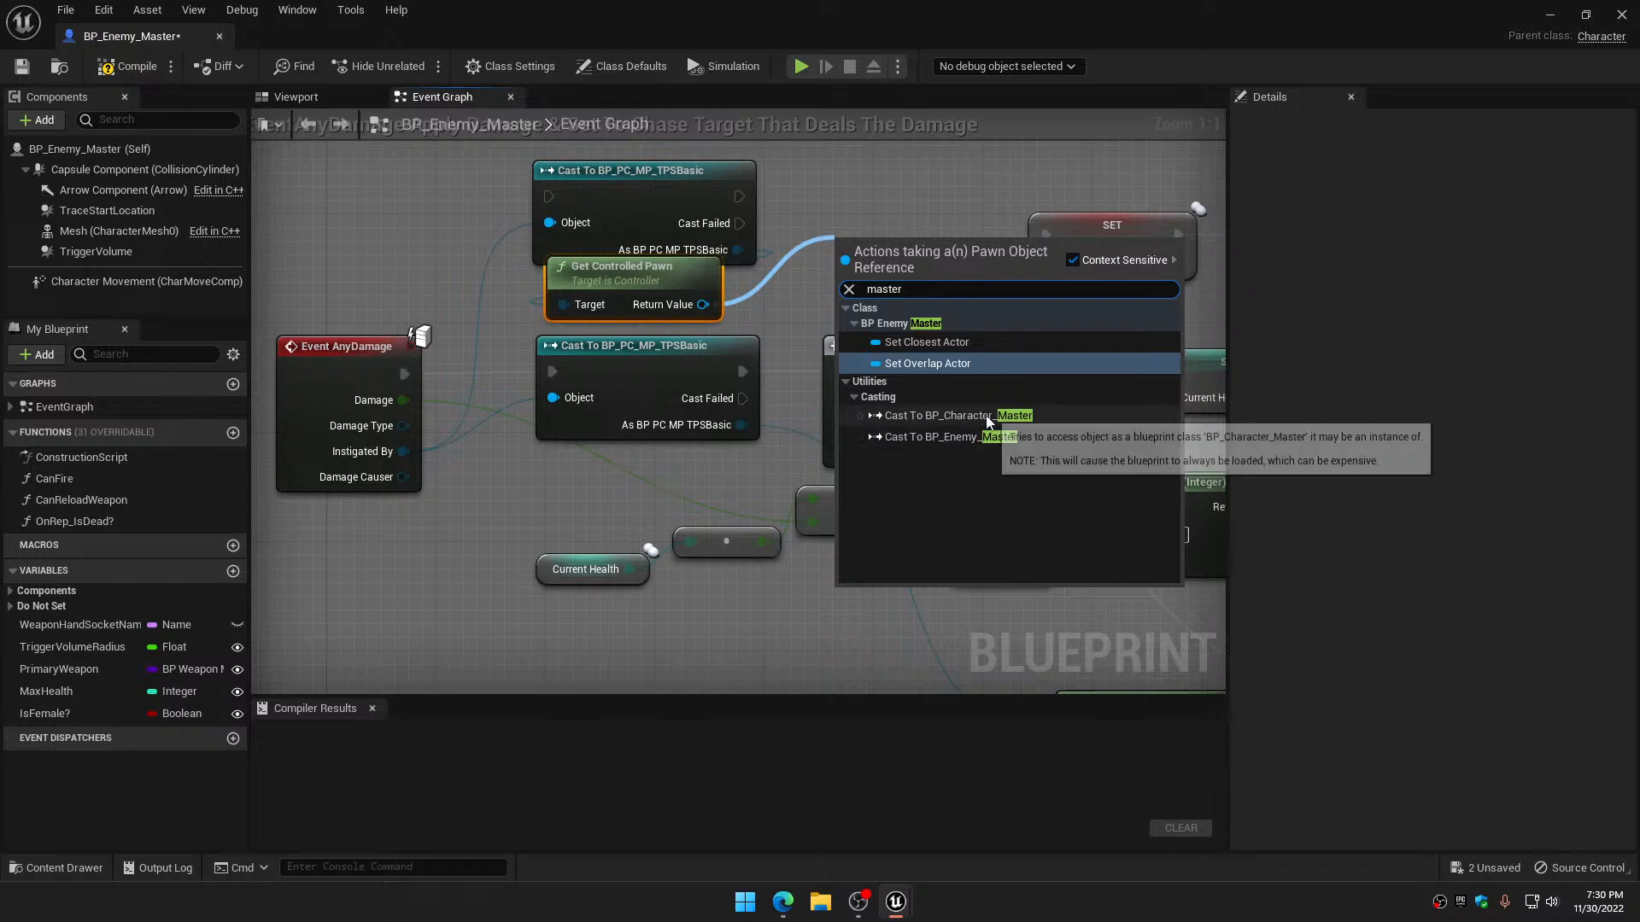
{"action": "left_click", "coordinate": [950, 415]}
{"action": "left_click_drag", "start_coordinate": [936, 241], "coordinate": [907, 174]}
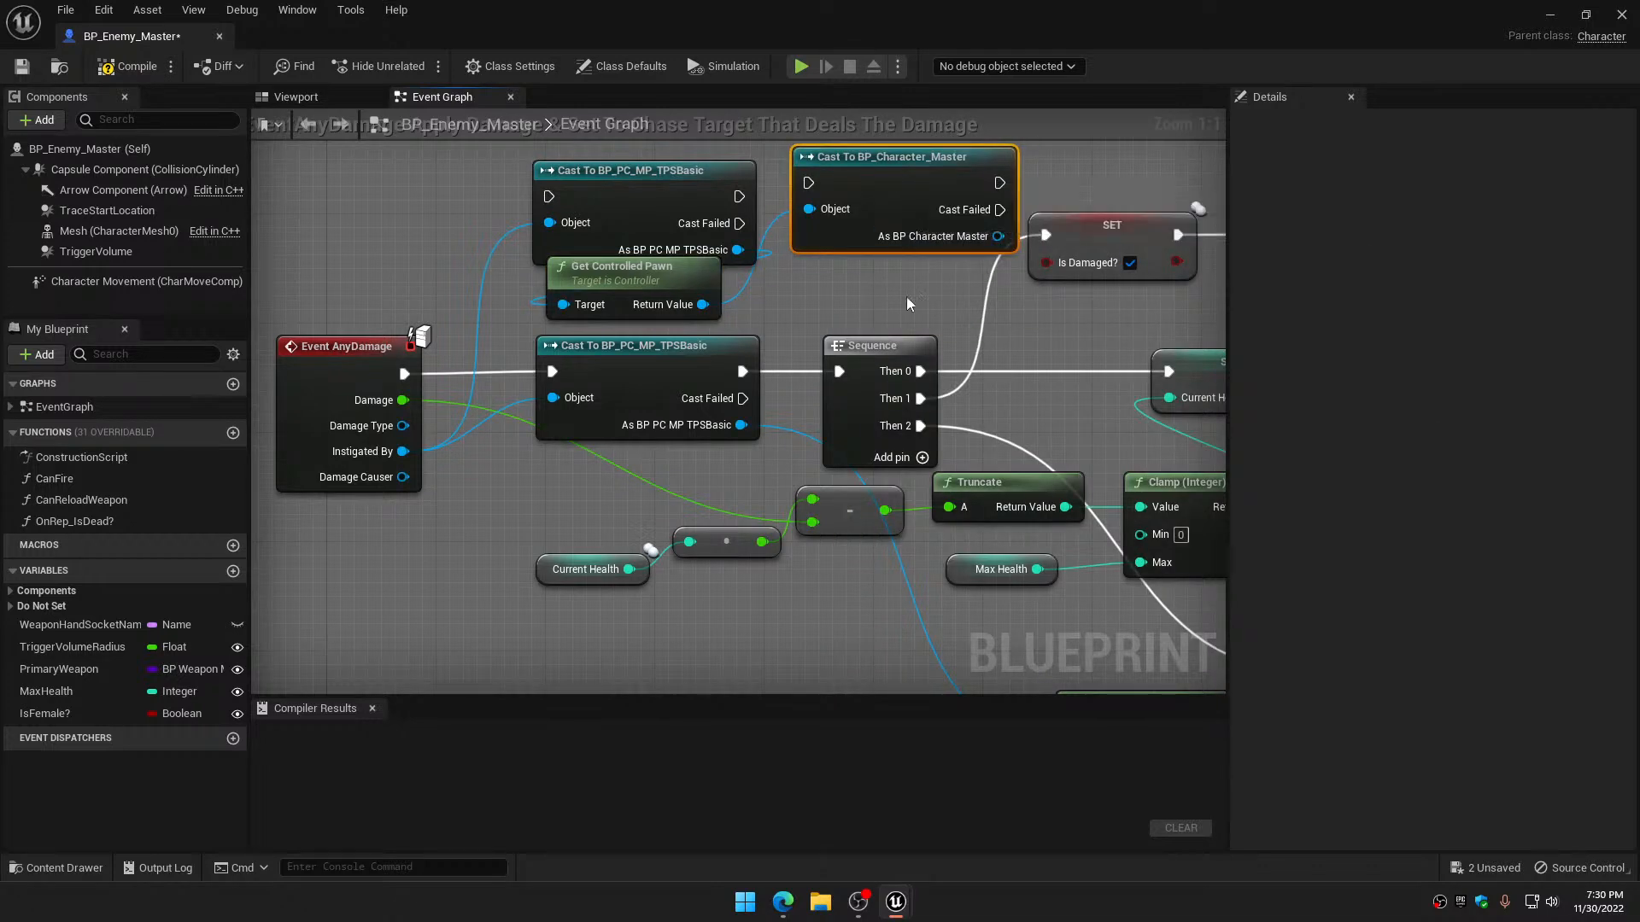
Get the Player State from As BP Character Master and connect it to Test Add Socre's Player input
{"action": "right_click_drag", "start_coordinate": [897, 246], "coordinate": [659, 272]}
{"action": "left_click_drag", "start_coordinate": [760, 261], "coordinate": [863, 198]}
{"action": "type", "text": "getplayersta"}
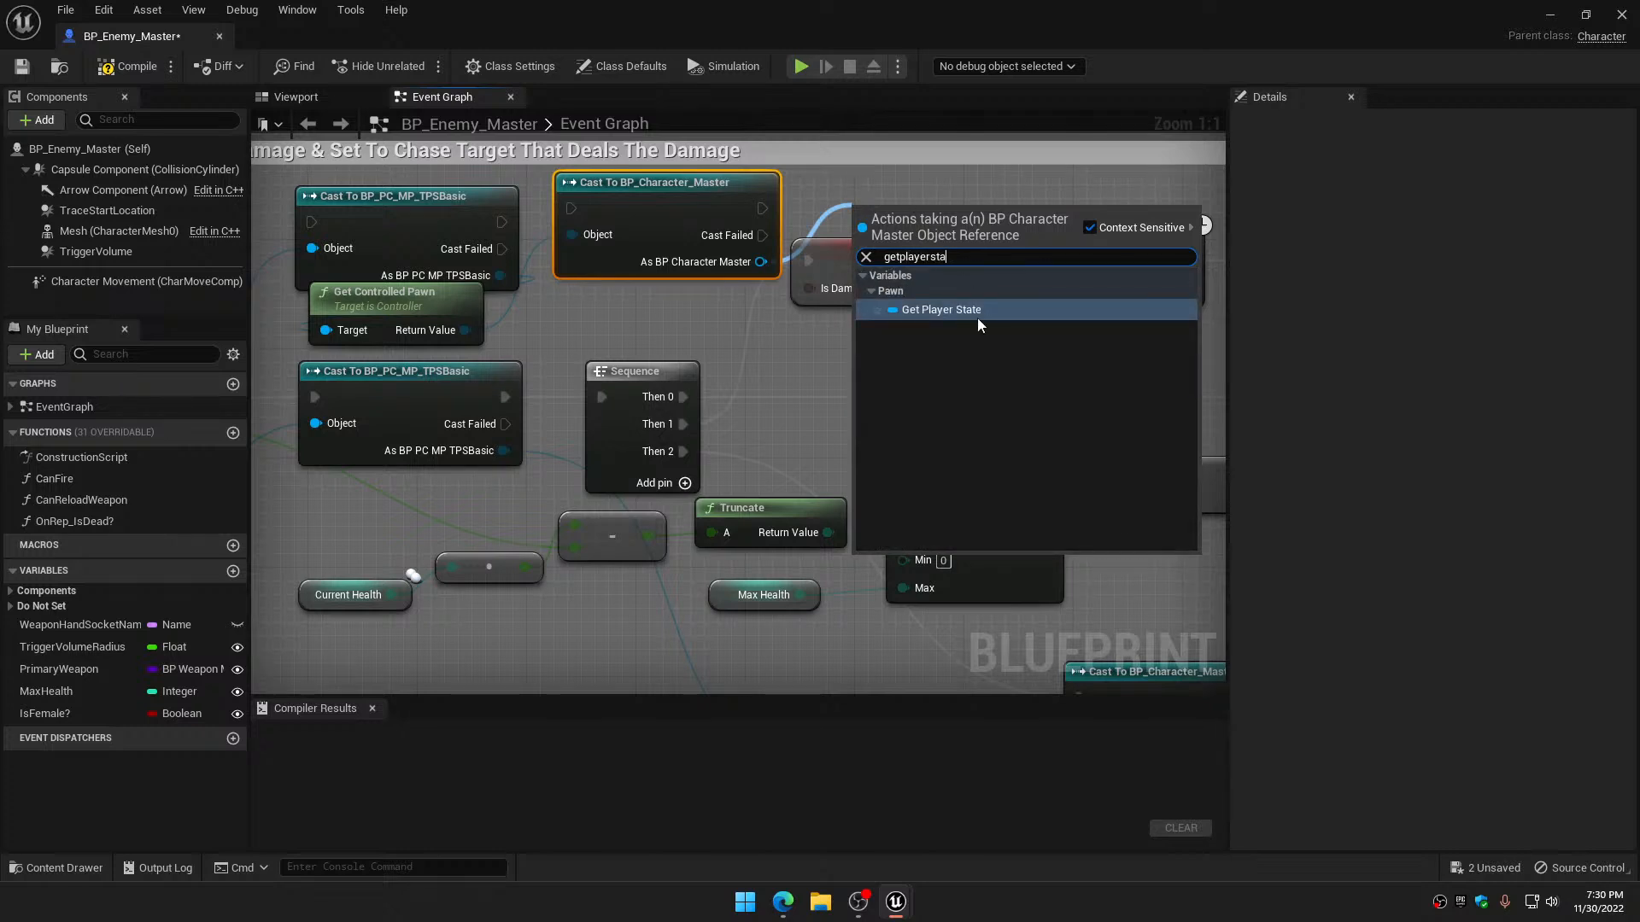
{"action": "left_click", "coordinate": [977, 311]}
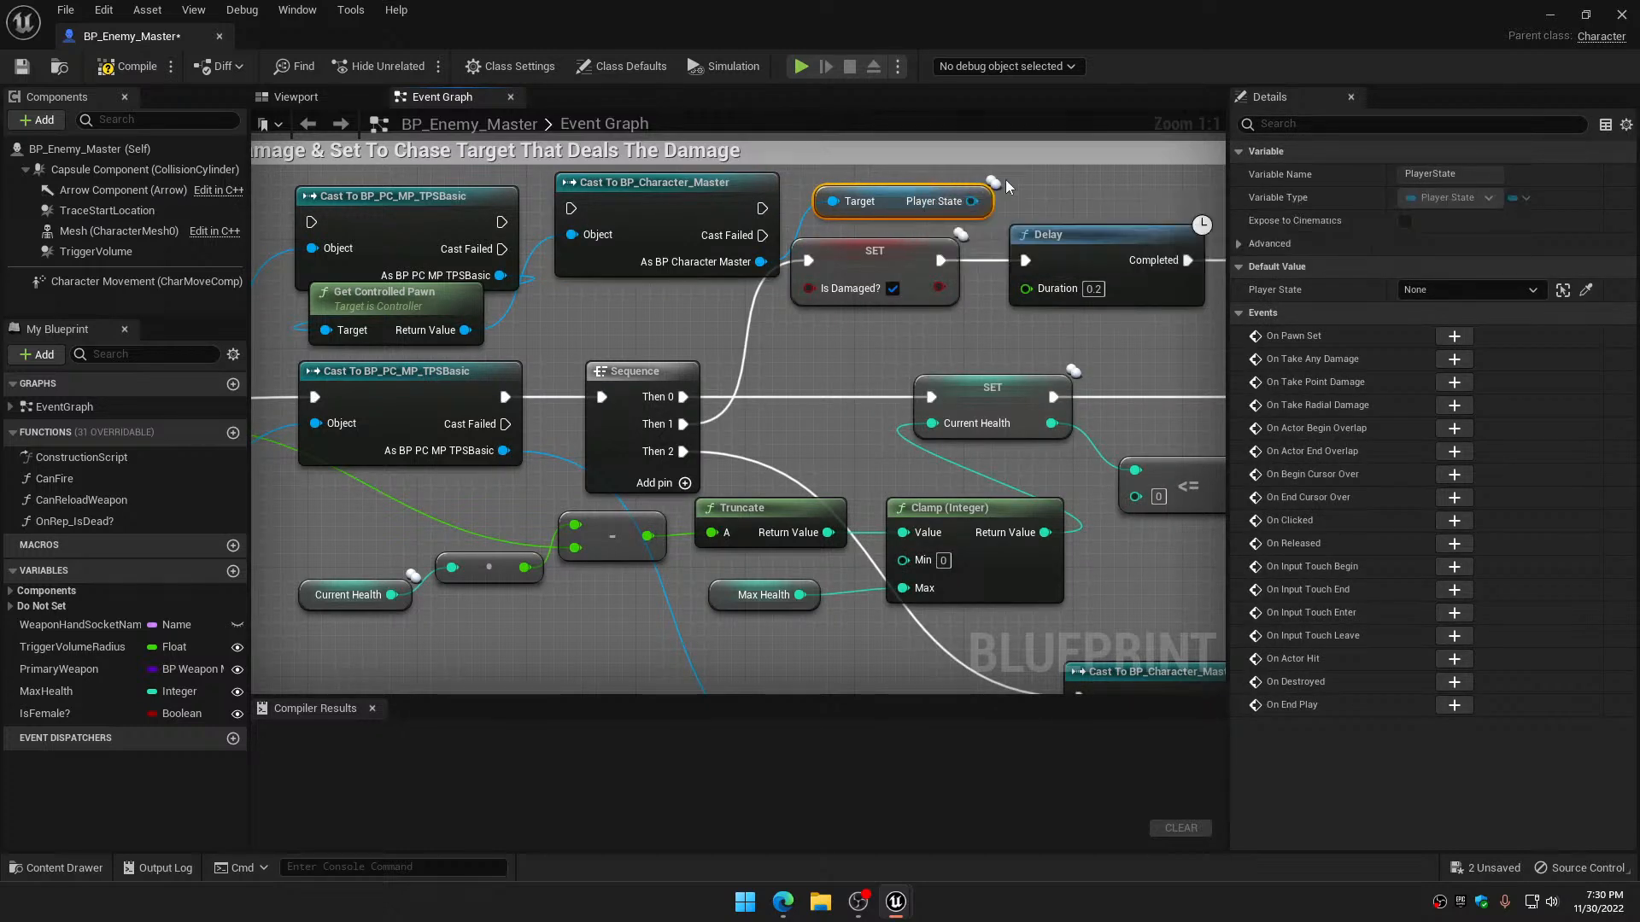
{"action": "right_click_drag", "start_coordinate": [1006, 189], "coordinate": [726, 219]}
{"action": "left_click_drag", "start_coordinate": [699, 232], "coordinate": [1179, 347]}
{"action": "right_click_drag", "start_coordinate": [984, 371], "coordinate": [1333, 442]}
Move the Player State, BP_Character_Master cast, BP_PC_MP_TPSBasic cast and Get Controlled Pawn nodes above the death logic near Test Add Socre
{"action": "left_click_drag", "start_coordinate": [611, 293], "coordinate": [1204, 179]}
{"action": "right_click_drag", "start_coordinate": [903, 172], "coordinate": [1171, 368]}
{"action": "left_click_drag", "start_coordinate": [478, 502], "coordinate": [803, 271]}
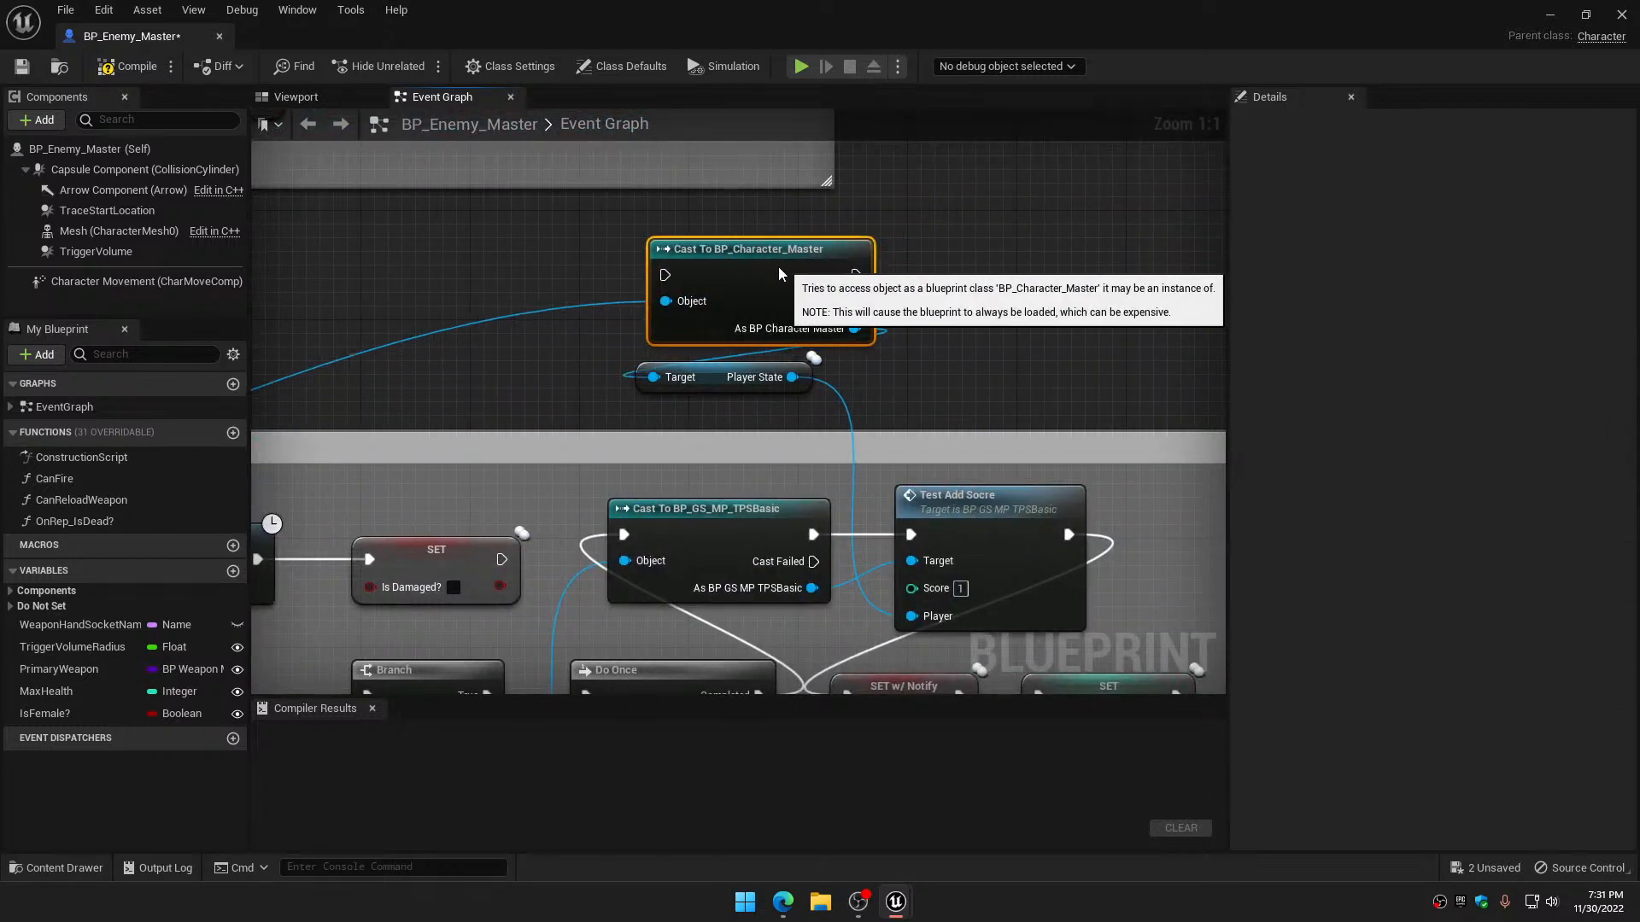
{"action": "right_click_drag", "start_coordinate": [685, 428], "coordinate": [1474, 370]}
{"action": "right_click_drag", "start_coordinate": [274, 583], "coordinate": [597, 512]}
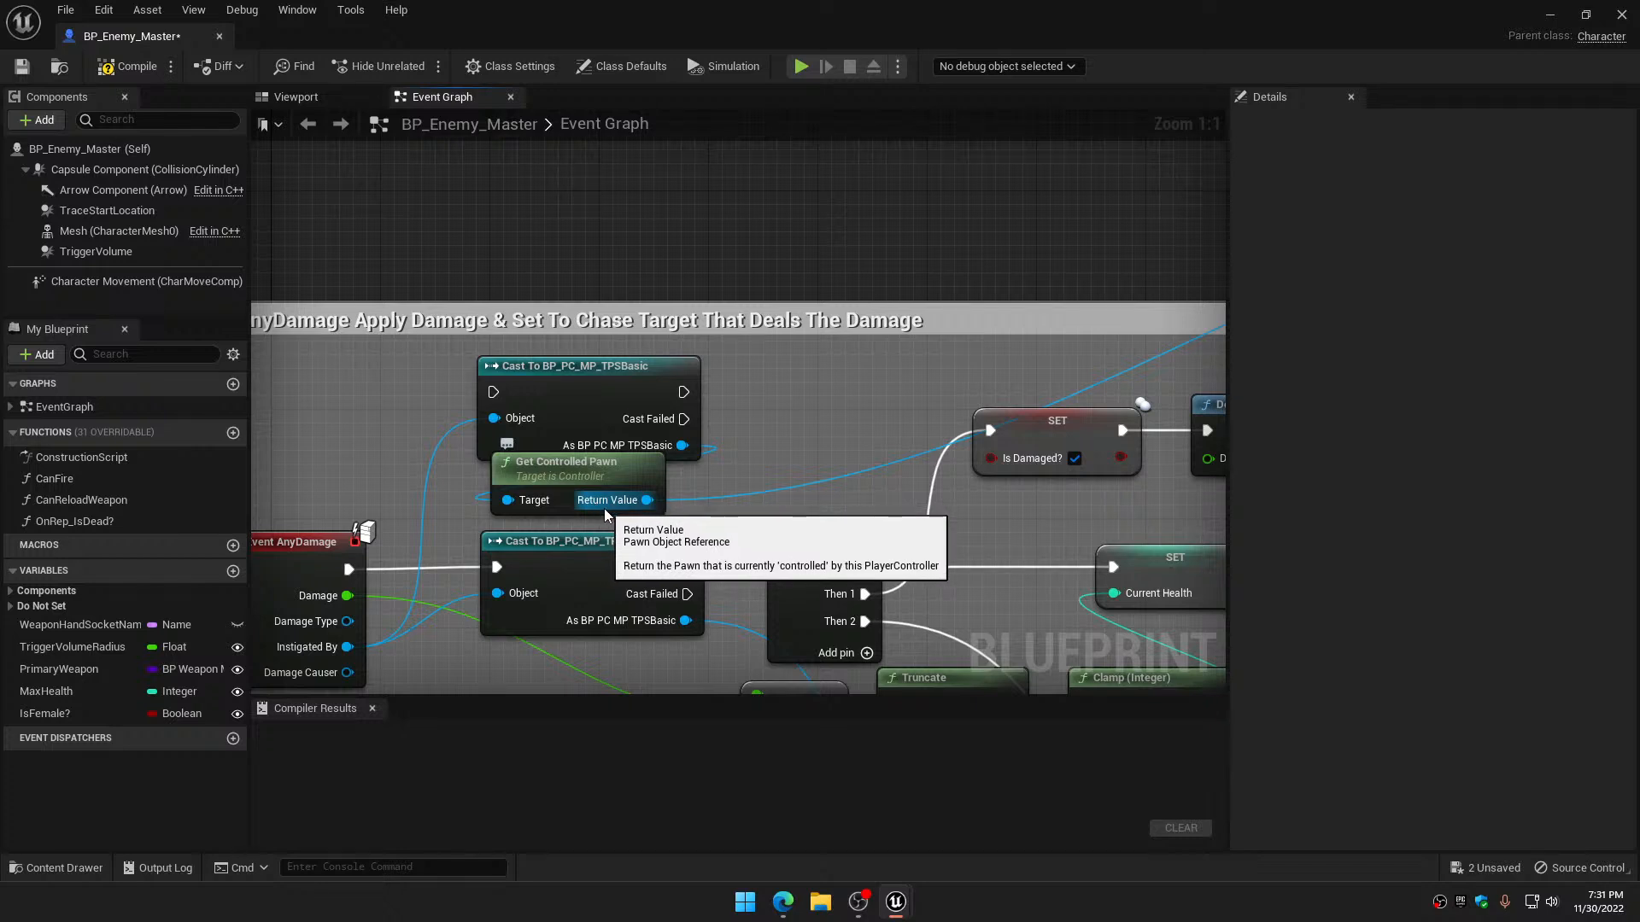
{"action": "left_click_drag", "start_coordinate": [603, 509], "coordinate": [634, 509]}
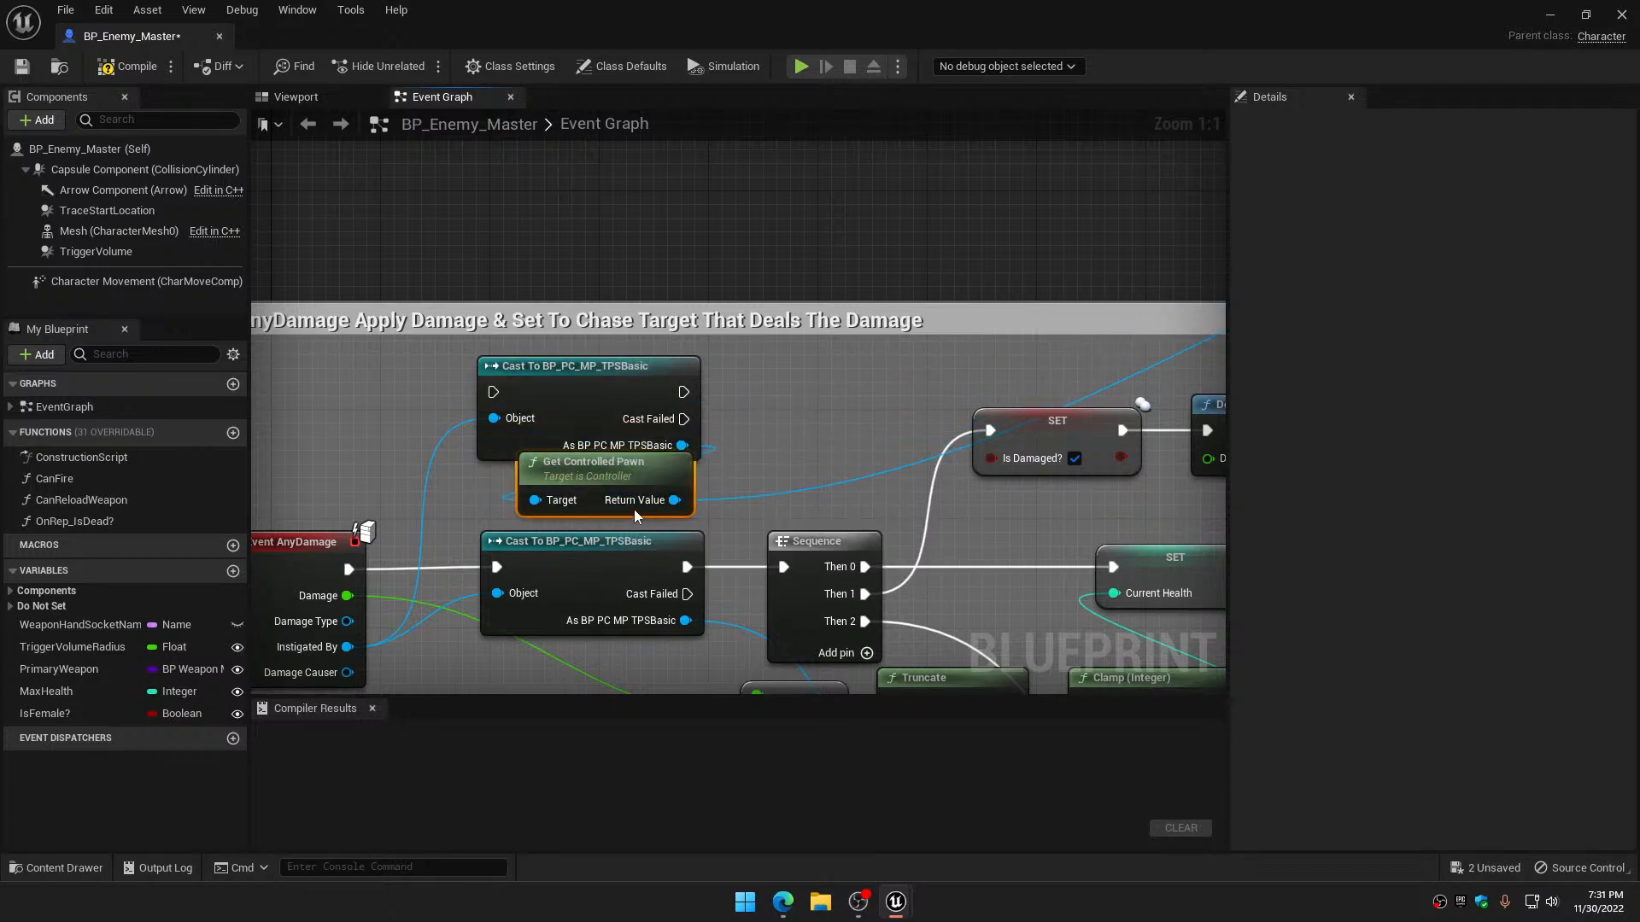
{"action": "left_click", "coordinate": [775, 504]}
{"action": "left_click_drag", "start_coordinate": [752, 414], "coordinate": [650, 483]}
{"action": "left_click_drag", "start_coordinate": [624, 378], "coordinate": [491, 318]}
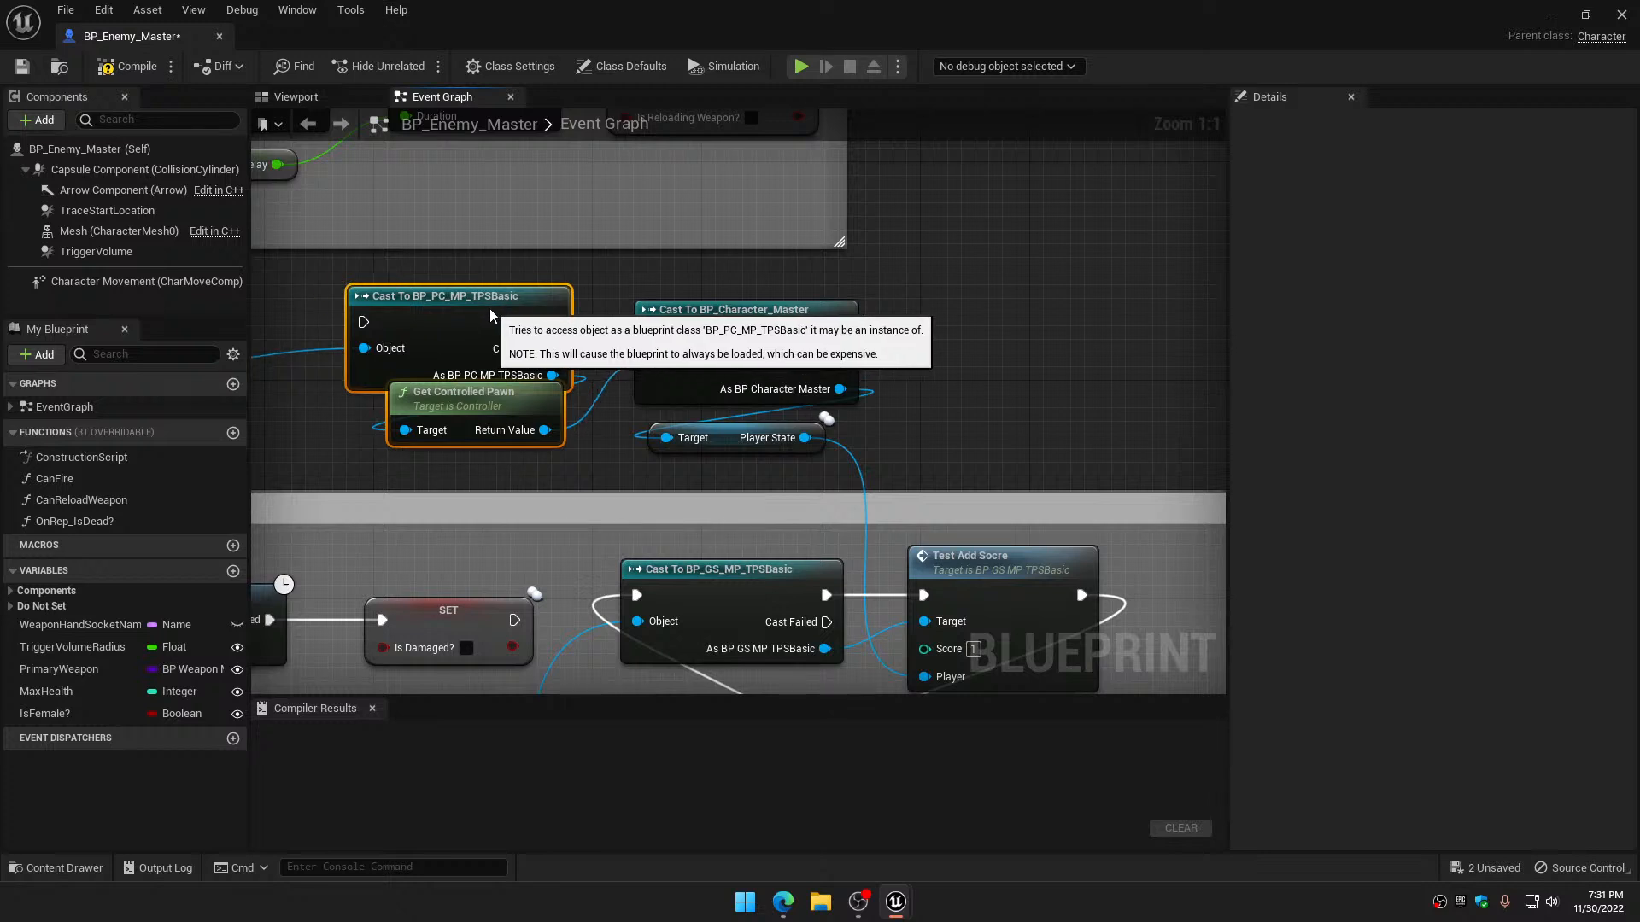
Wire Do Once's Completed output through the BP_PC_MP_TPSBasic and BP_Character_Master casts into the BP_GS_MP_TPSBasic cast, aligning the two upper casts
{"action": "right_click_drag", "start_coordinate": [472, 398], "coordinate": [713, 338]}
{"action": "right_click_drag", "start_coordinate": [760, 432], "coordinate": [751, 311]}
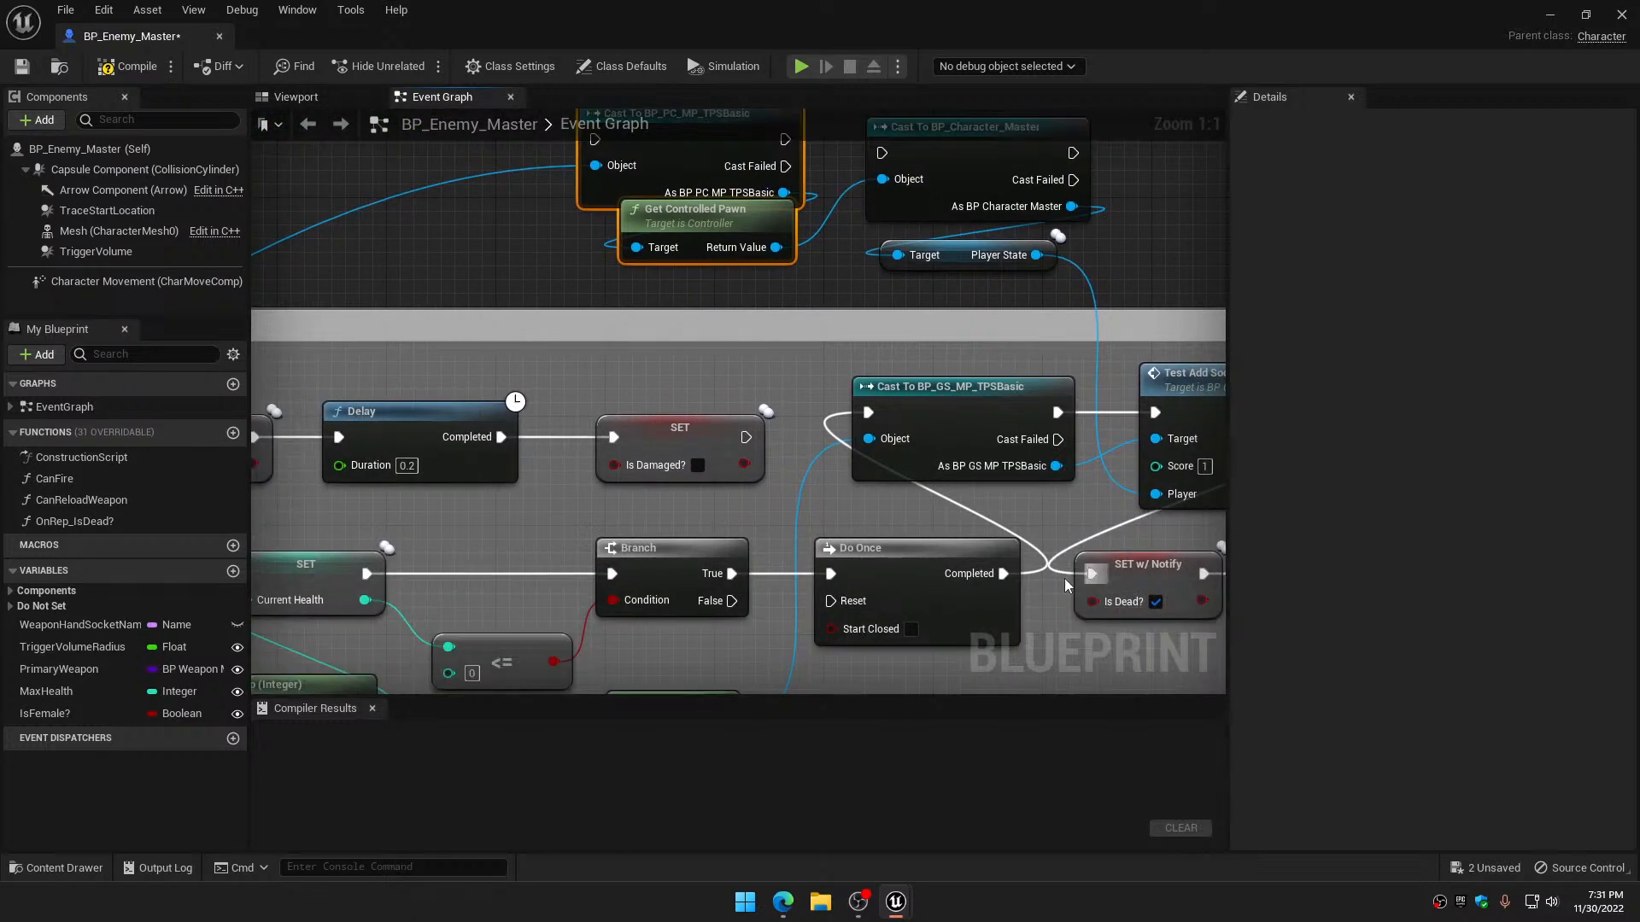
{"action": "left_click_drag", "start_coordinate": [1004, 573], "coordinate": [596, 141], "text": "ctrl"}
{"action": "right_click_drag", "start_coordinate": [762, 291], "coordinate": [709, 338]}
{"action": "left_click_drag", "start_coordinate": [706, 212], "coordinate": [810, 225]}
{"action": "left_click_drag", "start_coordinate": [935, 200], "coordinate": [935, 187]}
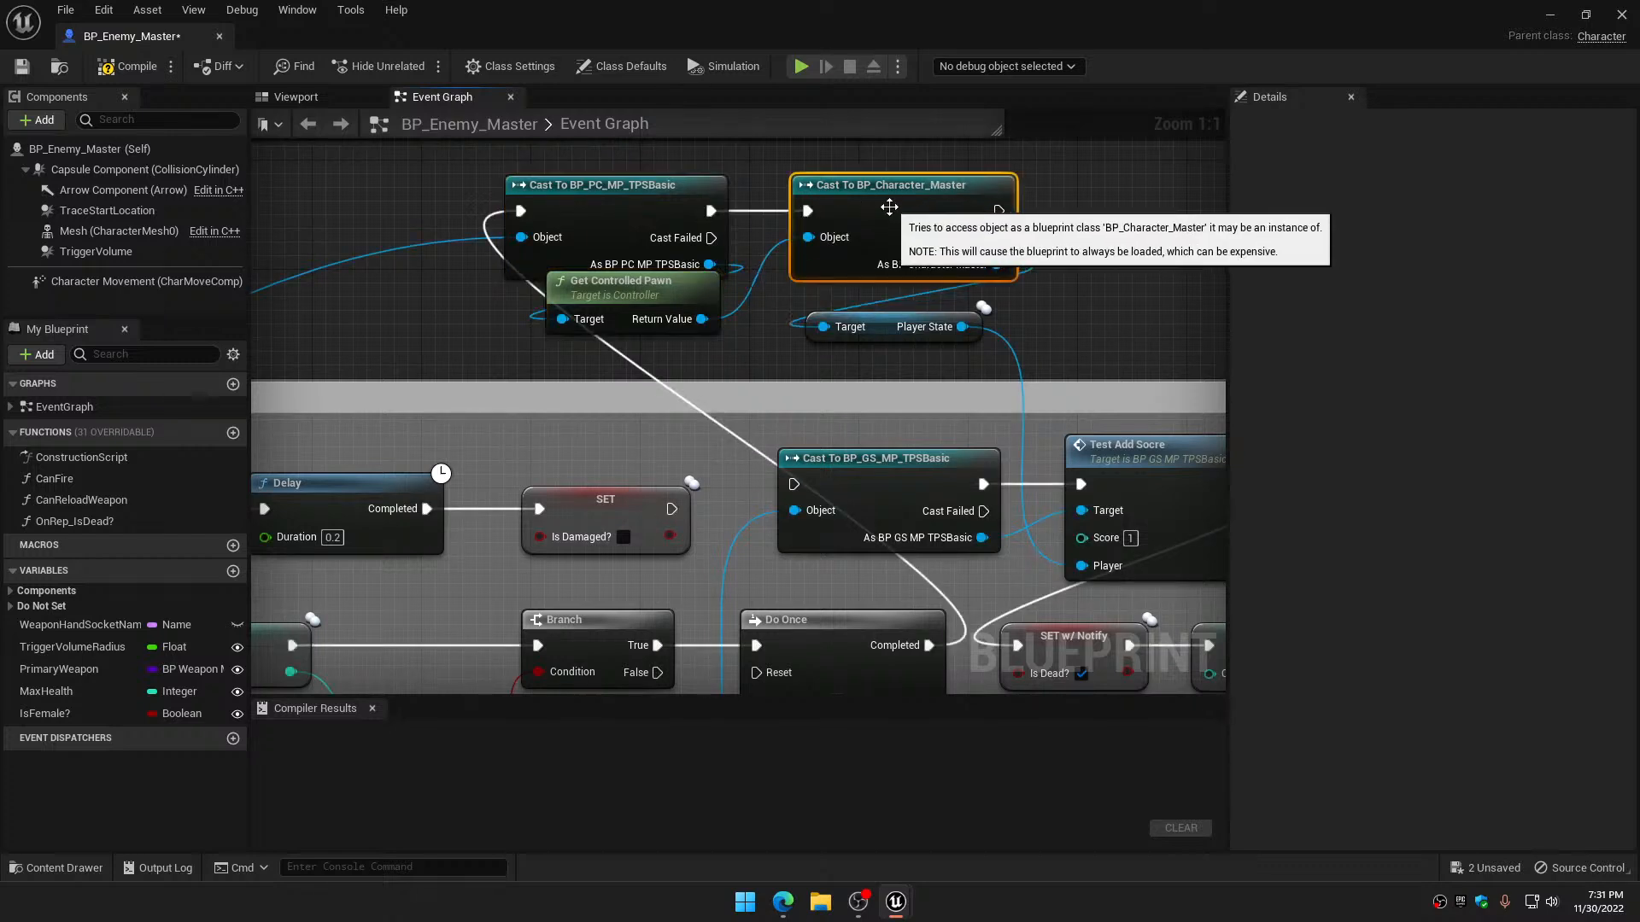
{"action": "left_click_drag", "start_coordinate": [997, 210], "coordinate": [811, 485]}
{"action": "right_click_drag", "start_coordinate": [955, 418], "coordinate": [788, 440]}
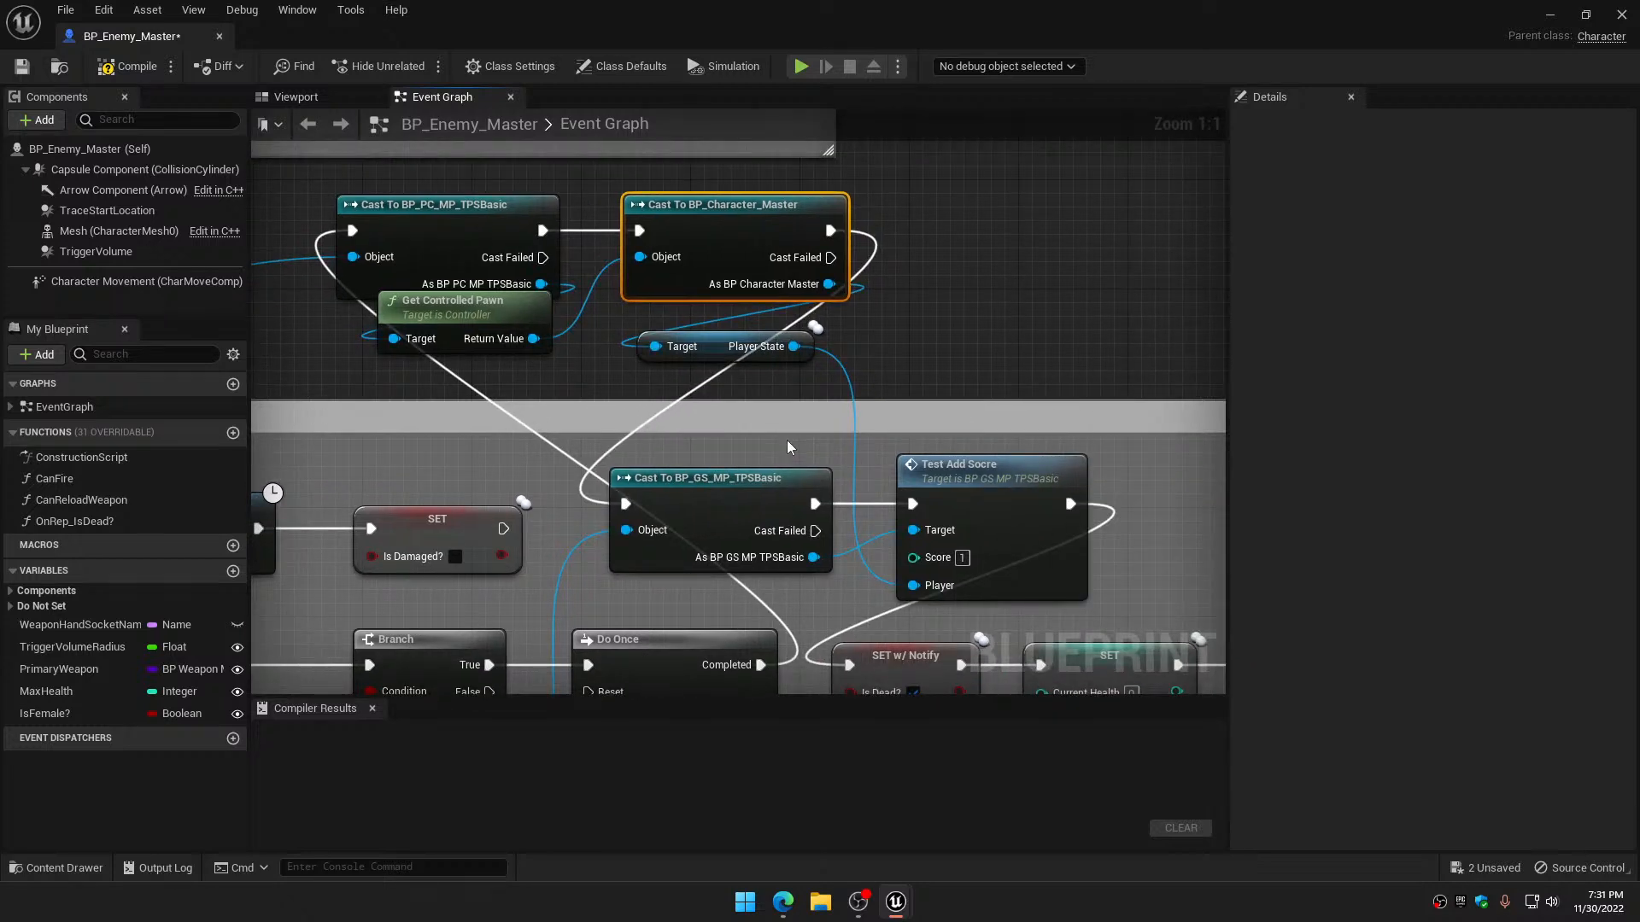
Open the TestAddSocre event in BP_GS_MP_TPSBasic and examine its Player Array loop and the Branch's True output
{"action": "double_click", "coordinate": [1004, 485]}
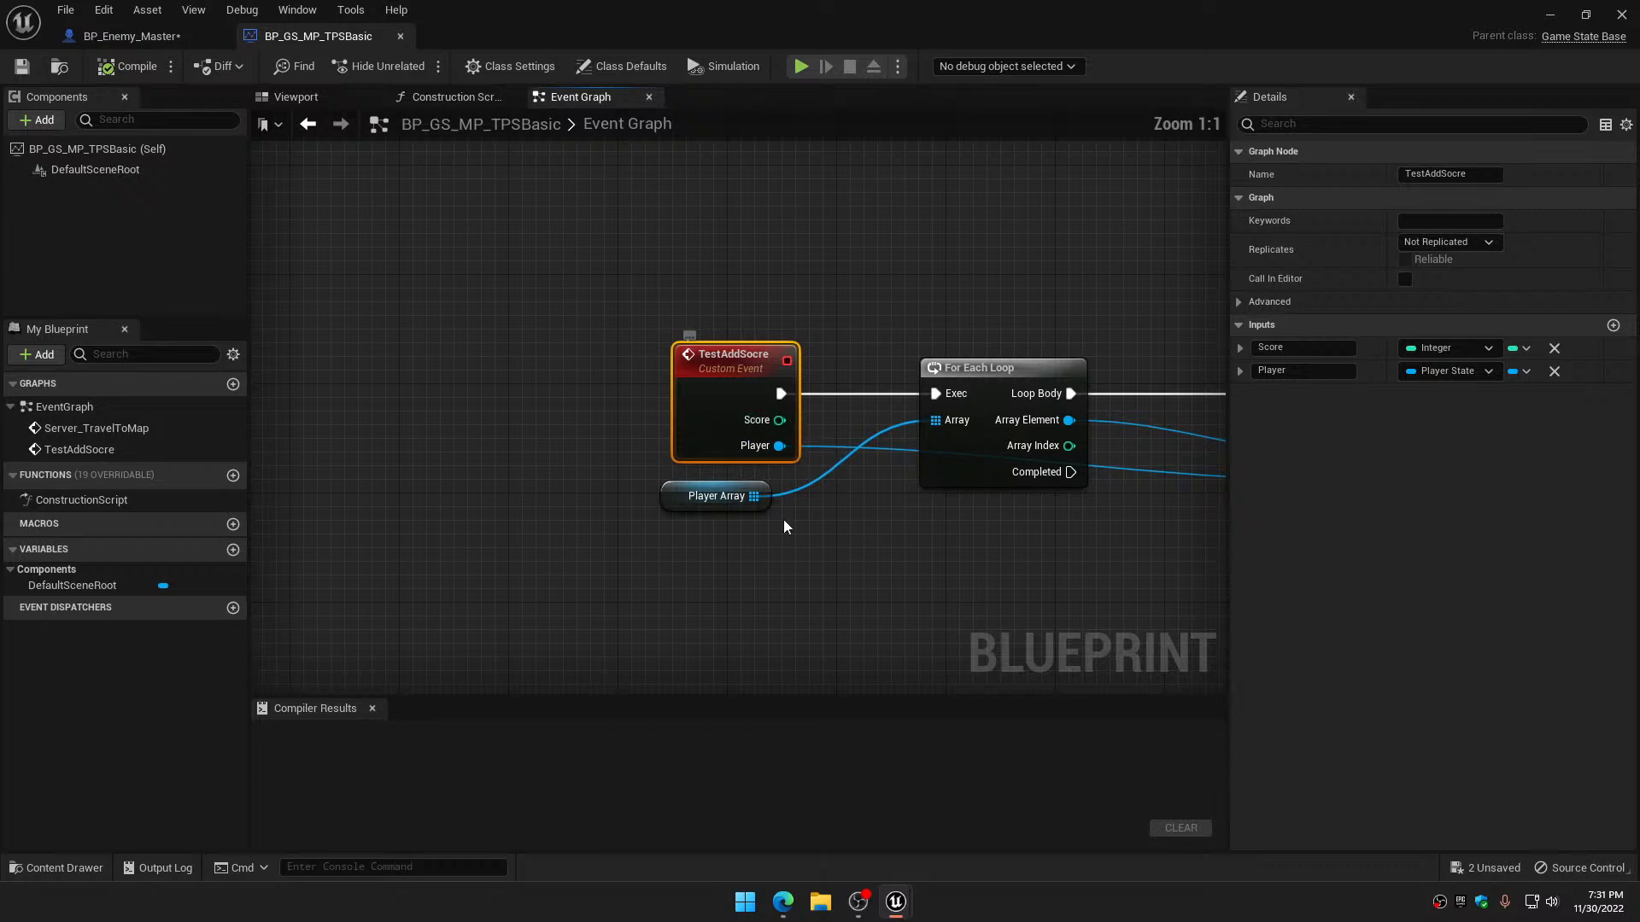
{"action": "right_click_drag", "start_coordinate": [789, 560], "coordinate": [581, 510]}
{"action": "left_click_drag", "start_coordinate": [560, 509], "coordinate": [798, 437]}
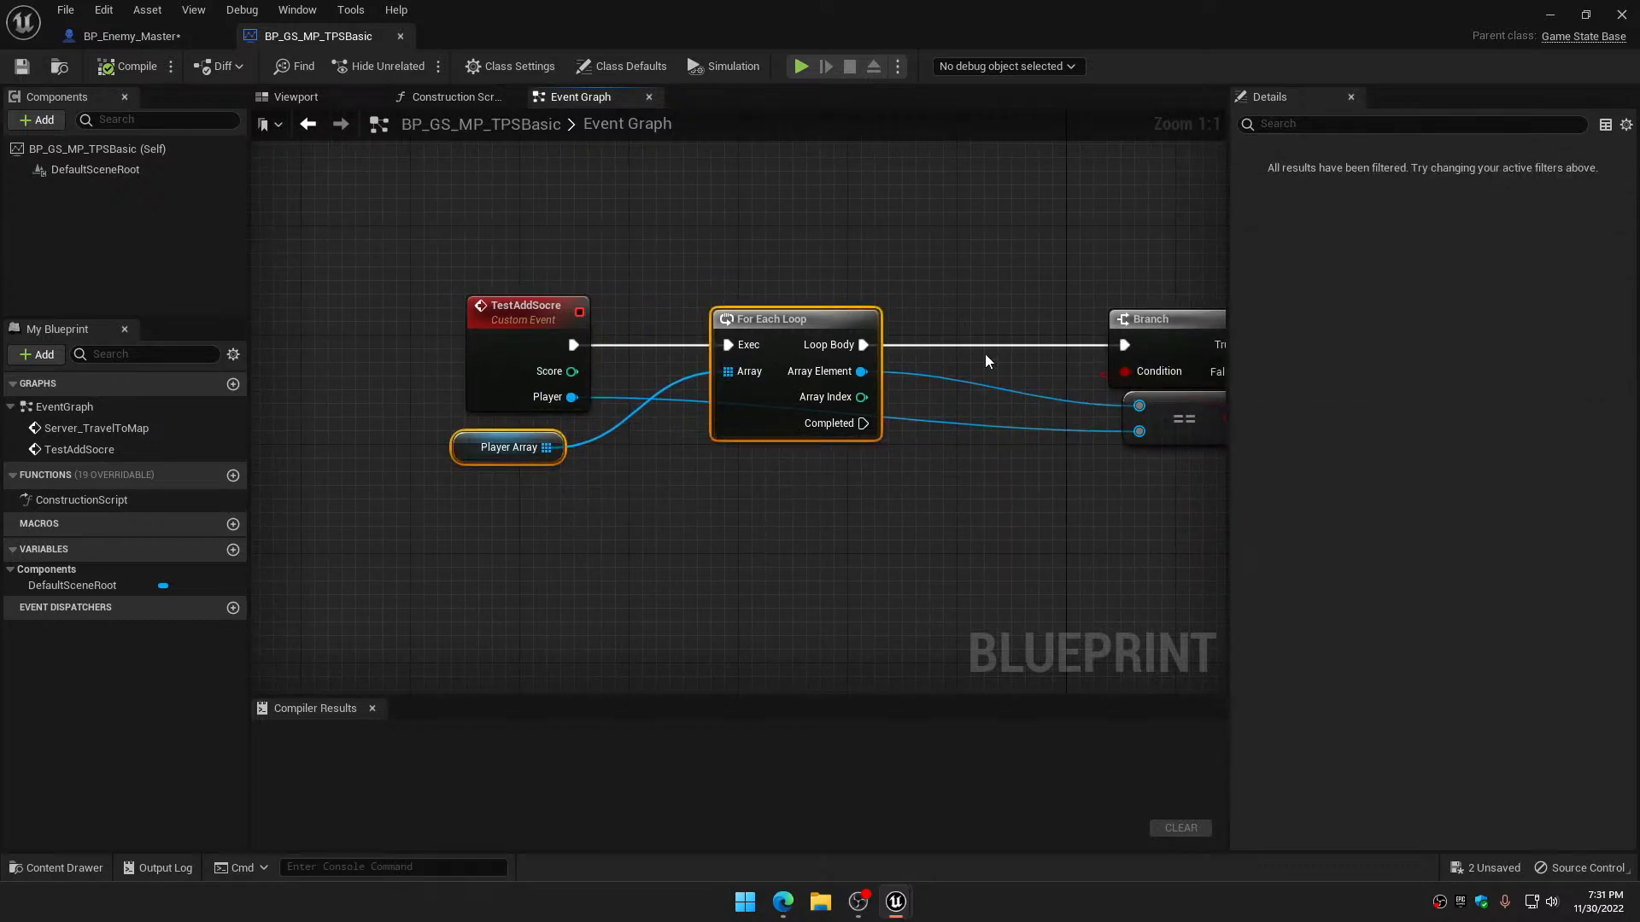
{"action": "right_click_drag", "start_coordinate": [1044, 459], "coordinate": [474, 475]}
{"action": "left_click_drag", "start_coordinate": [678, 360], "coordinate": [1006, 270]}
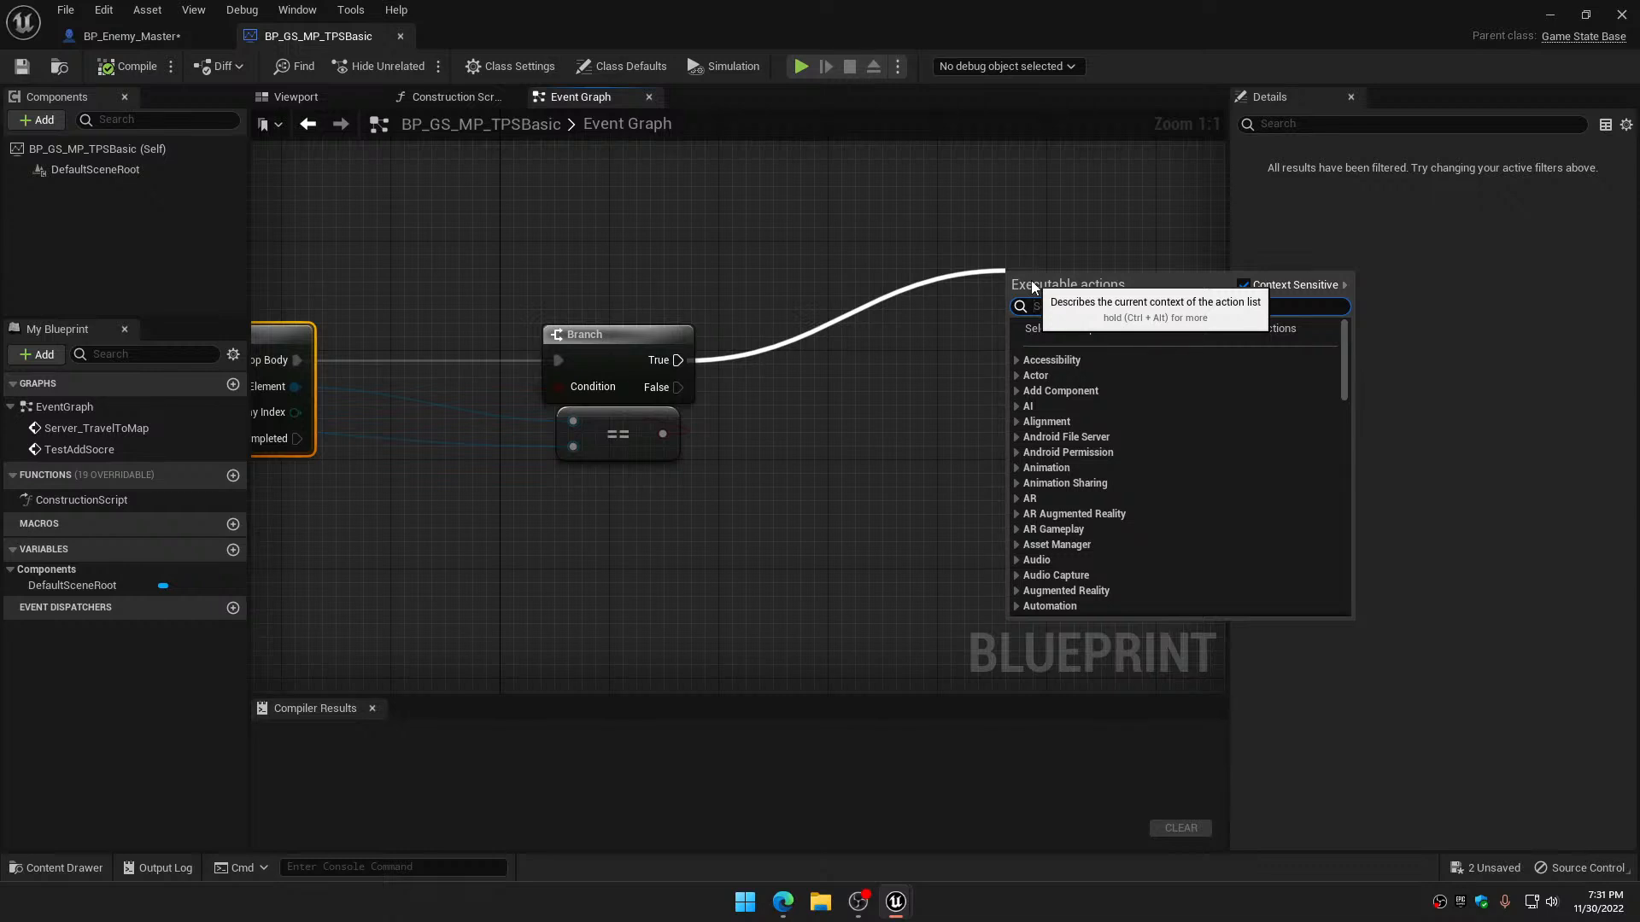
{"action": "left_click", "coordinate": [930, 239]}
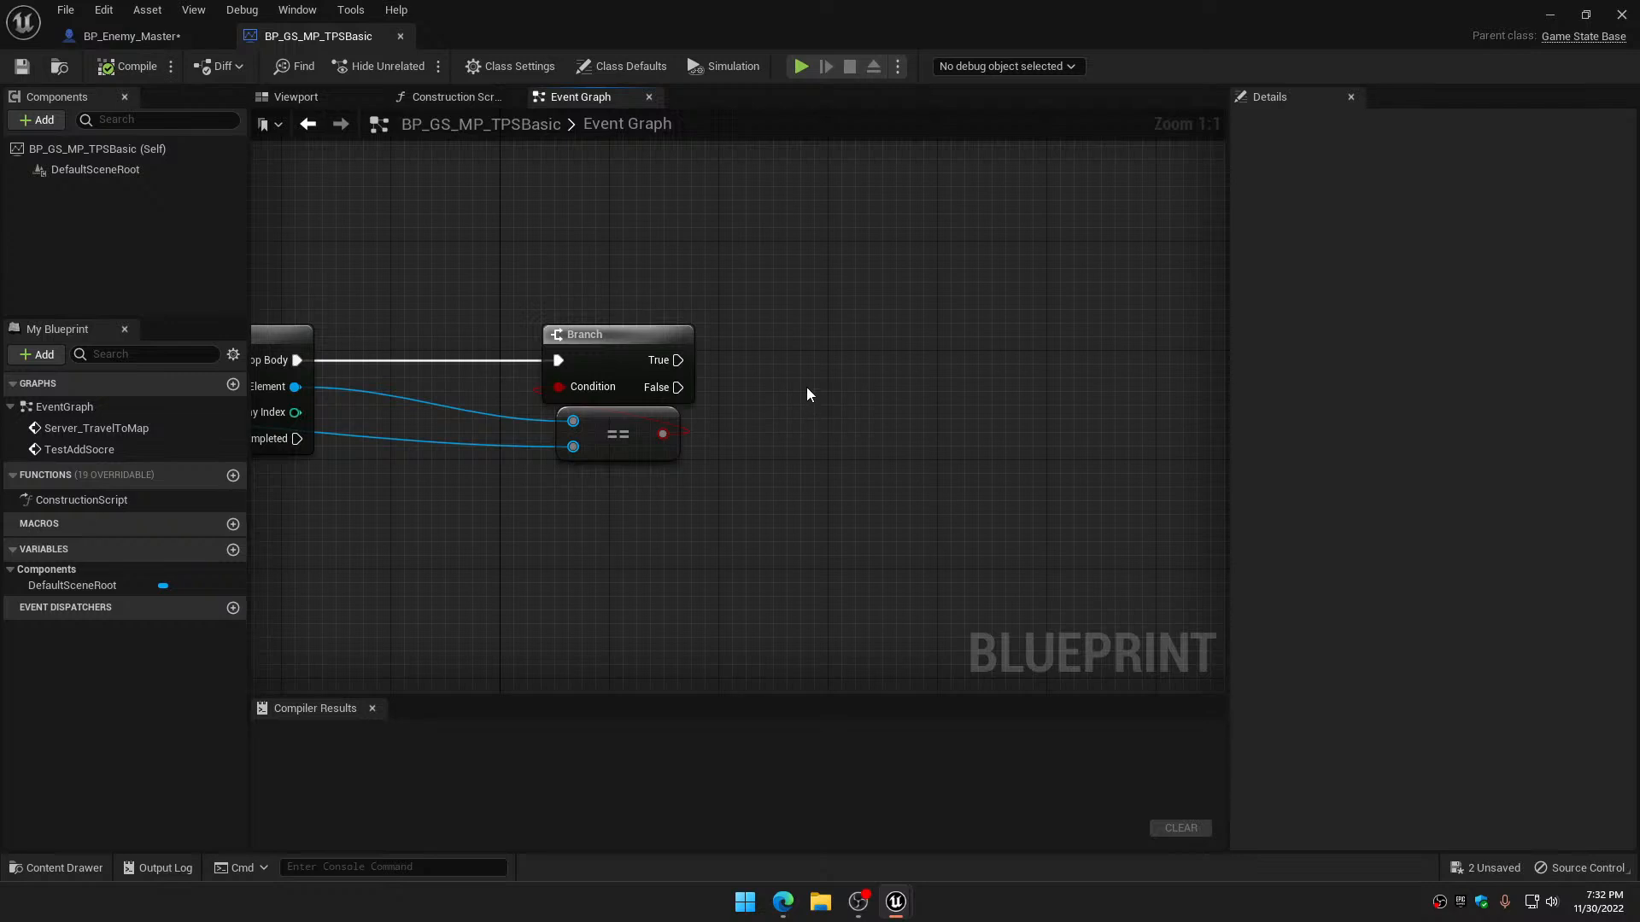
Open the WBP_PlayerListRow widget from the Multiplayer Widgets folder to examine its player name row
{"action": "left_click", "coordinate": [1550, 15]}
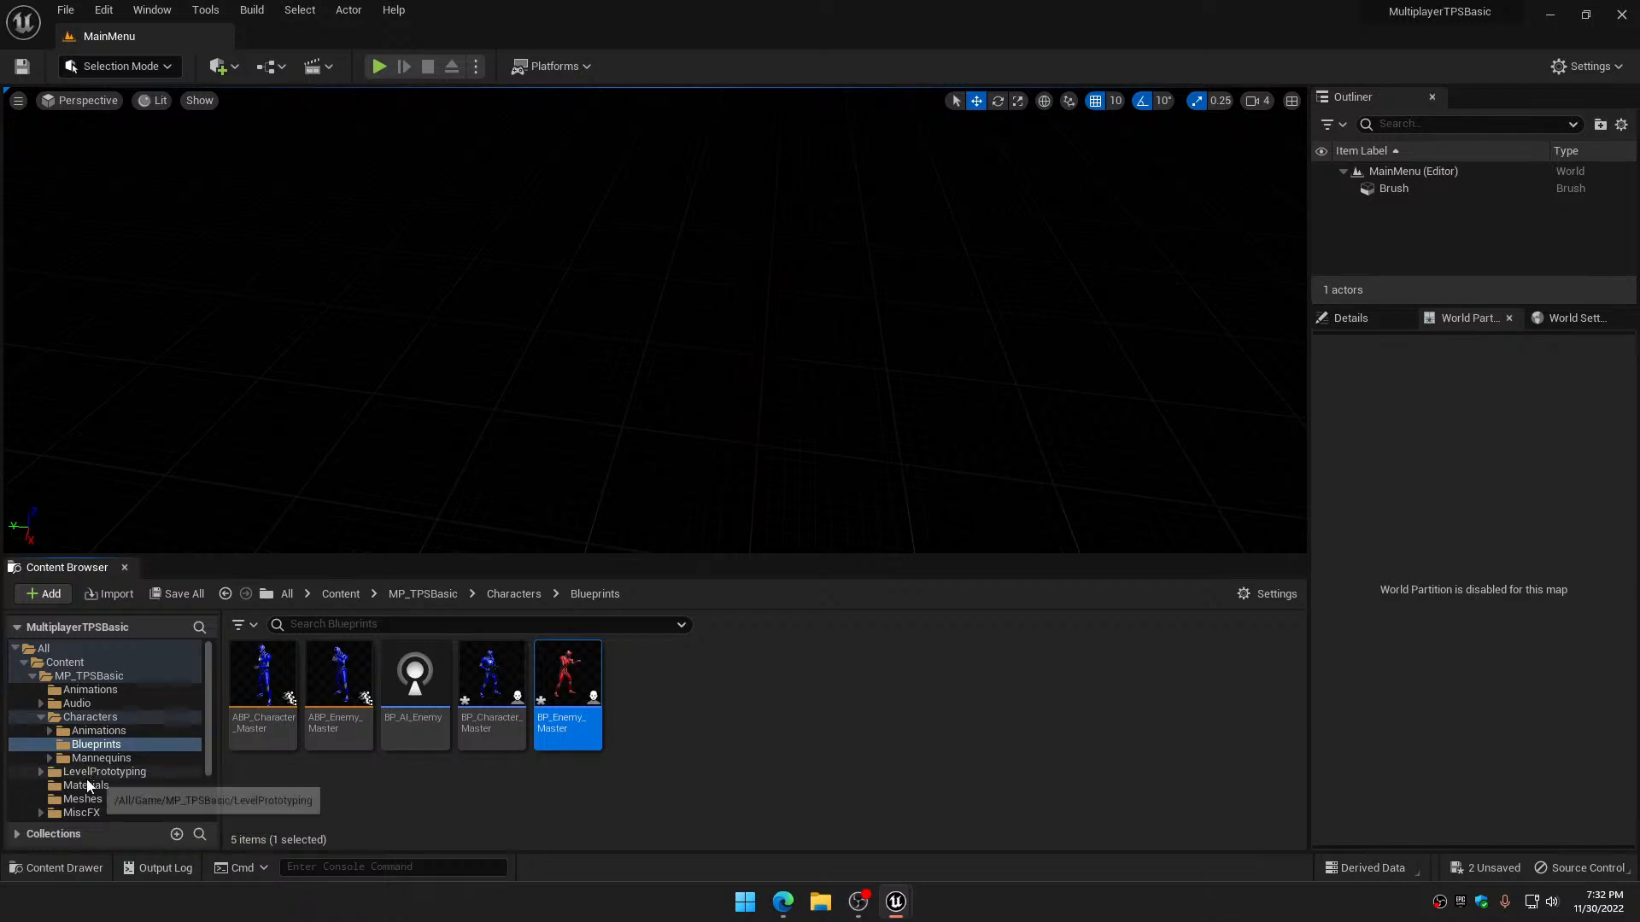
{"action": "scroll", "coordinate": [77, 782], "scroll_direction": "down", "scroll_amount": 2}
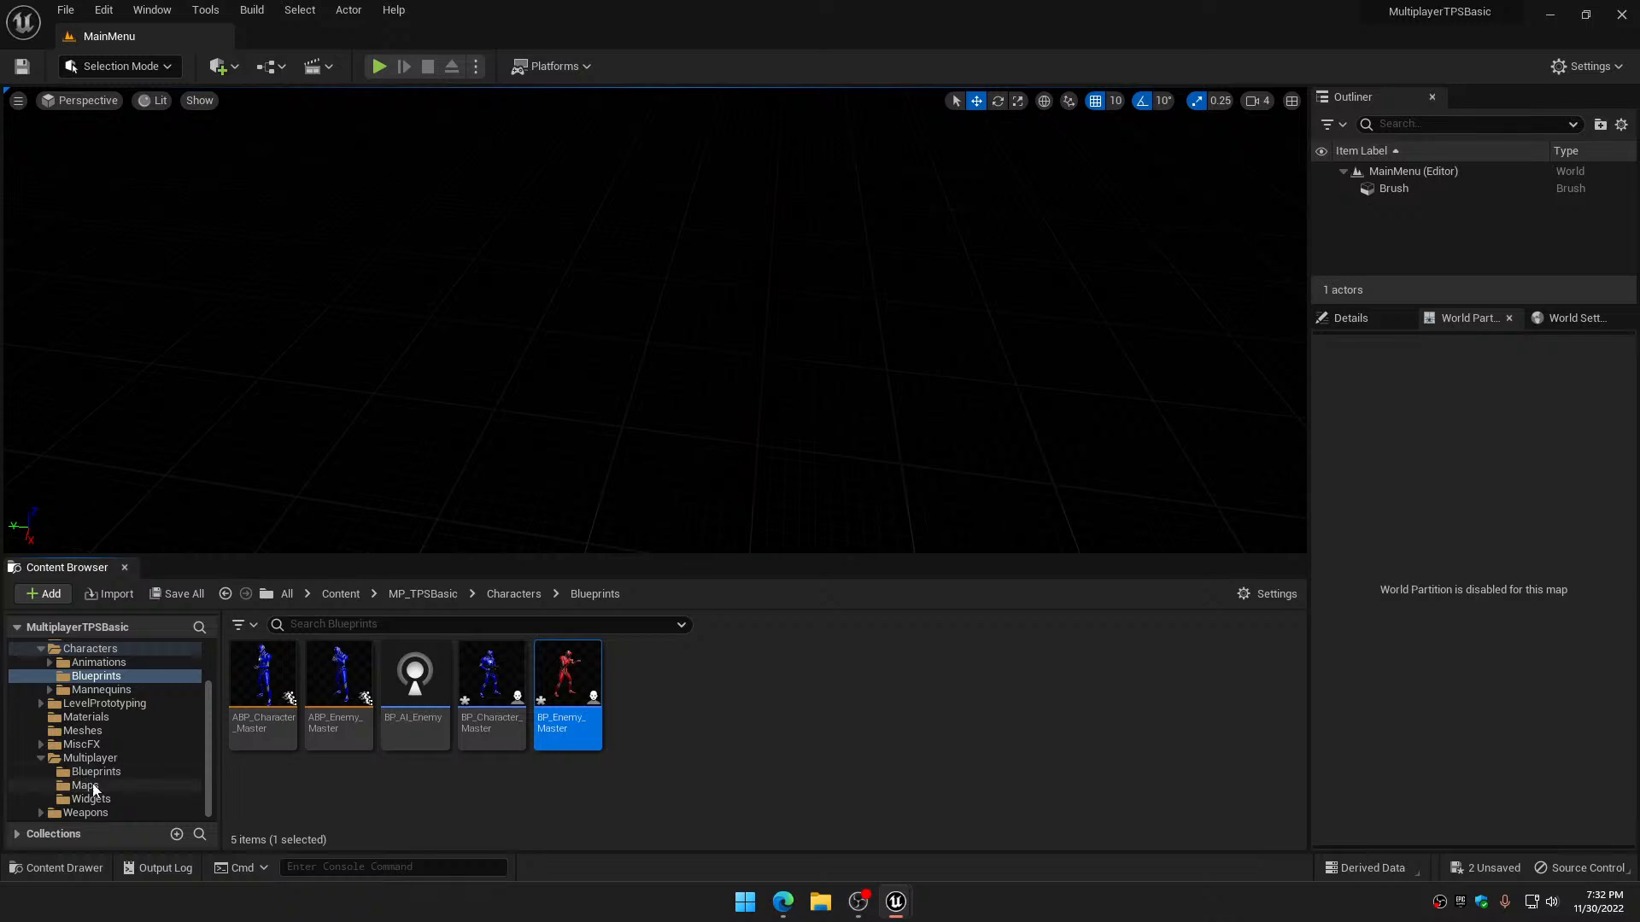
{"action": "left_click", "coordinate": [89, 798]}
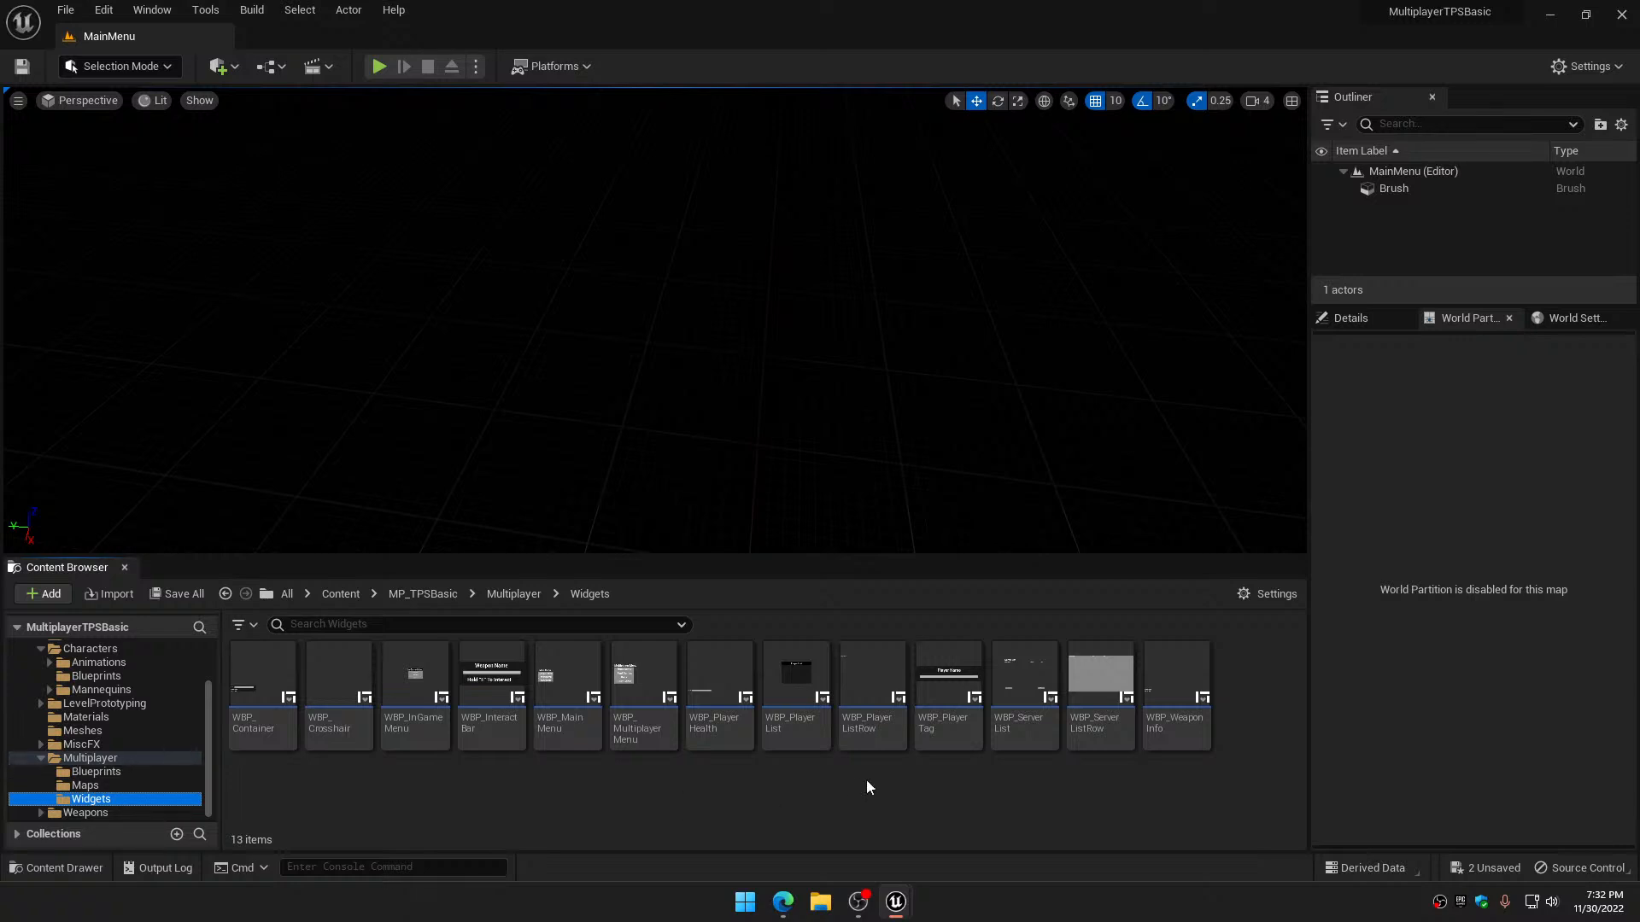
{"action": "double_click", "coordinate": [862, 721]}
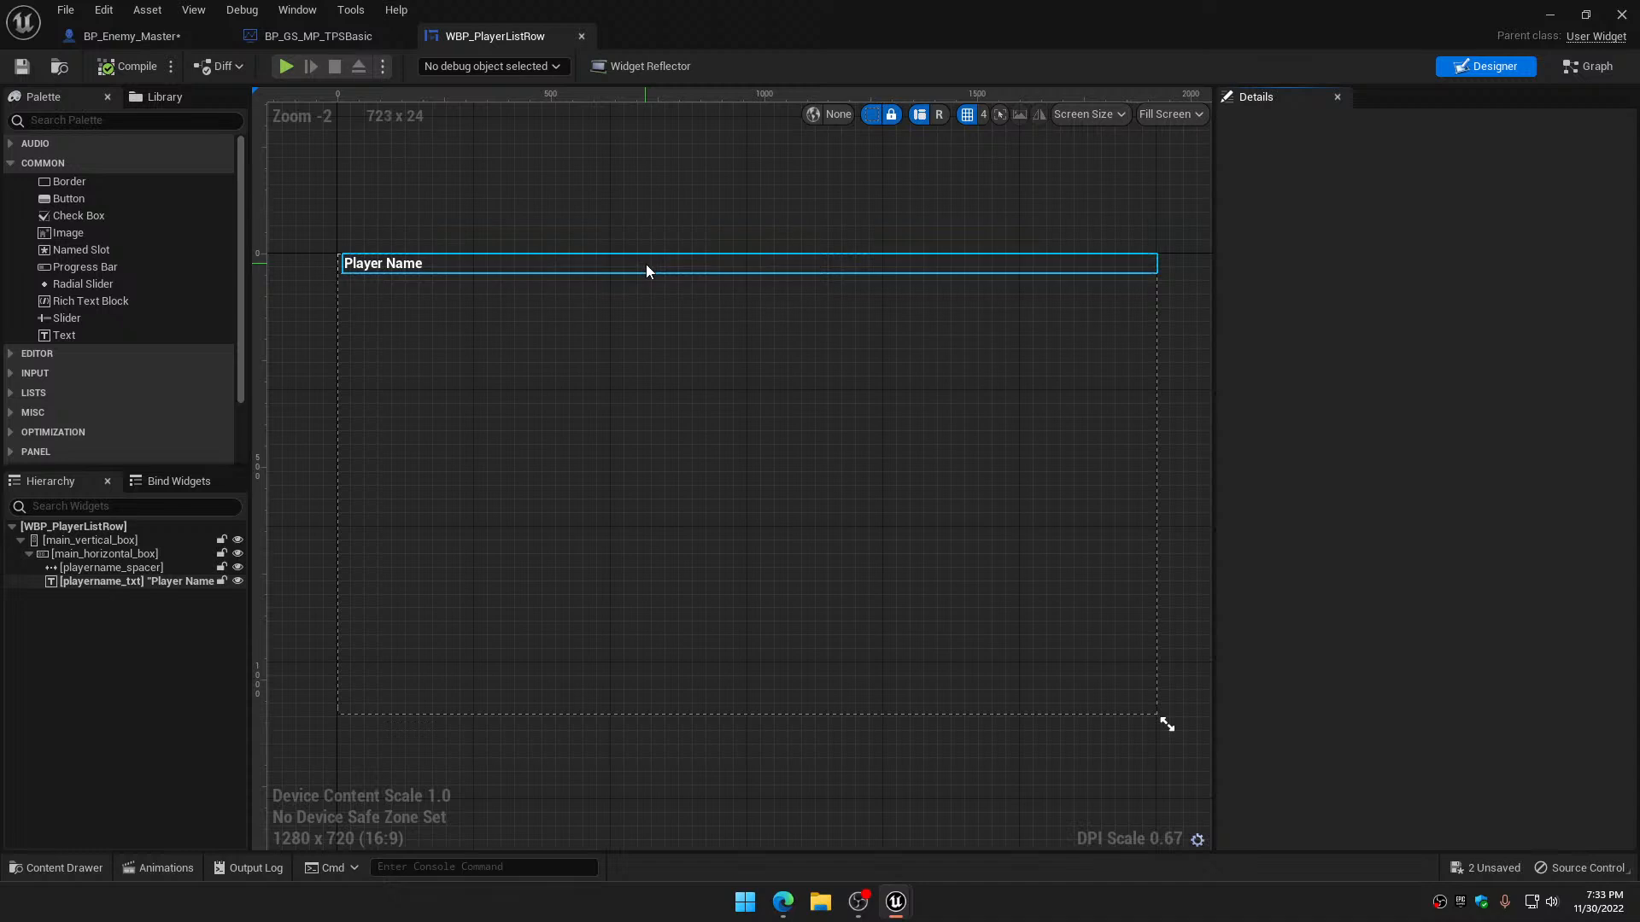
Search the available nodes in BP_GS_MP_TPSBasic's event graph for a function that gets a user widget
{"action": "left_click", "coordinate": [299, 38]}
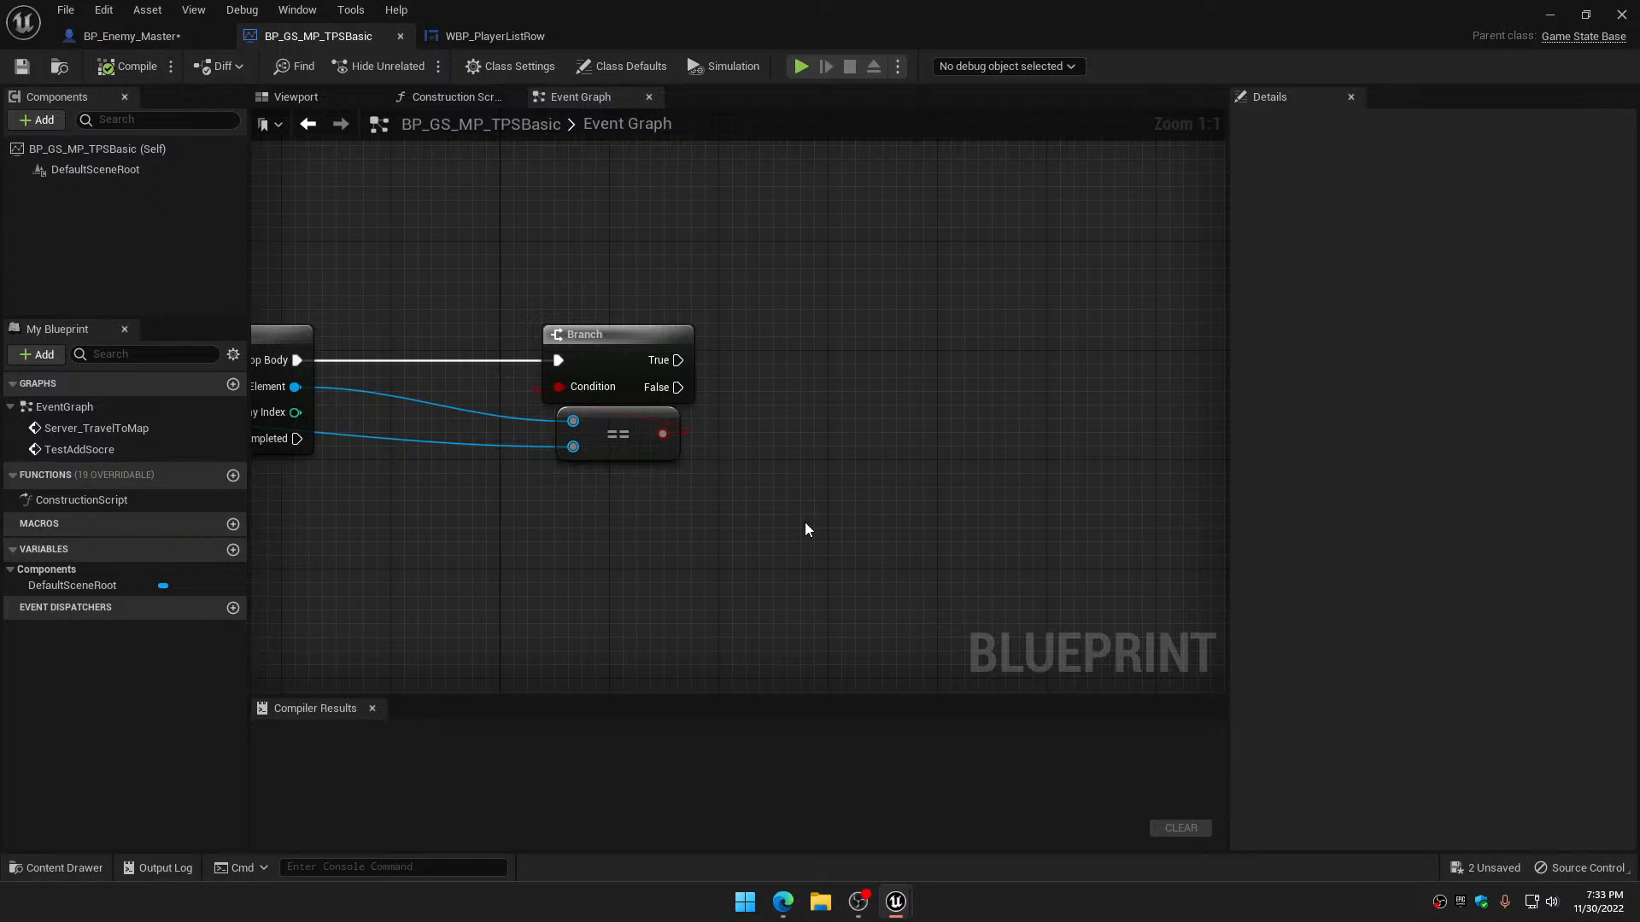
{"action": "right_click", "coordinate": [826, 442]}
{"action": "type", "text": "getuser"}
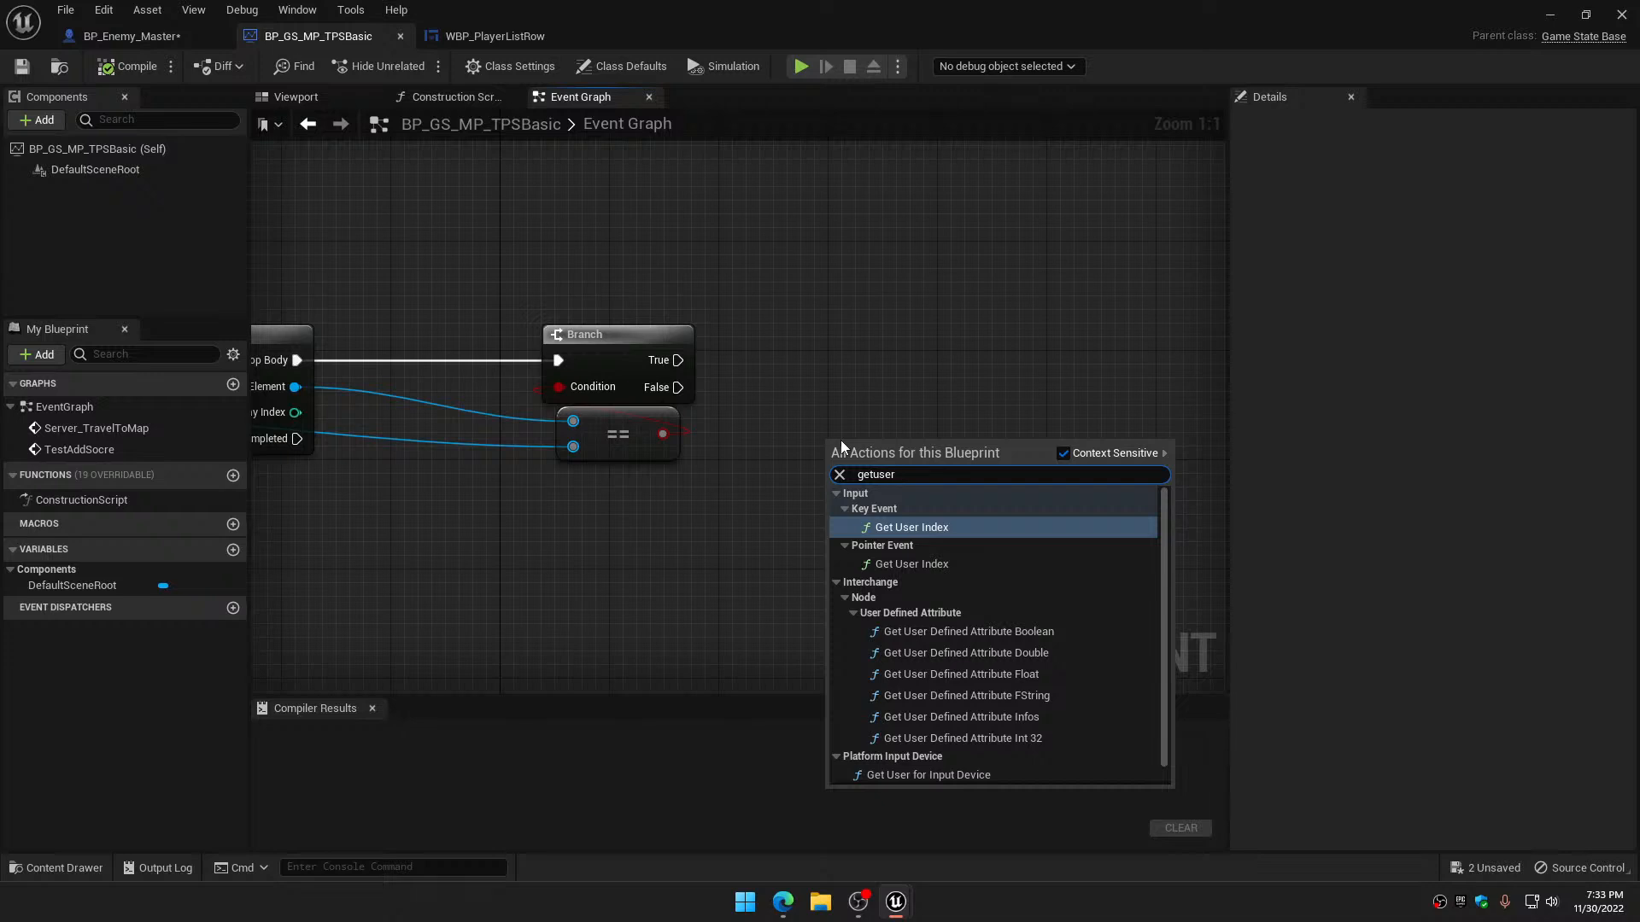
{"action": "type", "text": "wi"}
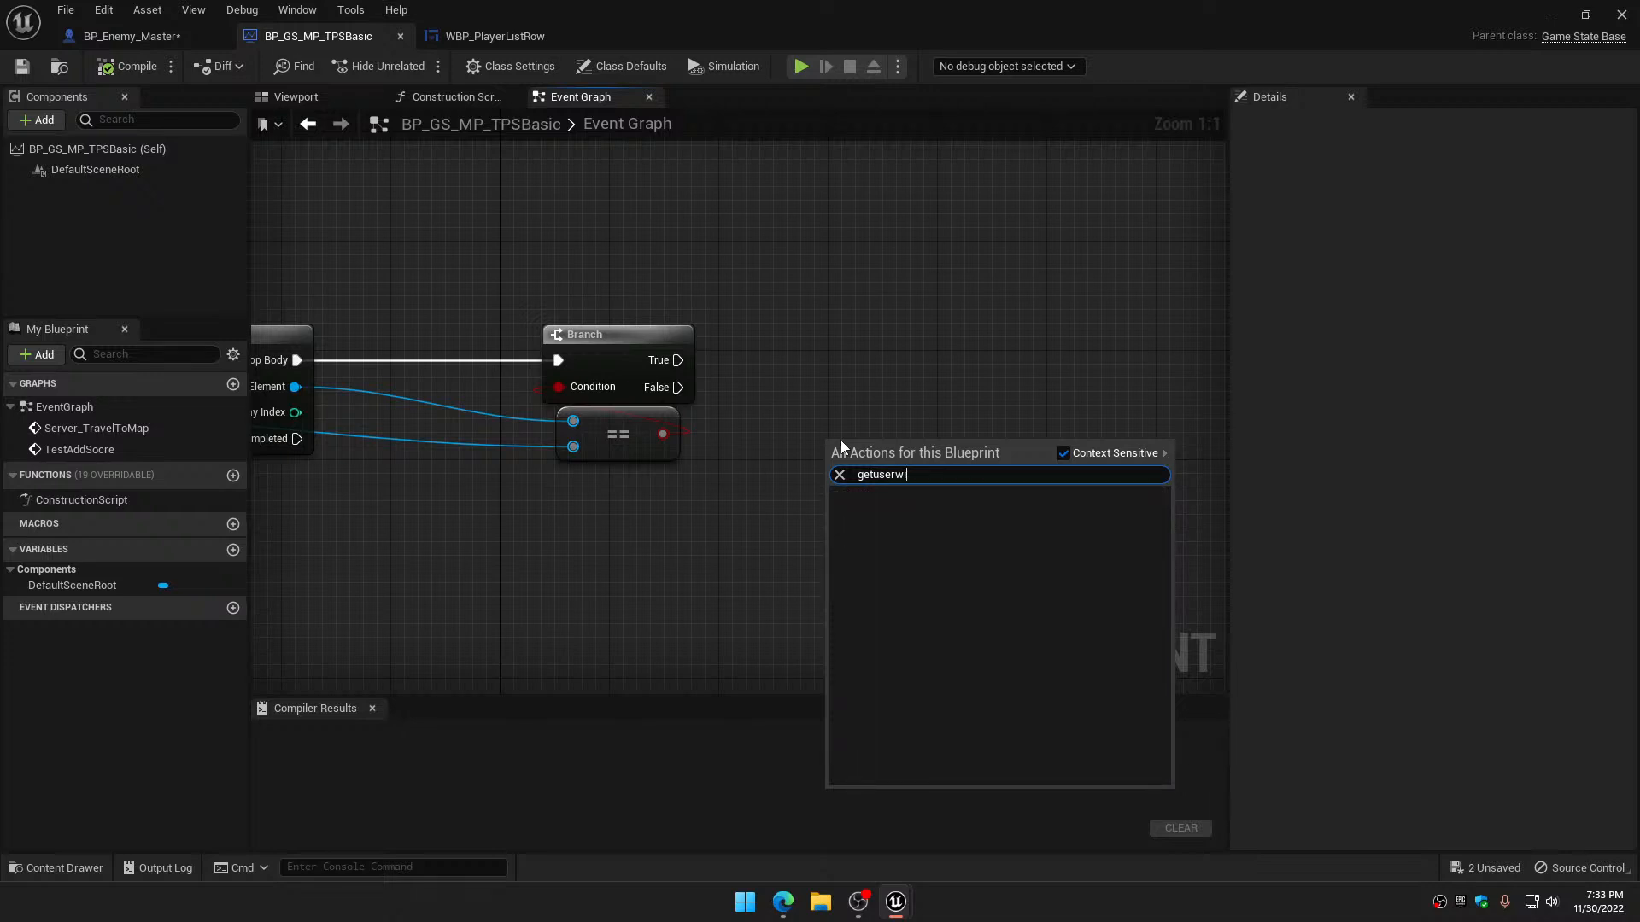
{"action": "key", "text": "BackSpace"}
{"action": "key", "text": "BackSpace"}
{"action": "key", "text": "BackSpace"}
{"action": "key", "text": "BackSpace"}
{"action": "key", "text": "BackSpace"}
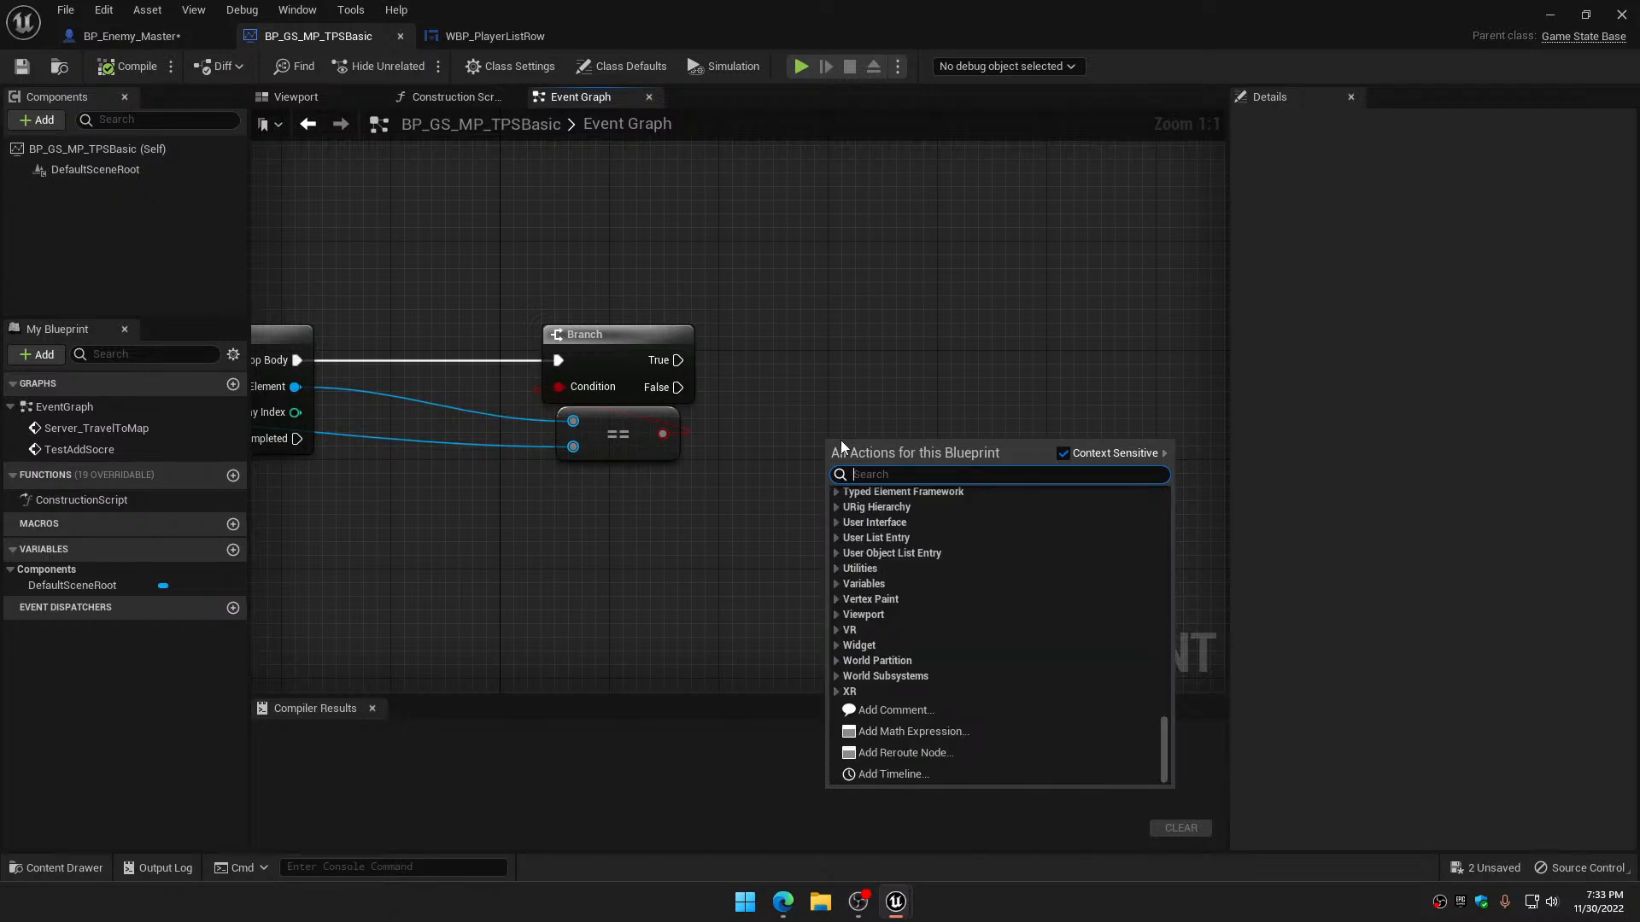
{"action": "type", "text": "widge"}
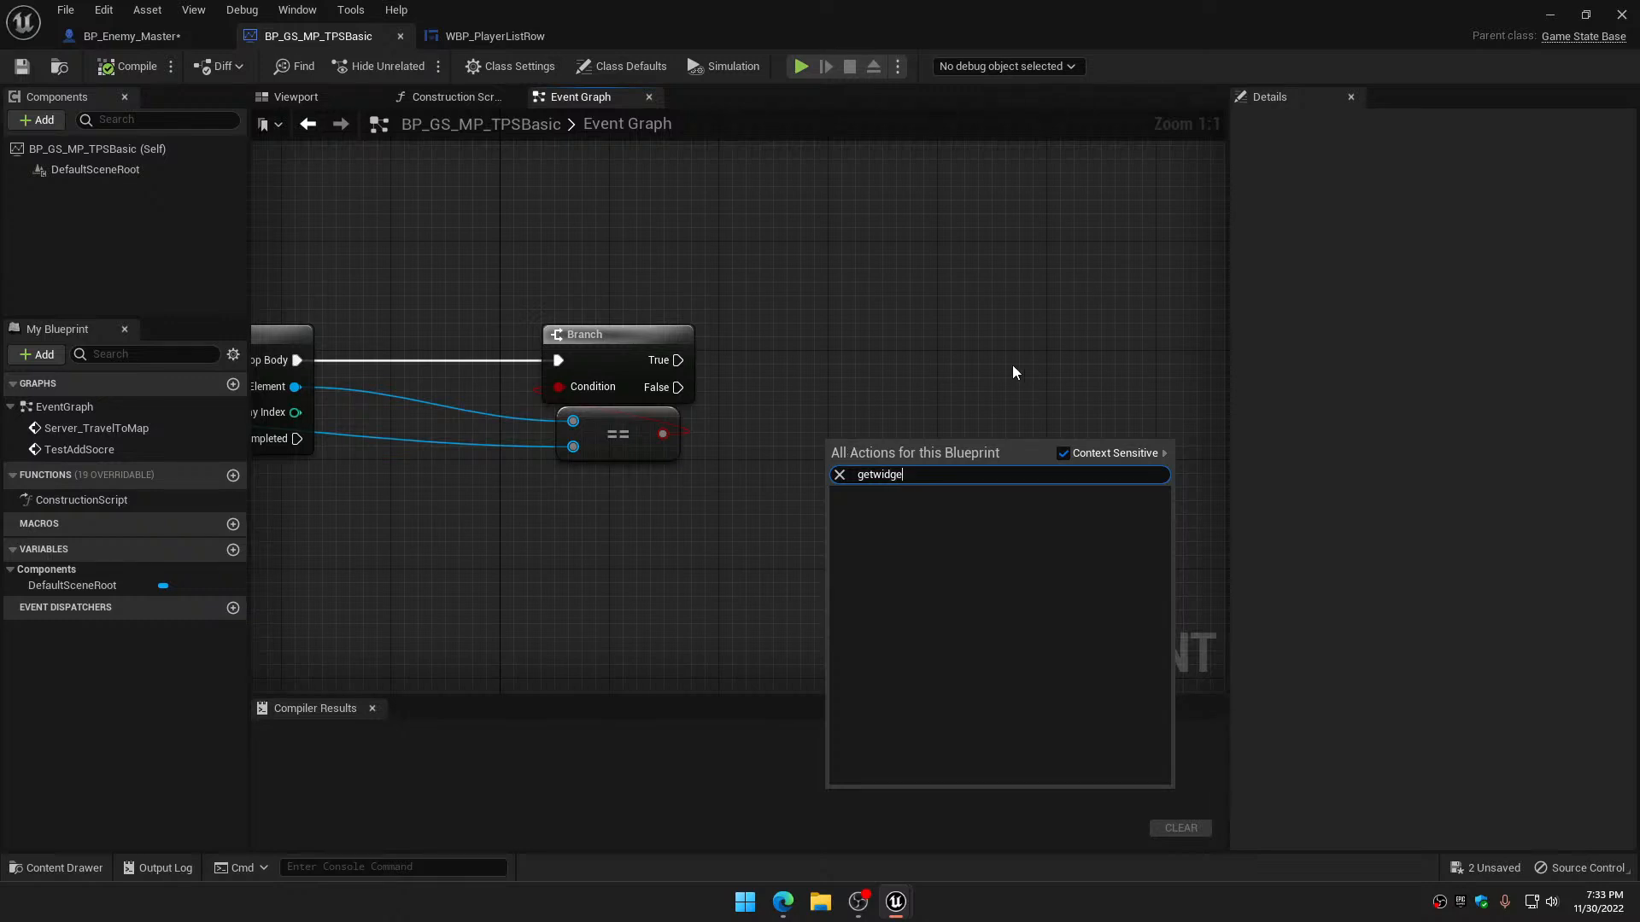
{"action": "key", "text": "Escape"}
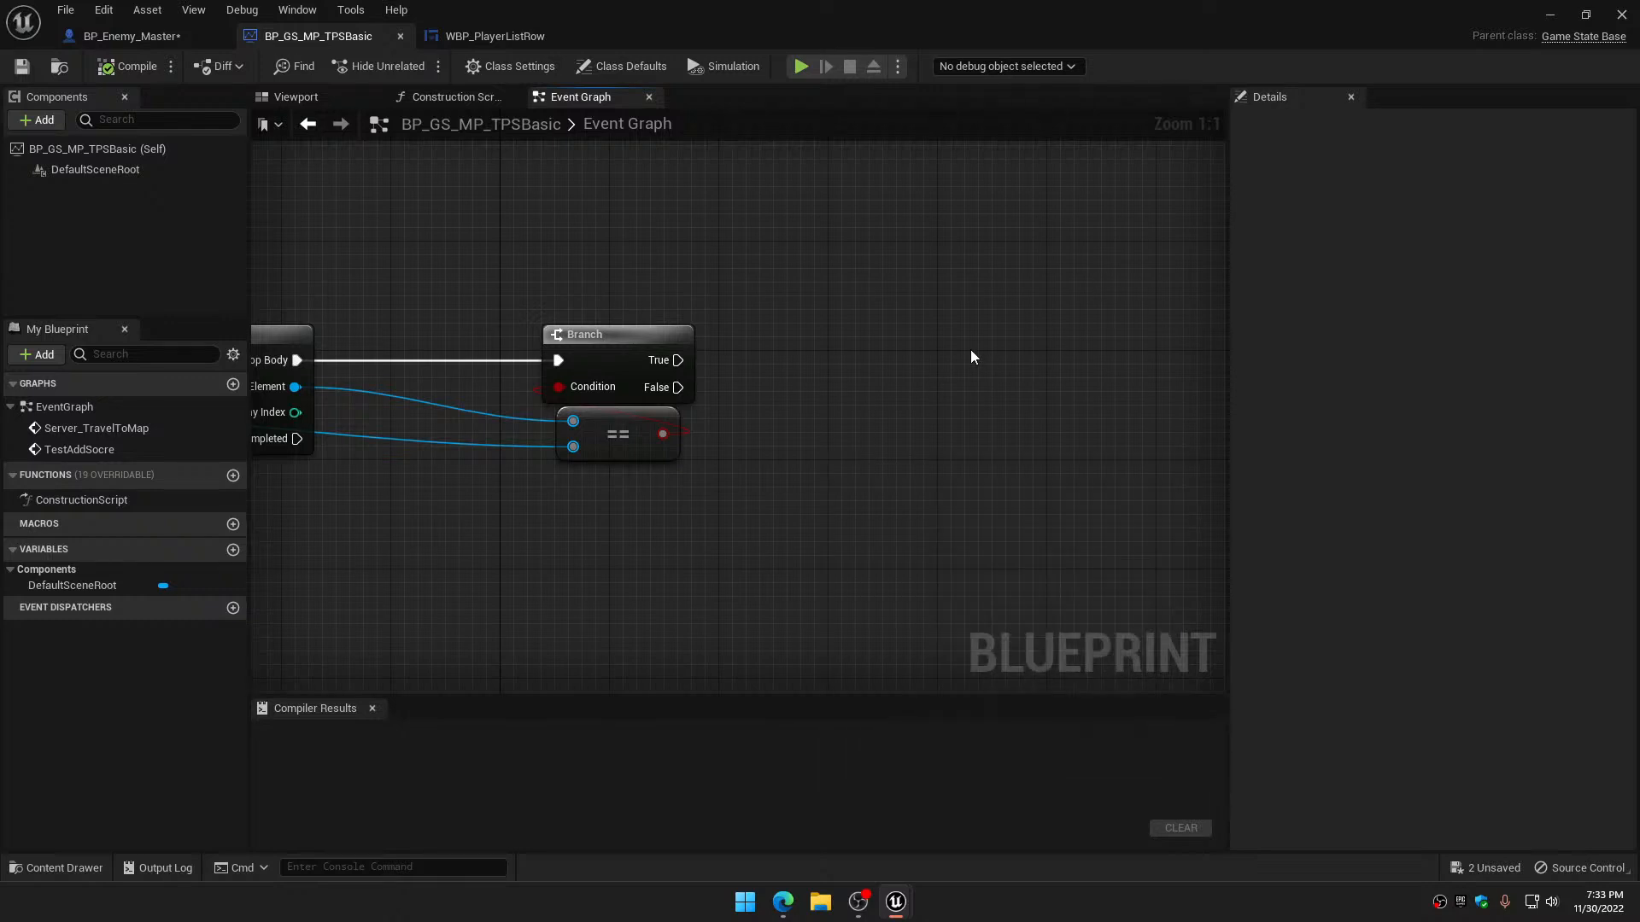
Switch to the Epic Games Launcher and open the SimpleCaptureTheFlag project from the Unreal Engine library
{"action": "left_click", "coordinate": [1548, 17]}
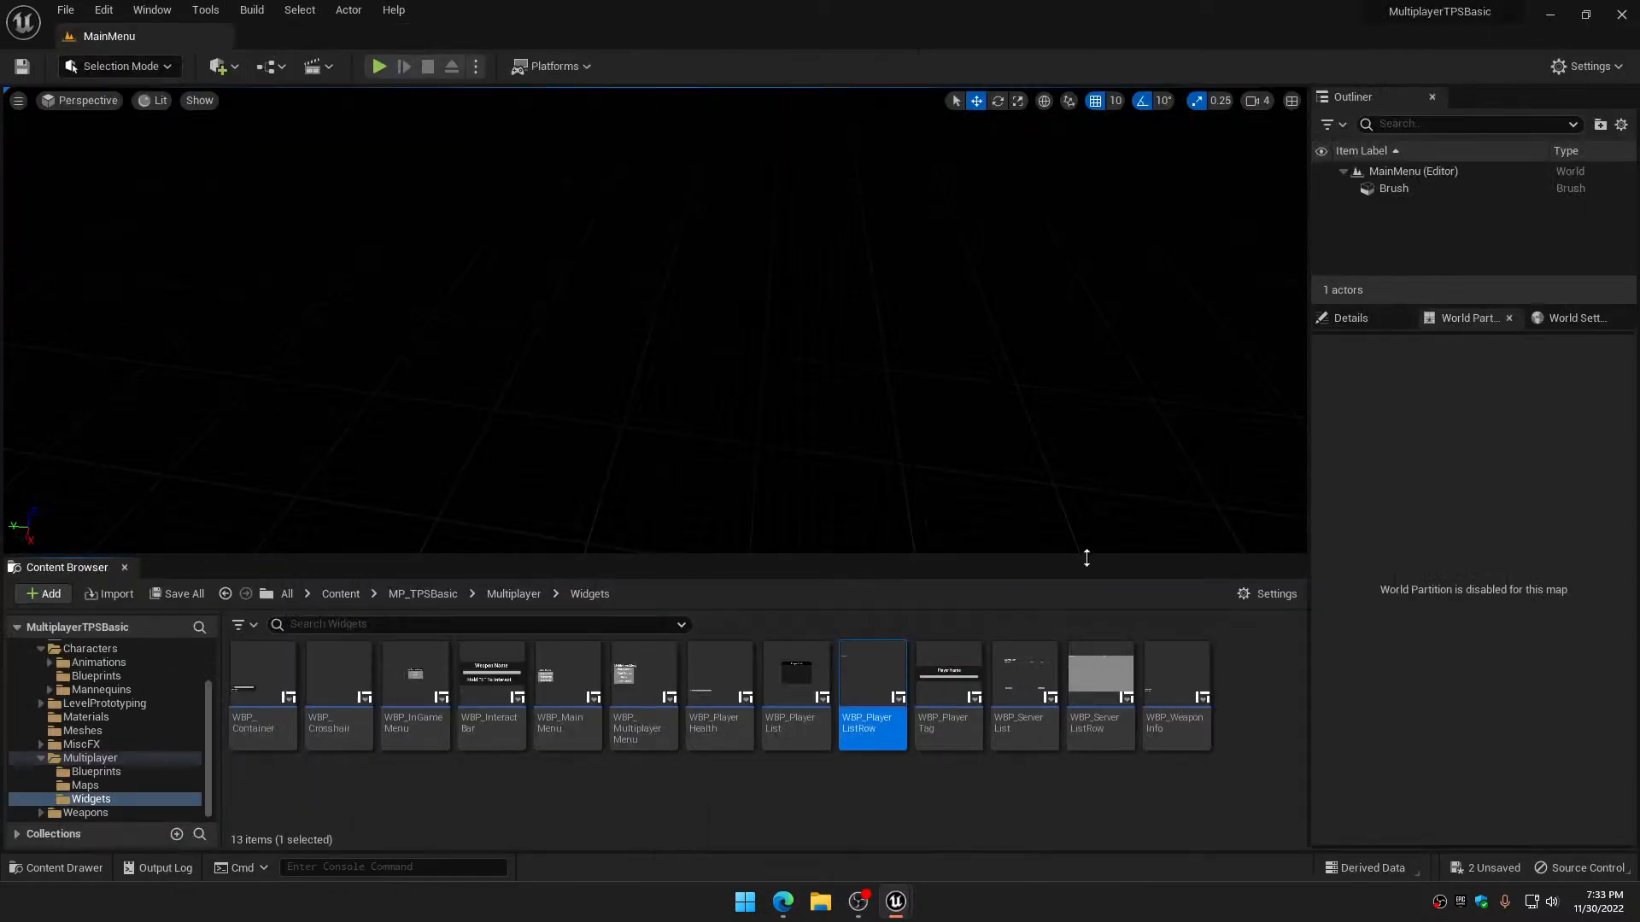
{"action": "left_click", "coordinate": [1551, 17]}
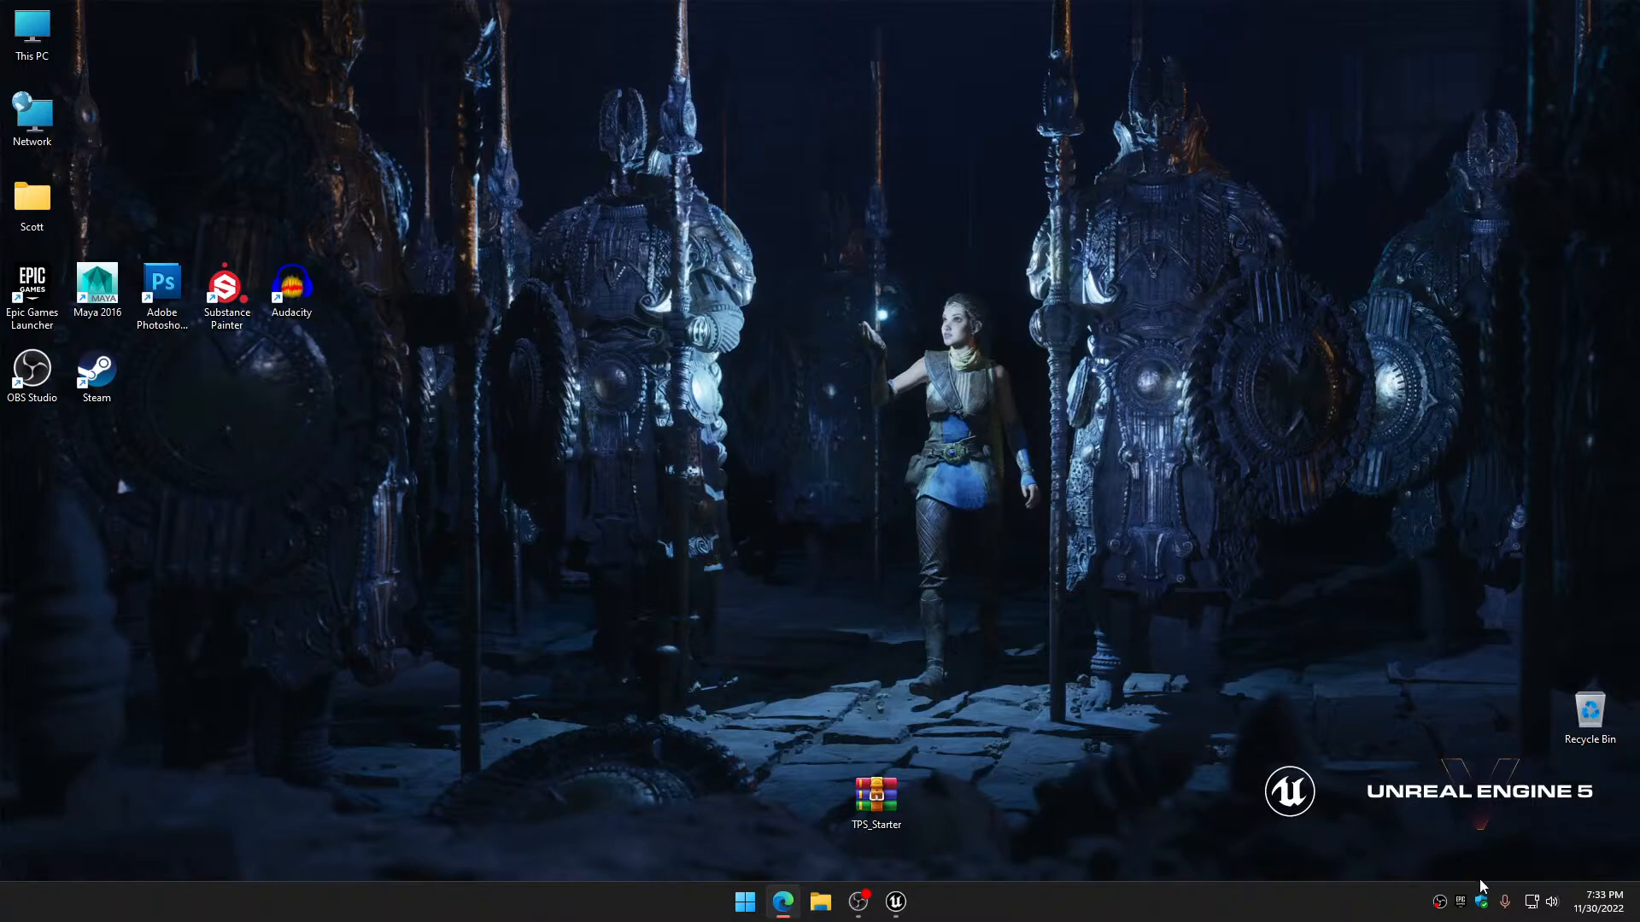
{"action": "left_click", "coordinate": [1462, 902]}
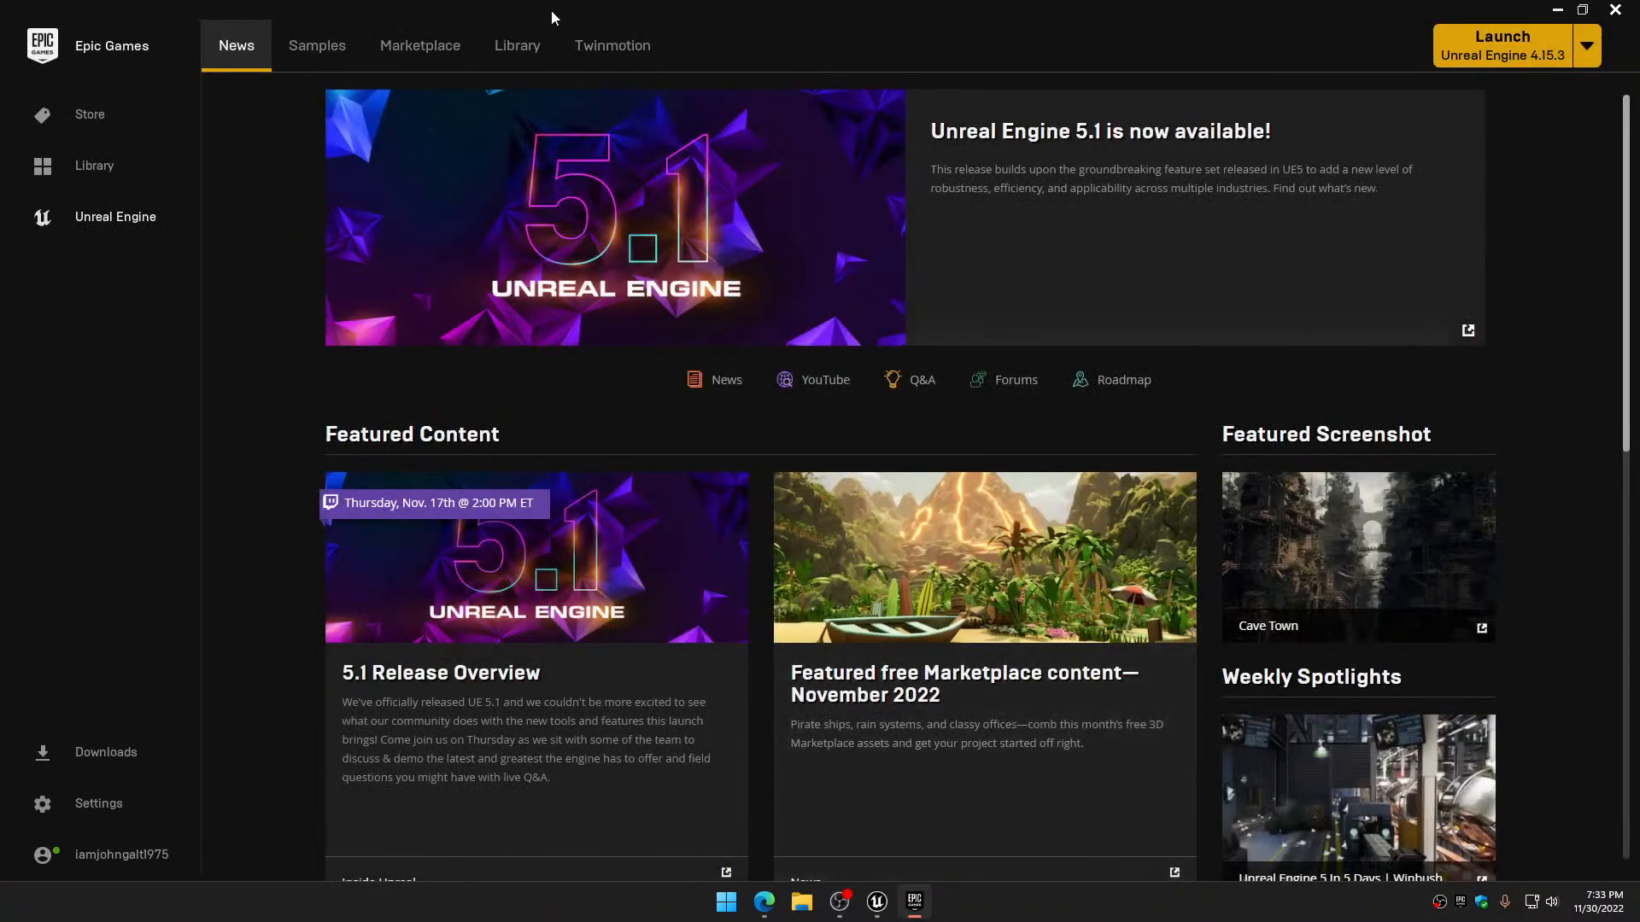
{"action": "left_click", "coordinate": [517, 46]}
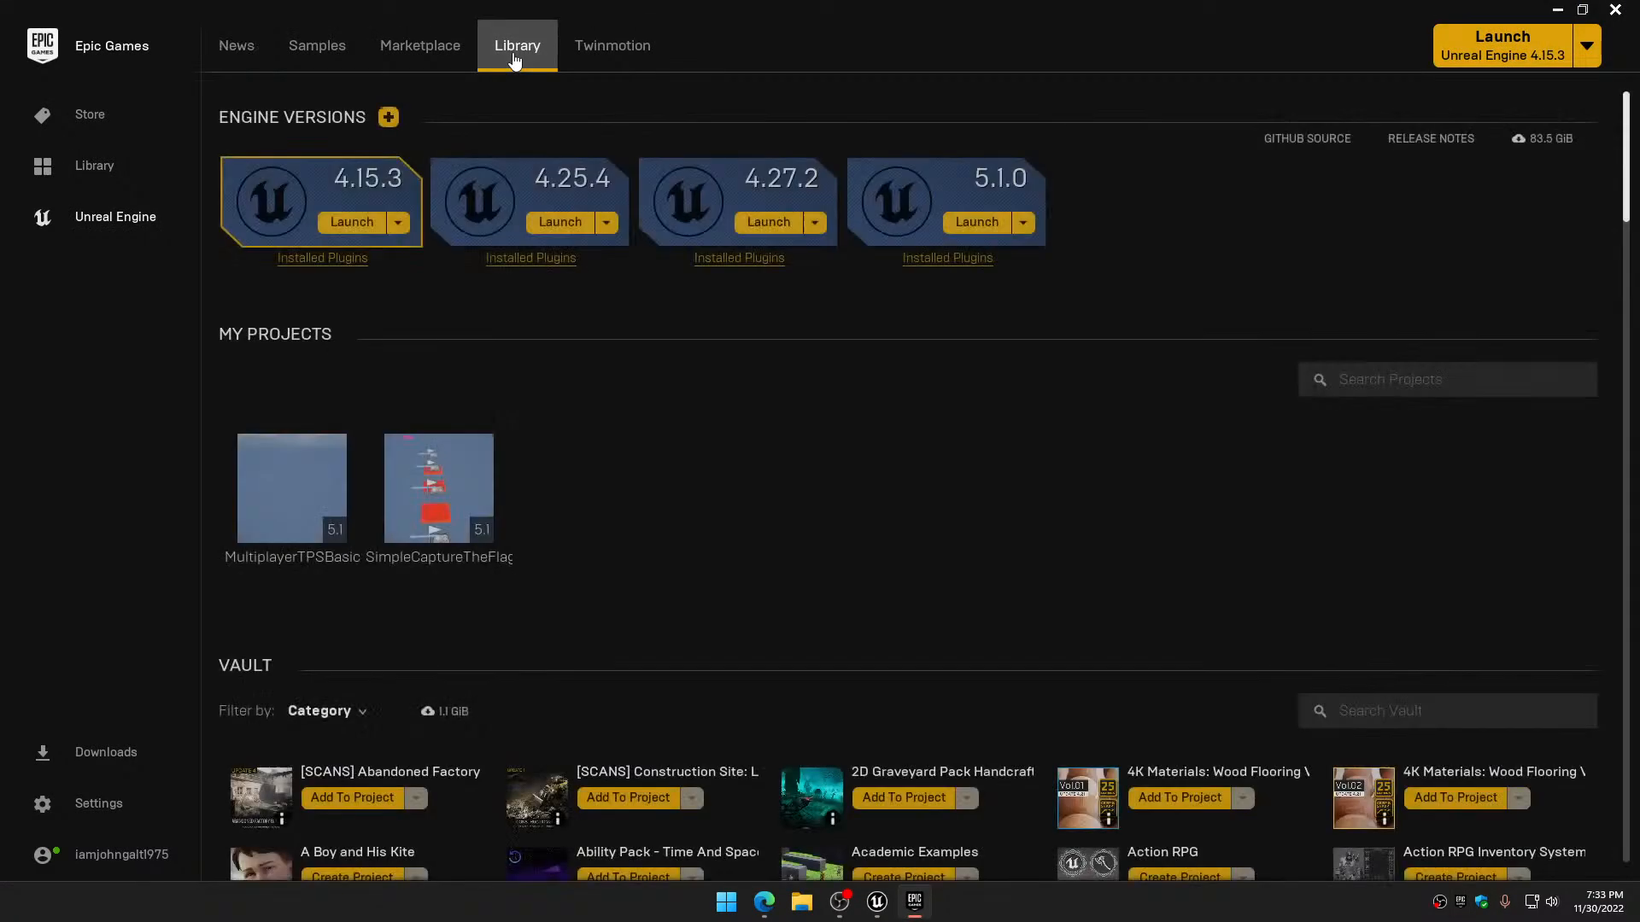
{"action": "double_click", "coordinate": [474, 470]}
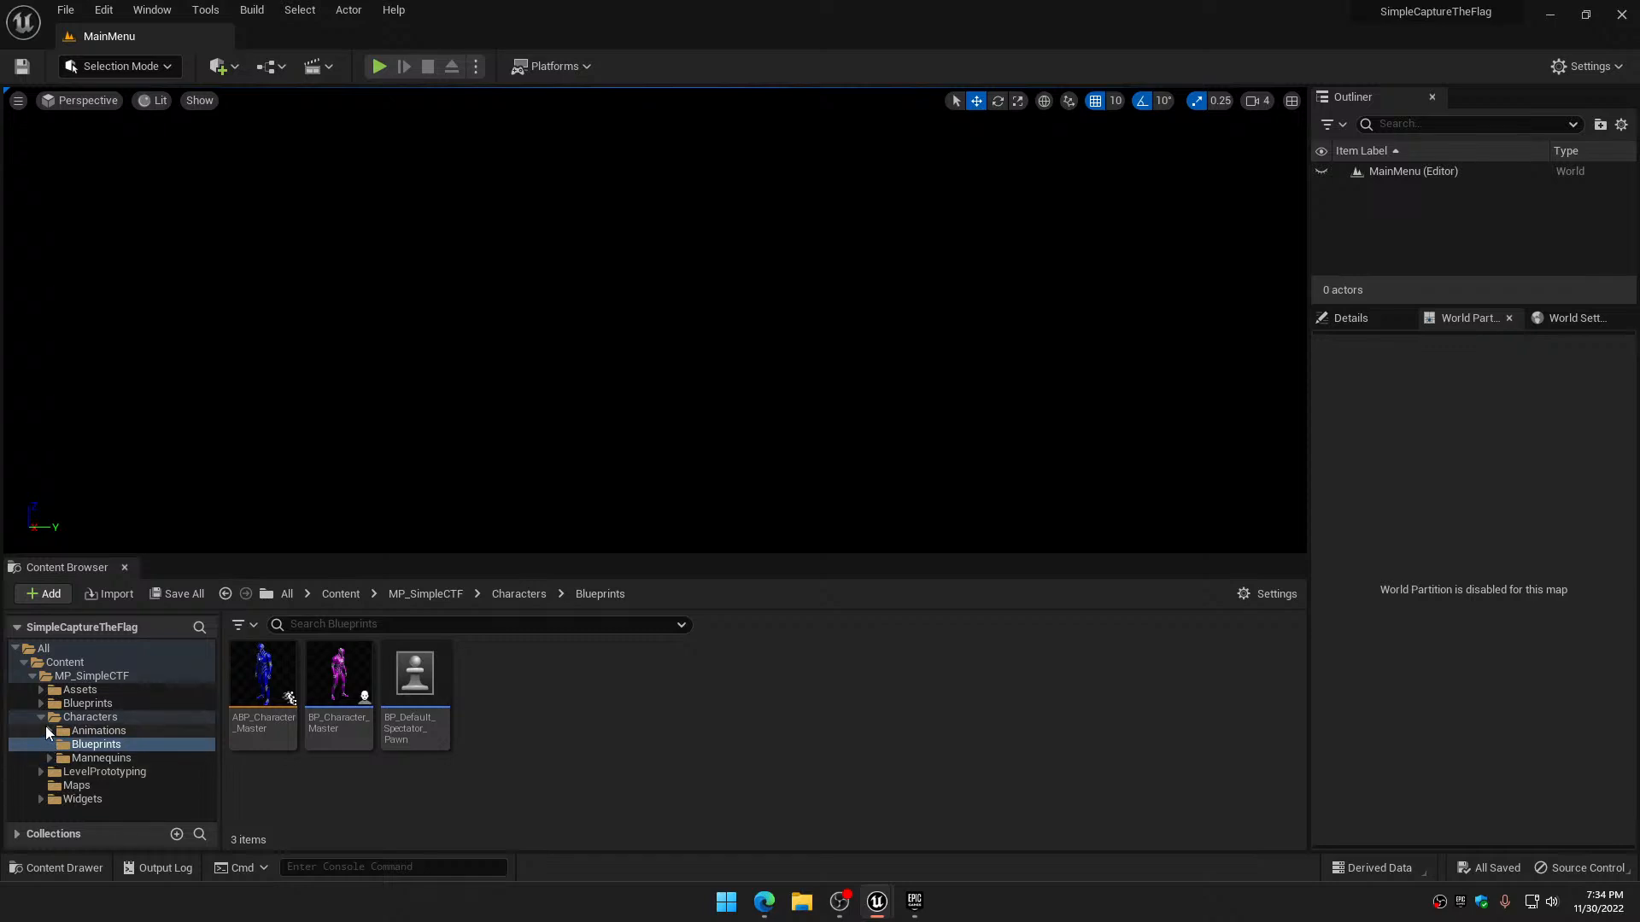
Open the GS_MP_SimpleCTF game state from the project's Blueprints System folder
{"action": "left_click", "coordinate": [40, 703]}
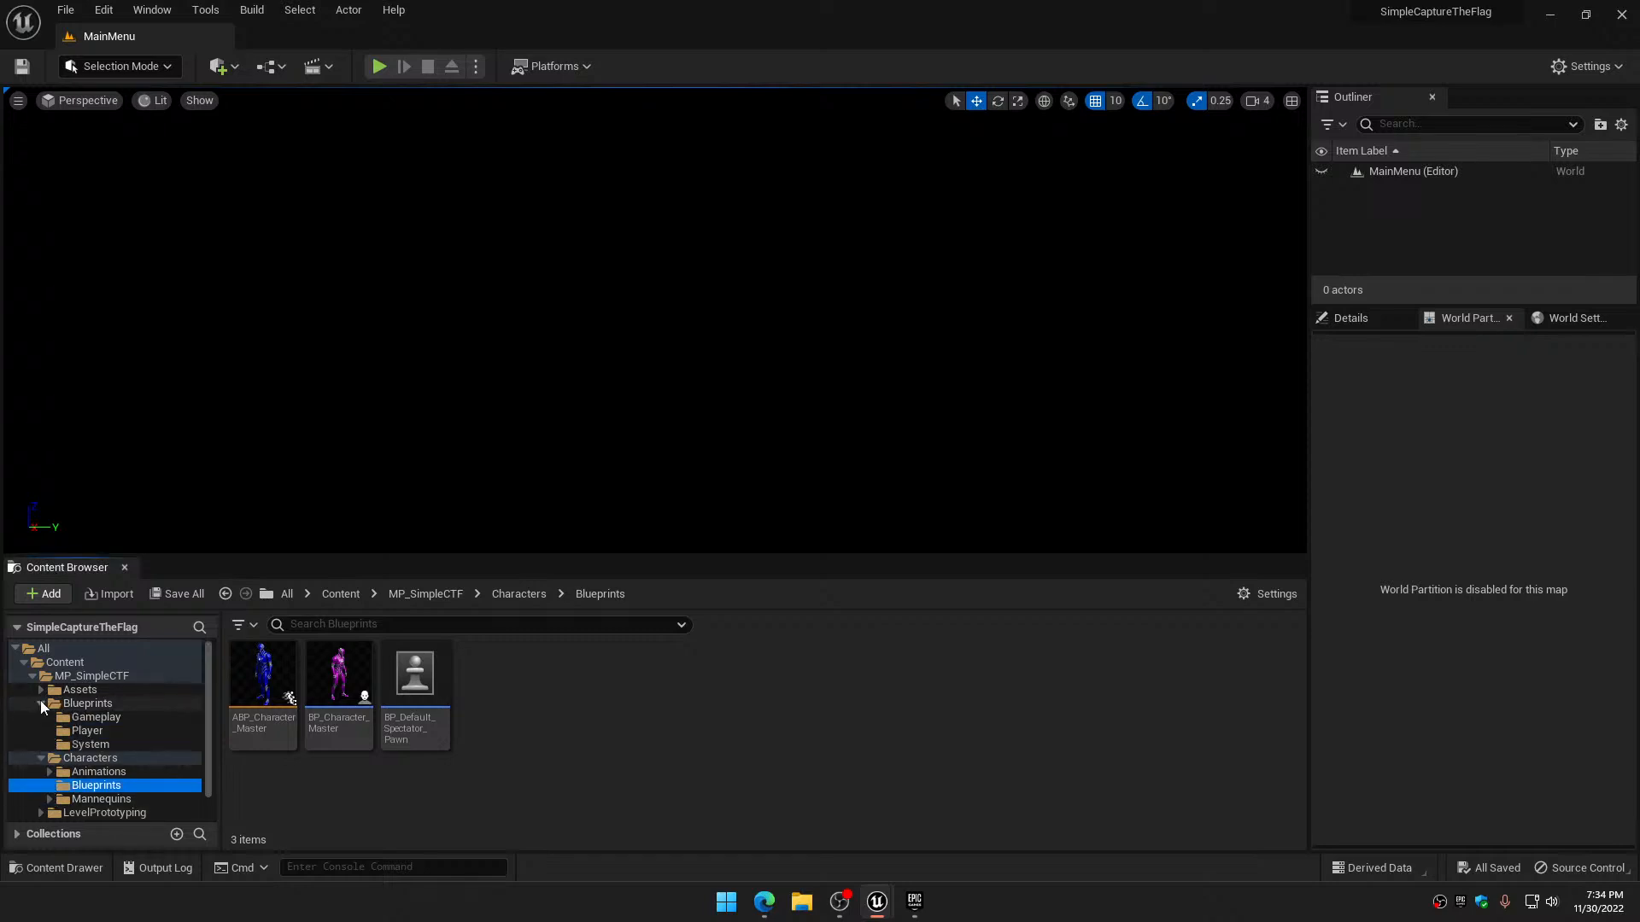
{"action": "left_click", "coordinate": [90, 745]}
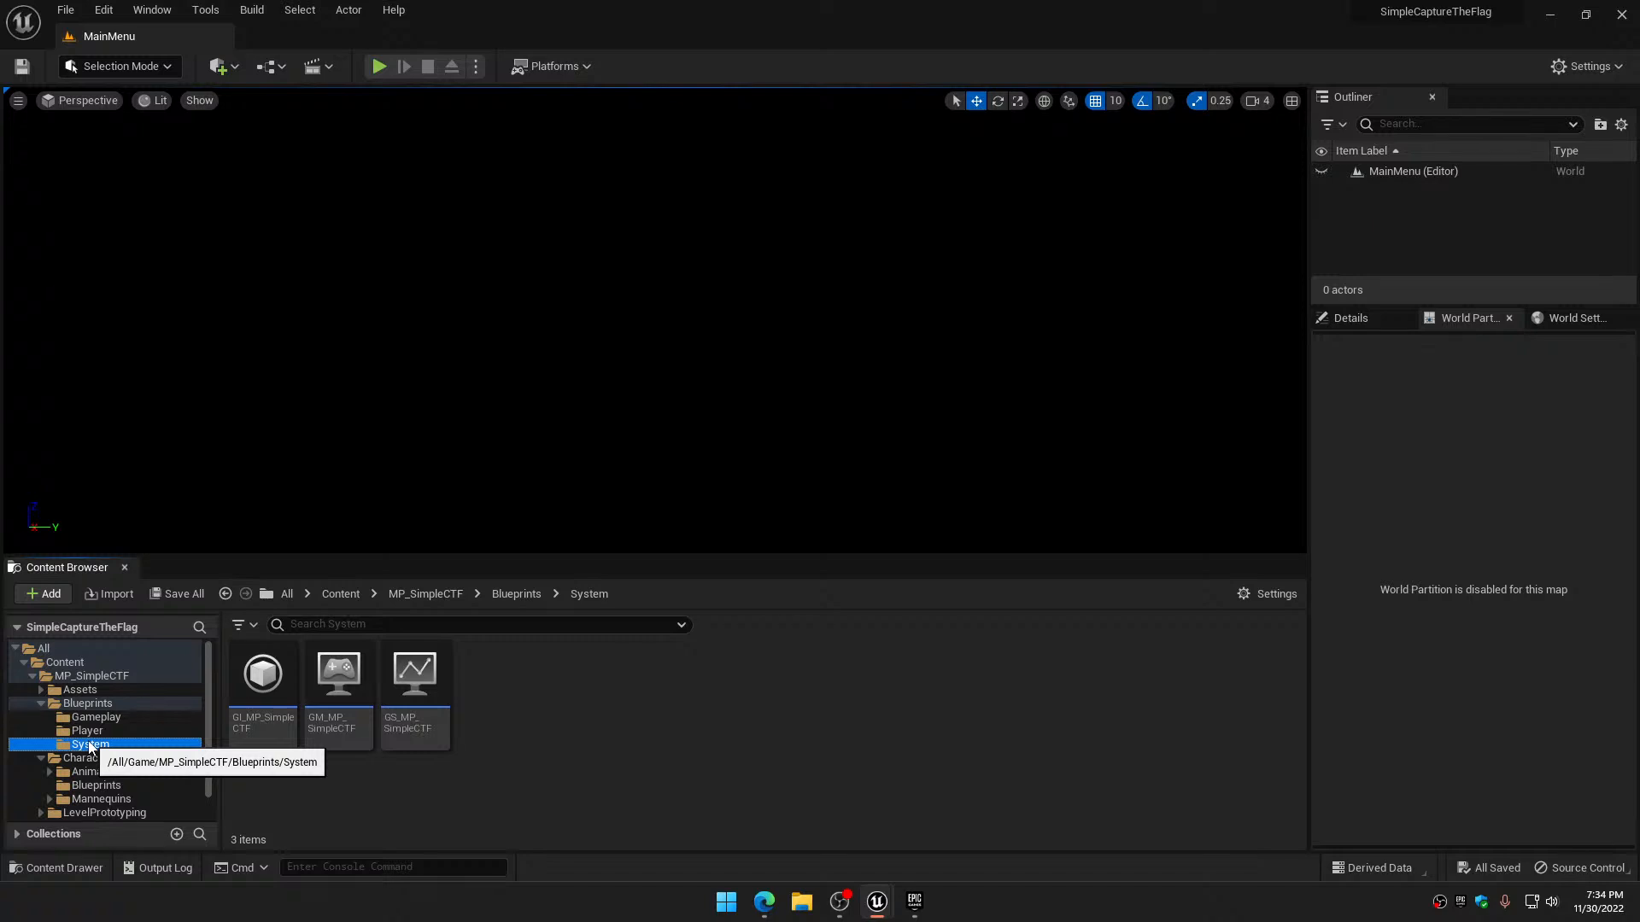
{"action": "double_click", "coordinate": [422, 682]}
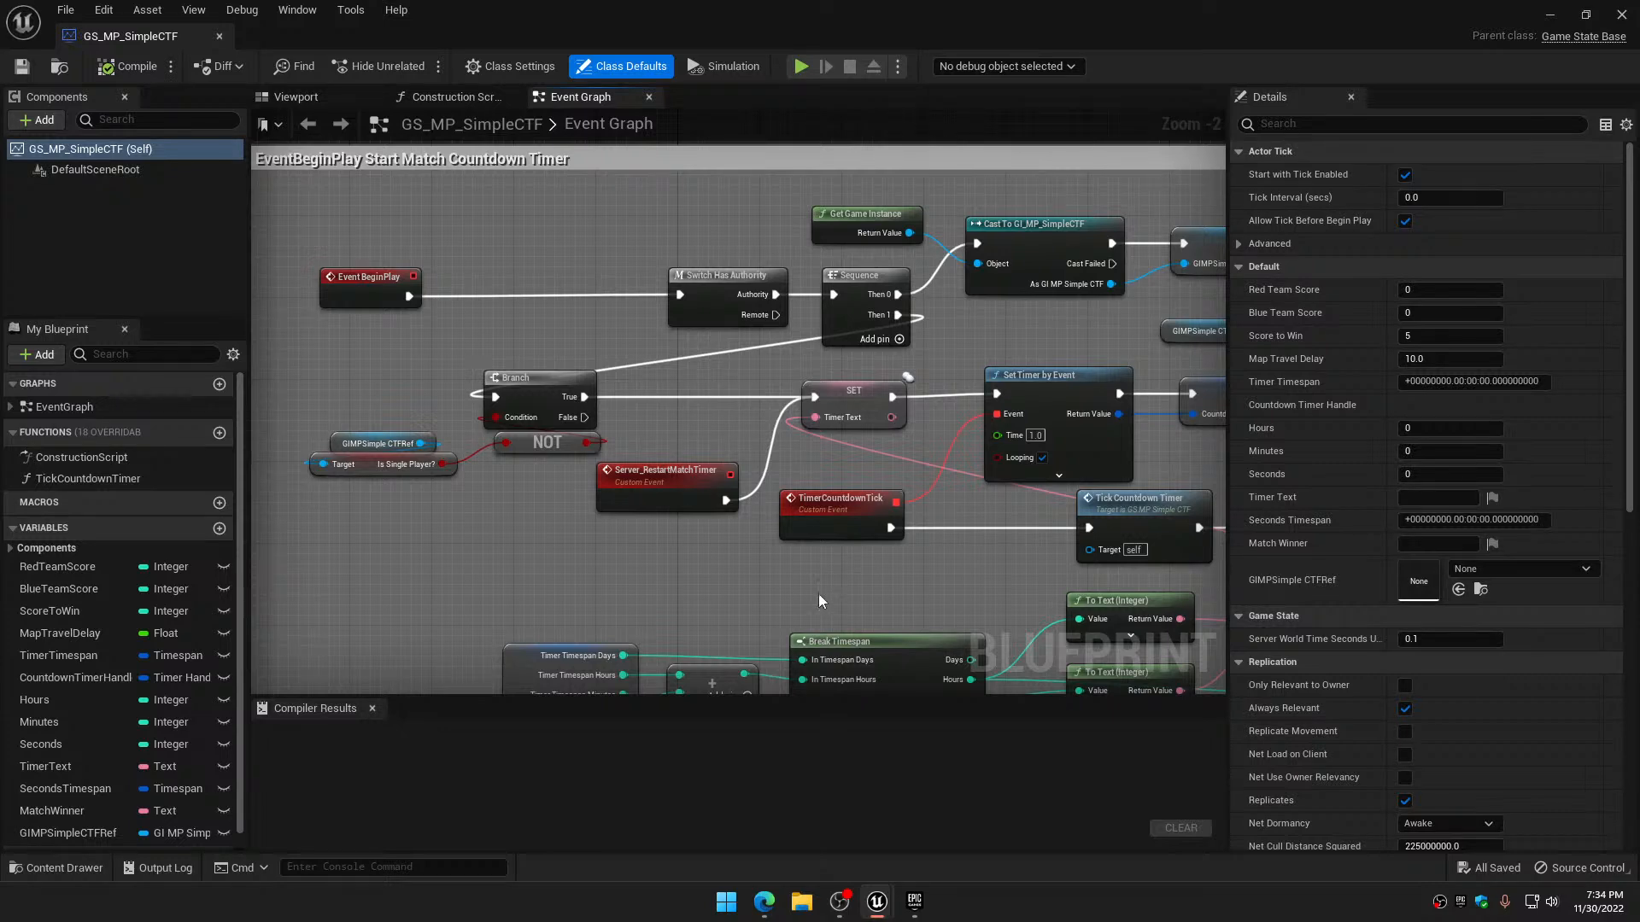
Examine the Multicast_MatchEnded event chain, from Get All Actors Of Class through the player controller and HUD casts to Show Match Winner
{"action": "scroll", "coordinate": [1010, 574], "scroll_direction": "down", "scroll_amount": 5}
{"action": "right_click_drag", "start_coordinate": [1013, 569], "coordinate": [796, 471]}
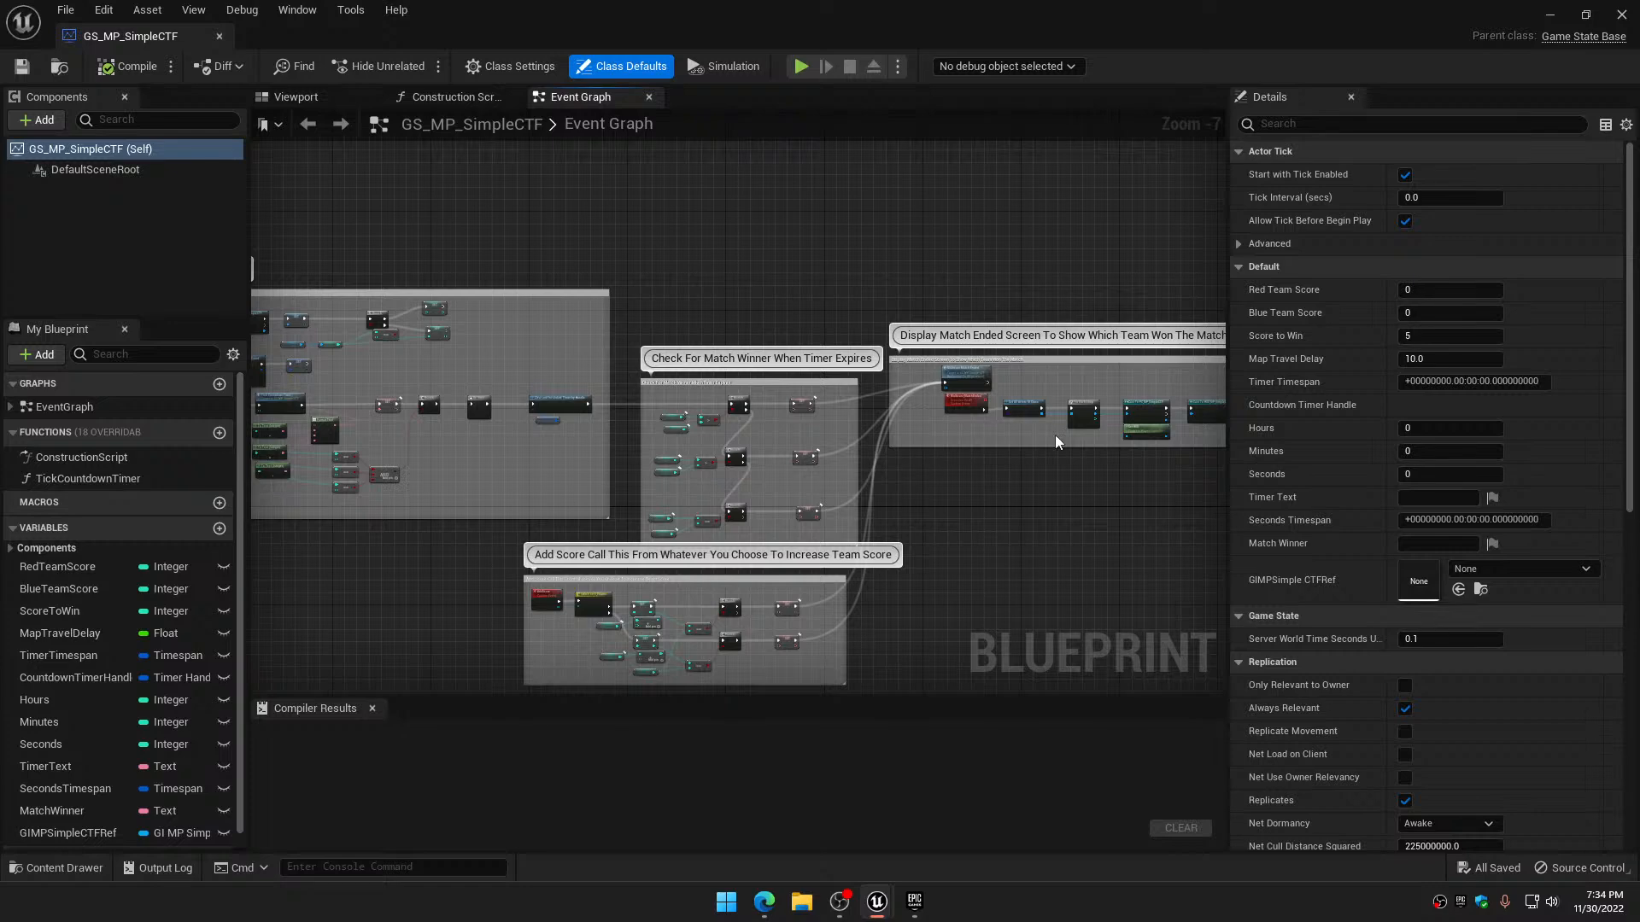
{"action": "scroll", "coordinate": [1054, 439], "scroll_direction": "up", "scroll_amount": 7}
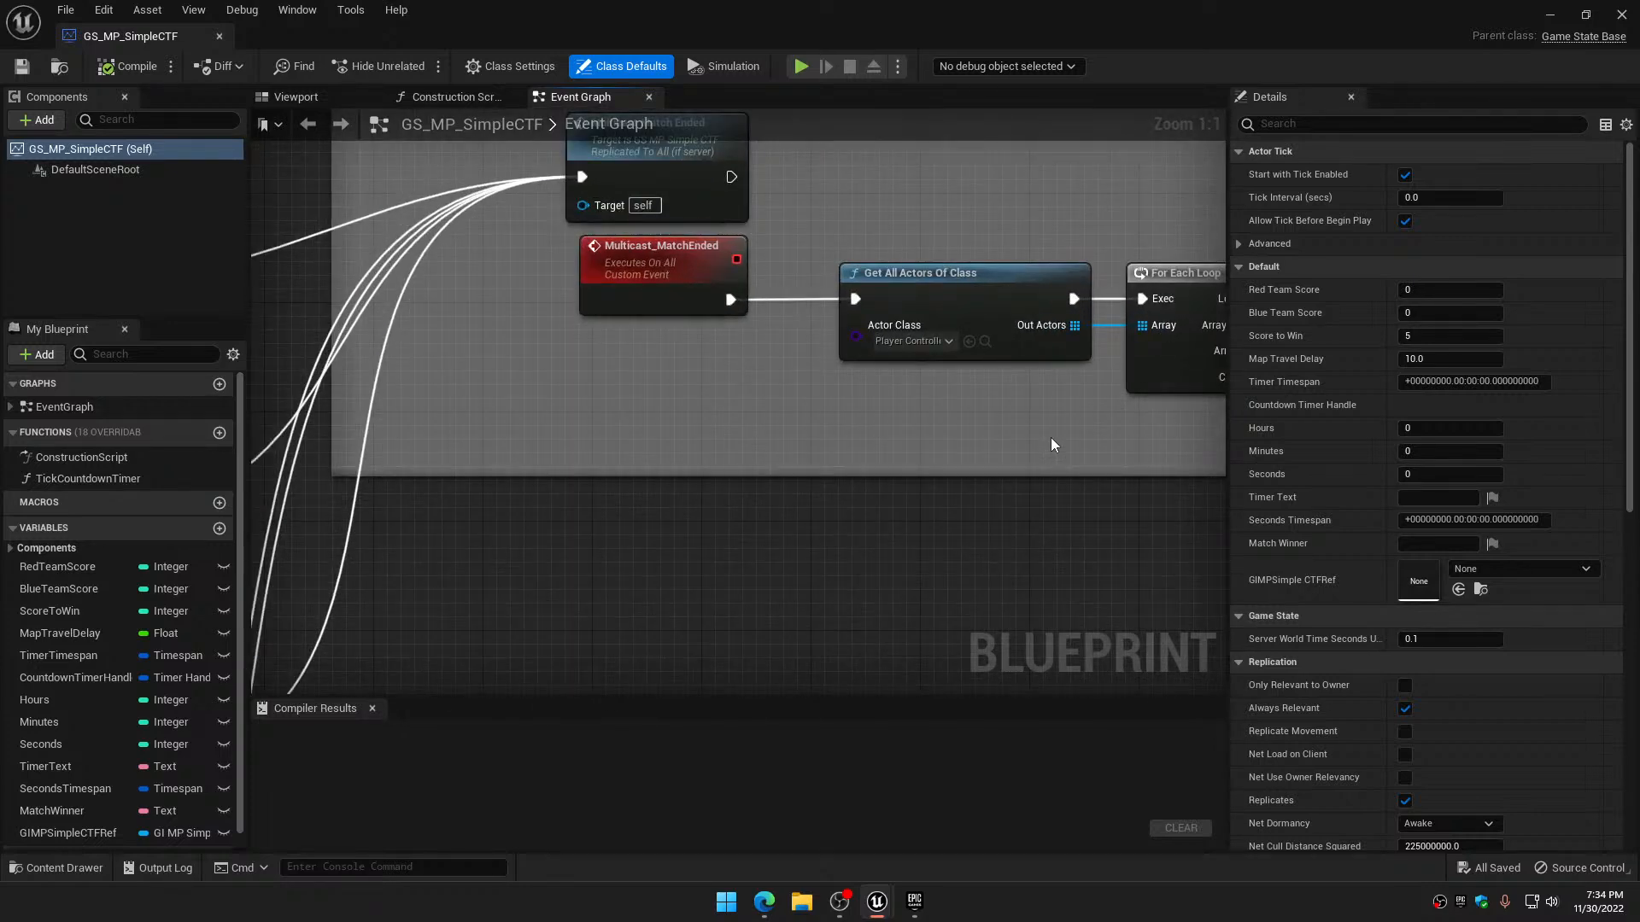
{"action": "right_click_drag", "start_coordinate": [1031, 433], "coordinate": [751, 465]}
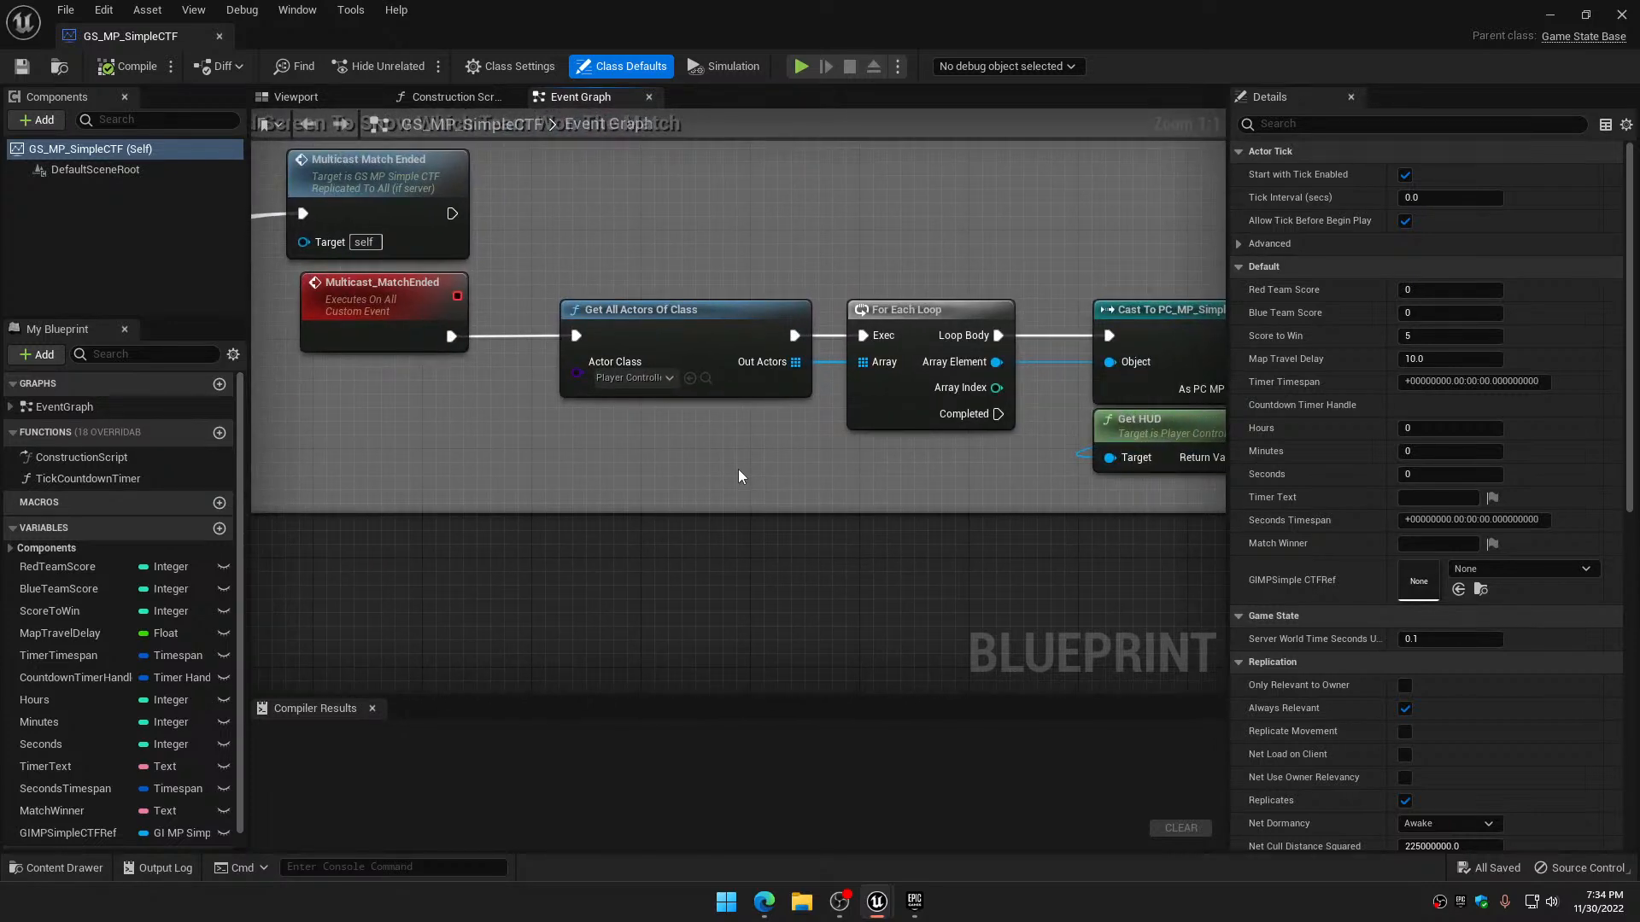
{"action": "left_click", "coordinate": [783, 329]}
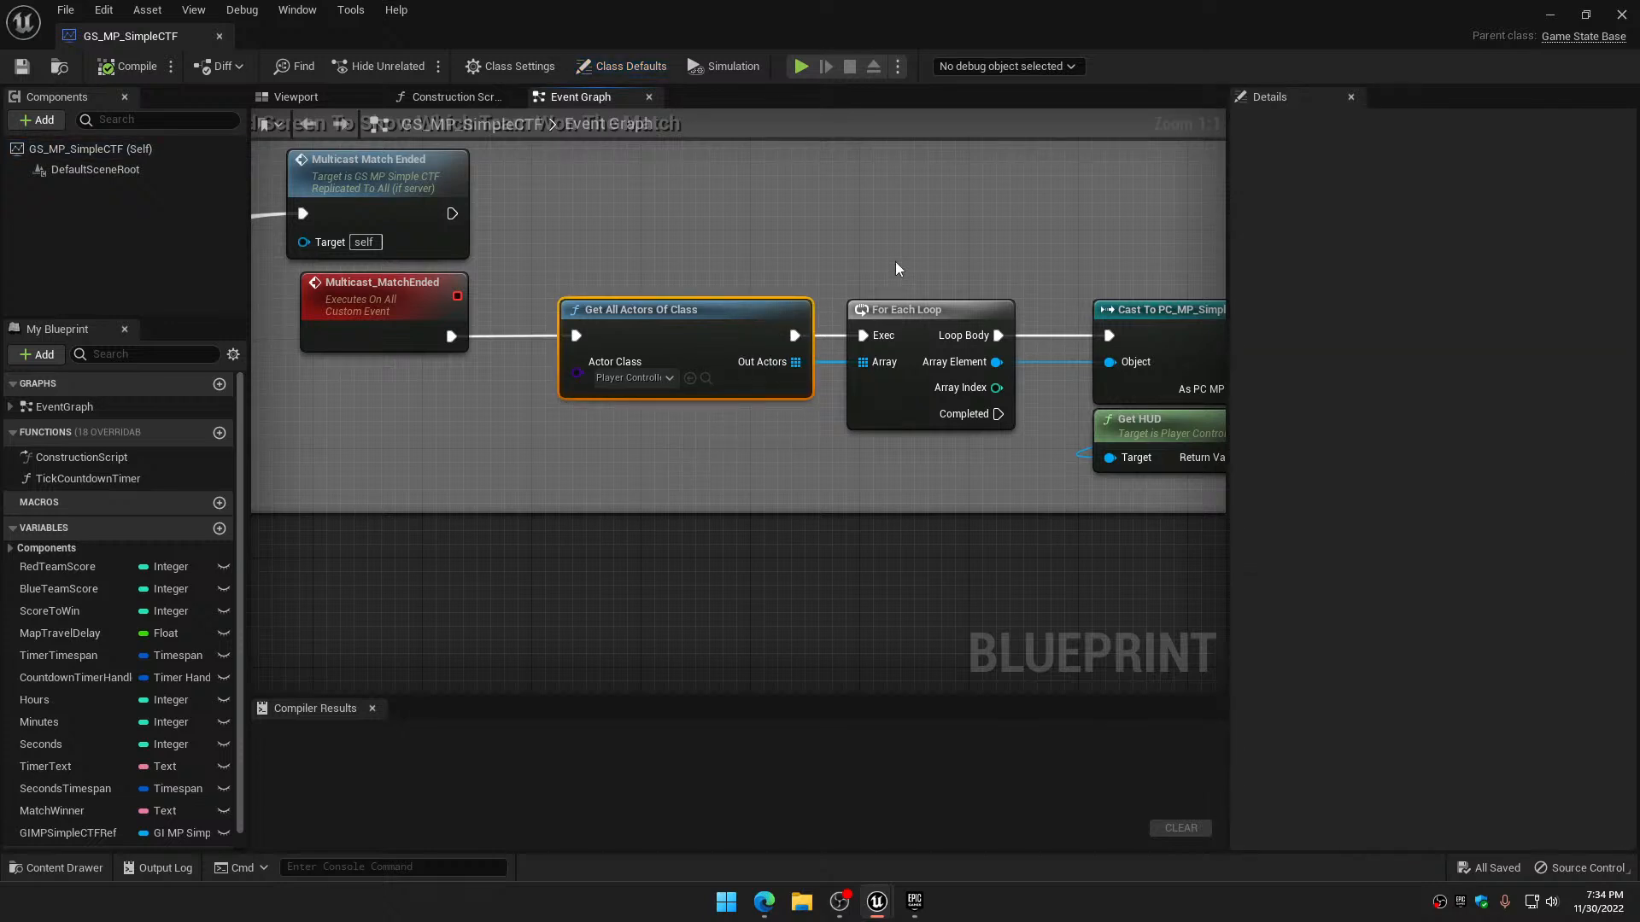
{"action": "right_click_drag", "start_coordinate": [926, 258], "coordinate": [623, 263]}
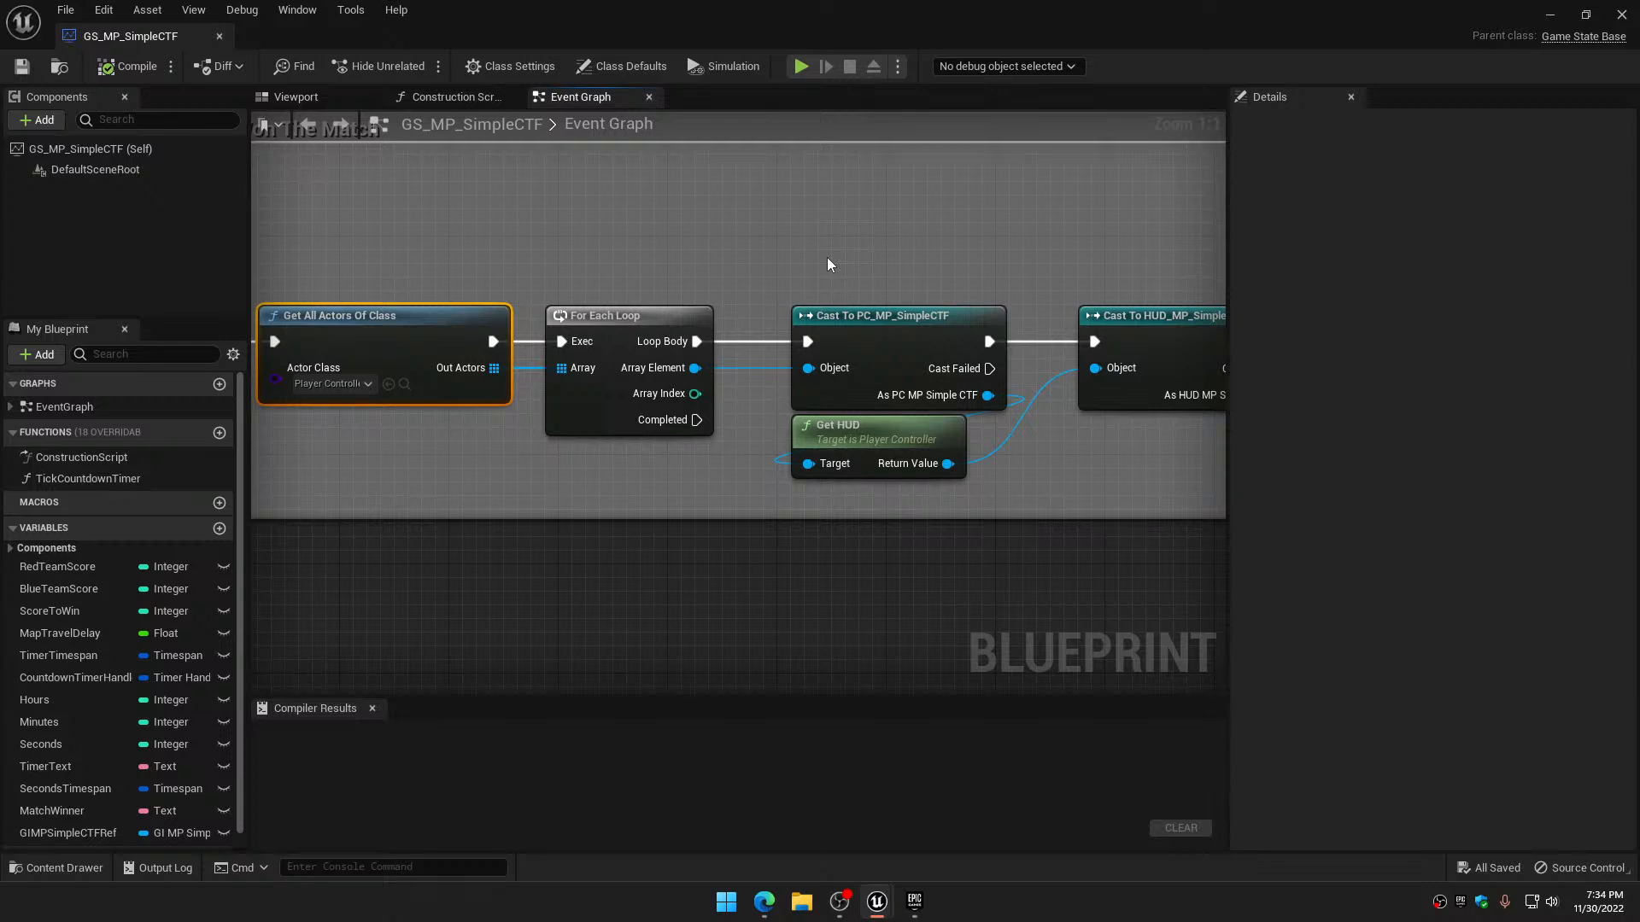
{"action": "right_click_drag", "start_coordinate": [930, 254], "coordinate": [612, 267]}
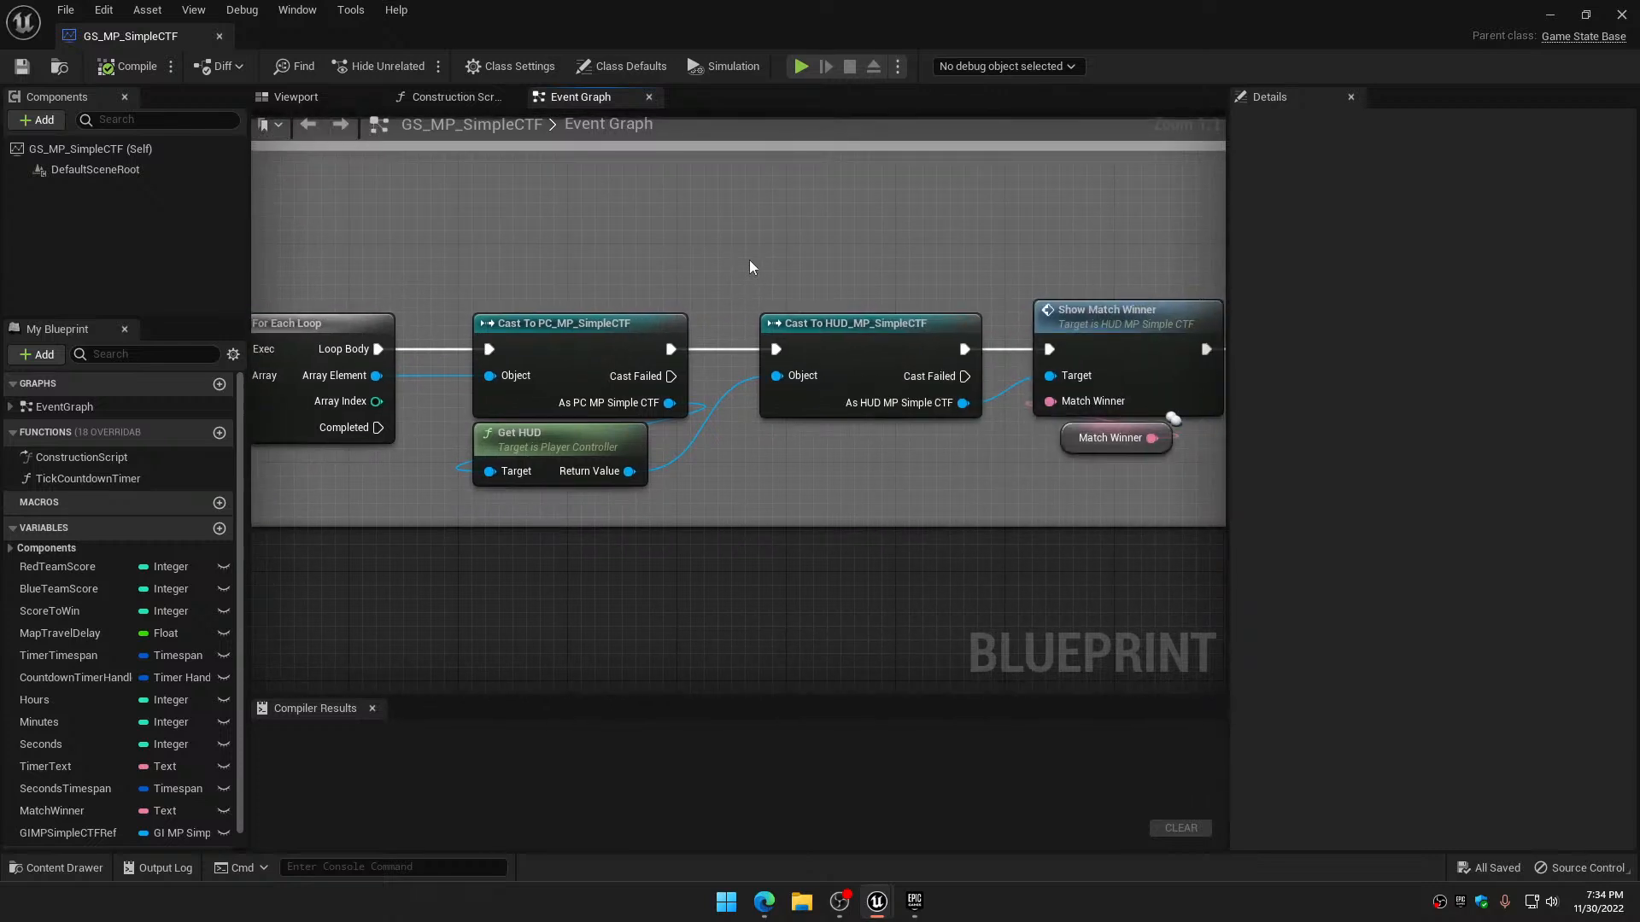
{"action": "mouse_move", "coordinate": [849, 274]}
{"action": "right_mouse_down"}
{"action": "mouse_move", "coordinate": [692, 266]}
{"action": "mouse_move", "coordinate": [848, 256]}
{"action": "right_mouse_up"}
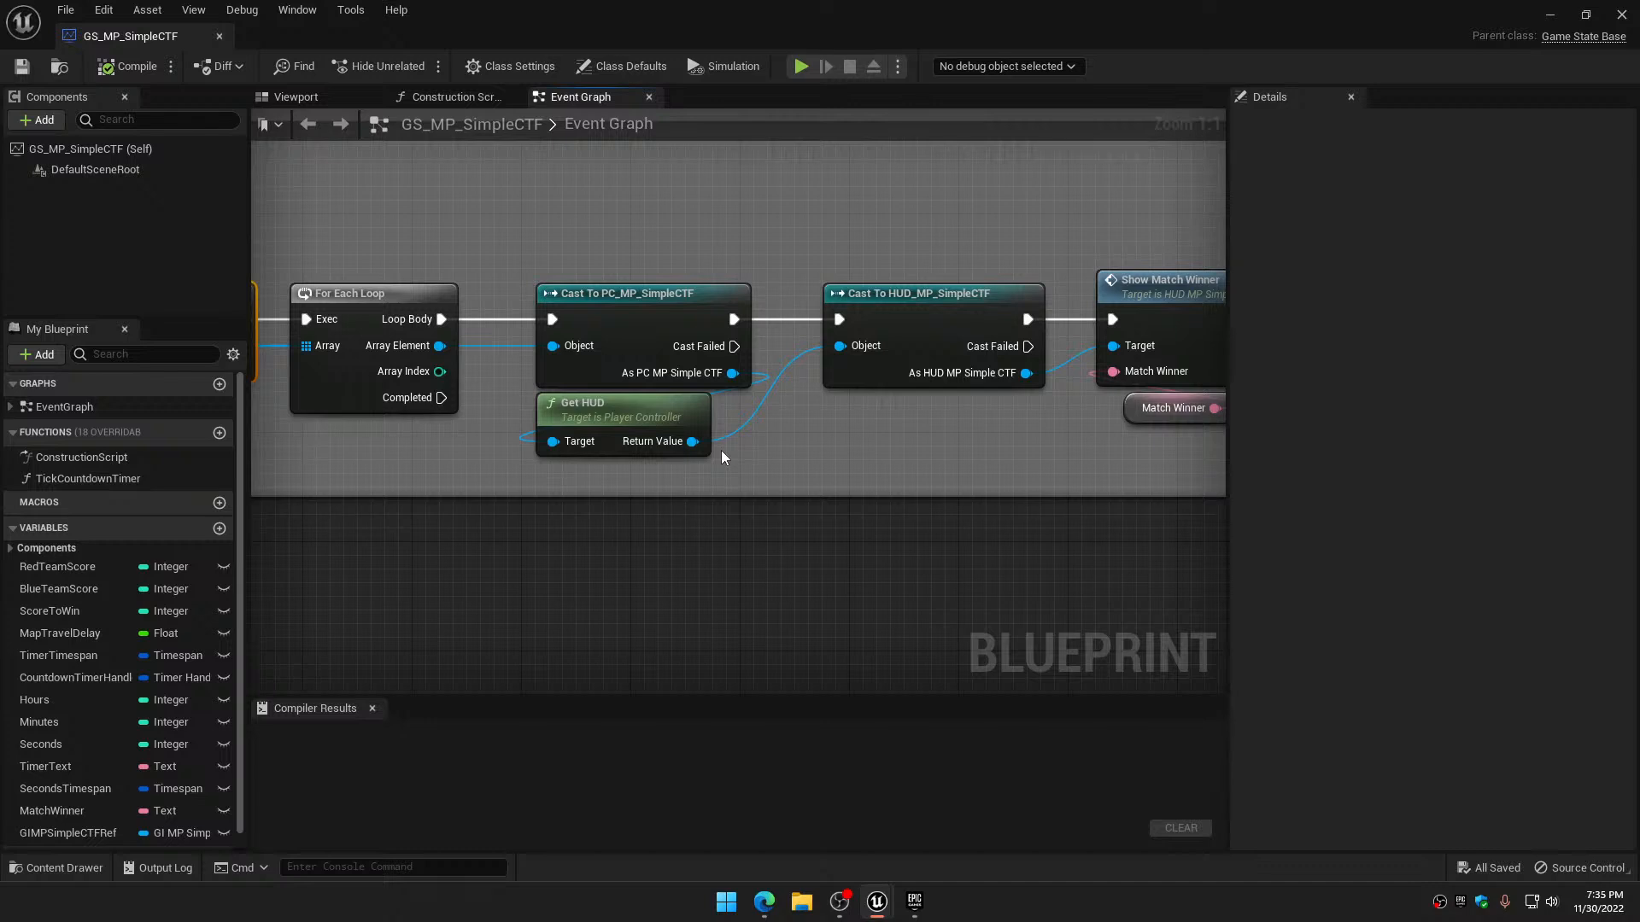
Close the SimpleCaptureTheFlag project, return to MultiplayerTPSBasic and reopen BP_GS_MP_TPSBasic from the Multiplayer Blueprints folder
{"action": "left_click", "coordinate": [1622, 16]}
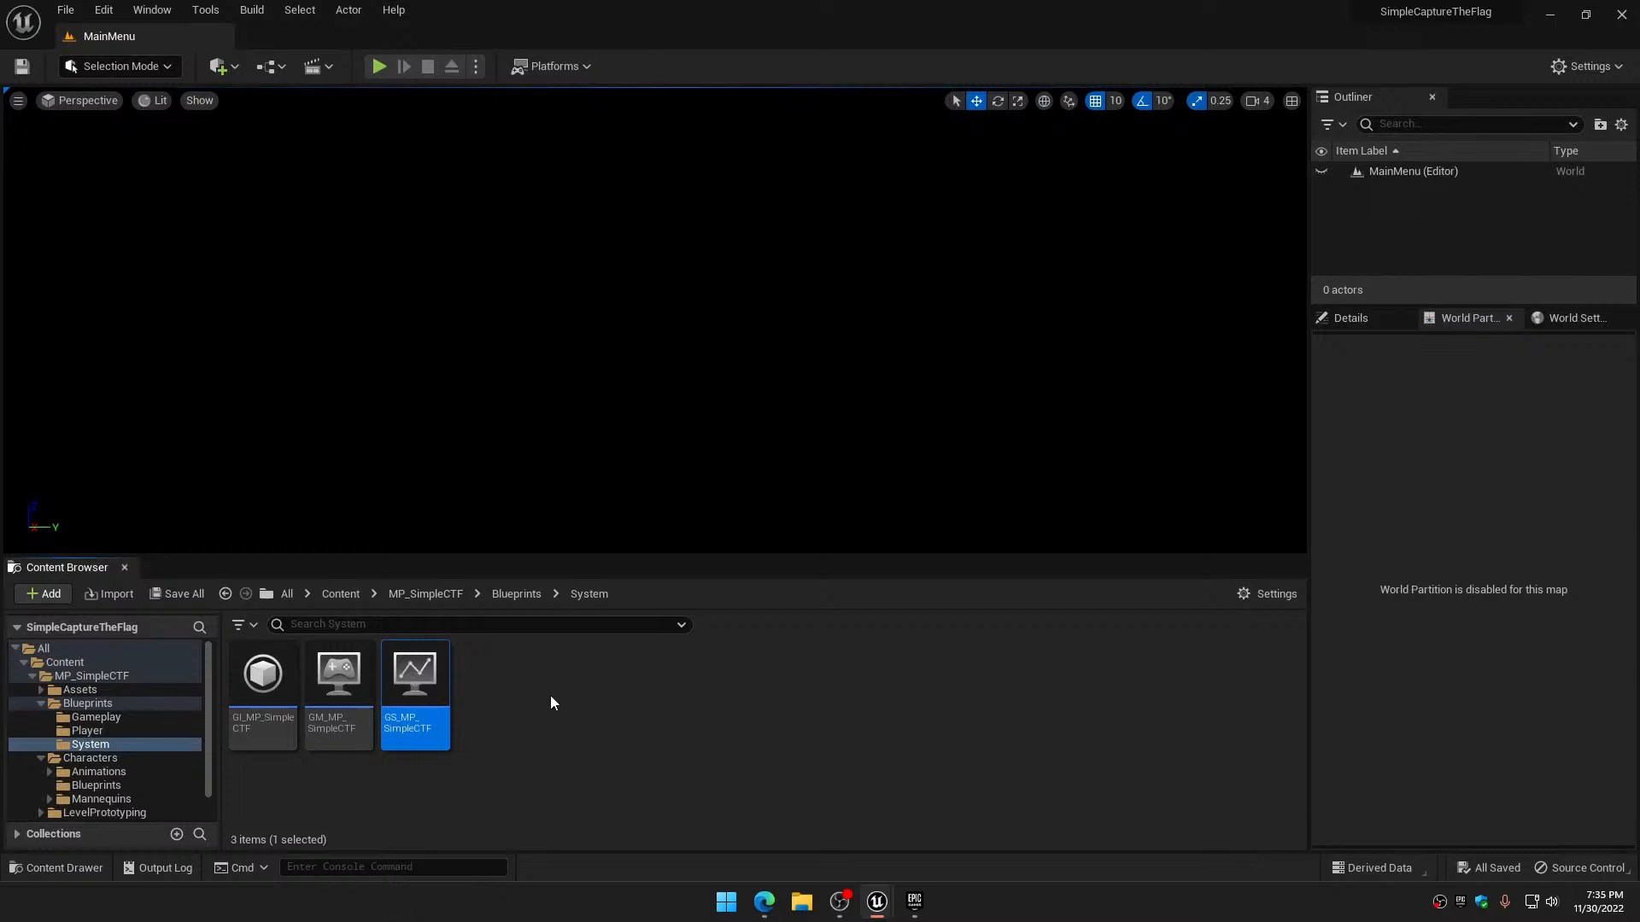
{"action": "left_click", "coordinate": [1622, 16]}
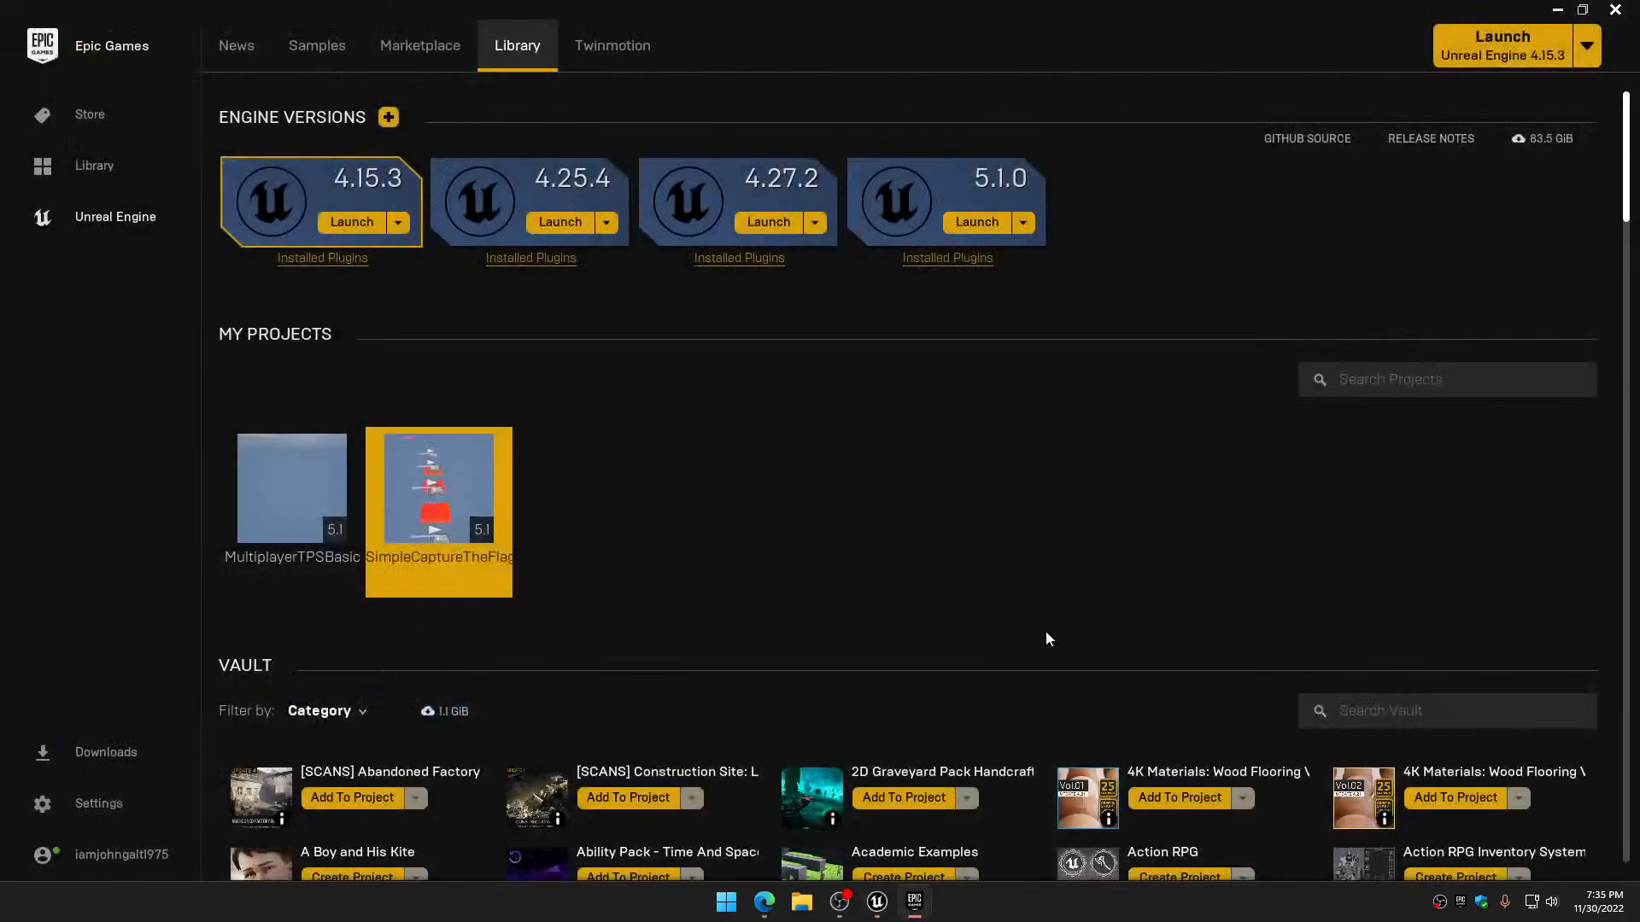
{"action": "mouse_move", "coordinate": [876, 901]}
{"action": "left_click", "coordinate": [960, 764]}
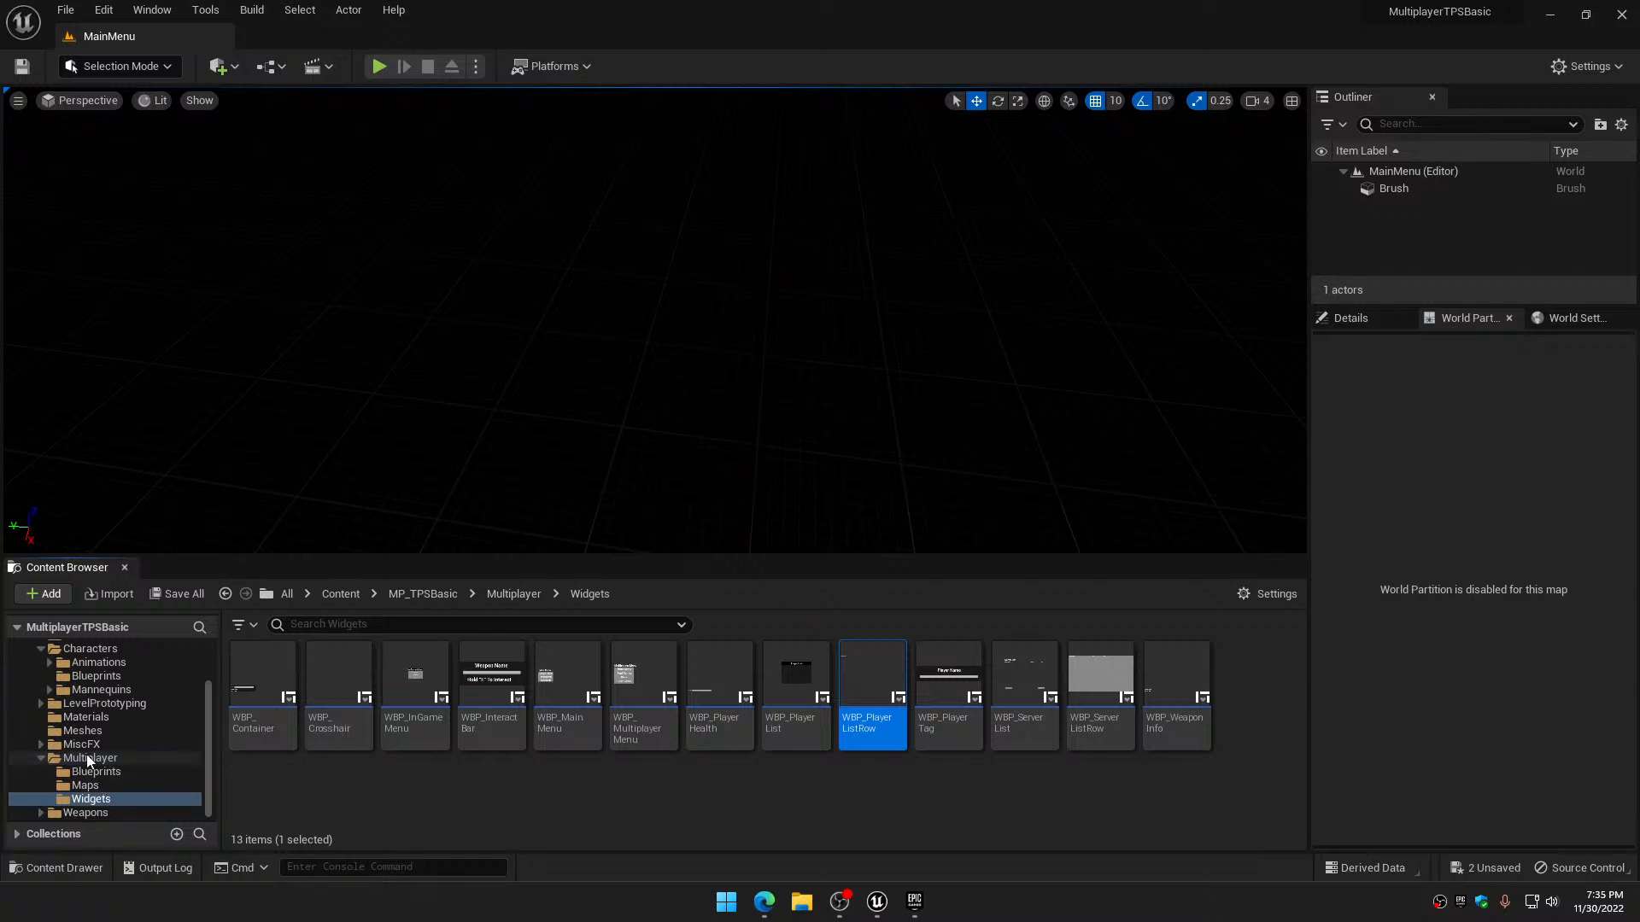
{"action": "left_click", "coordinate": [92, 677]}
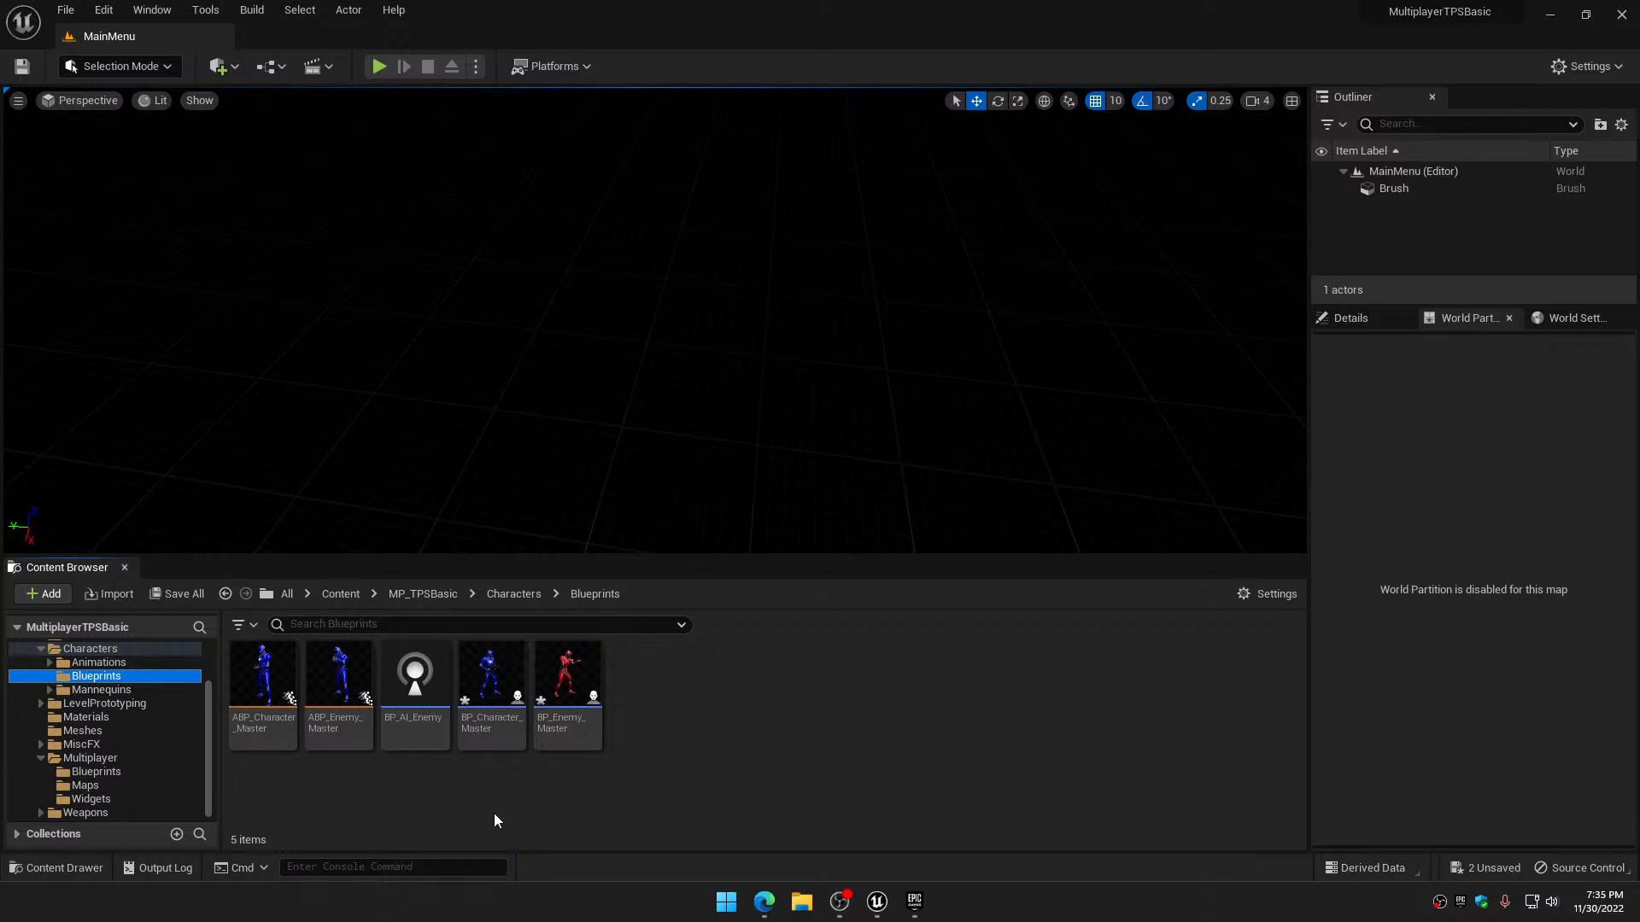
{"action": "left_click", "coordinate": [106, 774]}
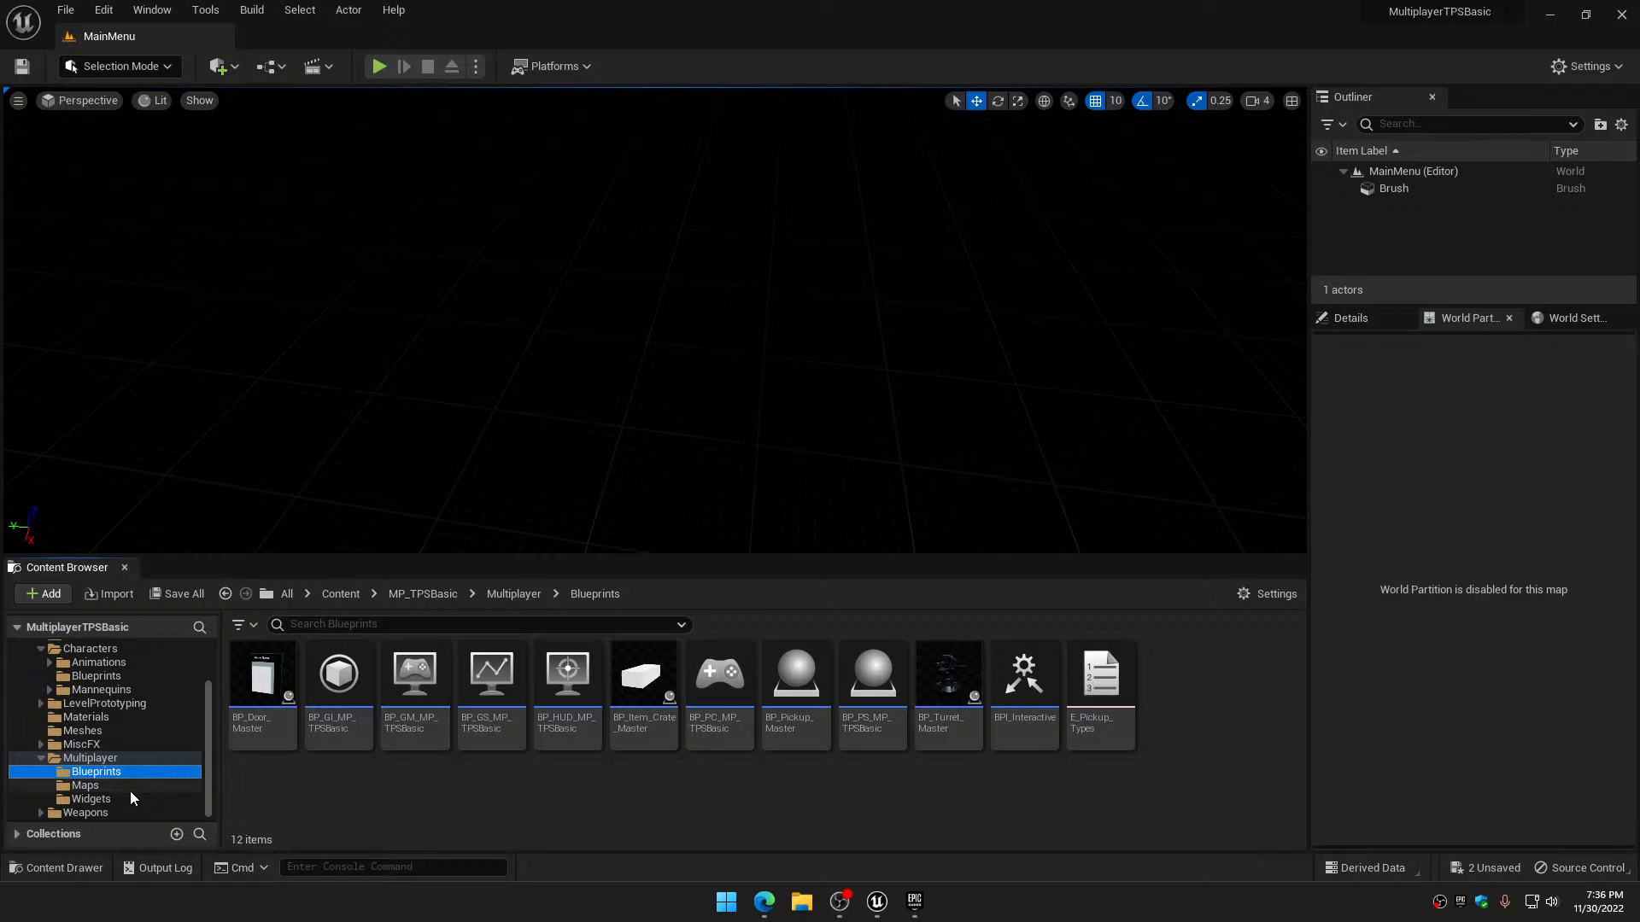
{"action": "double_click", "coordinate": [491, 679]}
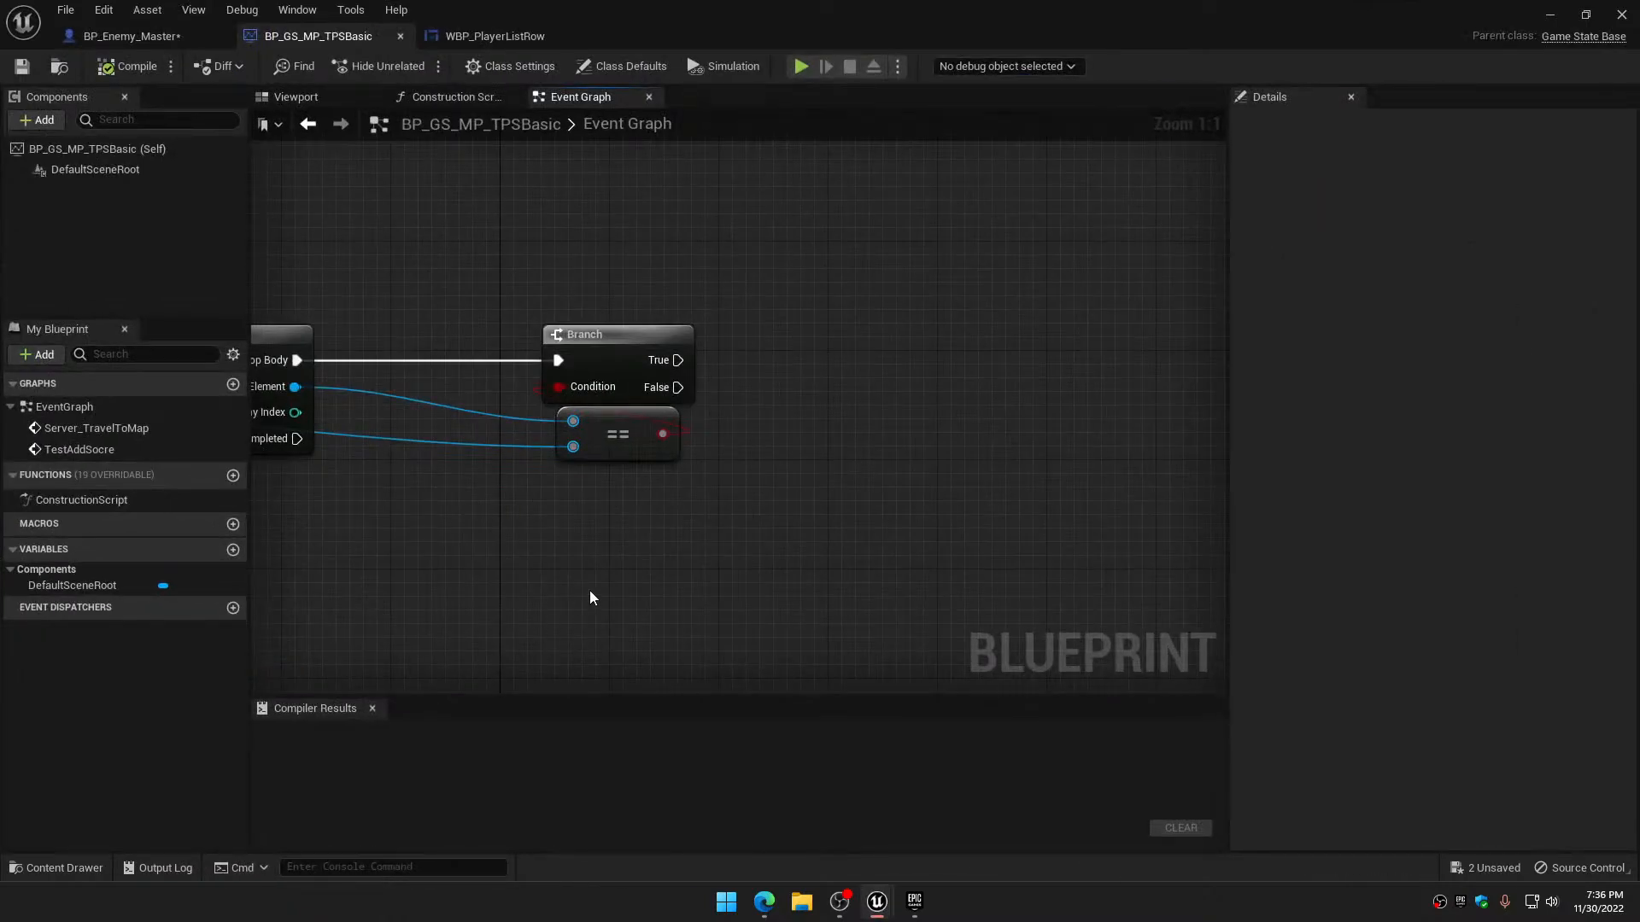
Search the available Blueprint actions for widget functions and add a Get All Widgets Of Class node below the Branch
{"action": "right_click_drag", "start_coordinate": [611, 574], "coordinate": [847, 526]}
{"action": "right_click", "coordinate": [855, 526]}
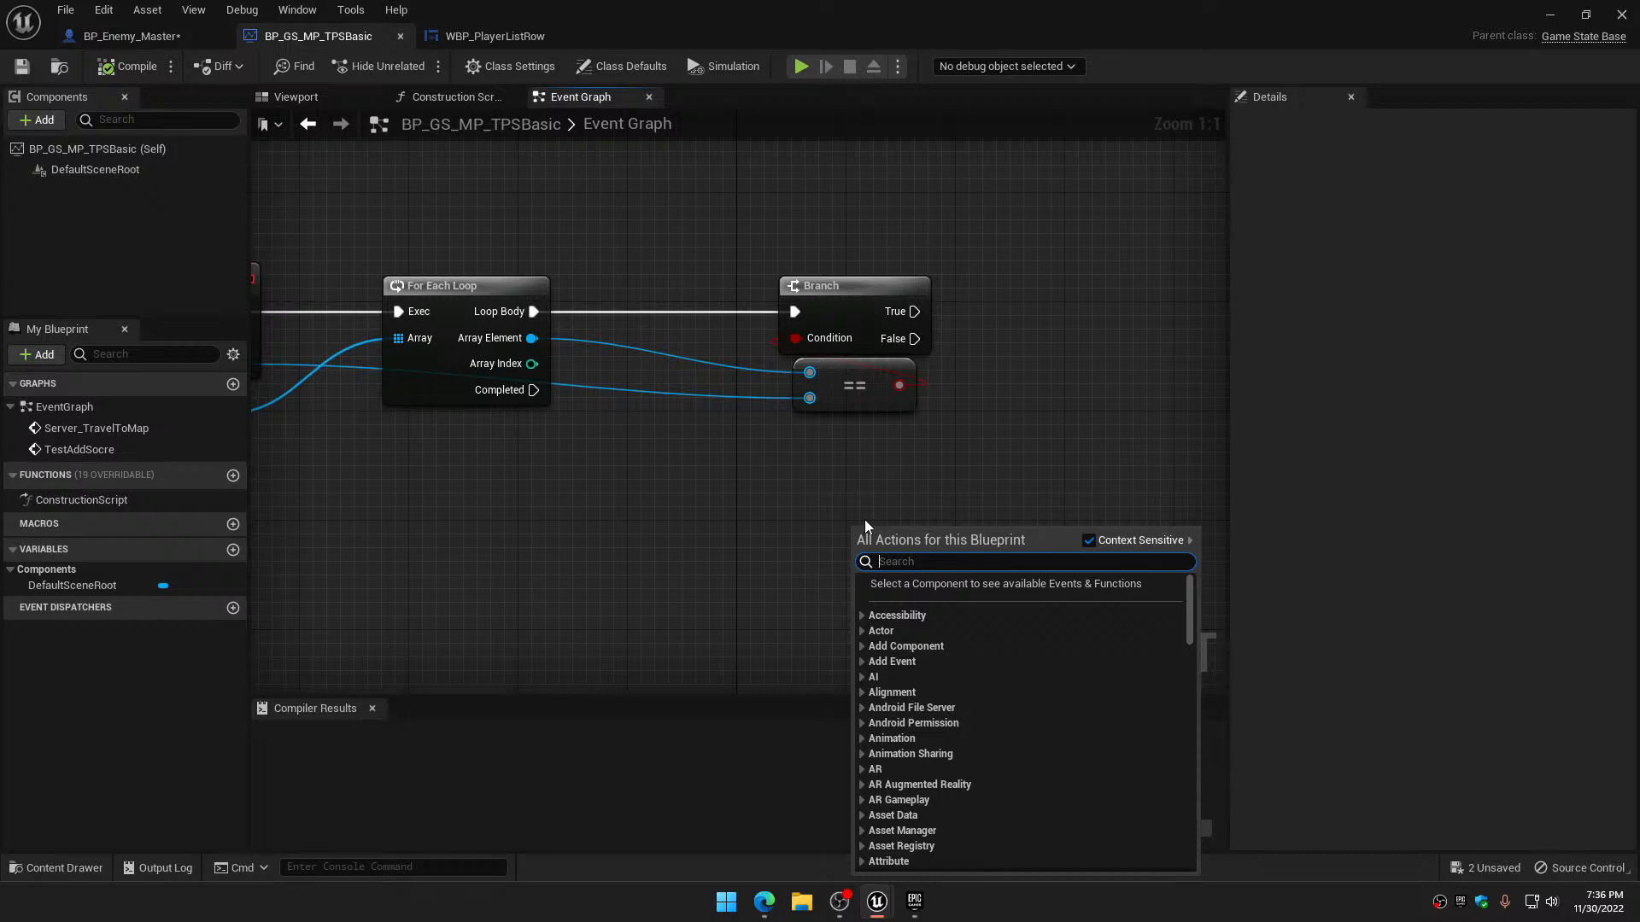
{"action": "scroll", "coordinate": [982, 708], "scroll_direction": "down", "scroll_amount": 6}
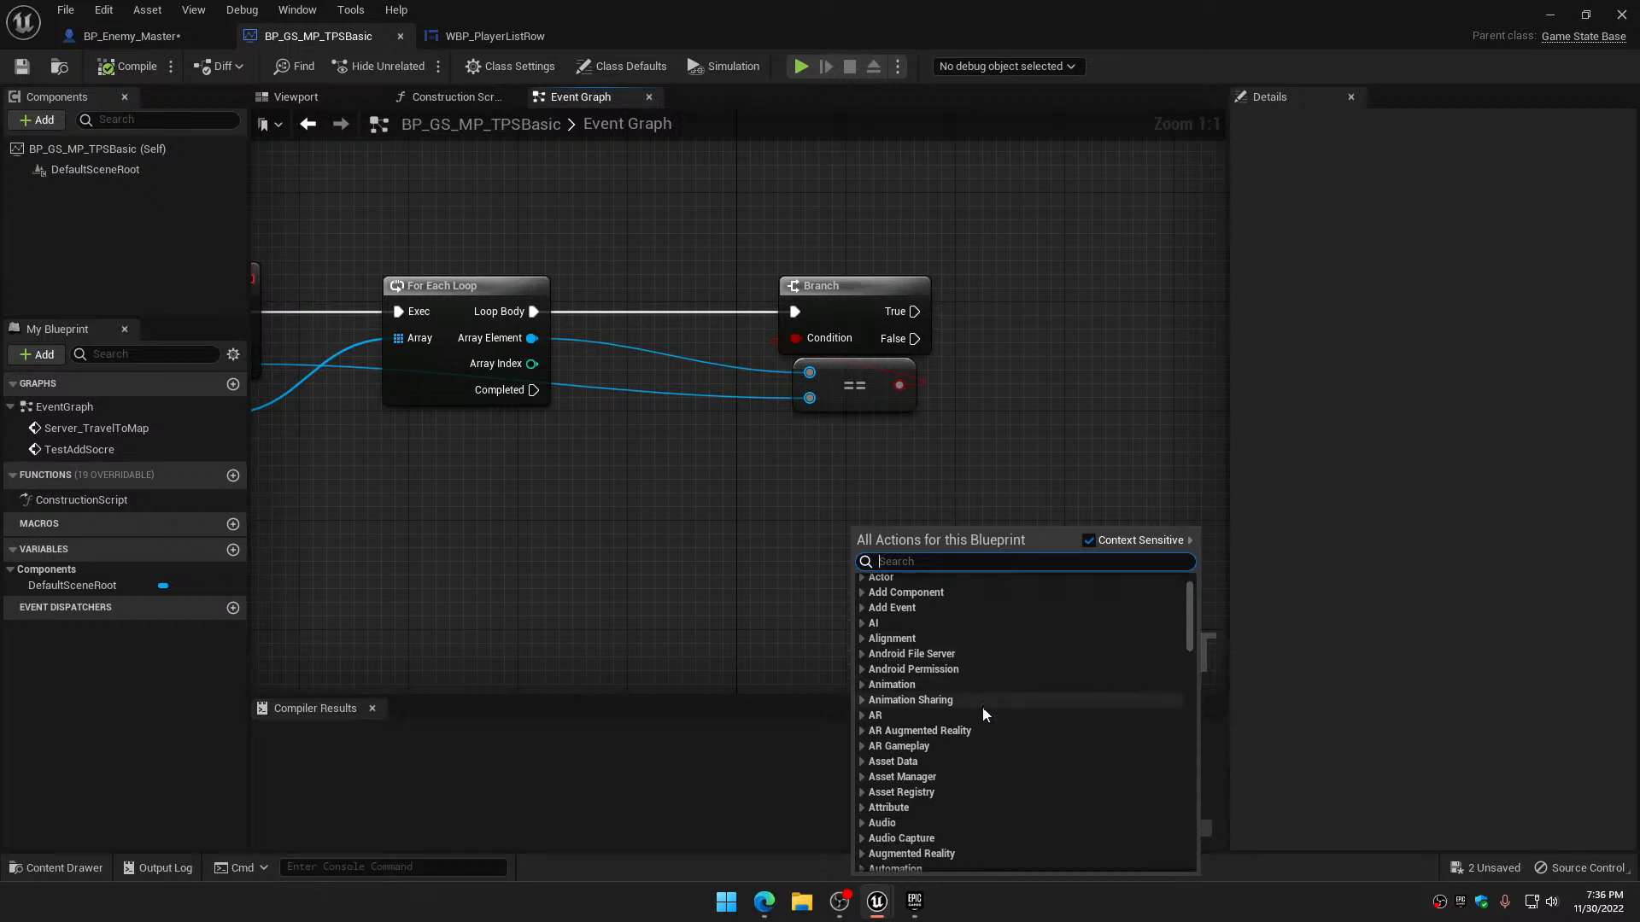
{"action": "scroll", "coordinate": [981, 714], "scroll_direction": "up", "scroll_amount": 6}
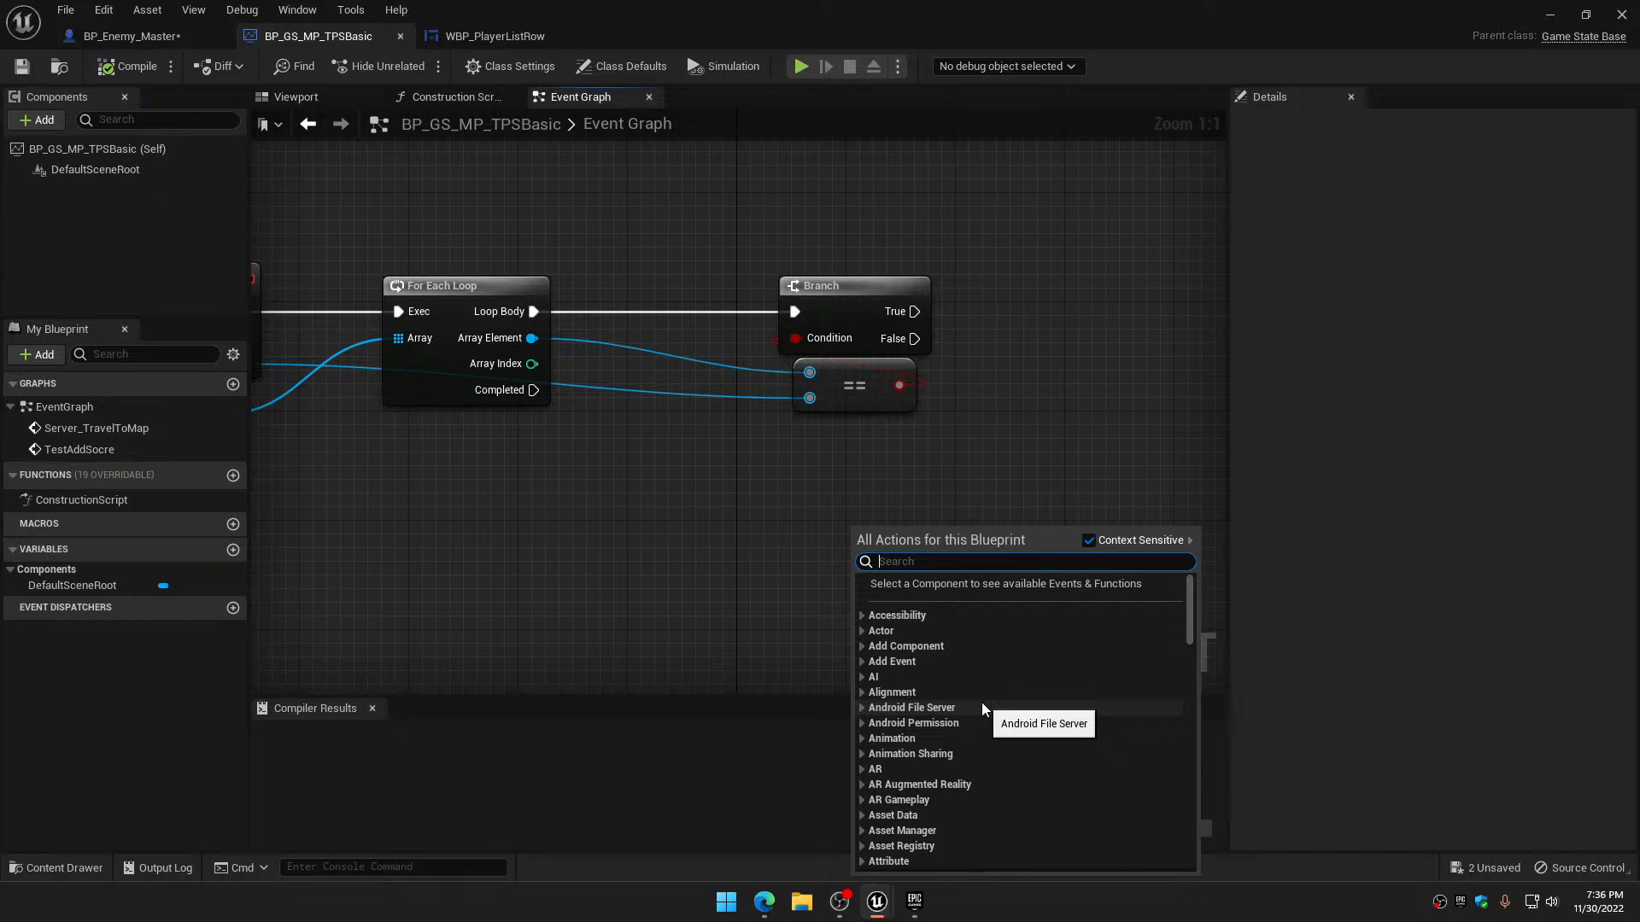
{"action": "type", "text": "wid"}
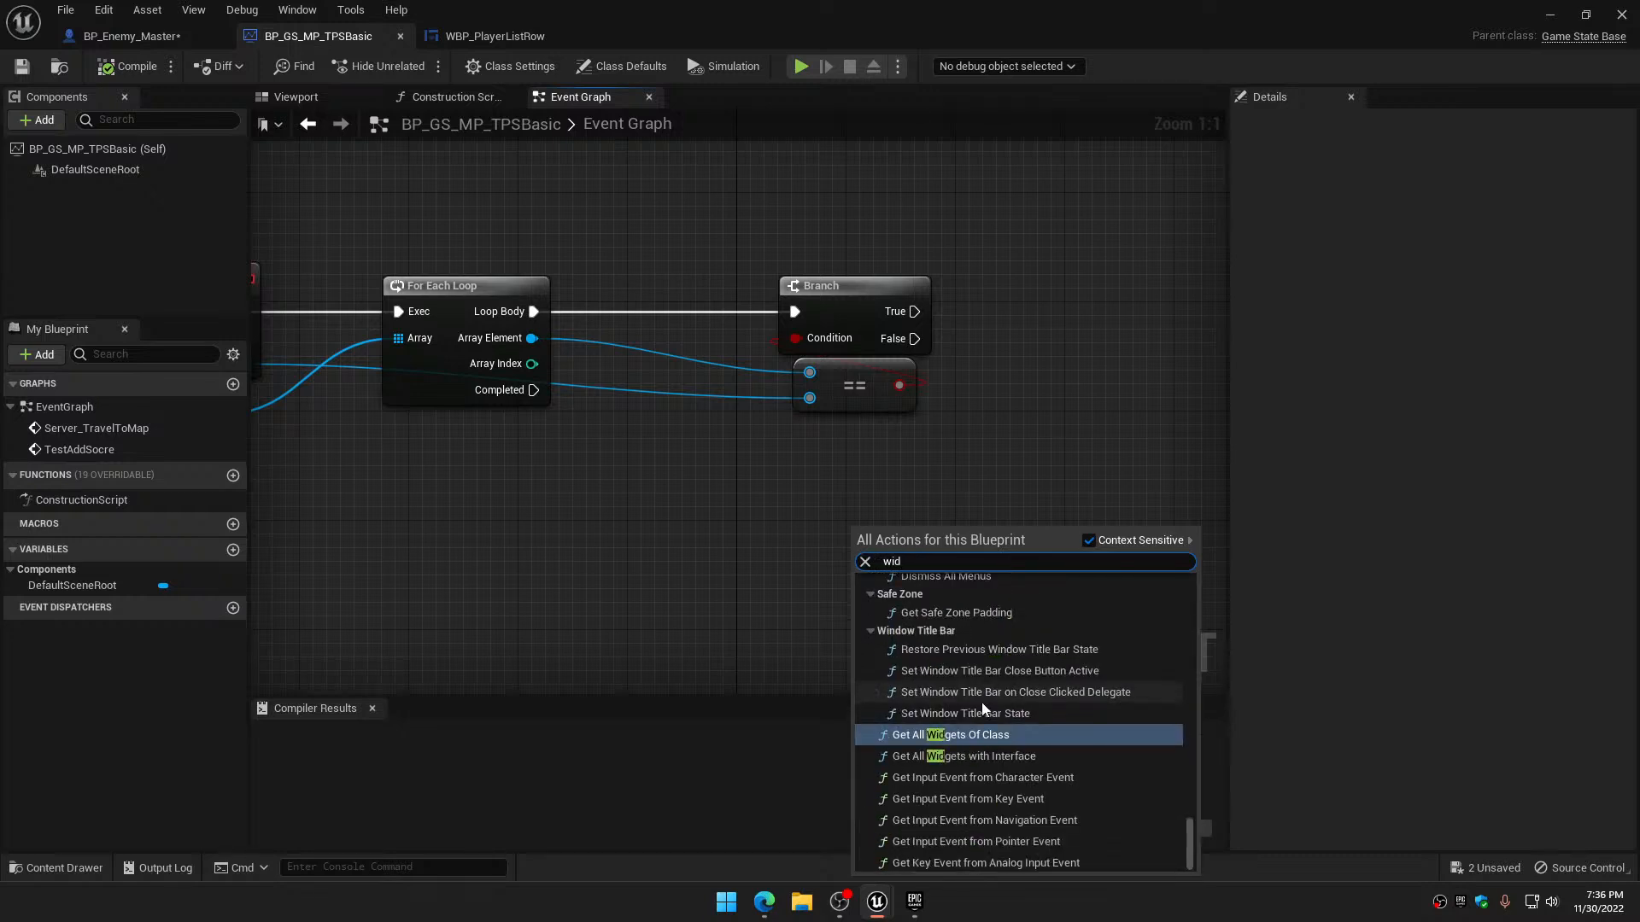
{"action": "type", "text": "get"}
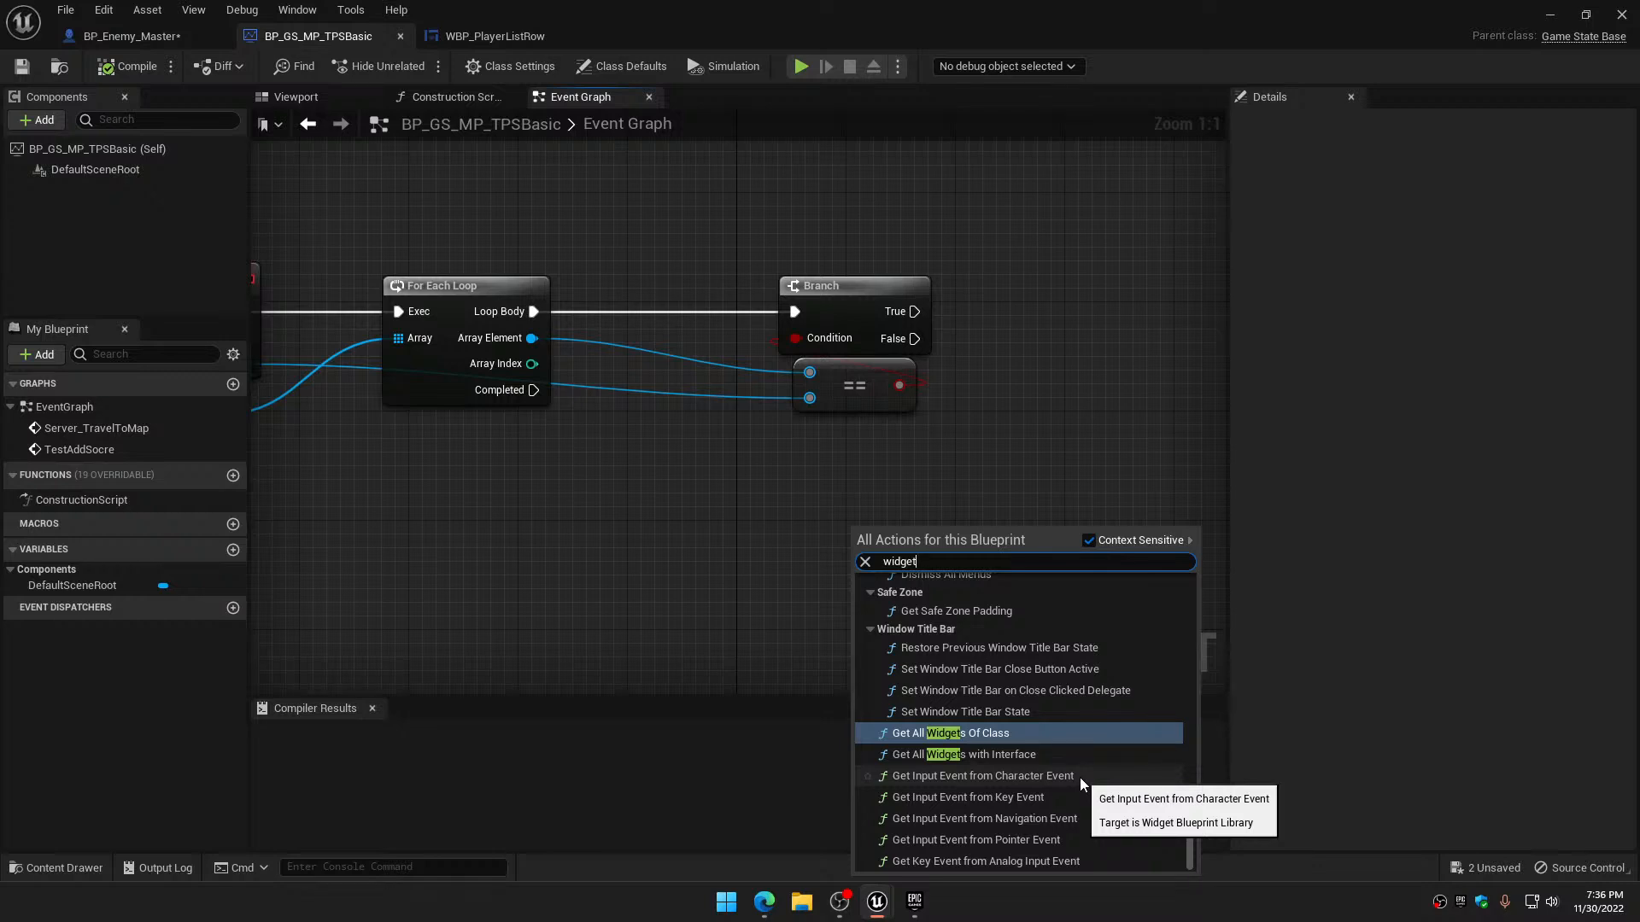
{"action": "scroll", "coordinate": [1081, 779], "scroll_direction": "up", "scroll_amount": 10}
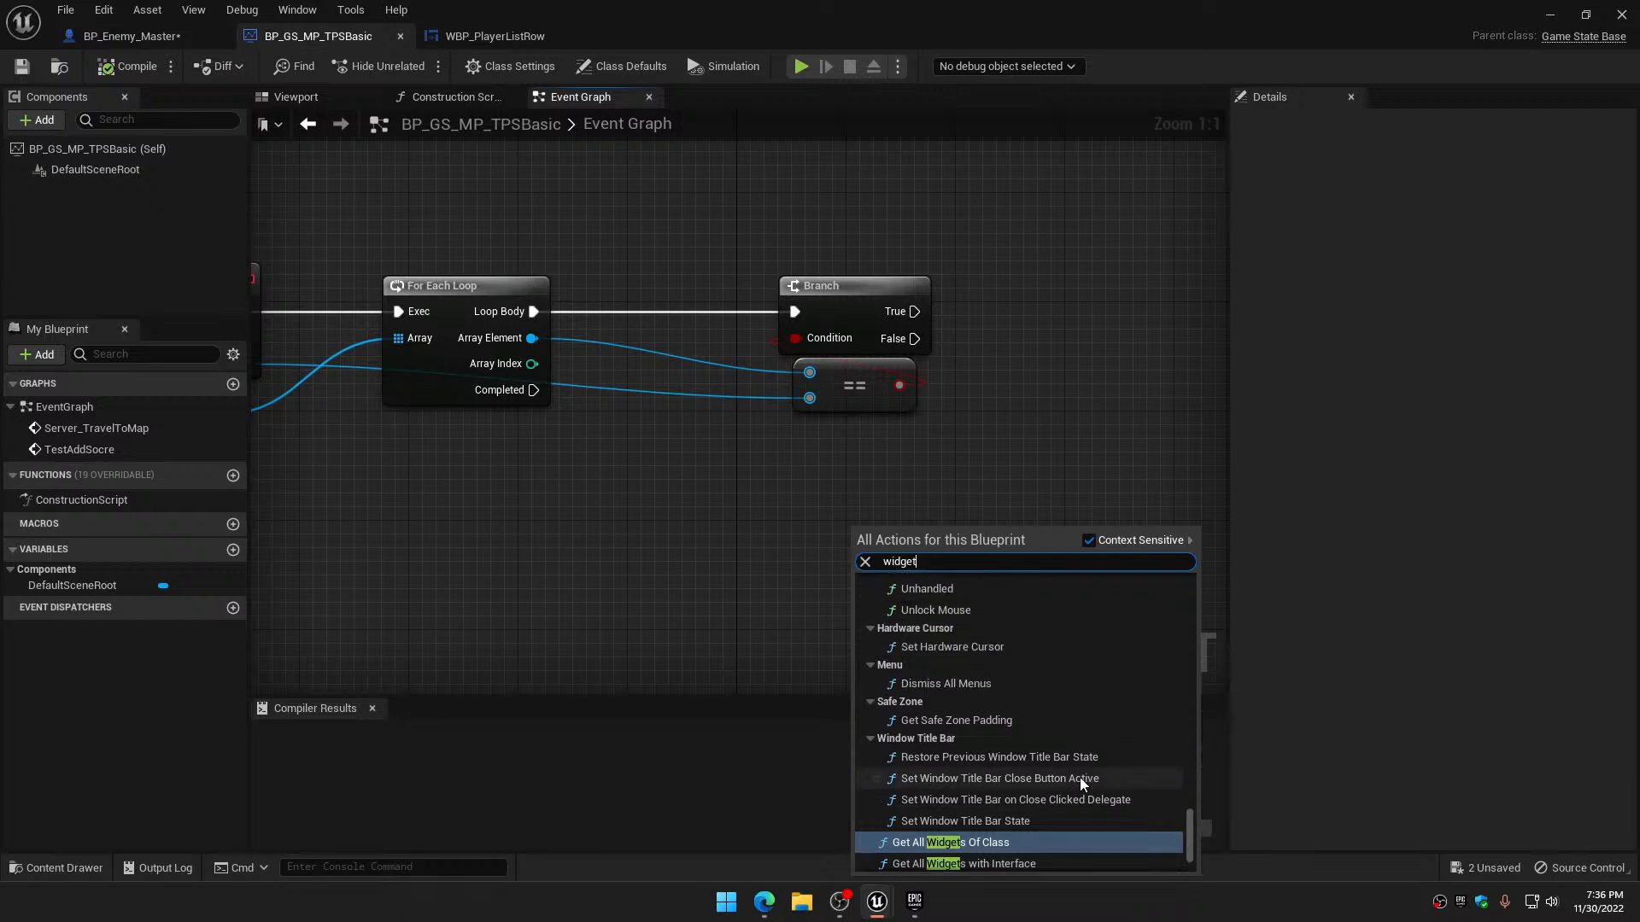
{"action": "scroll", "coordinate": [1081, 778], "scroll_direction": "up", "scroll_amount": 8}
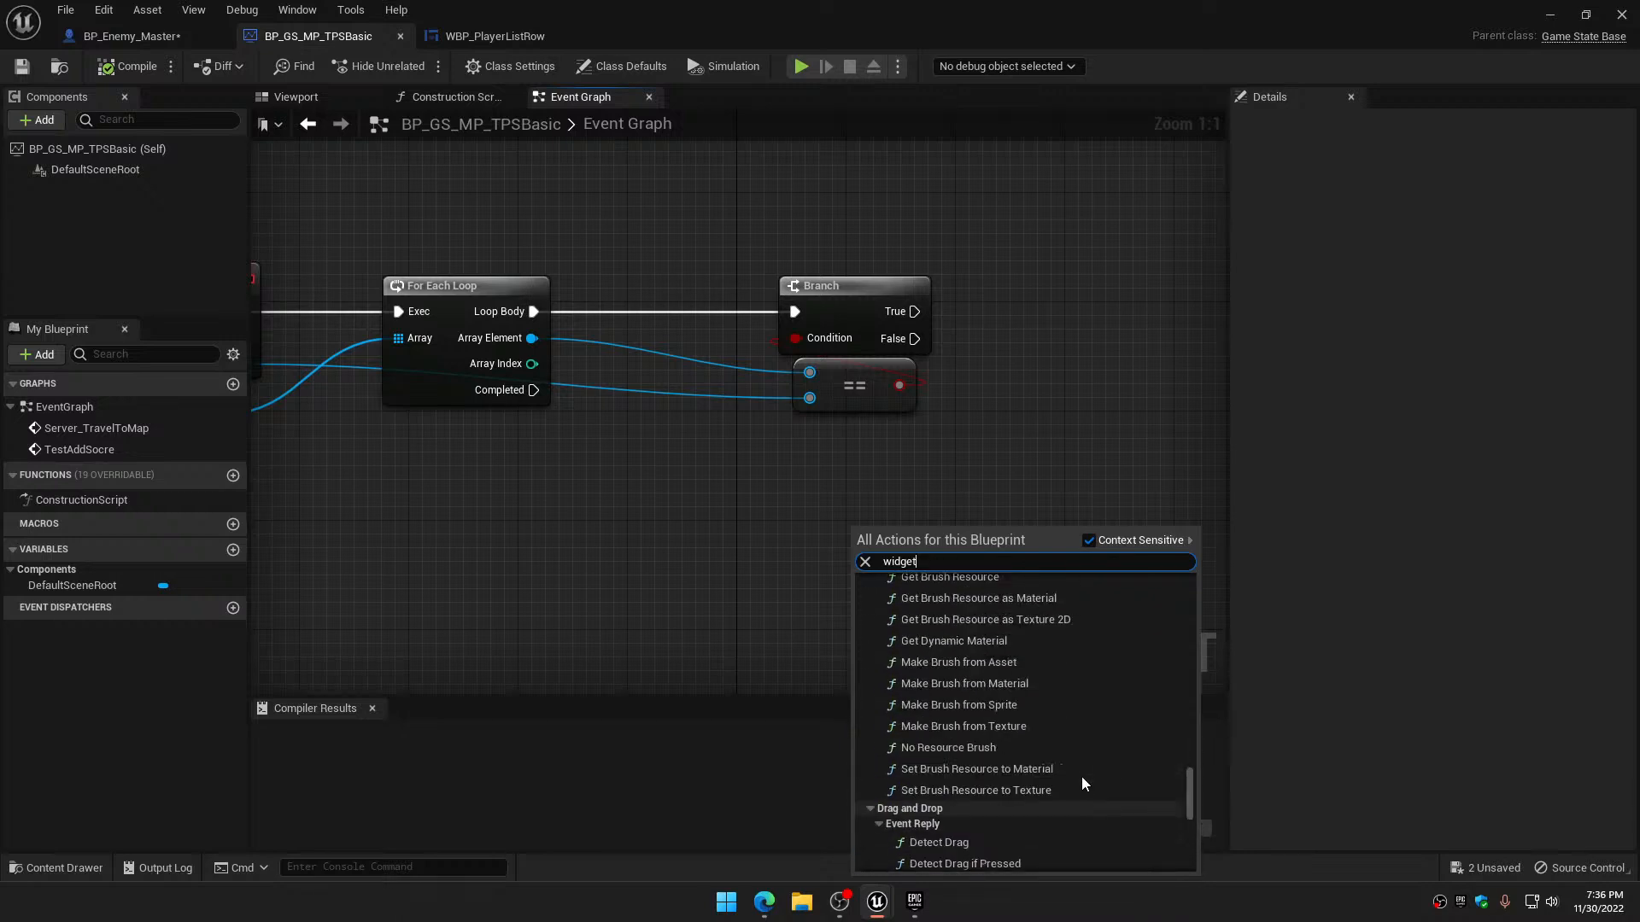
{"action": "scroll", "coordinate": [1081, 776], "scroll_direction": "up", "scroll_amount": 4}
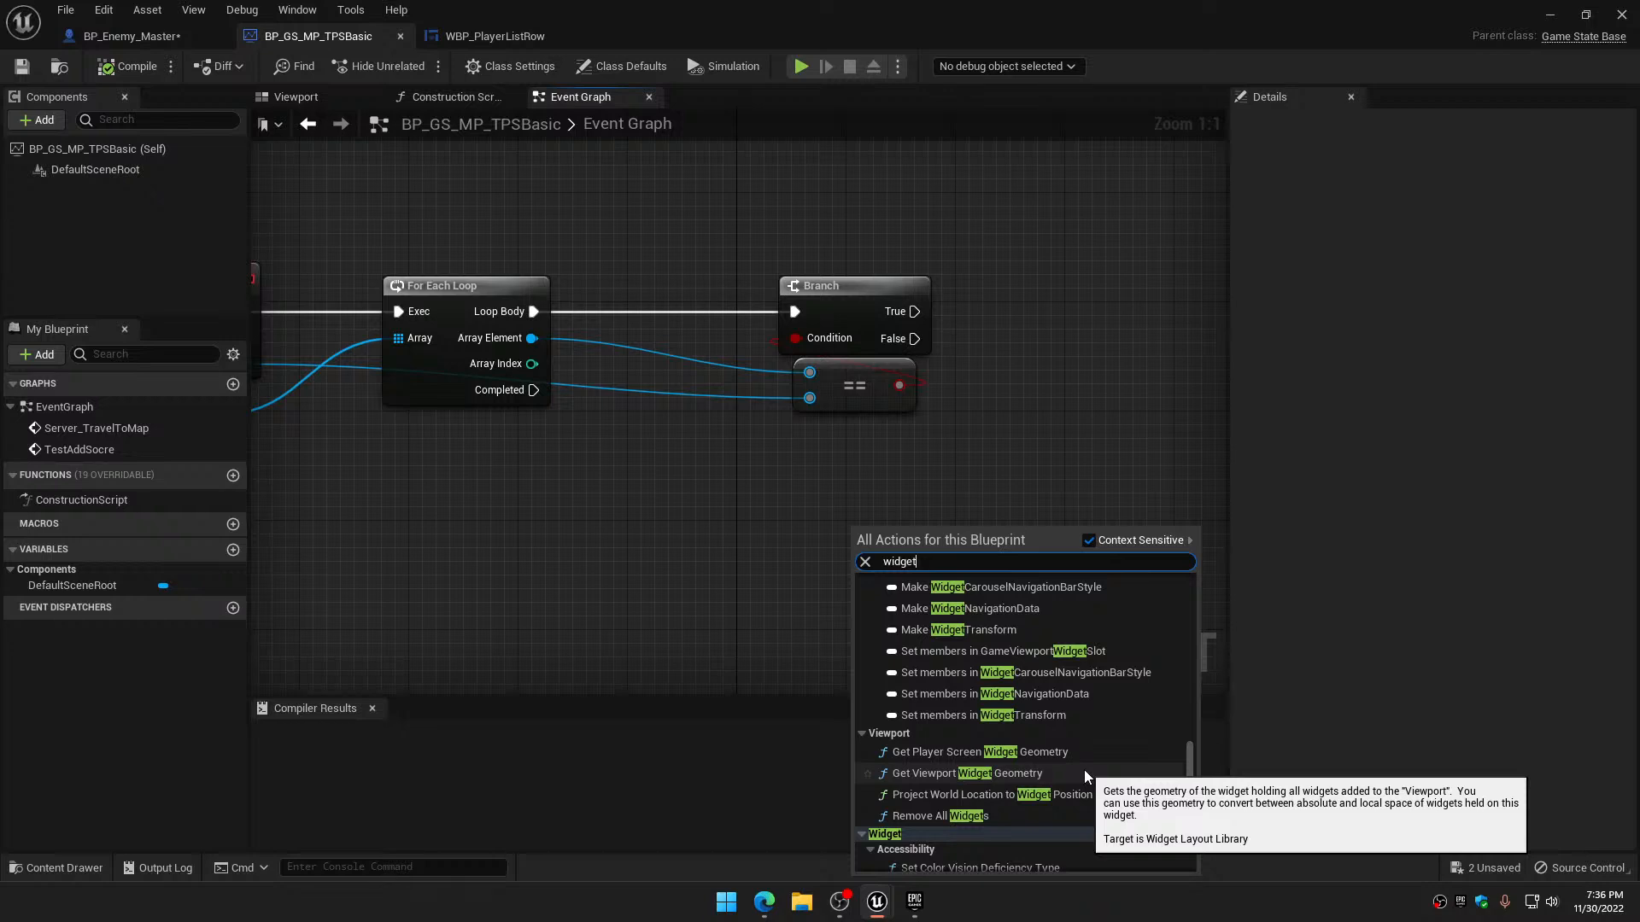
{"action": "scroll", "coordinate": [1084, 773], "scroll_direction": "down", "scroll_amount": 3}
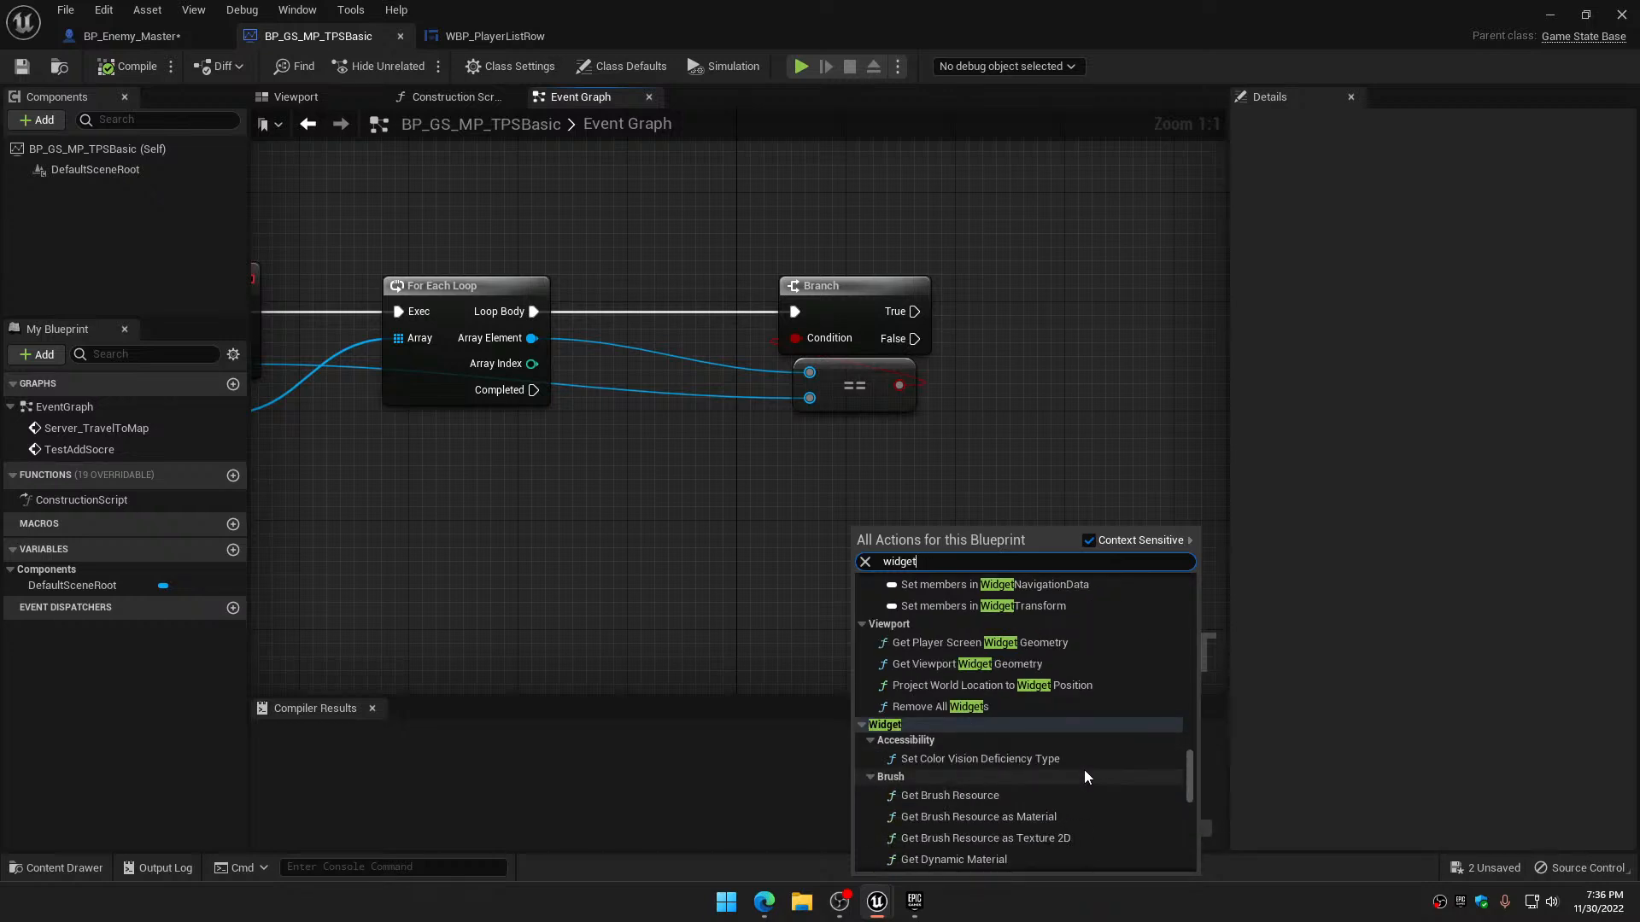
{"action": "scroll", "coordinate": [1084, 770], "scroll_direction": "up", "scroll_amount": 5}
{"action": "scroll", "coordinate": [1083, 769], "scroll_direction": "down", "scroll_amount": 3}
{"action": "scroll", "coordinate": [1084, 767], "scroll_direction": "up", "scroll_amount": 8}
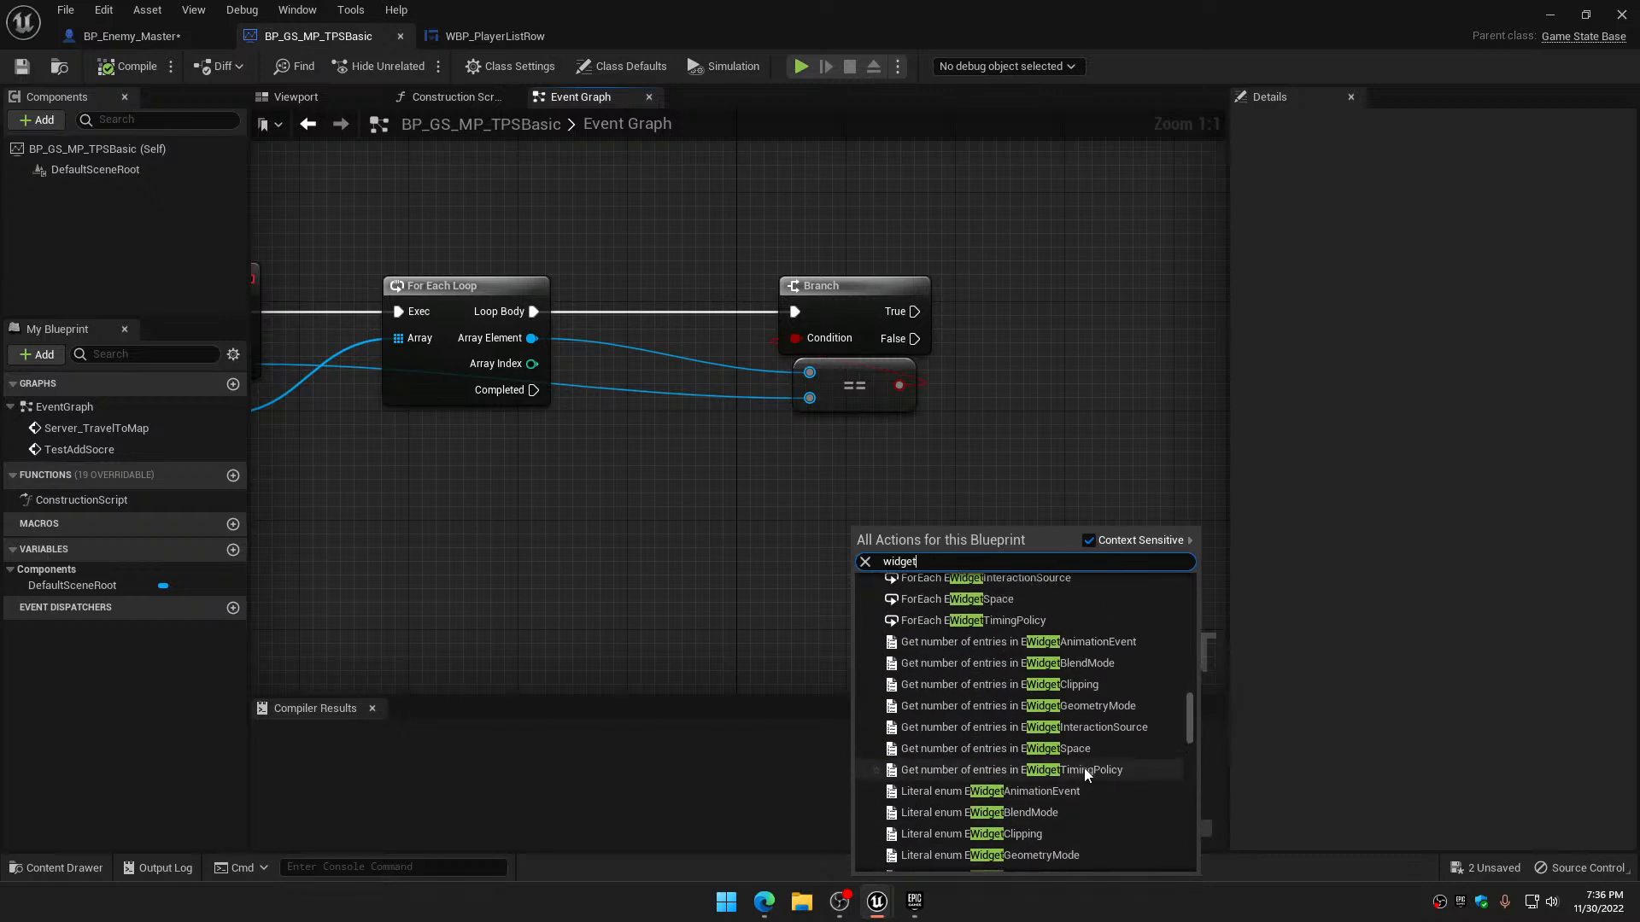
{"action": "scroll", "coordinate": [1088, 767], "scroll_direction": "up", "scroll_amount": 5}
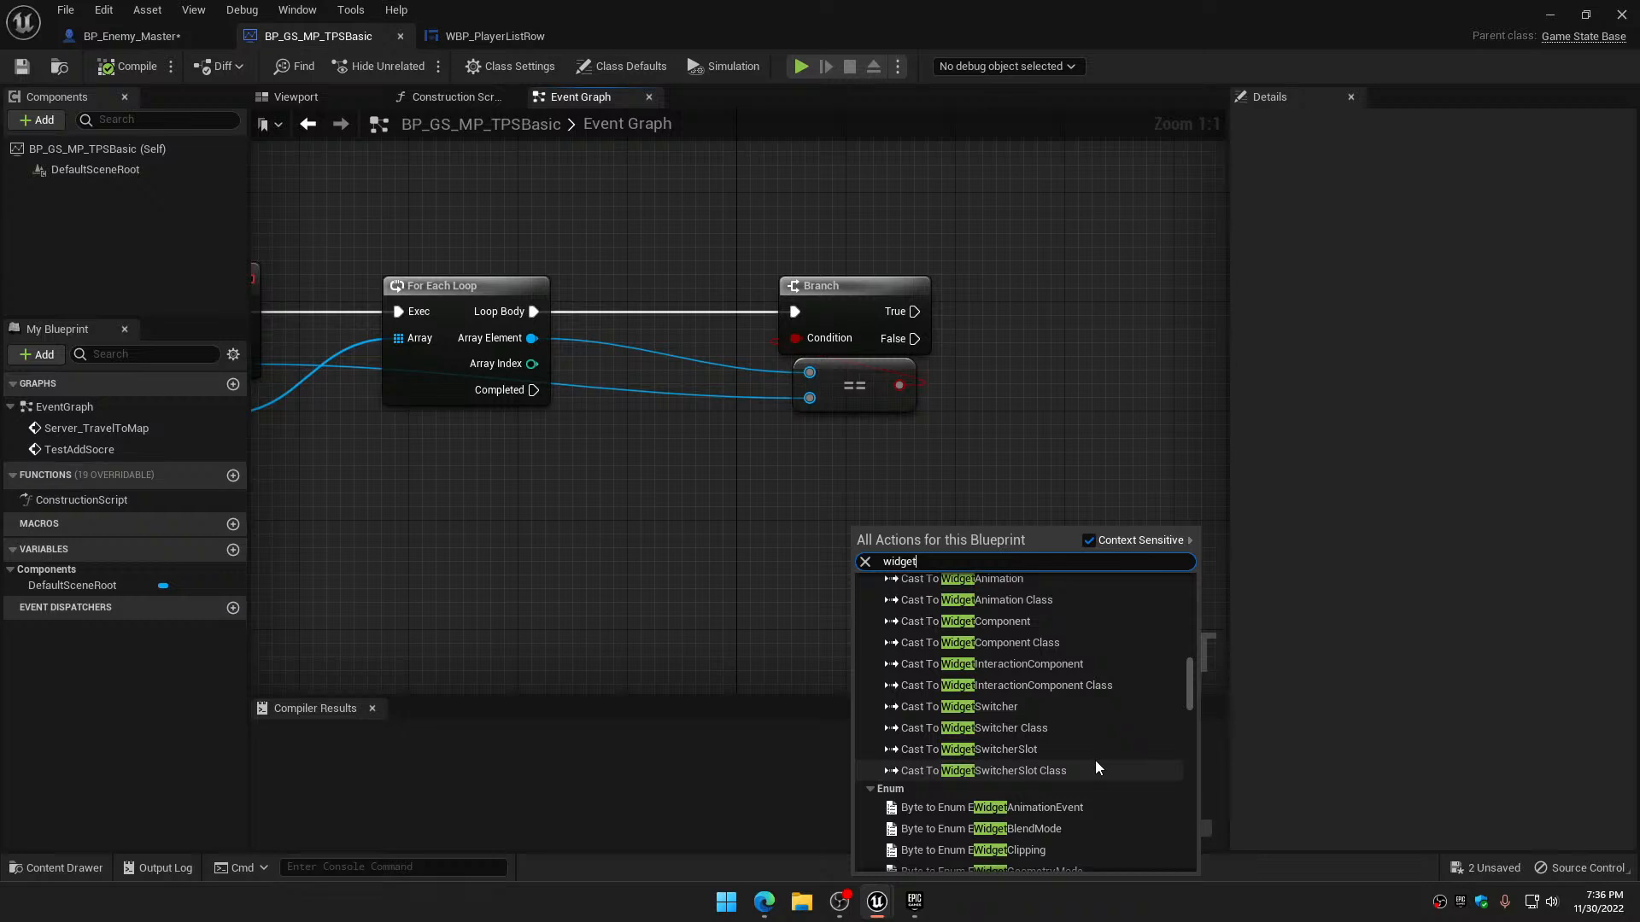
{"action": "scroll", "coordinate": [1095, 760], "scroll_direction": "up", "scroll_amount": 6}
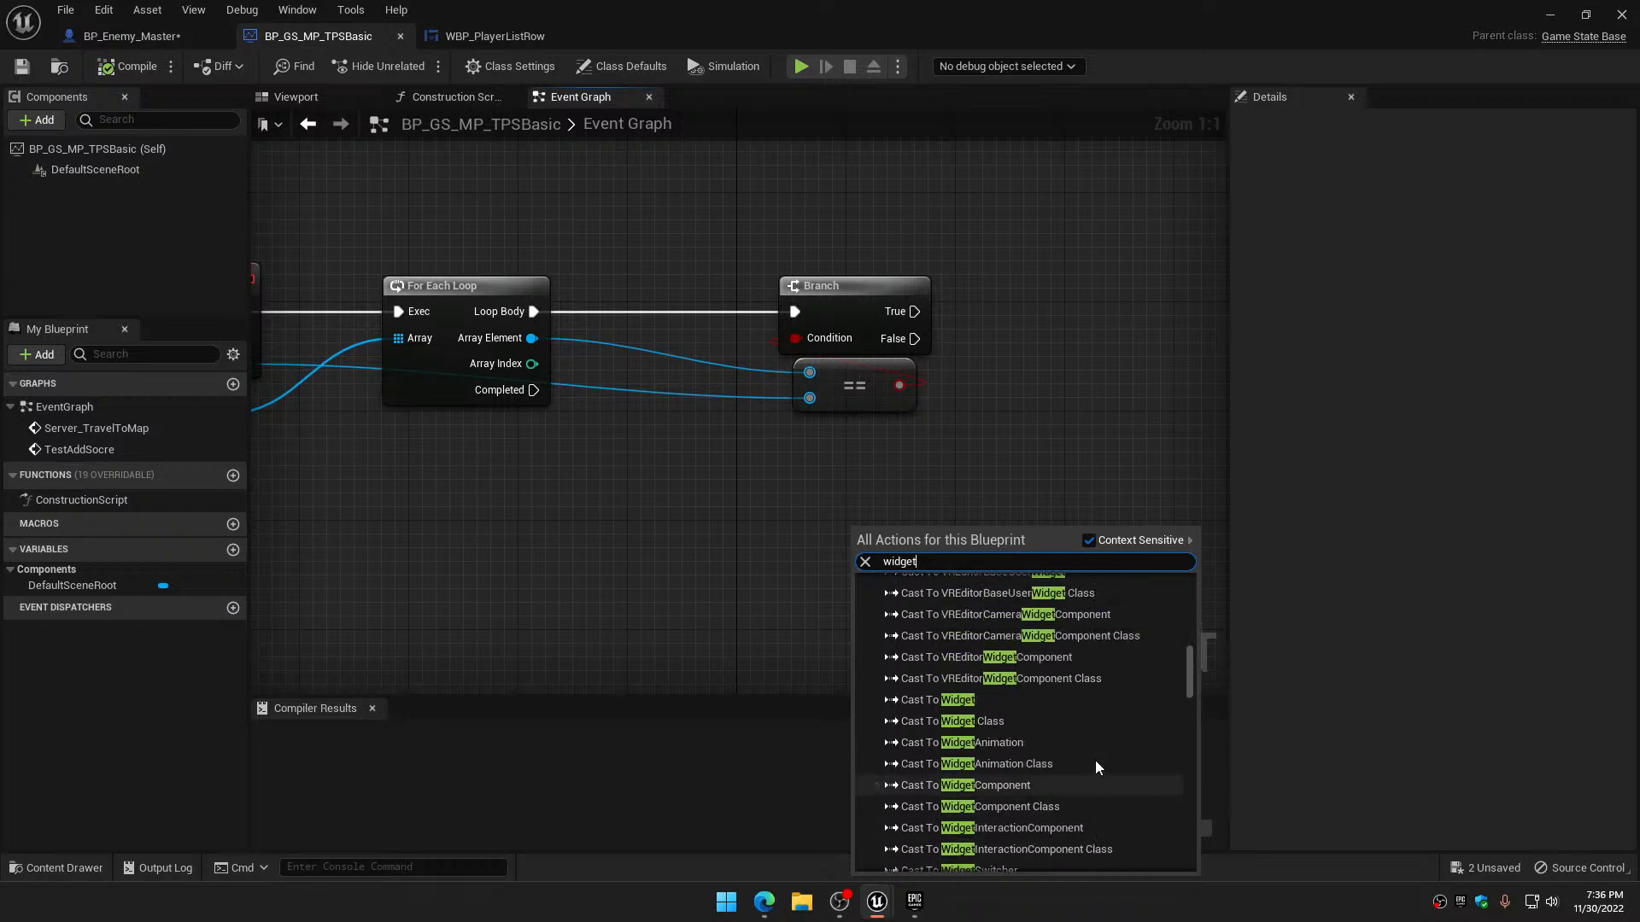
{"action": "scroll", "coordinate": [1094, 760], "scroll_direction": "up", "scroll_amount": 4}
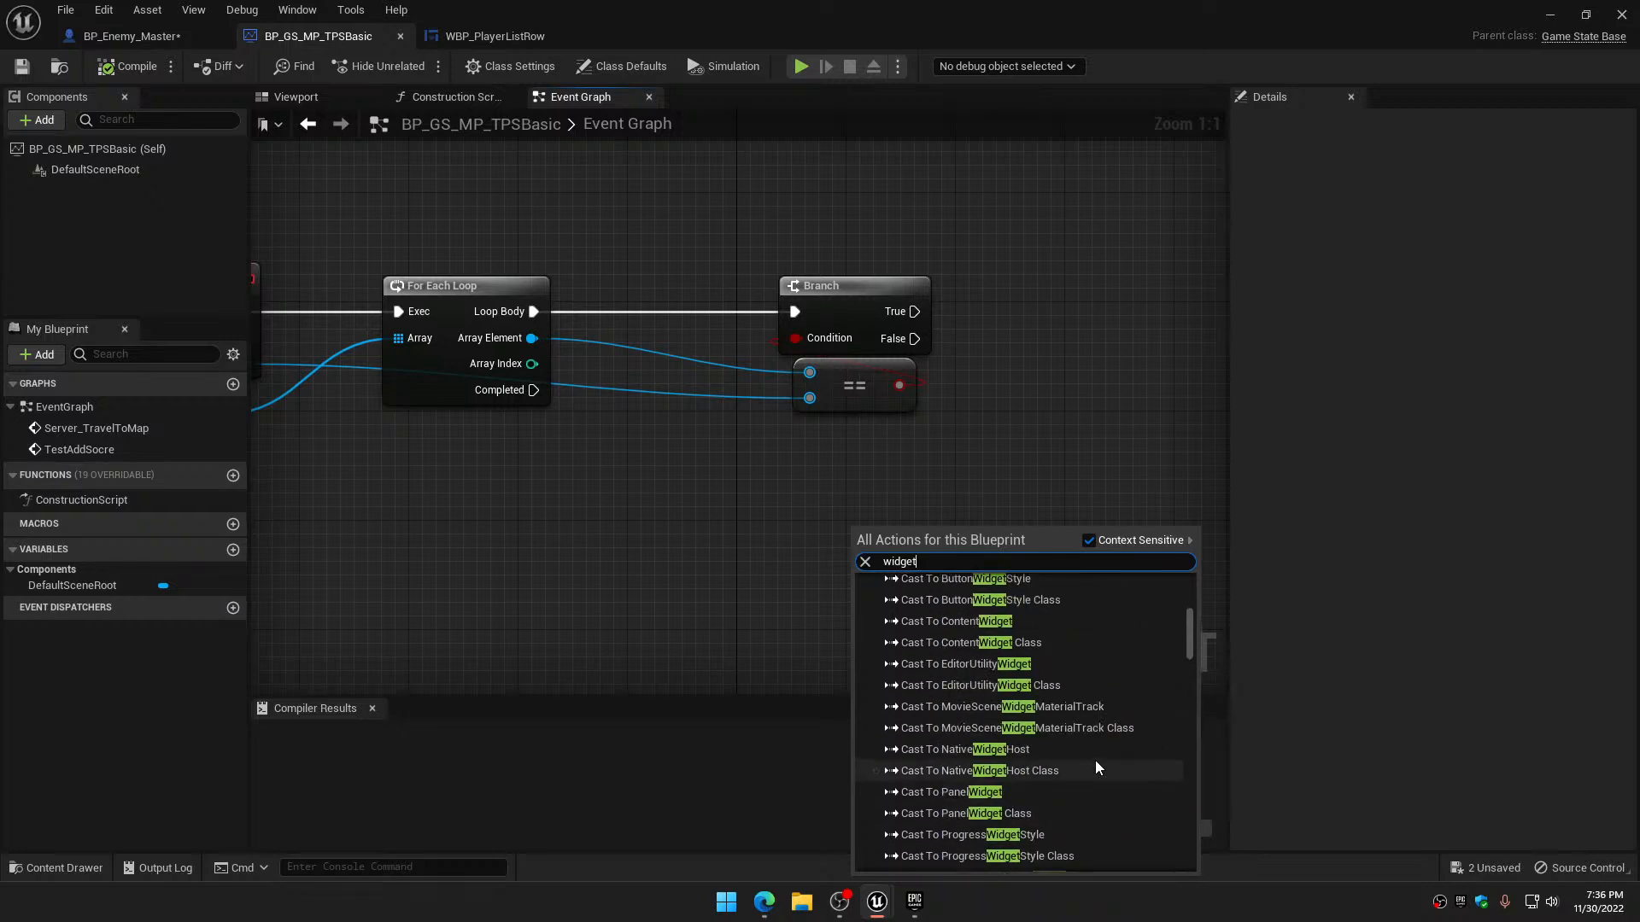
{"action": "left_click_drag", "start_coordinate": [1192, 640], "coordinate": [1174, 749]}
{"action": "scroll", "coordinate": [1049, 730], "scroll_direction": "down", "scroll_amount": 4}
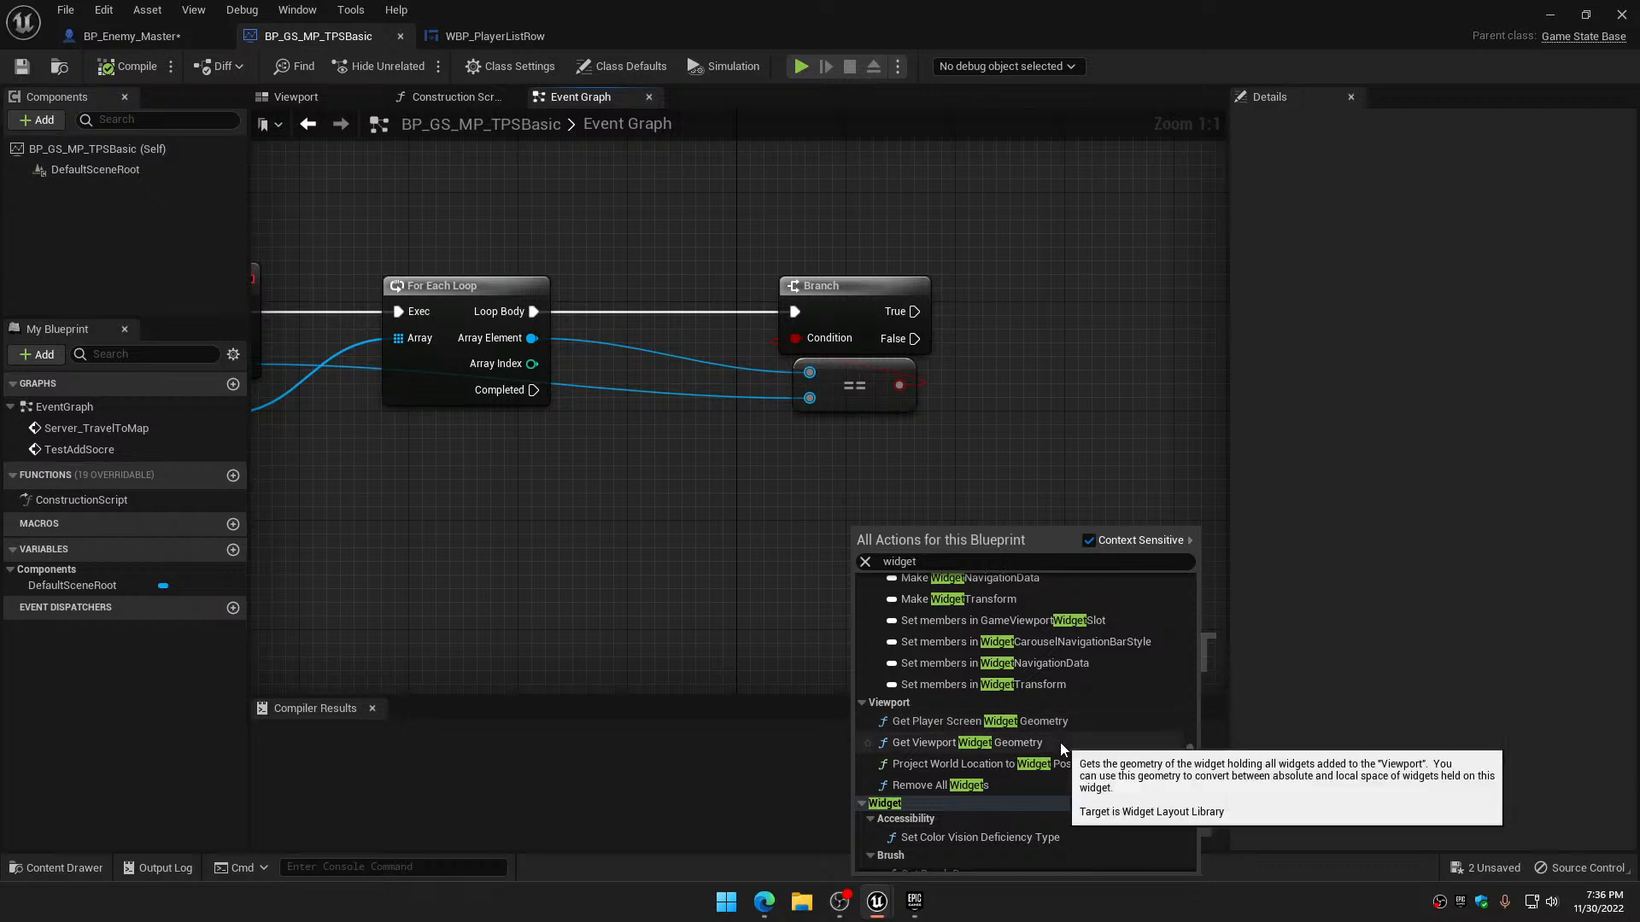
{"action": "scroll", "coordinate": [1059, 741], "scroll_direction": "down", "scroll_amount": 3}
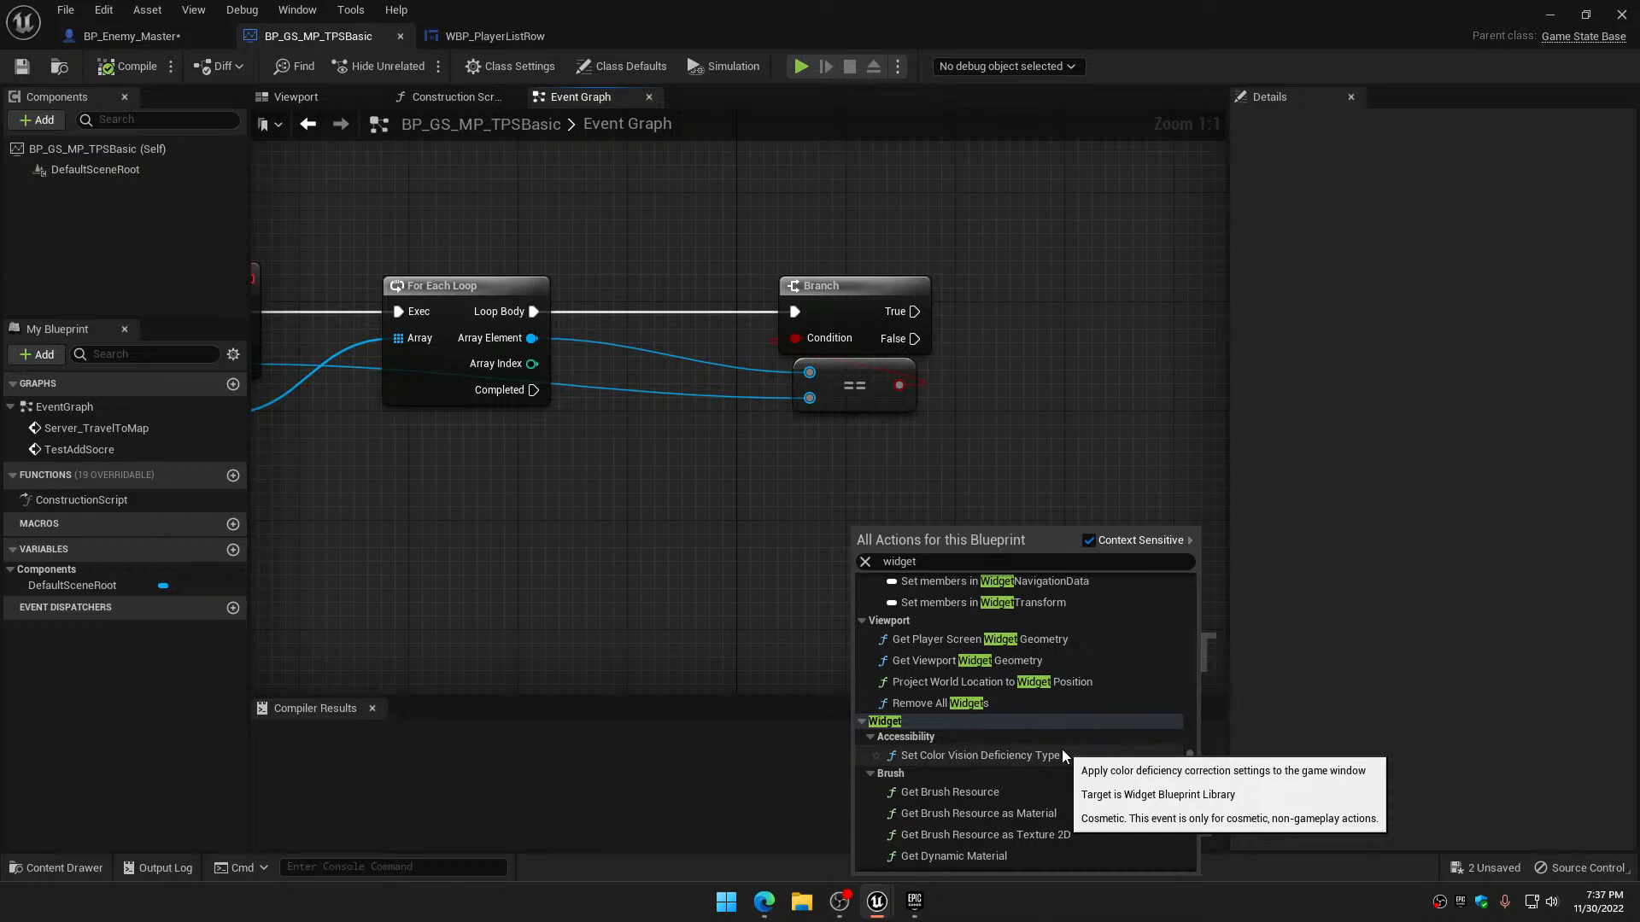
{"action": "scroll", "coordinate": [1063, 750], "scroll_direction": "down", "scroll_amount": 8}
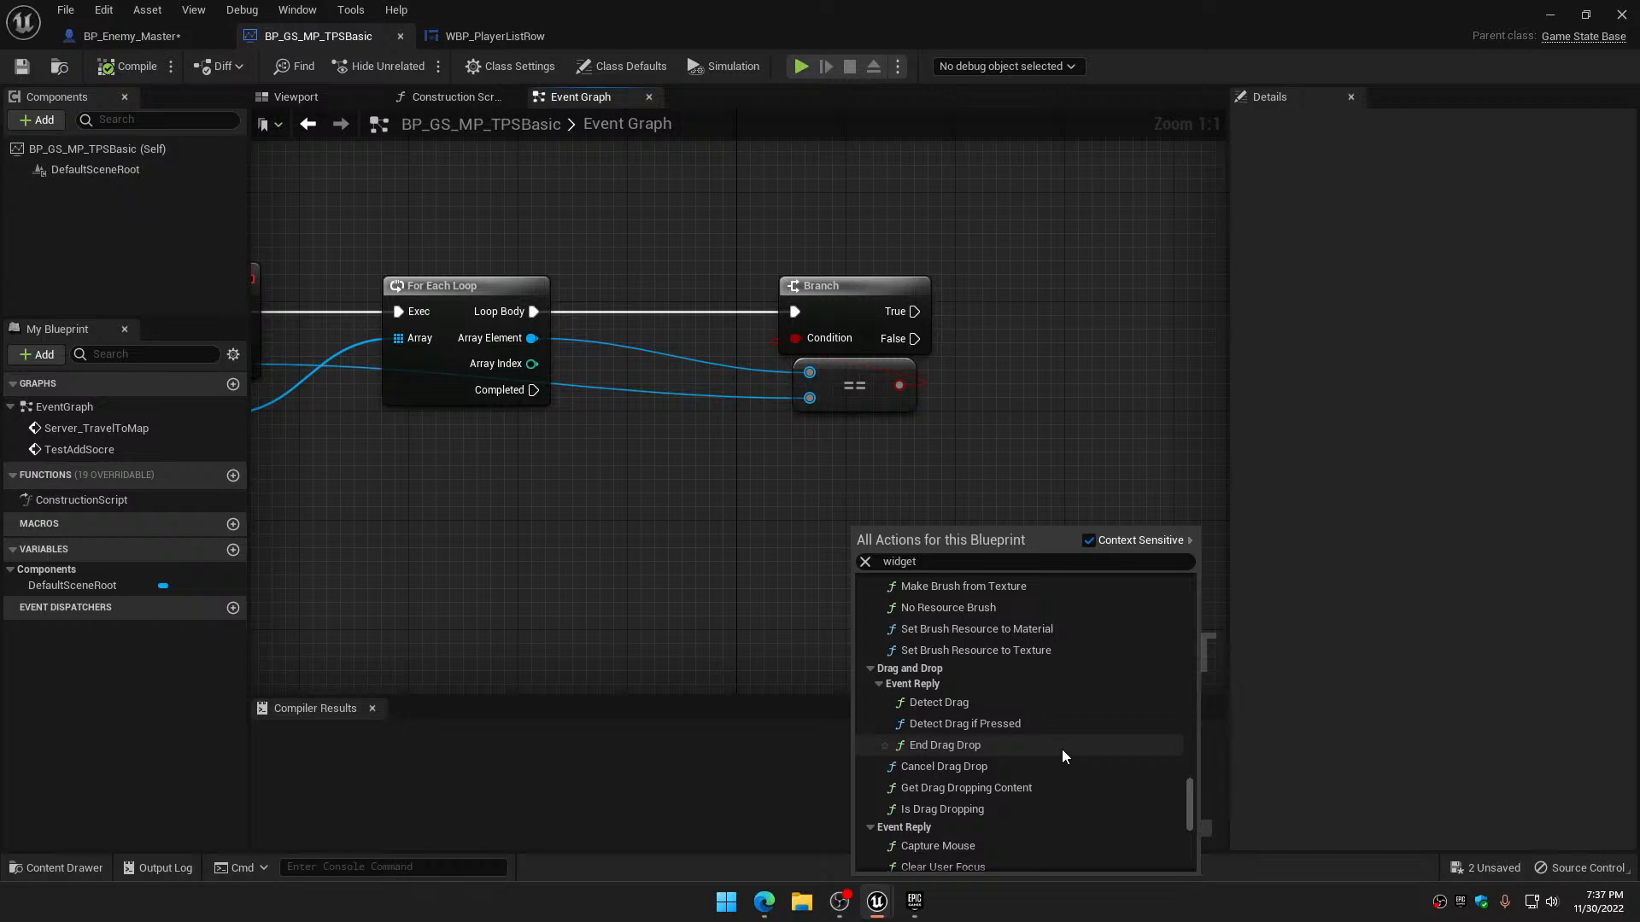
{"action": "scroll", "coordinate": [1062, 750], "scroll_direction": "down", "scroll_amount": 6}
{"action": "scroll", "coordinate": [1062, 750], "scroll_direction": "down", "scroll_amount": 5}
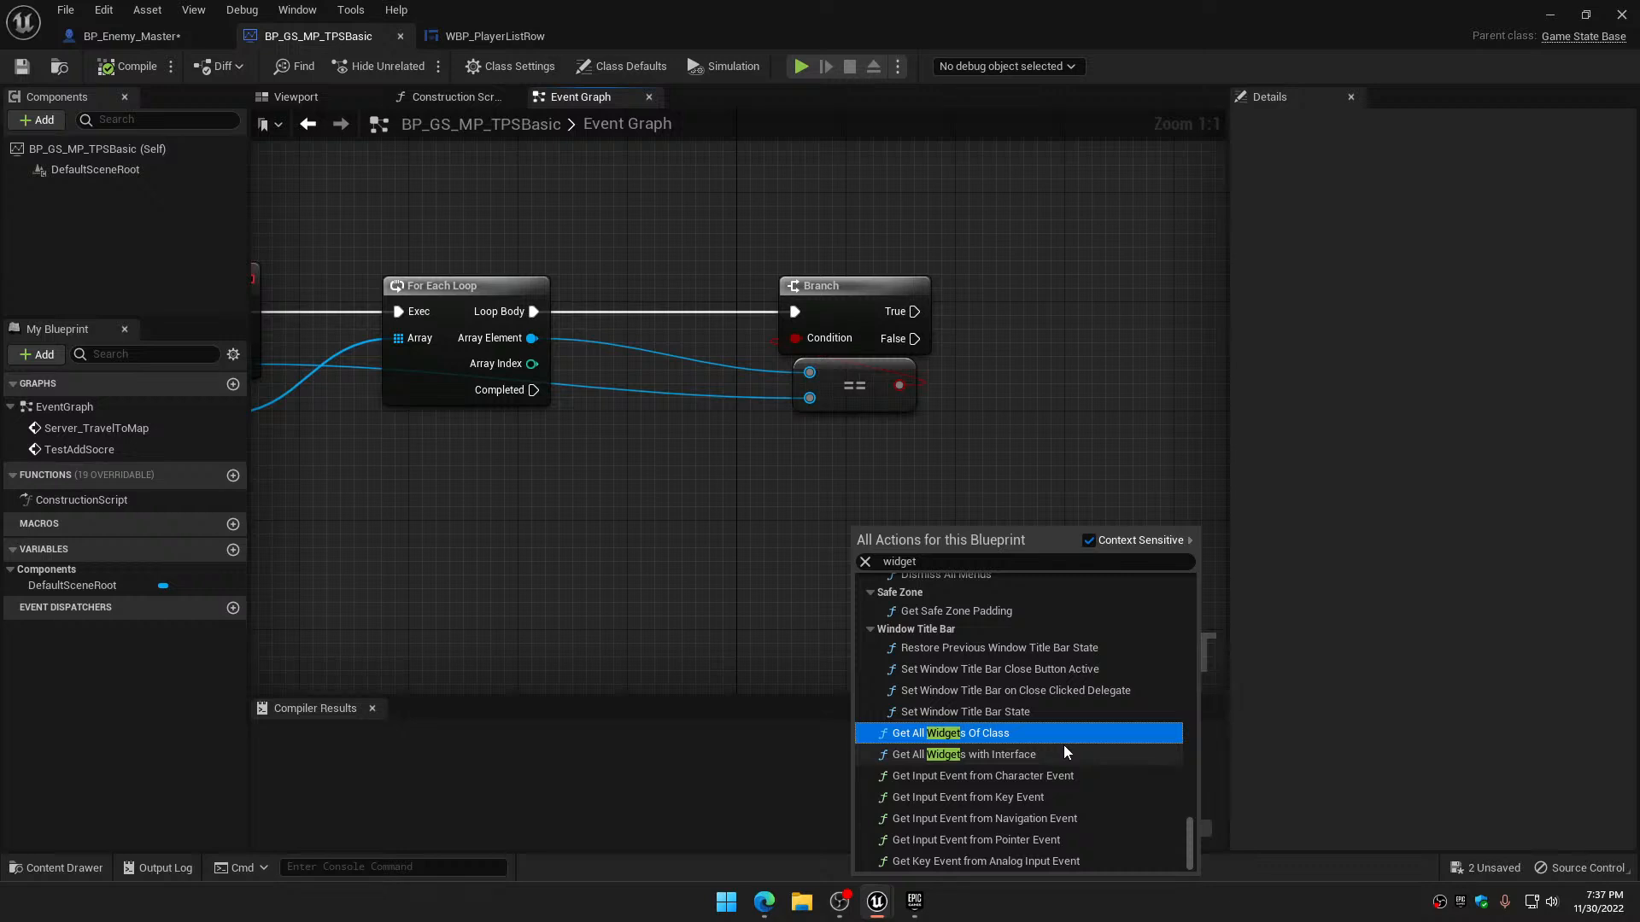
{"action": "left_click", "coordinate": [999, 730]}
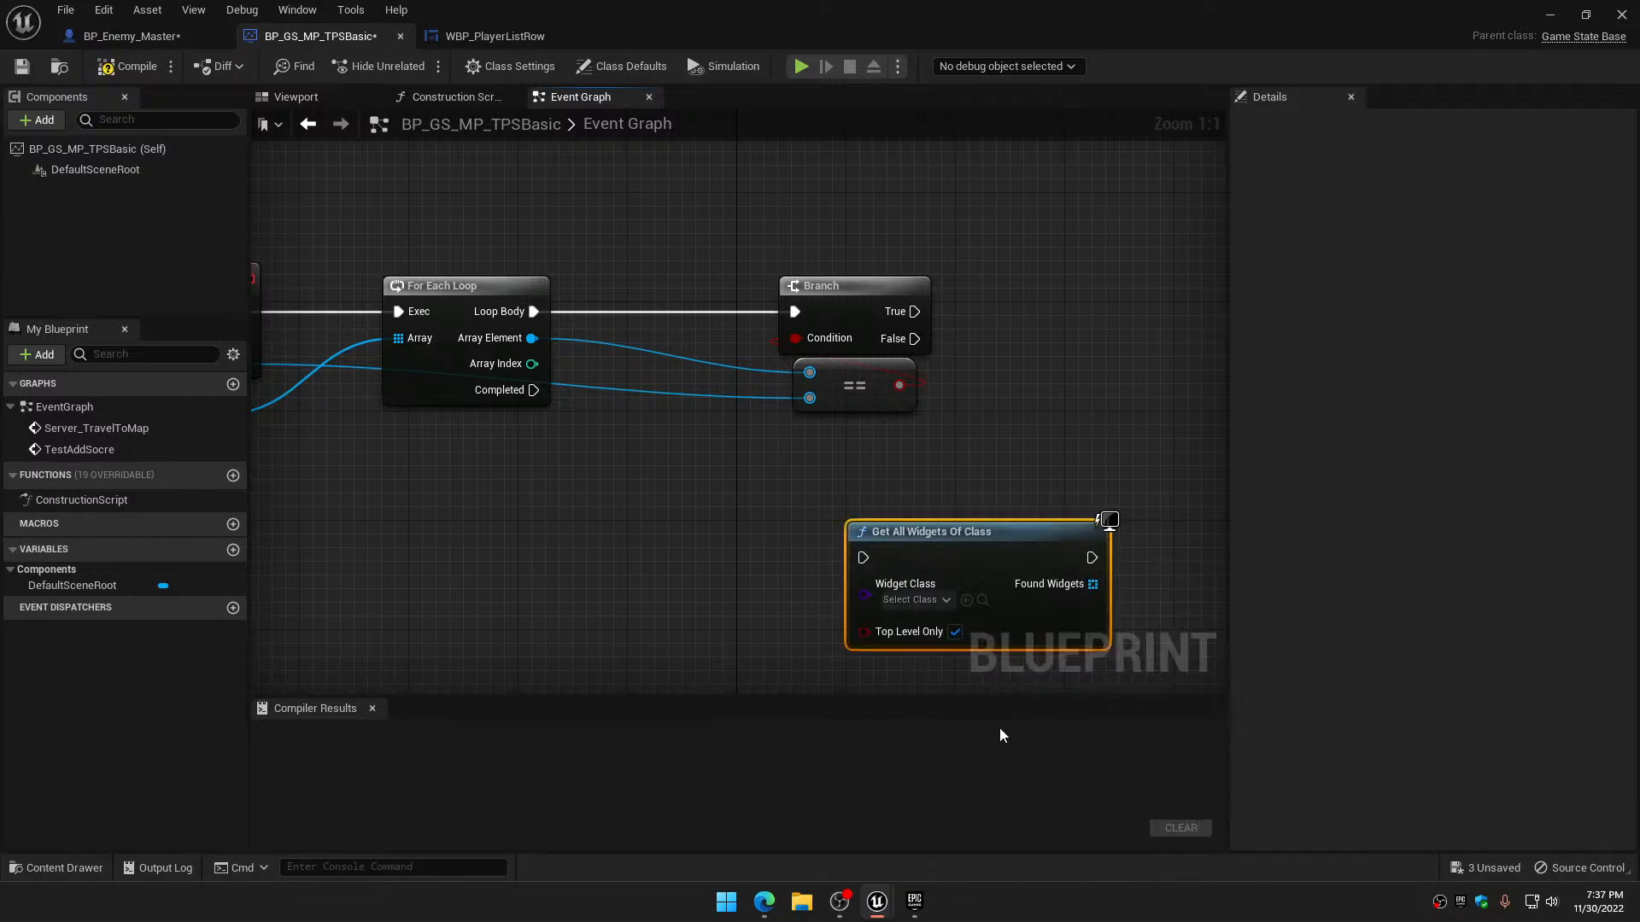
Set the Get All Widgets Of Class node's widget class to WBP_PlayerListRow and place the node just beneath the equality check
{"action": "left_click", "coordinate": [946, 601]}
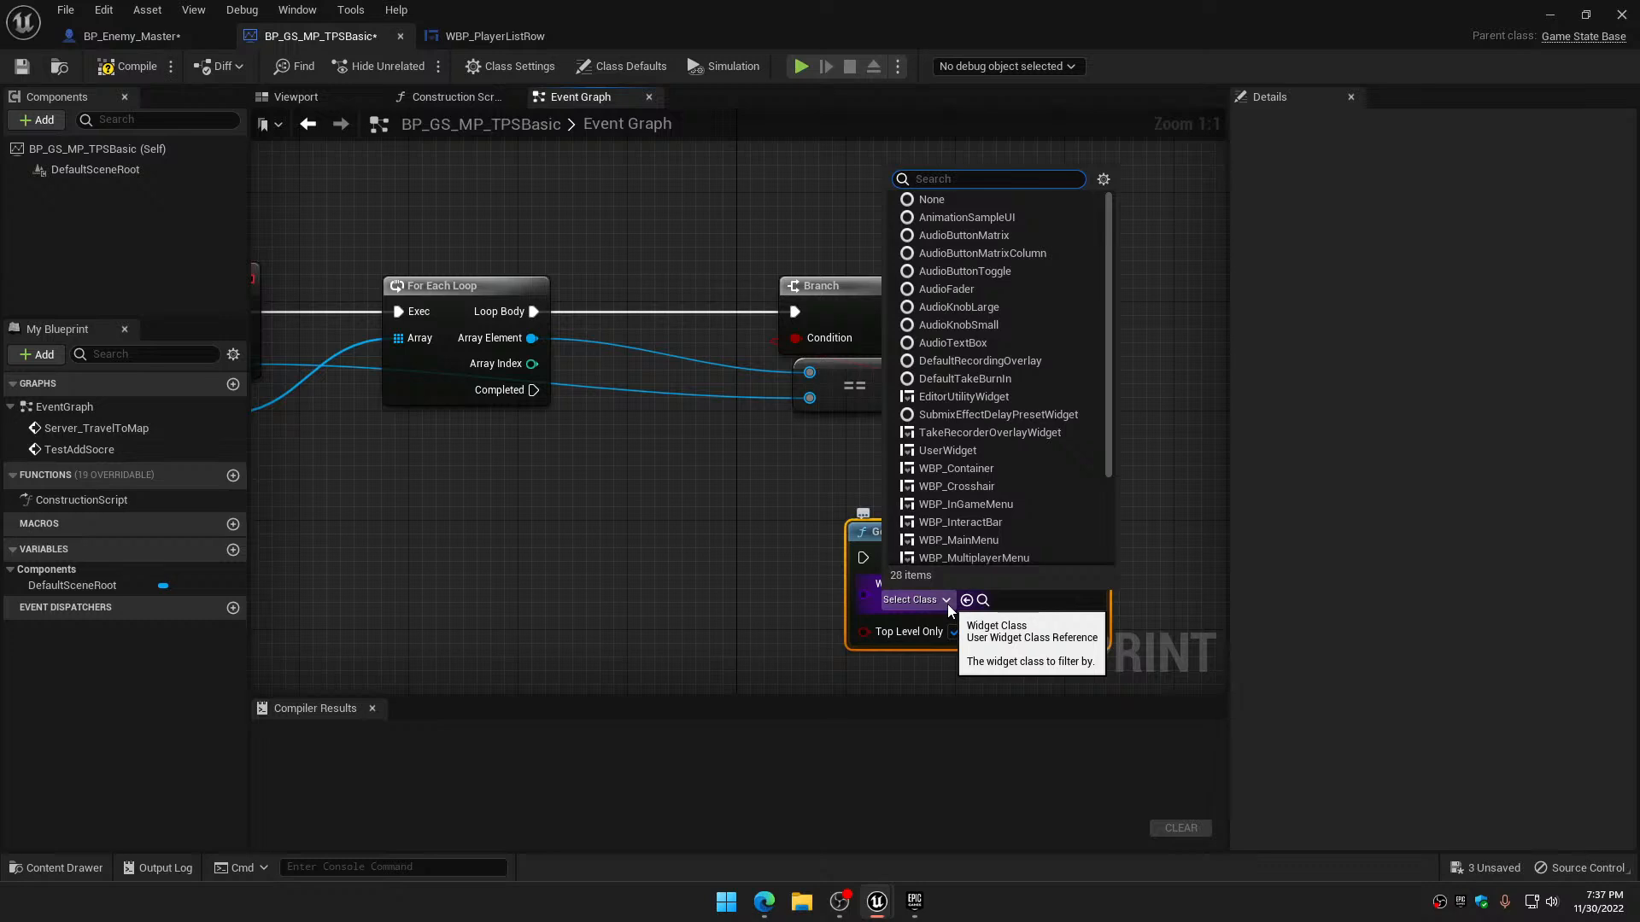
{"action": "scroll", "coordinate": [1011, 541], "scroll_direction": "down", "scroll_amount": 1}
{"action": "scroll", "coordinate": [1012, 547], "scroll_direction": "down", "scroll_amount": 1}
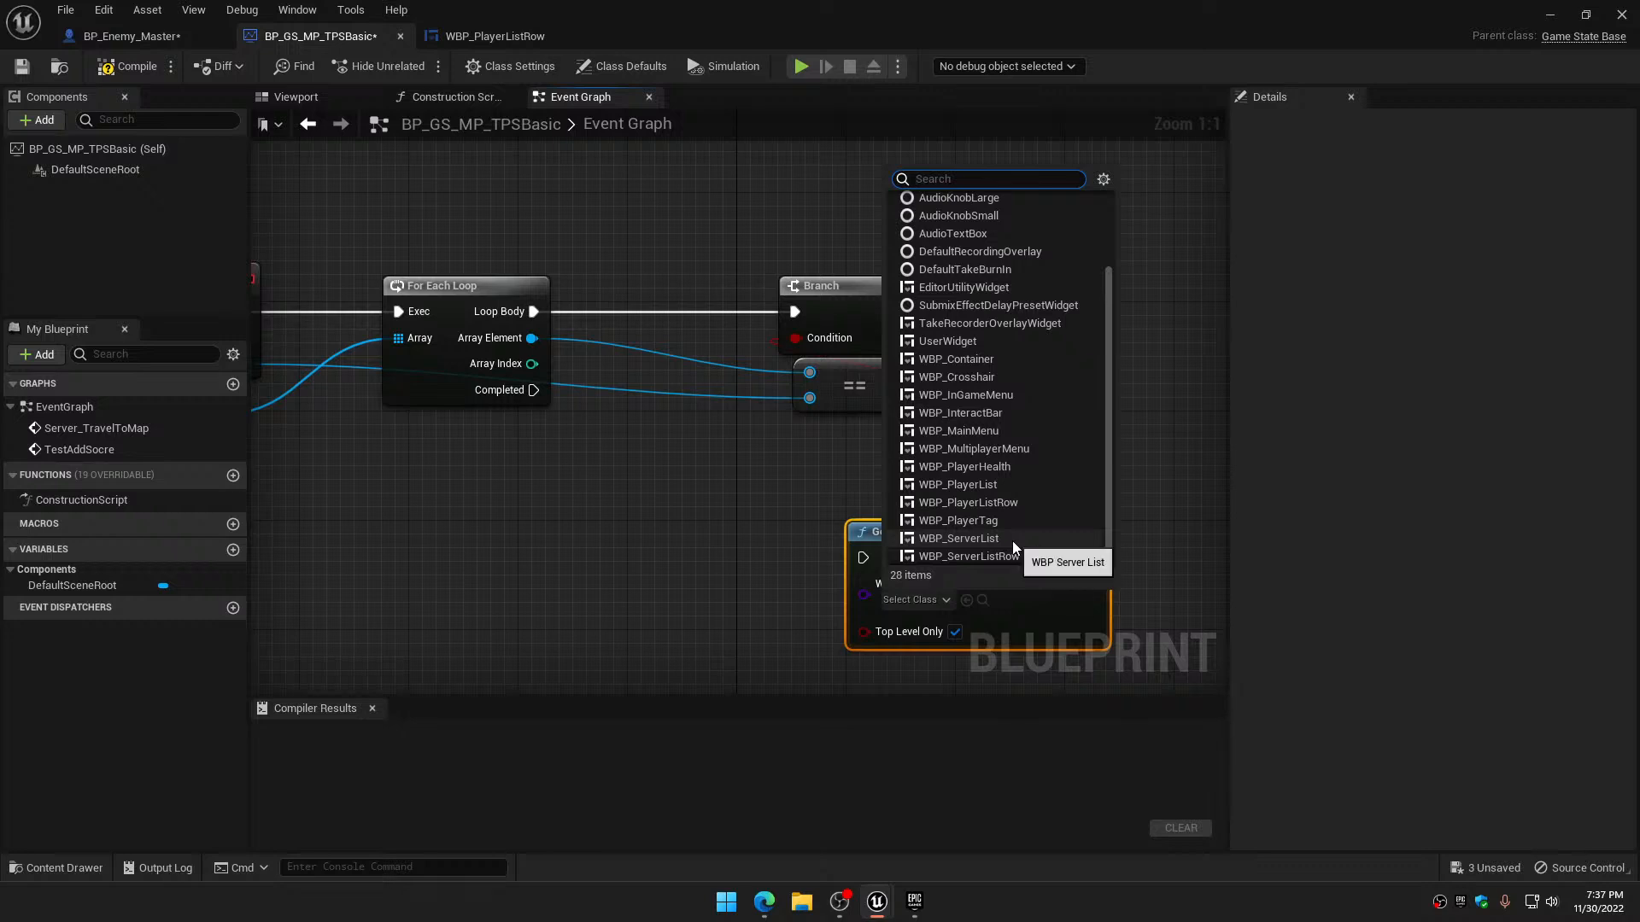
{"action": "left_click", "coordinate": [1013, 505]}
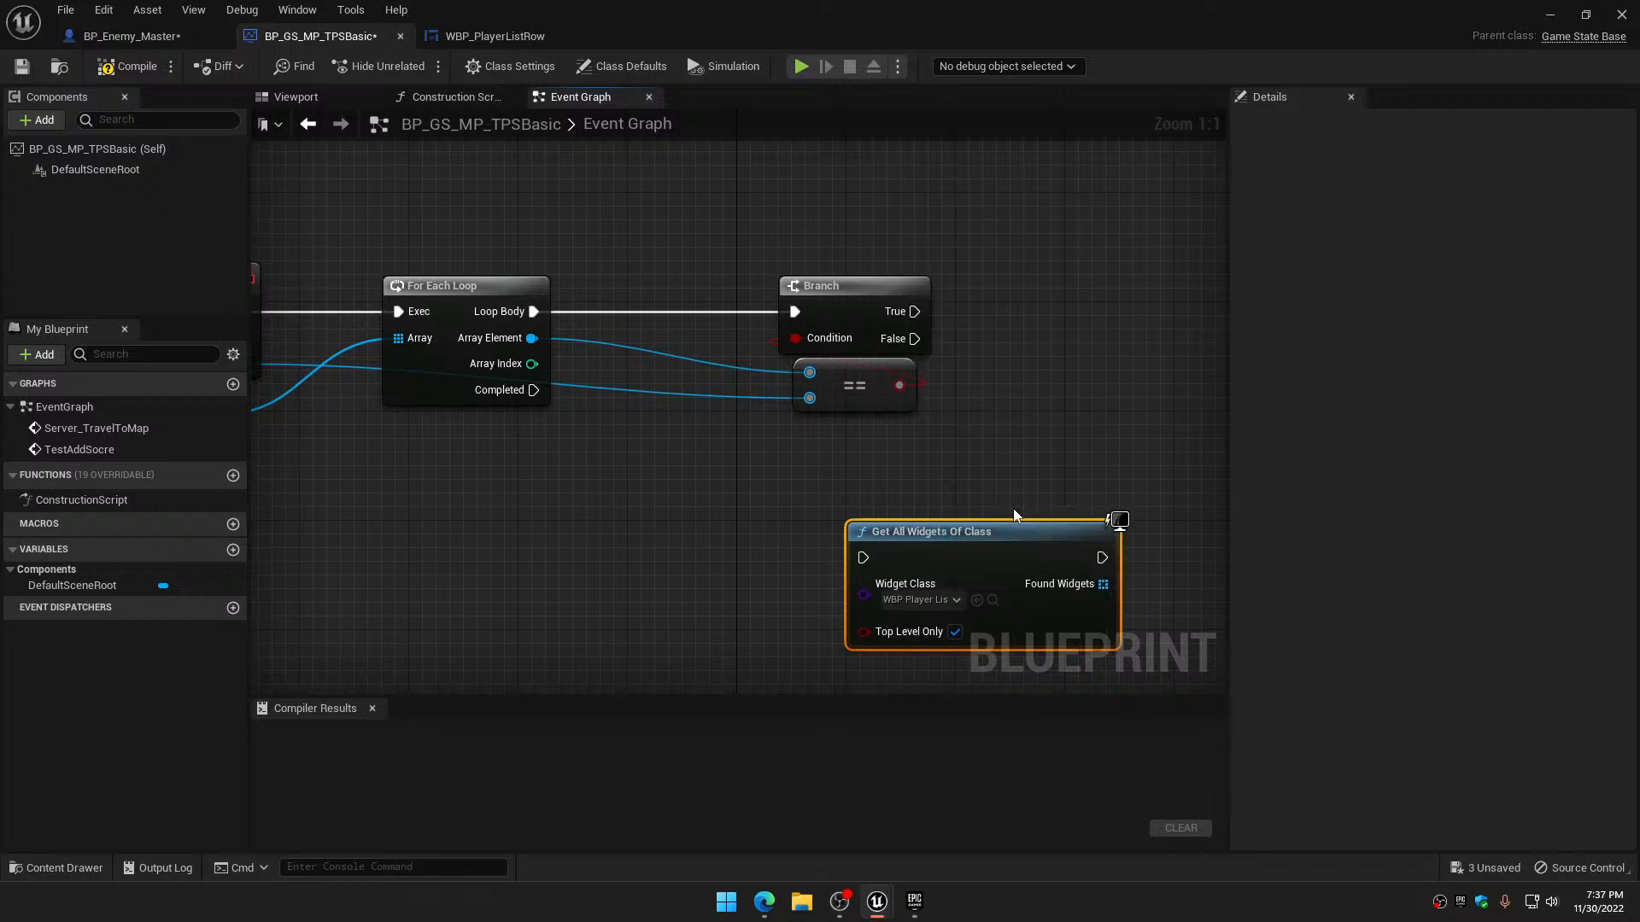
{"action": "left_click_drag", "start_coordinate": [995, 531], "coordinate": [854, 475]}
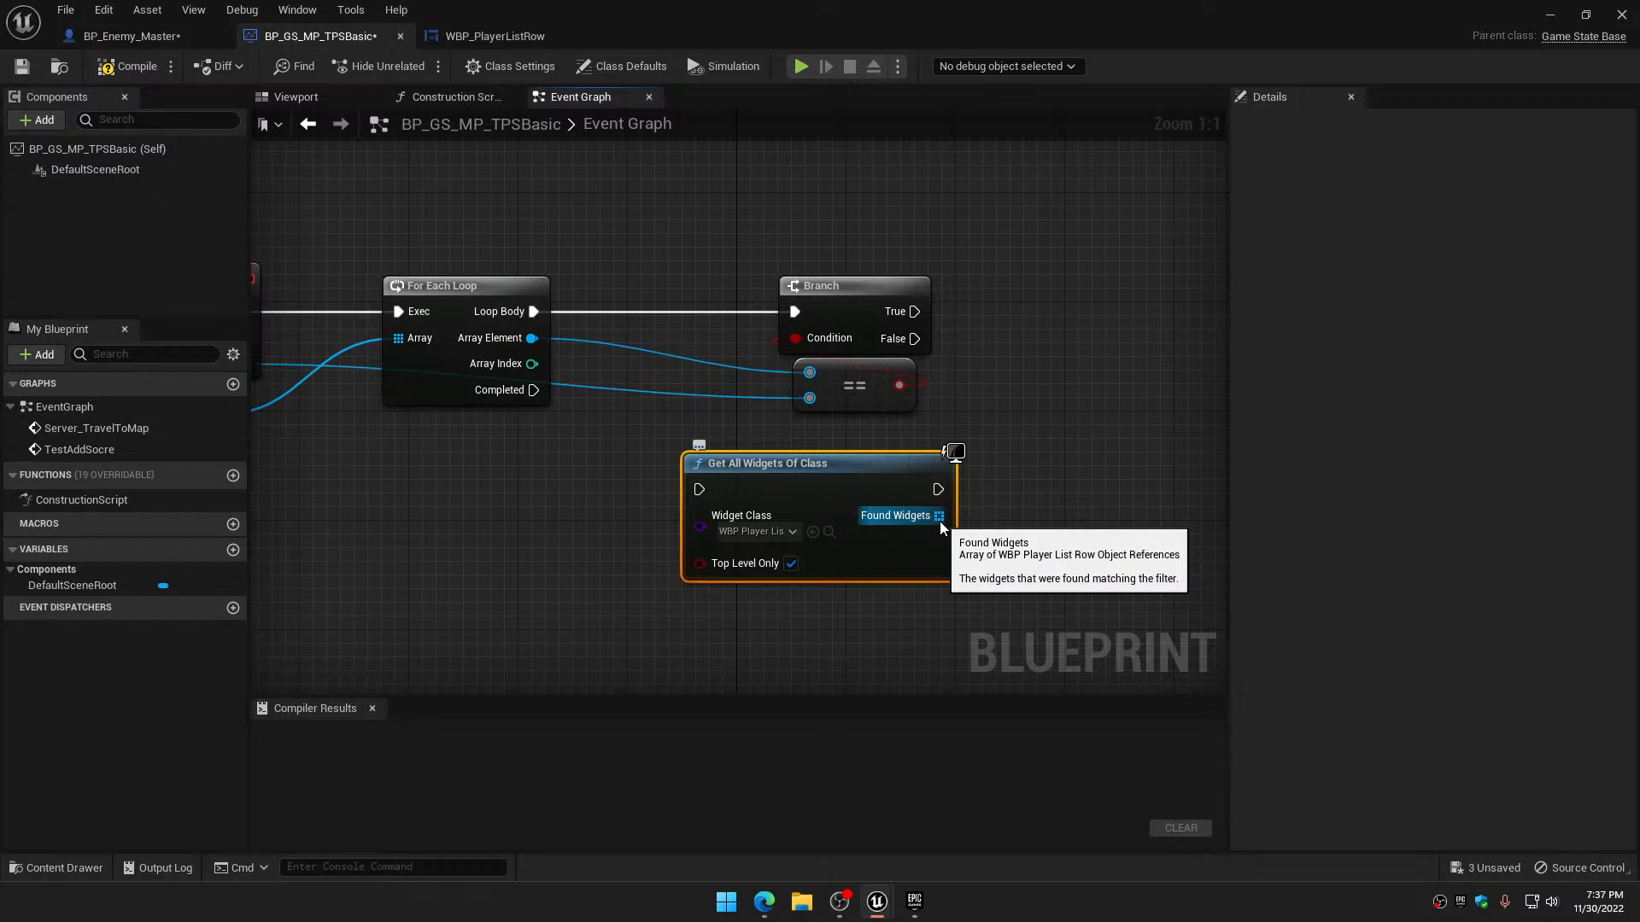
Add a For Each Loop after Get All Widgets Of Class, wiring its execution and feeding Found Widgets into the array input
{"action": "right_click", "coordinate": [1075, 525]}
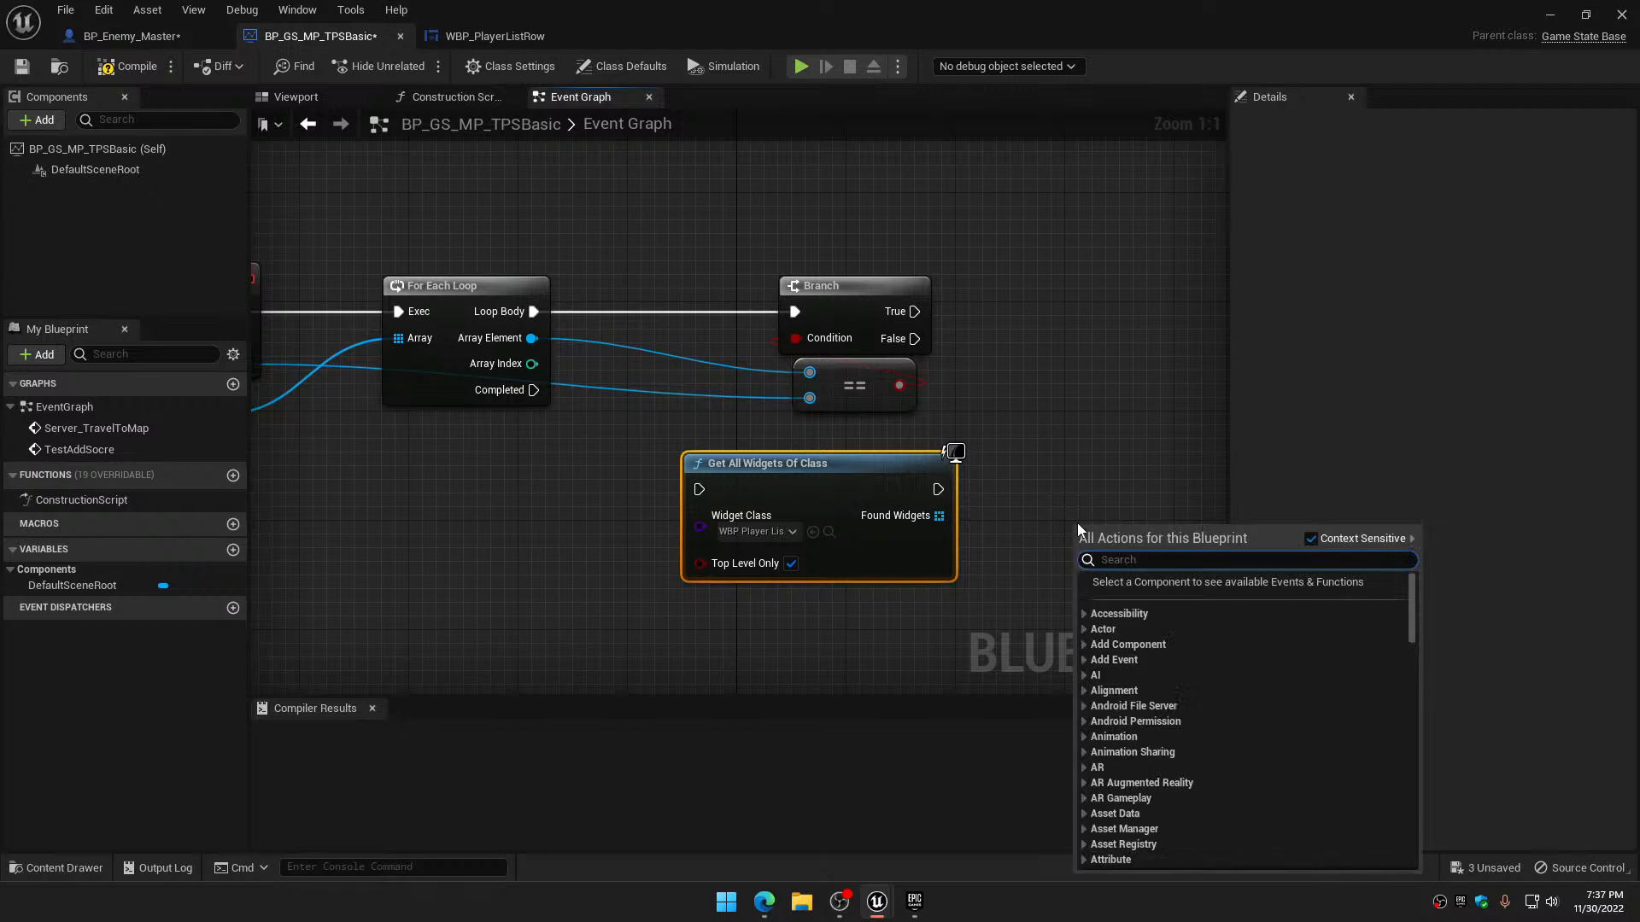
{"action": "type", "text": "forea"}
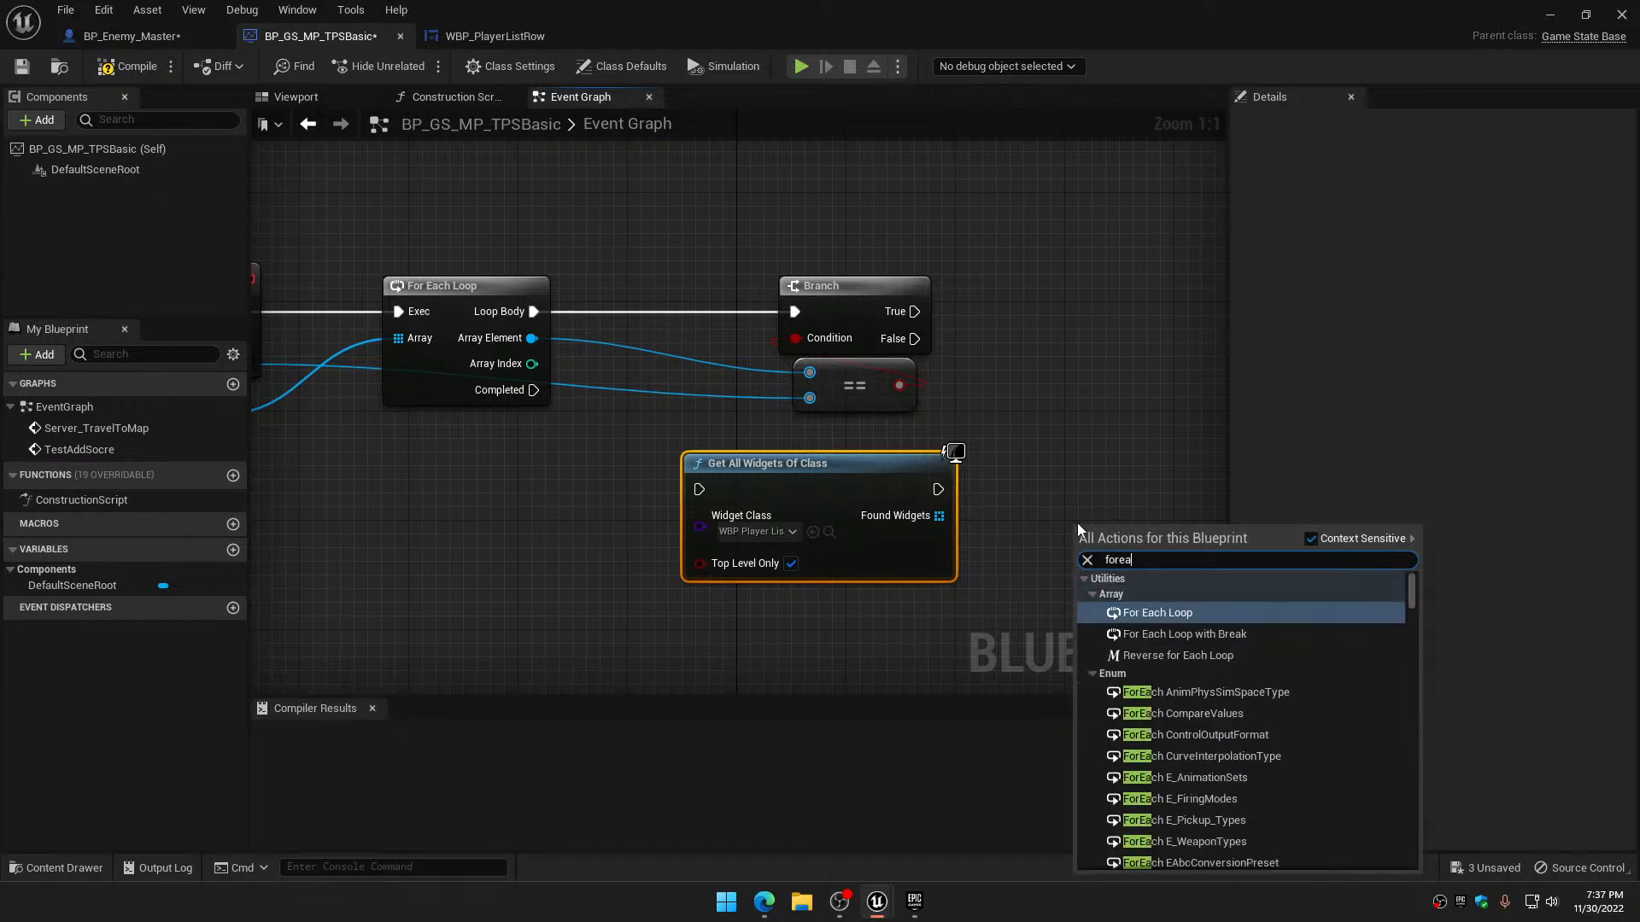
{"action": "type", "text": "chloop"}
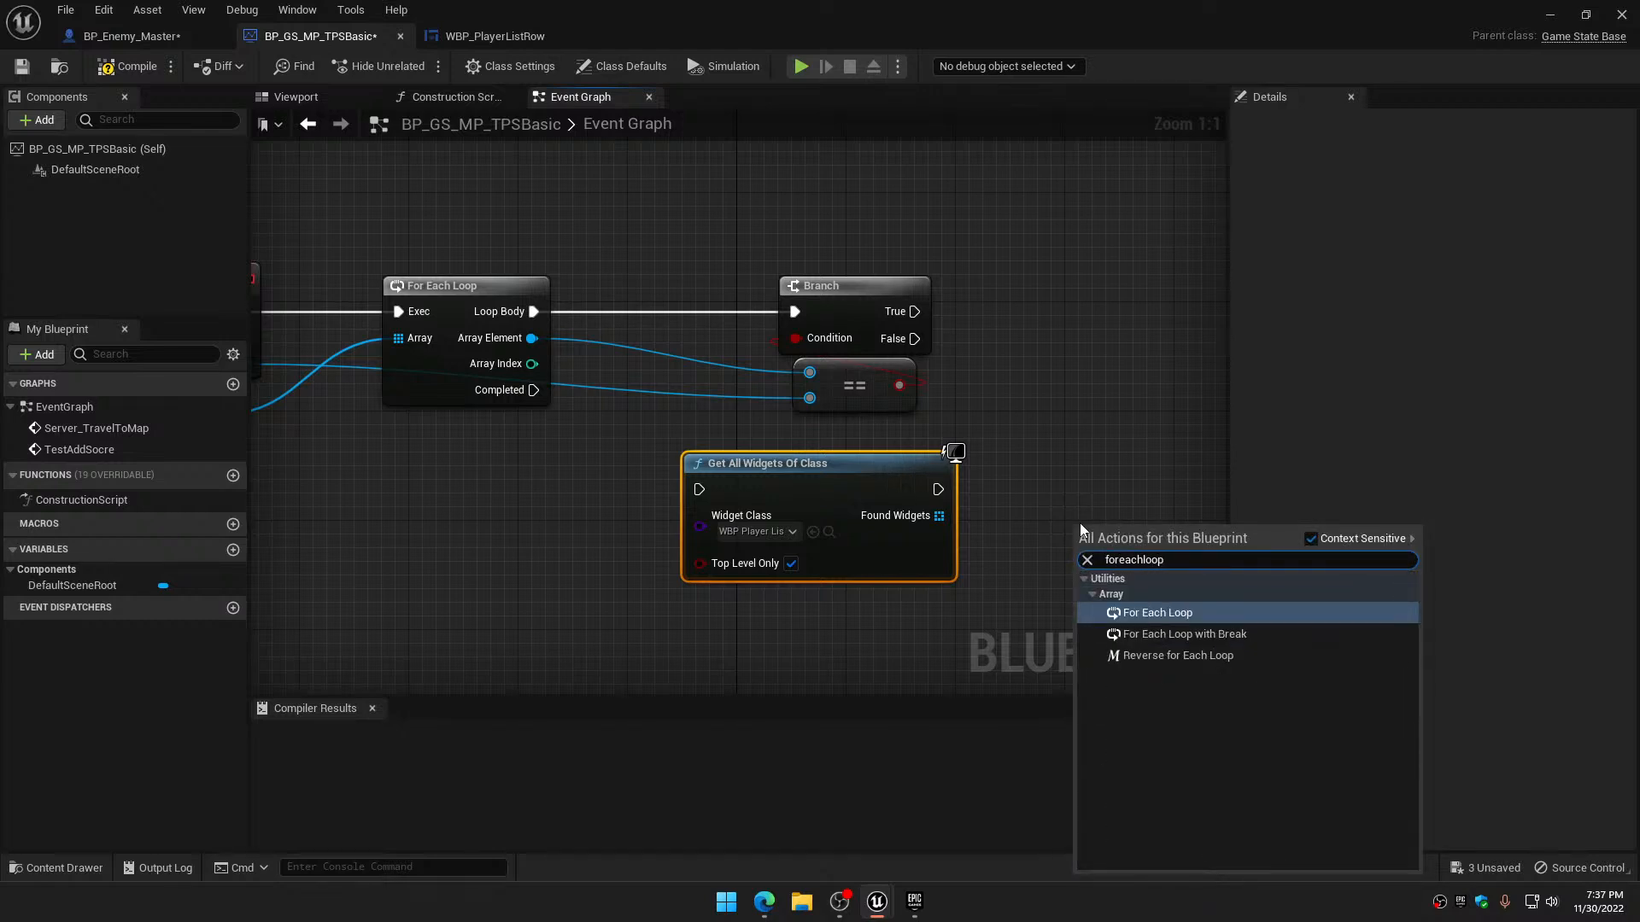
{"action": "left_click", "coordinate": [1157, 612]}
{"action": "left_click_drag", "start_coordinate": [938, 490], "coordinate": [1088, 478]}
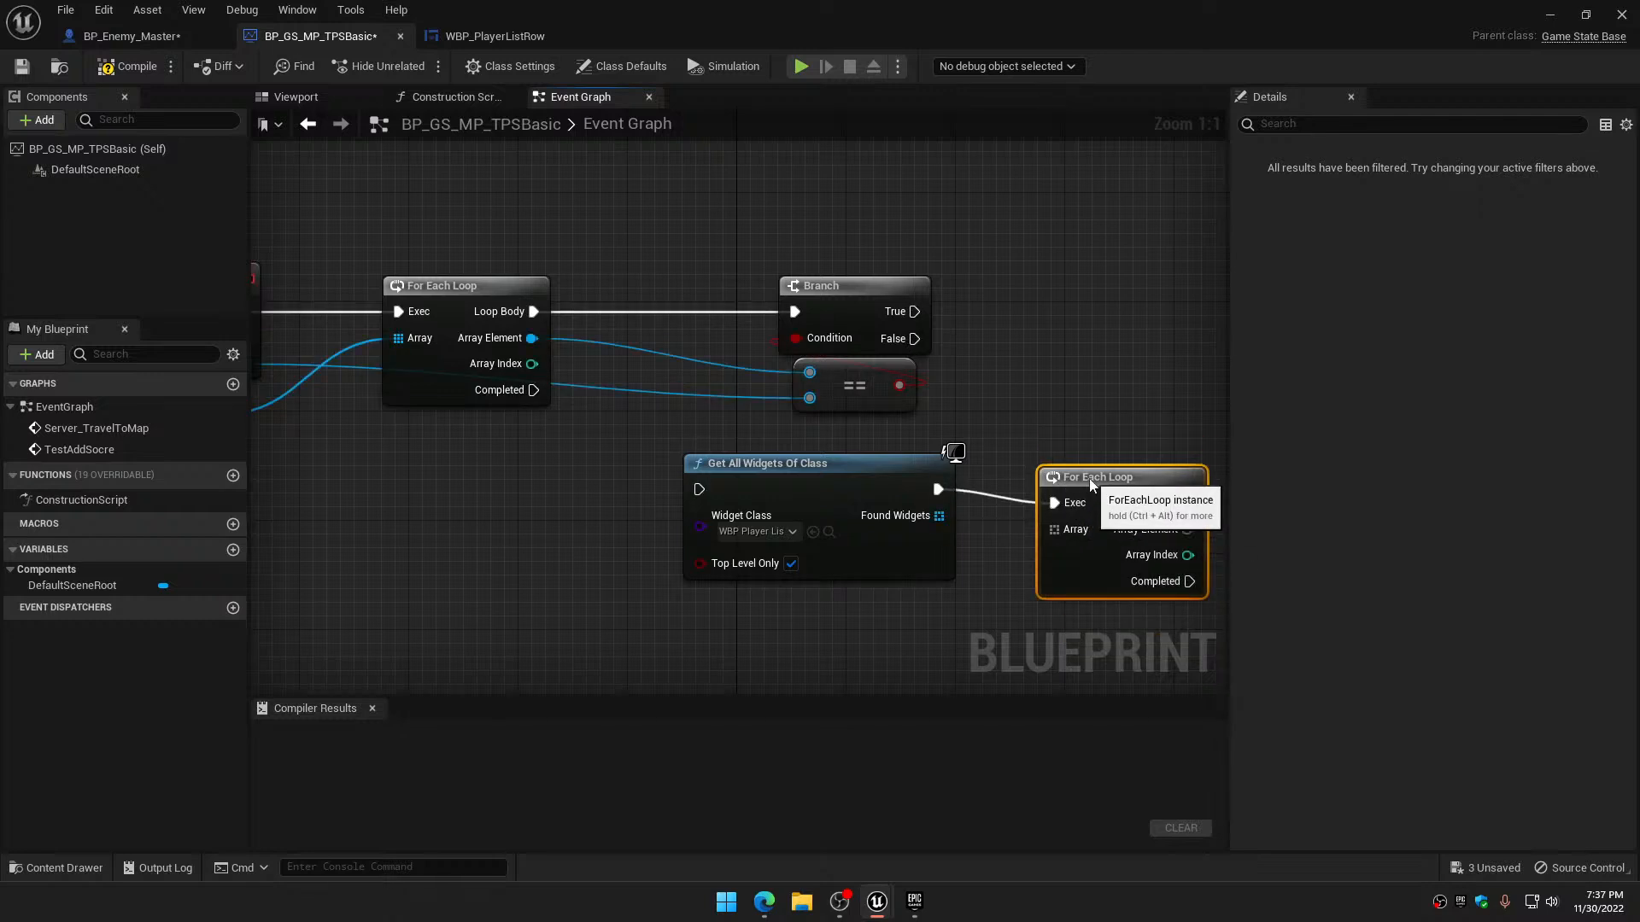
{"action": "left_click_drag", "start_coordinate": [953, 518], "coordinate": [1071, 477]}
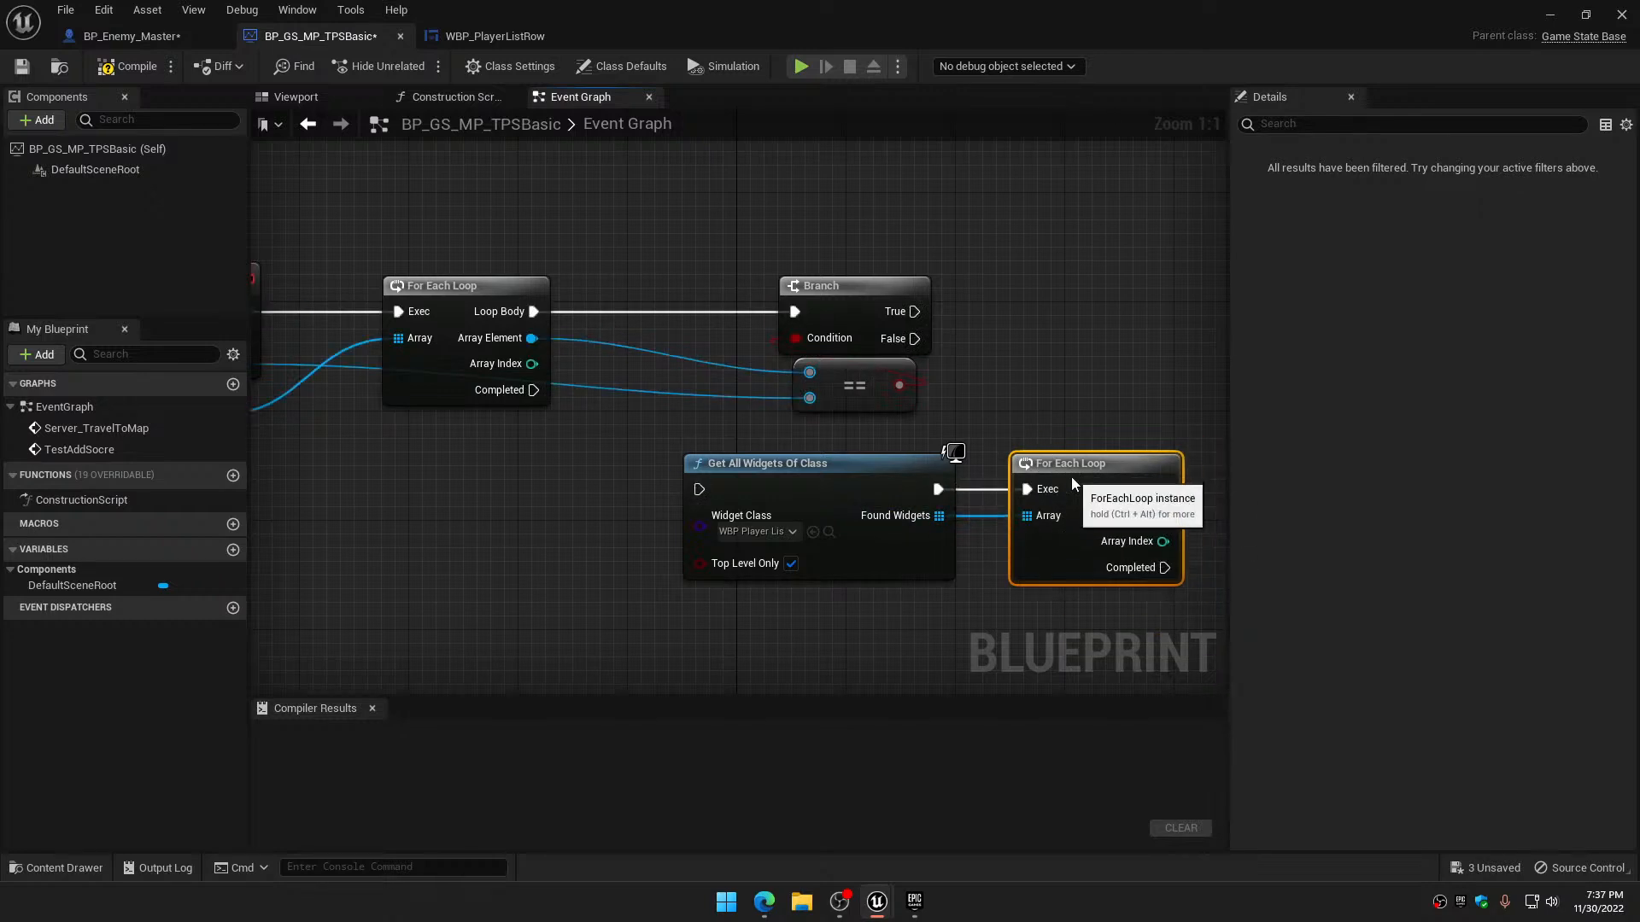
In WBP_PlayerListRow, add a text block to main_horizontal_box after the player name and set its text to Score
{"action": "left_click", "coordinate": [489, 34]}
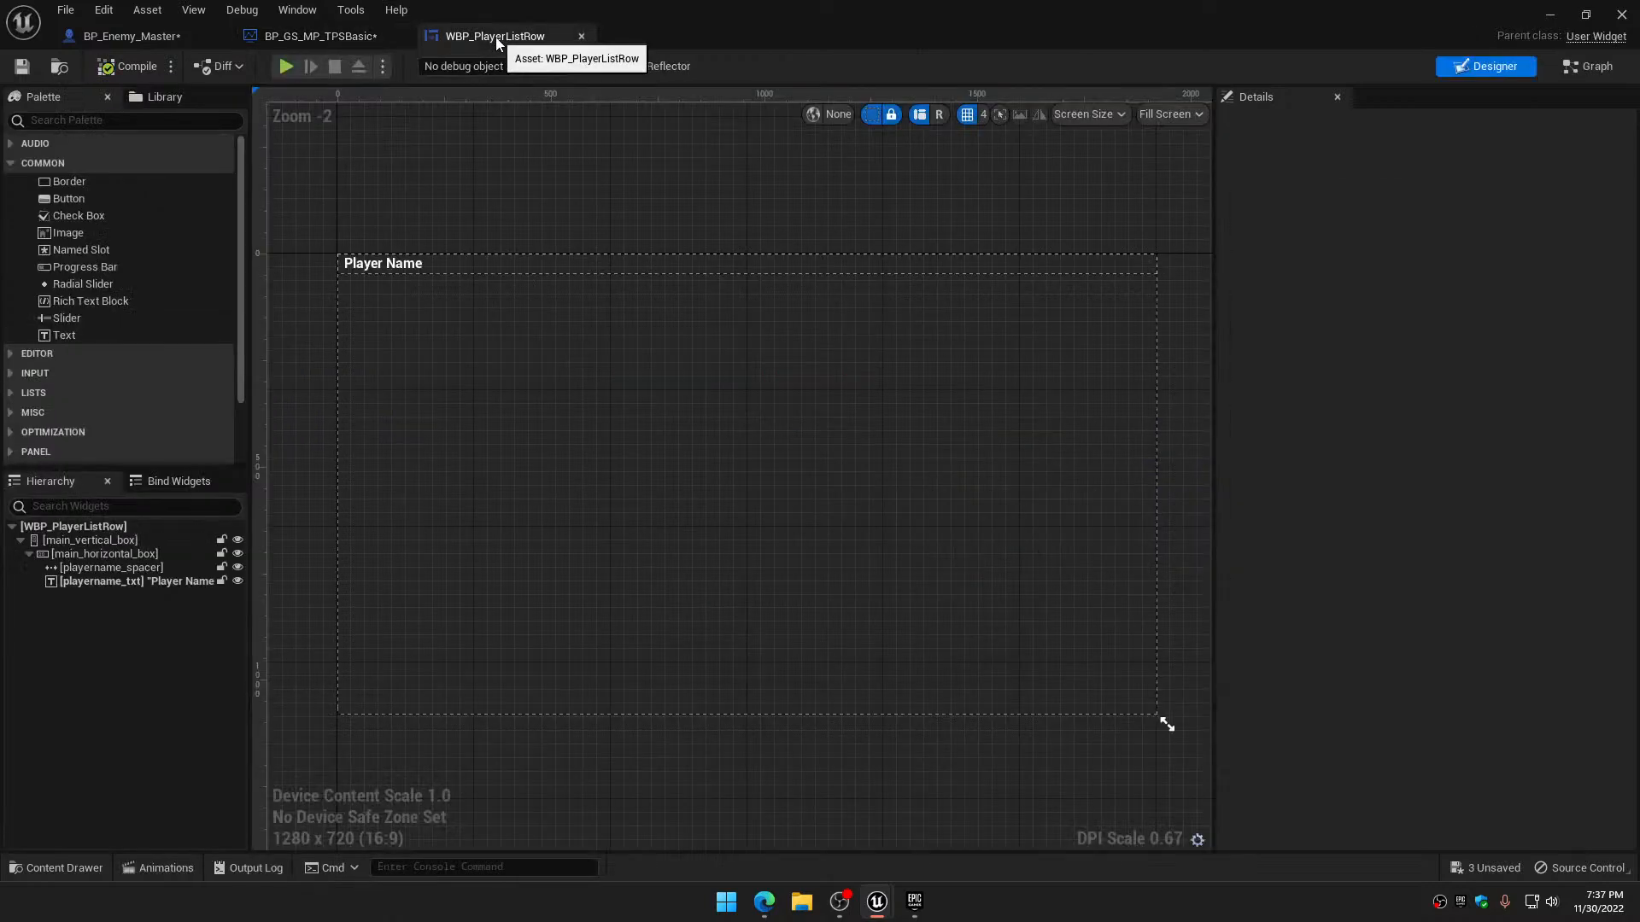
{"action": "left_click", "coordinate": [601, 264]}
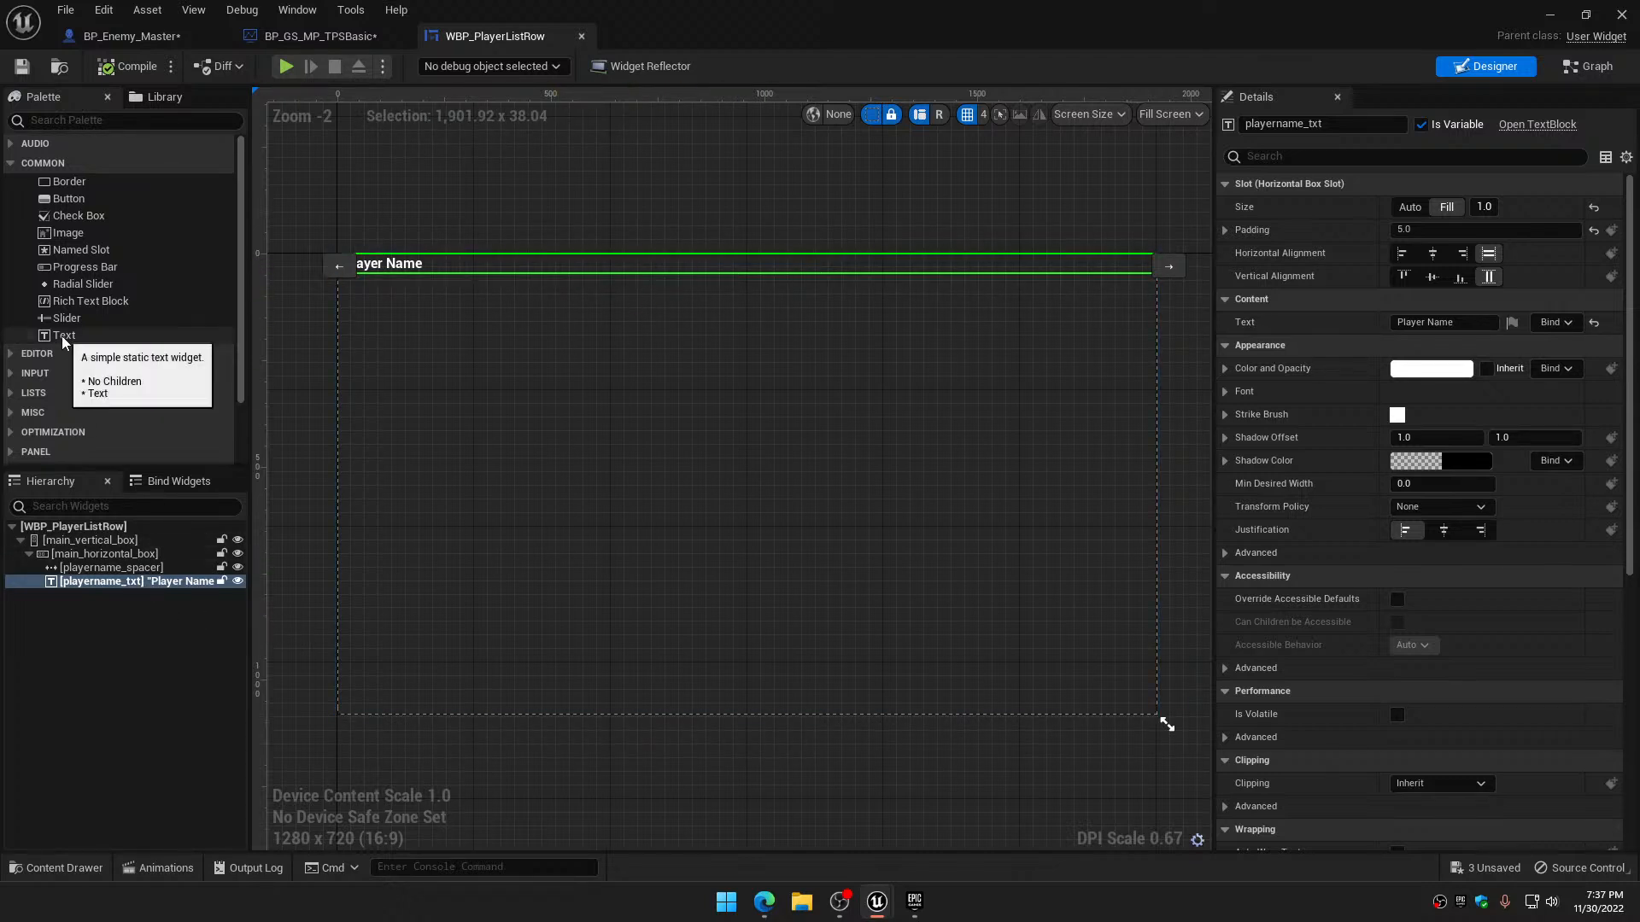
{"action": "left_click", "coordinate": [98, 553]}
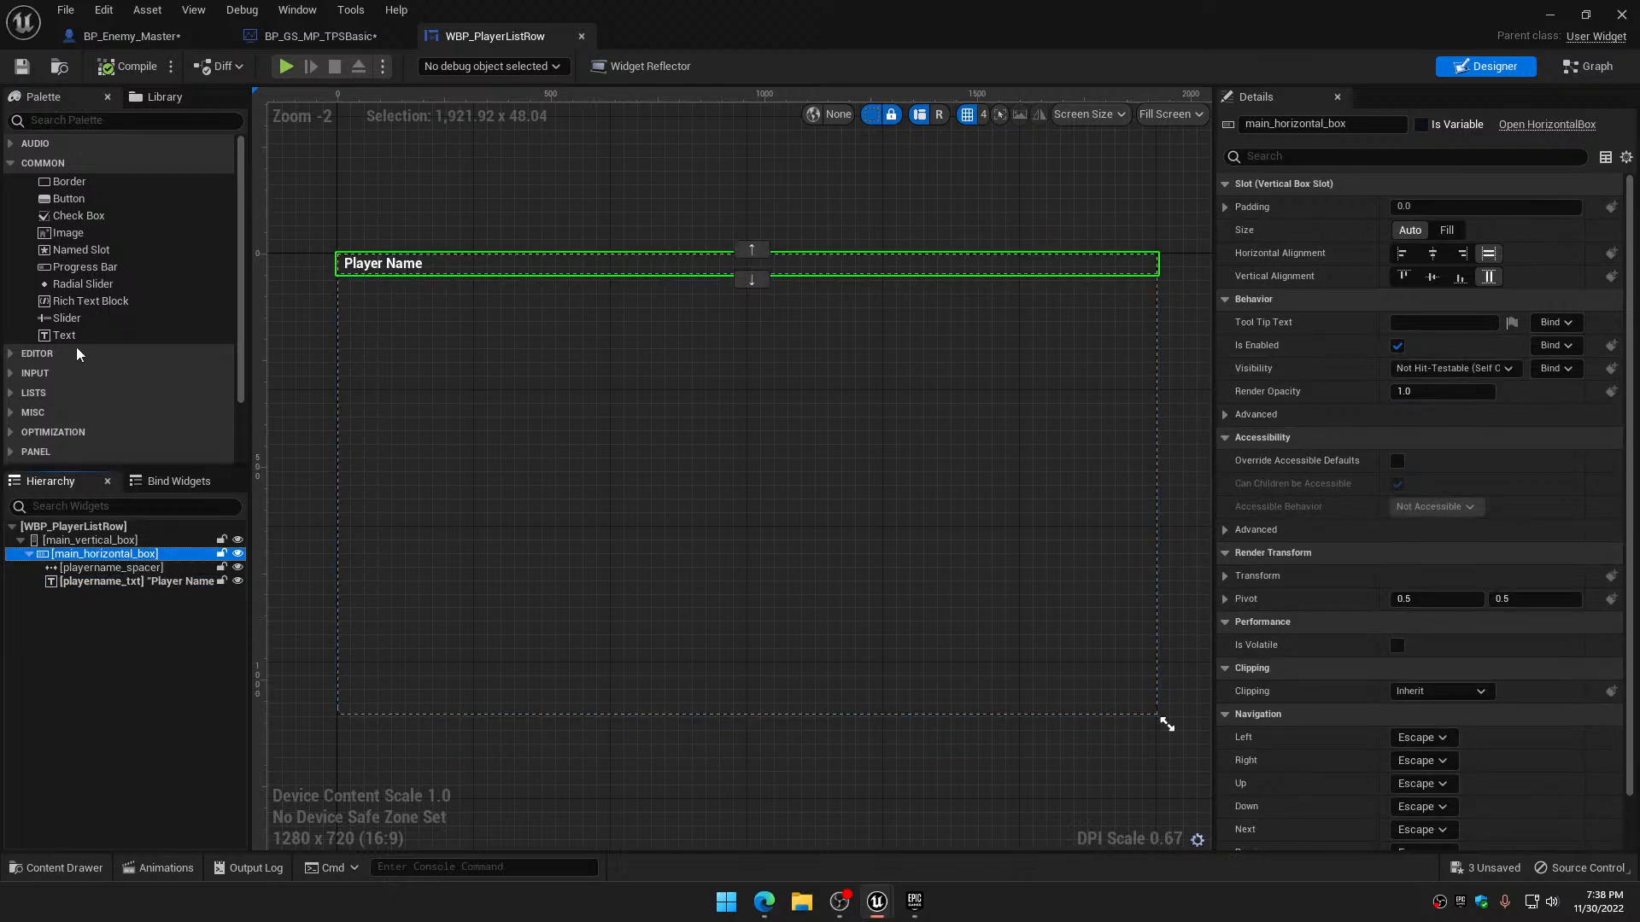
{"action": "left_click_drag", "start_coordinate": [70, 339], "coordinate": [608, 260]}
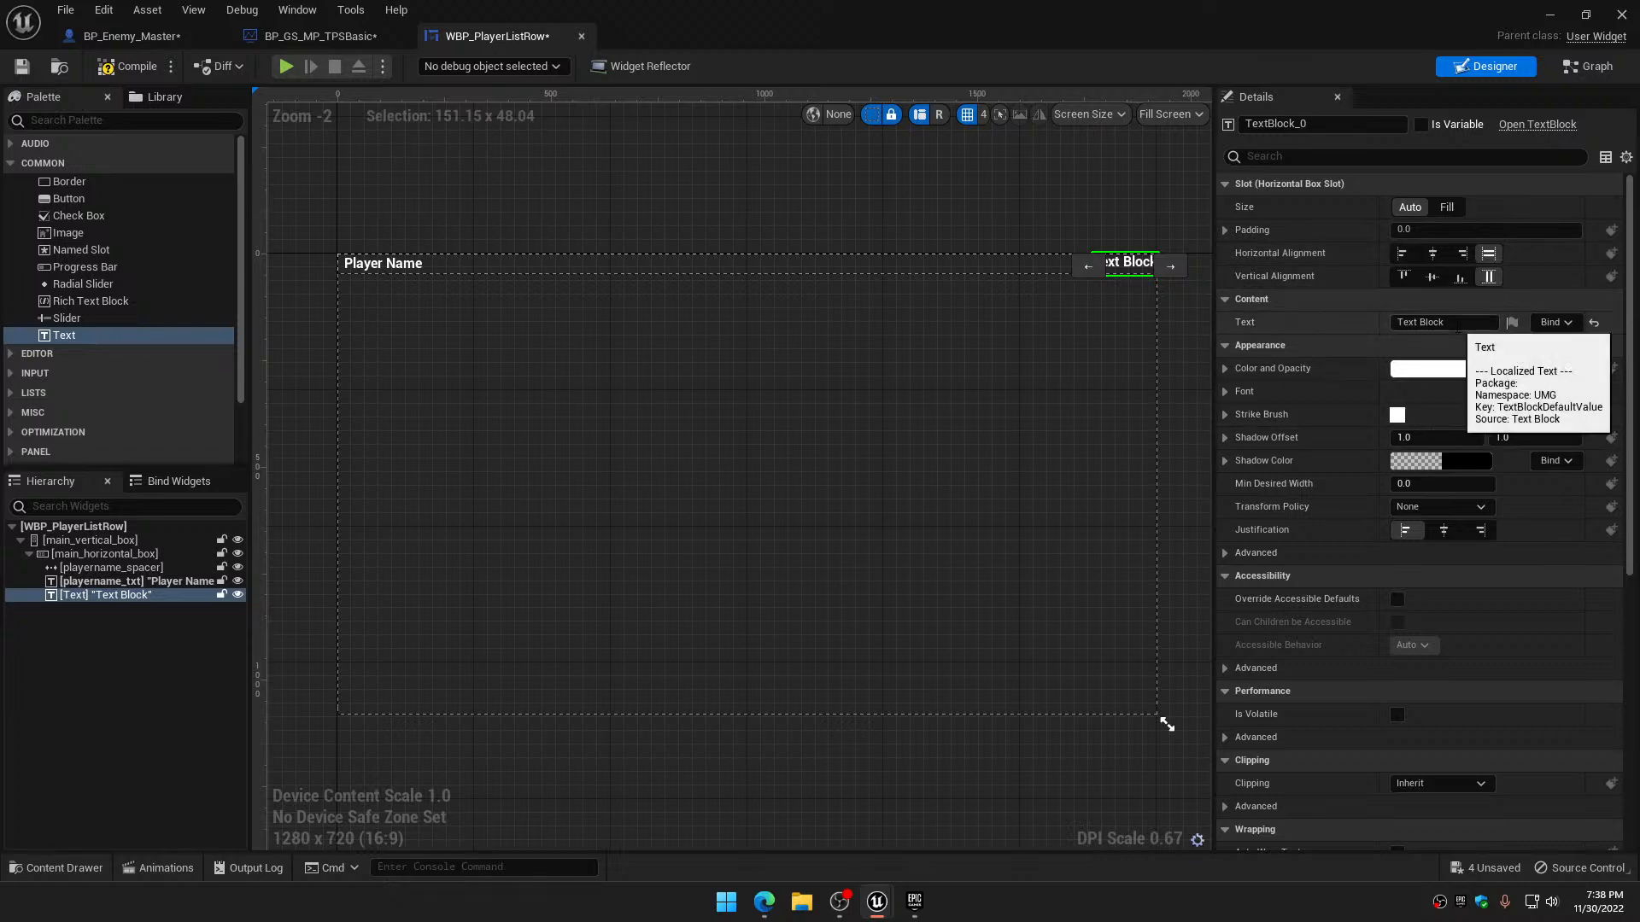
{"action": "left_click", "coordinate": [1444, 322]}
{"action": "type", "text": "Score"}
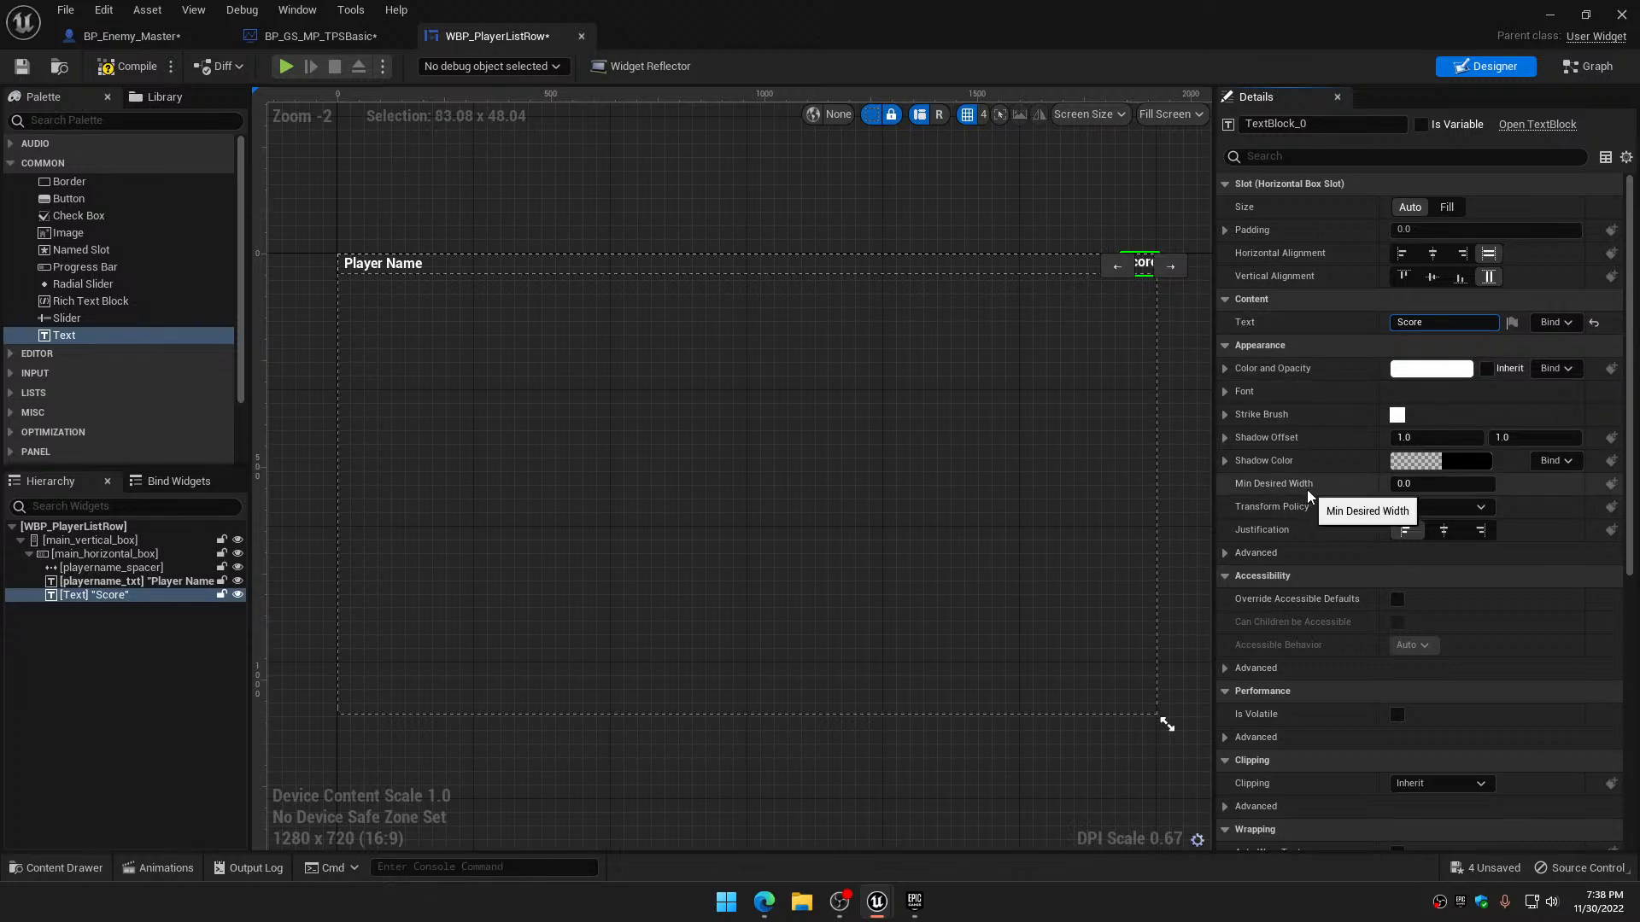
Expose the Score text block as a variable, save the widget and return to the BP_GS_MP_TPSBasic event graph
{"action": "scroll", "coordinate": [1151, 282], "scroll_direction": "up", "scroll_amount": 7}
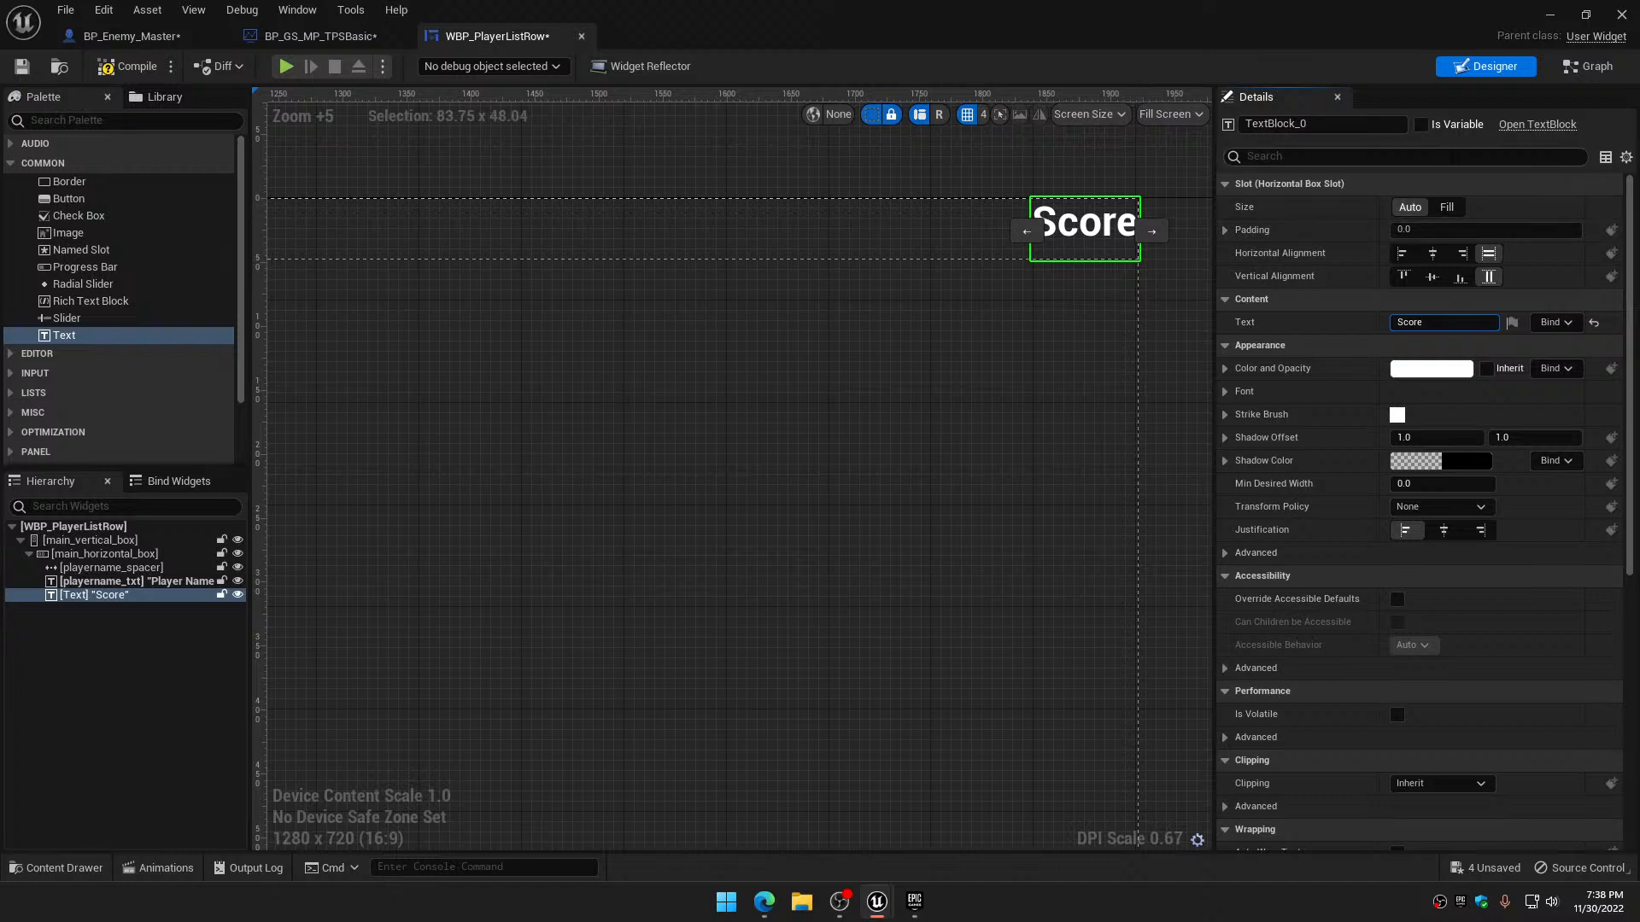
{"action": "left_click", "coordinate": [1421, 125]}
{"action": "left_click", "coordinate": [22, 66]}
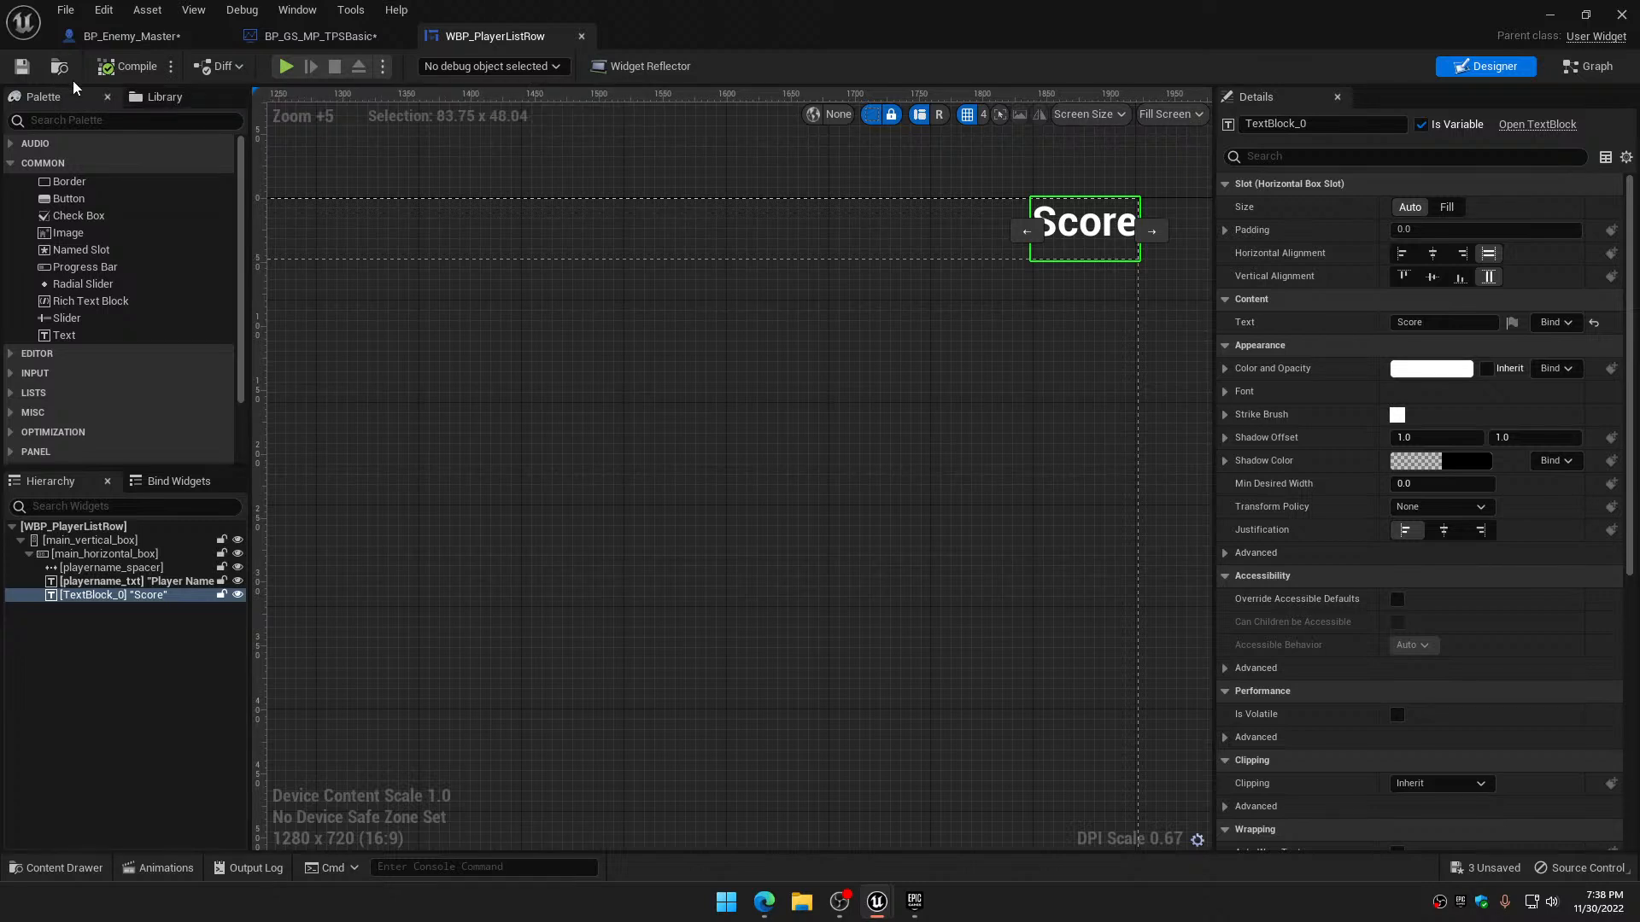
{"action": "left_click", "coordinate": [296, 34]}
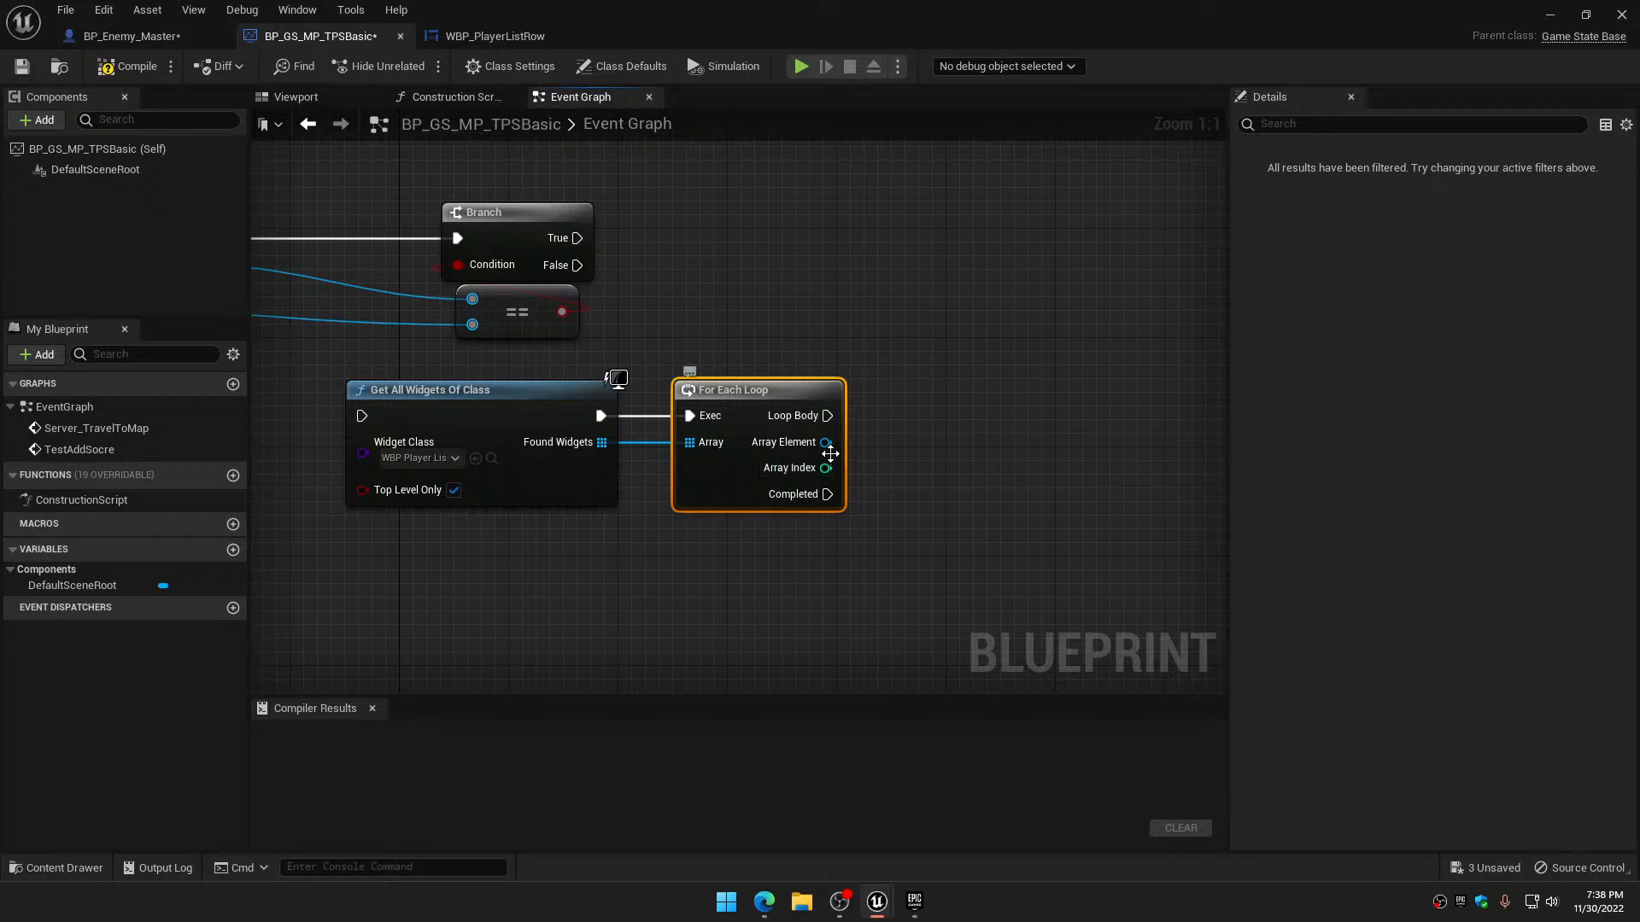
Rename the Score text block in WBP_PlayerListRow to ScoreText and save the widget
{"action": "left_click_drag", "start_coordinate": [825, 442], "coordinate": [912, 484]}
{"action": "left_click", "coordinate": [582, 161]}
{"action": "left_click", "coordinate": [504, 43]}
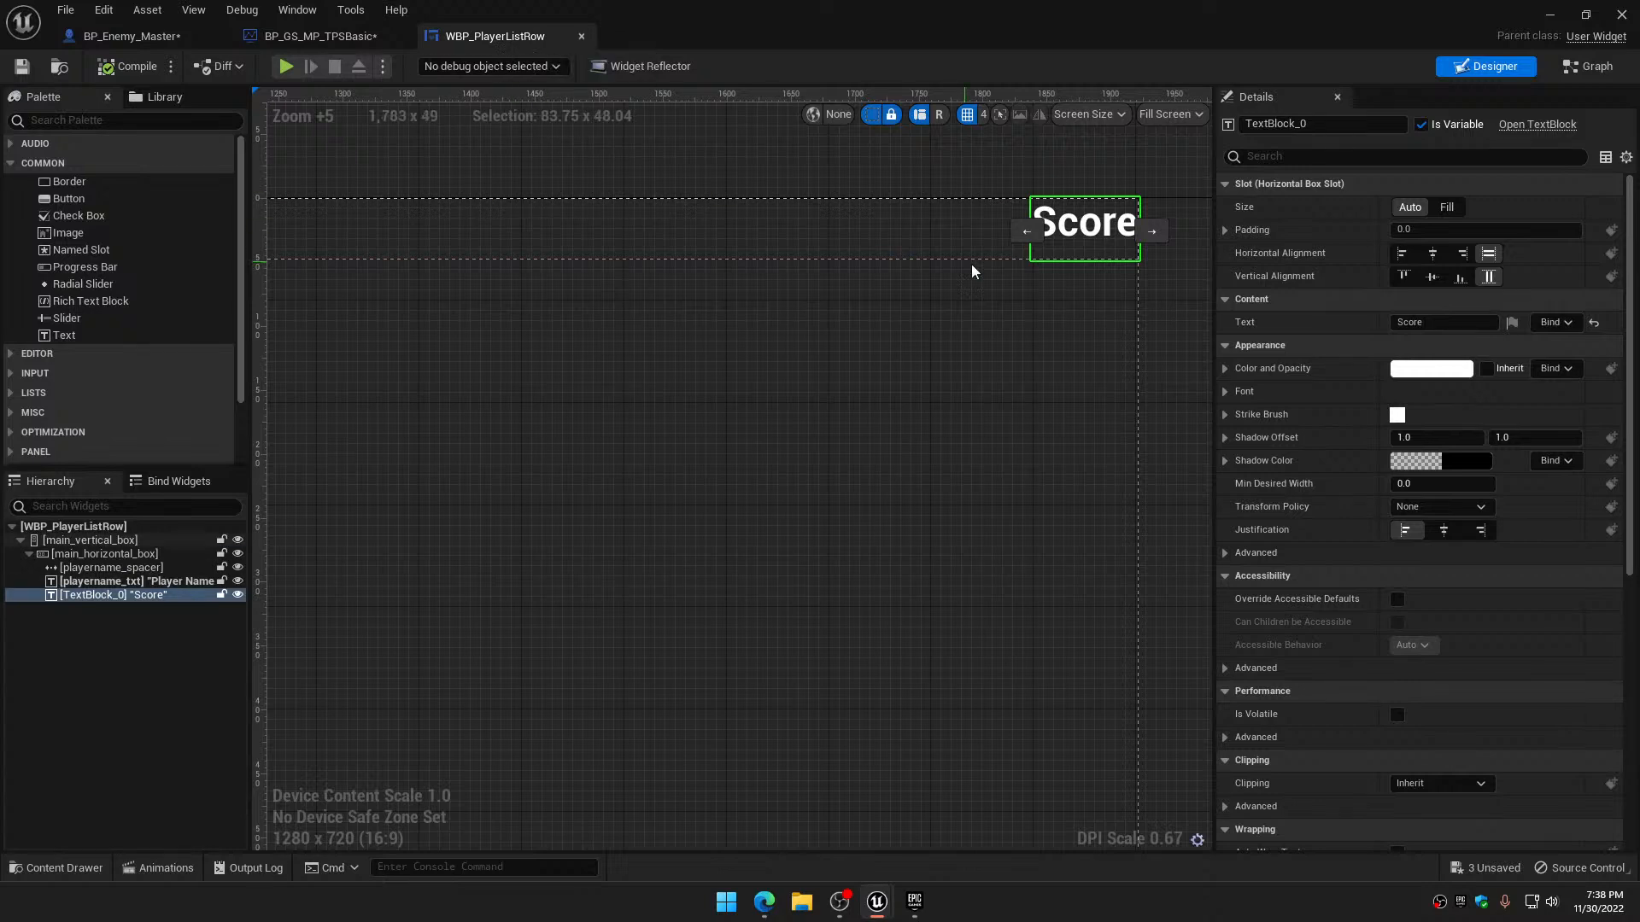
{"action": "left_click", "coordinate": [111, 594]}
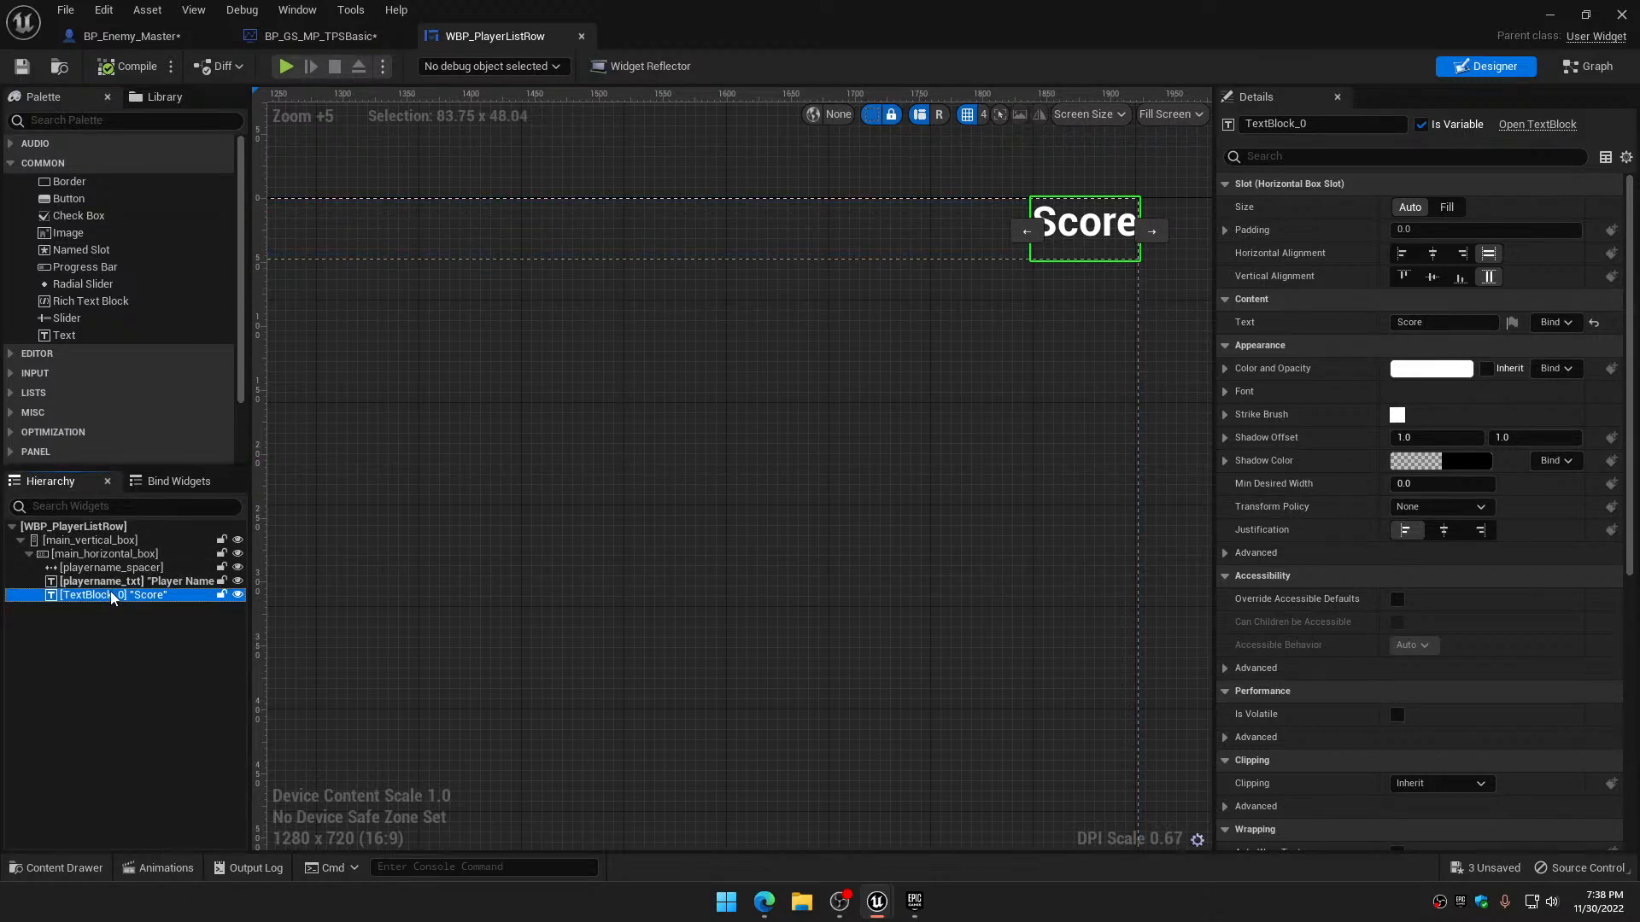
{"action": "key", "text": "F2"}
{"action": "type", "text": "Score"}
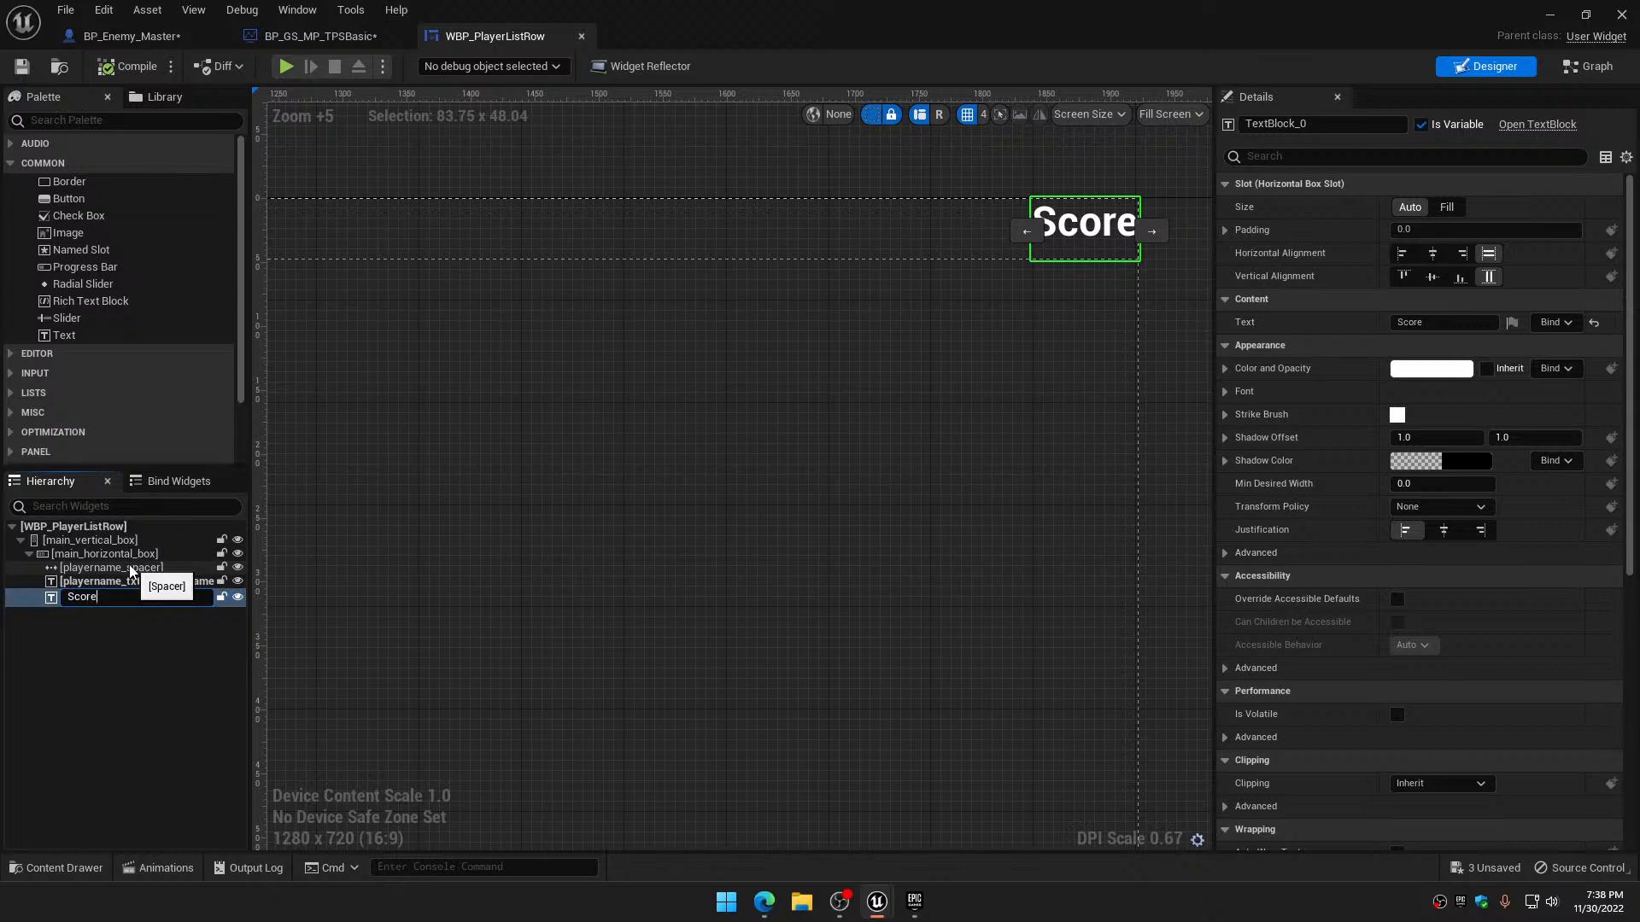
{"action": "type", "text": "Text"}
{"action": "key", "text": "Return"}
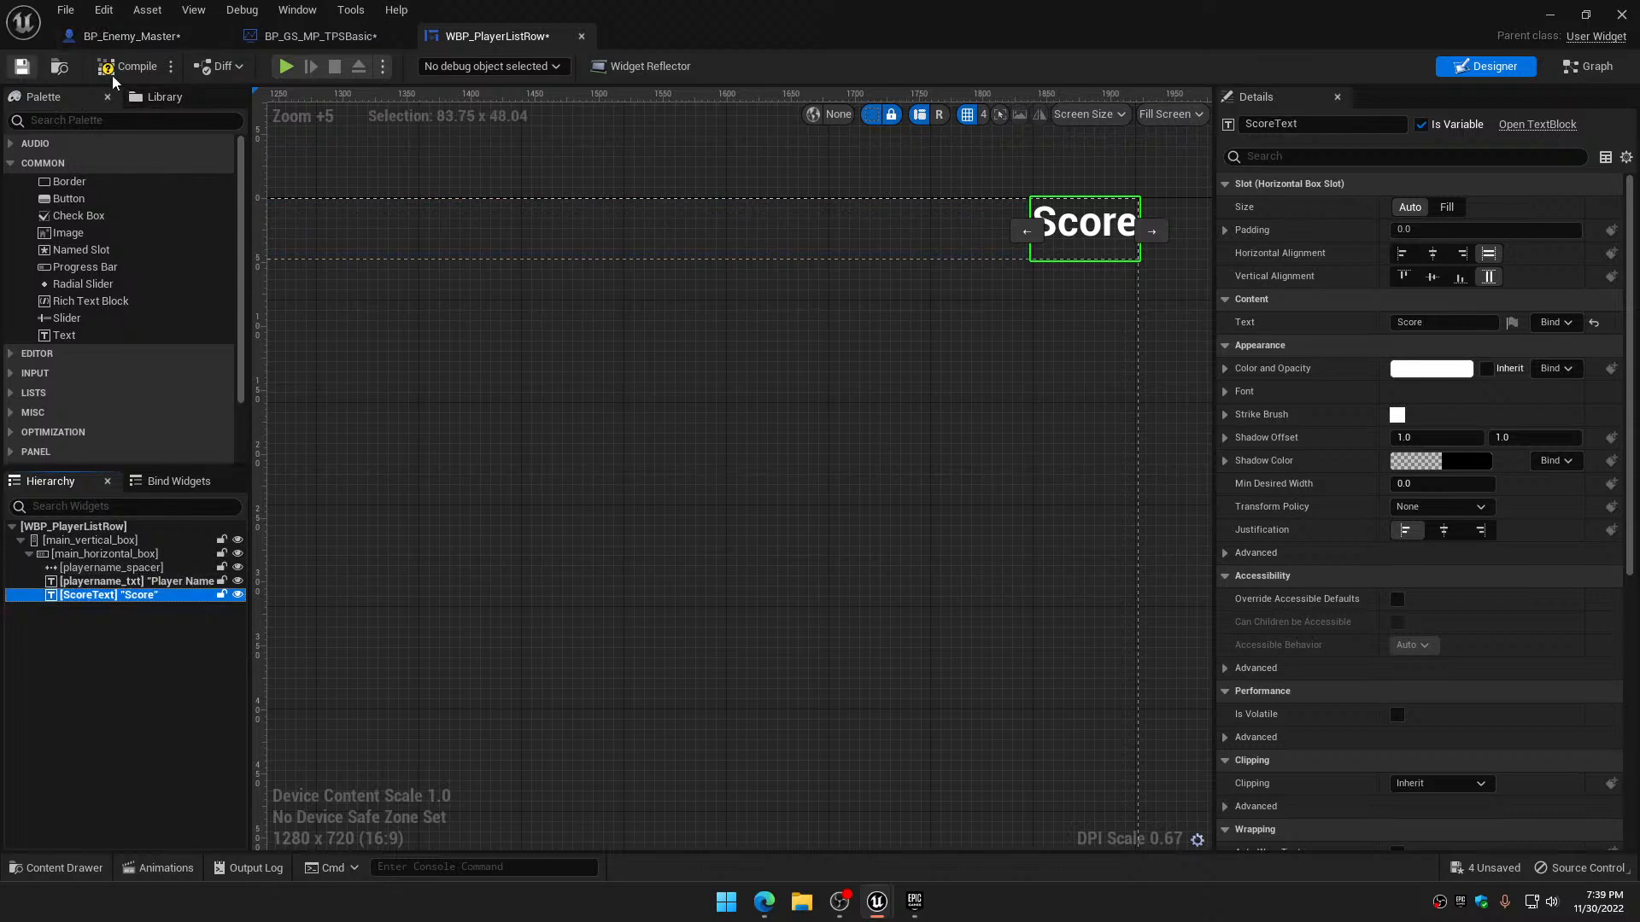
{"action": "left_click", "coordinate": [22, 65]}
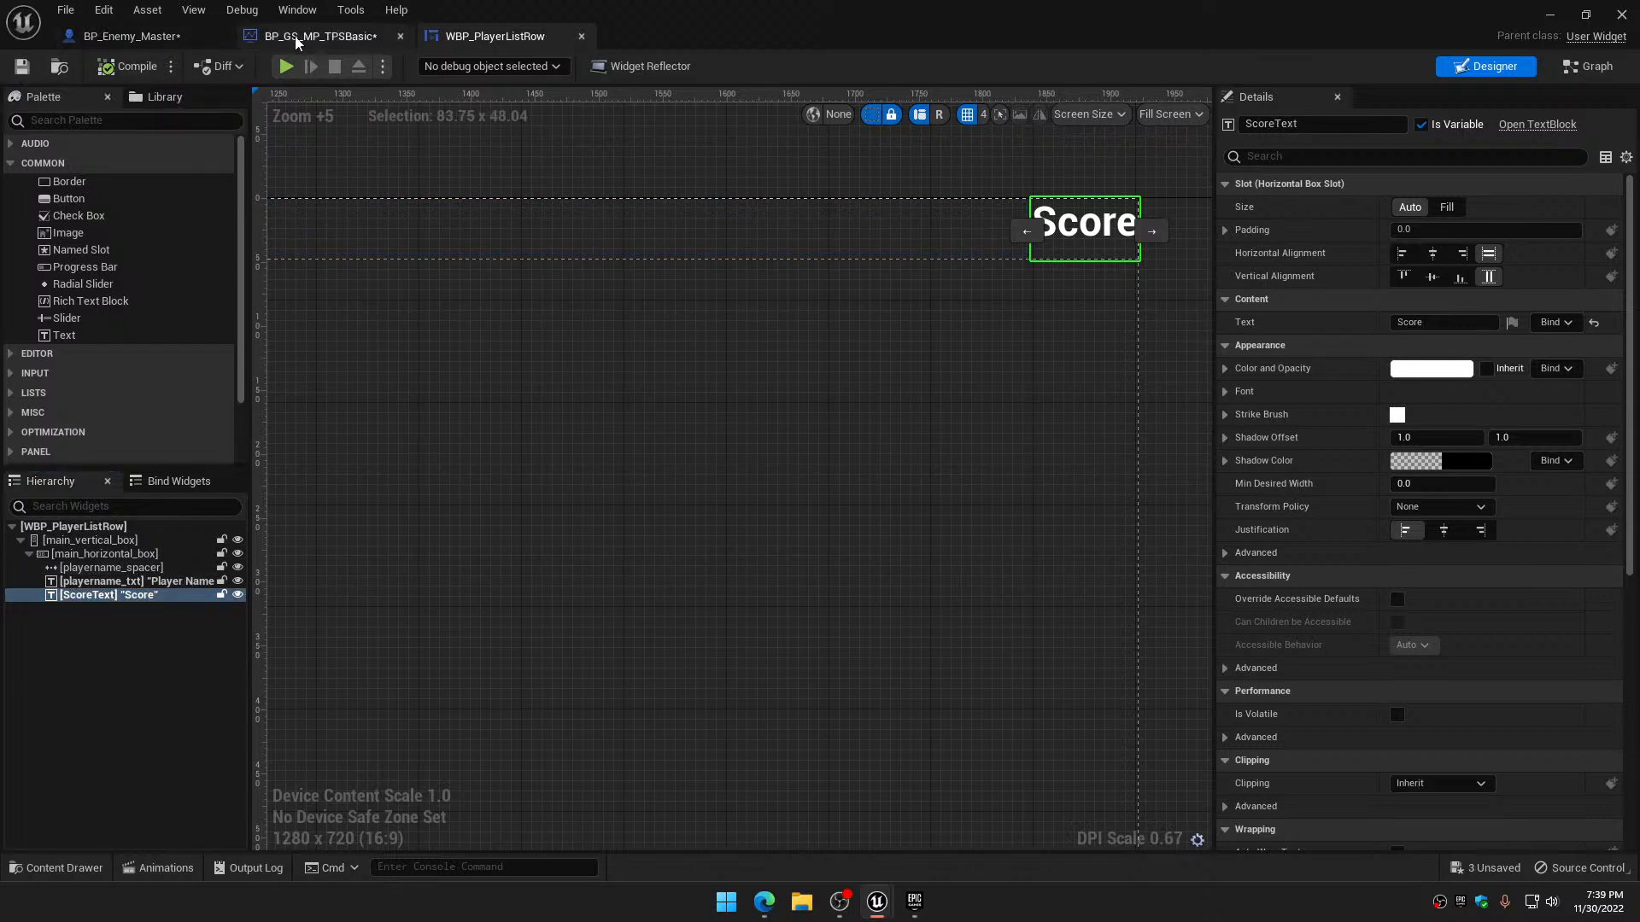
Back in BP_GS_MP_TPSBasic, get the ScoreText variable from the widget loop's Array Element and place it beneath that loop
{"action": "left_click", "coordinate": [296, 38]}
{"action": "left_click_drag", "start_coordinate": [832, 443], "coordinate": [948, 463]}
{"action": "type", "text": "scor"}
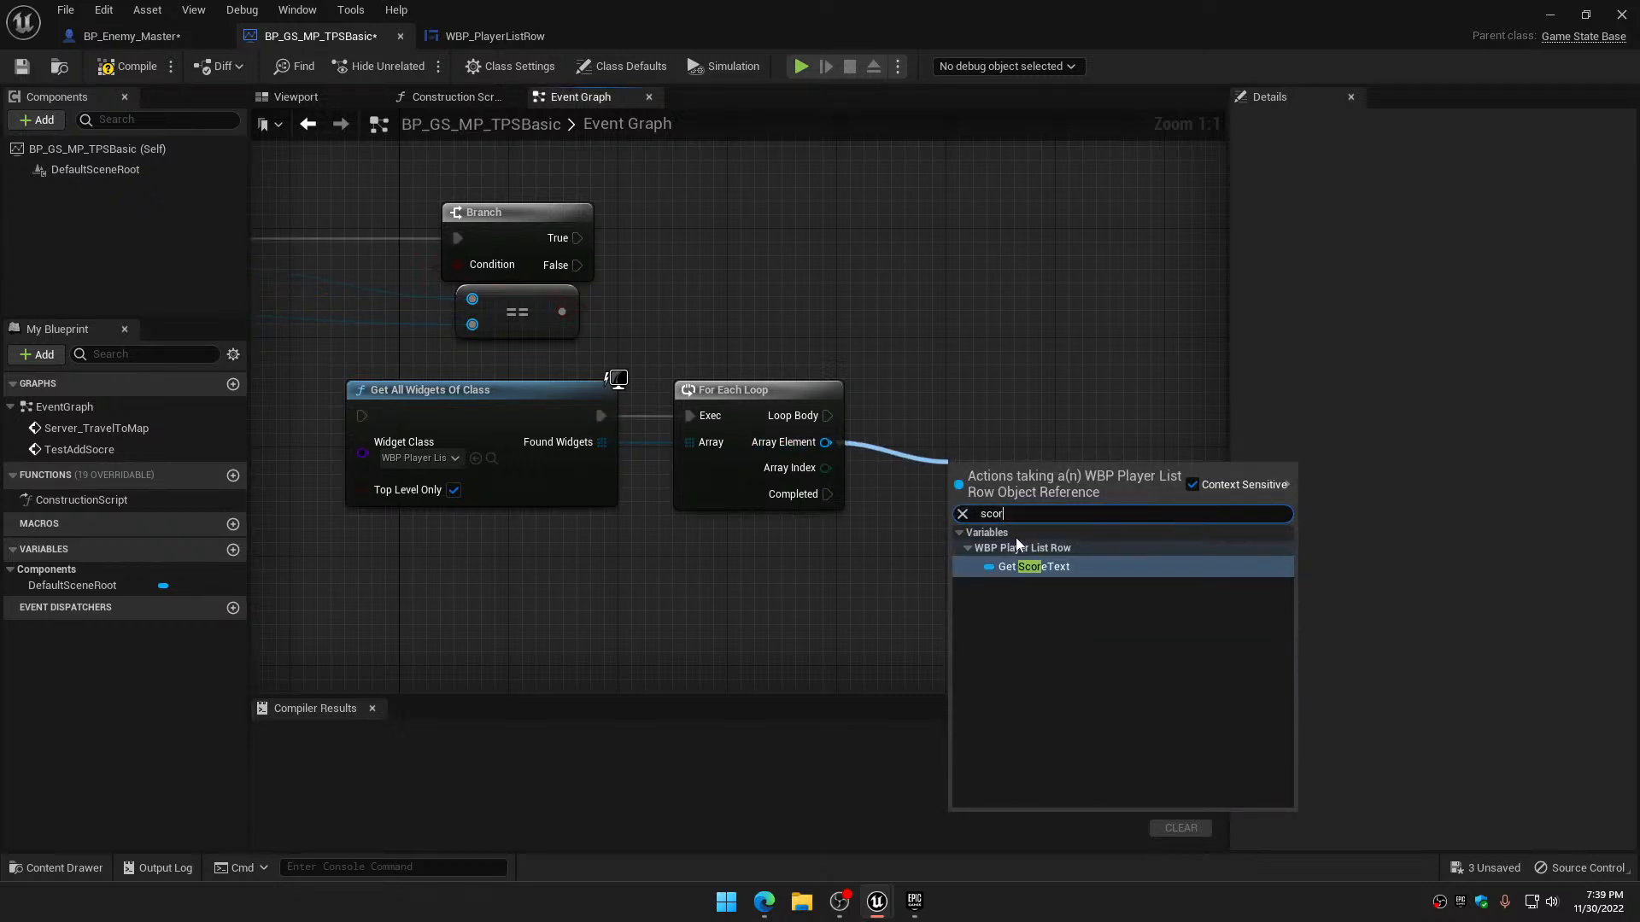
{"action": "left_click", "coordinate": [1022, 567]}
Add a SET Text node targeting Score Text, align it with the widget loop and run it from Loop Body
{"action": "left_click_drag", "start_coordinate": [1032, 494], "coordinate": [1038, 552]}
{"action": "type", "text": "sette"}
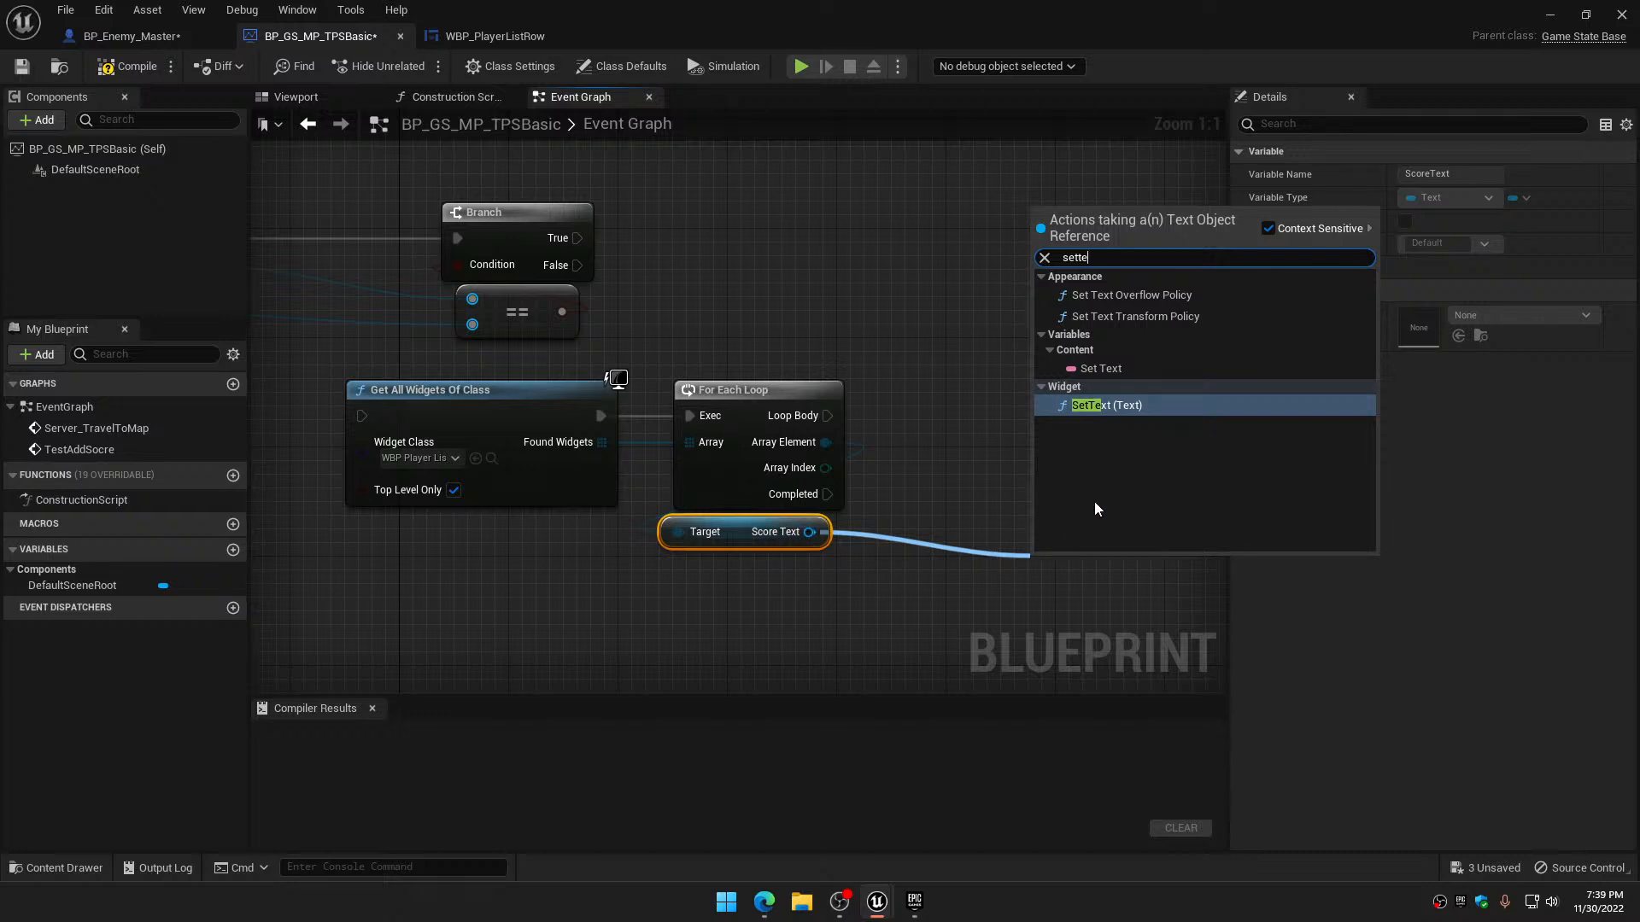
{"action": "left_click", "coordinate": [1105, 370]}
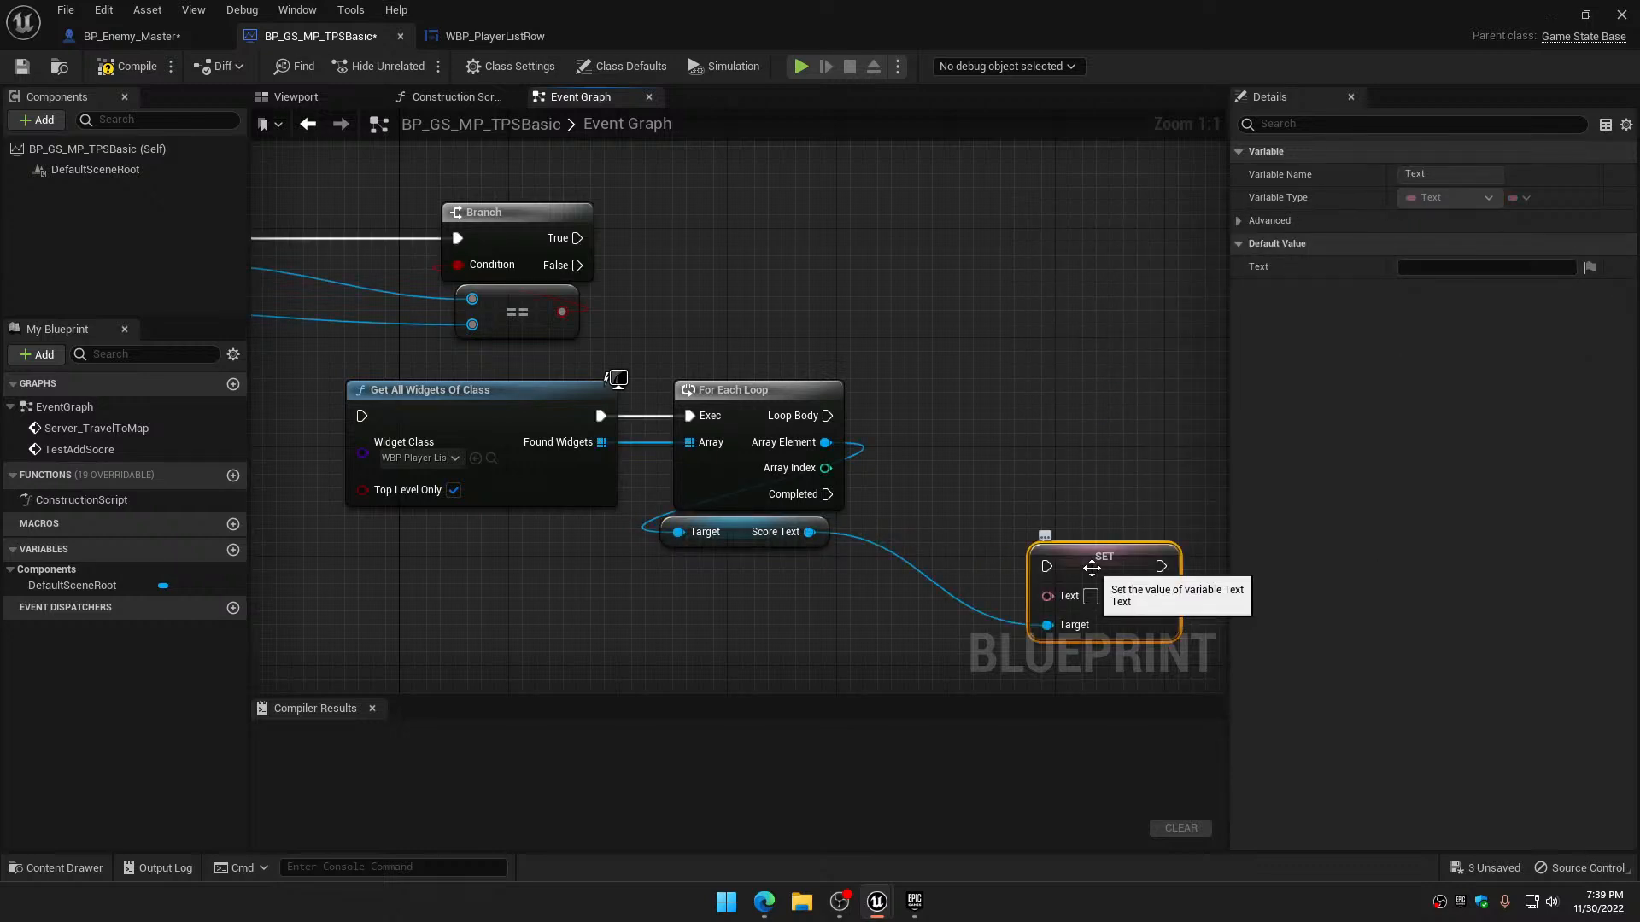
{"action": "left_click_drag", "start_coordinate": [1091, 568], "coordinate": [1091, 418]}
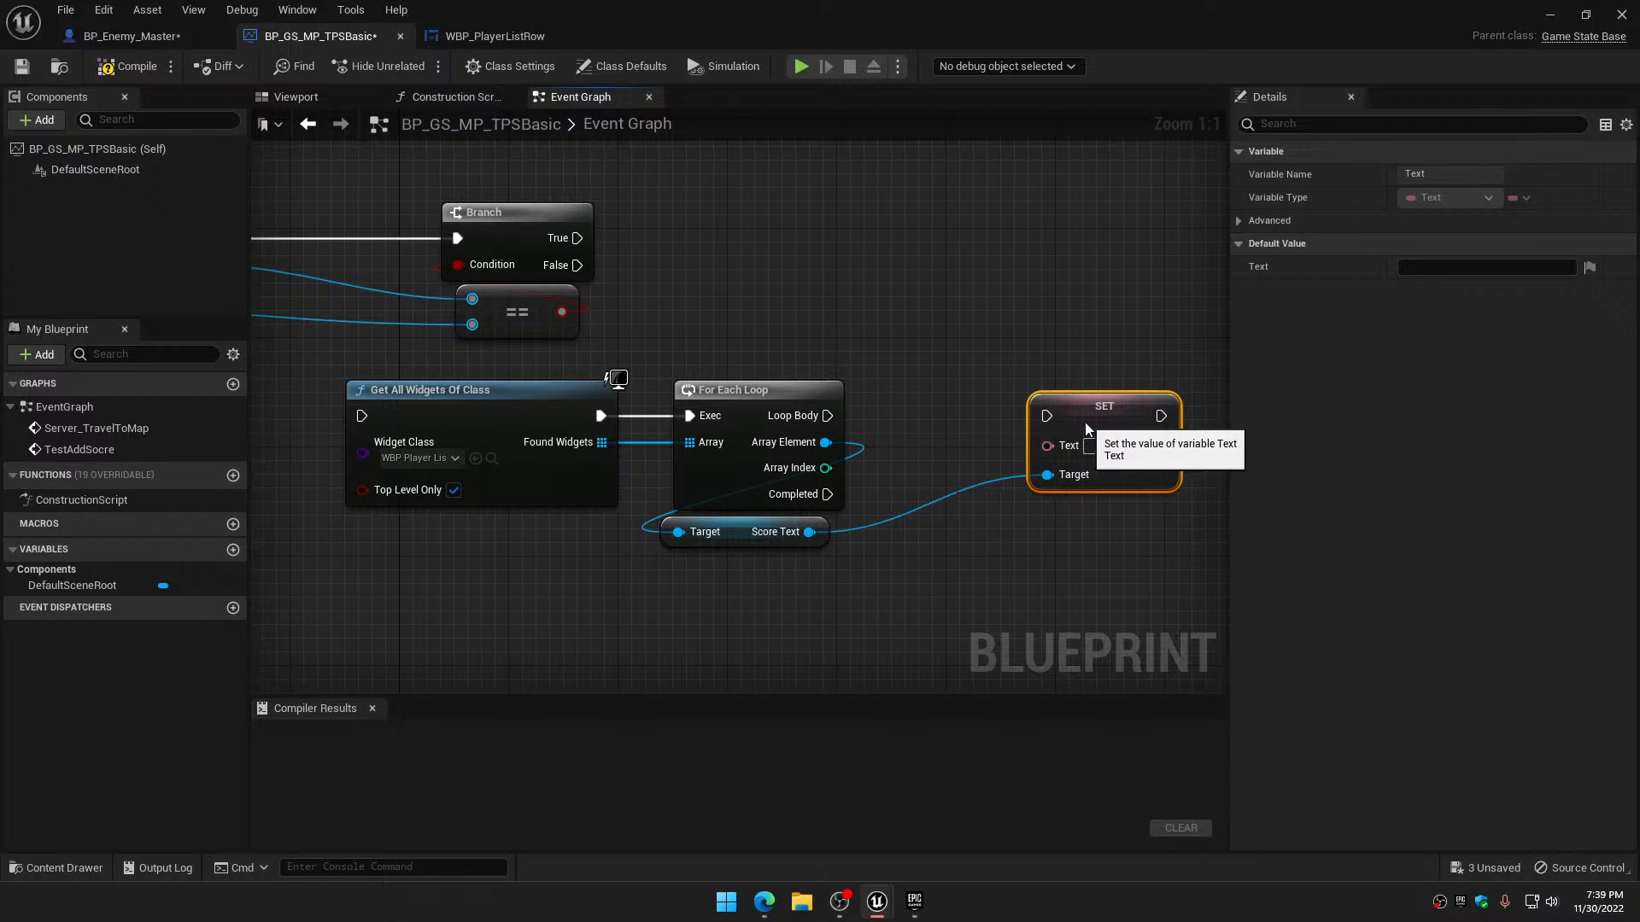
{"action": "left_click_drag", "start_coordinate": [826, 416], "coordinate": [1049, 417]}
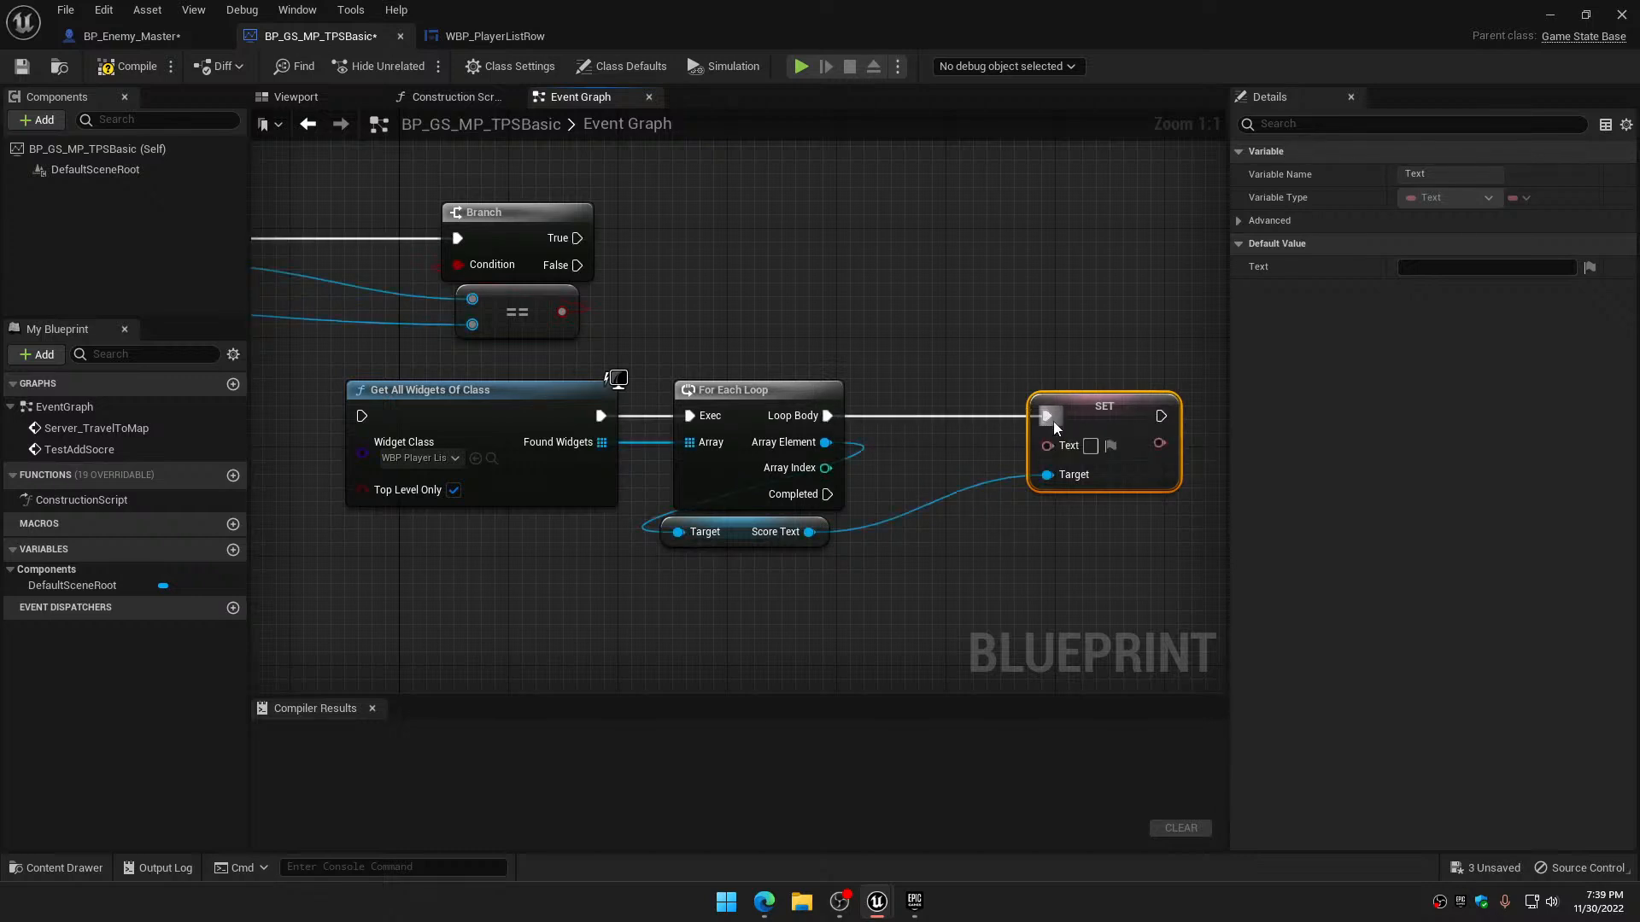
Feed TestAddSocre's Score into the SET node's Text through a To Text (Integer) conversion placed just beneath the SET node
{"action": "right_click_drag", "start_coordinate": [948, 602], "coordinate": [1238, 555]}
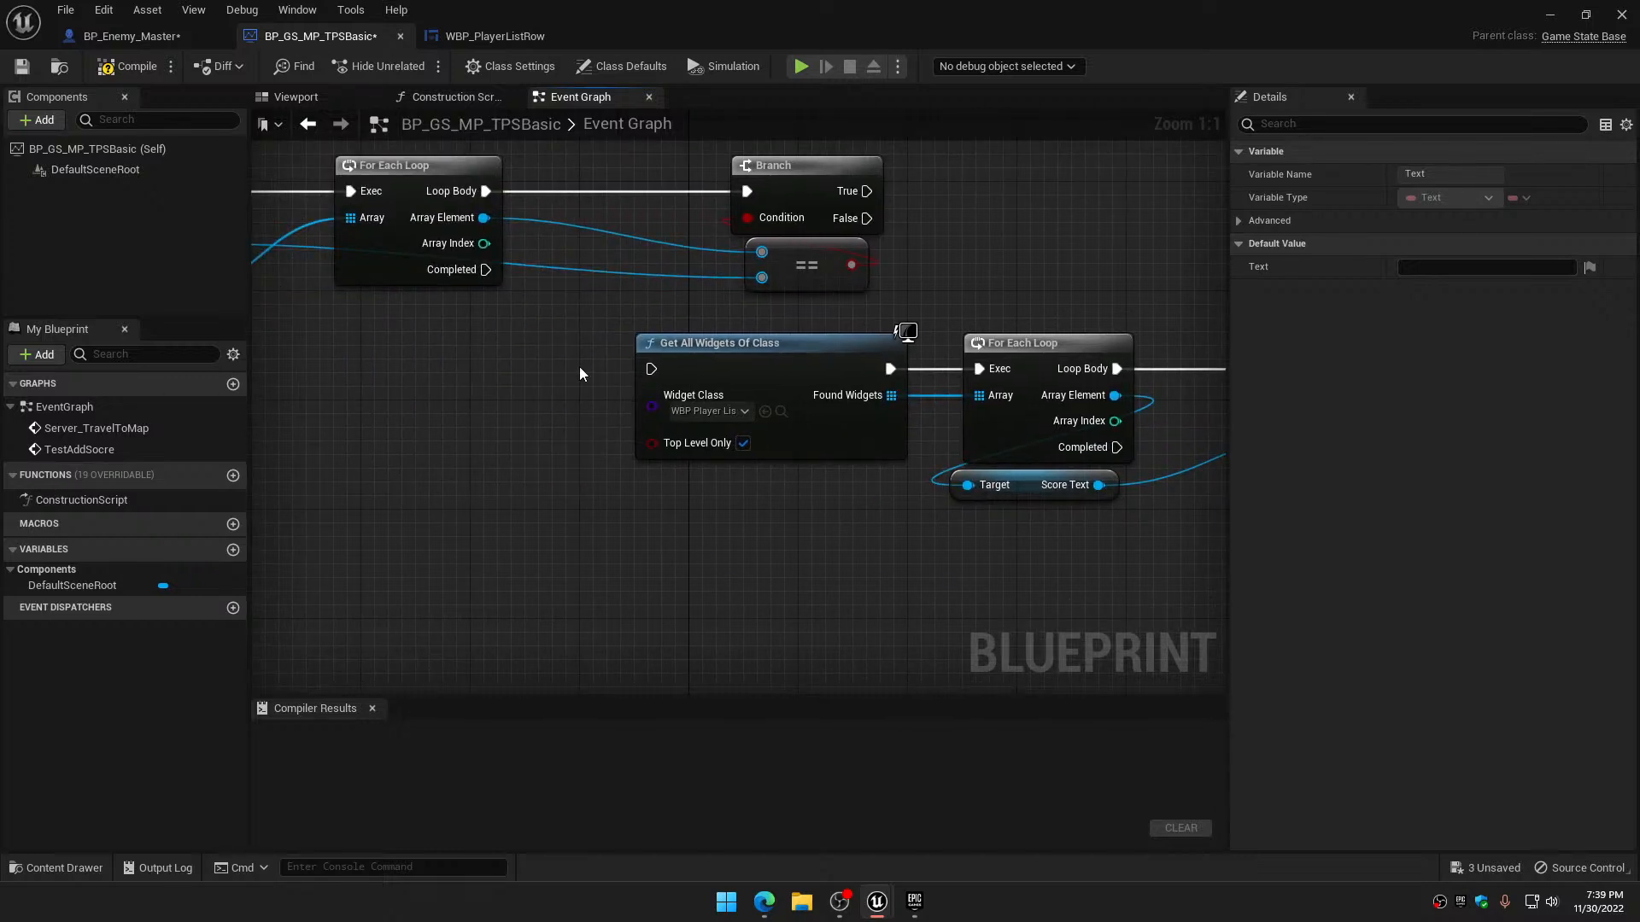
{"action": "right_click_drag", "start_coordinate": [419, 328], "coordinate": [776, 359]}
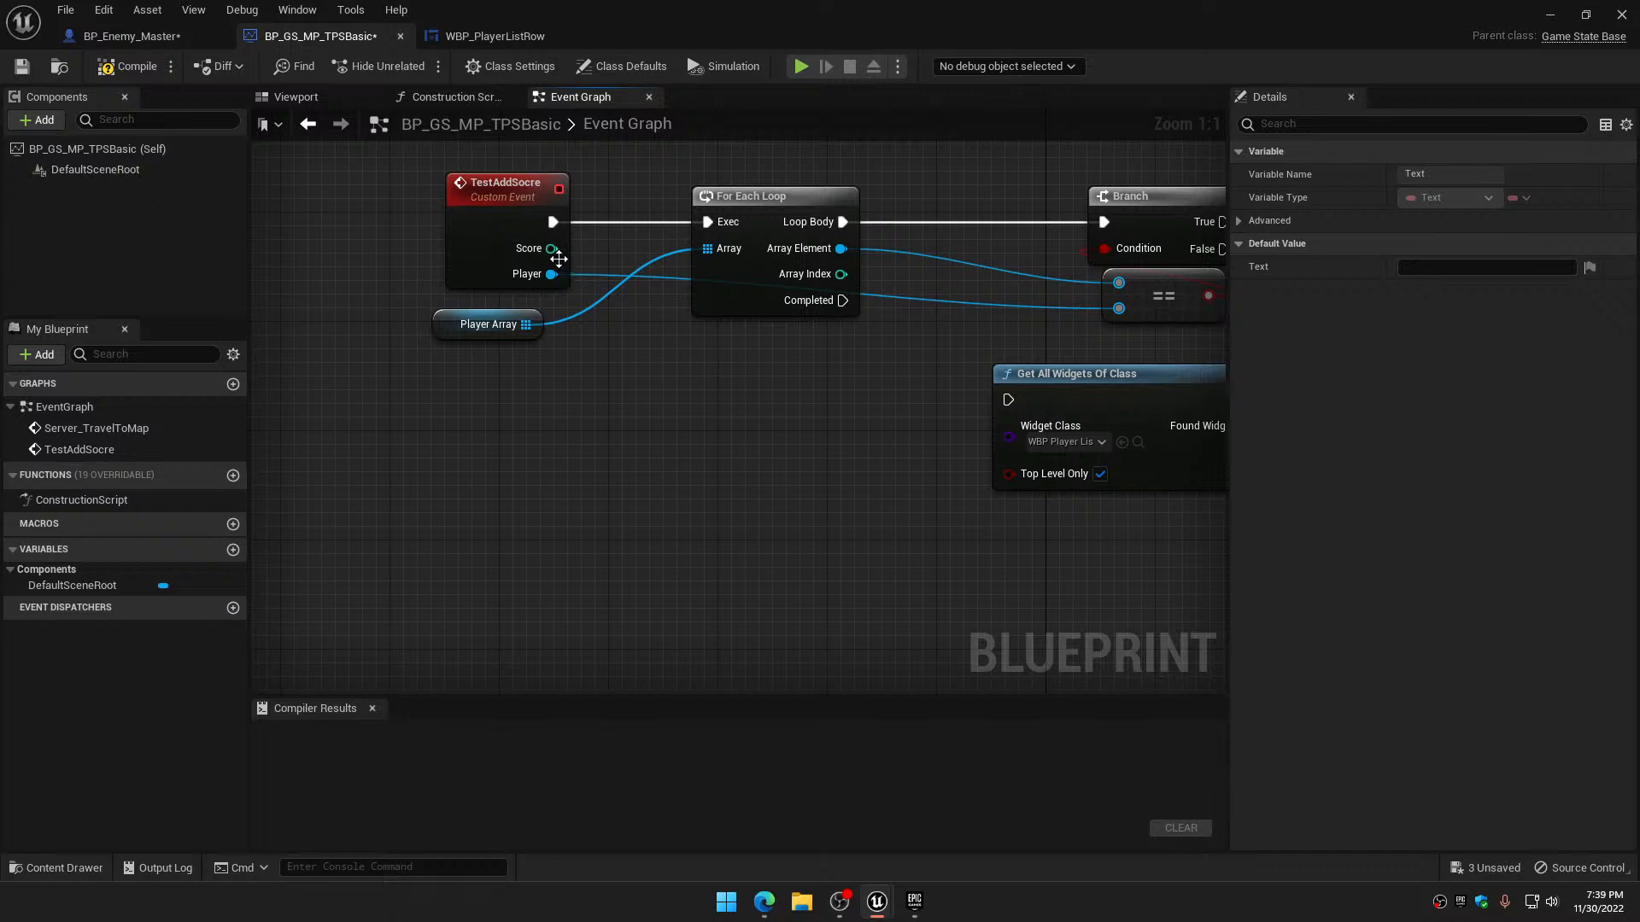
{"action": "left_click_drag", "start_coordinate": [558, 259], "coordinate": [322, 427]}
{"action": "right_click_drag", "start_coordinate": [402, 535], "coordinate": [1050, 423]}
{"action": "left_click_drag", "start_coordinate": [496, 230], "coordinate": [1057, 372]}
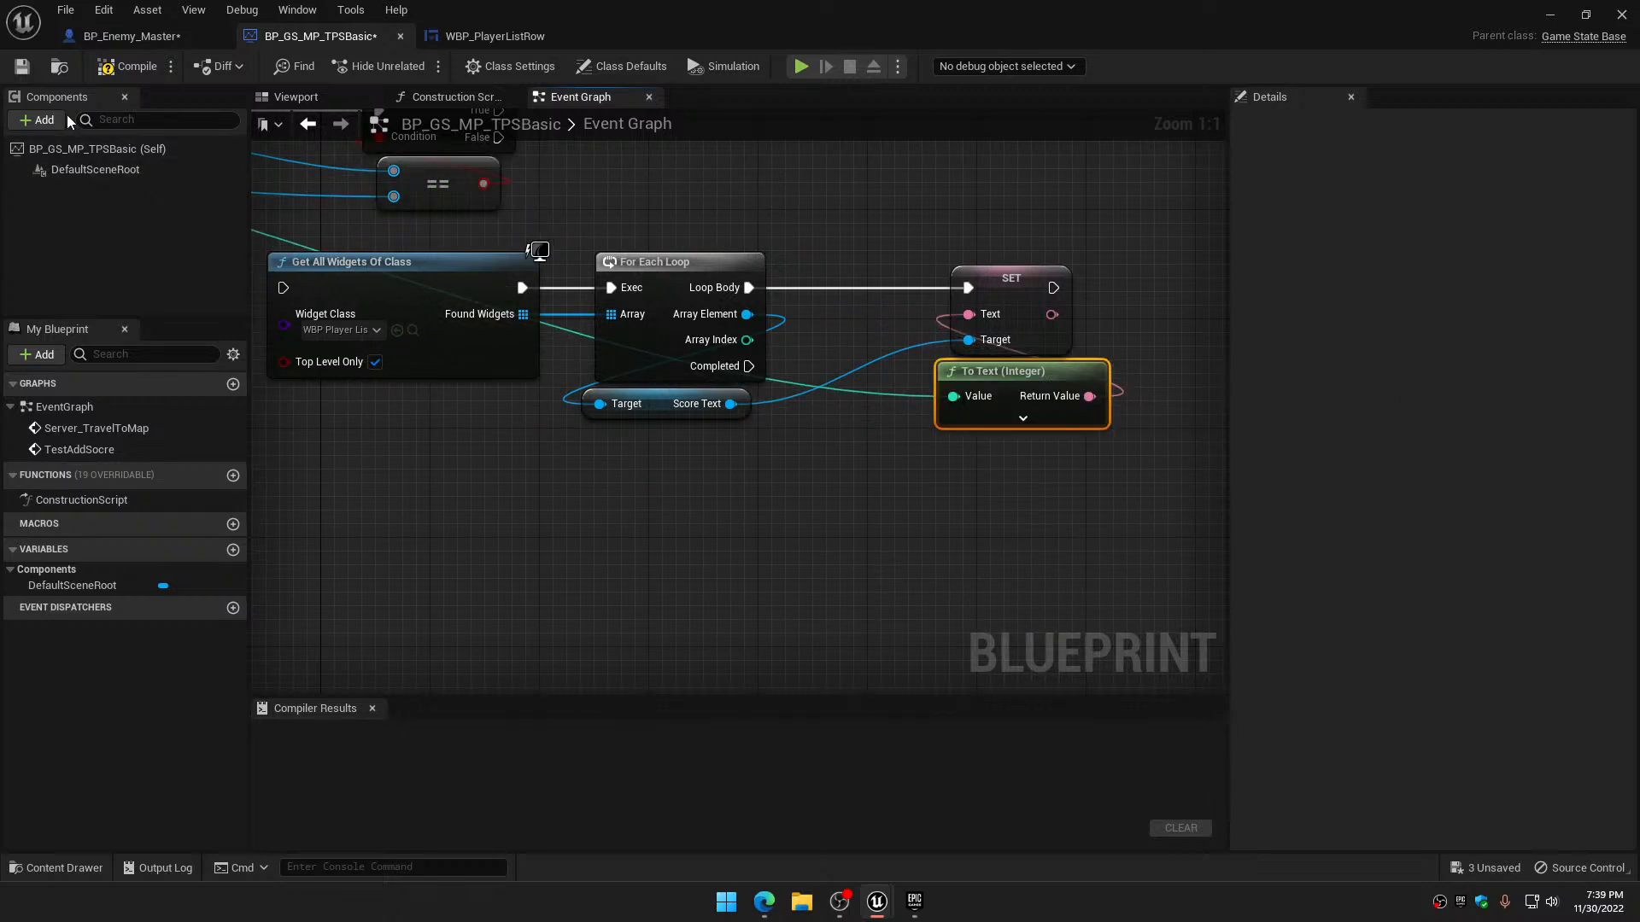
Compile and save both BP_GS_MP_TPSBasic and BP_Enemy_Master
{"action": "left_click", "coordinate": [126, 70]}
{"action": "key", "text": "ctrl+s"}
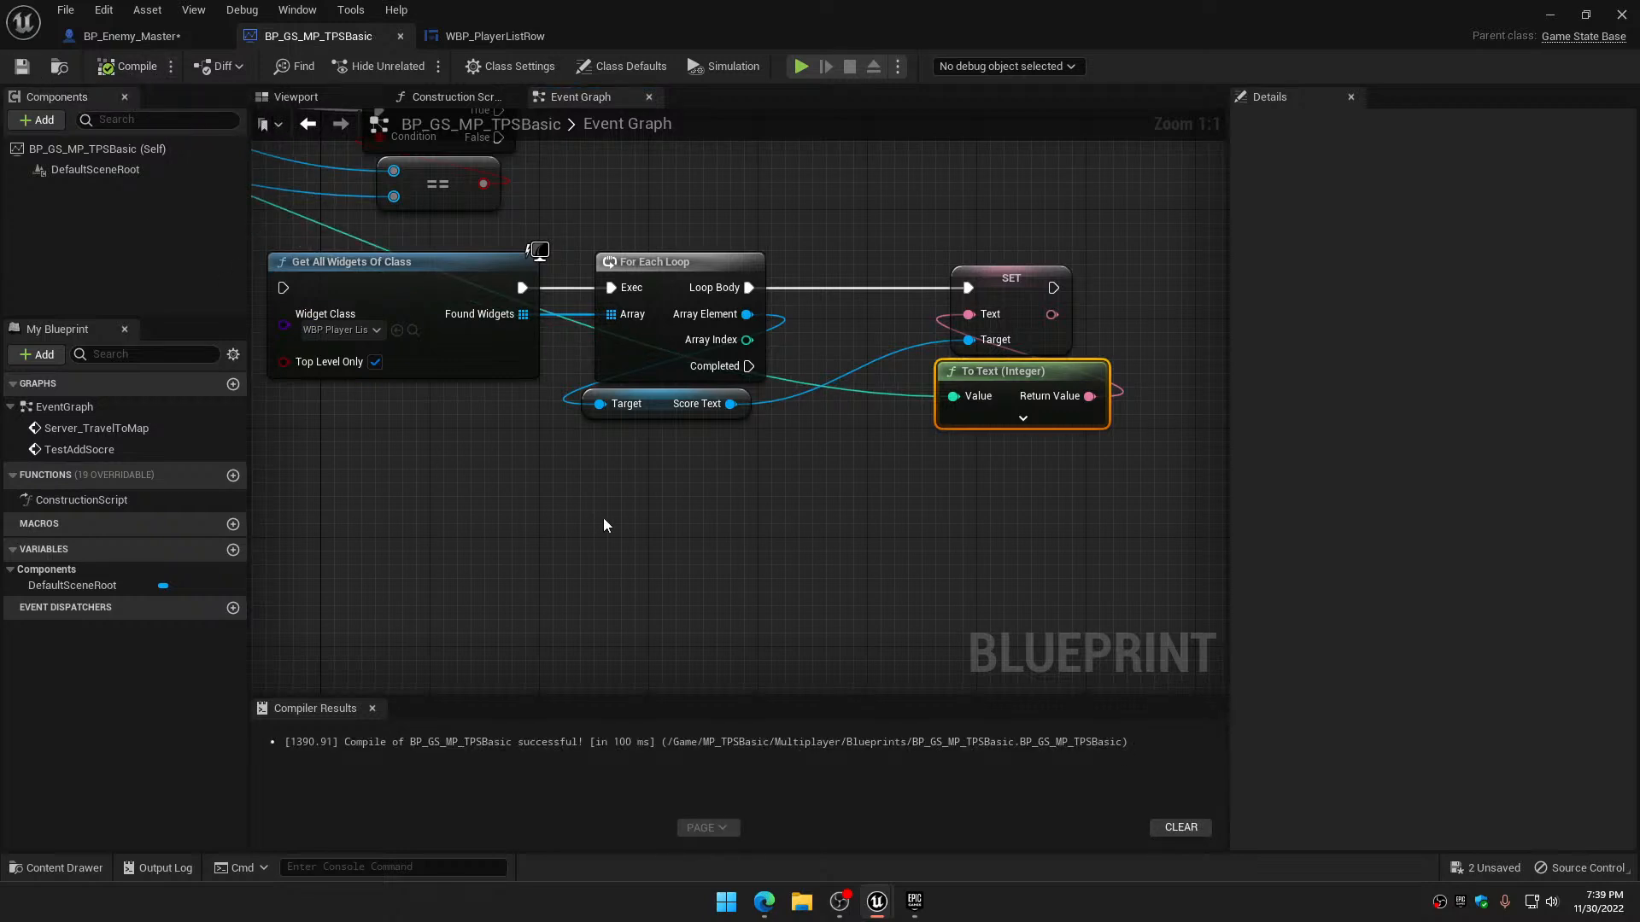
{"action": "scroll", "coordinate": [615, 521], "scroll_direction": "down", "scroll_amount": 3}
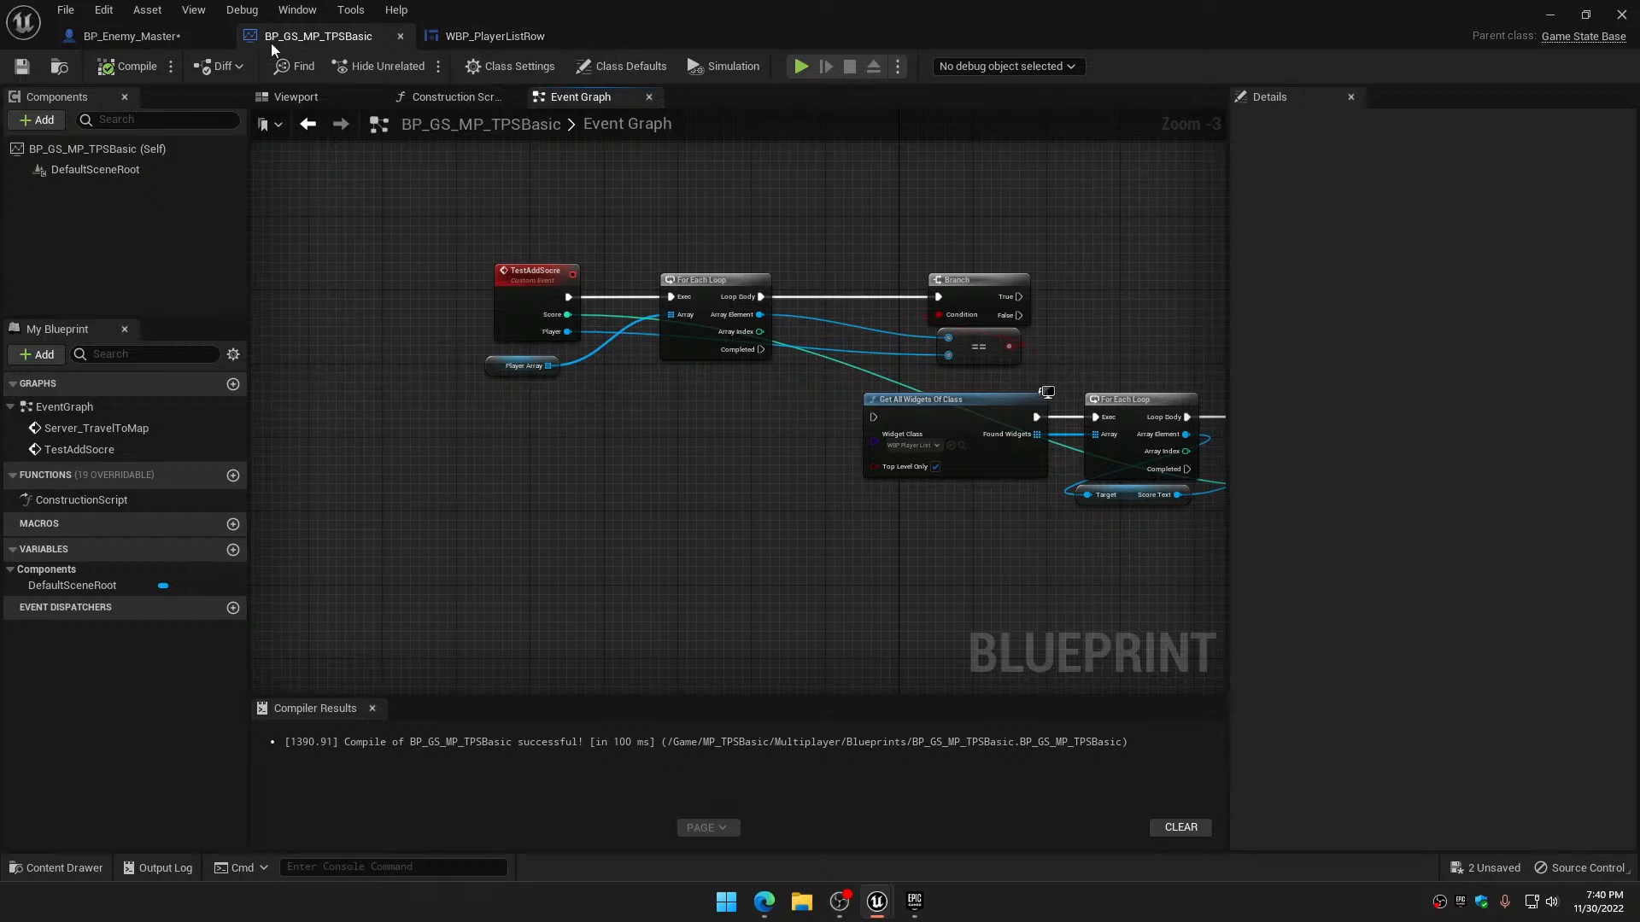
{"action": "left_click", "coordinate": [153, 45]}
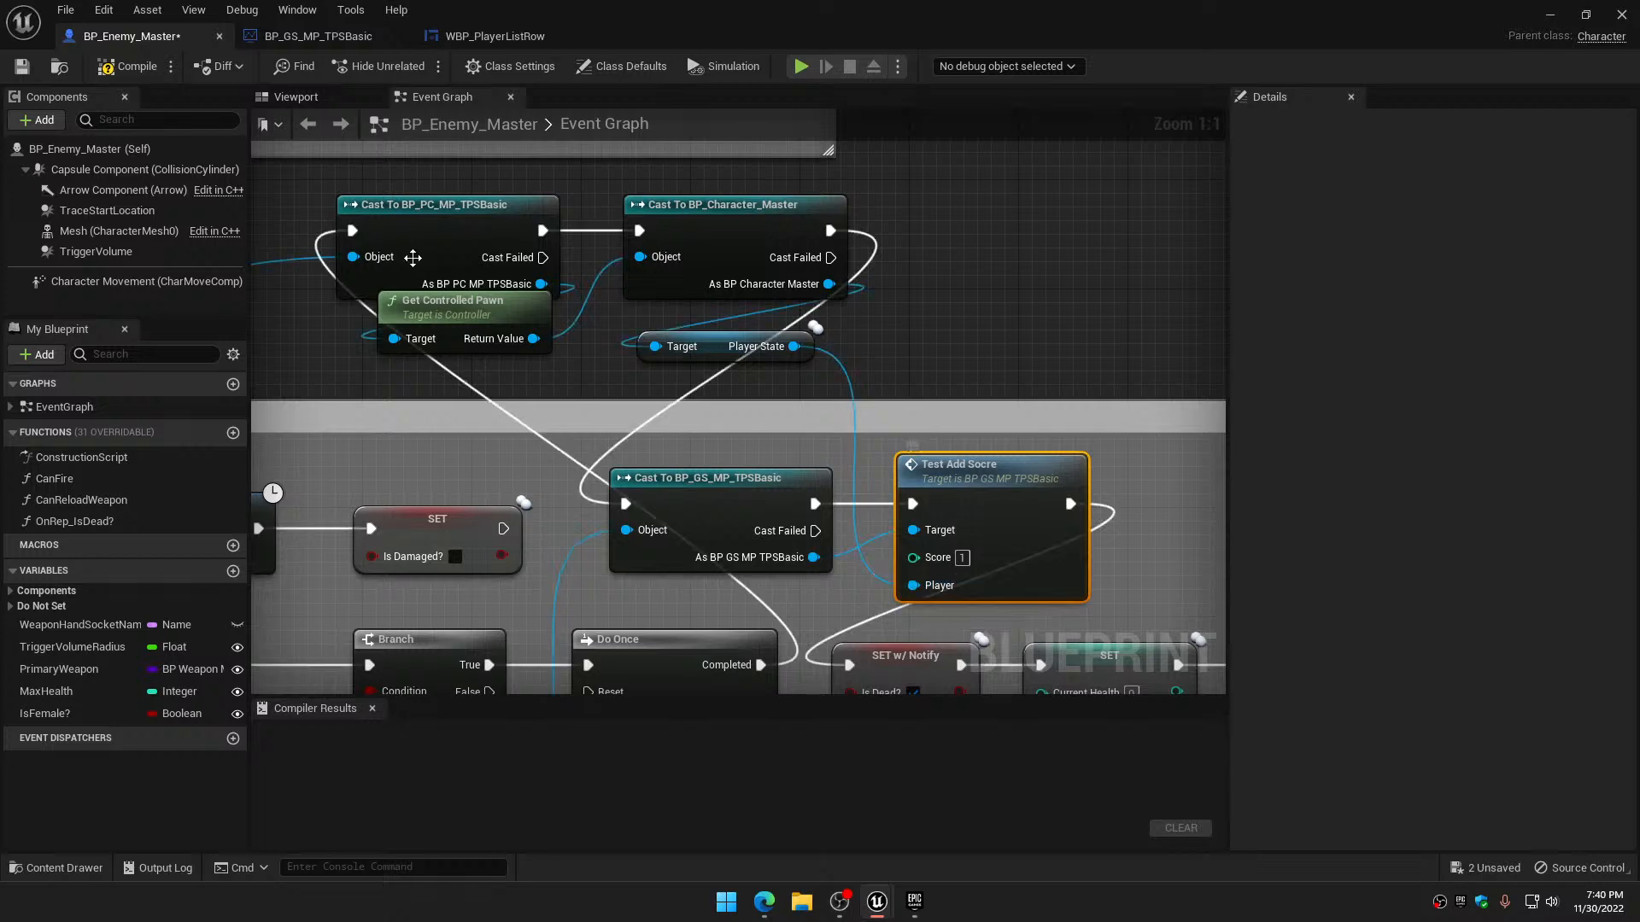
{"action": "left_click", "coordinate": [124, 67]}
{"action": "left_click", "coordinate": [26, 66]}
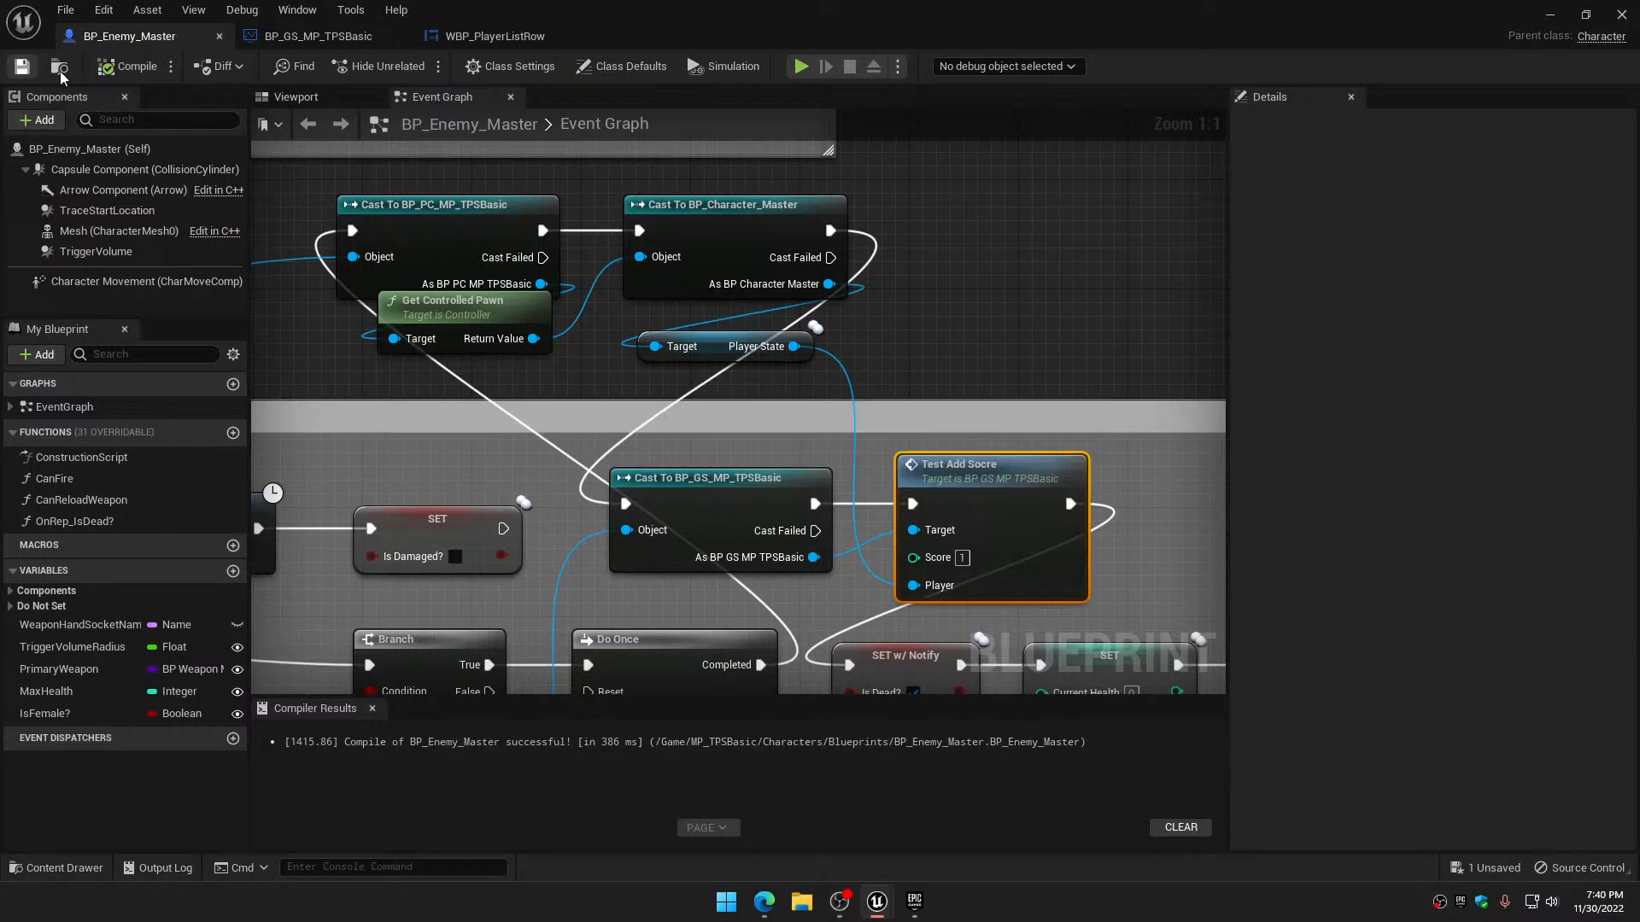
Open the MP_TestMap_001 level from the Multiplayer Maps folder, saving BP_Character_Master, and dismiss the map check log
{"action": "left_click", "coordinate": [1551, 17]}
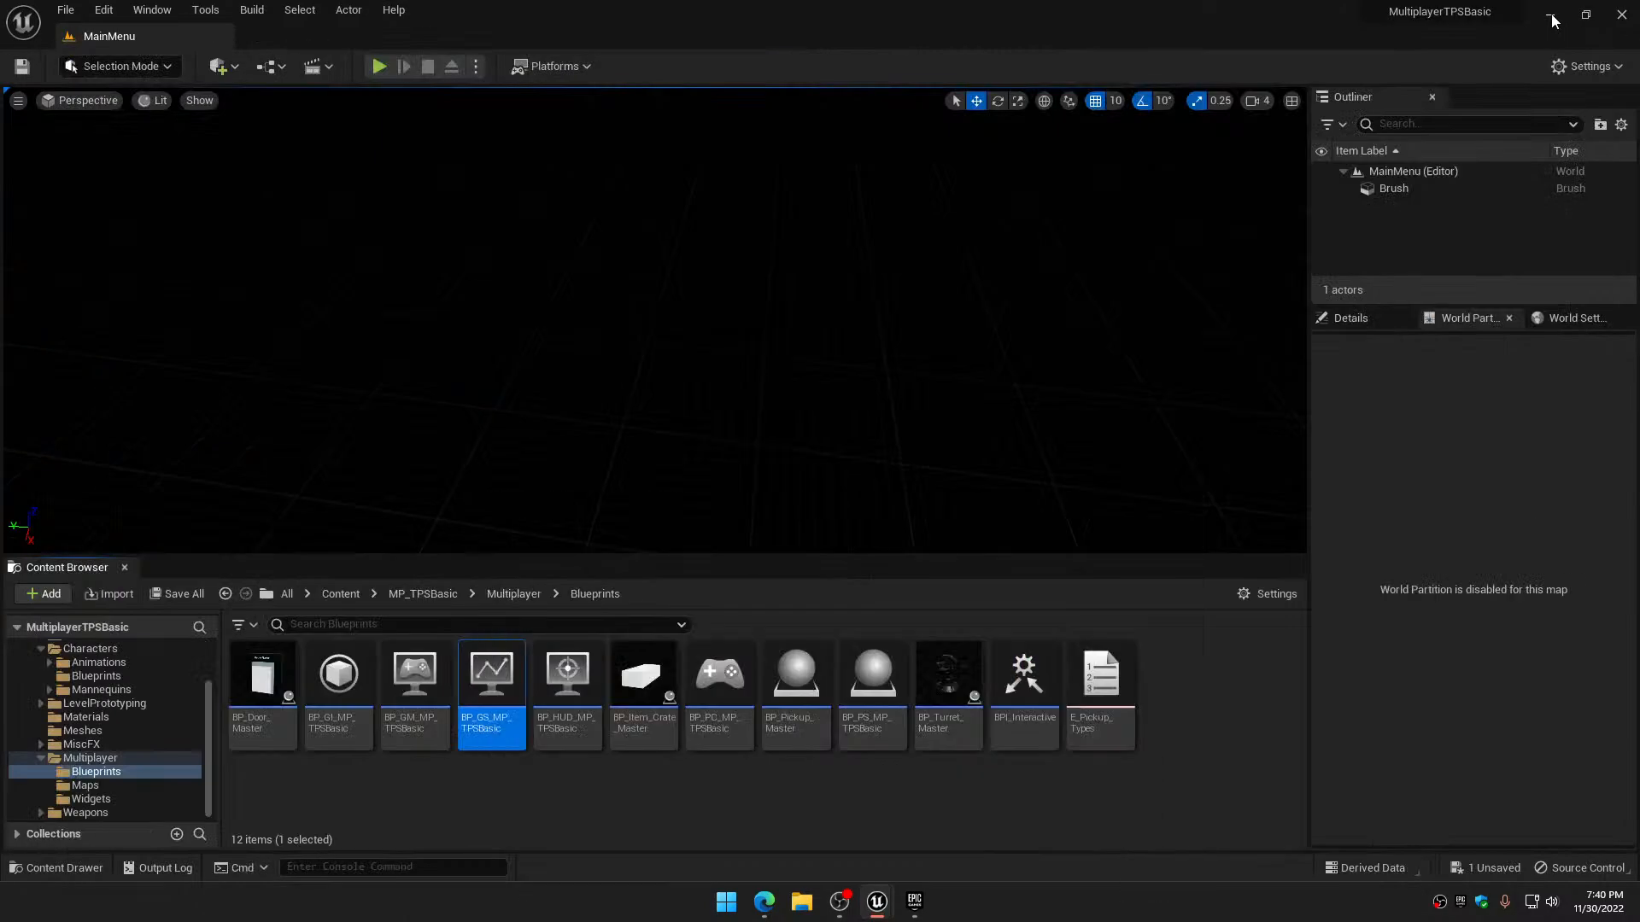
{"action": "left_click", "coordinate": [106, 785]}
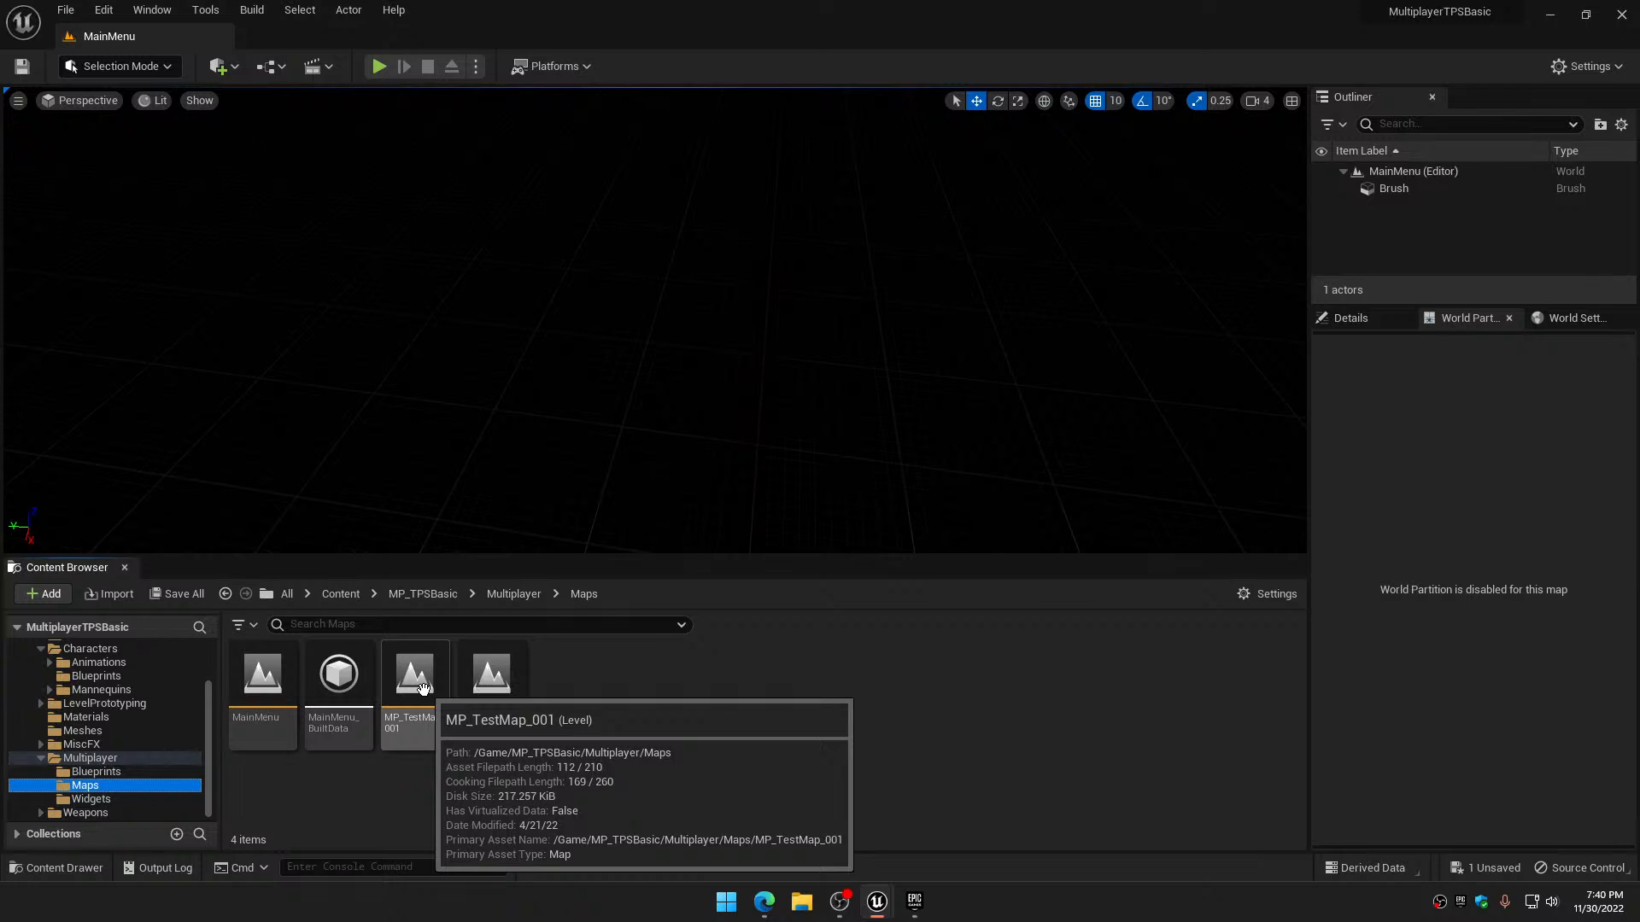
{"action": "double_click", "coordinate": [423, 688]}
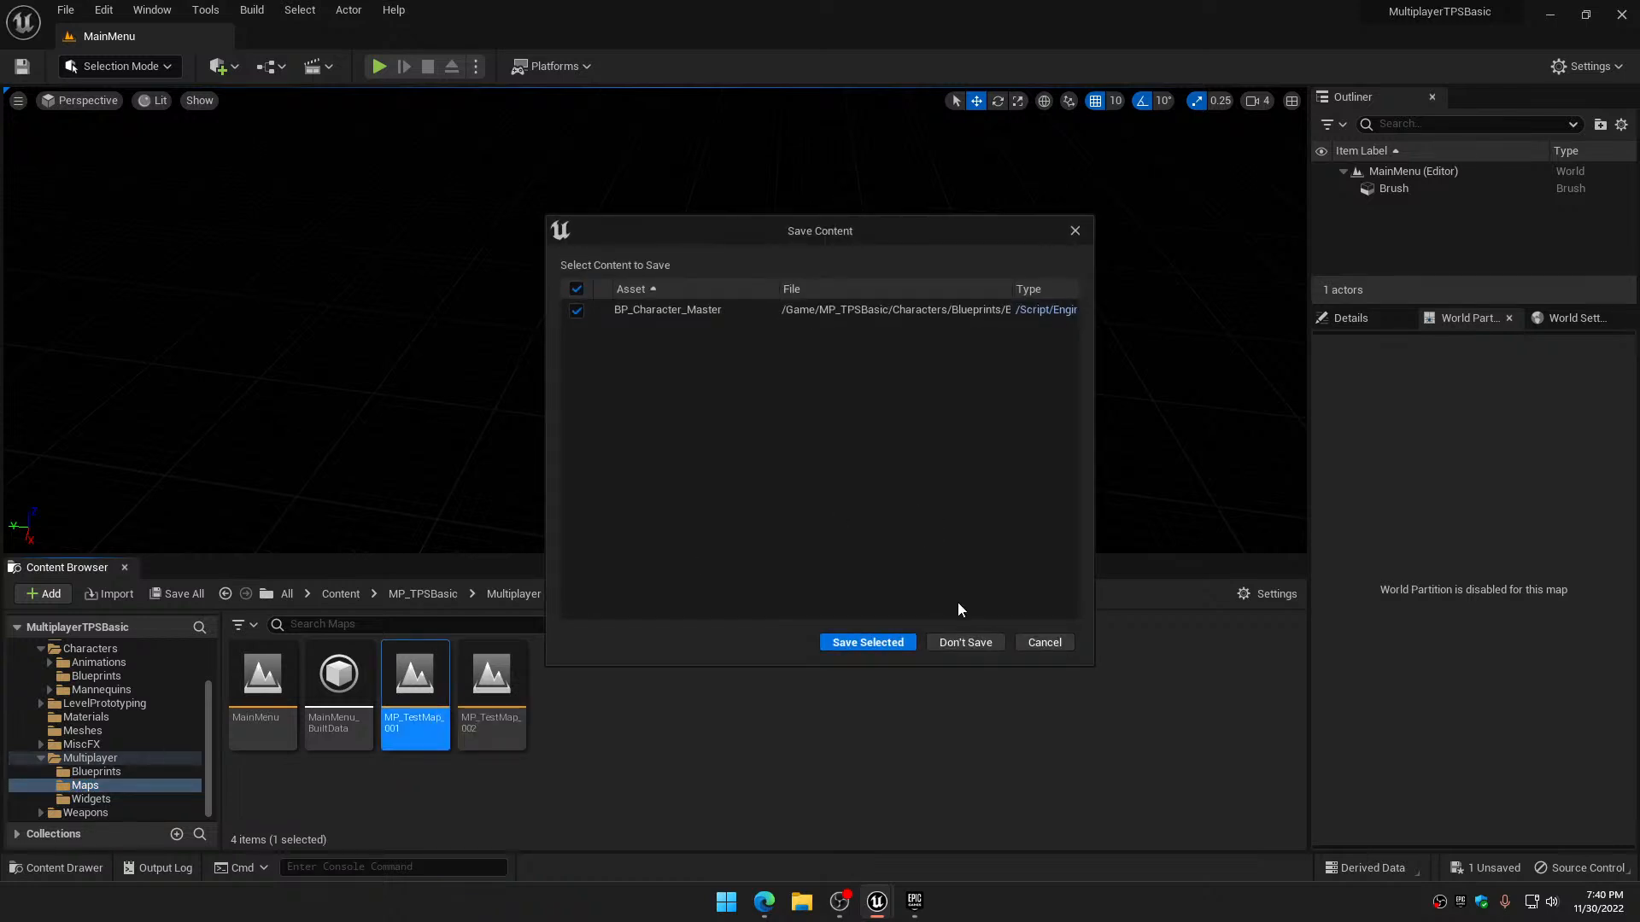
{"action": "left_click", "coordinate": [884, 641]}
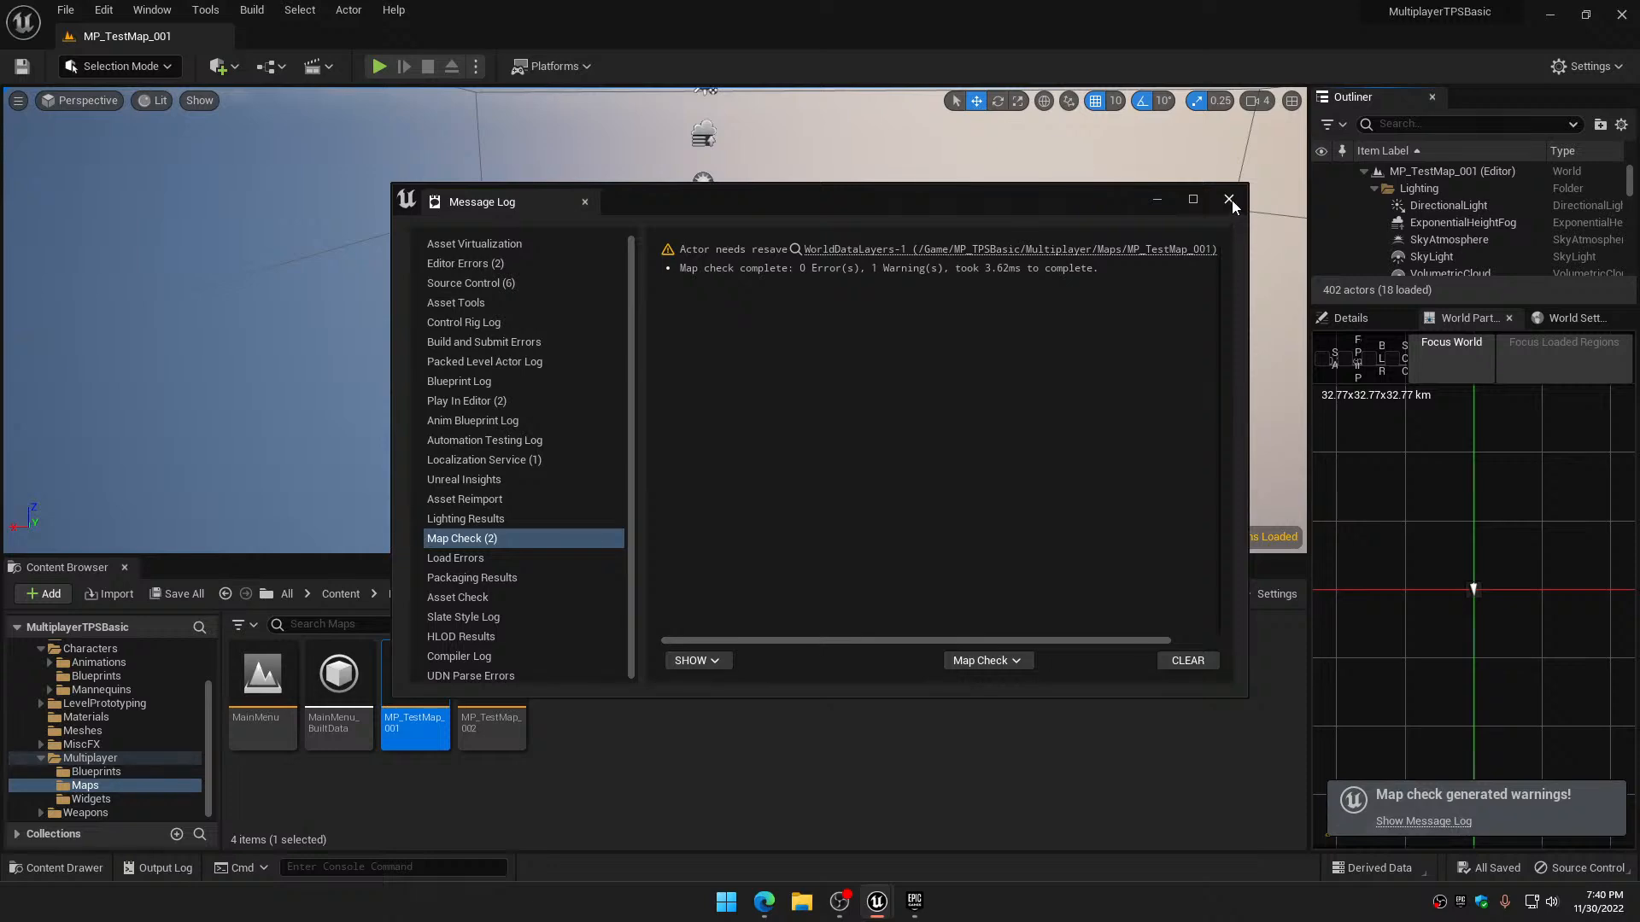
{"action": "left_click", "coordinate": [1229, 199]}
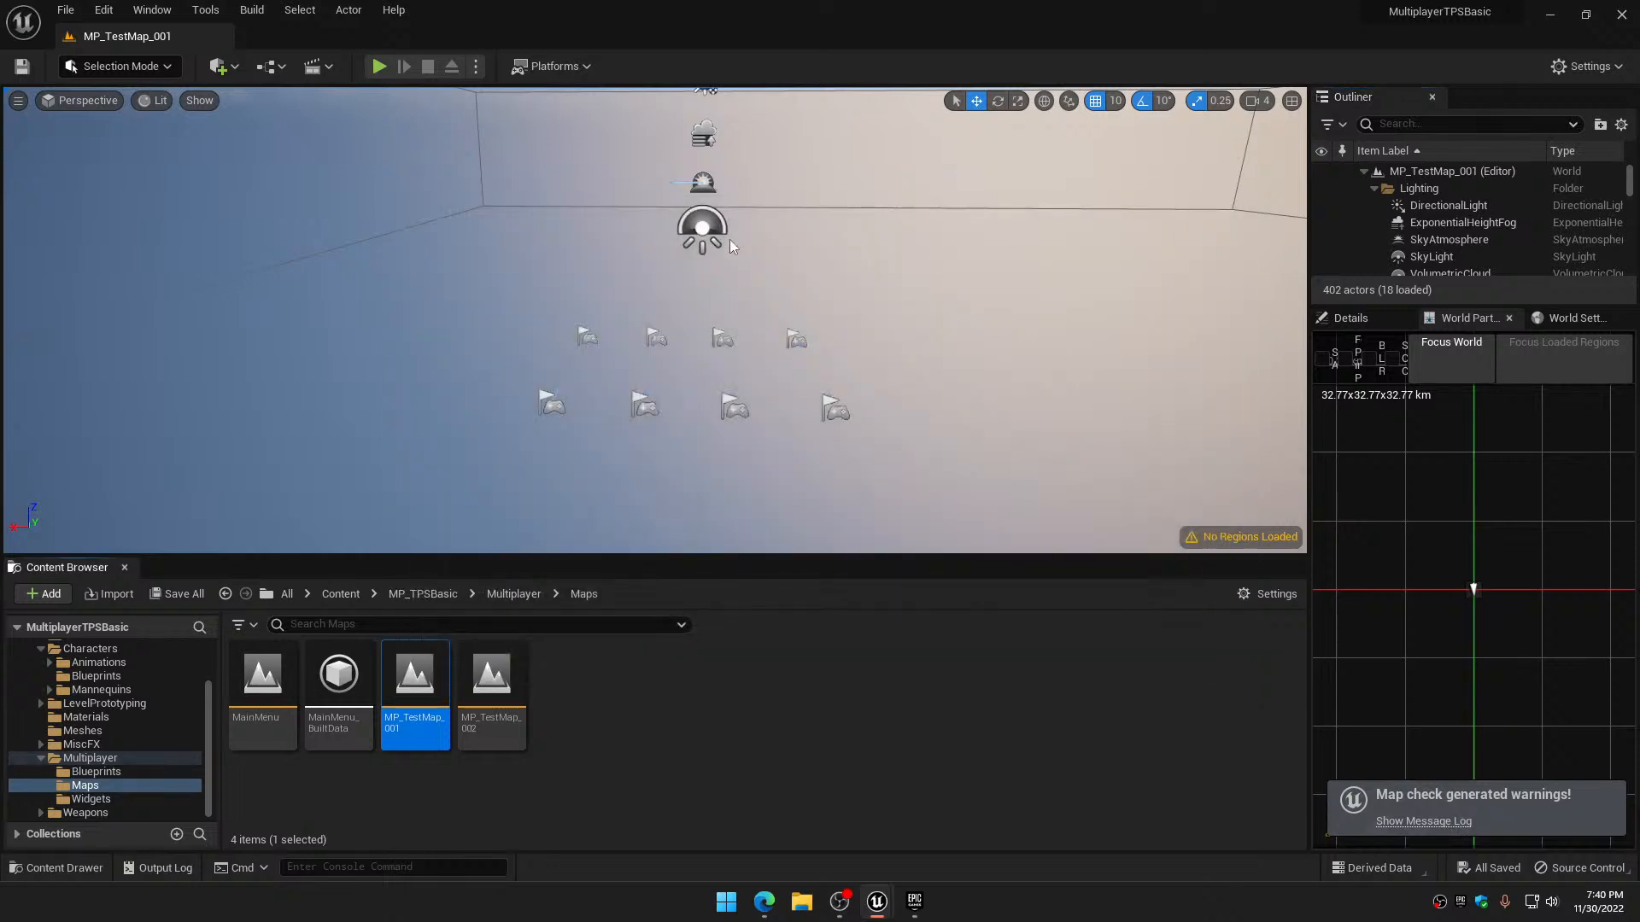
Play the level and check the Score column in the in-game player list, closing the list when done
{"action": "left_click", "coordinate": [381, 70]}
{"action": "key", "text": "w"}
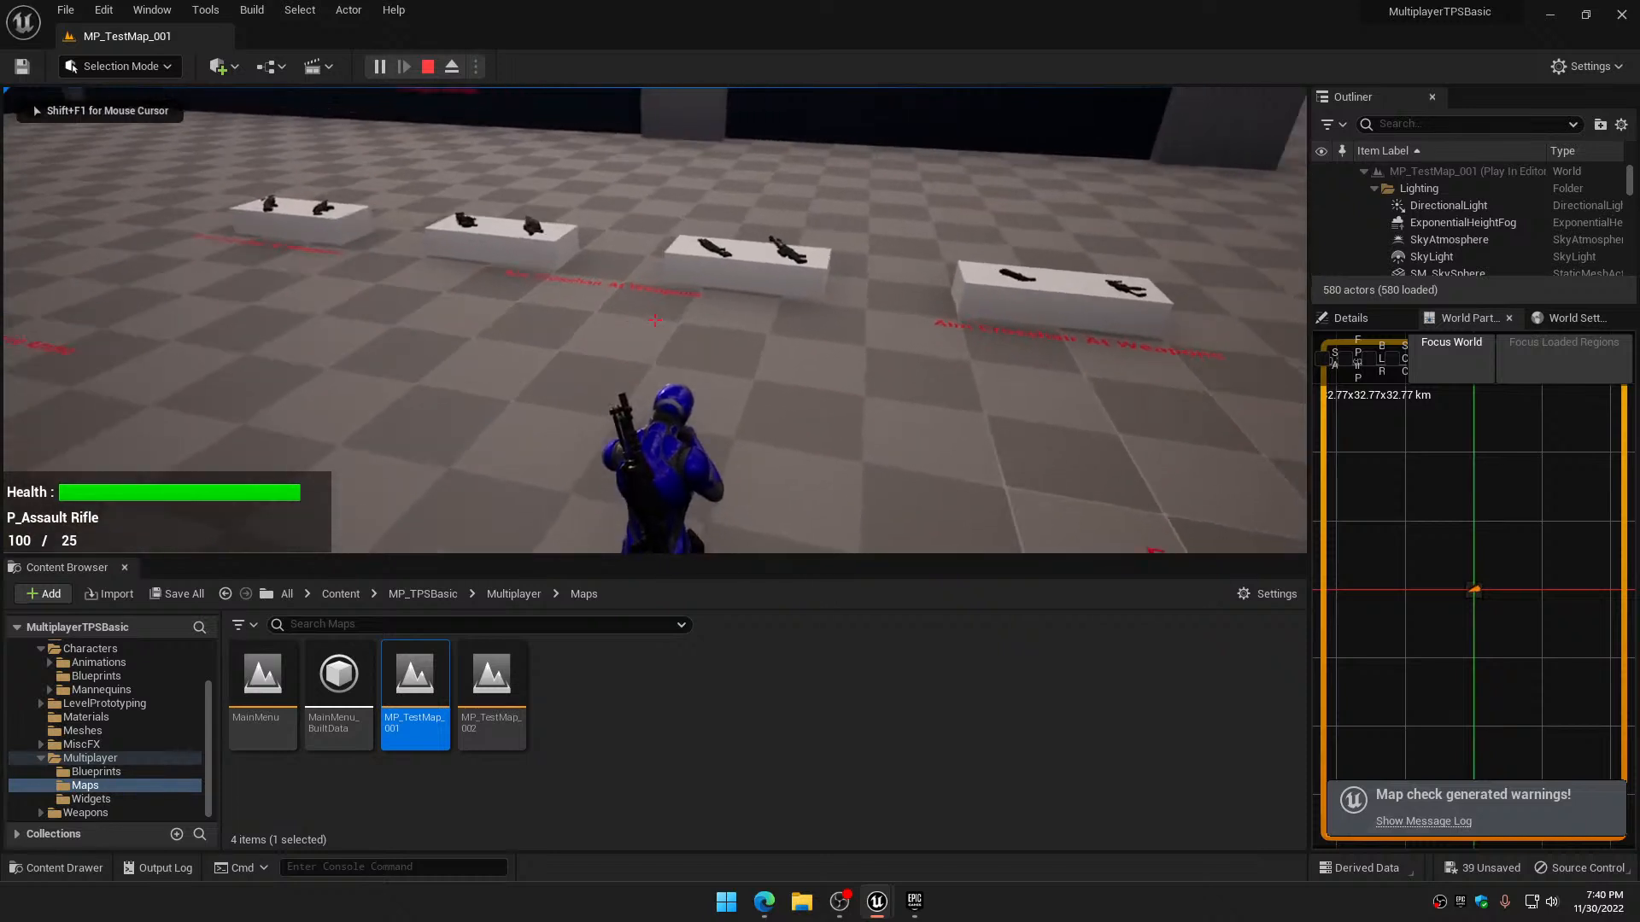
{"action": "key", "text": "w"}
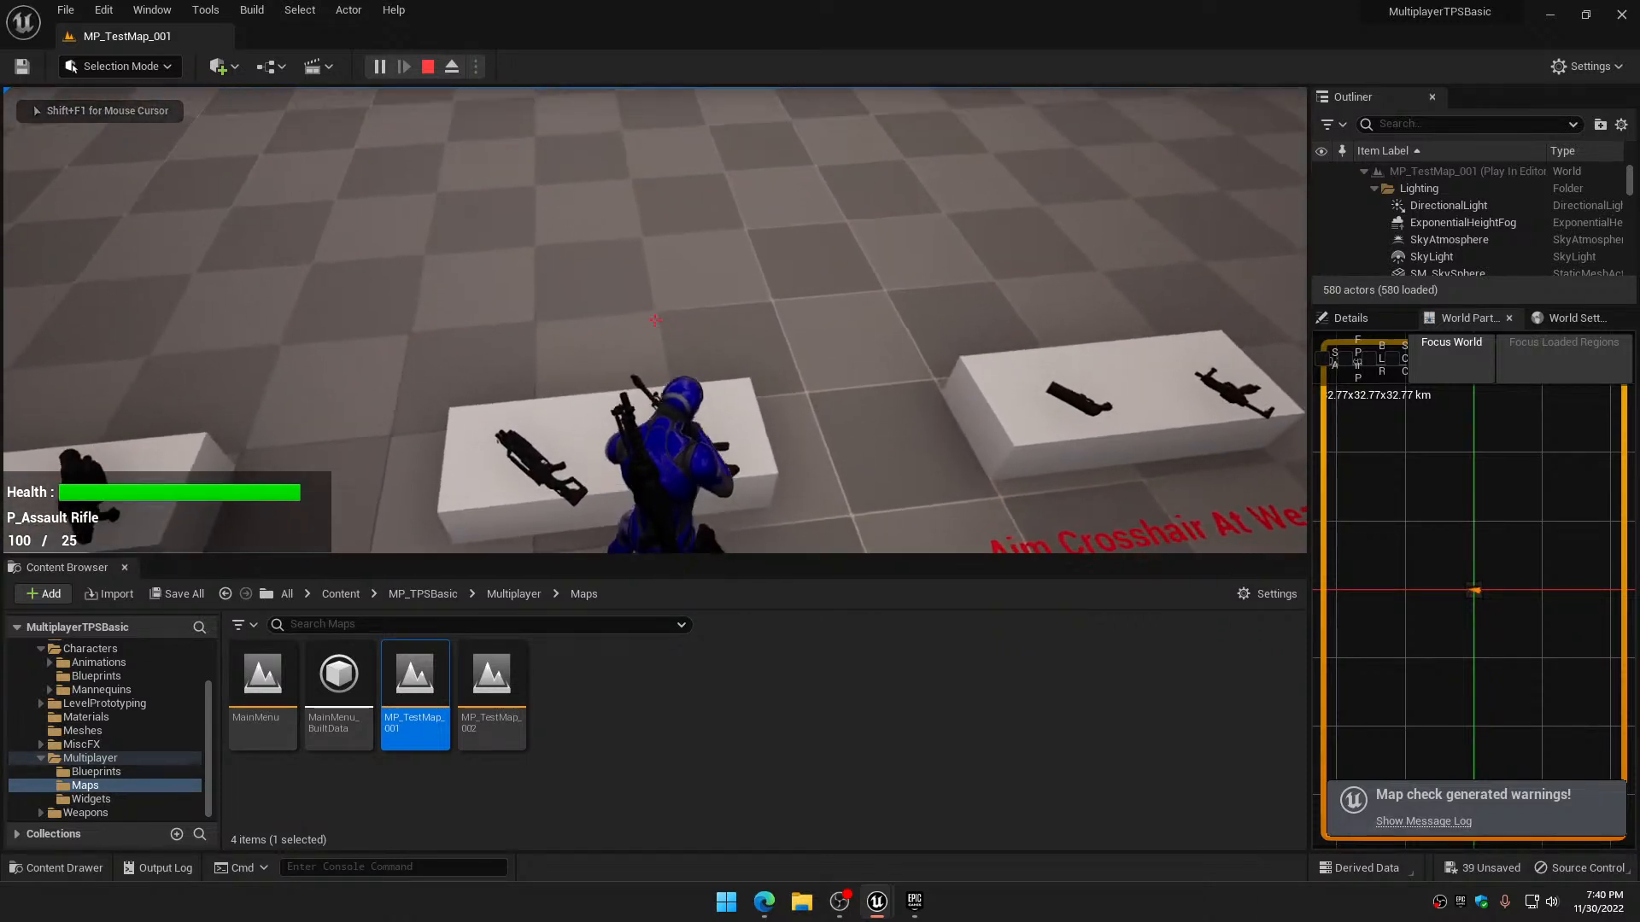
{"action": "key", "text": "Tab"}
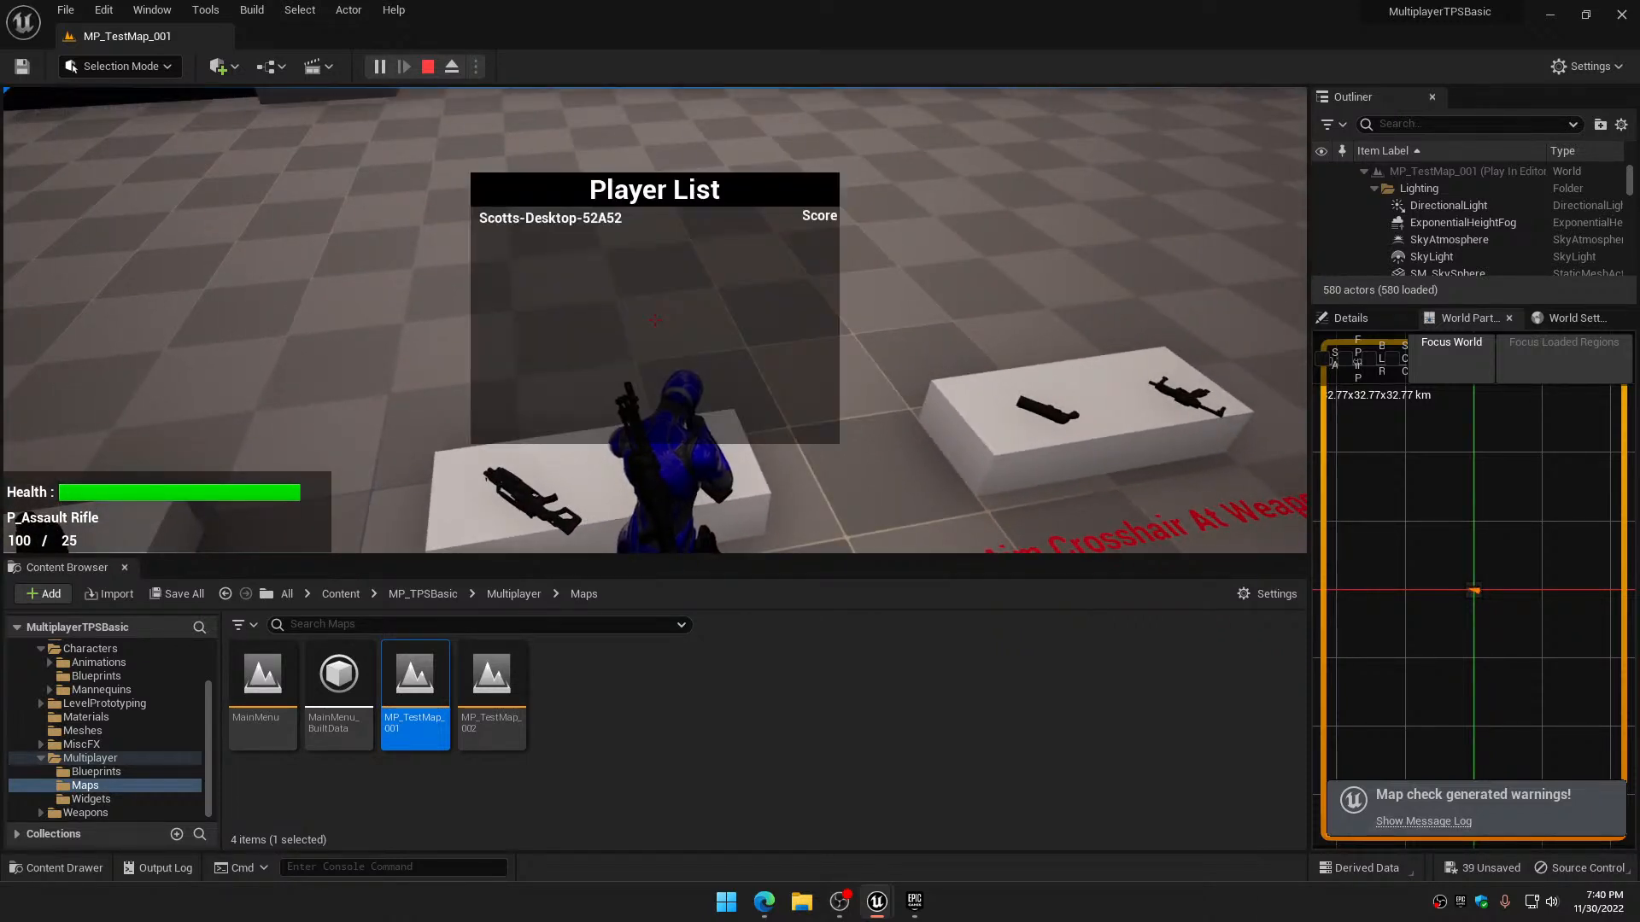
{"action": "key", "text": "s"}
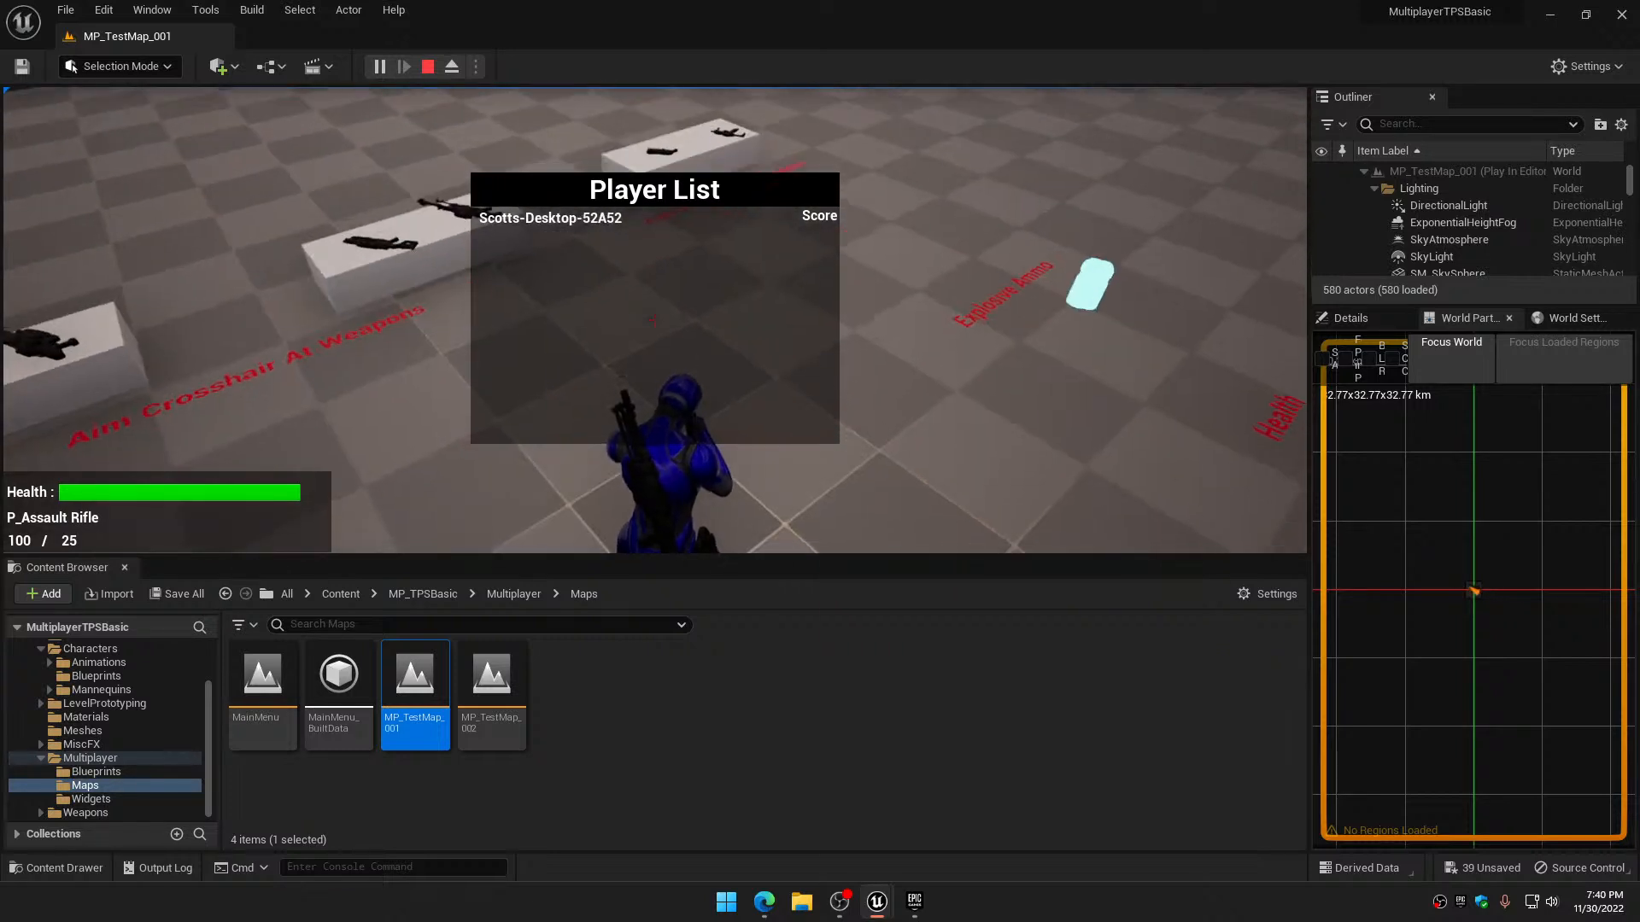
{"action": "key", "text": "Tab"}
Walk the character to the weapon tables and pick up the P_Sniper Rifle
{"action": "key", "text": "w"}
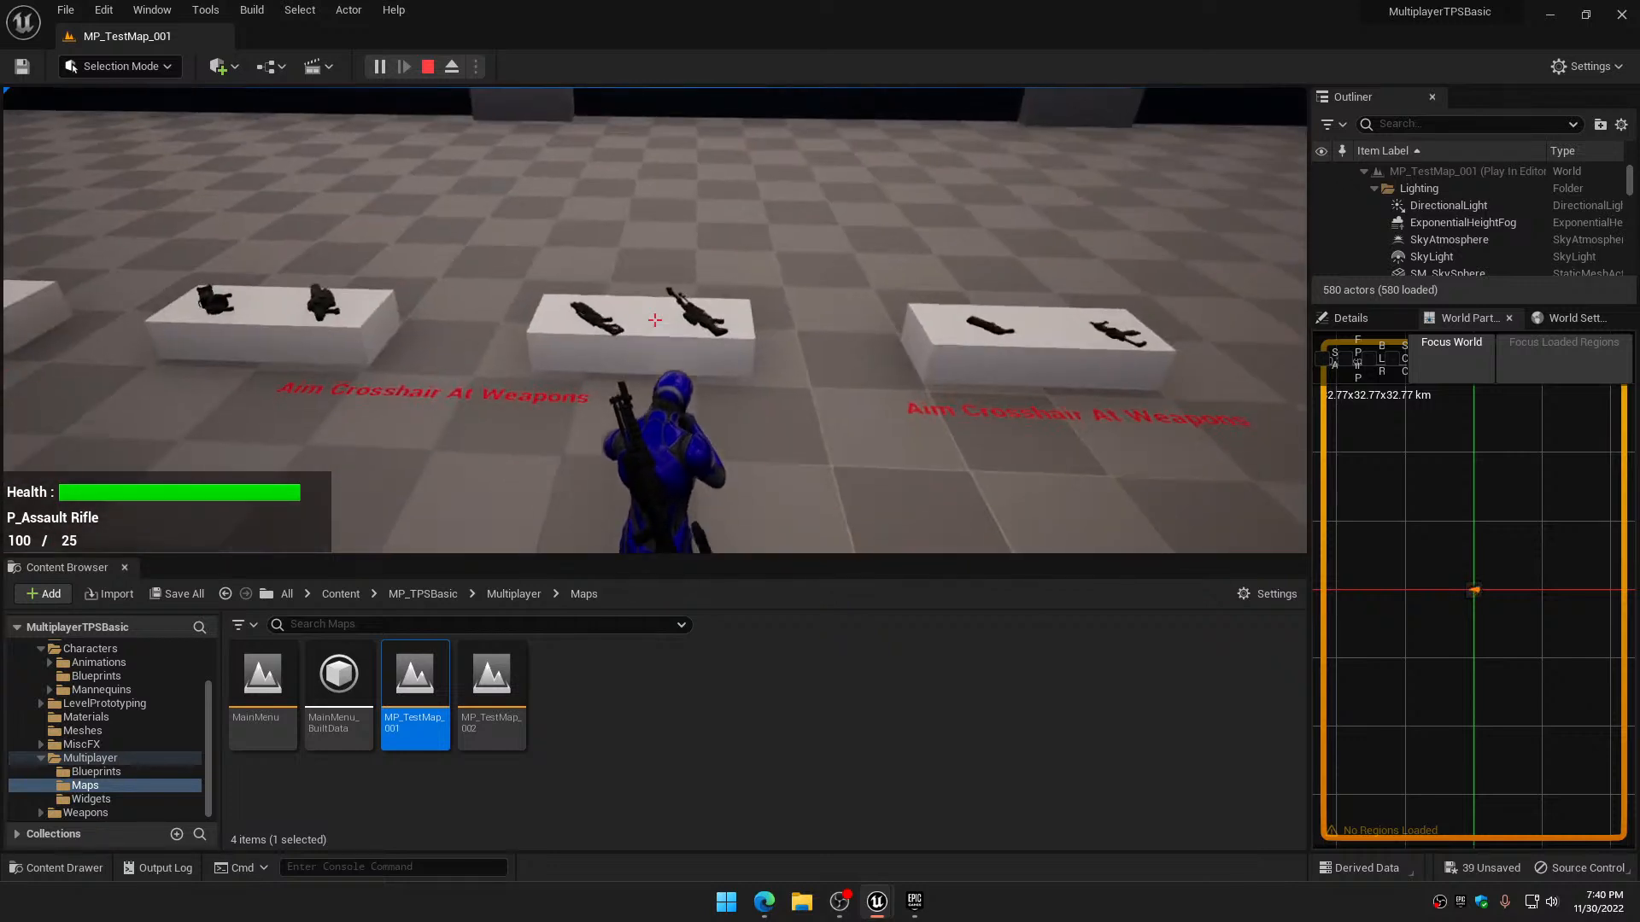
{"action": "mouse_move", "coordinate": [655, 320]}
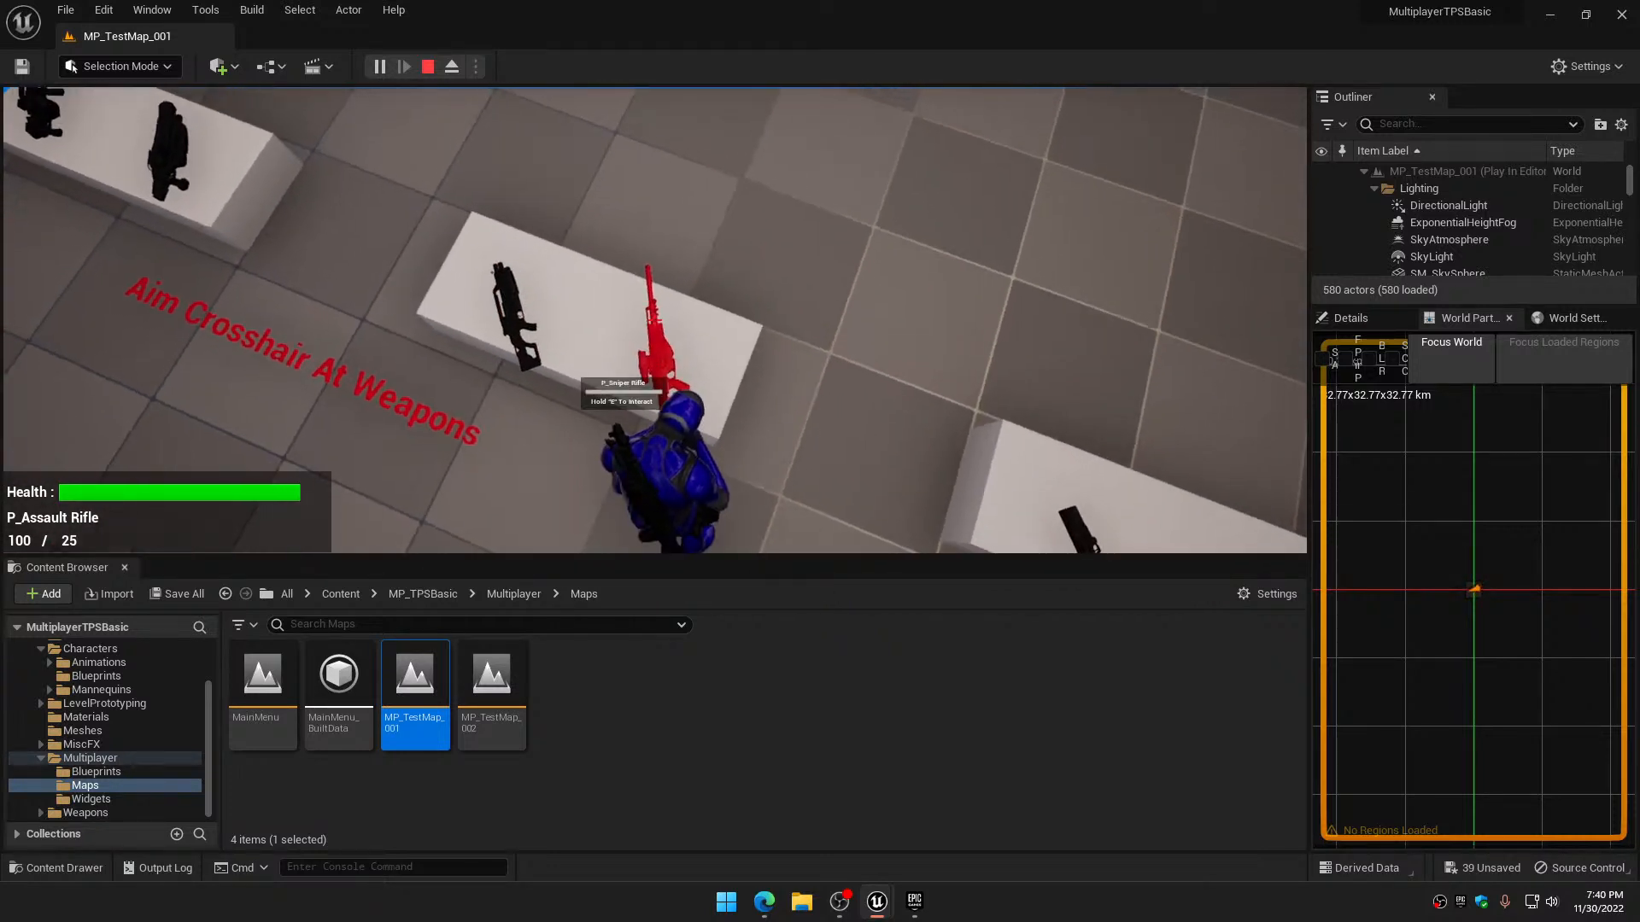
{"action": "key", "text": "e"}
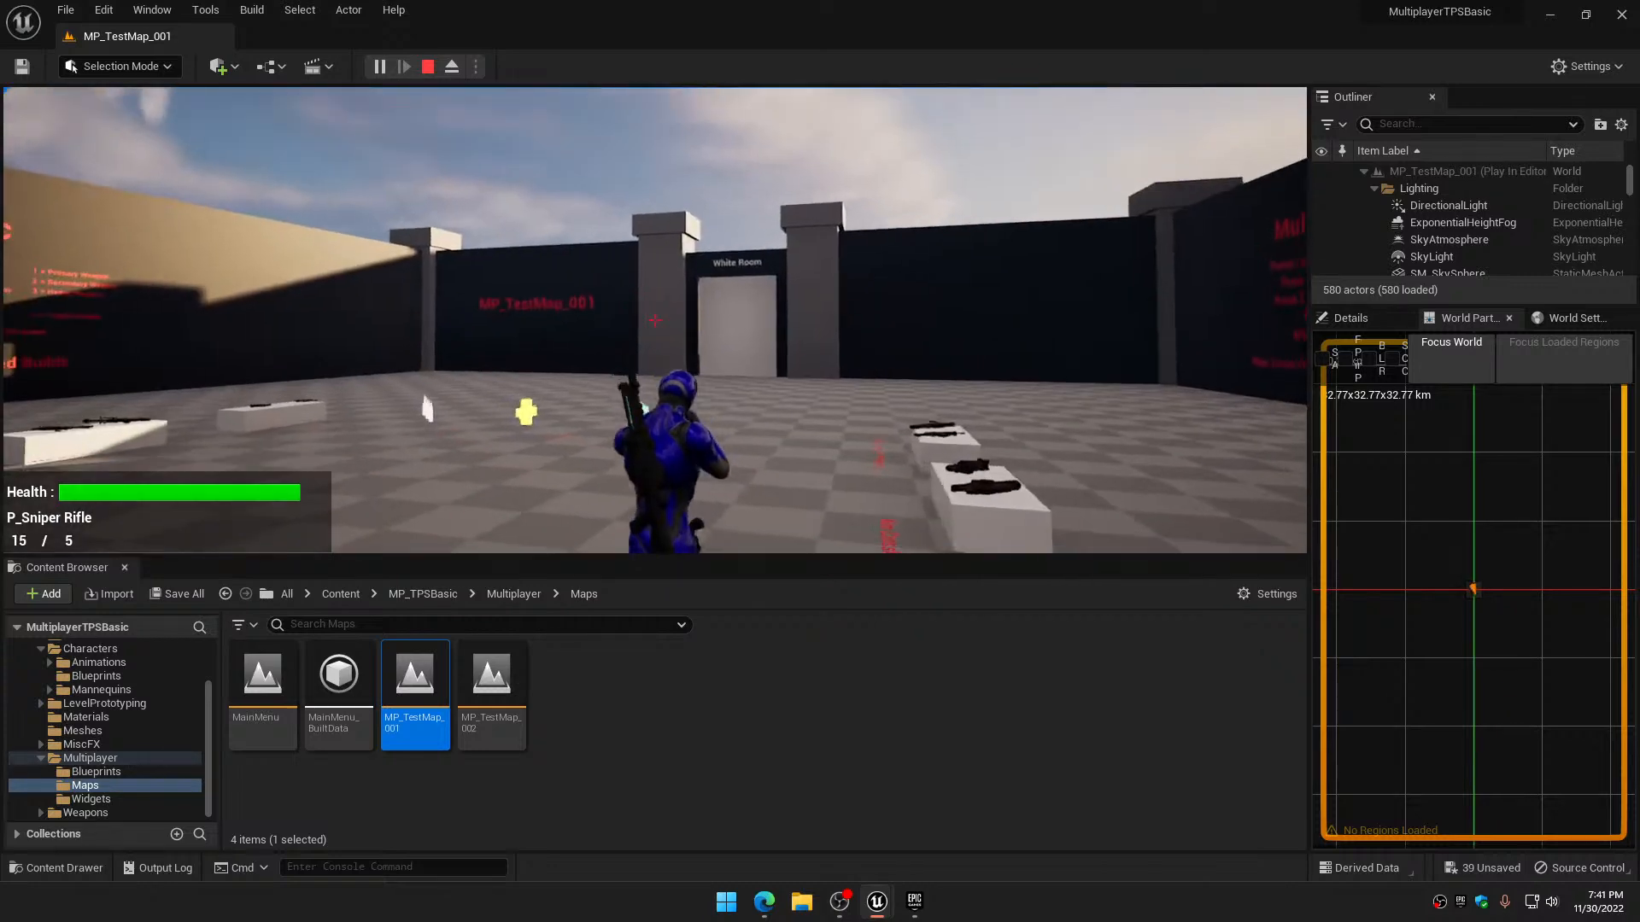
Run to the White Room door to open it and shoot the red enemy inside through the sniper scope
{"action": "key", "text": "w"}
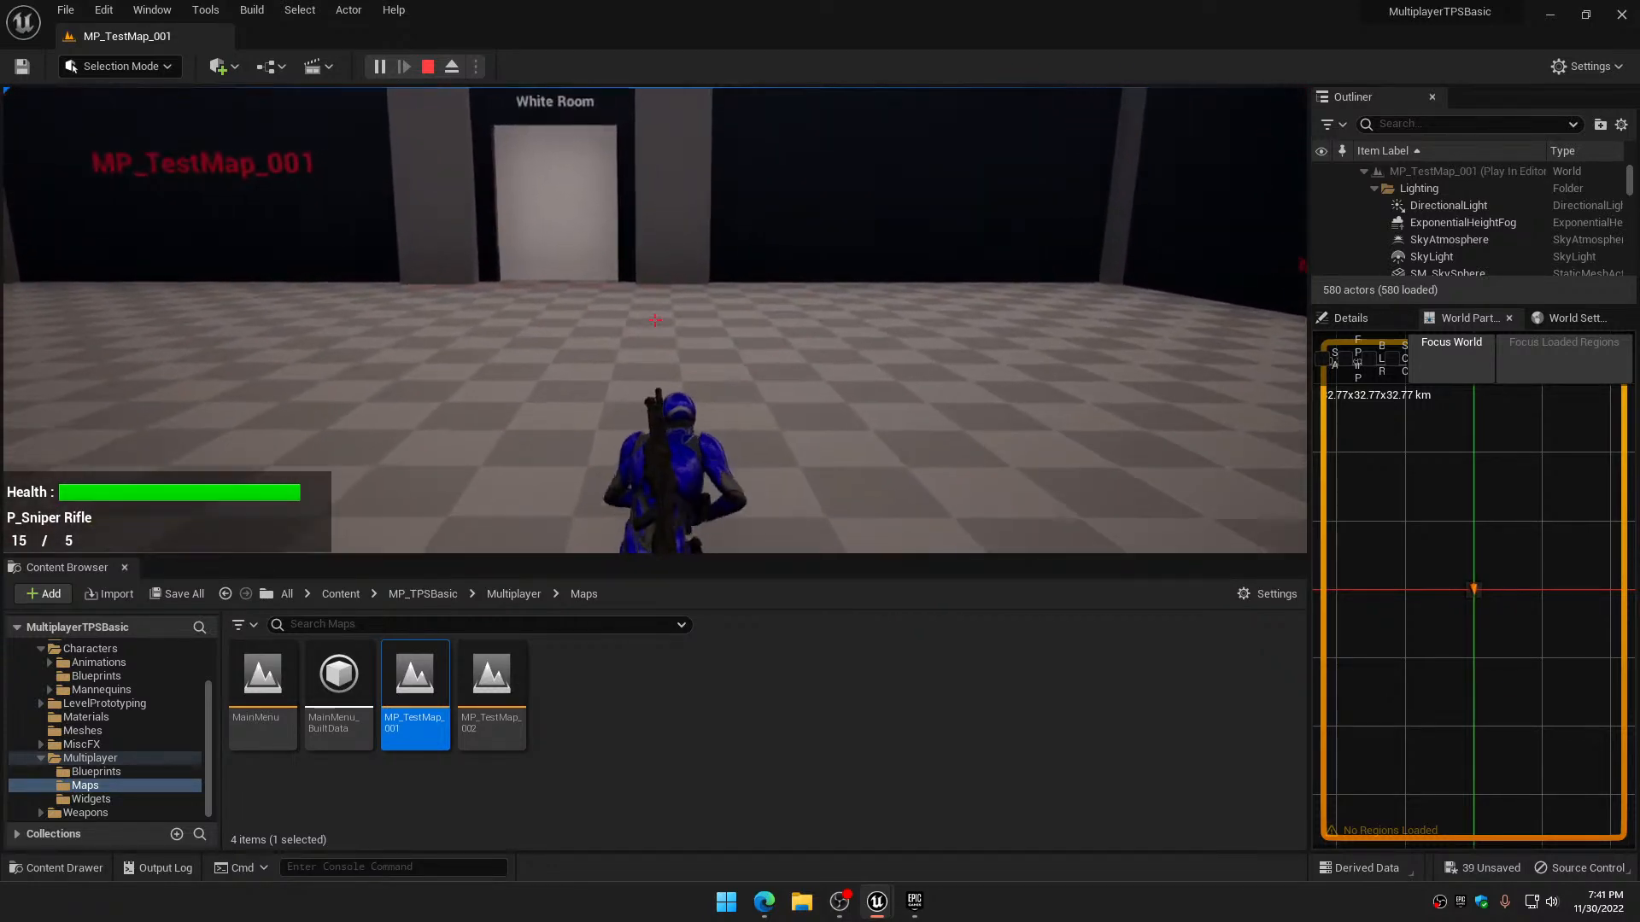
{"action": "key", "text": "w"}
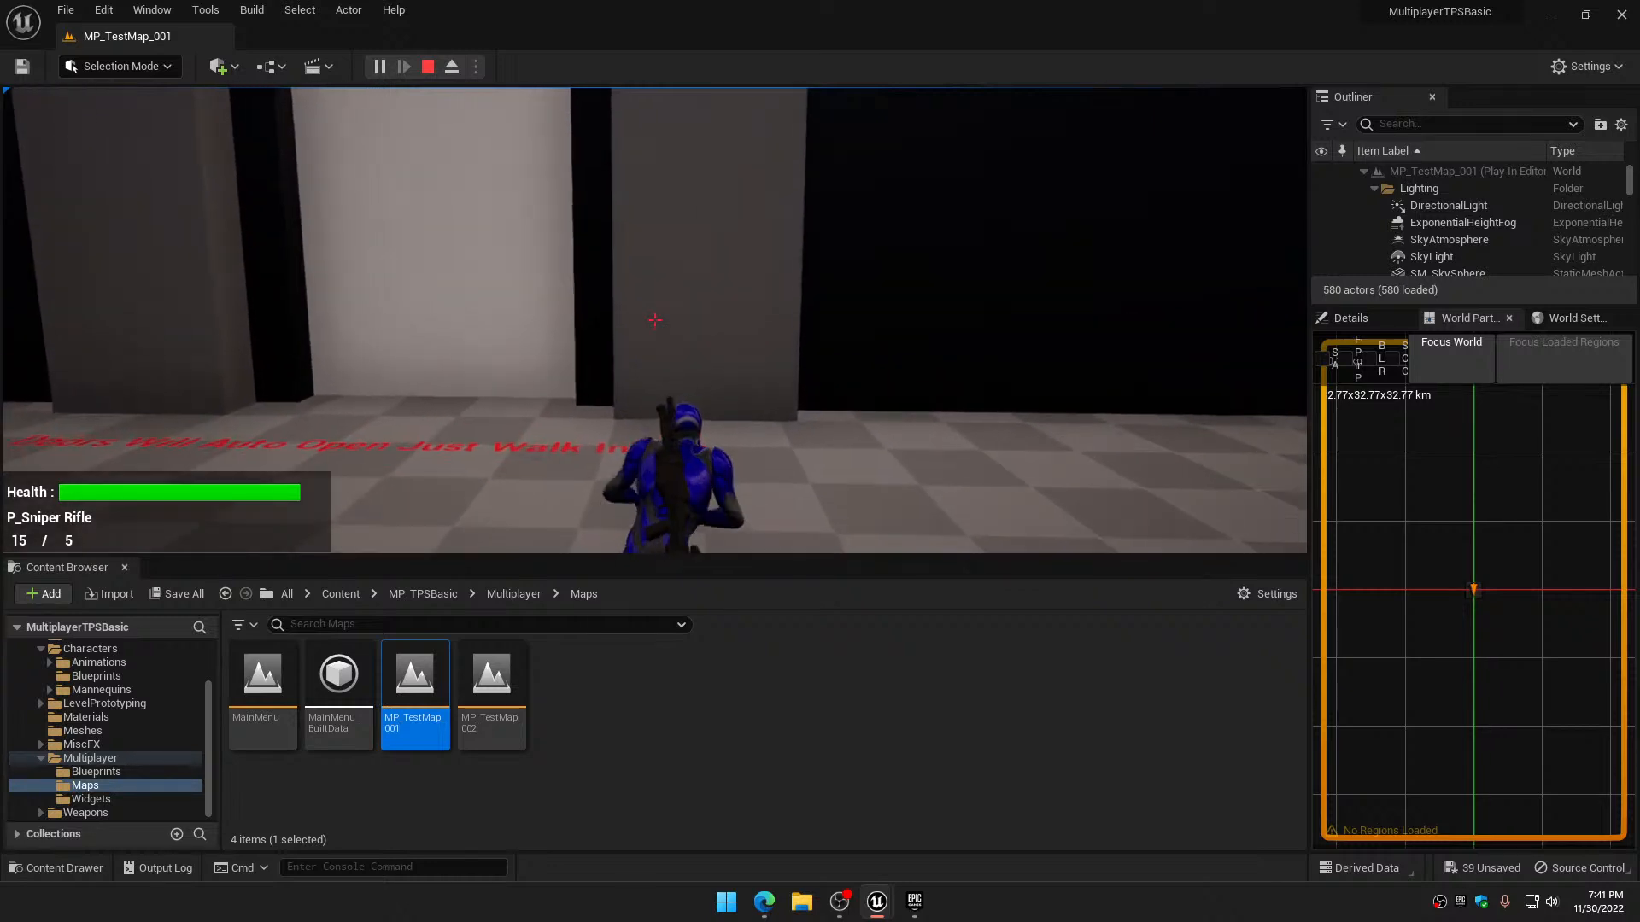
{"action": "key", "text": "w"}
{"action": "key", "text": "s"}
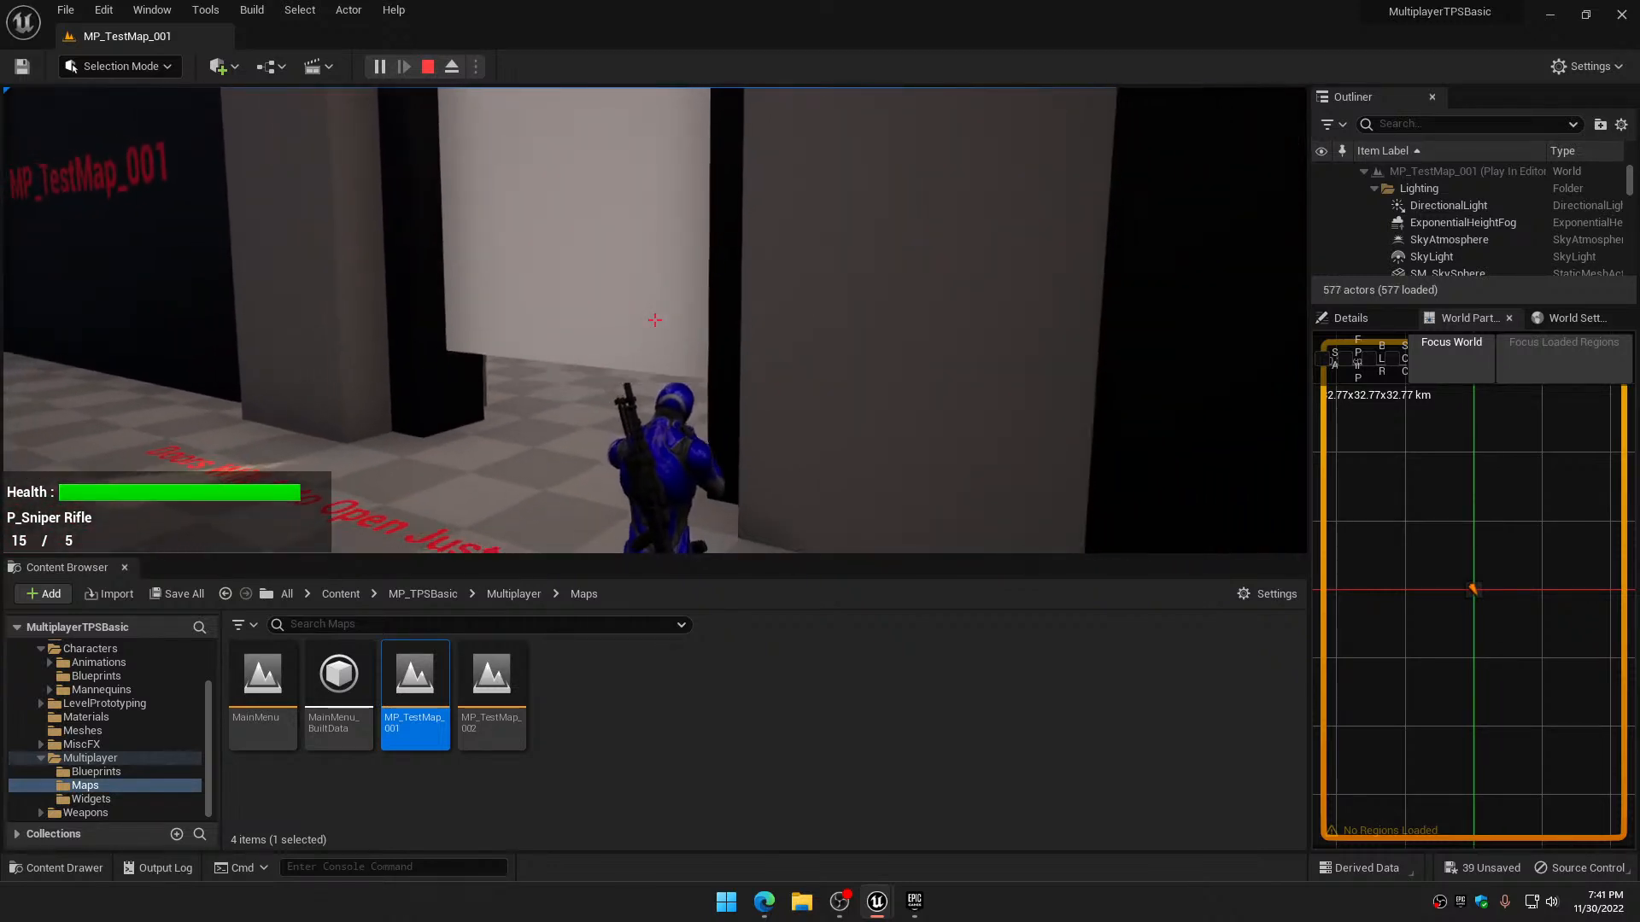
{"action": "key", "text": "s"}
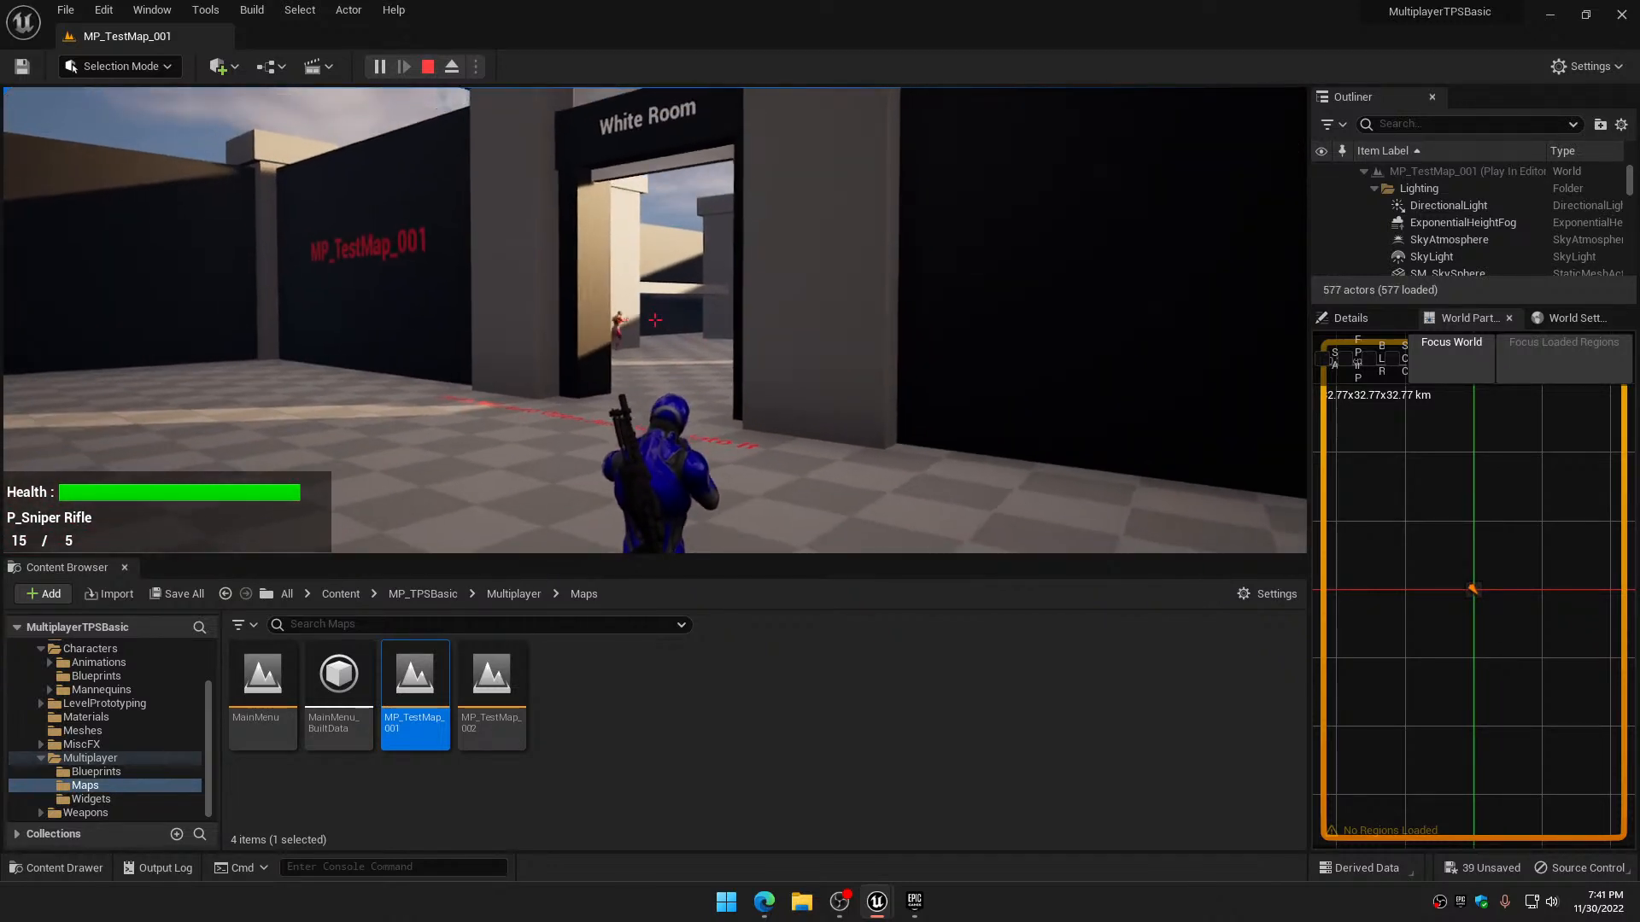
{"action": "right_click", "coordinate": [654, 321]}
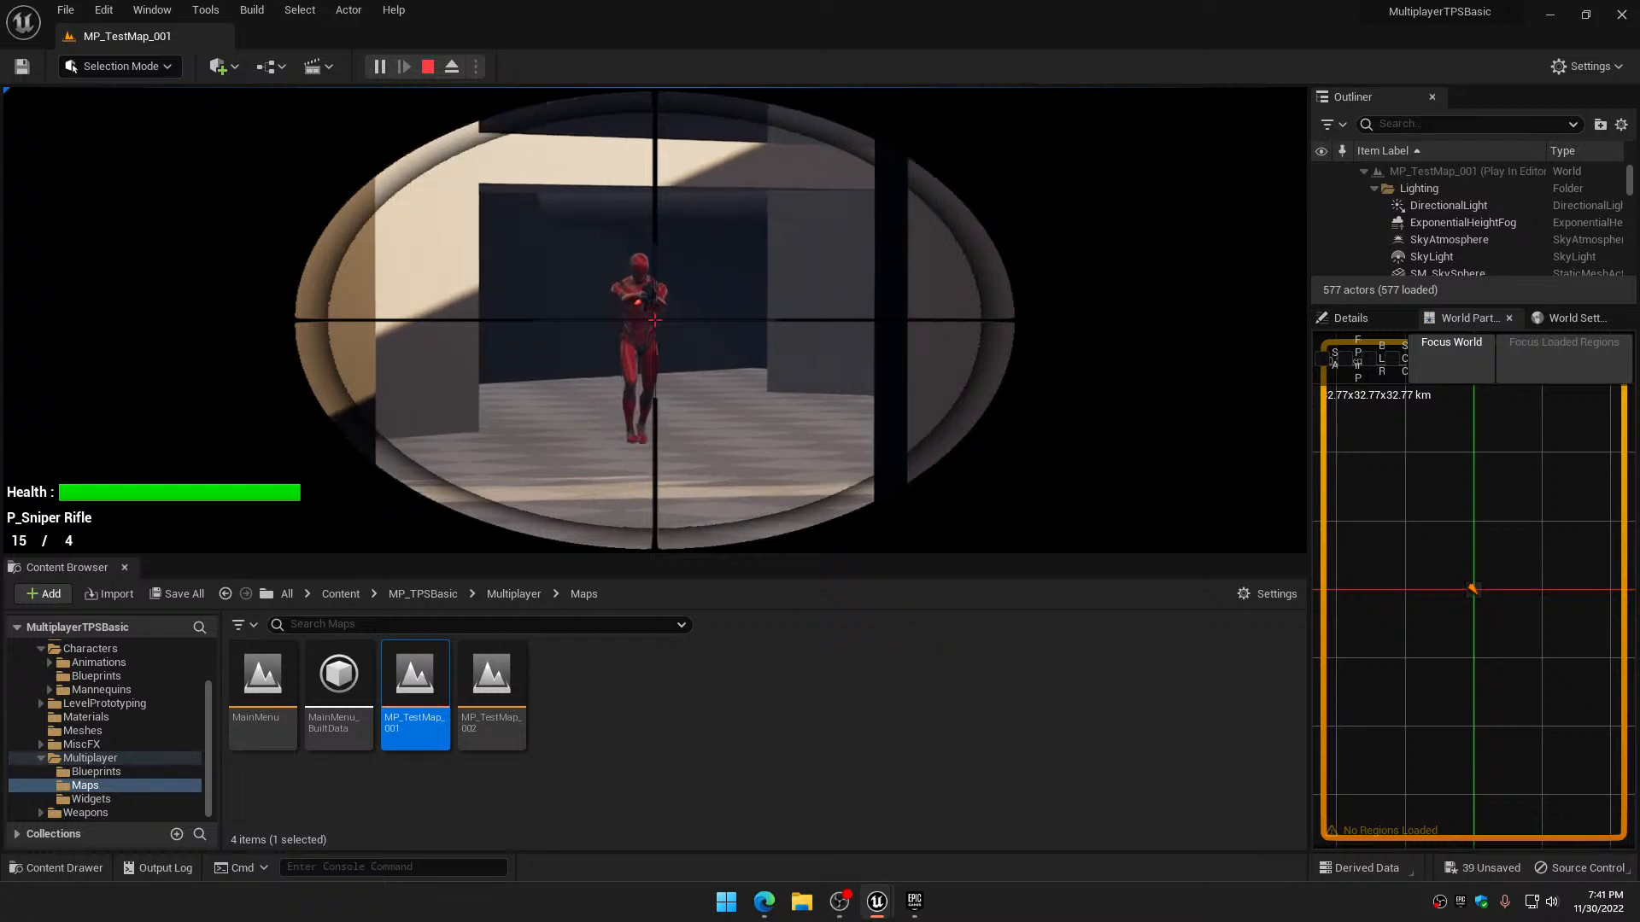
{"action": "left_click", "coordinate": [655, 320]}
{"action": "left_click", "coordinate": [655, 320]}
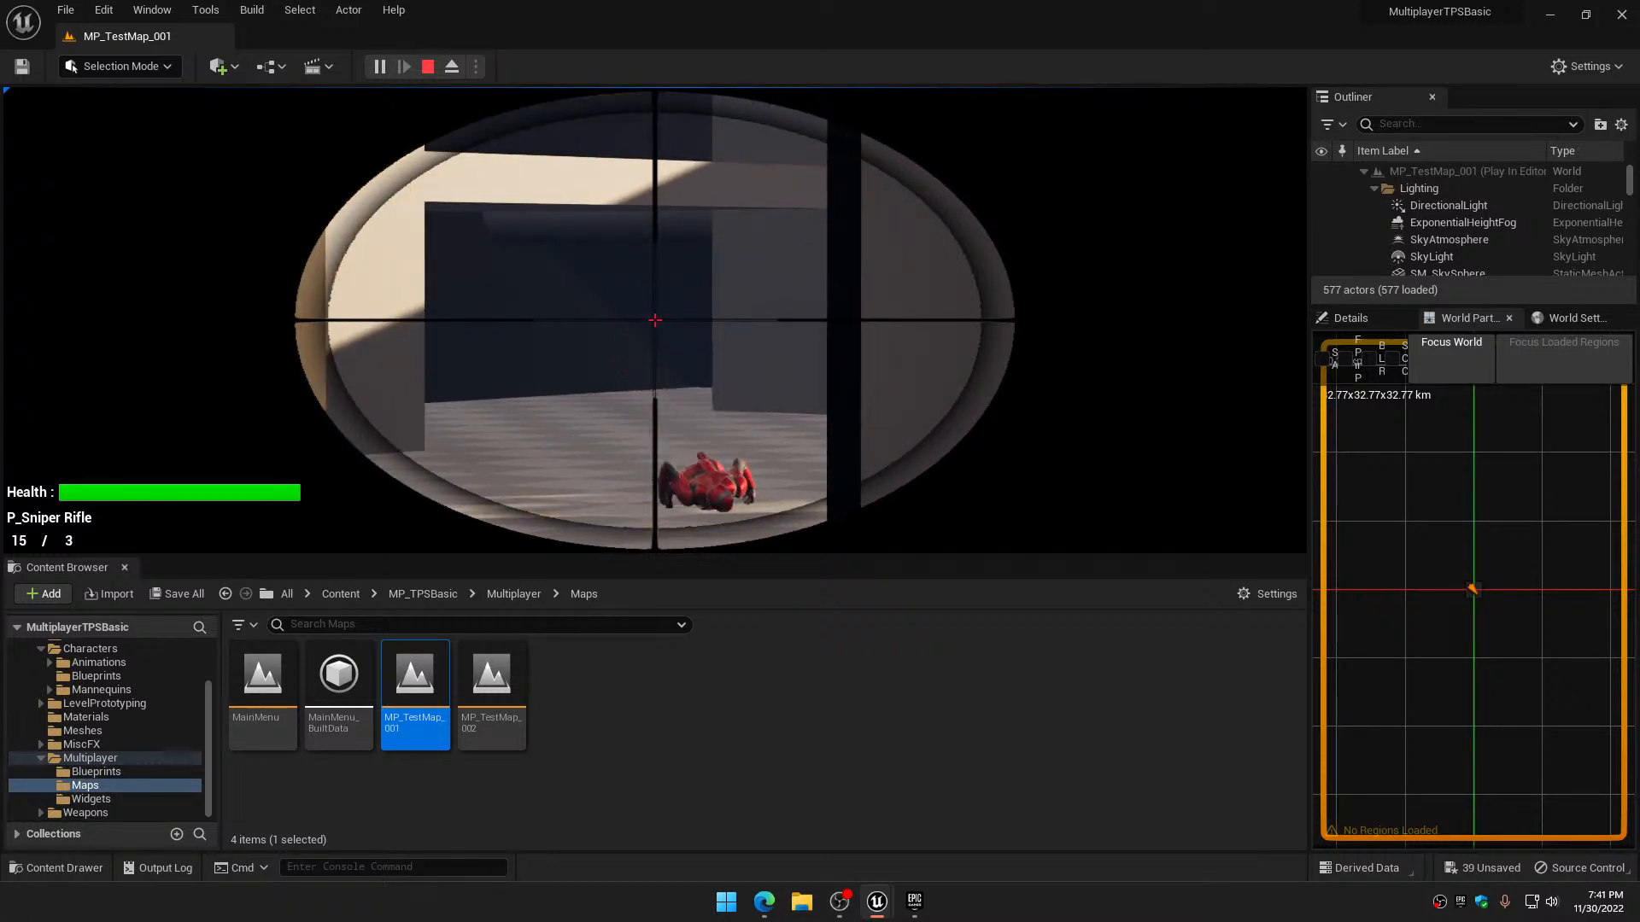
Check the score in the in-game player list after the kill and end the play session
{"action": "key", "text": "Tab"}
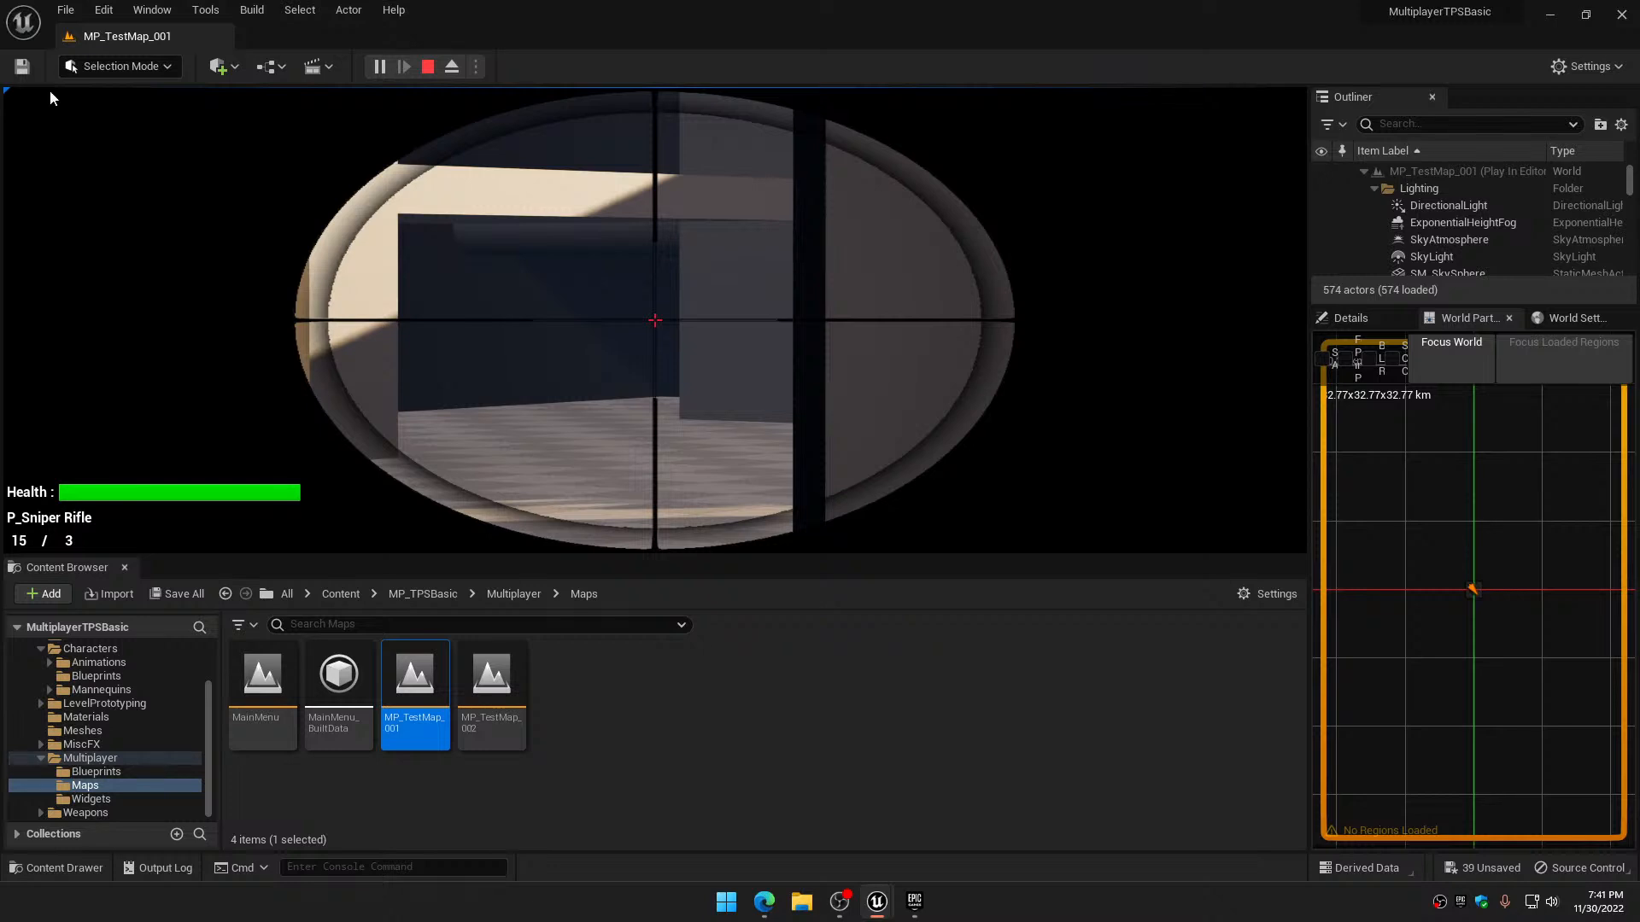
{"action": "key", "text": "Escape"}
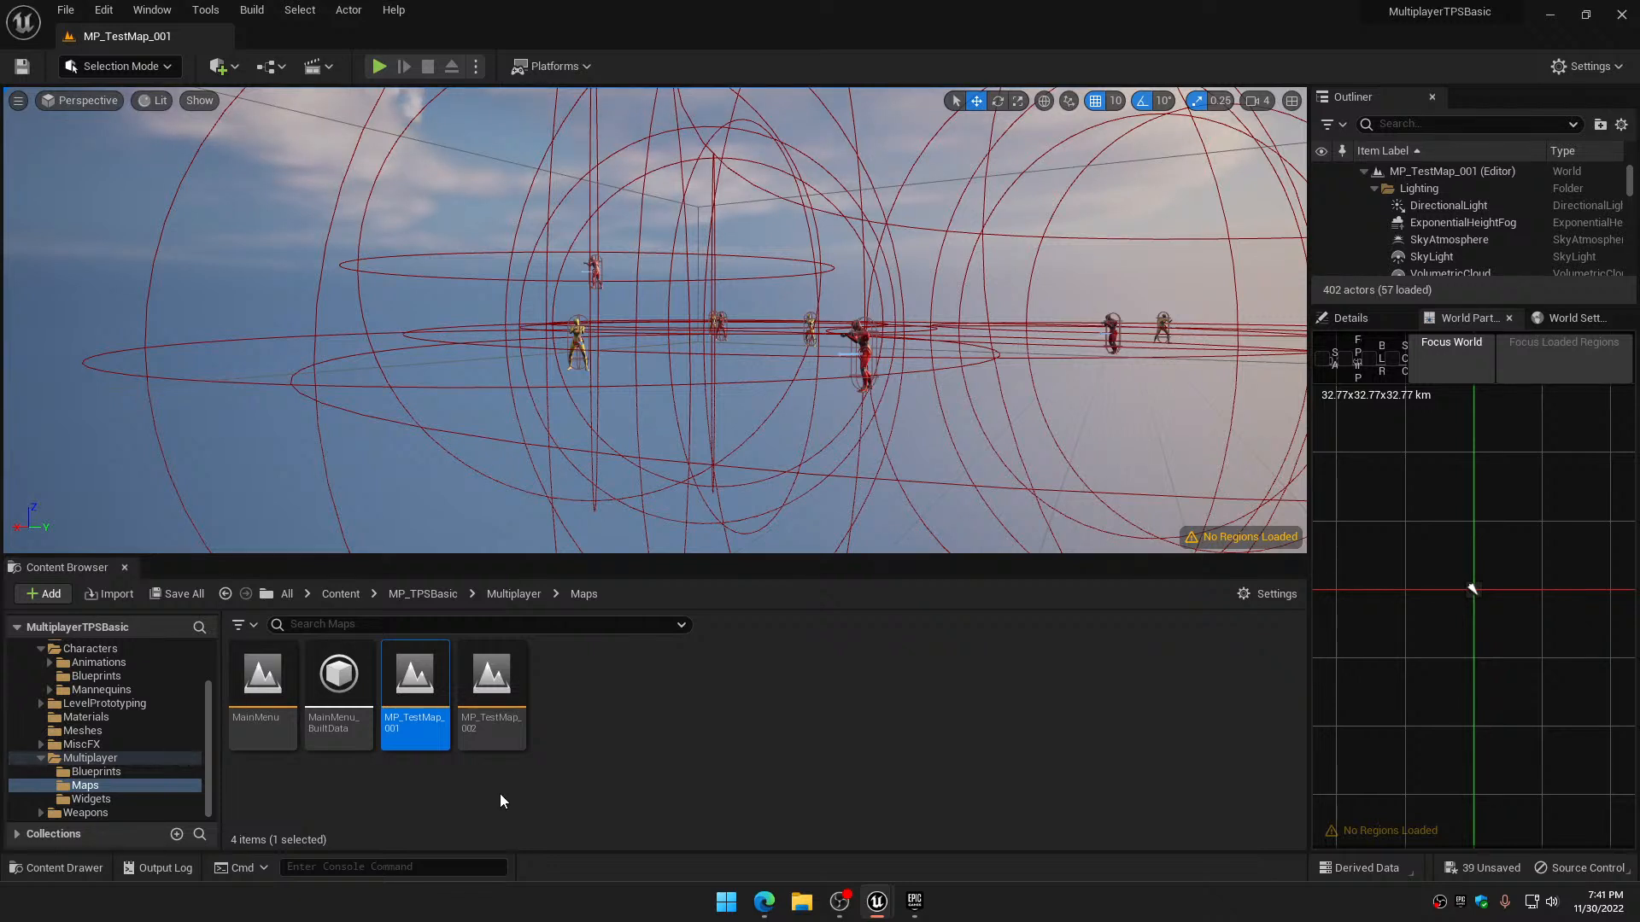
Collapse the Multiplayer and Characters folders in the content folder tree and show the Animations folder
{"action": "left_click", "coordinate": [43, 759]}
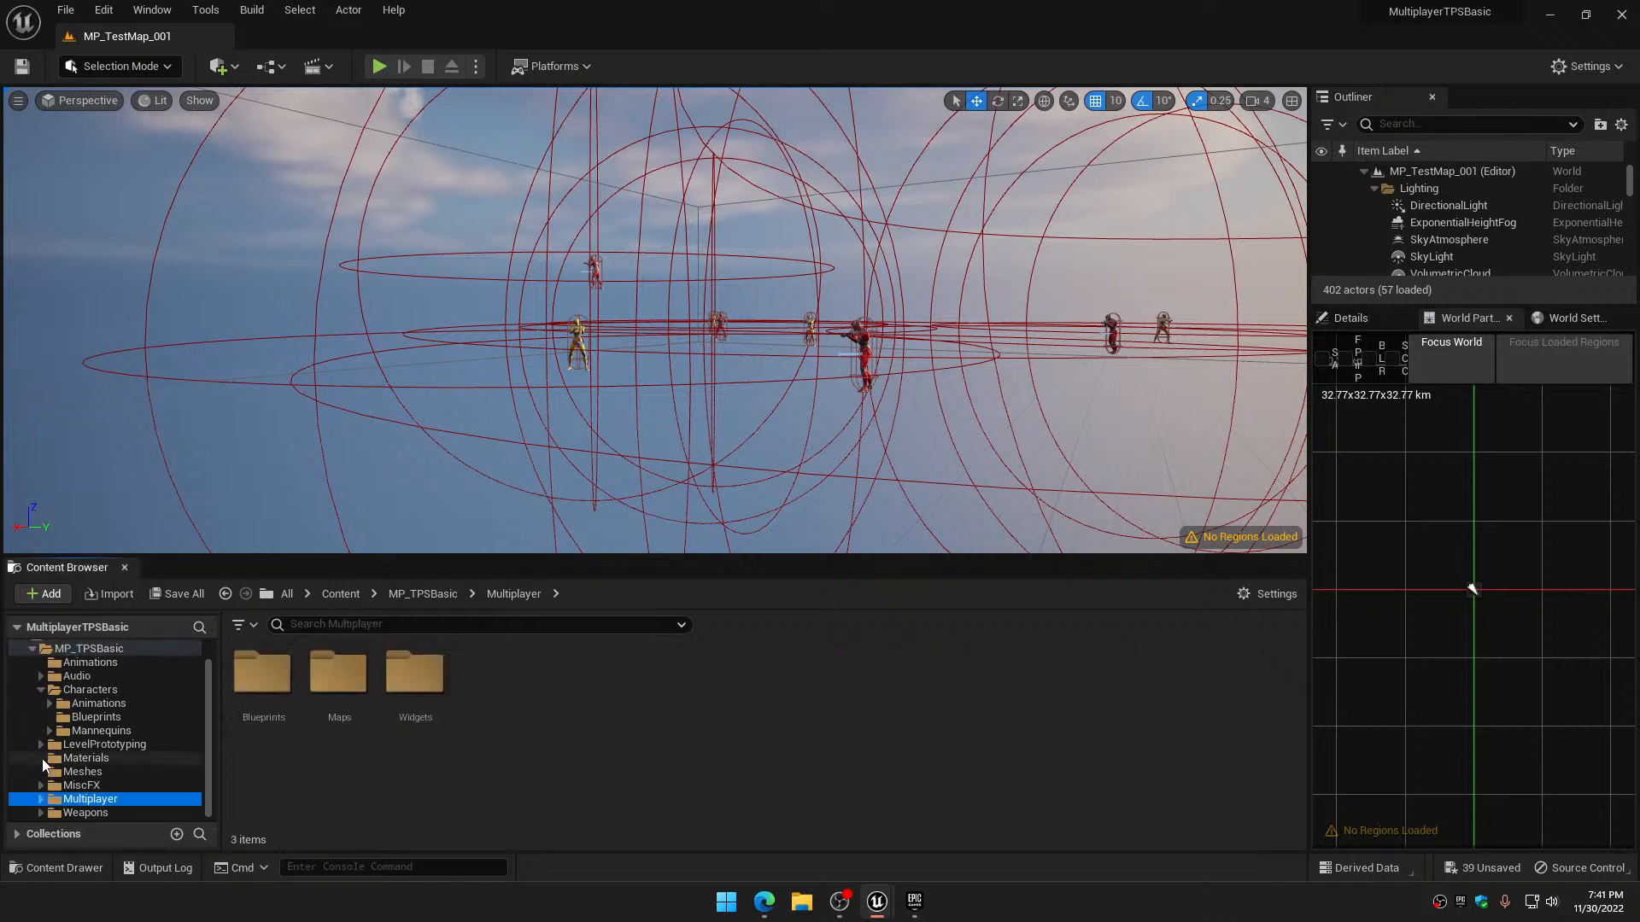
{"action": "left_click", "coordinate": [41, 689]}
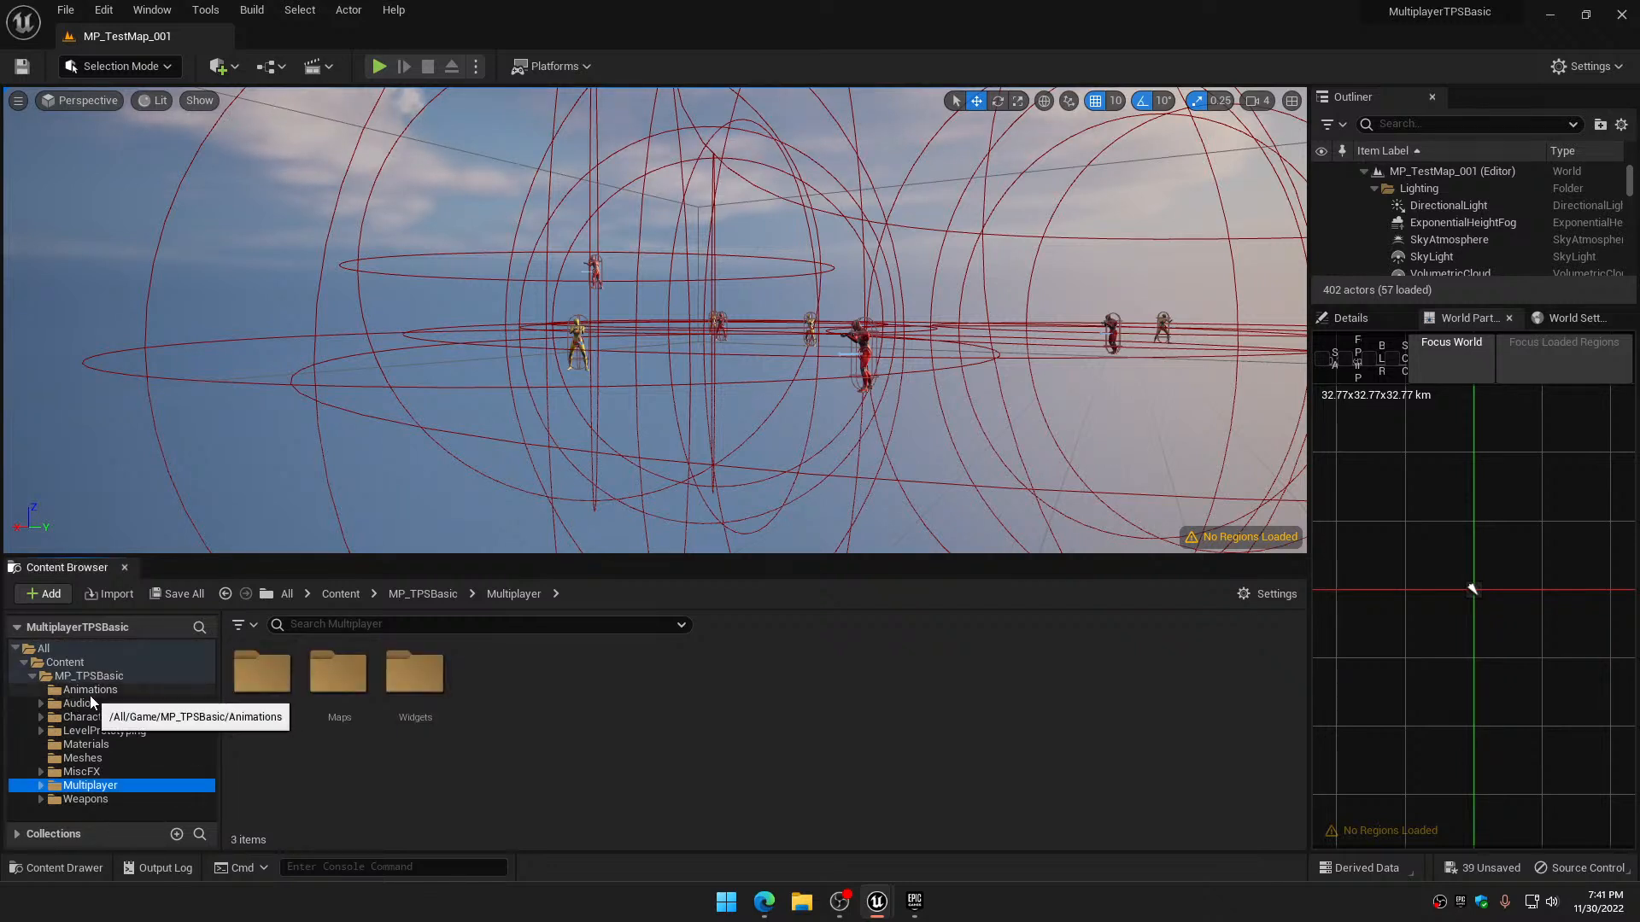
{"action": "left_click", "coordinate": [90, 694]}
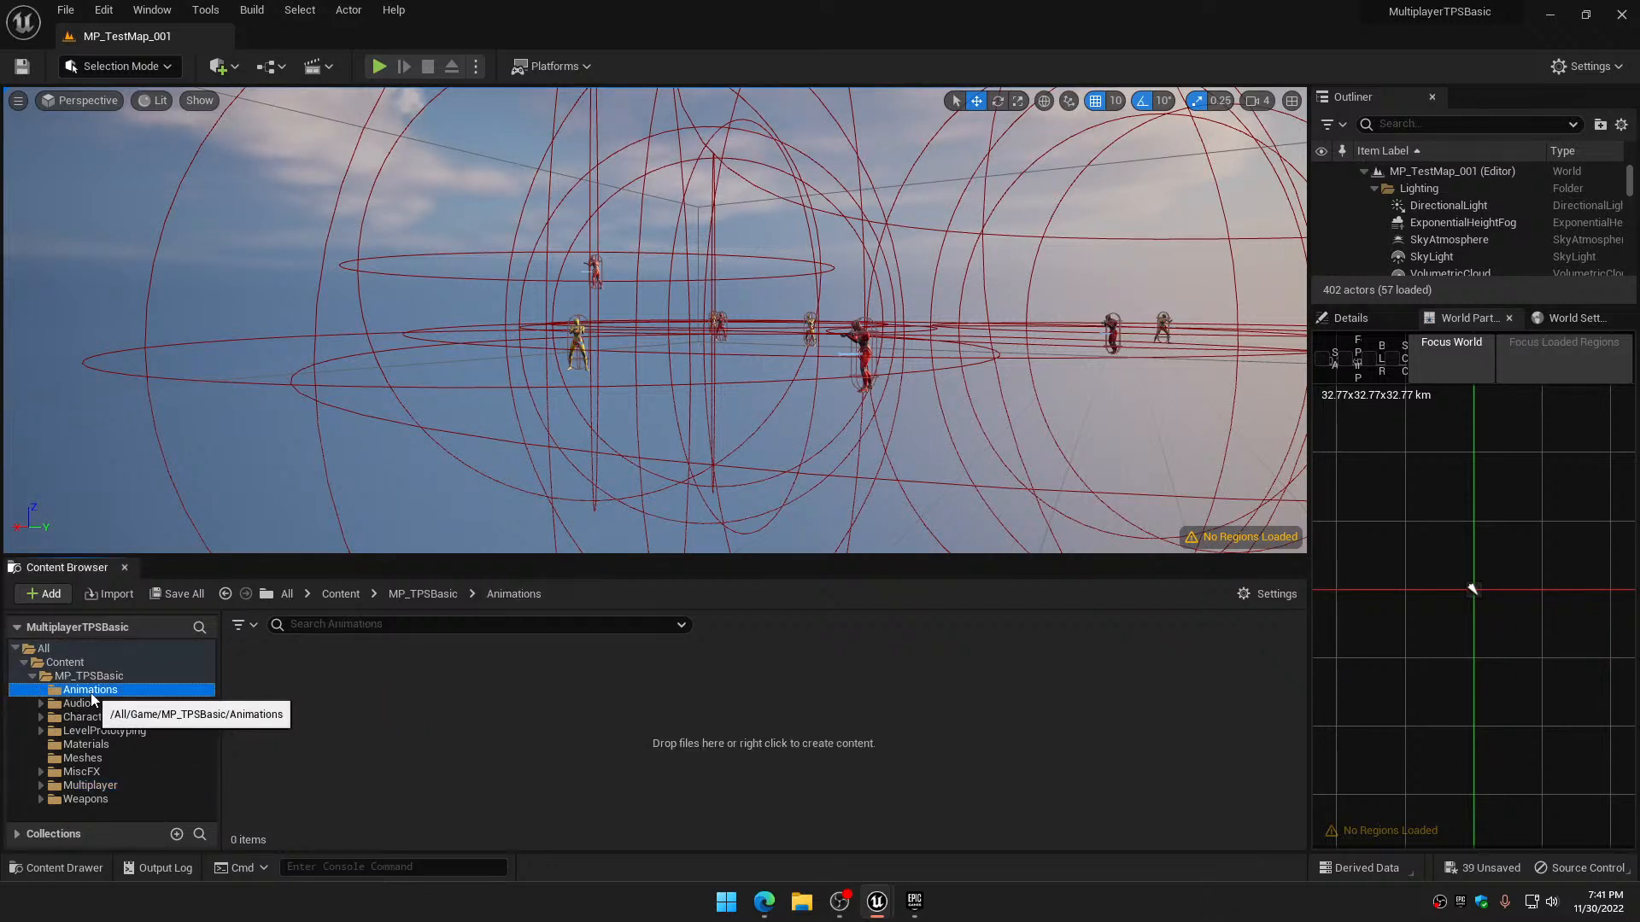
Close the Unreal Editor project and exit the Epic Games Launcher completely
{"action": "left_click", "coordinate": [1622, 17]}
{"action": "left_click", "coordinate": [962, 644]}
{"action": "left_click", "coordinate": [1615, 10]}
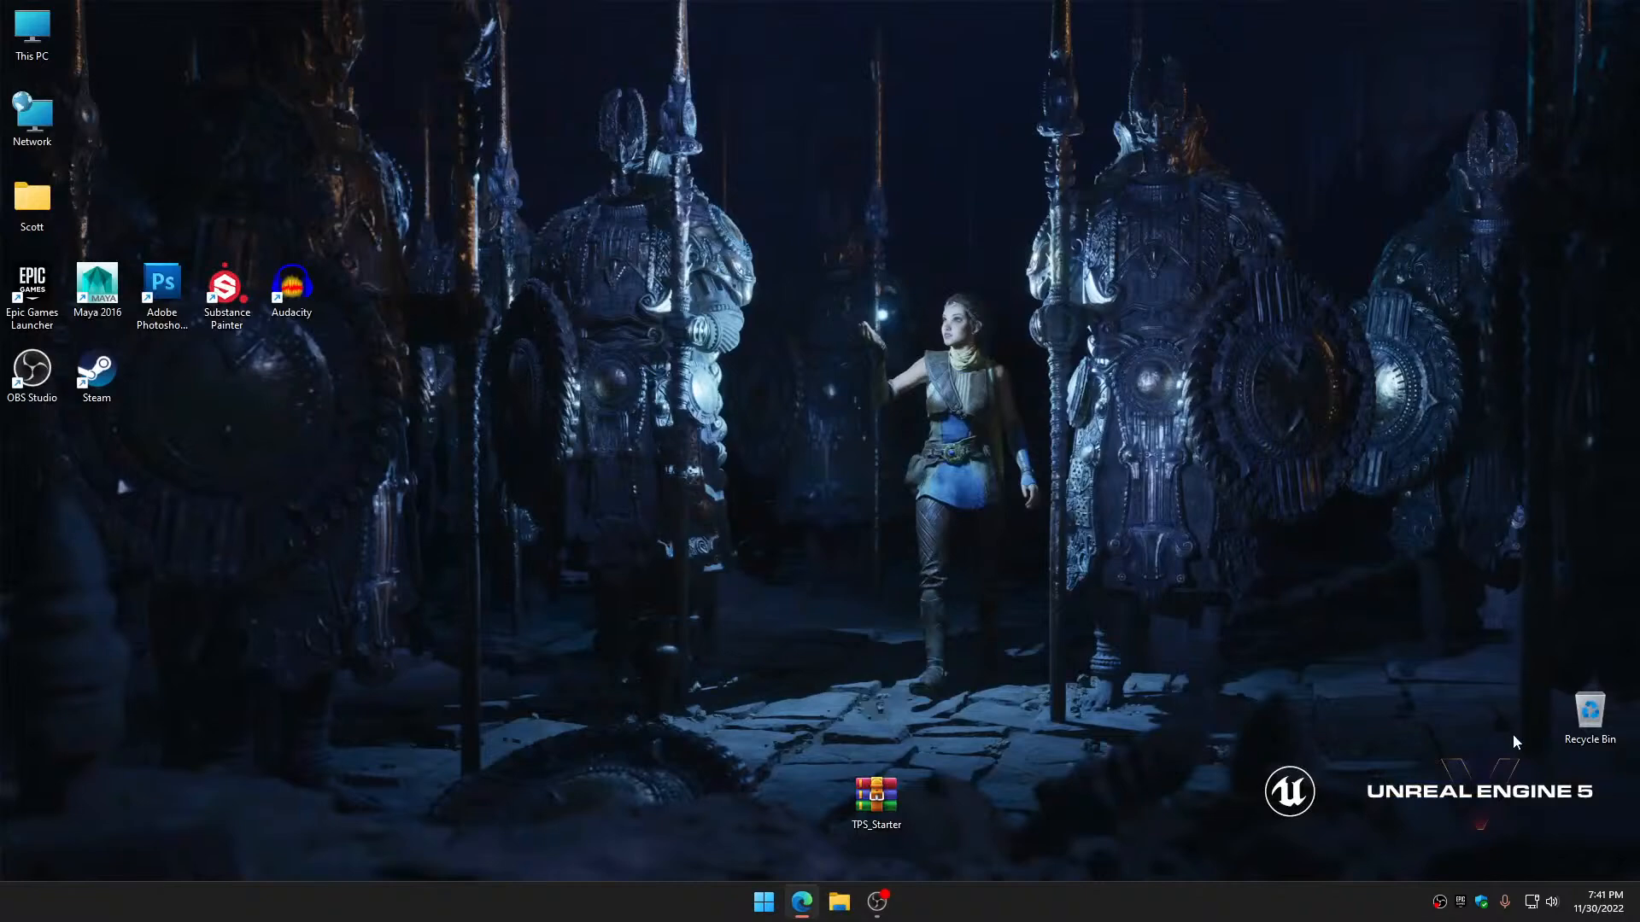
{"action": "right_click", "coordinate": [1461, 902]}
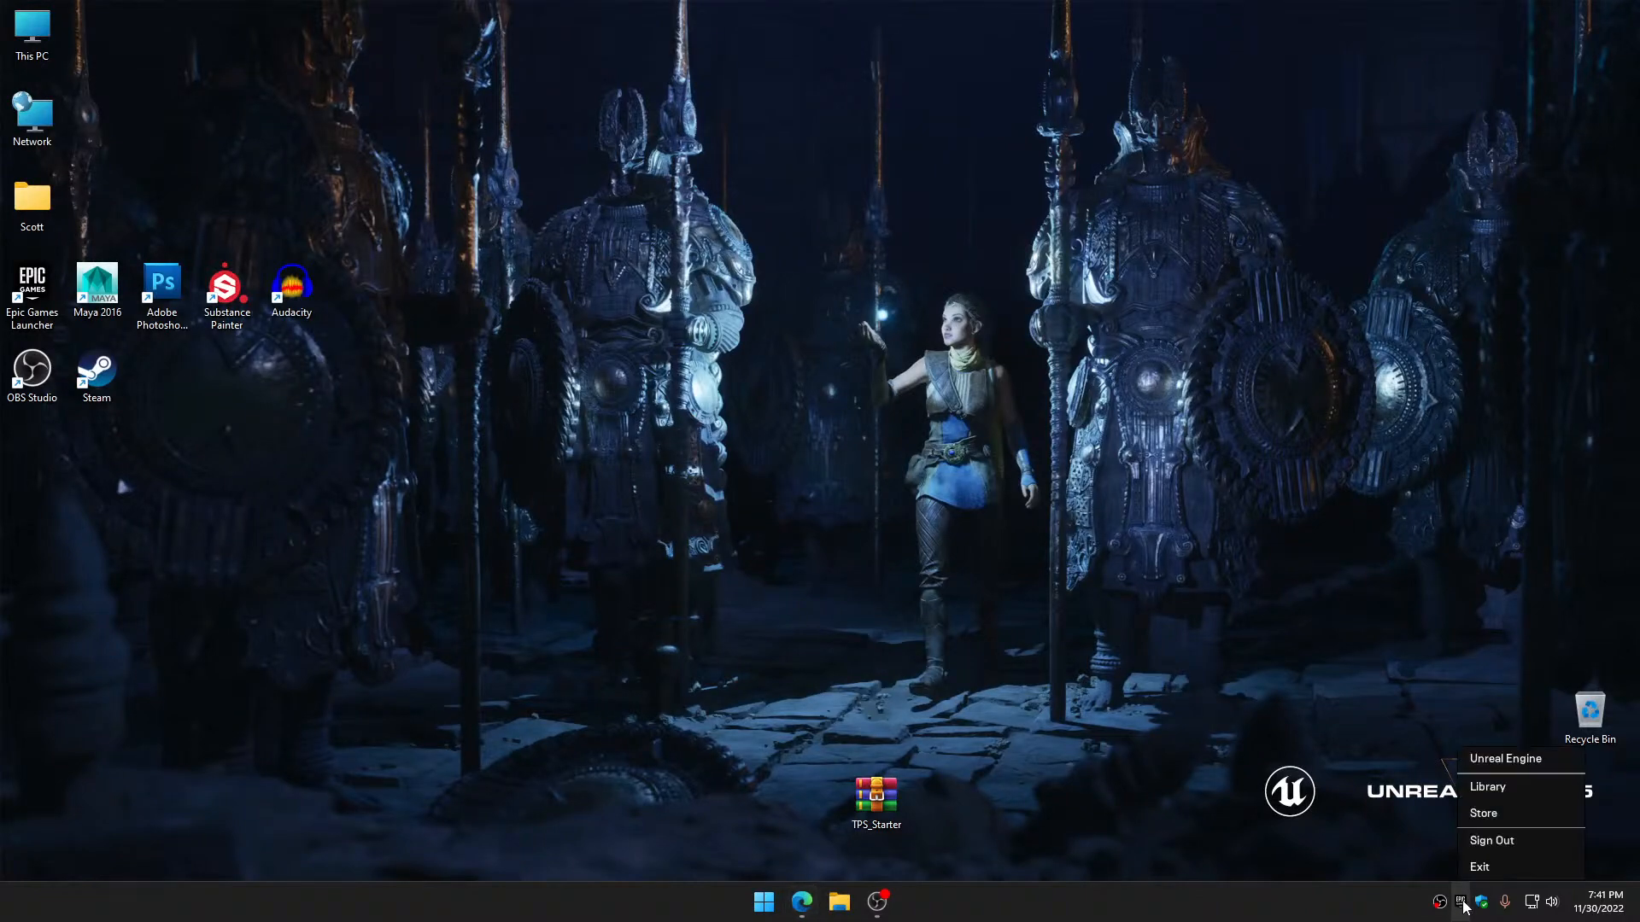
{"action": "left_click", "coordinate": [1480, 868]}
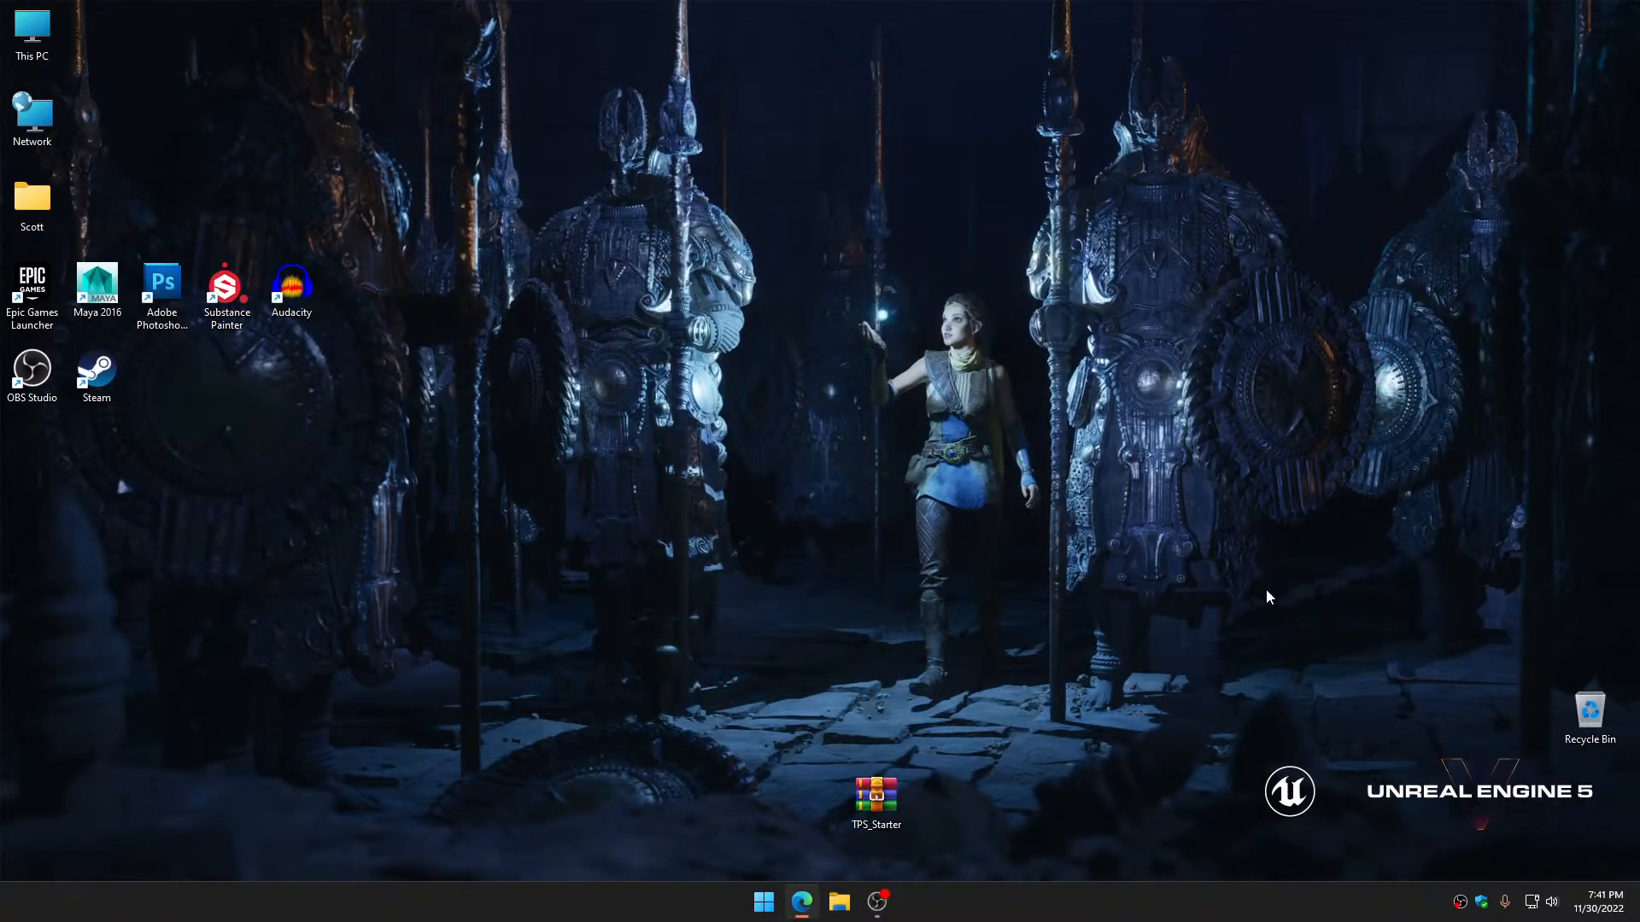
Bring the YouTube live chat pop-out window to the middle of the desktop
{"action": "left_click_drag", "start_coordinate": [1639, 149], "coordinate": [873, 141]}
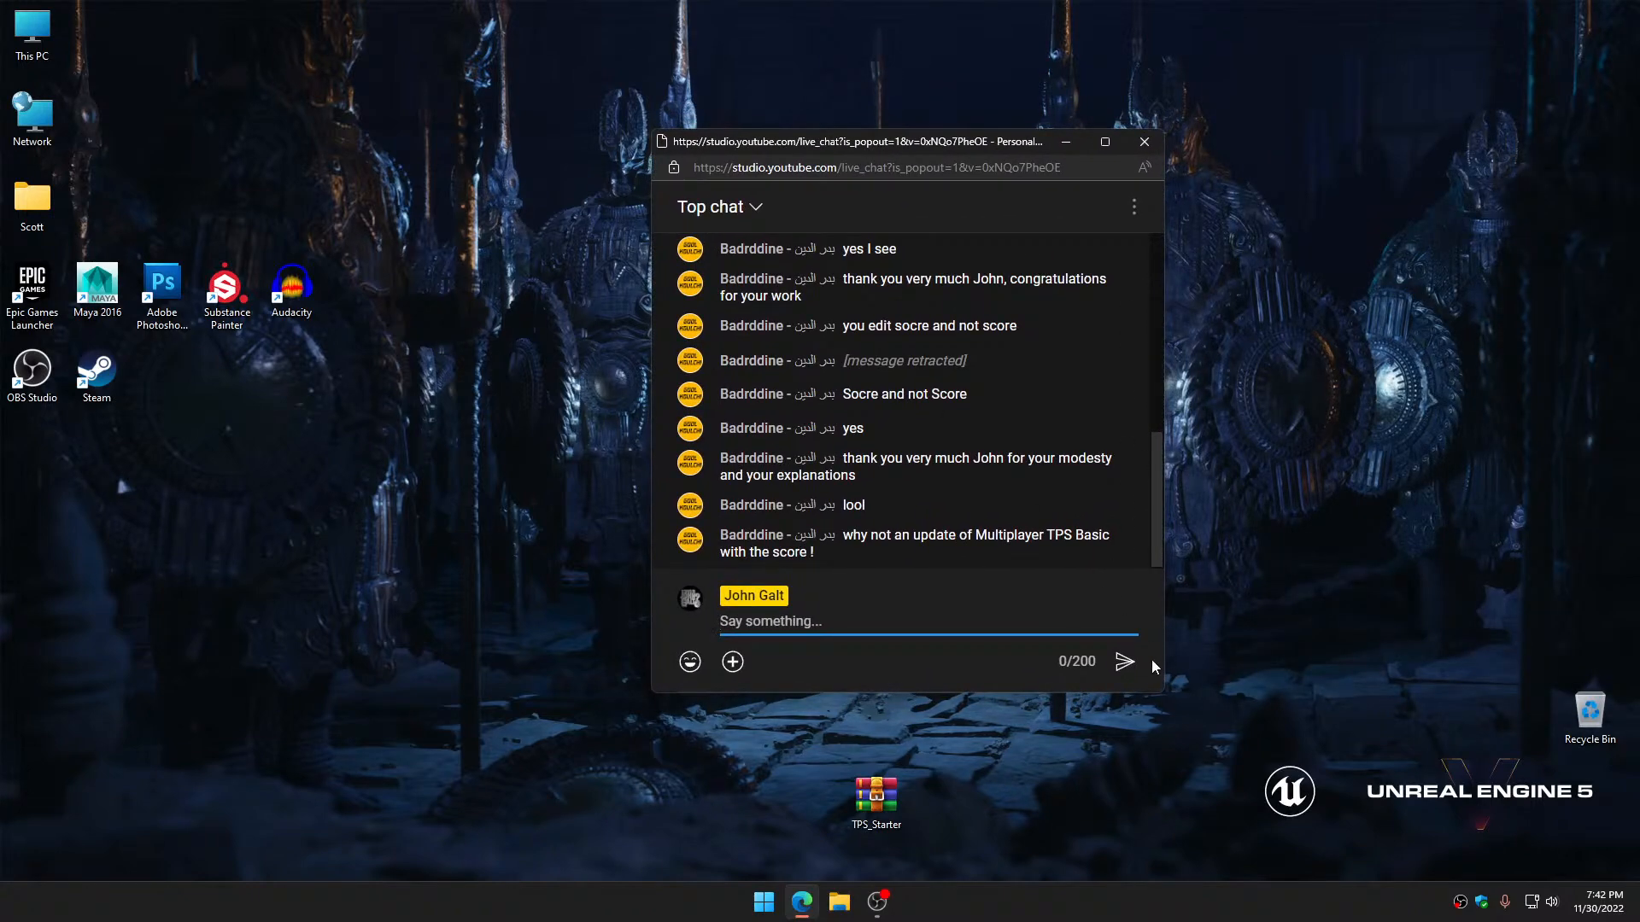